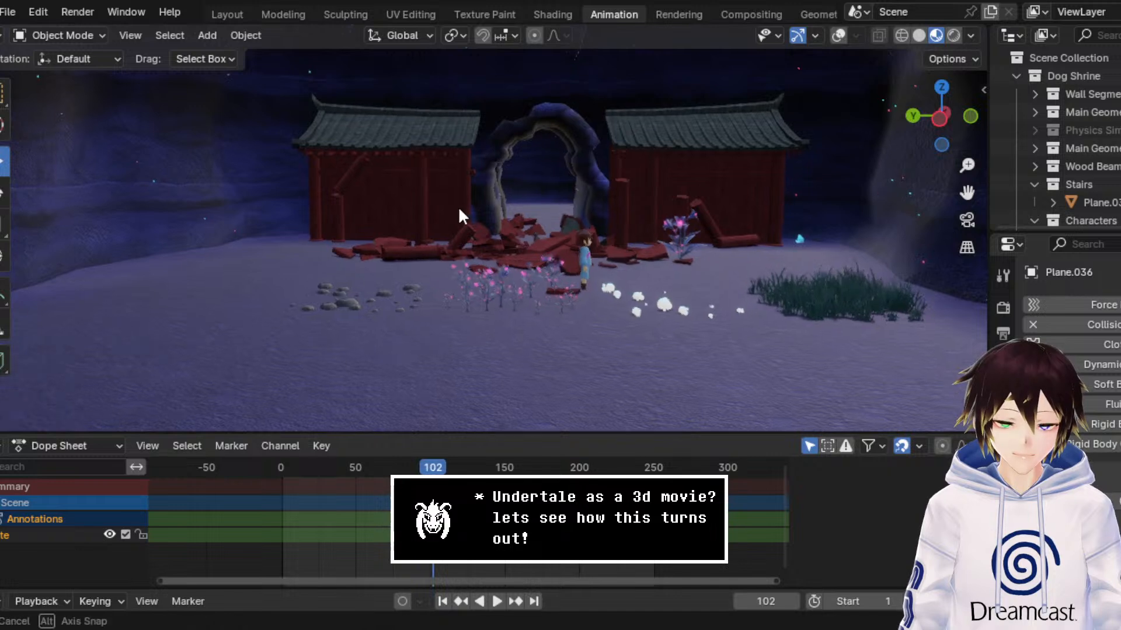
Step: Raise the Frisk Movement Empty along Z to lift the character's feet out of the cave floor
scroll(472, 216, up, 5)
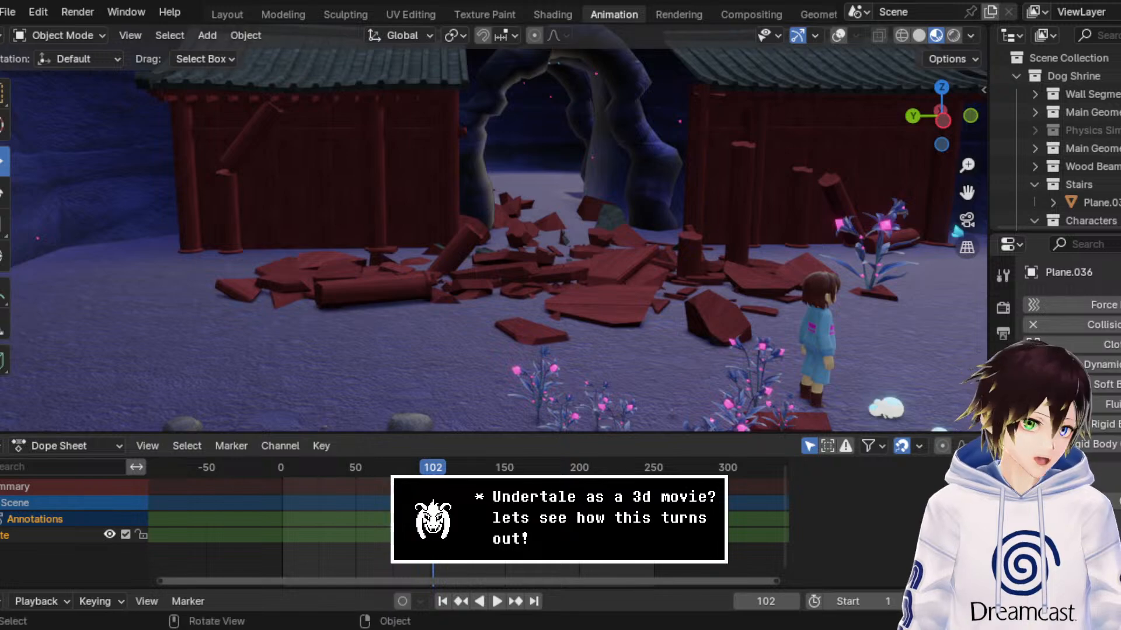
scroll(784, 215, up, 5)
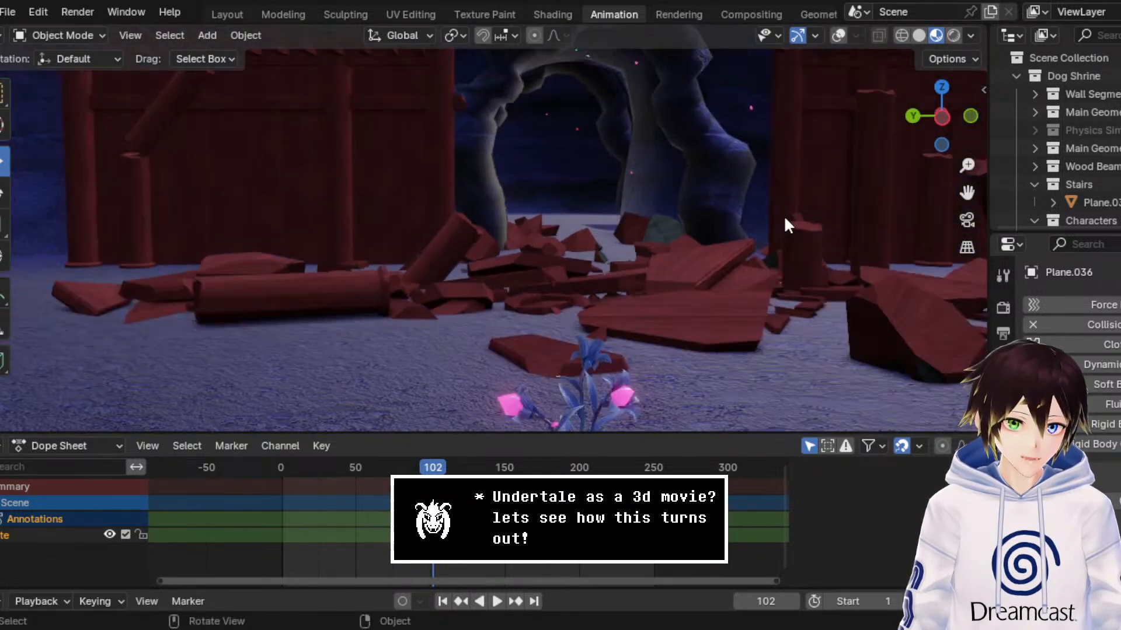
drag(960, 193, 814, 252)
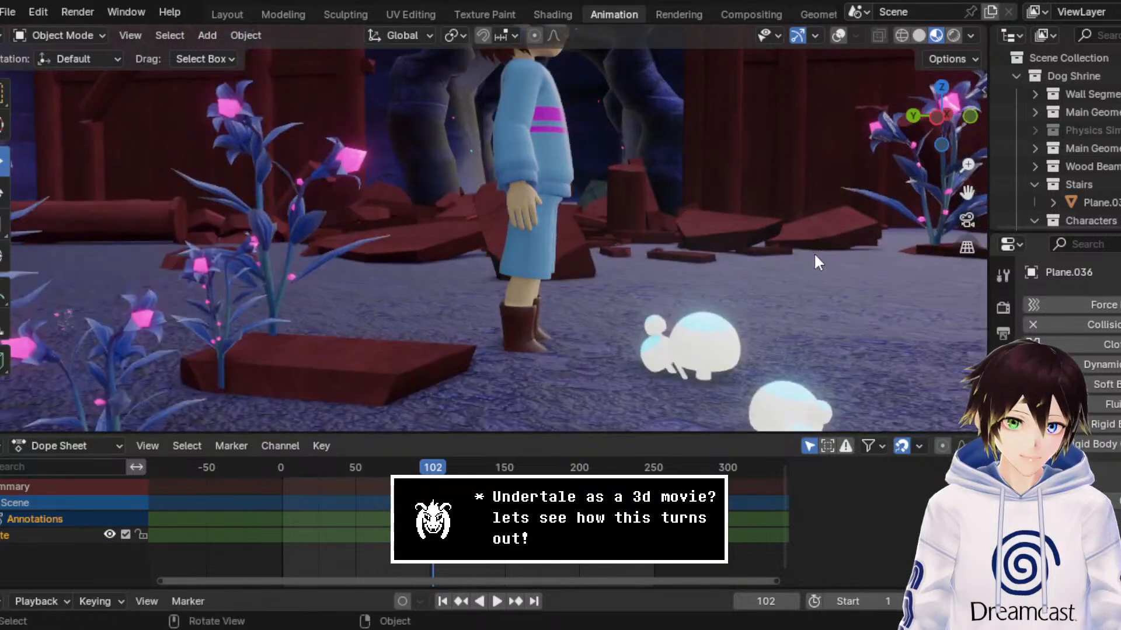
click(839, 36)
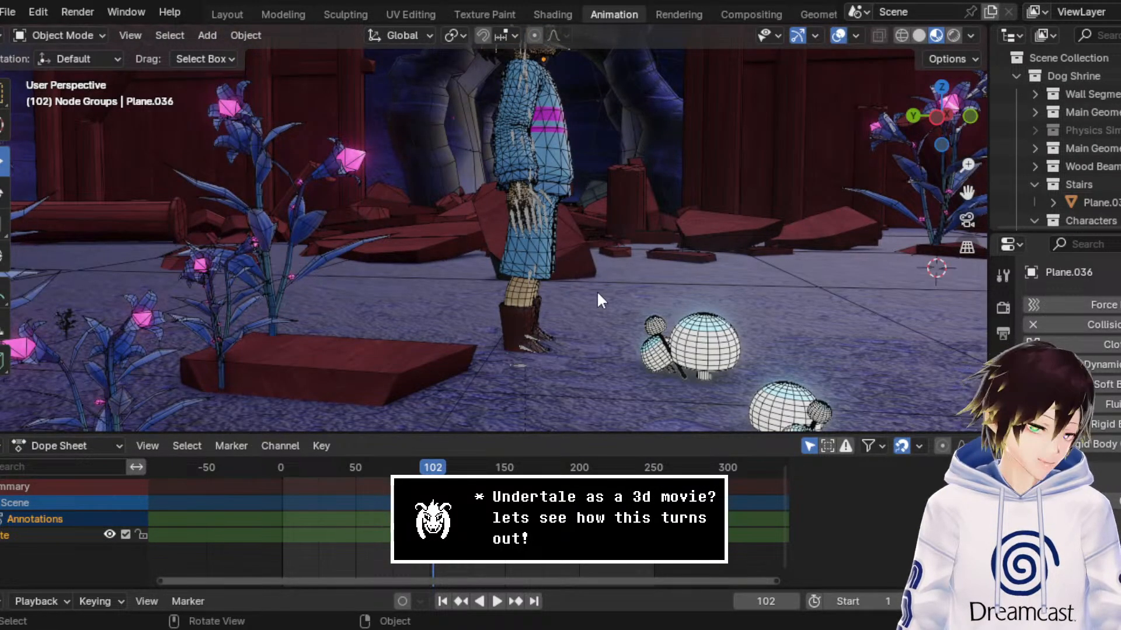
scroll(597, 289, up, 6)
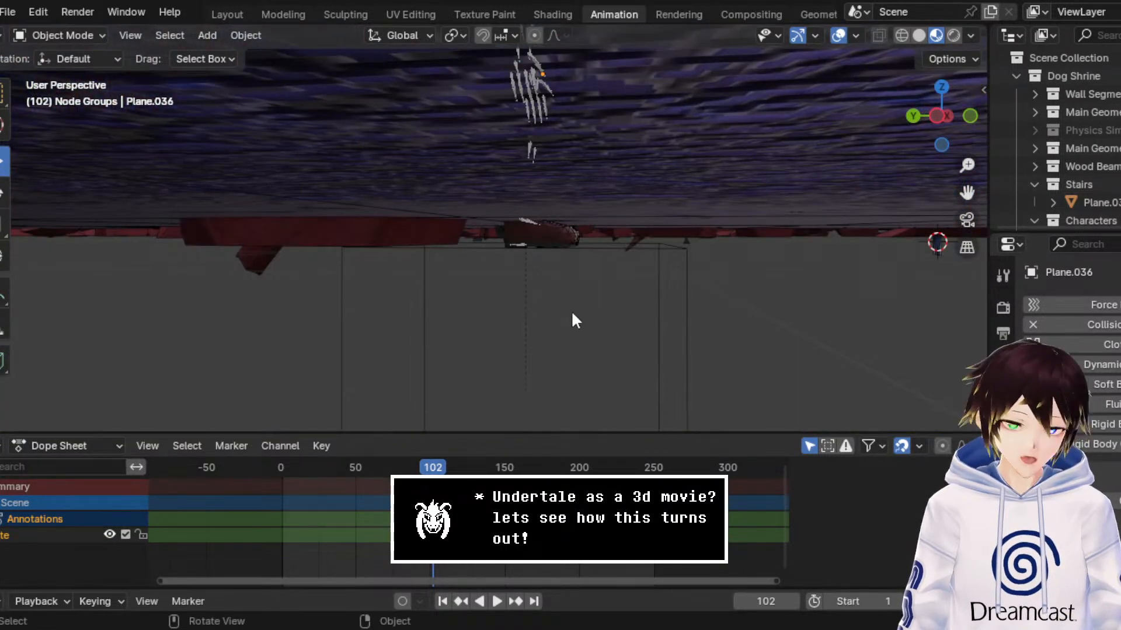
click(675, 295)
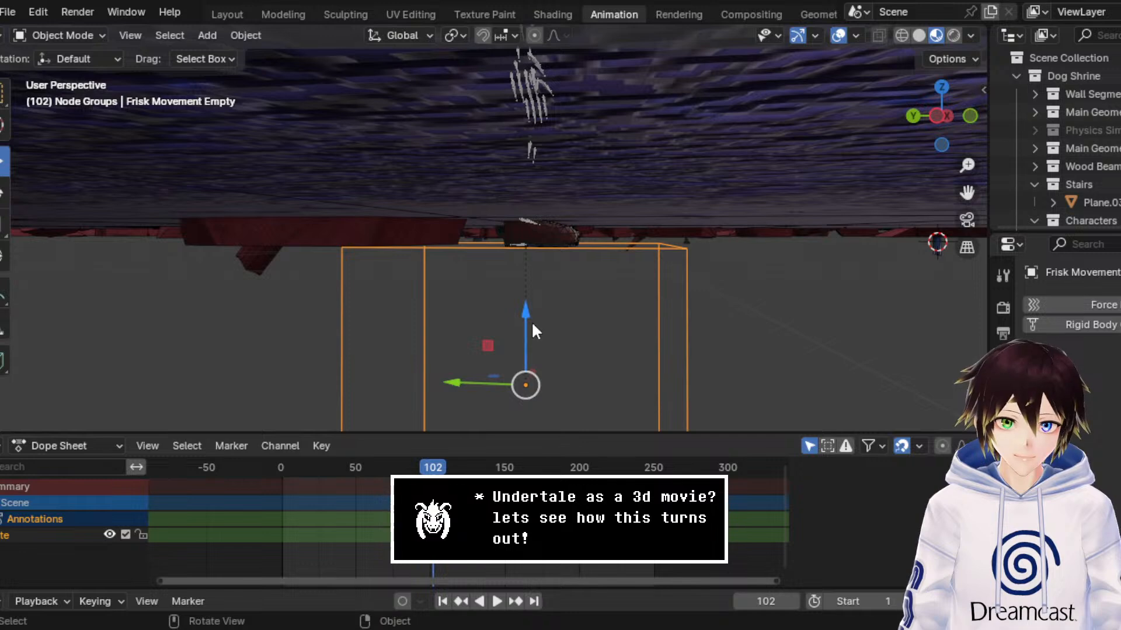
drag(523, 323, 628, 215)
scroll(629, 216, down, 7)
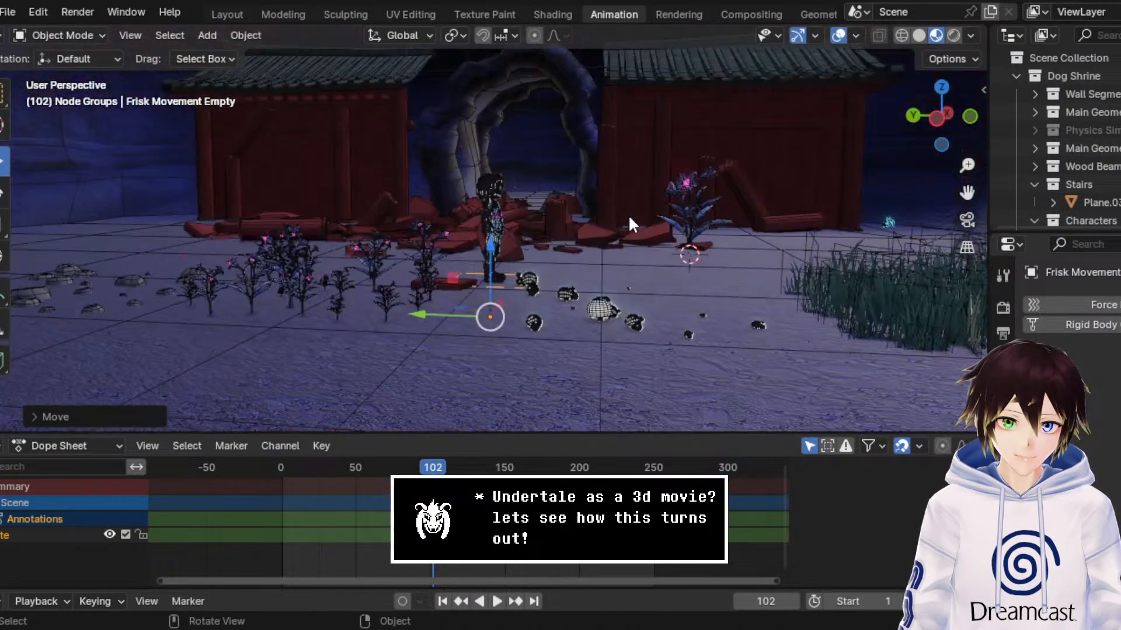
click(839, 36)
Step: Turn on the viewport overlays and move the Toriel Movement Cube slightly upward along Z at the top of the stairs
middle_drag(639, 157, 786, 186)
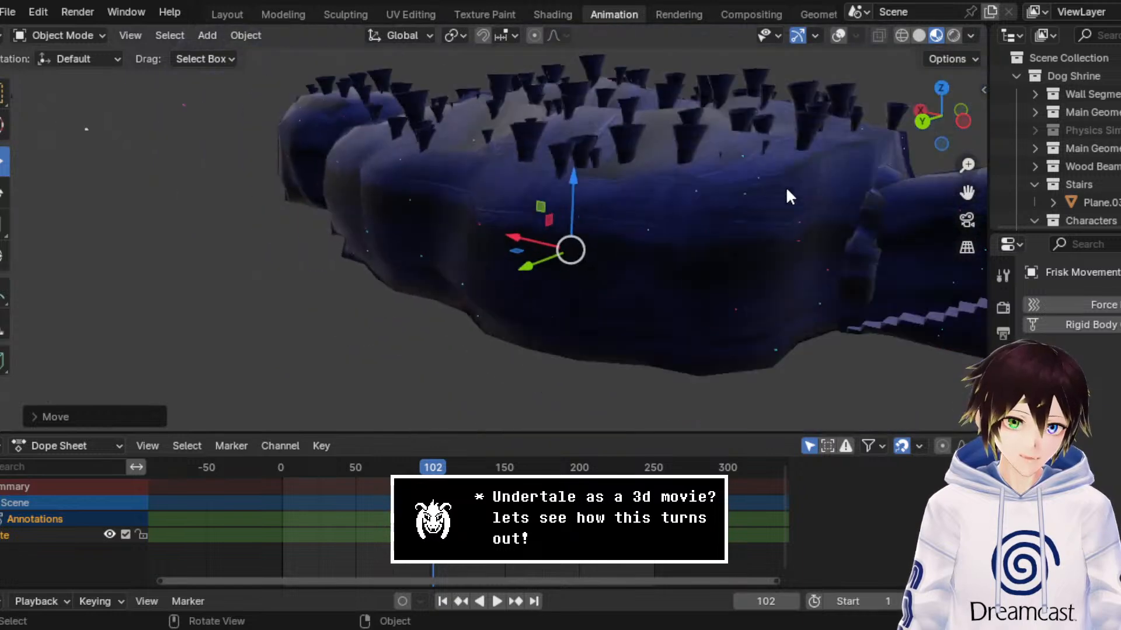
drag(966, 193, 618, 205)
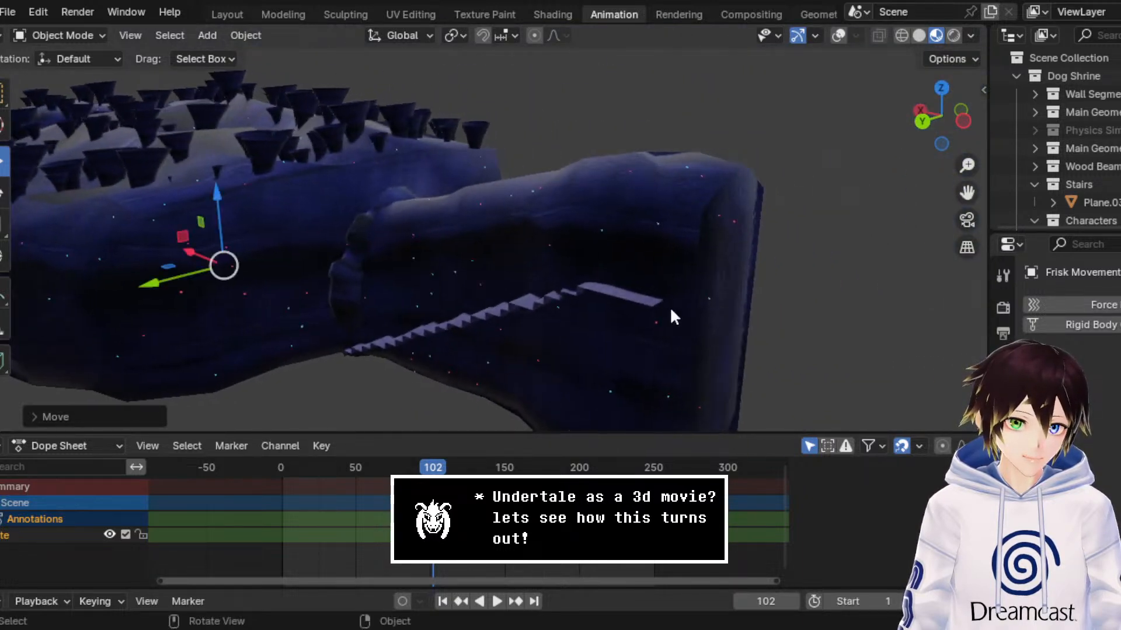
scroll(668, 304, up, 5)
middle_drag(667, 304, 629, 296)
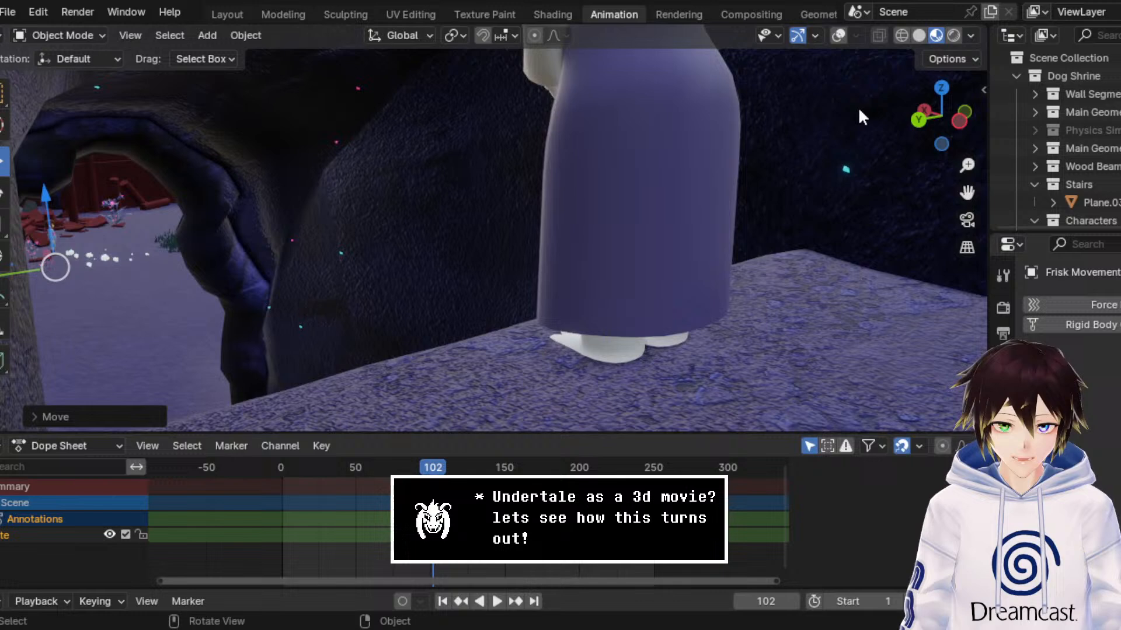
click(838, 35)
click(770, 286)
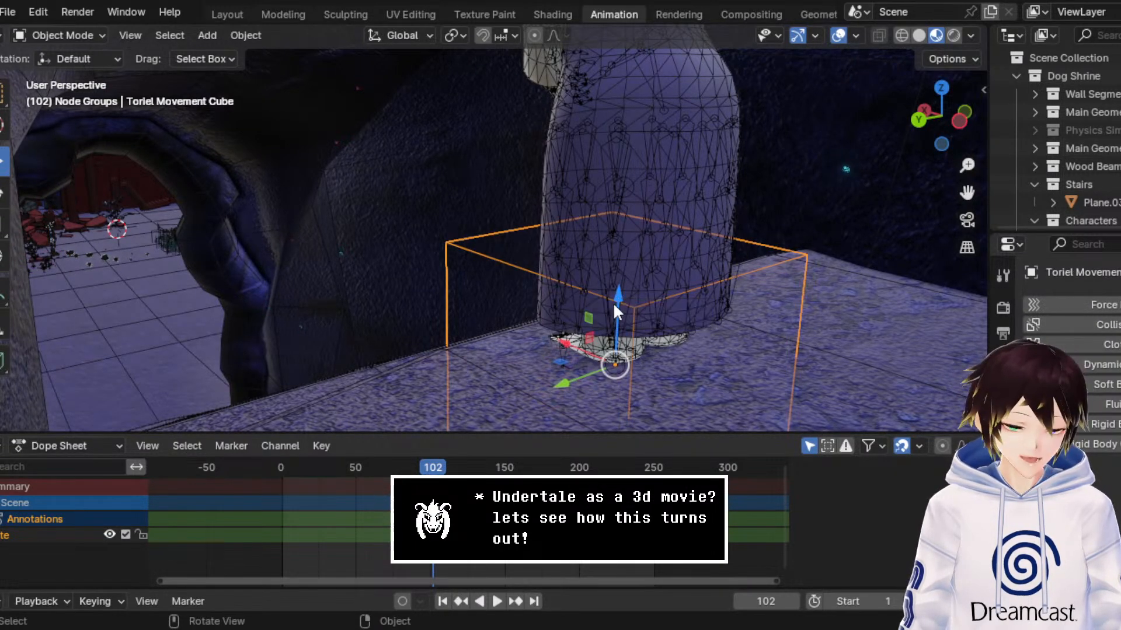
drag(621, 305, 624, 292)
middle_drag(614, 275, 613, 272)
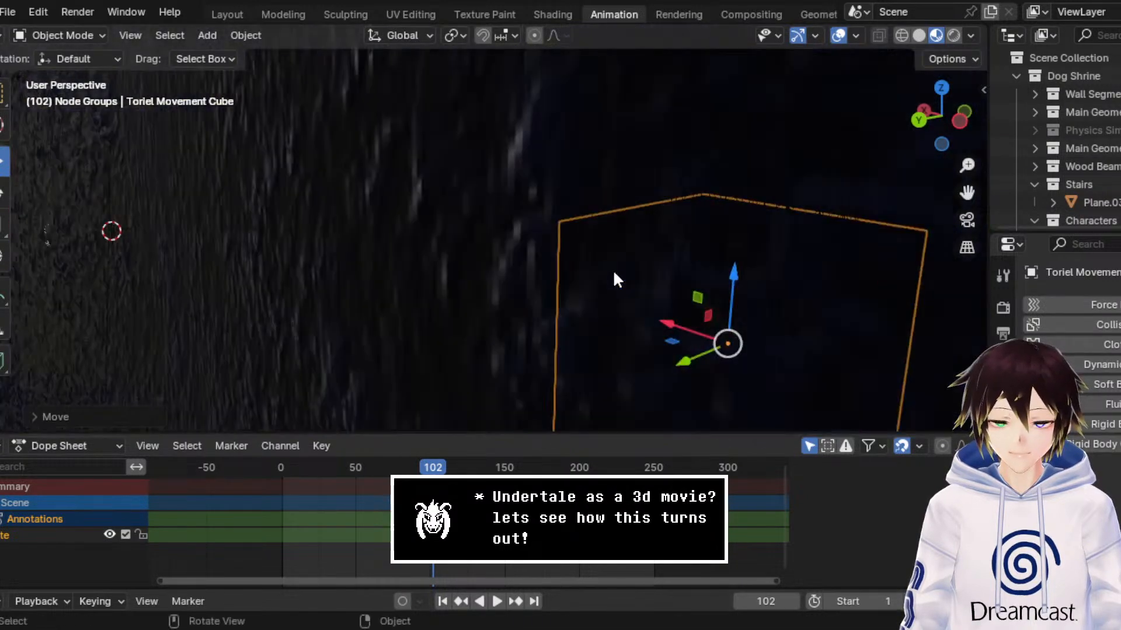
Step: Duplicate the cave mesh Cube in place
scroll(614, 272, down, 3)
drag(969, 192, 705, 202)
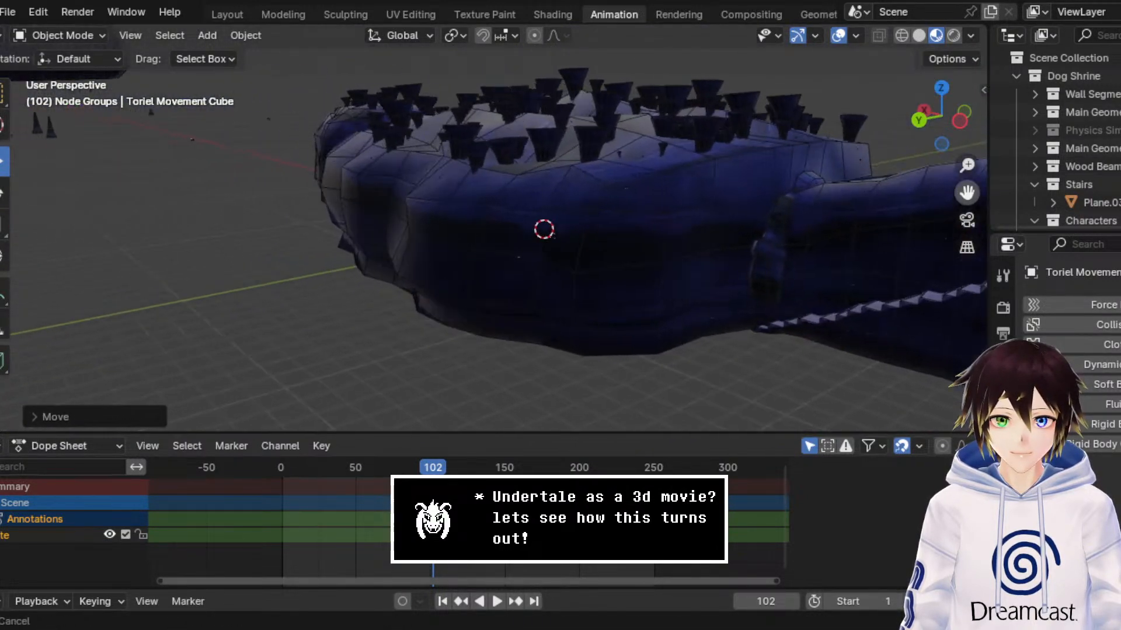
scroll(706, 207, up, 6)
middle_drag(706, 207, 672, 189)
scroll(672, 189, up, 2)
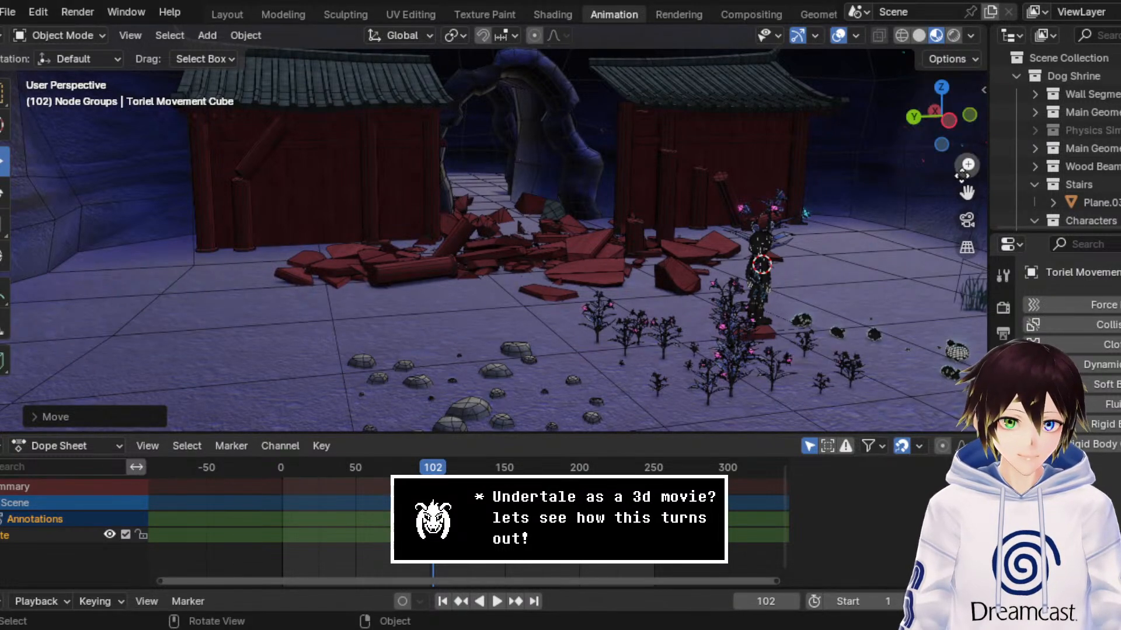
drag(967, 193, 864, 199)
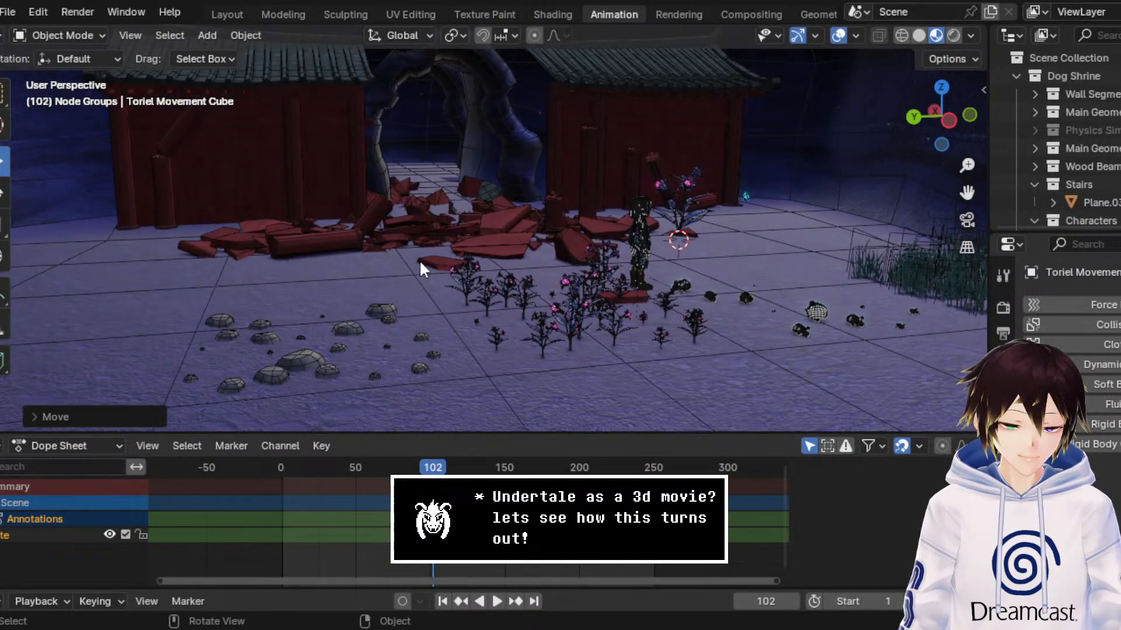
click(403, 279)
right_click(429, 226)
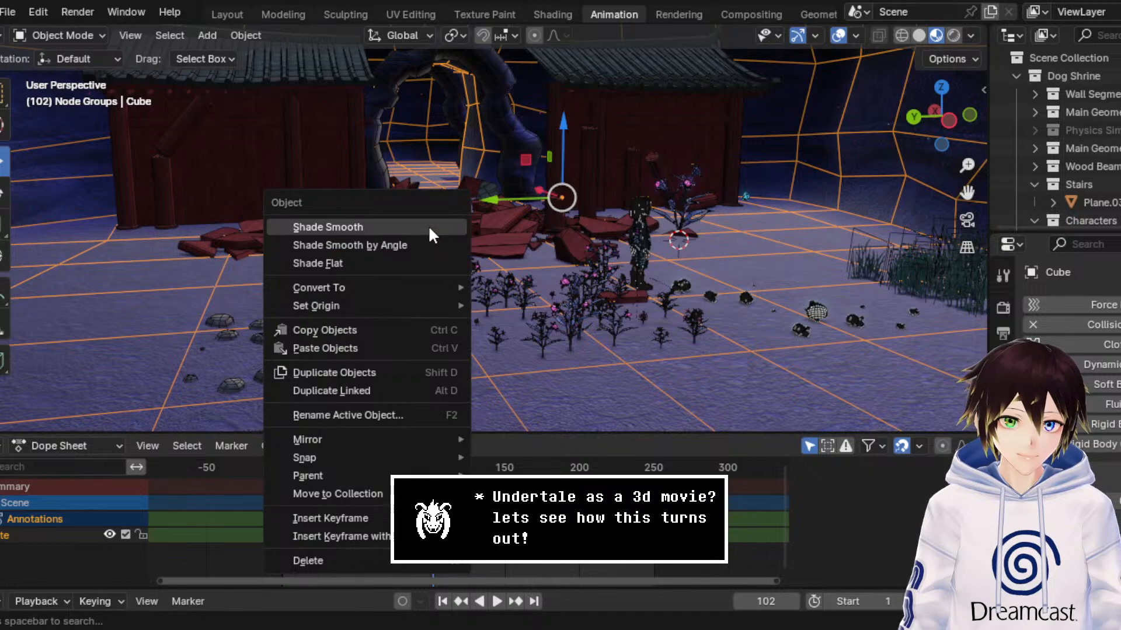
click(365, 374)
right_click(365, 374)
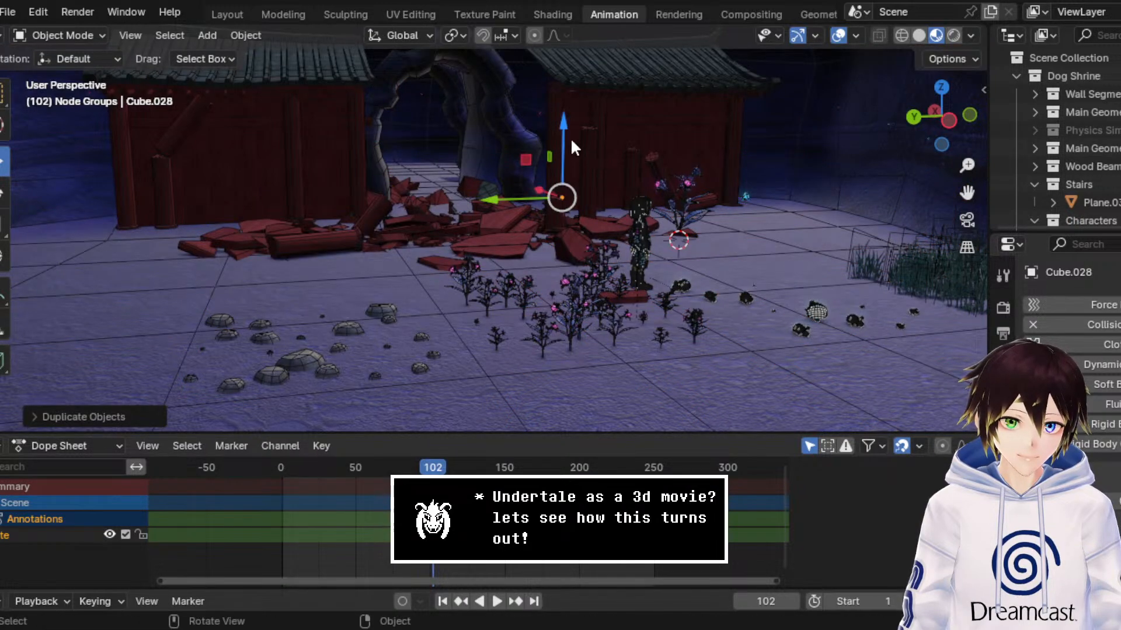
Step: Move the duplicated cave mesh straight down along Z until it sits clear below the original cave
drag(565, 139, 564, 263)
scroll(563, 268, down, 7)
middle_drag(563, 270, 645, 264)
scroll(645, 264, down, 3)
drag(513, 185, 498, 331)
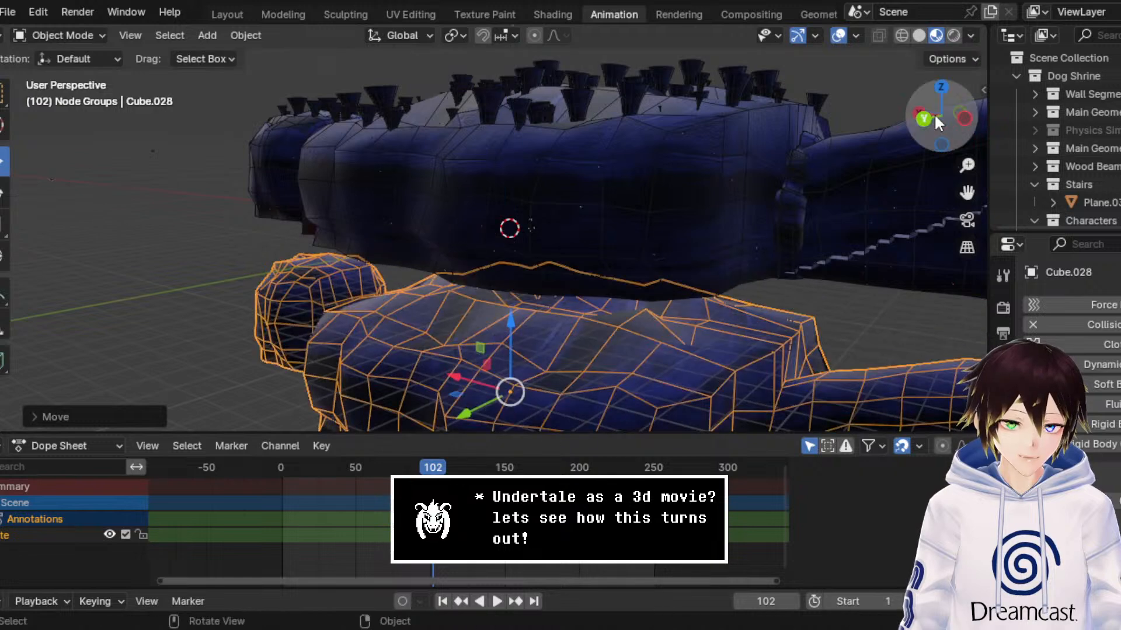
Step: Rename the duplicated cave mesh Floor Rocks and move it into the Node Groups collection
drag(966, 196, 928, 102)
scroll(1091, 170, down, 8)
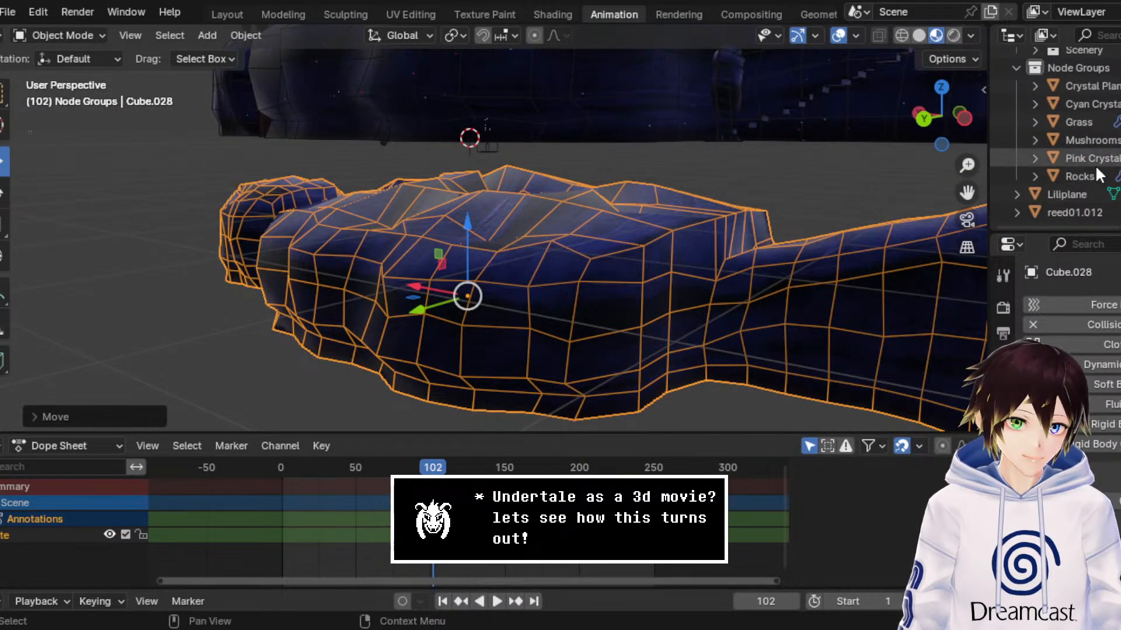
scroll(1090, 174, up, 4)
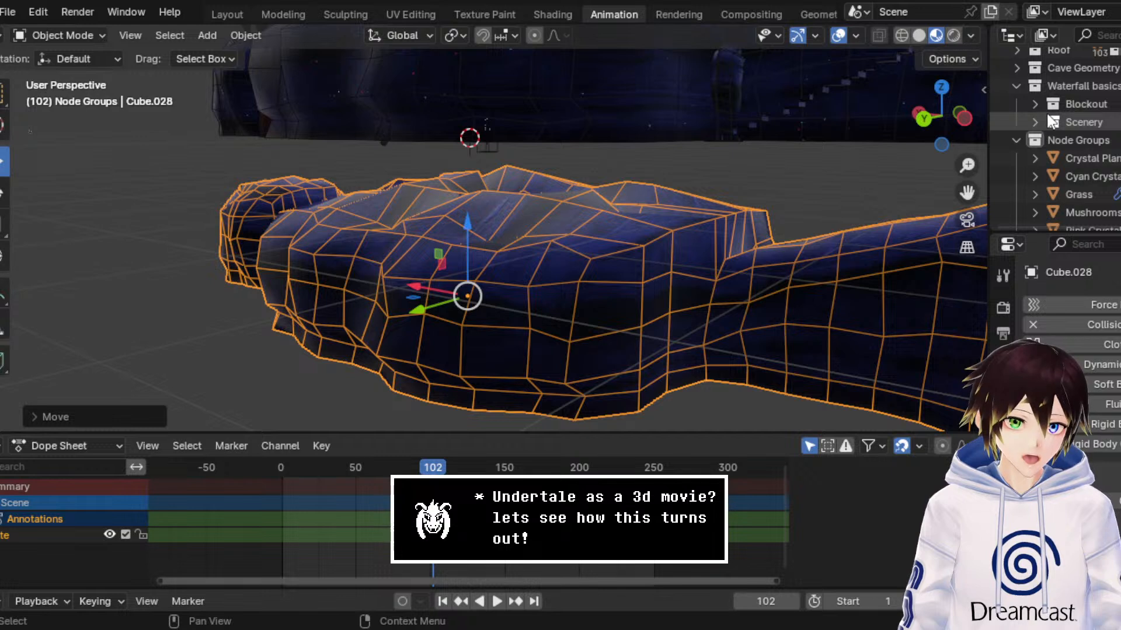
scroll(1045, 101, up, 2)
click(1015, 106)
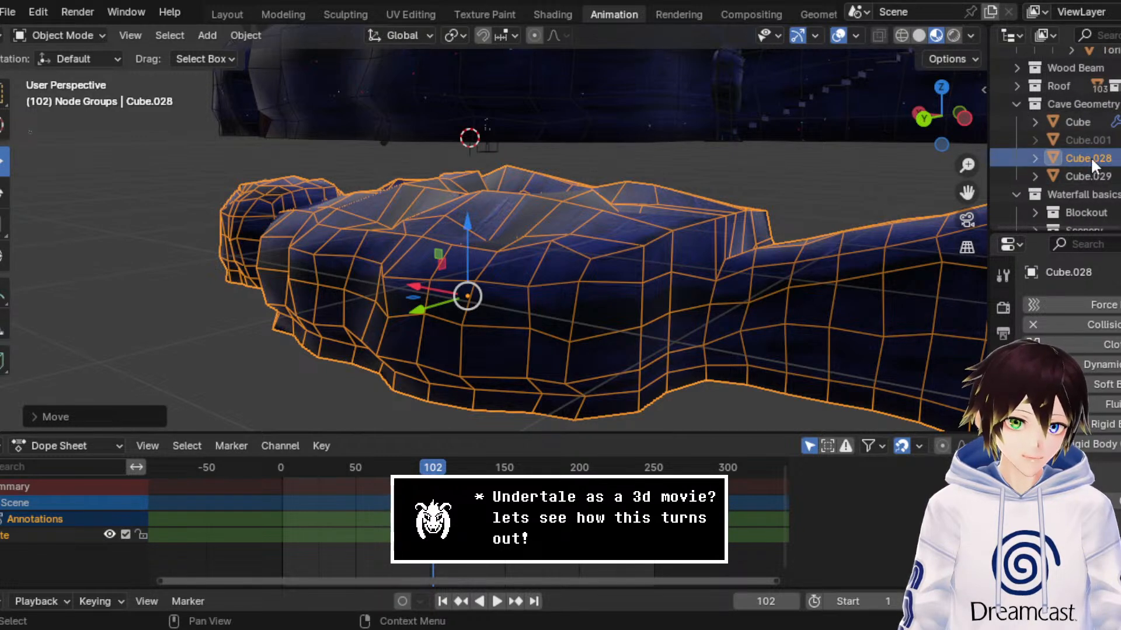
double_click(1090, 158)
text(Floor)
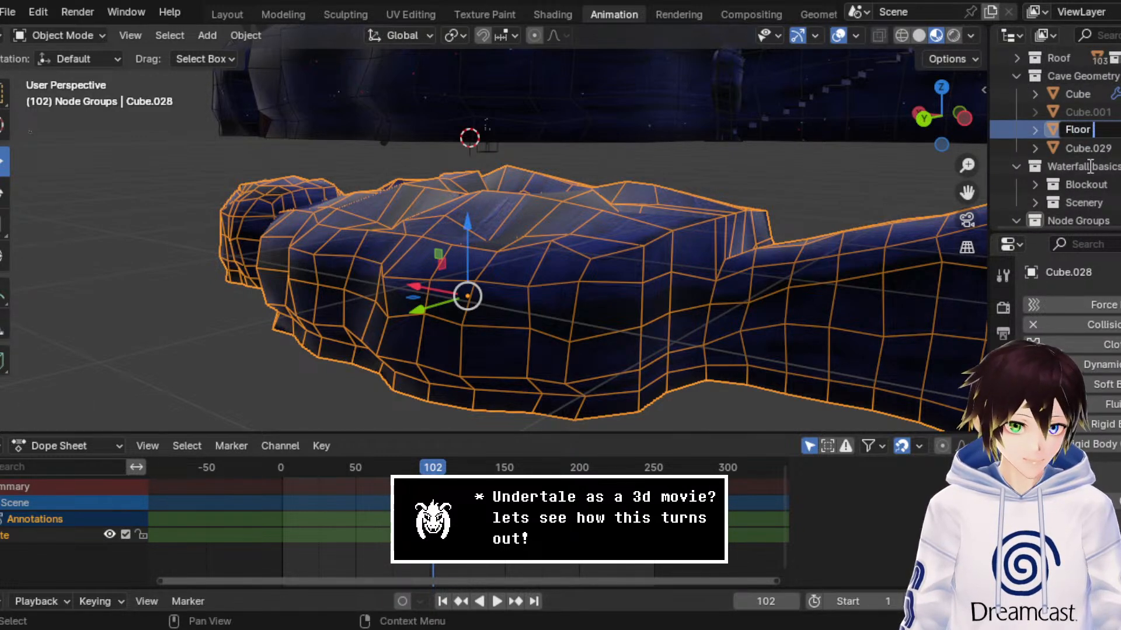
text( Rocks)
key(Return)
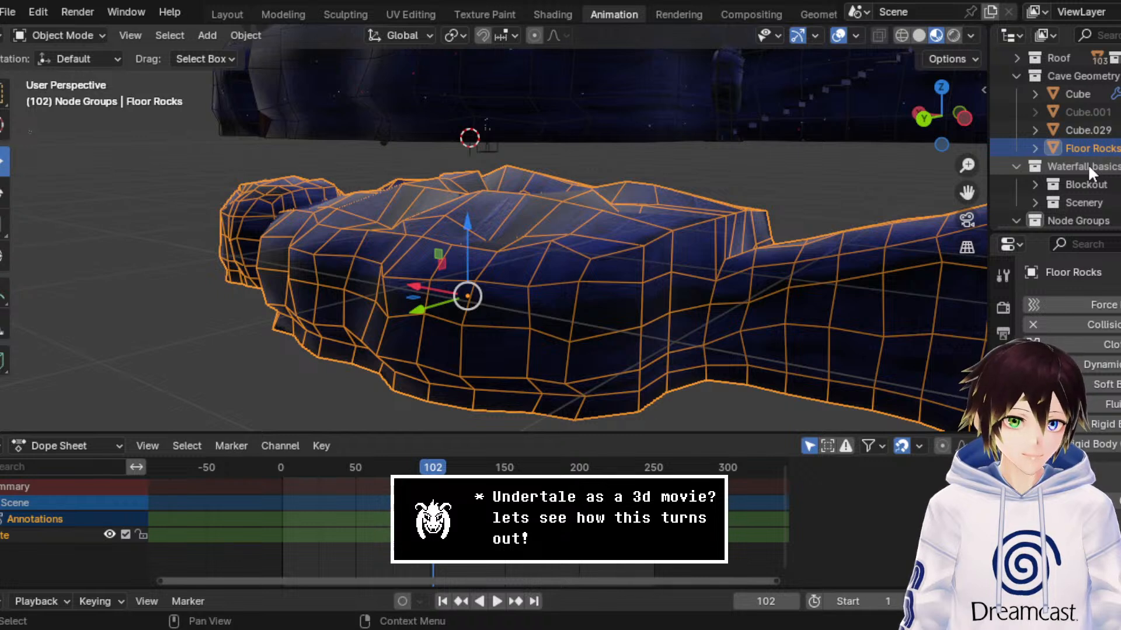
drag(1089, 153, 1079, 124)
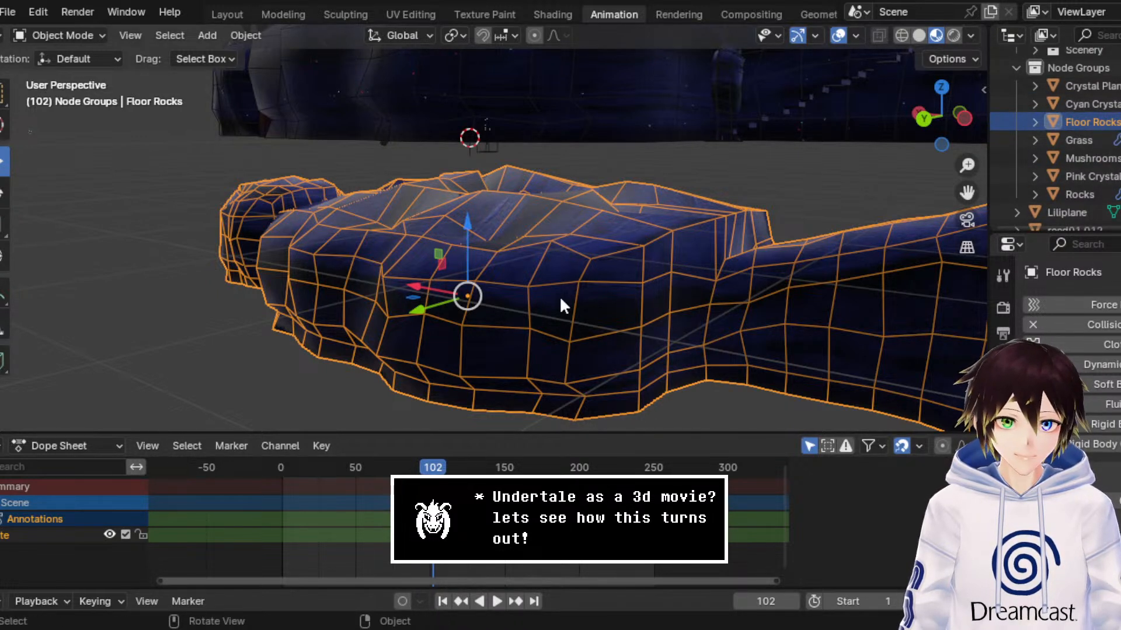
Step: In Edit Mode, delete all Floor Rocks vertices above the bottom layer, using a wireframe back view to select them
click(79, 34)
click(52, 55)
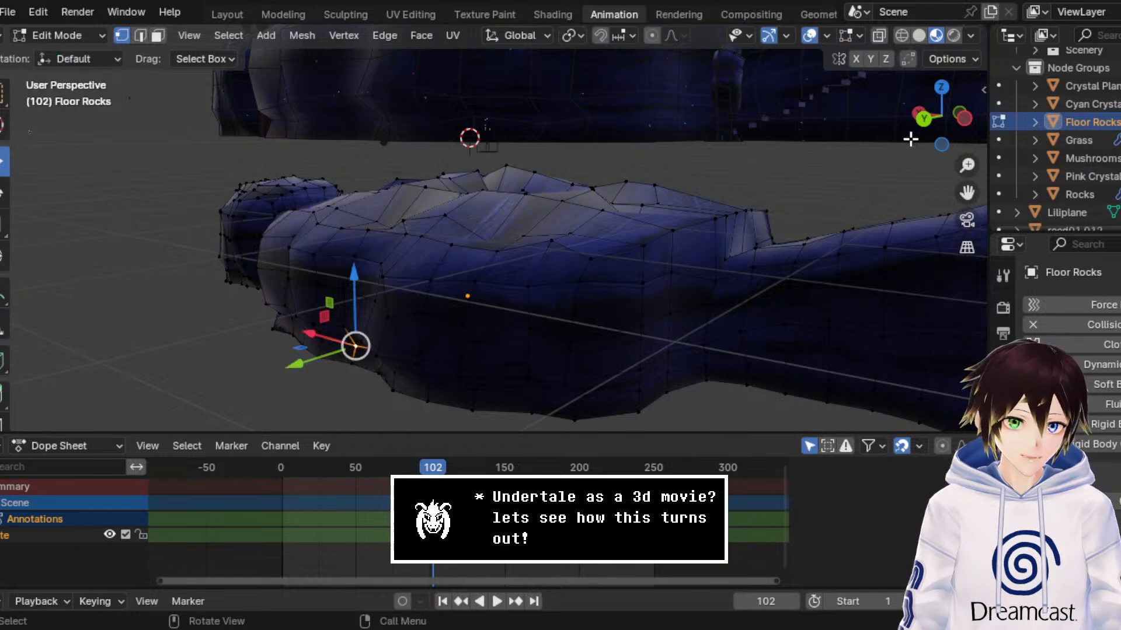
click(928, 122)
key(shift+z)
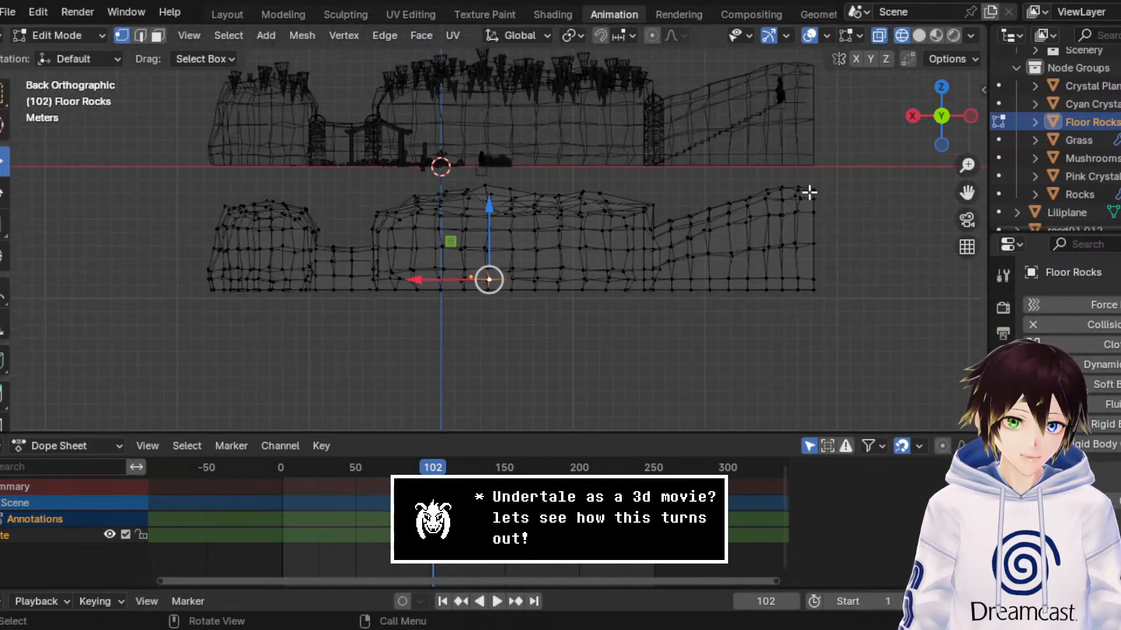
drag(845, 285, 175, 150)
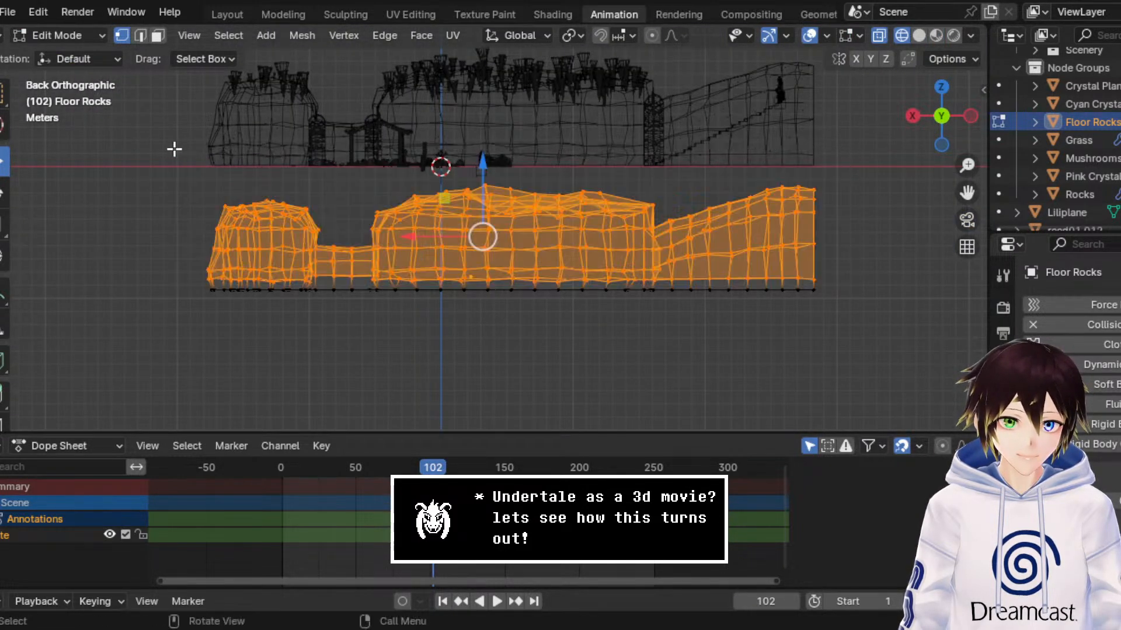
middle_drag(175, 150, 456, 200)
key(x)
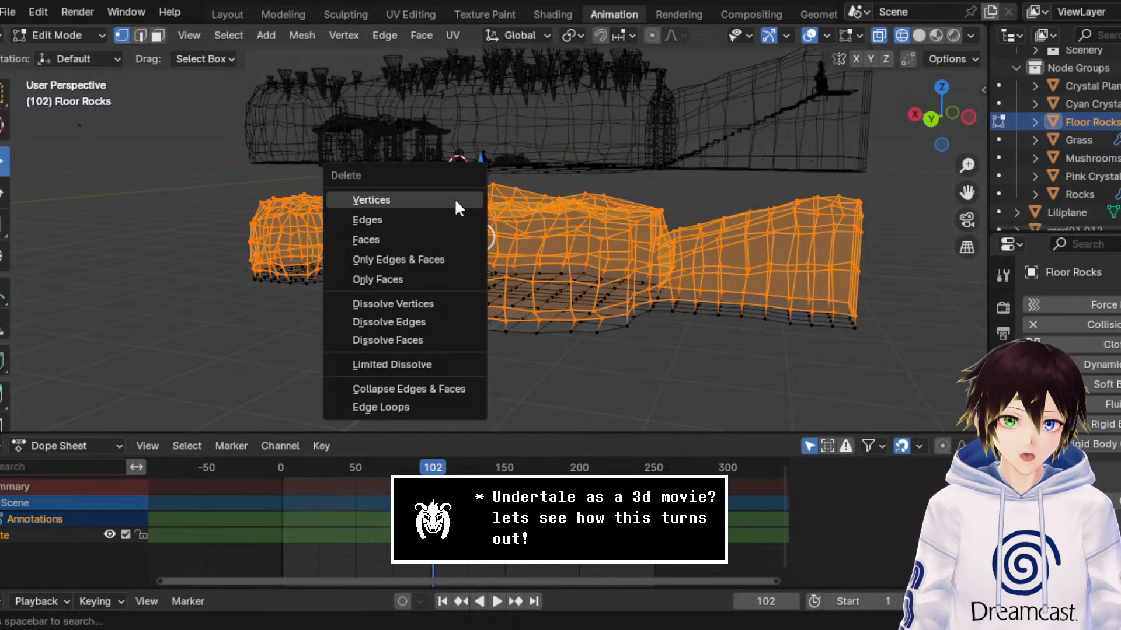
click(454, 197)
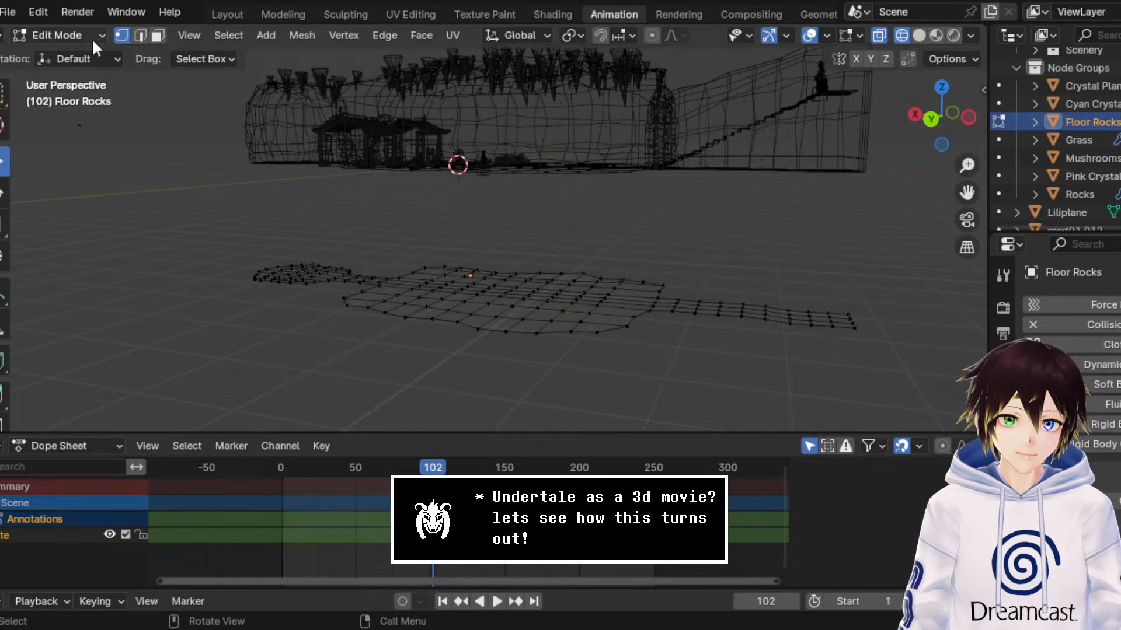
Step: Delete the vertices of the narrow corridor strip beneath the staircase from the Floor Rocks mesh
click(931, 119)
drag(889, 339, 665, 218)
mouse_move(666, 218)
middle_down()
mouse_move(703, 178)
mouse_move(661, 226)
middle_up()
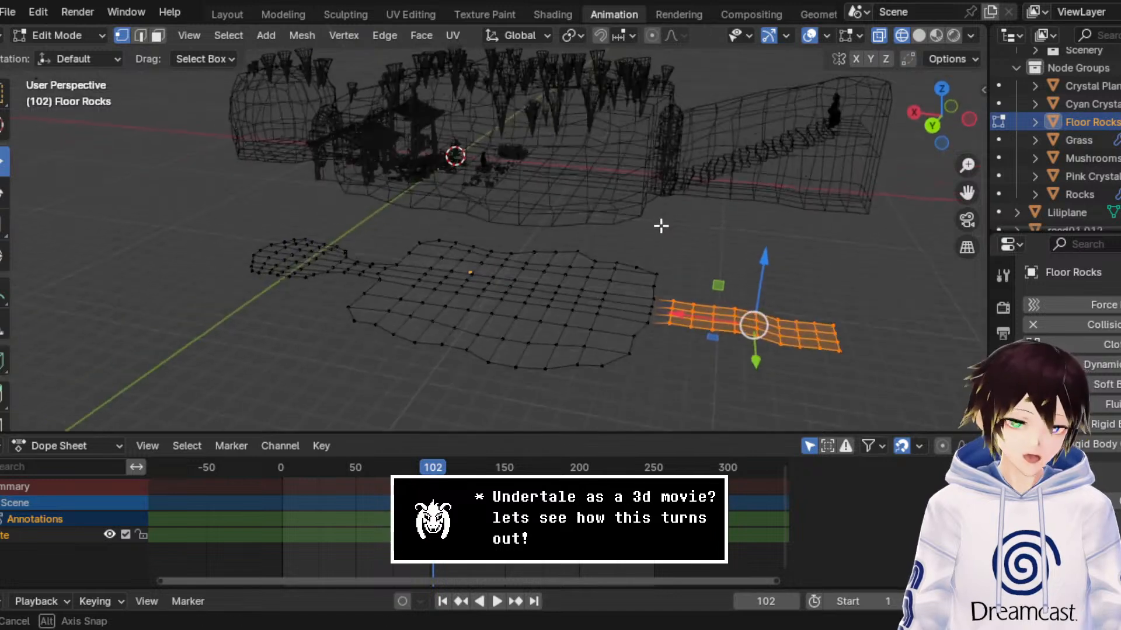
key(x)
click(659, 224)
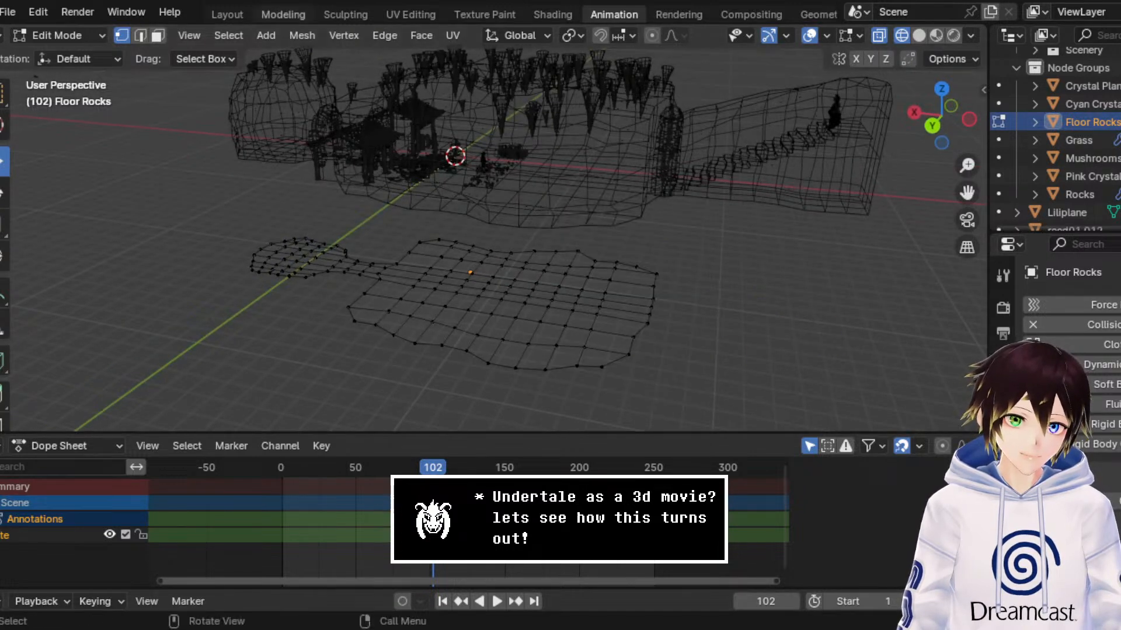
Step: Return Floor Rocks to Object Mode and switch the viewport to Material Preview shading
click(93, 39)
click(93, 55)
scroll(747, 282, up, 3)
middle_drag(748, 283, 673, 244)
click(936, 36)
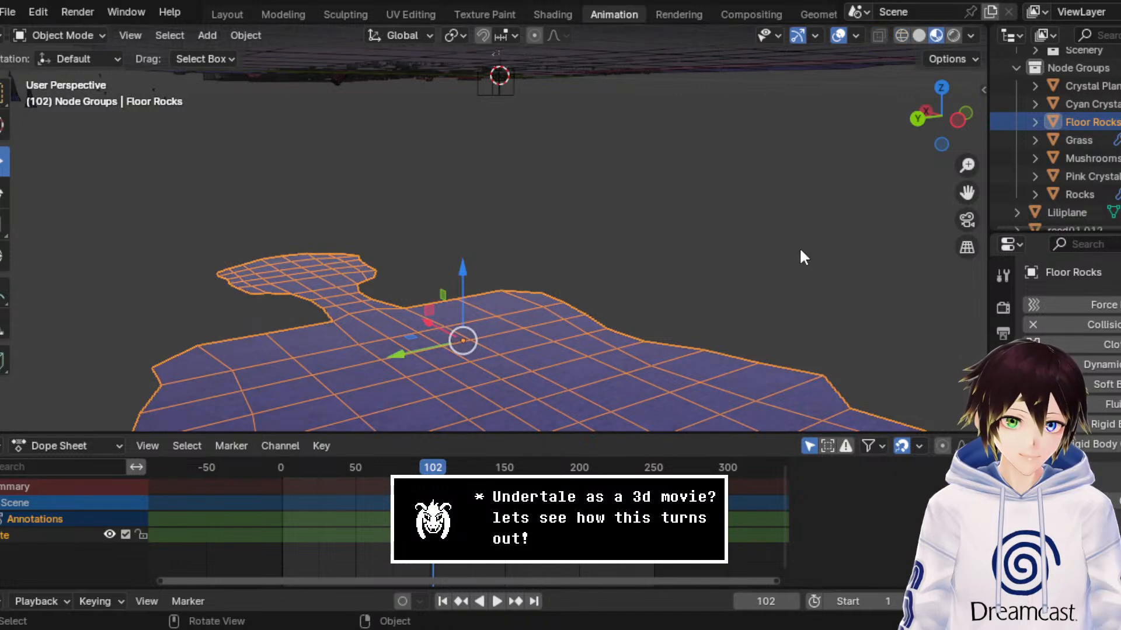
middle_drag(799, 251, 753, 250)
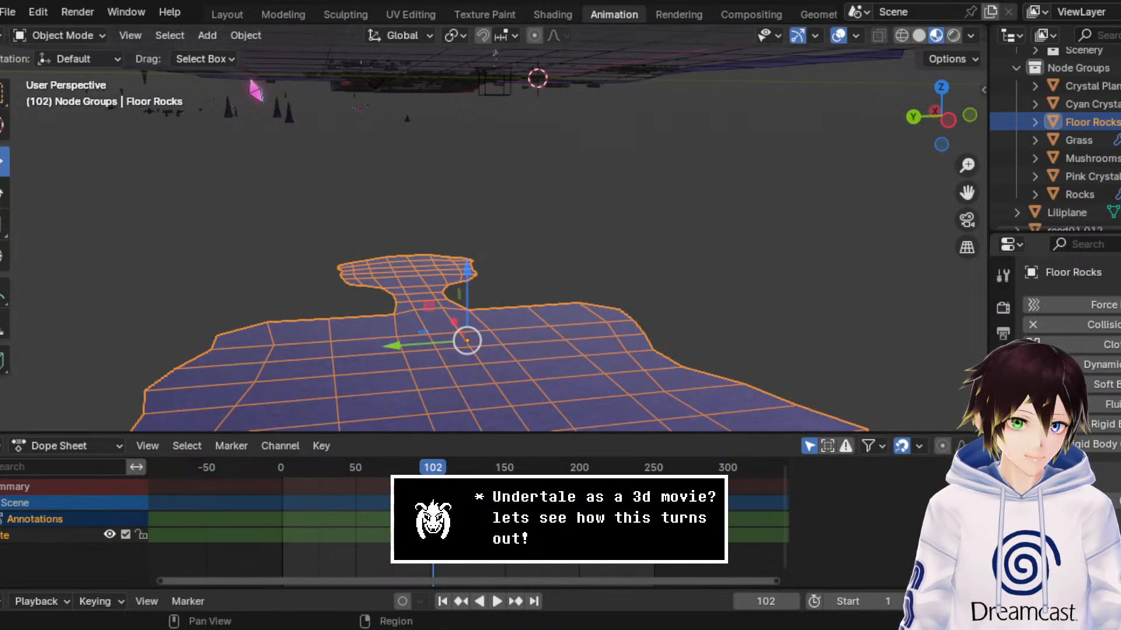
Step: Add a Geometry Nodes modifier to Floor Rocks
click(1003, 502)
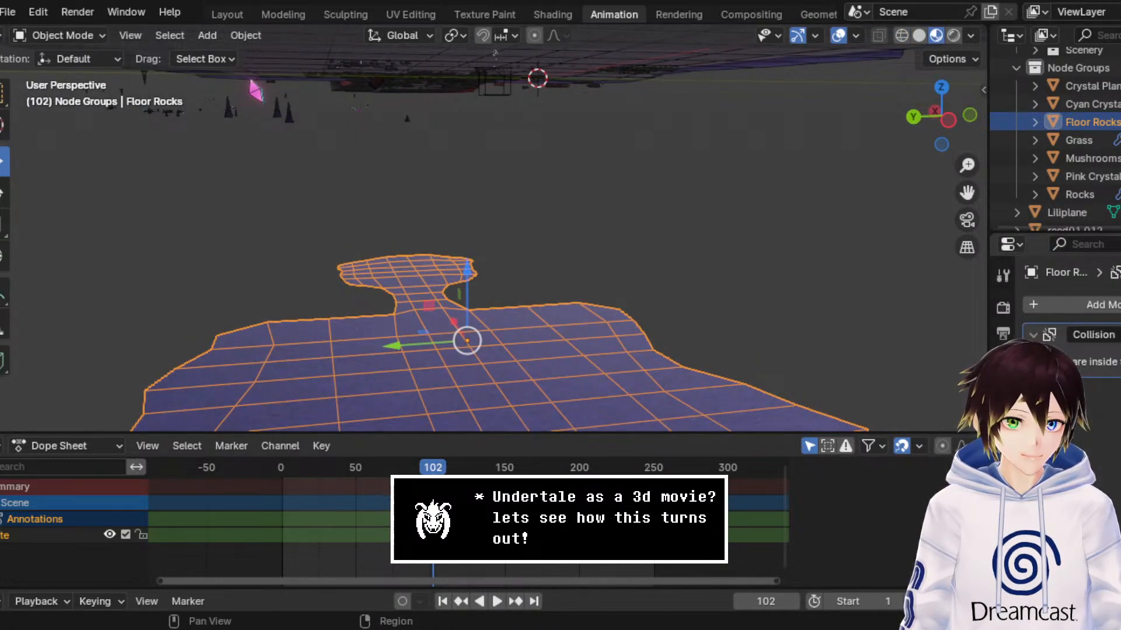
click(1074, 304)
click(1060, 329)
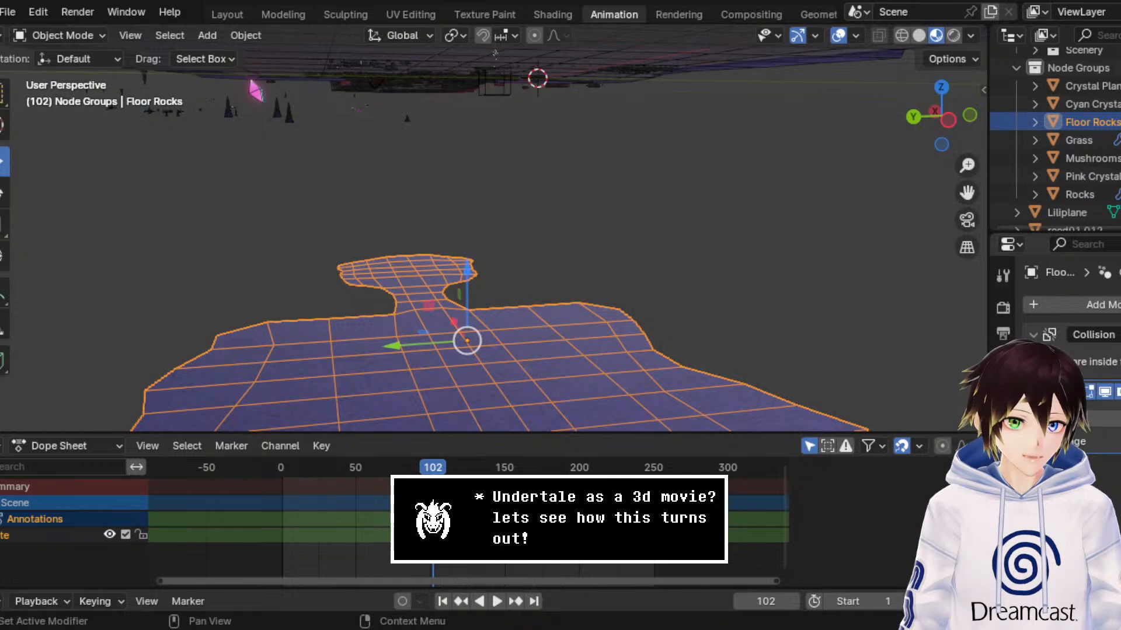
Step: Assign the Small Rocks node group to the Geometry Nodes modifier on Floor Rocks
click(1043, 418)
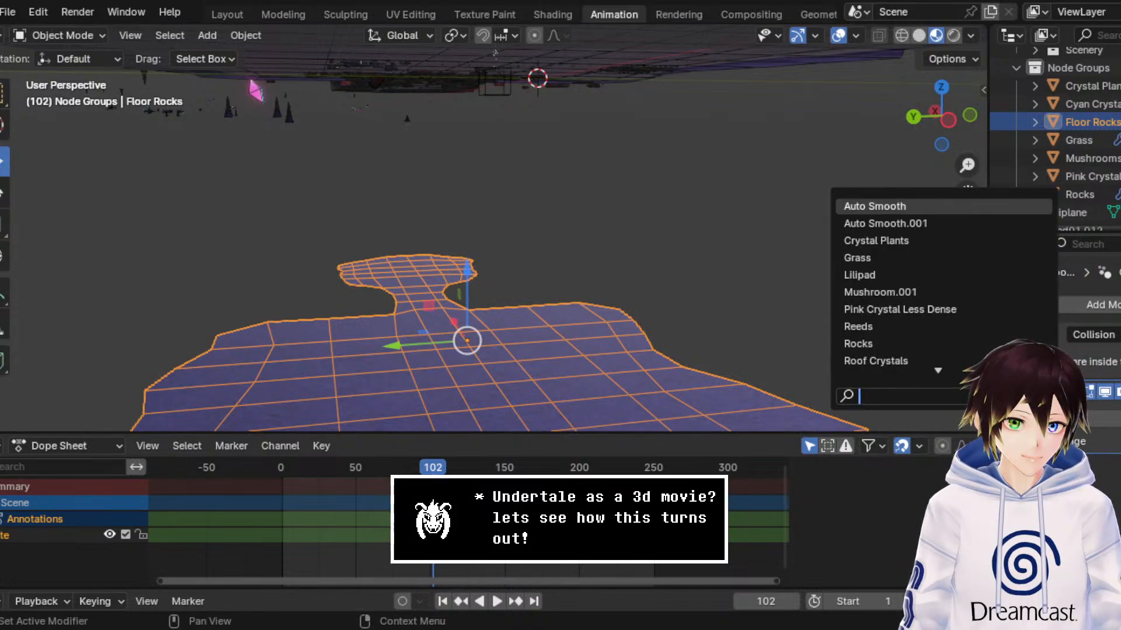
text(r)
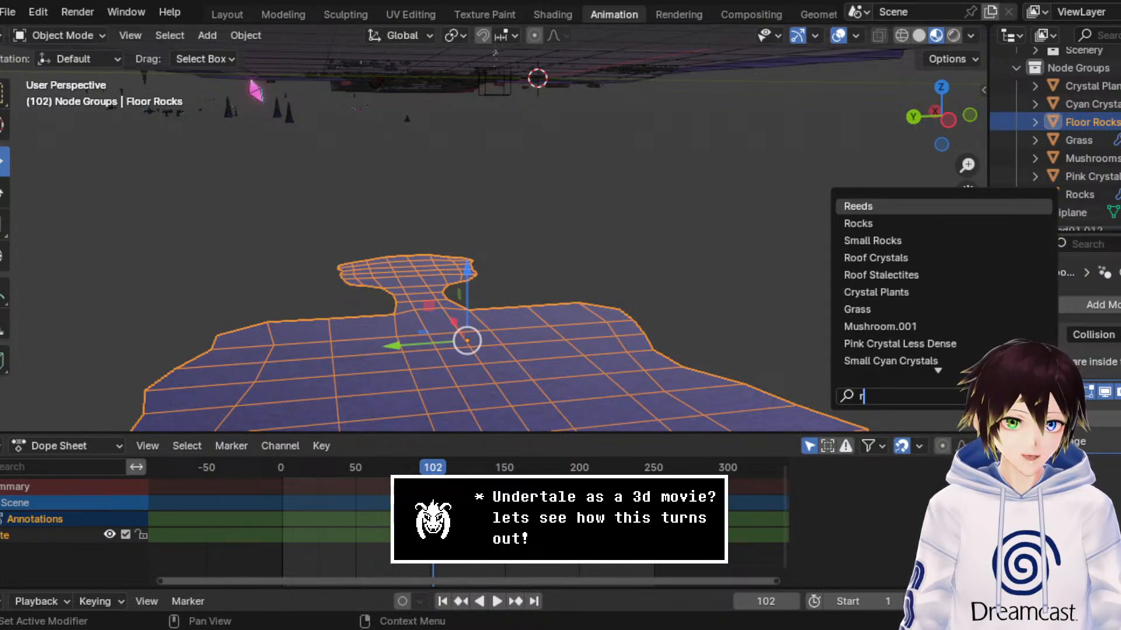
click(983, 241)
Step: Raise Floor Rocks vertically from below the scene toward the cave ground
drag(470, 285, 514, 119)
scroll(612, 139, up, 2)
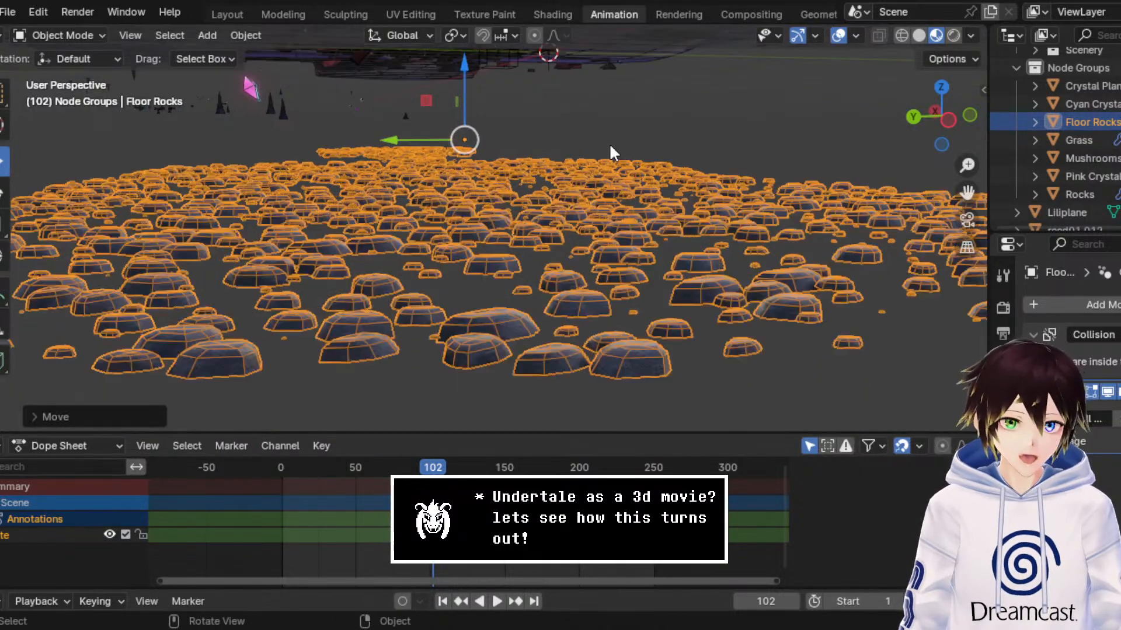
drag(967, 192, 964, 318)
scroll(731, 213, up, 1)
scroll(733, 221, up, 1)
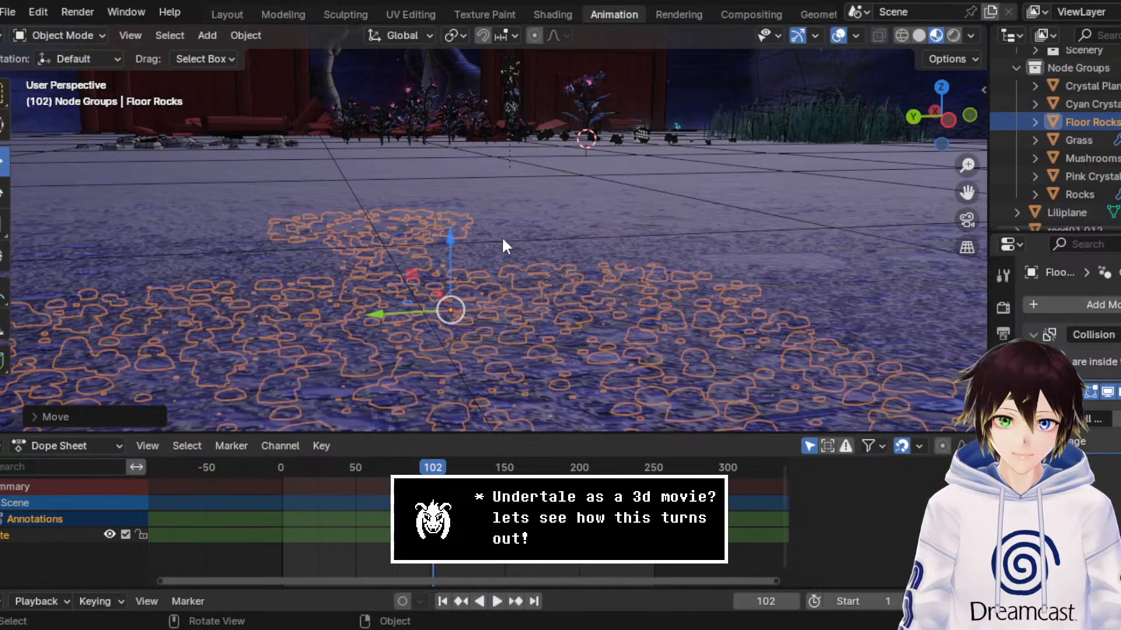
drag(450, 248, 359, 97)
Step: Select the separate Rocks object and move it along the Y axis, away from the staircase
click(280, 136)
scroll(337, 225, down, 5)
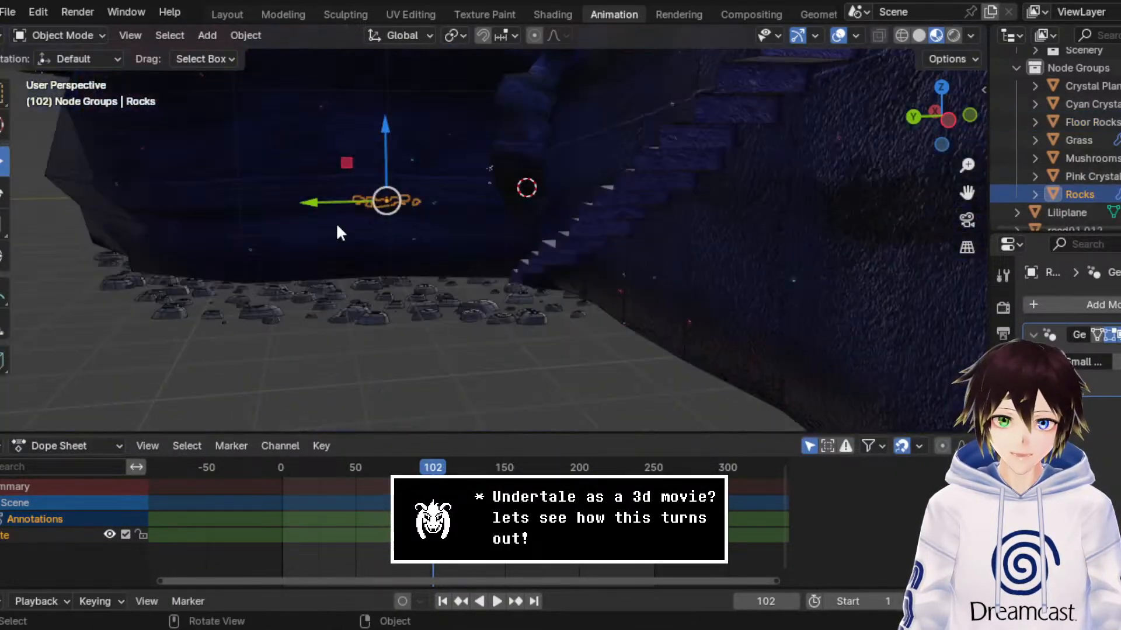
drag(326, 205, 0, 211)
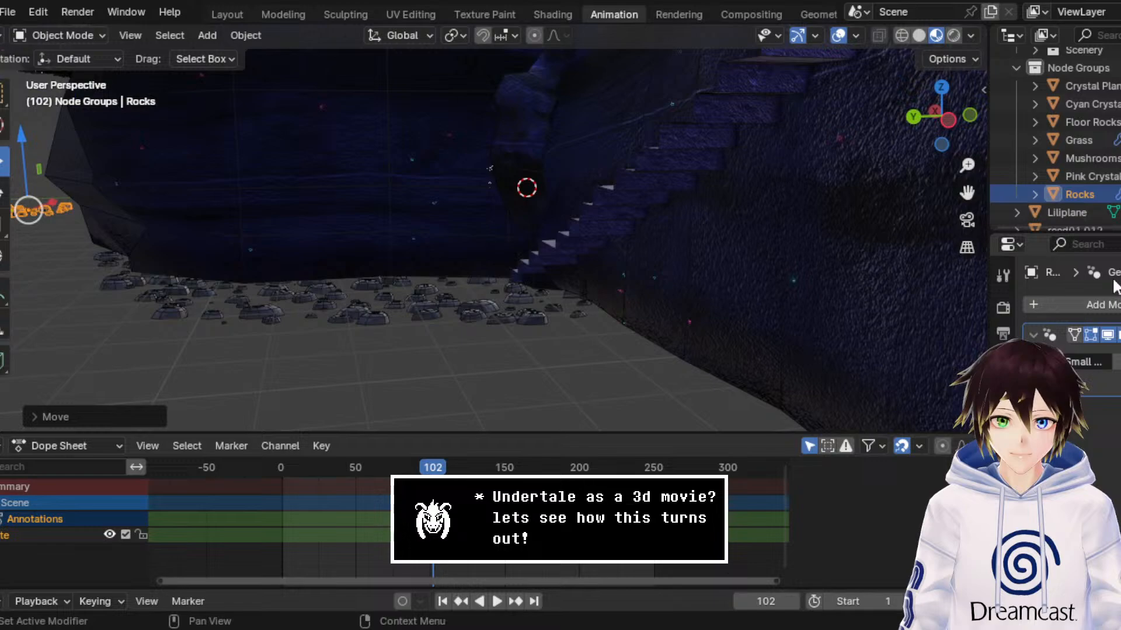
Step: Reselect Floor Rocks and raise it along Z until its scattered rocks protrude above the cave ground
click(508, 306)
scroll(521, 231, up, 3)
scroll(528, 193, up, 4)
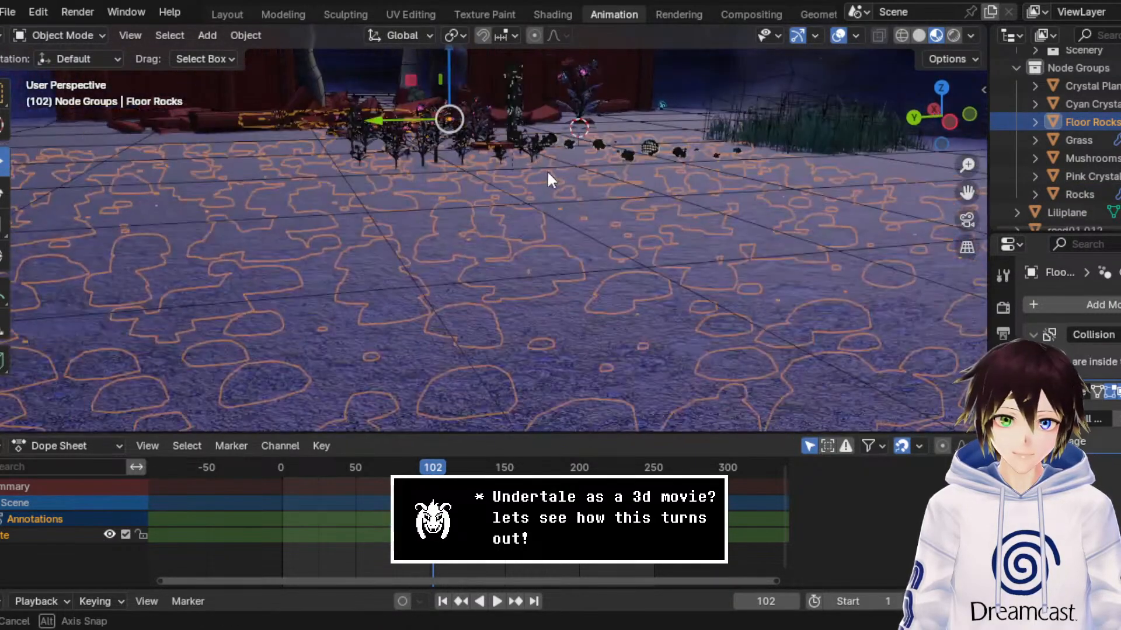
drag(445, 62, 478, 408)
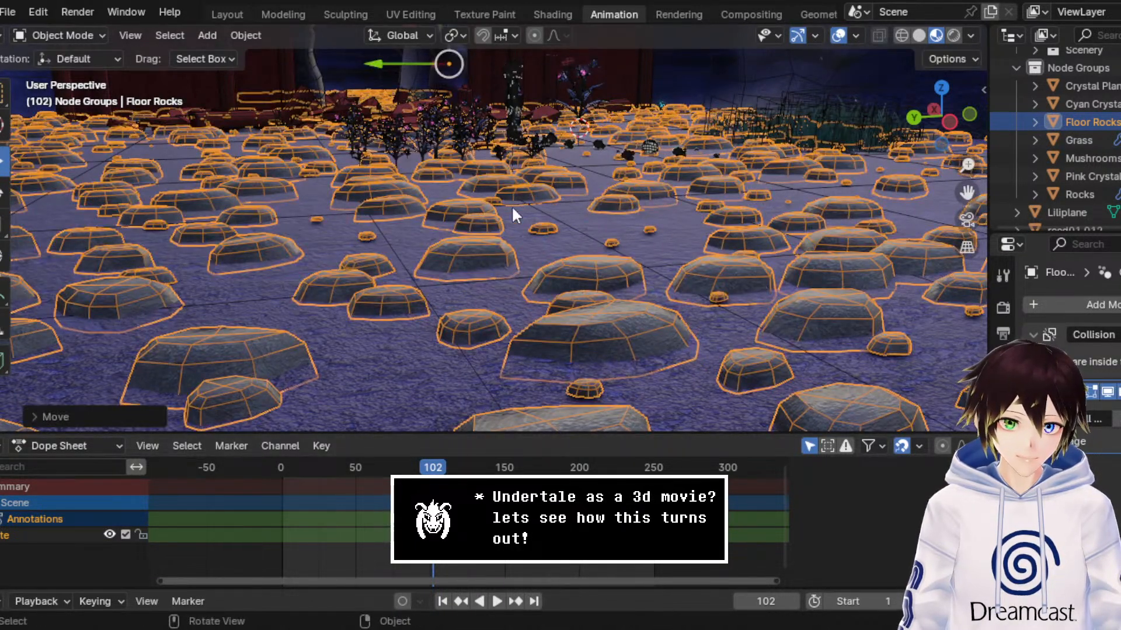
Step: Open the Small Rocks node tree in the Geometry Nodes workspace and close the spreadsheet area to enlarge the viewport
click(816, 14)
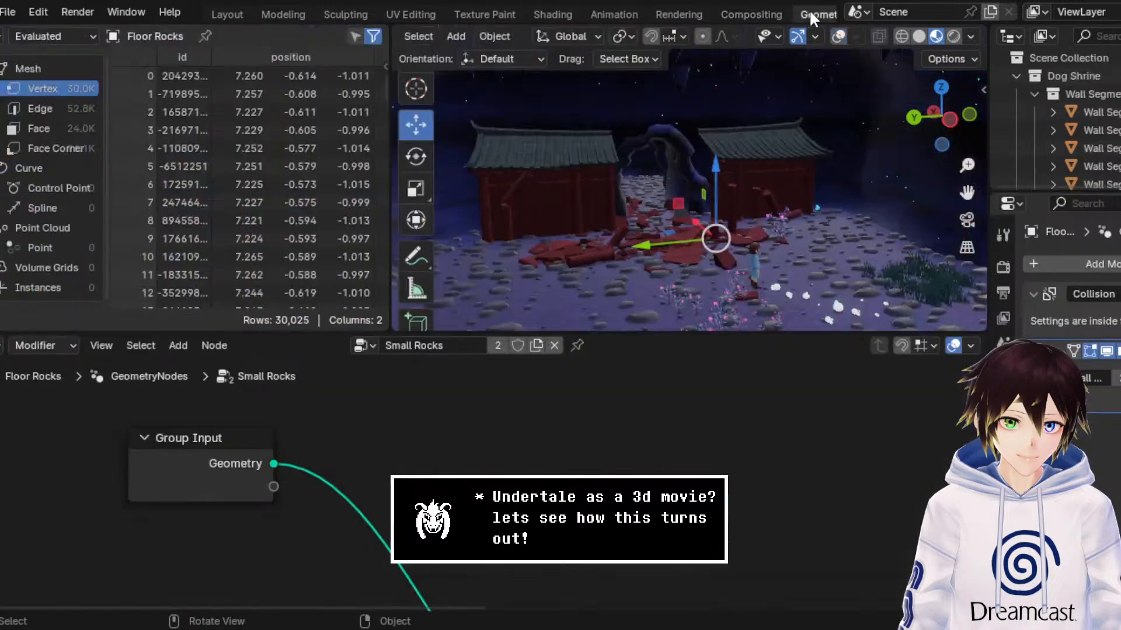
scroll(495, 450, down, 4)
scroll(493, 484, down, 6)
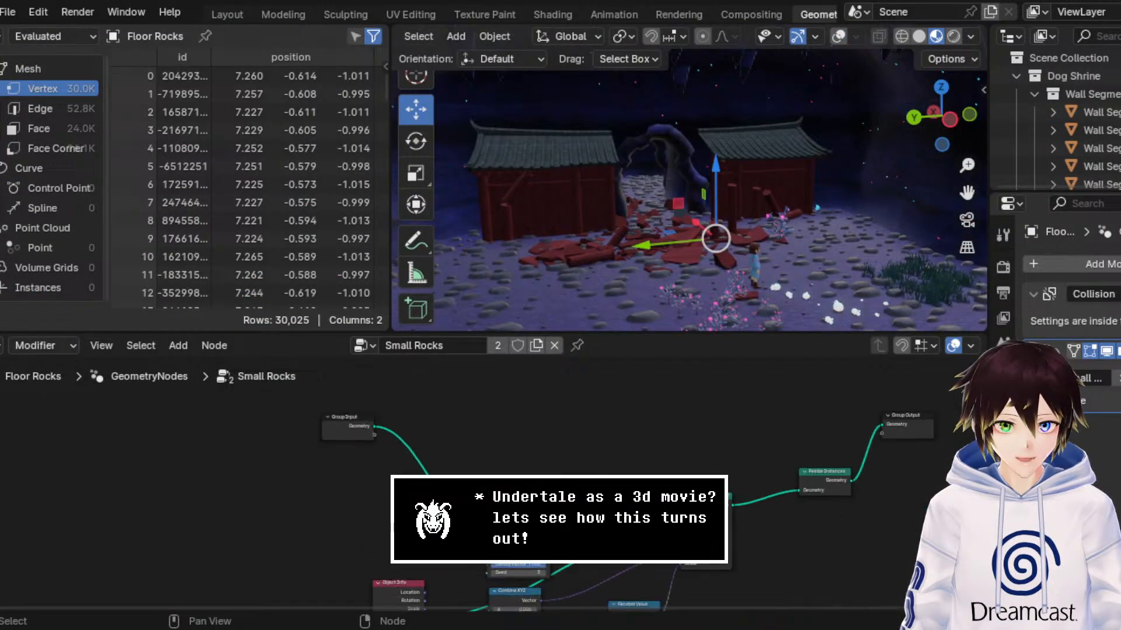
middle_drag(552, 513, 437, 453)
scroll(485, 484, up, 7)
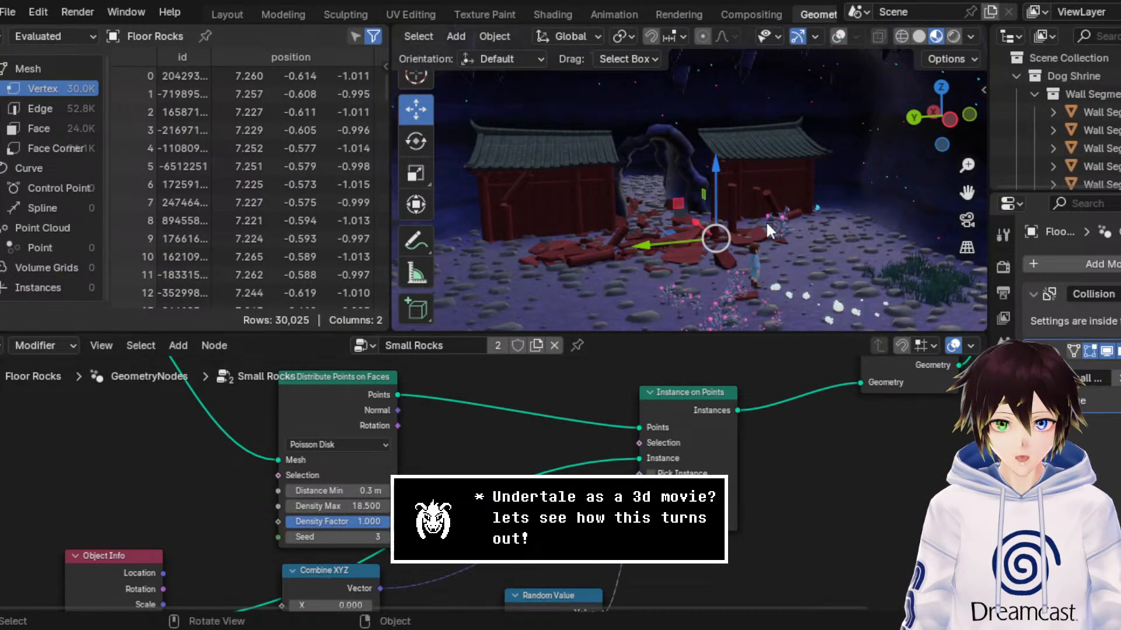
key(g)
middle_drag(782, 222, 783, 220)
right_click(267, 30)
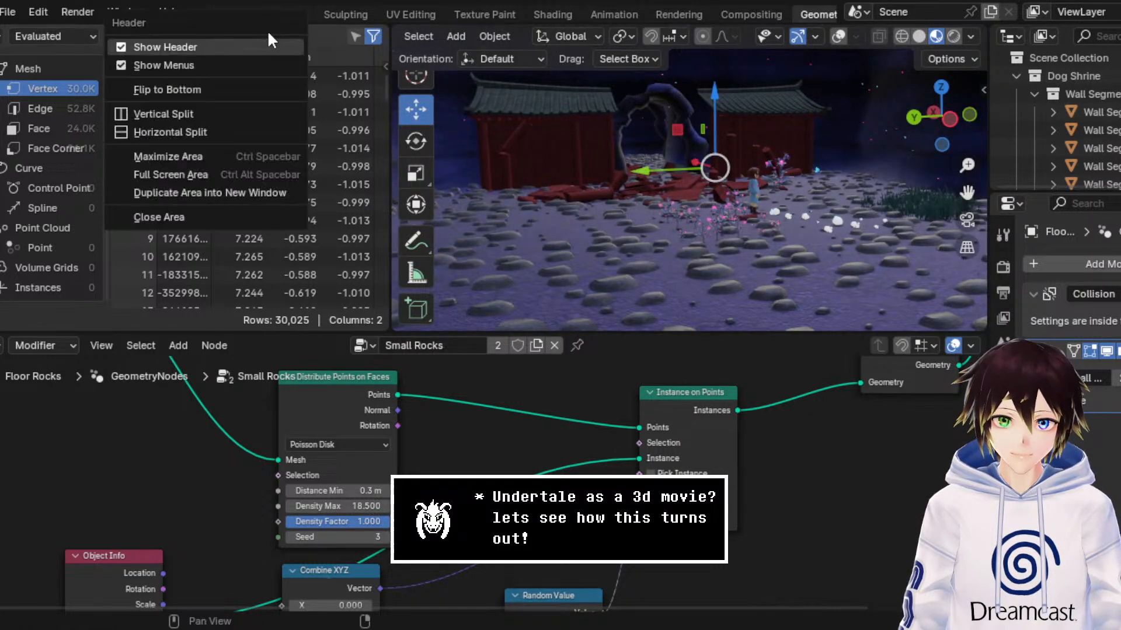
click(217, 213)
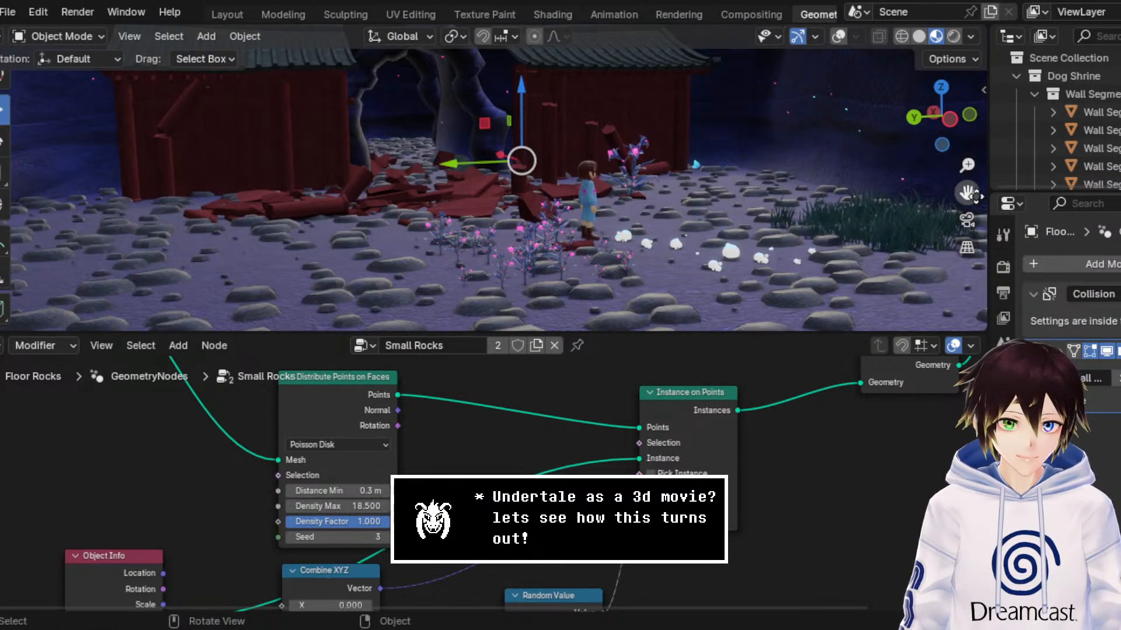
Step: Set Density Max to 5.300 on Distribute Points on Faces and shrink the rocks with a scale Random Value Max of 0.100
drag(967, 193, 967, 170)
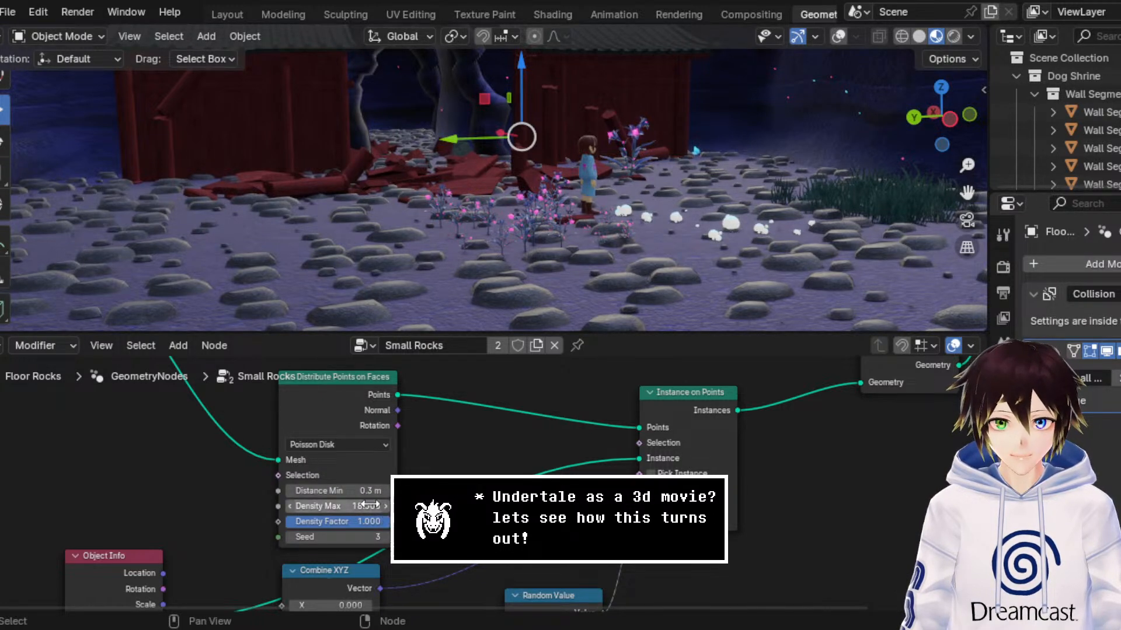
drag(369, 506, 291, 506)
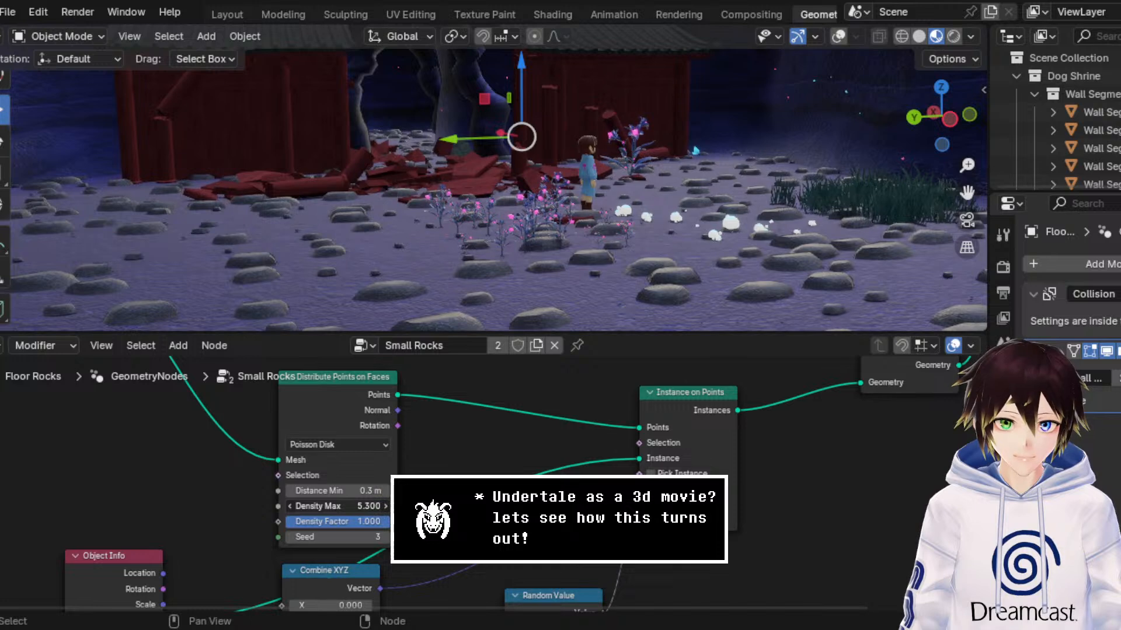
middle_drag(704, 459, 699, 569)
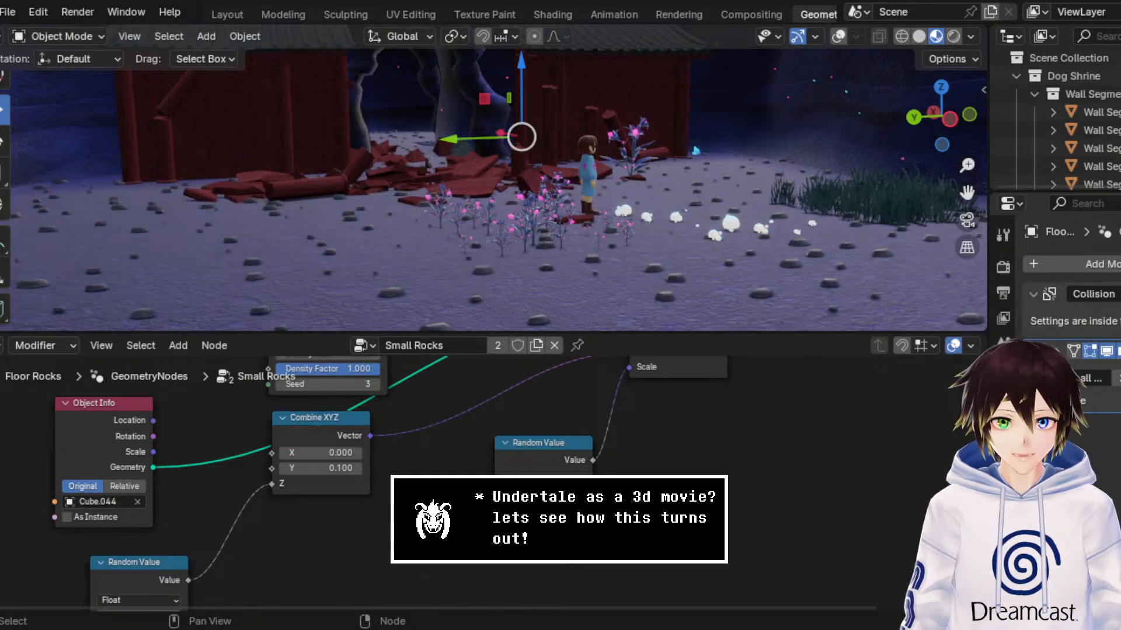
middle_drag(700, 569, 705, 547)
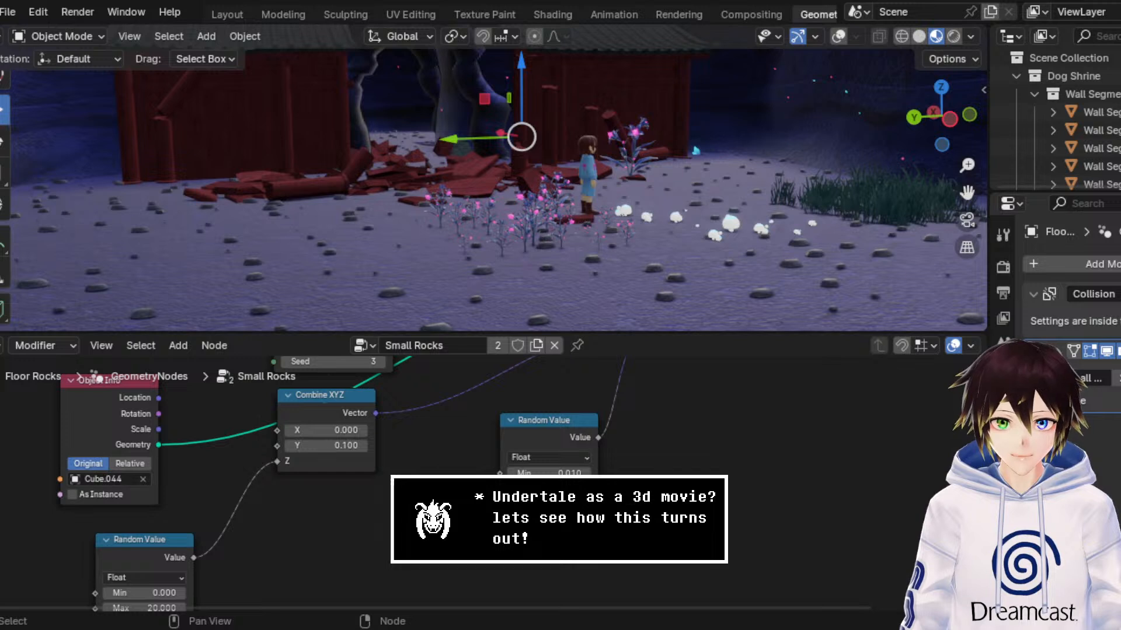
middle_drag(464, 474, 421, 577)
middle_drag(528, 442, 555, 491)
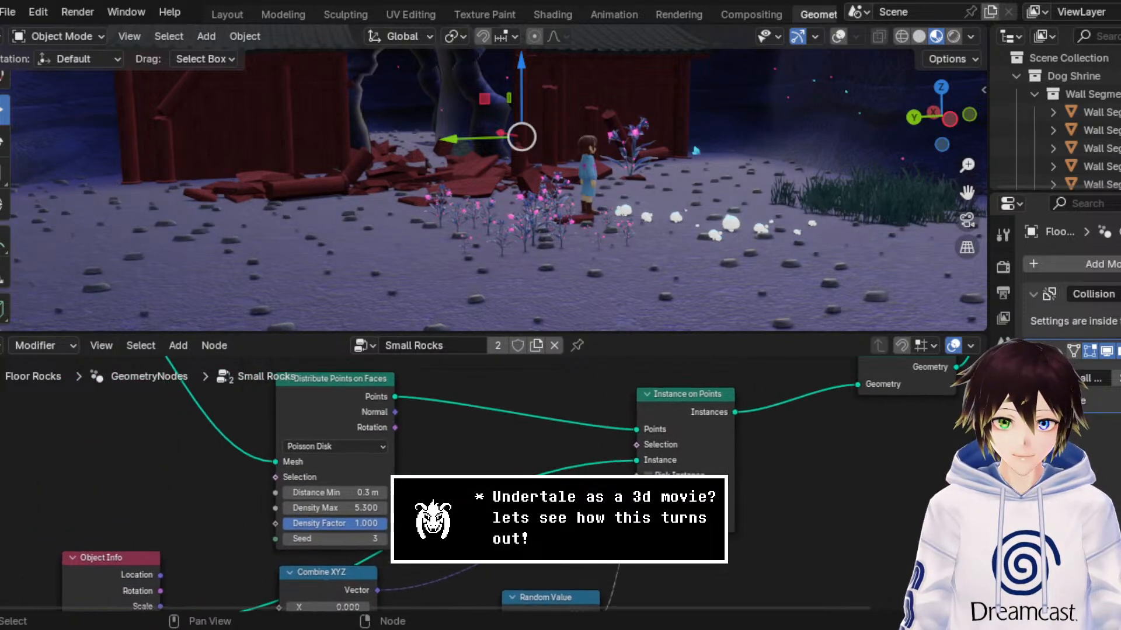
Step: On Distribute Points on Faces, set Seed to 7 and Density Max to 0.800
click(382, 538)
click(382, 539)
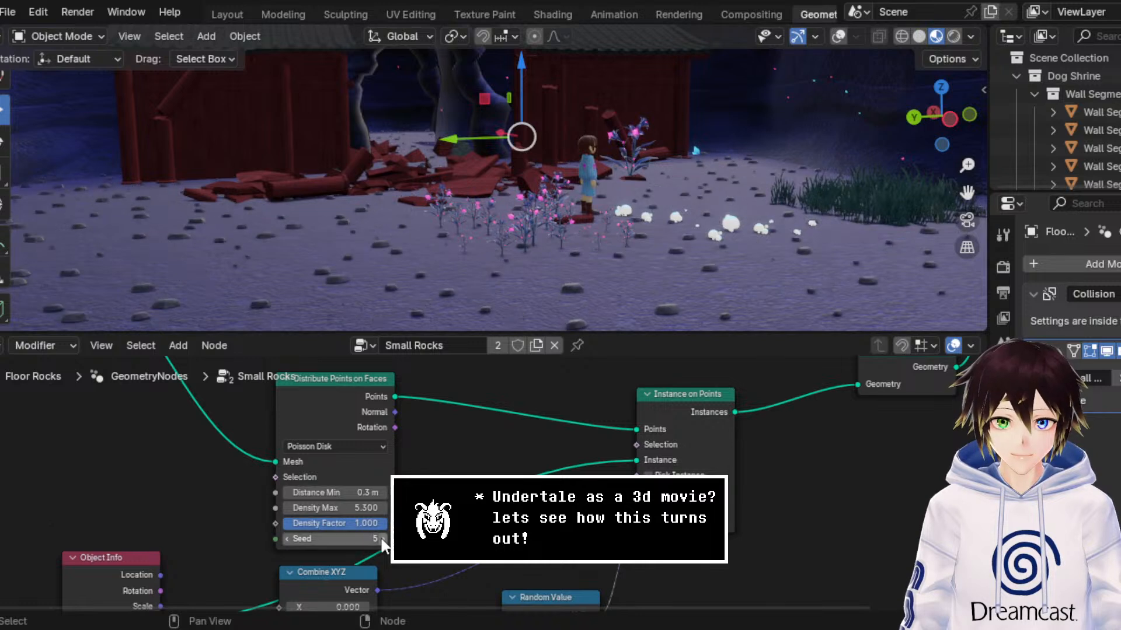
click(382, 539)
click(382, 539)
middle_drag(549, 541, 540, 440)
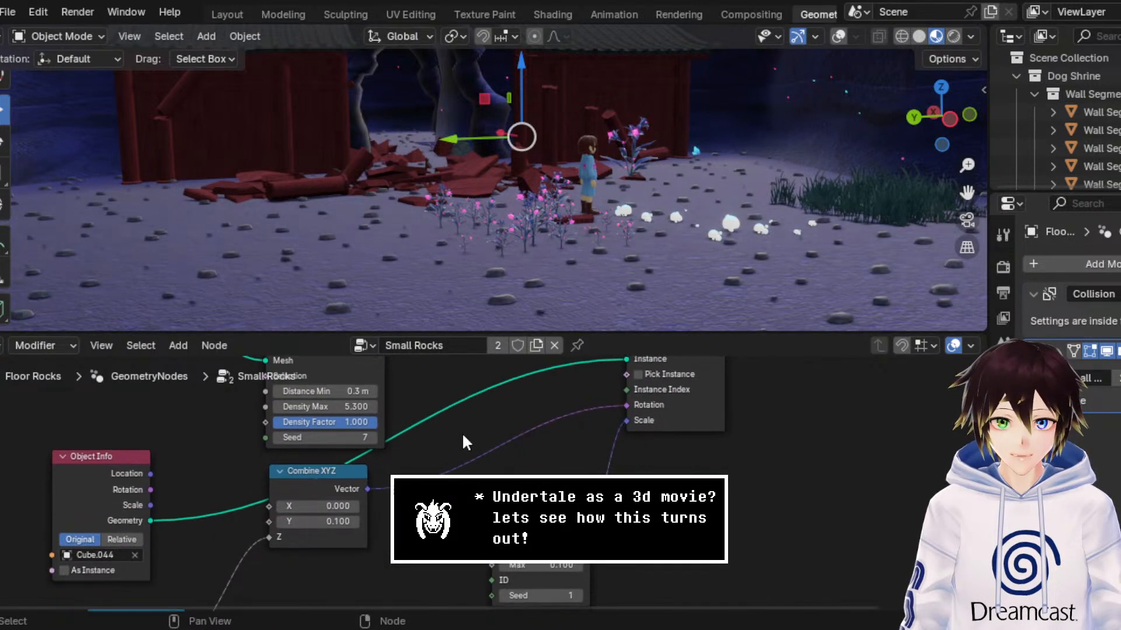
middle_drag(450, 419, 476, 451)
drag(360, 437, 333, 436)
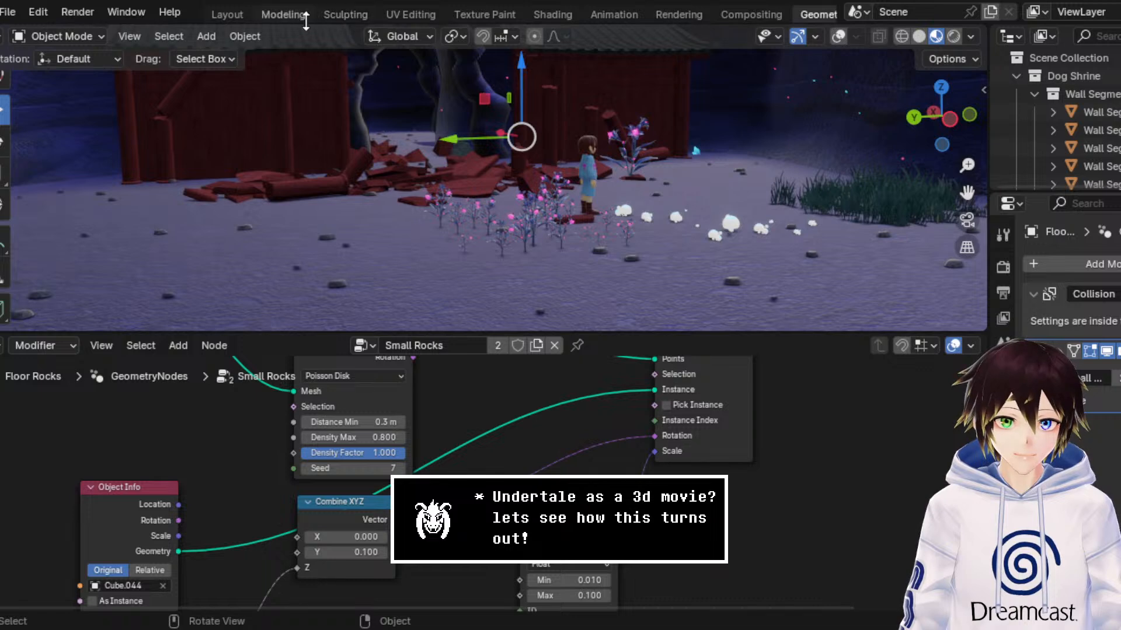
Step: Switch to the Modeling workspace and return Floor Rocks to Object Mode
click(282, 13)
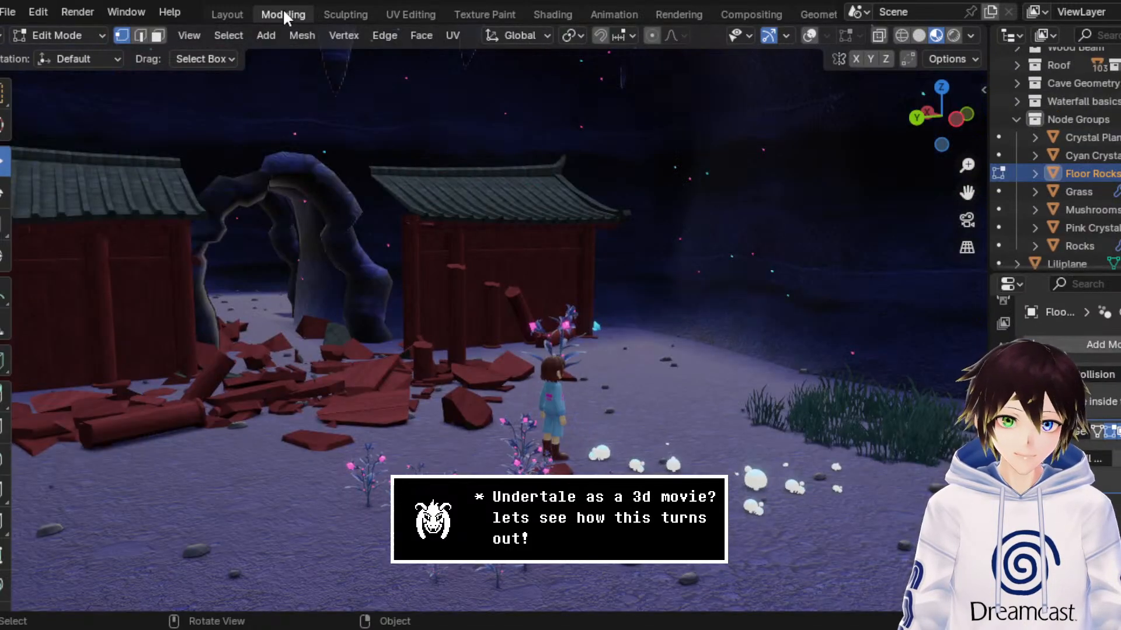
middle_drag(511, 319, 517, 298)
click(73, 35)
click(82, 49)
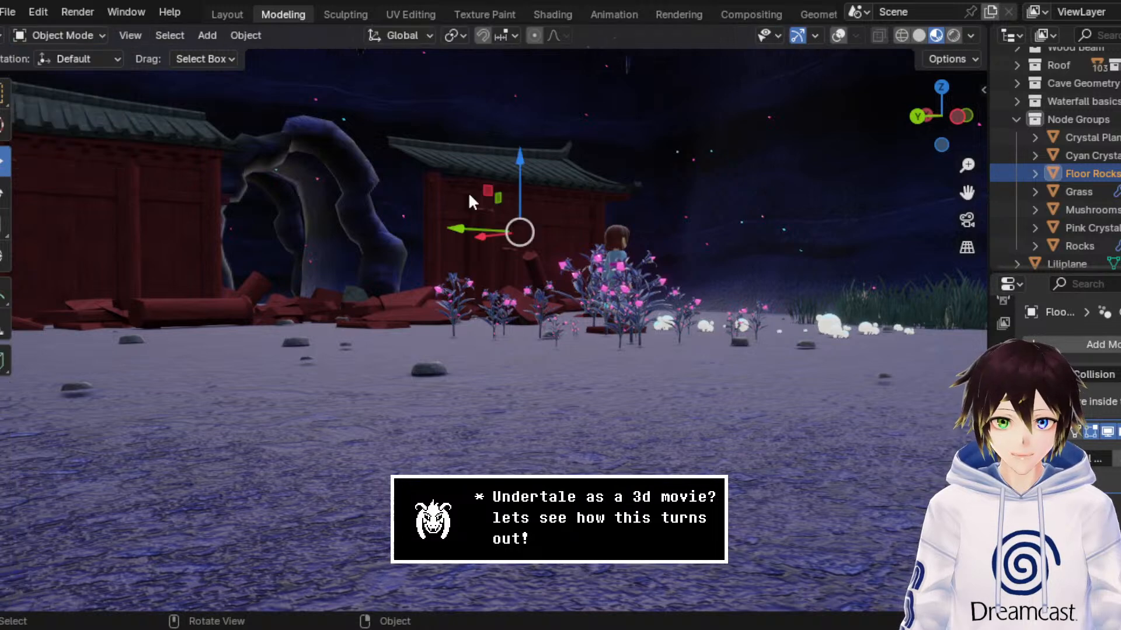
Step: Lower Floor Rocks by about 0.029 m along Z so its rocks sit deeper in the ground
drag(523, 174, 524, 176)
middle_drag(524, 176, 583, 251)
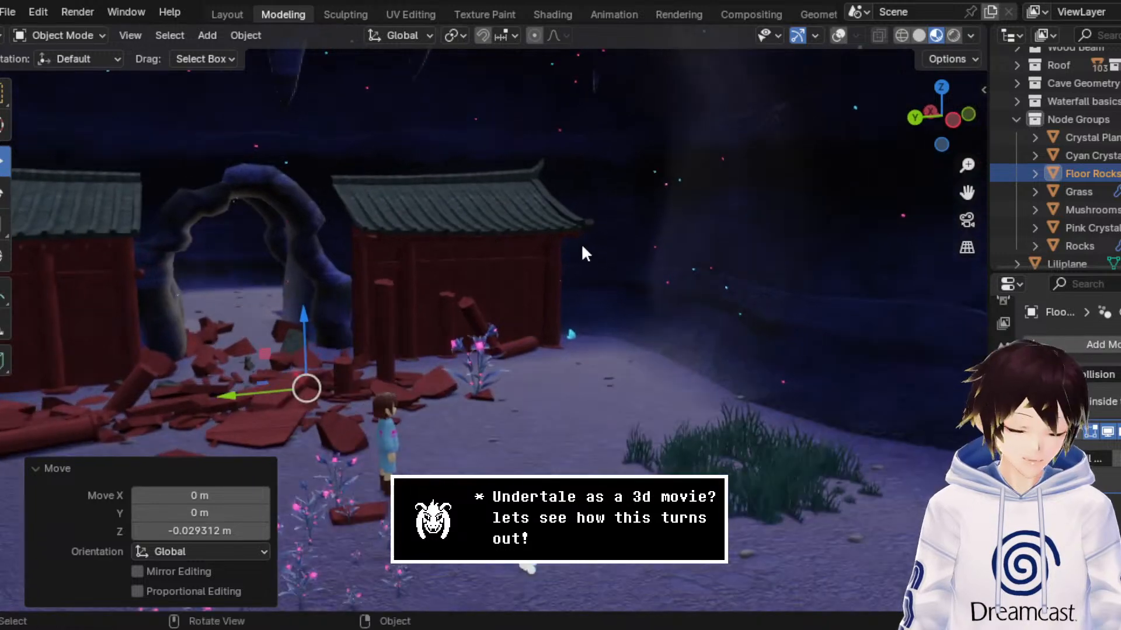
drag(968, 193, 398, 245)
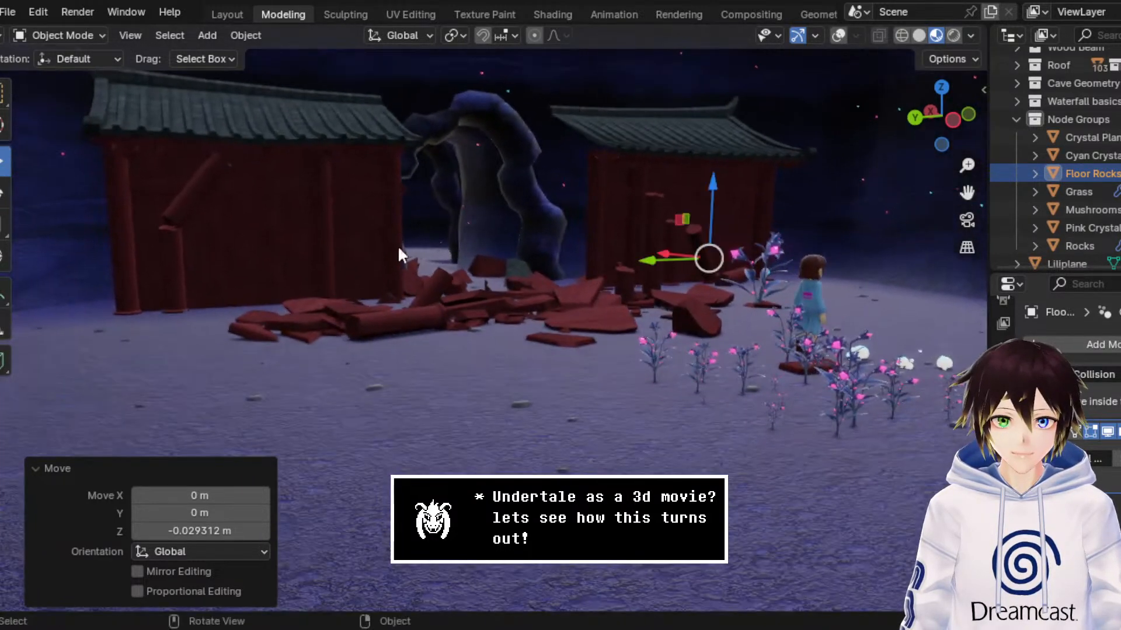
middle_drag(397, 245, 382, 260)
click(109, 465)
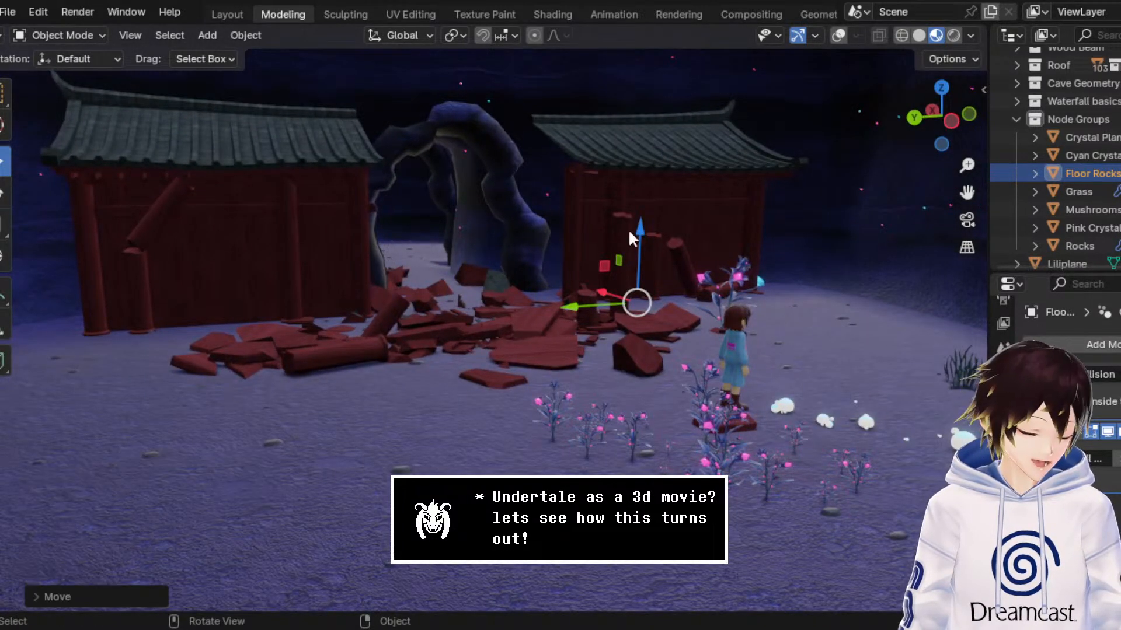
Step: Inspect the scattered rocks around the shrine walls and red debris, and save the file
drag(967, 193, 198, 147)
scroll(558, 335, up, 5)
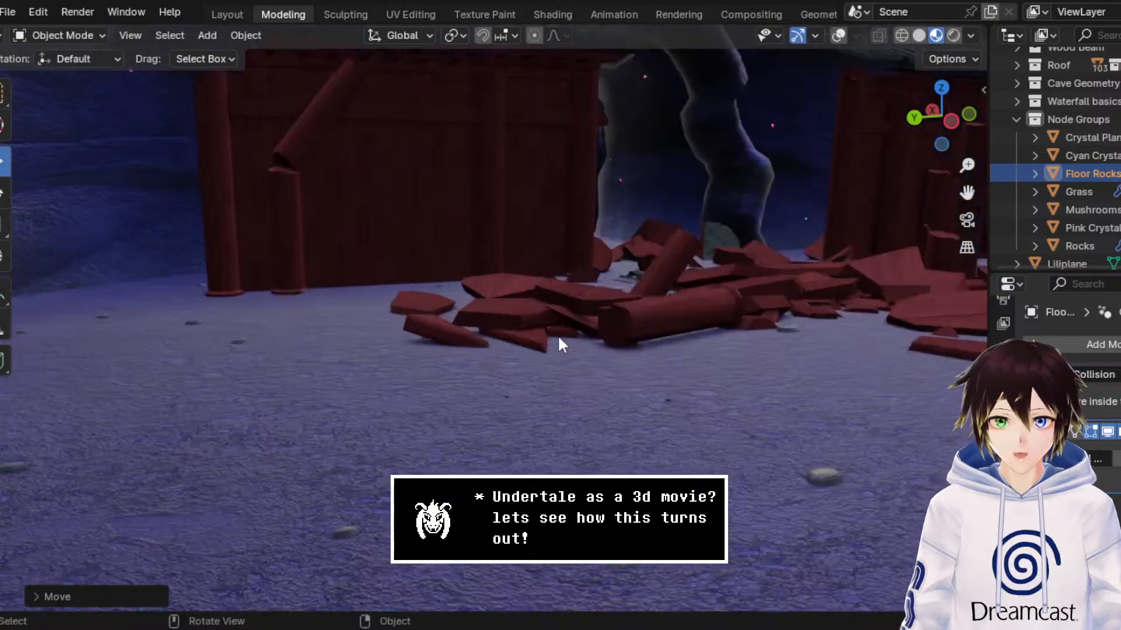
middle_drag(564, 318, 548, 305)
middle_drag(532, 317, 513, 313)
scroll(502, 378, down, 3)
scroll(507, 390, down, 8)
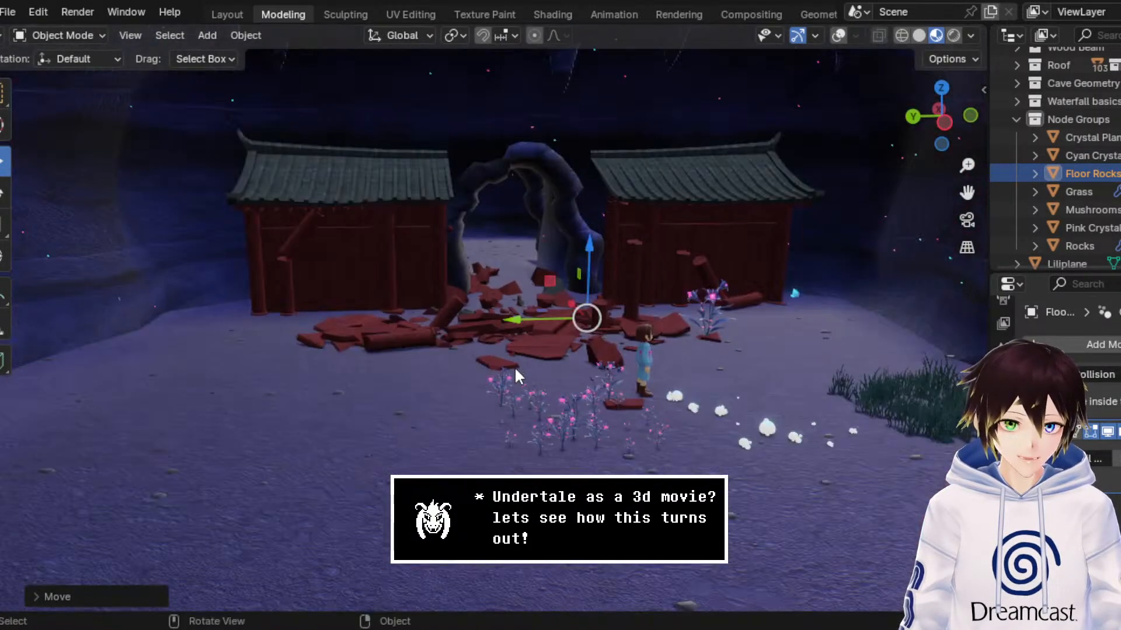
mouse_move(513, 366)
middle_down()
mouse_move(534, 366)
mouse_move(524, 354)
middle_up()
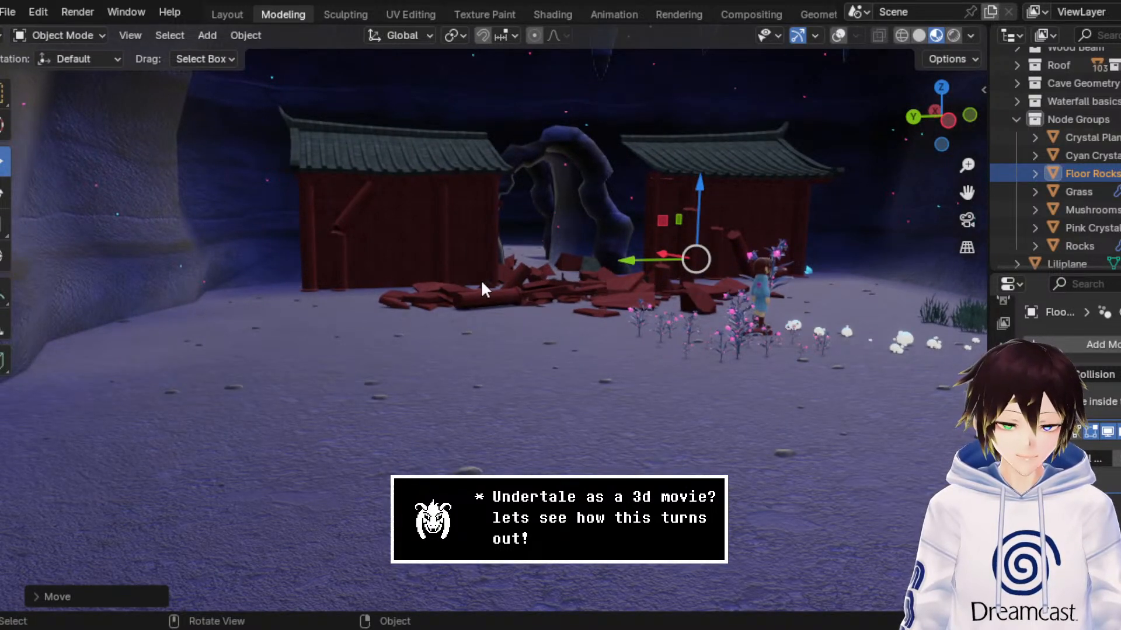
key(ctrl+s)
Step: Check the whole shrine scene from the front and save the file again
drag(967, 192, 788, 228)
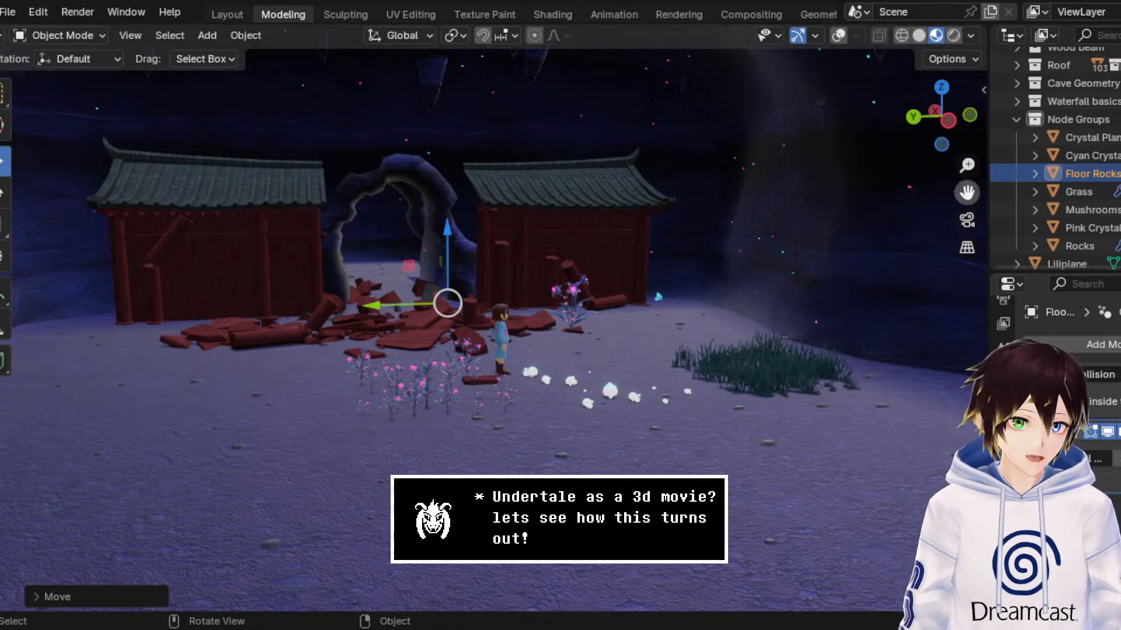
drag(961, 198, 1111, 205)
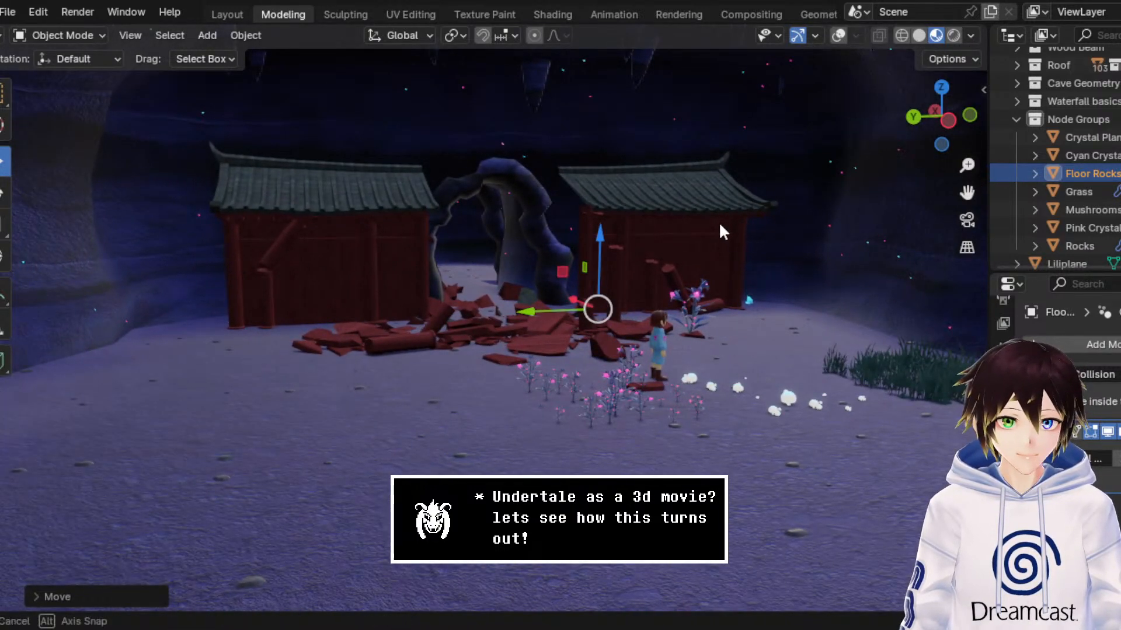
middle_drag(717, 225, 713, 229)
key(ctrl+s)
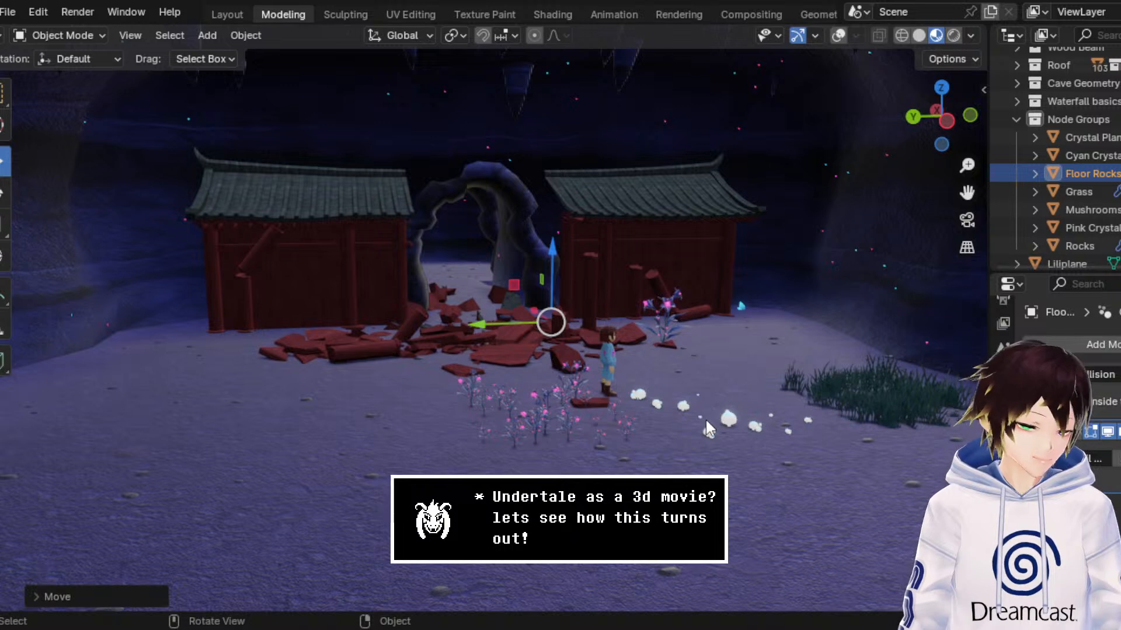
Step: Survey the cave chambers and connecting tunnels from outside, and examine the large chamber with the stalagmites
middle_drag(705, 418, 541, 258)
scroll(540, 258, down, 5)
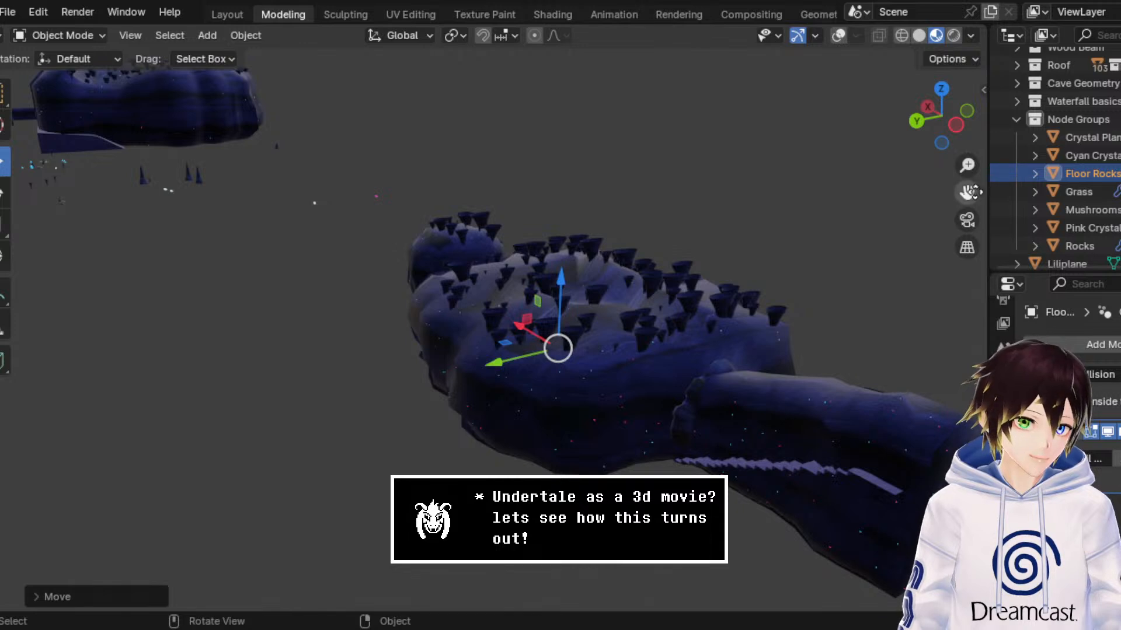
mouse_move(967, 192)
mouse_down()
mouse_move(1004, 219)
mouse_move(969, 191)
mouse_up()
scroll(641, 268, up, 5)
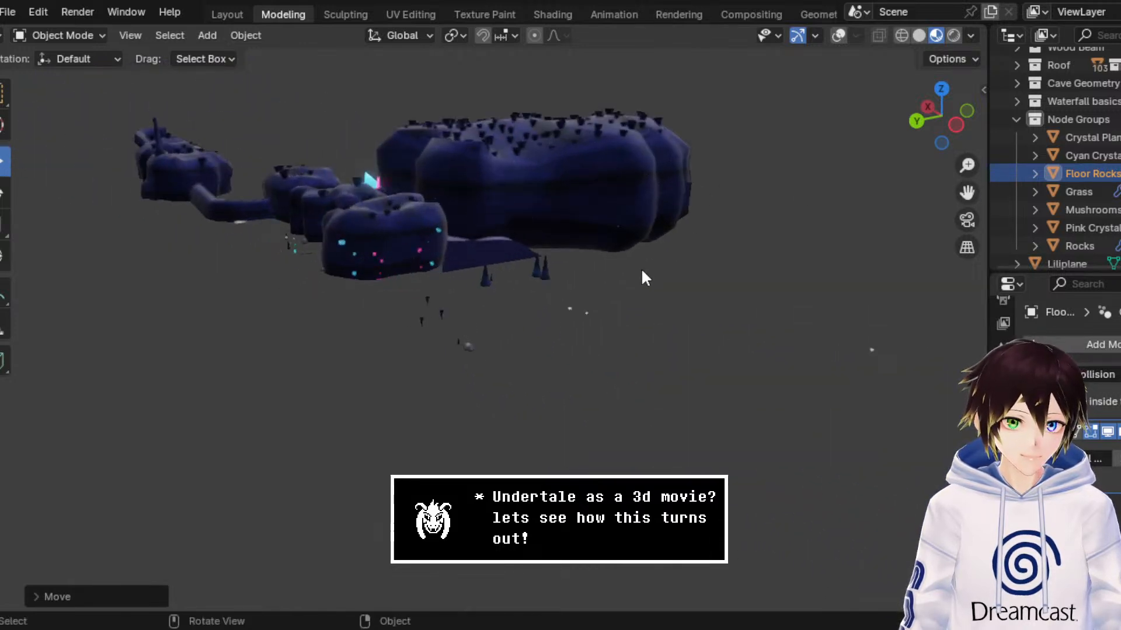
middle_drag(520, 268, 620, 245)
scroll(620, 245, down, 2)
scroll(618, 242, down, 4)
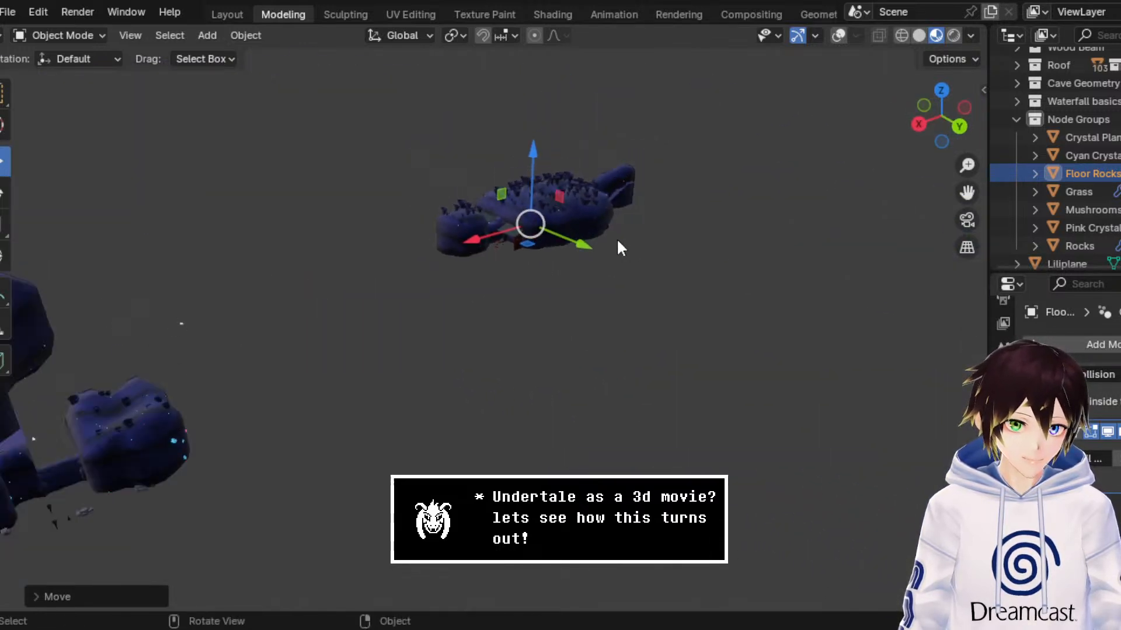
drag(967, 193, 1049, 174)
scroll(454, 311, up, 6)
middle_drag(447, 321, 460, 305)
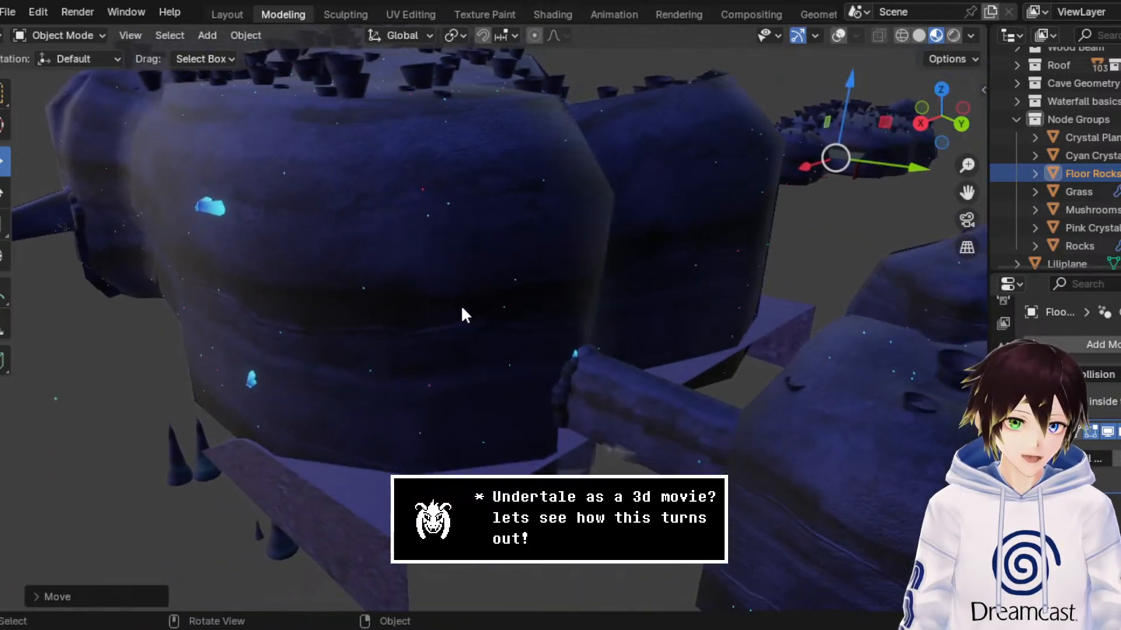
scroll(414, 269, up, 5)
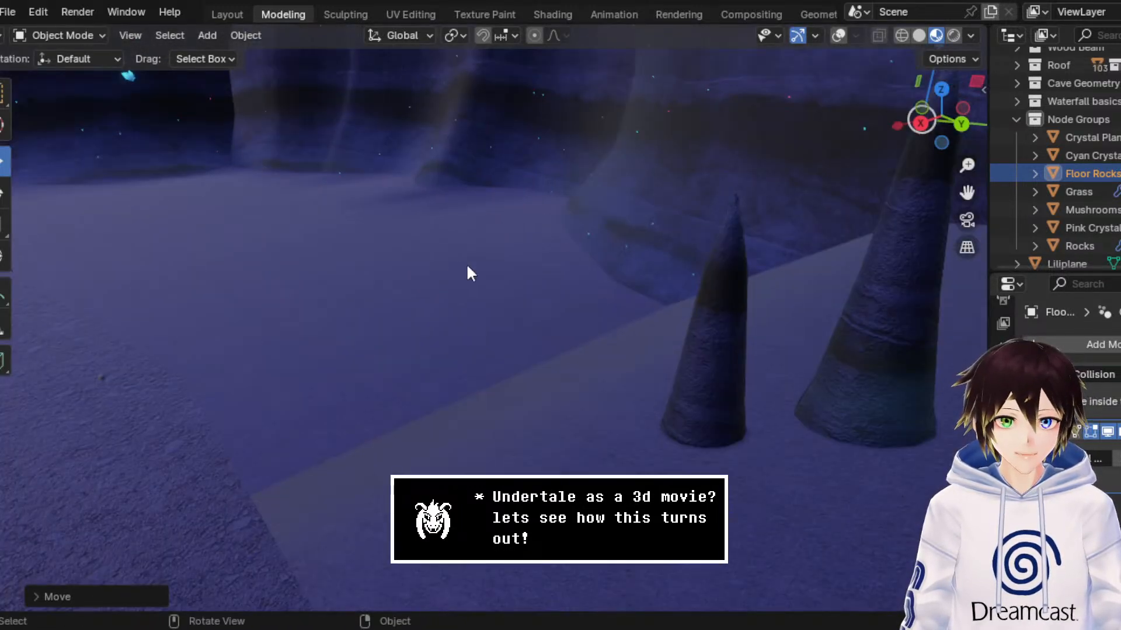
scroll(468, 268, down, 2)
drag(967, 193, 1116, 224)
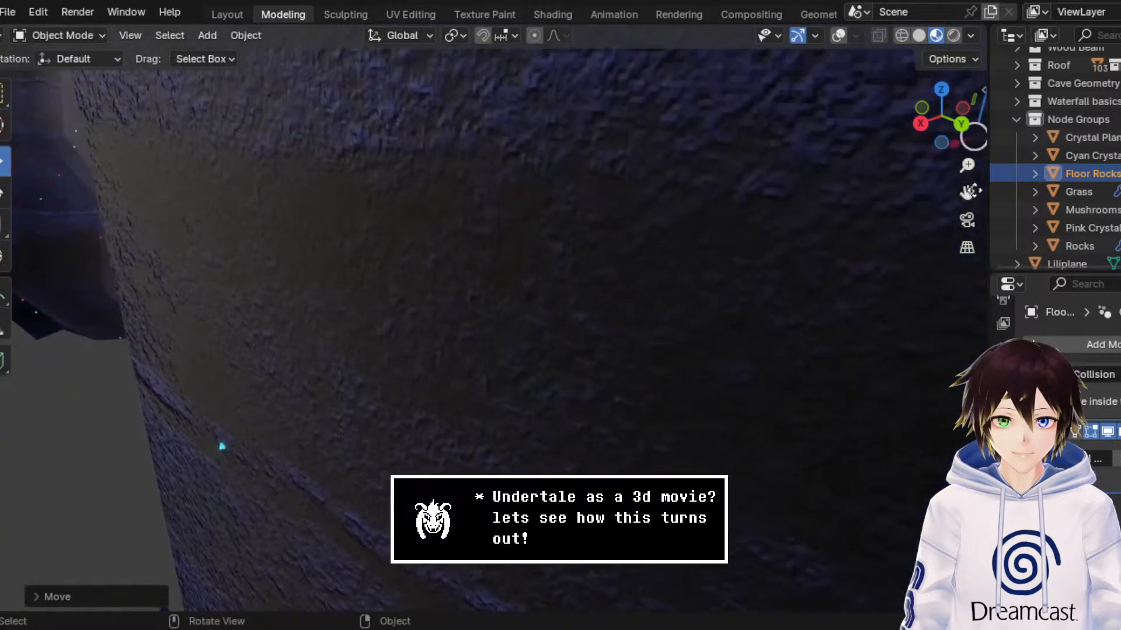
Step: Examine the raised ledge path with its grass, rocks and archway inside the large cave chamber
middle_drag(397, 182, 334, 180)
scroll(567, 216, up, 3)
middle_drag(578, 214, 411, 196)
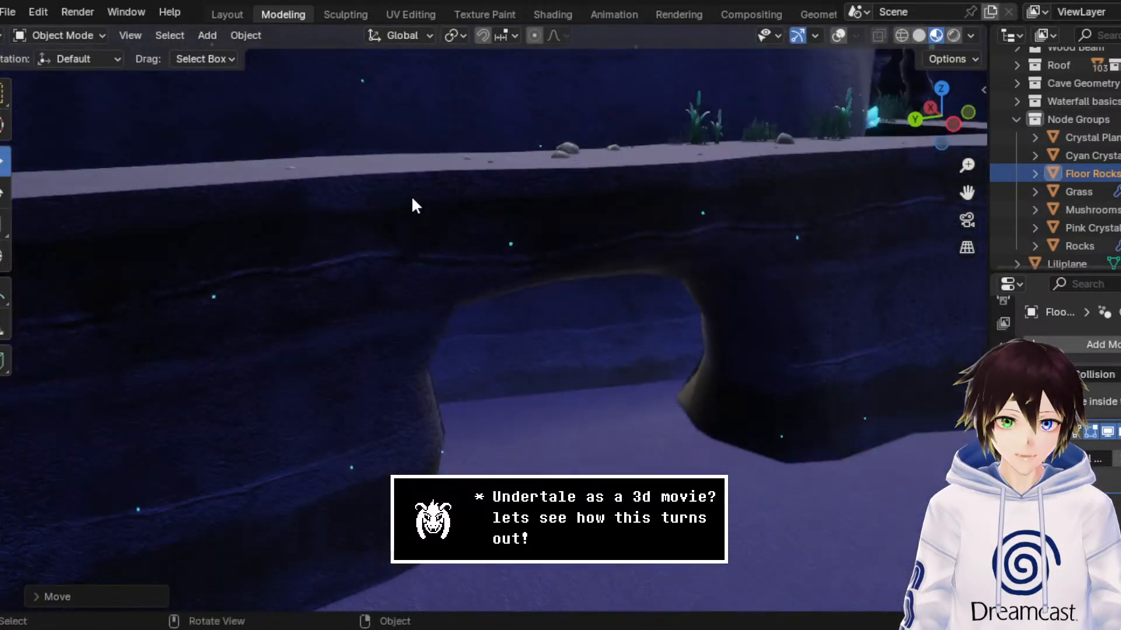
scroll(410, 196, down, 2)
drag(967, 194, 519, 429)
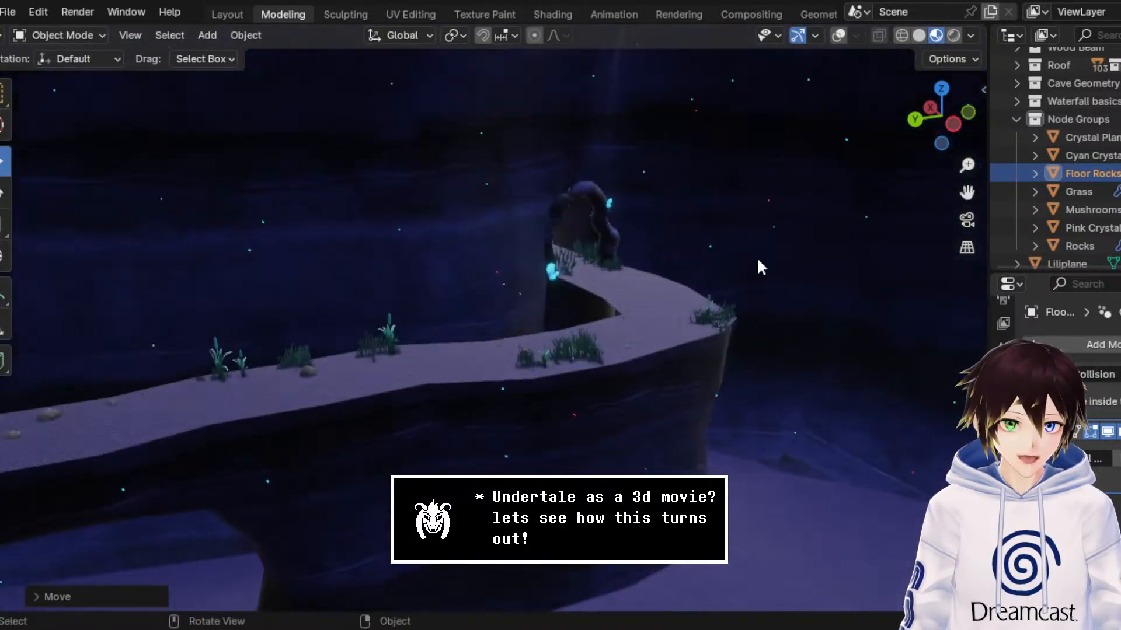
middle_drag(756, 258, 596, 271)
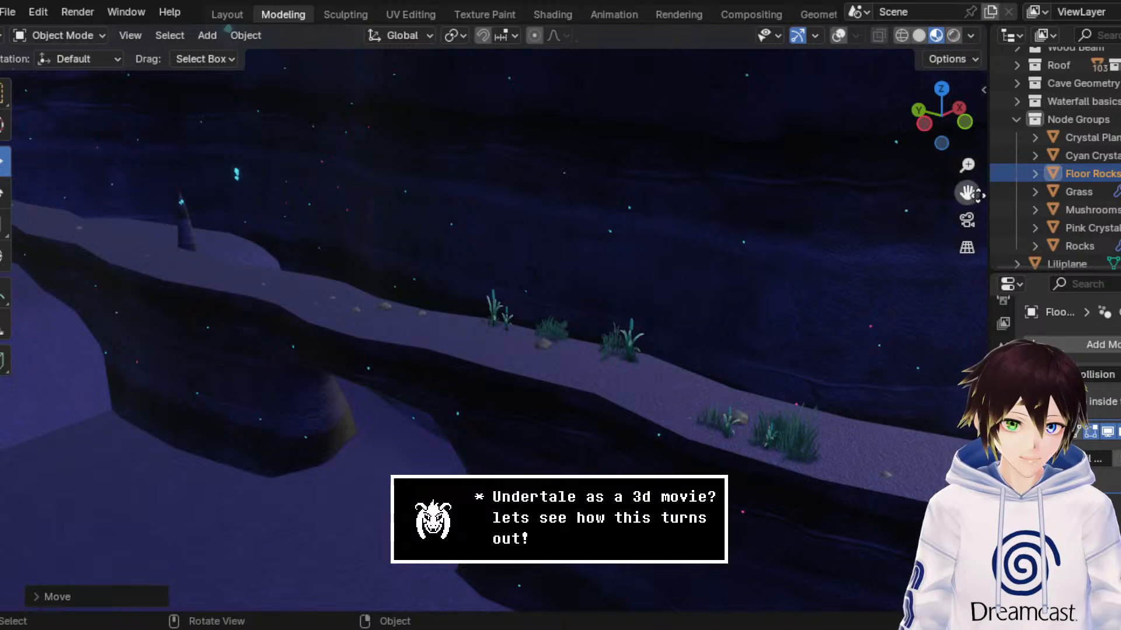
mouse_move(968, 192)
mouse_down()
mouse_move(467, 160)
mouse_move(402, 139)
mouse_move(534, 135)
mouse_move(969, 170)
mouse_up()
drag(677, 158, 975, 191)
middle_drag(535, 307, 667, 296)
scroll(667, 297, down, 8)
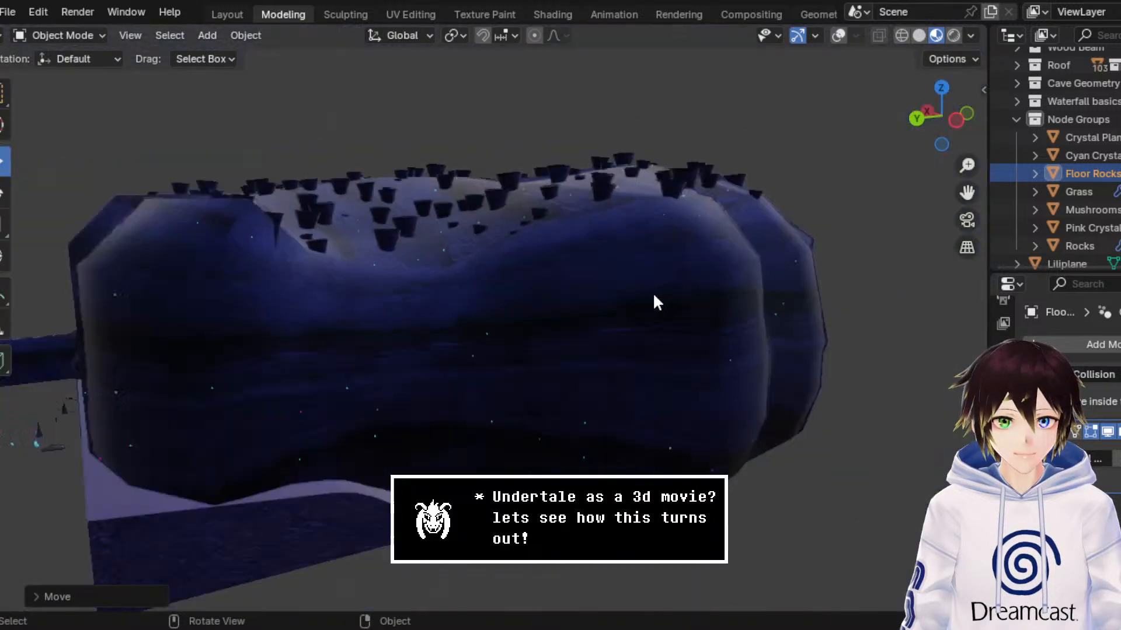
Step: Find the chamber with the bright puddle beyond the arches, show the viewport overlays and select the puddle plane
drag(967, 193, 1115, 35)
scroll(635, 260, up, 10)
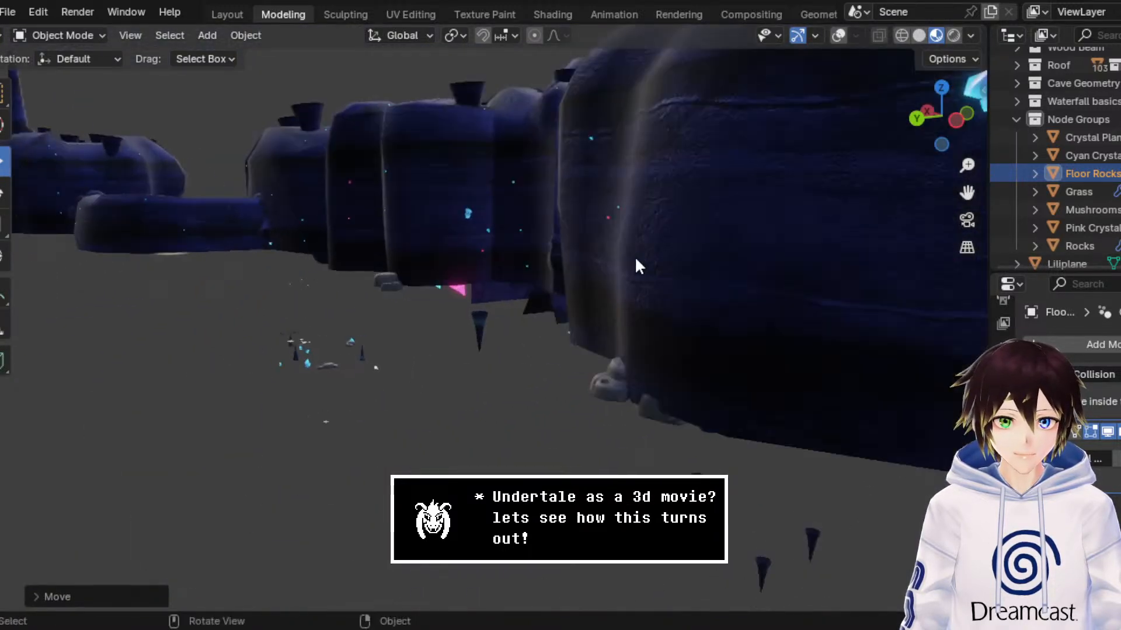
scroll(643, 285, down, 8)
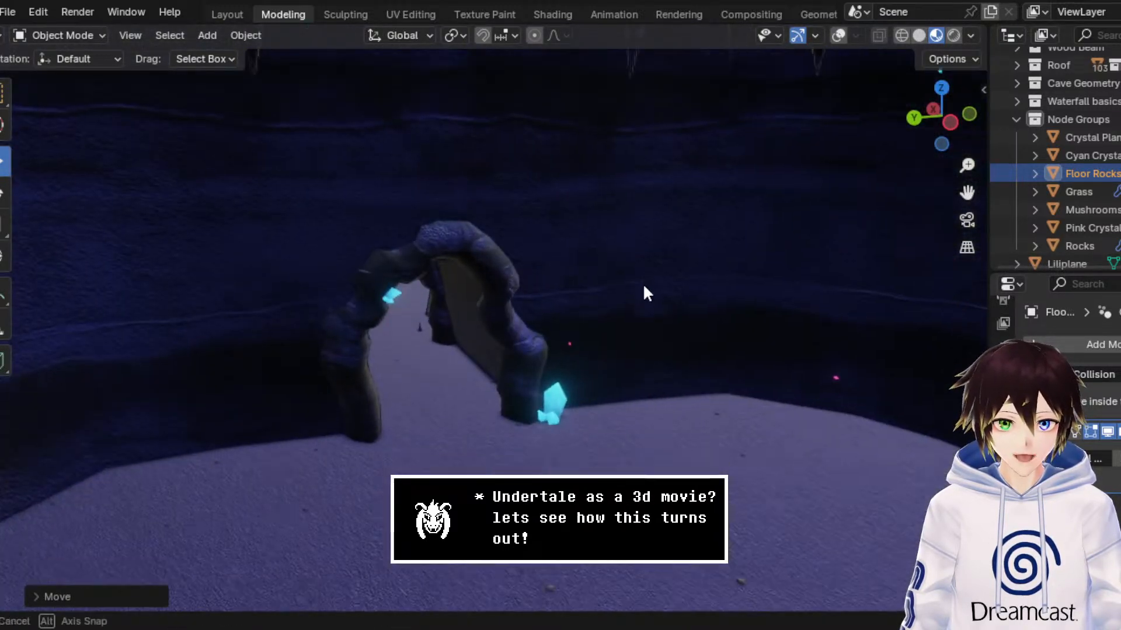
middle_drag(563, 295, 555, 295)
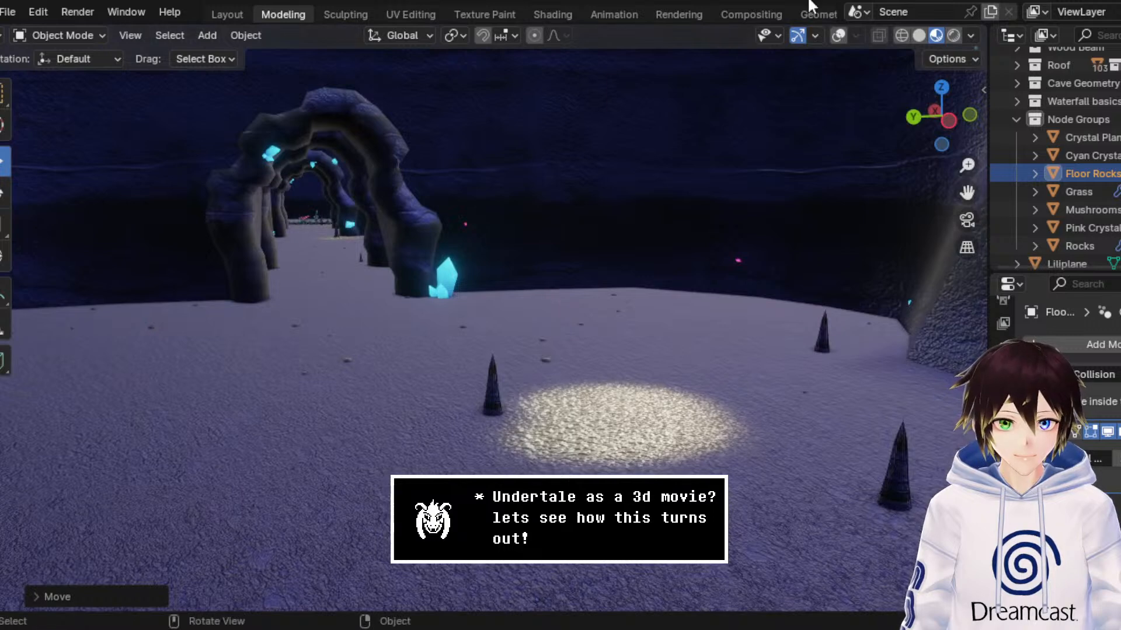
click(839, 35)
click(677, 418)
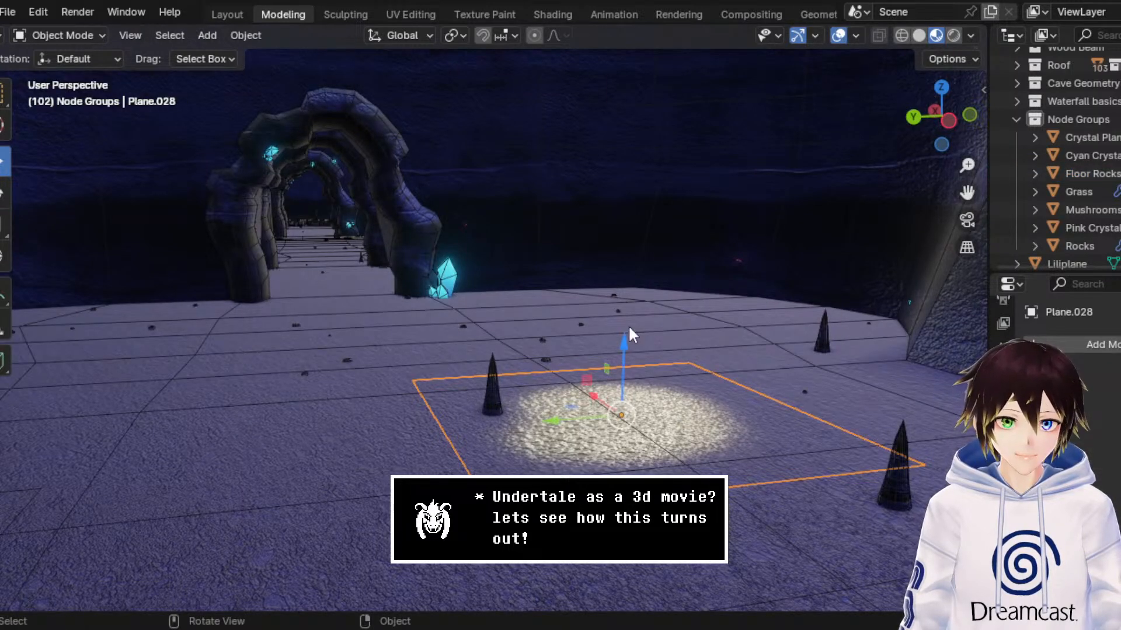
Step: Try raising the puddle plane above the chamber floor along Z, and undo the move
drag(621, 347, 623, 261)
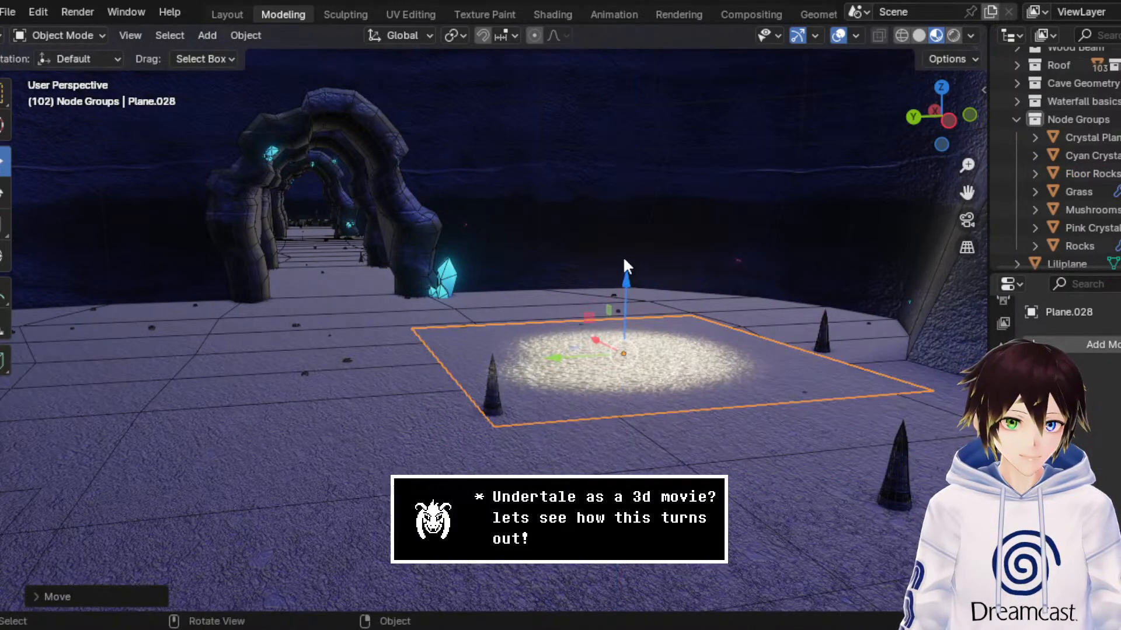
middle_drag(623, 261, 620, 262)
key(ctrl+z)
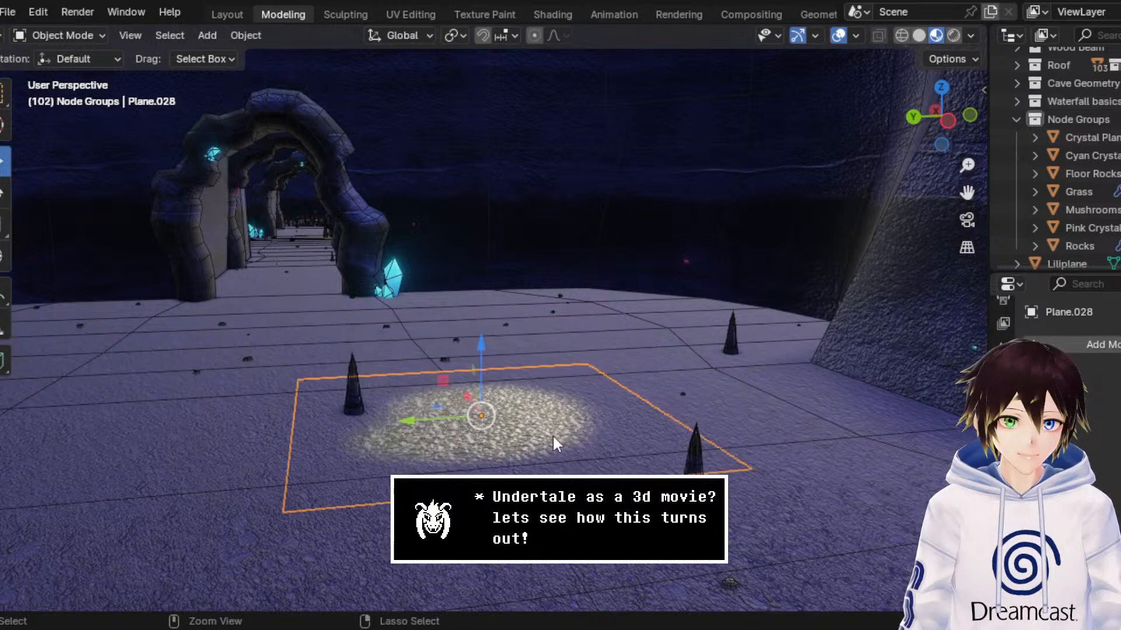
key(ctrl+z)
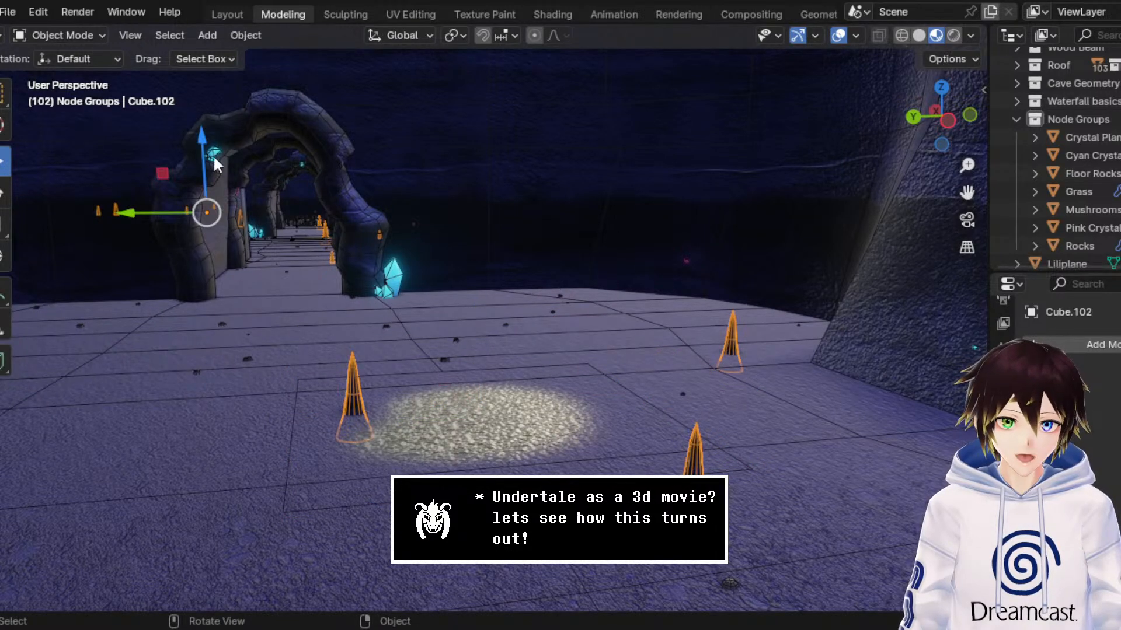
Step: Select the puddle plane and move it about 0.95 m along the Y axis, away from the archway
click(458, 417)
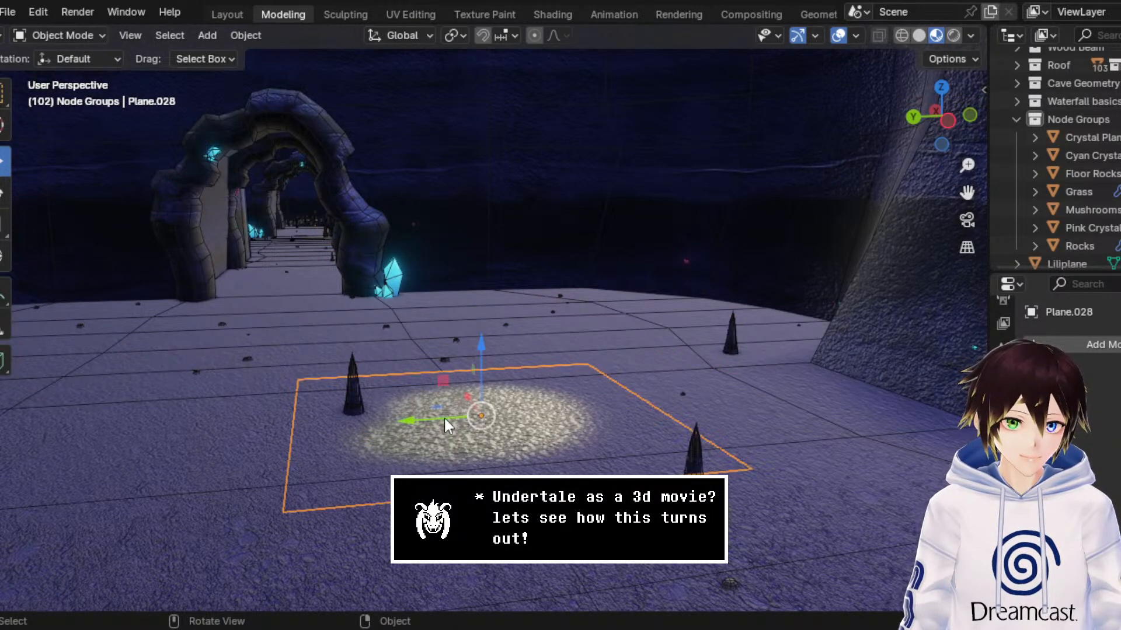
click(256, 358)
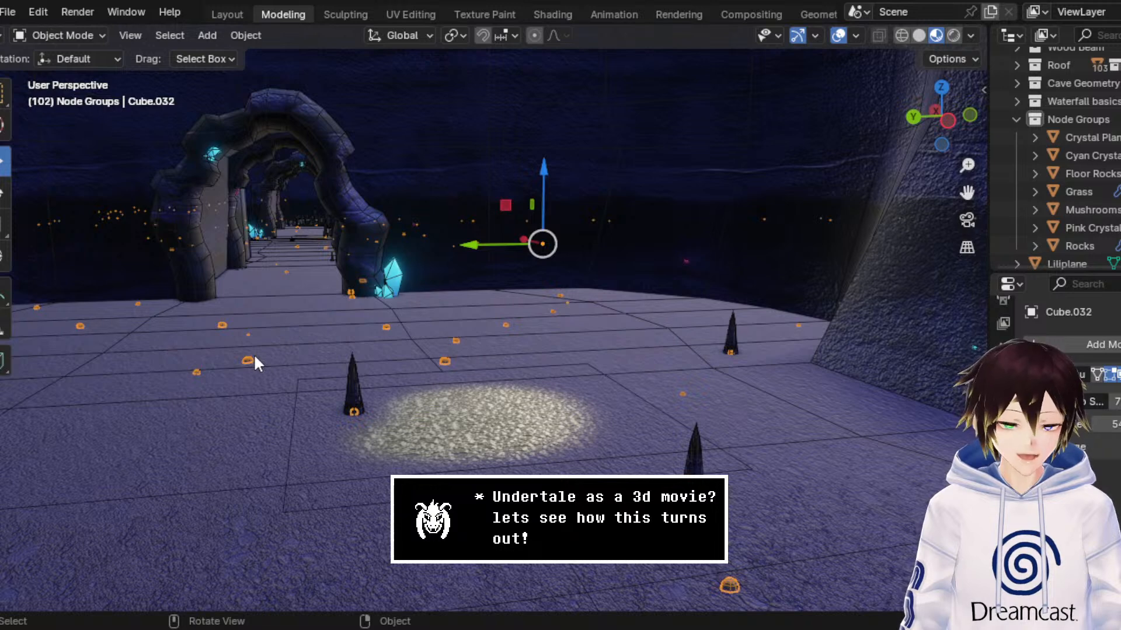
click(450, 431)
key(g)
key(y)
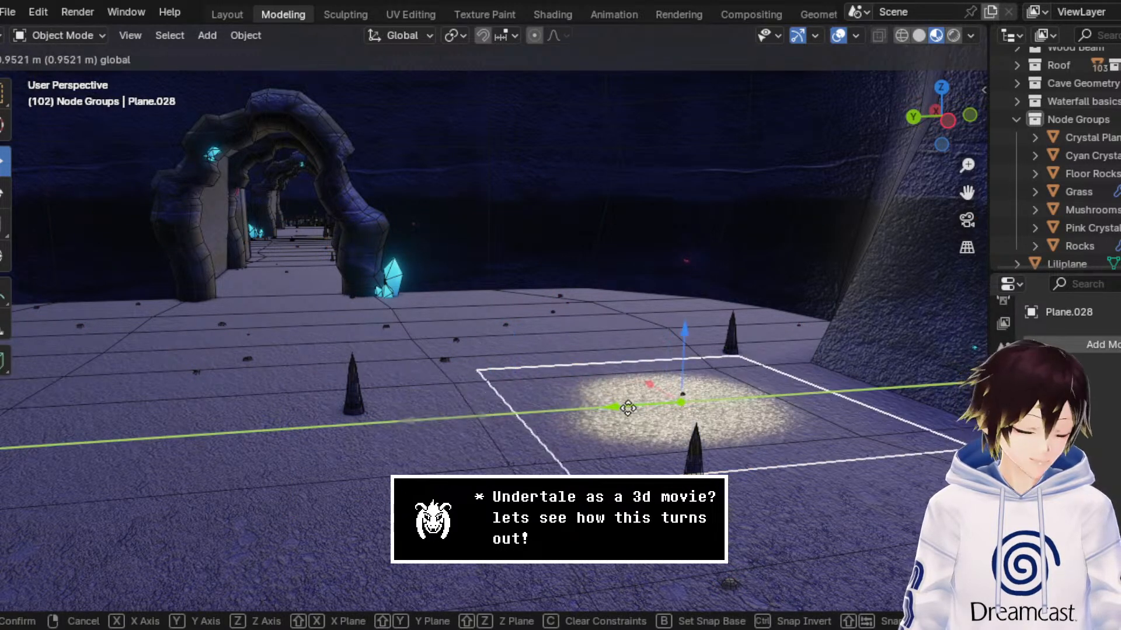
click(627, 407)
Step: In a wireframe top view, move the puddle plane in X and Y from its chamber over to the shrine cave
click(936, 79)
click(902, 35)
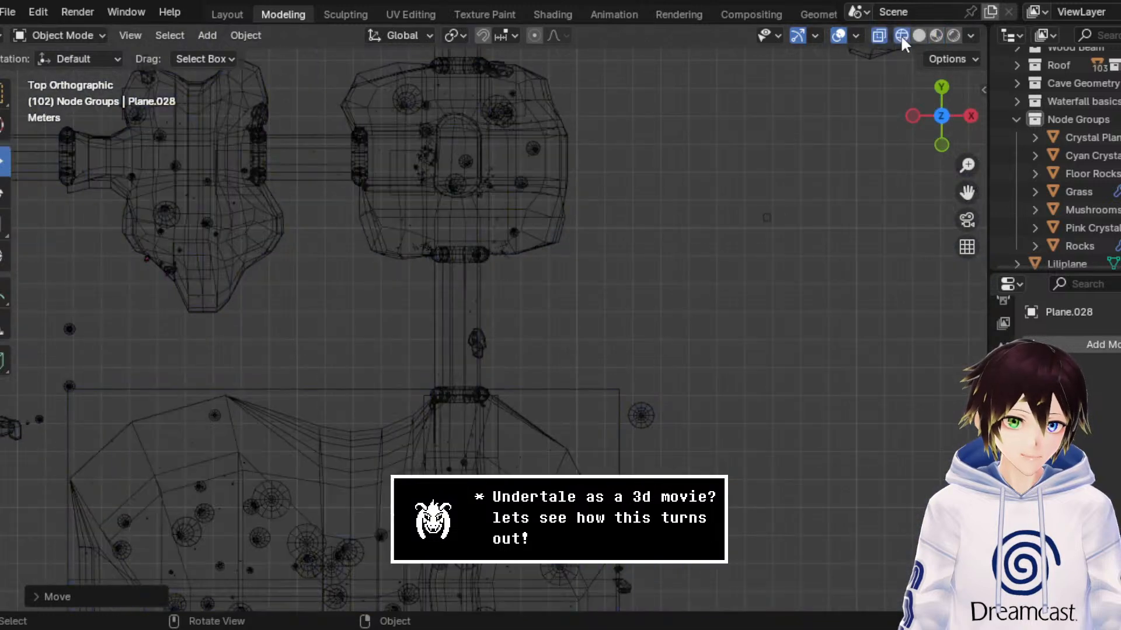
scroll(604, 237, down, 6)
scroll(584, 263, down, 3)
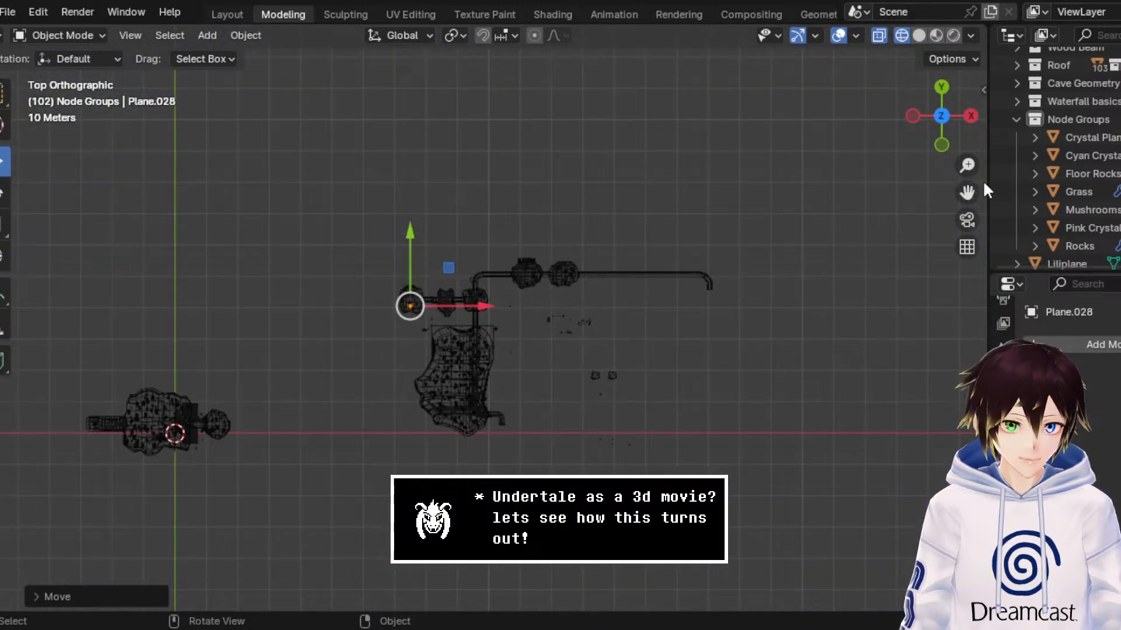
drag(966, 192, 842, 245)
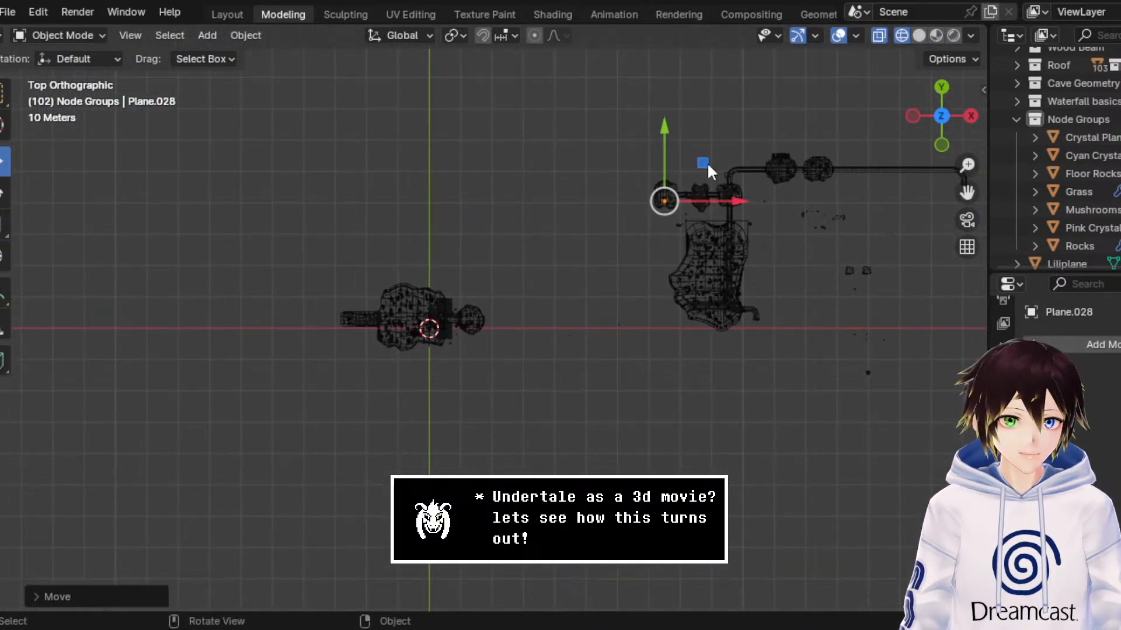
drag(704, 165, 435, 279)
Step: Lower the puddle plane along Z from above the cave roof to the shrine floor in front of the buildings
scroll(433, 282, up, 8)
middle_drag(422, 301, 664, 150)
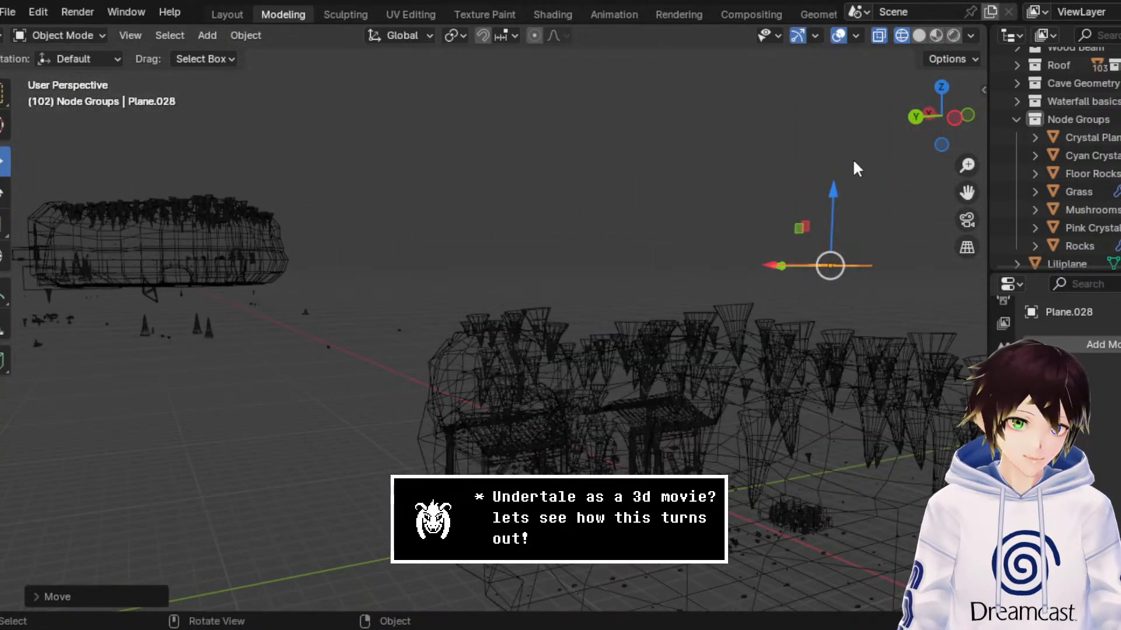
drag(967, 192, 733, 236)
drag(605, 100, 597, 407)
scroll(602, 410, up, 5)
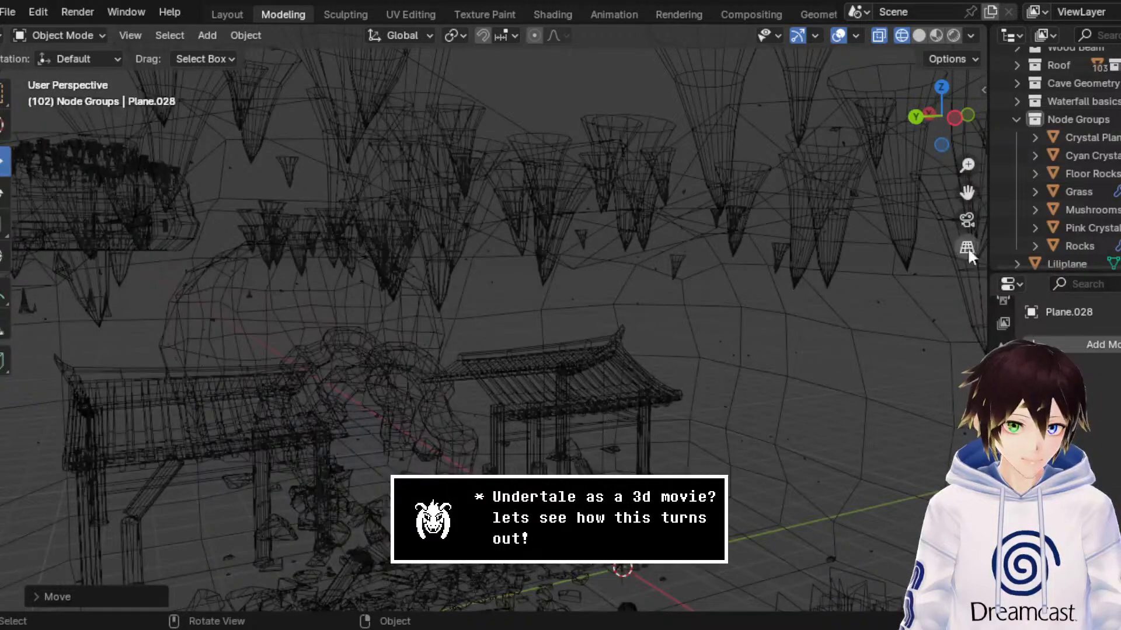
scroll(967, 192, down, 6)
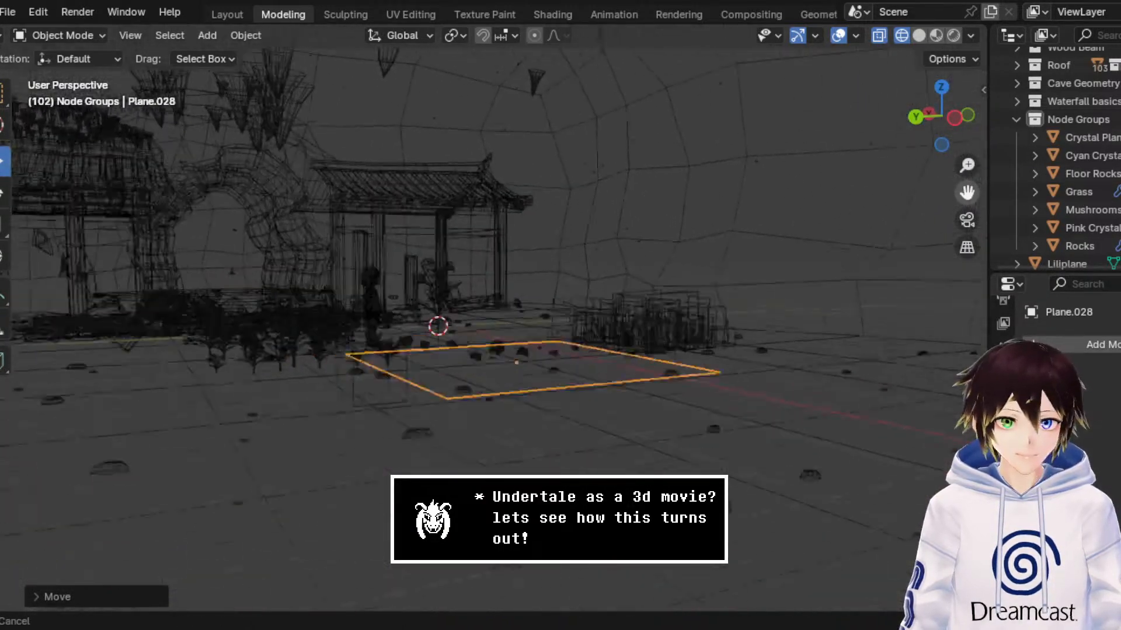
Step: Switch the viewport to Material Preview and check how the puddle plane sits on the shrine floor
click(937, 36)
drag(595, 327, 612, 421)
middle_drag(846, 253, 834, 285)
drag(967, 195, 889, 114)
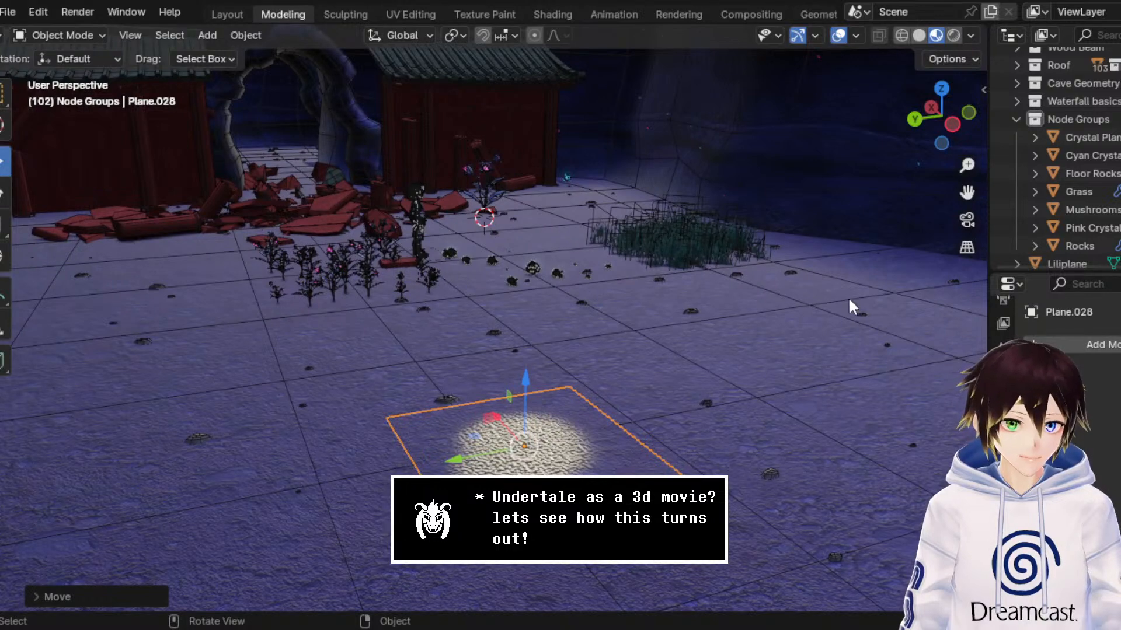
drag(966, 165, 967, 139)
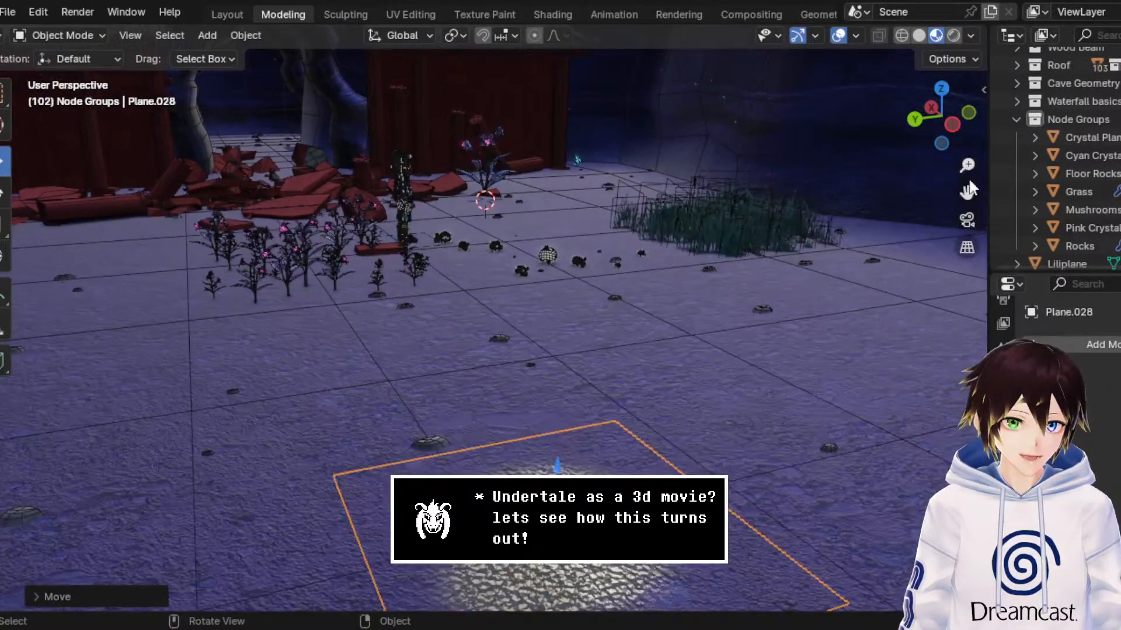
drag(968, 193, 965, 61)
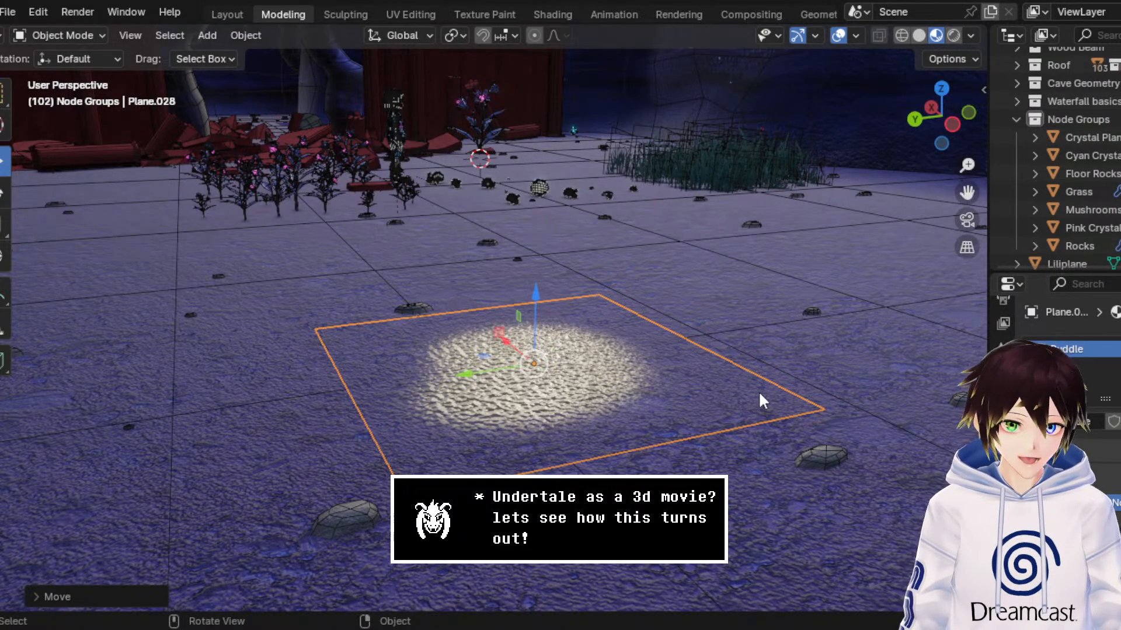
Step: Play the animation to examine the puddle's surface up close, and look through its Puddle material settings
key(space)
drag(968, 172, 939, 133)
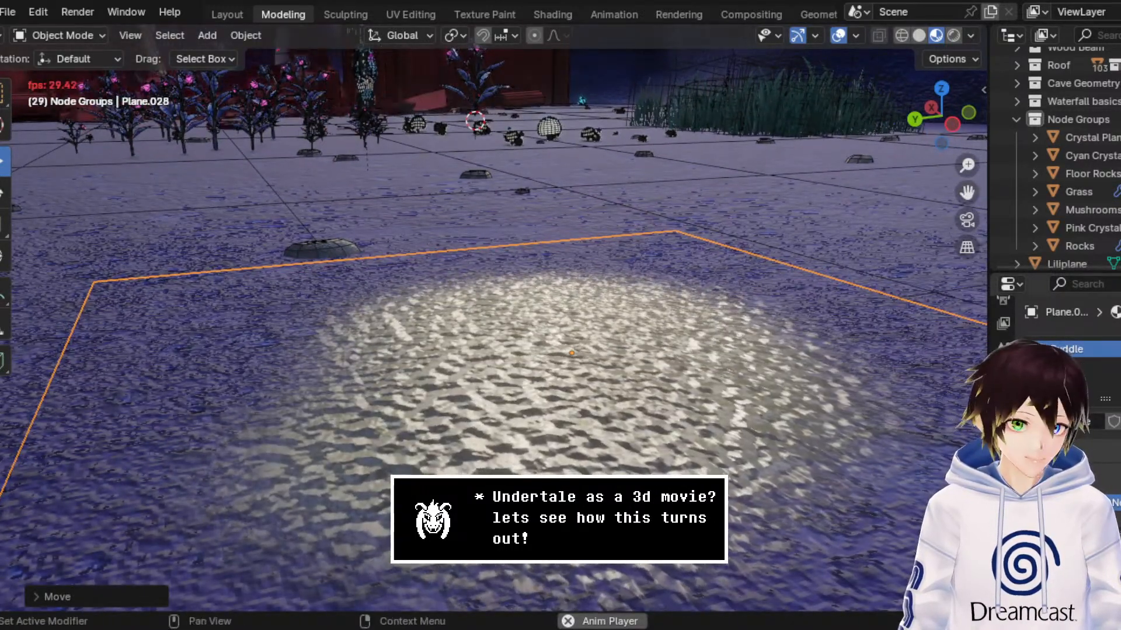
scroll(1094, 465, down, 10)
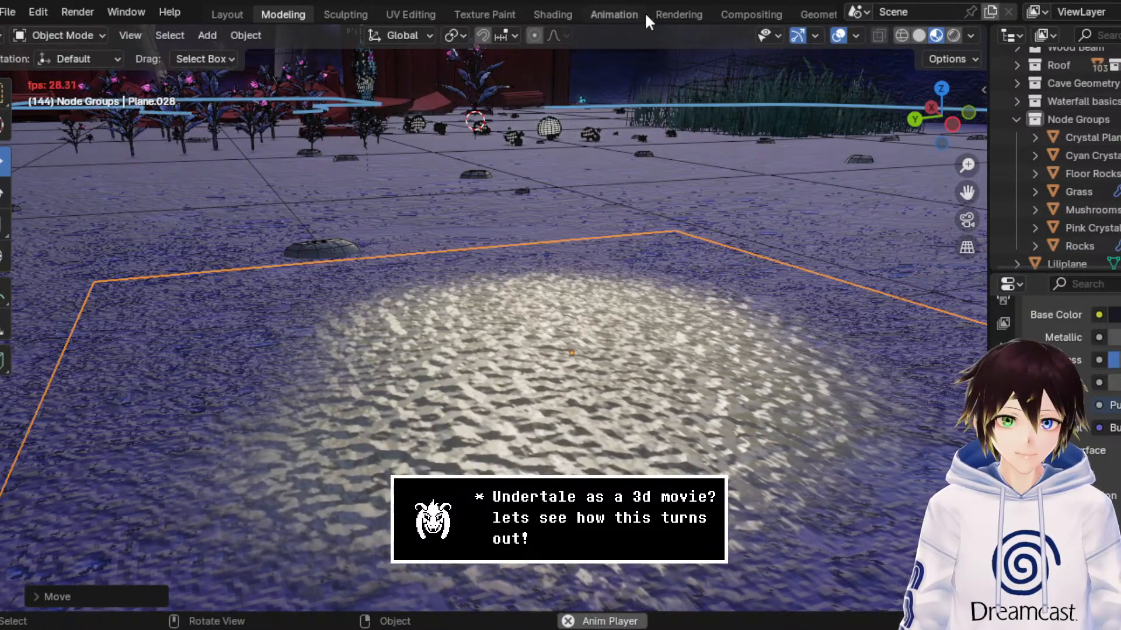
Step: Switch to the Shading workspace and close its file browser and image editor areas to enlarge the shader editor
click(552, 14)
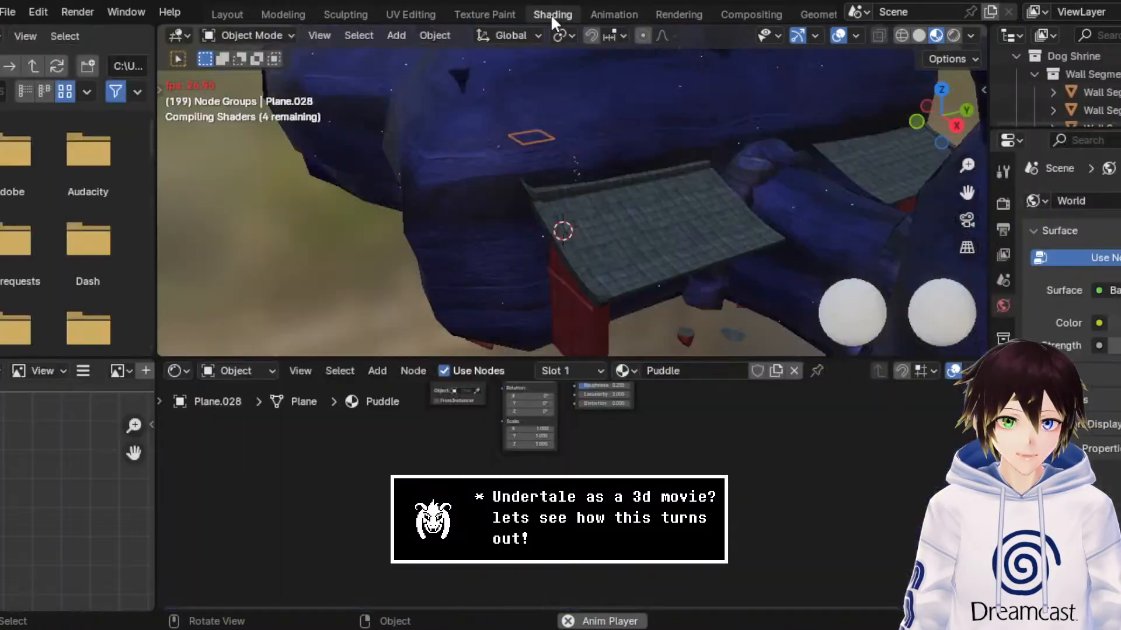
right_click(79, 40)
click(98, 175)
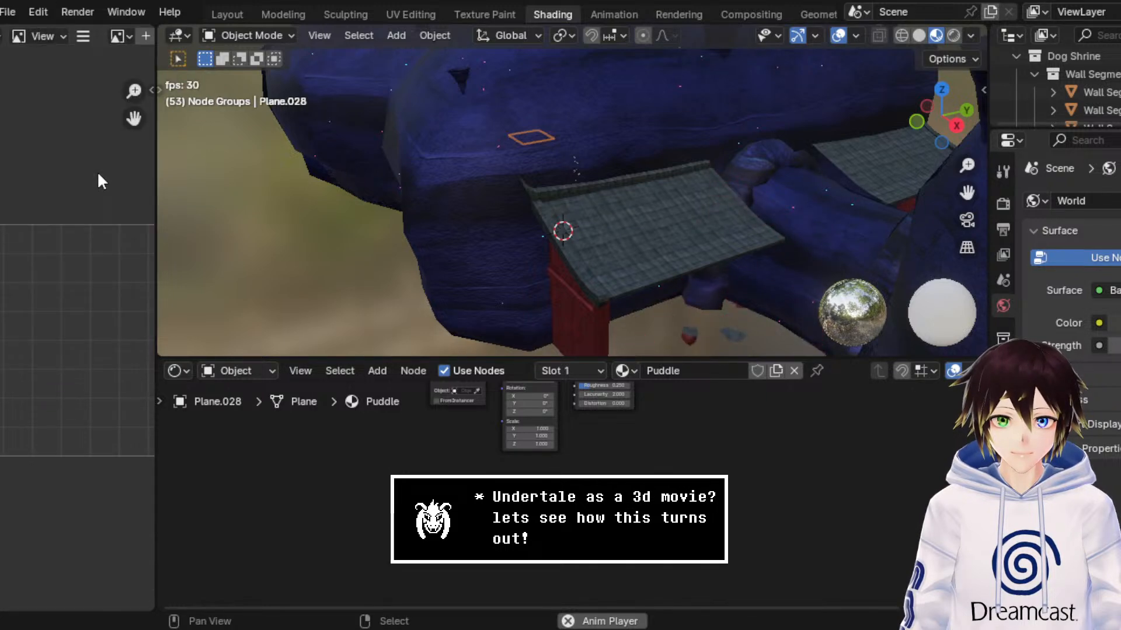
right_click(95, 39)
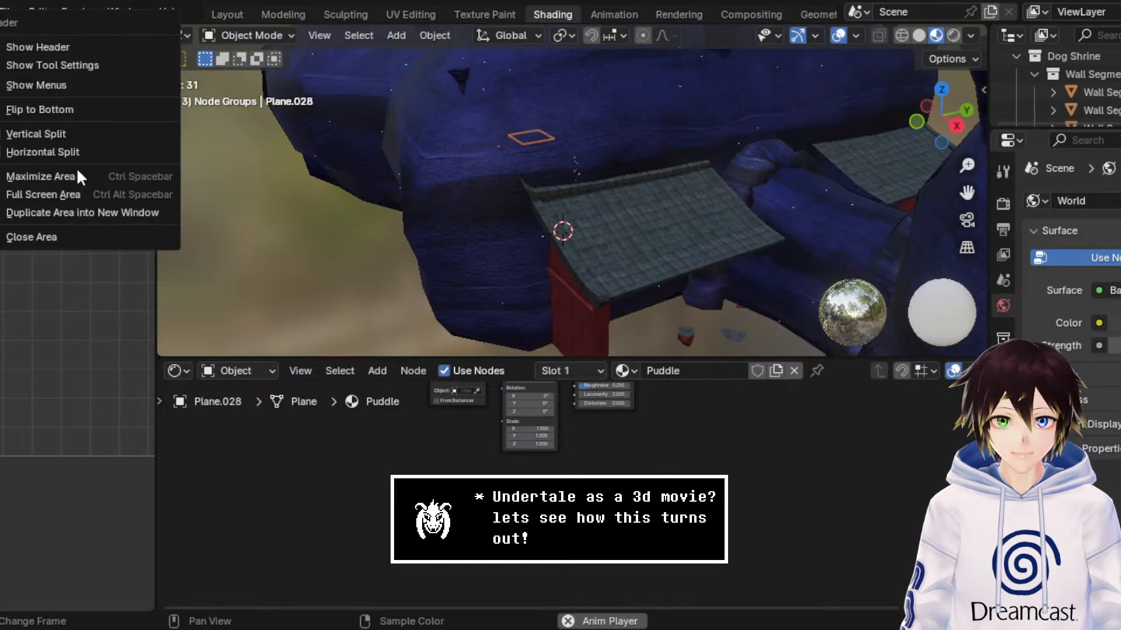
click(58, 236)
middle_drag(642, 245, 318, 199)
scroll(318, 195, down, 2)
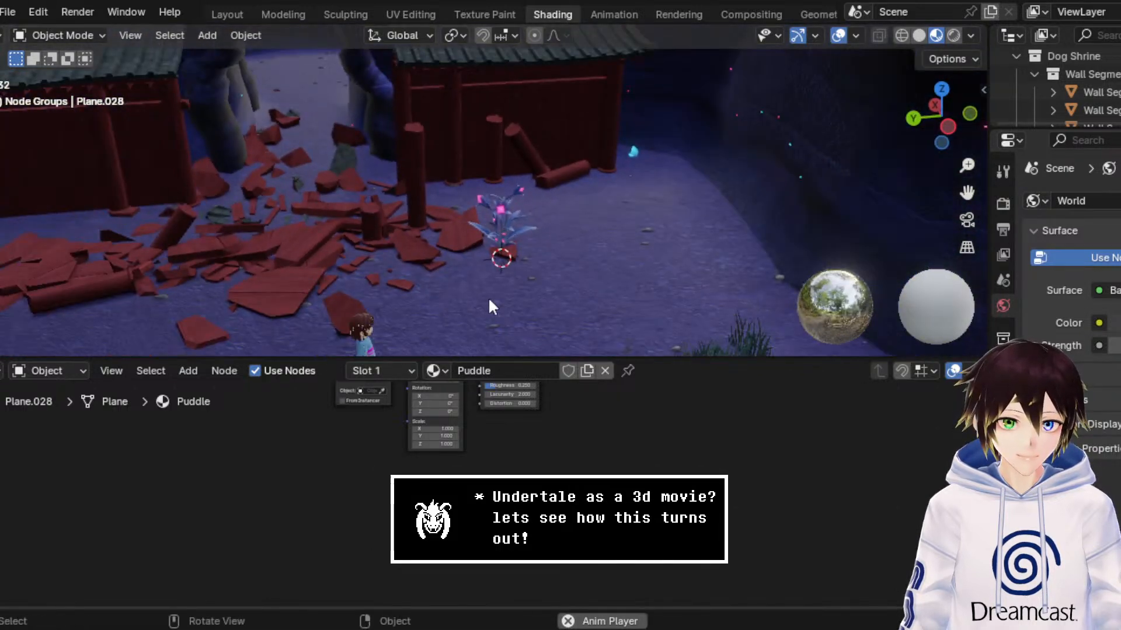
Step: Set the Scale of the Puddle material's Noise Texture to 30 while viewing the puddle up close
middle_drag(488, 298, 526, 258)
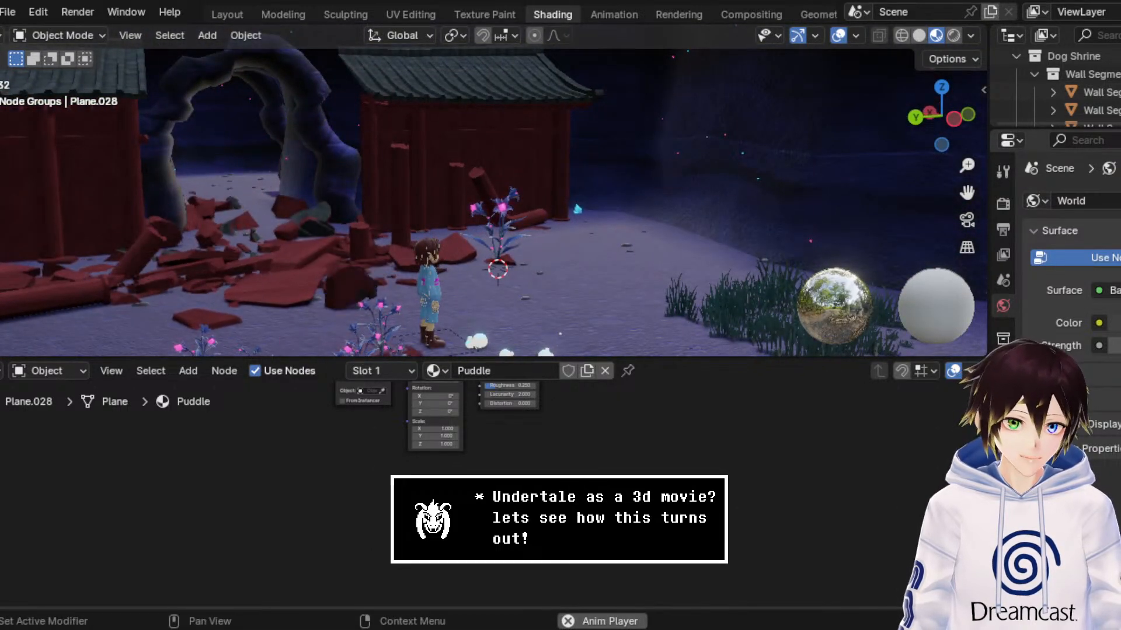
drag(967, 193, 966, 49)
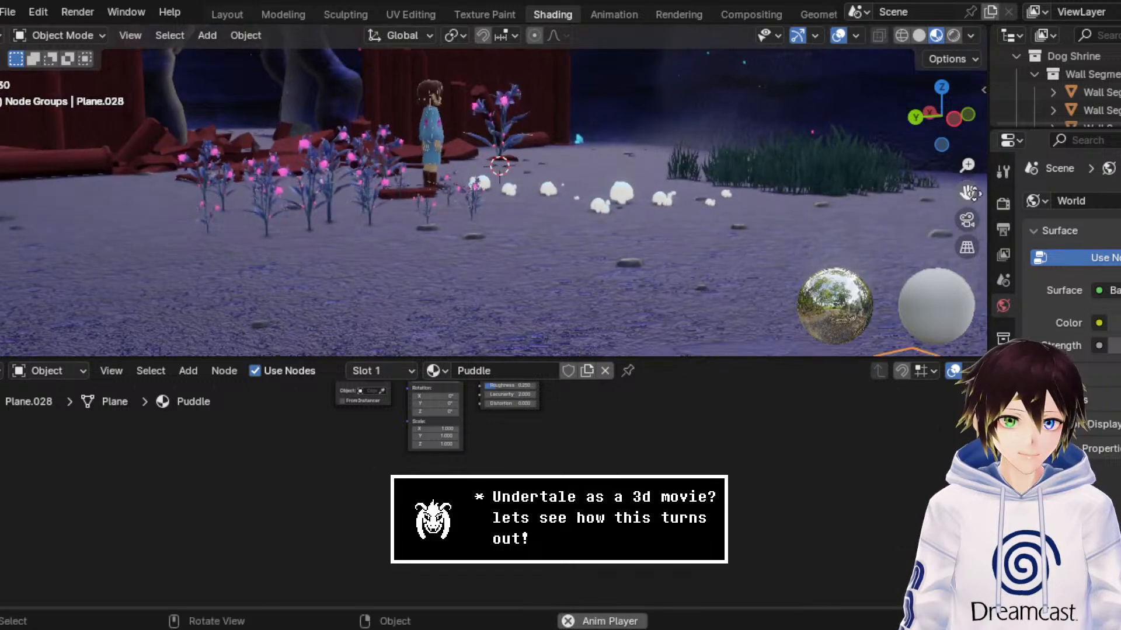
scroll(747, 188, down, 2)
scroll(747, 189, up, 1)
middle_drag(746, 190, 734, 353)
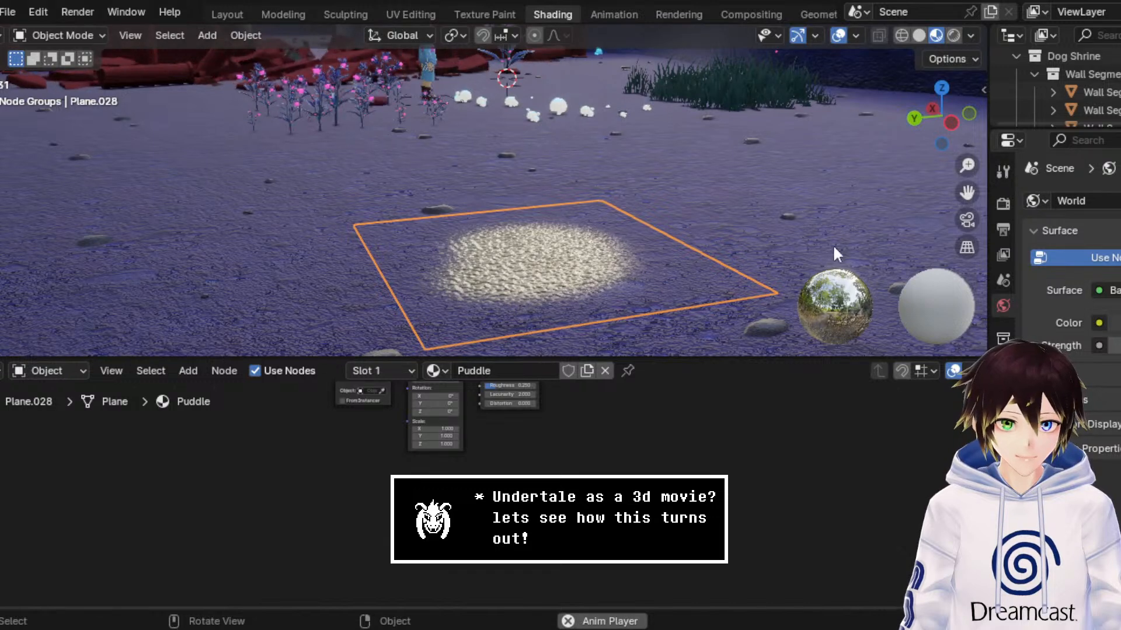
drag(967, 166, 967, 116)
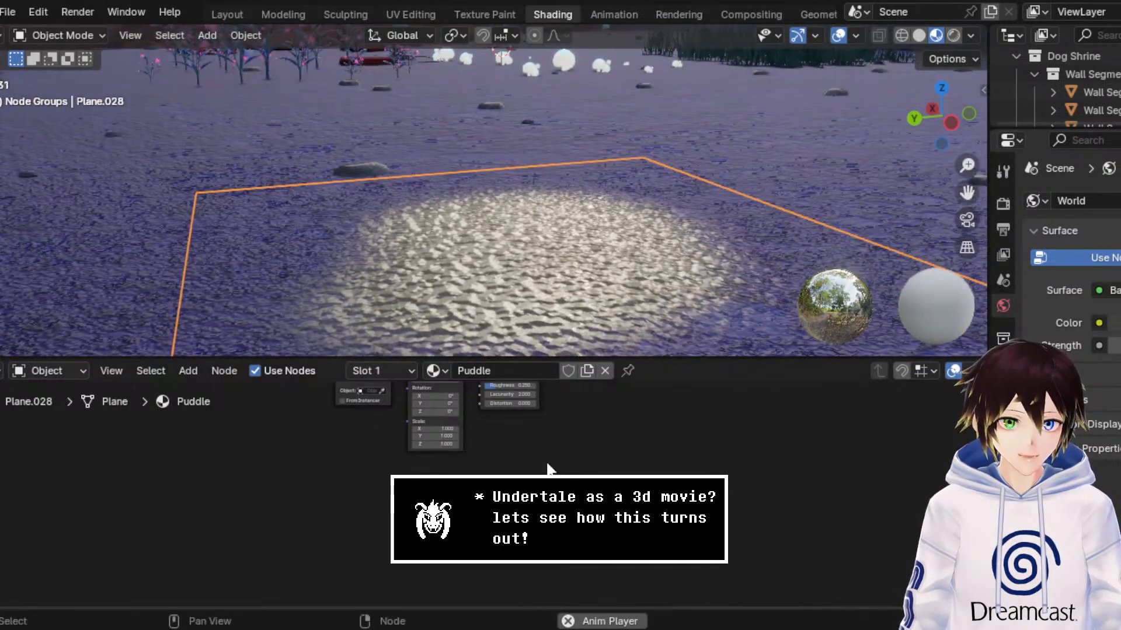
scroll(499, 441, up, 4)
scroll(485, 490, up, 1)
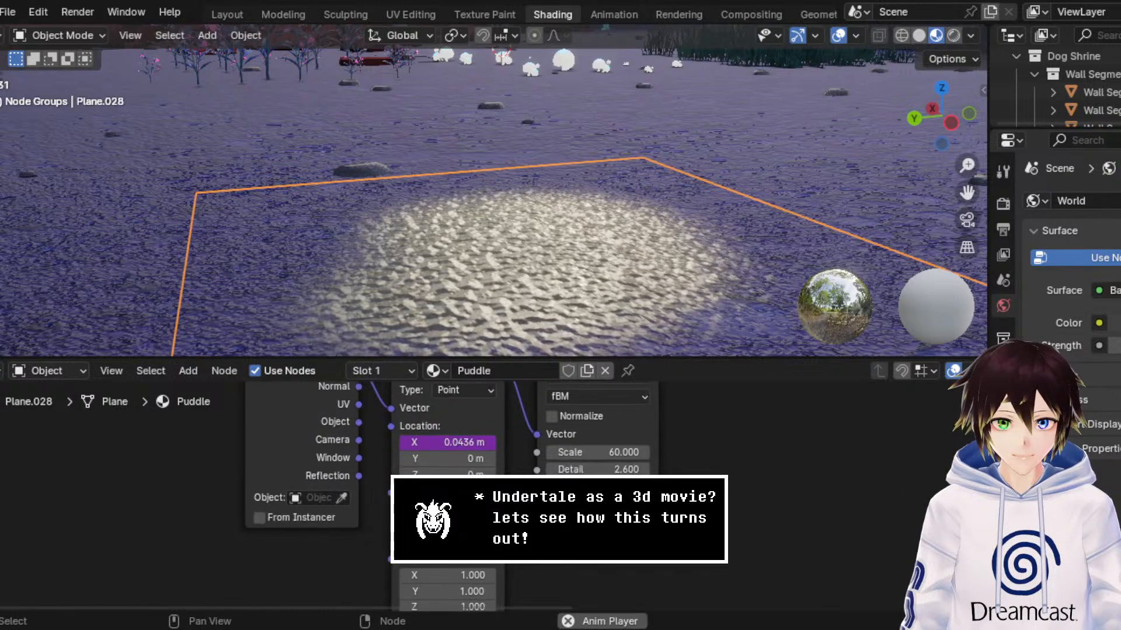
double_click(606, 453)
text(30)
key(Return)
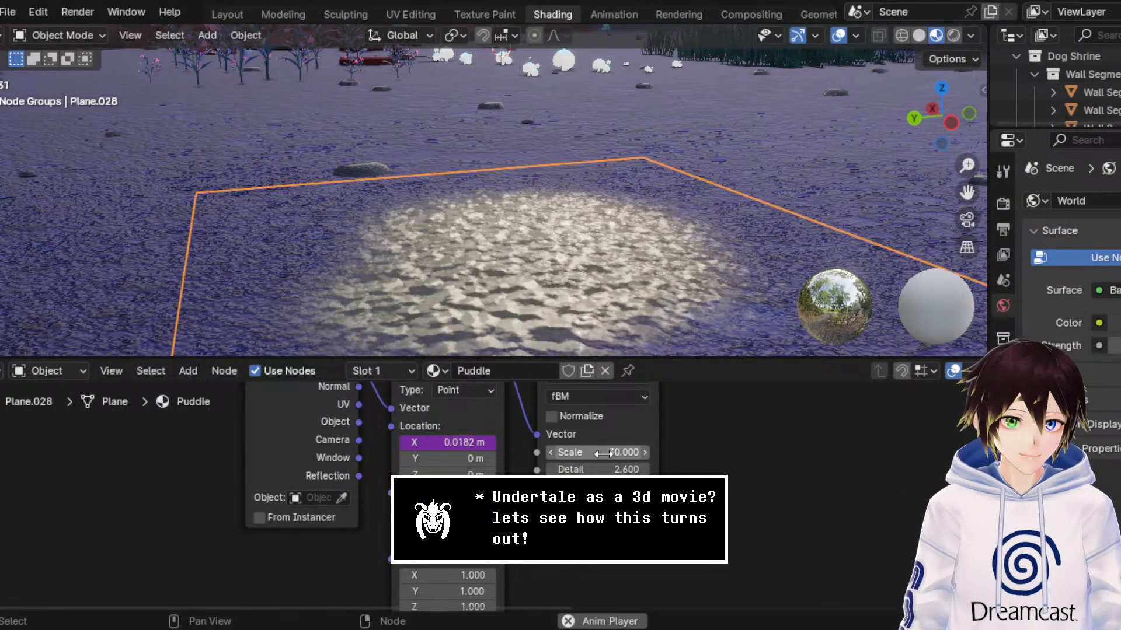
Step: Check the puddle from farther away and up close, and set the Noise Texture's Scale to 10
middle_drag(669, 261, 684, 289)
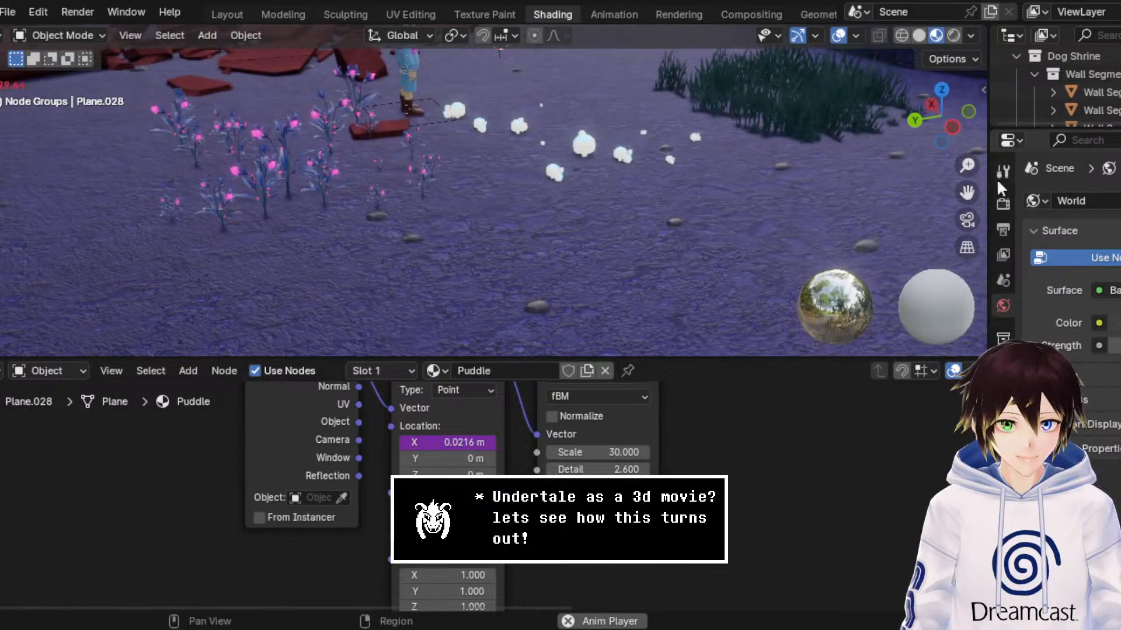
drag(967, 193, 896, 88)
drag(967, 166, 967, 135)
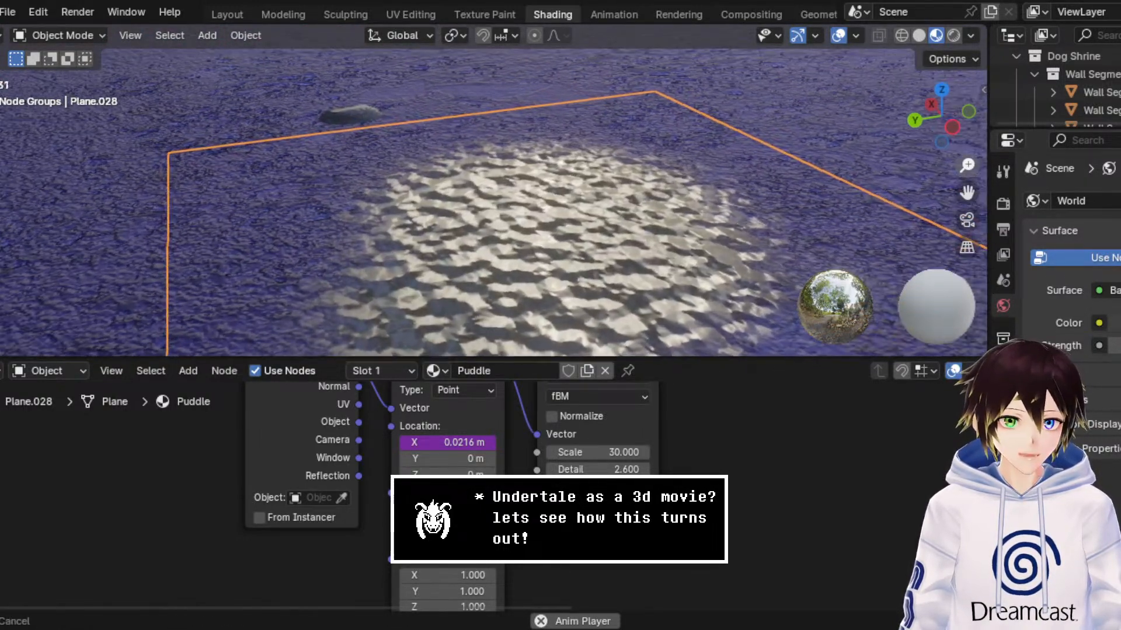
double_click(615, 452)
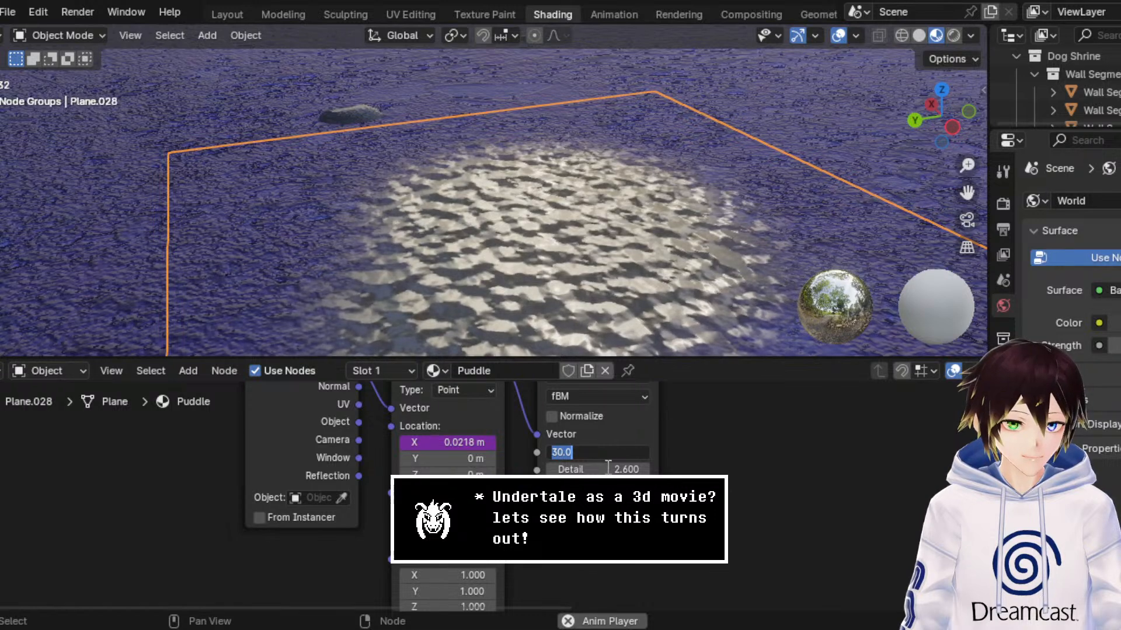
key(Return)
click(599, 452)
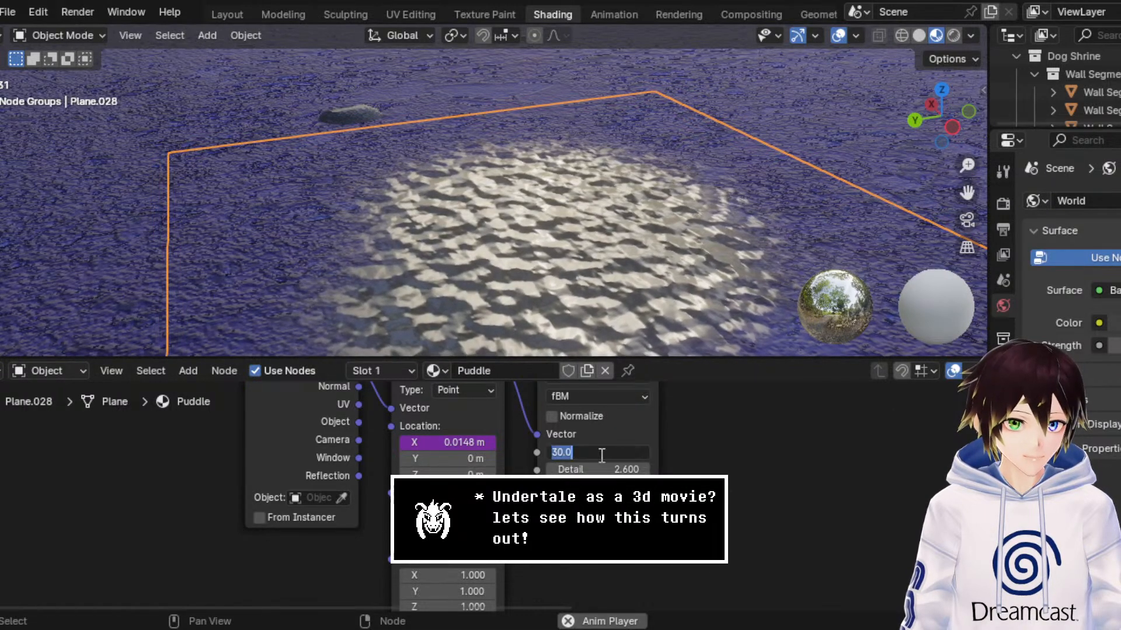
text(10)
key(Return)
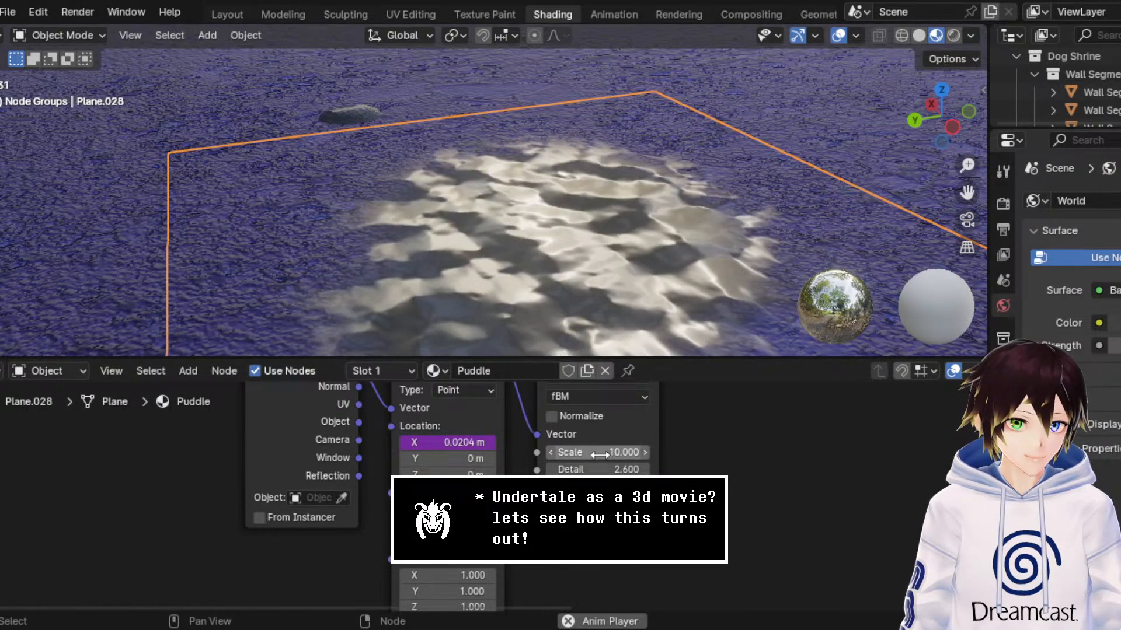
Step: Set the Detail of the puddle's Noise Texture to 1
click(599, 453)
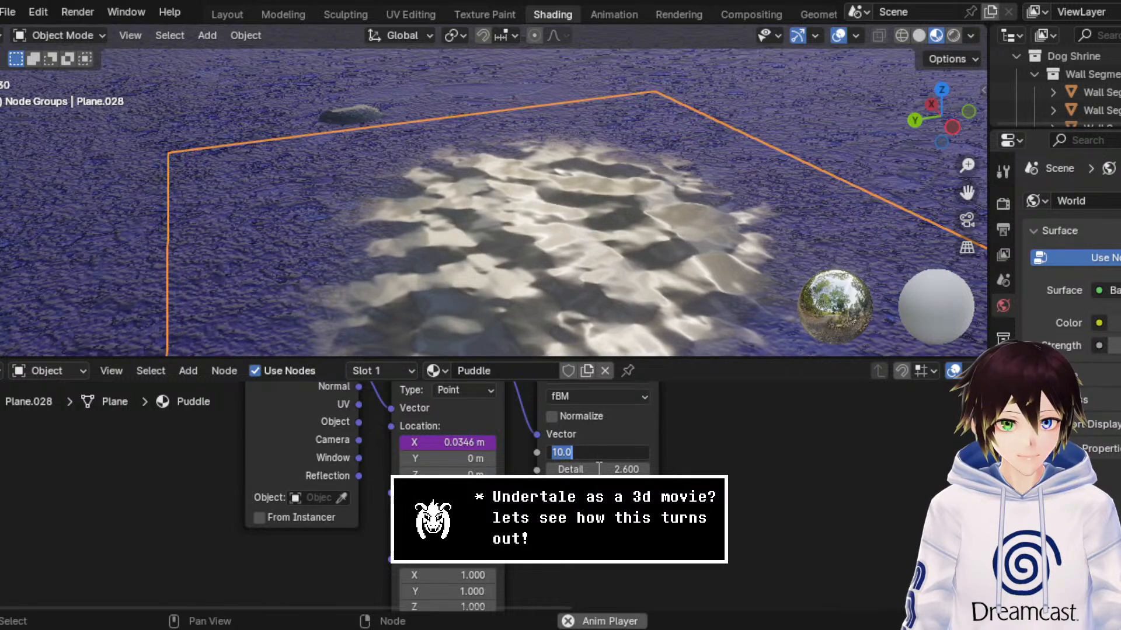
click(606, 466)
click(606, 466)
text(1)
key(Return)
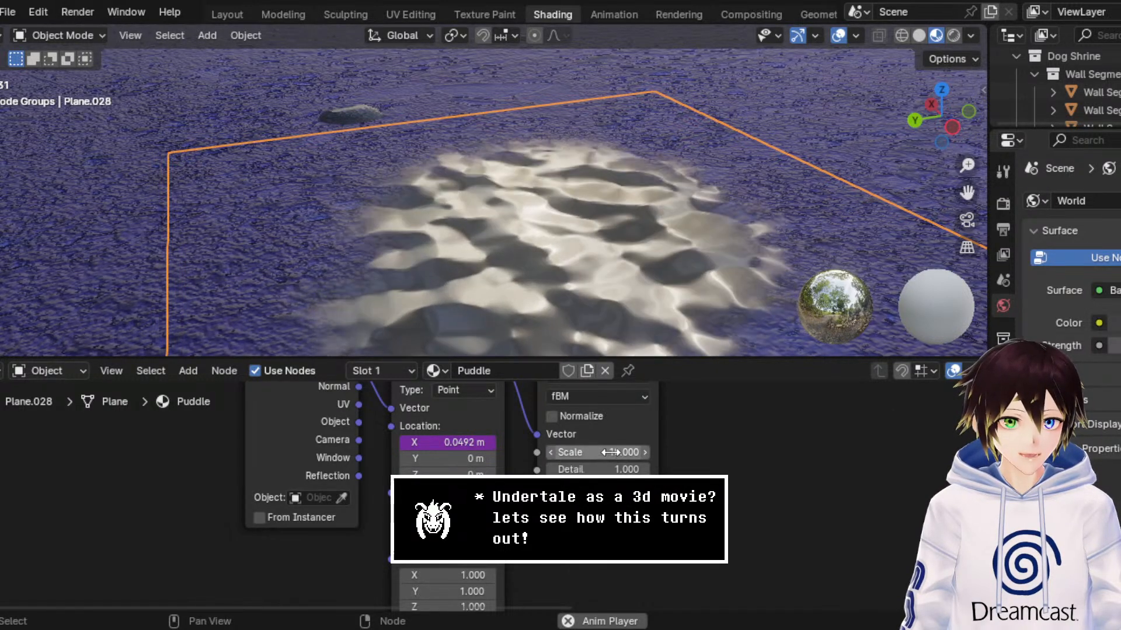
Step: Set the Noise Texture's Scale to 15 and compare the puddle in Rendered and Material Preview shading
click(607, 453)
text(15)
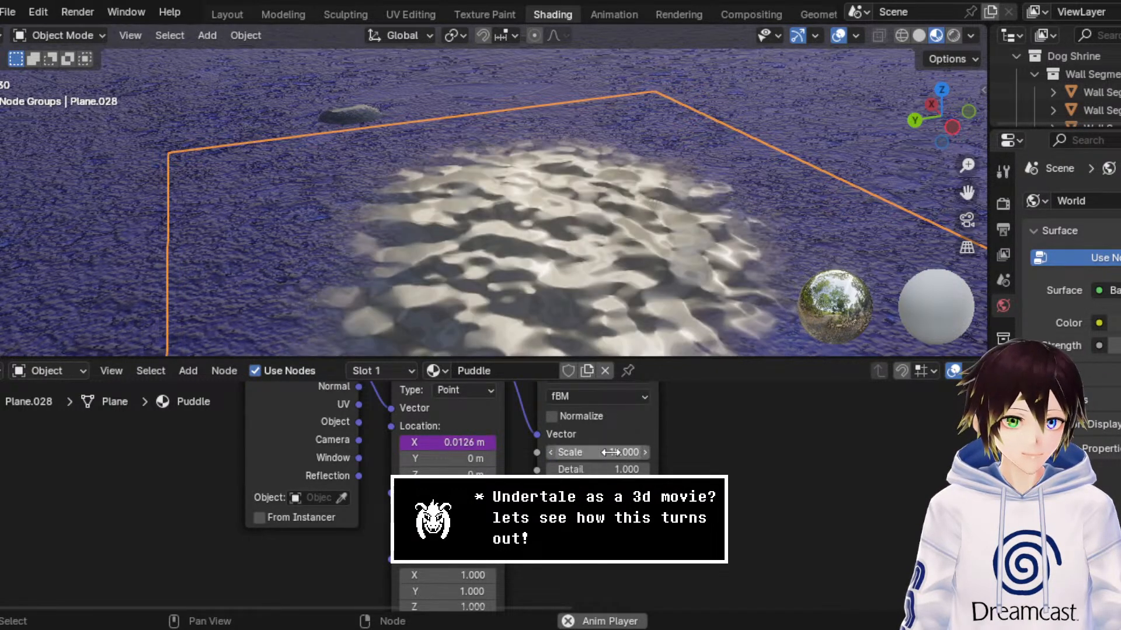
key(Return)
scroll(555, 257, down, 5)
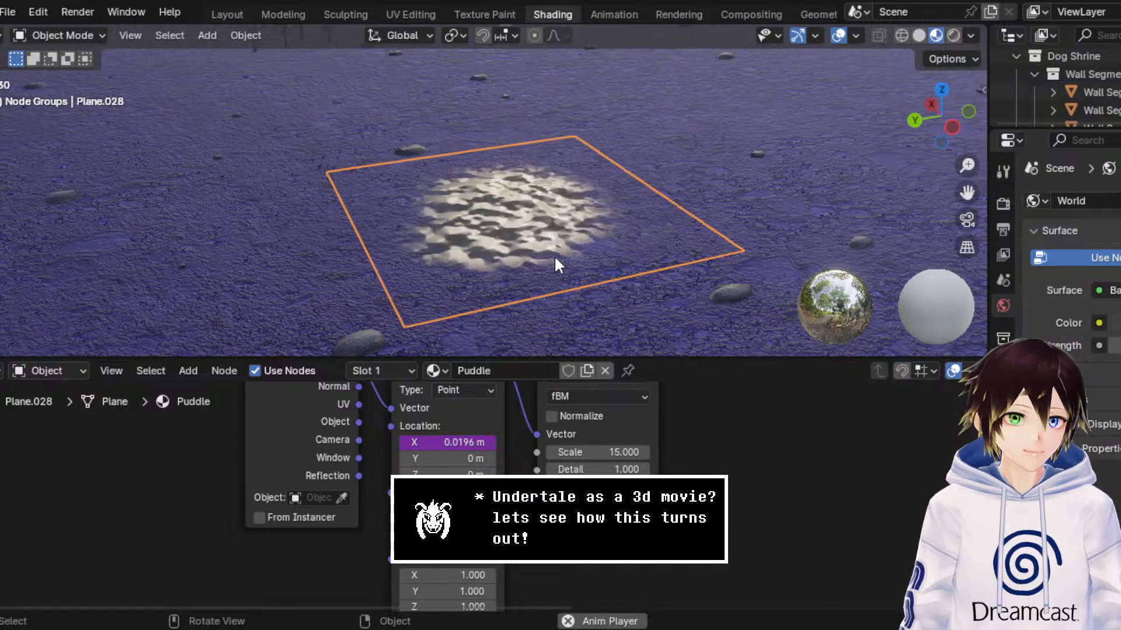
click(952, 36)
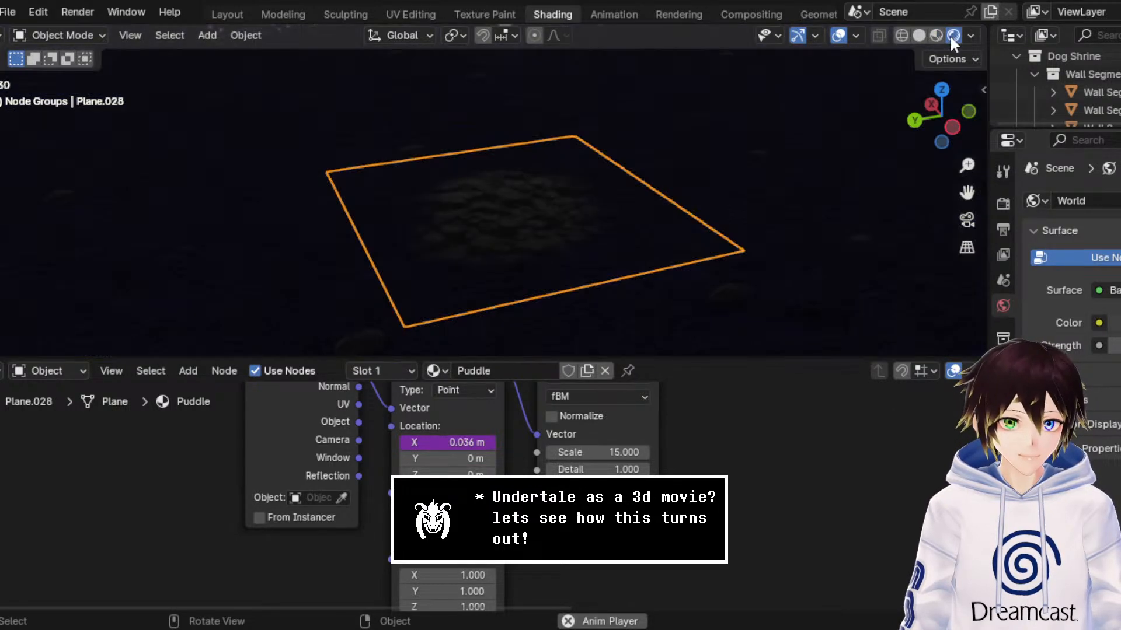
click(937, 36)
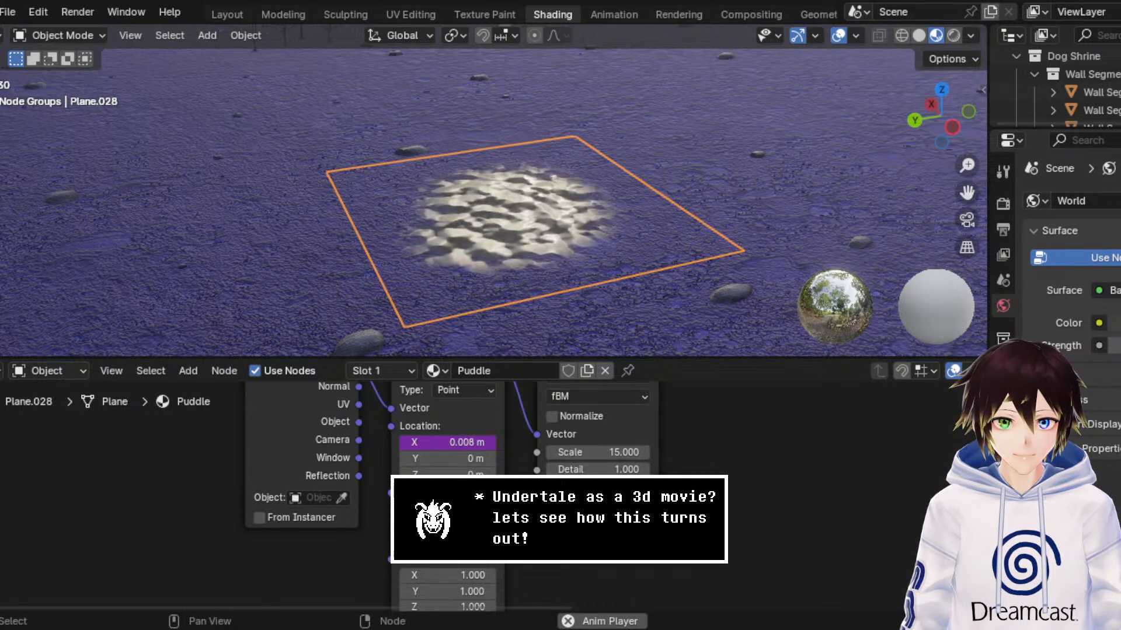
Step: Try a Scale of 5 on the puddle's Noise Texture
click(626, 451)
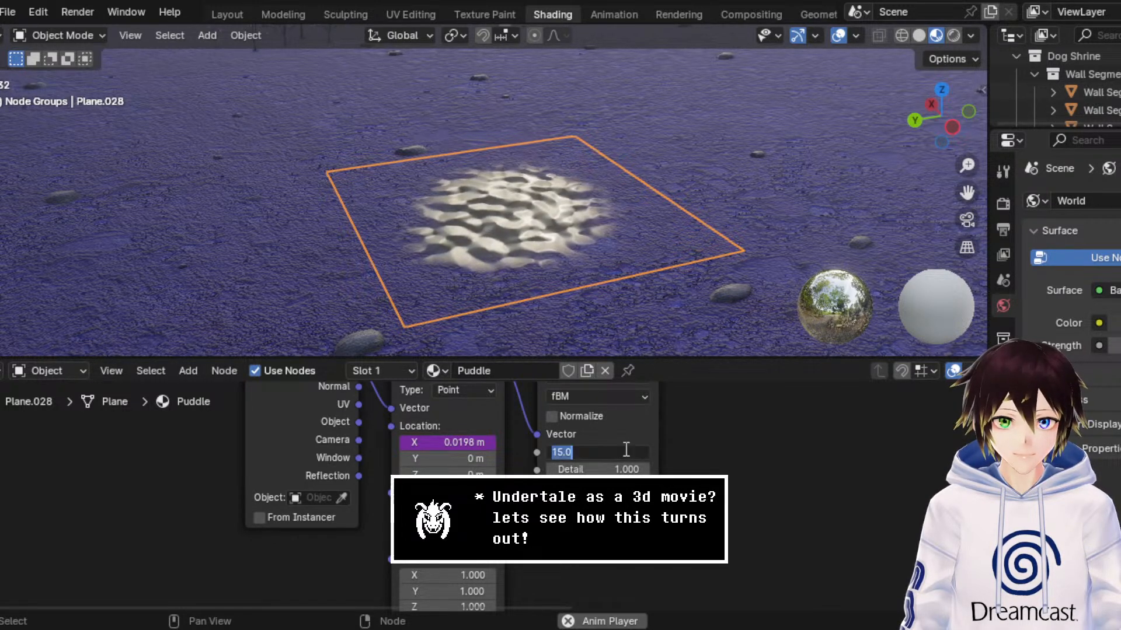
text(5)
key(Return)
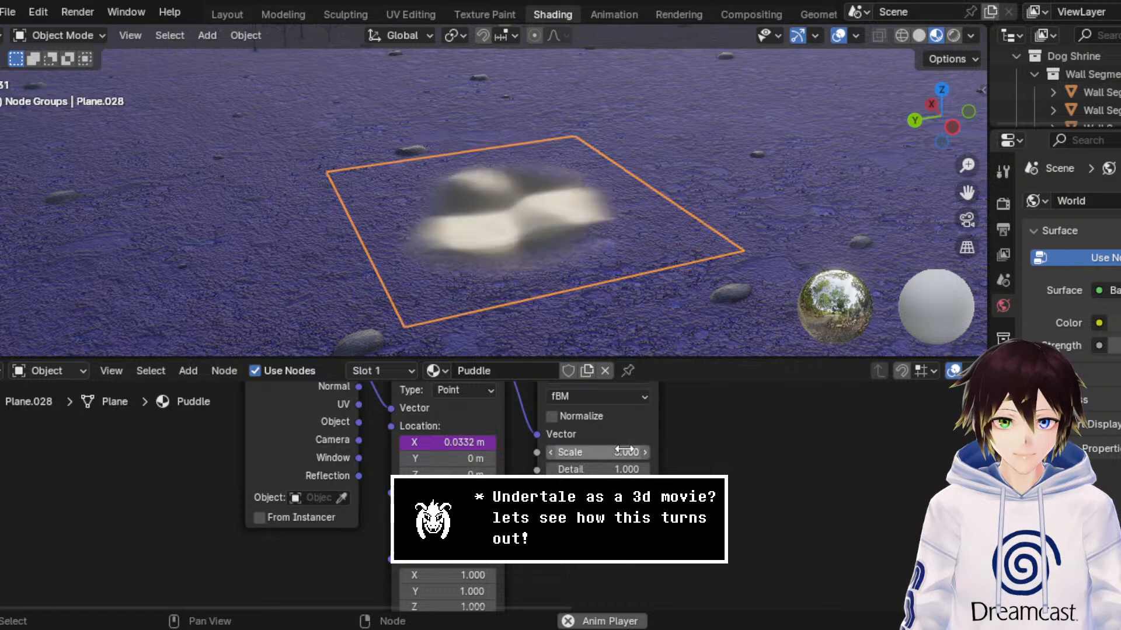
Step: Set the Scale of the puddle's Noise Texture to 20
click(624, 450)
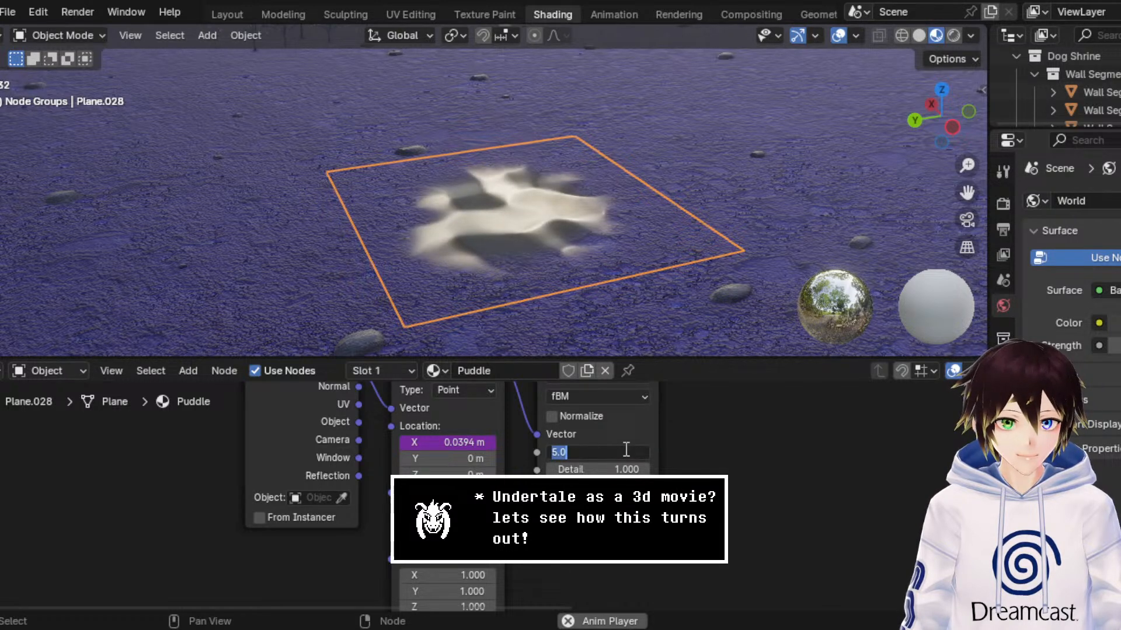
click(625, 450)
key(Return)
click(626, 451)
click(626, 452)
text(20)
drag(626, 451, 472, 449)
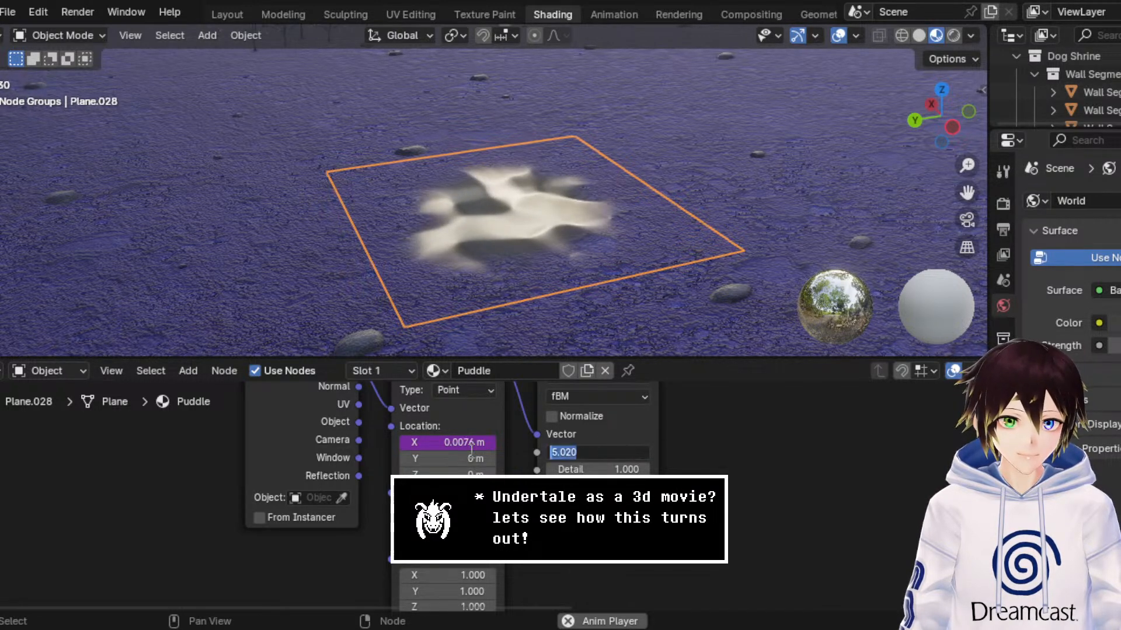
text(20)
key(Return)
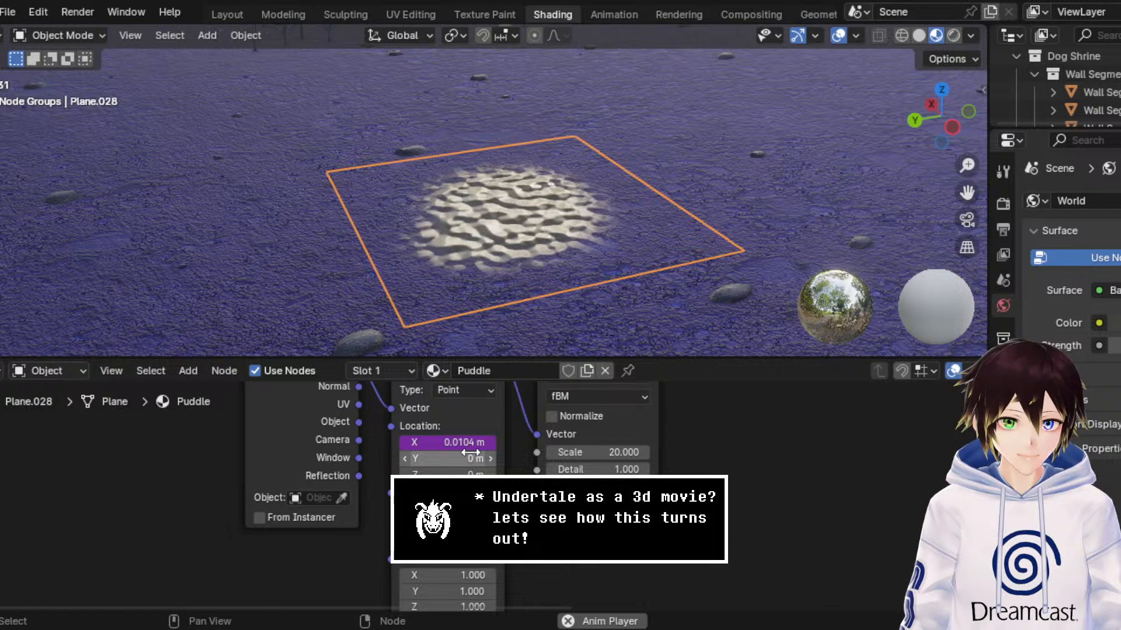
Step: Try a Z Scale of 0.5 on the Mapping node, and set it back to 1
middle_drag(543, 522, 542, 492)
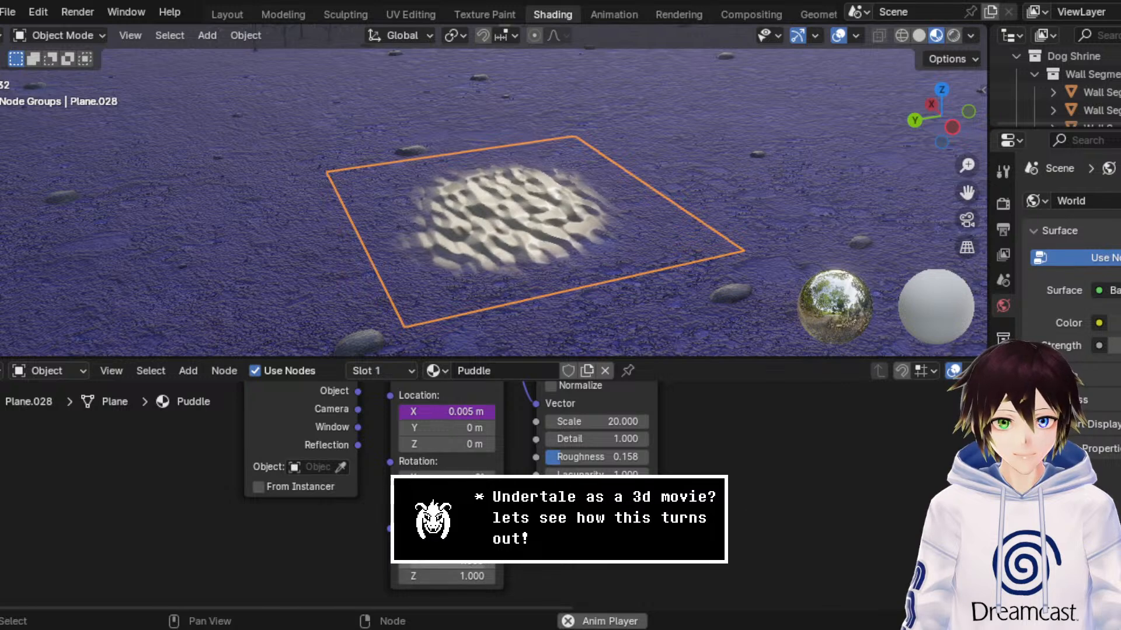
click(472, 576)
text(0.5)
key(Return)
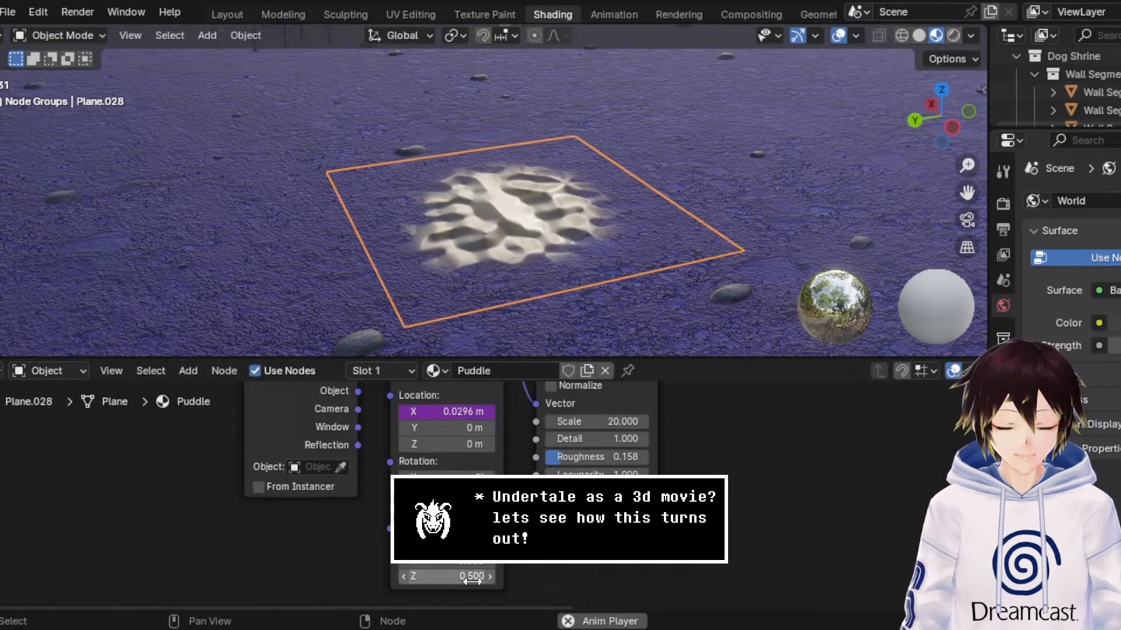
click(471, 576)
text(1)
key(Return)
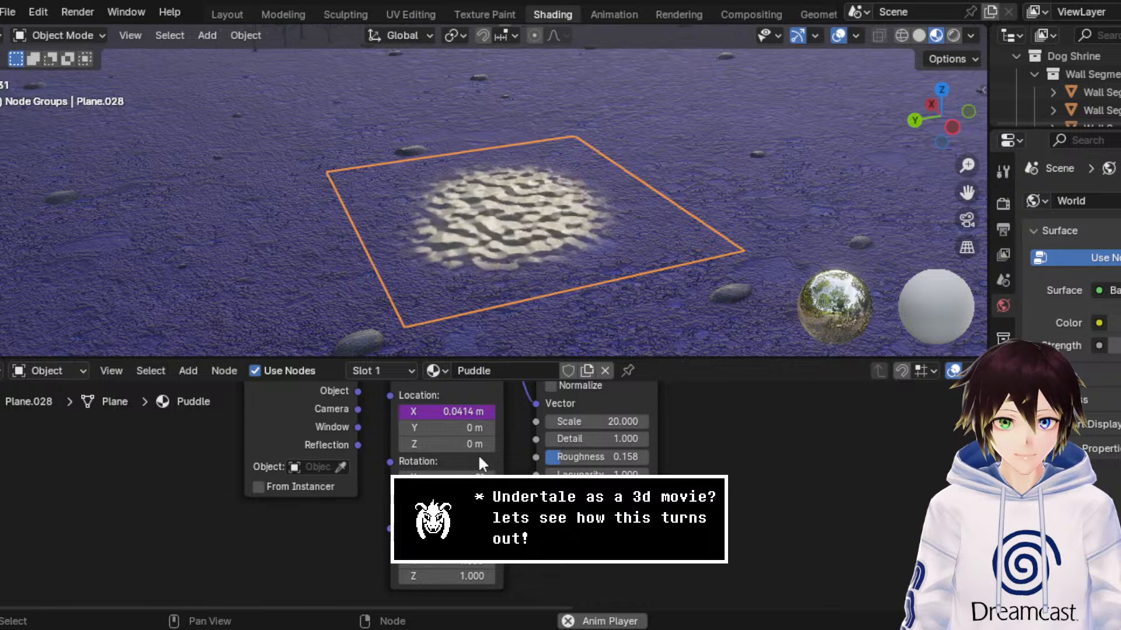
Step: Lower the Strength of the puddle's Bump node to 0.075 and look at the ripples
middle_drag(478, 458, 467, 561)
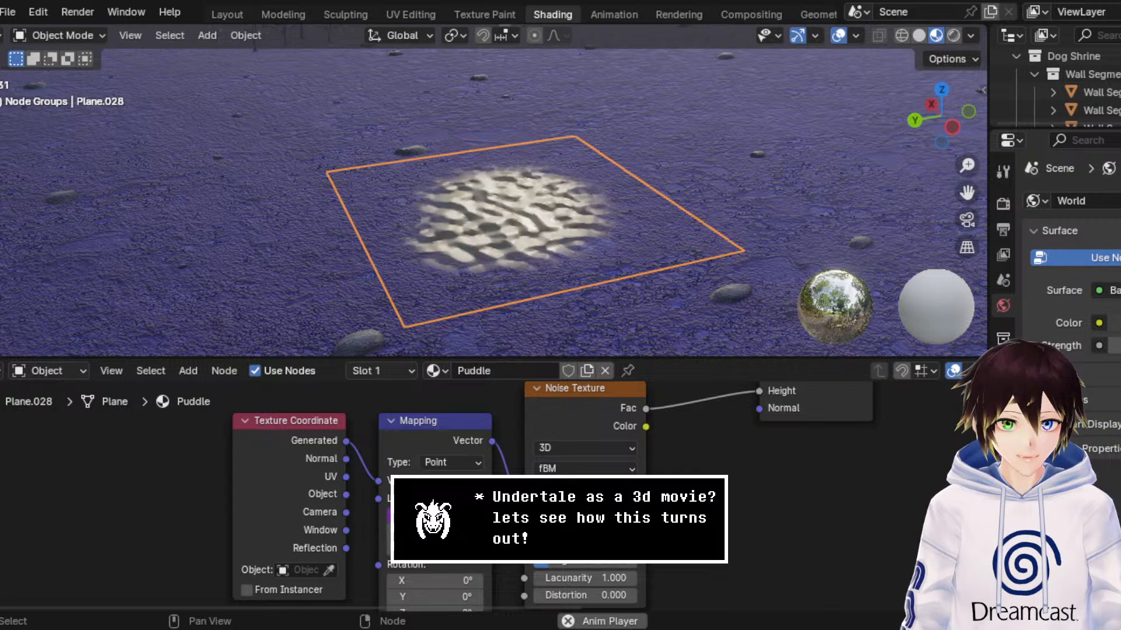
shift+middle_drag(685, 55, 660, 105)
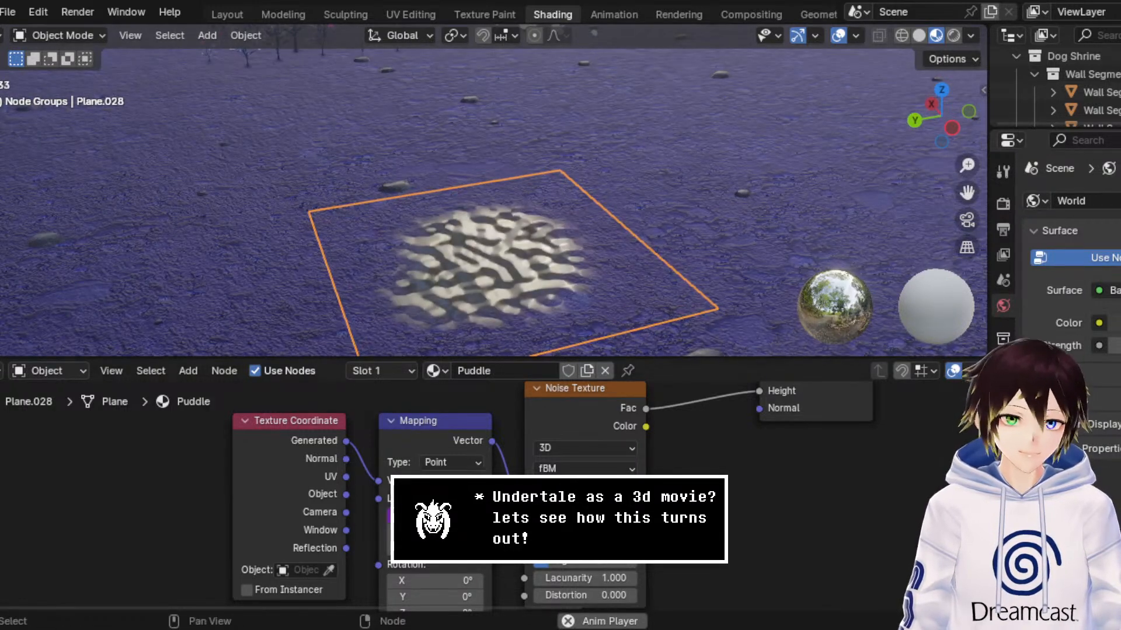
middle_drag(697, 429, 608, 554)
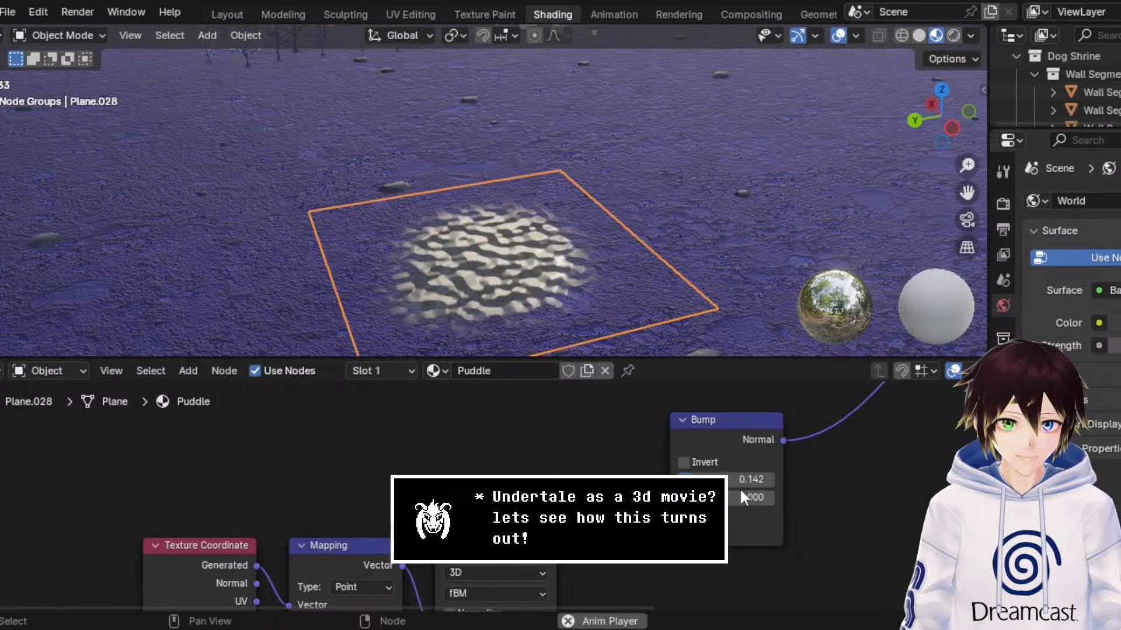
drag(745, 486, 706, 485)
middle_drag(612, 329, 630, 326)
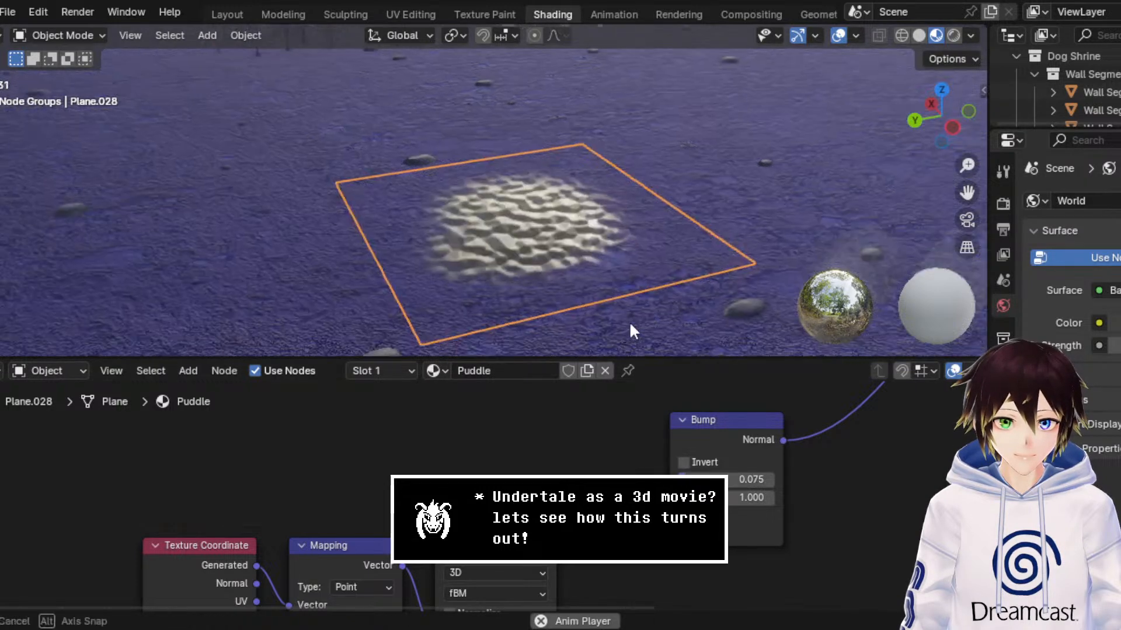
Step: Set the Bump node's Strength to 0.133 and check the puddle surface up close and from farther away
scroll(629, 324, up, 4)
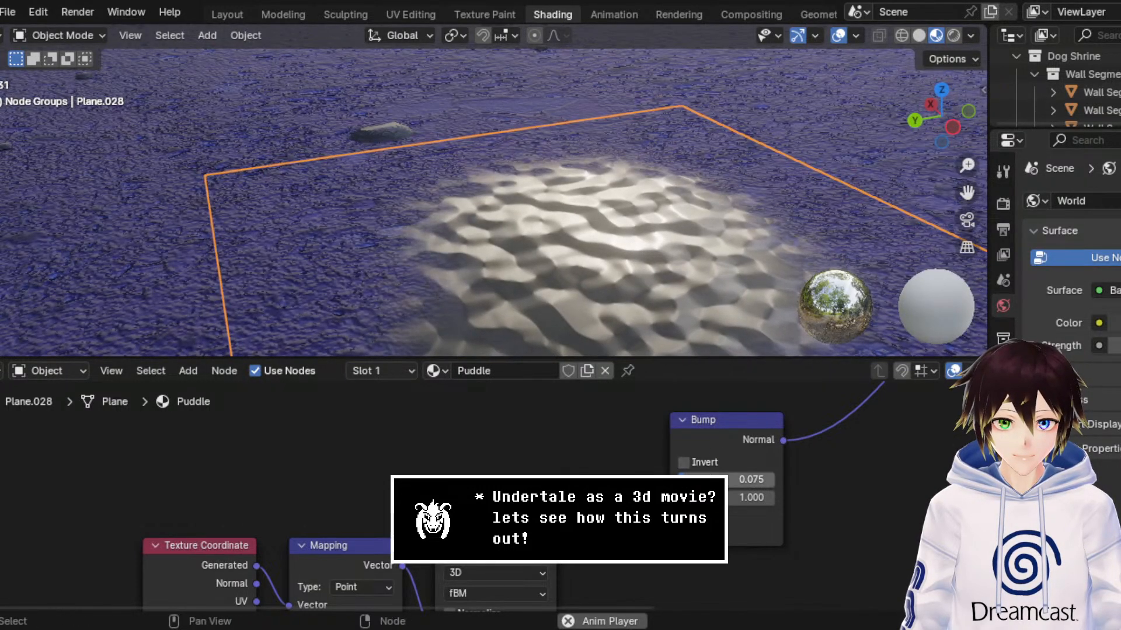
drag(701, 479, 734, 480)
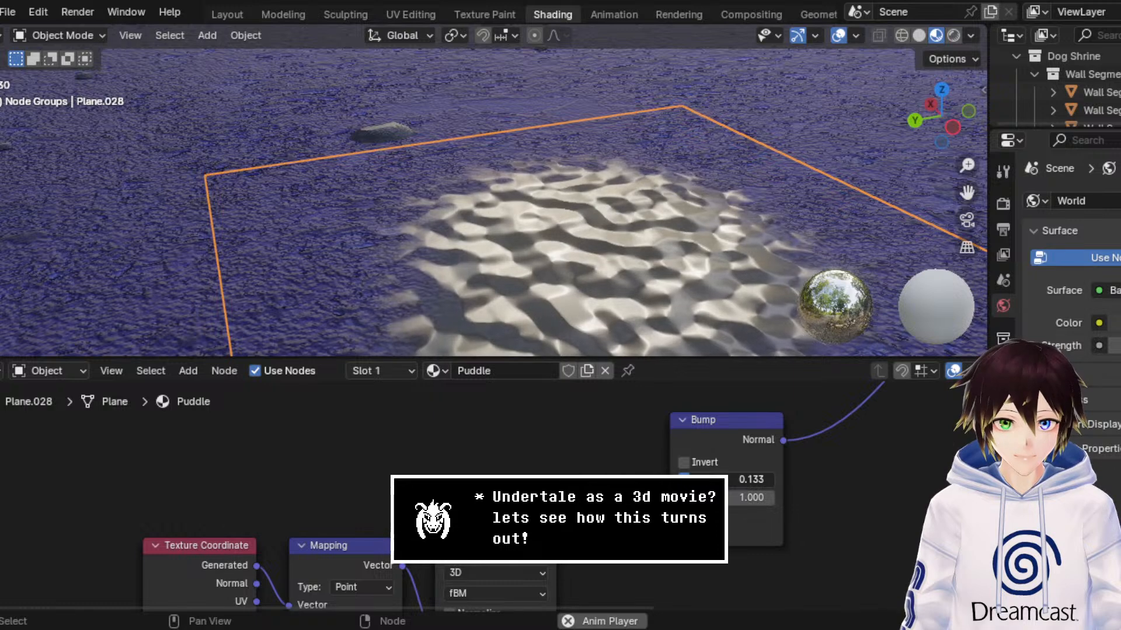
scroll(622, 254, down, 4)
shift+middle_drag(578, 184, 594, 224)
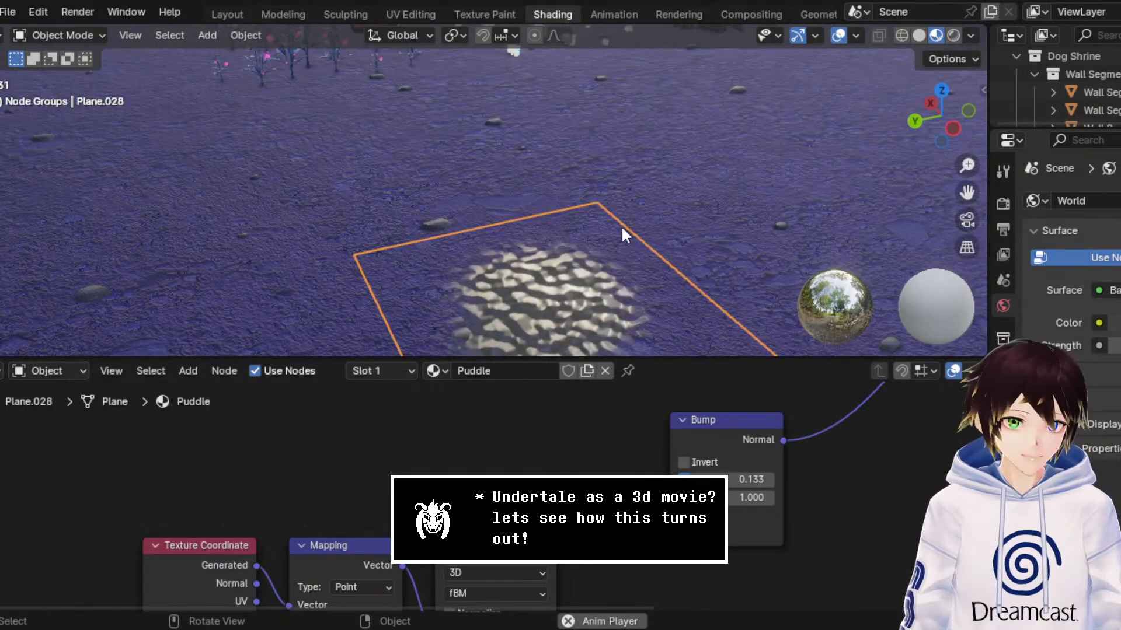
drag(966, 193, 967, 153)
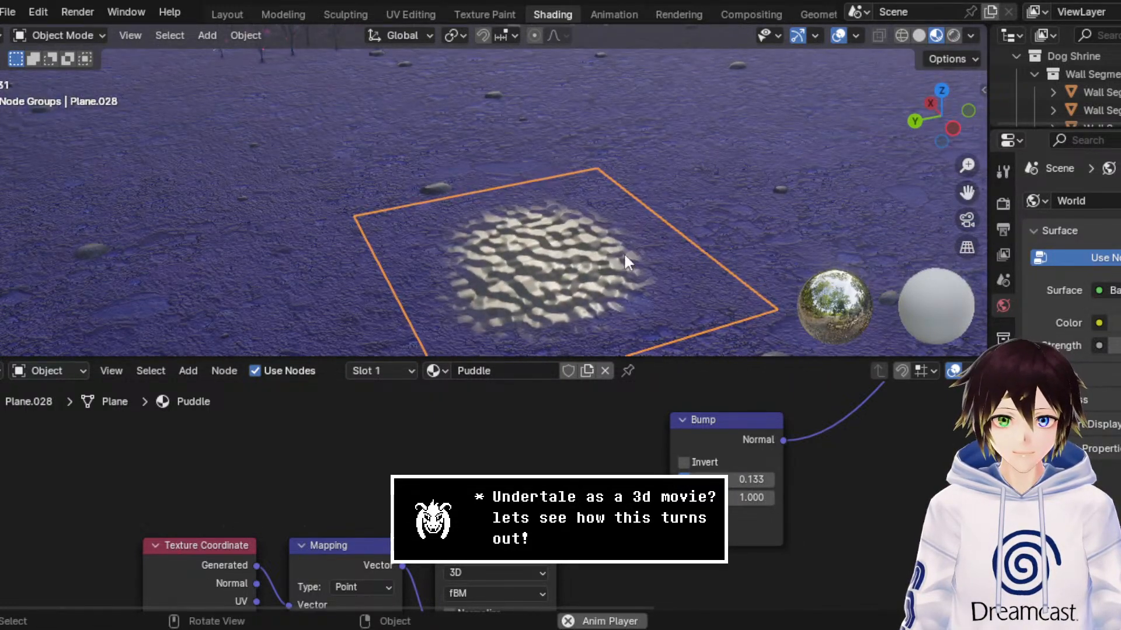
Step: Switch to the Modeling workspace and return the puddle plane to Object Mode
click(285, 13)
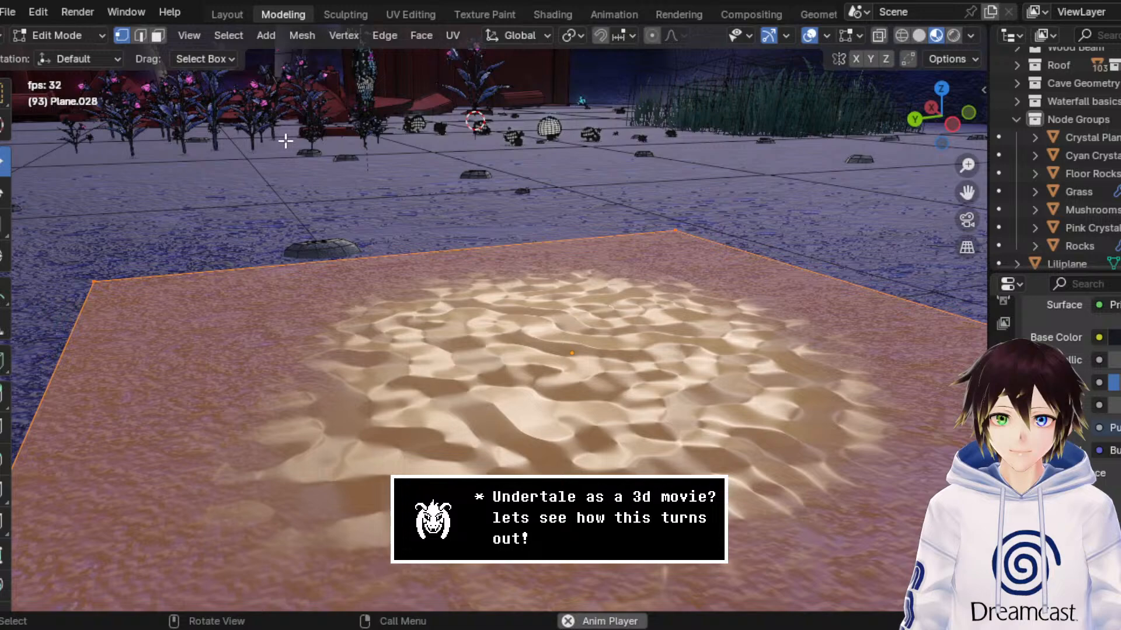
click(89, 34)
click(65, 56)
Step: Move the puddle plane along the Y axis across the shrine floor, in front of the pink crystal plants
middle_drag(173, 133, 572, 341)
drag(668, 479, 480, 315)
drag(443, 379, 293, 412)
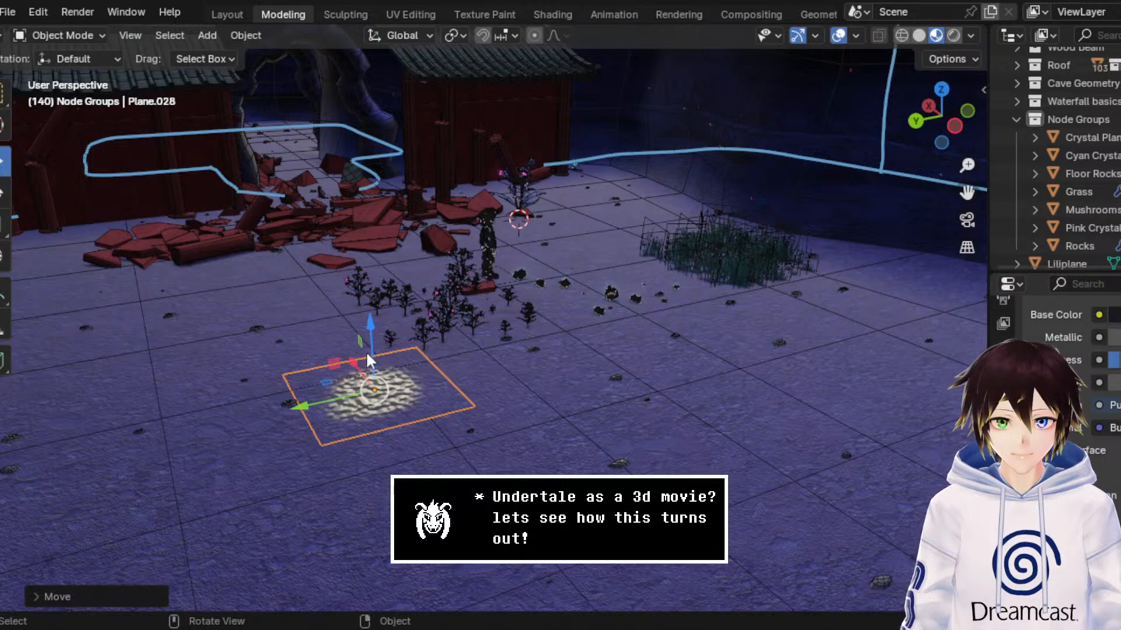
Step: Scale the puddle plane up slightly and lower it a little along the Z axis toward the cave floor
click(4, 225)
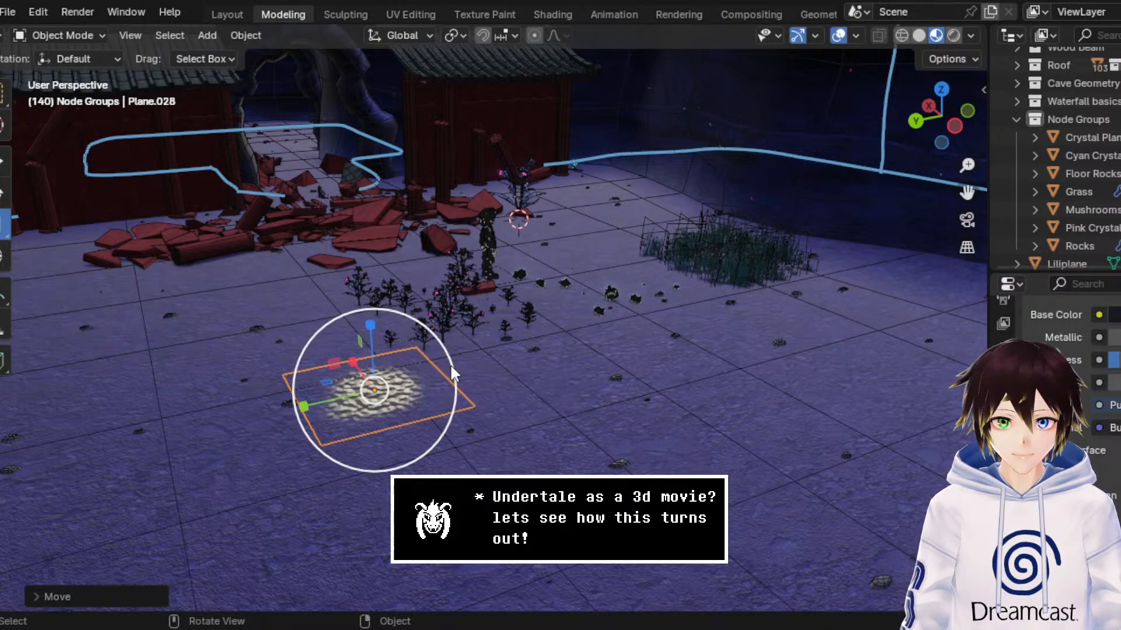
drag(452, 364, 471, 354)
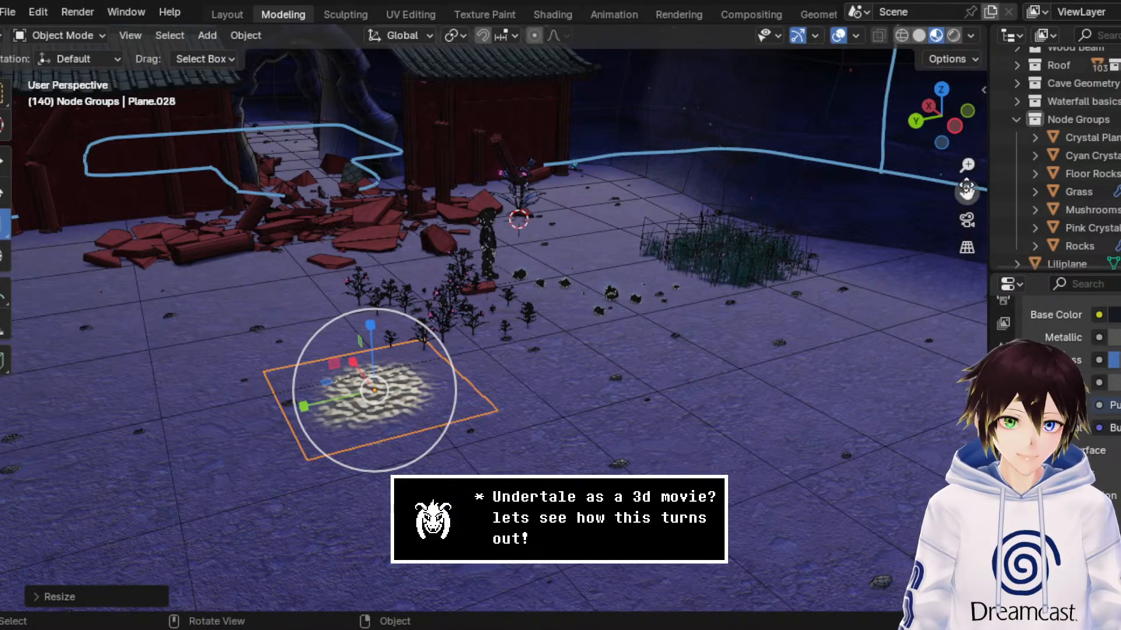
drag(967, 189, 1062, 130)
drag(966, 165, 967, 76)
click(3, 171)
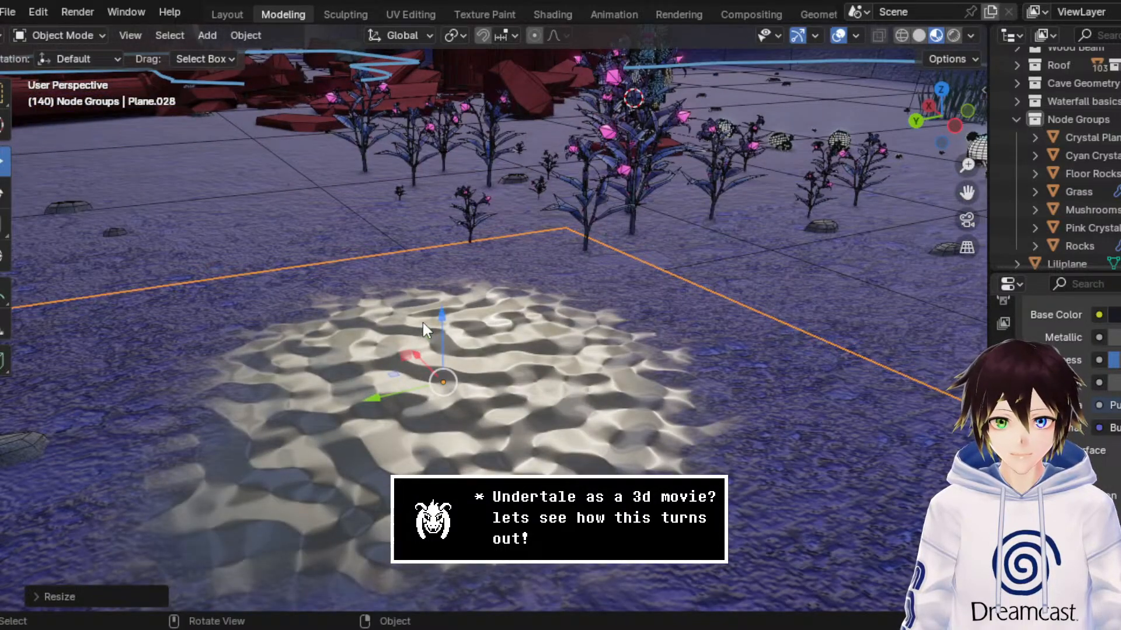
drag(443, 321, 449, 328)
Step: Move the puddle plane along the Y axis, farther from the cave's side wall, deselect it and save the file
scroll(336, 380, down, 5)
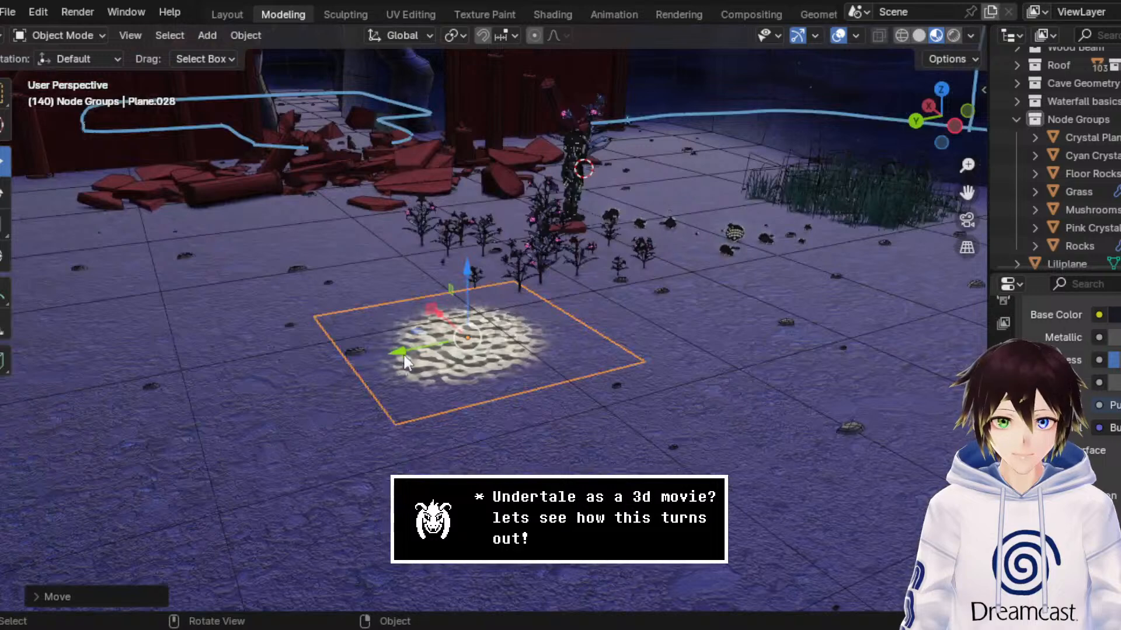
drag(405, 360, 331, 370)
click(537, 439)
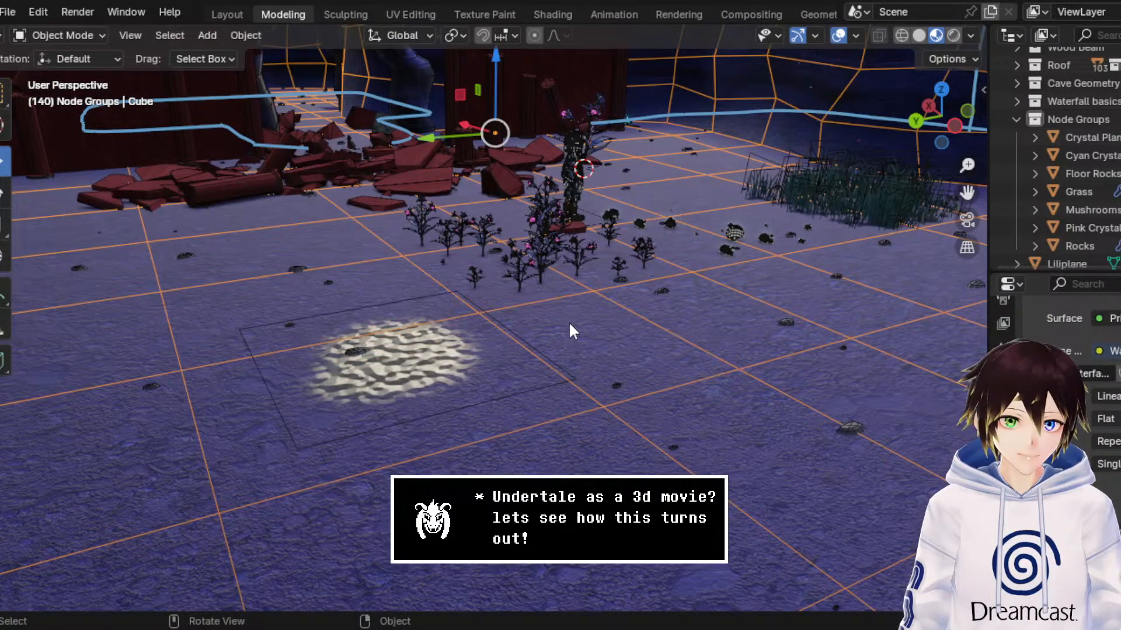
key(ctrl+s)
Step: Move the cyan crystal beside the shrine wall along the Y axis, farther away from the wall's end pillar
middle_drag(550, 263, 546, 260)
middle_drag(725, 241, 703, 254)
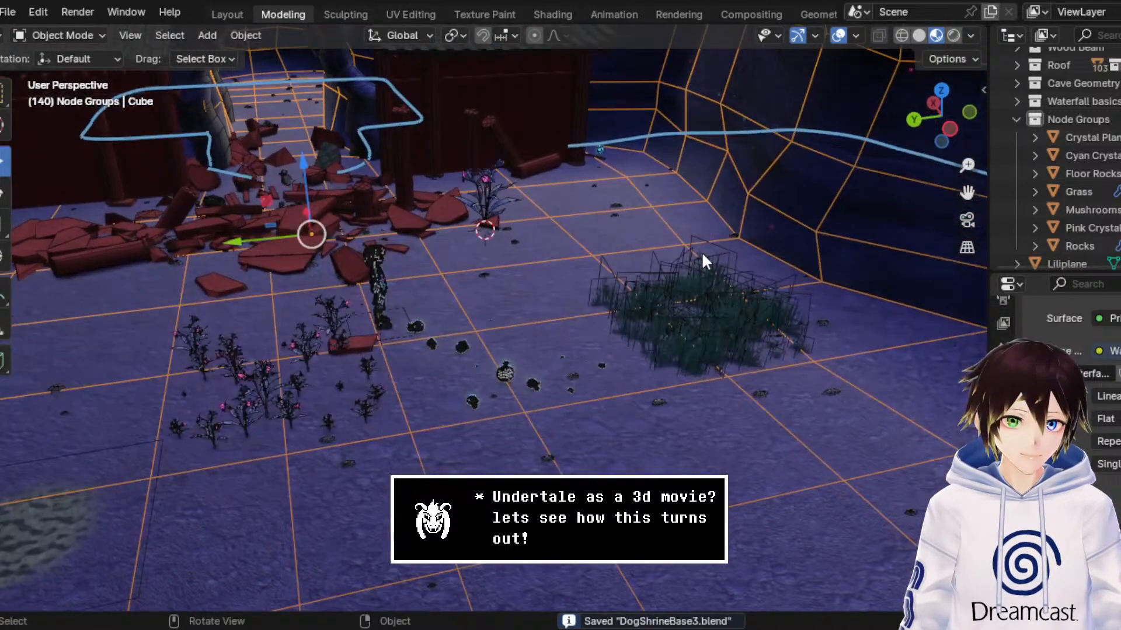
click(704, 316)
middle_drag(704, 316, 642, 174)
scroll(675, 289, up, 5)
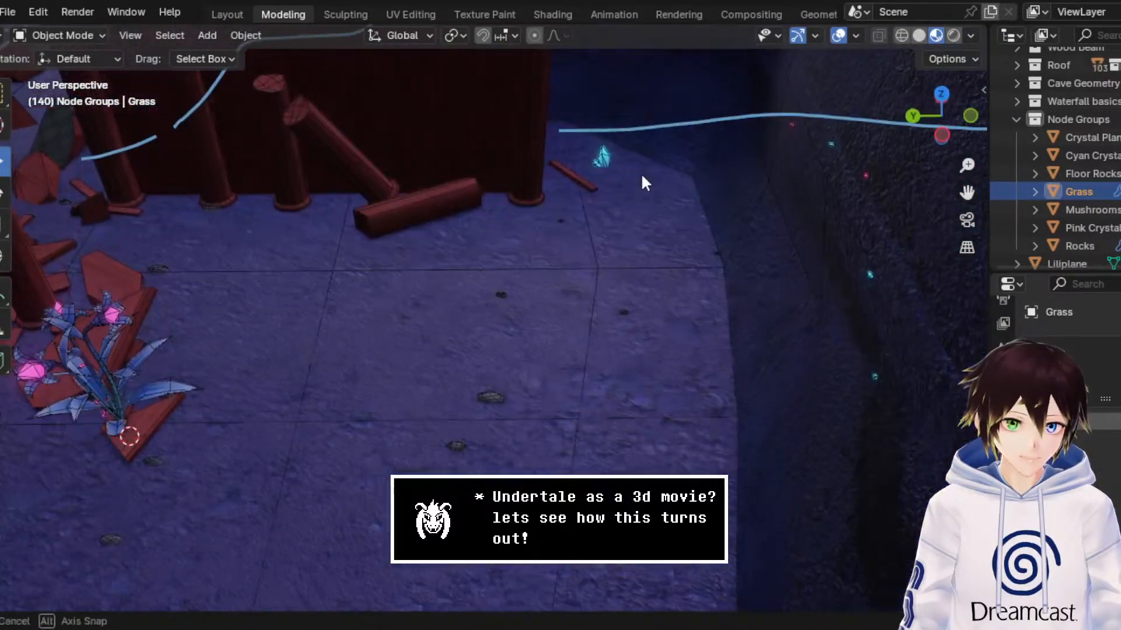
click(602, 157)
drag(552, 167, 610, 176)
middle_drag(610, 176, 612, 178)
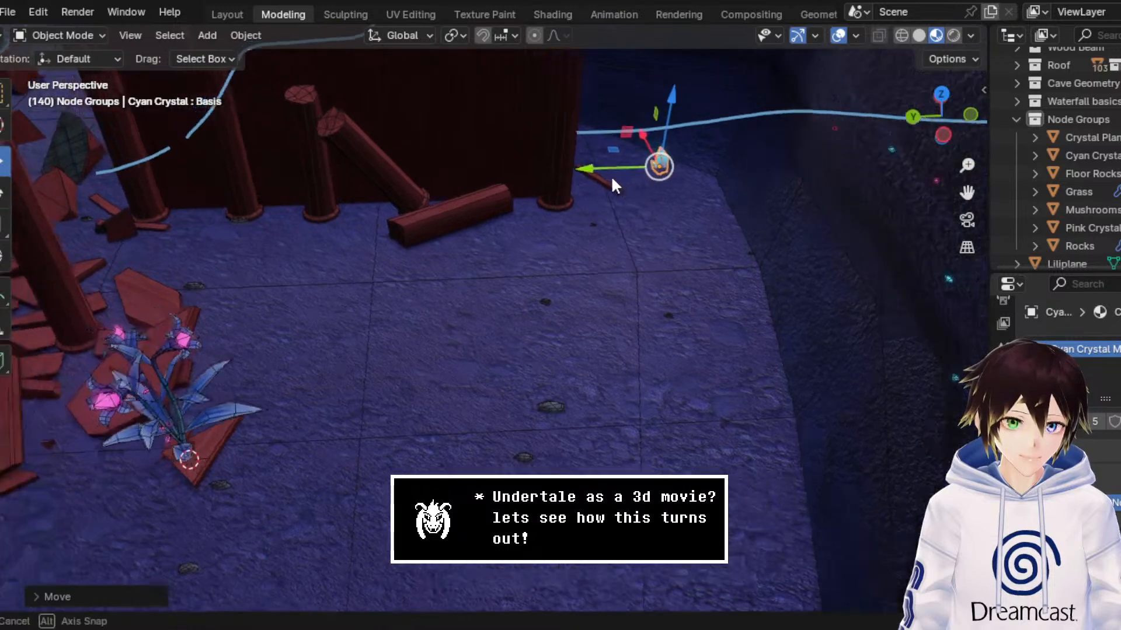
scroll(613, 179, down, 6)
drag(494, 274, 567, 339)
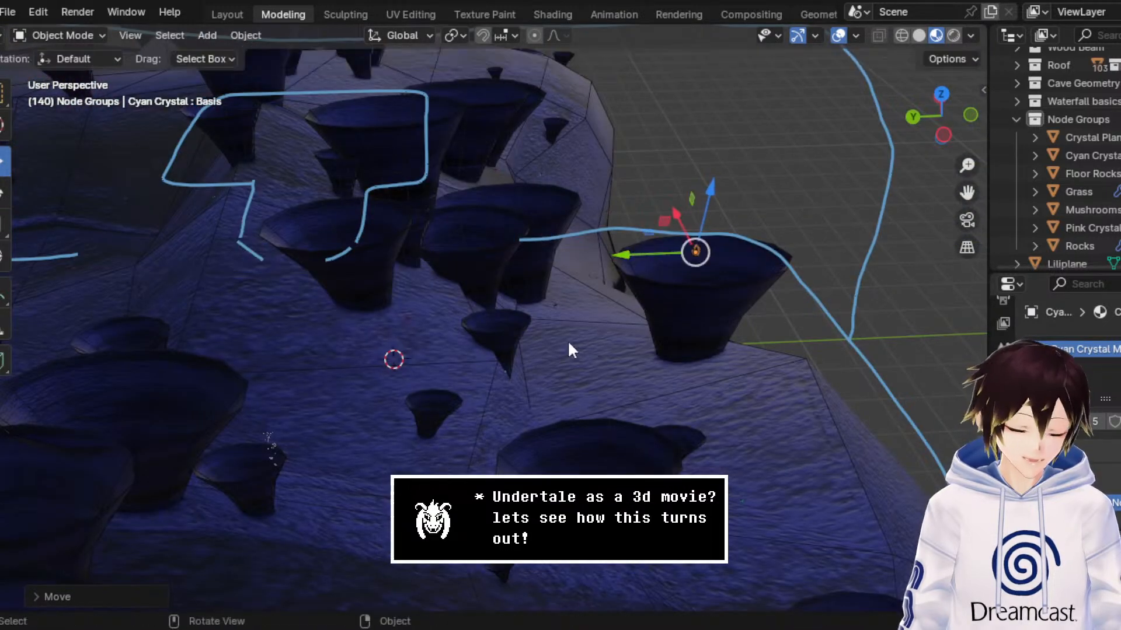
middle_drag(567, 340, 616, 276)
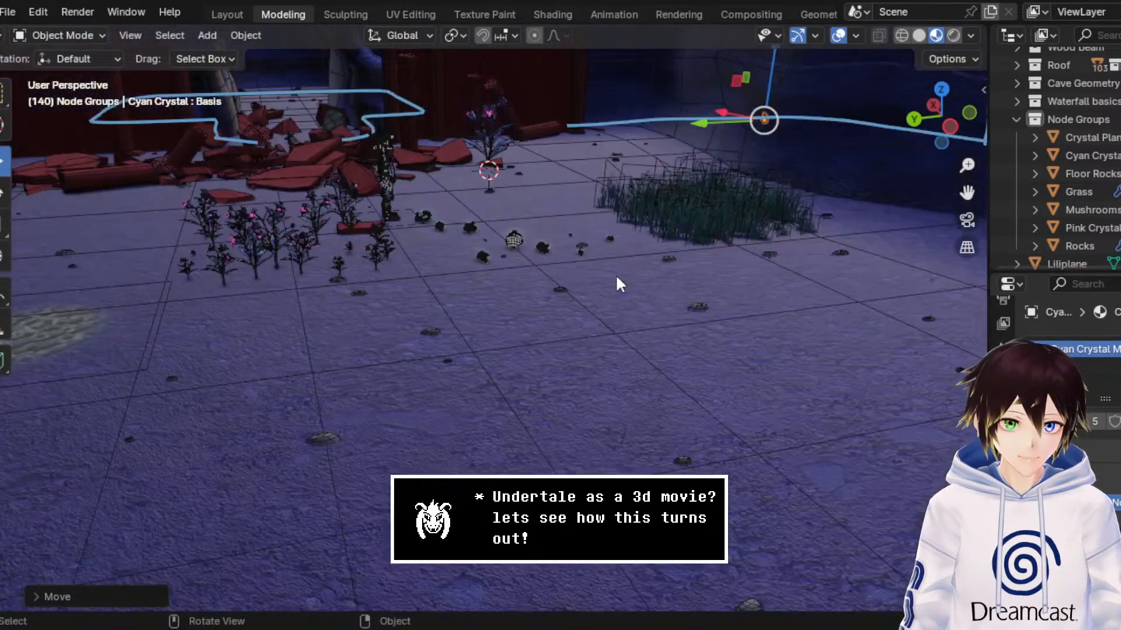
Step: Move the Grass object along the X axis from the open floor up to the shrine wall
click(686, 218)
middle_drag(686, 218, 664, 234)
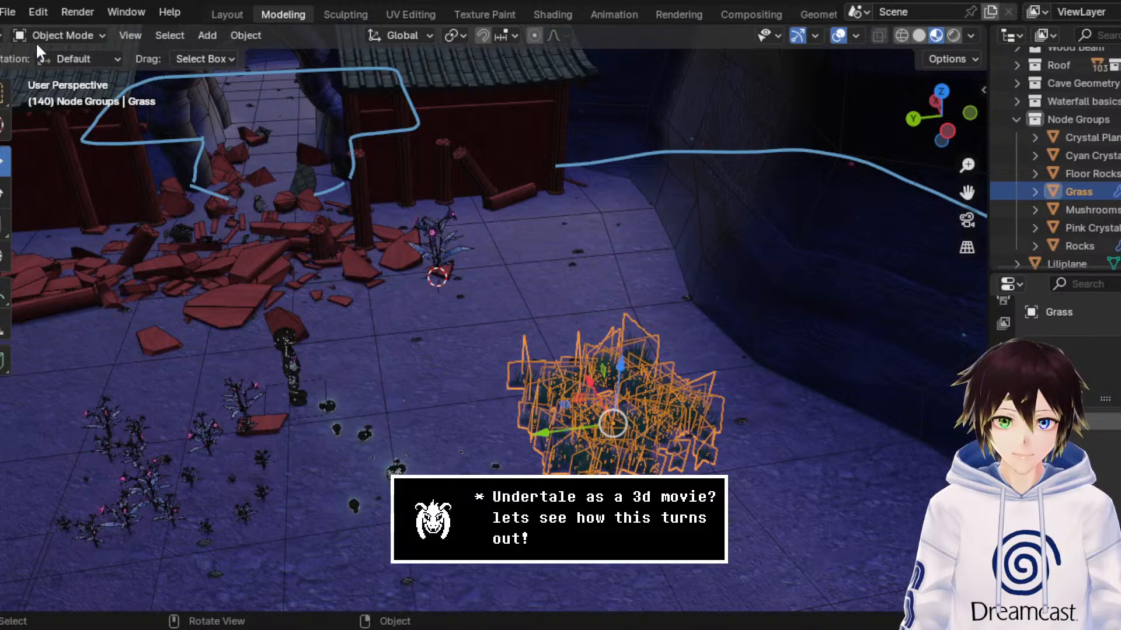
drag(583, 381, 510, 251)
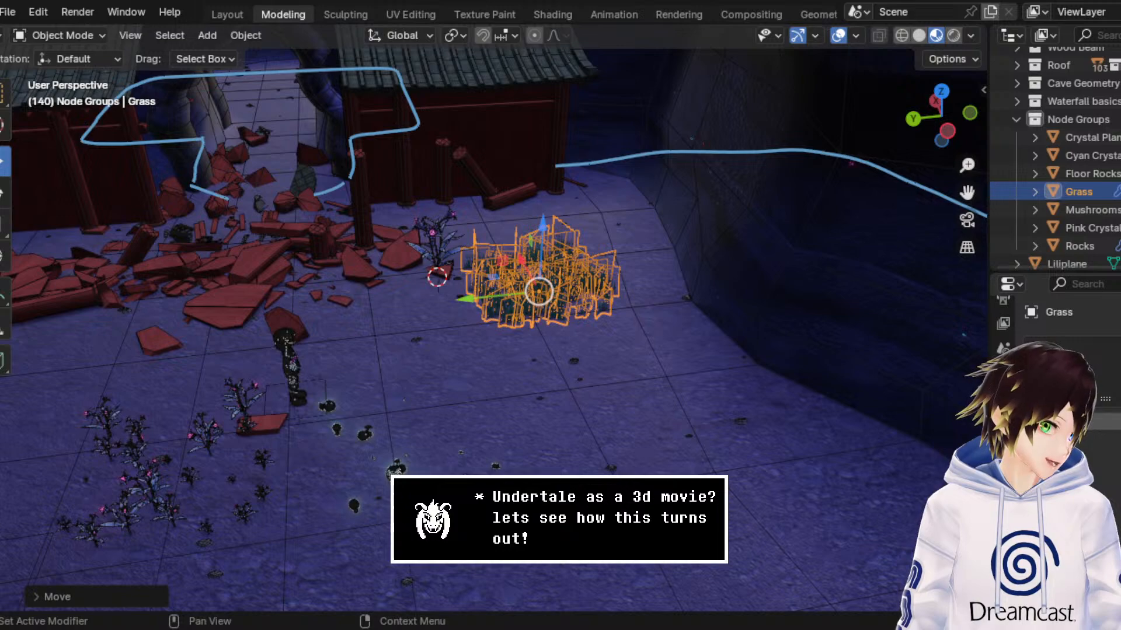
middle_drag(390, 181, 375, 201)
scroll(375, 201, up, 4)
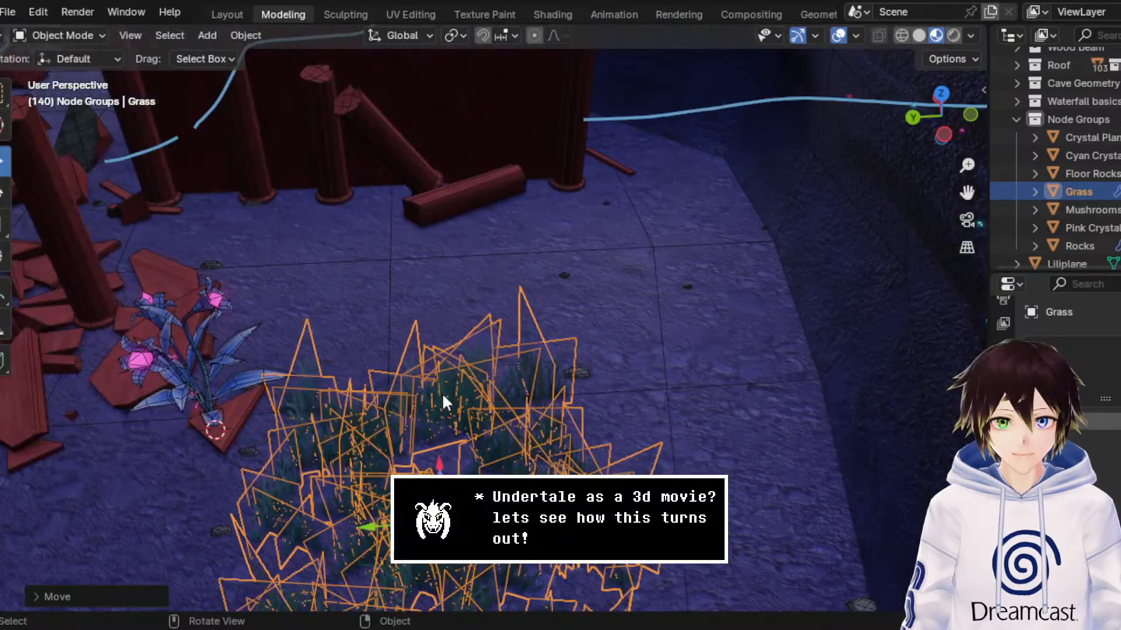
key(g)
key(x)
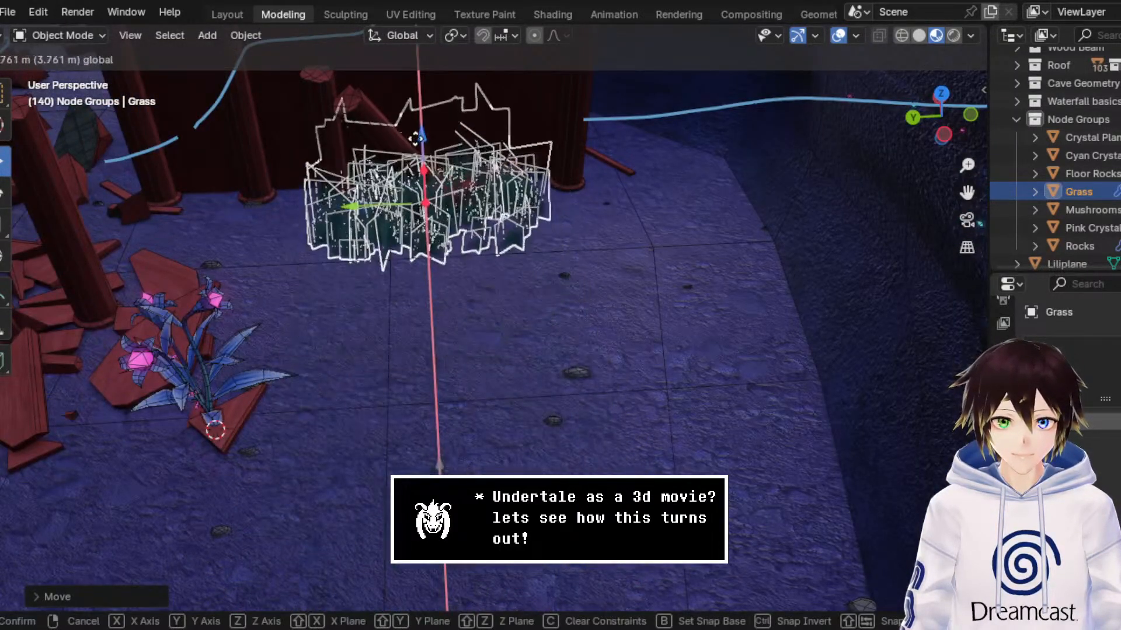
click(426, 188)
Step: Move the Grass object about 2.2 m along the Y axis to the shrine wall's outer end and nudge it along X
key(g)
key(y)
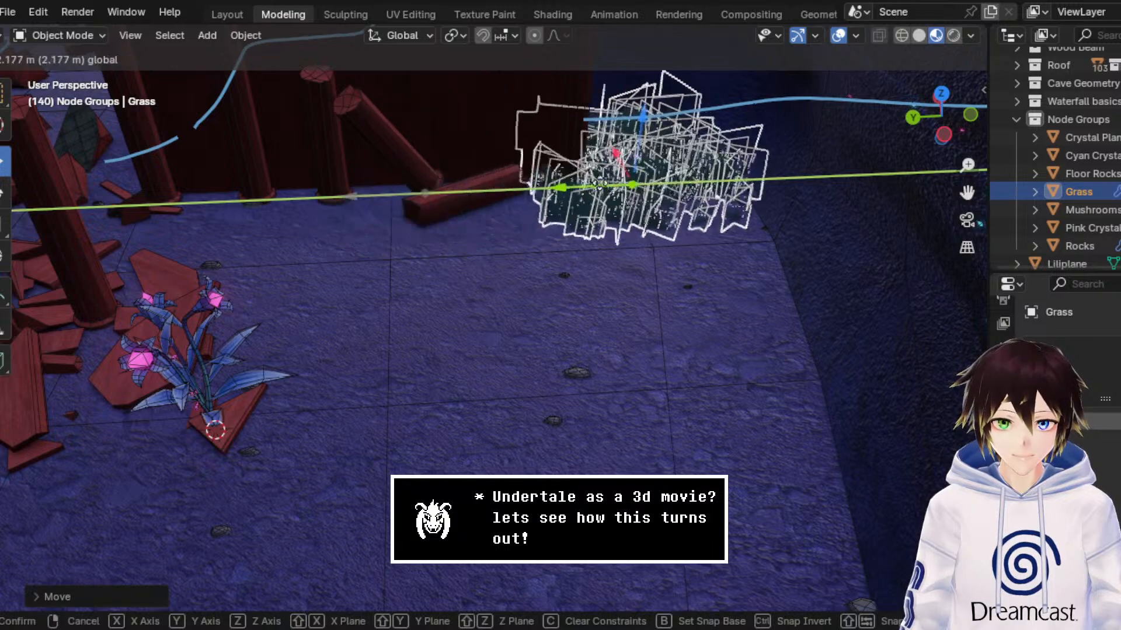
click(633, 174)
scroll(632, 184, up, 3)
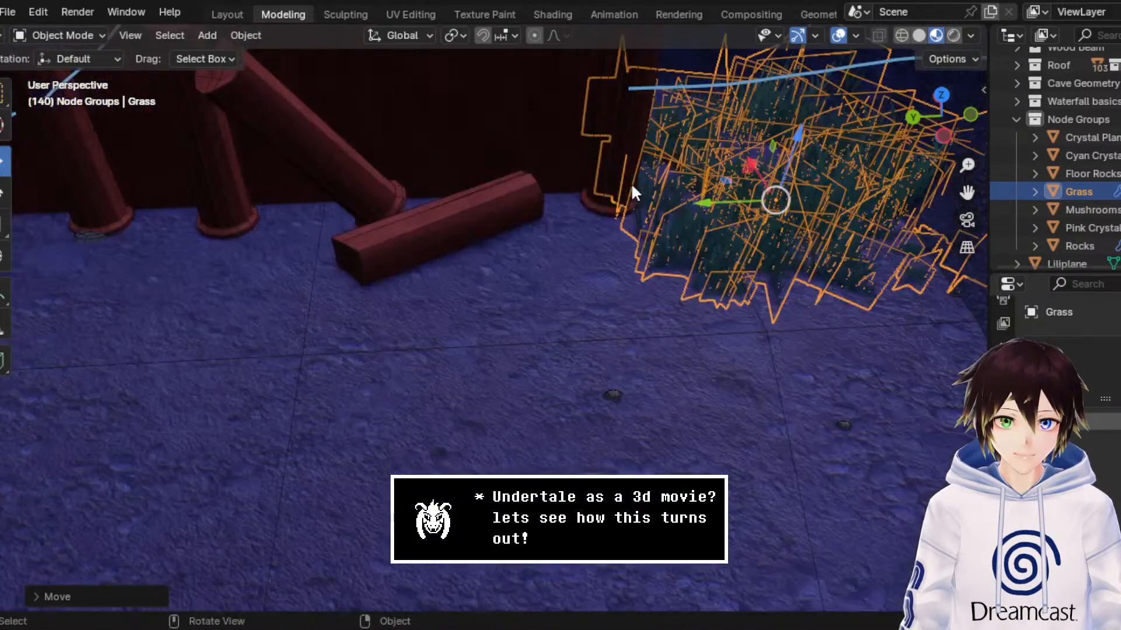
drag(749, 163, 721, 142)
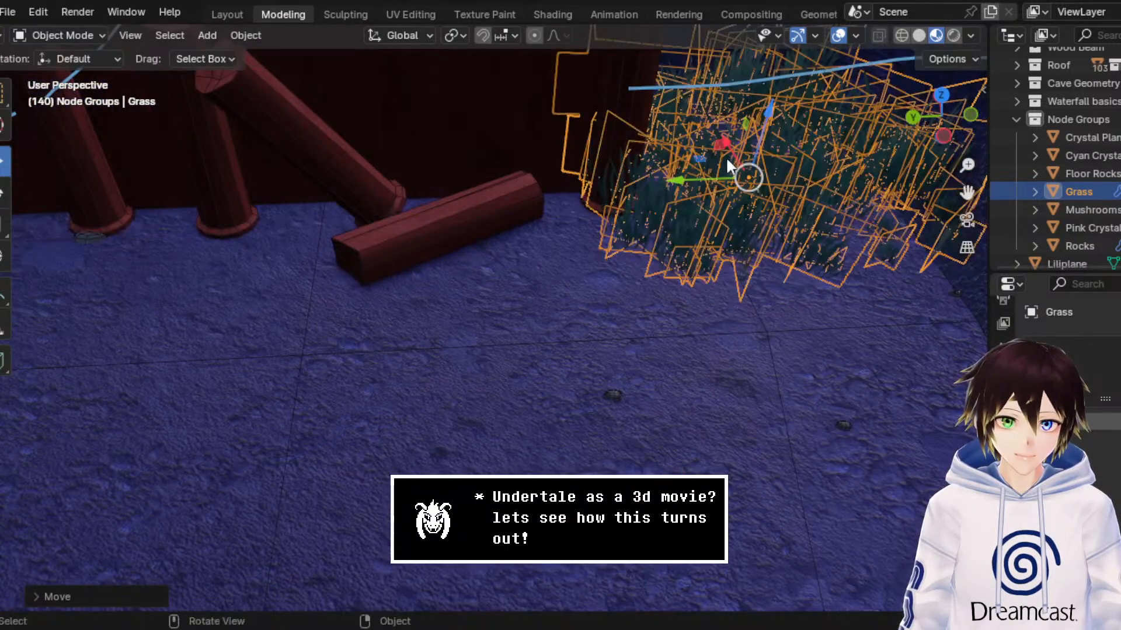
key(ctrl+z)
drag(761, 174, 716, 148)
Step: Lower the Grass object slightly along the Z axis onto the floor and check it with the viewport overlays hidden
middle_drag(721, 229, 720, 210)
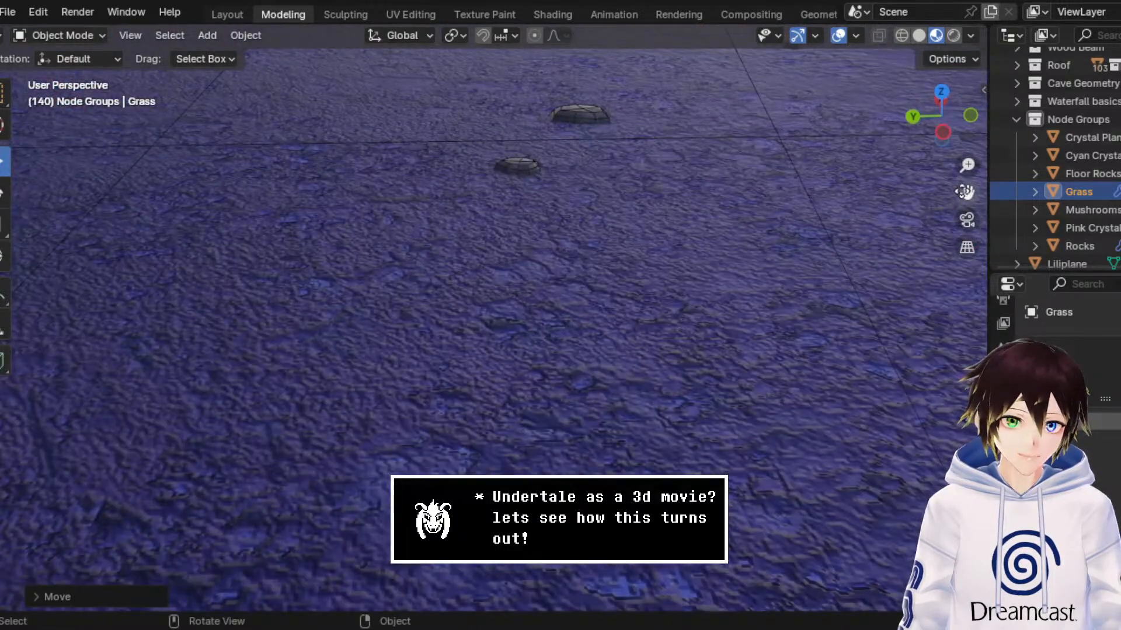
drag(964, 192, 934, 432)
middle_drag(677, 356, 682, 328)
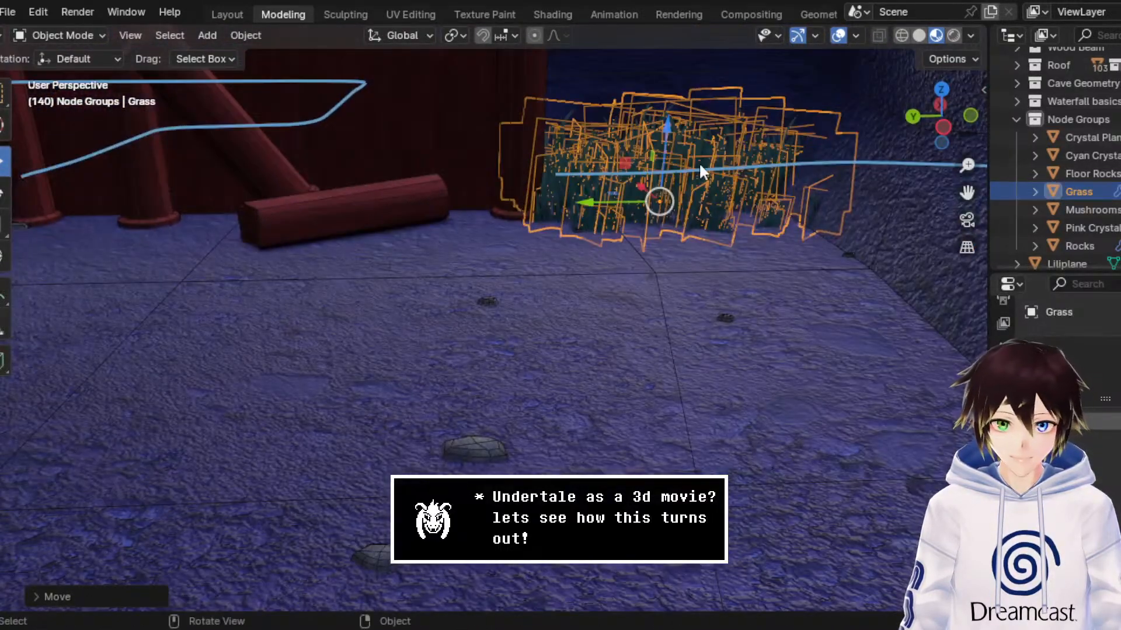
drag(671, 135, 669, 143)
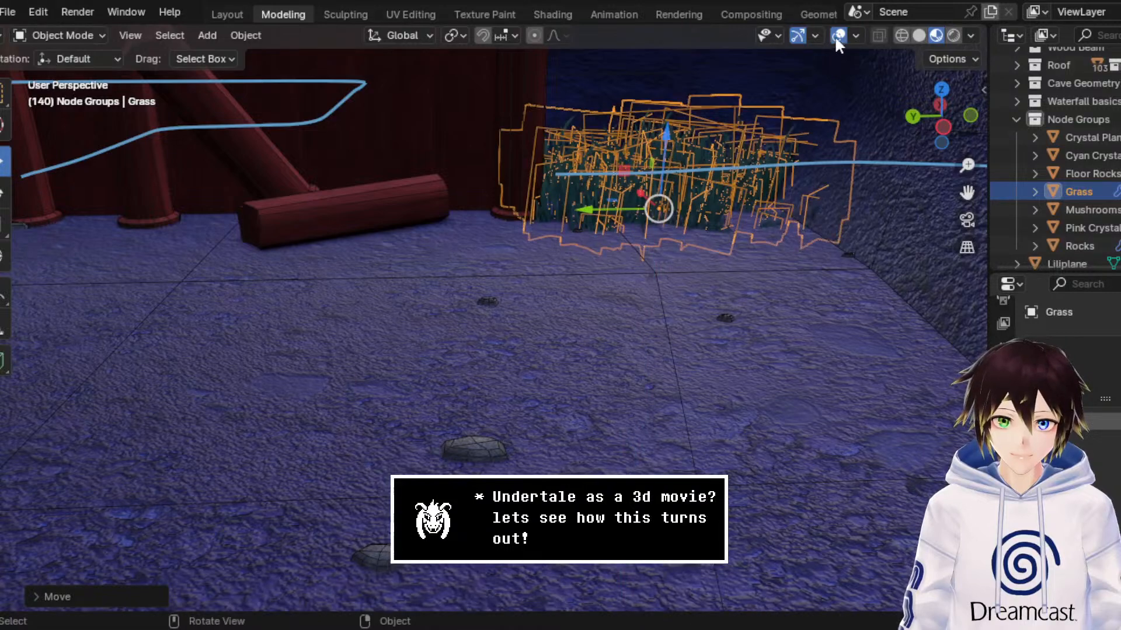
click(838, 36)
middle_drag(733, 145, 745, 159)
scroll(745, 159, down, 4)
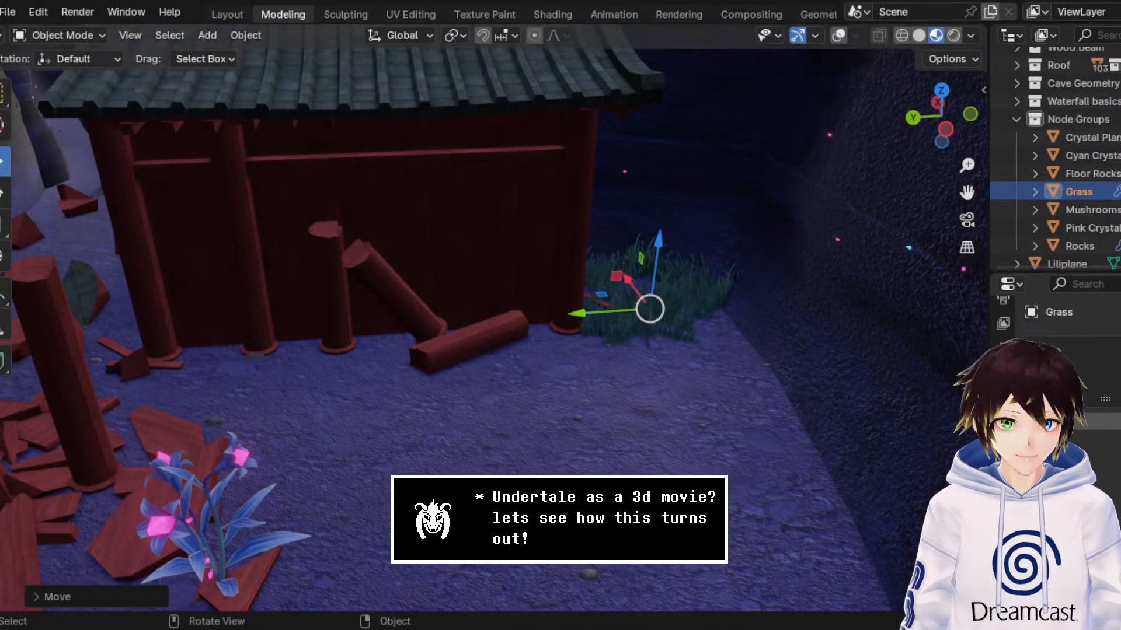
Step: Edit the Grass mesh with overlays shown, and move its front edge along the X axis away from the shrine wall
click(58, 35)
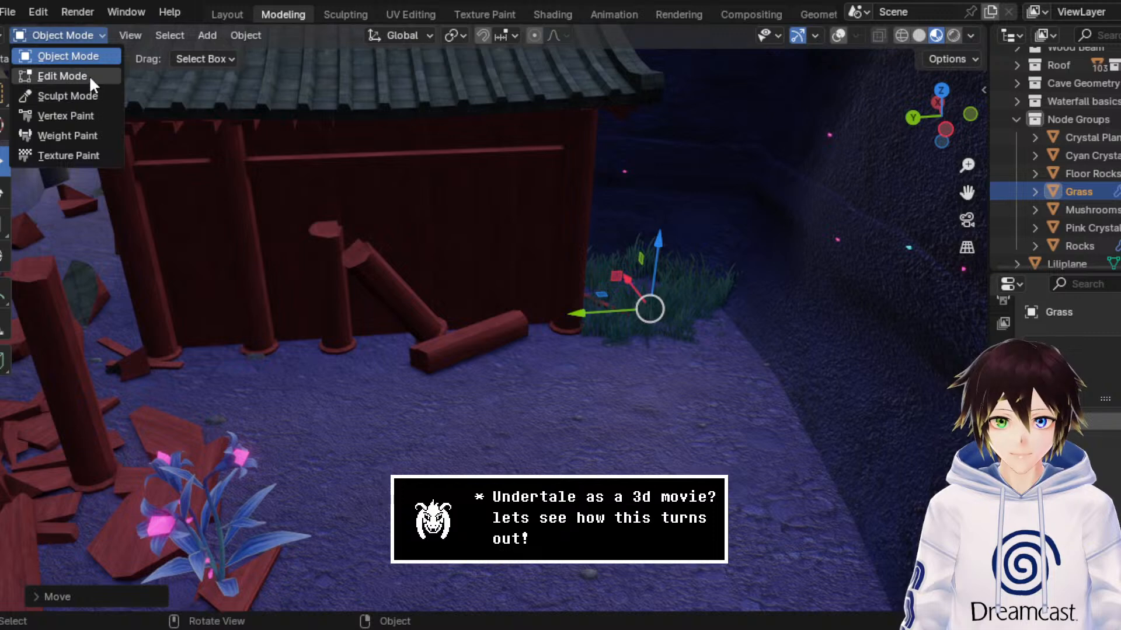
click(88, 74)
click(809, 36)
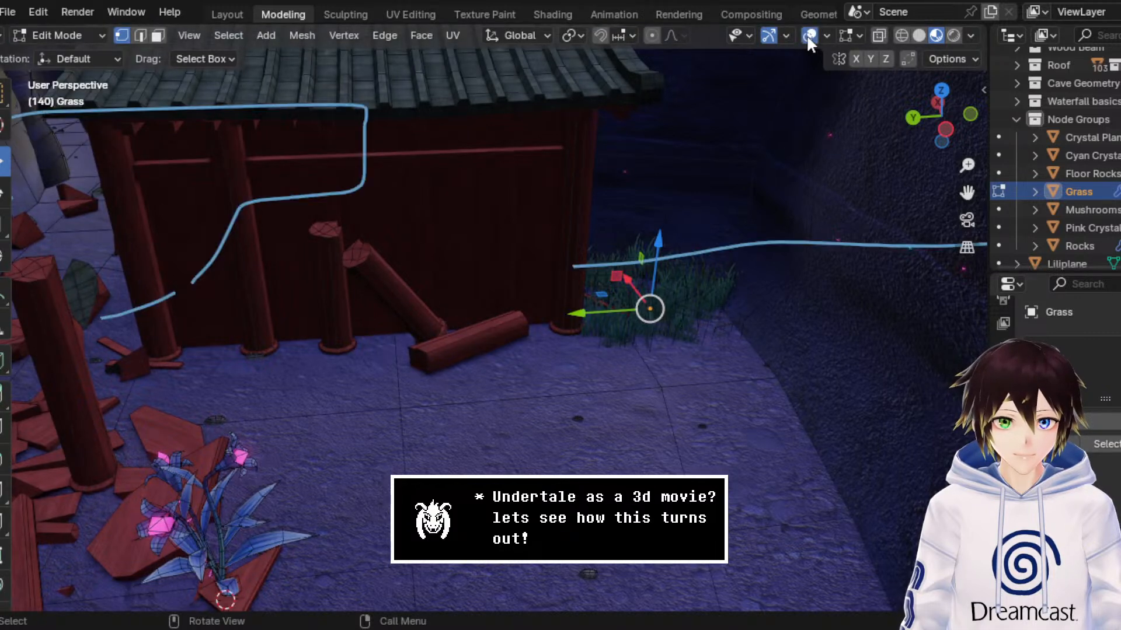
click(671, 369)
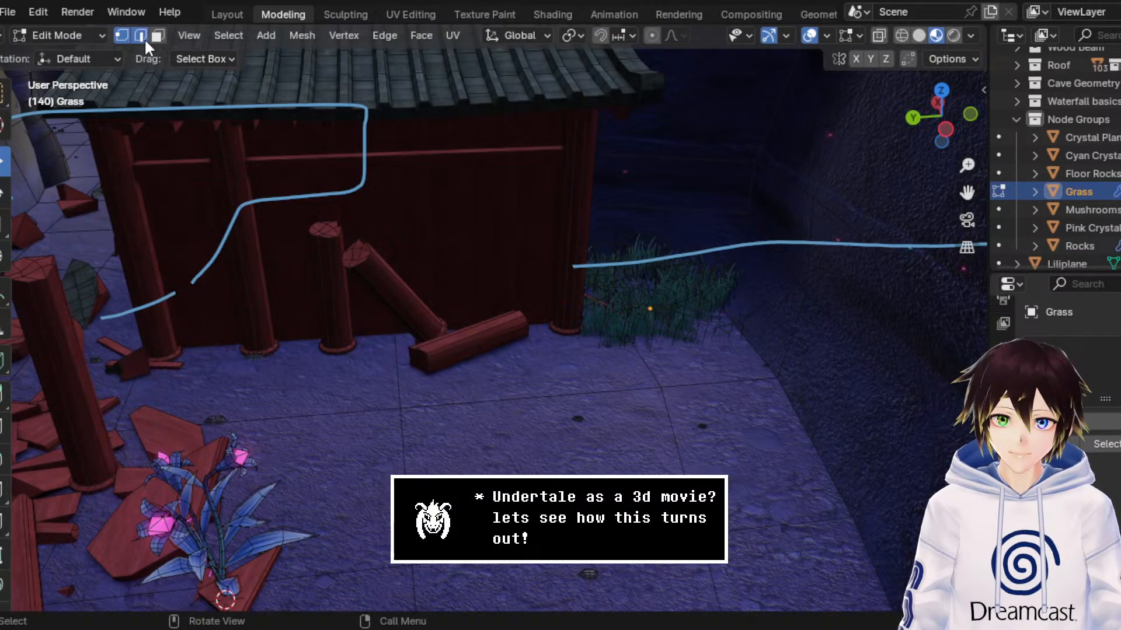
click(692, 342)
middle_drag(683, 395, 705, 397)
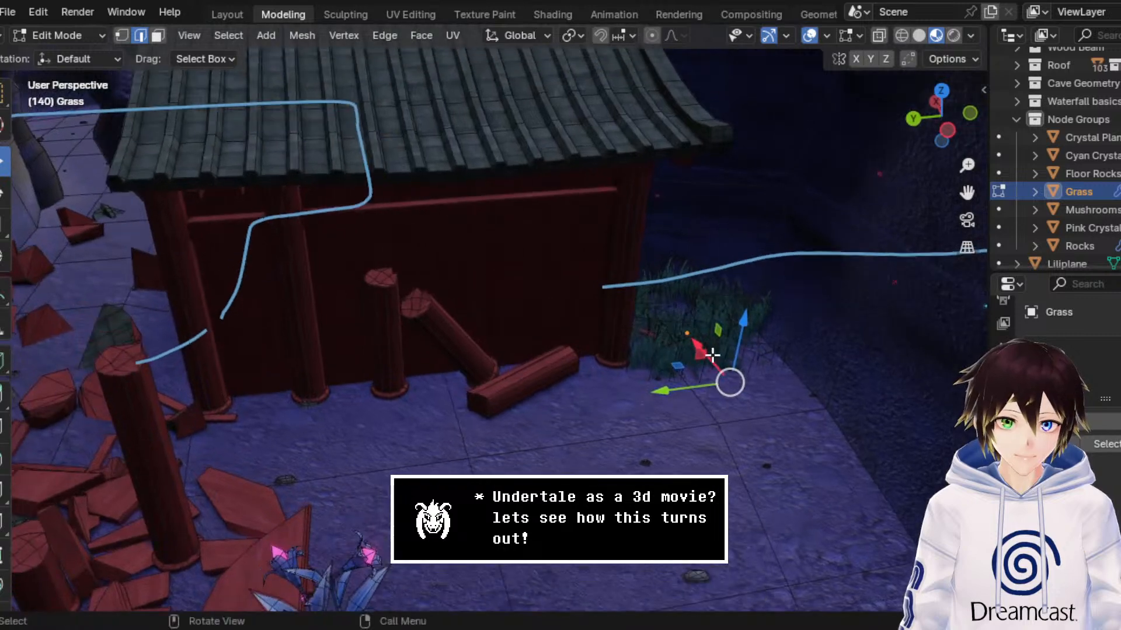
drag(705, 349, 828, 543)
middle_drag(780, 481, 767, 464)
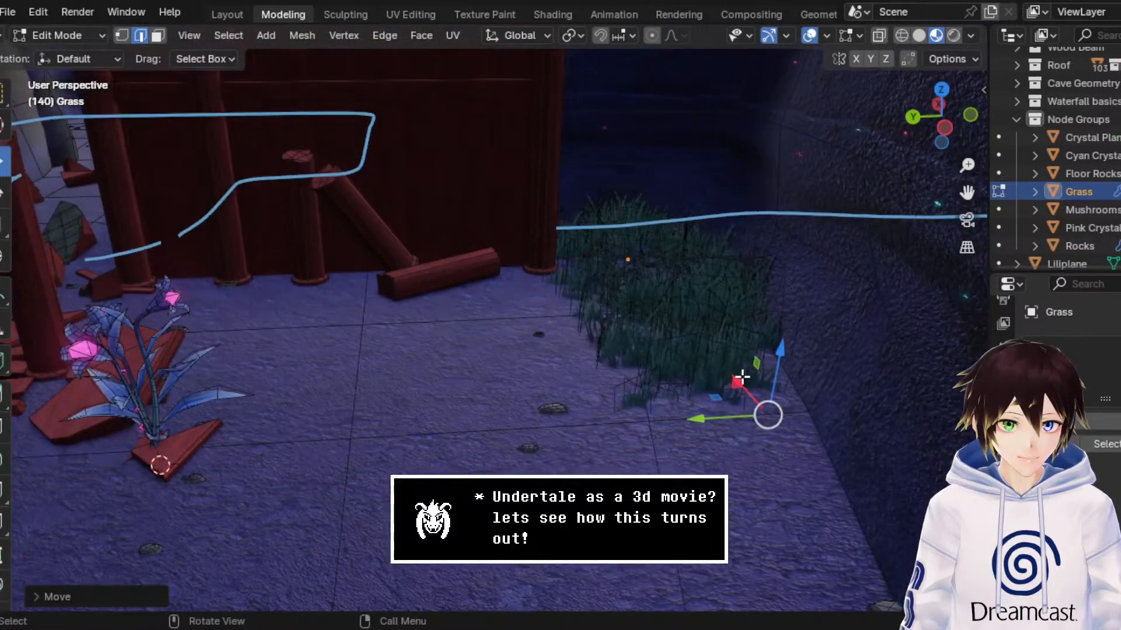
Step: Readjust the Grass mesh's front edge along the X axis to a shorter reach from the shrine wall
drag(740, 379, 765, 431)
key(ctrl+z)
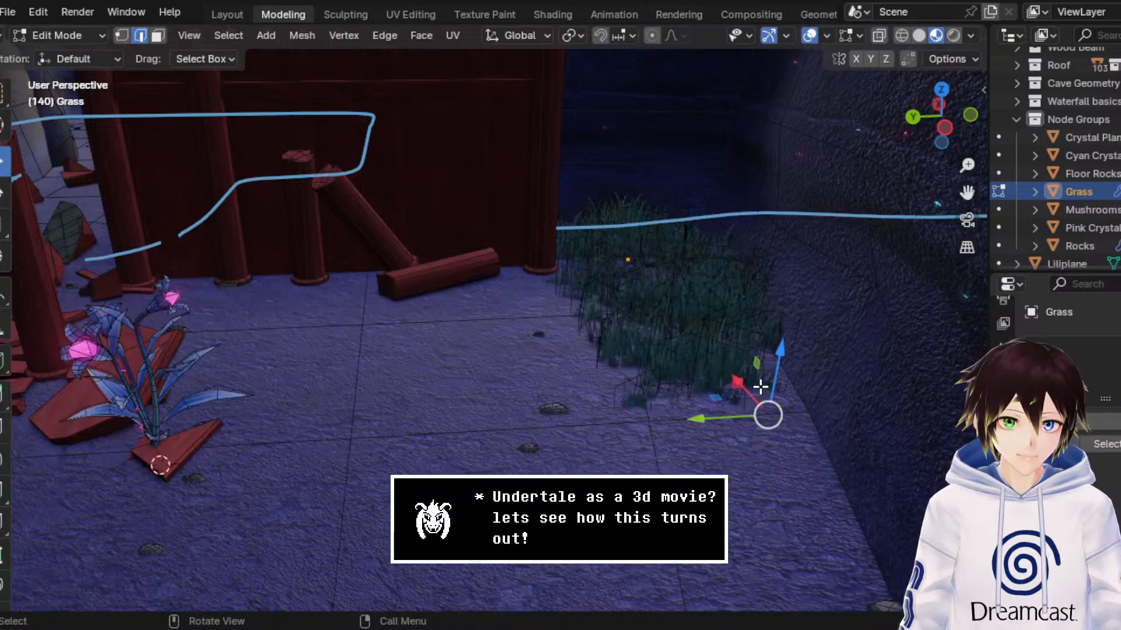
drag(748, 389, 530, 380)
middle_drag(530, 380, 560, 286)
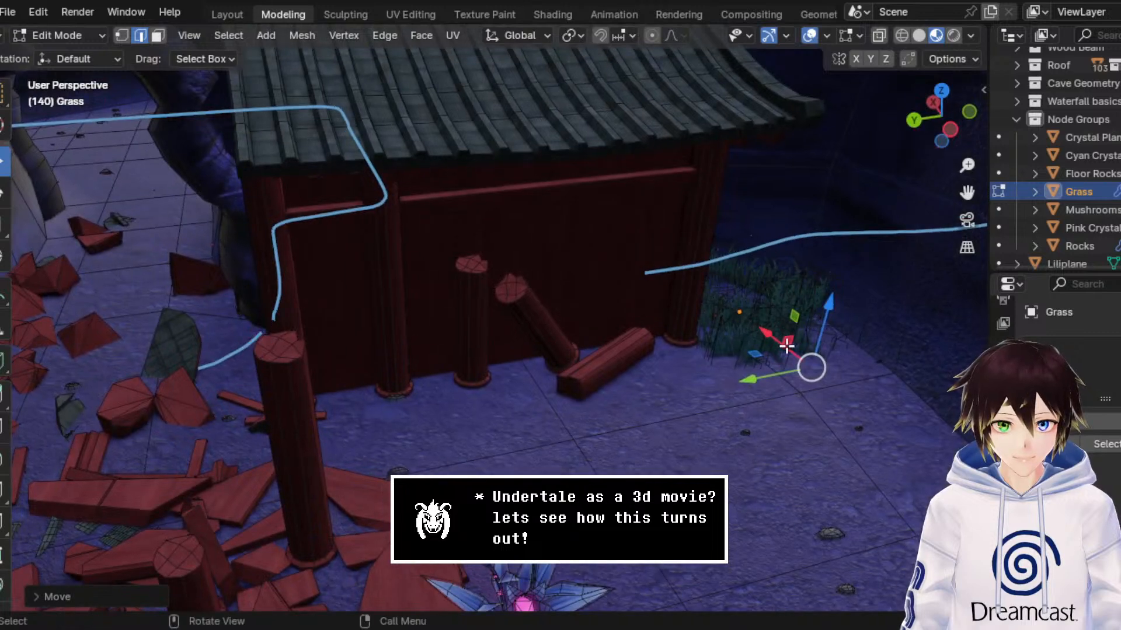
drag(787, 345, 801, 379)
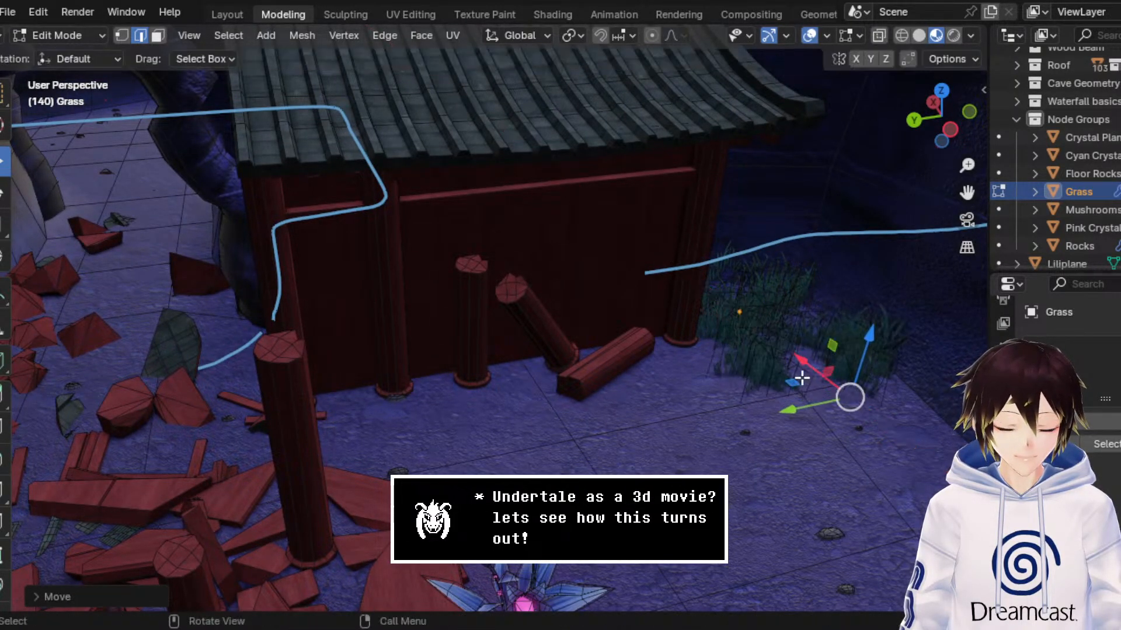
Step: Extrude the Grass mesh's side edge along the front of the shrine wall, past the fallen beam
click(701, 375)
key(e)
click(701, 376)
drag(680, 401, 464, 442)
middle_drag(500, 381, 510, 385)
middle_drag(586, 375, 569, 378)
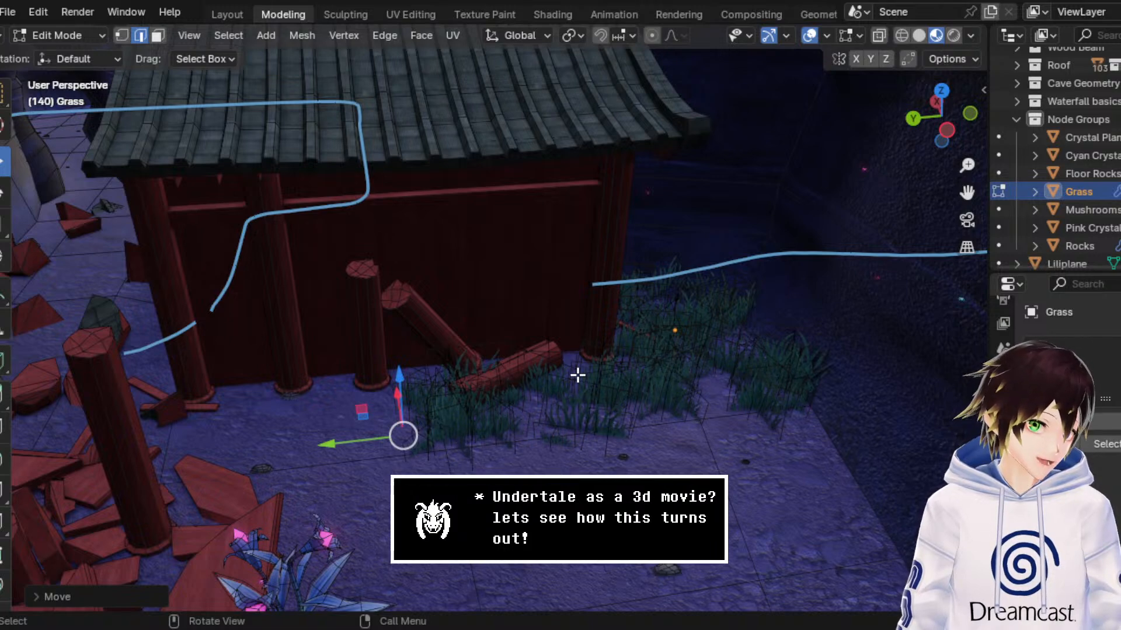
Step: Return the Grass object to Object Mode, nudge it slightly into place and hide the viewport overlays
click(66, 35)
click(69, 51)
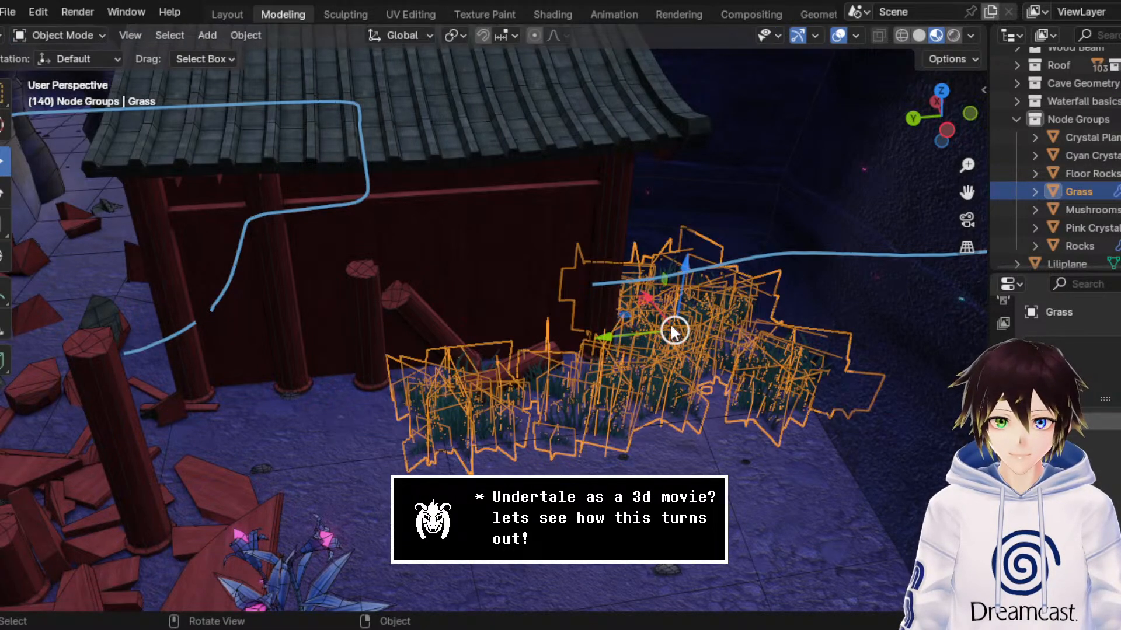
drag(657, 307, 655, 305)
click(837, 36)
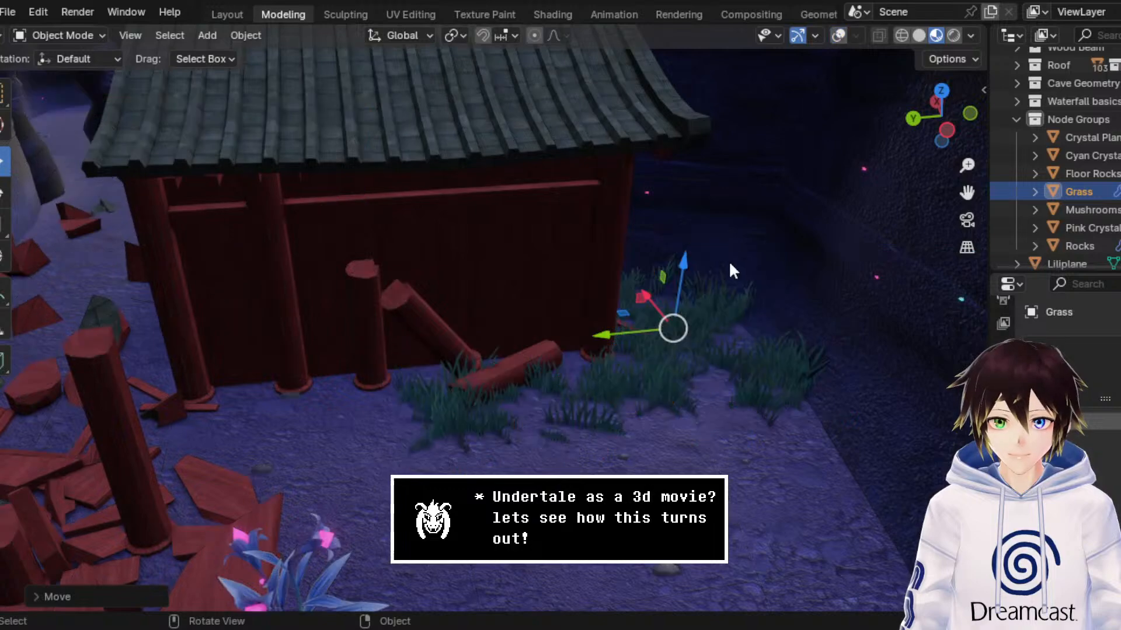
scroll(730, 270, down, 4)
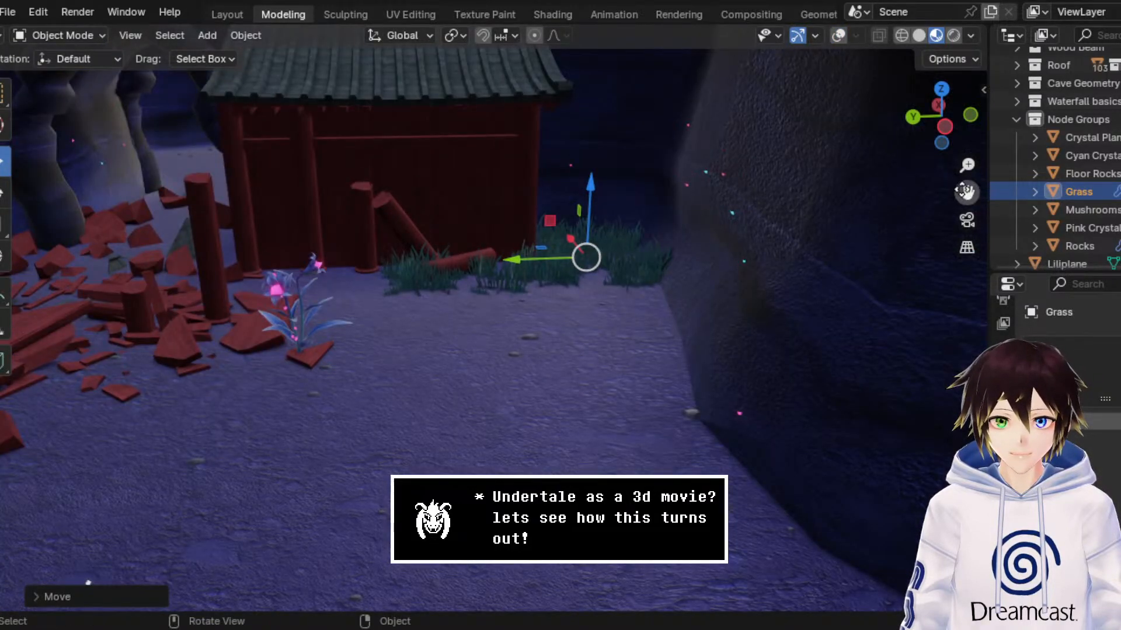
Step: Duplicate the Grass object beside the fallen beam and mirror the copy along the global X axis
drag(967, 193, 1116, 193)
middle_drag(786, 209, 770, 212)
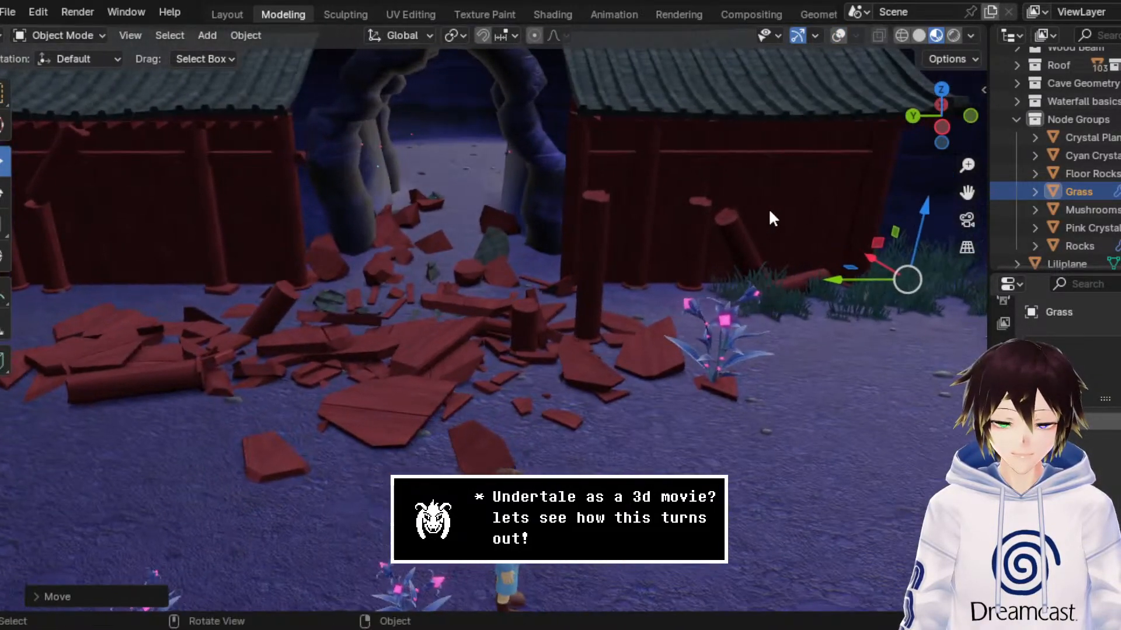
right_click(769, 211)
right_click(845, 264)
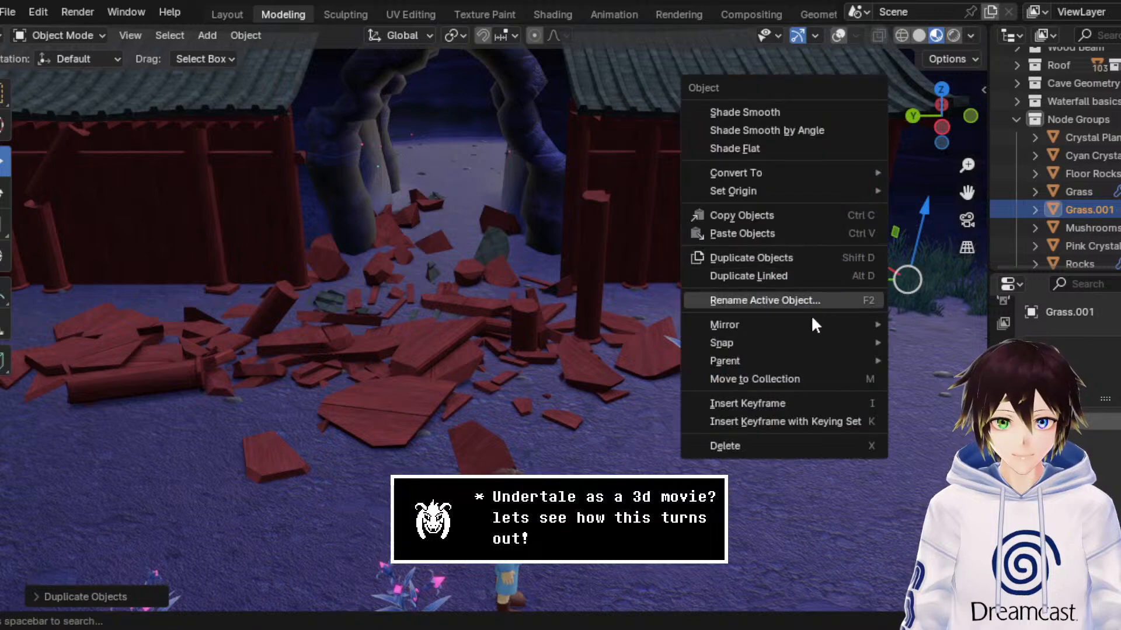
mouse_move(832, 324)
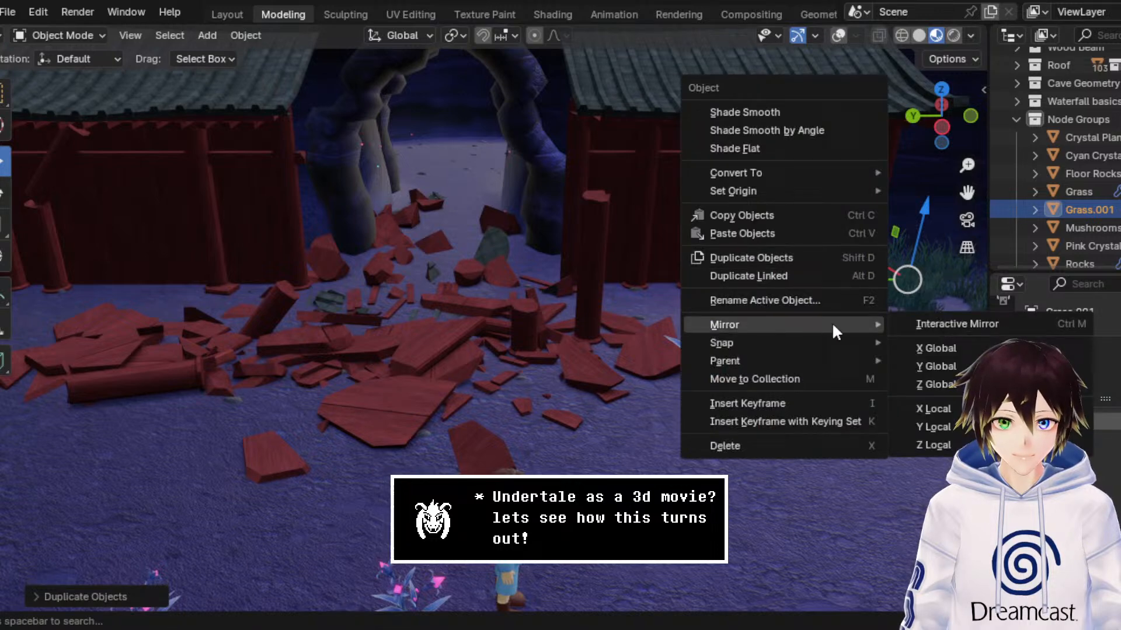
click(974, 349)
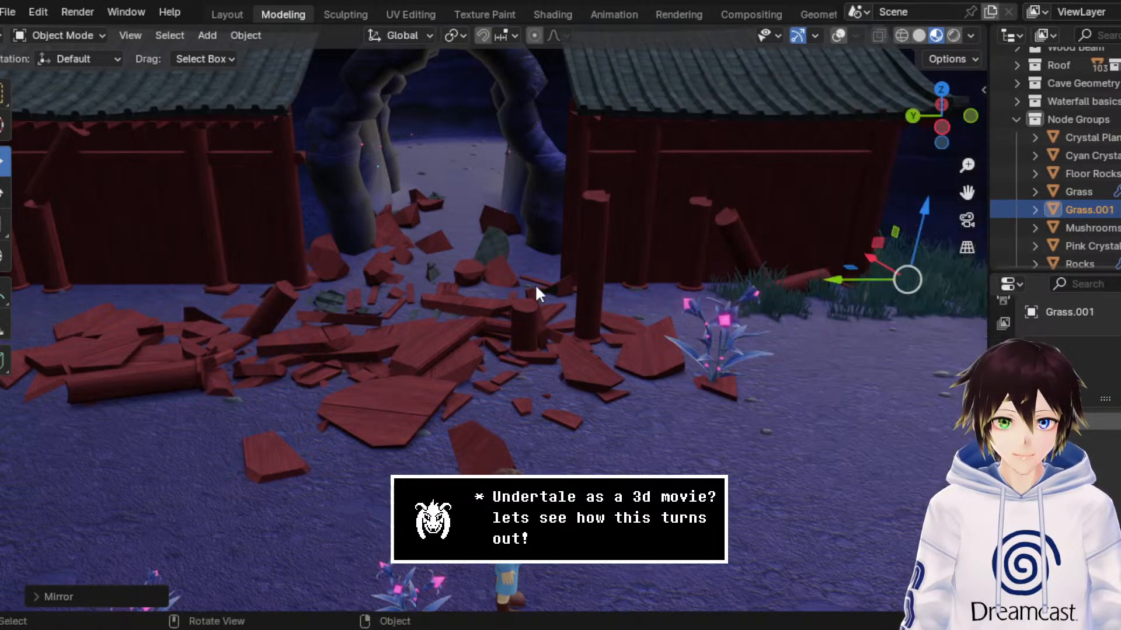
Step: Move the mirrored Grass.001 copy along the Y axis to the outer corner of the opposite shrine wall
key(g)
key(y)
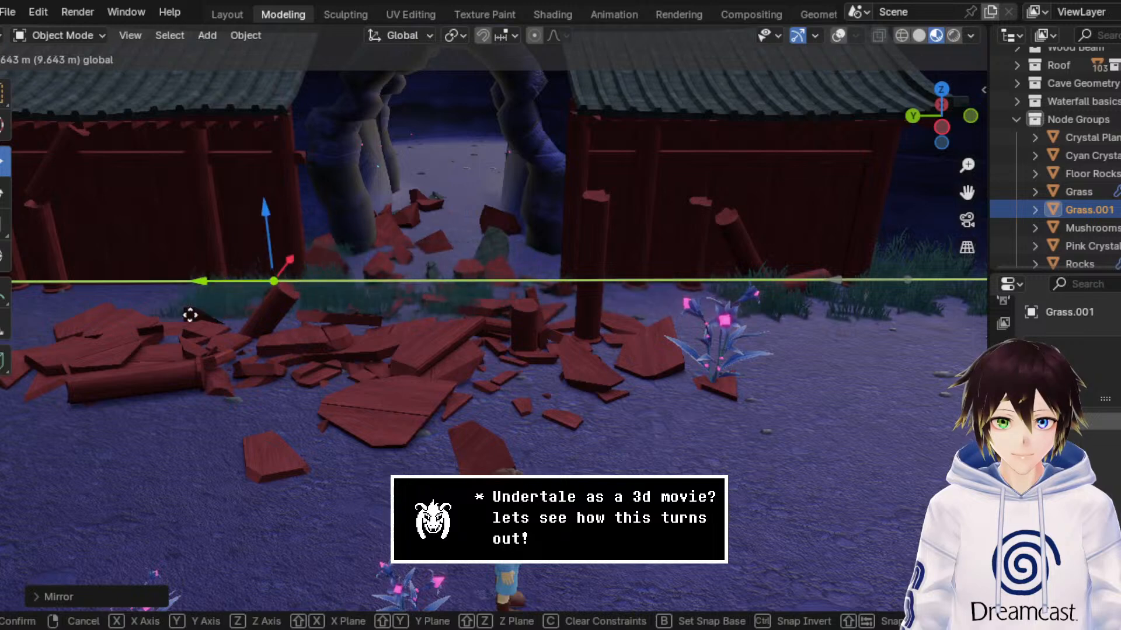
click(113, 324)
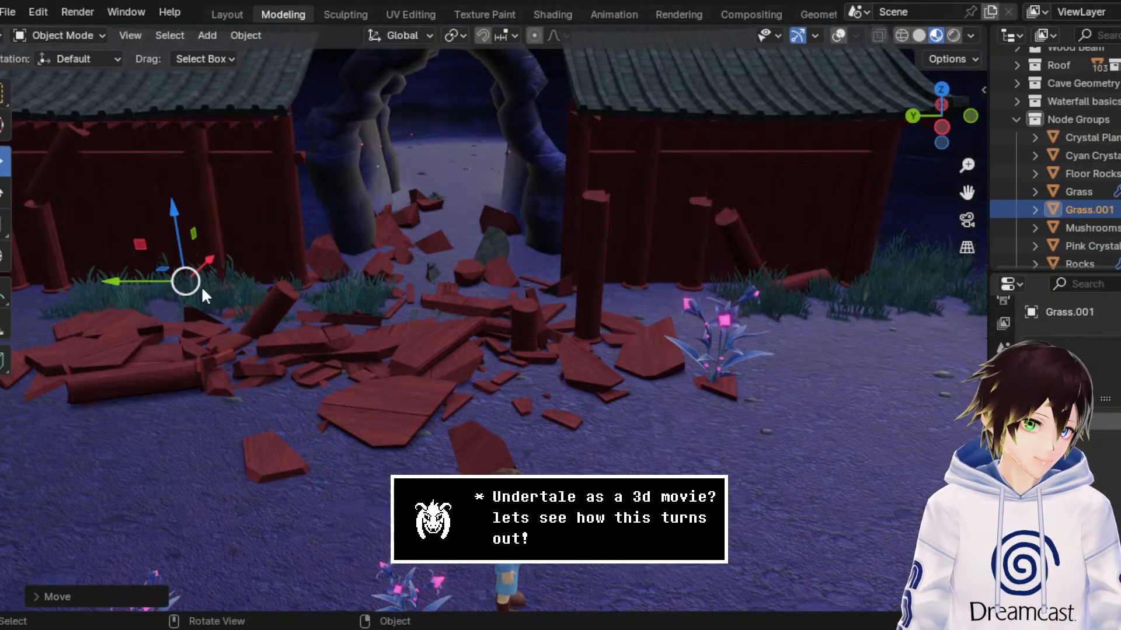
drag(957, 193, 350, 200)
drag(524, 282, 298, 308)
middle_drag(298, 308, 226, 273)
Step: Examine how the duplicated grass patch sits beside the shrine wall and rubble from several viewpoints
scroll(316, 271, up, 2)
scroll(225, 273, up, 4)
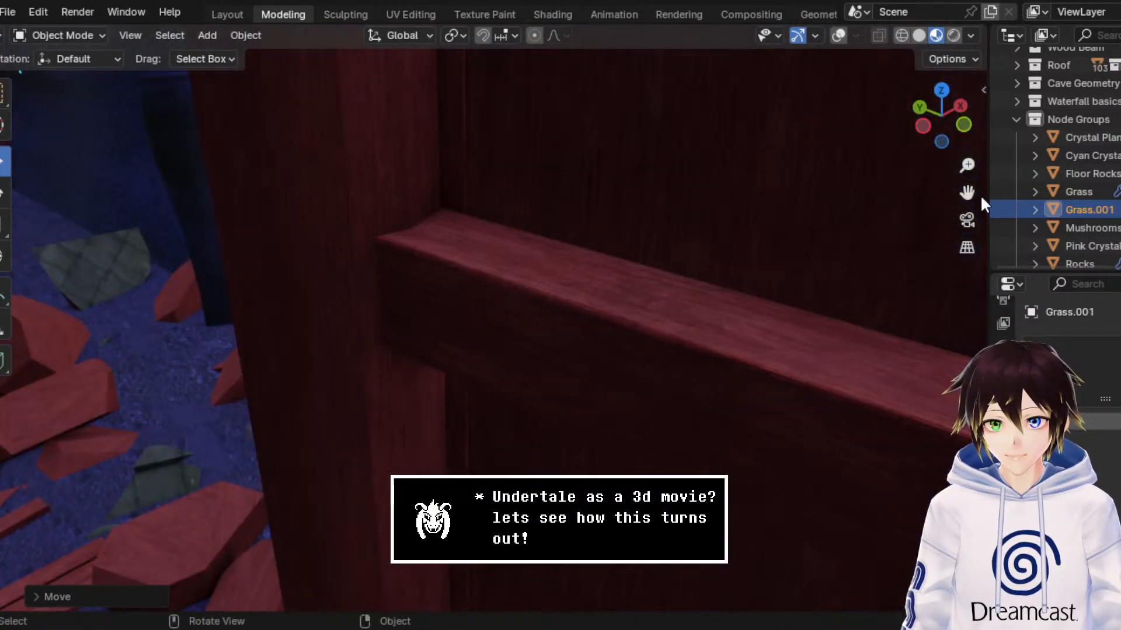
scroll(979, 196, down, 4)
drag(967, 194, 706, 236)
middle_drag(706, 236, 573, 267)
scroll(546, 246, down, 8)
scroll(574, 266, up, 3)
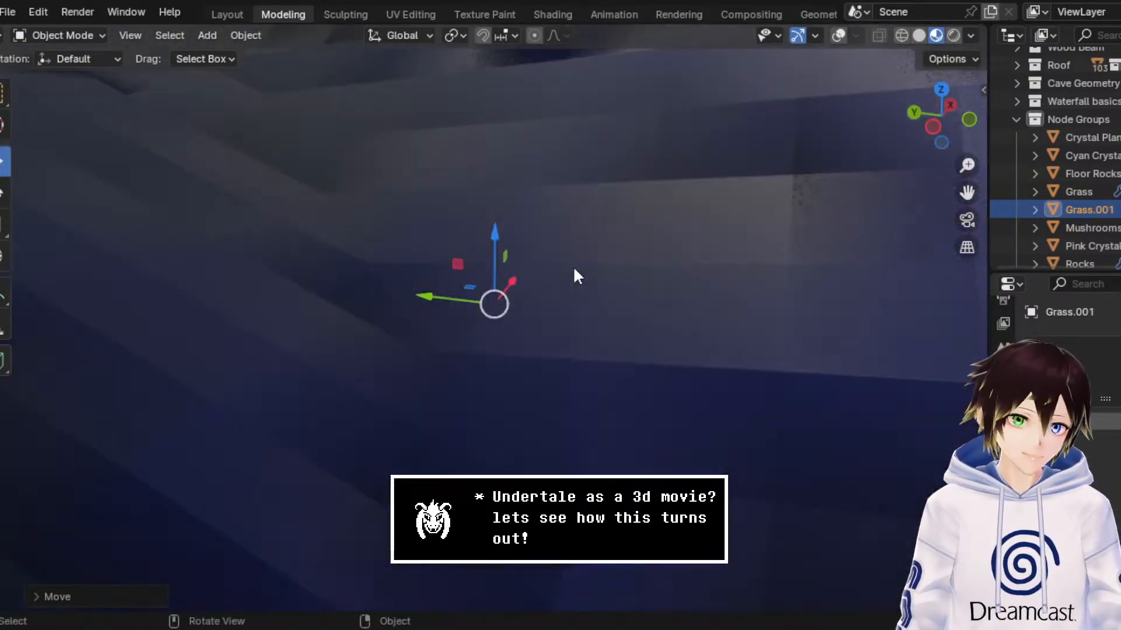
scroll(979, 193, up, 3)
drag(967, 193, 555, 188)
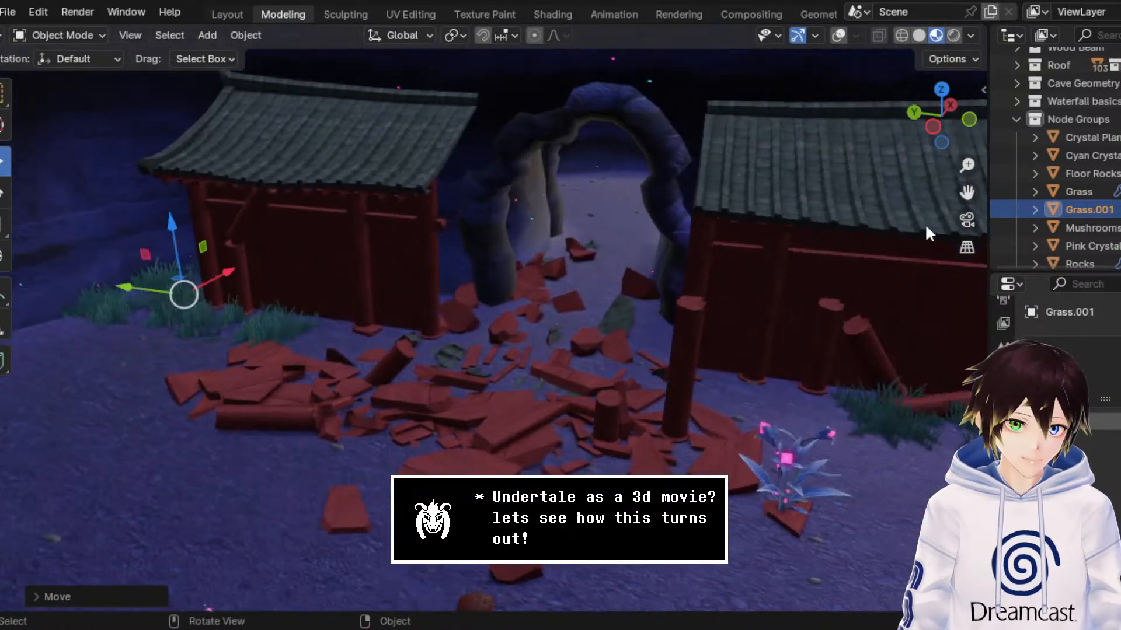
middle_drag(591, 261, 688, 265)
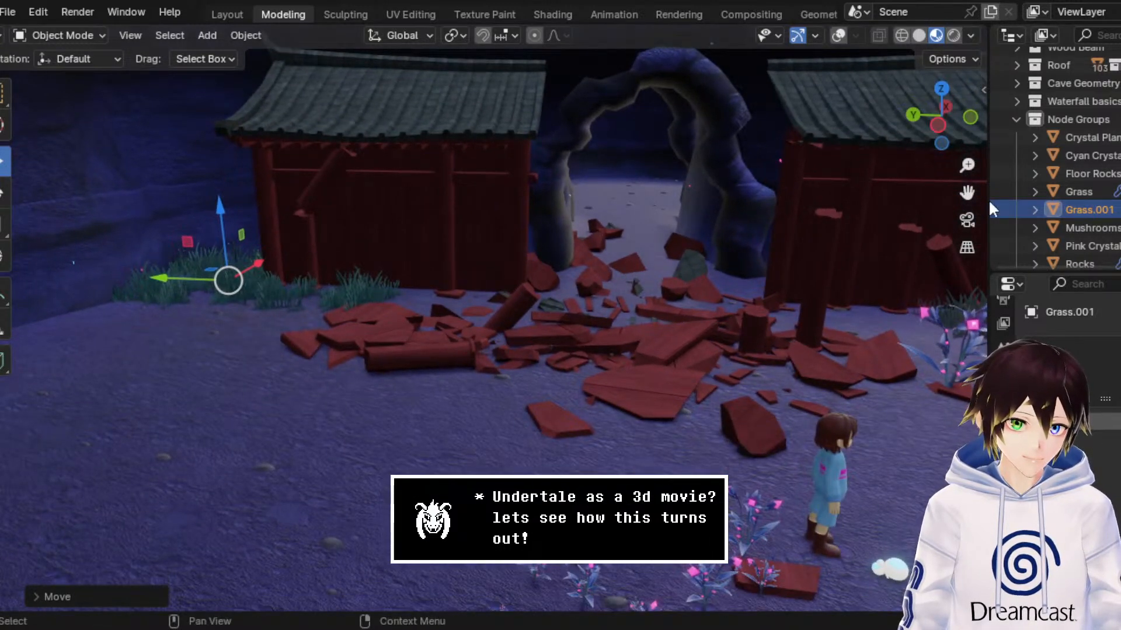
Step: Frame both shrine walls and save the scene file
drag(967, 193, 824, 292)
key(ctrl+s)
middle_drag(827, 289, 834, 290)
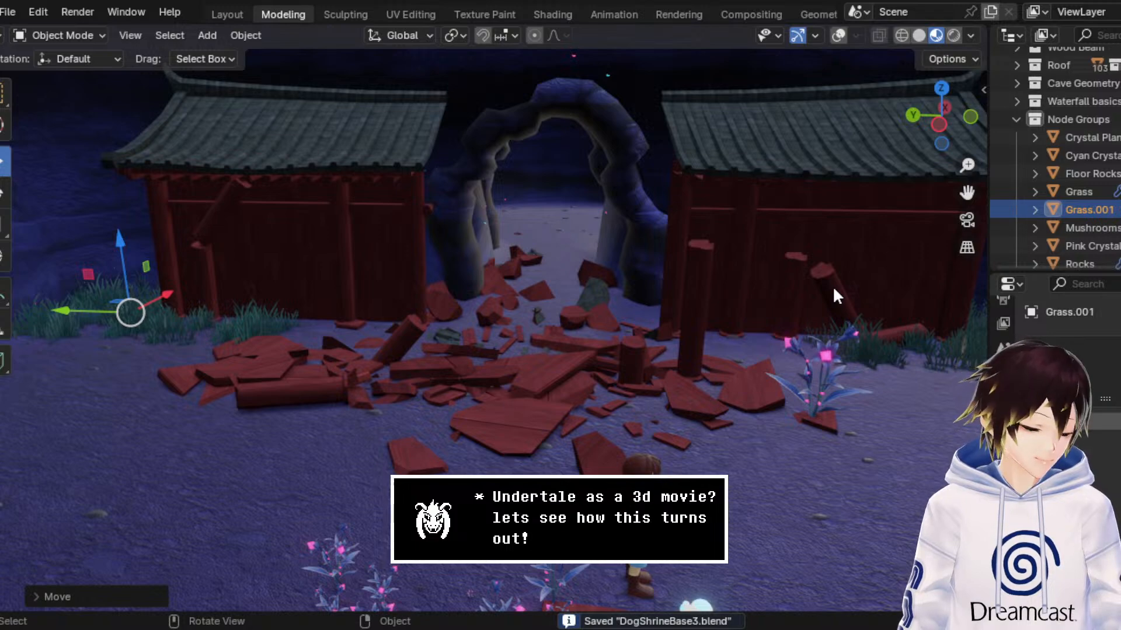
Step: Try to move the Grass.001 patch freely beside the cave wall, and undo the move
scroll(805, 258, down, 2)
middle_drag(780, 293, 794, 283)
scroll(794, 284, up, 2)
middle_drag(443, 225, 854, 245)
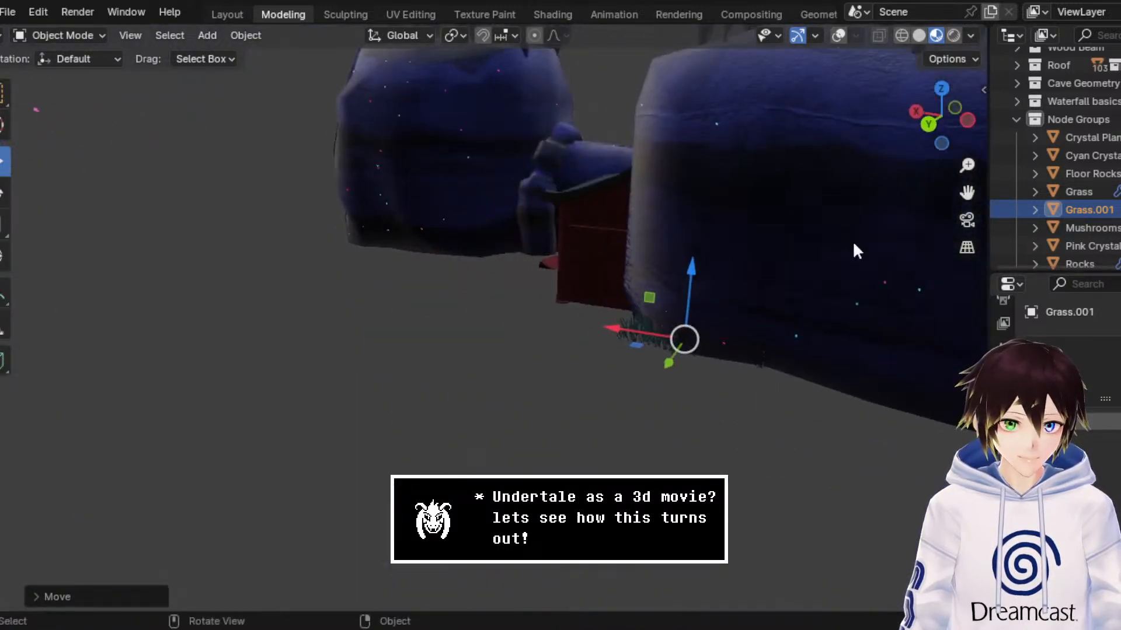
key(g)
click(717, 187)
key(ctrl+z)
Step: Open the original Grass mesh in Edit Mode with overlays shown and select its front edge
shift+middle_drag(926, 188, 882, 261)
scroll(882, 260, up, 5)
middle_drag(549, 190, 496, 245)
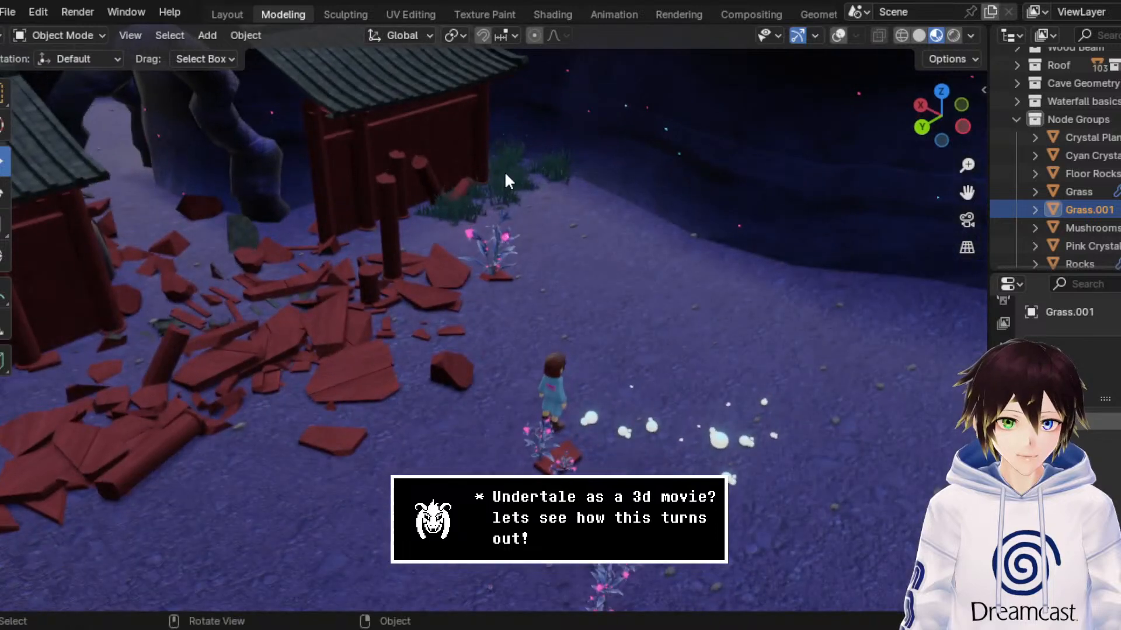
click(505, 171)
click(59, 35)
click(70, 83)
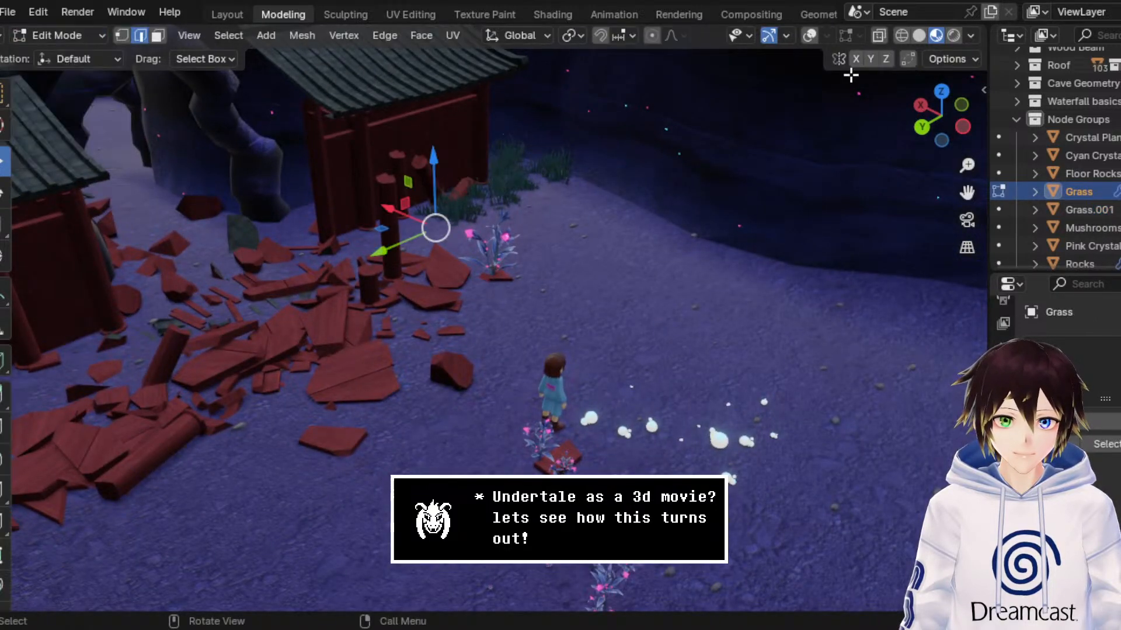
click(809, 39)
click(509, 196)
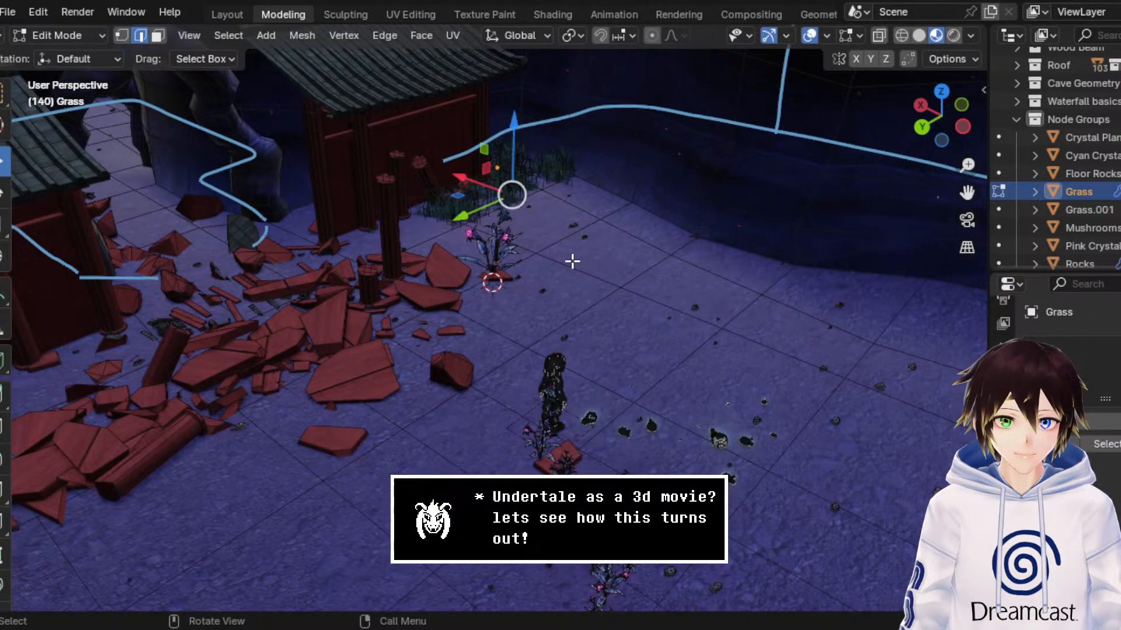
Step: Try to extrude the Grass mesh's front edge away from the shrine wall, and undo the attempt
key(e)
right_click(637, 293)
drag(484, 185, 704, 267)
key(ctrl+z)
key(ctrl+z)
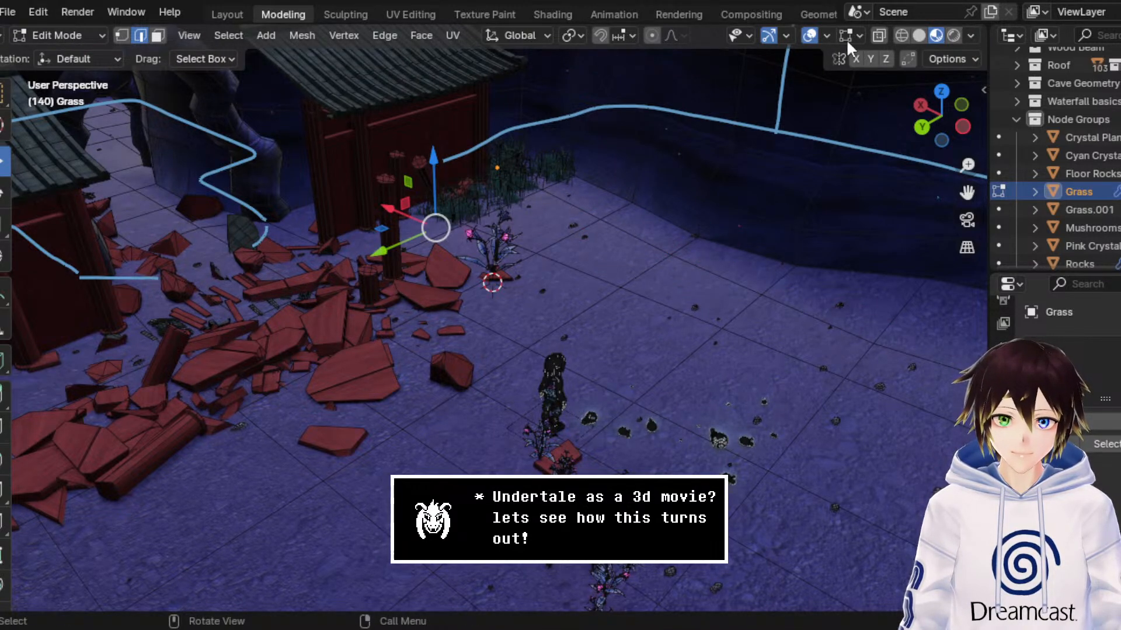
Step: In wireframe shading, extrude the Grass mesh's front edge along the X axis into a long strip beside the cave wall
click(902, 36)
click(521, 201)
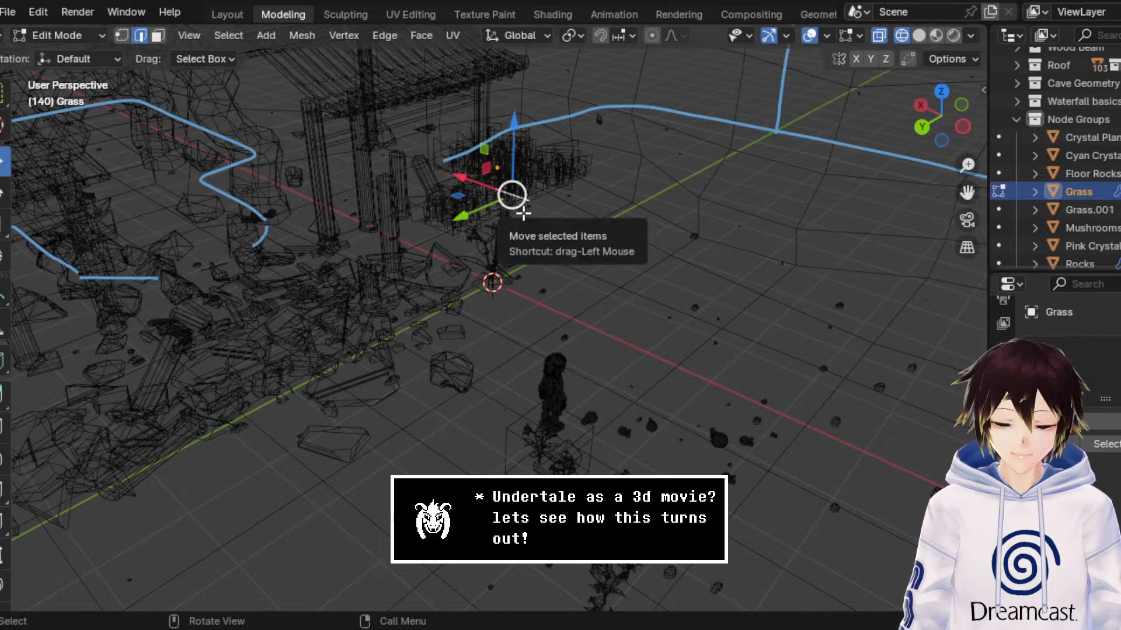
click(515, 214)
key(e)
key(g)
key(x)
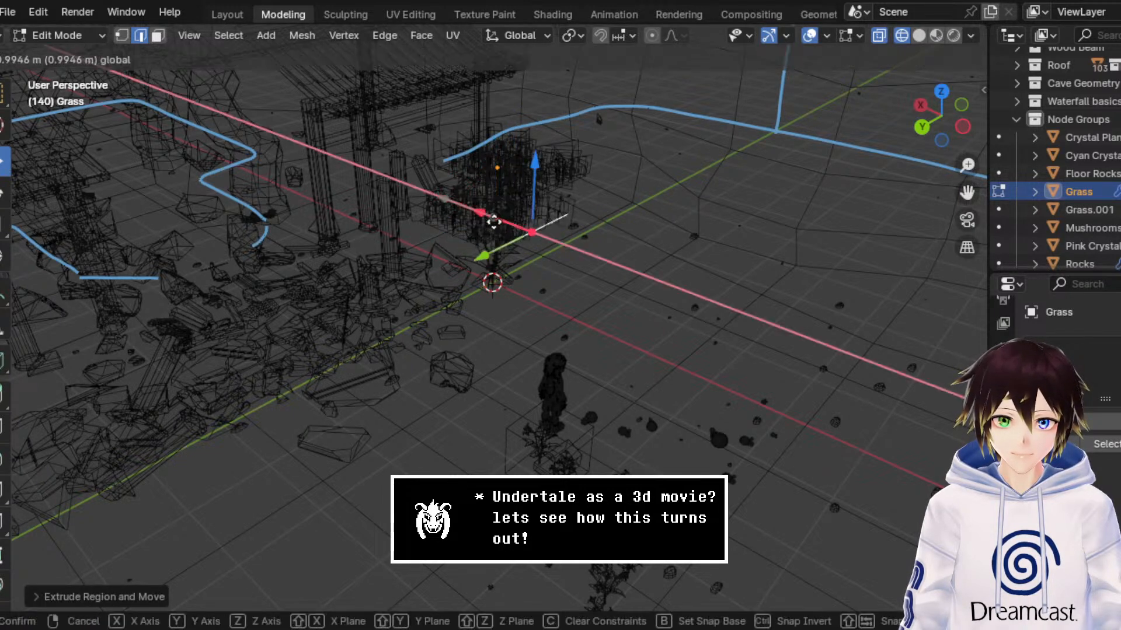
click(897, 232)
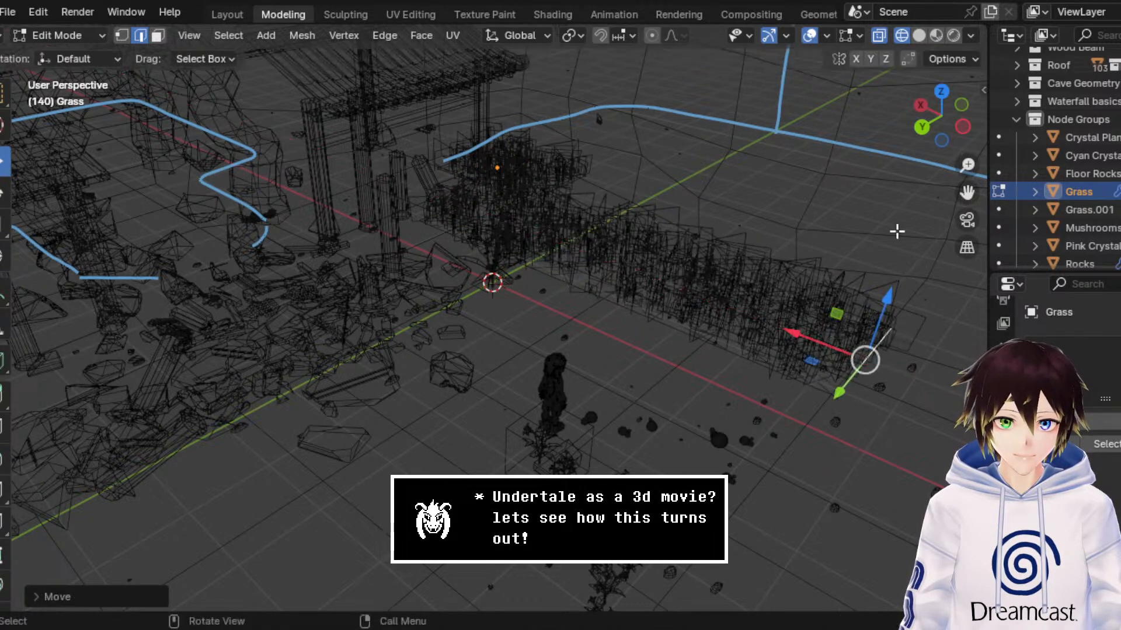
Step: Check the extended grass in material preview and add a loop cut across the long strip in wireframe shading
click(937, 35)
click(157, 36)
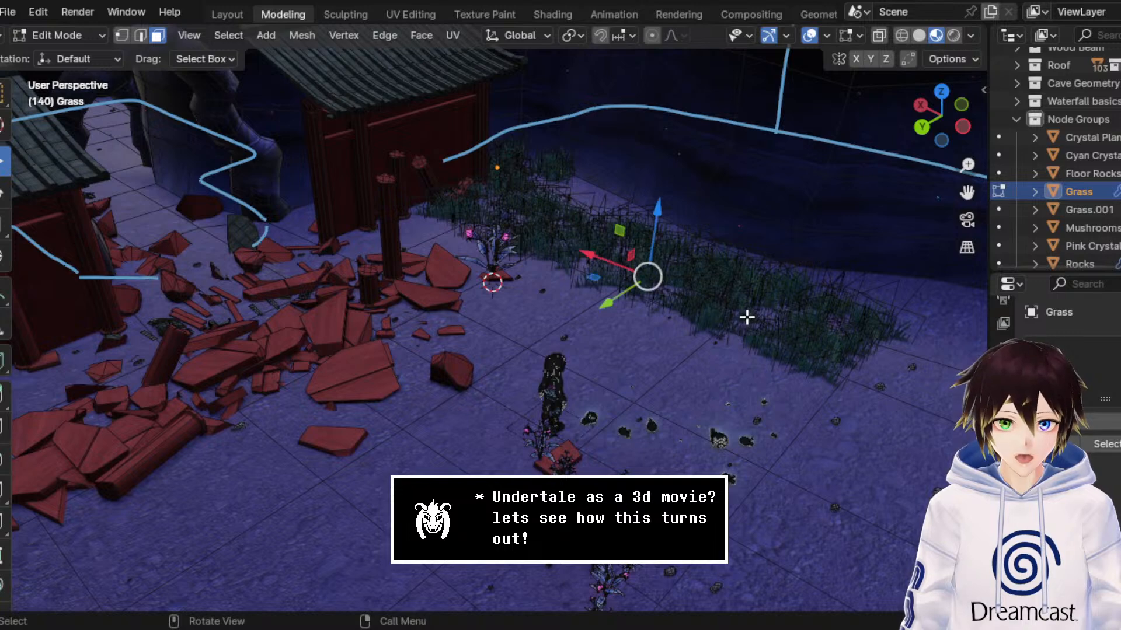
click(595, 275)
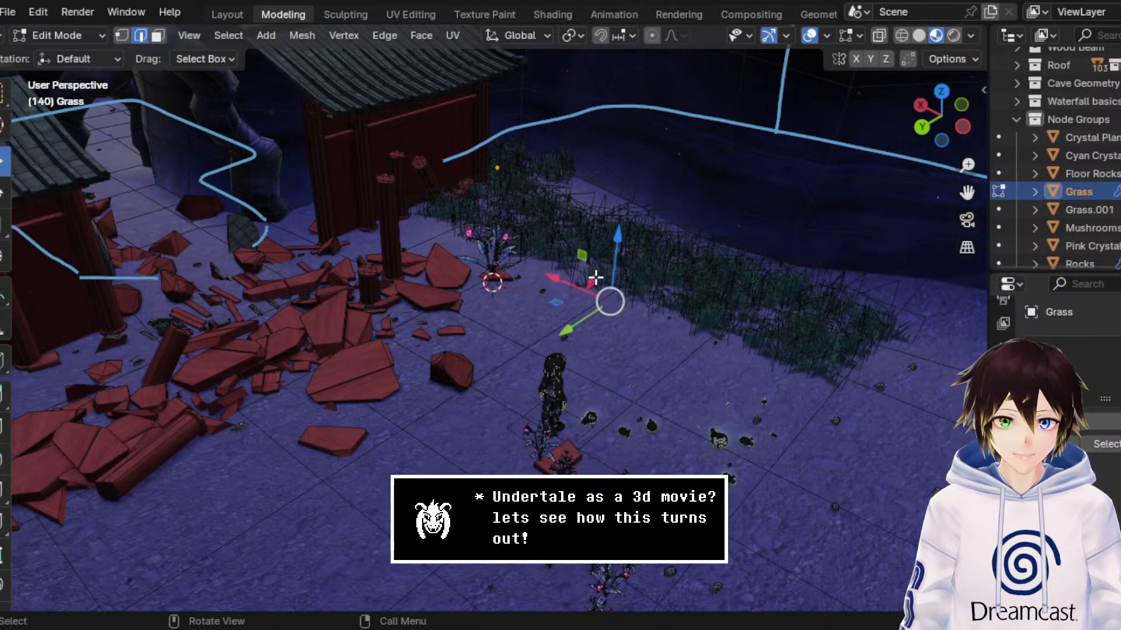
click(901, 36)
key(ctrl+e)
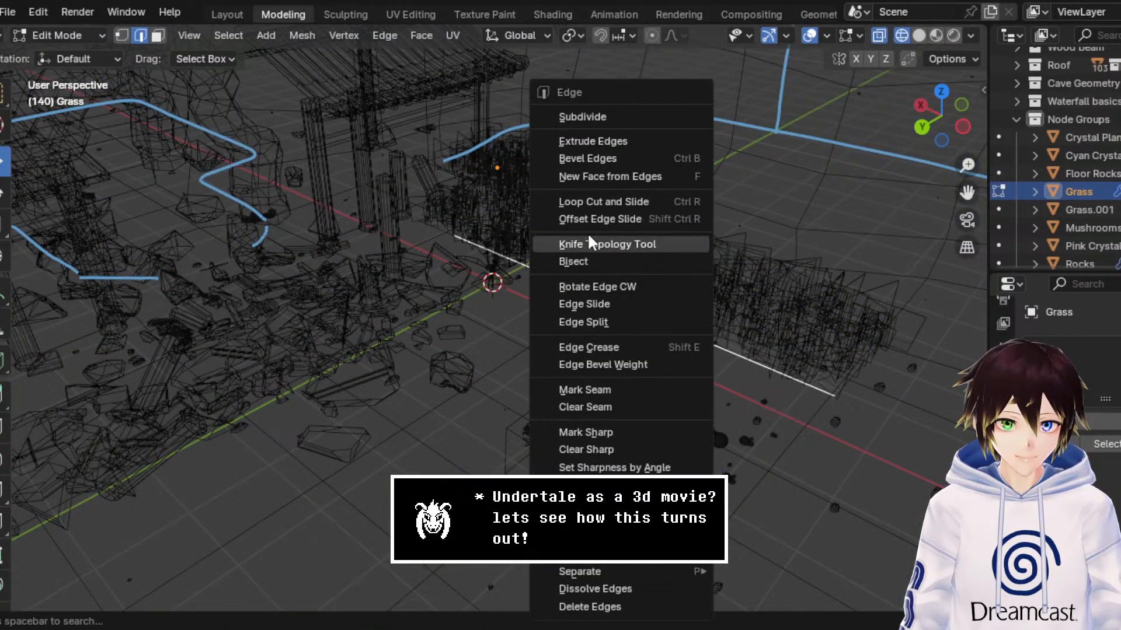
click(593, 202)
click(595, 285)
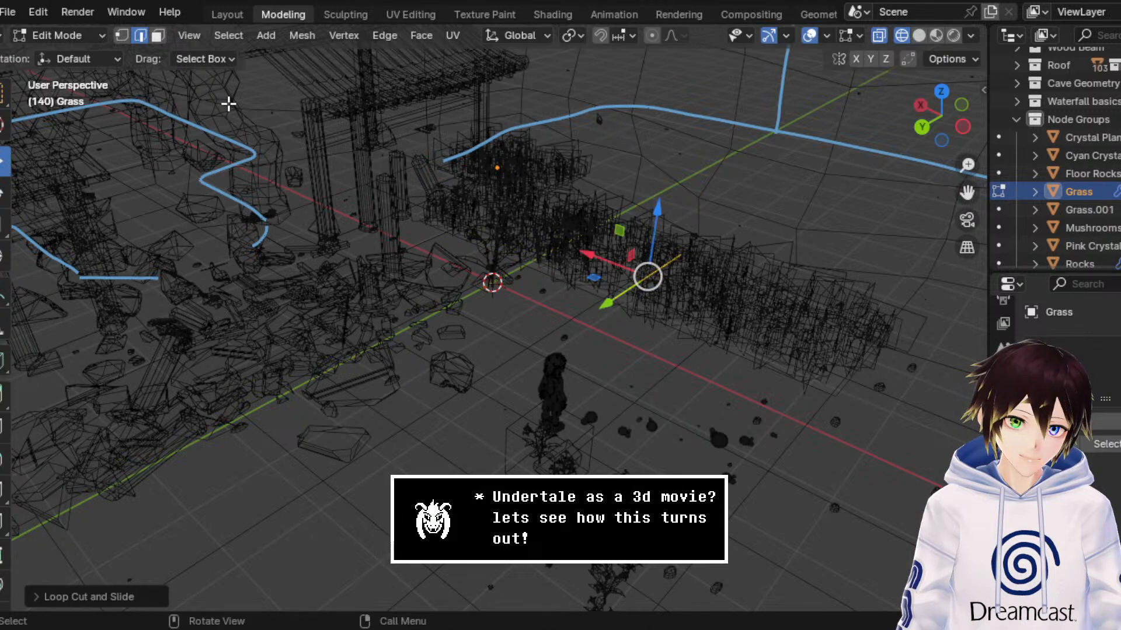
Step: Delete the strip's face between the shrine-side grass and the new loop cut
click(157, 36)
click(552, 268)
key(x)
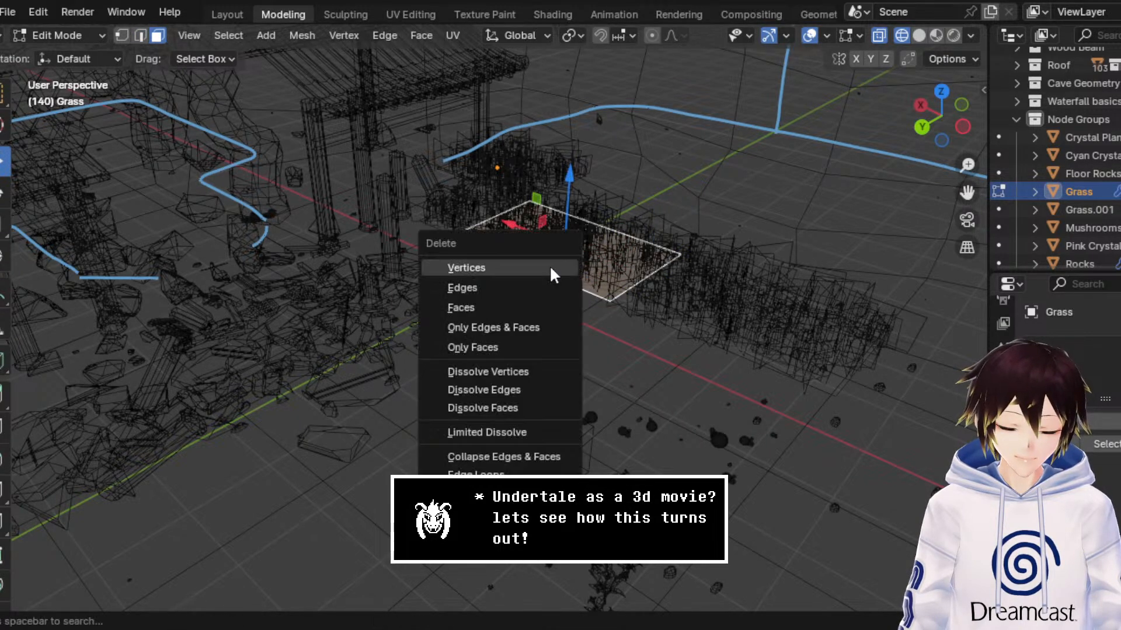
click(535, 308)
Step: Select the detached grass face and move it along the Y axis toward the cave wall in material preview
click(730, 304)
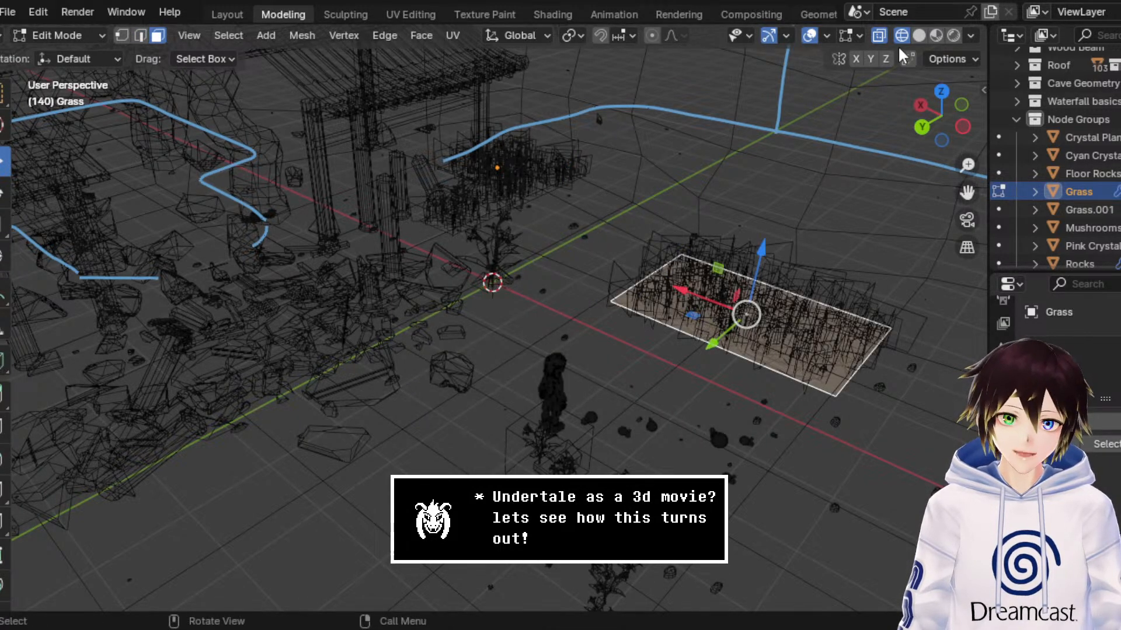
click(936, 36)
middle_drag(800, 165, 734, 162)
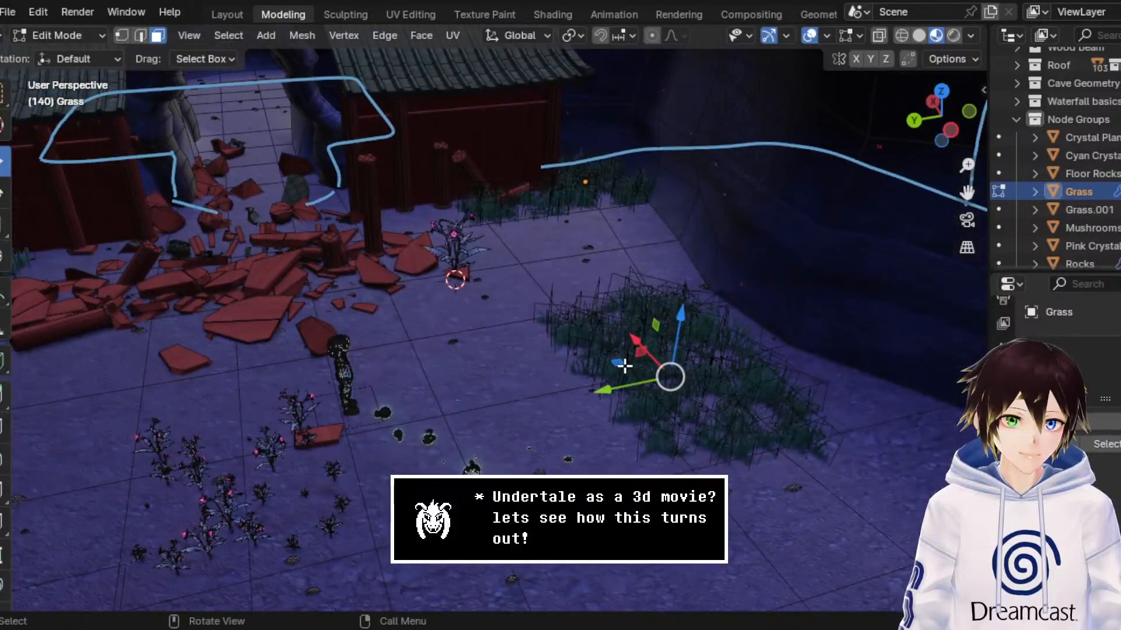
drag(618, 388, 690, 380)
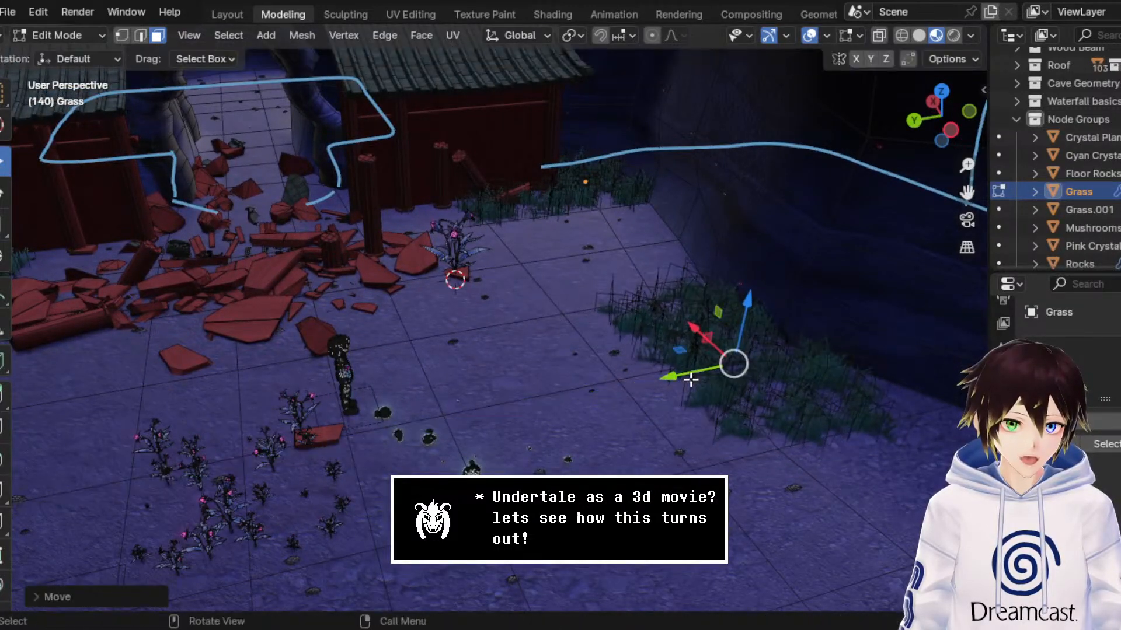
middle_drag(716, 336, 759, 330)
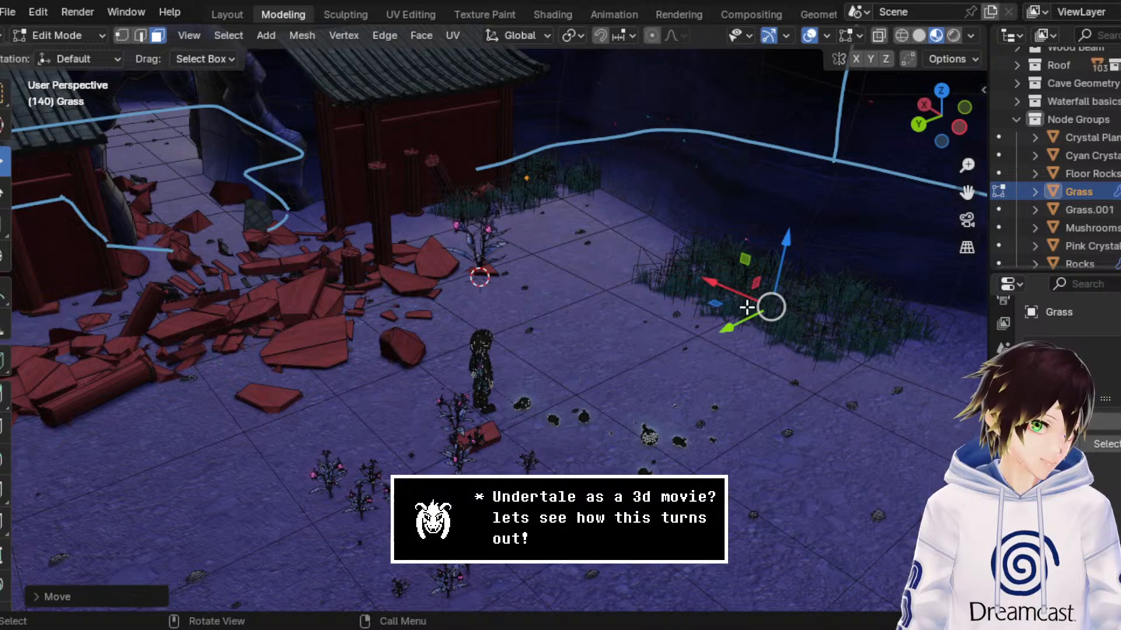
Step: Move the detached grass patch's long open-ground edge along the Y axis toward the cave wall to narrow the strip
click(116, 38)
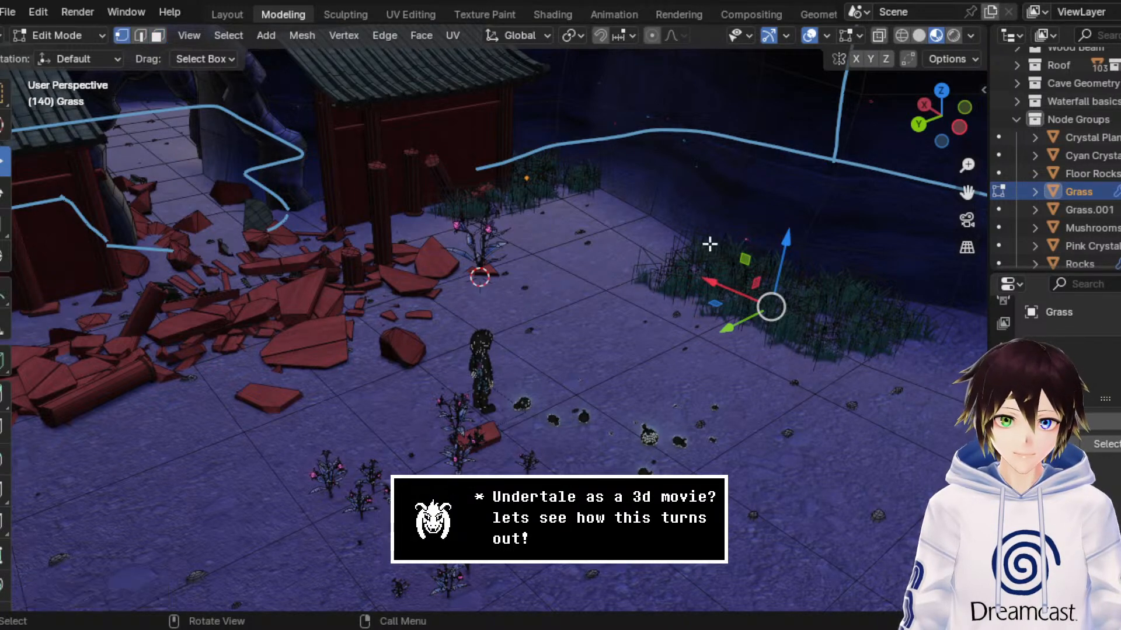
click(142, 38)
middle_drag(800, 346, 698, 378)
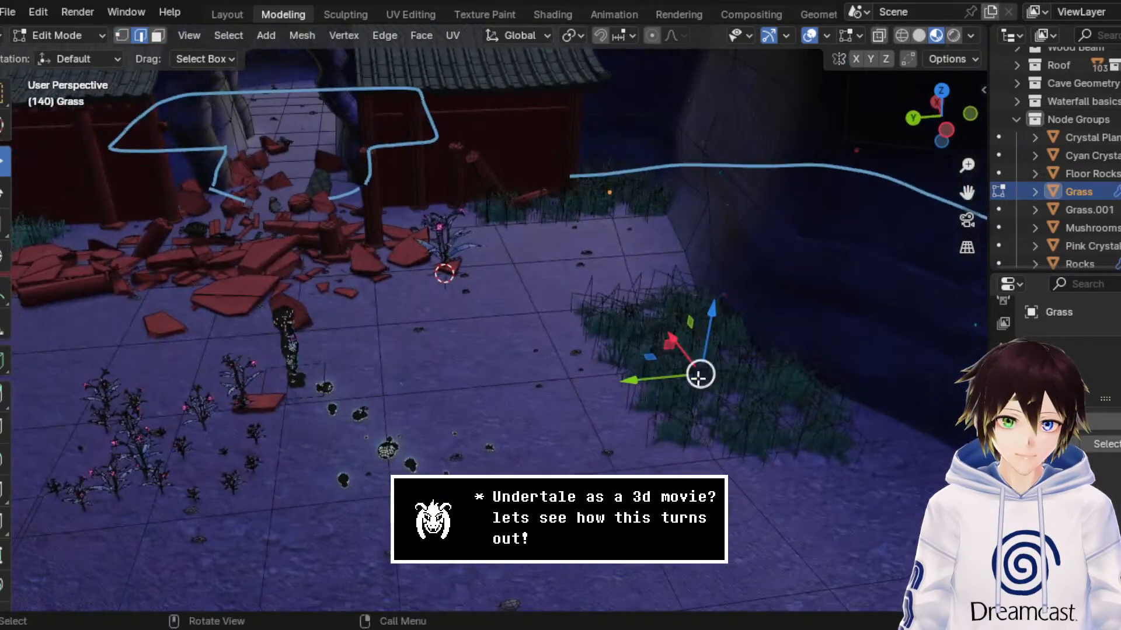
click(636, 403)
drag(553, 392, 654, 400)
middle_drag(621, 354, 818, 342)
Step: Shorten the narrow grass strip by moving its far end edge along the X axis toward the shrine
click(901, 331)
middle_drag(900, 330, 877, 317)
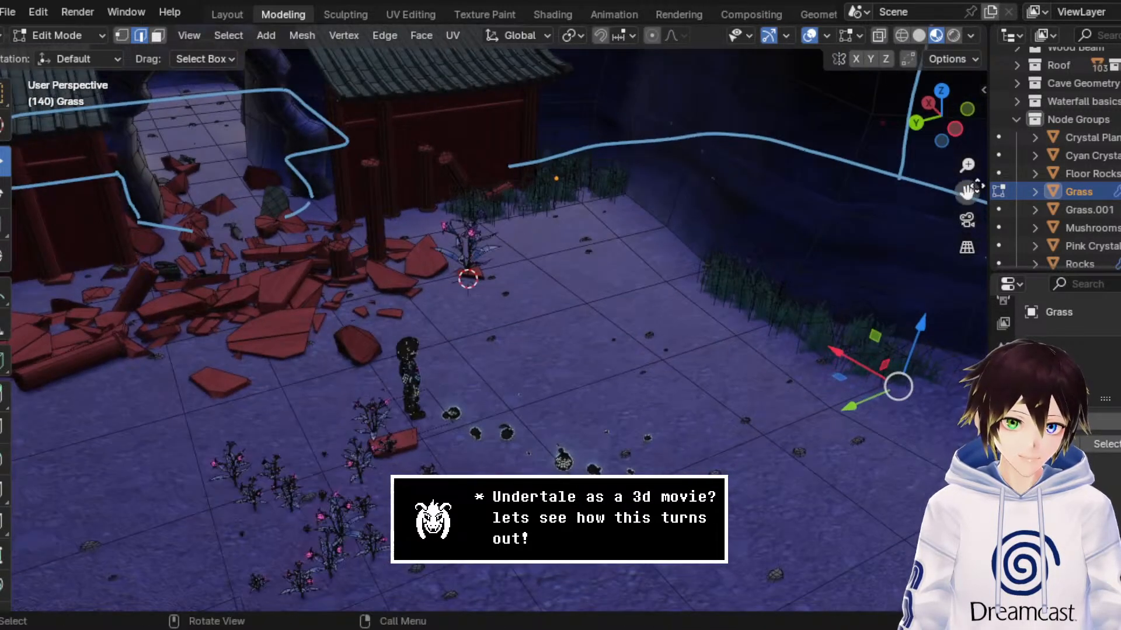
drag(974, 187, 692, 199)
middle_drag(606, 338, 616, 335)
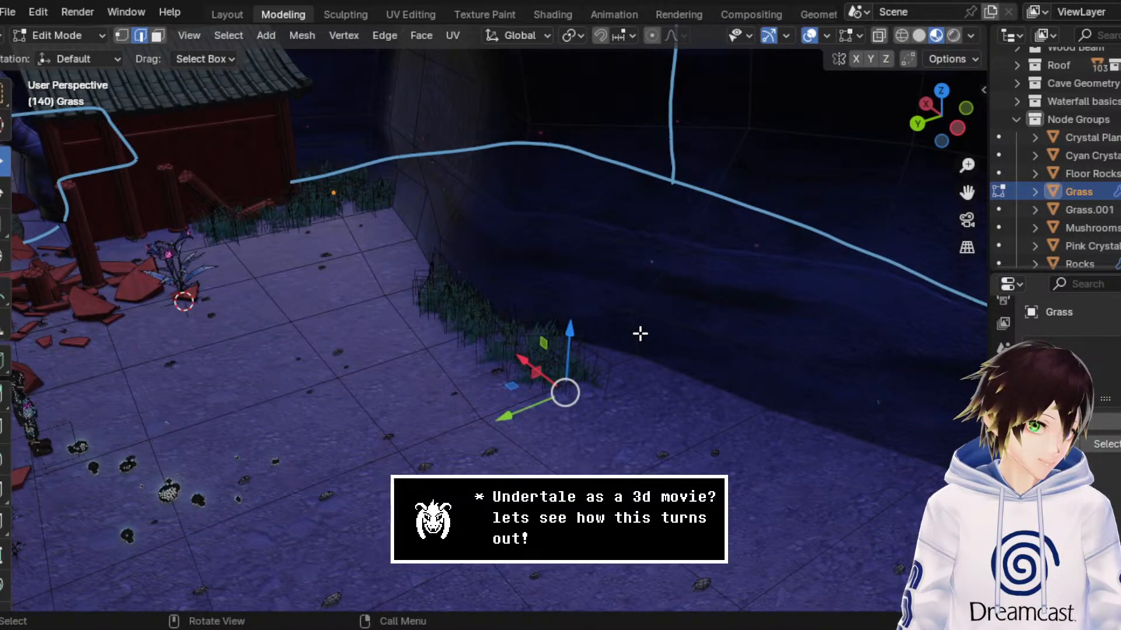
scroll(640, 334, up, 2)
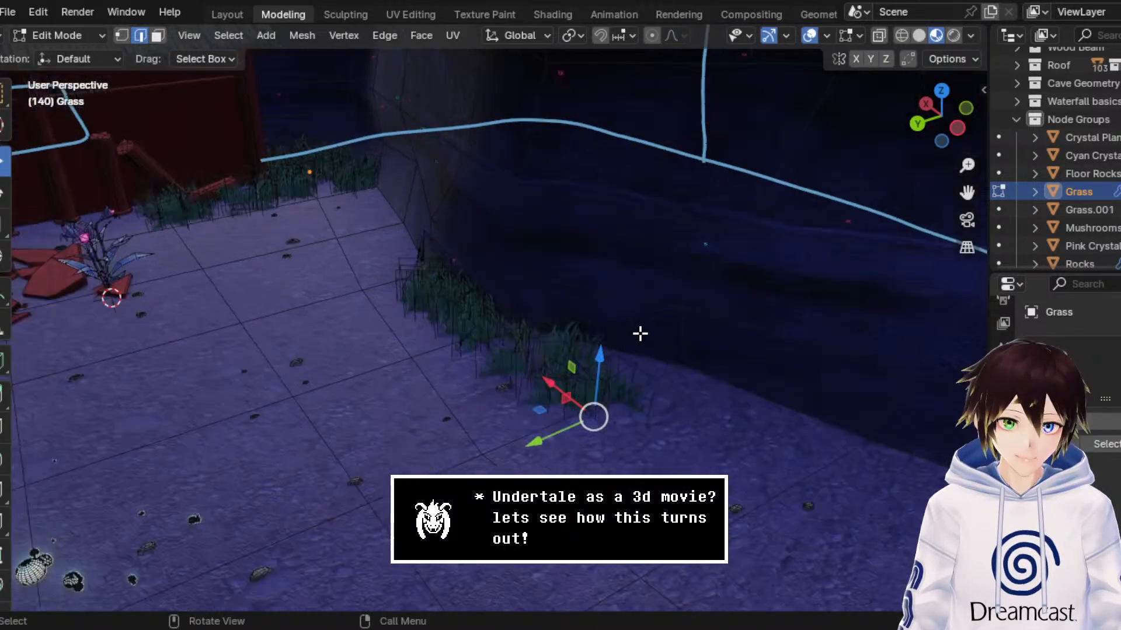
key(g)
key(x)
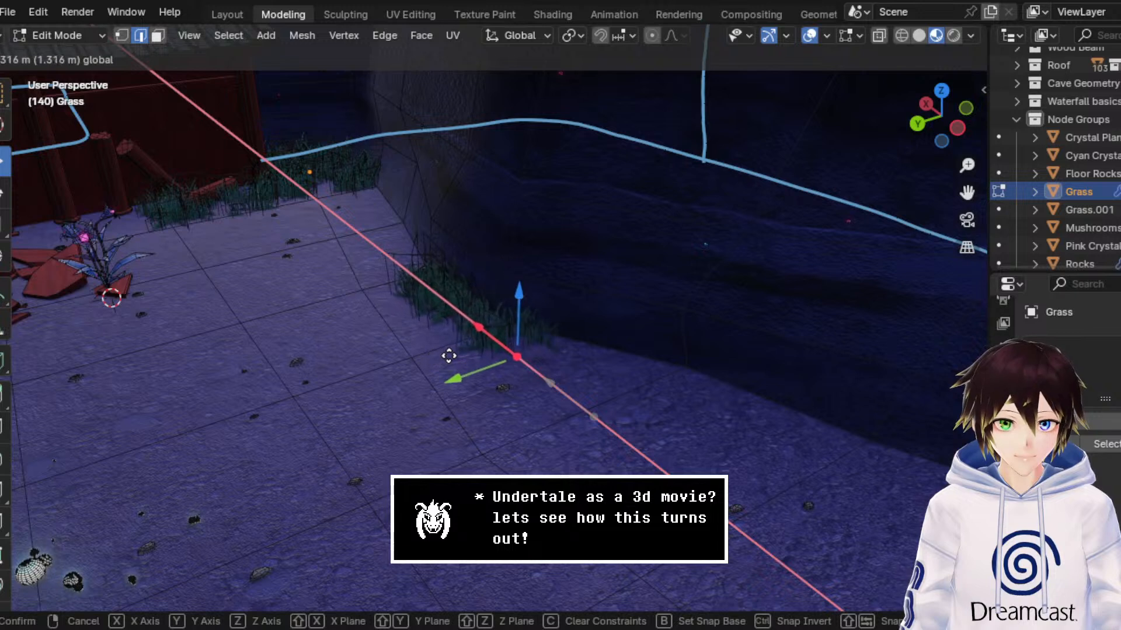
click(498, 359)
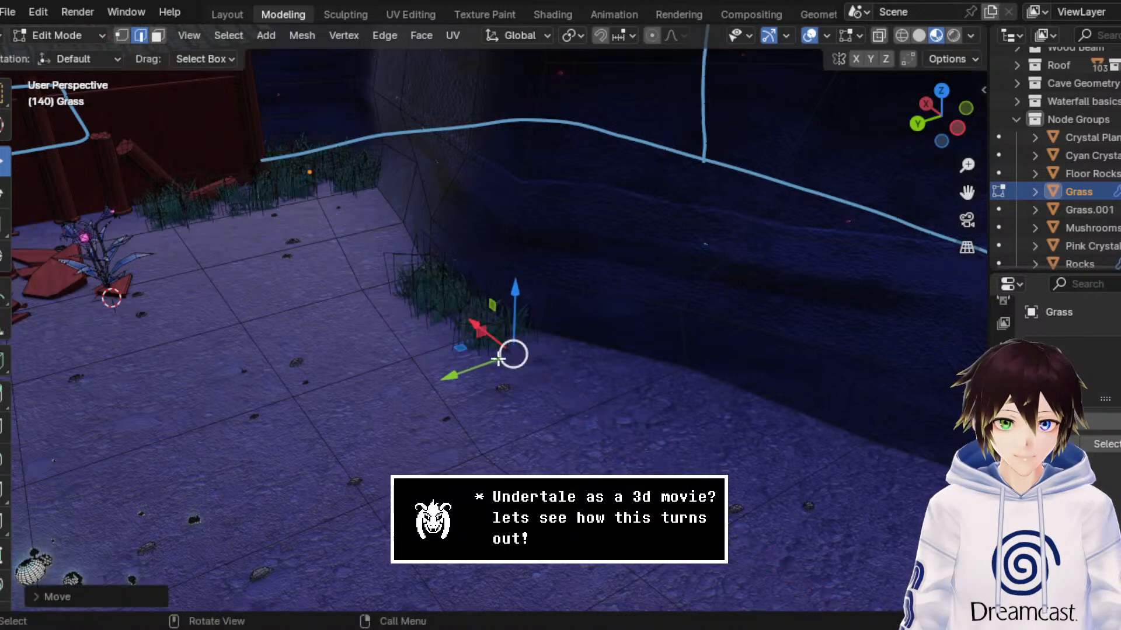
Step: Extrude the narrow grass strip's end edge along the X axis to continue the grass beside the cave wall
key(e)
right_click(480, 372)
key(g)
key(x)
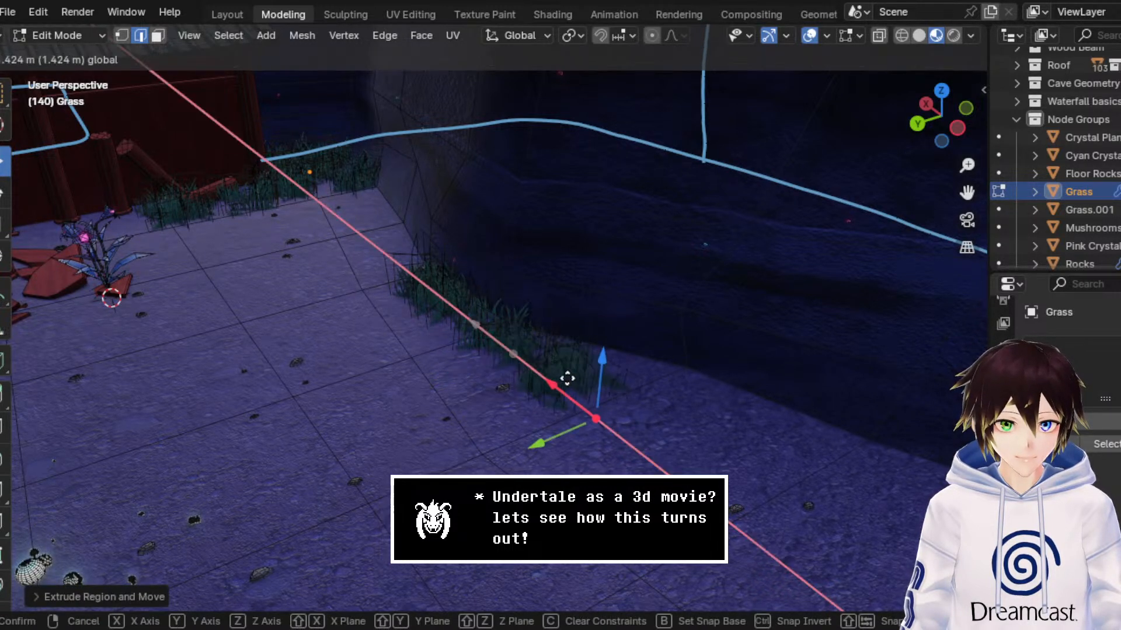
click(653, 444)
Step: Move the extruded end edge along the Y axis to the cave wall and pull it back along the X axis
key(g)
key(y)
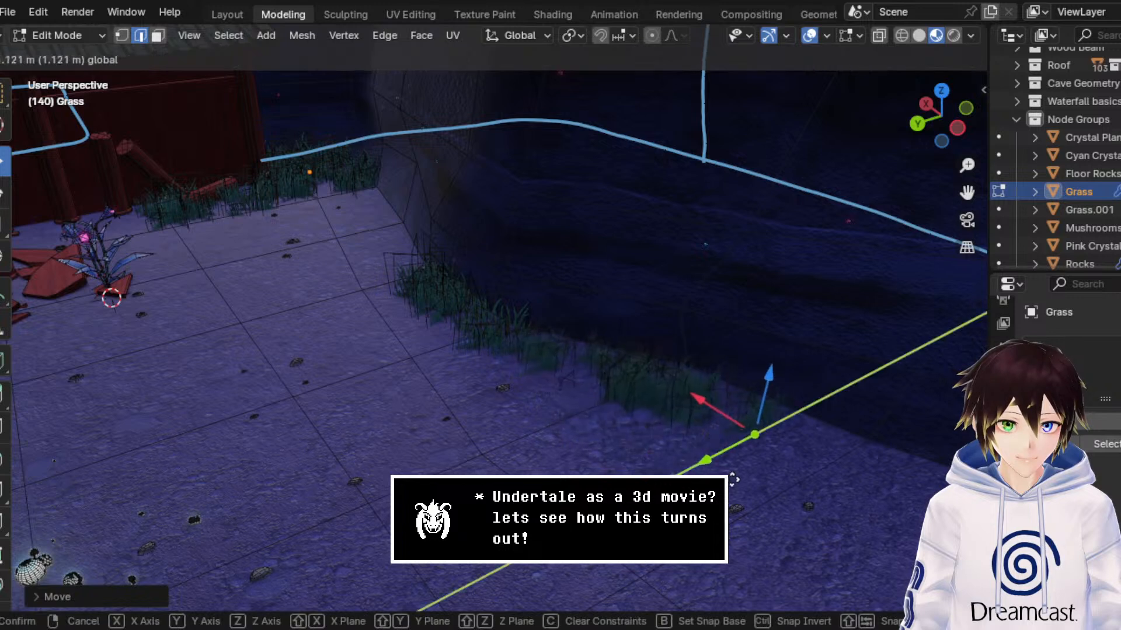
click(748, 472)
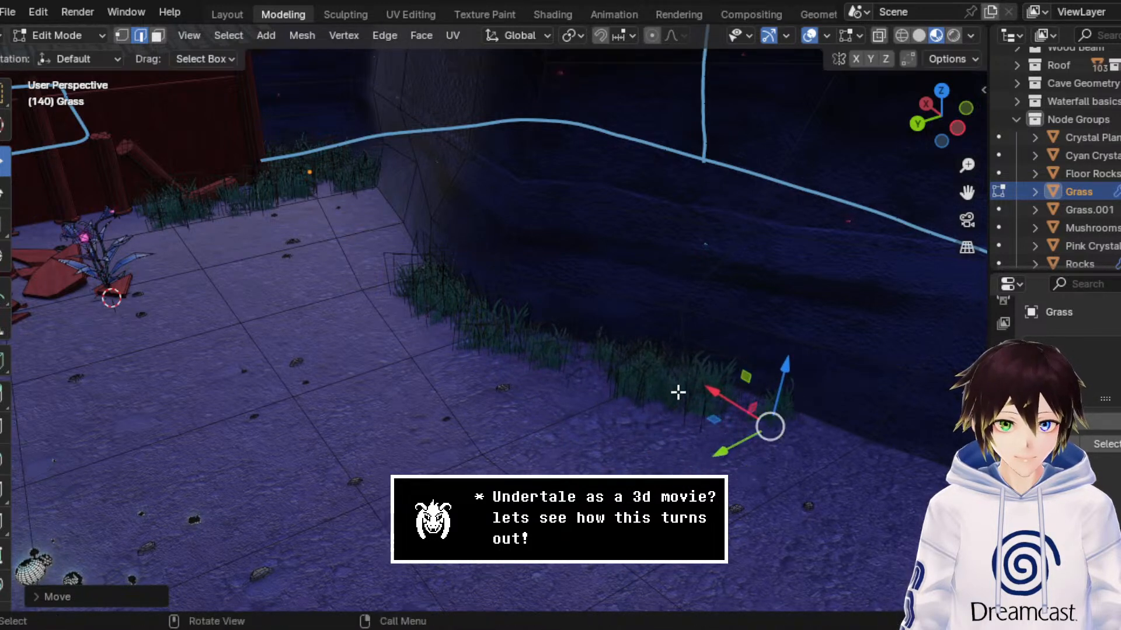
key(g)
key(x)
click(622, 385)
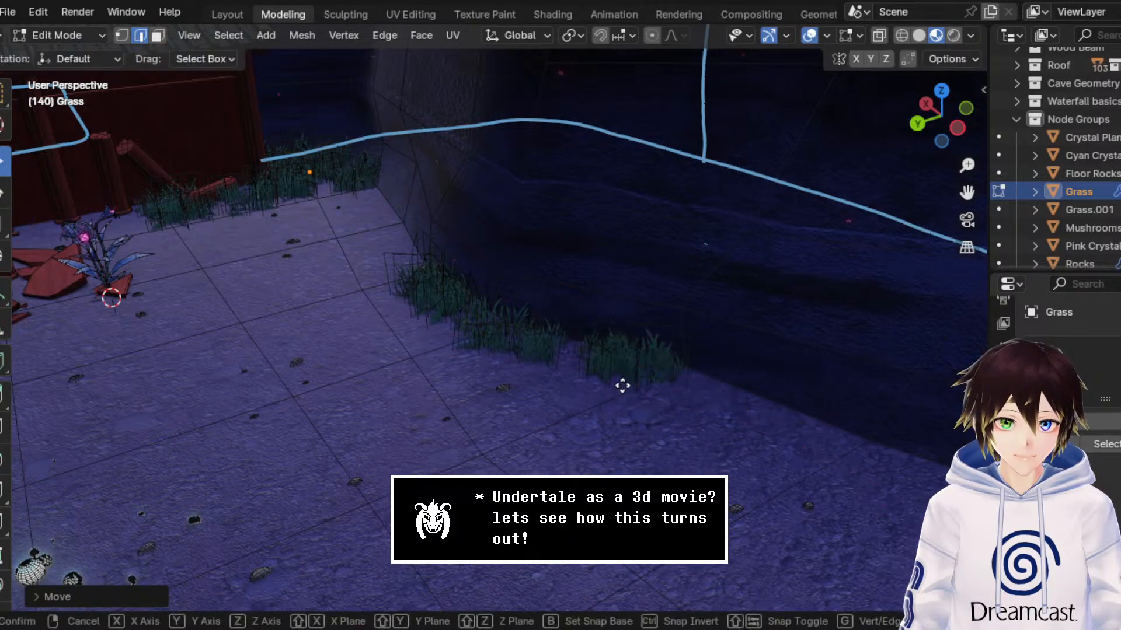
Step: Extrude the strip's end edge again along the X axis and shift it along the Y axis to follow the cave wall
key(e)
key(x)
click(808, 410)
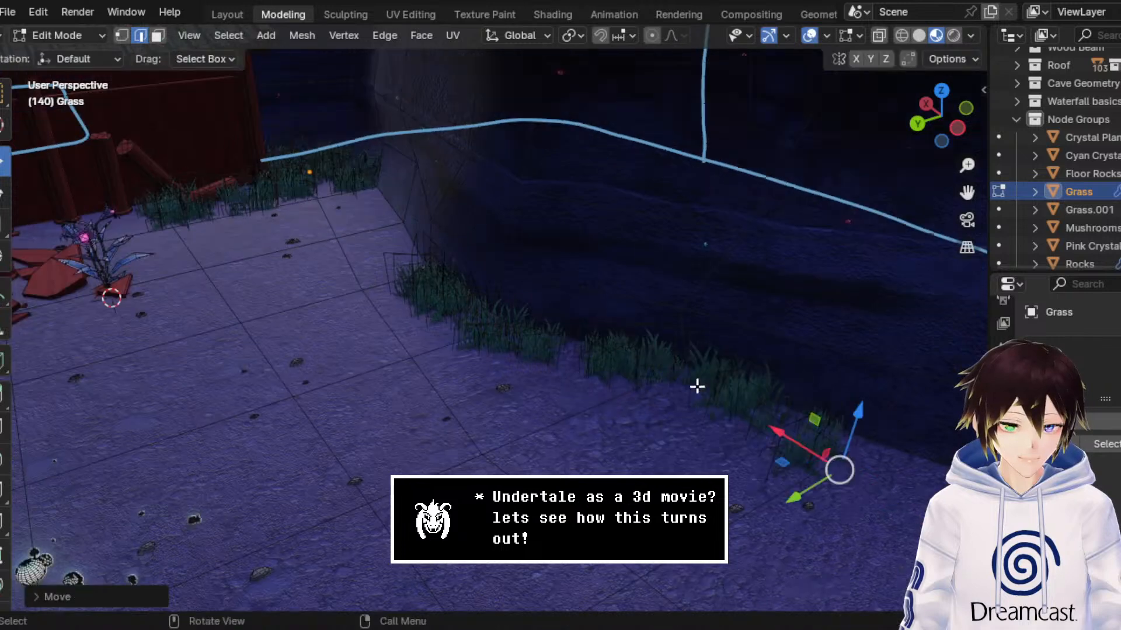
middle_drag(695, 387, 555, 367)
key(g)
key(y)
click(552, 359)
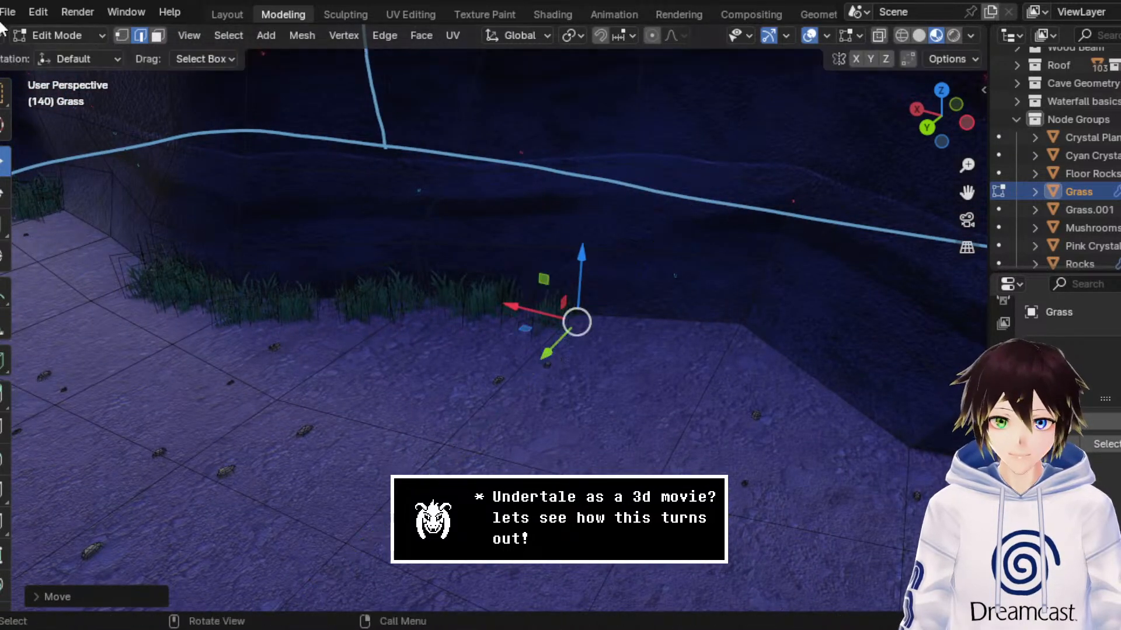
Step: Return to Object Mode, hide the viewport overlays and inspect the grass around the shrine and the open cave floor
click(57, 35)
click(61, 53)
middle_drag(357, 217, 484, 172)
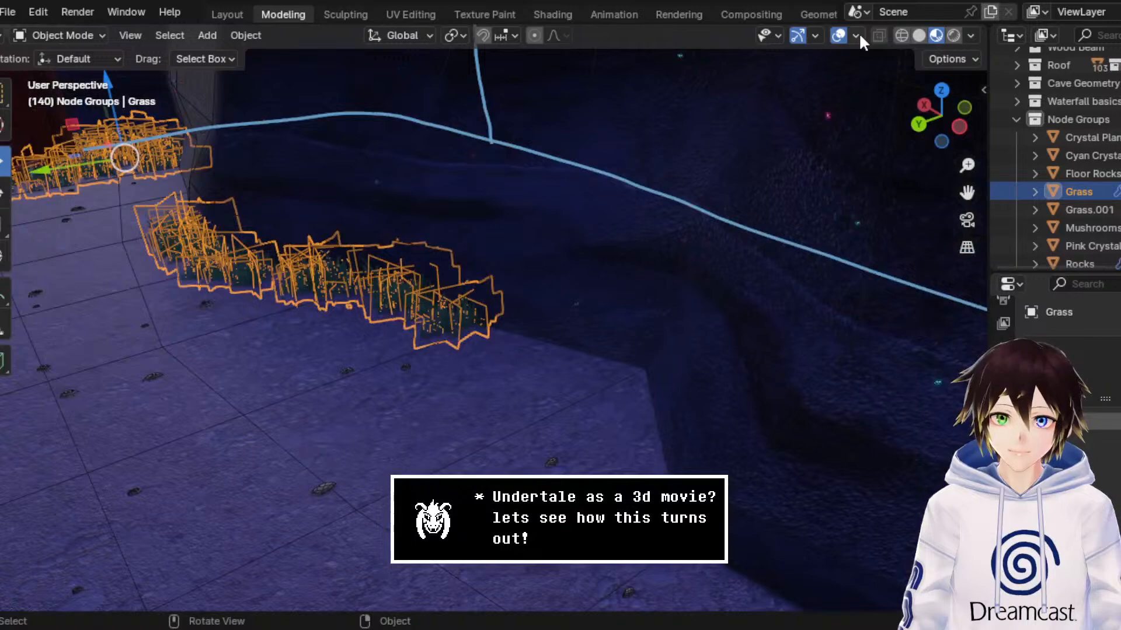
click(838, 35)
middle_drag(817, 82, 549, 205)
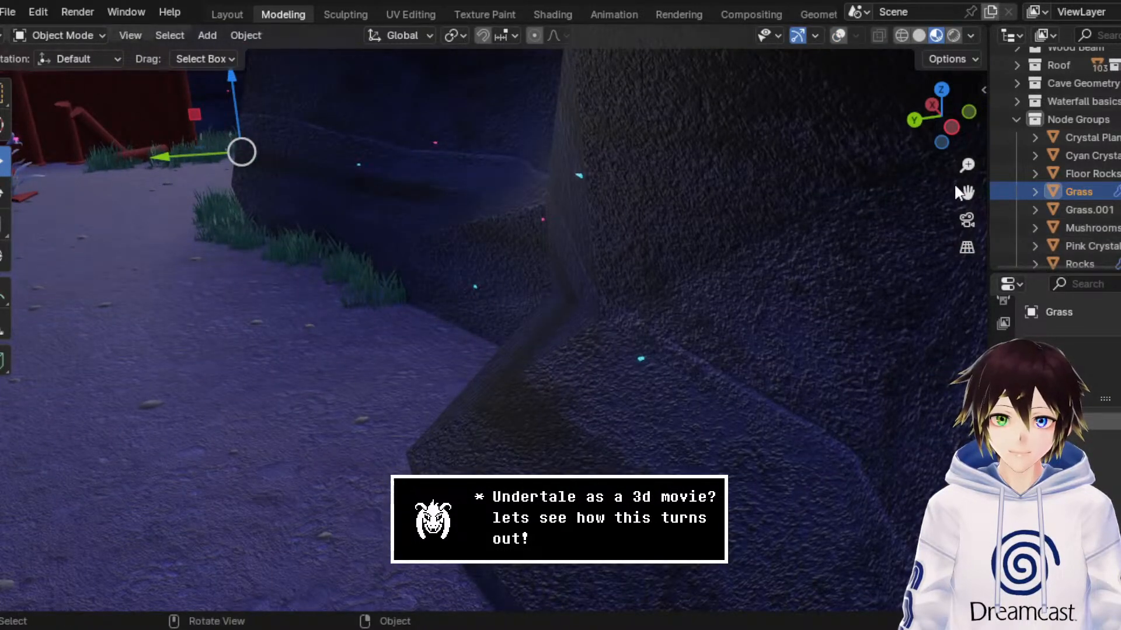
drag(966, 193, 1116, 214)
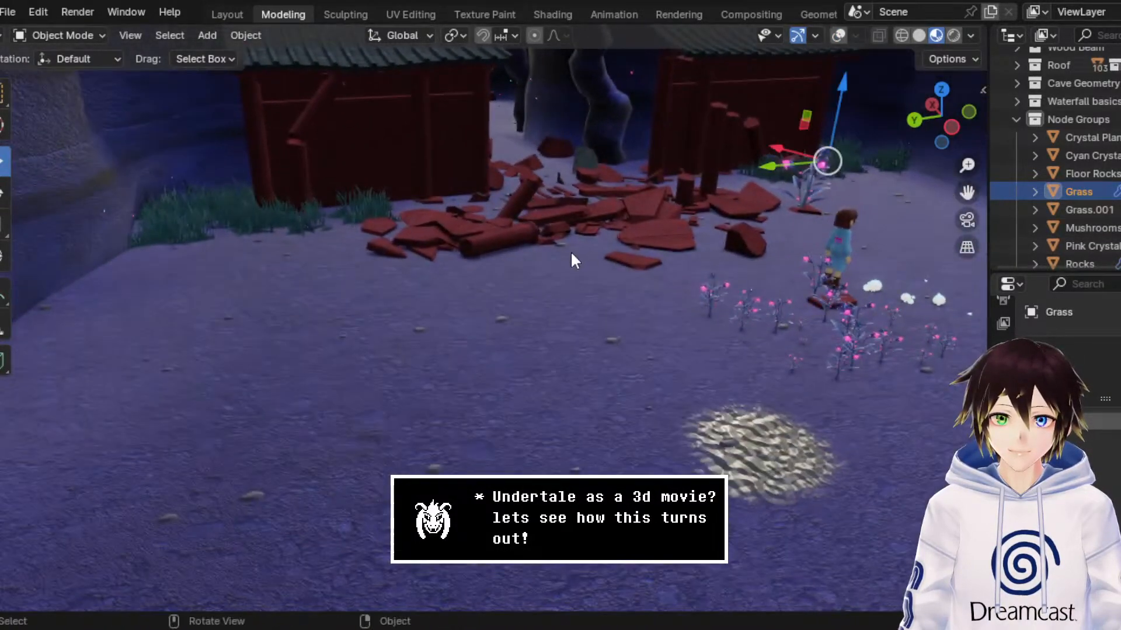
middle_drag(571, 260, 335, 247)
drag(967, 191, 1114, 201)
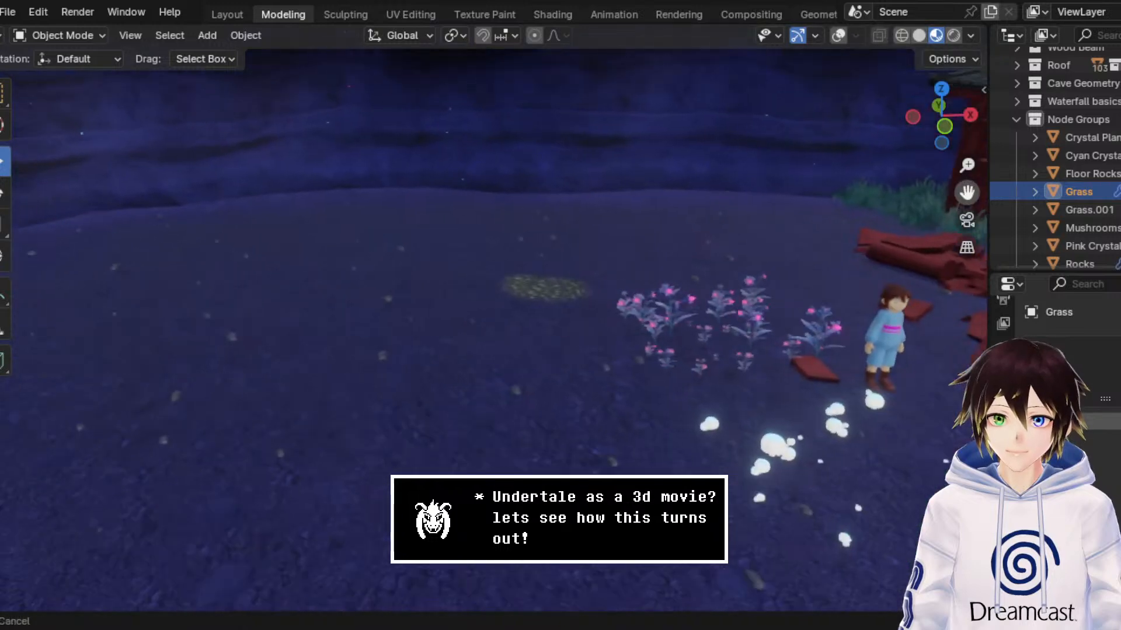
middle_drag(461, 257, 120, 128)
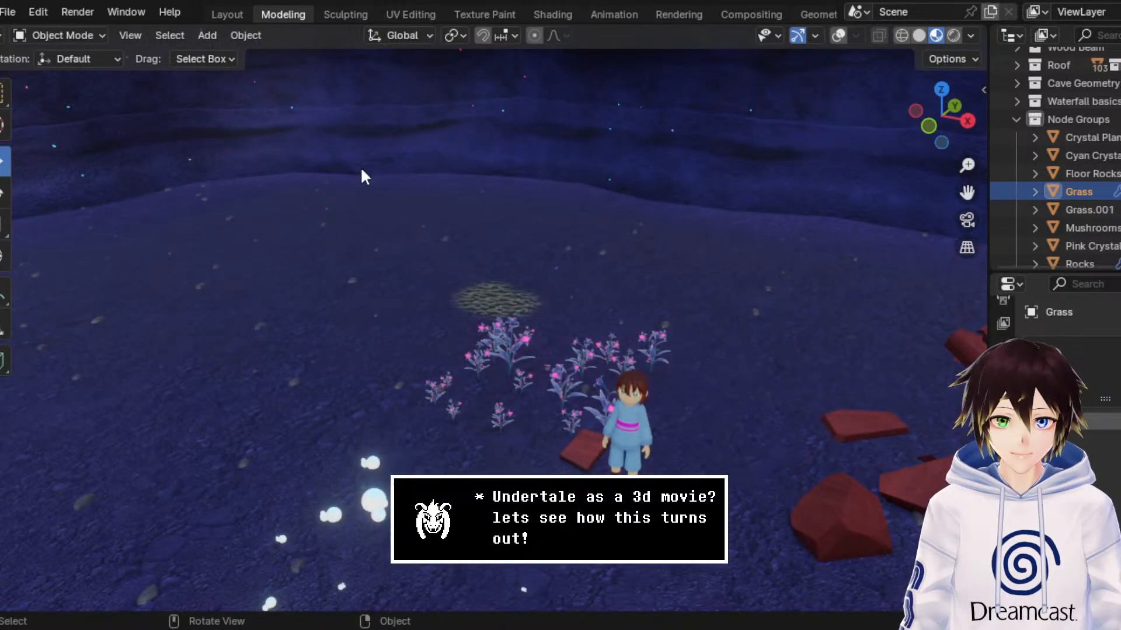
middle_drag(363, 175, 785, 184)
Step: Select the Grass.001 patch beside the other shrine wall and open its mesh for editing in wireframe with overlays shown
click(663, 160)
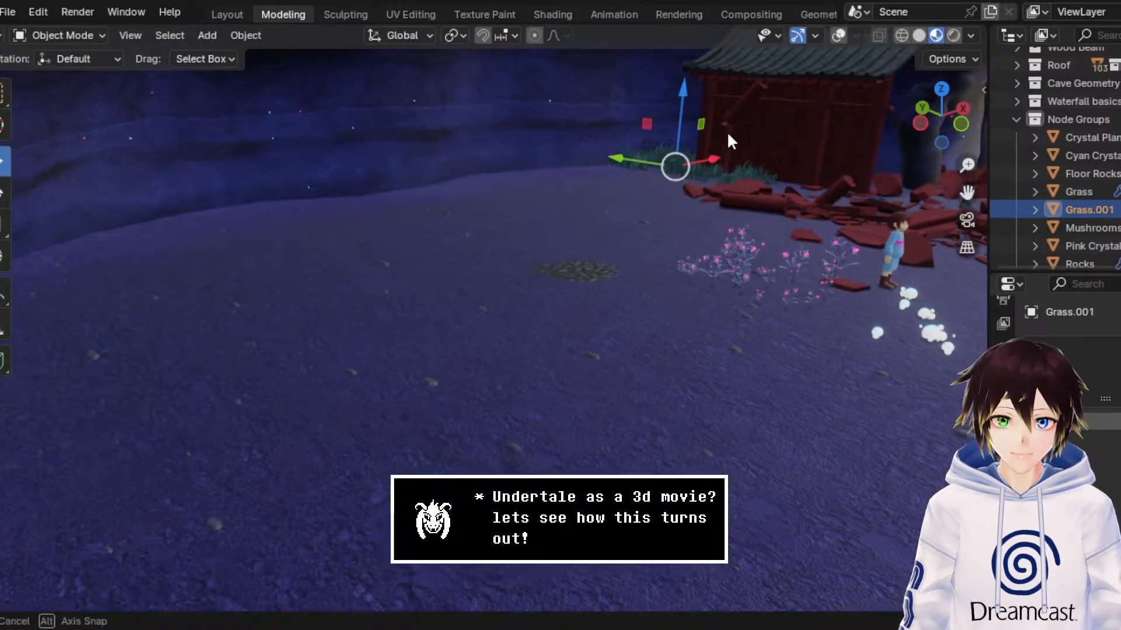
click(841, 35)
click(59, 35)
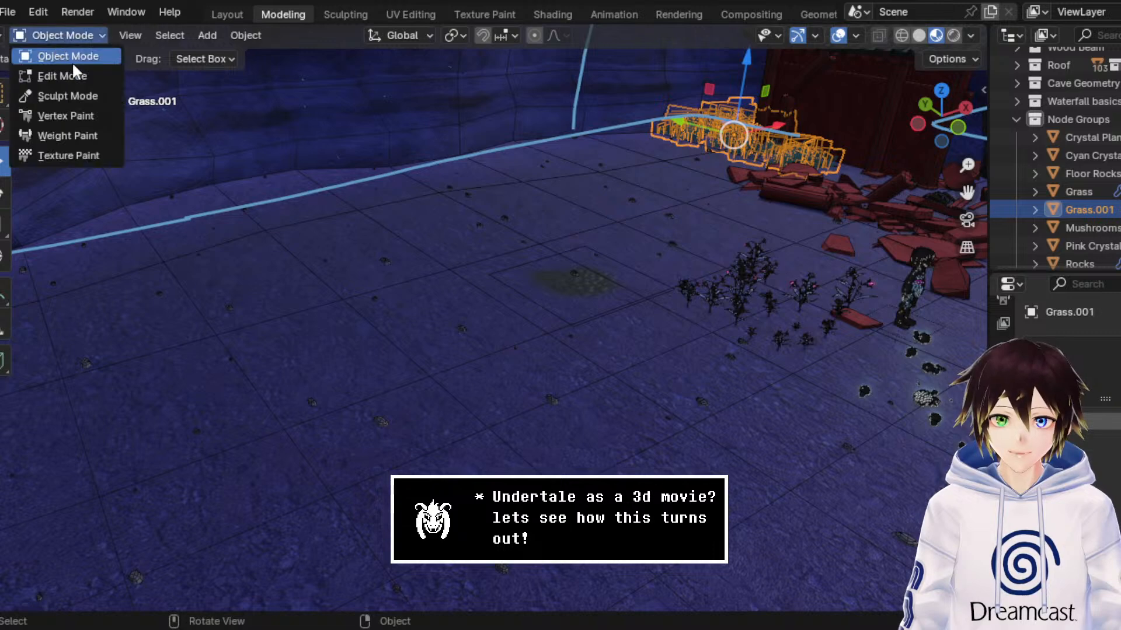
click(56, 75)
click(902, 35)
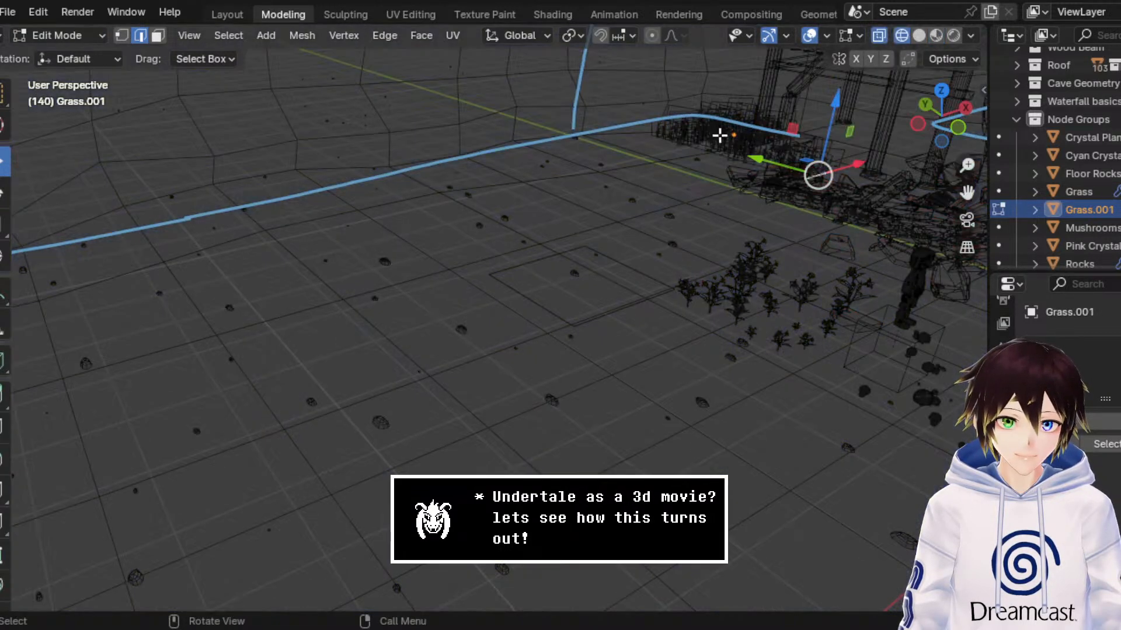
Step: Extrude the Grass.001 end edge twice along the X axis, away from the shrine, to form two new faces
middle_drag(688, 143, 648, 167)
key(e)
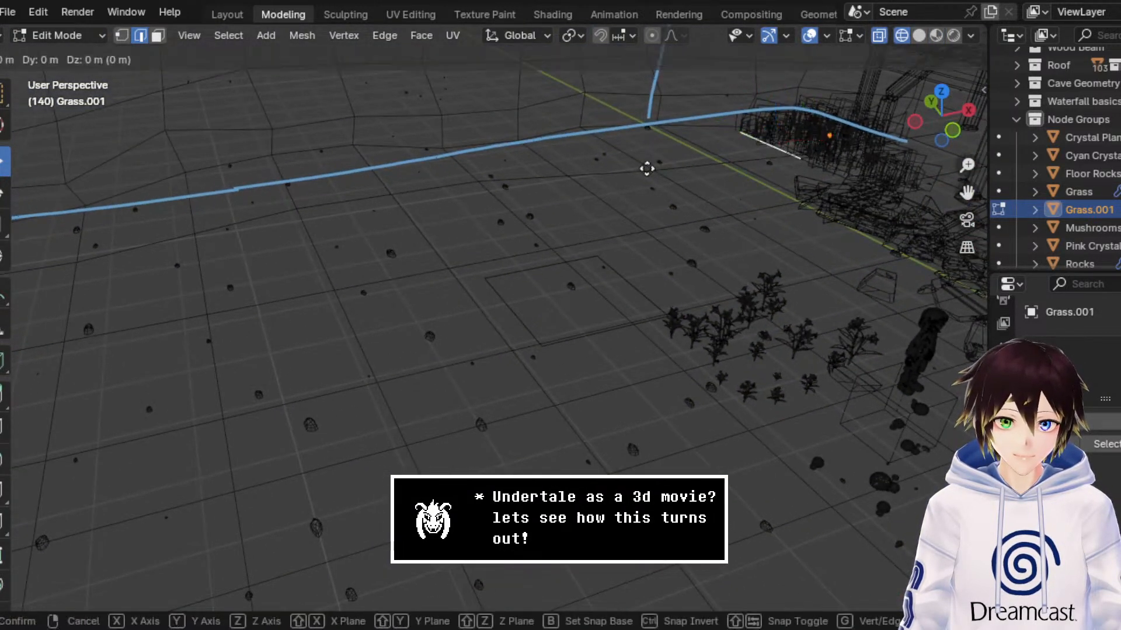
click(891, 152)
key(e)
key(x)
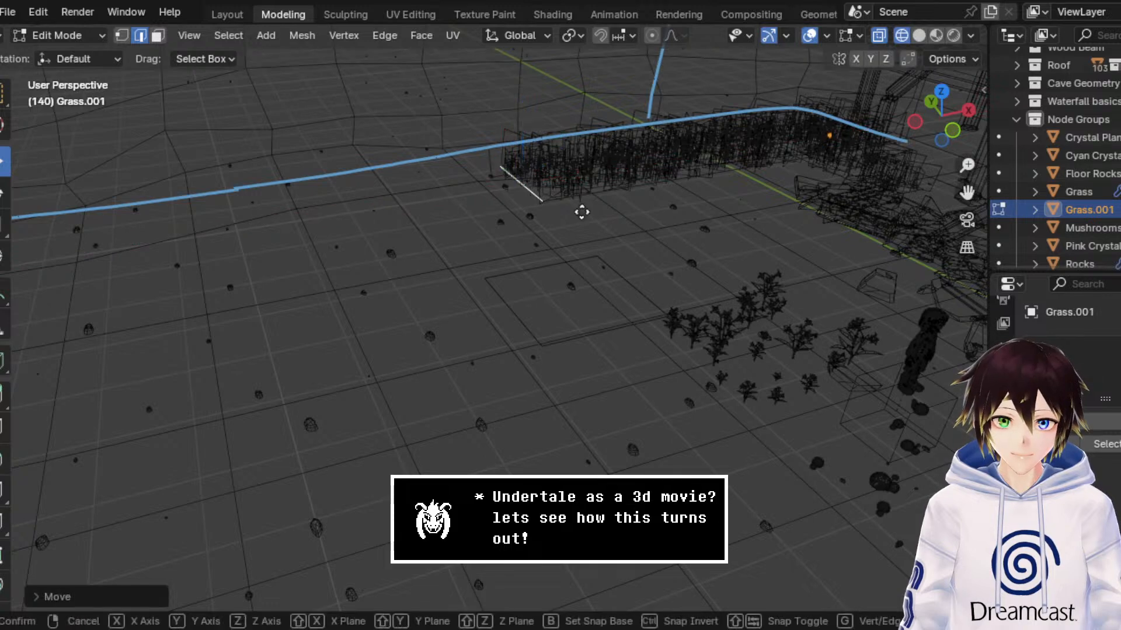
click(584, 185)
key(g)
key(x)
click(430, 223)
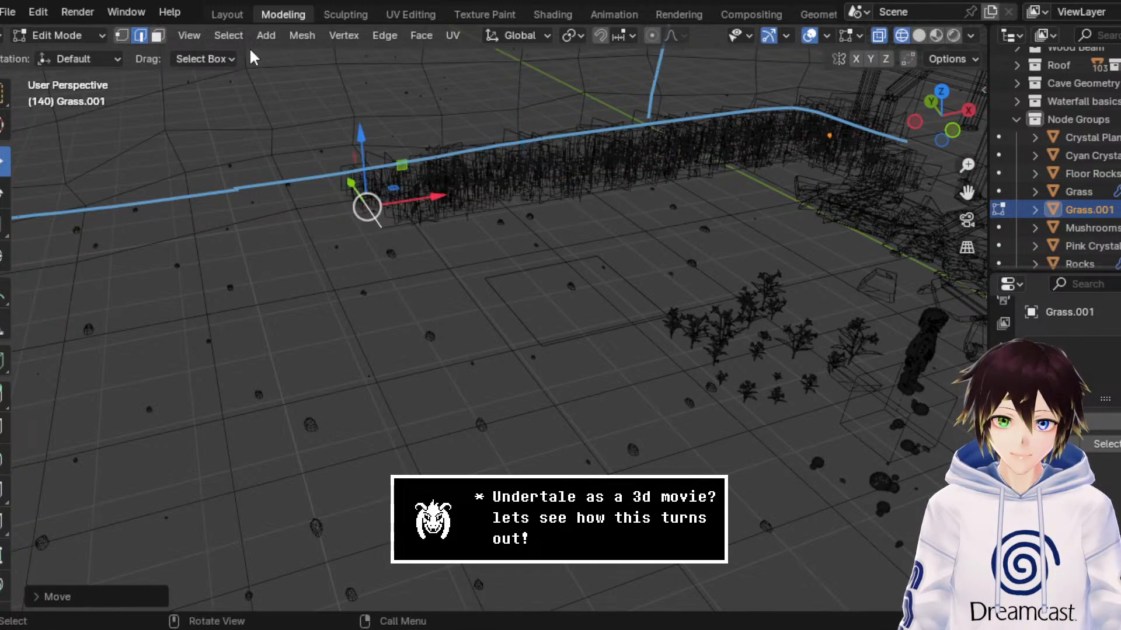
Step: Delete the extruded face that joins the shrine-side grass to the far new face
click(157, 36)
click(618, 160)
key(x)
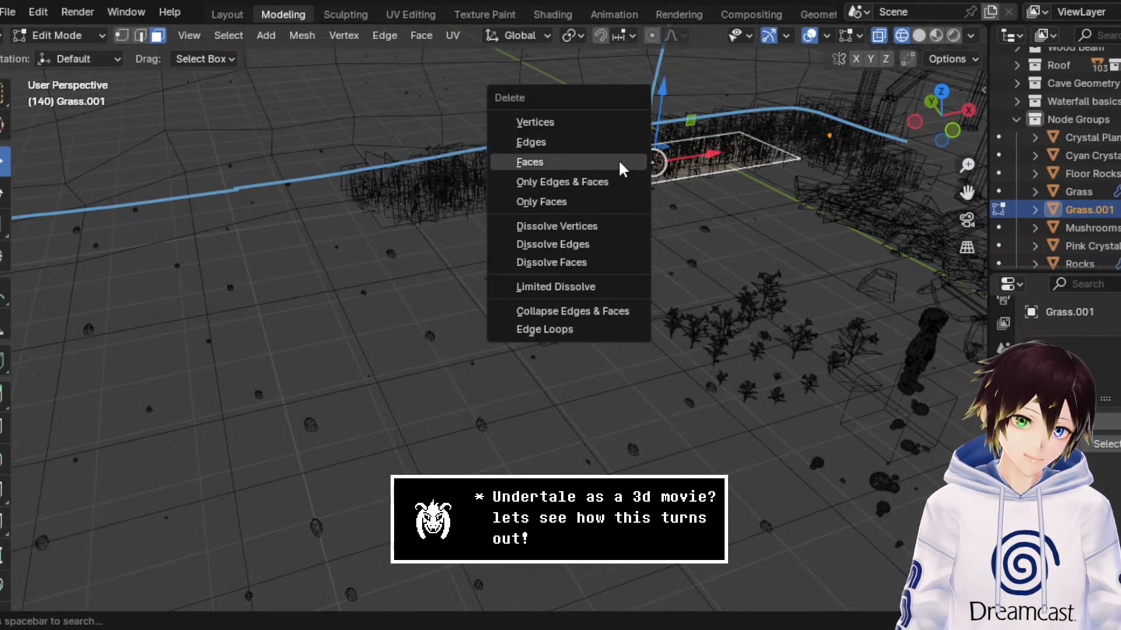
click(619, 162)
Step: Select the detached Grass.001 face and move it along the X axis away from the shrine
click(493, 180)
middle_drag(493, 180, 423, 184)
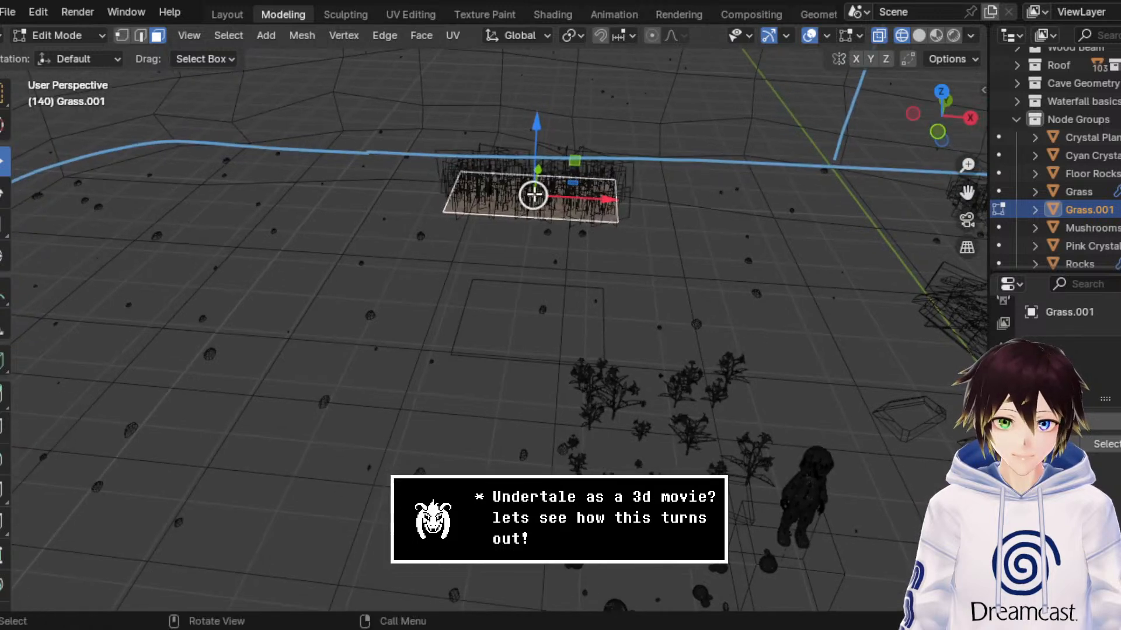
key(g)
key(x)
click(463, 201)
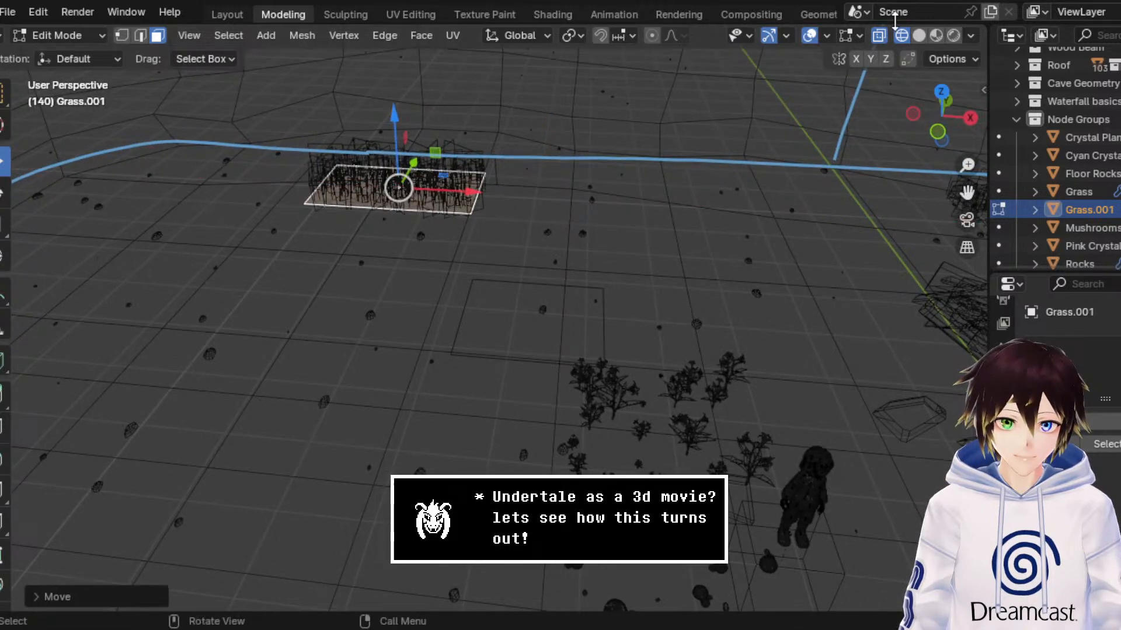
Step: Move the detached grass face farther along the X axis into the far cave corner in material preview
click(952, 37)
click(937, 37)
drag(967, 193, 1119, 233)
middle_drag(778, 185, 733, 187)
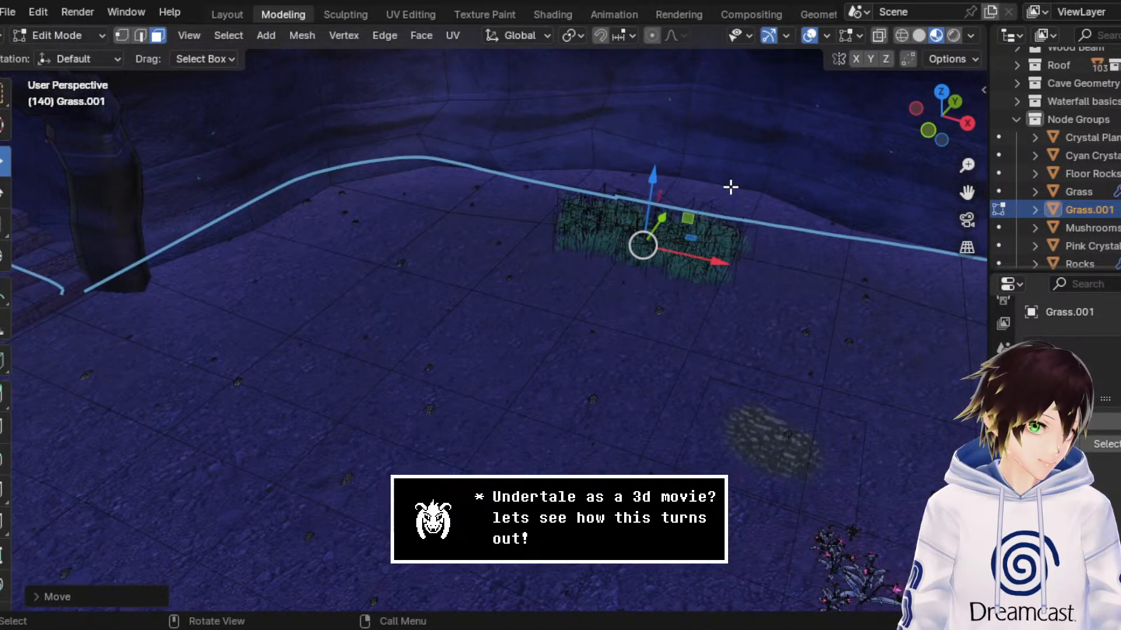
drag(714, 266, 456, 226)
Step: Check the detached face from outside the cave wall and nudge its position along the X axis
middle_drag(455, 225, 691, 177)
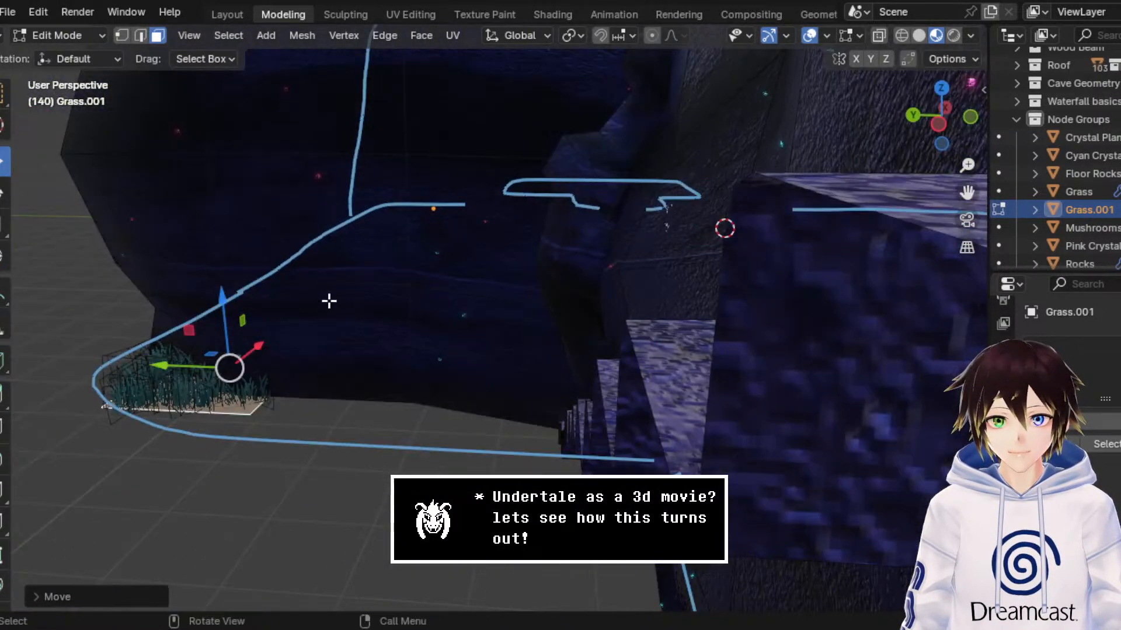
middle_drag(329, 301, 518, 300)
drag(608, 380, 599, 380)
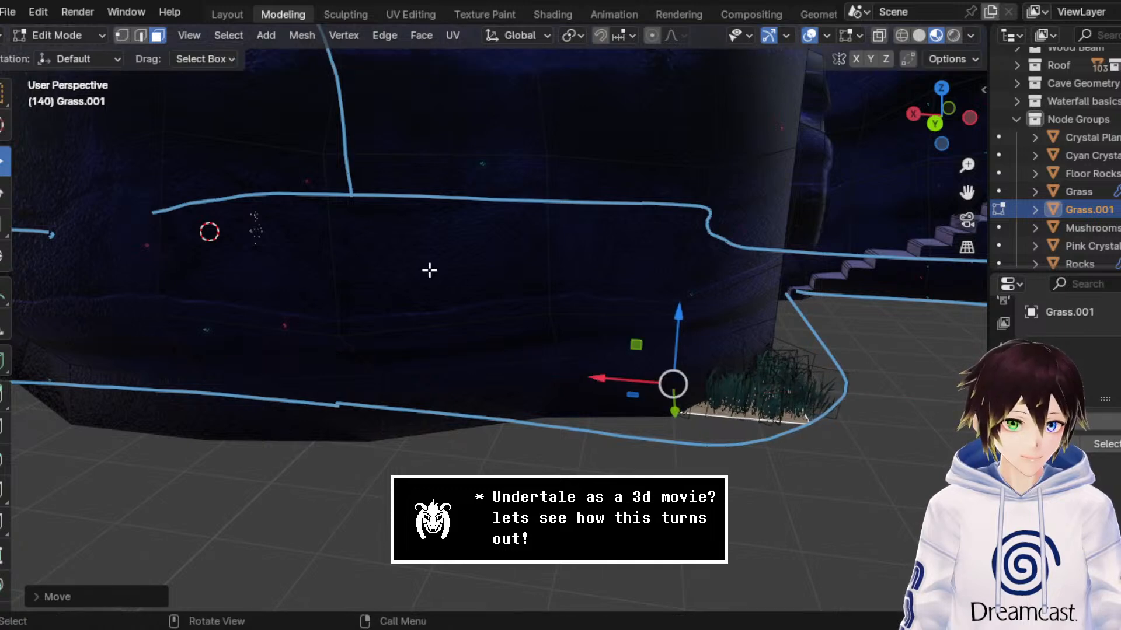
middle_drag(429, 270, 582, 302)
shift+middle_drag(962, 189, 830, 244)
middle_drag(509, 255, 310, 272)
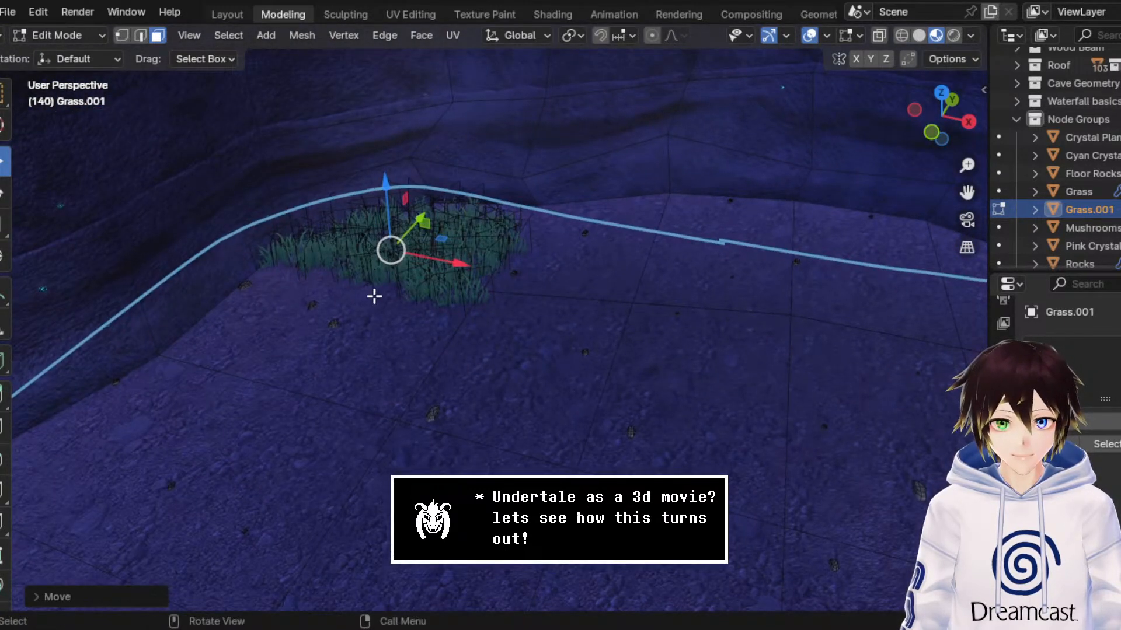
Step: Lengthen the corner grass patch by moving its near end edge along the Y axis away from the corner
click(146, 42)
click(366, 287)
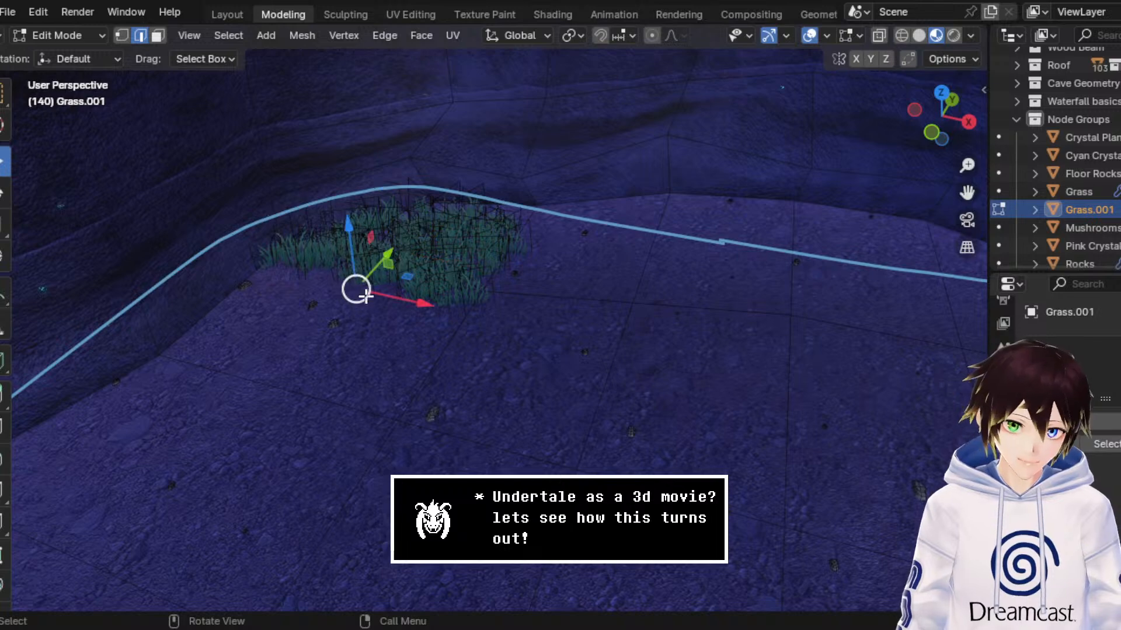
middle_drag(354, 289, 248, 294)
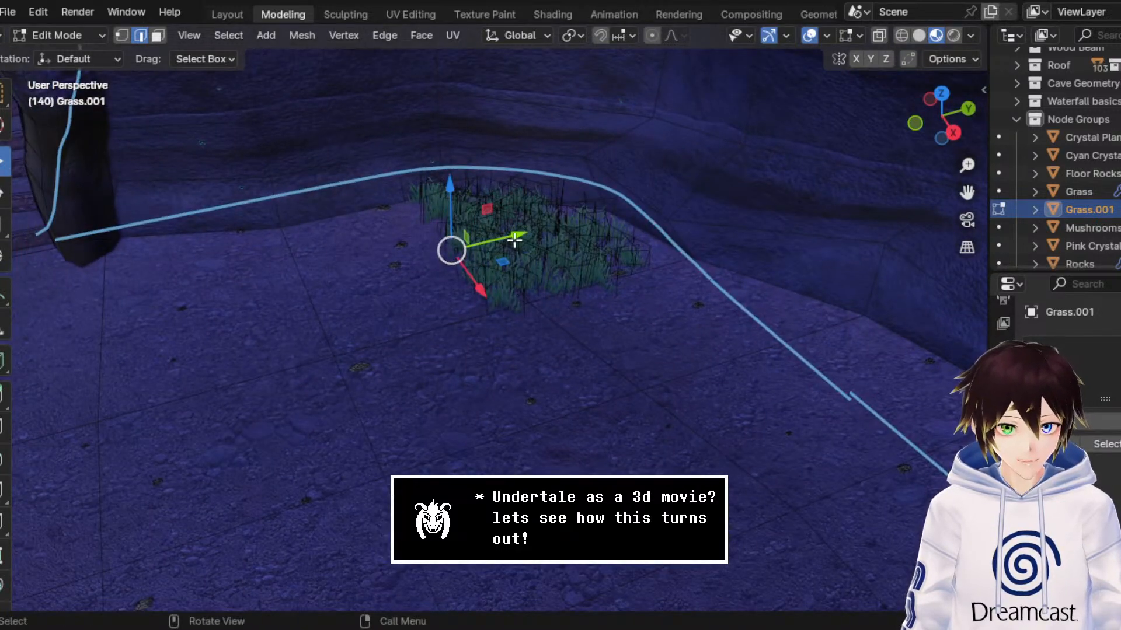
drag(514, 240, 358, 267)
middle_drag(358, 268, 508, 301)
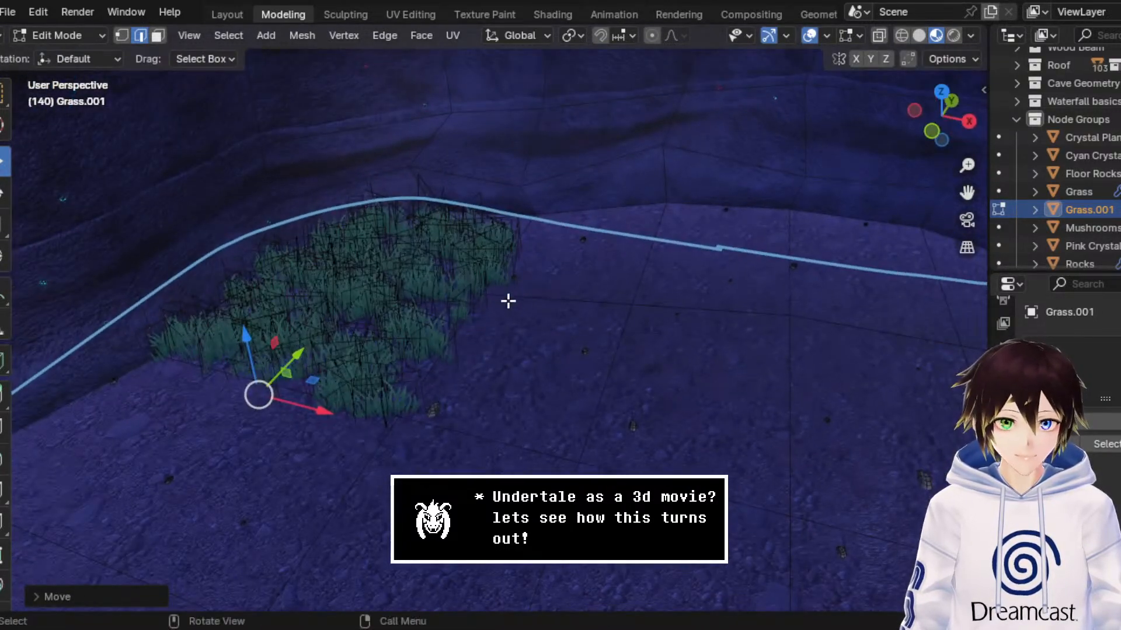
Step: Narrow the corner grass patch by moving its long open-ground edge along the X axis toward the cave wall
click(452, 315)
drag(540, 344, 415, 344)
middle_drag(468, 291, 363, 252)
middle_drag(287, 272, 259, 91)
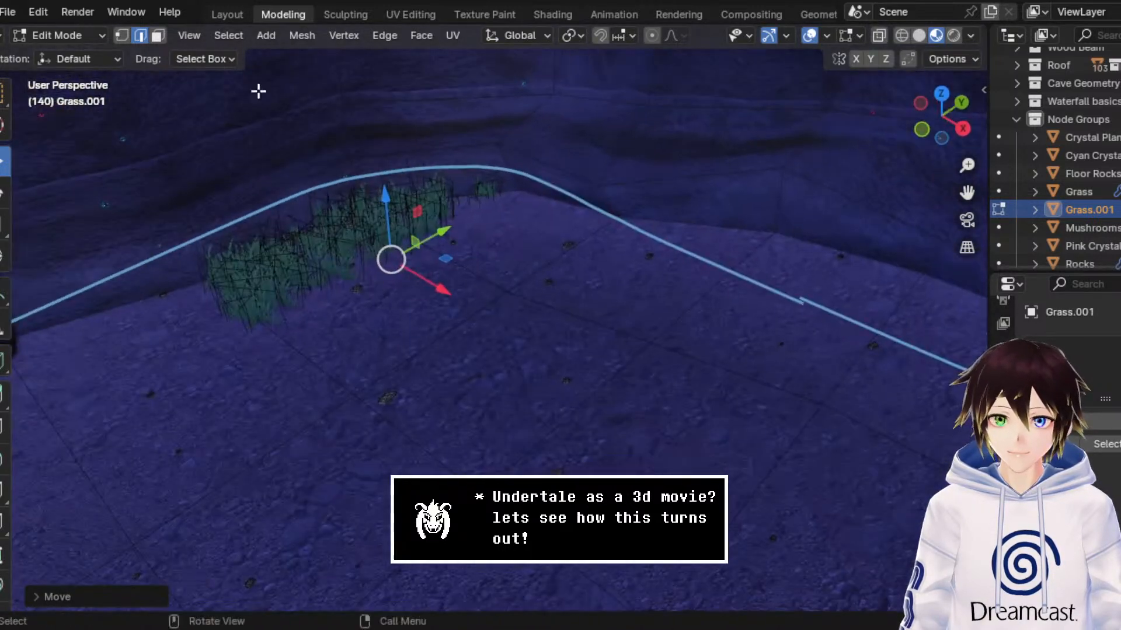
Step: Move the patch's near open-ground corner vertex along the X axis toward the cave wall to taper that end
click(121, 36)
click(254, 334)
key(g)
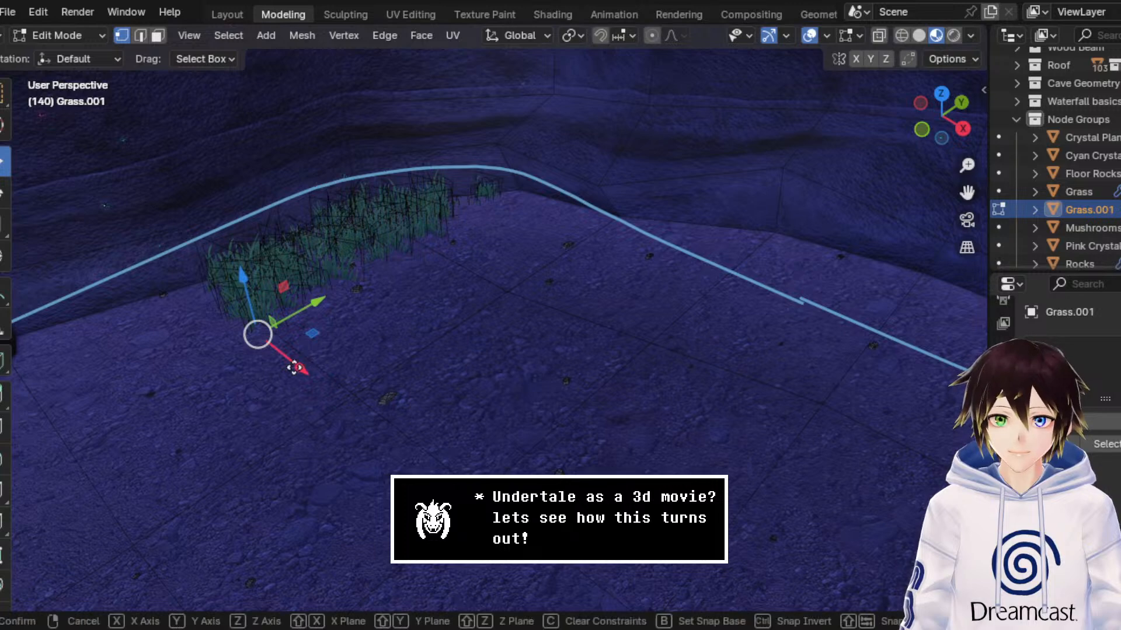
key(x)
click(239, 304)
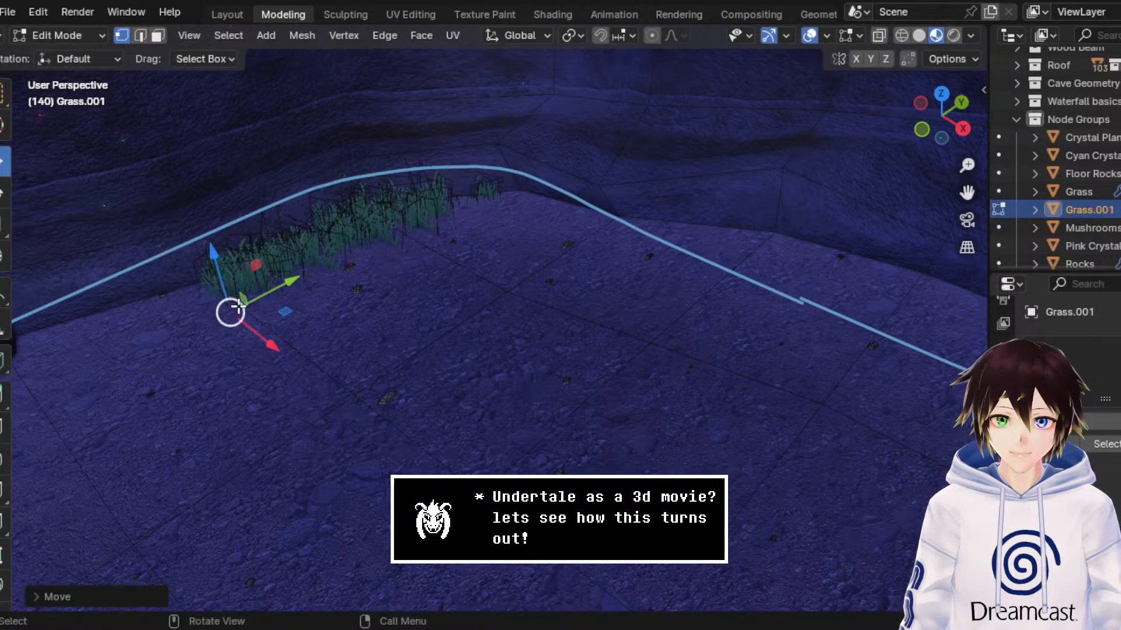
Step: Return to Object Mode, hide the viewport overlays and examine the new grass strip beside the stone archway and staircase
click(102, 36)
click(55, 52)
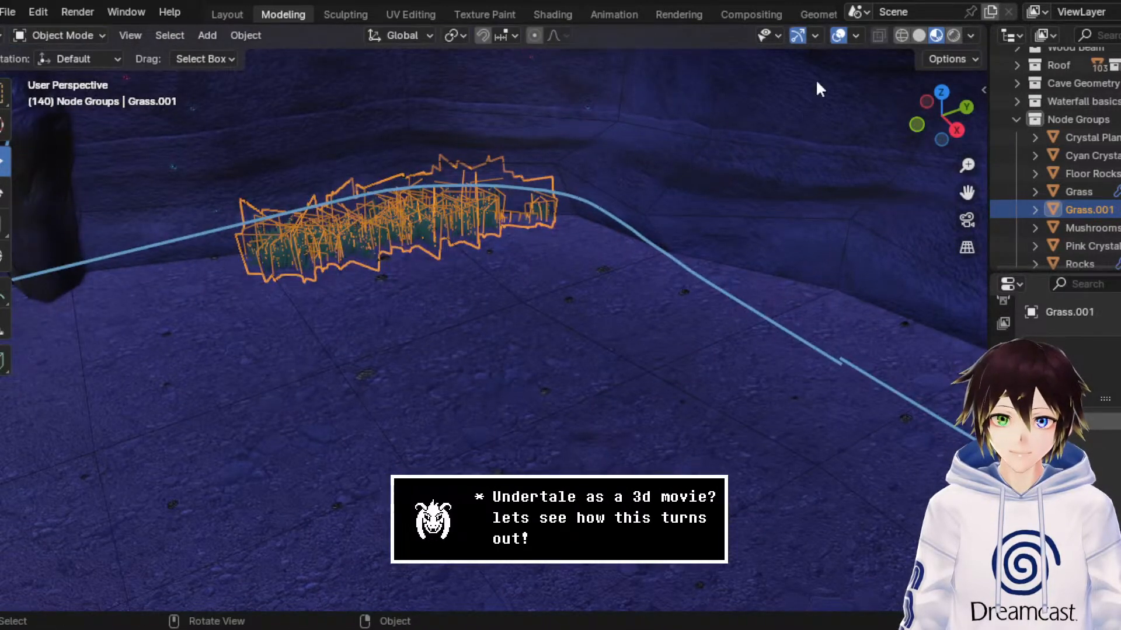
click(838, 35)
scroll(759, 165, down, 5)
middle_drag(758, 165, 635, 232)
scroll(850, 227, up, 1)
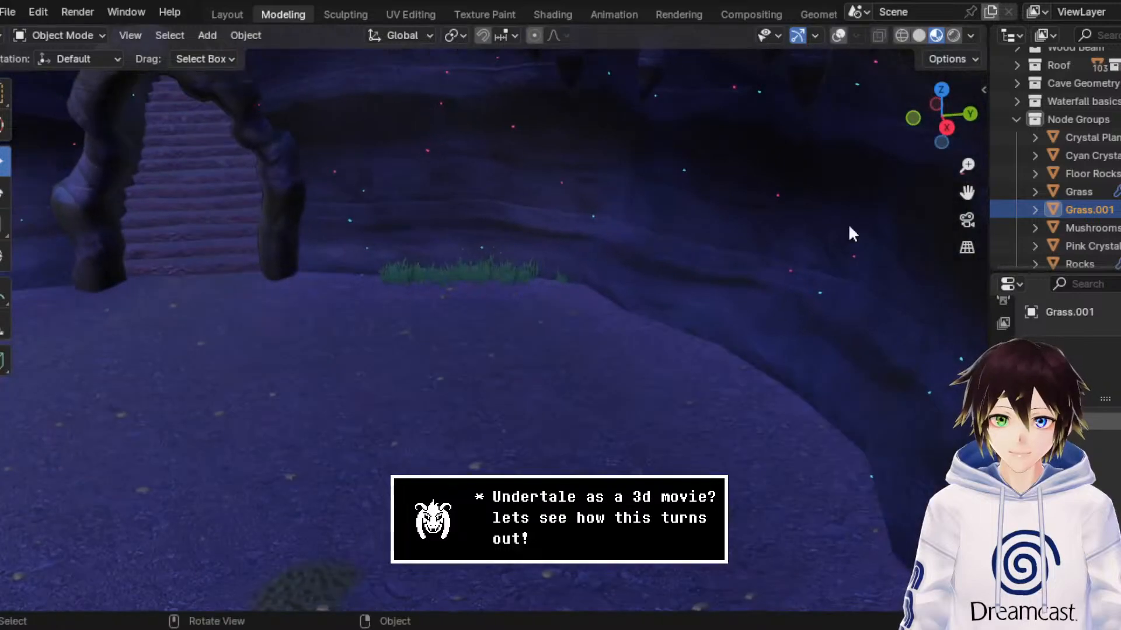
drag(966, 193, 1080, 187)
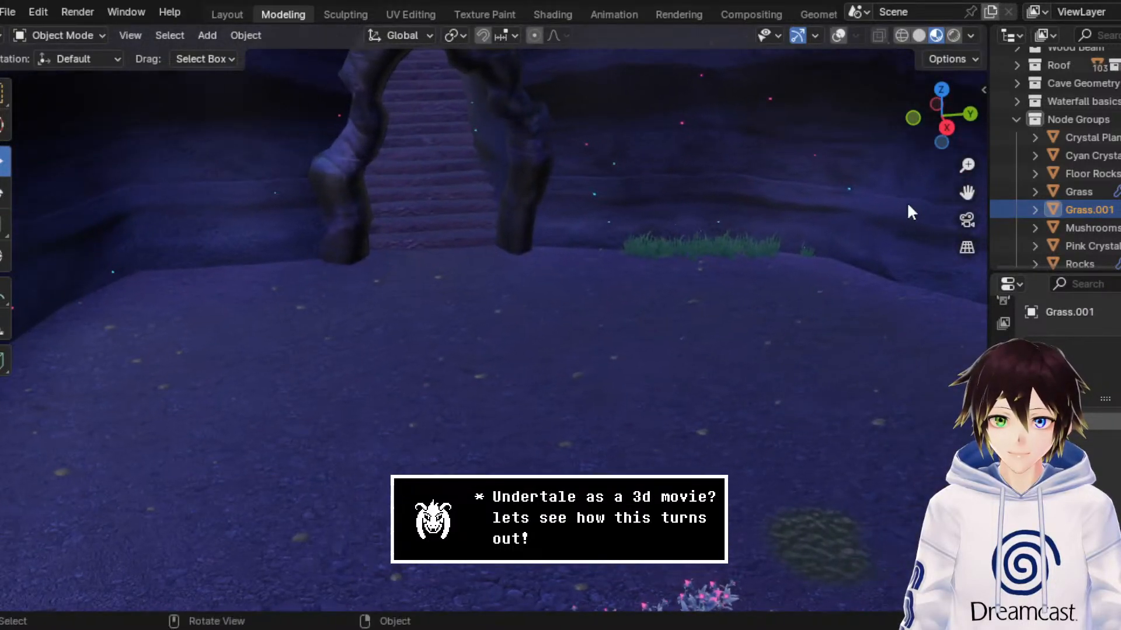
scroll(794, 193, up, 2)
middle_drag(701, 187, 653, 187)
drag(969, 195, 922, 245)
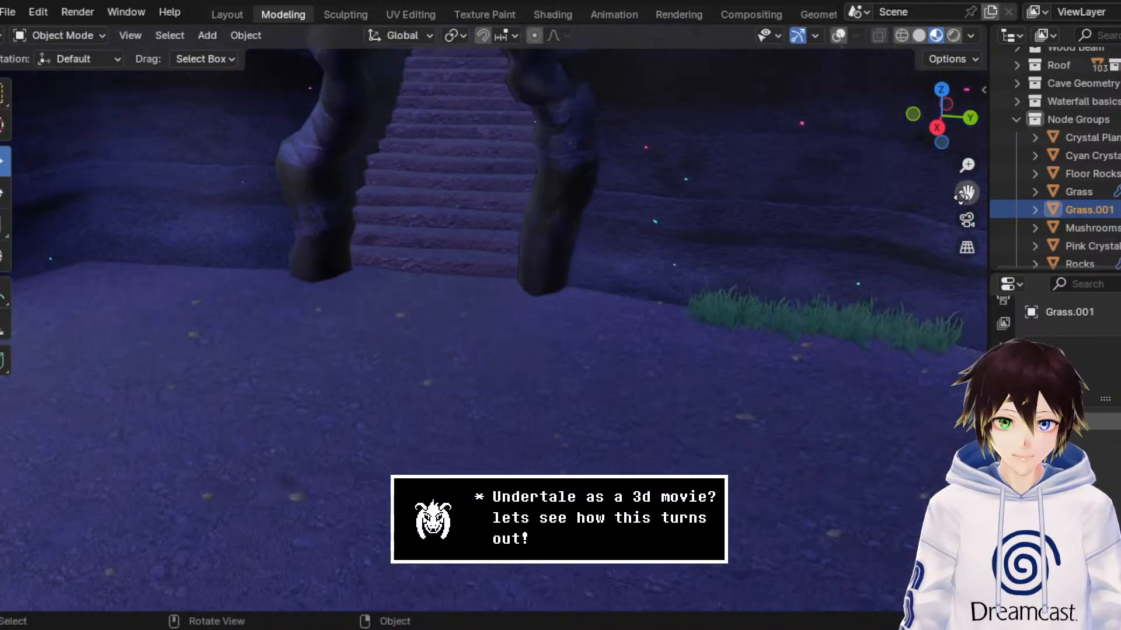
Step: Open the Grass.001 mesh for editing with overlays shown, wireframe shading and edge selection active
scroll(230, 100, up, 1)
click(87, 35)
click(82, 71)
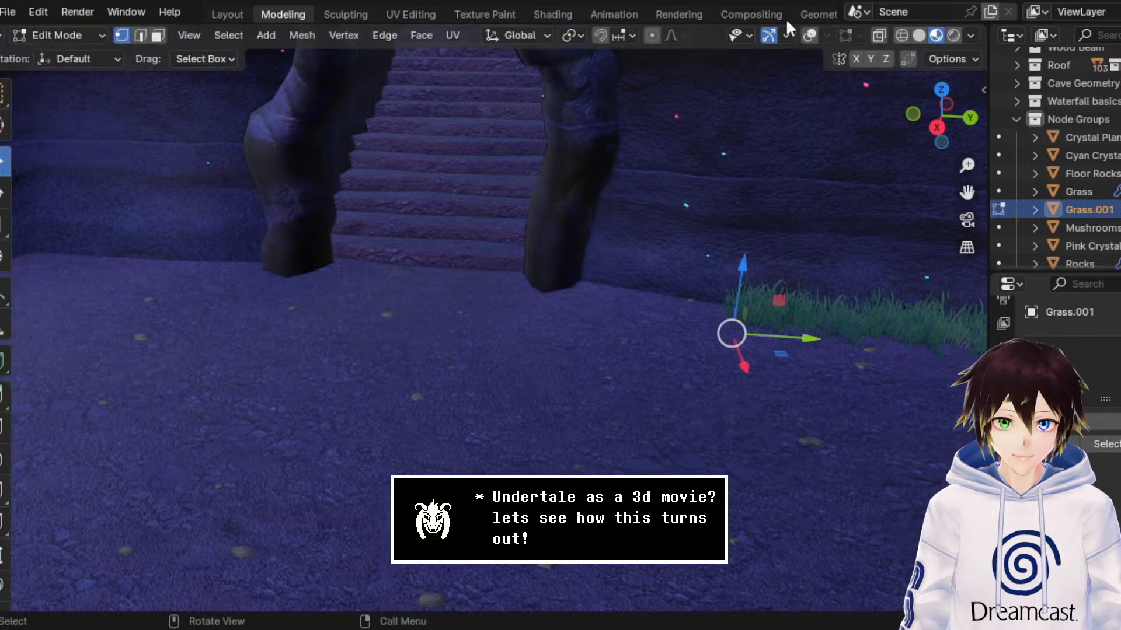
click(811, 37)
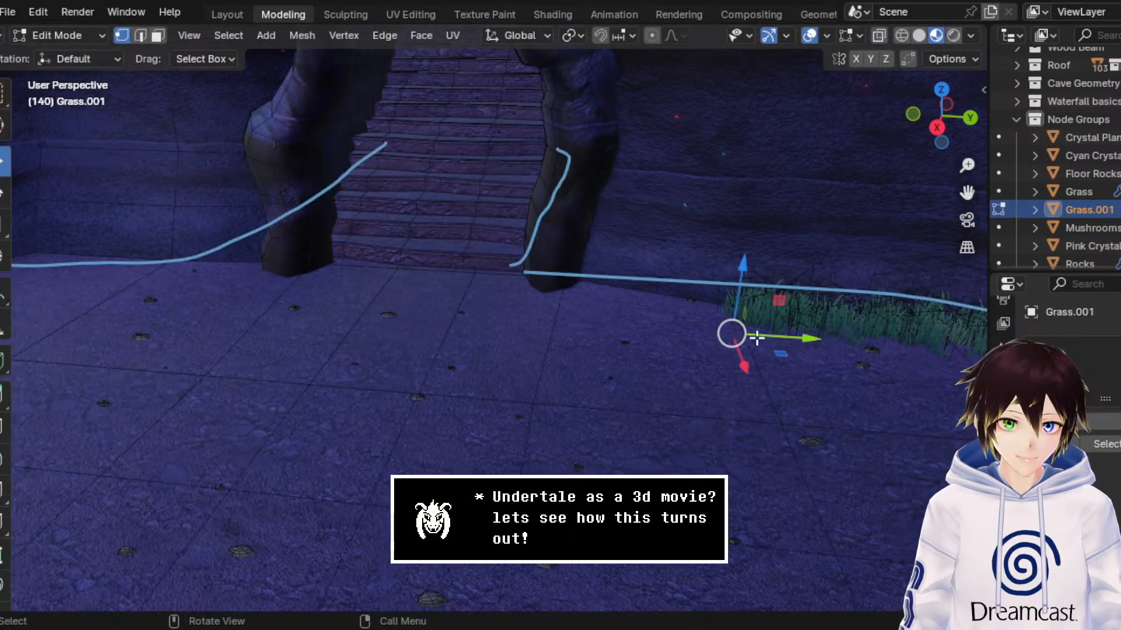
click(902, 35)
key(2)
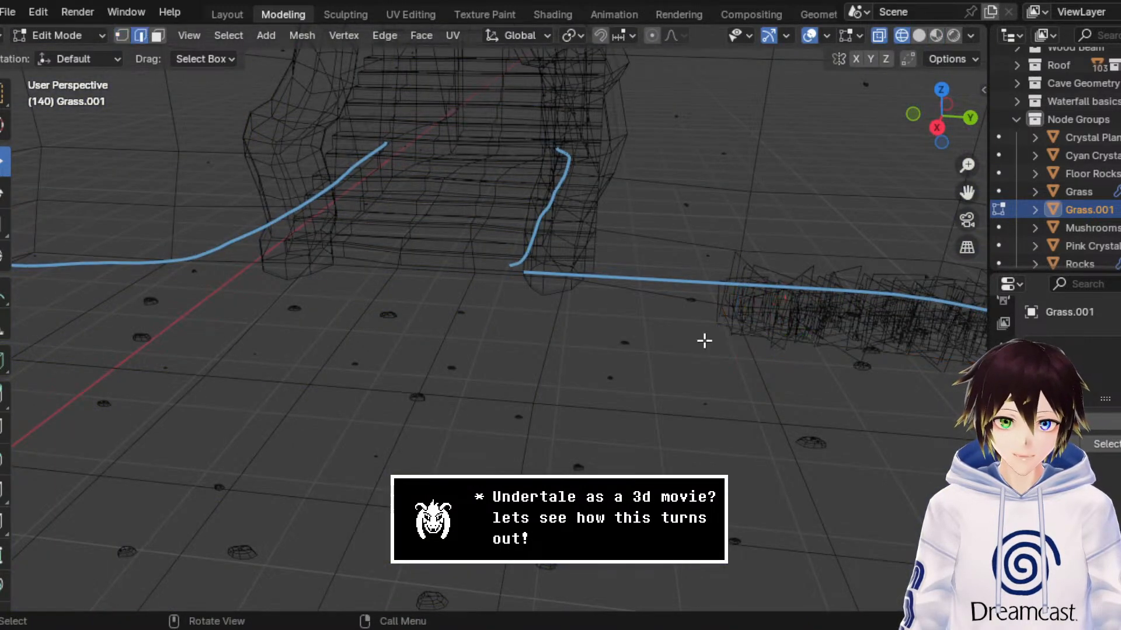
Step: Extrude the grass strip's near end edge along the Y axis across the staircase front, then again to form a short section at the opposite archway pillar
click(714, 317)
key(e)
right_click(715, 318)
drag(775, 321, 362, 315)
middle_drag(362, 315, 428, 304)
key(ctrl+z)
drag(295, 338, 199, 366)
Step: Delete the long connecting grass face in front of the staircase to detach the small patch at the archway pillar
click(157, 36)
click(470, 318)
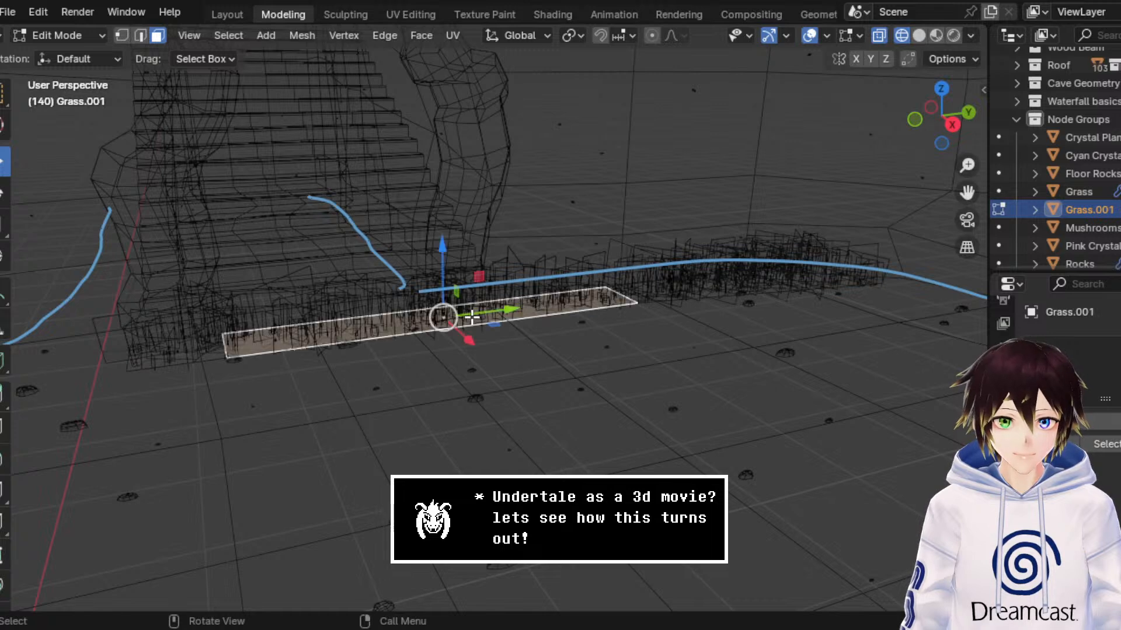
key(x)
click(472, 317)
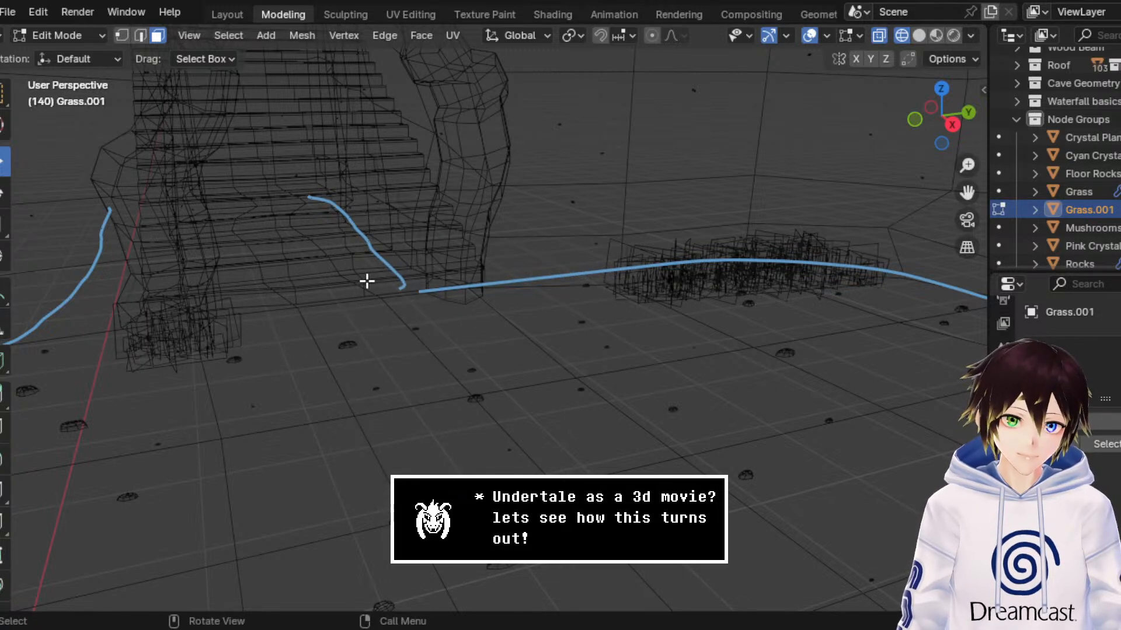
Step: Select the small detached grass patch and, in material preview, move it along the X and Y axes against the archway pillar's base
drag(285, 384, 124, 274)
click(937, 35)
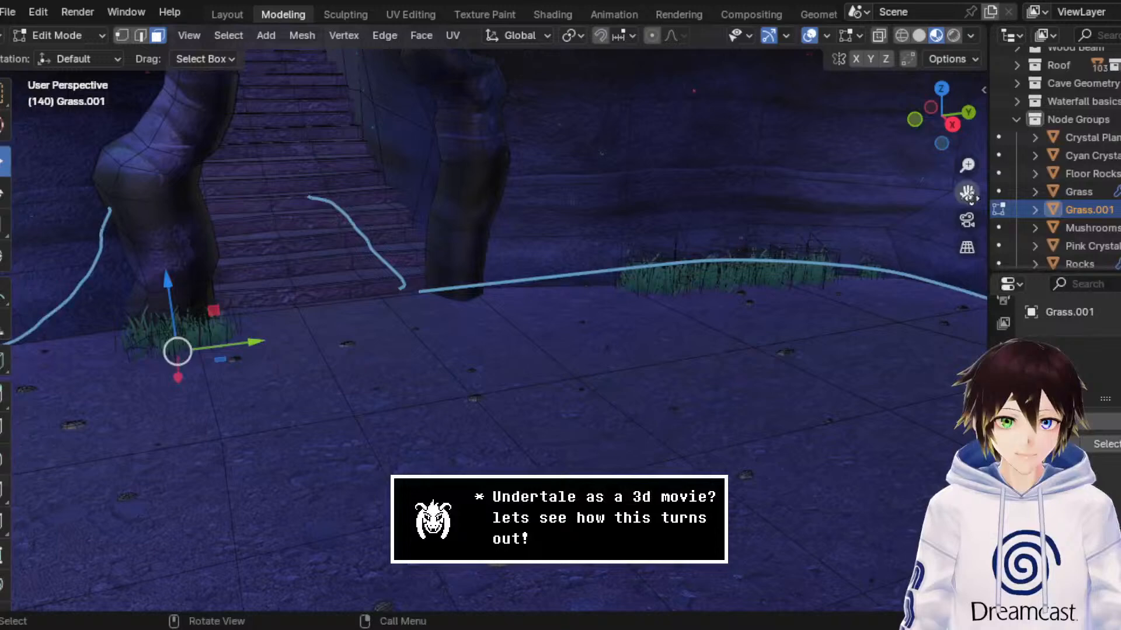
drag(967, 194, 1109, 184)
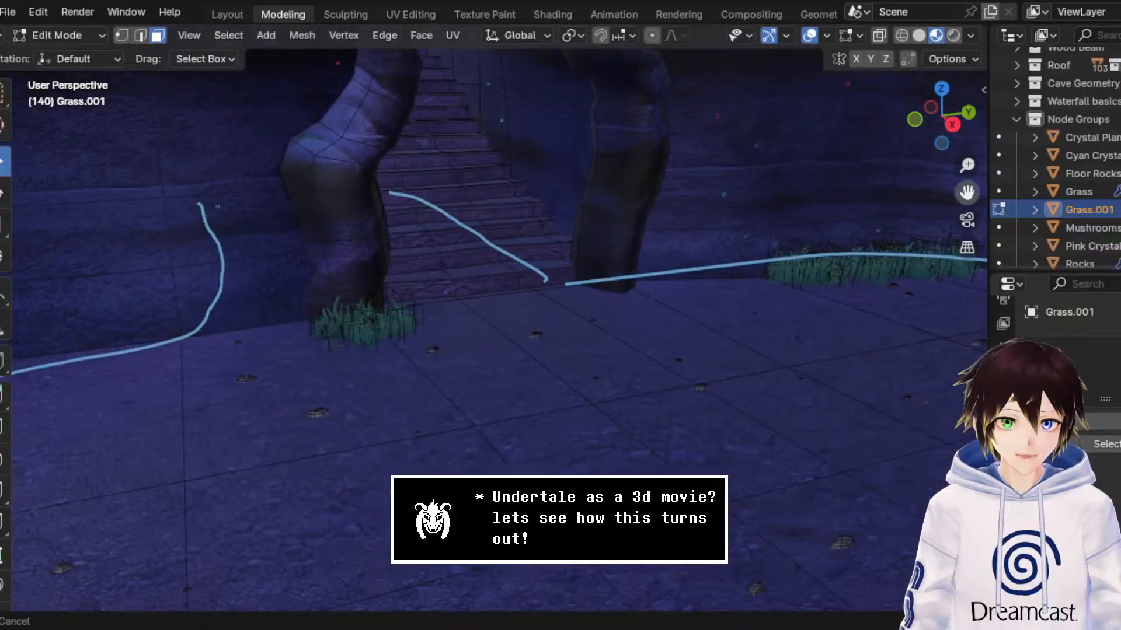
middle_drag(503, 306, 529, 338)
scroll(529, 338, up, 2)
middle_drag(407, 334, 388, 438)
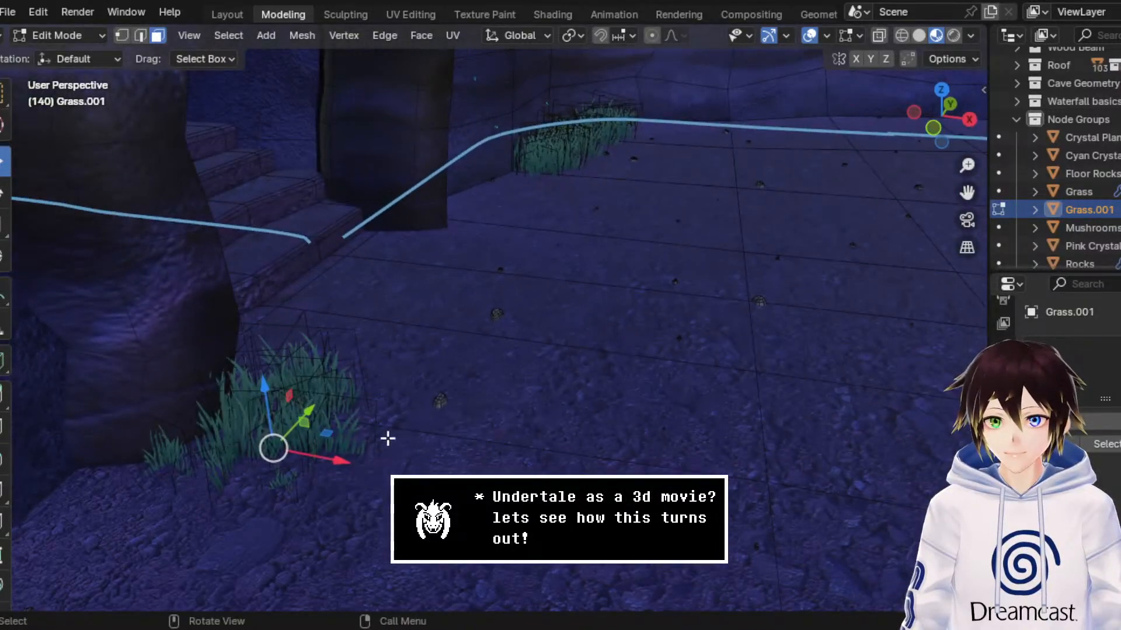
drag(327, 465, 288, 461)
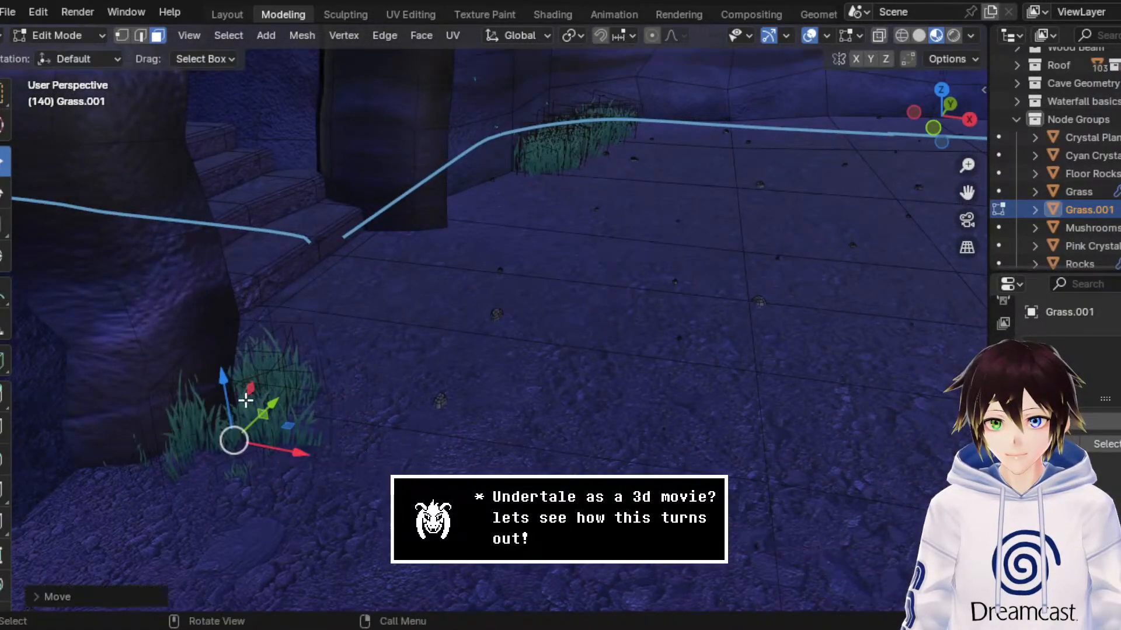
drag(273, 402, 247, 428)
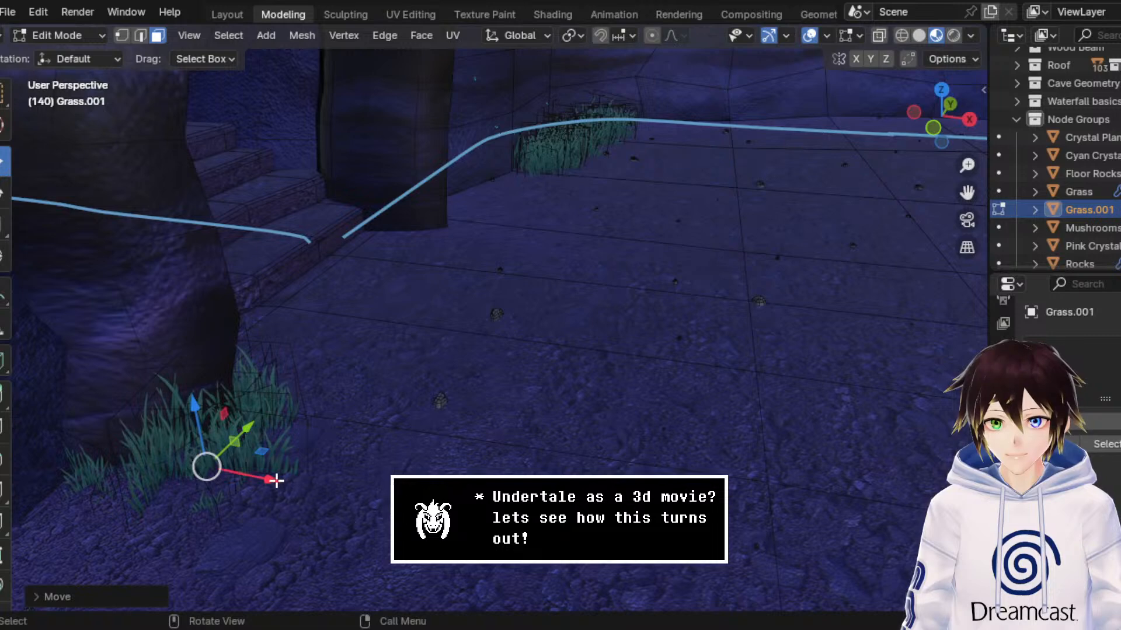
drag(271, 479, 244, 477)
Step: Return to Object Mode, hide the viewport overlays and check the new grass patch at the archway pillar
middle_drag(433, 393, 262, 376)
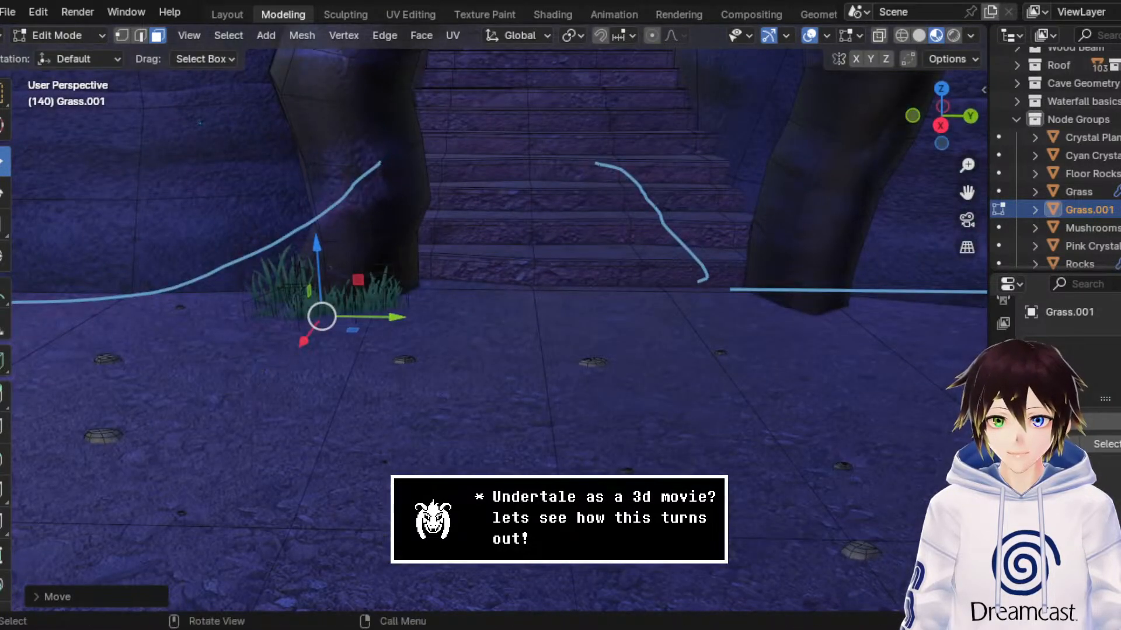
click(89, 36)
click(65, 56)
scroll(455, 193, down, 3)
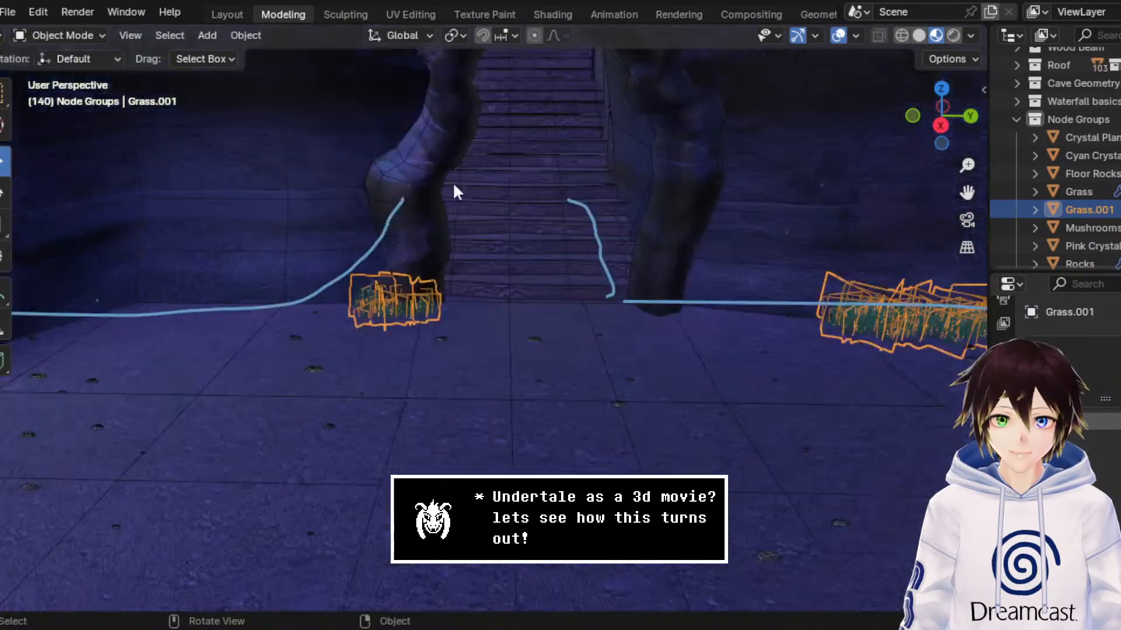
click(840, 37)
scroll(741, 191, down, 2)
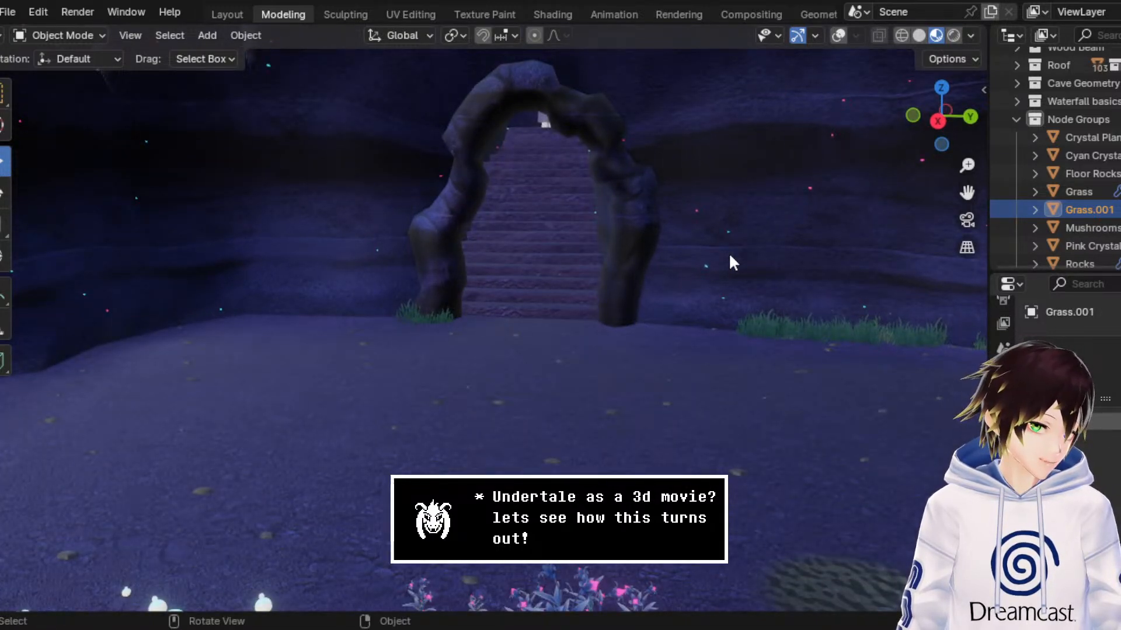
Step: Review the grass patches along the shrine walls and cave wall bases, and save the scene file
middle_drag(706, 247, 472, 271)
scroll(670, 281, up, 2)
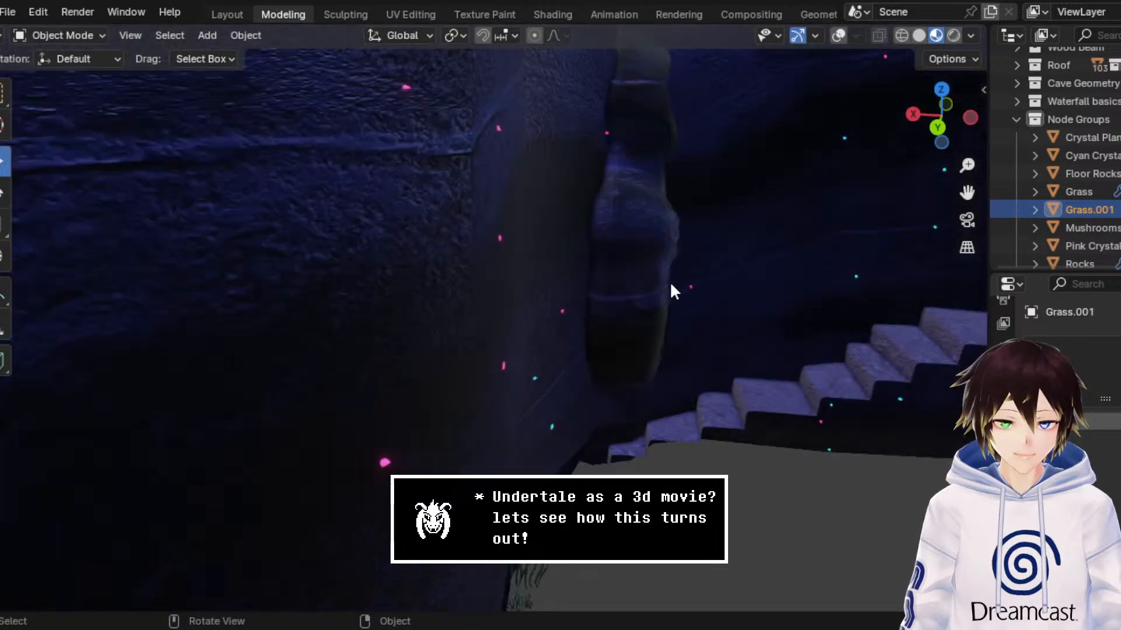
drag(967, 192, 1080, 213)
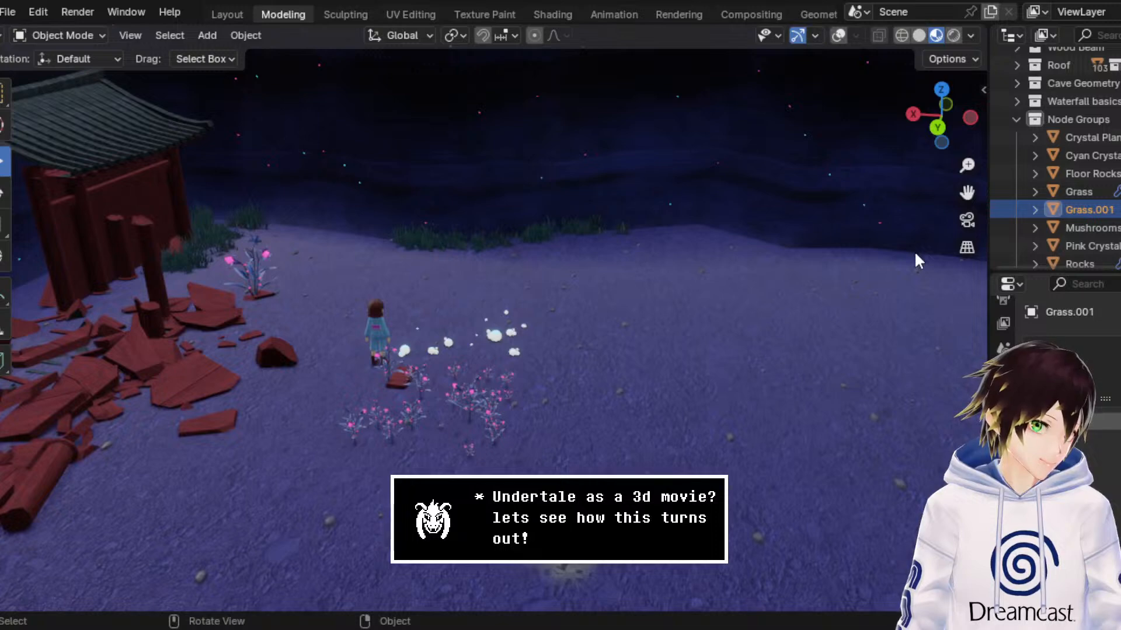
middle_drag(915, 260, 762, 247)
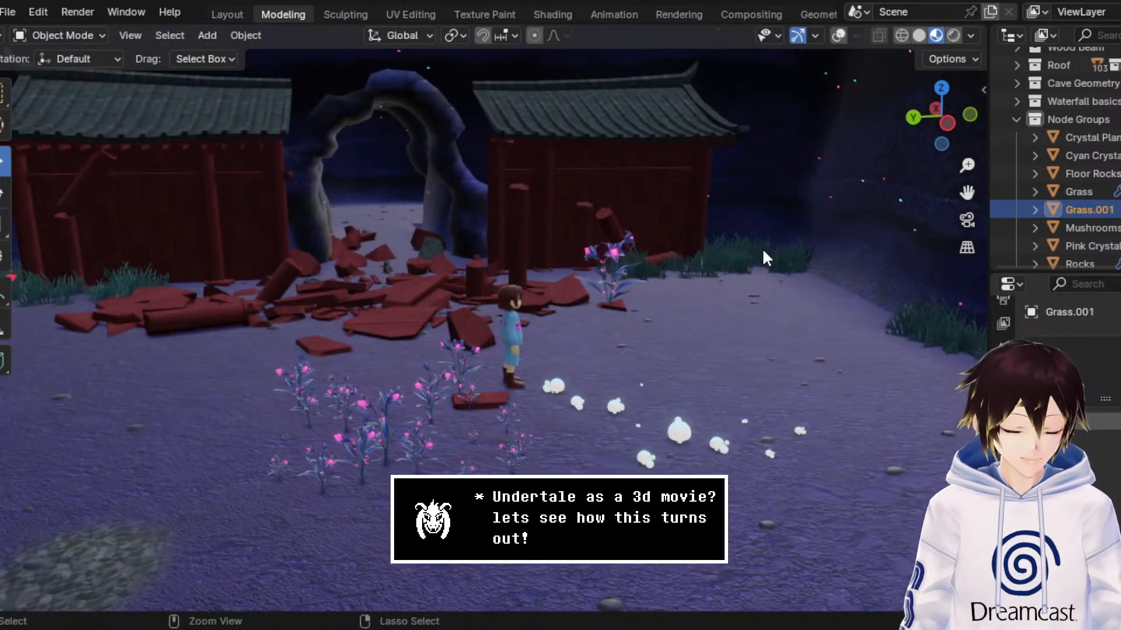
key(ctrl+s)
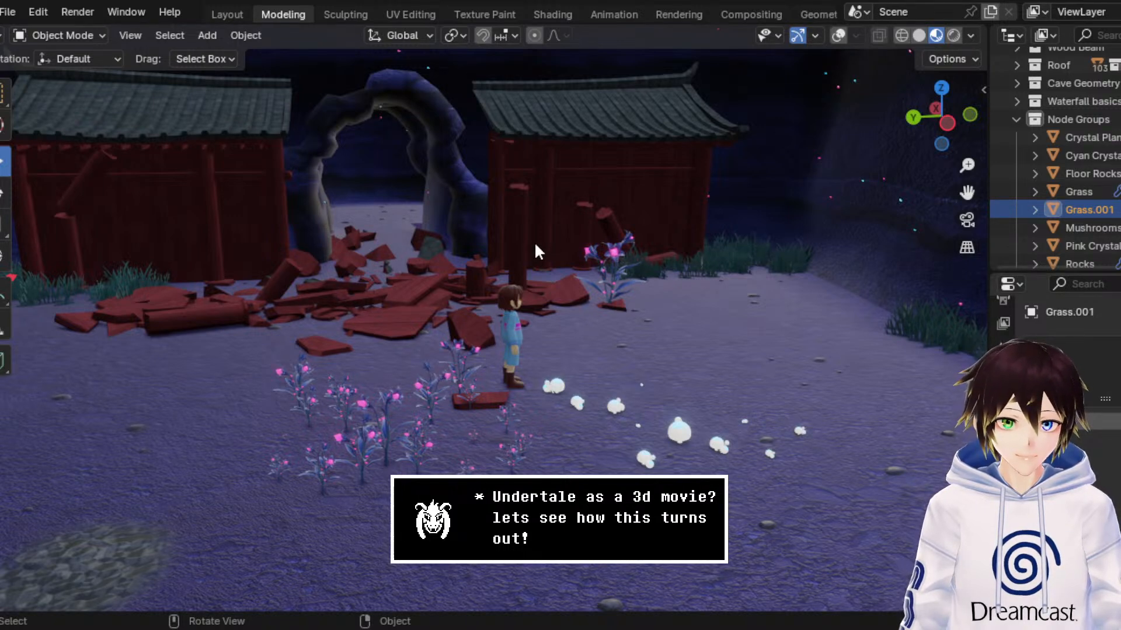
Step: Frame the full shrine front with the archway between its two walls and save DogShrineBase3.blend
middle_drag(536, 244, 561, 244)
scroll(701, 204, down, 1)
middle_drag(656, 348, 631, 345)
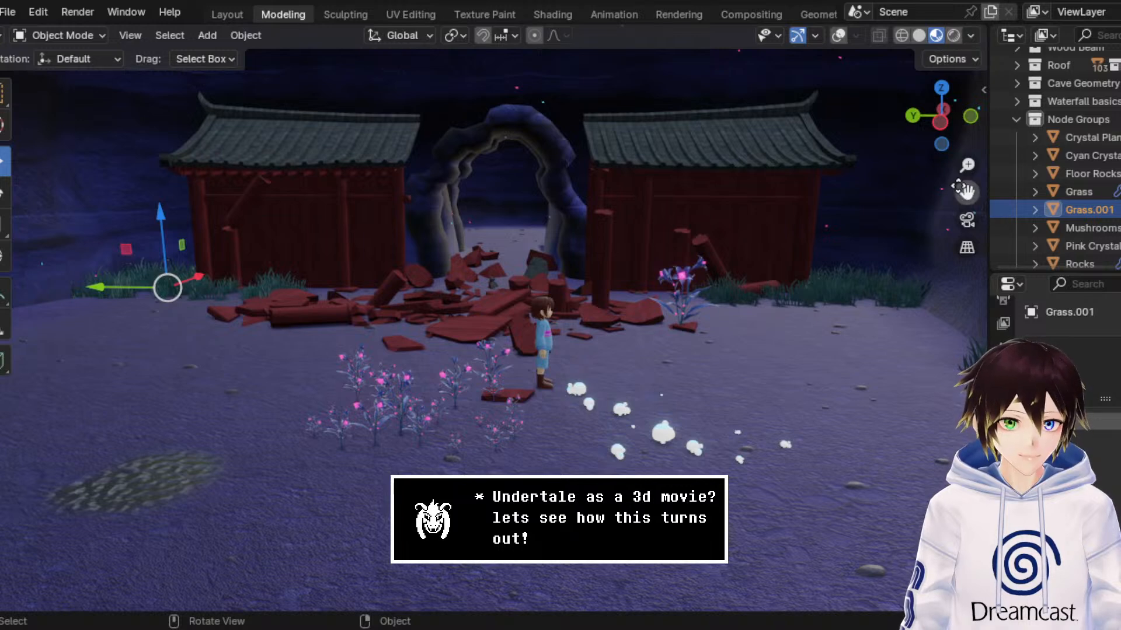
drag(964, 190, 979, 192)
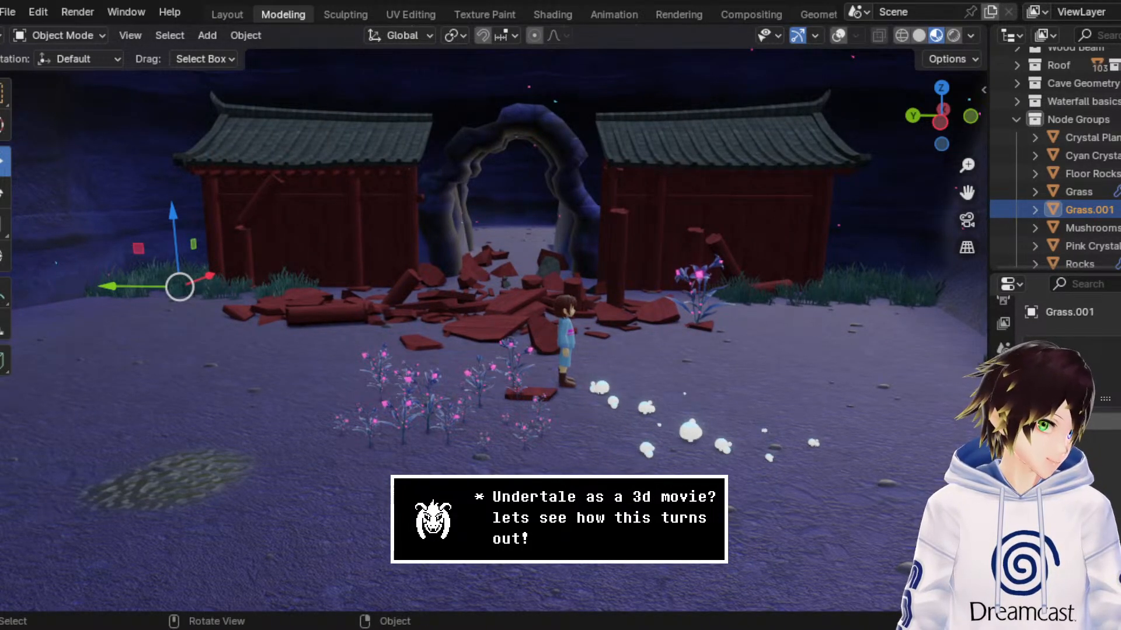
middle_drag(561, 345, 555, 338)
key(ctrl+s)
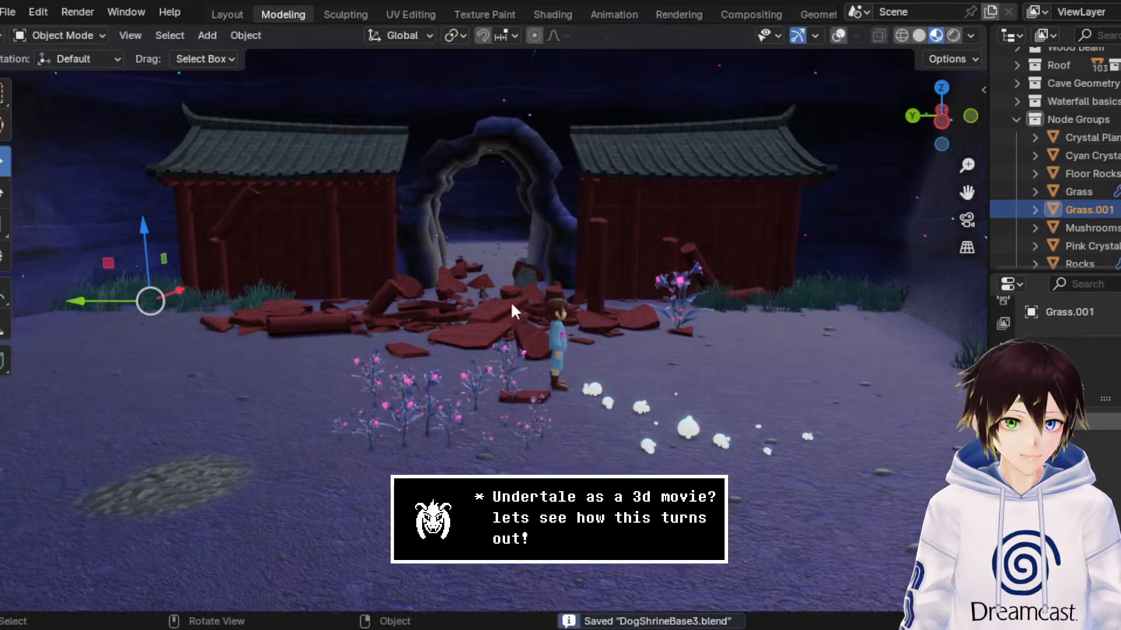
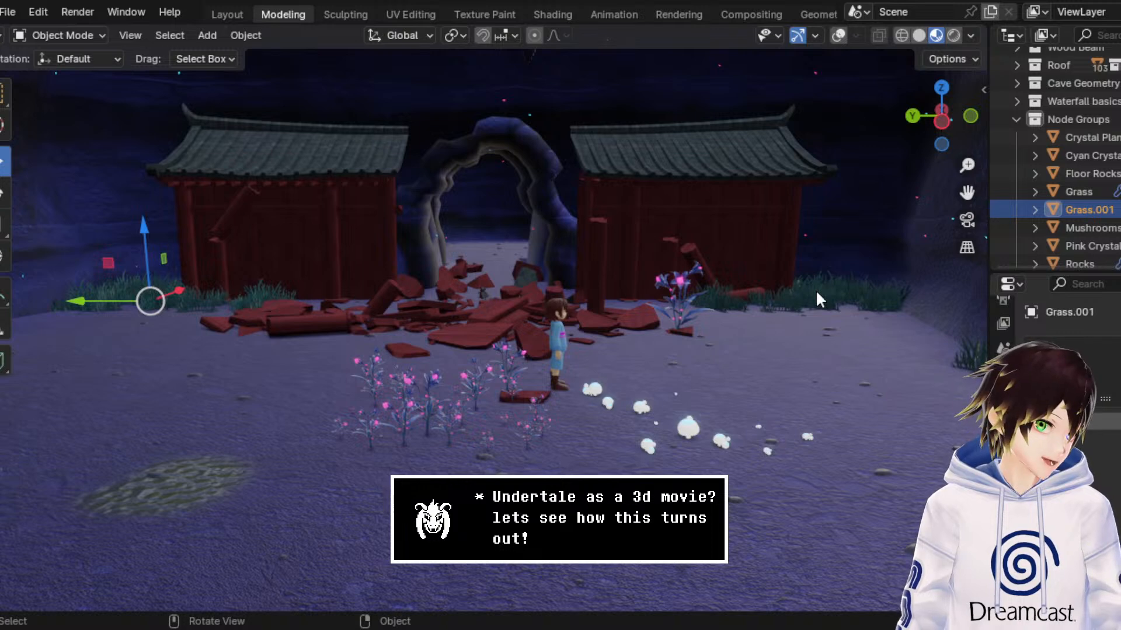
Step: Select the grass patch object at the shrine wall farther from the broken beam pile and duplicate it in place
click(841, 35)
click(840, 35)
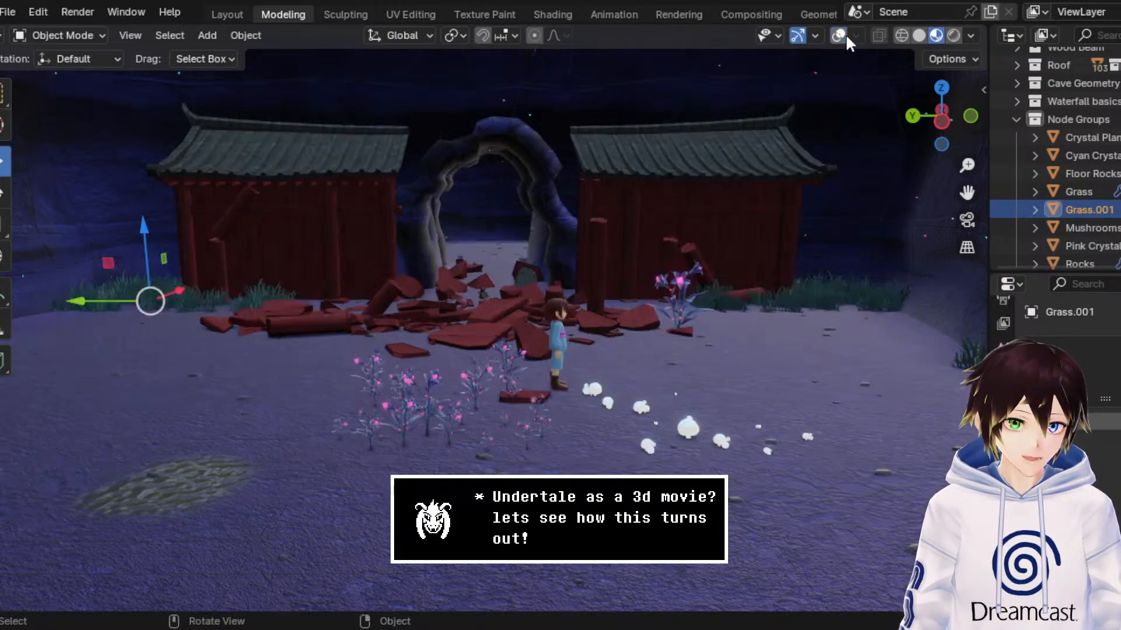
click(835, 296)
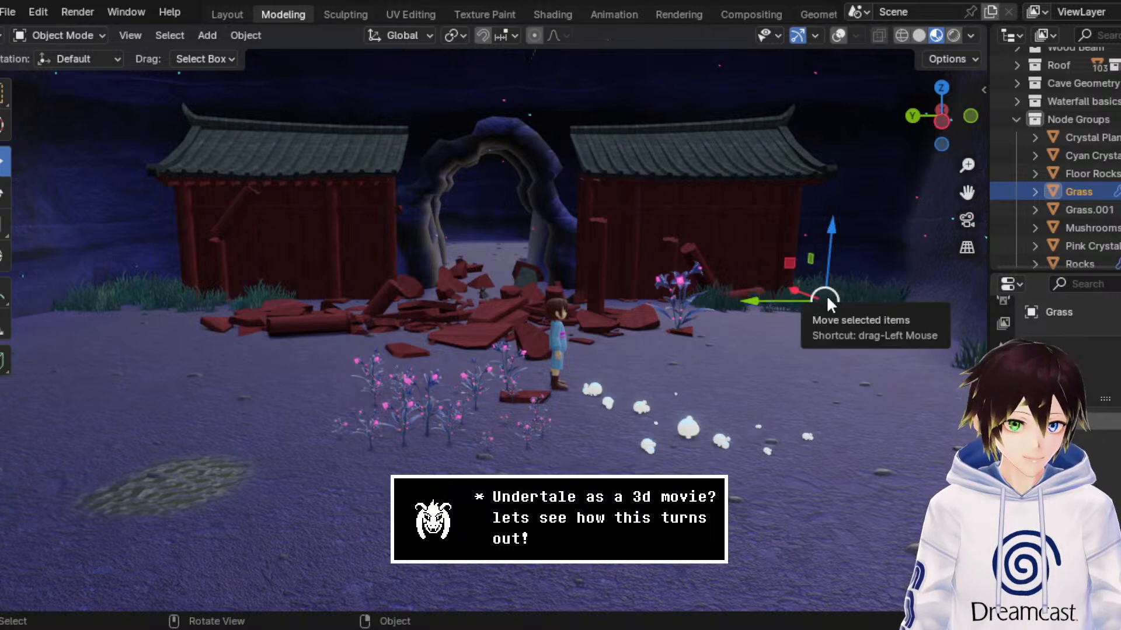
right_click(825, 295)
click(807, 230)
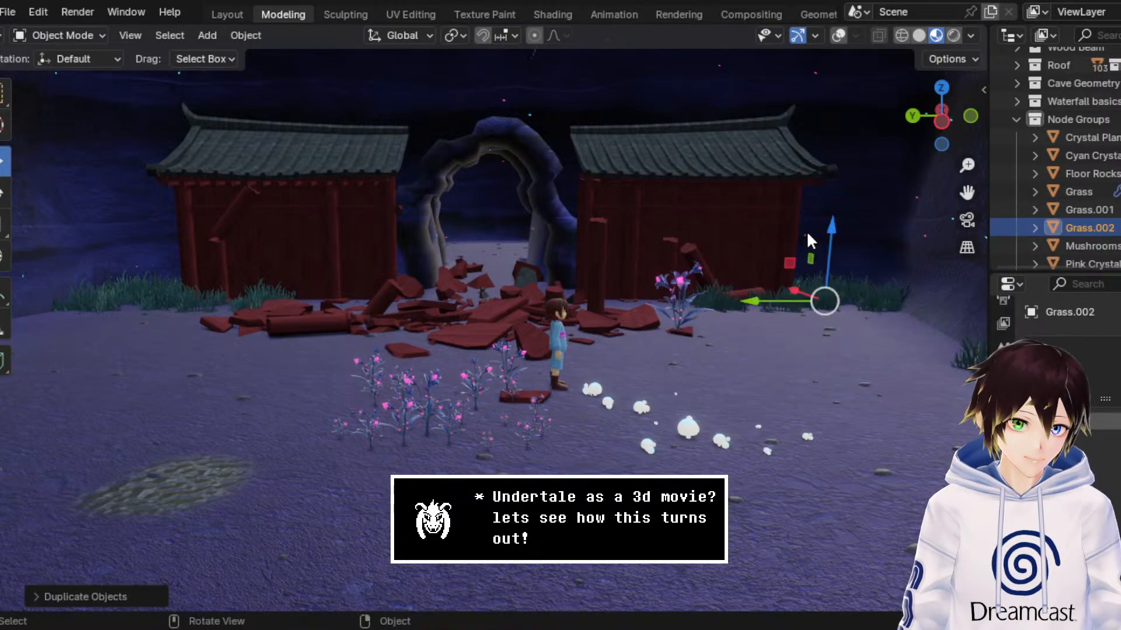
Step: Assign the Mushroom.001 node group to the duplicated grass patch's geometry nodes modifier
middle_drag(755, 264, 731, 292)
scroll(731, 292, up, 3)
drag(967, 192, 554, 202)
scroll(613, 292, down, 1)
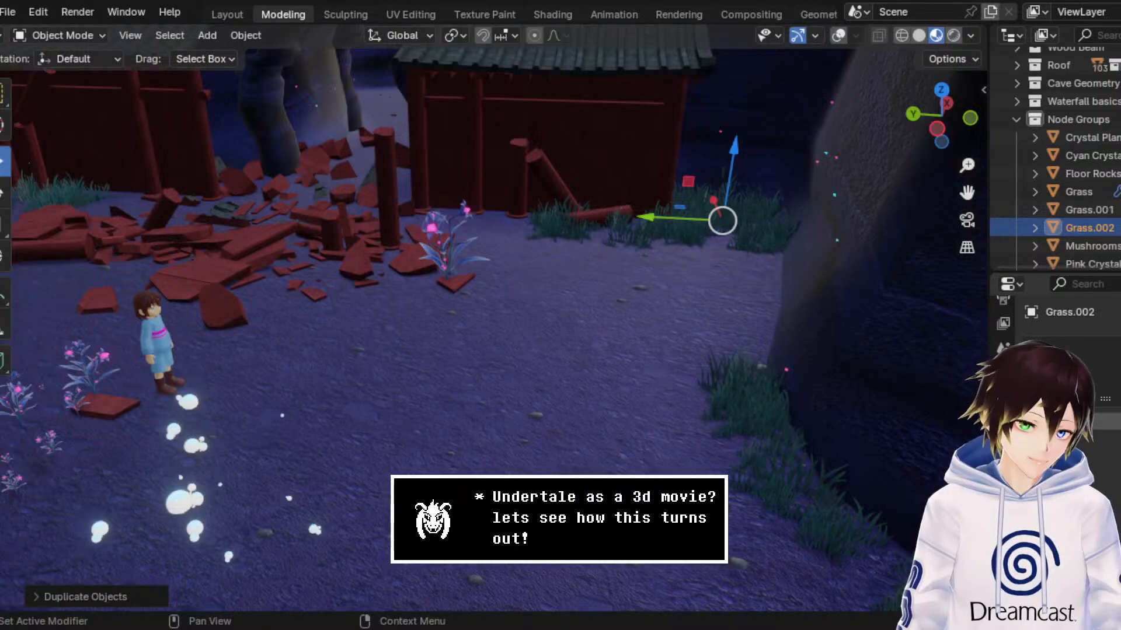
click(1003, 453)
click(1044, 402)
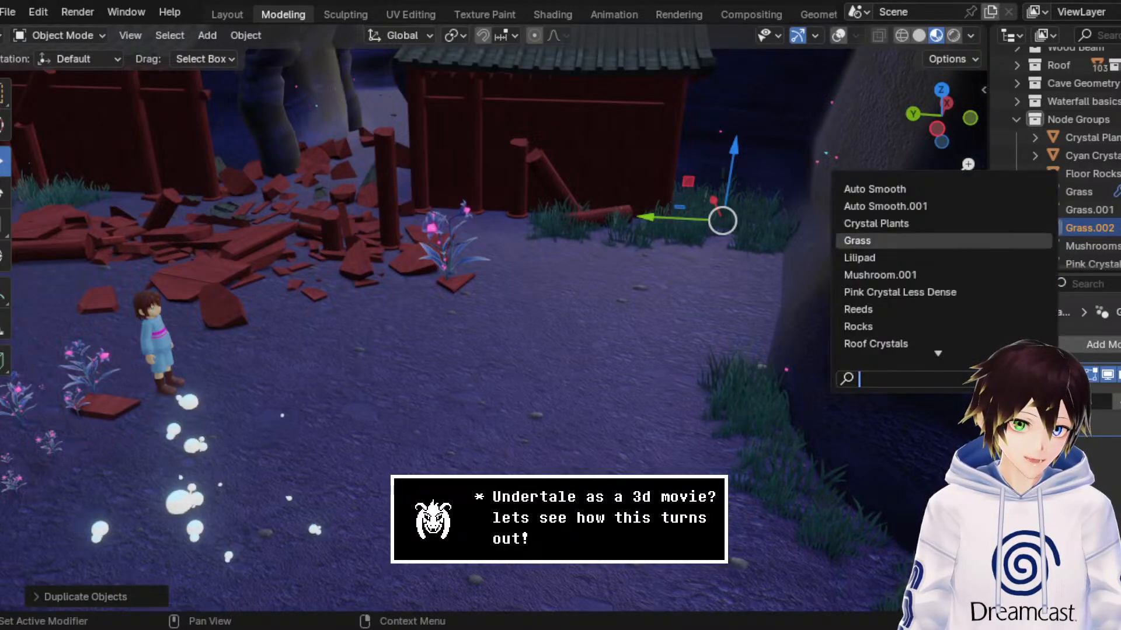
click(932, 277)
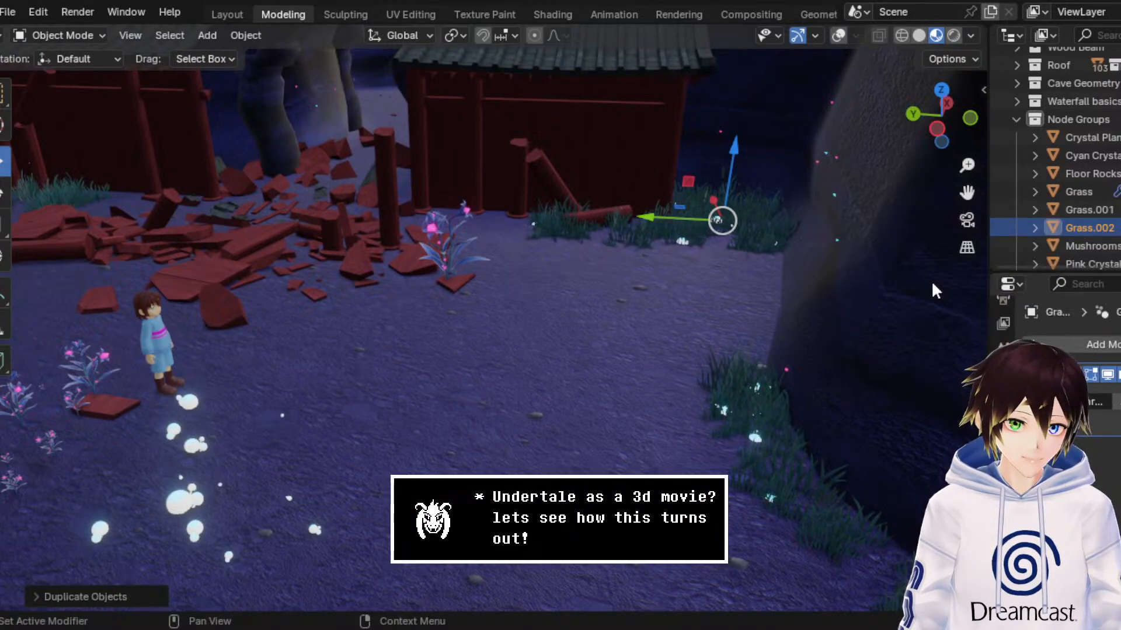
Step: Raise the new mushroom patch along the Z axis within the grass at the shrine wall and cave wall base
middle_drag(863, 370, 724, 373)
middle_drag(977, 205, 838, 236)
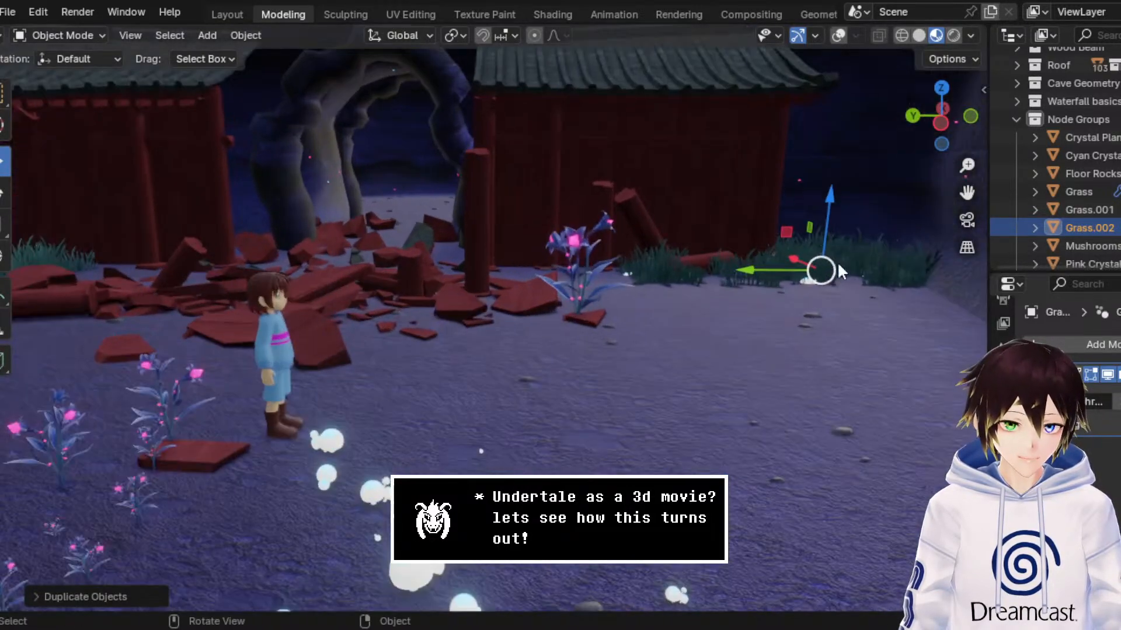
drag(966, 193, 735, 152)
scroll(732, 184, up, 2)
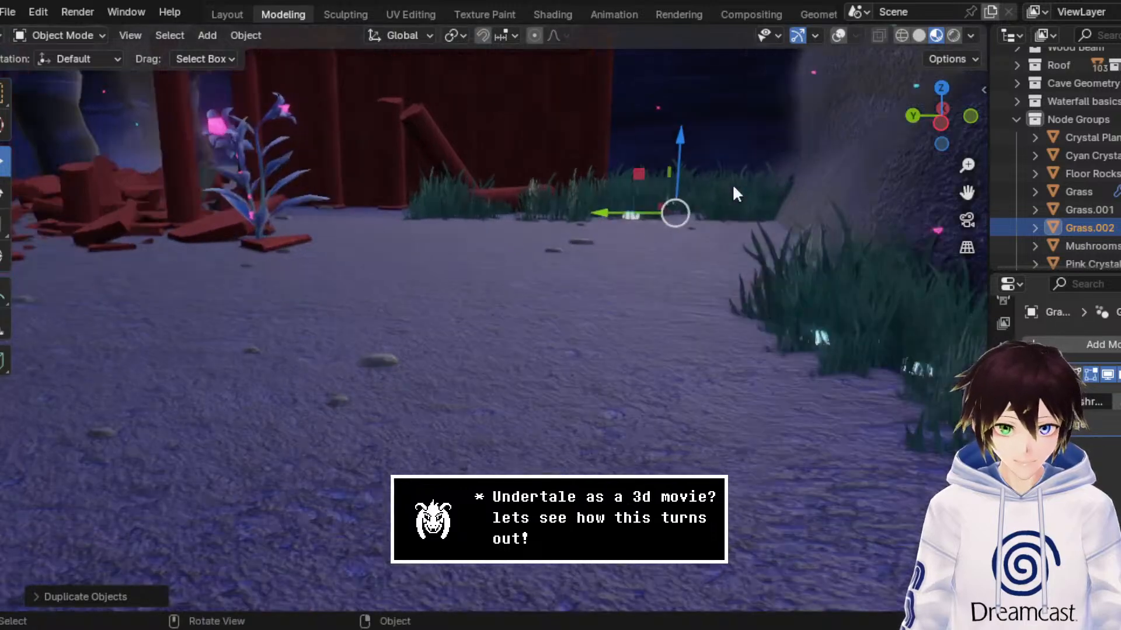
drag(673, 171, 687, 133)
middle_drag(681, 203, 701, 262)
scroll(697, 264, down, 4)
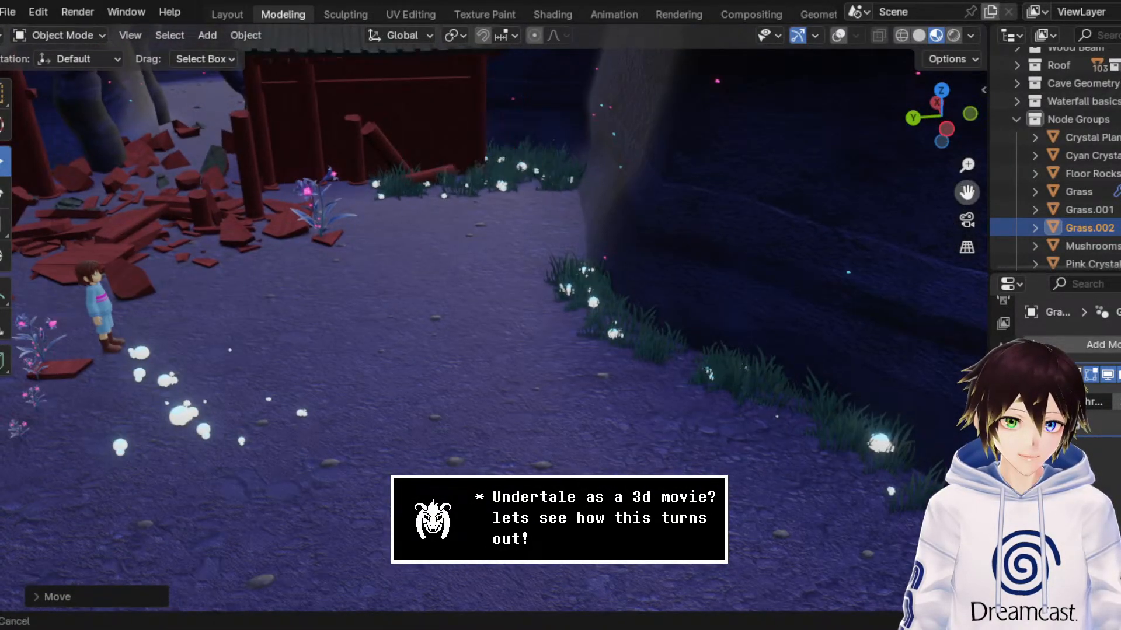
Step: Edit the grass object near the stairway archway and separate all its faces into a new object, using wireframe view
middle_drag(914, 196, 671, 199)
shift+middle_drag(374, 76, 954, 198)
click(216, 239)
click(839, 35)
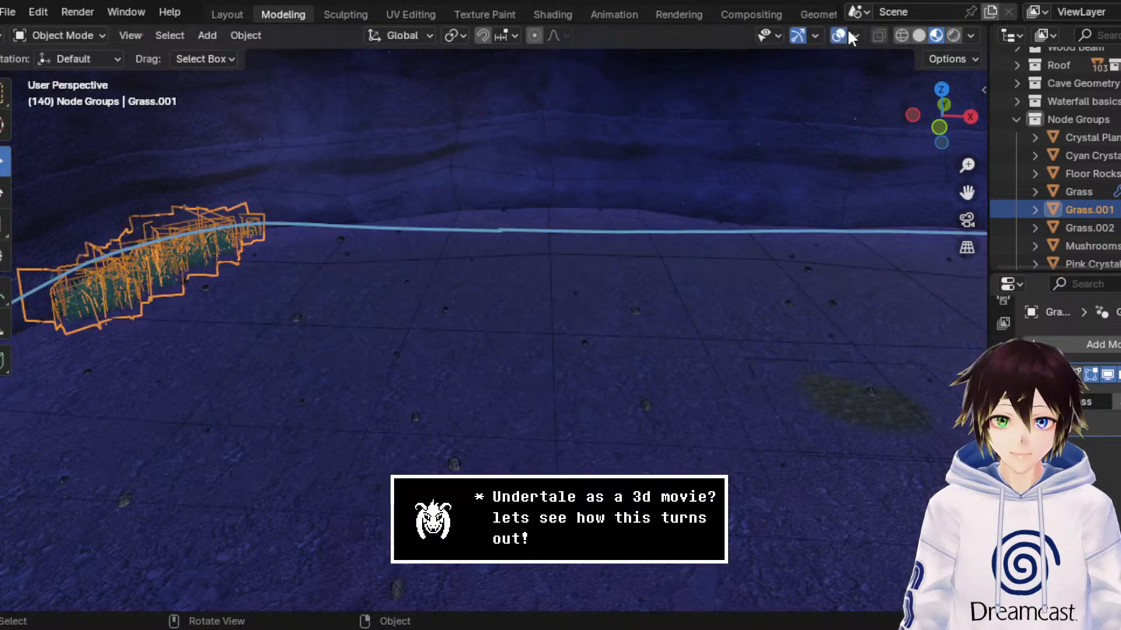
middle_drag(514, 227, 340, 244)
click(70, 35)
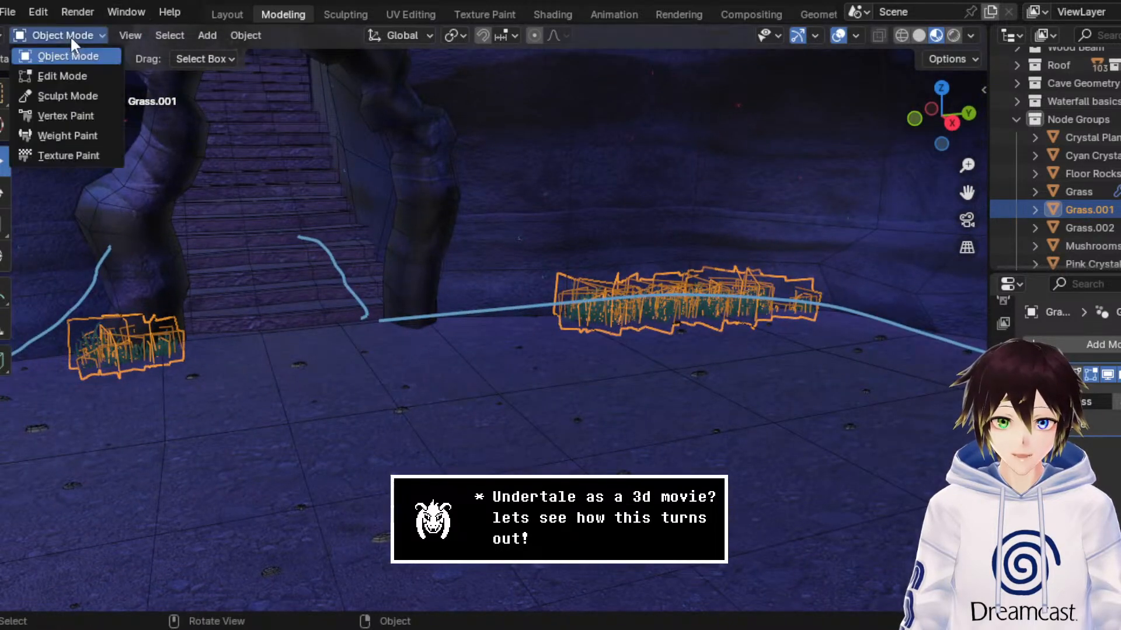
click(83, 67)
drag(850, 414, 7, 188)
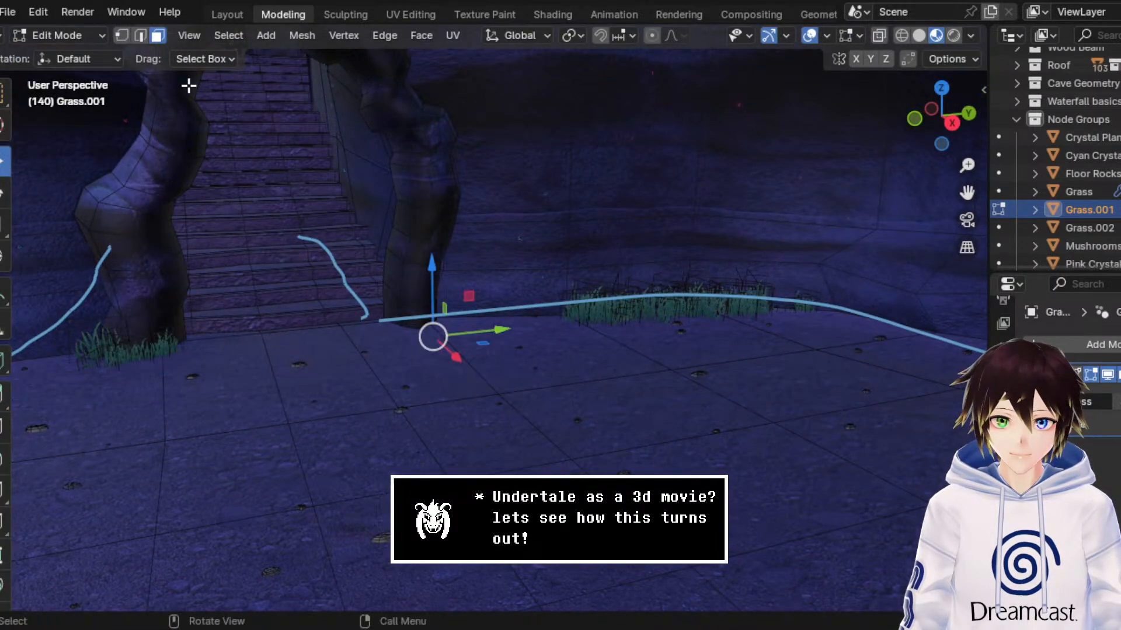
click(903, 34)
key(ctrl+f)
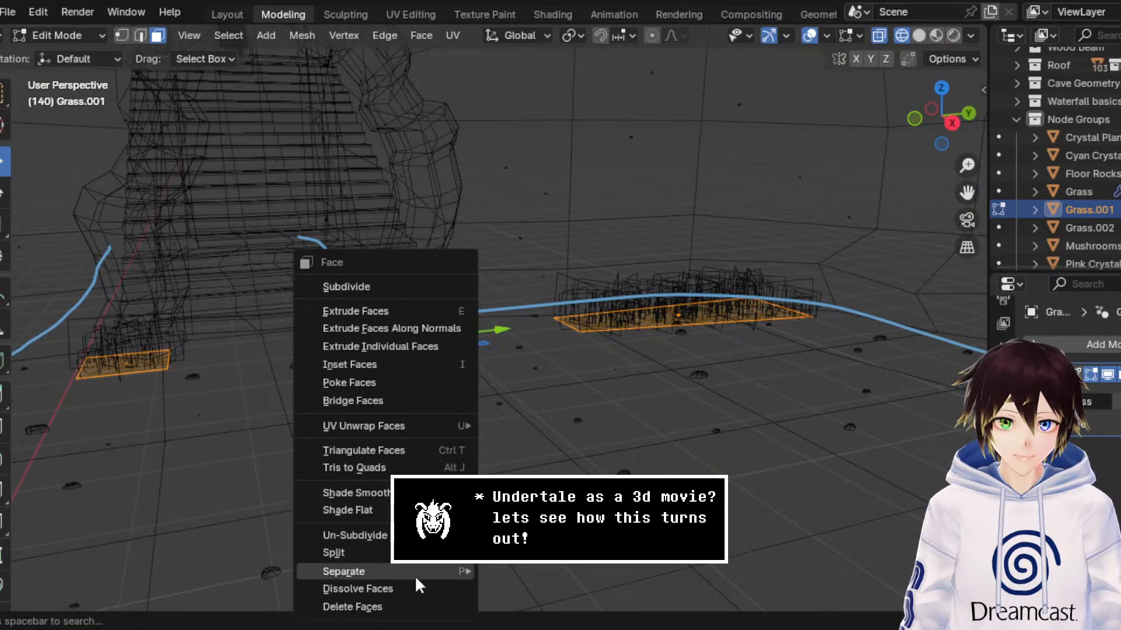
mouse_move(414, 574)
click(542, 573)
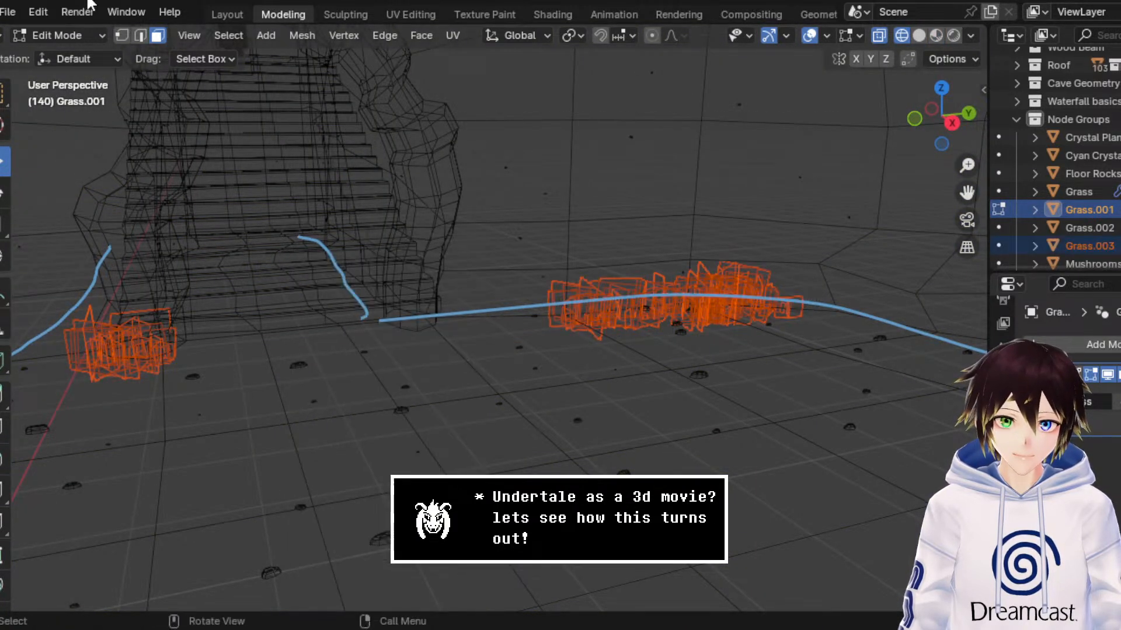
Step: Return to Object Mode in material preview and hide the viewport overlays to check the separated grass patches
click(59, 35)
click(64, 54)
click(936, 35)
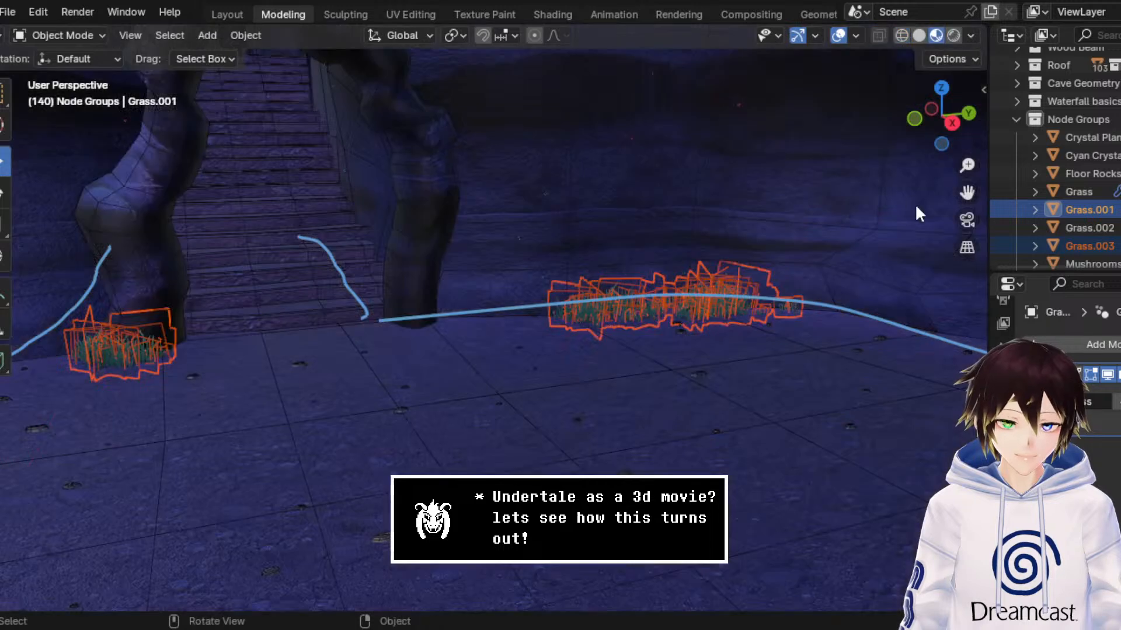
click(838, 35)
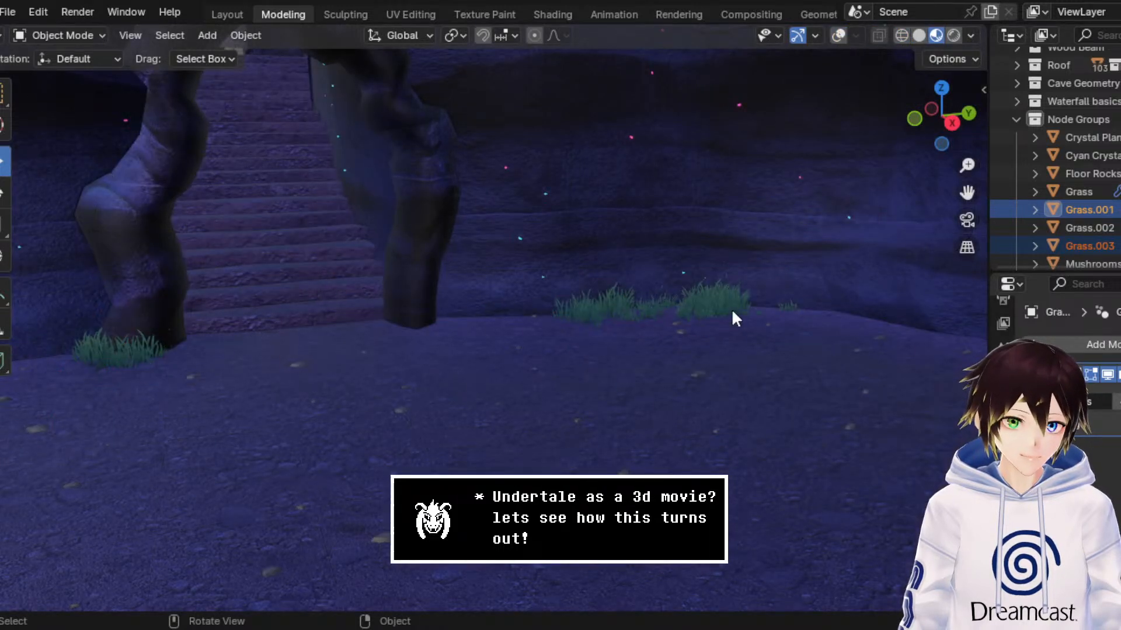
Step: Duplicate the separated grass object by the stairway archway and assign the Mushroom.001 node group to the copy
click(838, 35)
click(717, 277)
right_click(717, 277)
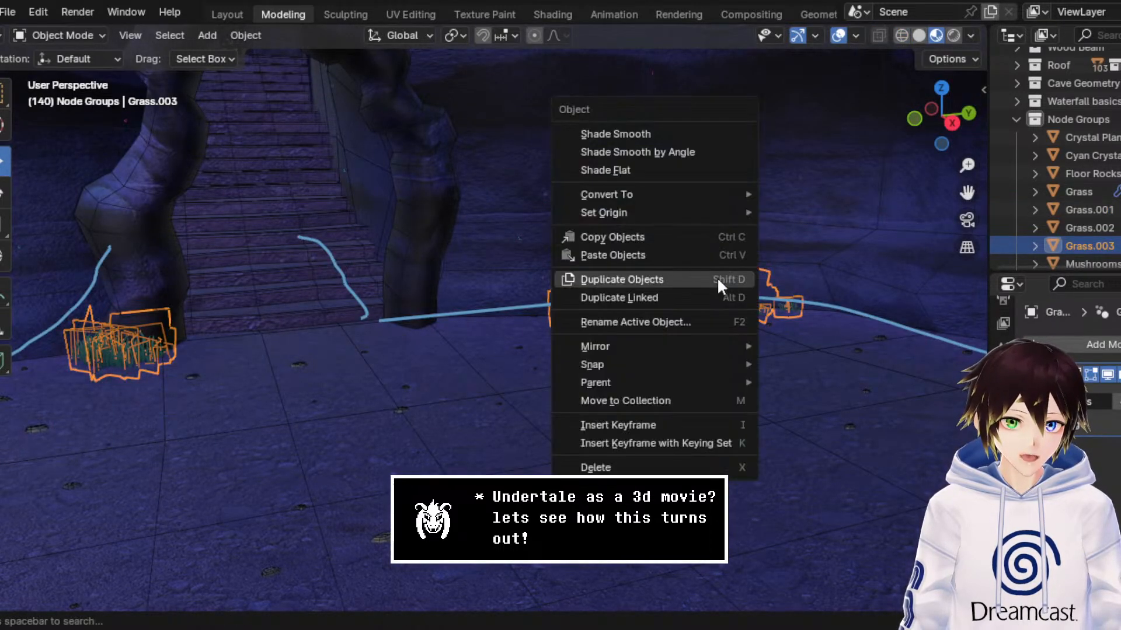
click(717, 276)
right_click(717, 277)
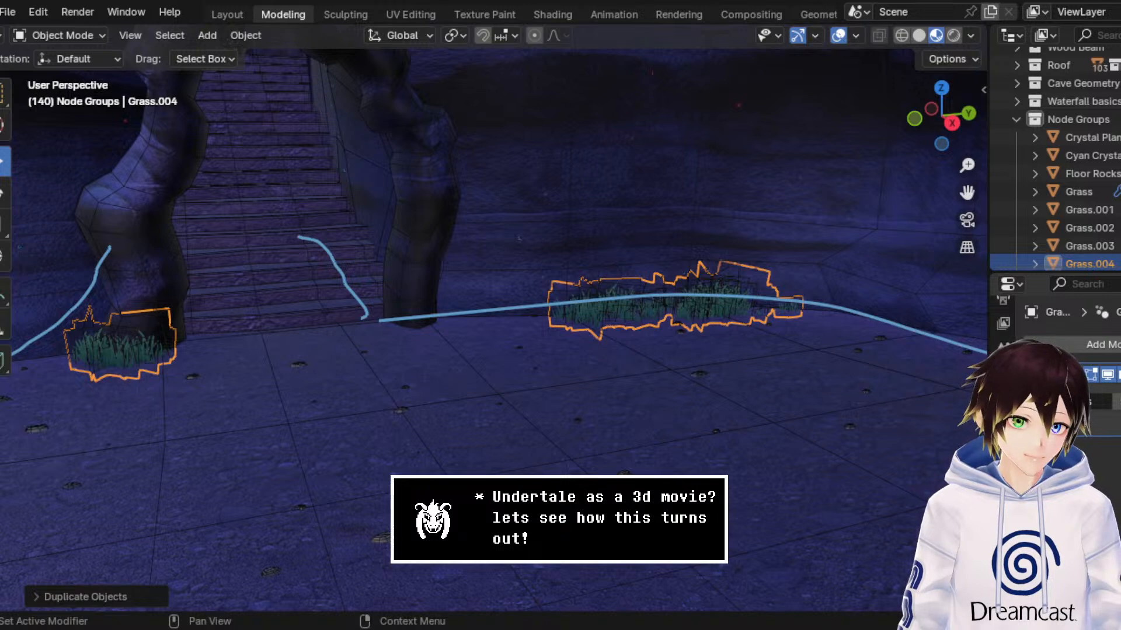
click(1043, 402)
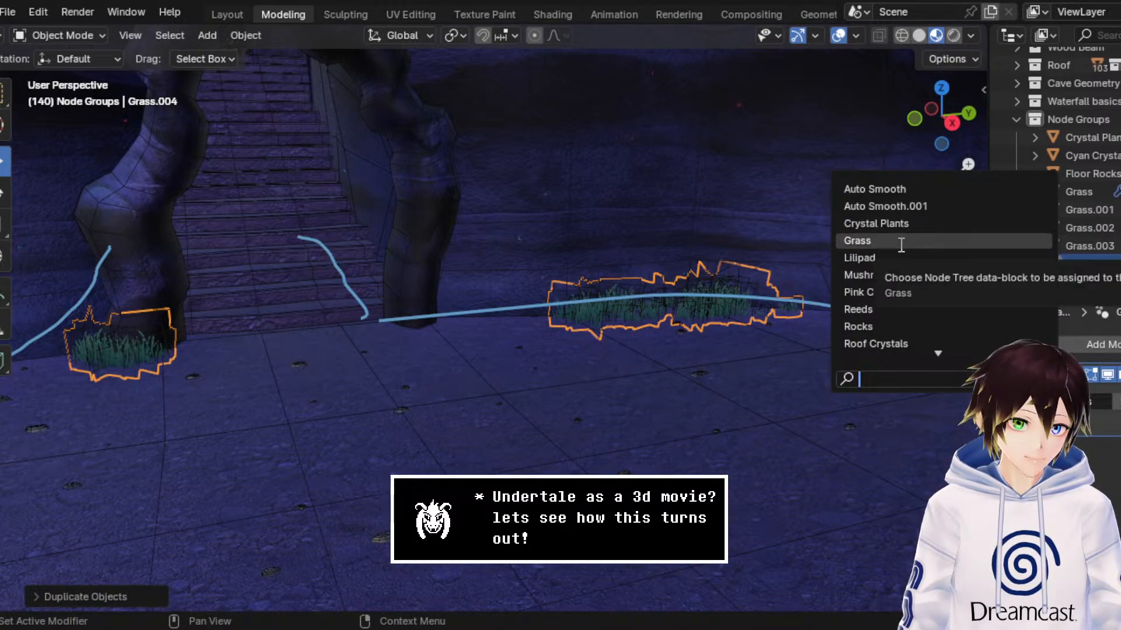
click(899, 275)
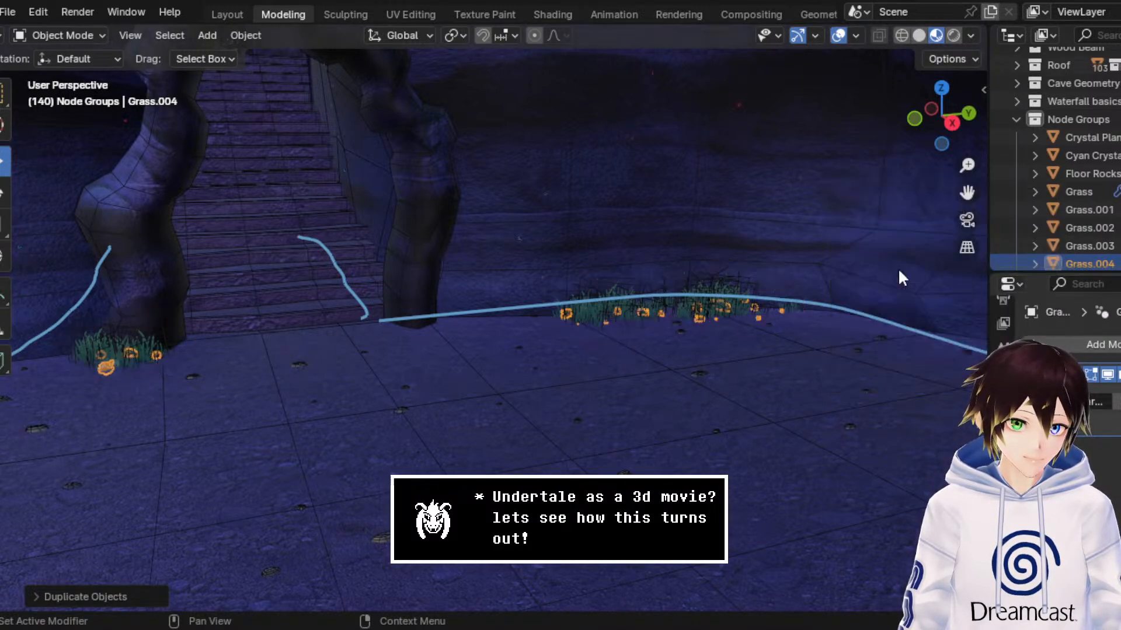
Step: Inspect the new mushrooms at the stairway pillar and set their object's origin to its geometry
click(838, 36)
middle_drag(575, 285, 649, 296)
drag(967, 193, 1115, 120)
scroll(640, 289, up, 2)
click(833, 35)
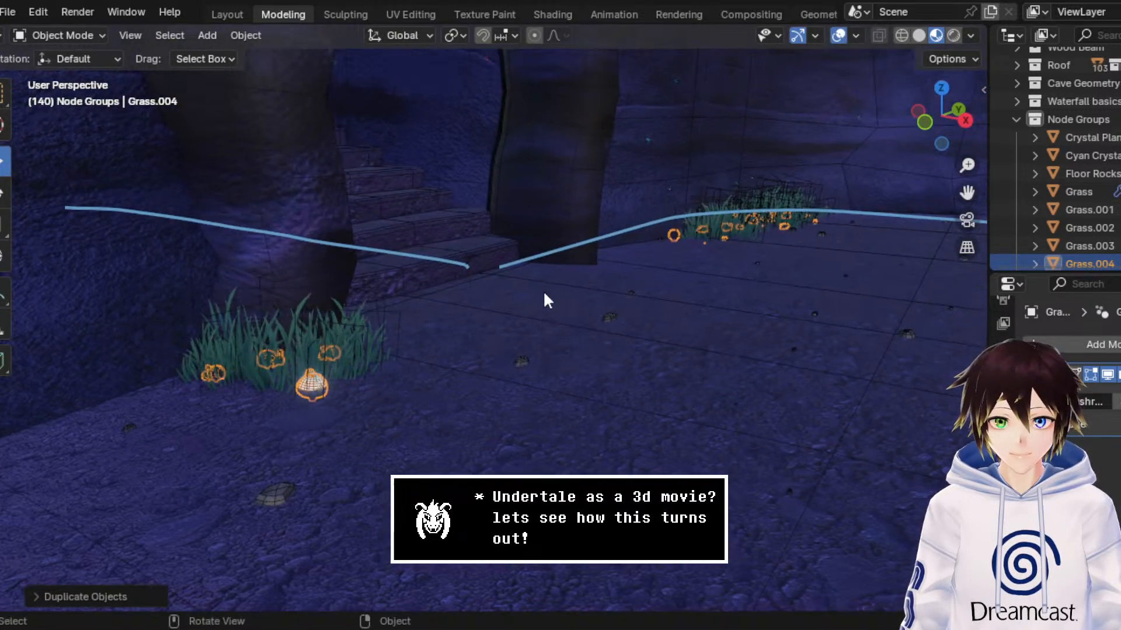
right_click(553, 284)
mouse_move(531, 214)
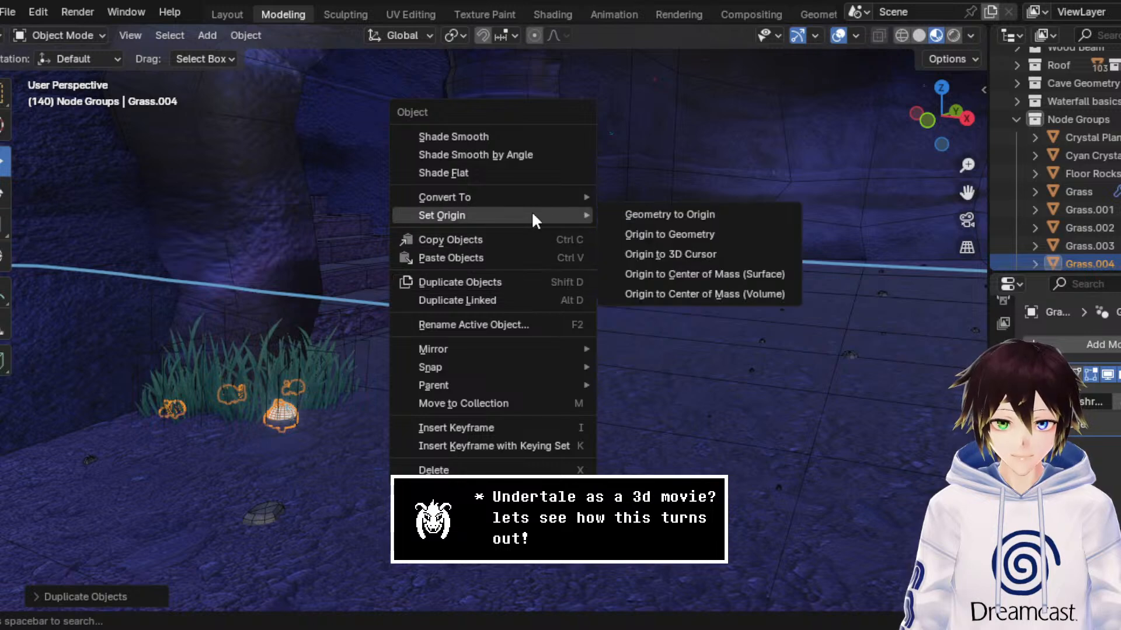
click(730, 231)
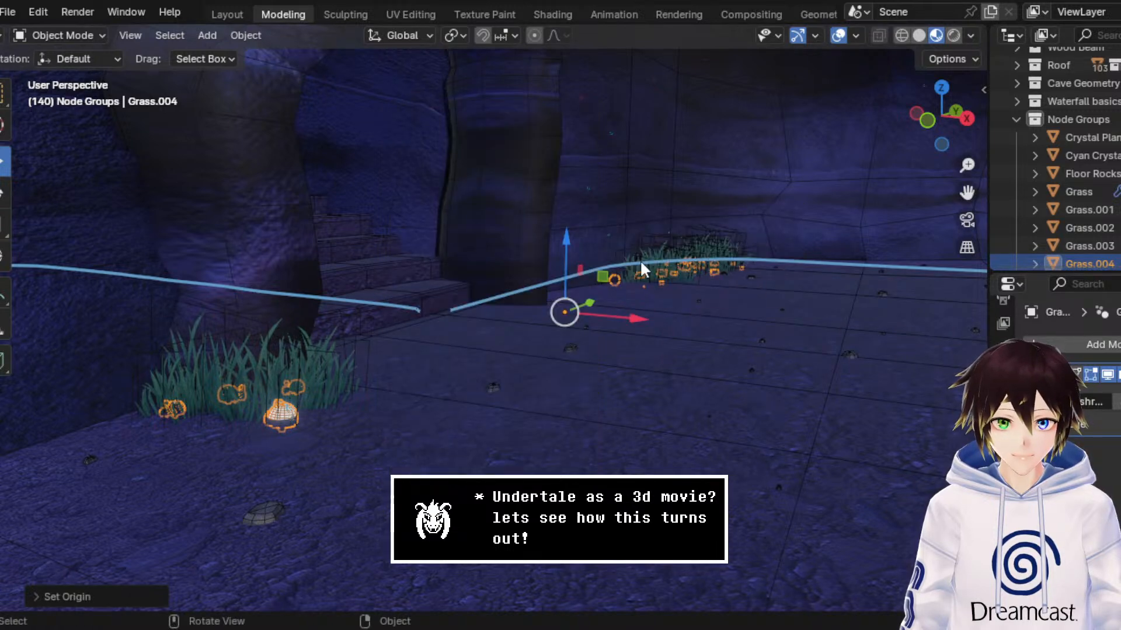
Step: Adjust the height of the stairway mushroom patch along the Z axis in two small moves
key(g)
key(z)
drag(572, 241, 571, 243)
middle_drag(541, 312, 568, 292)
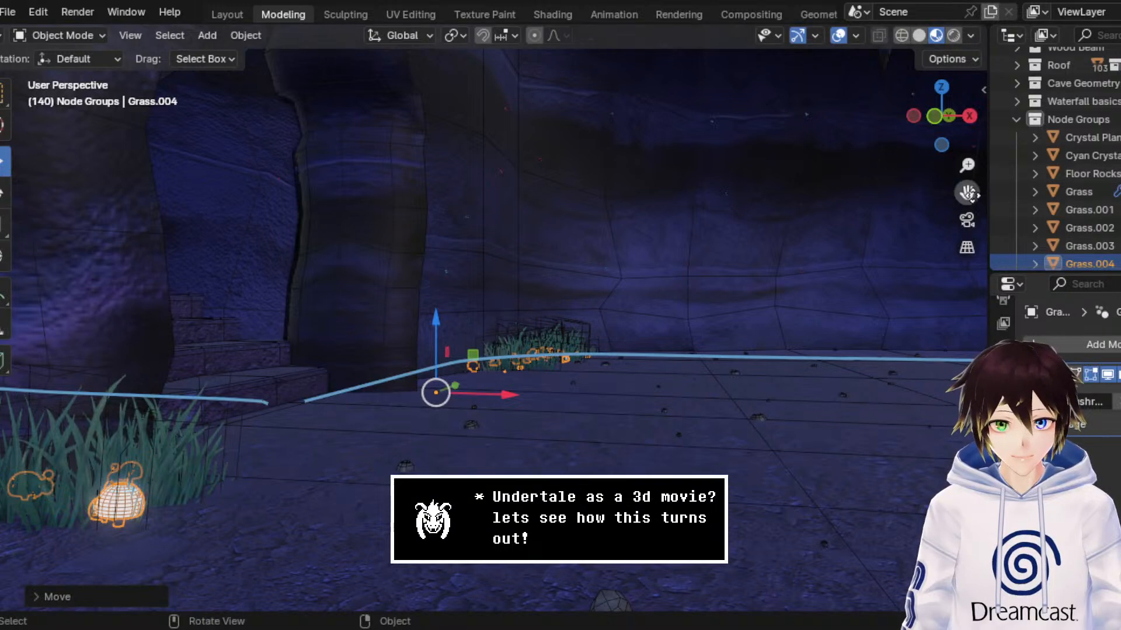
drag(966, 192, 1064, 167)
scroll(508, 355, up, 2)
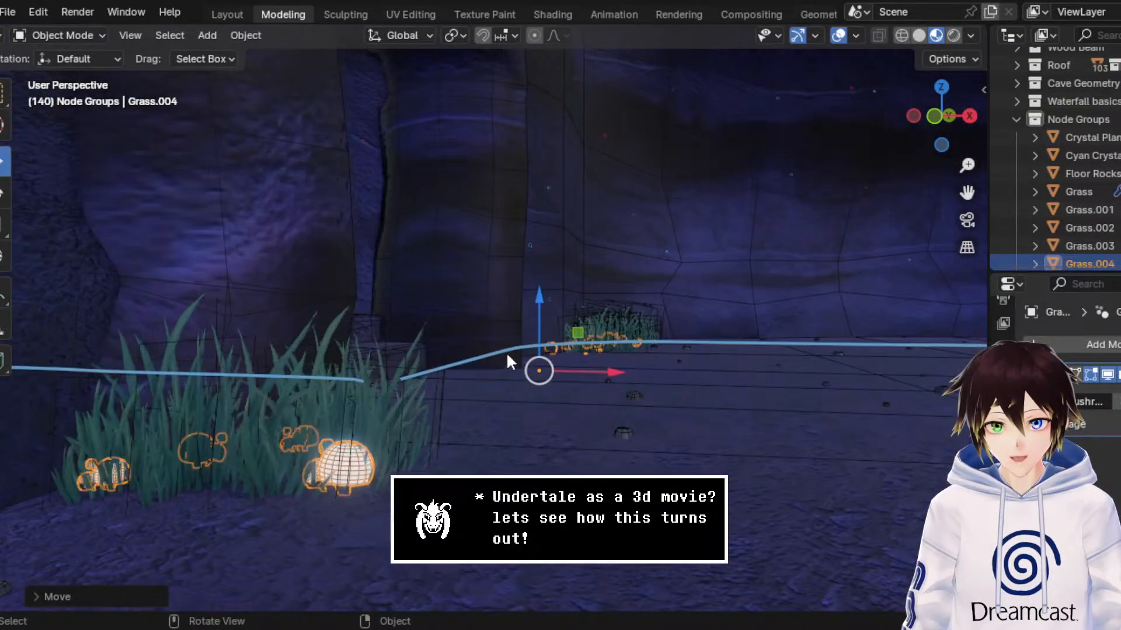
key(g)
key(z)
click(548, 326)
Step: Hide the overlays and examine the mushrooms in the grass around the stairway archway, cave walls and shrine
middle_drag(590, 254, 532, 265)
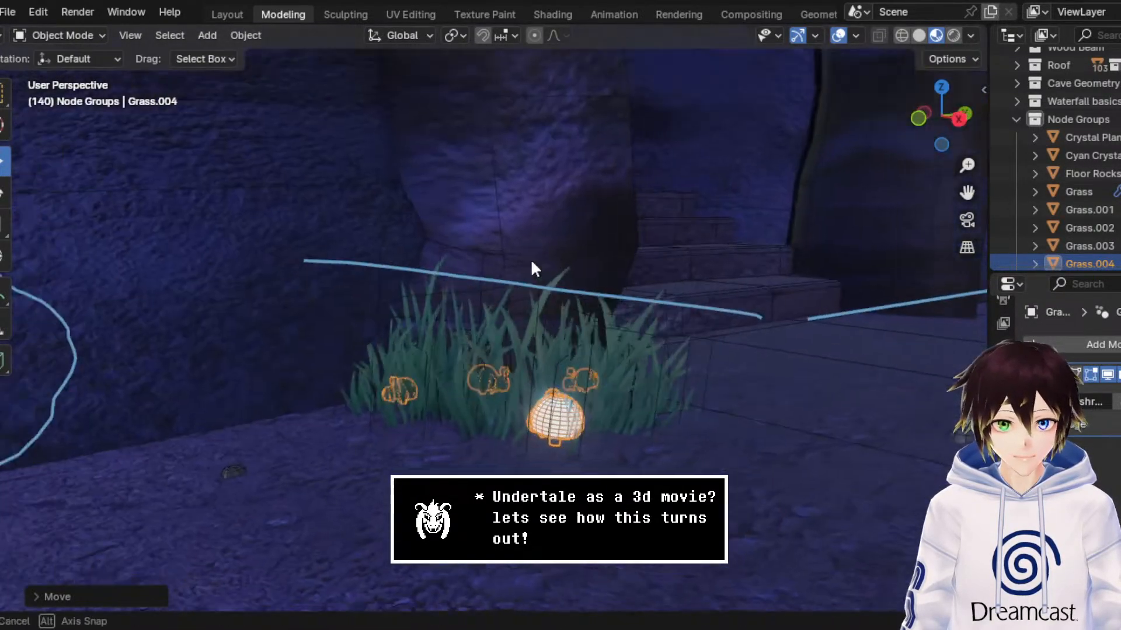
scroll(532, 265, down, 2)
click(838, 36)
scroll(800, 190, down, 3)
middle_drag(796, 183, 747, 201)
drag(966, 193, 648, 203)
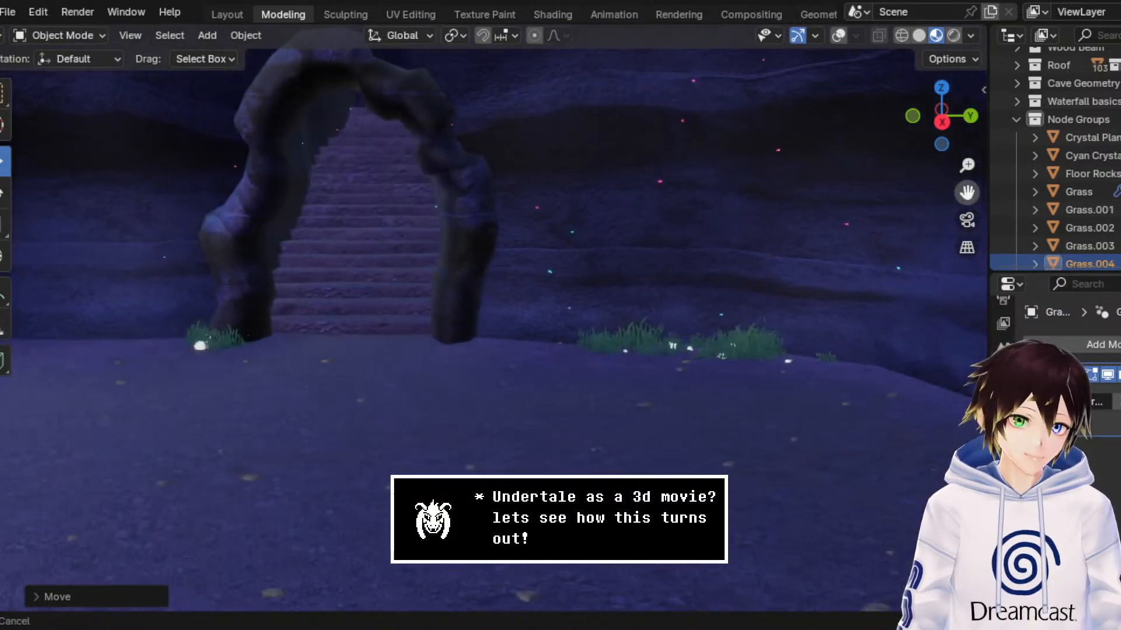
middle_drag(565, 279, 408, 292)
scroll(650, 272, up, 2)
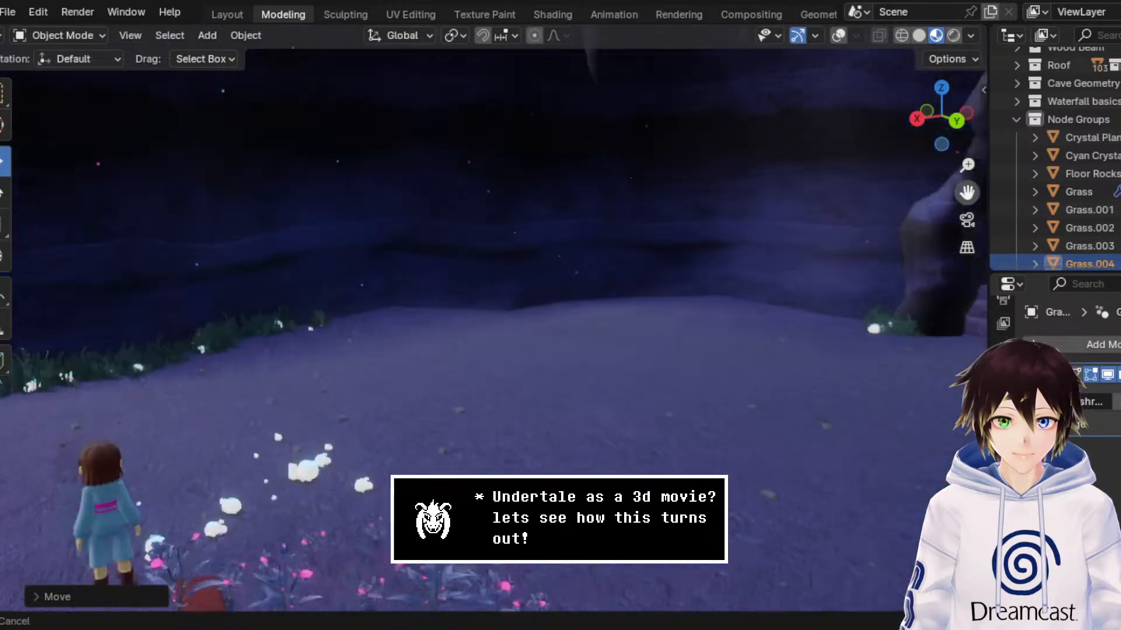
middle_drag(631, 295, 423, 292)
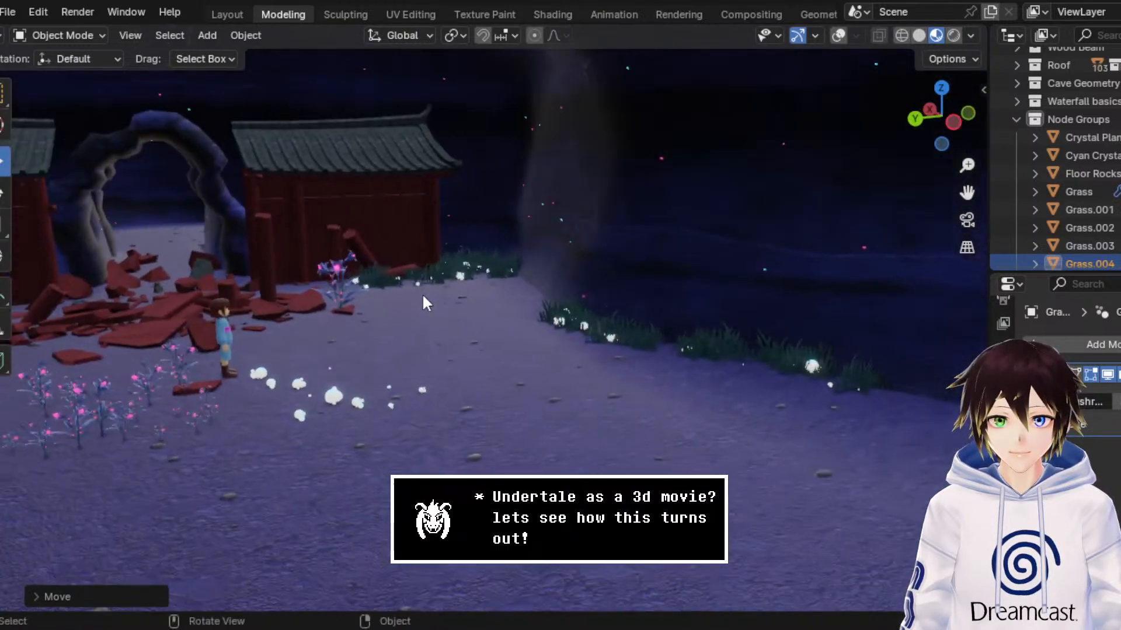
drag(967, 192, 1084, 192)
middle_drag(700, 333, 677, 335)
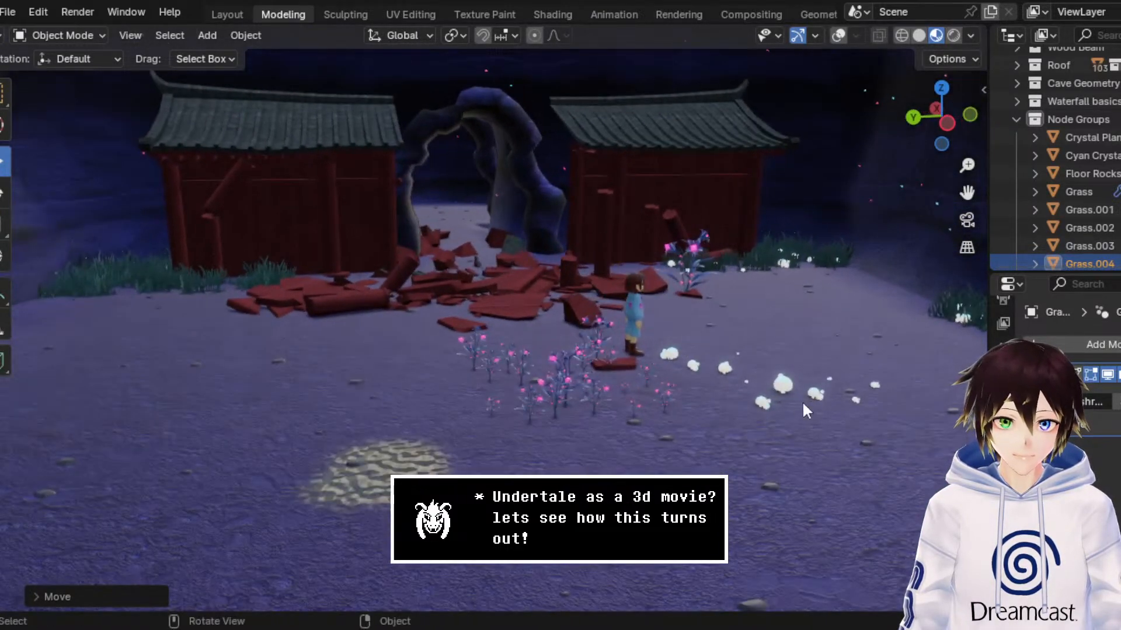
Step: Select the original glowing mushroom trail beside the character and move it away from the open cave floor
click(768, 396)
middle_drag(779, 393, 594, 394)
drag(507, 345, 761, 402)
middle_drag(741, 409, 707, 382)
middle_drag(700, 324, 710, 365)
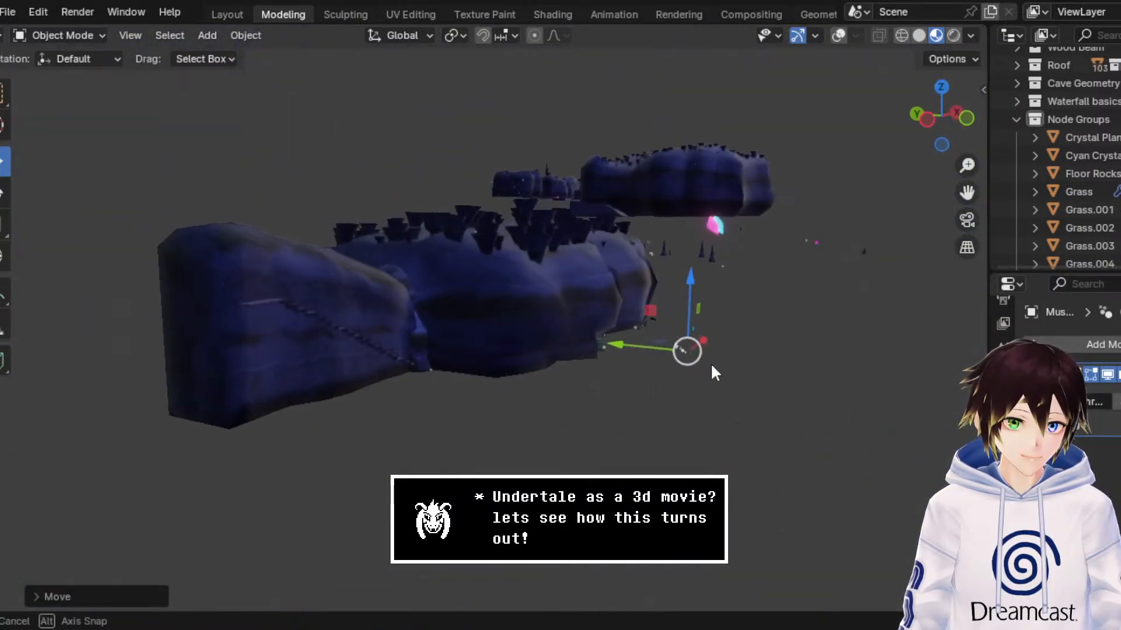
scroll(628, 302, up, 10)
scroll(635, 314, up, 8)
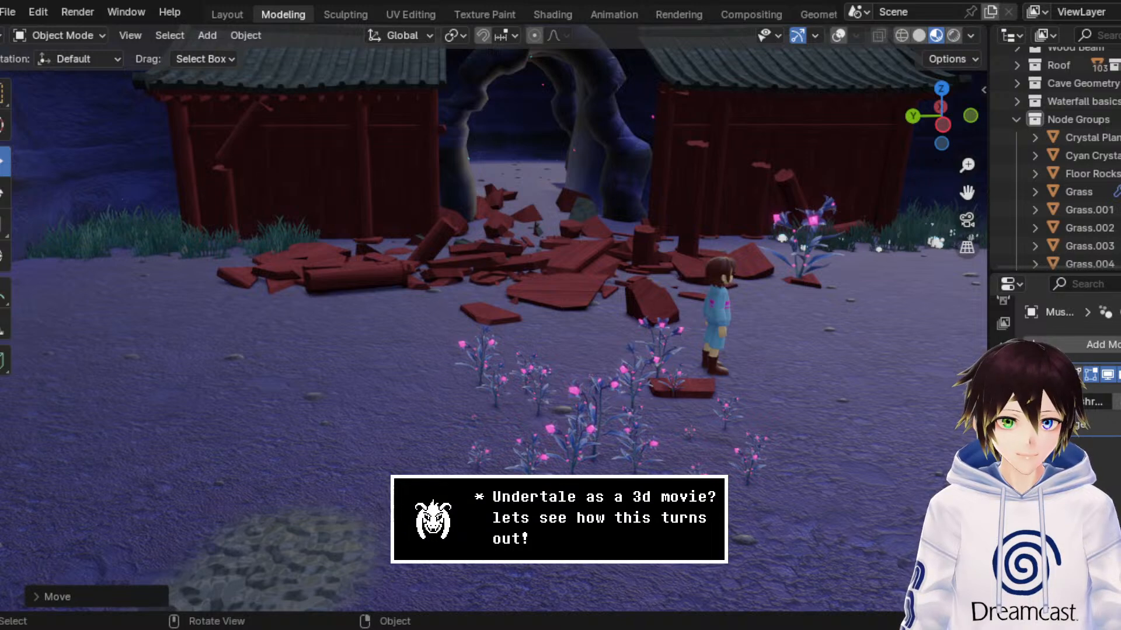
Step: Check the shrine front and crystal flowers without the mushroom trail, and save the scene file
middle_drag(425, 313, 435, 310)
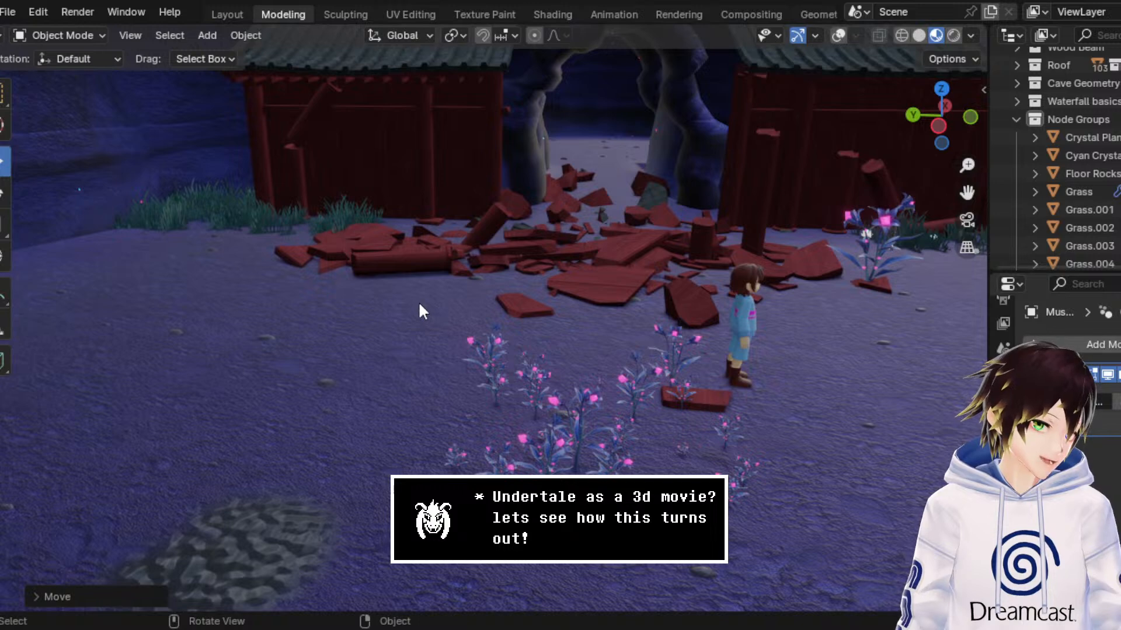
middle_drag(384, 285, 537, 304)
key(ctrl+s)
Step: Select the pink crystal plants beside the character and bring them into view in the Shading workspace
middle_drag(693, 278, 501, 333)
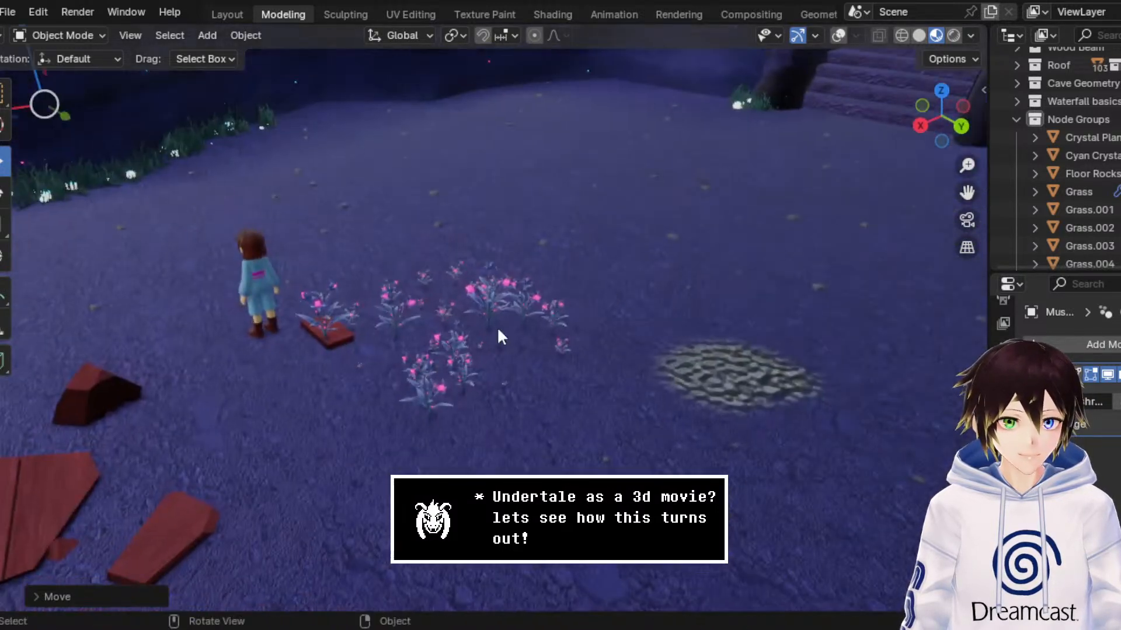
click(457, 353)
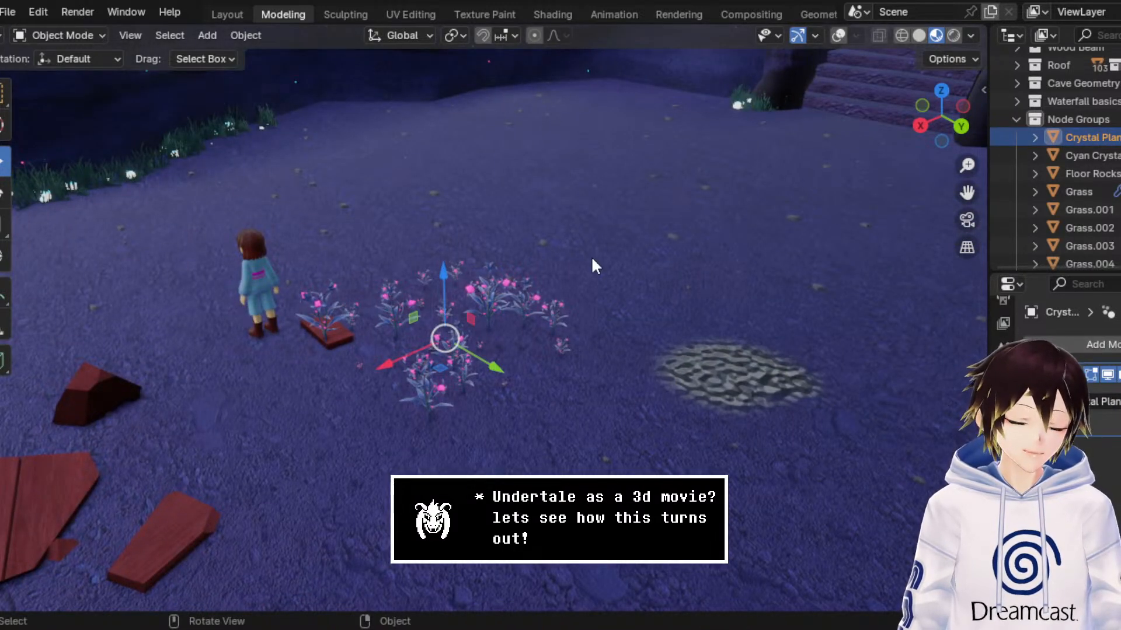
middle_drag(591, 256, 464, 244)
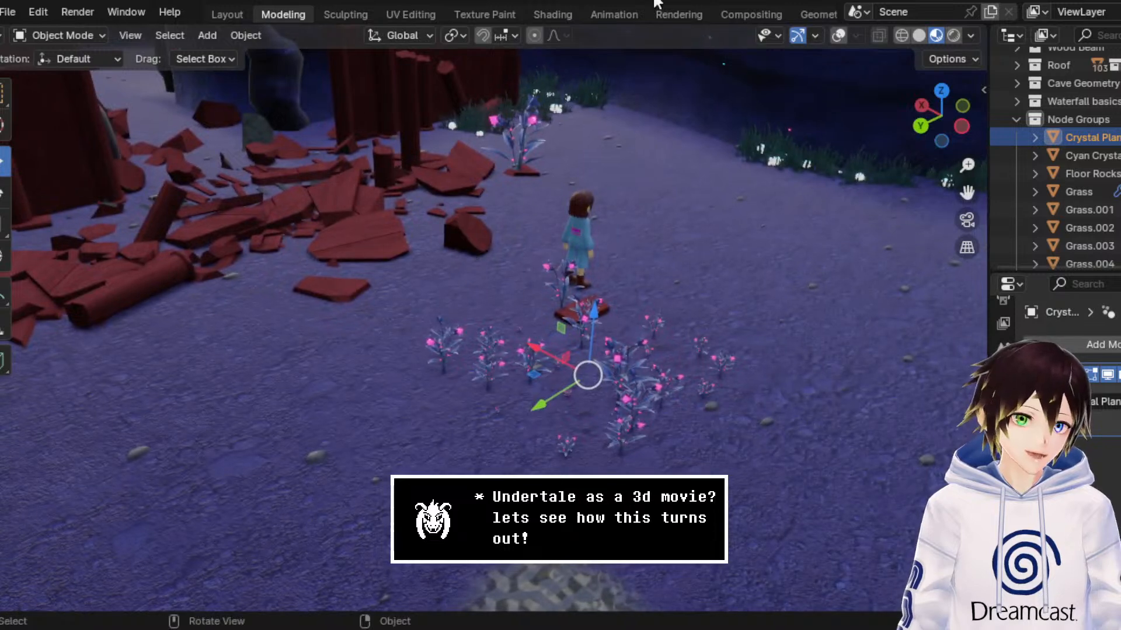
click(557, 13)
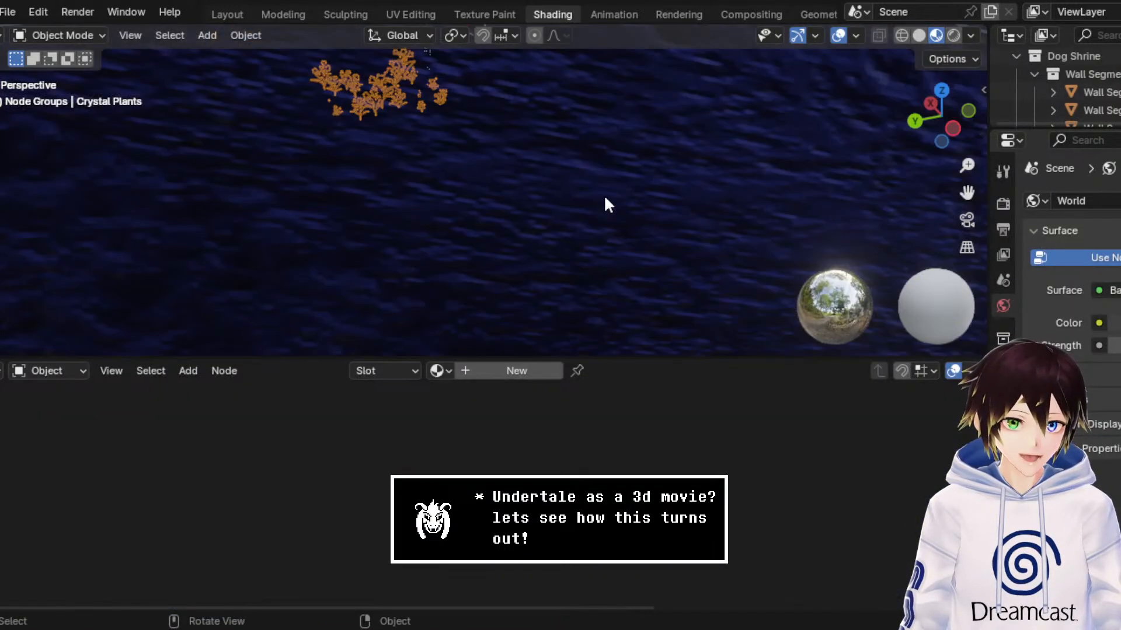
scroll(605, 198, up, 3)
drag(967, 193, 1057, 387)
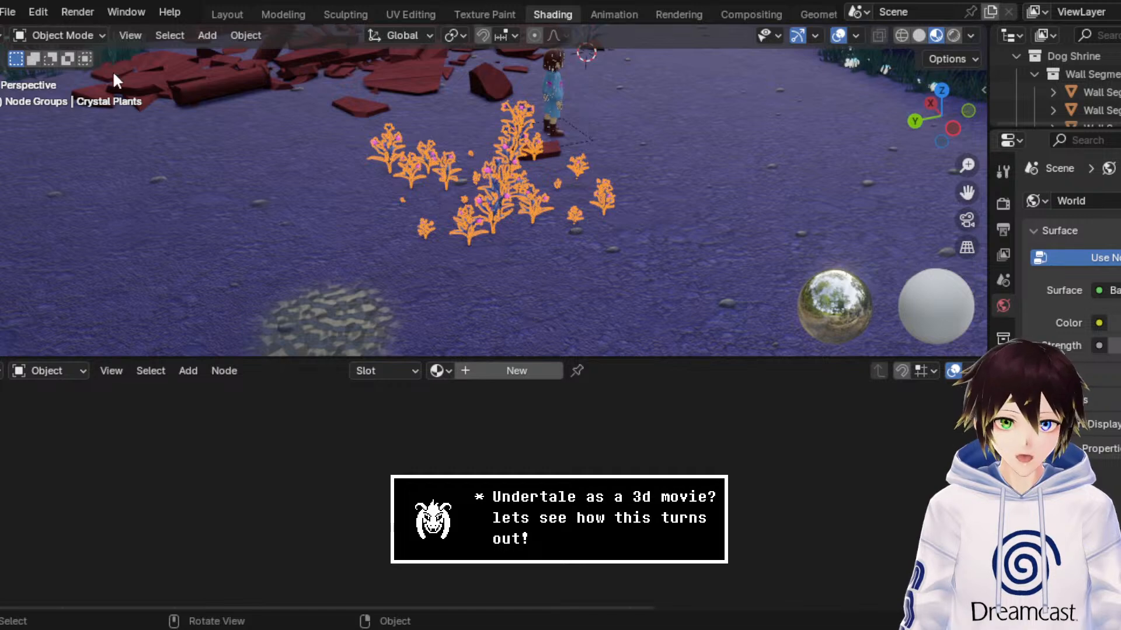
click(89, 33)
click(90, 33)
key(t)
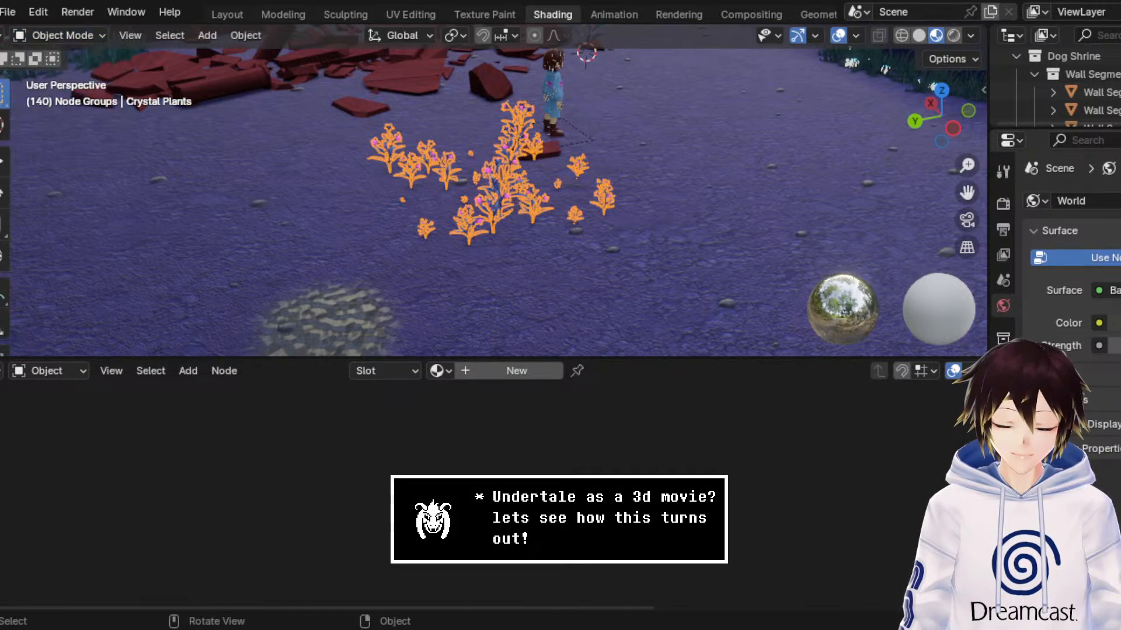
click(503, 191)
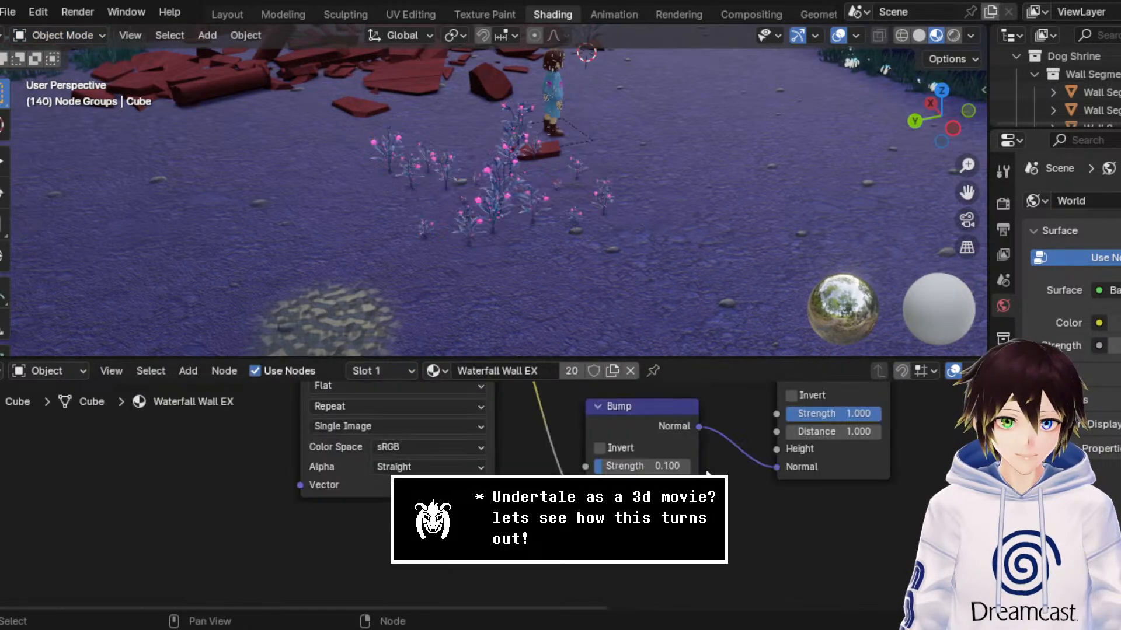
click(509, 183)
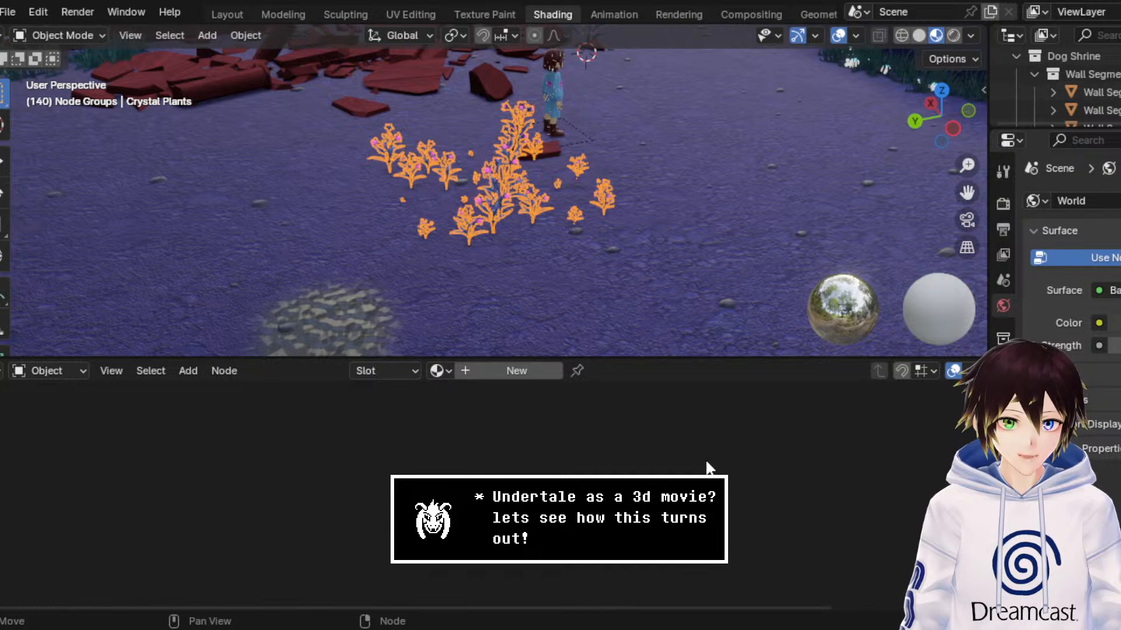
Step: Look through the crystal plants' material choices and object properties for where their appearance is controlled
click(438, 371)
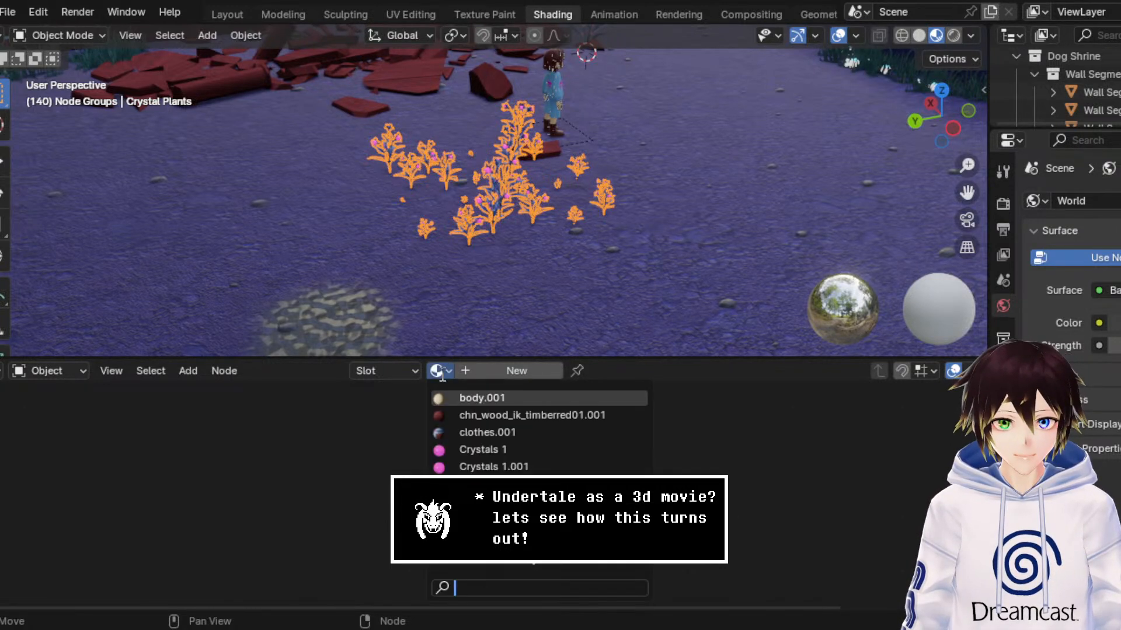
click(440, 372)
click(1003, 523)
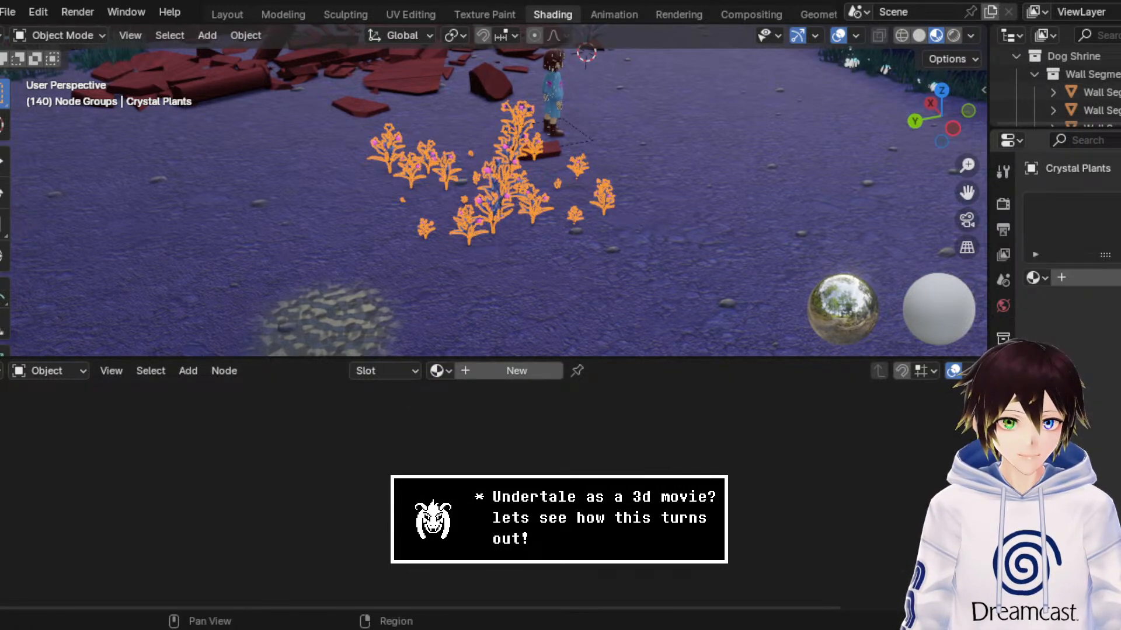
click(1003, 499)
click(1003, 473)
click(1003, 423)
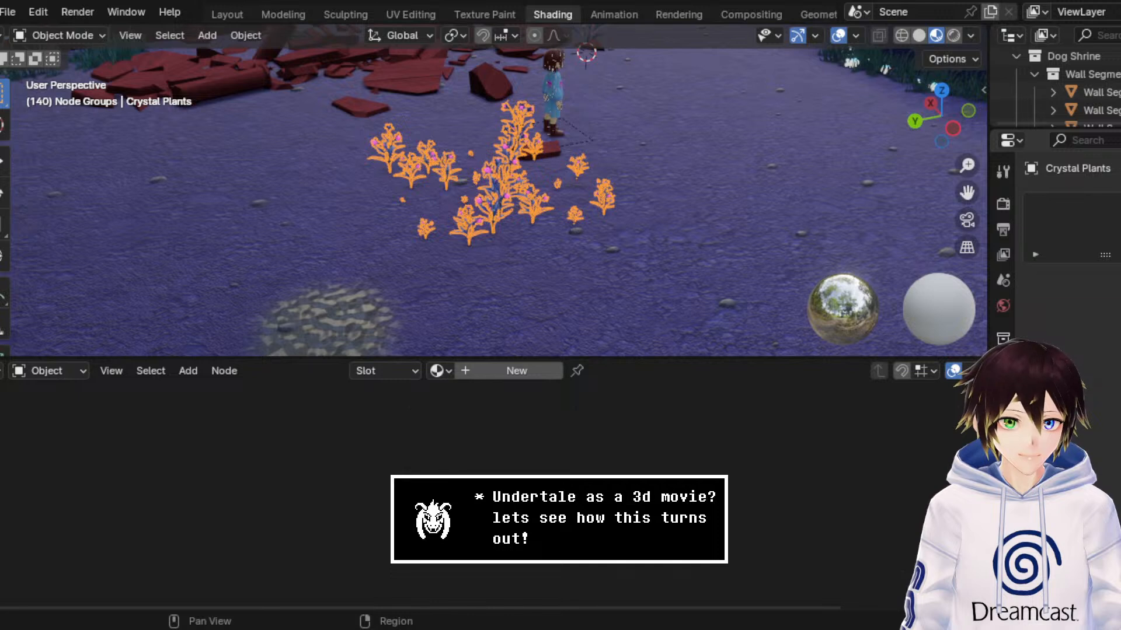
click(1003, 396)
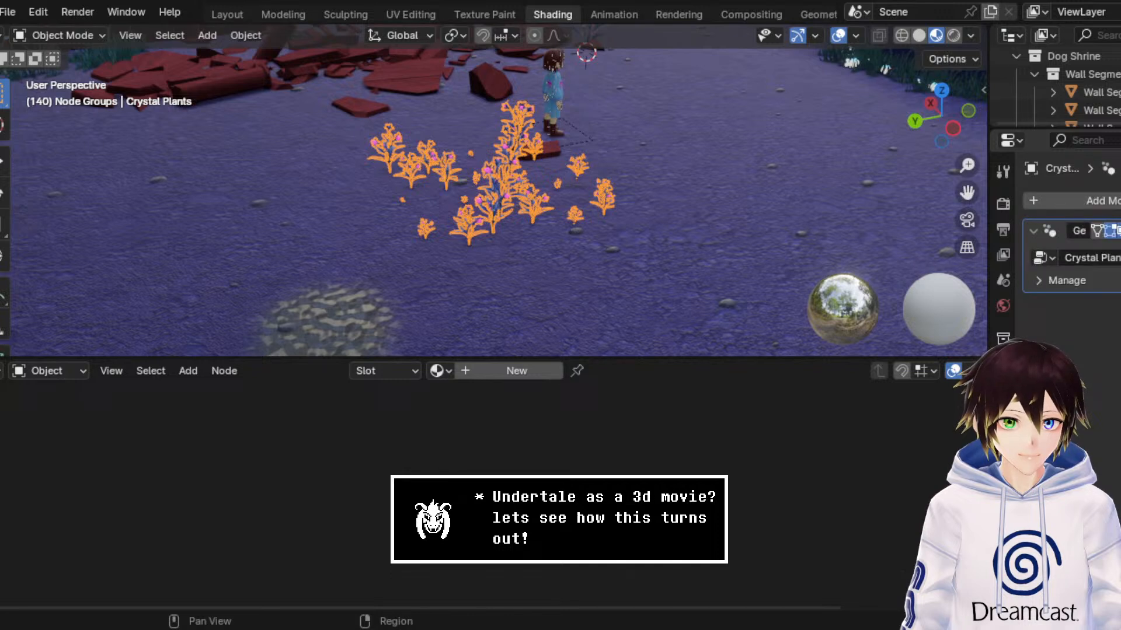
click(443, 377)
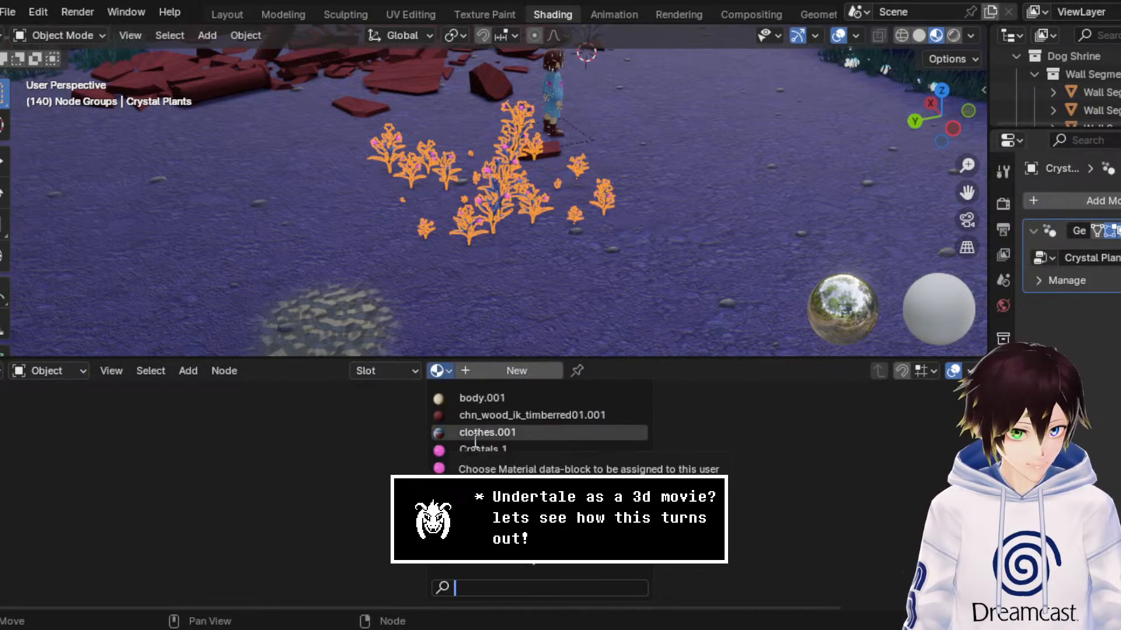
Step: Open the crystal plants' geometry node tree and lower the Poisson Disk scatter's Density Max to about 3.4
click(817, 10)
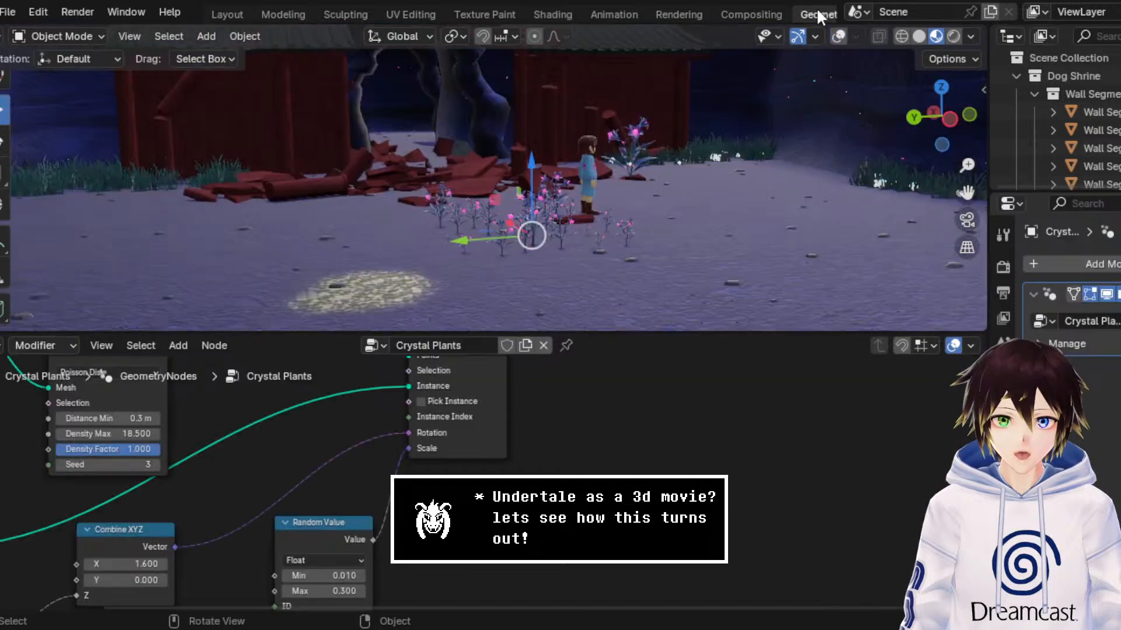
mouse_move(564, 234)
middle_down()
mouse_move(580, 226)
mouse_move(573, 232)
middle_up()
scroll(573, 232, down, 8)
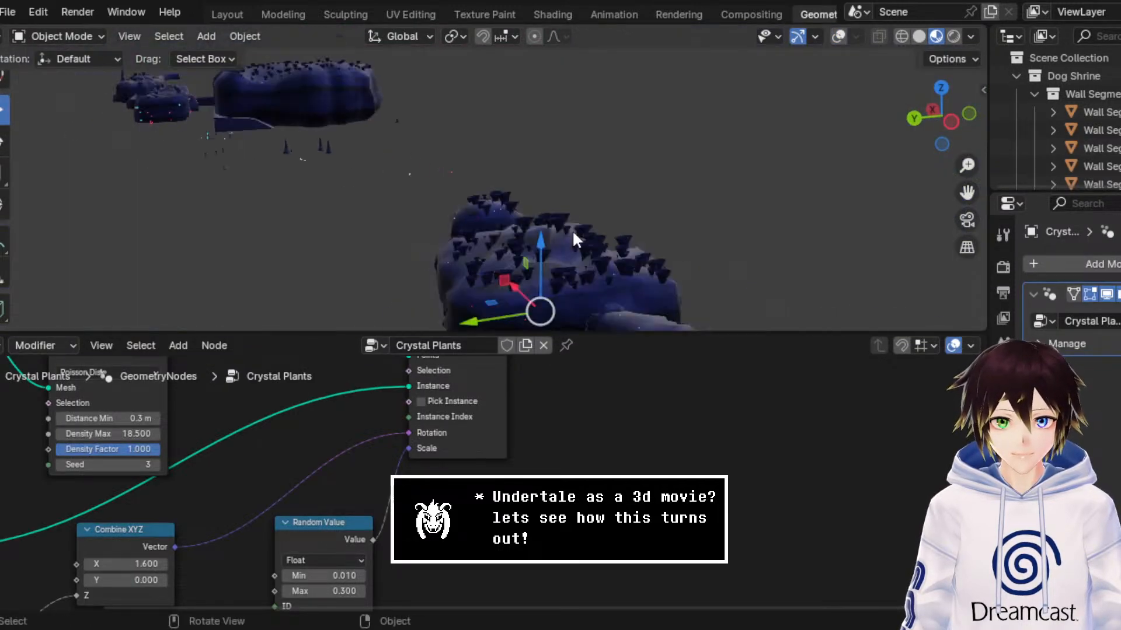
scroll(663, 227, up, 4)
drag(977, 186, 919, 28)
mouse_move(972, 165)
mouse_down()
mouse_move(971, 88)
mouse_move(972, 187)
mouse_move(968, 149)
mouse_up()
middle_drag(226, 523, 377, 514)
scroll(294, 467, up, 1)
scroll(377, 514, down, 1)
middle_drag(323, 461, 412, 464)
scroll(412, 464, up, 1)
scroll(413, 471, up, 3)
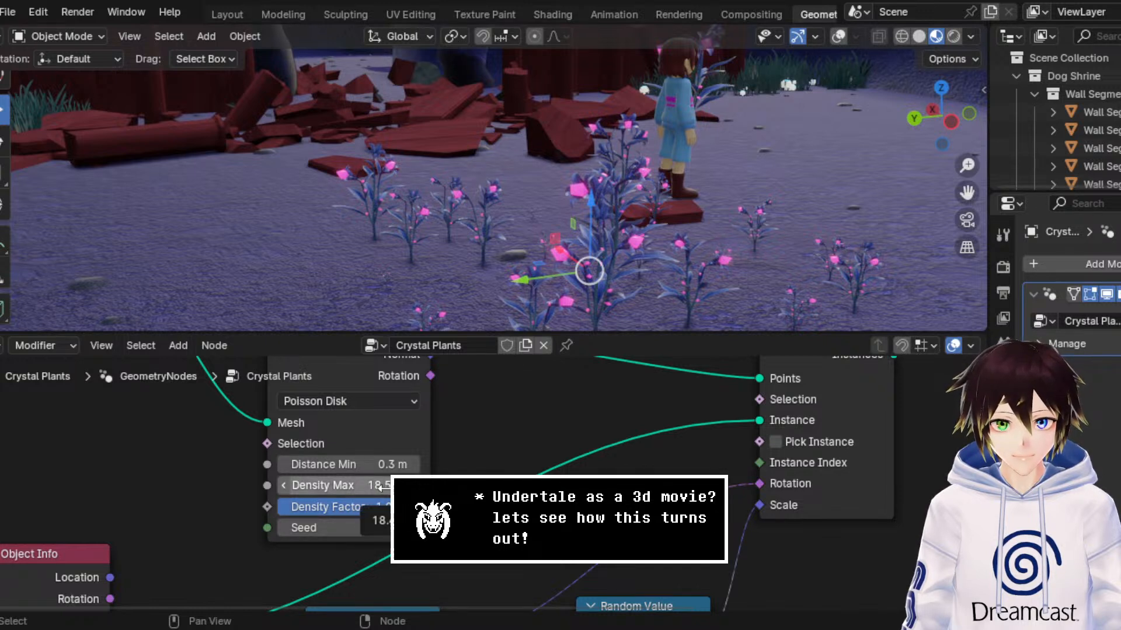
drag(383, 492, 143, 492)
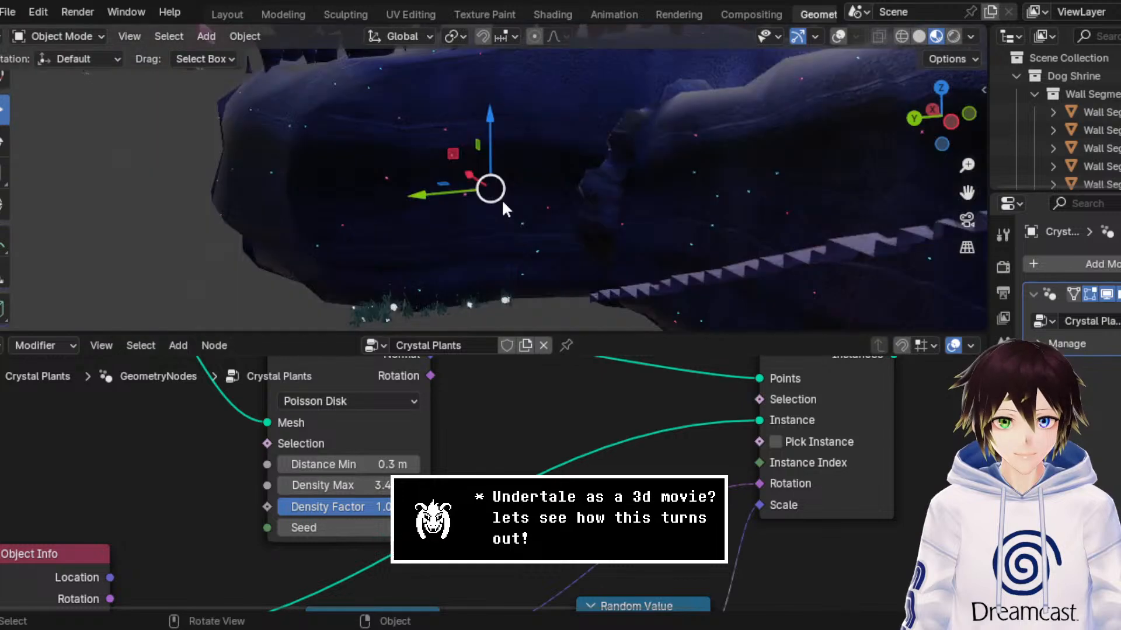
Step: Move the thinned crystal plants along the Y axis away from the open cave floor
drag(965, 166, 965, 198)
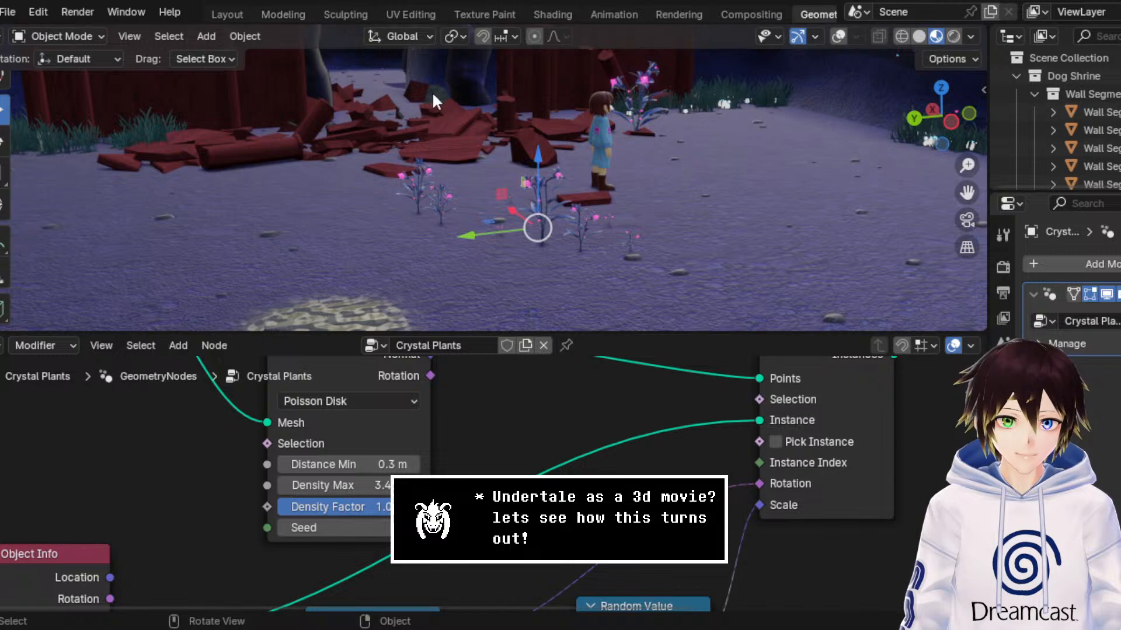
scroll(482, 154, down, 8)
middle_drag(482, 155, 482, 142)
scroll(481, 142, up, 2)
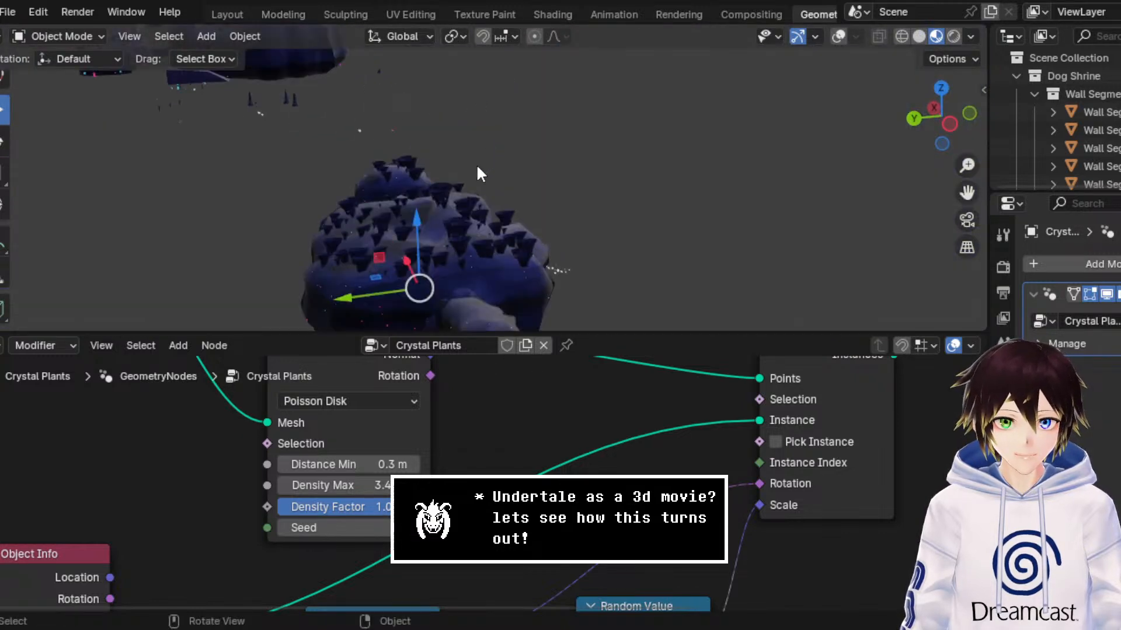
drag(378, 301, 457, 279)
scroll(457, 279, up, 4)
scroll(535, 194, up, 4)
middle_drag(535, 187, 529, 188)
scroll(531, 190, up, 3)
scroll(529, 188, up, 3)
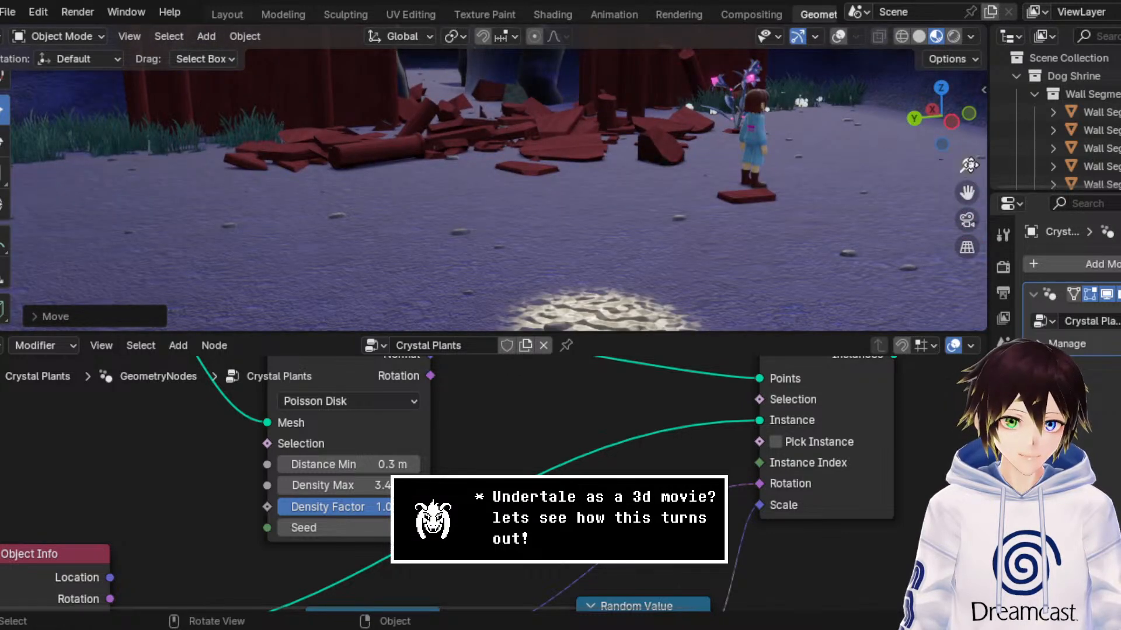
Step: Select the large single crystal plant in front of the shrine and move it along the Y axis away from the debris
drag(970, 166, 968, 120)
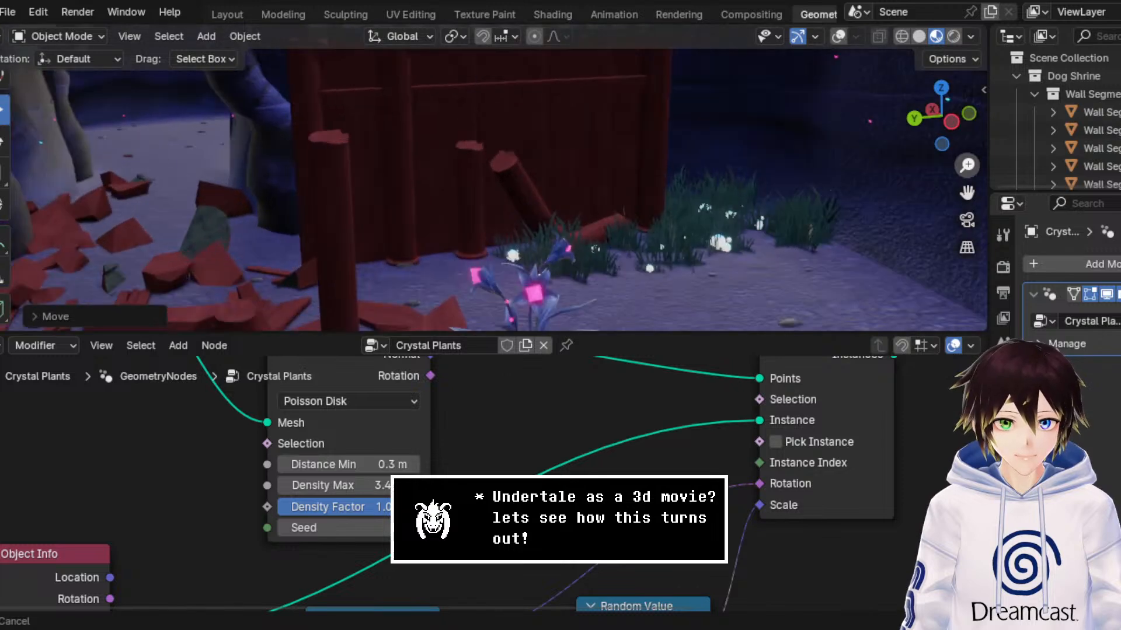
drag(967, 192, 944, 76)
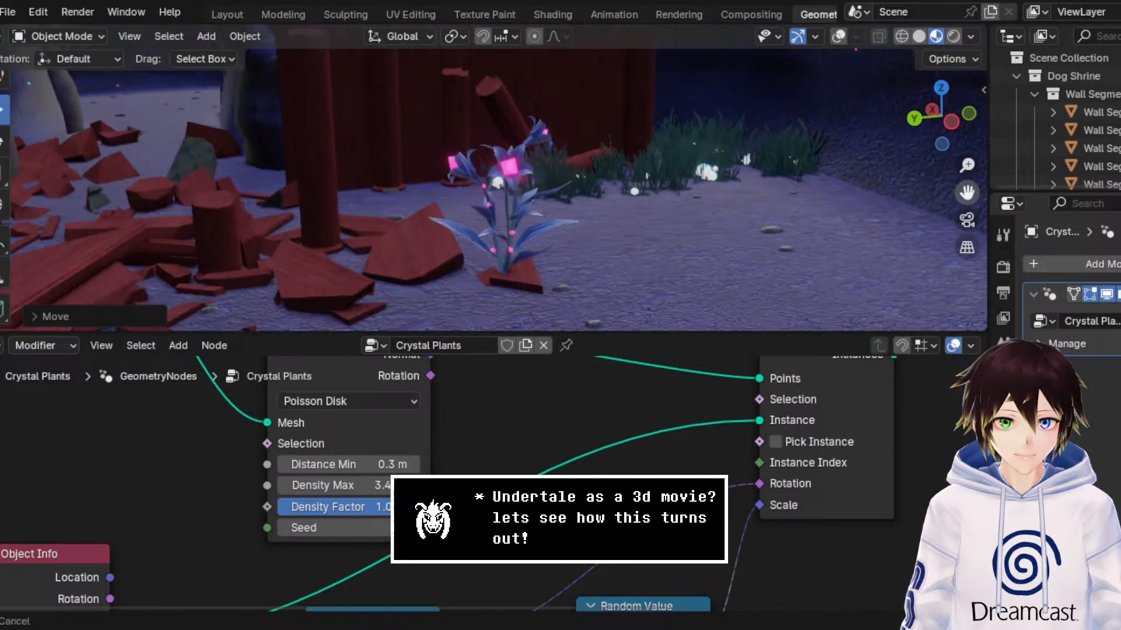
click(455, 233)
click(839, 37)
click(840, 38)
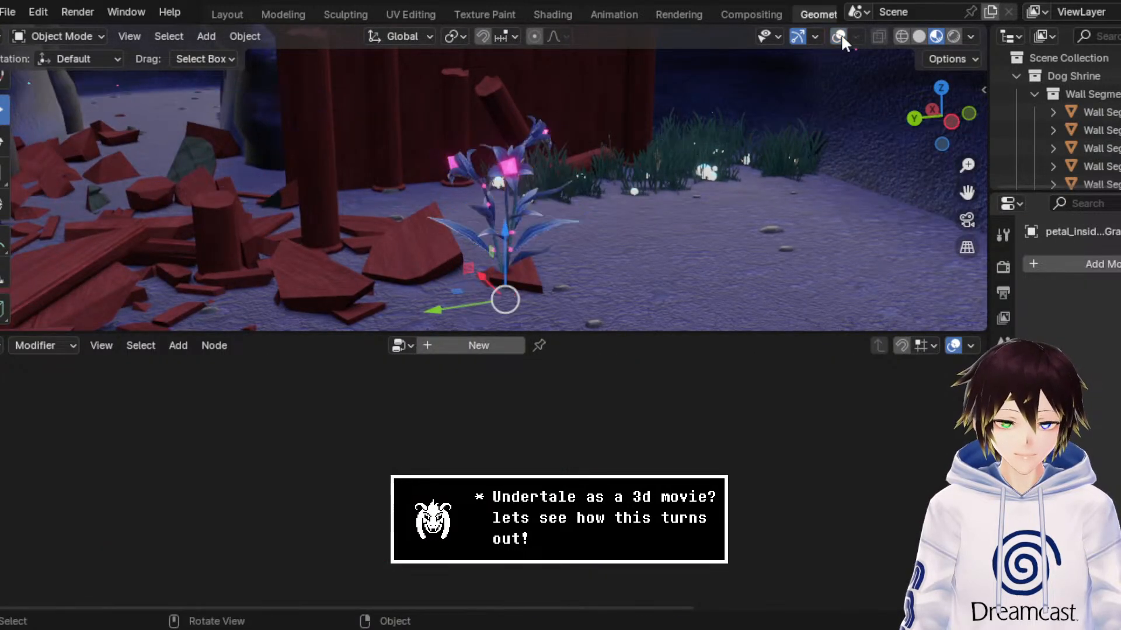
drag(464, 304, 721, 249)
middle_drag(721, 248, 707, 249)
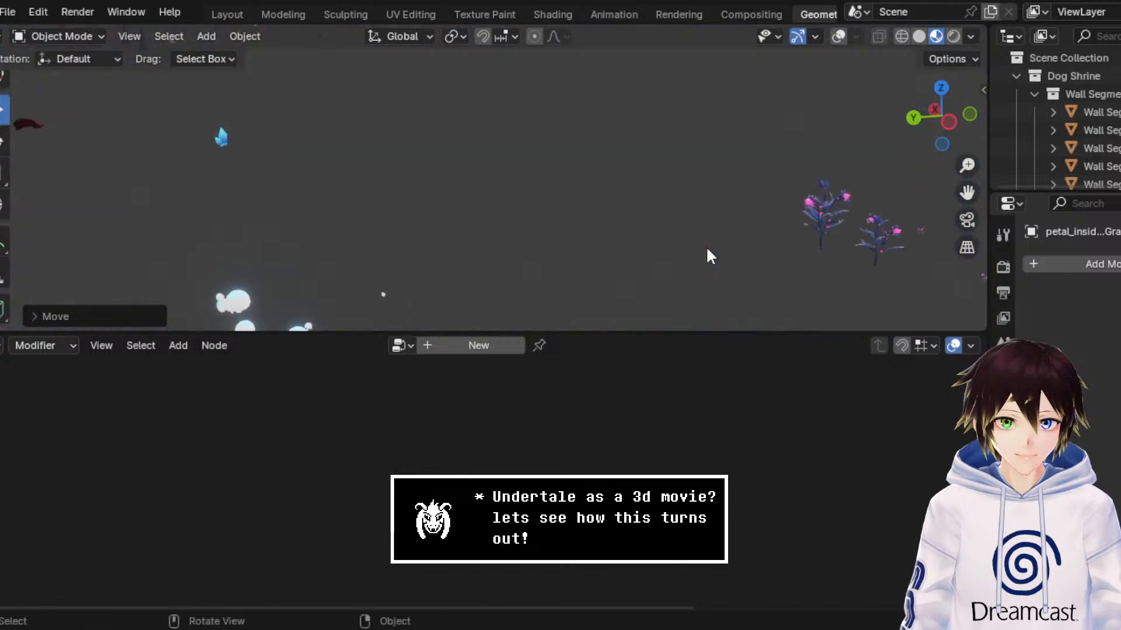
scroll(707, 249, down, 8)
Step: Reselect the large crystal plant's petal object and move it farther along the Y axis, out of the cave area
click(198, 184)
click(198, 185)
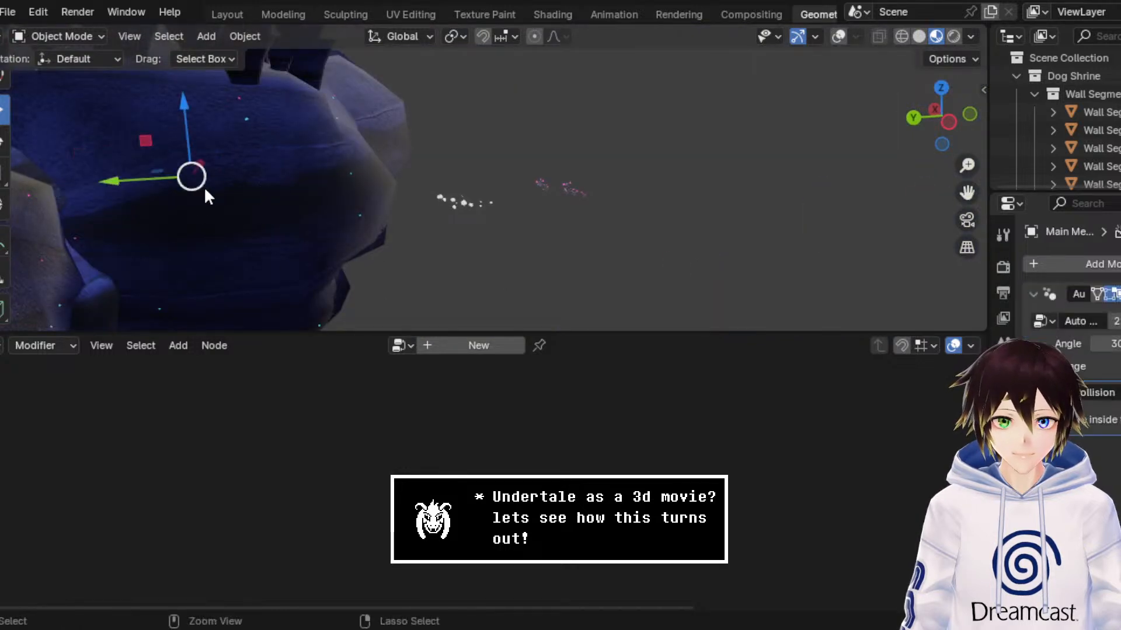
click(205, 190)
click(420, 257)
key(g)
key(y)
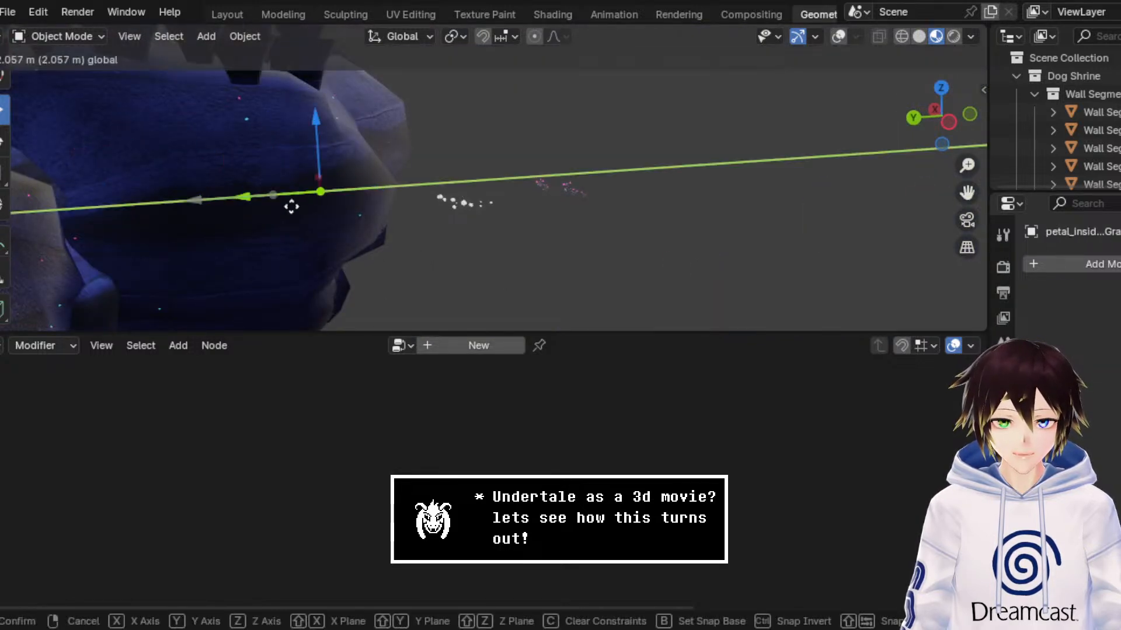
drag(291, 207, 449, 206)
middle_drag(450, 206, 467, 220)
Step: Check the shrine front without the crystal plants and save the scene file
middle_drag(724, 166, 714, 175)
drag(967, 165, 967, 134)
drag(968, 193, 1057, 71)
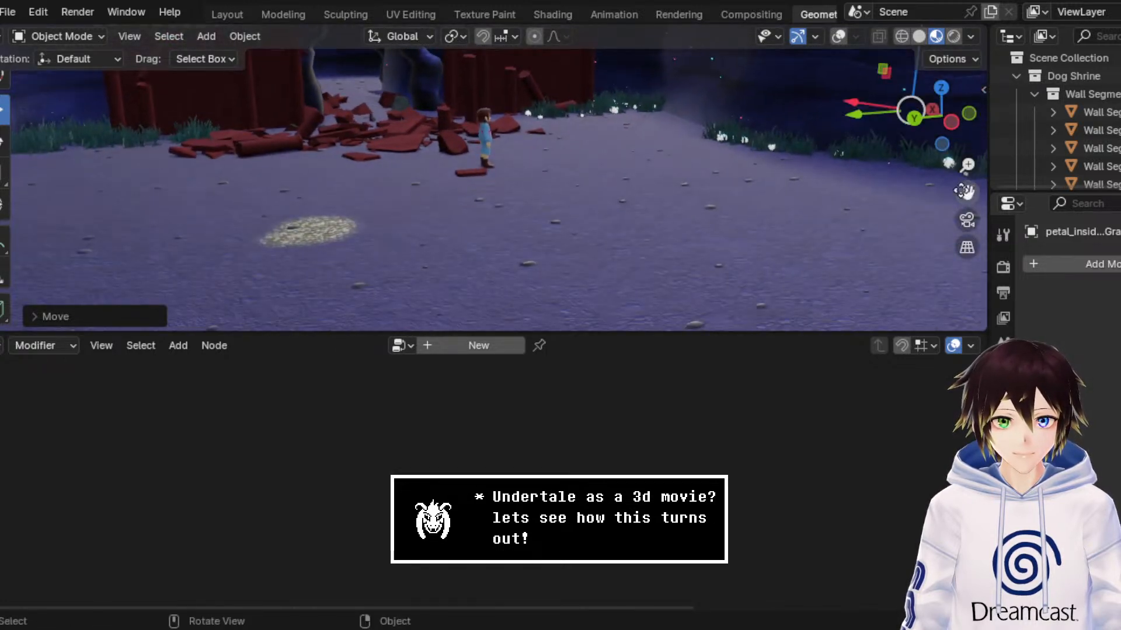
key(ctrl+s)
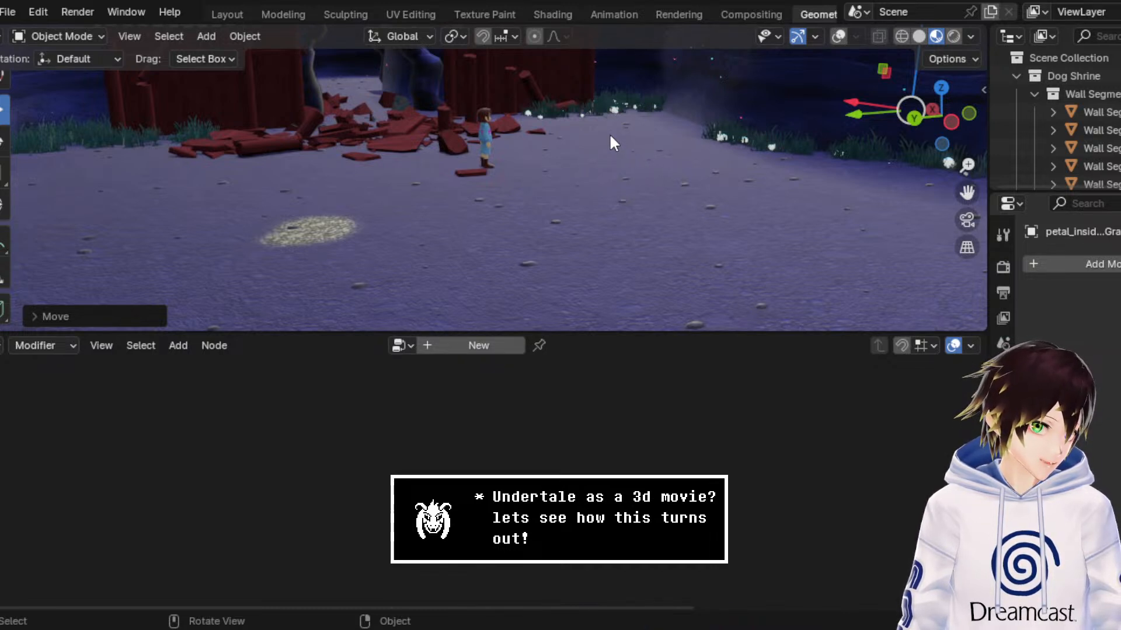
Step: Examine the shrine front, the grass along the cave walls, and the stairway area without the crystal plants
drag(967, 192, 1116, 270)
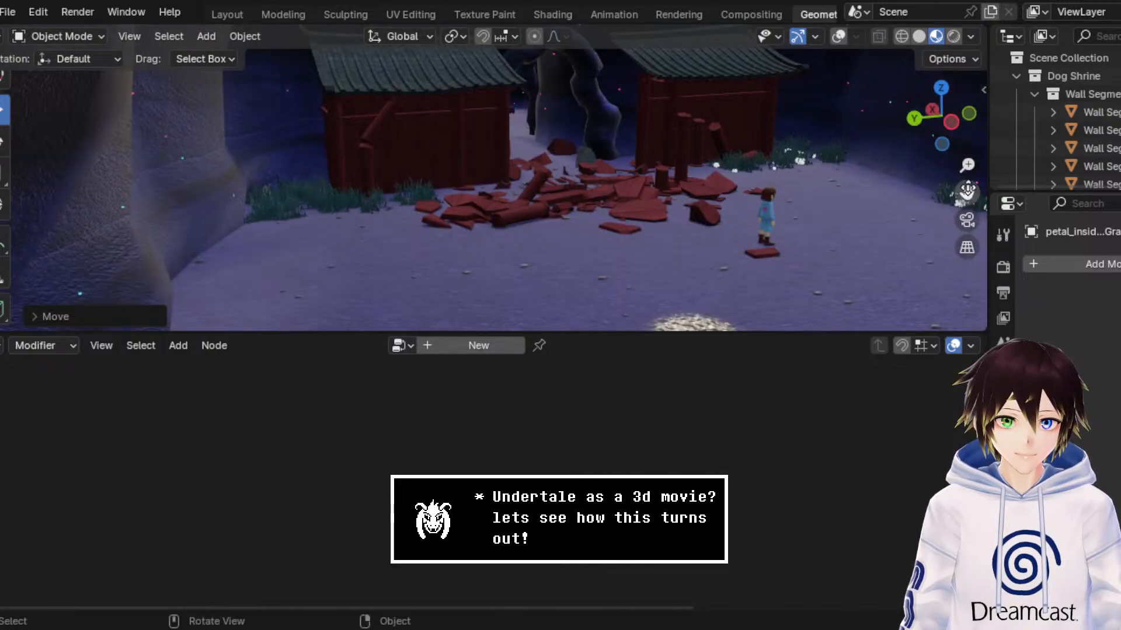
drag(966, 192, 116, 203)
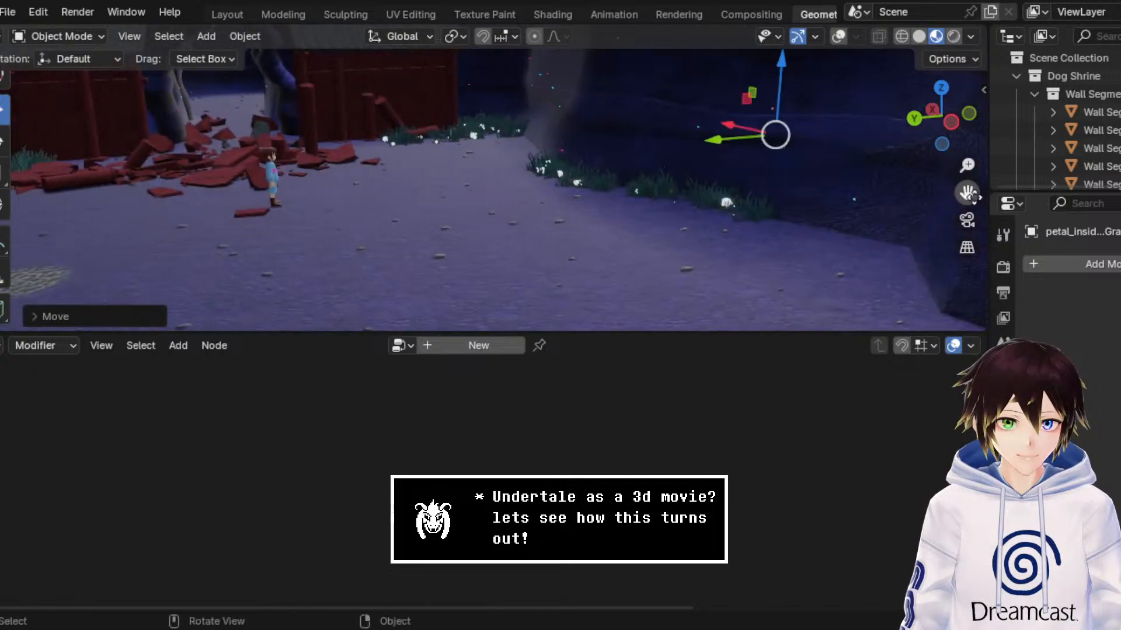
middle_drag(896, 193, 39, 154)
drag(958, 193, 351, 374)
scroll(679, 261, up, 5)
middle_drag(680, 262, 588, 152)
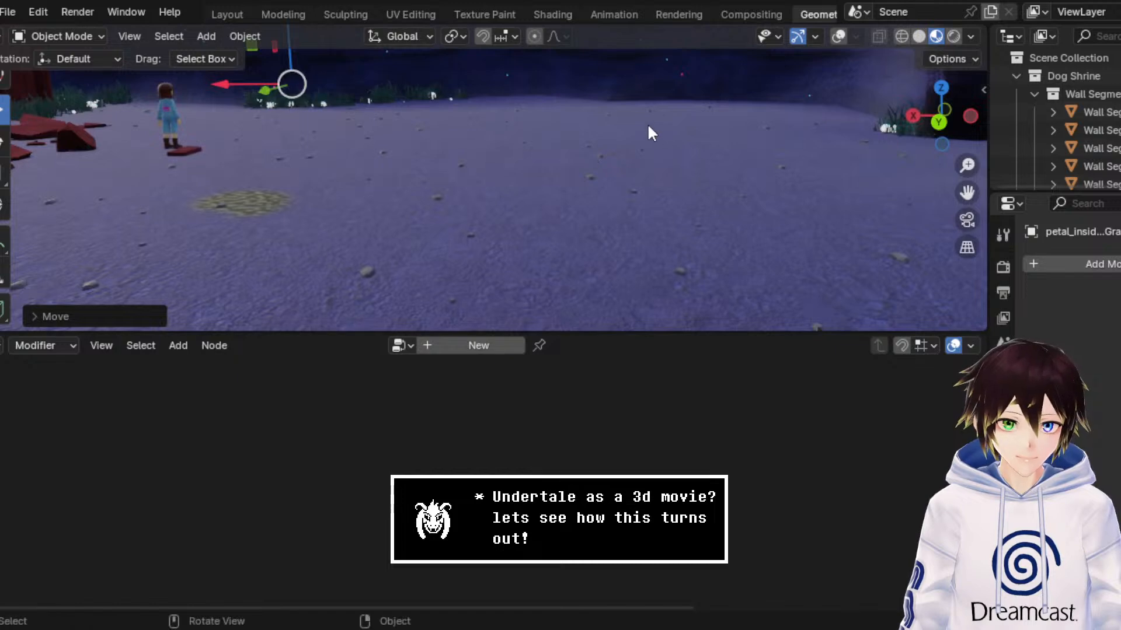
mouse_move(648, 126)
middle_down()
mouse_move(650, 136)
mouse_move(658, 129)
middle_up()
drag(967, 193, 844, 189)
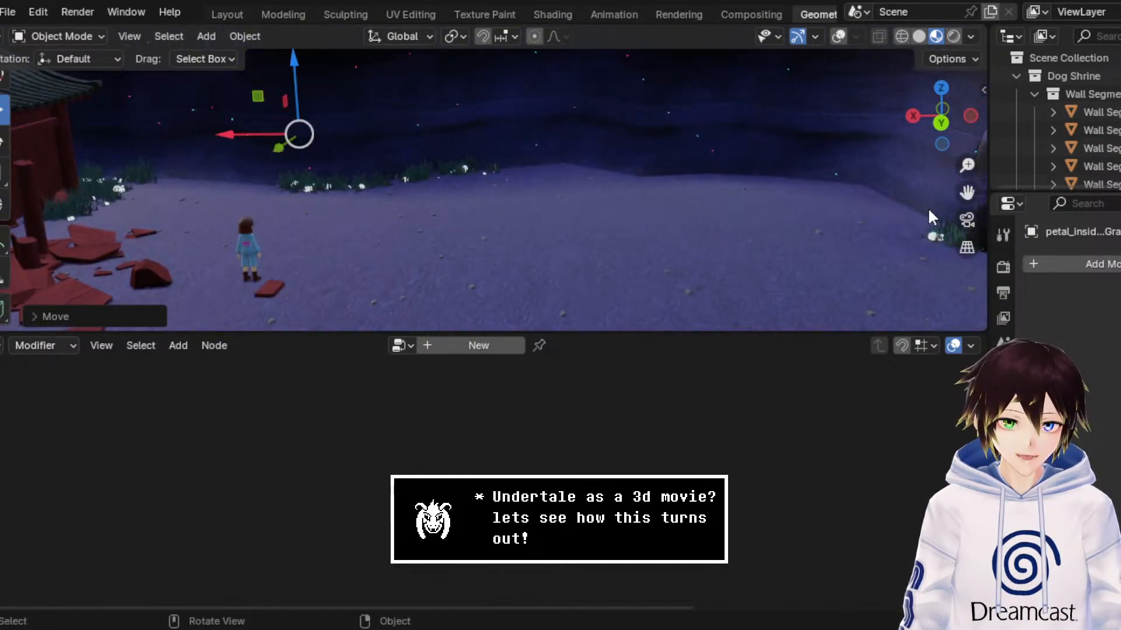
drag(966, 193, 805, 222)
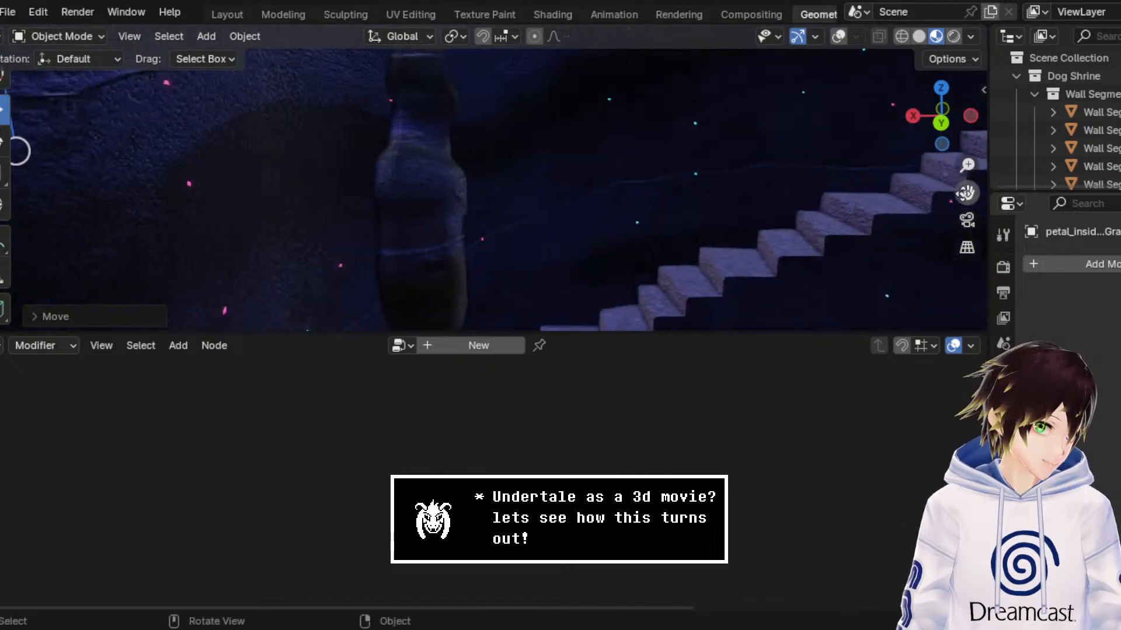
middle_drag(852, 194, 933, 205)
drag(967, 192, 804, 209)
middle_drag(805, 209, 822, 205)
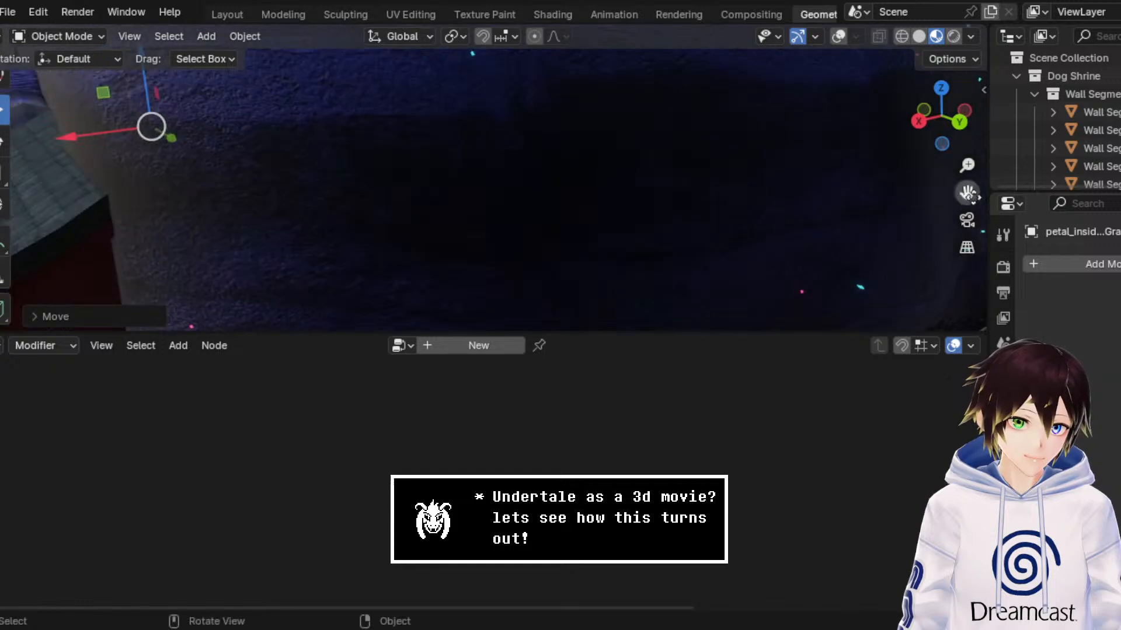
drag(971, 196, 905, 292)
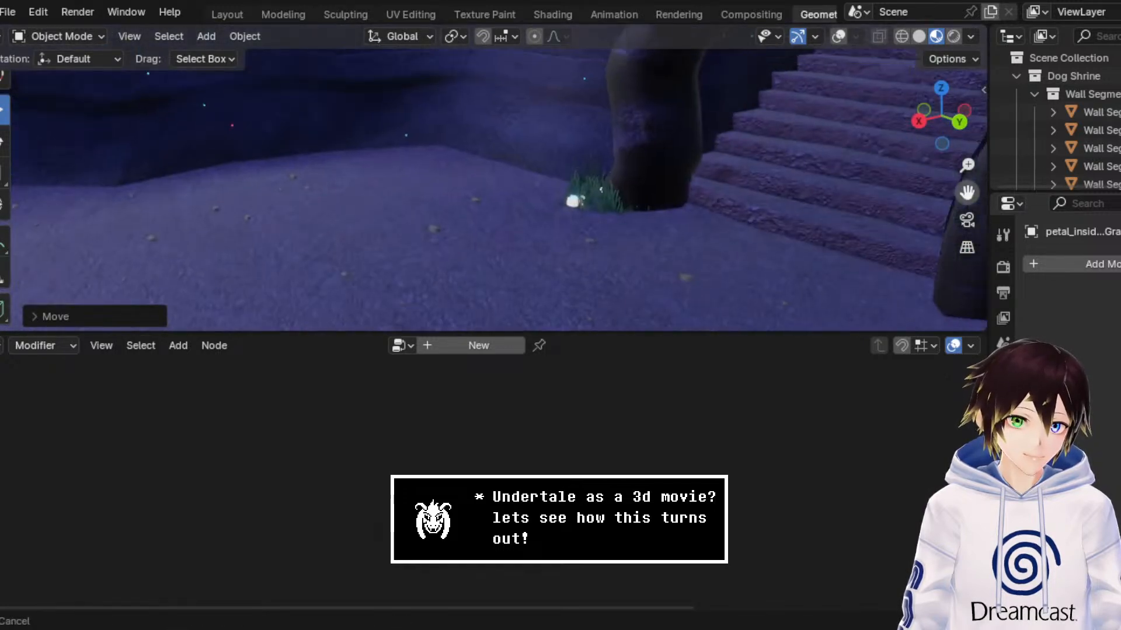
Step: Show the viewport overlays and select the grass object along the cave wall beside the stairway
drag(928, 184, 699, 170)
middle_drag(699, 170, 745, 171)
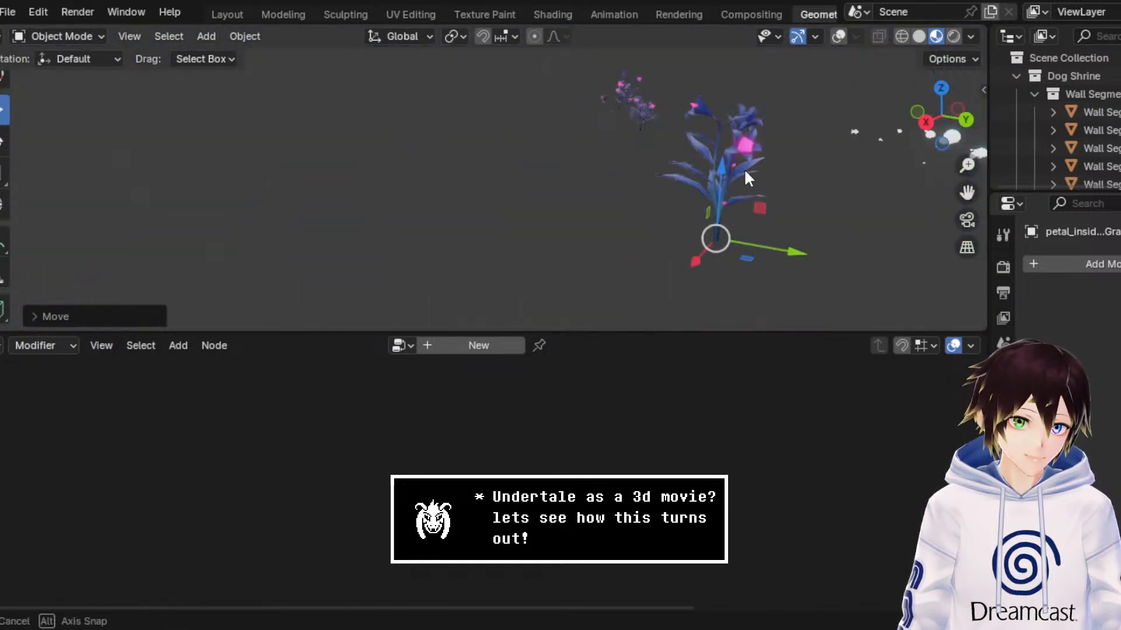
drag(967, 192, 374, 166)
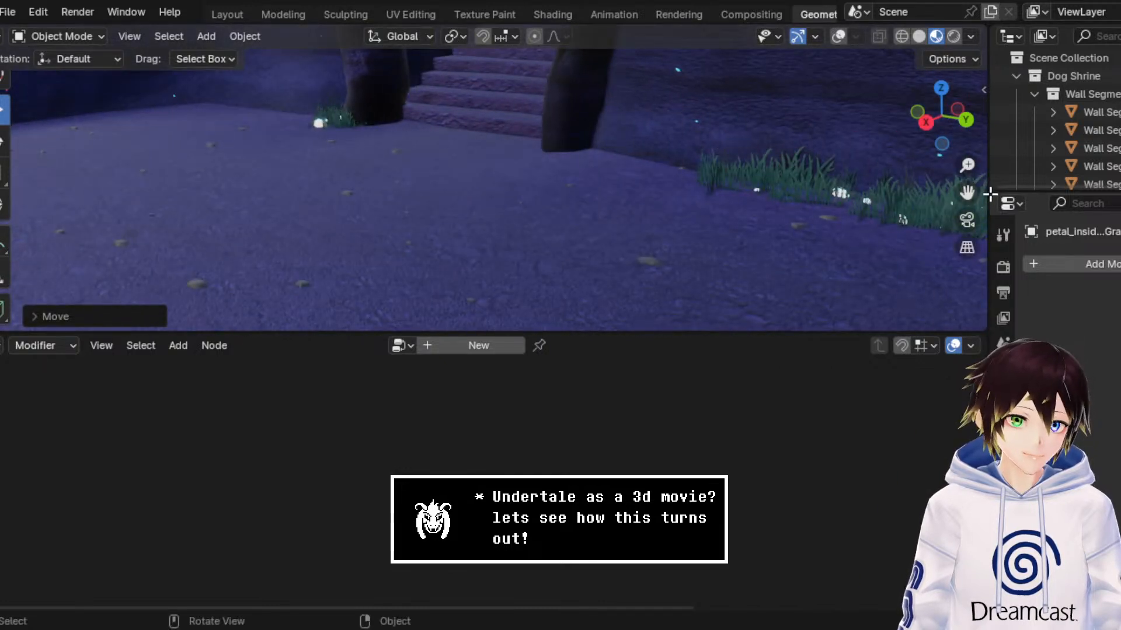
drag(967, 165, 946, 210)
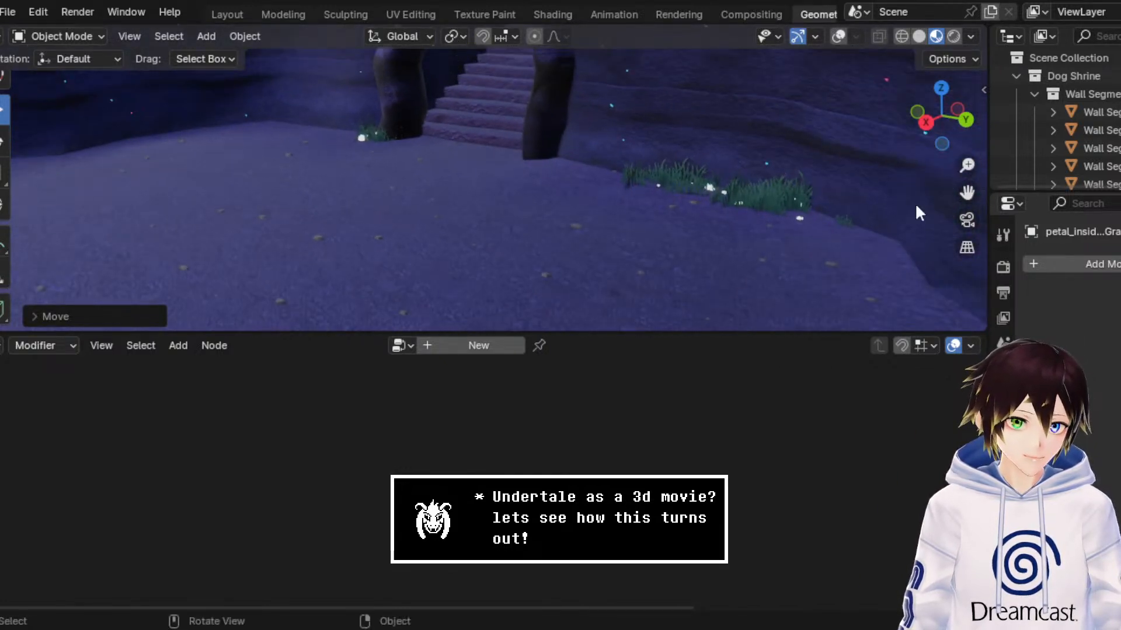
scroll(3, 116, up, 2)
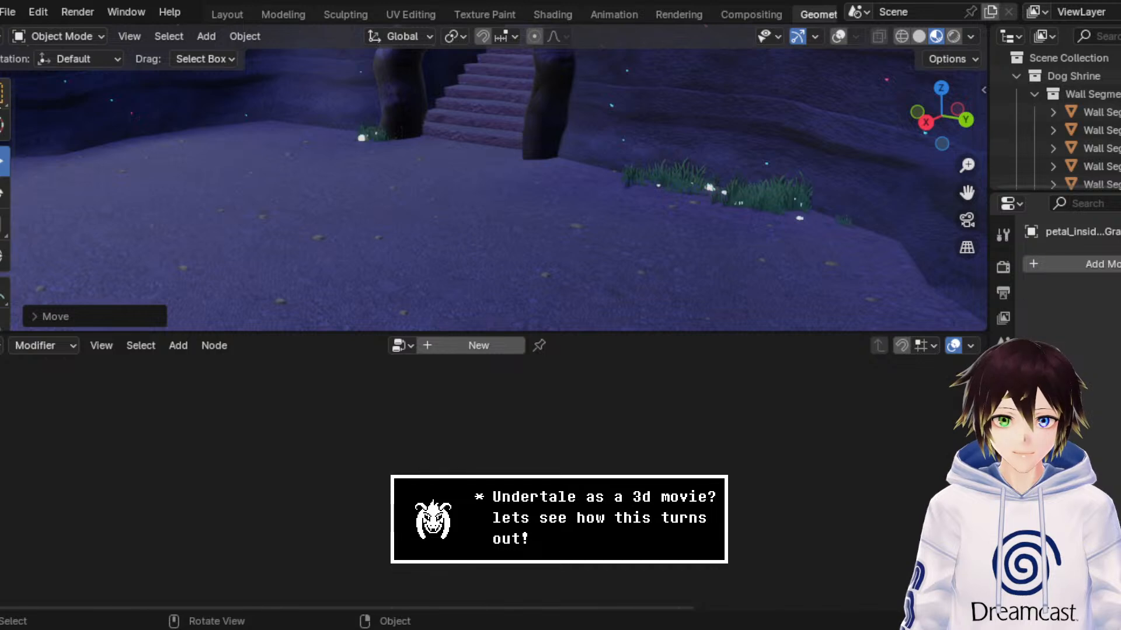
click(2, 93)
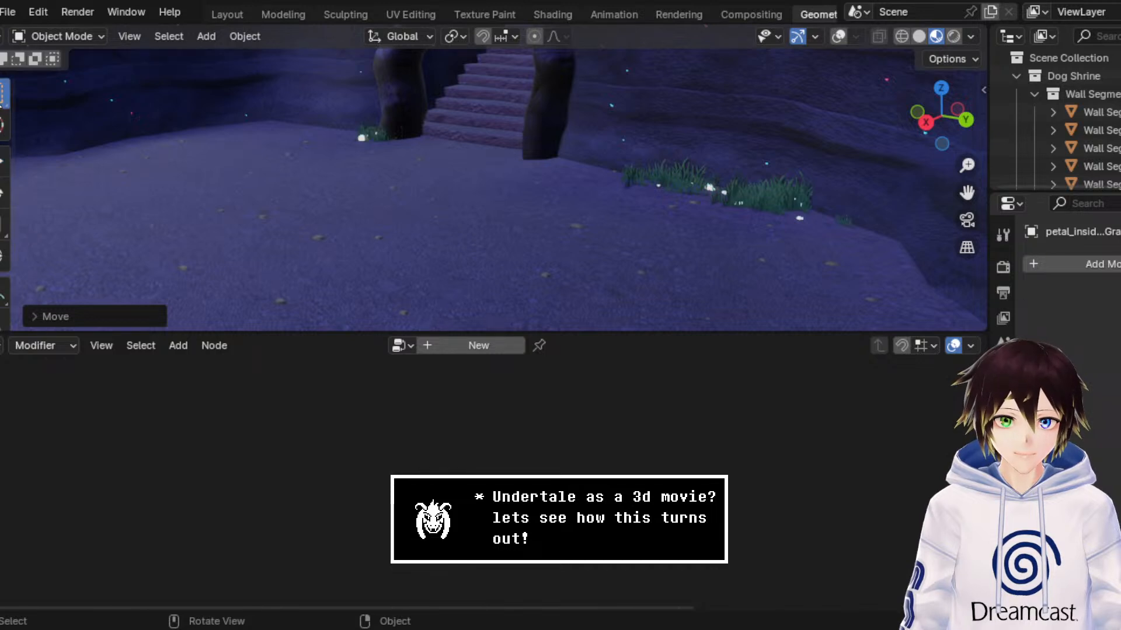
click(838, 36)
click(631, 181)
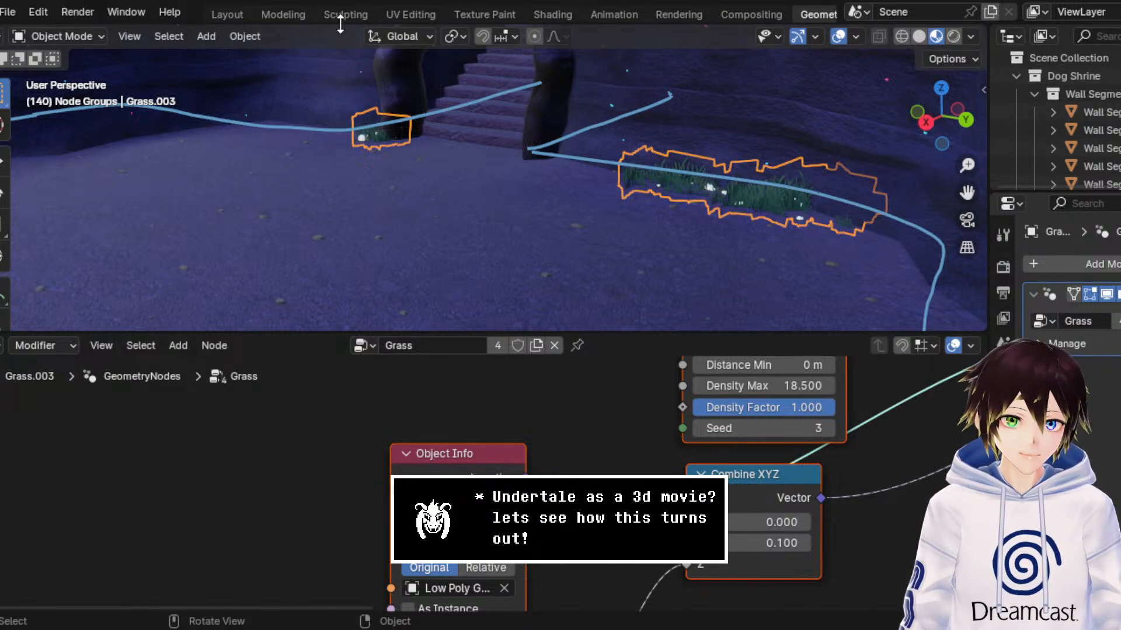
Step: Switch to the Modeling workspace and frame the selected grass beside the stairway with the overlays shown
click(294, 11)
click(62, 36)
click(81, 50)
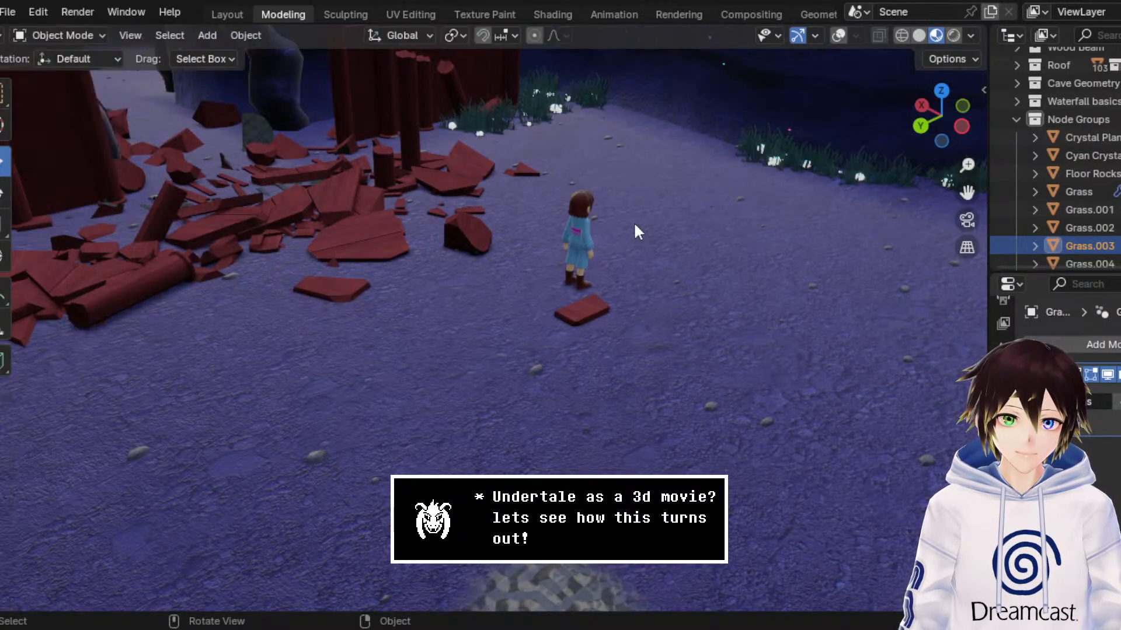
middle_drag(632, 222, 733, 273)
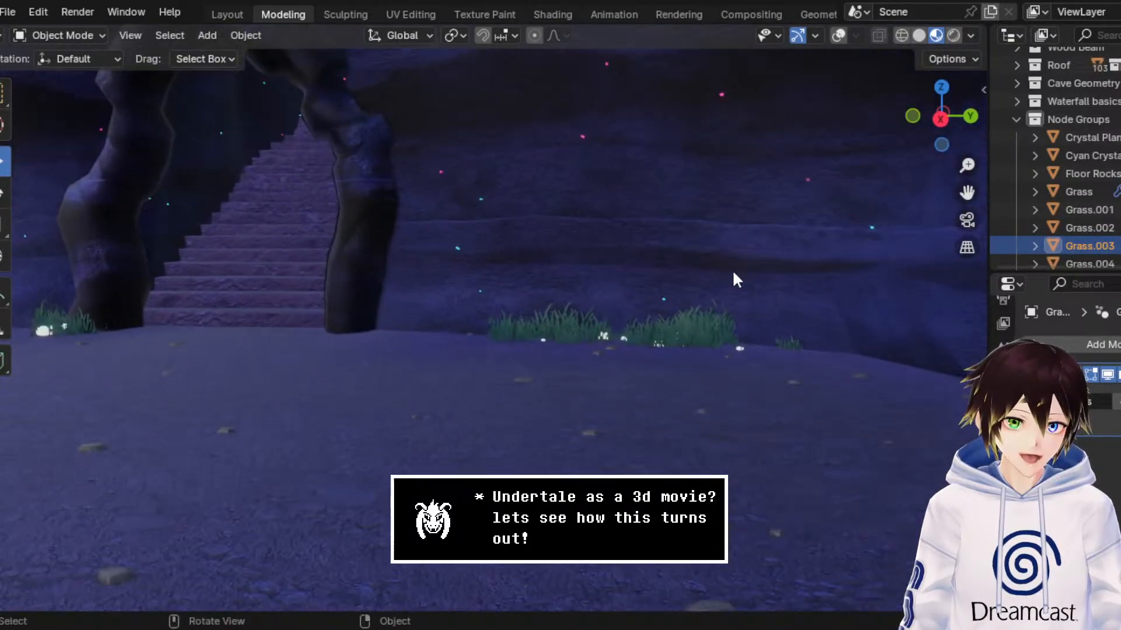
click(838, 35)
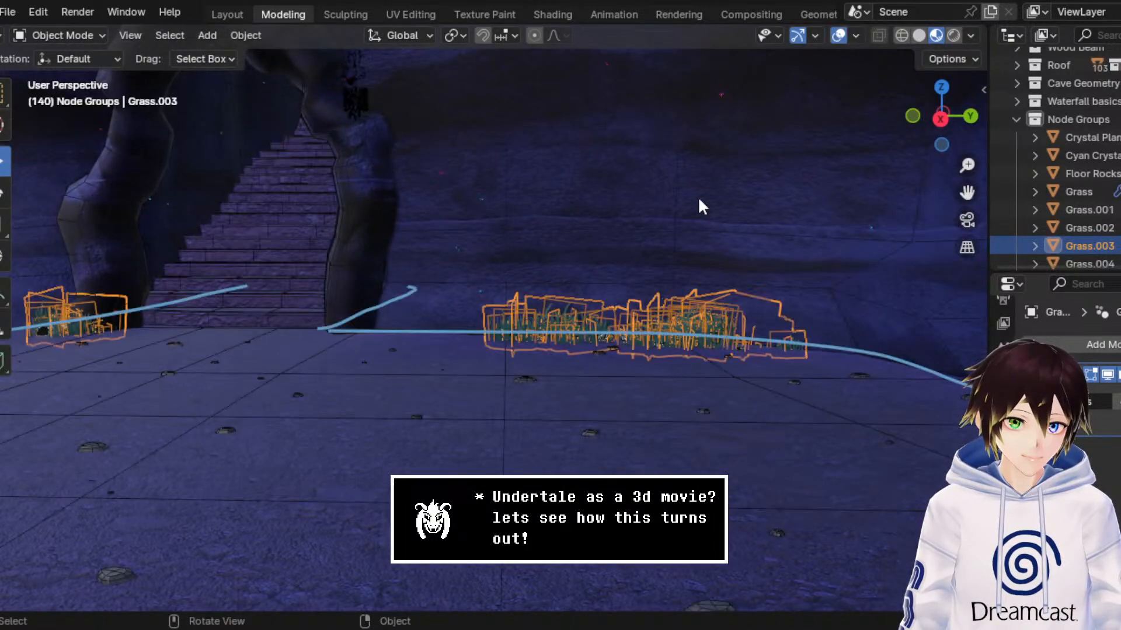
click(838, 35)
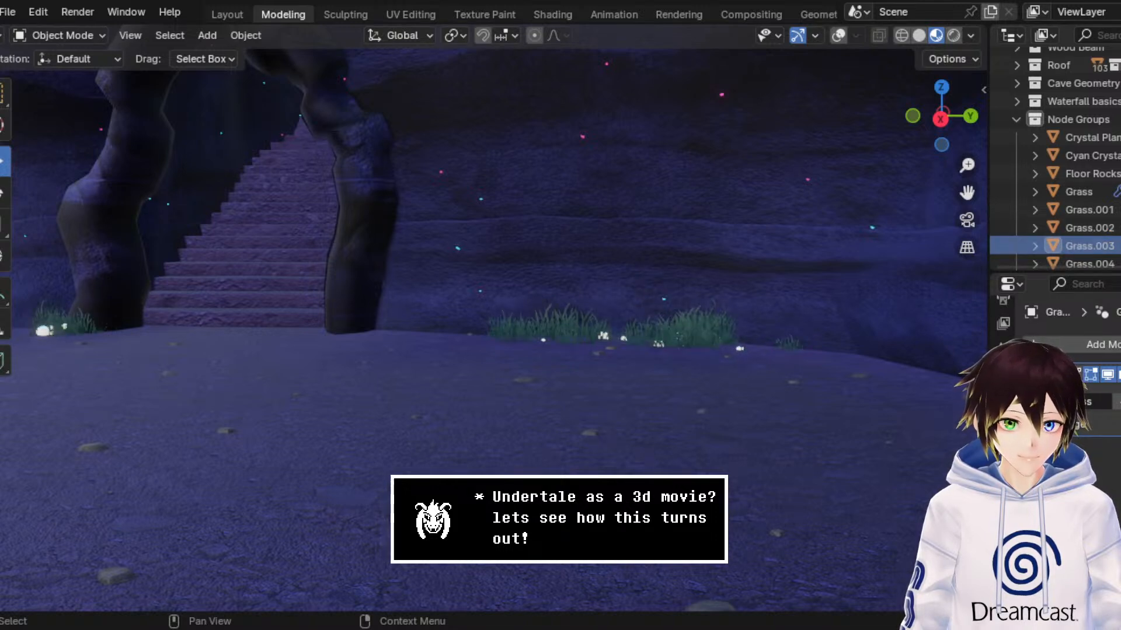
click(838, 35)
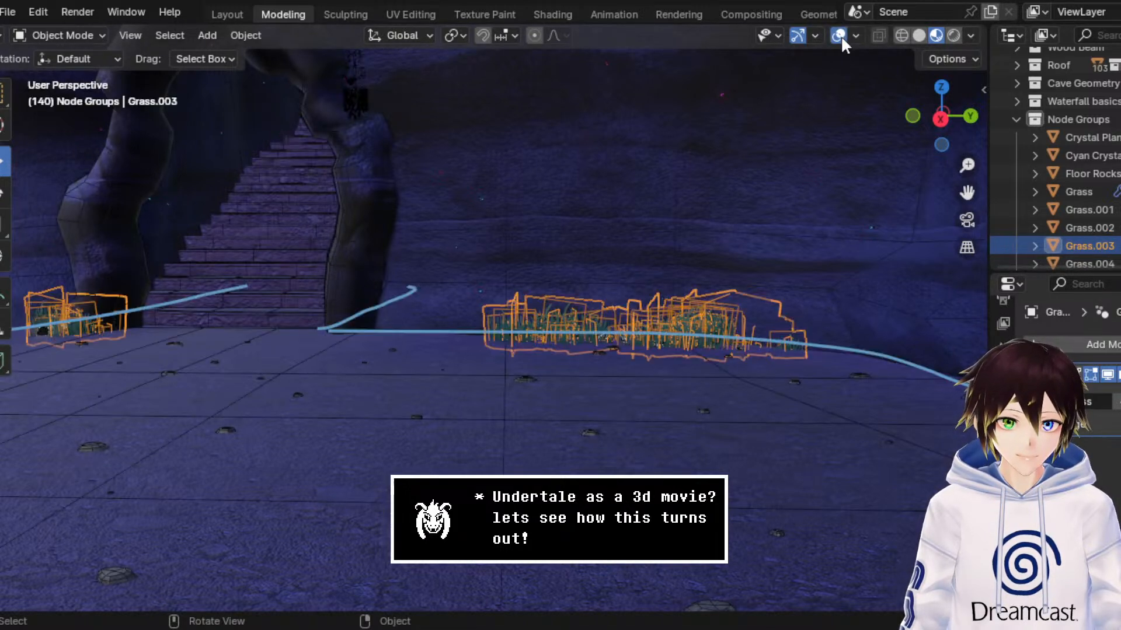
Step: Duplicate the selected grass object in place and set the duplicate's origin to its geometry
right_click(695, 302)
click(669, 369)
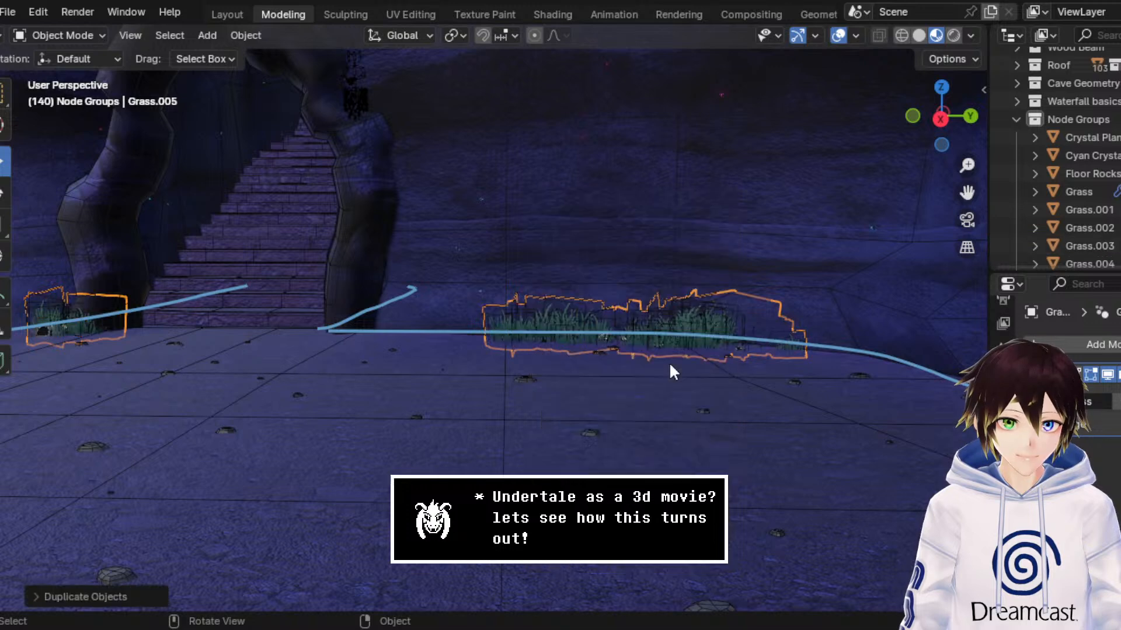
scroll(1016, 265, down, 4)
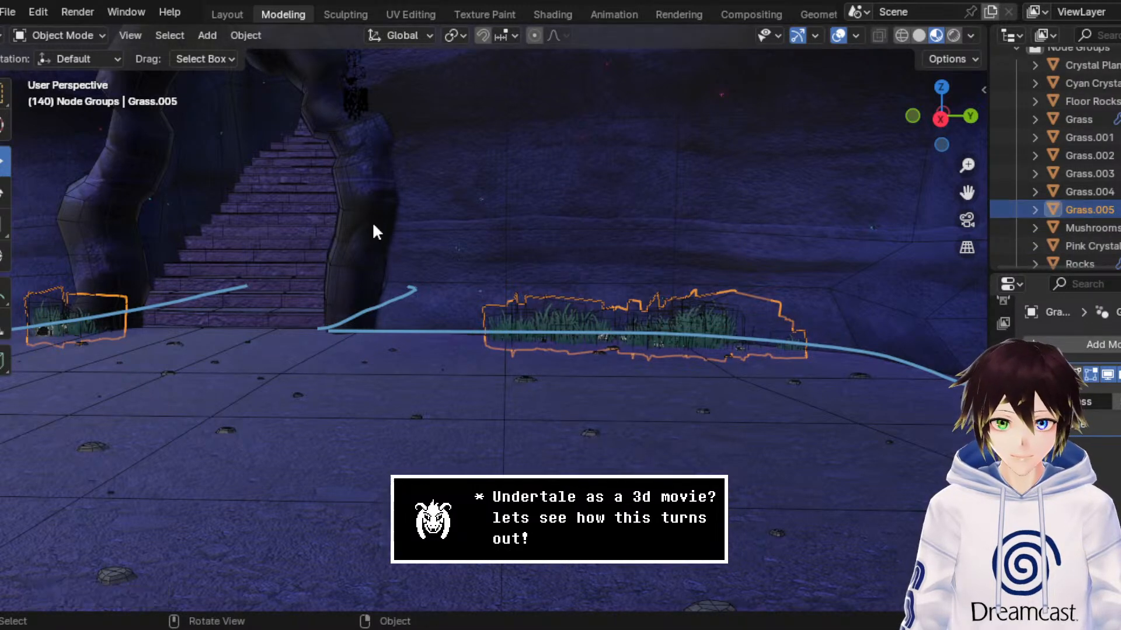
middle_drag(397, 206, 777, 219)
right_click(776, 219)
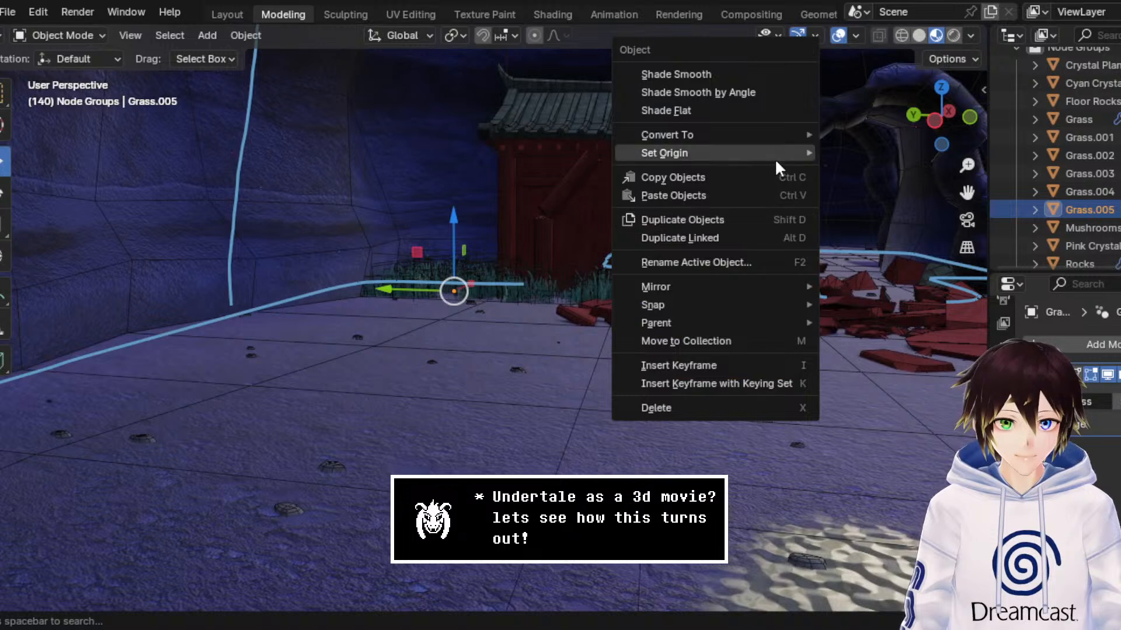
mouse_move(775, 154)
click(861, 170)
middle_drag(721, 262, 459, 239)
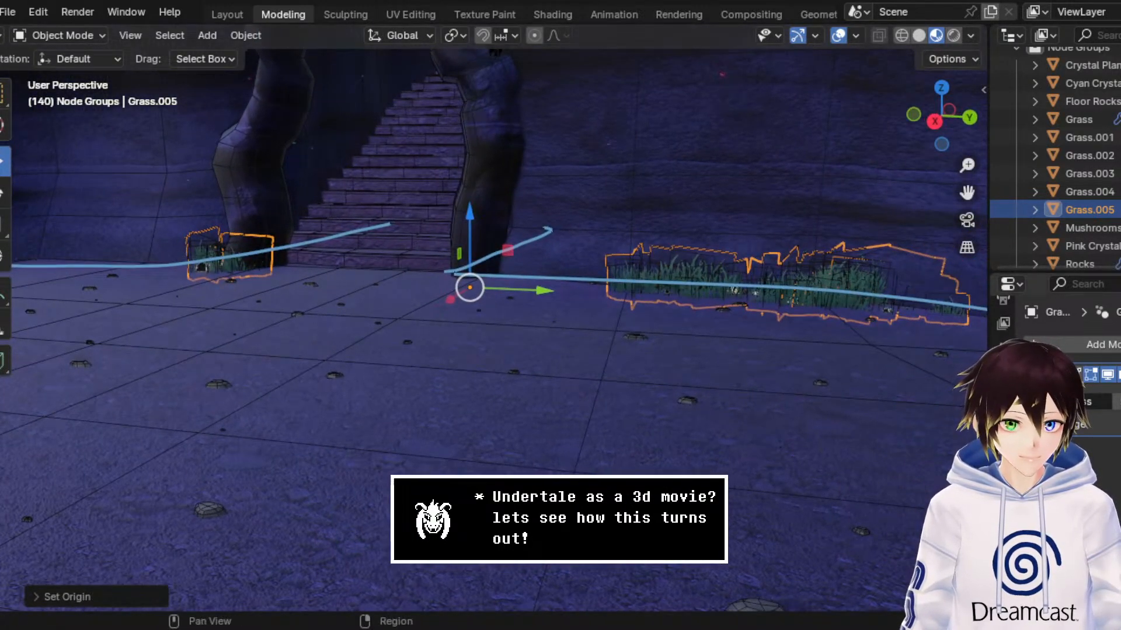
Step: Assign the Crystal Plants node group to the duplicated grass object's modifier and hide the overlays
click(1041, 402)
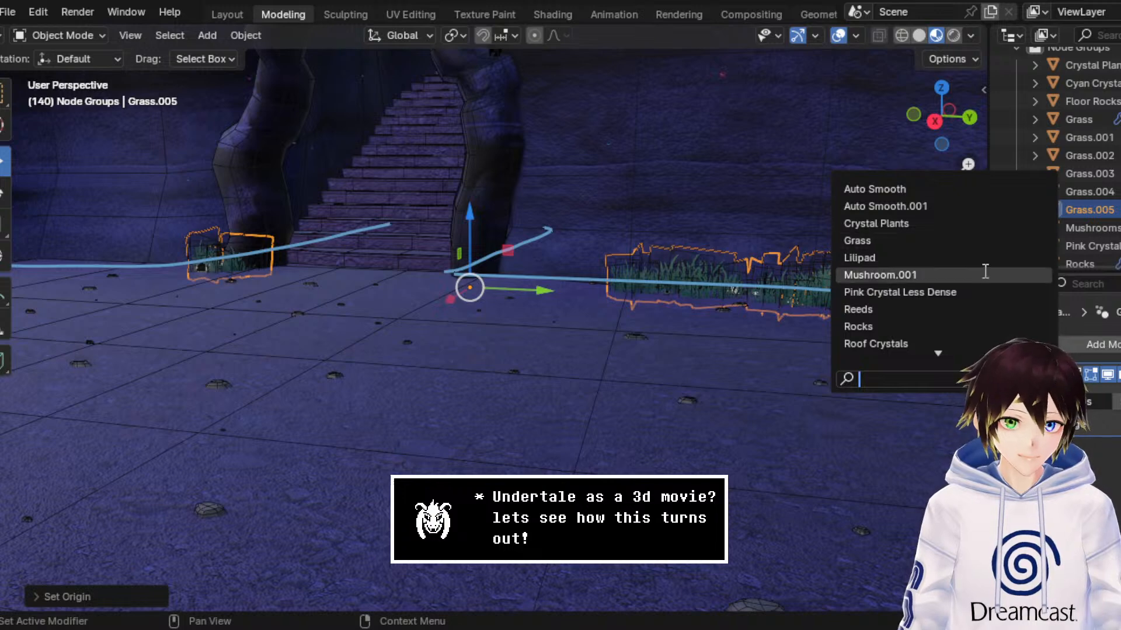
click(963, 224)
click(839, 36)
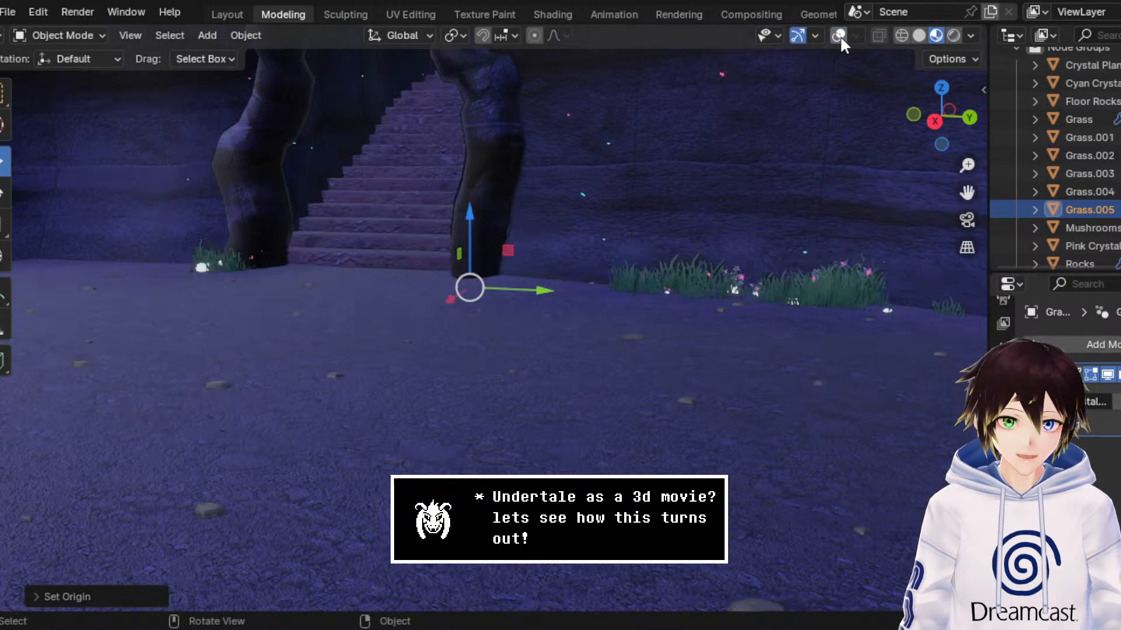
Step: Examine how the crystal plants sit in the grass around the stairway pillars and along the wall
middle_drag(674, 209, 632, 216)
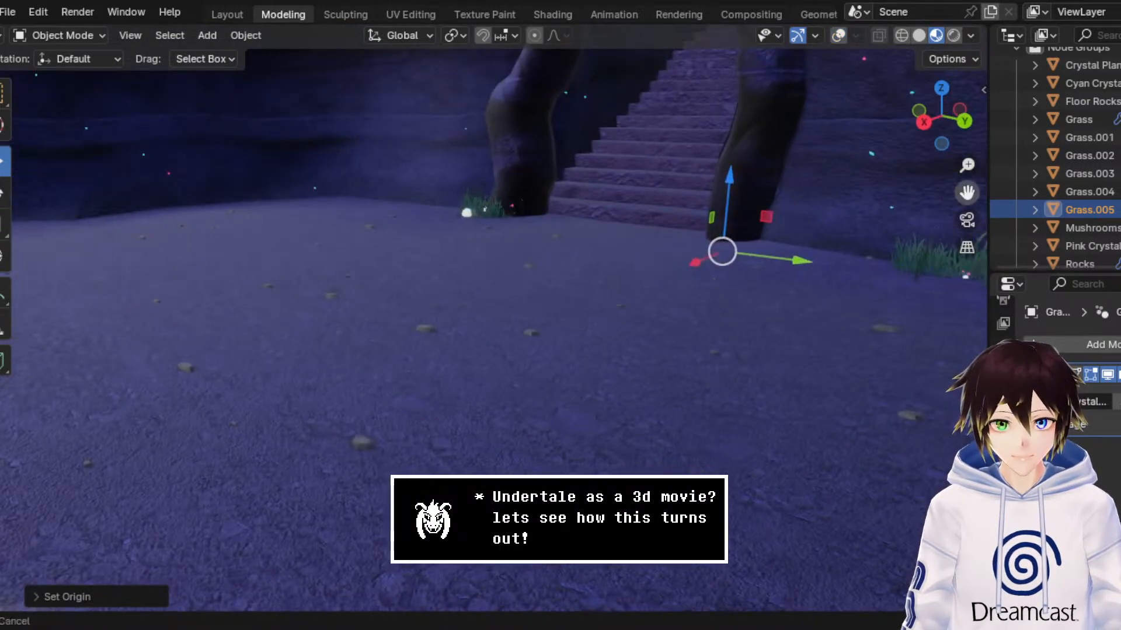
drag(966, 193, 717, 273)
scroll(717, 273, up, 1)
middle_drag(330, 207, 554, 218)
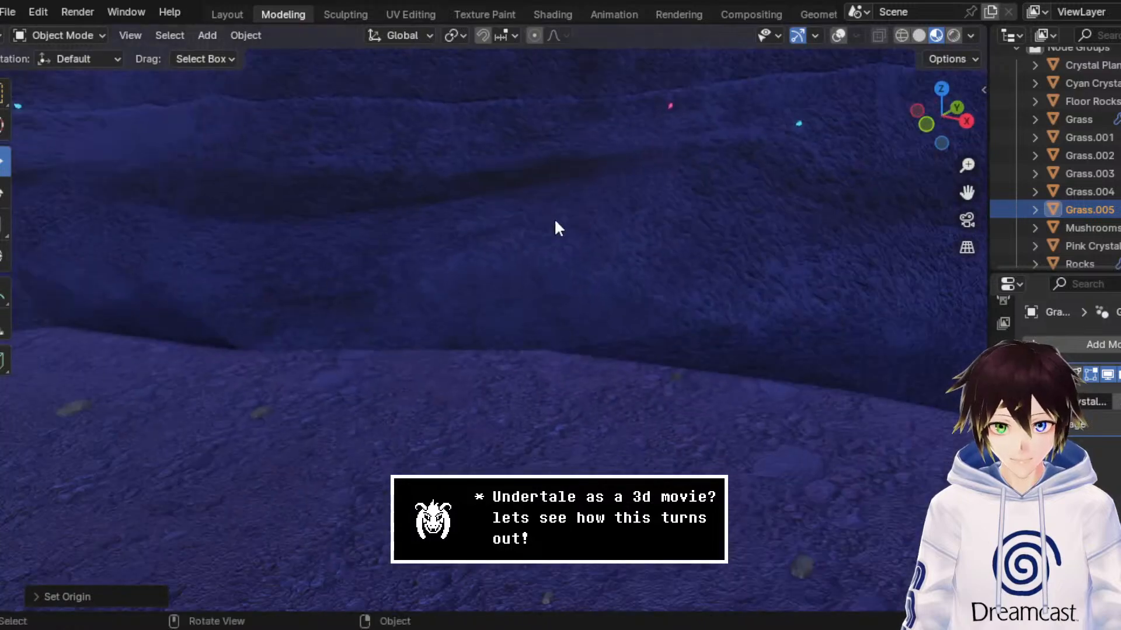
scroll(554, 218, down, 2)
scroll(784, 232, down, 2)
drag(967, 193, 584, 12)
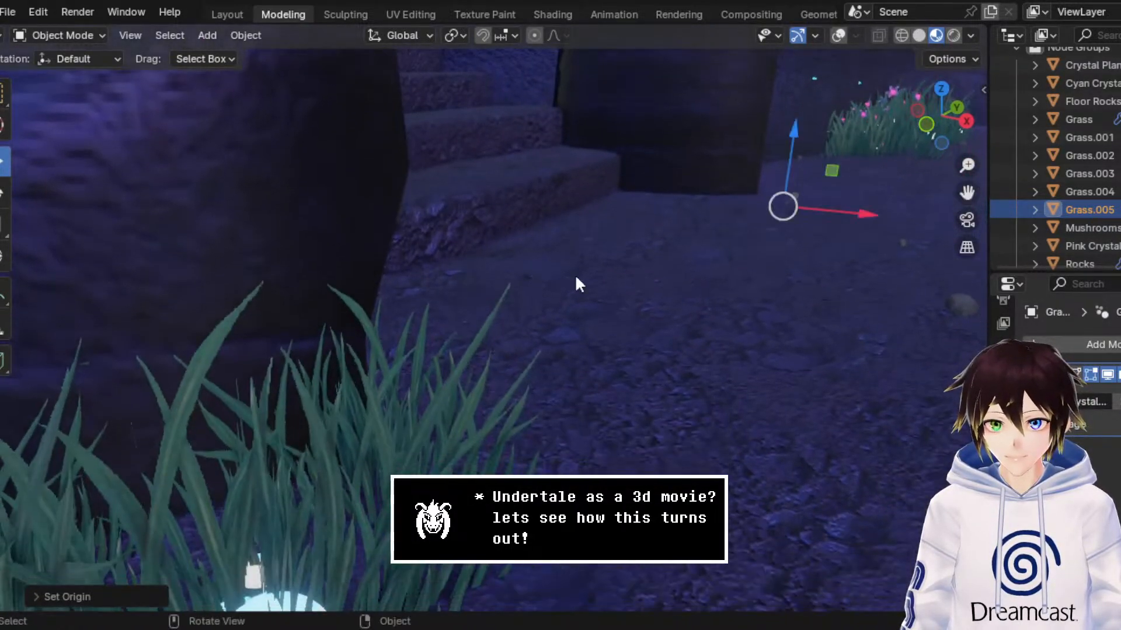
scroll(575, 274, down, 2)
middle_drag(575, 275, 265, 322)
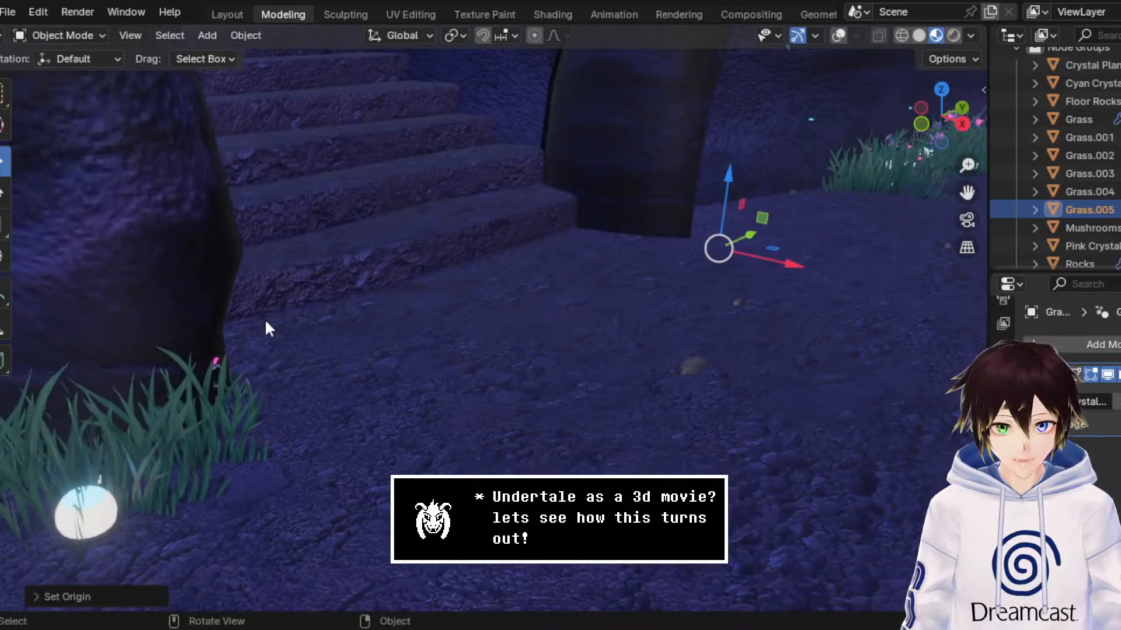
Step: In Edit Mode, move the crystal plants' mesh patch beside the pillar forward toward the grass edge and return to Object Mode
click(838, 35)
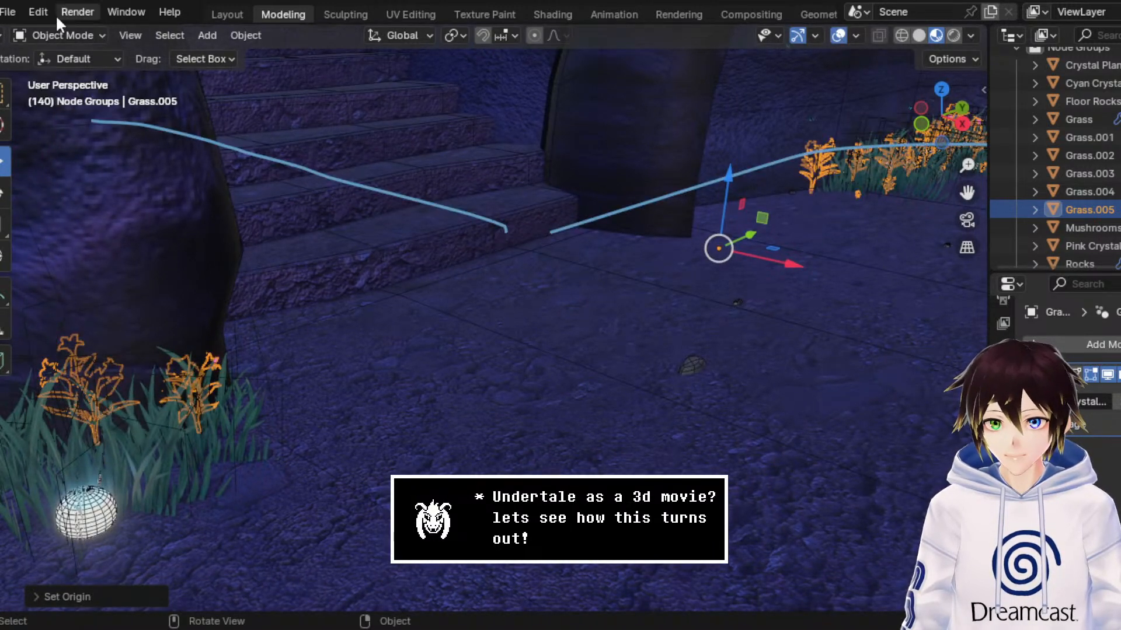
click(82, 36)
click(64, 76)
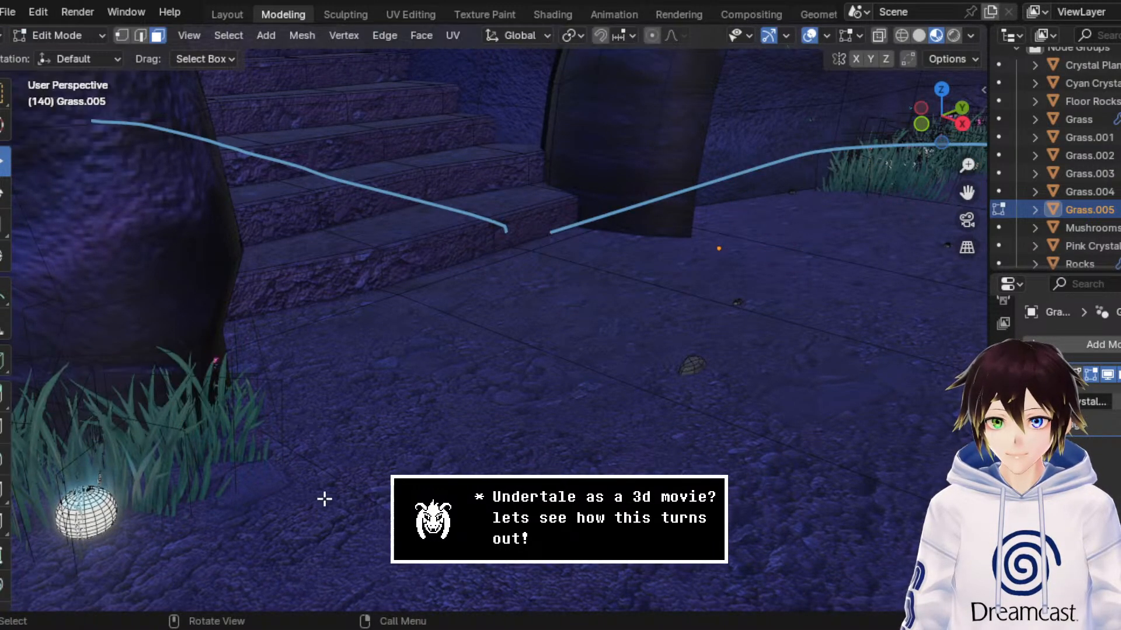
drag(152, 500, 217, 552)
click(59, 35)
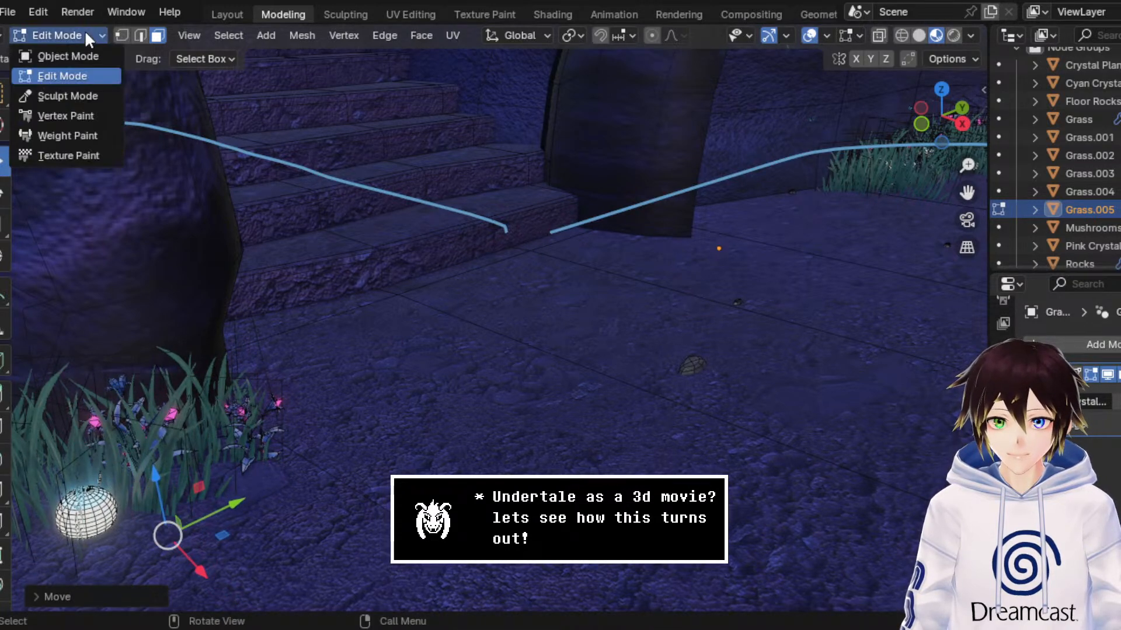
click(64, 56)
Step: Examine the crystal plants by the stairway without overlays, in Material Preview and in Rendered shading
click(838, 35)
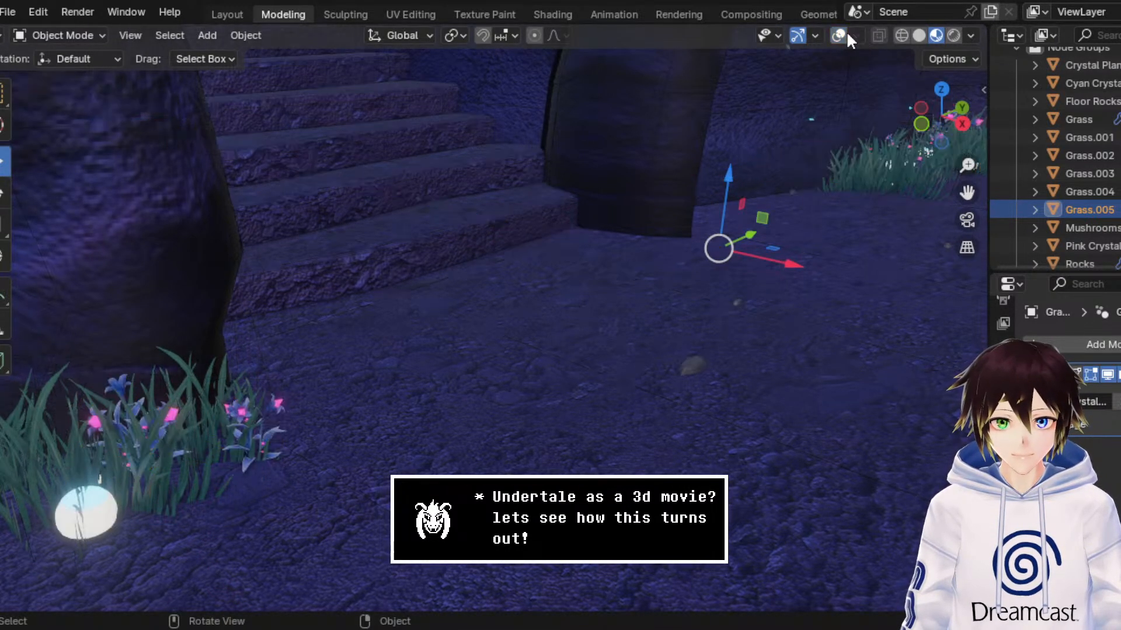
middle_drag(817, 93, 683, 169)
scroll(682, 170, down, 4)
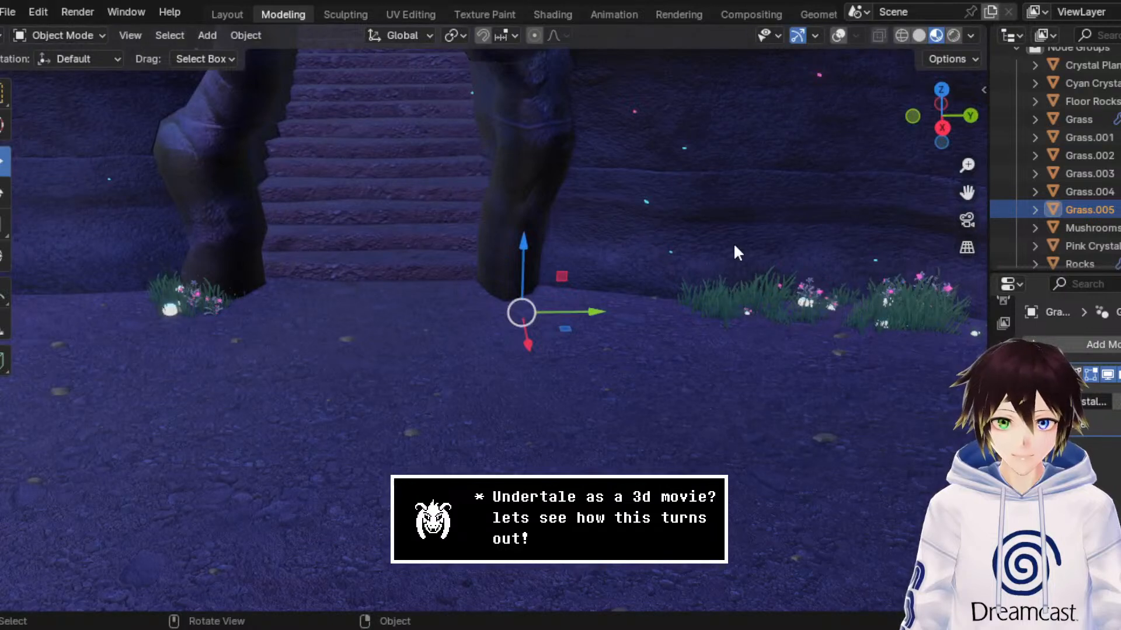
middle_drag(734, 244, 776, 269)
click(954, 35)
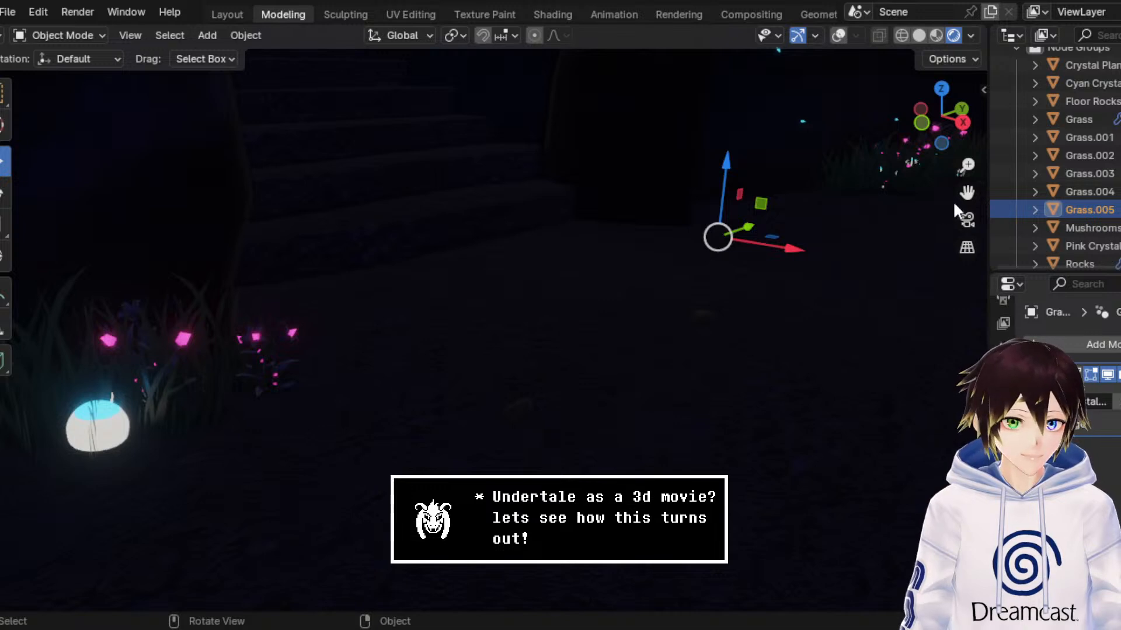
drag(966, 193, 504, 306)
middle_drag(669, 267, 771, 260)
middle_drag(409, 309, 715, 297)
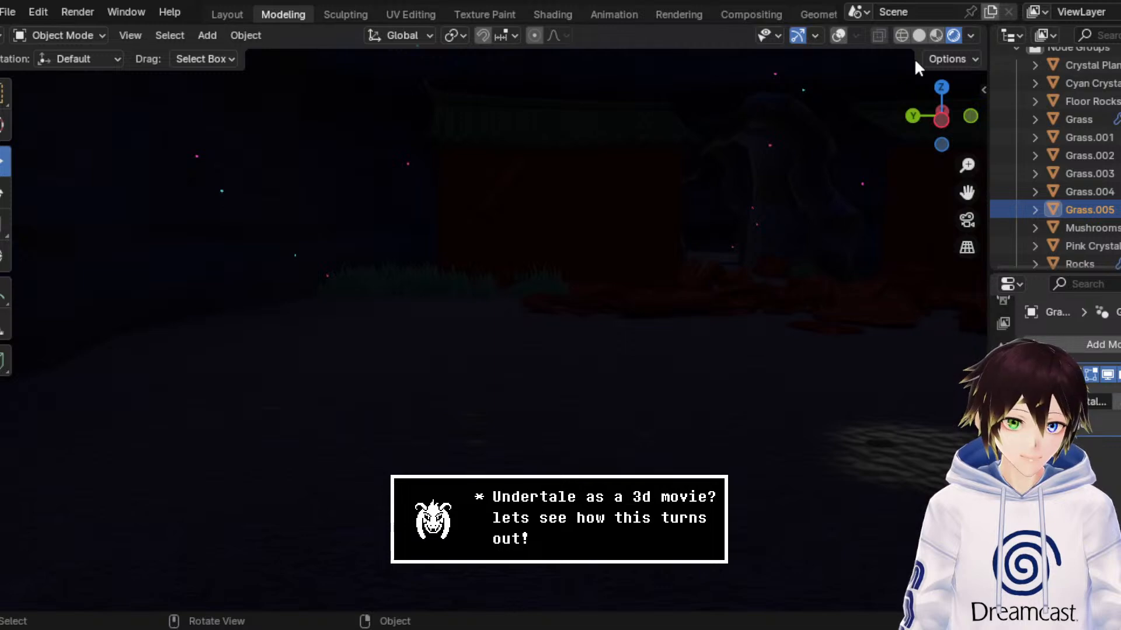
Step: Return the viewport to Material Preview shading, frame the shrine front, and save the scene file
click(936, 35)
drag(967, 192, 792, 193)
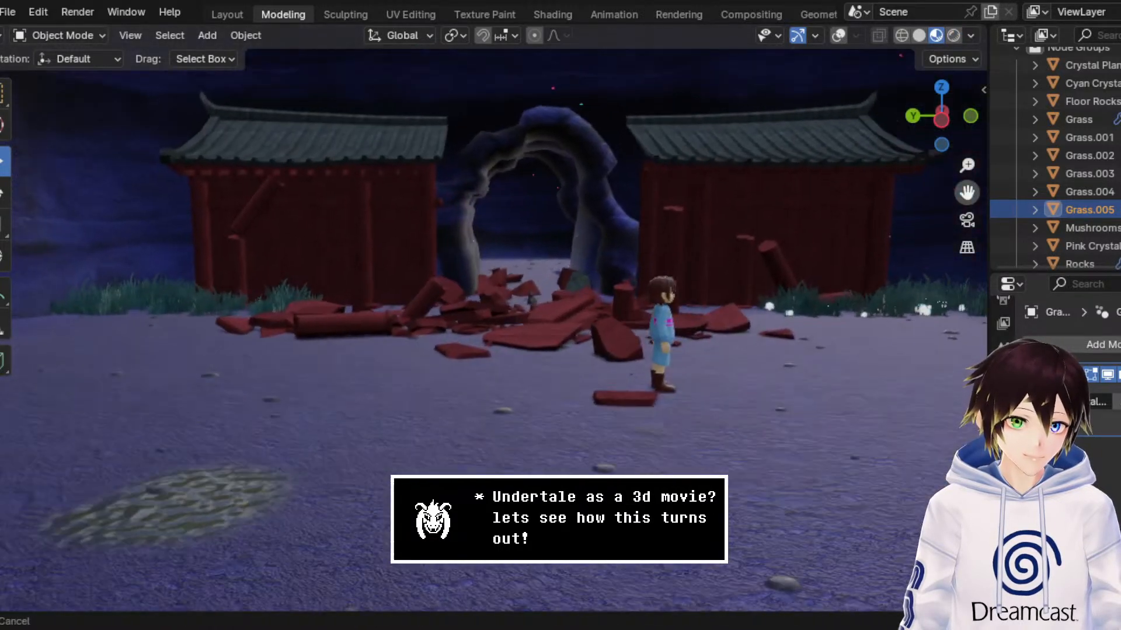
key(ctrl+s)
Step: Look over the shrine, the debris around the character, and the planted cave walls from several angles
middle_drag(617, 261, 626, 250)
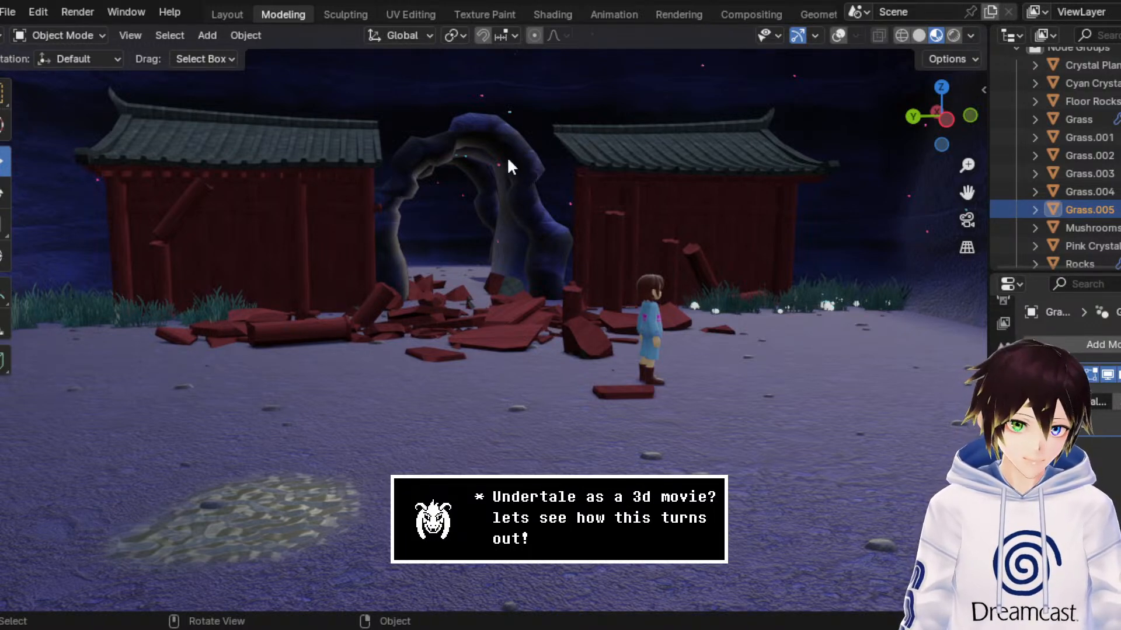
middle_drag(506, 207, 523, 195)
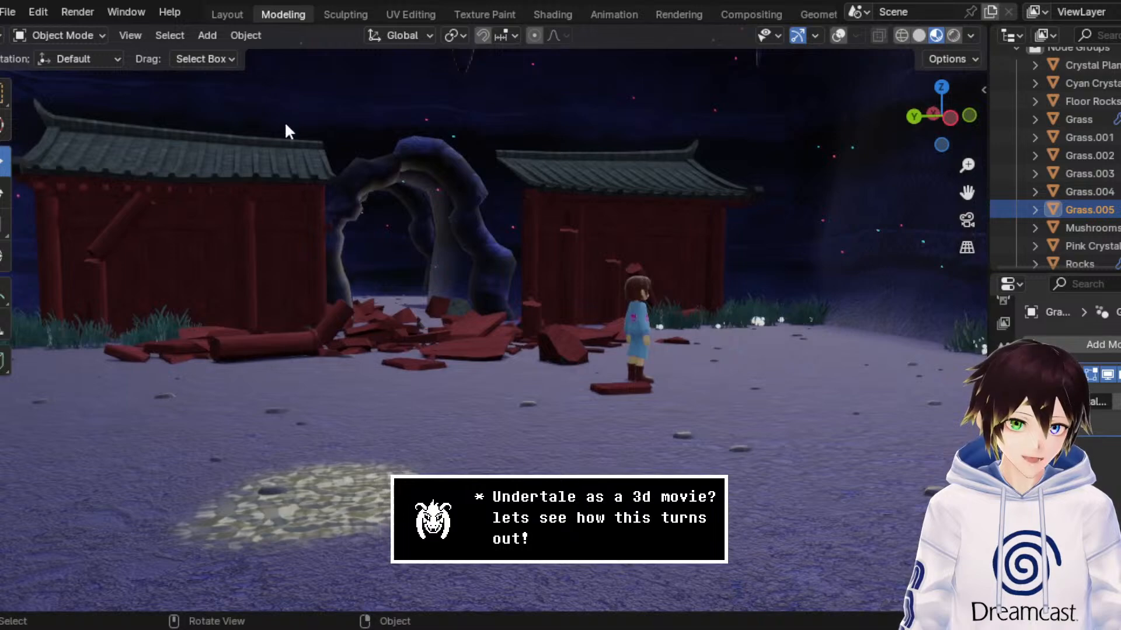
middle_drag(286, 130, 313, 279)
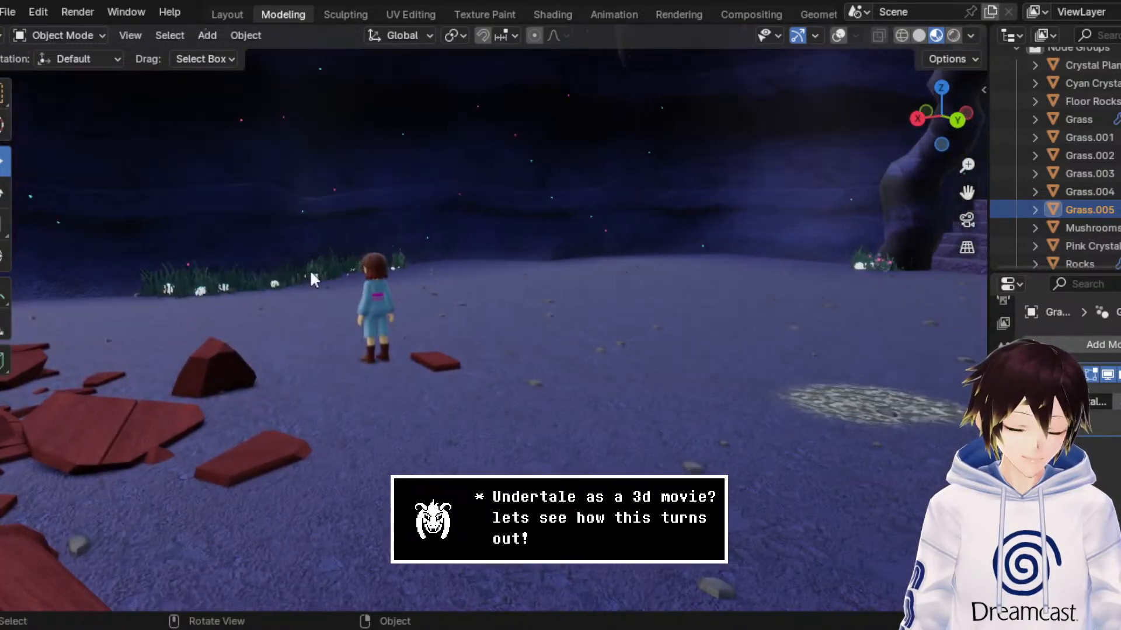
middle_drag(833, 275, 600, 251)
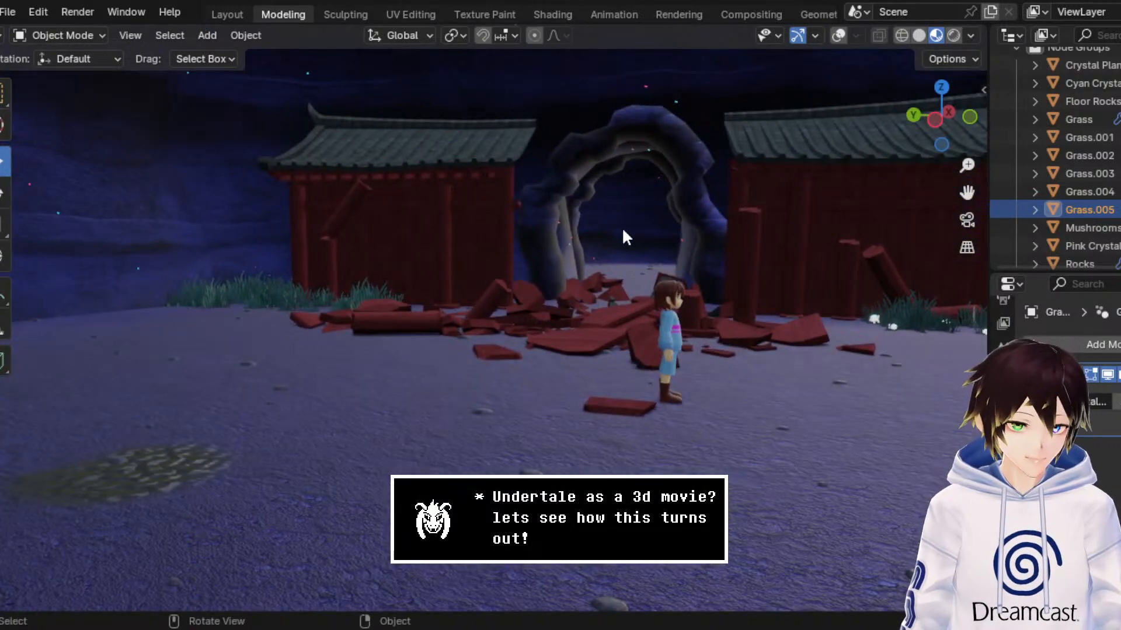
middle_drag(362, 362, 352, 356)
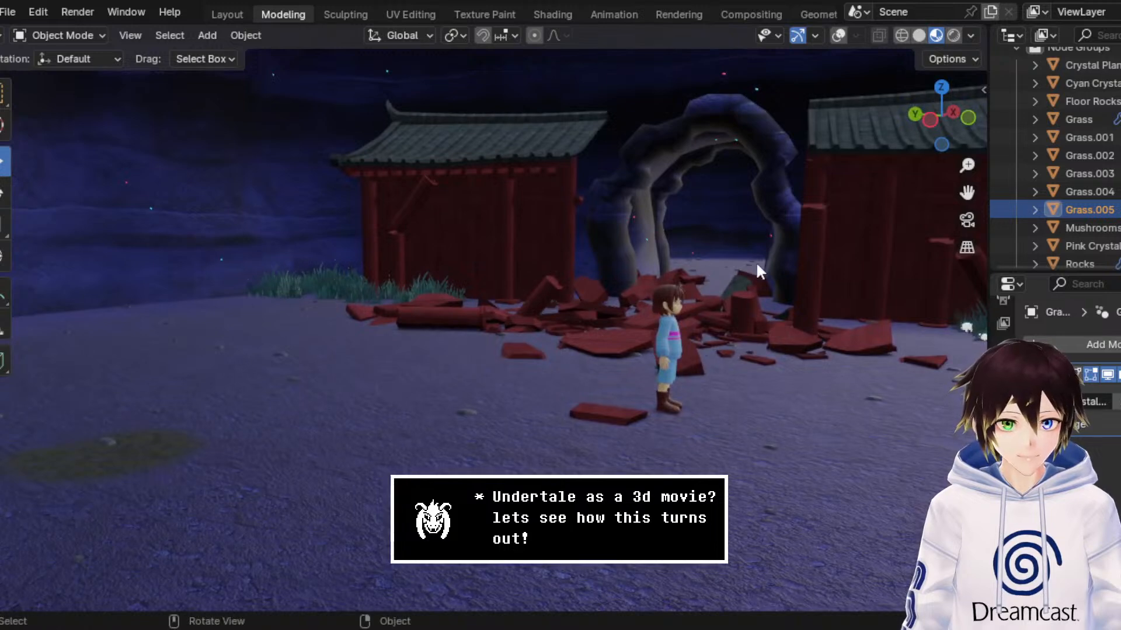
drag(969, 190, 1056, 297)
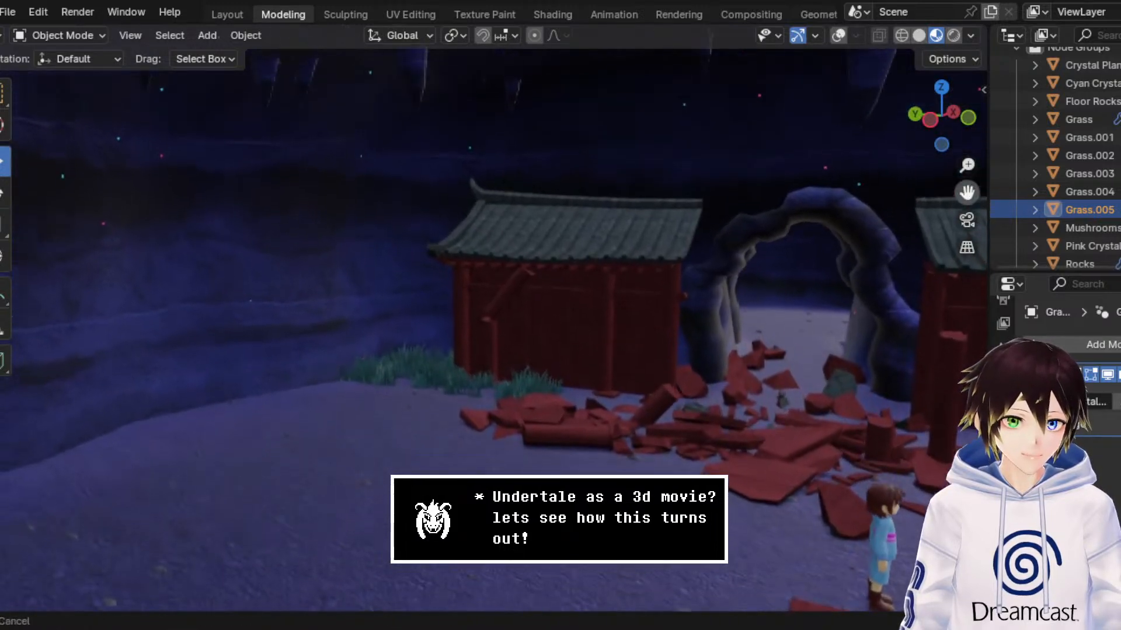
Step: Examine the shrine's red walls, tiled roofs, wall grass and rock arch from the front and up close
middle_drag(731, 284, 520, 278)
middle_drag(471, 313, 578, 377)
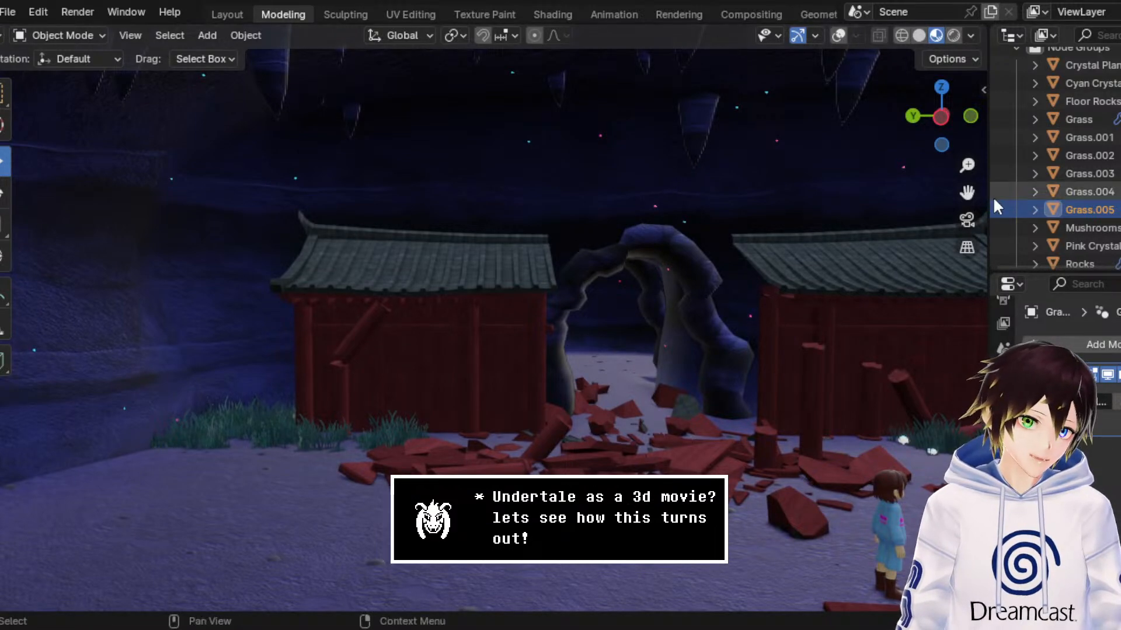
drag(967, 192, 858, 150)
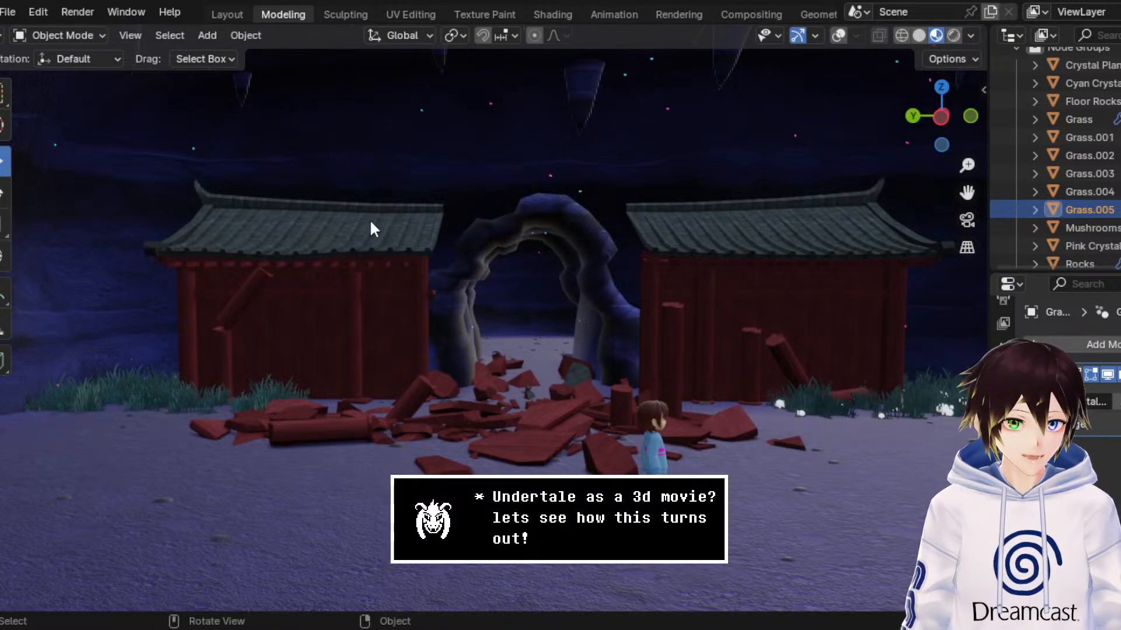
middle_drag(477, 219, 657, 251)
drag(963, 189, 958, 188)
middle_drag(691, 171, 640, 180)
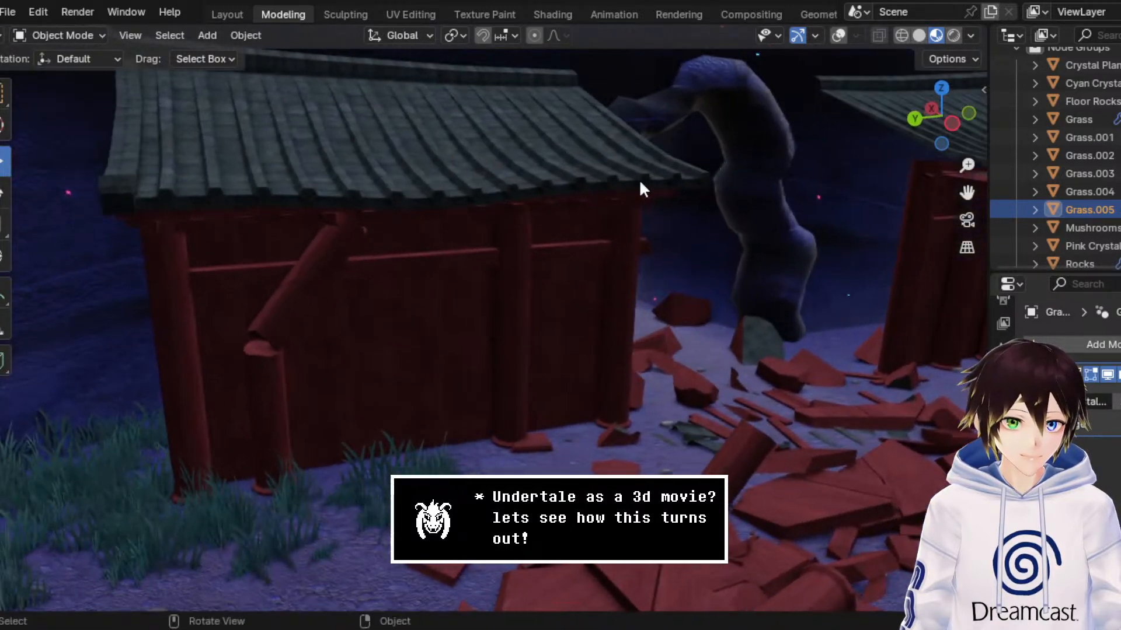
drag(966, 192, 671, 219)
middle_drag(773, 264, 553, 228)
middle_drag(648, 242, 613, 258)
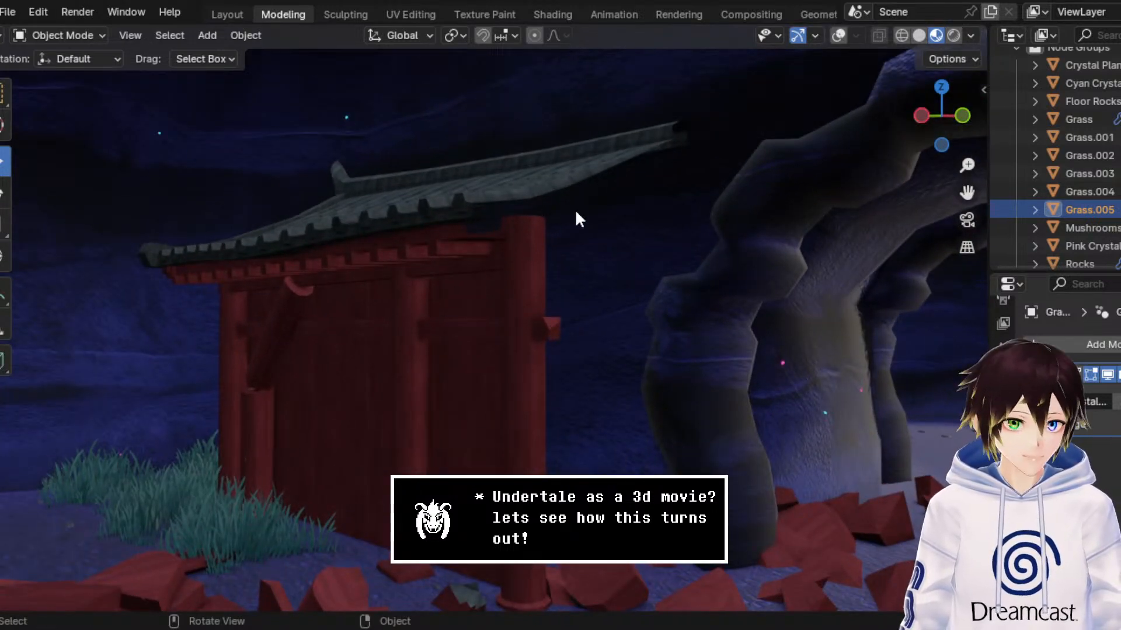
middle_drag(573, 180, 561, 204)
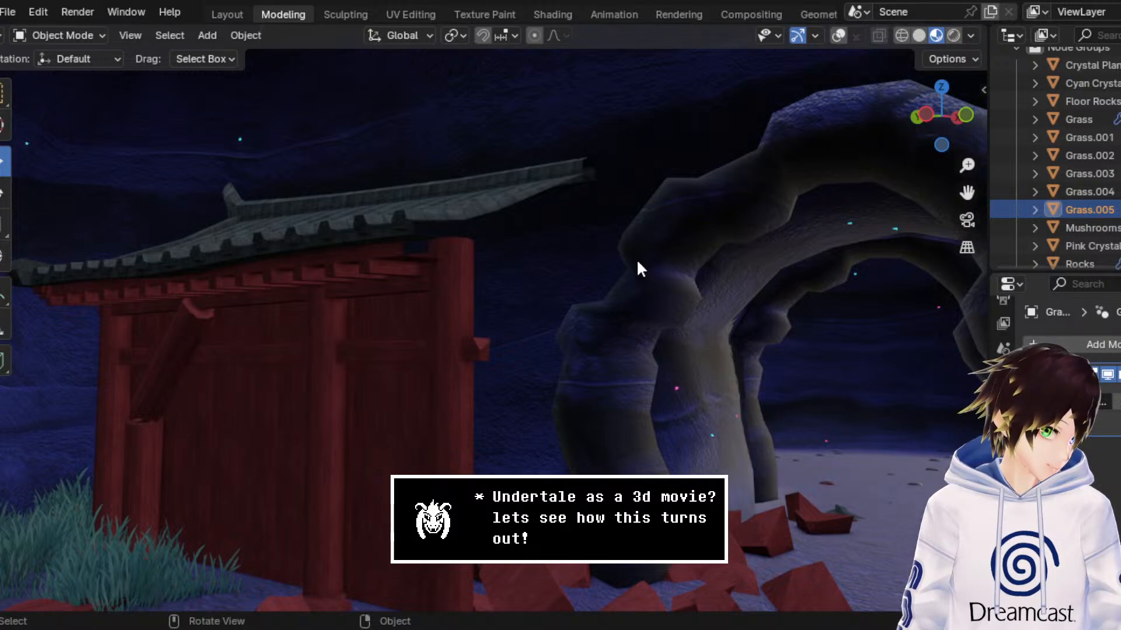
Step: Save the scene file and frame the whole shrine front with the character and debris
middle_drag(638, 261, 647, 267)
key(ctrl+s)
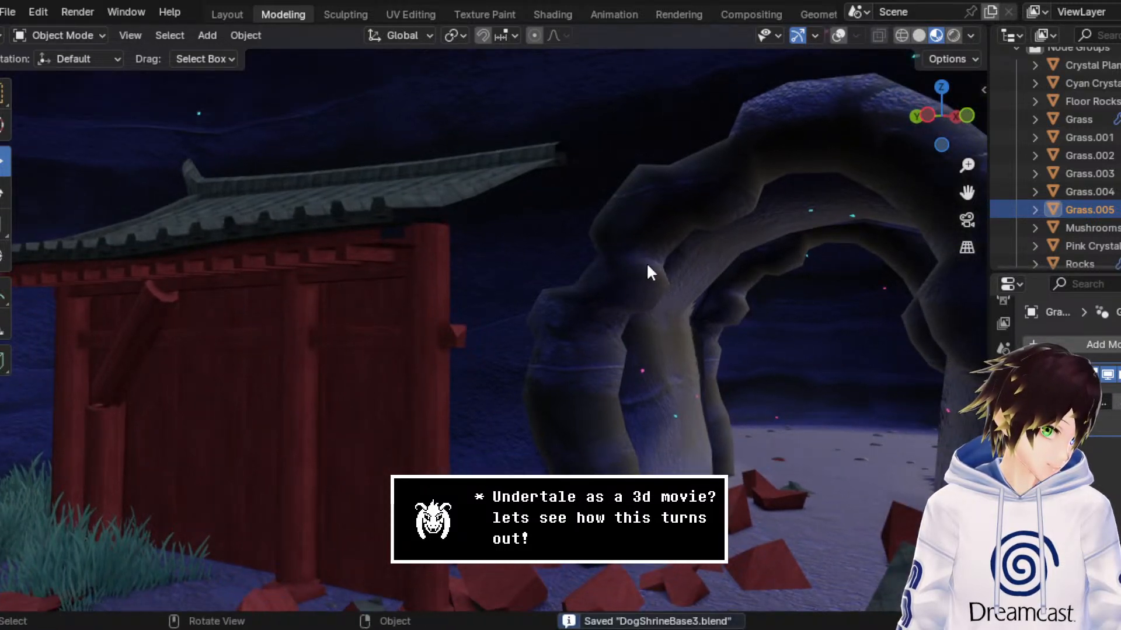
middle_drag(640, 266, 674, 270)
scroll(674, 270, down, 8)
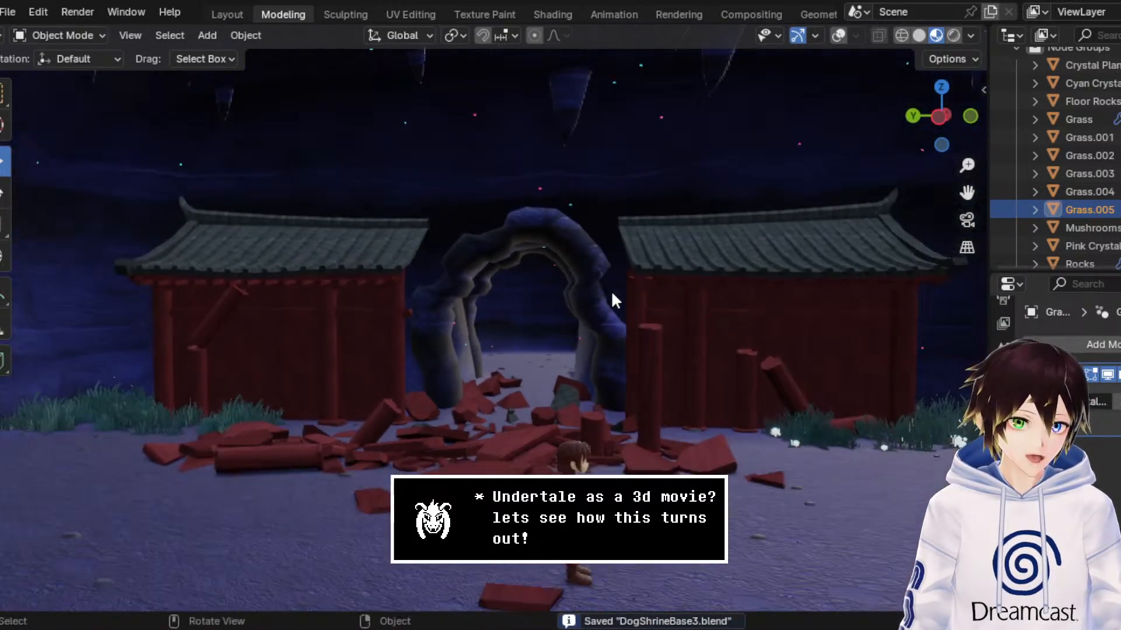
drag(970, 190, 947, 167)
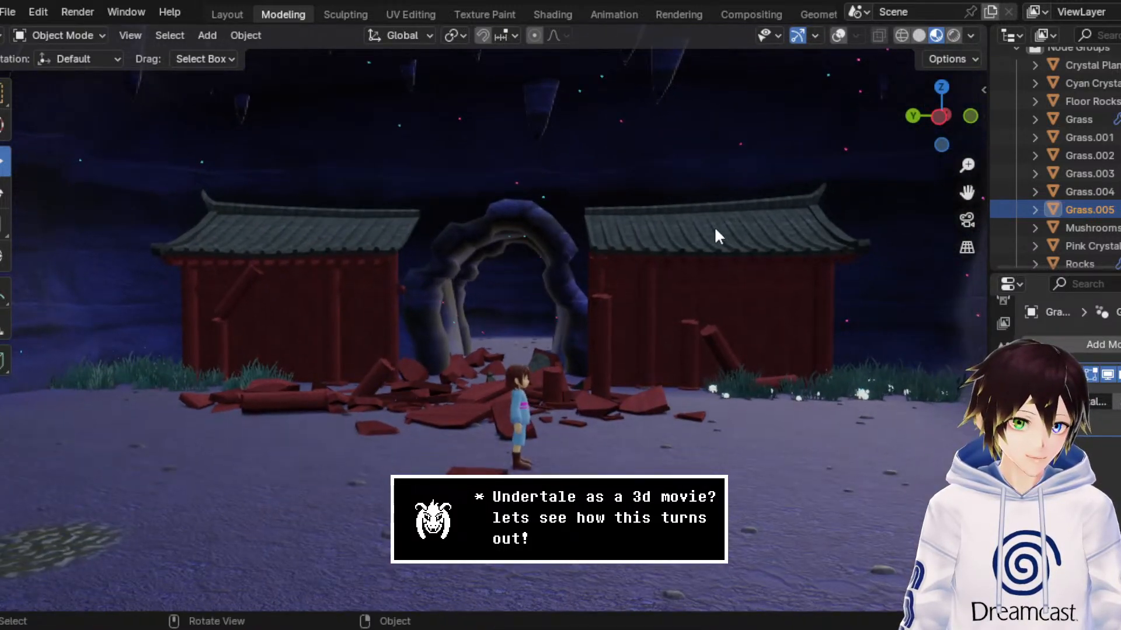
scroll(713, 228, down, 2)
middle_drag(674, 245, 679, 242)
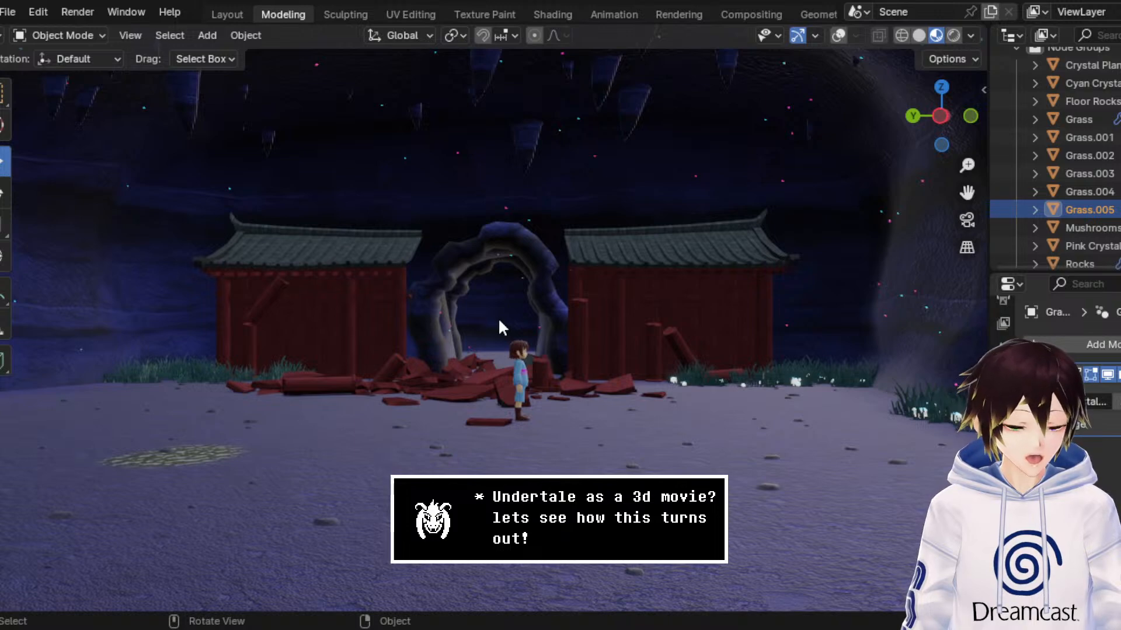
Step: Examine the shrine's overall composition around the character, debris and planted edges from near, far, raised and low angles
middle_drag(499, 320, 521, 328)
scroll(522, 330, up, 3)
middle_drag(537, 401, 509, 351)
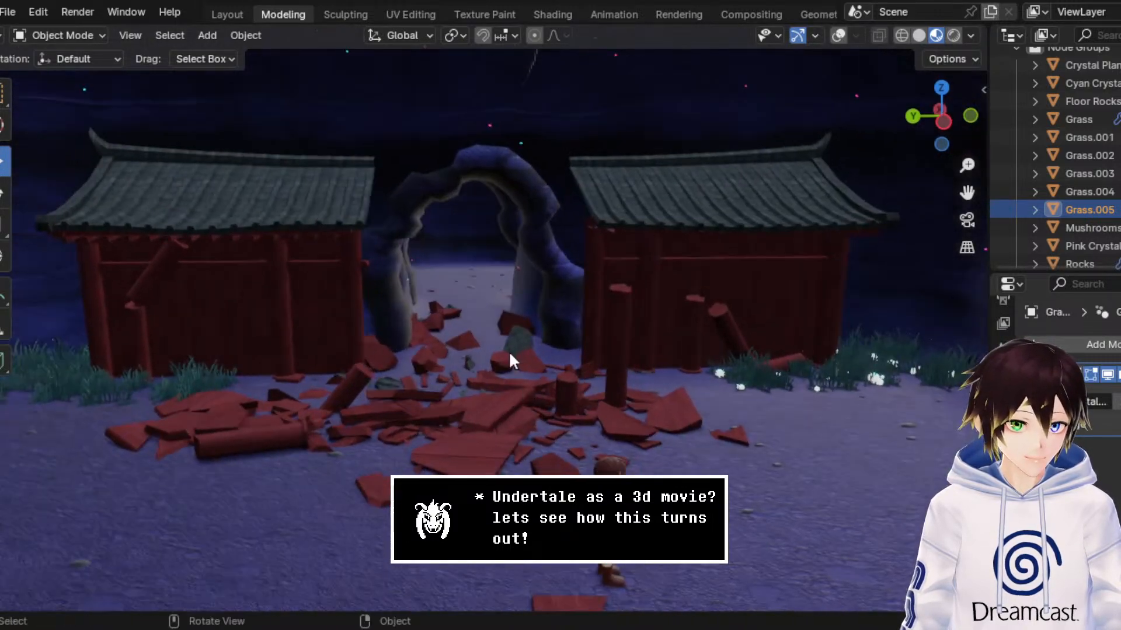
drag(965, 197, 972, 87)
scroll(753, 268, down, 1)
middle_drag(724, 331, 708, 316)
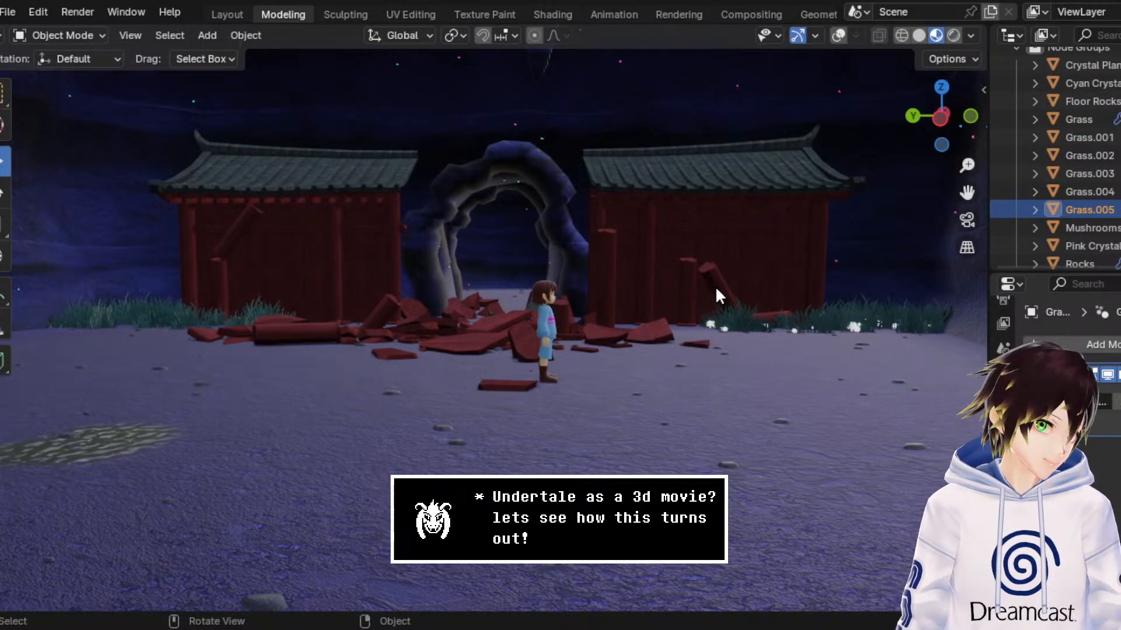
middle_drag(615, 240, 650, 251)
scroll(649, 251, up, 1)
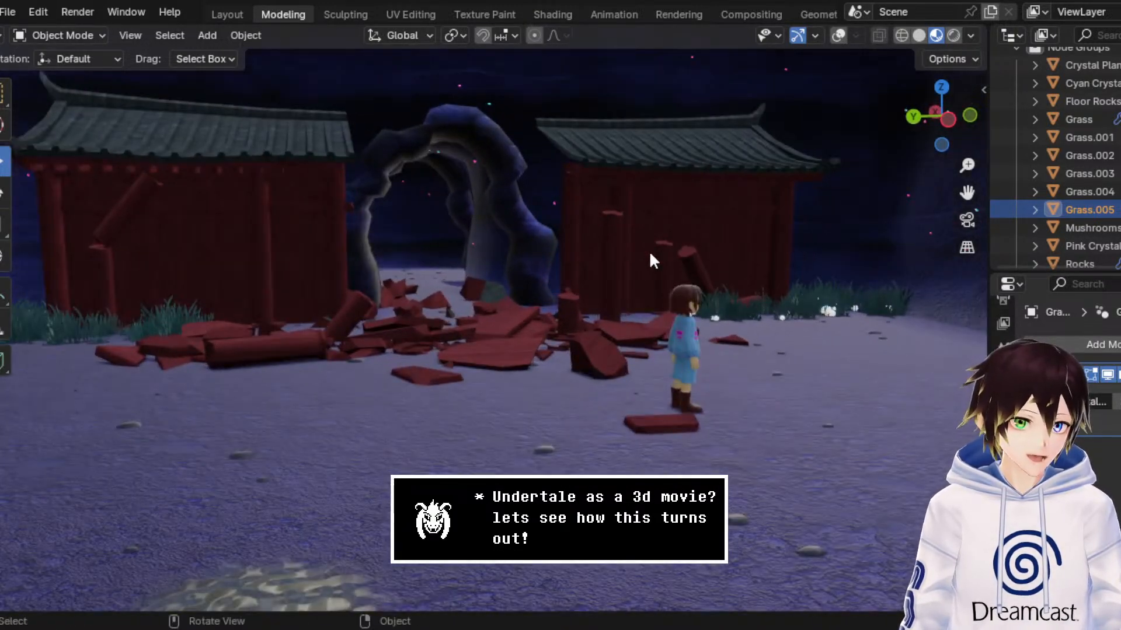
scroll(648, 251, down, 1)
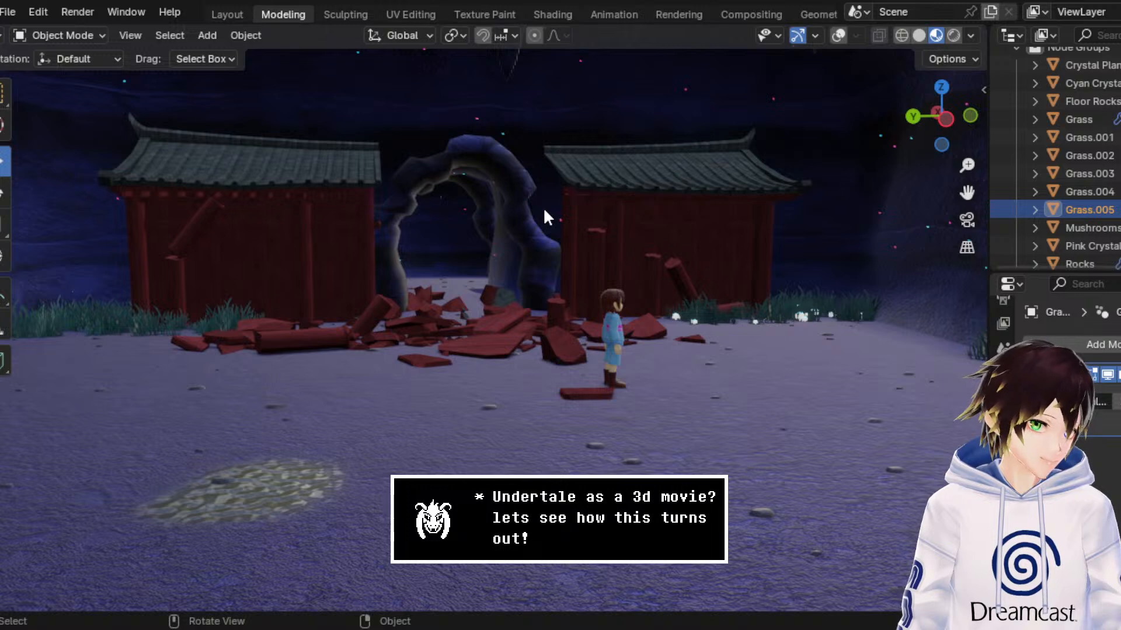
middle_drag(624, 331, 597, 328)
scroll(597, 328, up, 1)
middle_drag(453, 373, 463, 355)
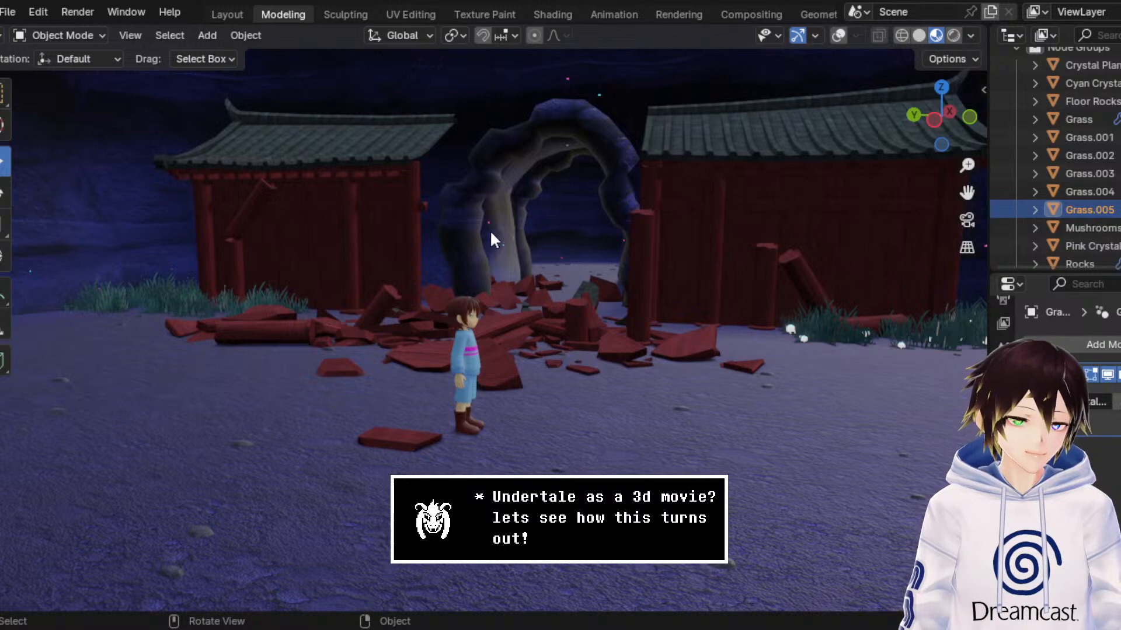
mouse_move(569, 245)
middle_down()
mouse_move(618, 245)
mouse_move(594, 209)
mouse_move(566, 229)
middle_up()
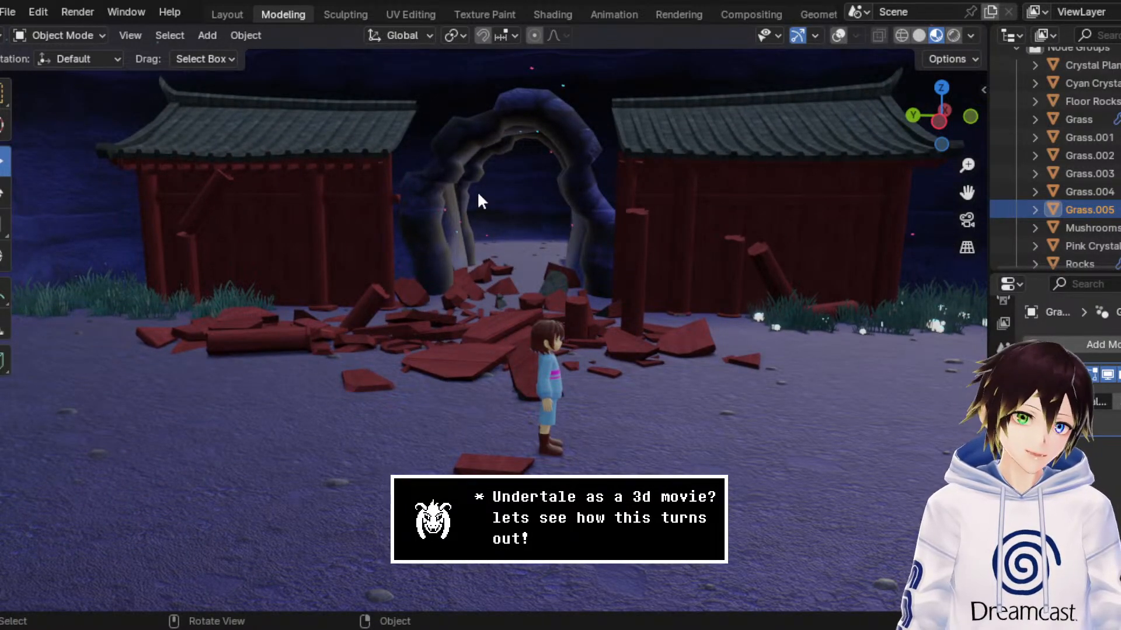
middle_drag(485, 203, 428, 212)
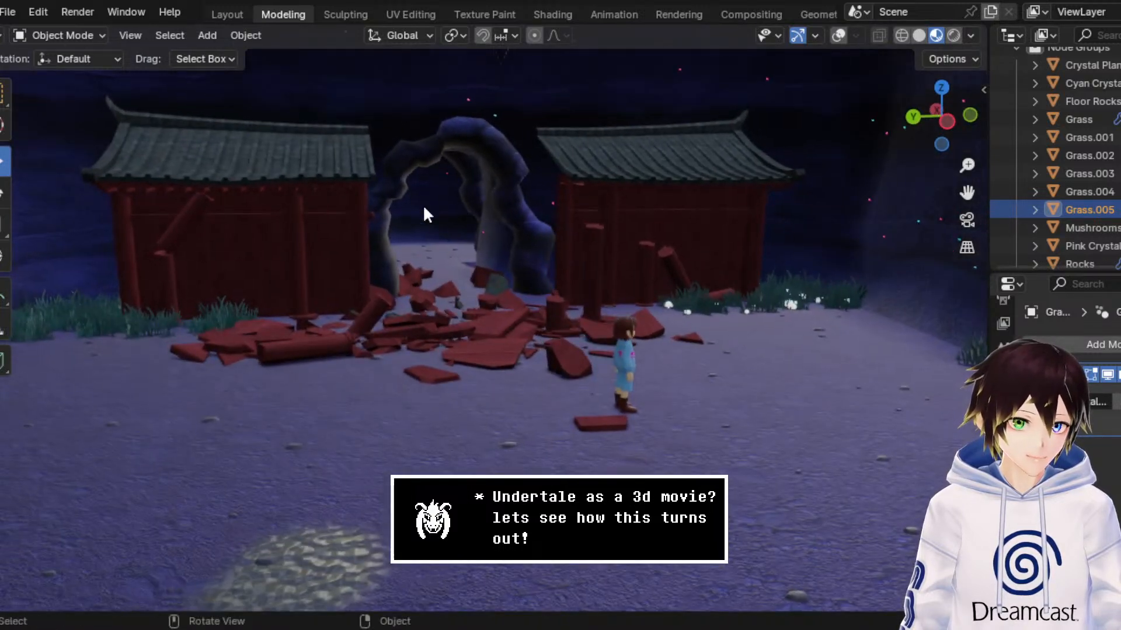
middle_drag(578, 479, 544, 384)
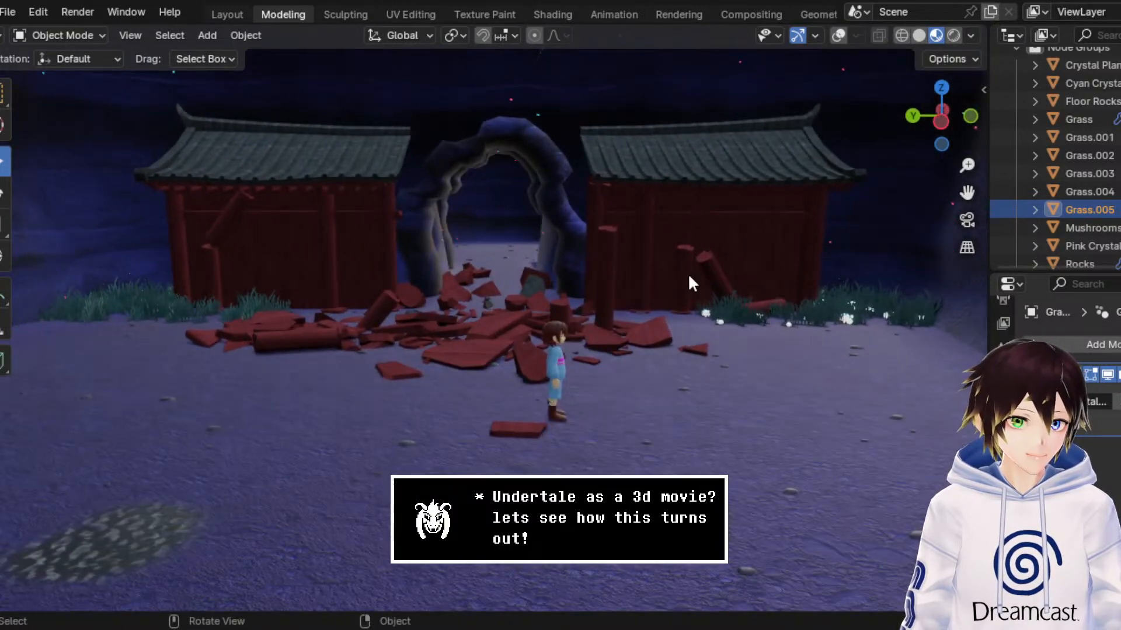
scroll(688, 287, down, 2)
scroll(689, 290, down, 5)
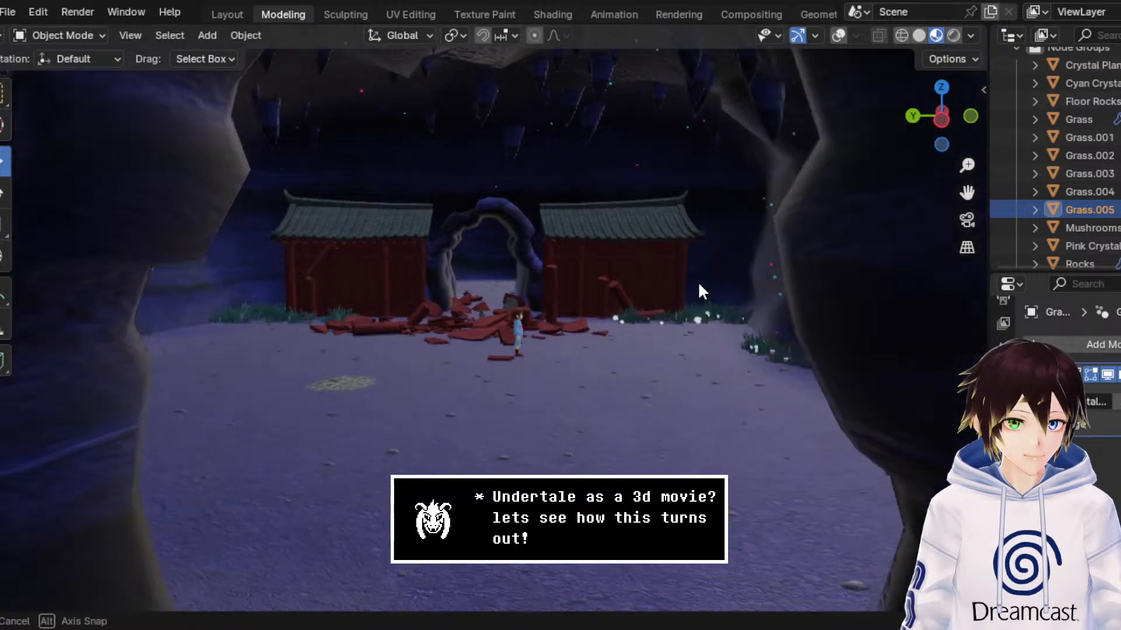
scroll(699, 273, up, 5)
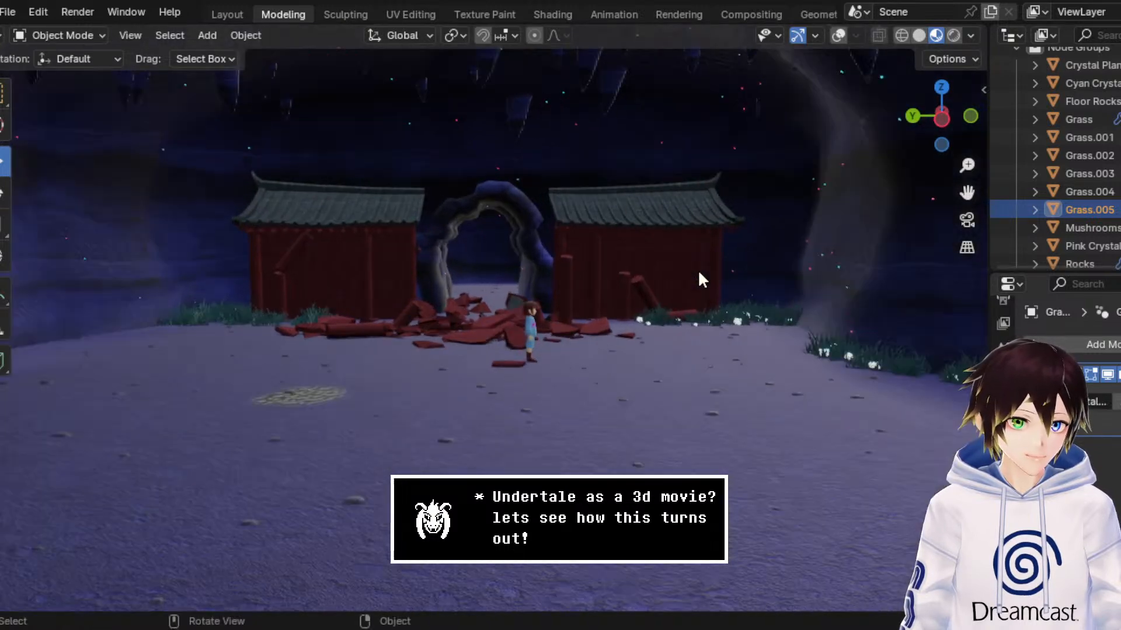
scroll(652, 309, up, 2)
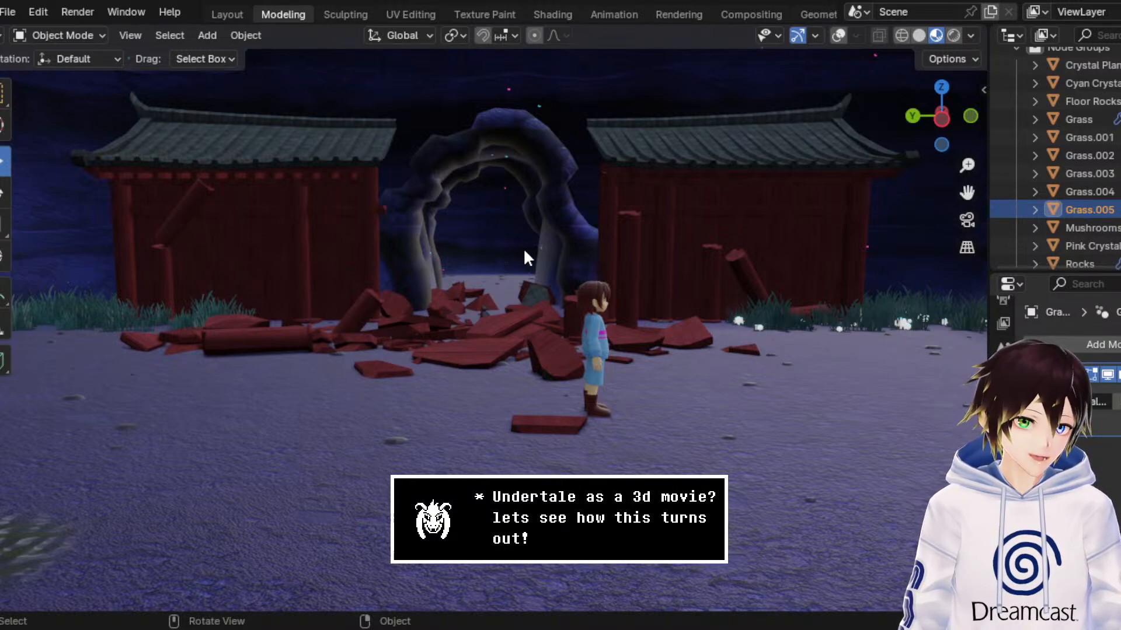
middle_drag(524, 248, 571, 236)
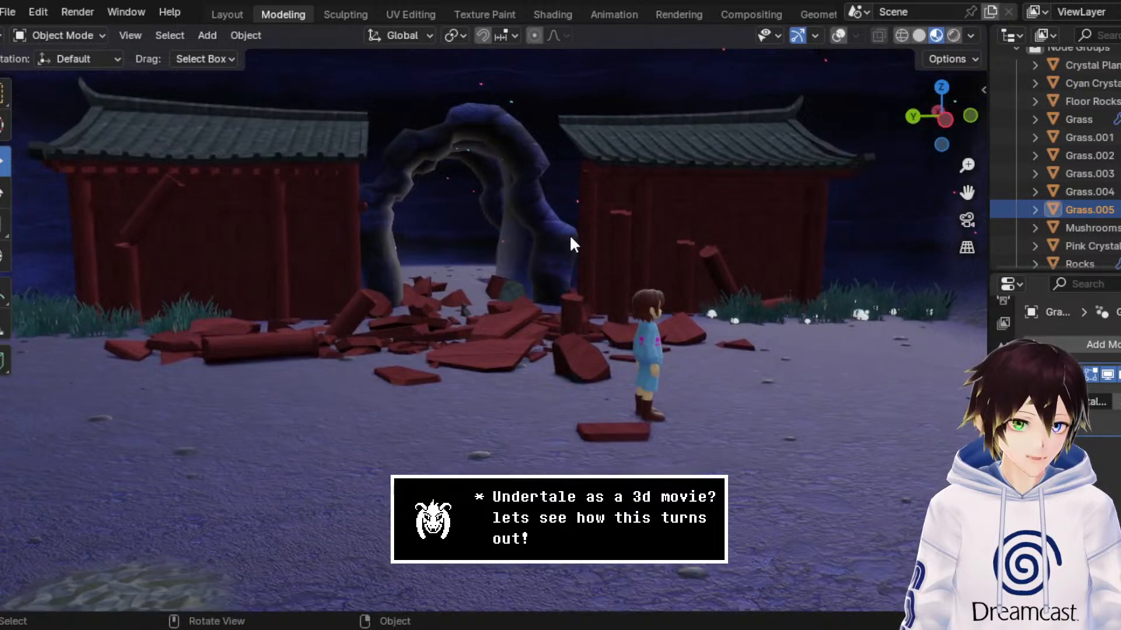
scroll(571, 236, down, 1)
scroll(573, 237, up, 2)
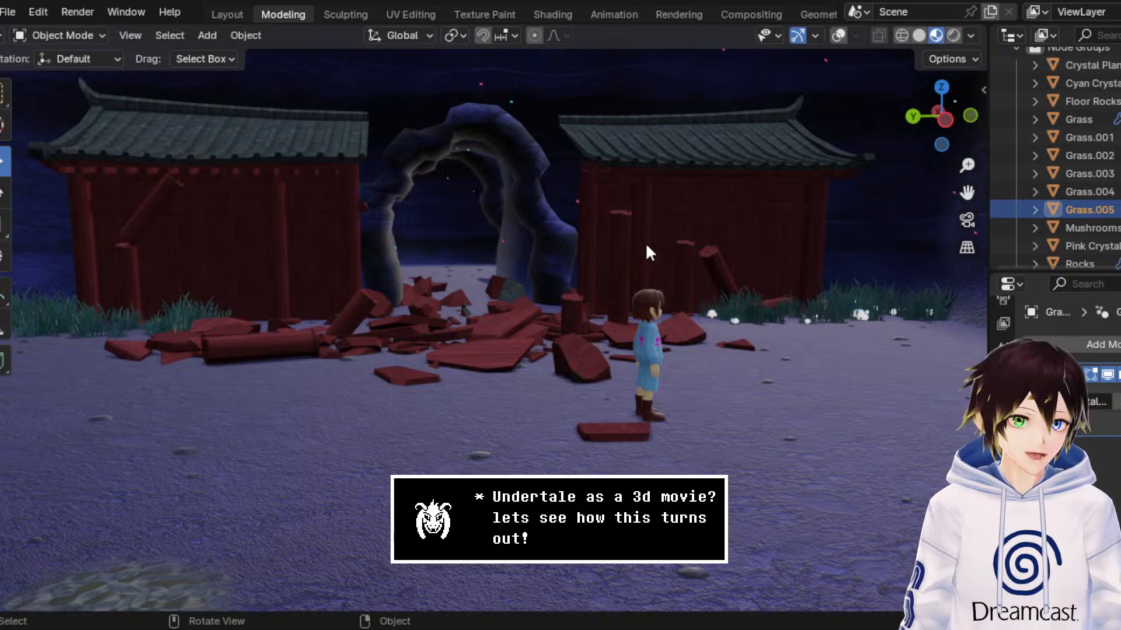
Step: Save the scene file and turn the viewport overlays back on
middle_drag(646, 244, 634, 238)
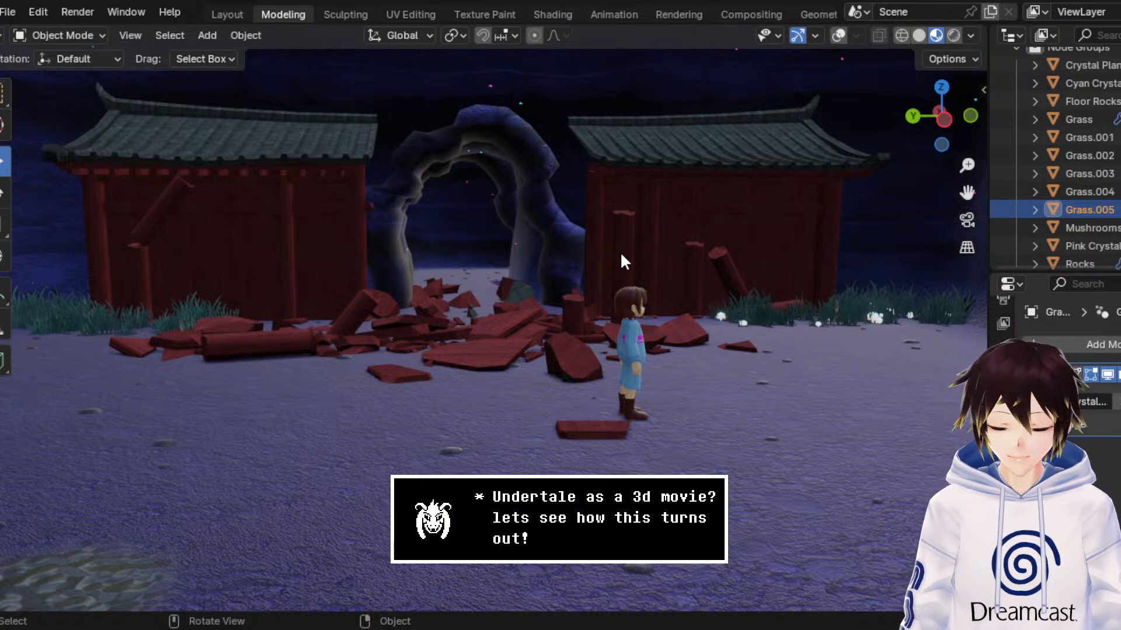
key(ctrl+s)
middle_drag(633, 216, 648, 197)
scroll(647, 198, down, 2)
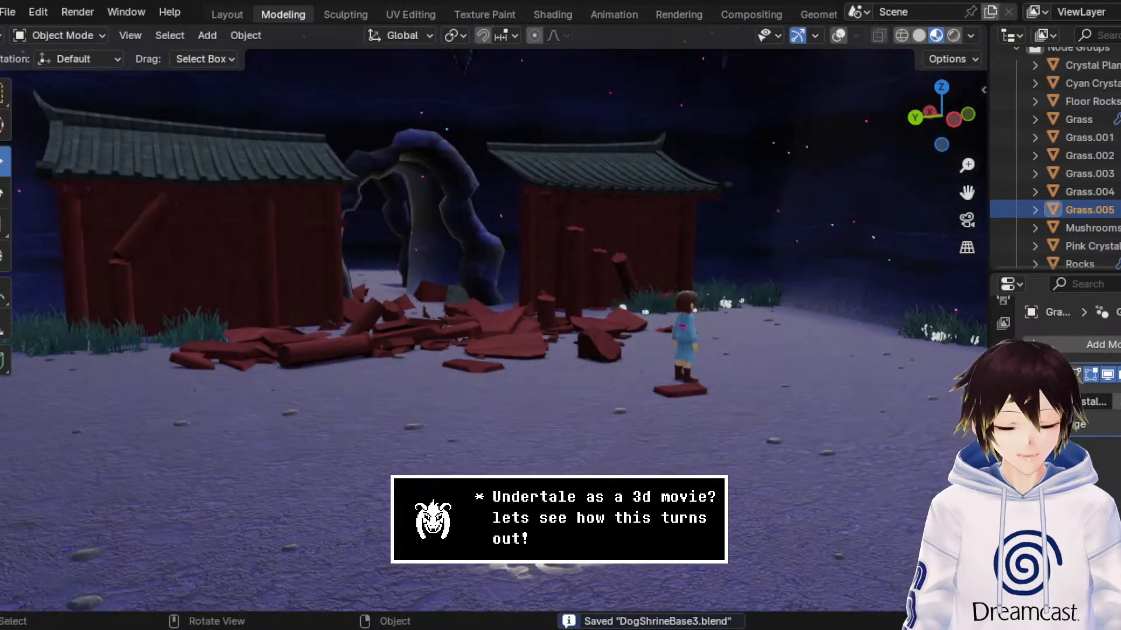
click(837, 35)
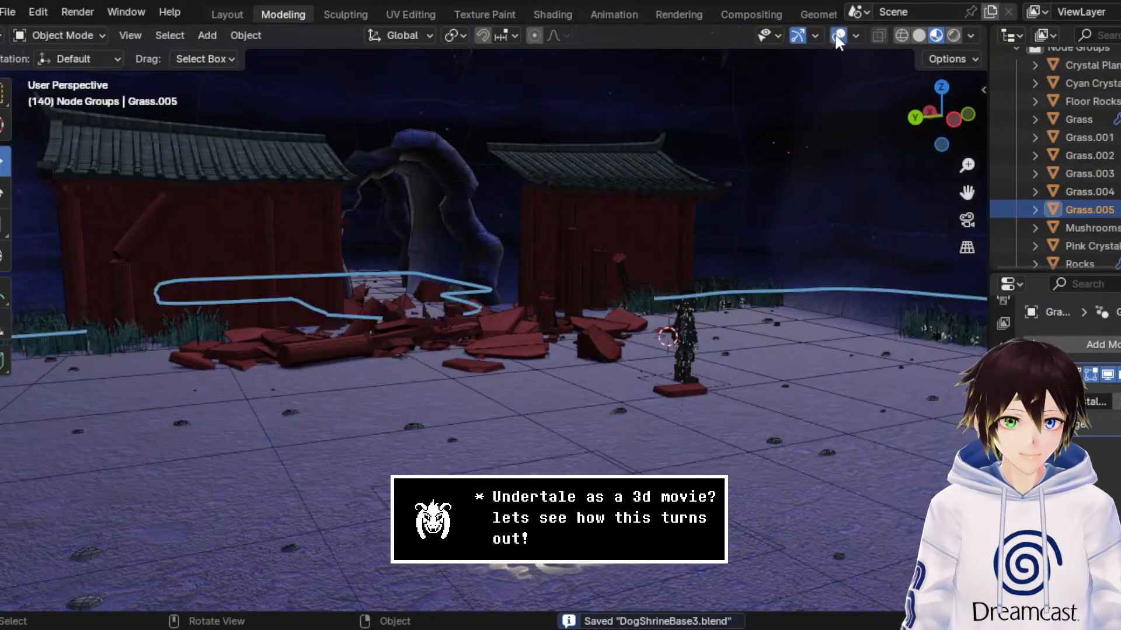
click(836, 362)
scroll(816, 353, down, 2)
scroll(816, 353, down, 5)
middle_drag(816, 352, 568, 334)
scroll(569, 334, down, 4)
right_click(568, 333)
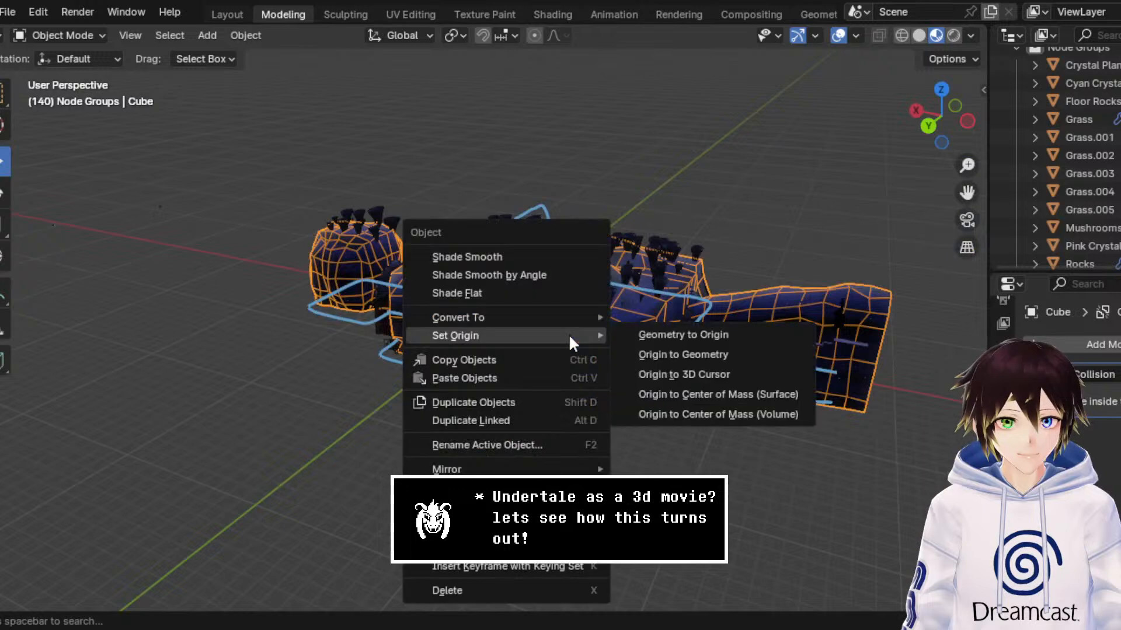
click(525, 403)
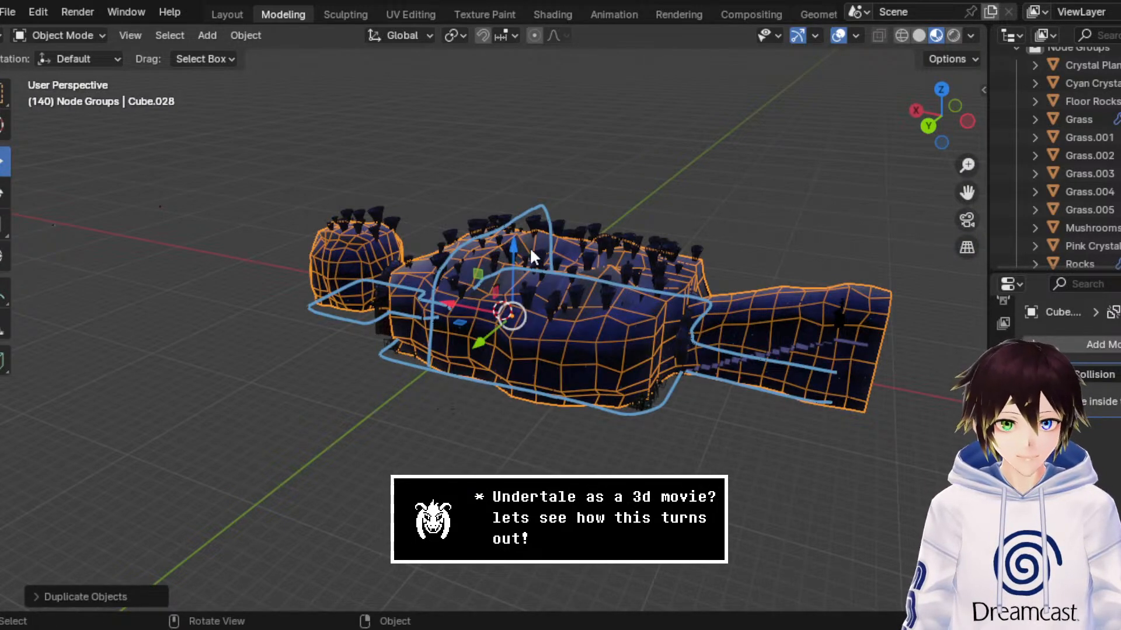
key(z)
click(493, 368)
middle_drag(494, 367, 507, 342)
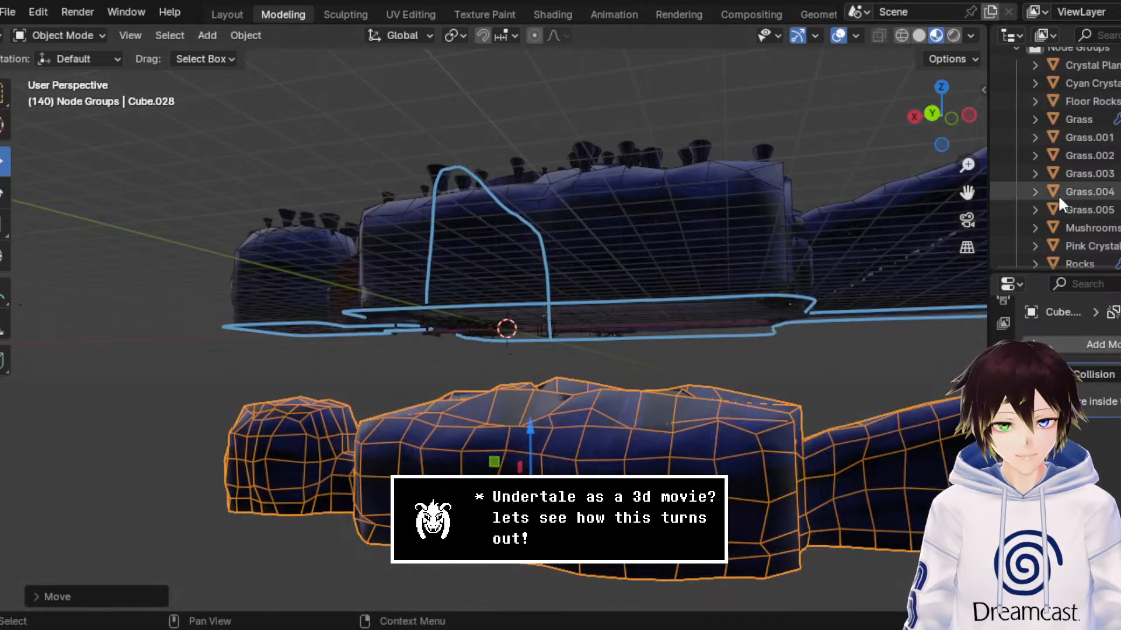
drag(970, 193, 865, 103)
middle_drag(735, 360, 751, 342)
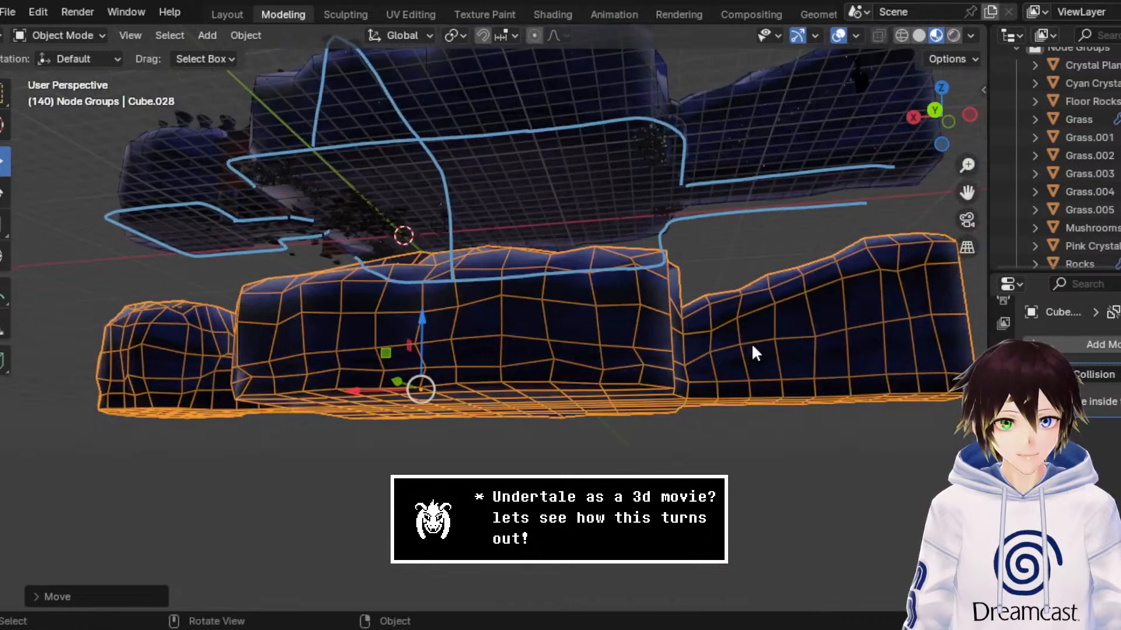
key(Delete)
Step: Duplicate the Floor Rocks object scattered over the cave floor, leaving the copy in place
click(514, 187)
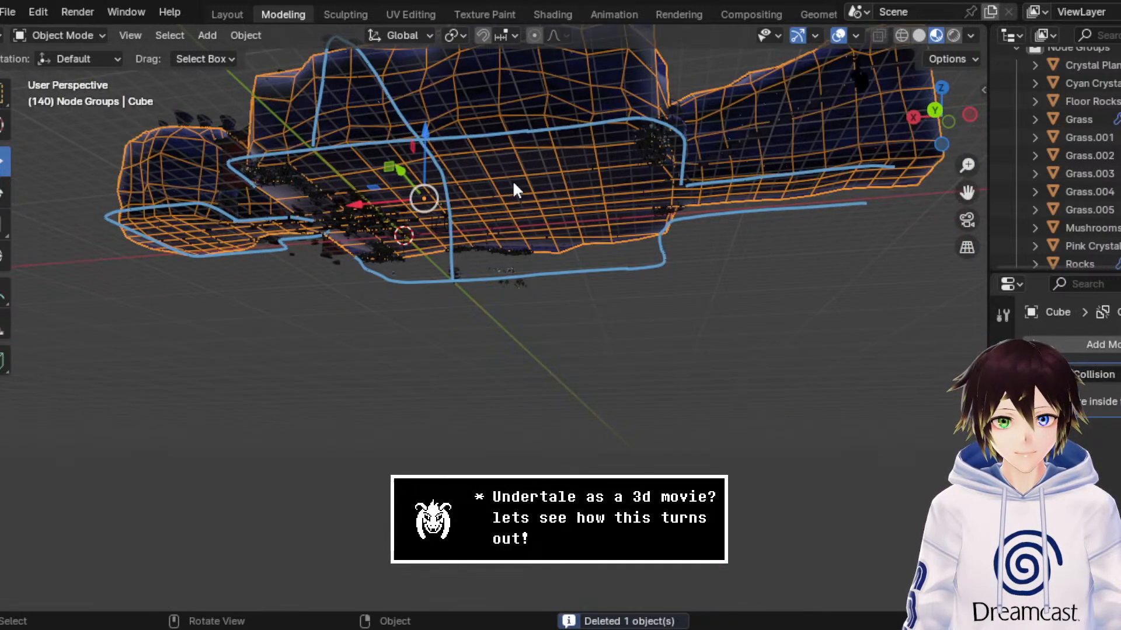
middle_drag(545, 117, 524, 195)
scroll(524, 196, down, 4)
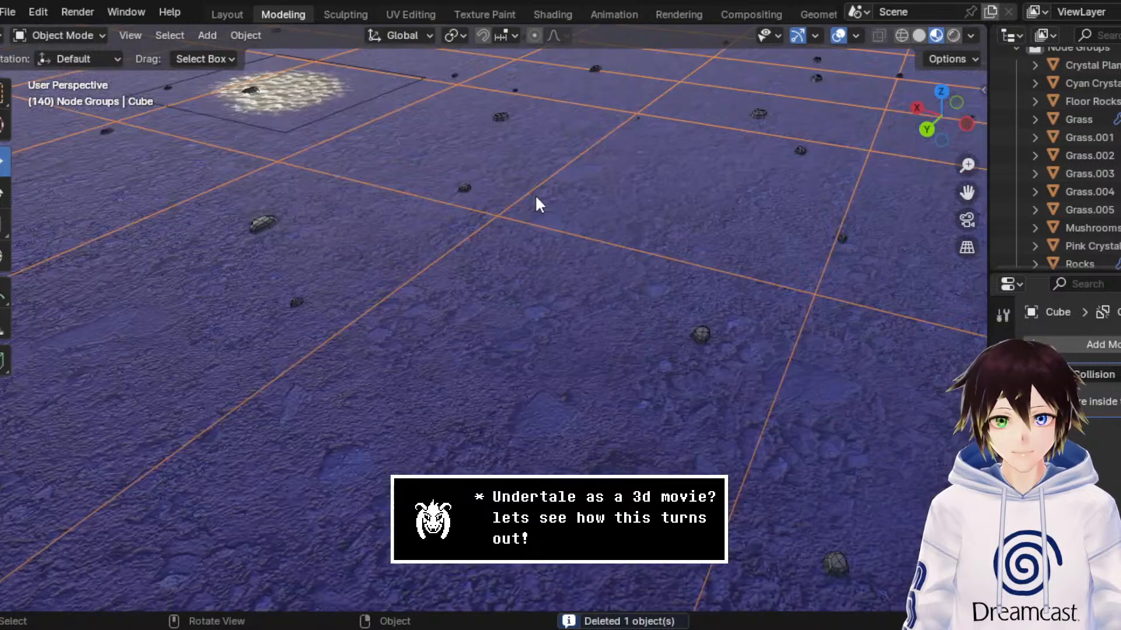
click(465, 188)
right_click(465, 188)
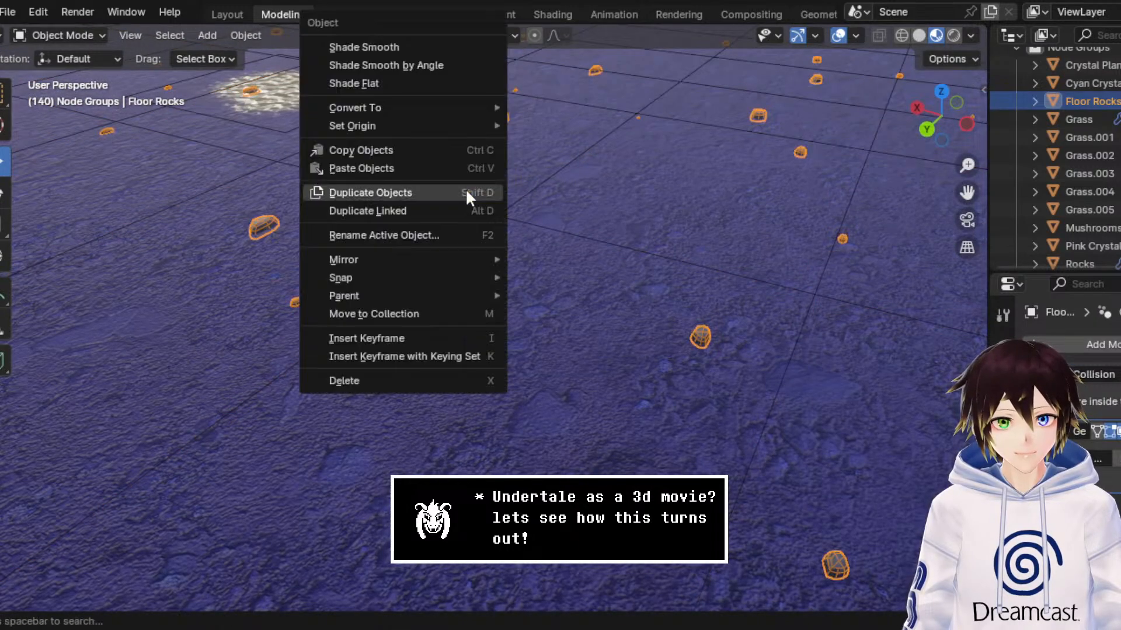
click(466, 190)
click(466, 190)
Step: Examine the duplicated floor rocks around the shrine and browse the node groups available for them, leaving the assignment as is
drag(961, 199, 1097, 491)
middle_drag(836, 214, 803, 180)
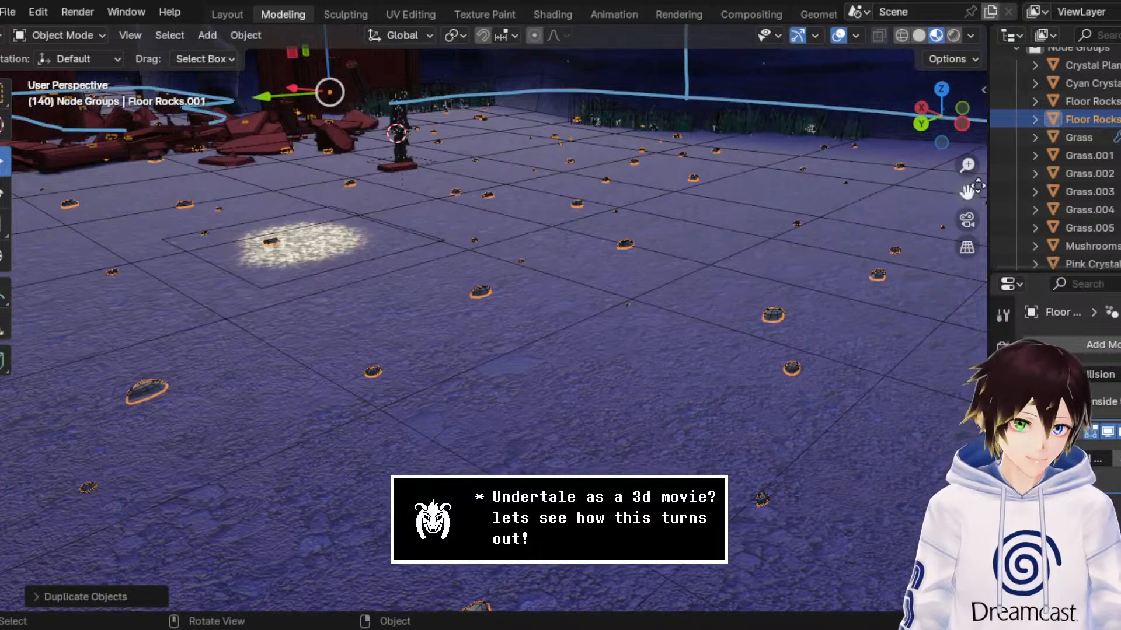
drag(969, 188, 1112, 332)
middle_drag(801, 176, 760, 143)
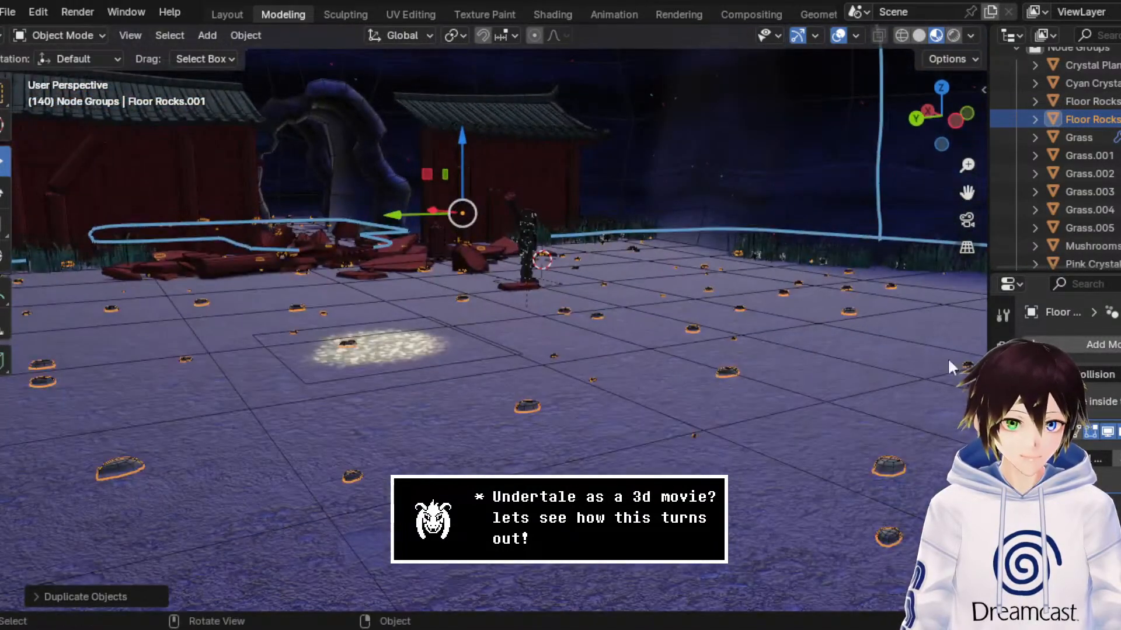
click(1042, 459)
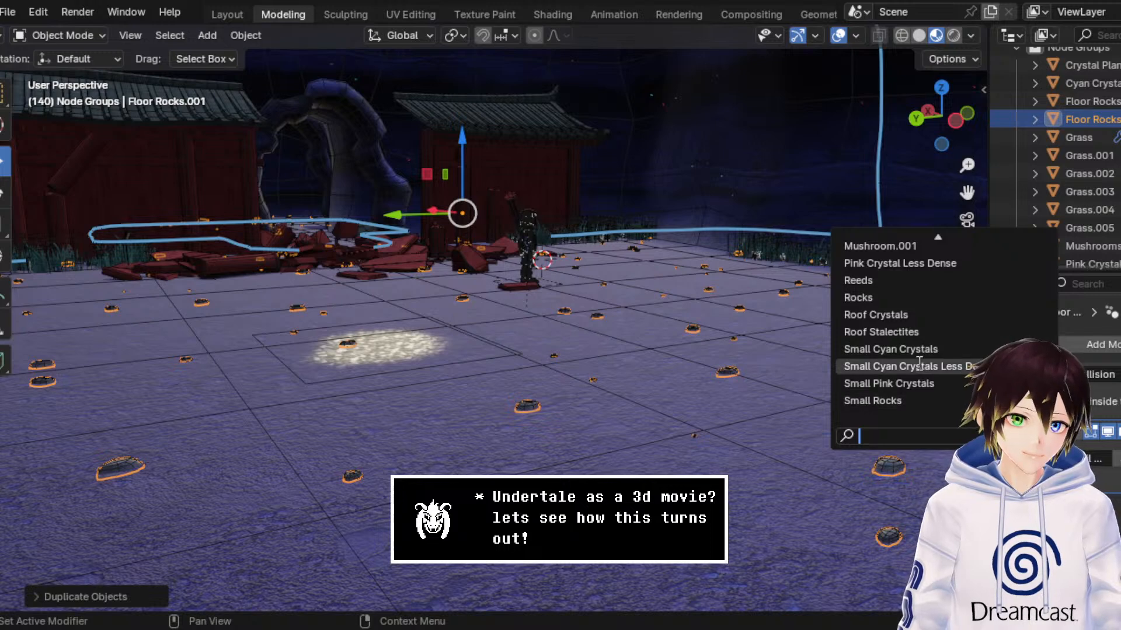
scroll(928, 316, up, 5)
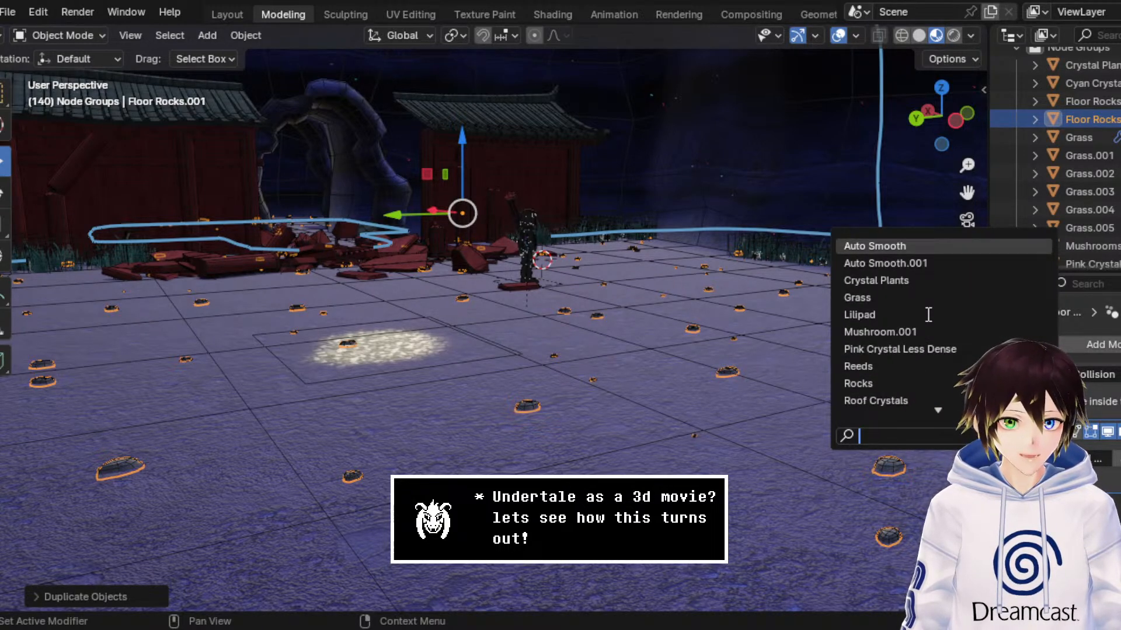
click(623, 287)
Step: Move the duplicated floor rocks straight down along Z, well below the shrine cave's floor
middle_drag(611, 250, 635, 261)
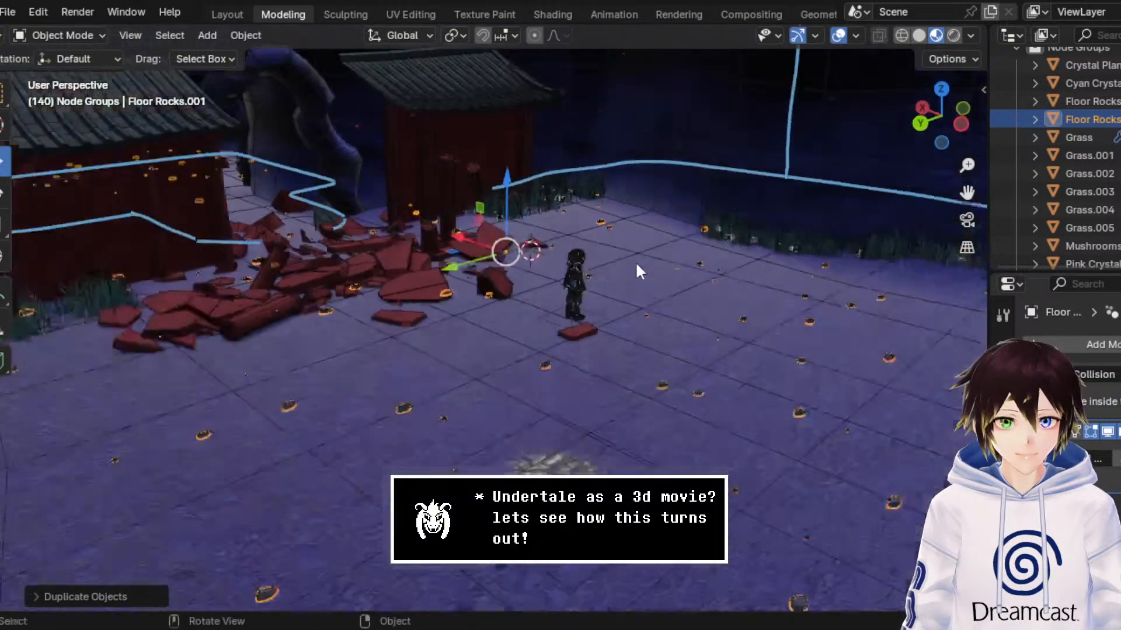
scroll(638, 262, down, 5)
drag(490, 223, 489, 320)
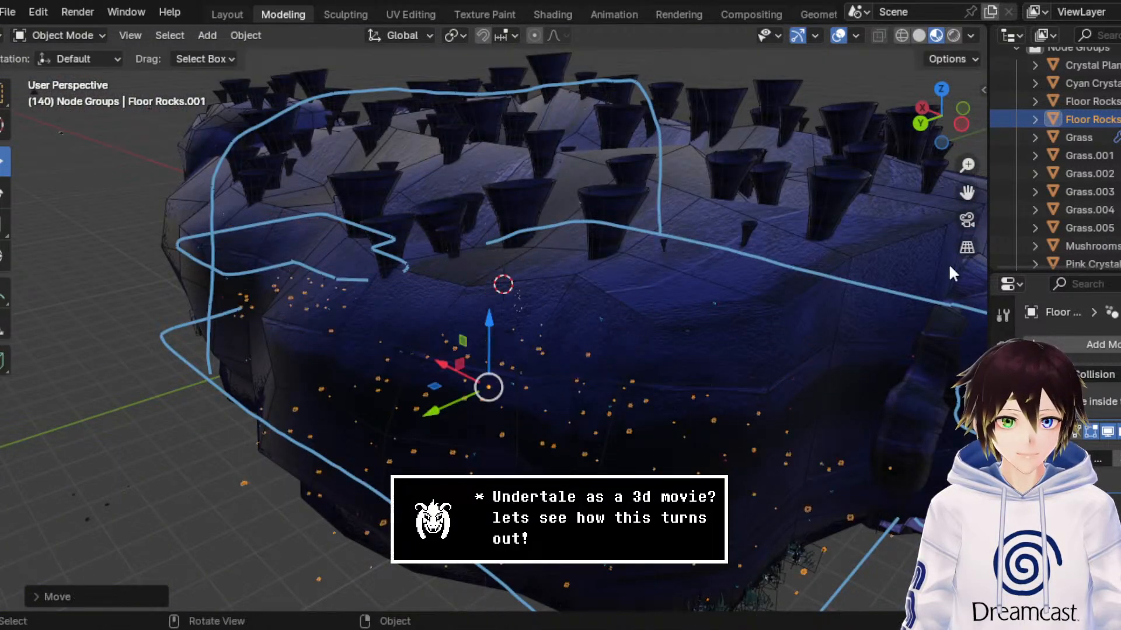
Step: Find the cone-shaped stalagmites standing beside the grass in the neighbouring cave and select them
mouse_move(969, 198)
mouse_down()
mouse_move(210, 184)
mouse_move(584, 88)
mouse_move(740, 166)
mouse_up()
middle_drag(330, 214, 501, 219)
middle_drag(309, 245, 351, 254)
drag(967, 192, 1042, 14)
scroll(737, 269, up, 4)
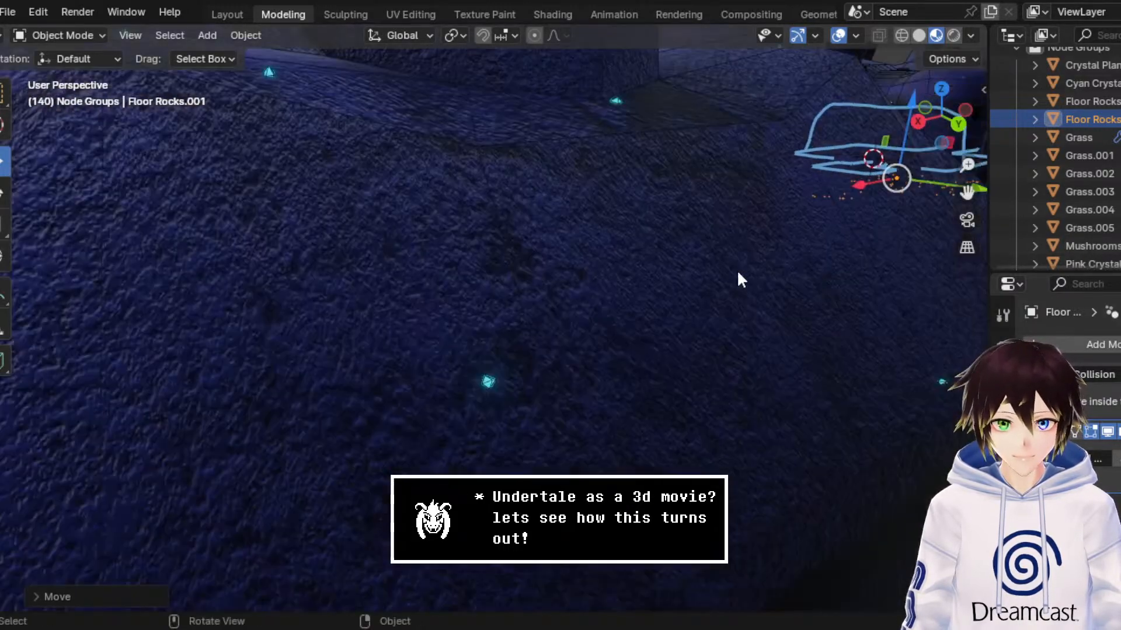
middle_drag(728, 299, 938, 275)
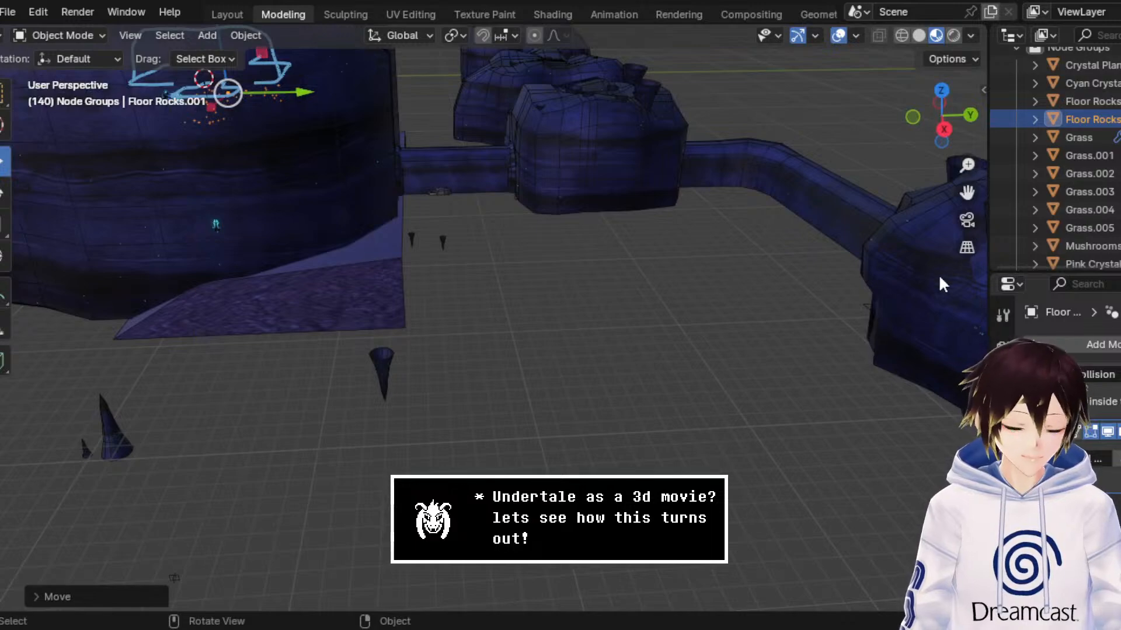
drag(968, 192, 782, 146)
scroll(821, 264, up, 5)
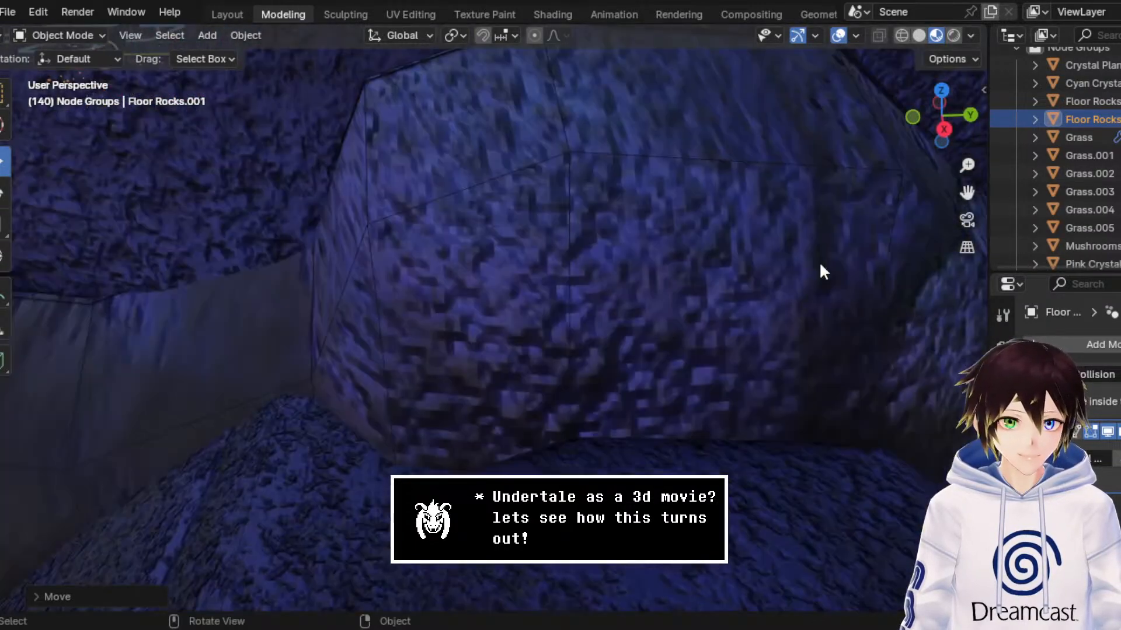
middle_drag(807, 264, 828, 250)
drag(967, 192, 800, 469)
scroll(941, 210, up, 3)
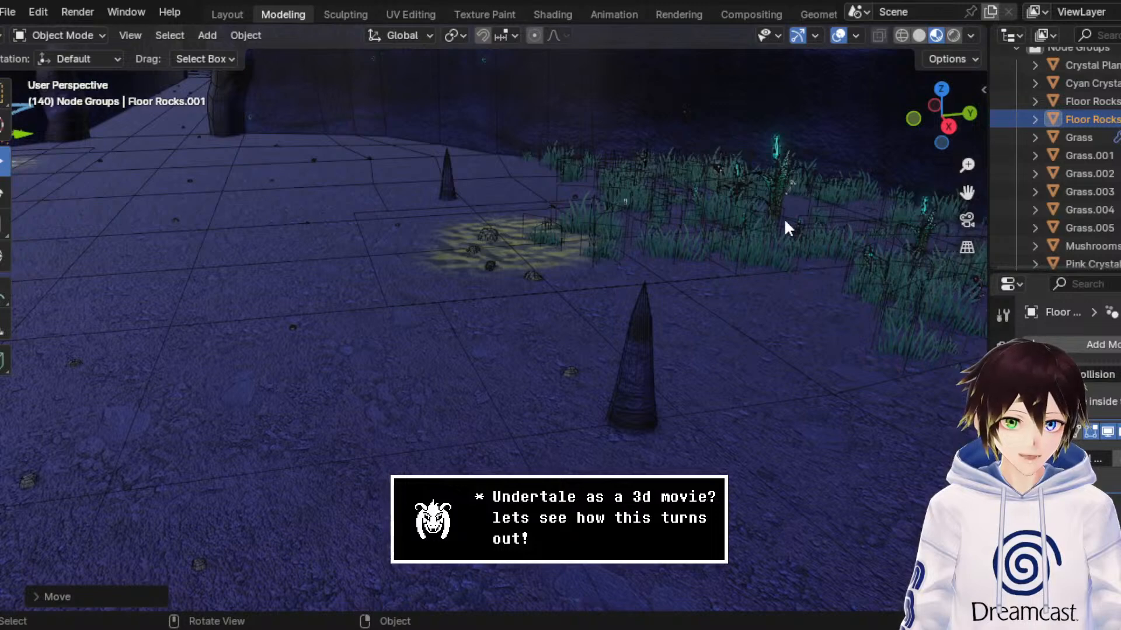
middle_drag(783, 219, 785, 228)
click(730, 474)
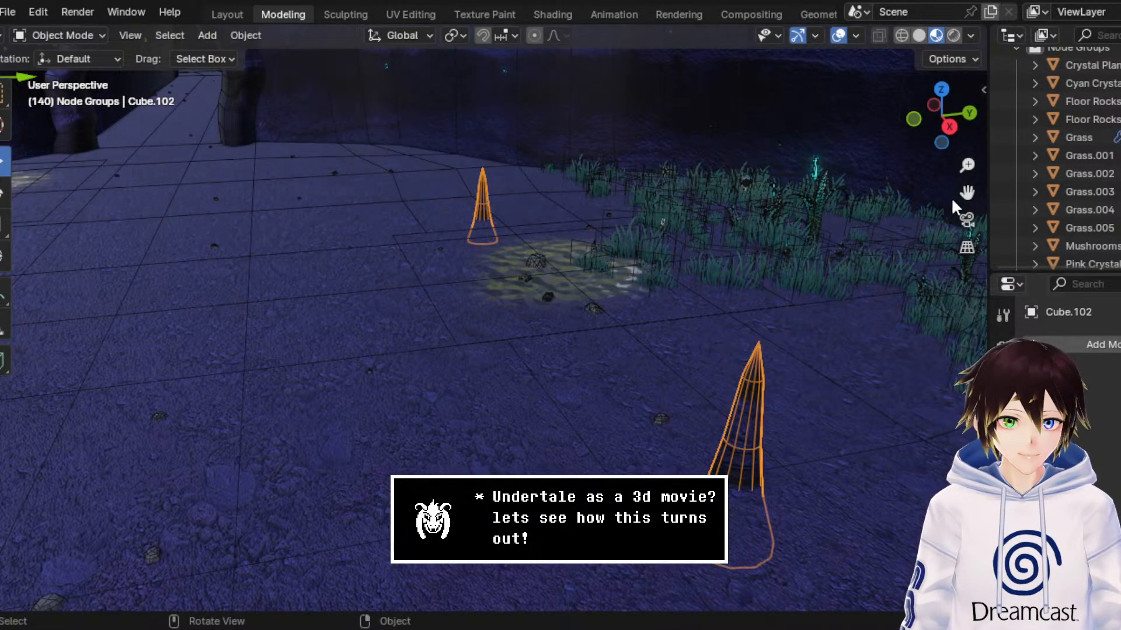
Step: Inspect the selected stalagmites across the cave floor, check them for a geometry node setup, and return to Object Mode
drag(966, 193, 768, 198)
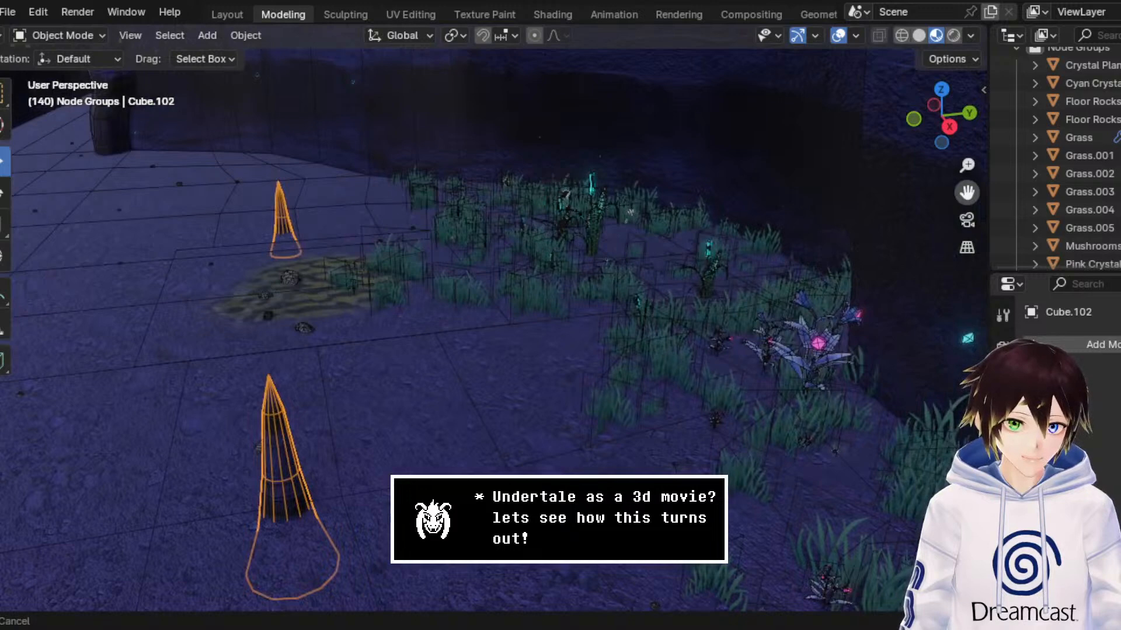
drag(93, 227, 929, 205)
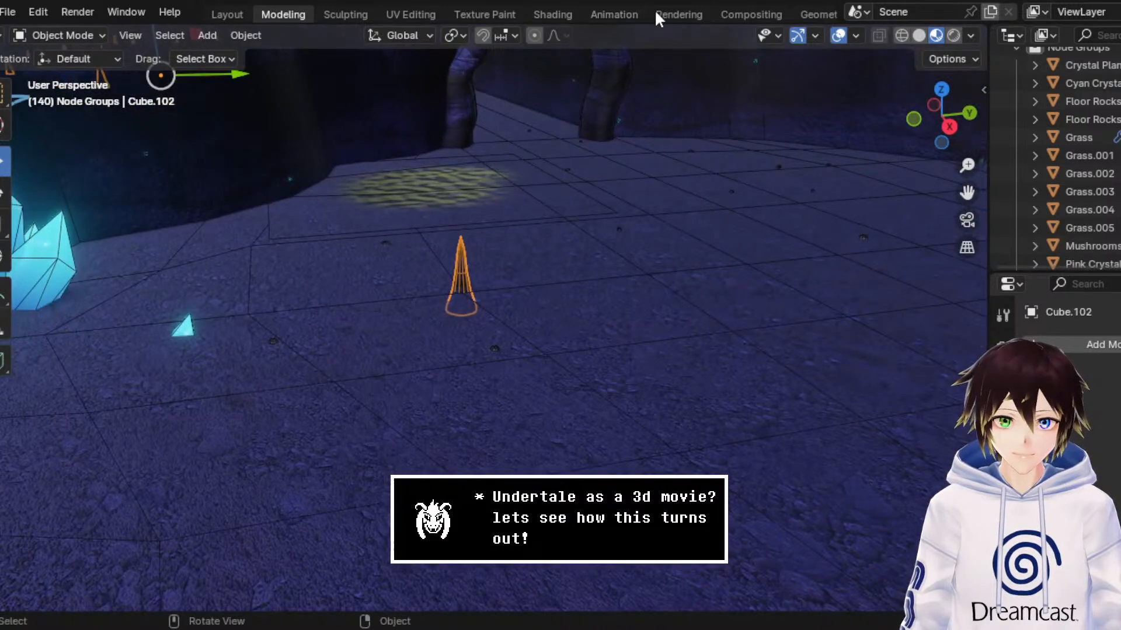
click(820, 15)
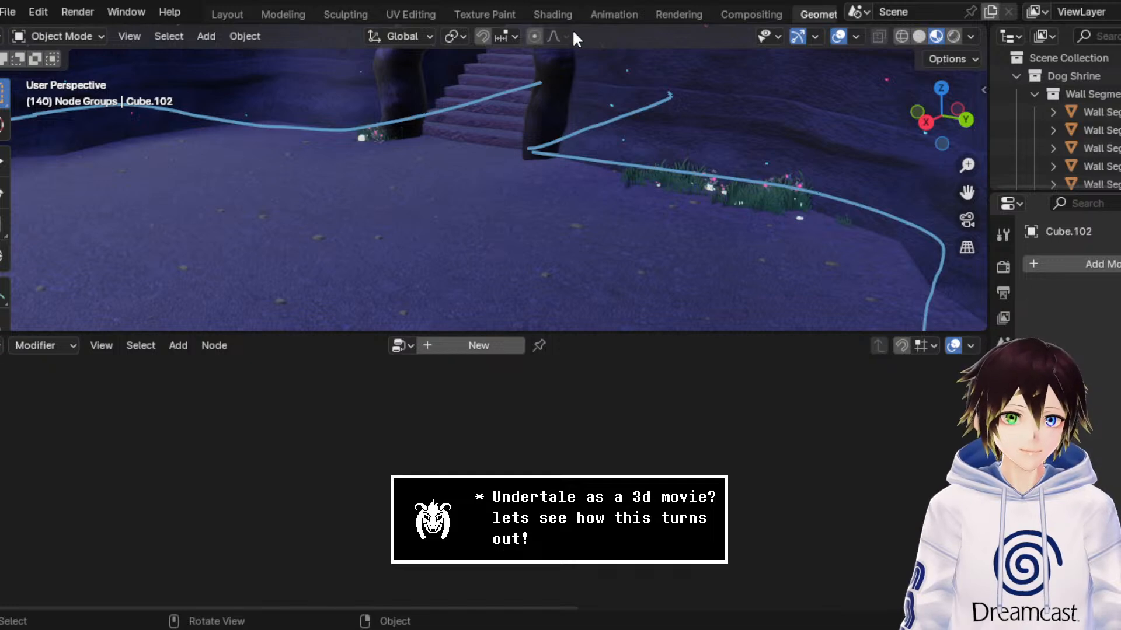
click(287, 14)
middle_drag(561, 260, 545, 246)
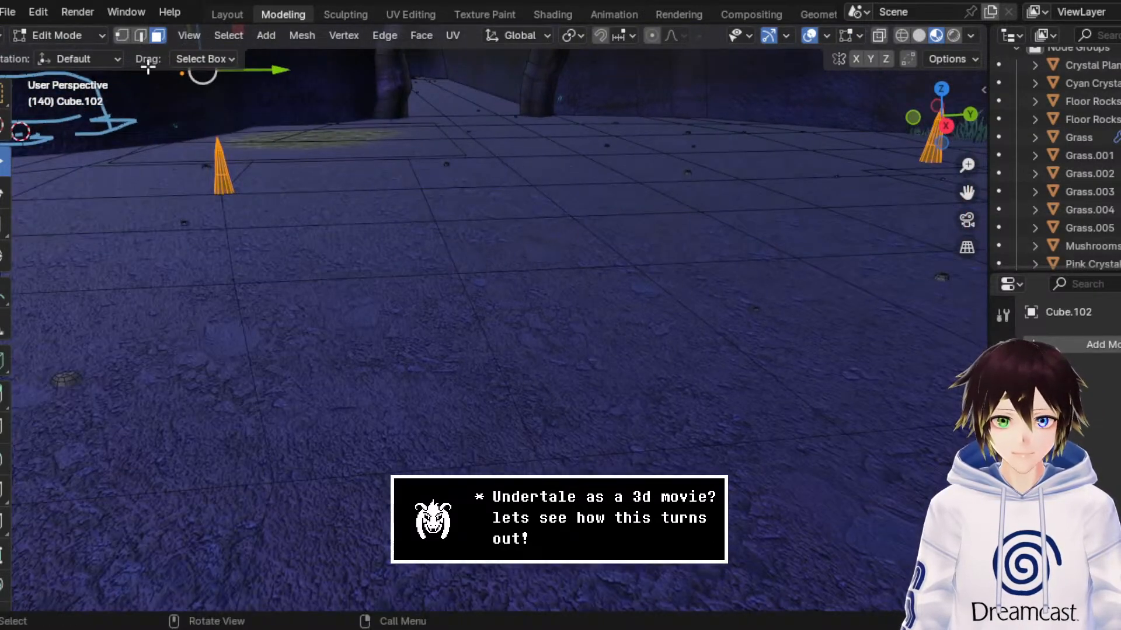
click(97, 41)
click(99, 51)
Step: Find the loose source models outside the caves and select the small stalagmite beside the rock pile
middle_drag(470, 250, 911, 265)
drag(967, 193, 631, 134)
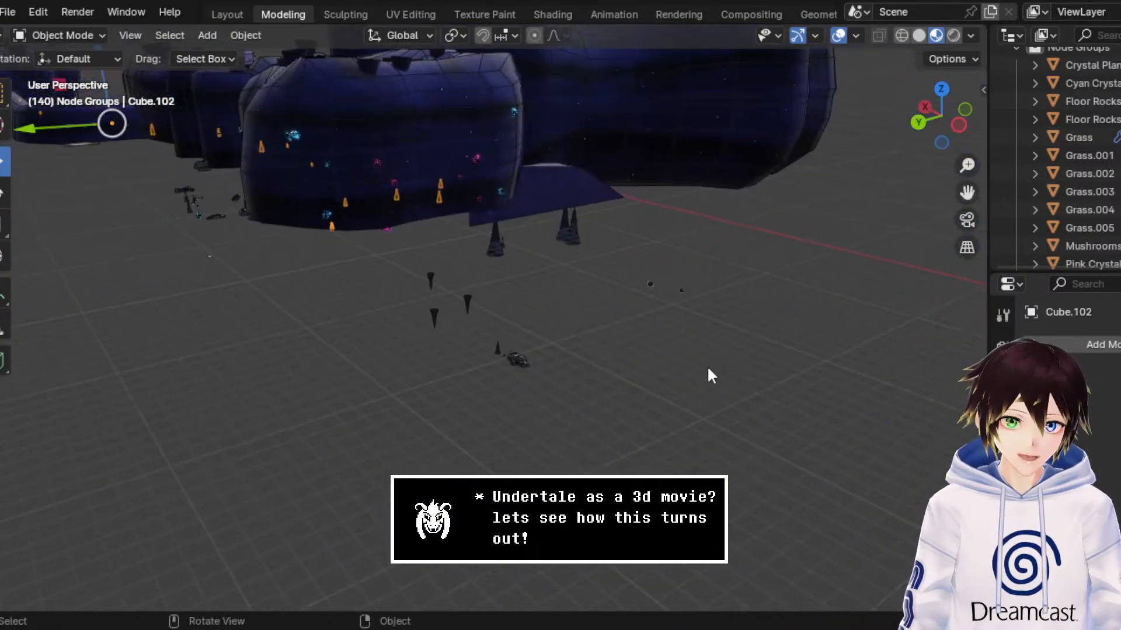
scroll(707, 370, up, 3)
middle_drag(707, 373, 720, 404)
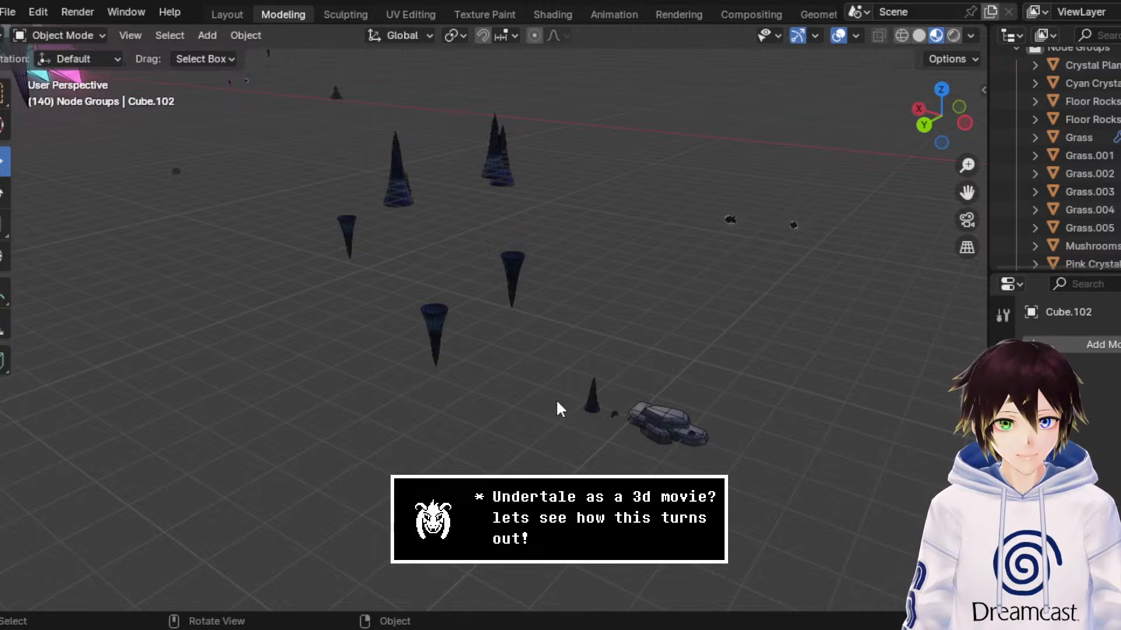
middle_drag(566, 405, 613, 383)
click(614, 380)
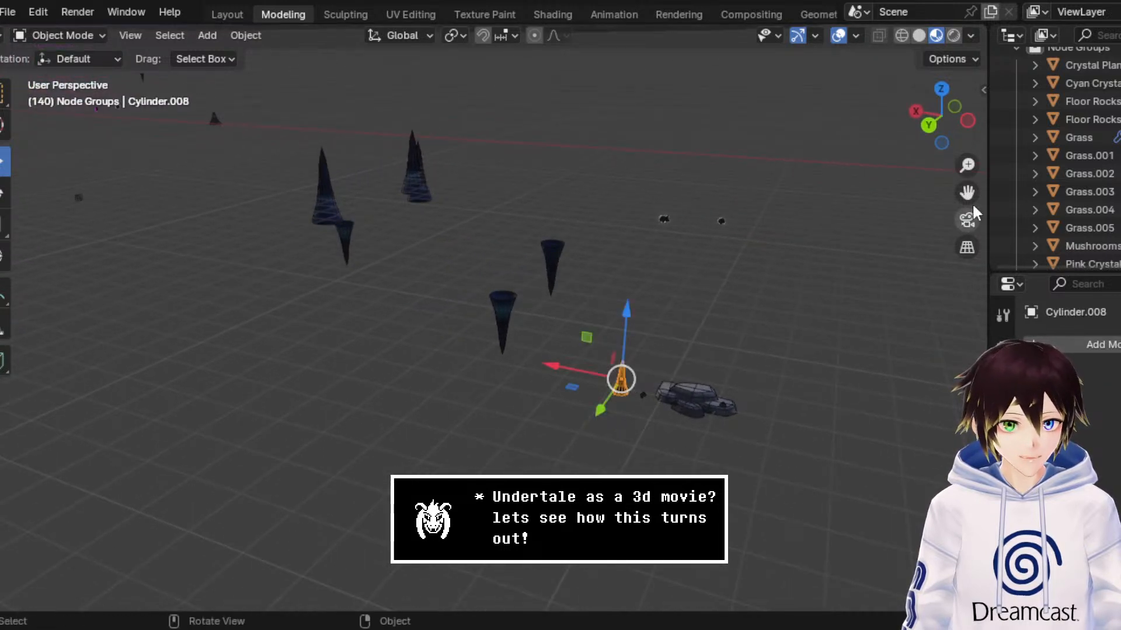
Step: Return to the shrine cave and select the duplicated floor rocks lying beneath it
drag(968, 194, 700, 191)
scroll(702, 308, down, 4)
middle_drag(861, 280, 773, 264)
scroll(773, 264, down, 5)
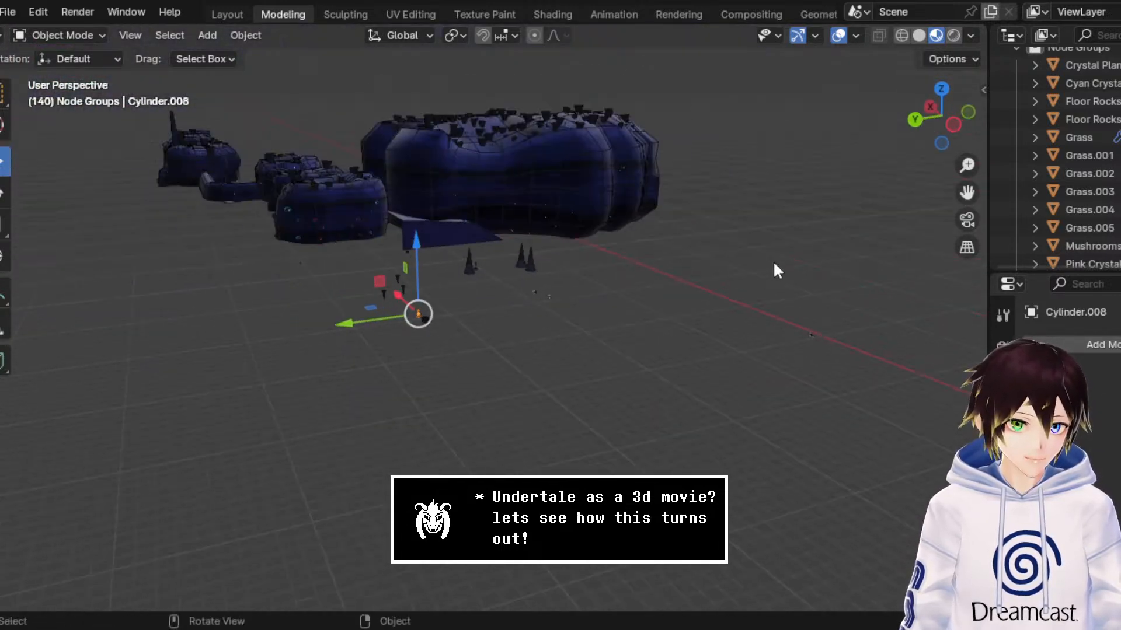
scroll(773, 262, down, 3)
drag(967, 194, 766, 46)
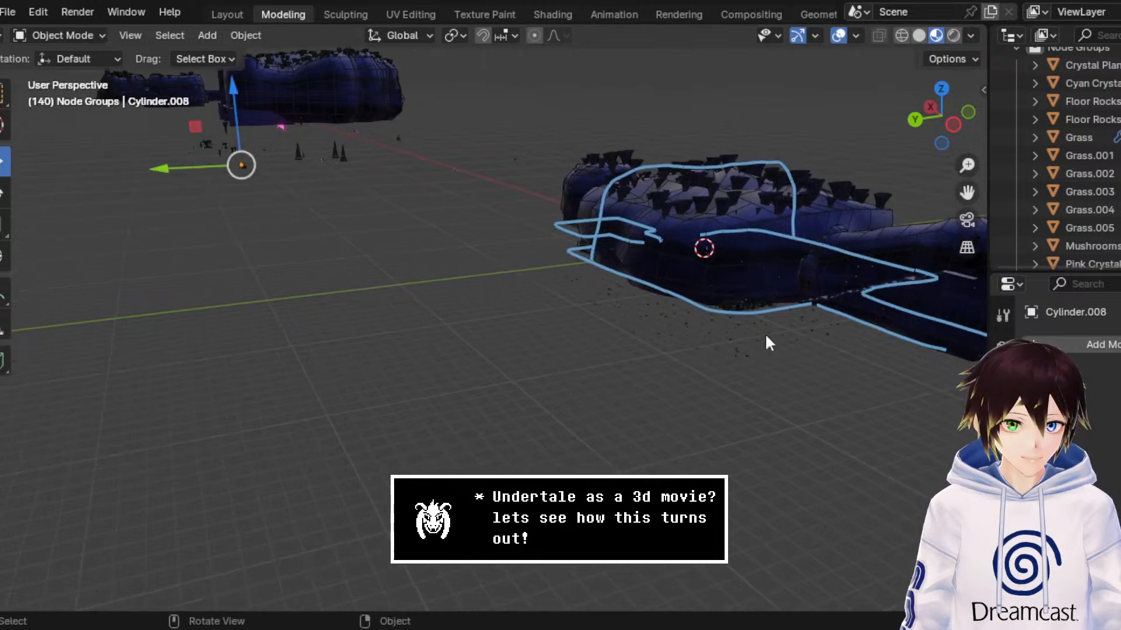
click(729, 341)
mouse_move(729, 341)
middle_down()
mouse_move(706, 331)
mouse_move(715, 349)
middle_up()
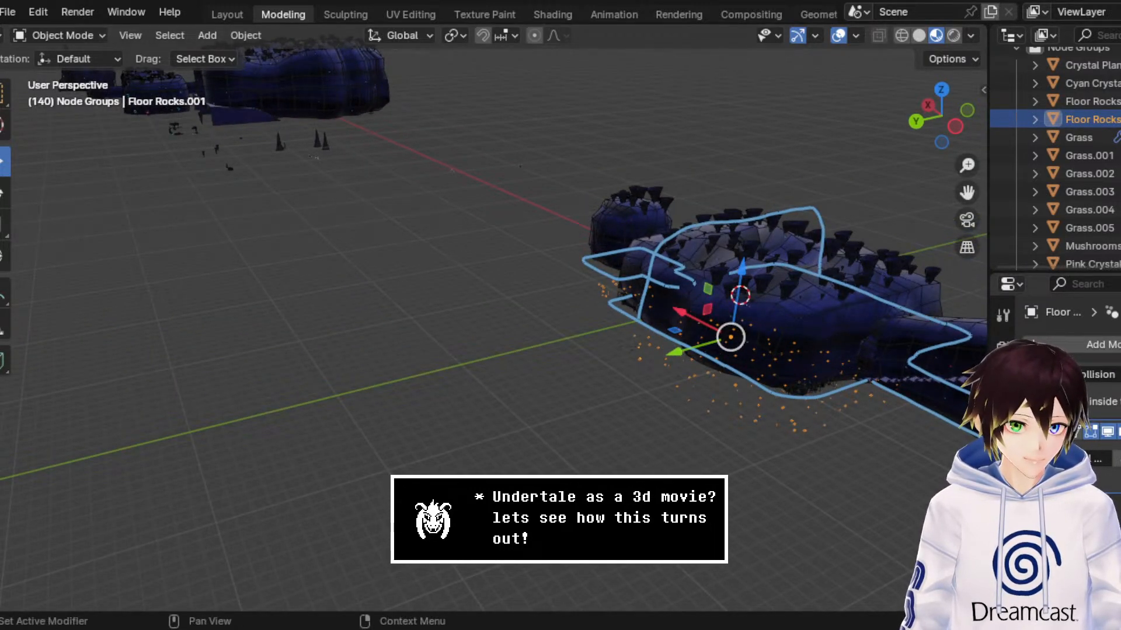
Step: Copy the scattering nodes between Group Input and Group Output in the duplicate's Small Rocks node tree
click(804, 14)
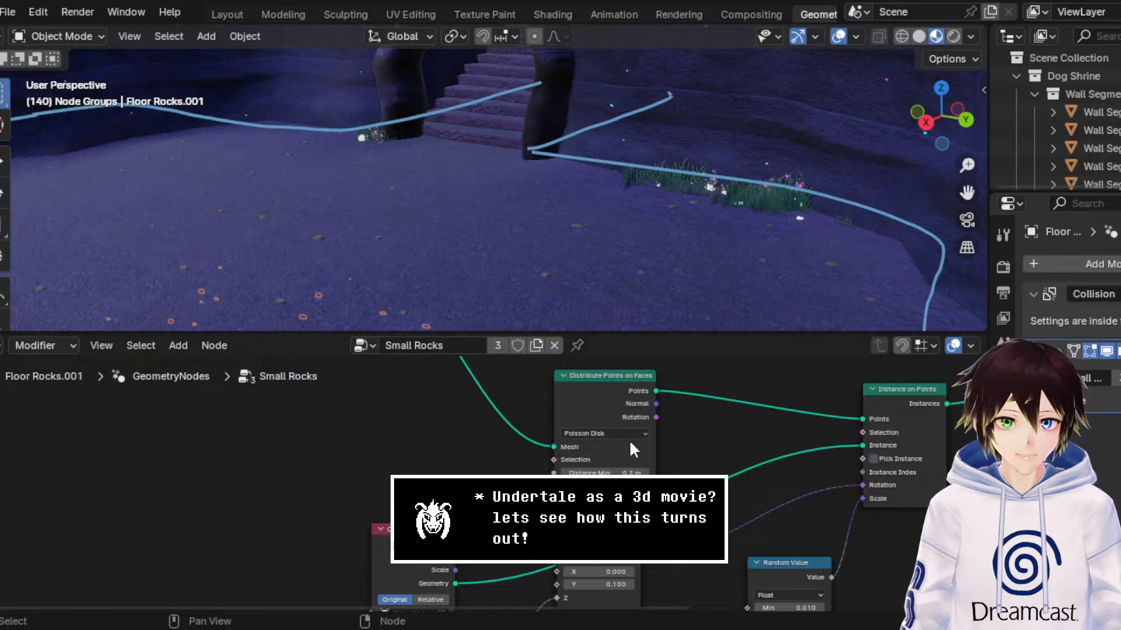
scroll(636, 440, down, 6)
drag(644, 563, 450, 447)
right_click(450, 447)
click(411, 293)
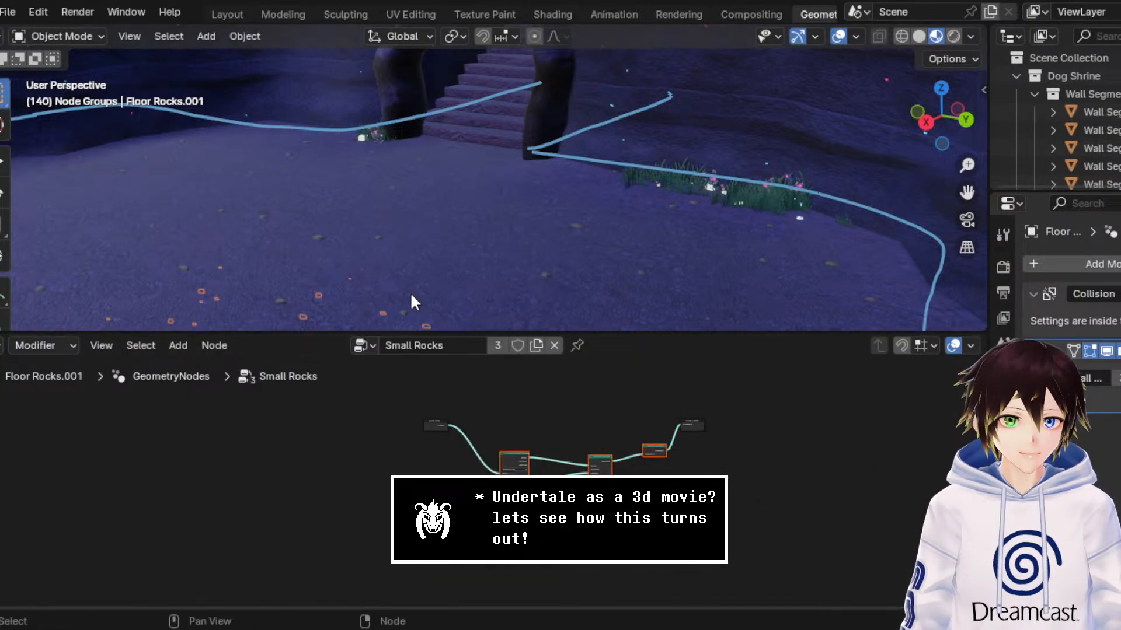
Step: Unlink the Small Rocks node group from the duplicate's modifier and create a new one named Floor Rocks 2
click(283, 10)
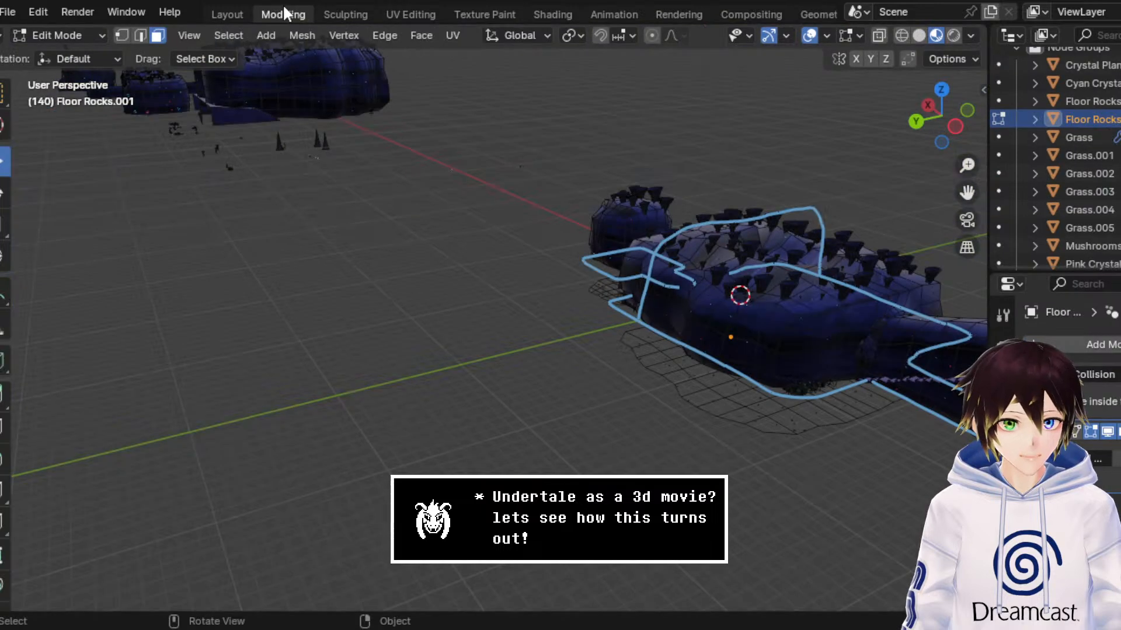
click(92, 37)
click(98, 52)
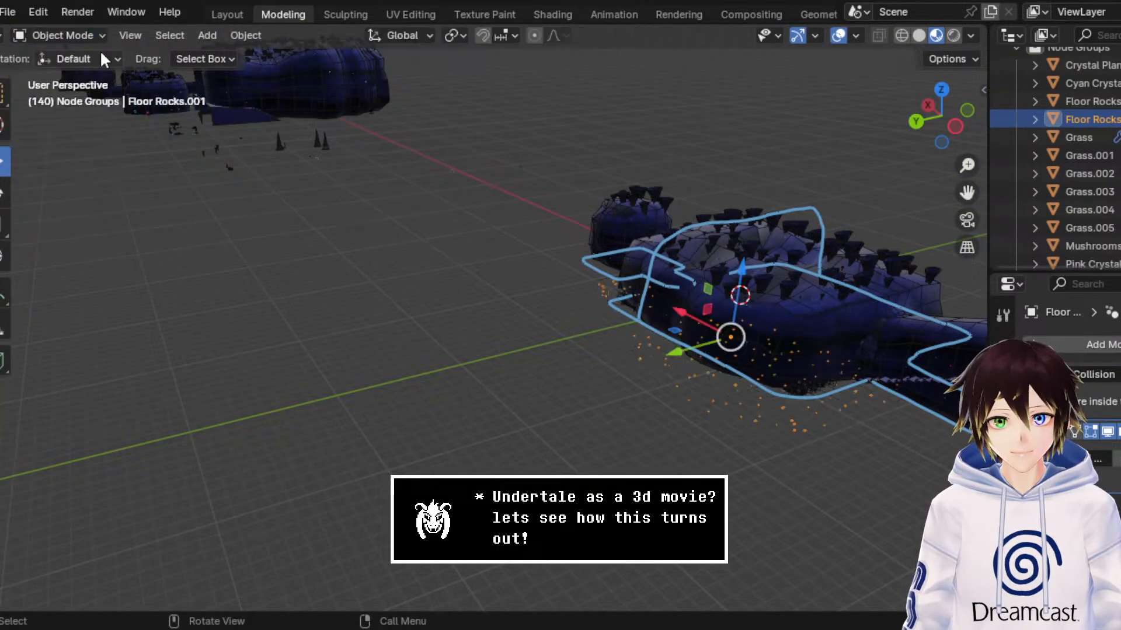
click(1117, 459)
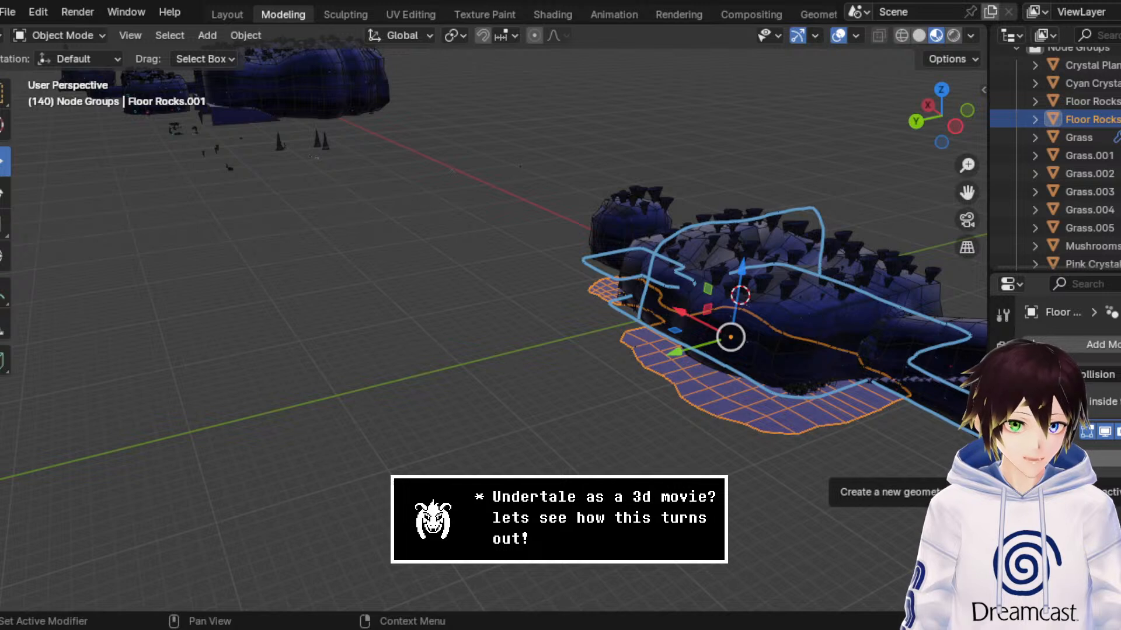
click(1112, 459)
double_click(1115, 460)
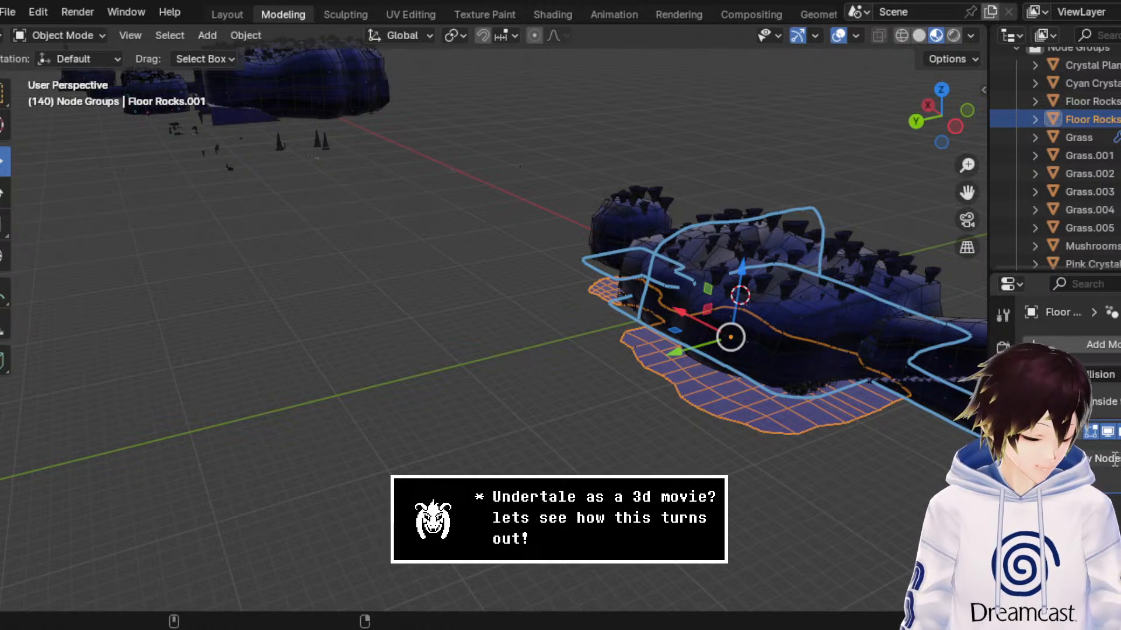
key(BackSpace)
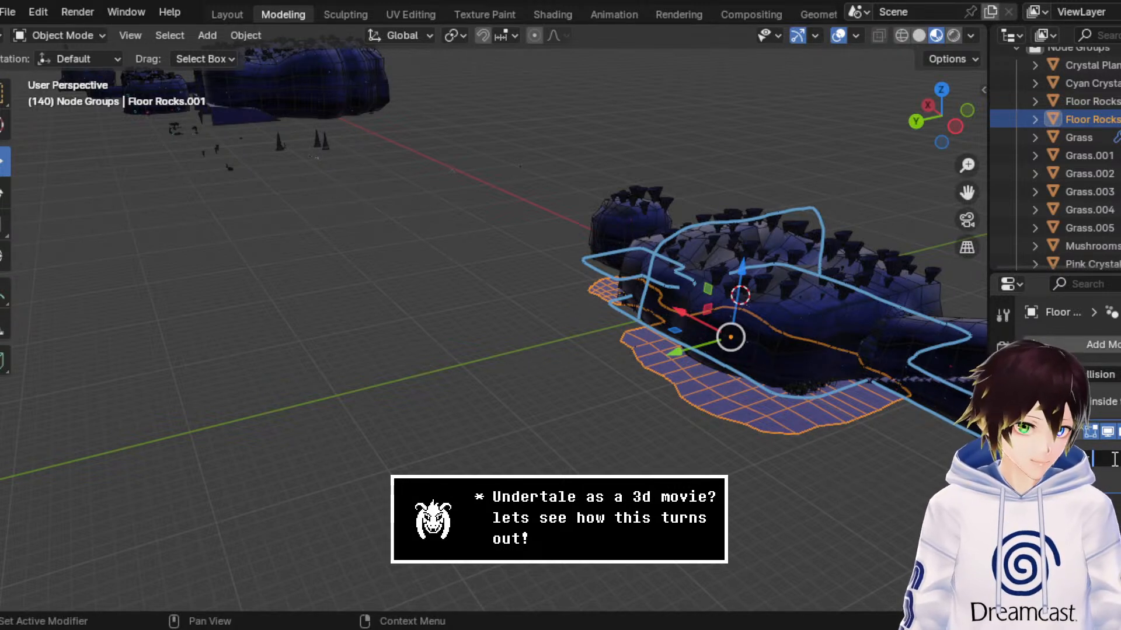
text(R)
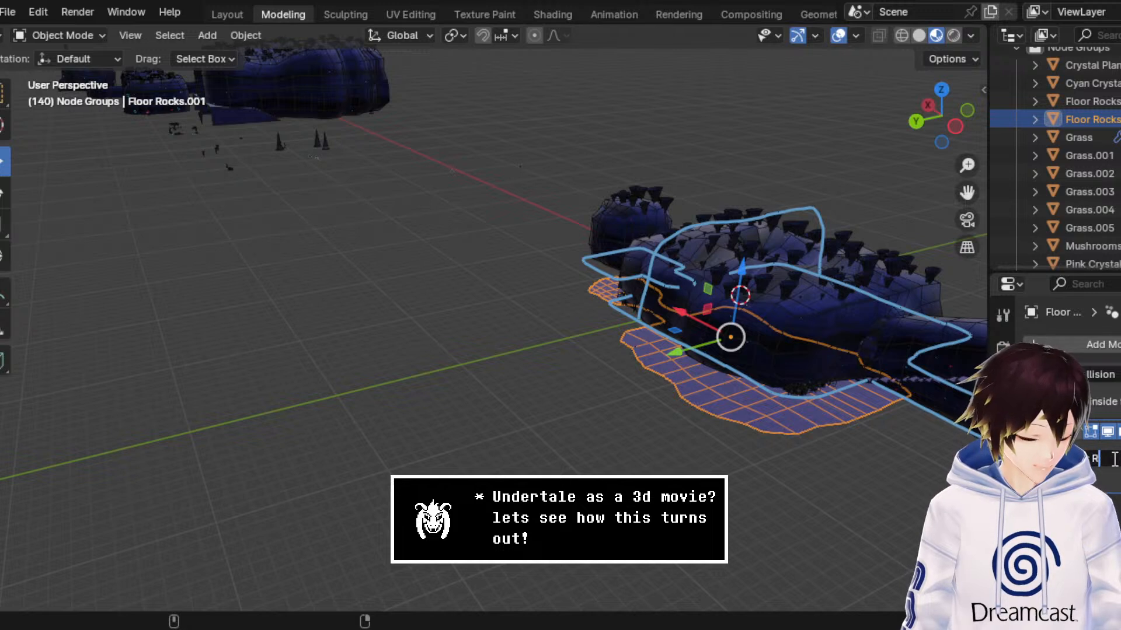
text(ocks)
key(Return)
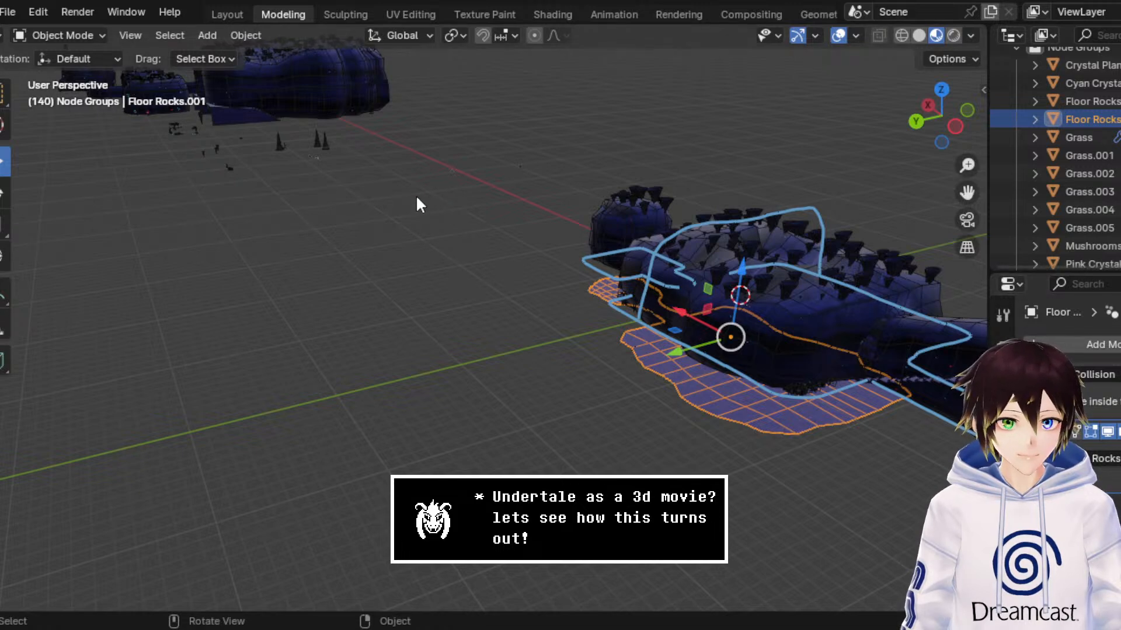
Step: Paste the copied scattering nodes into the Floor Rocks 2 node tree and position them below the group nodes
scroll(584, 12, down, 3)
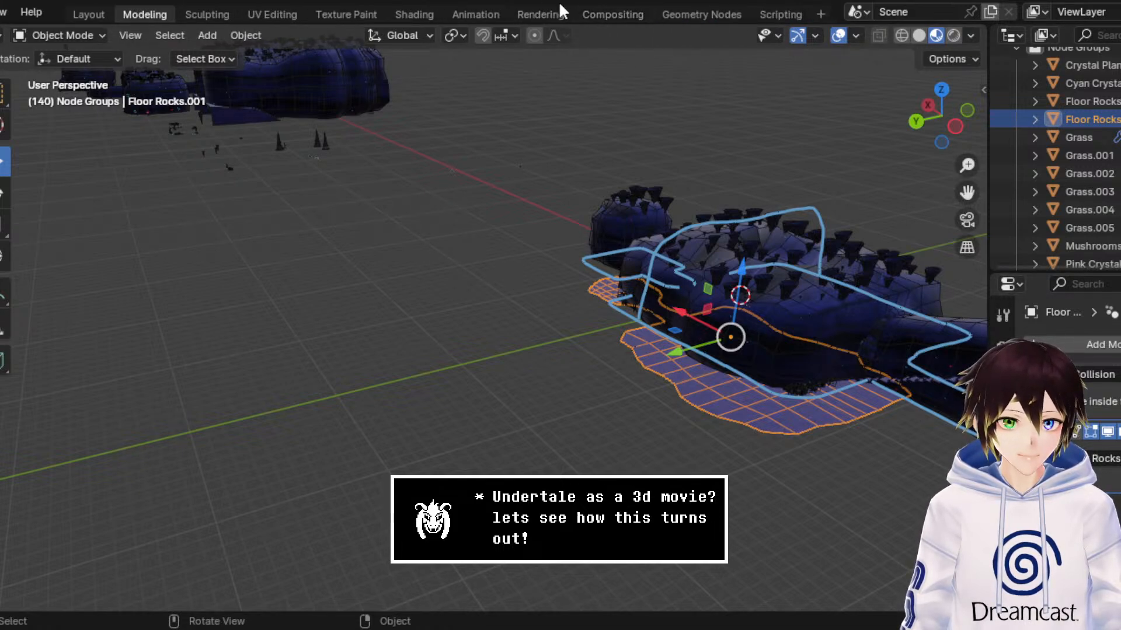
click(702, 12)
right_click(639, 470)
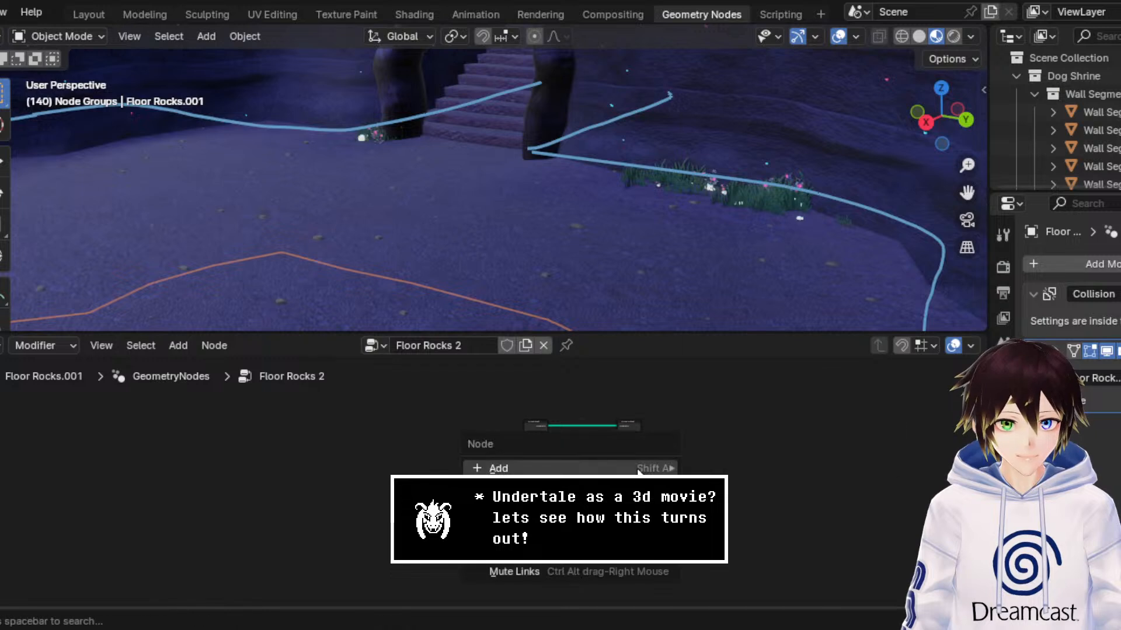
click(636, 488)
scroll(647, 467, up, 5)
drag(653, 438, 458, 457)
Step: Connect Group Input geometry to the Distribute Points on Faces mesh and the Realize Instances geometry to Group Output
scroll(485, 461, up, 2)
drag(583, 380, 435, 472)
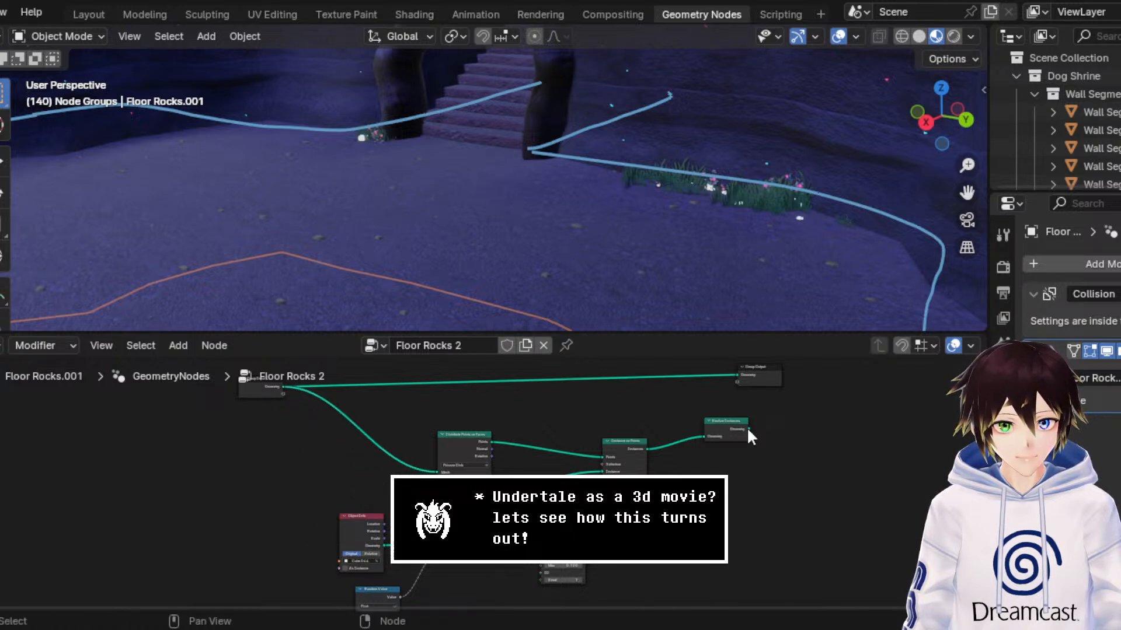
drag(749, 429, 805, 433)
middle_drag(806, 434, 841, 389)
Step: Pick the standalone upright stalagmite cone as the object of the Object Info node in Floor Rocks 2
scroll(402, 558, up, 6)
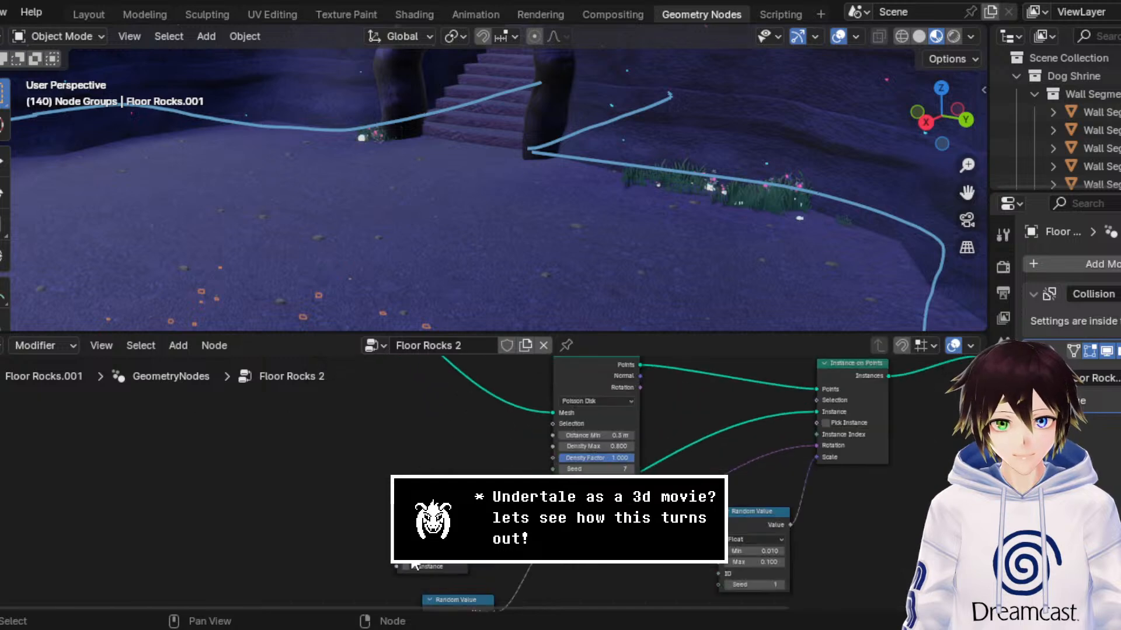
click(456, 555)
middle_drag(626, 226, 450, 228)
scroll(450, 228, down, 7)
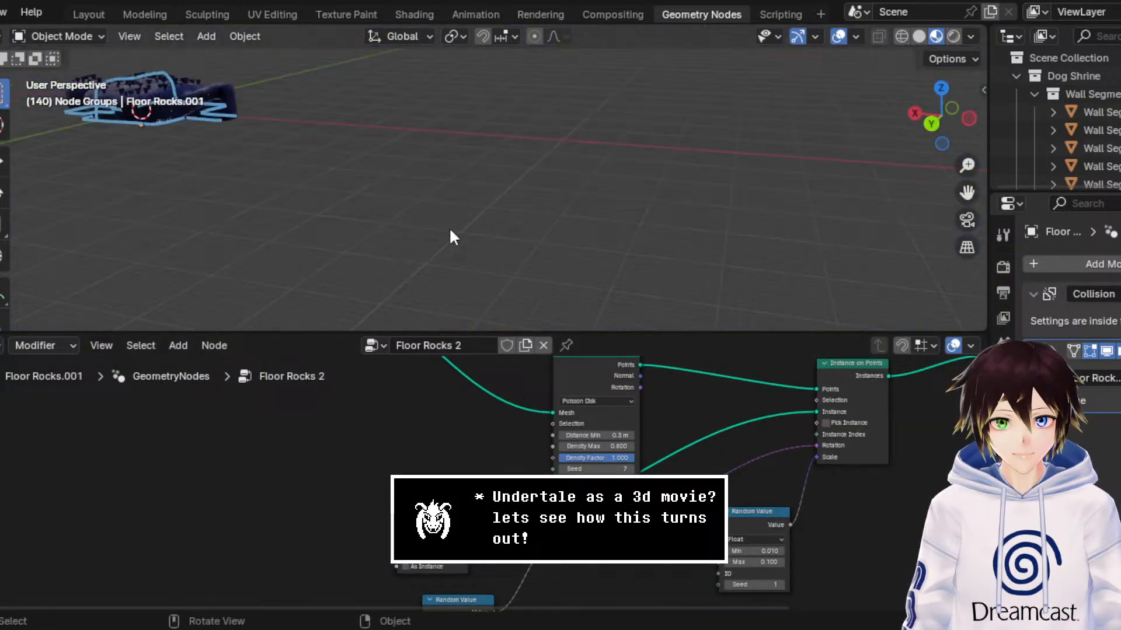
drag(967, 192, 968, 192)
shift+middle_drag(271, 169, 678, 223)
scroll(677, 223, up, 8)
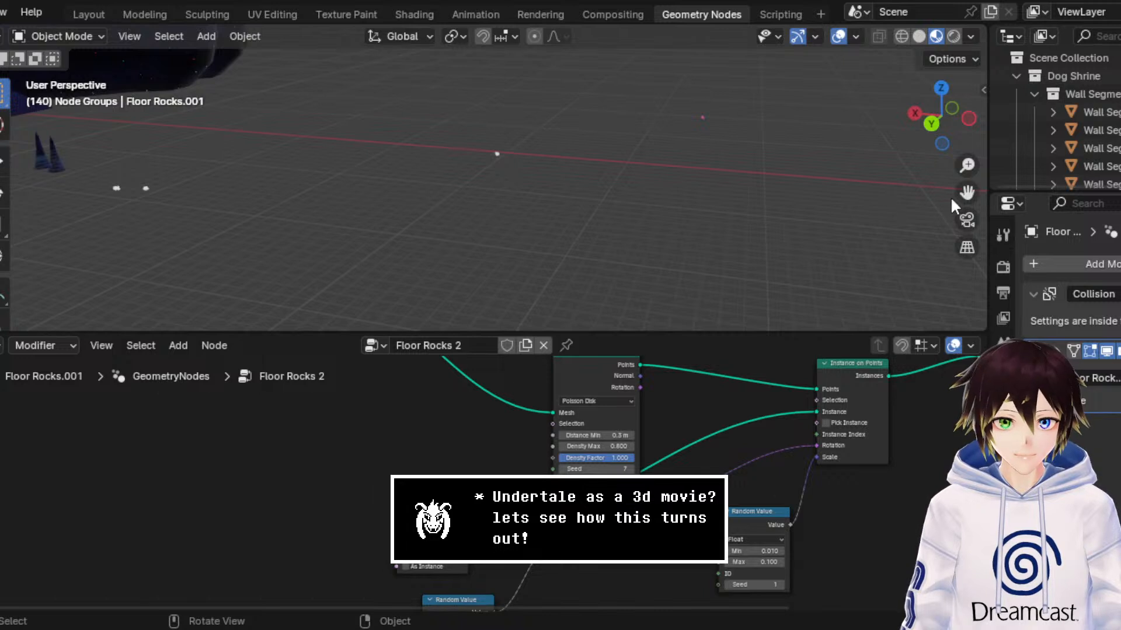
drag(967, 192, 665, 254)
scroll(665, 254, up, 4)
scroll(663, 270, down, 2)
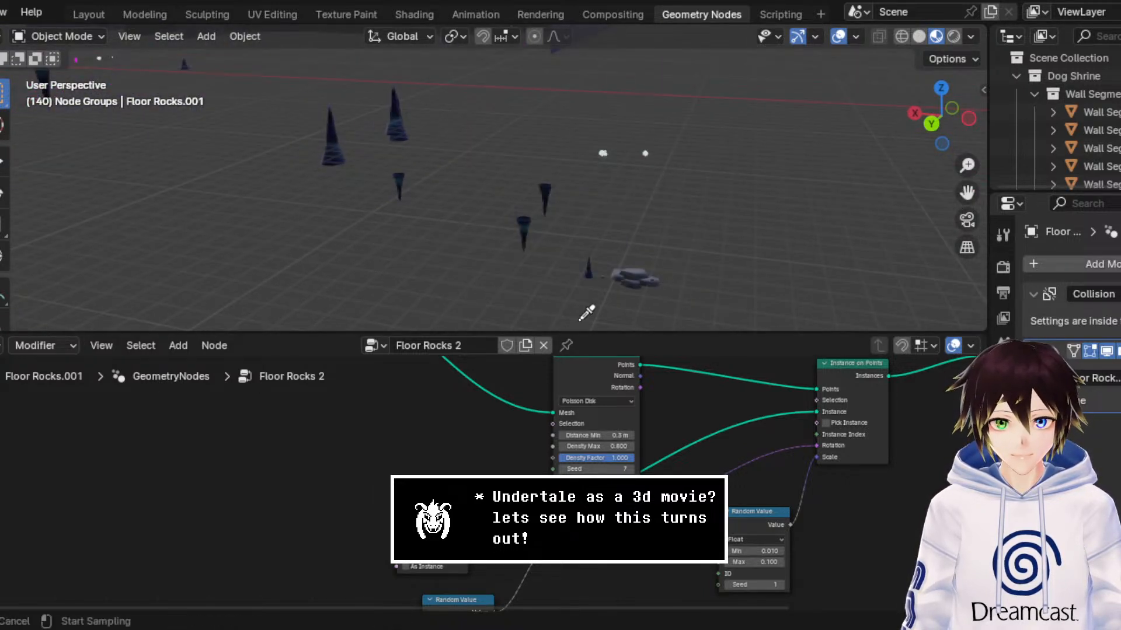
middle_drag(593, 236, 625, 225)
Step: Apply the object transform to the Floor Rocks.001 stalagmite scatter
scroll(620, 207, down, 9)
drag(977, 186, 631, 133)
scroll(677, 220, up, 6)
middle_drag(684, 228, 623, 171)
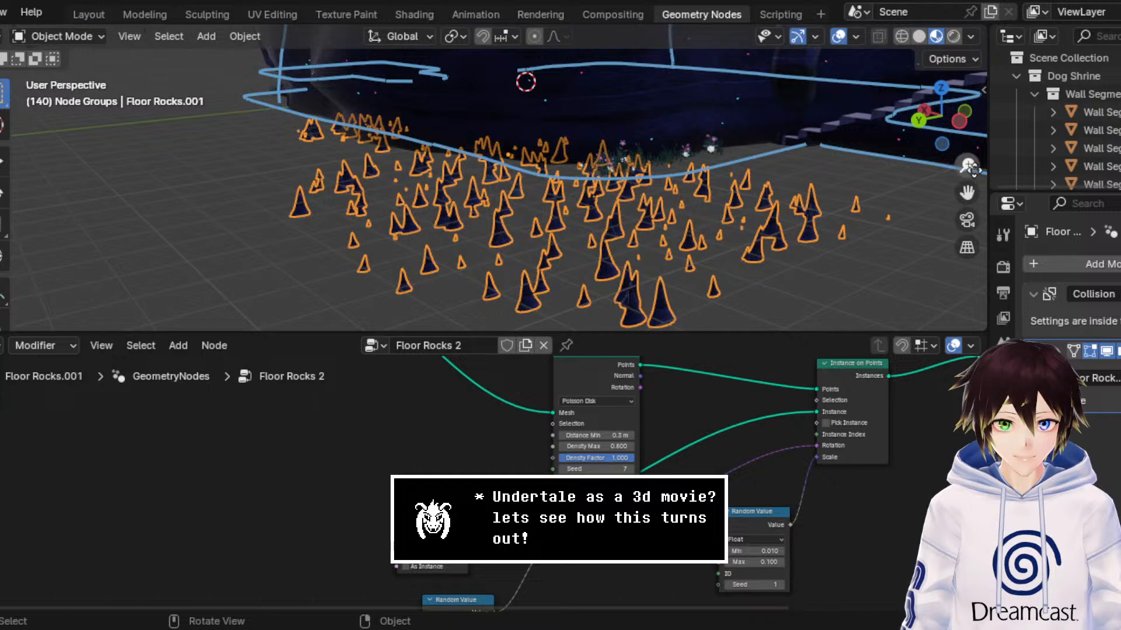
drag(967, 166, 968, 140)
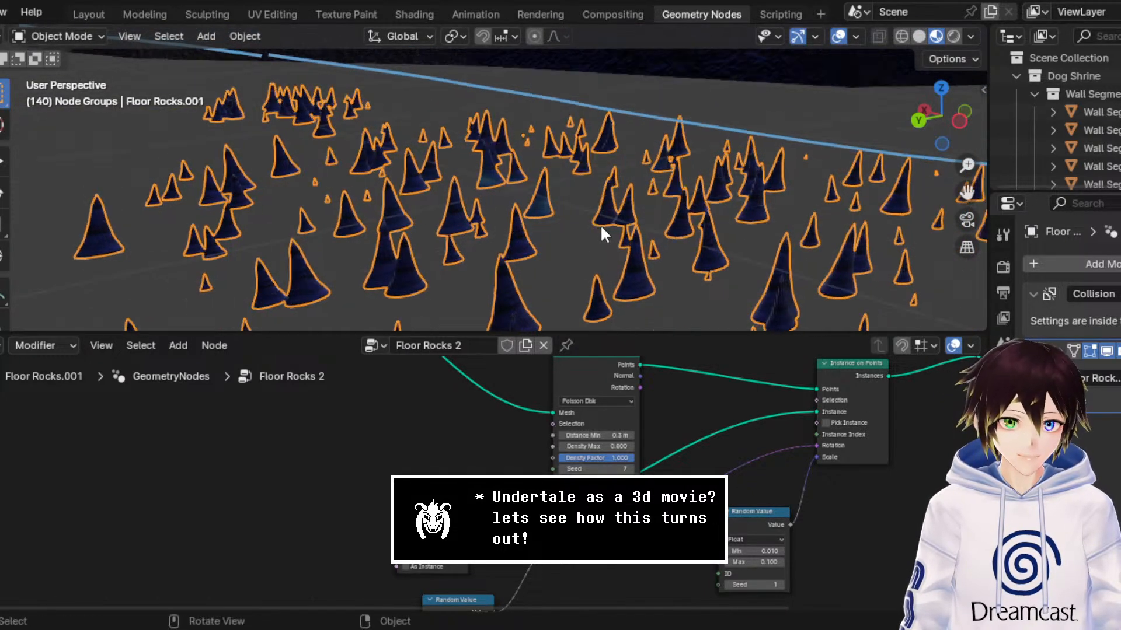
key(ctrl+a)
click(562, 271)
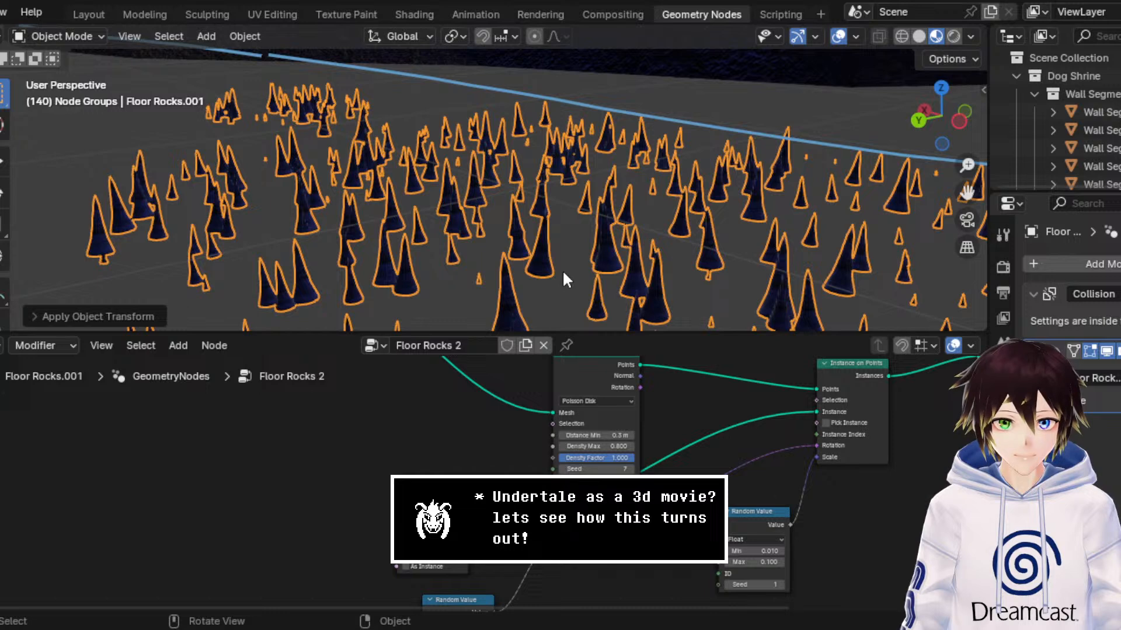
Step: Select the roof stalactites object above the cave and apply its object transform
middle_drag(562, 270, 594, 142)
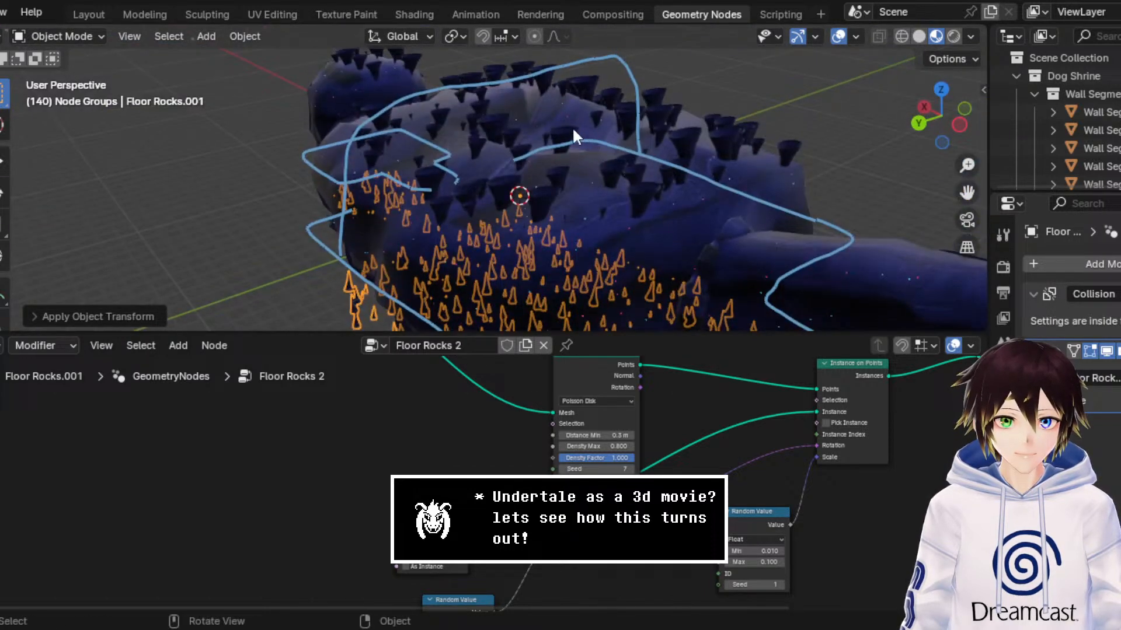
click(572, 132)
key(ctrl+a)
click(572, 131)
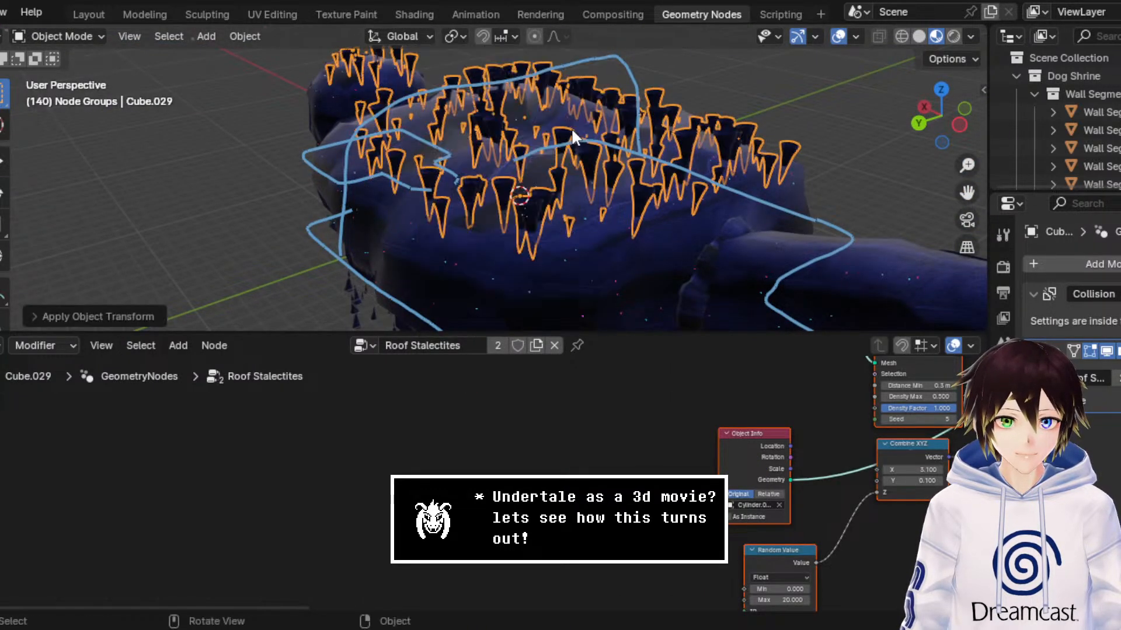
Step: Raise the Floor Rocks.001 stalagmites to the cave floor level, using wireframe shading and the back orthographic view for alignment
middle_drag(569, 186, 575, 124)
click(590, 119)
click(2, 161)
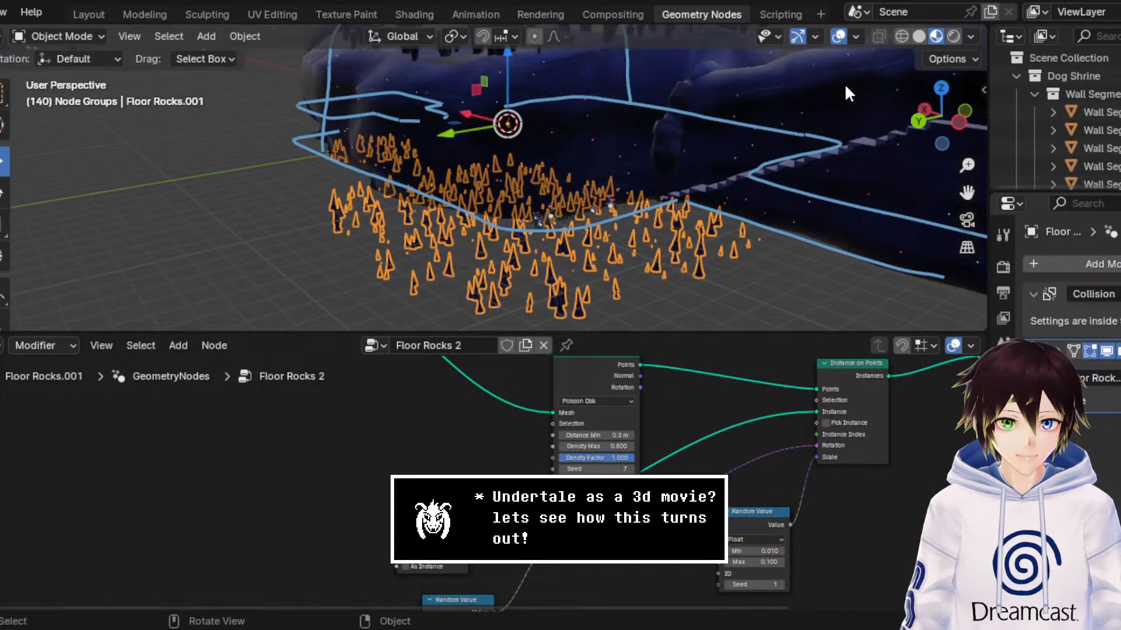
click(903, 36)
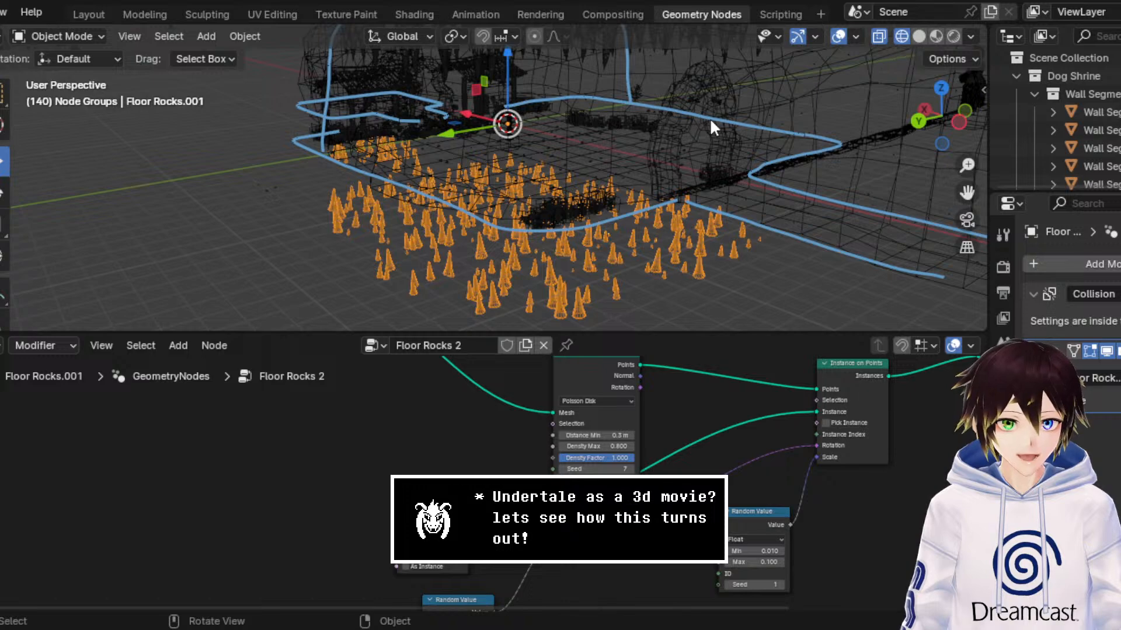
middle_drag(709, 117, 793, 156)
middle_drag(952, 187, 472, 191)
mouse_move(480, 139)
mouse_down()
mouse_move(482, 124)
mouse_move(484, 140)
mouse_up()
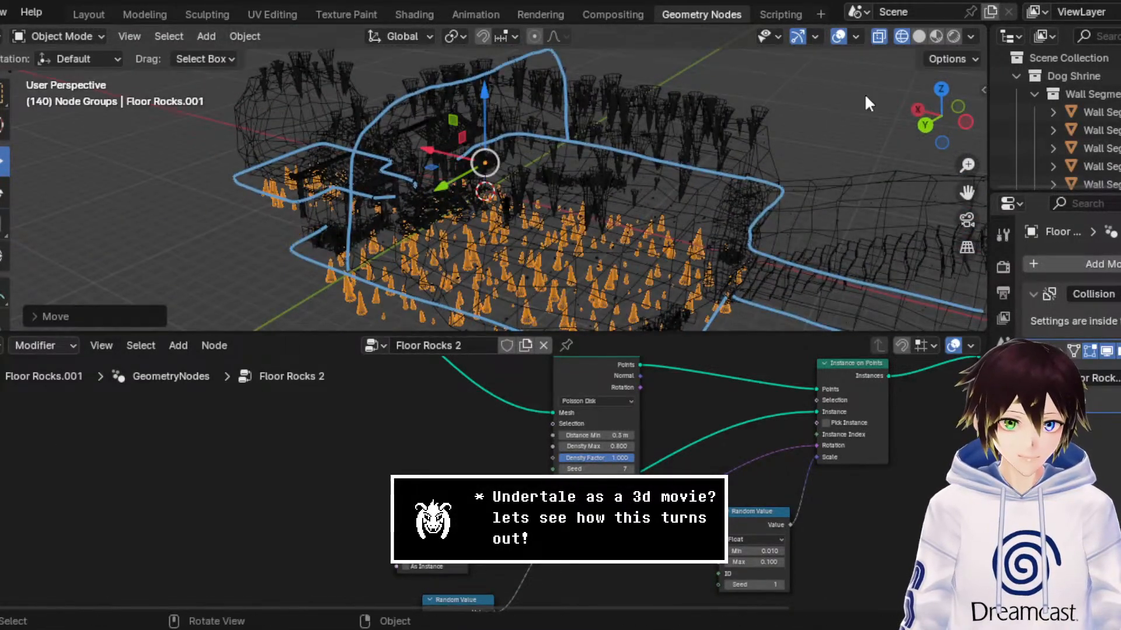
click(923, 124)
drag(967, 192, 868, 309)
scroll(712, 192, up, 7)
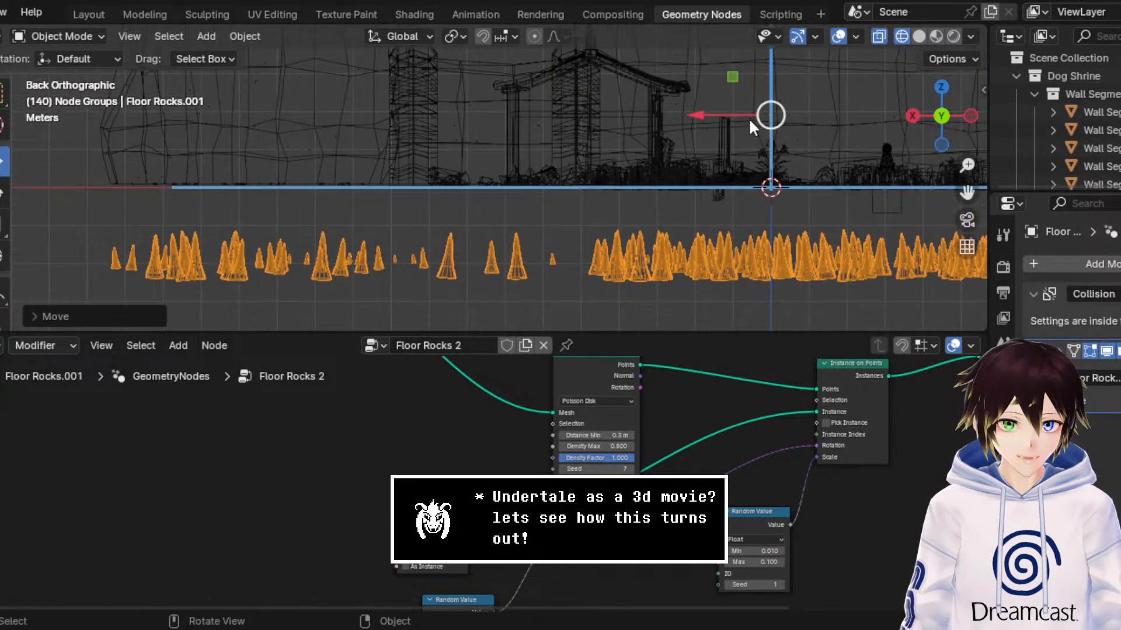
drag(770, 113, 803, 299)
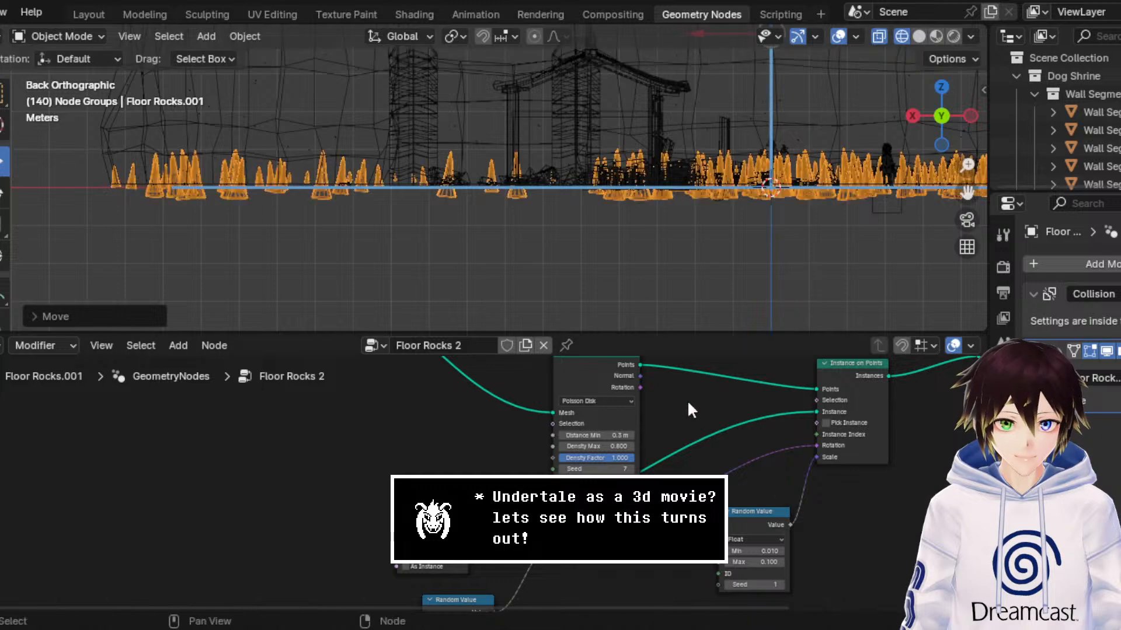
Step: Inspect the raised stalagmites around the shrine in Material Preview shading with viewport overlays hidden
middle_drag(613, 246, 506, 250)
scroll(534, 169, down, 7)
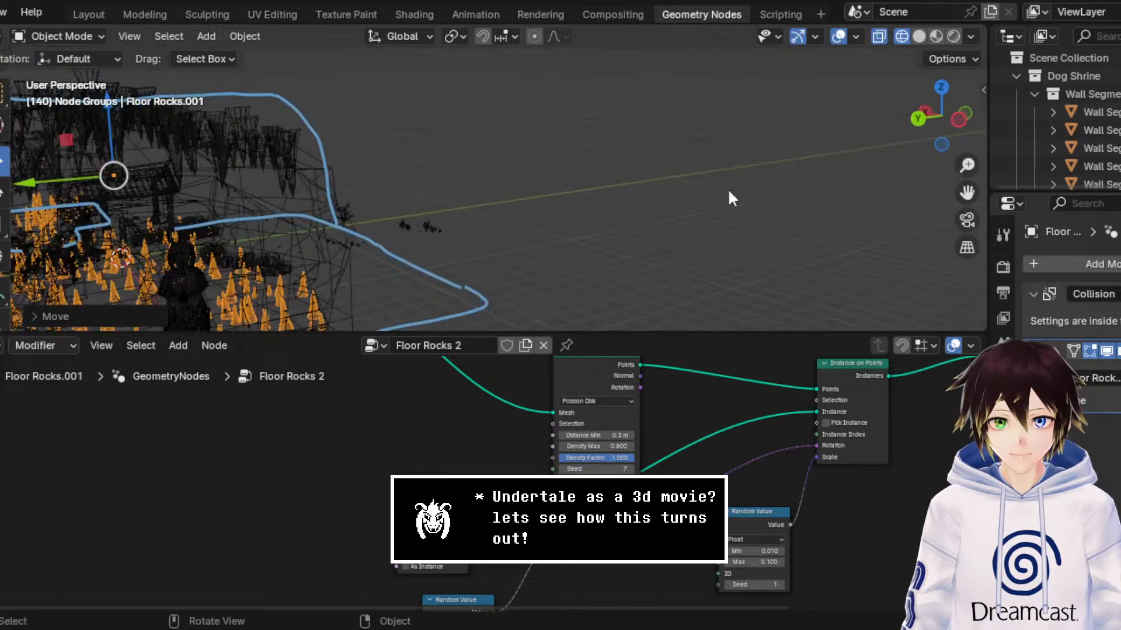
drag(967, 193, 1118, 117)
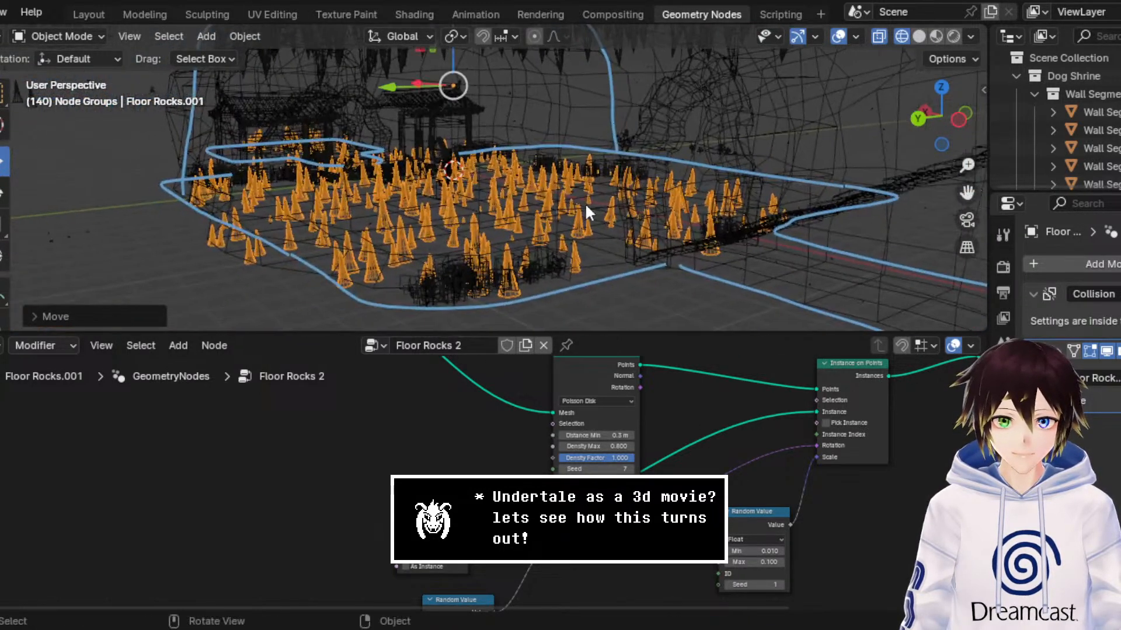
scroll(585, 203, up, 6)
click(936, 37)
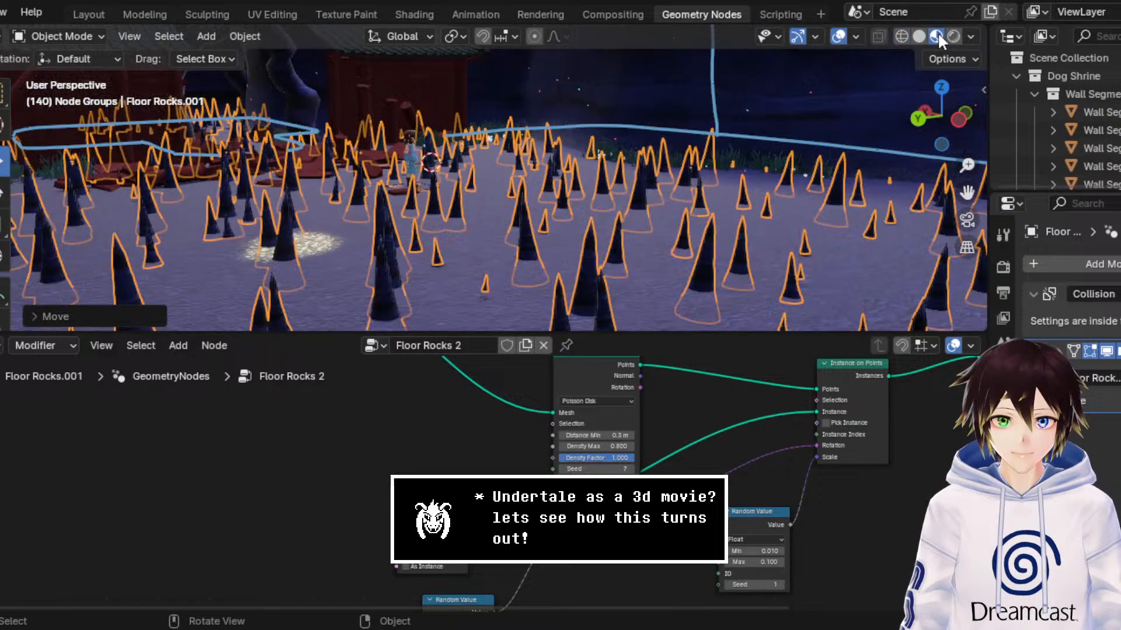
click(839, 36)
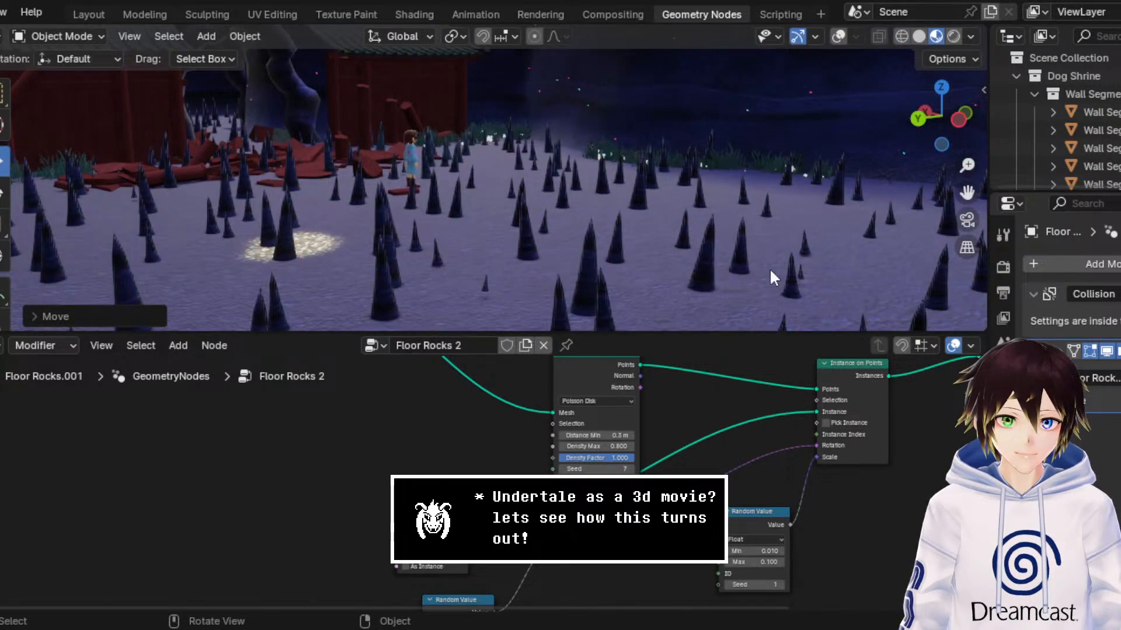
Step: Show the overlays again and set the Floor Rocks.001 origin to its geometry
click(839, 36)
right_click(586, 186)
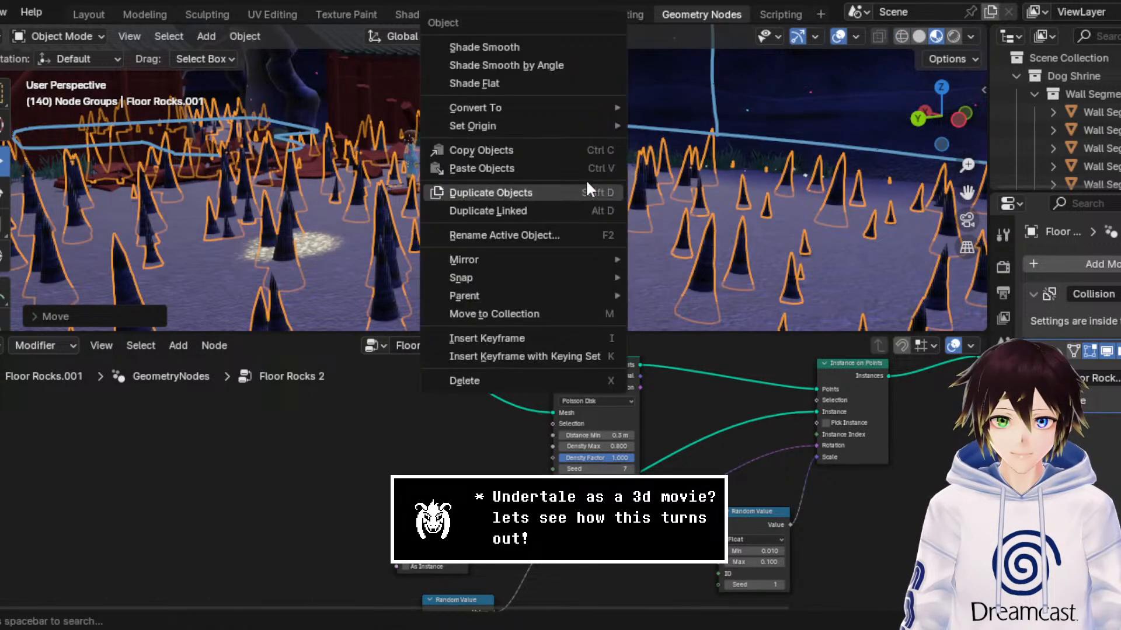
mouse_move(590, 125)
click(679, 144)
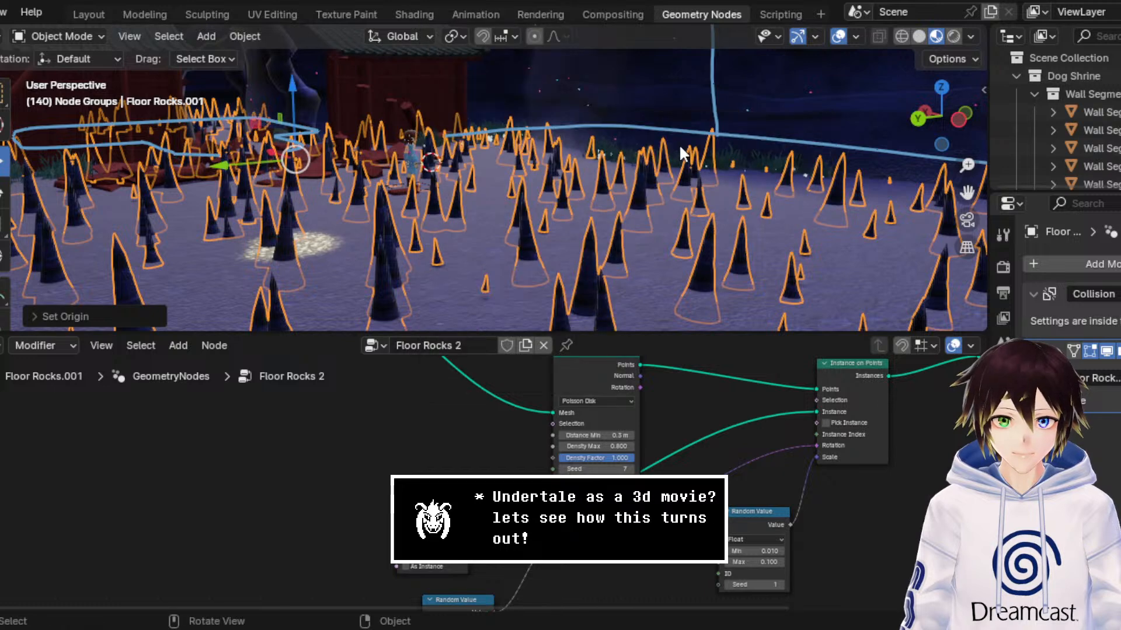
Step: Lower the stalagmite scatter slightly along Z into the floor, judging its height with the overlays hidden
key(g)
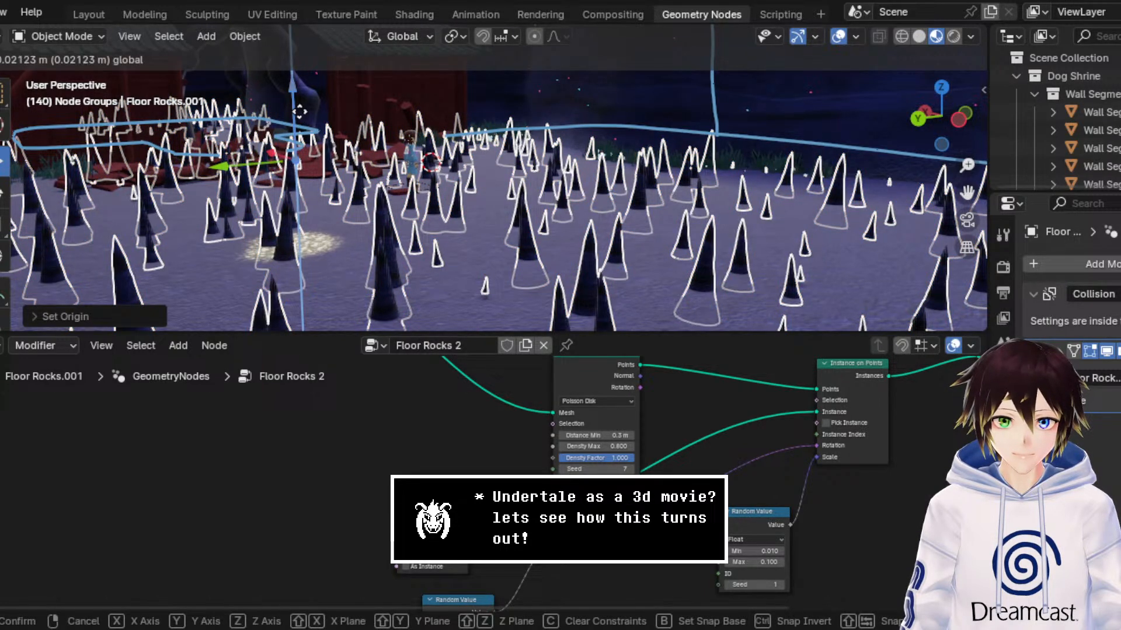
key(Return)
click(838, 37)
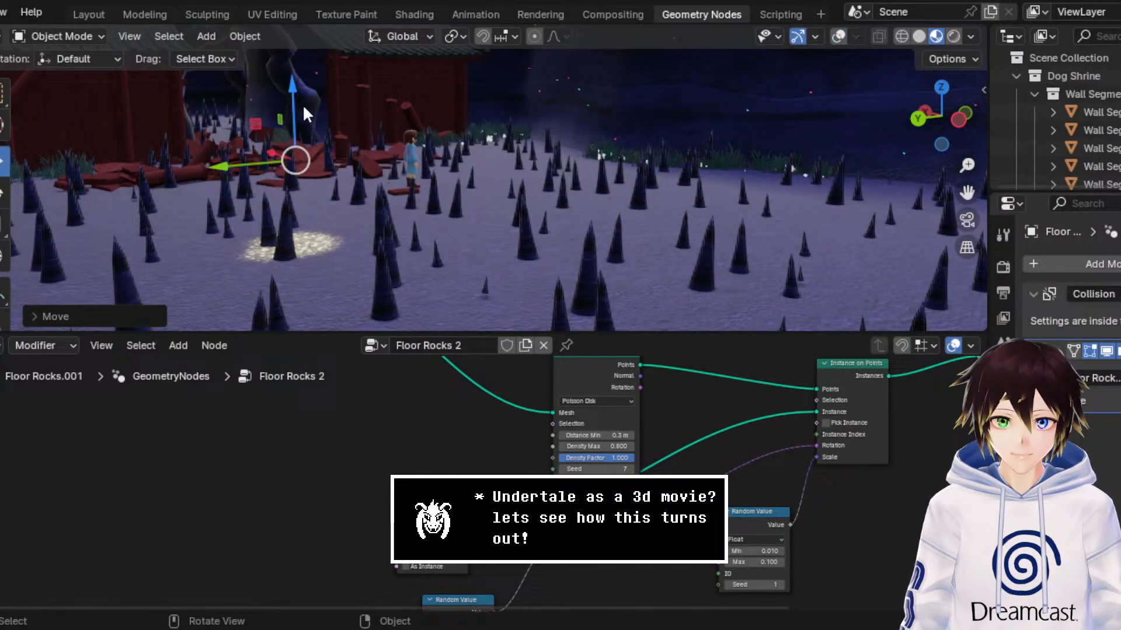
key(g)
key(z)
drag(310, 113, 309, 113)
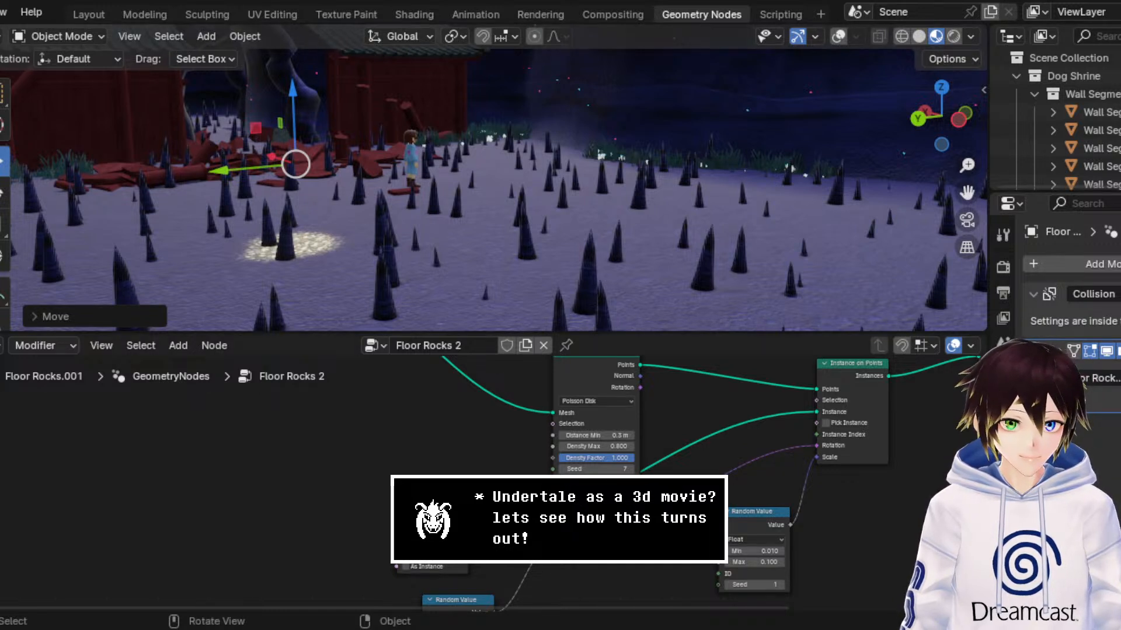
Step: Change the point distribution's seed to vary the stalagmite layout and set Density Max to 0.300
scroll(484, 483, up, 3)
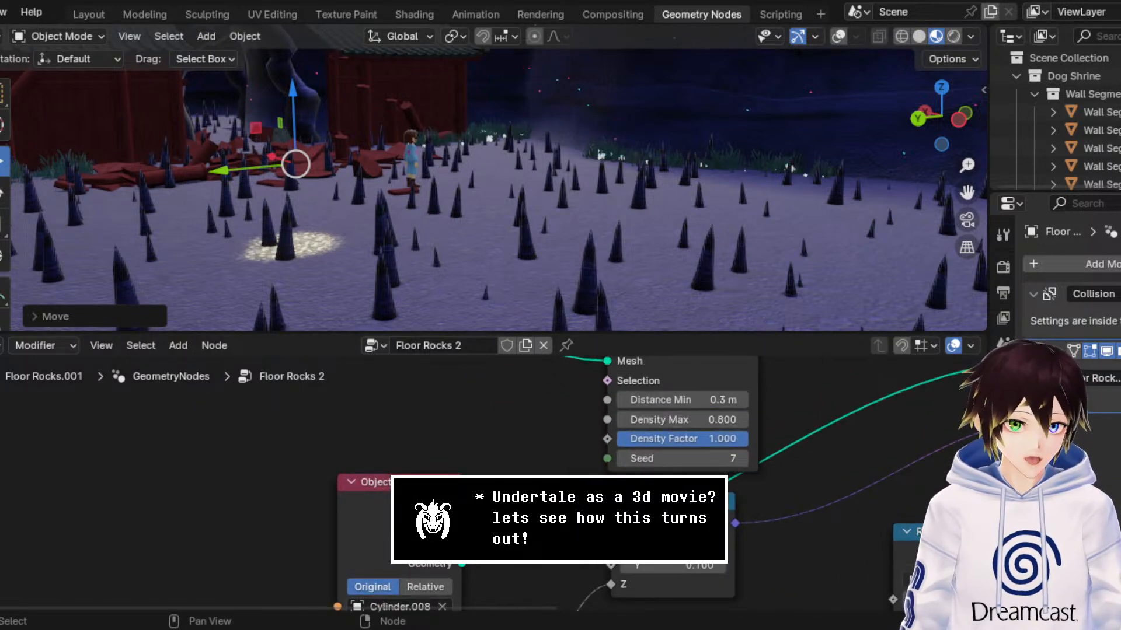
middle_drag(685, 399, 642, 432)
click(699, 491)
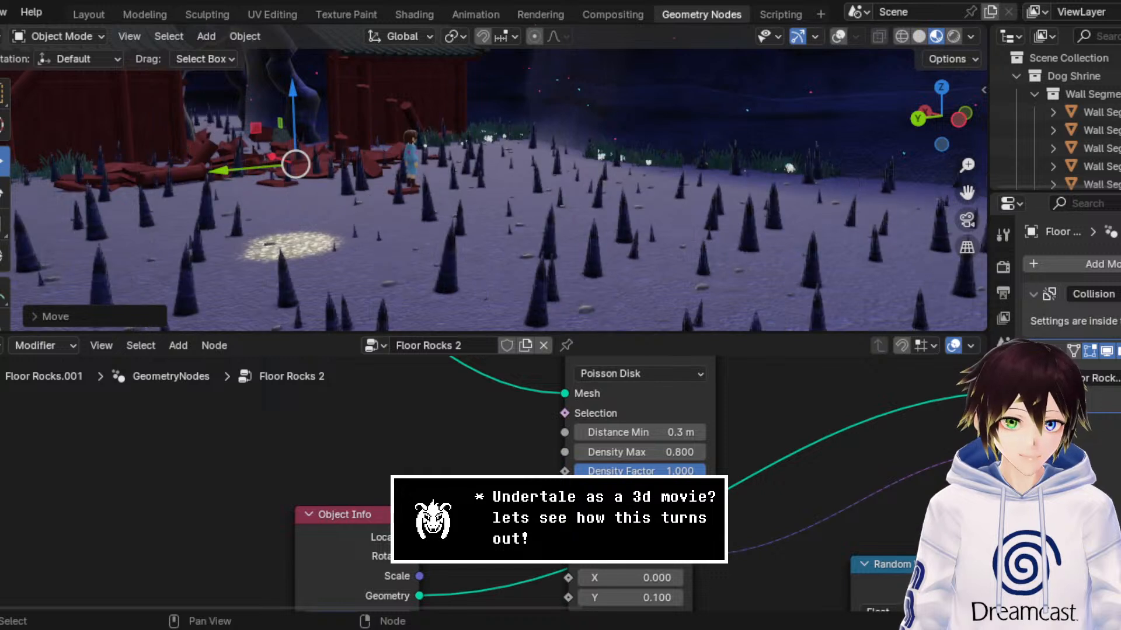
click(699, 491)
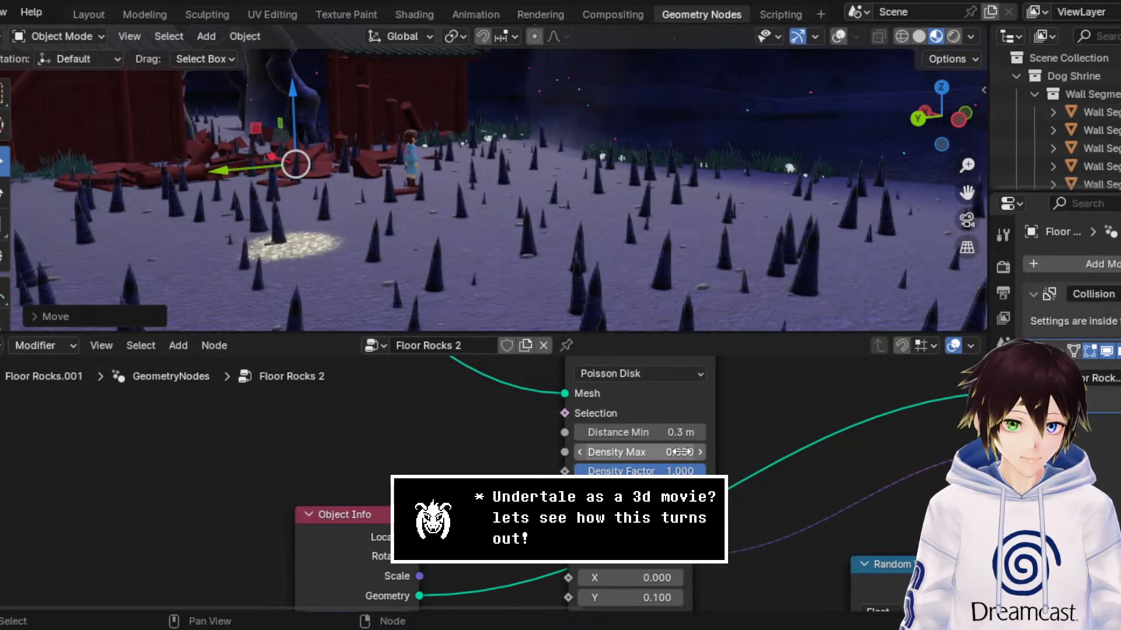
drag(680, 452, 649, 453)
Step: Enter Edit Mode on the Floor Rocks.001 mesh and turn the viewport overlays back on, facing the rubble between the shrine buildings
middle_drag(648, 242, 600, 215)
click(74, 38)
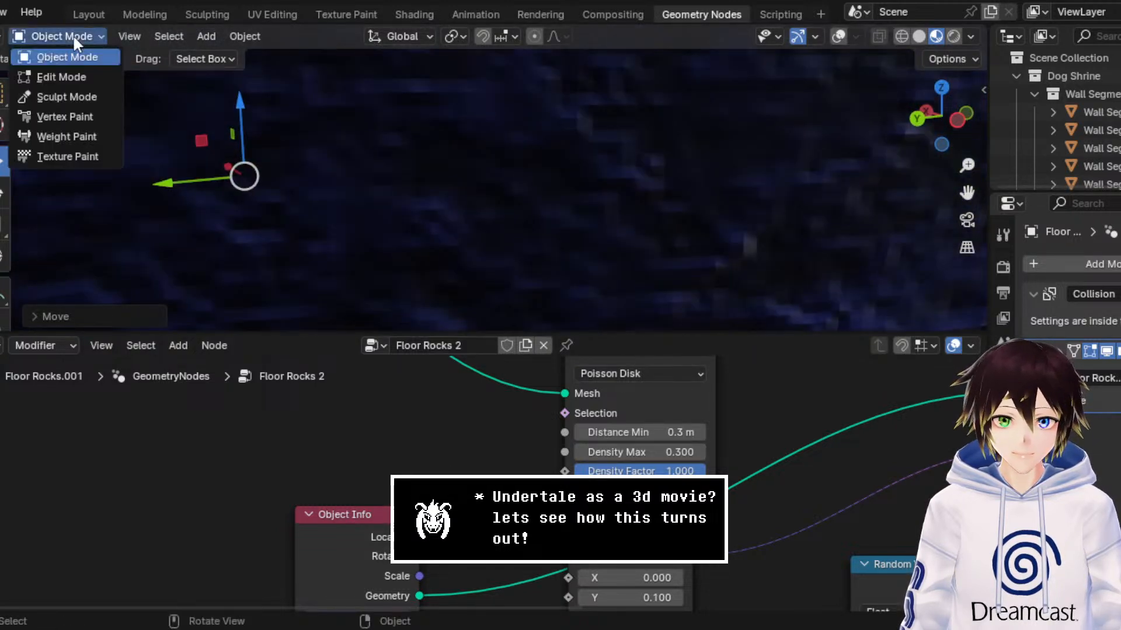
click(75, 71)
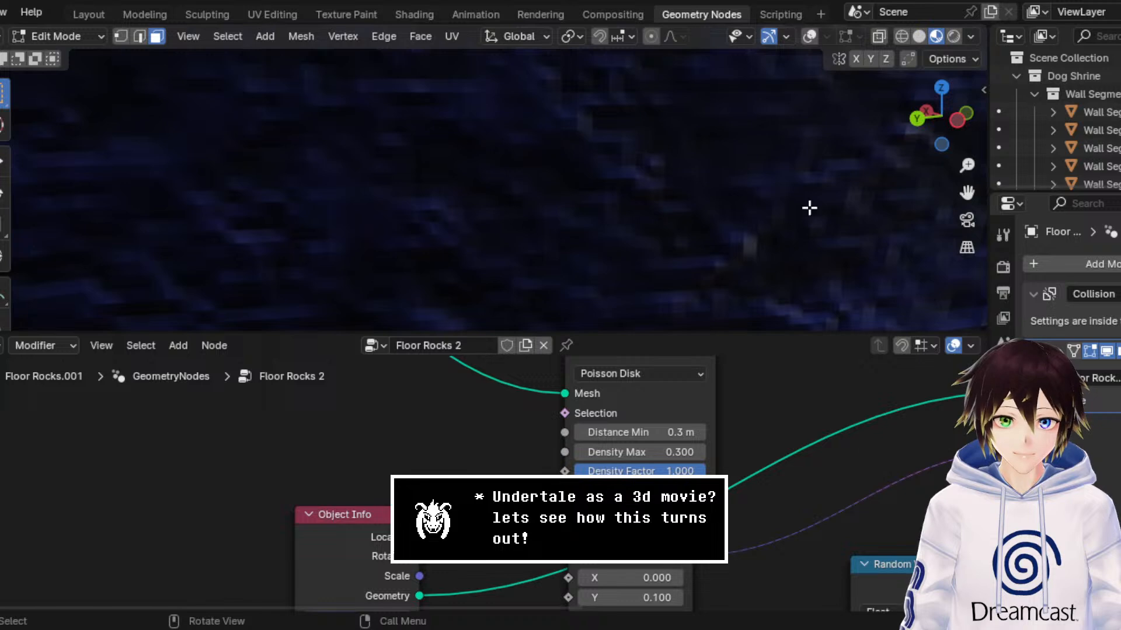
drag(967, 193, 969, 195)
middle_drag(628, 186, 616, 187)
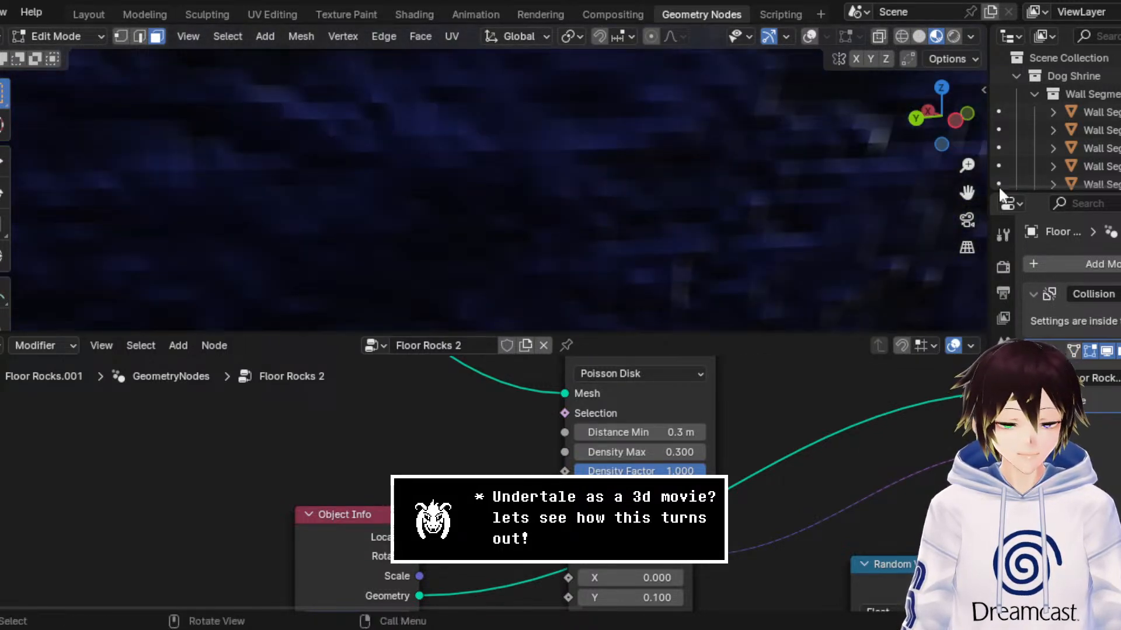
drag(967, 166, 967, 192)
middle_drag(630, 169, 619, 175)
click(809, 36)
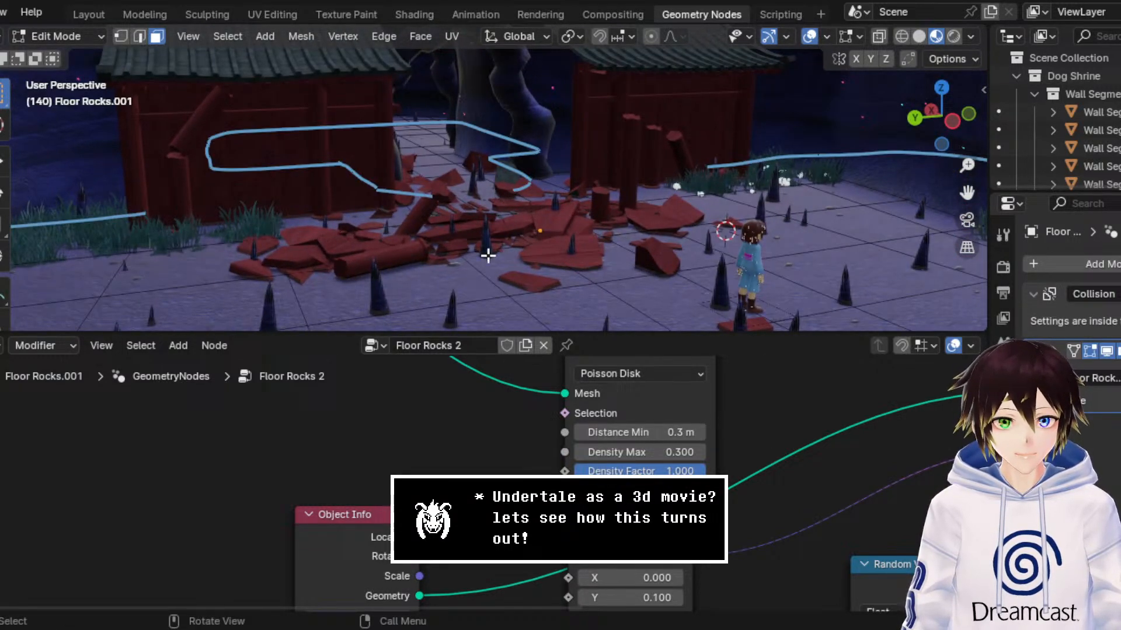
Step: Delete the Floor Rocks.001 mesh faces beneath the red rubble pile so no stalagmites grow through it
click(528, 254)
shift+click(563, 247)
shift+click(532, 236)
shift+click(490, 193)
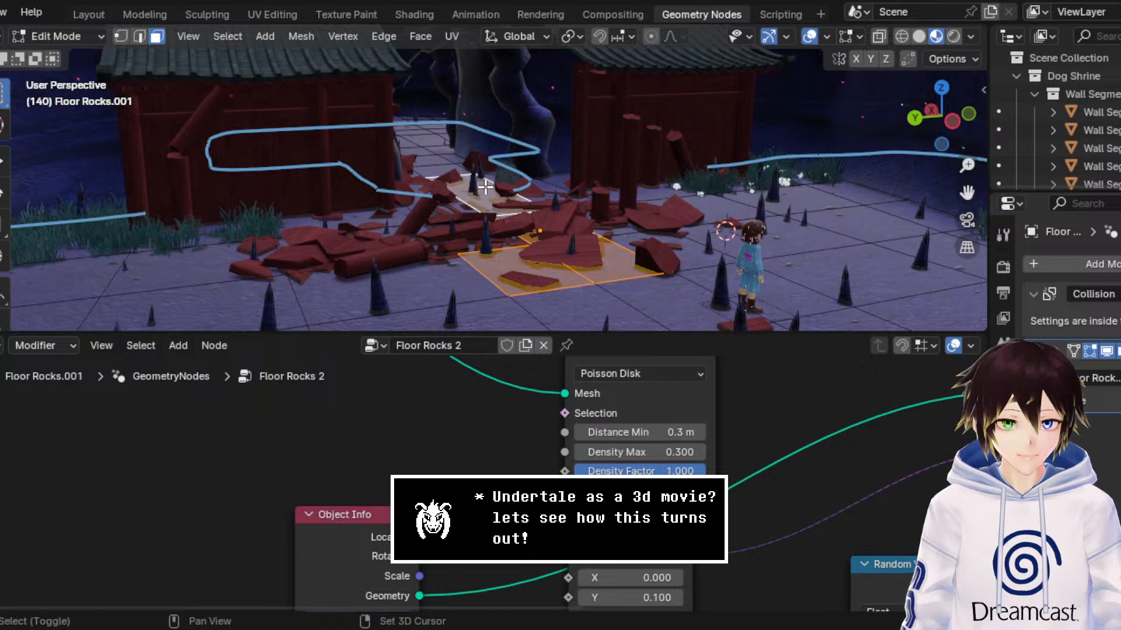
shift+click(445, 213)
shift+click(490, 248)
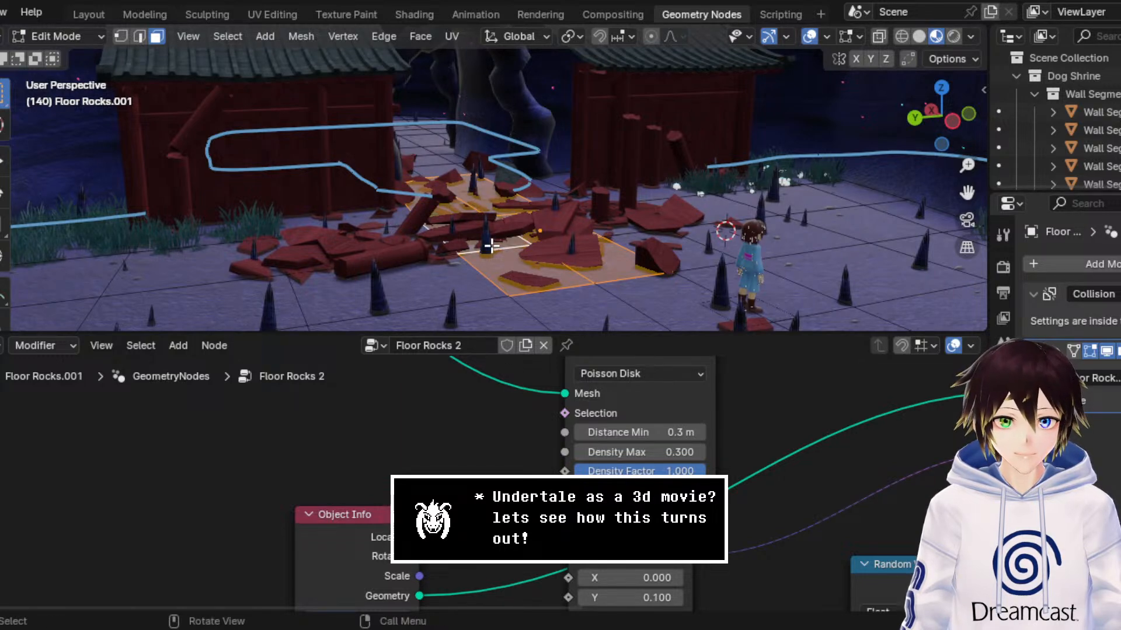
key(x)
click(490, 246)
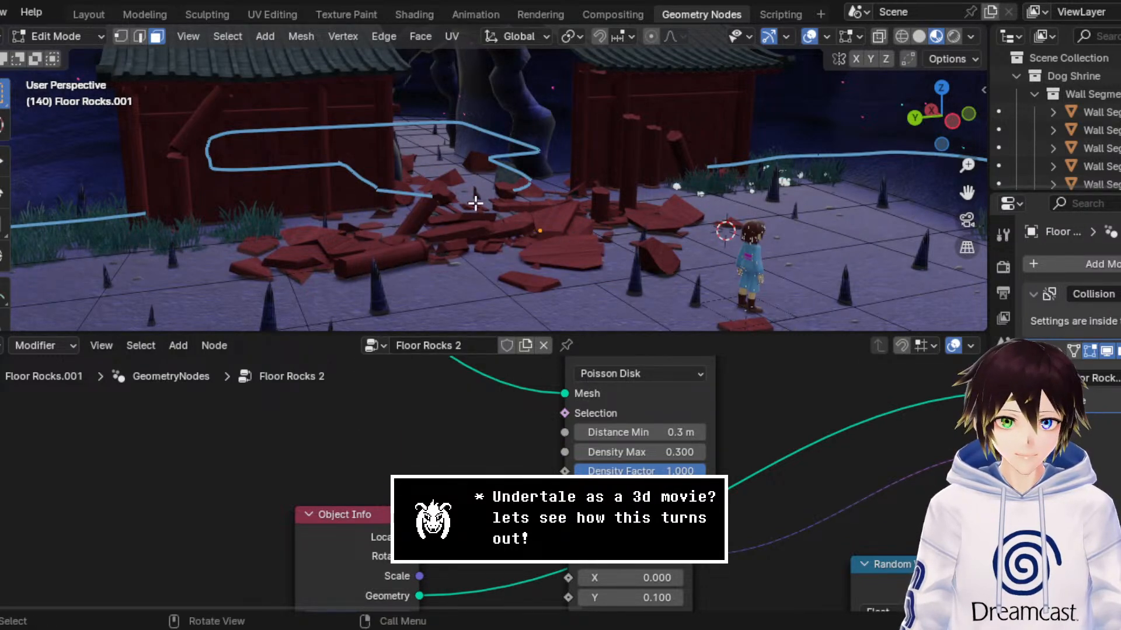
Step: Delete the strip of Floor Rocks.001 faces running from the rubble through the stone archway between the shrine buildings
middle_drag(467, 182, 452, 187)
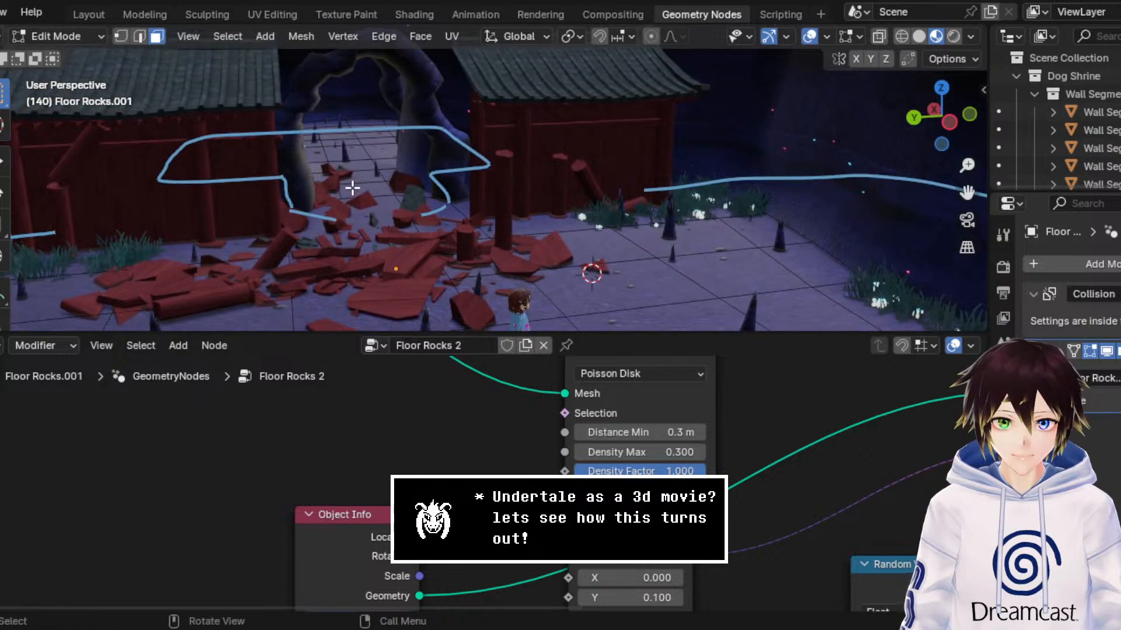
click(353, 188)
shift+click(354, 177)
shift+click(354, 167)
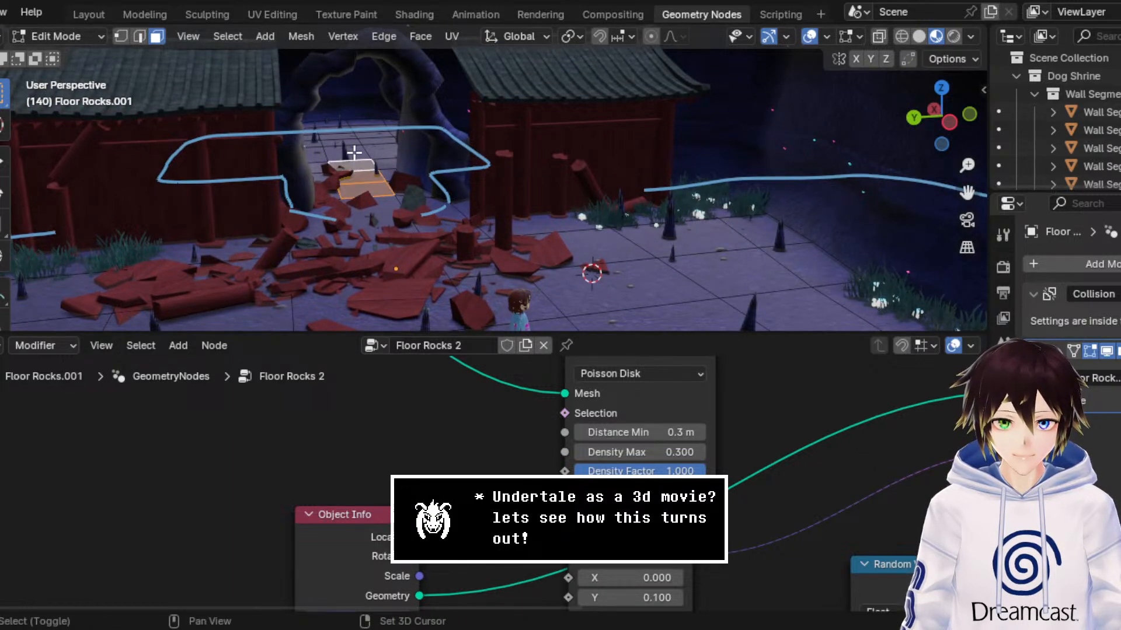
shift+click(355, 151)
scroll(368, 164, up, 2)
scroll(368, 164, up, 2)
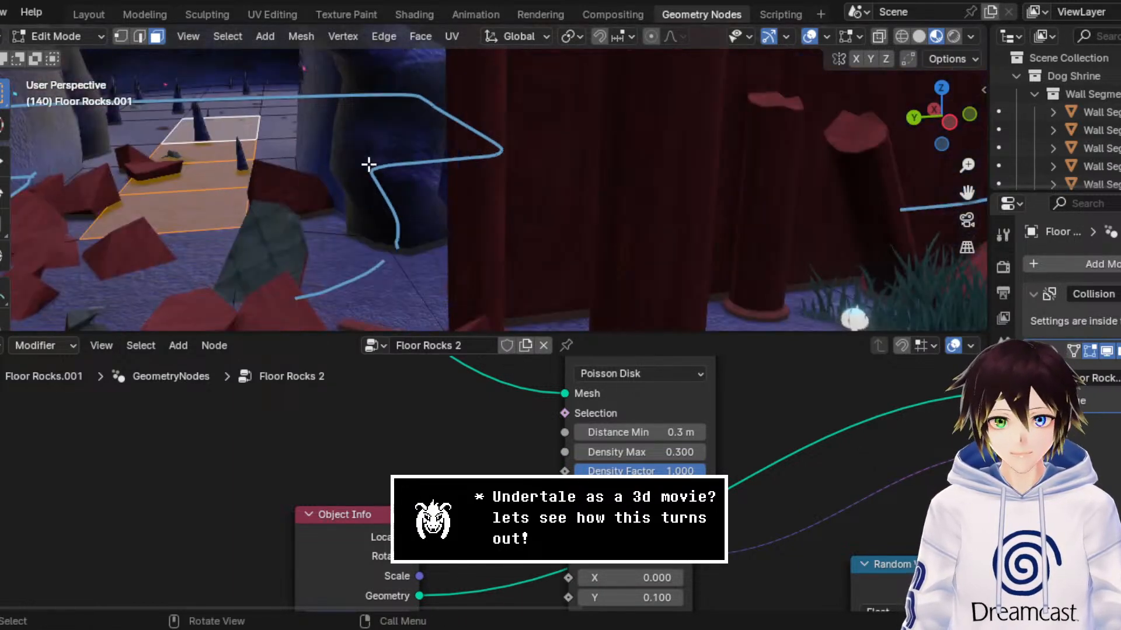
key(x)
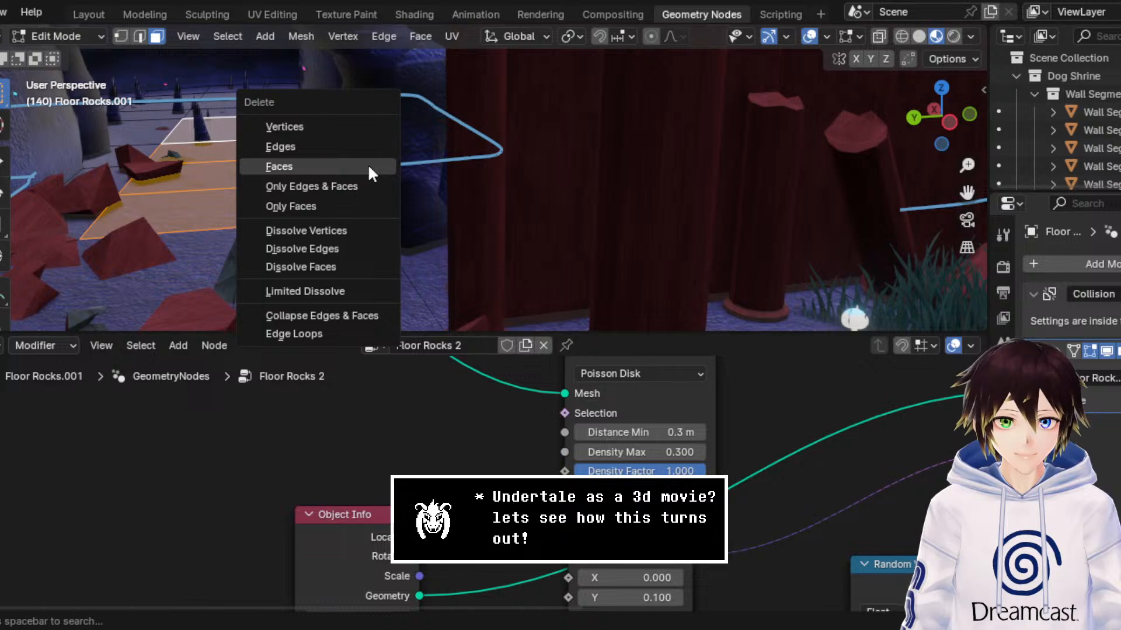
click(368, 168)
Step: Delete the next row of Floor Rocks.001 faces in the cavern just beyond the archway
scroll(367, 166, up, 3)
middle_drag(380, 180, 387, 179)
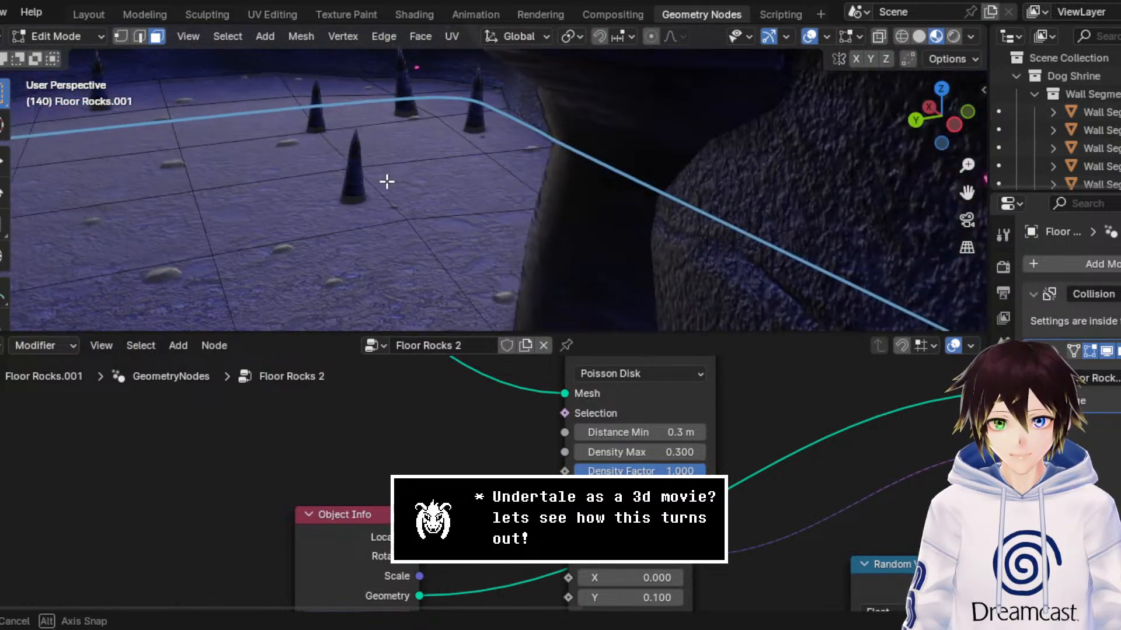
click(342, 189)
mouse_move(318, 180)
middle_down()
mouse_move(343, 183)
mouse_move(320, 187)
middle_up()
ctrl+click(281, 170)
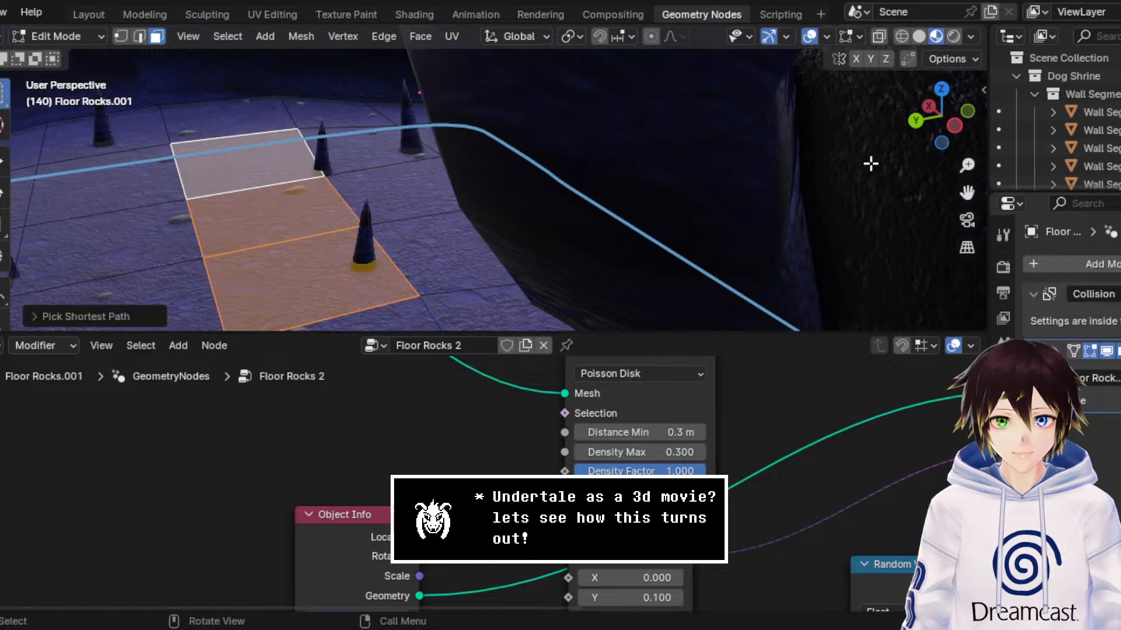
key(x)
click(913, 202)
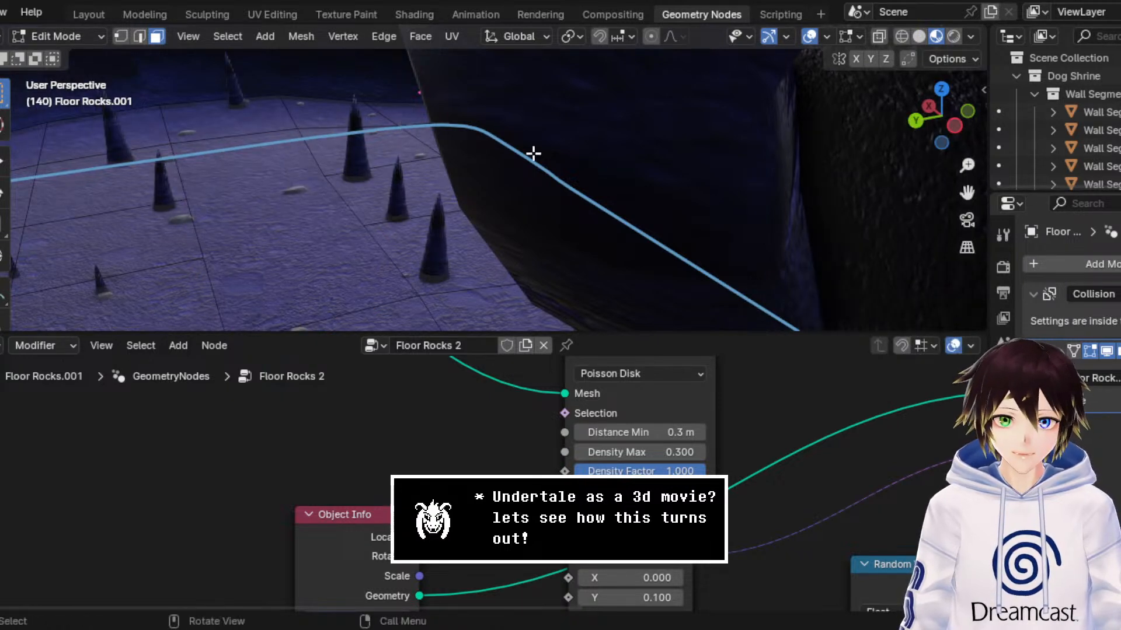
Step: Delete the connected block of floor faces under the stalagmites in the middle of the cavern behind the archway
middle_drag(533, 155, 536, 150)
click(515, 181)
ctrl+click(416, 119)
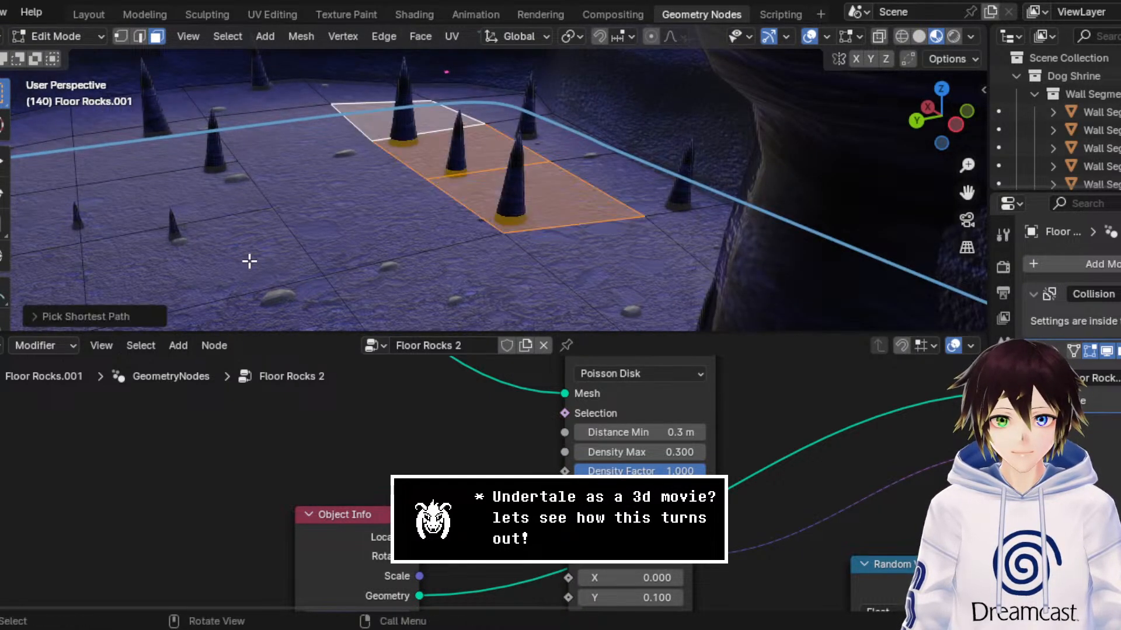
ctrl+click(223, 258)
key(ctrl+z)
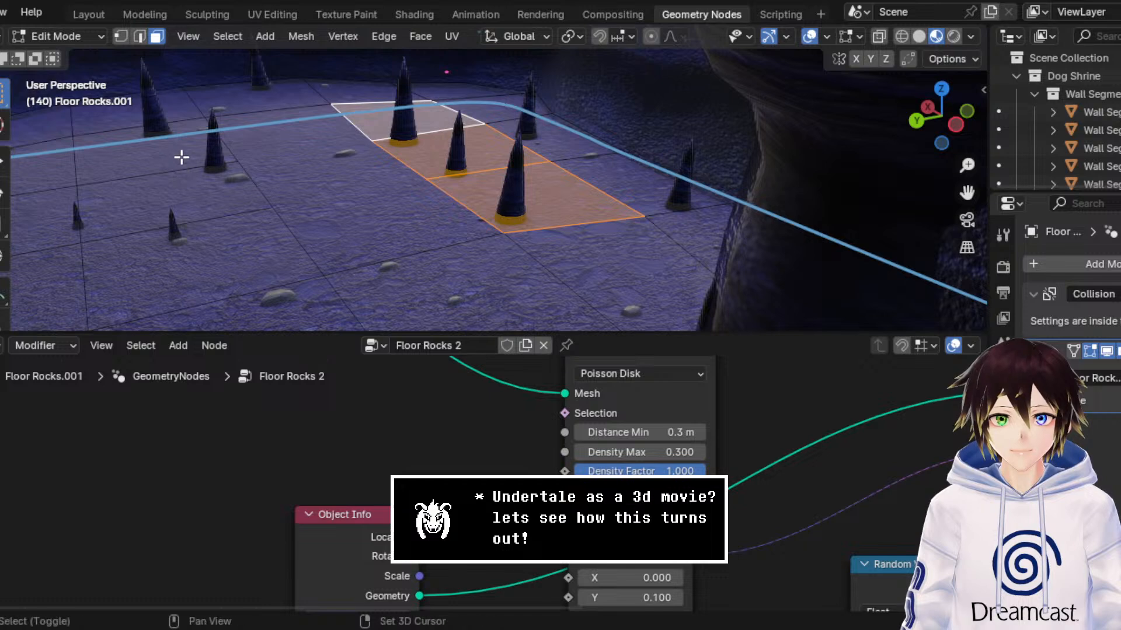
shift+click(181, 155)
ctrl+click(205, 250)
key(x)
click(211, 250)
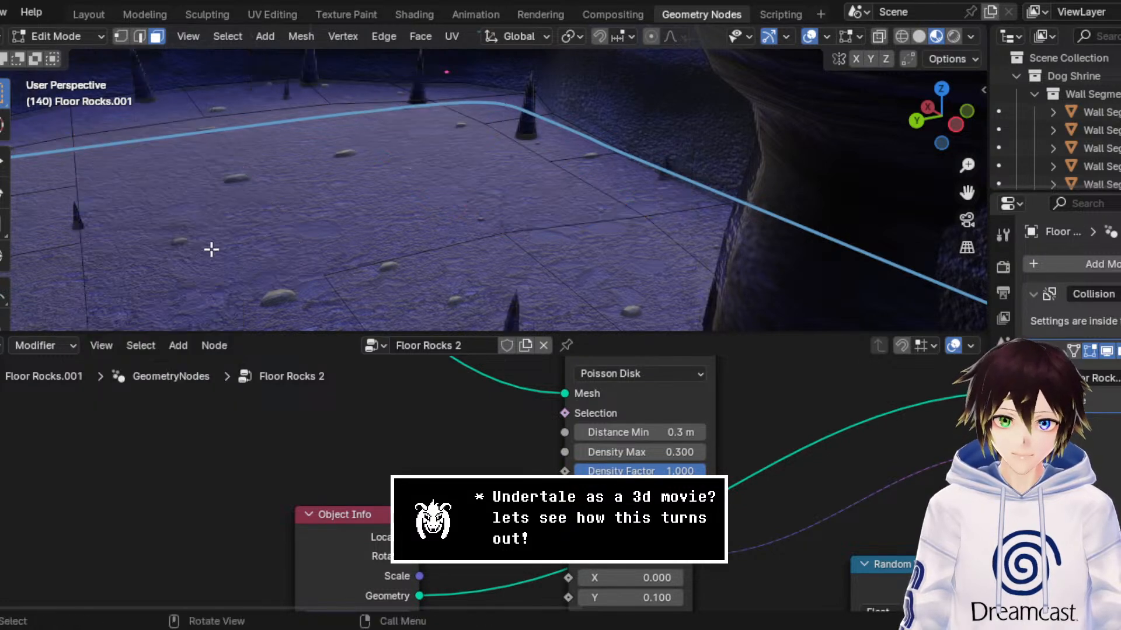
Step: Delete the face under the lone stalagmite near the cavern wall and the row of faces along the cavern's opposite edge
middle_drag(222, 202, 209, 200)
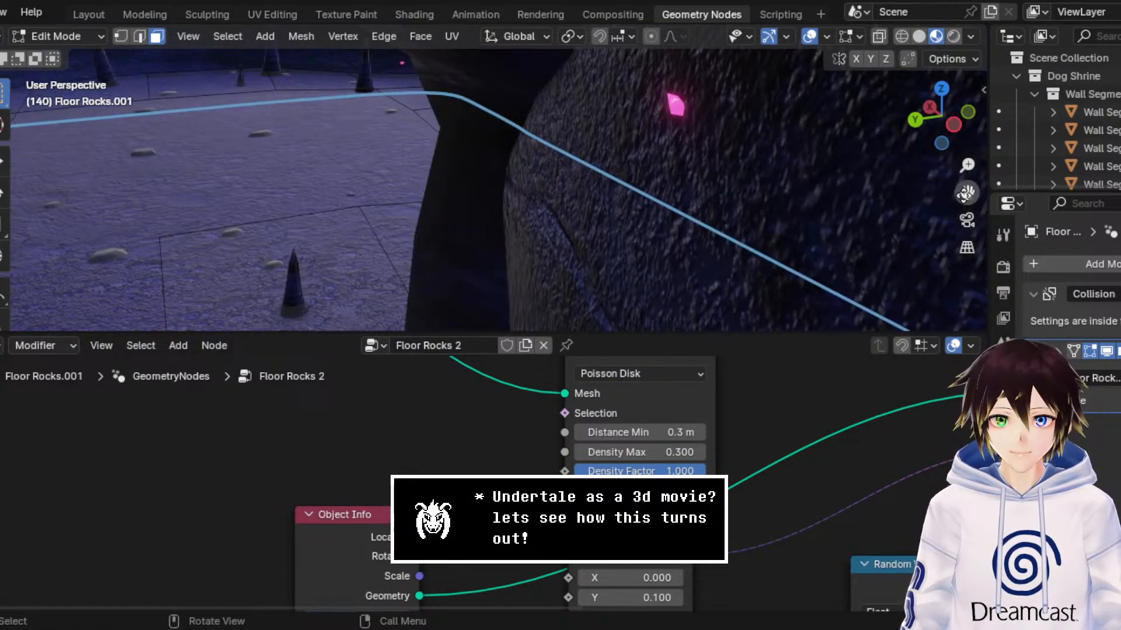
drag(967, 192, 1117, 146)
click(675, 260)
key(x)
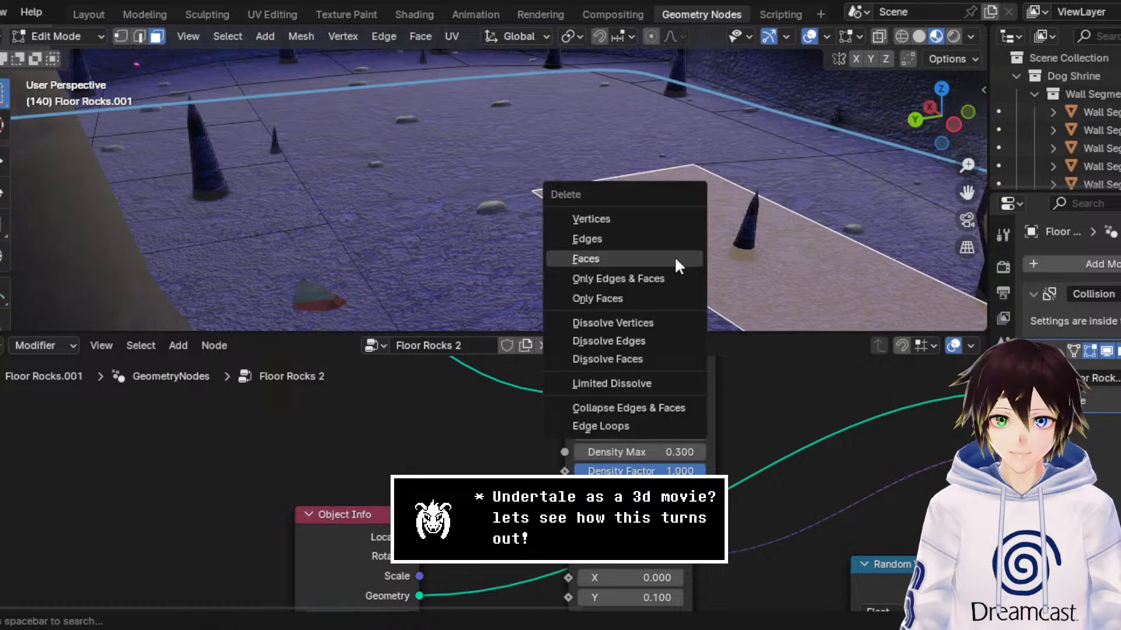
click(675, 258)
click(230, 182)
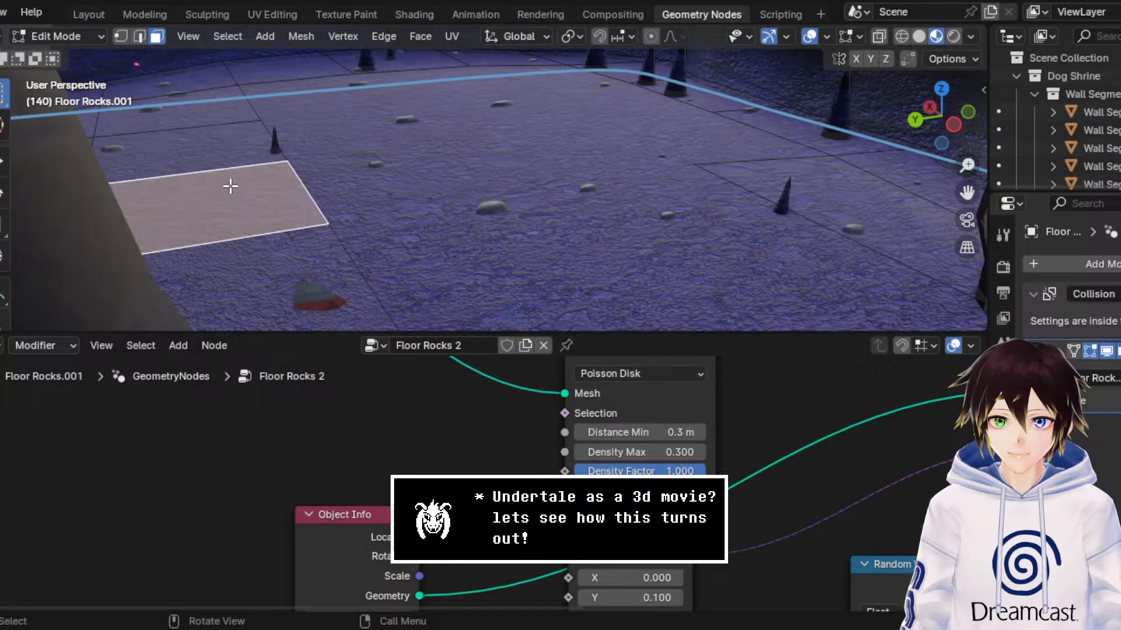
shift+click(190, 110)
key(x)
click(191, 108)
Step: Delete the remaining Floor Rocks.001 faces around the rubble pile and under the grass patches beside both shrine buildings
middle_drag(327, 150, 430, 214)
middle_drag(436, 166, 476, 185)
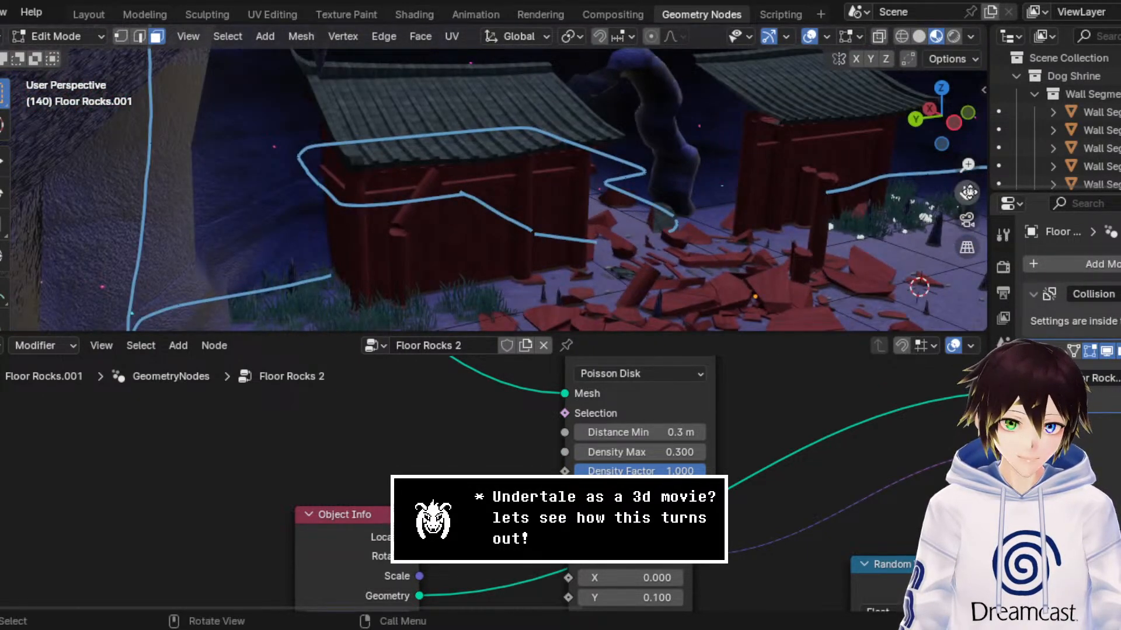
drag(972, 193, 807, 132)
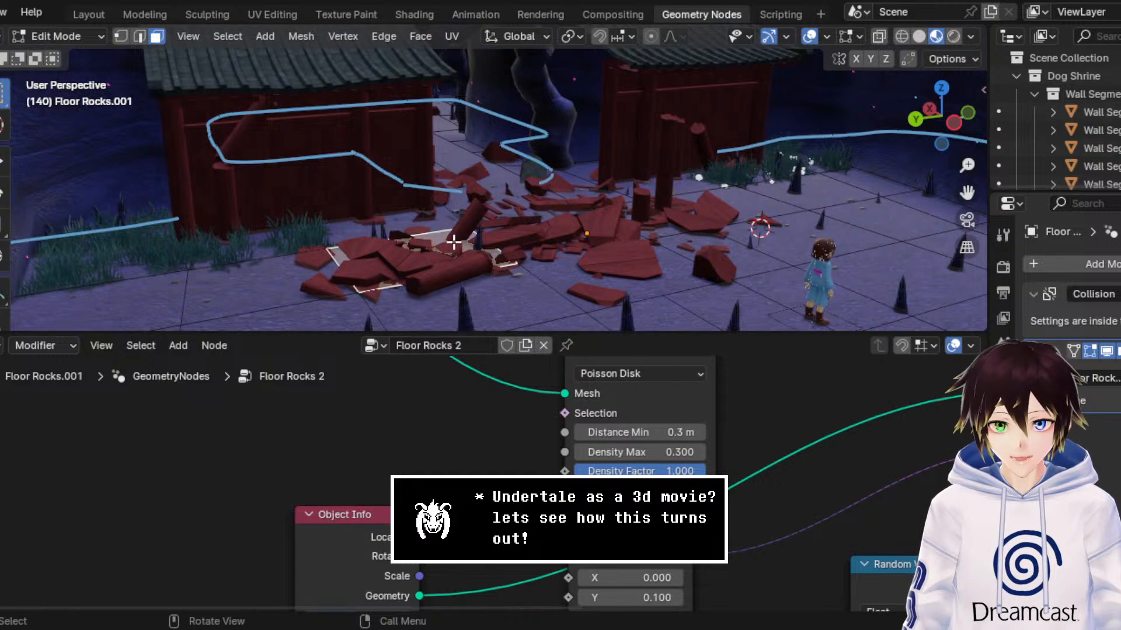
shift+click(421, 231)
shift+click(476, 301)
shift+click(697, 251)
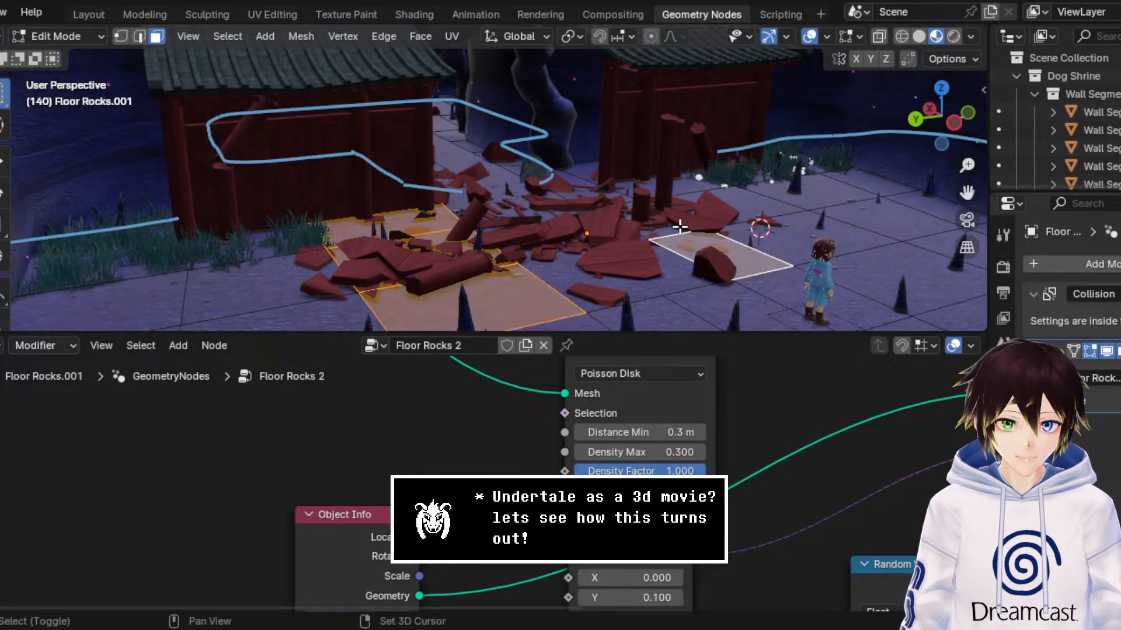
shift+click(615, 199)
shift+click(706, 199)
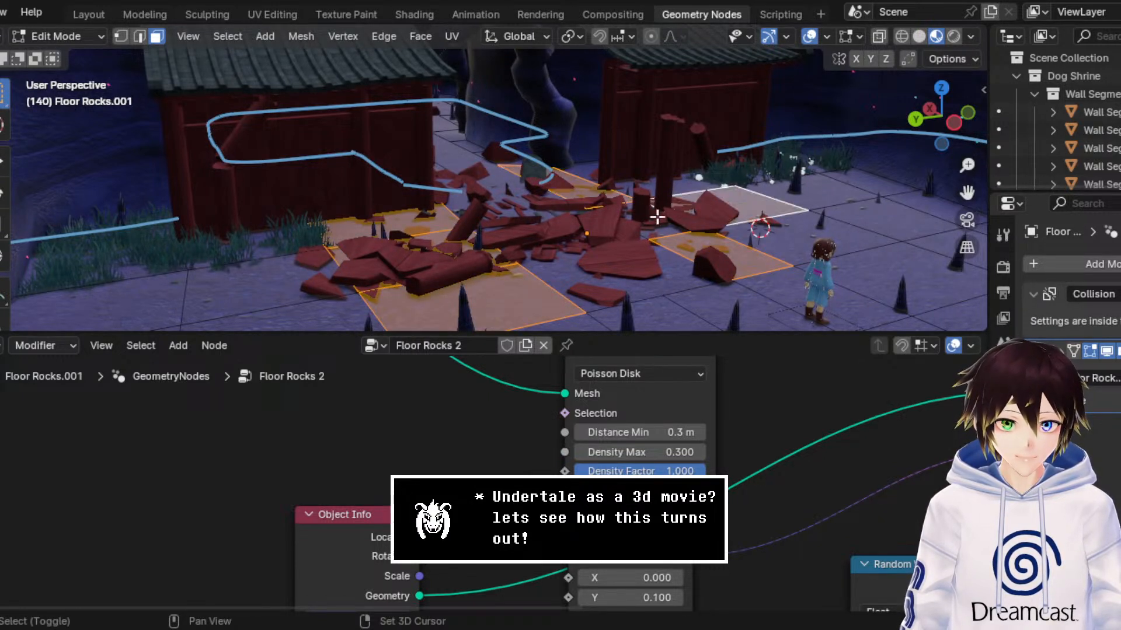
shift+click(654, 218)
shift+click(795, 230)
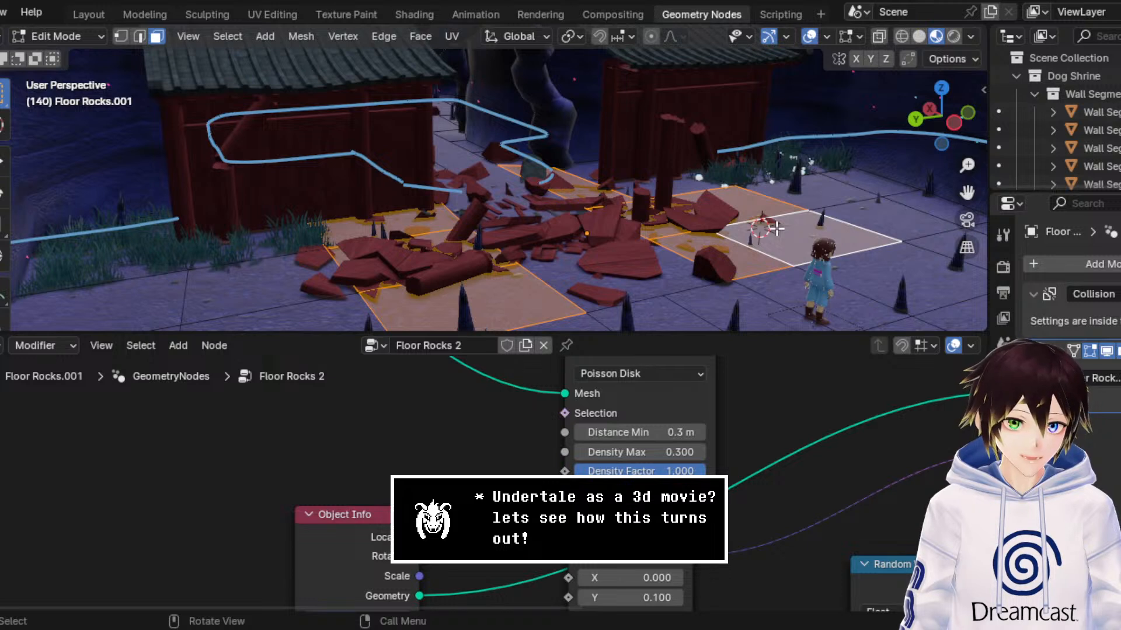
shift+click(771, 167)
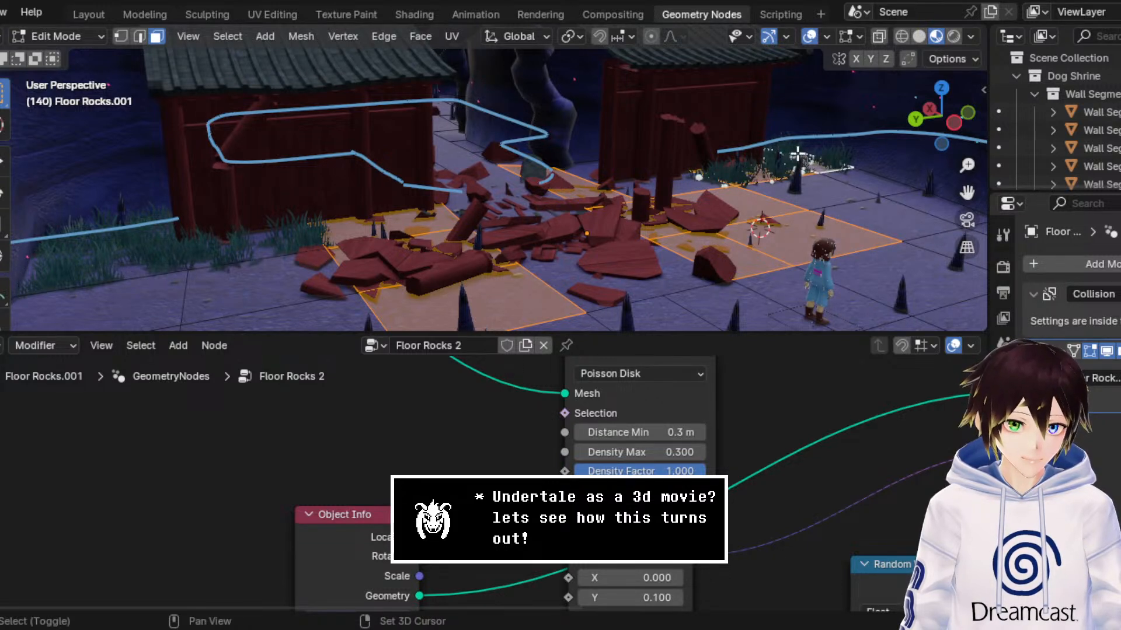
shift+click(134, 257)
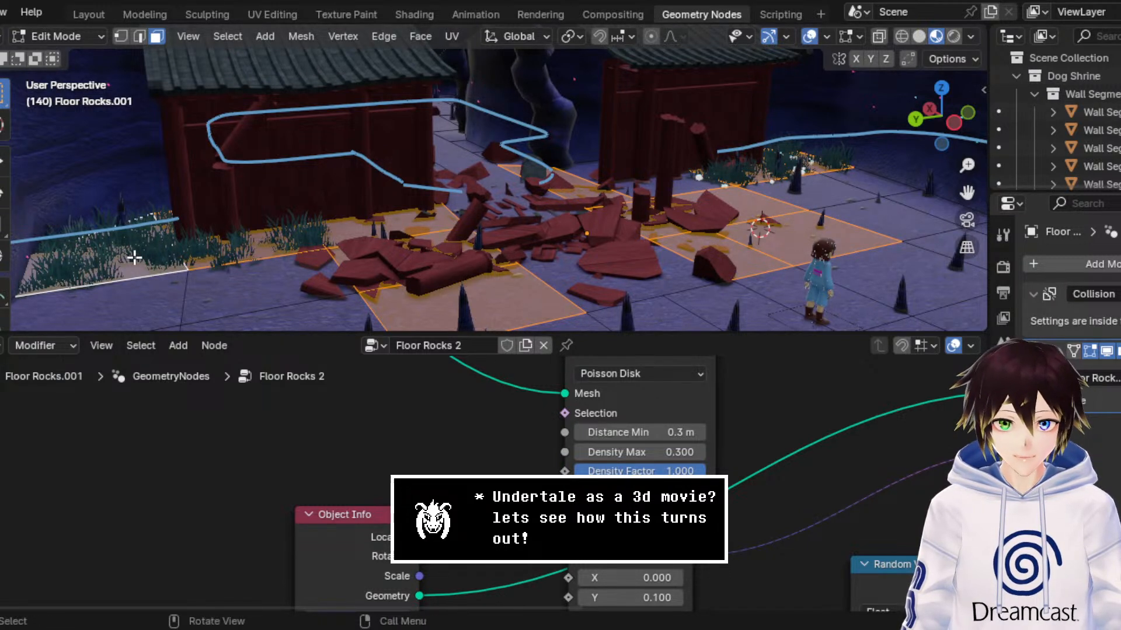
key(x)
click(135, 258)
Step: Delete the long row of floor faces passing under the character in front of the rubble
middle_drag(284, 239, 365, 227)
click(703, 236)
middle_drag(702, 236, 615, 262)
ctrl+click(279, 285)
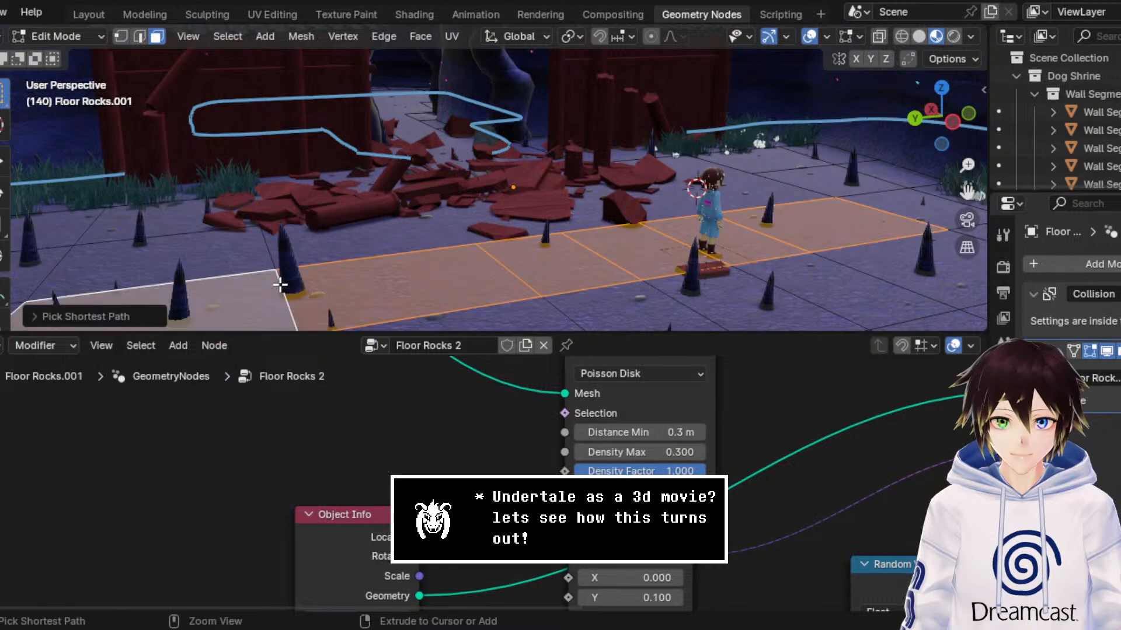
key(x)
click(369, 237)
Step: Return the Floor Rocks.001 object to Object Mode and hide the viewport overlays
middle_drag(537, 218, 588, 228)
drag(966, 191, 362, 50)
middle_drag(676, 187, 701, 193)
middle_drag(556, 428, 534, 462)
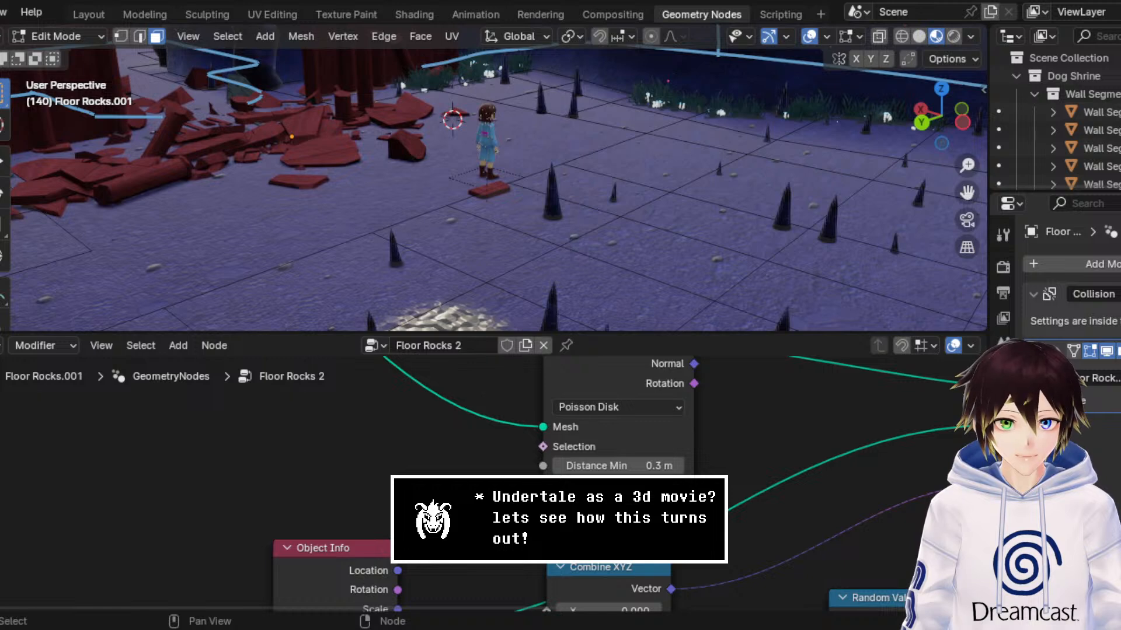
click(57, 36)
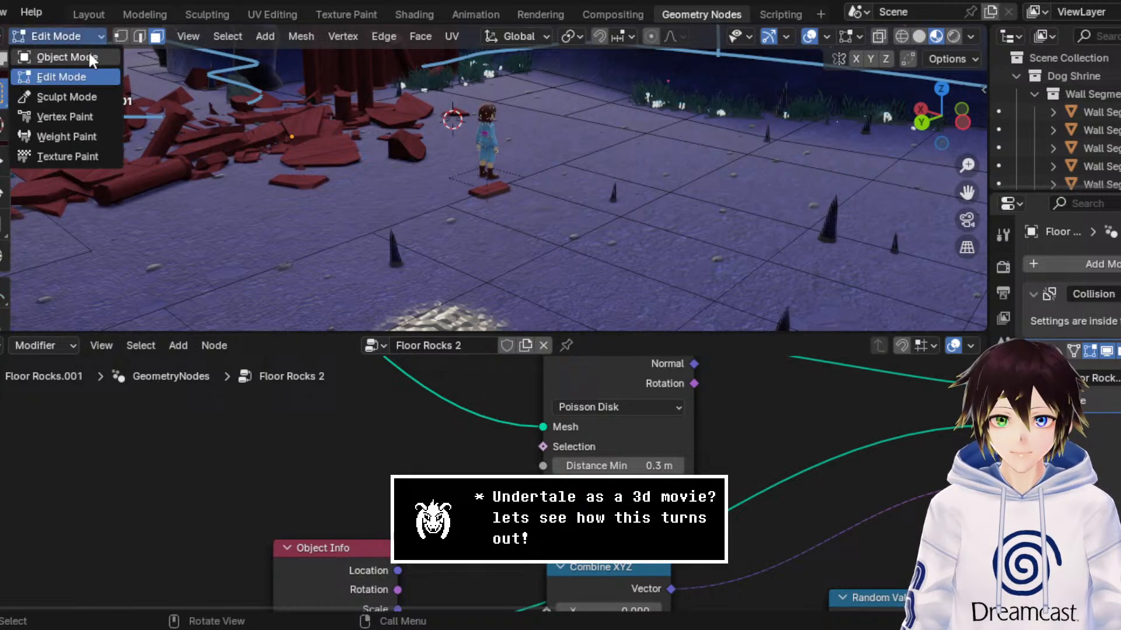
click(65, 58)
middle_drag(569, 236, 594, 225)
shift+middle_drag(814, 46, 699, 121)
click(848, 35)
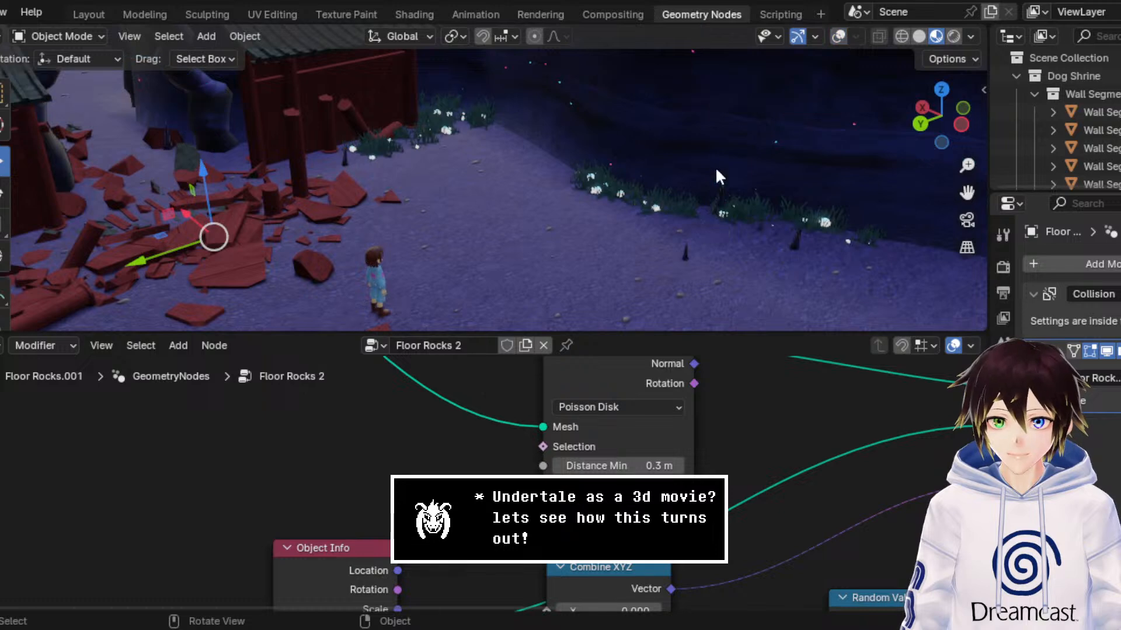
Step: Examine the stalagmite spread across the cave floor from several sides, ending with the open floor behind the character
middle_drag(672, 194, 783, 192)
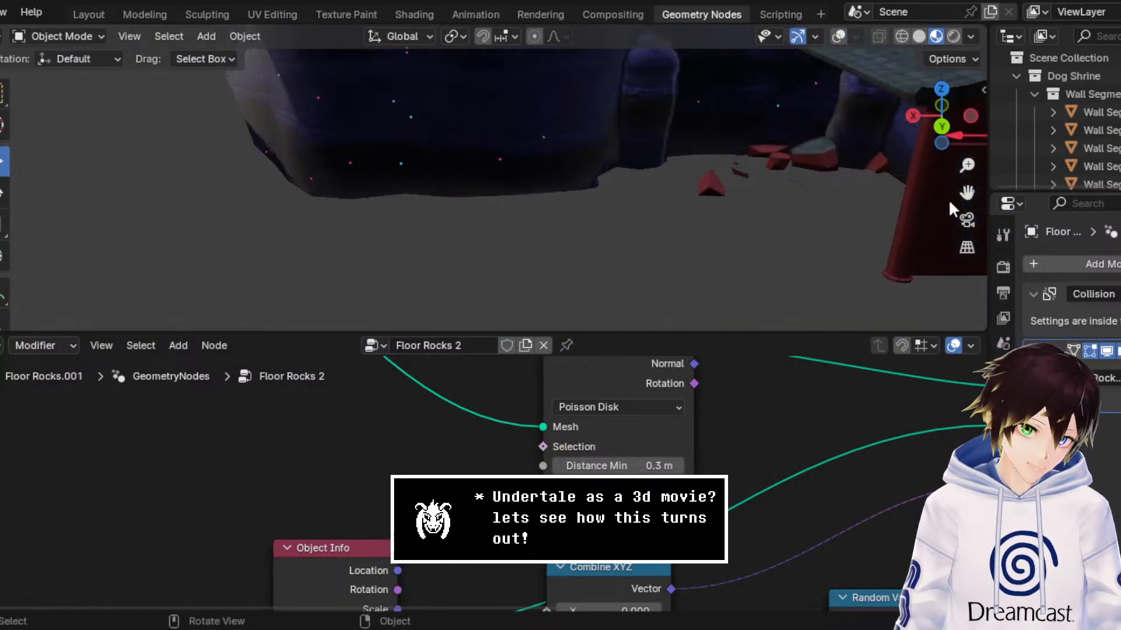
drag(968, 193, 35, 201)
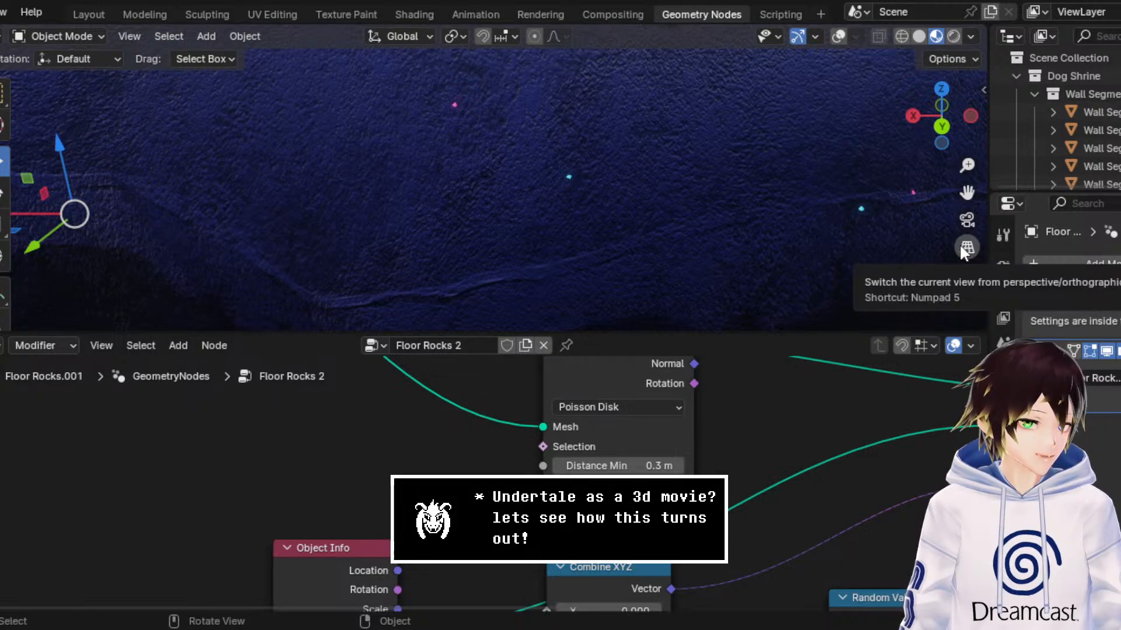
middle_drag(682, 184, 829, 155)
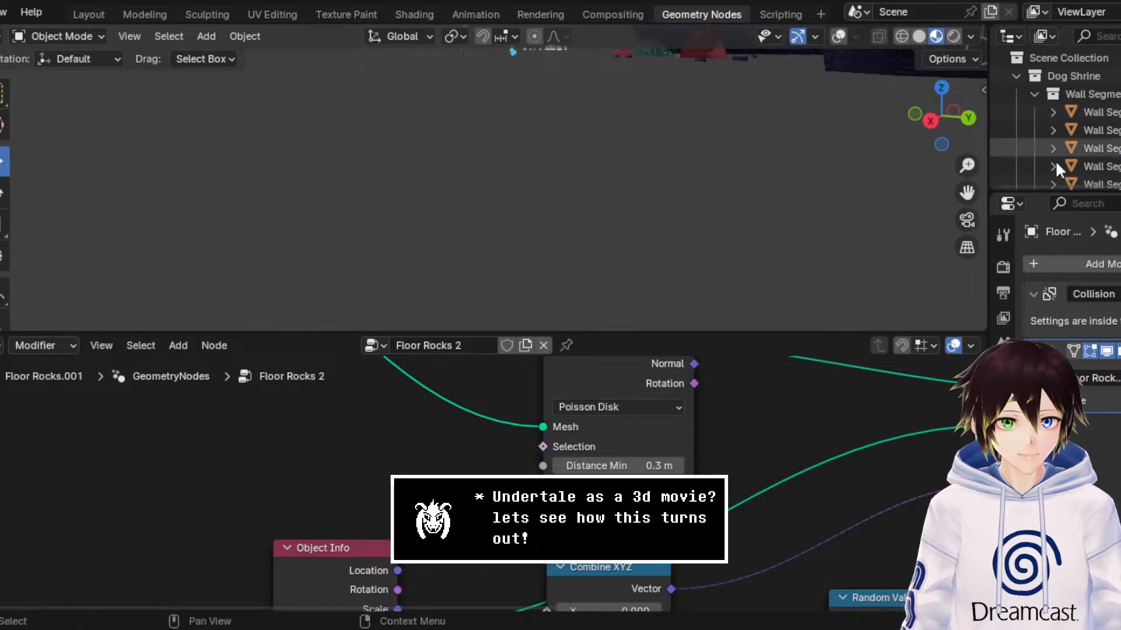
drag(967, 192, 397, 397)
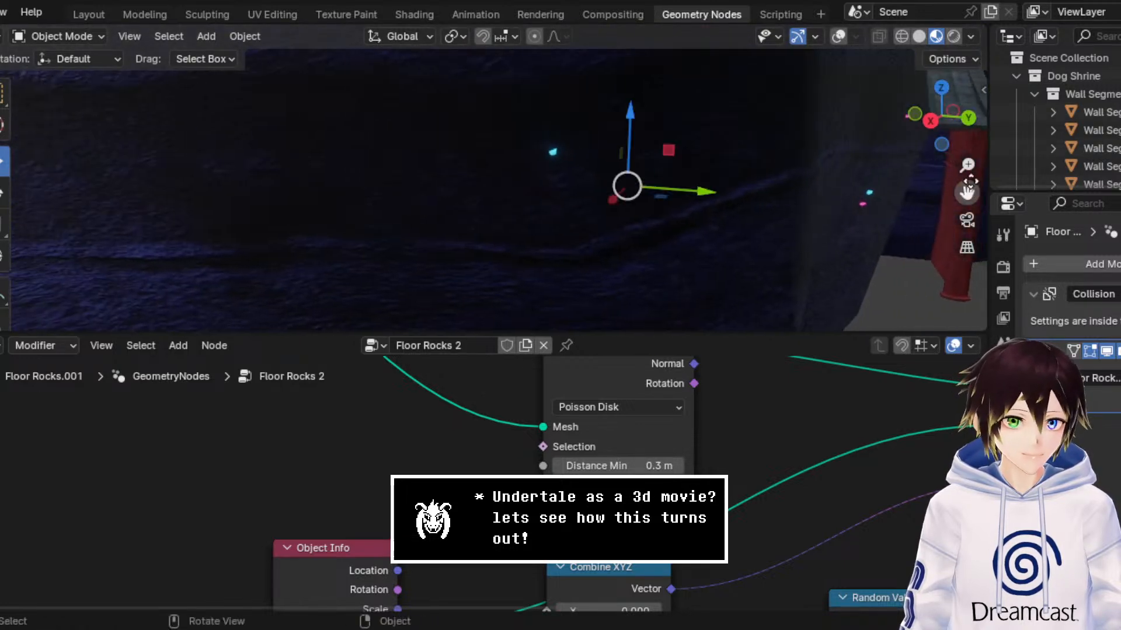
drag(967, 165, 759, 198)
scroll(764, 222, down, 8)
middle_drag(764, 222, 715, 180)
drag(967, 193, 619, 203)
Step: Turn the overlays back on, select the floor face beside the character in Edit Mode and return to Object Mode
click(99, 37)
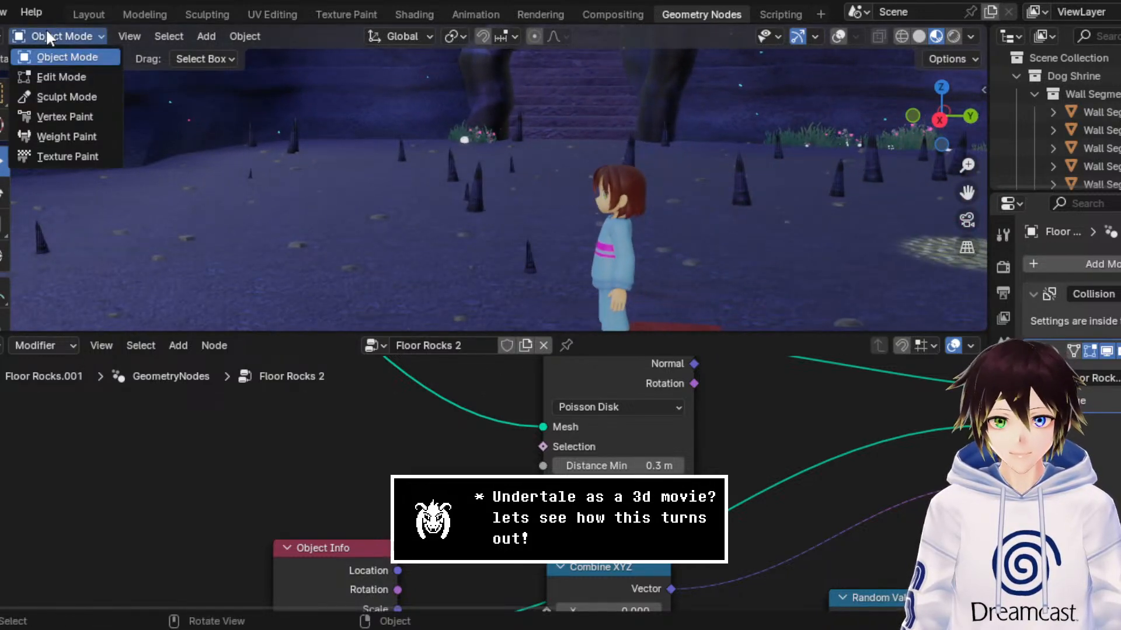
click(72, 76)
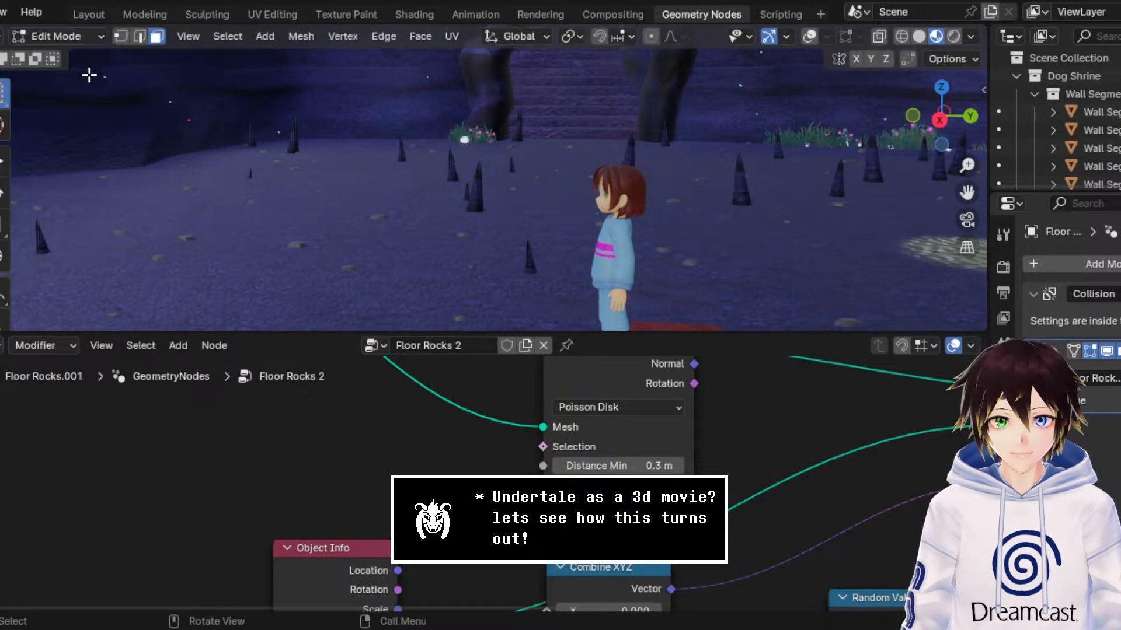
click(810, 36)
click(552, 272)
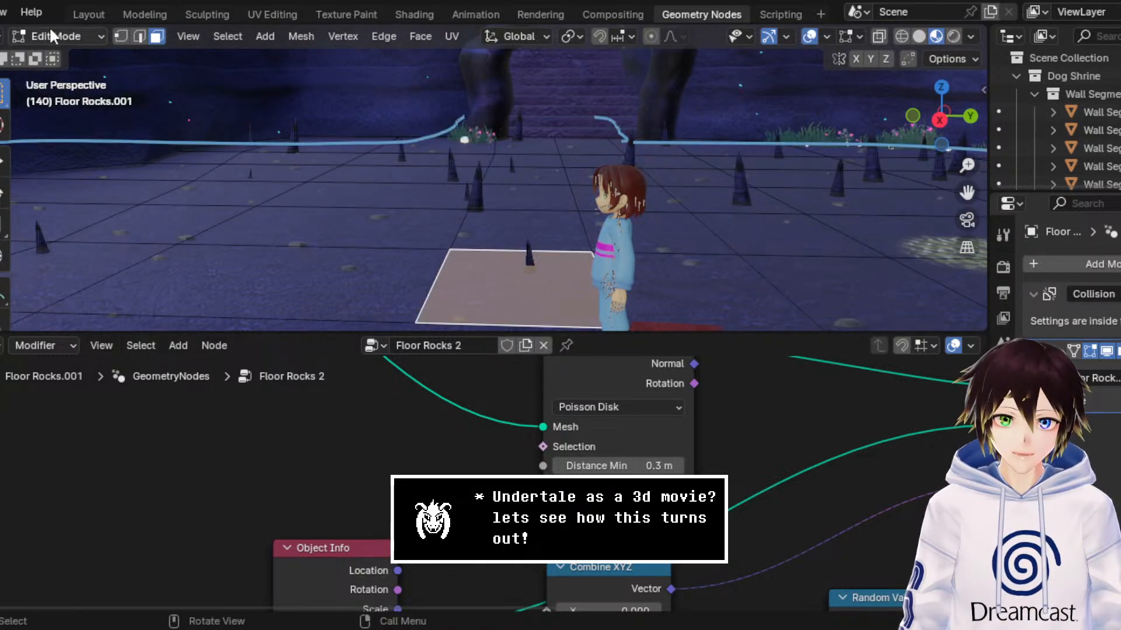
click(64, 37)
click(79, 54)
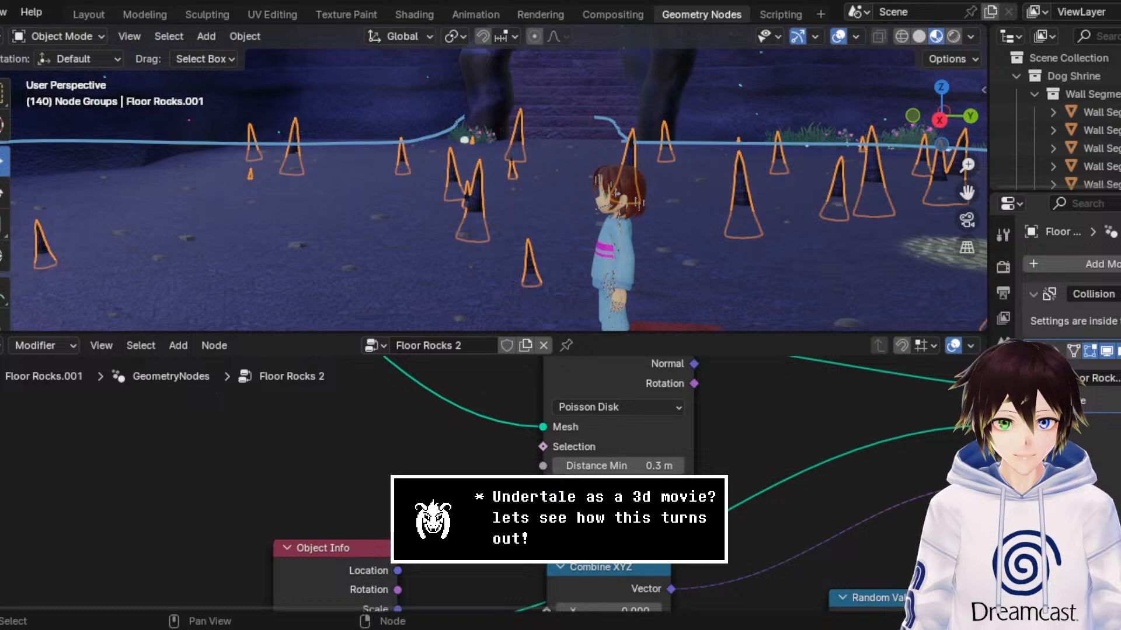
Step: Retune the point density of the Floor Rocks 2 scatter and advance its seed several times for a different stalagmite layout
key(Return)
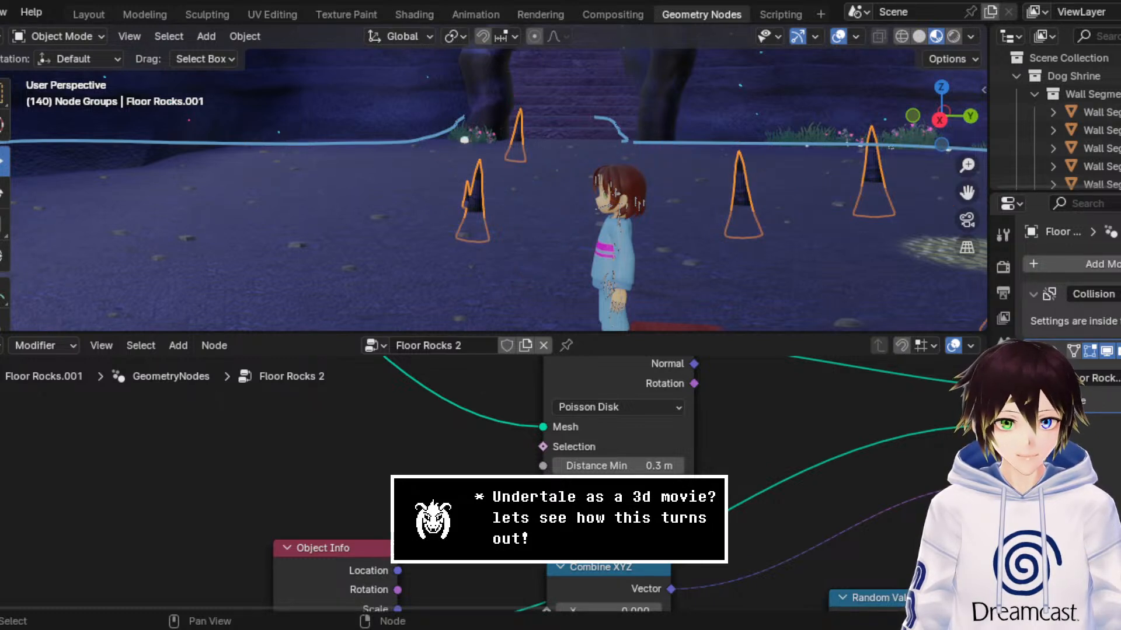
key(Return)
click(677, 525)
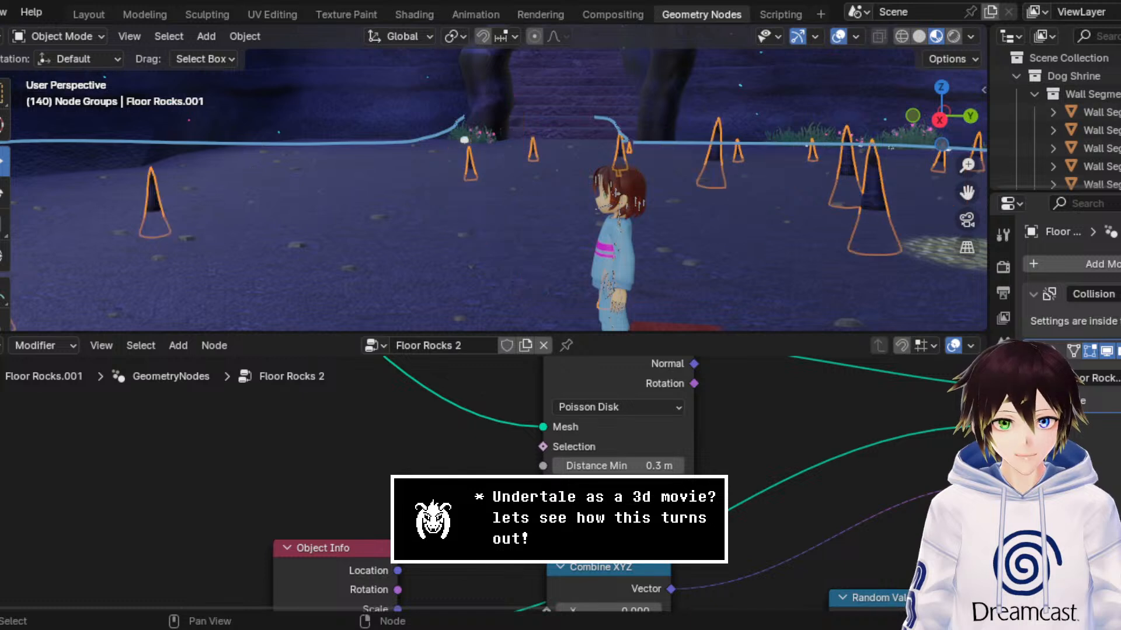
click(677, 524)
click(677, 524)
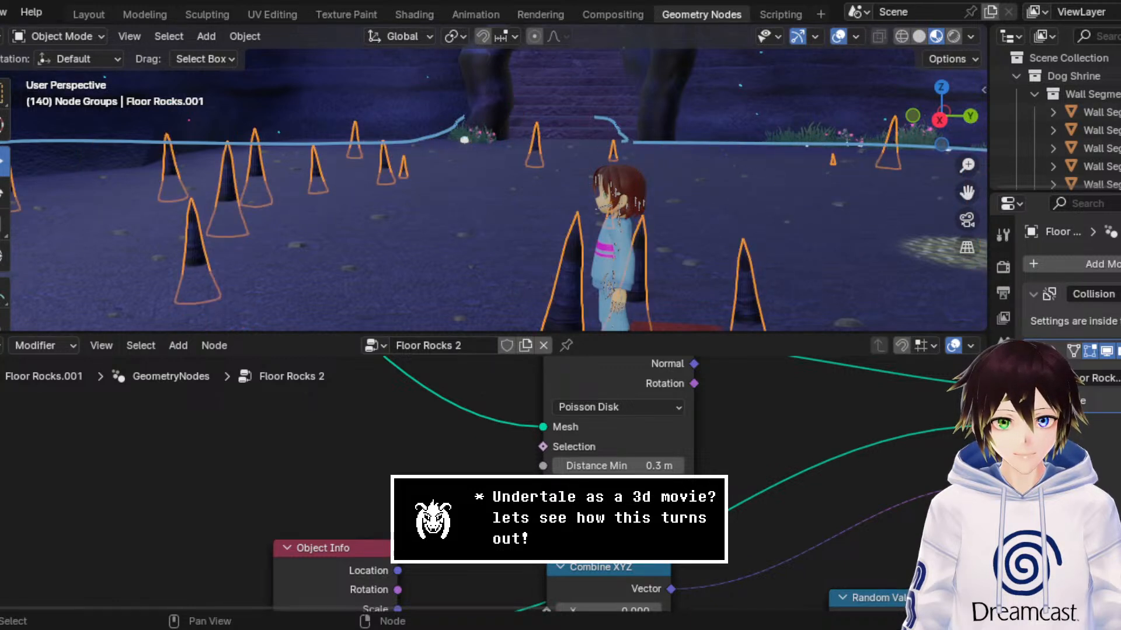
click(677, 525)
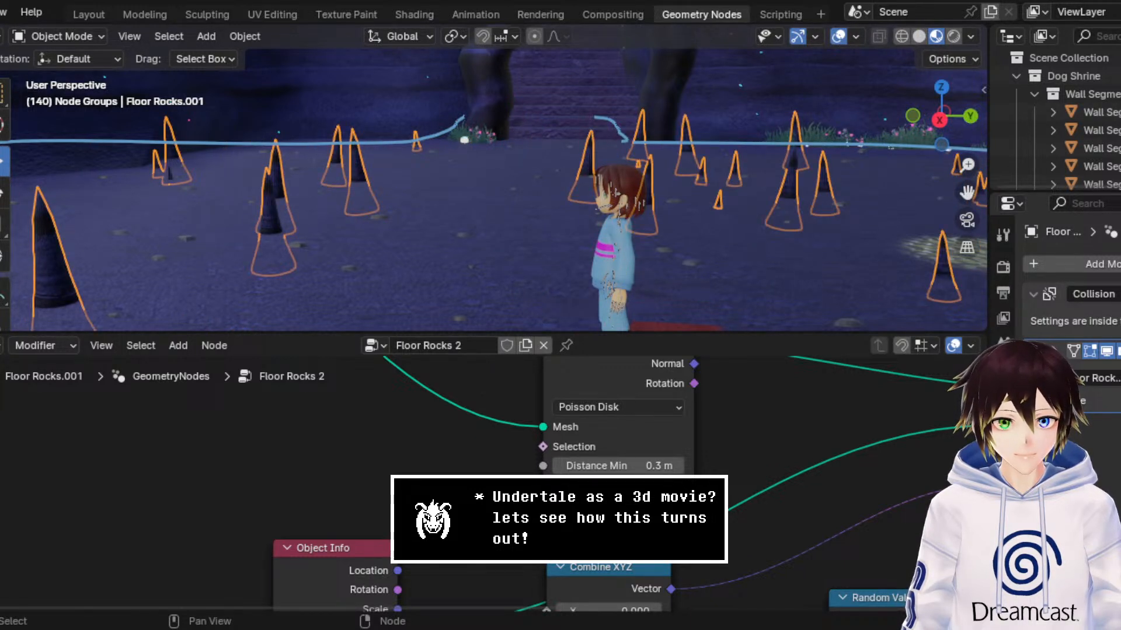
Step: Lower the Density Factor of the floor stalagmites and cycle the seed until only a few stand around the character
drag(630, 505, 578, 505)
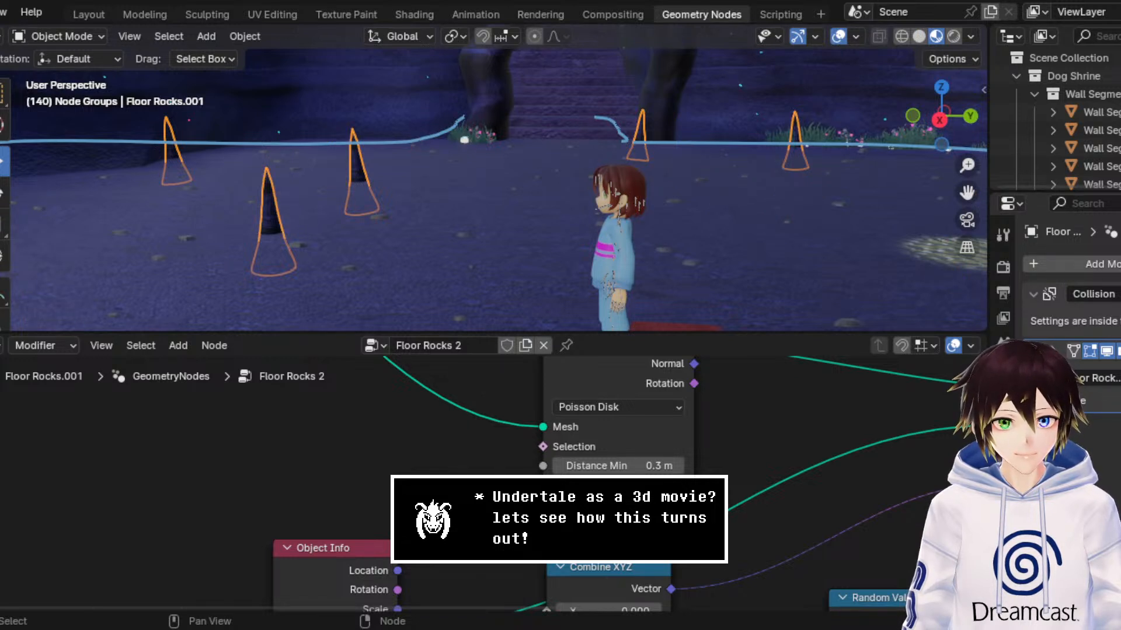
click(678, 525)
click(678, 524)
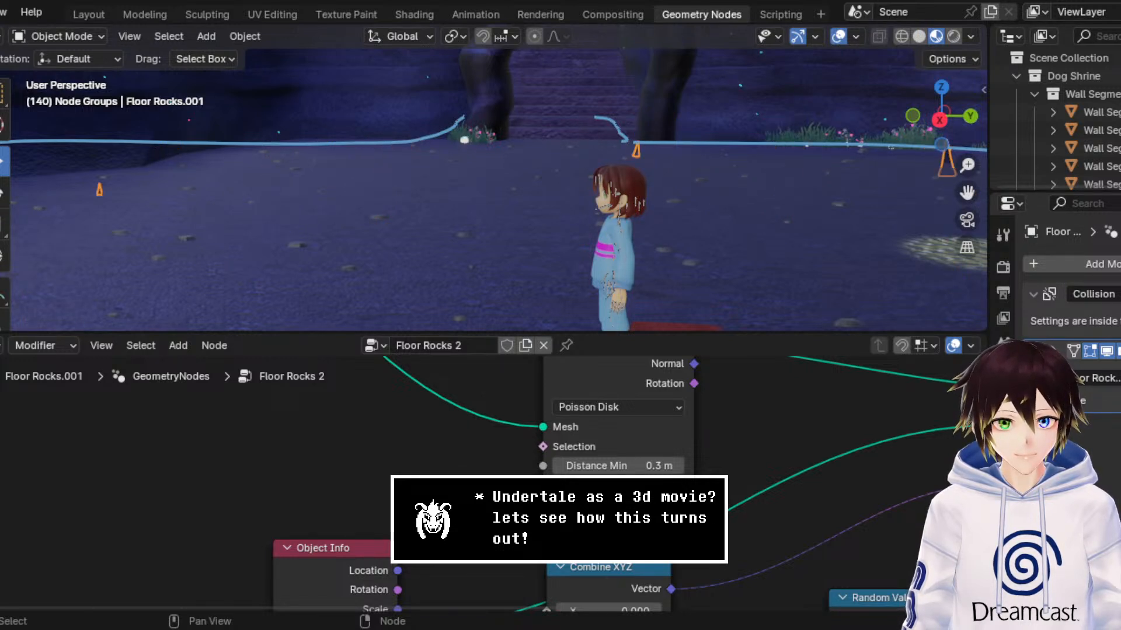
click(678, 524)
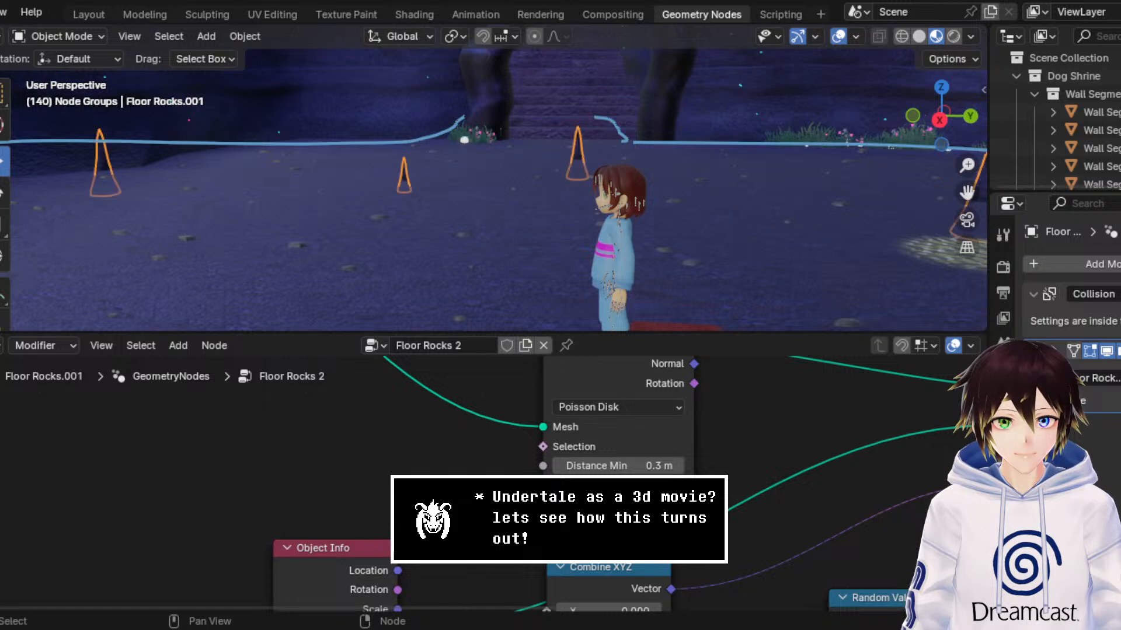
click(679, 524)
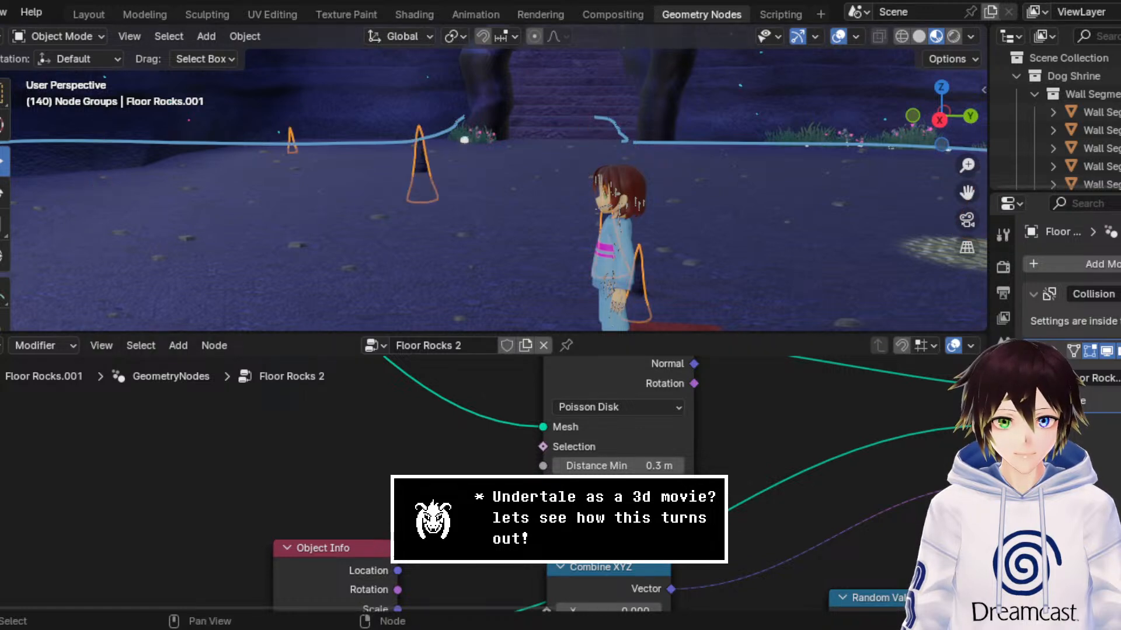
click(679, 525)
click(678, 524)
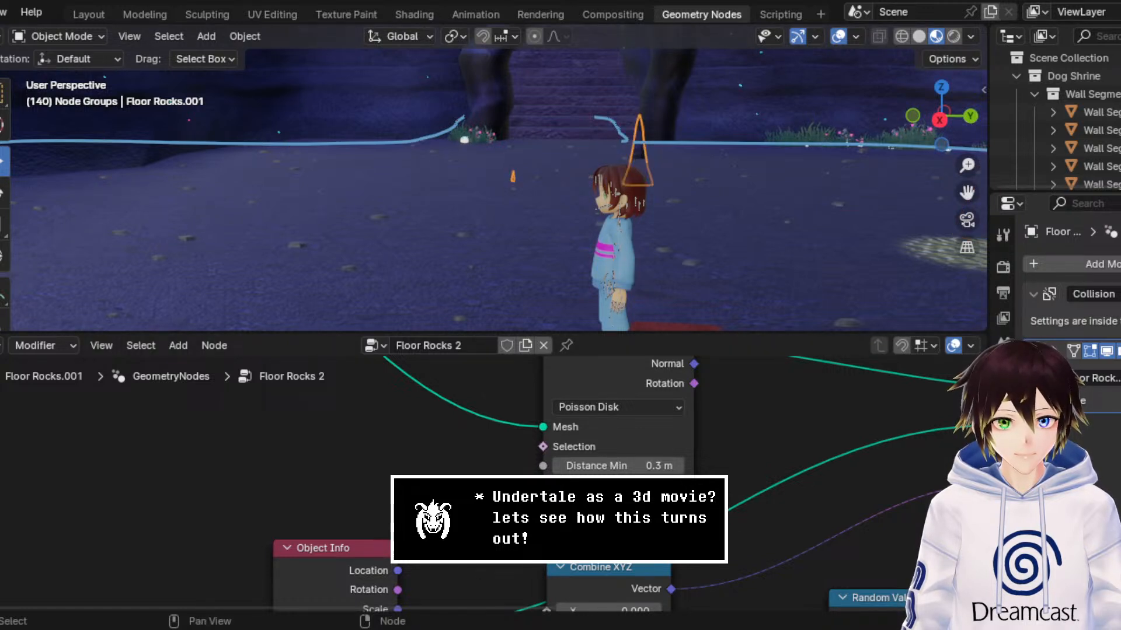
click(678, 524)
click(678, 524)
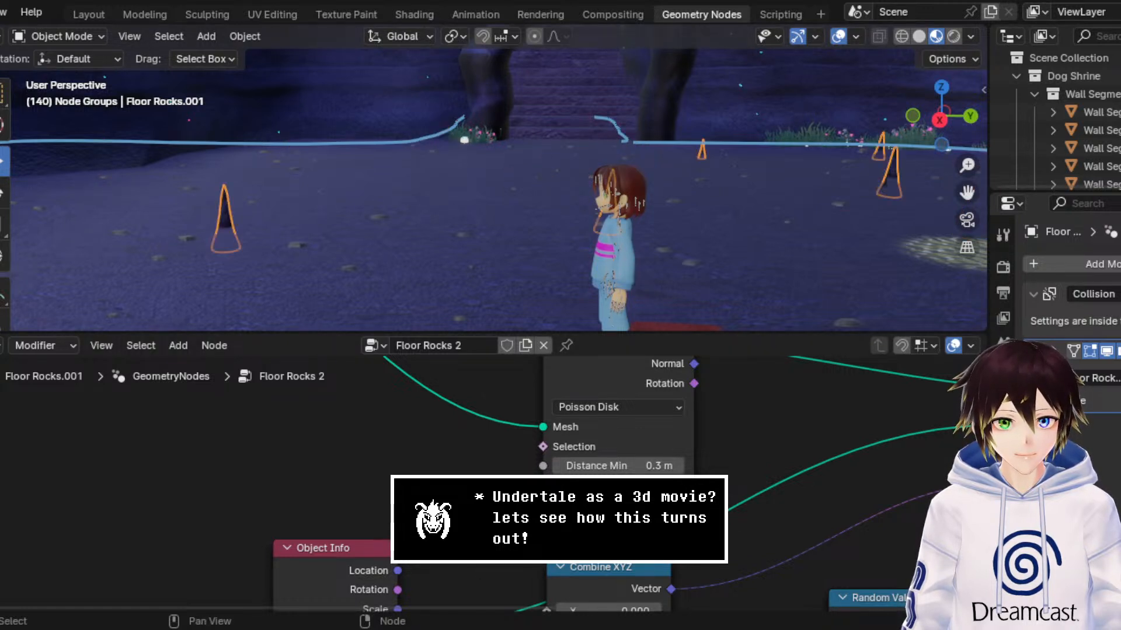
Step: Hide the viewport overlays and look over the cave from the staircase round to the front of the shrine
click(839, 37)
middle_drag(765, 143, 589, 178)
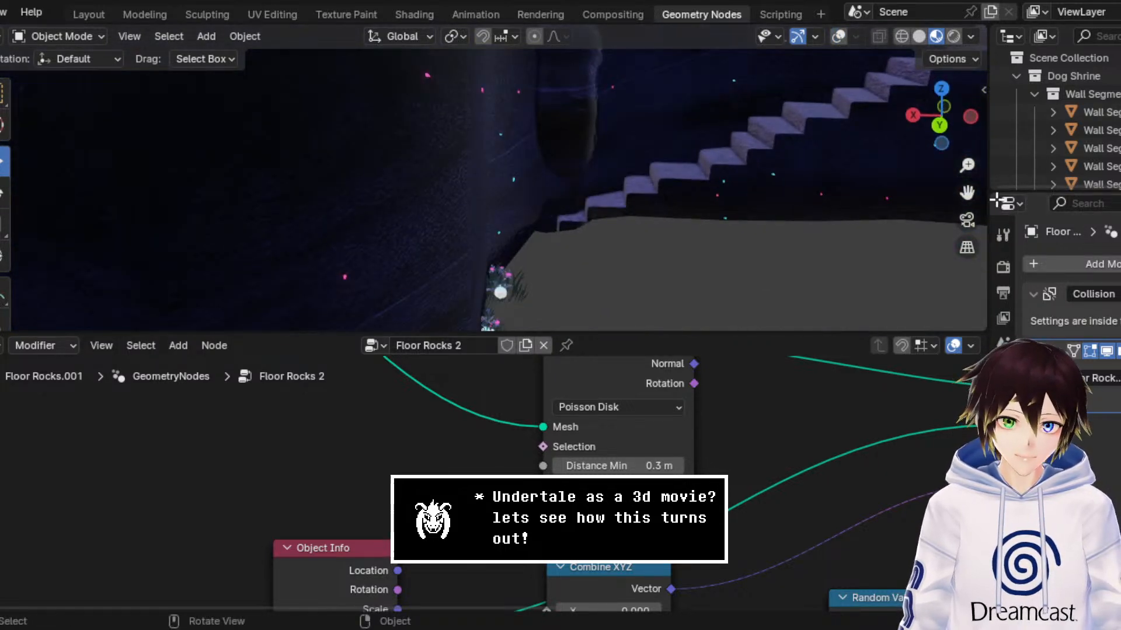
drag(967, 192, 1114, 191)
middle_drag(592, 192, 478, 170)
middle_drag(867, 196, 689, 190)
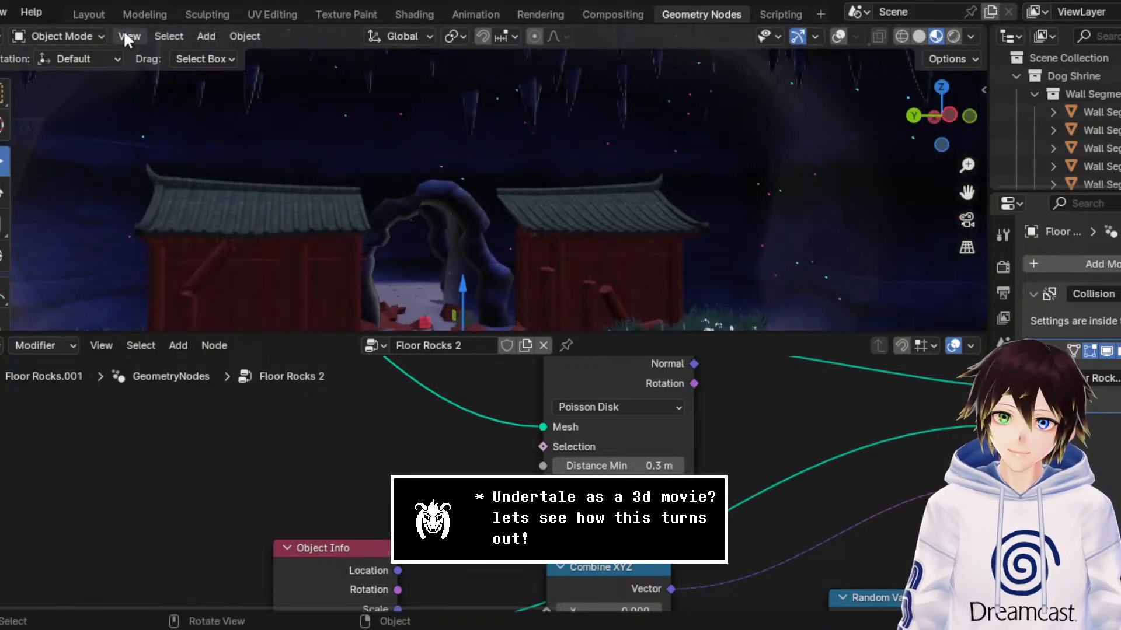
Step: Select the roof stalactites object Cube.029 and set the Density Factor of its Roof Stalectites node group to 0.5
click(96, 36)
click(578, 93)
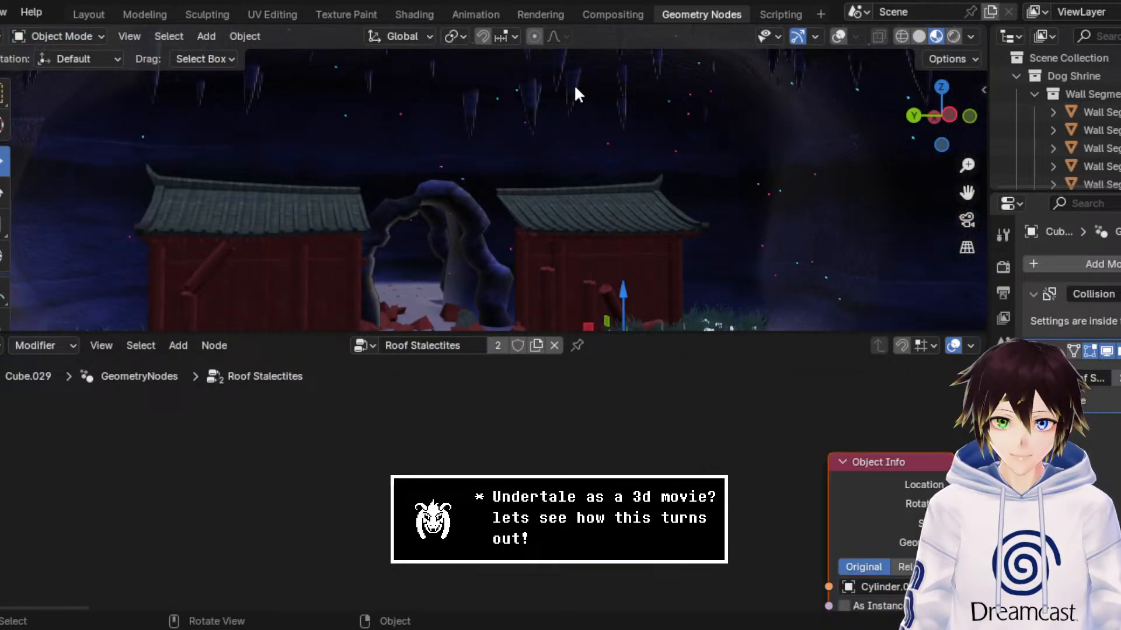
click(837, 36)
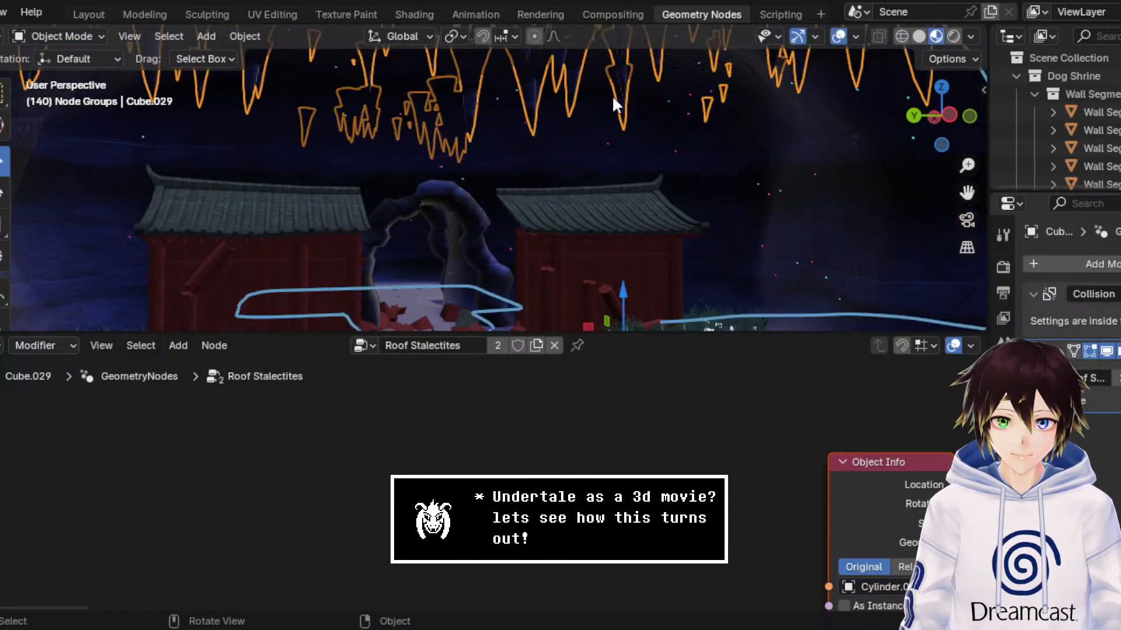
click(839, 37)
middle_drag(794, 403, 417, 318)
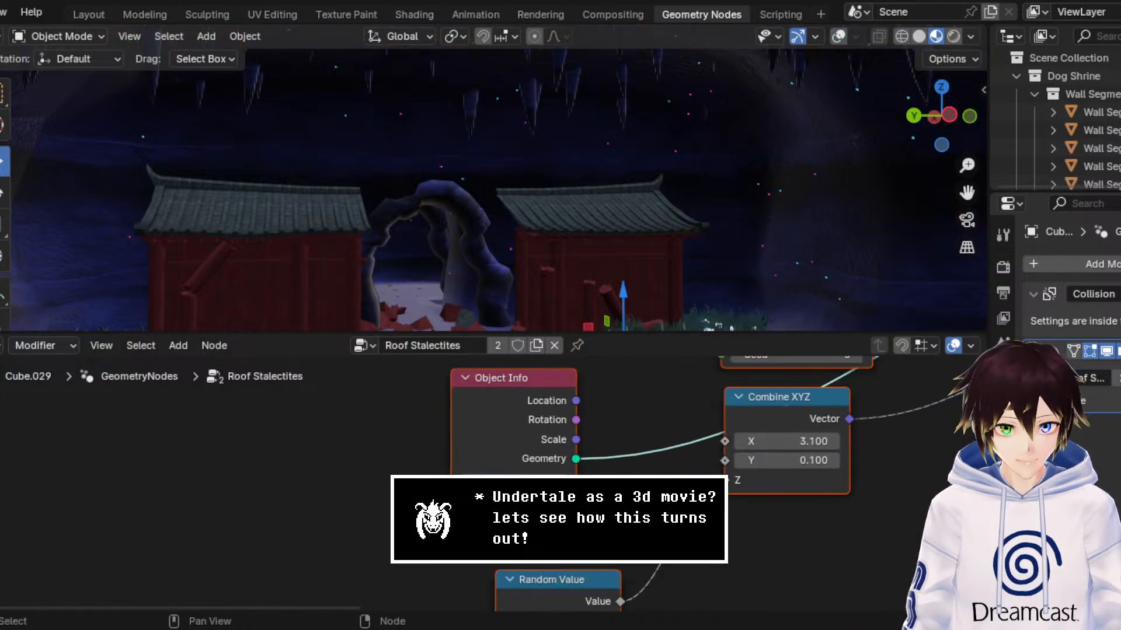
middle_drag(809, 335, 715, 436)
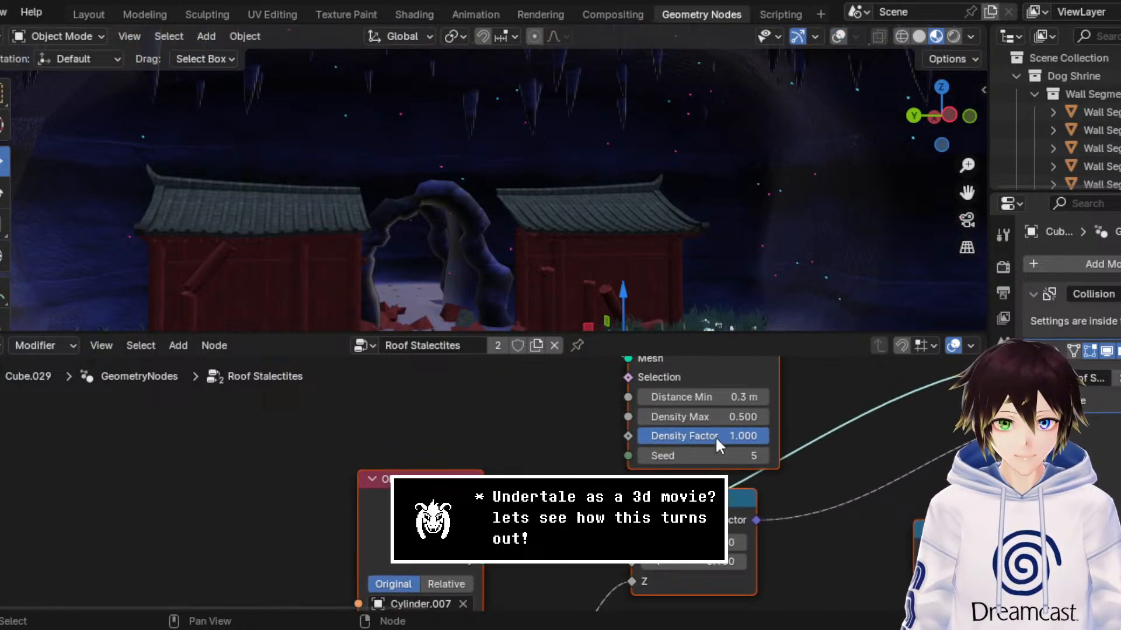
click(715, 436)
text(0.)
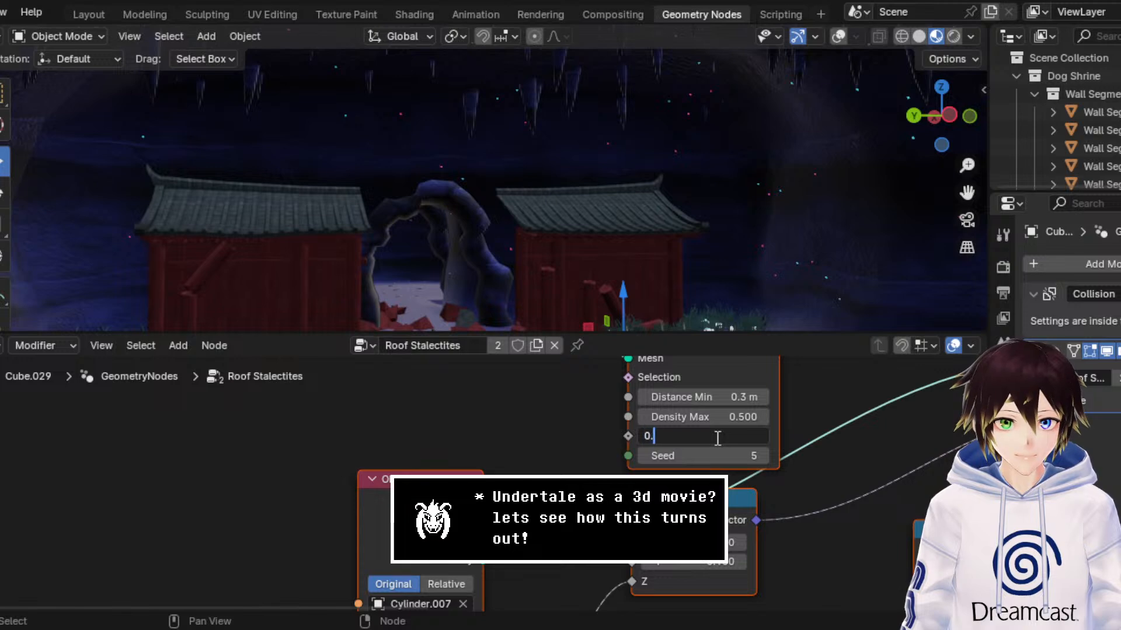
text(5)
key(Return)
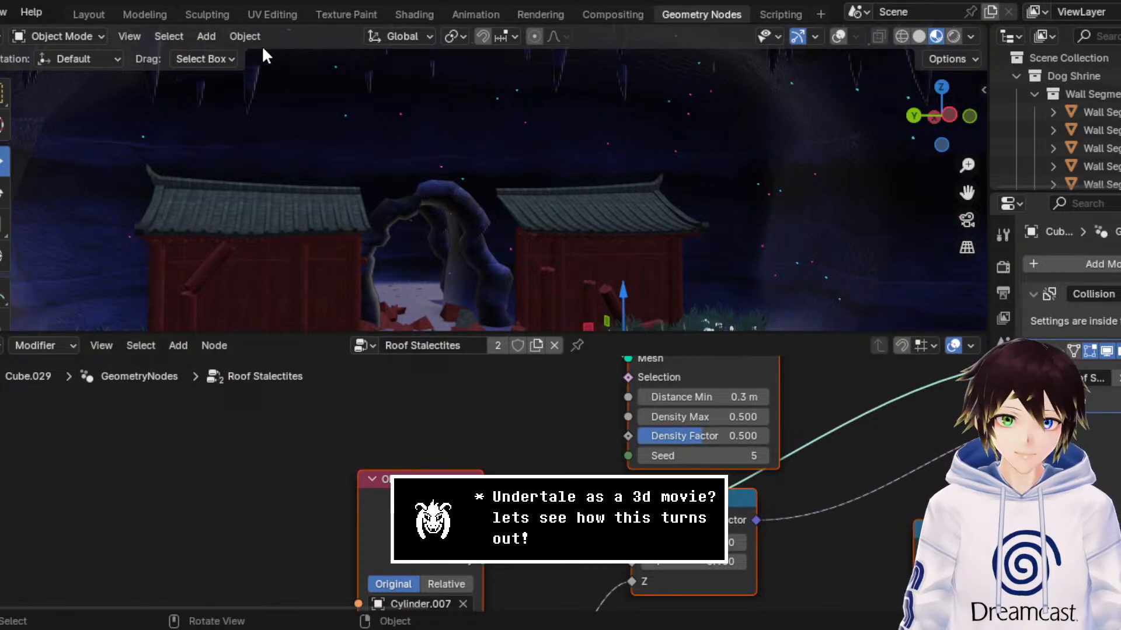
Step: Switch to the Modeling workspace, return the roof object to Object Mode and frame the front of the shrine
click(154, 15)
click(65, 35)
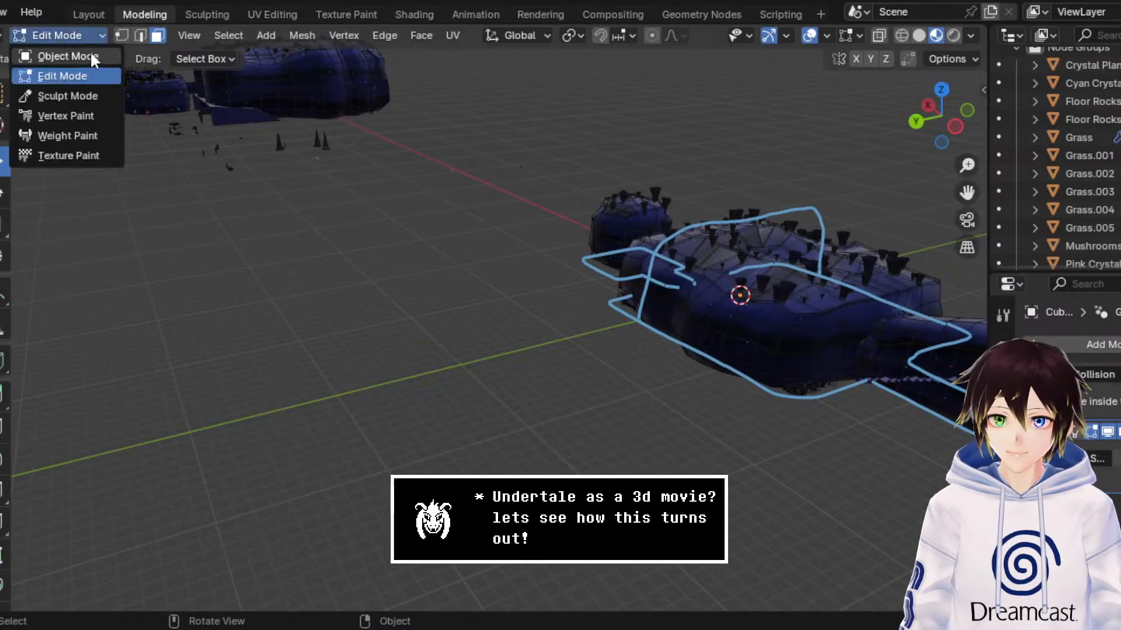
click(64, 53)
middle_drag(622, 209, 590, 193)
drag(966, 193, 967, 138)
middle_drag(825, 236, 825, 228)
drag(967, 195, 977, 238)
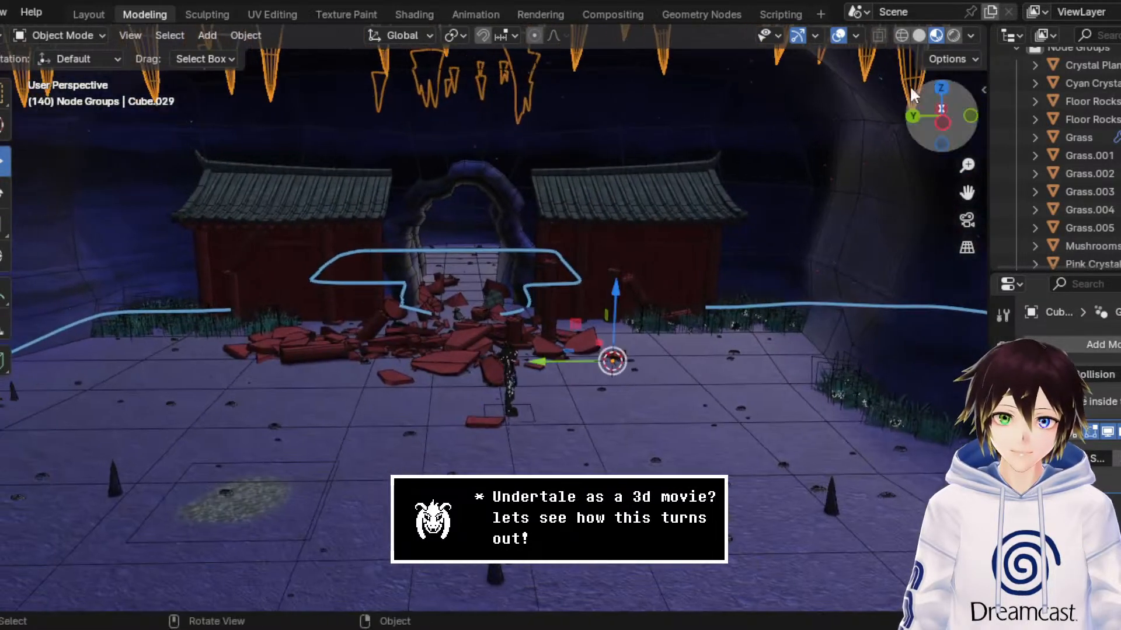
Step: Hide the viewport overlays in the Modeling workspace and save the file DogShrineBase3.blend
click(838, 40)
drag(968, 165, 968, 179)
key(ctrl+s)
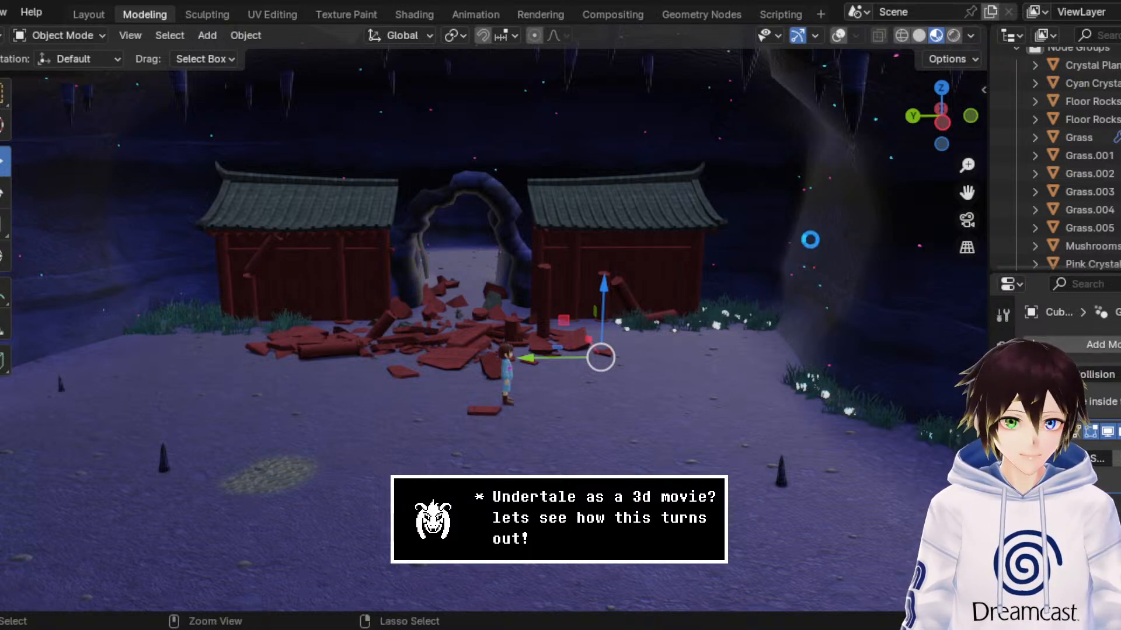
key(ctrl+s)
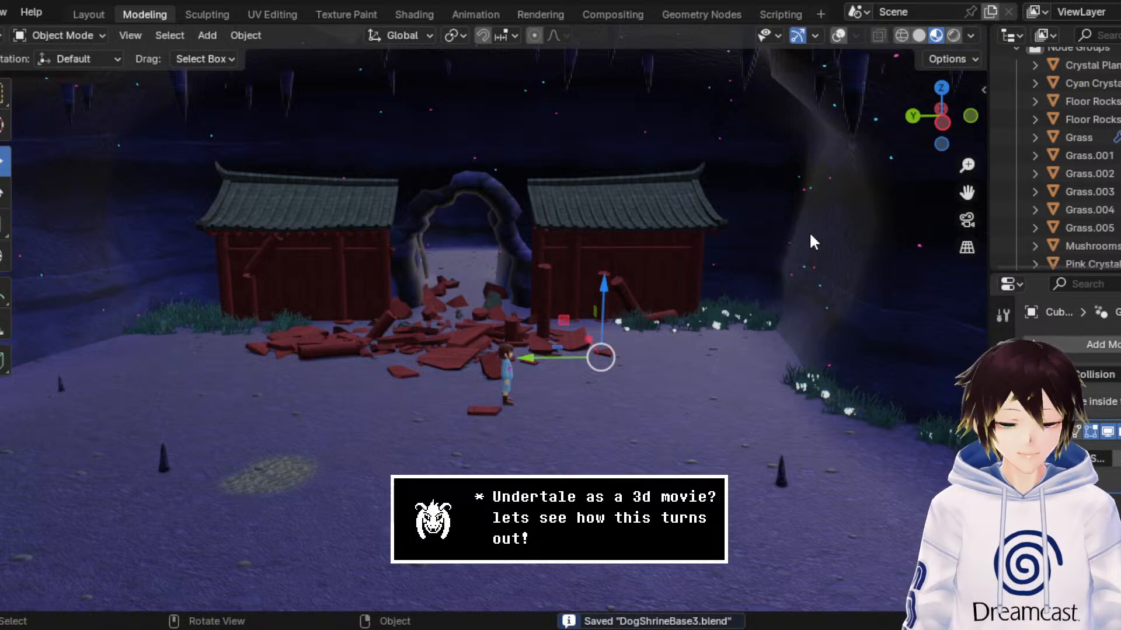
Step: Examine the dressed shrine area from the front, then move in on the character's face using walk navigation
drag(967, 193, 1091, 208)
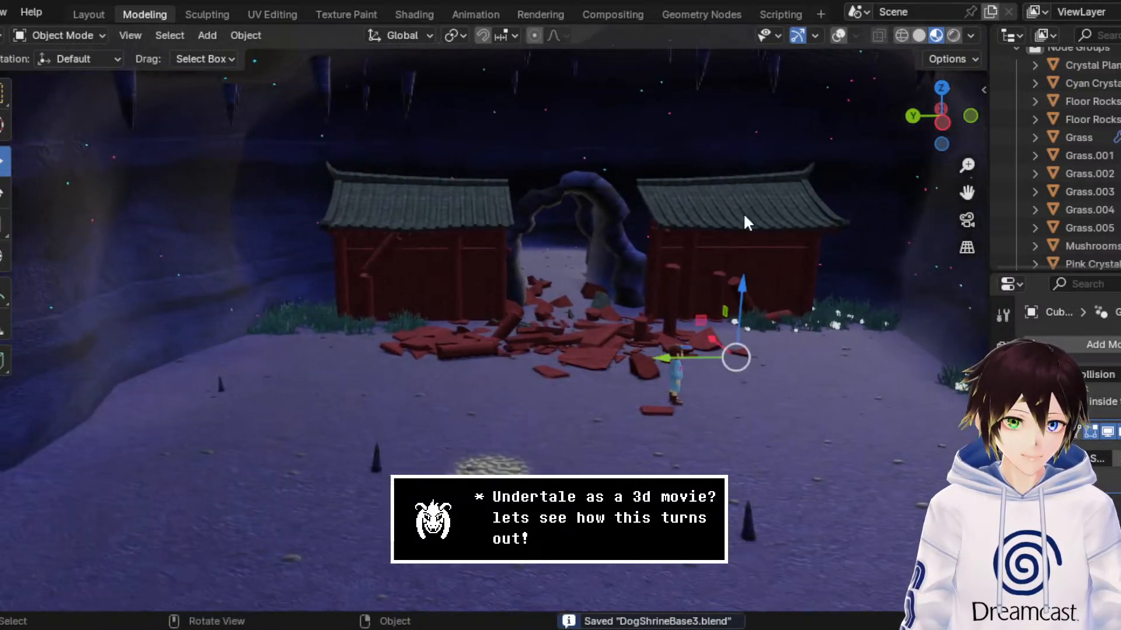
middle_drag(743, 212, 737, 205)
drag(968, 193, 1027, 274)
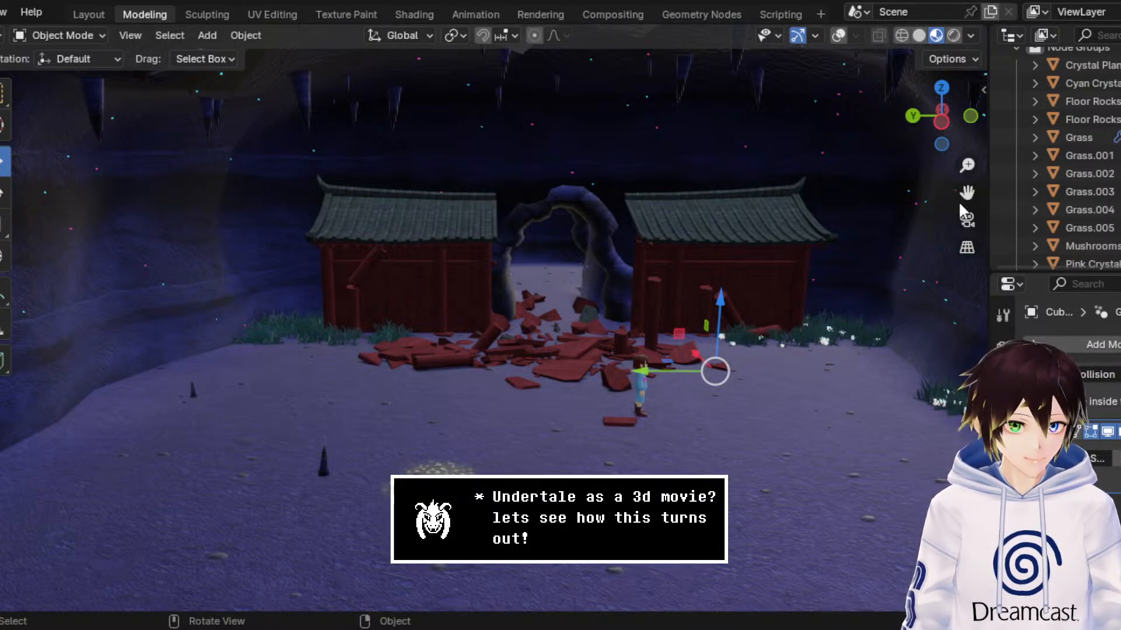
drag(961, 202, 782, 165)
key(shift+grave)
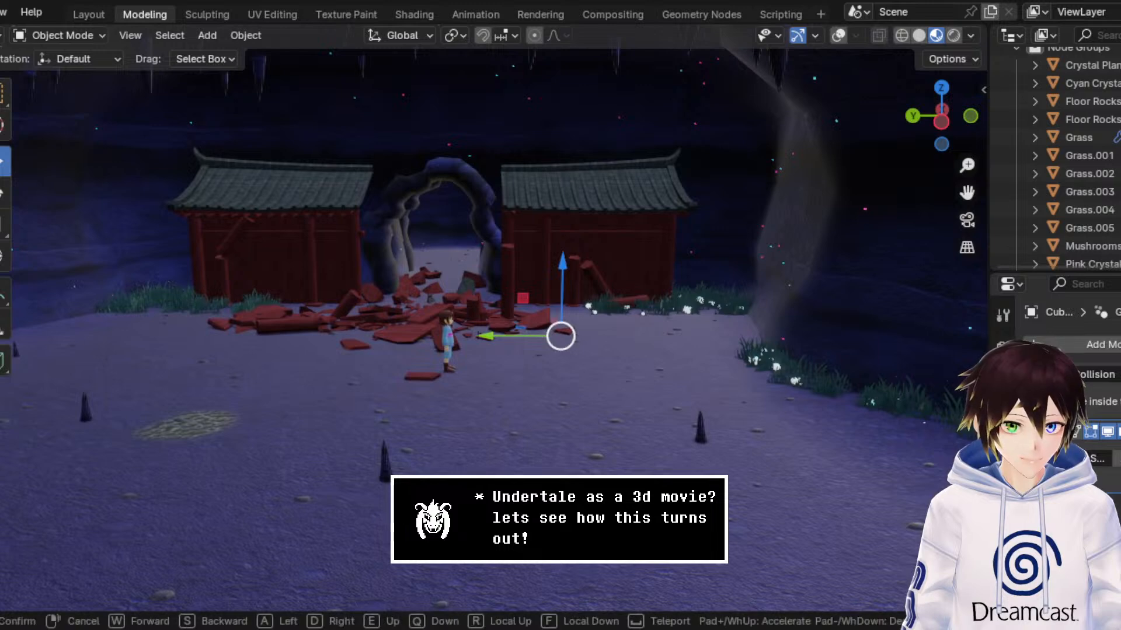
key(w)
key(w)
key(d)
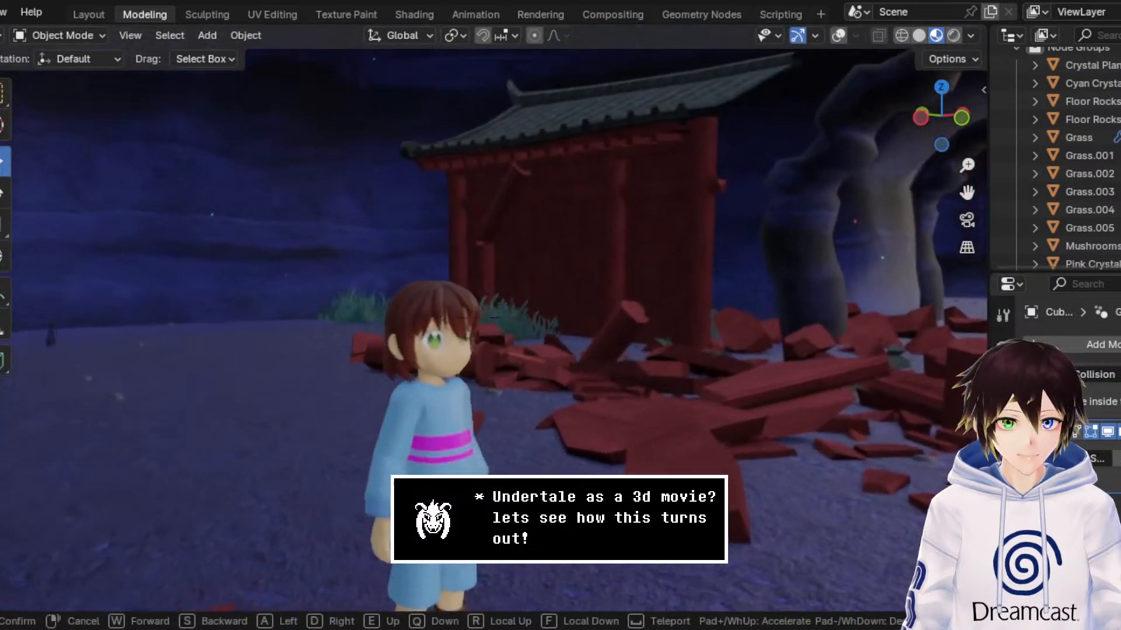
key(s)
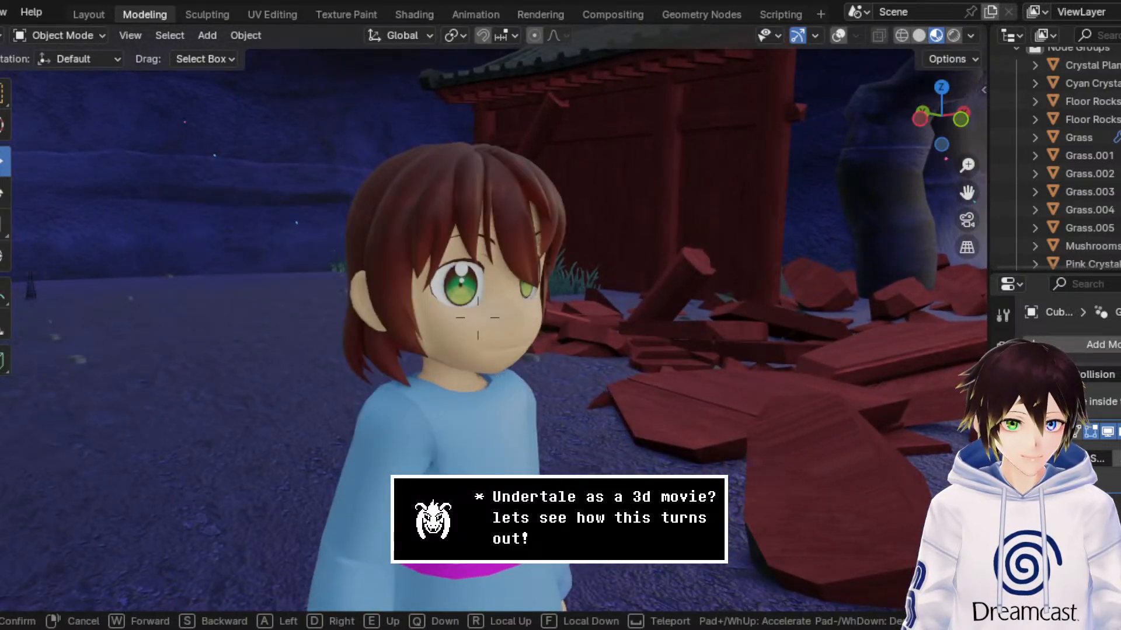
key(d)
key(a)
key(d)
key(a)
key(d)
key(a)
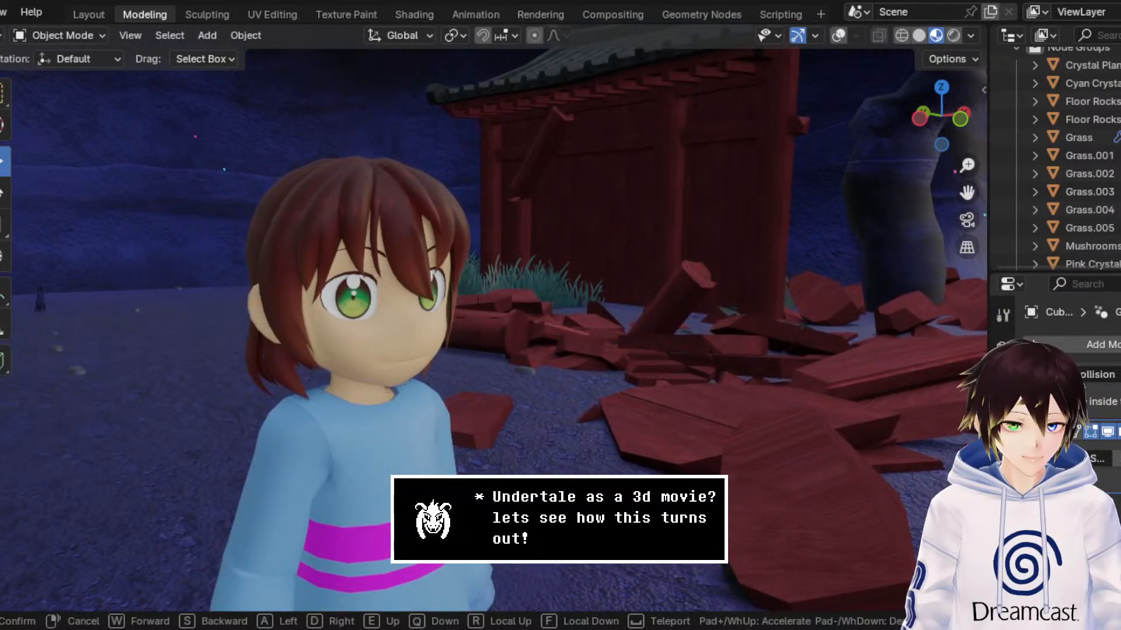
key(a)
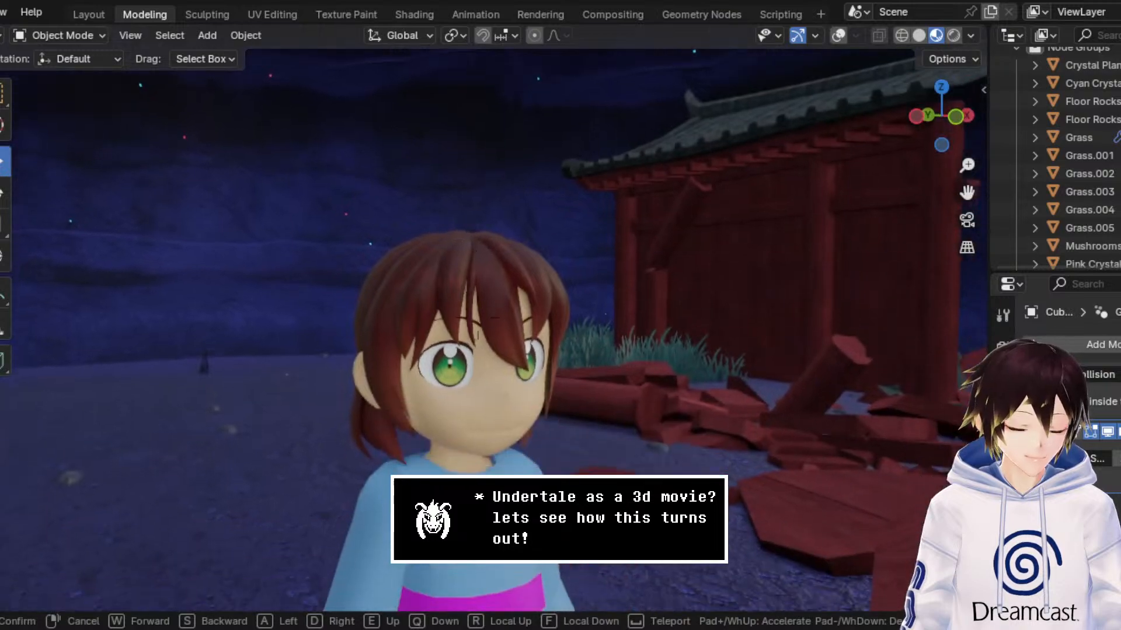
Step: Examine the character from the side and front against the broken shrine wall and debris using walk navigation, and leave walk mode
key(s)
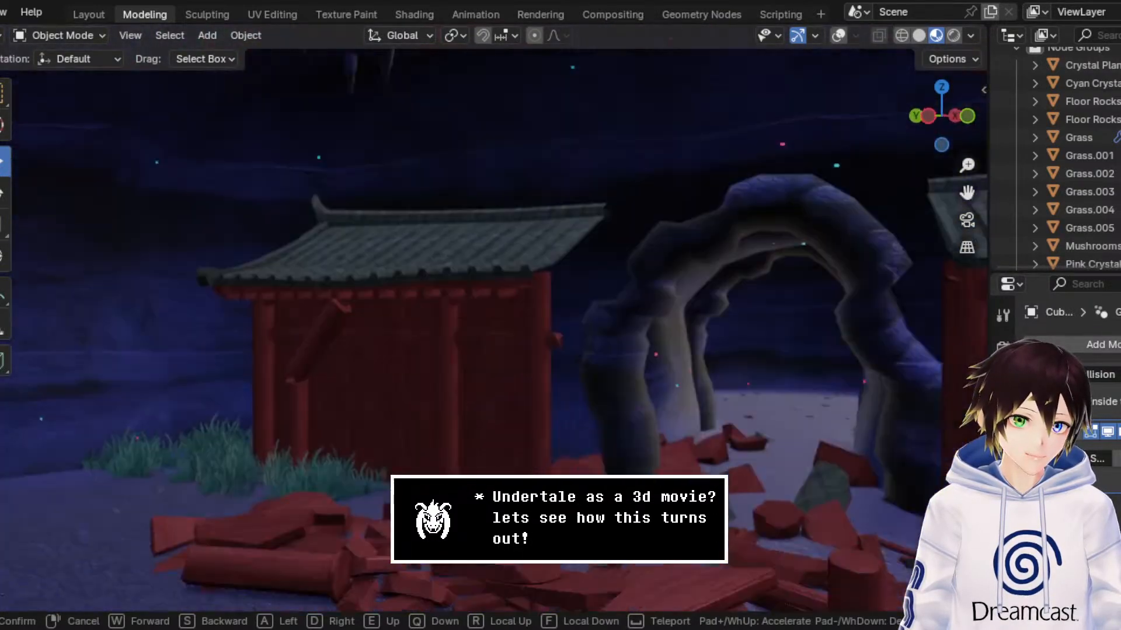
key(w)
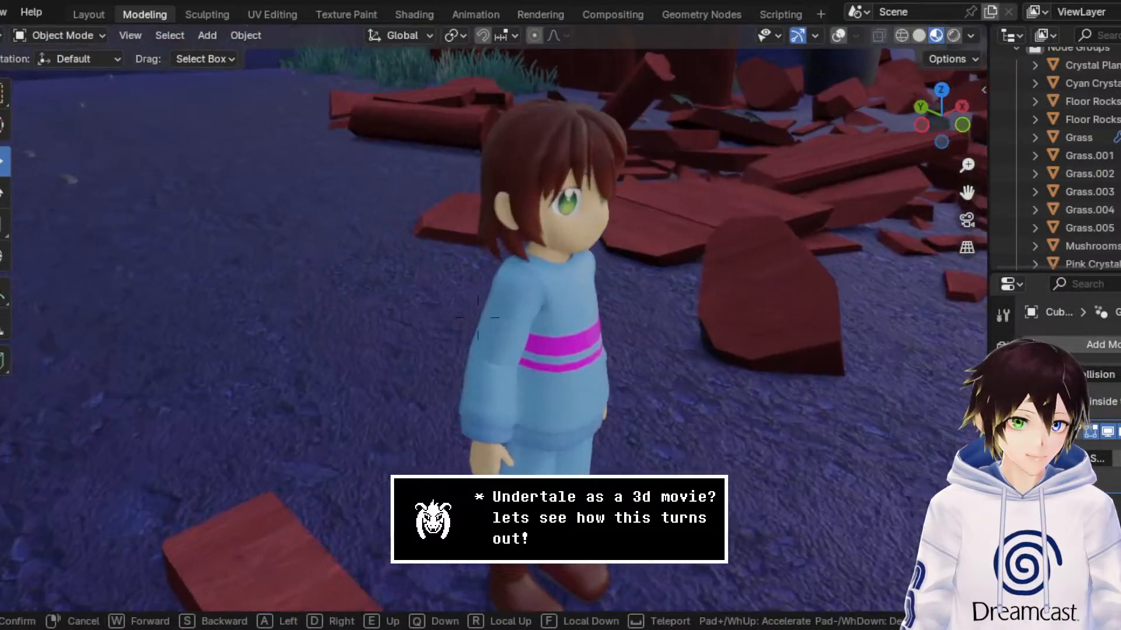
key(w)
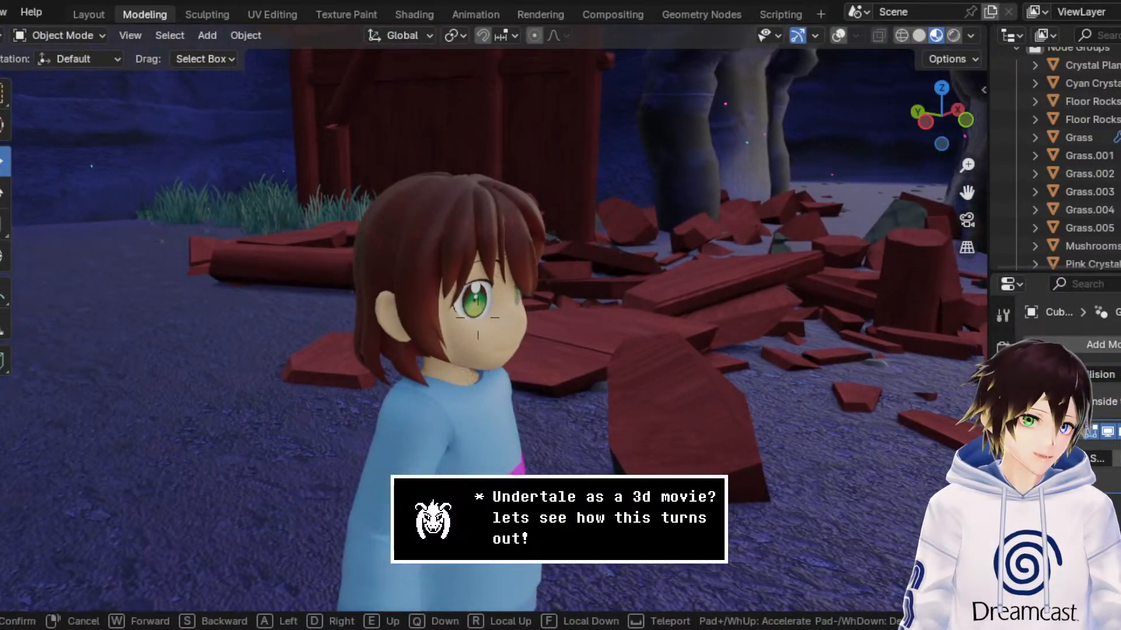
key(d)
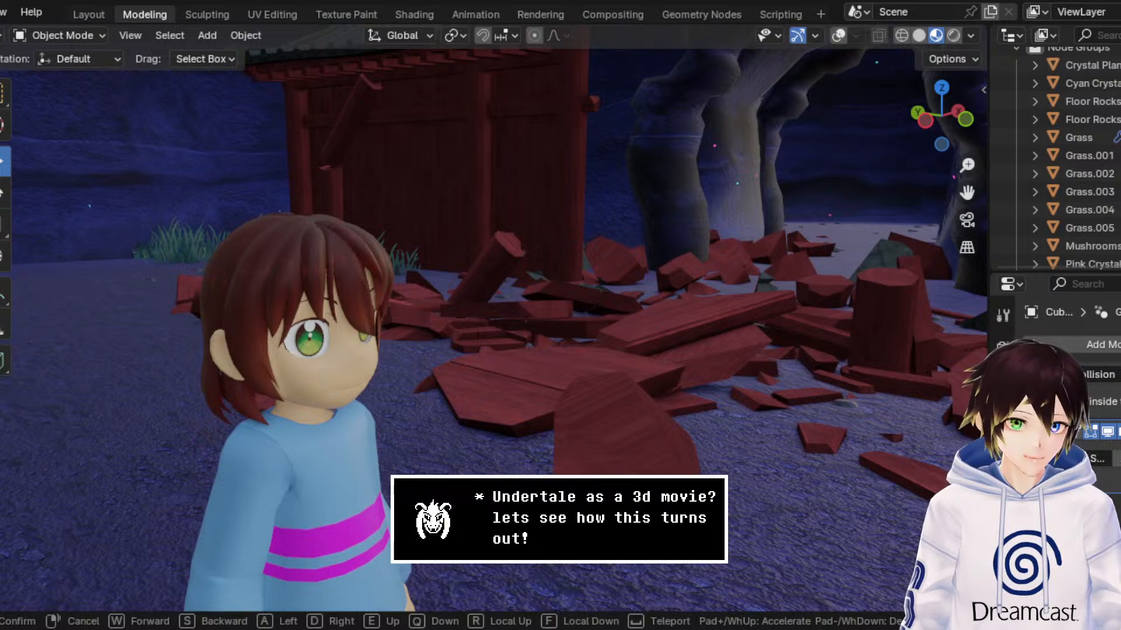
key(a)
key(w)
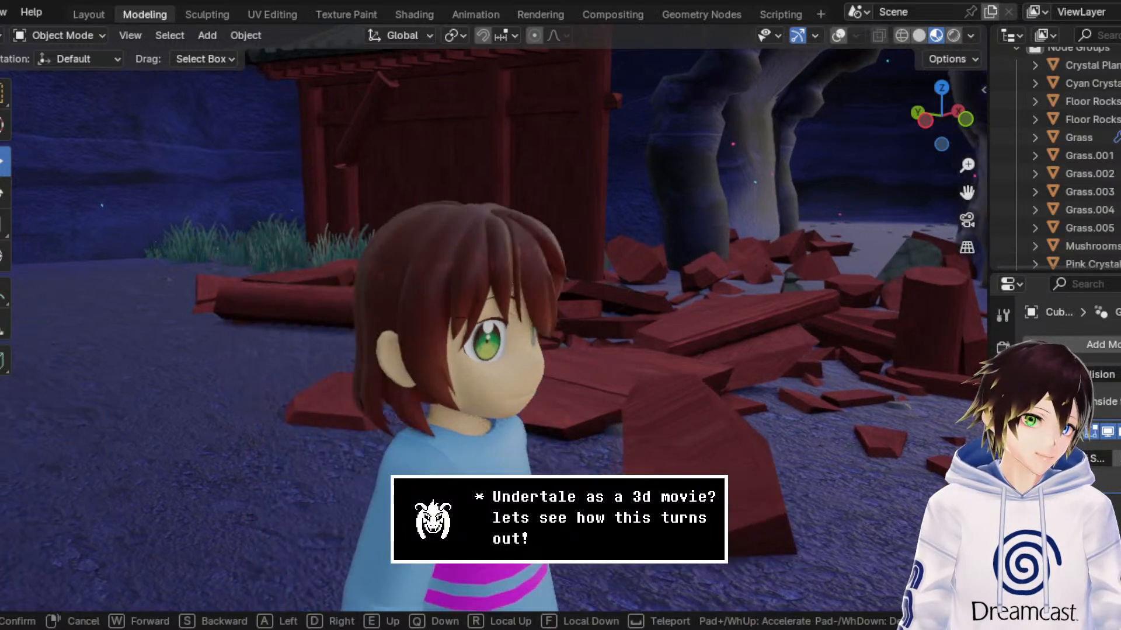
key(d)
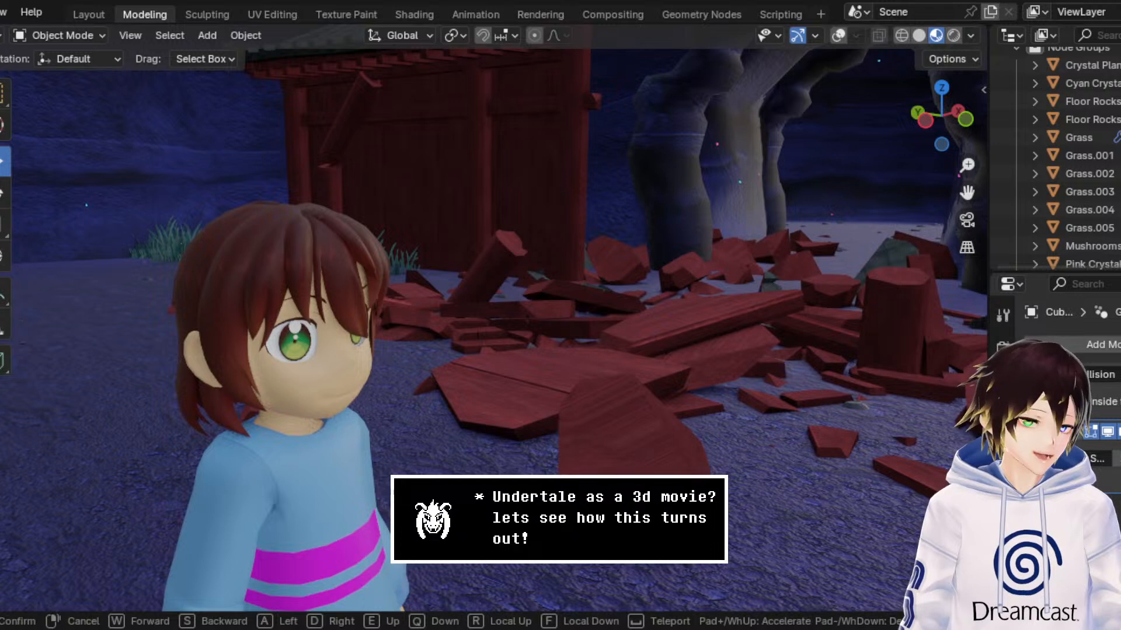
key(a)
key(d)
key(w)
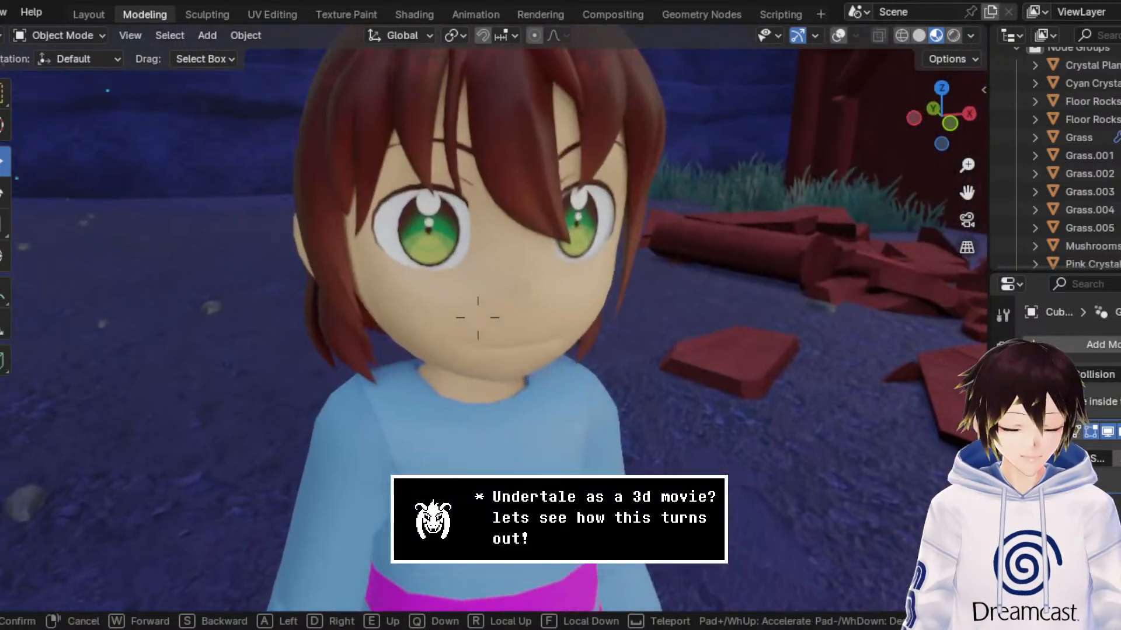
key(s)
key(s)
key(a)
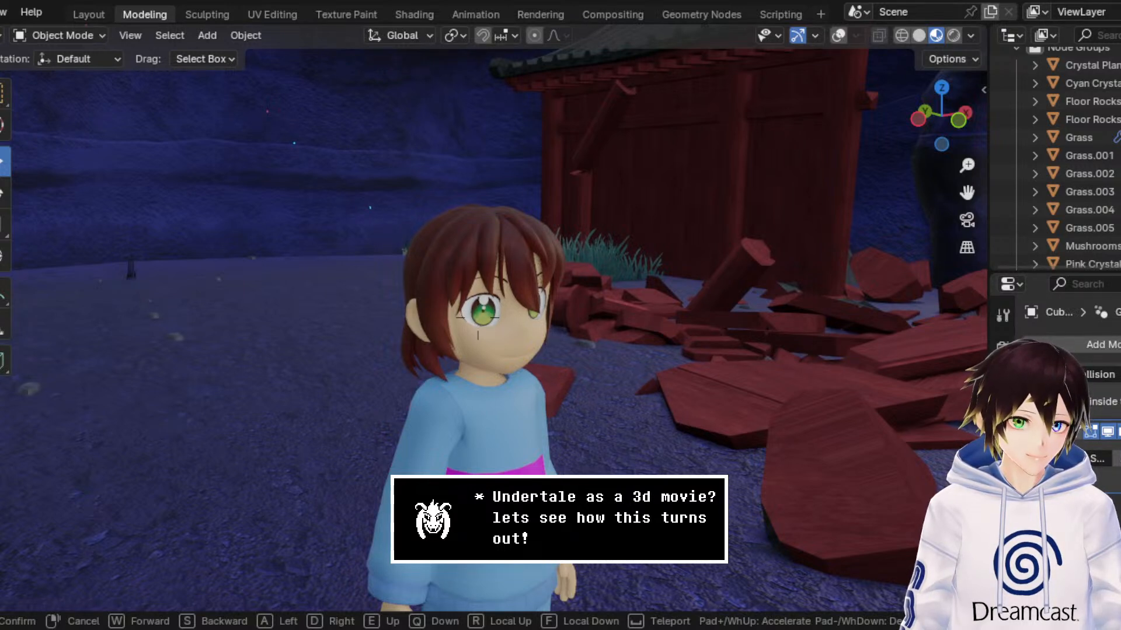
key(d)
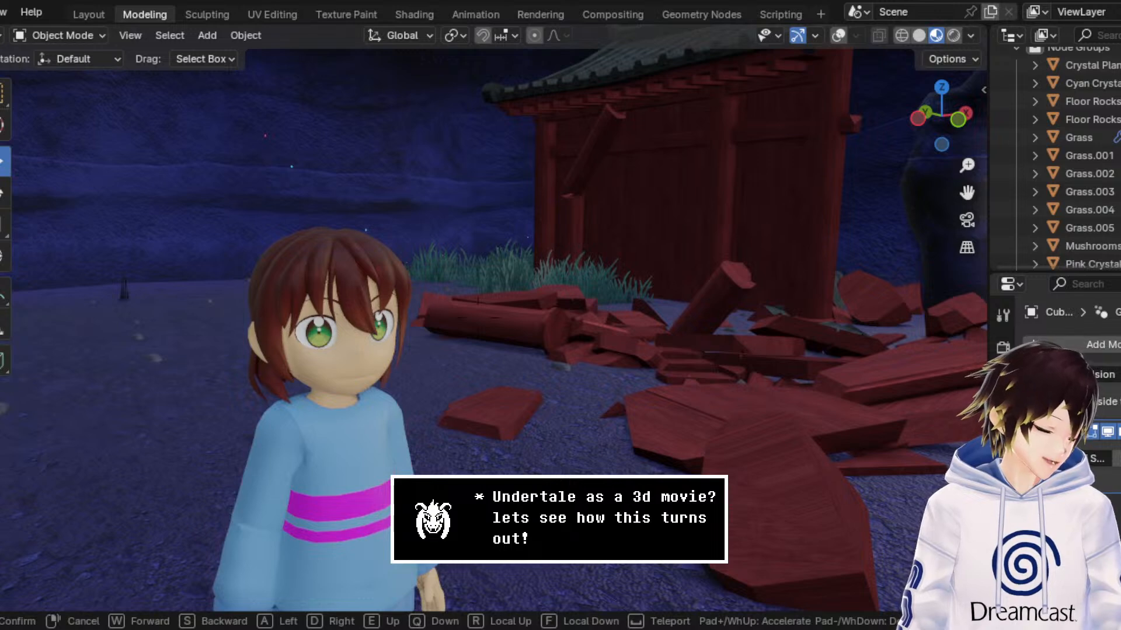
key(s)
right_click(546, 335)
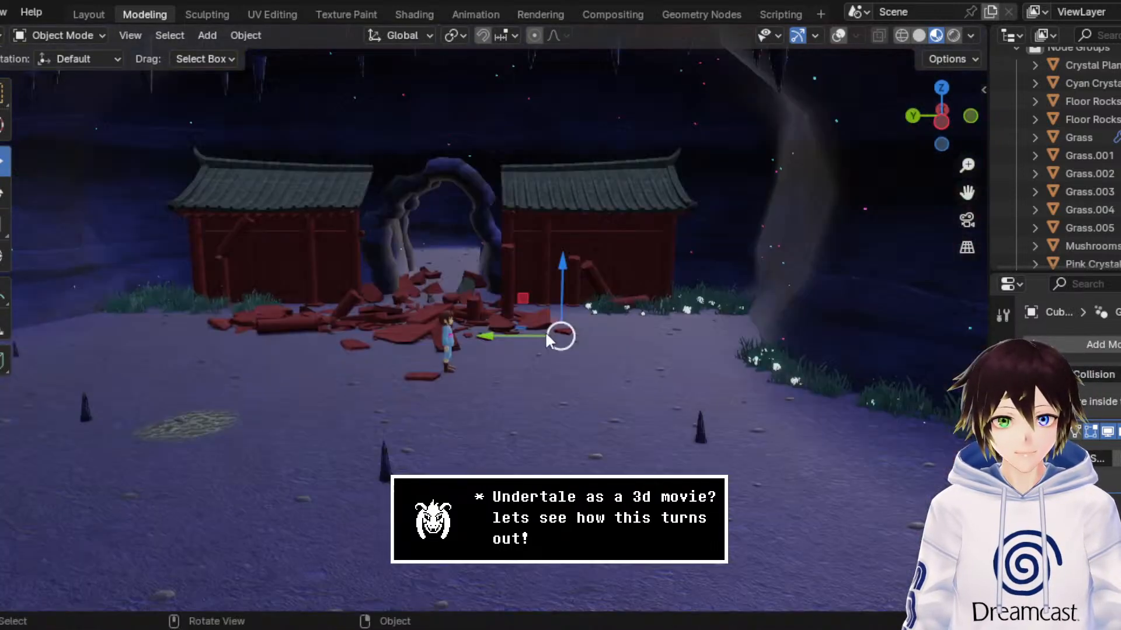
Step: Save the scene file DogShrineBase3.blend and centre the full shrine front with its stalagmites in the view
drag(967, 192, 1115, 140)
key(ctrl+s)
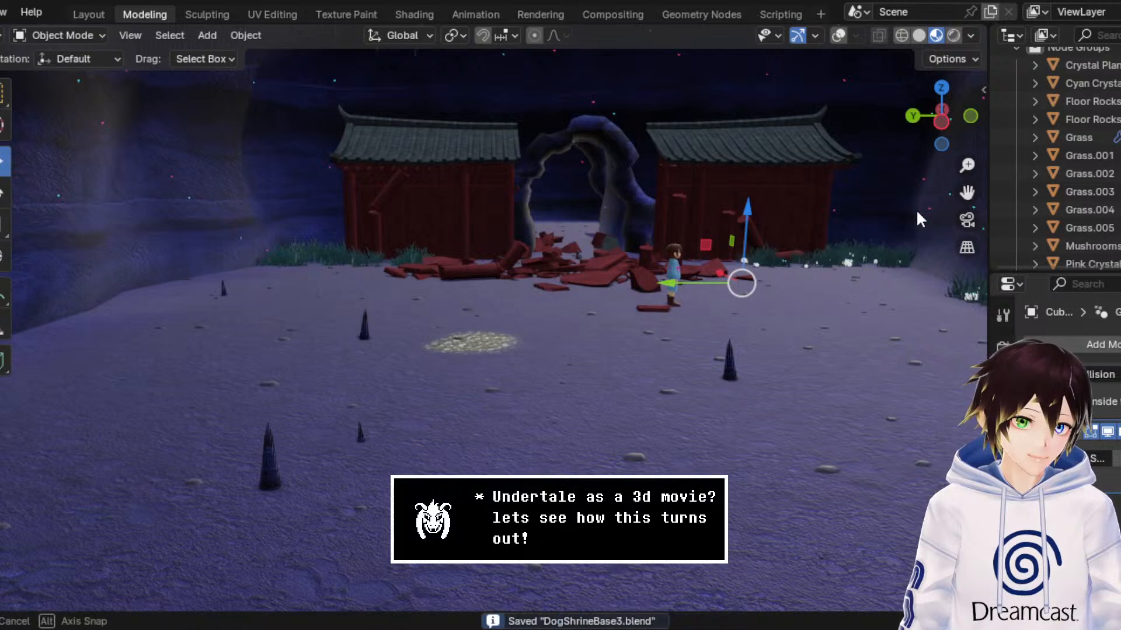
middle_drag(917, 211, 913, 211)
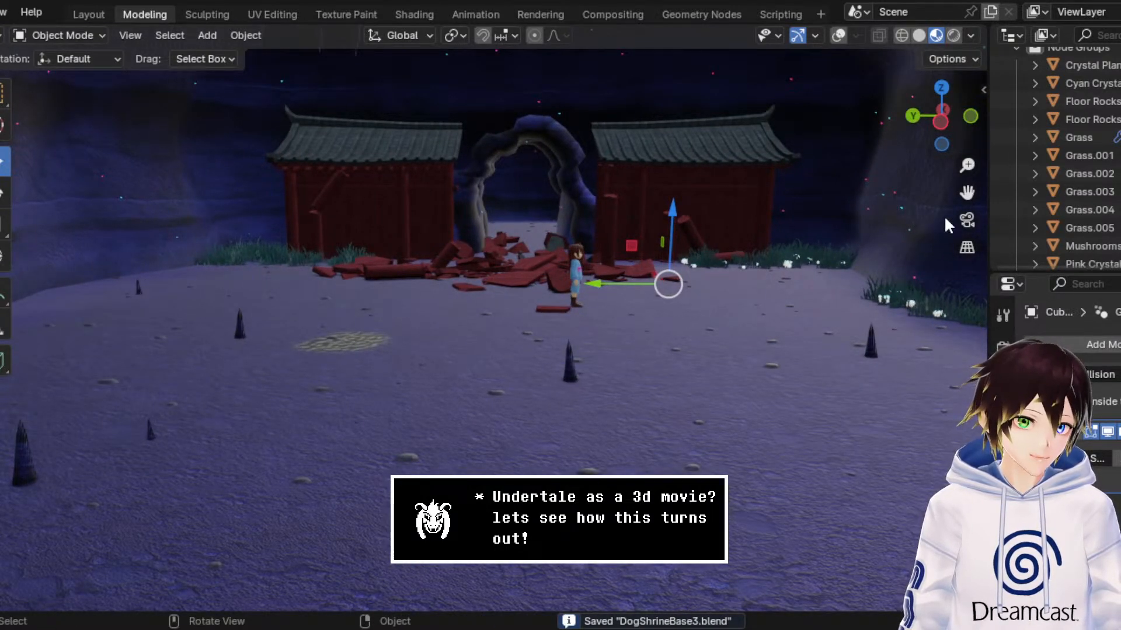
mouse_move(967, 192)
mouse_down()
mouse_move(955, 201)
mouse_move(964, 192)
mouse_up()
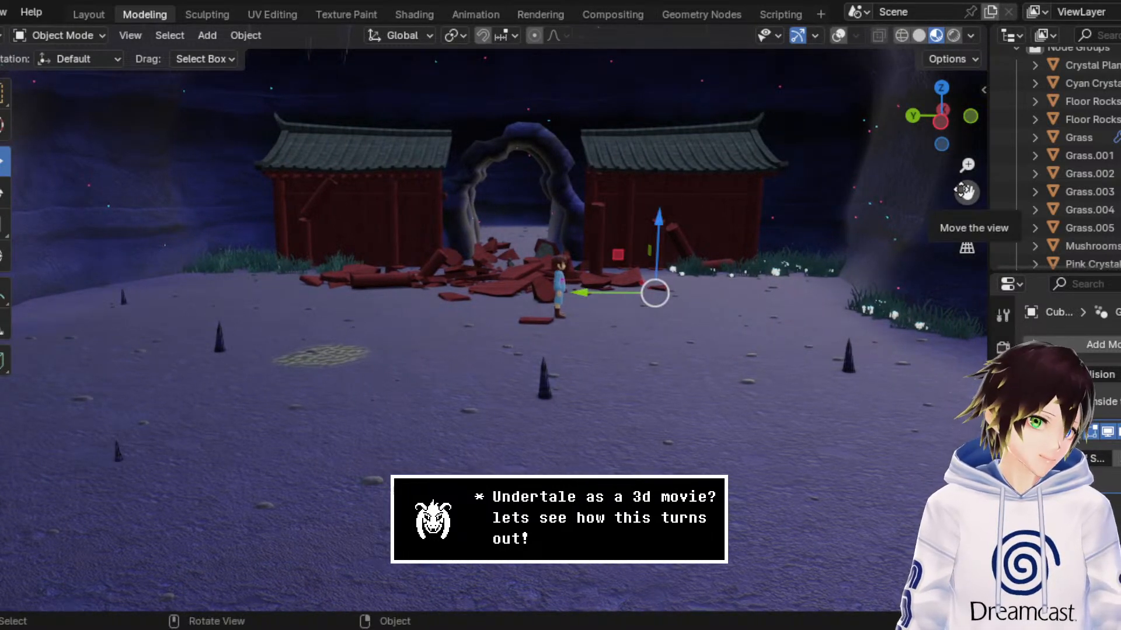
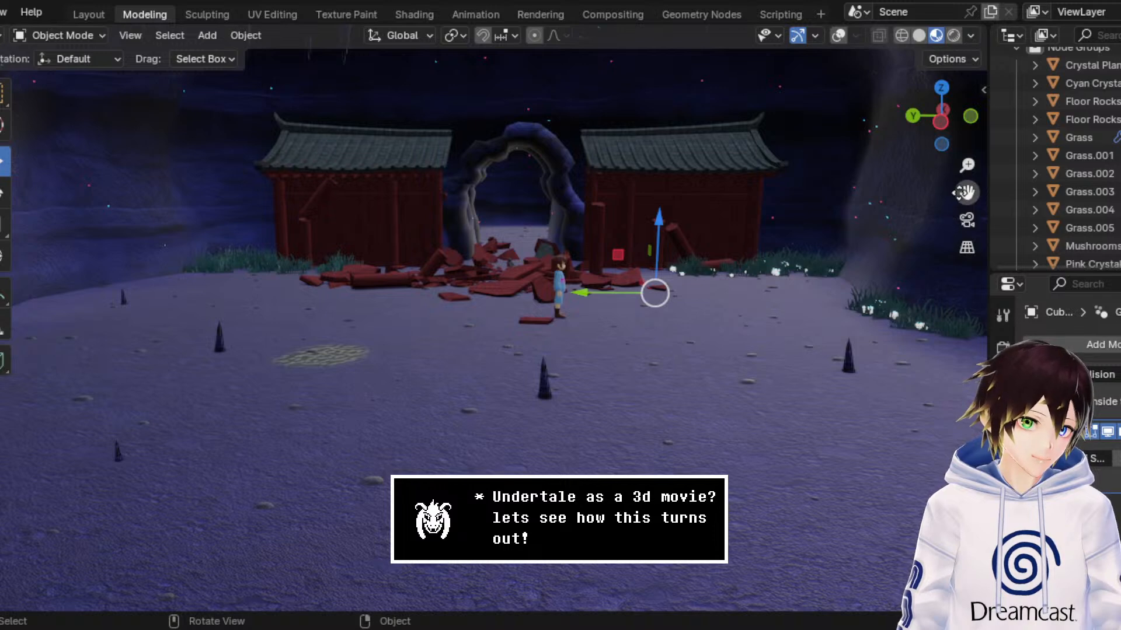
Step: Select the grass patch beside the left-hand shrine wall and inspect it up close with the overlays hidden
drag(967, 193, 650, 243)
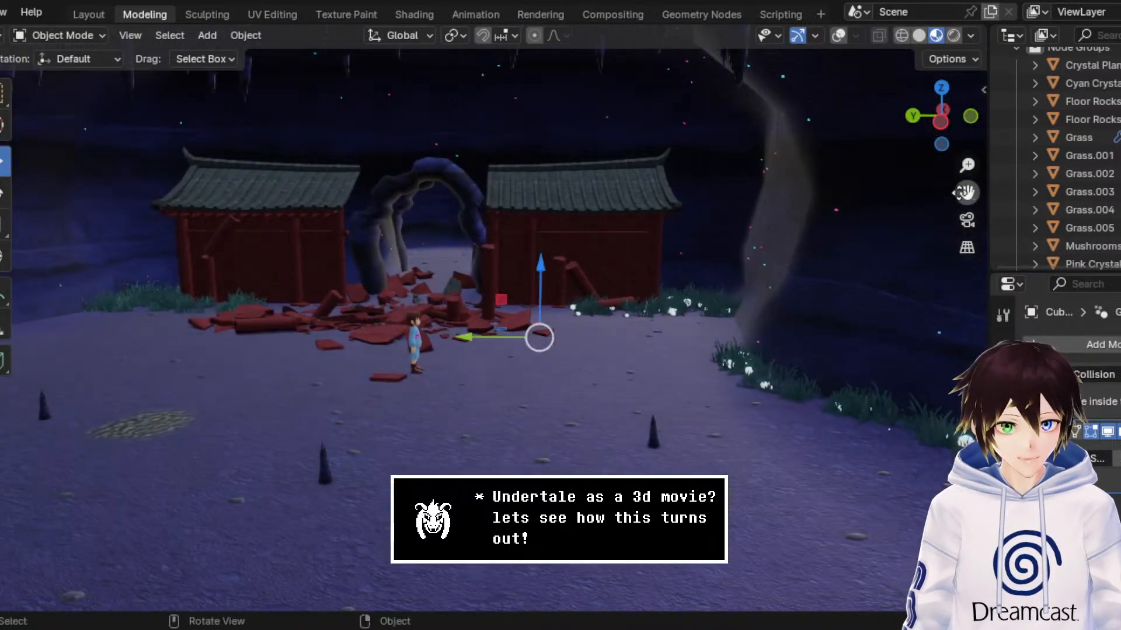
click(838, 35)
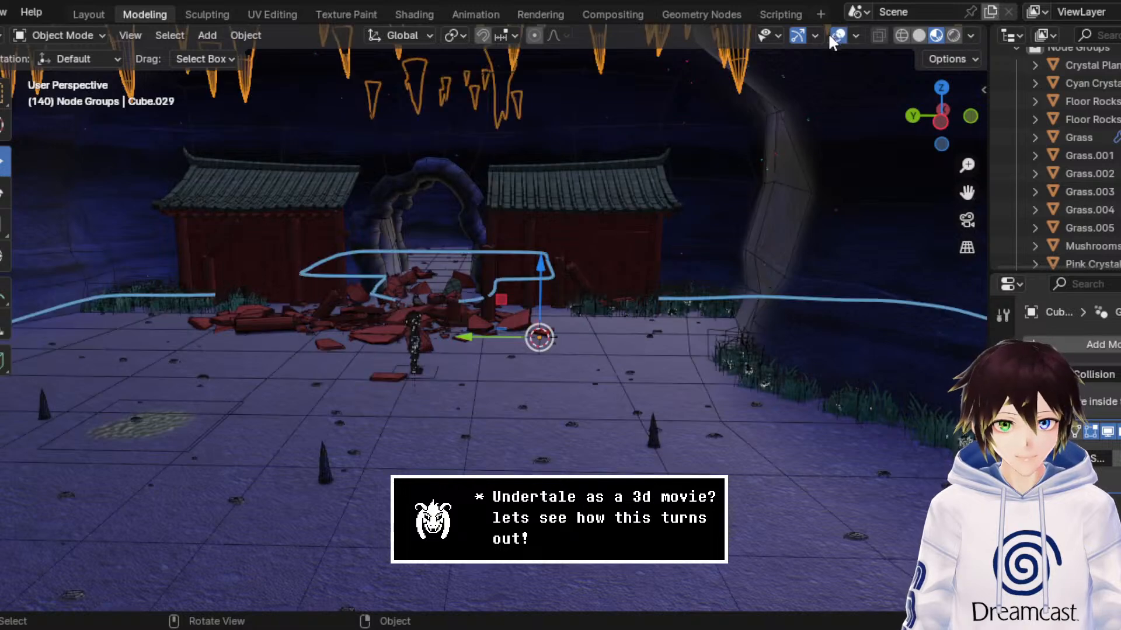
click(156, 296)
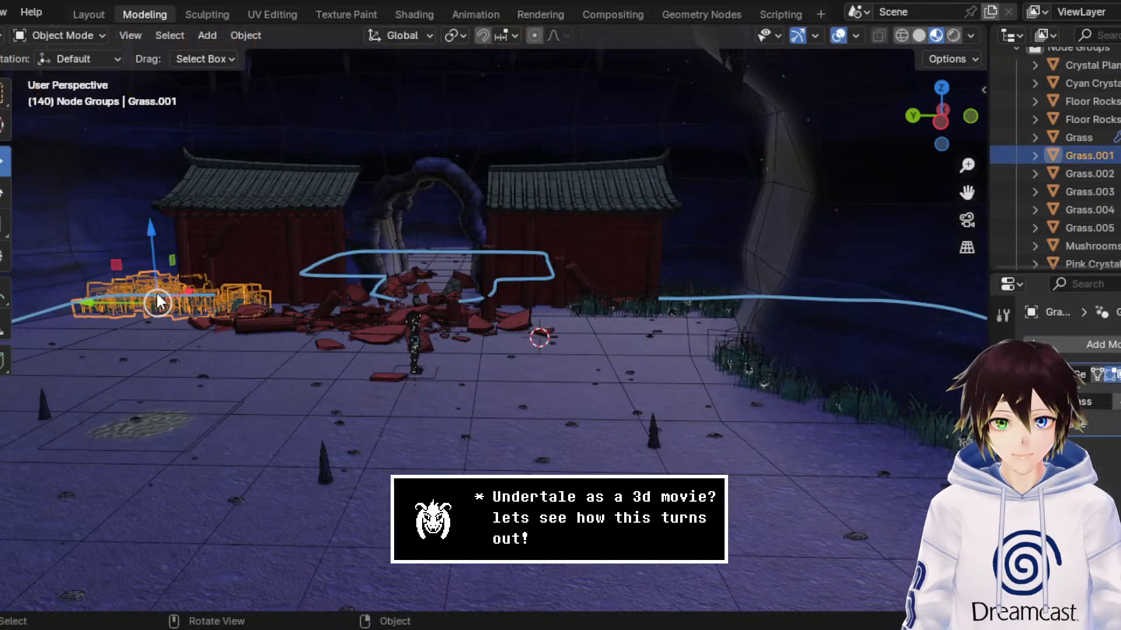
click(840, 33)
drag(967, 192, 1085, 231)
drag(967, 166, 967, 58)
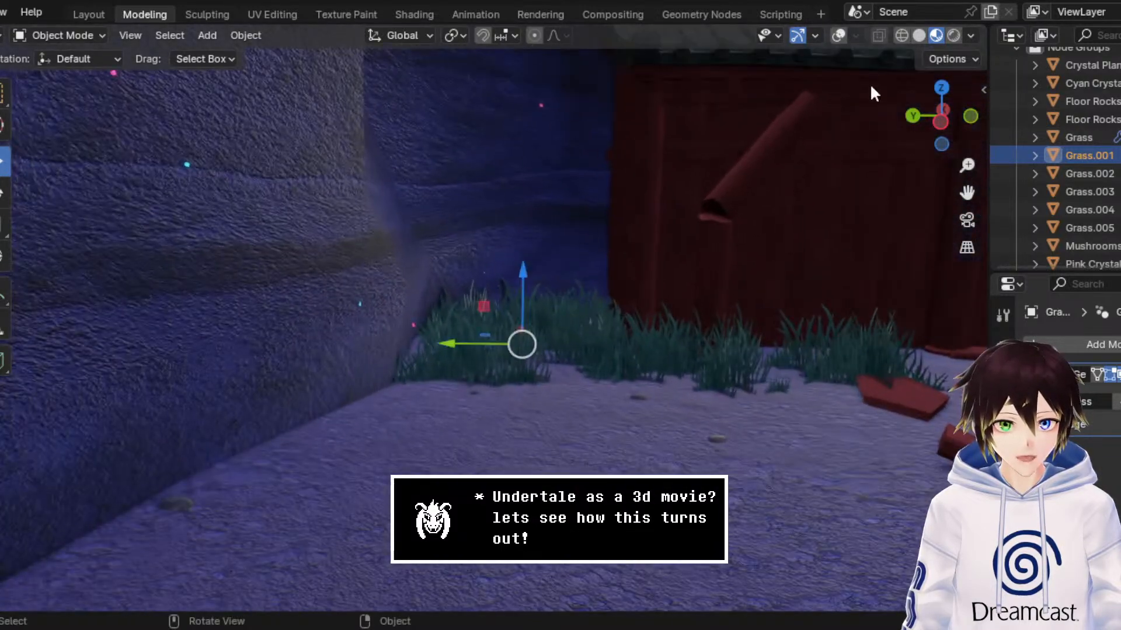
Step: Show the overlays, duplicate the grass patch beside the left-hand shrine wall, and raise the copy above the original
click(838, 35)
key(Home)
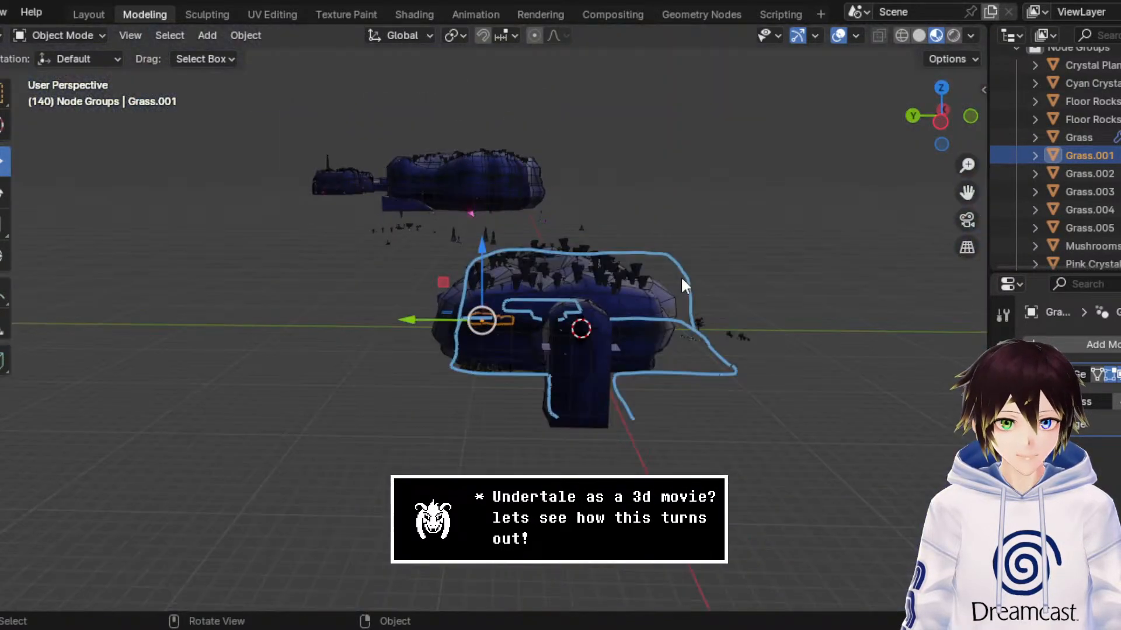
middle_drag(682, 278, 634, 326)
scroll(665, 297, up, 10)
right_click(629, 322)
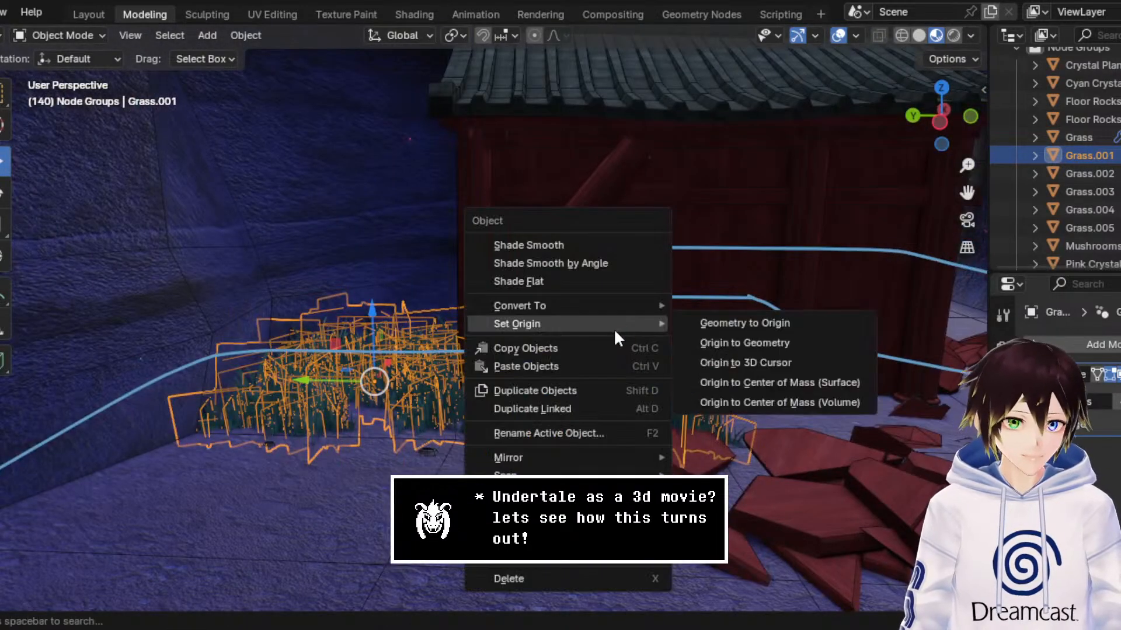
click(622, 387)
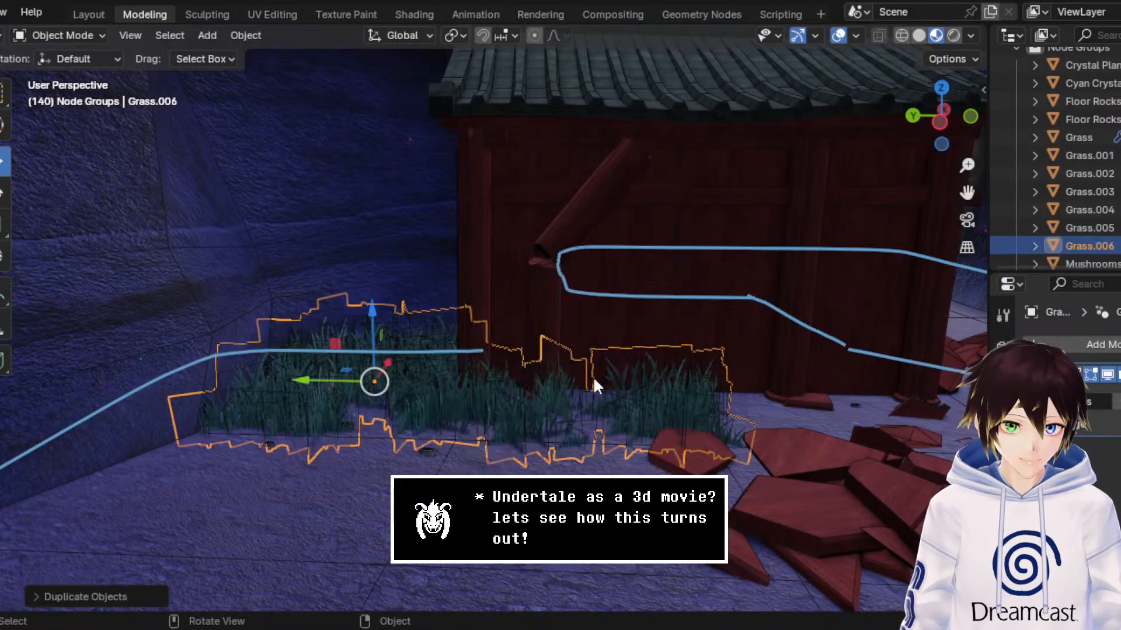
key(z)
drag(378, 270, 377, 228)
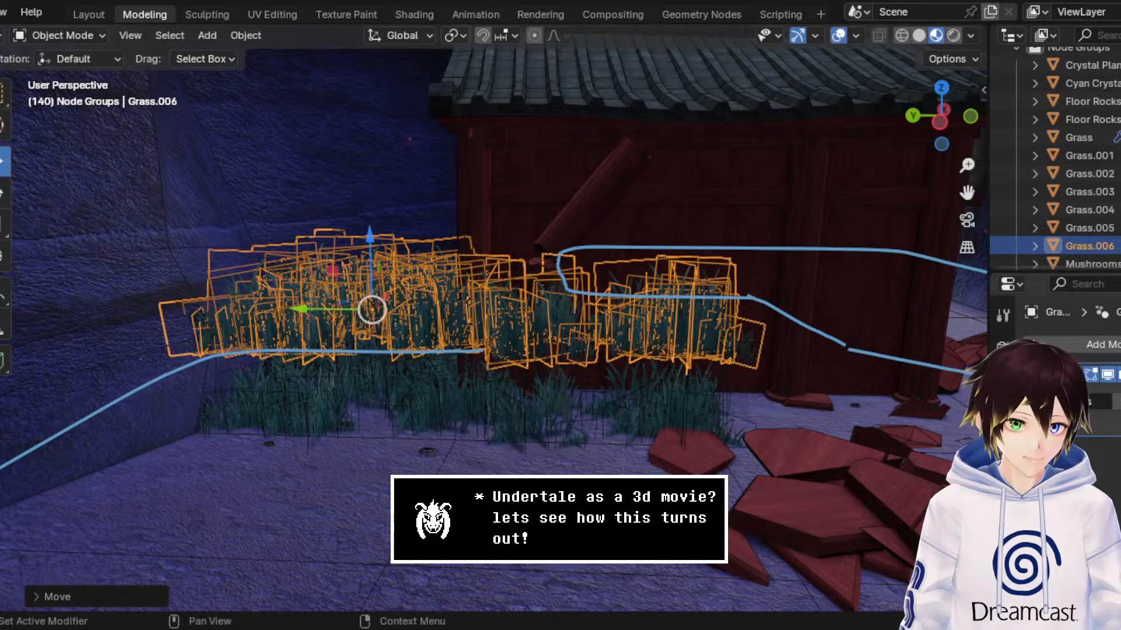
Step: Switch the raised copy's geometry node group to Crystal Plants and hide the viewport overlays
click(1045, 402)
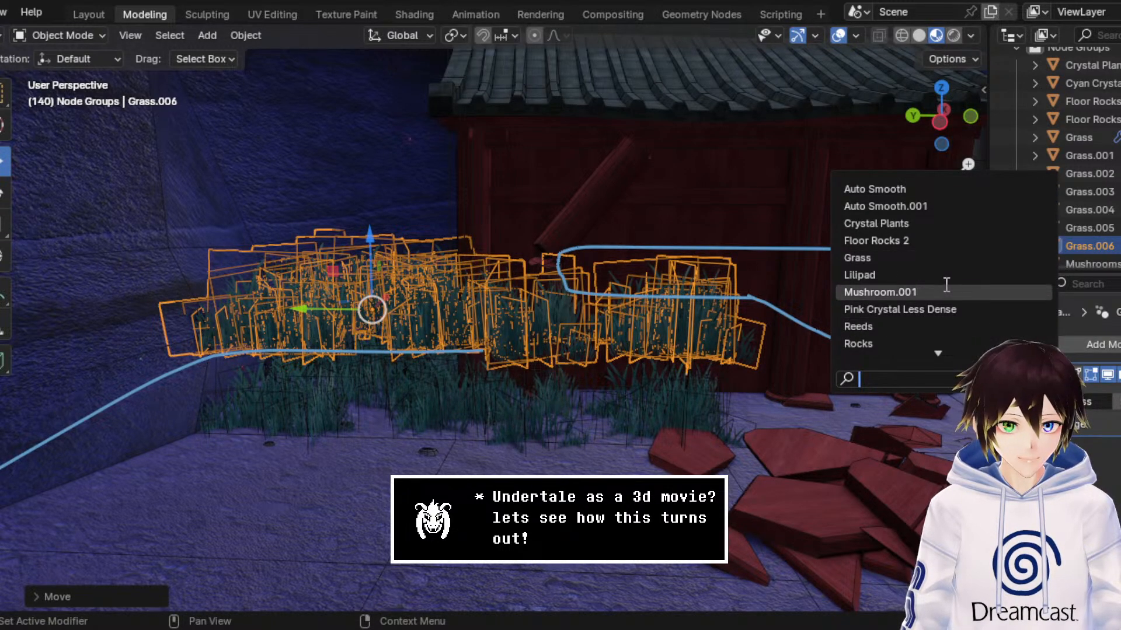
click(934, 224)
click(838, 36)
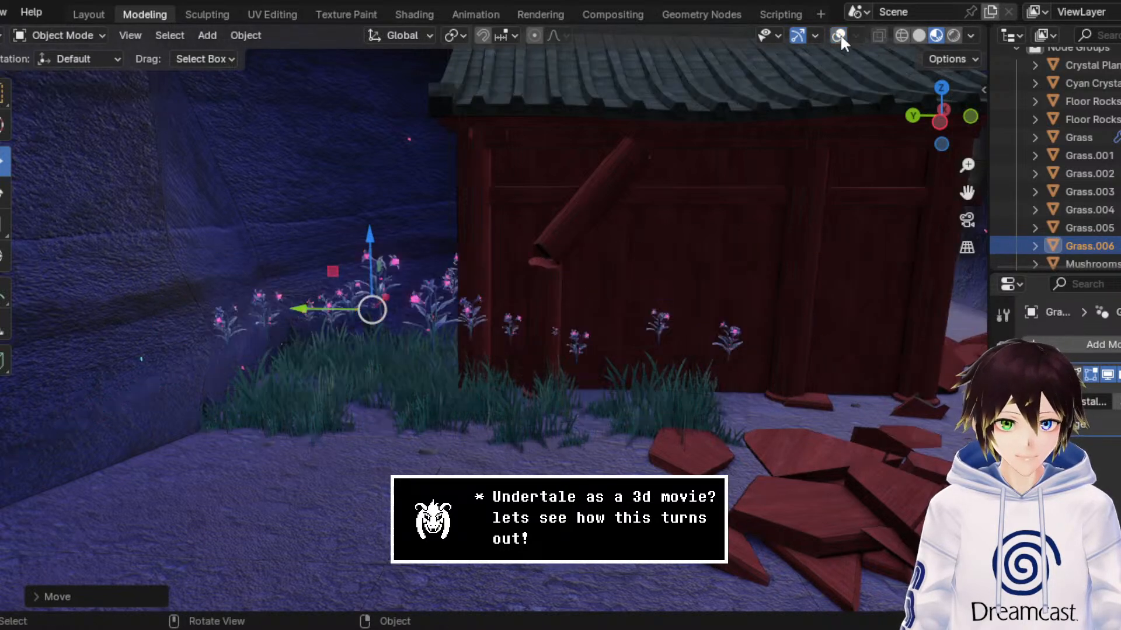
Step: Lower the crystal plants into the grass so their glowing flowers stand among the blades
drag(369, 251, 354, 303)
drag(970, 166, 970, 136)
drag(970, 193, 1104, 81)
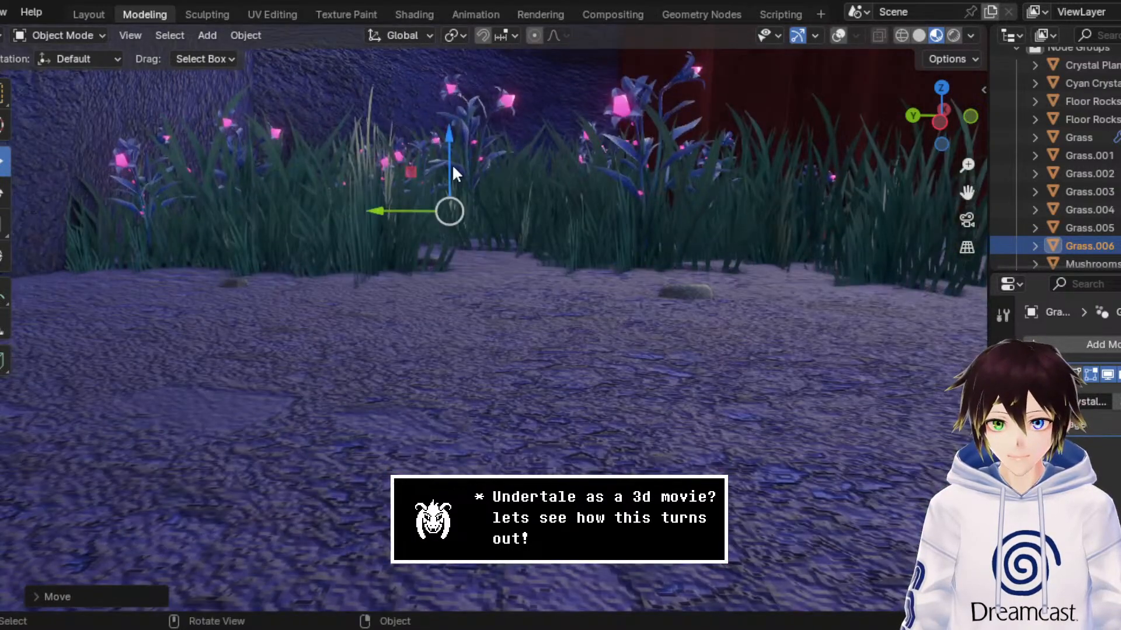
drag(452, 163, 465, 185)
mouse_move(619, 180)
middle_down()
mouse_move(587, 188)
mouse_move(601, 180)
middle_up()
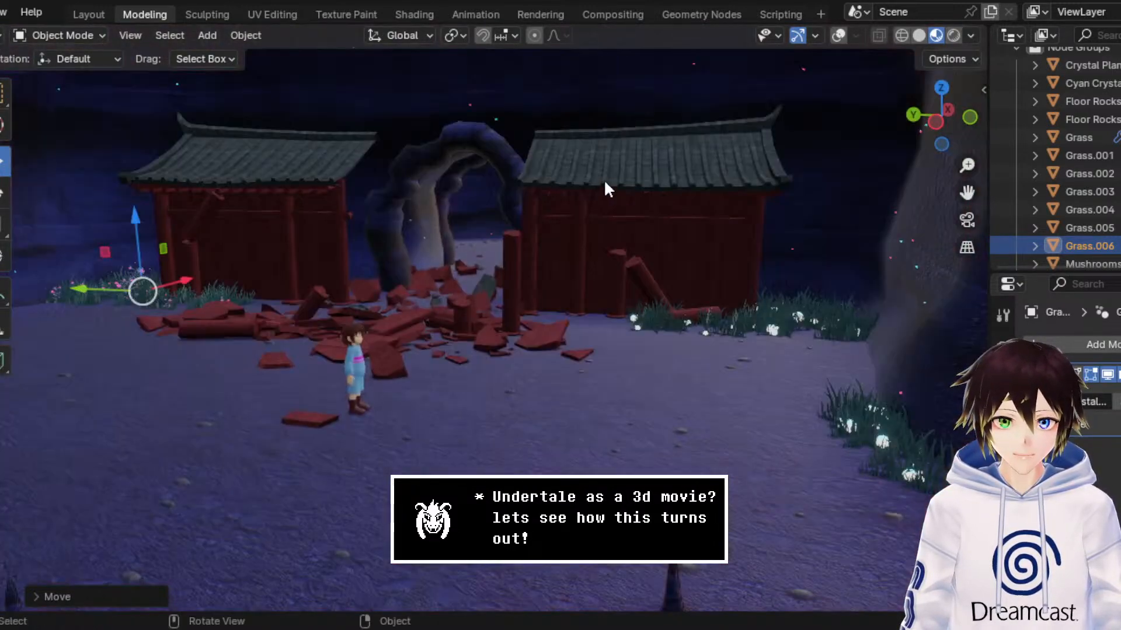
middle_drag(605, 182, 610, 186)
Step: Examine the shrine, the stone arch and the cave behind it using walk navigation, and return to the starting view
key(shift+grave)
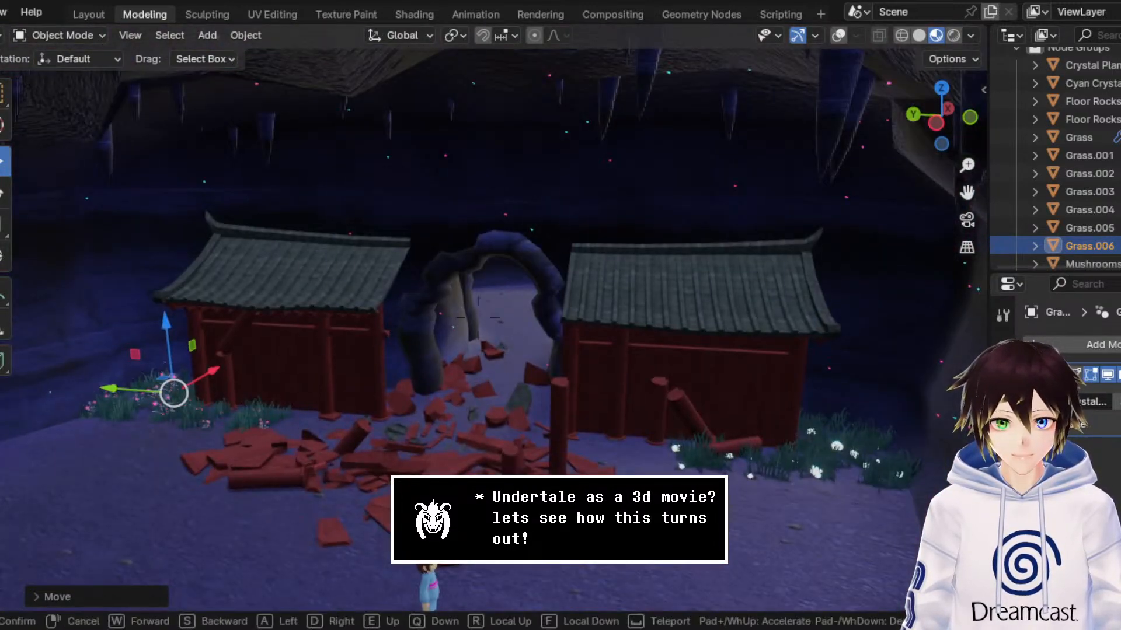
key(w)
key(w)
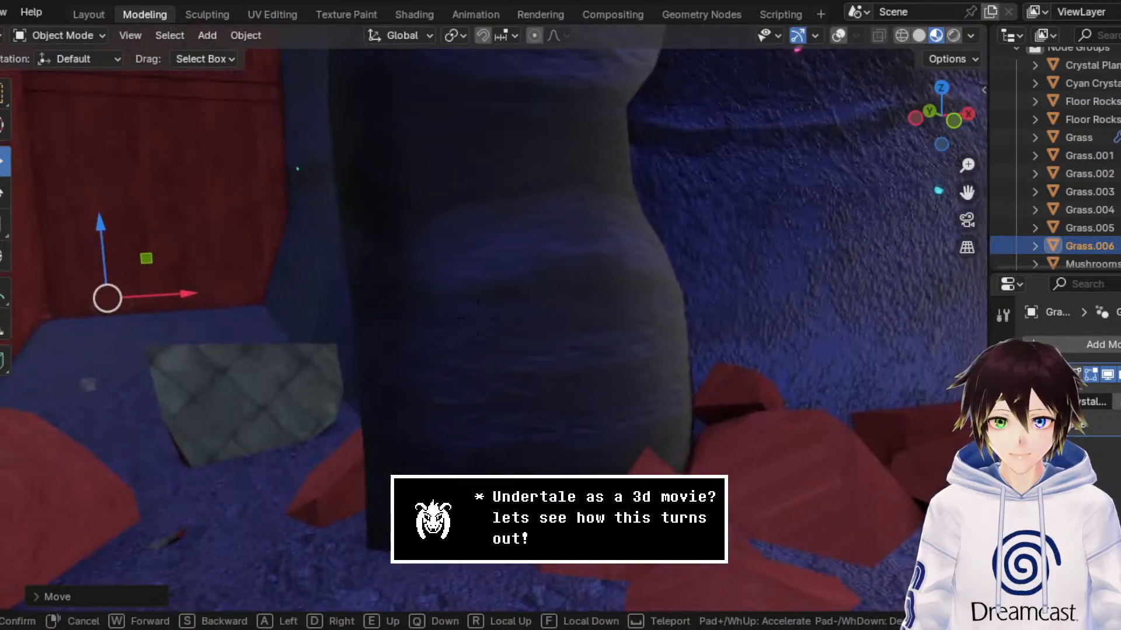
key(w)
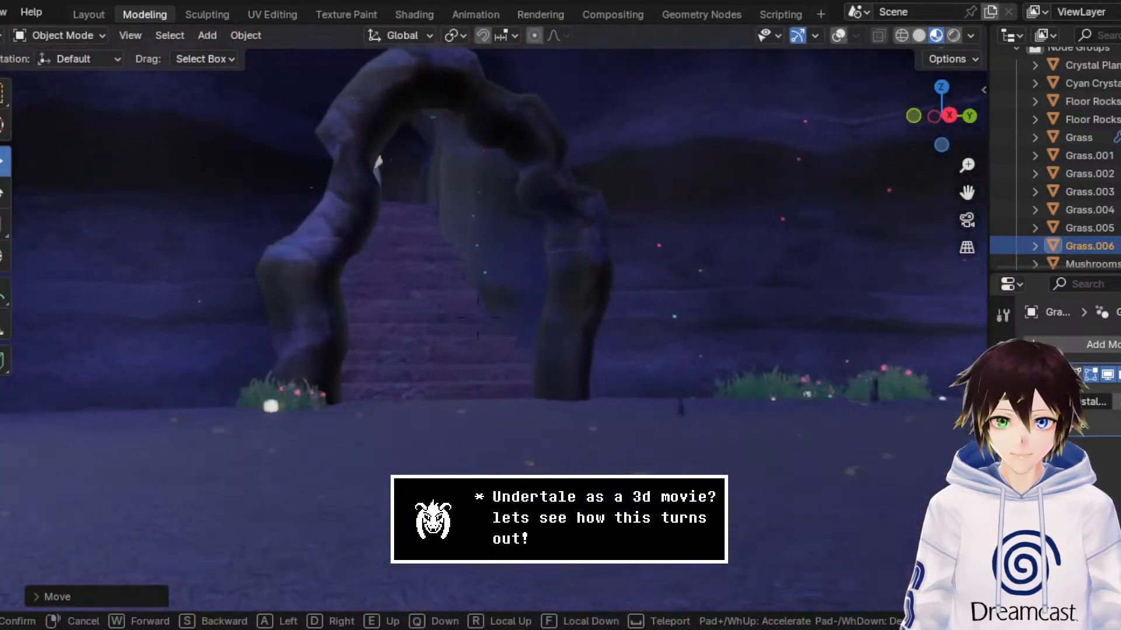
key(w)
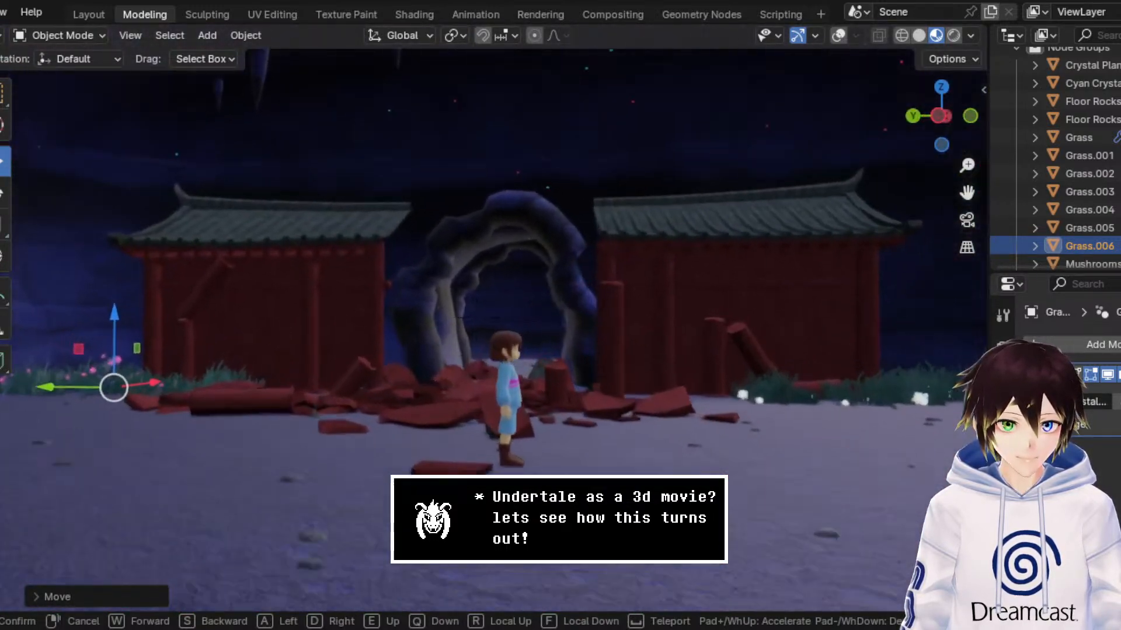
key(w)
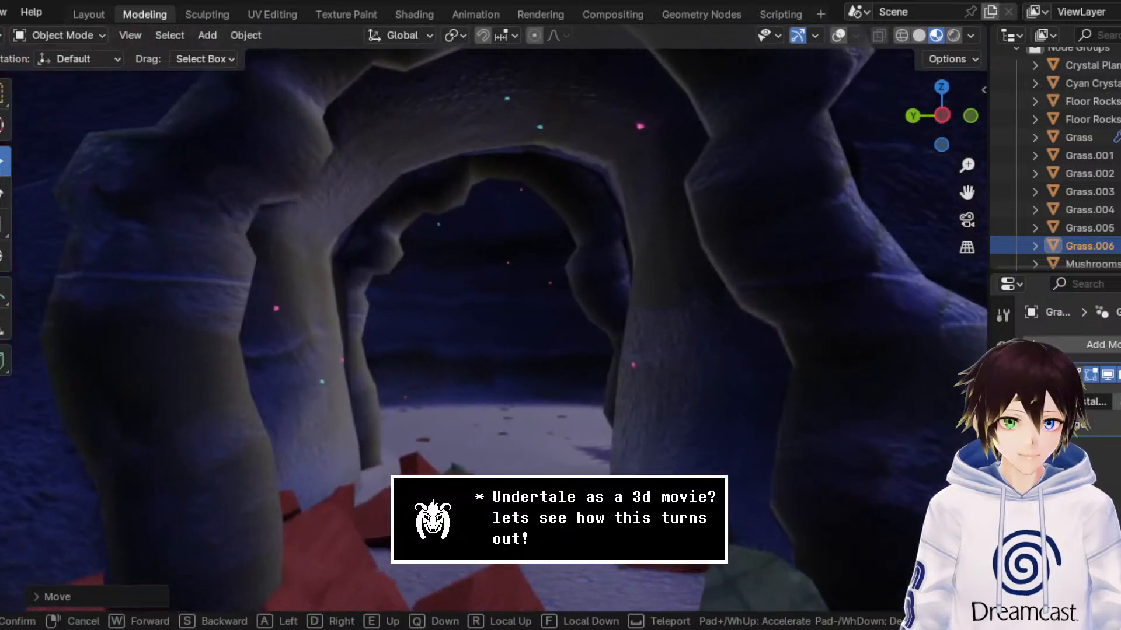
key(s)
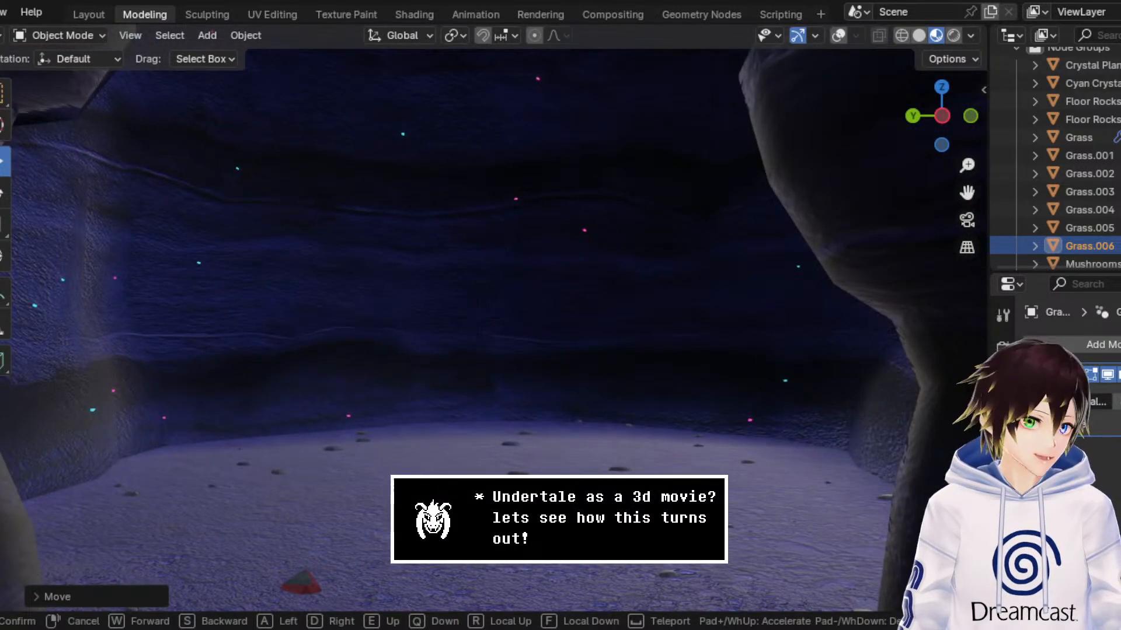
key(w)
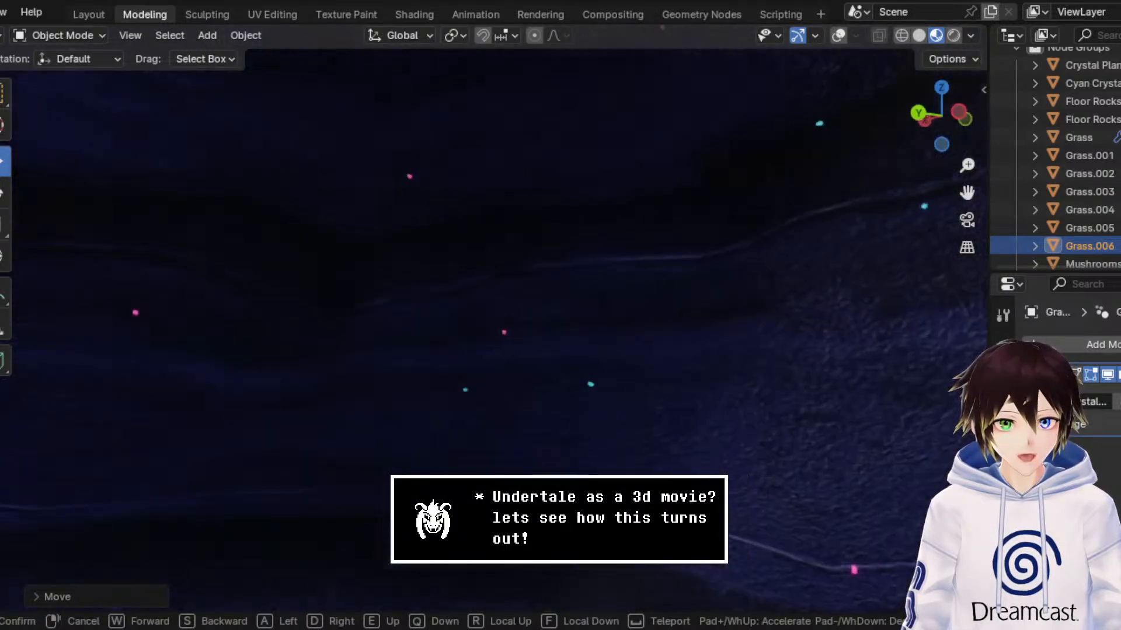
right_click(611, 184)
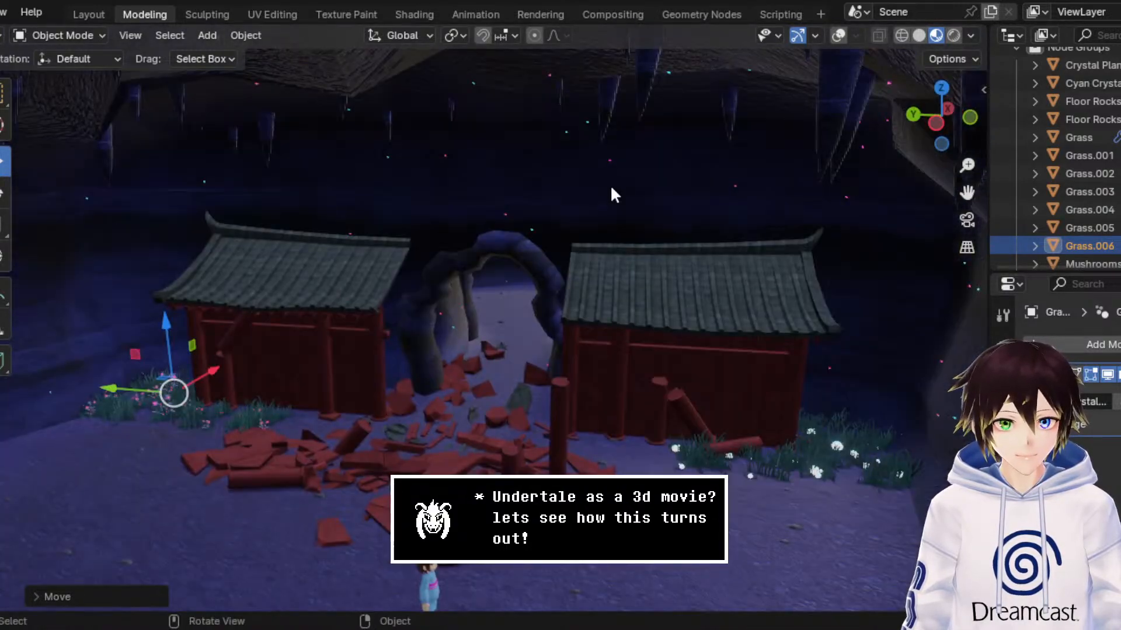
Step: Save the scene file DogShrineBase3.blend
middle_drag(611, 184, 681, 200)
key(ctrl+s)
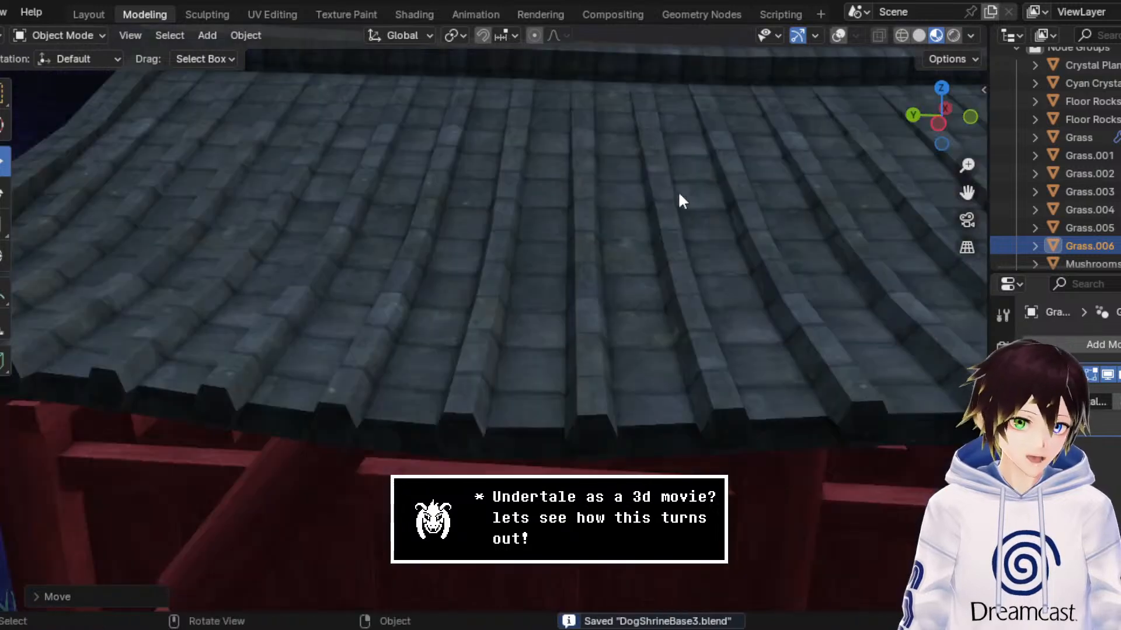
Step: Select the cave wall mesh behind the shrine, show the overlays and enter Edit Mode on it
drag(962, 192, 701, 181)
scroll(861, 229, up, 2)
mouse_move(967, 193)
mouse_down()
mouse_move(936, 214)
mouse_move(979, 188)
mouse_move(976, 178)
mouse_move(975, 190)
mouse_up()
click(654, 292)
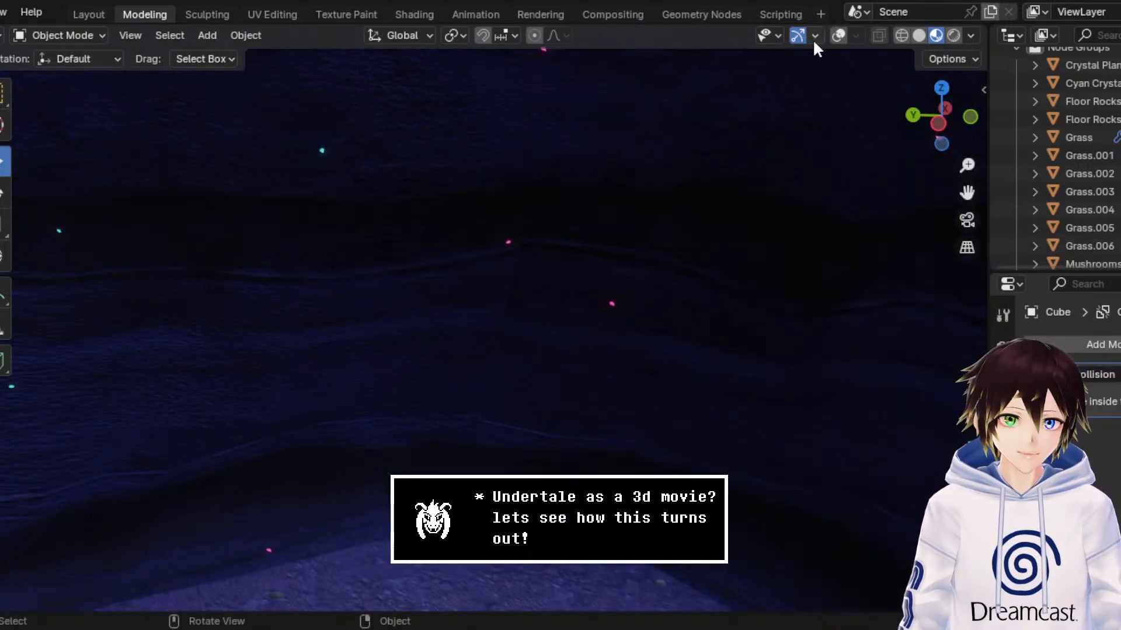
click(839, 36)
click(96, 36)
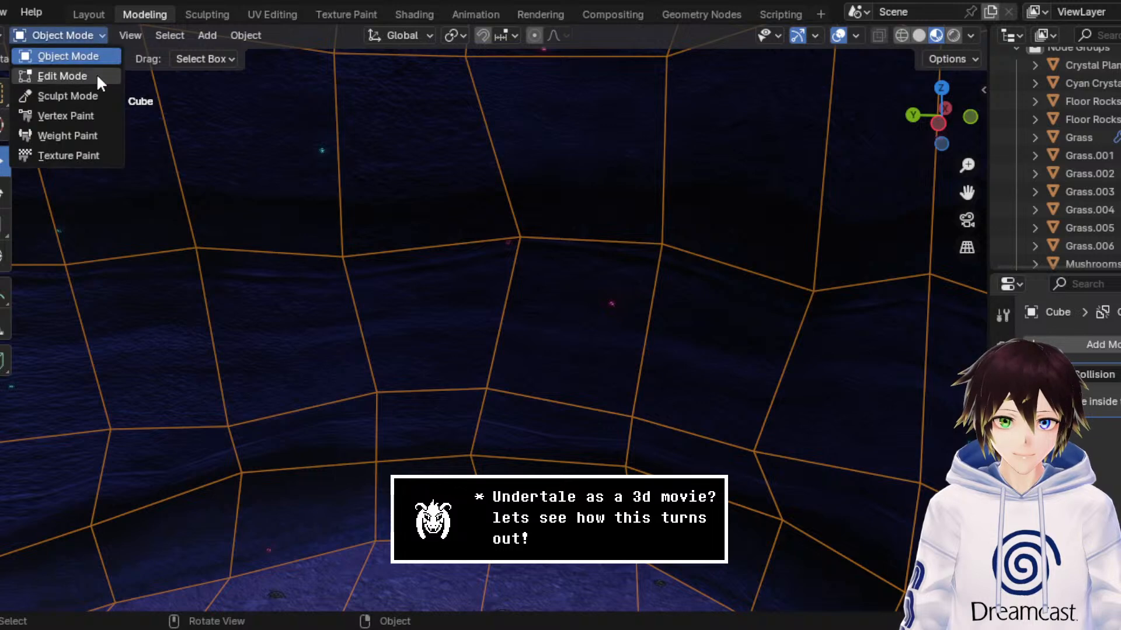
click(96, 74)
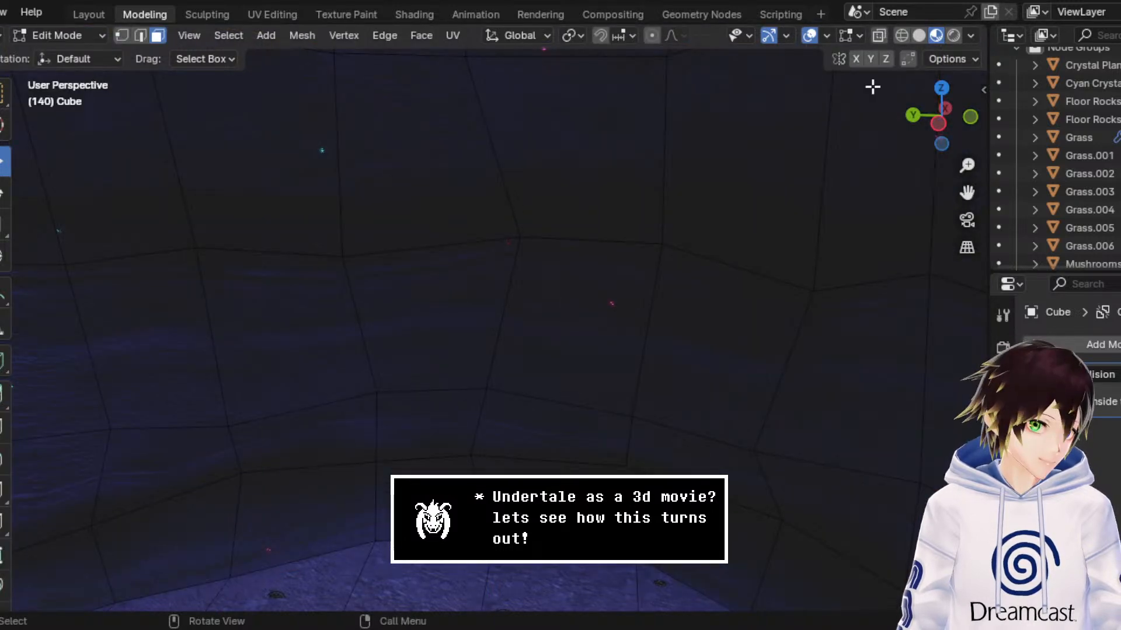
Step: Try to raise a single vertex on the cave's back wall in vertex selection mode, and undo the move
click(122, 35)
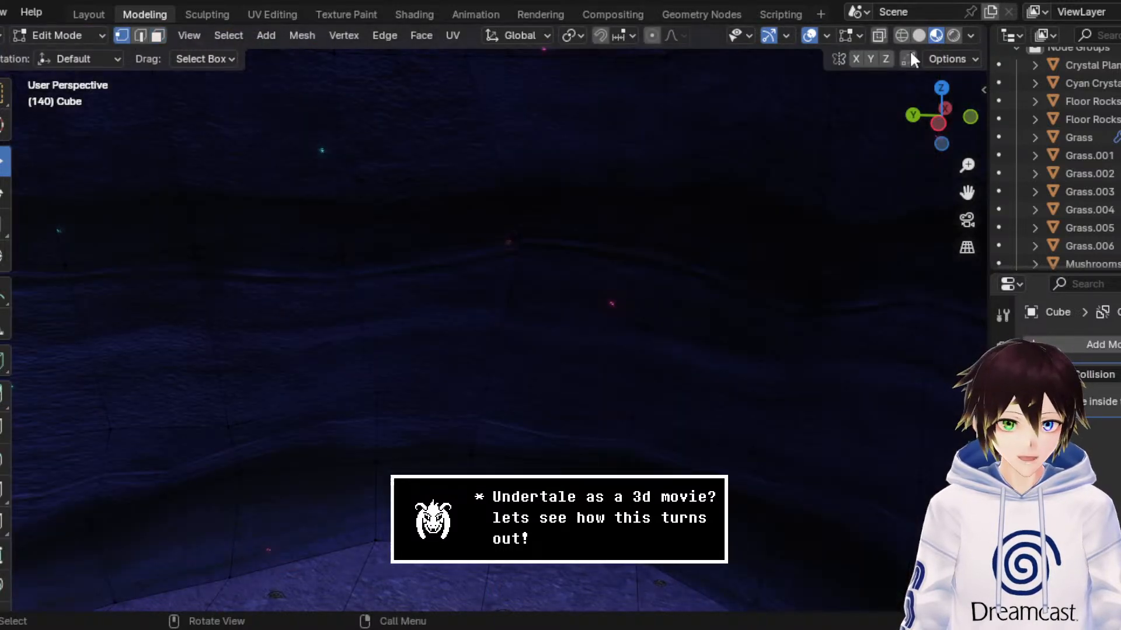
click(540, 237)
middle_drag(541, 238, 607, 225)
click(552, 270)
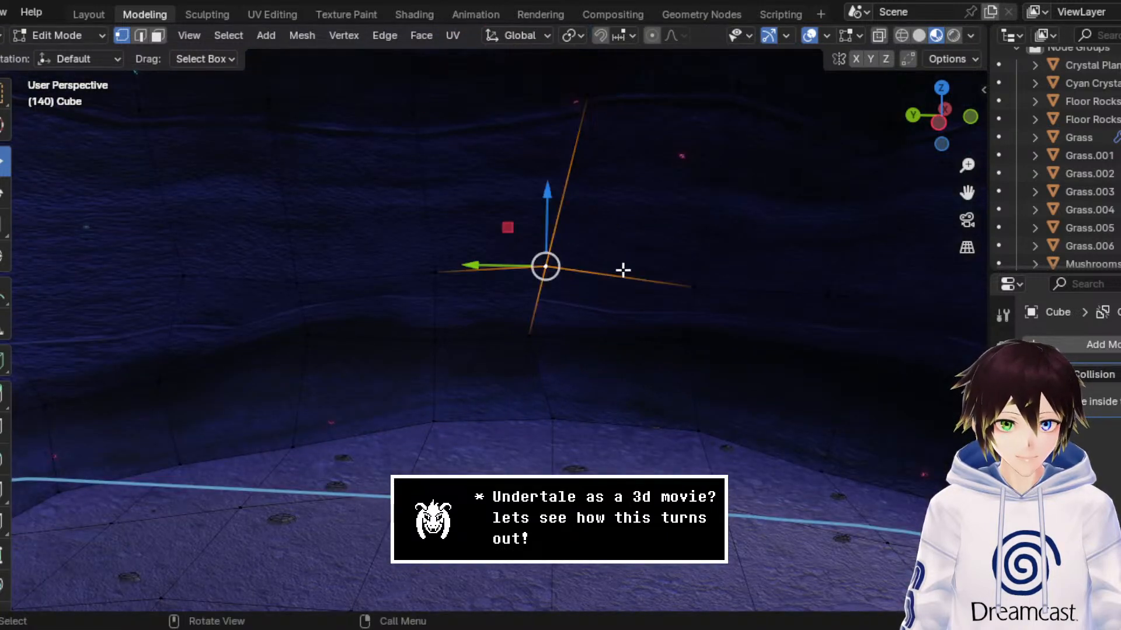
drag(968, 165, 967, 146)
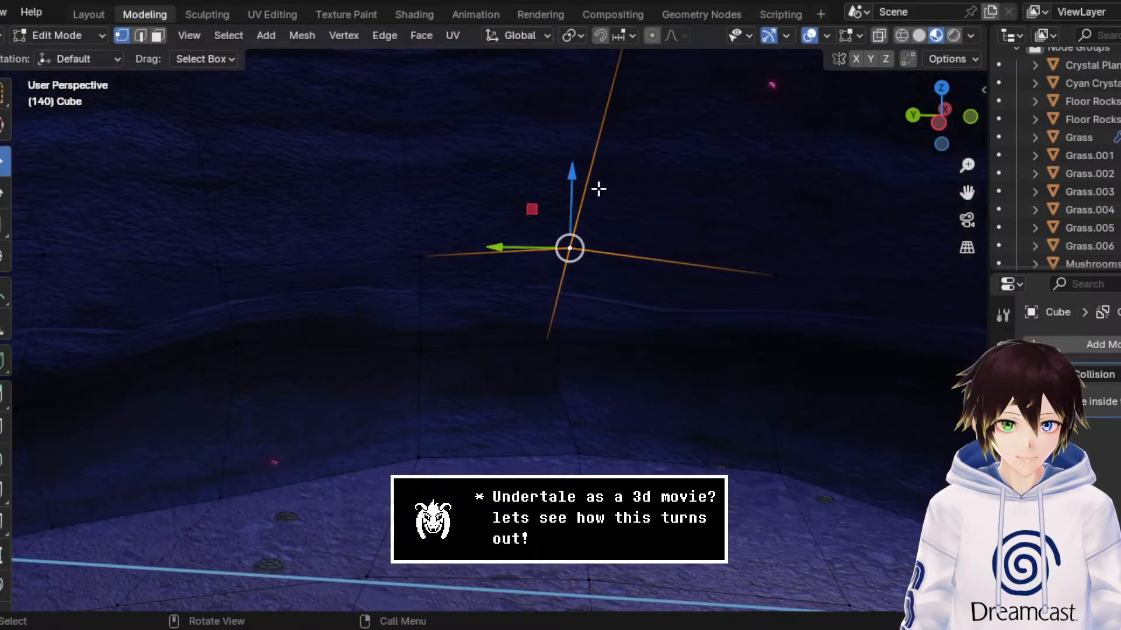
drag(576, 195, 588, 189)
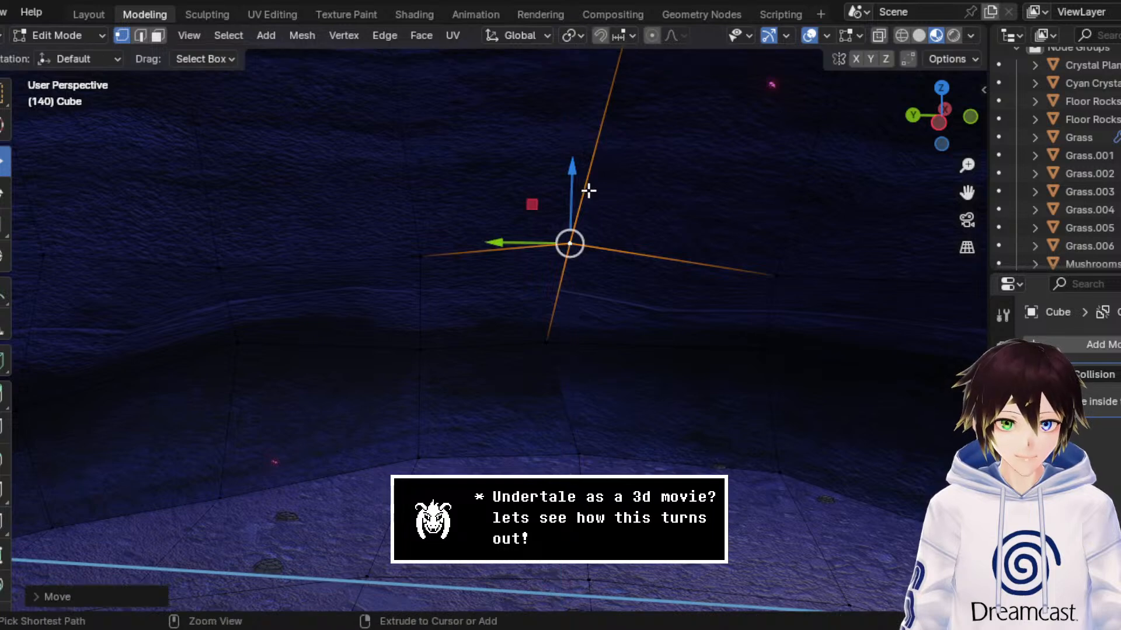
key(ctrl+z)
Step: Select a vertical run of faces up the cave's back wall in face selection mode, starting at the low narrow face
click(157, 36)
click(630, 292)
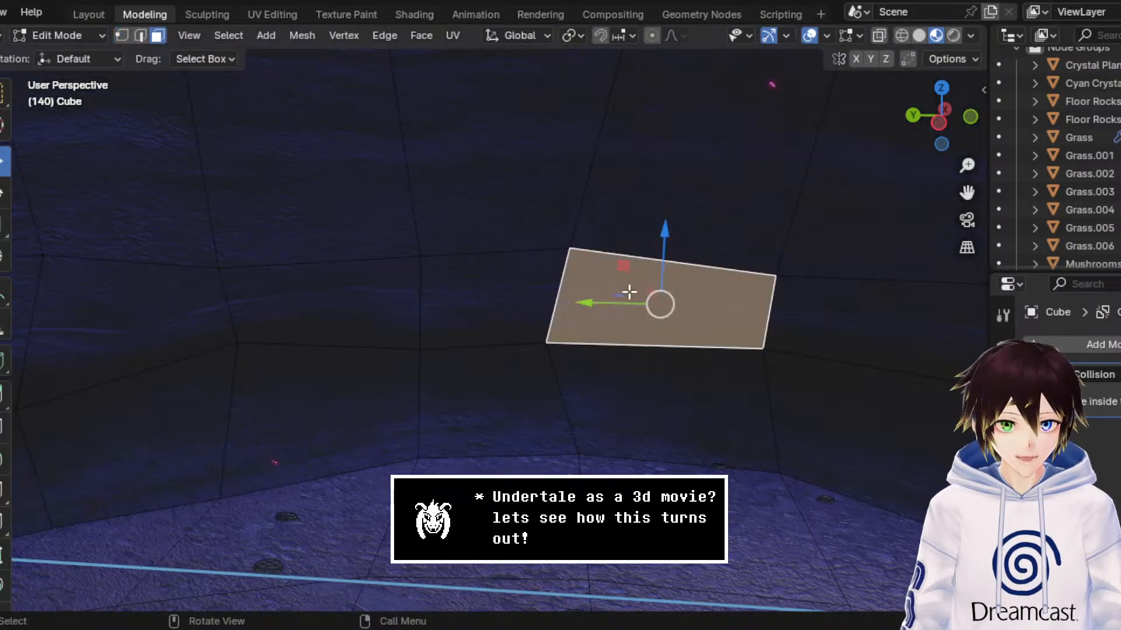
click(816, 34)
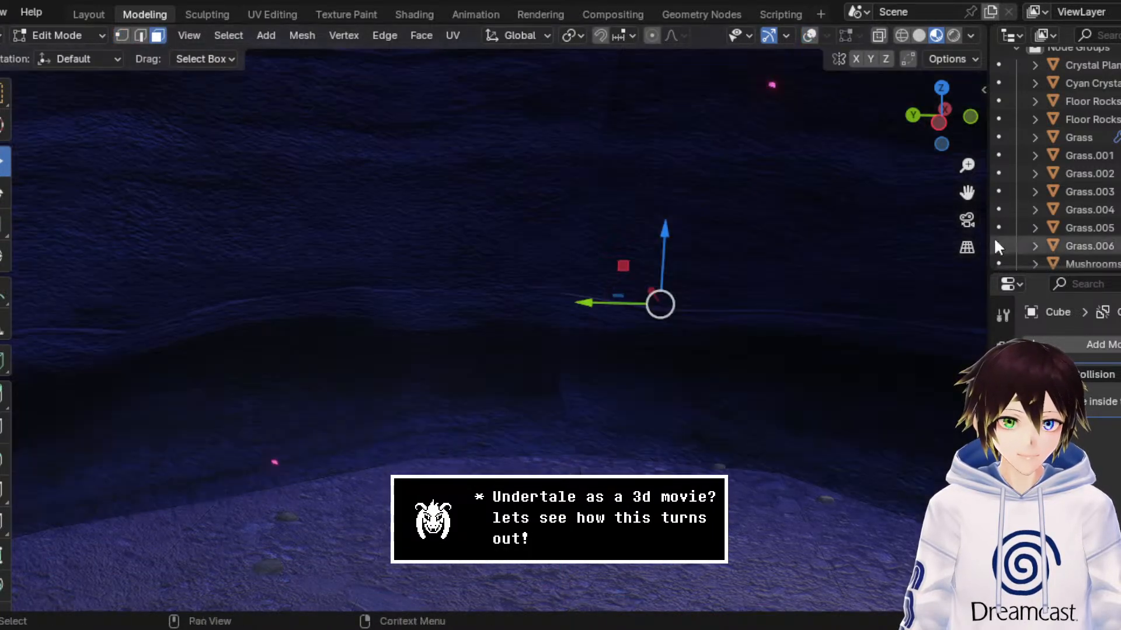
drag(968, 192, 885, 220)
click(809, 35)
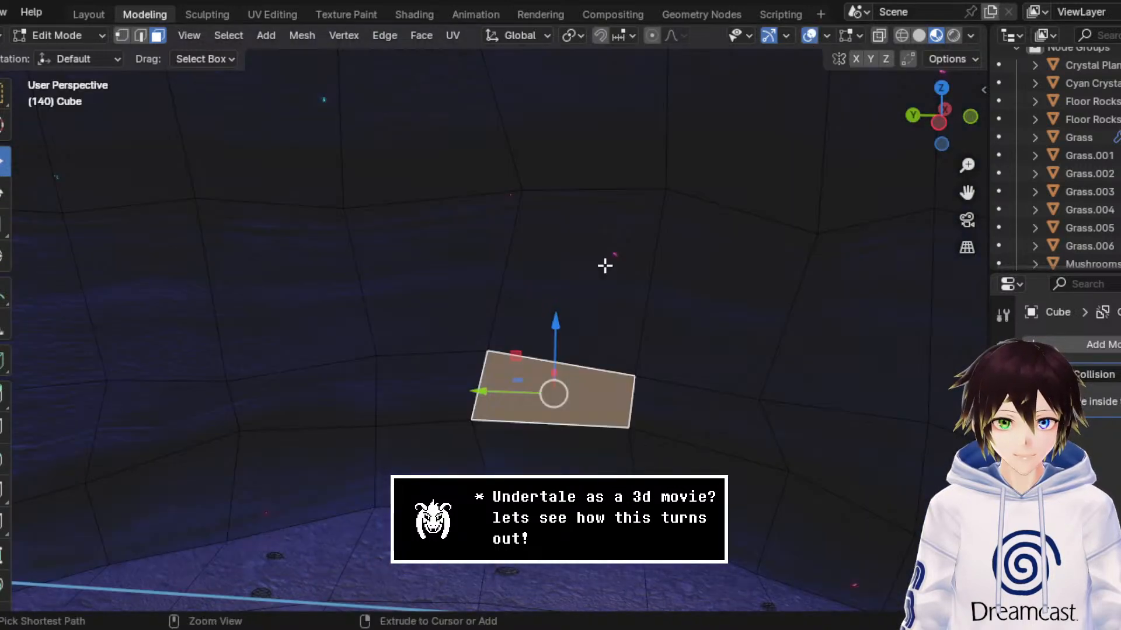
ctrl+click(603, 265)
ctrl+click(615, 177)
Step: Extend the vertical face selection down to the base of the cave's back wall, and hide the overlays to inspect the texture on that strip
click(809, 35)
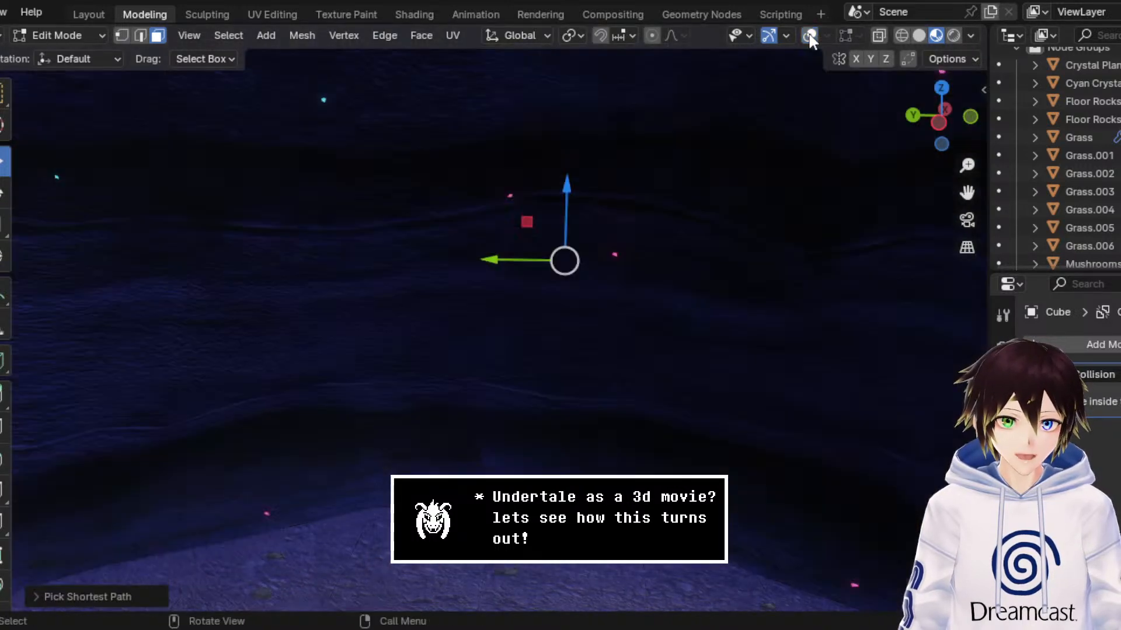
click(809, 35)
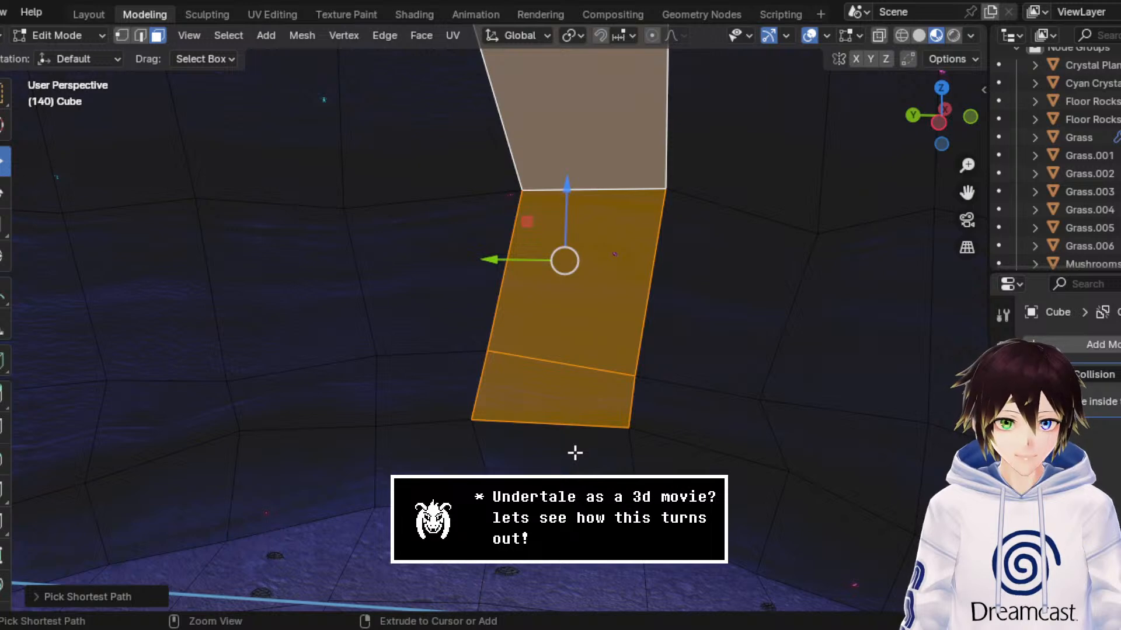
ctrl+click(578, 453)
click(814, 34)
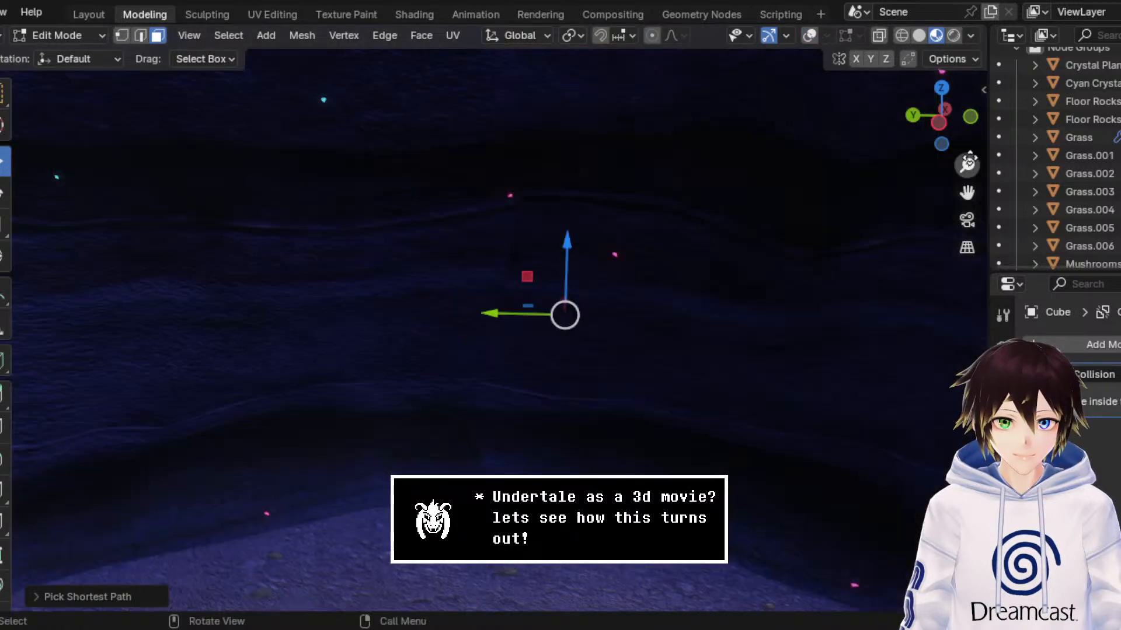
drag(967, 193, 977, 439)
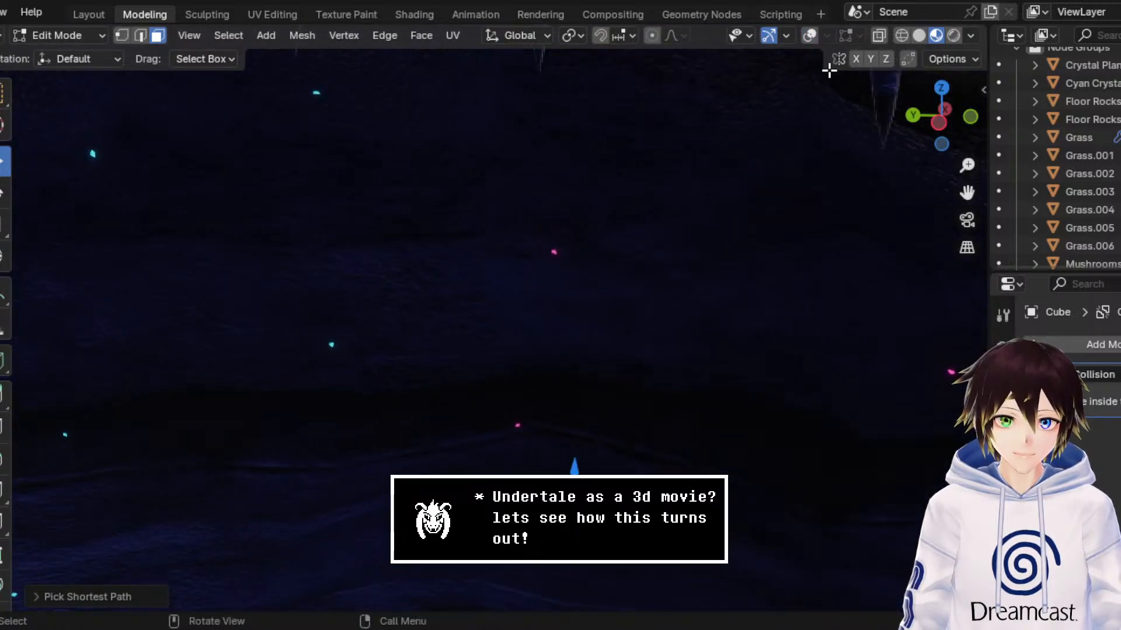
click(809, 35)
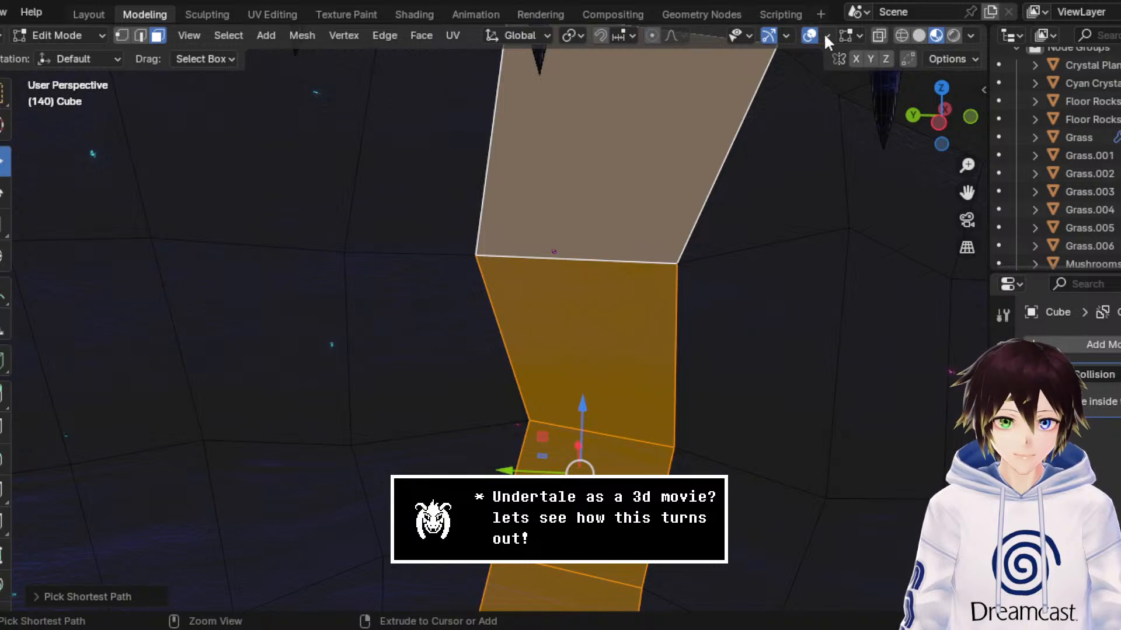
click(813, 36)
drag(967, 192, 999, 6)
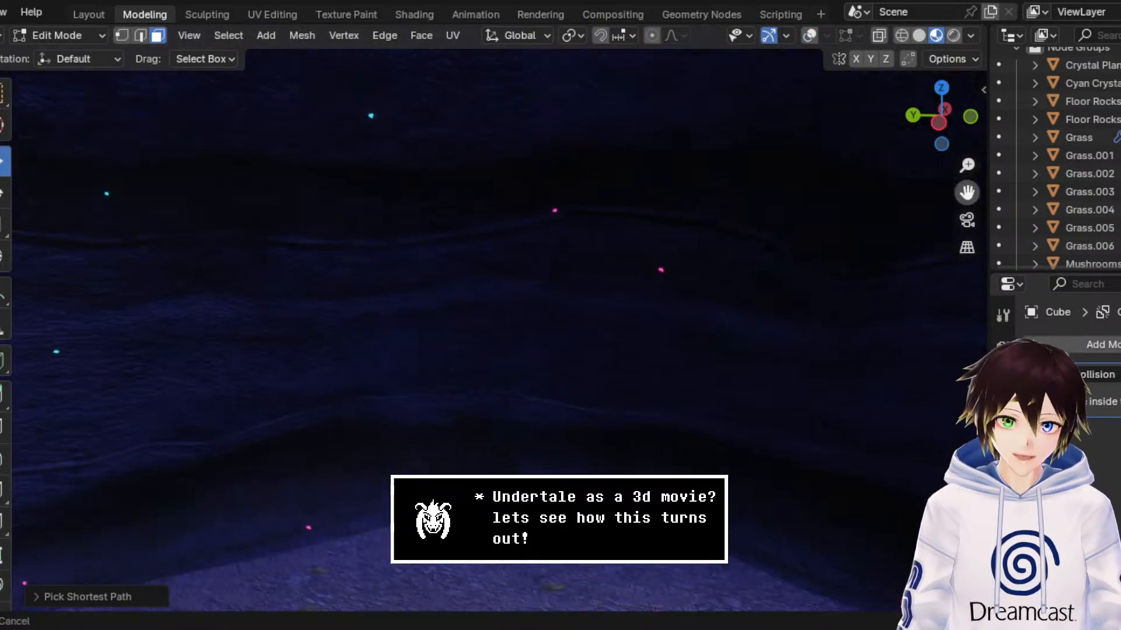
Step: Switch to the UV Editing workspace and bring the cave's back wall behind the shrine into view beside the strip's UV layout
click(281, 18)
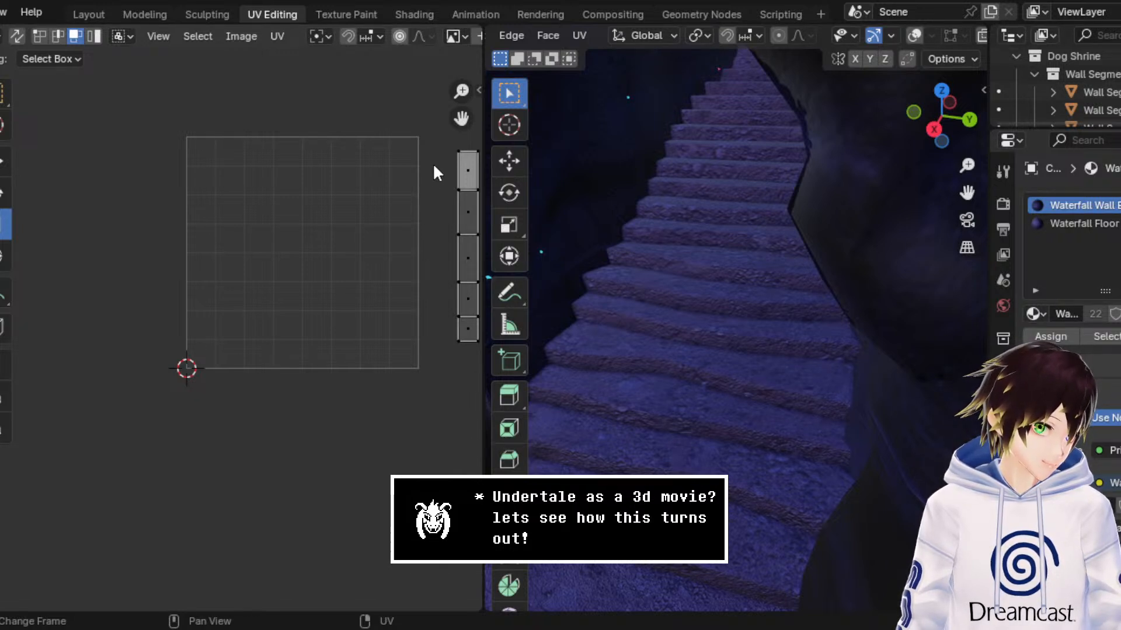
middle_drag(433, 165, 357, 251)
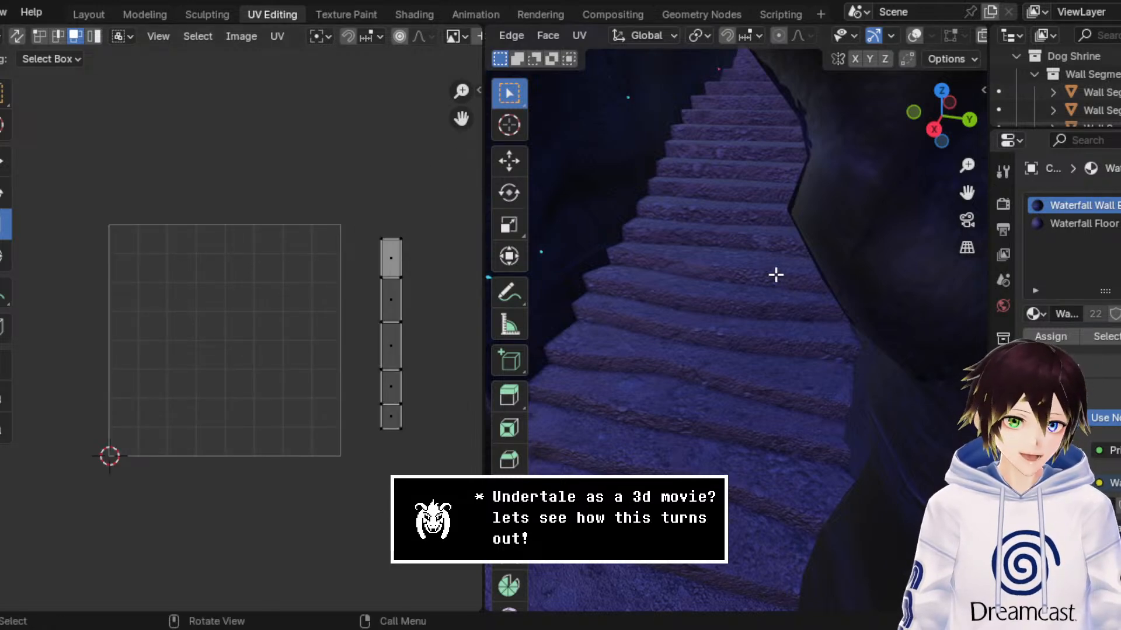
middle_drag(776, 270, 702, 259)
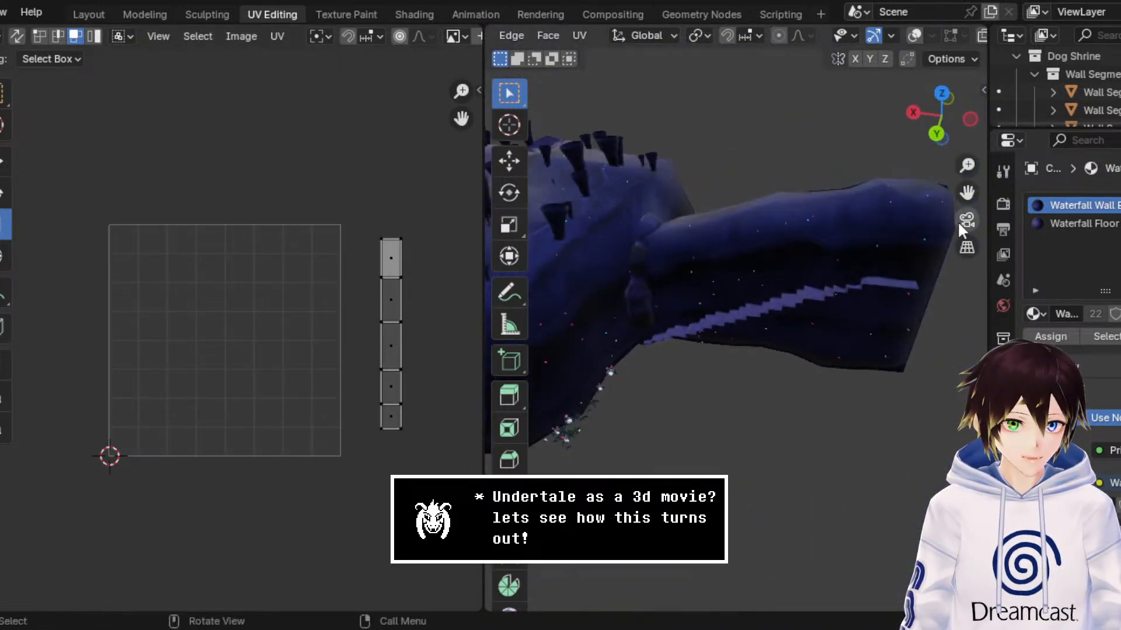
drag(967, 192, 918, 200)
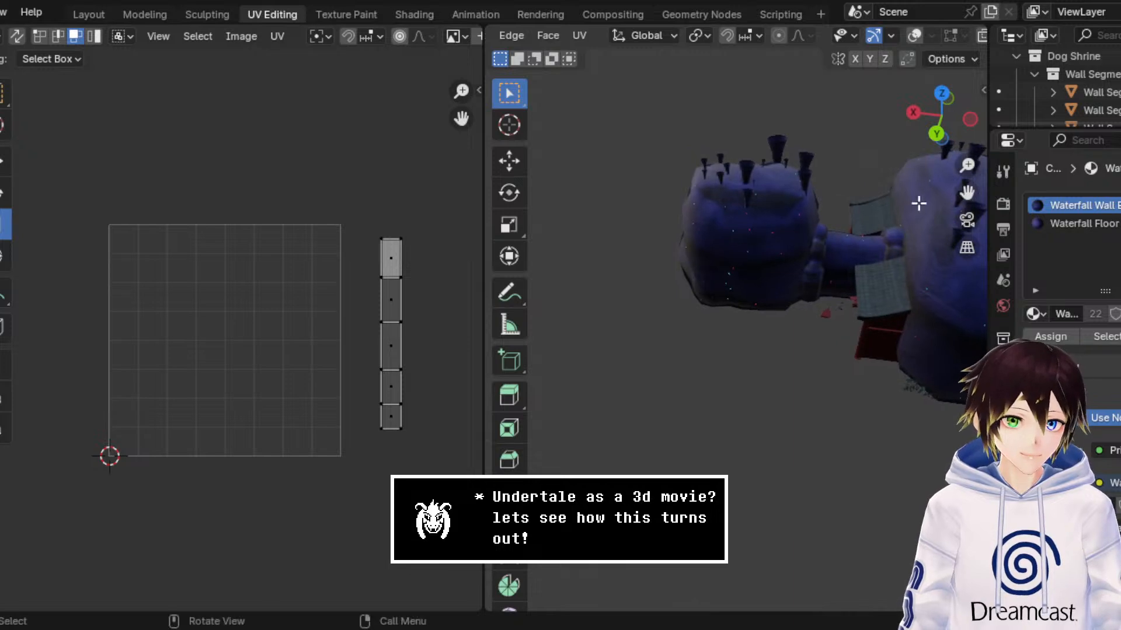
middle_drag(919, 200, 862, 297)
scroll(862, 296, up, 3)
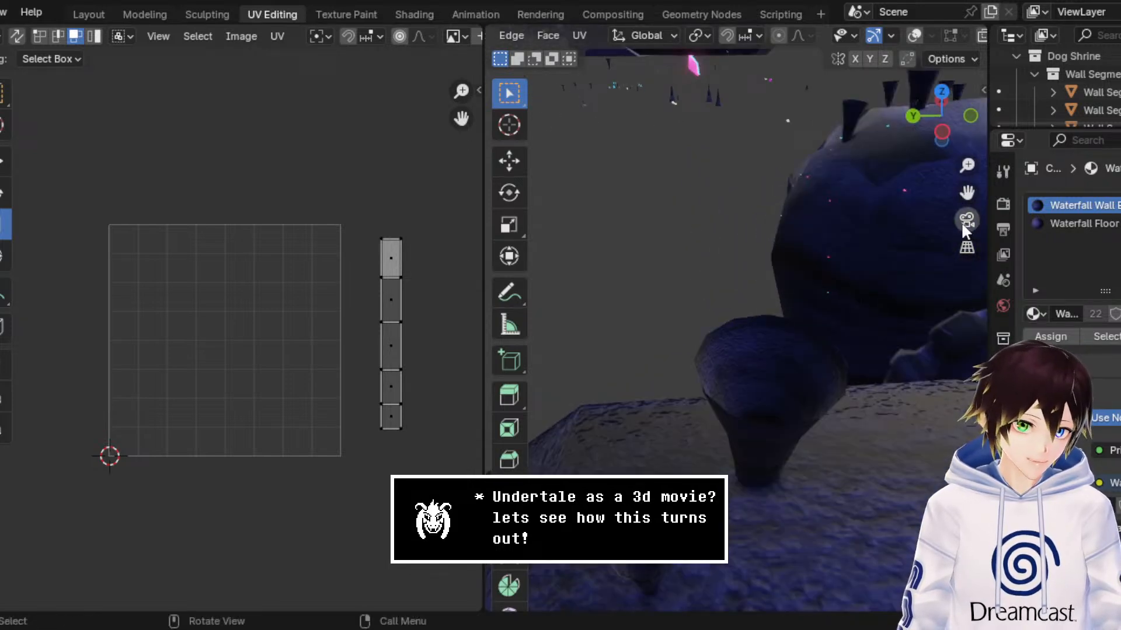
drag(968, 193, 793, 126)
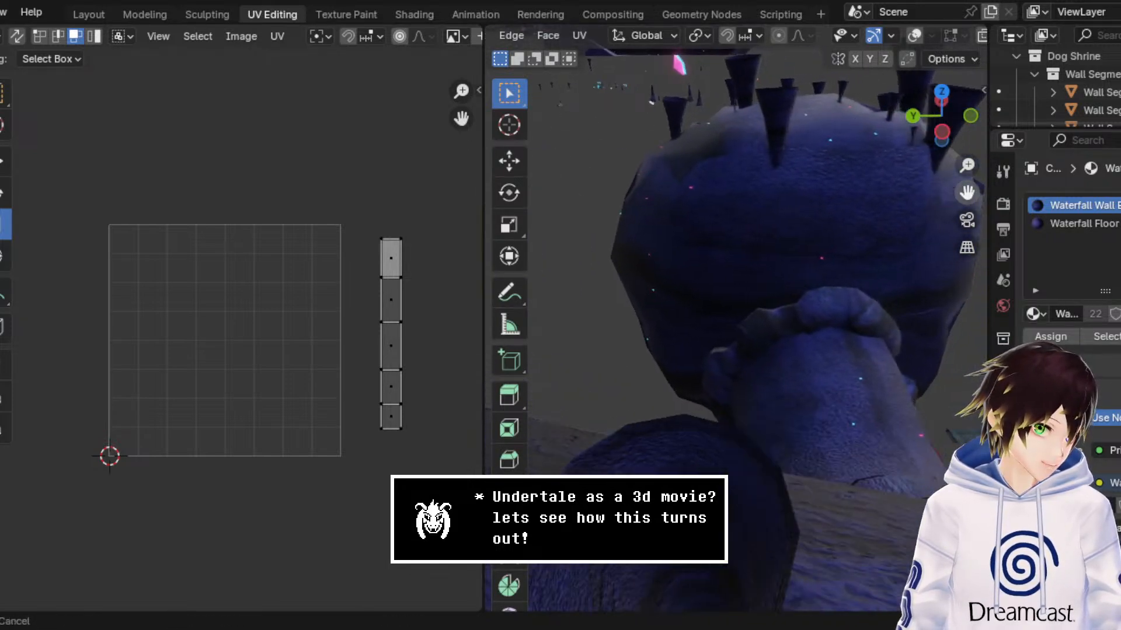
scroll(931, 282, up, 2)
scroll(930, 282, up, 1)
mouse_move(930, 282)
middle_down()
mouse_move(938, 291)
mouse_move(935, 268)
middle_up()
scroll(935, 267, up, 2)
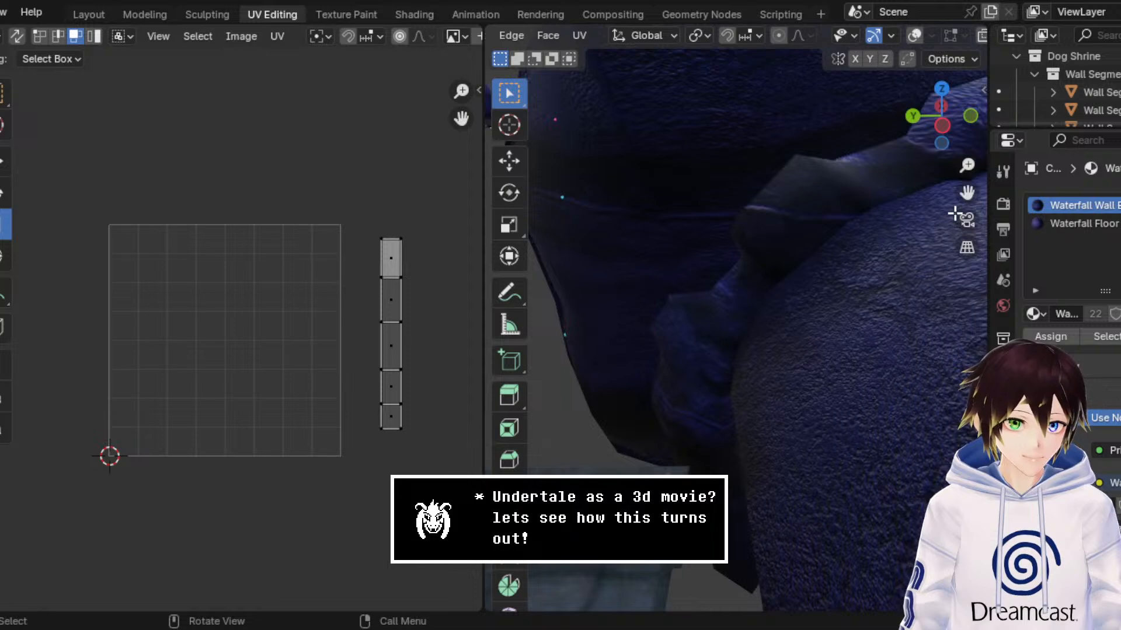
drag(968, 193, 636, 254)
scroll(848, 280, up, 3)
middle_drag(848, 281, 919, 250)
scroll(828, 274, up, 2)
drag(966, 194, 920, 220)
middle_drag(813, 250, 784, 232)
scroll(784, 232, up, 2)
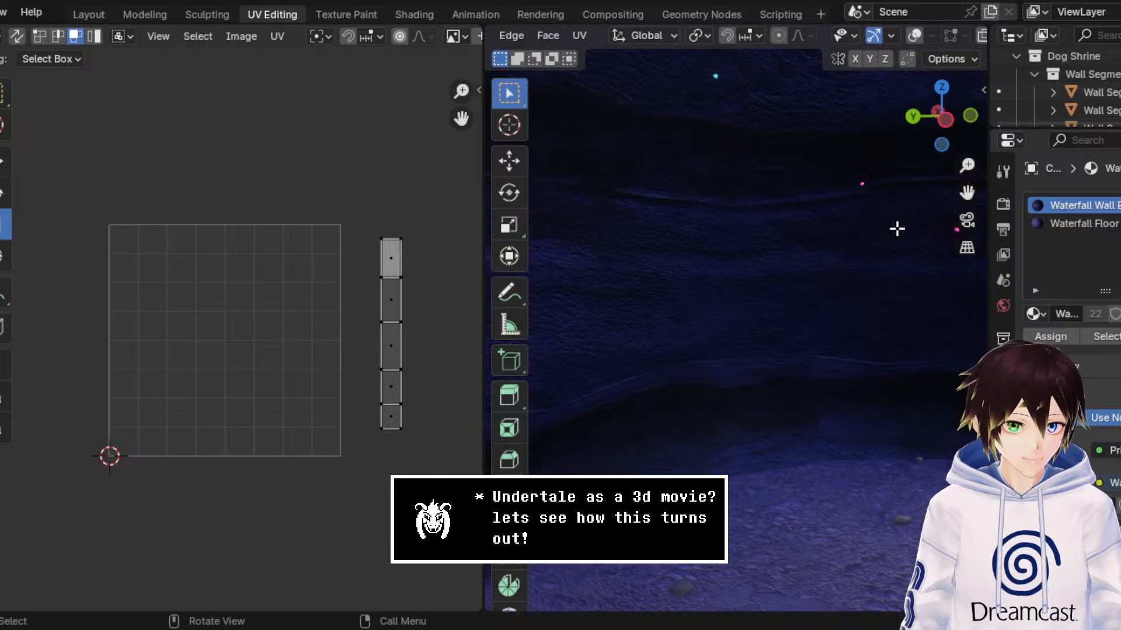
drag(967, 194, 803, 193)
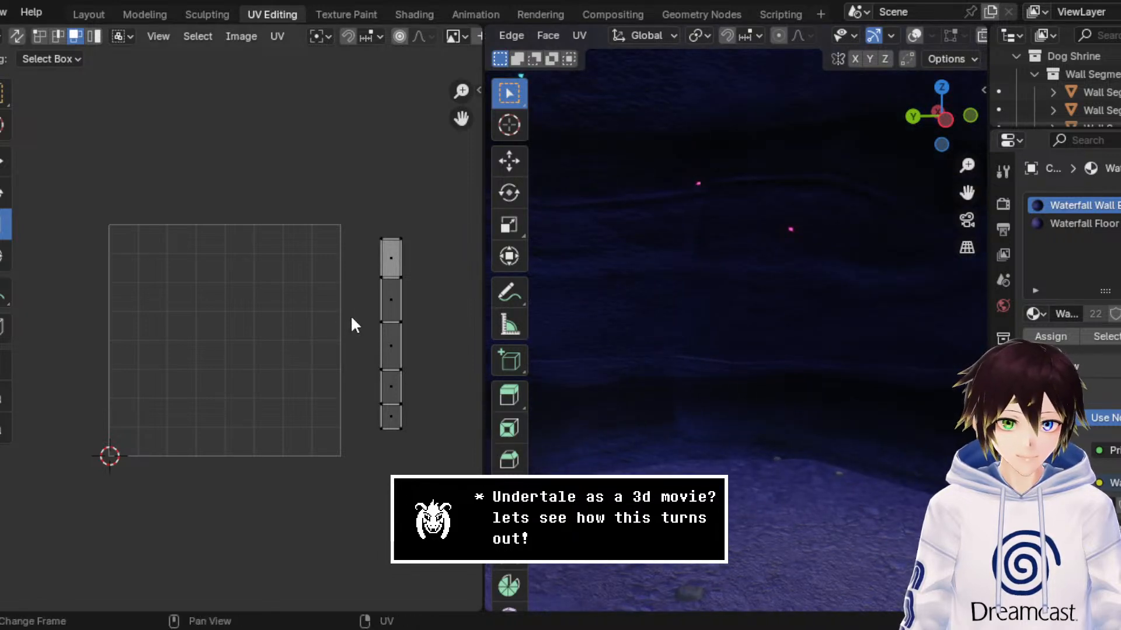
Step: Try to move the strip's left column of UV vertices down about 0.012 in UV vertex selection mode, and undo the move
middle_drag(365, 304, 306, 303)
scroll(306, 304, up, 1)
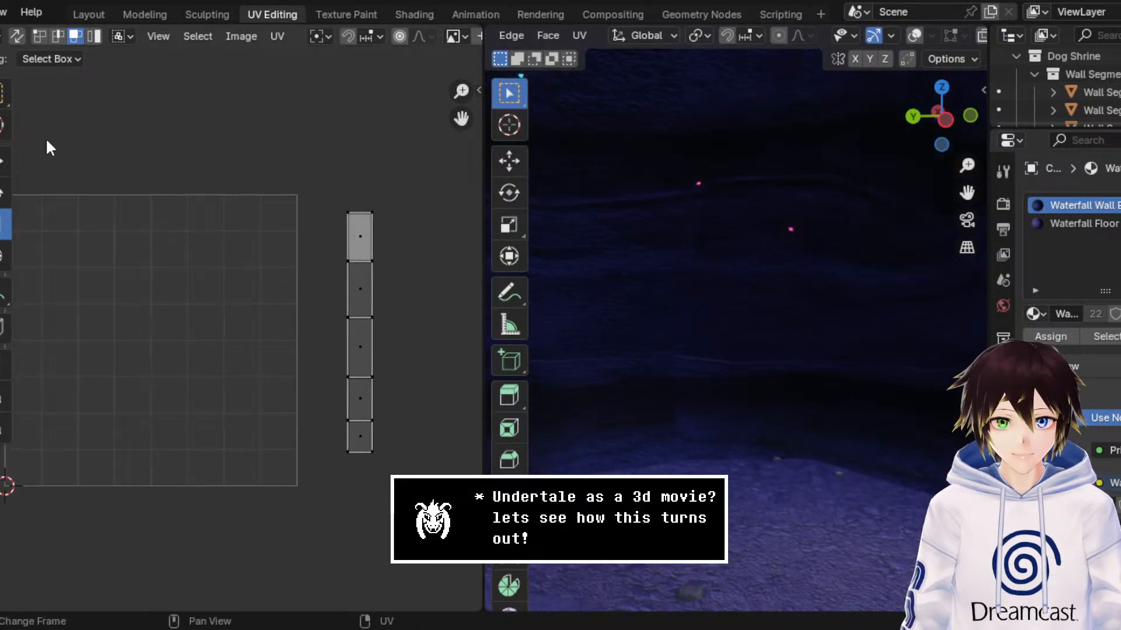
click(41, 35)
drag(290, 133, 363, 465)
scroll(388, 429, up, 1)
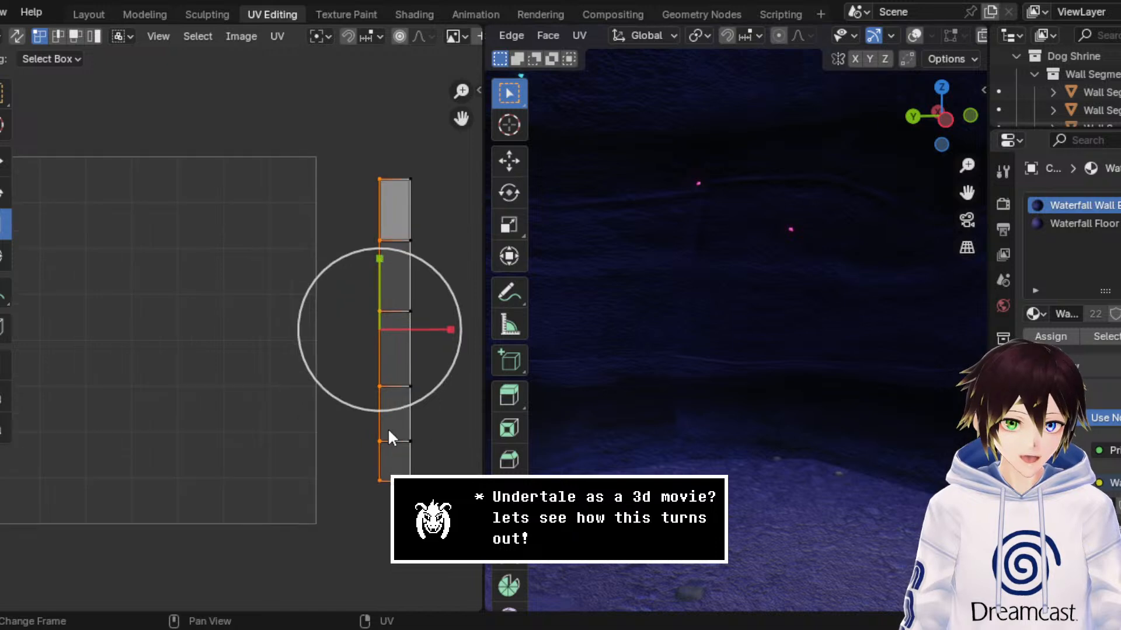
click(4, 163)
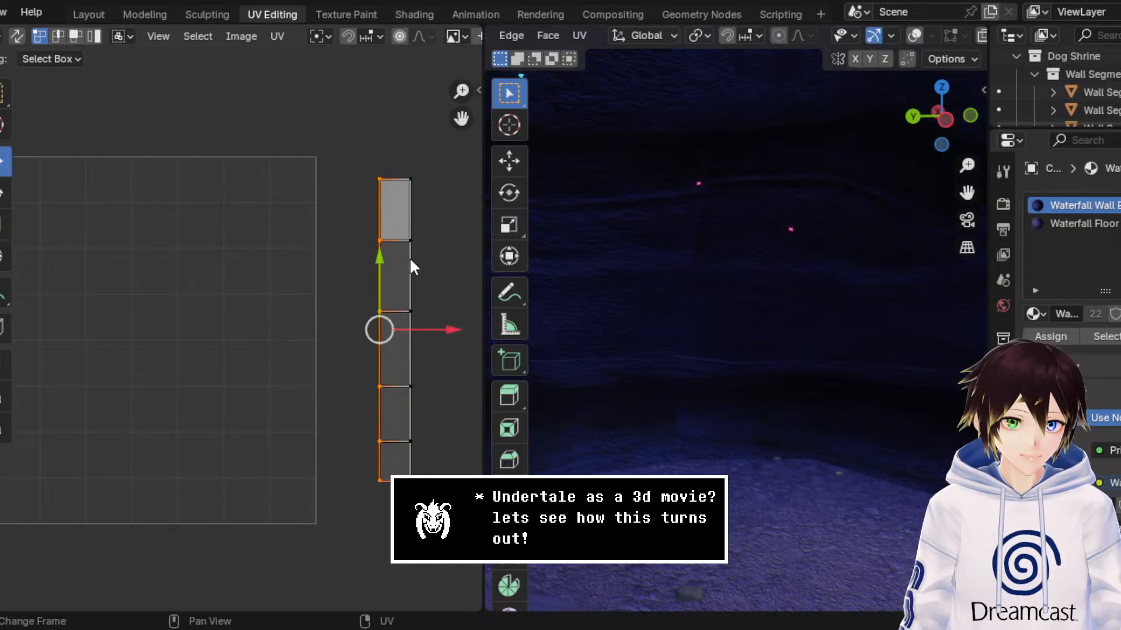
drag(381, 273, 383, 278)
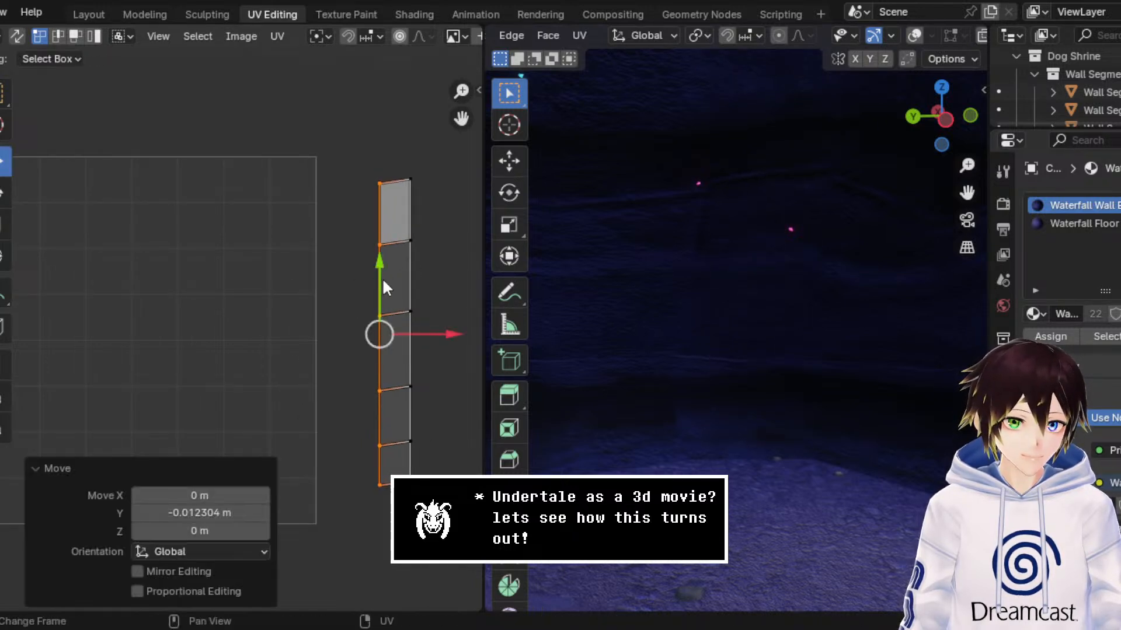
key(ctrl+z)
Step: Try to move the strip's entire right column of UV vertices down, and undo the move
drag(458, 514, 398, 153)
middle_drag(390, 231, 351, 234)
key(g)
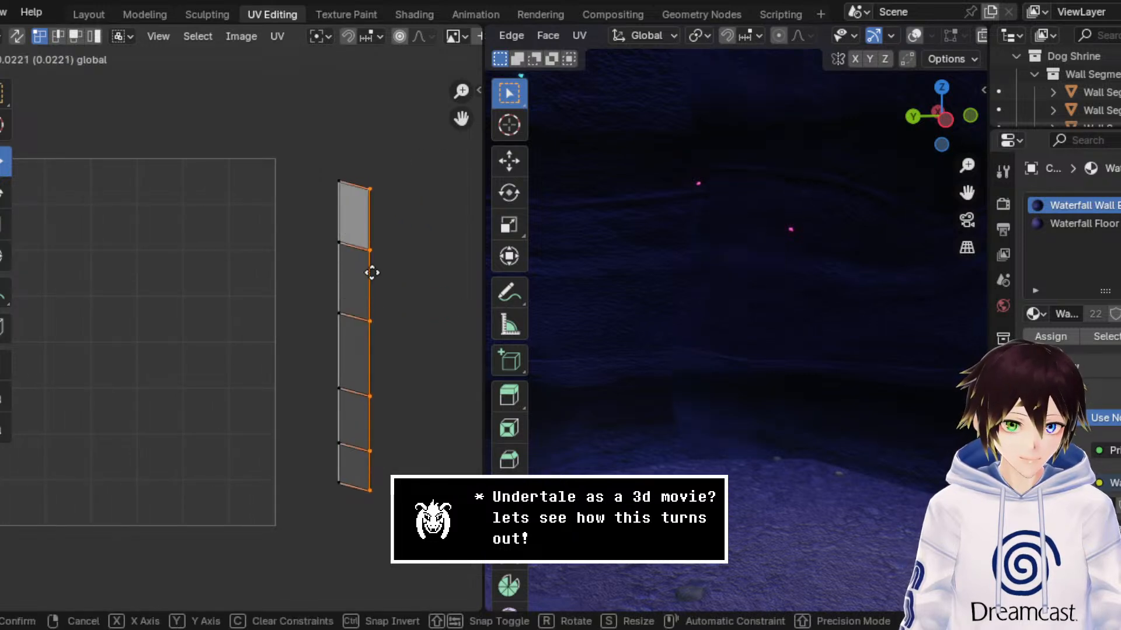
click(371, 266)
key(ctrl+z)
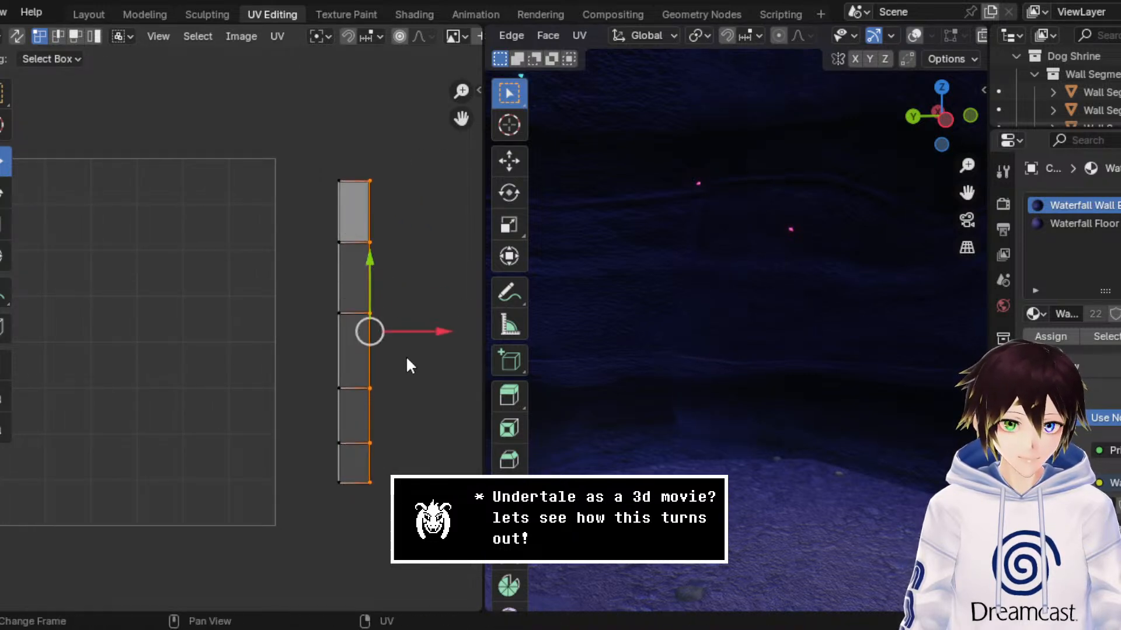
key(ctrl+z)
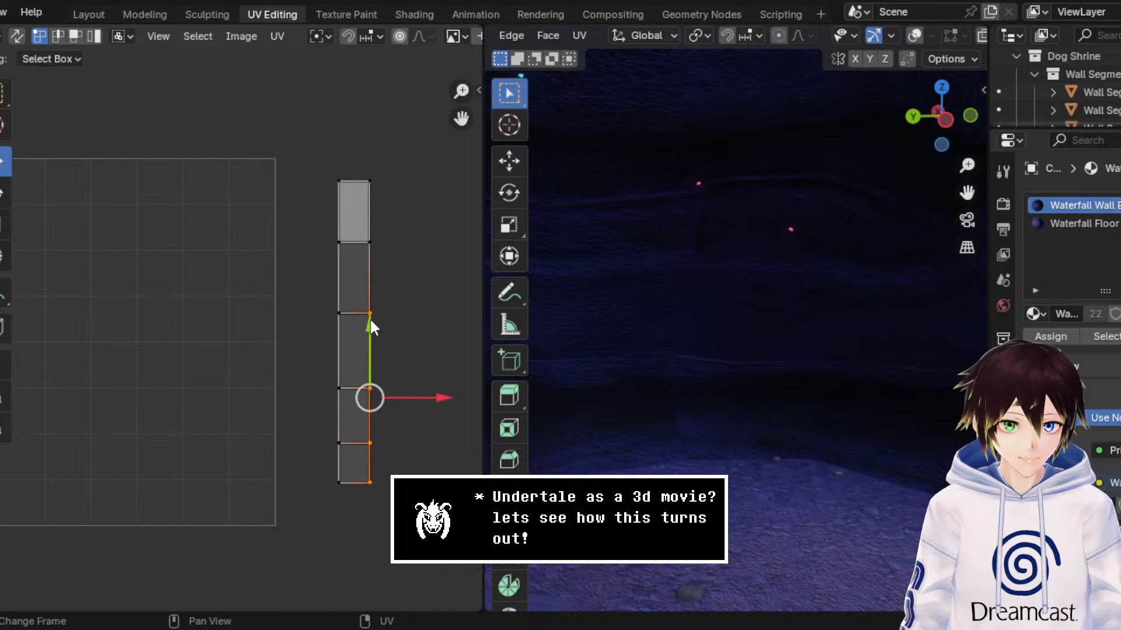
Step: Try to shift the lower four UV vertices of the strip's right edge vertically, and undo the move
key(g)
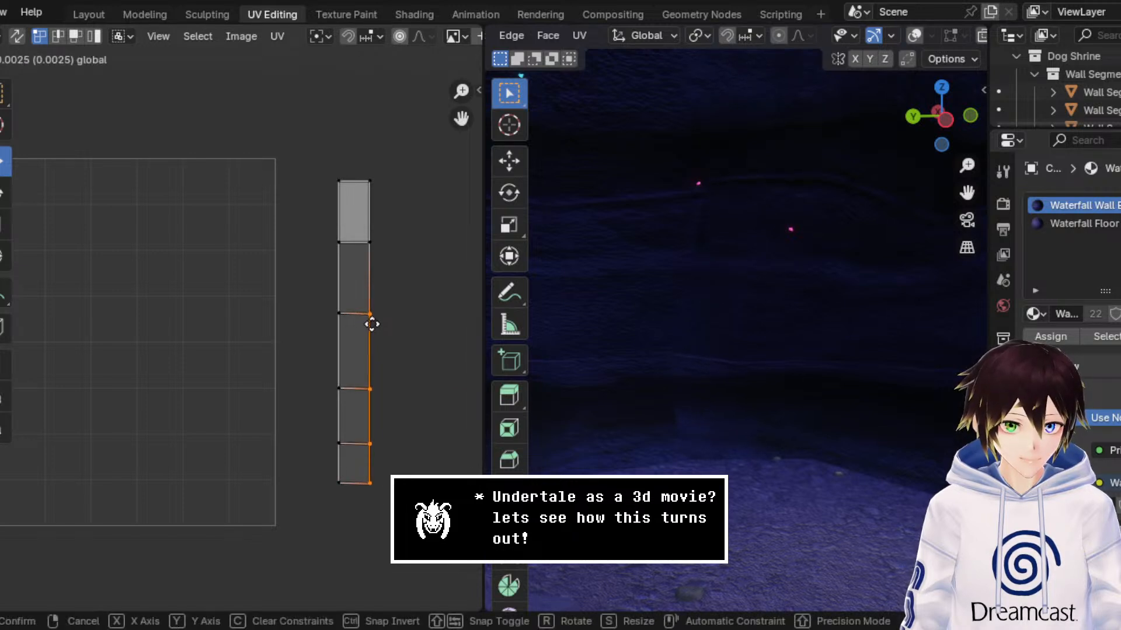
click(371, 325)
key(ctrl+z)
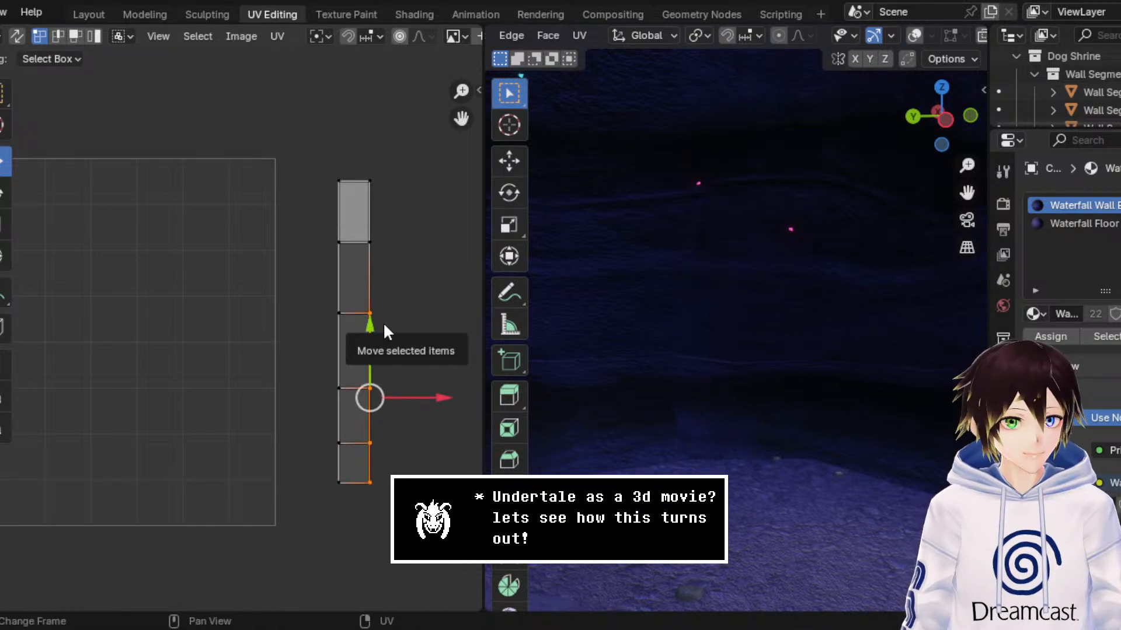
Step: Try to move the two lowest UV vertices on the strip's right edge down, and undo the move
click(374, 309)
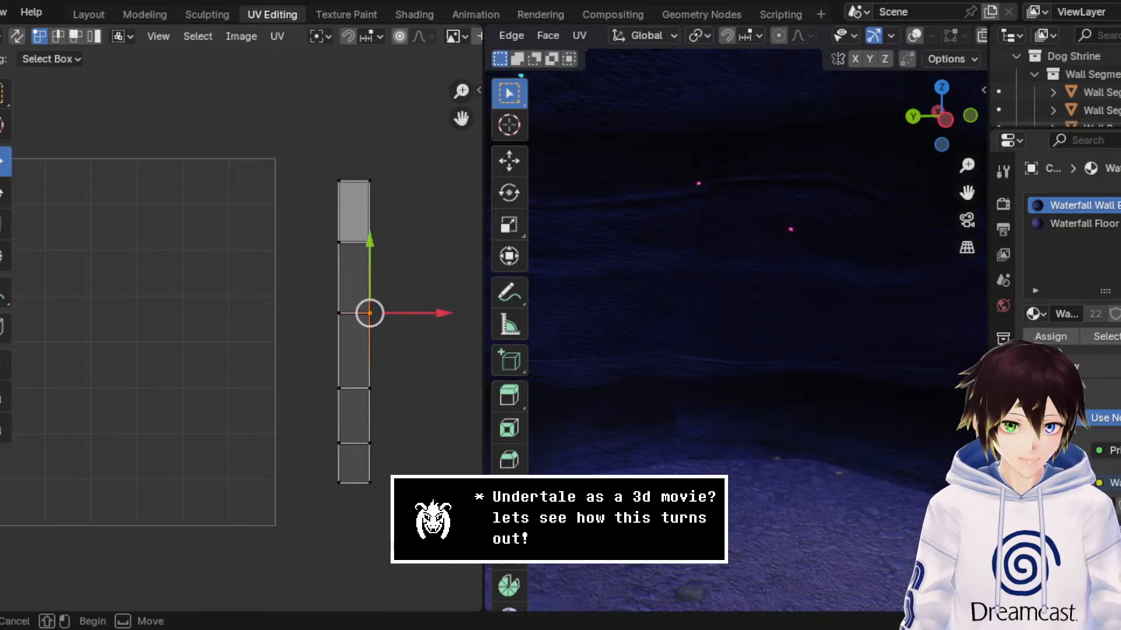
drag(418, 514, 362, 432)
key(g)
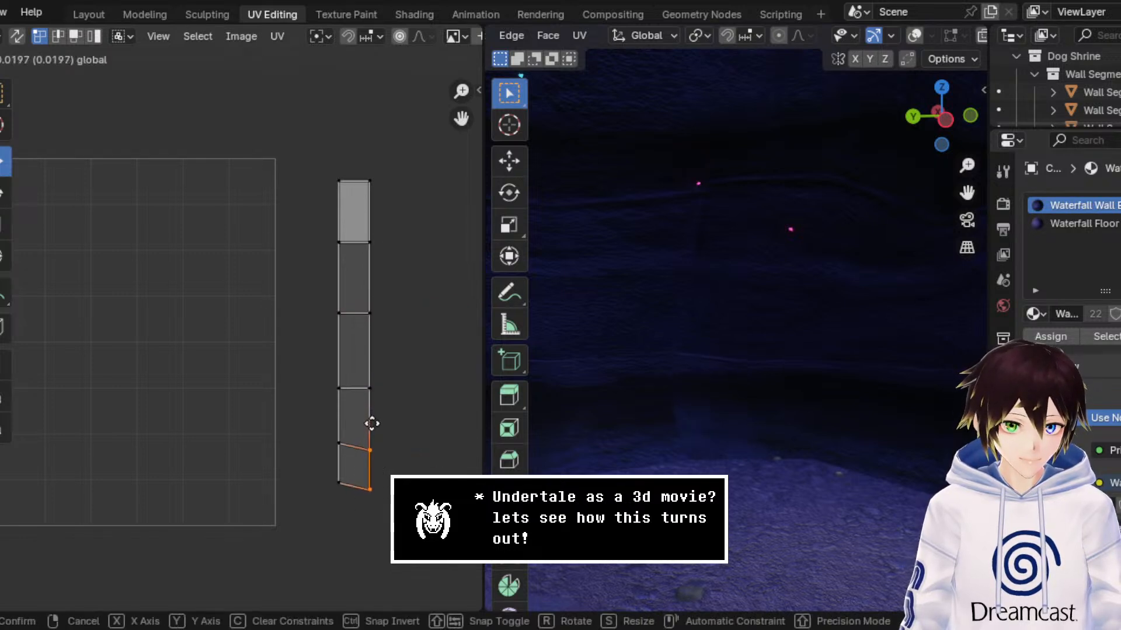
click(371, 421)
key(ctrl+z)
Step: Try to move the two topmost UV vertices on the strip's right edge vertically, and undo the move
drag(414, 290, 357, 169)
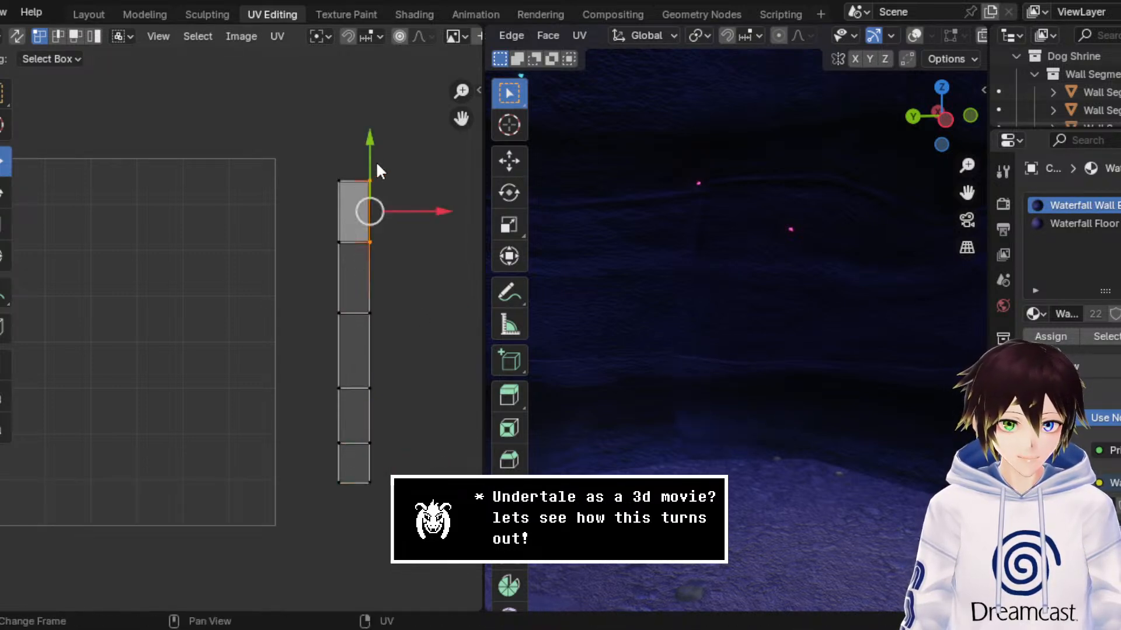
key(g)
click(373, 151)
key(ctrl+z)
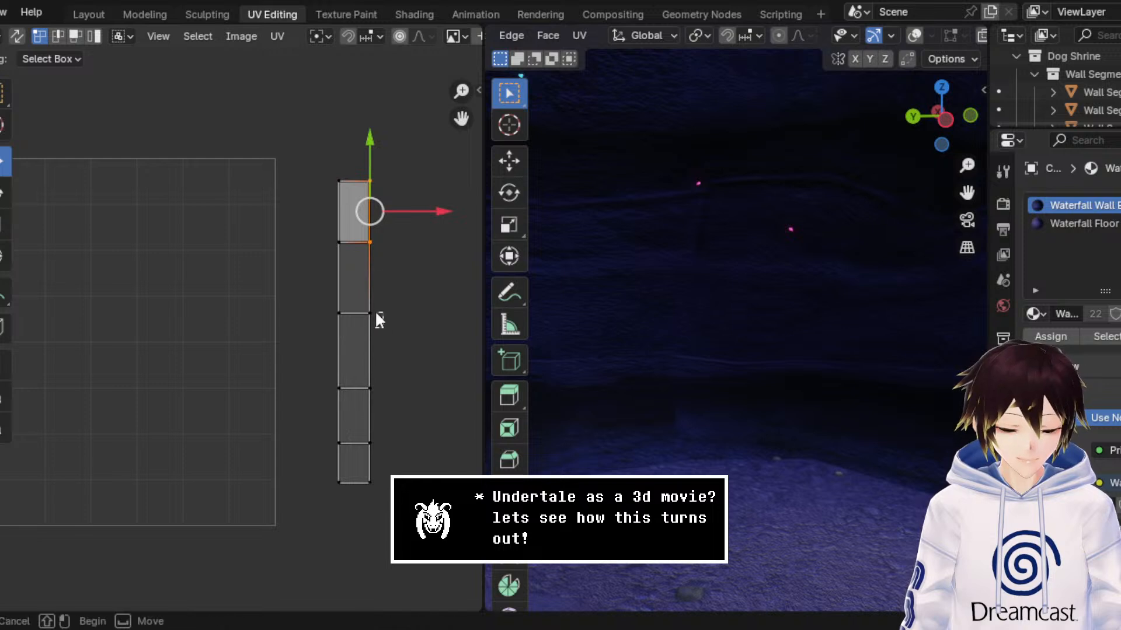
Step: Move the second and third UV vertices from the top of the strip's right edge up by about 0.0074
drag(376, 317, 352, 225)
key(g)
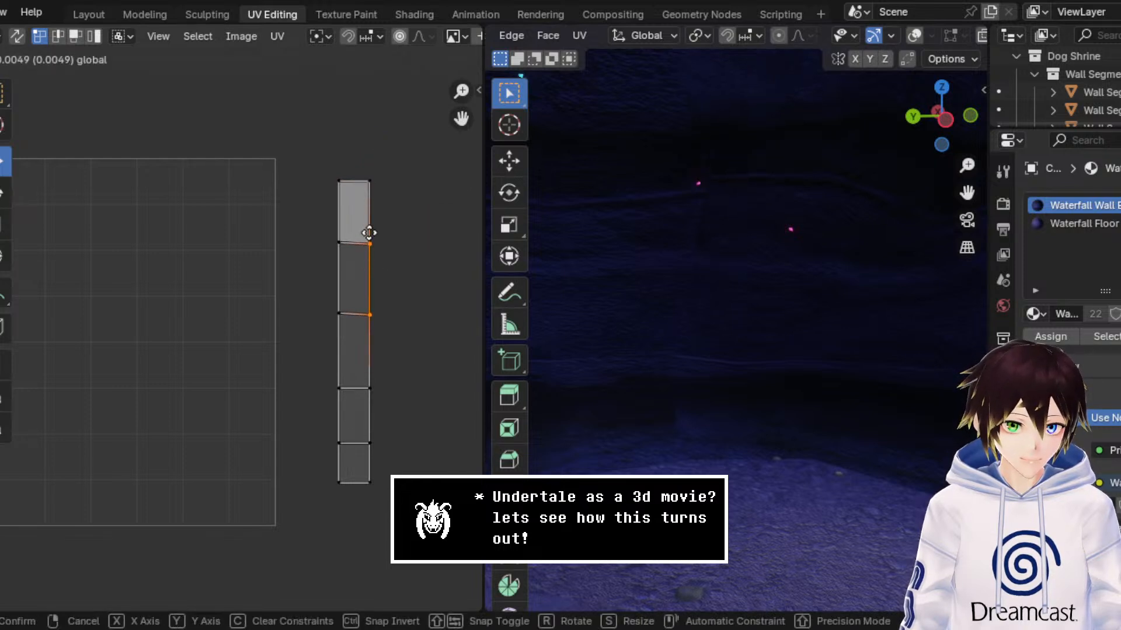
click(368, 228)
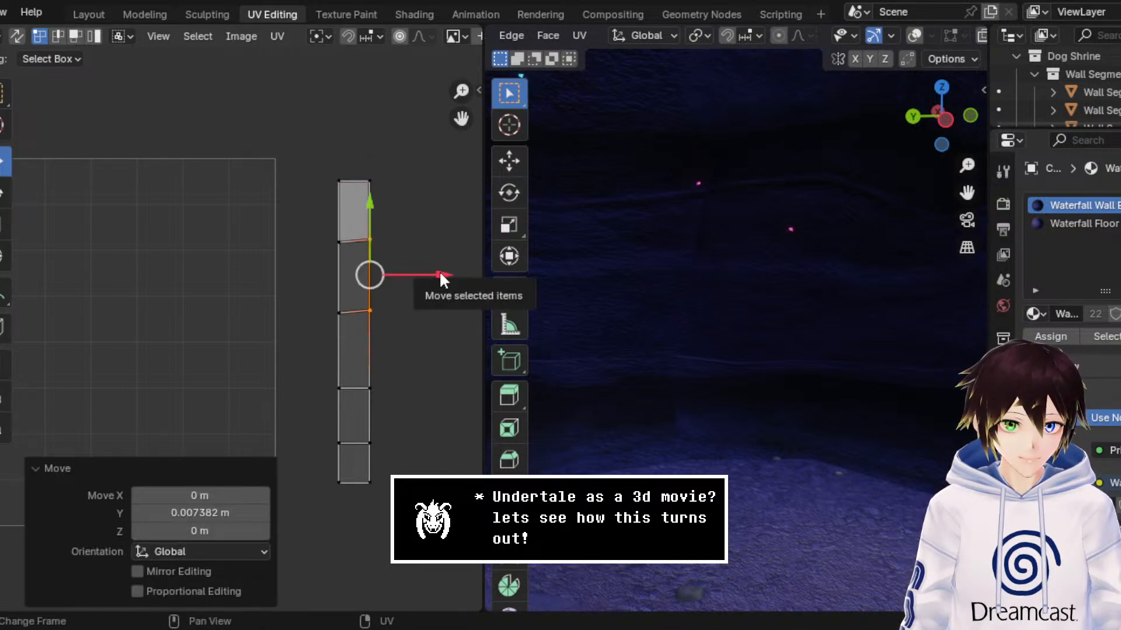
Step: Widen the UV strip by moving all its right-edge vertices about 0.042 along X
drag(401, 532, 357, 153)
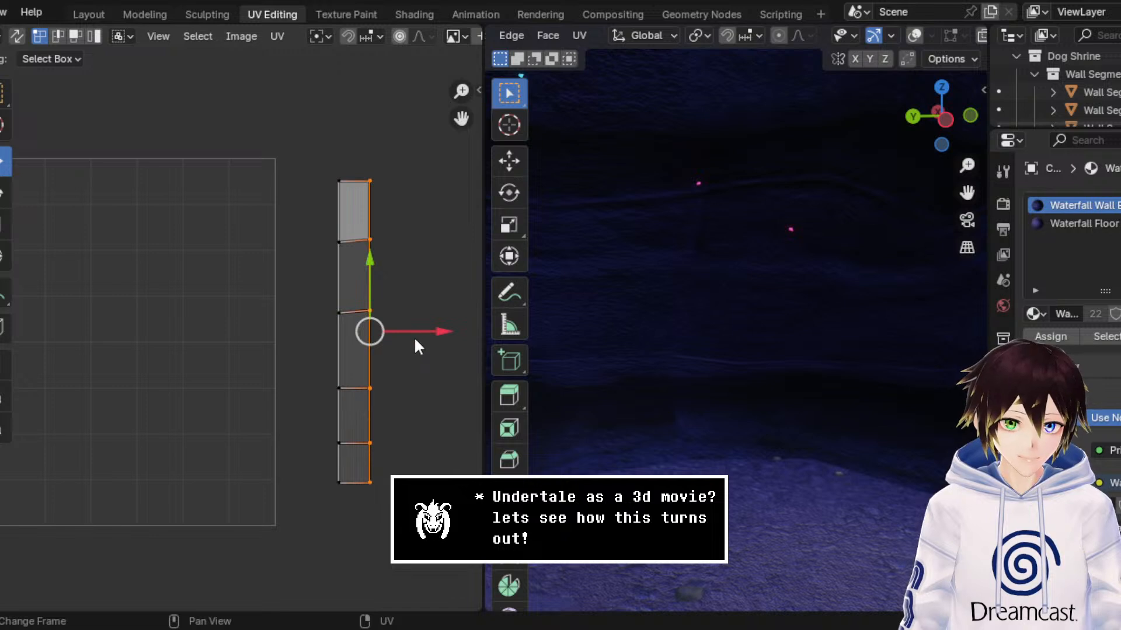
key(g)
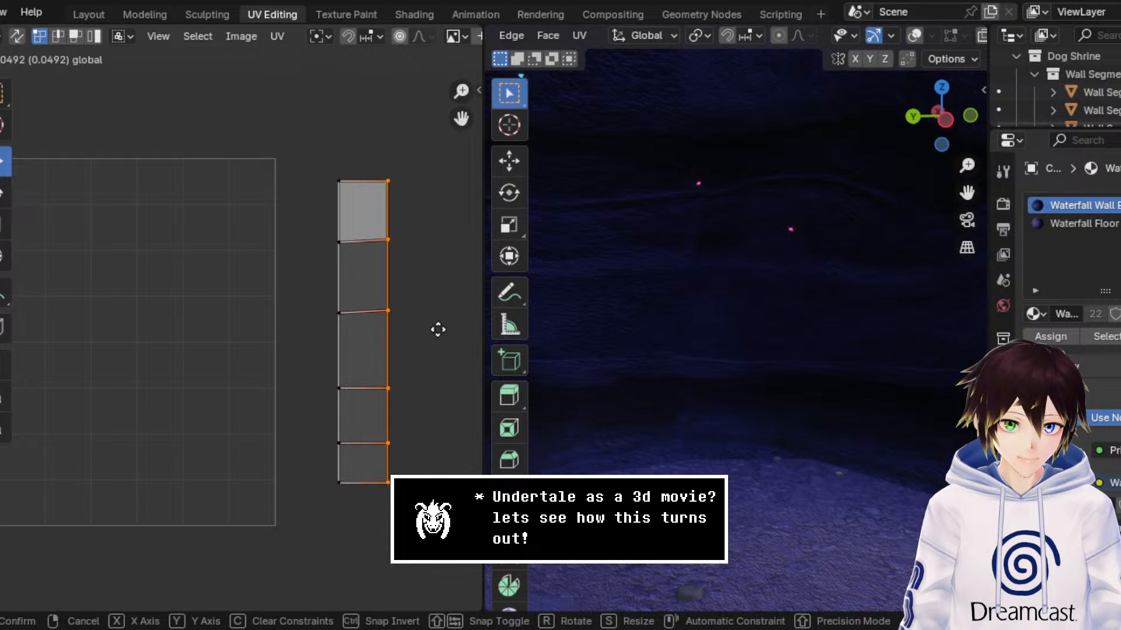
click(436, 327)
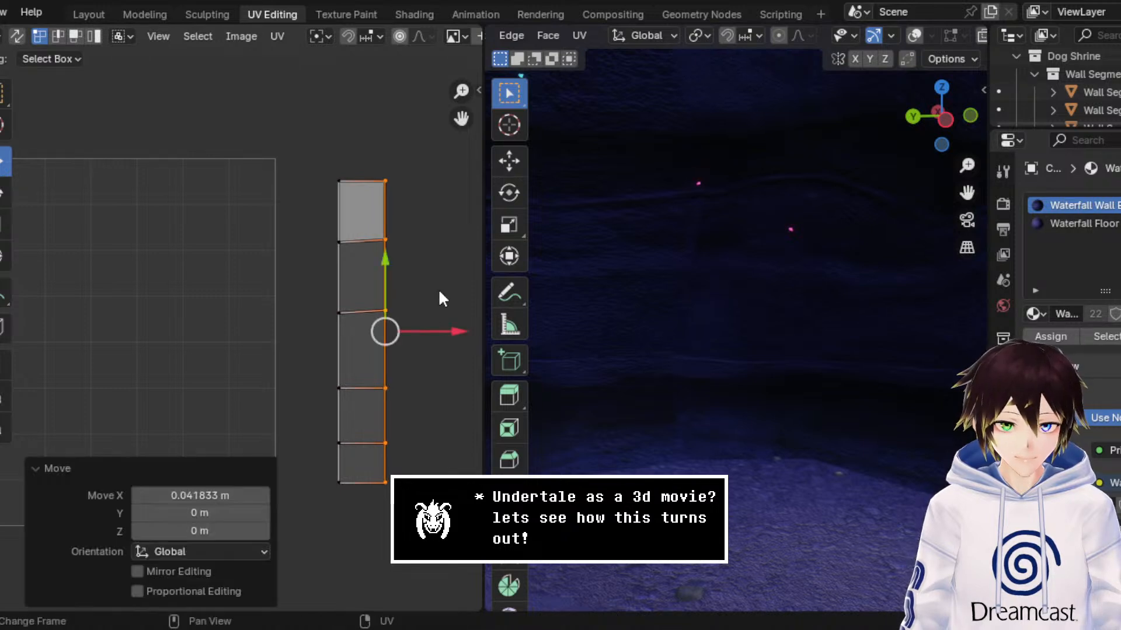
Step: Try to move the top-right UV vertex of the strip up, and undo the move
click(415, 240)
click(383, 234)
drag(387, 193, 388, 137)
key(ctrl+z)
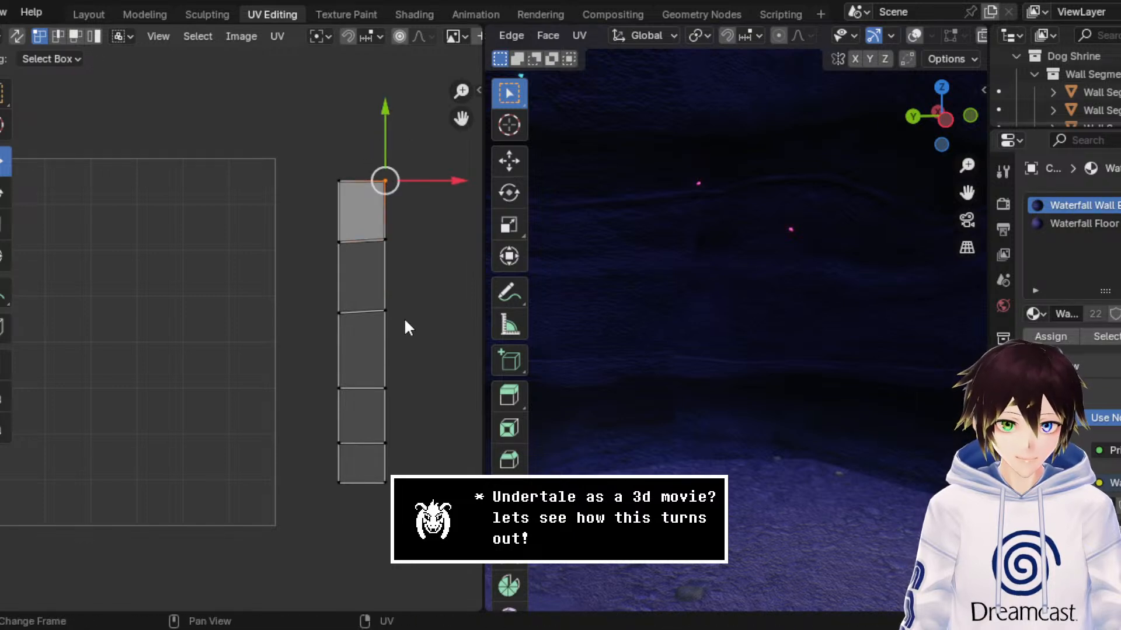
Step: Move the second and third UV vertices from the top of the widened strip's right edge down by about 0.0049
drag(405, 325, 395, 218)
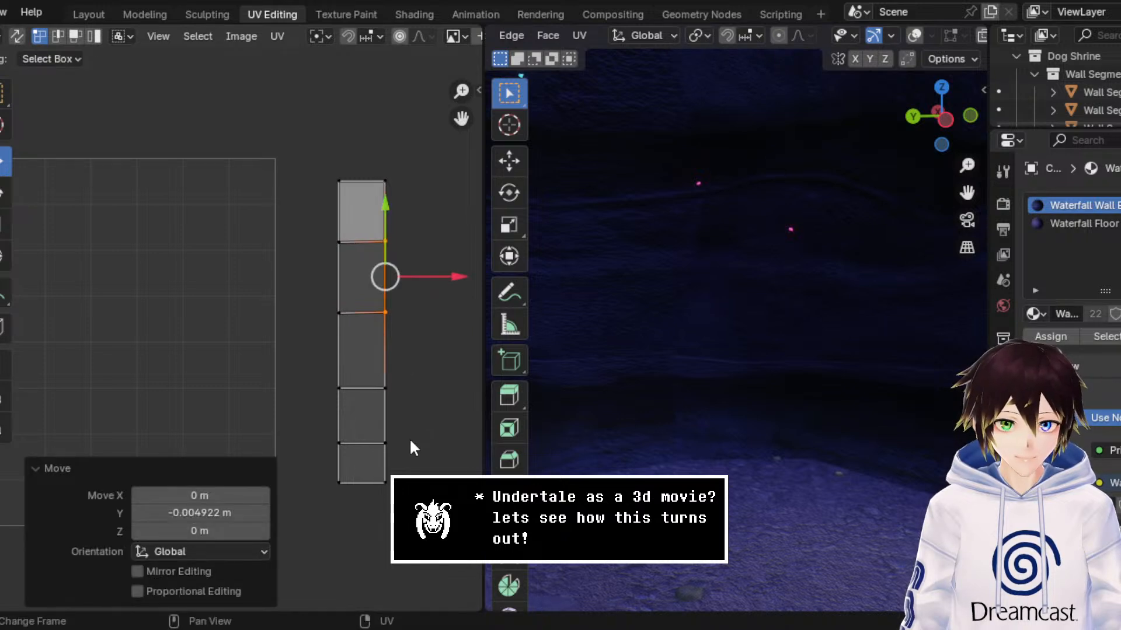
Step: Move the fourth and fifth UV vertices from the top of the strip's right edge slightly down, and select the whole right edge
drag(411, 448, 388, 353)
drag(453, 488, 379, 174)
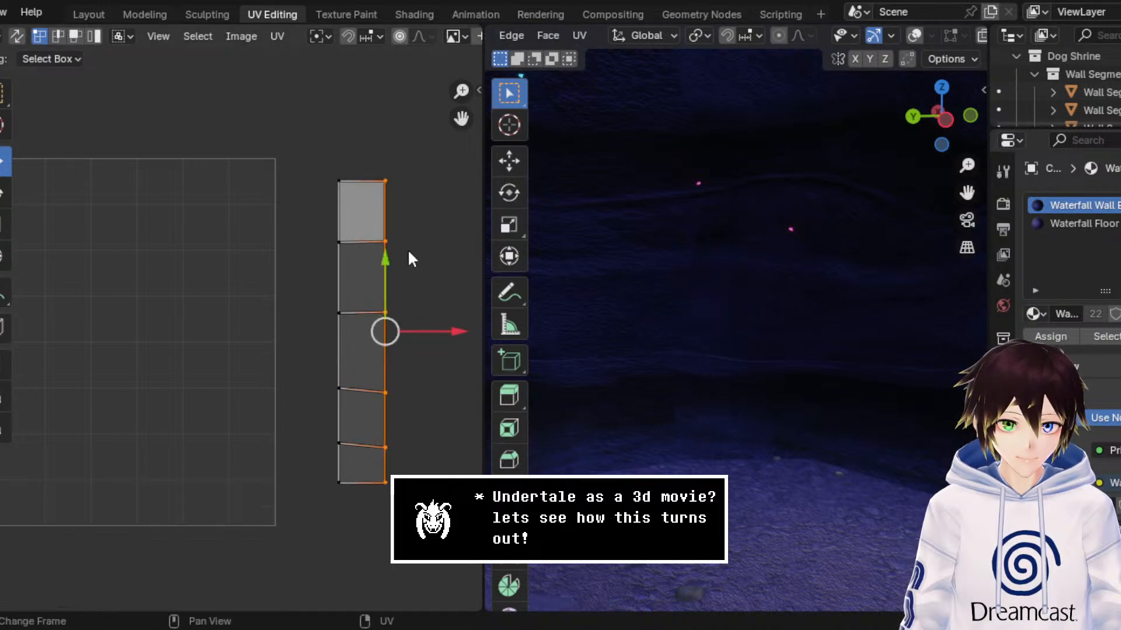
Step: Try widening the UV strip, raising its third right-edge vertex and lowering the second about 0.0295, and undo these moves
drag(443, 332, 405, 214)
click(445, 317)
key(g)
key(ctrl+z)
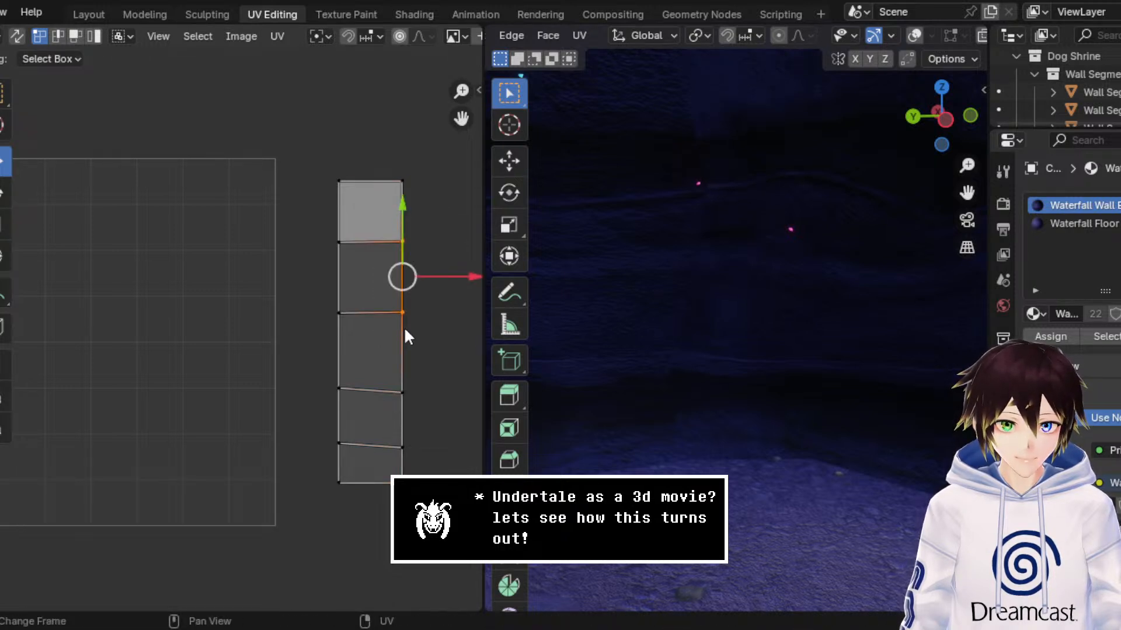
click(402, 314)
drag(406, 283, 403, 272)
click(395, 228)
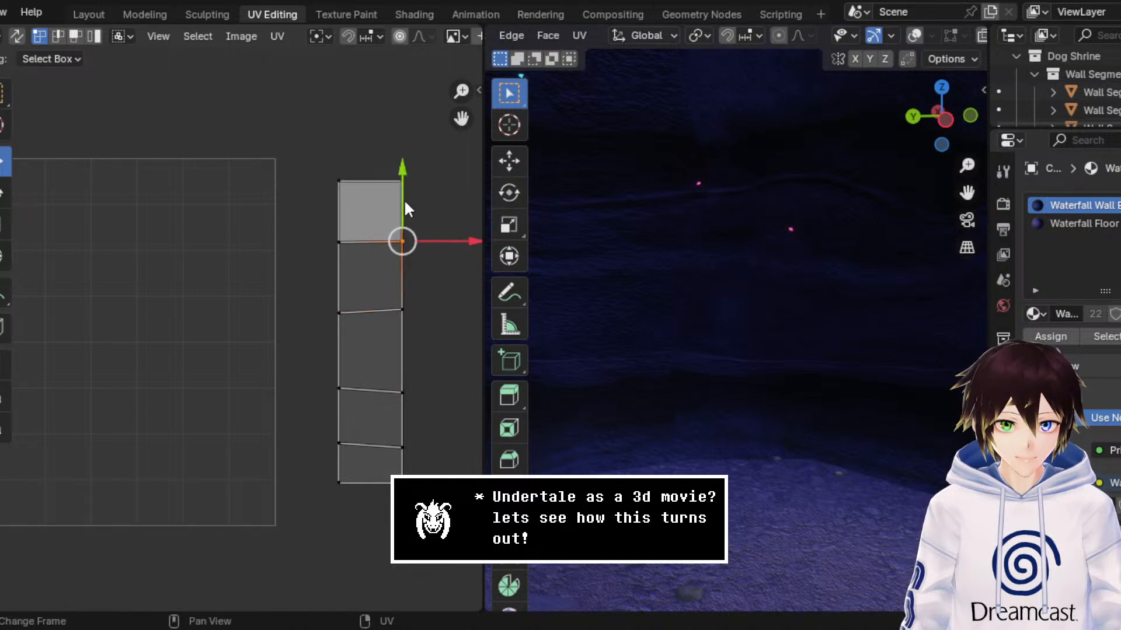
mouse_move(405, 203)
mouse_down()
mouse_move(405, 167)
mouse_move(419, 212)
mouse_up()
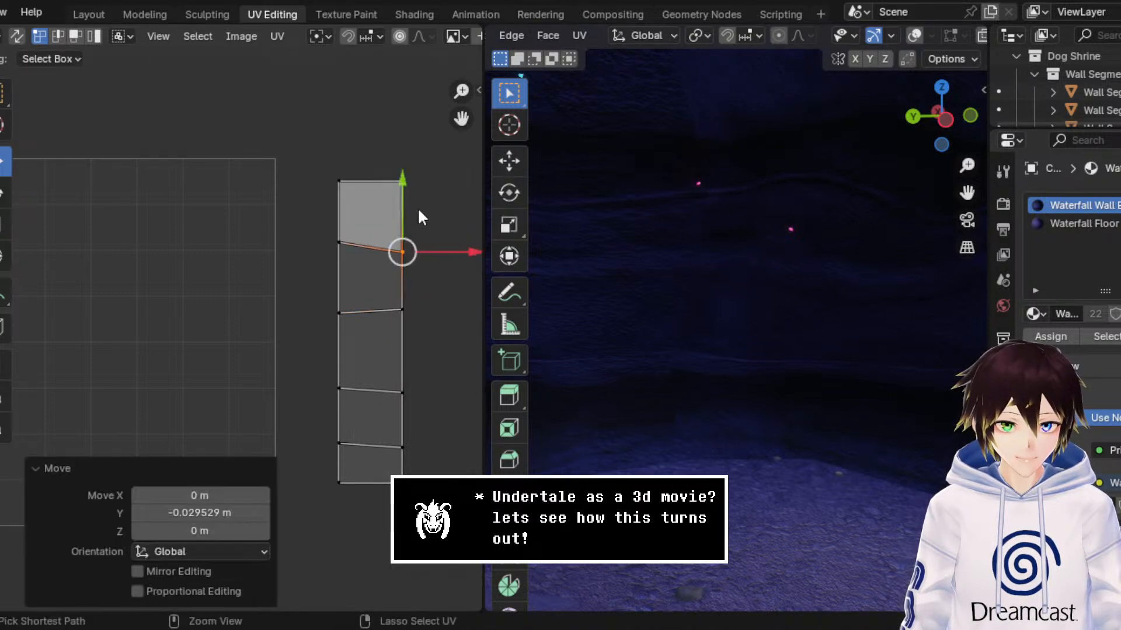
key(ctrl+z)
key(ctrl+z)
key(ctrl+z)
key(ctrl+z)
key(ctrl+z)
key(ctrl+z)
key(ctrl+z)
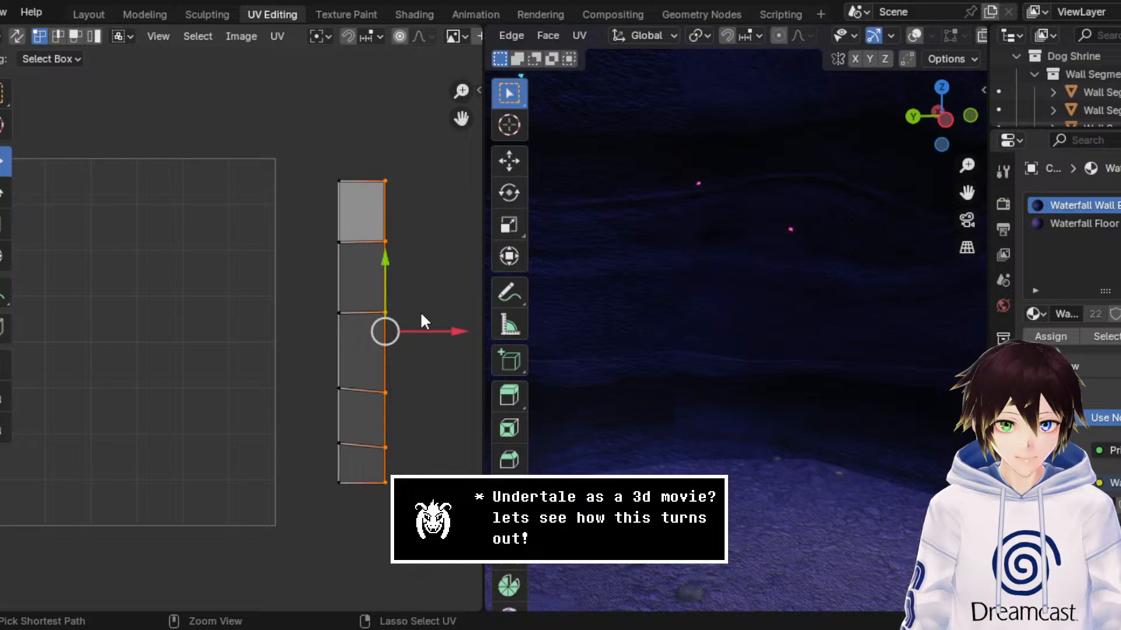
Step: Narrow the UV strip by moving all its right-edge vertices about 0.0468 along X
click(425, 384)
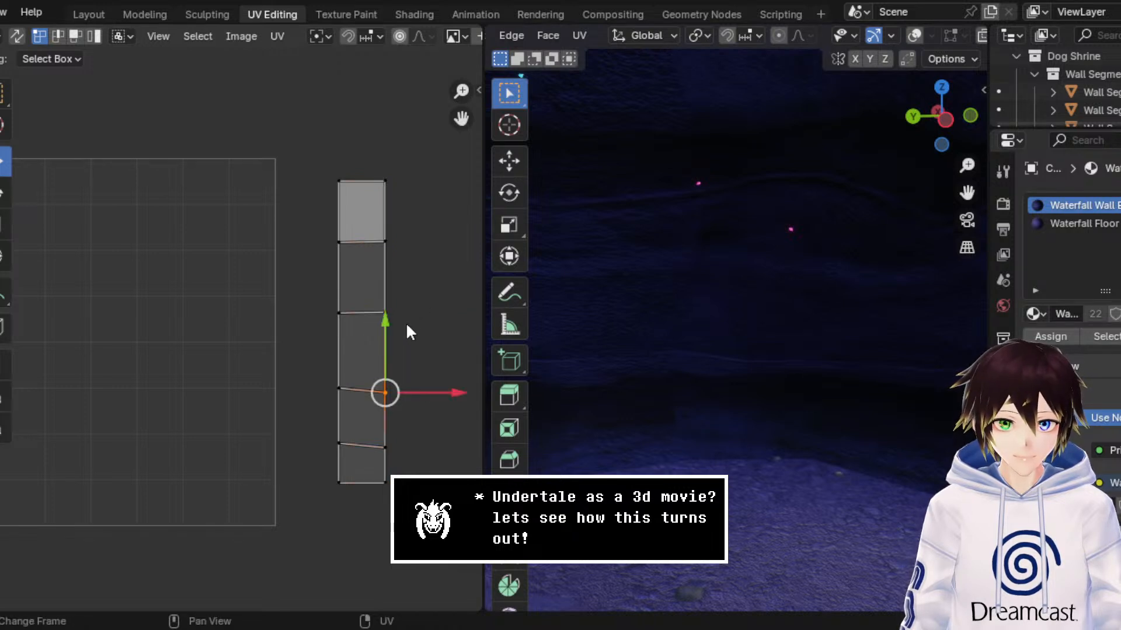
drag(415, 213, 358, 370)
drag(416, 153, 383, 499)
key(g)
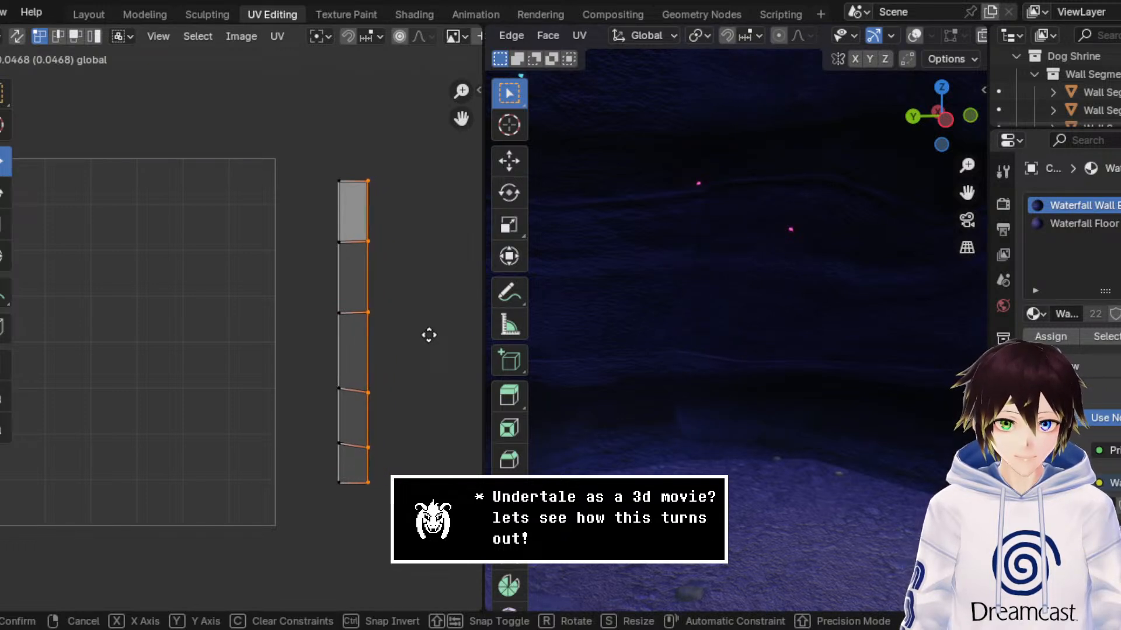
click(429, 335)
Step: Move the second and third UV vertices from the top of the narrowed strip's right edge up by about 0.0049
drag(427, 234, 362, 366)
key(g)
click(372, 235)
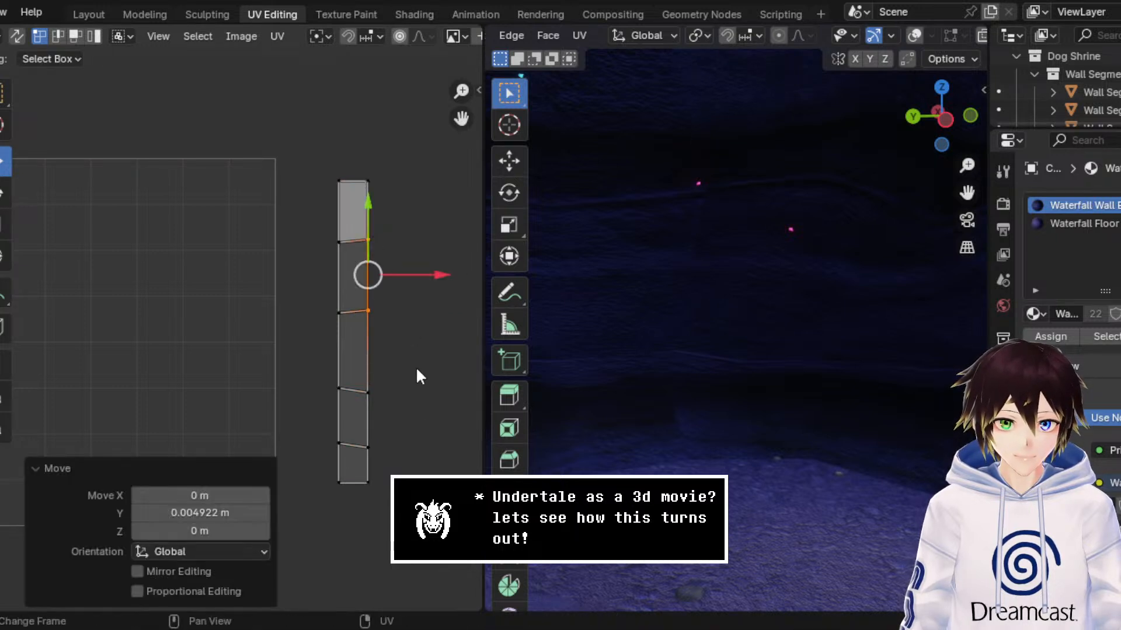
click(369, 480)
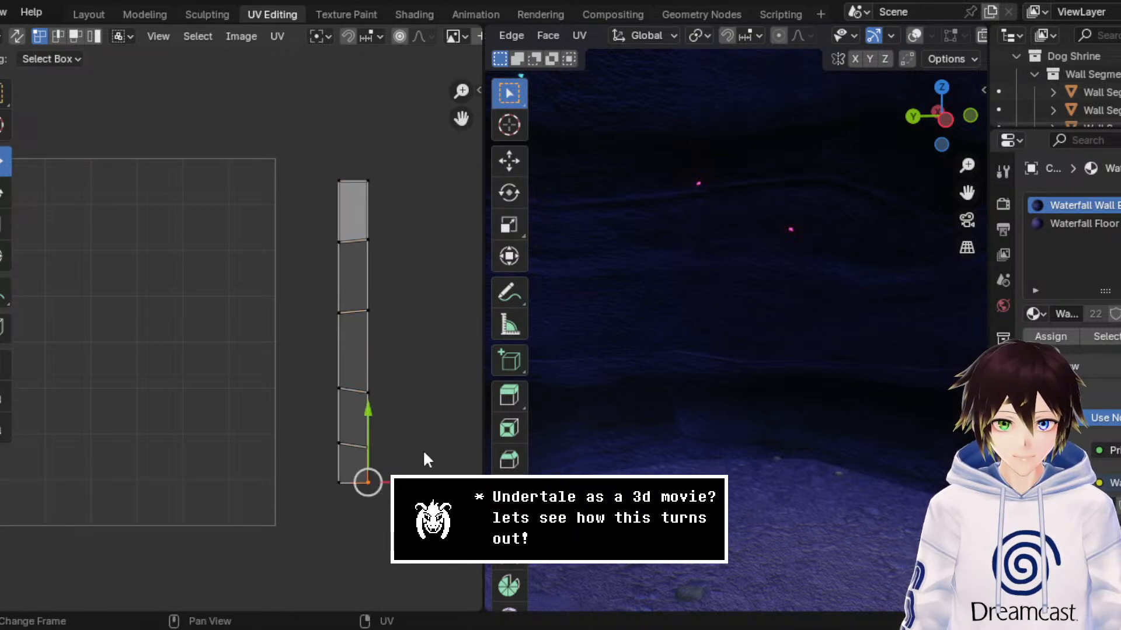
click(400, 381)
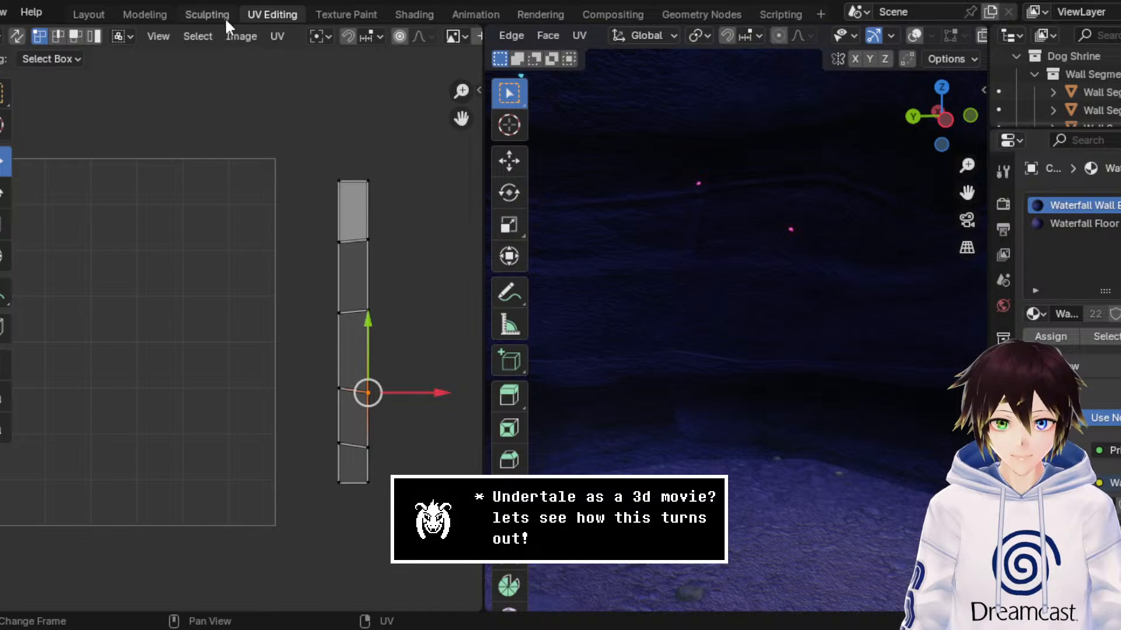
Step: Return to the Modeling workspace in Object Mode, check the cave's back wall through the archway, and save the file
click(145, 14)
click(50, 36)
click(65, 53)
middle_drag(436, 245, 434, 241)
scroll(434, 241, down, 3)
scroll(452, 248, down, 3)
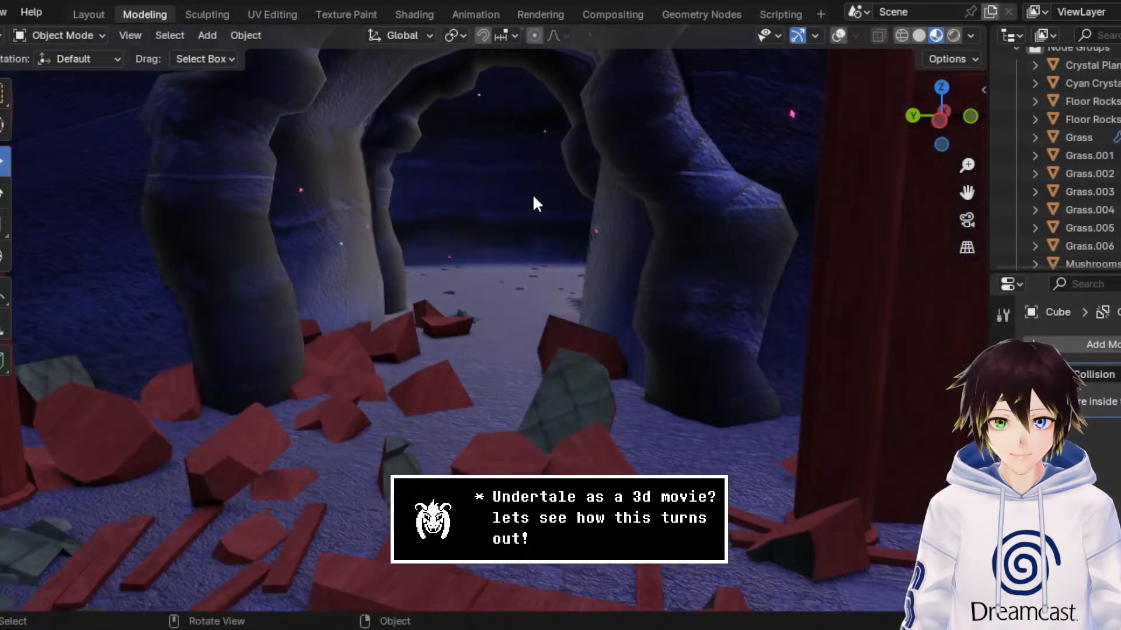
scroll(533, 201, down, 5)
drag(967, 193, 967, 193)
drag(966, 193, 960, 235)
key(ctrl+s)
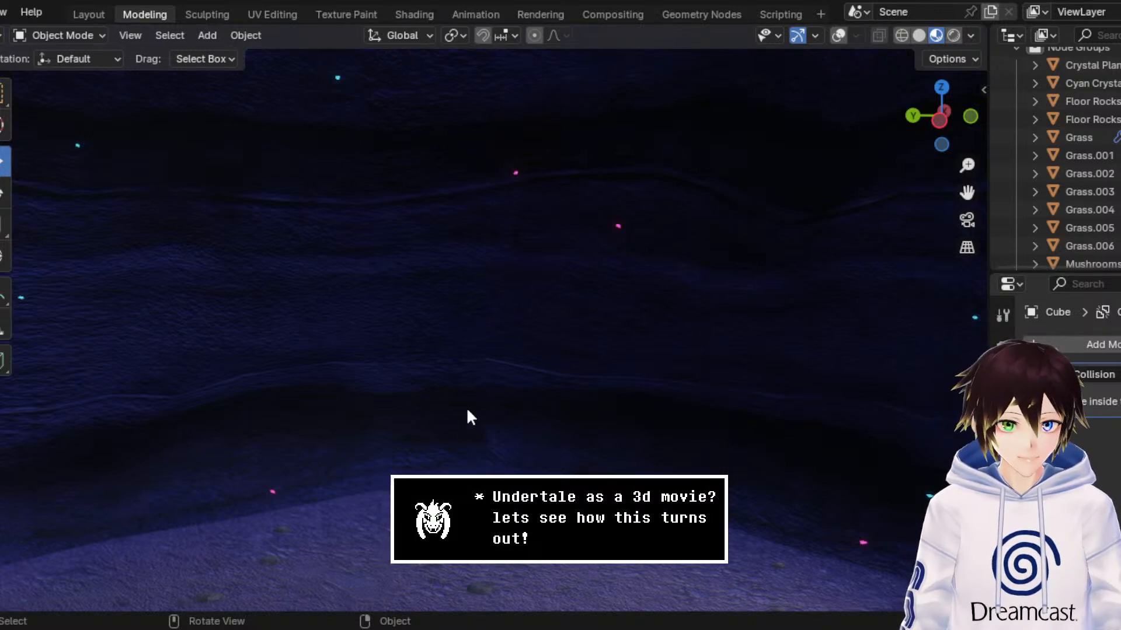
Step: Turn on the viewport overlays and duplicate the green grass patch beside the left shrine building
scroll(466, 410, down, 2)
middle_drag(467, 410, 483, 402)
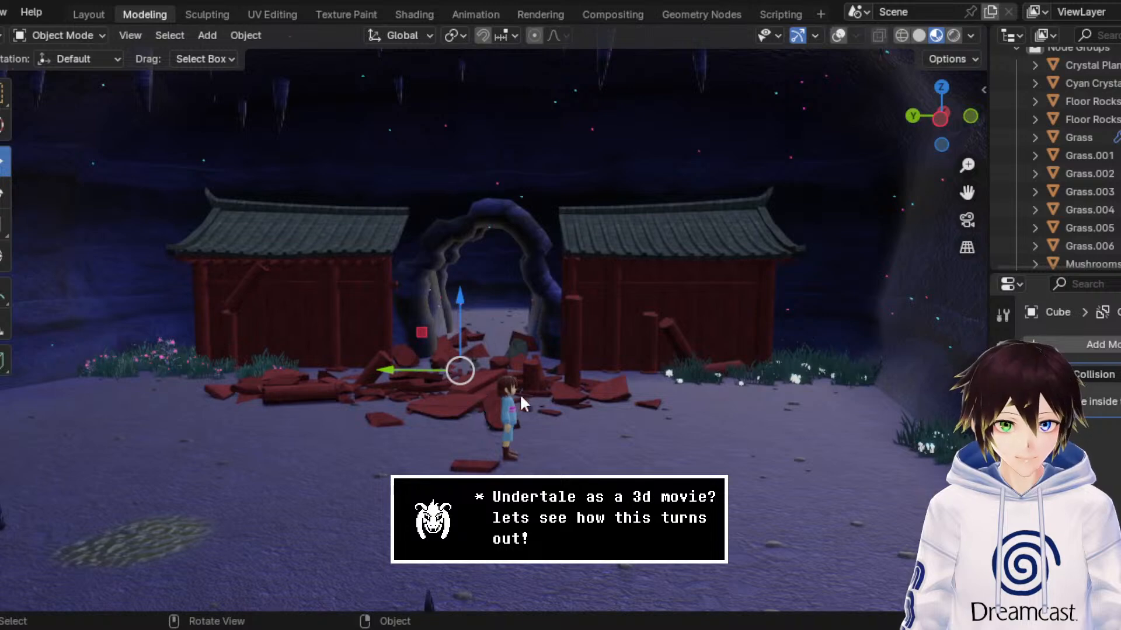
click(837, 36)
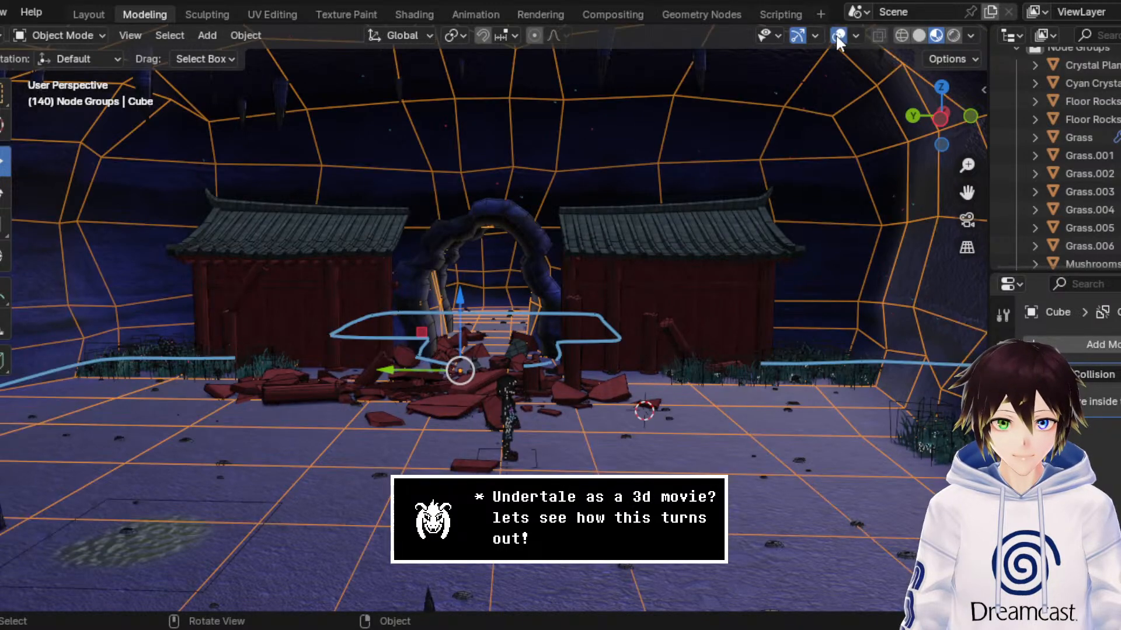
click(837, 36)
click(215, 366)
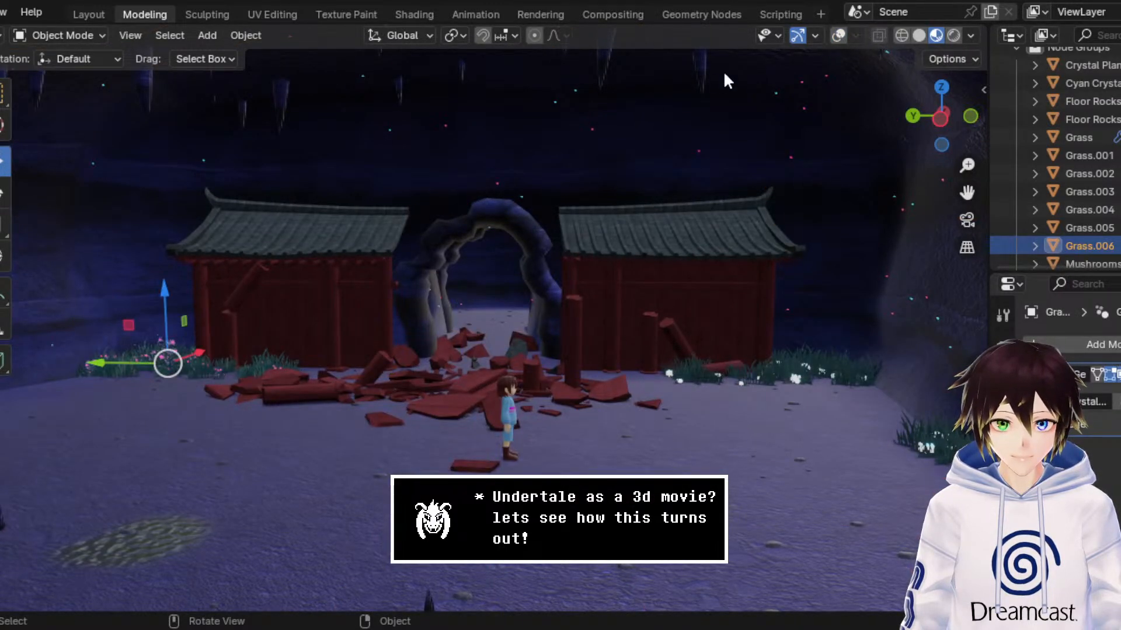
click(838, 35)
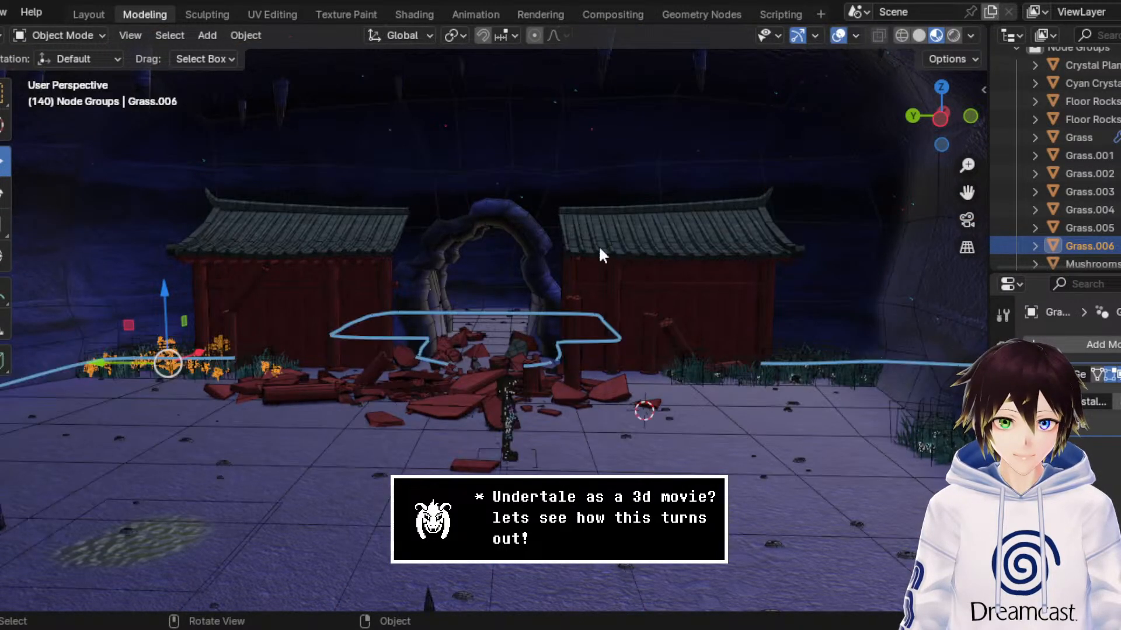
click(208, 372)
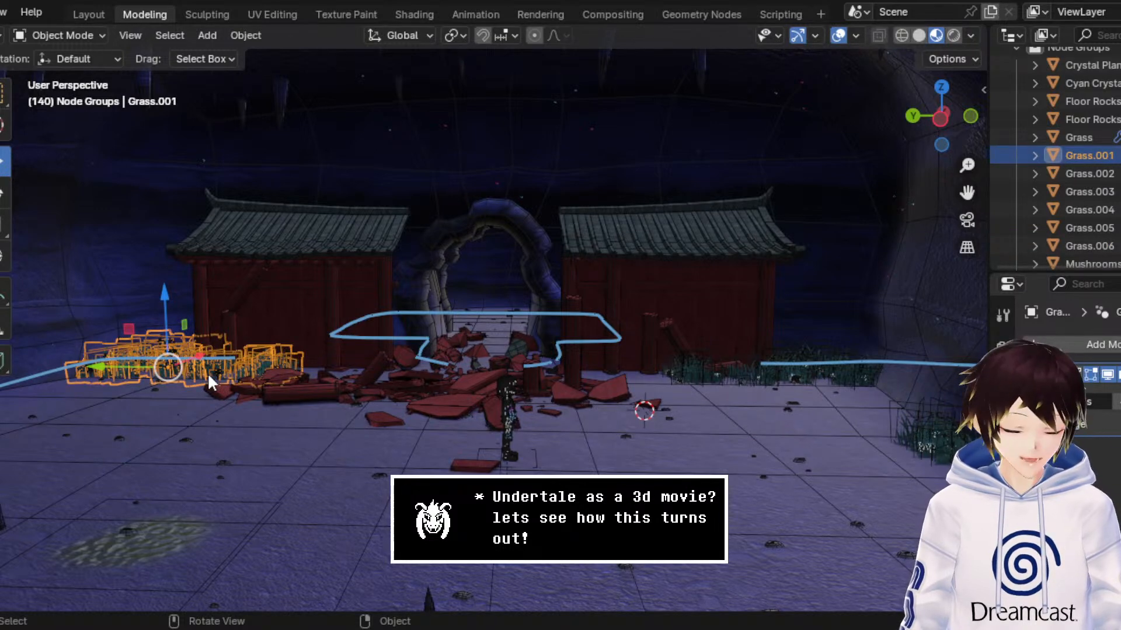
right_click(208, 372)
click(208, 375)
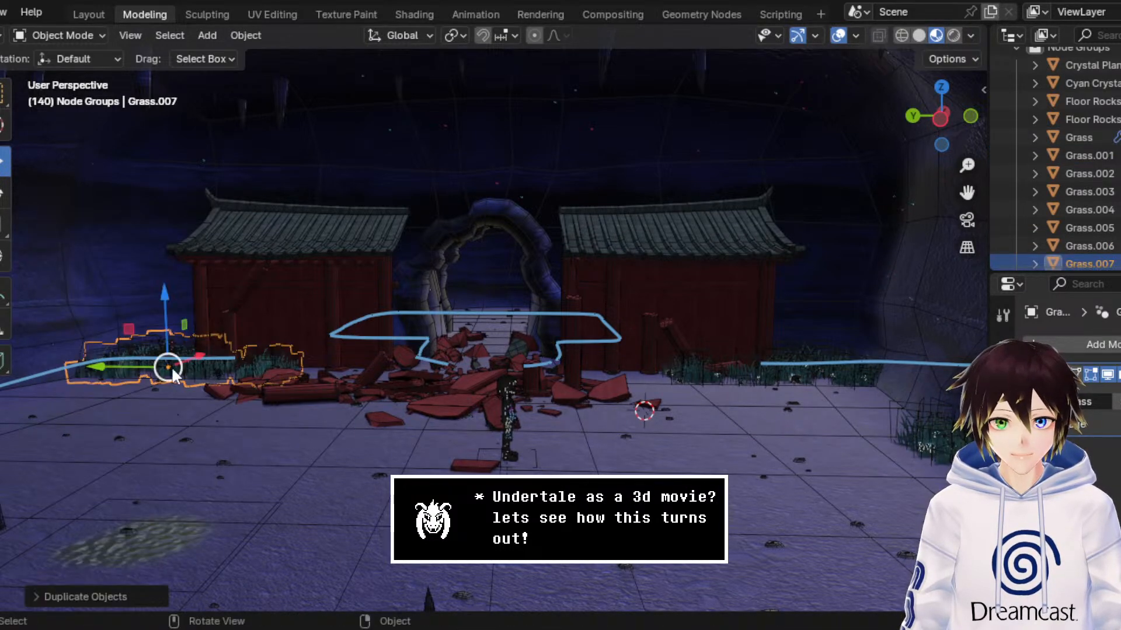
Step: Move the duplicated grass patch sideways to the rubble in front of the stone archway
key(x)
click(382, 381)
shift+middle_drag(383, 373, 455, 330)
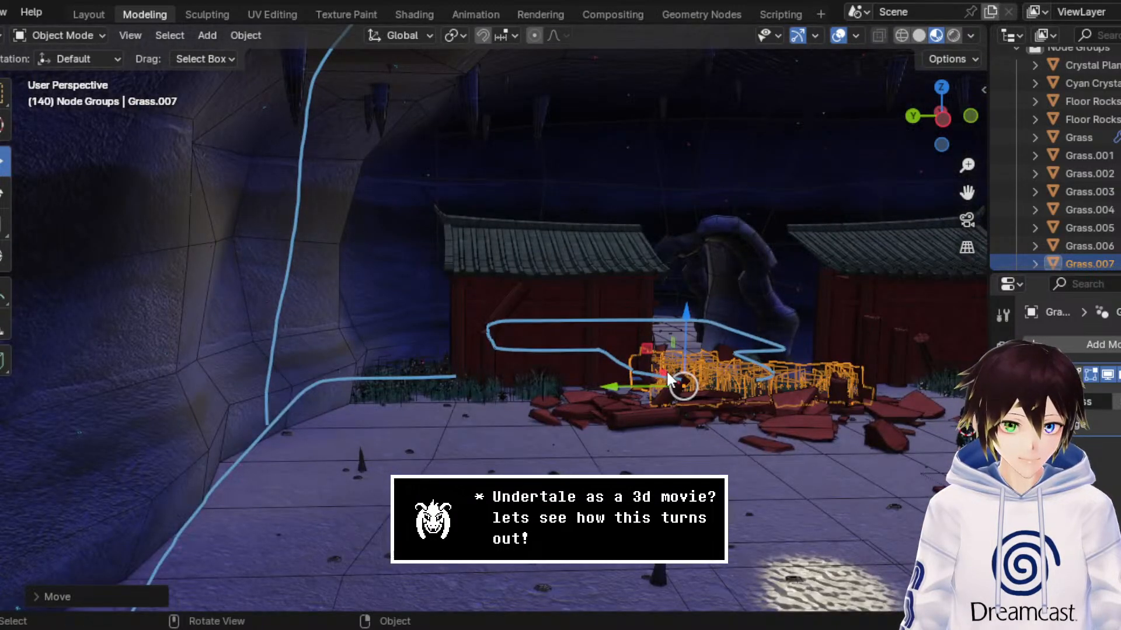
middle_drag(666, 371, 452, 398)
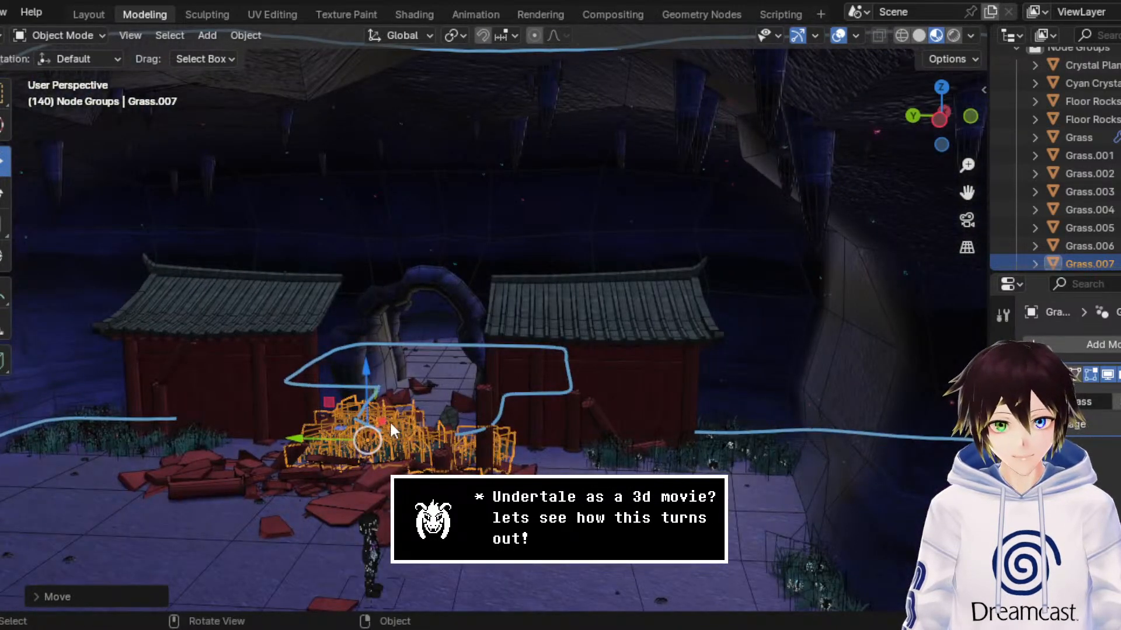
Step: Move the duplicated grass patch along X through the archway into the cave area behind it
key(g)
key(x)
click(502, 366)
scroll(502, 366, up, 4)
middle_drag(502, 366, 509, 368)
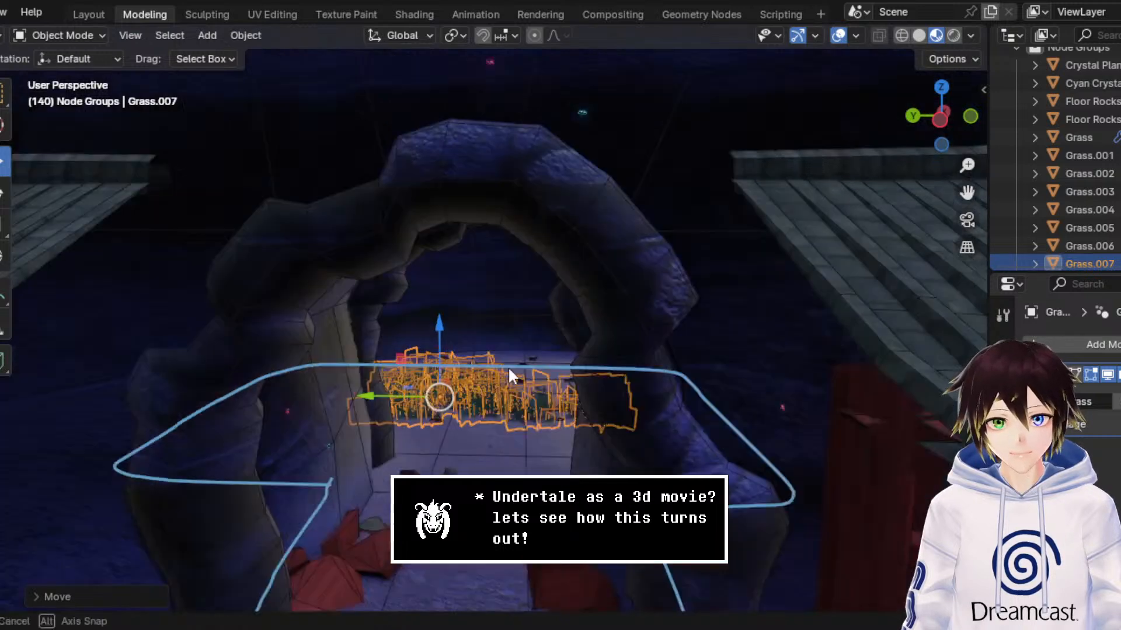
scroll(508, 367, up, 4)
scroll(548, 350, up, 2)
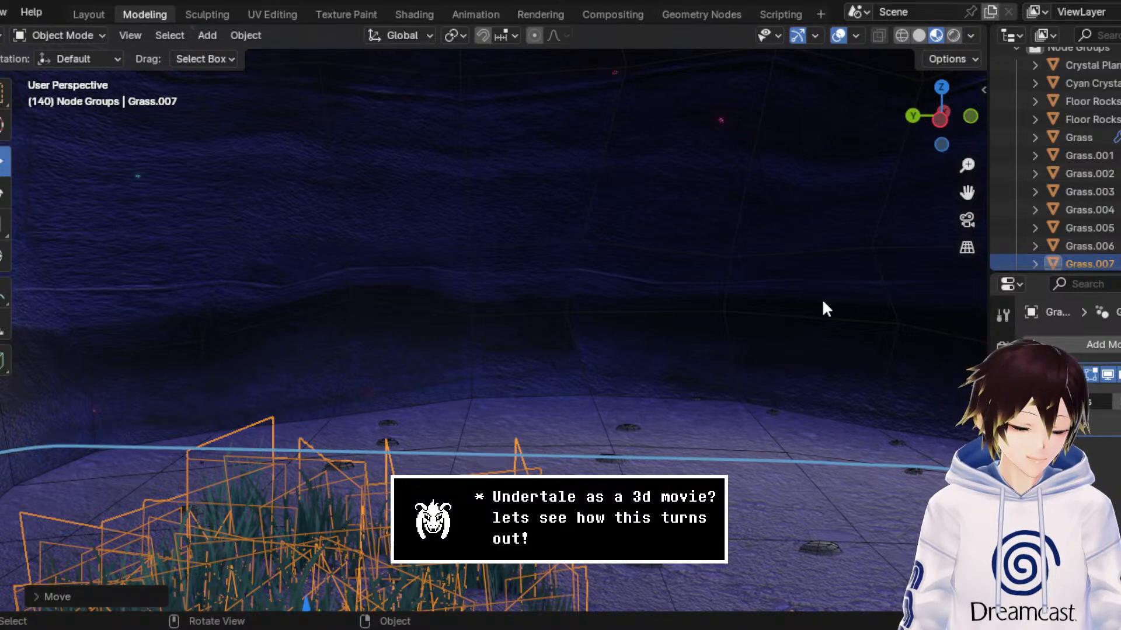
Step: Move the duplicated grass patch farther along X to the foot of the cave's back wall, and hide the overlays
drag(964, 193, 868, 139)
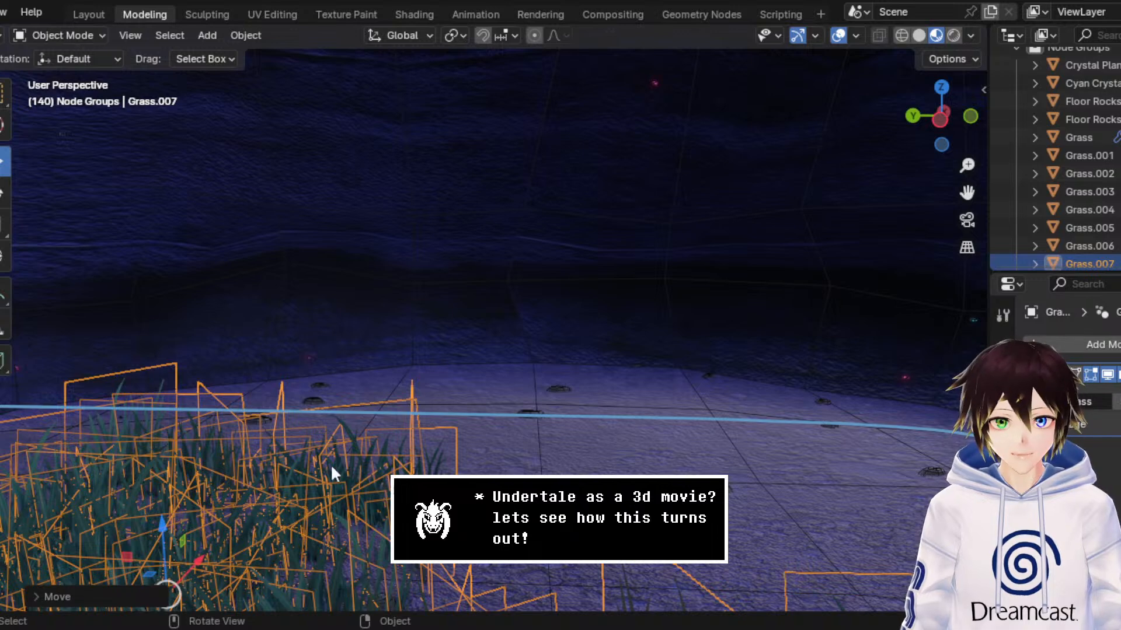
shift+click(432, 402)
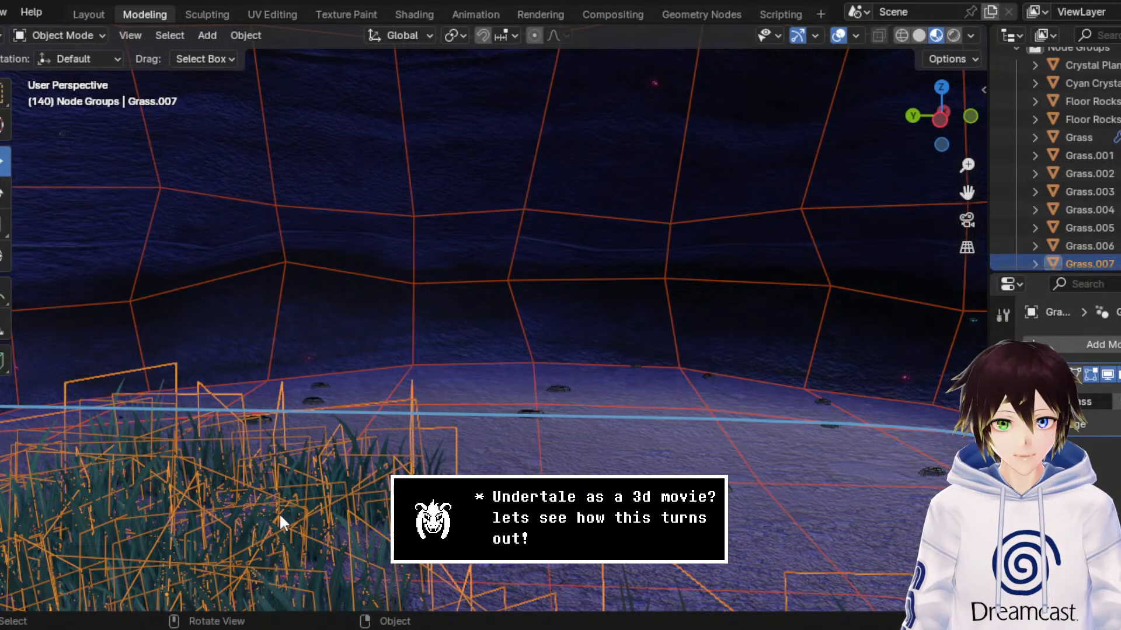
key(ctrl+z)
key(g)
key(x)
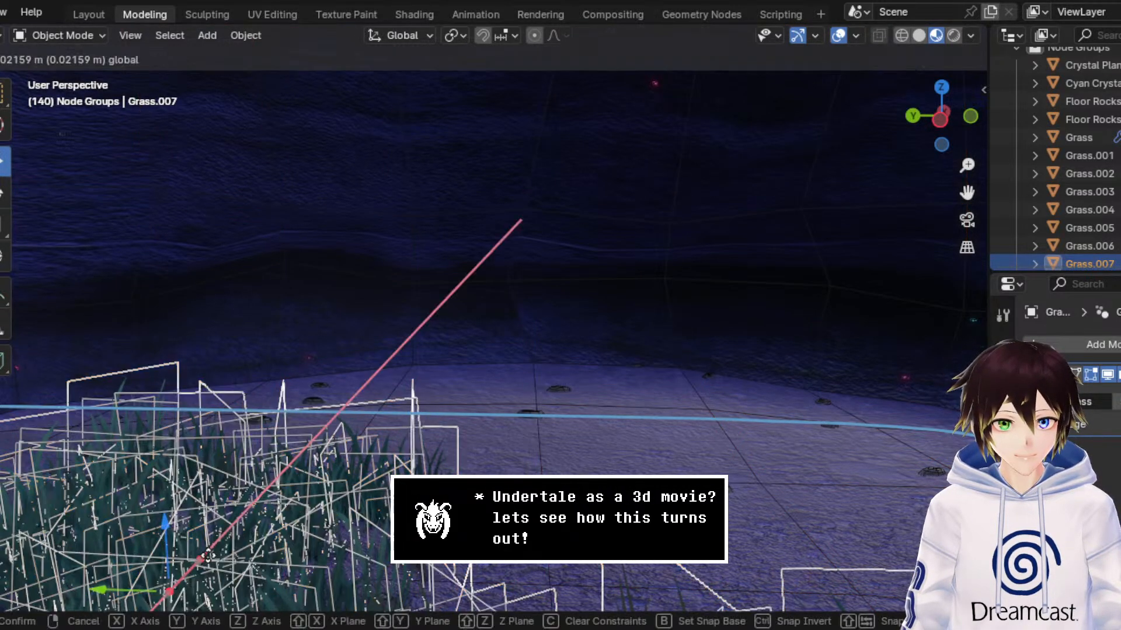
drag(207, 555, 296, 464)
drag(331, 464, 469, 337)
key(ctrl+z)
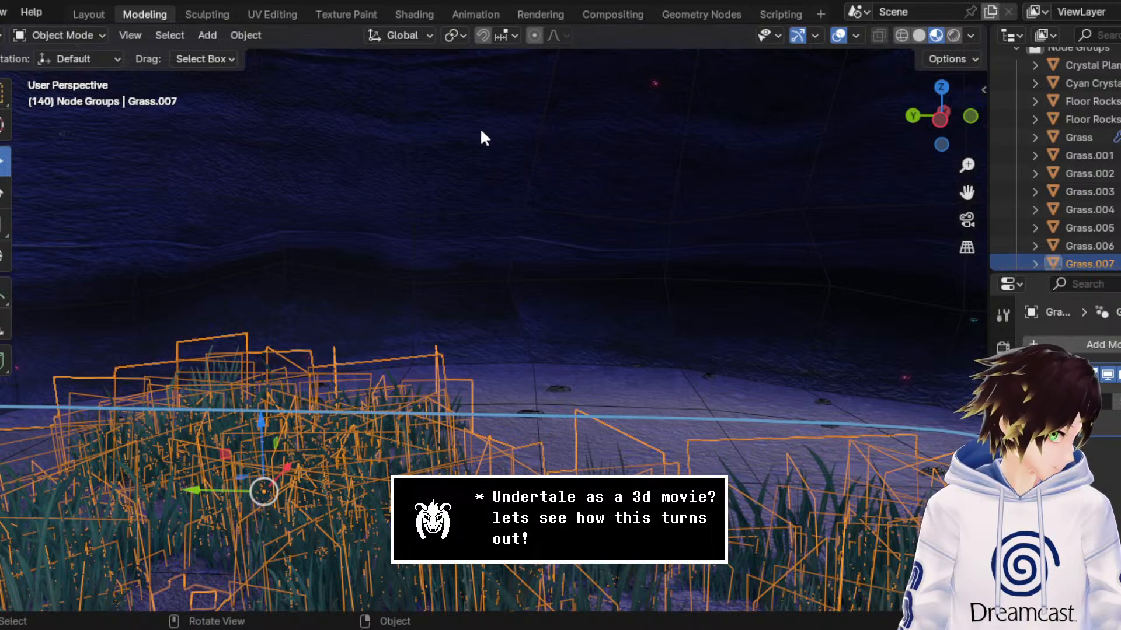
drag(286, 467, 396, 345)
click(839, 35)
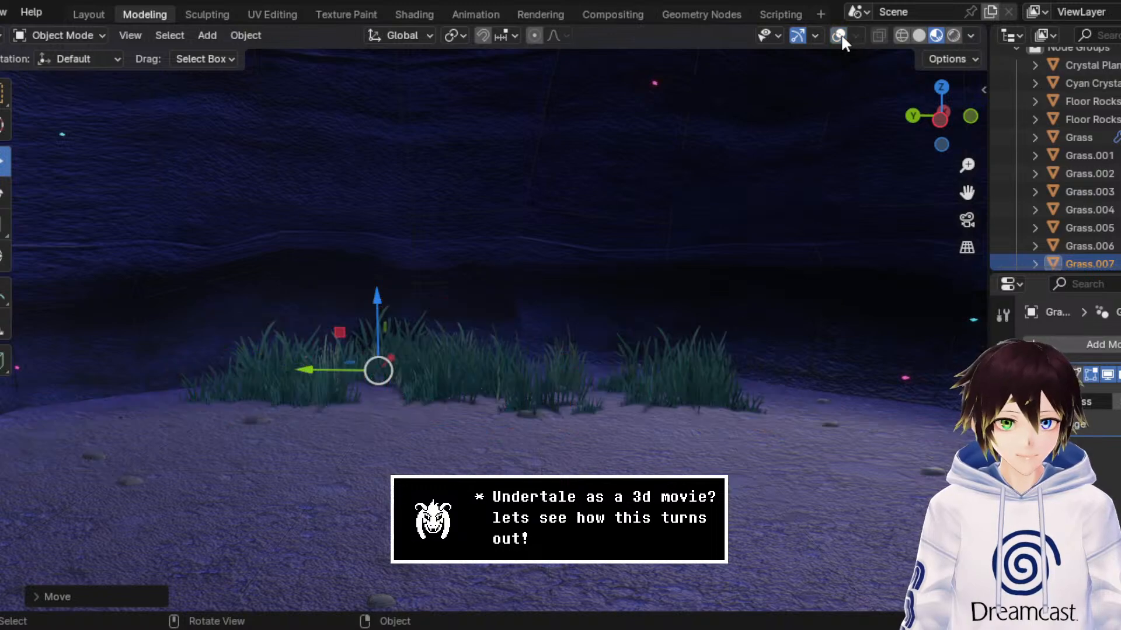
Step: Open the duplicated grass patch in Edit Mode with vertex selection and the viewport overlays turned on
scroll(576, 247, down, 10)
middle_drag(577, 248, 602, 249)
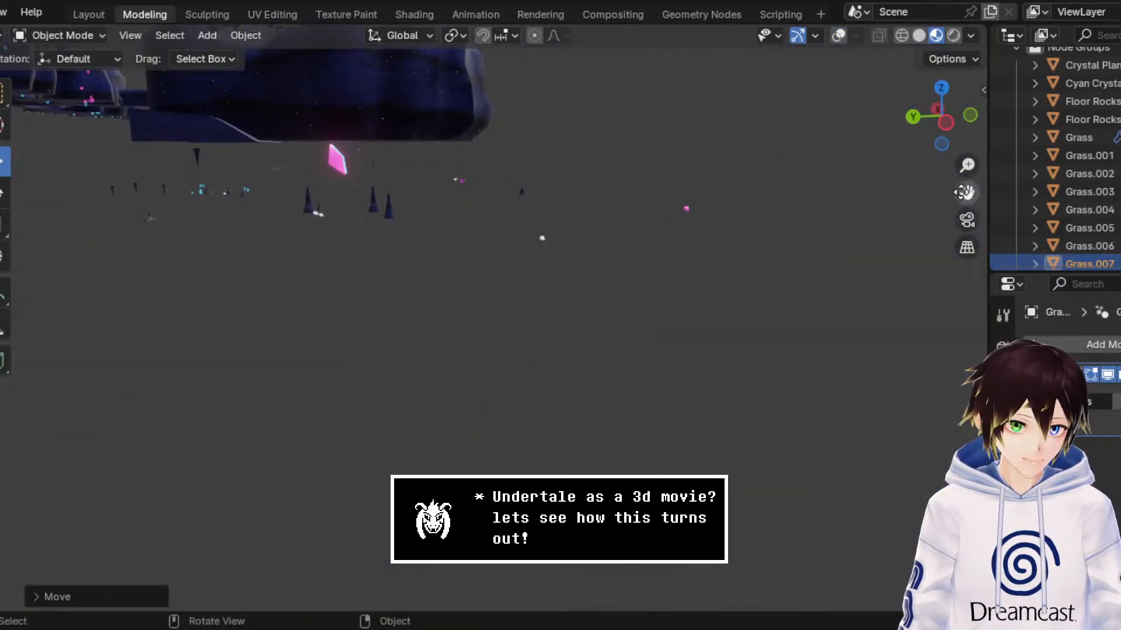
drag(964, 192, 969, 222)
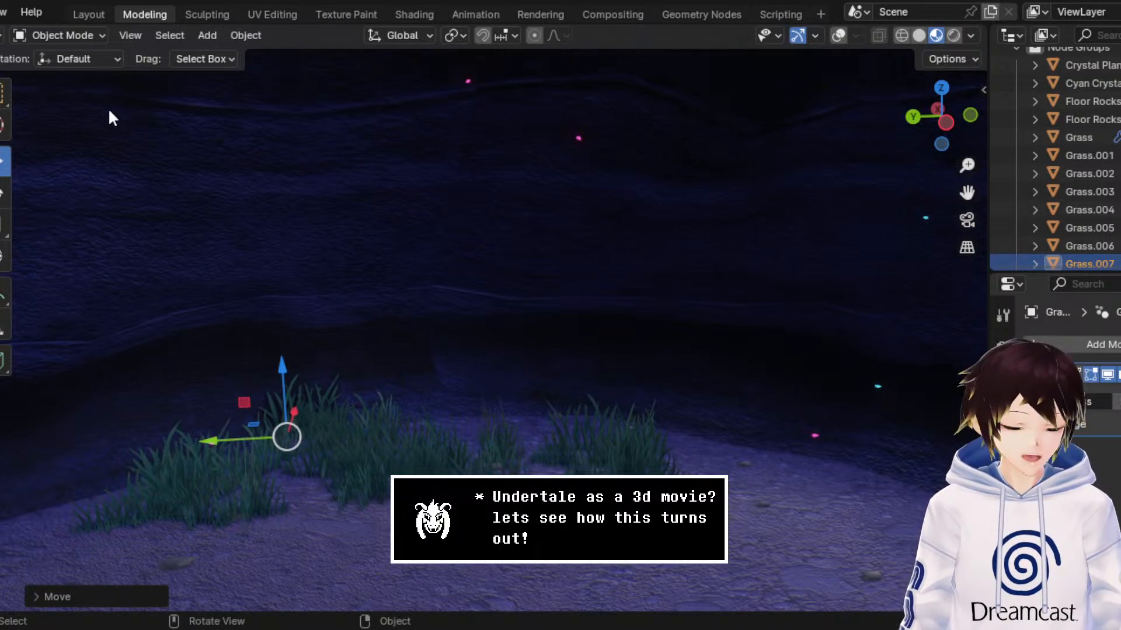
click(74, 37)
click(71, 74)
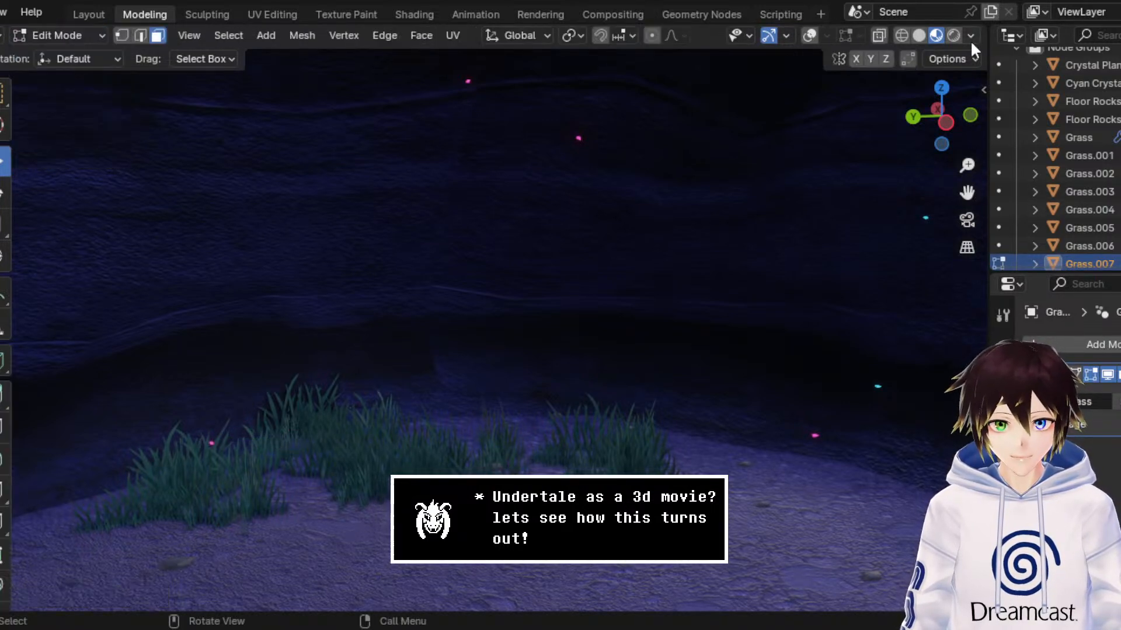
click(812, 35)
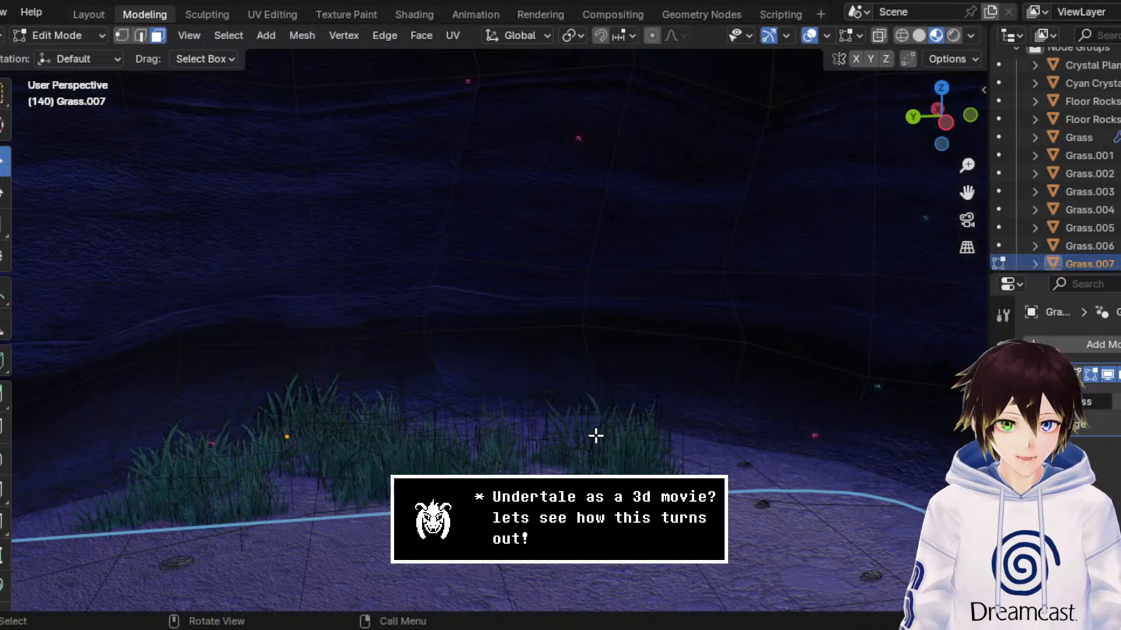
click(122, 35)
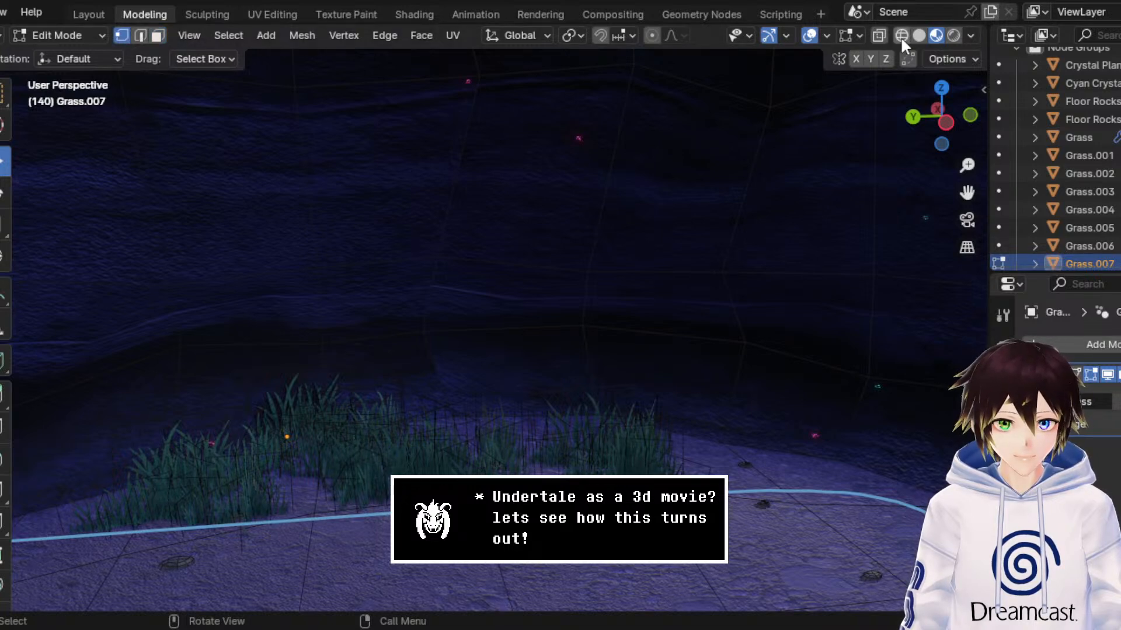
Step: Select the rightmost grass clump's geometry in wireframe shading, return to Material Preview, and move it along X toward the back wall
click(901, 37)
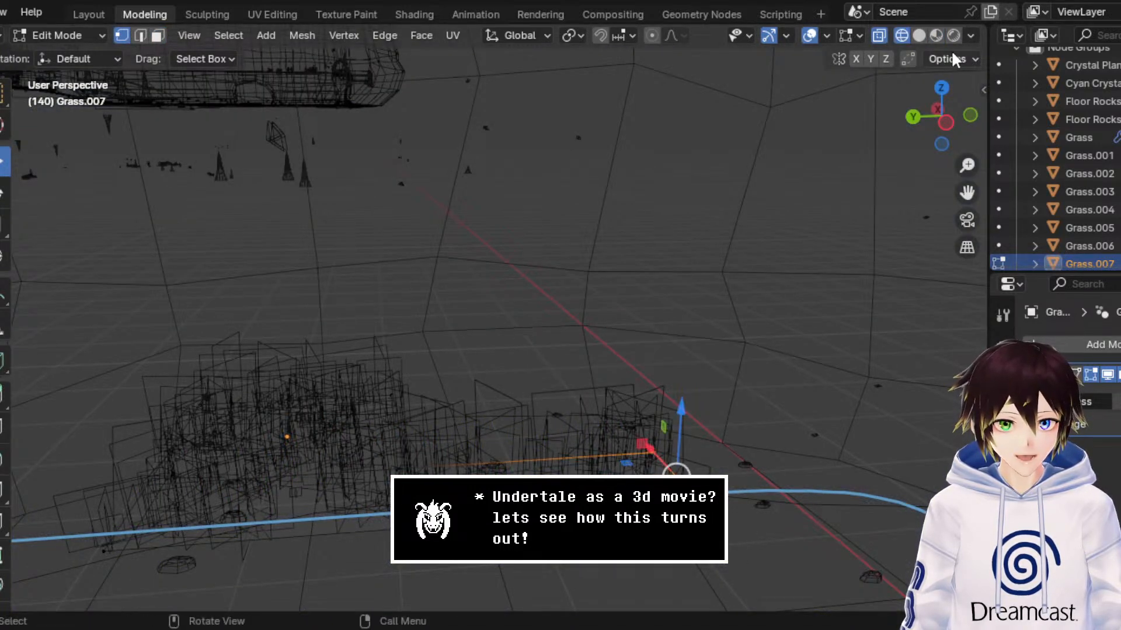
click(936, 35)
key(g)
key(x)
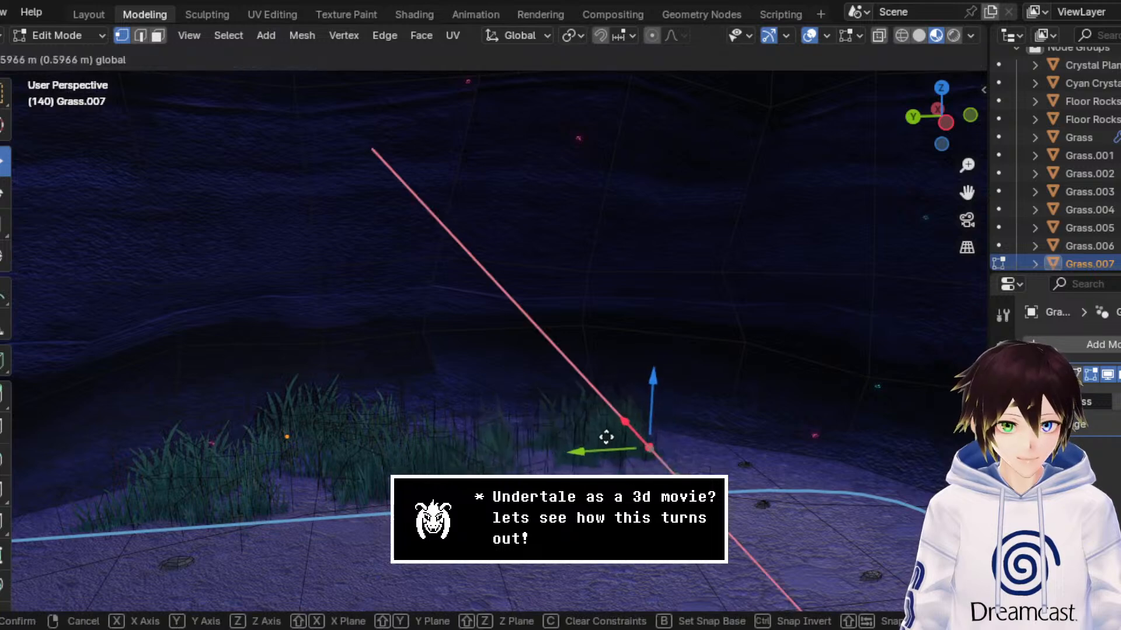
click(599, 421)
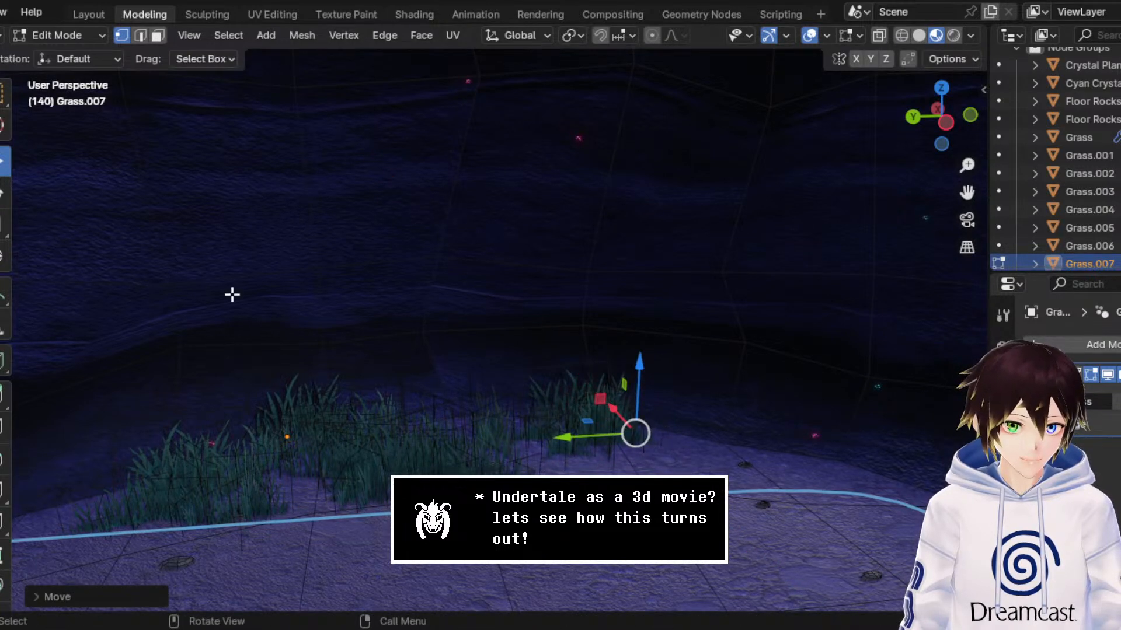
Step: Select the leftmost grass clump's geometry and move it along Y toward the rest of the patch
drag(966, 192, 1040, 166)
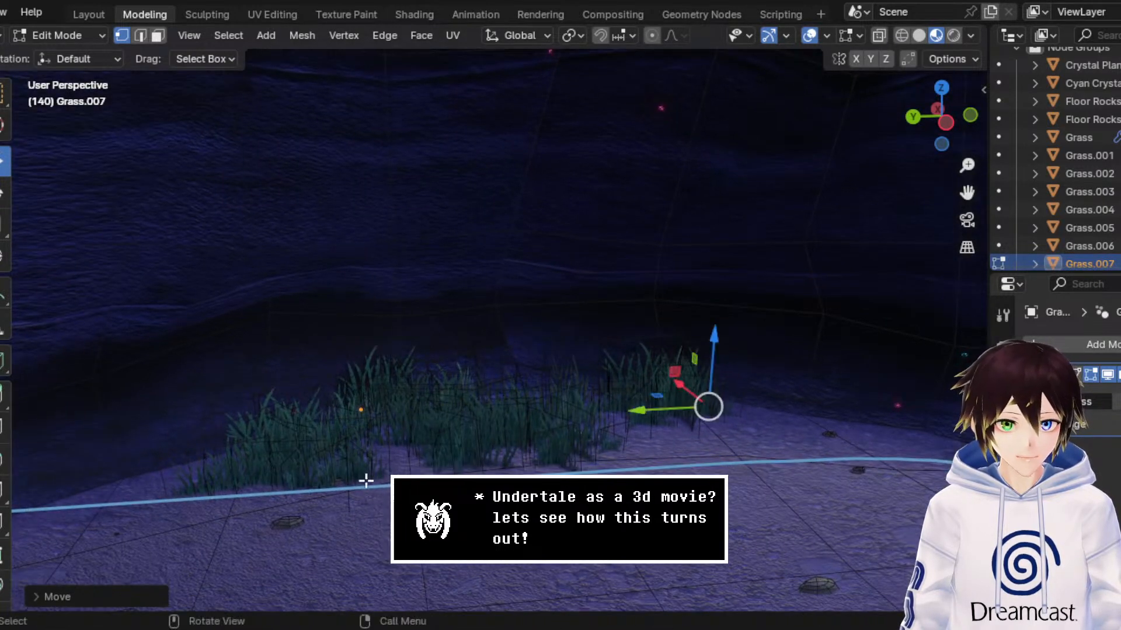
drag(330, 557, 93, 310)
key(g)
key(y)
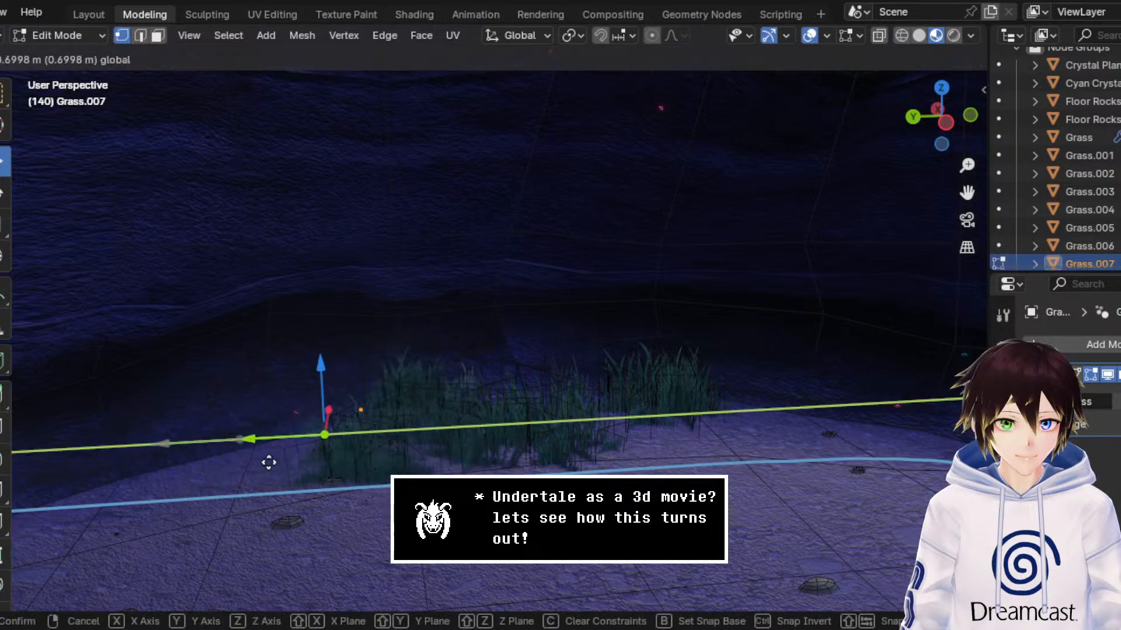
click(248, 461)
scroll(251, 456, up, 2)
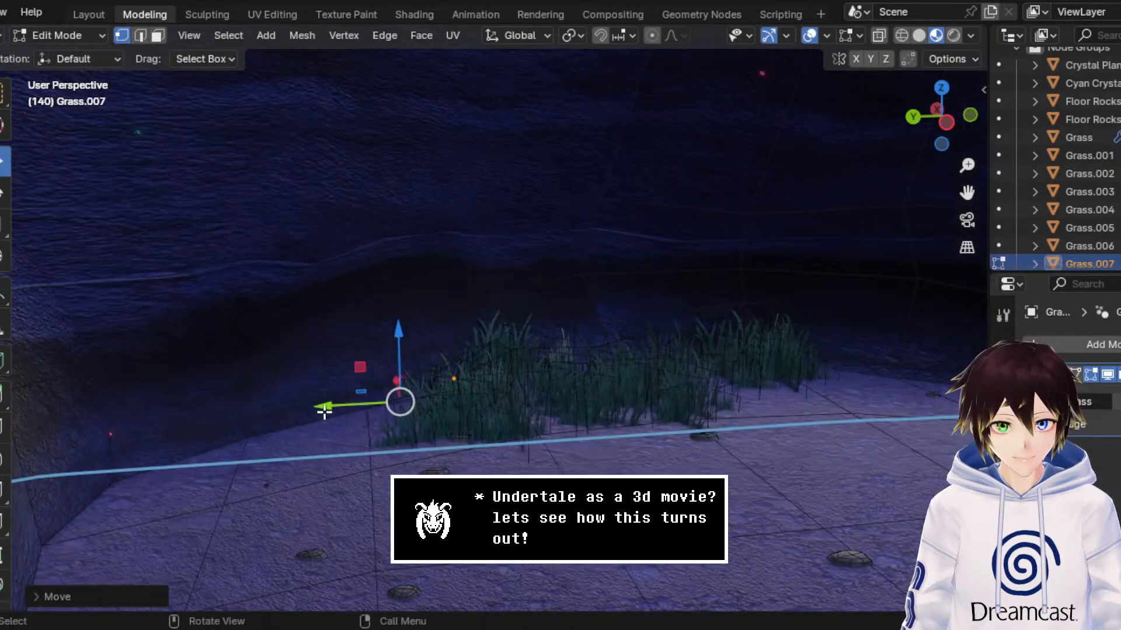
Step: Fine-tune the leftmost grass clump's position along Y and X at the foot of the back wall
drag(329, 407, 334, 406)
middle_drag(333, 406, 354, 402)
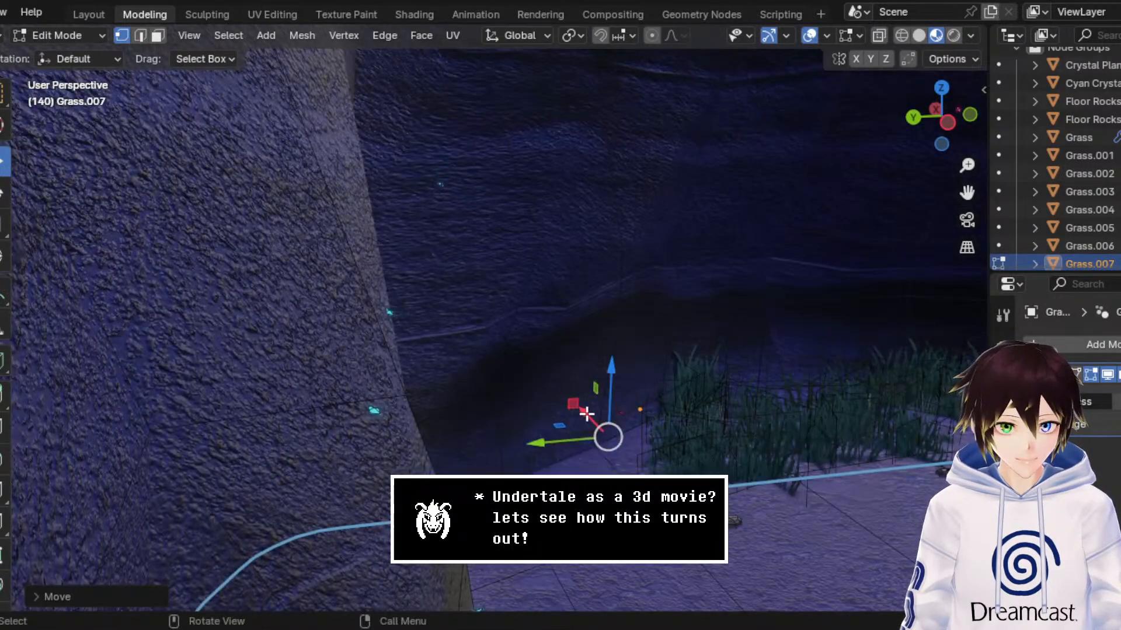
mouse_move(586, 414)
mouse_down()
mouse_move(541, 405)
mouse_move(569, 405)
mouse_up()
middle_drag(569, 406, 590, 475)
drag(660, 530, 630, 498)
middle_drag(622, 464, 597, 453)
Step: Select the rightmost grass clump again and shift it slightly along Y, away from the middle clumps
click(556, 409)
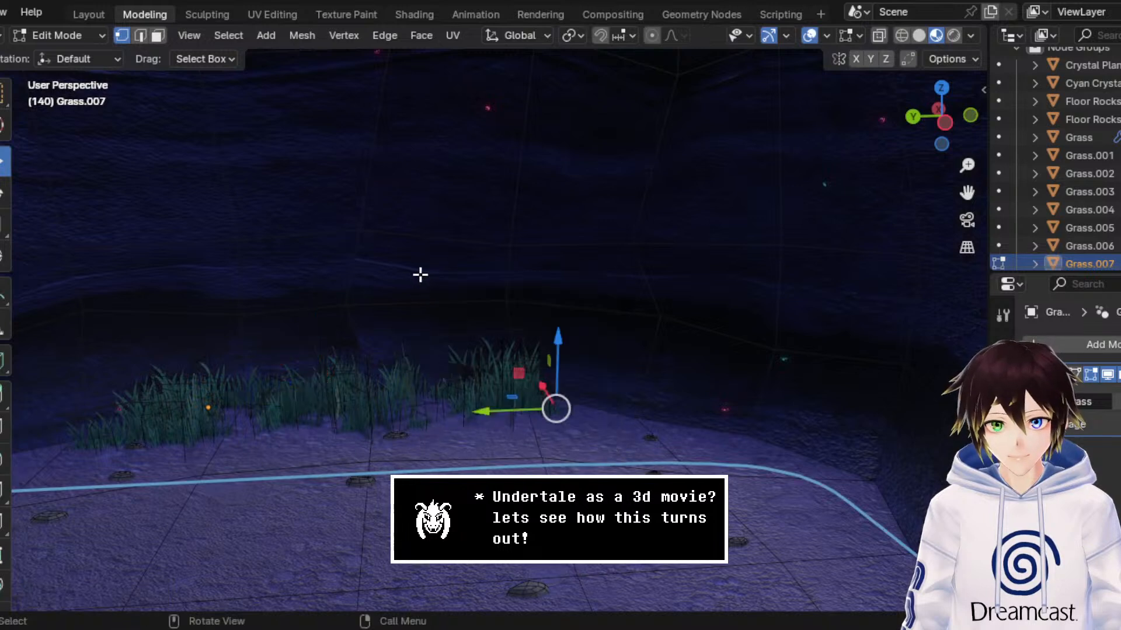
drag(507, 410, 584, 397)
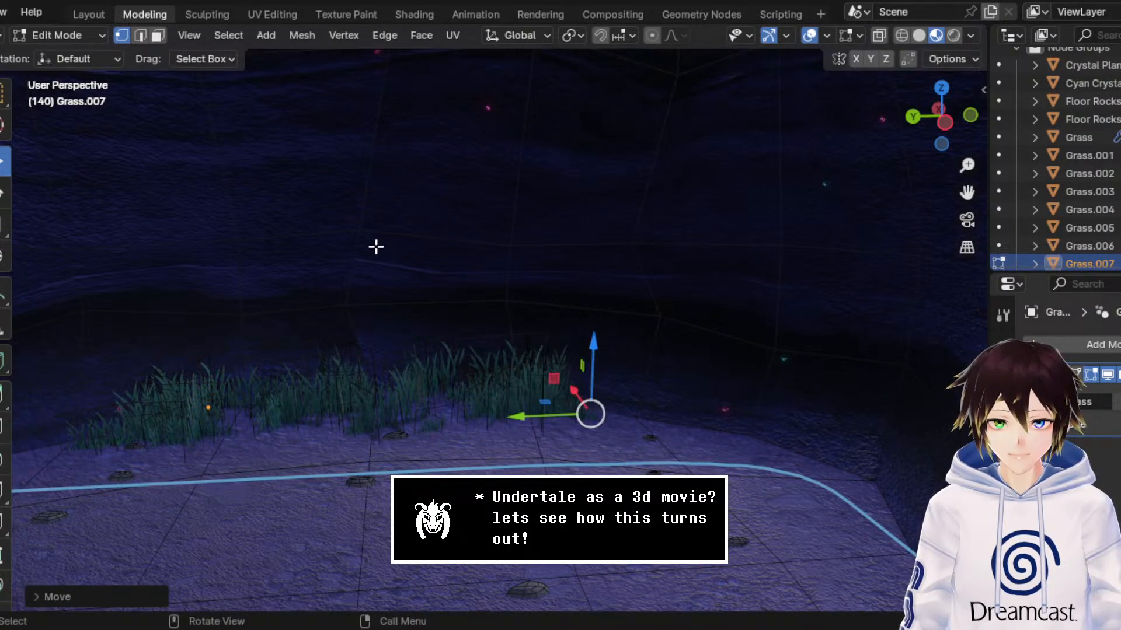
middle_drag(496, 263, 490, 257)
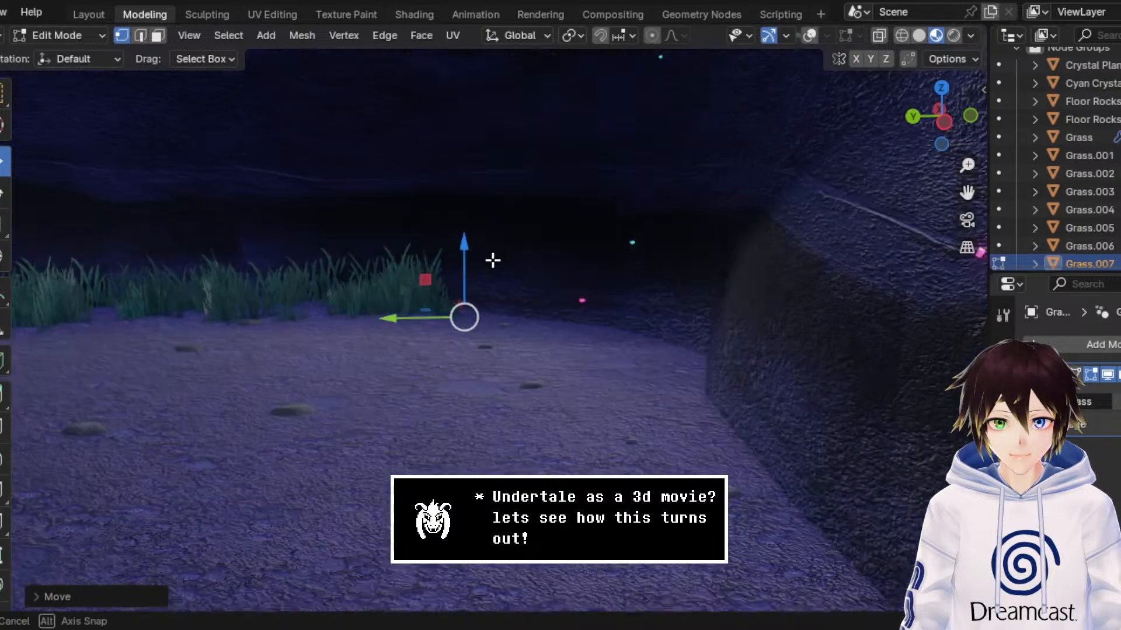
Step: Return to Object Mode and check the grass through the archway from in front of the shrine
click(49, 35)
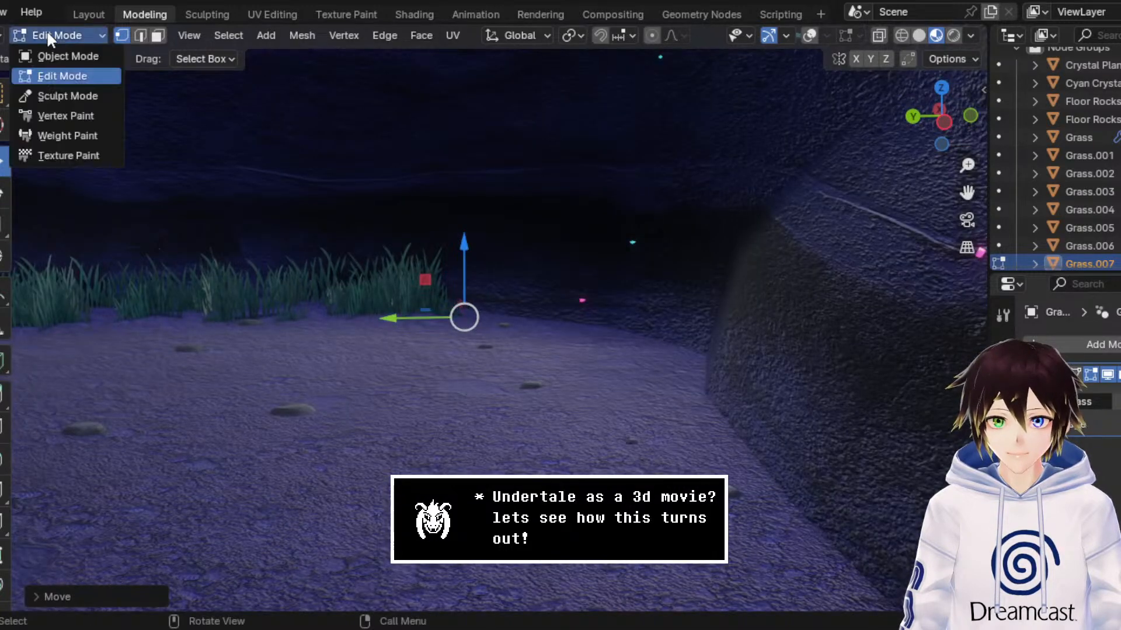
click(71, 56)
middle_drag(935, 178, 581, 277)
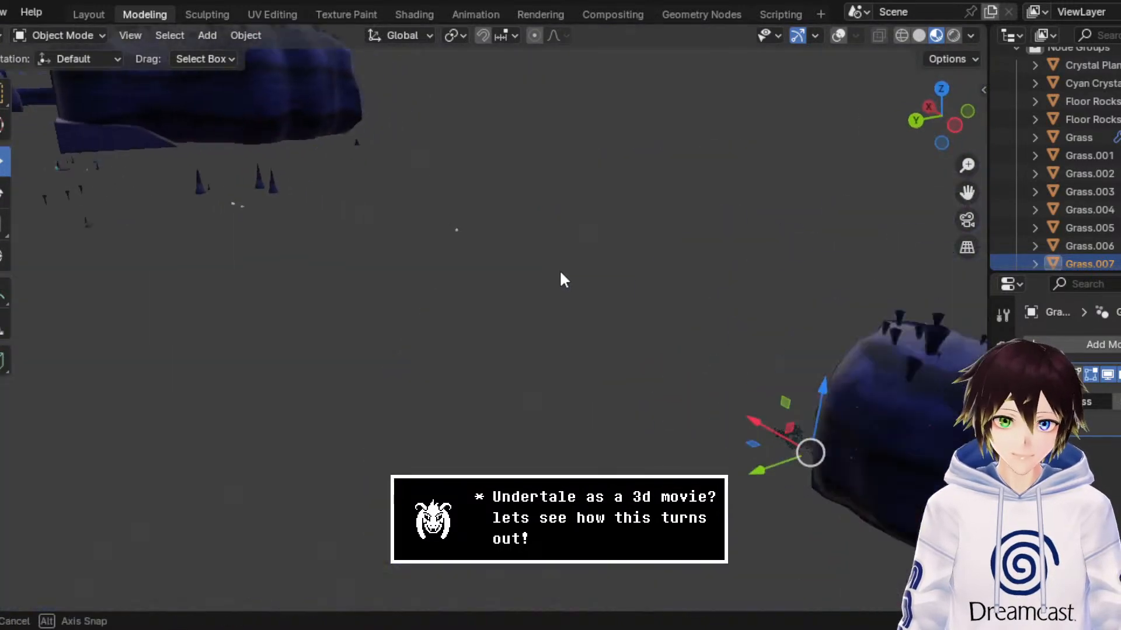
middle_drag(560, 278, 327, 233)
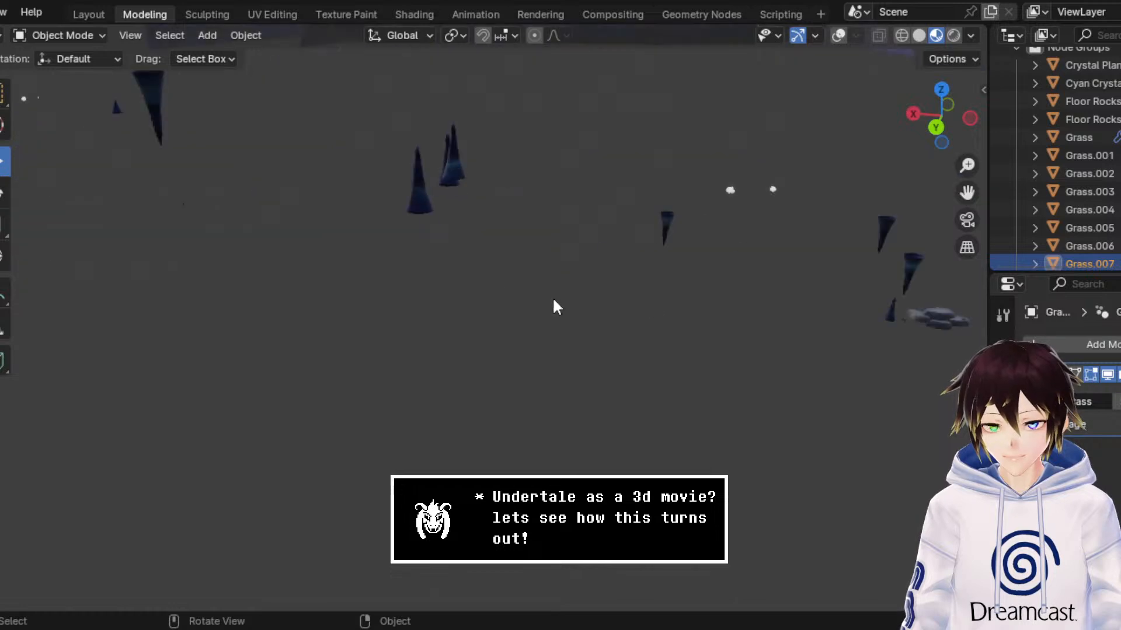
Step: Select the small stalagmite beside the rock pile outside the cave, turn the overlays on, and duplicate it
mouse_move(552, 297)
middle_down()
mouse_move(621, 290)
mouse_move(566, 298)
middle_up()
click(534, 347)
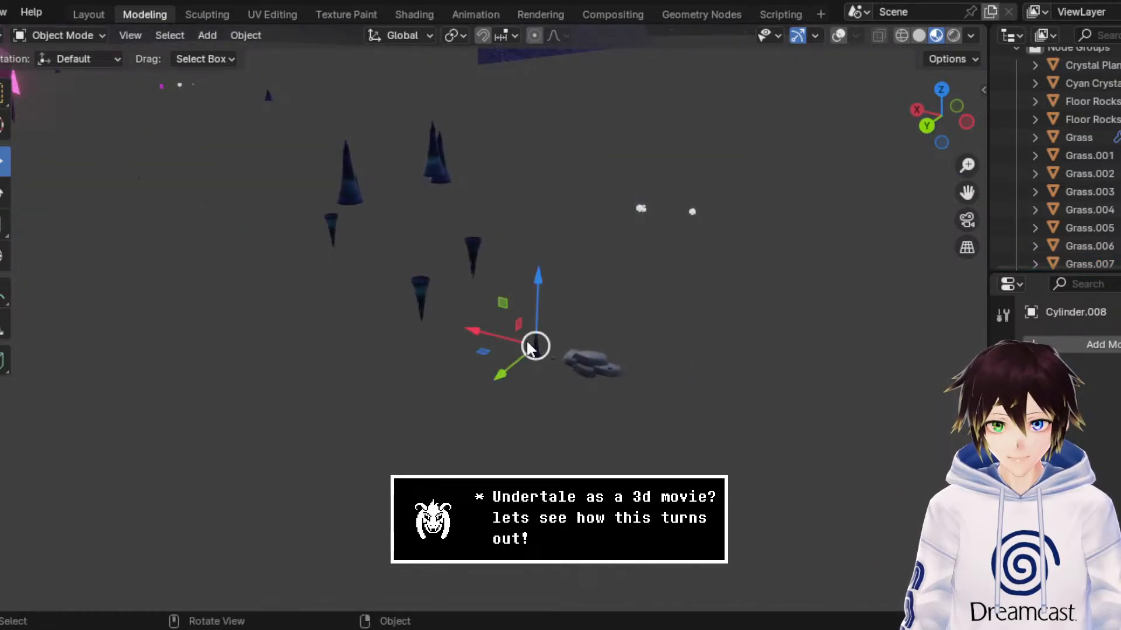
click(842, 35)
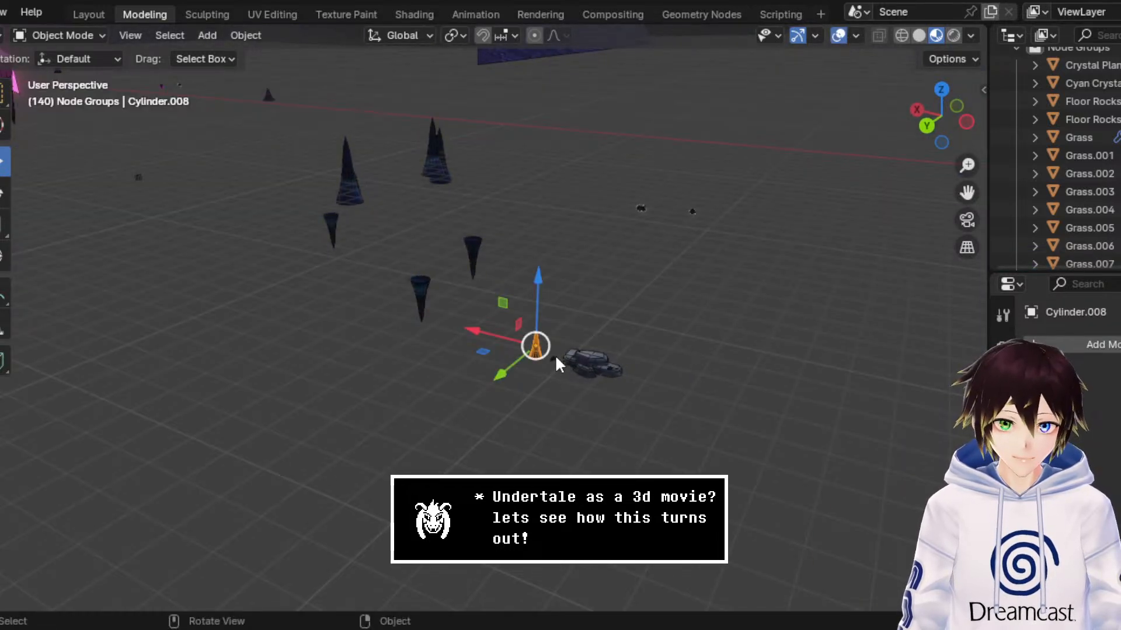
right_click(539, 344)
click(538, 338)
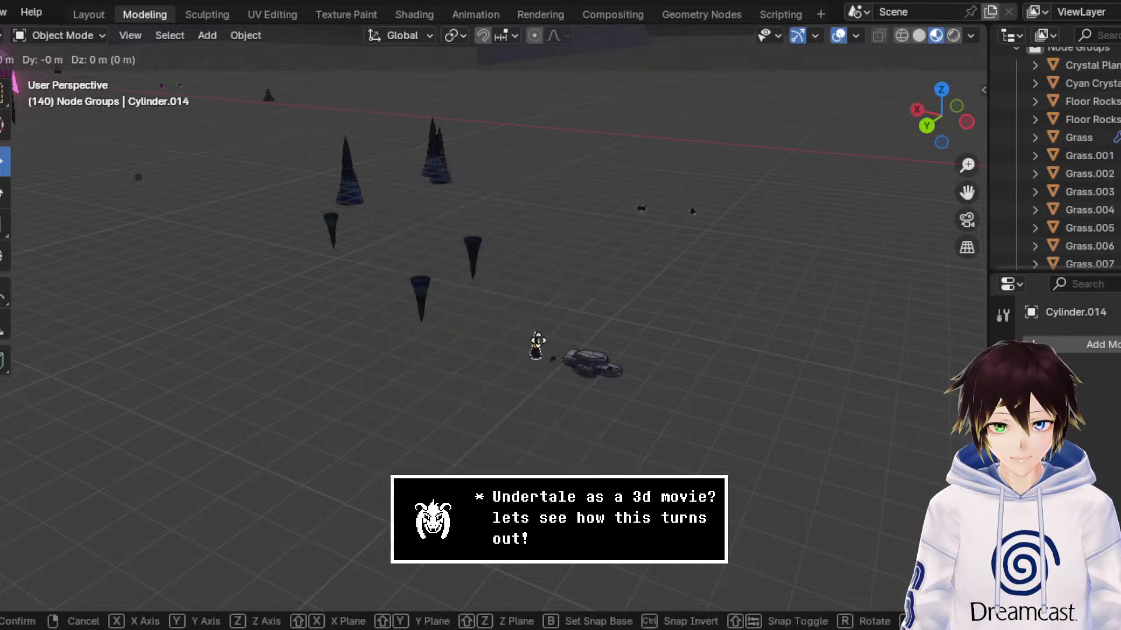
right_click(511, 330)
Step: Move the duplicated stalagmite into the small cave behind the archway, onto the floor in front of the grass
drag(512, 331, 951, 450)
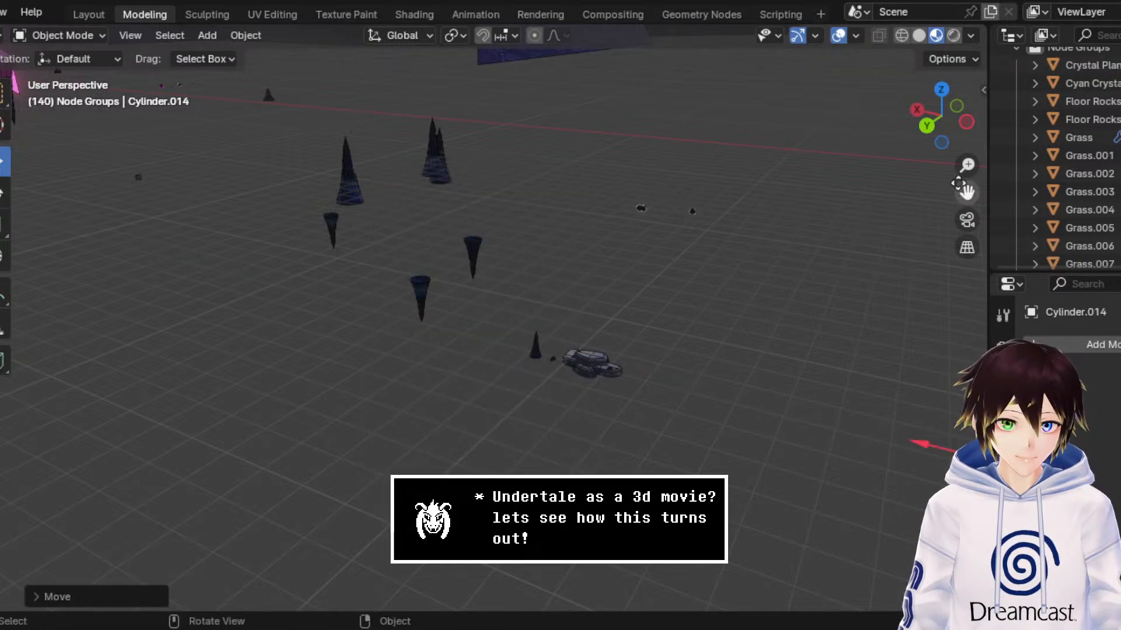
click(941, 90)
drag(966, 193, 870, 27)
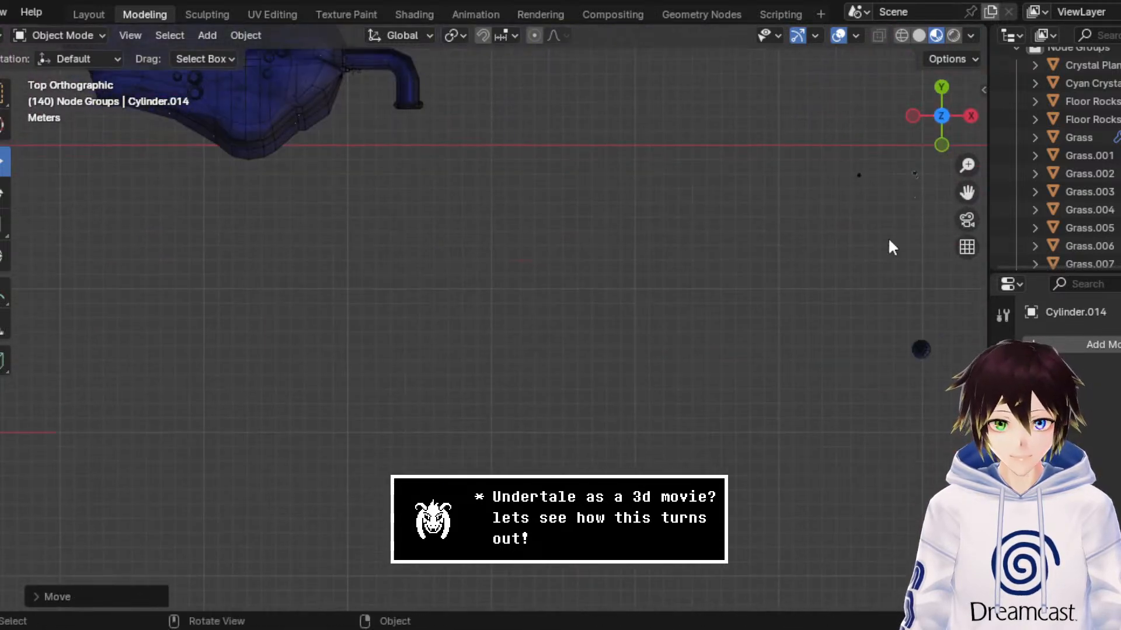
scroll(544, 355, down, 8)
drag(401, 162, 267, 288)
middle_drag(267, 289, 519, 224)
scroll(530, 405, up, 12)
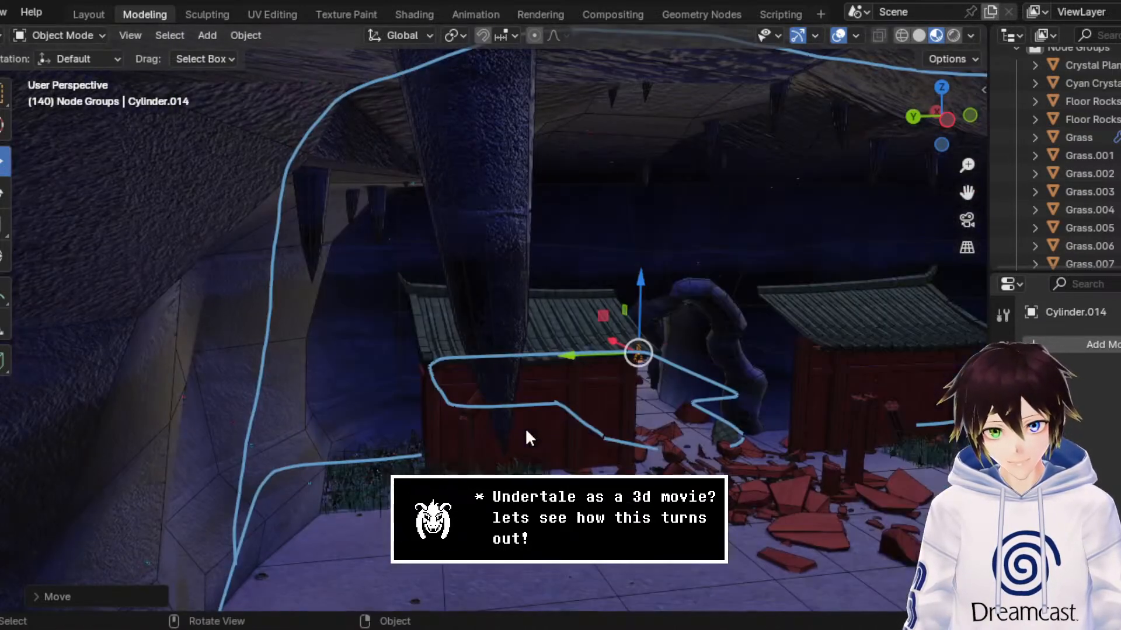
middle_drag(526, 430, 637, 405)
scroll(546, 393, up, 5)
drag(728, 401, 425, 450)
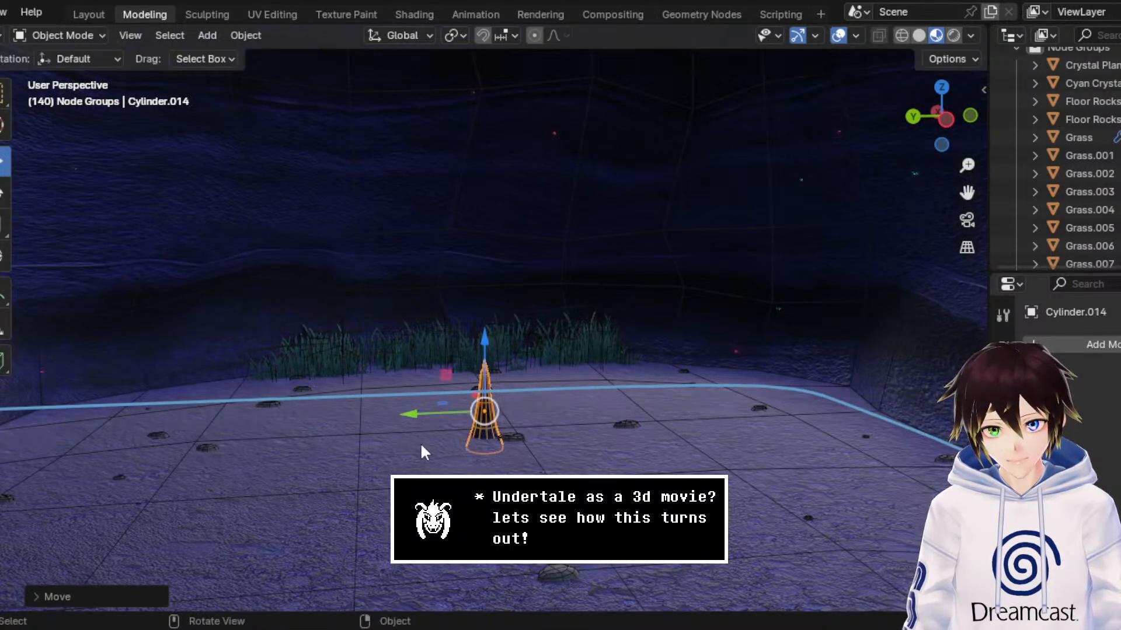
Step: Move the duplicated stalagmite along X to the grass by the cave's back wall
drag(967, 165, 966, 146)
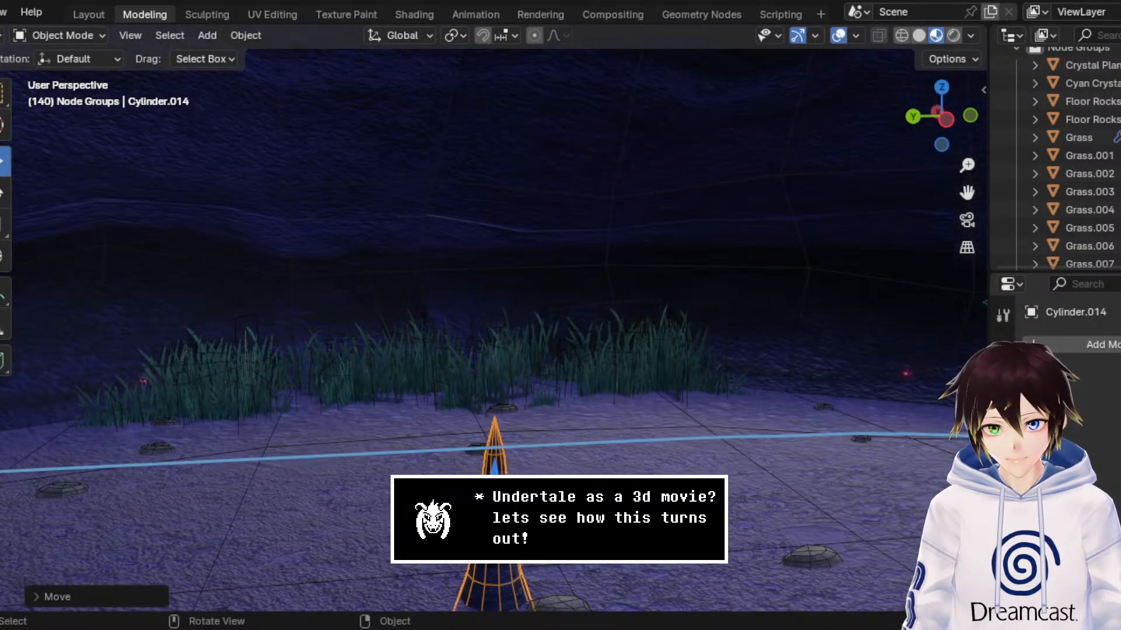
key(g)
key(x)
click(314, 376)
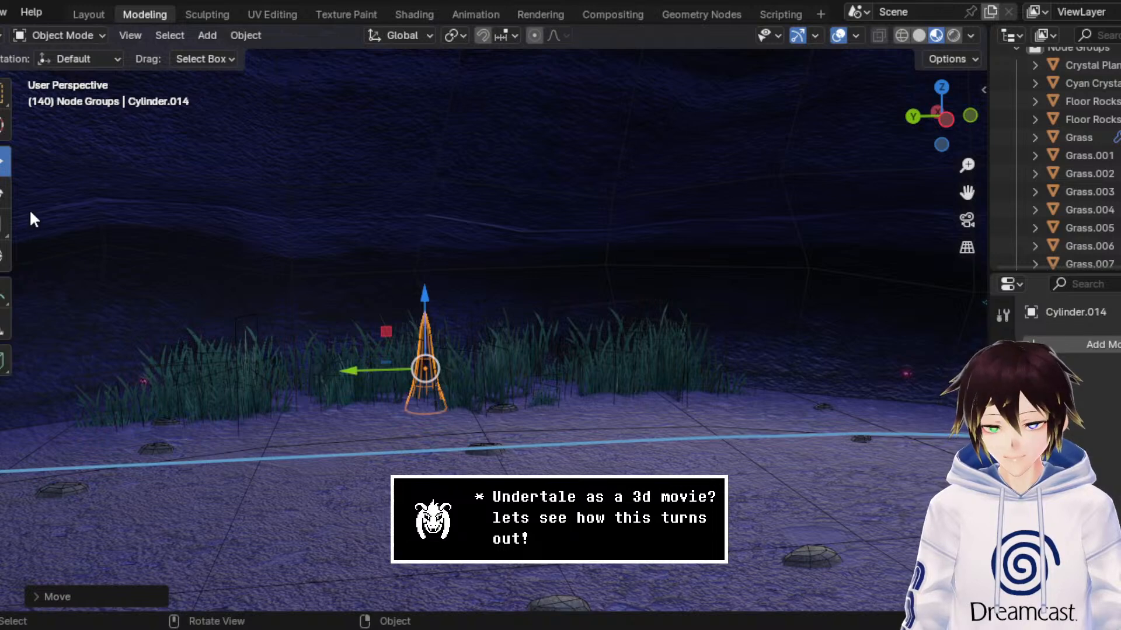
Step: Scale the duplicated stalagmite up uniformly and reposition it among the grass at the back wall
click(32, 219)
drag(469, 280, 510, 236)
click(3, 161)
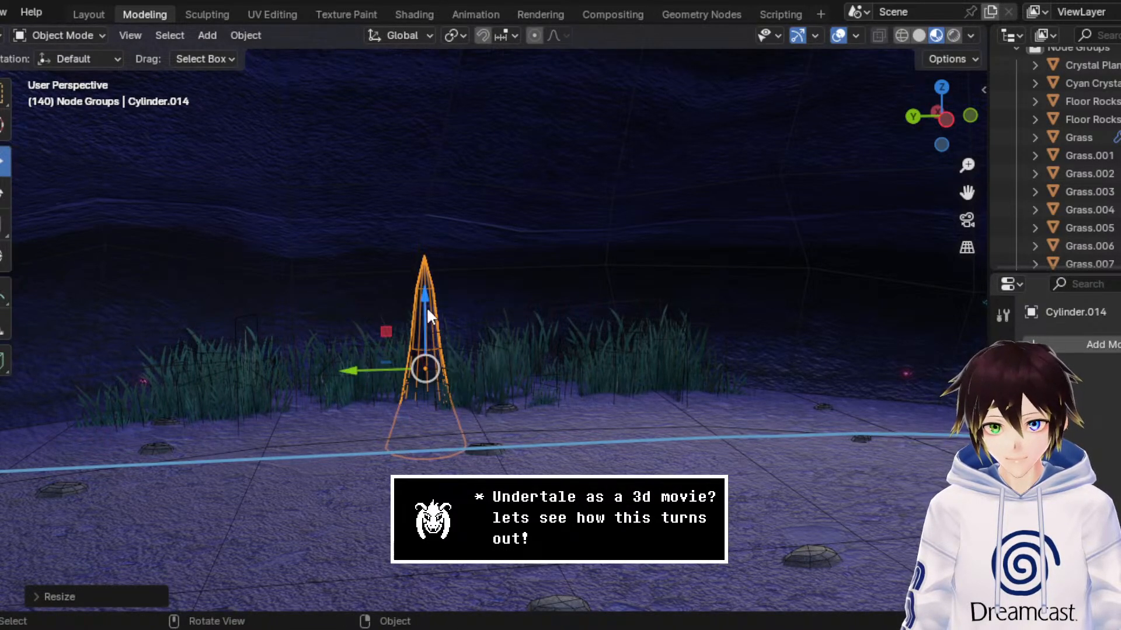
drag(427, 315, 442, 248)
middle_drag(443, 248, 455, 253)
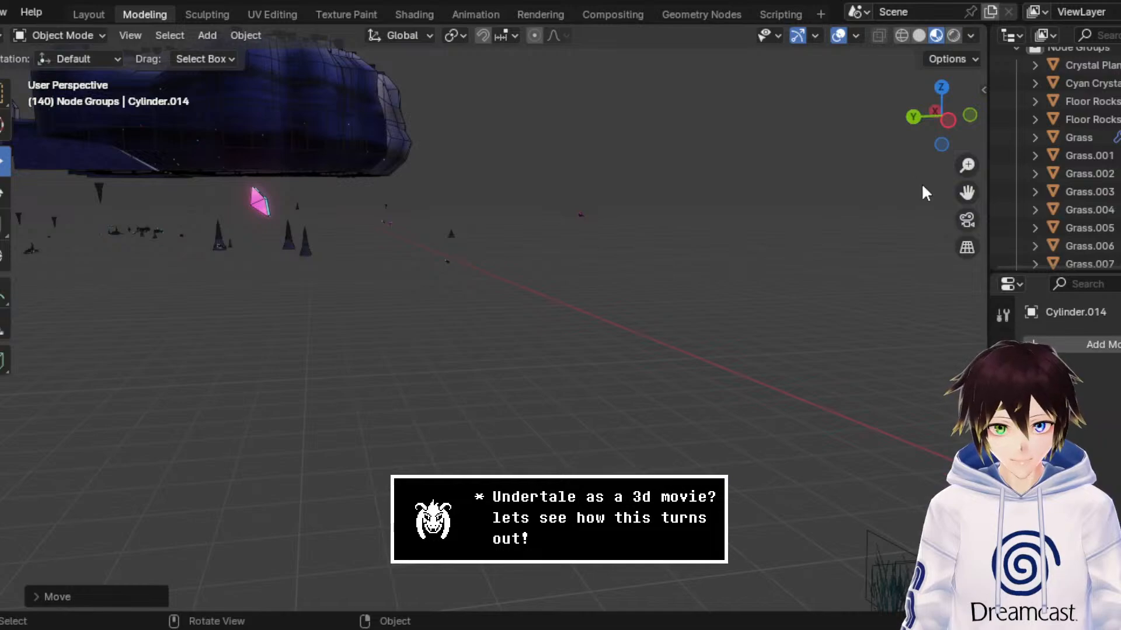
Step: Hide the viewport overlays and scale the stalagmite up further behind the grass
drag(963, 197, 1118, 318)
drag(967, 165, 967, 227)
click(837, 35)
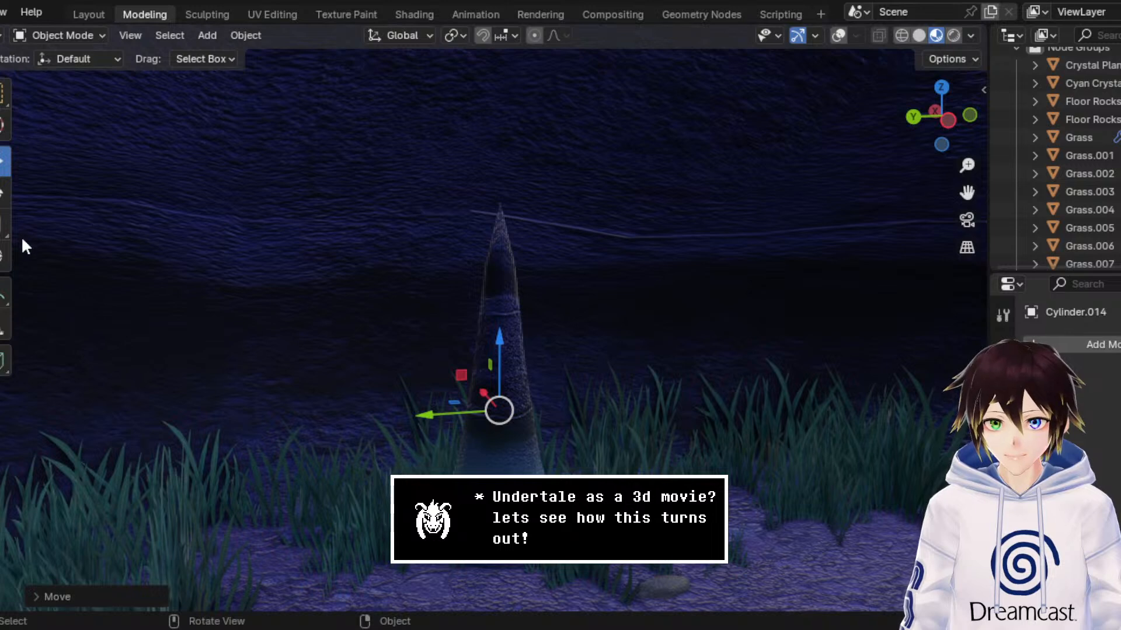
click(5, 225)
drag(570, 365, 608, 314)
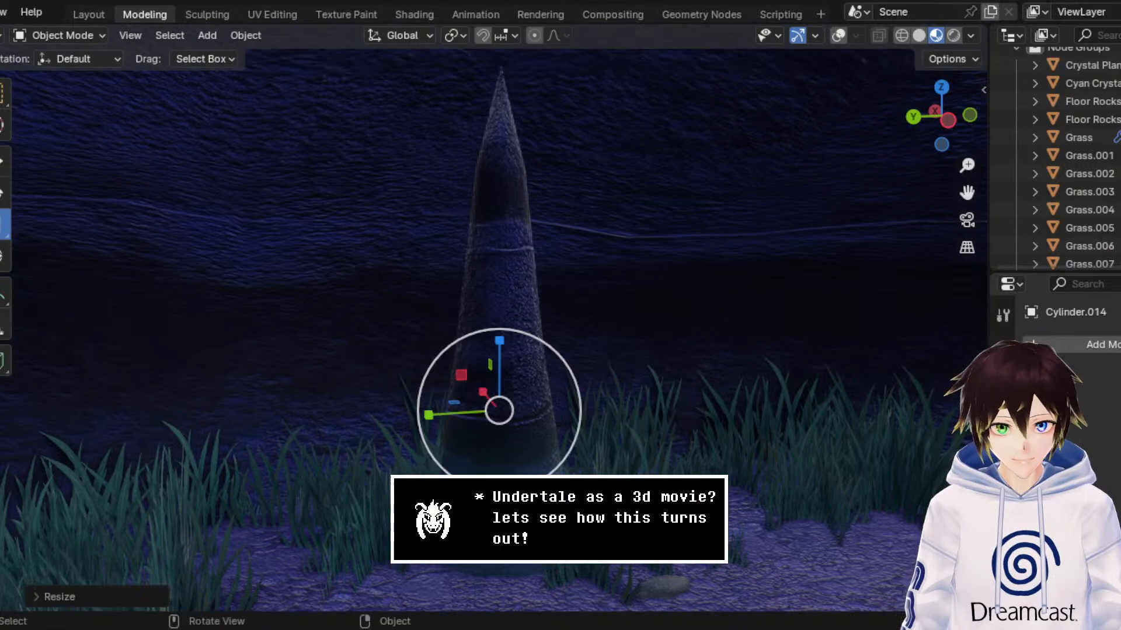
Step: Open the stalagmite's material surface settings and enlarge the stalagmite once more
scroll(1003, 549, down, 4)
click(1002, 558)
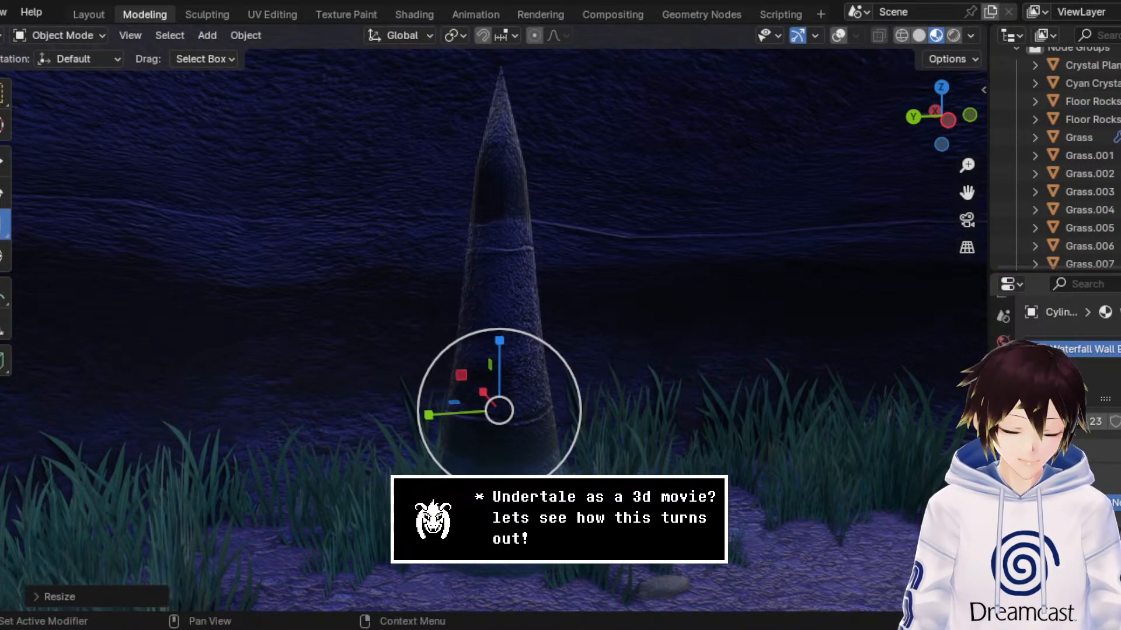
scroll(1068, 397, down, 4)
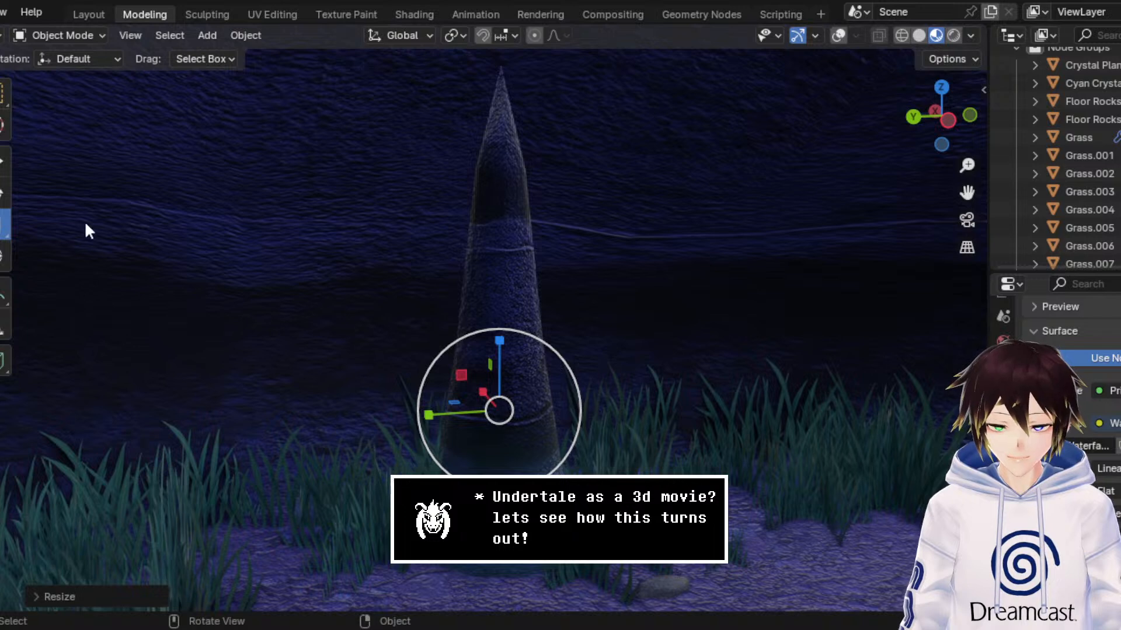
drag(551, 356, 38, 175)
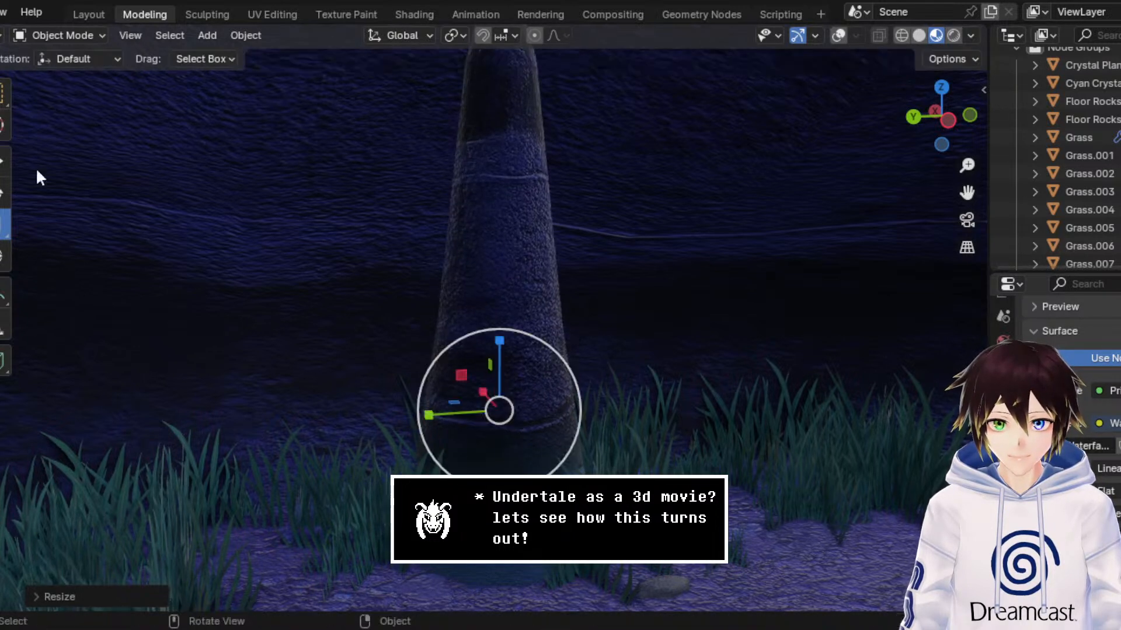
Step: Move the enlarged stalagmite back against the cave wall behind the grass and adjust it along Y
drag(521, 358, 381, 399)
middle_drag(381, 398, 388, 369)
drag(387, 376, 387, 375)
drag(960, 192, 964, 166)
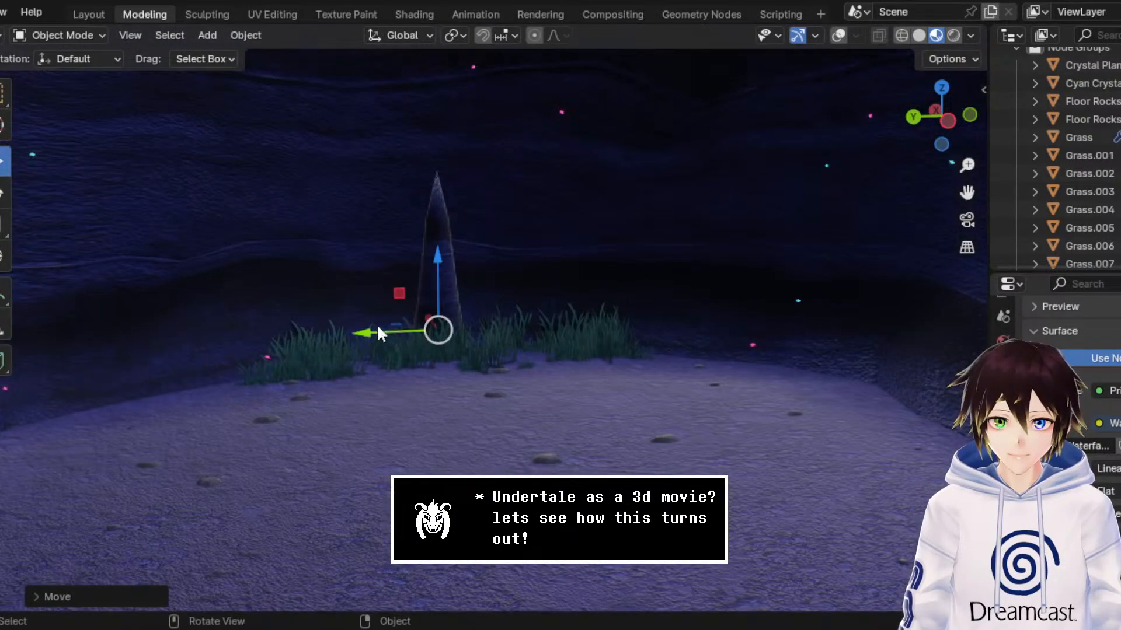
drag(377, 328, 389, 321)
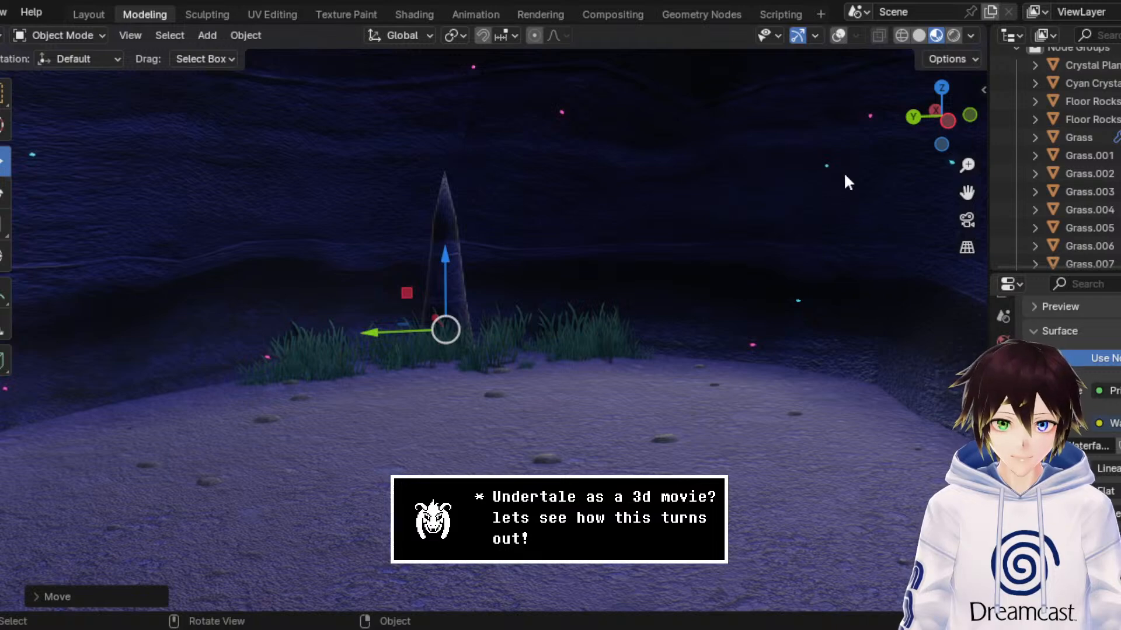
drag(967, 192, 967, 192)
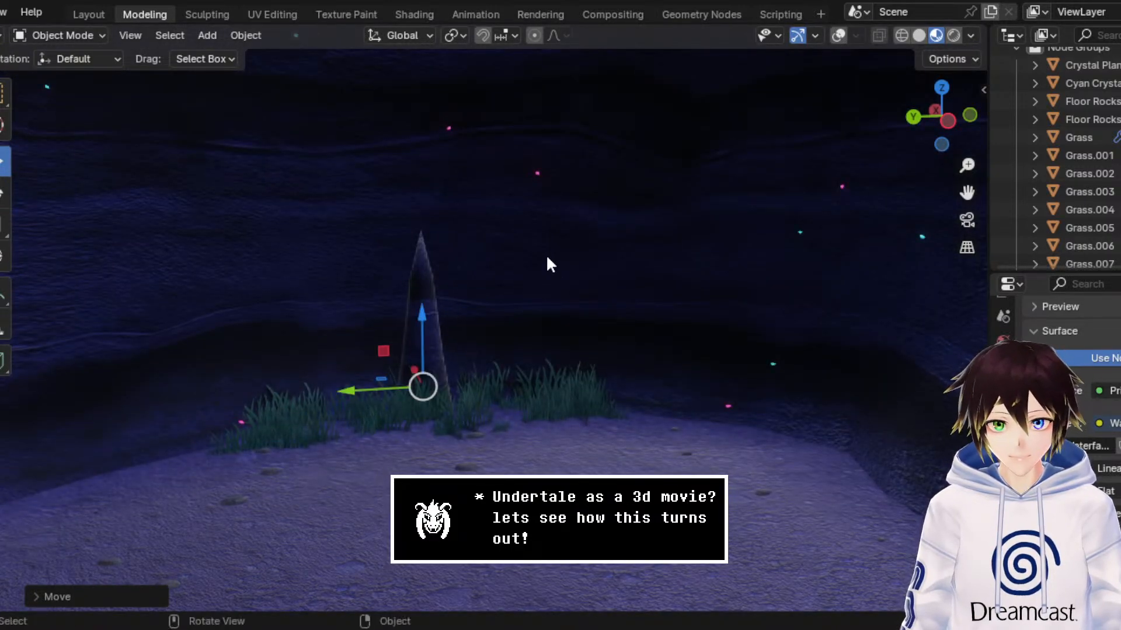
Step: Duplicate the enlarged stalagmite in place at the cave's back wall
right_click(546, 254)
click(541, 318)
middle_drag(419, 384, 450, 382)
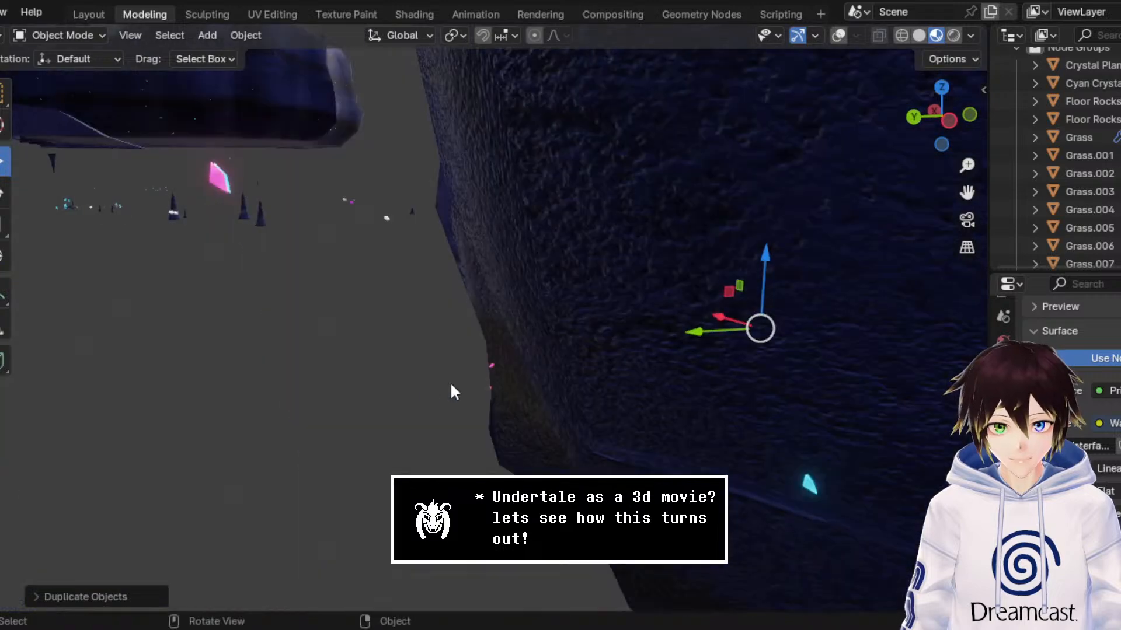
middle_drag(689, 369, 779, 354)
drag(966, 192, 397, 169)
middle_drag(482, 369, 560, 377)
drag(967, 192, 725, 151)
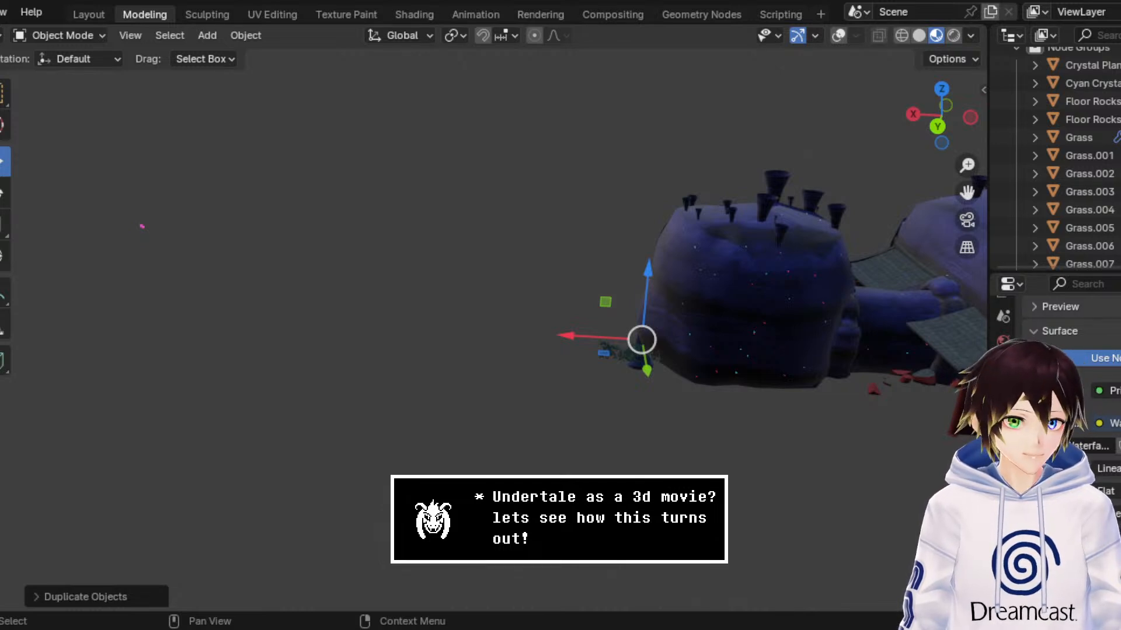
Step: Move the duplicated stalagmite horizontally into the open floor near the round chamber's side wall, using a top-down wireframe view
click(946, 90)
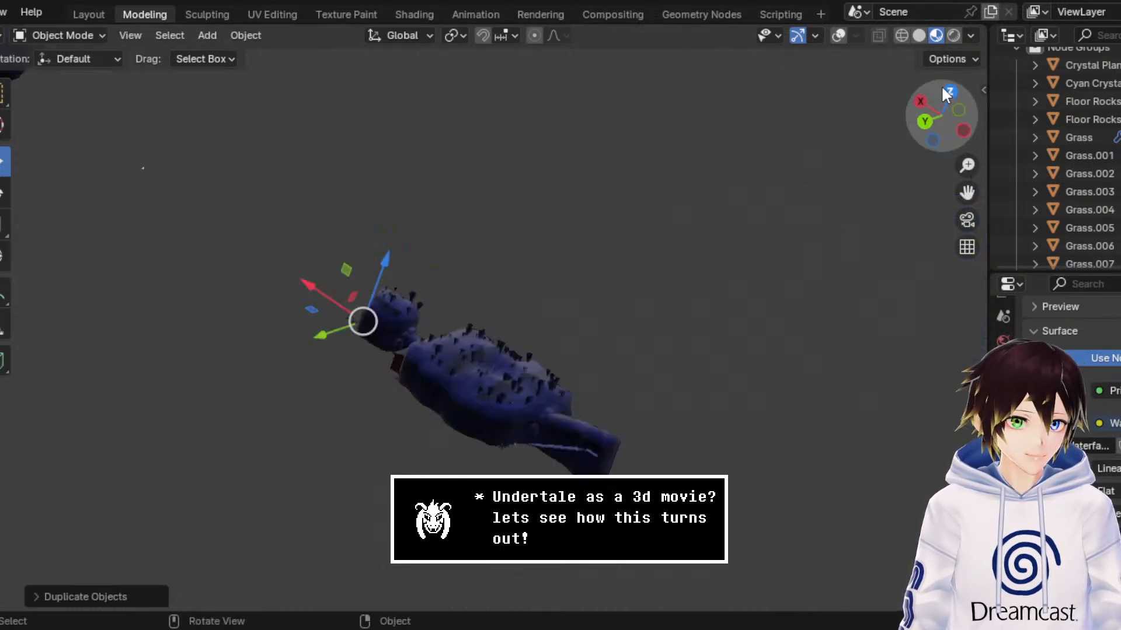
click(901, 35)
drag(967, 193, 864, 216)
scroll(862, 208, up, 5)
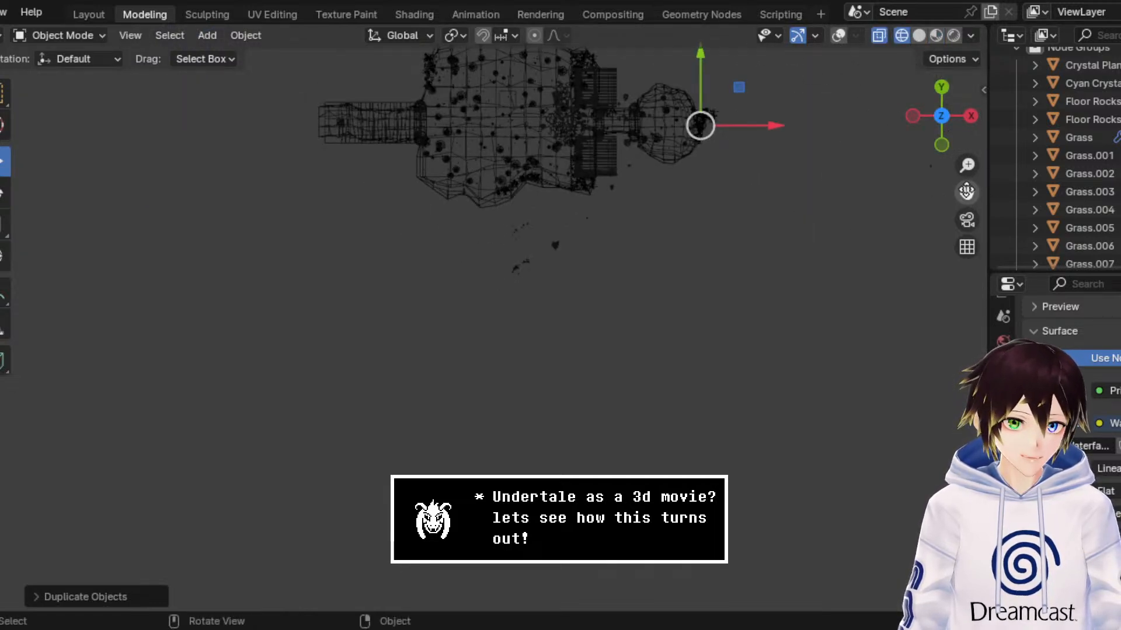
drag(967, 193, 920, 228)
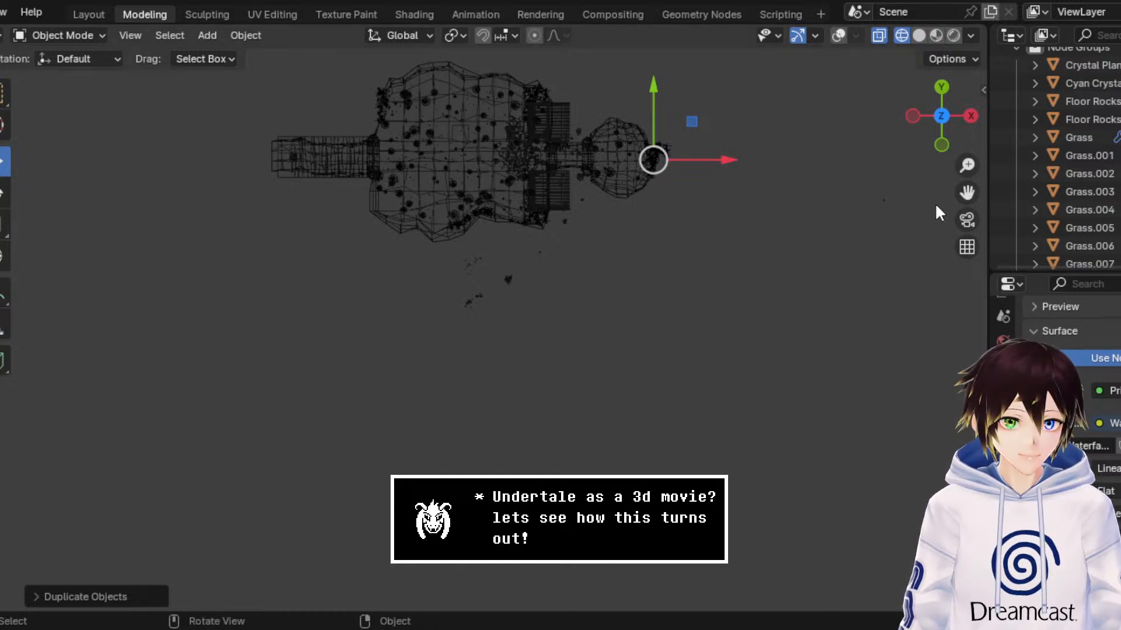
drag(967, 193, 802, 318)
scroll(605, 252, up, 7)
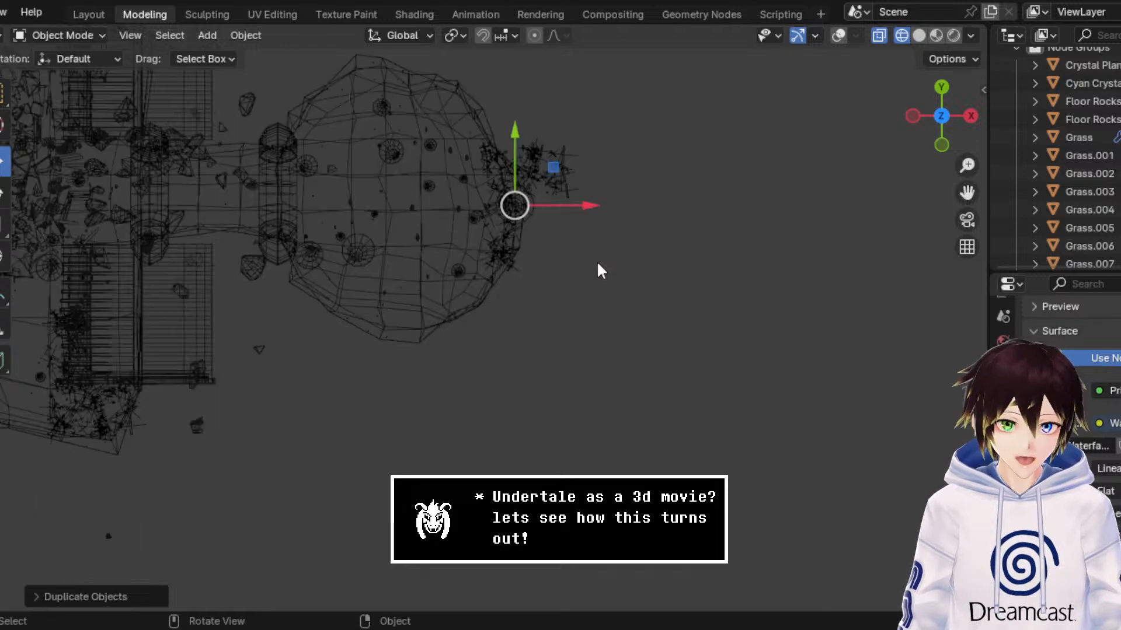
key(g)
key(shift+z)
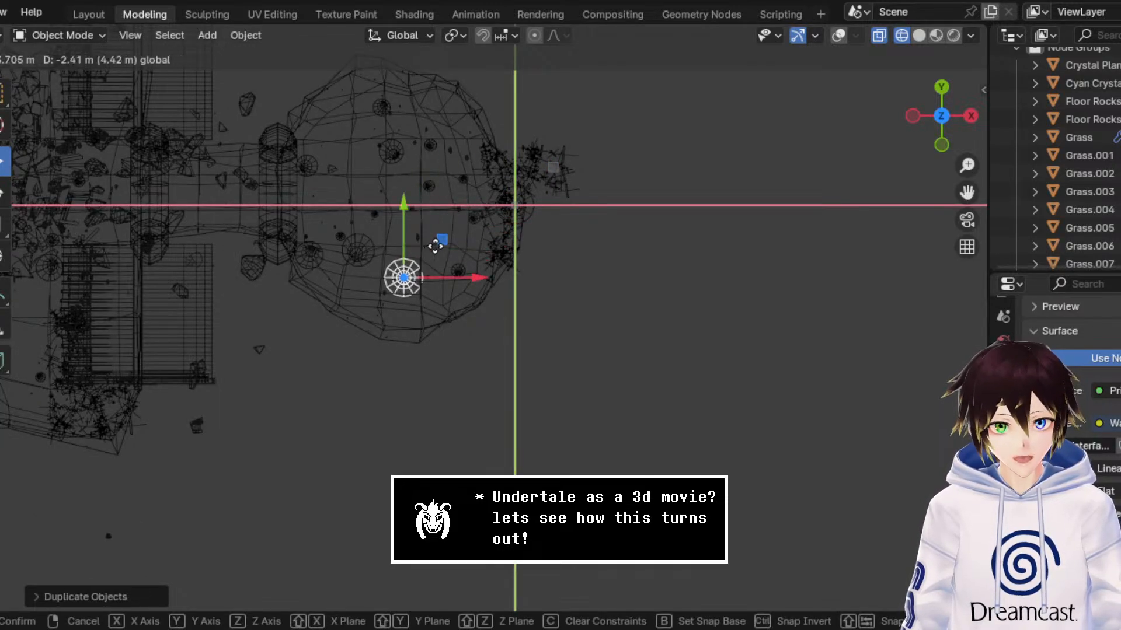
click(442, 258)
Step: Save the scene file after repositioning the duplicated stalagmite
middle_drag(815, 278, 786, 156)
drag(967, 193, 987, 309)
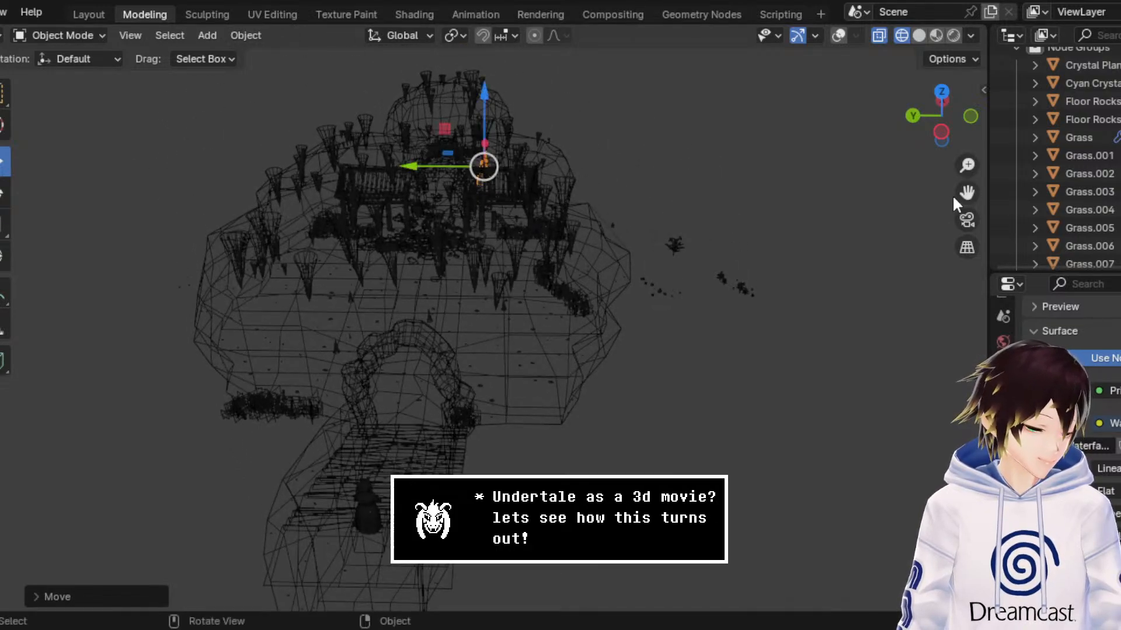
scroll(761, 179, up, 5)
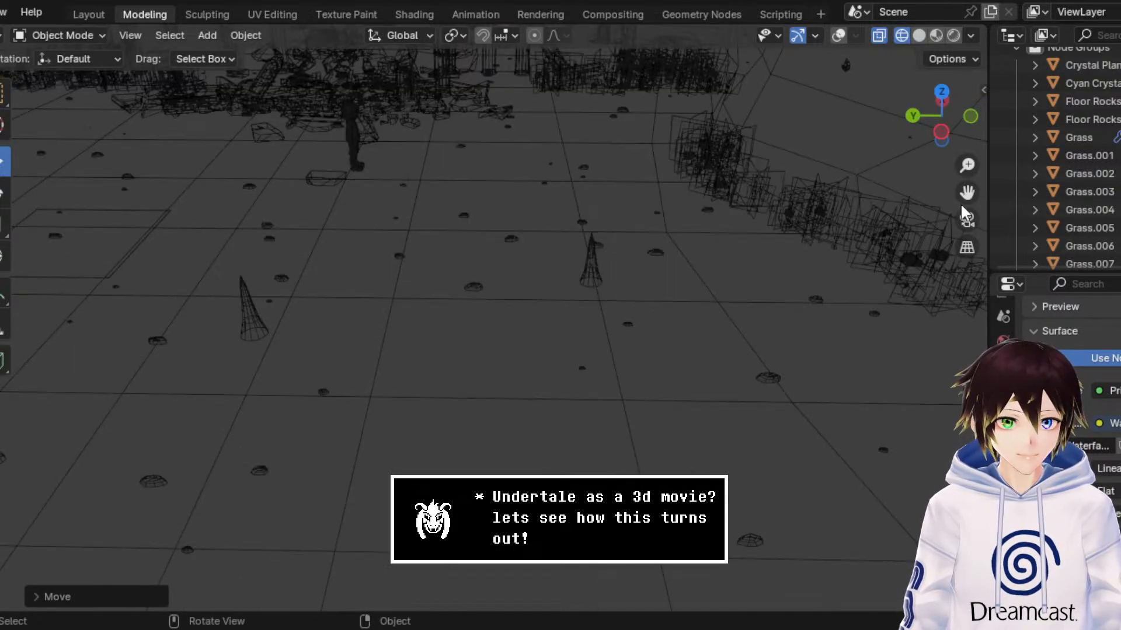
drag(966, 193, 959, 397)
key(ctrl+s)
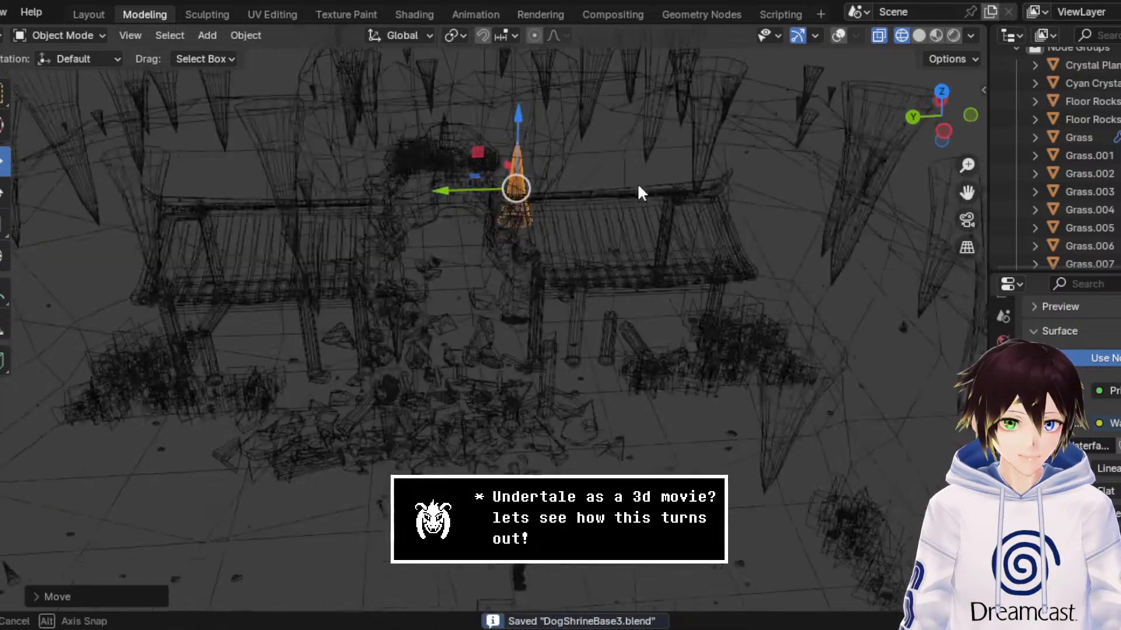
Step: Scale the moved stalagmite down and return the viewport to material preview shading
scroll(638, 183, up, 4)
drag(968, 192, 805, 385)
middle_drag(518, 238, 531, 226)
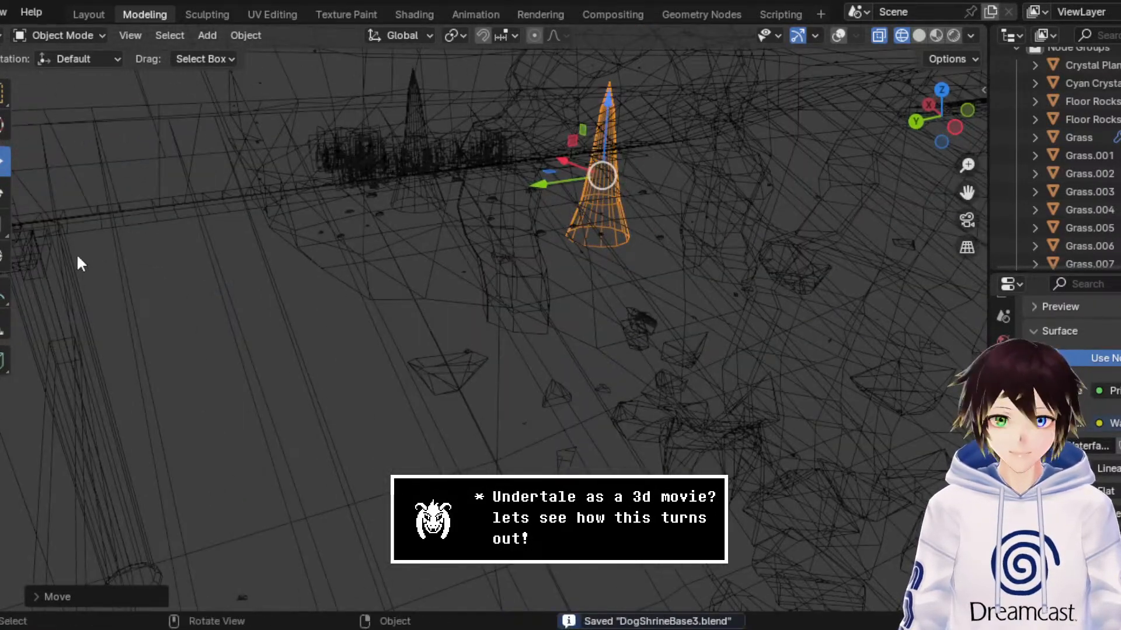
click(6, 222)
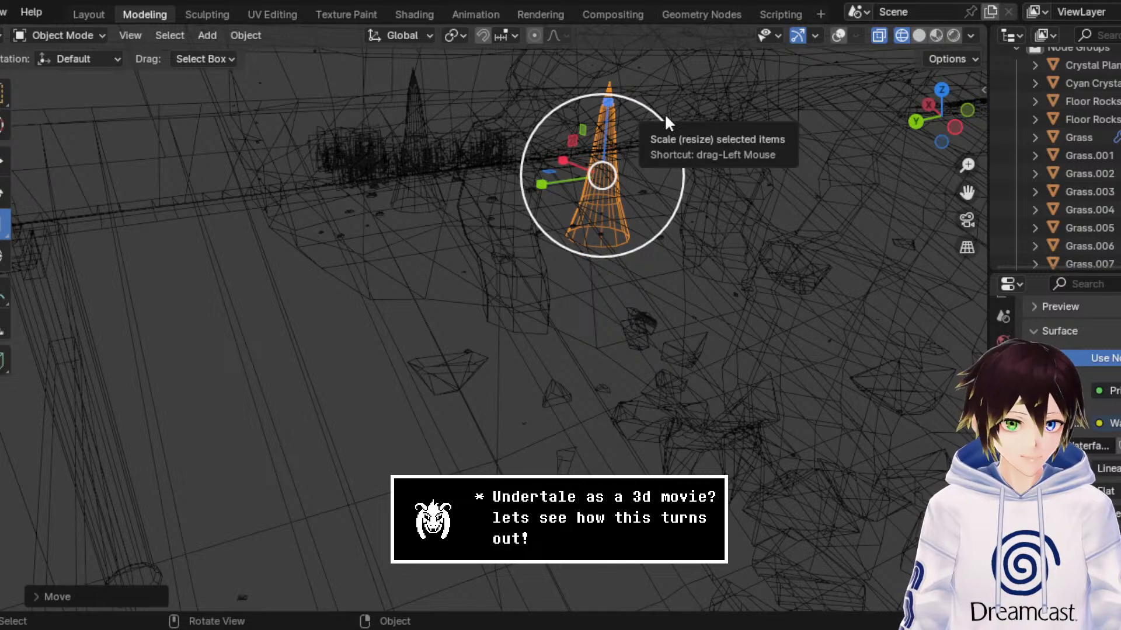
drag(663, 117, 640, 139)
click(935, 35)
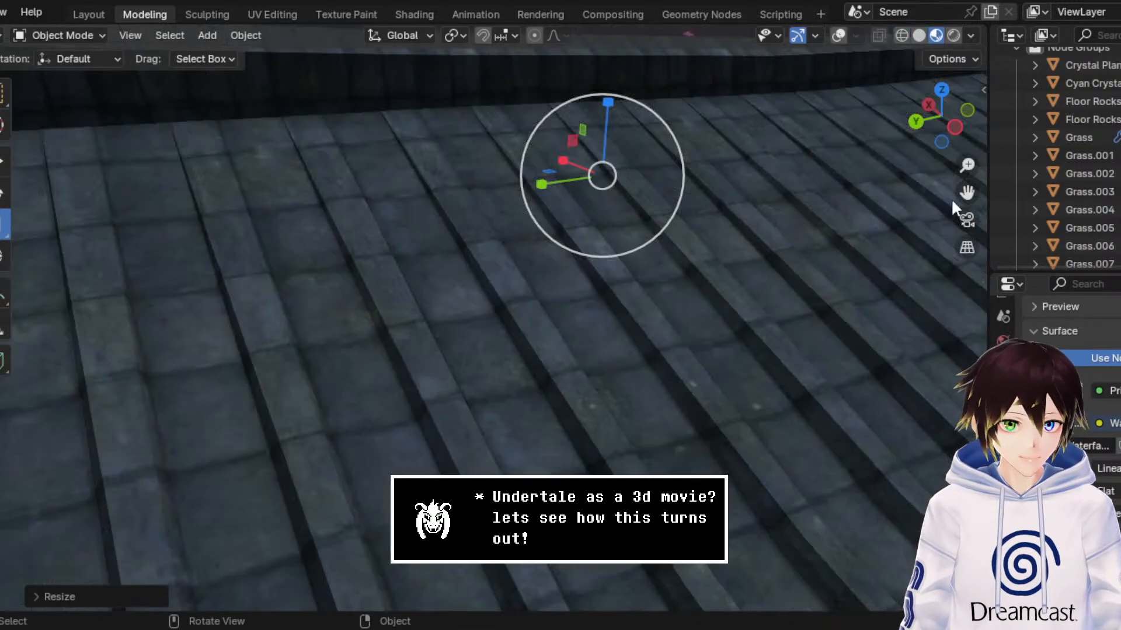
Step: Move the stalagmite along X and Y to stand close to the chamber's side wall
drag(966, 193, 715, 303)
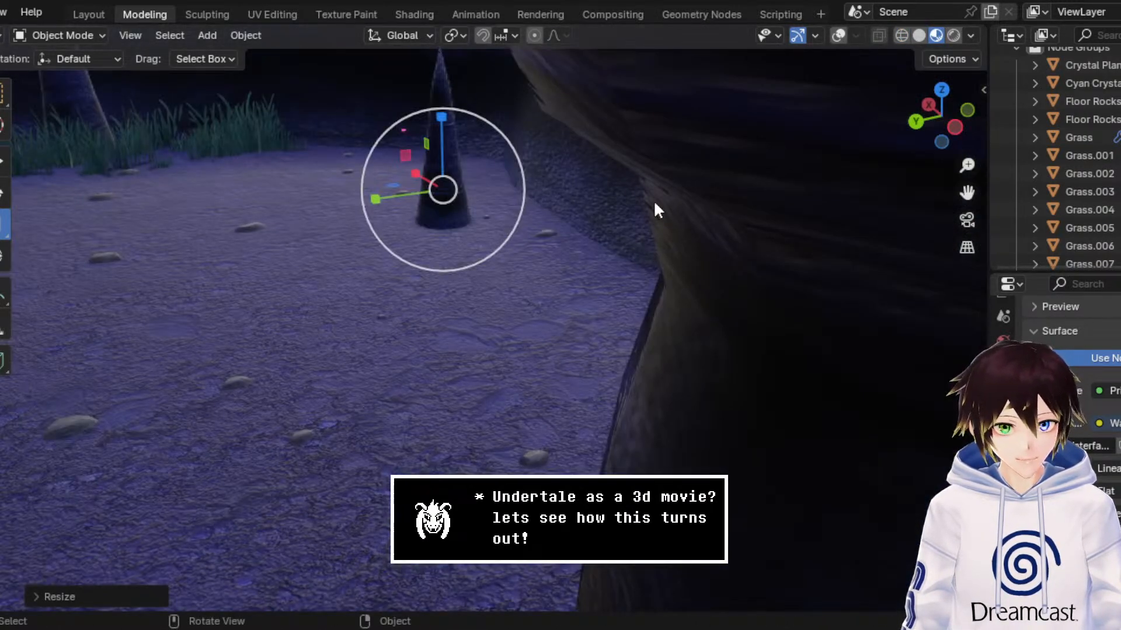
middle_drag(654, 204, 680, 206)
click(5, 162)
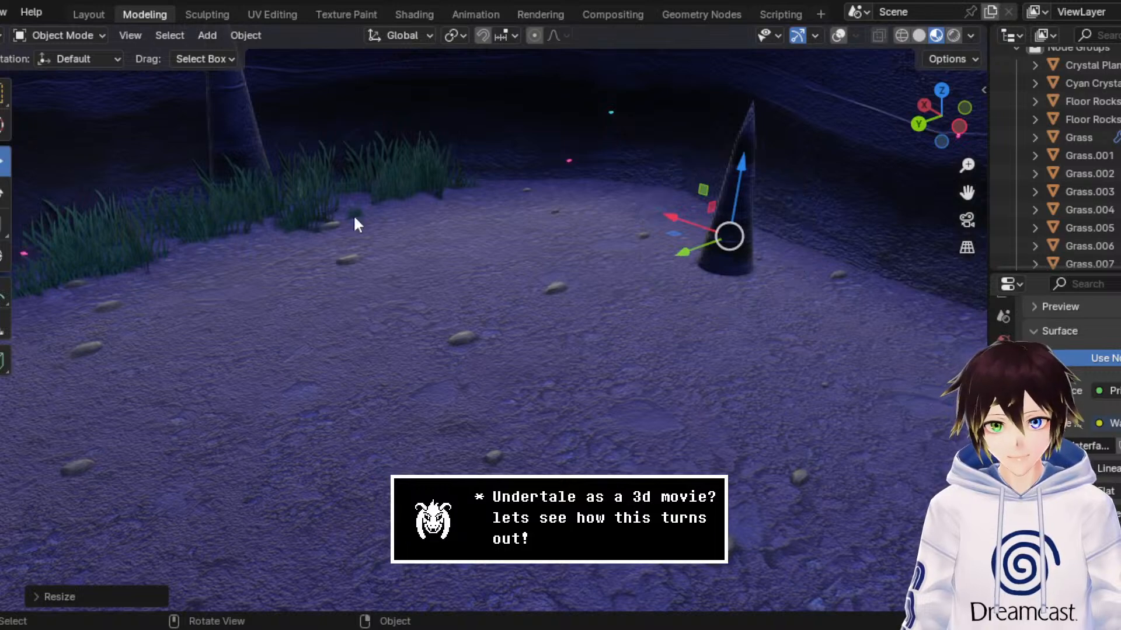
drag(672, 219, 802, 250)
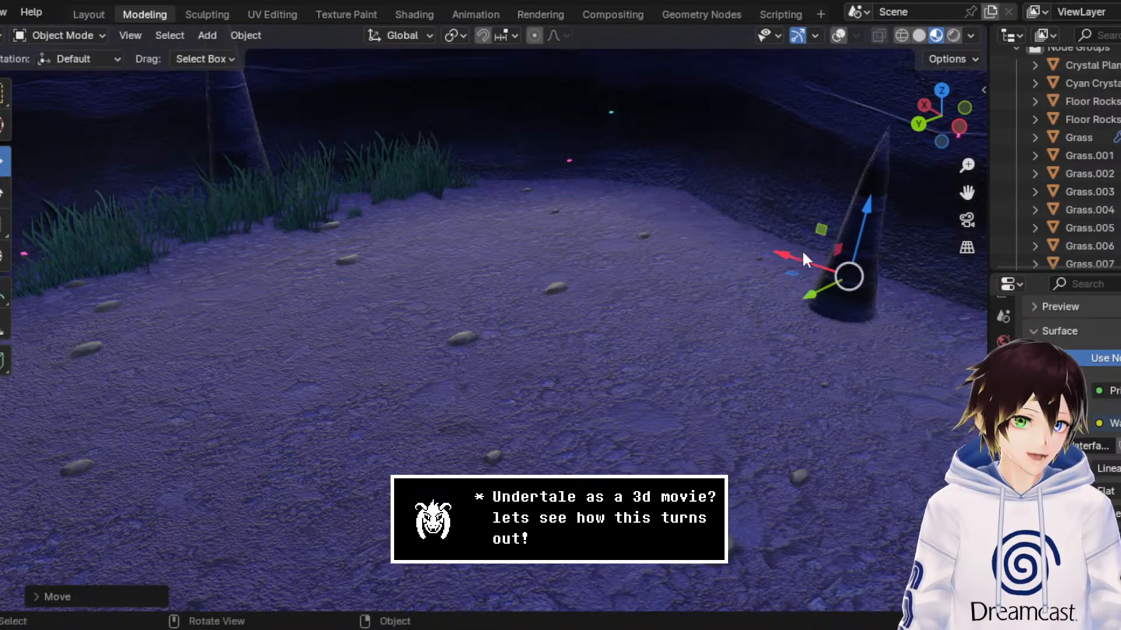
middle_drag(786, 240, 759, 242)
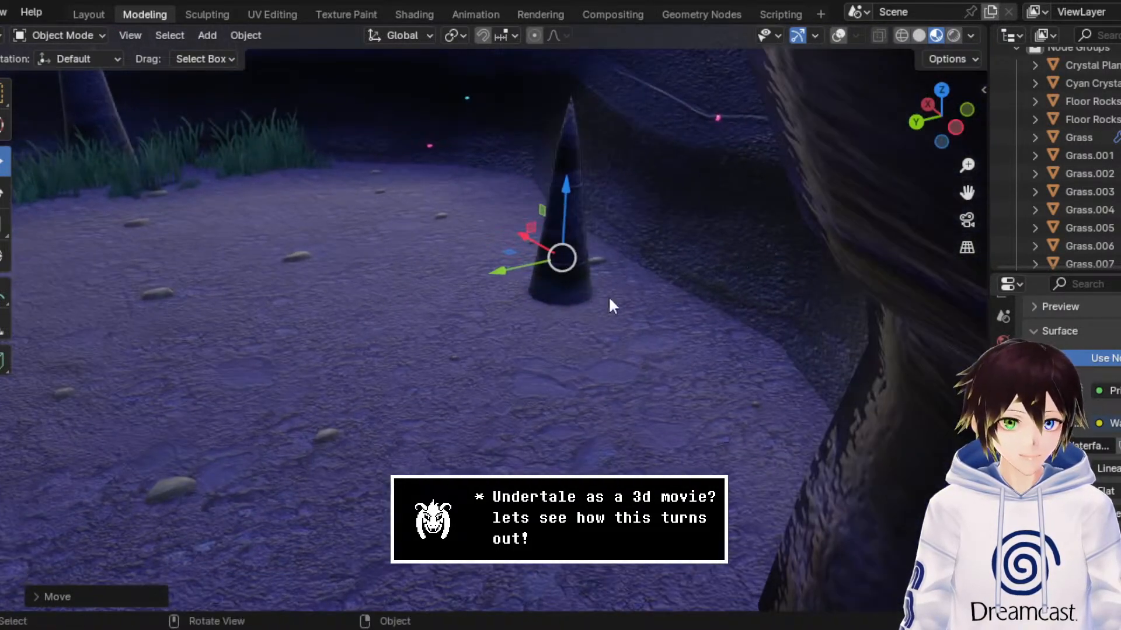
drag(493, 271, 511, 267)
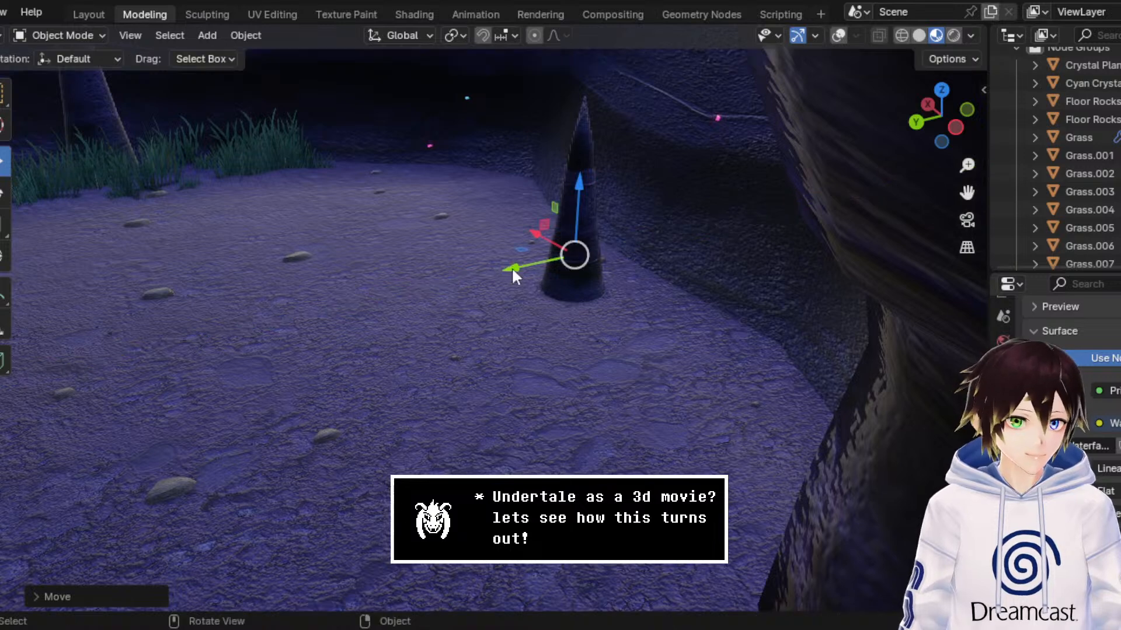
Step: Duplicate the side-wall stalagmite, offset the copy along X and scale it down
right_click(565, 256)
click(565, 255)
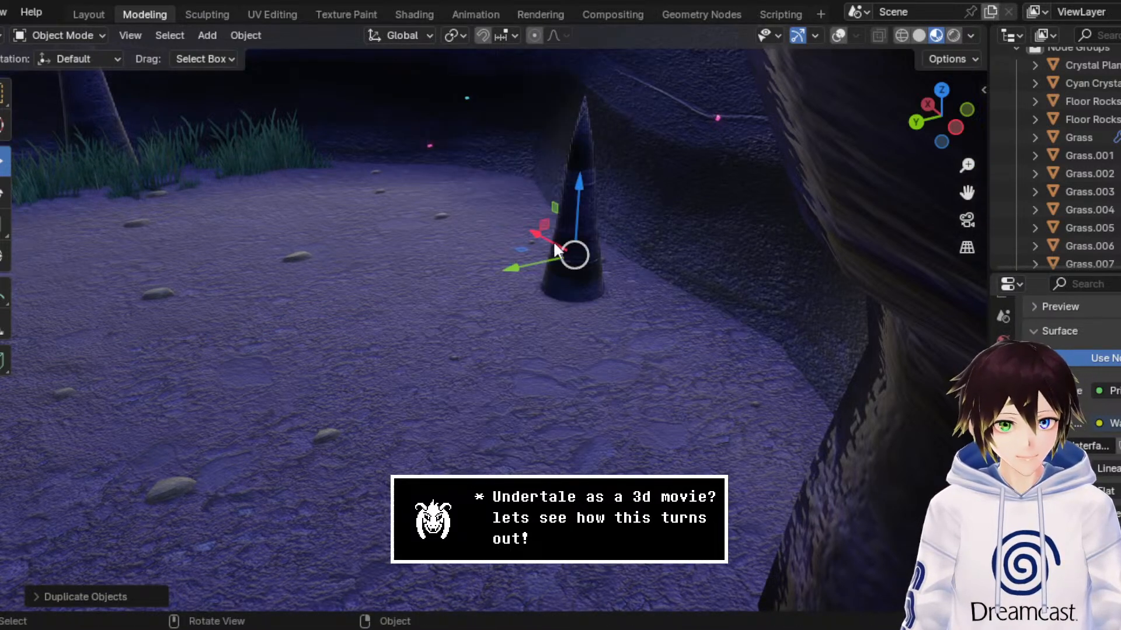
key(x)
click(596, 272)
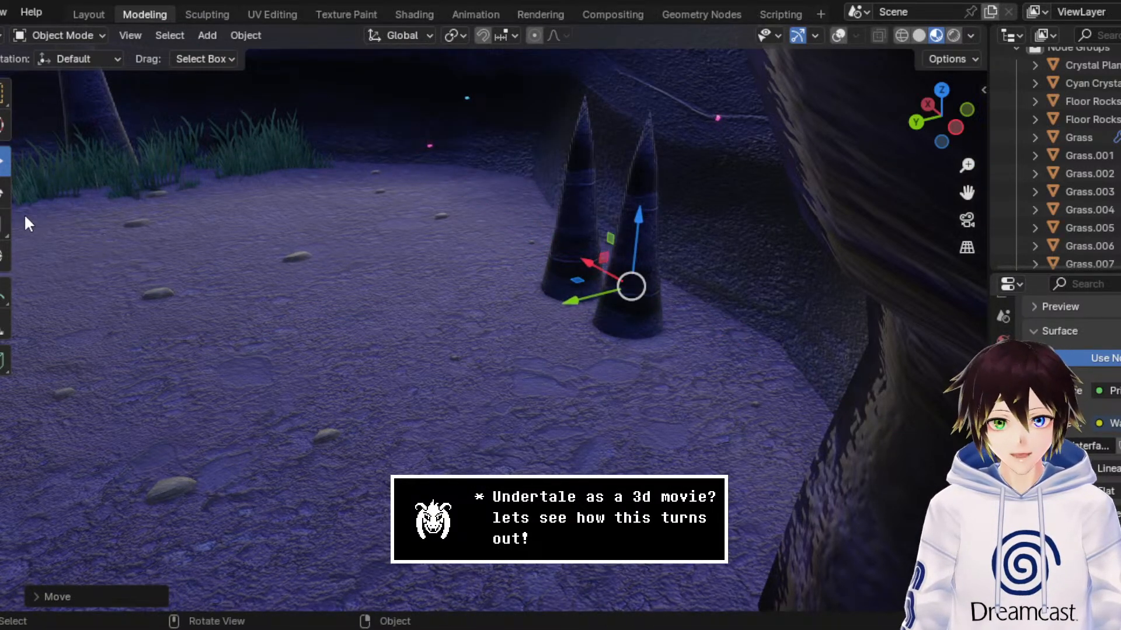
click(5, 225)
drag(698, 255, 670, 283)
Step: Lower the smaller stalagmite to the floor and shift it horizontally in front of the larger one
click(4, 161)
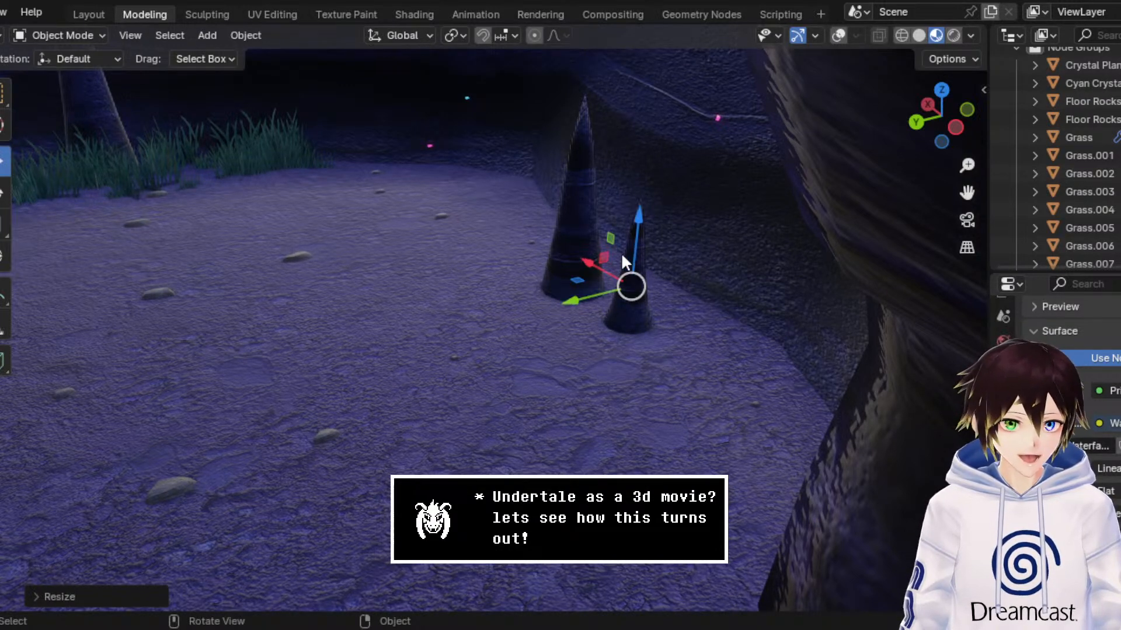
drag(622, 251, 632, 258)
drag(570, 315, 554, 330)
drag(549, 289, 575, 312)
right_click(607, 282)
click(608, 283)
right_click(608, 281)
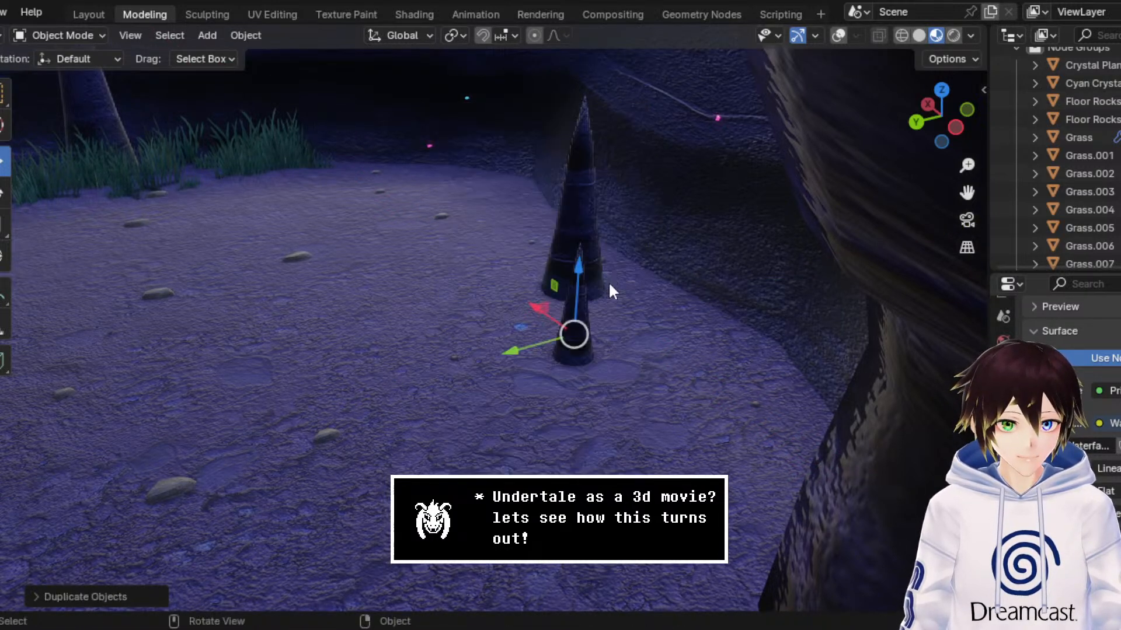
drag(535, 346, 623, 328)
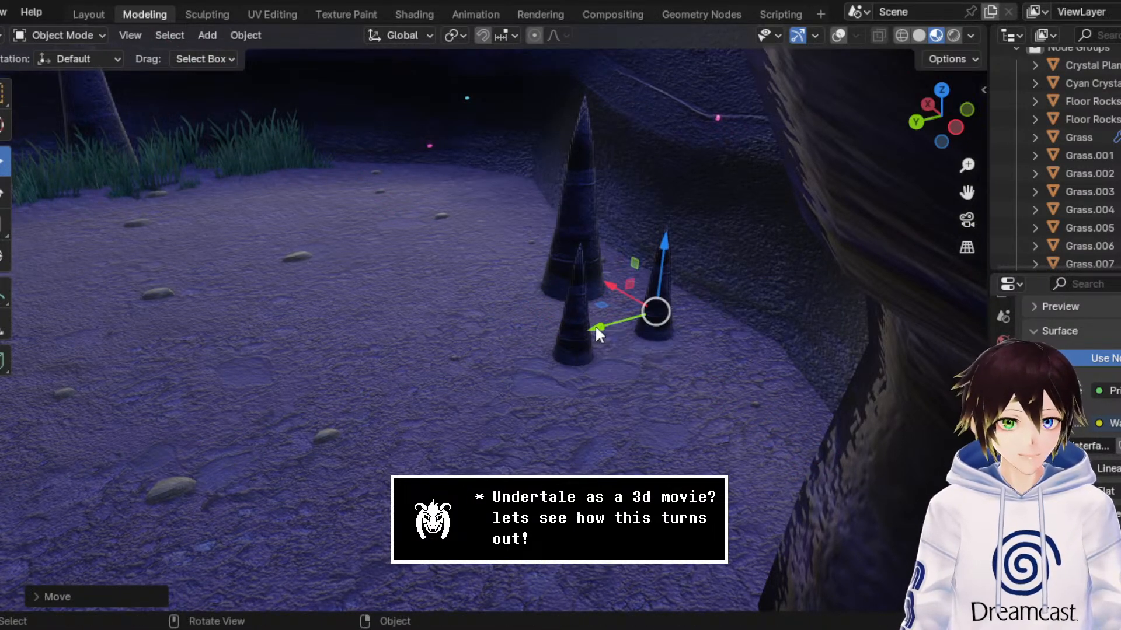
key(Delete)
Step: Make a linked duplicate of the small front stalagmite and move it along Y toward the side wall
click(571, 325)
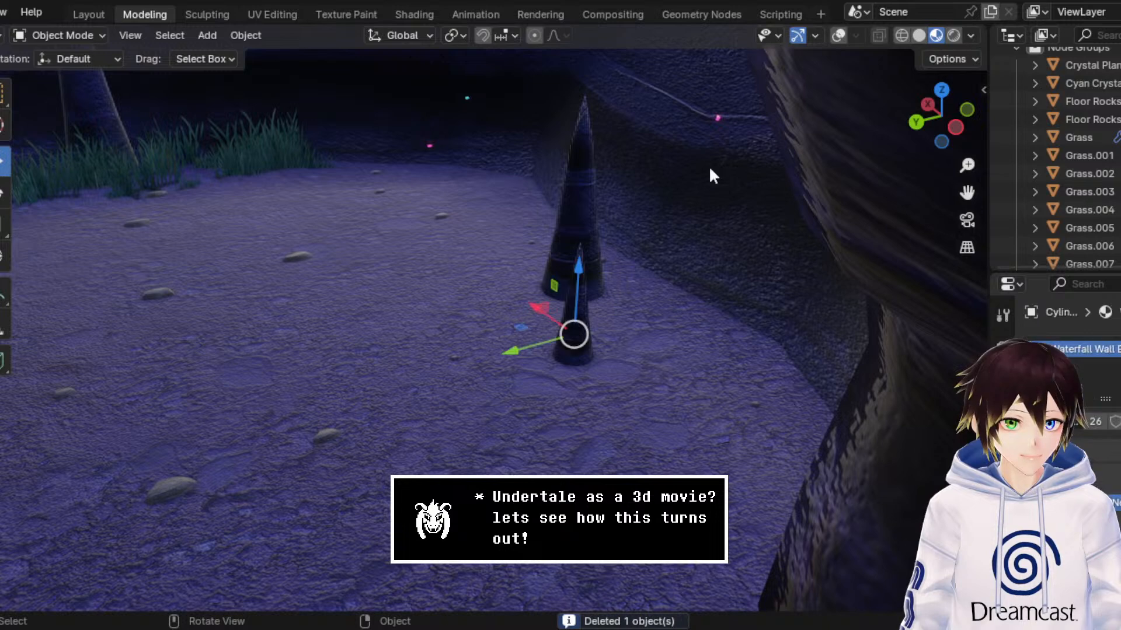
click(844, 29)
click(846, 29)
right_click(575, 328)
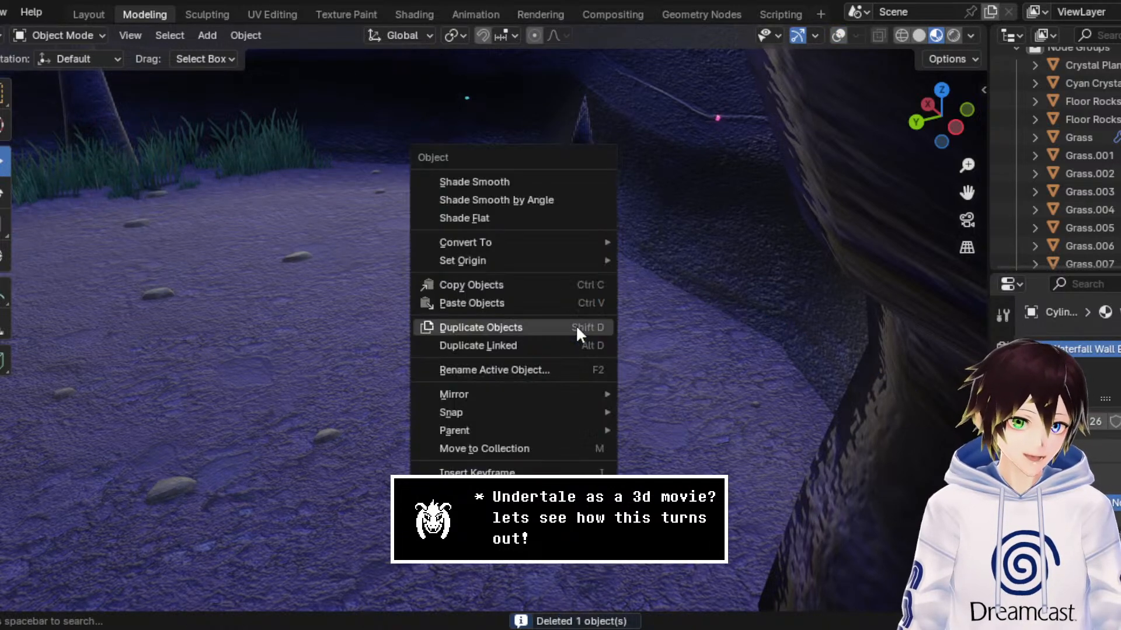
click(570, 345)
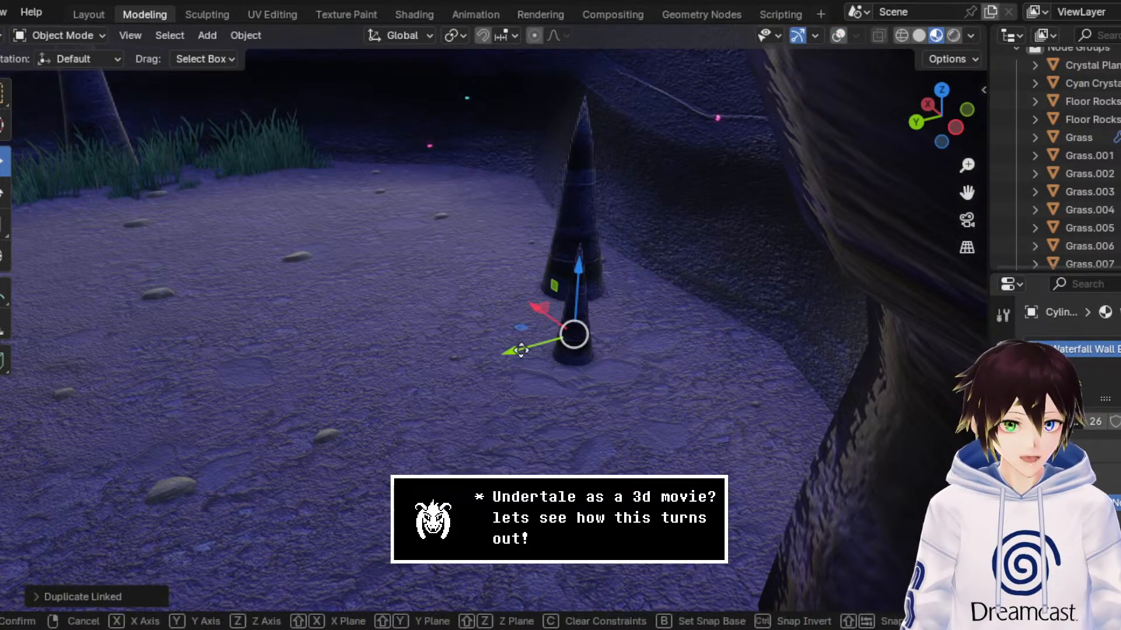
key(y)
click(613, 319)
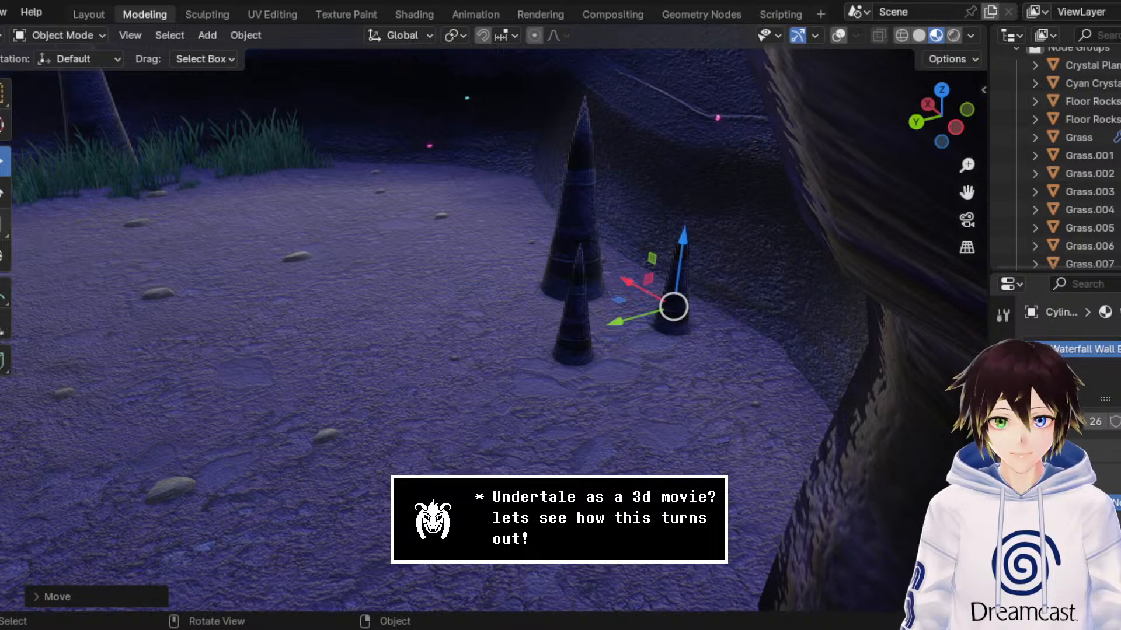
Step: Shrink the linked stalagmite, lower it along Z to the floor and move it along X away from the others
key(s)
click(708, 274)
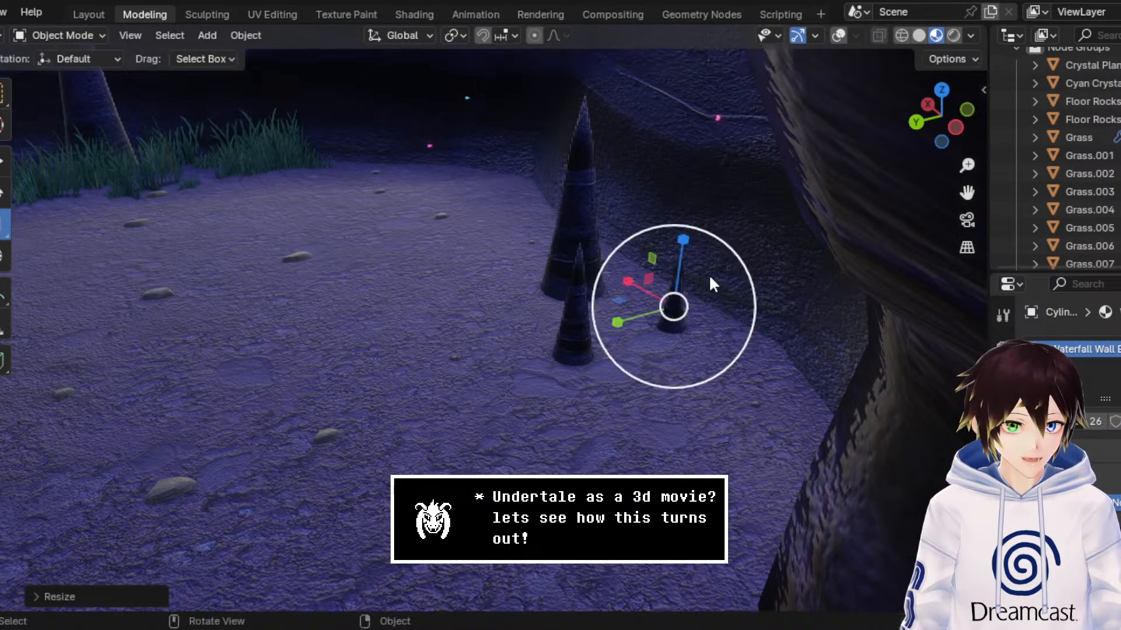
click(8, 167)
key(g)
key(z)
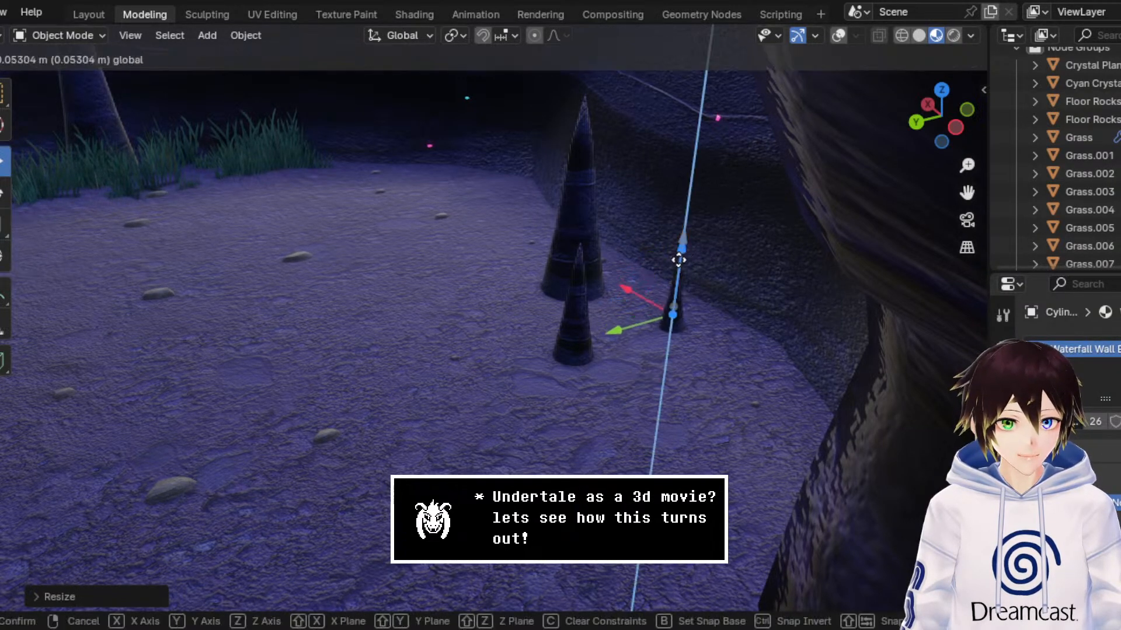
click(708, 224)
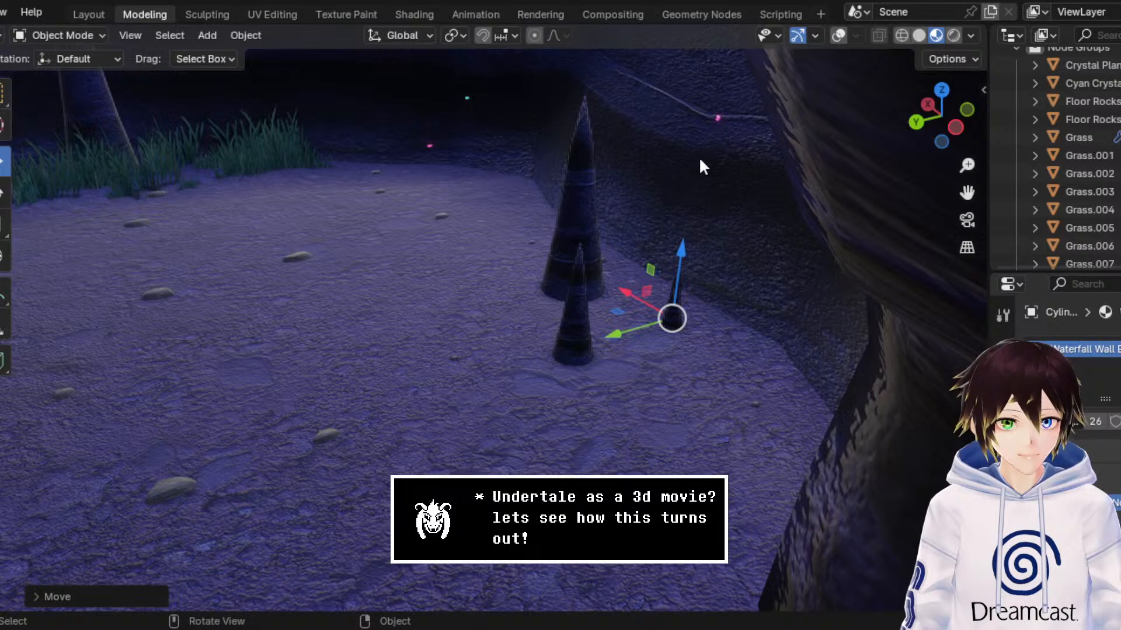
drag(624, 298, 648, 307)
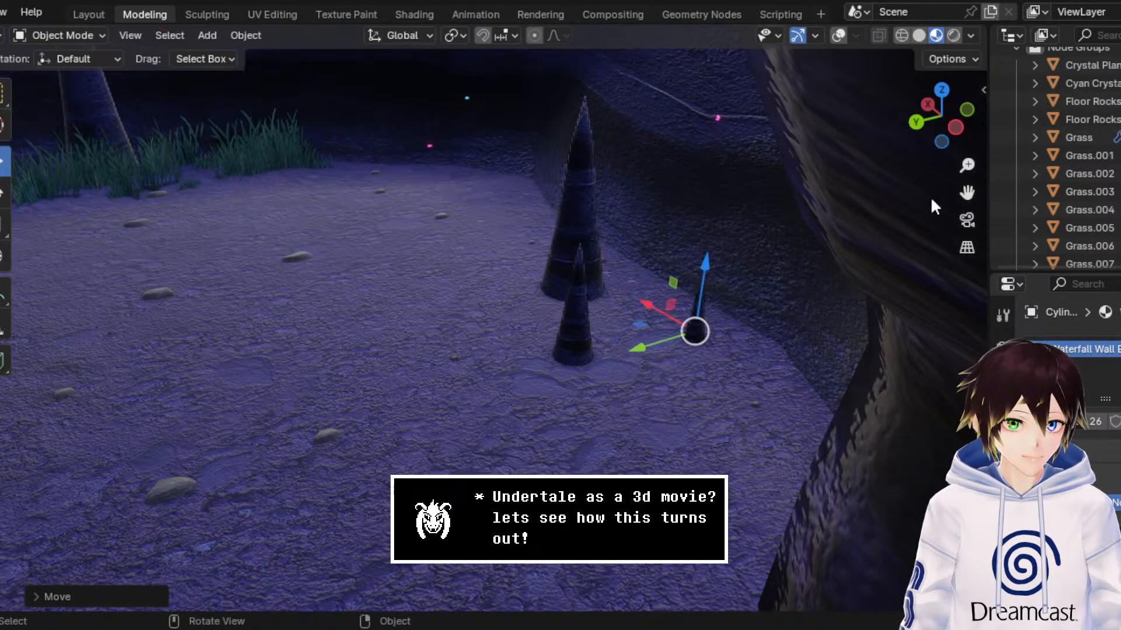
Step: Save the scene file with the three-stalagmite cluster in place
drag(966, 192, 1118, 230)
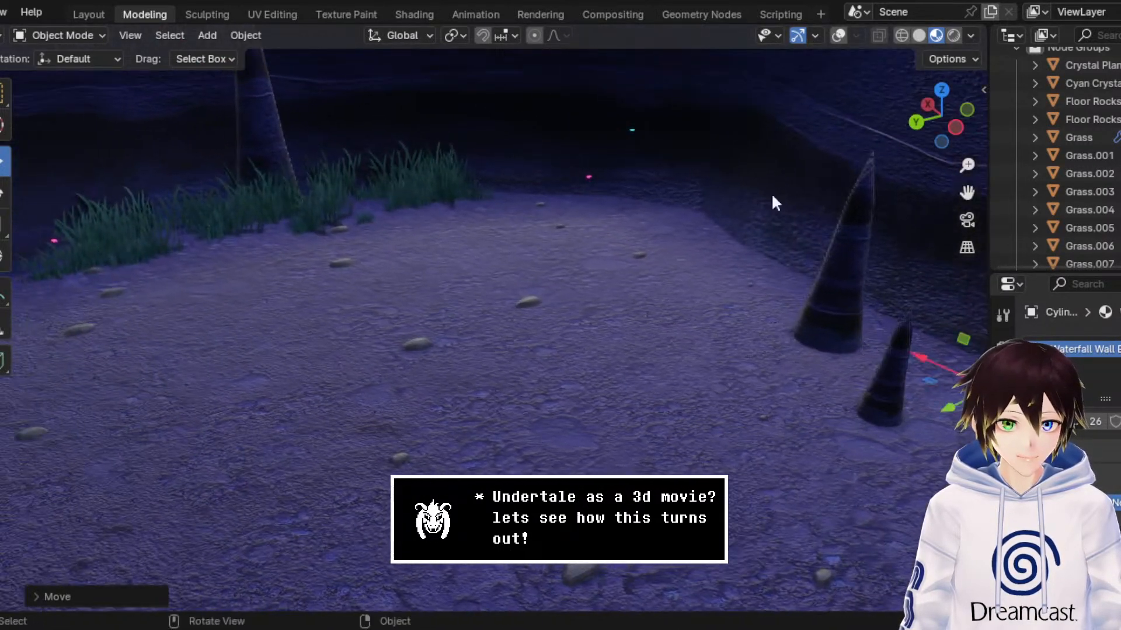
middle_drag(586, 153, 577, 162)
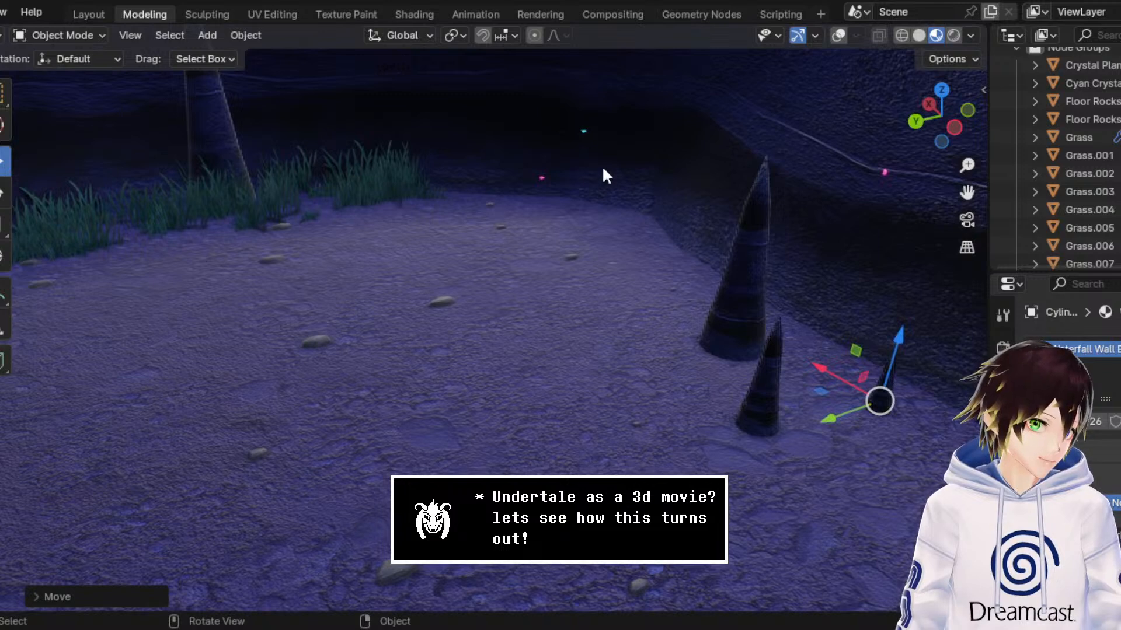
key(ctrl+s)
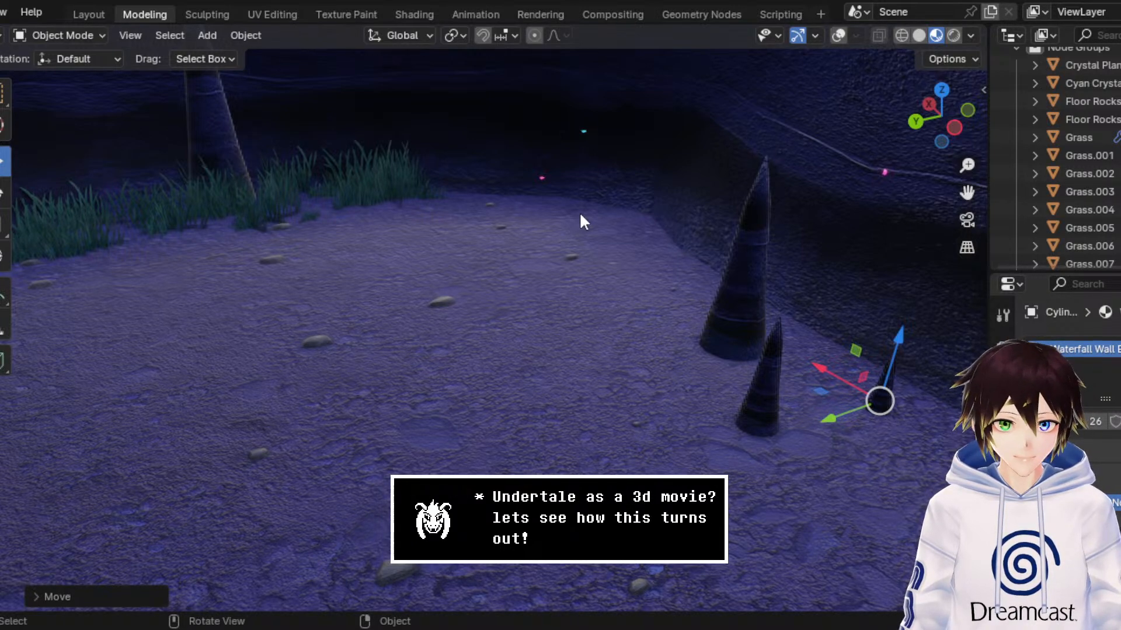
Step: Select the two smaller stalagmites by the side wall and make linked duplicates of them in place
middle_drag(583, 222, 837, 224)
drag(966, 192, 941, 227)
drag(865, 234, 888, 232)
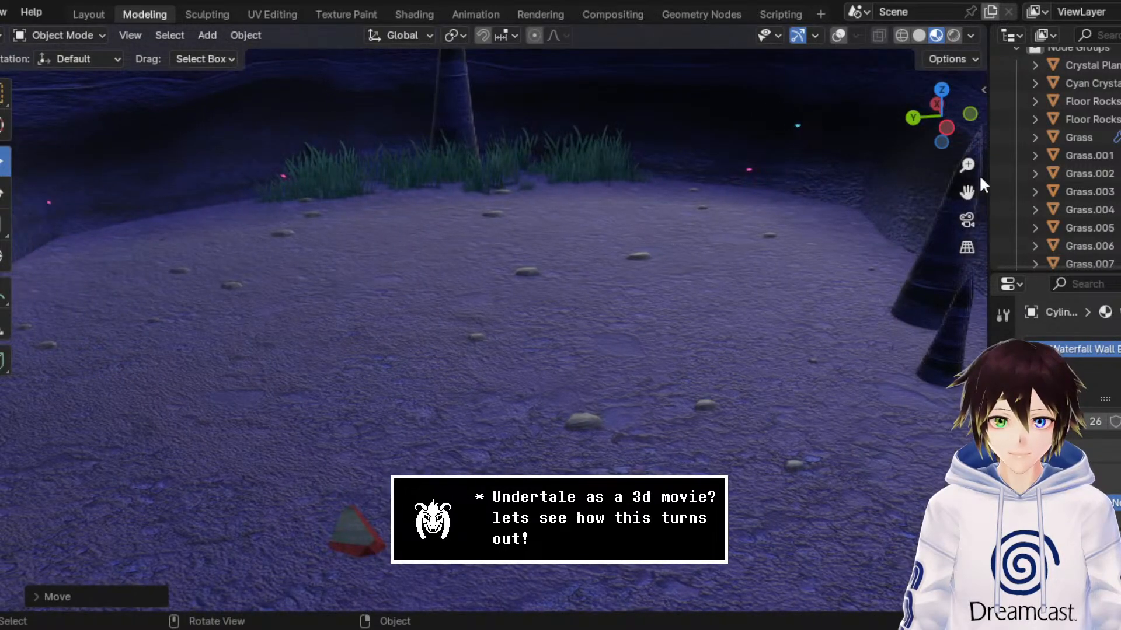
drag(967, 166, 904, 179)
shift+click(809, 339)
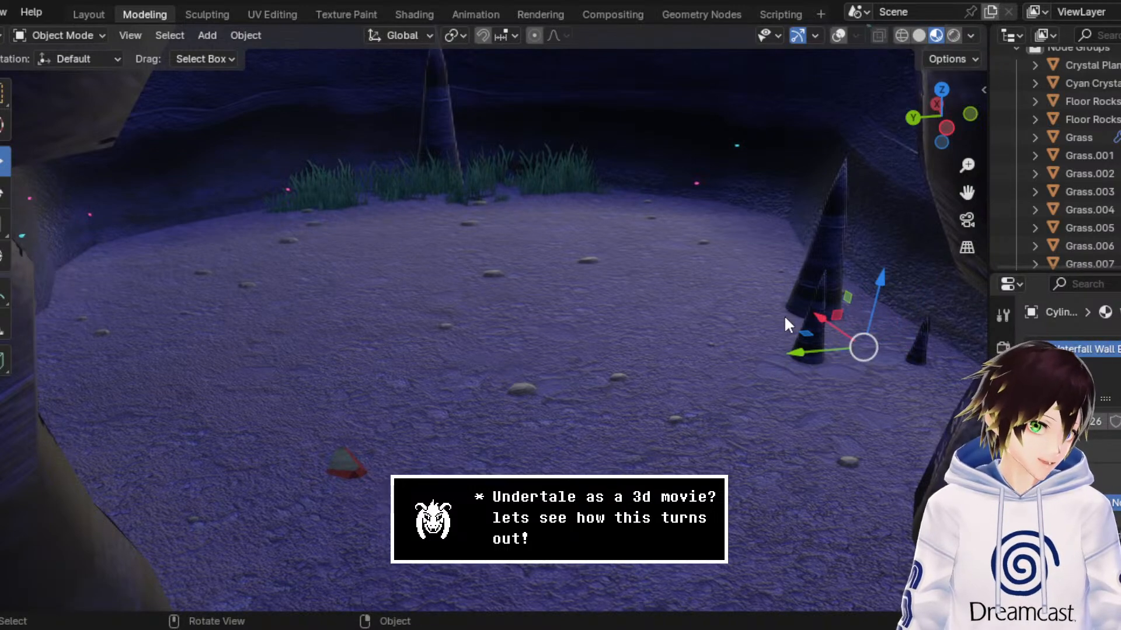
right_click(784, 319)
click(783, 315)
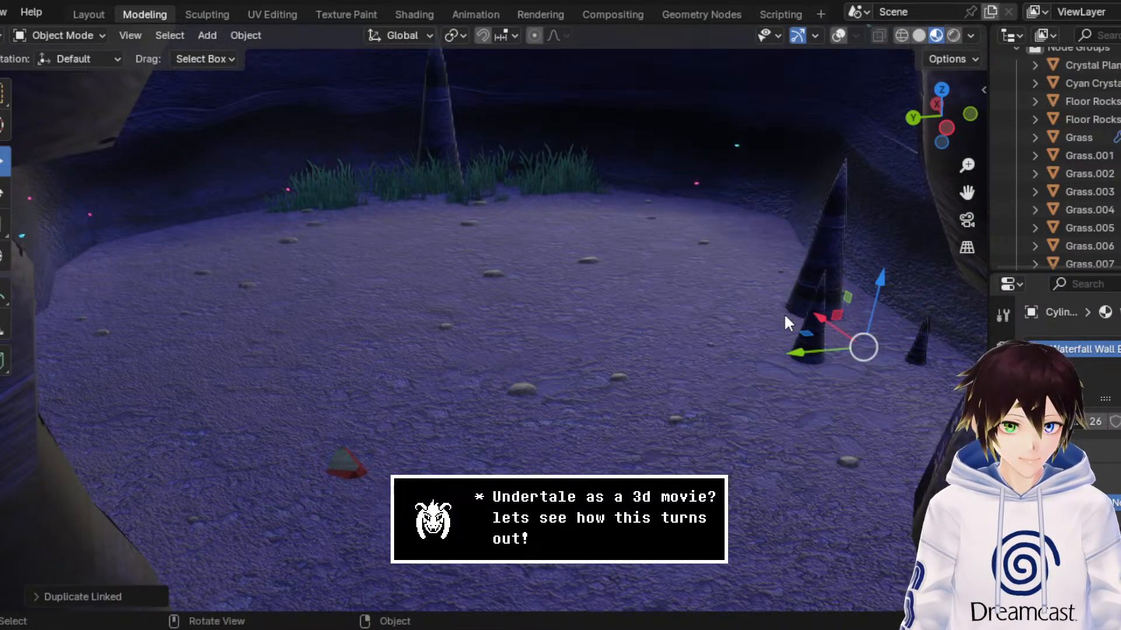
Step: Move the linked stalagmite pair along Y to the opposite side wall and shift the smaller one forward toward the archway
key(y)
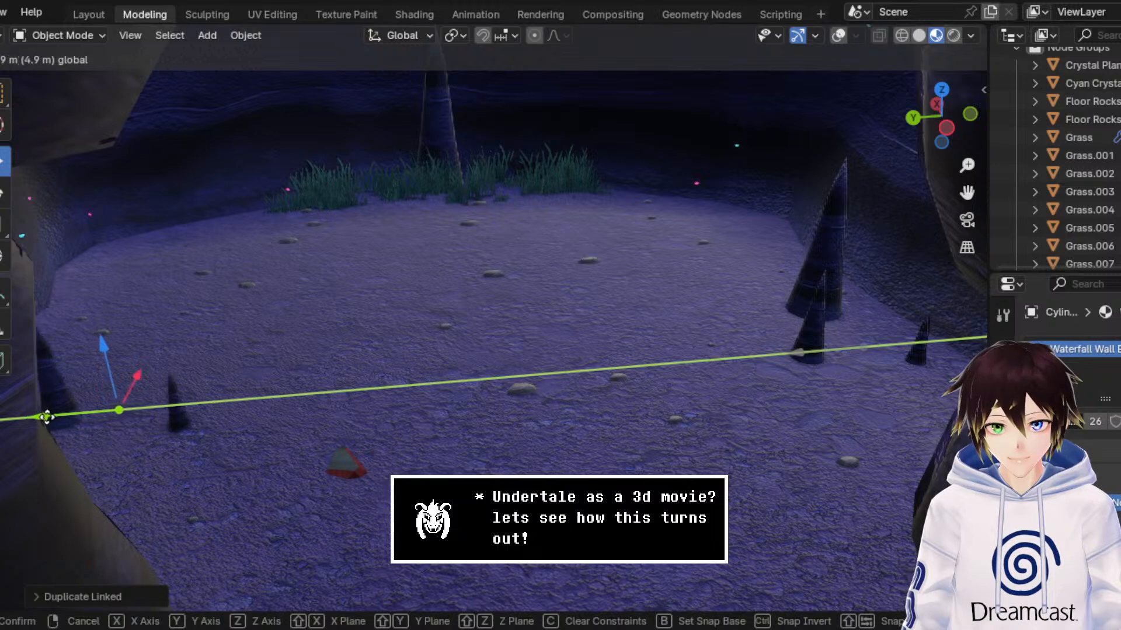
click(80, 408)
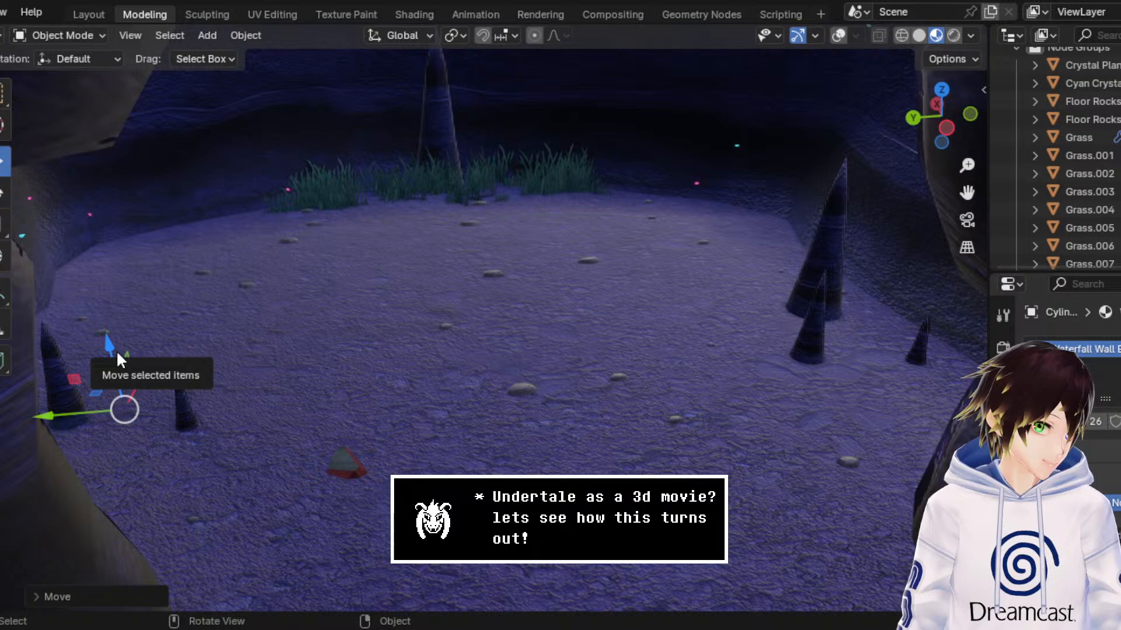
click(201, 433)
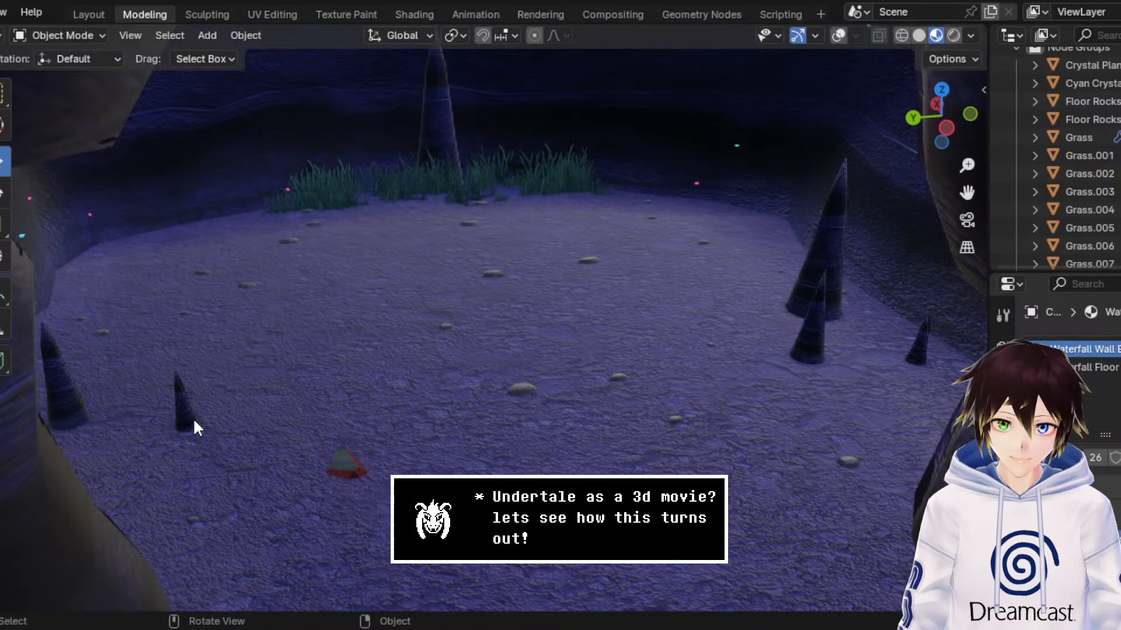
click(194, 418)
drag(199, 395, 157, 431)
Step: Place a linked duplicate of the small front stalagmite at the back wall beside the grass using X and Y moves, and save the scene
right_click(159, 460)
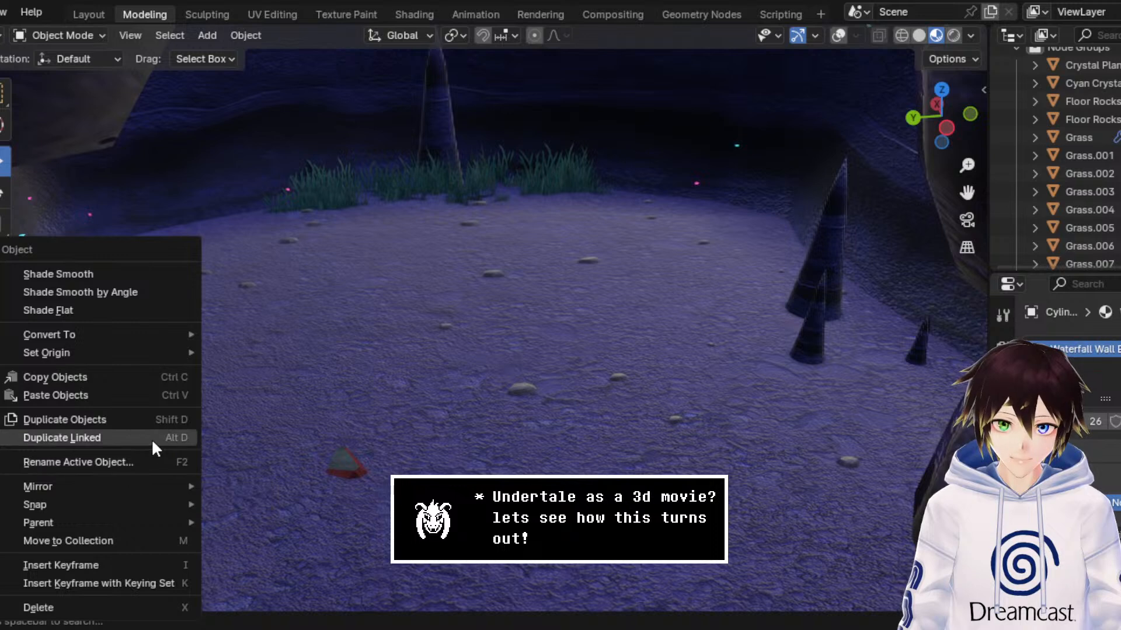
click(152, 438)
key(x)
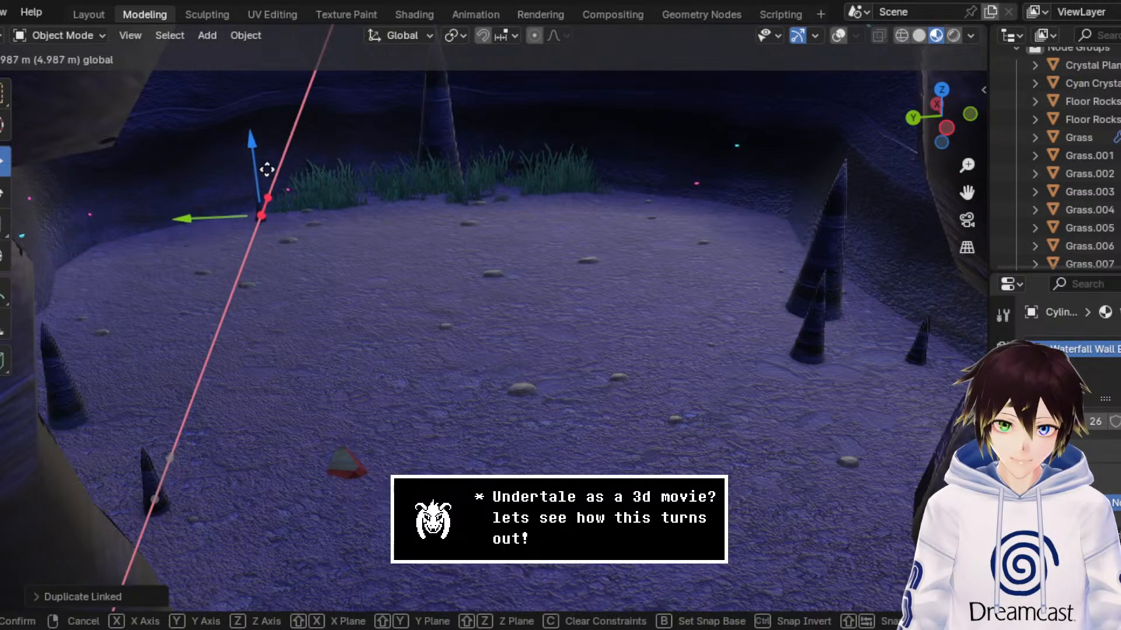
click(257, 211)
key(g)
key(y)
click(209, 220)
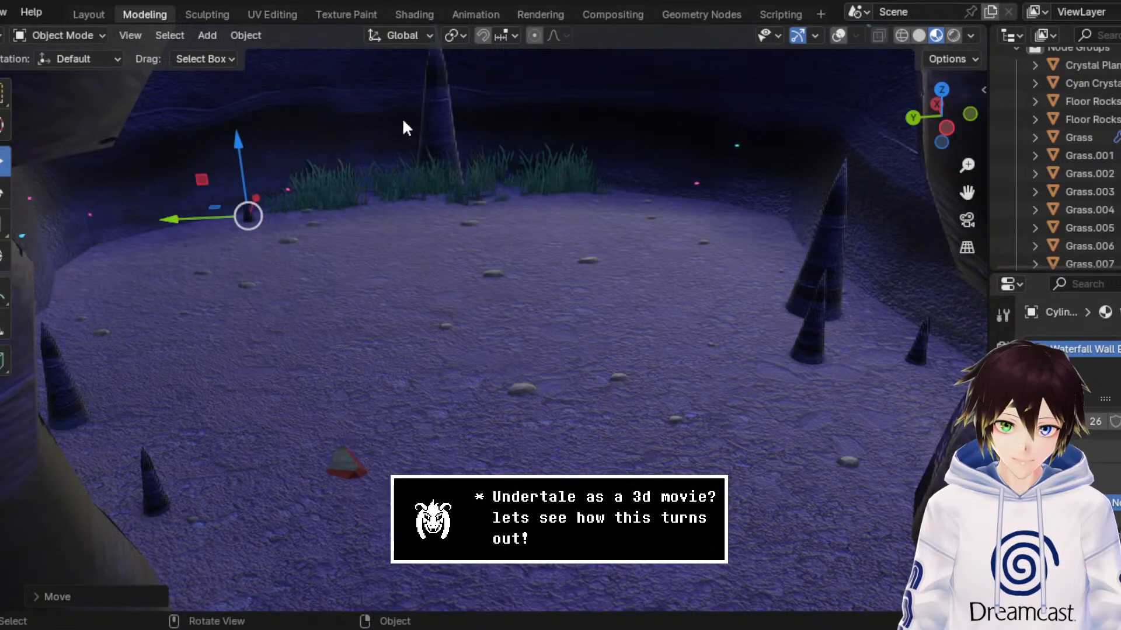
click(5, 93)
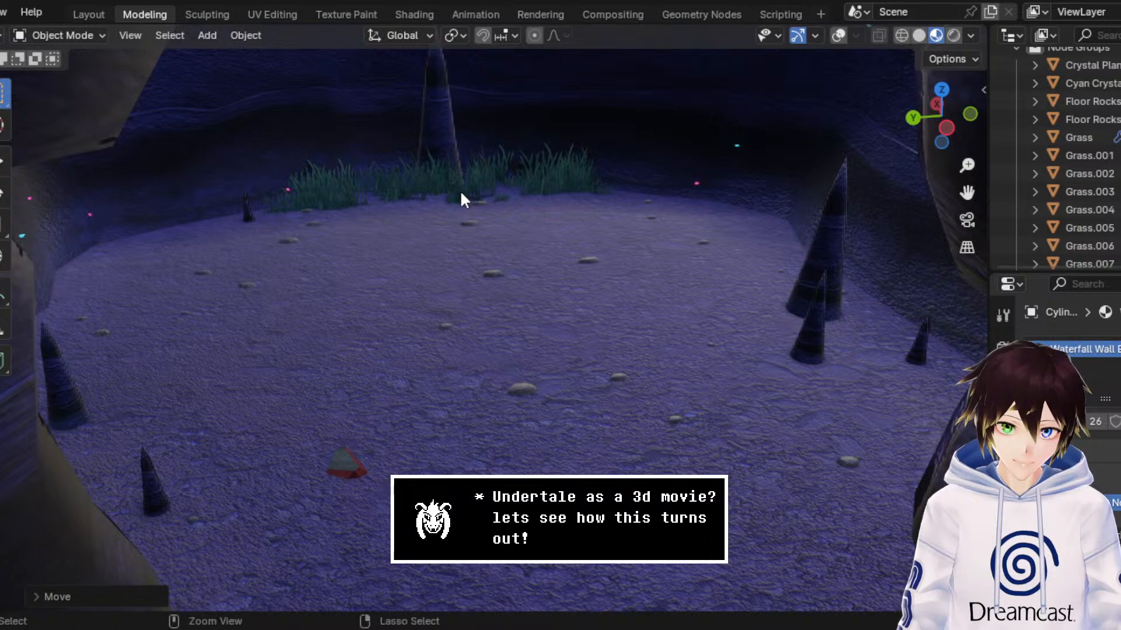
key(ctrl+s)
Step: Examine the stalagmite and grass placement inside the chamber and from outside through the archway
middle_drag(460, 191, 480, 178)
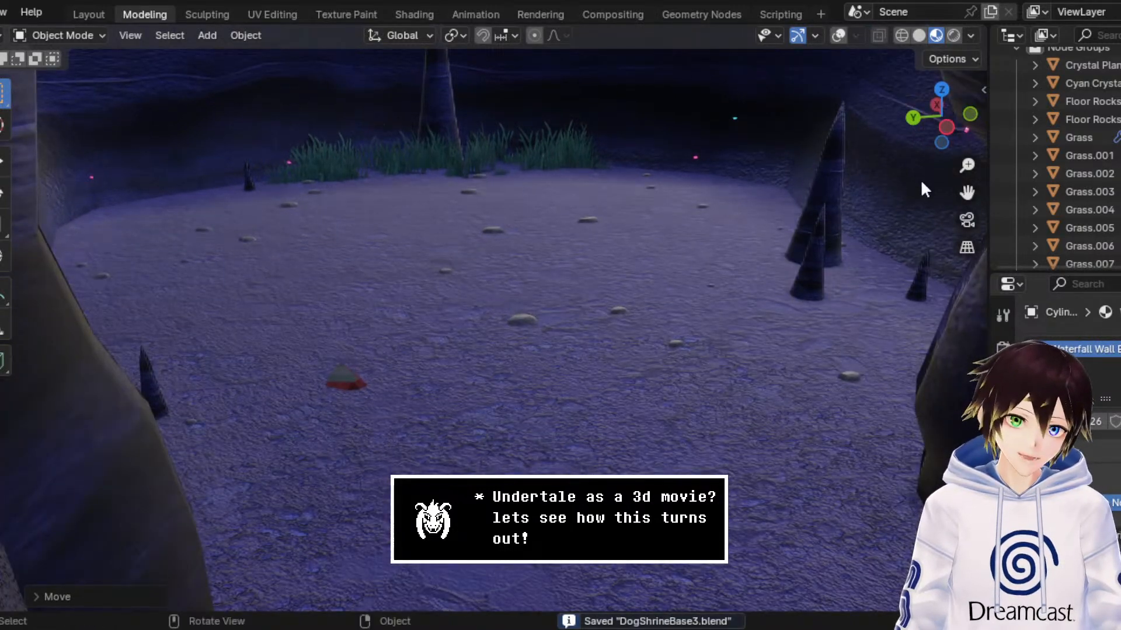
drag(967, 192, 893, 241)
middle_drag(894, 241, 791, 234)
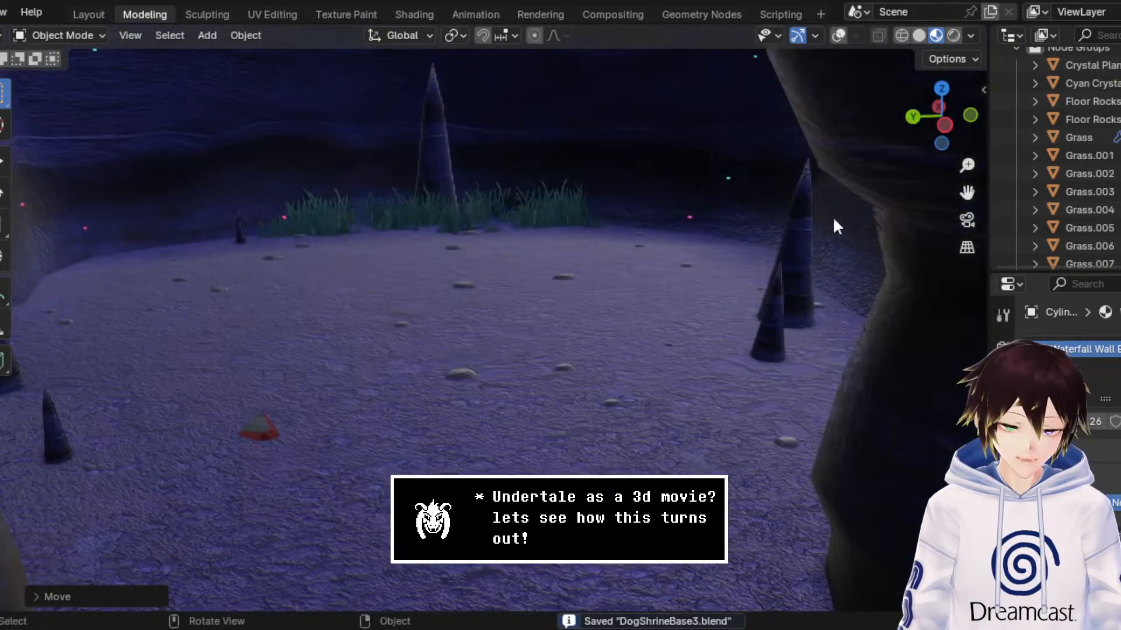
middle_drag(952, 204, 745, 200)
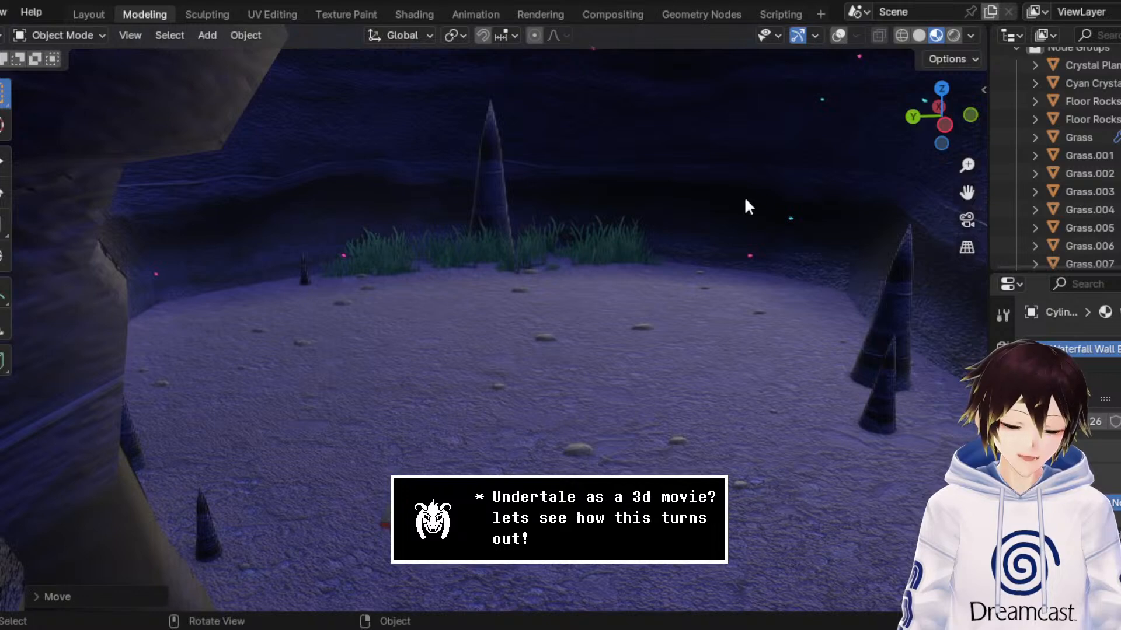
middle_drag(502, 279, 499, 274)
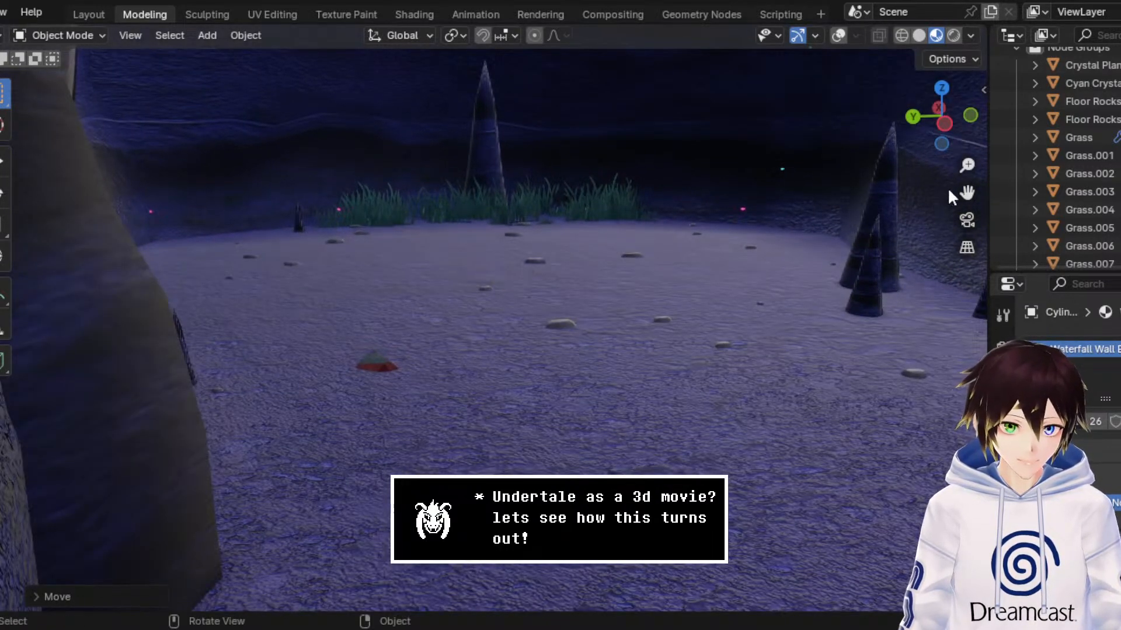
drag(967, 192, 935, 365)
scroll(497, 173, down, 2)
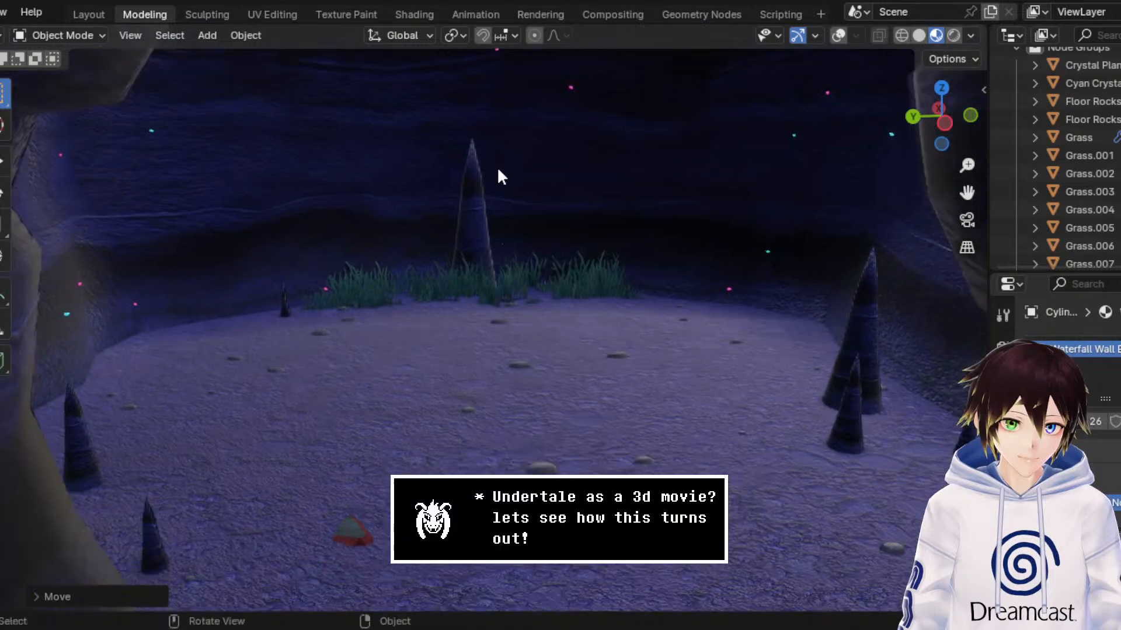
drag(967, 194, 967, 283)
middle_drag(737, 214, 735, 202)
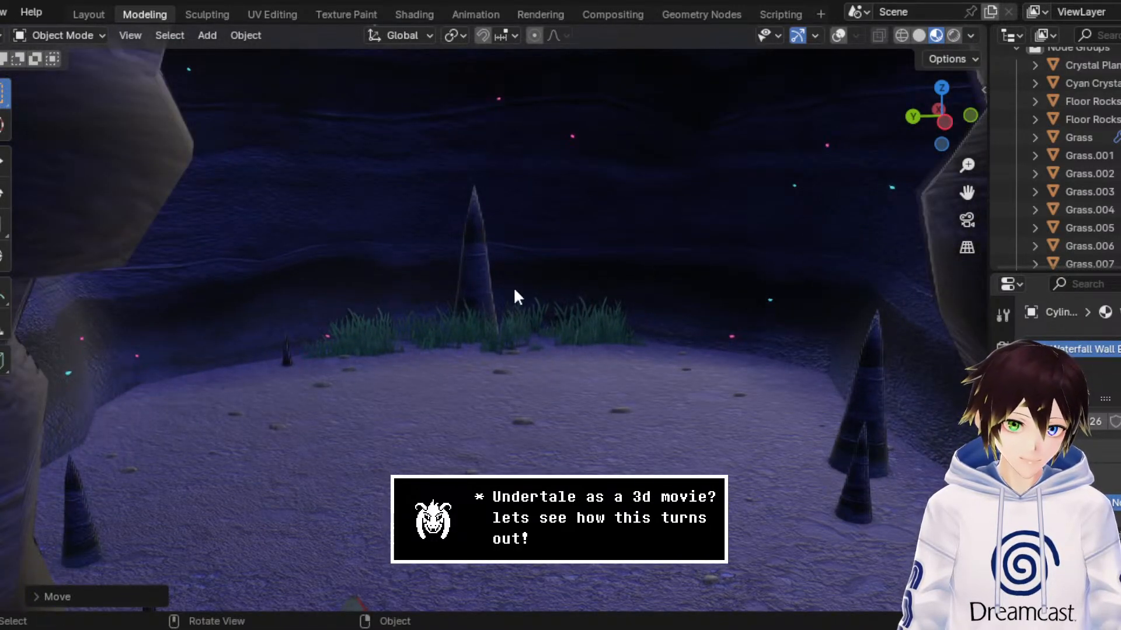
middle_drag(515, 289, 528, 269)
scroll(529, 269, down, 3)
middle_drag(613, 280, 609, 280)
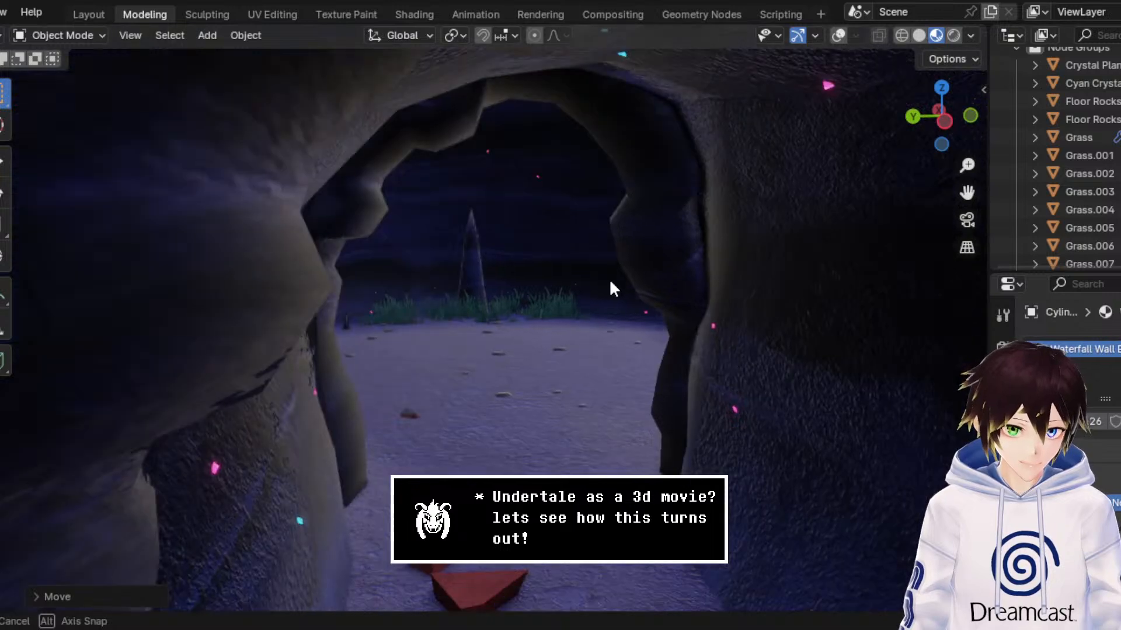
scroll(610, 286, down, 8)
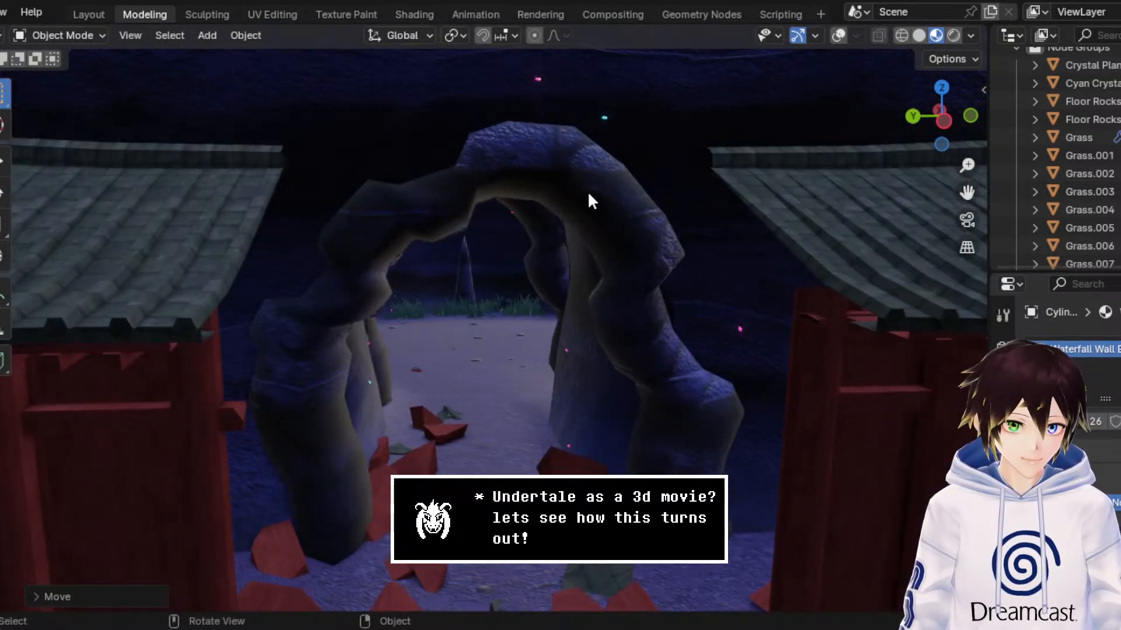
Step: Try deleting the rock arch in front of the chamber entrance and undo the deletion
key(Delete)
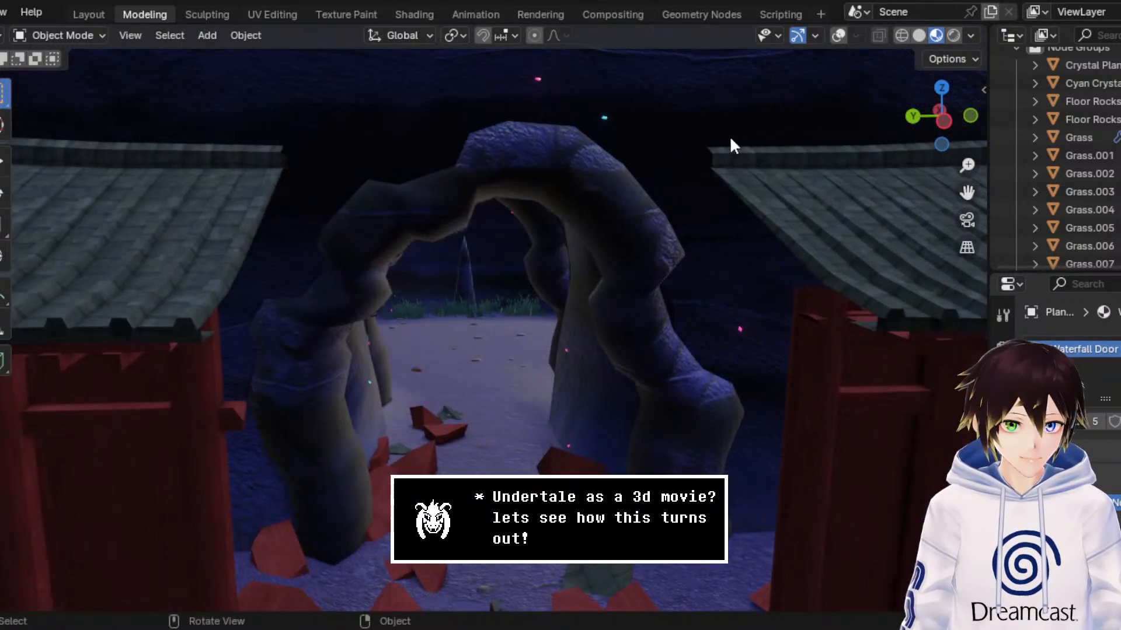
mouse_move(350, 275)
middle_down()
mouse_move(353, 261)
mouse_move(355, 271)
middle_up()
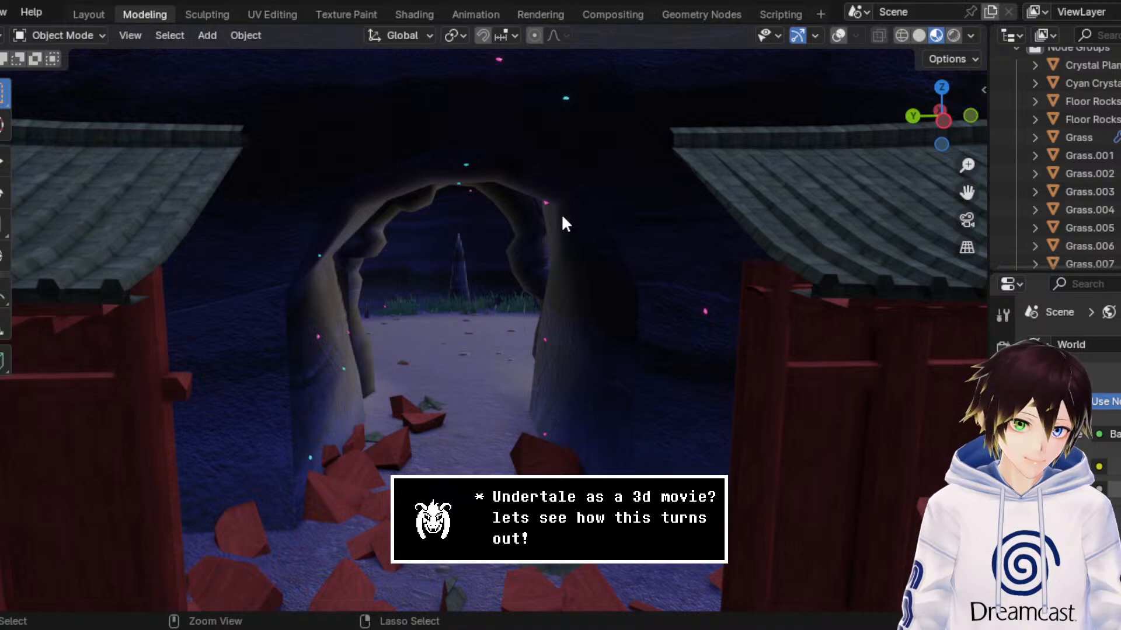
key(ctrl+z)
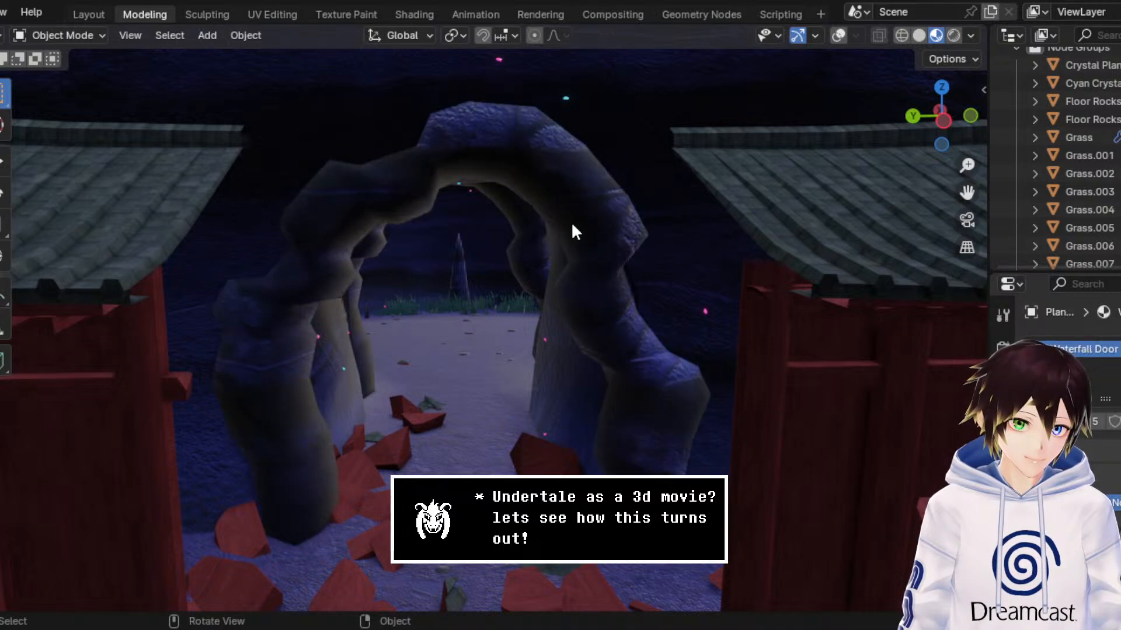
Step: Save the scene file with the rock arch kept between the two shrine buildings
key(ctrl+s)
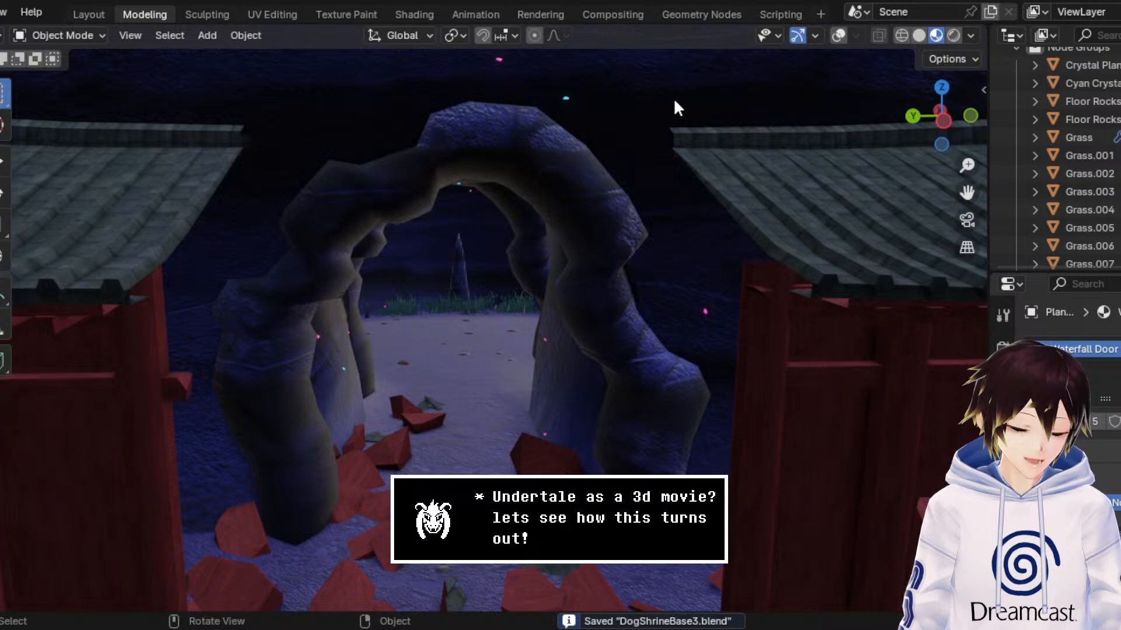
scroll(394, 323, down, 4)
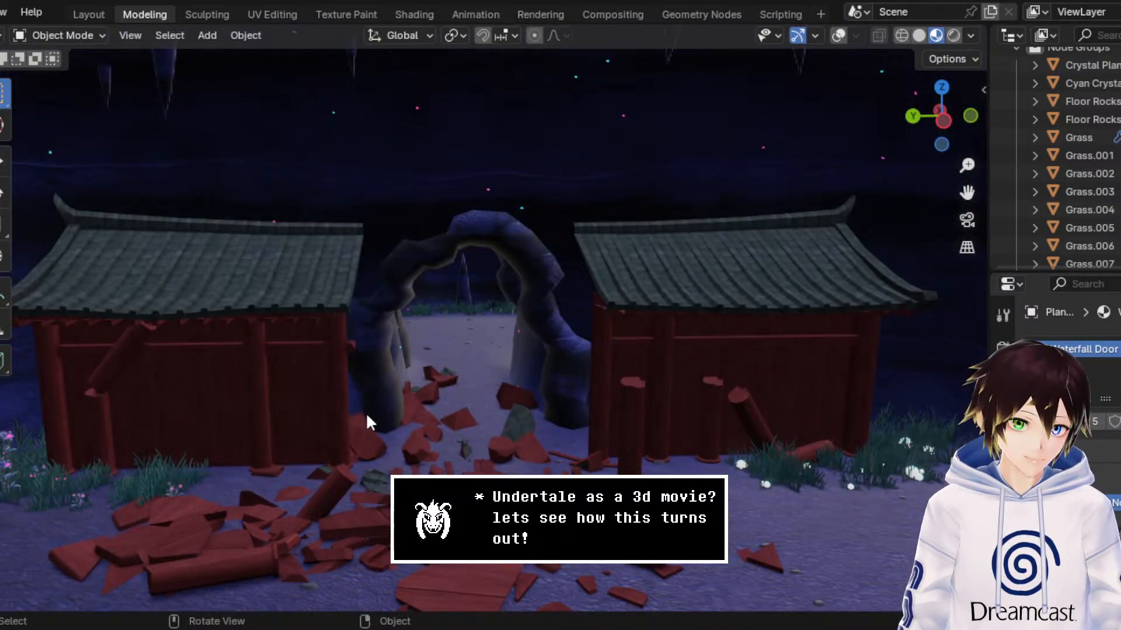
key(ctrl+s)
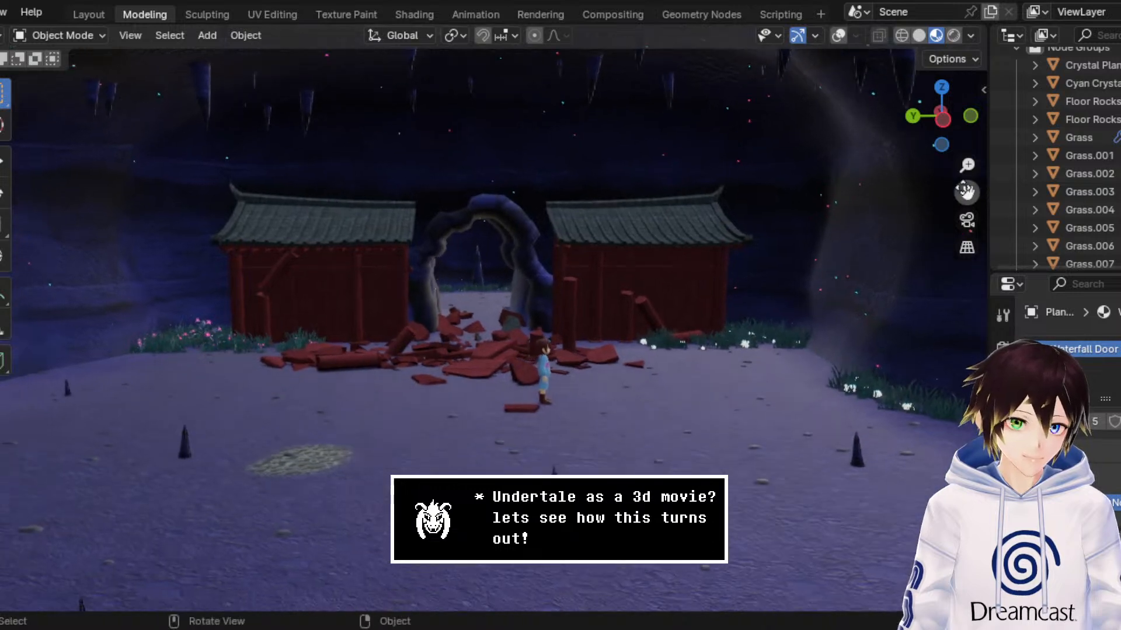
key(ctrl+s)
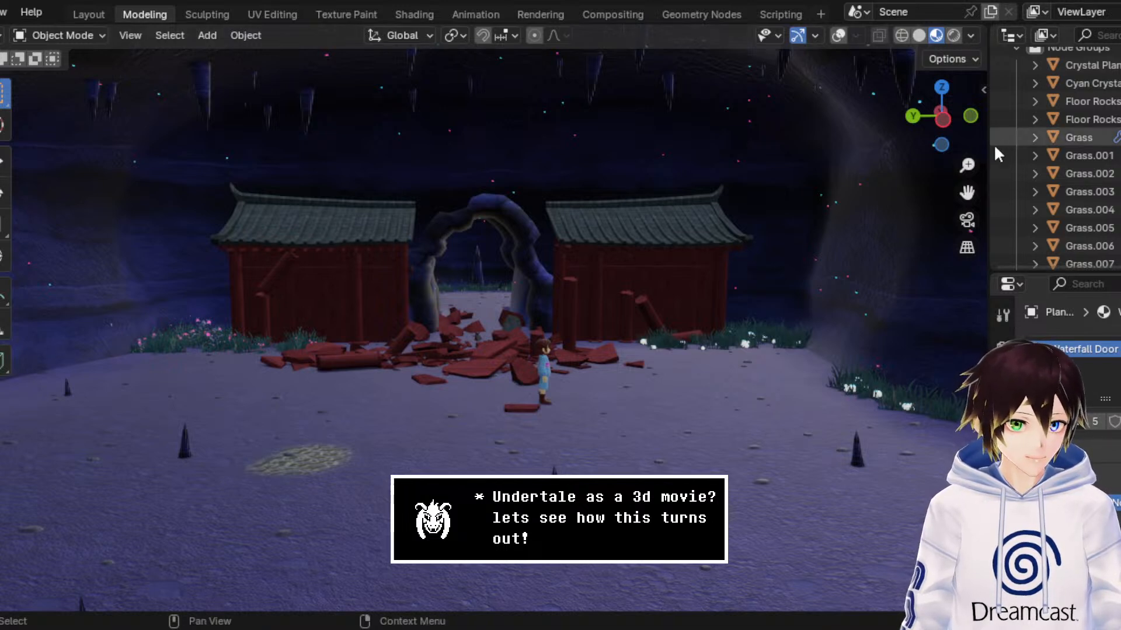
Step: View the whole cave layout from outside and save the scene file
drag(966, 193, 1115, 362)
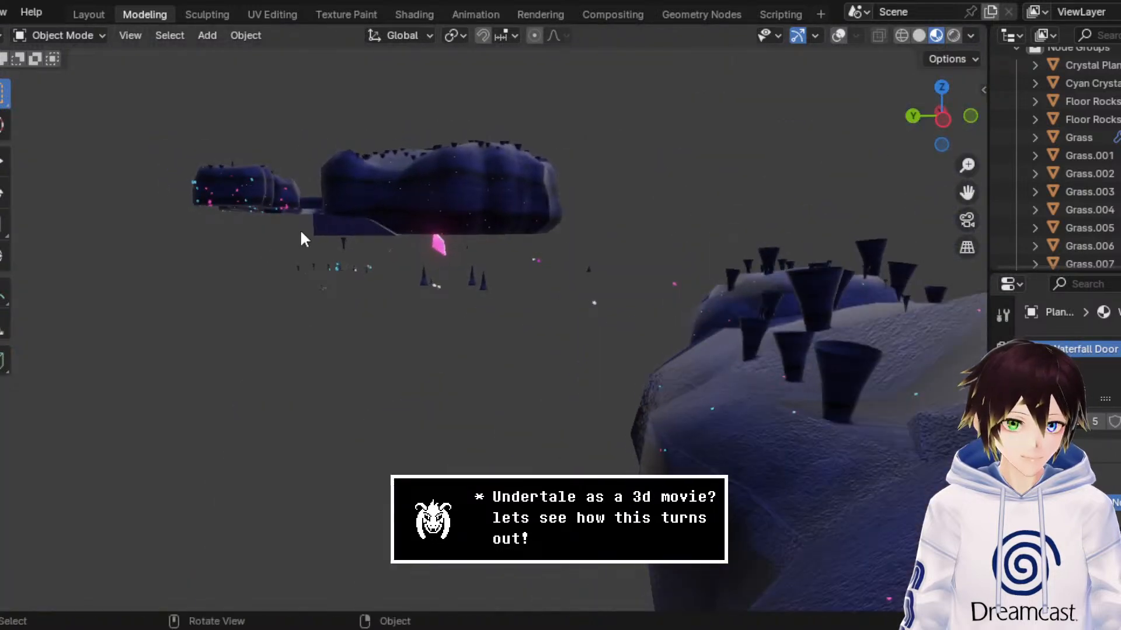
middle_drag(302, 238, 747, 215)
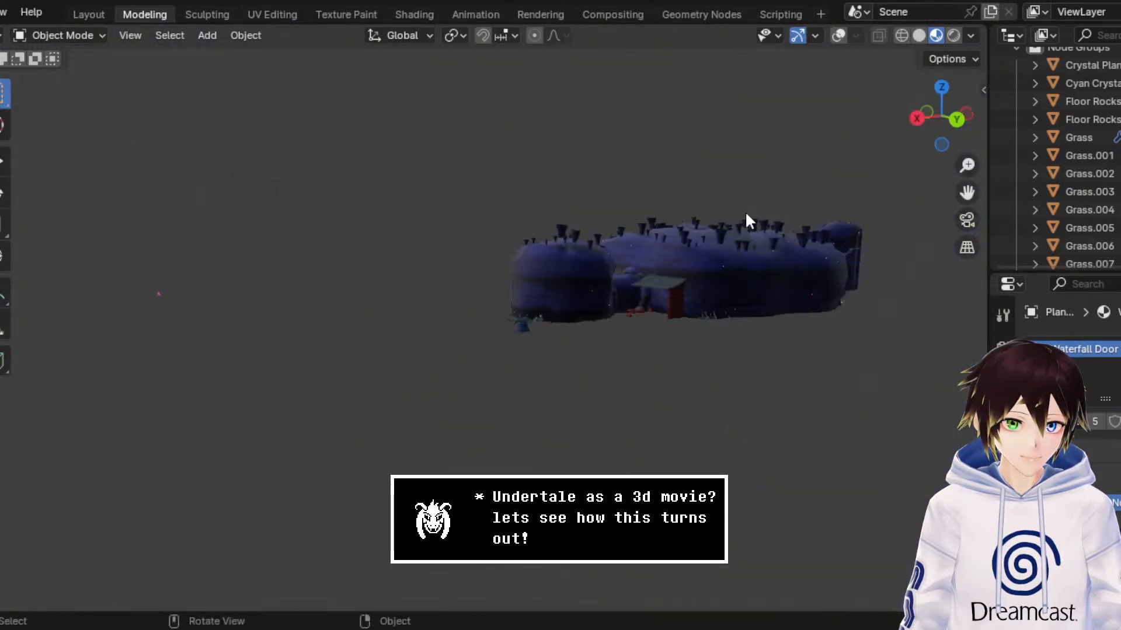
middle_drag(669, 198, 600, 237)
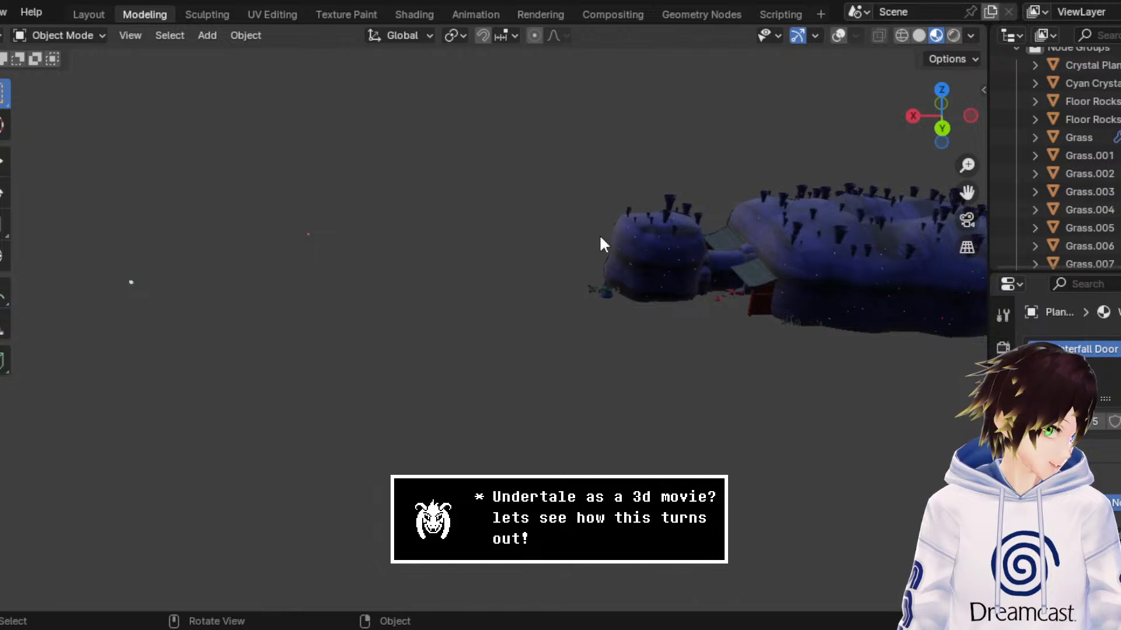
drag(961, 193, 691, 294)
middle_drag(691, 294, 600, 281)
key(ctrl+s)
Step: Turn on the viewport overlays, select the loose rock pile beneath the cave sets and move it along X
middle_drag(618, 318, 566, 291)
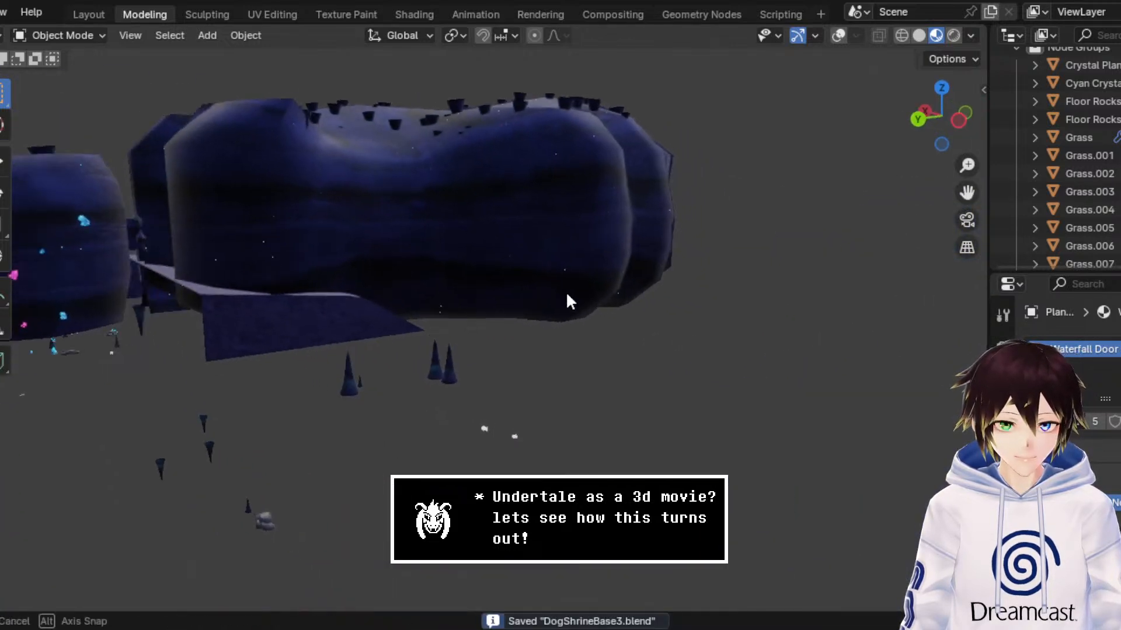
scroll(568, 293, up, 3)
drag(966, 194, 1116, 132)
middle_drag(594, 338, 567, 318)
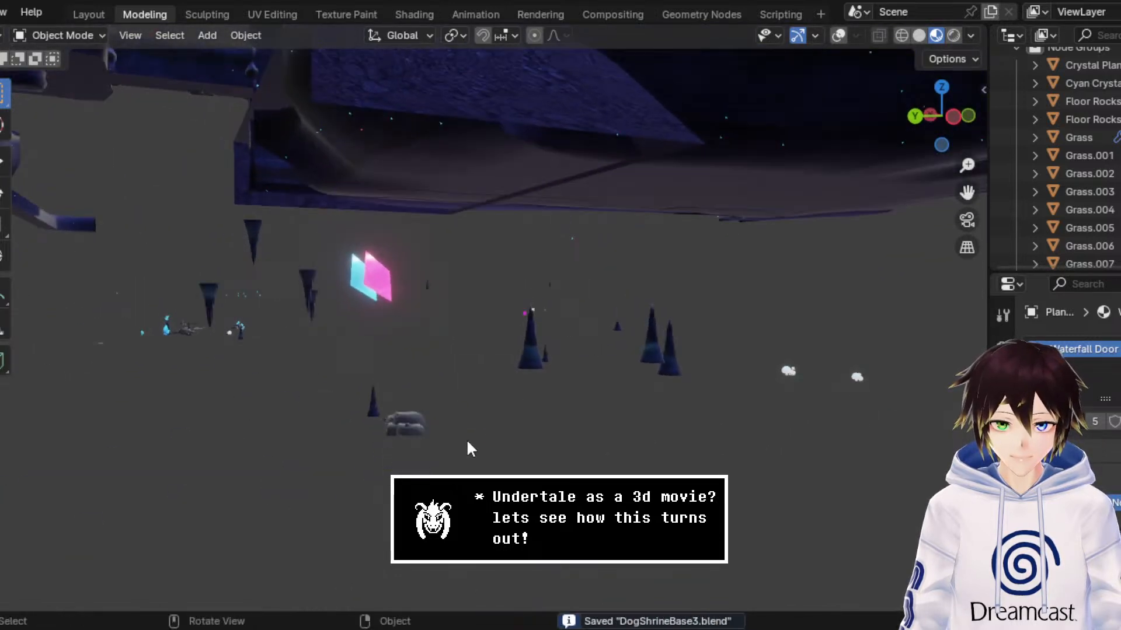
middle_drag(465, 446, 523, 465)
key(b)
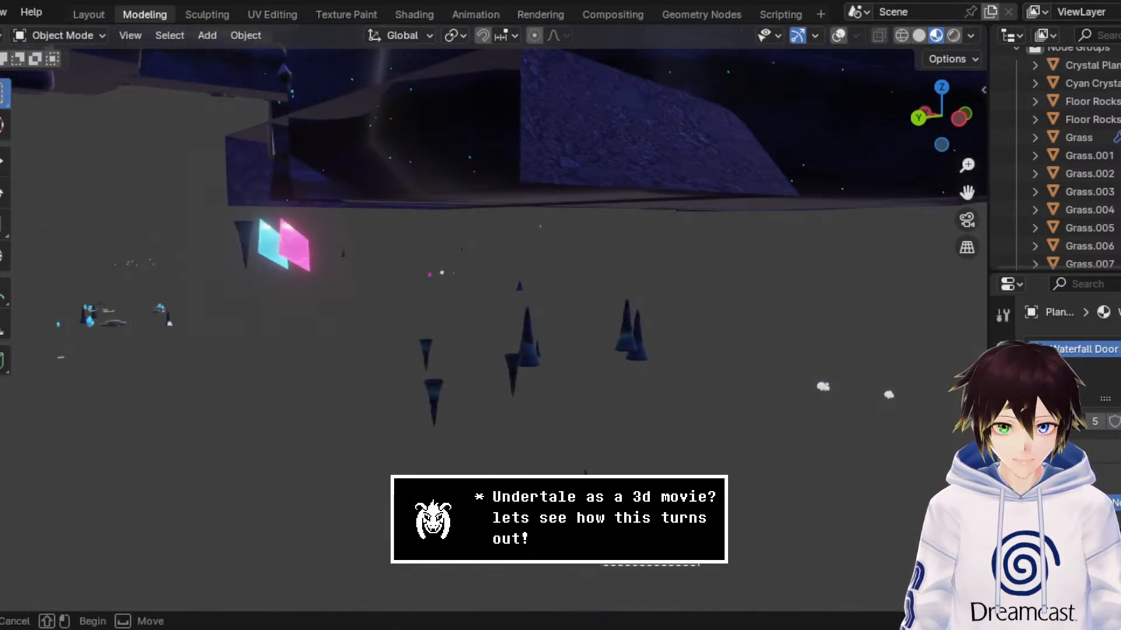
key(Escape)
click(839, 37)
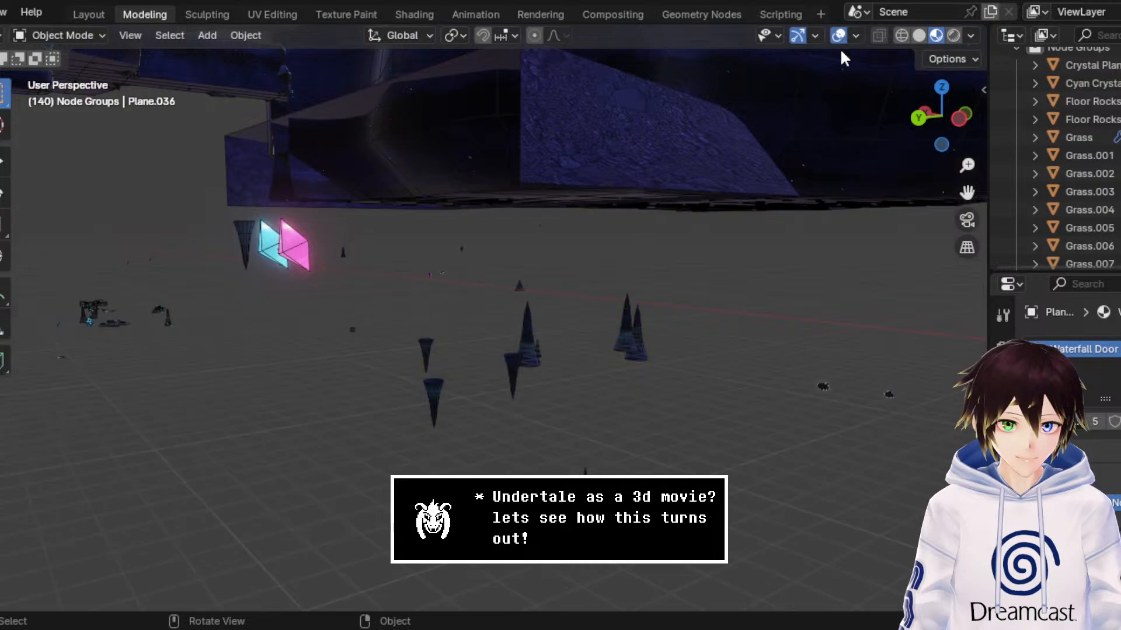
click(4, 163)
middle_drag(591, 351, 628, 354)
scroll(629, 356, down, 2)
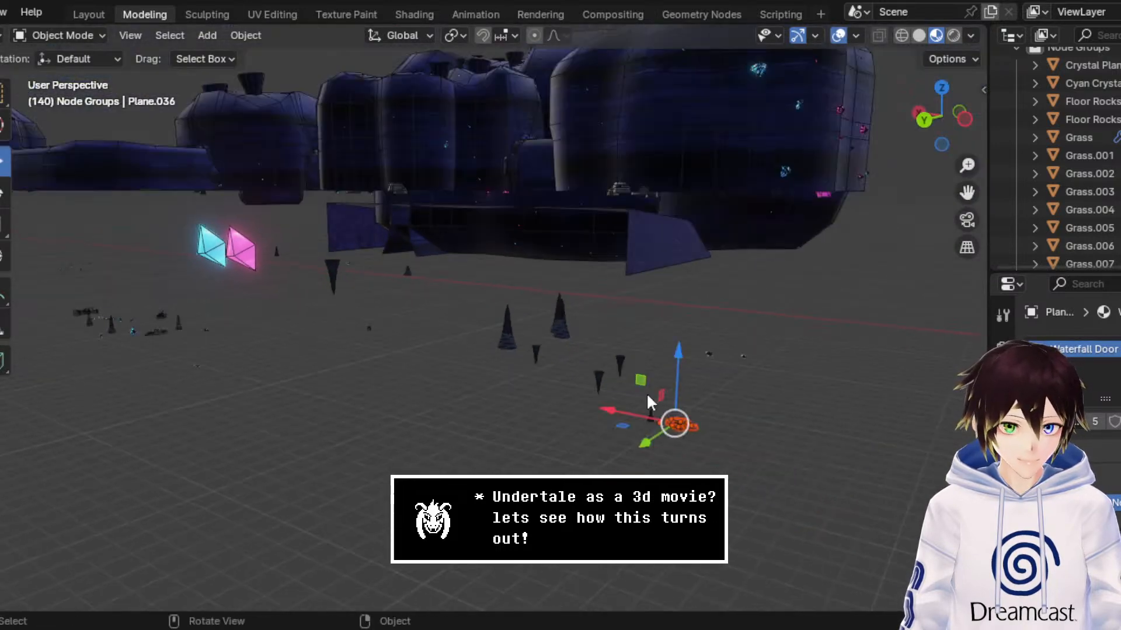
drag(606, 408, 870, 460)
Step: From the top view, move the rock pile along X and across the XY plane to the highlighted cave set
drag(968, 193, 796, 163)
scroll(924, 267, down, 2)
middle_drag(756, 253, 845, 278)
click(942, 86)
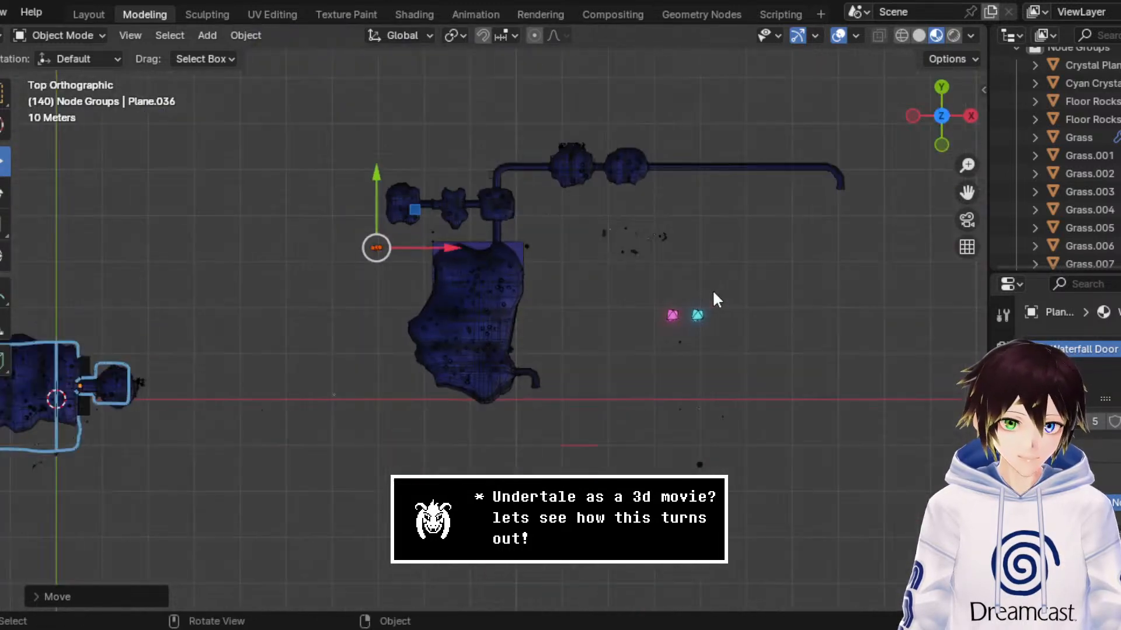
drag(439, 252, 229, 249)
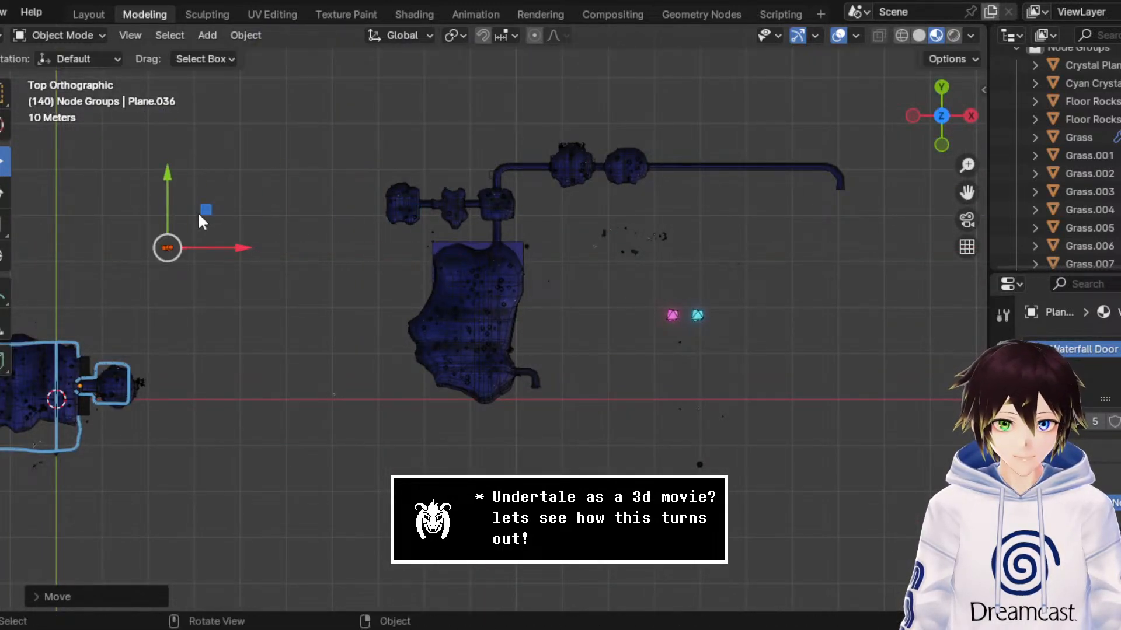
drag(201, 213, 119, 321)
middle_drag(118, 321, 630, 317)
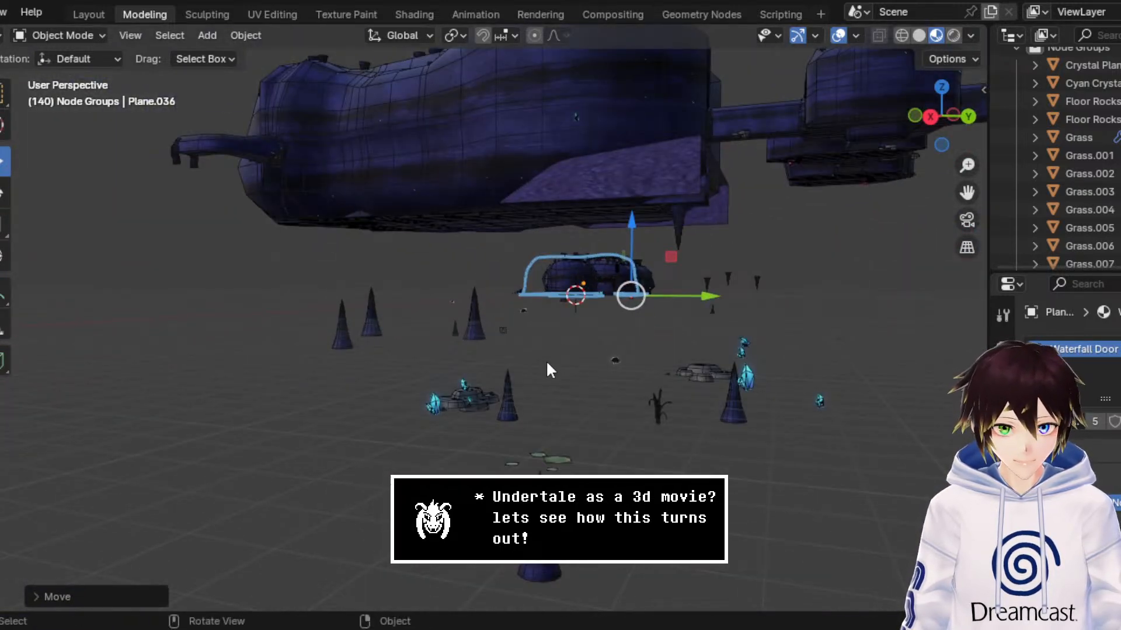
Step: Try deleting the rock pile, and undo the deletion and the preceding moves
key(Delete)
key(ctrl+z)
key(ctrl+z)
key(ctrl+z)
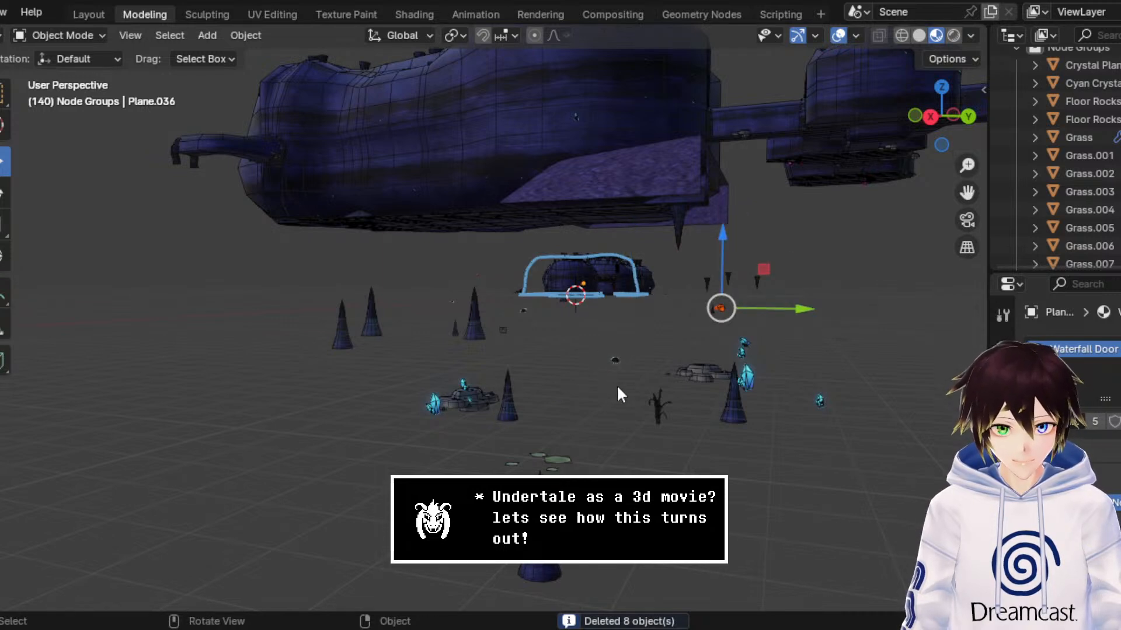
drag(967, 166, 967, 132)
drag(968, 192, 991, 233)
drag(968, 166, 968, 139)
middle_drag(456, 433, 432, 435)
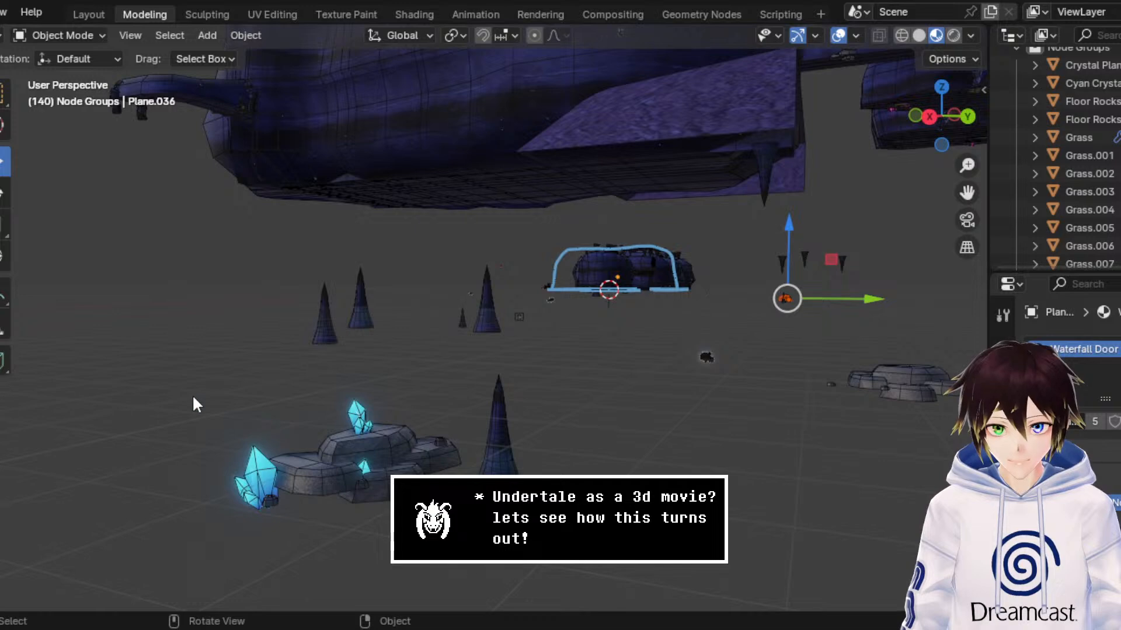
Step: Select the loose rock and cyan crystal cluster beneath the caves and move it along X past the cave sets
drag(191, 396, 453, 514)
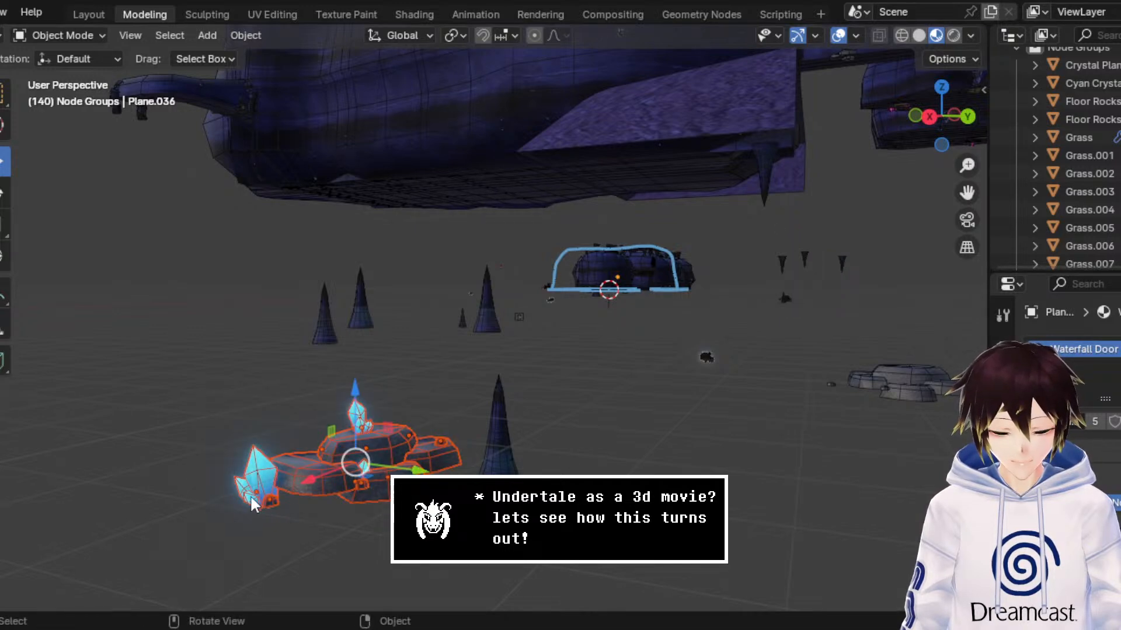
key(g)
key(x)
click(675, 356)
middle_drag(675, 355, 576, 381)
scroll(577, 384, down, 10)
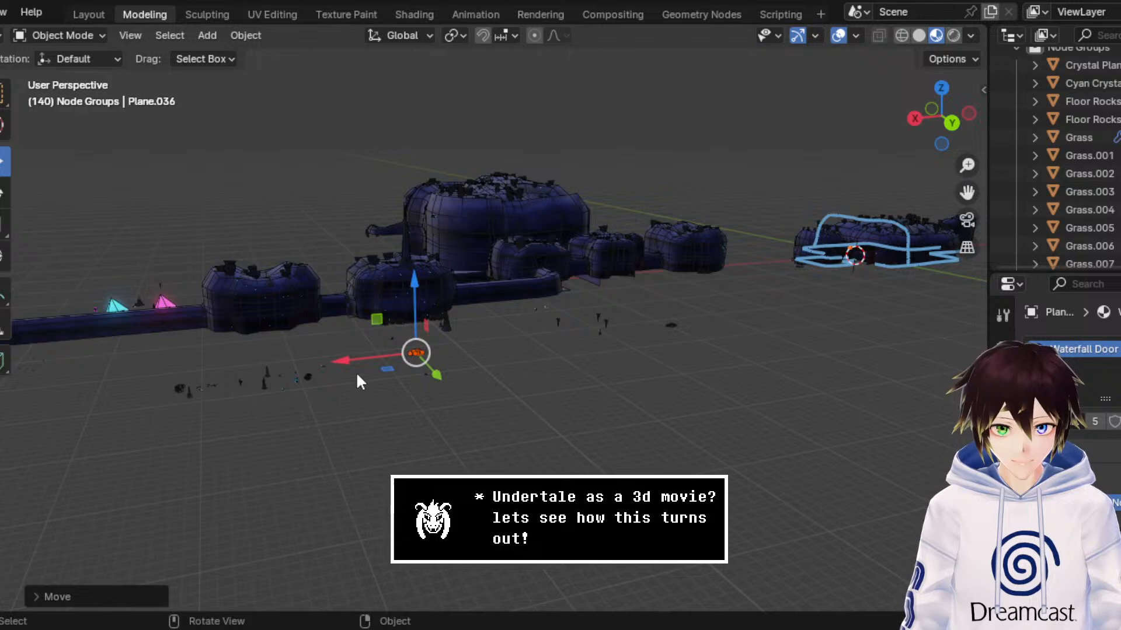
key(g)
key(x)
click(836, 333)
middle_drag(840, 330, 770, 349)
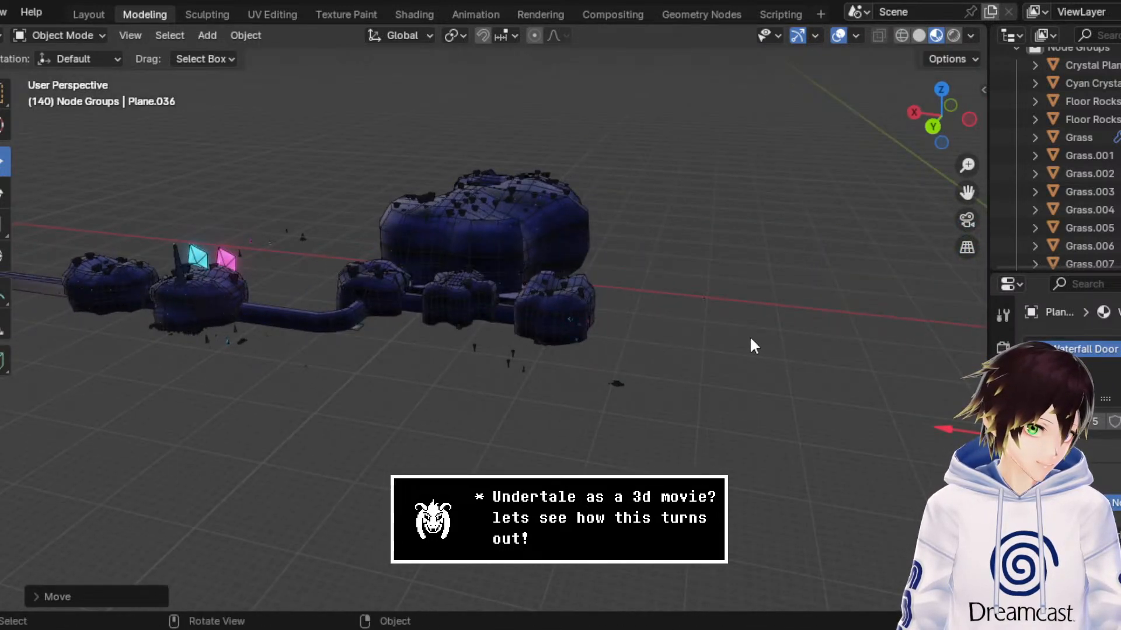
Step: From the top view, move the rock and crystal cluster across the XY plane into the cave set outlined in blue
click(941, 90)
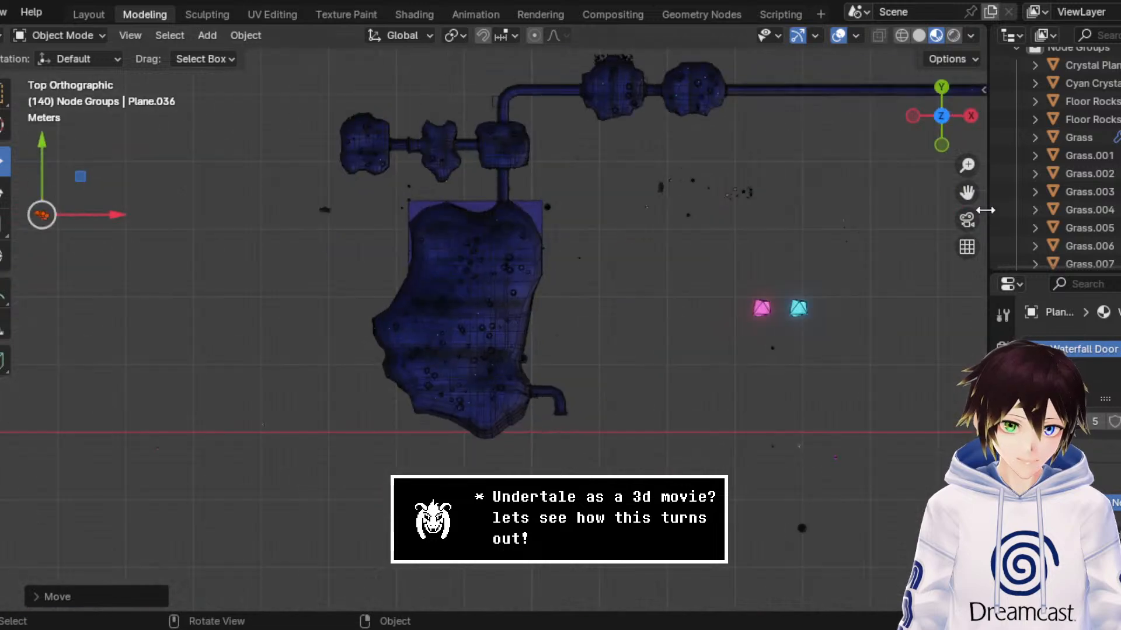
shift+middle_drag(175, 210, 654, 200)
key(g)
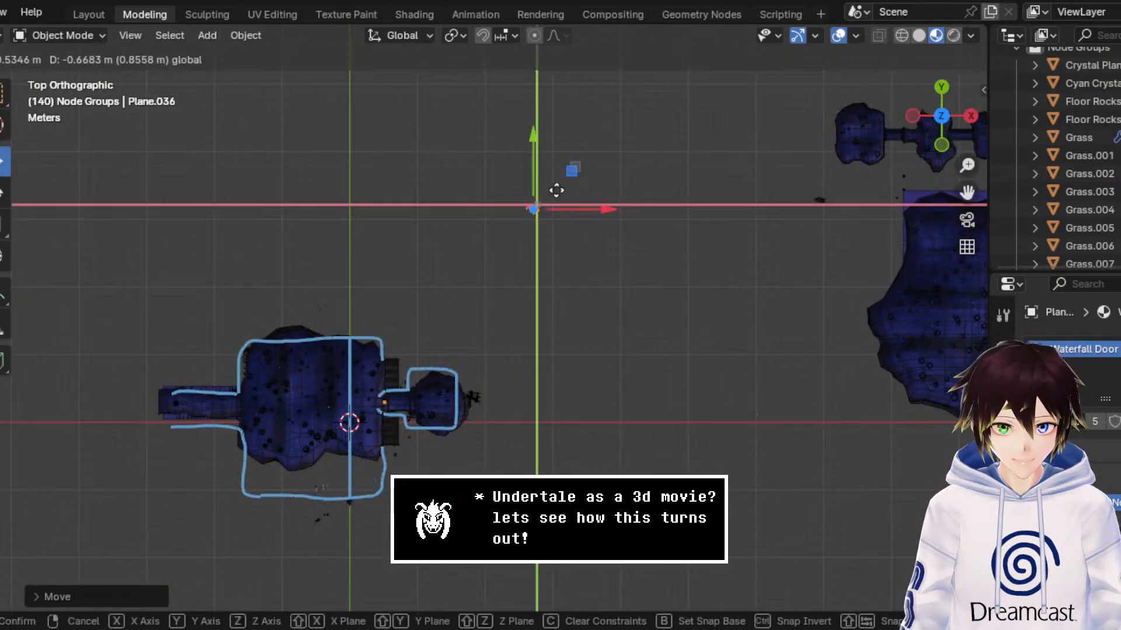
click(337, 376)
middle_drag(338, 376, 443, 282)
Step: Inside the shrine cave, raise the rock and crystal cluster along Z so it rests on the floor
scroll(442, 281, up, 2)
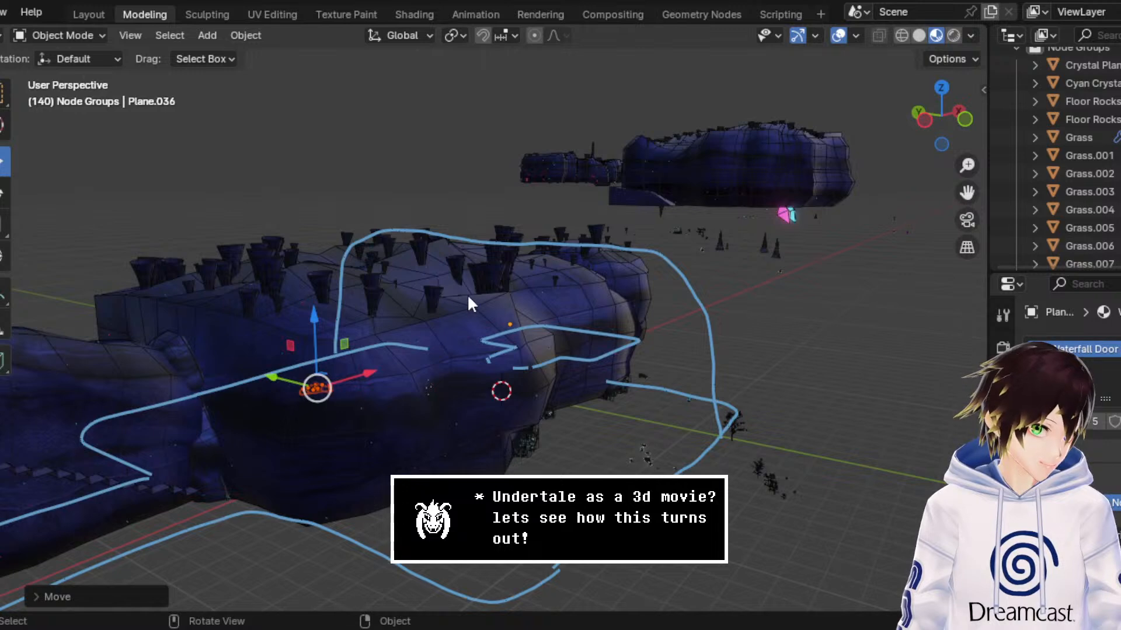
scroll(450, 282, up, 1)
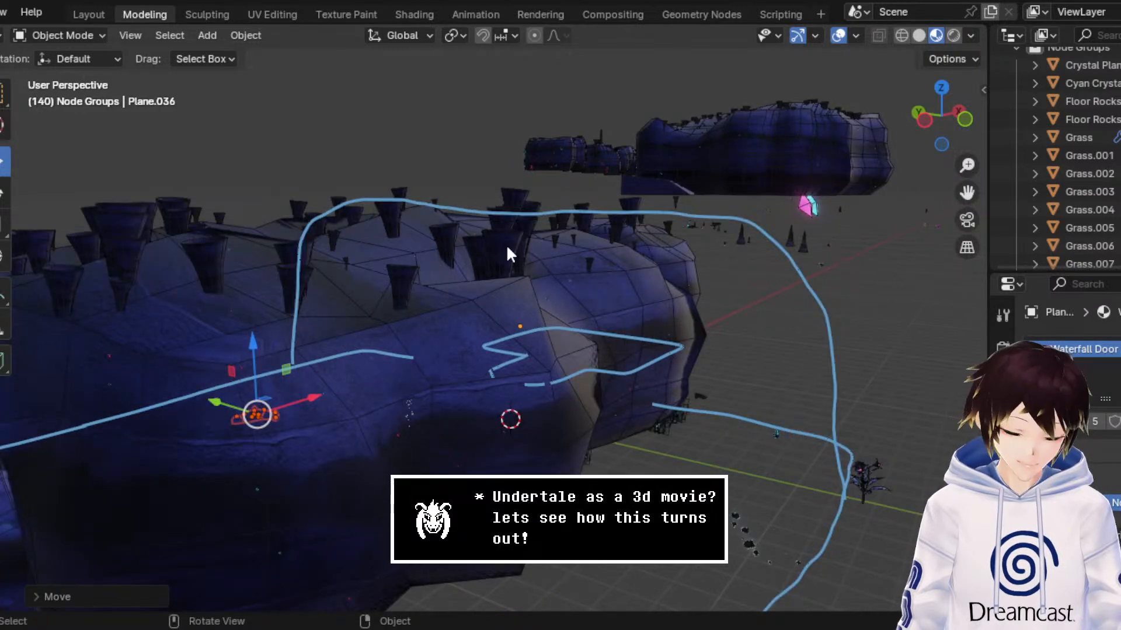
drag(969, 194, 1120, 121)
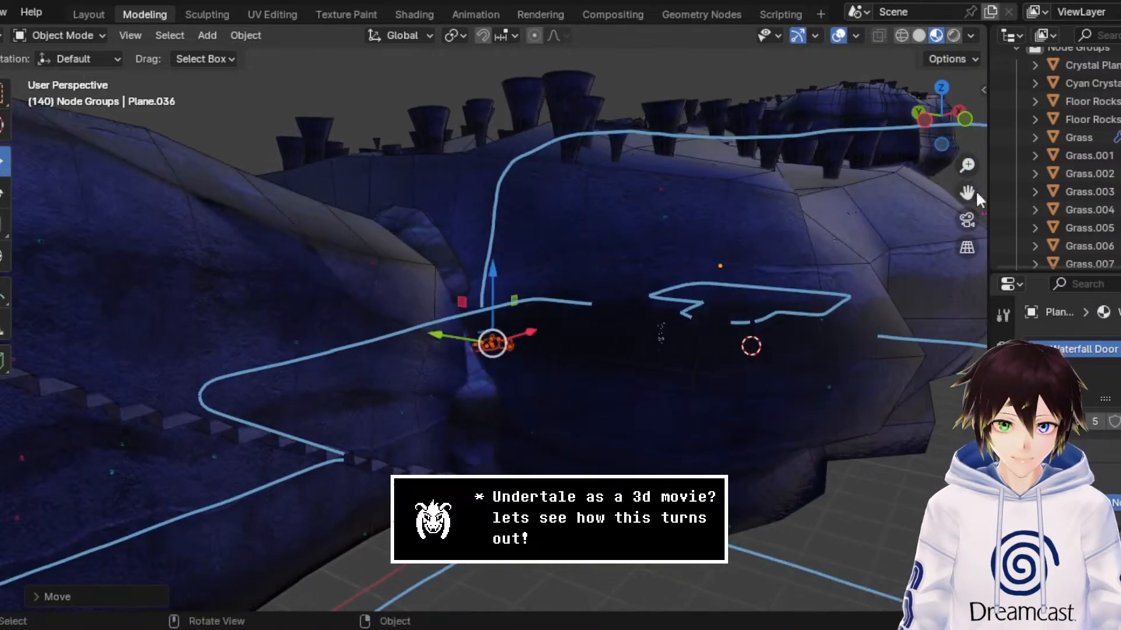
drag(969, 167, 969, 102)
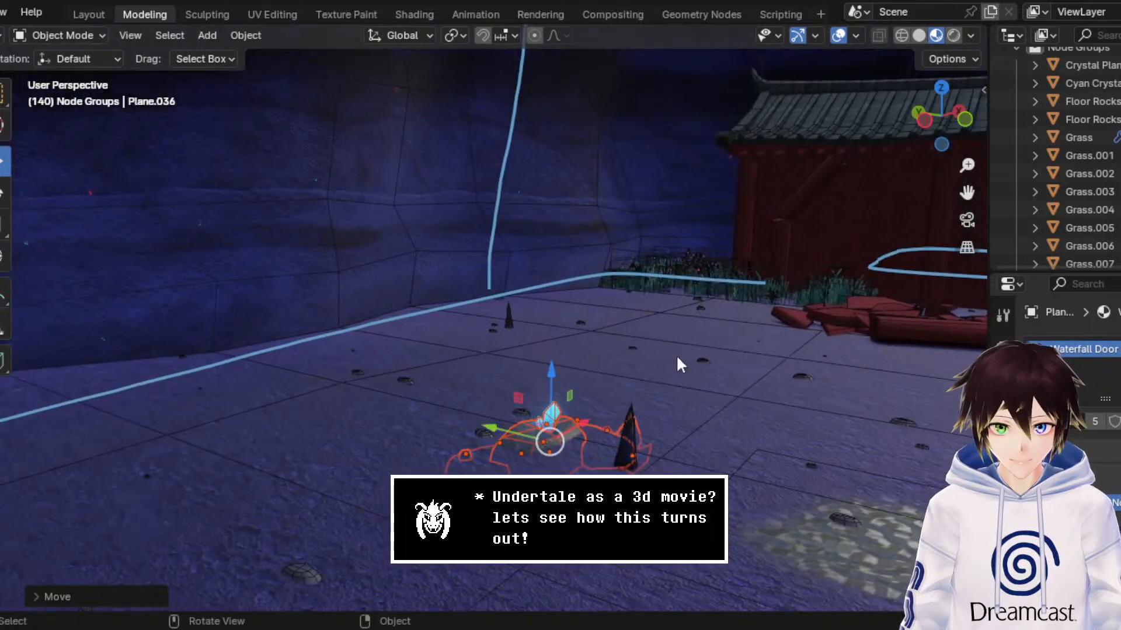
mouse_move(558, 378)
mouse_down()
mouse_move(562, 345)
mouse_move(553, 356)
mouse_up()
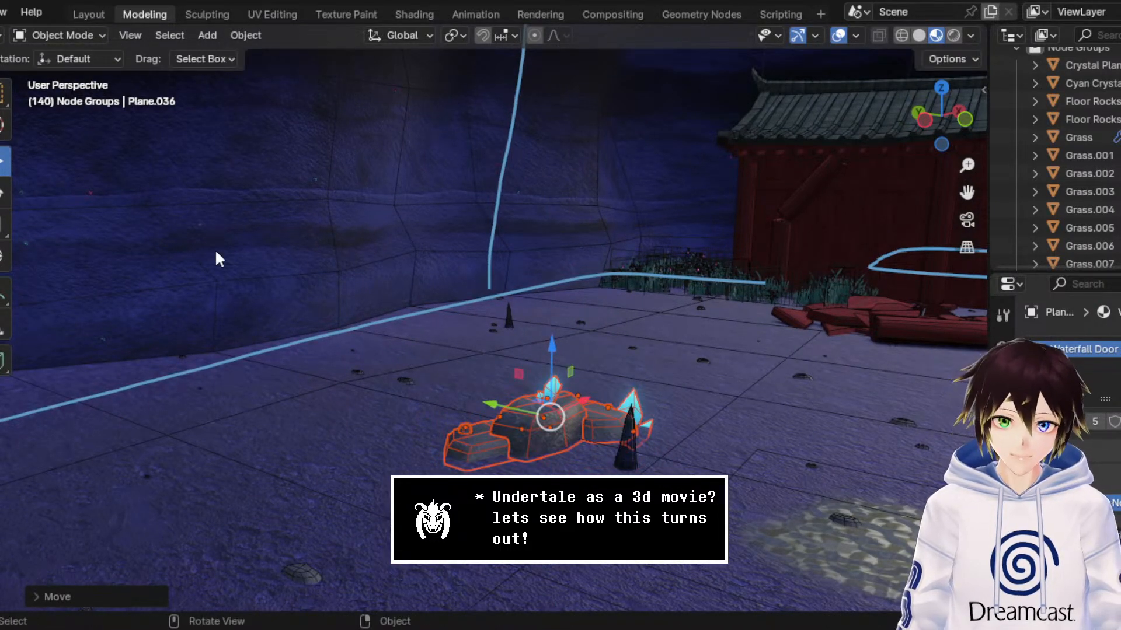
Step: Rotate the rock and crystal cluster about Z and slide it along Y towards the cave wall
click(5, 195)
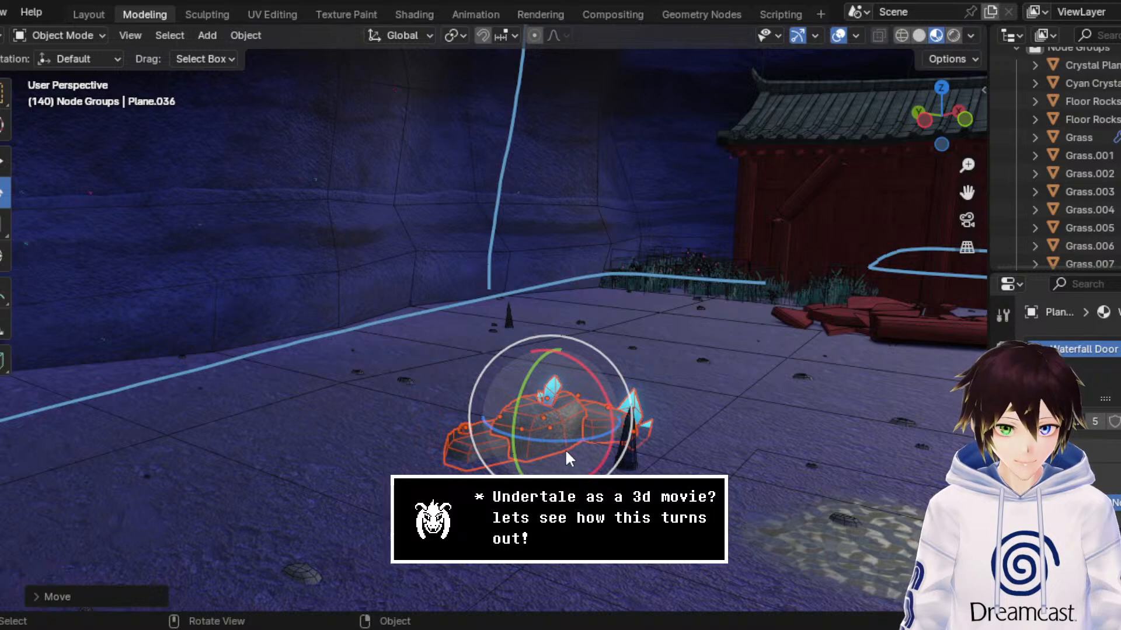
drag(561, 439, 509, 358)
click(5, 164)
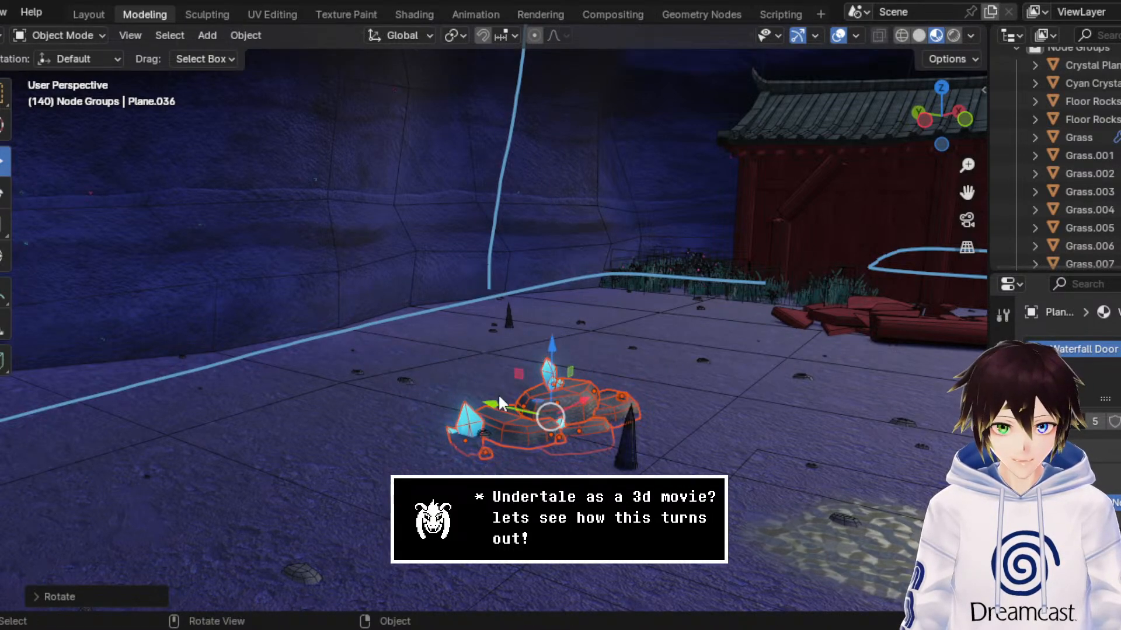
drag(503, 406, 245, 329)
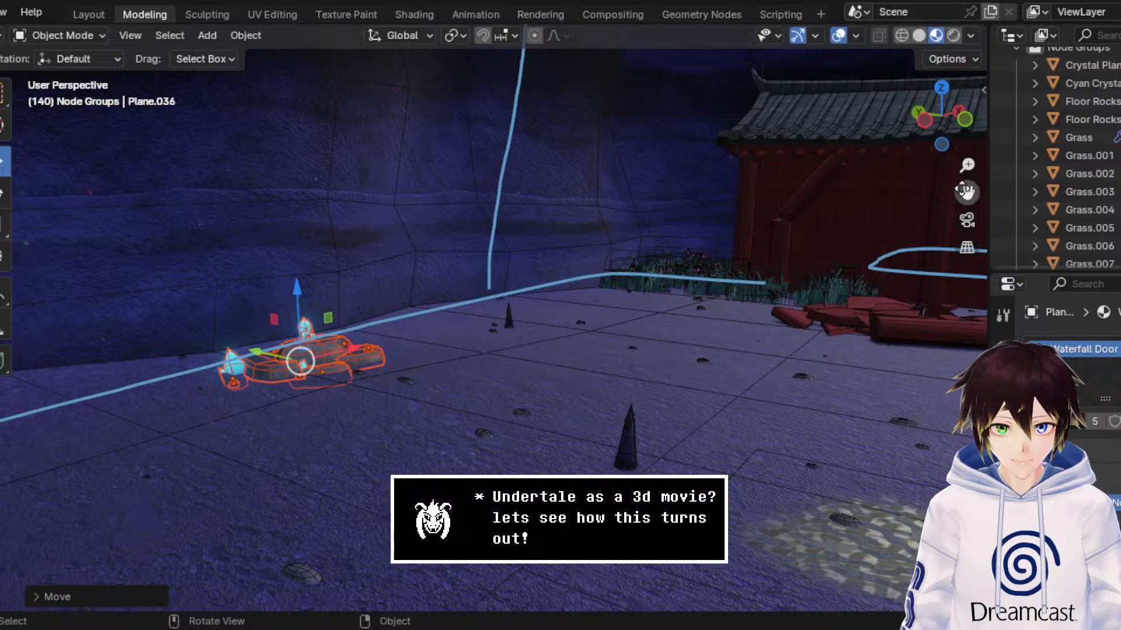
Step: Nudge the rock and crystal cluster up along Z and along Y so it sits against the cave wall
drag(967, 193, 1120, 164)
drag(967, 165, 948, 178)
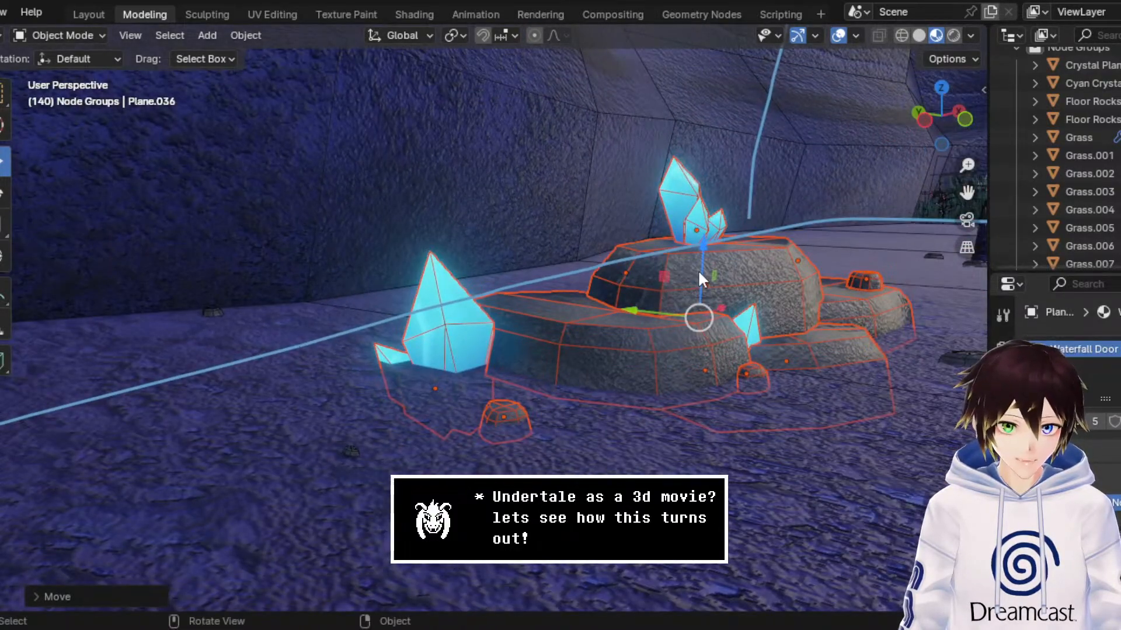
drag(700, 270, 703, 266)
drag(626, 305, 513, 280)
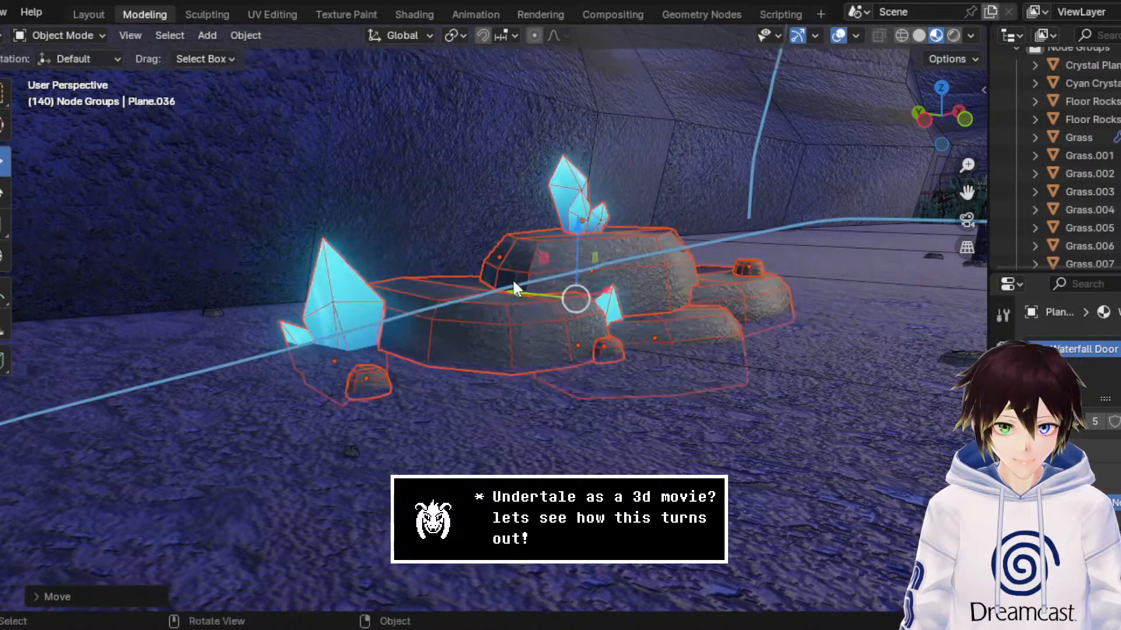
mouse_move(513, 280)
middle_down()
mouse_move(534, 288)
mouse_move(527, 282)
middle_up()
drag(829, 386, 590, 360)
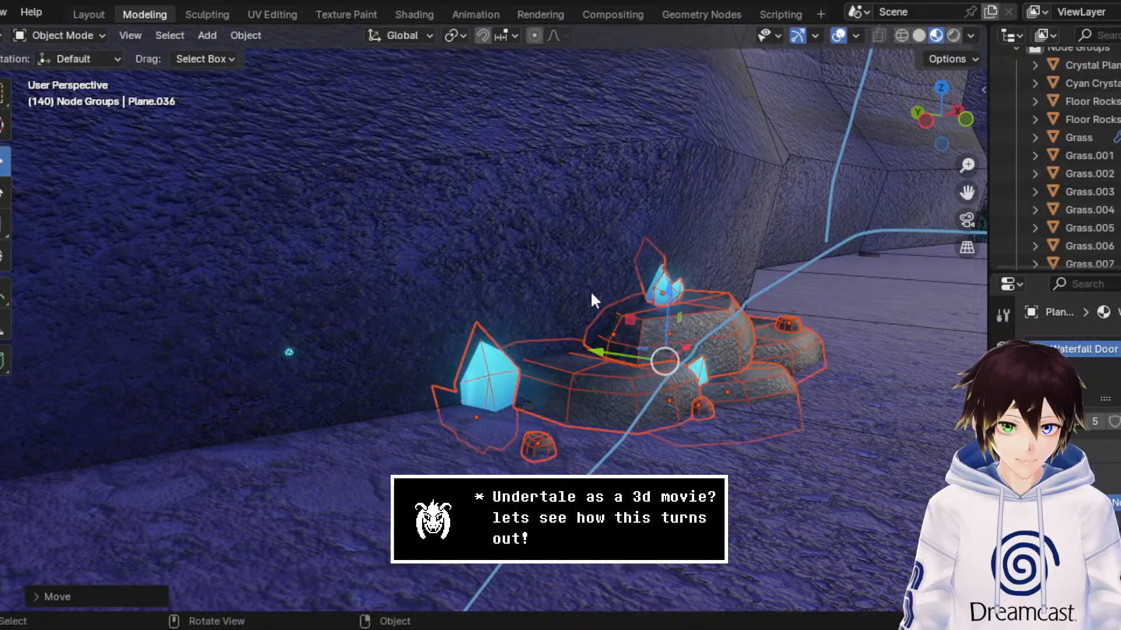
Step: Move the cluster's large cyan crystal along Y, clear of the wall, and rotate it
click(490, 382)
drag(444, 412, 533, 432)
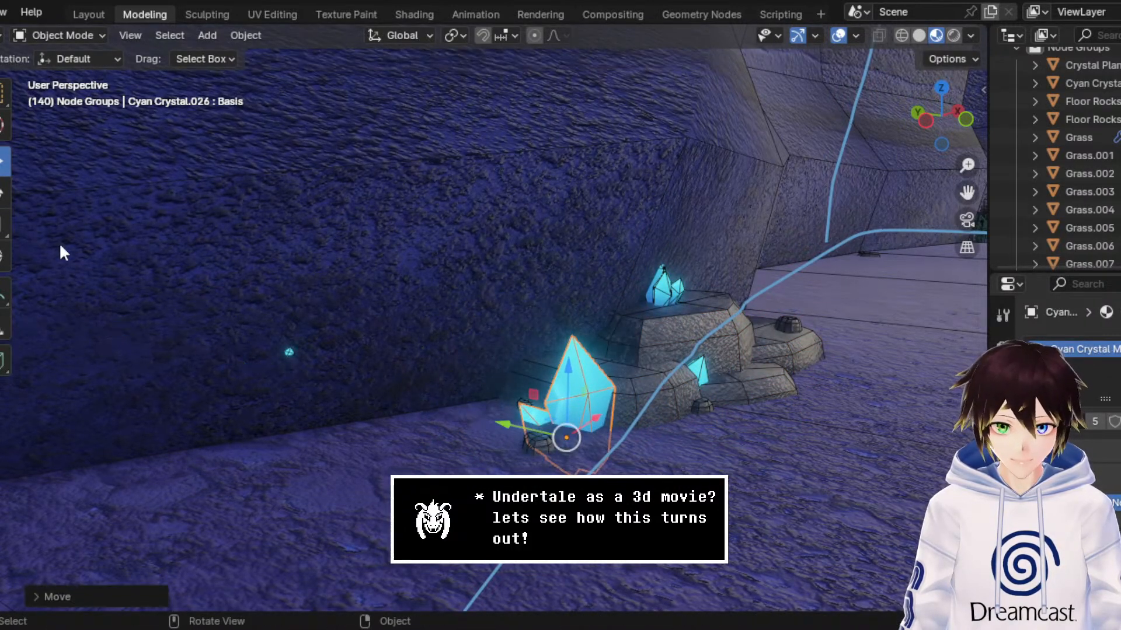
click(1, 196)
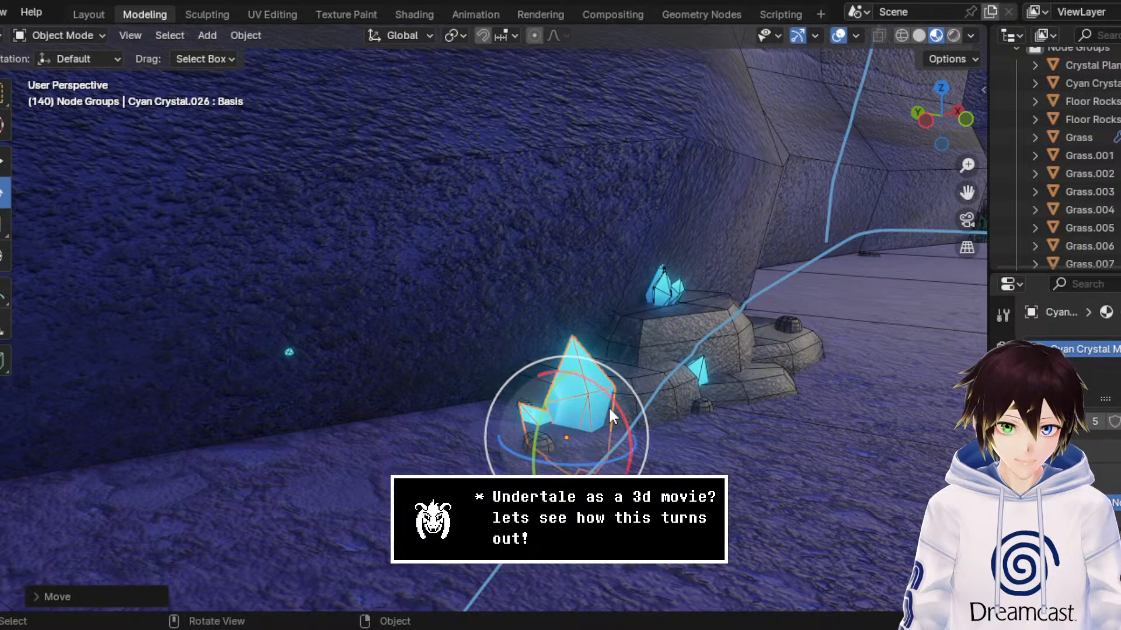
drag(608, 407, 654, 342)
middle_drag(654, 344, 641, 347)
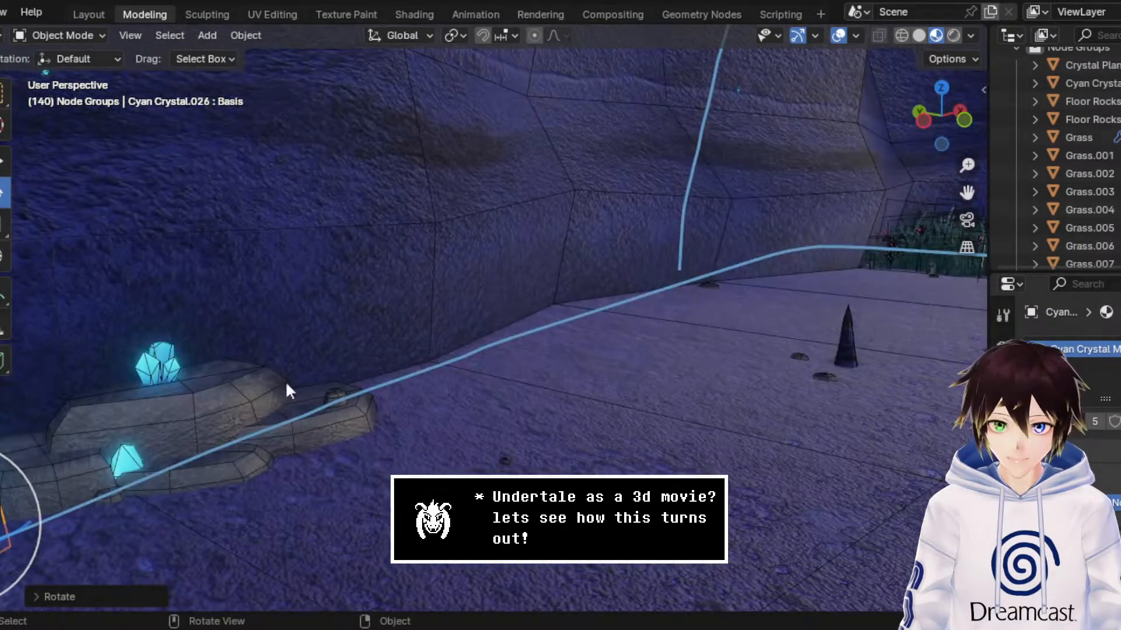
Step: Select the cyan crystal on top of the rock pile and rotate it to a new angle
click(174, 367)
mouse_move(208, 352)
mouse_down()
mouse_move(191, 294)
mouse_move(256, 349)
mouse_move(205, 355)
mouse_up()
click(193, 291)
click(163, 355)
drag(200, 359, 201, 367)
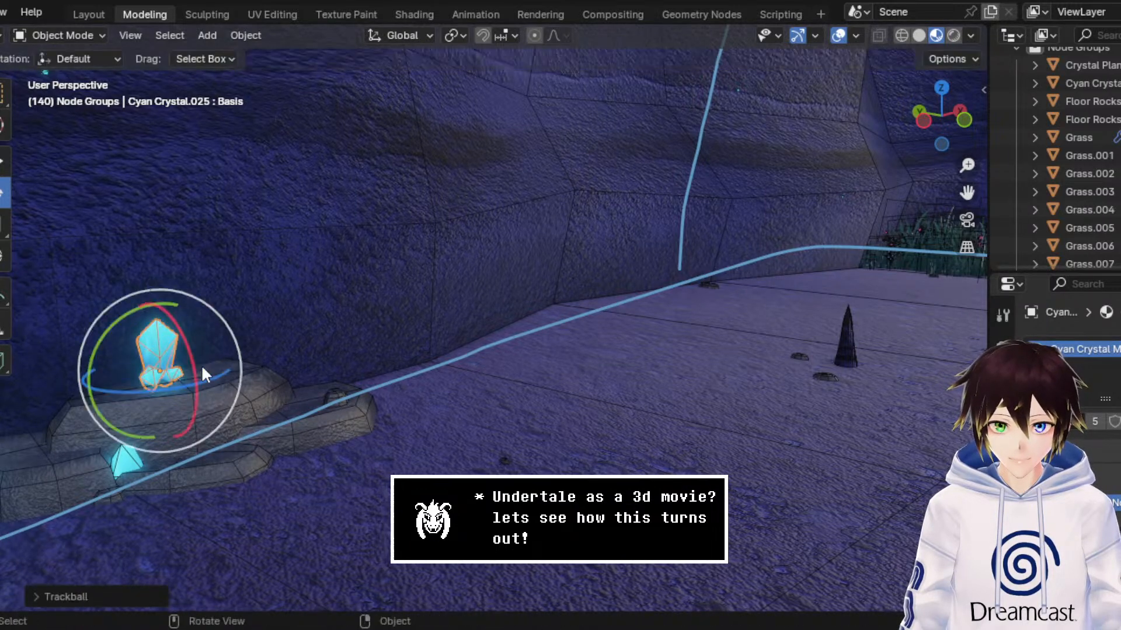
drag(227, 329, 239, 339)
scroll(266, 334, down, 5)
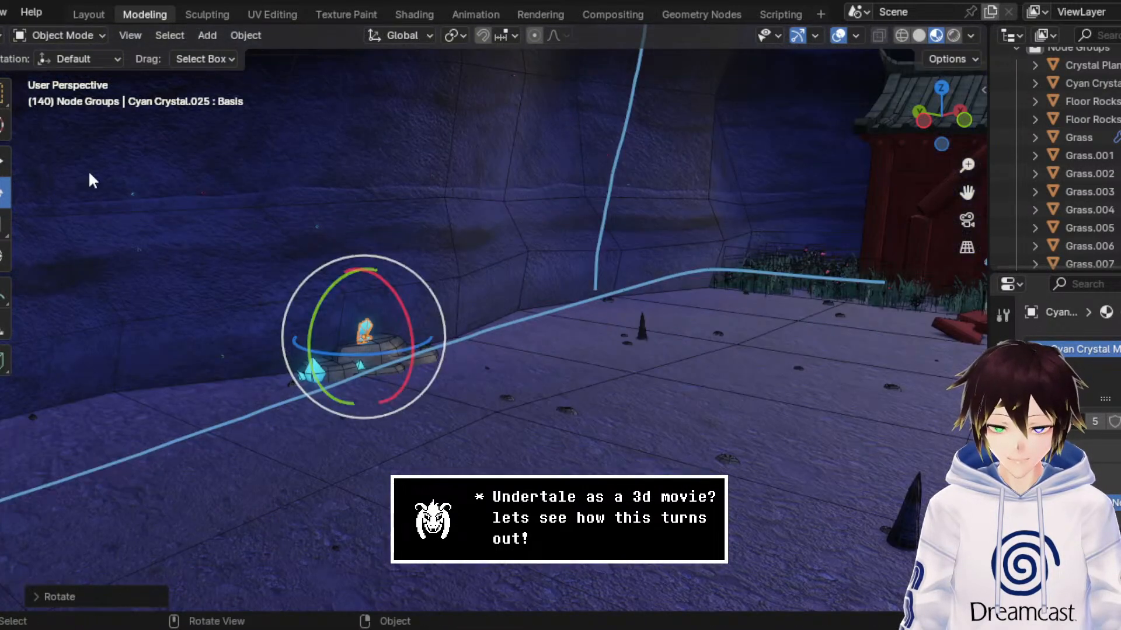
Step: Hide the viewport overlays to examine the crystal cluster against the cave wall up close, and show them again
click(5, 94)
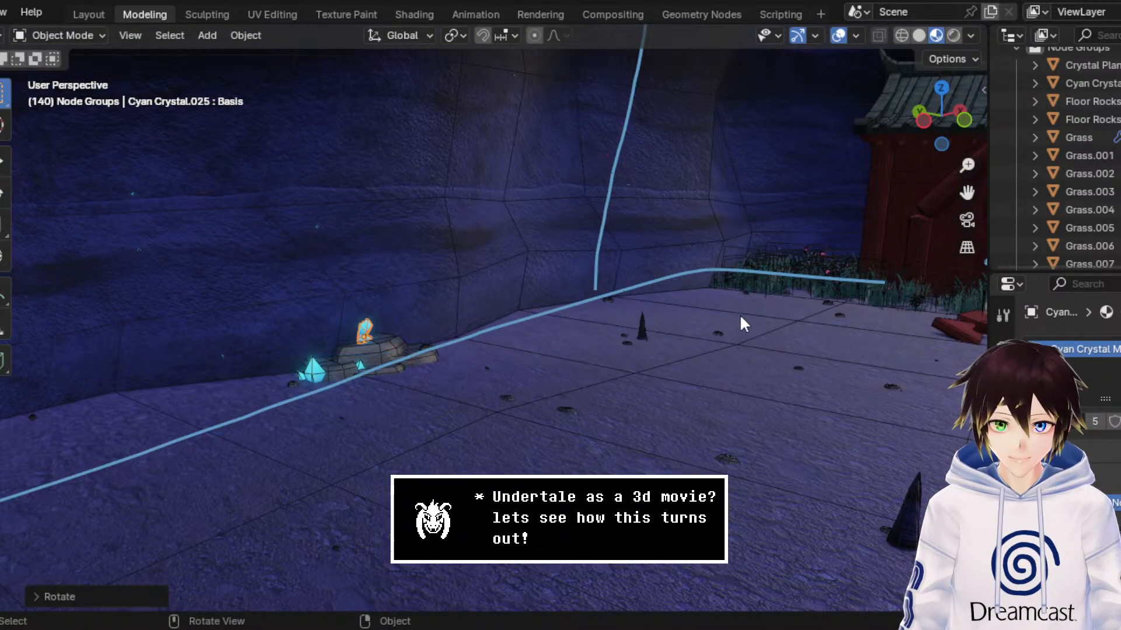
click(838, 36)
drag(967, 165, 967, 137)
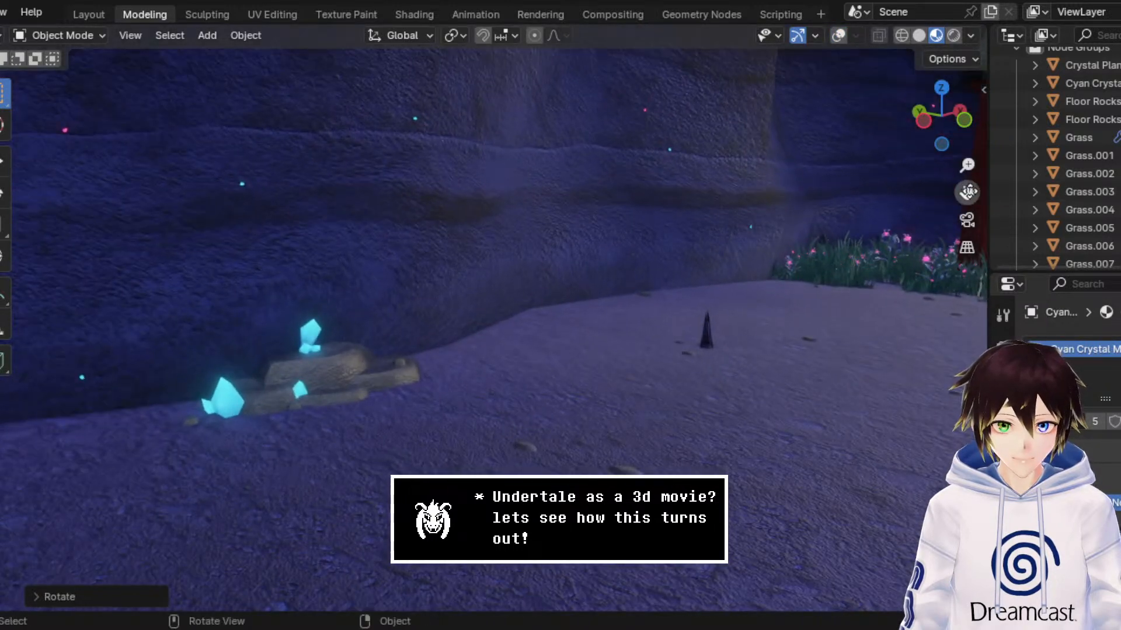
drag(967, 193, 1120, 155)
drag(967, 166, 967, 145)
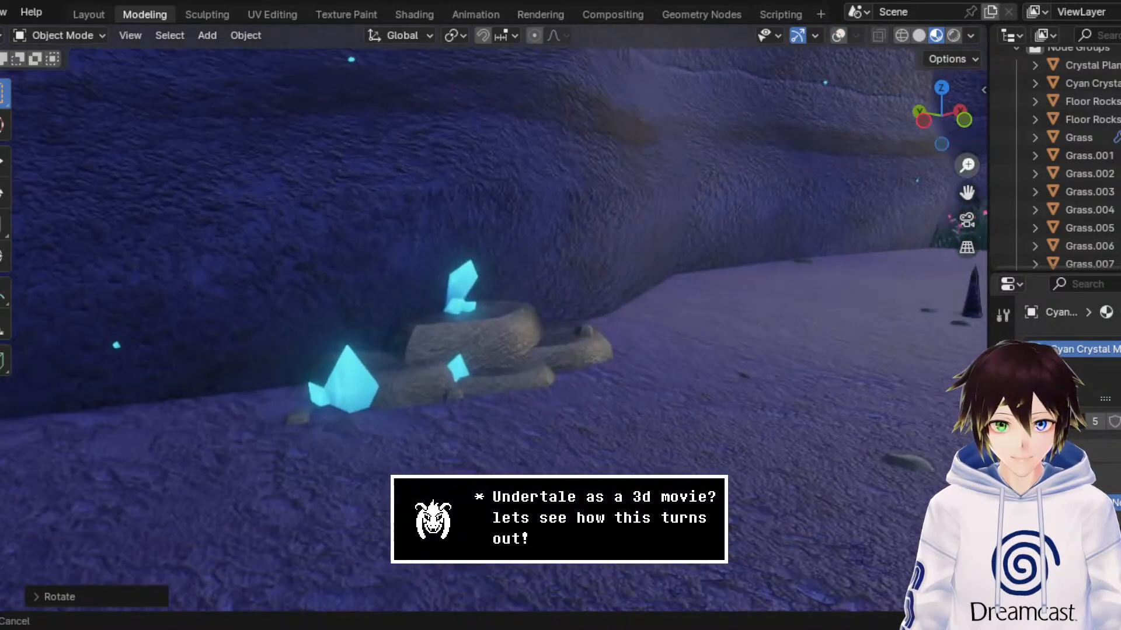
click(838, 36)
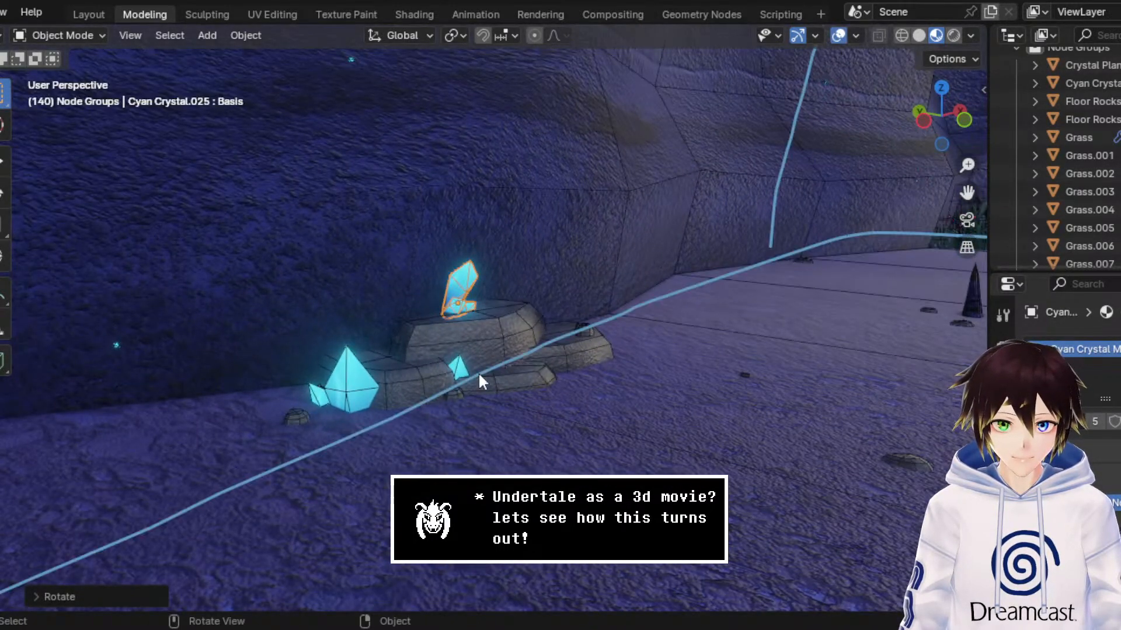
Step: Duplicate the large cyan crystal and move the copy straight up along Z above the original
click(362, 380)
right_click(360, 379)
click(359, 377)
click(363, 369)
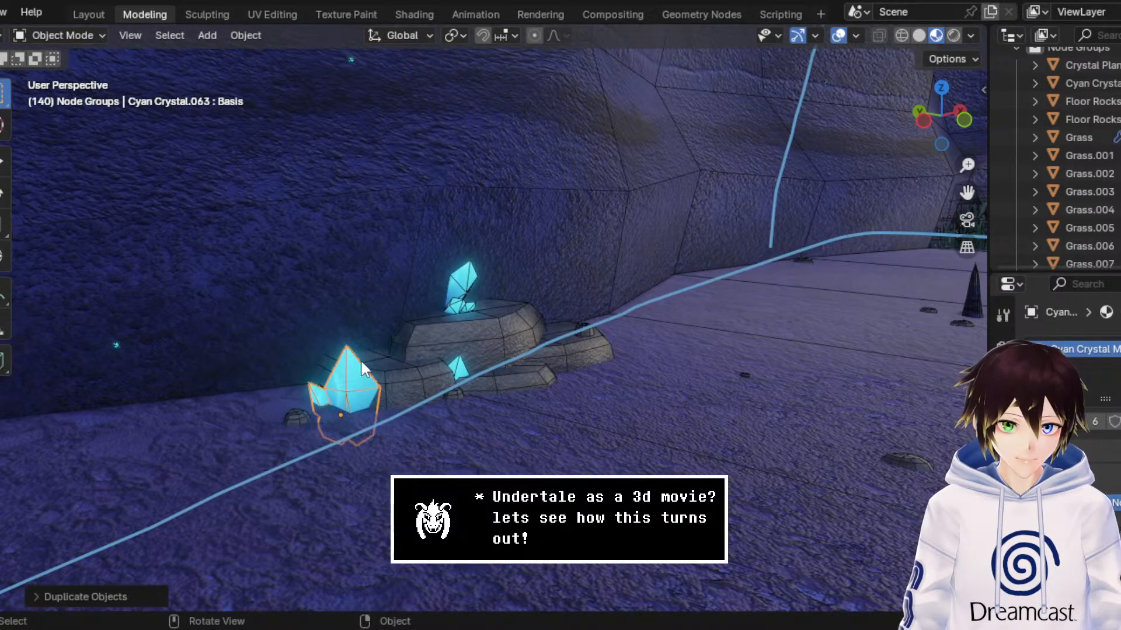
click(4, 163)
drag(366, 367, 366, 226)
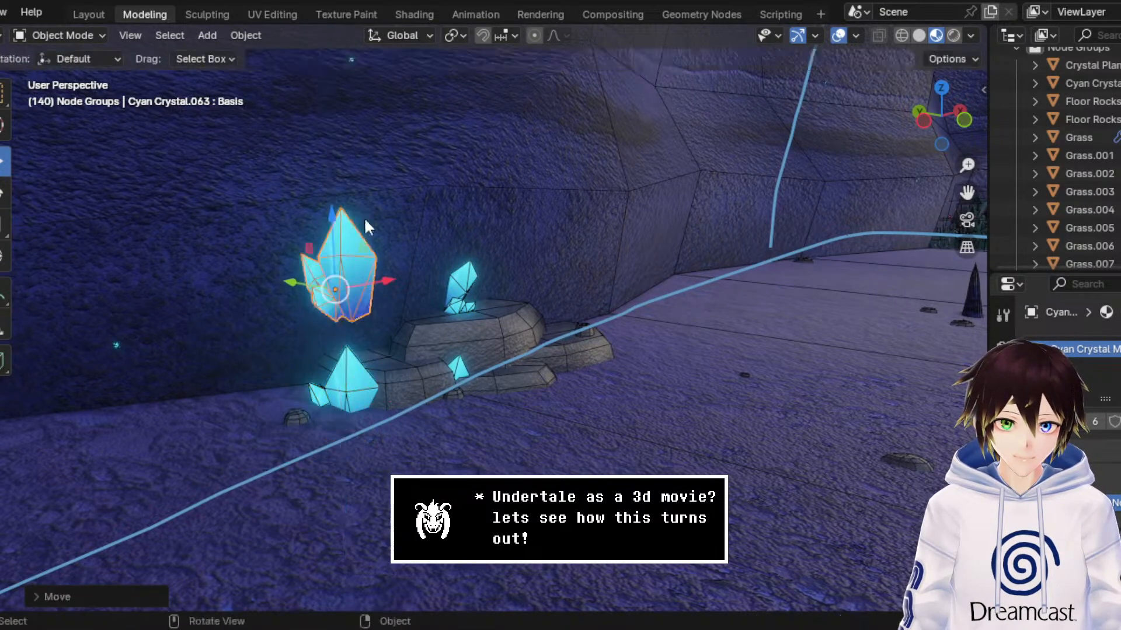
Step: Replace the duplicated crystal's material with Crystals 1.001 and finally Crystals 1, with the viewport overlays hidden
click(1035, 422)
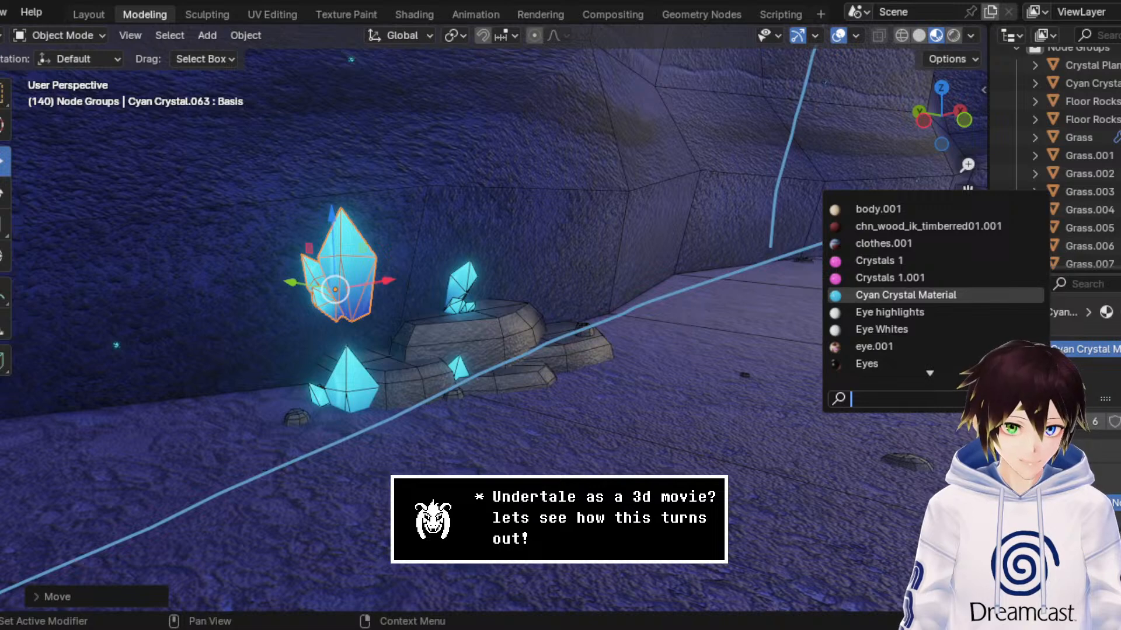
click(933, 277)
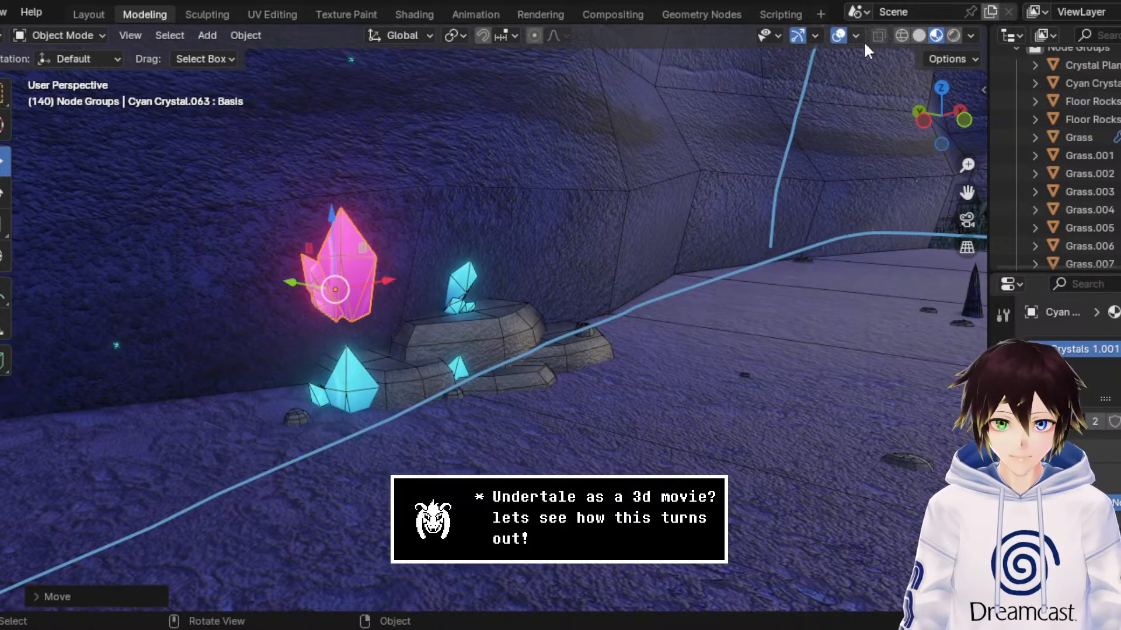
click(838, 35)
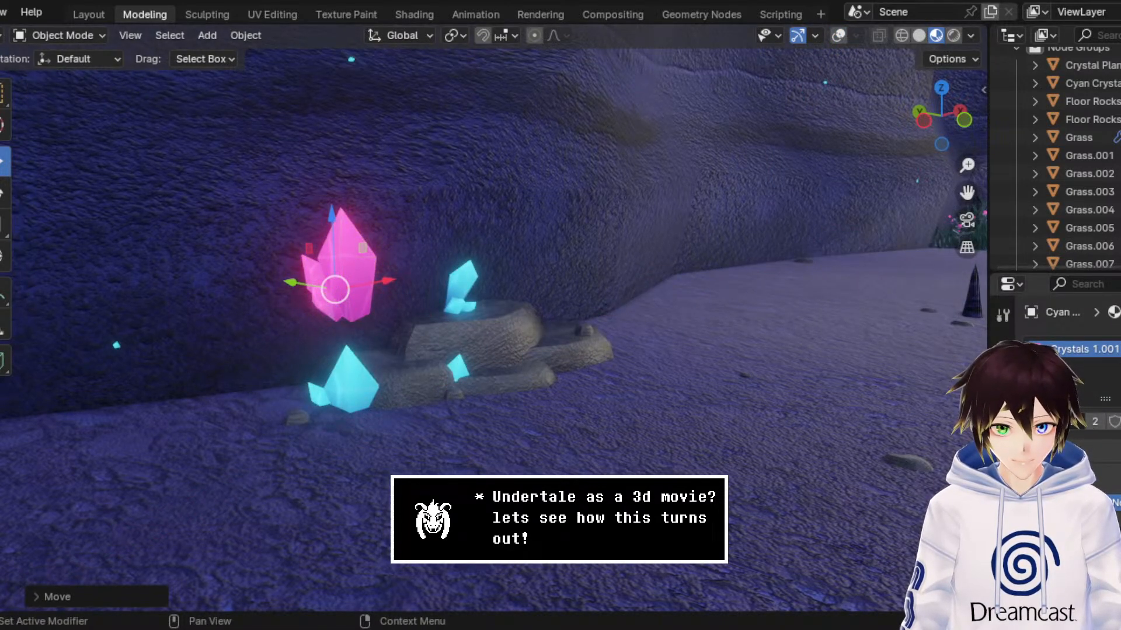
click(1036, 349)
click(897, 258)
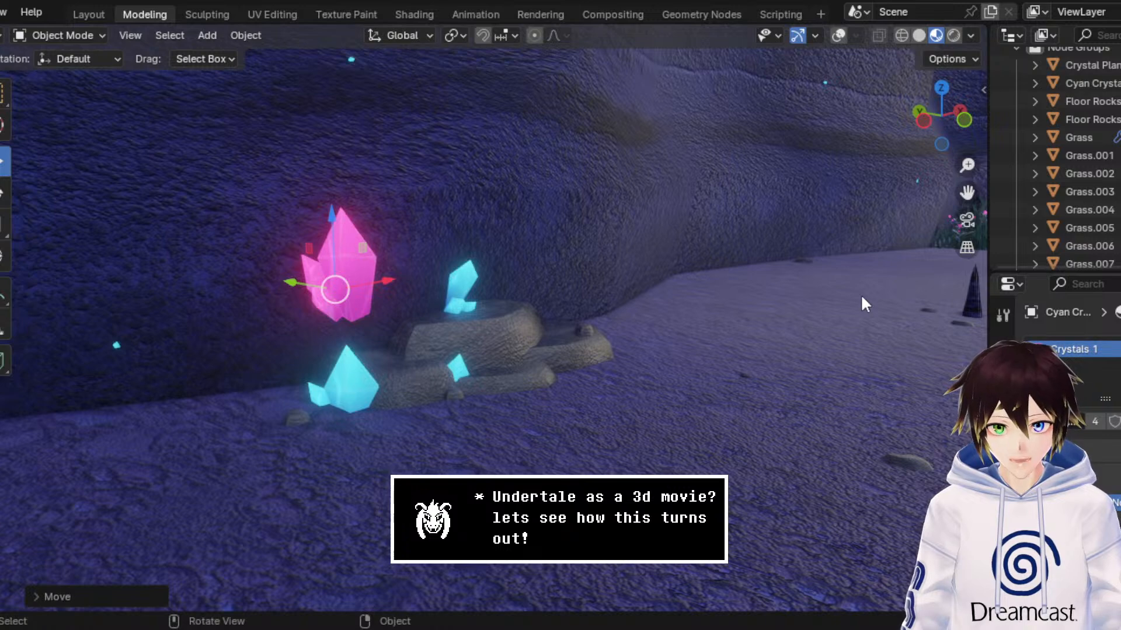
Step: Check the pink crystal in rendered shading, return to material preview and save the scene file
click(957, 35)
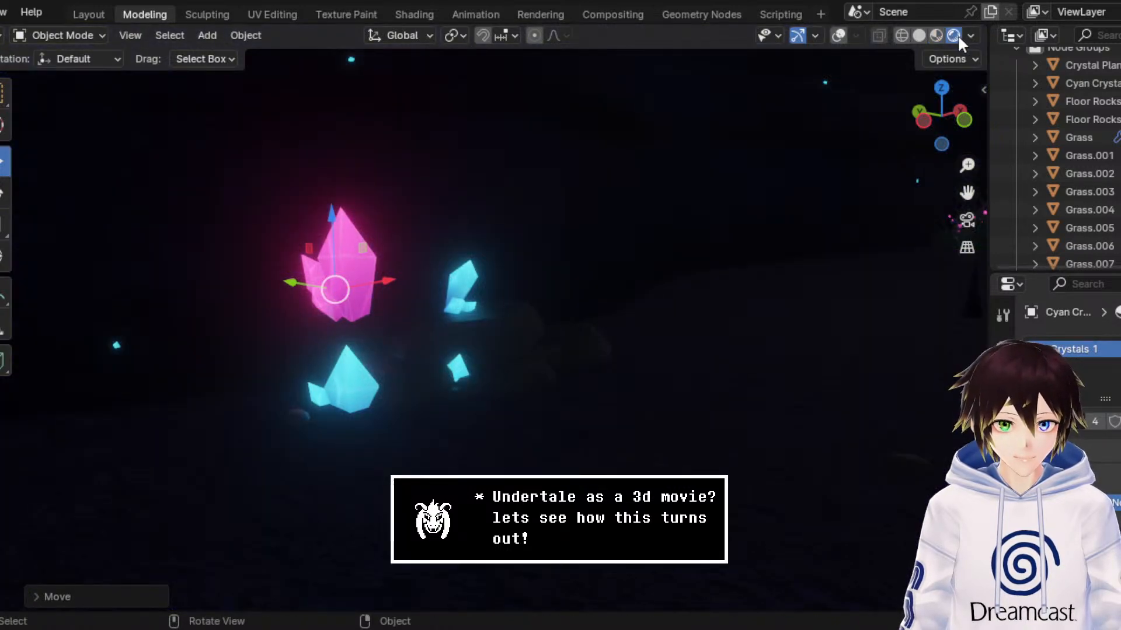
click(937, 33)
middle_drag(747, 230, 750, 229)
key(ctrl+s)
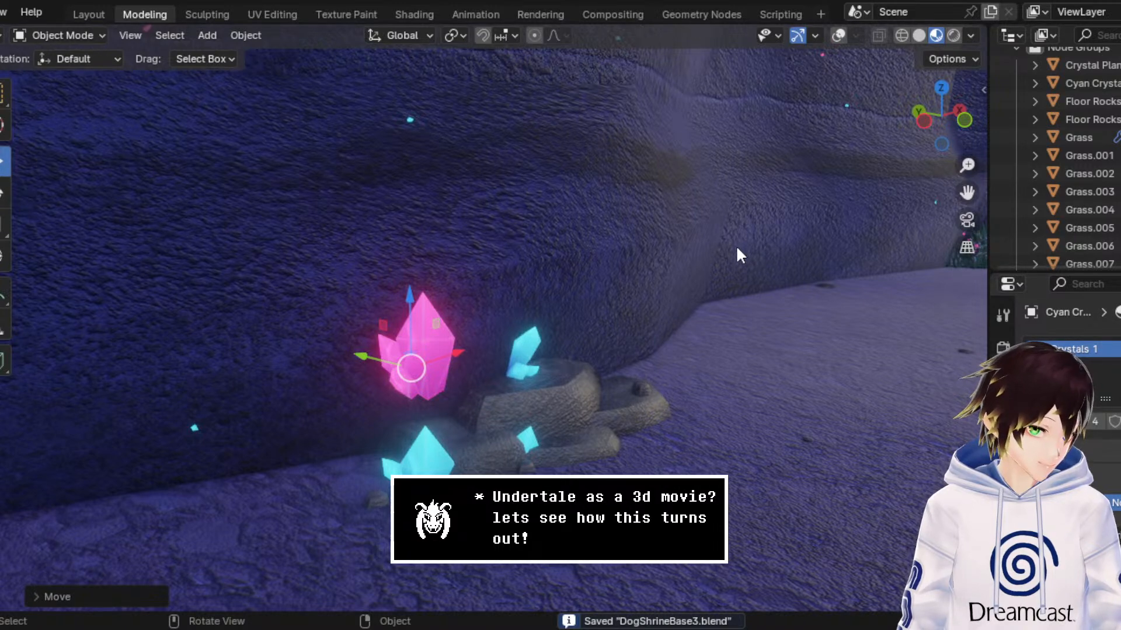
scroll(733, 249, down, 5)
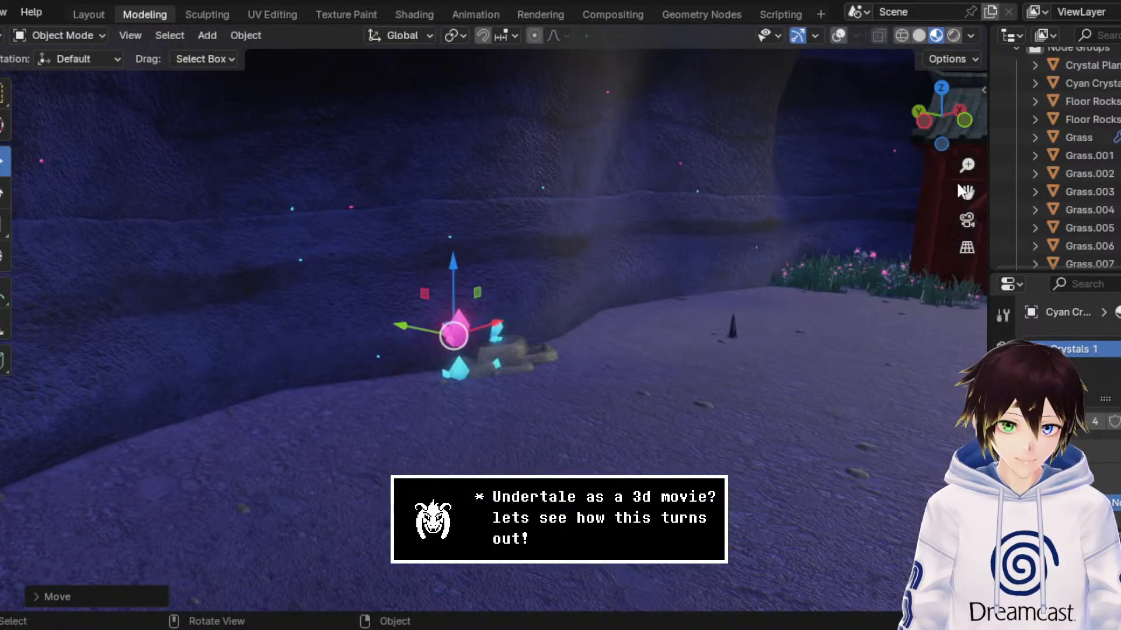
click(872, 231)
click(457, 330)
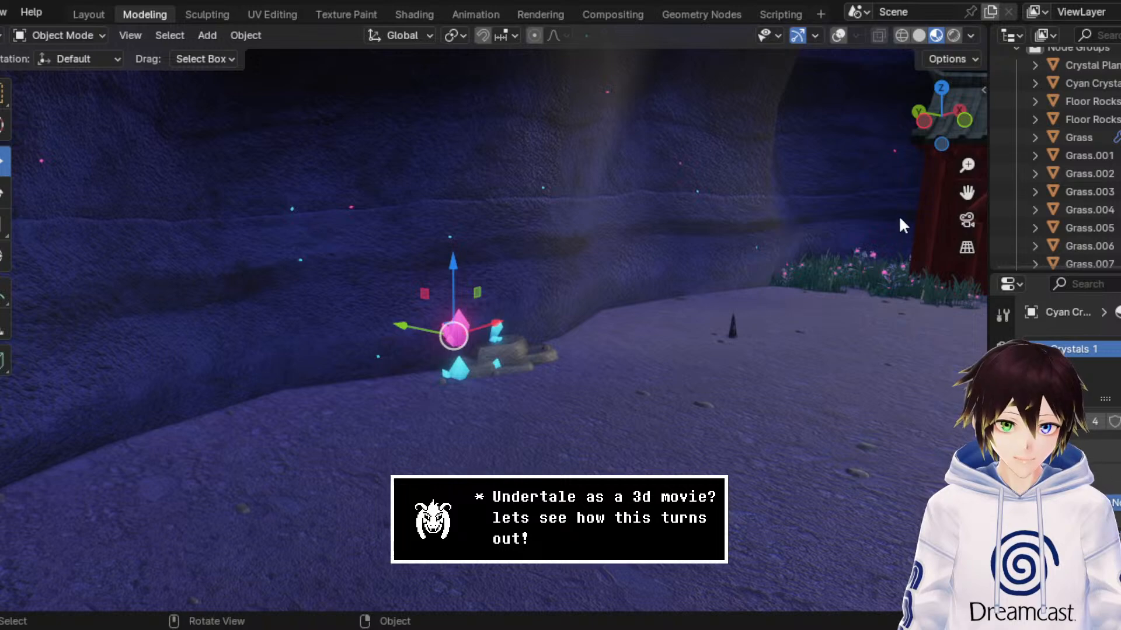
Step: Move the pink crystal away from the rock cluster onto the open floor in front of the red shrine building
drag(966, 193, 549, 173)
middle_drag(503, 266, 525, 266)
drag(231, 301, 734, 408)
drag(967, 193, 514, 201)
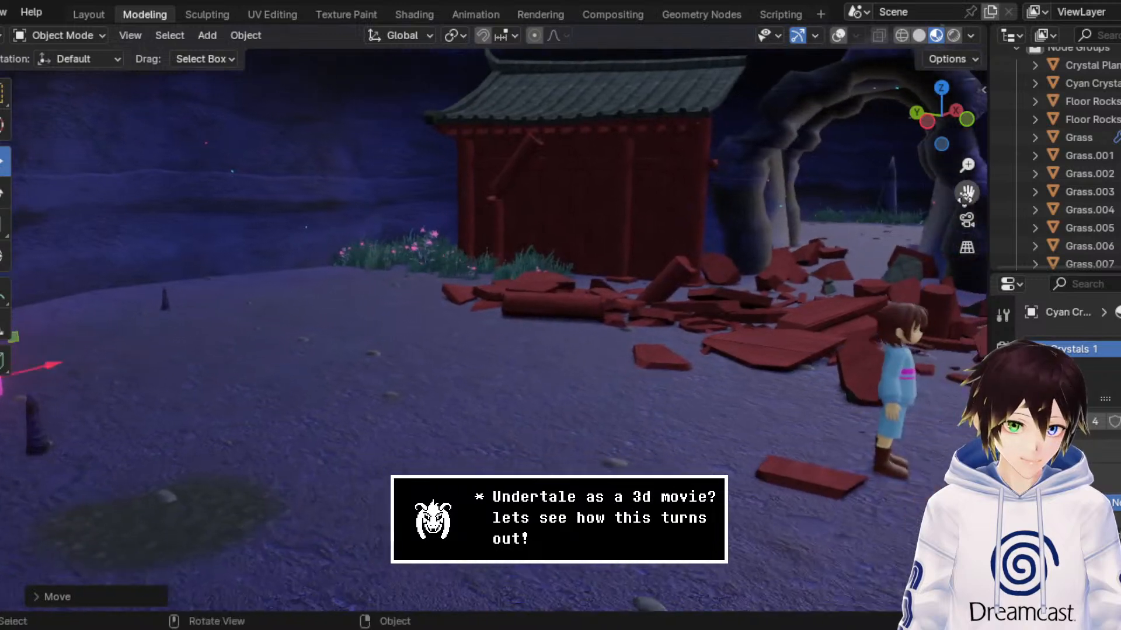
middle_drag(671, 319, 689, 336)
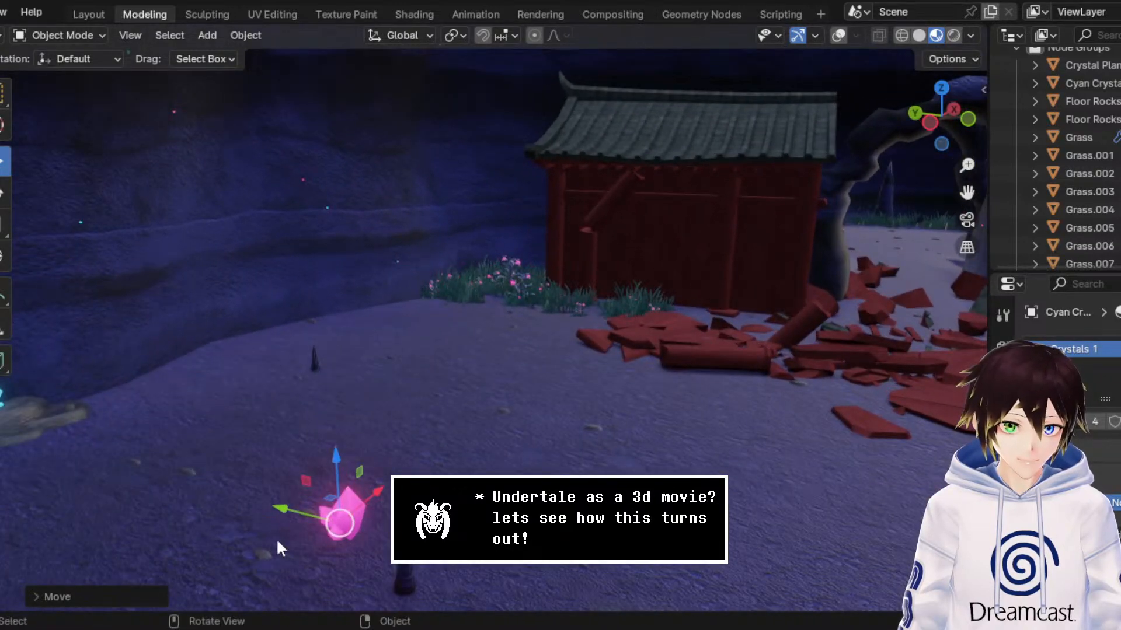
Step: Move the pink crystal past the shrine rubble and through the stone archway into the cavern beyond
drag(283, 510, 648, 561)
drag(967, 193, 362, 434)
drag(121, 519, 789, 282)
middle_drag(789, 281, 764, 237)
scroll(753, 240, up, 5)
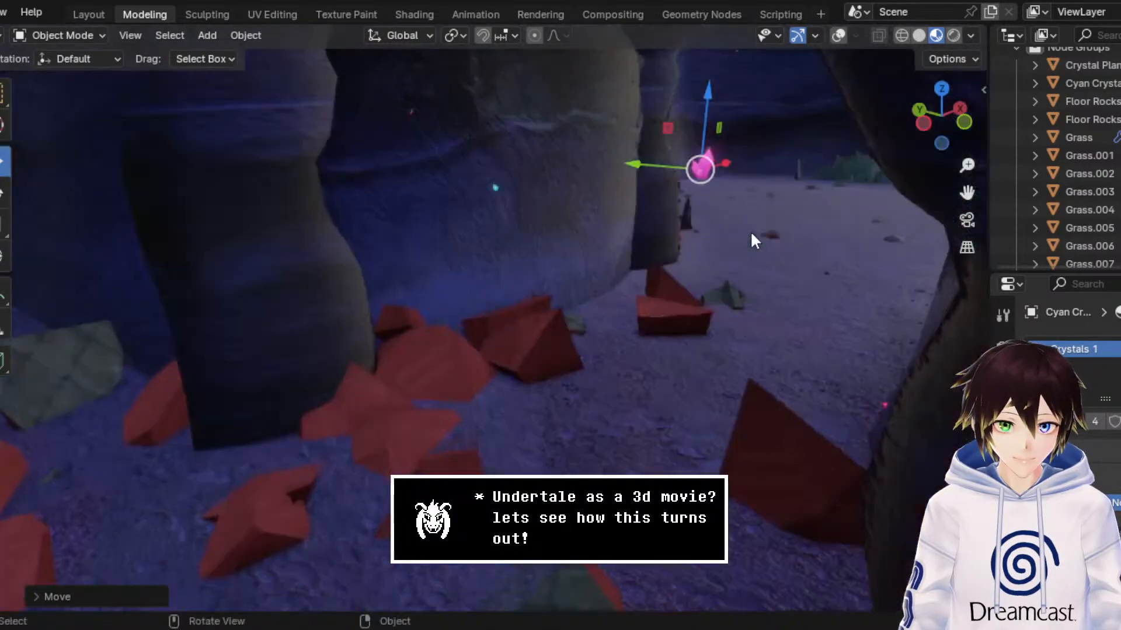
Step: Duplicate the large cyan crystal at the rock cluster and raise the copy along Z above the rocks
drag(966, 191, 615, 307)
scroll(615, 307, down, 6)
scroll(478, 362, up, 5)
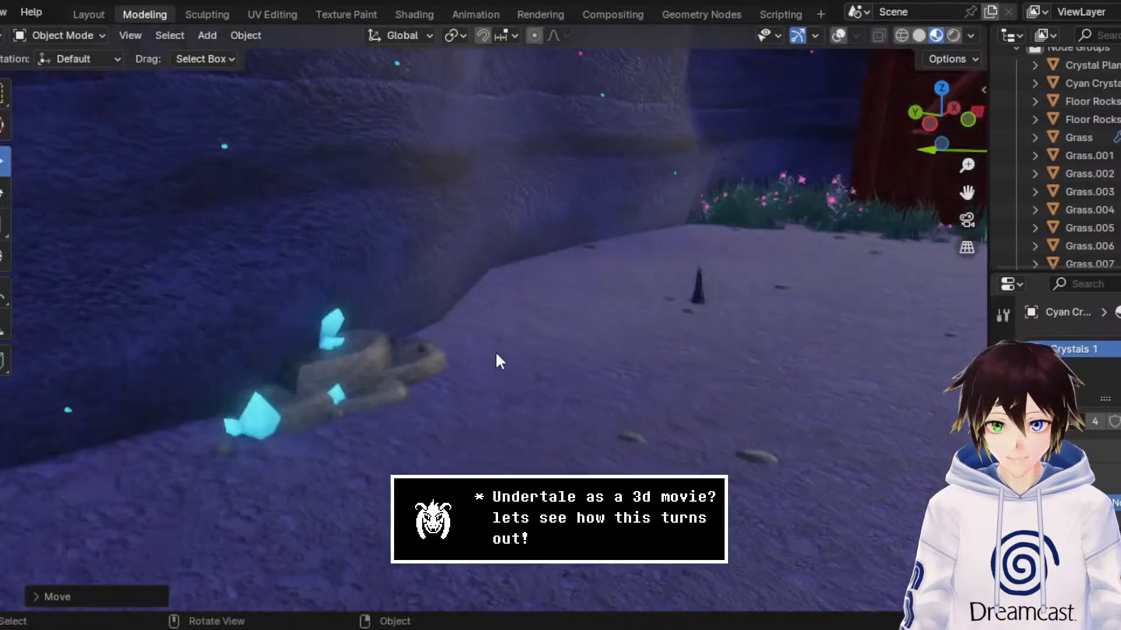
click(256, 426)
right_click(254, 425)
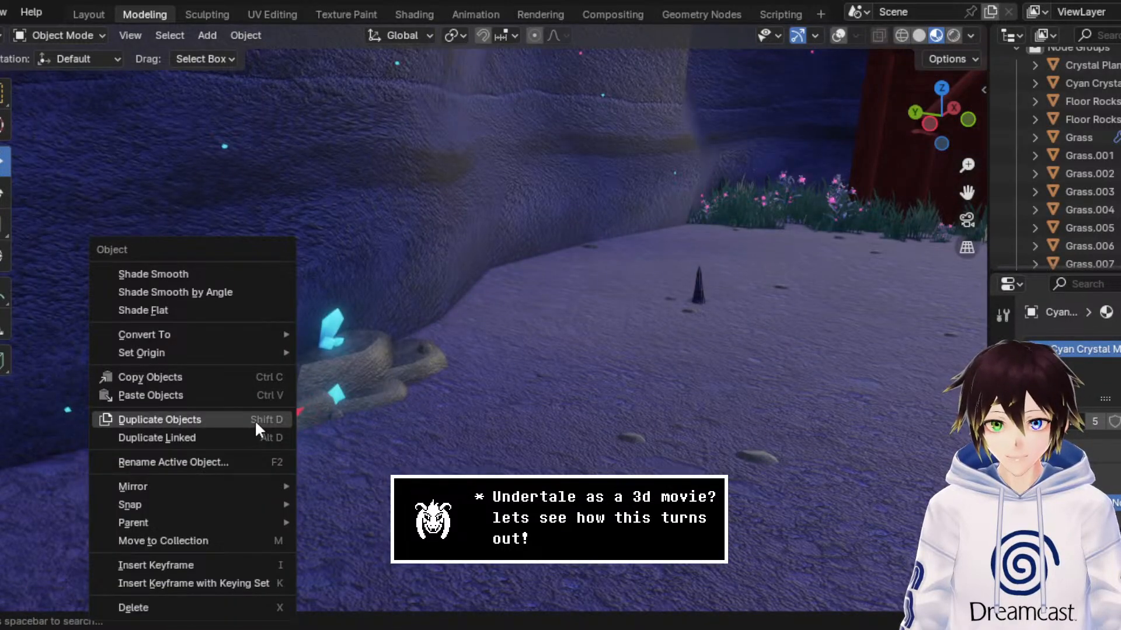
click(255, 419)
drag(254, 390, 244, 248)
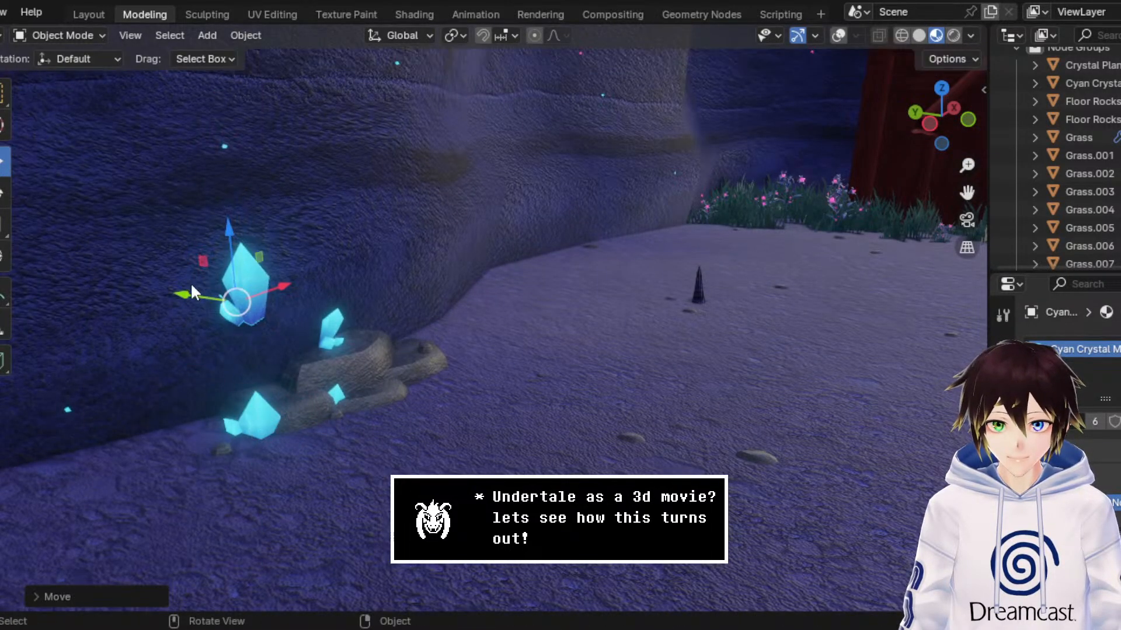
Step: Move the duplicated cyan crystal across the shrine area and through the archway into the cavern with the pink crystal
drag(193, 292, 524, 344)
scroll(525, 345, down, 8)
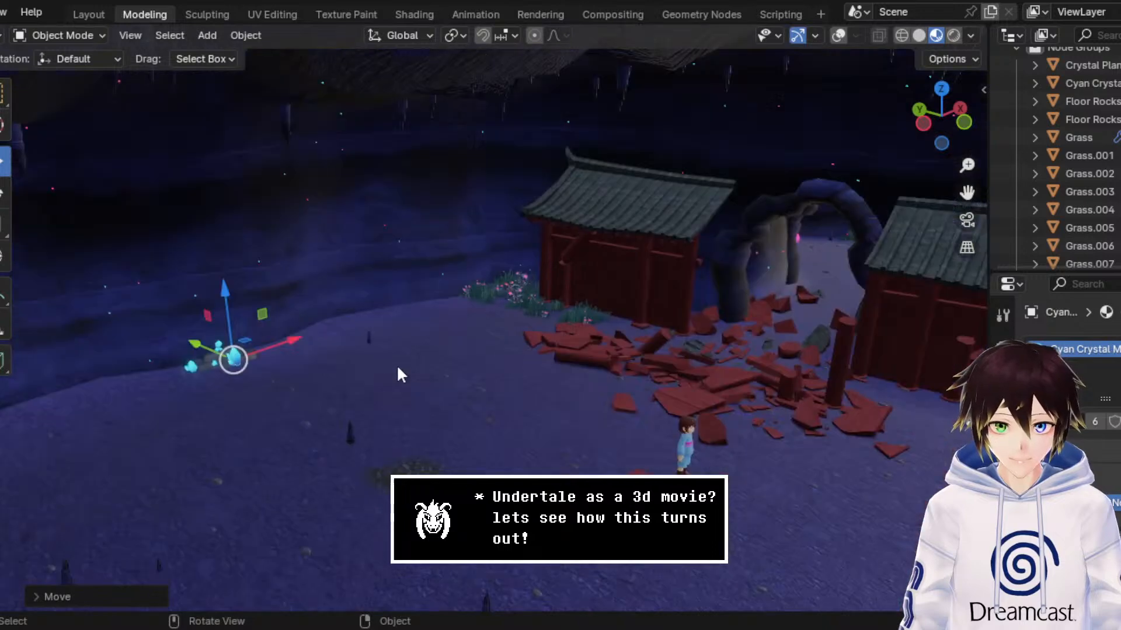
drag(284, 351, 816, 252)
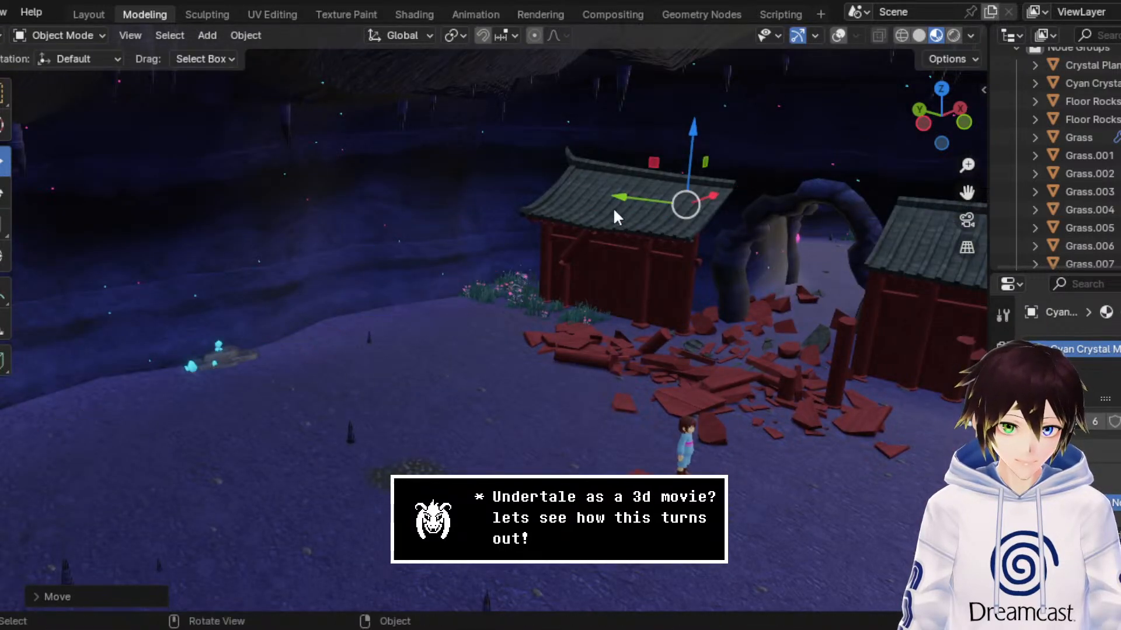
drag(613, 208, 761, 222)
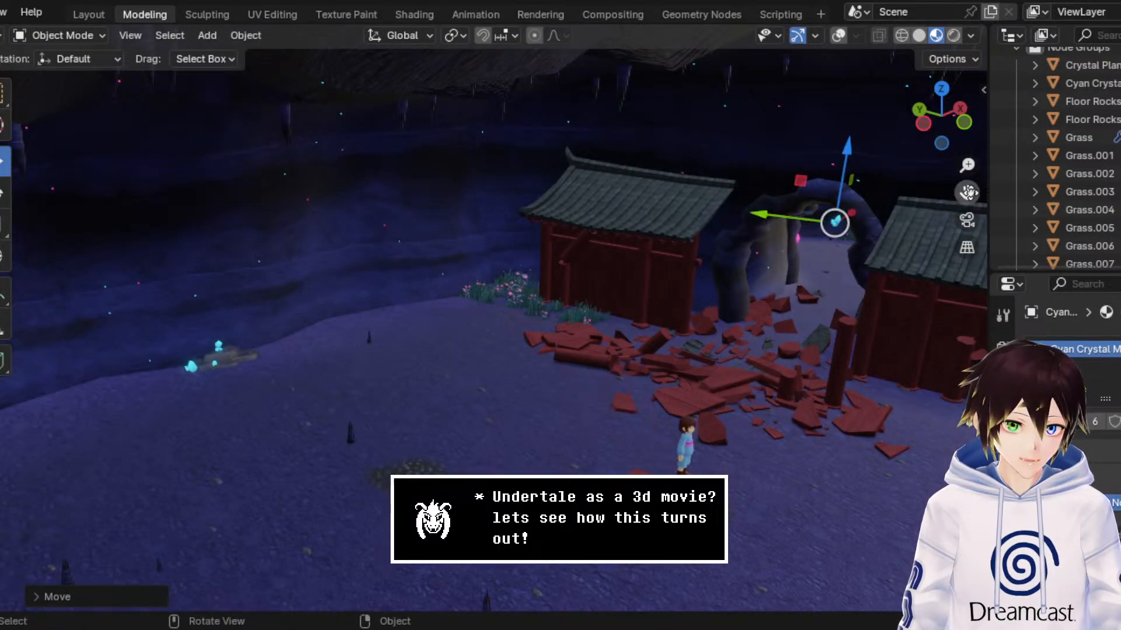
drag(967, 193, 759, 220)
mouse_move(864, 251)
middle_down()
mouse_move(808, 255)
mouse_move(846, 247)
middle_up()
scroll(846, 247, up, 5)
Step: Check the pink and cyan crystals inside the cavern beyond the archway and save the scene file
drag(968, 192, 442, 305)
scroll(684, 262, up, 8)
middle_drag(657, 253, 662, 253)
scroll(662, 252, up, 3)
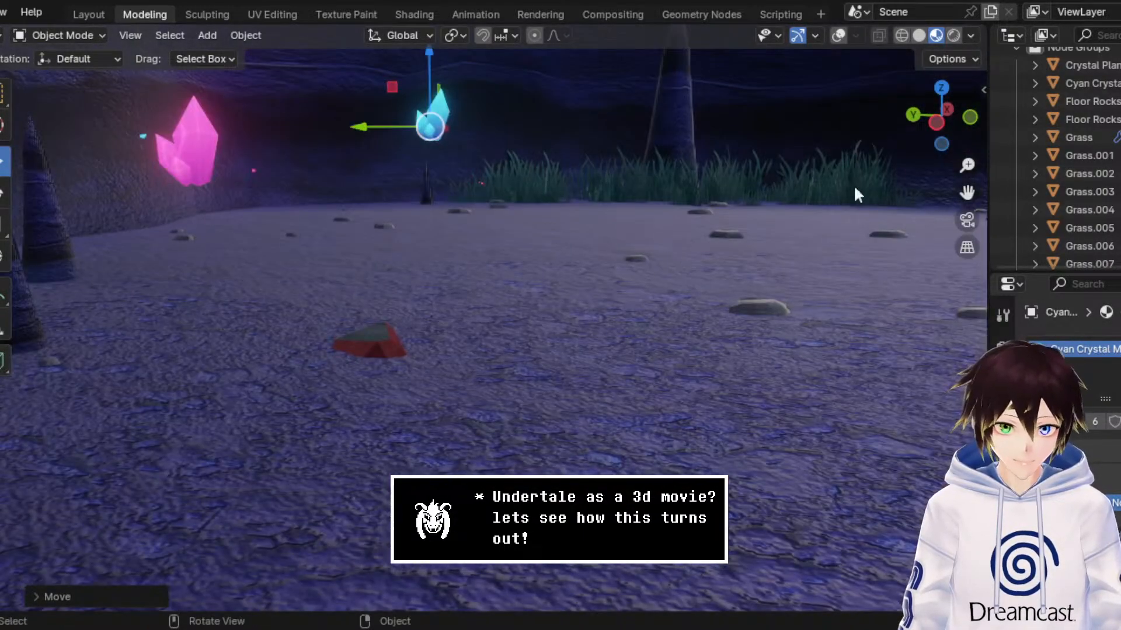
drag(965, 191, 870, 381)
key(ctrl+s)
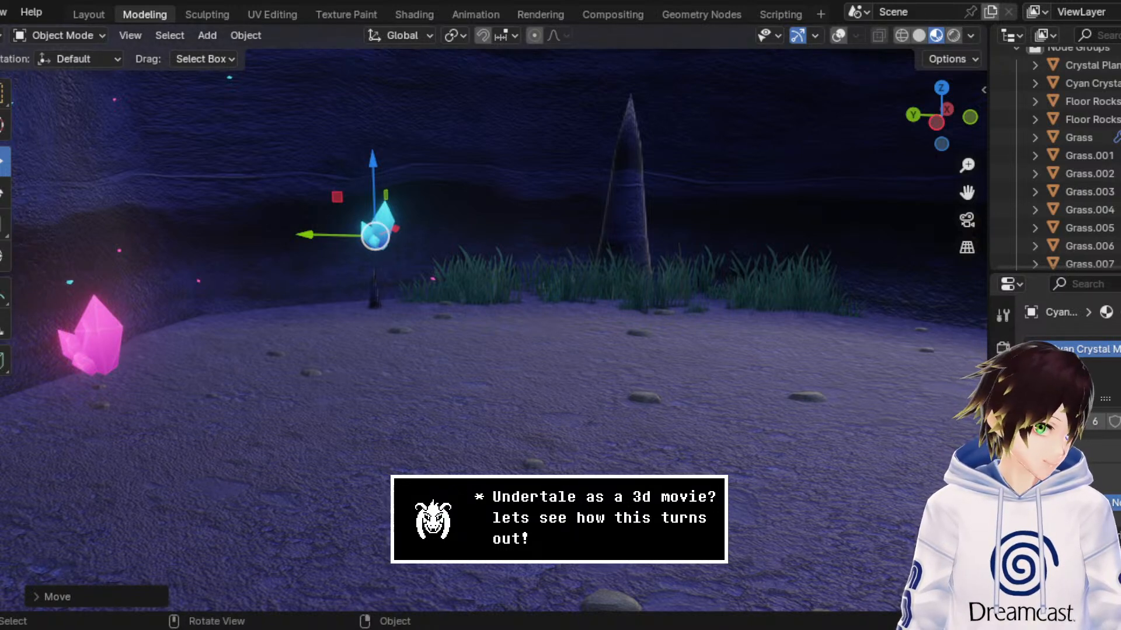
Step: Lower the cyan crystal to the floor beside the grass and place a linked duplicate just in front of it
middle_drag(394, 205, 386, 223)
drag(367, 273, 350, 292)
right_click(386, 329)
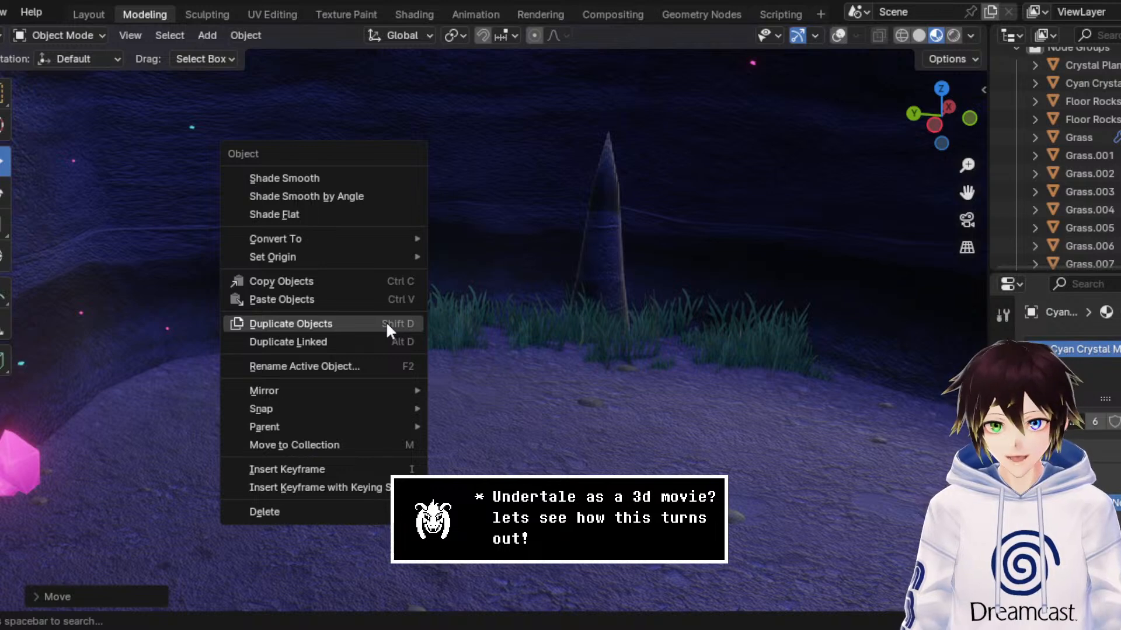
click(383, 325)
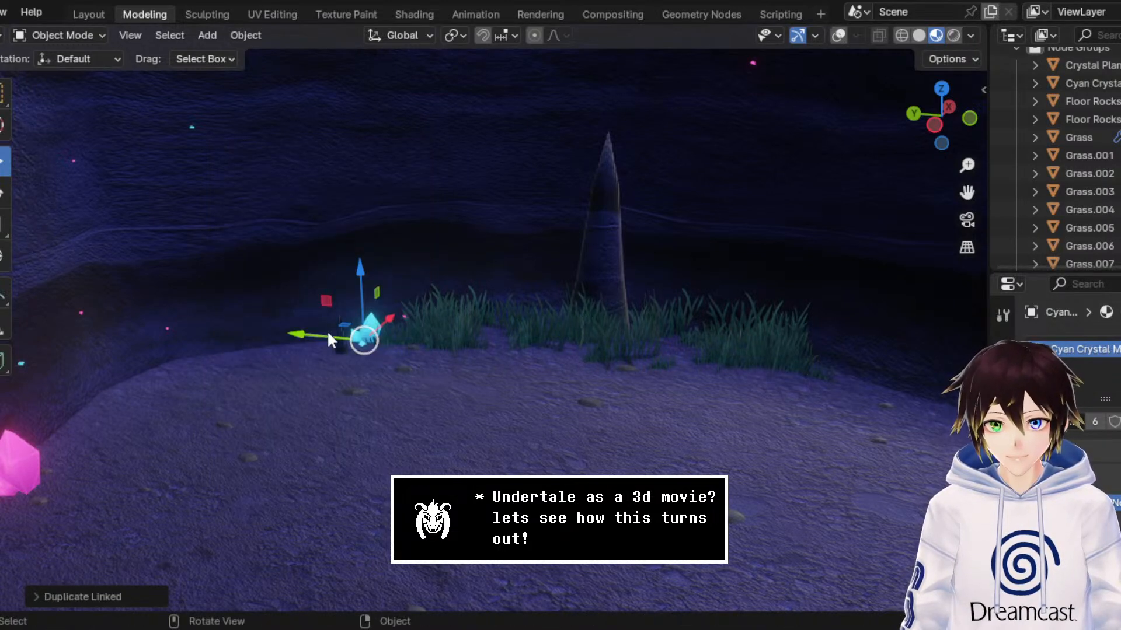
click(362, 343)
drag(424, 316, 384, 347)
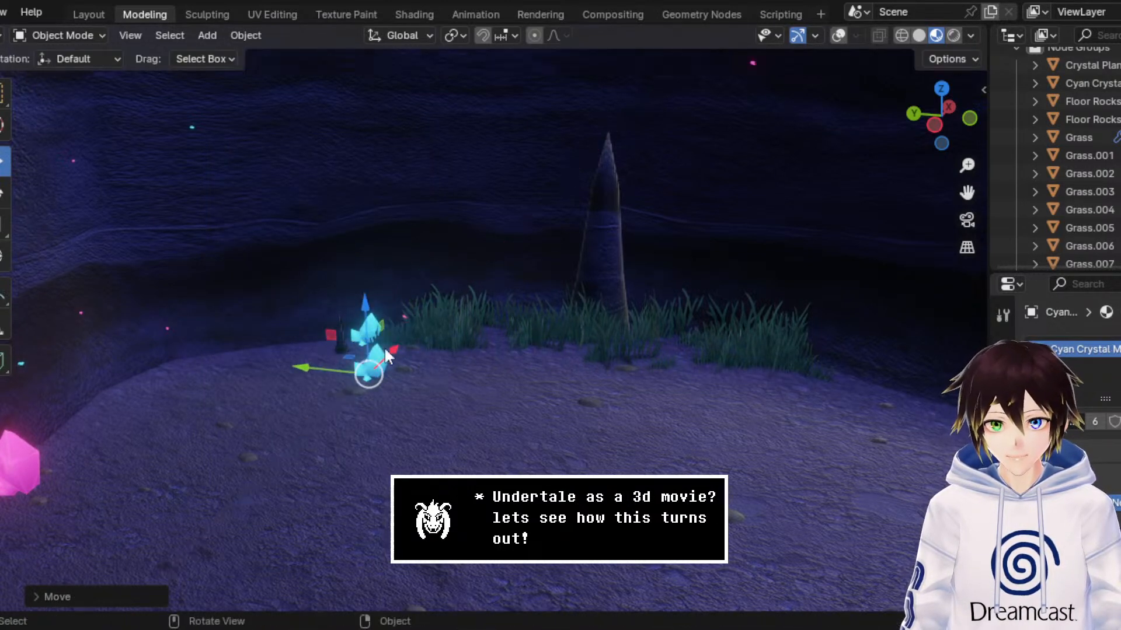
Step: Scale up the linked duplicate and move it up toward the cave wall above the small cyan crystal
click(6, 226)
drag(383, 289, 485, 175)
click(3, 163)
drag(370, 316, 370, 286)
drag(332, 344, 233, 330)
drag(266, 274, 259, 195)
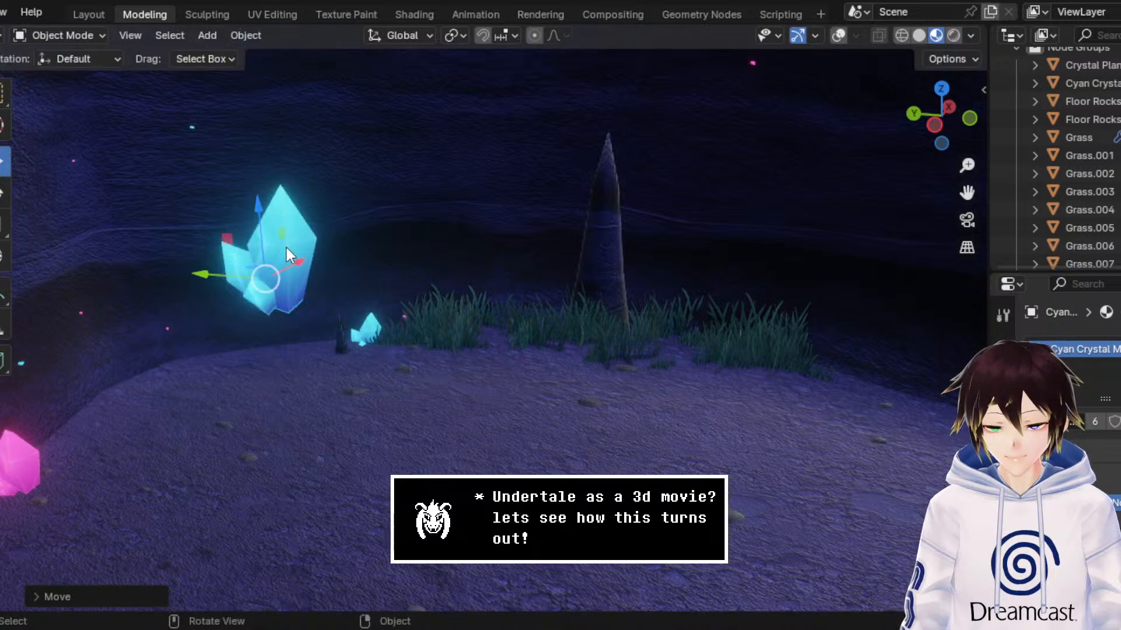
drag(286, 248, 354, 251)
Step: Tilt the enlarged cyan crystal with a free trackball rotation and shift it slightly along Y
click(6, 195)
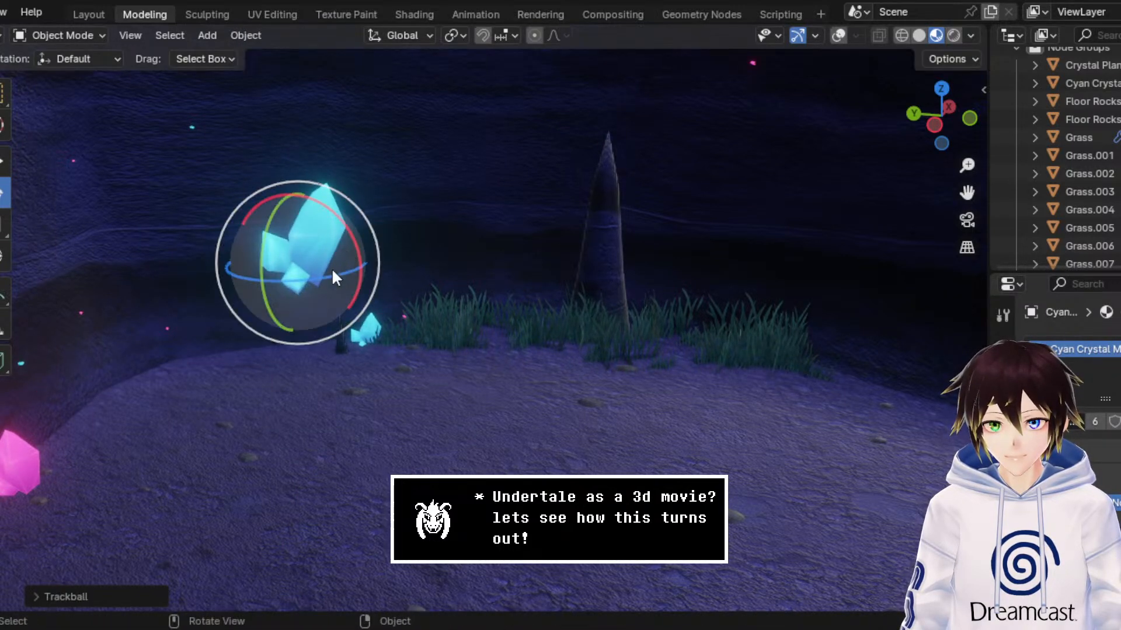
middle_drag(332, 269, 353, 239)
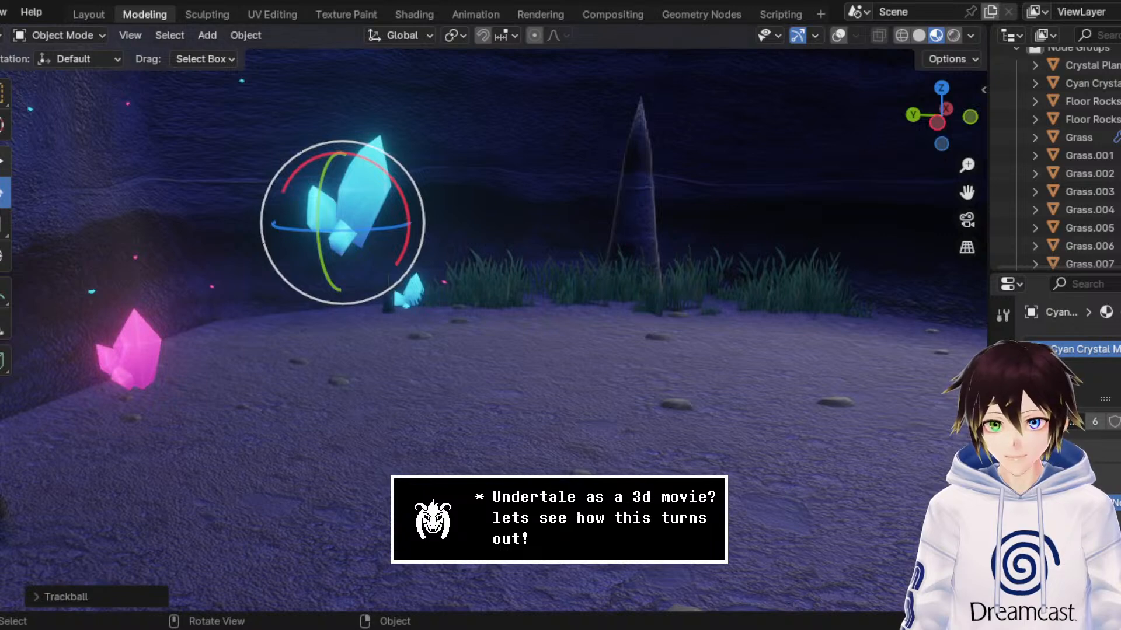
click(4, 162)
drag(298, 227, 283, 228)
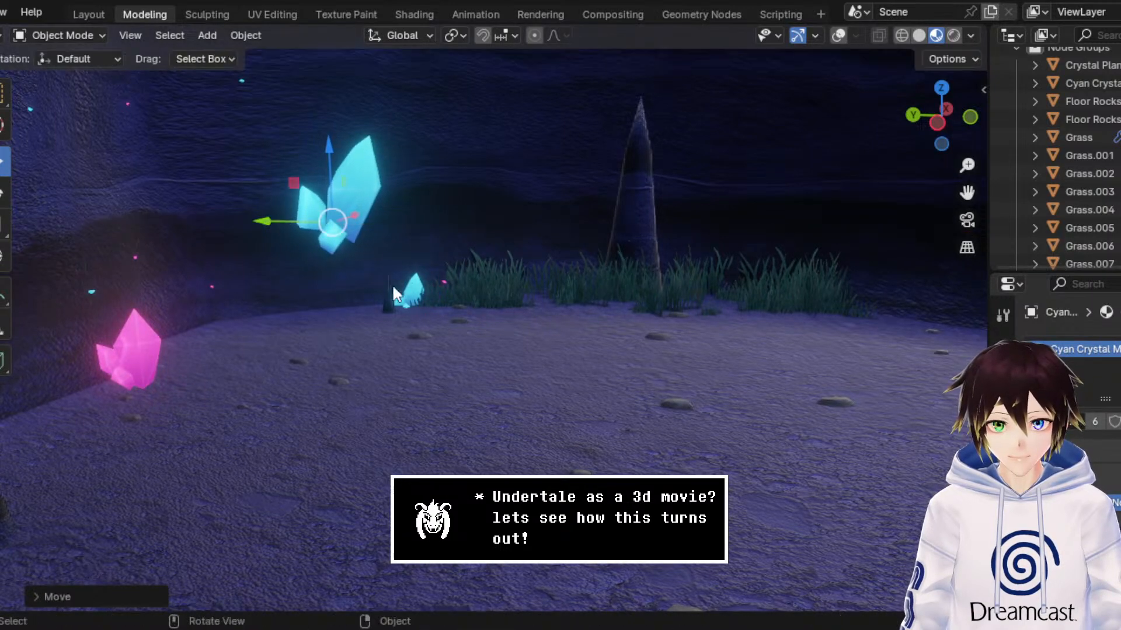
Step: Make a linked duplicate of the small cyan crystal and move it along Y to the opposite end of the grass
click(412, 286)
drag(967, 191, 778, 233)
right_click(779, 233)
click(779, 236)
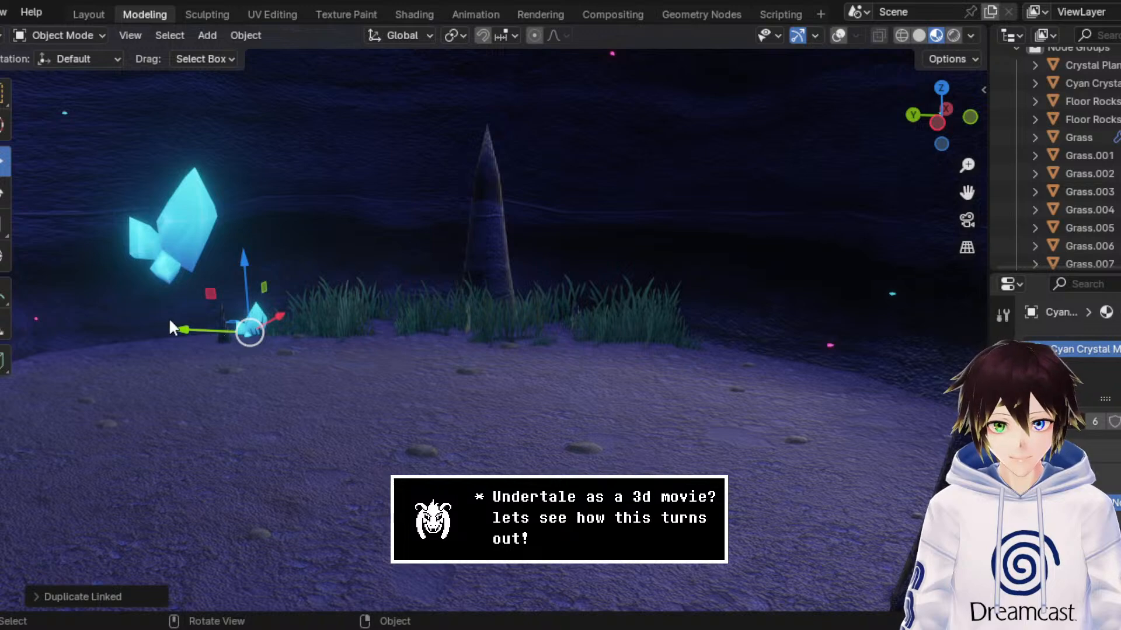
drag(171, 326, 628, 345)
middle_drag(628, 345, 570, 279)
drag(676, 390, 703, 390)
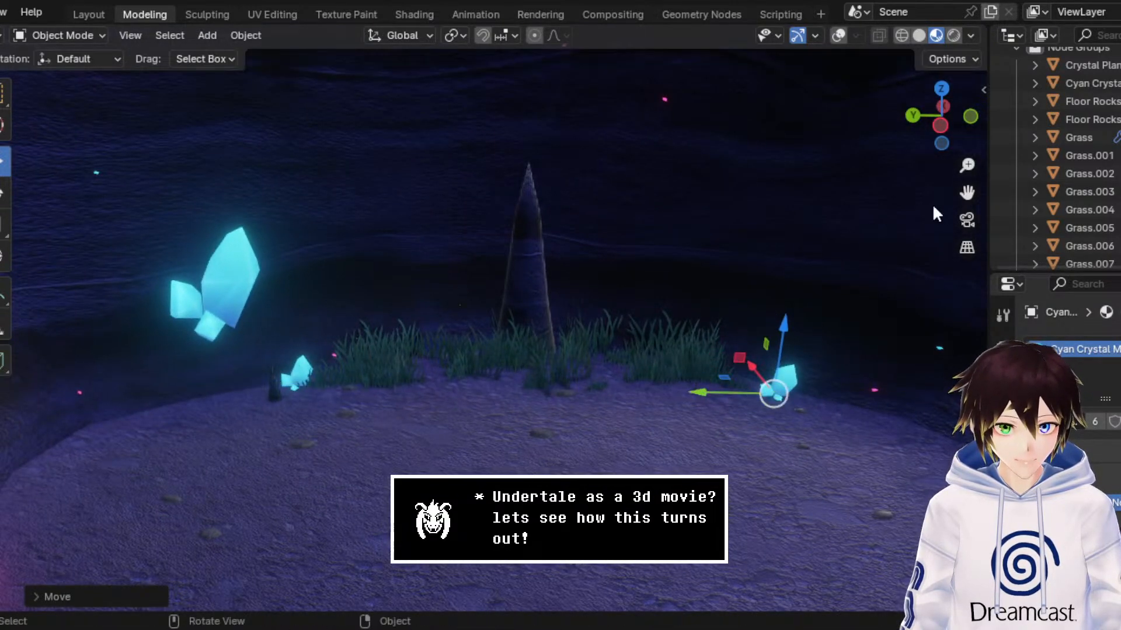
Step: Rotate the new small crystal freely so it faces differently from the one it was copied from
drag(968, 192, 784, 175)
scroll(701, 298, up, 2)
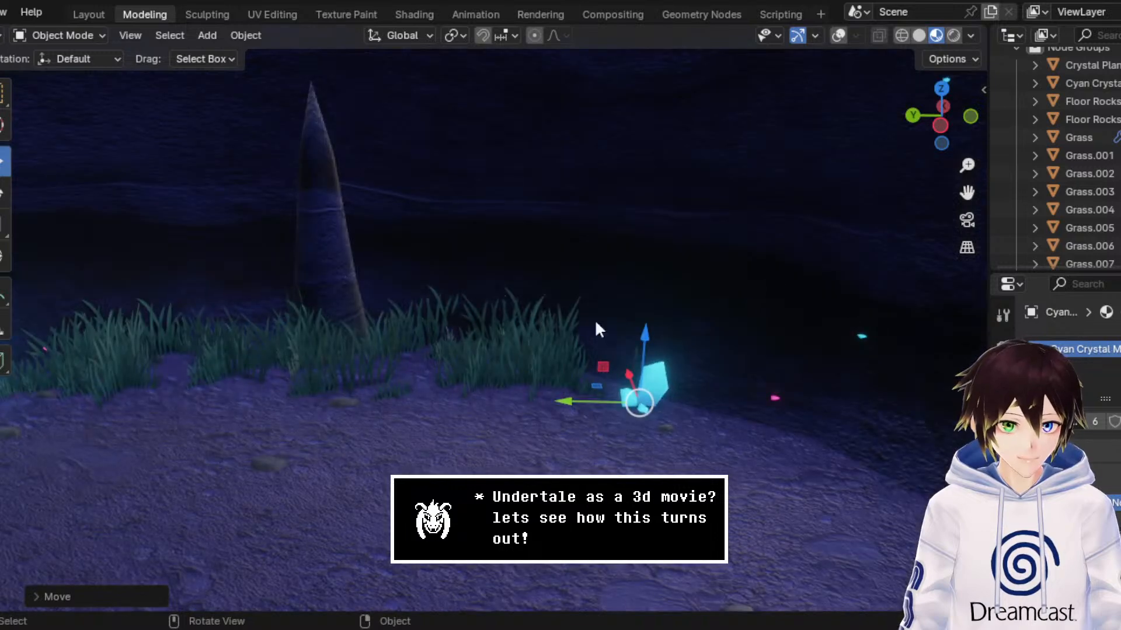
click(3, 192)
drag(616, 376, 527, 379)
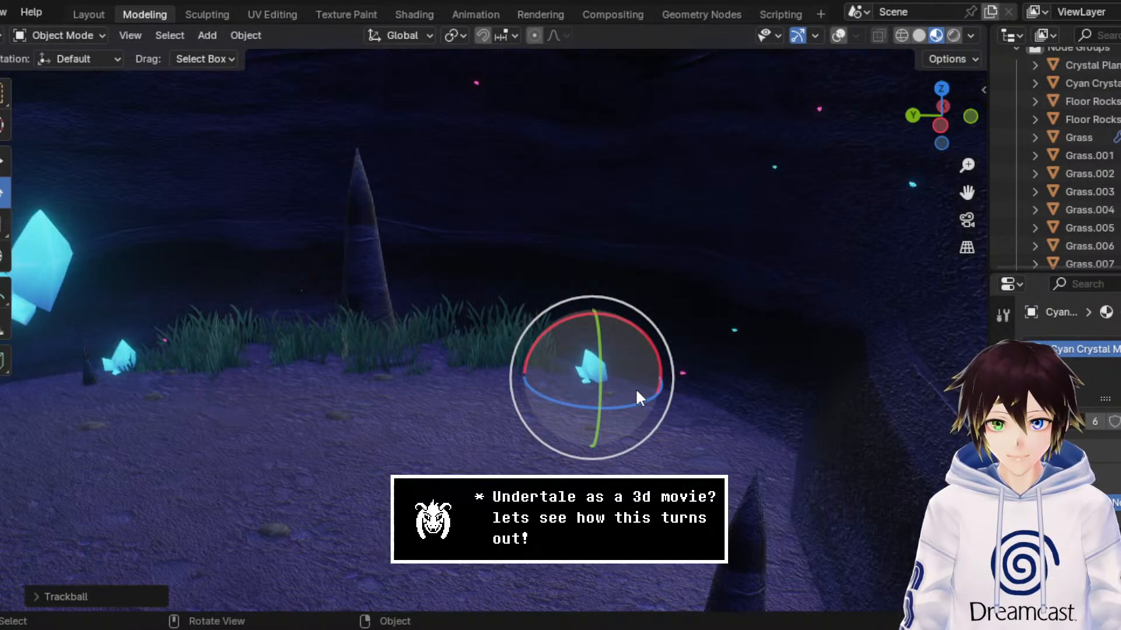
Step: Make a linked duplicate of the rotated small crystal and scale the copy up to a larger size
right_click(641, 390)
click(643, 381)
click(643, 382)
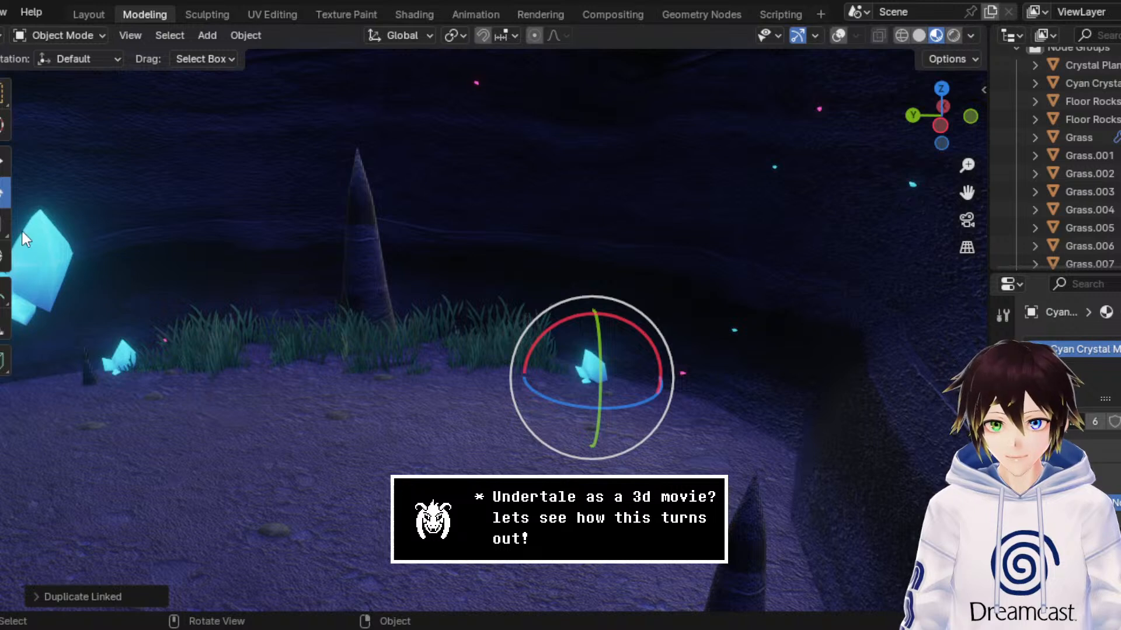
click(4, 225)
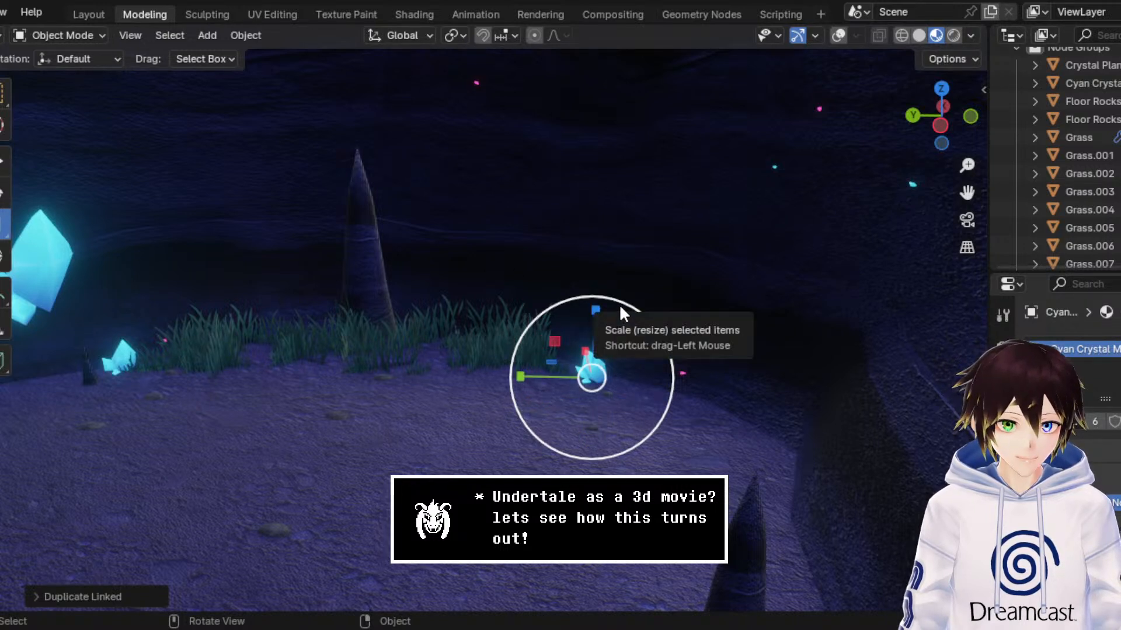
drag(620, 307, 644, 242)
Step: Move the enlarged crystal up toward the back cave wall, pull it clear of the rock and rotate it freely
click(5, 161)
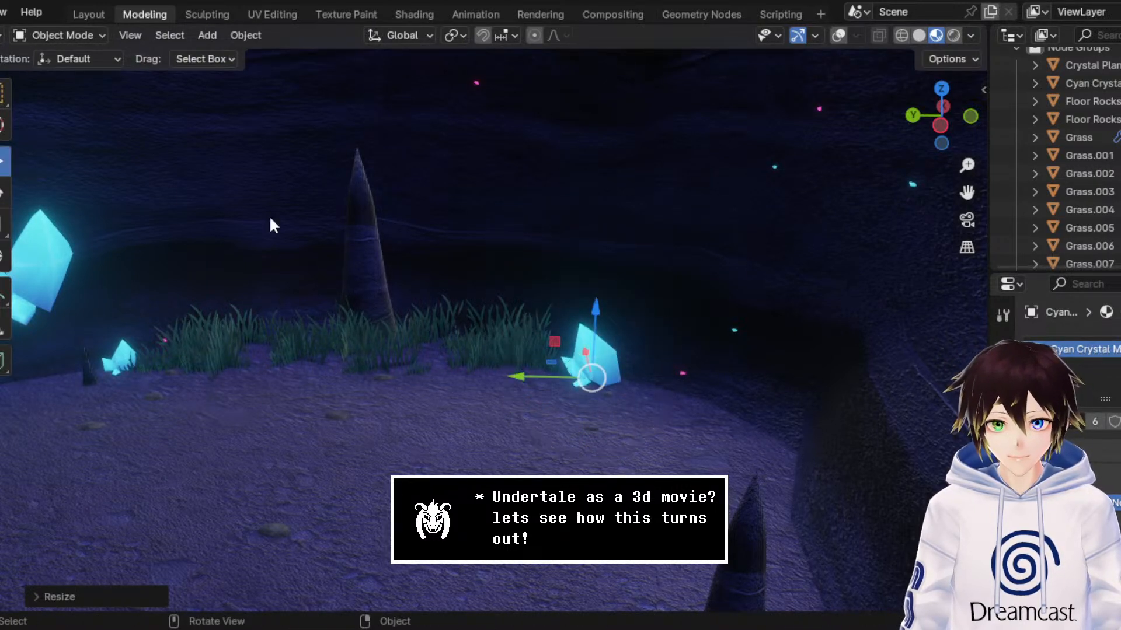
drag(549, 380, 601, 370)
drag(642, 332, 643, 200)
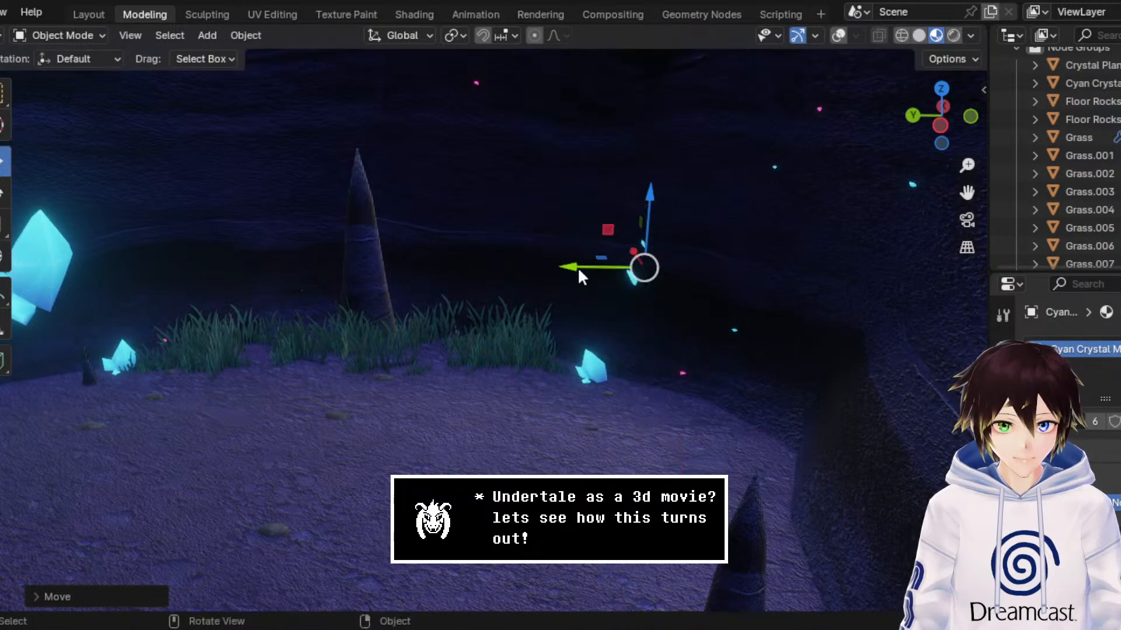
drag(578, 270, 588, 277)
middle_drag(588, 275, 628, 283)
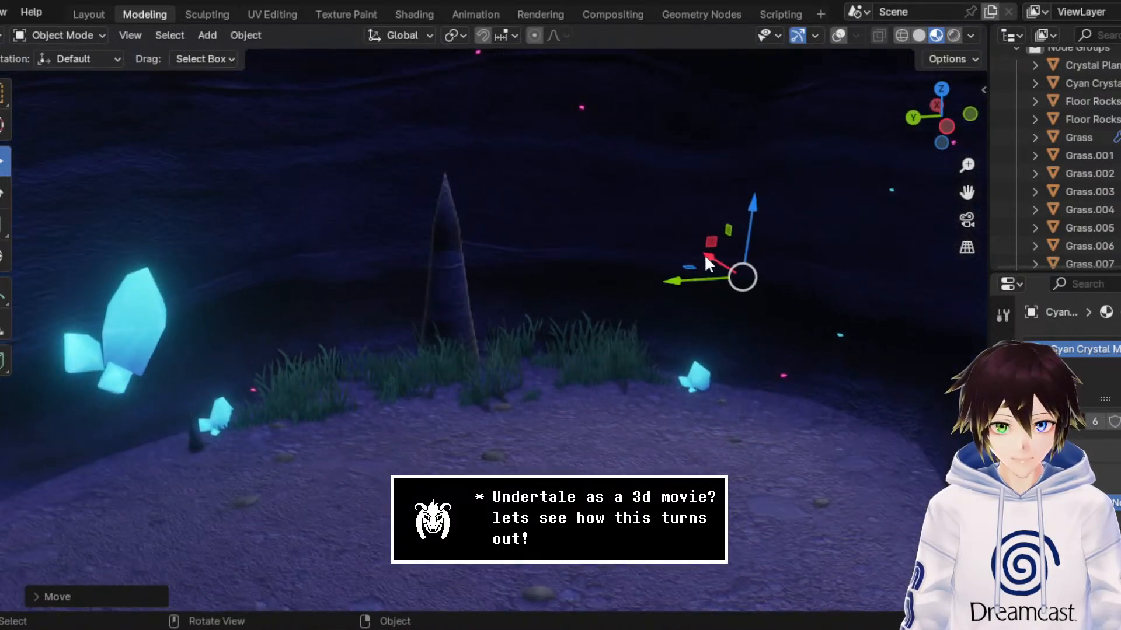
drag(708, 264, 732, 280)
click(5, 192)
middle_drag(732, 280, 730, 268)
Step: Make a linked duplicate of the small crystal below it and move the copy along X toward the foreground
click(649, 348)
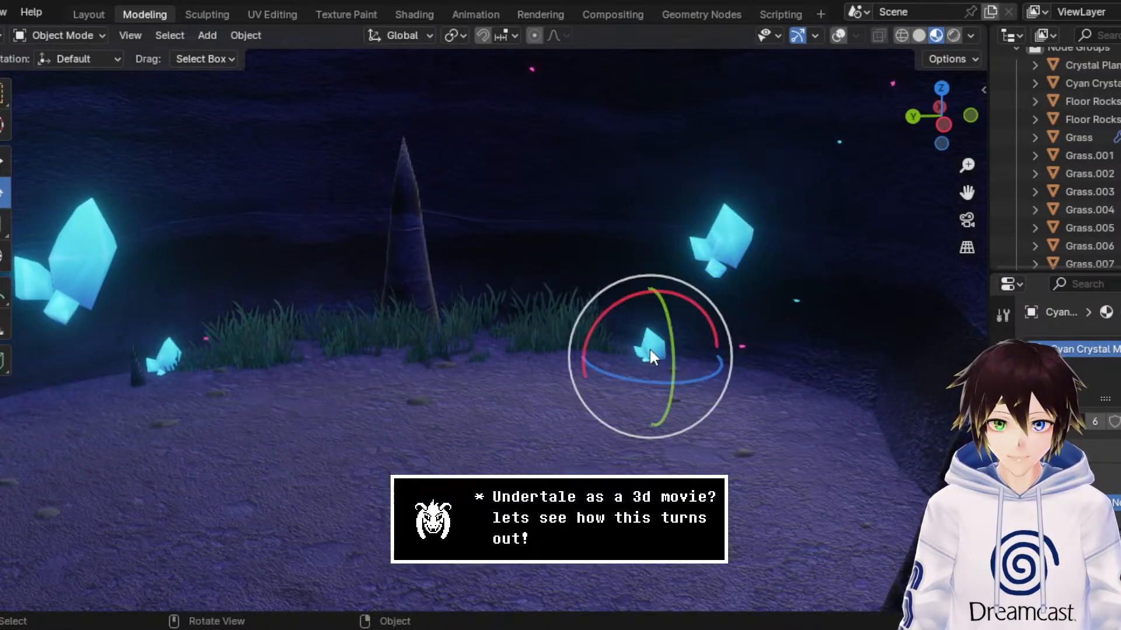
right_click(652, 354)
click(654, 352)
right_click(653, 353)
click(5, 164)
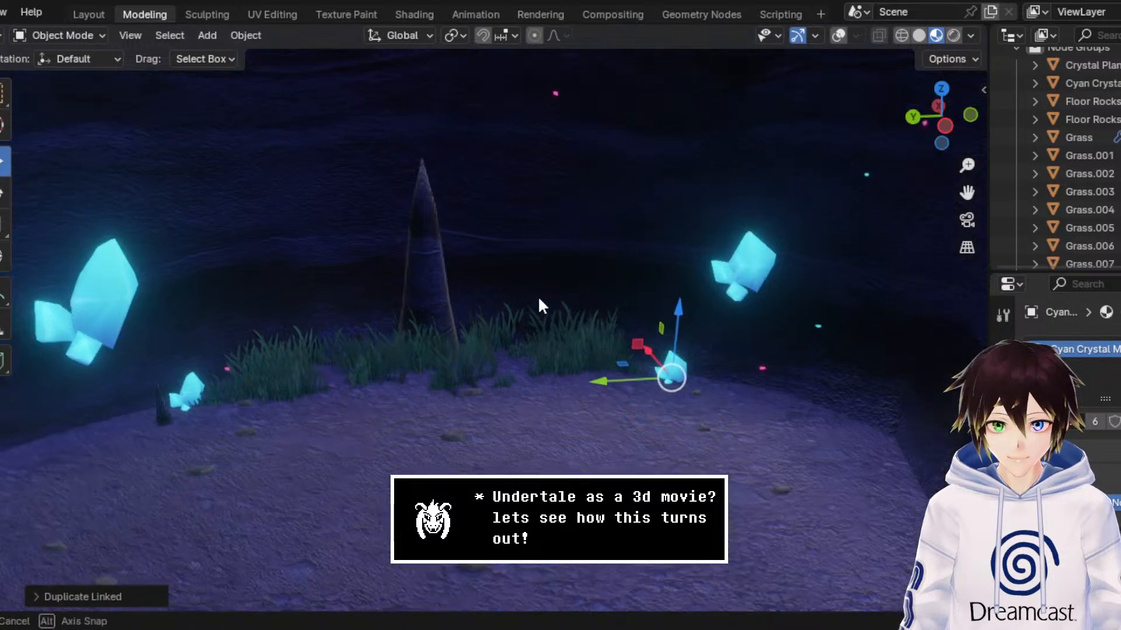
middle_drag(537, 296, 587, 317)
drag(713, 342, 910, 415)
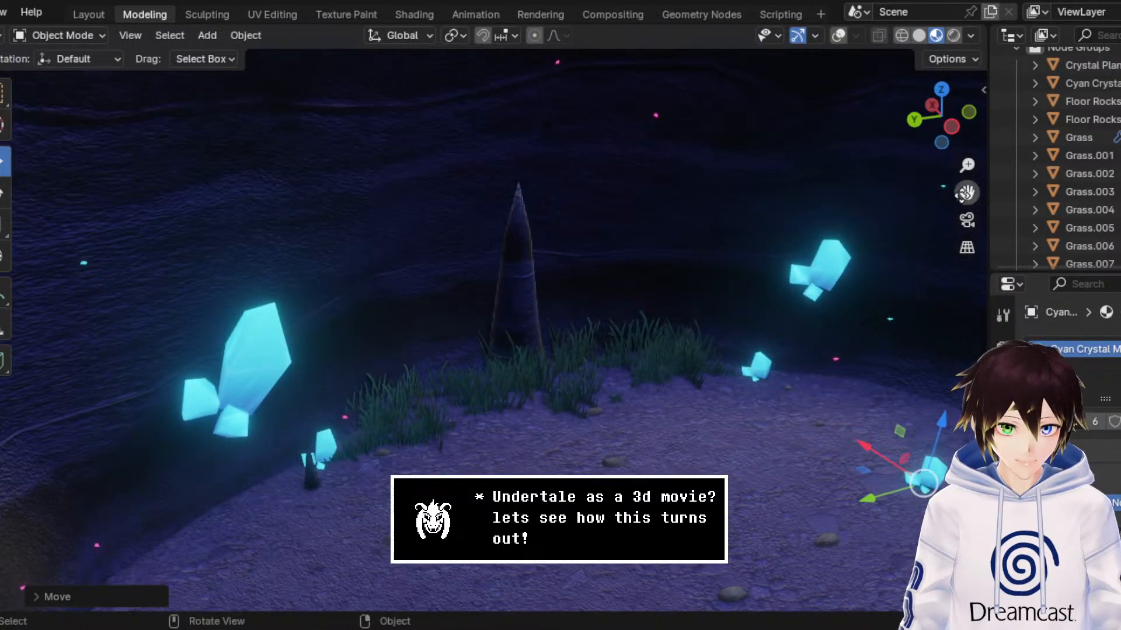
Step: Position the new small crystal on the floor by the side wall, just behind the large foreground stalagmite
drag(964, 194, 737, 158)
drag(620, 453, 664, 442)
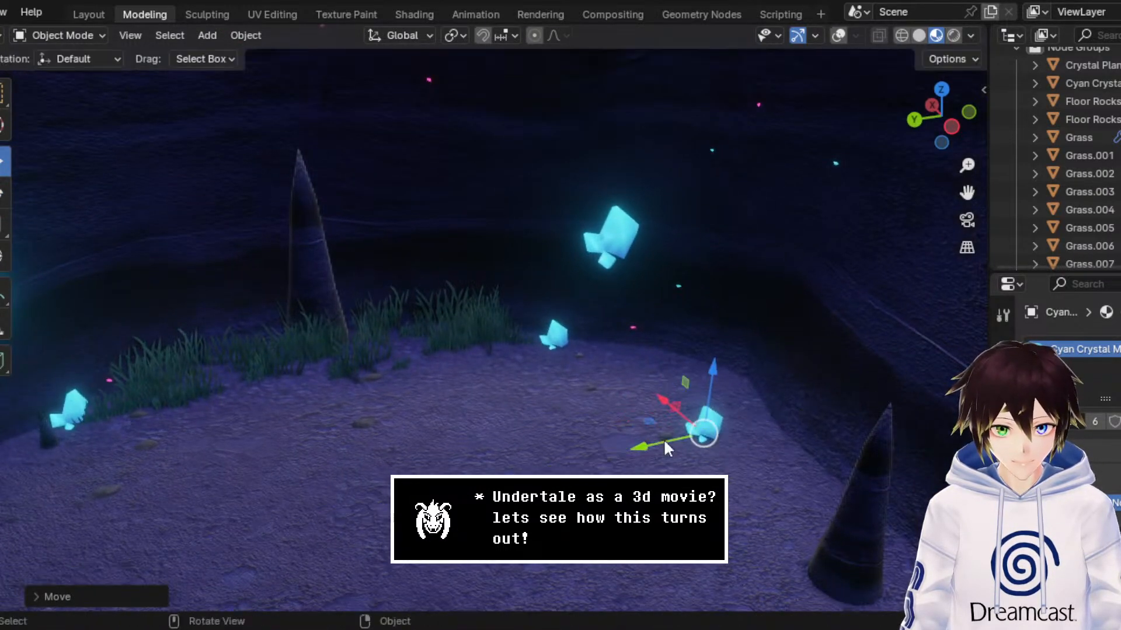
drag(667, 402, 795, 475)
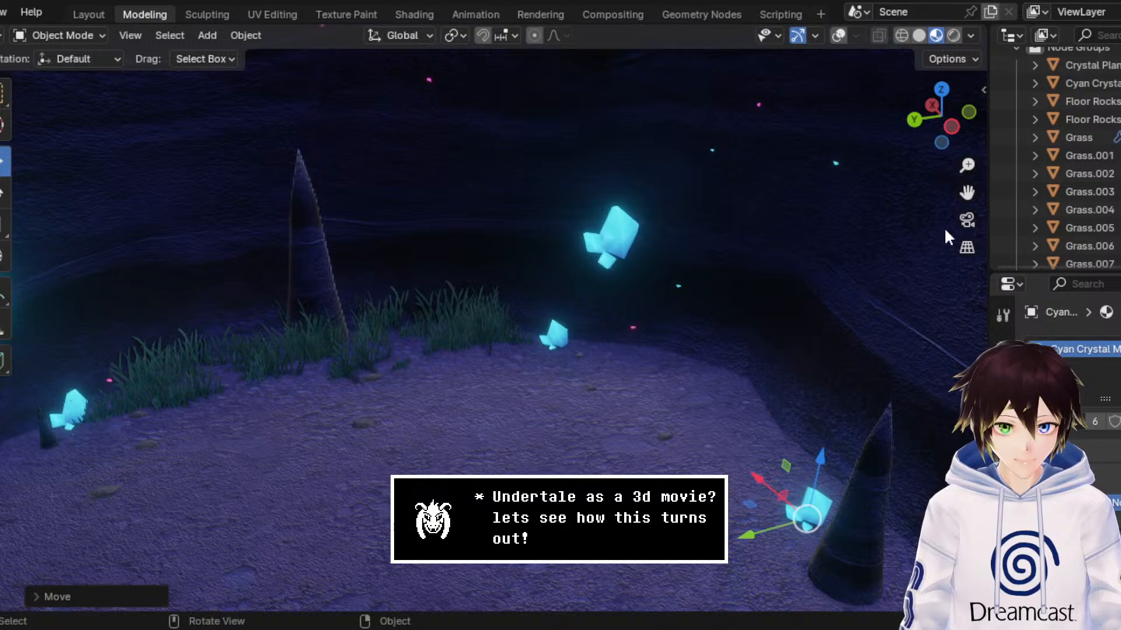
drag(963, 197, 752, 131)
middle_drag(737, 324, 763, 317)
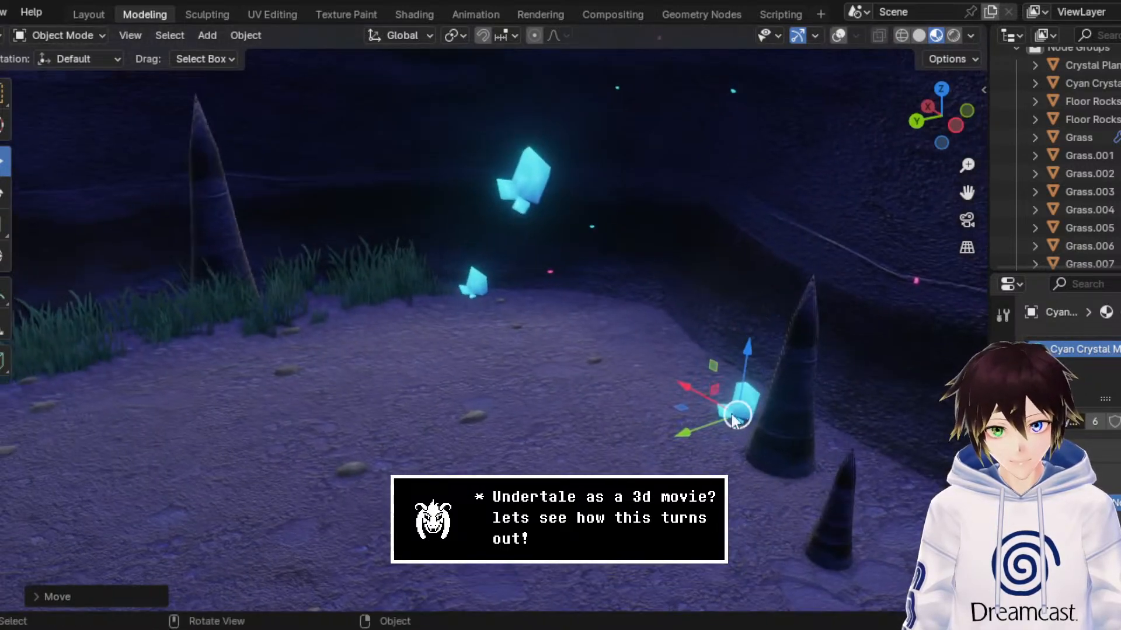
drag(735, 417, 680, 374)
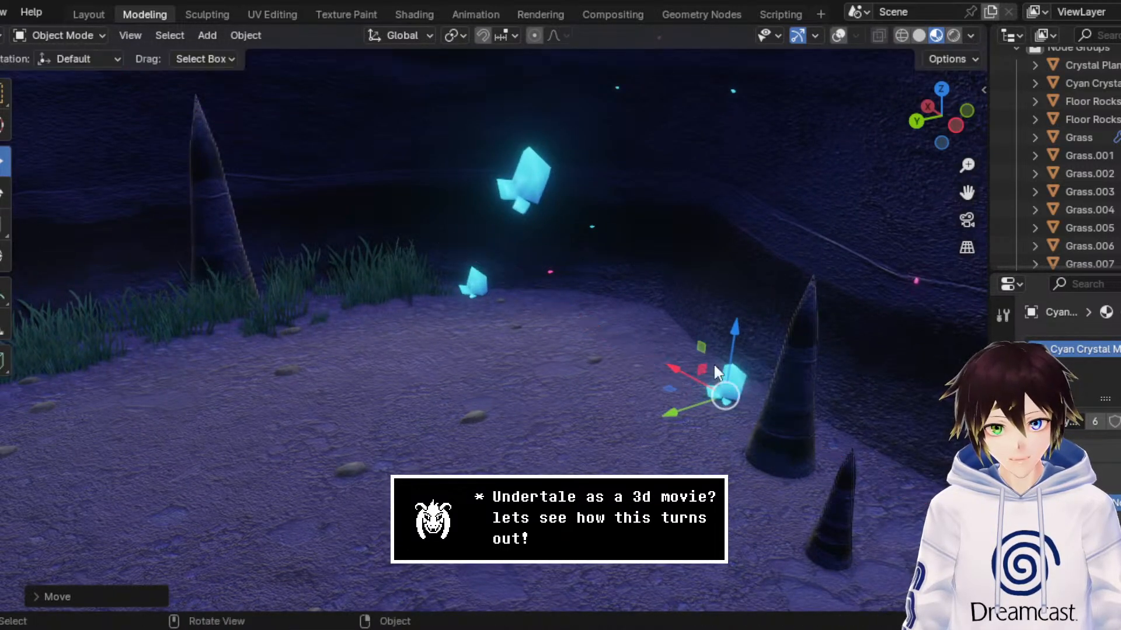
Step: Raise the crystal by the stalagmite along Z and adjust its position against the side wall
drag(732, 347, 740, 289)
drag(692, 350, 753, 319)
middle_drag(753, 319, 730, 324)
Step: Make a linked duplicate of the small cyan crystal beside the grass and move the copy along Y, away from the grass
drag(967, 192, 1109, 231)
middle_drag(552, 293, 310, 320)
click(233, 344)
right_click(233, 341)
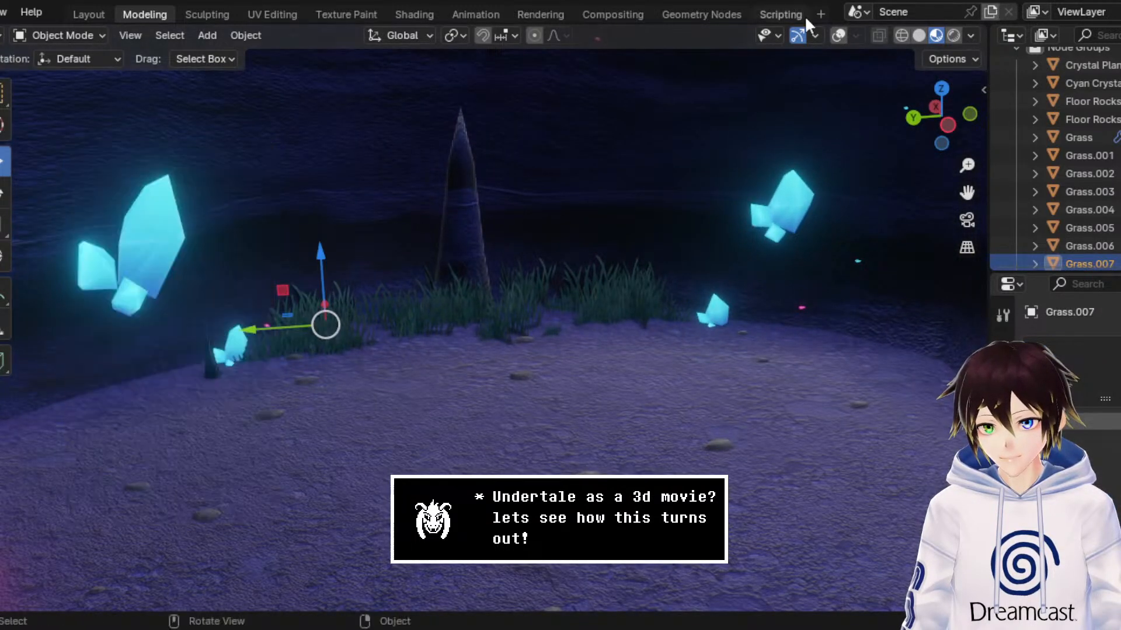
click(230, 341)
right_click(230, 341)
click(230, 339)
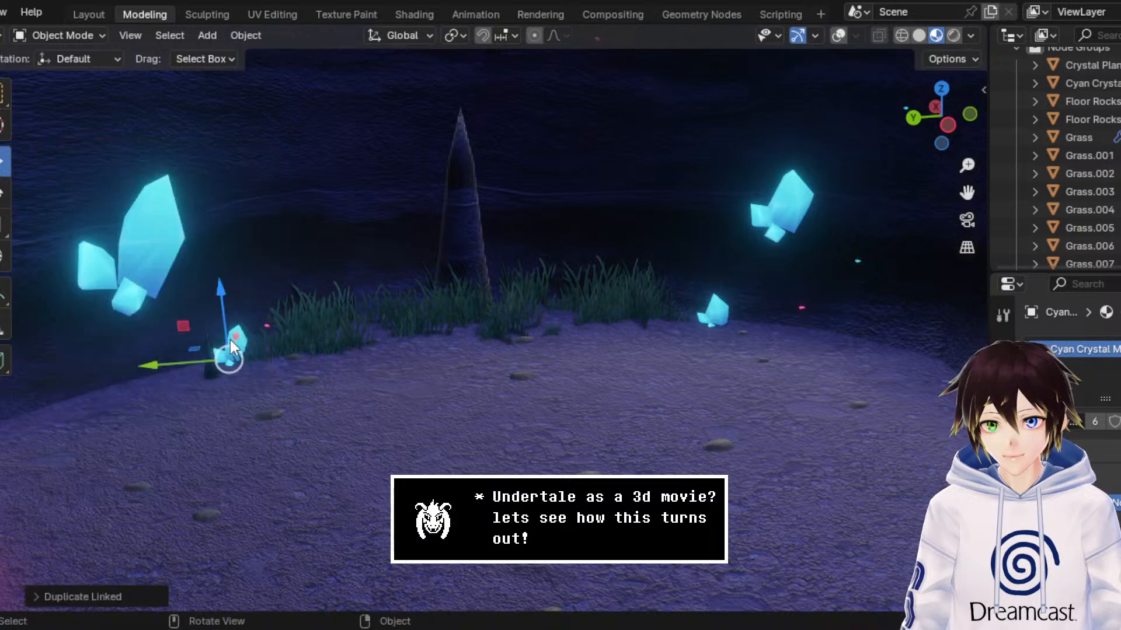
key(g)
key(y)
click(155, 339)
Step: Reposition the duplicated crystal along X and Y near the cave floor's outer edge, below the large cyan crystal
key(g)
key(x)
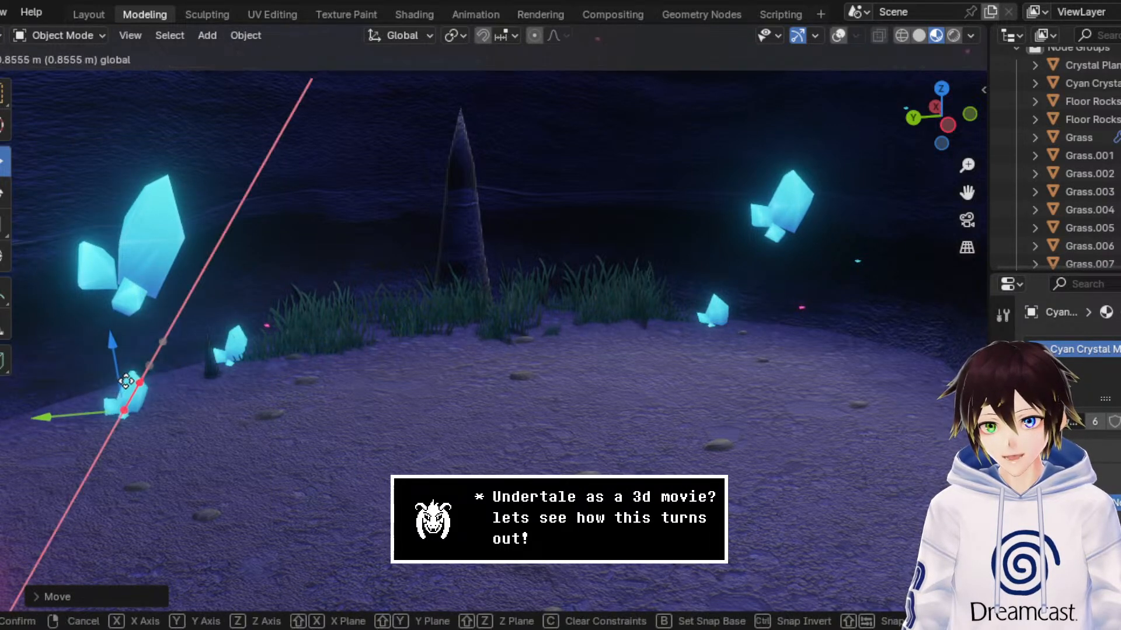
click(76, 387)
key(g)
key(y)
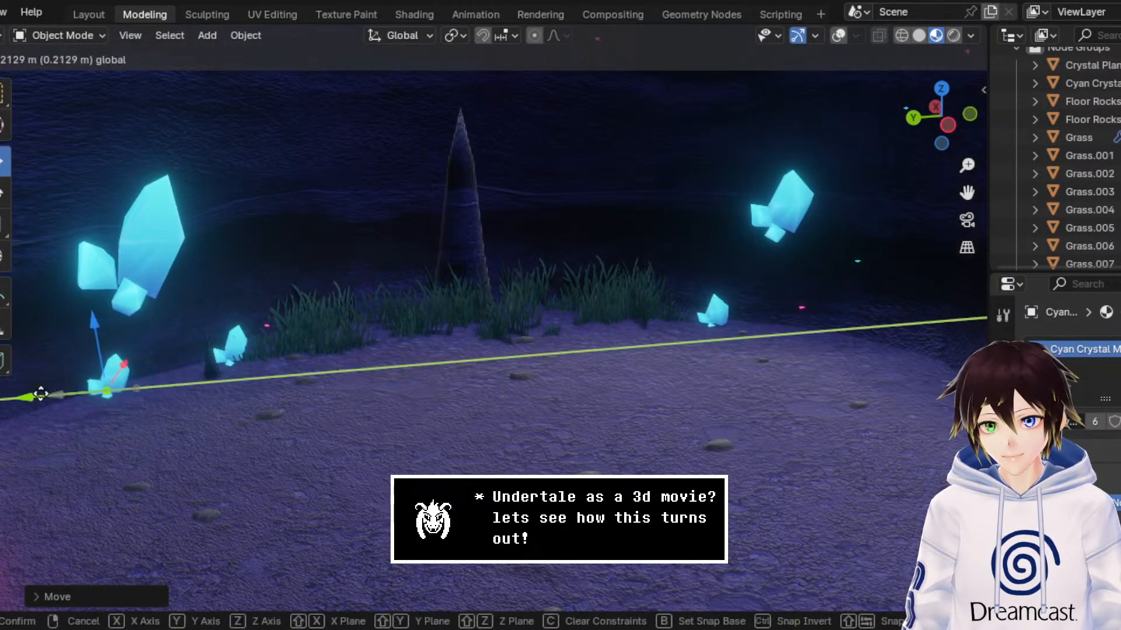
click(86, 343)
Step: Lower the duplicated crystal along Z to sink its base into the floor, and shift it horizontally in the XY plane
key(g)
key(z)
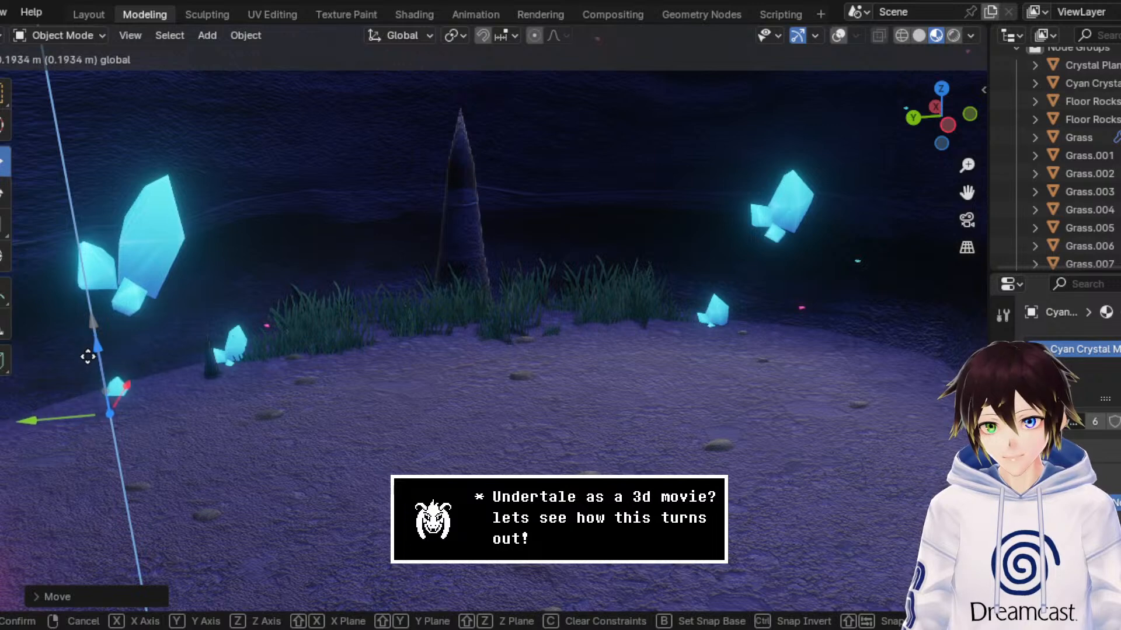
click(88, 358)
key(g)
key(shift+z)
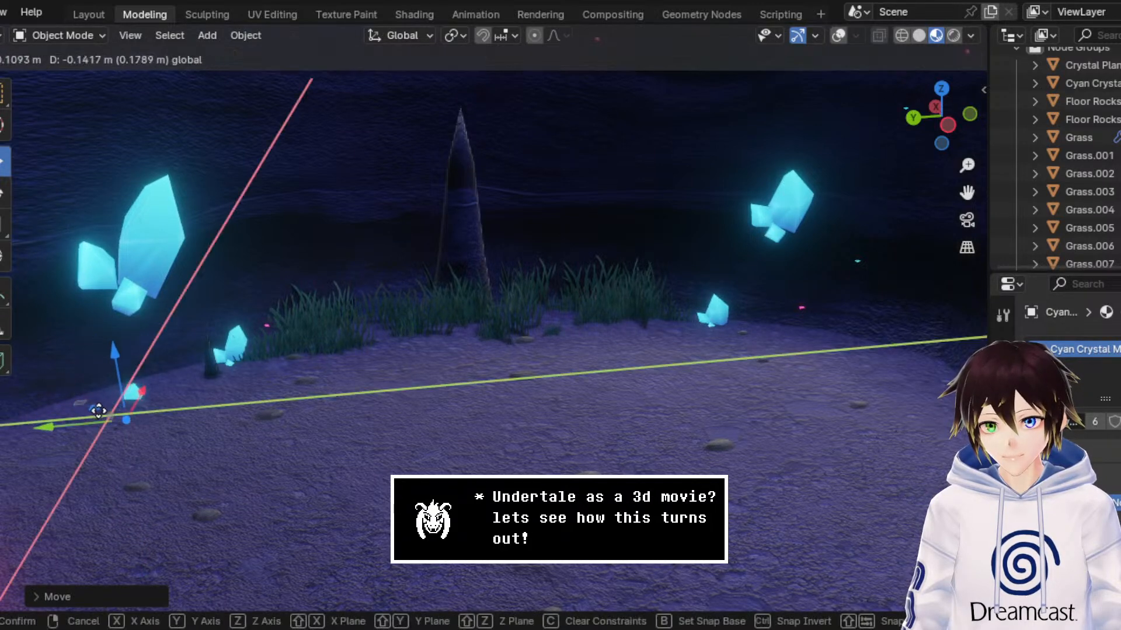
click(104, 411)
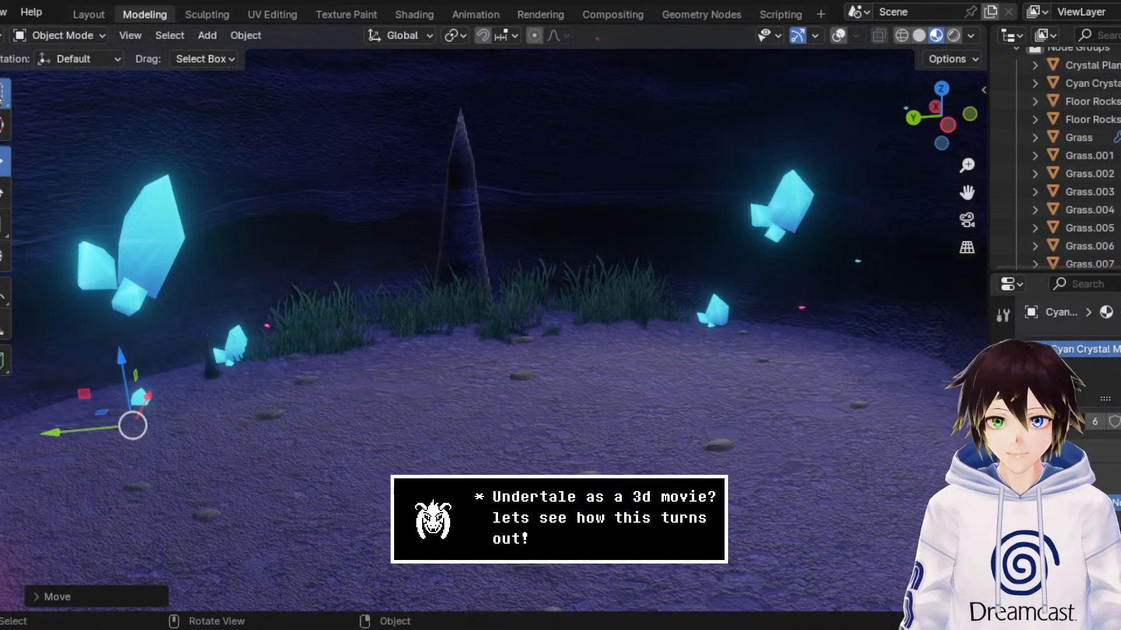
Step: Switch to the box selection tool and save the DogShrineBase3.blend file
click(4, 95)
middle_drag(408, 246, 394, 240)
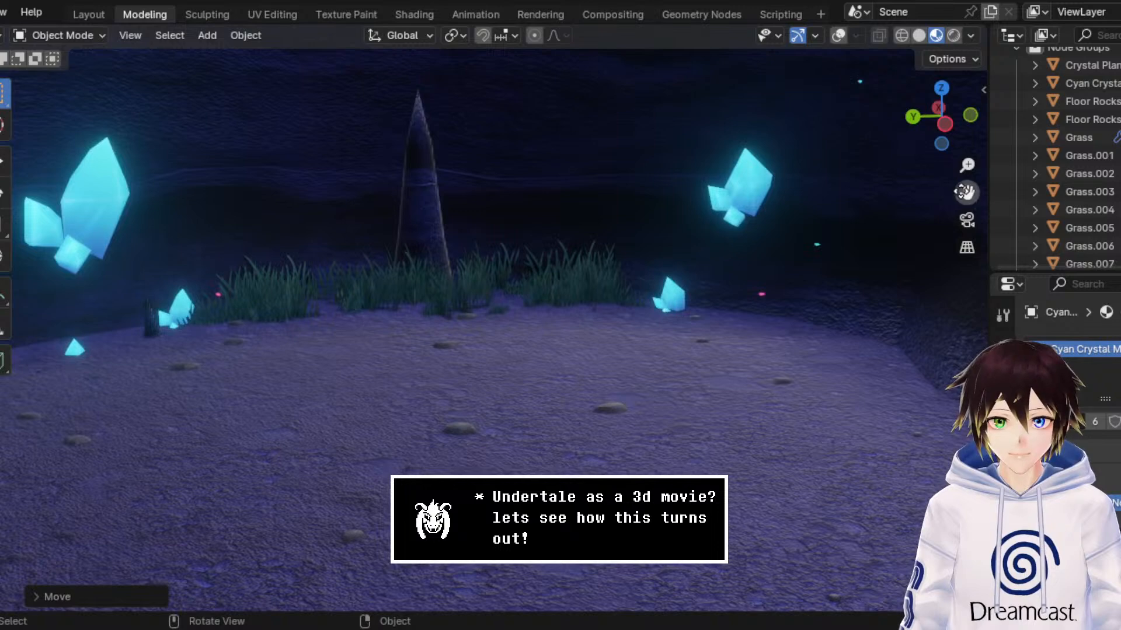
drag(963, 191, 1118, 191)
key(ctrl+s)
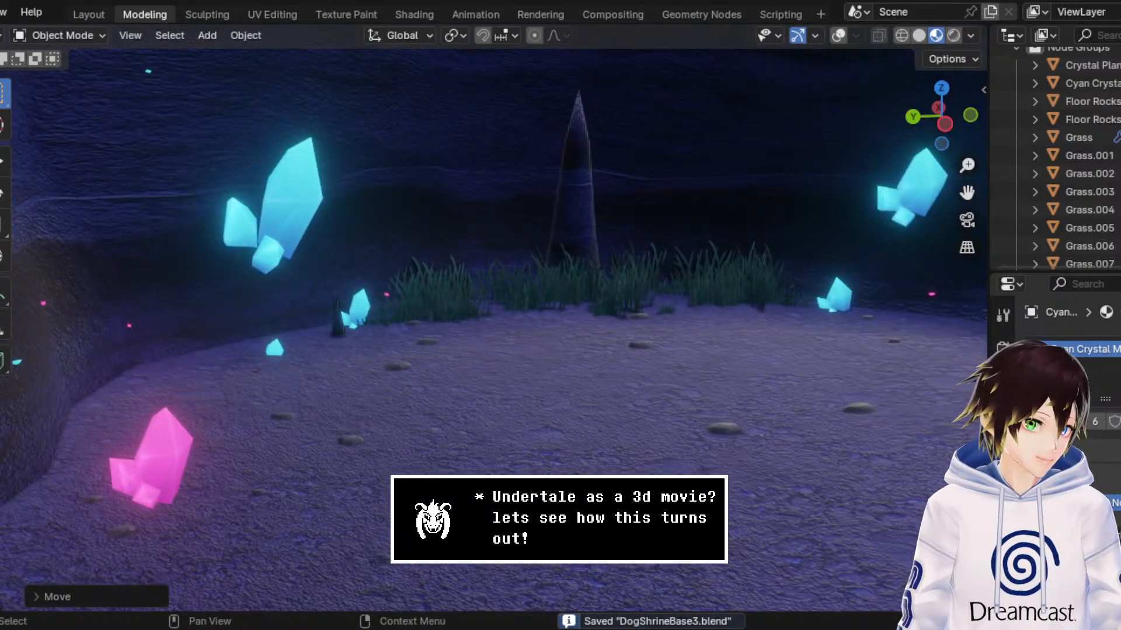
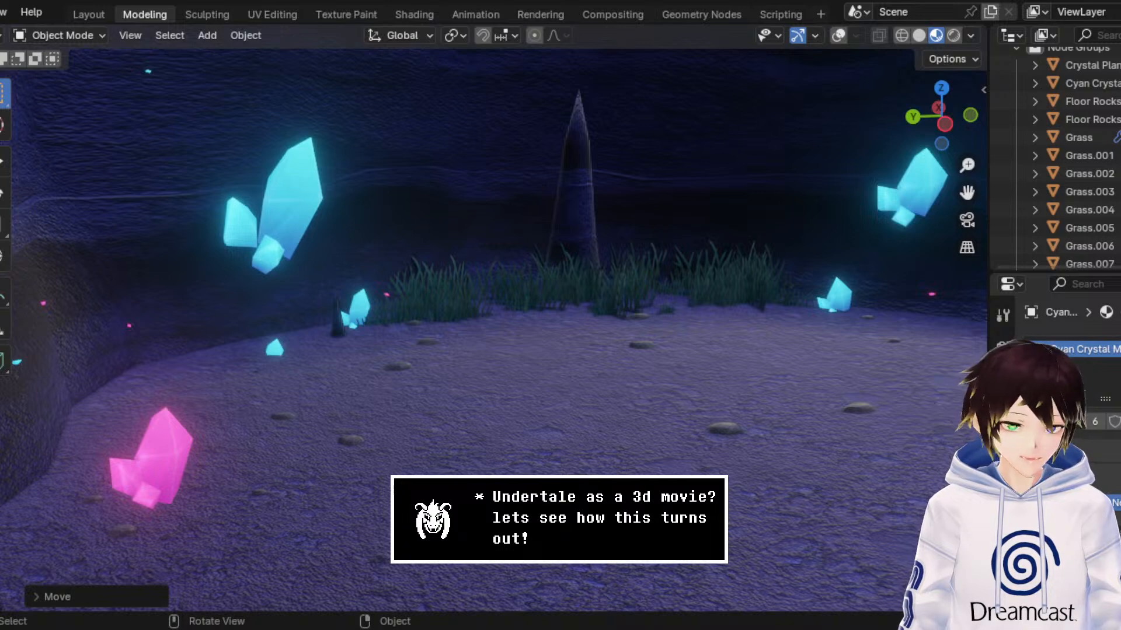
Step: Show the viewport overlays and move the pink crystal cluster from the left foreground toward the middle of the cave floor
click(838, 35)
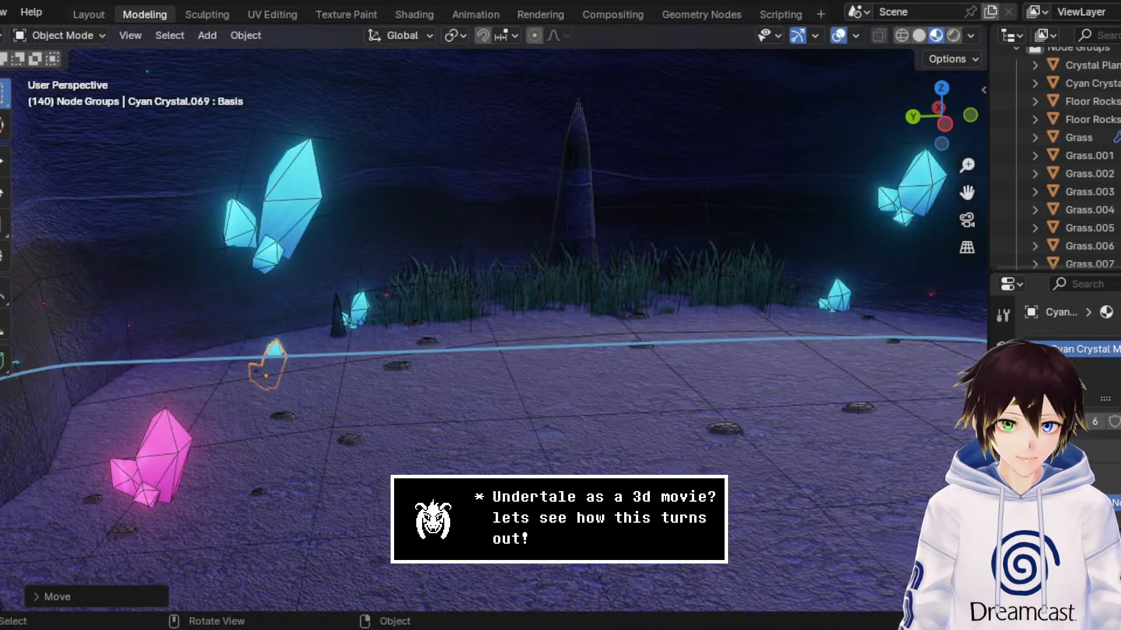
click(172, 451)
click(5, 161)
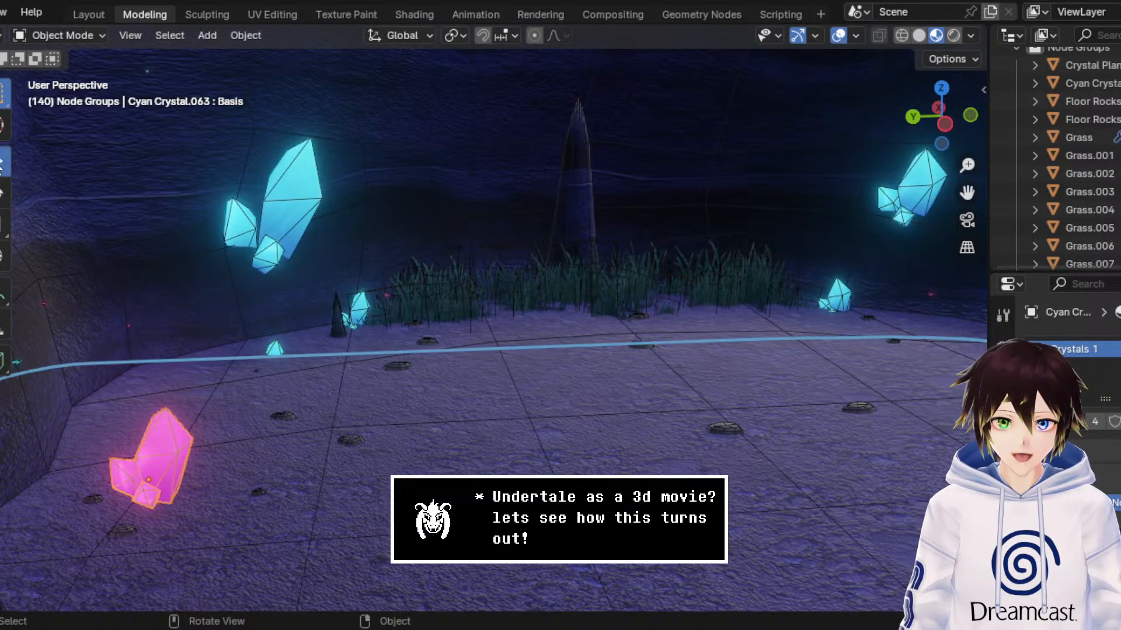
scroll(499, 407, right, 3)
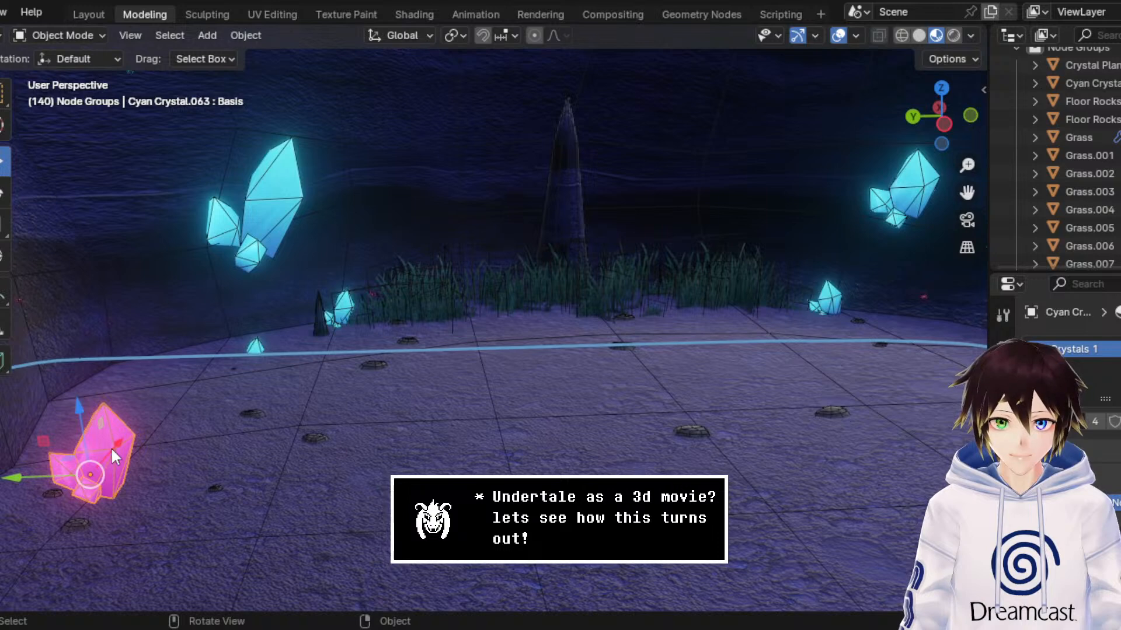
drag(112, 446, 250, 300)
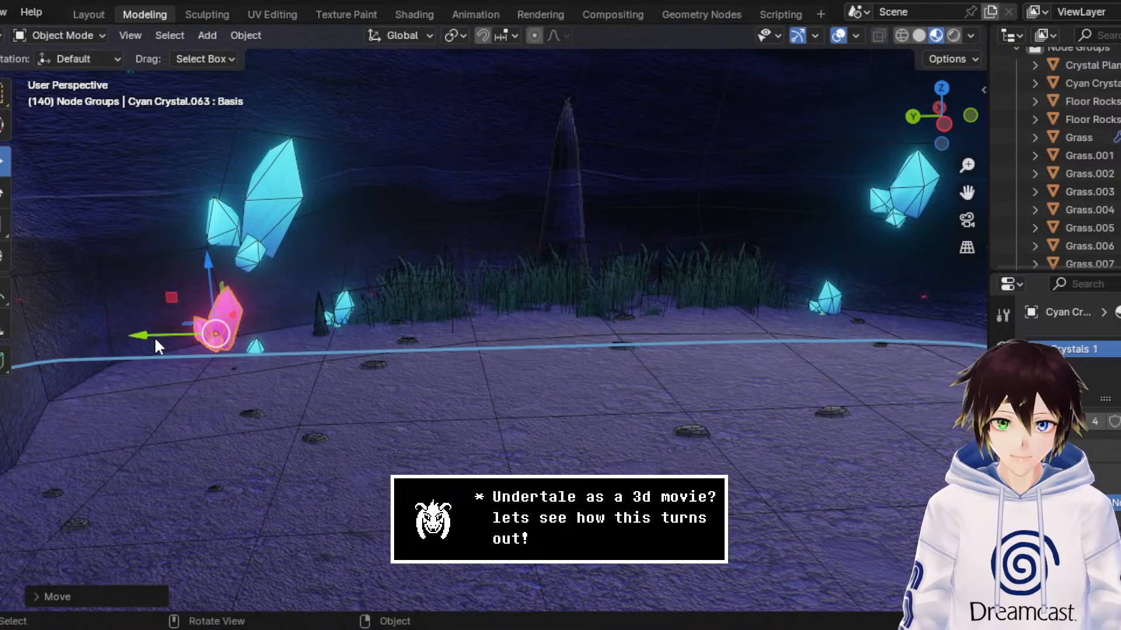
drag(154, 337, 379, 329)
drag(435, 282, 450, 339)
scroll(444, 353, up, 2)
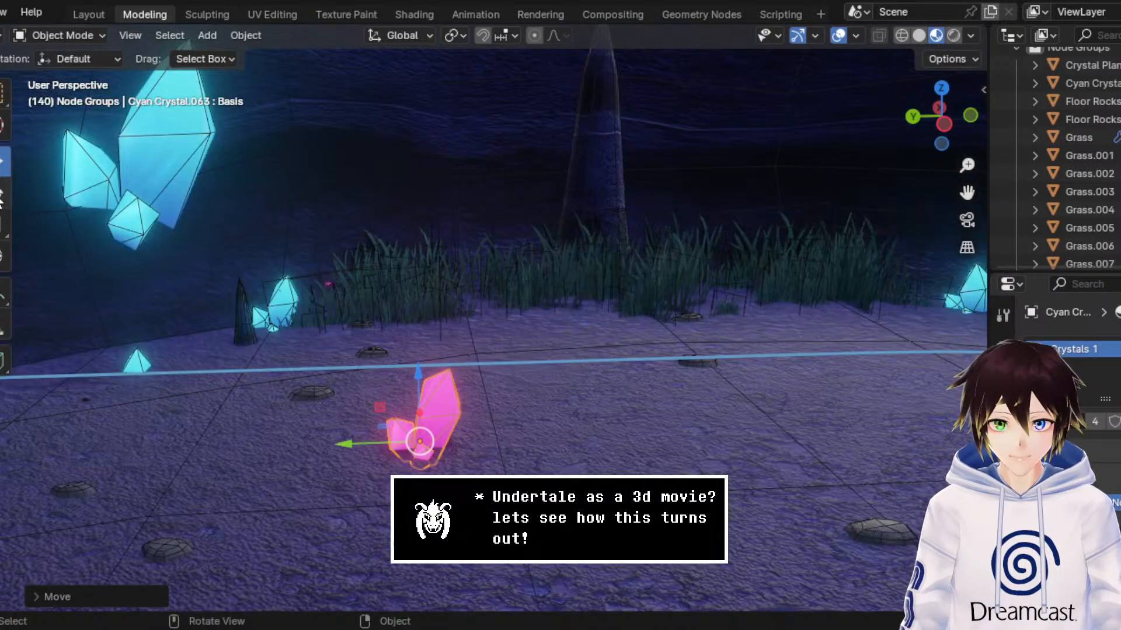
Step: Rotate the pink crystal cluster around the global Z axis
key(r)
key(z)
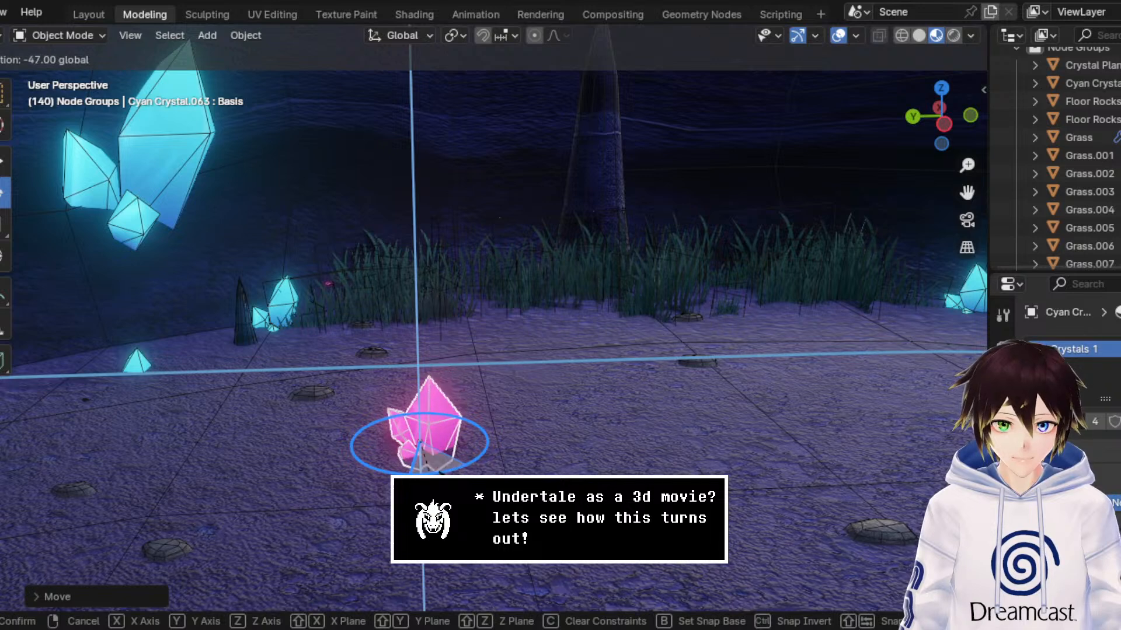
click(24, 211)
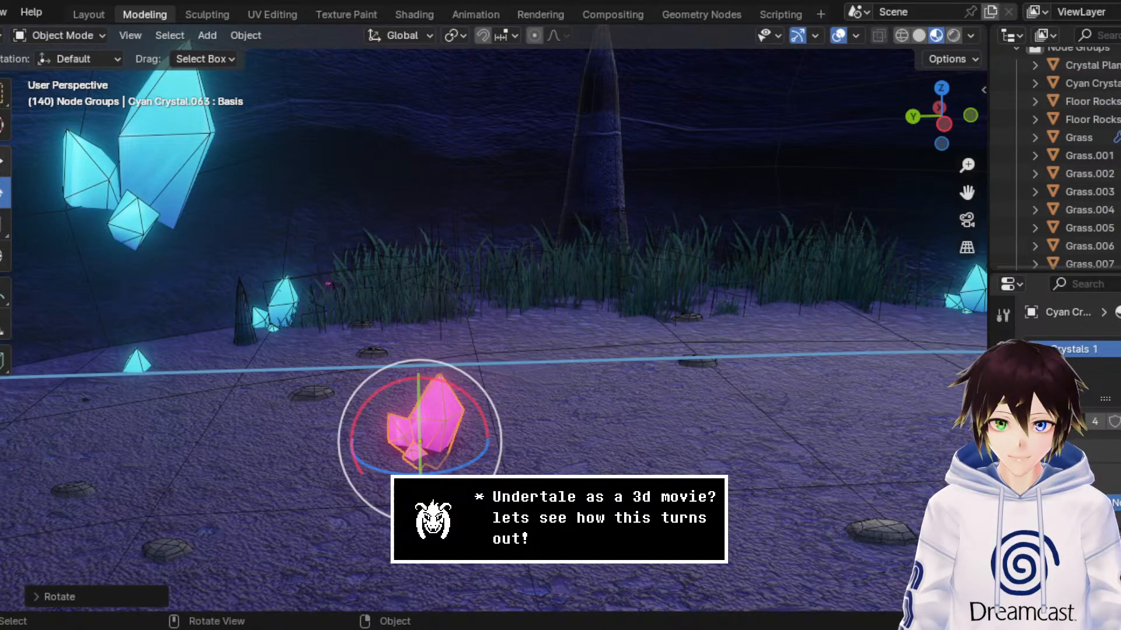
Step: Move the pink crystal cluster to the front edge of the grass left of the tall rock spike and enlarge it slightly
click(4, 161)
middle_drag(453, 254, 505, 258)
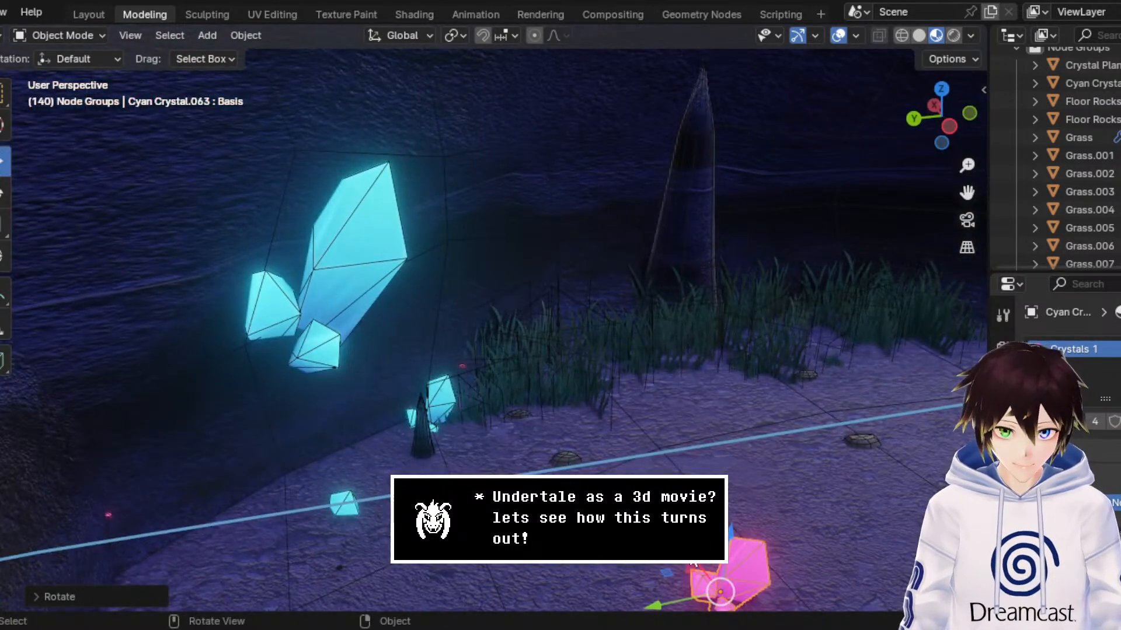
key(g)
click(534, 407)
key(g)
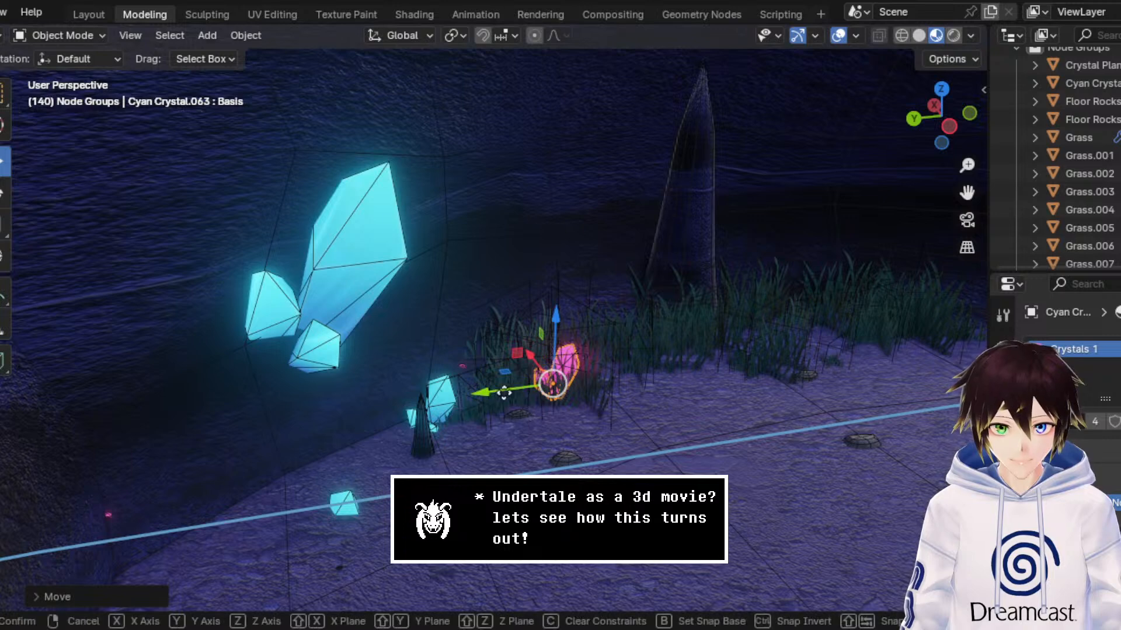
drag(503, 393, 545, 382)
middle_drag(545, 383, 517, 380)
scroll(517, 380, up, 2)
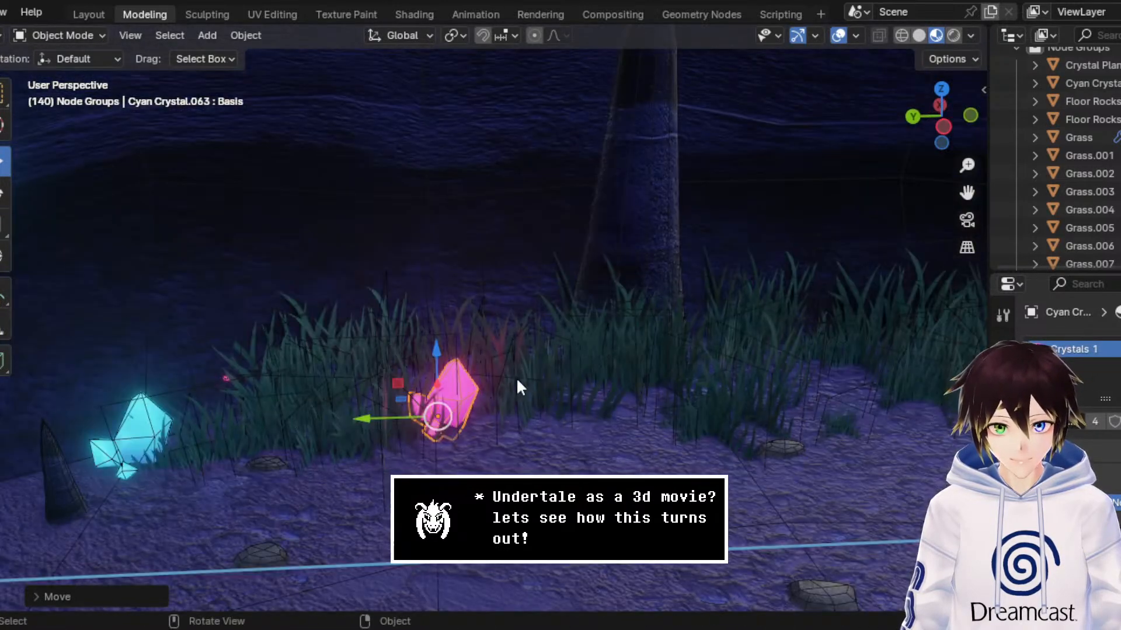
click(2, 225)
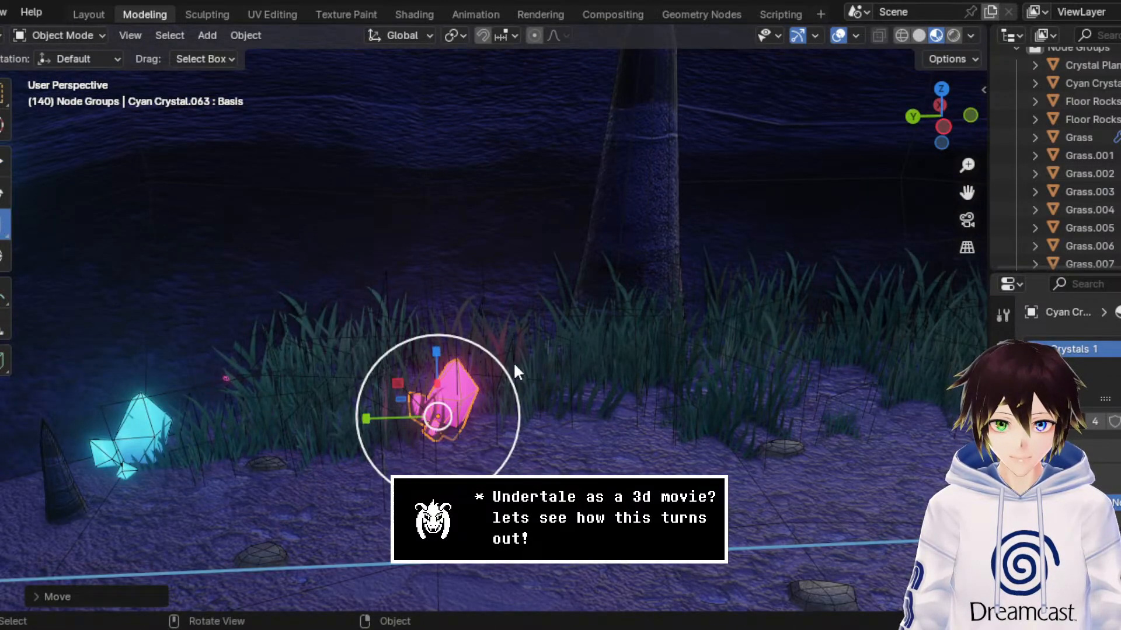
drag(513, 361, 523, 362)
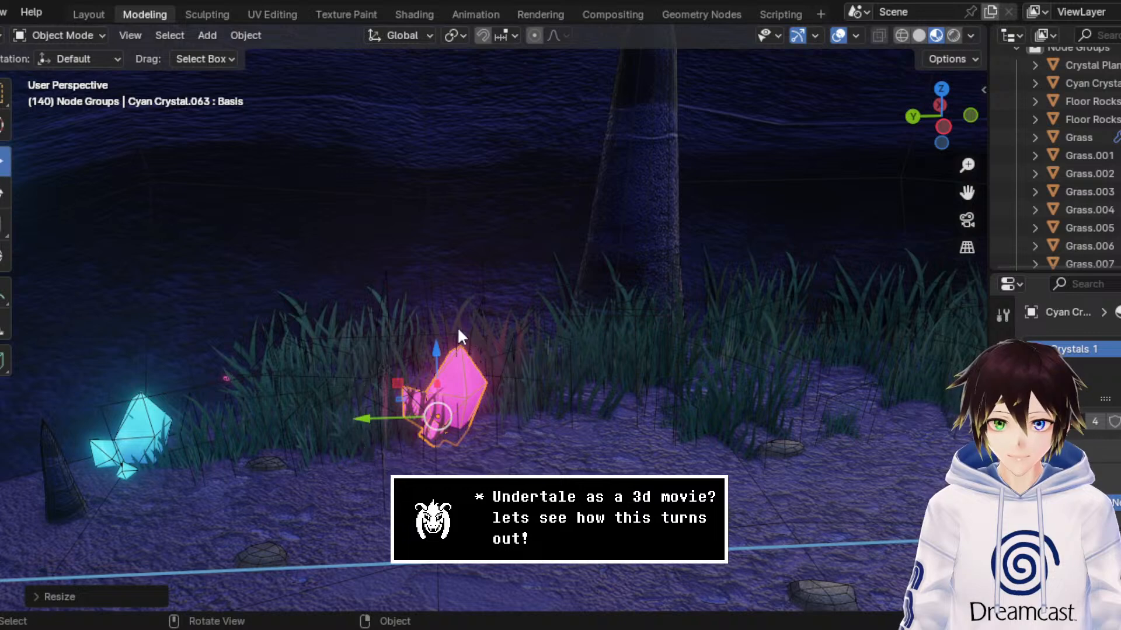
Step: Create a linked duplicate of the pink crystal cluster and raise it well above the original
right_click(490, 346)
click(492, 348)
right_click(487, 355)
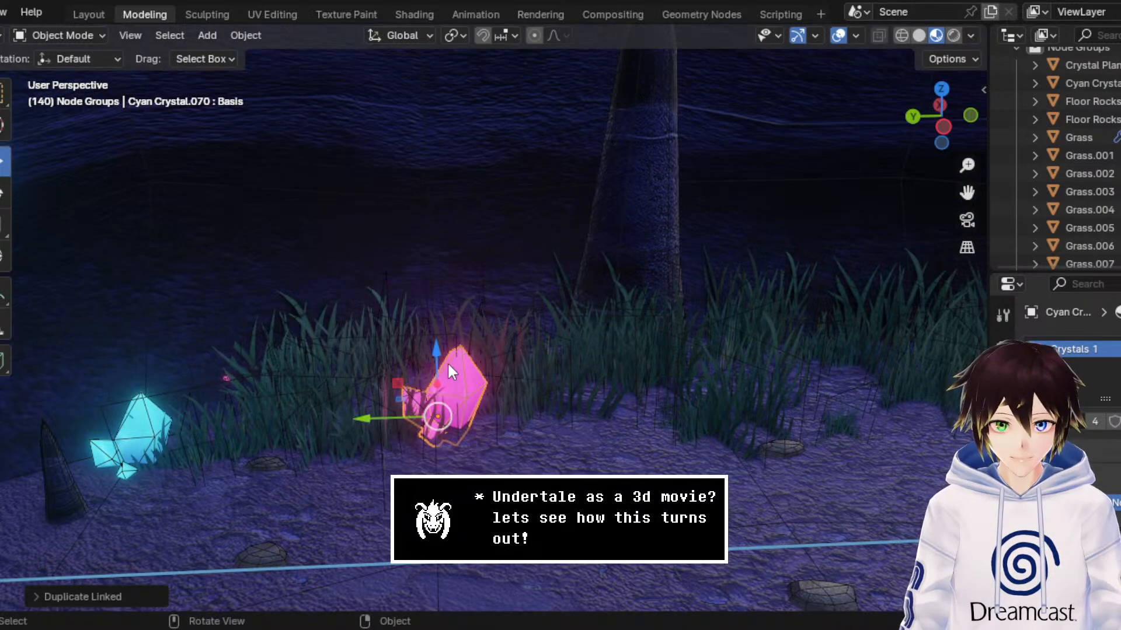
drag(436, 351, 429, 186)
middle_drag(433, 168, 446, 173)
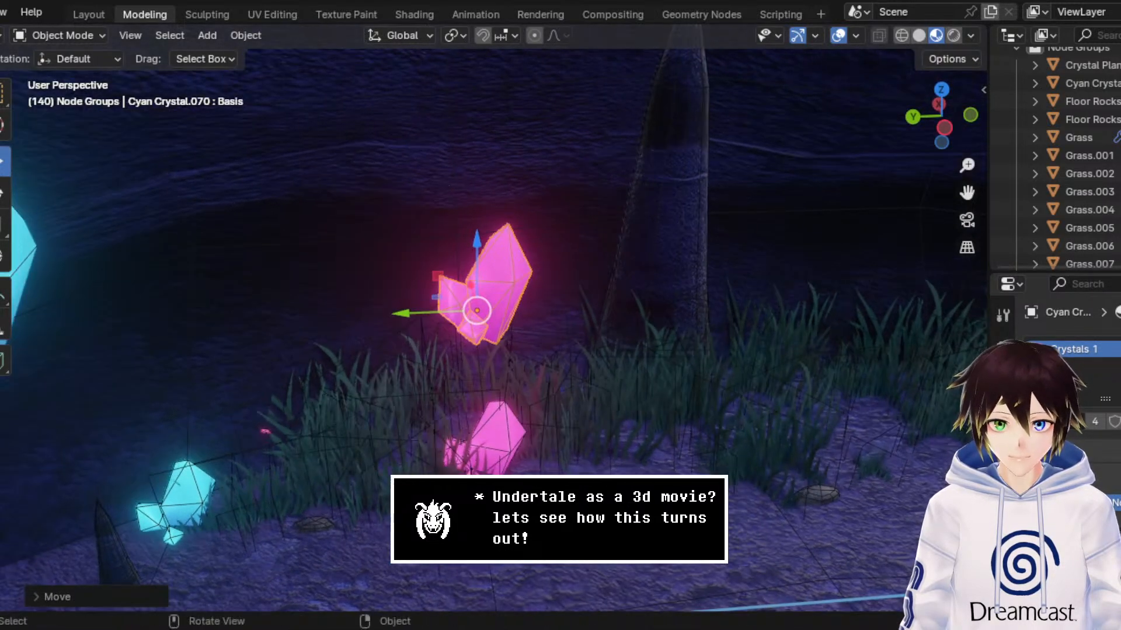
Step: Resize the raised pink crystal duplicate and move it along the Y and X axes to just left of the rock spike
click(5, 222)
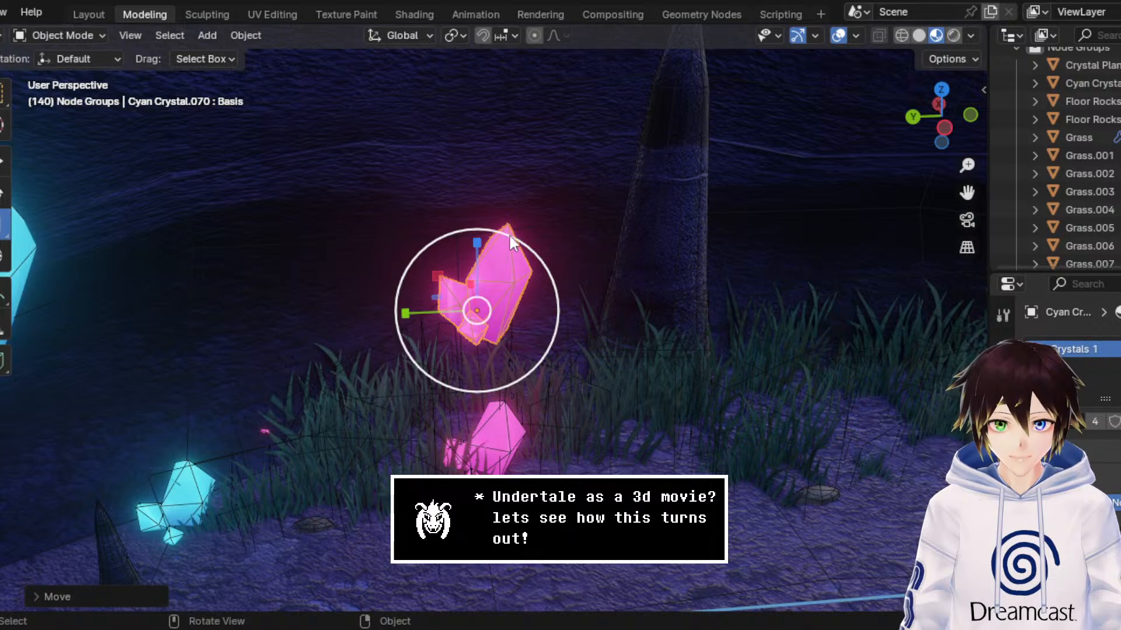
drag(509, 236, 483, 153)
click(4, 168)
middle_drag(489, 148, 478, 166)
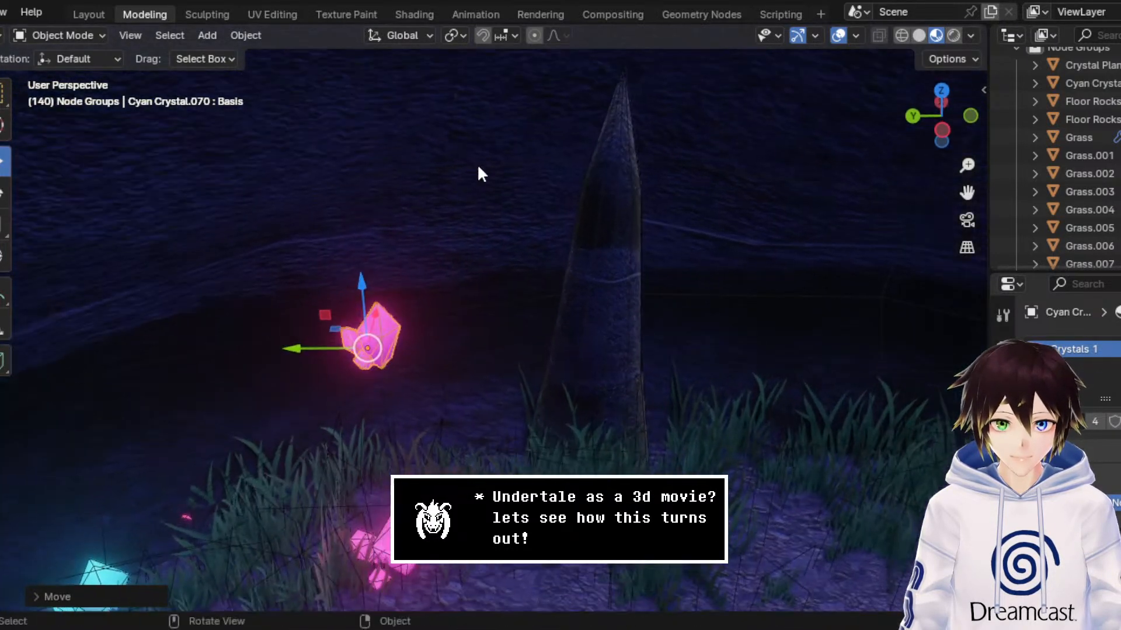
drag(299, 348, 493, 345)
scroll(493, 345, up, 4)
middle_drag(493, 345, 564, 334)
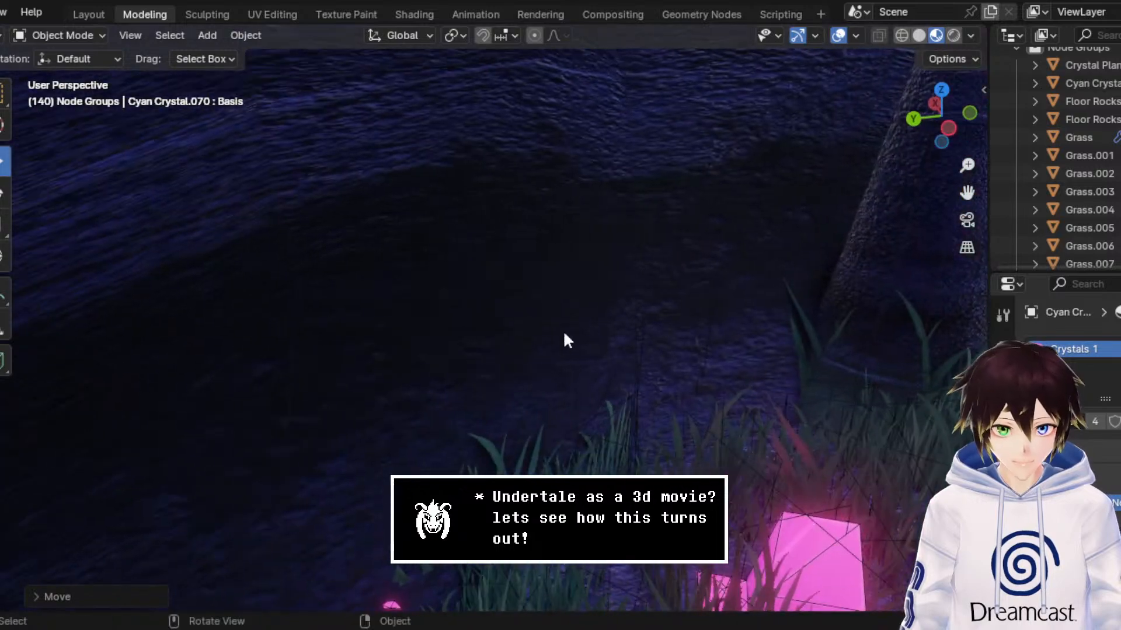
drag(966, 193, 534, 196)
middle_drag(560, 189, 619, 194)
key(g)
key(x)
click(698, 208)
middle_drag(698, 209, 68, 256)
Step: Rotate the raised pink crystal freely so its tip points sideways, away from the rock spike
click(3, 193)
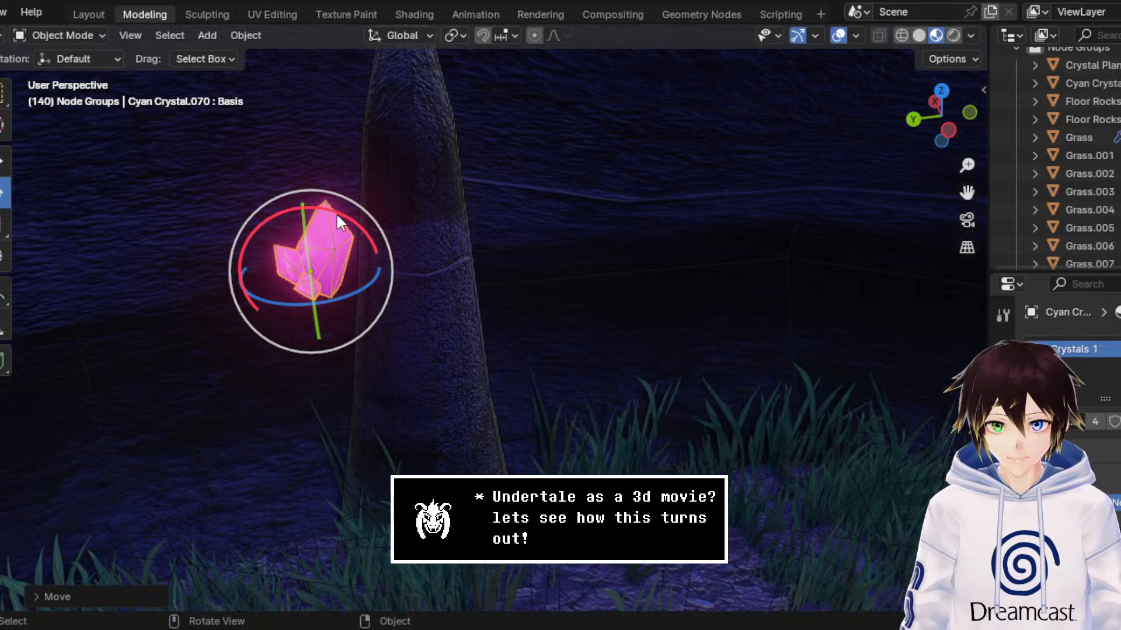
drag(338, 220, 260, 205)
key(r)
key(r)
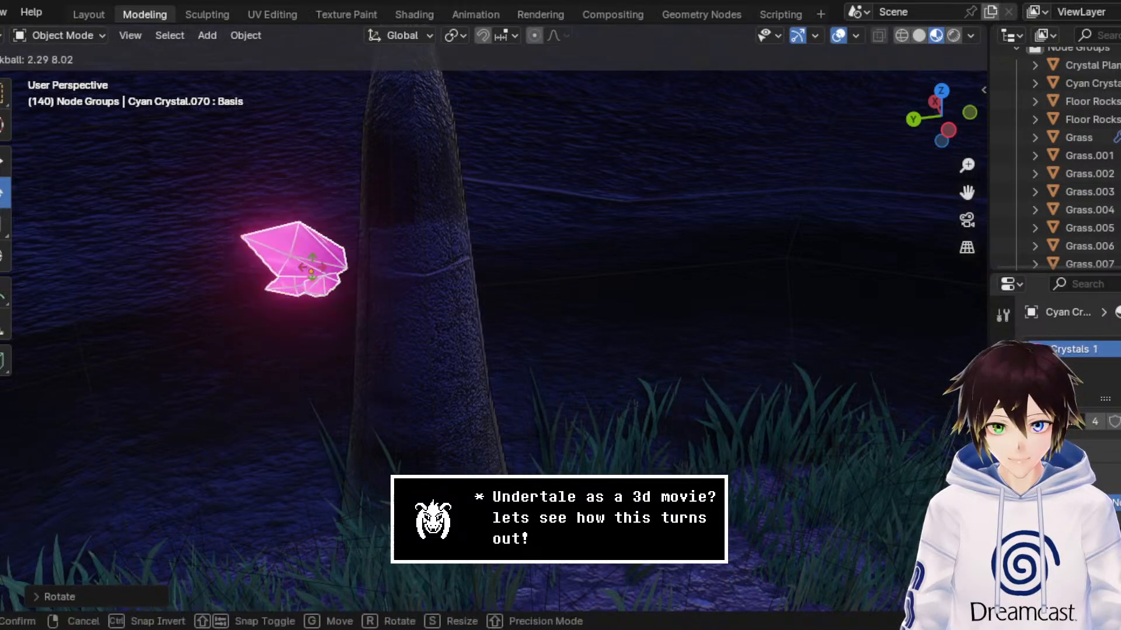
drag(323, 276, 325, 280)
Step: Fit the tilted pink crystal against the left side of the rock spike with the overlays hidden, and save the file
click(2, 162)
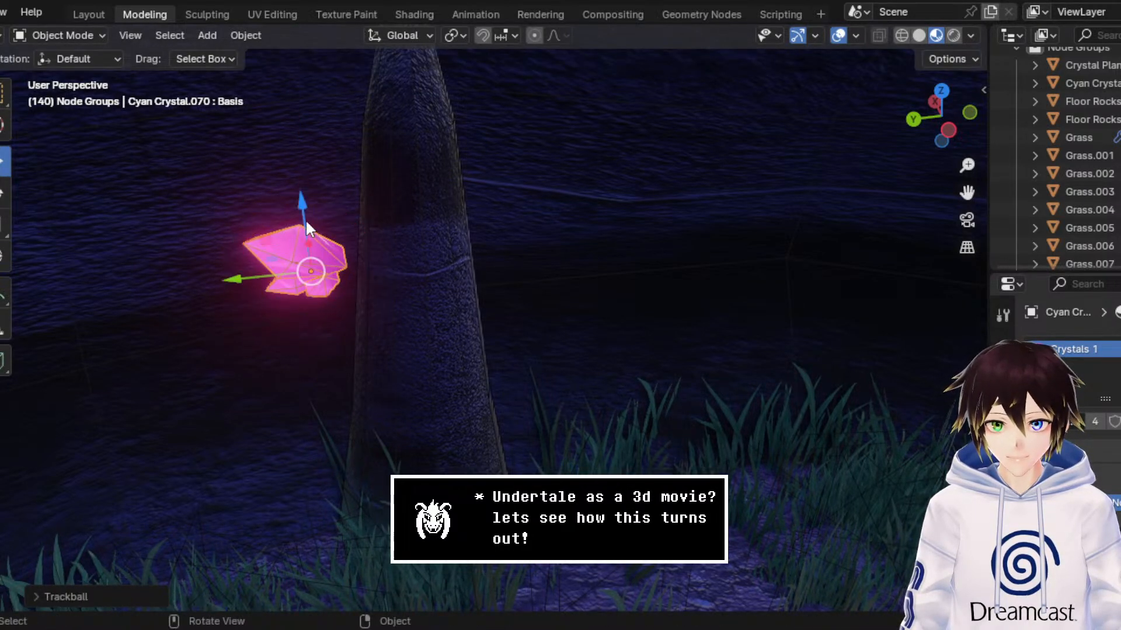
drag(305, 219, 294, 244)
drag(241, 303, 296, 283)
middle_drag(438, 275, 485, 256)
click(835, 37)
middle_drag(719, 201, 429, 175)
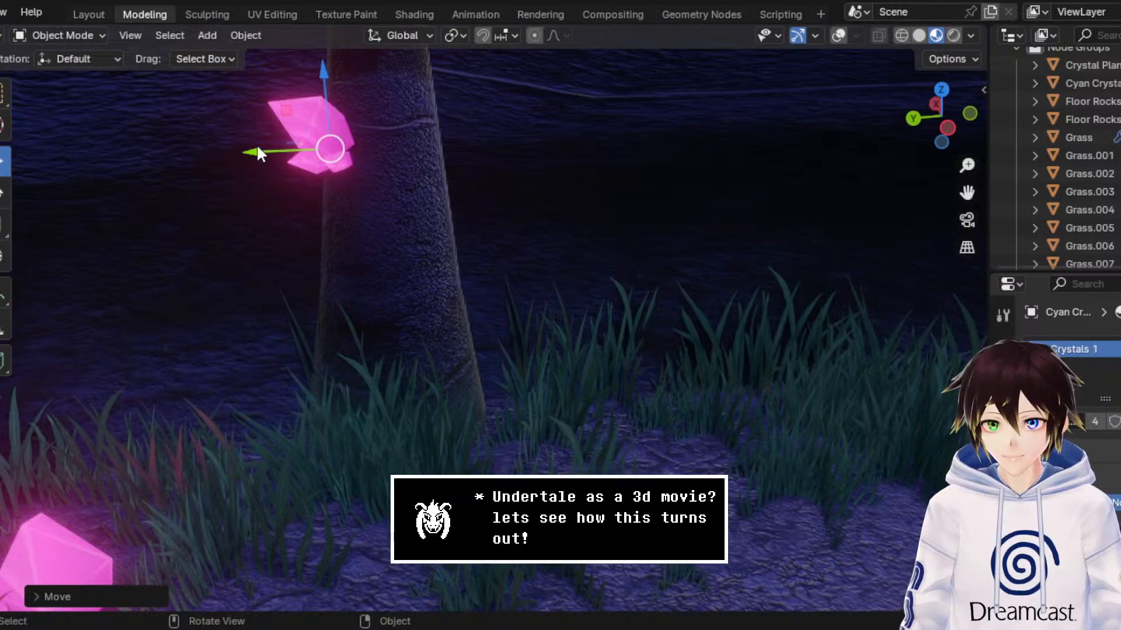
drag(256, 152, 286, 145)
middle_drag(285, 145, 426, 191)
drag(967, 193, 1119, 350)
middle_drag(746, 210, 730, 203)
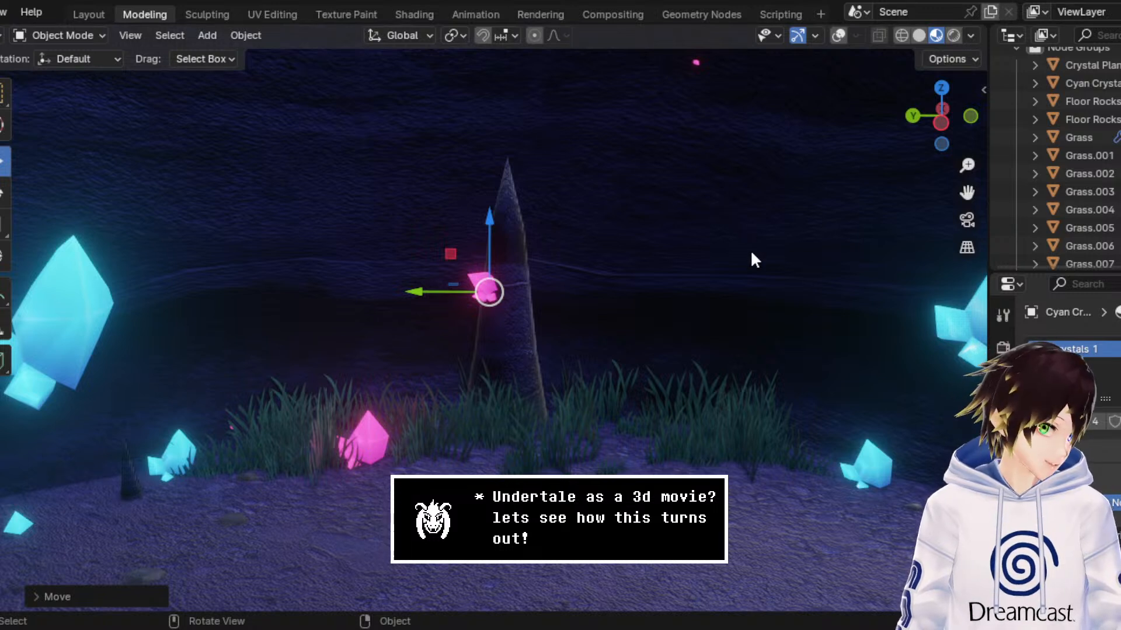
key(ctrl+s)
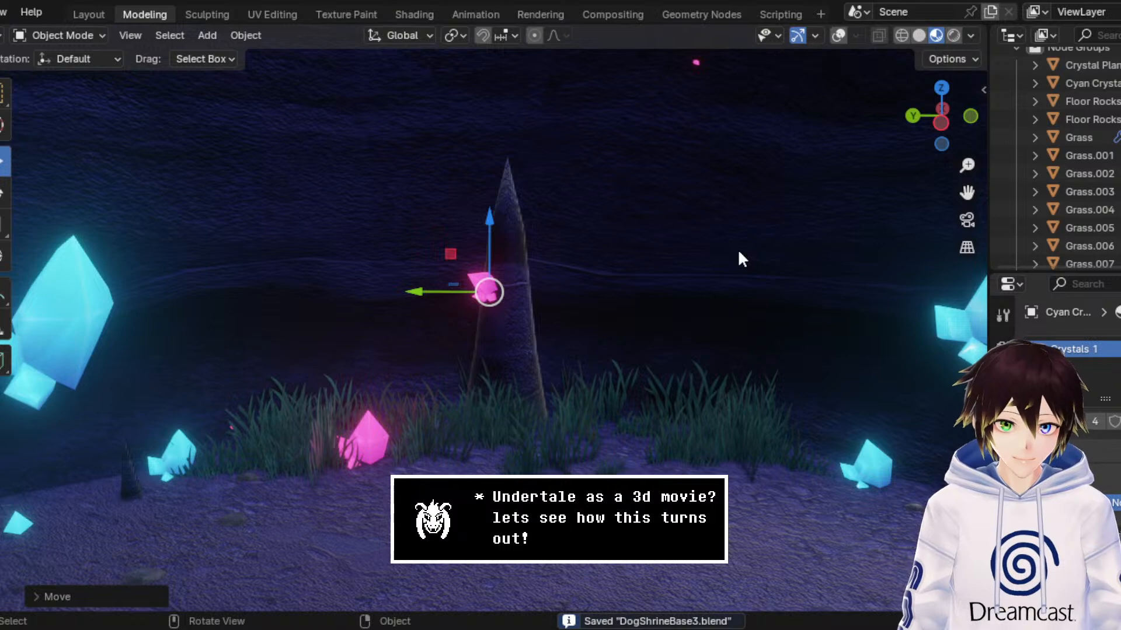
Step: Create a linked duplicate of the spike's pink crystal and move it up and over to a spot high above the spike's tip
right_click(735, 257)
click(735, 257)
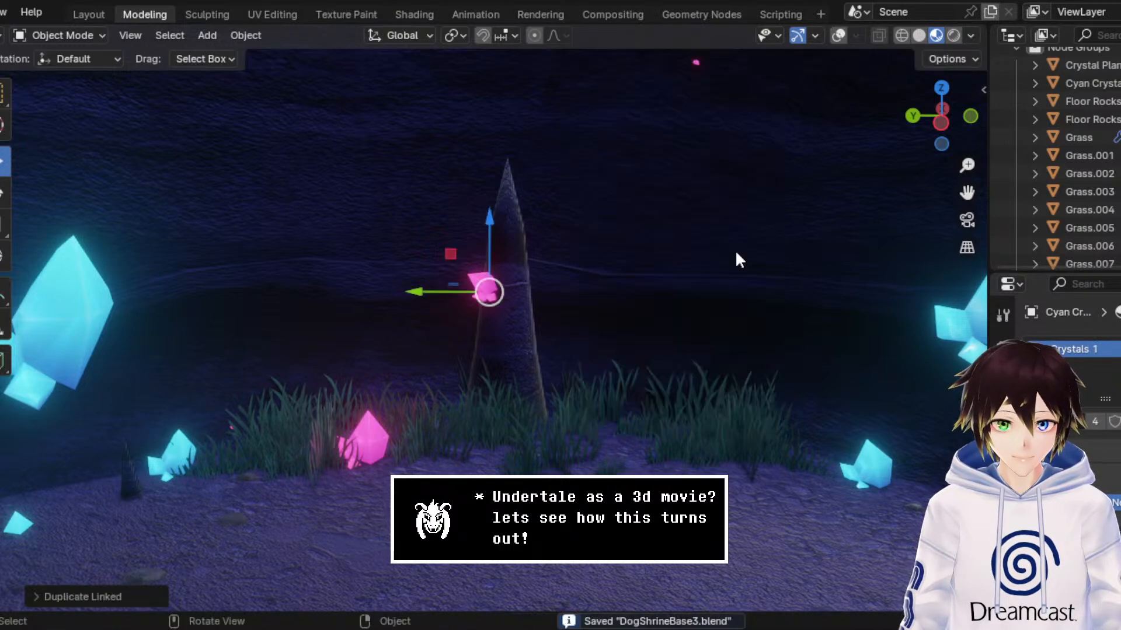
key(z)
click(651, 153)
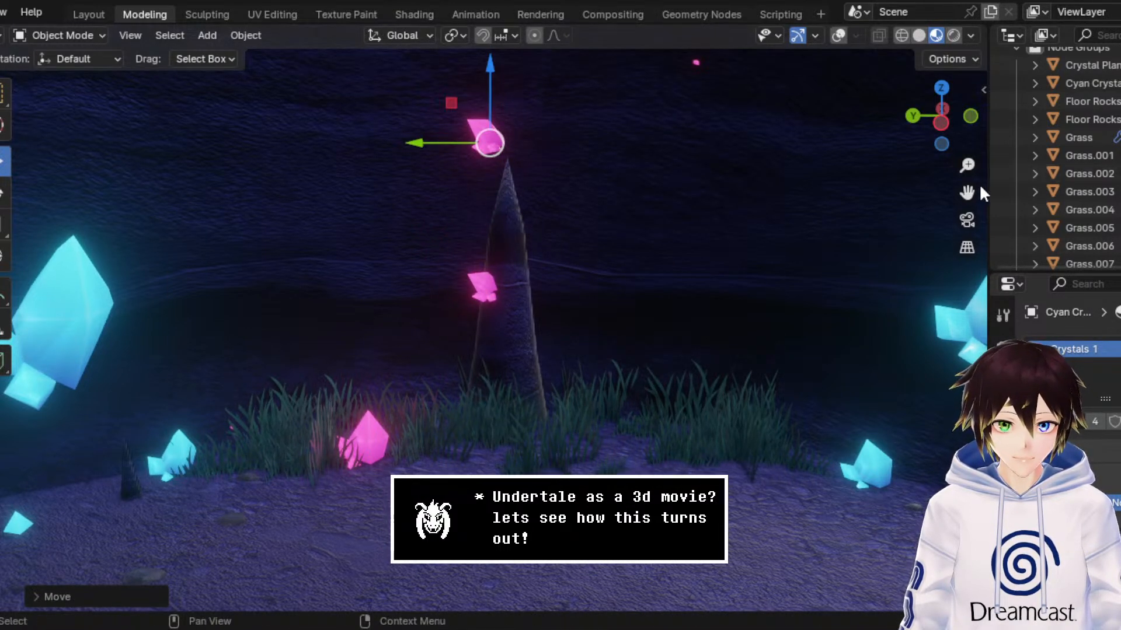
drag(967, 193, 871, 325)
scroll(428, 226, up, 2)
scroll(453, 200, down, 3)
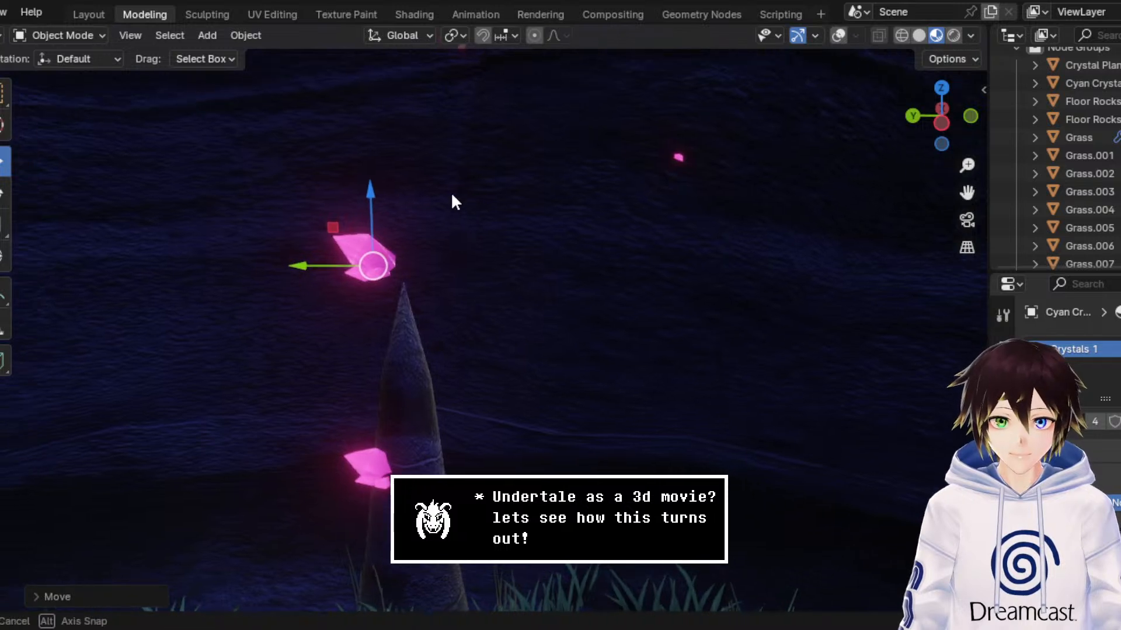
key(g)
key(y)
click(427, 340)
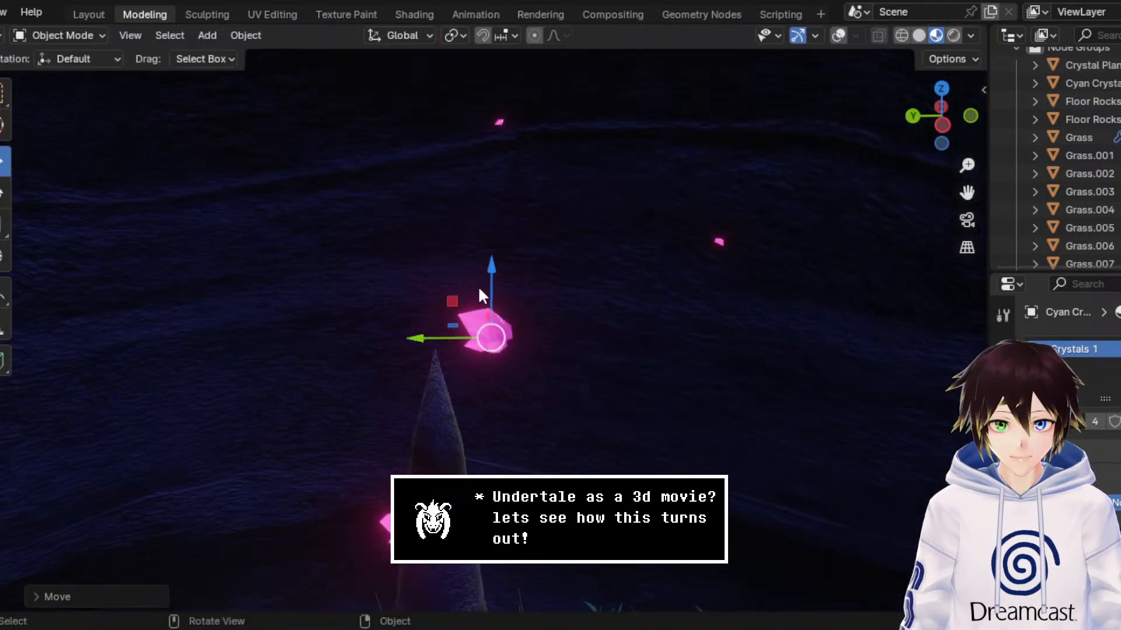
drag(480, 286, 525, 161)
Step: Enlarge the pink crystal above the rock spike and rotate it to a different angle
click(3, 224)
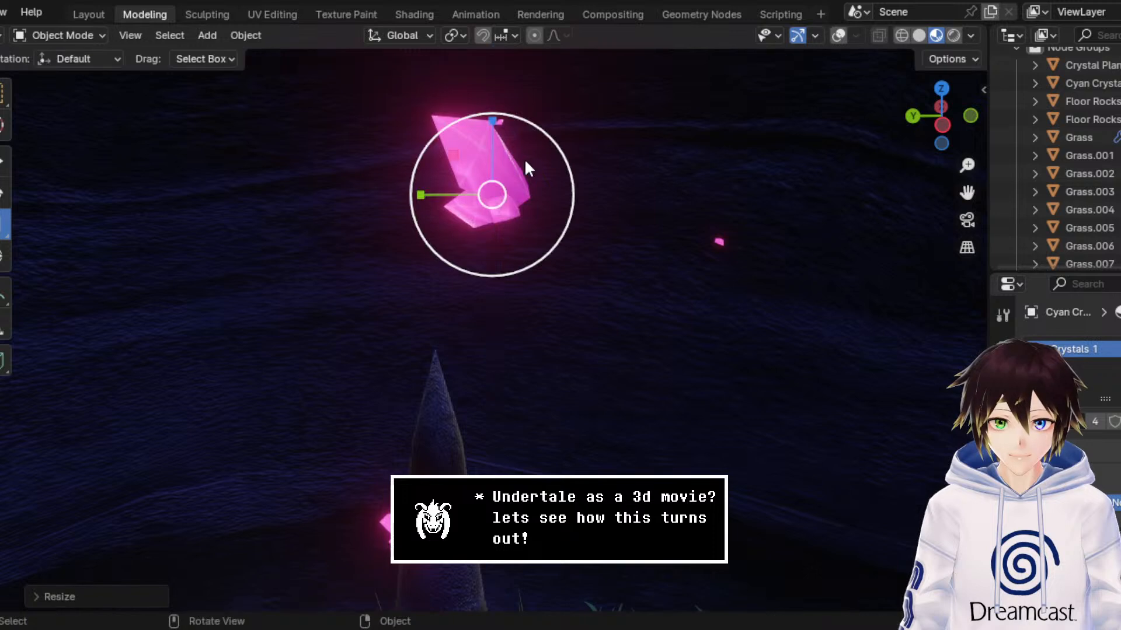
click(6, 194)
drag(462, 173, 496, 287)
Step: Position the enlarged pink crystal on the back wall, high above the rock spike
click(6, 163)
middle_drag(442, 169, 359, 178)
drag(354, 167, 361, 157)
drag(317, 204, 398, 192)
drag(368, 142, 368, 98)
scroll(412, 169, down, 2)
middle_drag(445, 224, 451, 207)
scroll(455, 202, down, 2)
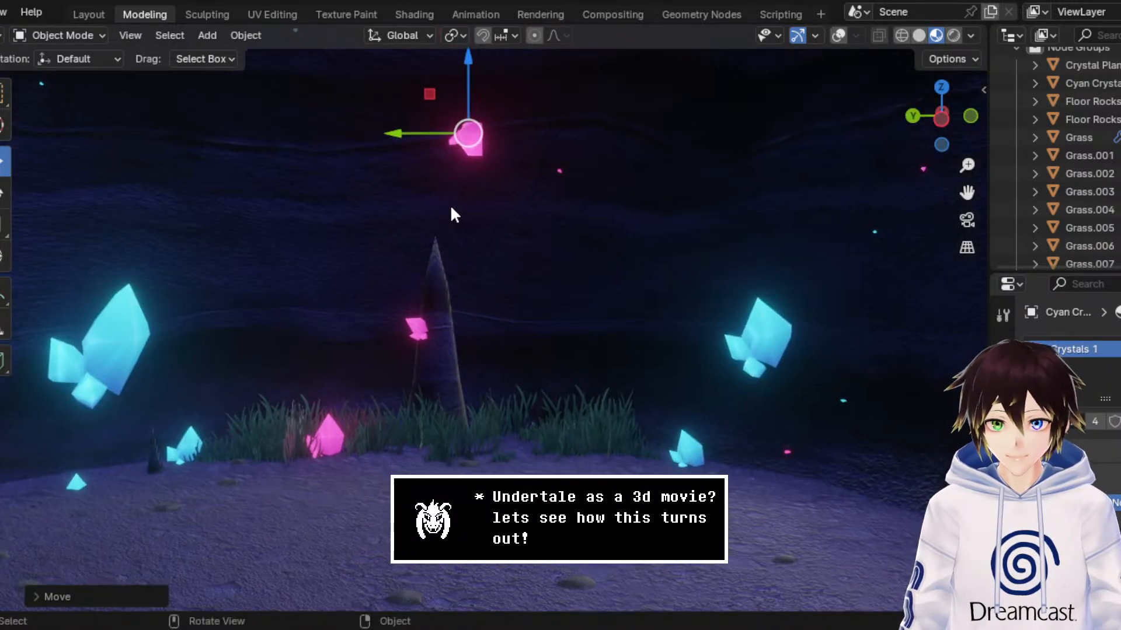
drag(967, 192, 1082, 156)
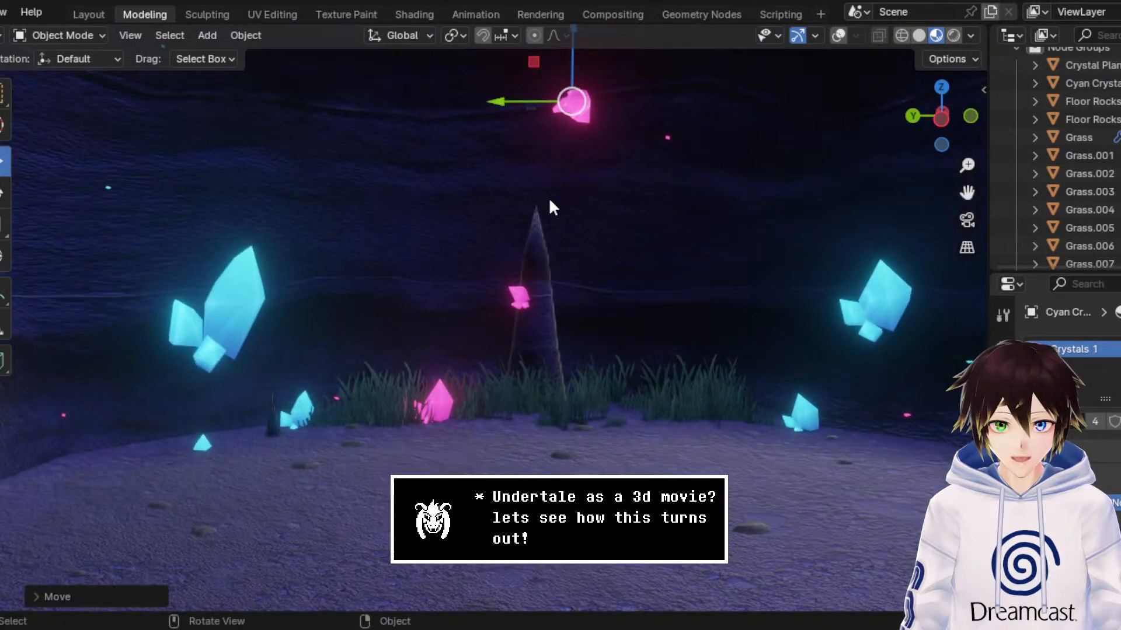
Step: Create a linked duplicate of the pink crystal in the left grass and move it right of the rock spike
scroll(570, 163, up, 3)
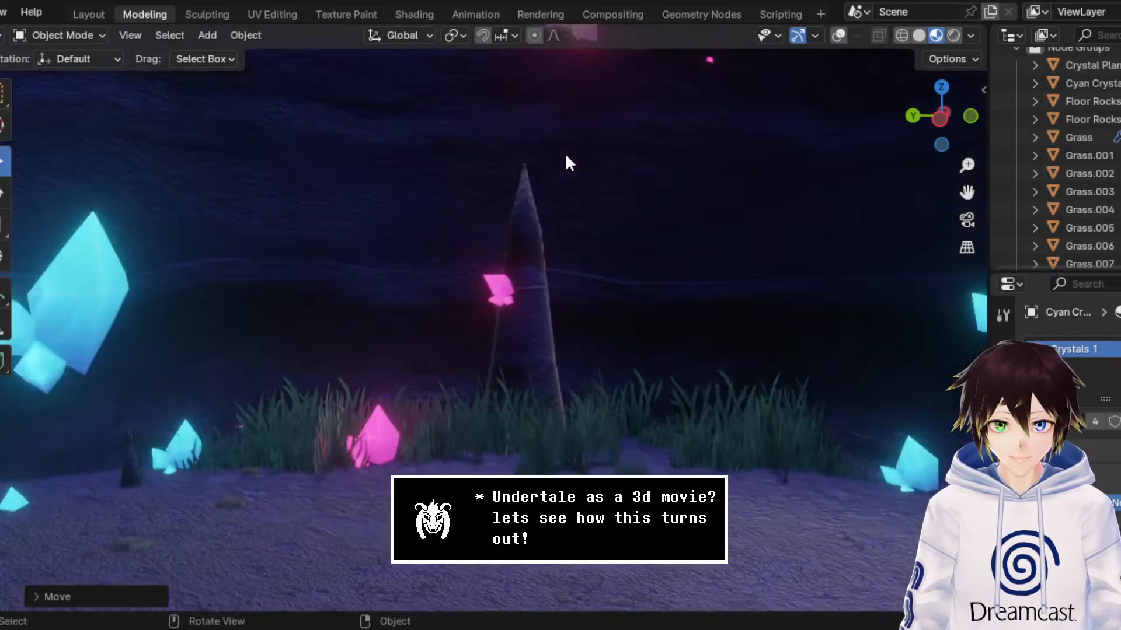
click(500, 289)
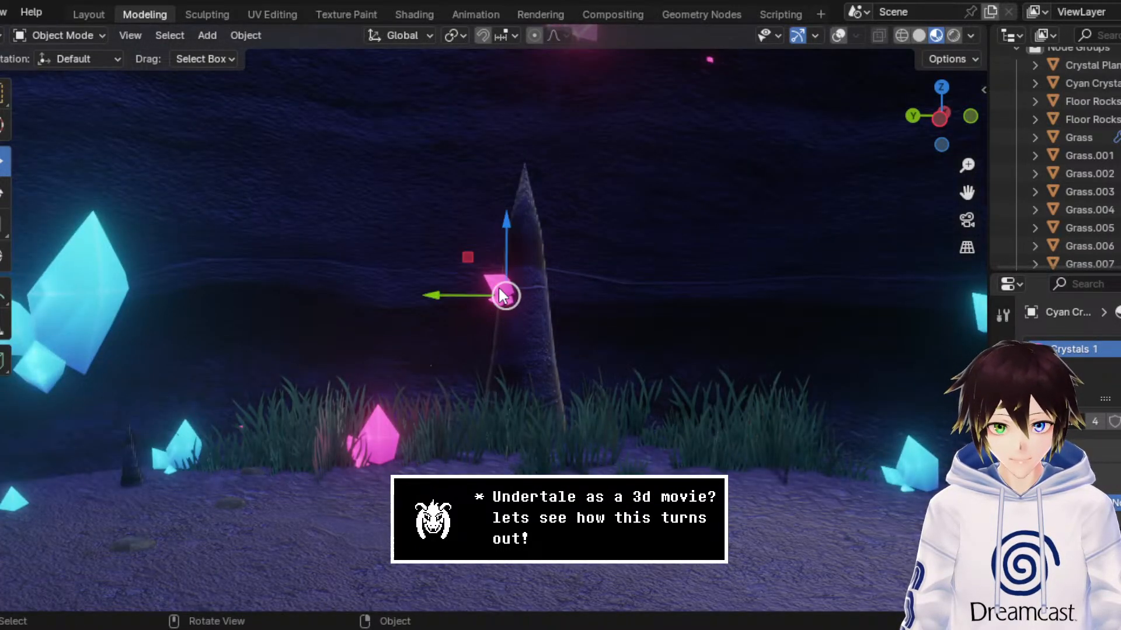
right_click(378, 432)
click(385, 431)
click(291, 457)
drag(291, 456, 648, 458)
shift+middle_drag(770, 409, 546, 424)
drag(534, 553, 562, 555)
Step: Enlarge the new pink crystal and reposition it in the grass right of the rock spike
click(6, 228)
drag(703, 453, 730, 444)
click(4, 162)
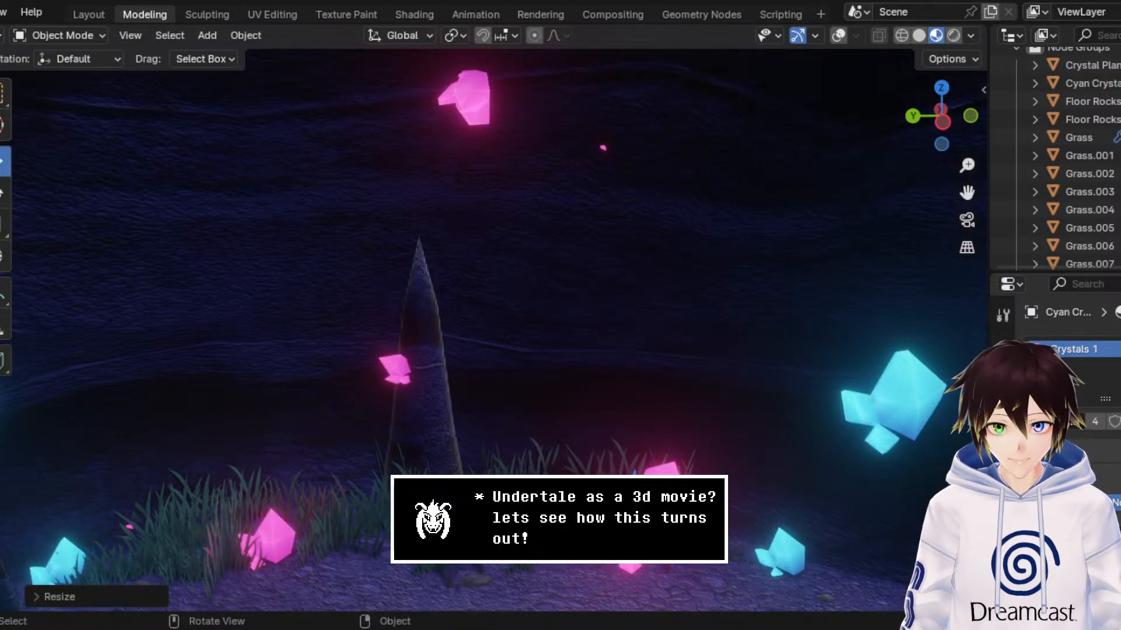
drag(616, 514, 583, 479)
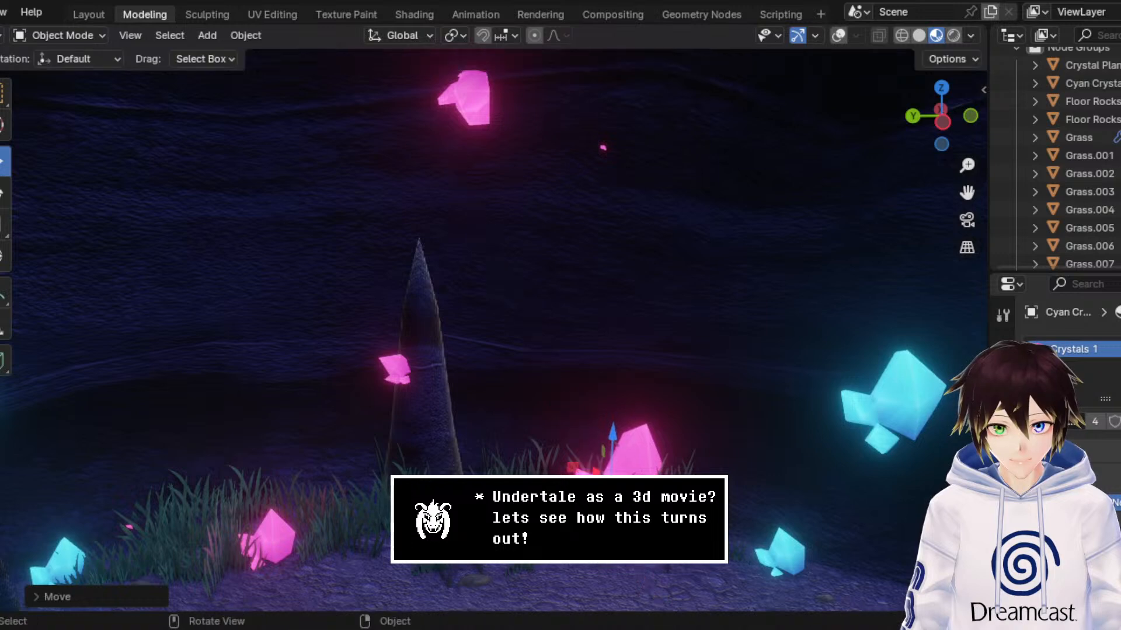
scroll(600, 444, down, 5)
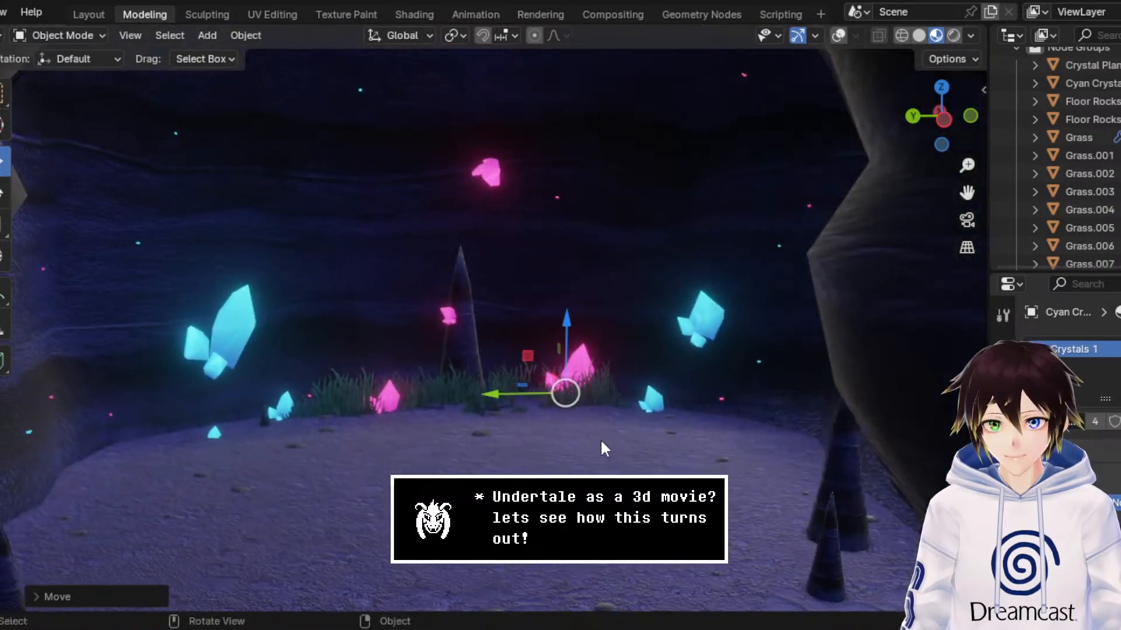
Step: Save the scene file
scroll(590, 435, down, 5)
key(ctrl+s)
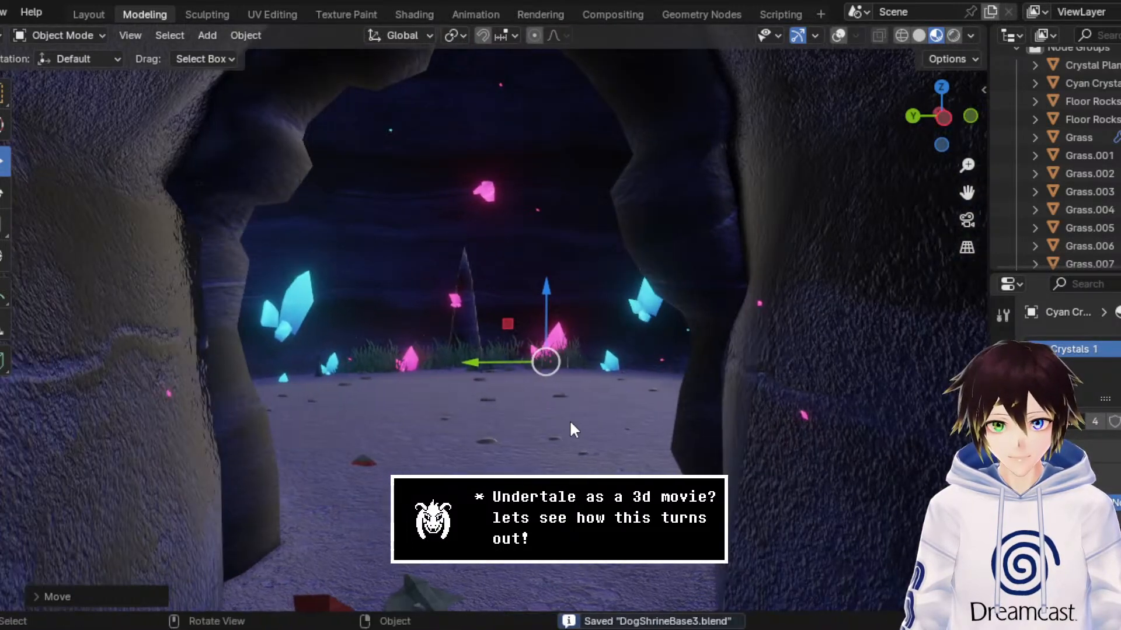
Step: Create a linked duplicate of the pink crystal in the left grass and move it forward along the X axis onto the cave floor
scroll(569, 419, up, 4)
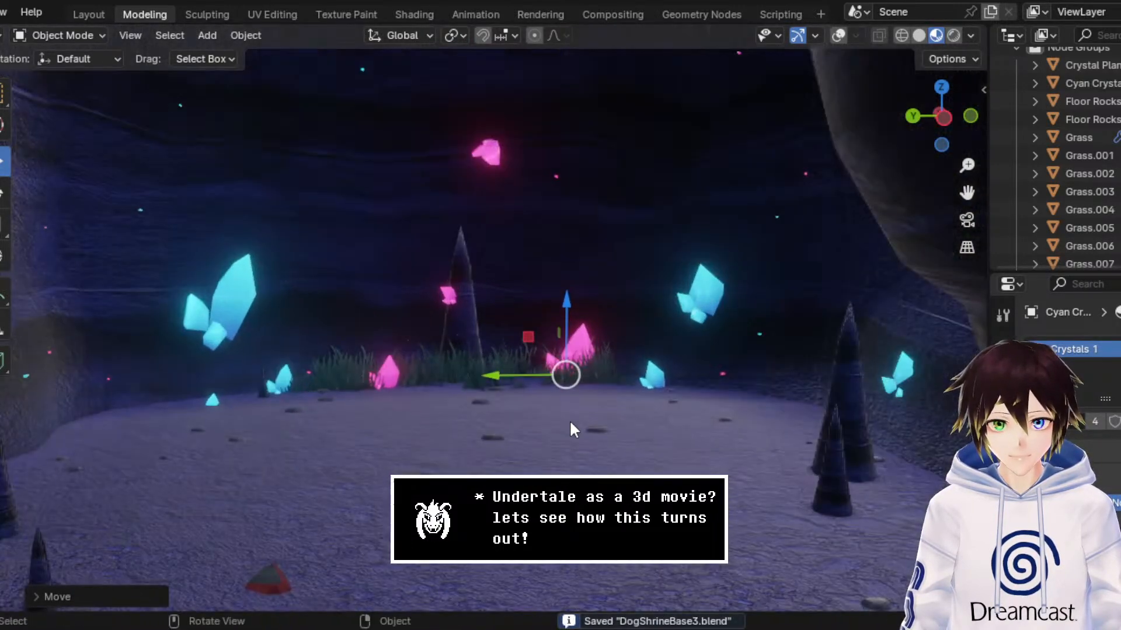
click(378, 379)
right_click(387, 370)
click(384, 372)
right_click(384, 373)
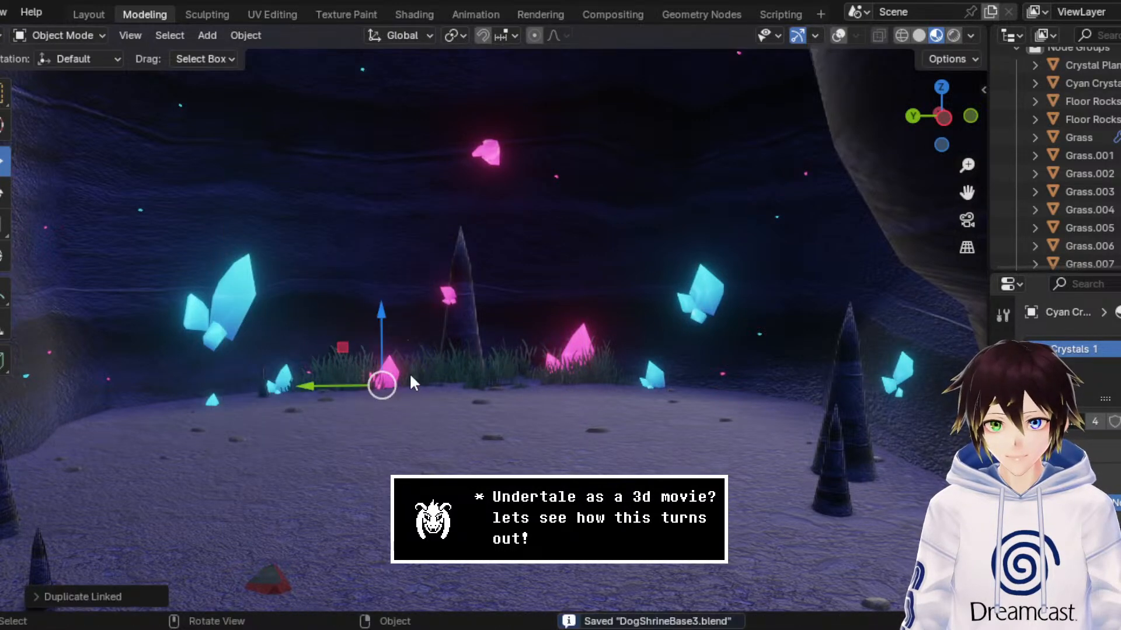
middle_drag(411, 376, 338, 409)
drag(967, 192, 1092, 163)
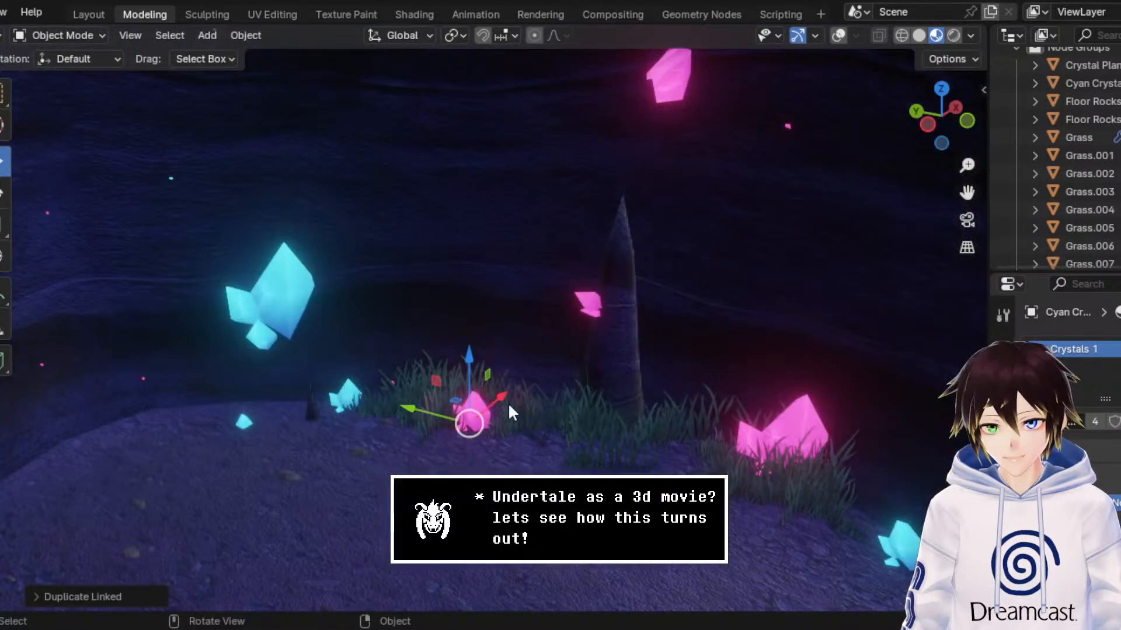
key(g)
key(x)
click(330, 472)
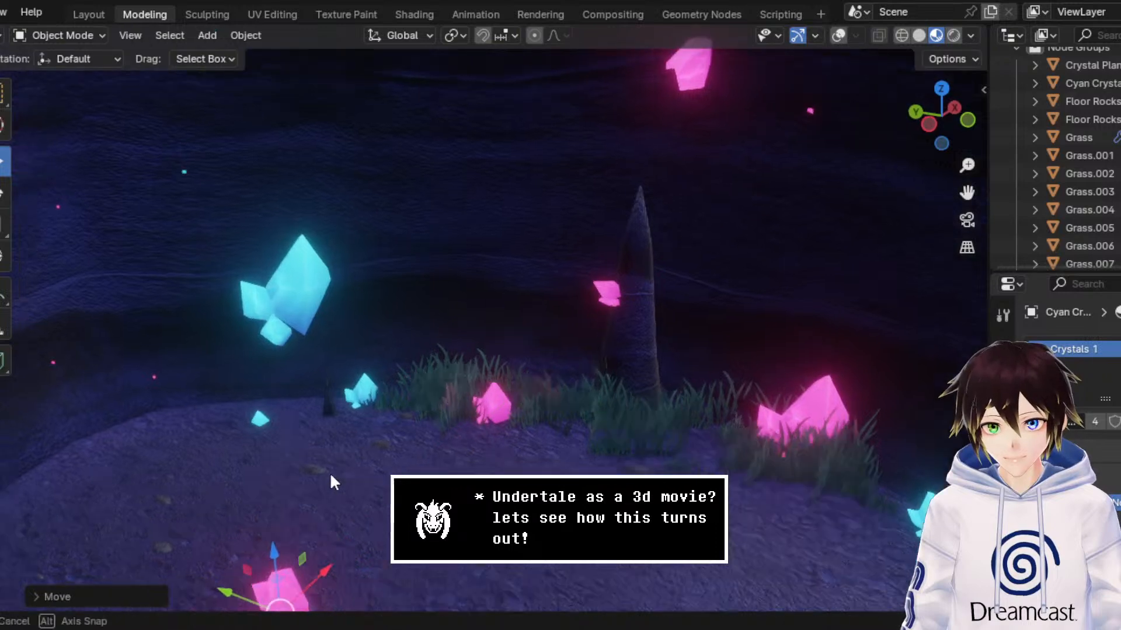
Step: Move the duplicated pink crystal horizontally across the floor to the two small rock spikes near the left cave wall
middle_drag(331, 474, 379, 444)
scroll(378, 444, down, 3)
middle_drag(542, 381, 519, 400)
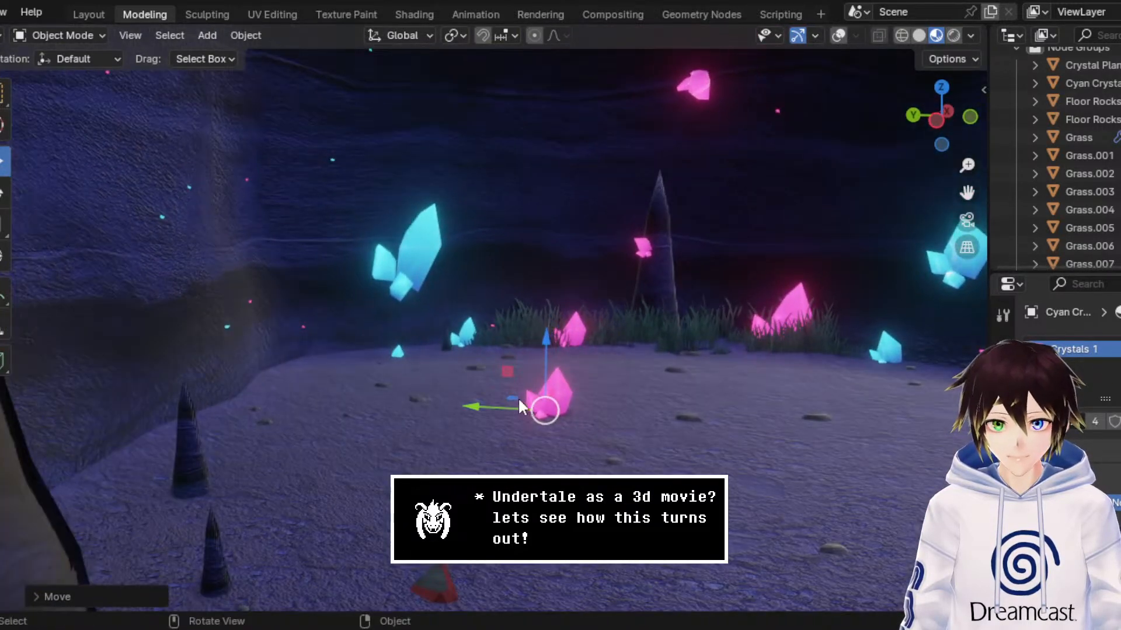
key(g)
key(shift+z)
click(282, 397)
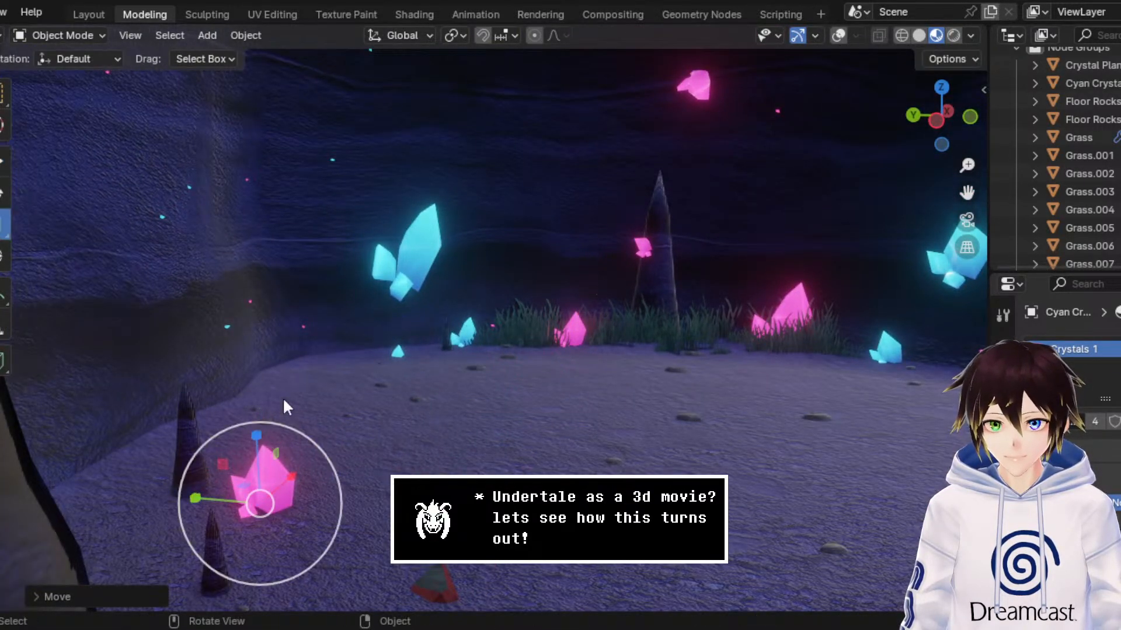
Step: Enlarge the pink crystal beside the left rock spikes and raise it slightly along the Z axis
key(s)
click(212, 408)
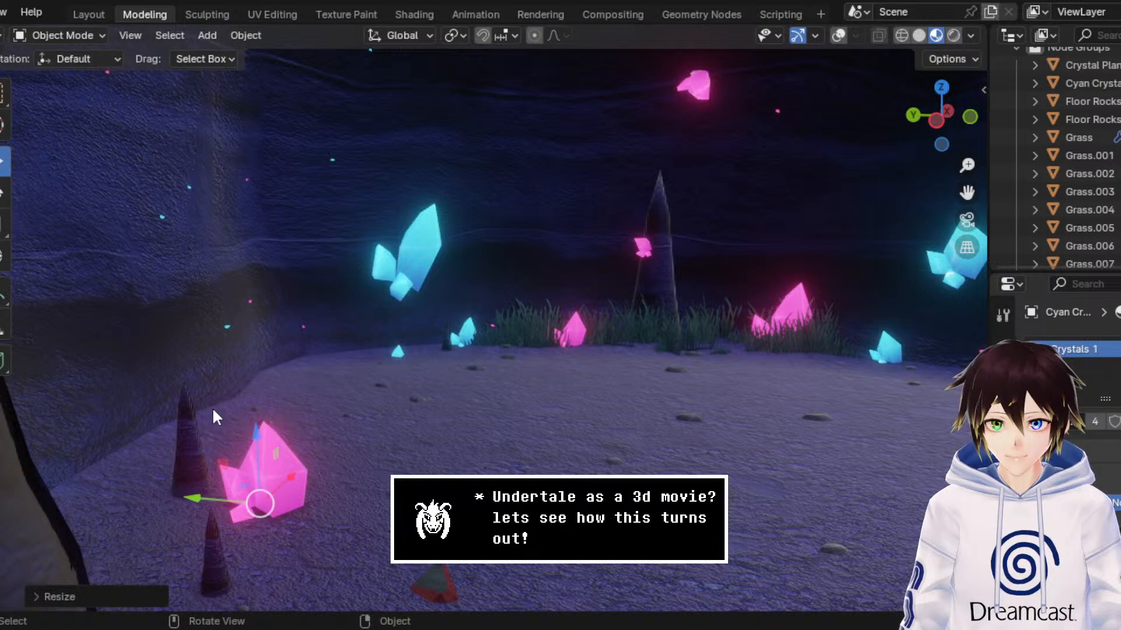
key(g)
key(z)
click(164, 339)
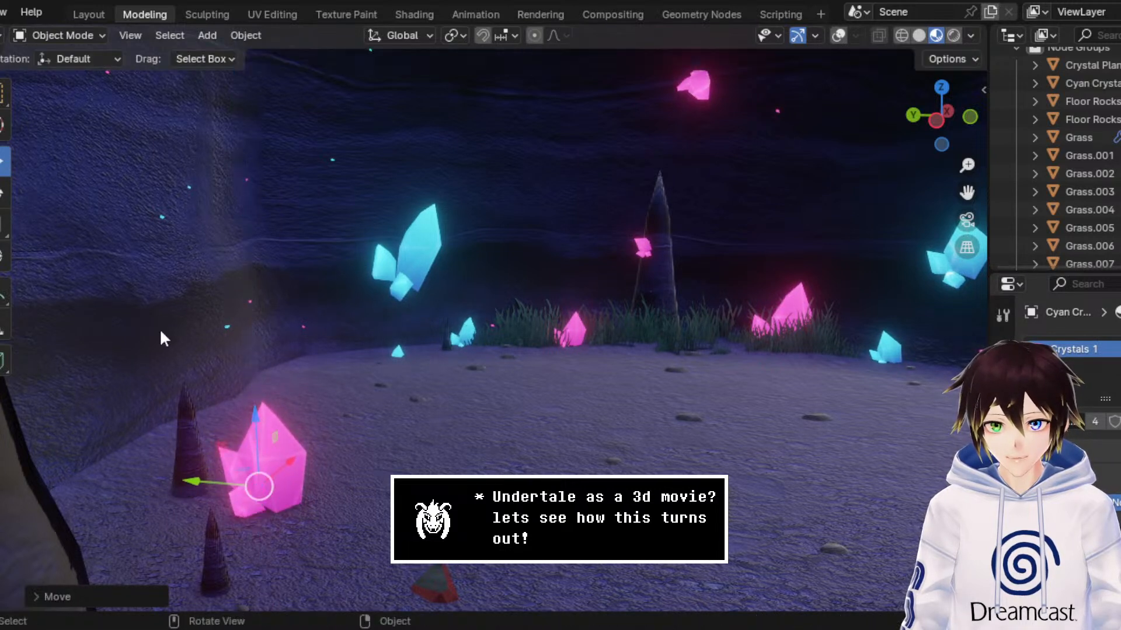
Step: Rotate the enlarged pink crystal to a new angle, lower it slightly and shift it closer to the left rock spikes
key(r)
drag(278, 506, 334, 412)
click(3, 164)
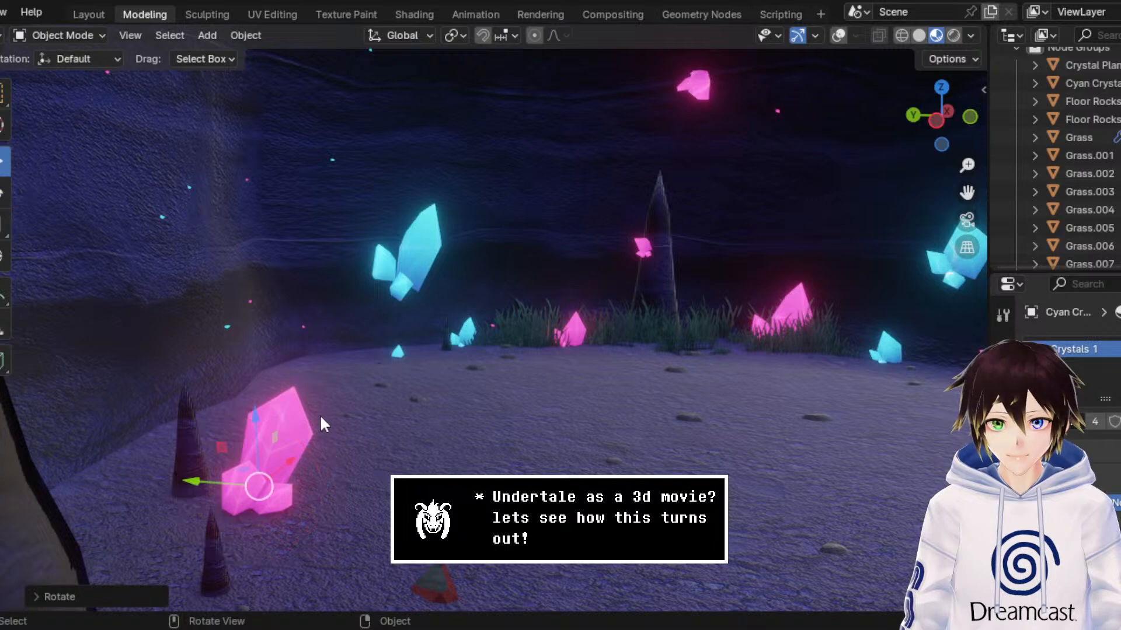
drag(255, 429, 256, 439)
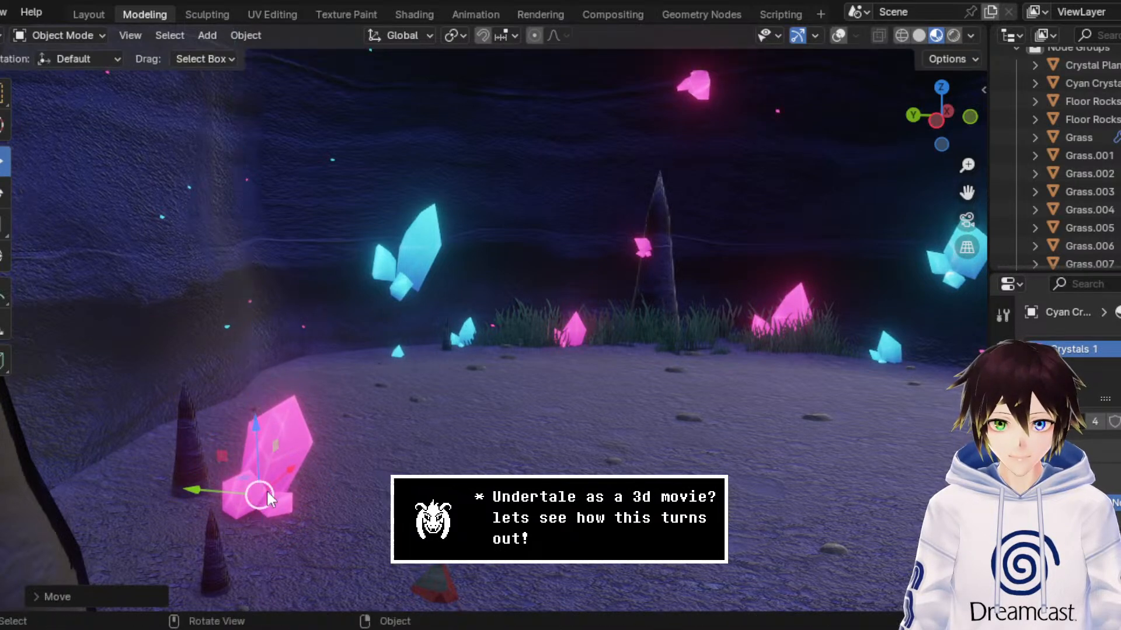
drag(212, 488, 184, 490)
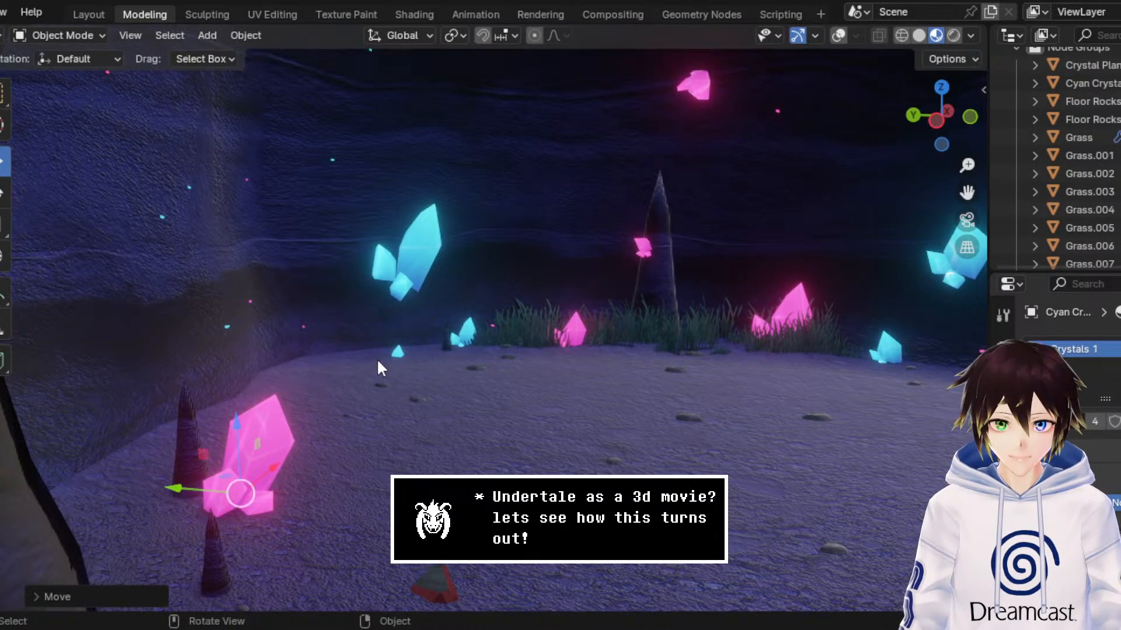
Step: Move the pink crystal past the rock spikes to the left cave wall and raise it
middle_drag(376, 358, 337, 401)
drag(195, 483, 76, 466)
middle_drag(150, 419, 133, 440)
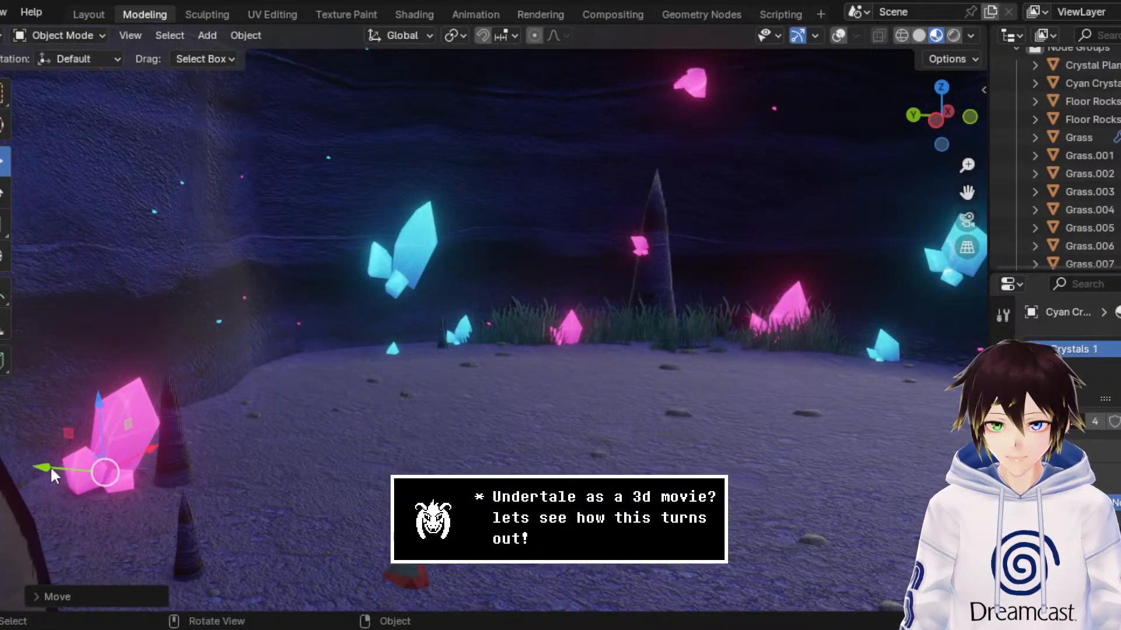
drag(50, 466, 170, 431)
drag(86, 448, 67, 447)
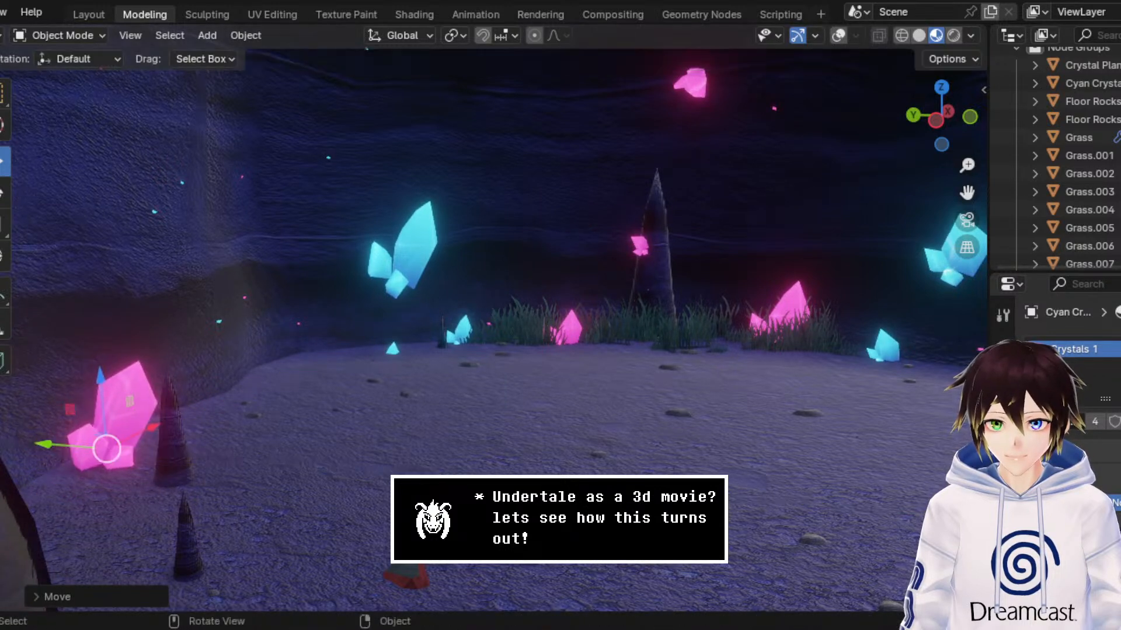
Step: Shrink the pink crystal by the left cave wall and shift it farther left along the Y axis
click(4, 224)
drag(139, 375, 126, 391)
click(5, 159)
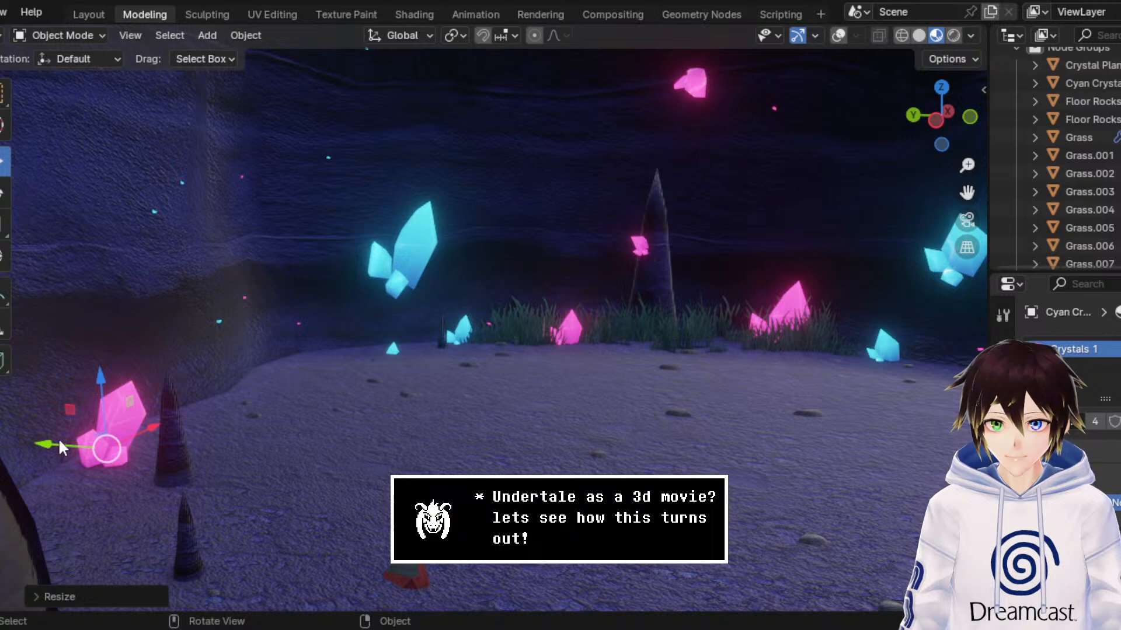
drag(59, 438, 15, 444)
Step: Review the crystal arrangement through the cave arch and save the scene file
middle_drag(389, 404, 415, 397)
scroll(415, 397, down, 3)
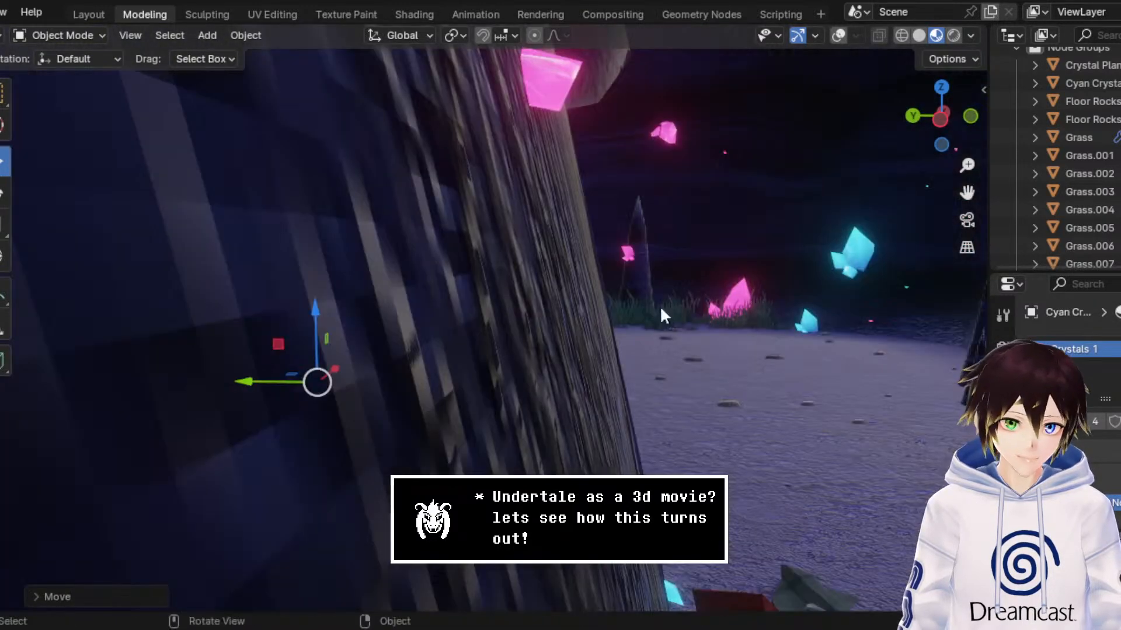
drag(967, 192, 776, 201)
scroll(554, 290, down, 6)
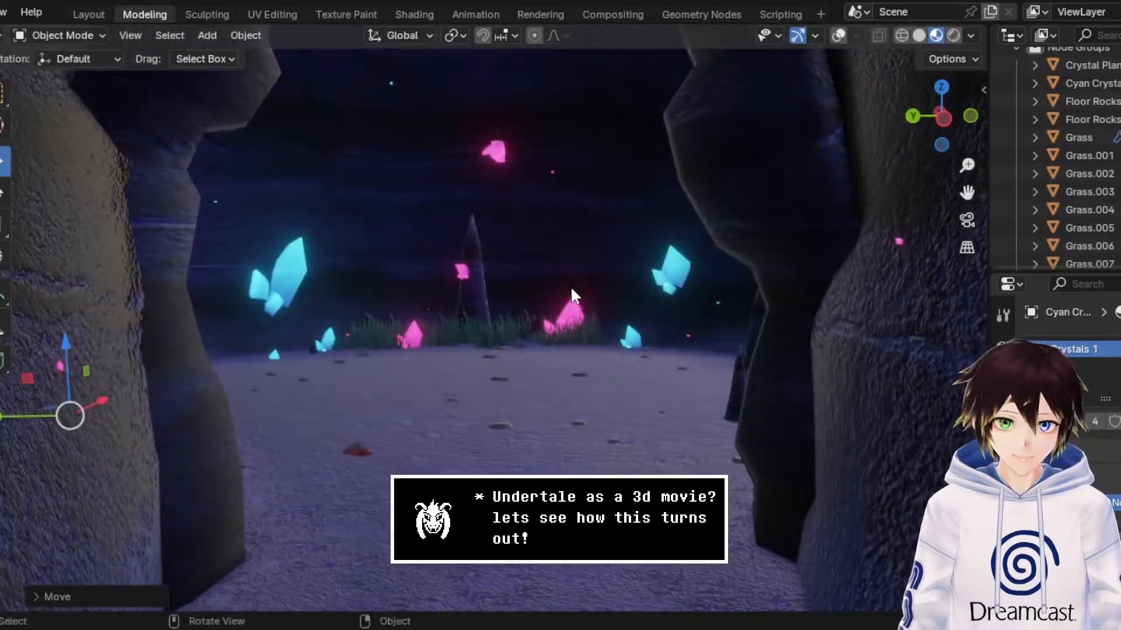
middle_drag(570, 286, 547, 274)
key(ctrl+s)
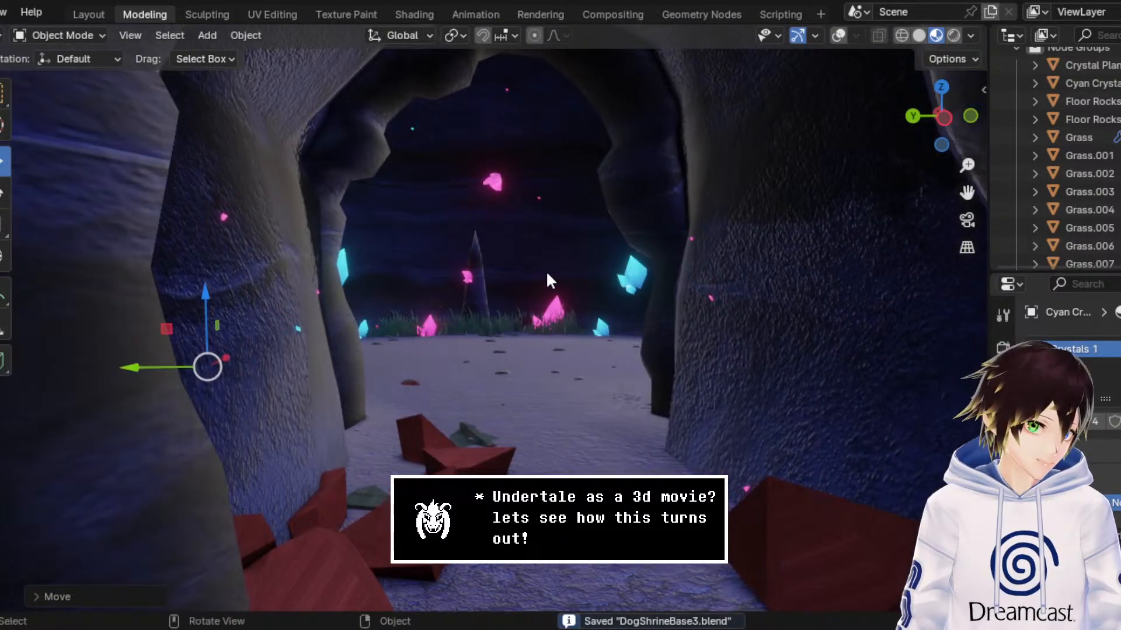
Step: Preview the crystals' glow in rendered viewport shading, then return to Material Preview
click(952, 36)
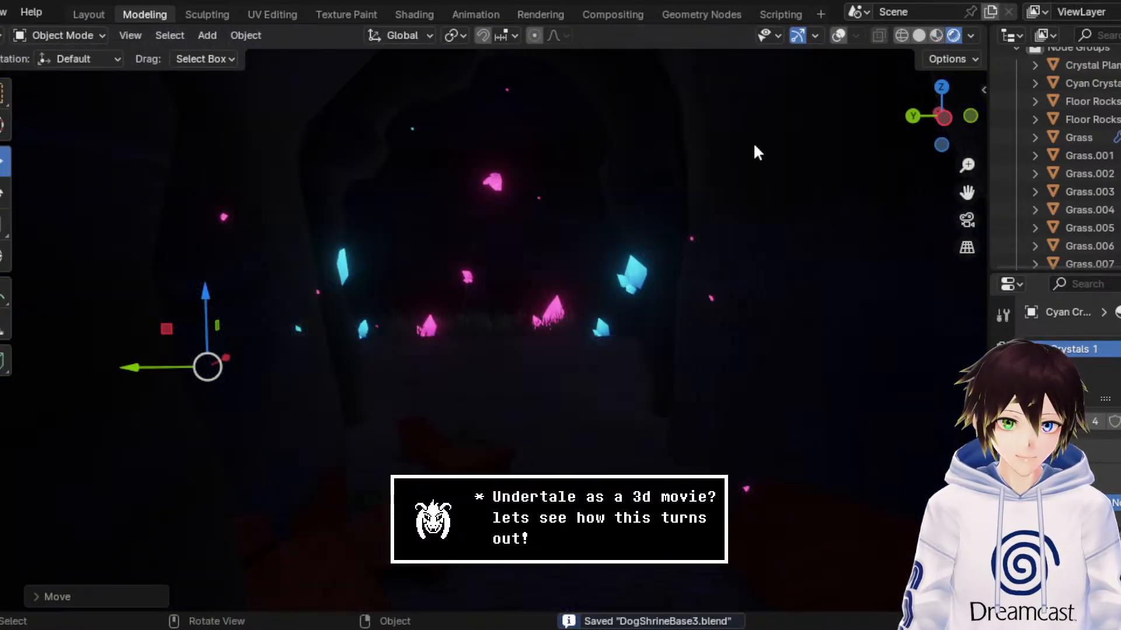
scroll(633, 249, up, 2)
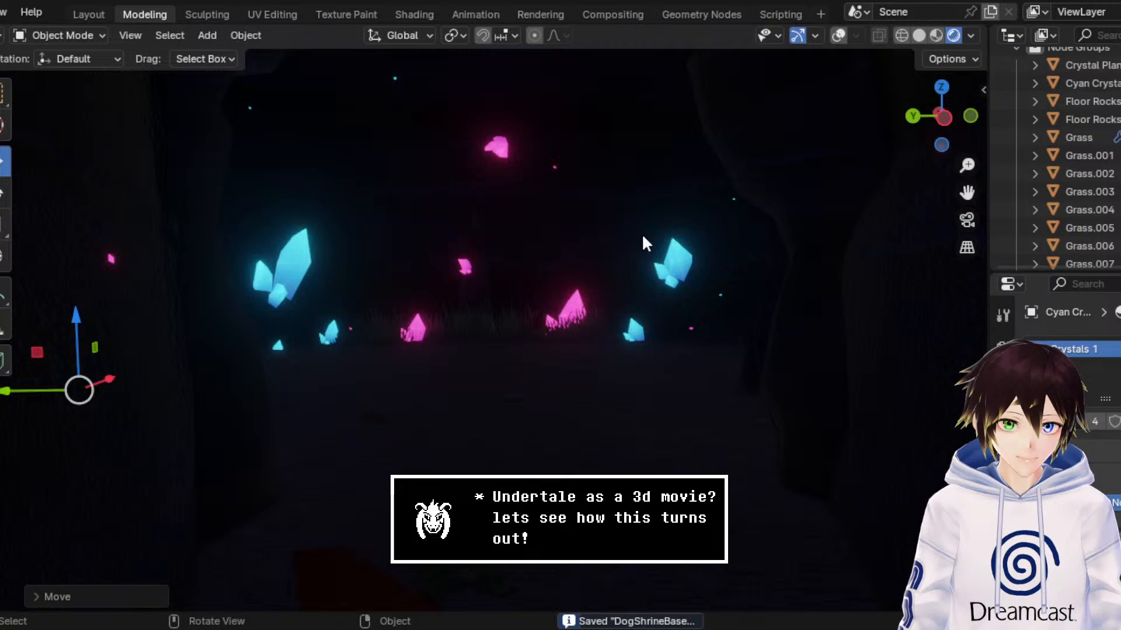
click(937, 35)
scroll(520, 260, down, 8)
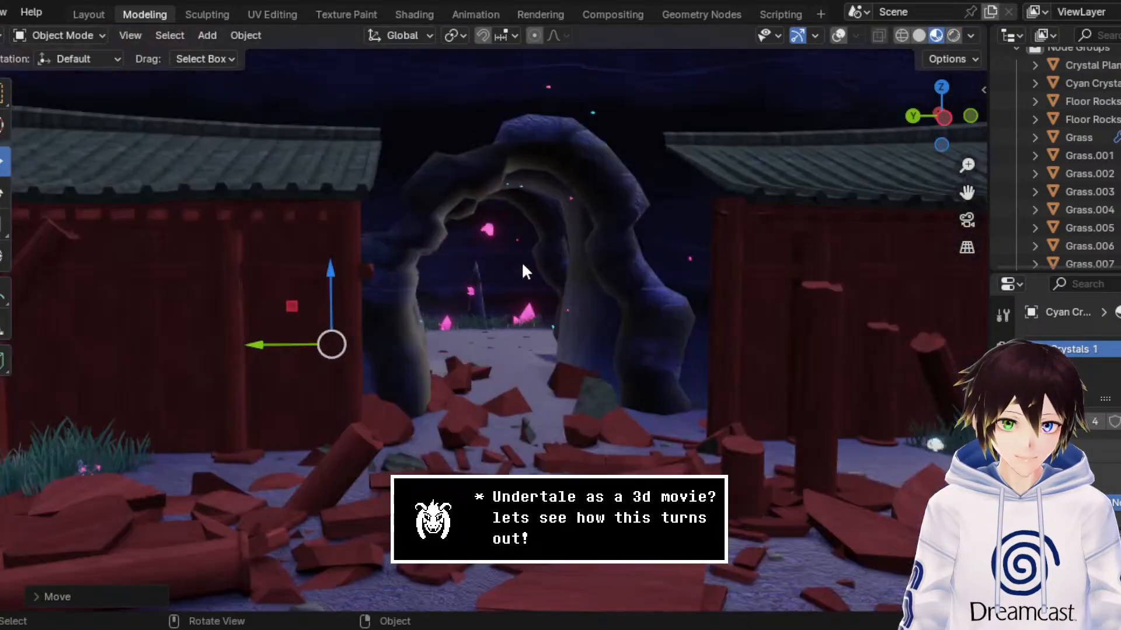
Step: Check the shrine buildings and cave from farther back and save the scene again
key(ctrl+s)
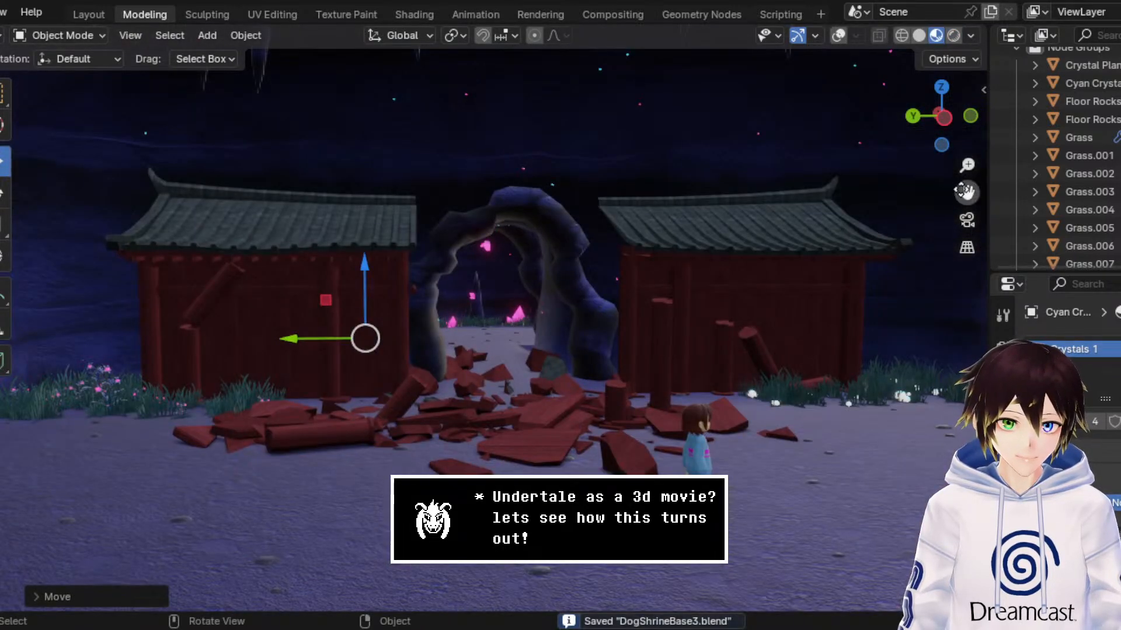
scroll(575, 286, down, 4)
middle_drag(566, 279, 562, 279)
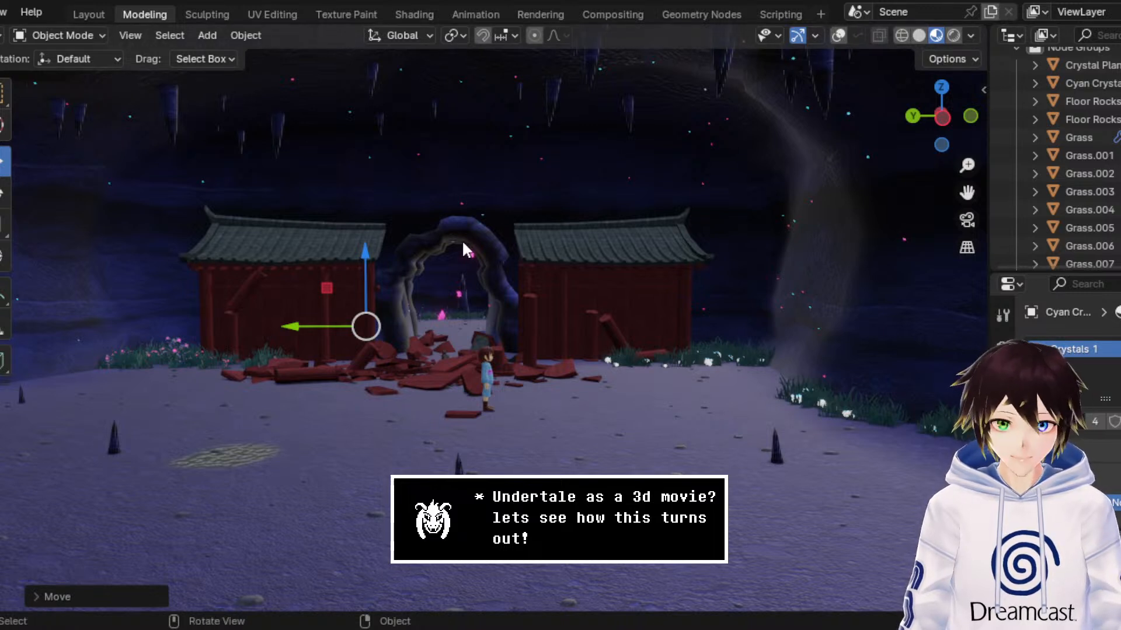
key(ctrl+s)
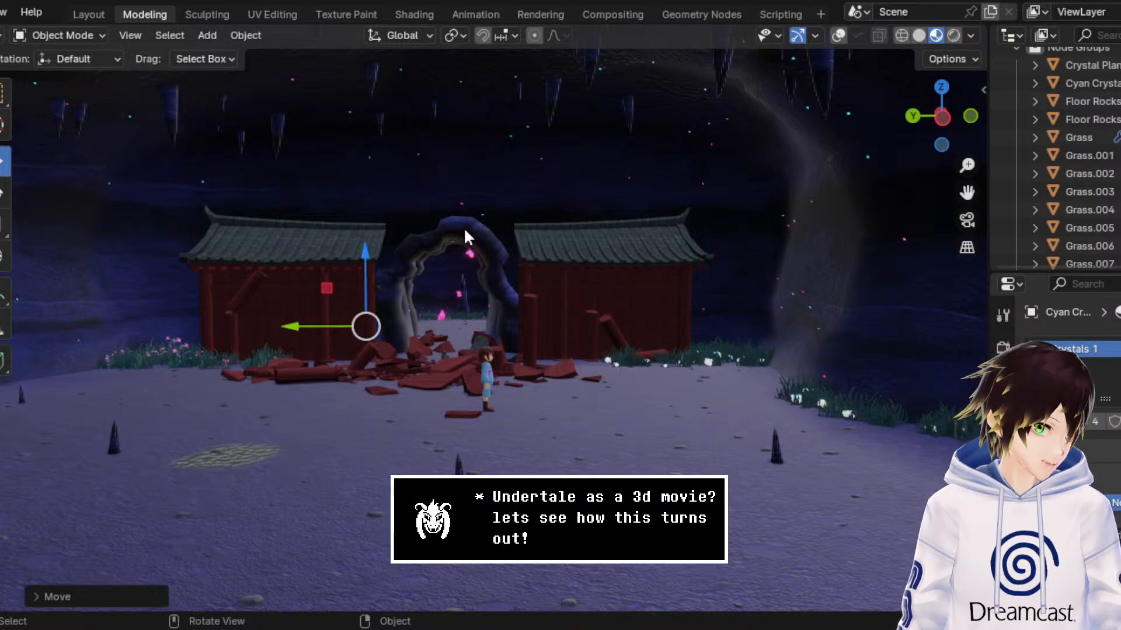
Step: Examine the stone arch and the gaps between it and the shrine buildings from several angles
scroll(570, 217, up, 4)
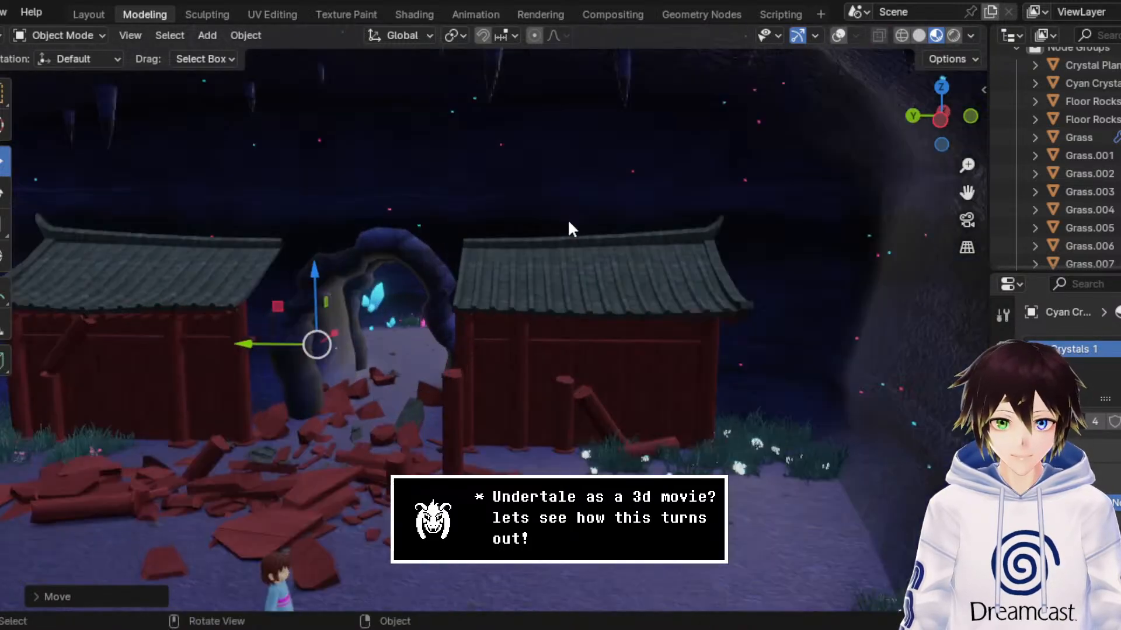
drag(967, 193, 1051, 190)
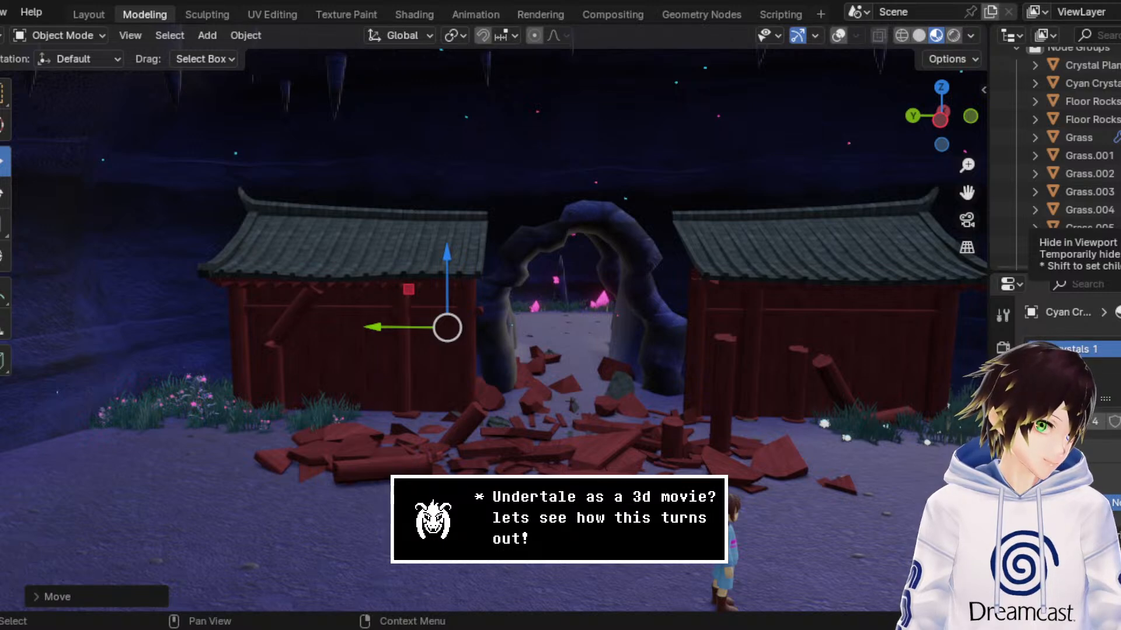
middle_drag(471, 264, 440, 273)
scroll(439, 275, up, 3)
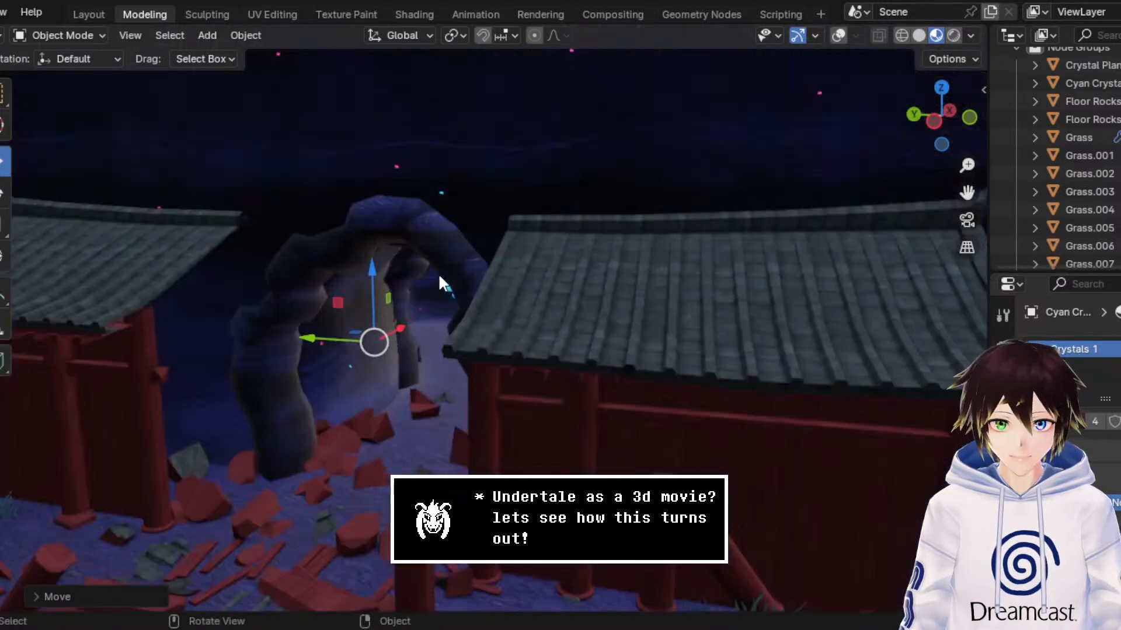
drag(969, 188, 1120, 195)
middle_drag(589, 265, 569, 265)
scroll(570, 269, up, 2)
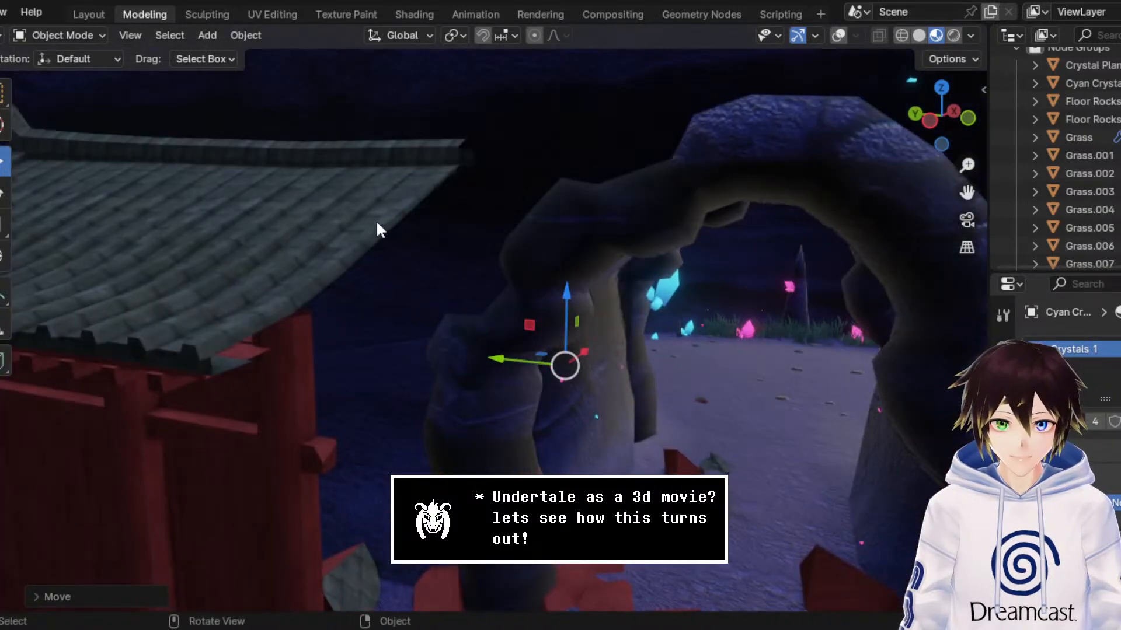
scroll(376, 220, up, 3)
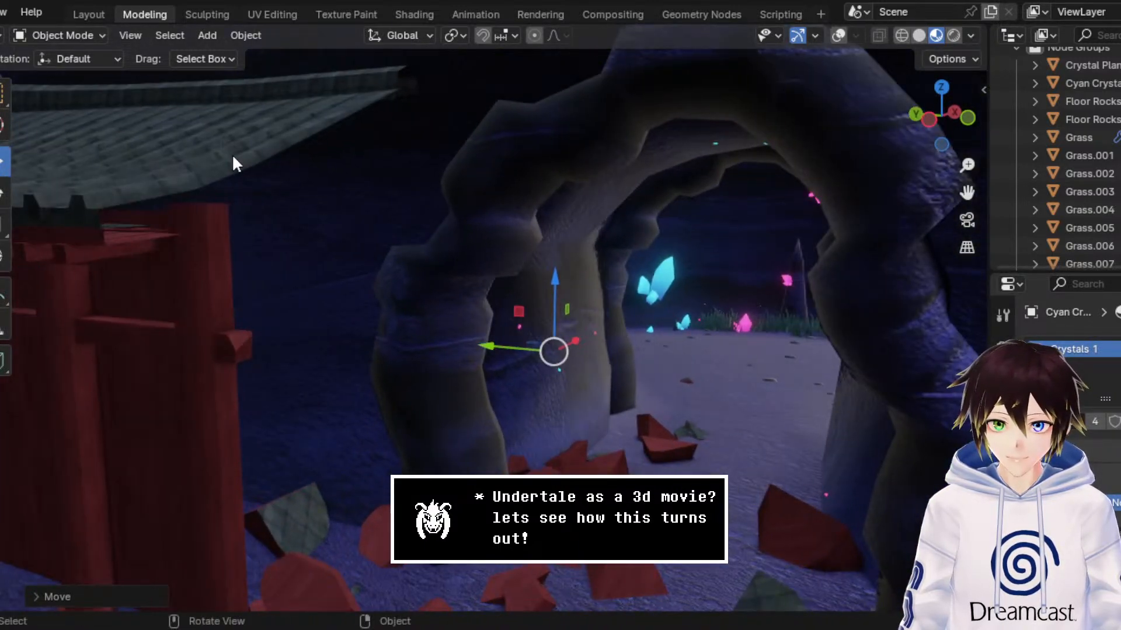
Step: Select the shrine buildings' main mesh and turn on the viewport overlays
click(233, 162)
click(85, 36)
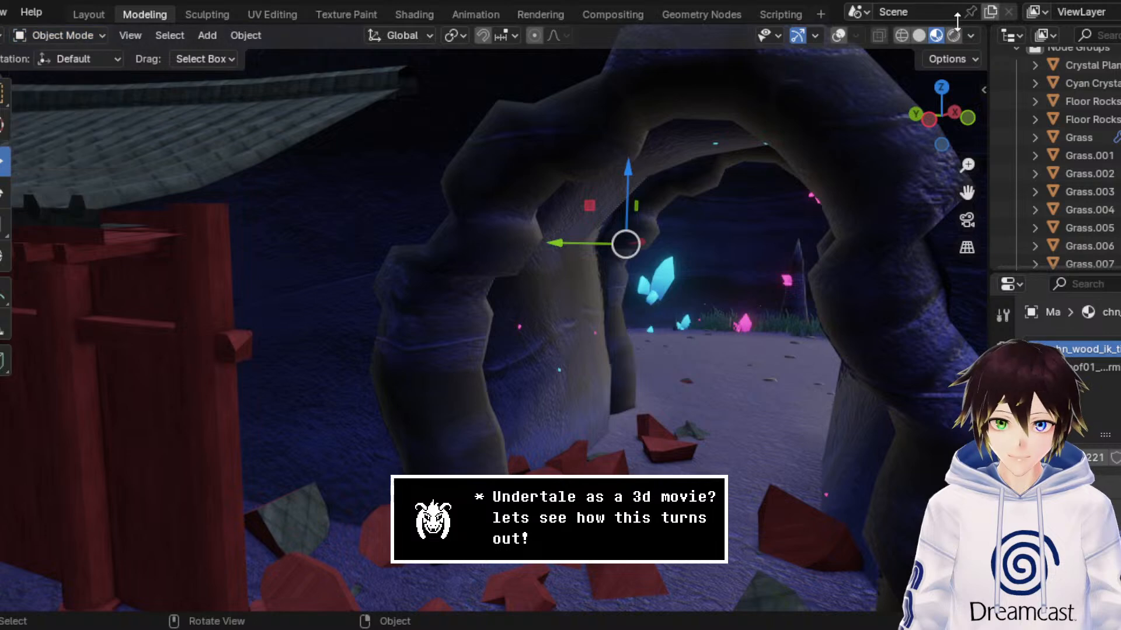
click(837, 36)
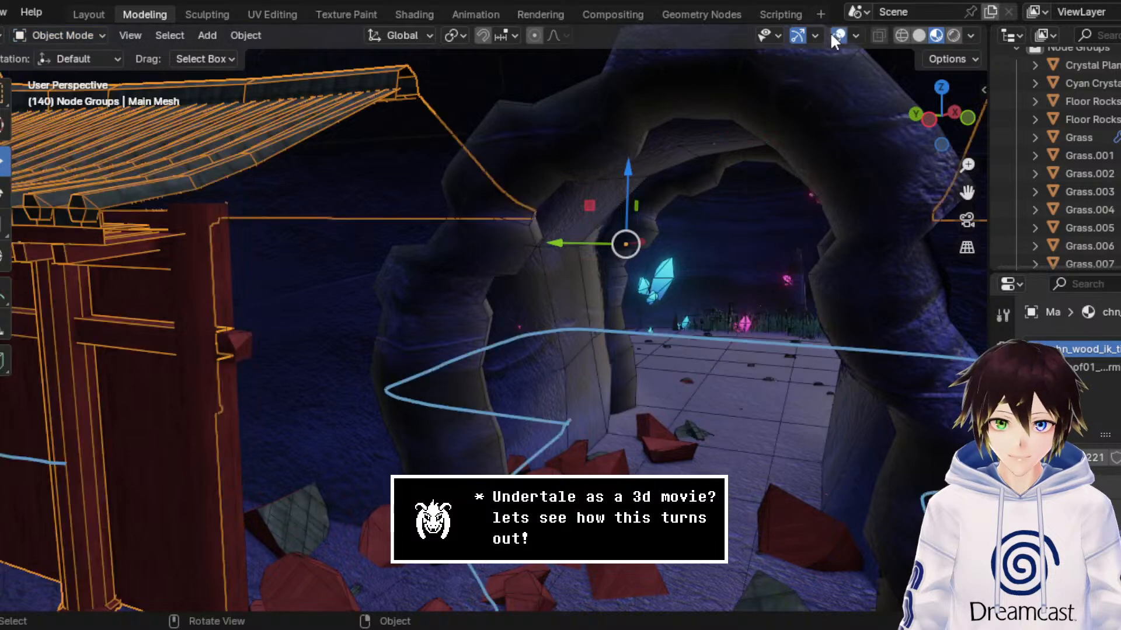
click(76, 36)
Step: Duplicate the shrine buildings' main mesh in place
key(KP_Decimal)
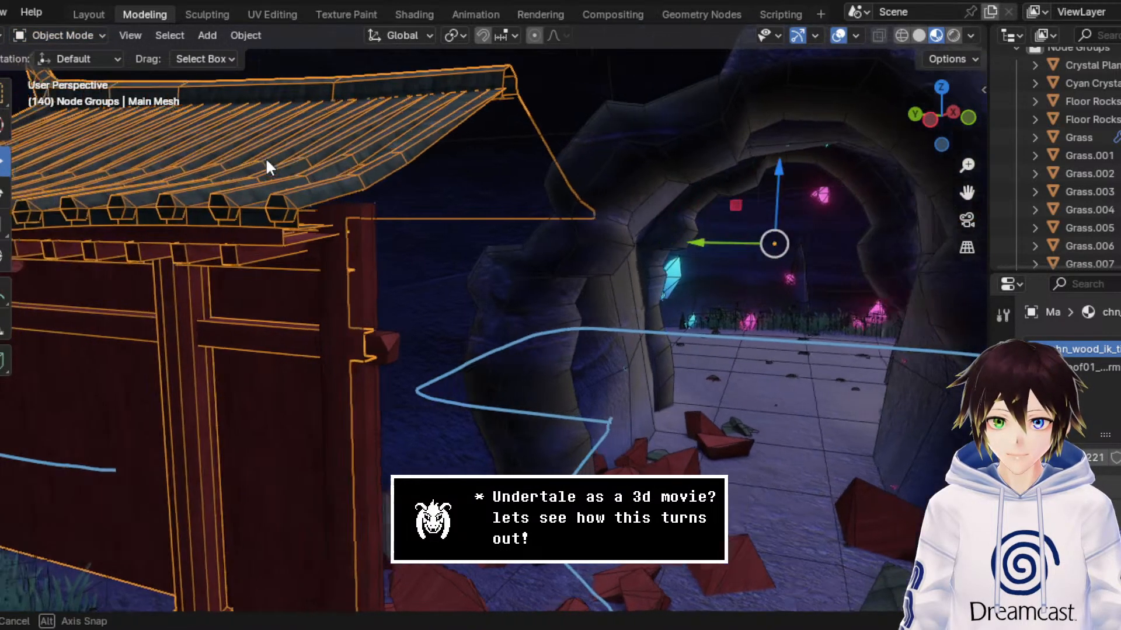
right_click(296, 170)
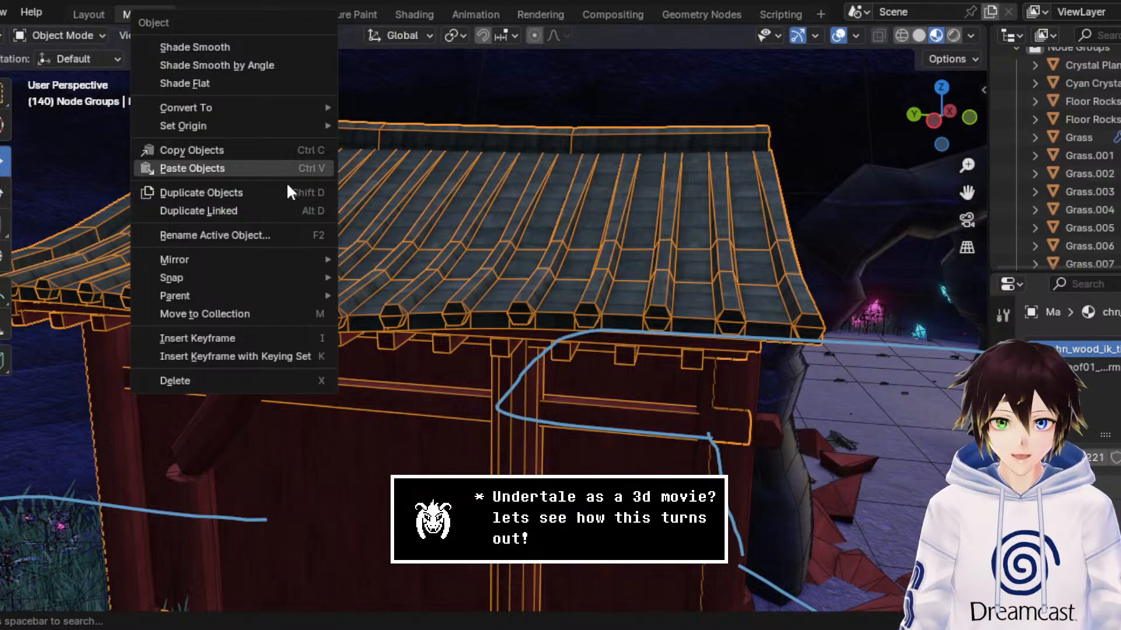
click(287, 185)
right_click(288, 182)
scroll(798, 284, down, 5)
scroll(683, 328, up, 3)
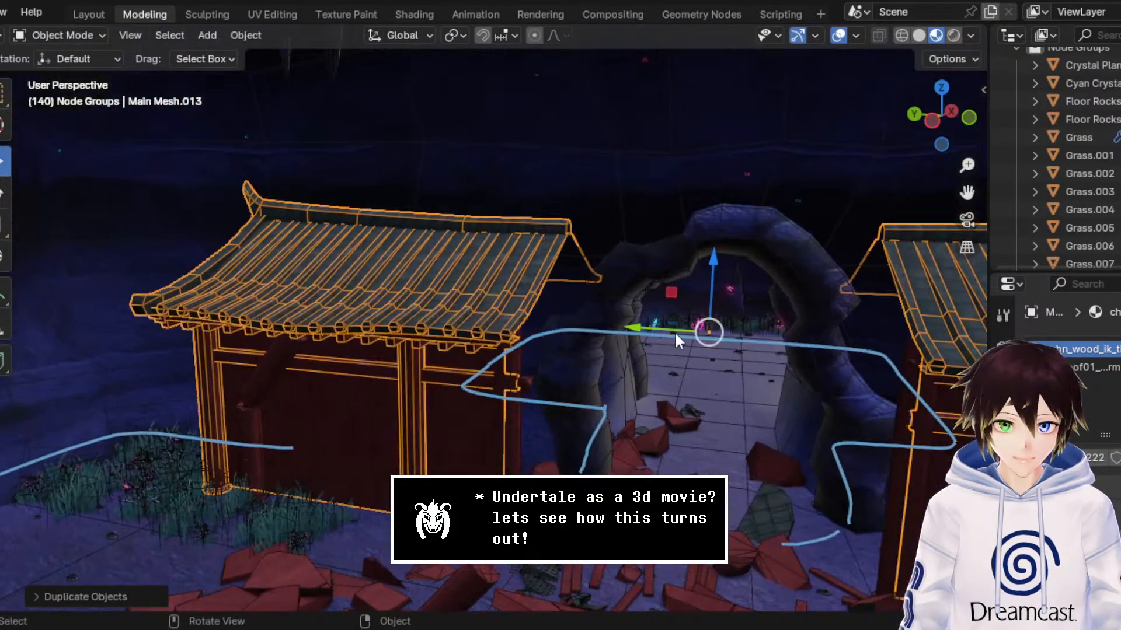
middle_drag(672, 332, 652, 337)
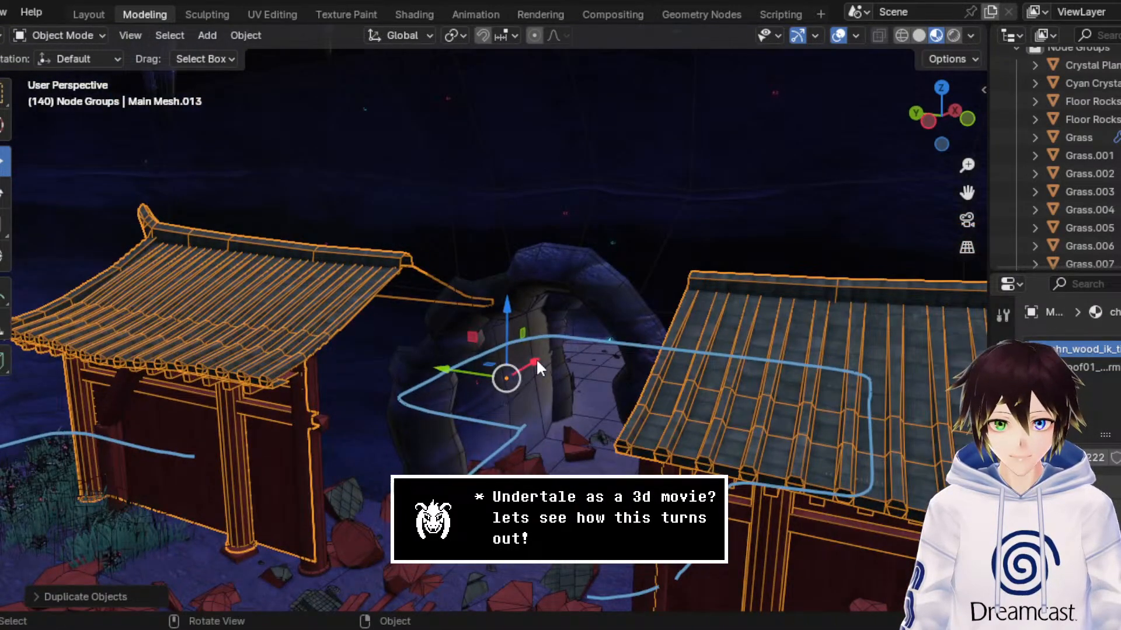
Step: Move the duplicated shrine buildings along the X axis in front of the originals and save the scene
key(g)
key(x)
click(265, 438)
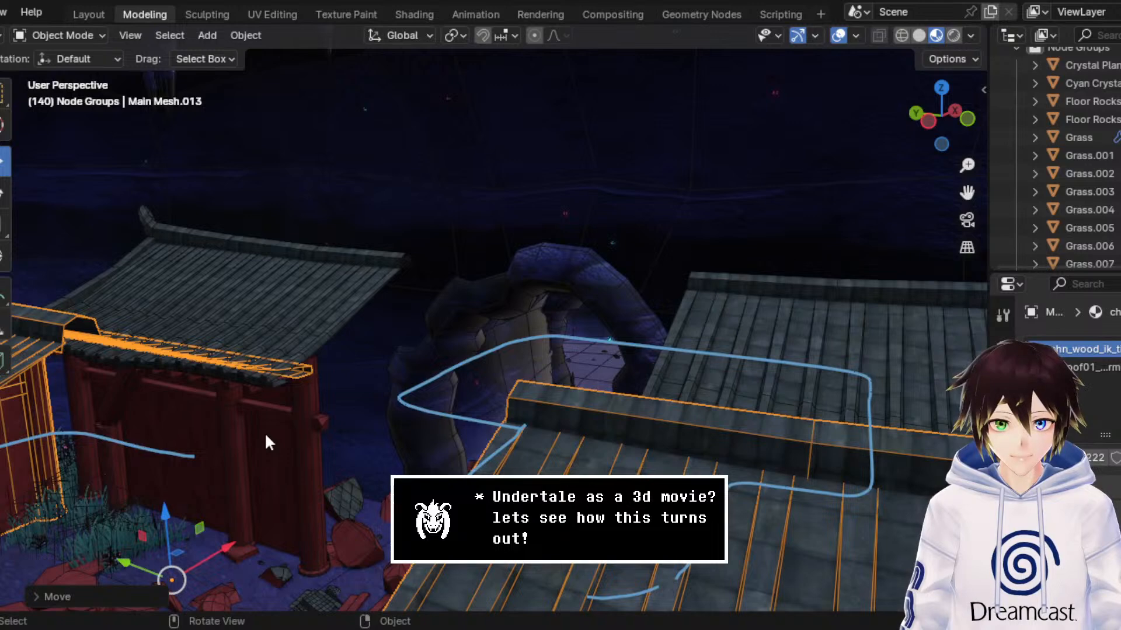
middle_drag(265, 432, 334, 341)
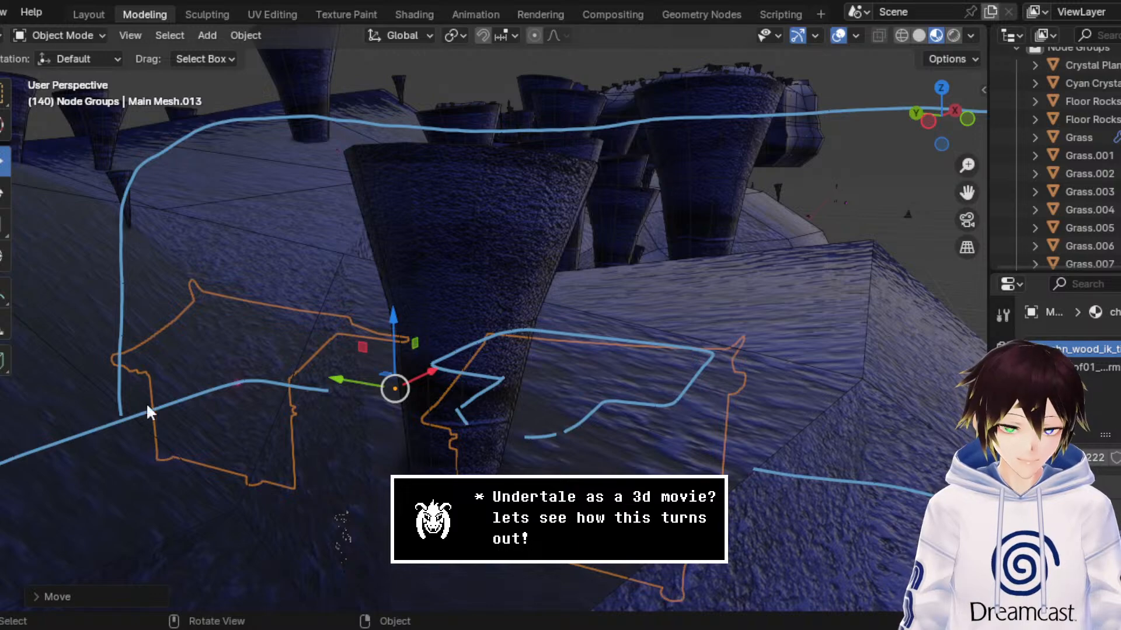
middle_drag(482, 289, 480, 288)
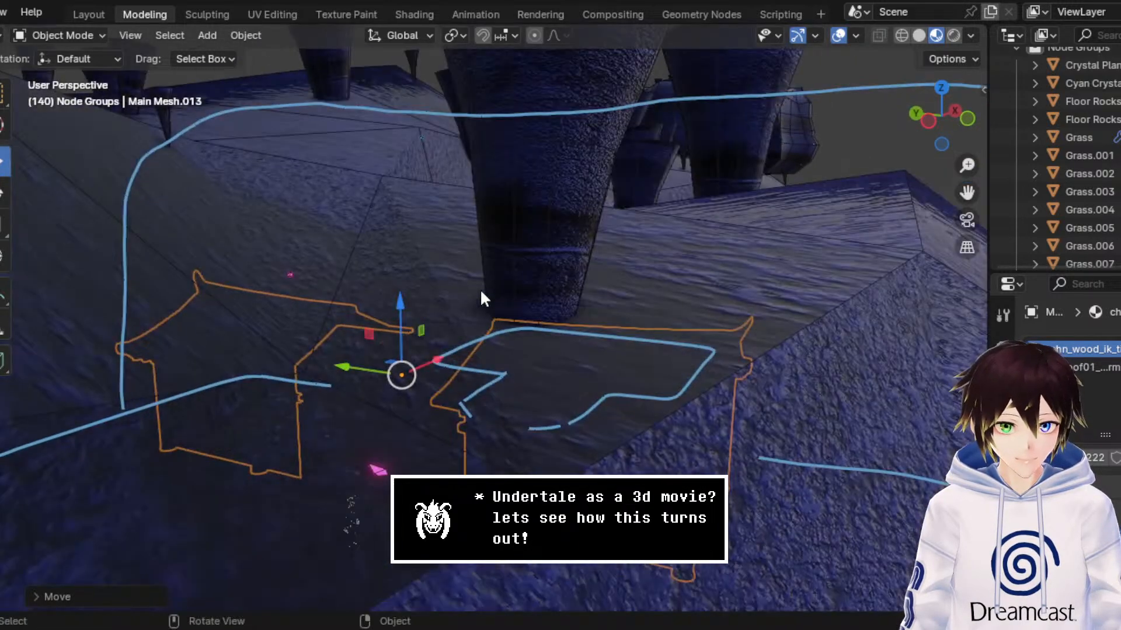
scroll(468, 303, up, 4)
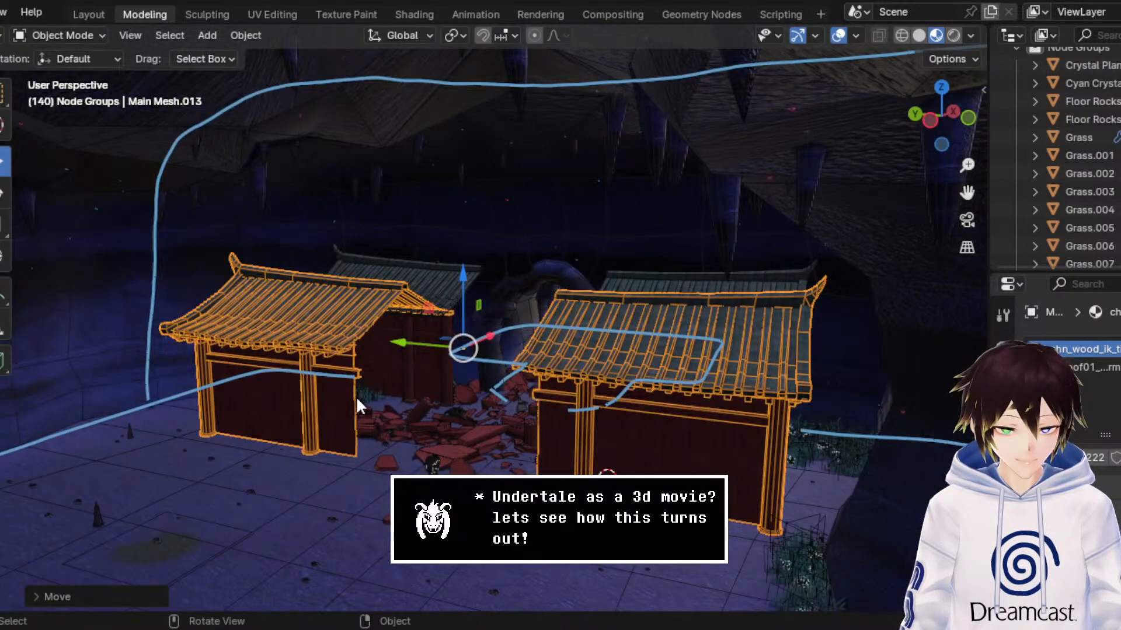
scroll(356, 397, up, 2)
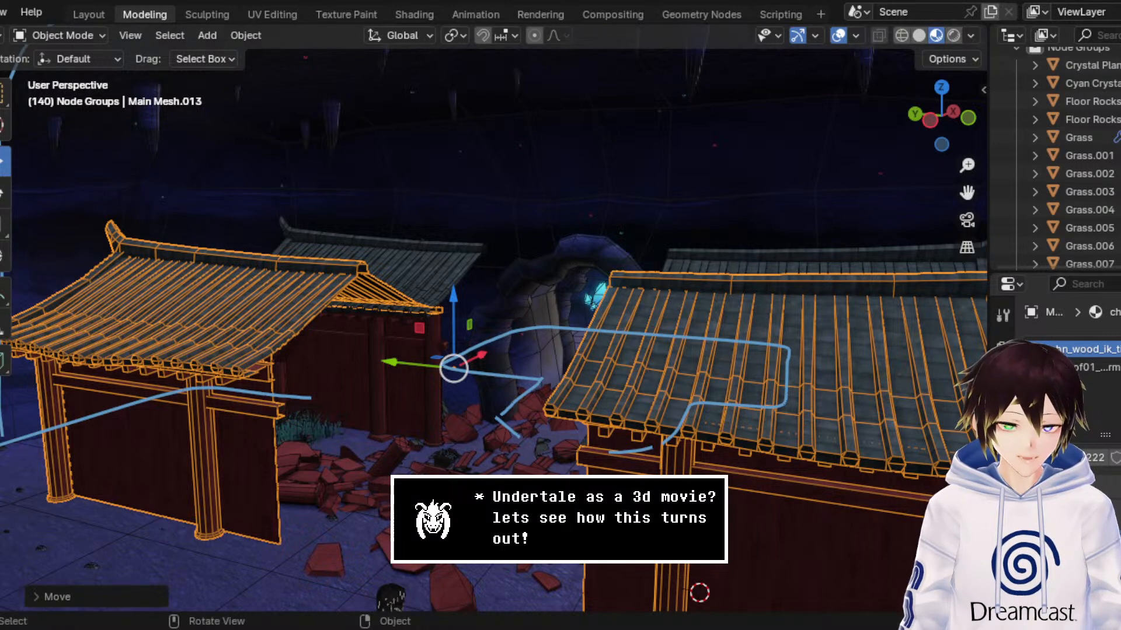
middle_drag(671, 345, 657, 350)
key(ctrl+s)
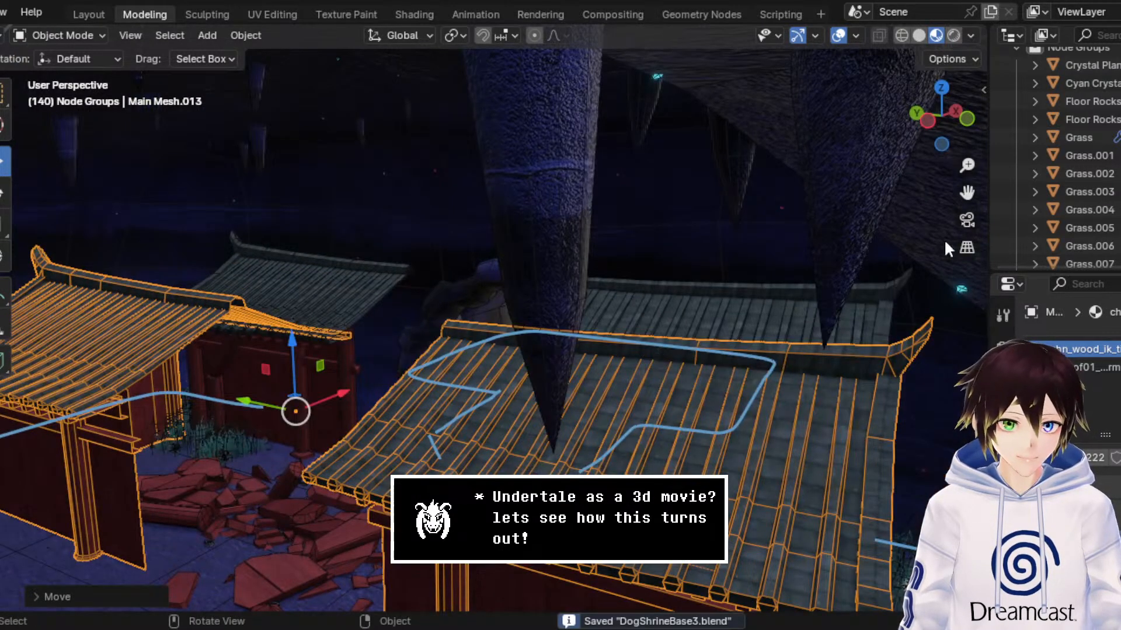
Step: Enter Edit Mode on the duplicated shrine buildings and switch to face selection
drag(967, 193, 967, 196)
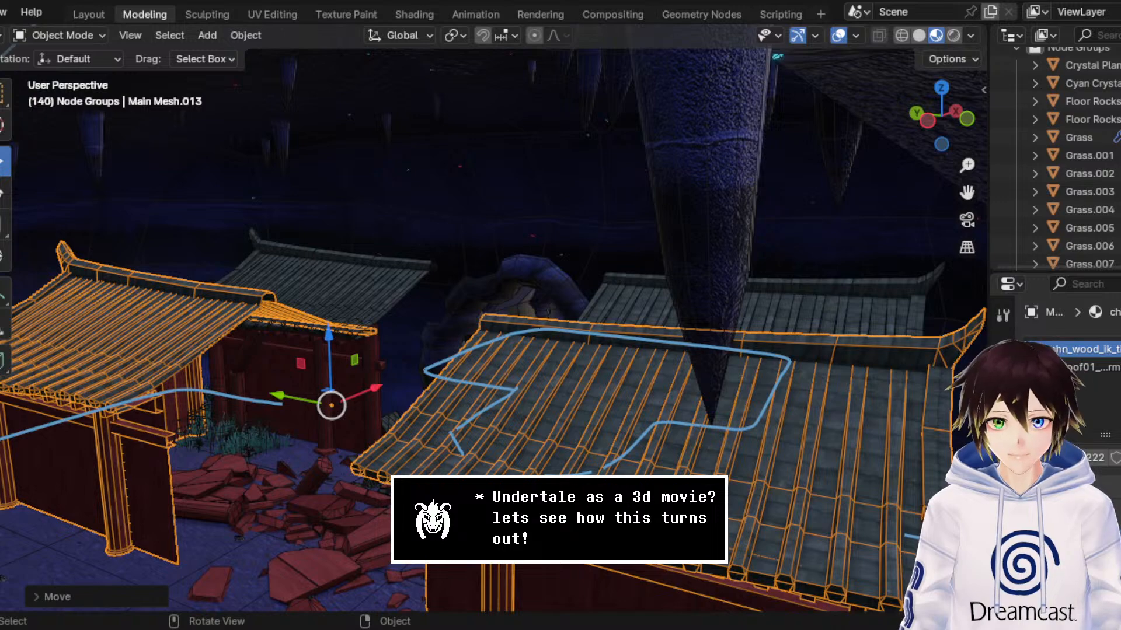
middle_drag(569, 406, 564, 414)
middle_drag(568, 413, 570, 411)
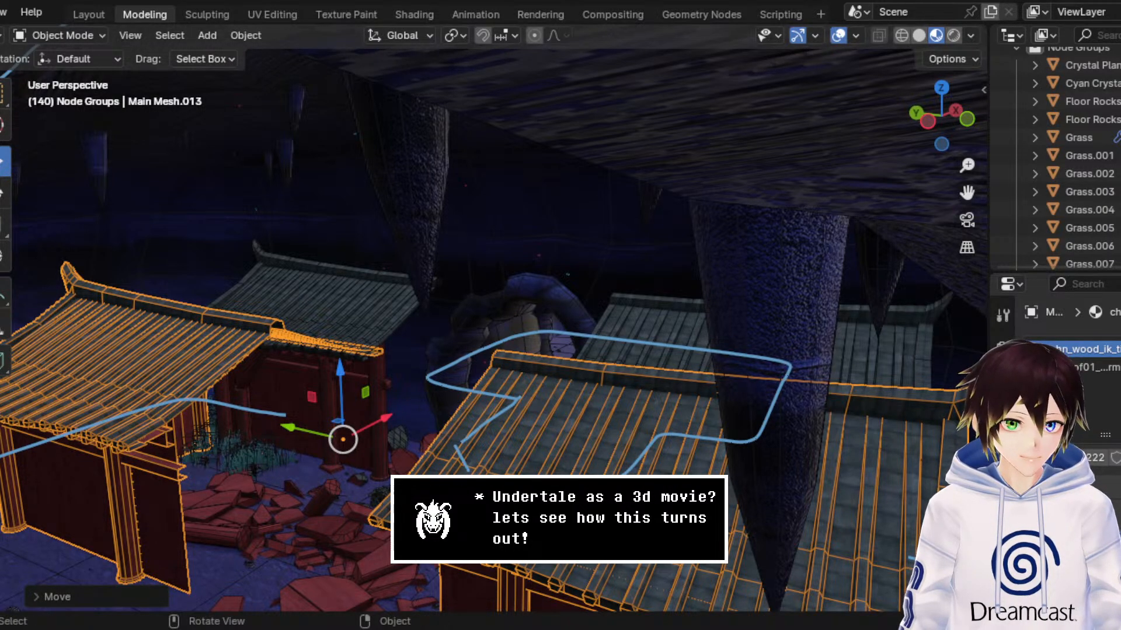
drag(979, 182, 978, 116)
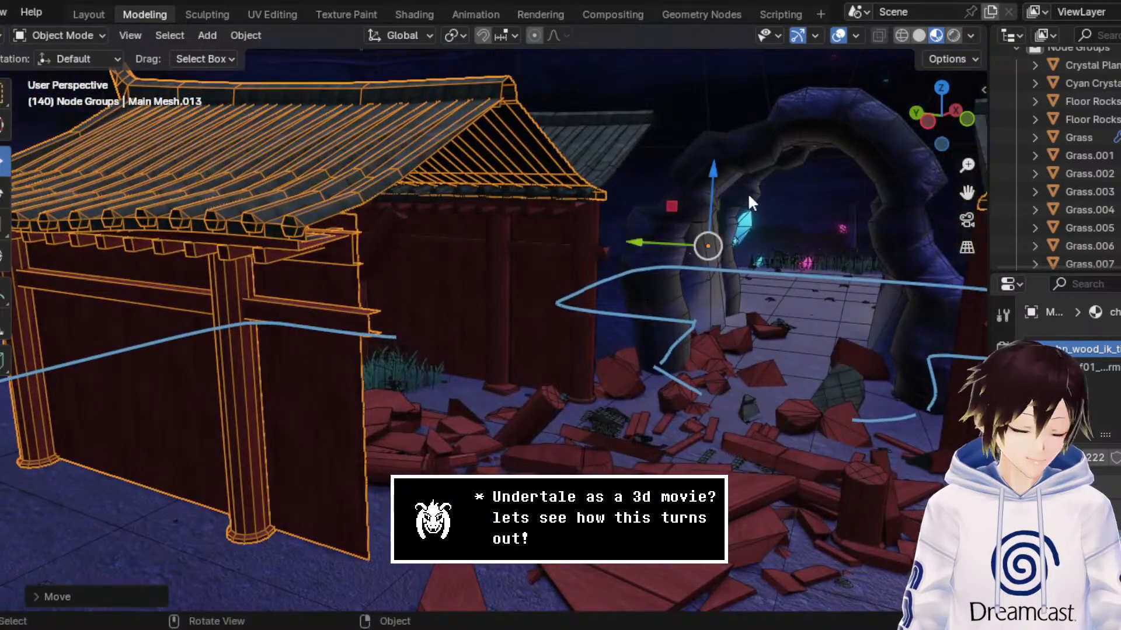
click(94, 32)
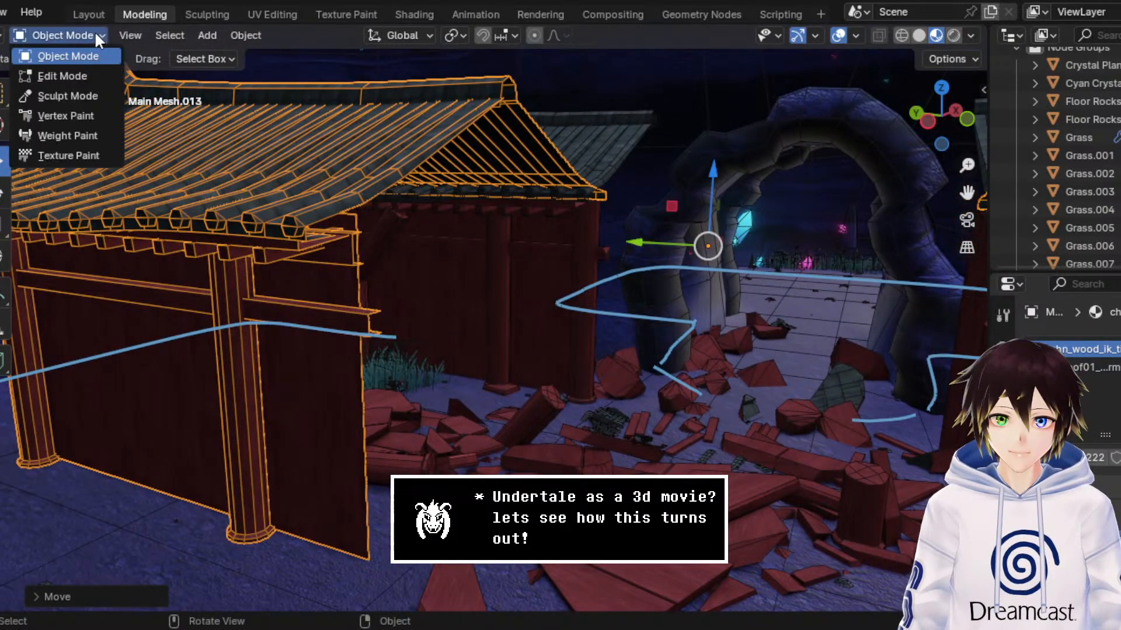
click(98, 76)
middle_drag(325, 158, 341, 163)
middle_drag(498, 253, 493, 250)
scroll(493, 250, up, 1)
scroll(492, 250, down, 1)
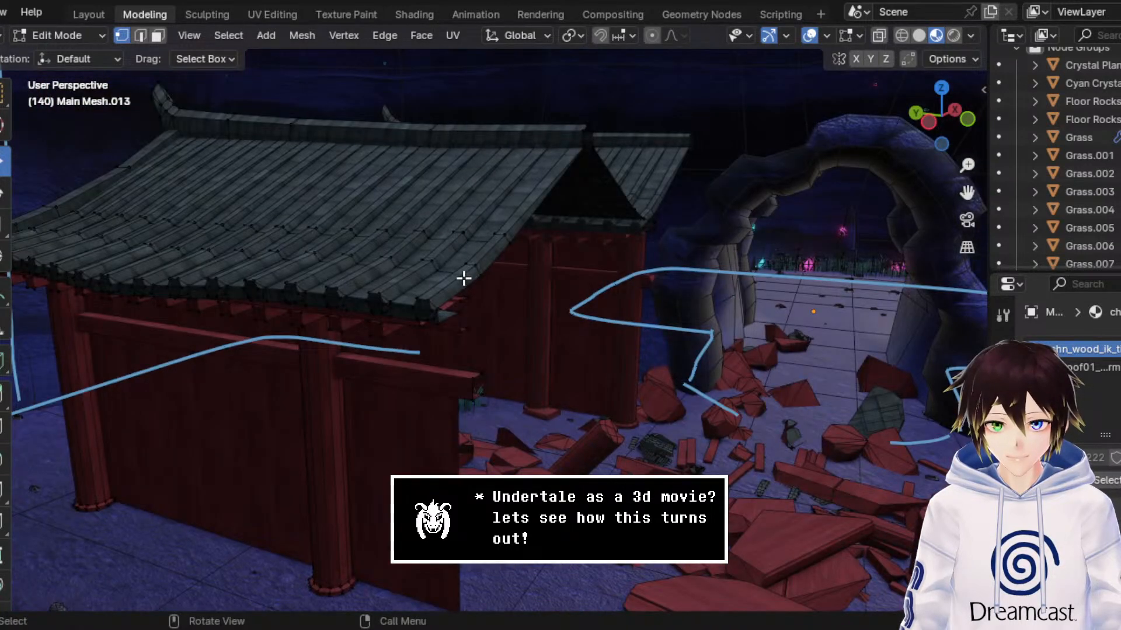
click(474, 266)
click(159, 36)
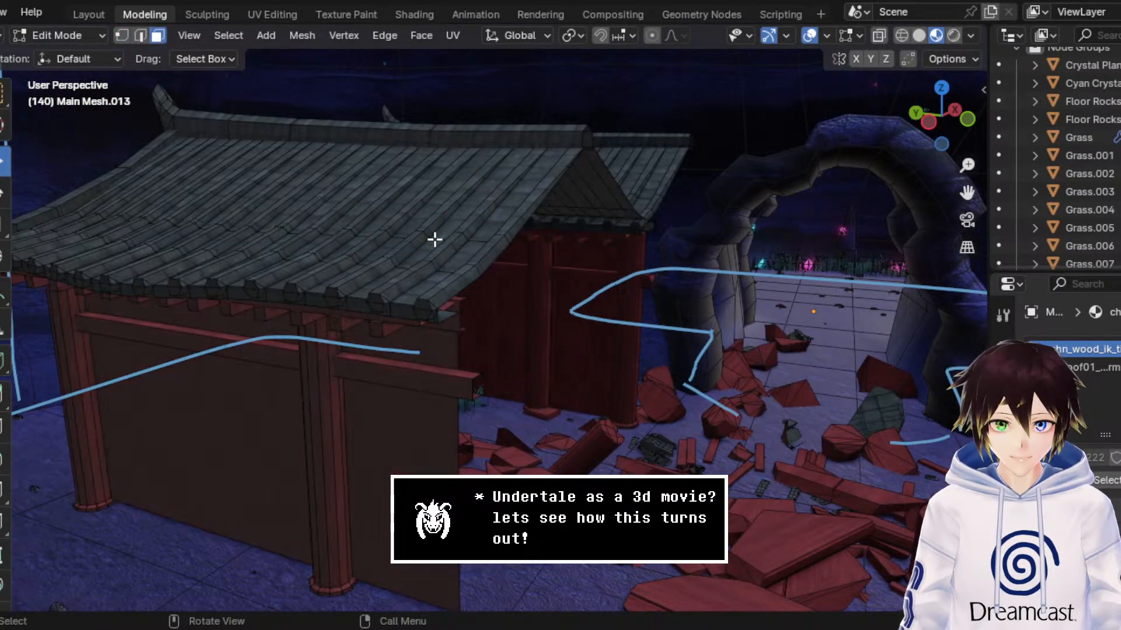
Step: Select the tile row along the roof's edge nearest the arch by growing from one face, excluding the neighbouring tile faces
click(465, 282)
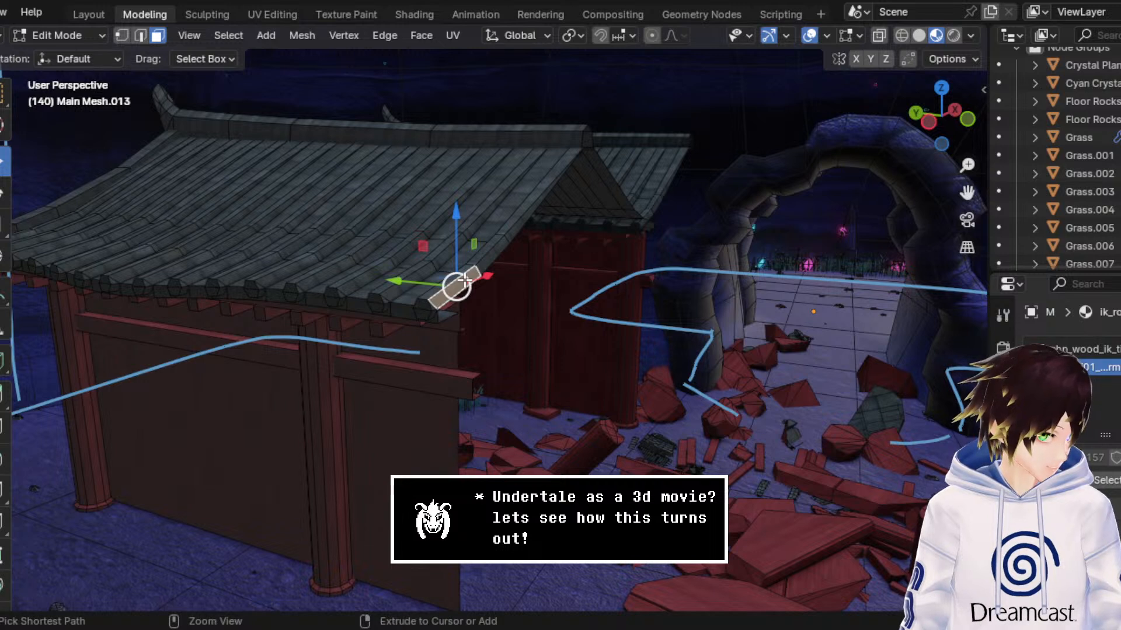
key(ctrl+KP_Add)
key(ctrl+KP_Add)
key(ctrl+KP_Add)
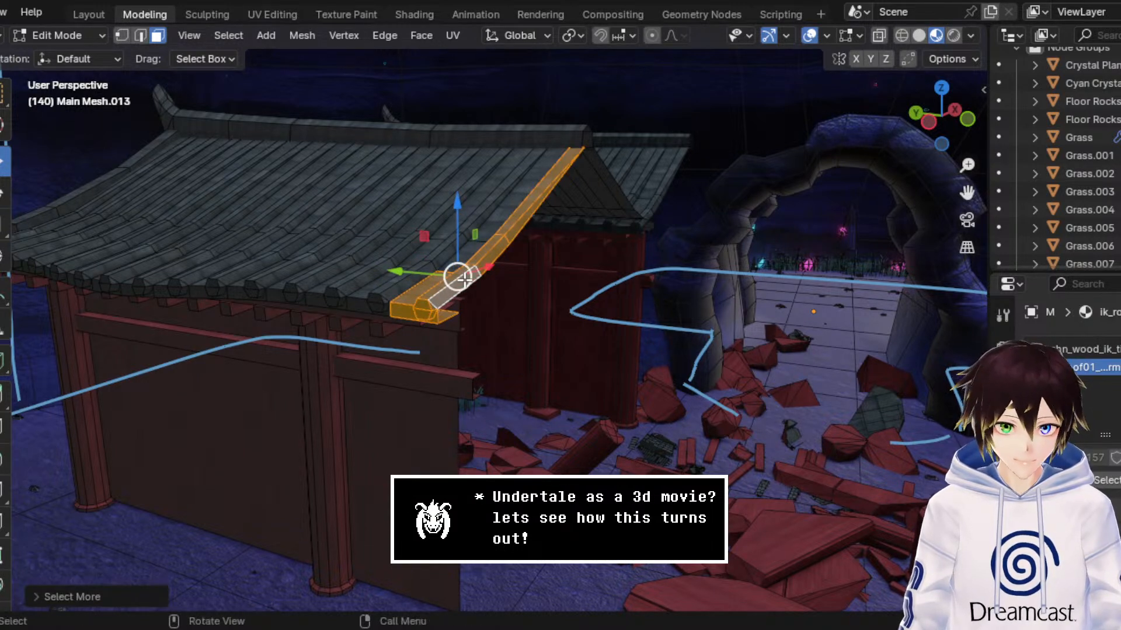
shift+click(413, 296)
shift+click(408, 316)
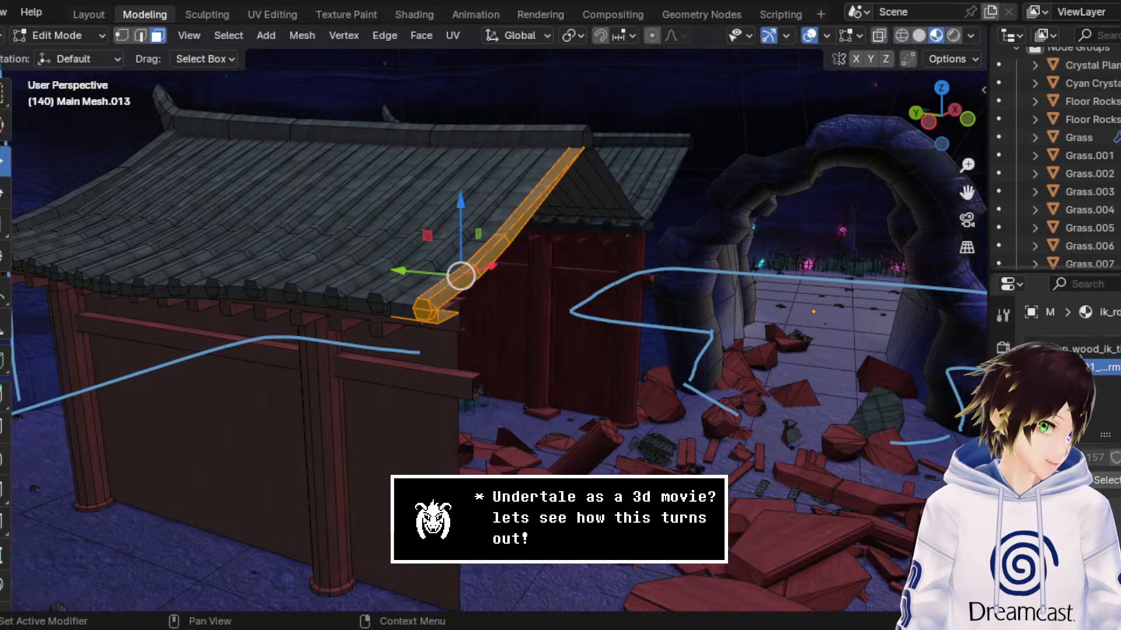
Step: Remove the flat faces beneath the edge tile row from the selection, leaving only the tile strip
scroll(620, 237, down, 4)
scroll(565, 268, up, 4)
middle_drag(564, 268, 574, 260)
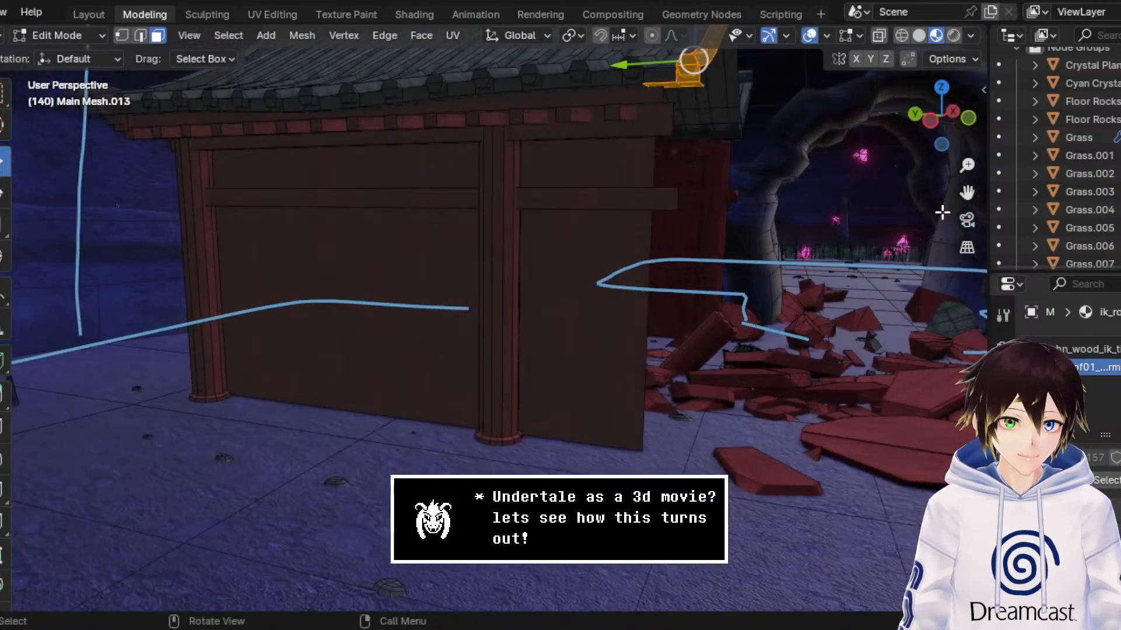
drag(968, 192, 938, 205)
middle_drag(733, 267, 730, 252)
drag(967, 191, 938, 203)
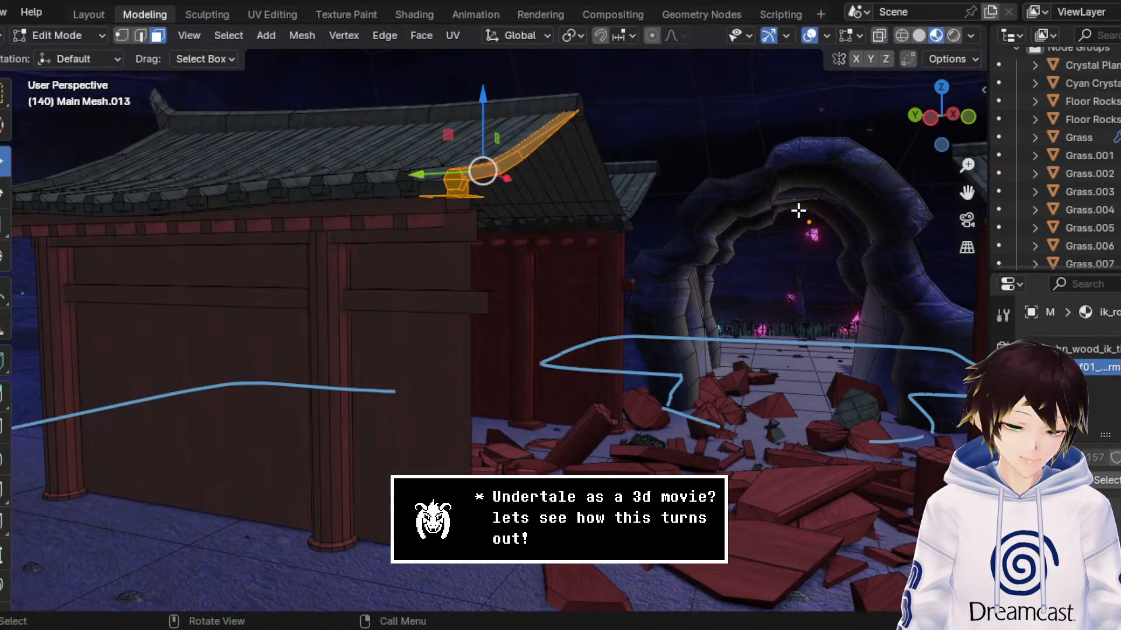
mouse_move(963, 170)
mouse_down()
mouse_move(963, 160)
mouse_move(963, 178)
mouse_up()
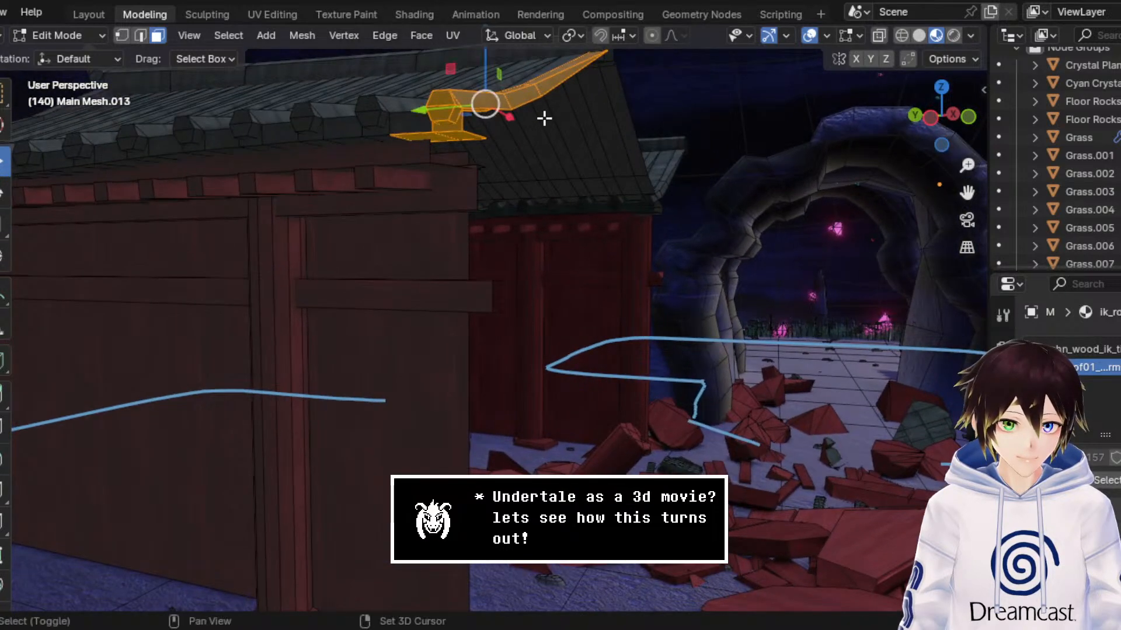
shift+click(438, 136)
shift+click(470, 135)
shift+click(458, 127)
middle_drag(458, 127, 486, 122)
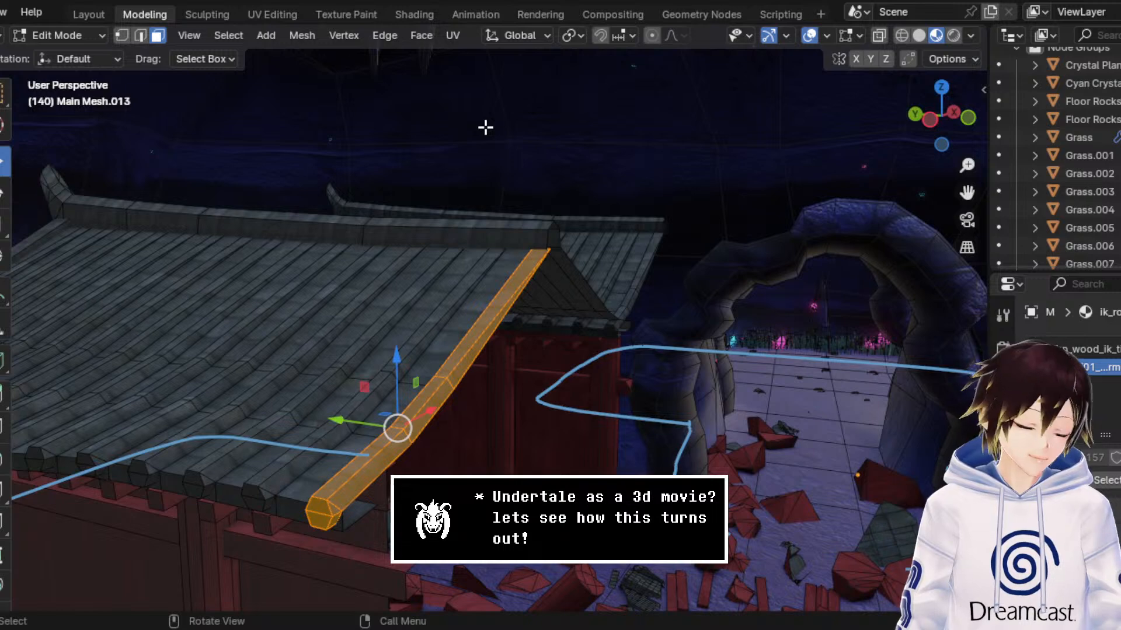
Step: Separate the selected roof tile strip into its own object and return to Object Mode
key(ctrl+f)
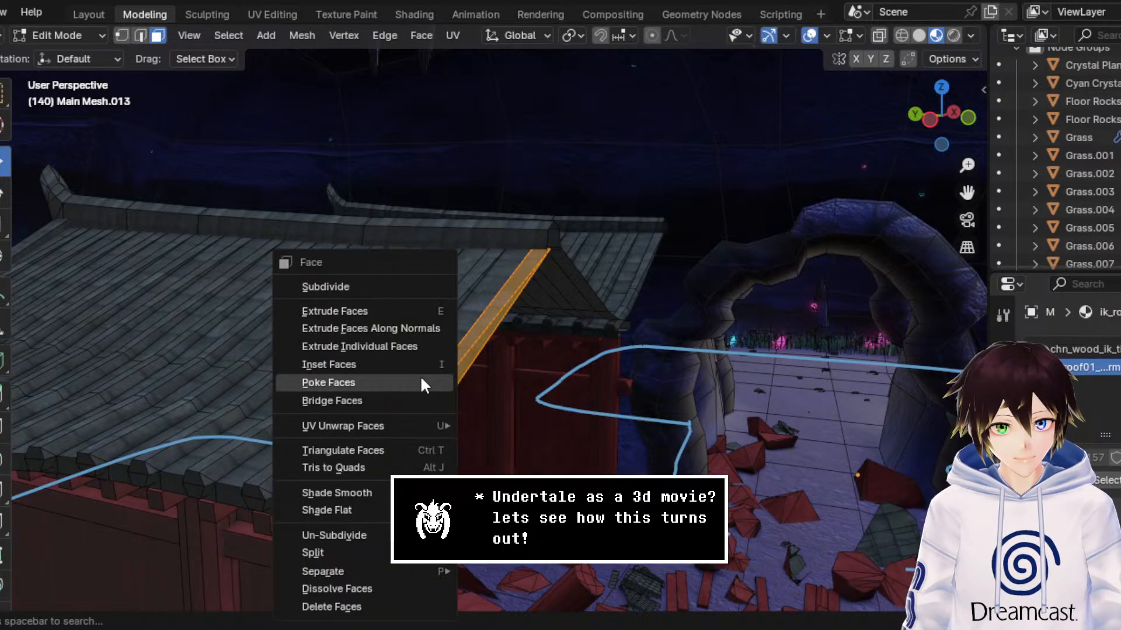
mouse_move(415, 576)
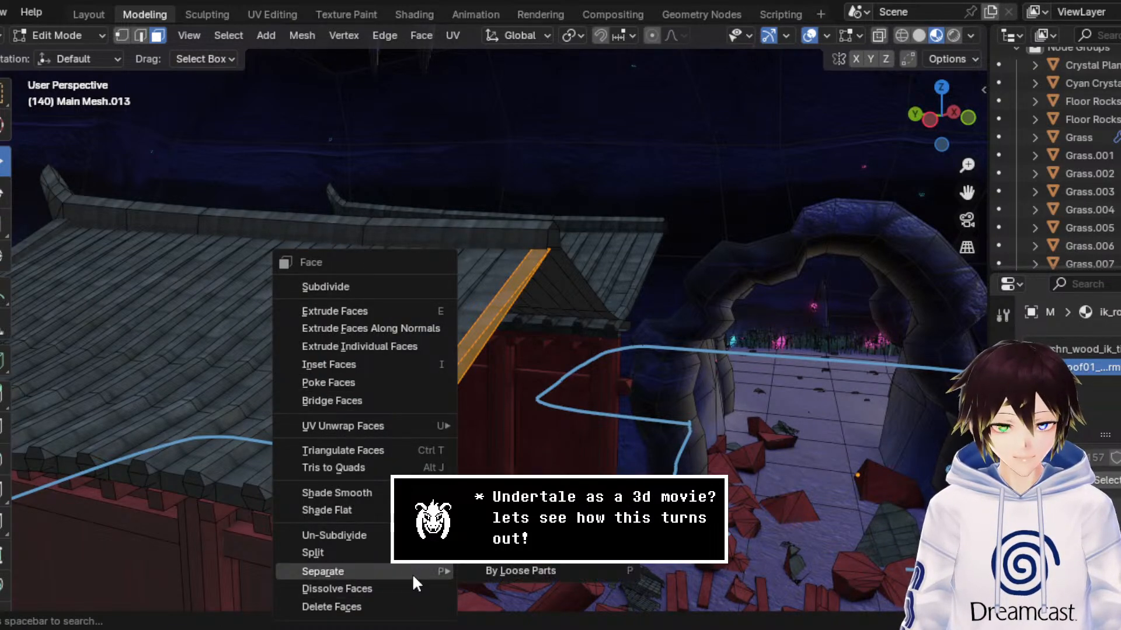
click(478, 573)
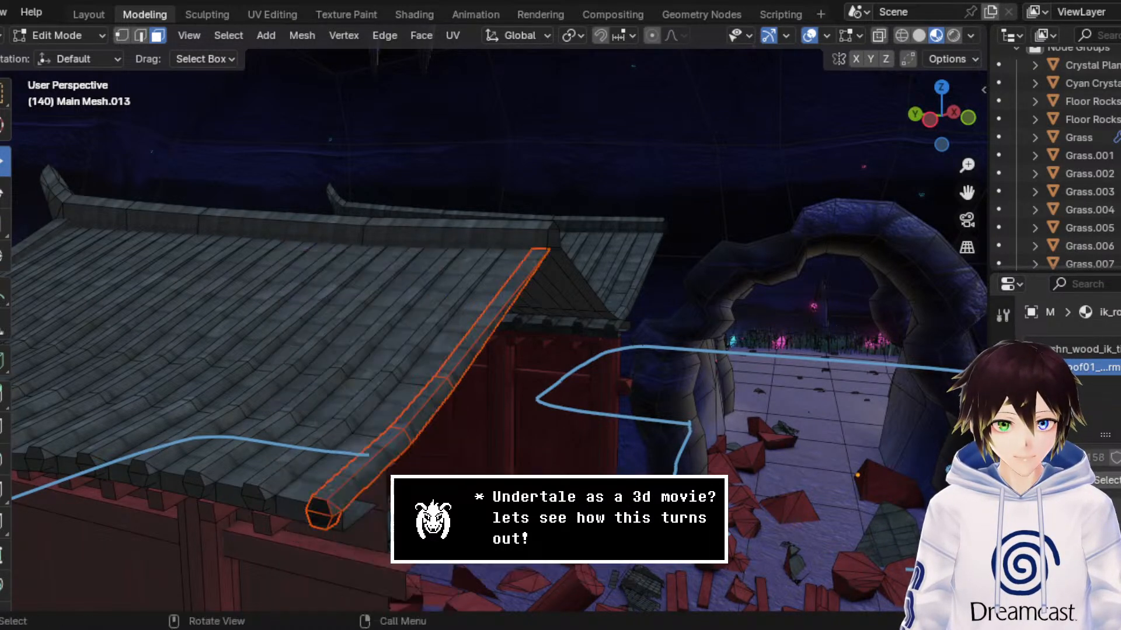
click(95, 38)
click(98, 50)
Step: Delete the rest of the duplicated shrine buildings and select the separated roof tile strip
click(195, 270)
middle_drag(259, 287, 260, 268)
key(Delete)
click(372, 131)
middle_drag(376, 121, 404, 167)
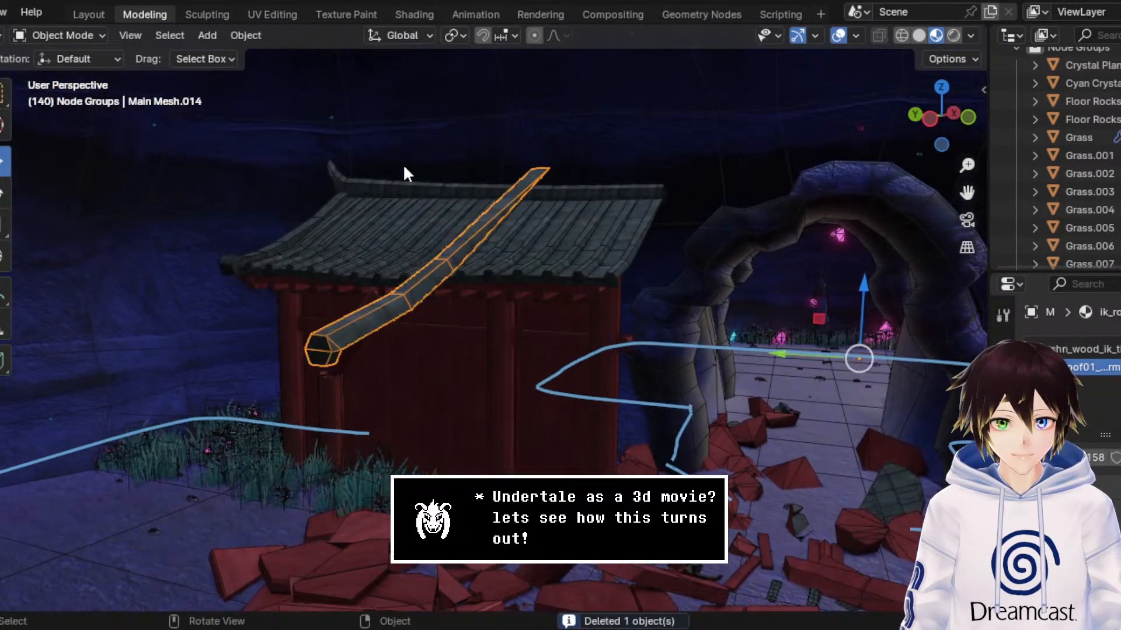
Step: Set the roof tile strip's origin to its geometry and save the scene
right_click(451, 230)
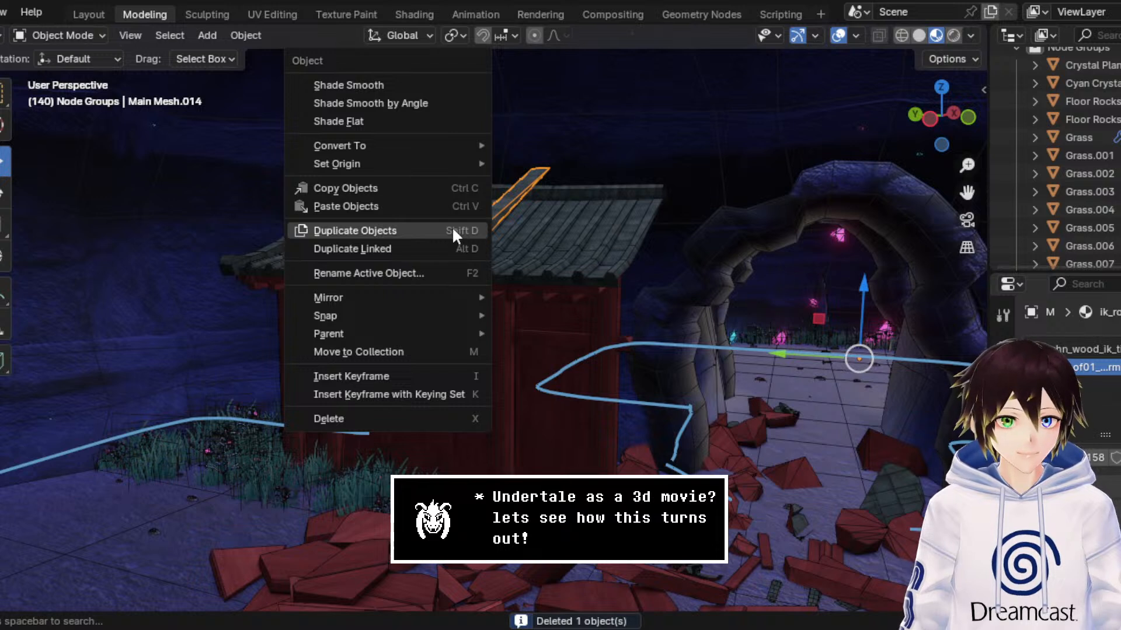
mouse_move(454, 164)
click(527, 181)
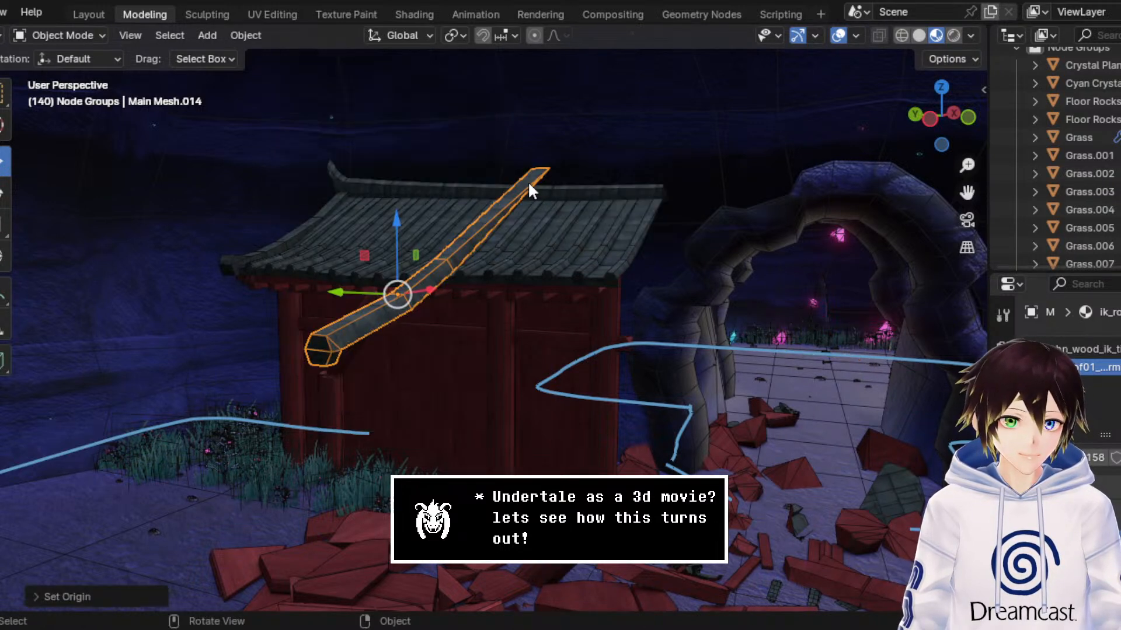
key(ctrl+s)
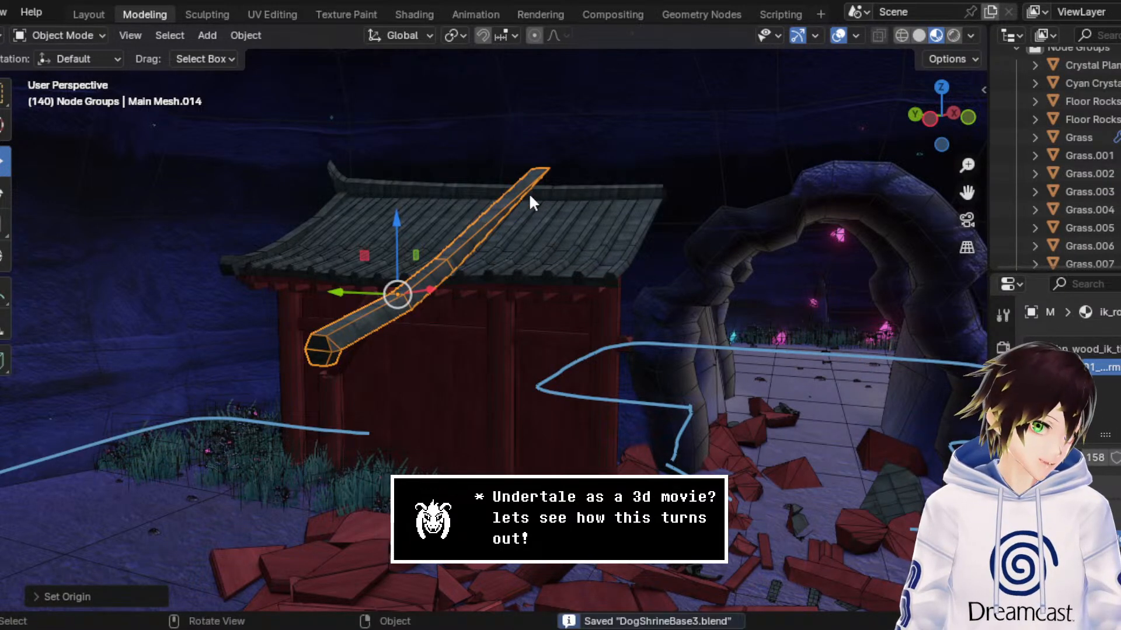
Step: Check the separated roof tile strip with the viewport overlays hidden
click(838, 36)
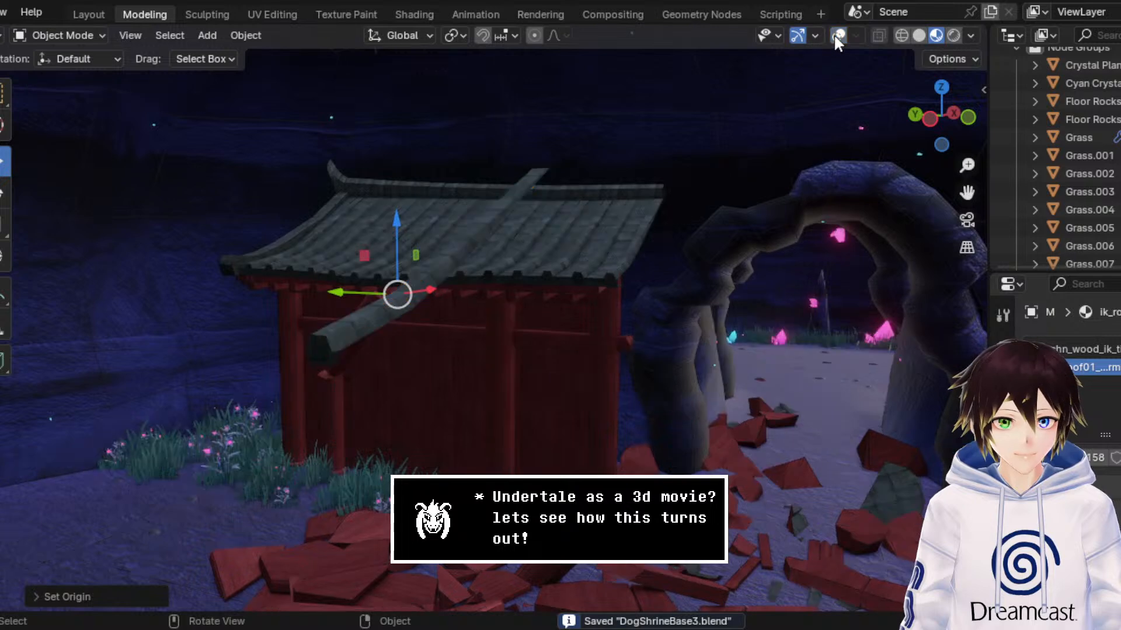
click(837, 35)
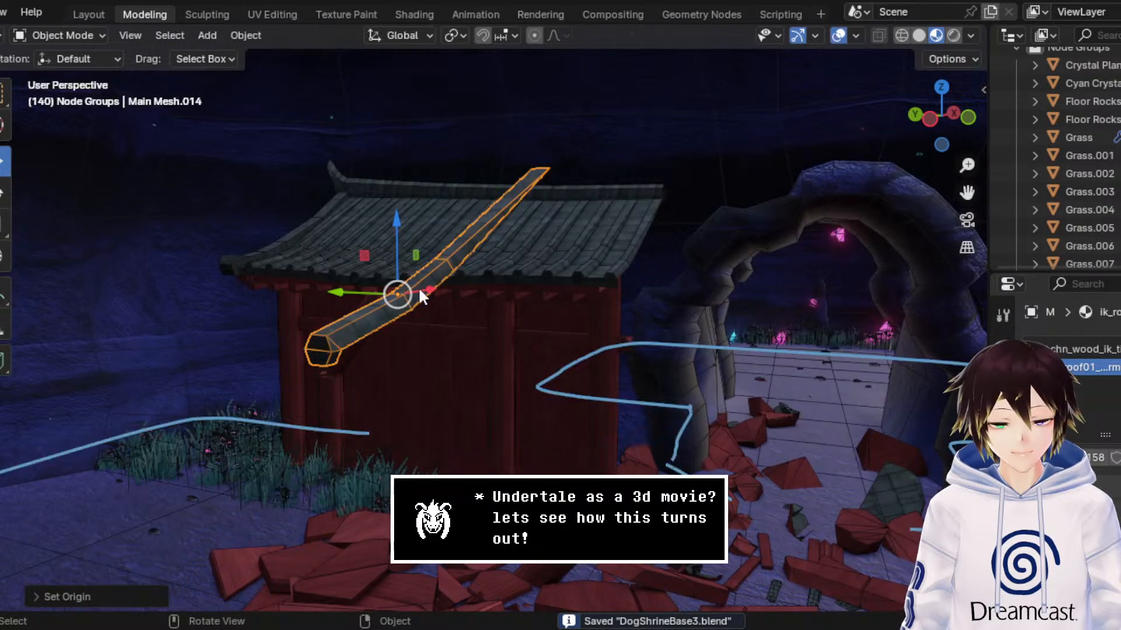
click(82, 36)
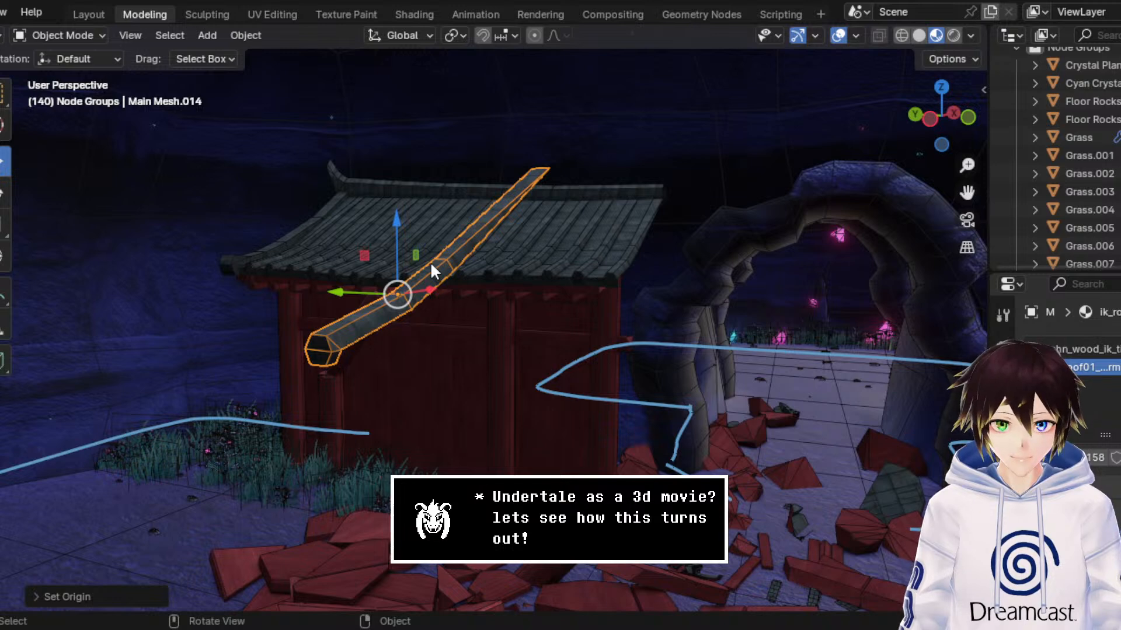
Step: Duplicate the roof tile strip and move the copy slightly down along the global Z axis
right_click(412, 265)
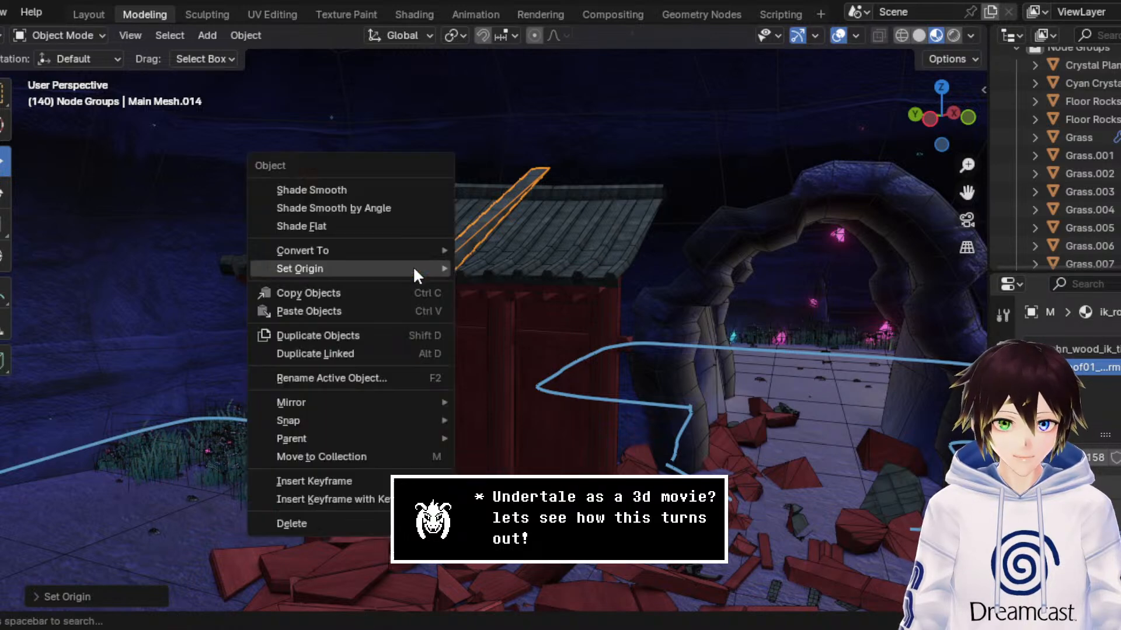
click(394, 336)
key(g)
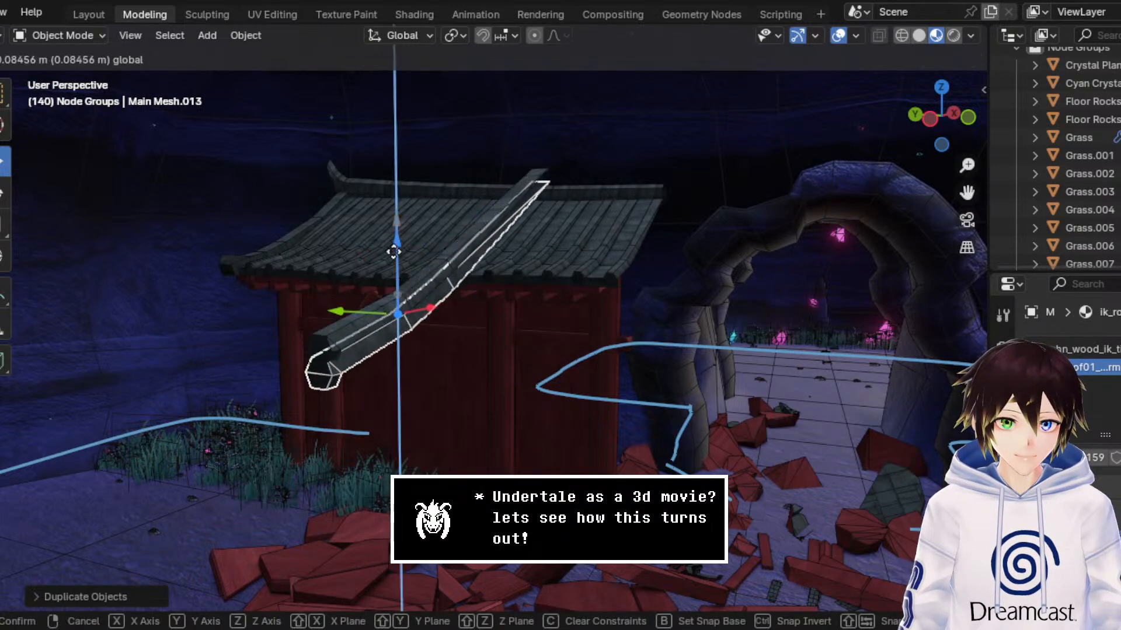
click(393, 262)
Step: Mirror the lowered roof tile strip copy along the global Z axis
right_click(393, 261)
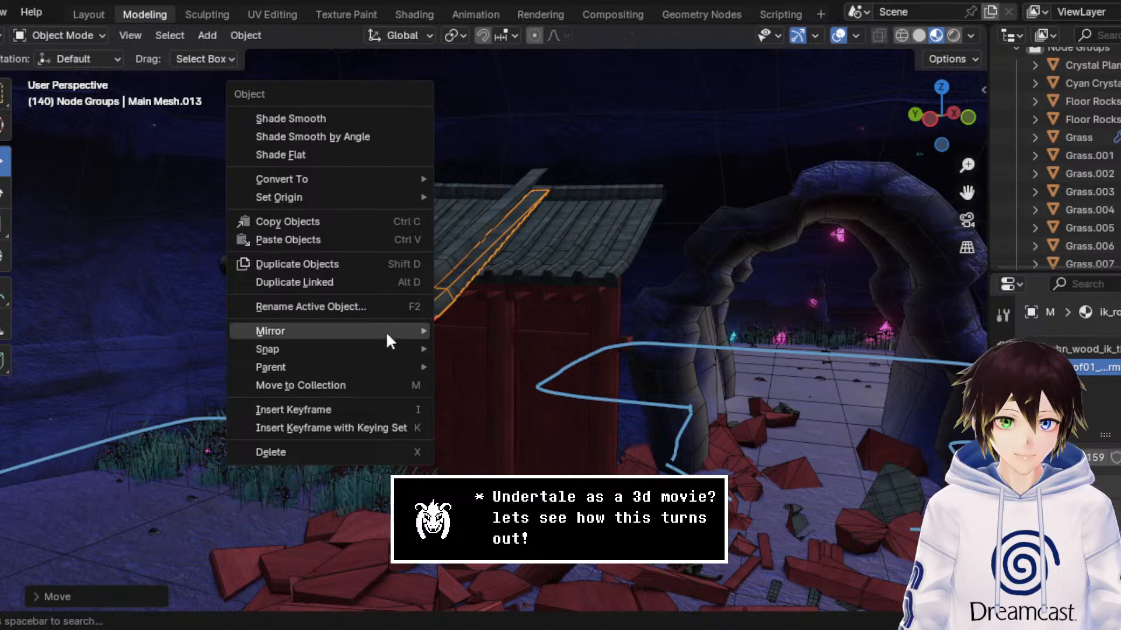
mouse_move(400, 328)
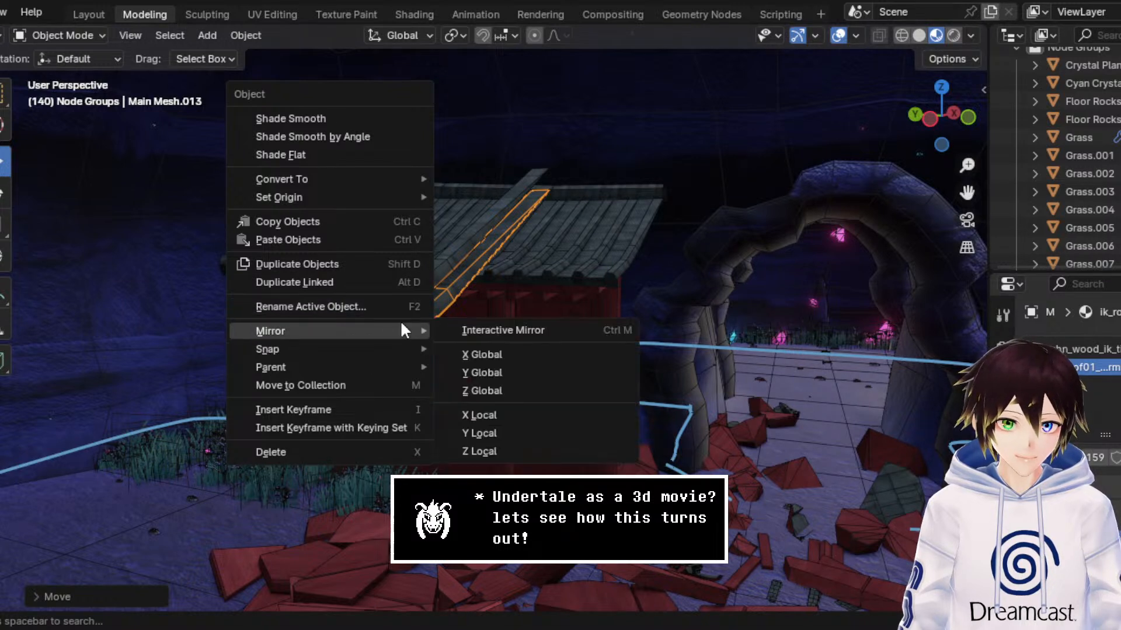
click(558, 394)
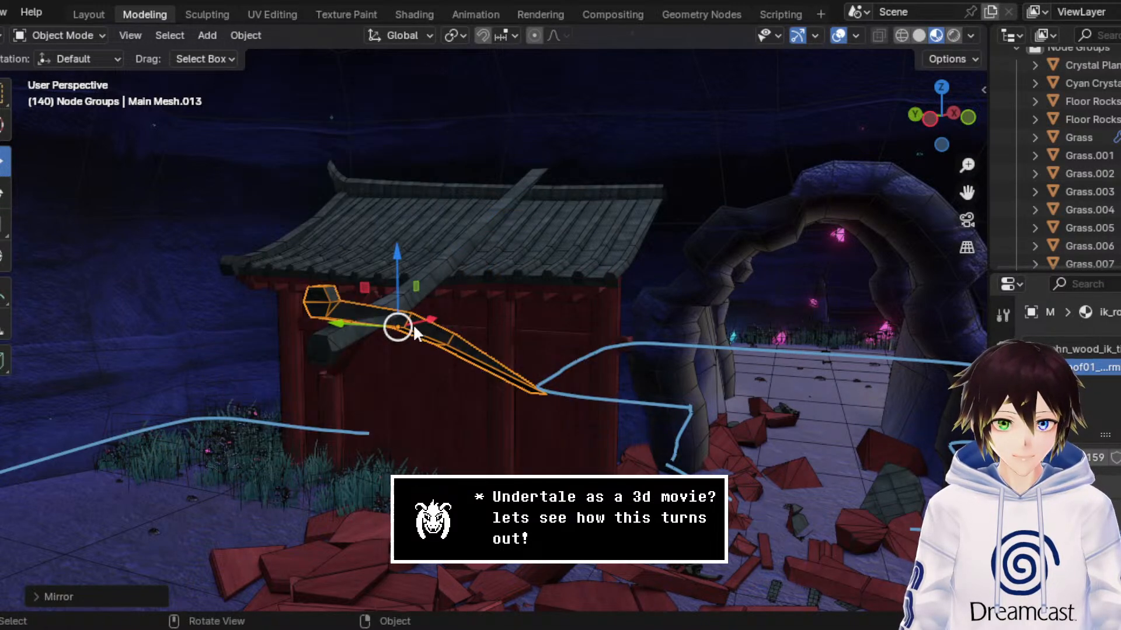
Step: Rotate the mirrored strip copy in the front wireframe view until its outer section runs parallel beneath the original strip
click(5, 193)
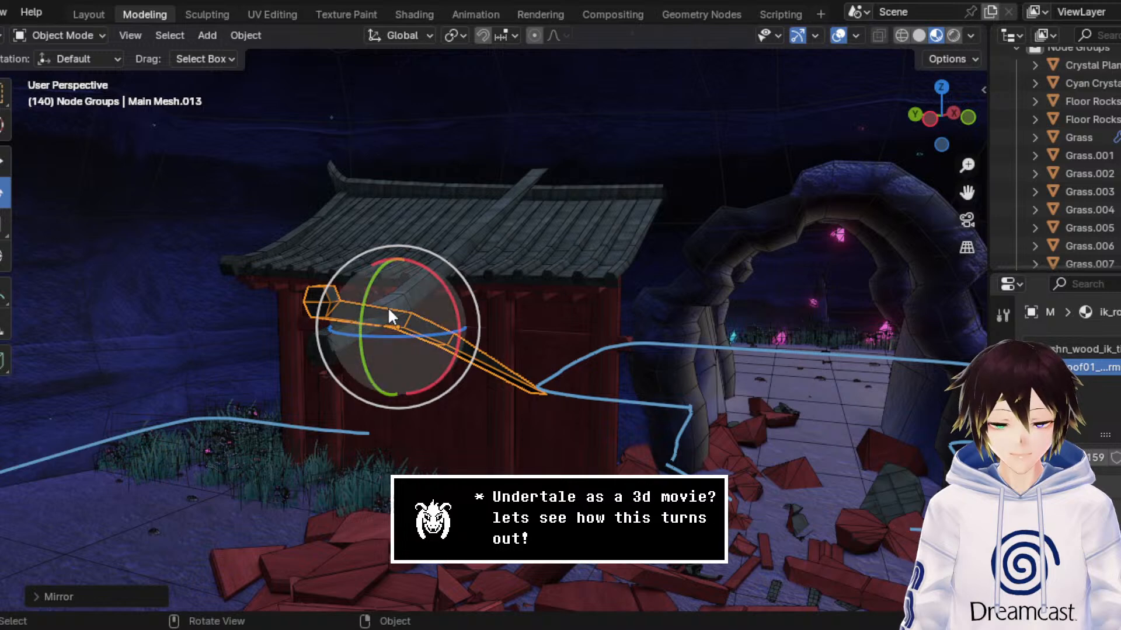
middle_drag(388, 306, 874, 151)
click(965, 118)
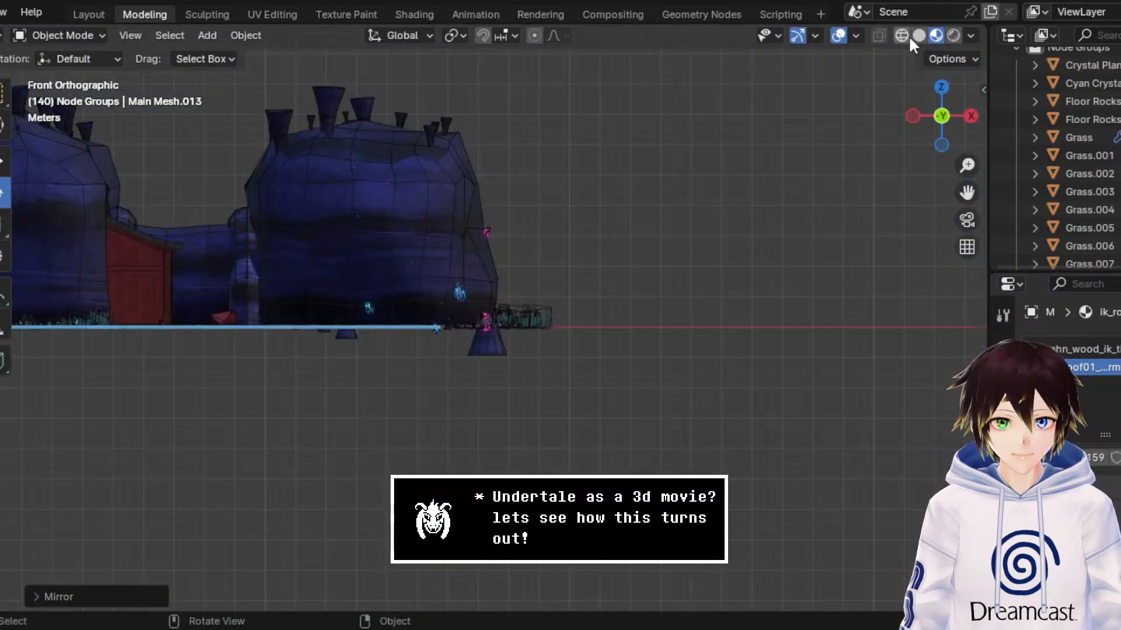
click(901, 35)
scroll(588, 268, up, 10)
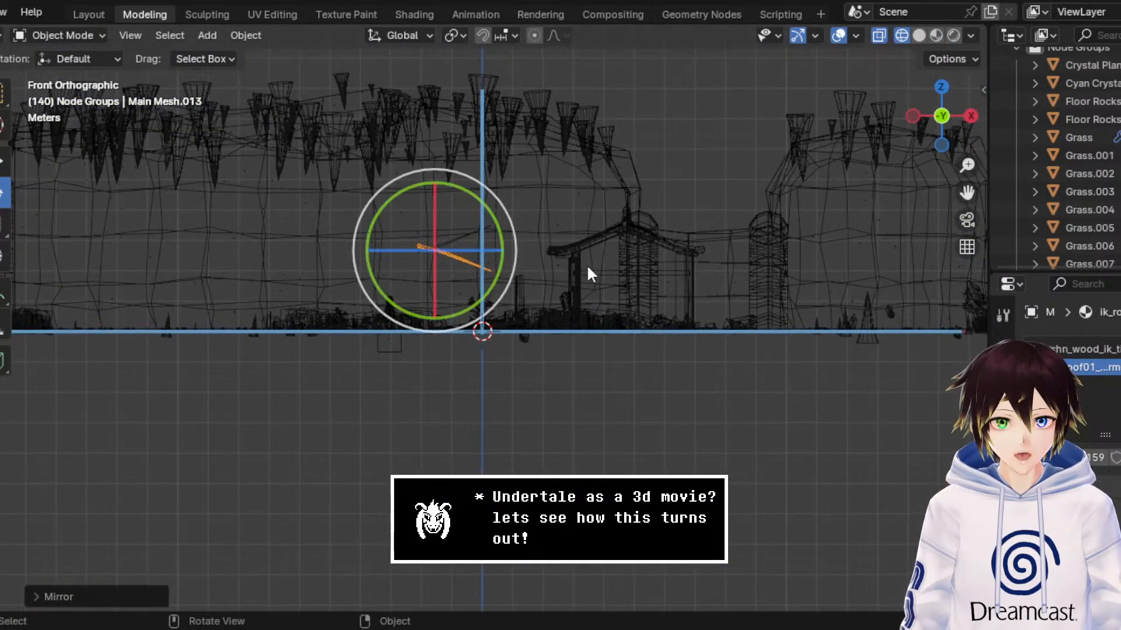
drag(966, 192, 1072, 303)
scroll(482, 198, up, 4)
drag(503, 124, 474, 112)
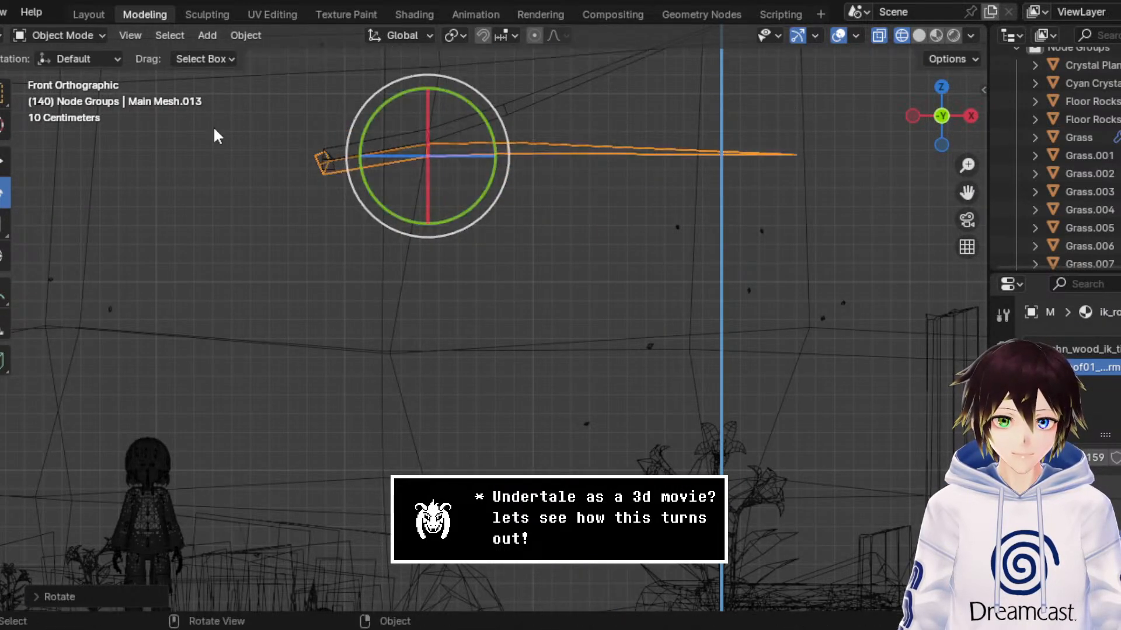
Step: Open the mirrored strip copy for mesh editing and show its capped outer end with material preview shading
click(70, 35)
click(75, 71)
middle_drag(327, 132, 376, 150)
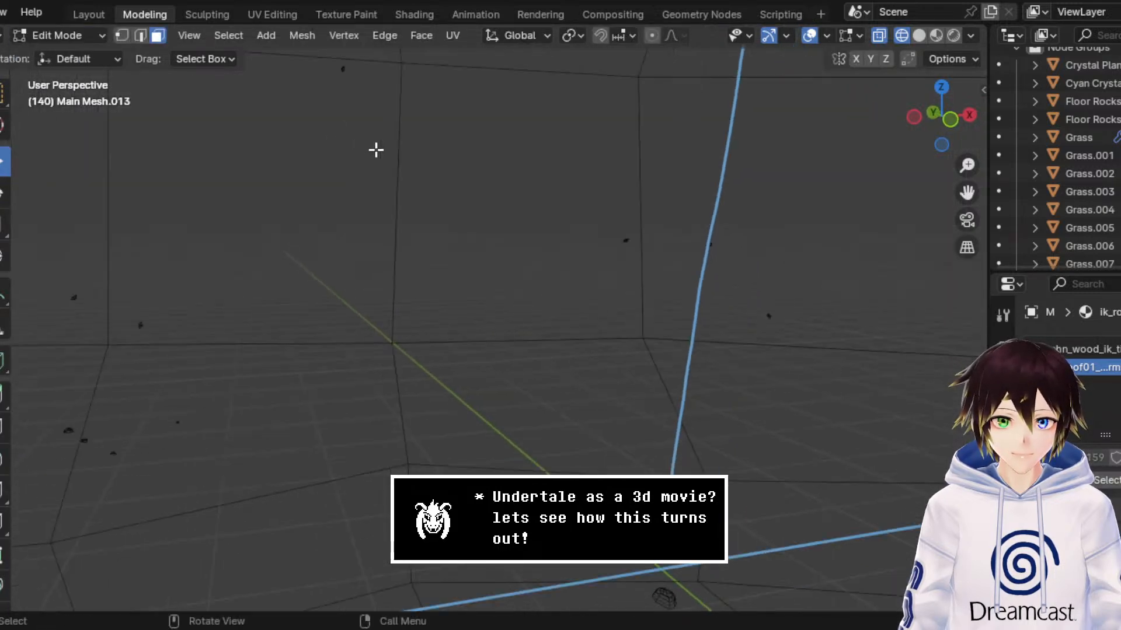
scroll(379, 159, down, 4)
mouse_move(967, 193)
mouse_down()
mouse_move(759, 195)
mouse_move(811, 194)
mouse_up()
middle_drag(705, 268, 719, 270)
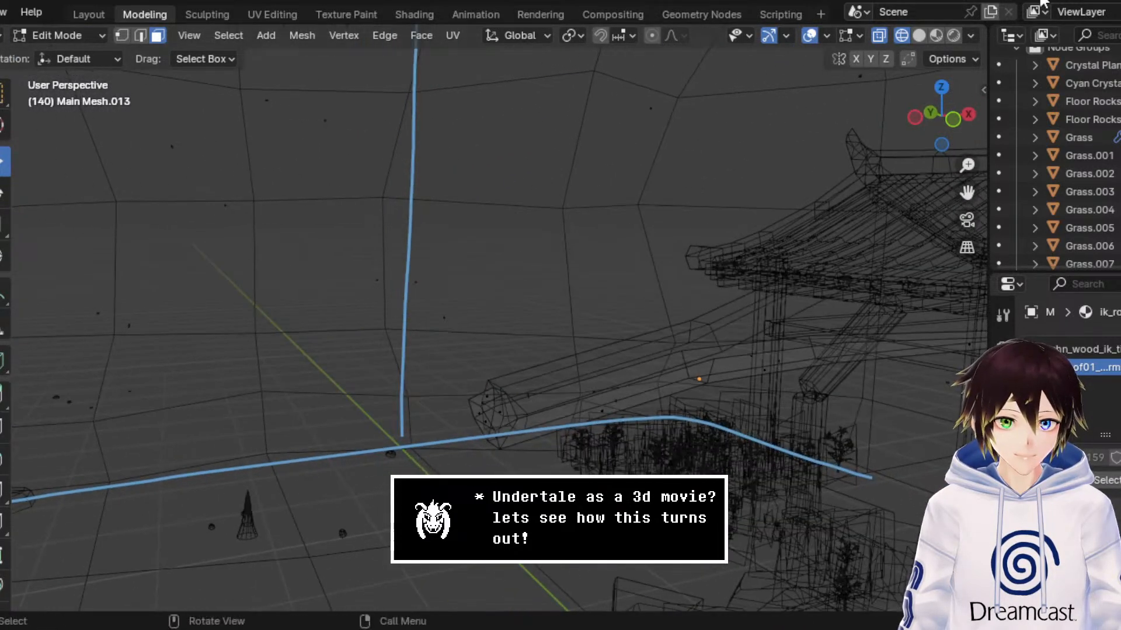
click(936, 35)
Step: Try deleting the end cap faces of the mirrored strip copy in wireframe and return to Object Mode
middle_drag(613, 345, 613, 328)
drag(513, 246, 630, 381)
click(902, 35)
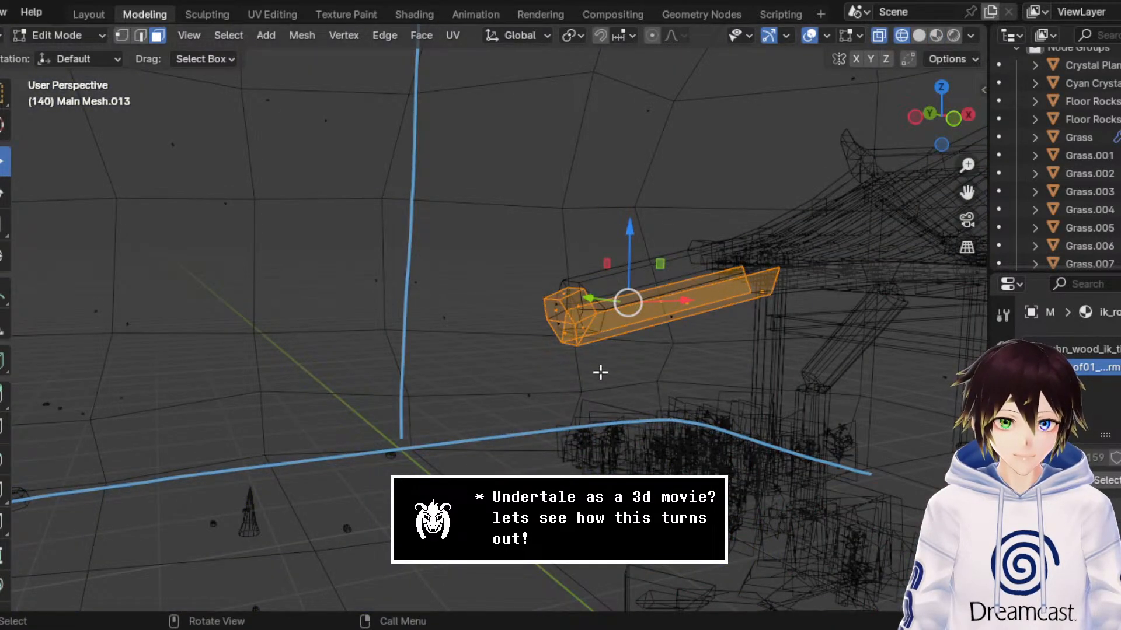
key(x)
click(496, 260)
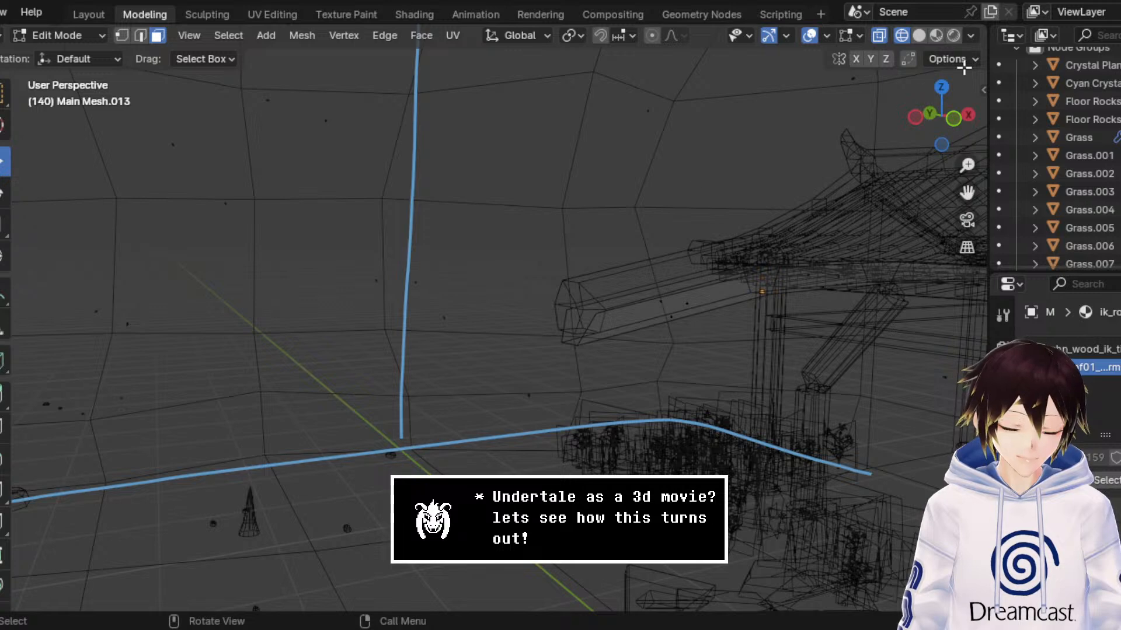
click(936, 35)
middle_drag(715, 175, 711, 175)
click(58, 35)
click(75, 53)
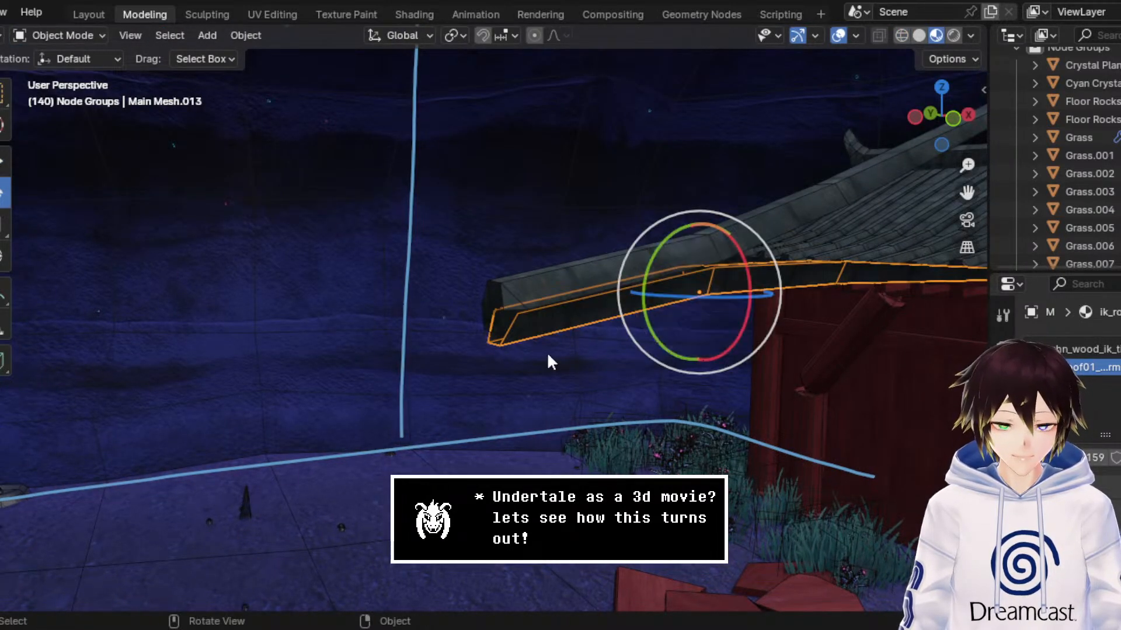
click(542, 291)
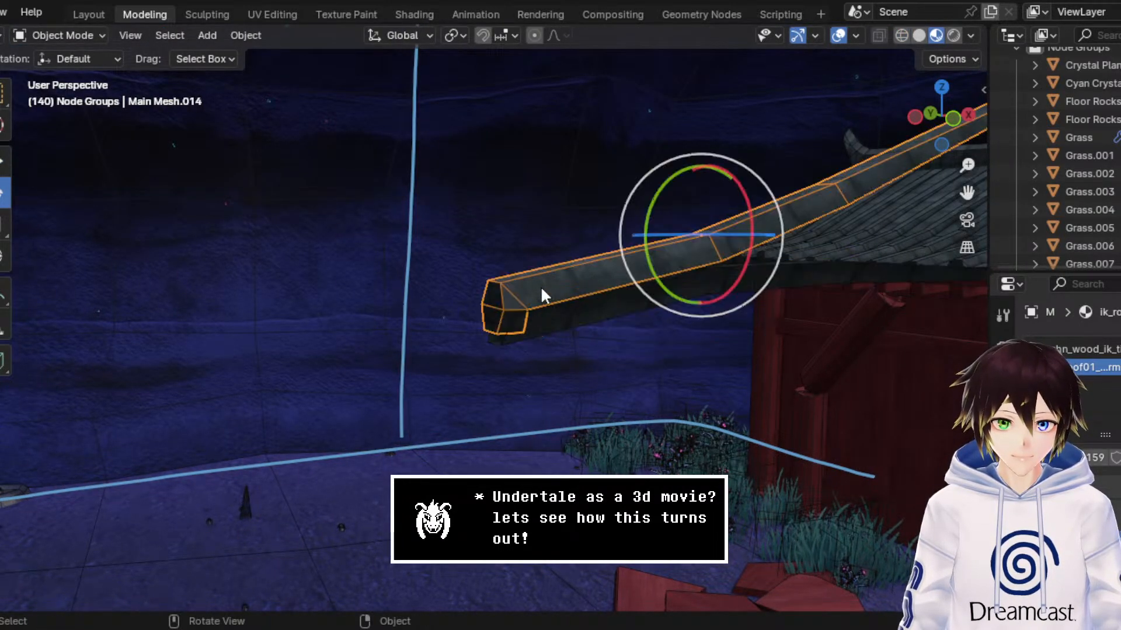
click(86, 34)
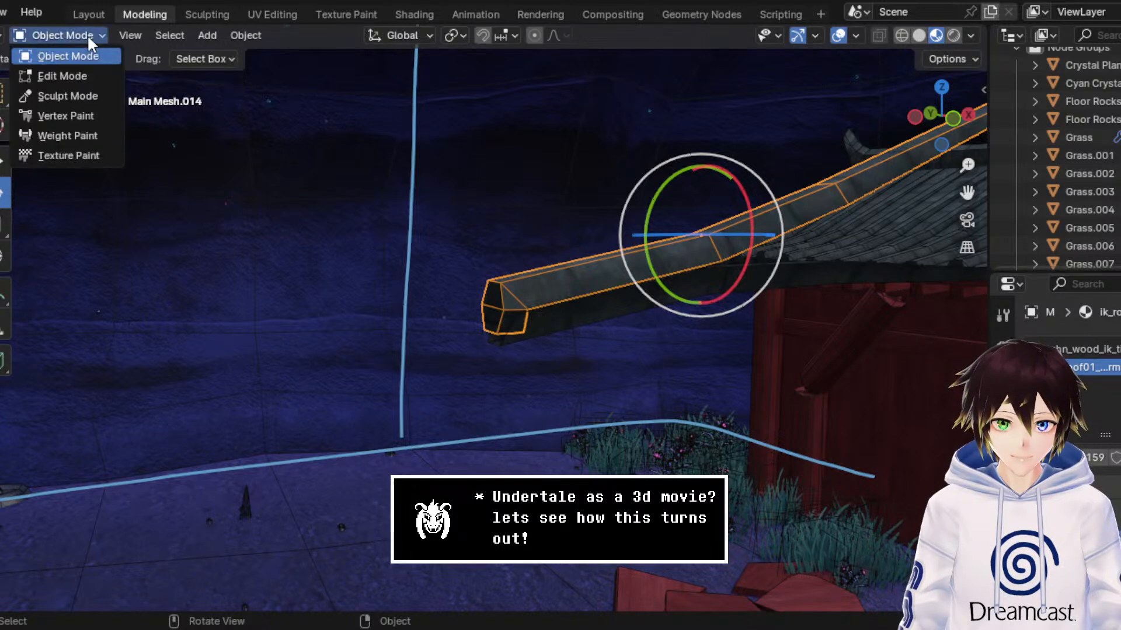
click(78, 73)
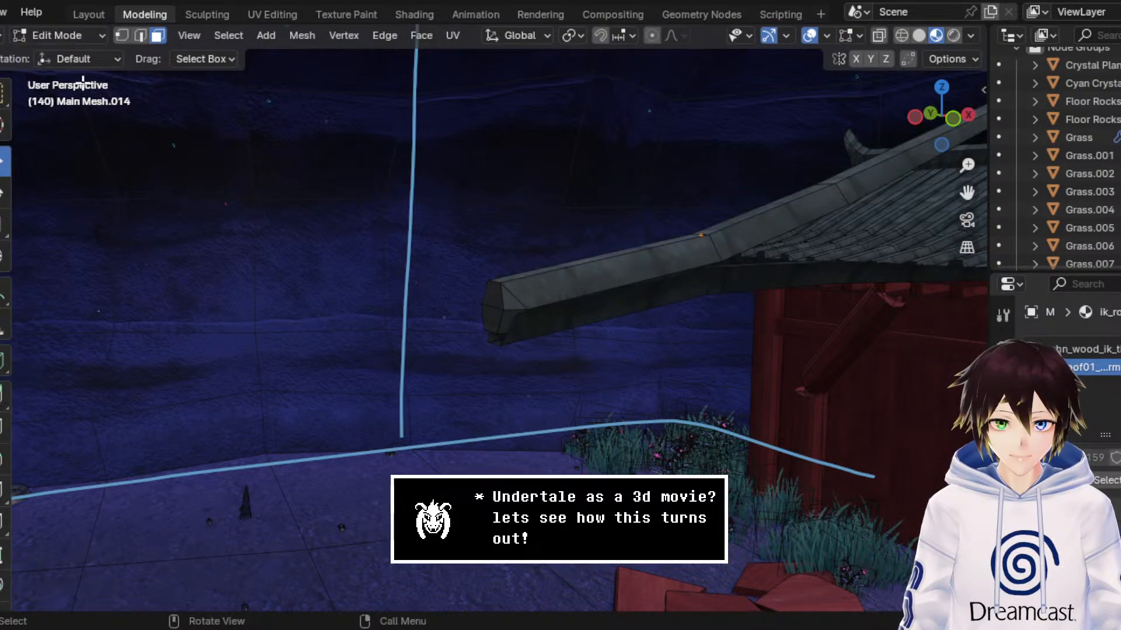
click(125, 35)
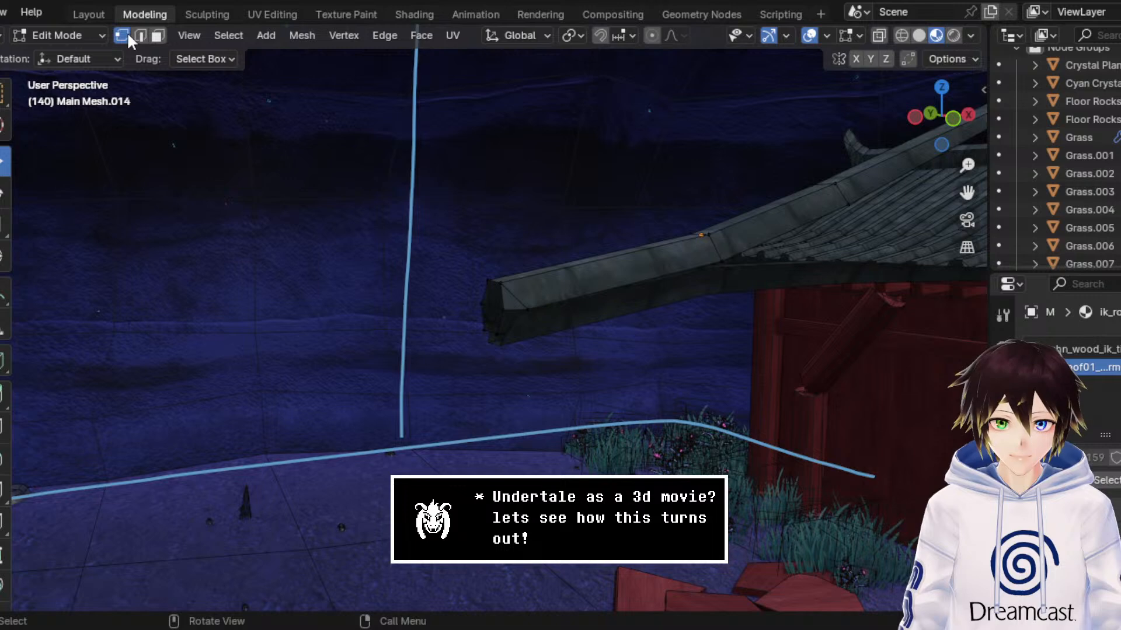
click(87, 36)
click(85, 53)
Step: Undo the recent changes back to before the mirrored copy's end cap faces were deleted
key(ctrl+z)
key(ctrl+z)
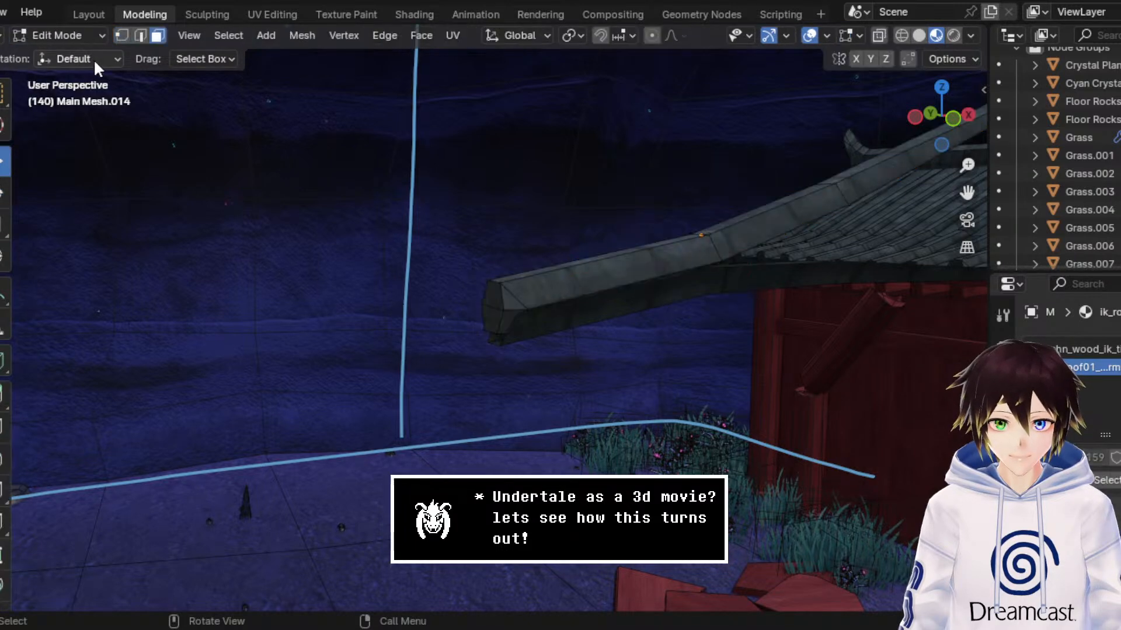
key(ctrl+z)
key(ctrl+z)
key(ctrl+z)
key(ctrl+z)
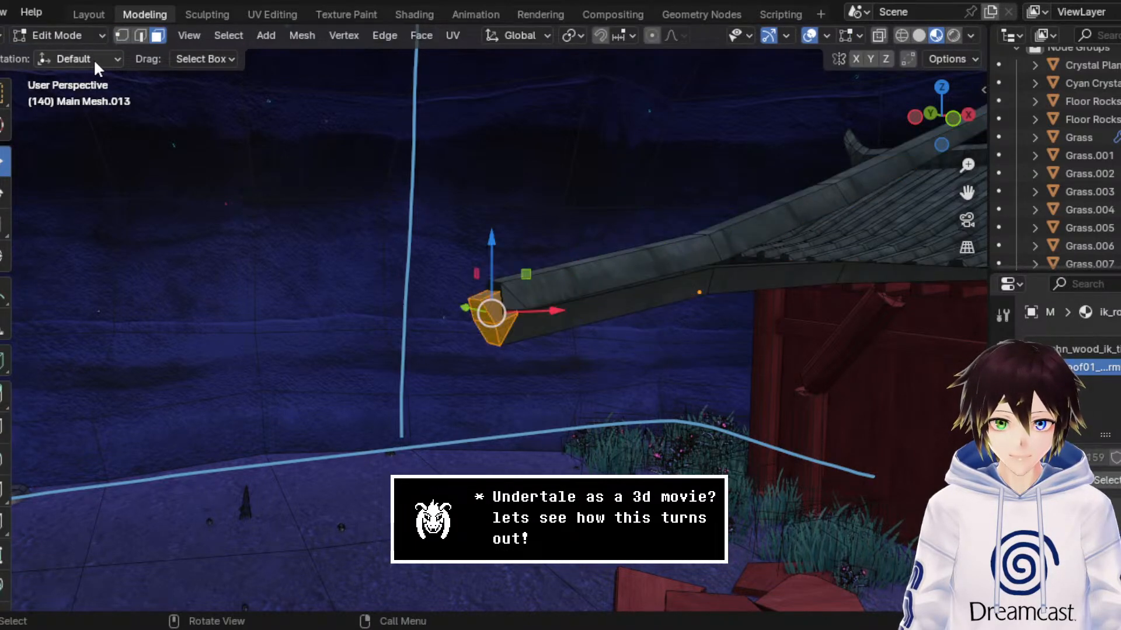
Step: Delete only the upper end cap faces of the mirrored strip copy in wireframe and return to Object Mode
click(501, 306)
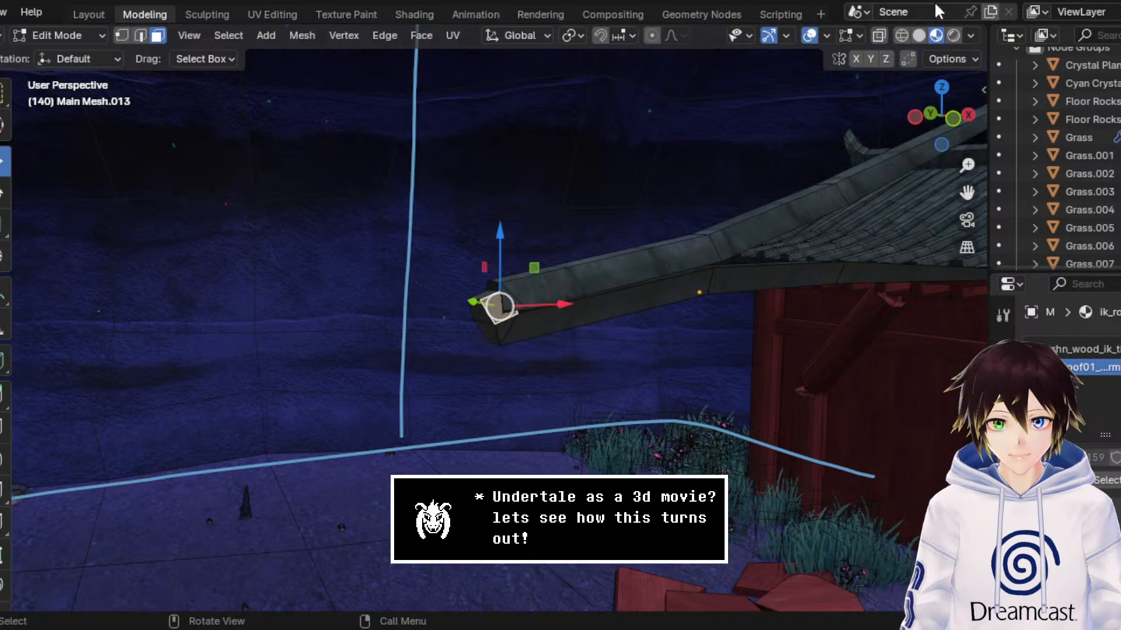
click(901, 35)
drag(363, 232, 532, 307)
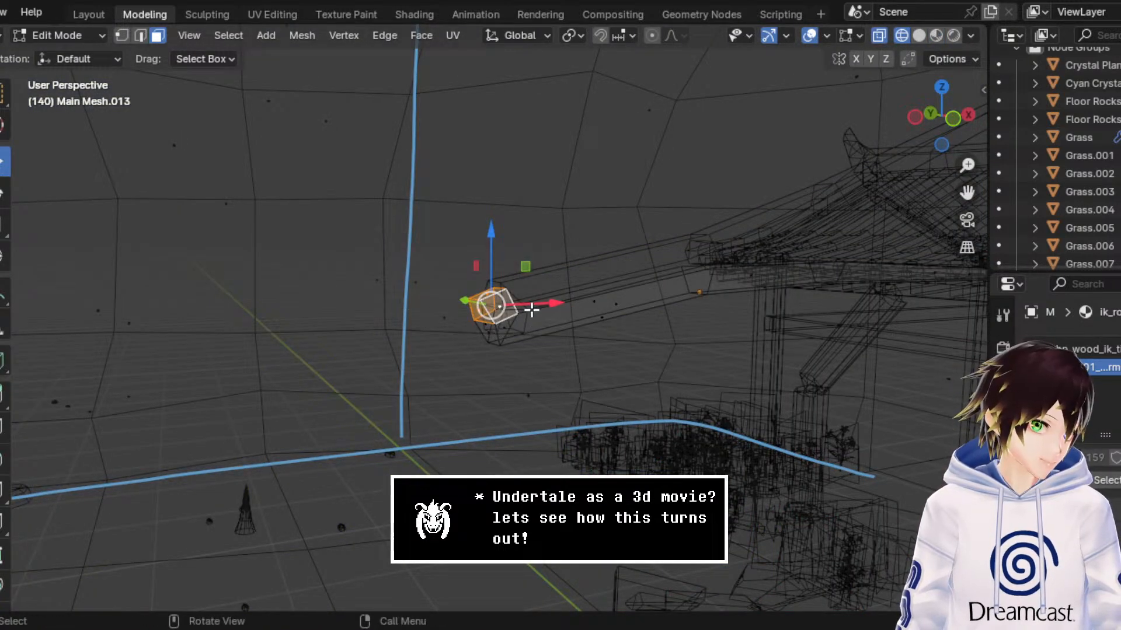
key(x)
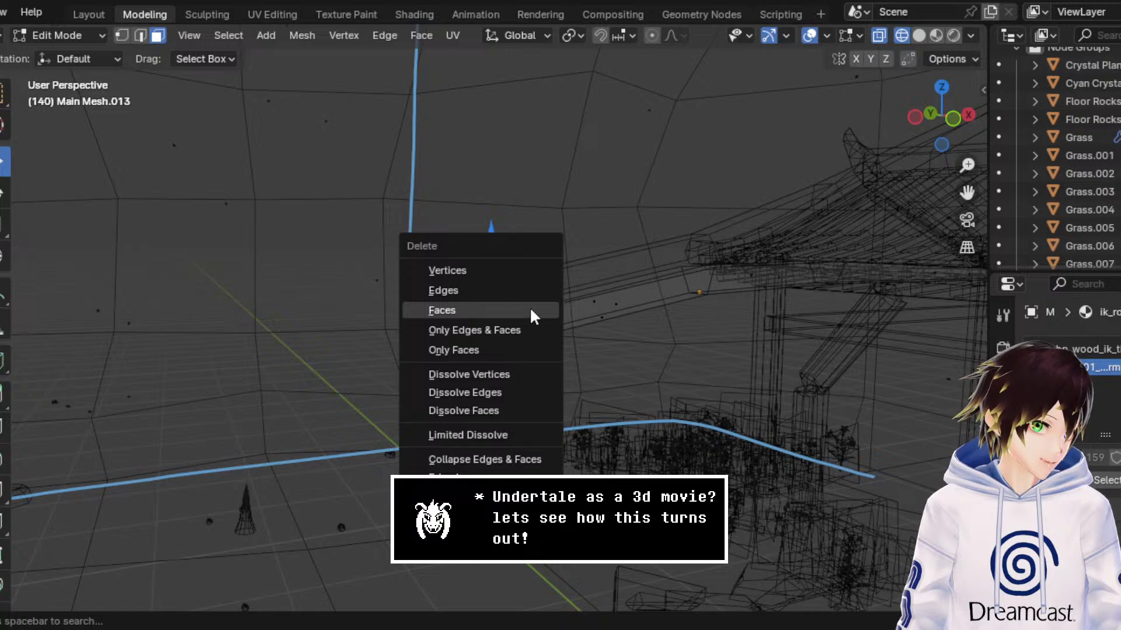
click(530, 306)
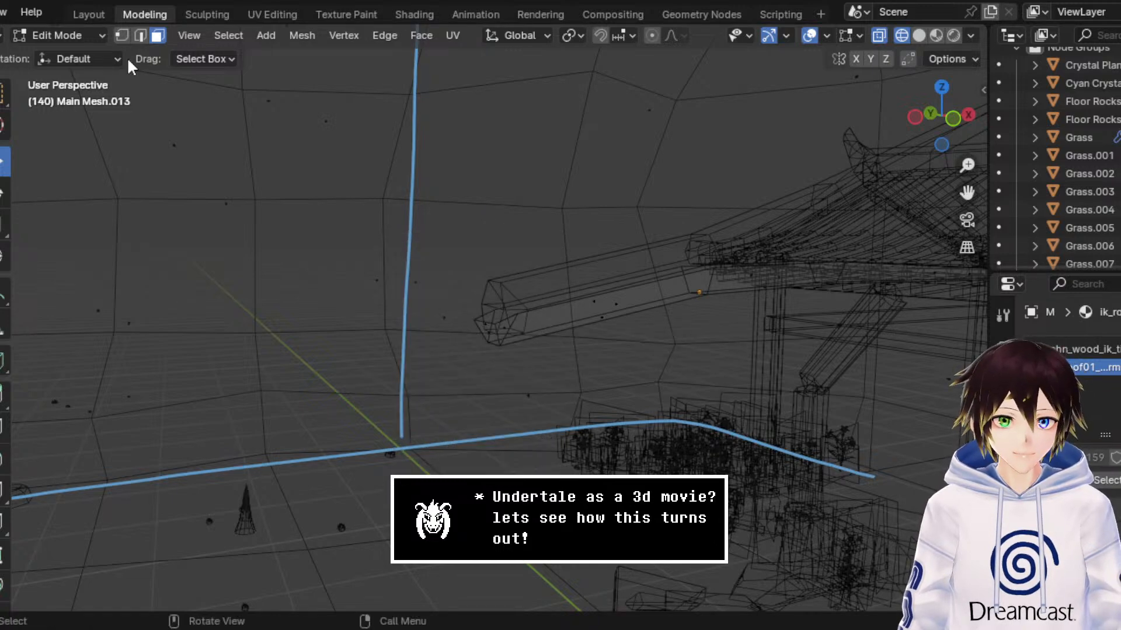
click(81, 35)
click(67, 56)
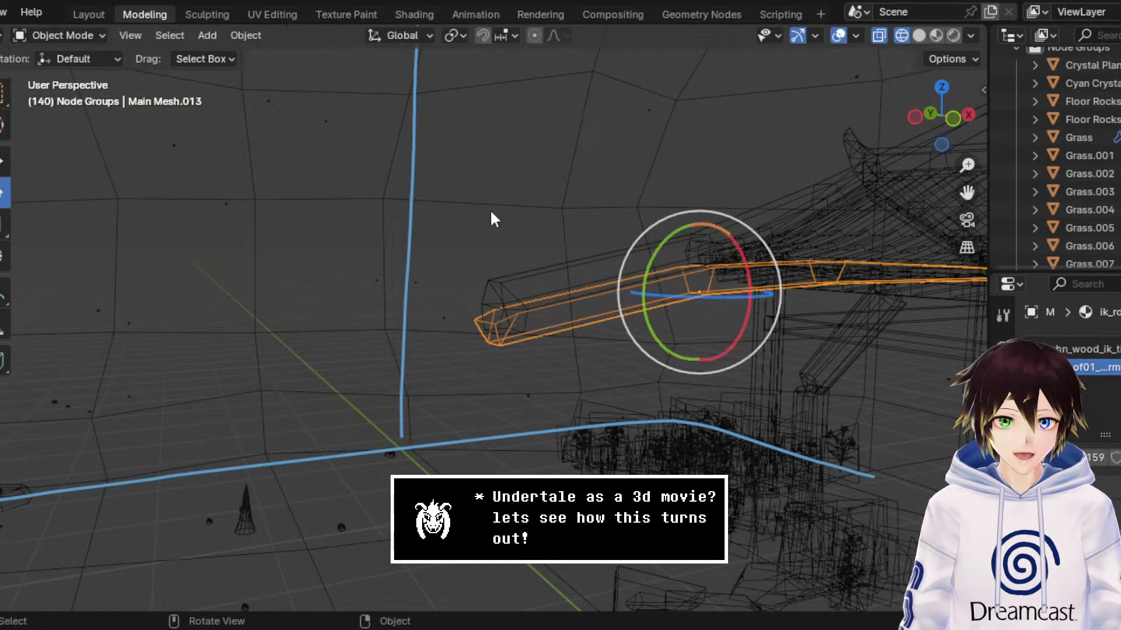
Step: Move the mirrored strip copy along X and adjust it in the front view so its outer section sits against the original's underside
click(3, 161)
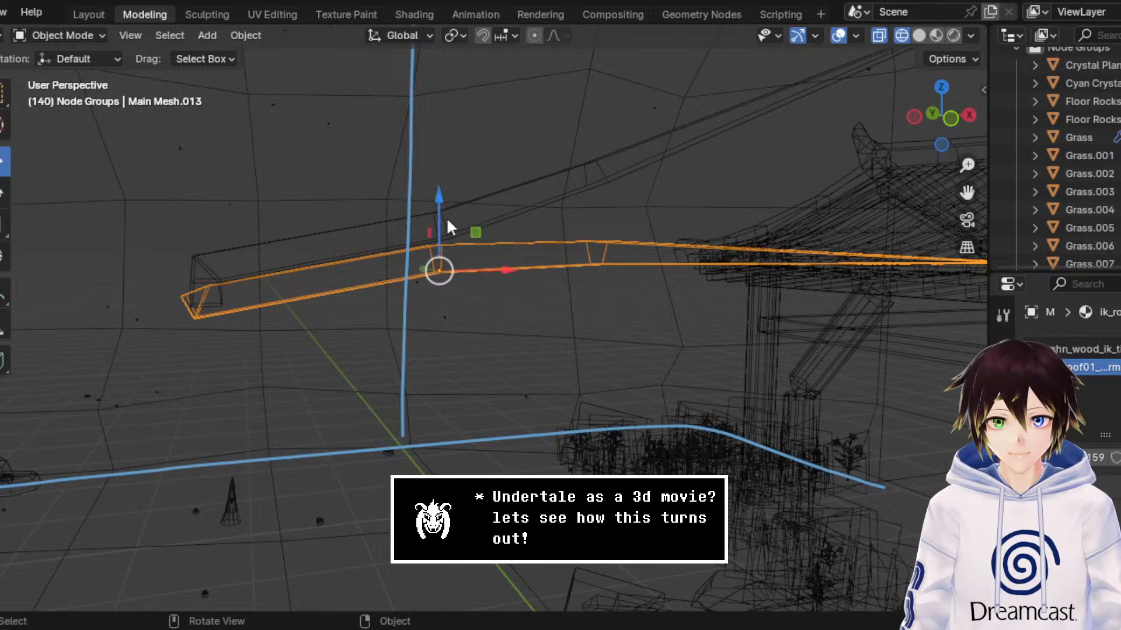
drag(488, 265, 625, 245)
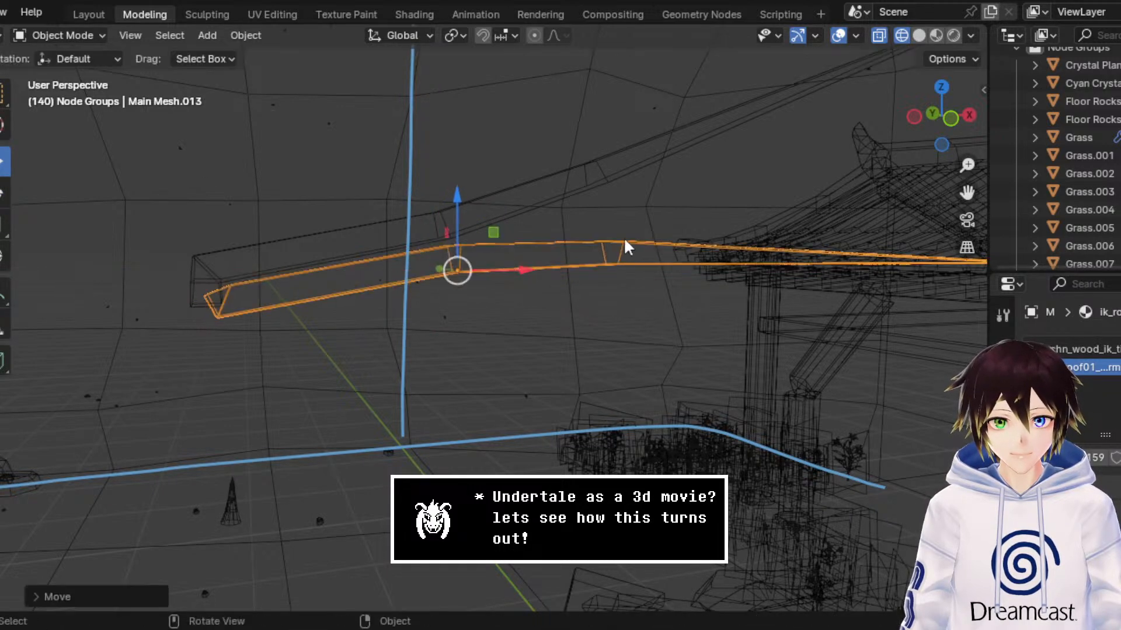
click(951, 119)
drag(973, 197, 1112, 206)
scroll(632, 241, up, 8)
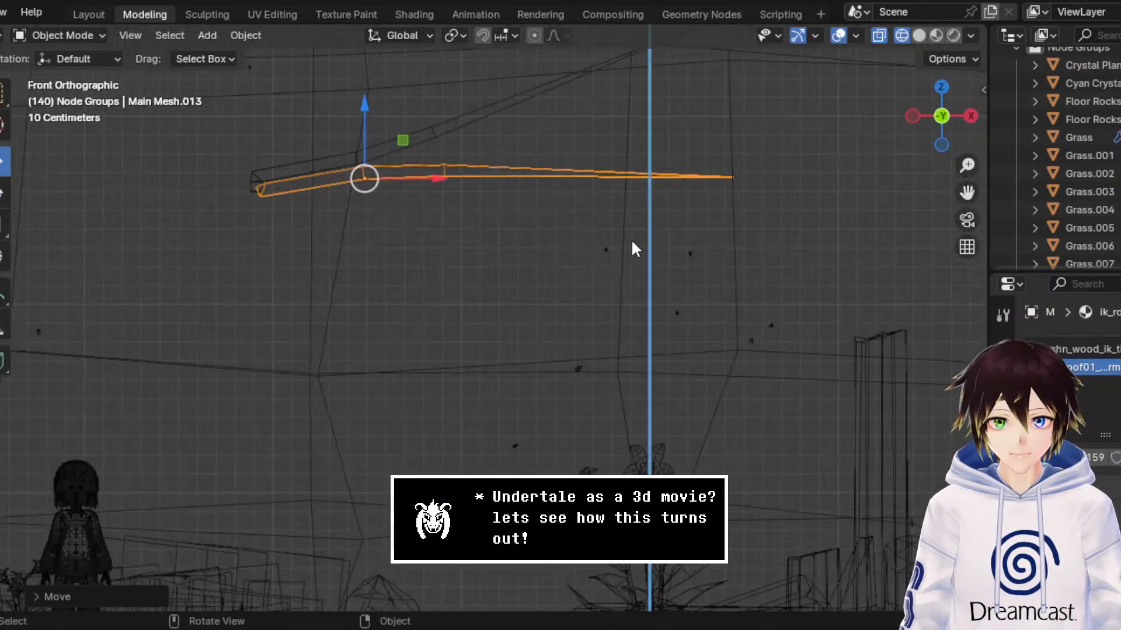
drag(966, 193, 1118, 350)
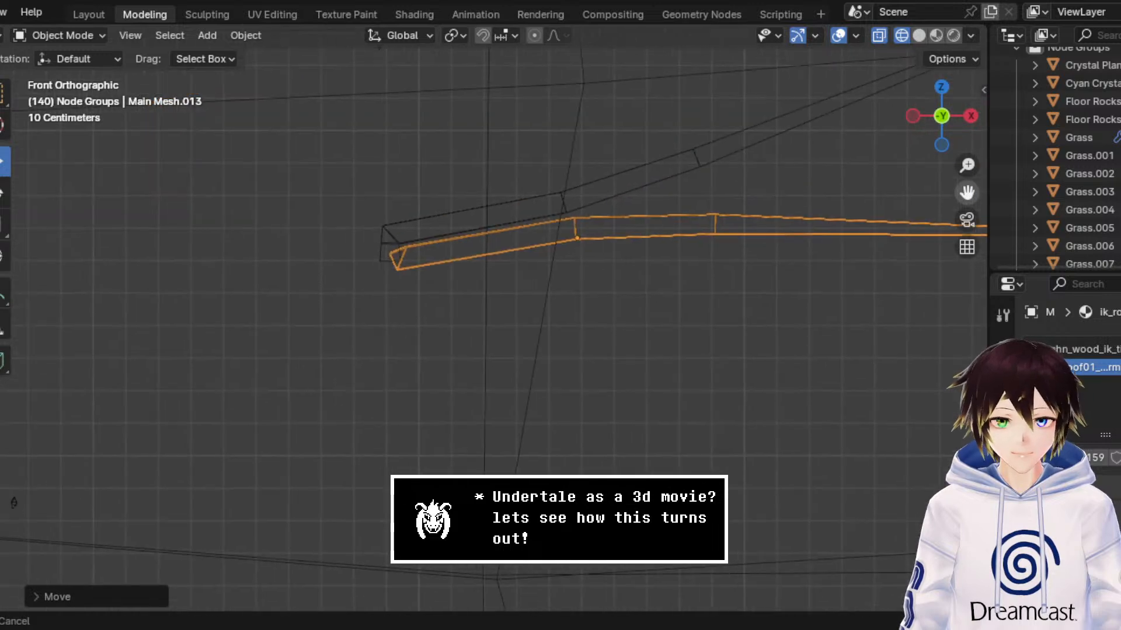
scroll(786, 211, up, 3)
drag(688, 138, 671, 128)
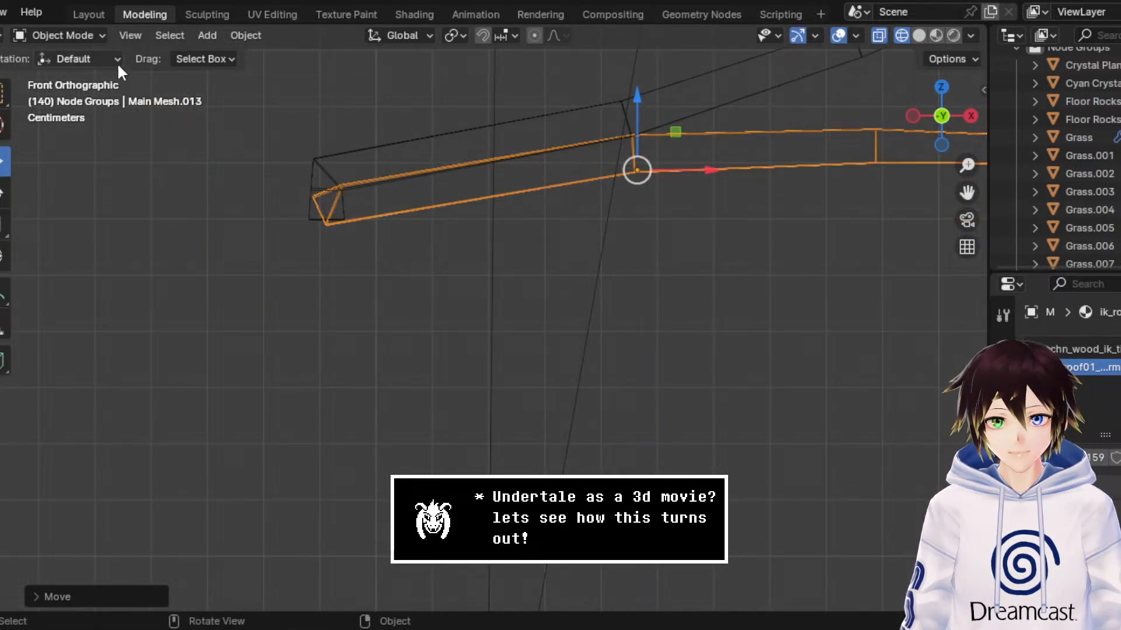
Step: Examine in perspective how the mirrored strip copy's outer end fits beneath the original strip
middle_drag(404, 153, 443, 160)
scroll(457, 169, down, 3)
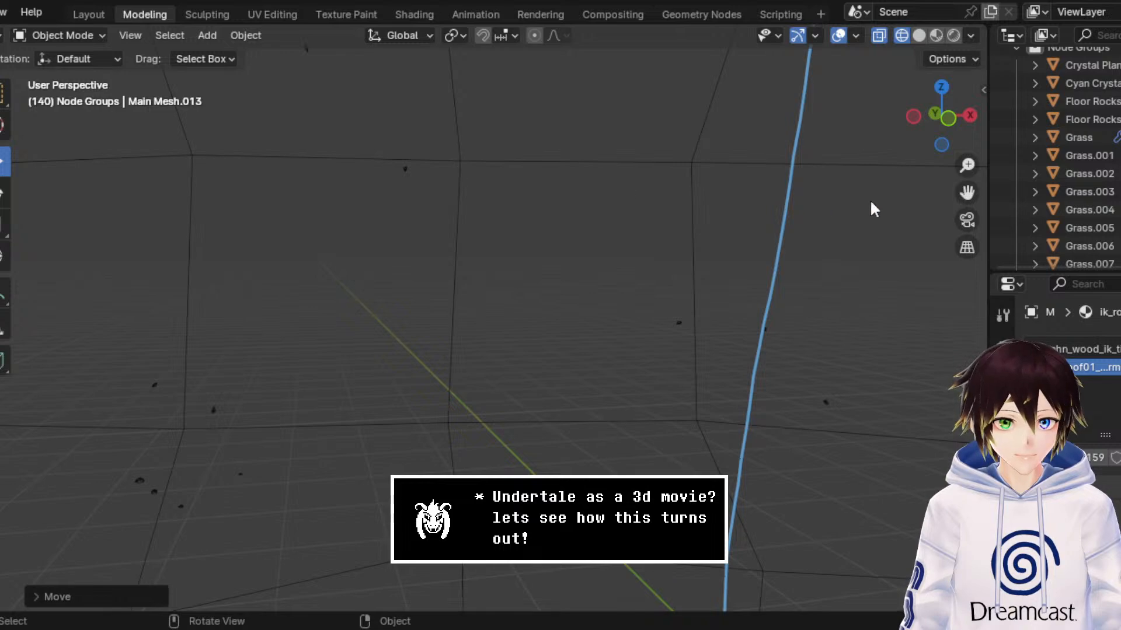
scroll(888, 203, down, 1)
drag(966, 193, 475, 163)
scroll(583, 257, down, 2)
middle_drag(583, 257, 642, 257)
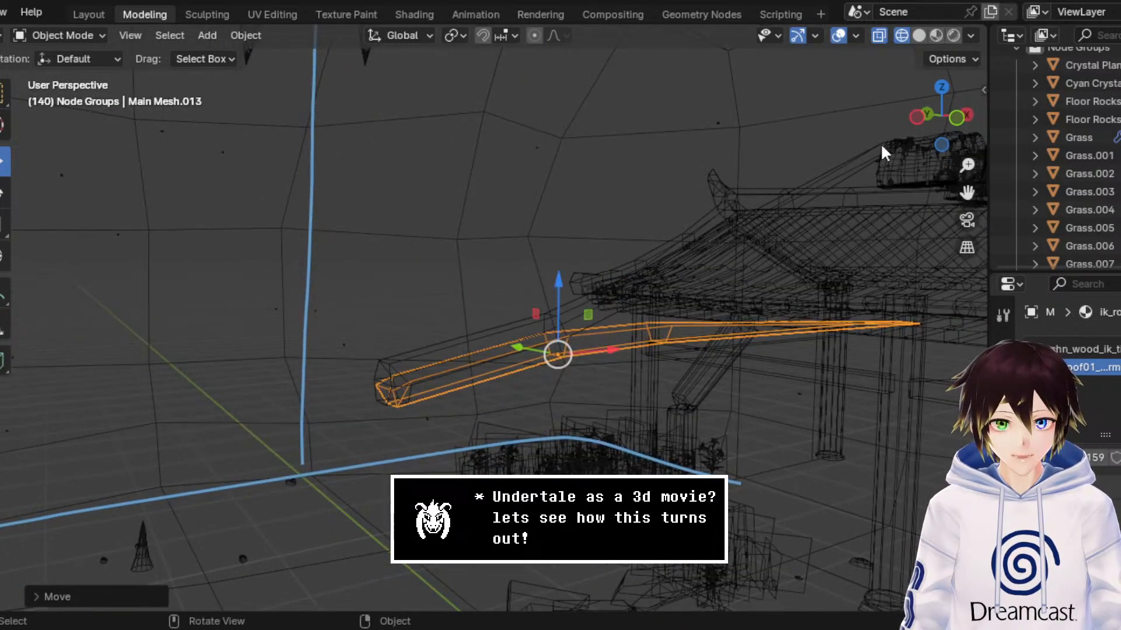
drag(968, 165, 967, 143)
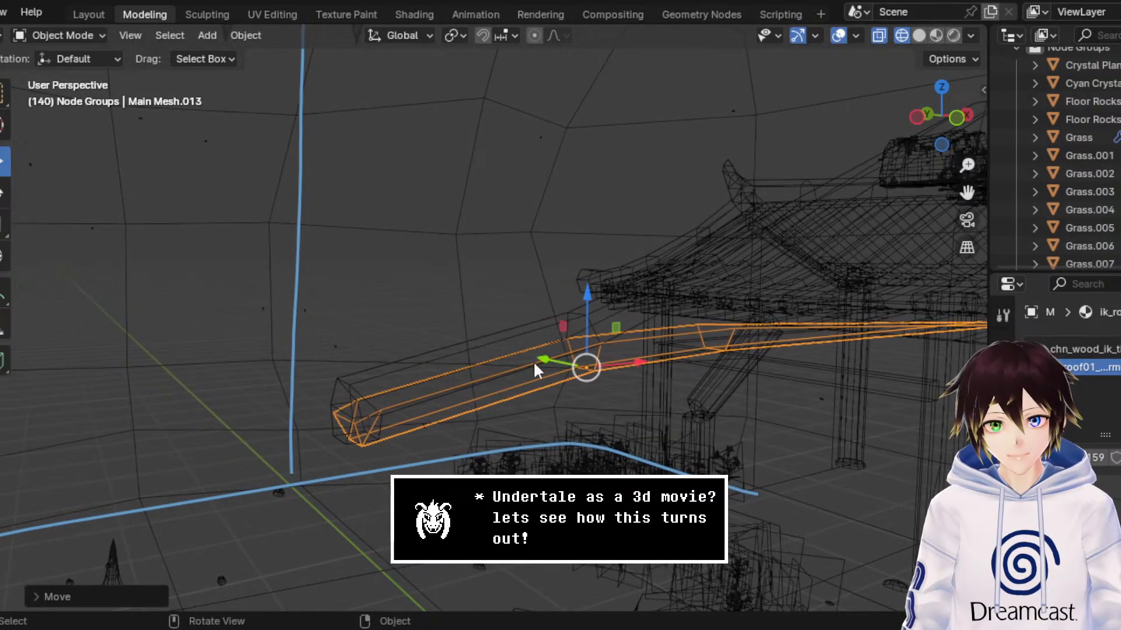
click(386, 361)
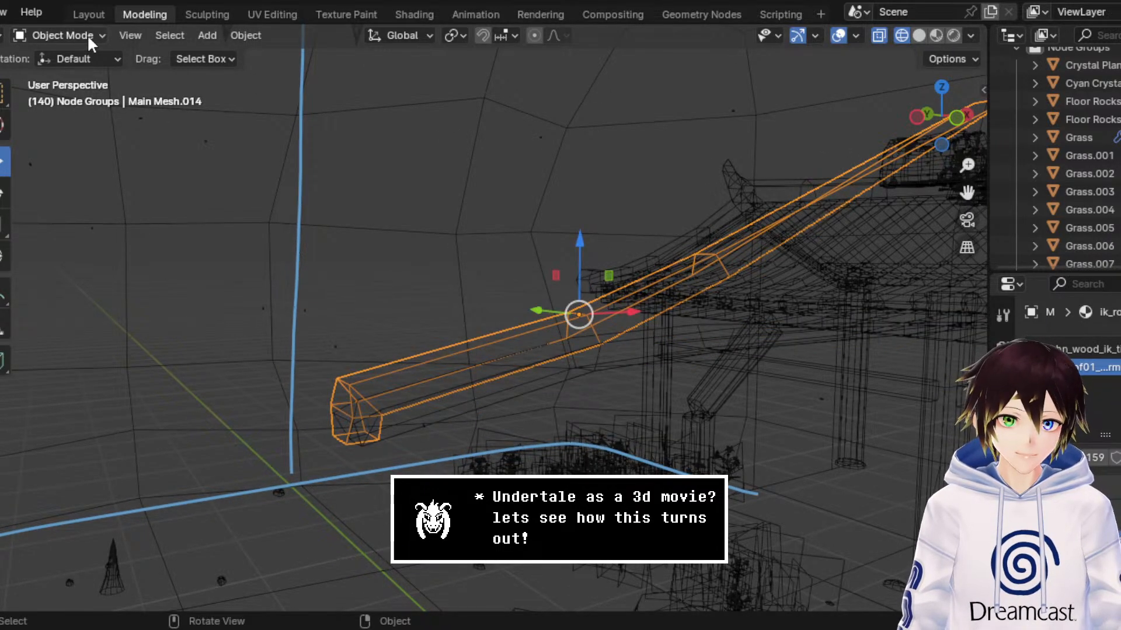
click(412, 403)
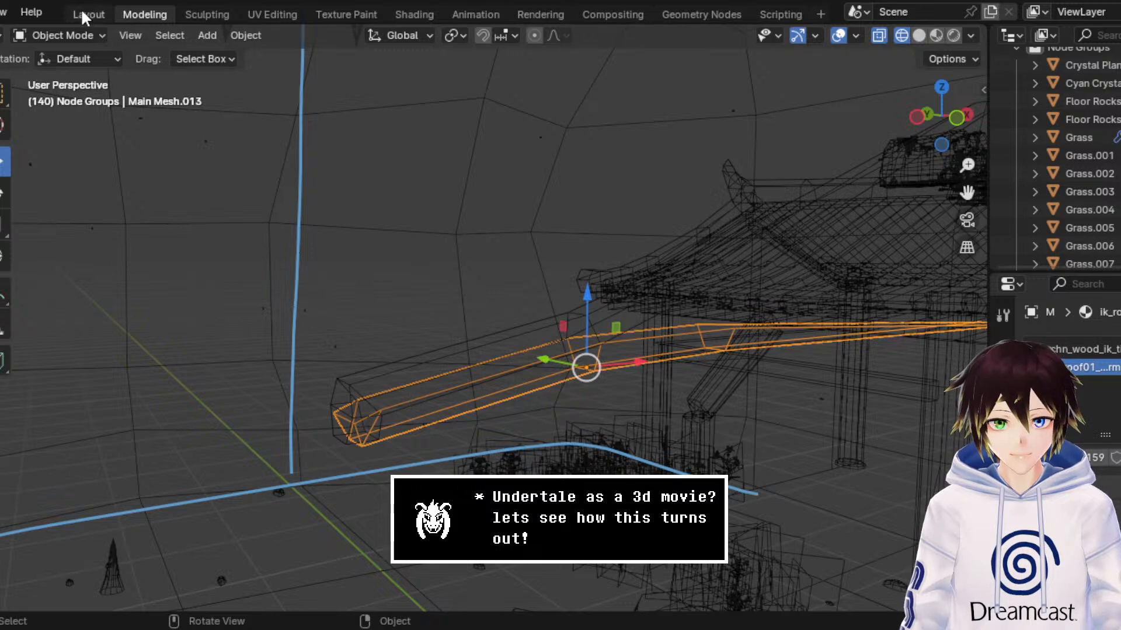
Step: Delete the remaining end cap faces of the mirrored strip copy in Edit Mode and return to Object Mode
click(78, 34)
click(87, 73)
drag(259, 314, 428, 506)
key(x)
click(366, 441)
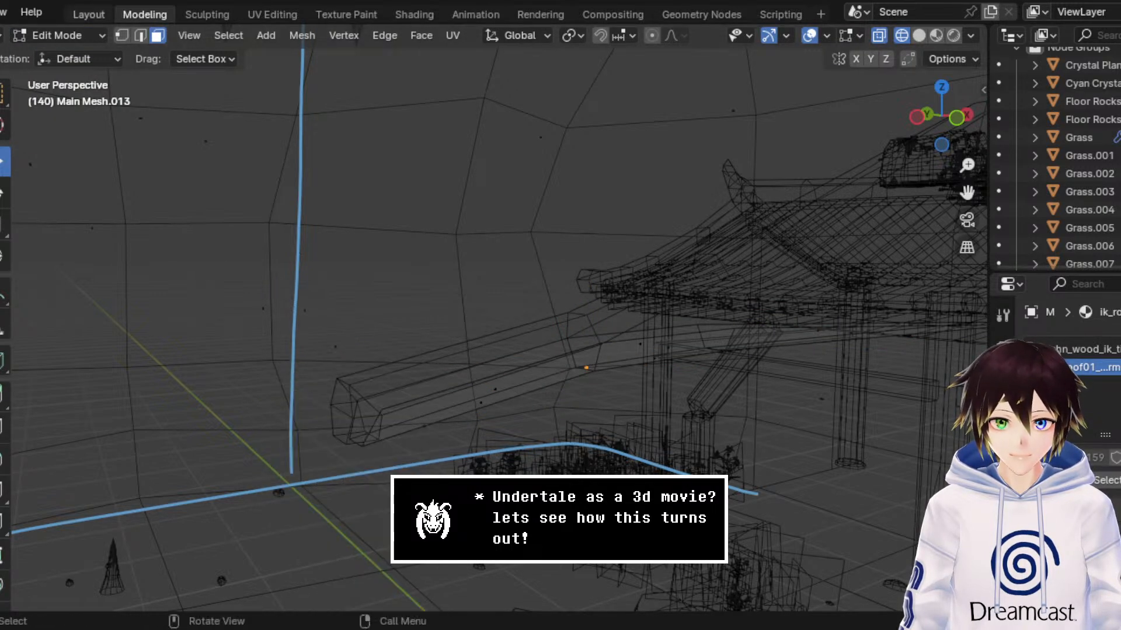
click(75, 35)
click(87, 55)
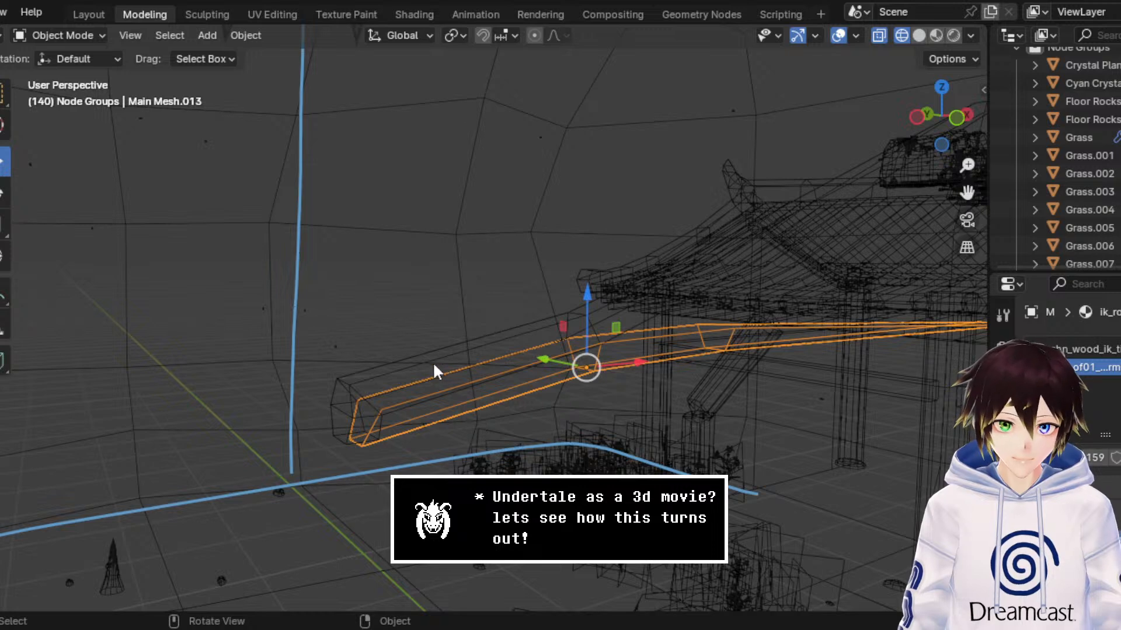
Step: Join the mirrored strip copy with the original strip into a single object
shift+click(395, 365)
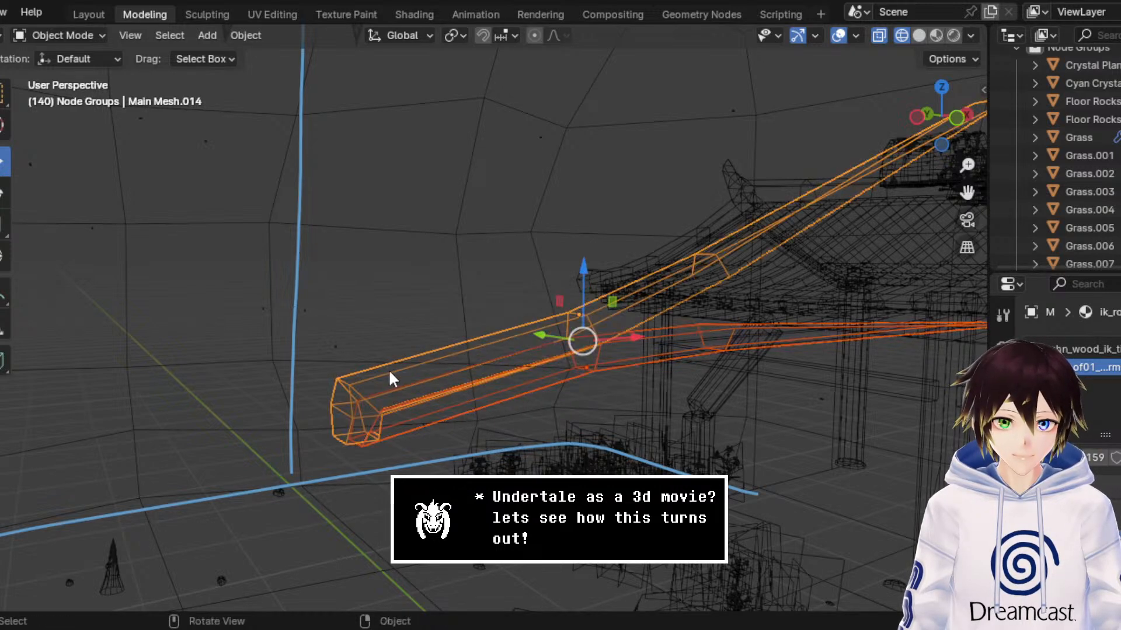
right_click(389, 373)
click(297, 201)
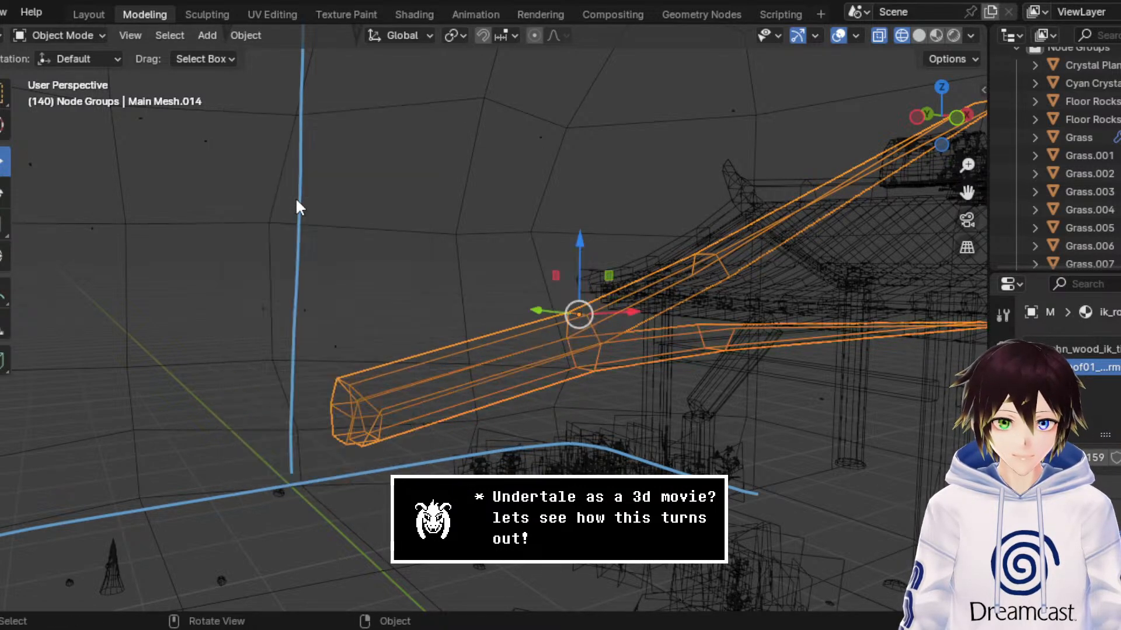
click(80, 39)
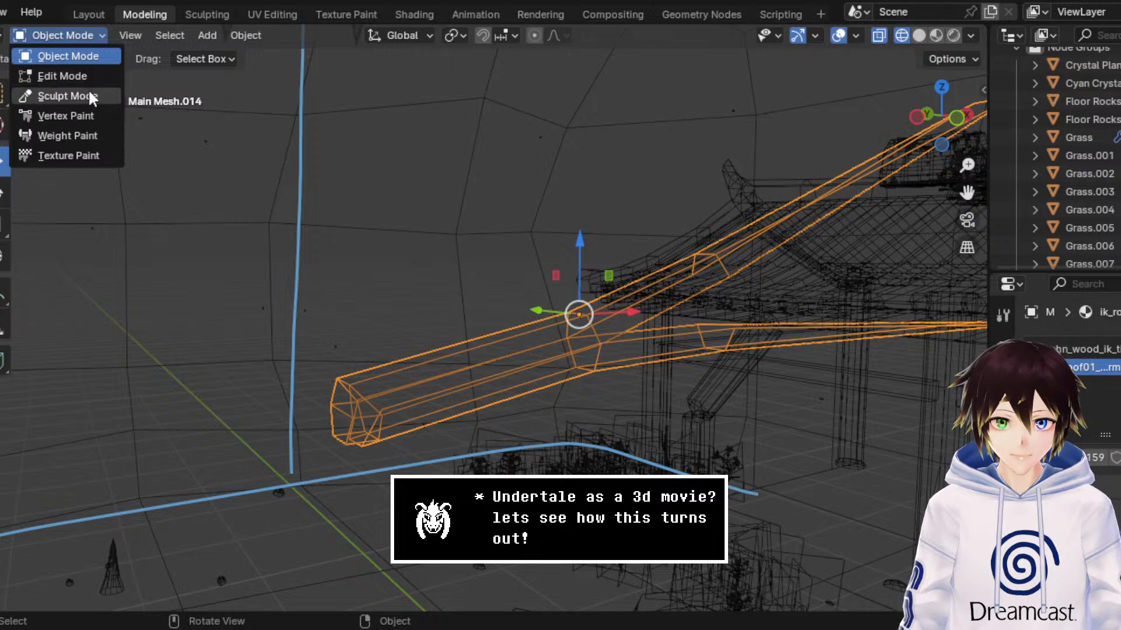
click(89, 97)
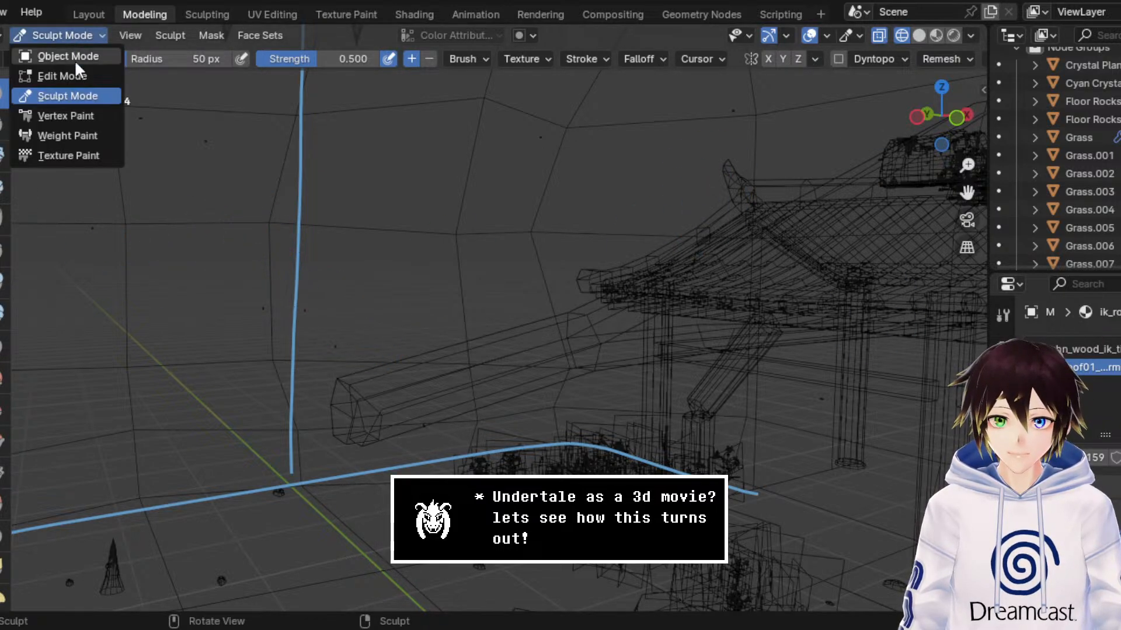
click(75, 57)
Step: Enter Edit Mode on the joined strips, with the outer end close up in front view and vertex selection active
click(79, 33)
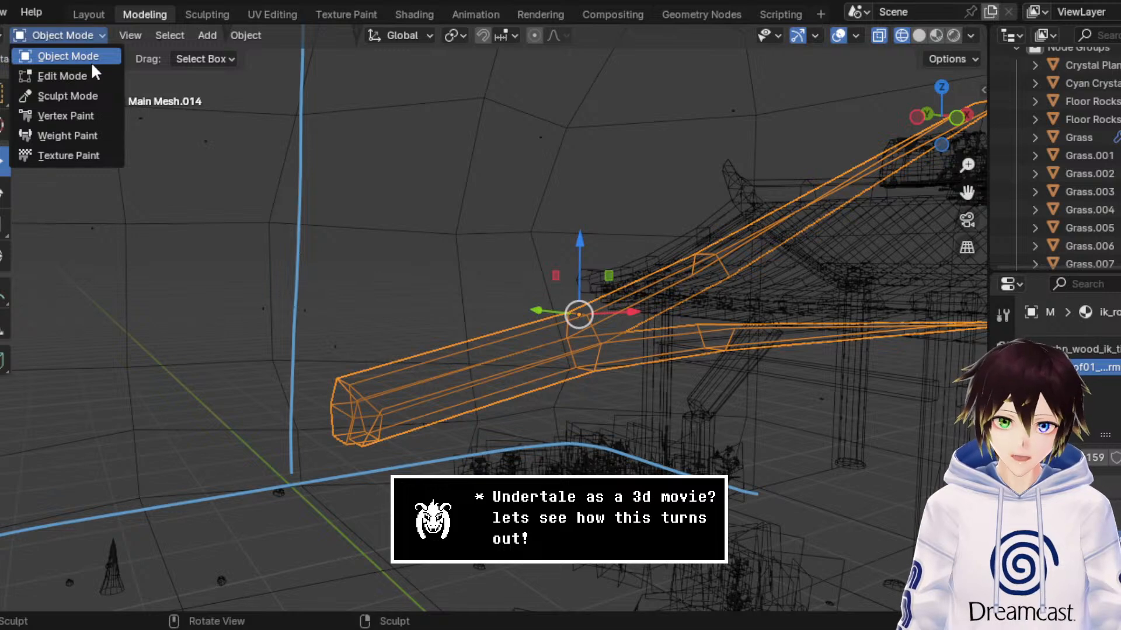
click(92, 70)
scroll(311, 146, down, 3)
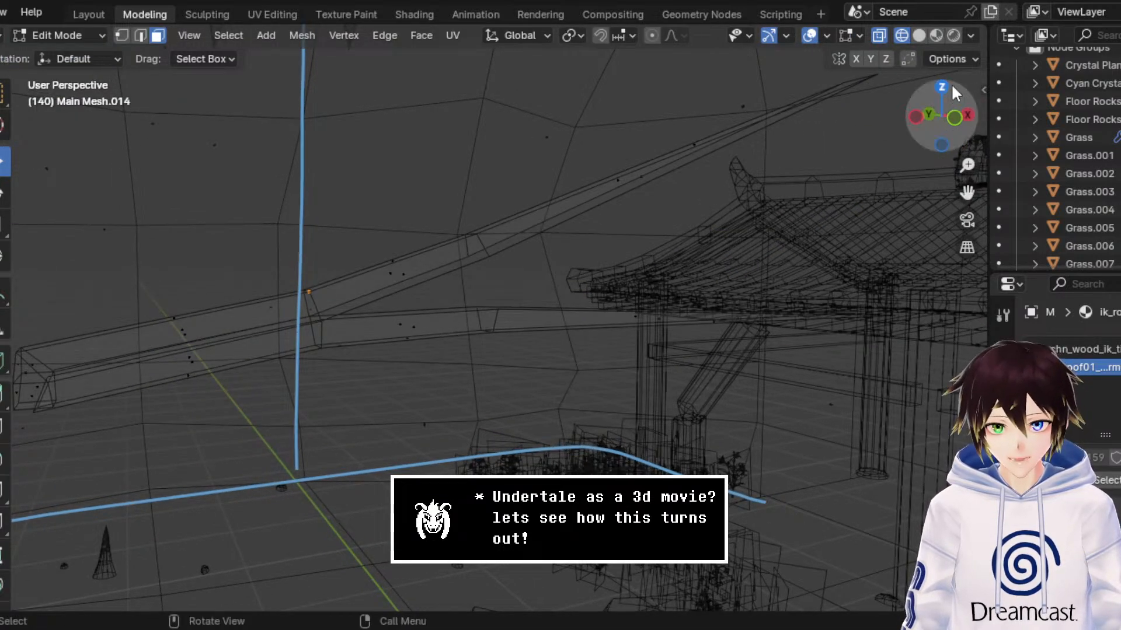
click(957, 120)
drag(968, 192, 1117, 194)
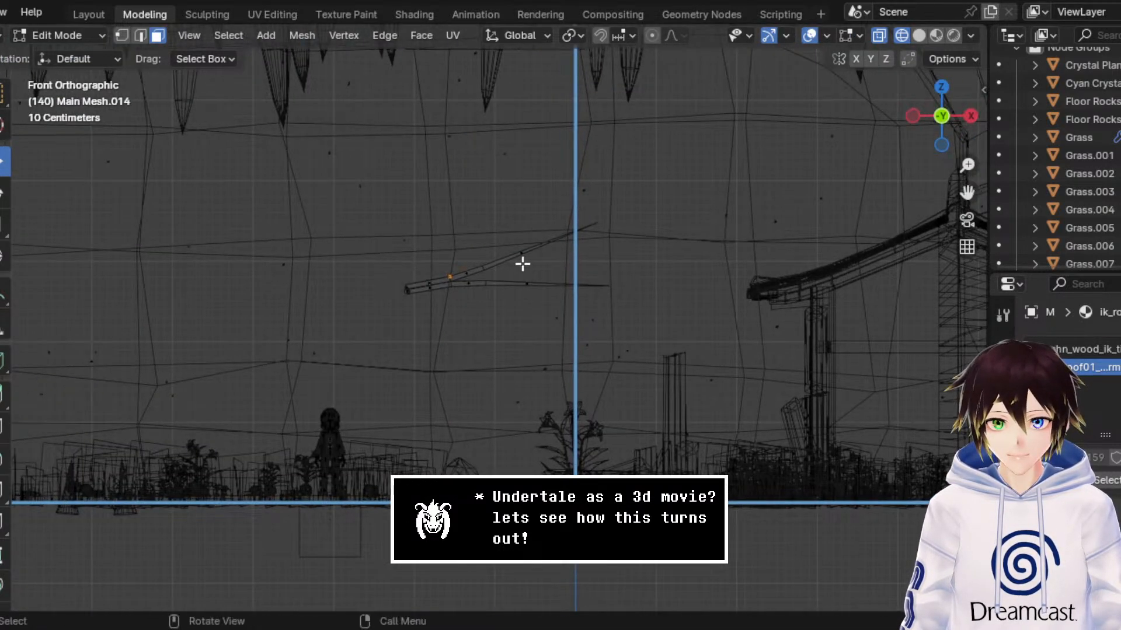
scroll(517, 258, up, 5)
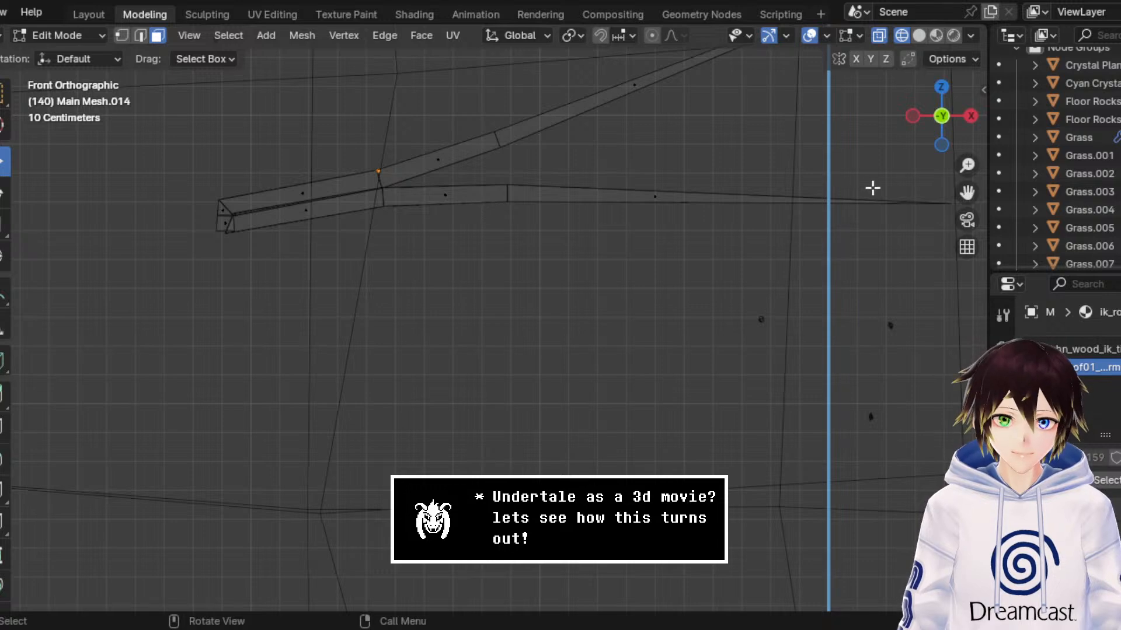
drag(967, 192, 1109, 304)
scroll(633, 300, up, 8)
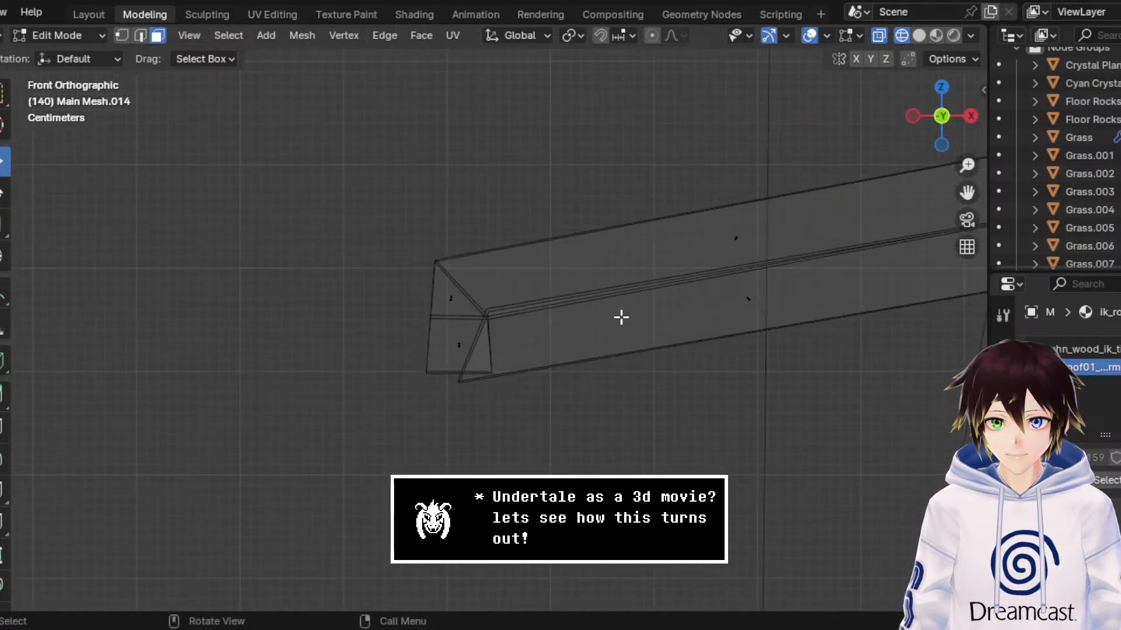
click(121, 35)
Step: Examine the doubled vertices where the two strips overlap at the outer end, in wireframe and solid shading
drag(543, 416, 453, 298)
middle_drag(453, 298, 571, 298)
drag(967, 192, 695, 219)
scroll(796, 257, down, 5)
middle_drag(723, 278, 719, 280)
scroll(718, 280, up, 2)
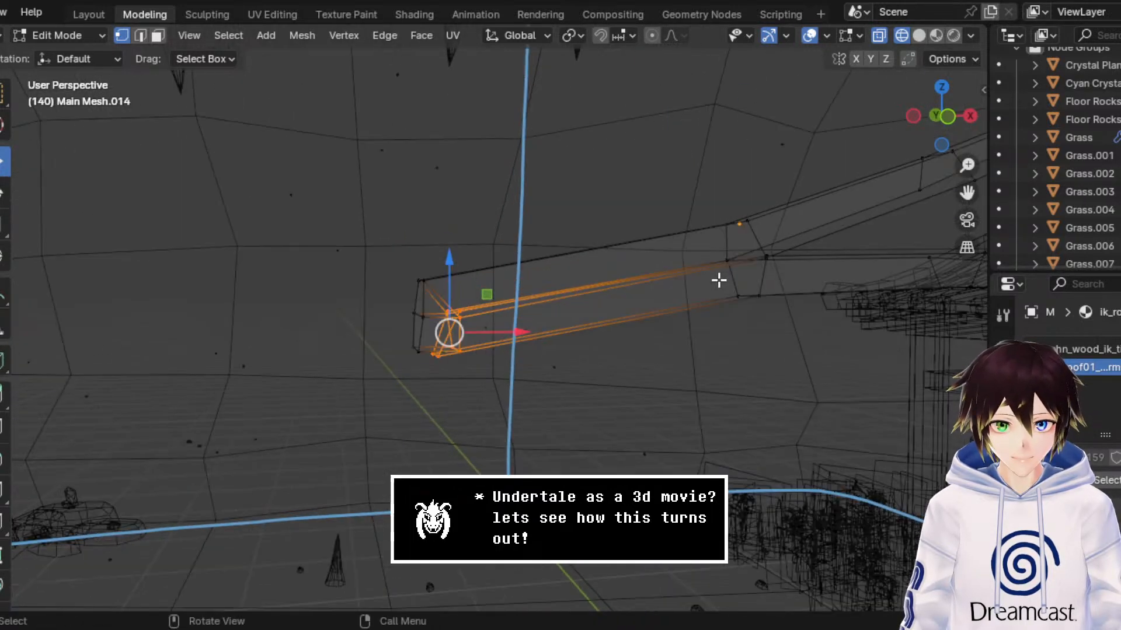
click(435, 354)
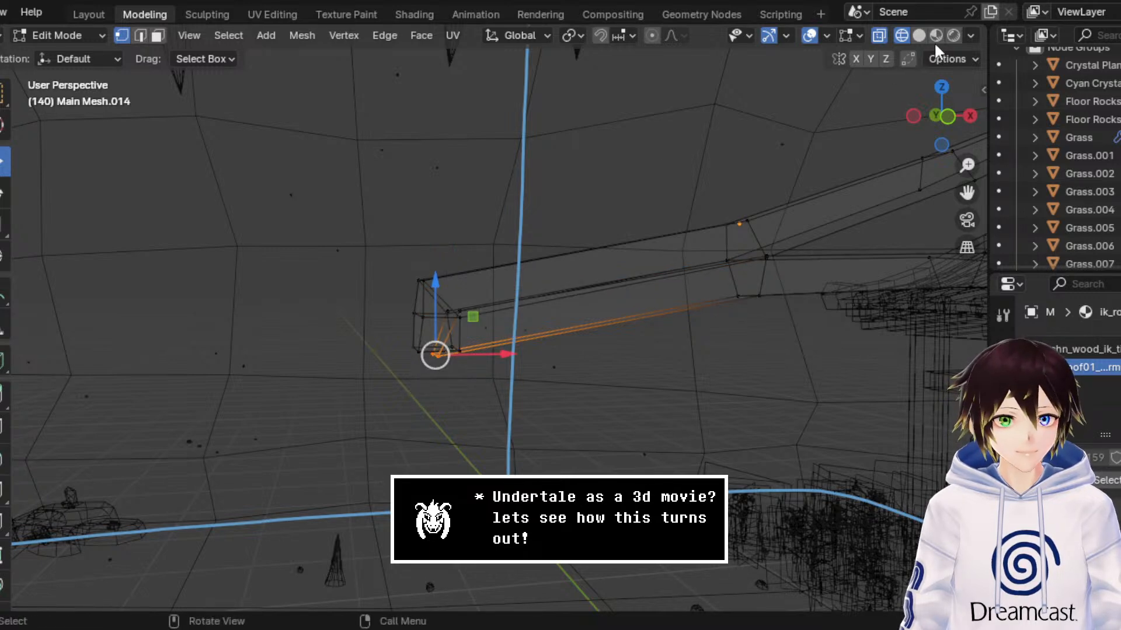
click(919, 35)
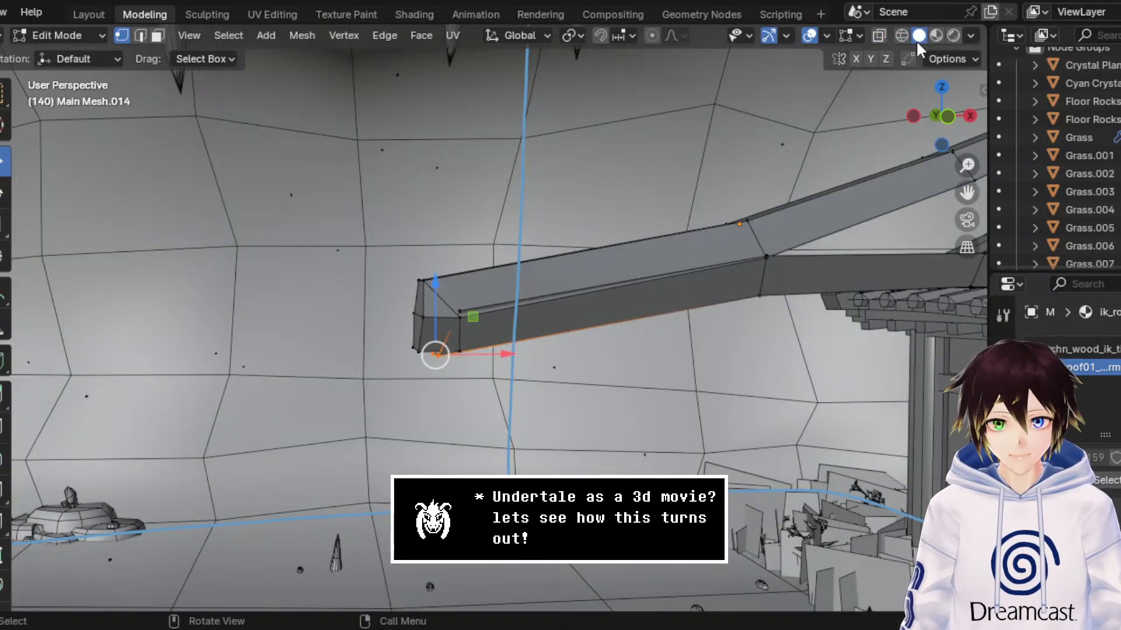
click(903, 36)
Step: Merge the doubled middle vertices at the outer end by distance, adjusting the merge distance to 0.0801 m
drag(520, 284, 450, 324)
right_click(453, 316)
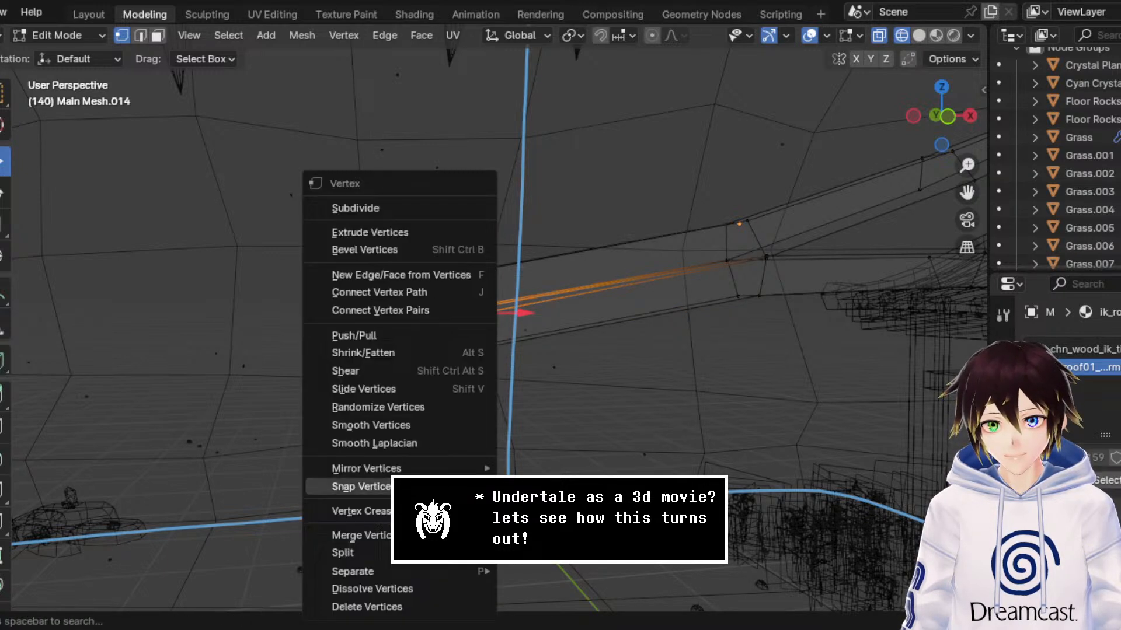
mouse_move(351, 535)
click(525, 536)
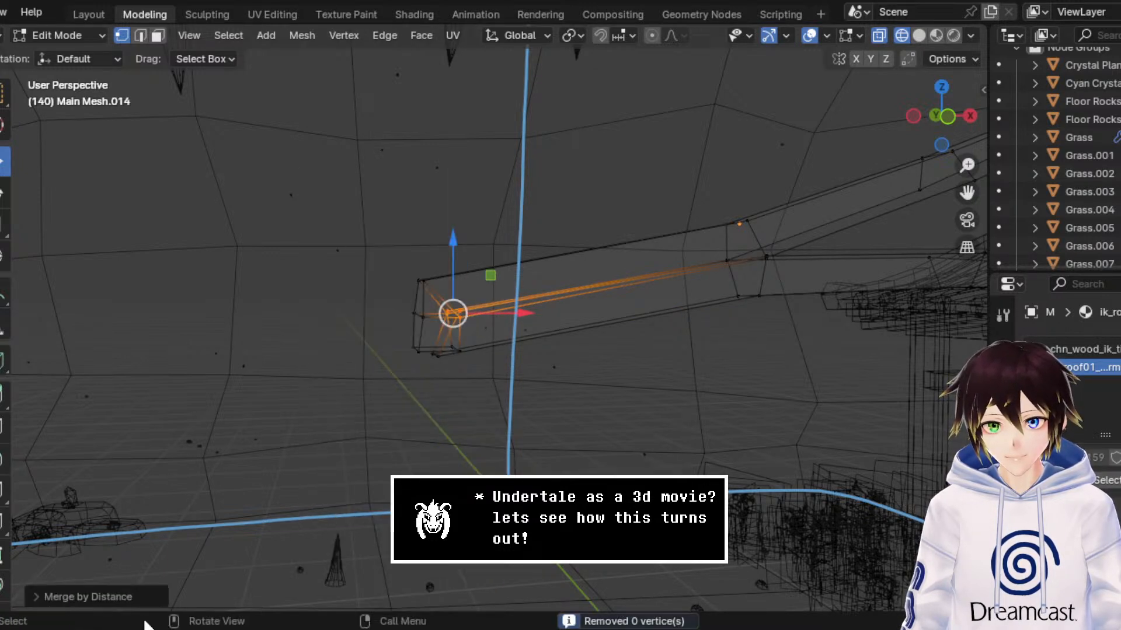
click(126, 597)
click(199, 552)
text(0.12)
key(Return)
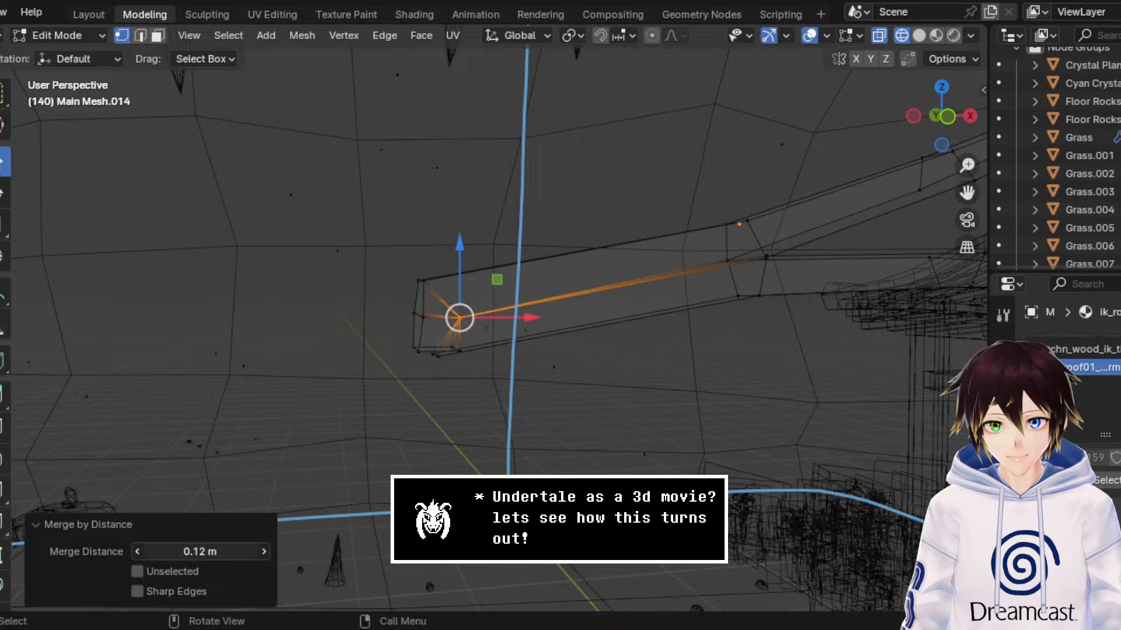
drag(200, 551, 178, 551)
Step: Merge the doubled bottom vertices at the outer end by distance, using a merge distance of 0.0501 m
drag(439, 403, 510, 347)
drag(509, 417, 442, 335)
right_click(460, 346)
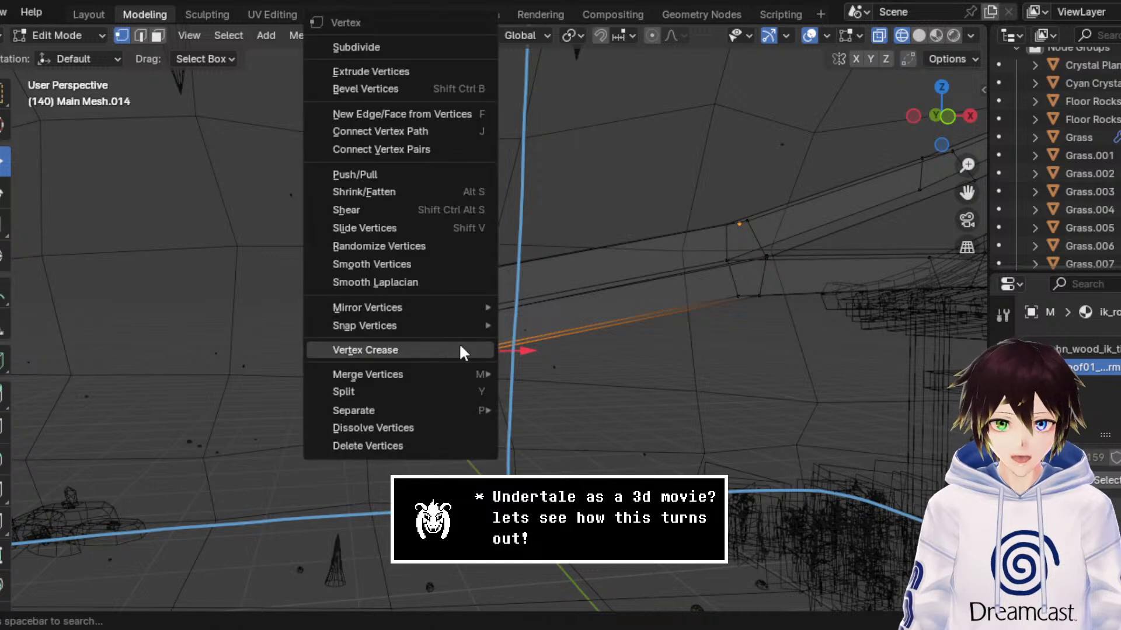
mouse_move(480, 371)
click(572, 439)
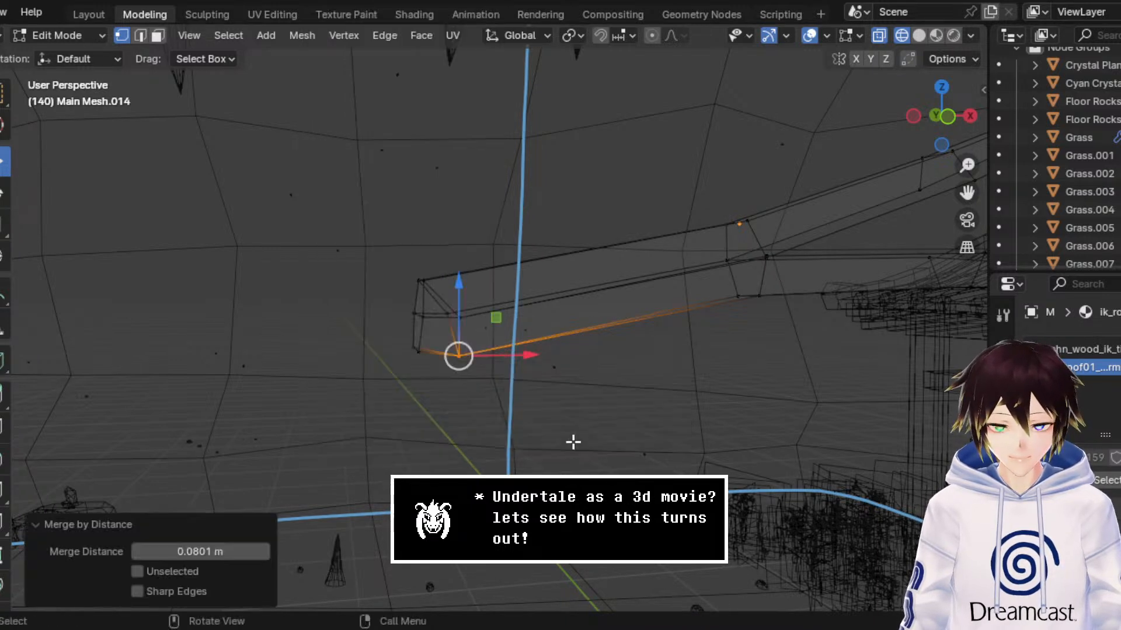
mouse_move(246, 551)
mouse_down()
mouse_move(202, 552)
mouse_move(230, 551)
mouse_up()
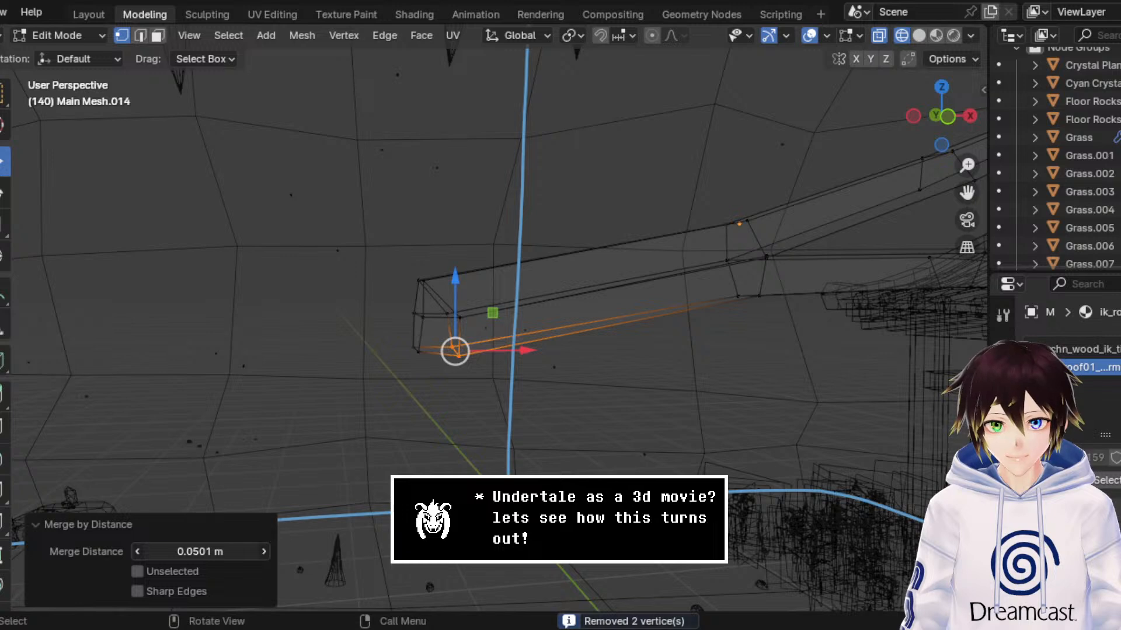
Step: Raise the merged bottom vertices at the outer end about 0.009 m along Z in front view
click(456, 353)
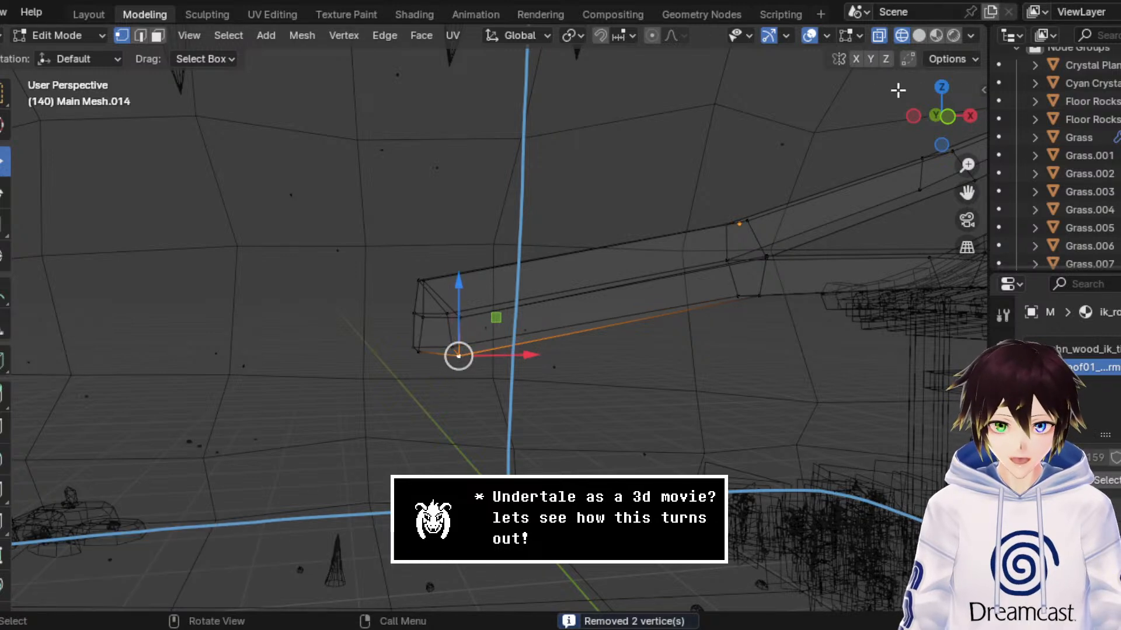
click(945, 121)
drag(967, 192, 1060, 203)
scroll(438, 308, up, 8)
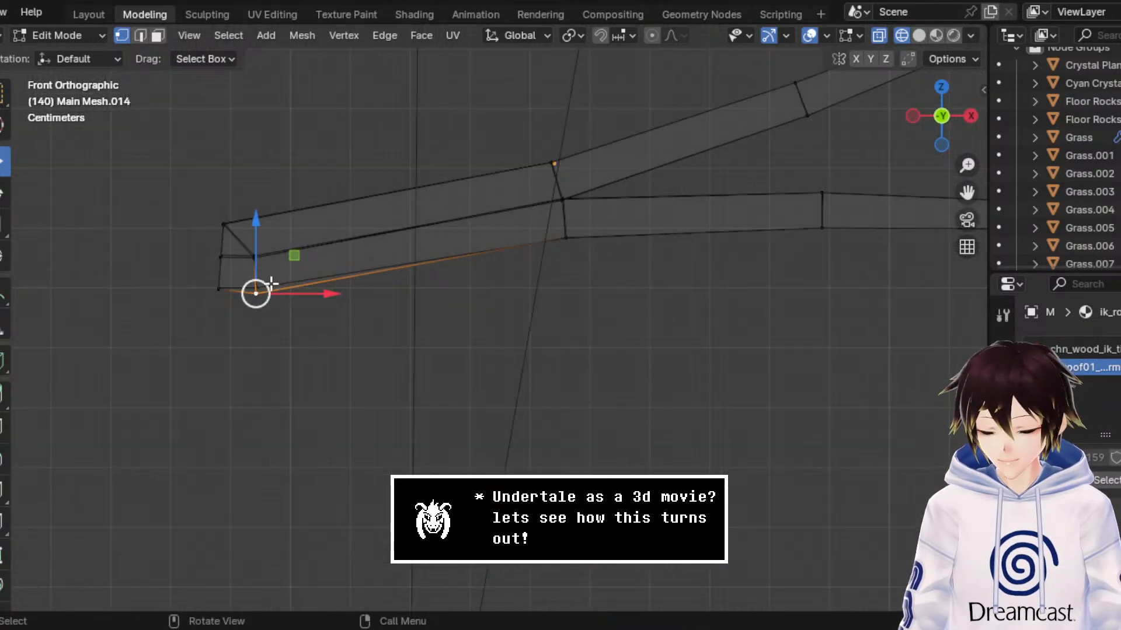
drag(257, 257, 260, 252)
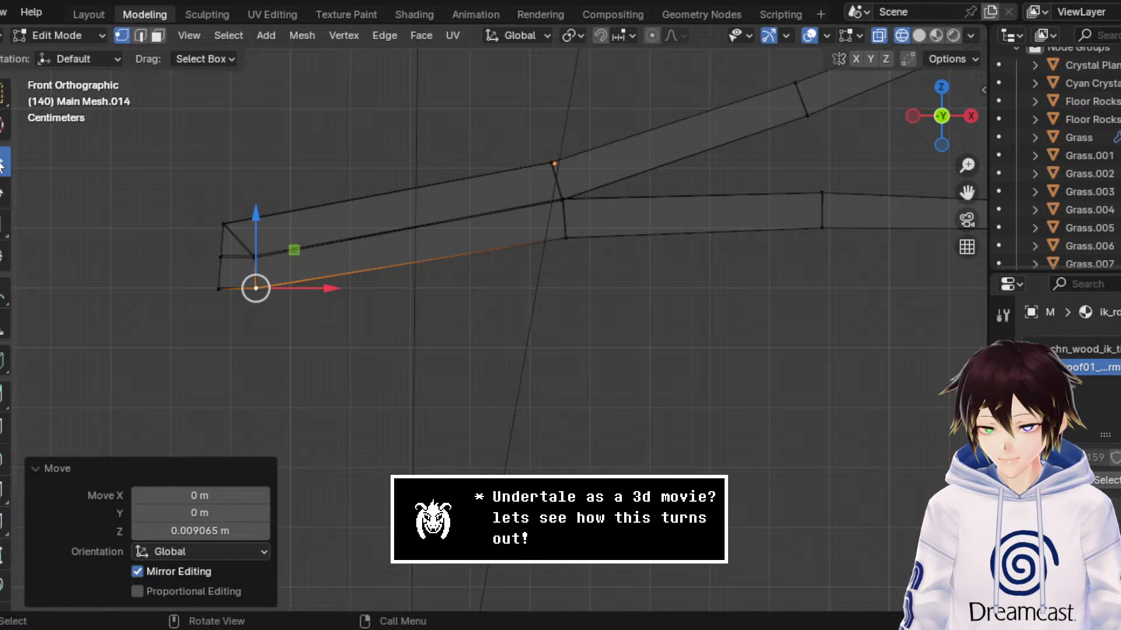
click(493, 348)
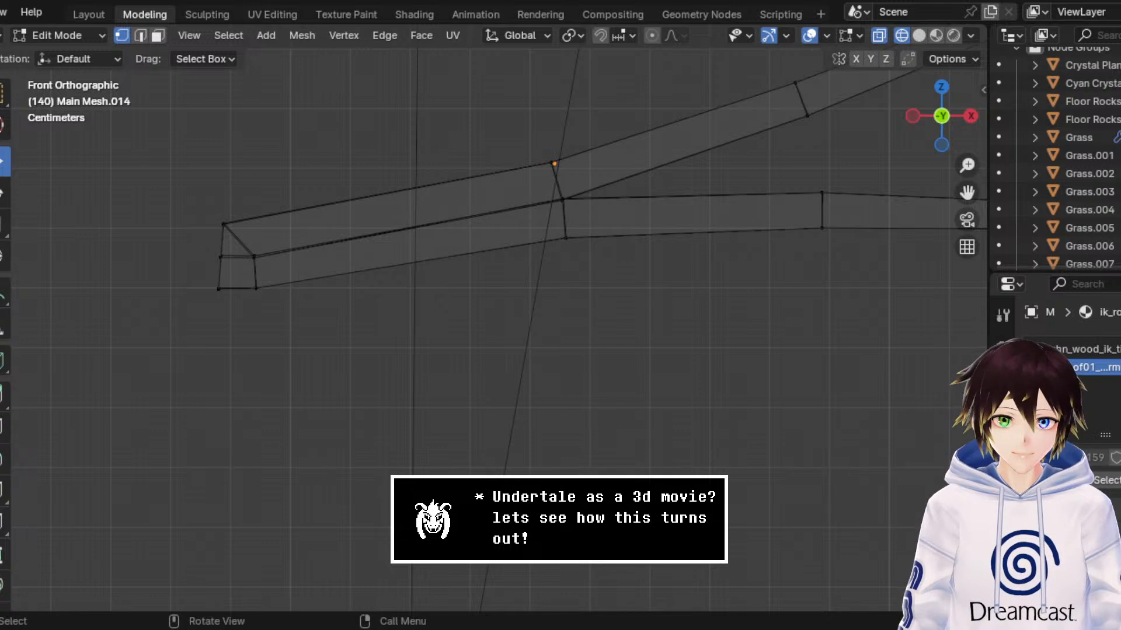
Step: Merge the doubled vertices between the strips at the first bend by distance with 0.0501 m and check them in perspective
drag(641, 211, 548, 173)
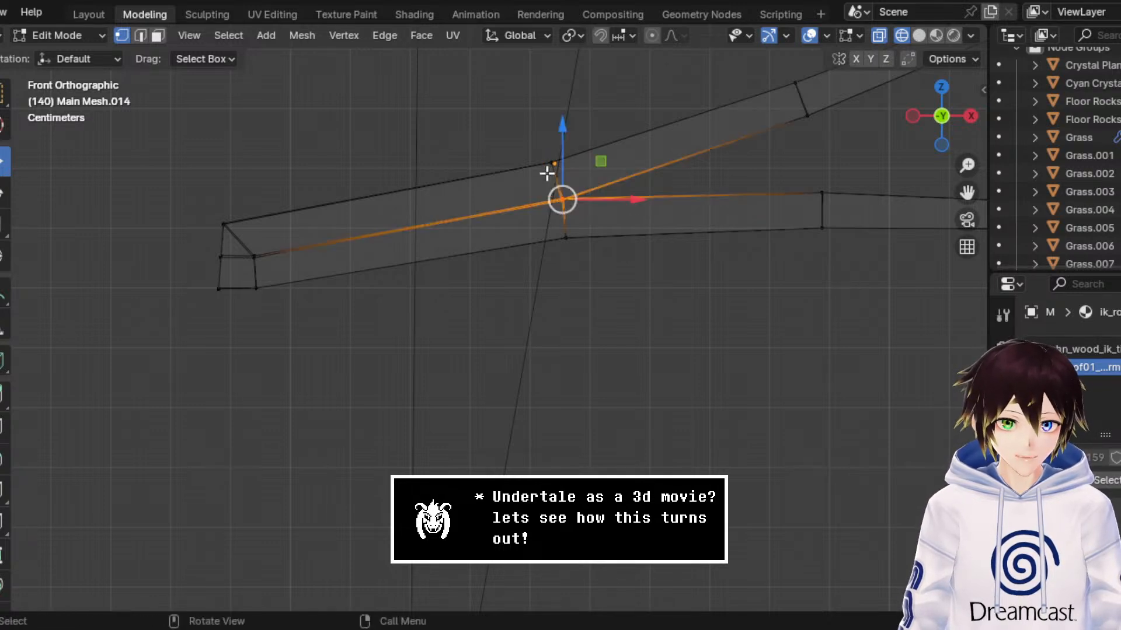
right_click(560, 194)
mouse_move(560, 376)
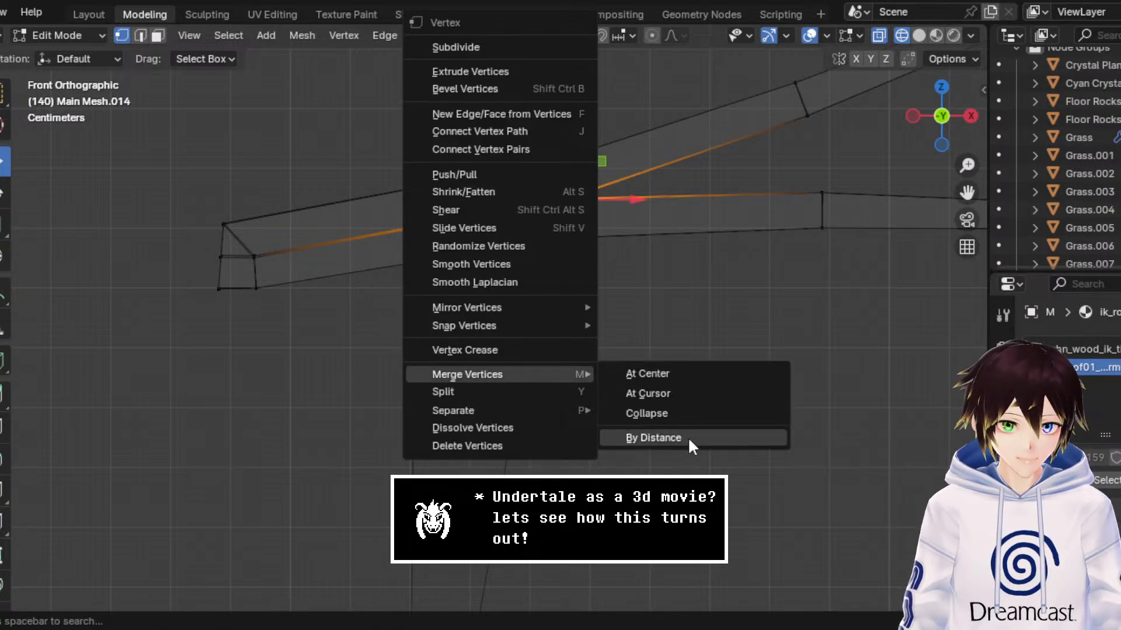
click(687, 436)
middle_drag(623, 241, 677, 214)
scroll(677, 213, down, 4)
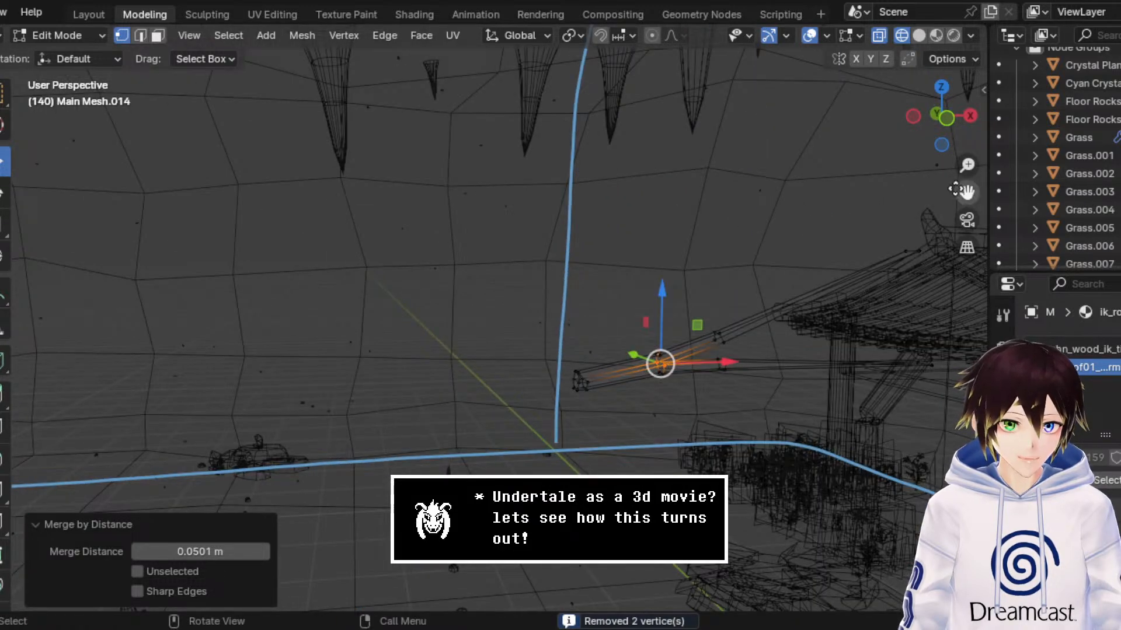
drag(962, 189, 951, 198)
scroll(912, 226, up, 4)
scroll(912, 226, down, 1)
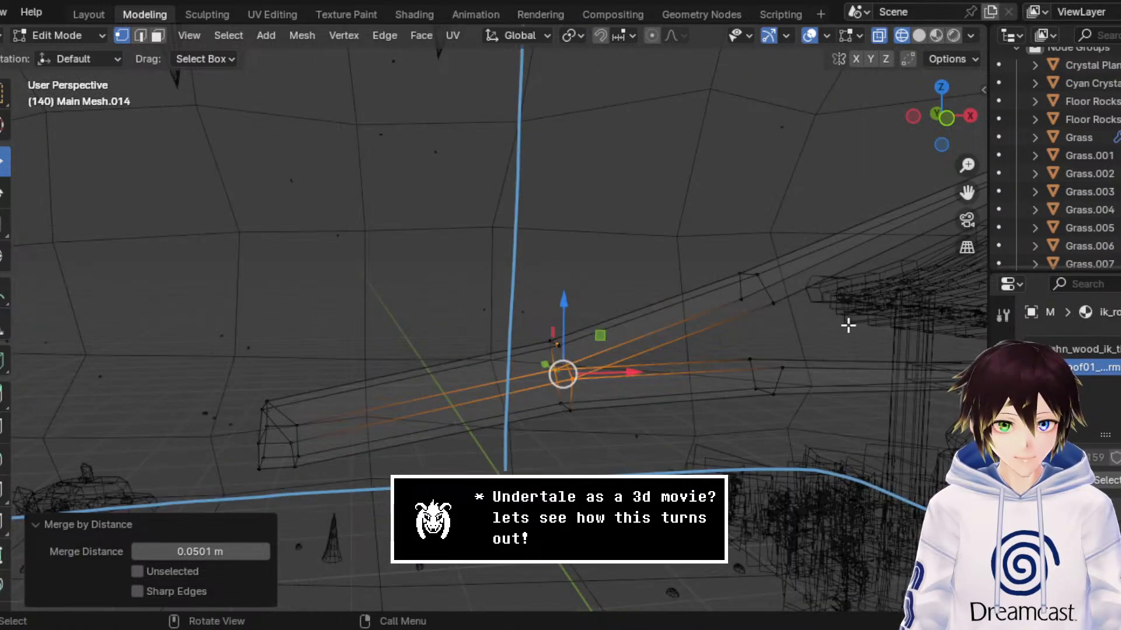
Step: Move the lower strip's vertices beyond the first bend up about 0.116 m and over to meet the upper strip's second bend
click(946, 119)
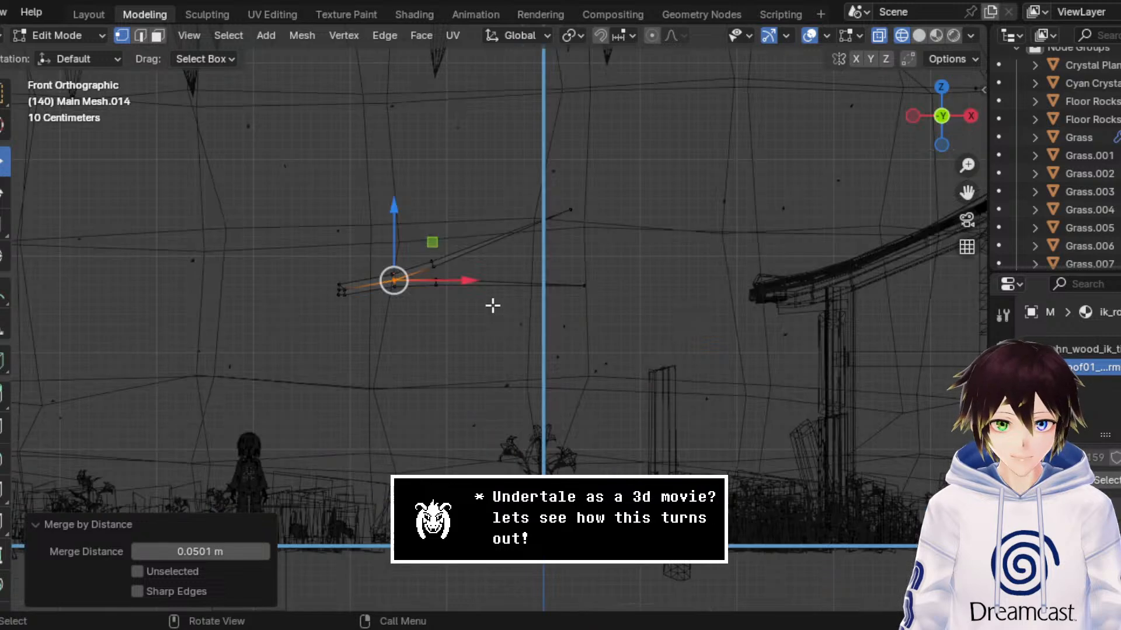
drag(776, 313, 378, 227)
drag(967, 193, 1069, 256)
scroll(888, 228, up, 5)
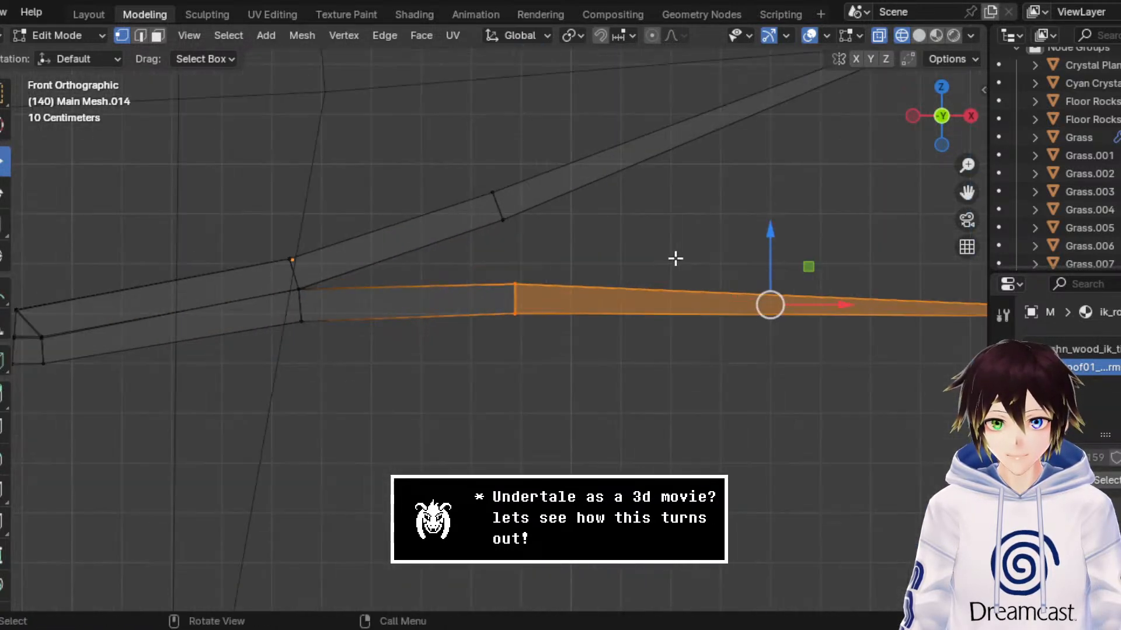
drag(771, 249, 760, 187)
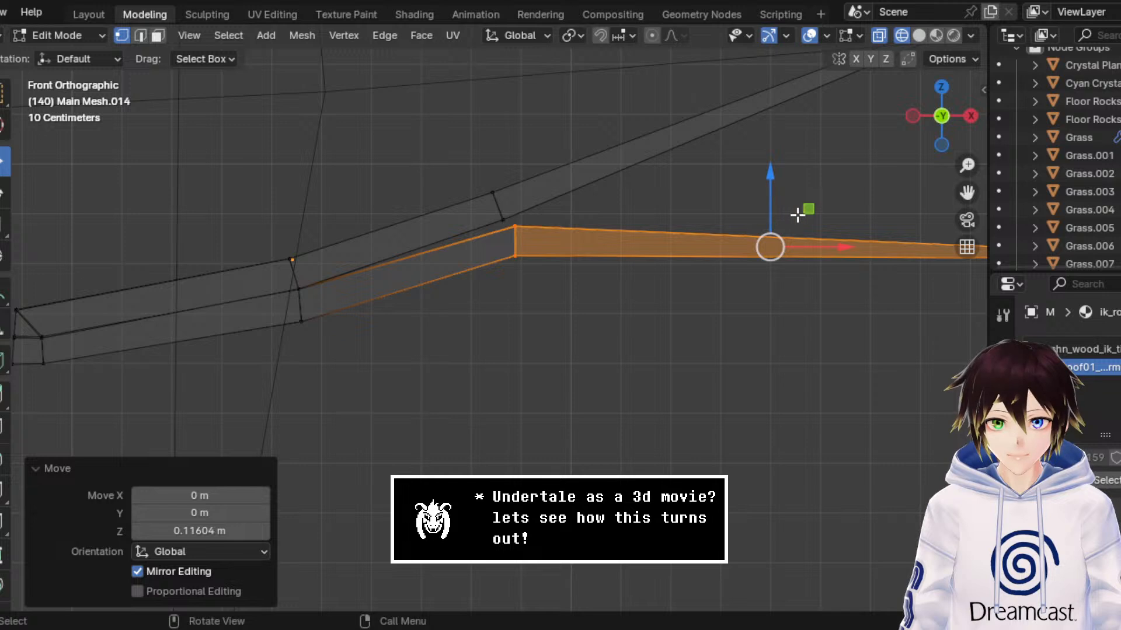
key(g)
key(x)
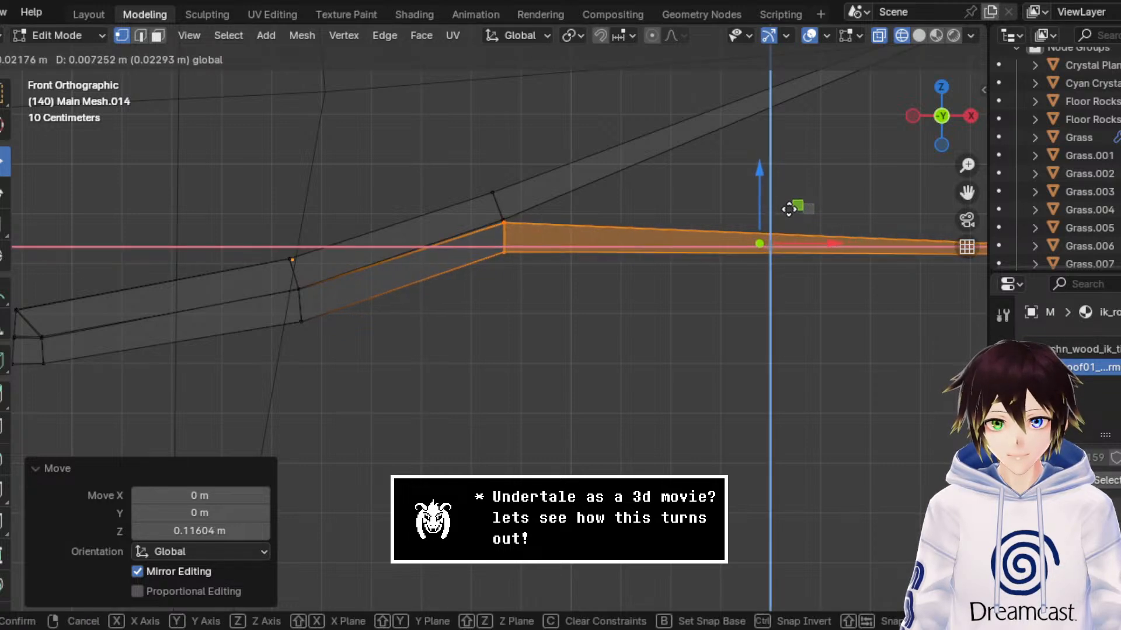
click(795, 208)
Step: Shift the lower strip's bottom vertices at the second bend about 0.021 m along X and 0.005 m along Z
drag(649, 294, 476, 230)
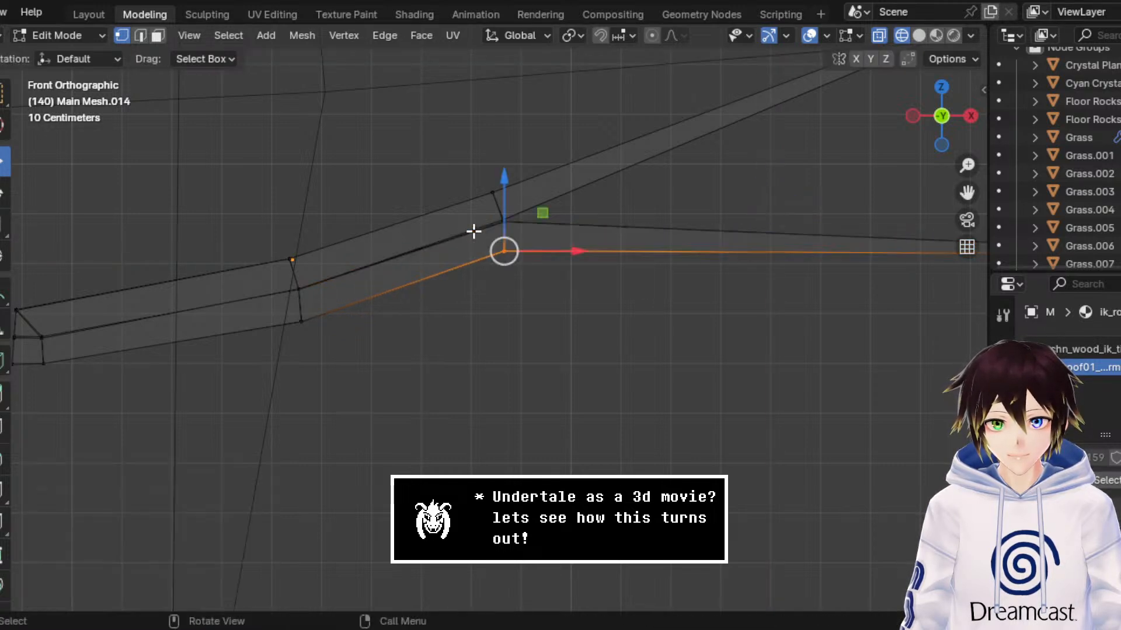
scroll(475, 230, up, 2)
drag(553, 183, 570, 180)
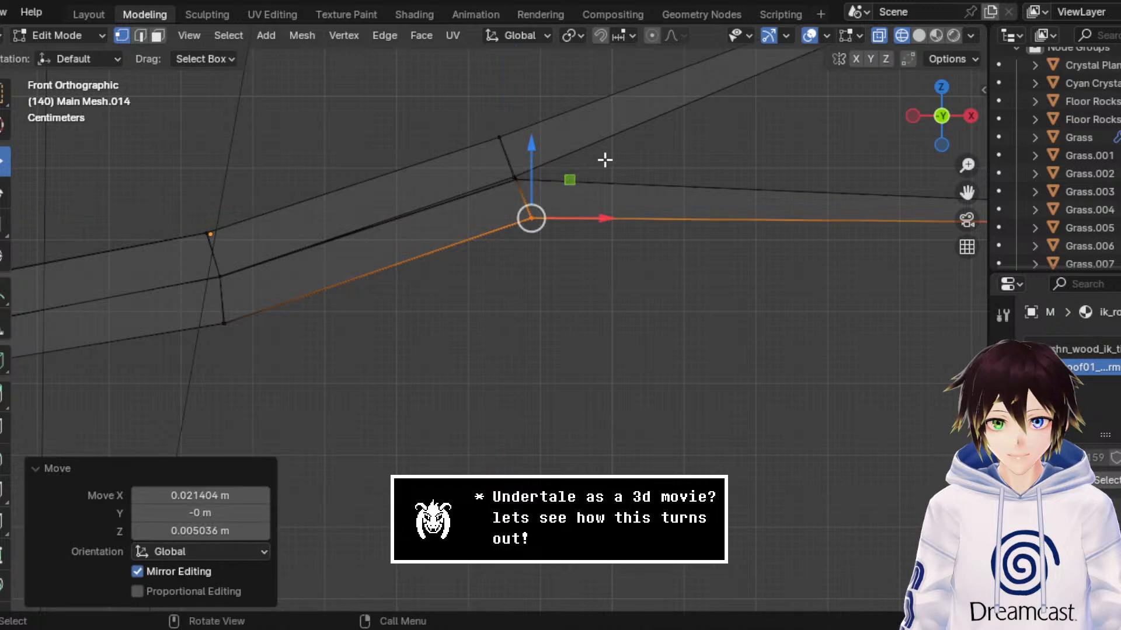
click(607, 148)
Step: Merge the doubled vertices between the strips at the second bend by distance, setting the merge distance to 0.0601 m
click(511, 179)
key(ctrl+v)
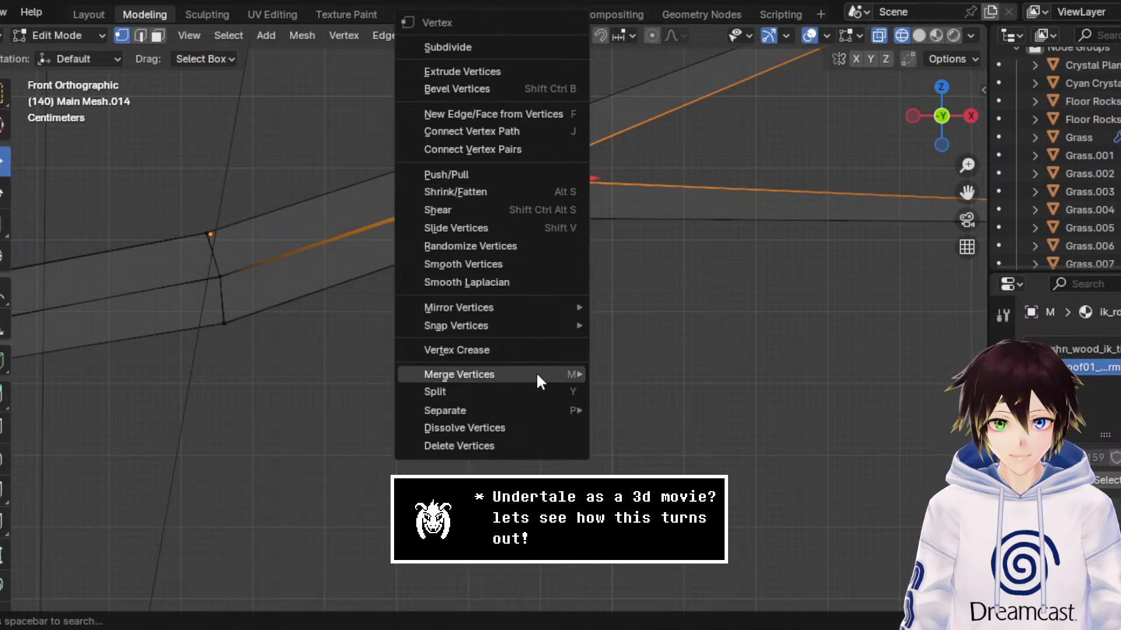
mouse_move(536, 373)
click(644, 438)
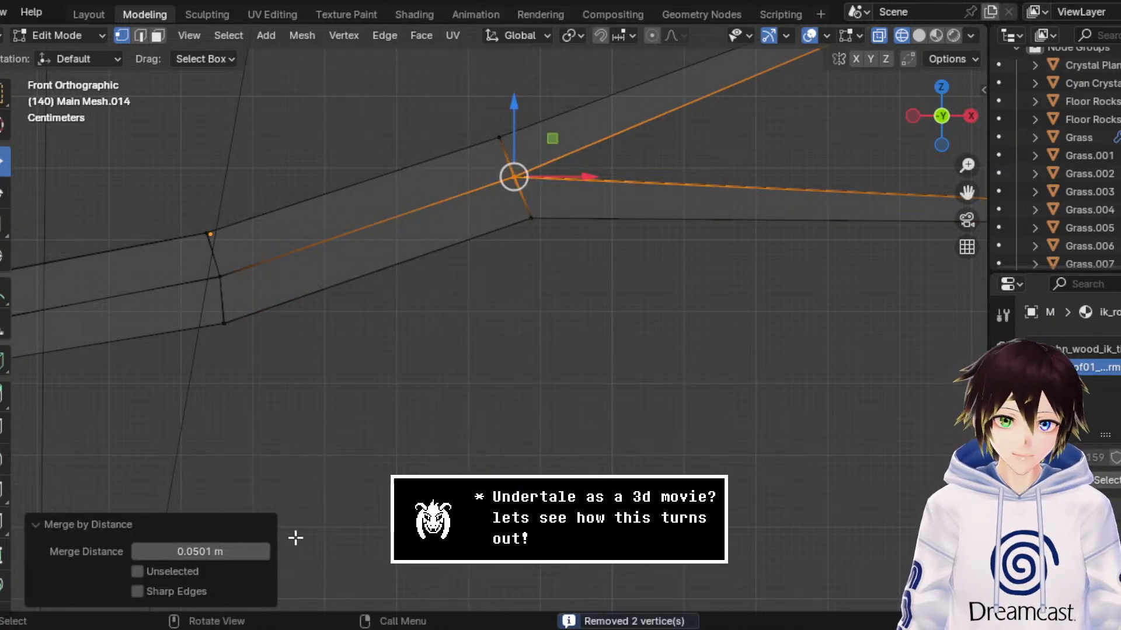
click(268, 552)
click(267, 551)
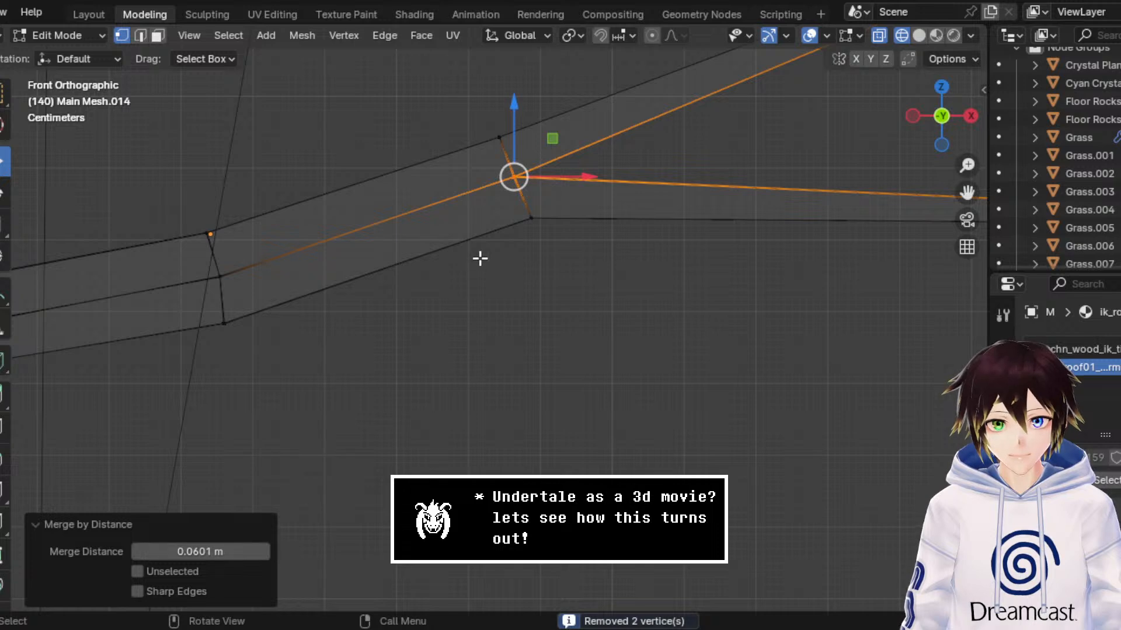
Step: Delete the strips' long diverging ends beyond the second bend and check the remaining beam in material preview
middle_drag(481, 255, 529, 266)
scroll(533, 266, down, 2)
scroll(534, 266, down, 2)
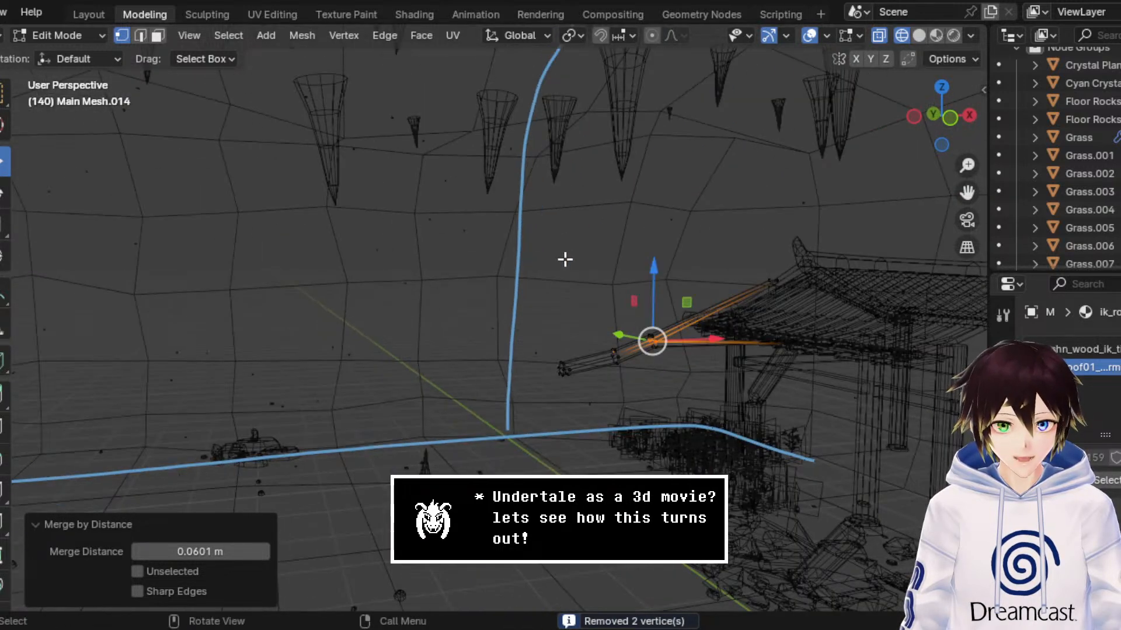
scroll(788, 284, up, 2)
drag(967, 192, 748, 320)
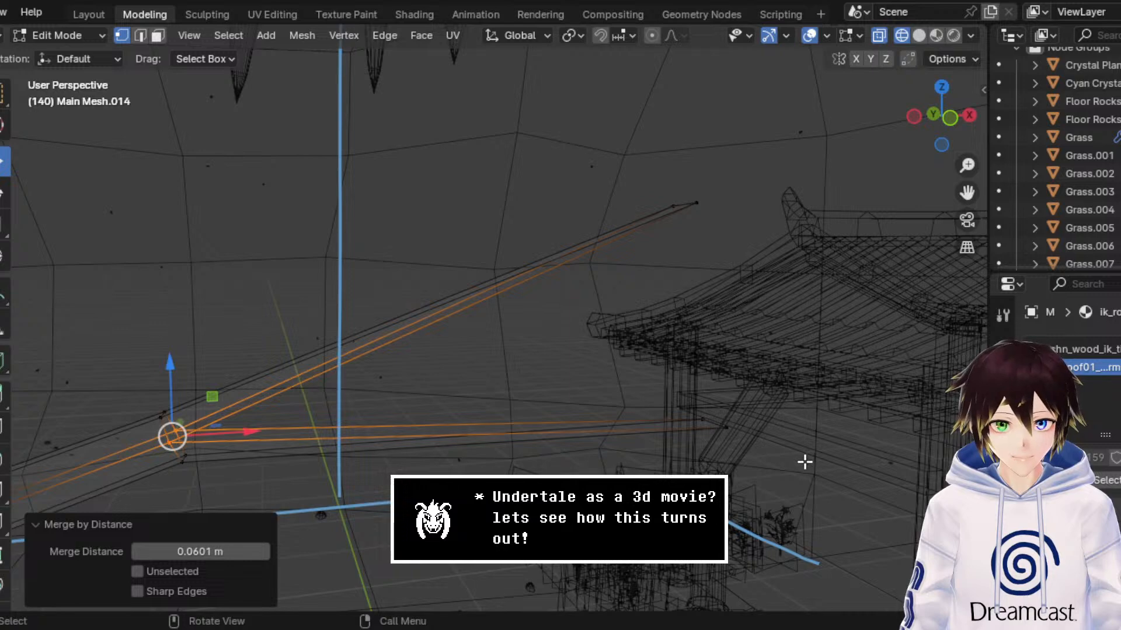
drag(805, 463, 647, 135)
key(x)
click(611, 93)
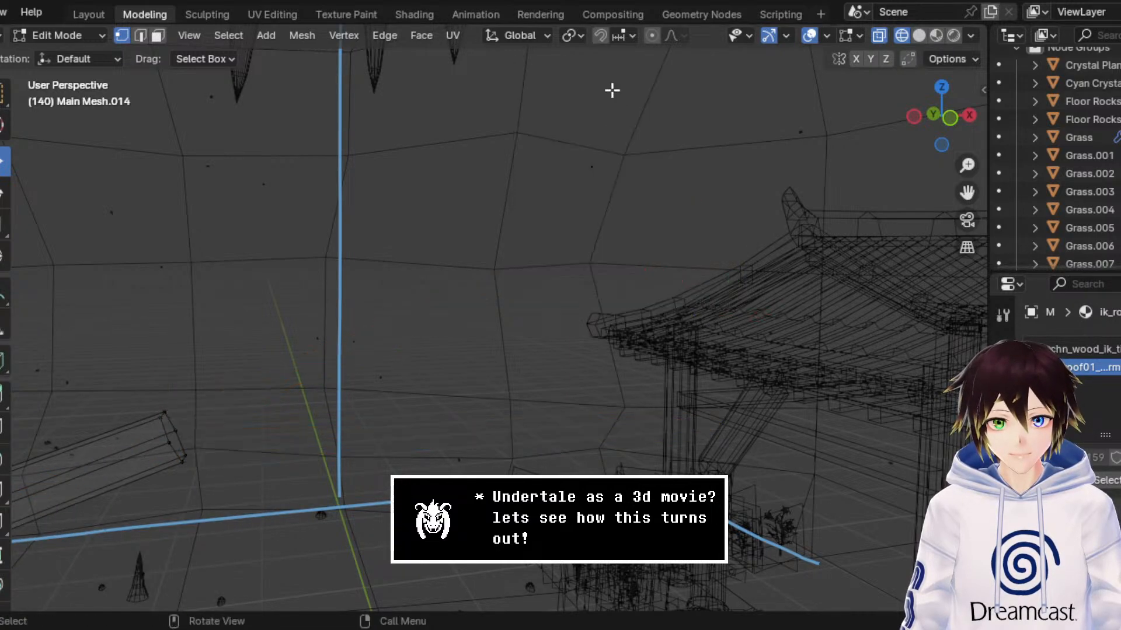
middle_drag(611, 90, 662, 186)
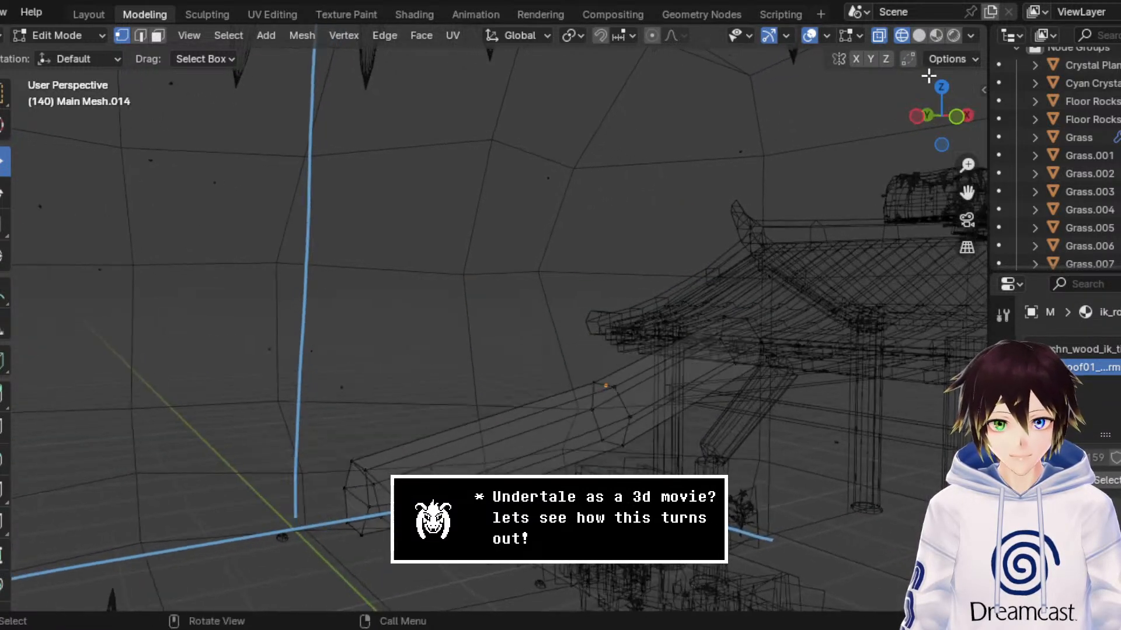
click(936, 36)
middle_drag(741, 353, 730, 359)
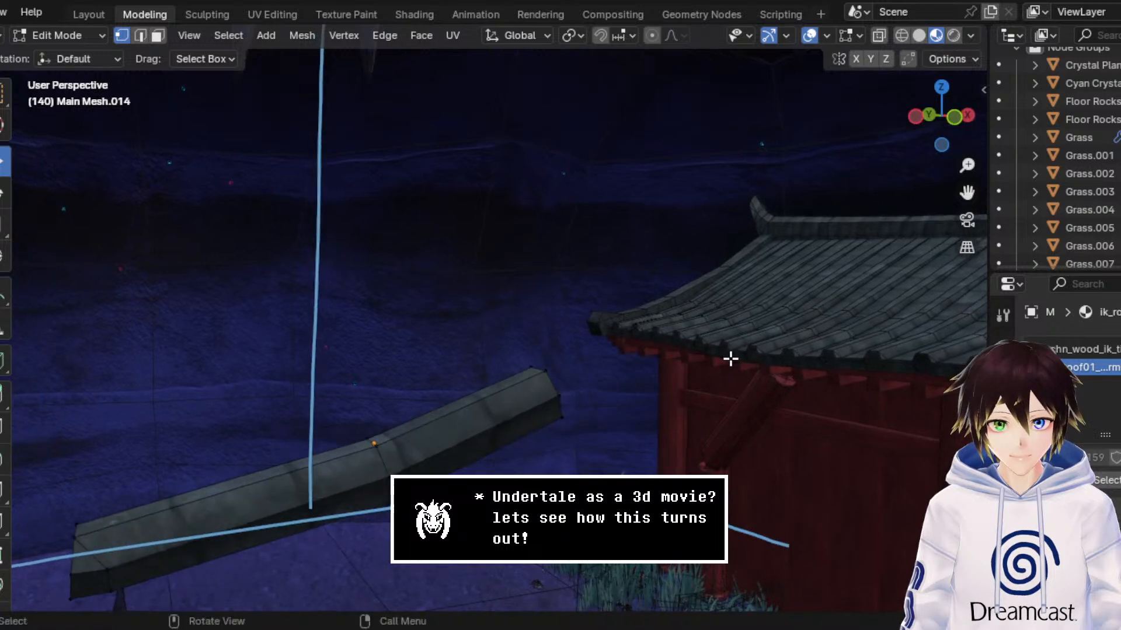
click(901, 35)
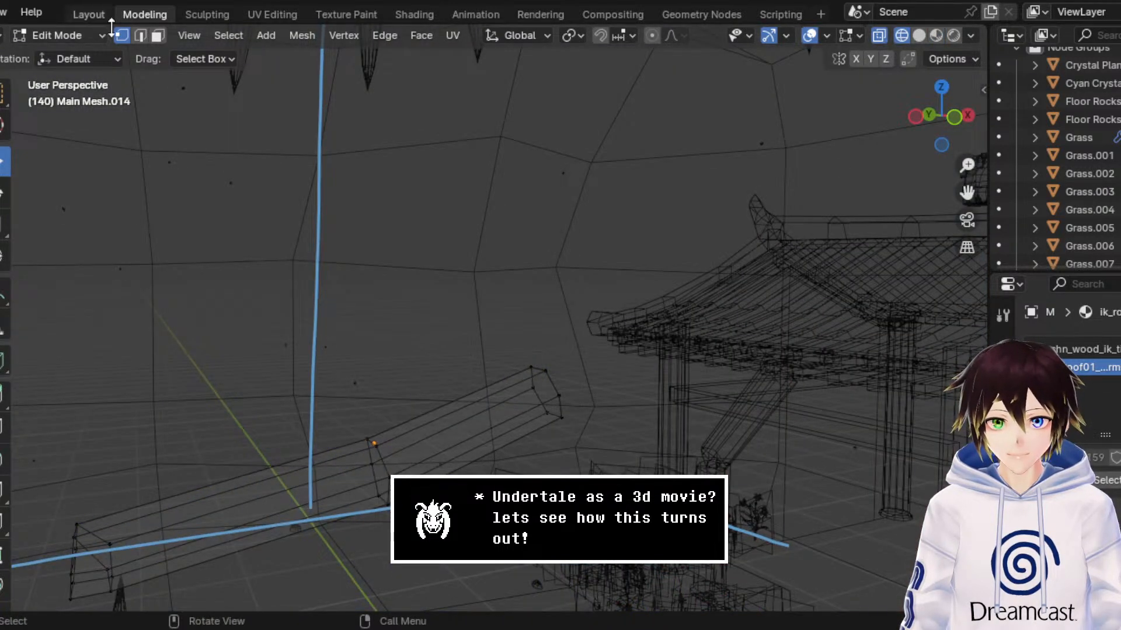
Step: Select the whole linked beam and move it about 4.322 m along X to the shrine roof's edge
drag(659, 484, 496, 303)
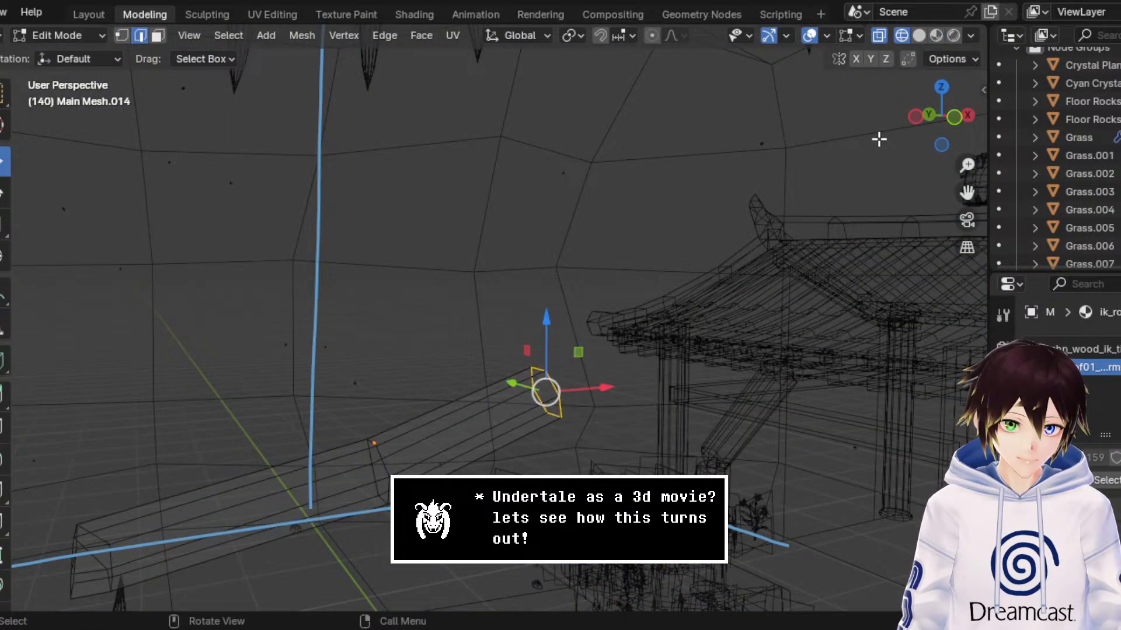
click(954, 117)
key(ctrl+l)
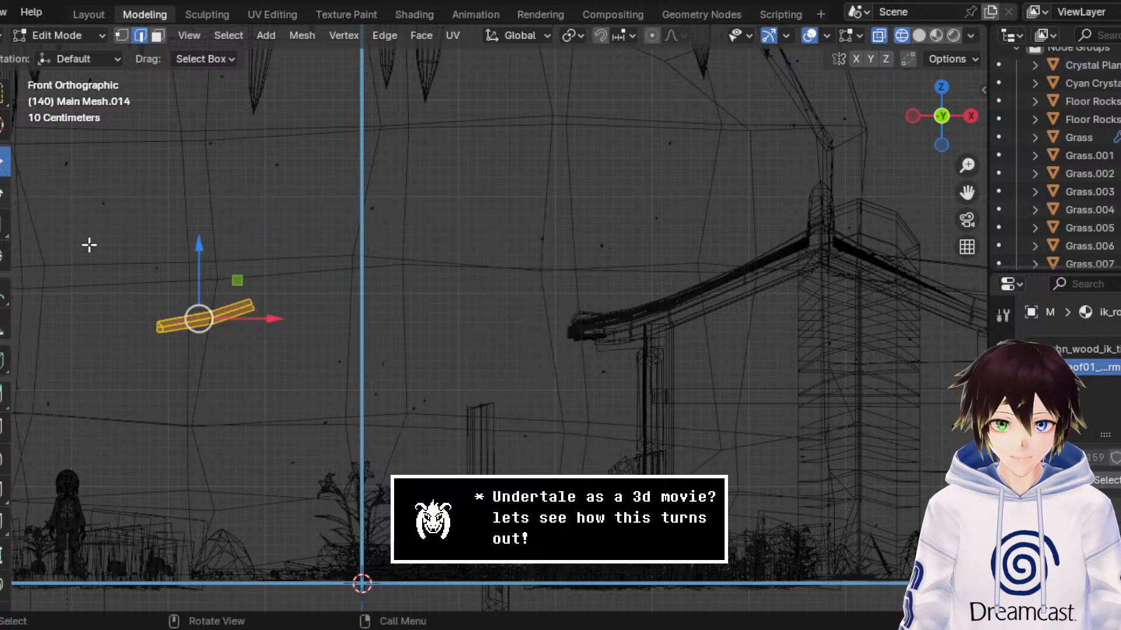
drag(270, 320, 636, 311)
middle_drag(571, 263, 734, 262)
mouse_move(970, 191)
mouse_down()
mouse_move(782, 190)
mouse_move(721, 202)
mouse_up()
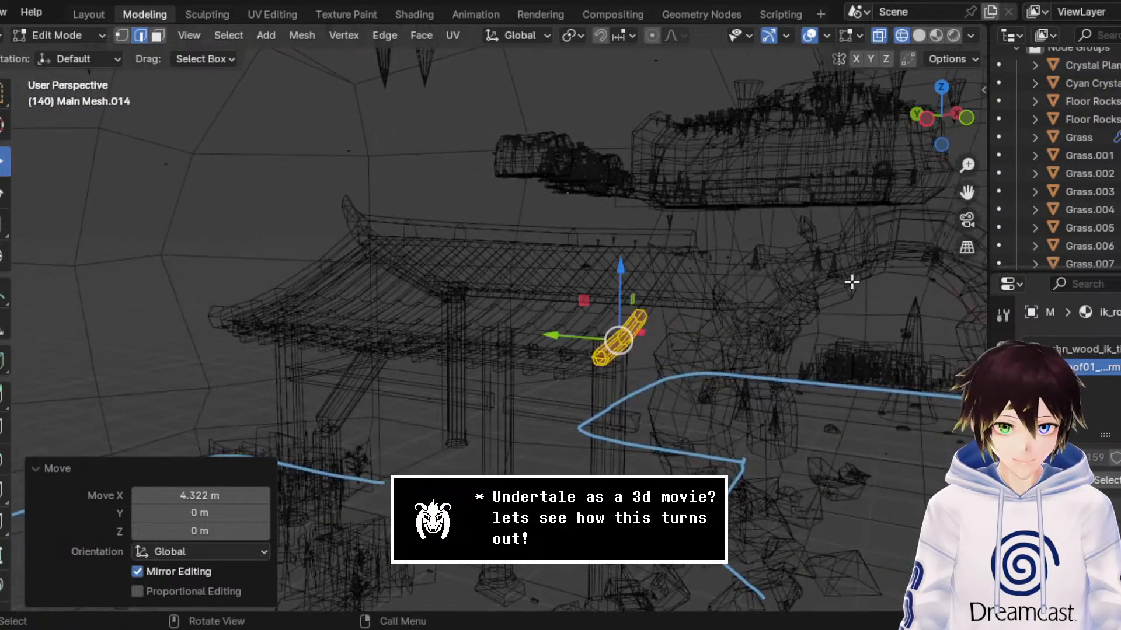
Step: Nudge the beam about 0.017 m along X against the roof edge, checking it in material preview
scroll(838, 294, up, 2)
click(937, 38)
middle_drag(845, 220, 766, 205)
scroll(686, 363, up, 2)
scroll(686, 363, up, 2)
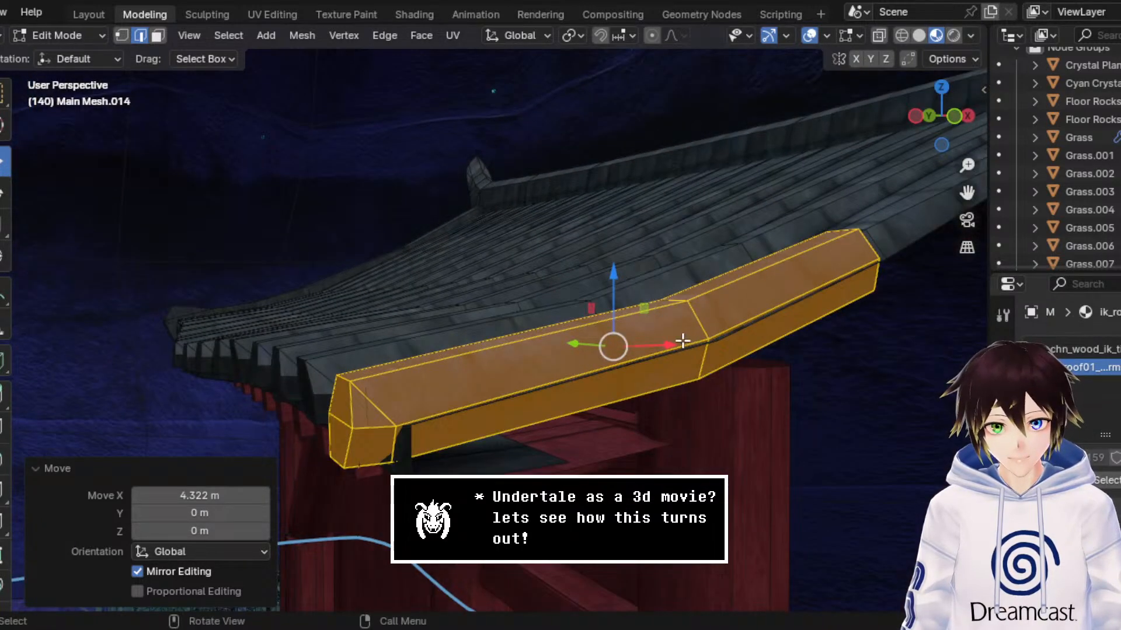
drag(682, 341, 689, 344)
Step: Select the edges around the open upper end of the beam
middle_drag(689, 343, 585, 285)
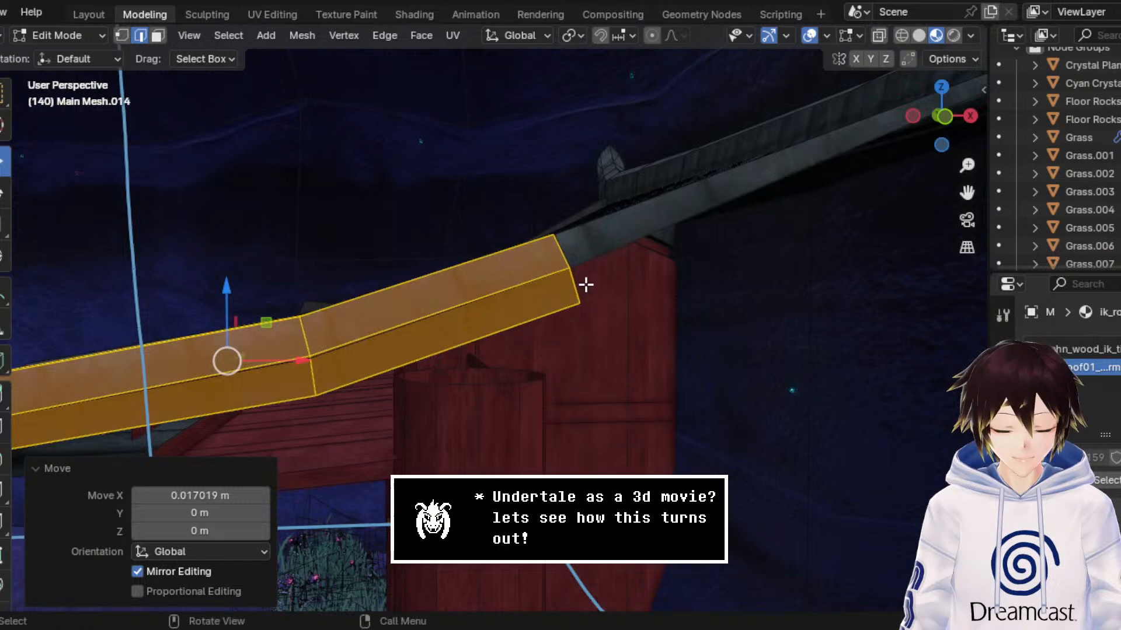
scroll(530, 296, down, 4)
middle_drag(519, 338, 538, 323)
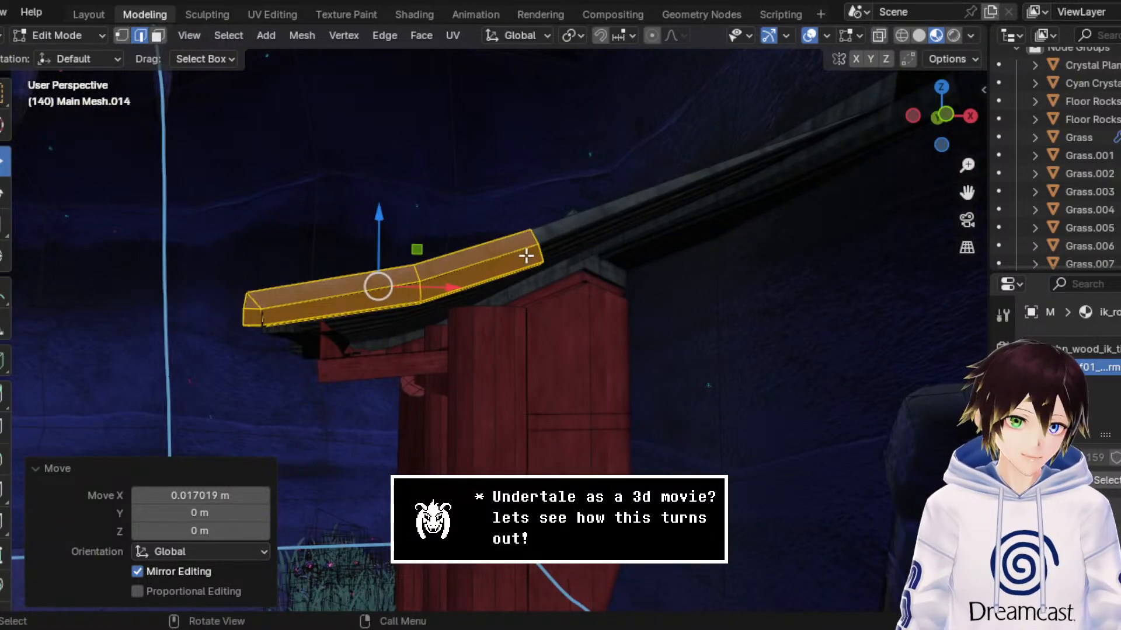
middle_drag(525, 253, 513, 257)
middle_drag(520, 328, 510, 273)
scroll(580, 308, up, 1)
scroll(547, 277, up, 1)
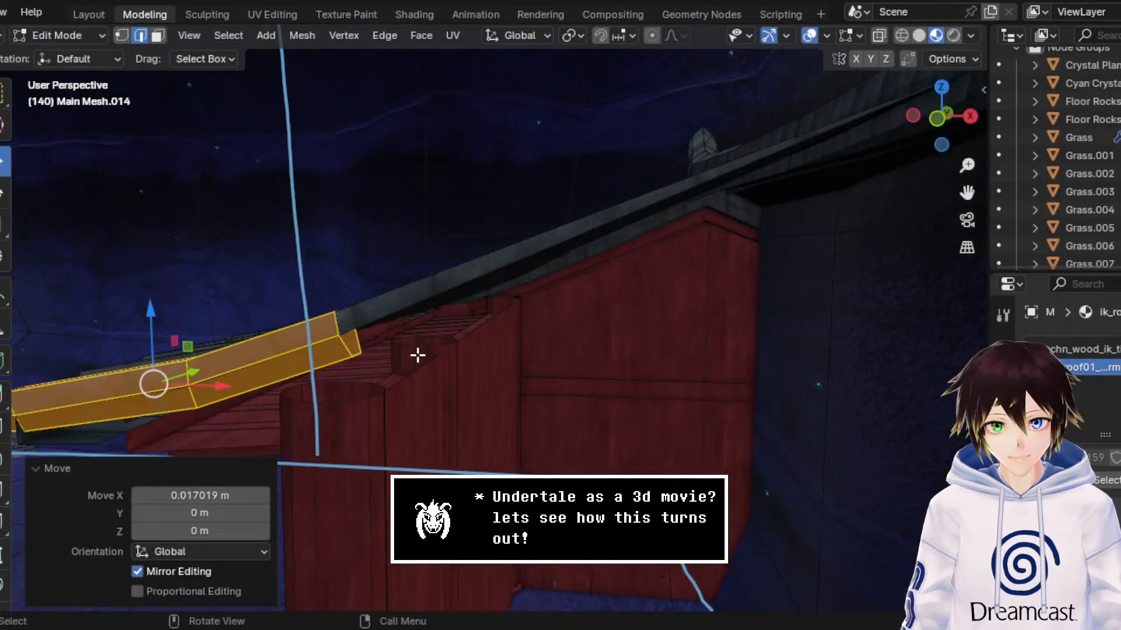
click(350, 351)
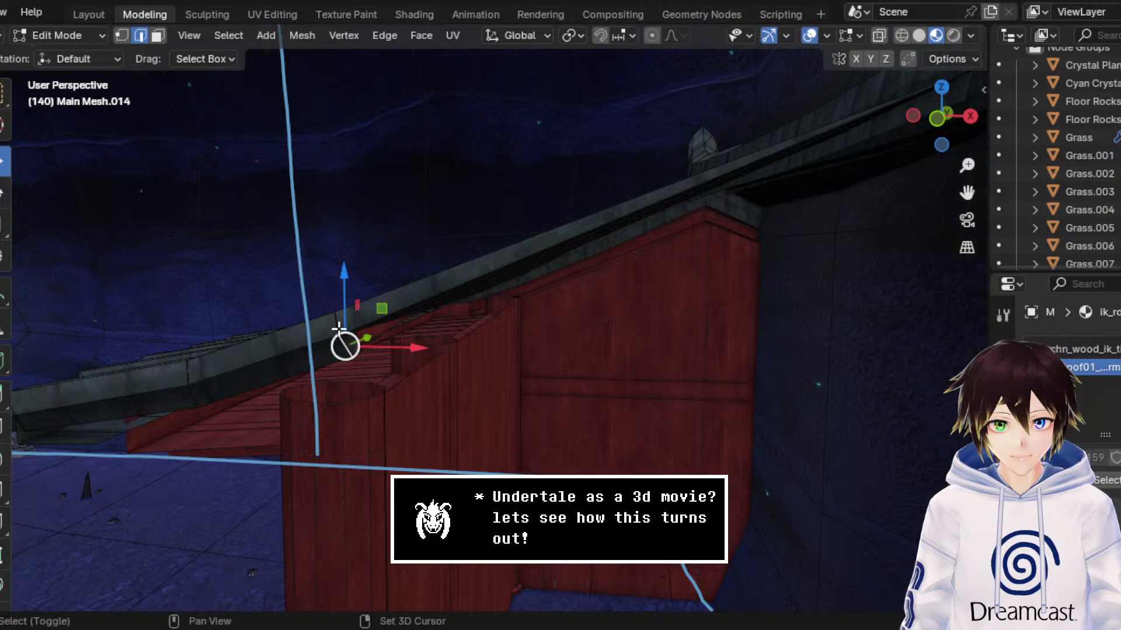
shift+click(337, 327)
shift+click(357, 327)
shift+click(361, 353)
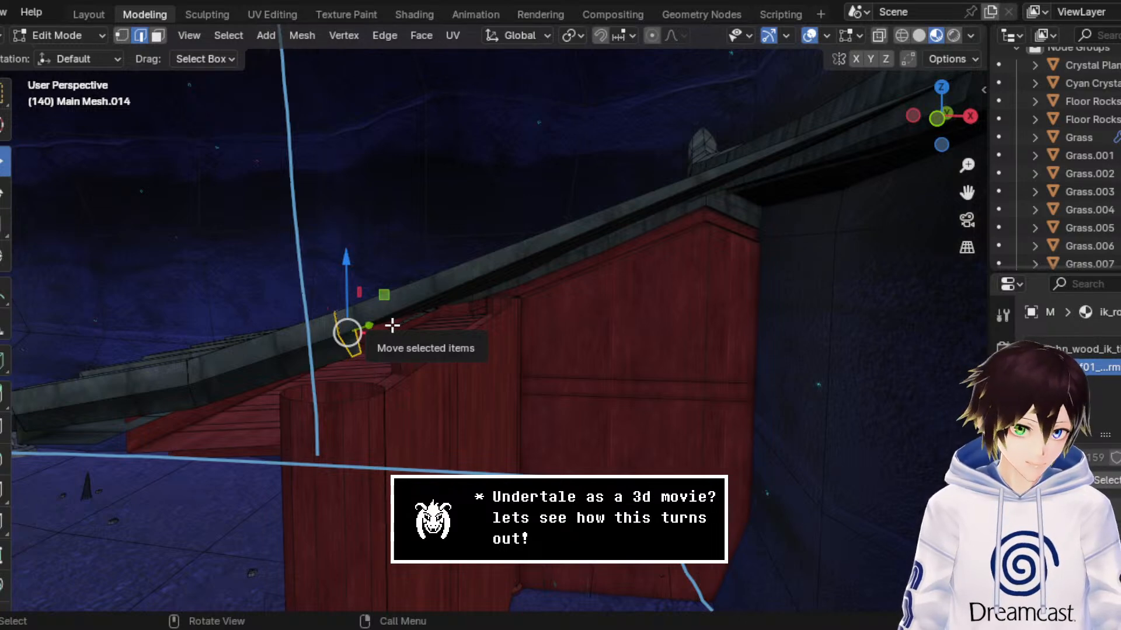
Step: Show the selected end edges against the roof slope in a front orthographic wireframe view
click(937, 124)
click(902, 36)
scroll(602, 193, up, 4)
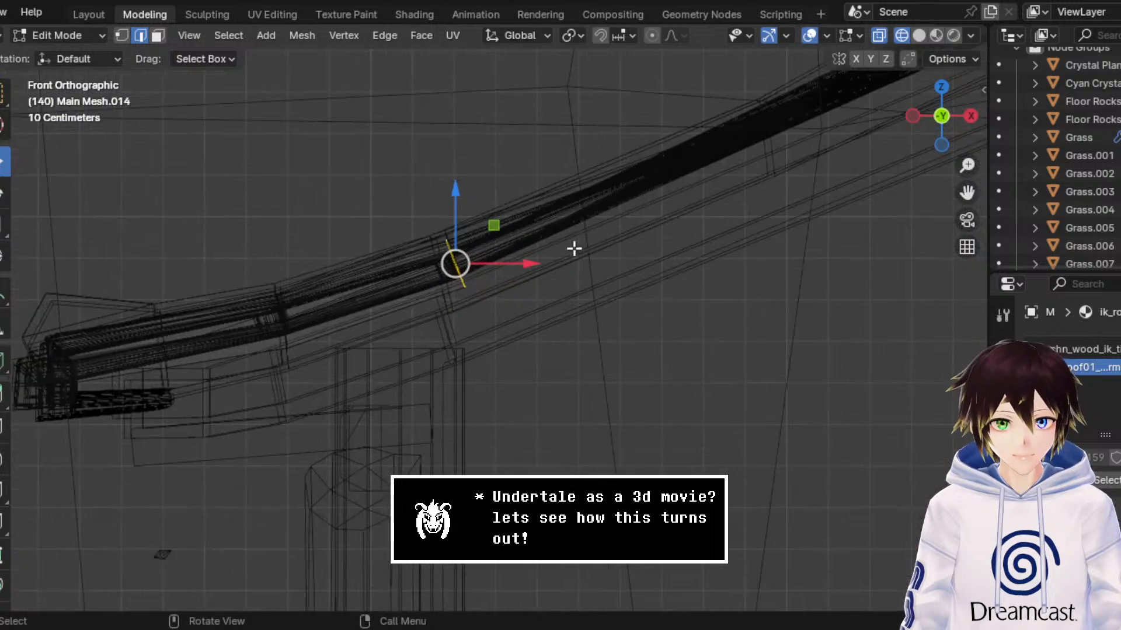
middle_drag(831, 138, 935, 31)
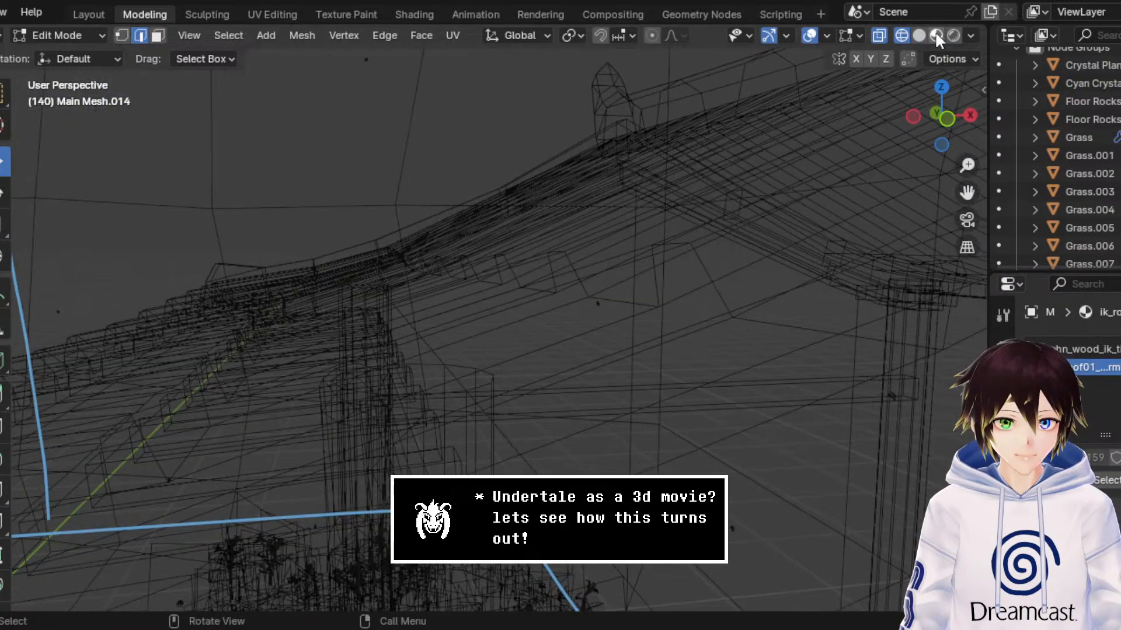
click(919, 35)
scroll(699, 261, down, 5)
middle_drag(695, 258, 648, 275)
click(939, 120)
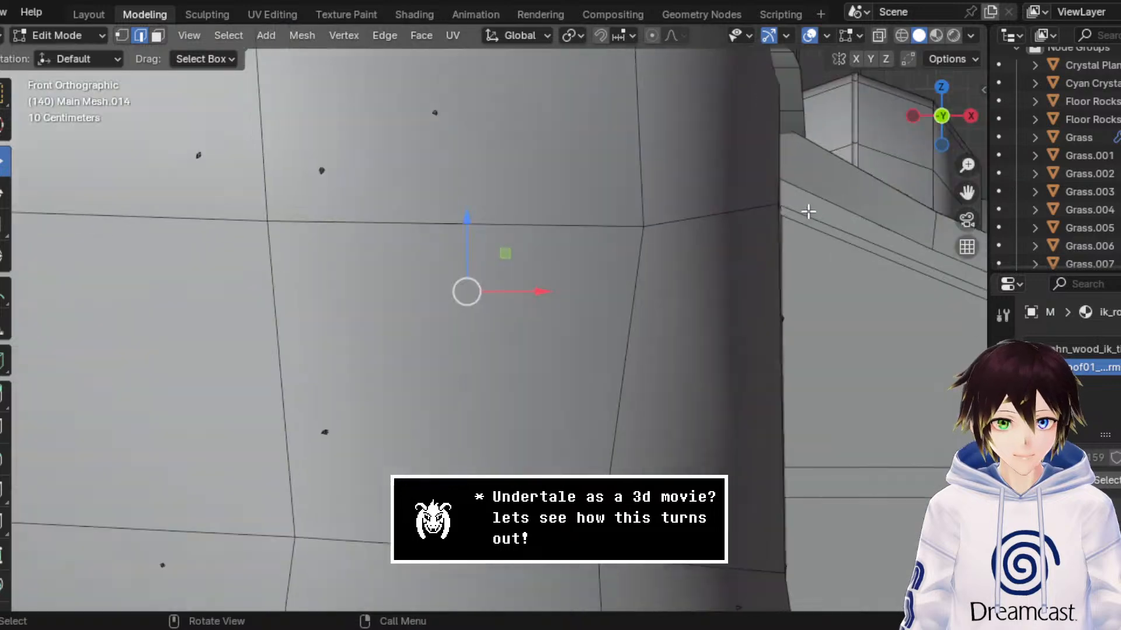
click(901, 36)
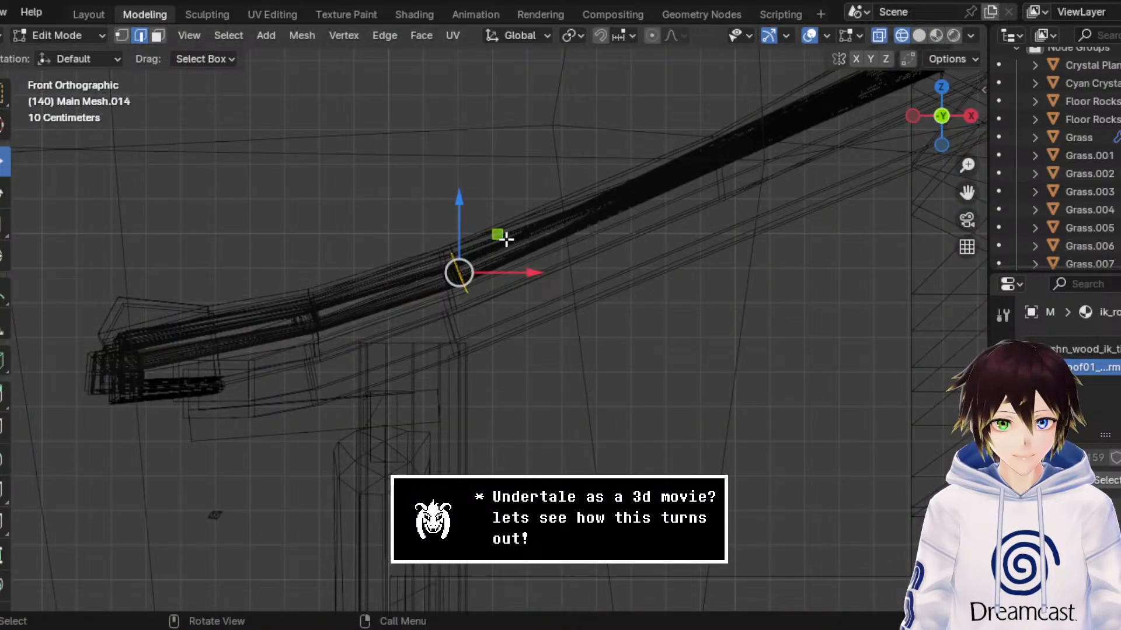
key(g)
click(669, 213)
key(ctrl+z)
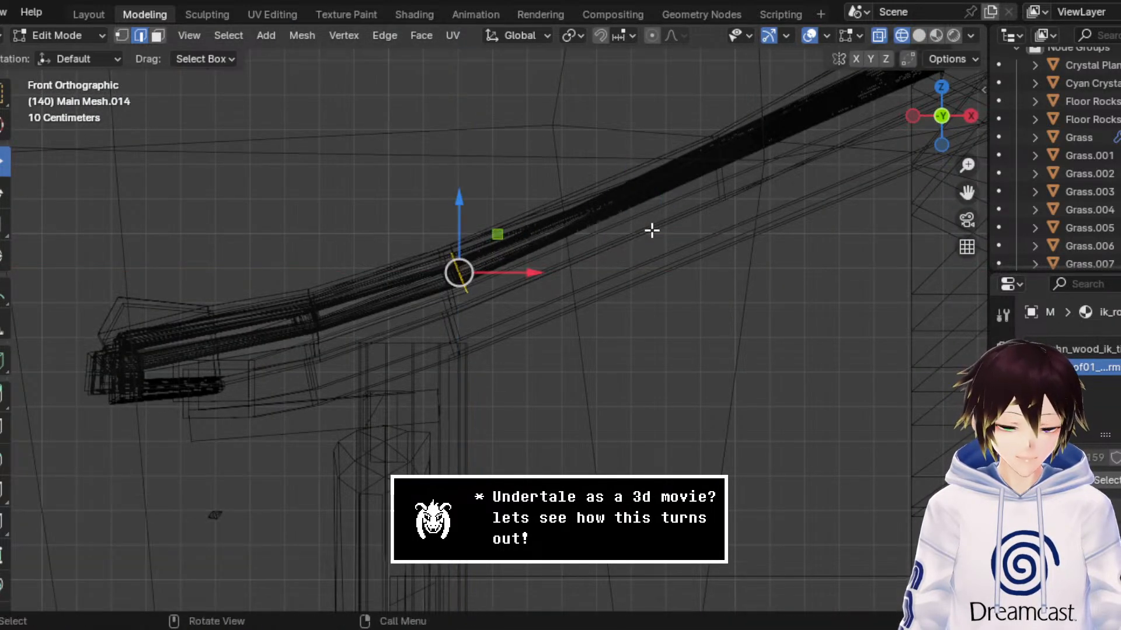
Step: Extrude the beam's open end edges up the roof slope, about 0.919 m along X and 0.29 m along Z
key(e)
right_click(652, 230)
key(g)
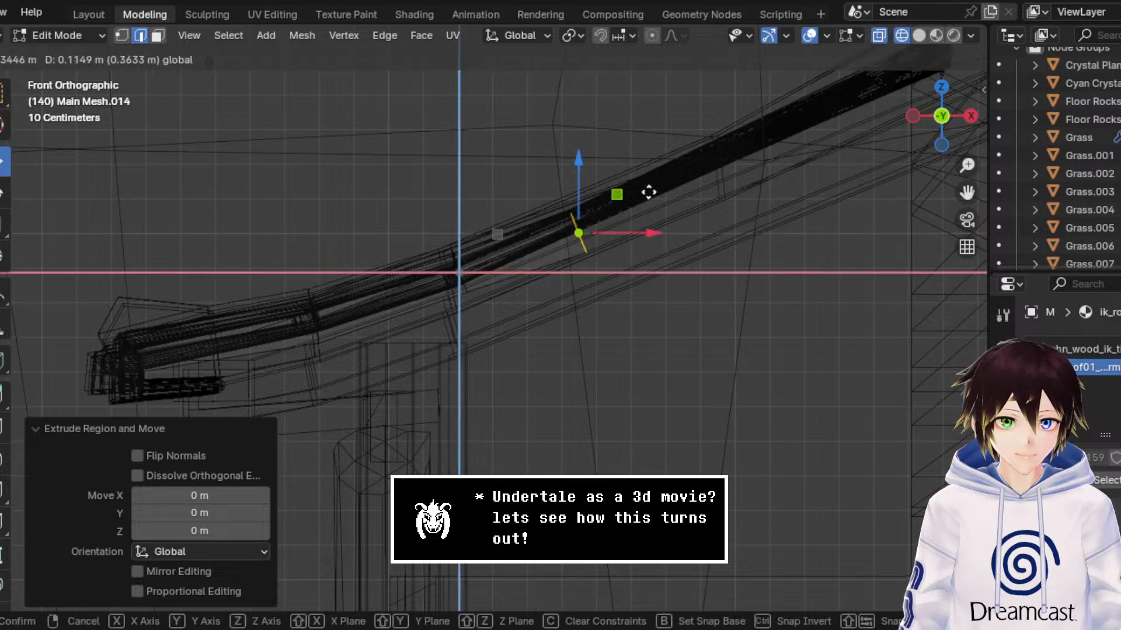
click(823, 137)
Step: Move the extruded end a further 0.457 m along X and 0.27 m along Z to the ridge, with Y locked
drag(951, 193, 811, 272)
key(g)
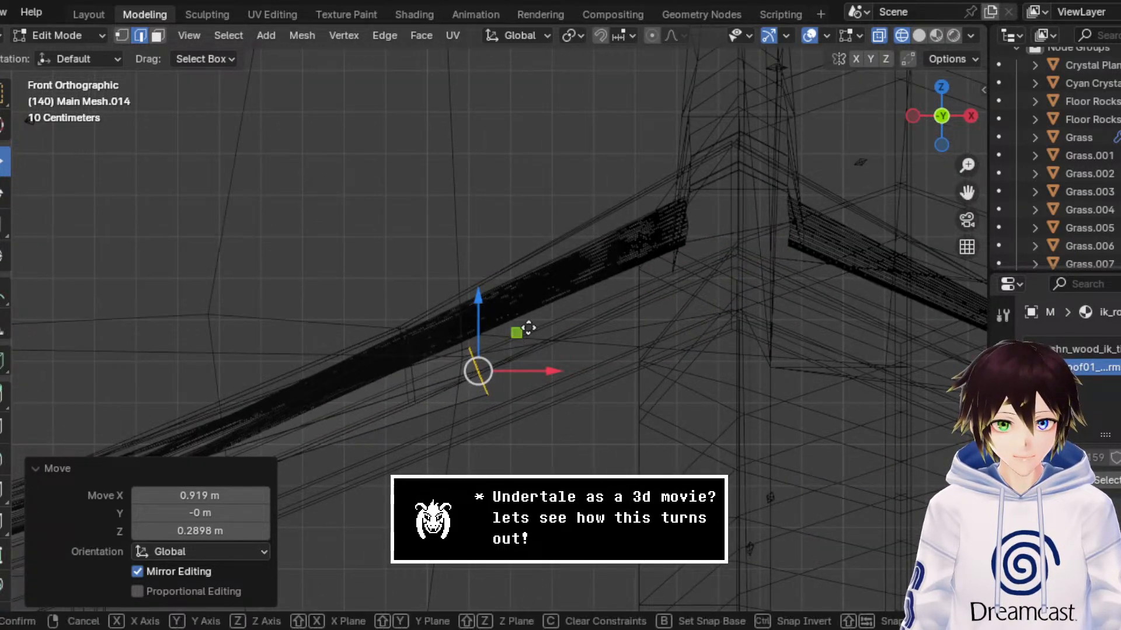
key(shift+y)
click(772, 185)
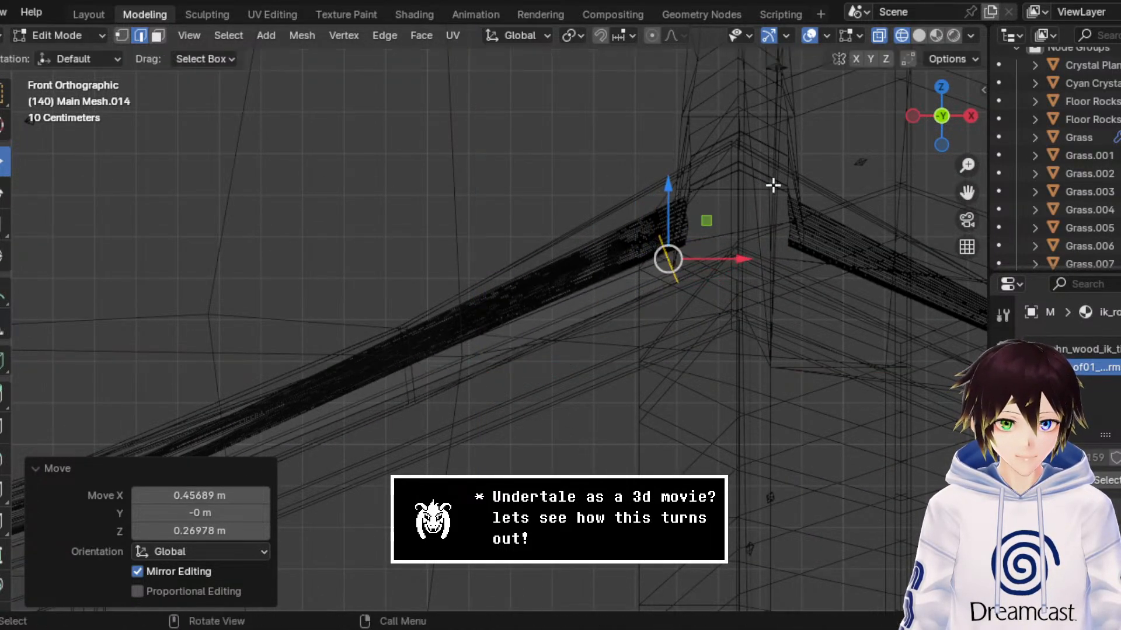
Step: Fine-tune the beam's upper end at the ridge by about -0.038 m along Z, 0.045 m along X and 0.014 m along Z
click(920, 35)
mouse_move(693, 190)
middle_down()
mouse_move(764, 197)
mouse_move(737, 210)
mouse_move(751, 296)
mouse_move(712, 303)
mouse_move(708, 288)
mouse_move(649, 280)
middle_up()
key(g)
key(z)
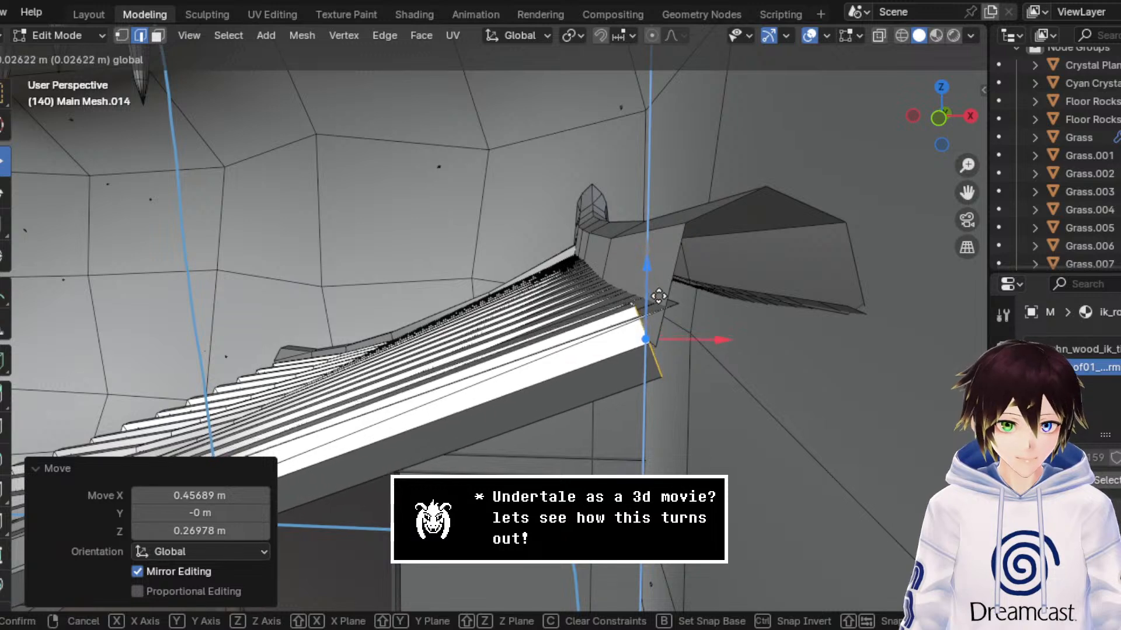
click(655, 354)
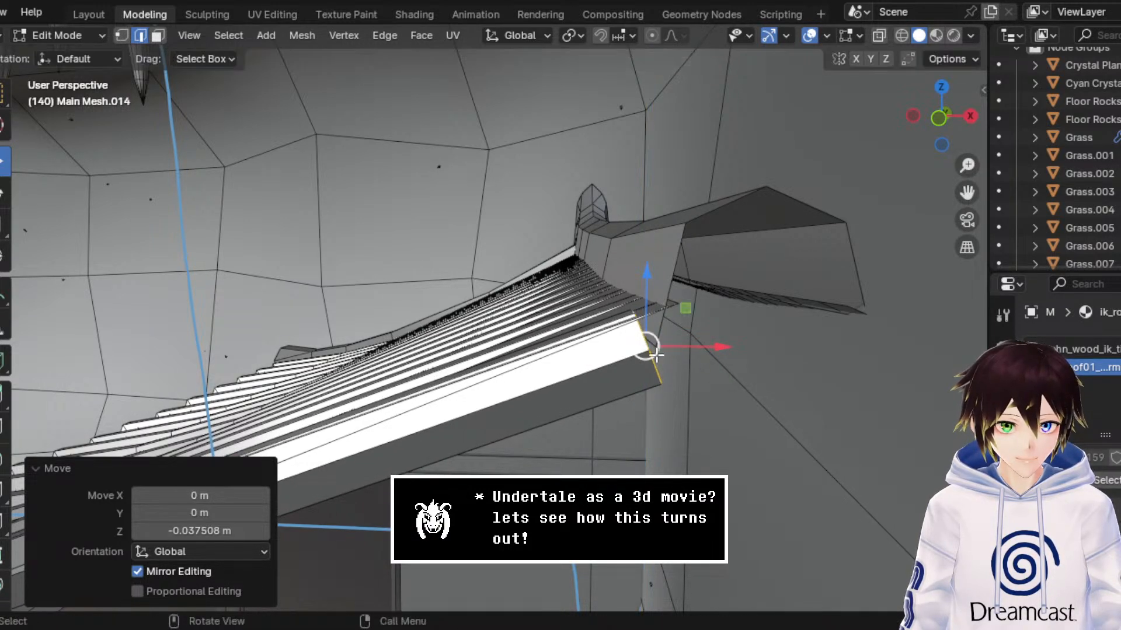
key(g)
key(x)
click(733, 348)
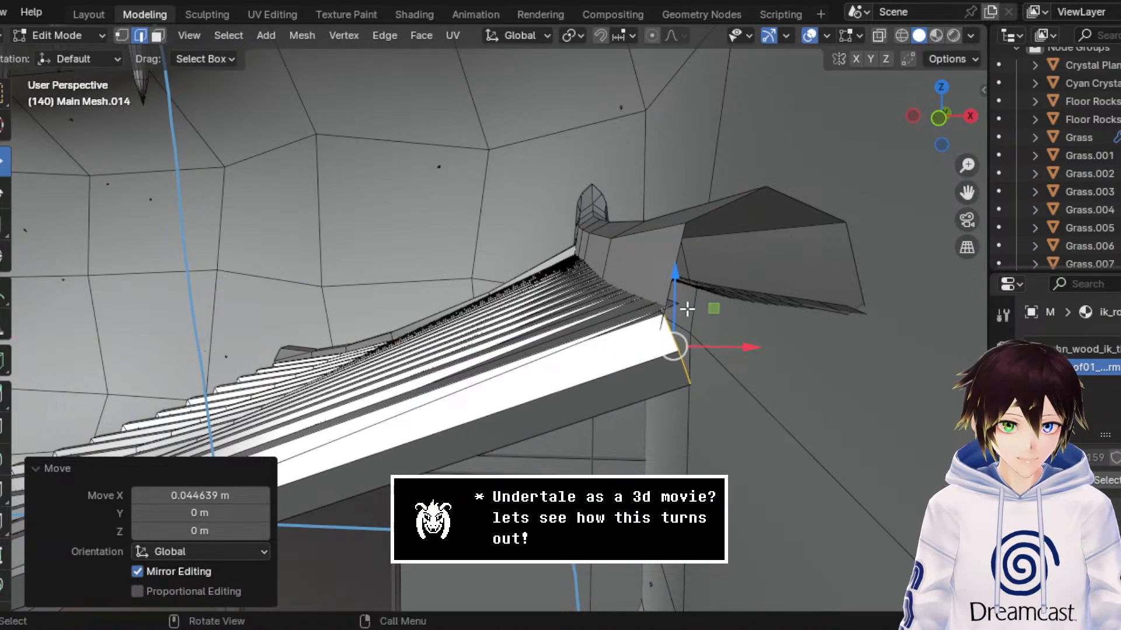
drag(672, 282, 656, 292)
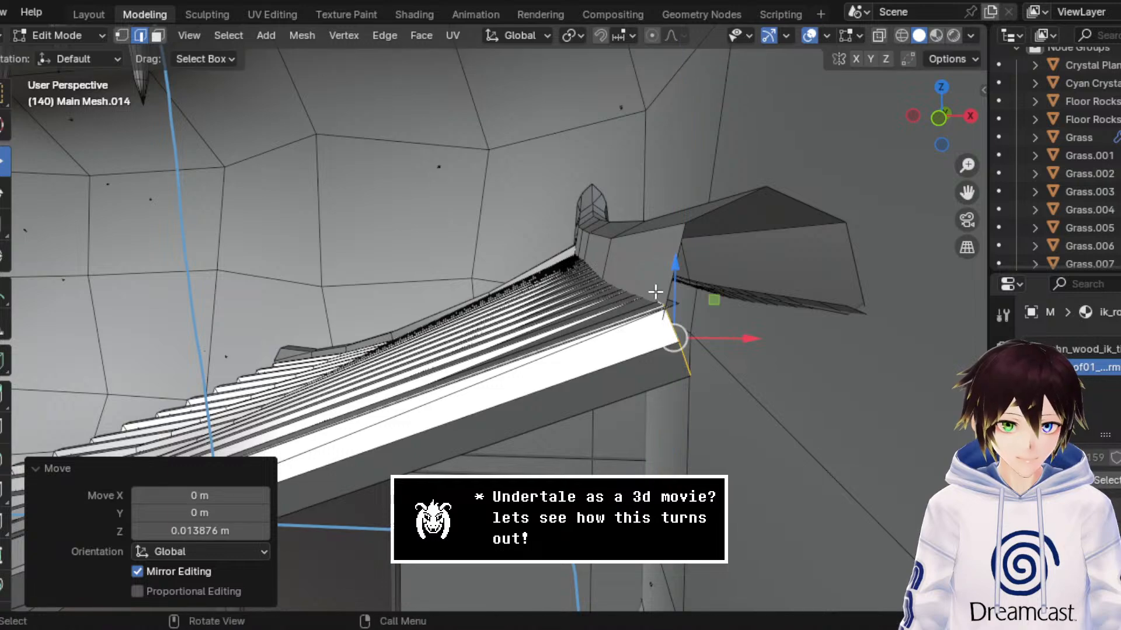
Step: In Object Mode, set the beam's origin to its geometry and move the beam about -0.023 m along Y
middle_drag(655, 292, 770, 287)
click(82, 37)
click(88, 54)
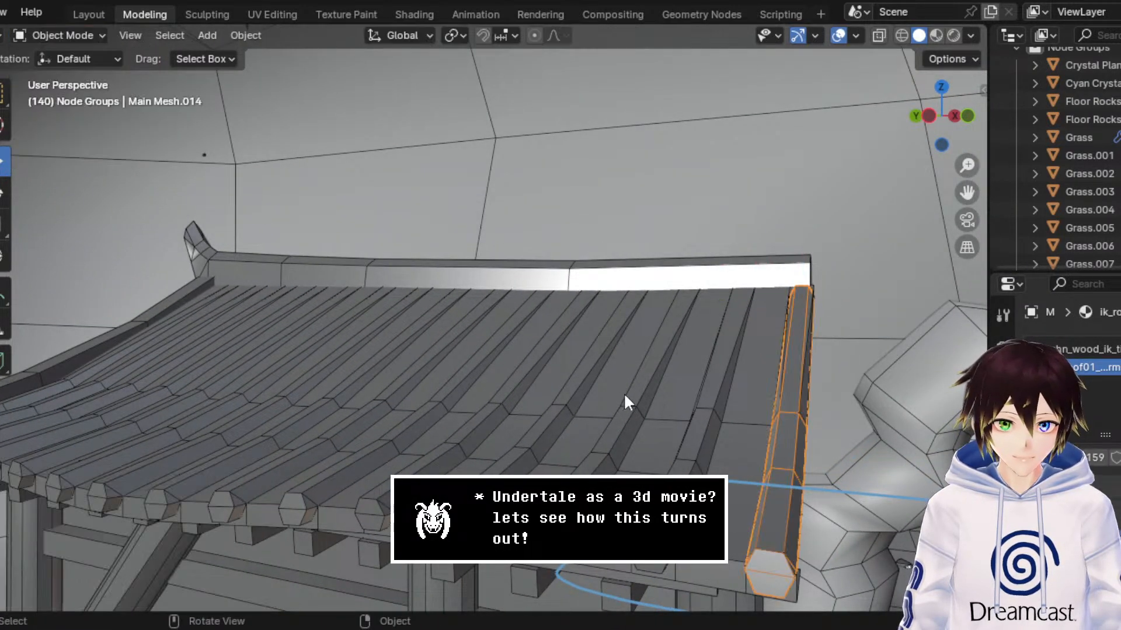
mouse_move(623, 392)
middle_down()
mouse_move(550, 390)
mouse_move(609, 383)
middle_up()
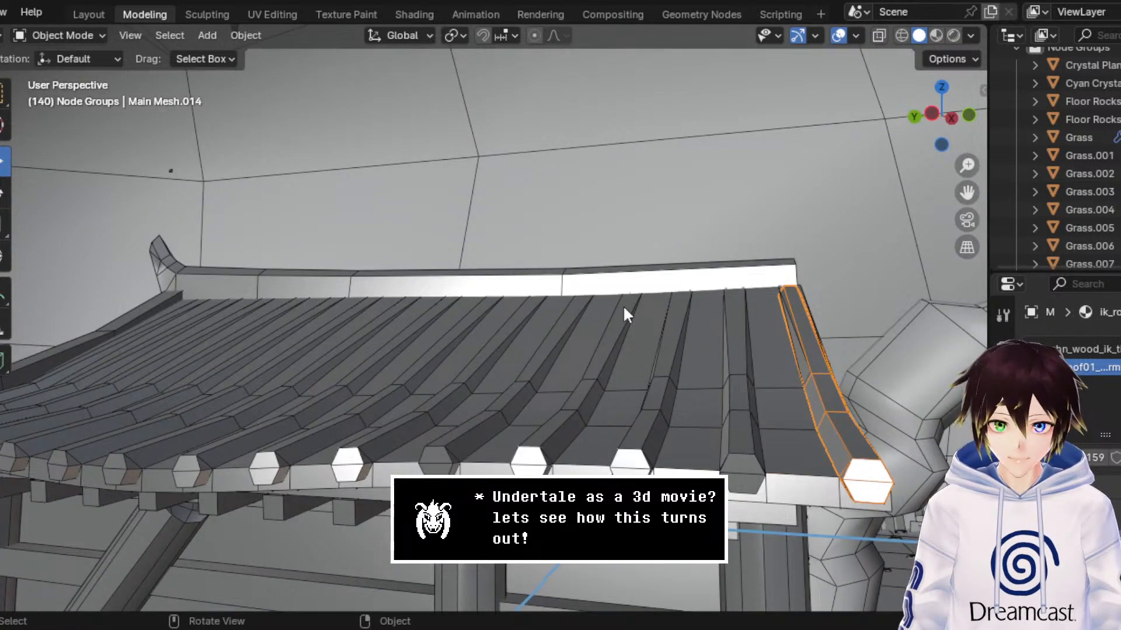
middle_drag(623, 314, 715, 305)
right_click(715, 305)
mouse_move(748, 365)
click(838, 380)
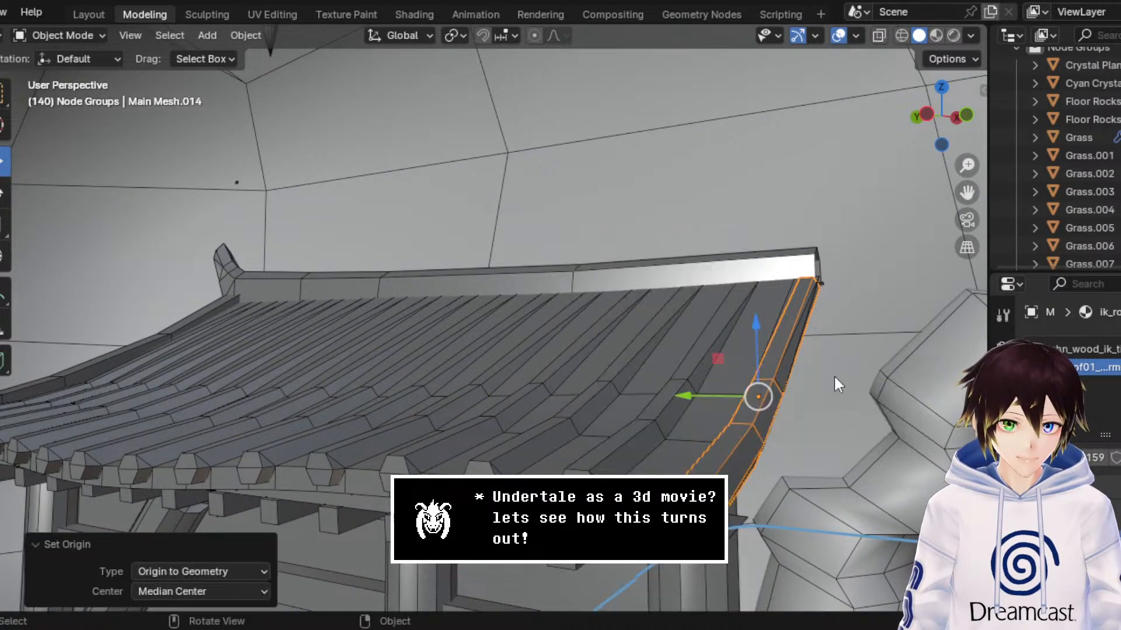
drag(720, 398, 729, 395)
middle_drag(728, 395, 728, 350)
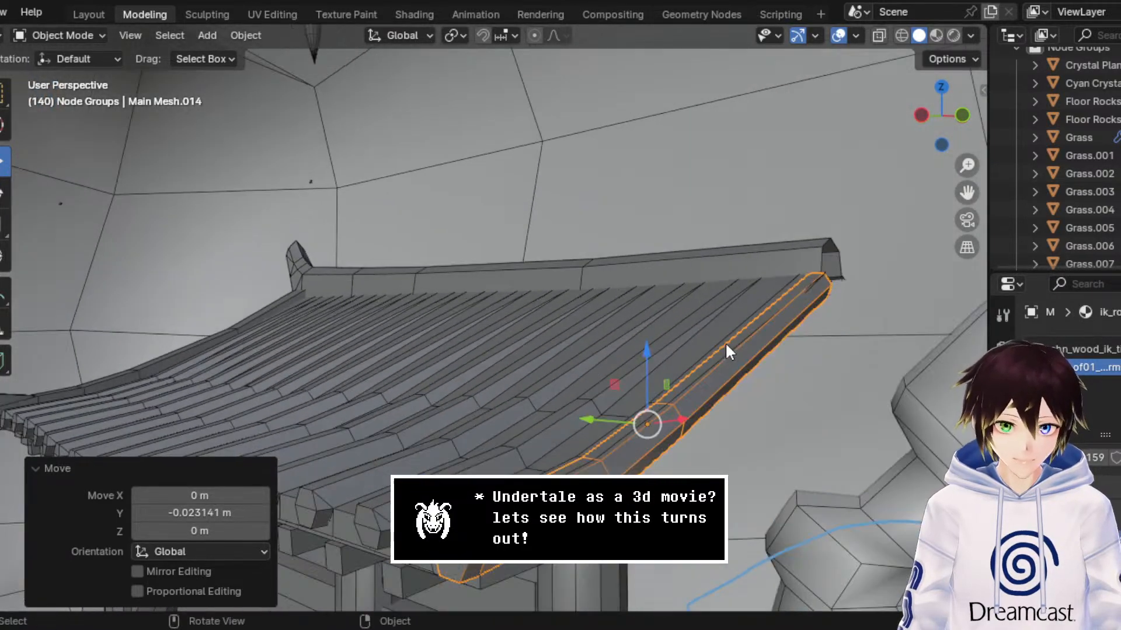
click(500, 466)
click(76, 35)
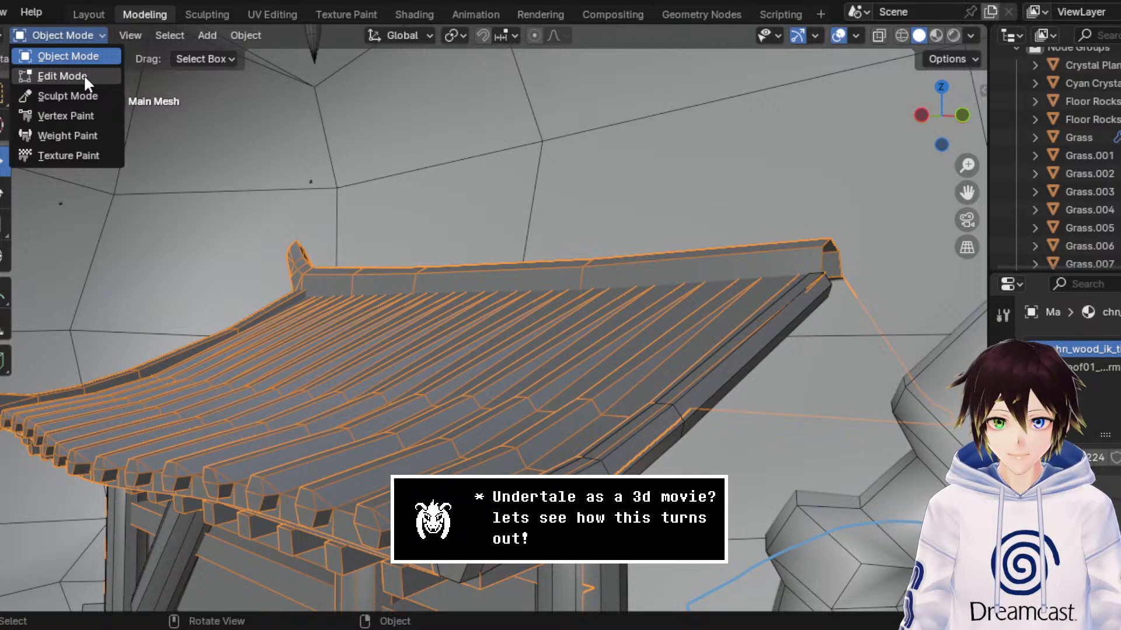
click(83, 75)
mouse_move(589, 350)
middle_down()
mouse_move(628, 357)
mouse_move(601, 350)
middle_up()
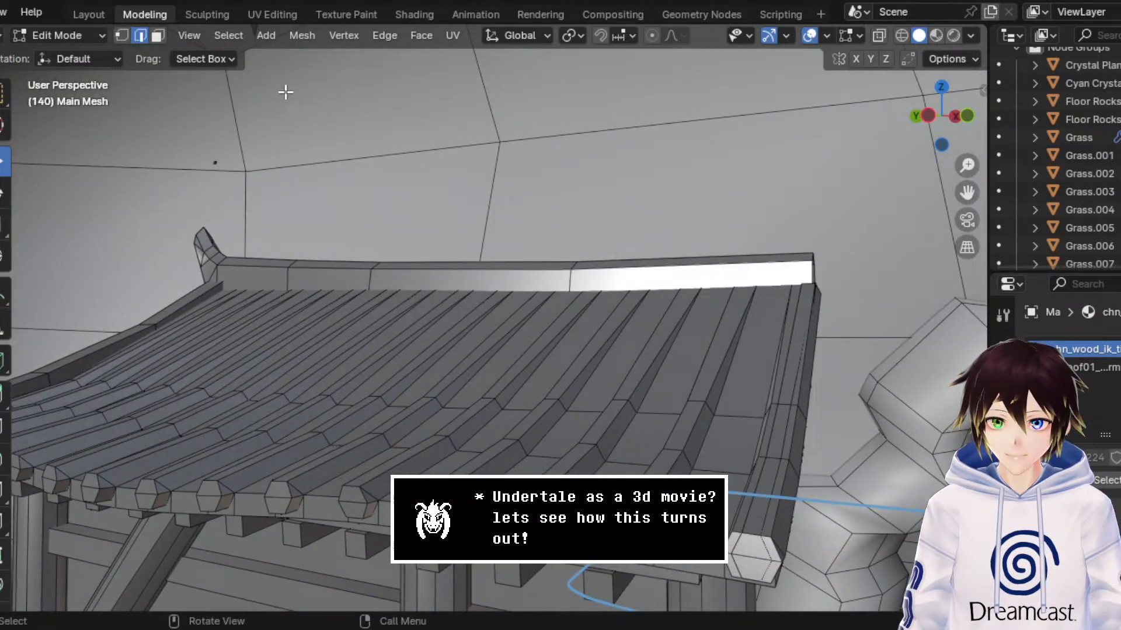
click(88, 35)
click(102, 53)
Step: Select the roof-edge beam in Object Mode and try scaling it up uniformly by about 1.088
click(776, 478)
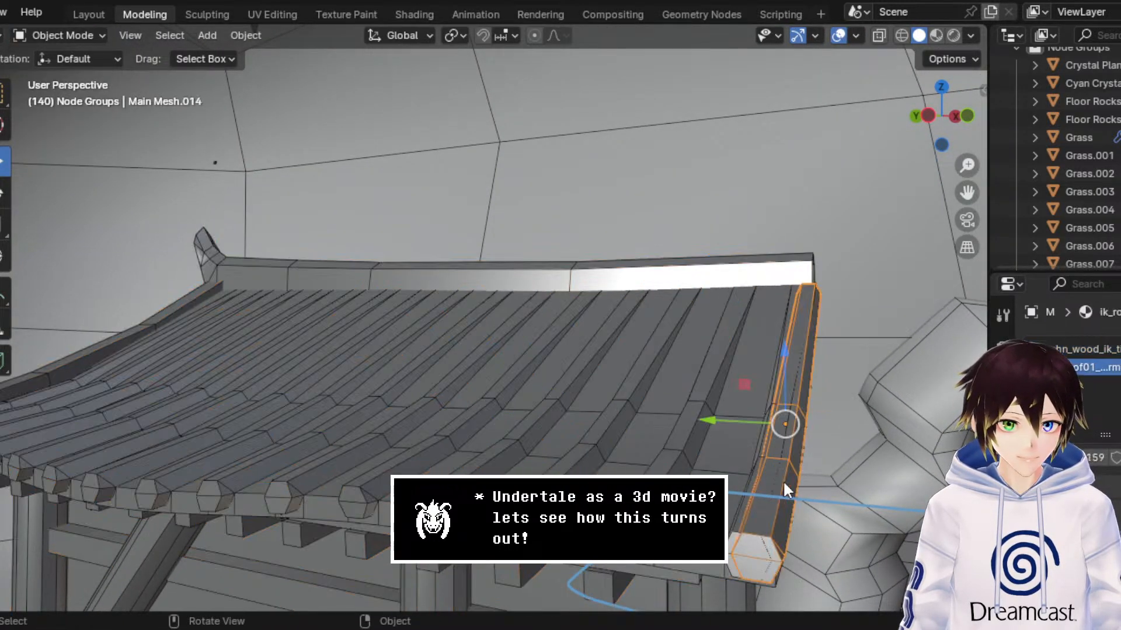
middle_drag(783, 481, 741, 467)
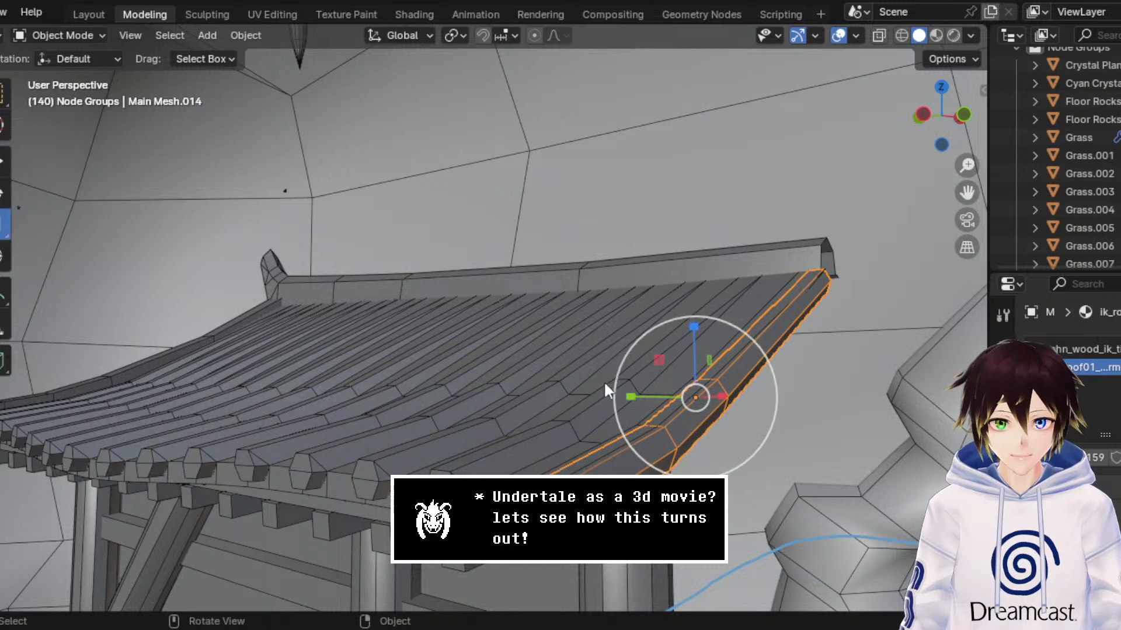
key(s)
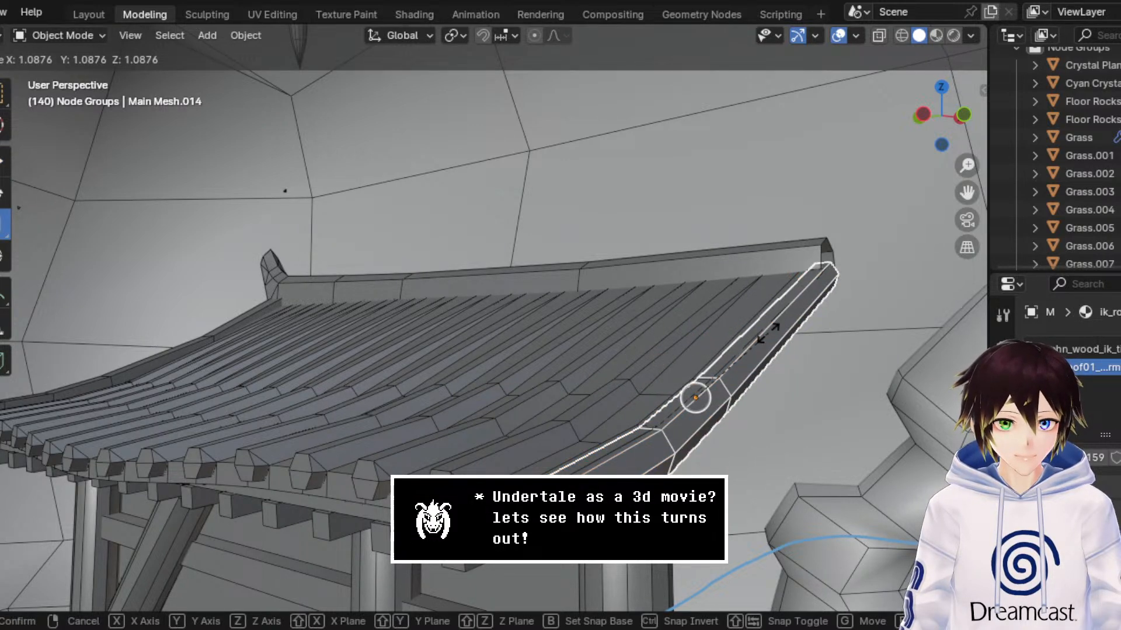
click(767, 334)
middle_drag(880, 283, 817, 209)
middle_drag(808, 365, 831, 363)
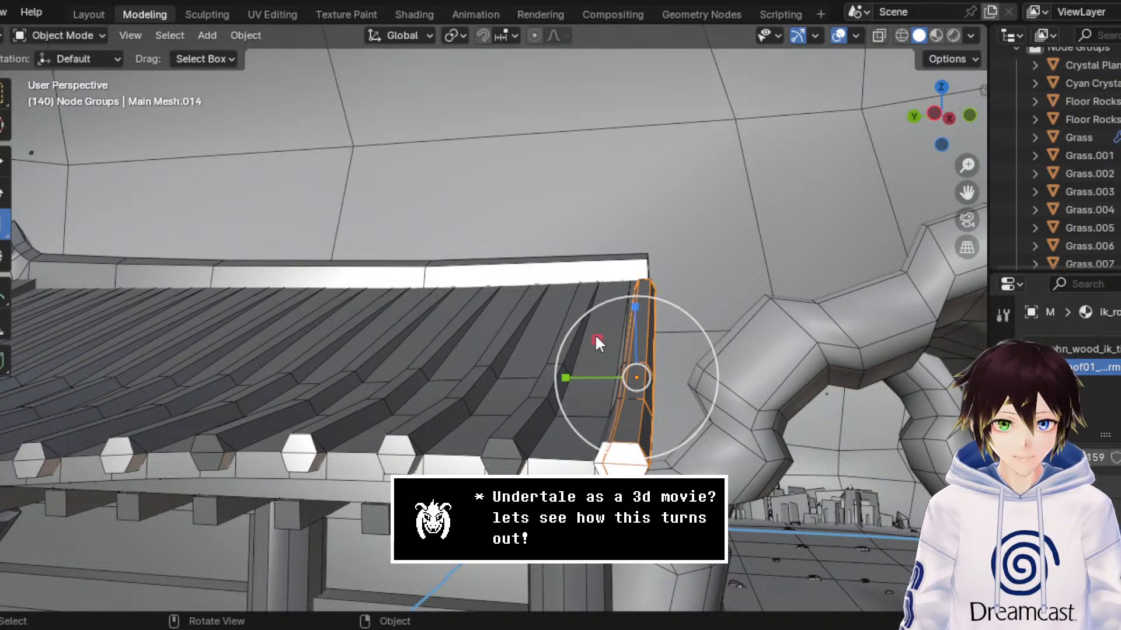
drag(596, 341, 586, 331)
key(ctrl+z)
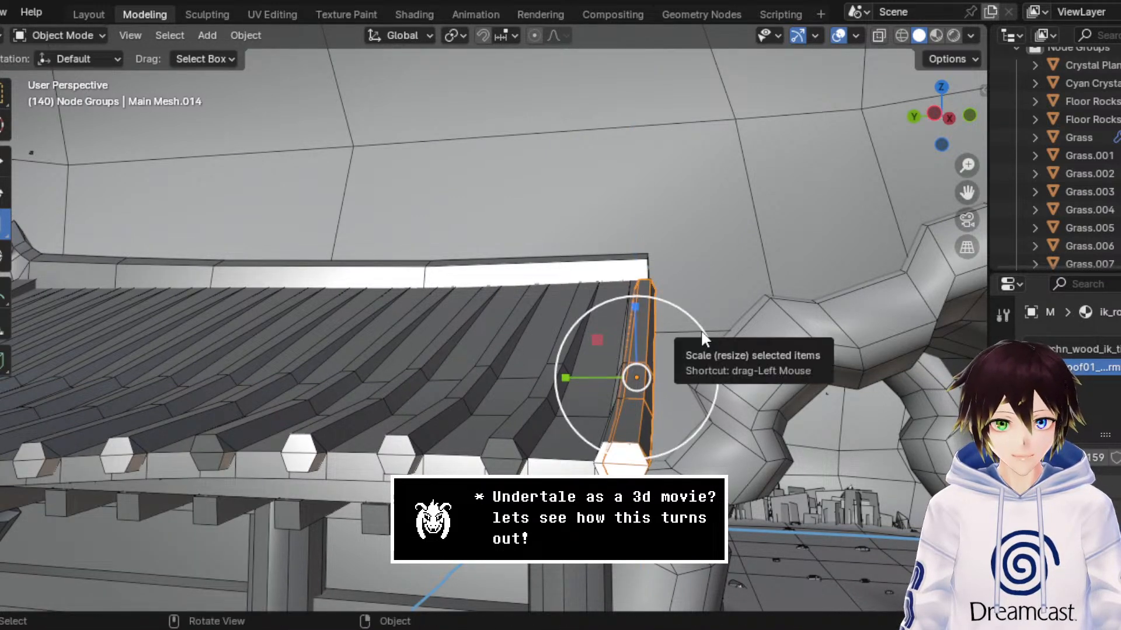
Step: Scale the roof-edge beam uniformly by 1.079 and move it slightly along Y and about 0.010 m along Z
drag(700, 329, 709, 326)
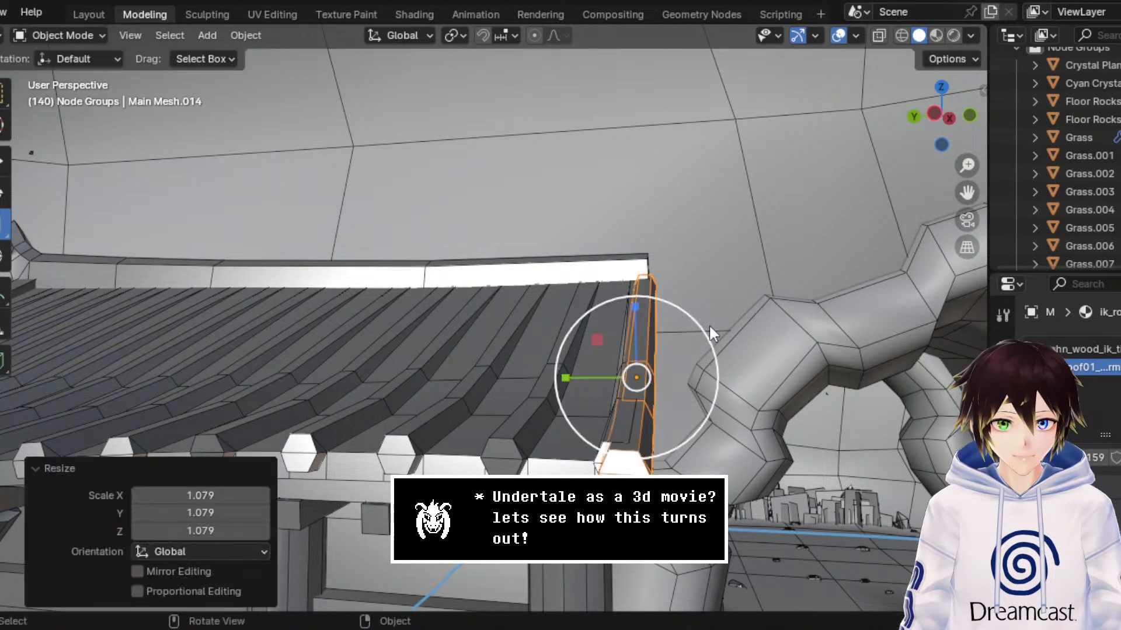
click(2, 161)
drag(561, 378, 555, 377)
drag(632, 325, 632, 320)
middle_drag(631, 320, 811, 306)
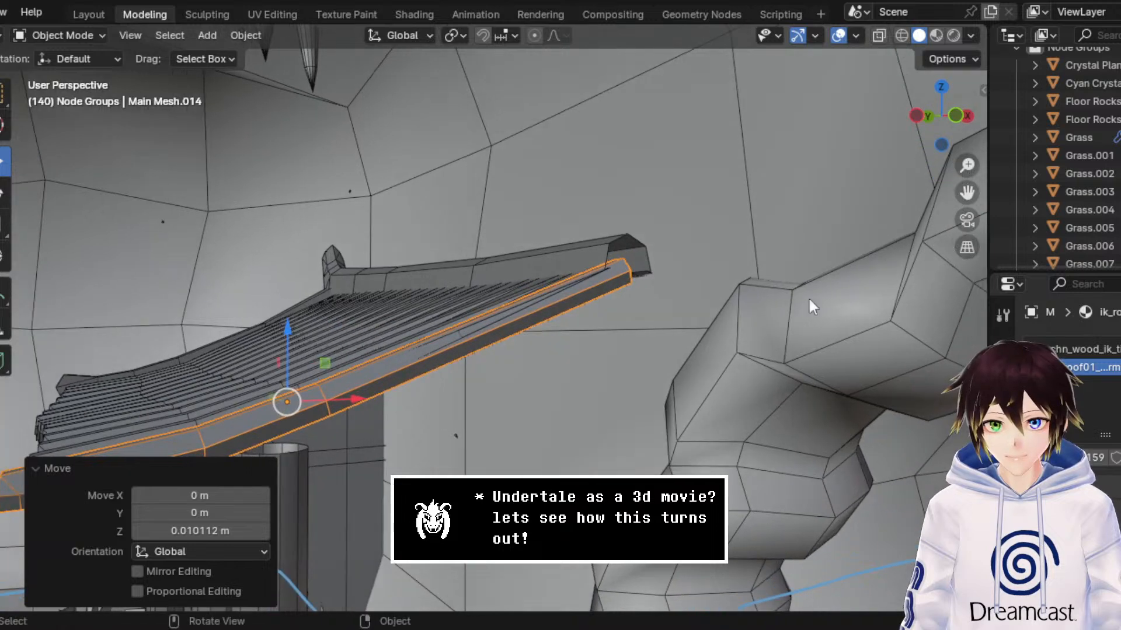
Step: Scale the beam uniformly by 0.977 and move it about 0.019 m along X
drag(967, 193, 1115, 153)
scroll(662, 323, up, 2)
middle_drag(661, 323, 669, 324)
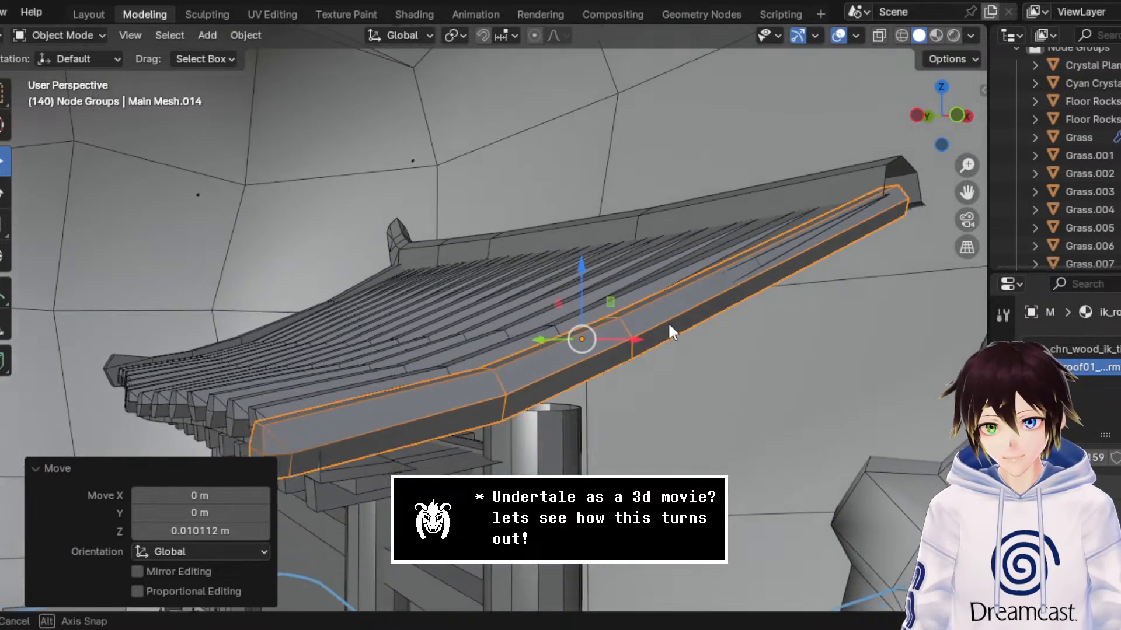
click(5, 221)
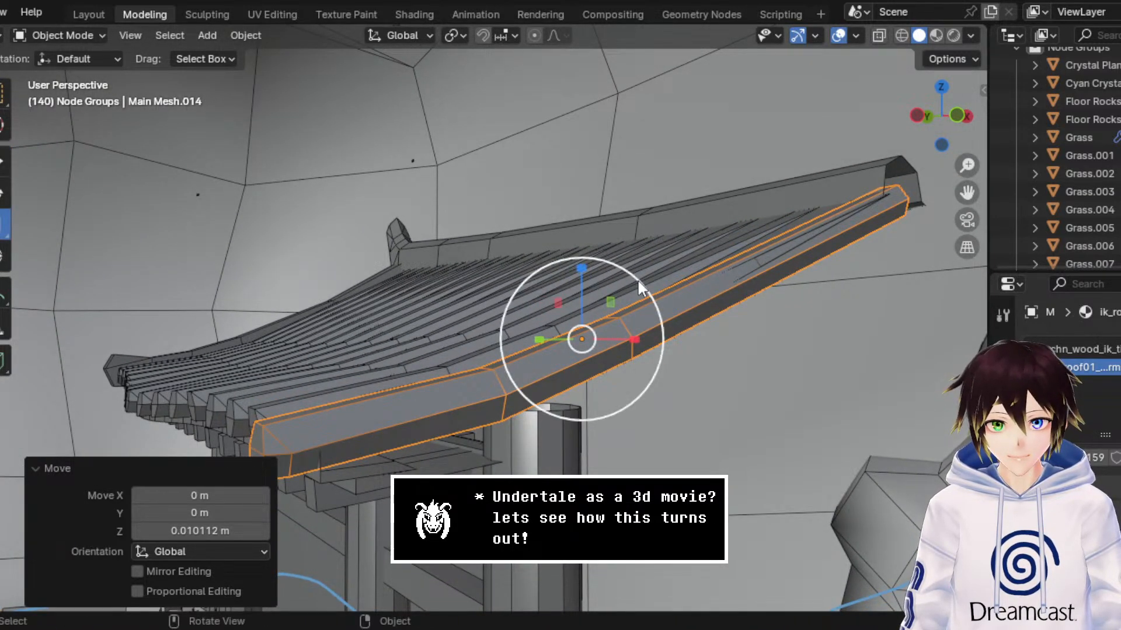
drag(639, 278, 640, 281)
click(4, 162)
middle_drag(520, 285, 549, 298)
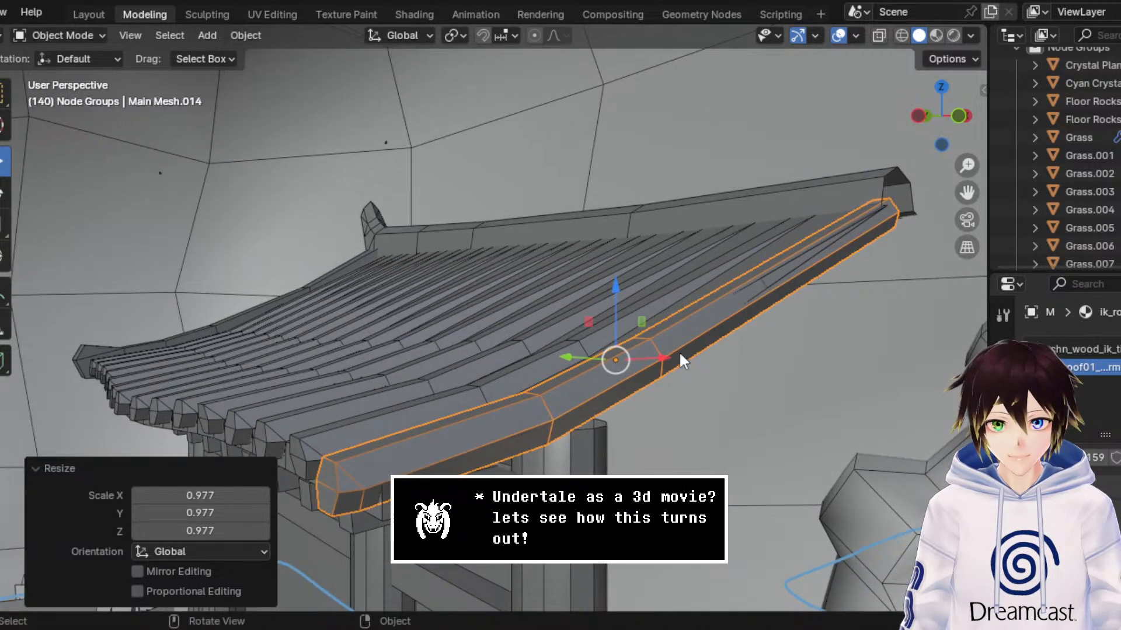
drag(660, 359, 652, 345)
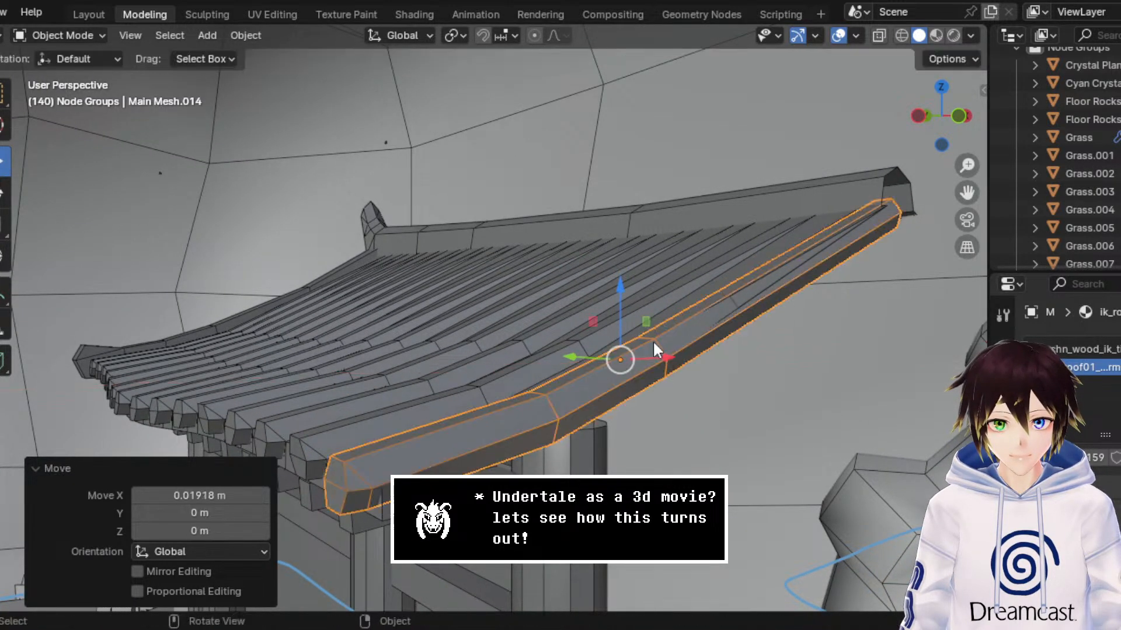
Step: In Edit Mode, raise the beam's upper end about 0.016 m along Z and scale that end up slightly at the ridge
middle_drag(653, 341, 363, 117)
click(70, 36)
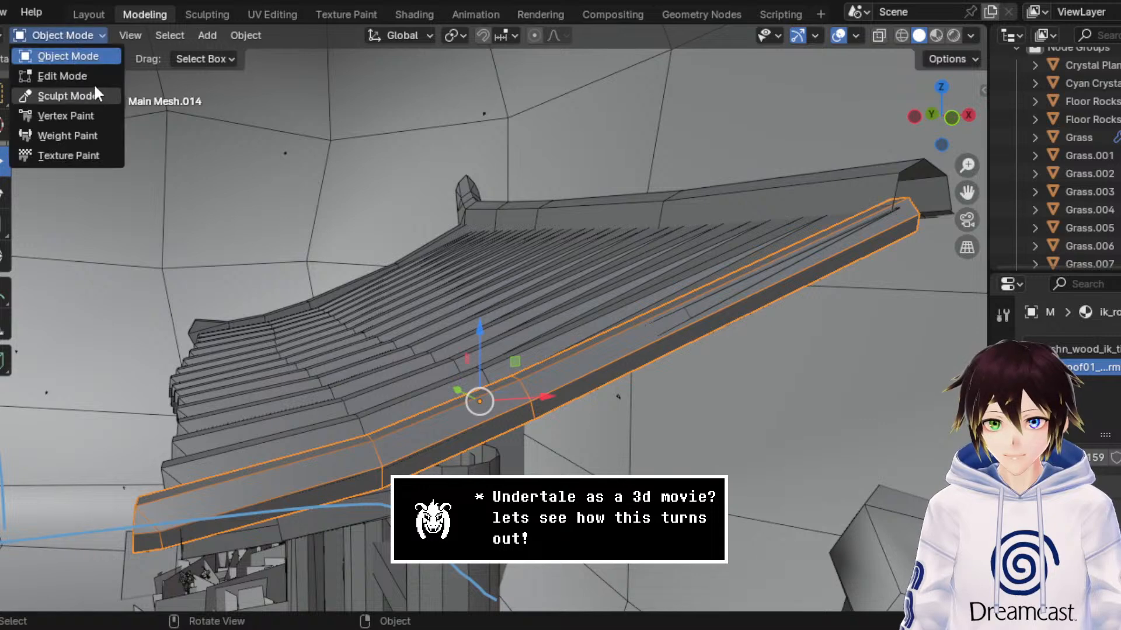
click(58, 72)
drag(905, 170, 904, 168)
middle_drag(904, 168, 733, 239)
click(4, 223)
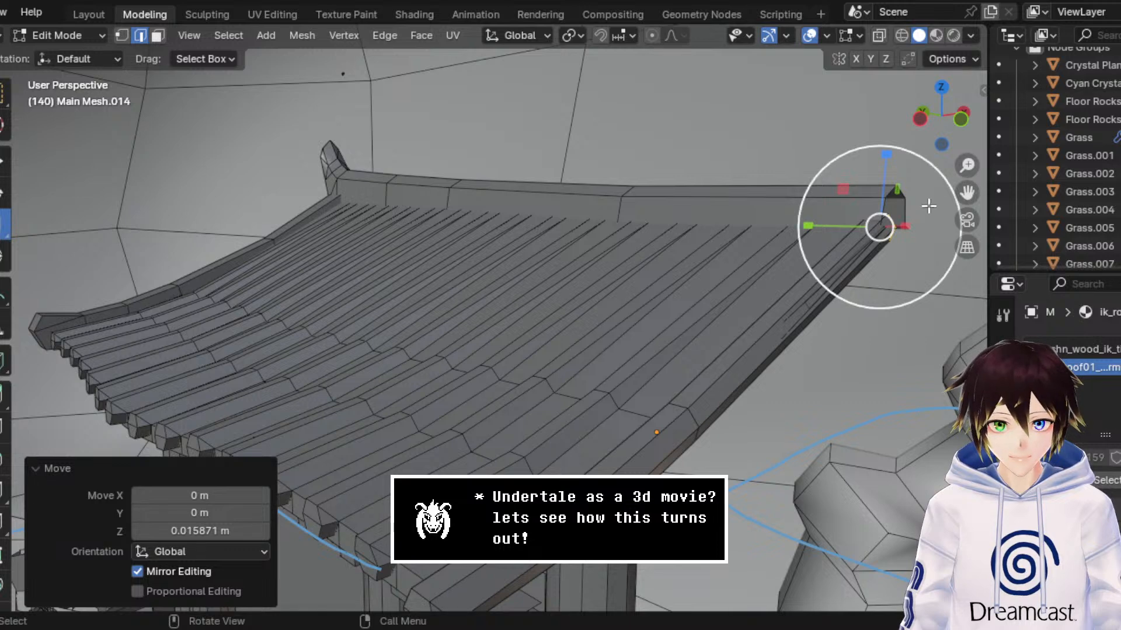
drag(946, 181, 962, 172)
middle_drag(840, 243, 889, 198)
drag(889, 199, 894, 201)
middle_drag(894, 201, 775, 316)
Step: In Object Mode, move the whole beam about 0.006 m along Y
click(105, 35)
click(103, 54)
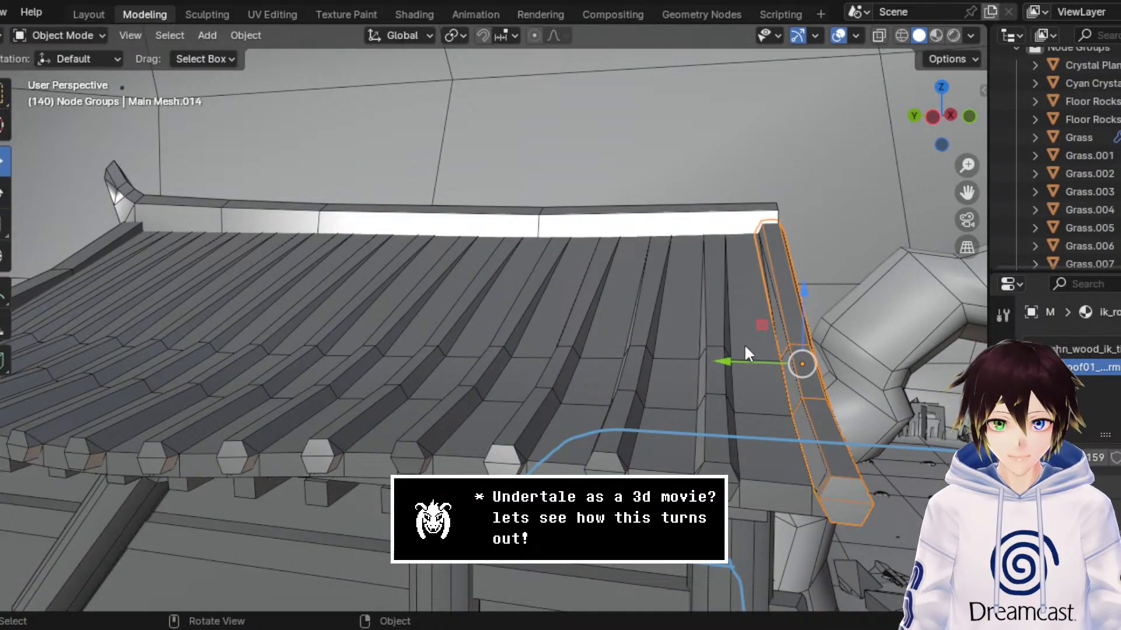
drag(747, 353, 741, 351)
middle_drag(768, 355, 717, 359)
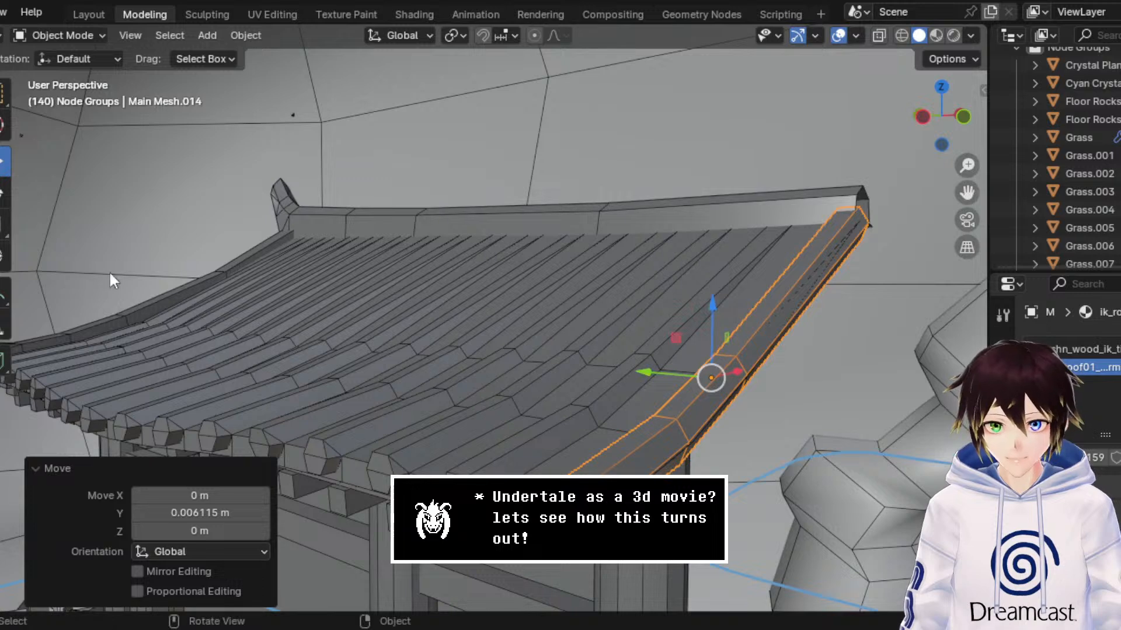
Step: Scale the beam by 1.049 along Y only and check its fit on the roof edge with the overlays hidden
click(5, 224)
middle_drag(644, 390, 692, 377)
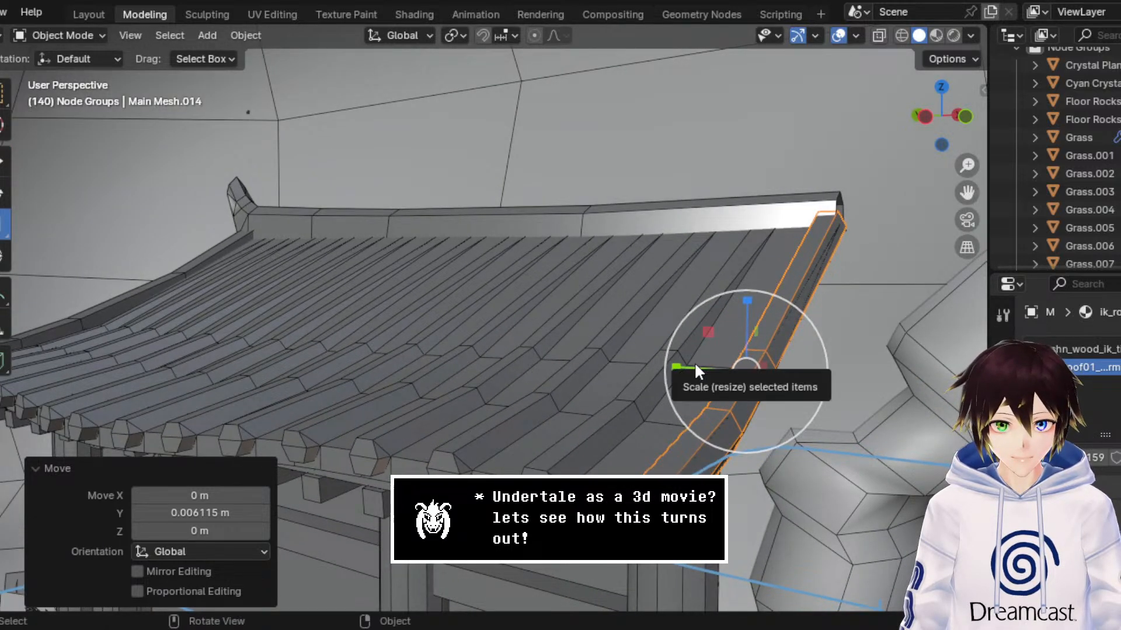
drag(694, 362, 693, 366)
click(838, 35)
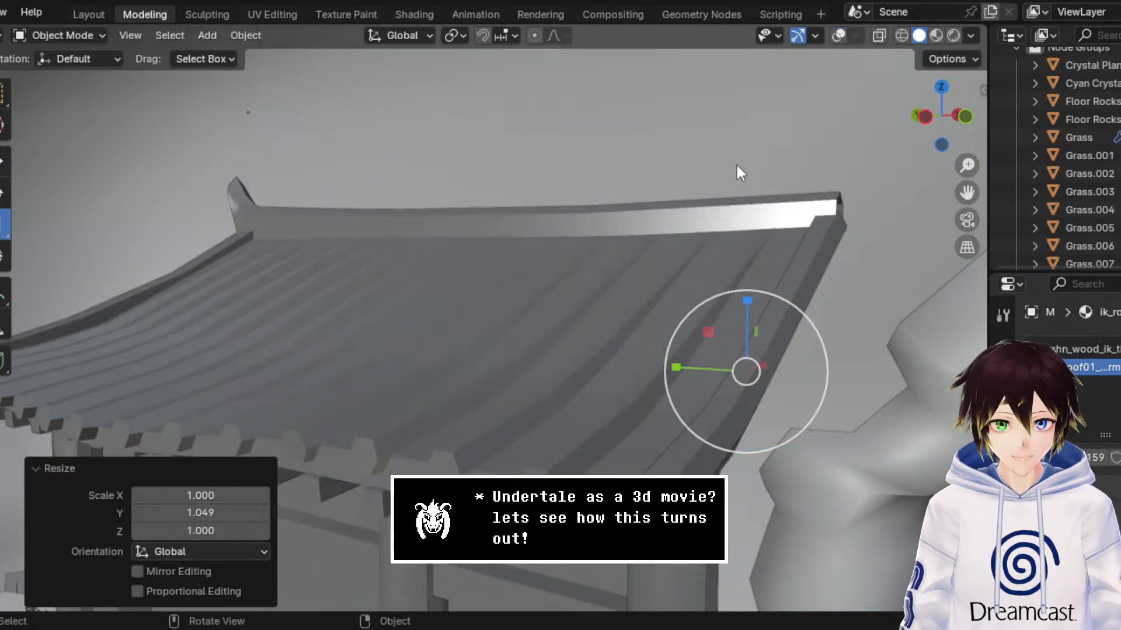
middle_drag(737, 163, 671, 251)
mouse_move(888, 93)
middle_down()
mouse_move(800, 236)
mouse_move(783, 236)
middle_up()
Step: In Edit Mode with overlays shown, extrude the beam's upper end edge loop to add a short segment across the ridge
click(92, 36)
click(94, 76)
click(900, 37)
click(809, 35)
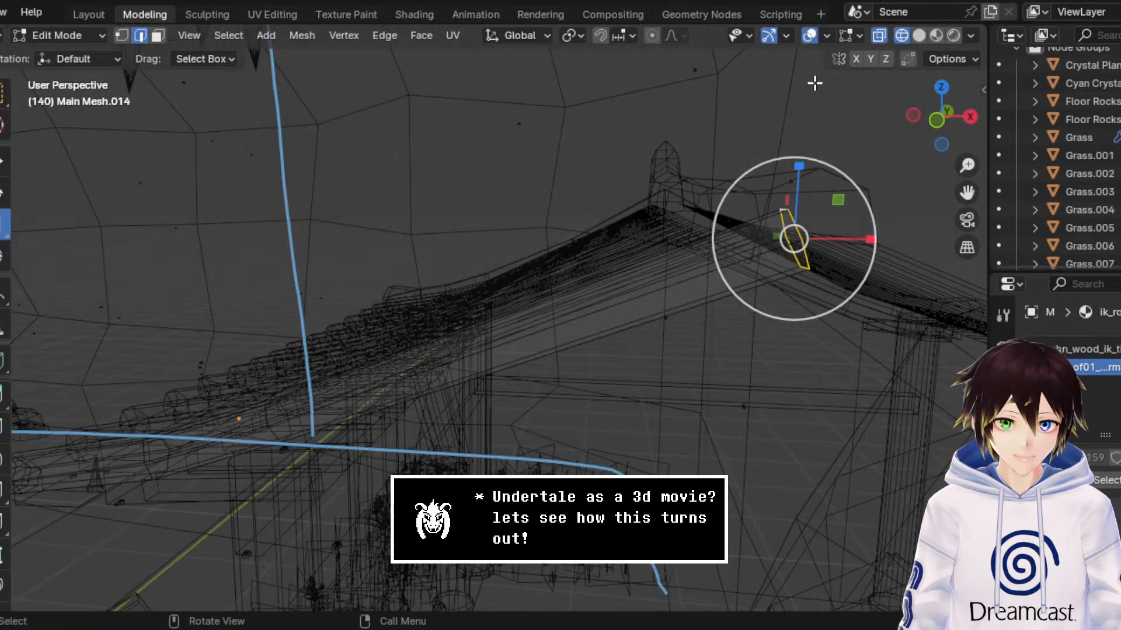
click(936, 121)
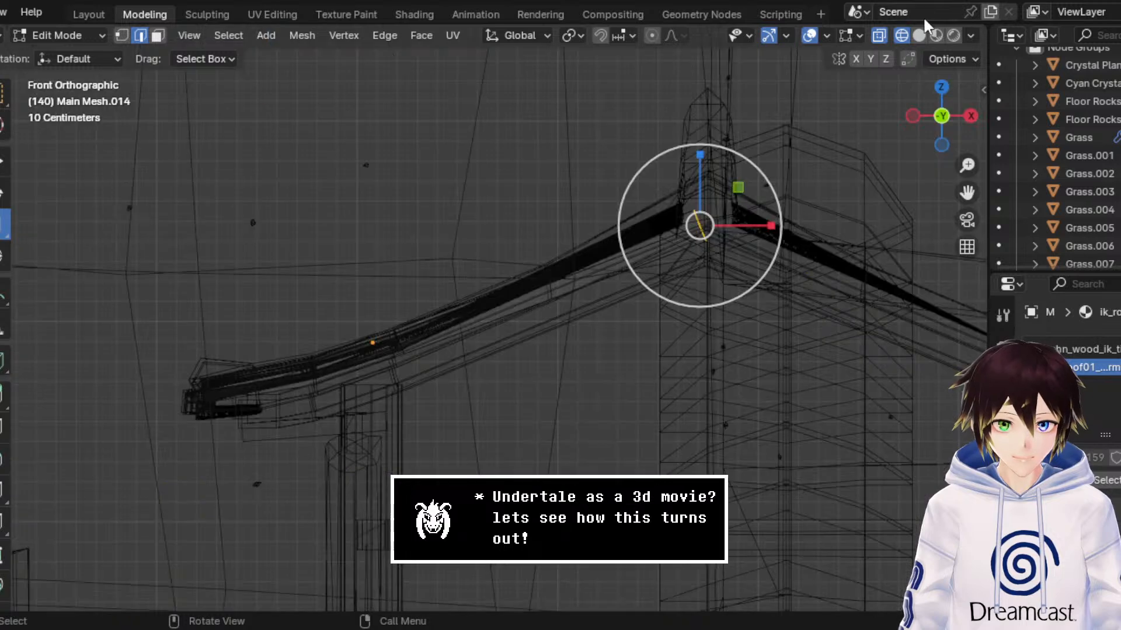
click(919, 35)
scroll(798, 210, up, 2)
middle_drag(798, 210, 795, 193)
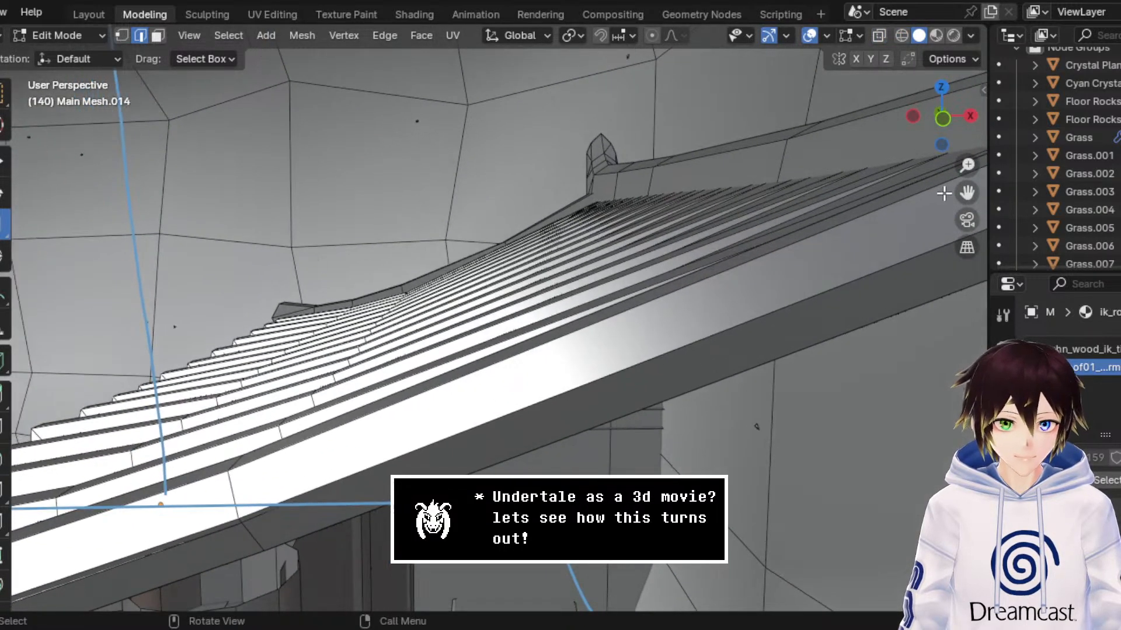
drag(967, 193, 883, 216)
click(6, 162)
key(e)
right_click(649, 243)
mouse_move(882, 217)
middle_down()
mouse_move(595, 191)
mouse_move(633, 192)
mouse_move(608, 268)
mouse_move(757, 240)
middle_up()
Step: In face selection with wireframe shading, select all faces of the beam's long upper section and its short ridge segment
click(937, 38)
click(639, 350)
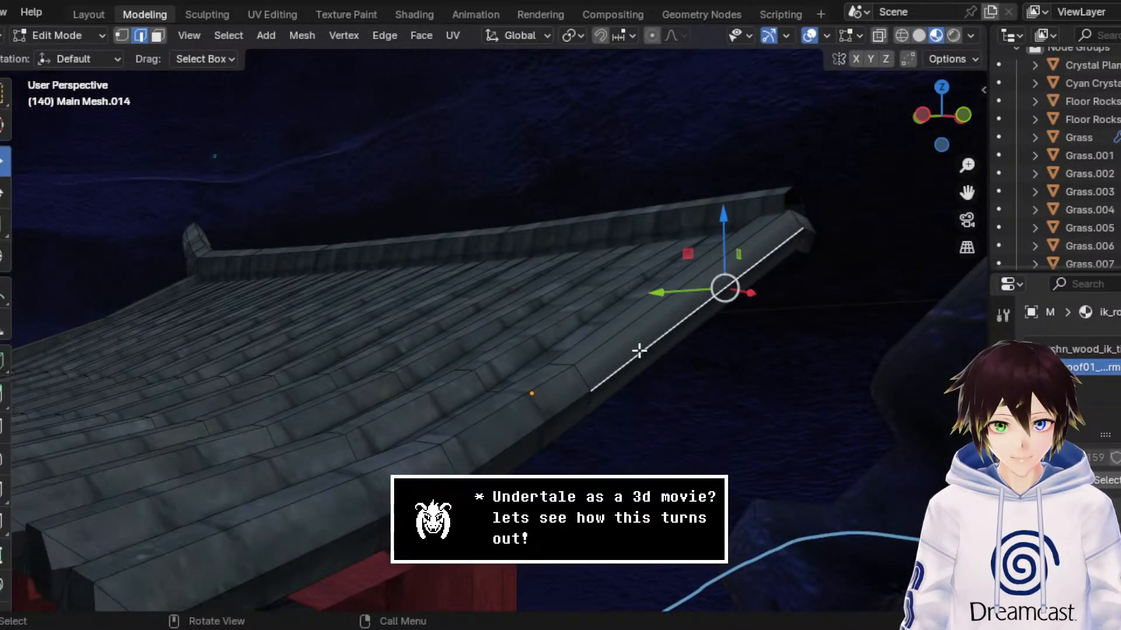
click(158, 36)
middle_drag(483, 212, 839, 333)
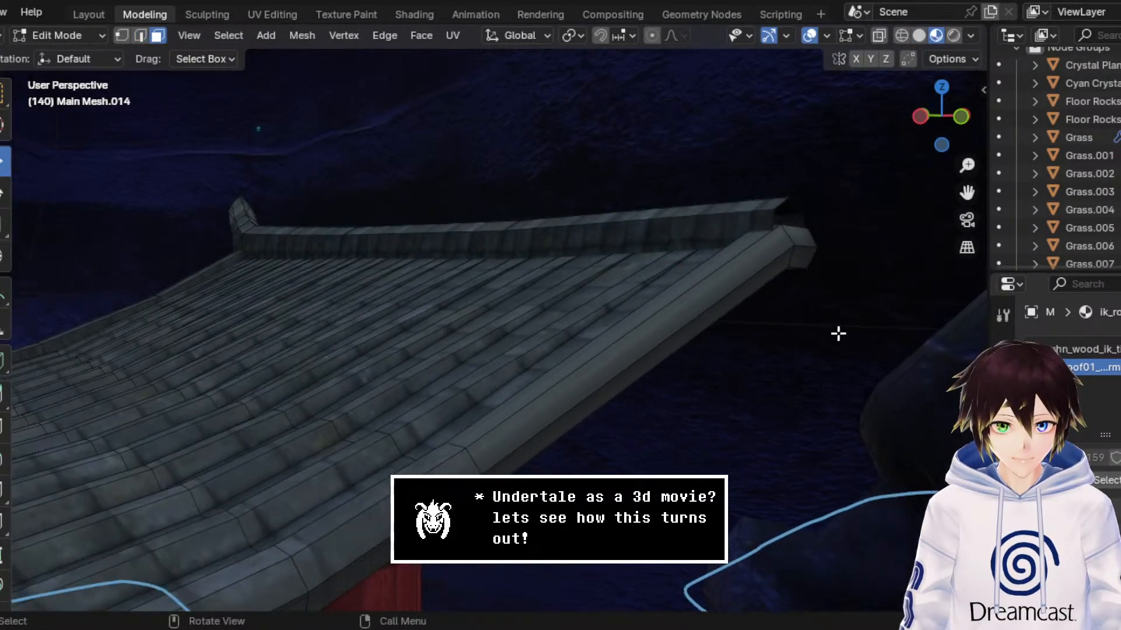
click(901, 35)
drag(749, 397, 603, 272)
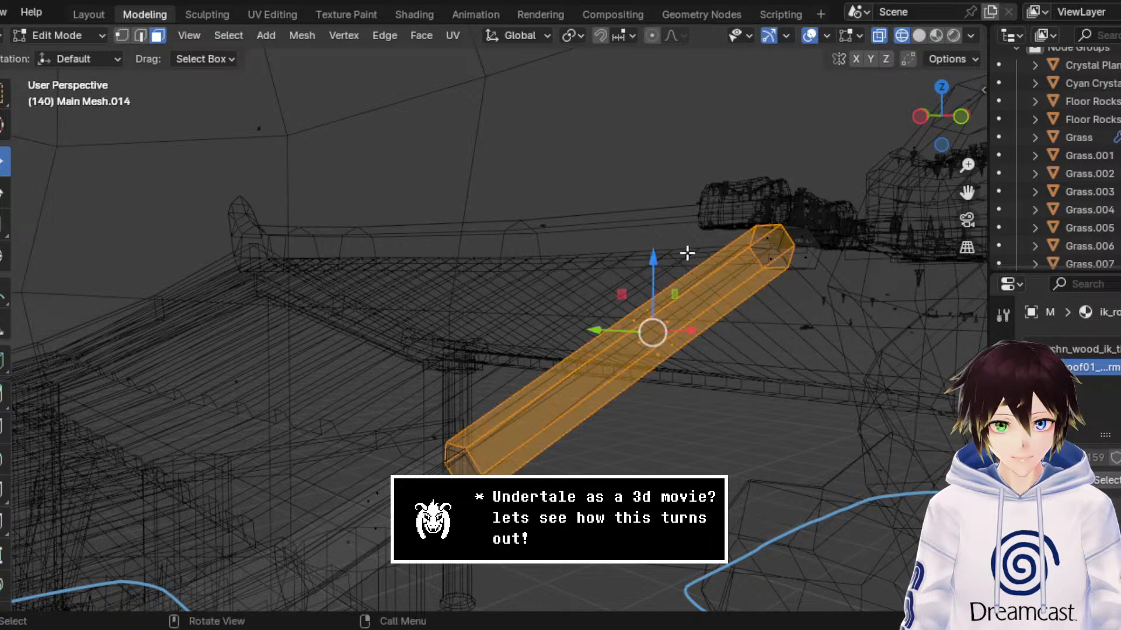
middle_drag(686, 253, 640, 268)
shift+drag(623, 239, 736, 337)
middle_drag(734, 338, 593, 270)
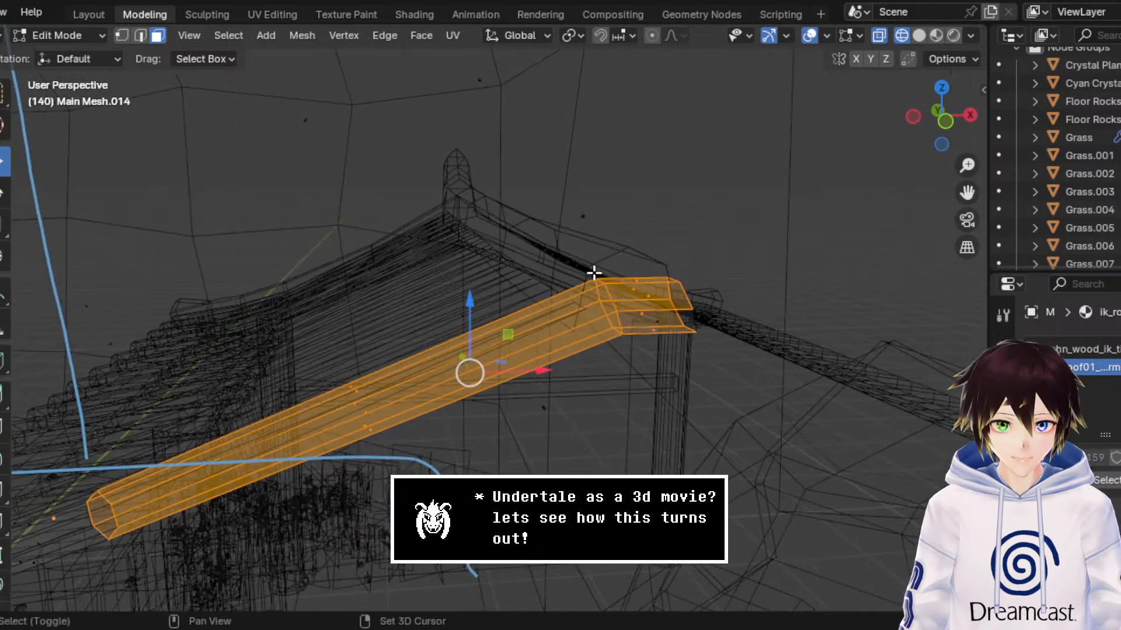
shift+drag(563, 241, 661, 340)
Step: Unwrap the selected beam faces and check the roof texture in Material Preview with the overlays hidden
click(450, 34)
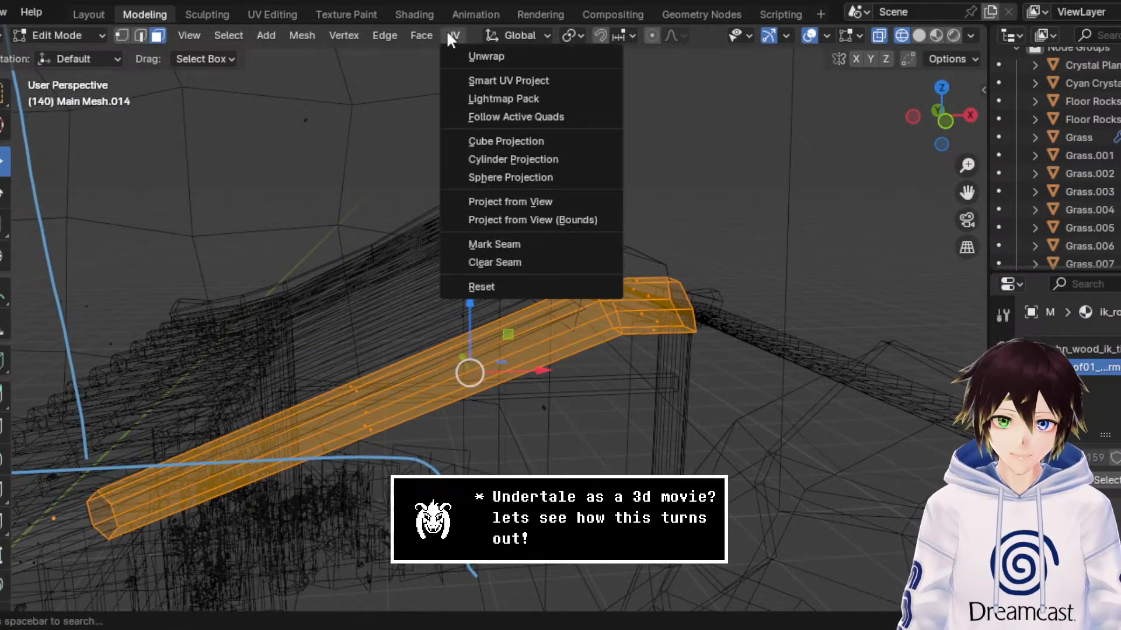
click(450, 50)
click(936, 36)
middle_drag(729, 193, 853, 86)
click(810, 36)
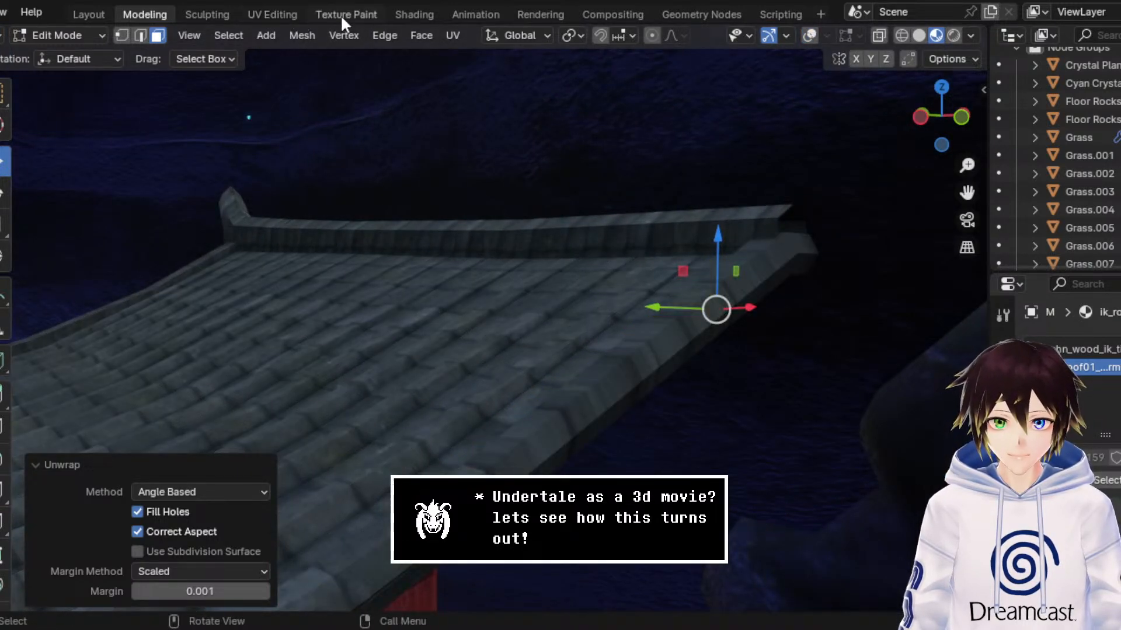
Step: In the UV Editing workspace, frame the roof-edge beam in the 3D view and select all of its displayed UVs
click(273, 13)
scroll(324, 294, down, 5)
scroll(325, 348, up, 7)
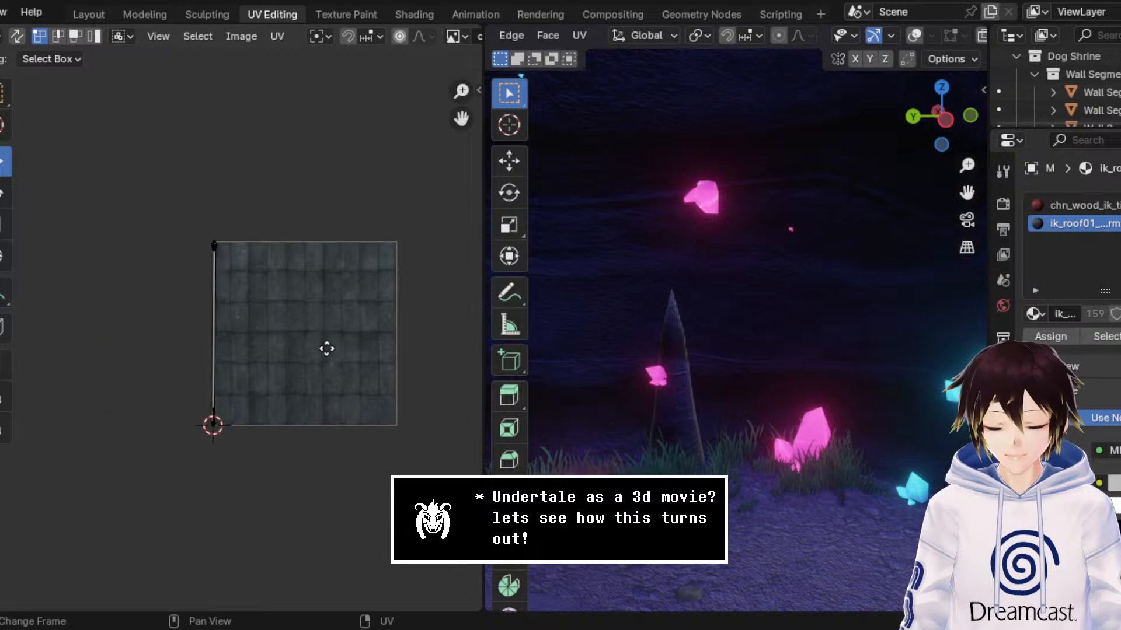
middle_drag(714, 328, 665, 311)
scroll(665, 311, up, 5)
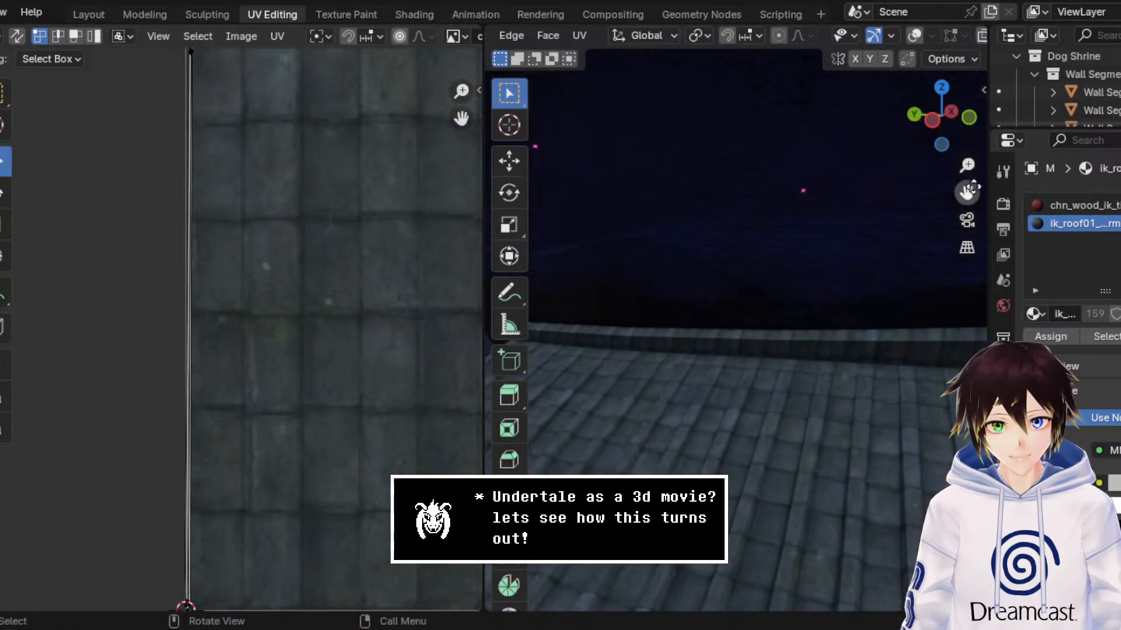
drag(974, 187, 965, 108)
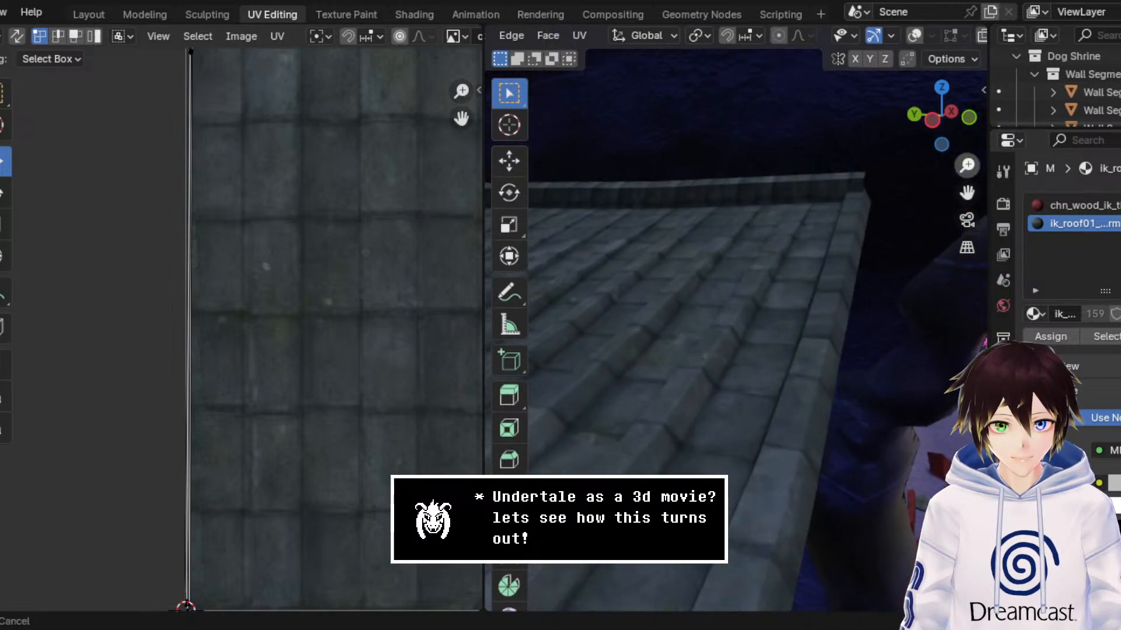
middle_drag(786, 266, 781, 266)
scroll(258, 370, down, 6)
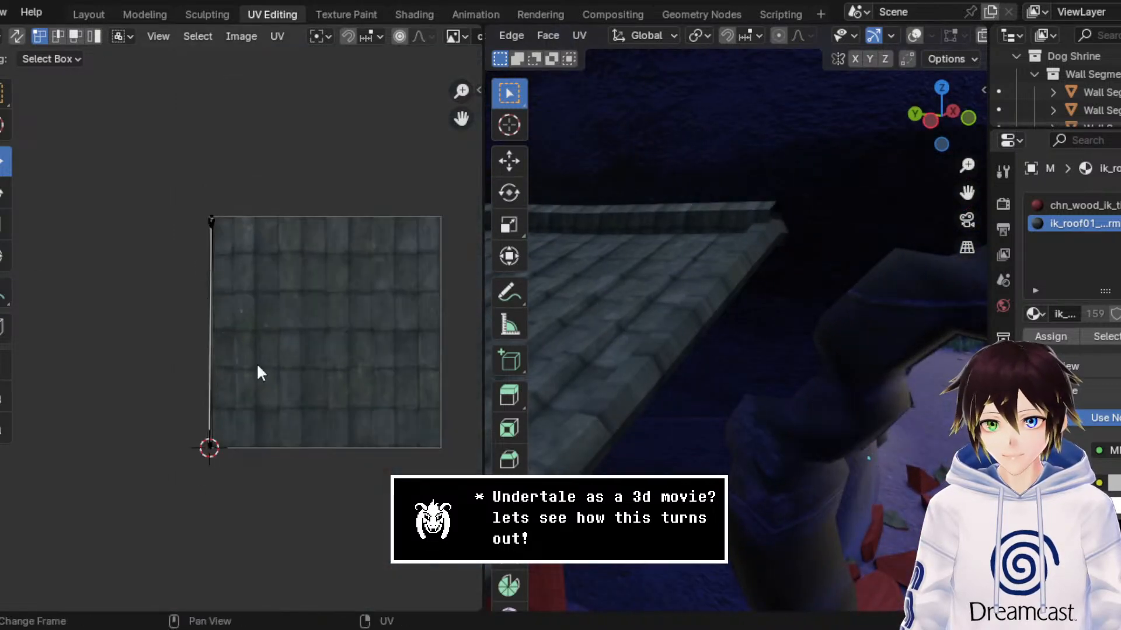
drag(288, 488, 108, 173)
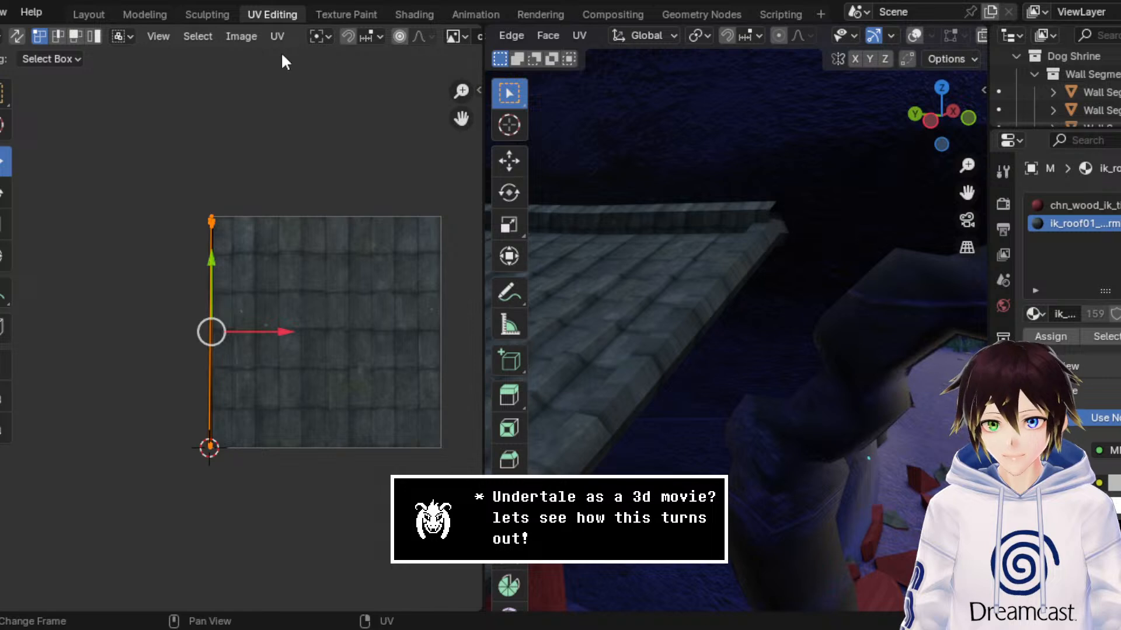
Step: Try remapping the selected beam faces with Cylinder Projection and with Follow Active Quads
click(275, 36)
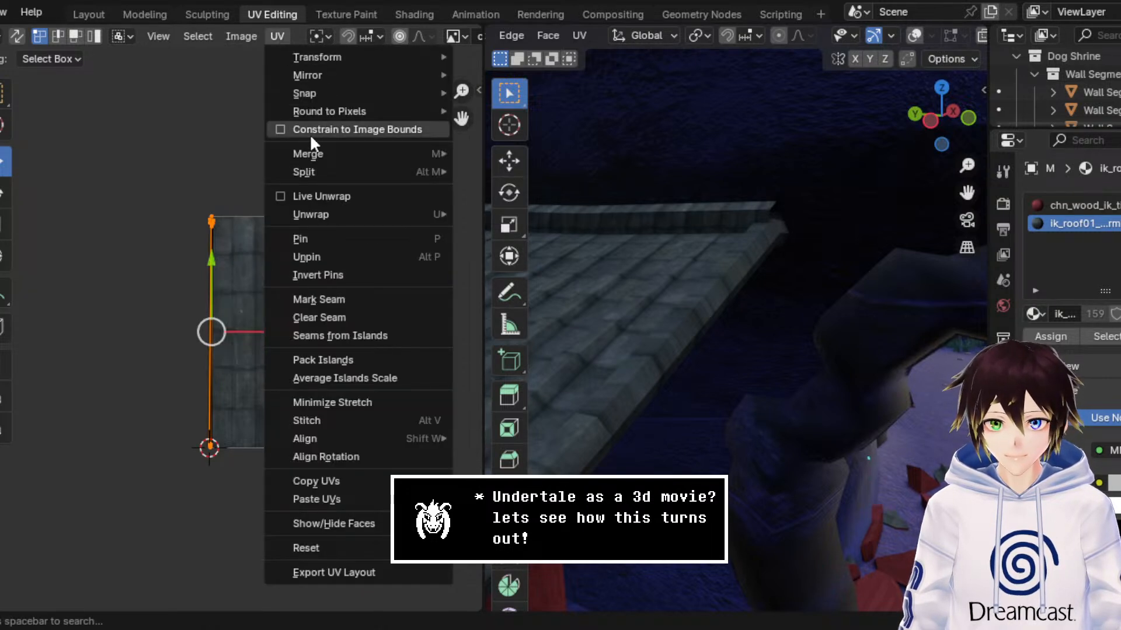
click(579, 35)
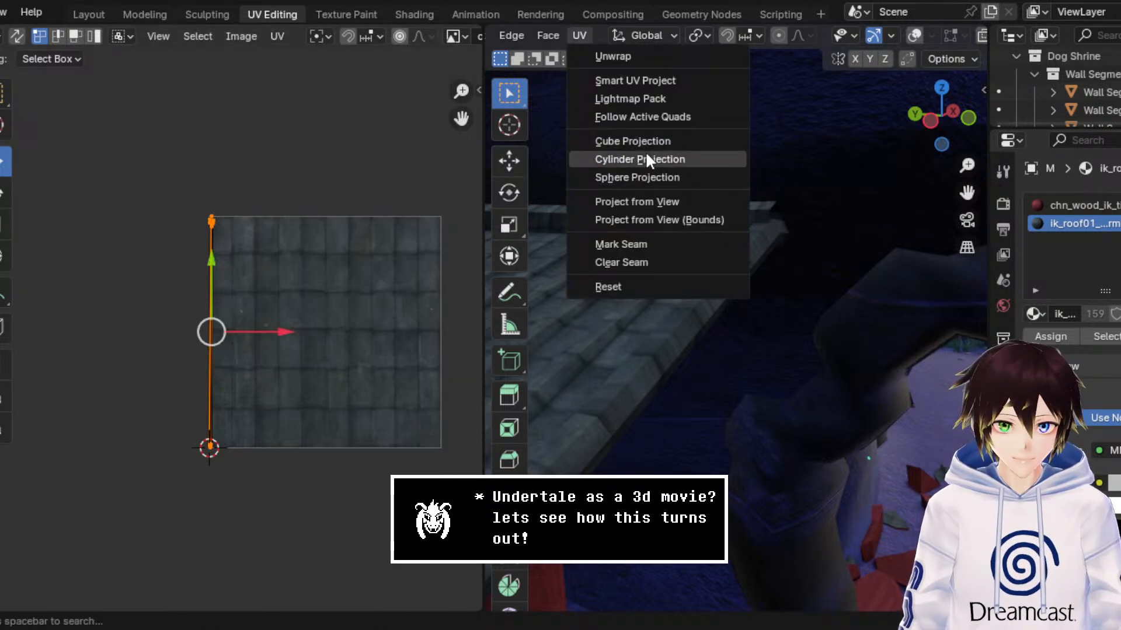
click(646, 155)
middle_drag(372, 335, 212, 295)
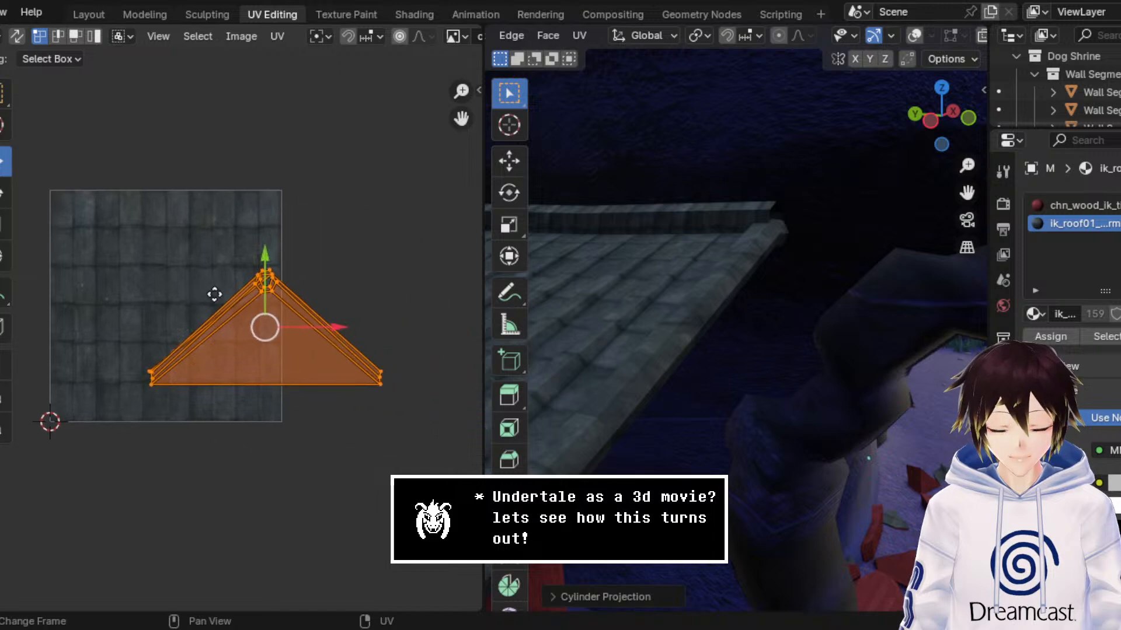
scroll(210, 292, up, 2)
click(639, 113)
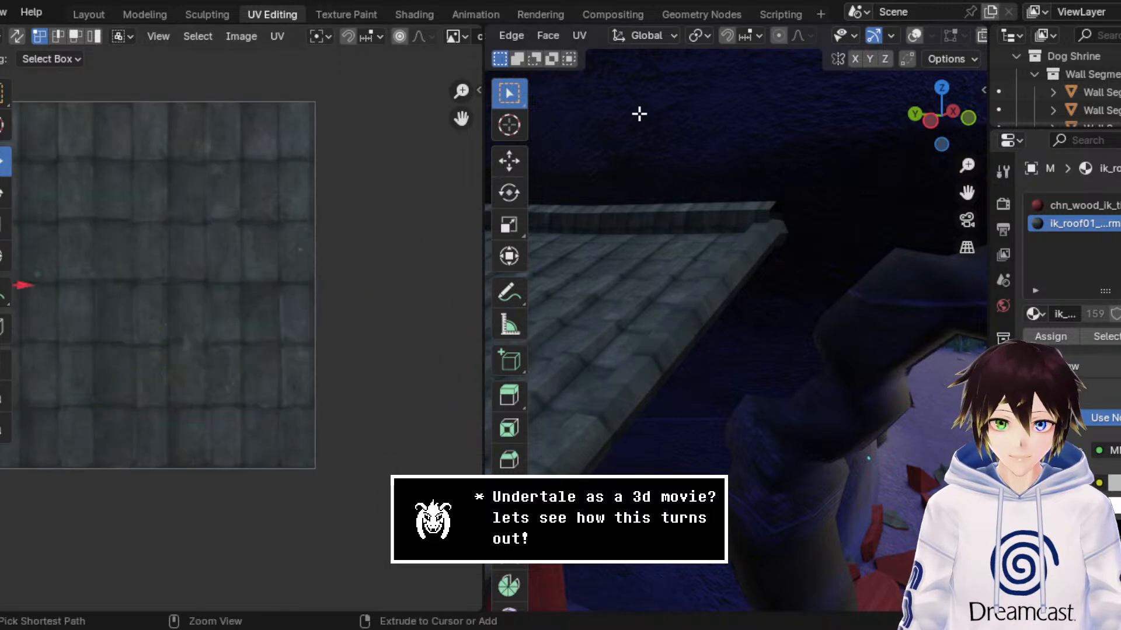
Step: Compare the selected beam faces in wireframe and Material Preview with overlays shown, and unwrap them again, expanding the Unwrap settings
click(913, 36)
scroll(805, 36, down, 2)
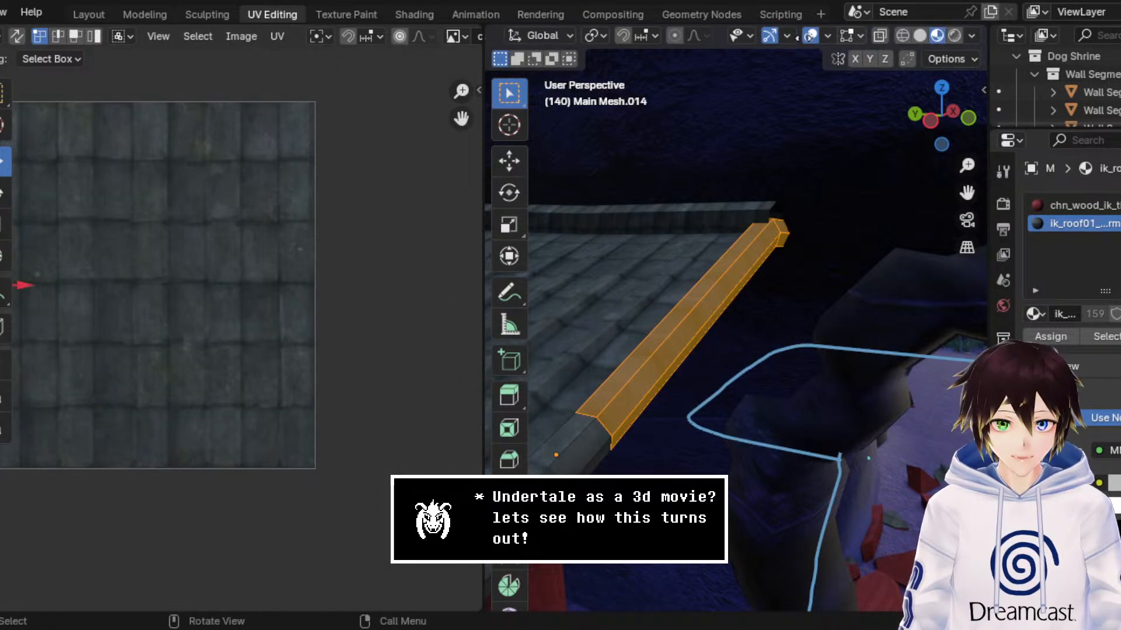
click(903, 36)
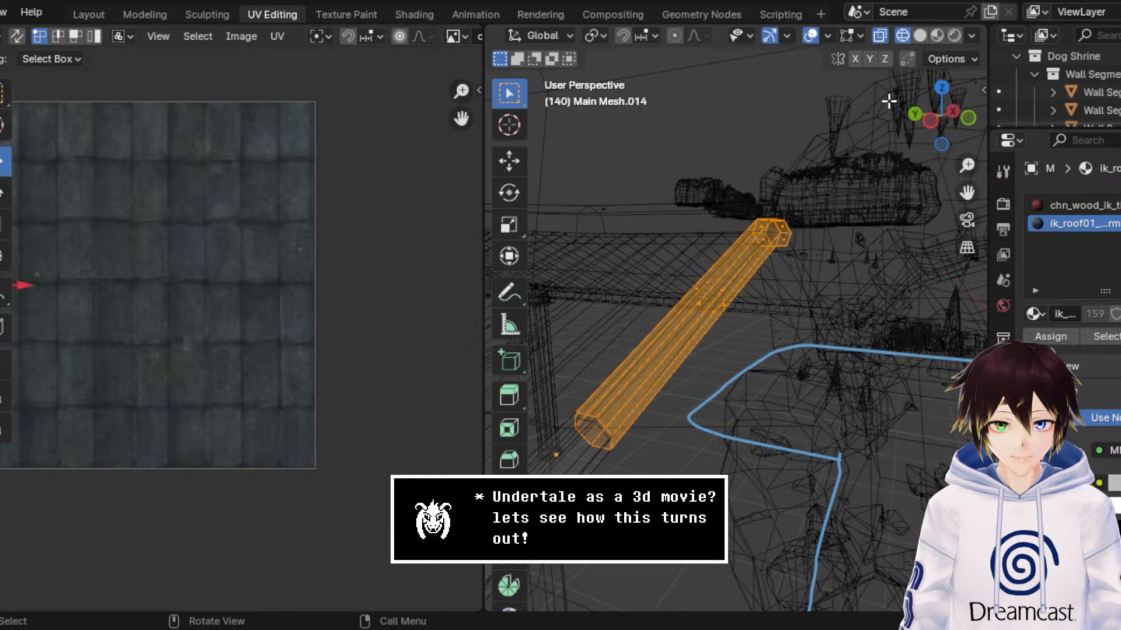
click(937, 35)
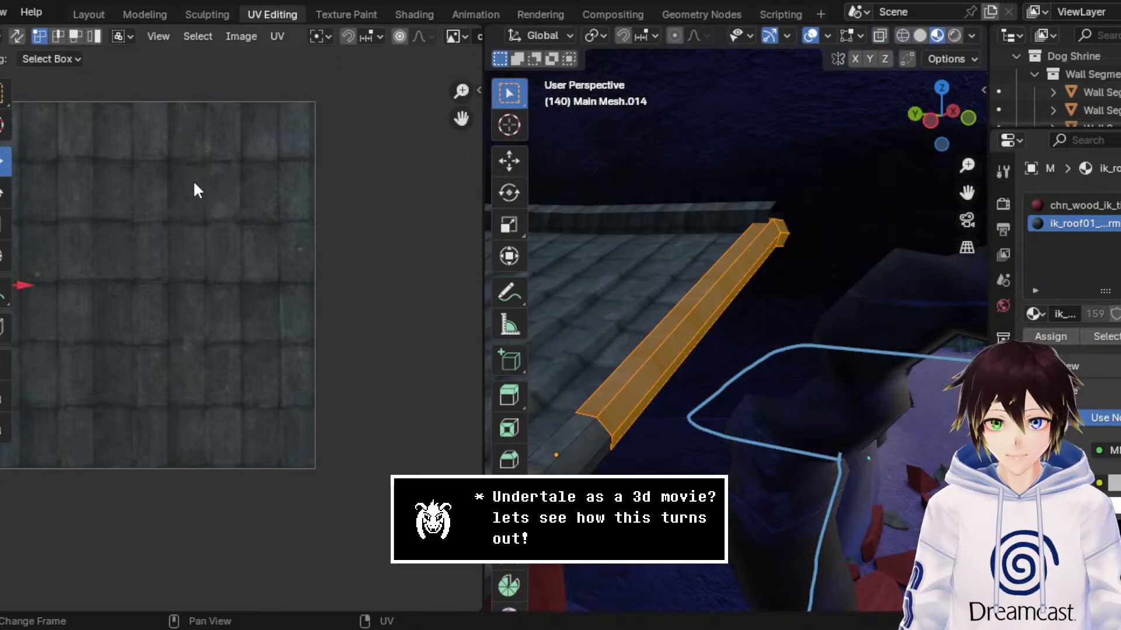
middle_drag(194, 180, 388, 185)
scroll(439, 78, up, 2)
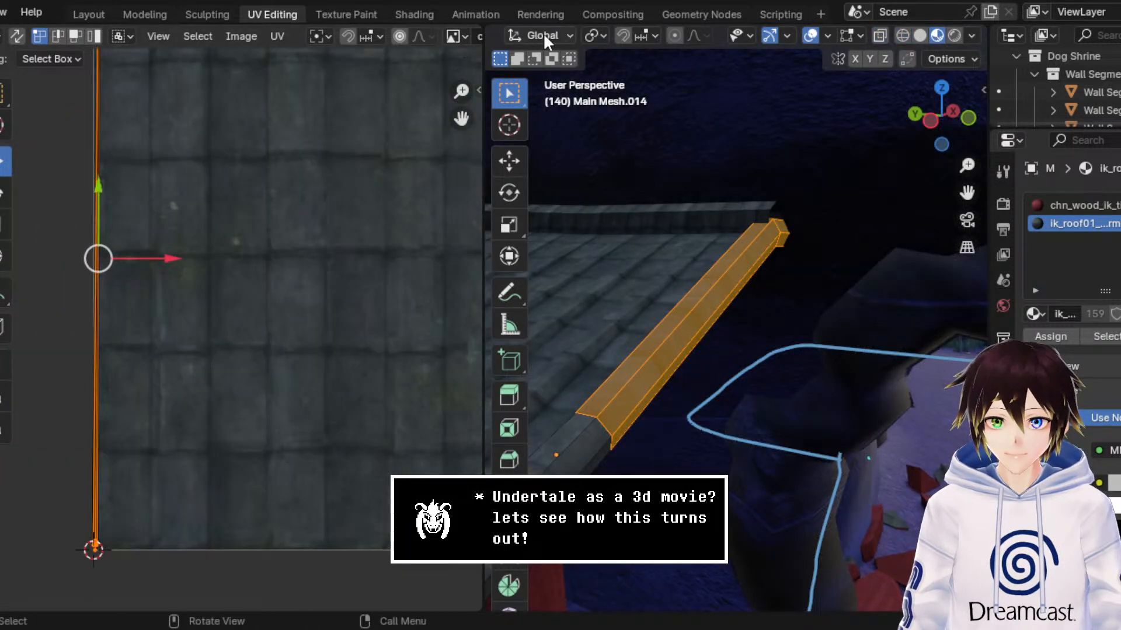
scroll(543, 33, up, 3)
click(607, 36)
click(618, 54)
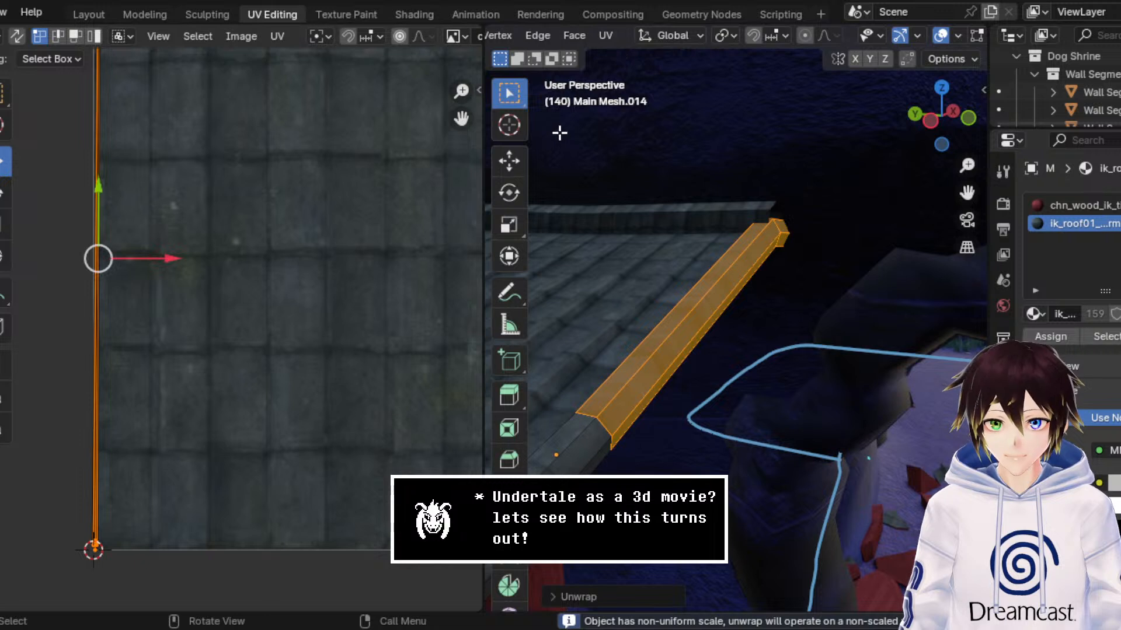
click(593, 589)
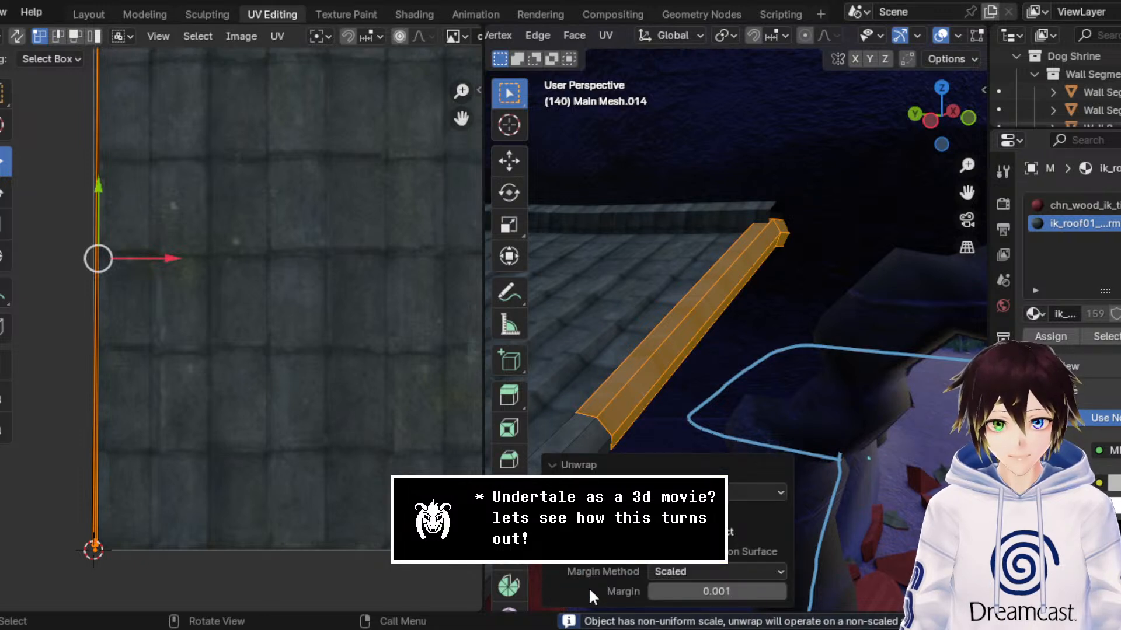
Step: Try scaling the beam's UVs by 5.320 along X, check the roof texture with overlays hidden, and undo the scaling
click(3, 225)
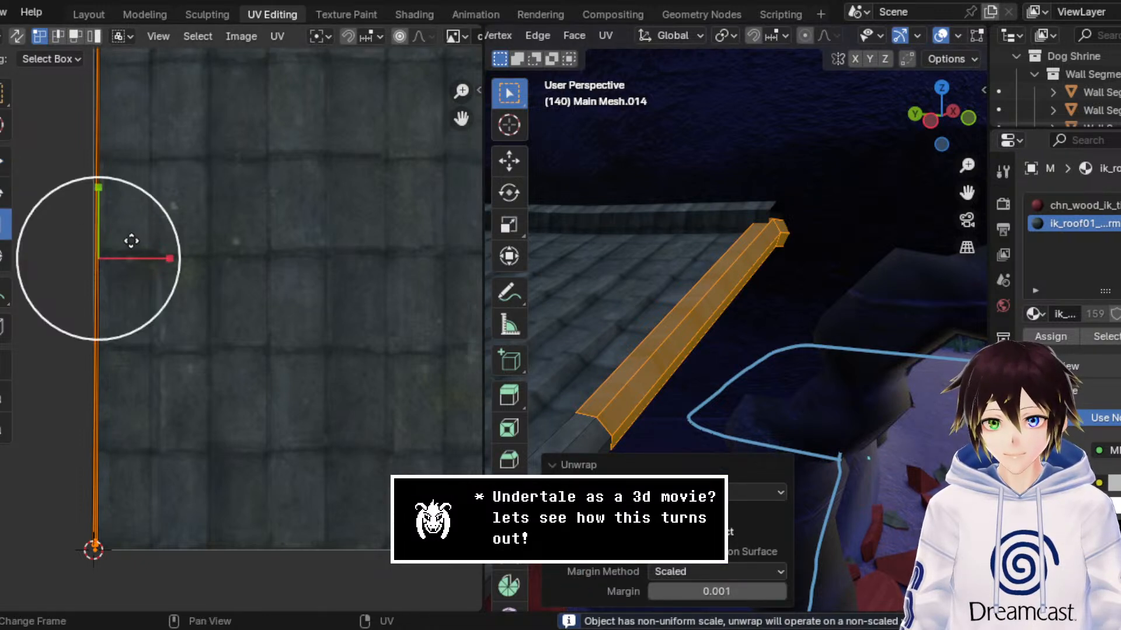
drag(151, 257, 447, 244)
click(939, 36)
middle_drag(276, 209, 384, 173)
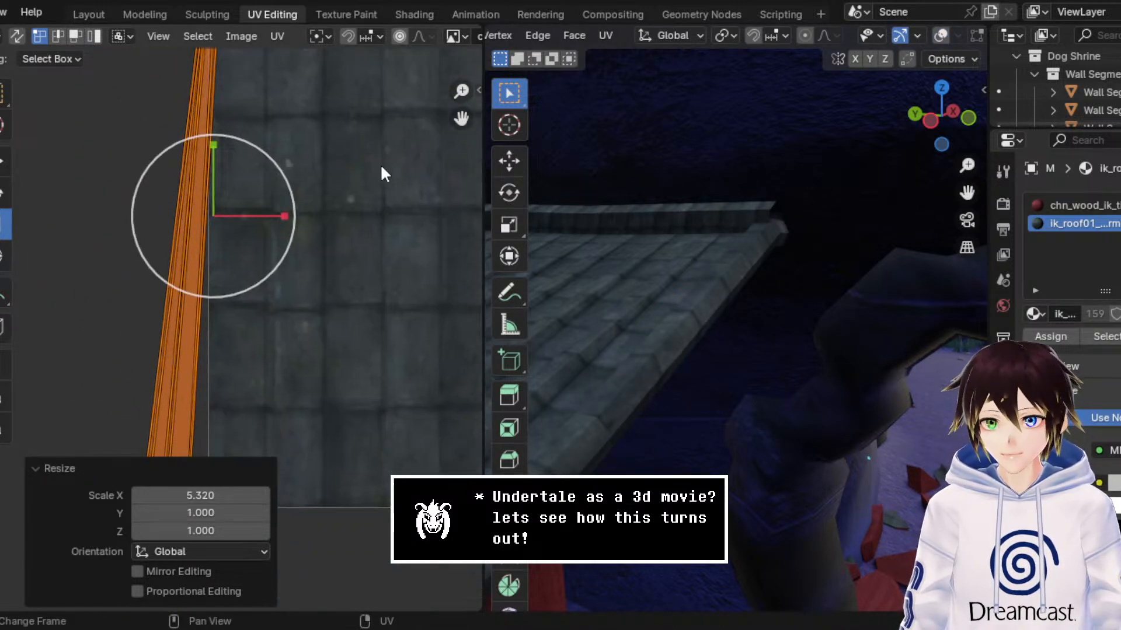
key(ctrl+z)
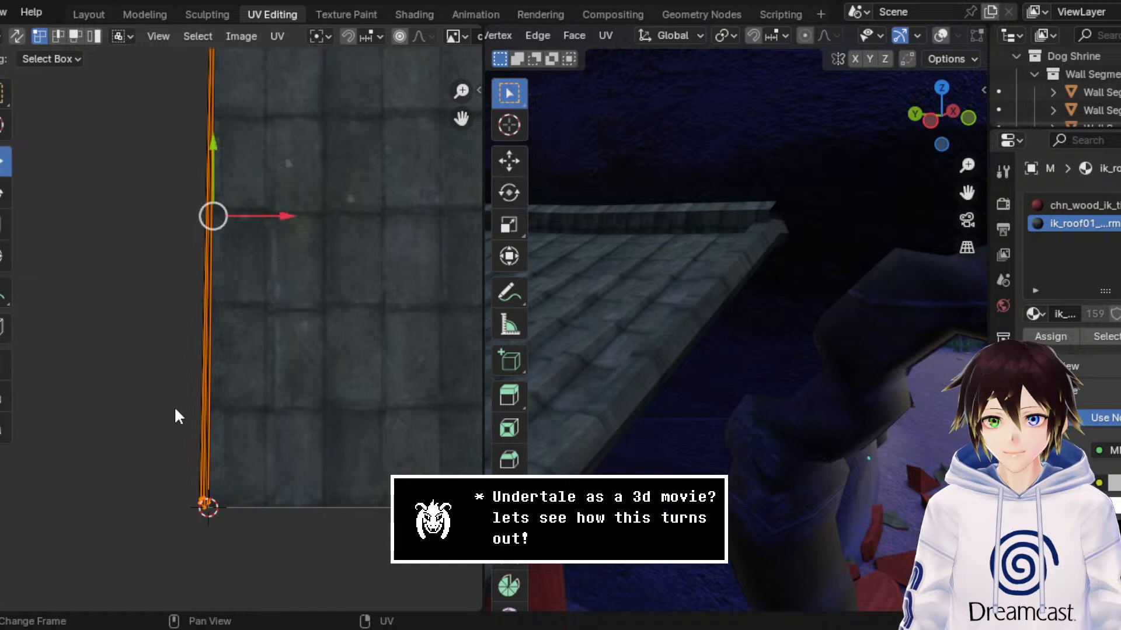
Step: Show the overlays, select only the beam's long upper face beside the roof tiles, and move its UVs 0.15503 m along X
scroll(181, 385, up, 3)
middle_drag(188, 363, 228, 239)
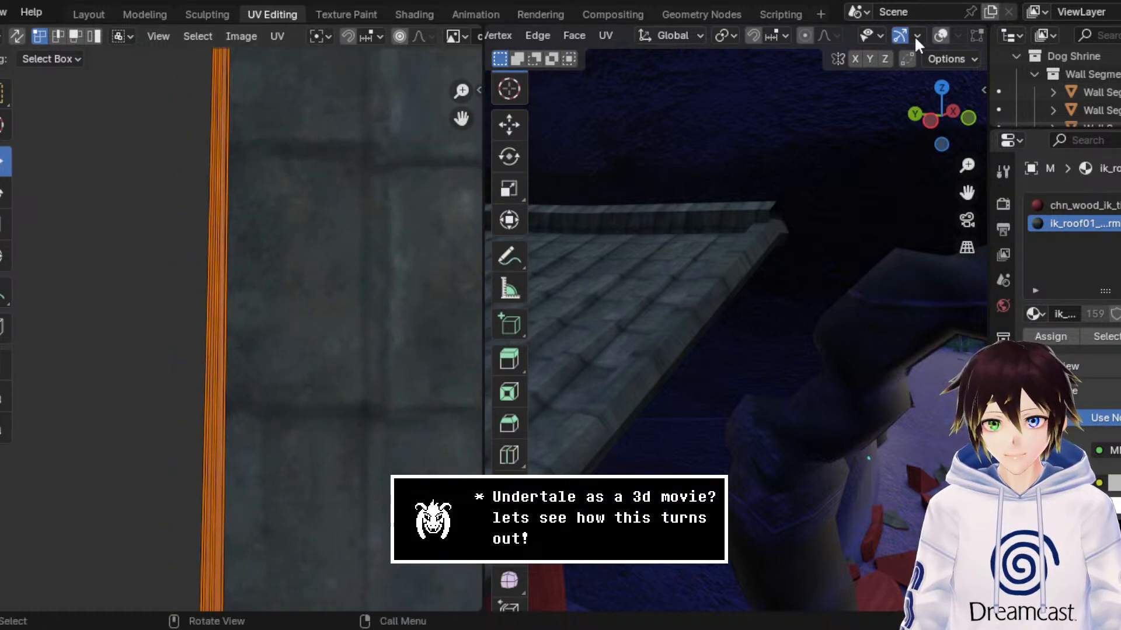
click(939, 36)
click(692, 300)
scroll(177, 296, down, 3)
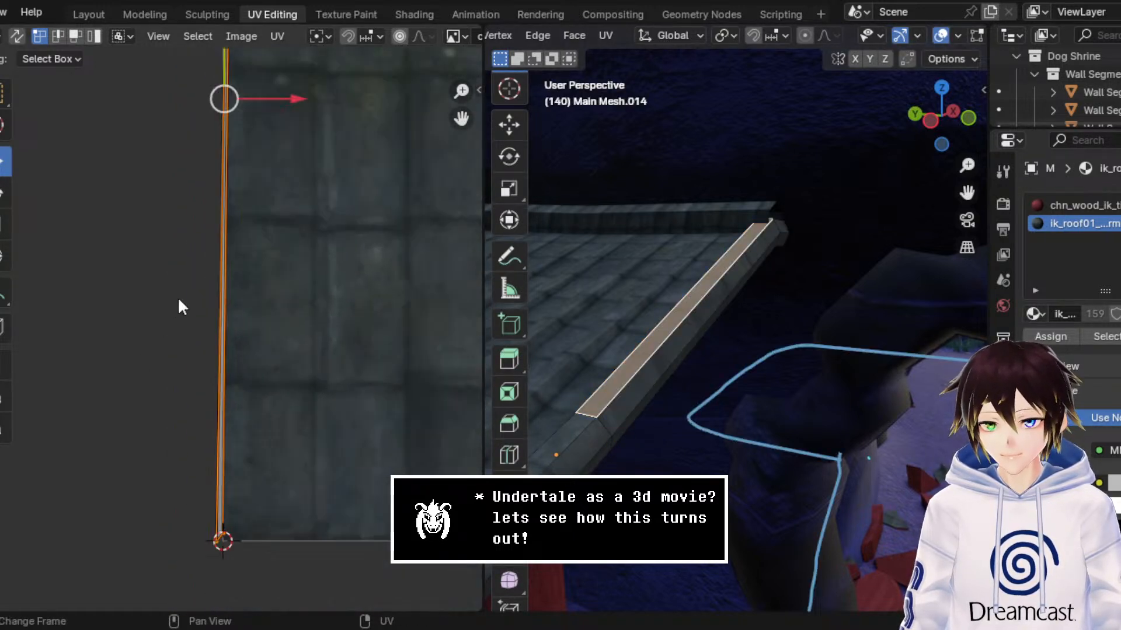
drag(299, 146, 409, 155)
middle_drag(383, 152, 293, 429)
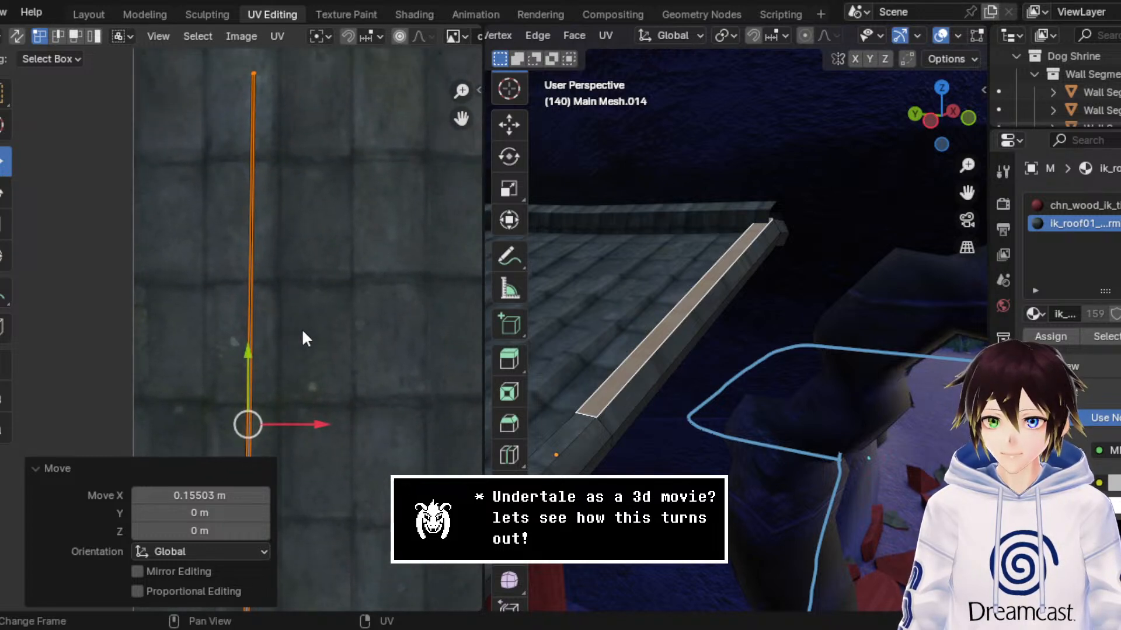
middle_drag(296, 186, 298, 206)
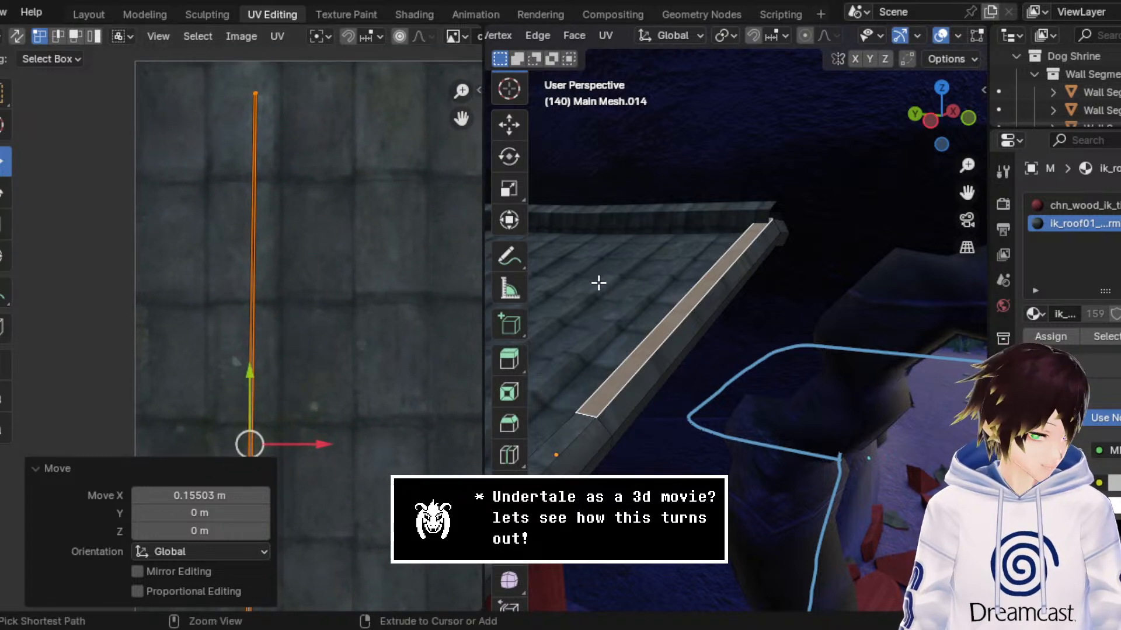
Step: Grow the selection to the neighbouring beam faces and widen the separated UV strip along X with the Scale tool
key(ctrl+KP_Add)
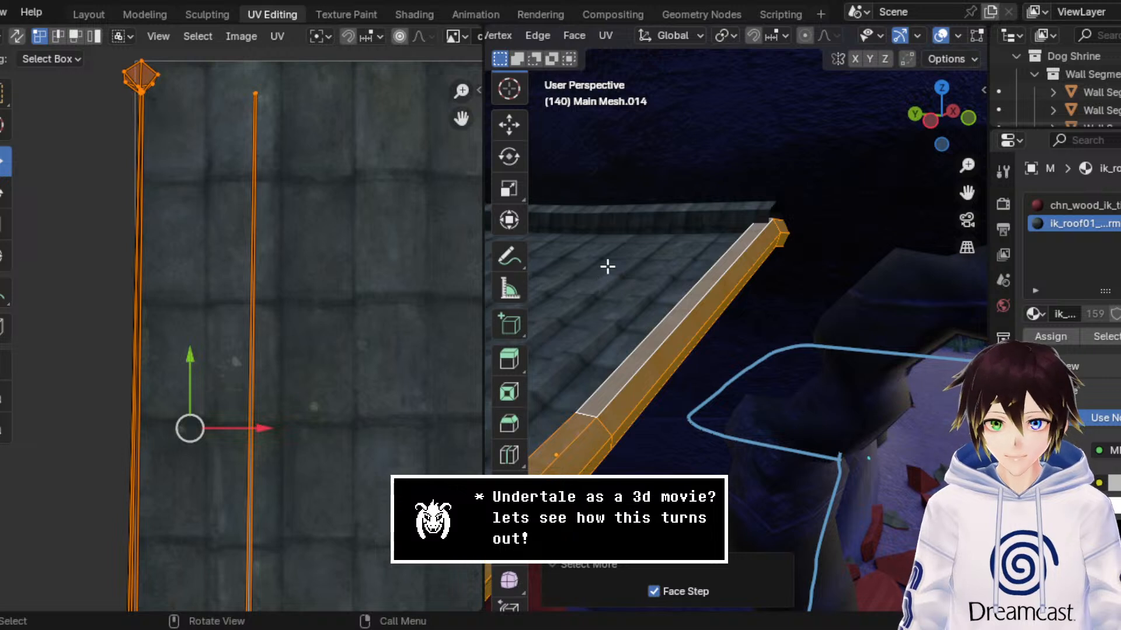
click(245, 89)
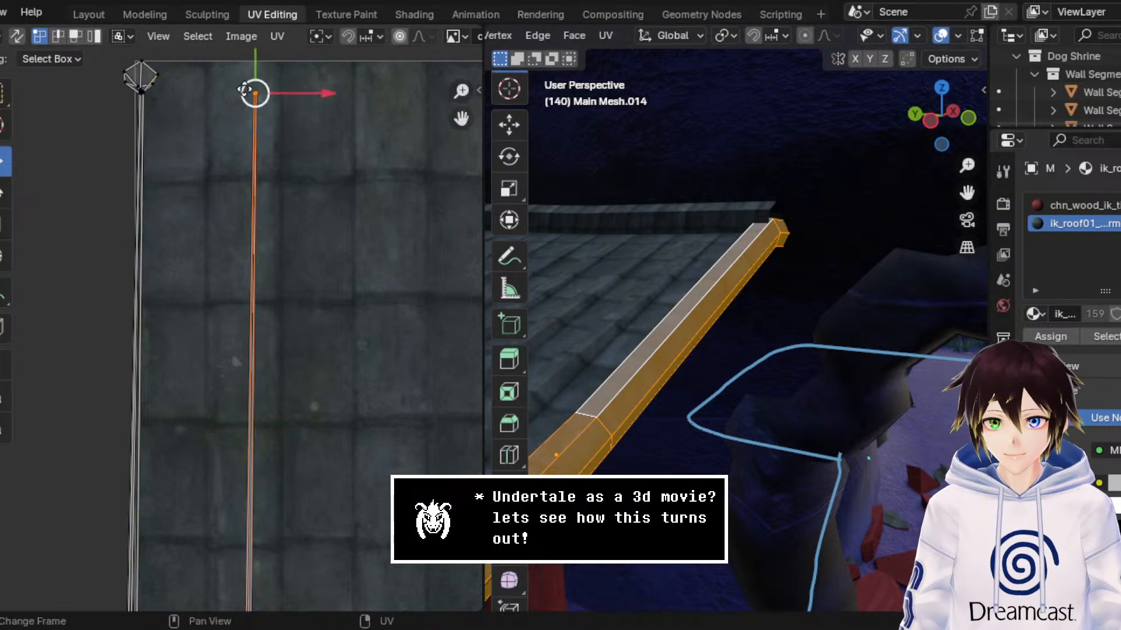
click(2, 231)
drag(332, 358, 222, 244)
scroll(228, 336, down, 3)
drag(322, 460, 224, 354)
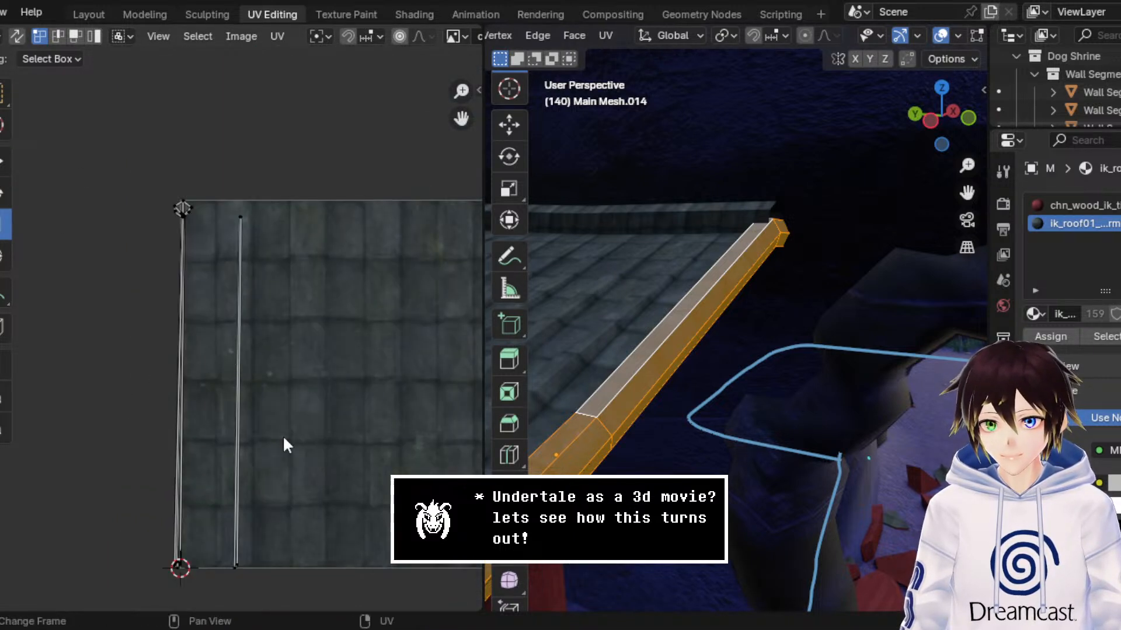
scroll(222, 391, up, 1)
drag(225, 185, 467, 610)
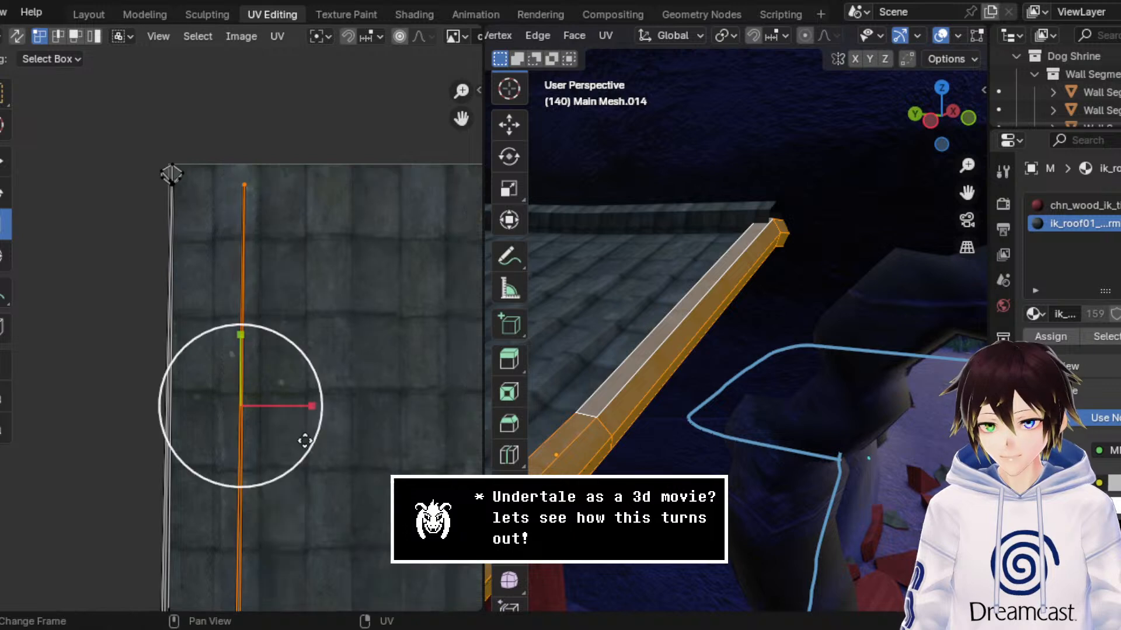
middle_drag(305, 443, 333, 267)
drag(0, 240, 225, 260)
middle_drag(287, 212, 281, 312)
Step: Align the two vertices of the widened UV strip's right edge vertically by scaling them to 0 along X
click(299, 116)
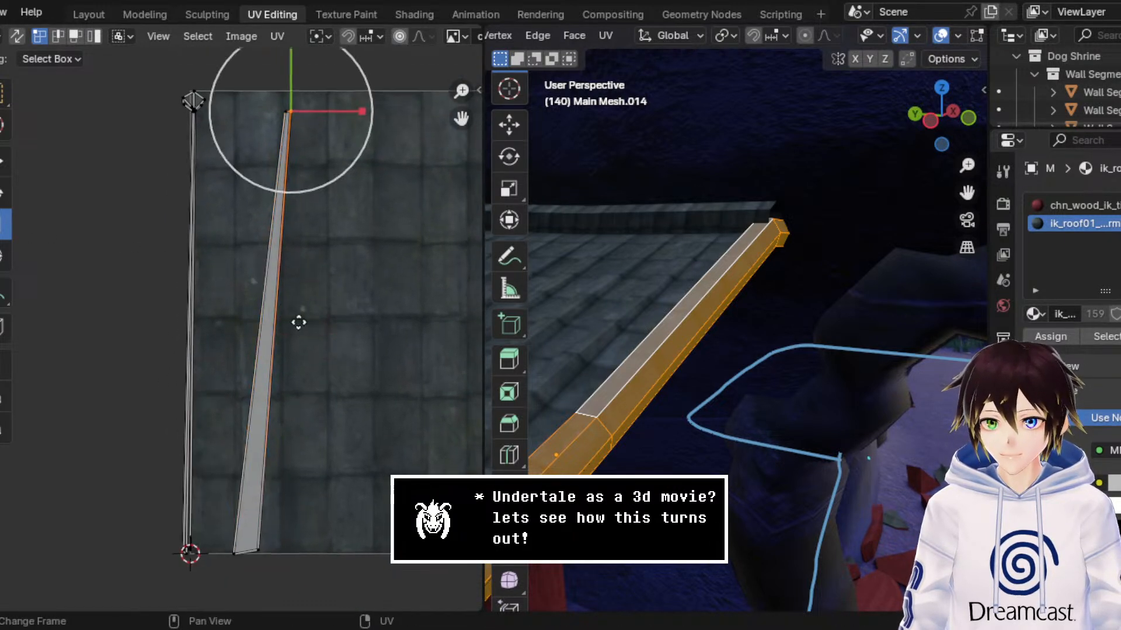
shift+click(265, 551)
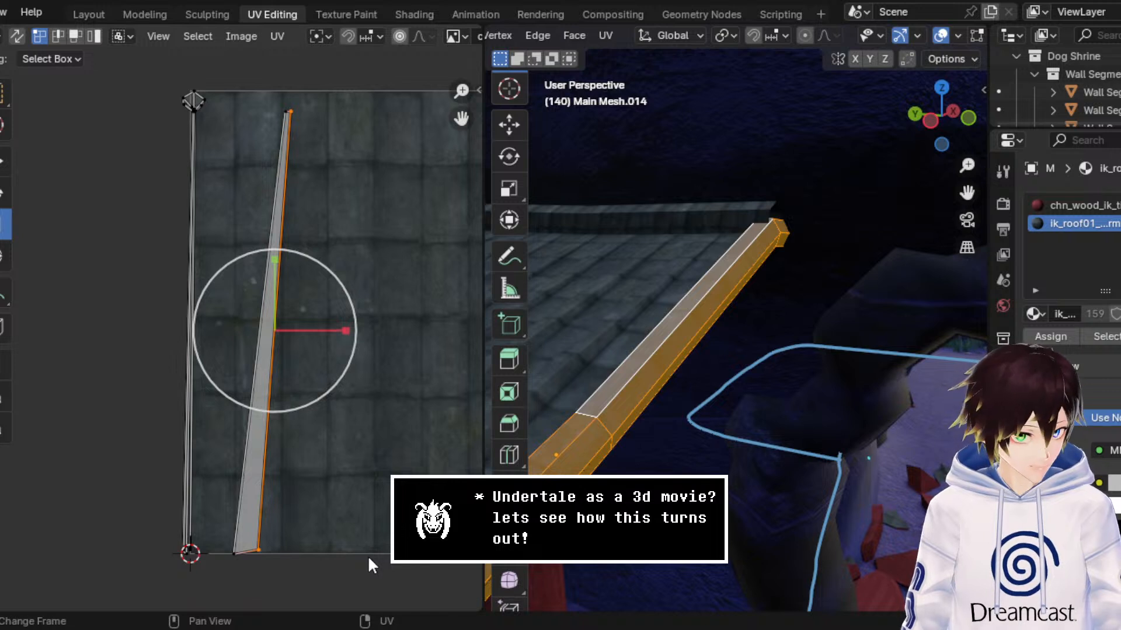
key(s)
key(x)
key(0)
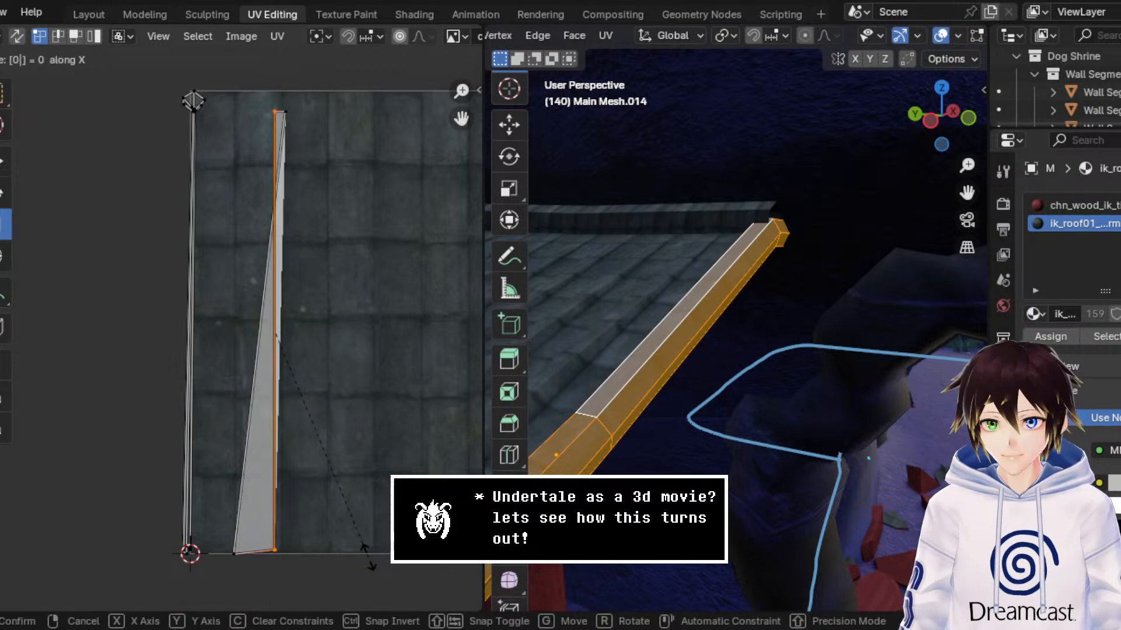
key(Return)
Step: Straighten the UV strip's other long edge by scaling its two end vertices to 0 along X
click(285, 112)
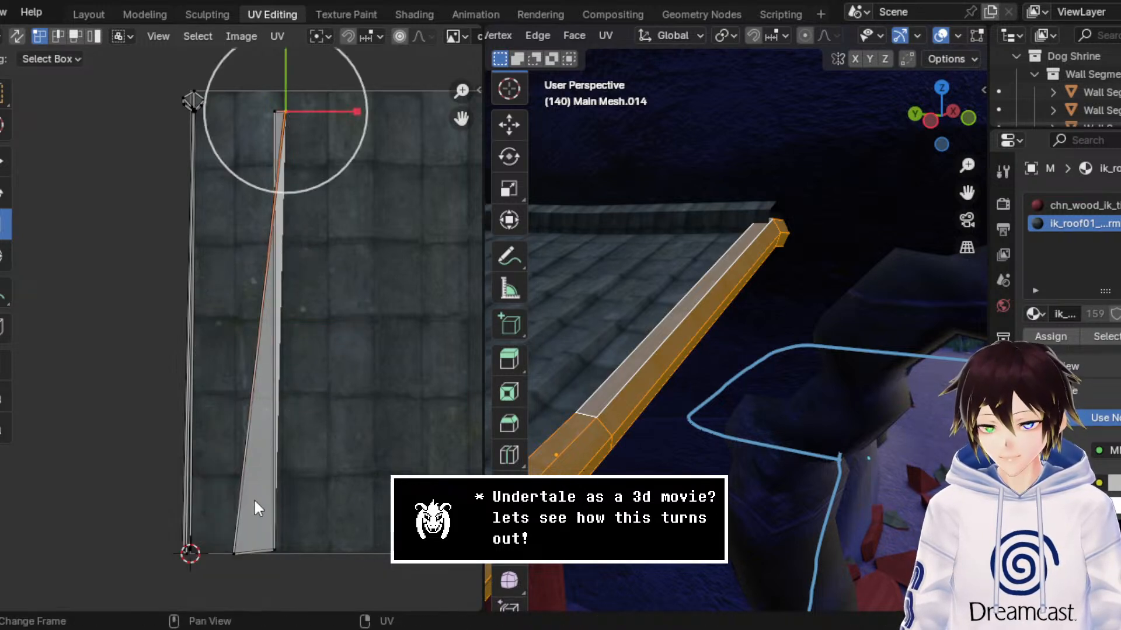
shift+click(238, 552)
key(s)
key(x)
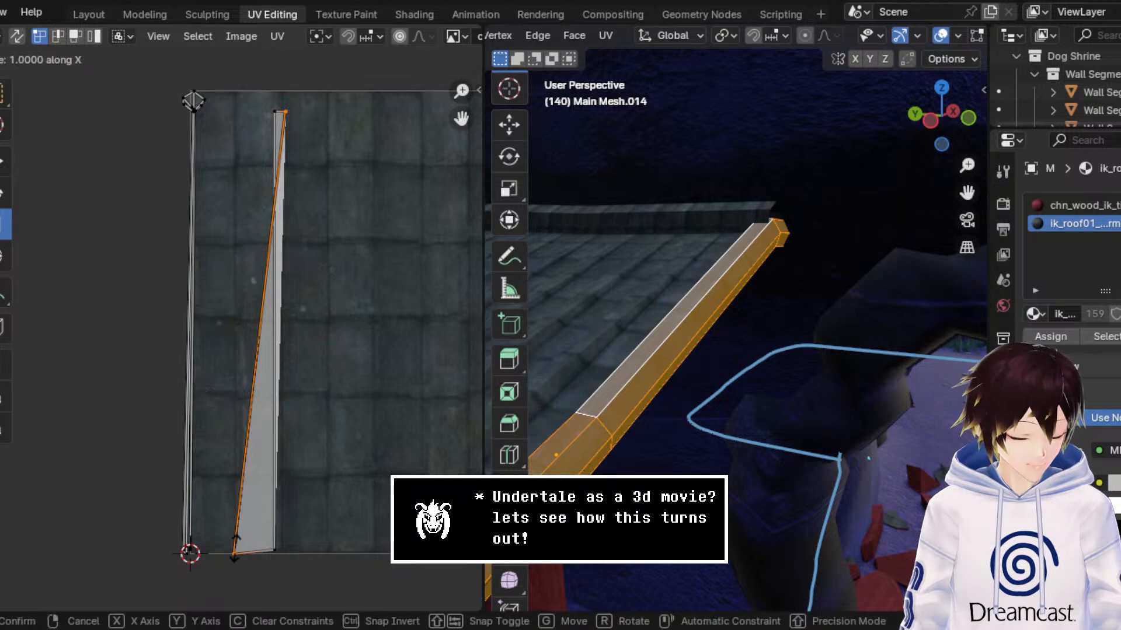
key(0)
key(Return)
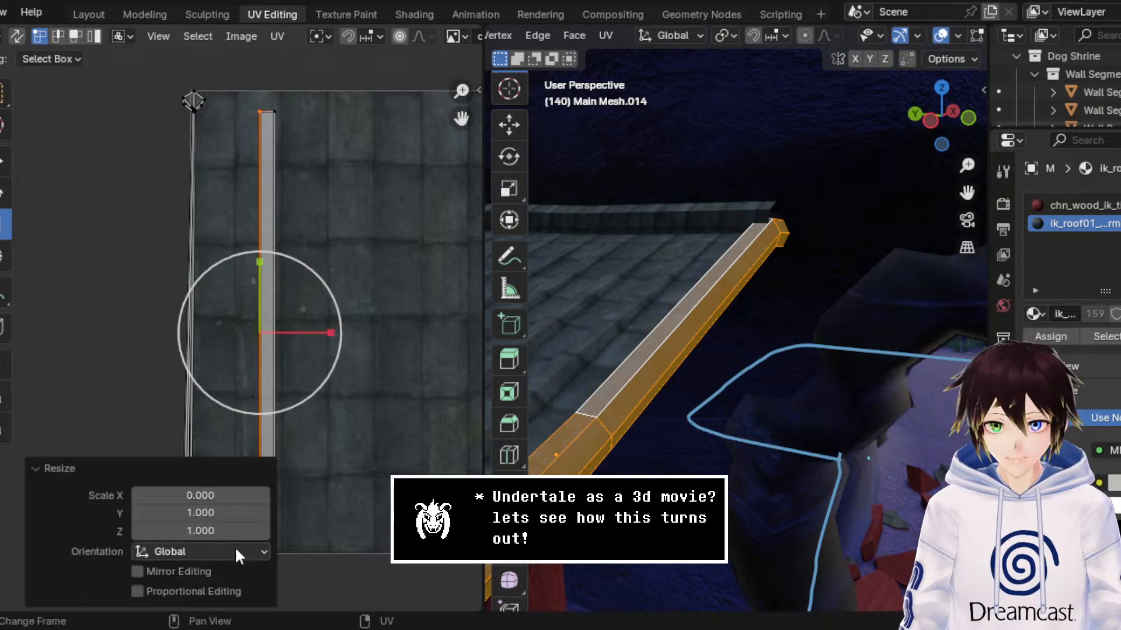
Step: Level the UV strip's bottom edge by scaling its two vertices to 0 along Y
click(336, 229)
click(273, 551)
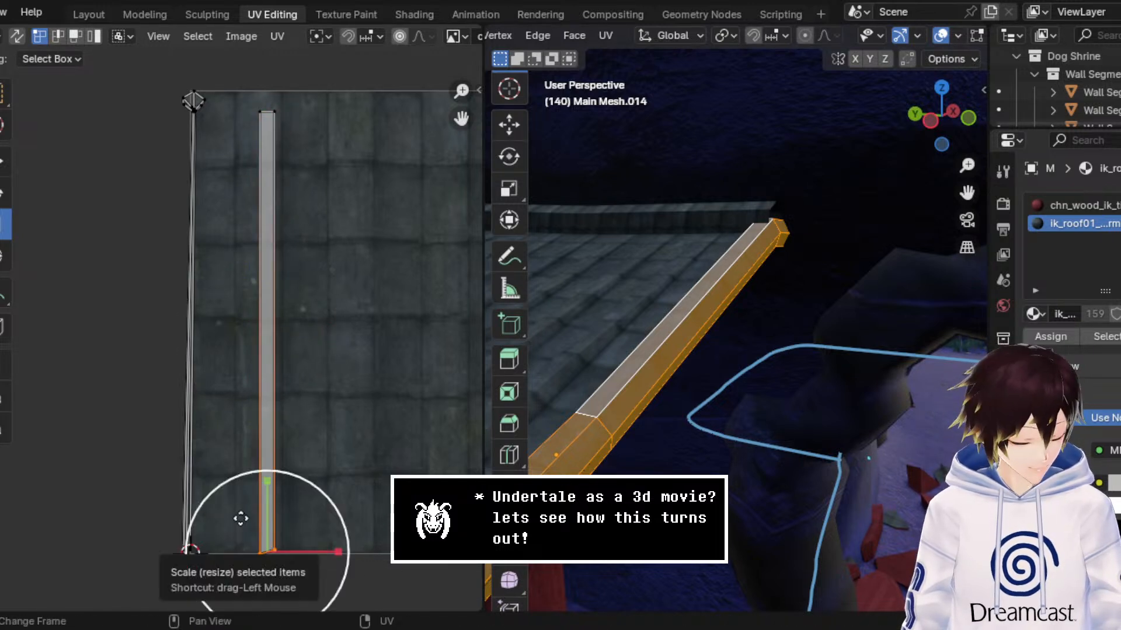
key(s)
key(y)
key(0)
key(Return)
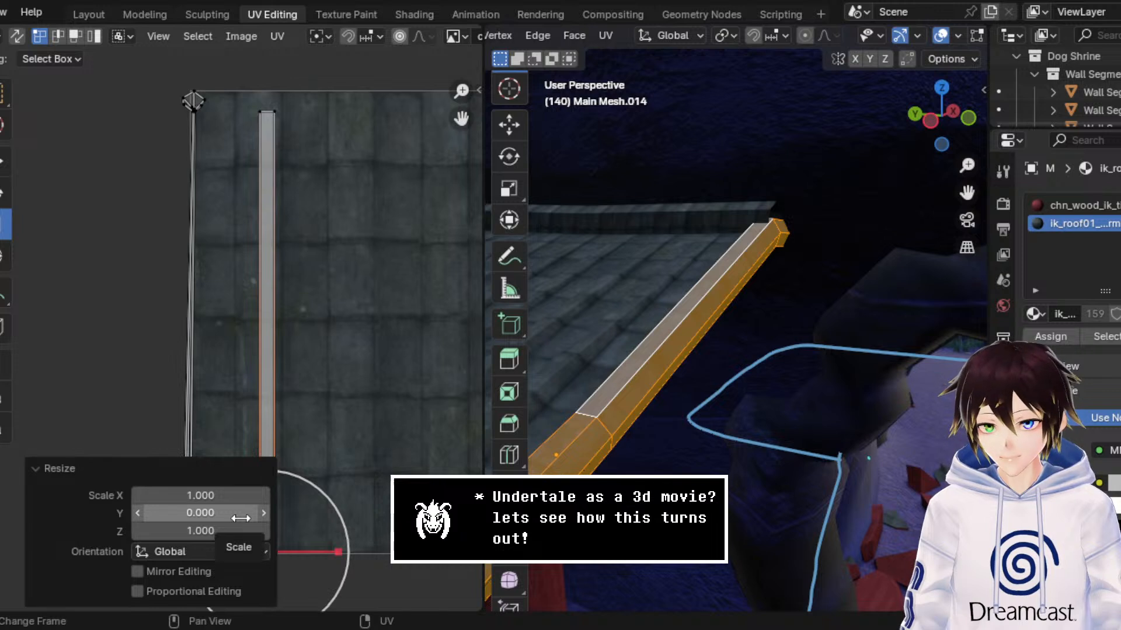
Step: Level the UV strip's top edge by scaling its two vertices to 0 along Y
drag(327, 192, 260, 108)
key(s)
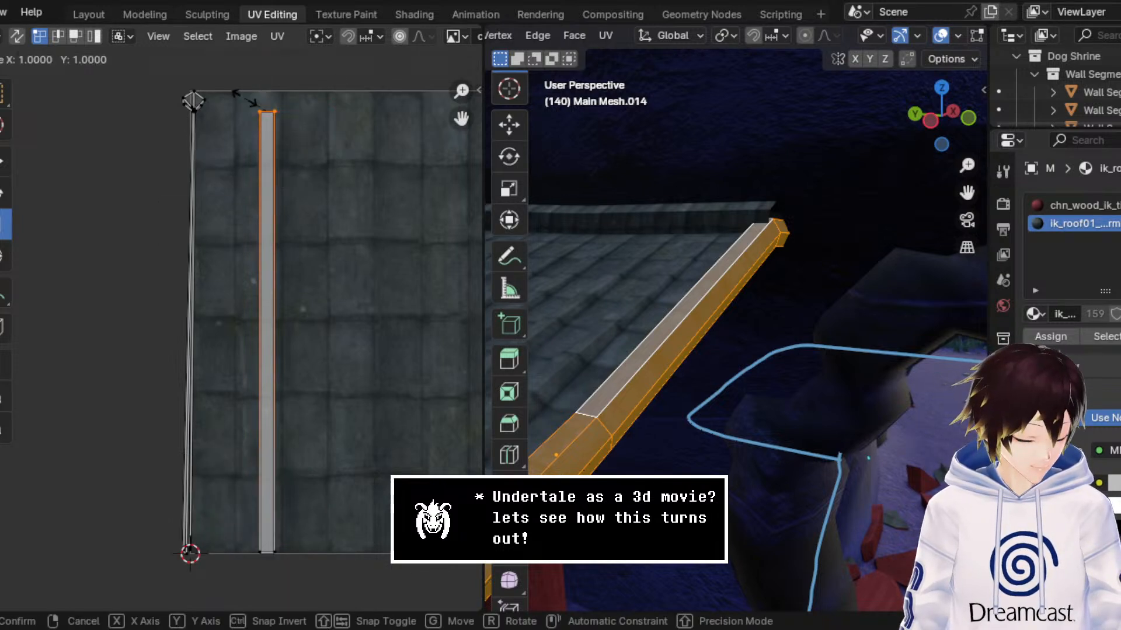
key(y)
key(0)
key(Return)
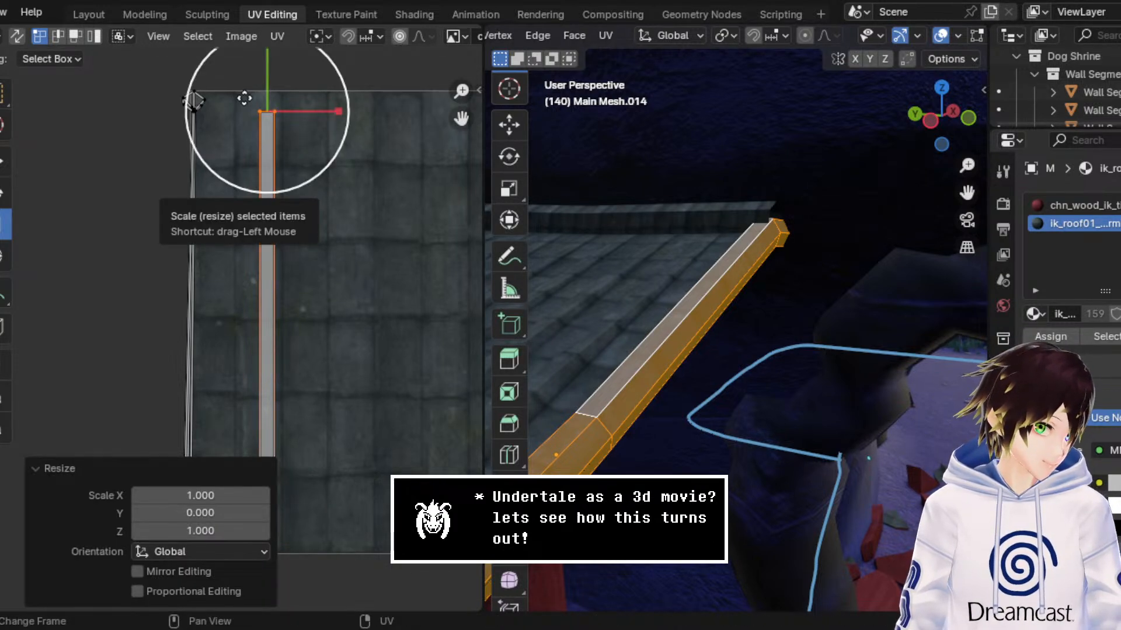
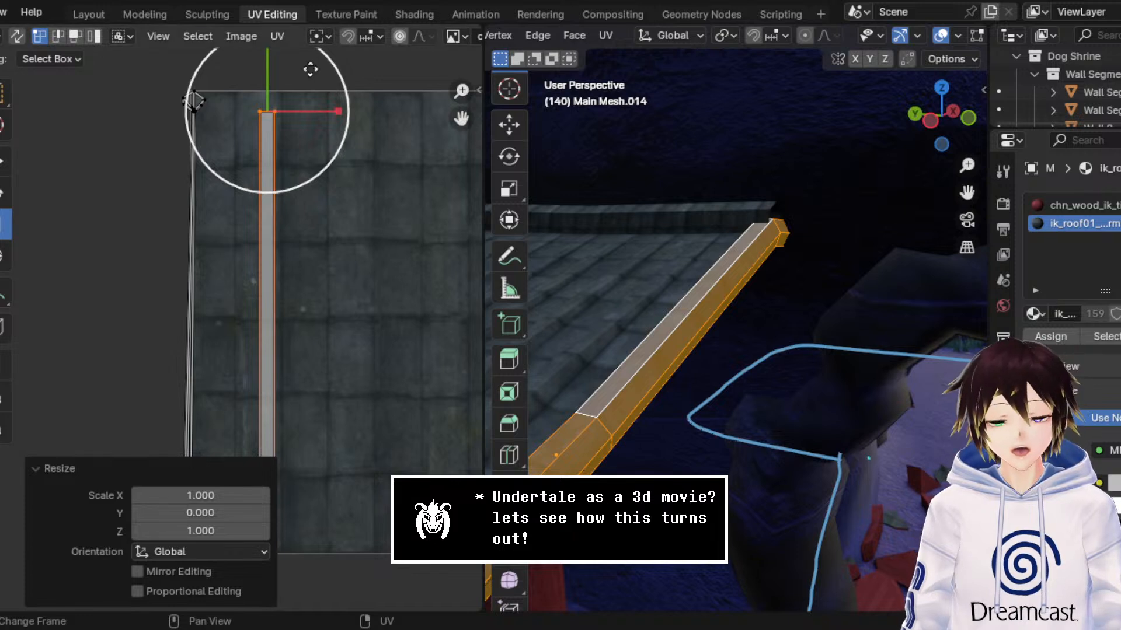
Step: Switch the UV editor to the Move tool and inspect the roof-edge beam's tile texture without viewport overlays
click(5, 163)
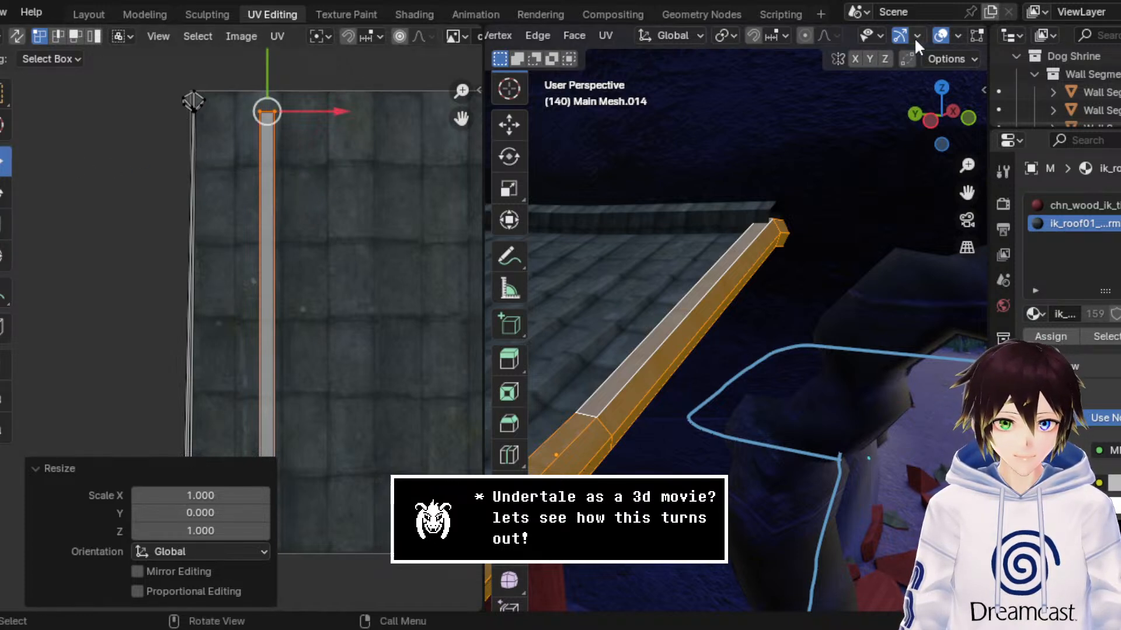
click(940, 35)
middle_drag(856, 239, 840, 245)
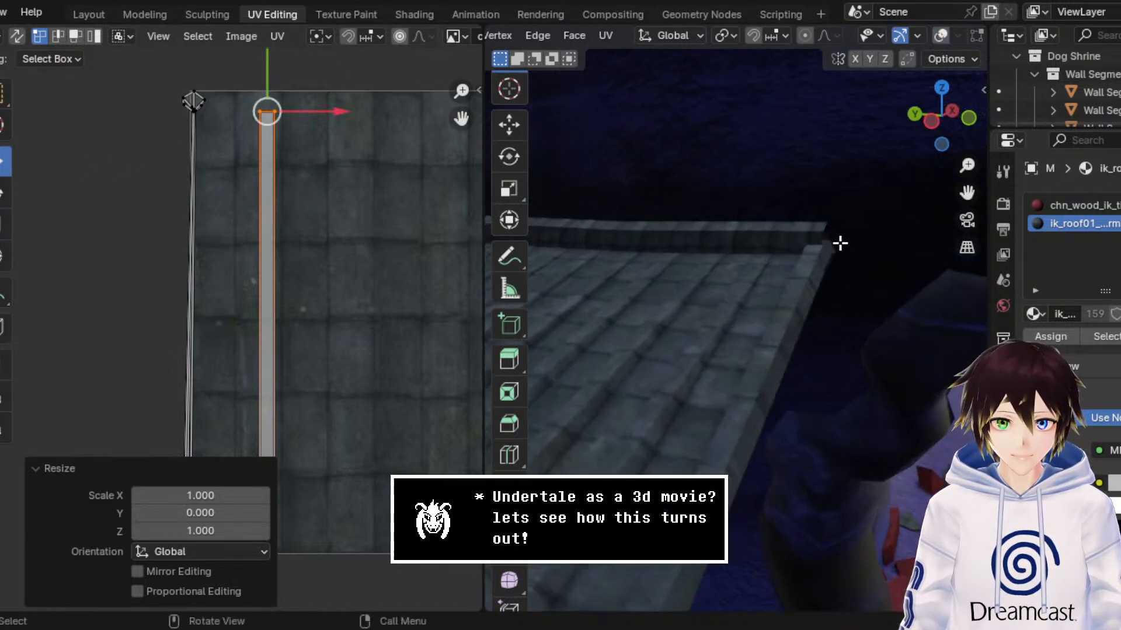
Step: Set UV selection to face mode, select the straightened strip plus the thin collapsed UVs beside it, and restore the viewport overlays
middle_drag(338, 276, 369, 198)
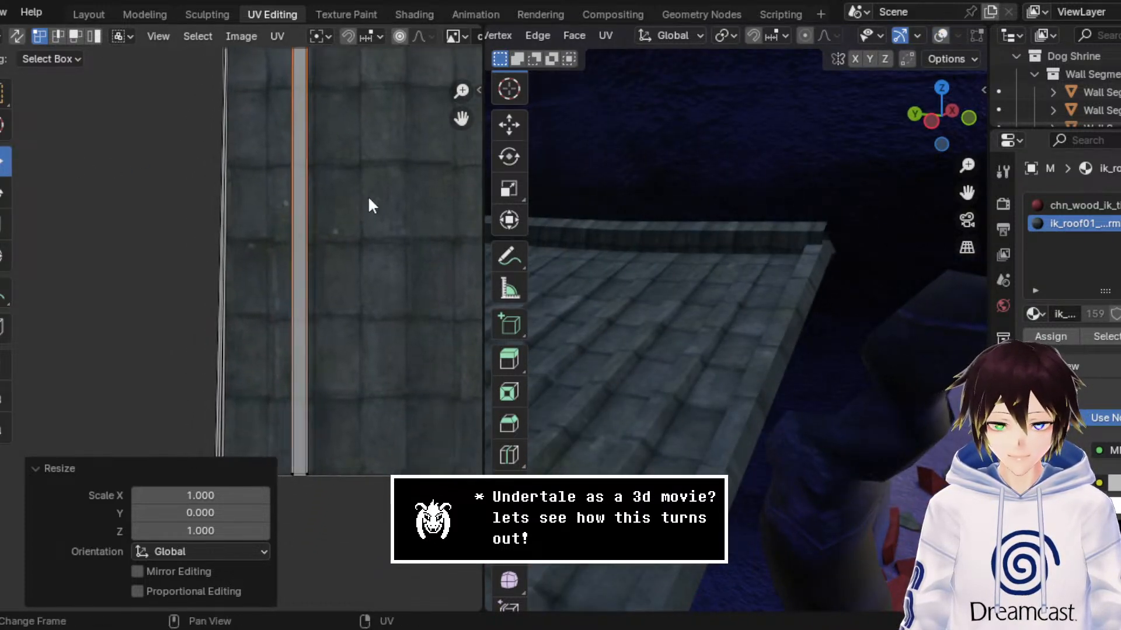
click(76, 37)
click(300, 199)
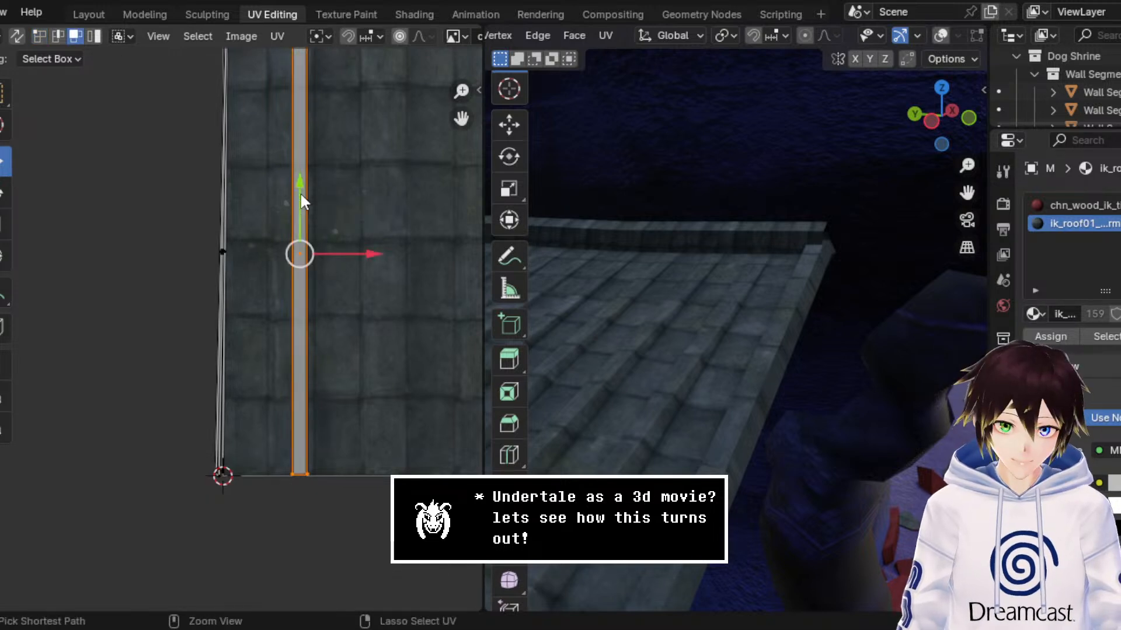
scroll(295, 193, down, 3)
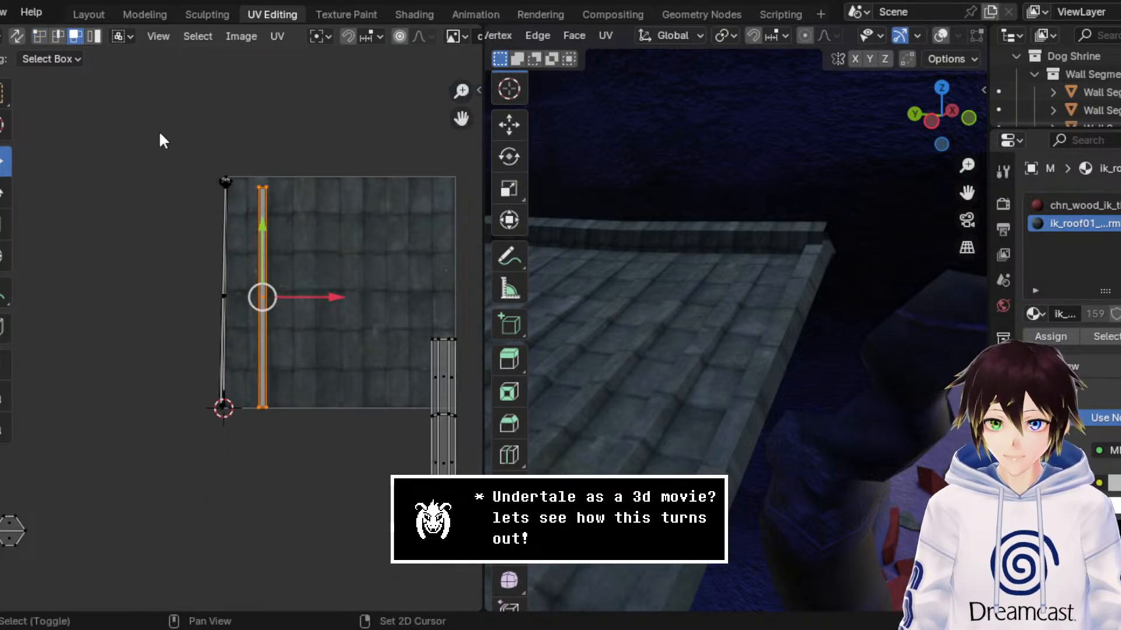
shift+drag(140, 143, 245, 438)
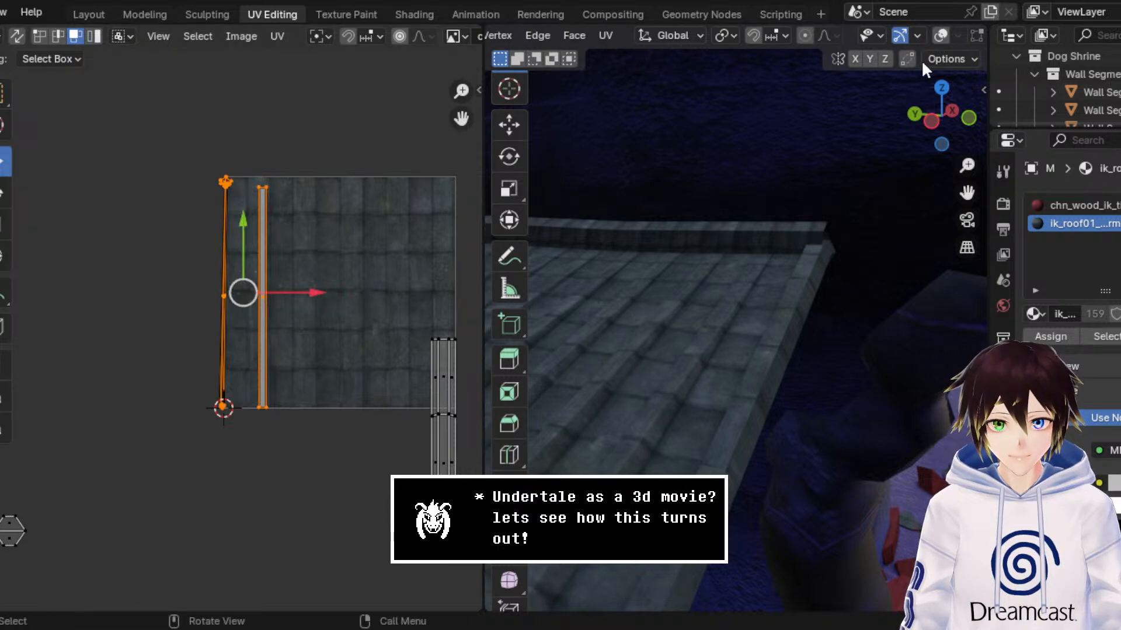
click(945, 34)
drag(966, 197, 967, 143)
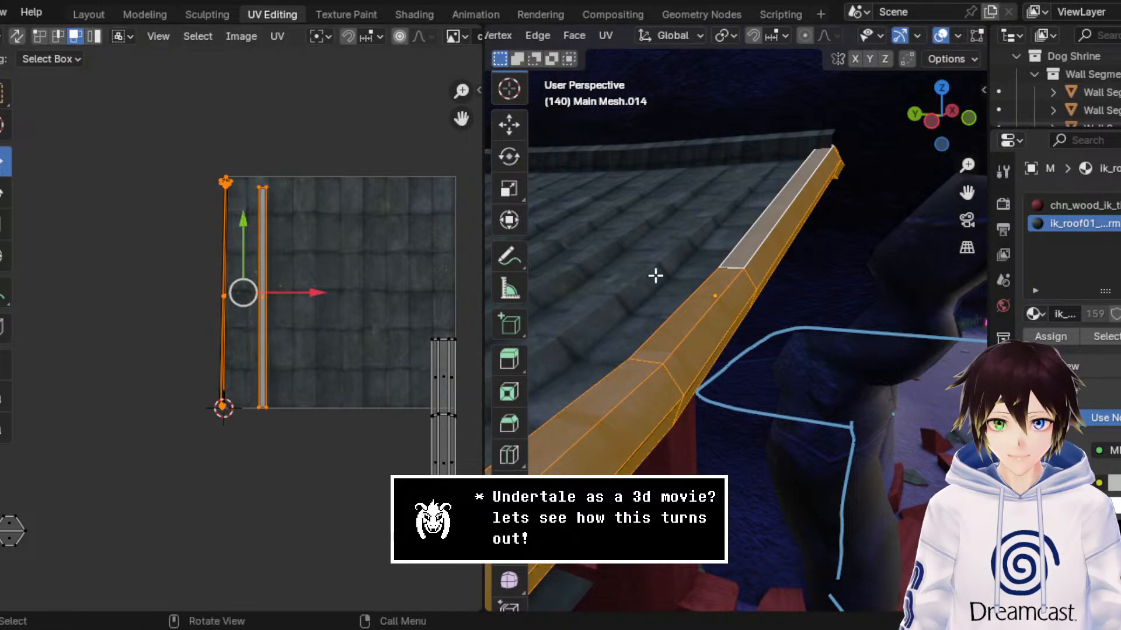
click(664, 226)
key(ctrl+z)
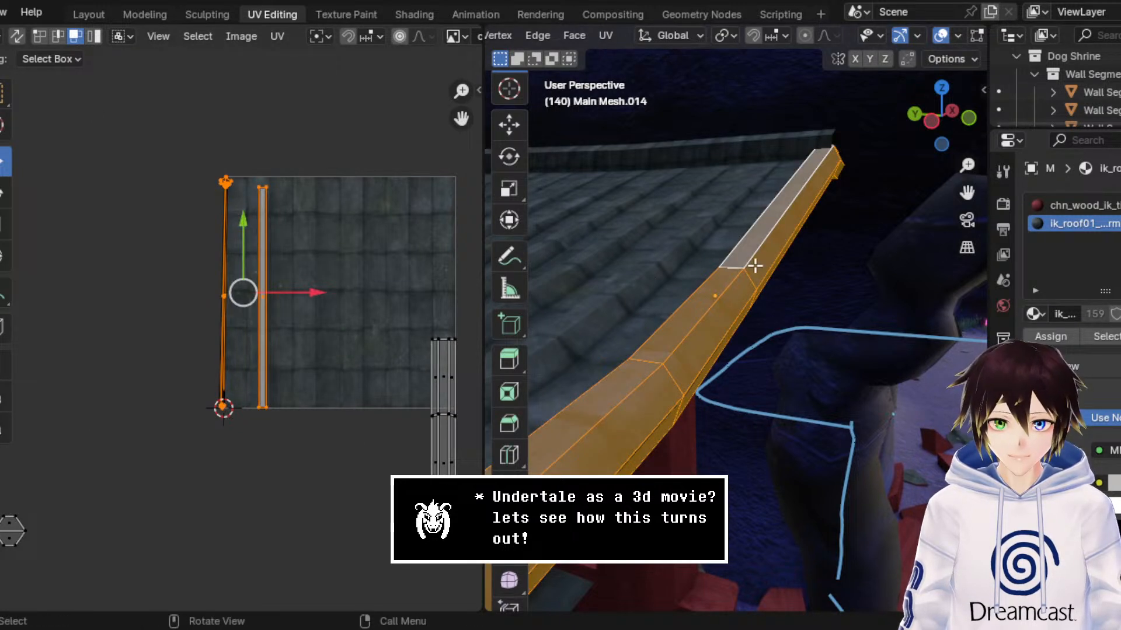
Step: Try to hide the faces of the separate multi-strip UV island and the remaining beam faces
scroll(698, 344, down, 5)
click(443, 373)
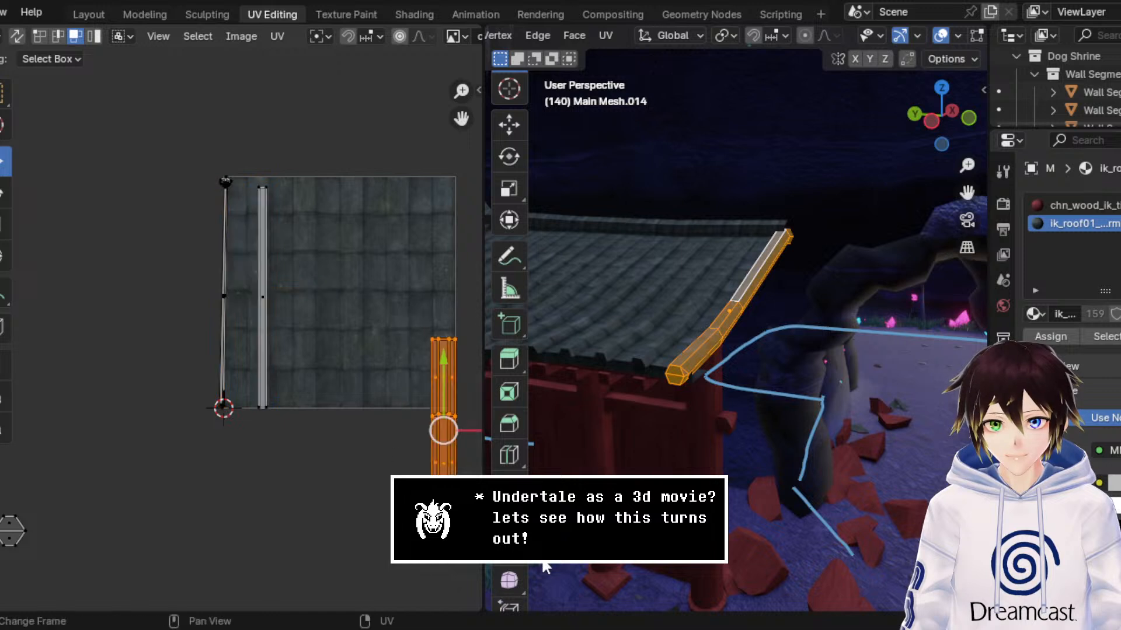
key(h)
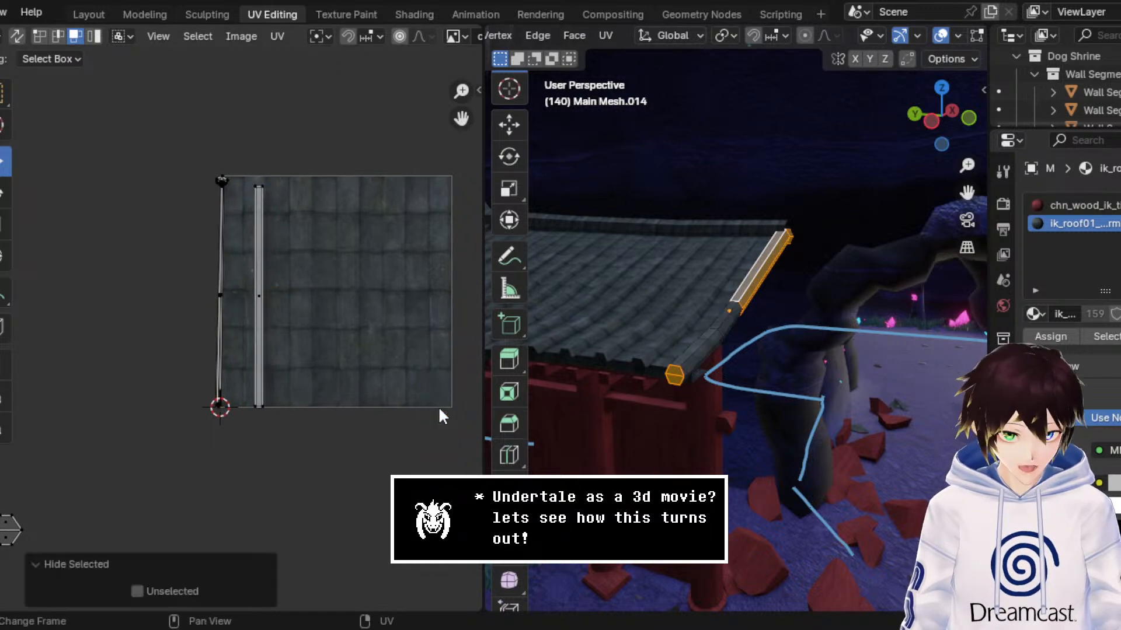
key(h)
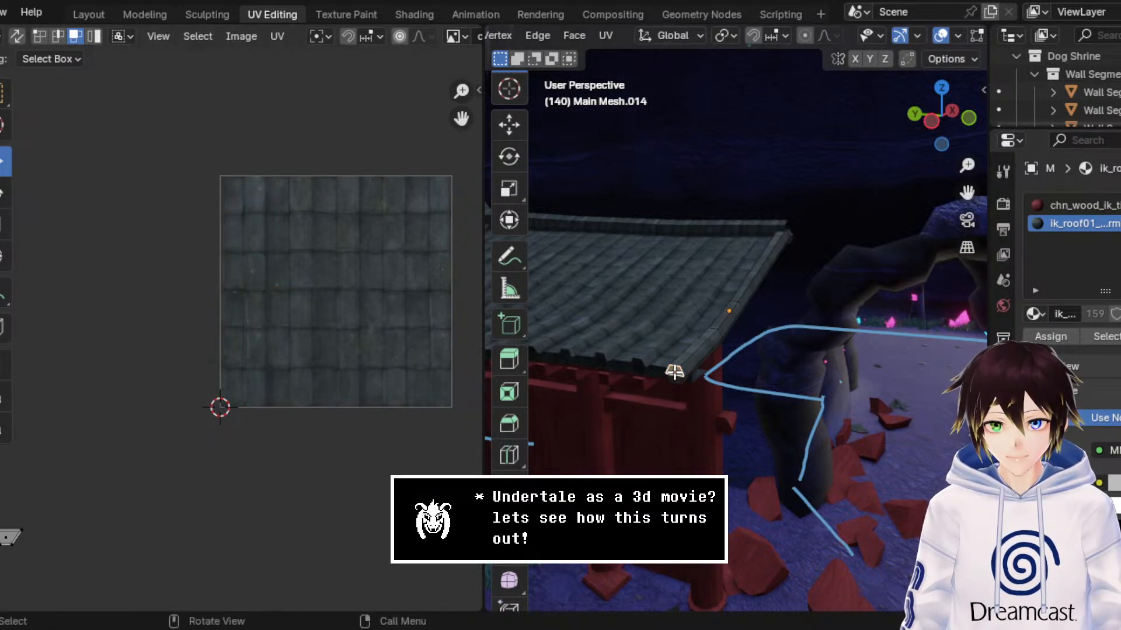
key(h)
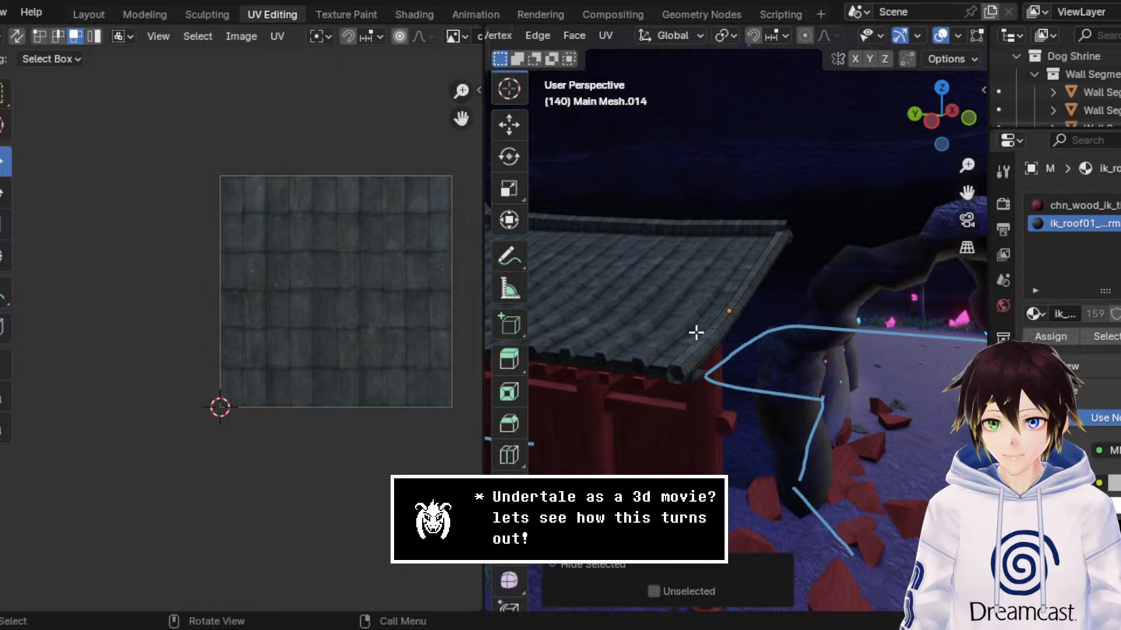
Step: Select the entire roof-edge beam in wireframe view and check it in Material Preview with overlays off and on
scroll(945, 36, right, 3)
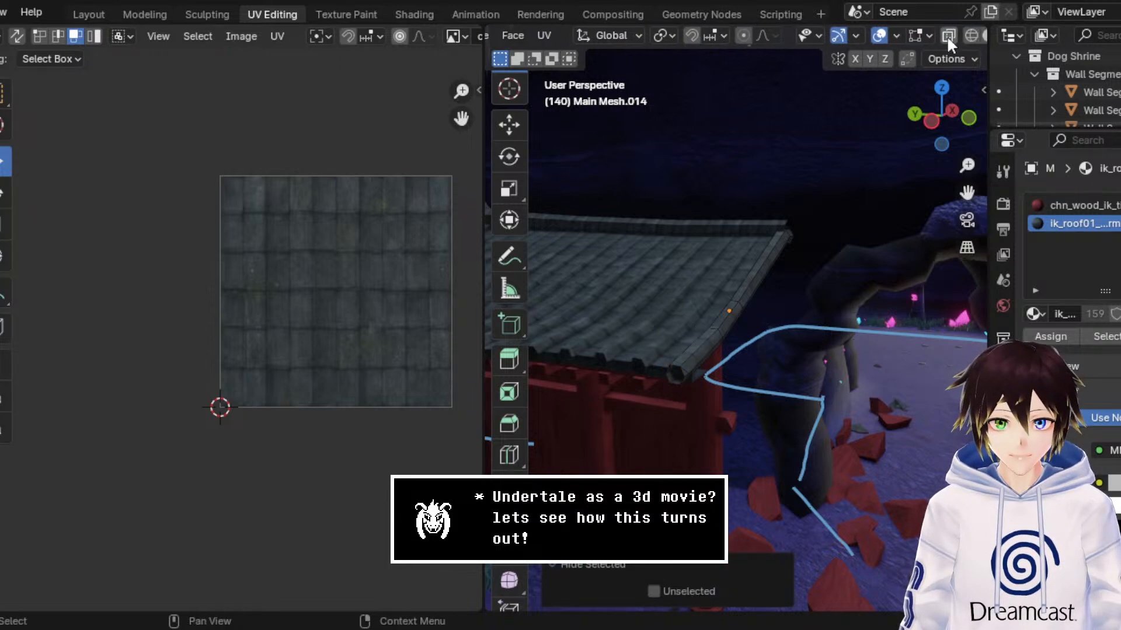
click(972, 36)
drag(735, 313, 825, 445)
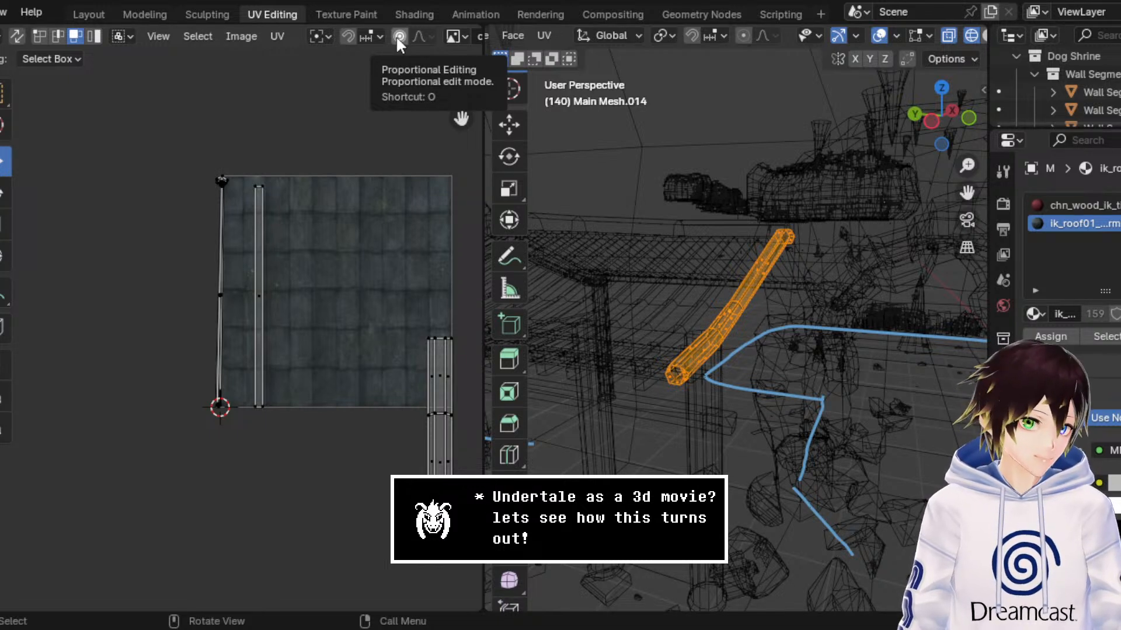
click(397, 36)
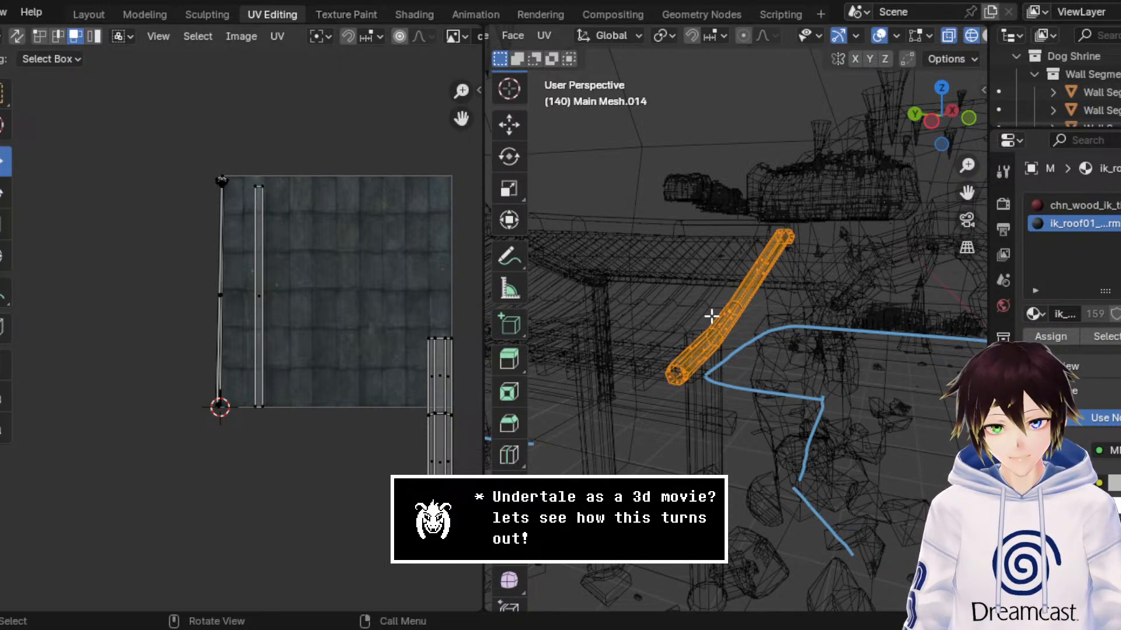
scroll(958, 36, down, 2)
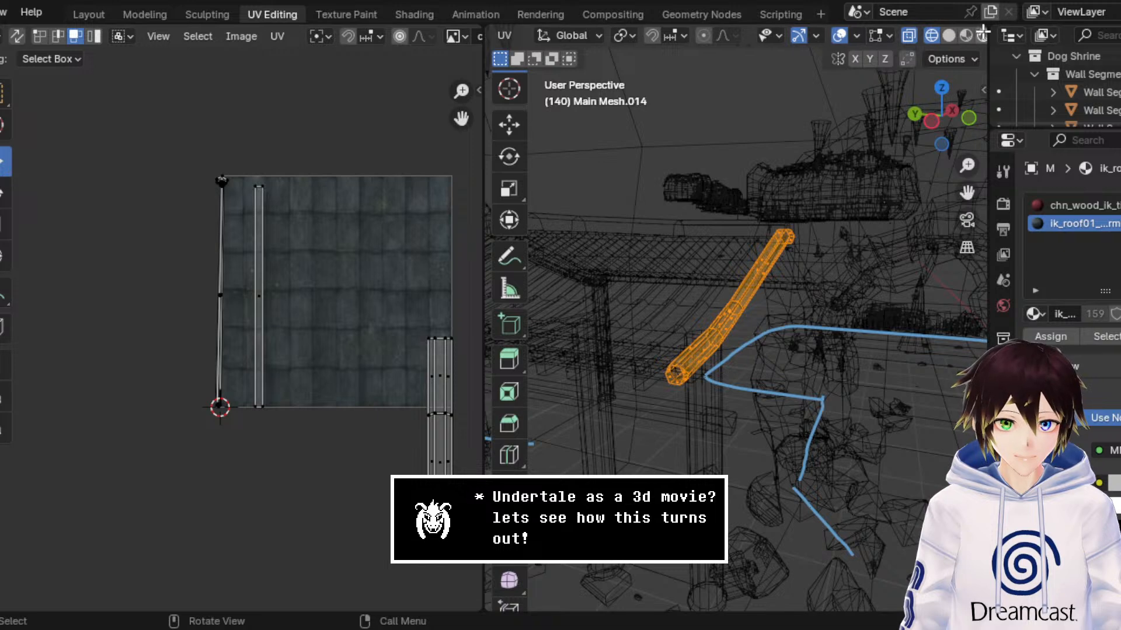
click(966, 35)
click(840, 37)
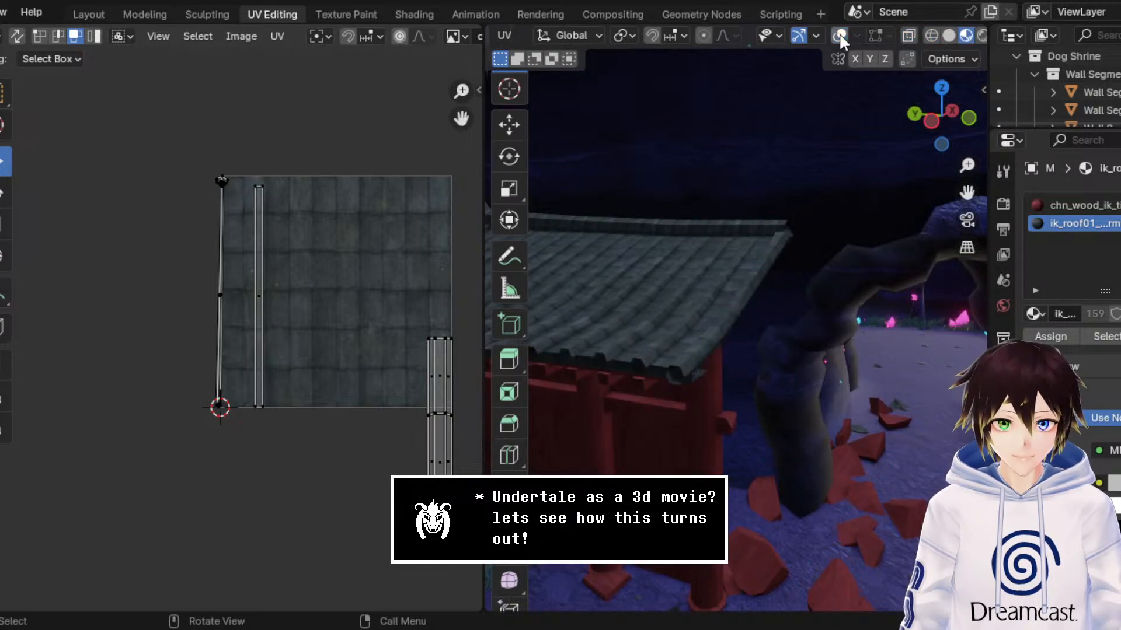
click(839, 36)
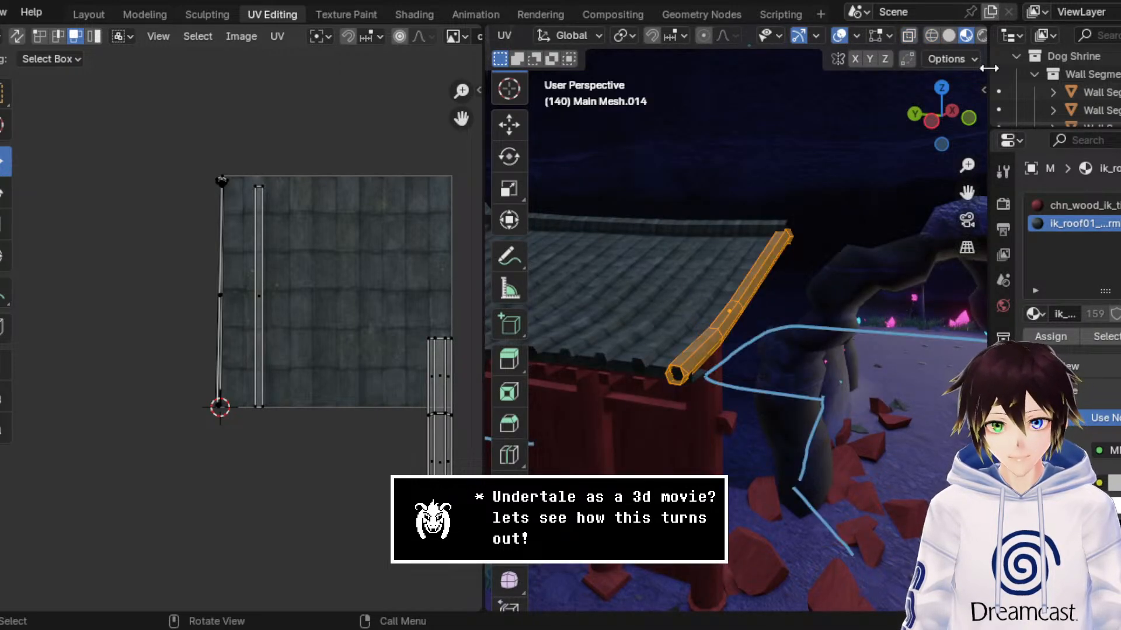
Step: Select only the beam's upper segment in wireframe view and return the viewport to Material Preview
click(931, 36)
drag(665, 292, 785, 411)
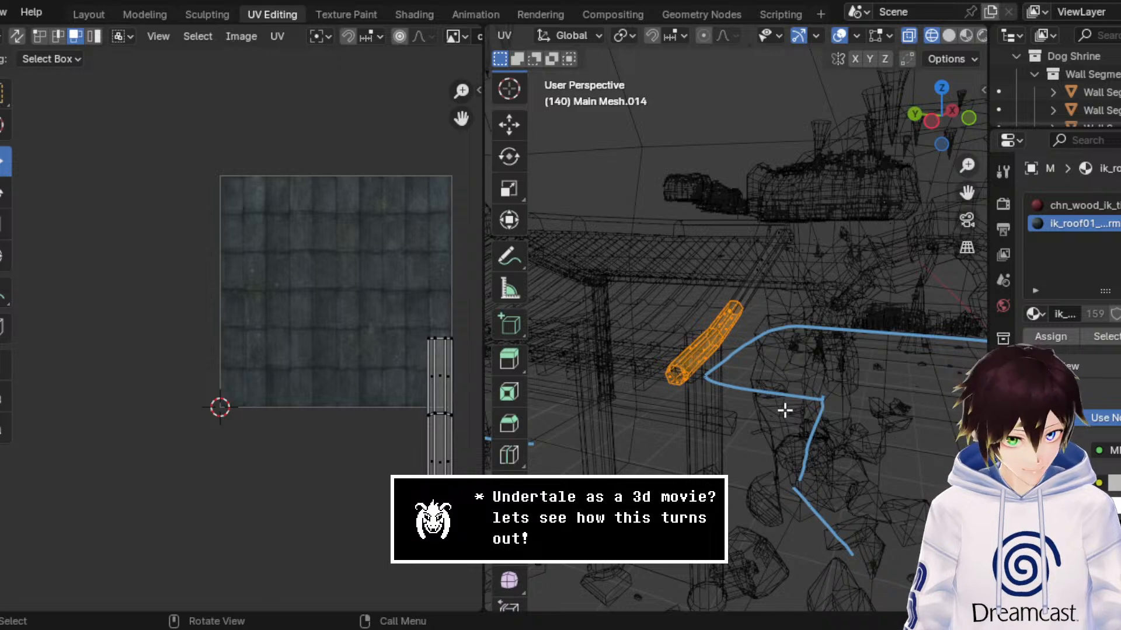
click(818, 333)
drag(857, 349, 733, 230)
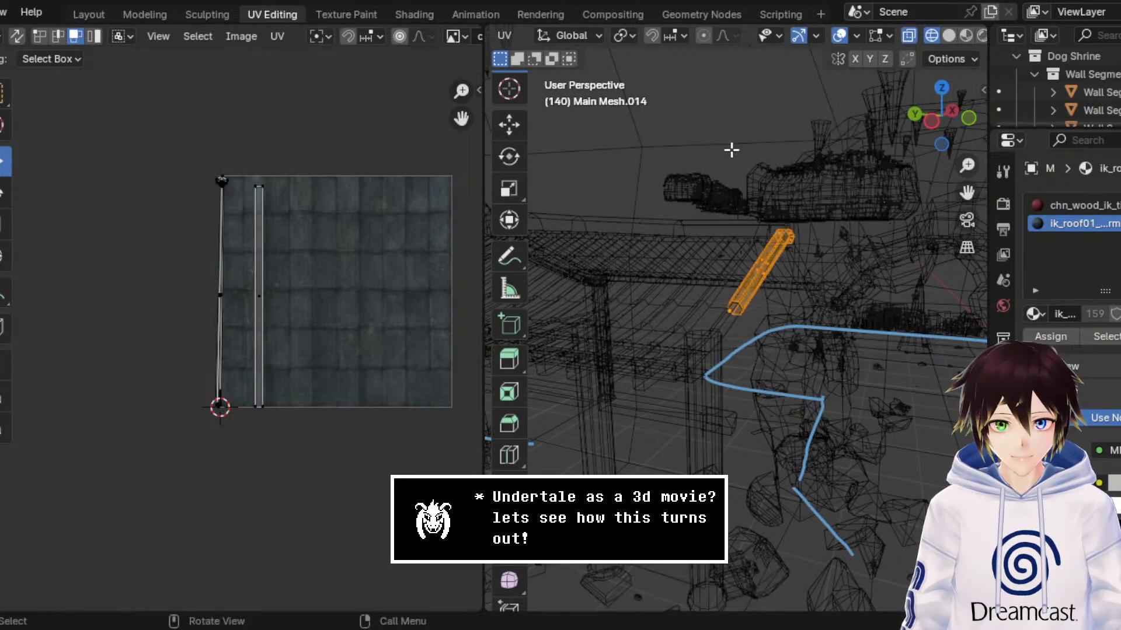
click(967, 35)
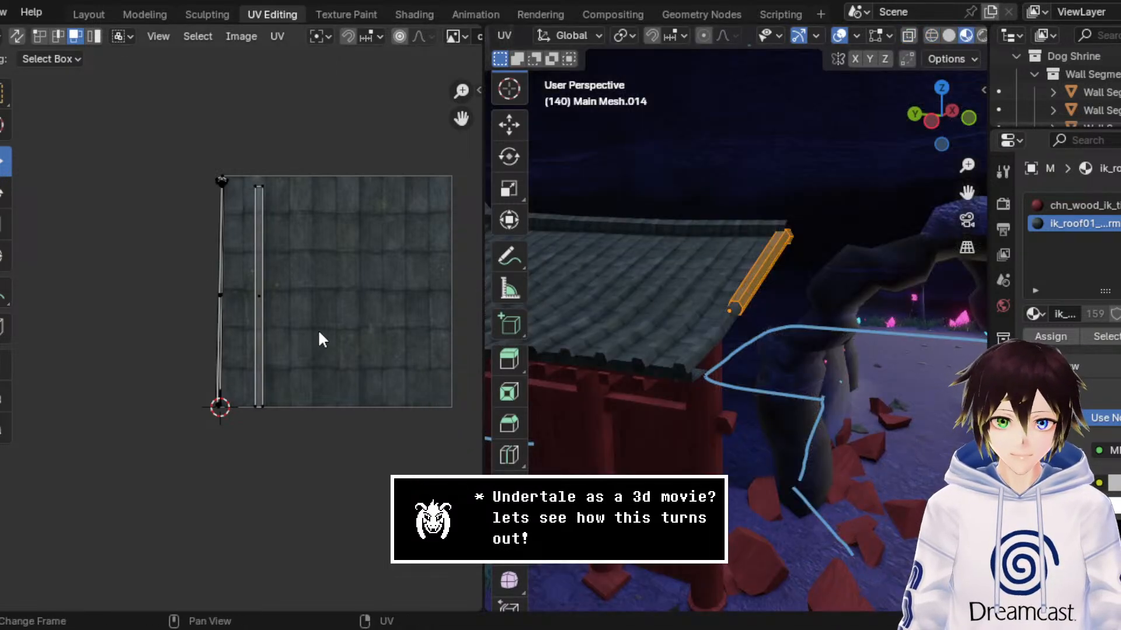
Step: Select all UVs of the beam's upper segment and try to unwrap them with Follow Active Quads using Length Average
drag(318, 331, 244, 268)
scroll(271, 283, up, 4)
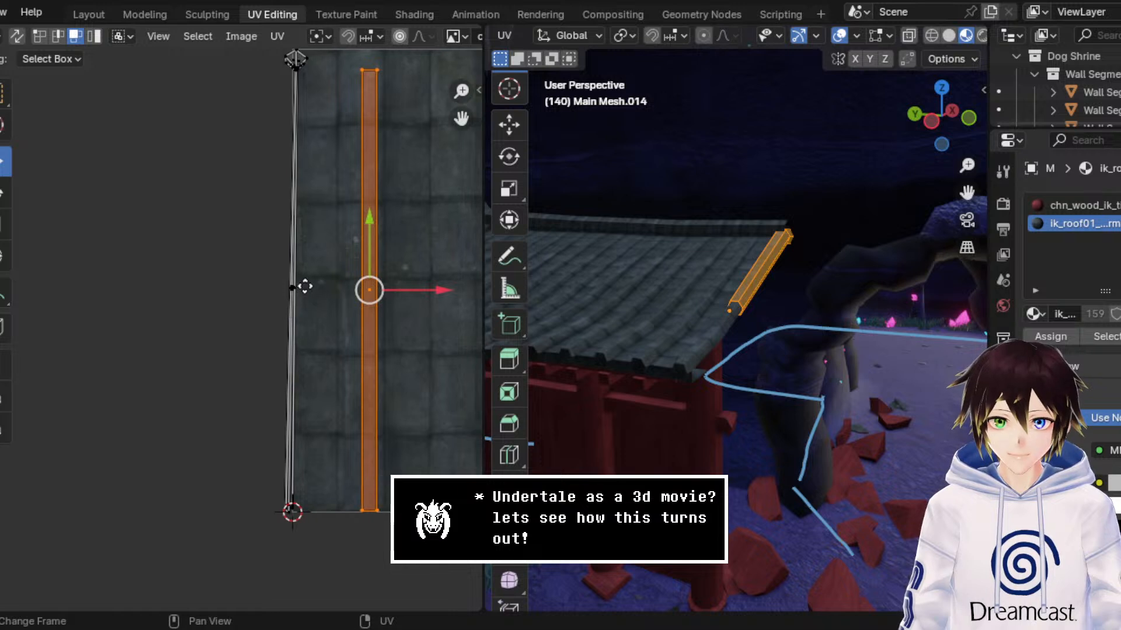
scroll(304, 285, down, 2)
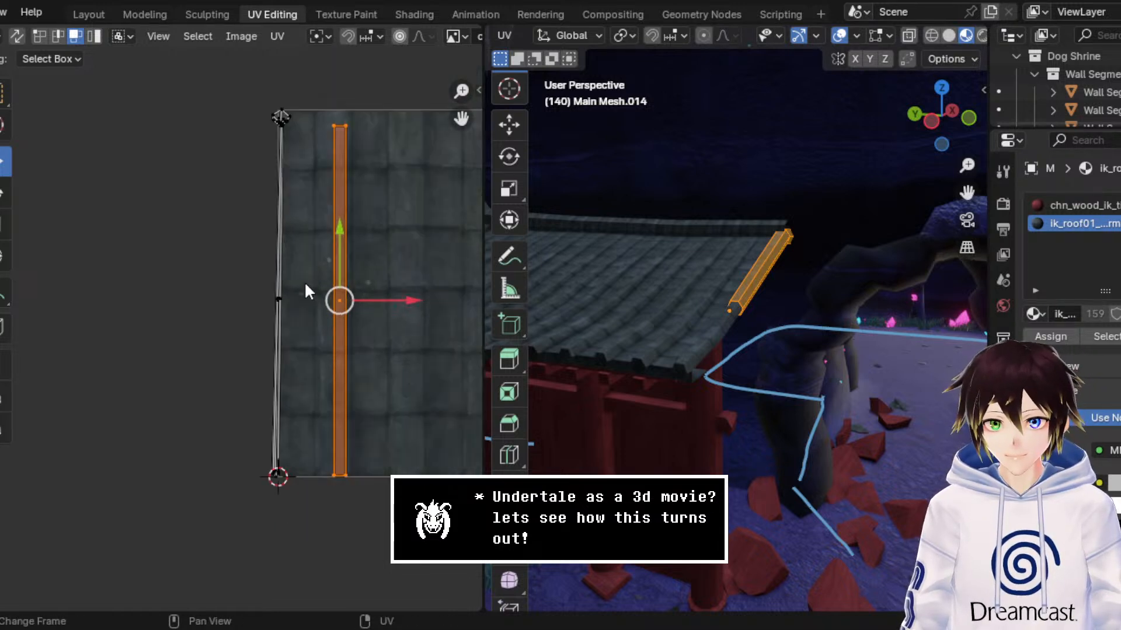
drag(178, 82, 320, 564)
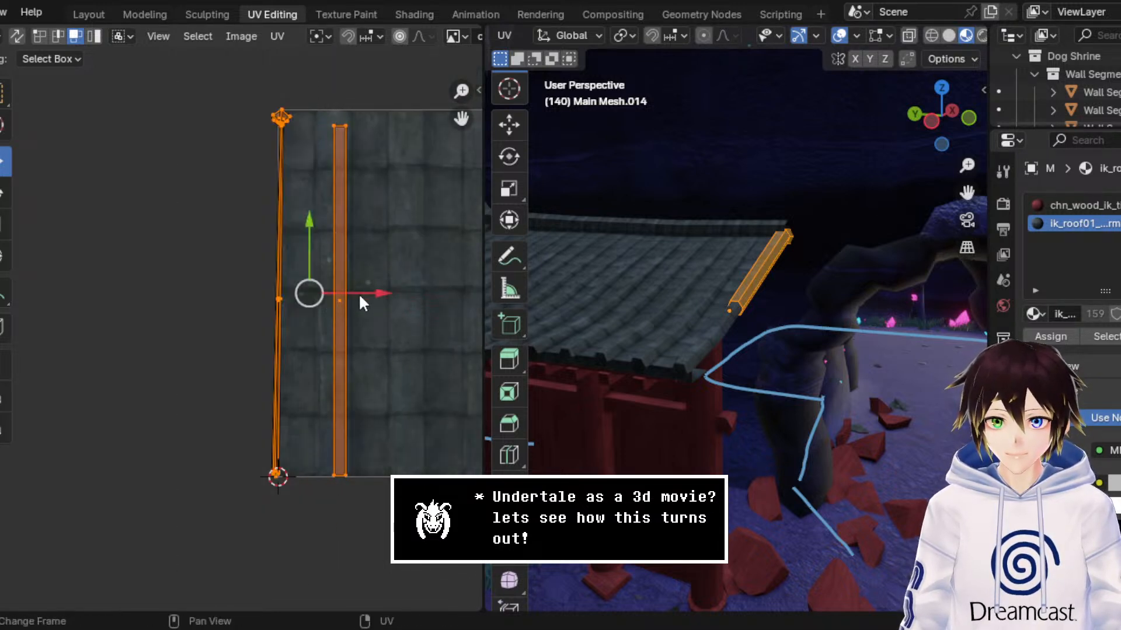
key(u)
click(327, 273)
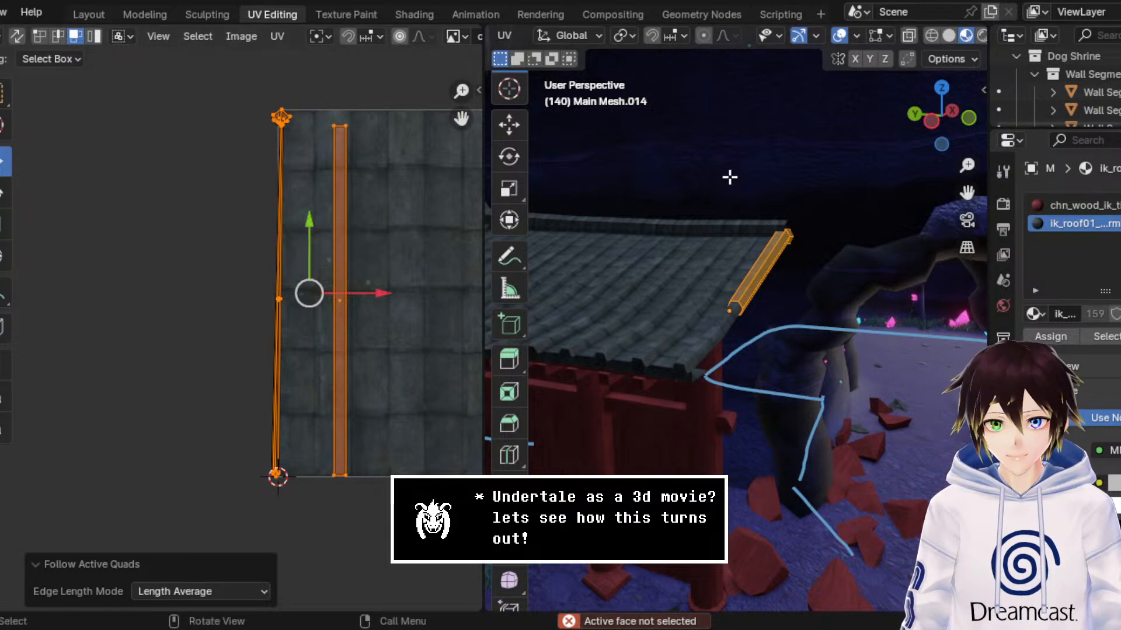
scroll(720, 185, up, 5)
middle_drag(685, 254, 701, 242)
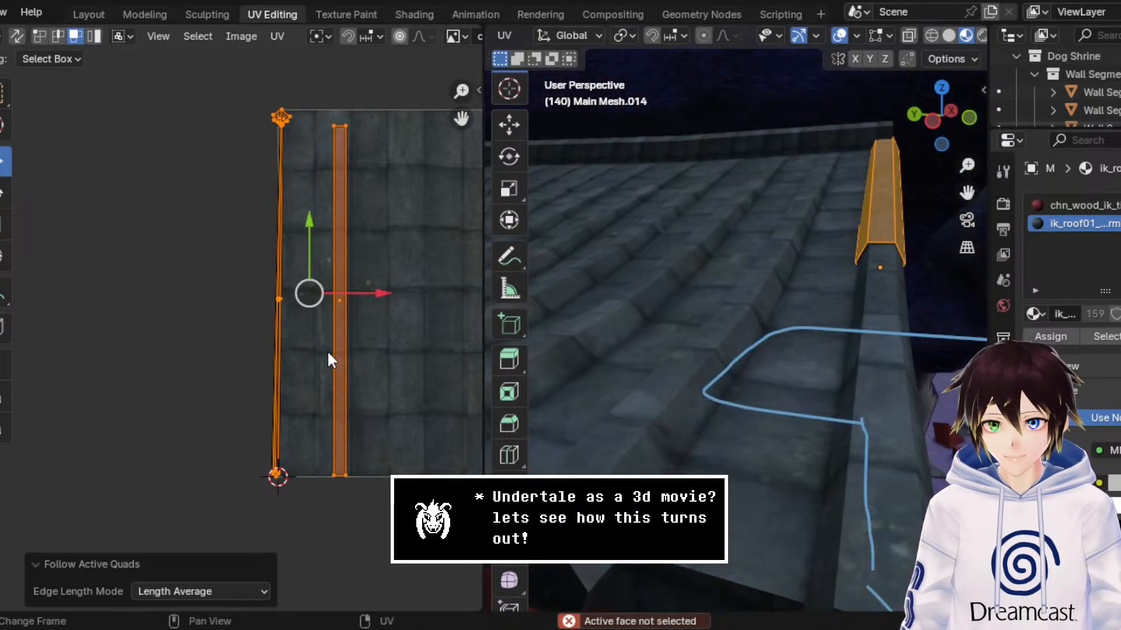
click(932, 36)
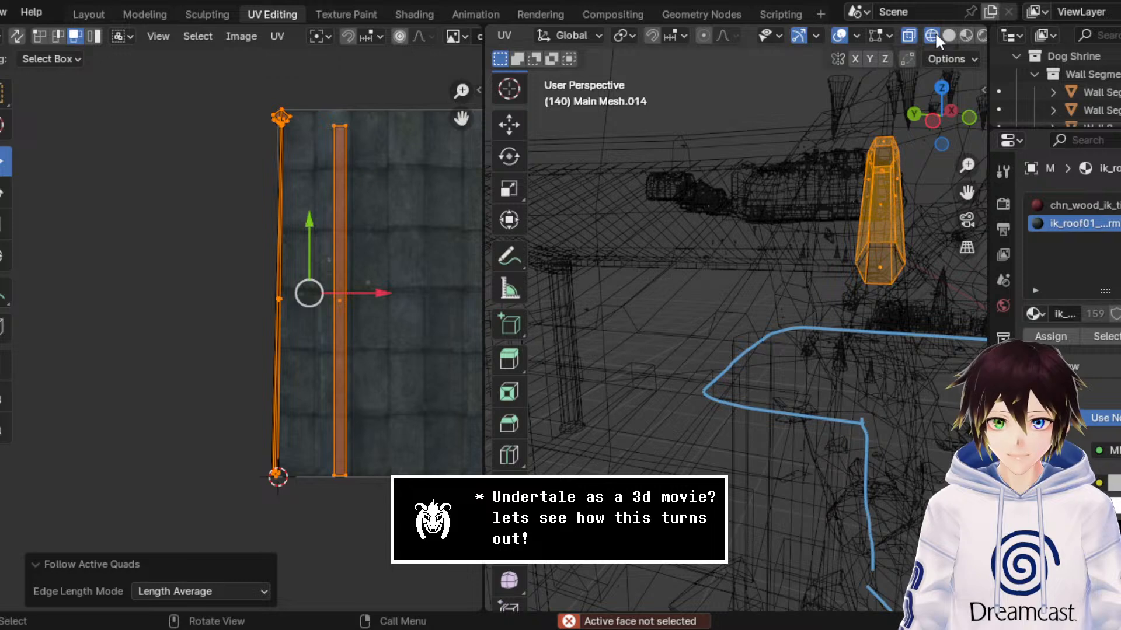
middle_drag(875, 163, 857, 170)
click(666, 399)
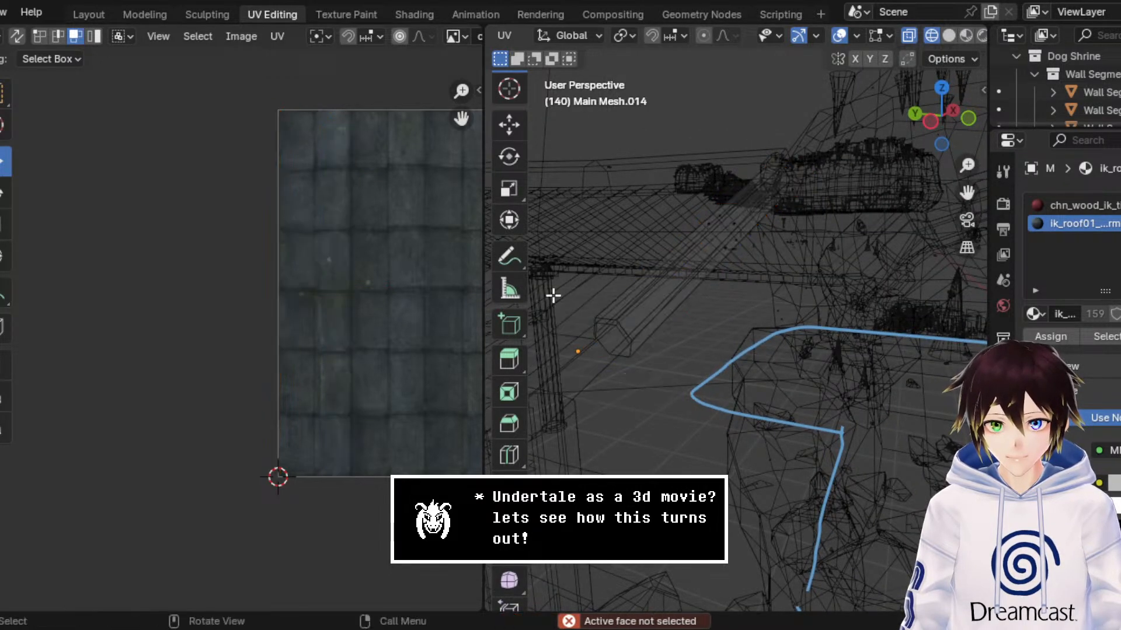
key(ctrl+z)
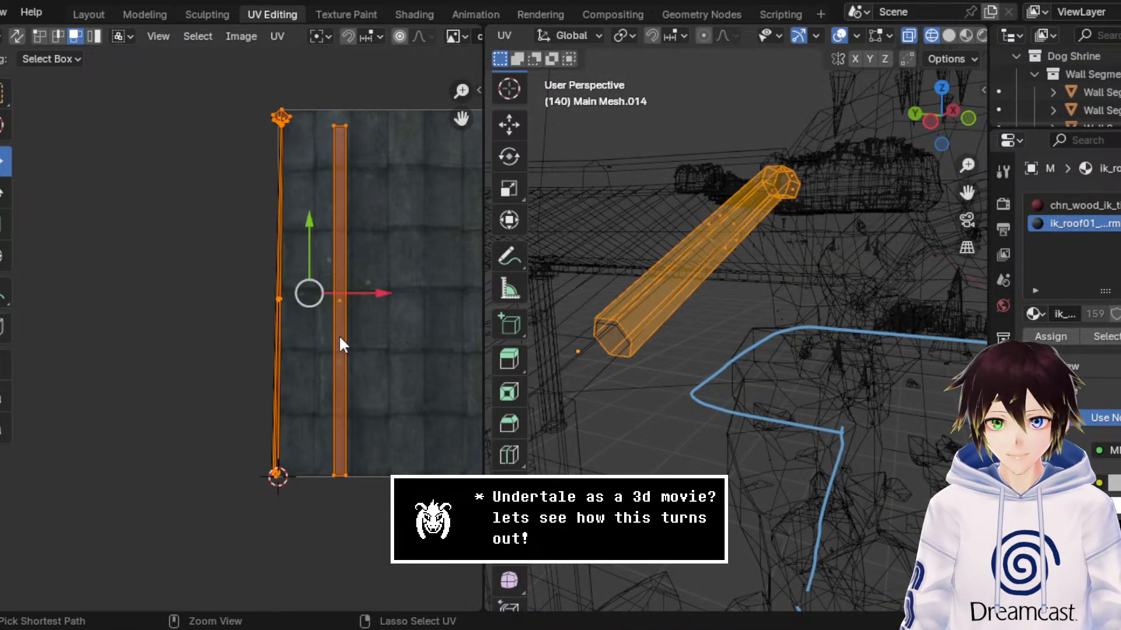
Step: Show the beam in Material Preview without overlays and select only the small end-cap UV face above the thin strips
click(966, 36)
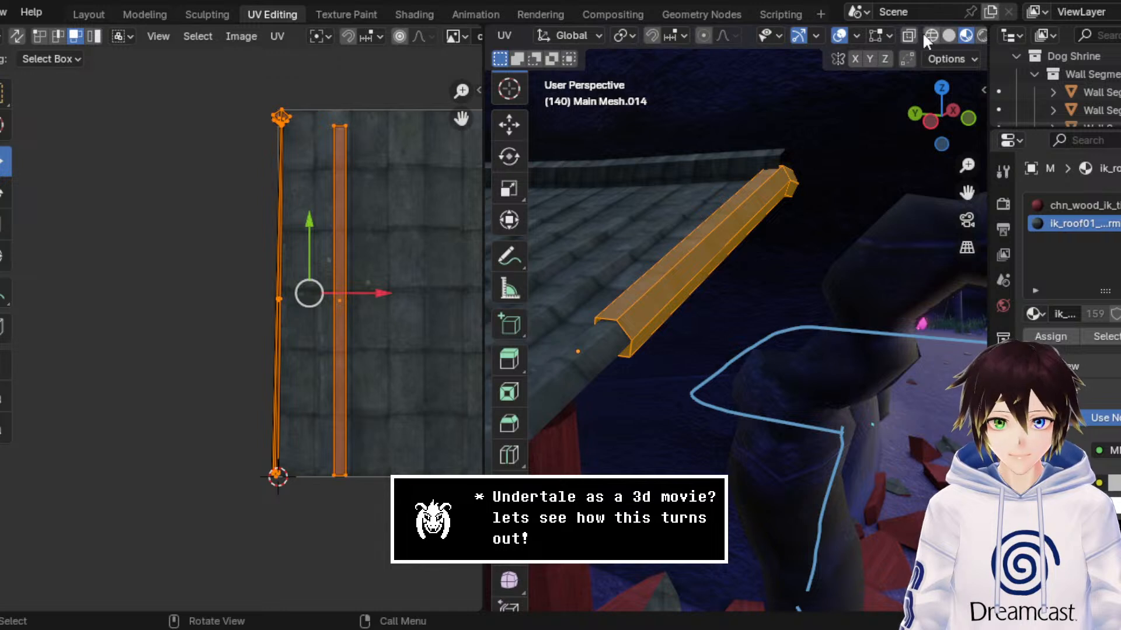
click(844, 33)
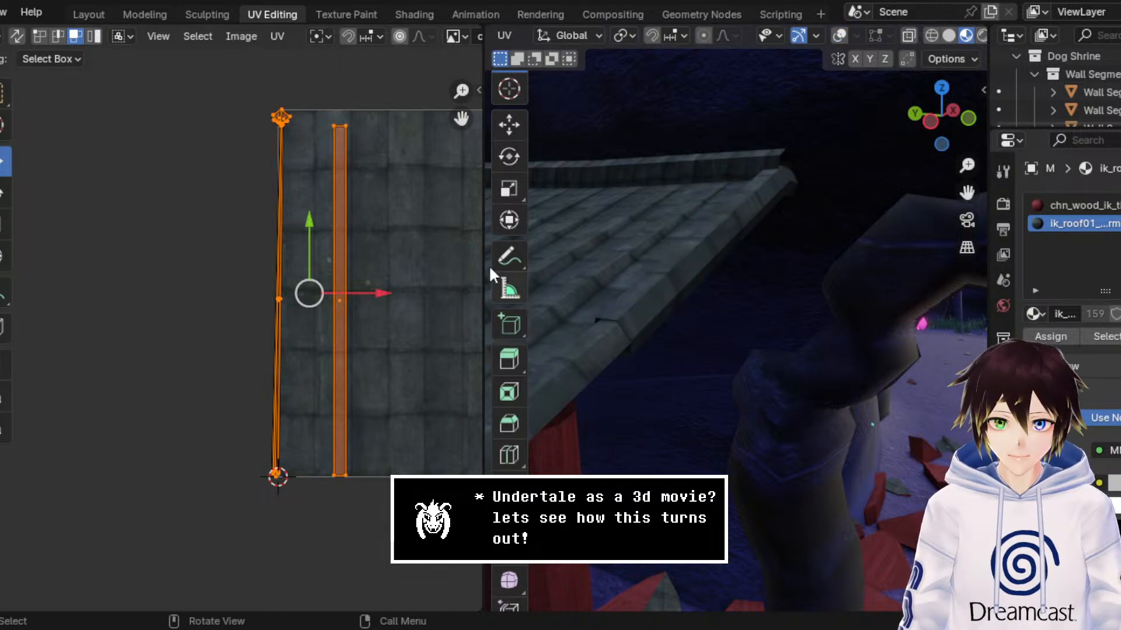
scroll(362, 146, up, 2)
middle_drag(366, 148, 266, 227)
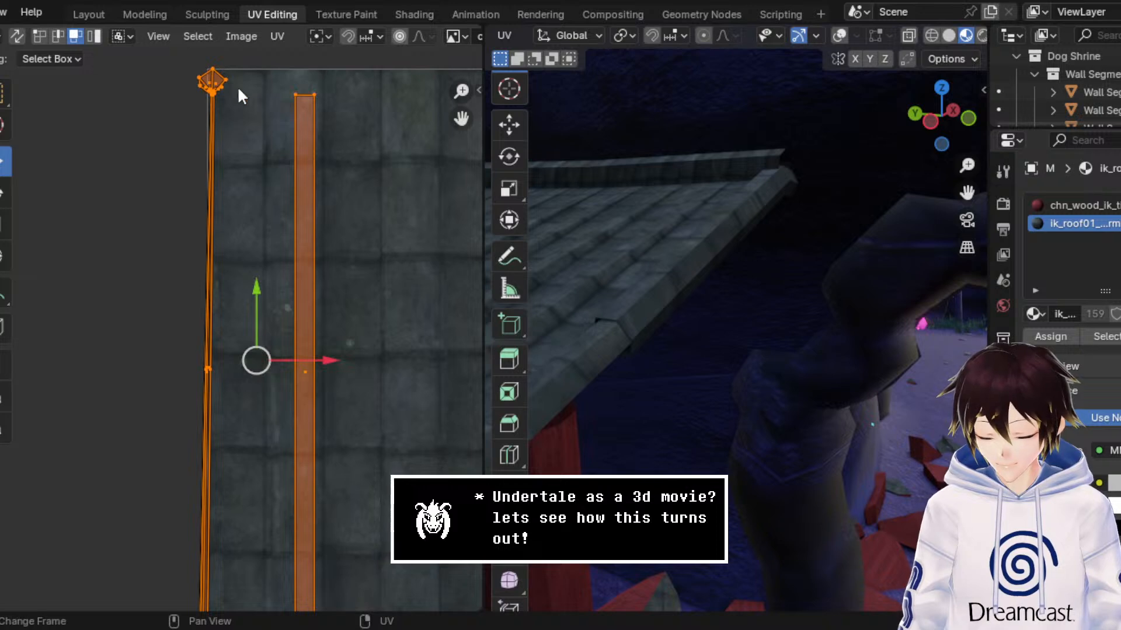
click(214, 85)
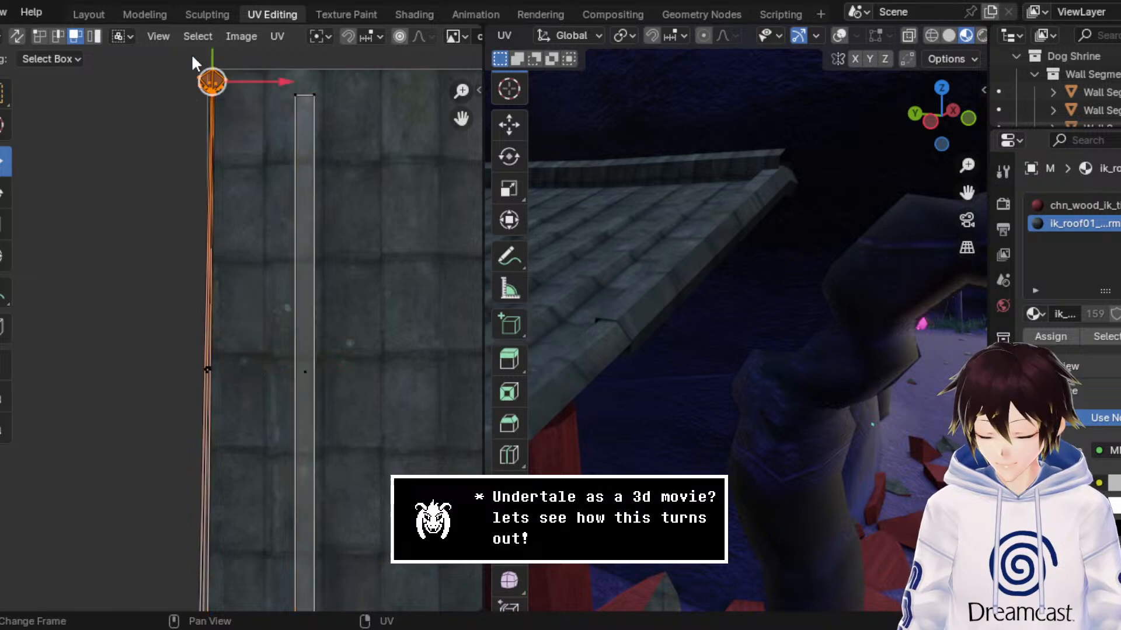
Step: Switch the viewport to wireframe shading and reveal all hidden geometry of the roof-edge beam mesh
click(932, 36)
scroll(775, 253, down, 3)
scroll(776, 252, up, 3)
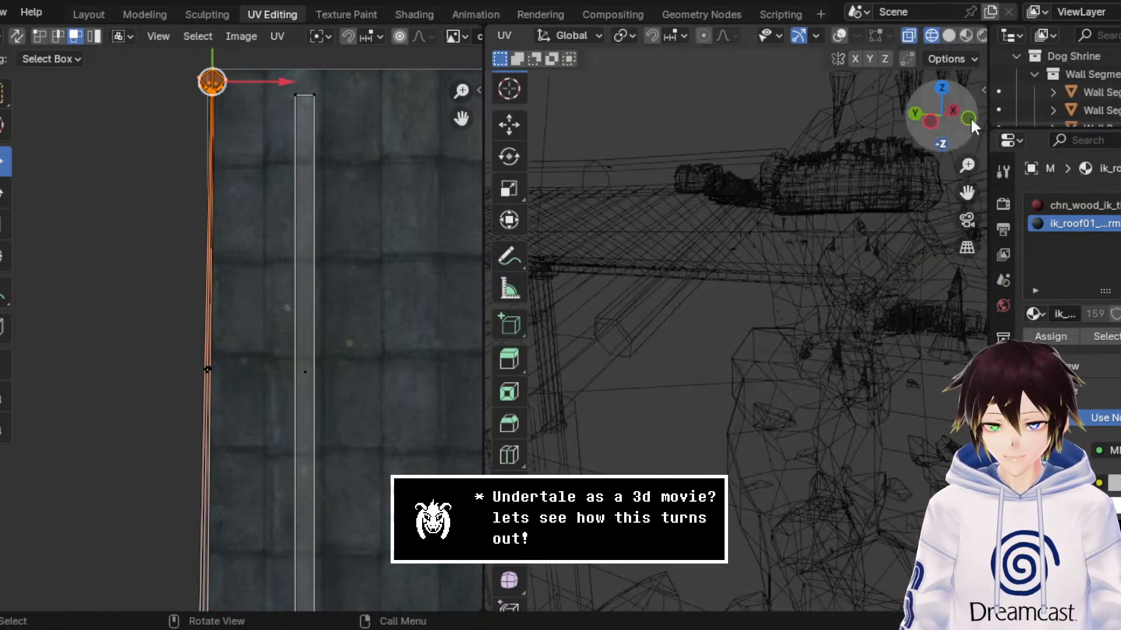
middle_drag(752, 191, 753, 188)
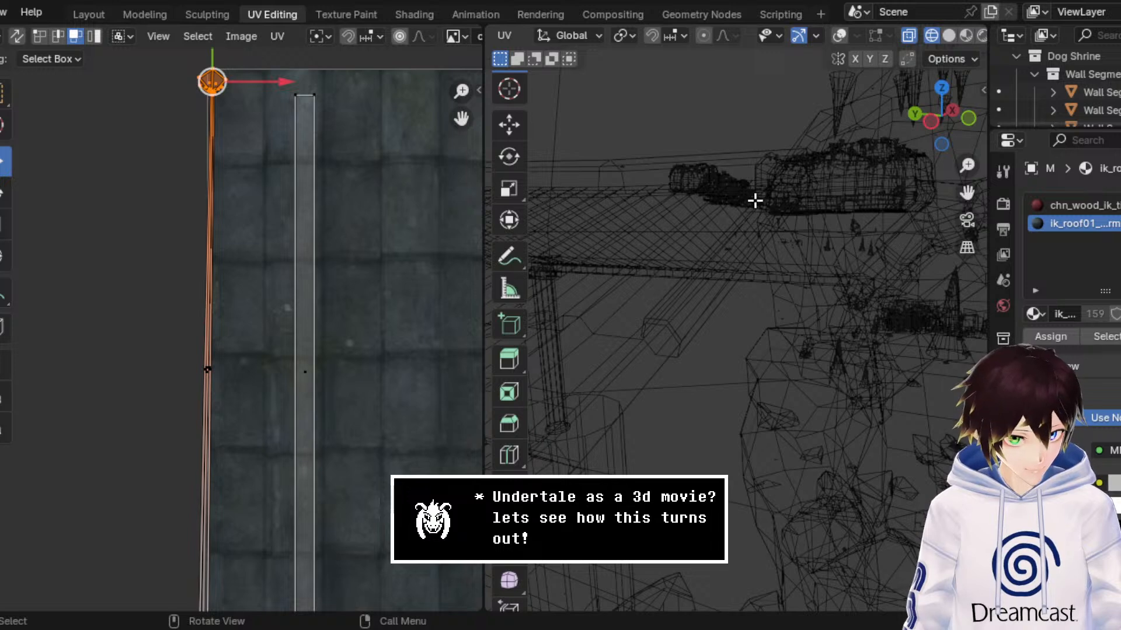
key(alt+h)
alt+middle_click(748, 233)
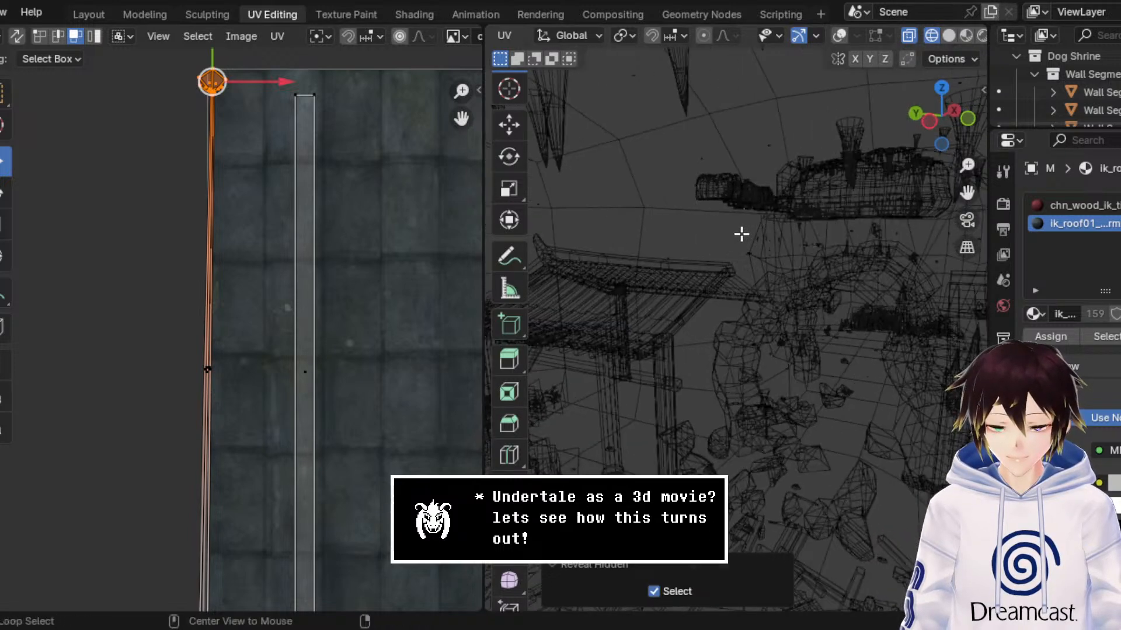
scroll(741, 235, up, 2)
middle_drag(741, 235, 748, 233)
Step: Reveal the hidden UVs and select the small detached UV island outside the tile texture
middle_drag(298, 325, 286, 328)
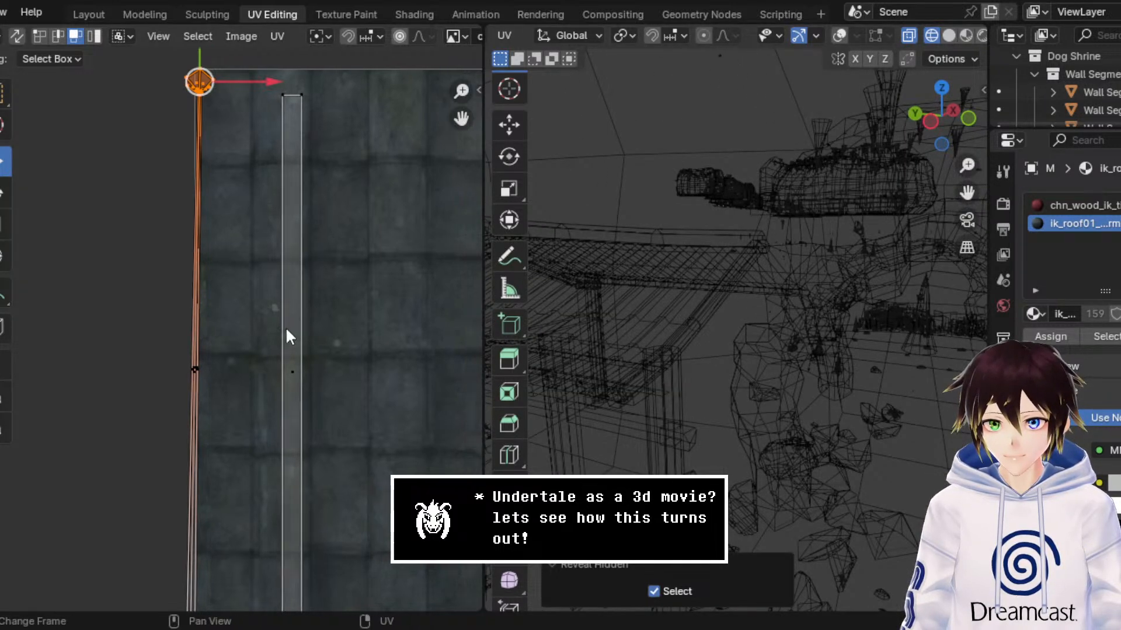
key(alt+h)
scroll(313, 268, down, 4)
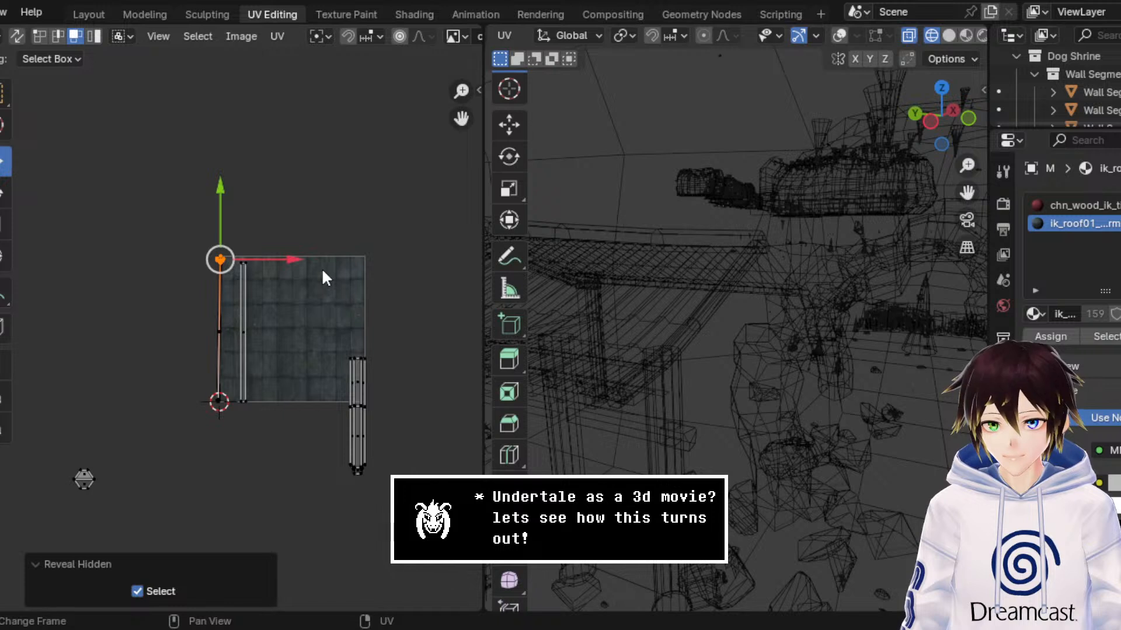
click(84, 479)
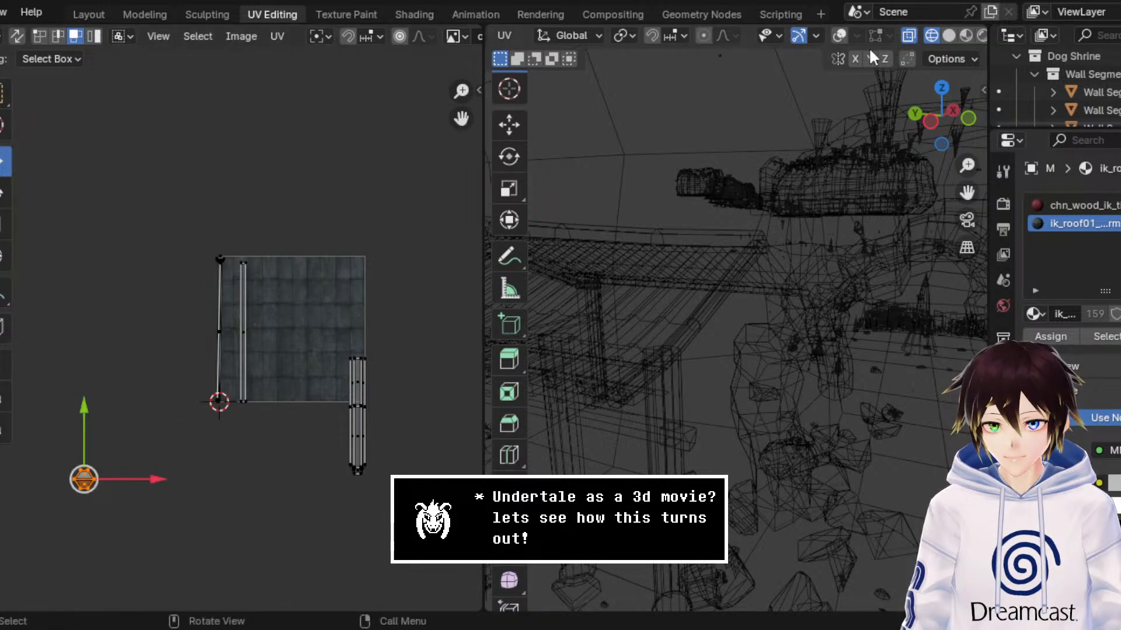
Step: Check the selected beam in solid shading with overlays on, and clear the mesh selection
click(948, 36)
click(839, 36)
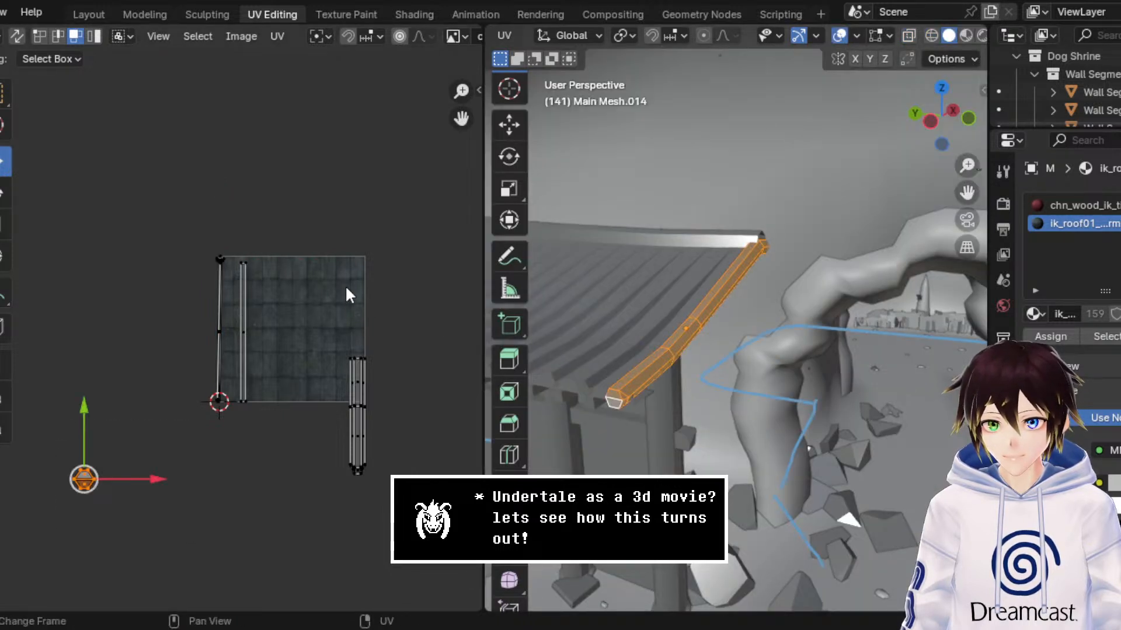
click(885, 185)
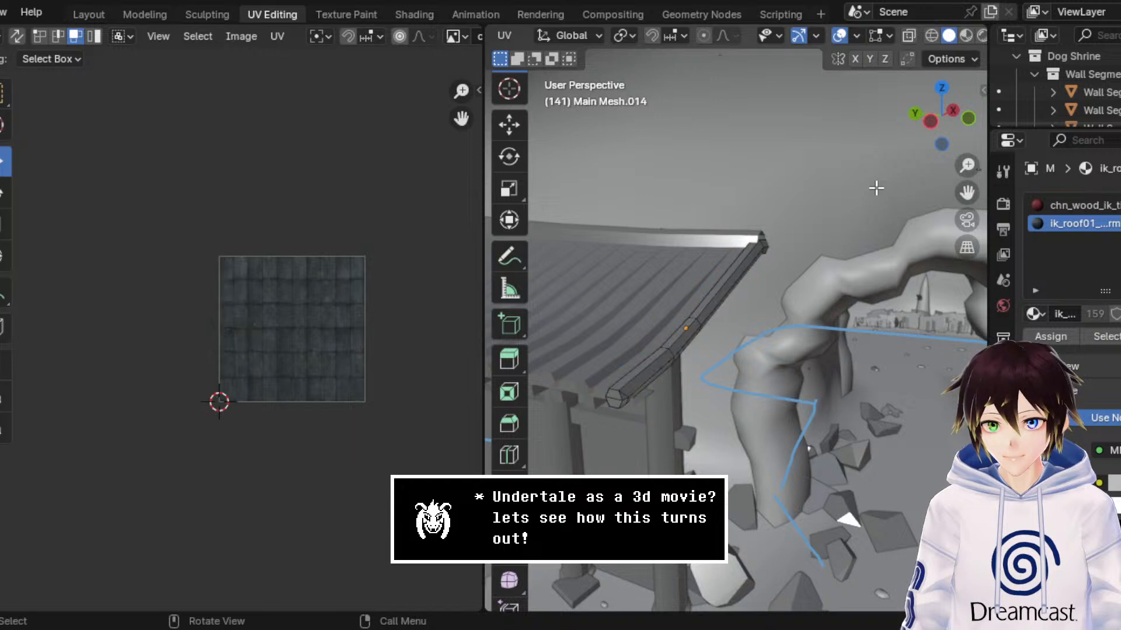
Step: Select only the short piece at the beam's upper end in wireframe view and try to unwrap it by itself
click(931, 36)
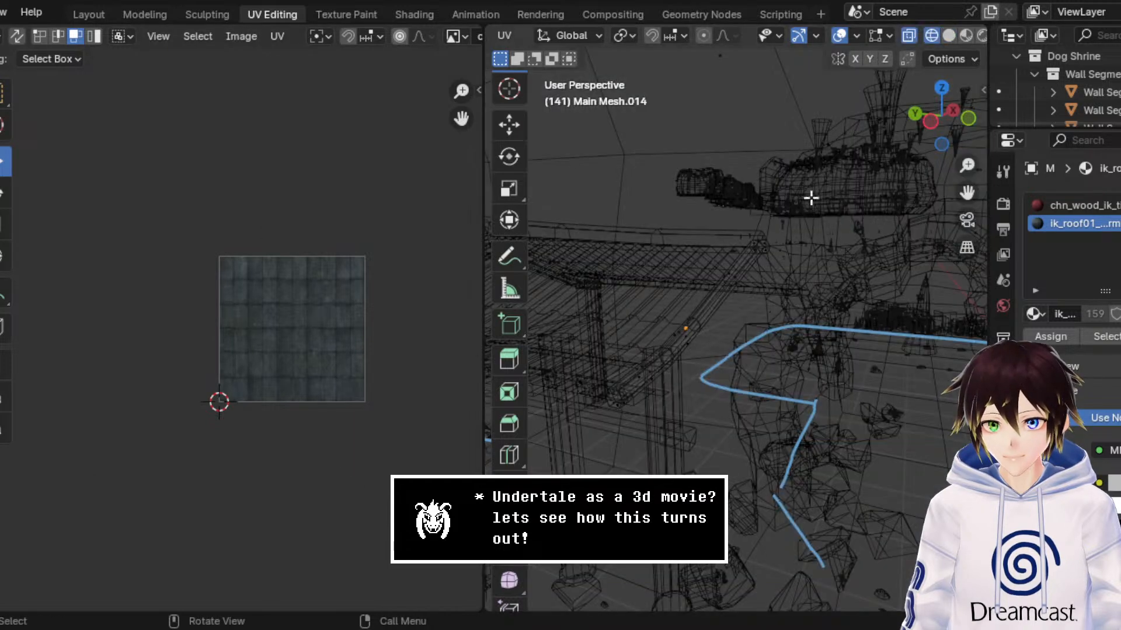
click(786, 237)
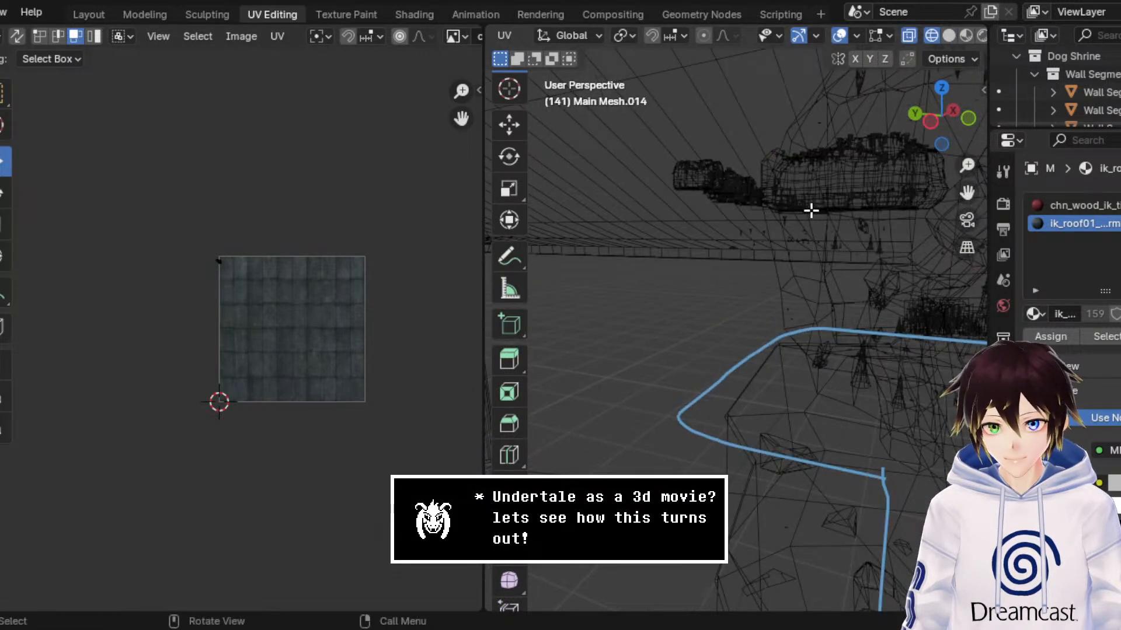
middle_drag(811, 211, 805, 215)
key(b)
drag(753, 278, 689, 202)
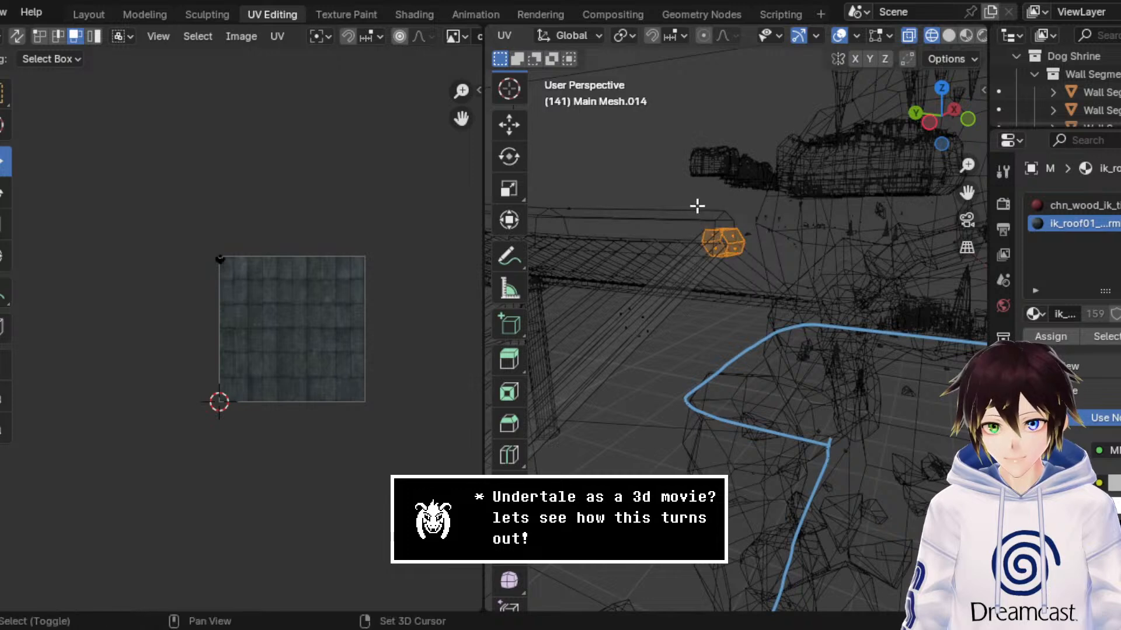
scroll(261, 249, up, 5)
scroll(274, 254, up, 4)
middle_drag(261, 256, 291, 247)
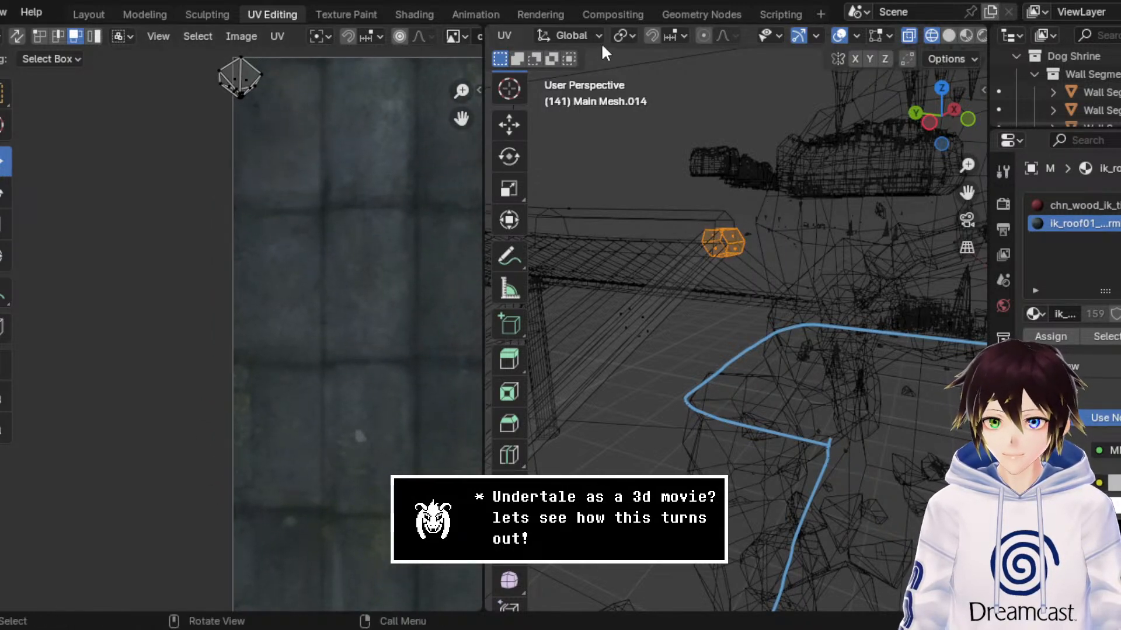
click(506, 36)
click(518, 56)
scroll(352, 249, down, 3)
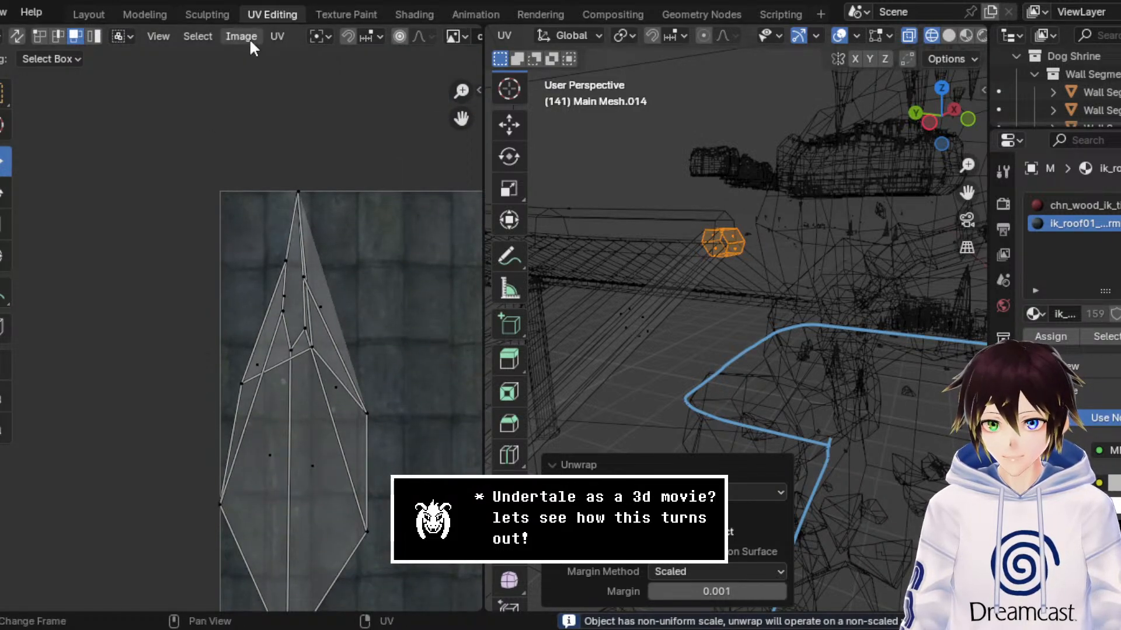
Step: Select the beam's upper segment together with its end piece and try to unwrap all their UVs with the Angle Based method
scroll(749, 201, down, 5)
scroll(729, 292, up, 4)
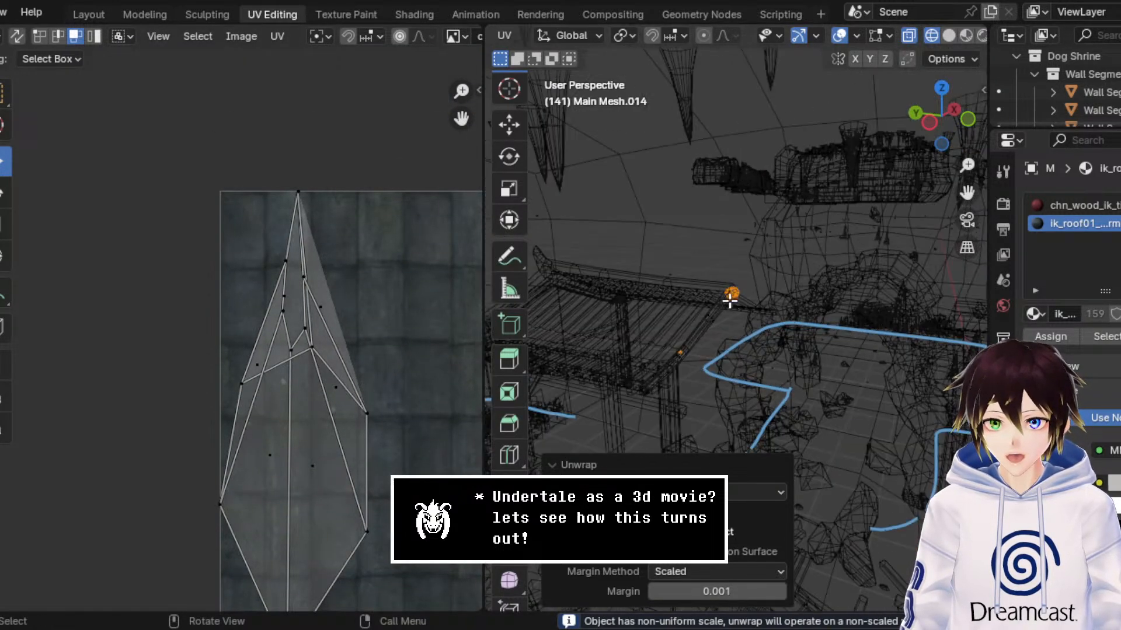
drag(757, 329, 681, 271)
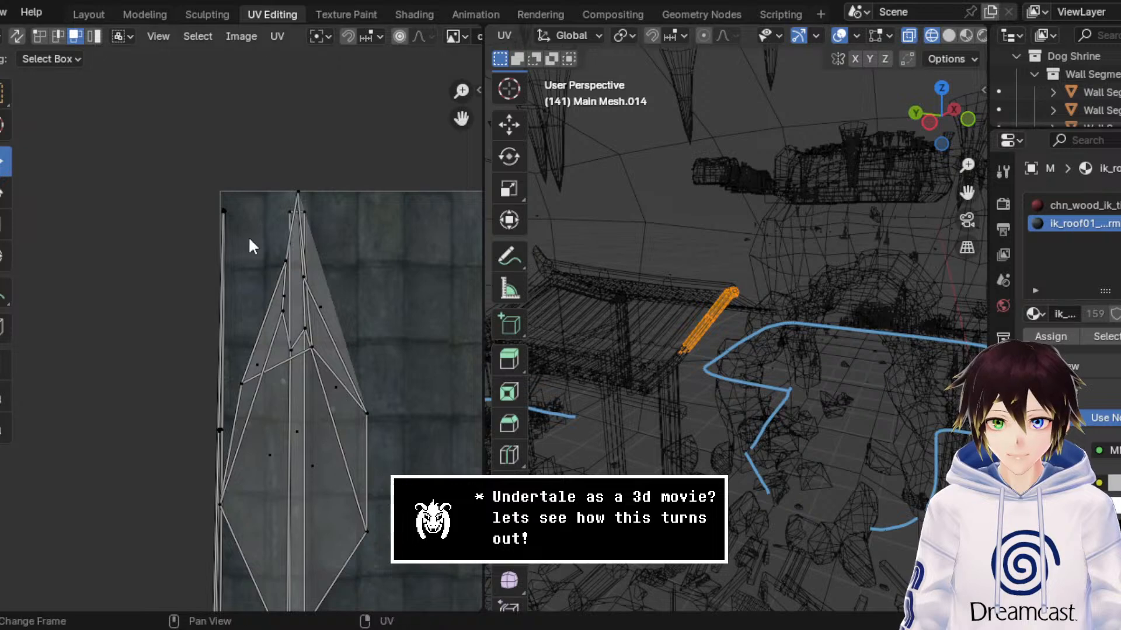
scroll(249, 242, down, 2)
key(a)
key(u)
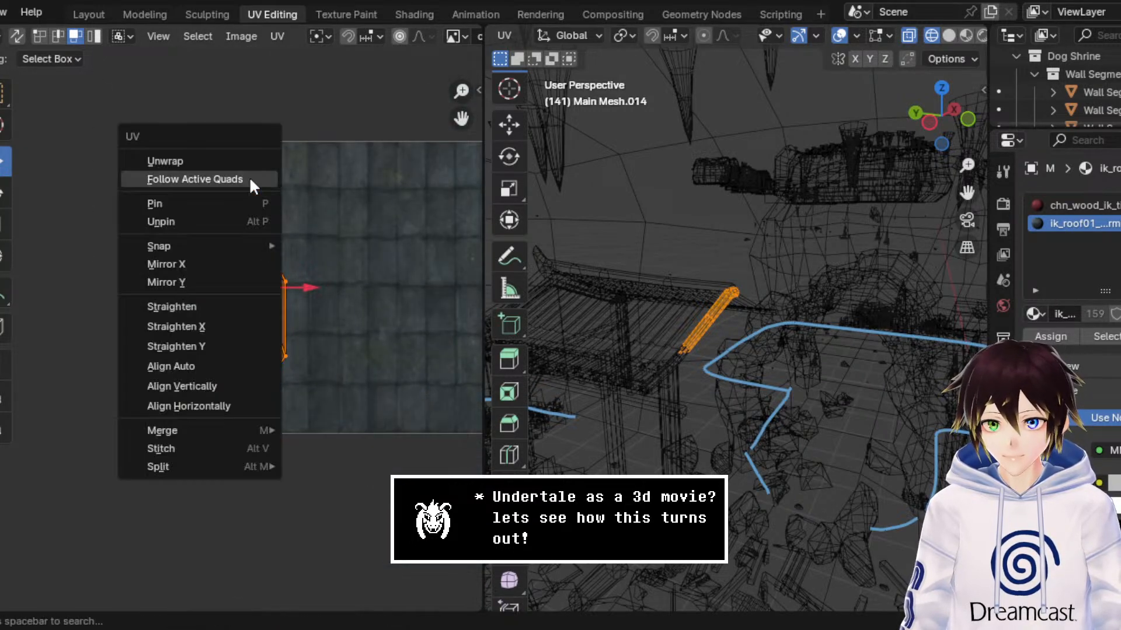
click(228, 163)
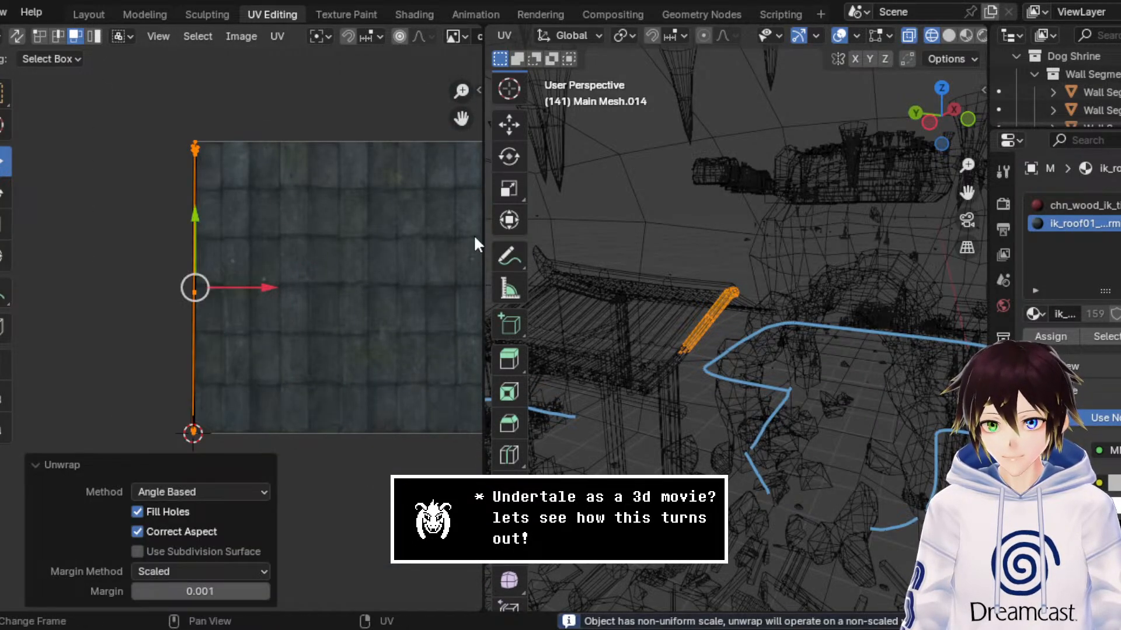
Step: Examine the beam's texture in Material Preview with overlays on, and inspect the upper end of its narrow UV strip
middle_drag(599, 256, 730, 260)
click(966, 36)
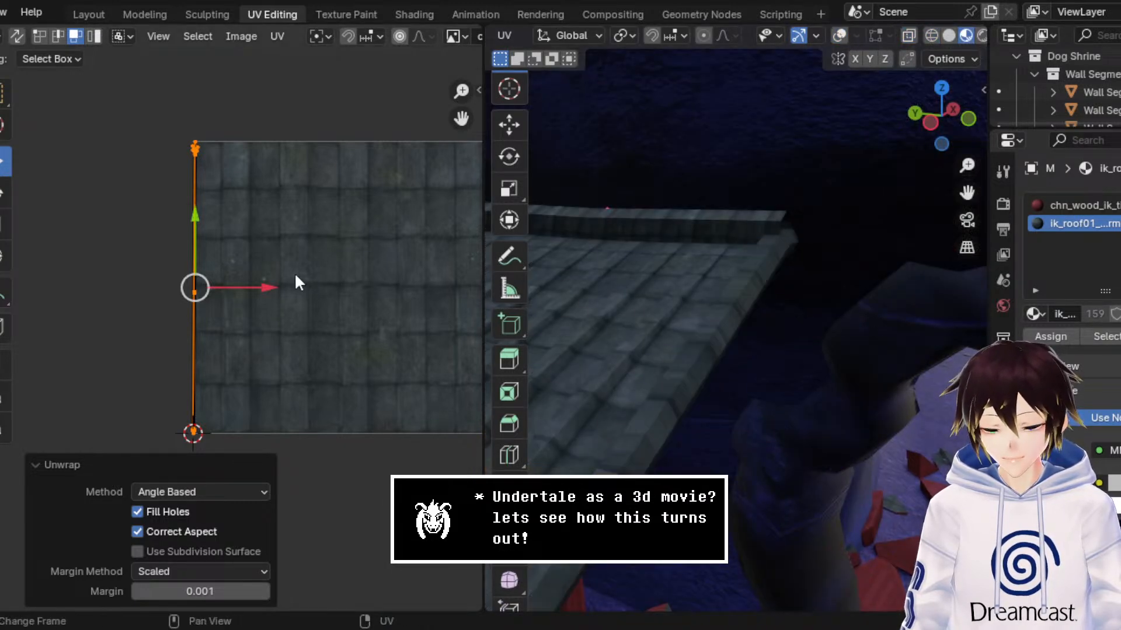
click(839, 36)
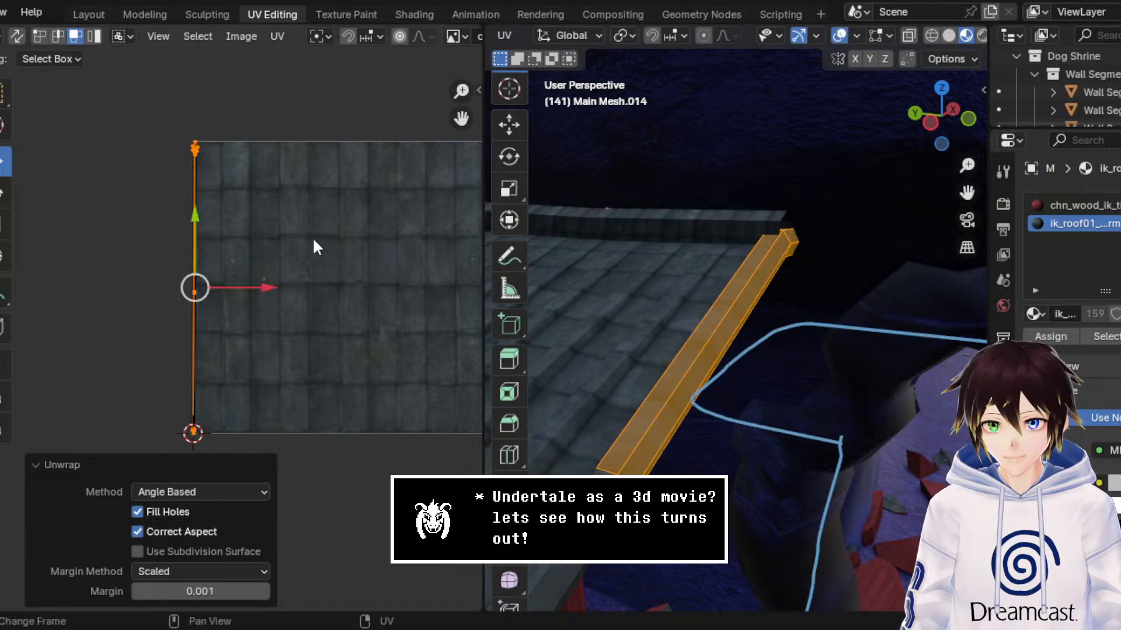
scroll(287, 172, up, 6)
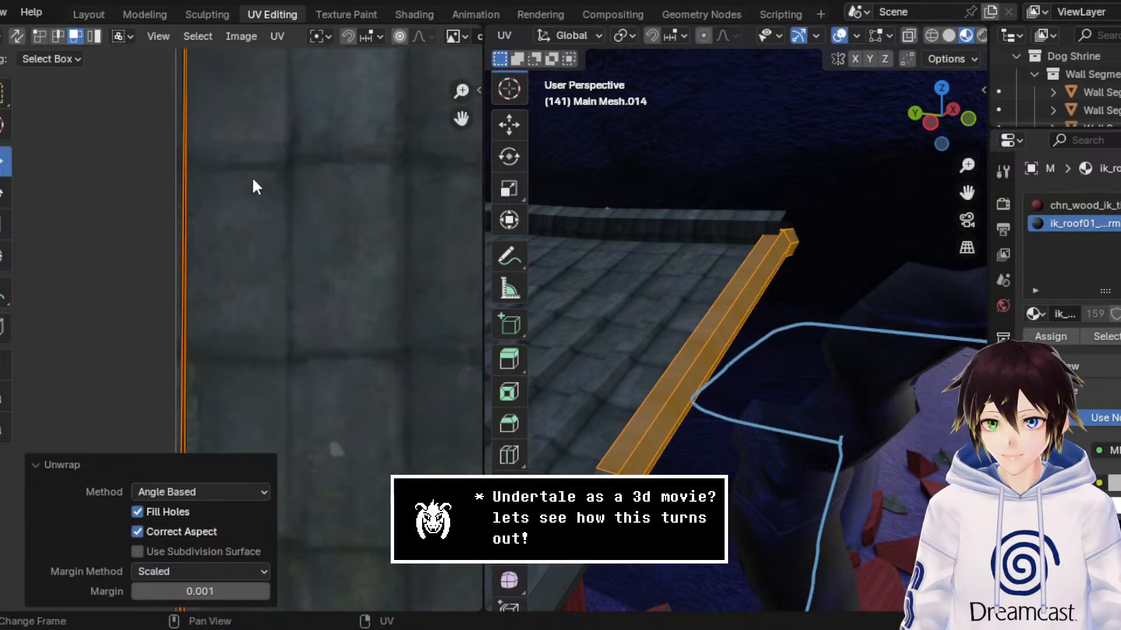
middle_drag(278, 111, 278, 233)
scroll(278, 246, up, 1)
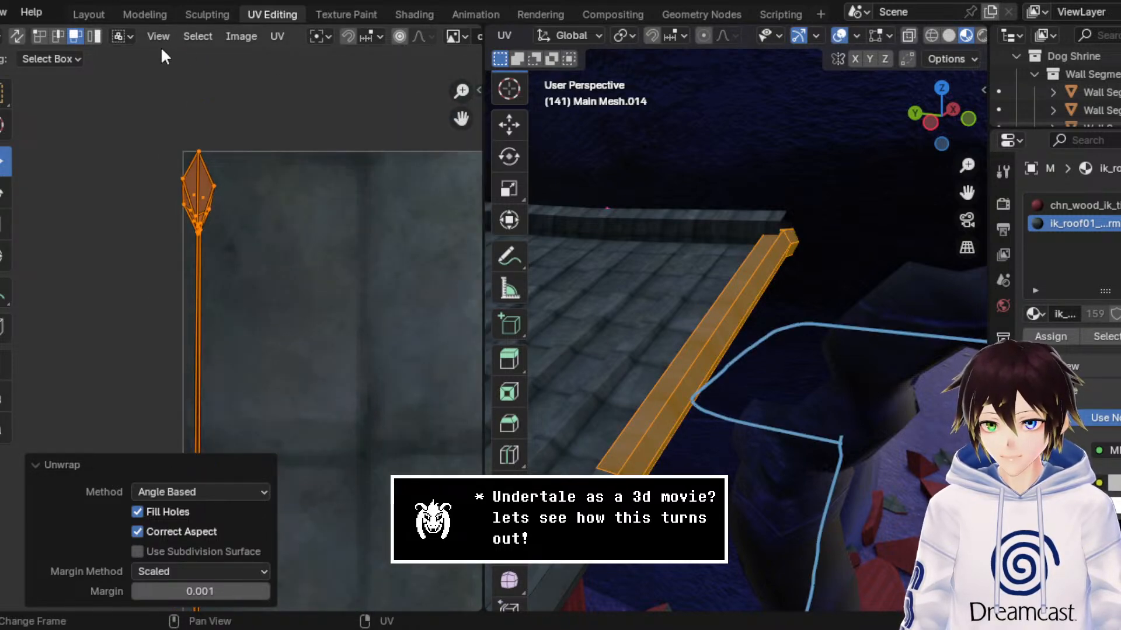
Step: Mark a seam along one lengthwise edge line running through the beam's end piece and upper segment
middle_drag(668, 290, 774, 291)
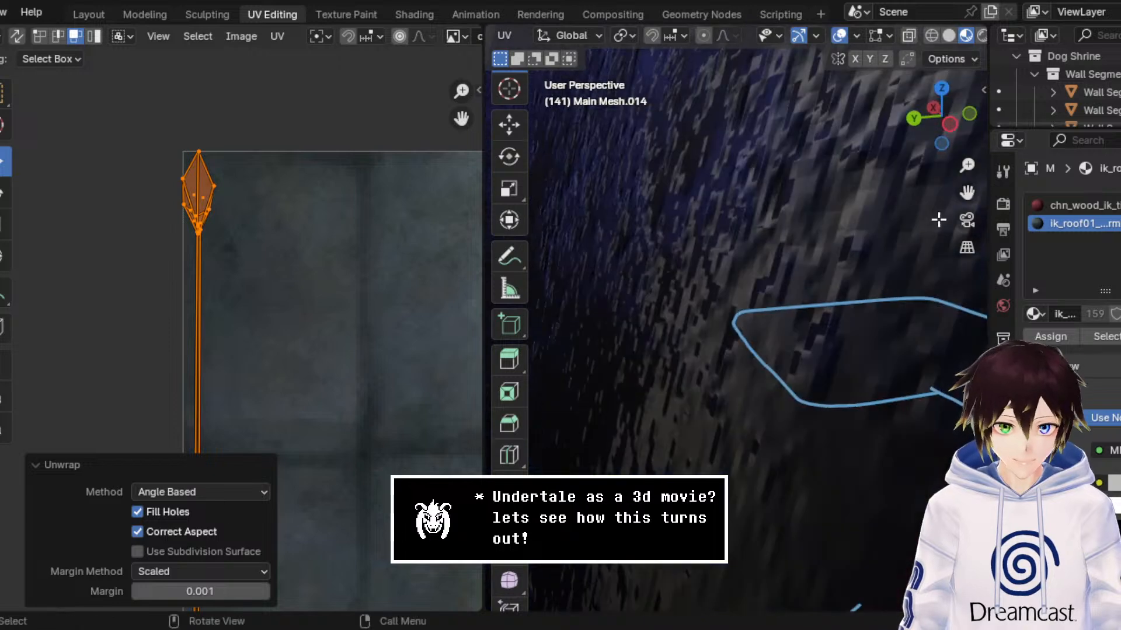
shift+middle_drag(965, 195, 757, 270)
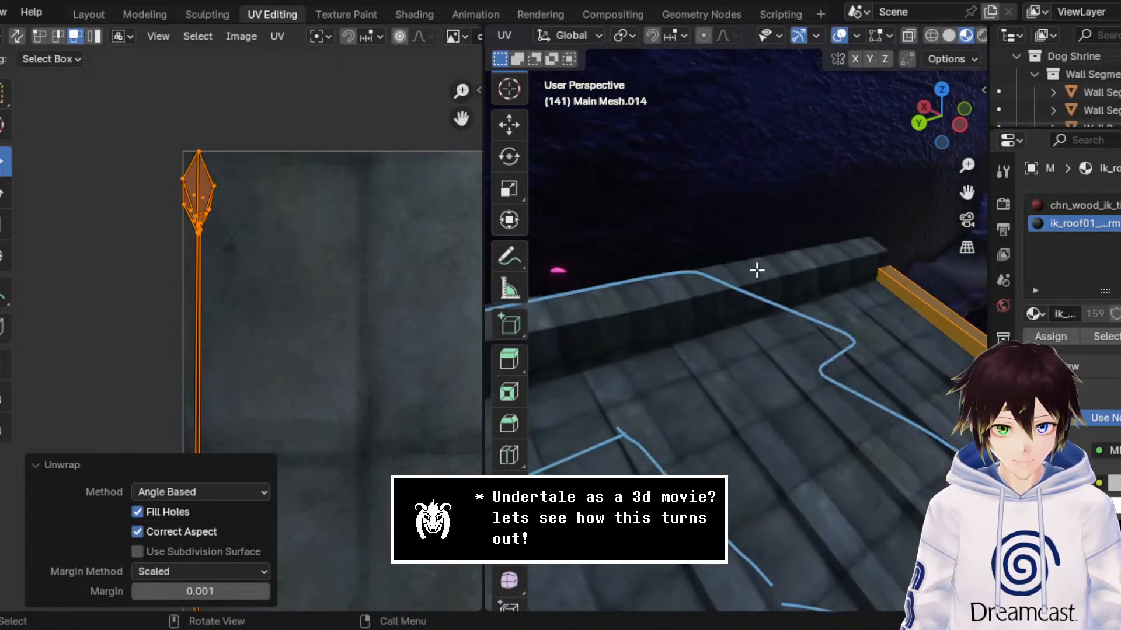
click(934, 36)
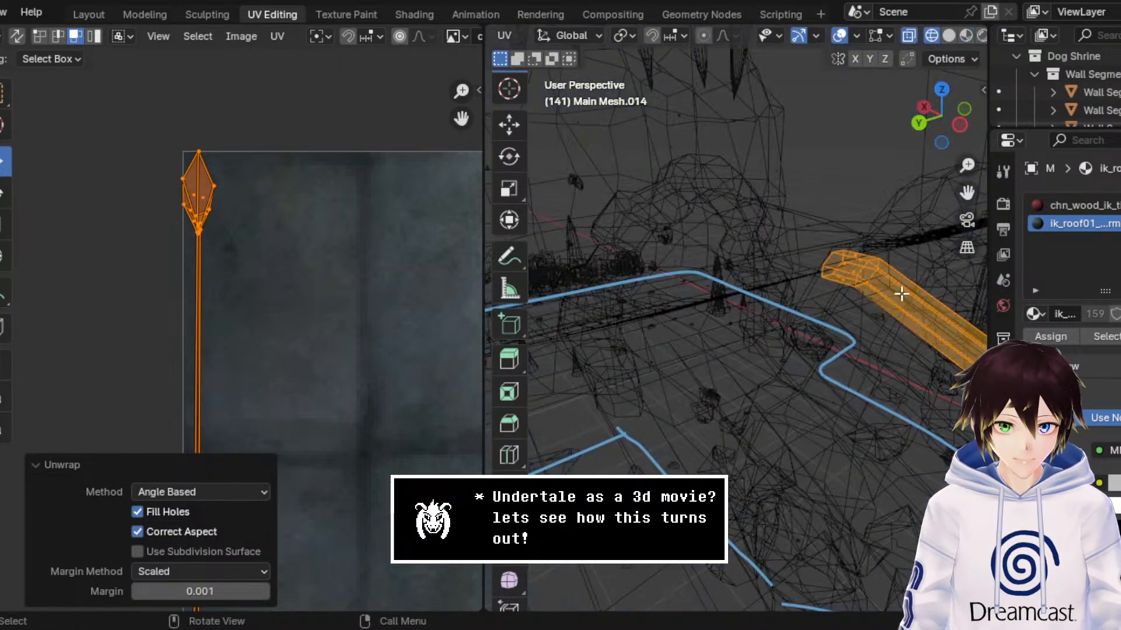
click(853, 270)
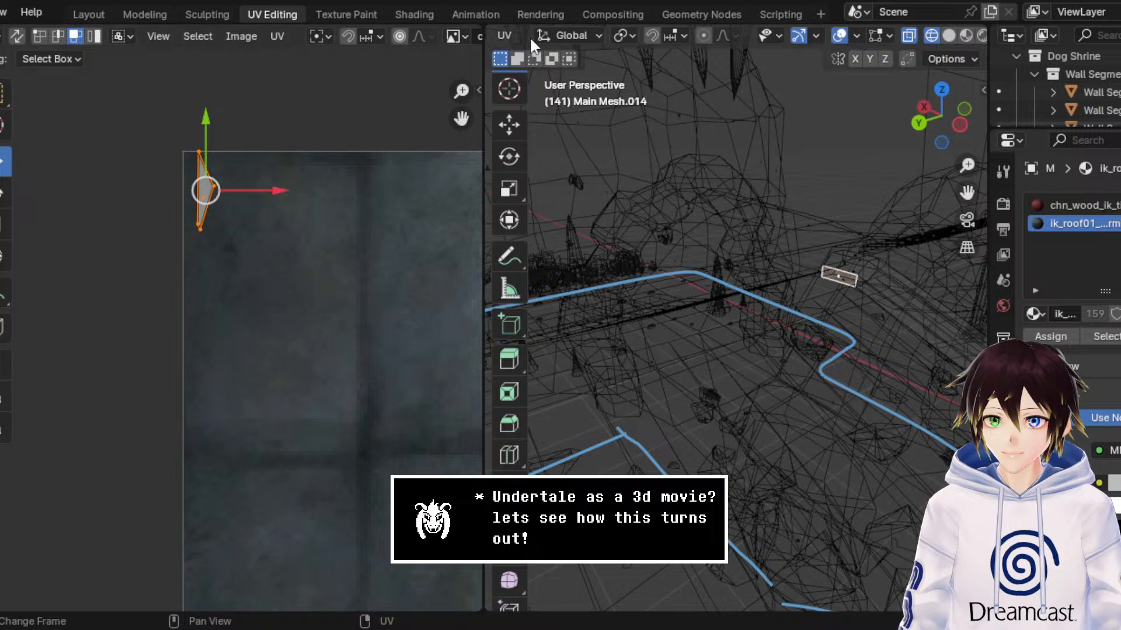
scroll(530, 38, up, 10)
click(657, 38)
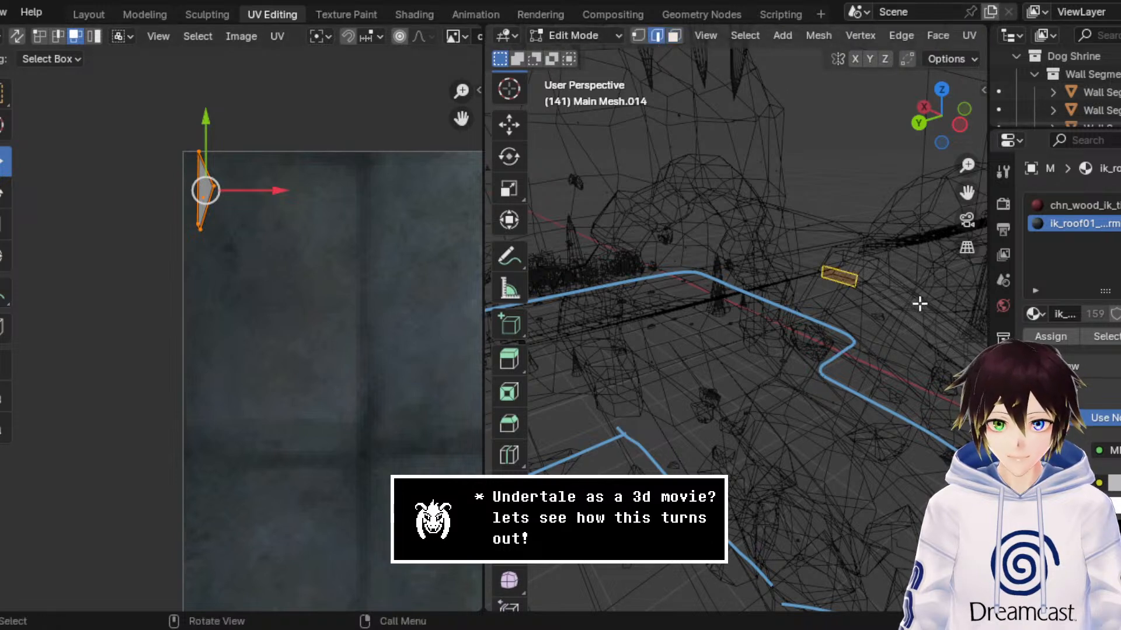
click(842, 275)
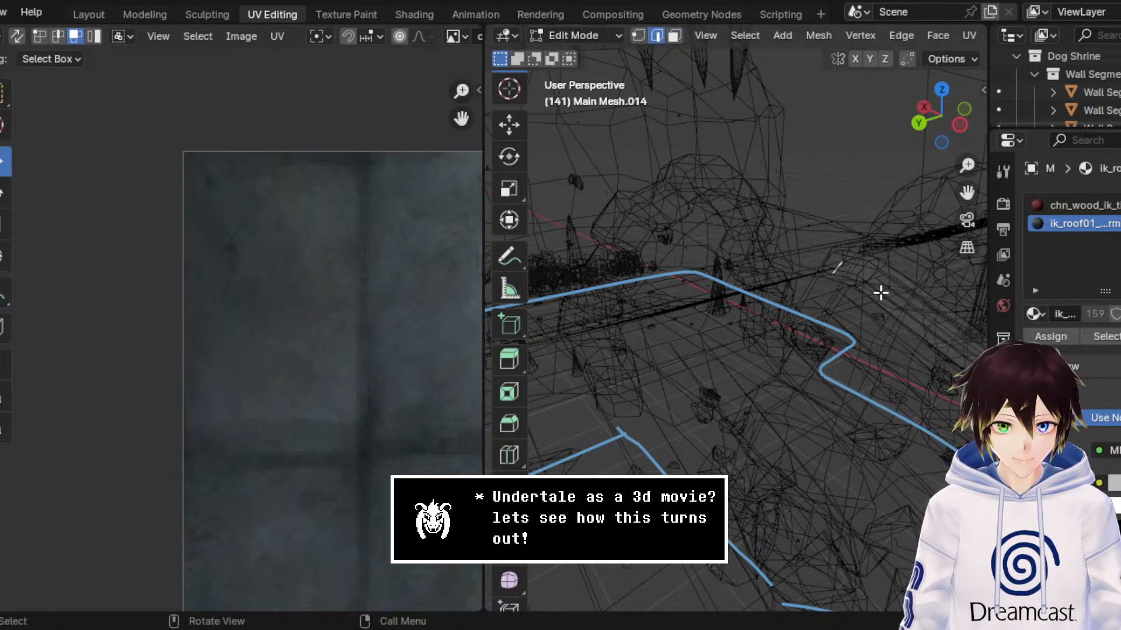
shift+click(871, 284)
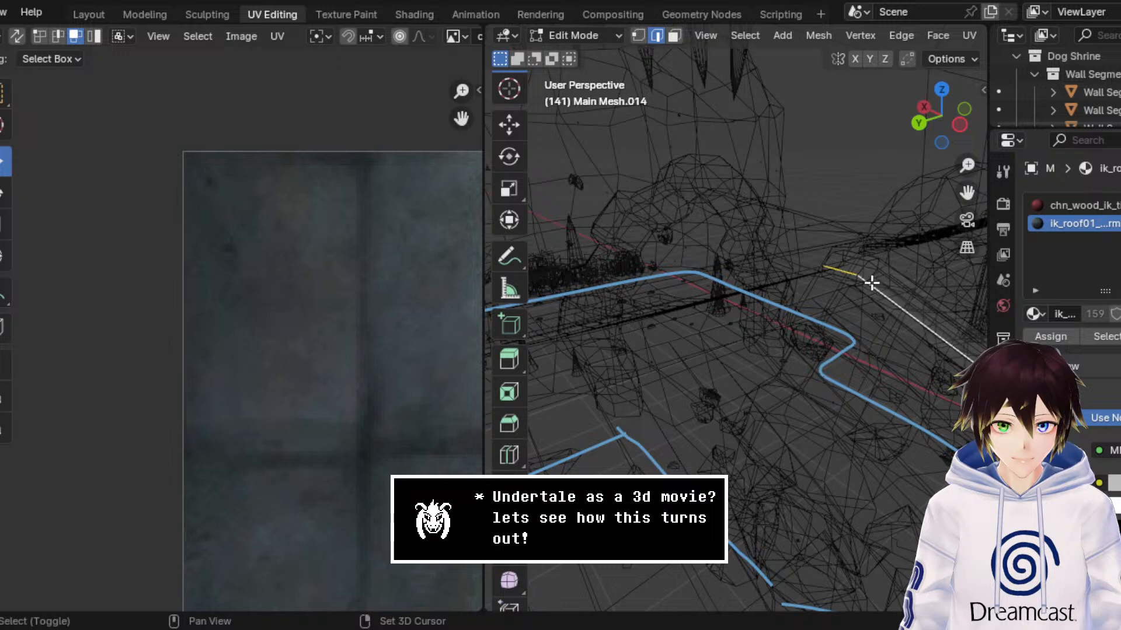
middle_drag(880, 292, 858, 290)
key(ctrl+e)
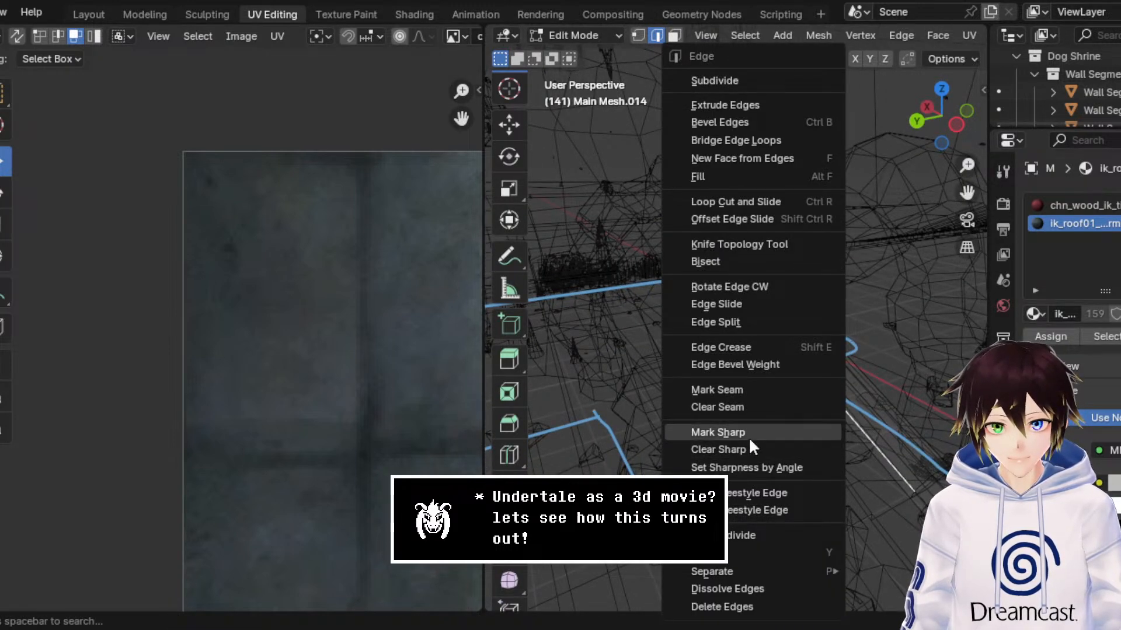
click(748, 390)
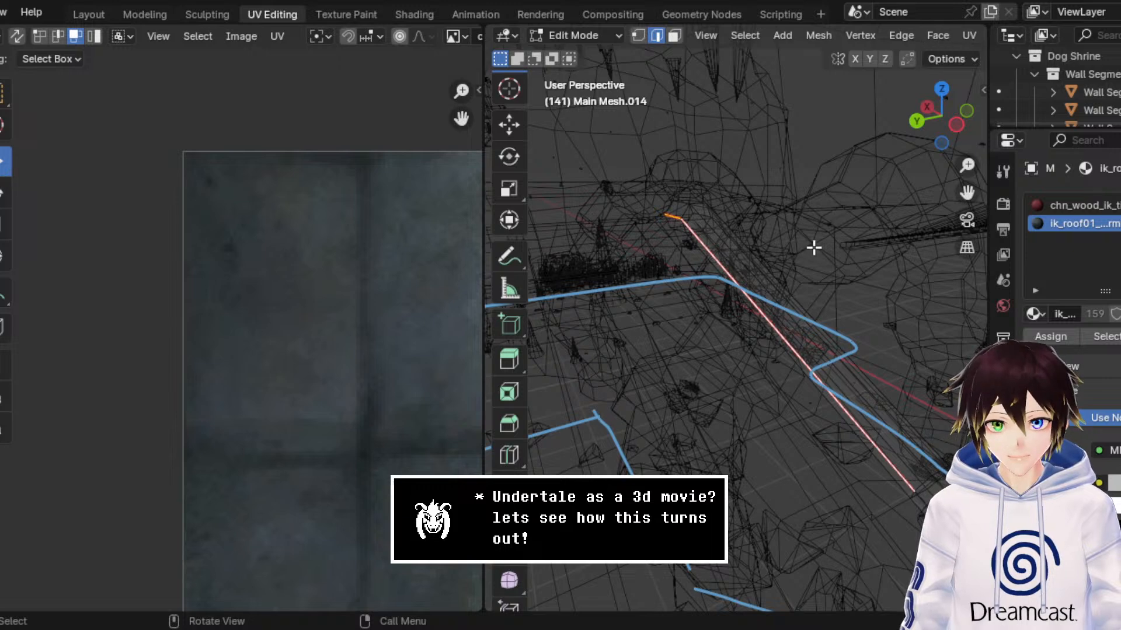
Step: Select all faces of the beam's upper segment and end piece and unwrap them along the seam with the Angle Based method
click(674, 36)
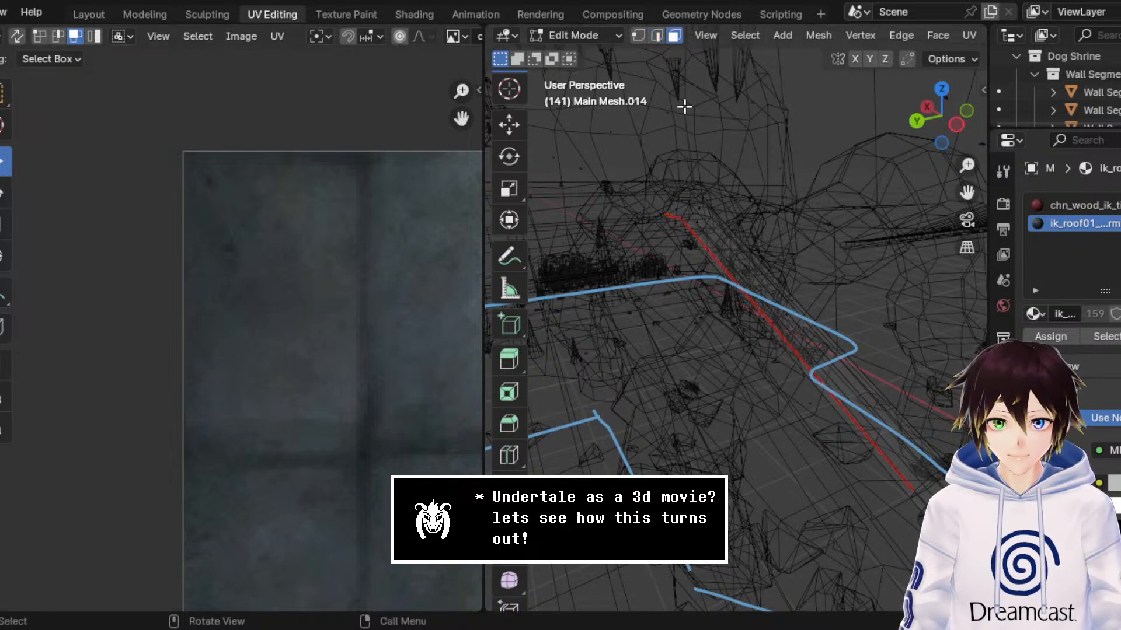
drag(622, 173, 899, 416)
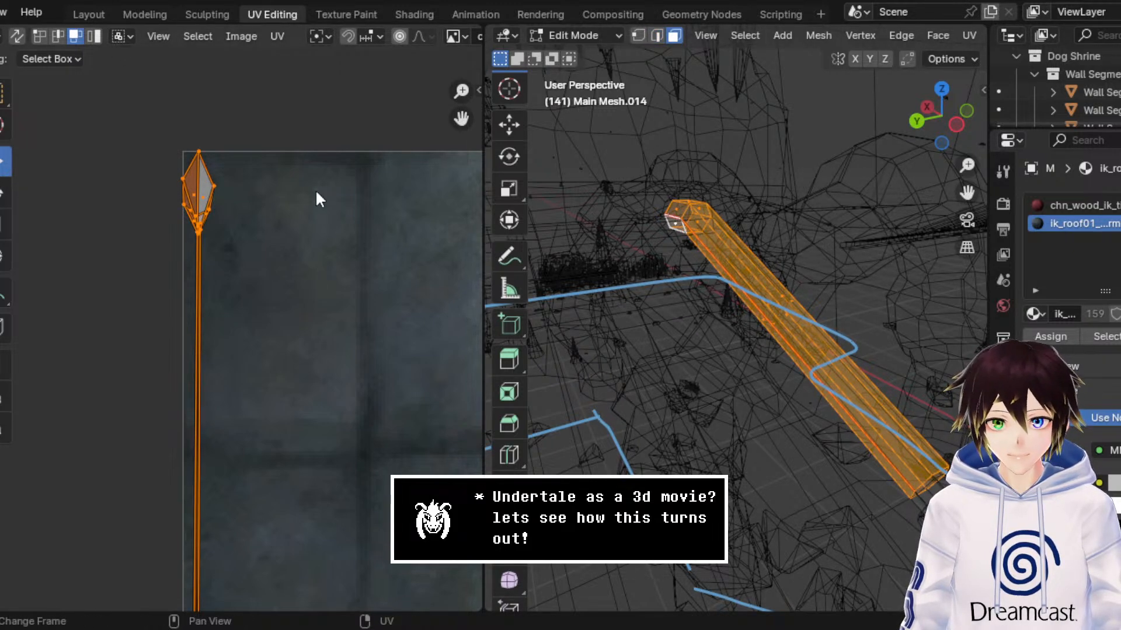
key(u)
click(289, 184)
middle_drag(303, 282, 327, 178)
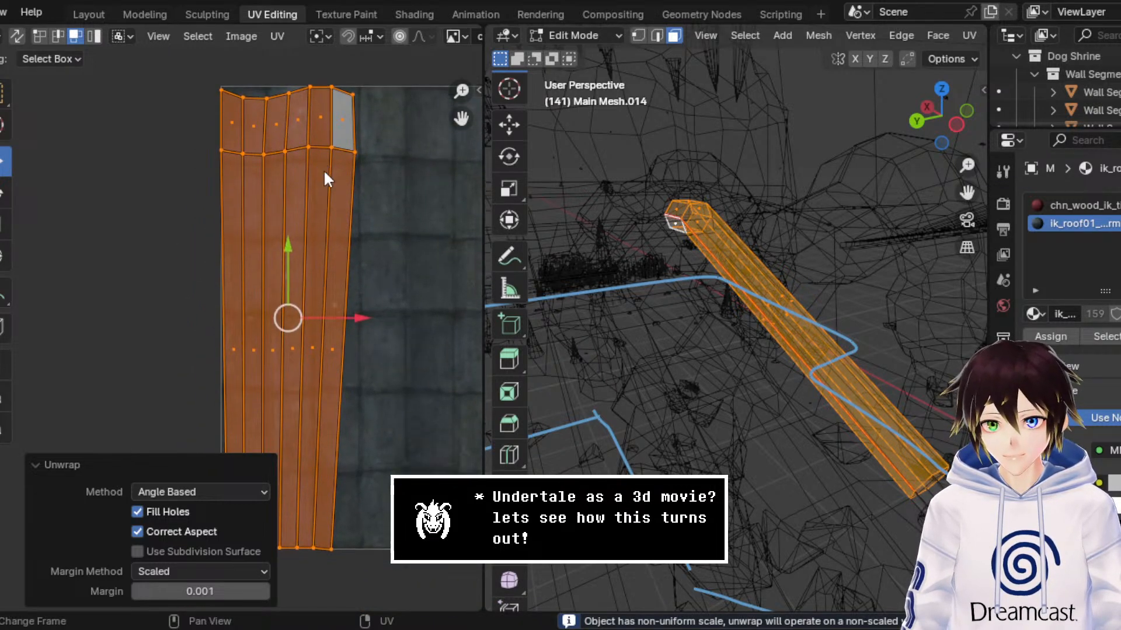
click(72, 453)
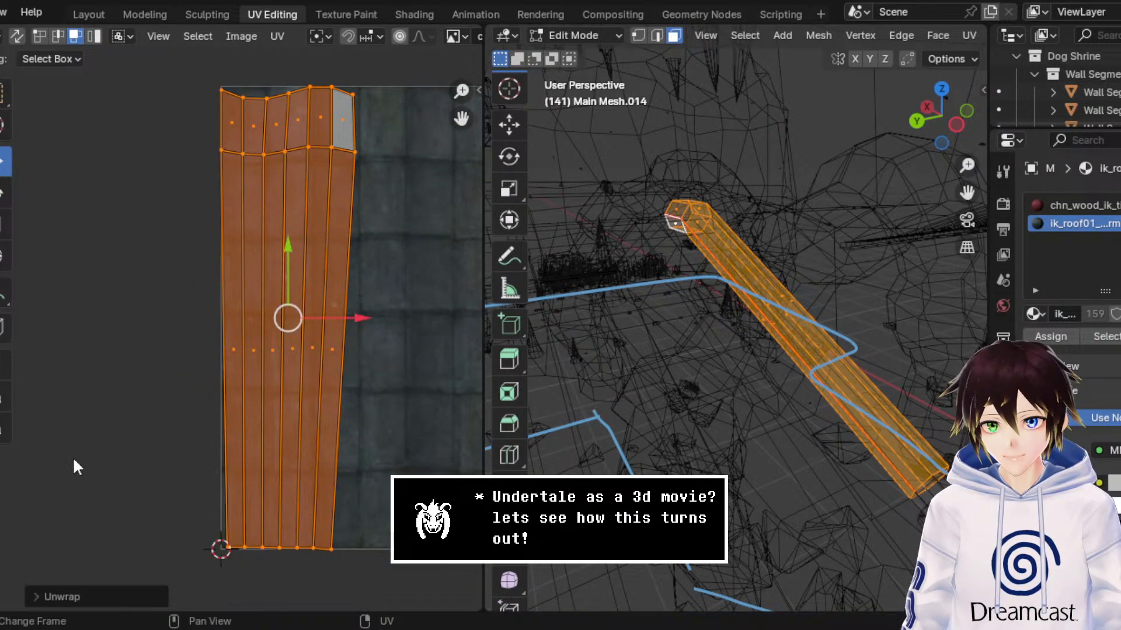
scroll(959, 34, down, 5)
scroll(934, 35, down, 5)
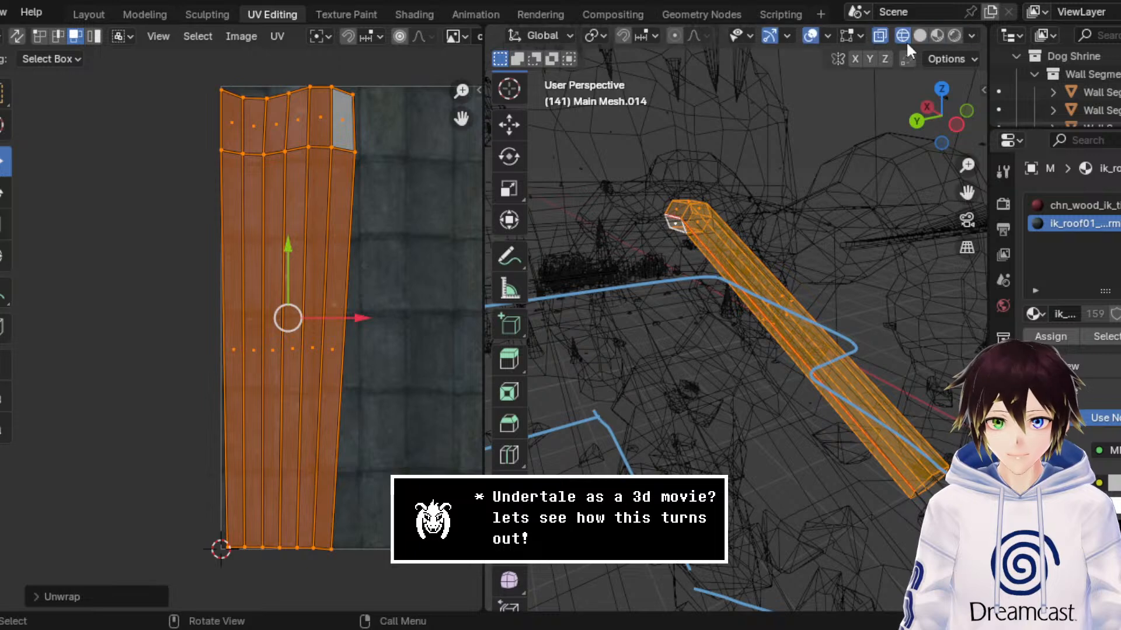
Step: Examine the tile texture on the roof-edge beam's upper segment and end piece in Material Preview from several angles
click(937, 35)
middle_drag(802, 73, 626, 240)
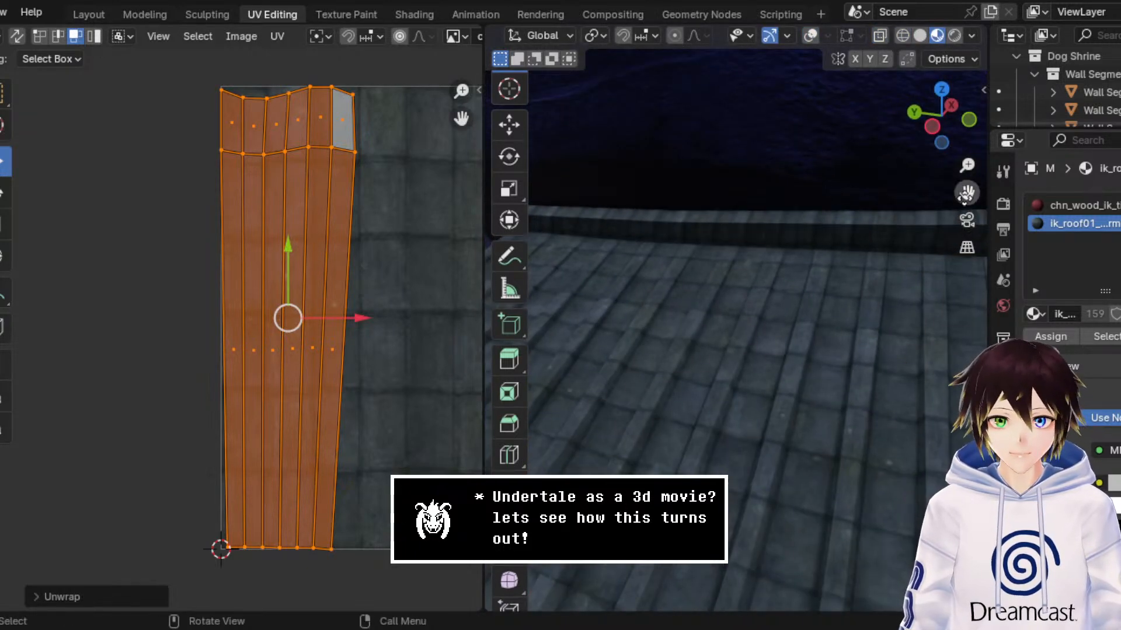
drag(966, 194, 901, 192)
middle_drag(771, 295, 748, 295)
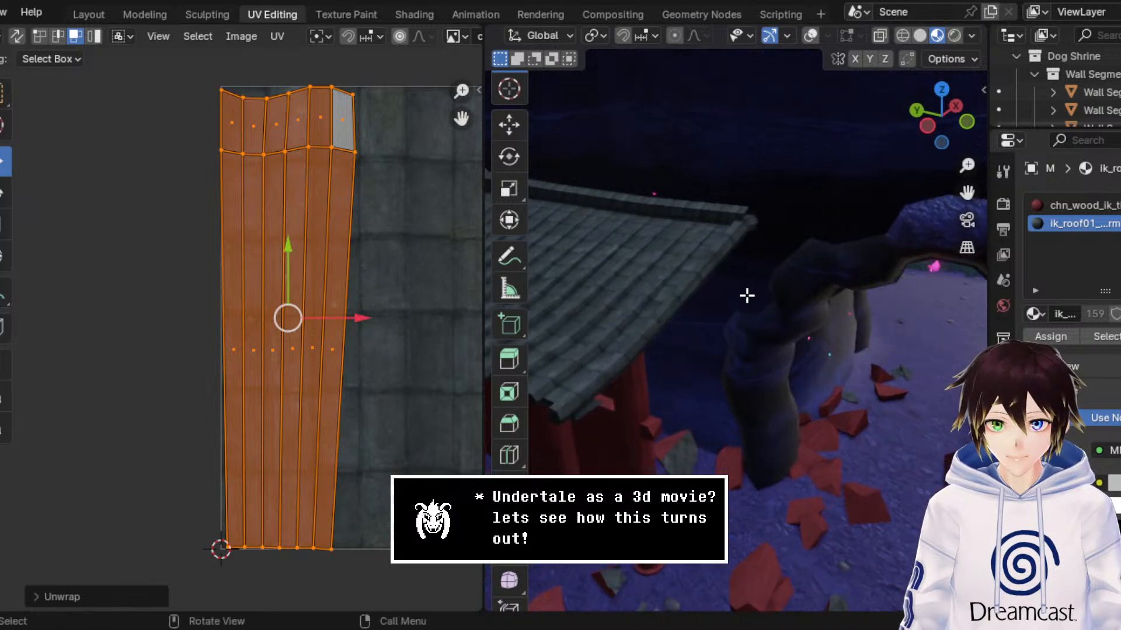
scroll(744, 297, up, 2)
drag(967, 192, 1077, 188)
middle_drag(829, 225, 820, 234)
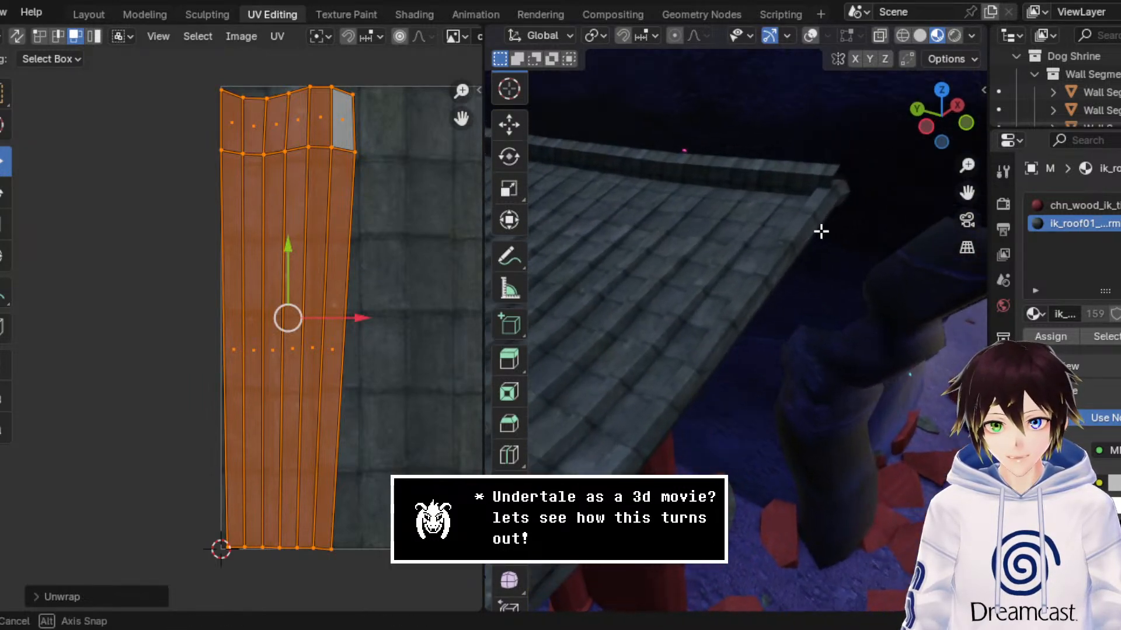
middle_drag(719, 265, 696, 259)
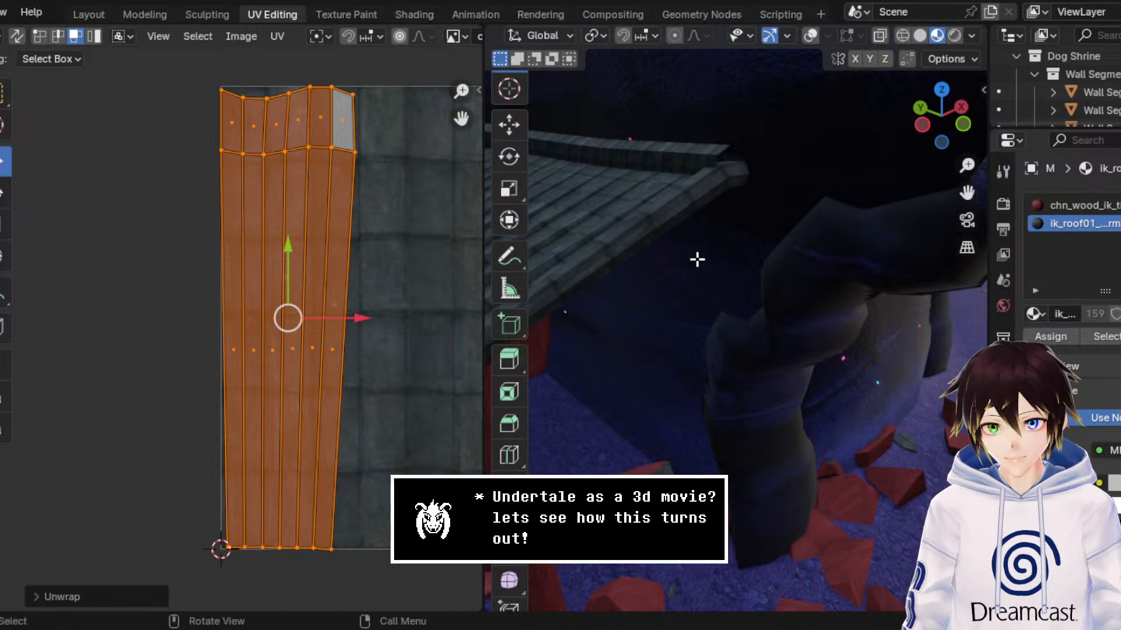
Step: Select the lowest row of UV vertices on the beam's unwrapped strip
drag(420, 573, 194, 490)
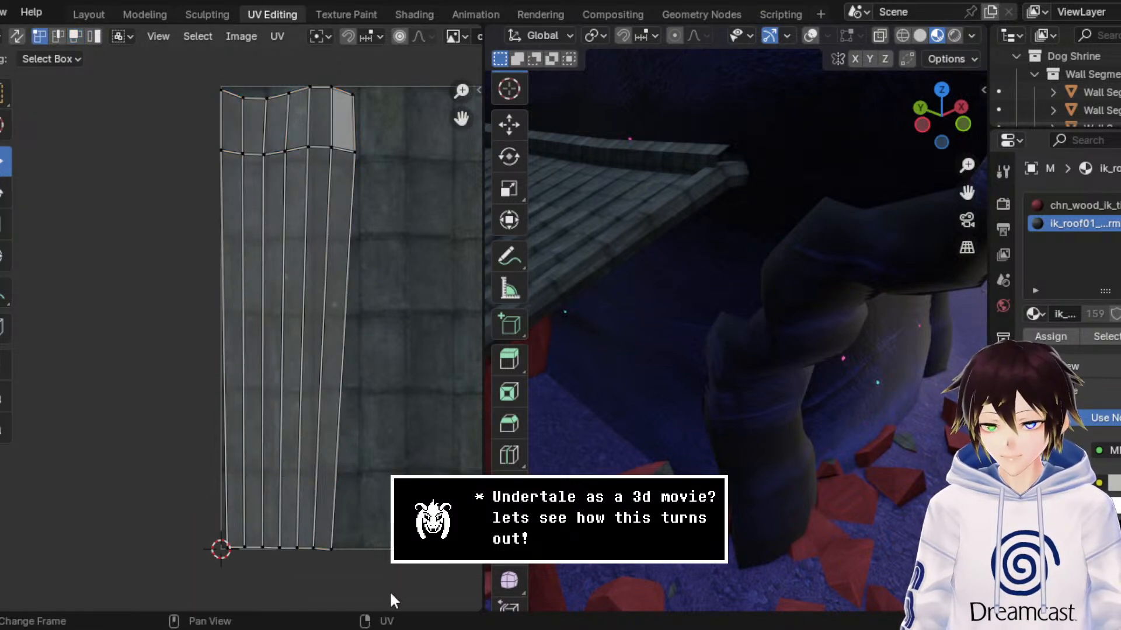
drag(391, 593, 79, 439)
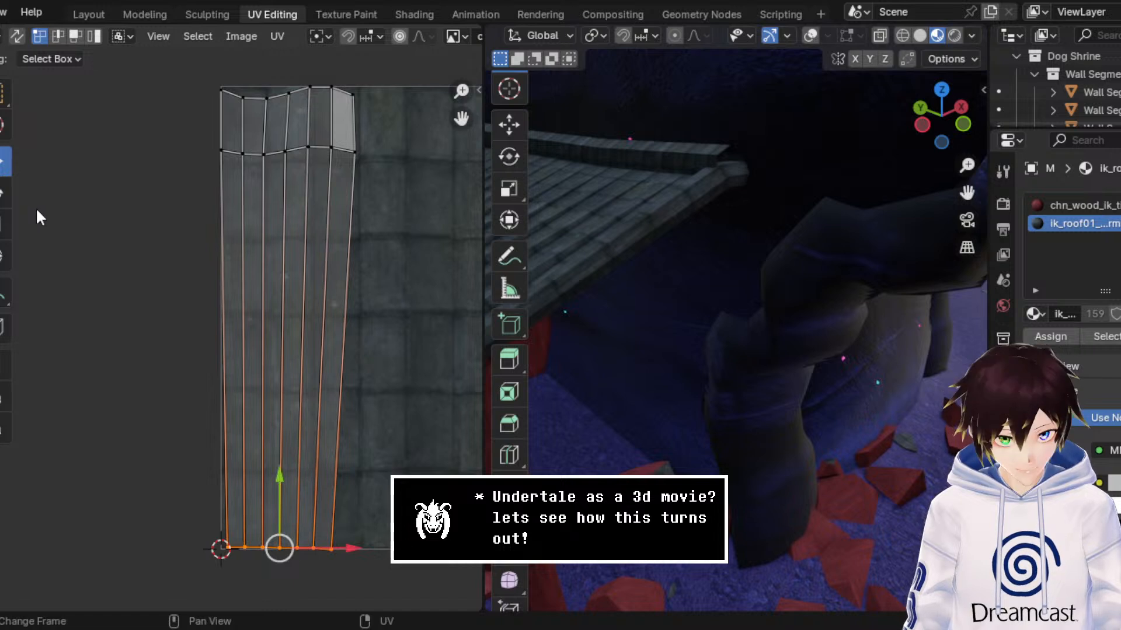
key(s)
key(x)
key(0)
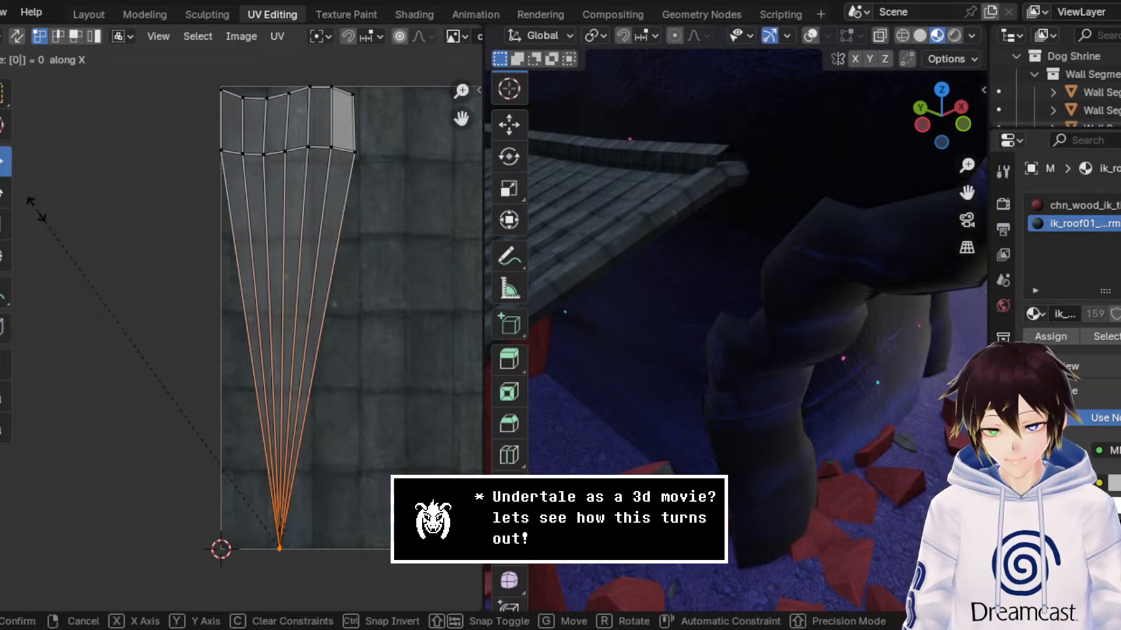
key(Escape)
Step: Flatten the UV strip's lowest row and the row between beam and end piece, scaling each to 0 along Y
key(s)
key(y)
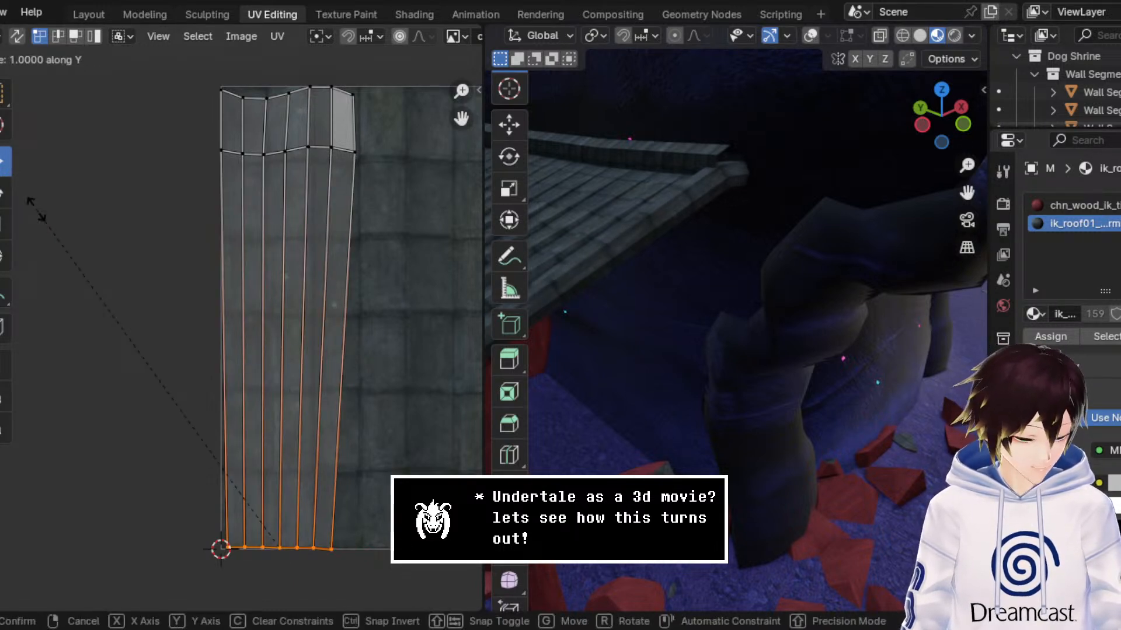
key(0)
key(Return)
drag(420, 200, 215, 135)
key(s)
key(y)
key(0)
key(Return)
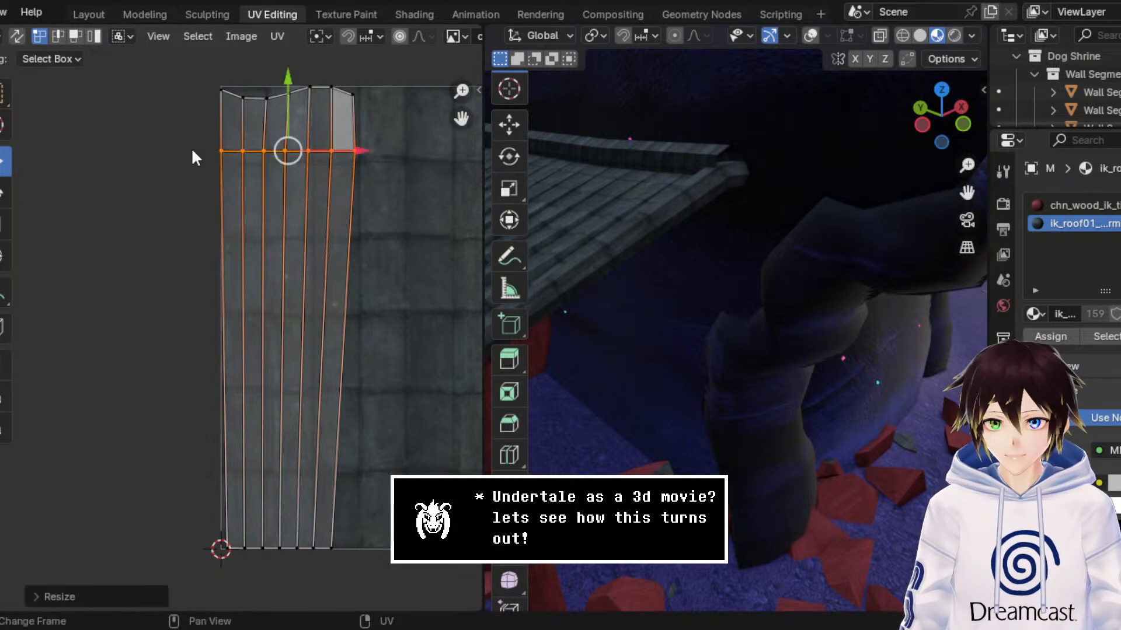
Step: Select the uppermost row of the strip's UV vertices and straighten it by scaling to 0 along Y
drag(172, 66, 460, 123)
key(s)
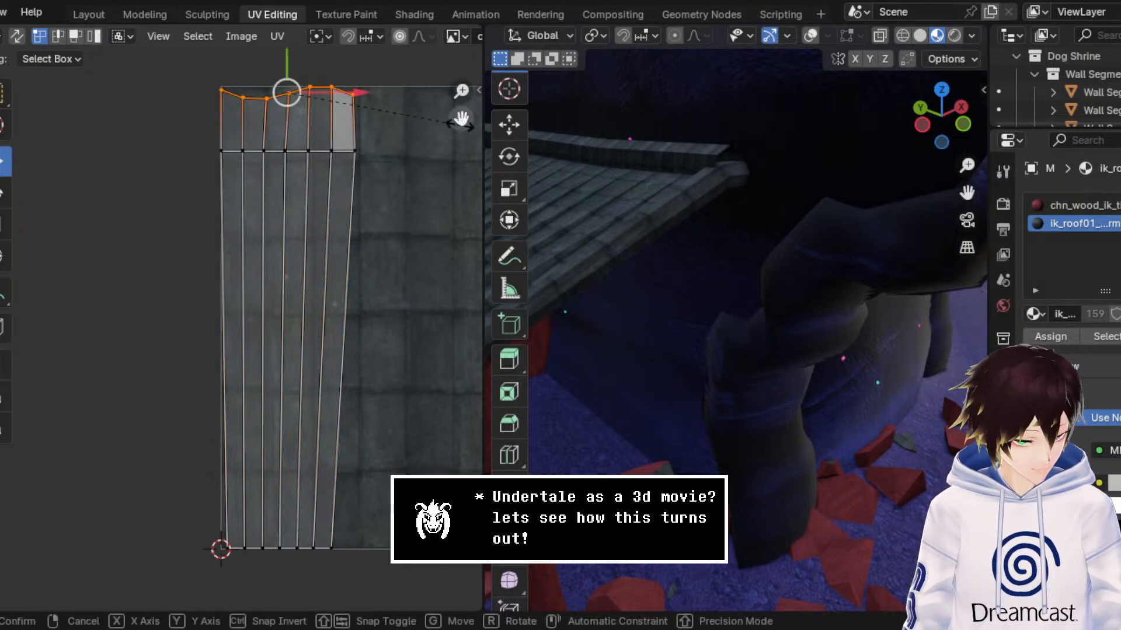
key(y)
key(0)
key(Return)
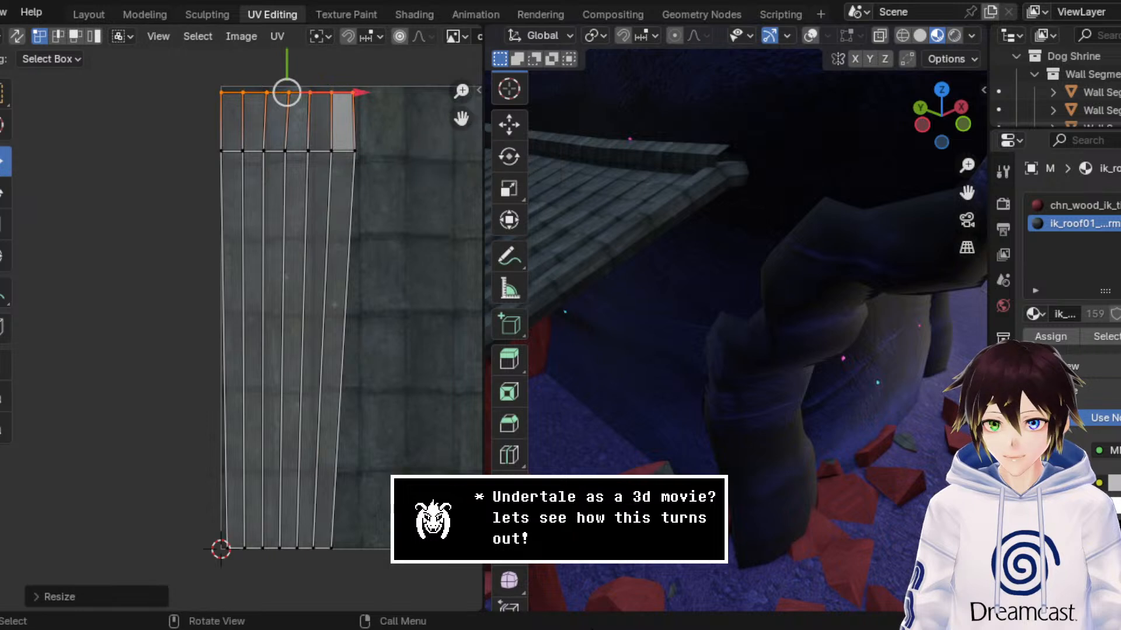
Step: Widen the lowest UV row along X and align it beneath the rows above so the strip's sides run nearly vertical
drag(396, 570, 86, 295)
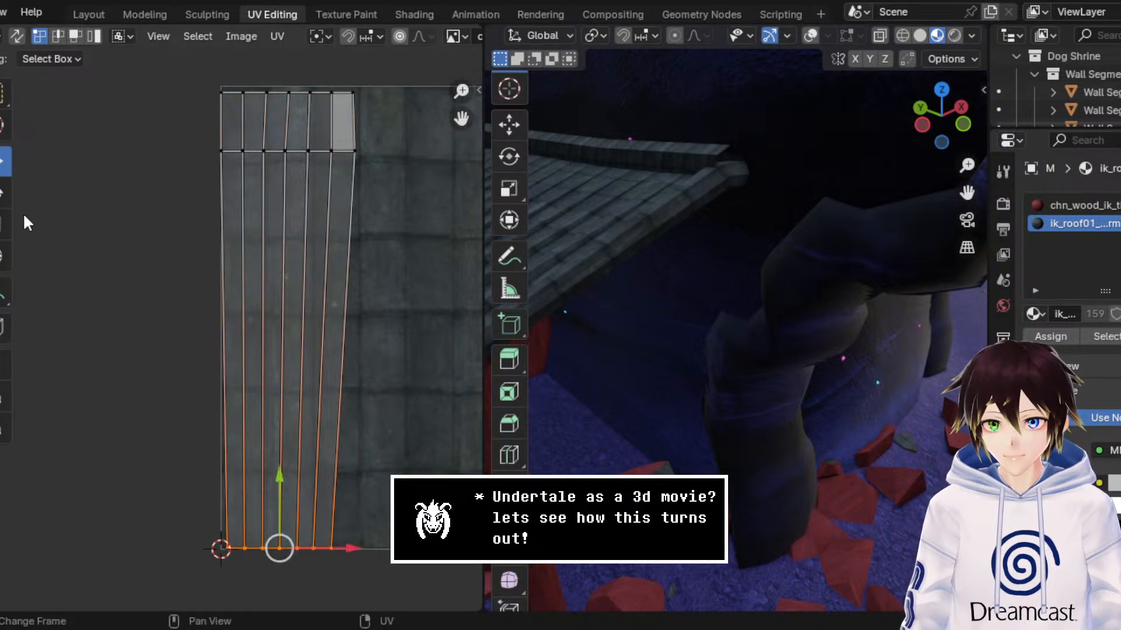
click(5, 224)
drag(357, 559, 385, 518)
click(5, 162)
click(5, 225)
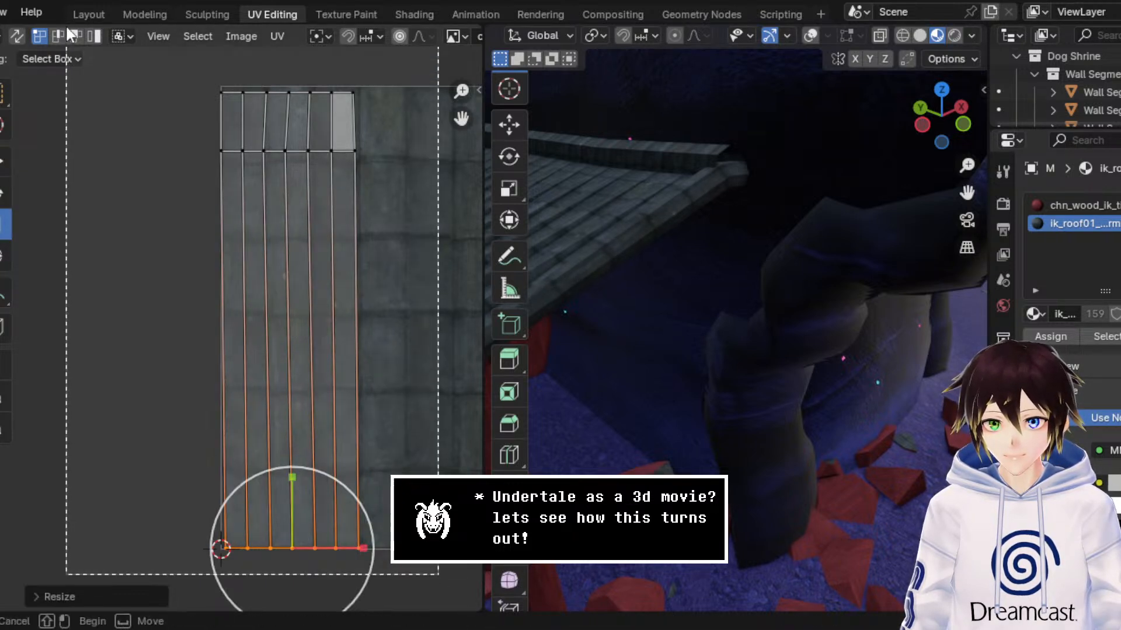
Step: Select all UVs of the beam strip and scale them by 1.348 along Y
key(a)
middle_drag(951, 325, 883, 325)
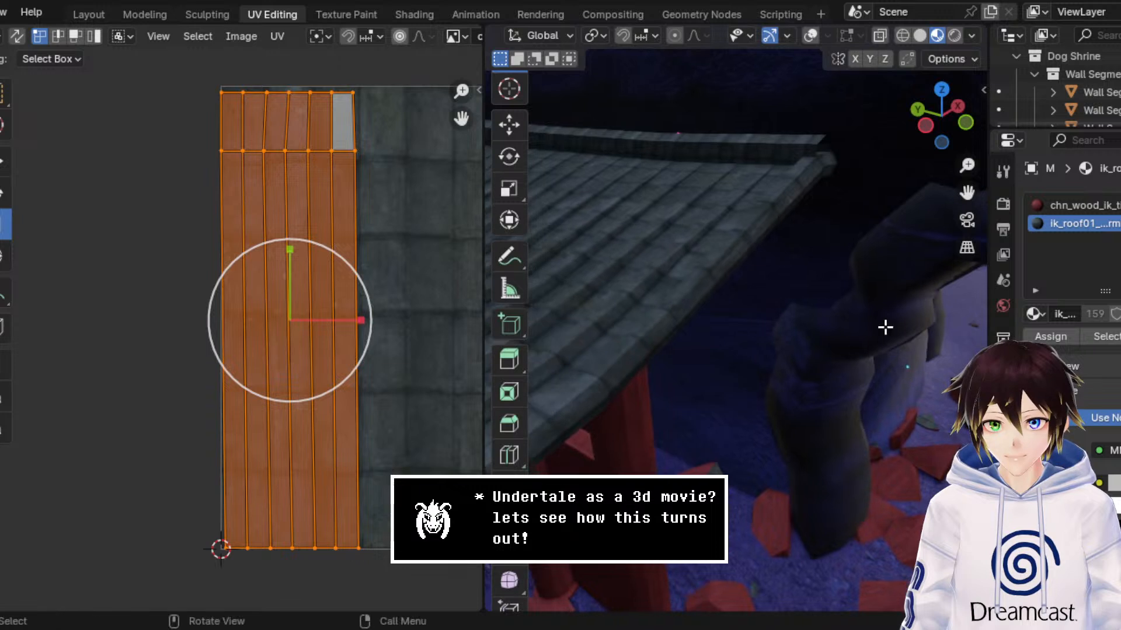
drag(291, 262, 310, 239)
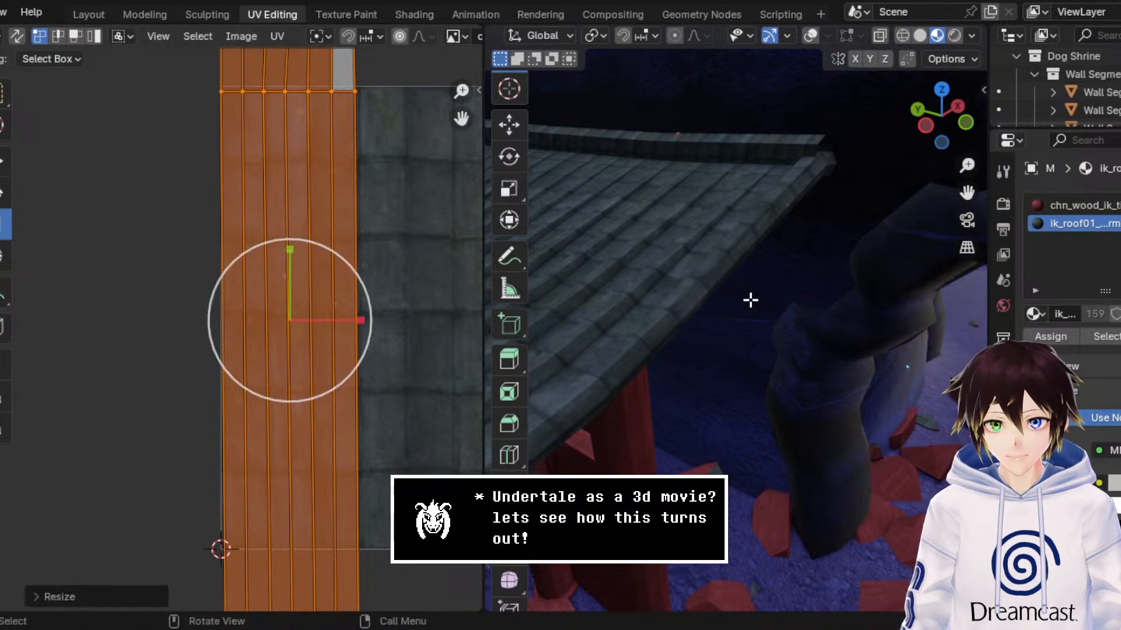
Step: Return to the Modeling workspace in Object Mode, look over the retextured roof edge, and save the file
click(158, 14)
click(75, 32)
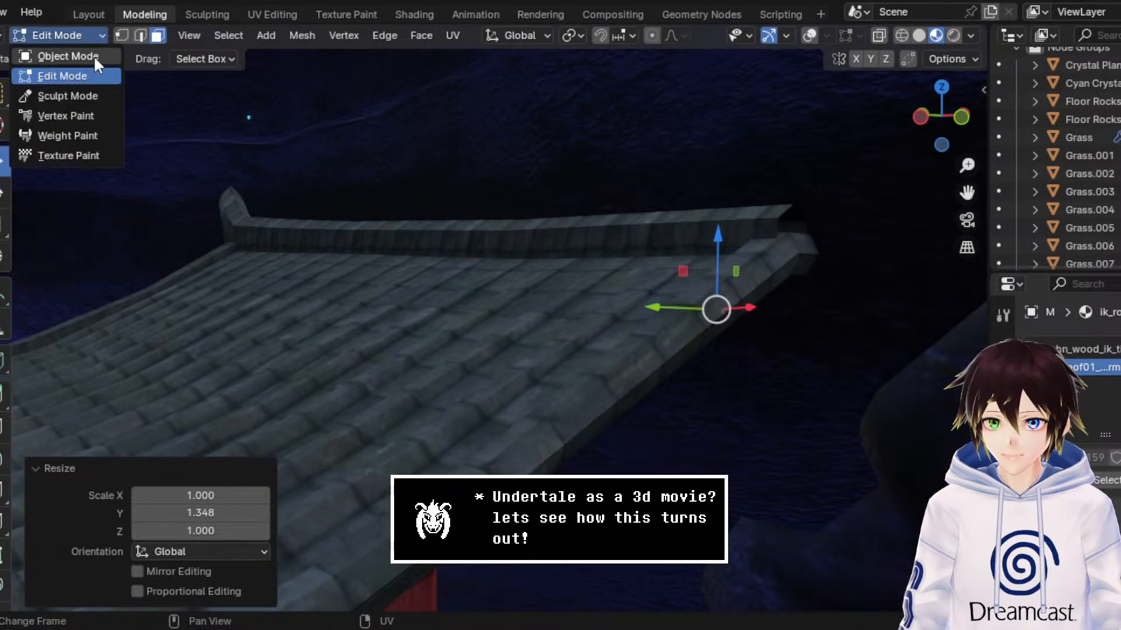
click(94, 55)
middle_drag(697, 268, 904, 238)
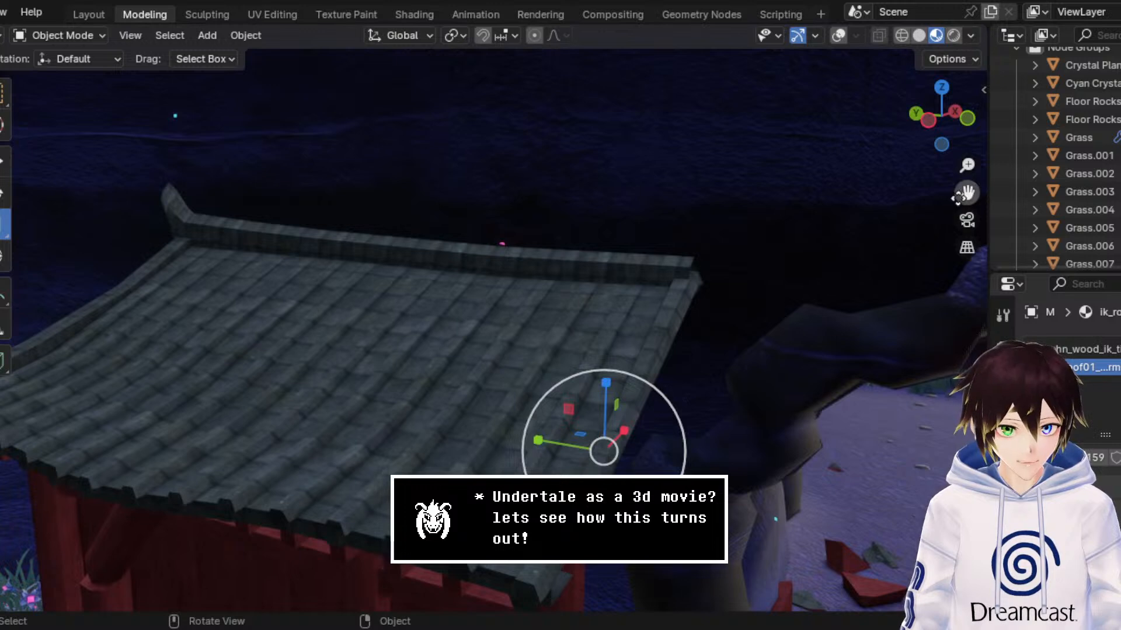
mouse_move(964, 193)
mouse_down()
mouse_move(934, 175)
mouse_move(959, 194)
mouse_up()
key(ctrl+s)
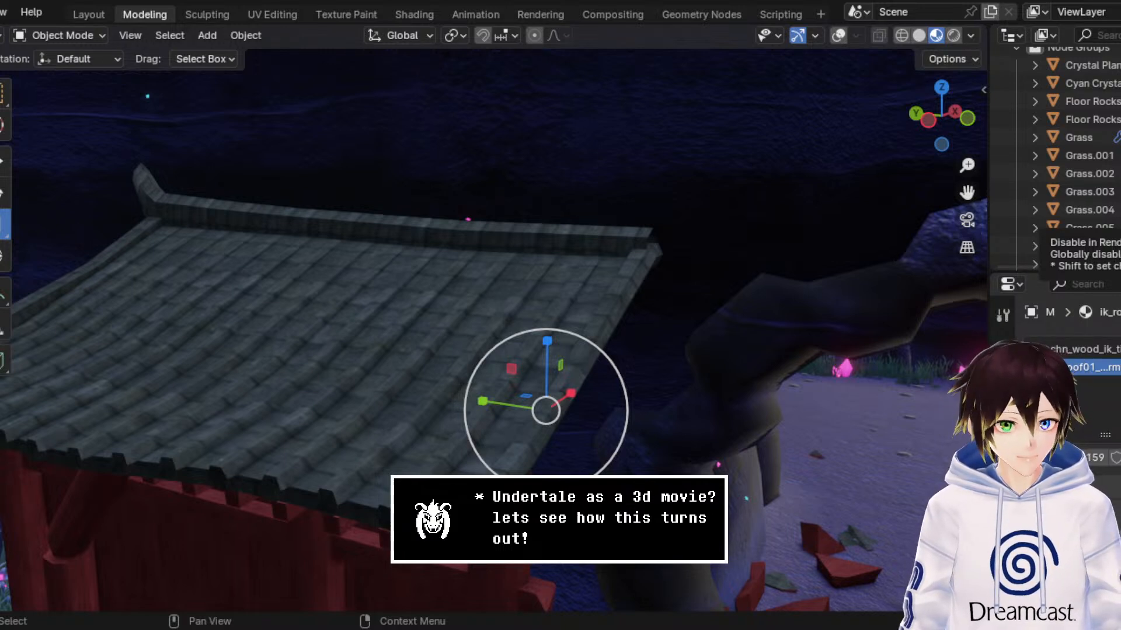
middle_drag(613, 226, 647, 257)
key(ctrl+s)
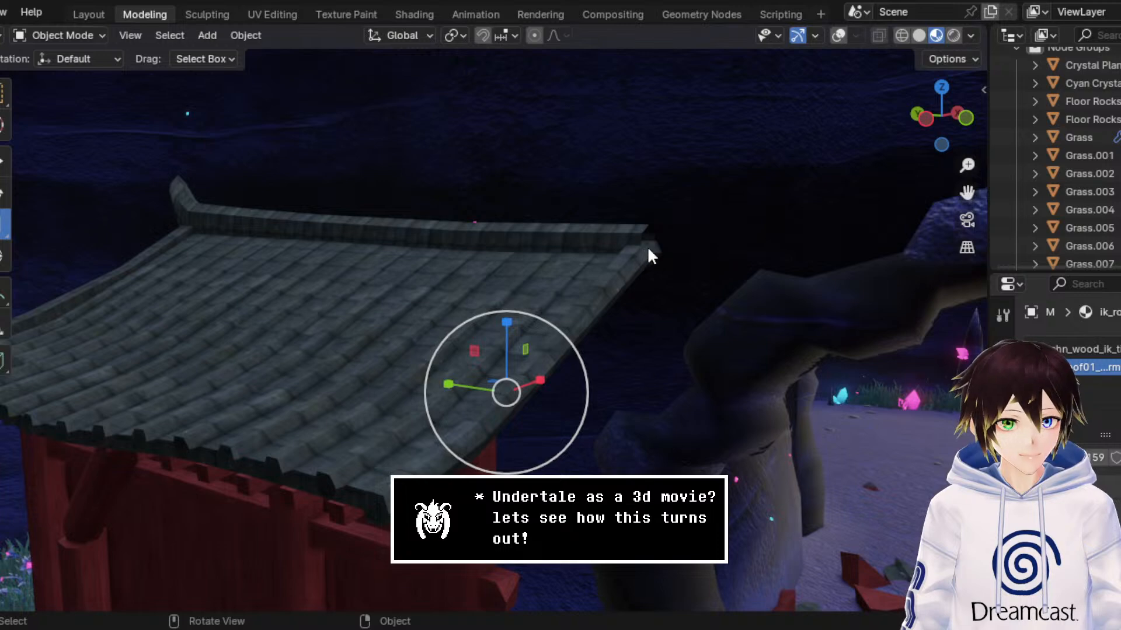
Step: Show the overlays, select the shrine's main mesh, and enter Edit Mode with the roof's underside in view
middle_drag(648, 250, 552, 221)
middle_drag(620, 224, 470, 249)
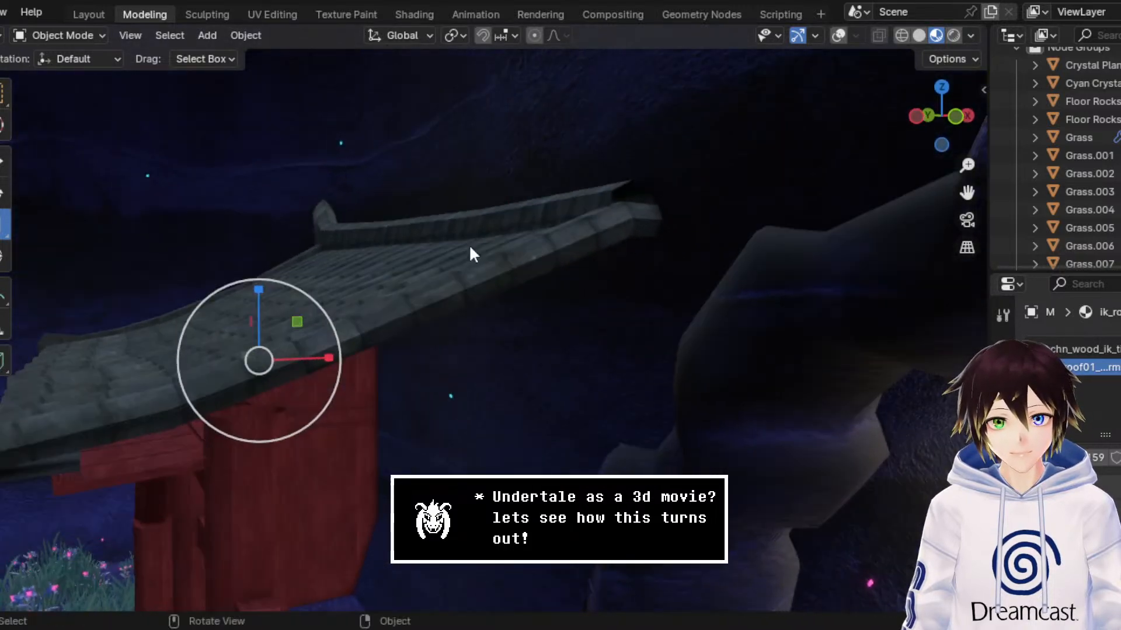
click(430, 257)
click(839, 36)
middle_drag(642, 152, 506, 250)
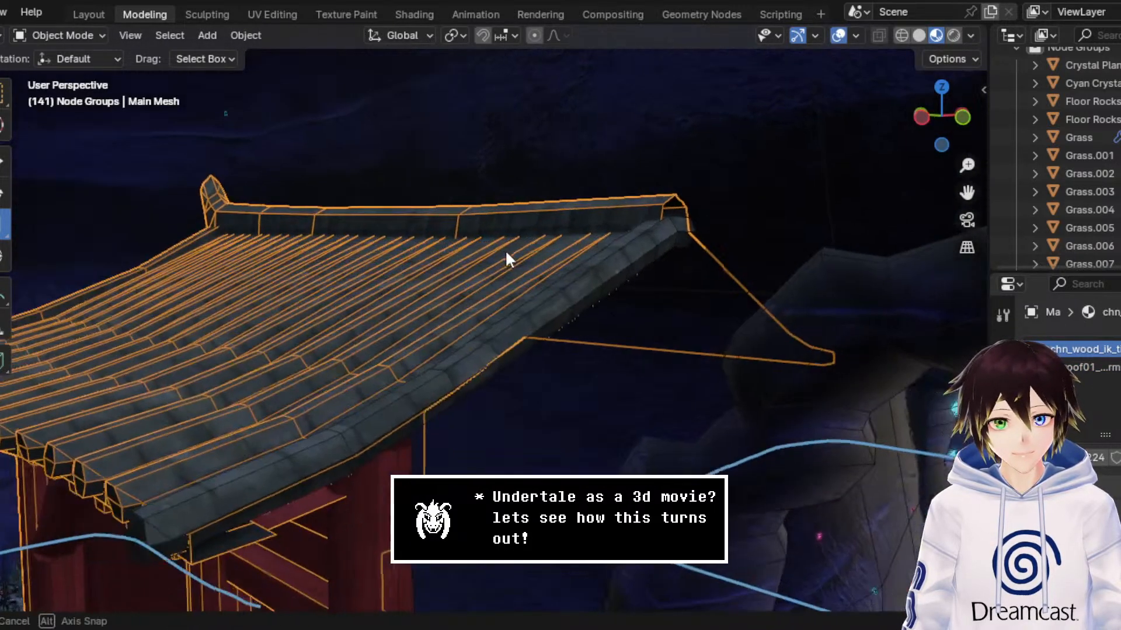
right_click(508, 249)
mouse_move(512, 250)
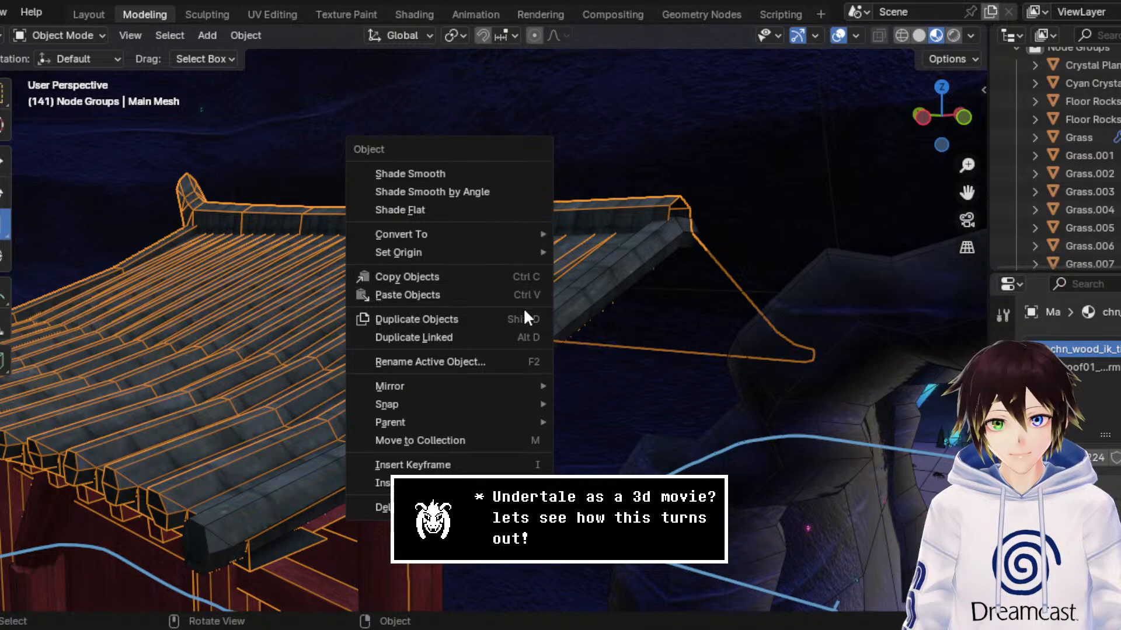
middle_drag(718, 169, 605, 232)
click(89, 35)
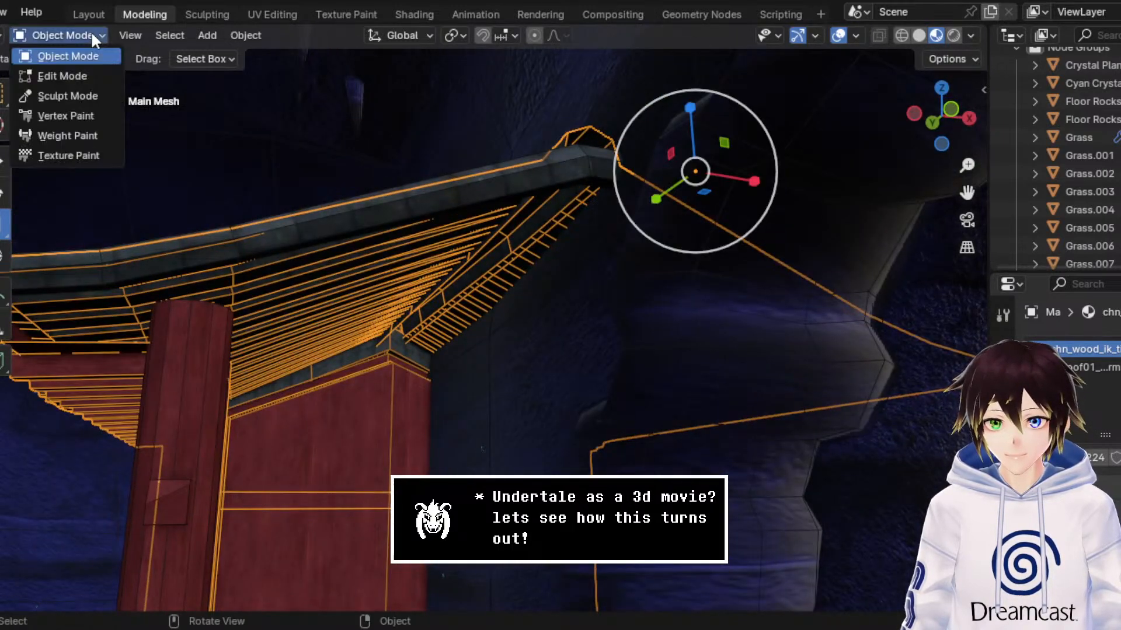
click(96, 65)
Step: Select the full edge loop along the roof's underside above the red rafters, starting from the edge near the round pillar
drag(967, 193, 91, 198)
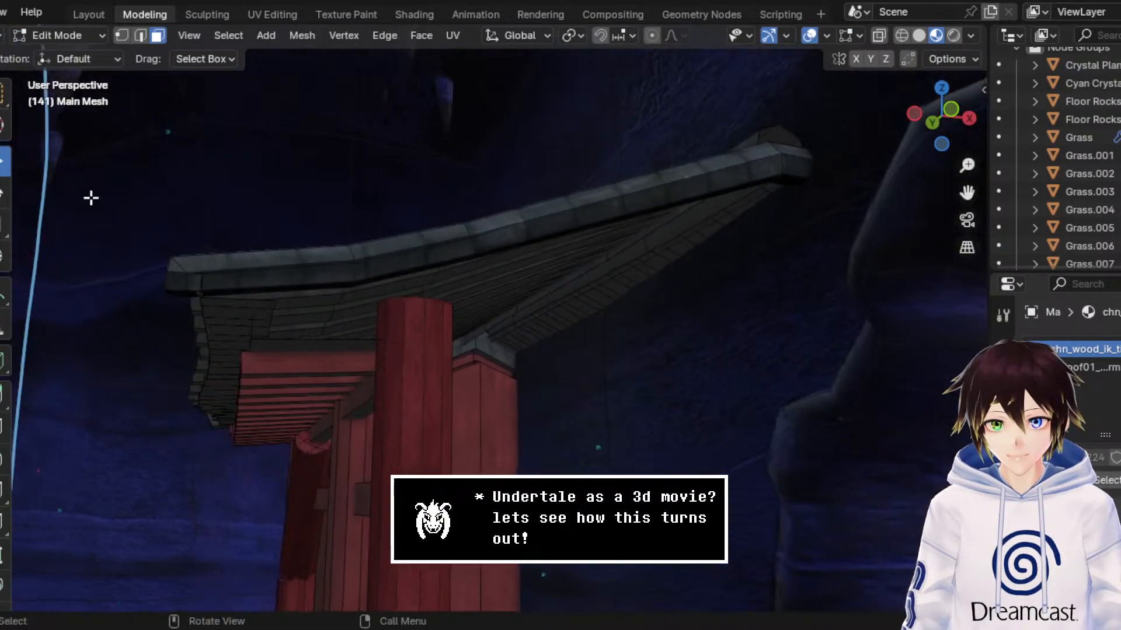
middle_drag(325, 388, 334, 300)
click(336, 246)
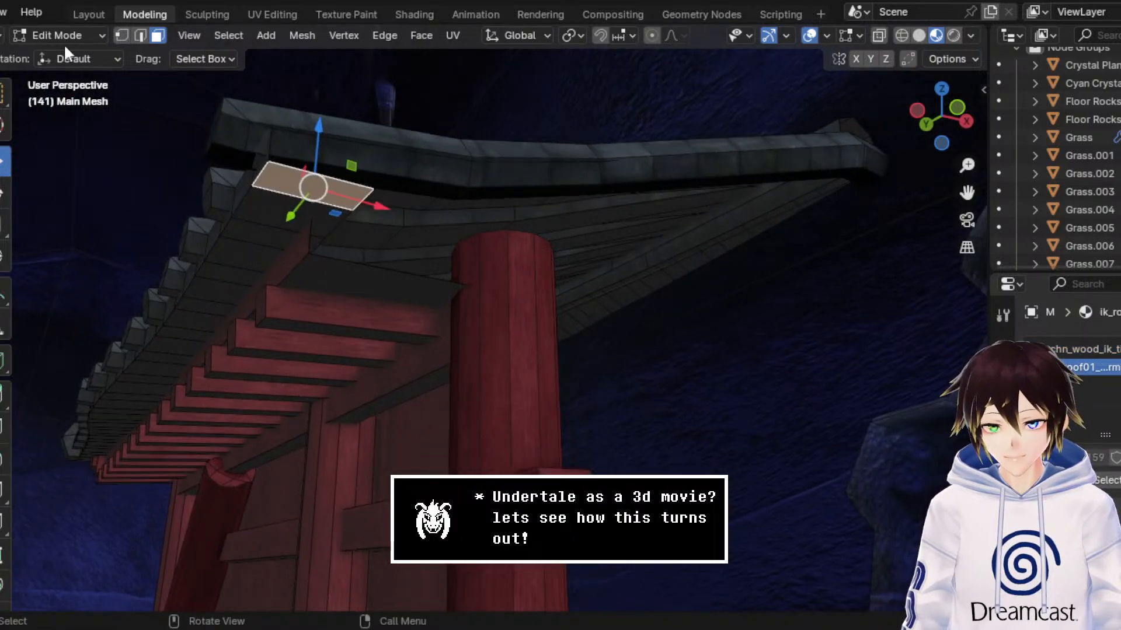
click(142, 36)
click(337, 225)
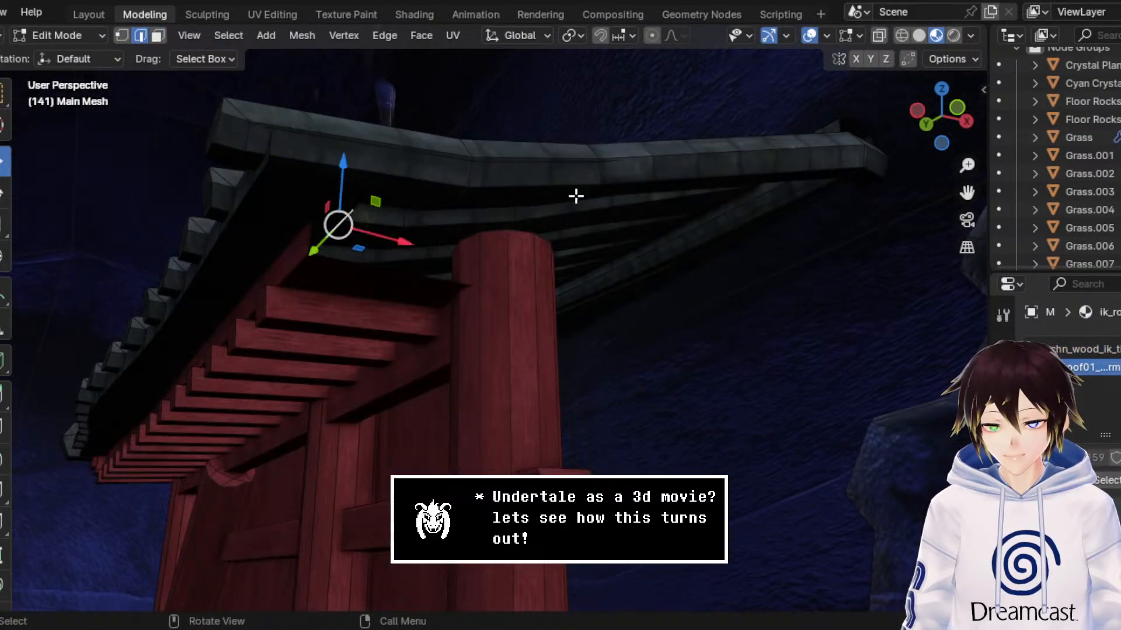
click(236, 36)
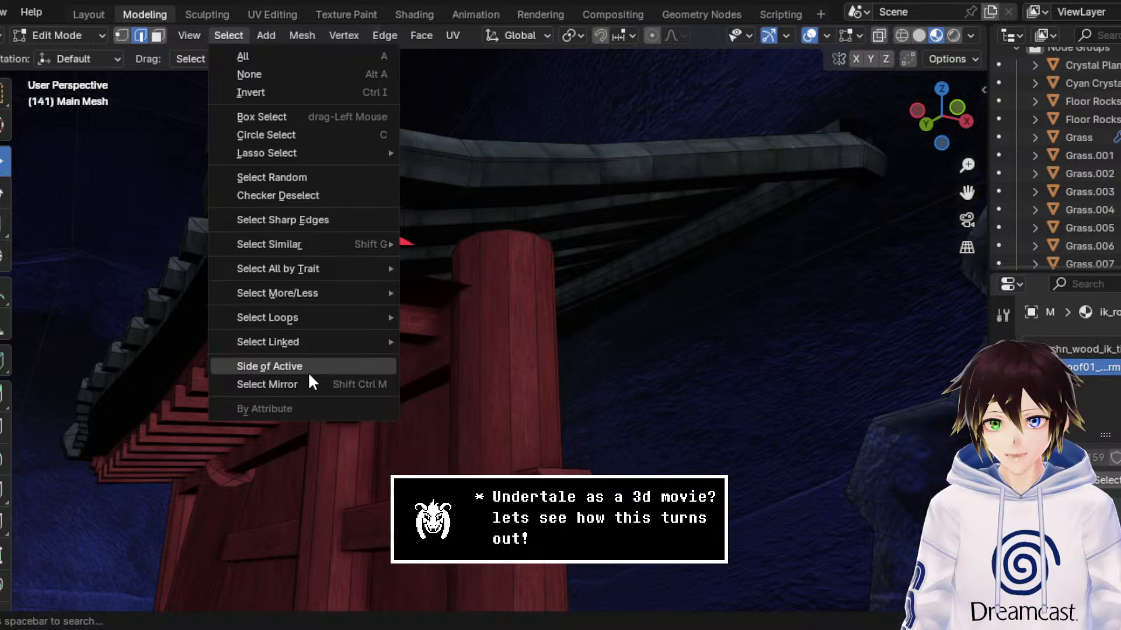
mouse_move(324, 323)
click(444, 316)
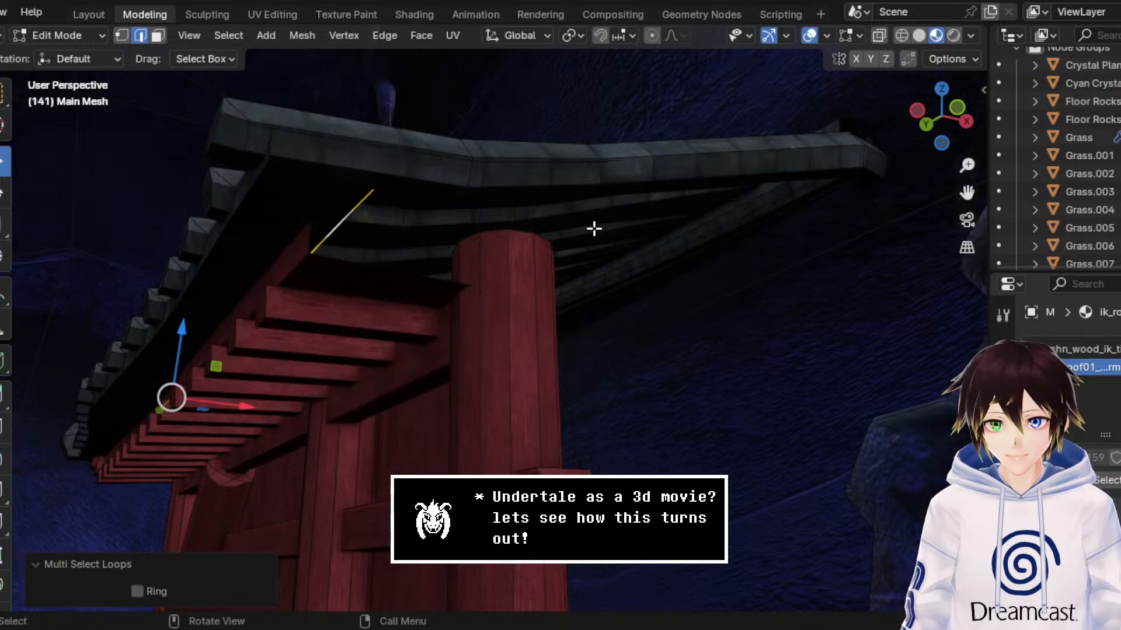
Step: Inspect where the selected underside edge loop sits relative to the rafters and roof, using wireframe and the front view
click(900, 36)
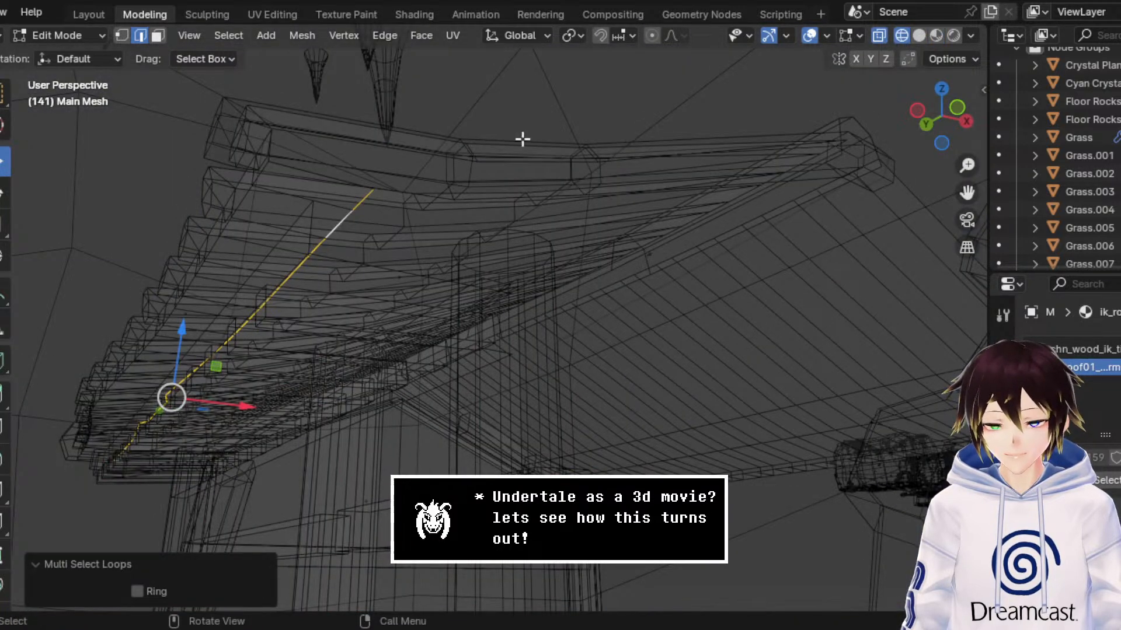
click(920, 36)
click(936, 36)
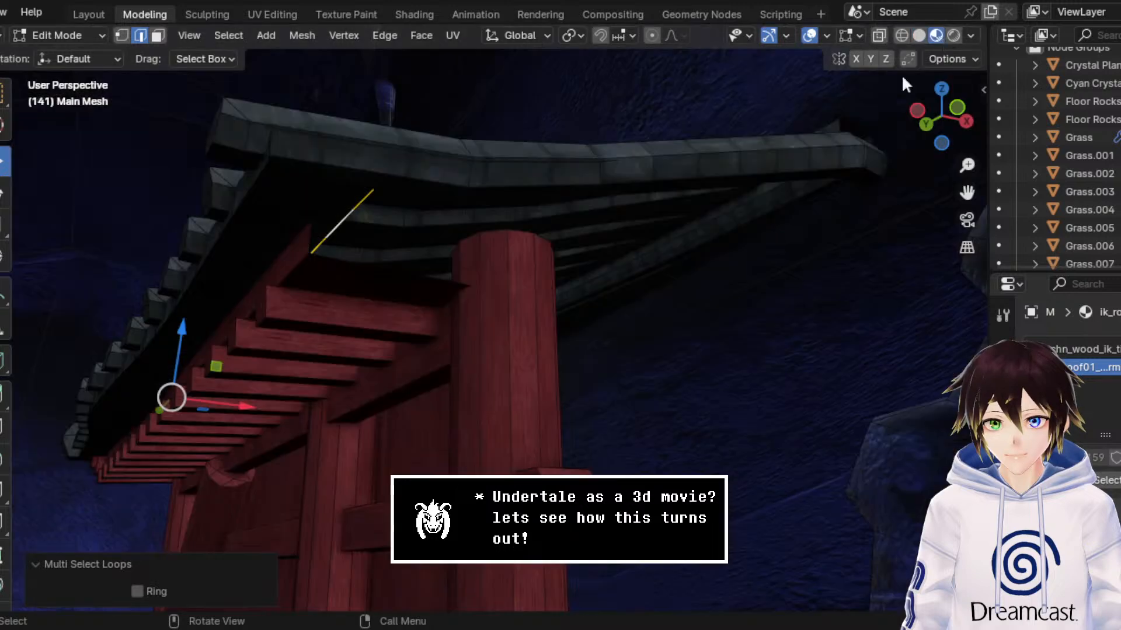
middle_drag(582, 219, 546, 241)
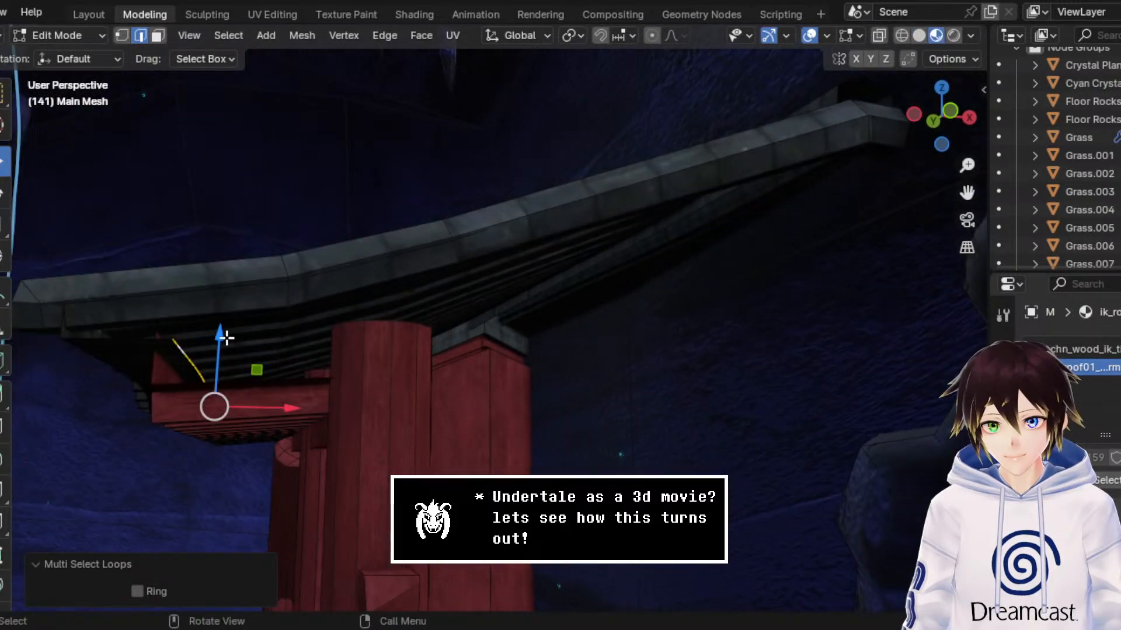
click(934, 116)
click(902, 36)
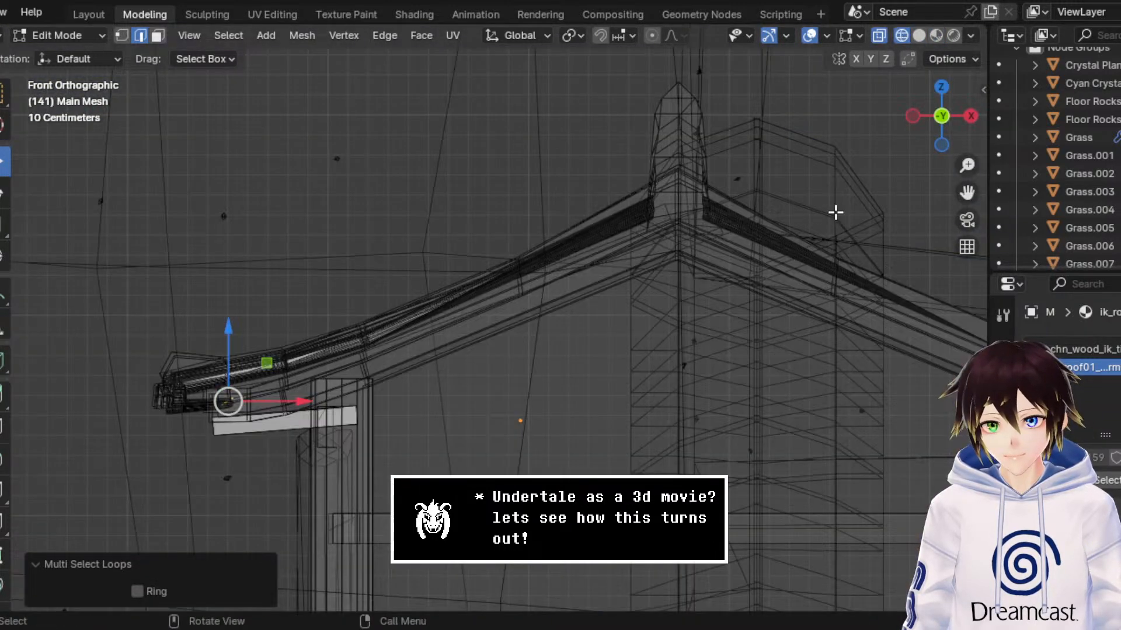
drag(964, 184, 1086, 90)
scroll(493, 262, up, 3)
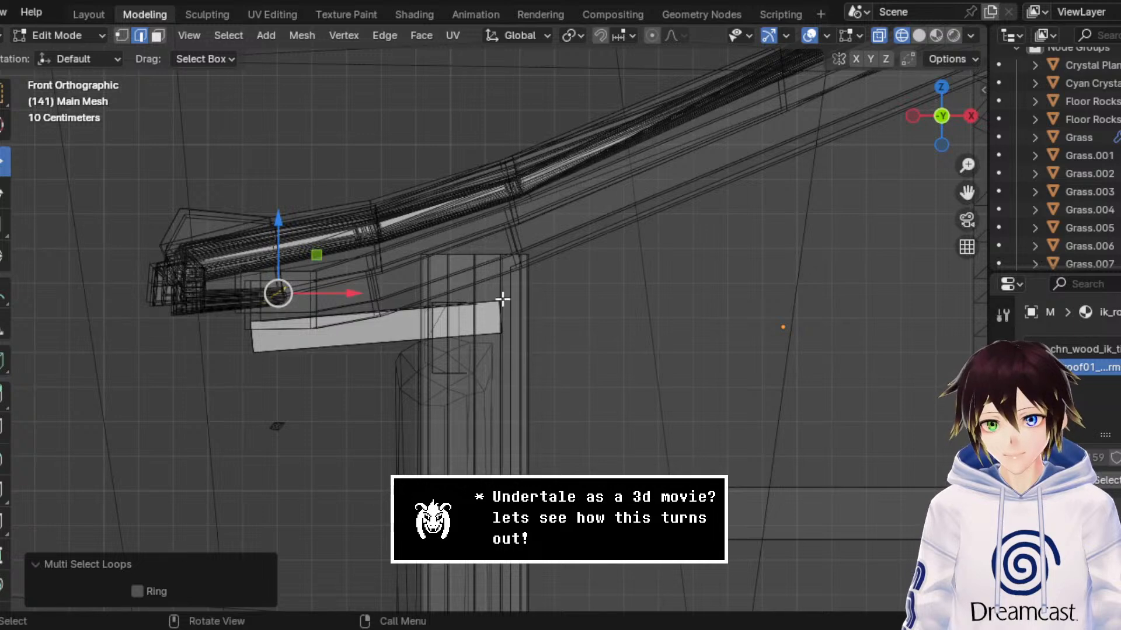
mouse_move(502, 300)
middle_down()
mouse_move(485, 305)
mouse_move(510, 298)
middle_up()
click(936, 35)
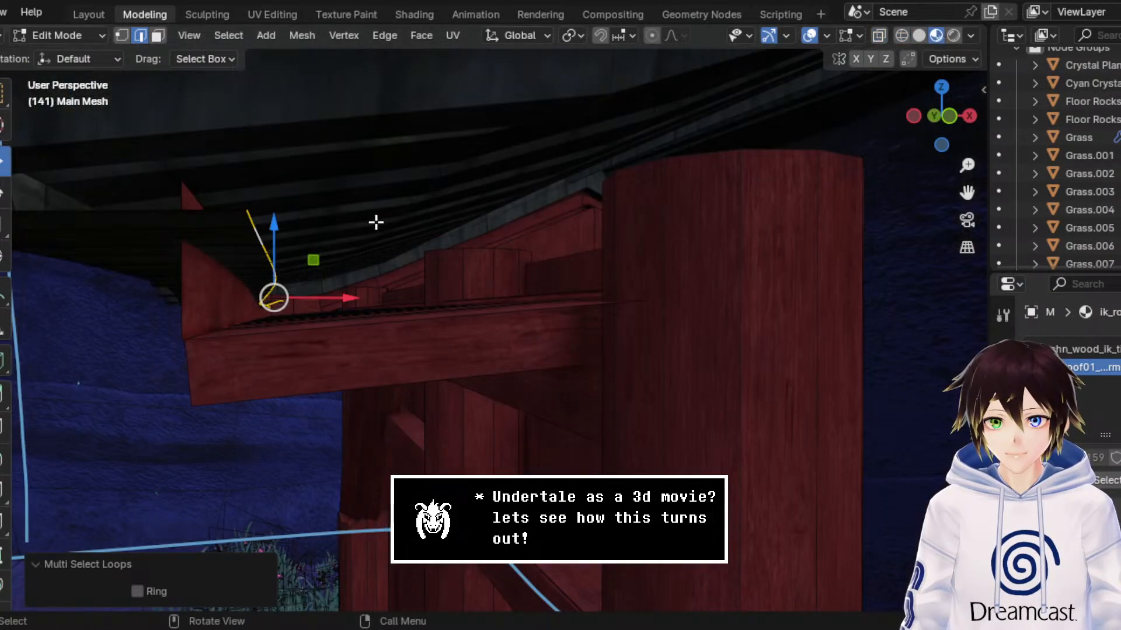
Step: Move the selected underside edge loop up about 0.033 m along Z
middle_drag(288, 233, 378, 215)
drag(251, 220, 270, 218)
mouse_move(270, 218)
middle_down()
mouse_move(307, 218)
mouse_move(263, 213)
mouse_move(260, 237)
middle_up()
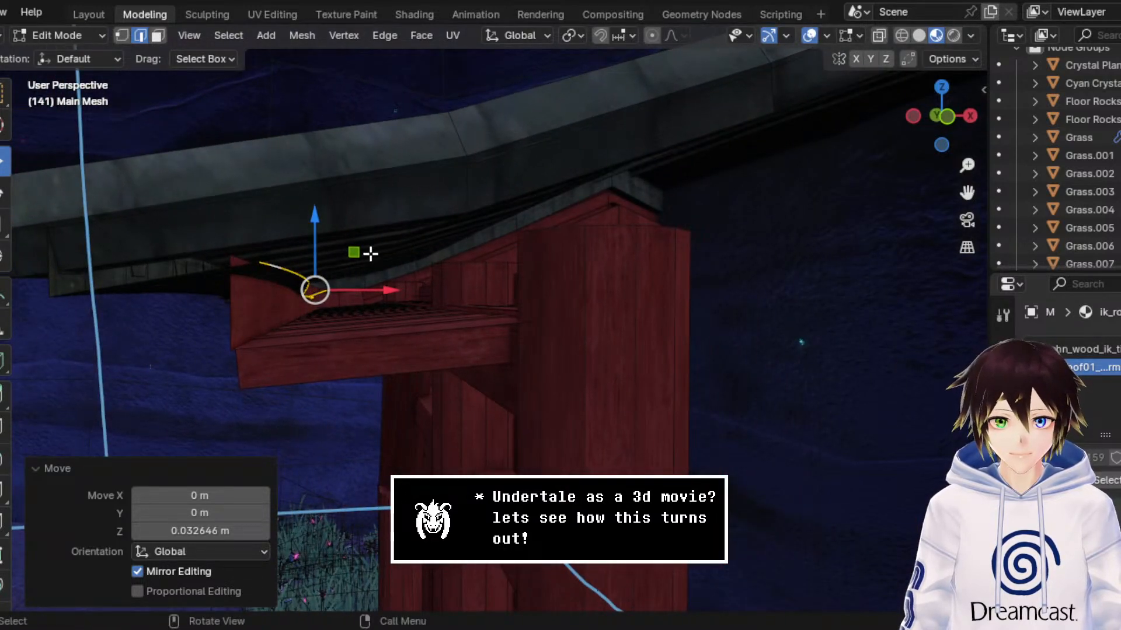
Step: Extrude the selected underside edge loop inward about 0.27 m along X and 0.057 m up along Z, working in front-view wireframe
click(942, 116)
click(902, 35)
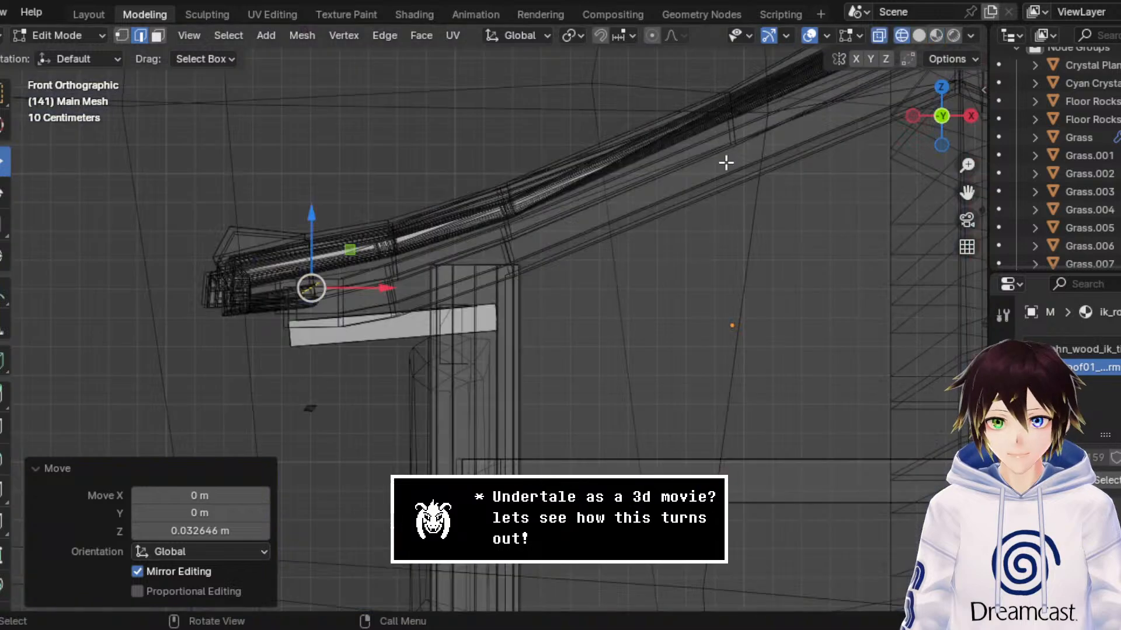
scroll(392, 247, up, 1)
key(g)
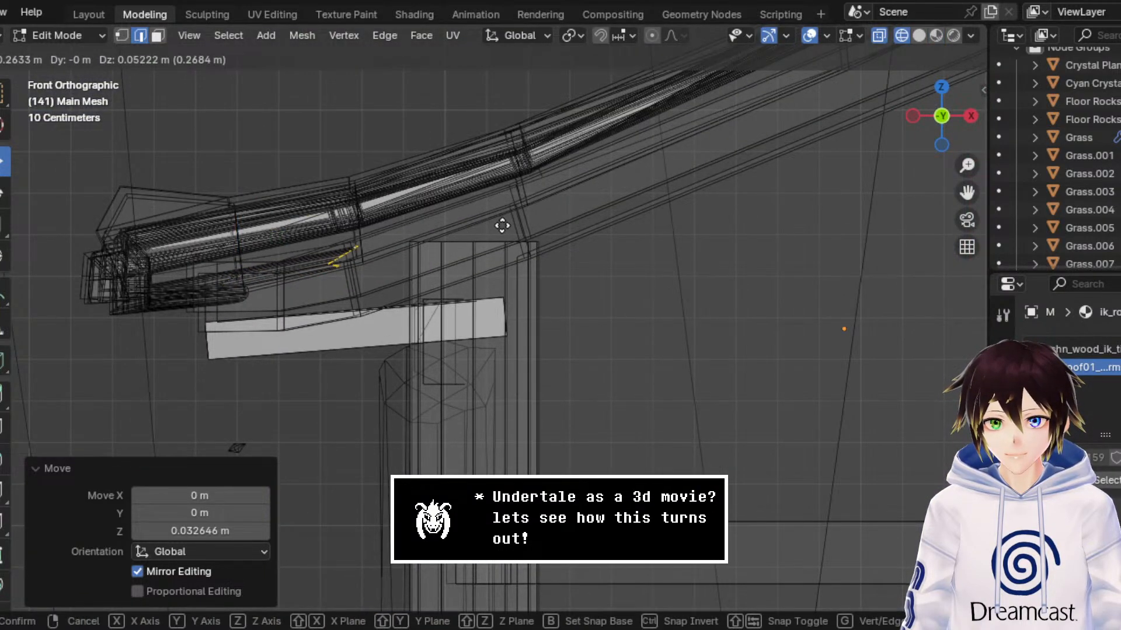
click(504, 224)
Step: Straighten the newly extruded edge loop in top view by scaling it along X by about -0.376 and then -0.257
middle_drag(537, 201, 519, 294)
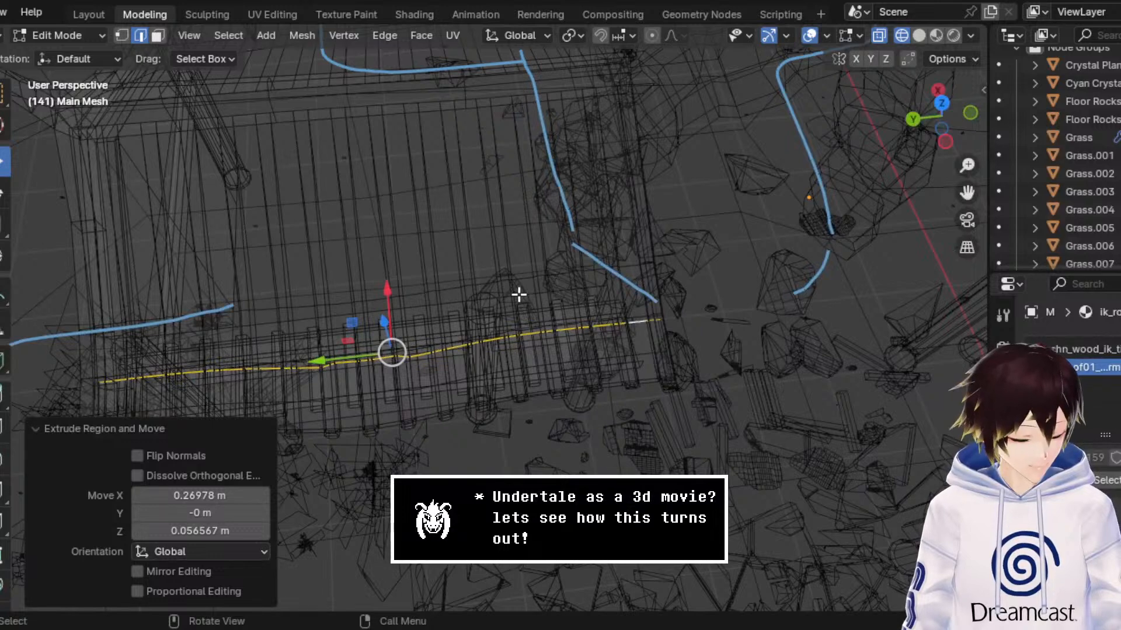
click(941, 103)
click(3, 224)
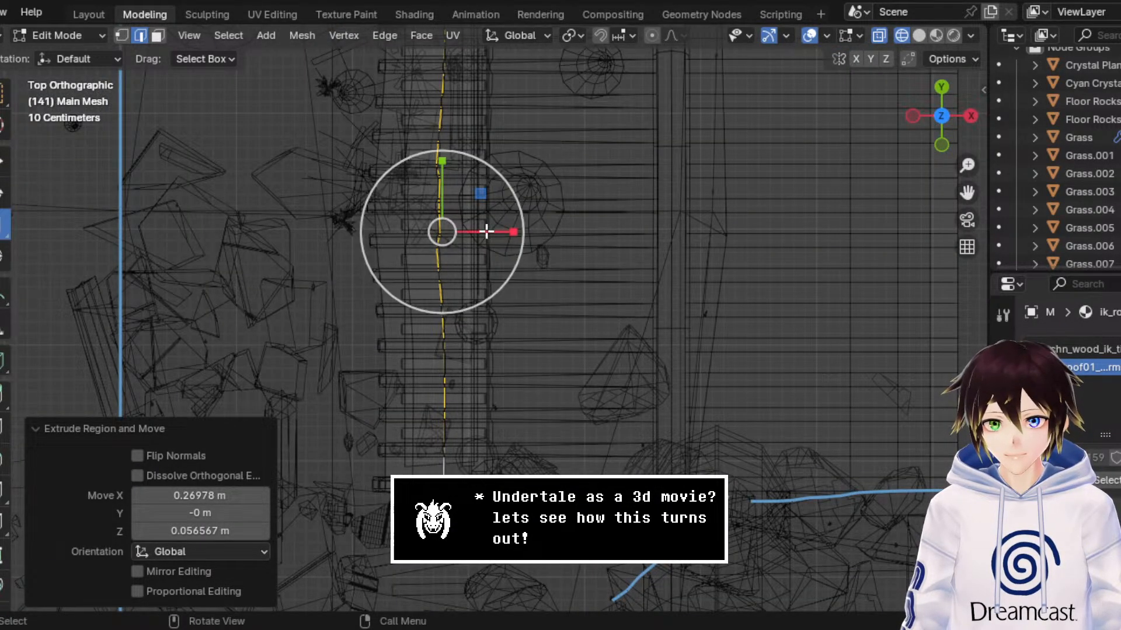
drag(513, 231, 425, 242)
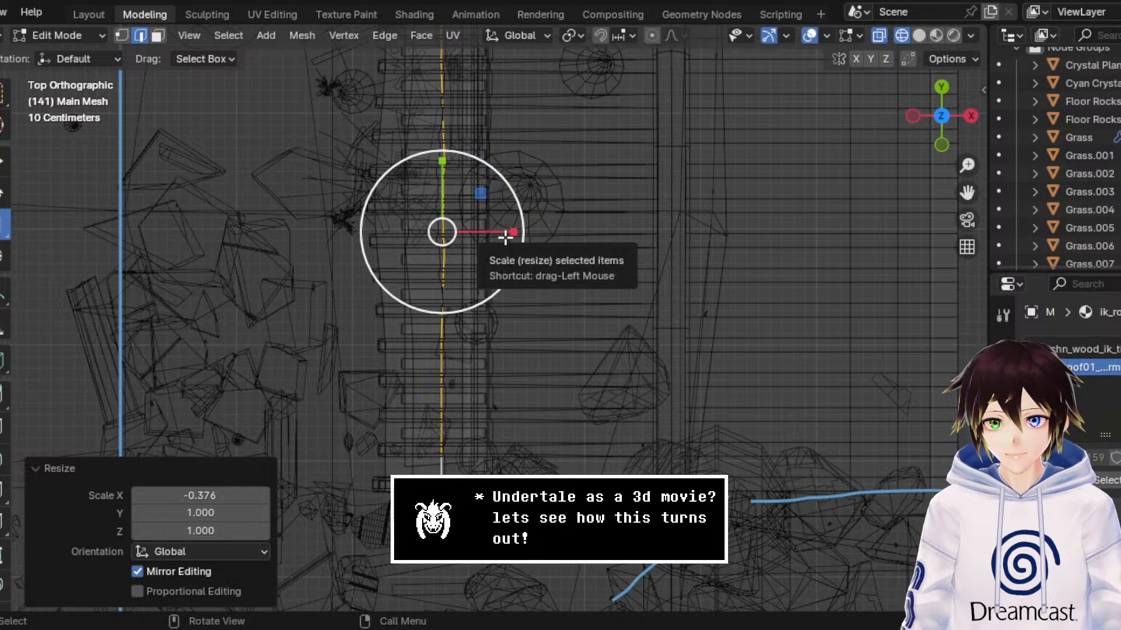
drag(506, 238, 419, 239)
key(ctrl+z)
Step: Shift the straightened loop about 0.02 m along X, then extrude it about 0.419 m in X and 0.141 m in Z following the roof slope
click(942, 143)
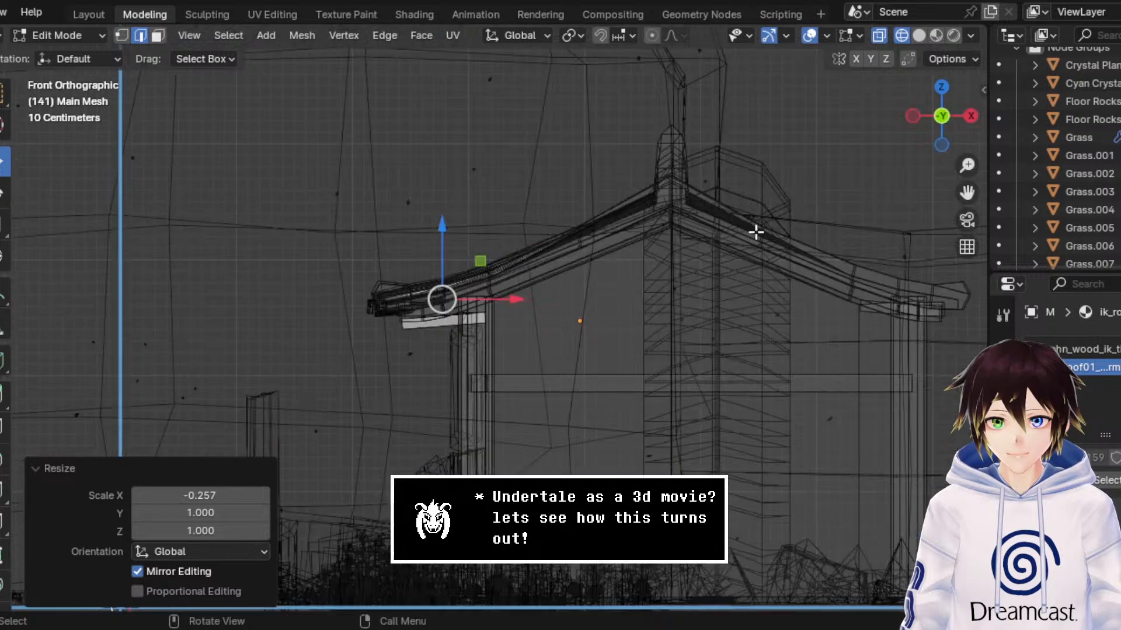
scroll(500, 227, up, 8)
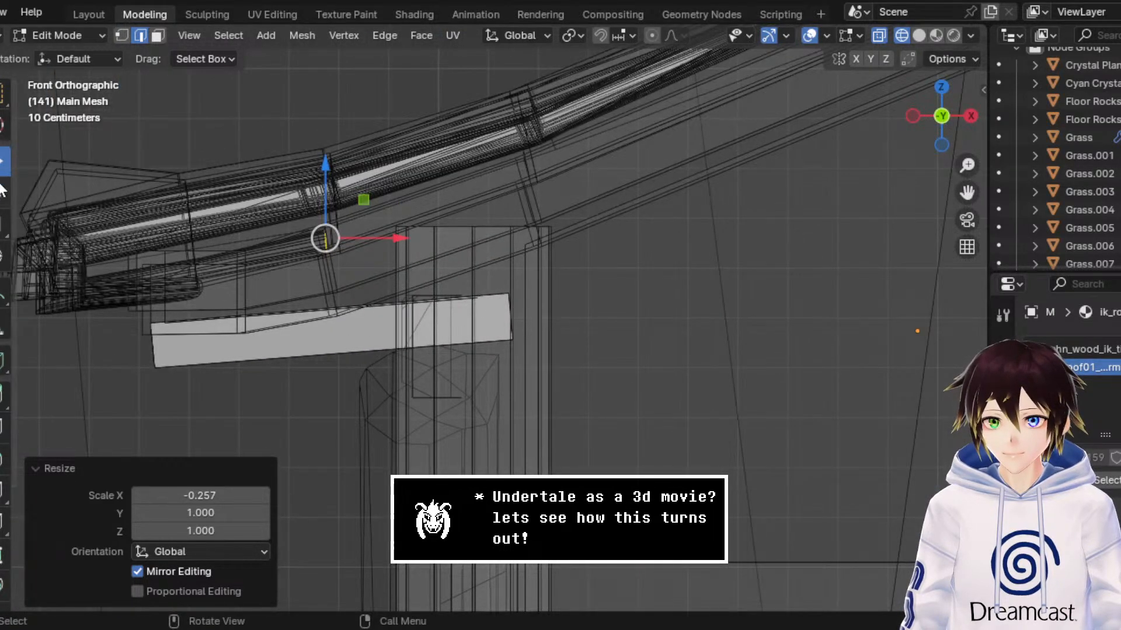
drag(378, 238, 387, 240)
key(g)
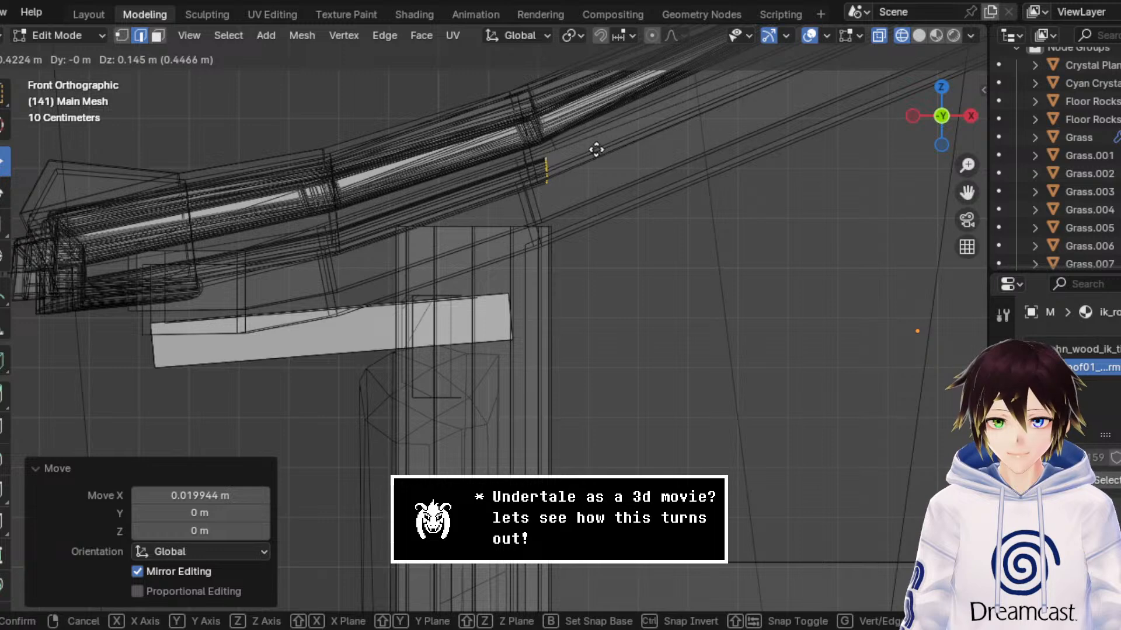
click(595, 150)
Step: Extrude the loop about 1.406 m in X and 0.617 m in Z to just short of the ridge, and check the underside in material preview
scroll(591, 151, down, 4)
key(g)
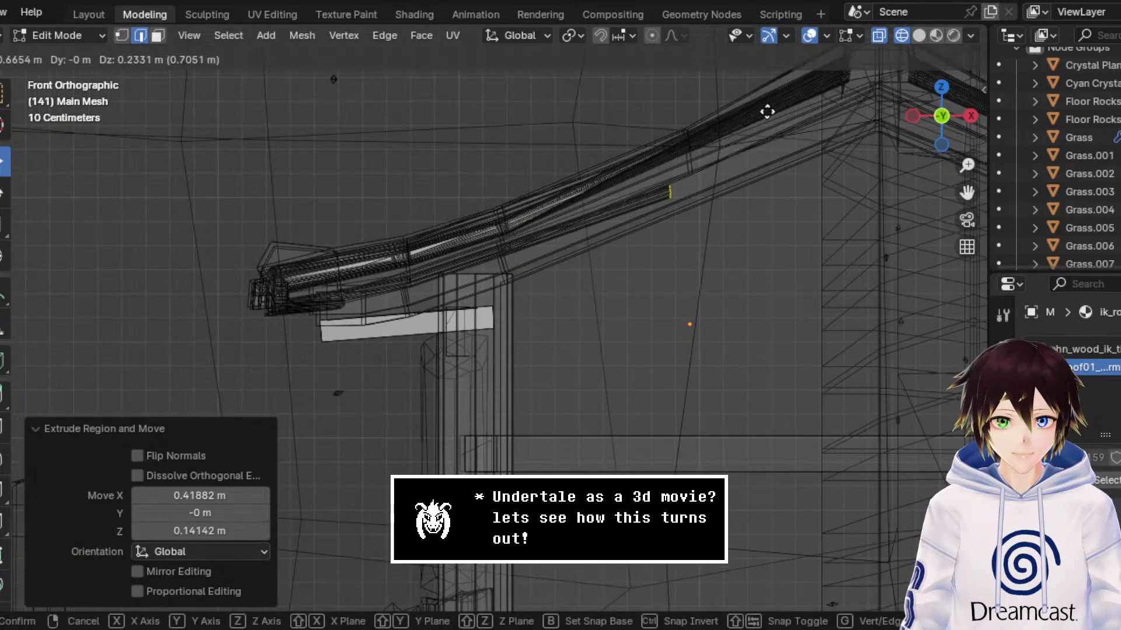
click(847, 98)
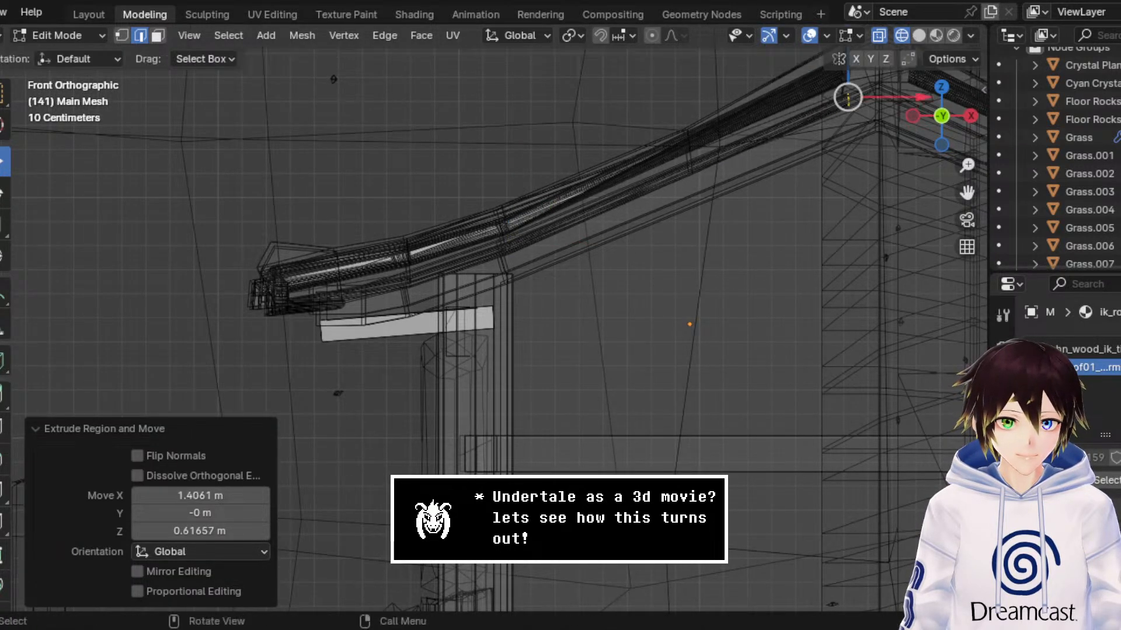
click(935, 35)
mouse_move(788, 238)
middle_down()
mouse_move(633, 288)
mouse_move(613, 282)
mouse_move(691, 280)
mouse_move(780, 257)
middle_up()
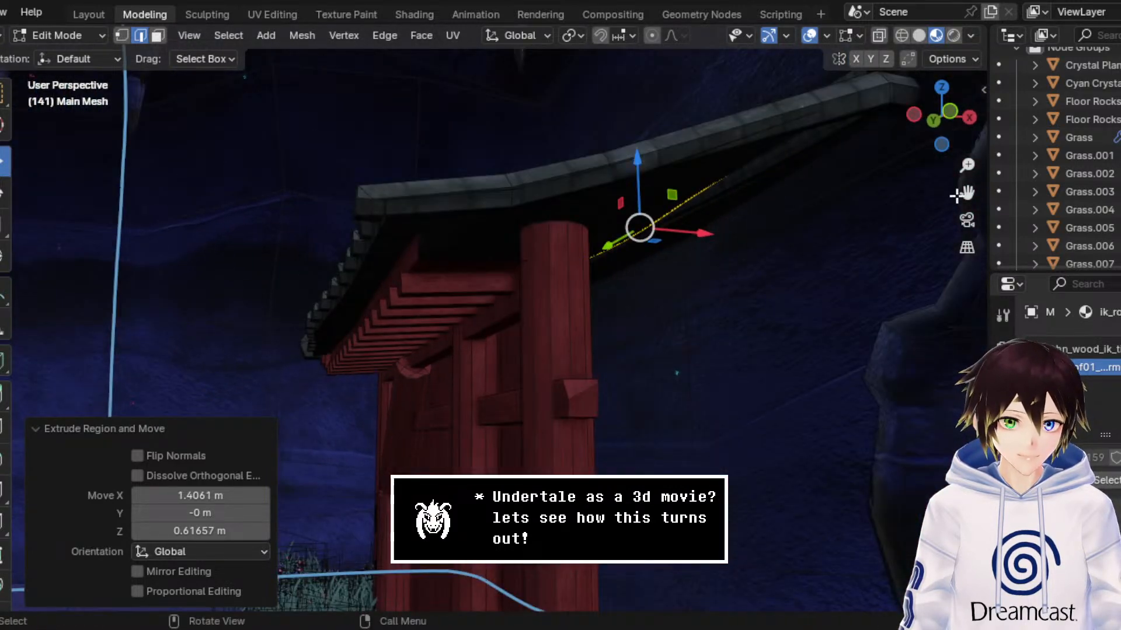
drag(966, 193, 893, 262)
middle_drag(700, 237, 599, 275)
scroll(670, 274, up, 3)
middle_drag(598, 274, 821, 185)
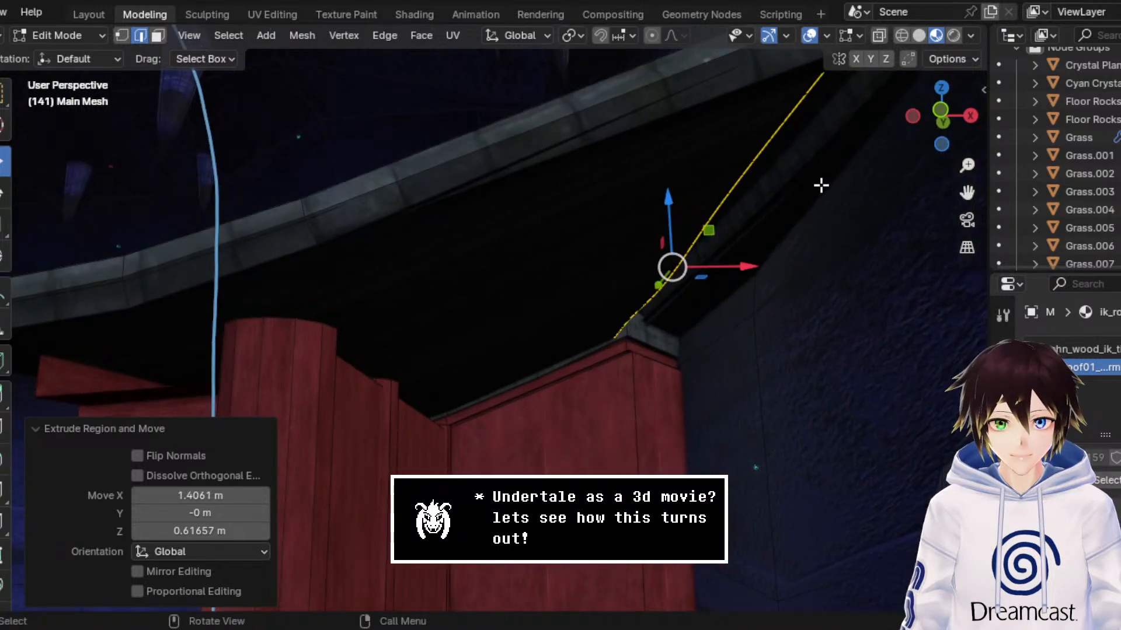
Step: Bring the edge loop up to the roof ridge, then extrude it about 0.094 m along X across the ridge
click(940, 111)
click(902, 35)
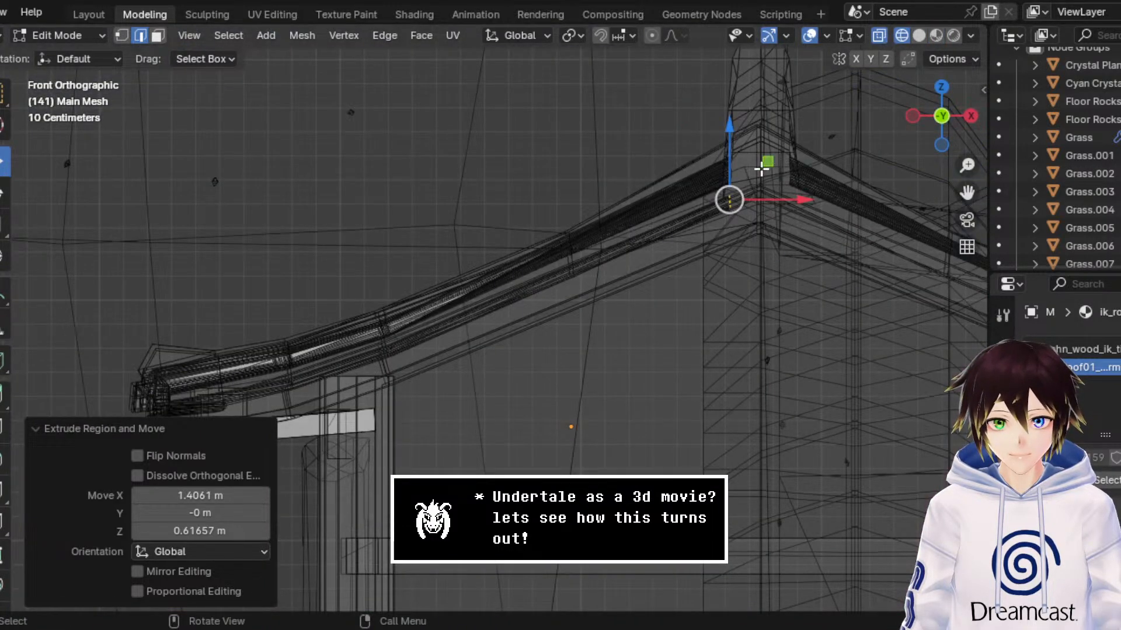
key(g)
click(783, 156)
key(e)
right_click(779, 192)
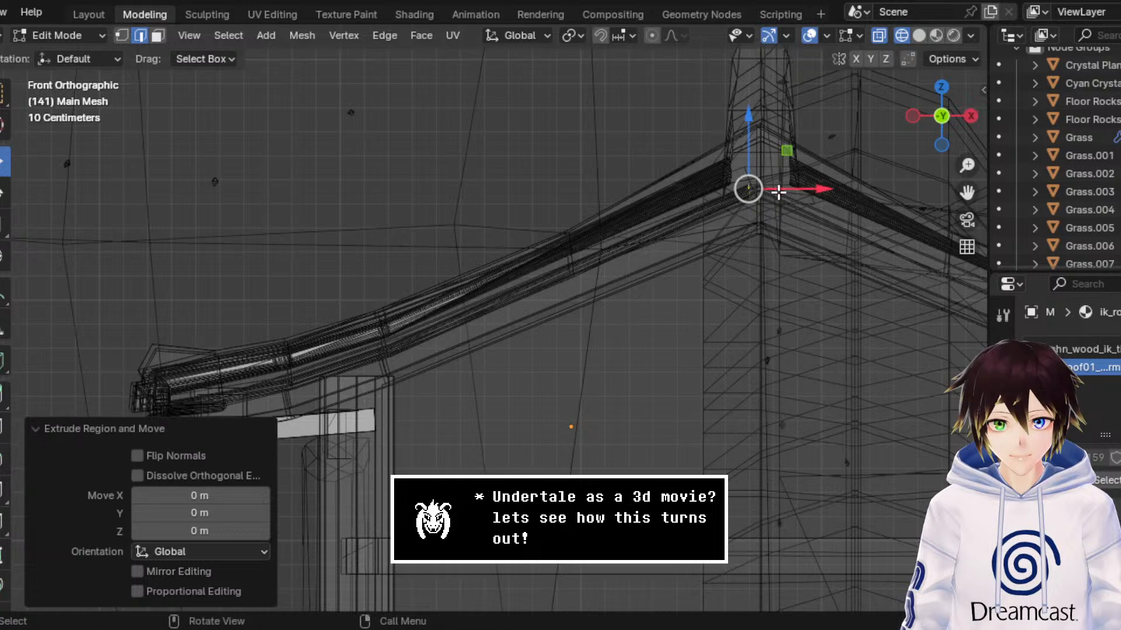
drag(778, 191, 801, 190)
Step: Extrude the loop past the ridge by about 0.222 m in X, 0.024 m in Y and -0.089 m in Z
click(936, 36)
mouse_move(613, 350)
middle_down()
mouse_move(693, 306)
mouse_move(648, 292)
mouse_move(636, 321)
middle_up()
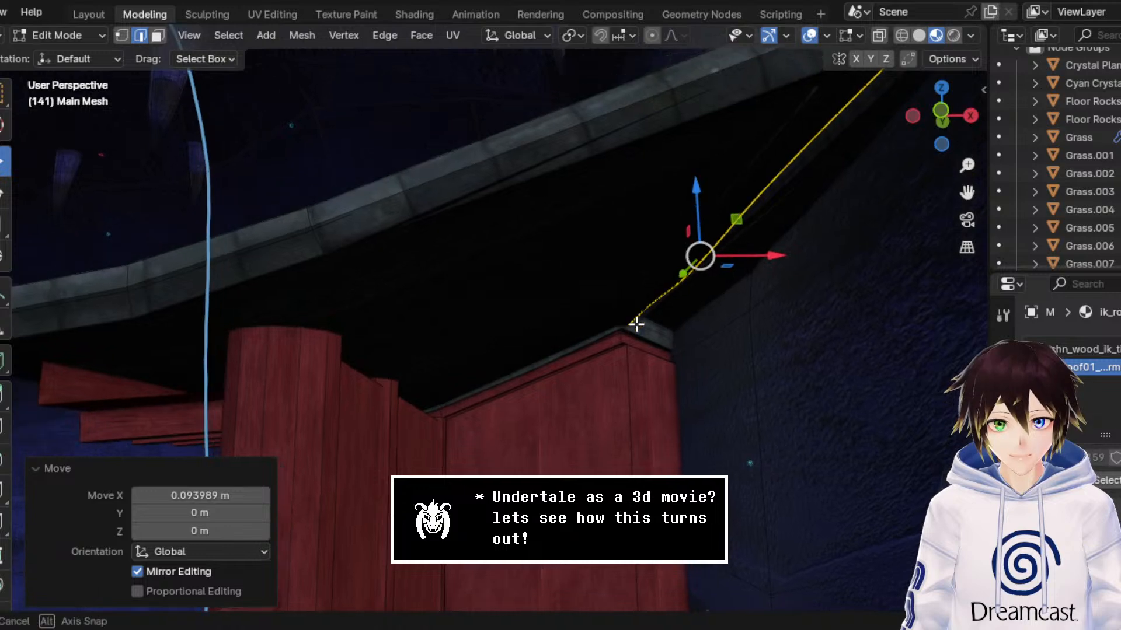
drag(758, 257, 788, 280)
key(x)
click(788, 280)
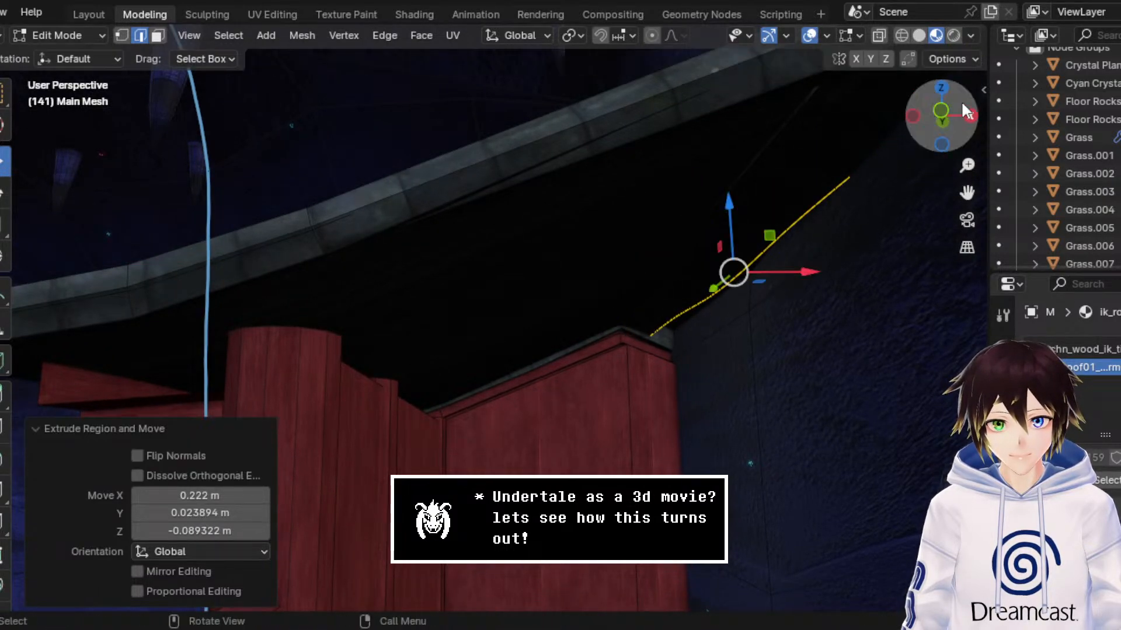
Step: Move the end loop farther down the opposite roof slope by about 0.365 m in X and -0.184 m in Z
click(944, 111)
click(902, 35)
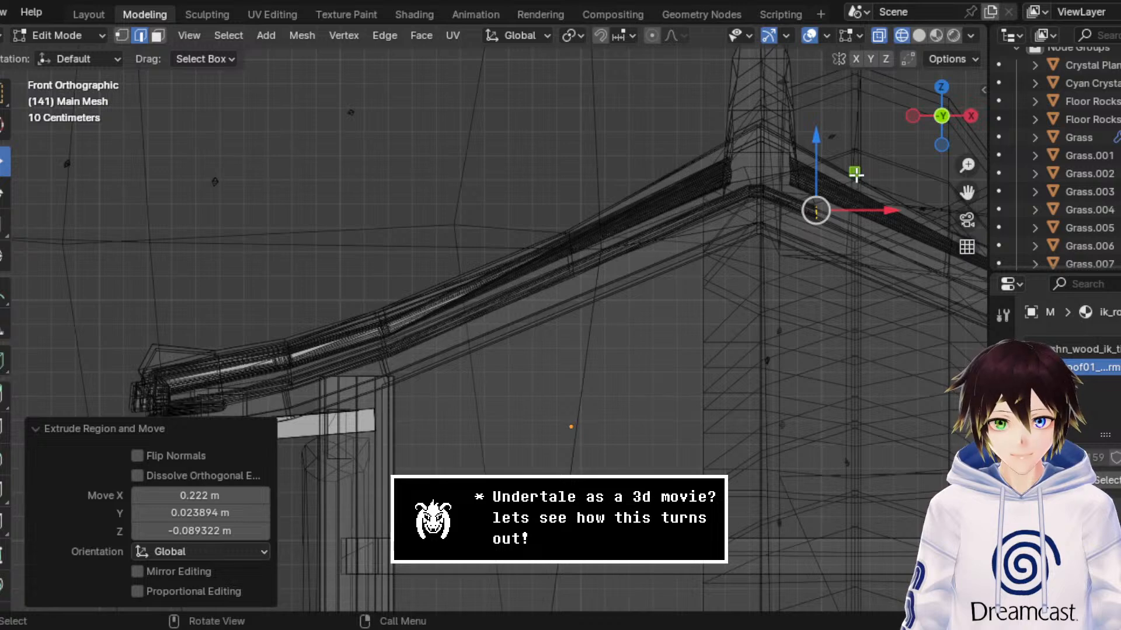
drag(855, 172, 947, 220)
click(936, 35)
middle_drag(632, 386, 700, 289)
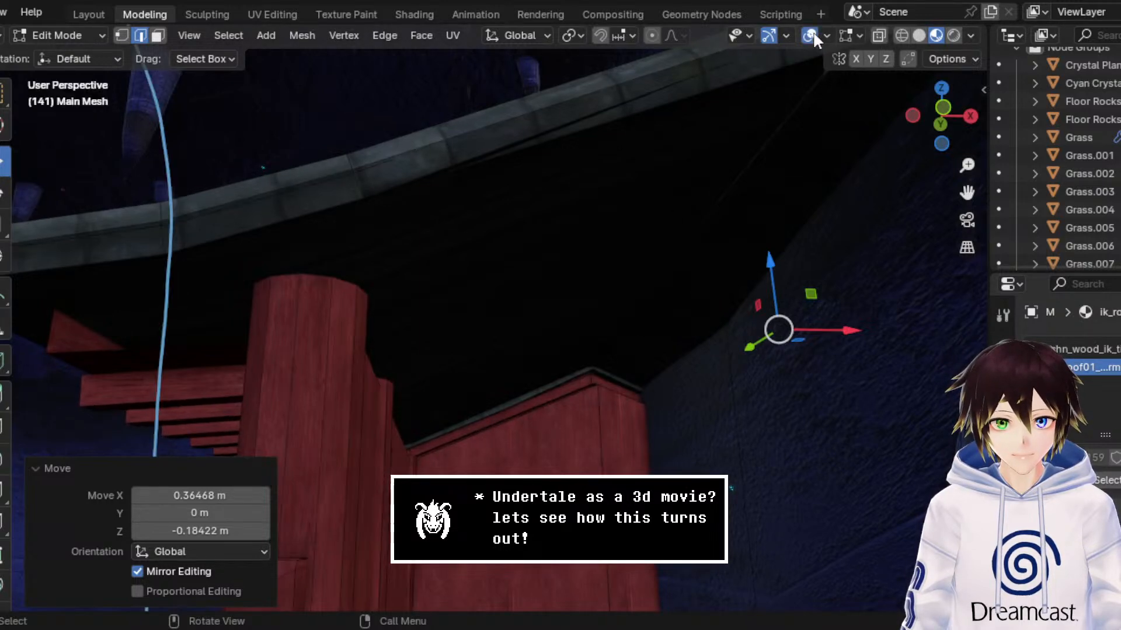
Step: Expand the selection in wireframe from the end loop across the newly extruded underside faces
click(923, 35)
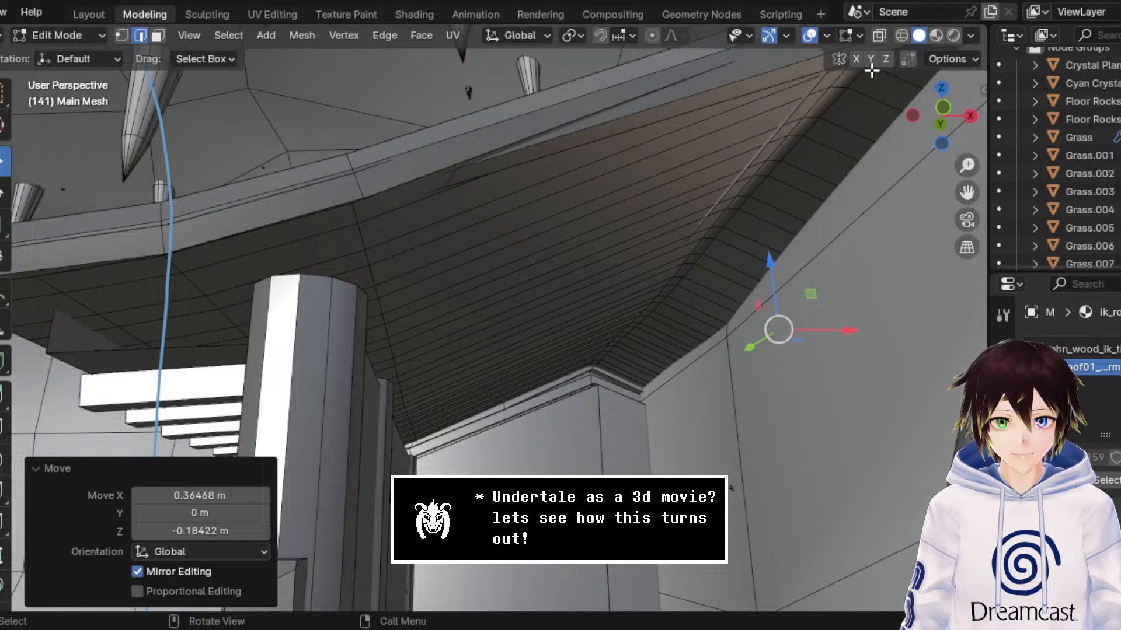
click(902, 36)
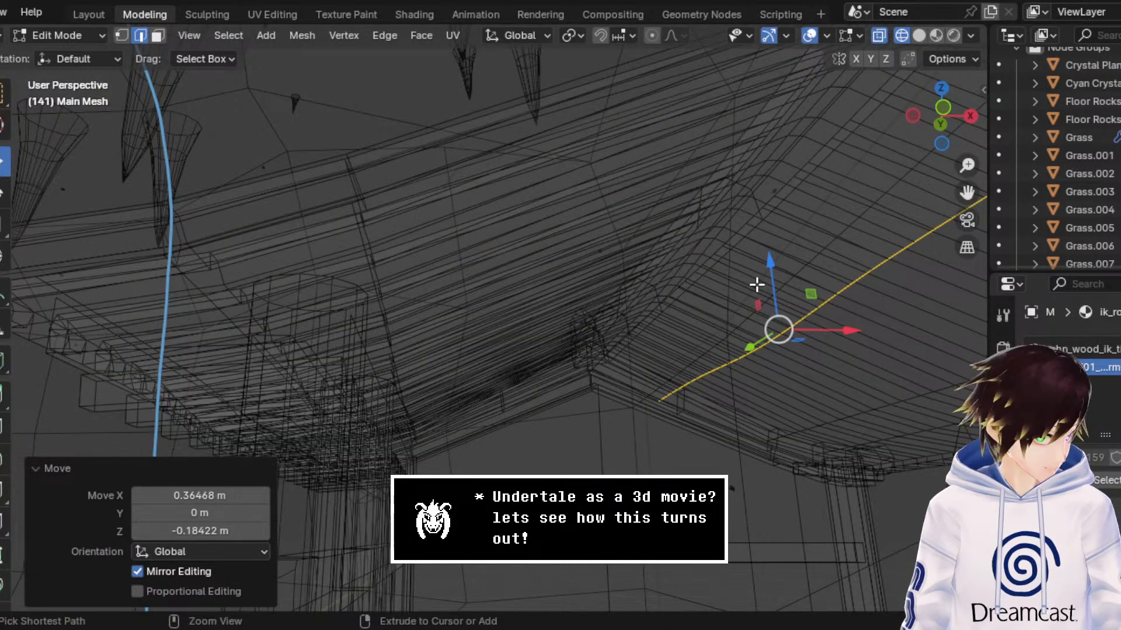
key(ctrl+KP_Add)
key(ctrl+KP_Add)
key(ctrl+KP_Add)
key(ctrl+KP_Add)
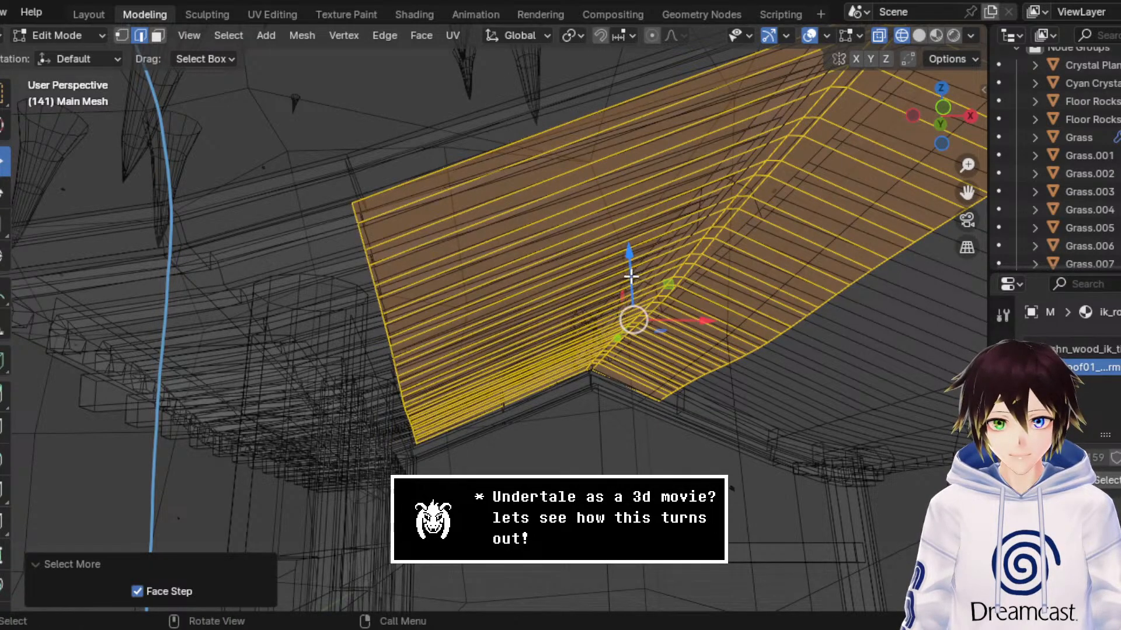
Step: Lower the selected underside faces about 0.033 m along Z, then another 0.016 m
drag(631, 276, 630, 283)
click(936, 35)
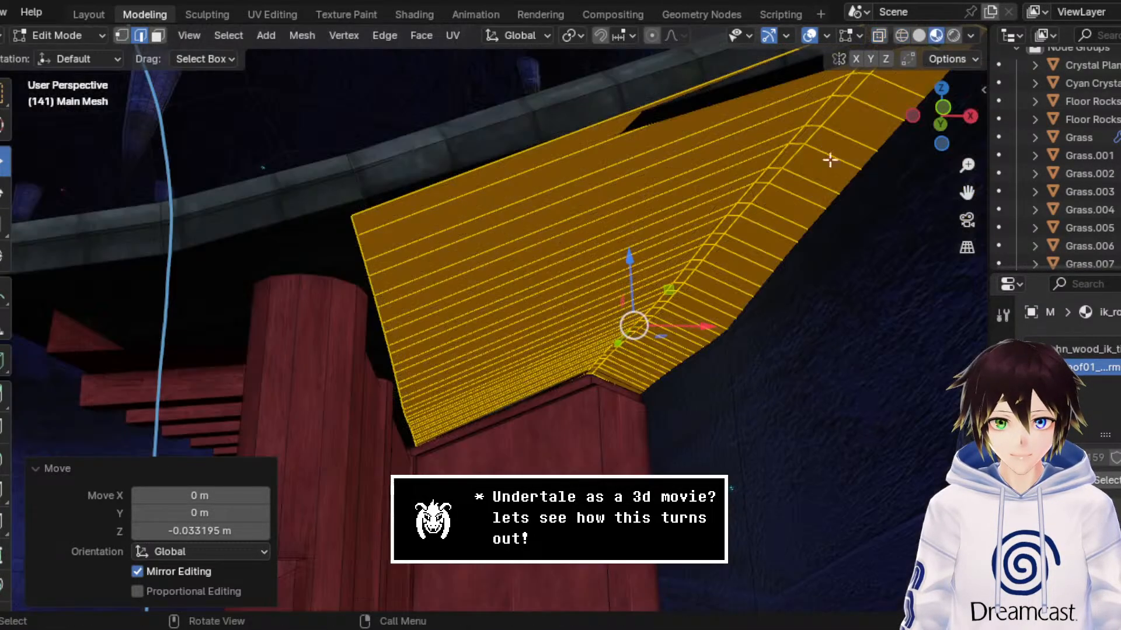
middle_drag(758, 148, 649, 269)
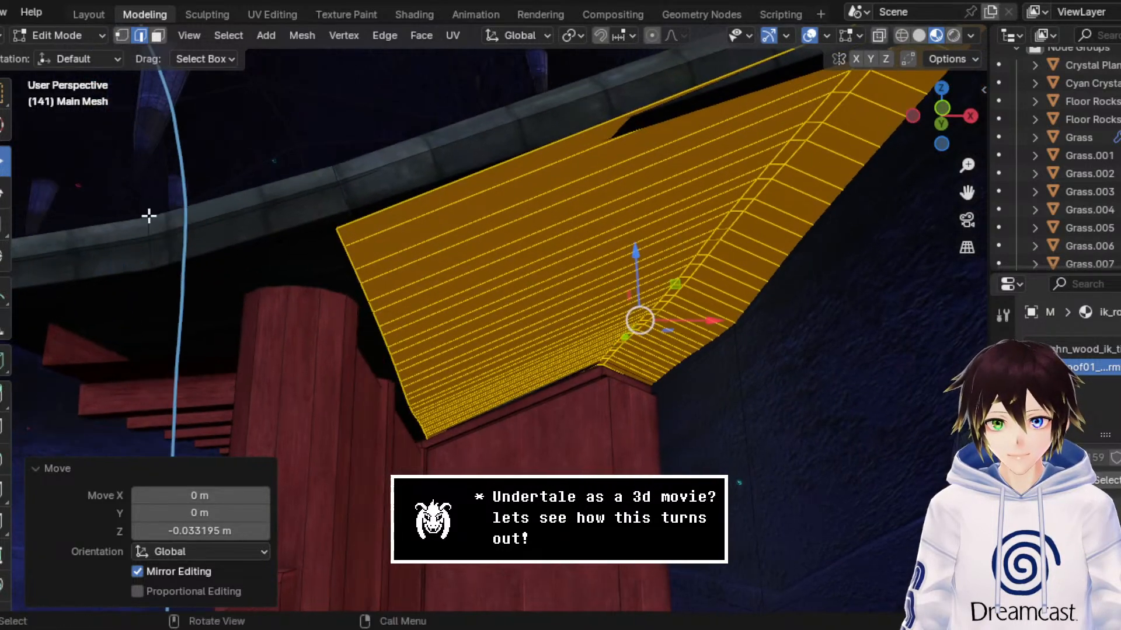
click(3, 224)
drag(638, 254, 636, 270)
click(5, 154)
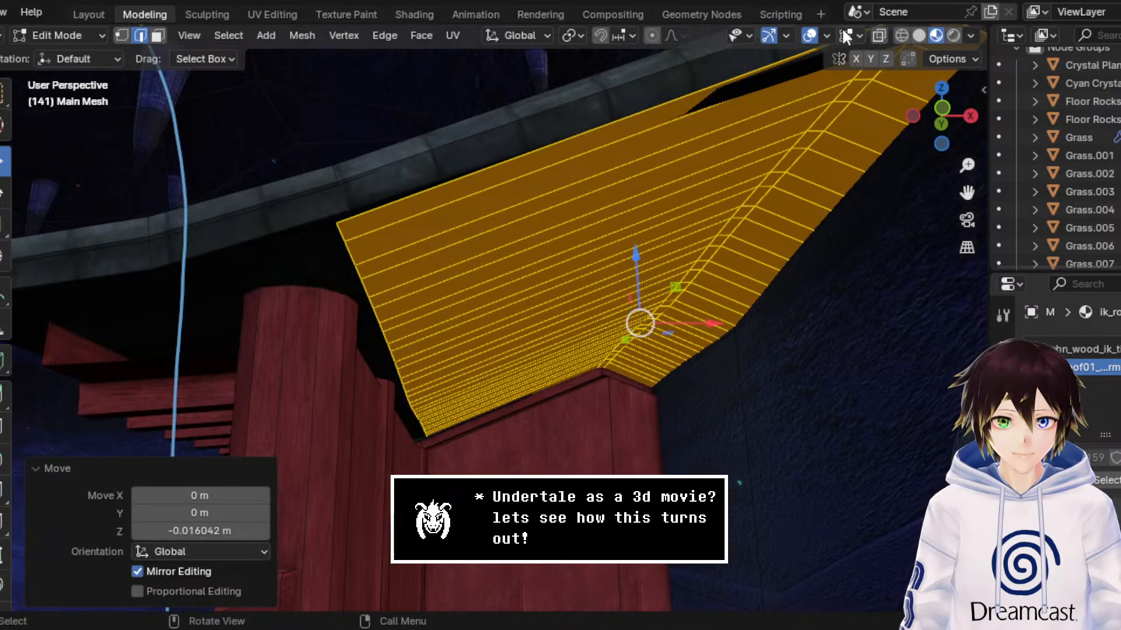
Step: Check the underside without overlays, then switch to face selection and expand the selection over the whole roof underside to its eave edge
click(809, 36)
middle_drag(653, 185, 526, 361)
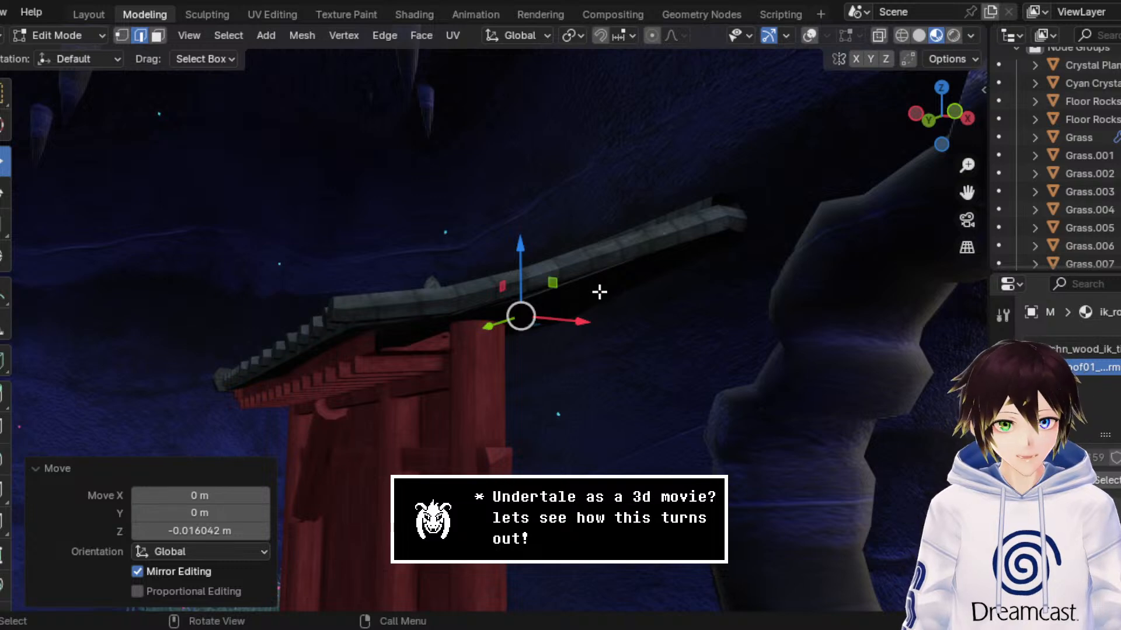
middle_drag(599, 292, 602, 243)
scroll(549, 267, up, 5)
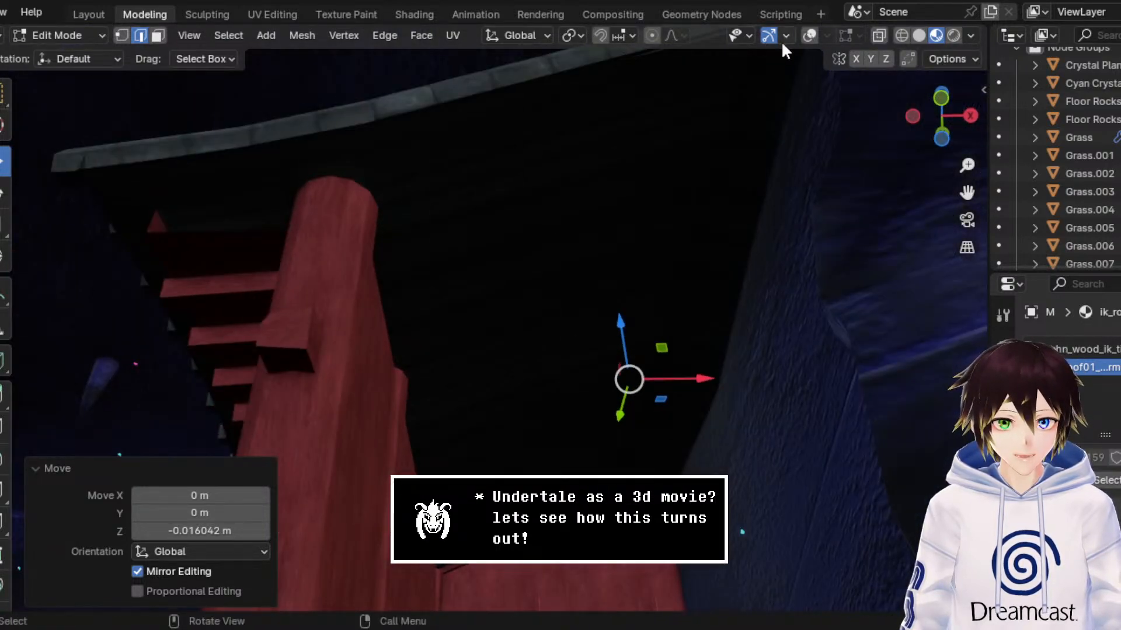
click(166, 36)
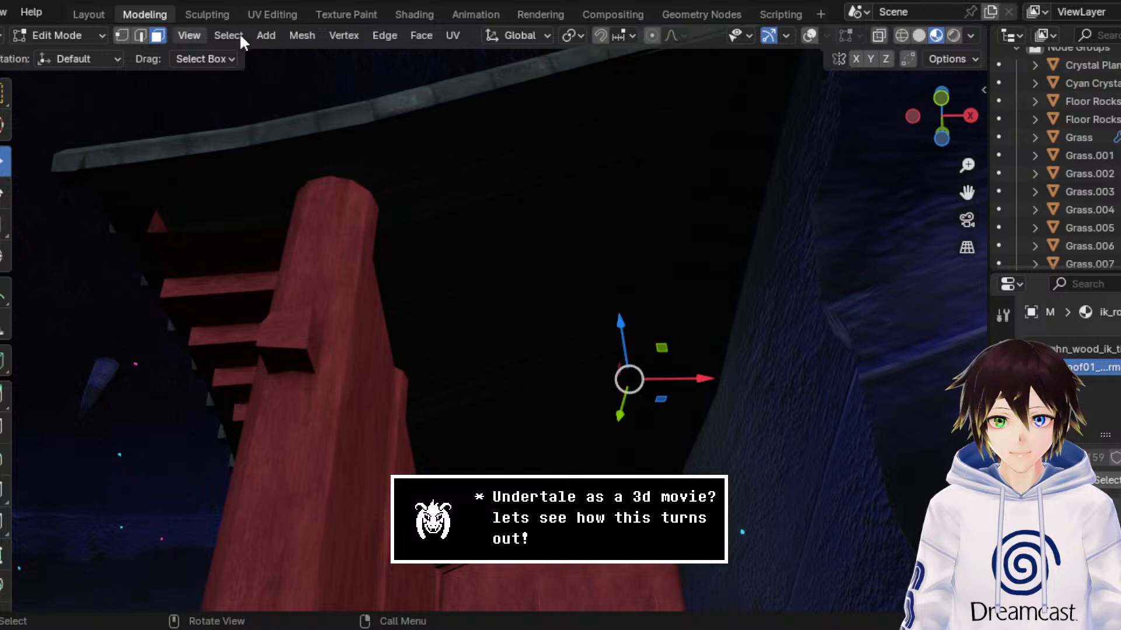
click(809, 35)
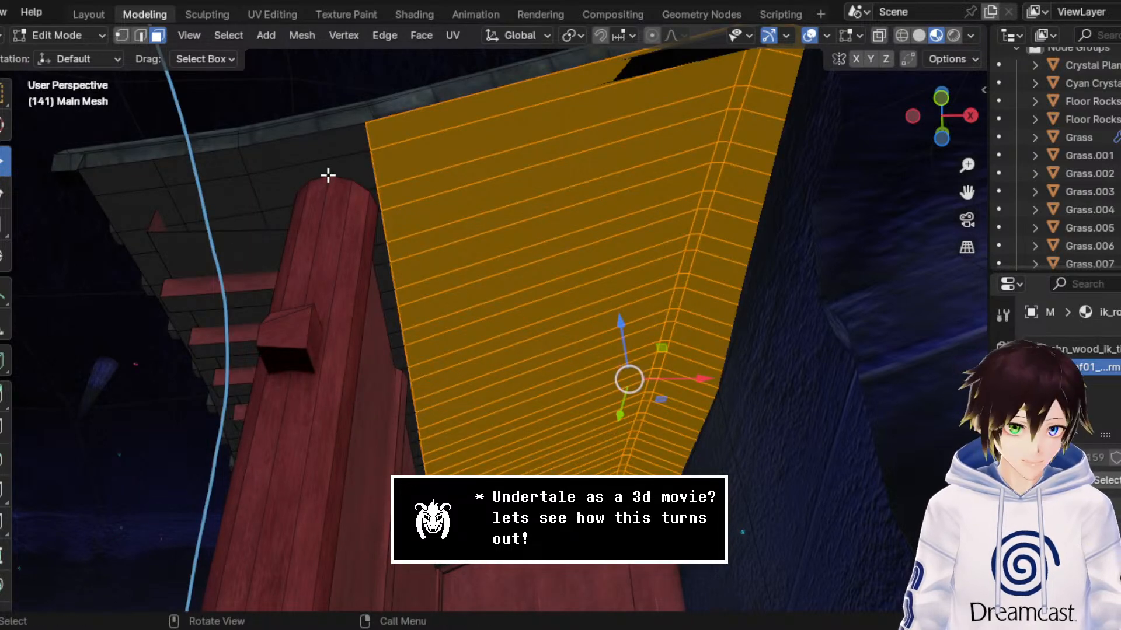
key(ctrl+KP_Add)
key(ctrl+KP_Add)
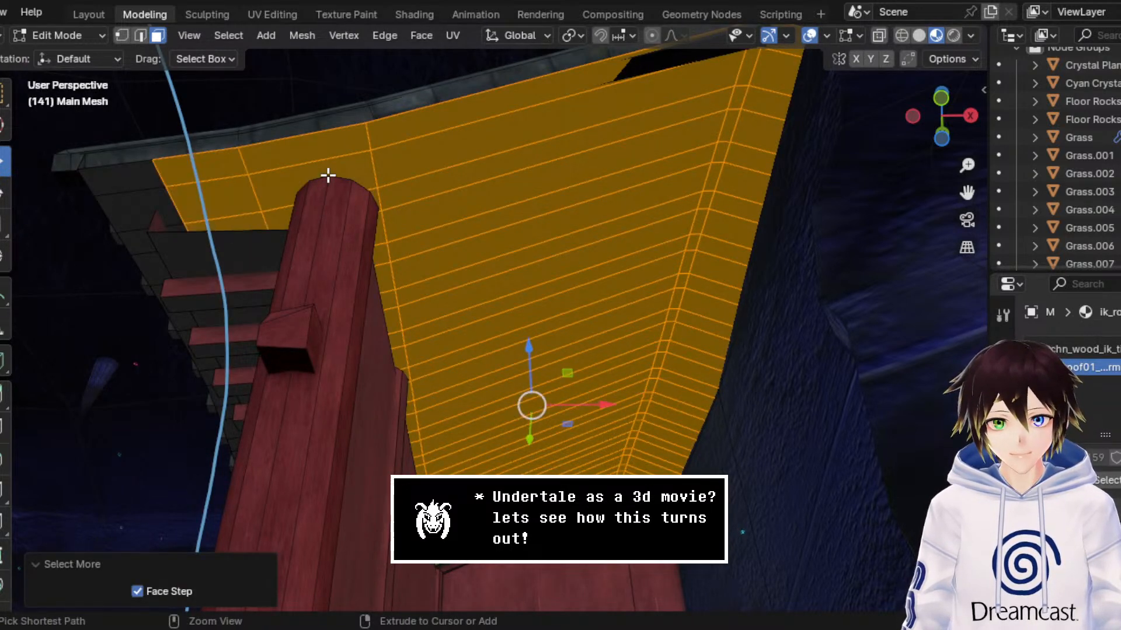
key(ctrl+KP_Add)
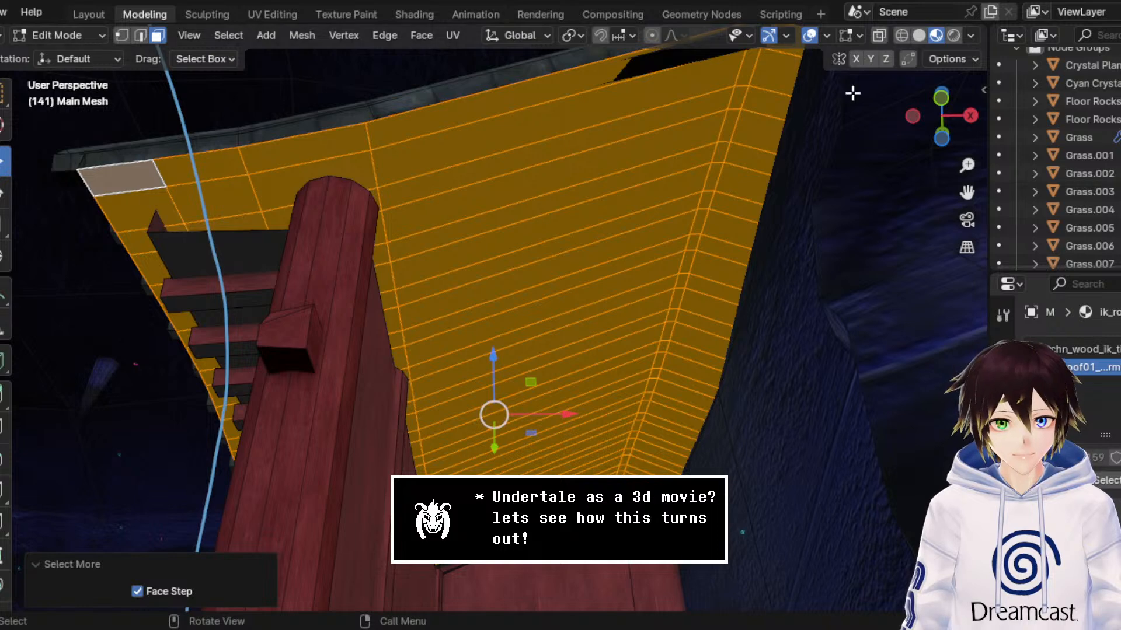
Step: Hide the overlays and unwrap the selected roof underside faces
click(809, 35)
middle_drag(563, 147, 904, 139)
click(941, 97)
click(454, 36)
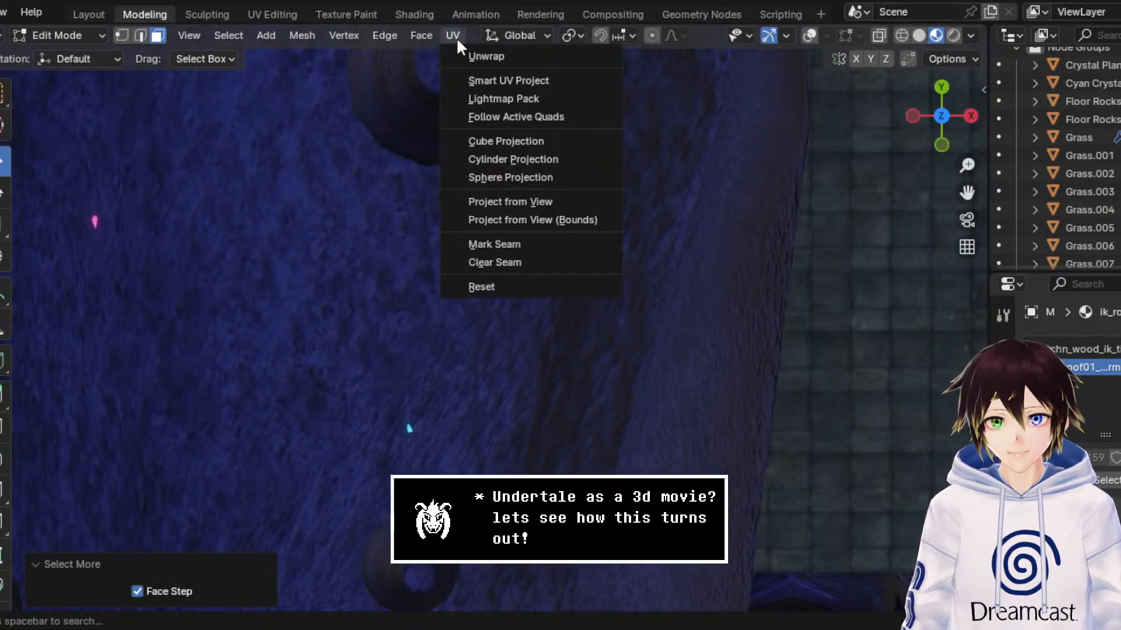
click(467, 55)
Step: Open the UV editing workspace and select all the UVs of the unwrapped roof underside
click(286, 14)
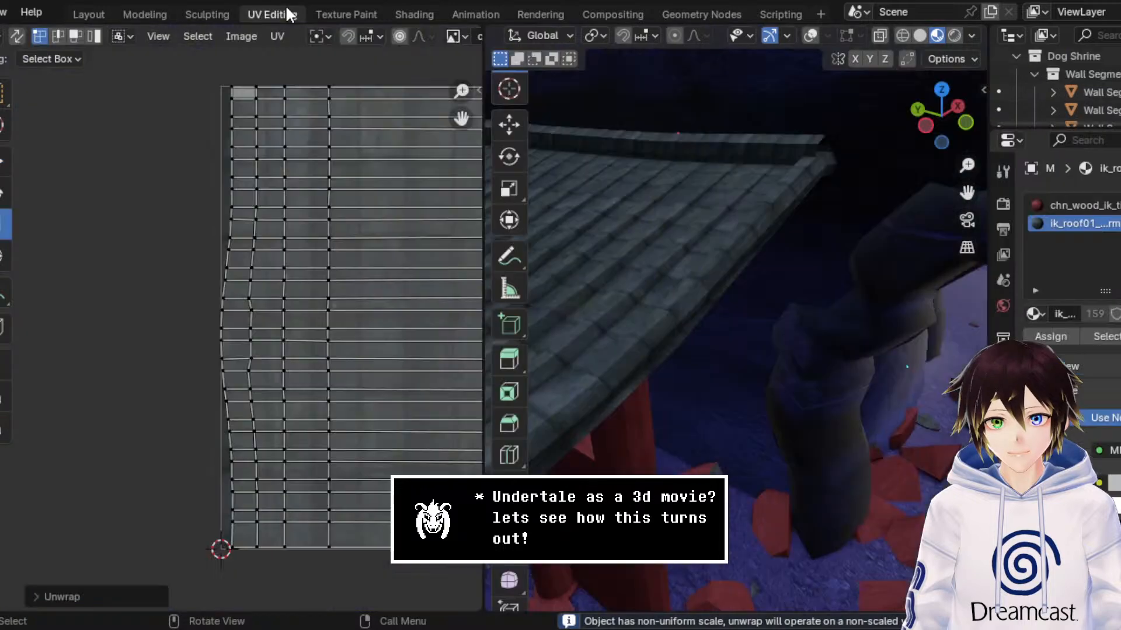
scroll(358, 246, down, 4)
middle_drag(375, 340, 350, 335)
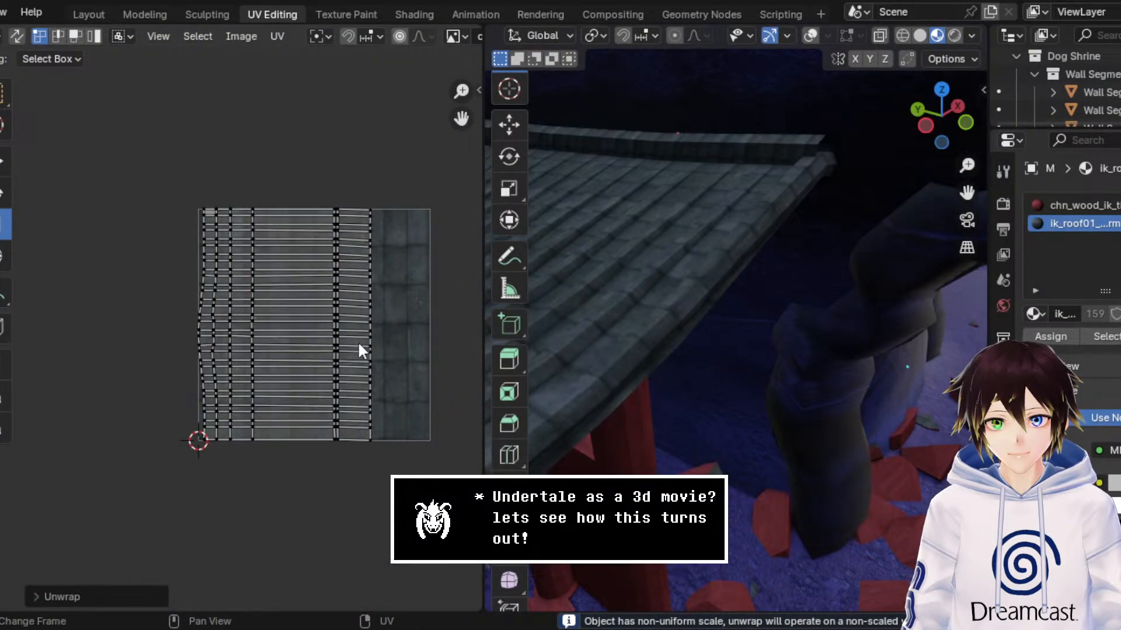
drag(432, 466, 357, 374)
key(a)
scroll(225, 341, up, 3)
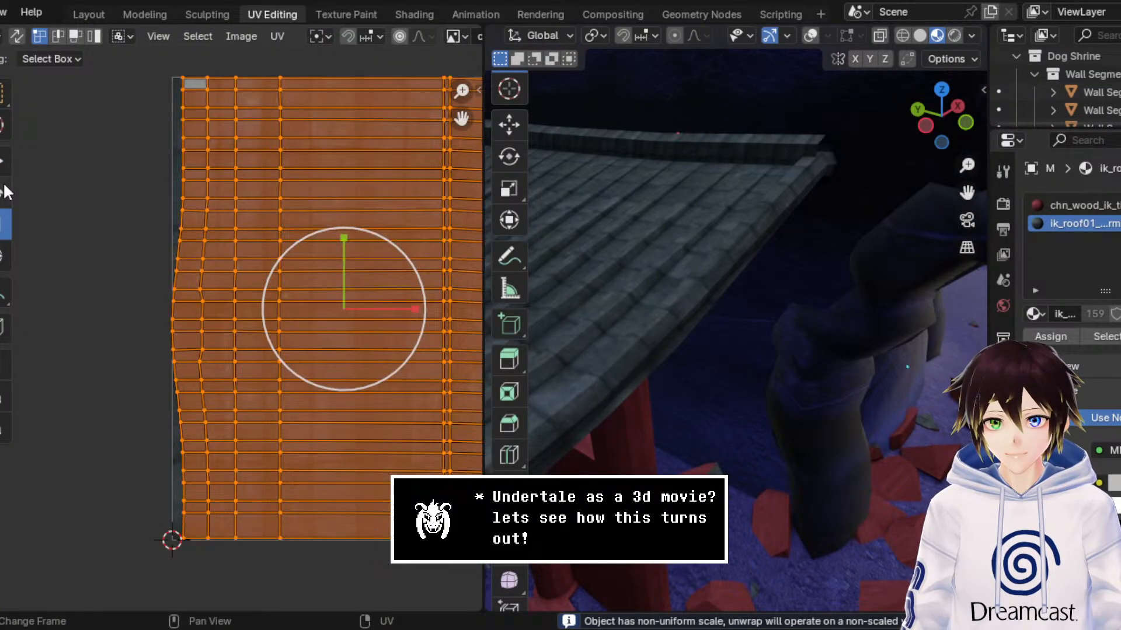
Step: Rotate the roof underside's selected UVs by exactly -90° about the Z axis
click(5, 191)
drag(387, 243, 267, 232)
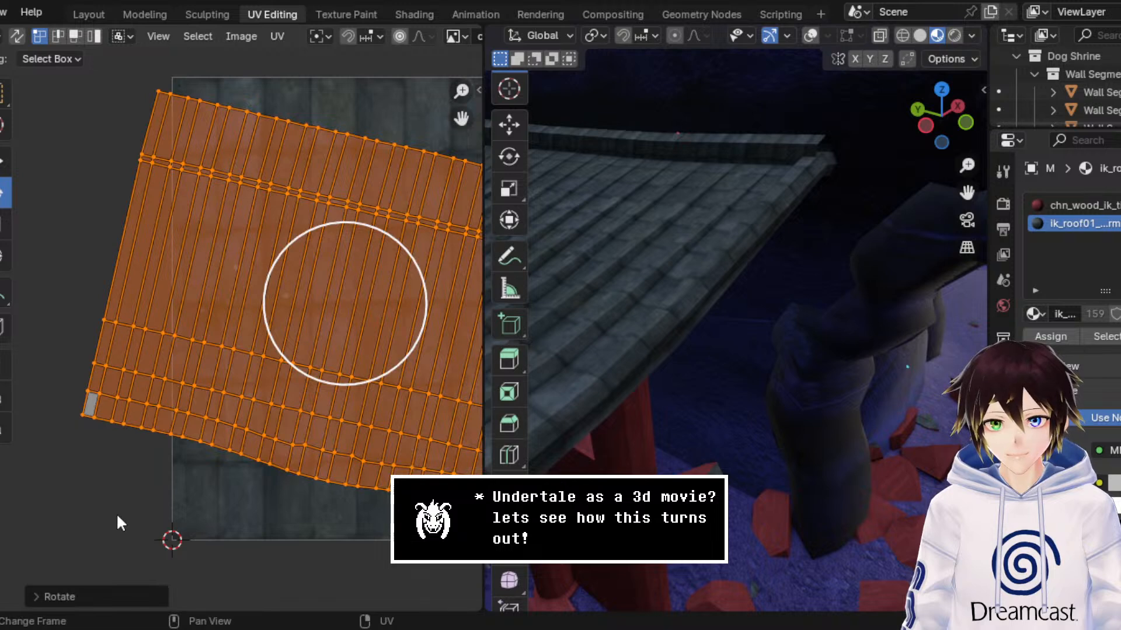
click(91, 596)
click(210, 512)
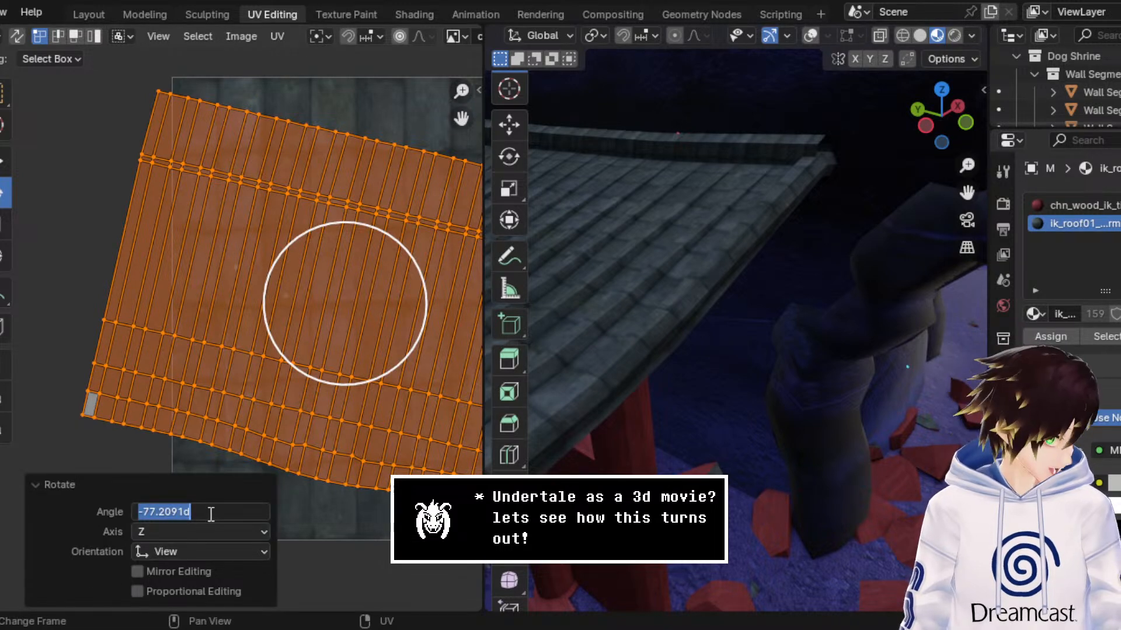
text(-90)
key(Return)
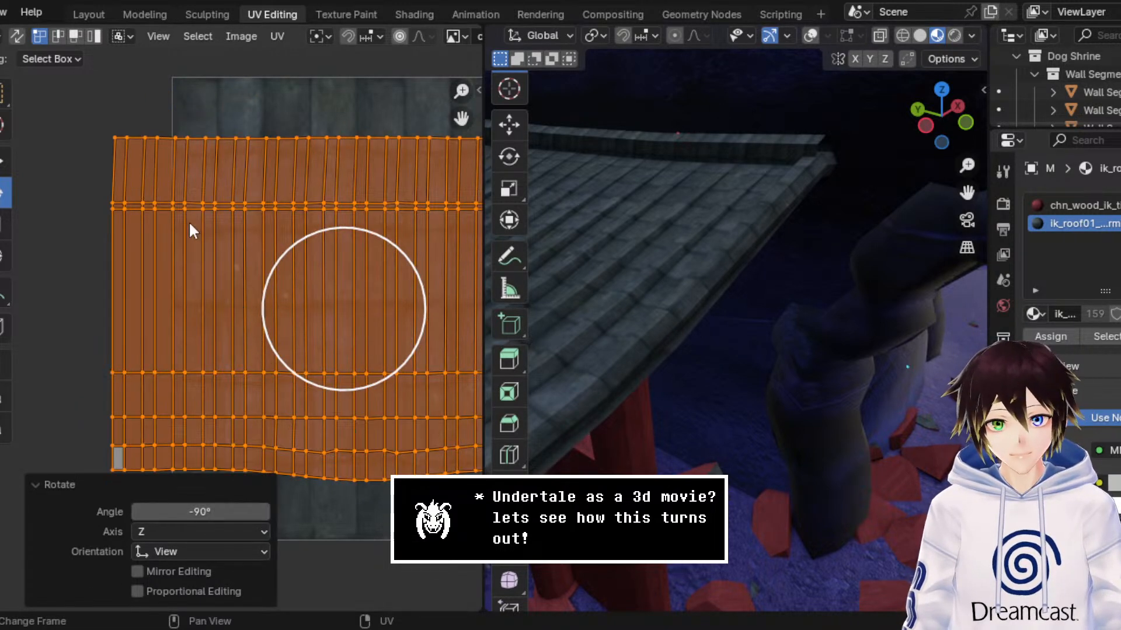
Step: Scale the roof underside's UVs up uniformly by about 1.965 to make the tile texture finer
click(5, 162)
middle_drag(613, 380, 578, 295)
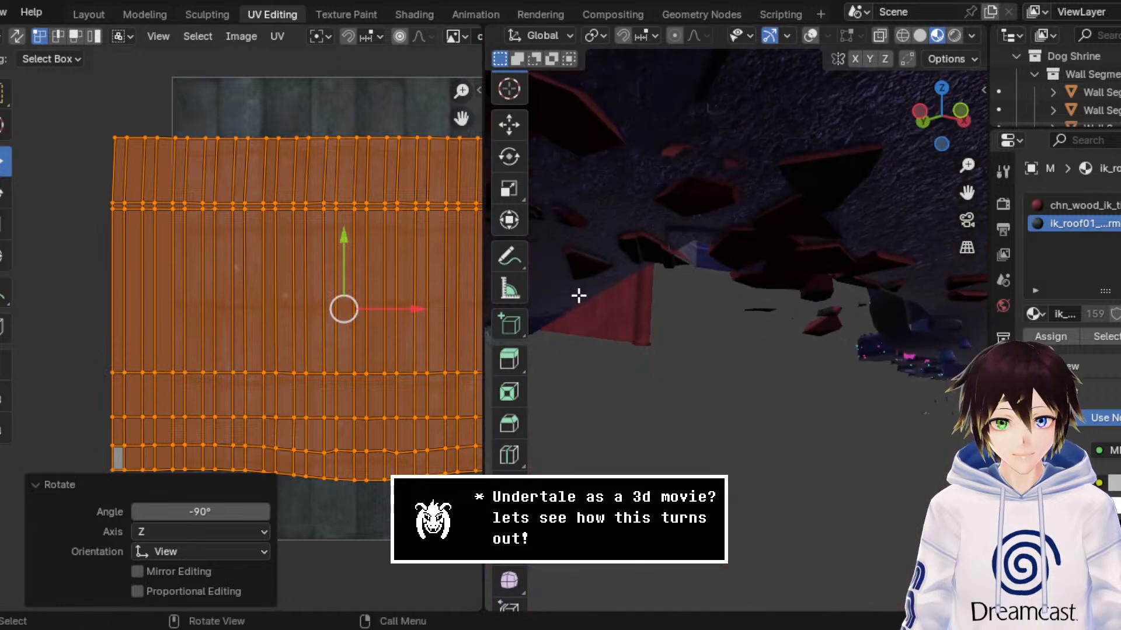
drag(967, 193, 845, 218)
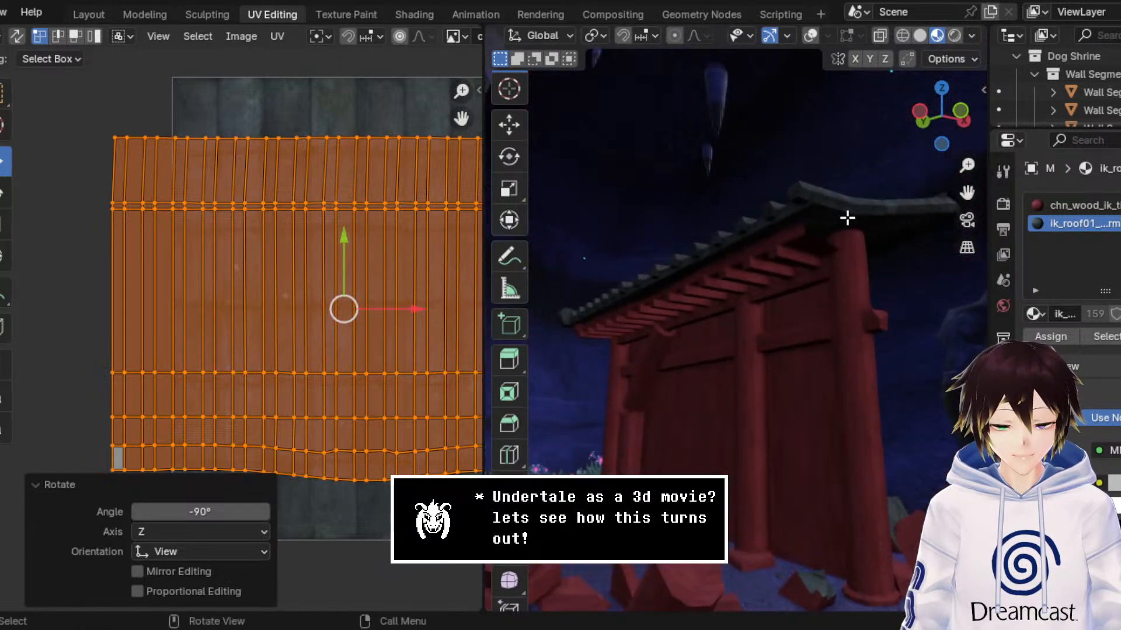
middle_drag(846, 218, 795, 217)
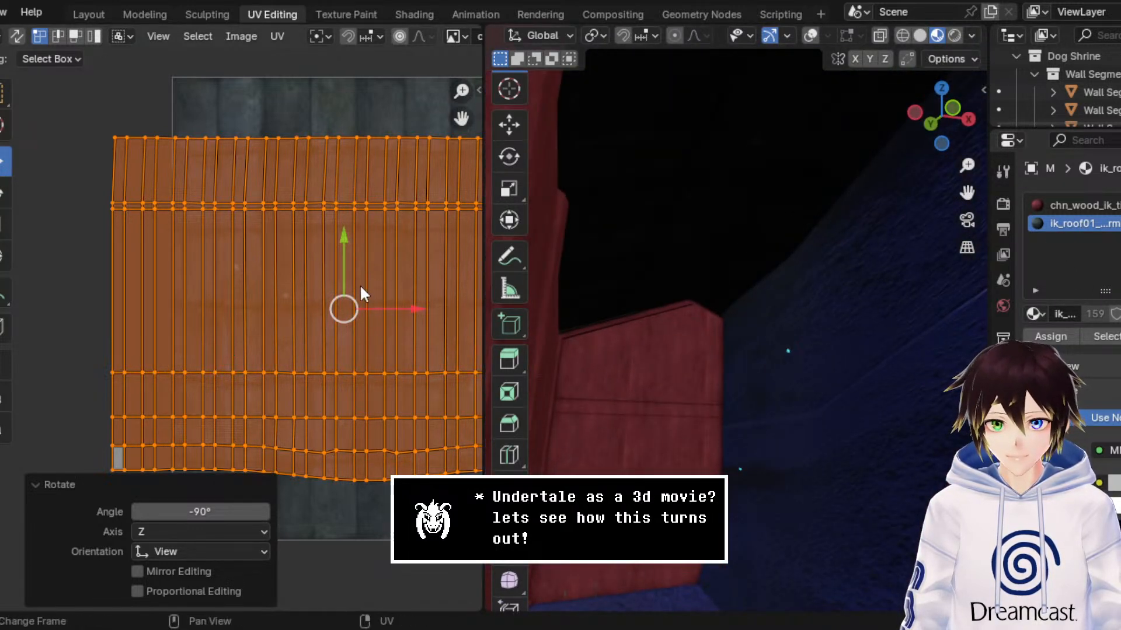
drag(394, 307, 423, 325)
click(5, 225)
scroll(327, 310, down, 2)
mouse_move(771, 188)
middle_down()
mouse_move(838, 280)
mouse_move(760, 200)
middle_up()
key(ctrl+z)
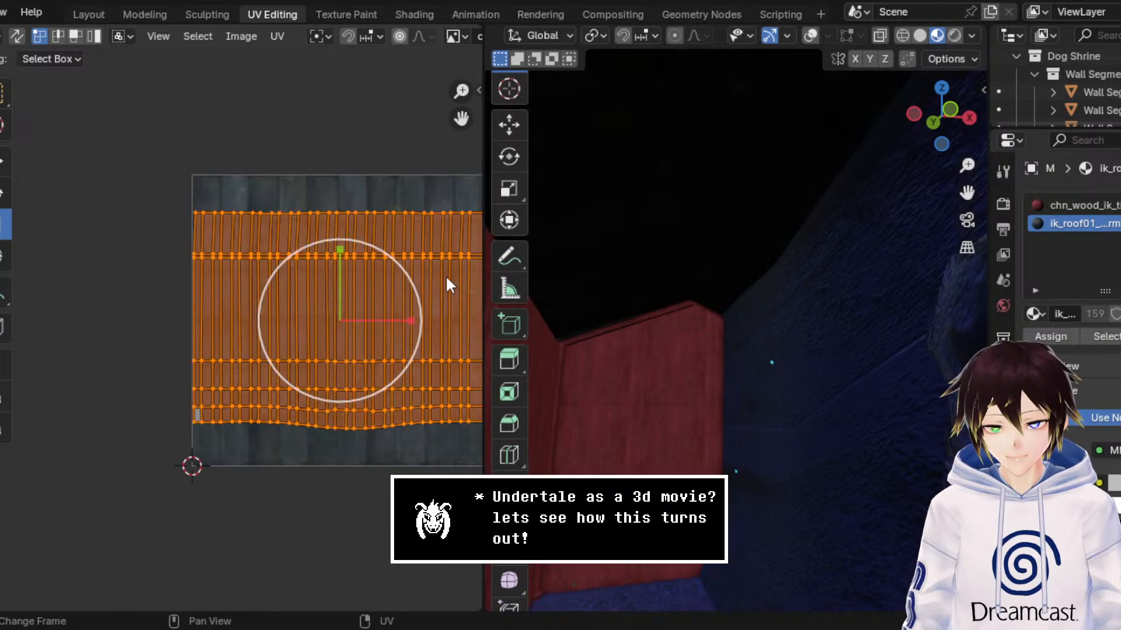
key(s)
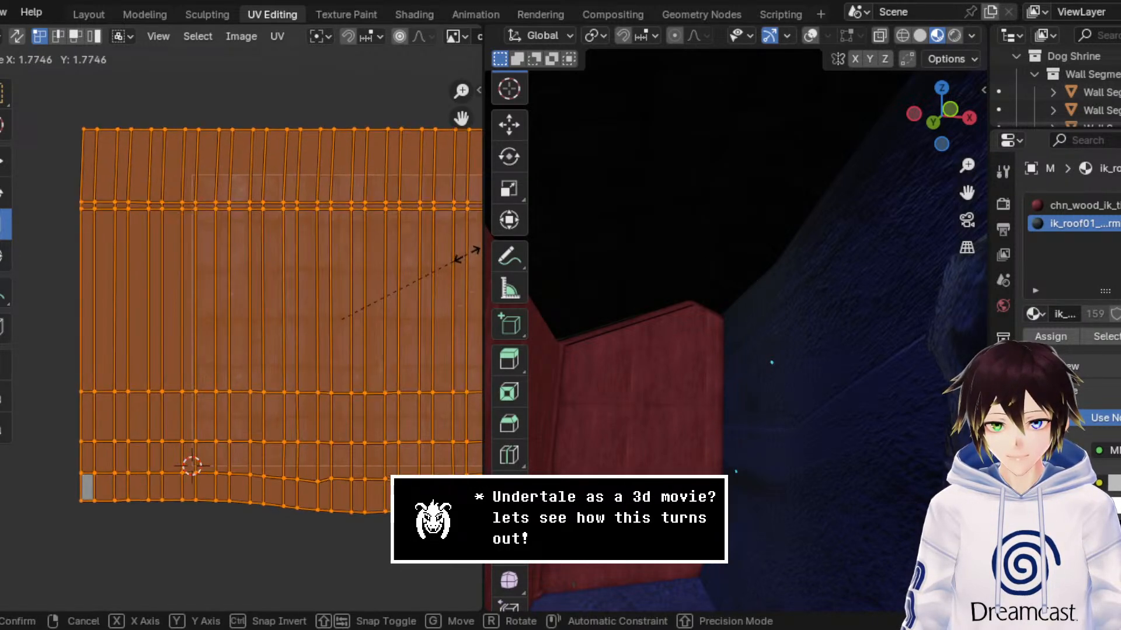
click(476, 251)
middle_drag(686, 233, 717, 260)
Step: Return to the modelling workspace in Object Mode and select the tile row at the roof's end, with overlays shown
click(142, 12)
click(76, 35)
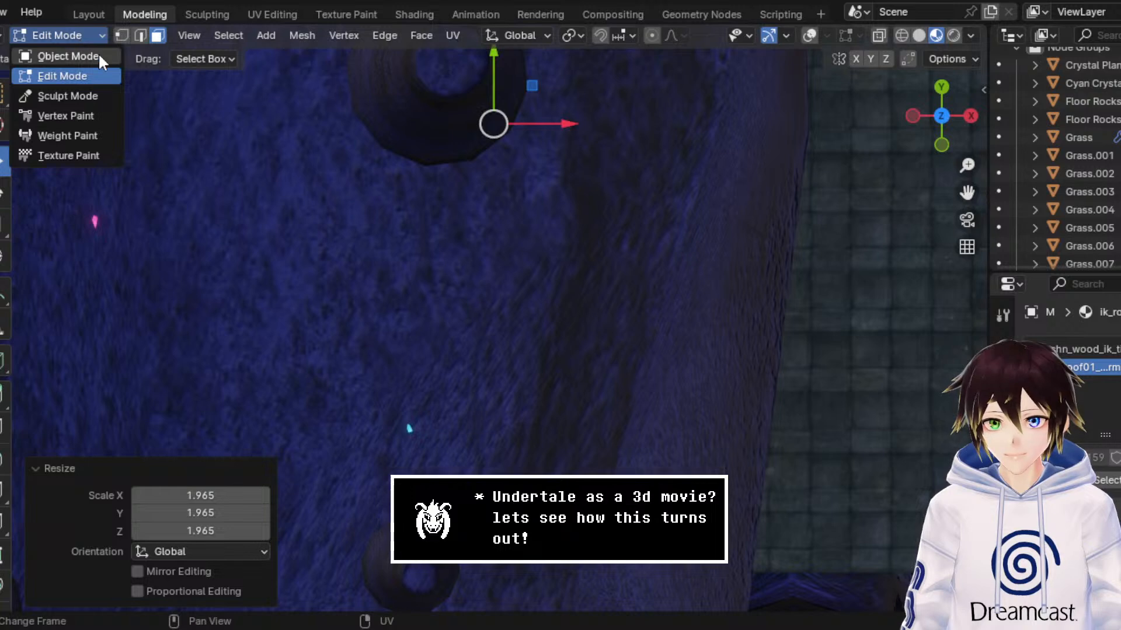
click(98, 53)
middle_drag(525, 230, 666, 362)
scroll(535, 303, up, 3)
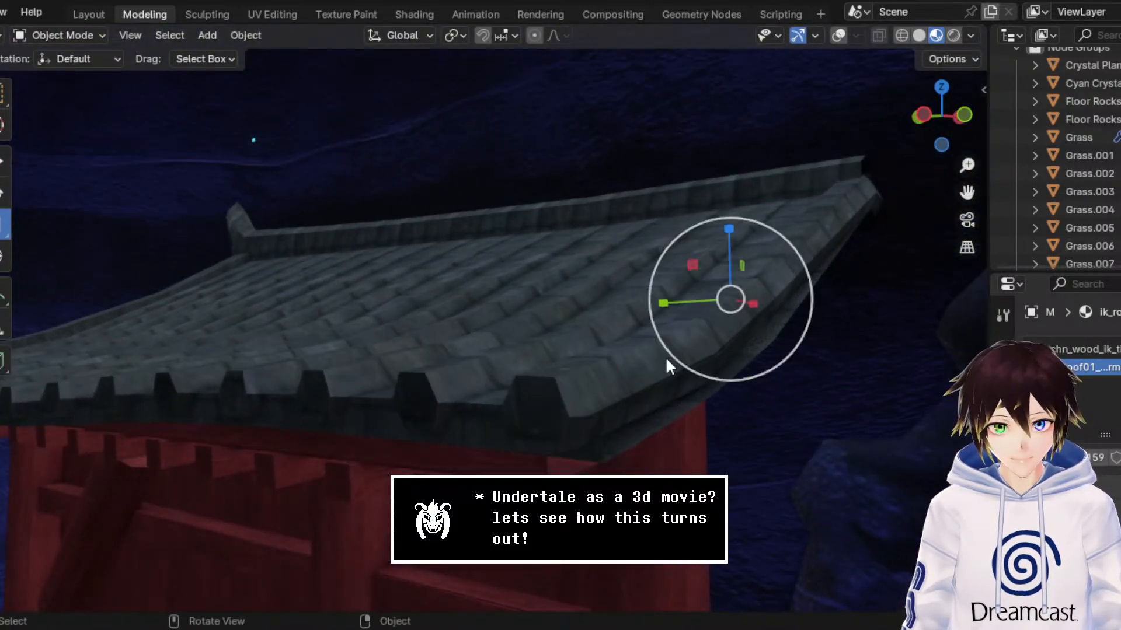
click(6, 165)
click(838, 35)
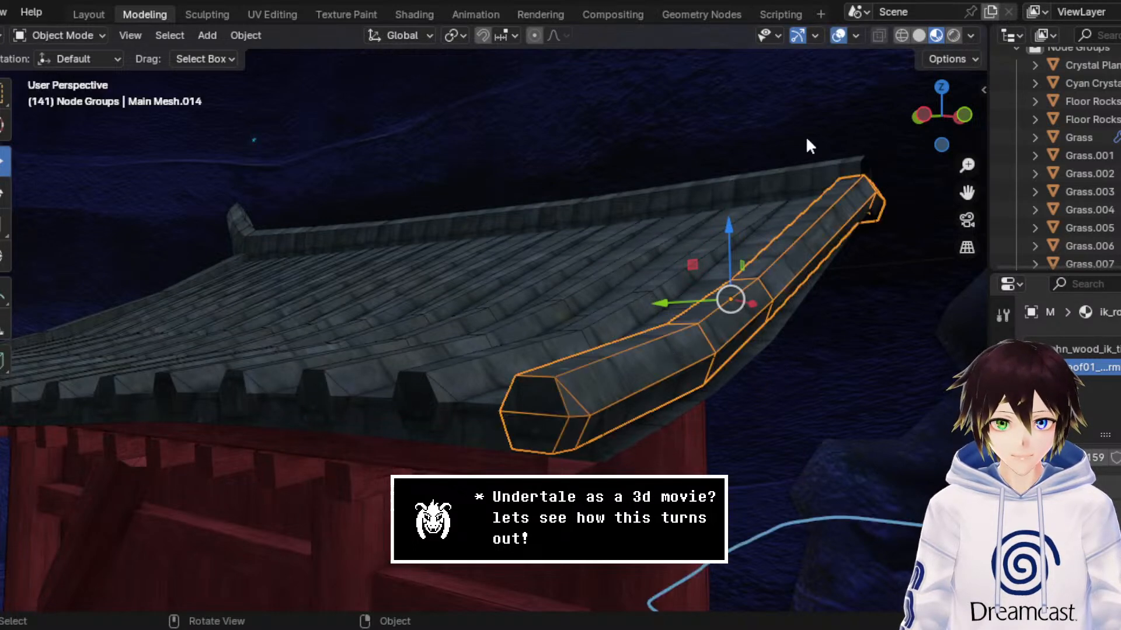
Step: Enlarge the end tile row and move it about -0.019 m along Z and -0.032 m along Y
click(5, 225)
drag(790, 238, 734, 257)
click(4, 162)
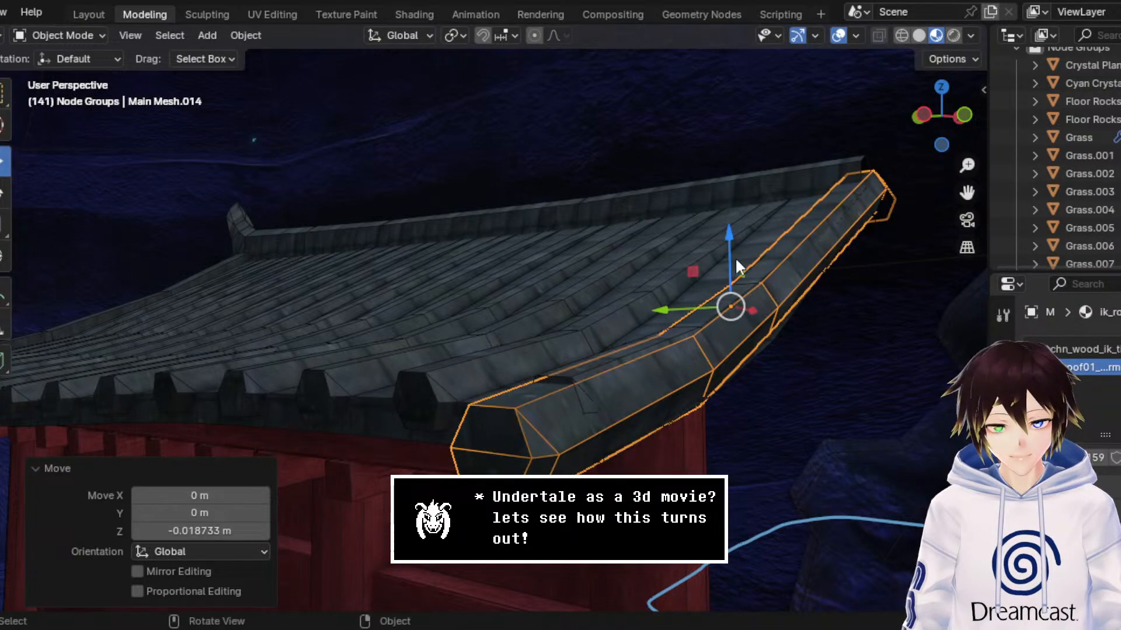
drag(685, 299, 695, 301)
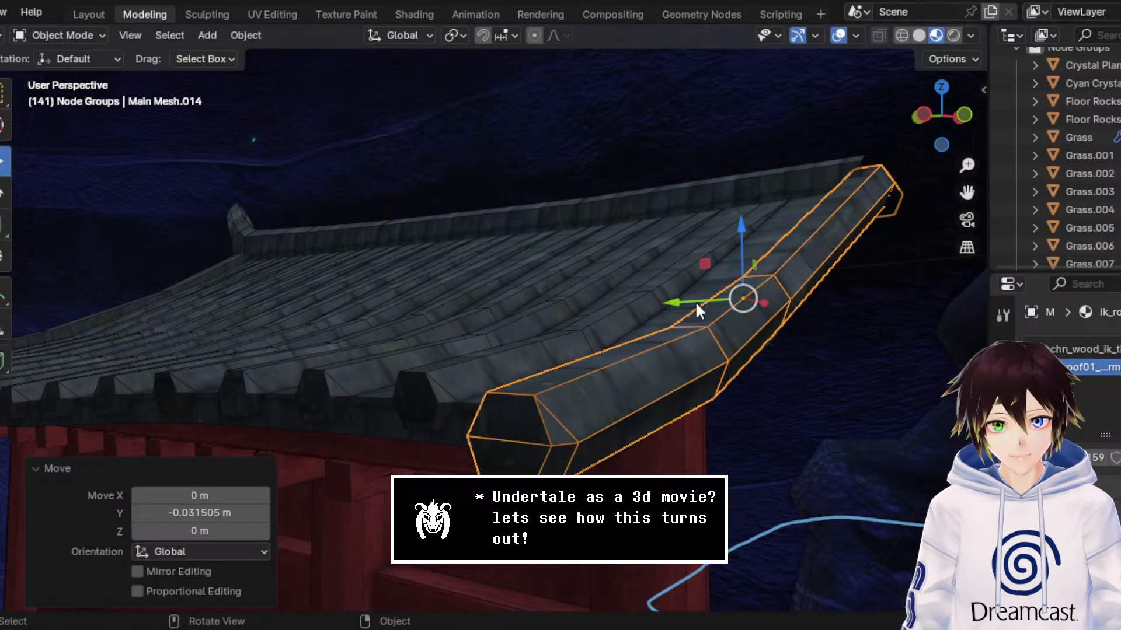
middle_drag(695, 302, 742, 313)
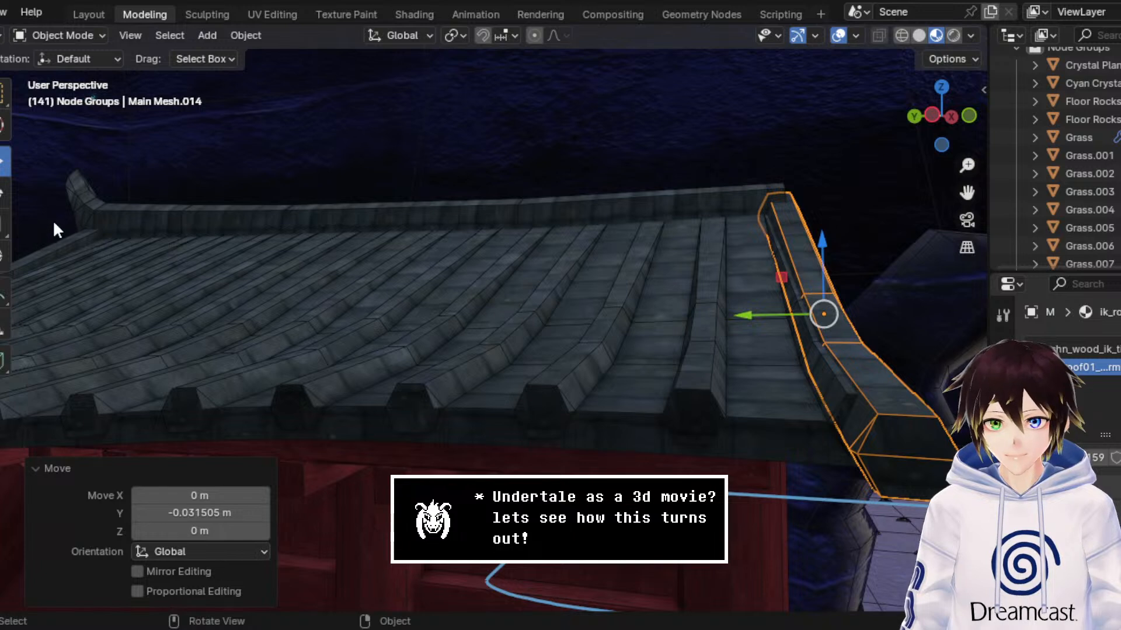
Step: Scale the end tile row uniformly by about 1.064 and move it about 0.022 m along Y
click(5, 226)
drag(865, 239, 874, 245)
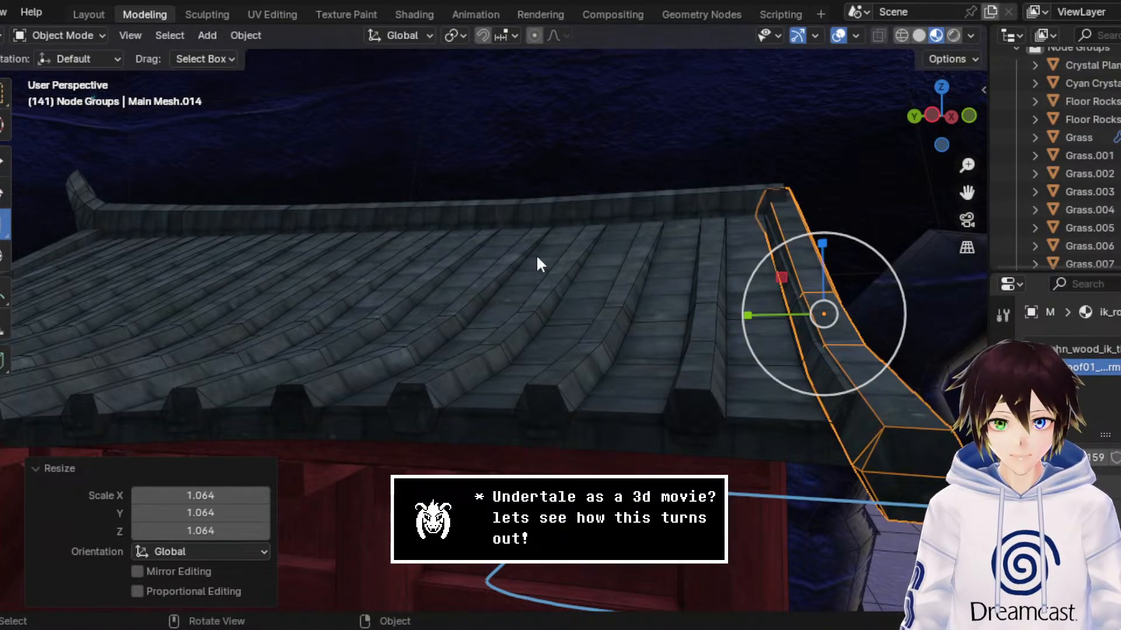
click(4, 159)
drag(749, 315, 737, 316)
middle_drag(737, 316, 605, 316)
middle_drag(718, 257, 541, 273)
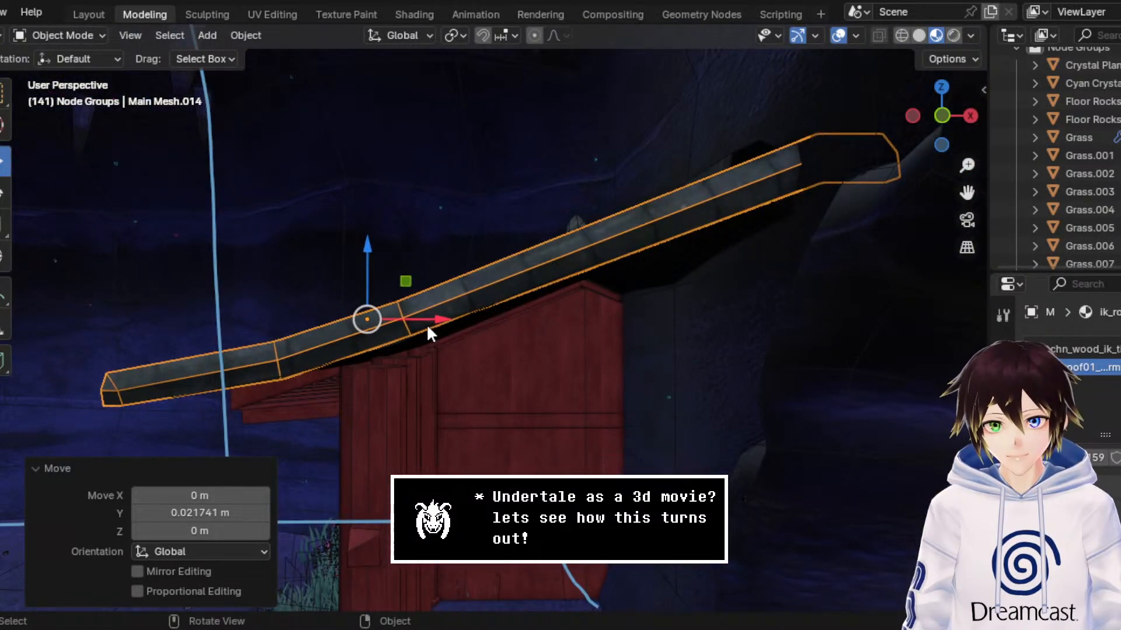
Step: Move the end tile row about 0.149 m along X, check its fit in wireframe, and raise it about 0.033 m along Z
drag(430, 325, 466, 323)
click(902, 35)
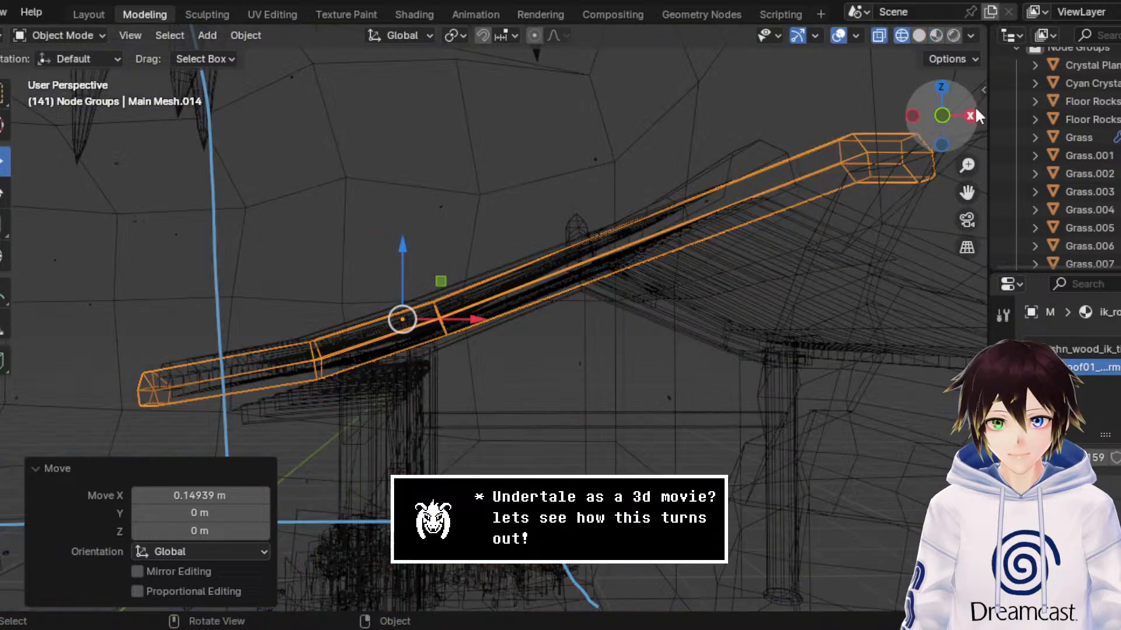
click(942, 116)
middle_drag(431, 235, 484, 237)
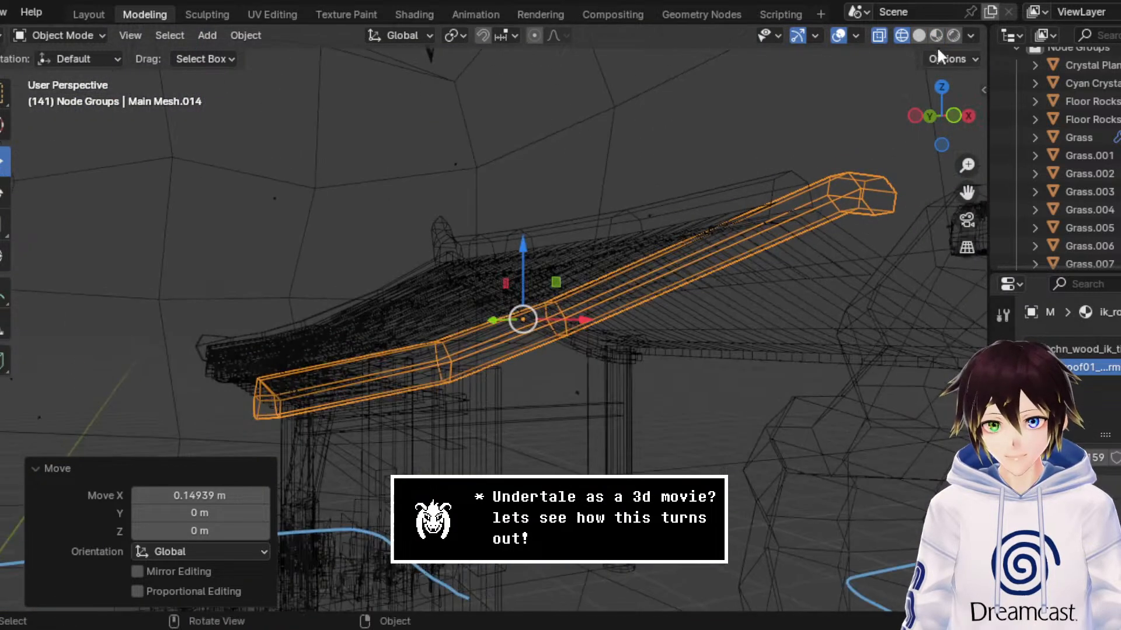
click(936, 36)
middle_drag(665, 241, 704, 248)
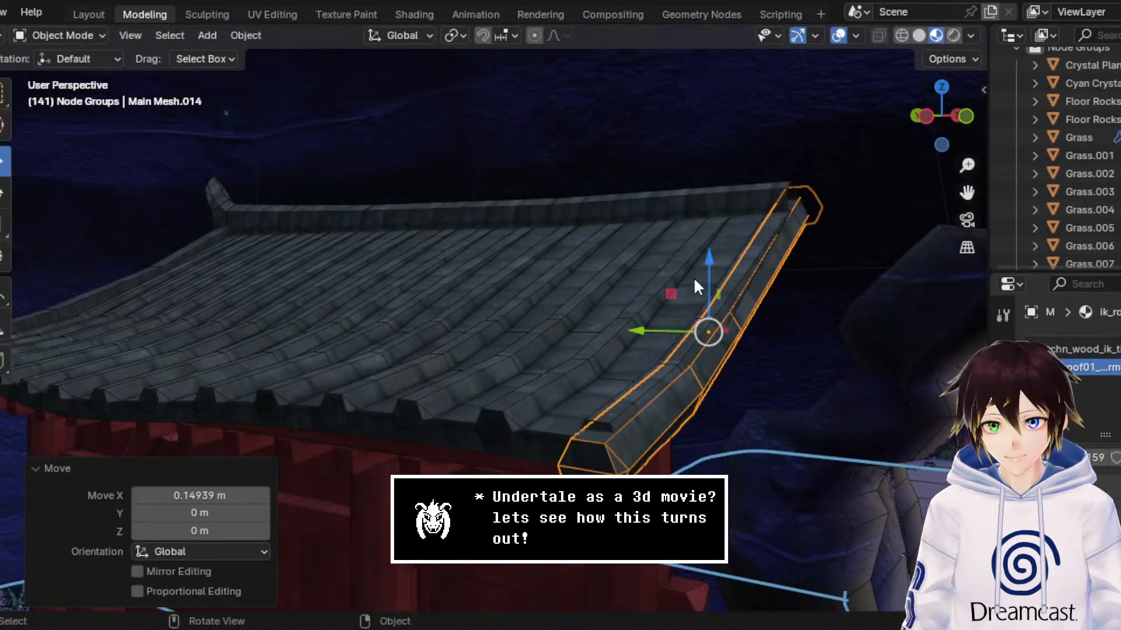
drag(707, 276, 737, 230)
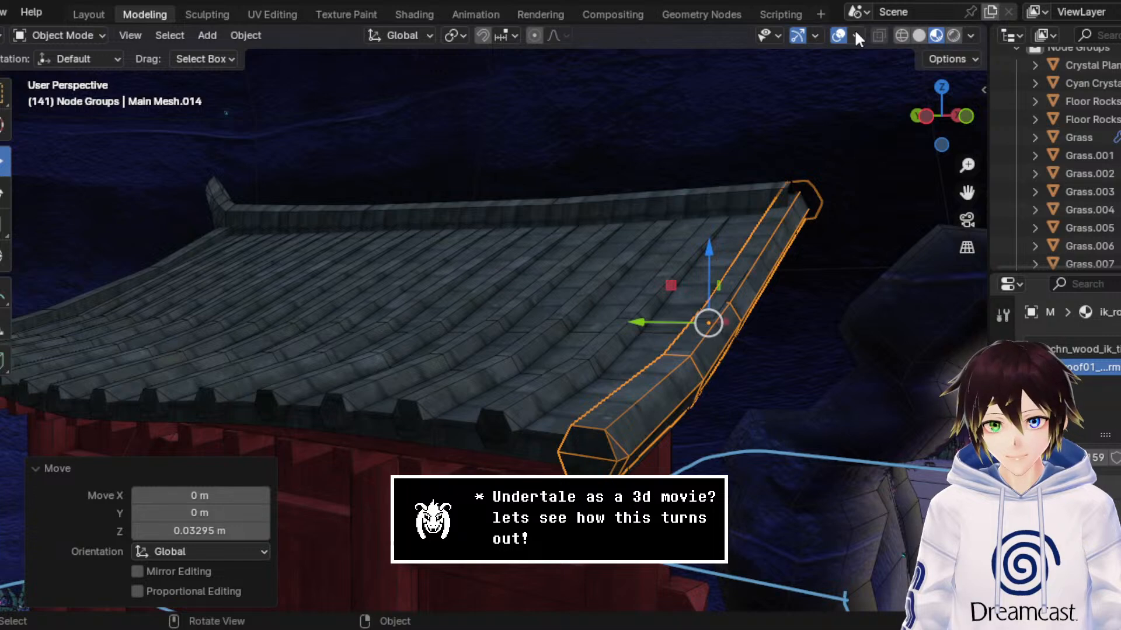
Step: Hide the overlays, check the adjusted roof end on the whole shrine, and save the file
click(838, 36)
middle_drag(789, 174, 717, 199)
middle_drag(954, 196, 709, 251)
key(ctrl+s)
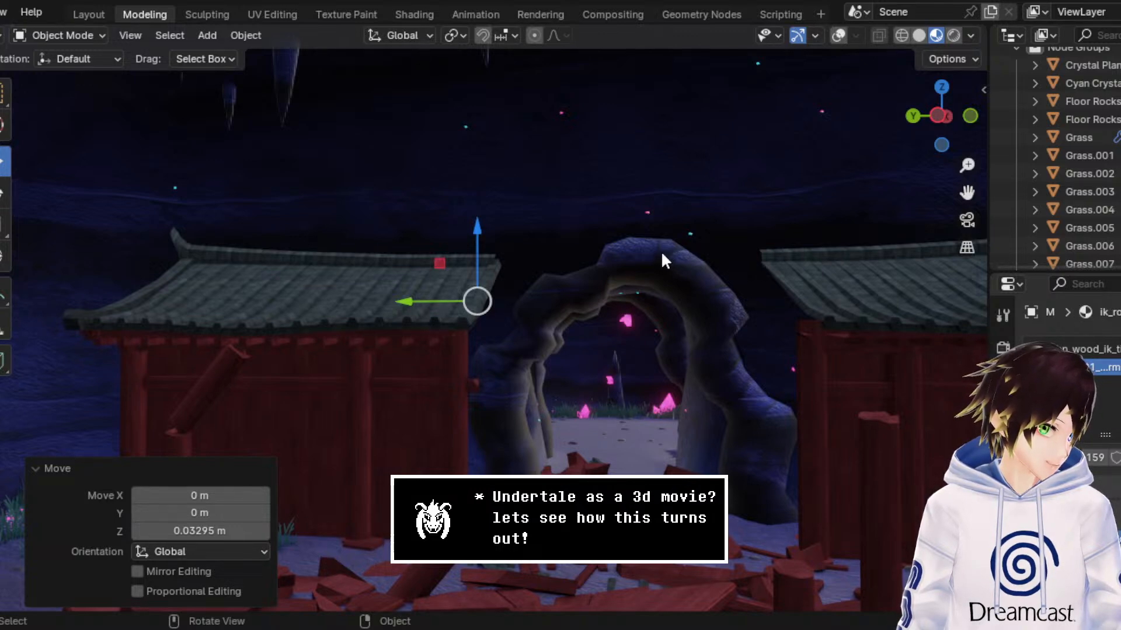
Step: Show the overlays and open the main roof mesh in Edit Mode, viewed at the ridge's open end
mouse_move(666, 236)
middle_down()
mouse_move(594, 224)
mouse_move(619, 190)
mouse_move(556, 193)
middle_up()
scroll(602, 215, up, 2)
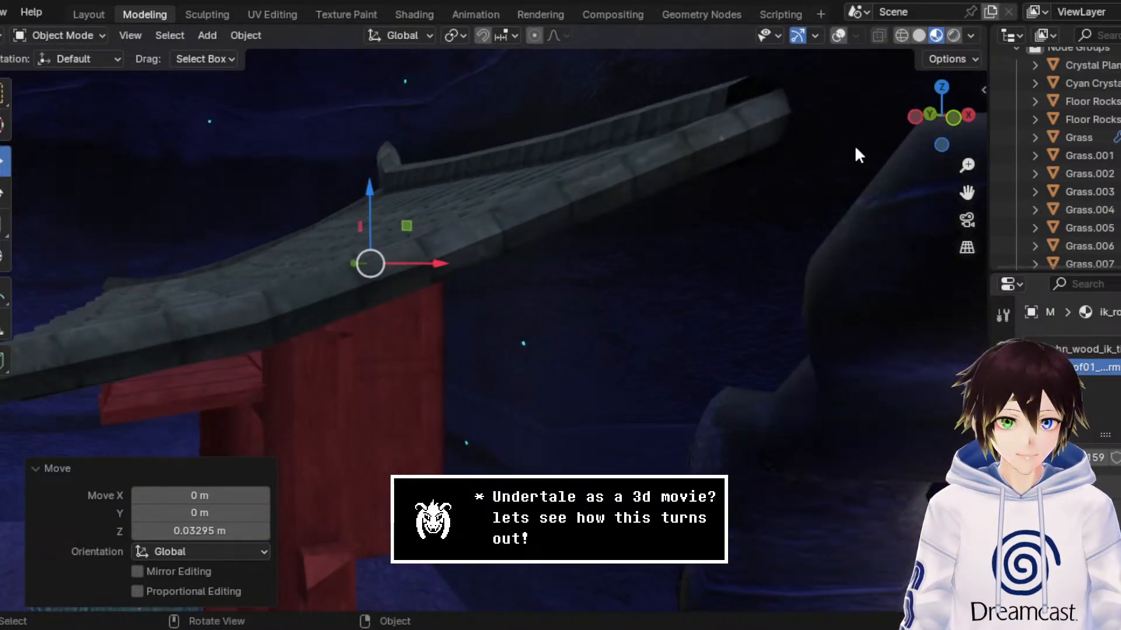
drag(968, 188, 875, 292)
scroll(737, 250, up, 2)
scroll(741, 244, up, 2)
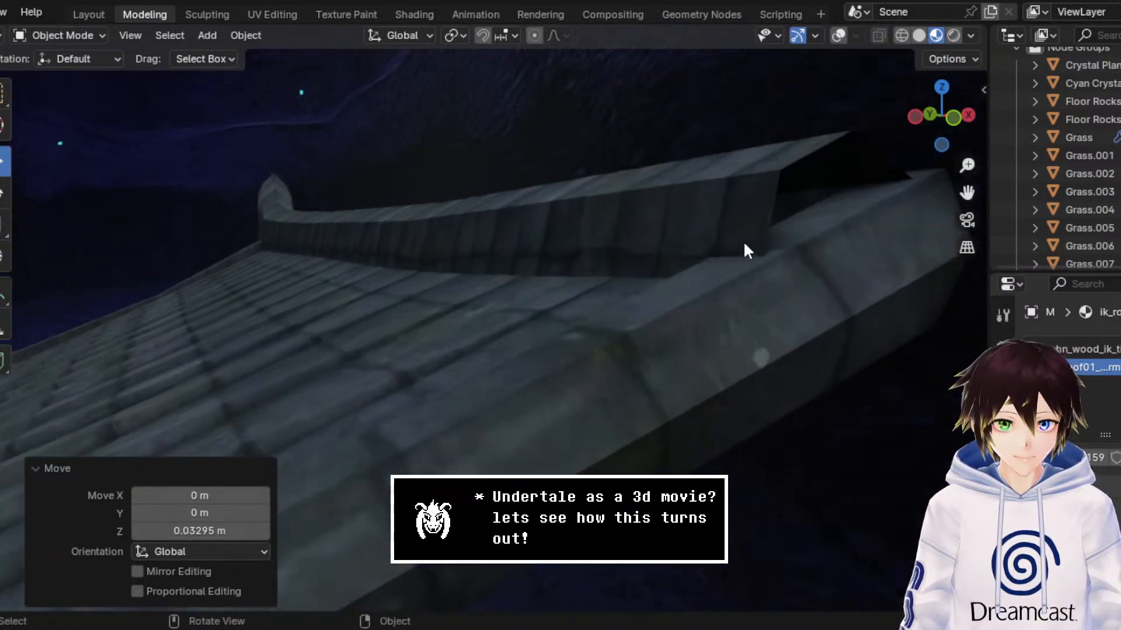
middle_drag(765, 190, 794, 191)
click(840, 35)
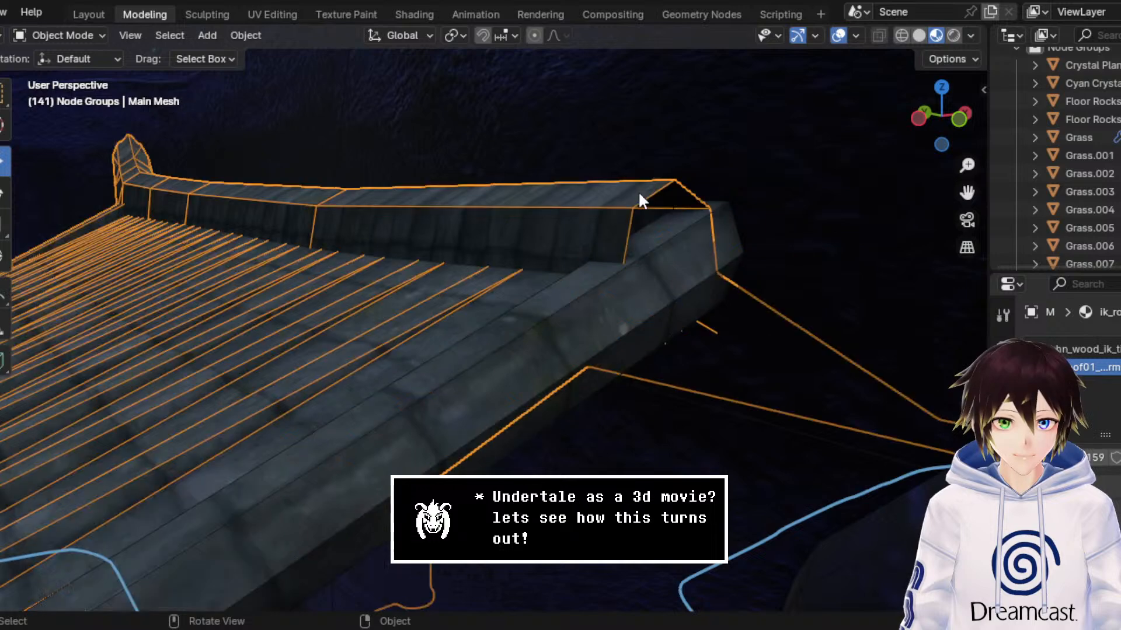
click(82, 35)
click(82, 72)
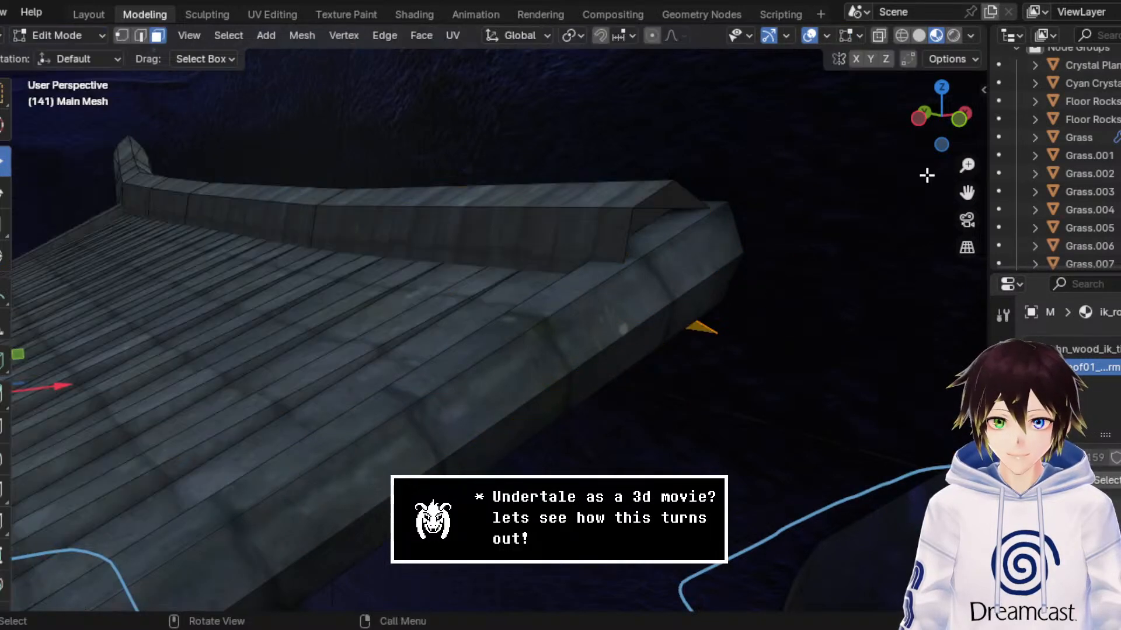
Step: In wireframe edge selection, bridge the two upright side edges of the ridge's open end with Bridge Edge Loops
click(902, 35)
click(630, 241)
click(140, 35)
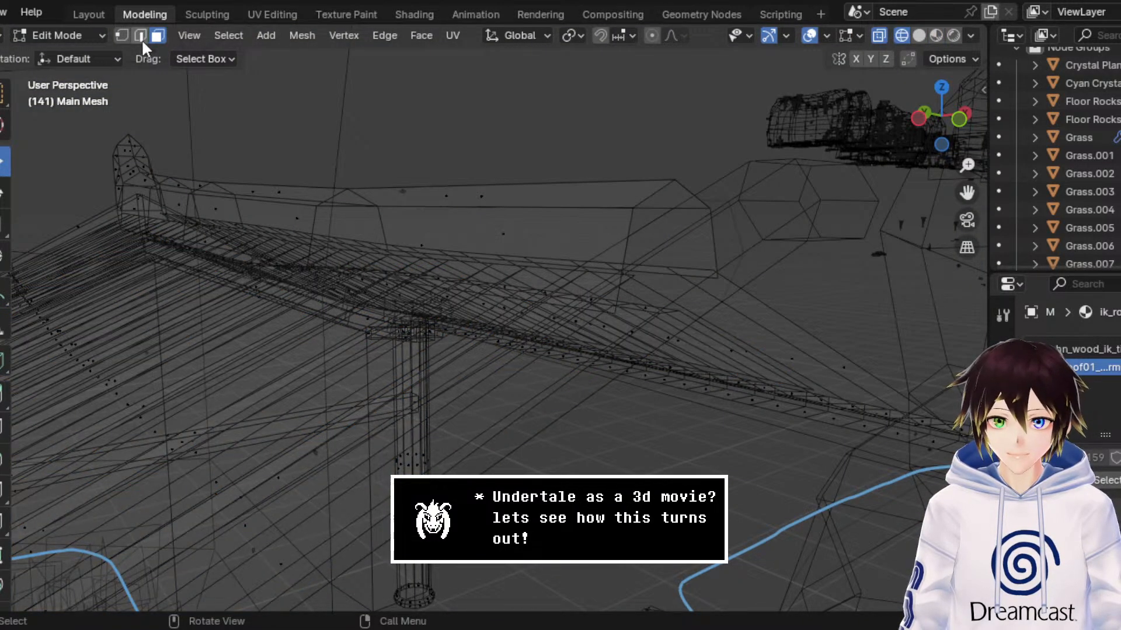
click(636, 228)
shift+click(714, 228)
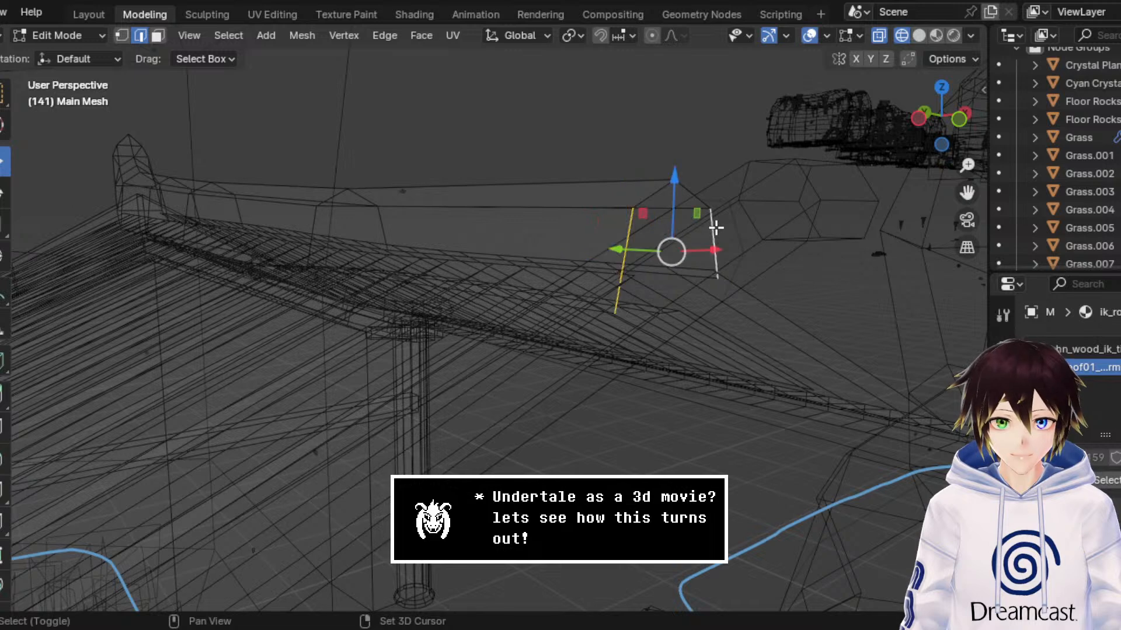
right_click(716, 227)
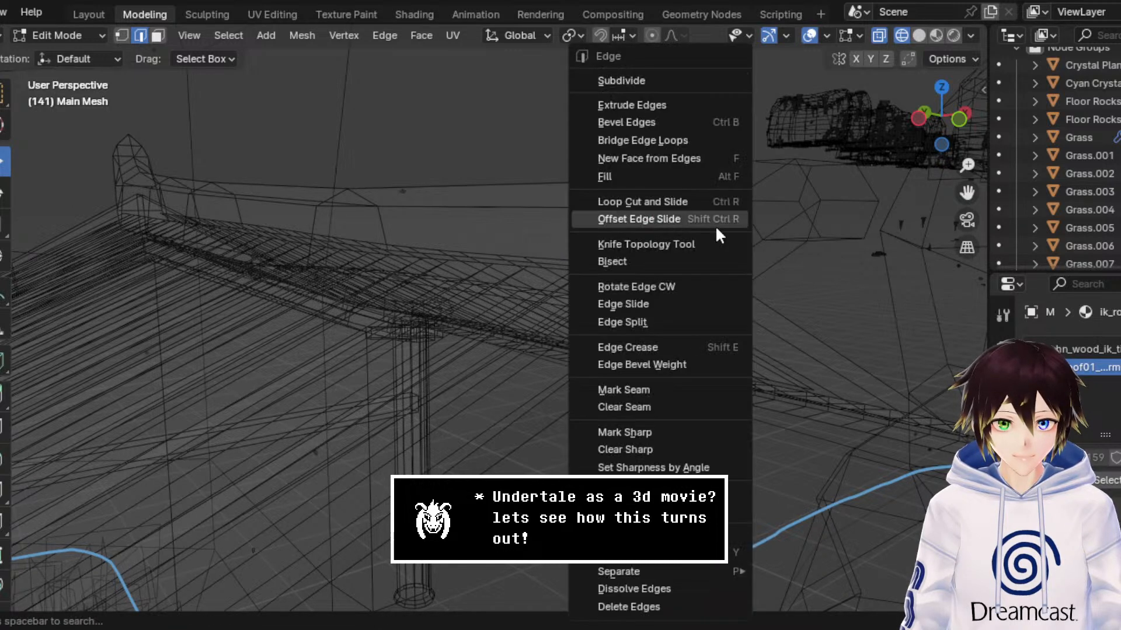
click(660, 141)
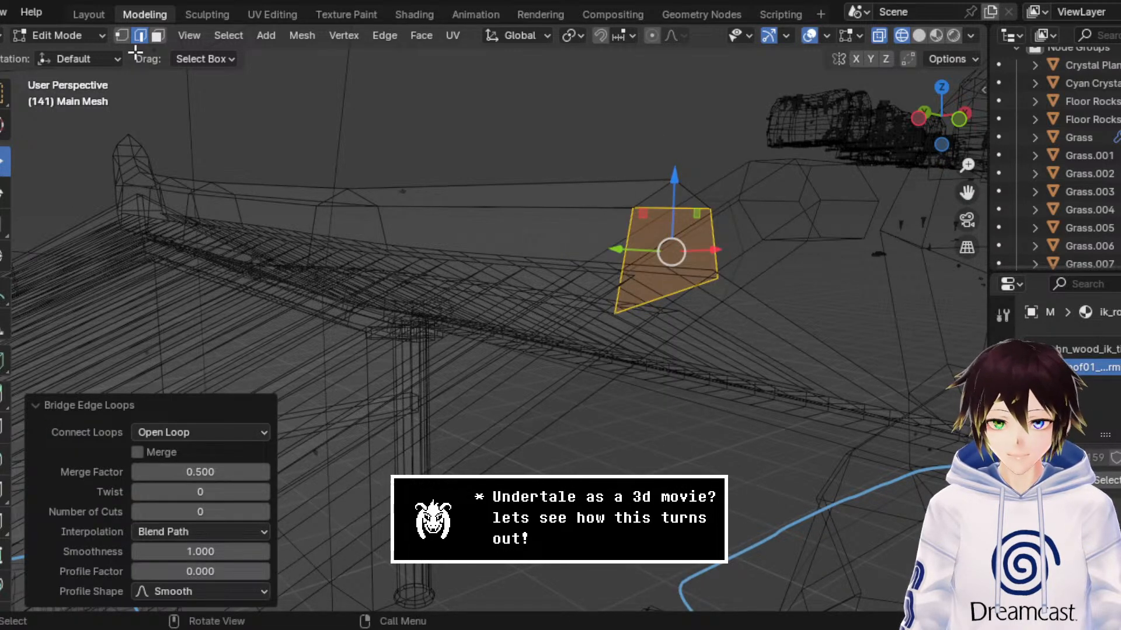
Step: Add one vertical loop cut through the centre of the ridge's new end face, with a slide factor of 0
click(681, 212)
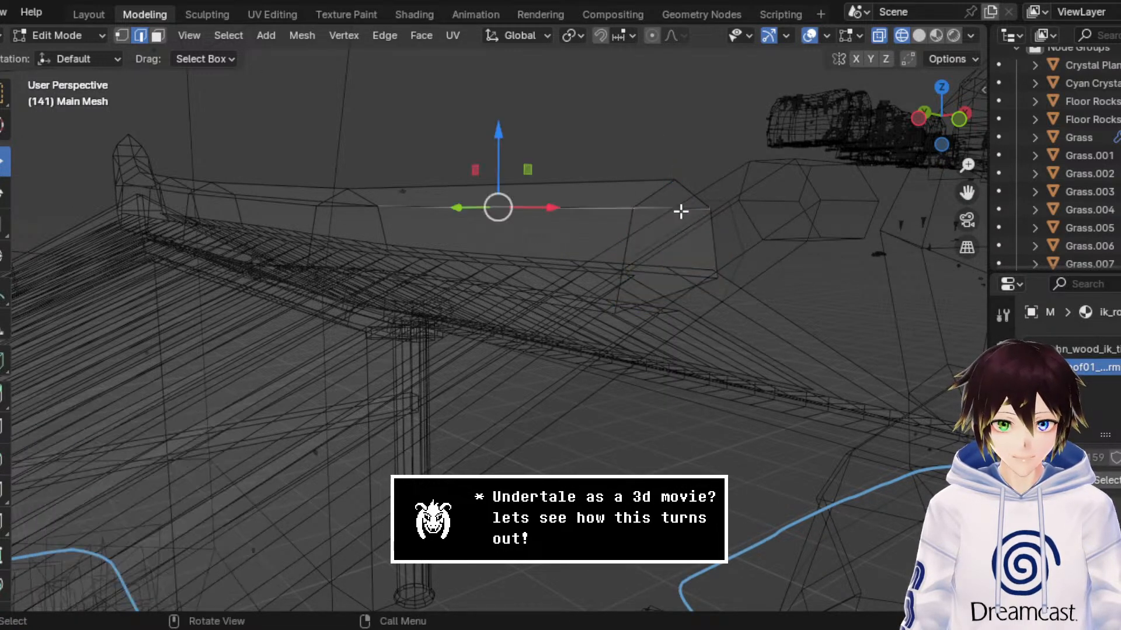
click(691, 297)
right_click(630, 237)
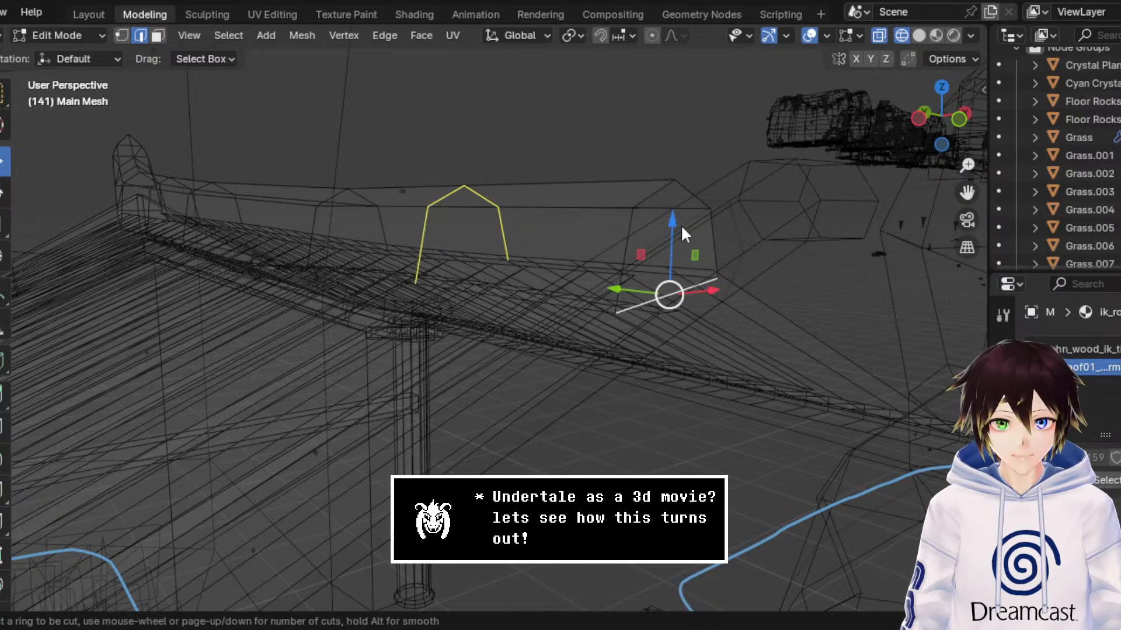
click(674, 286)
right_click(674, 287)
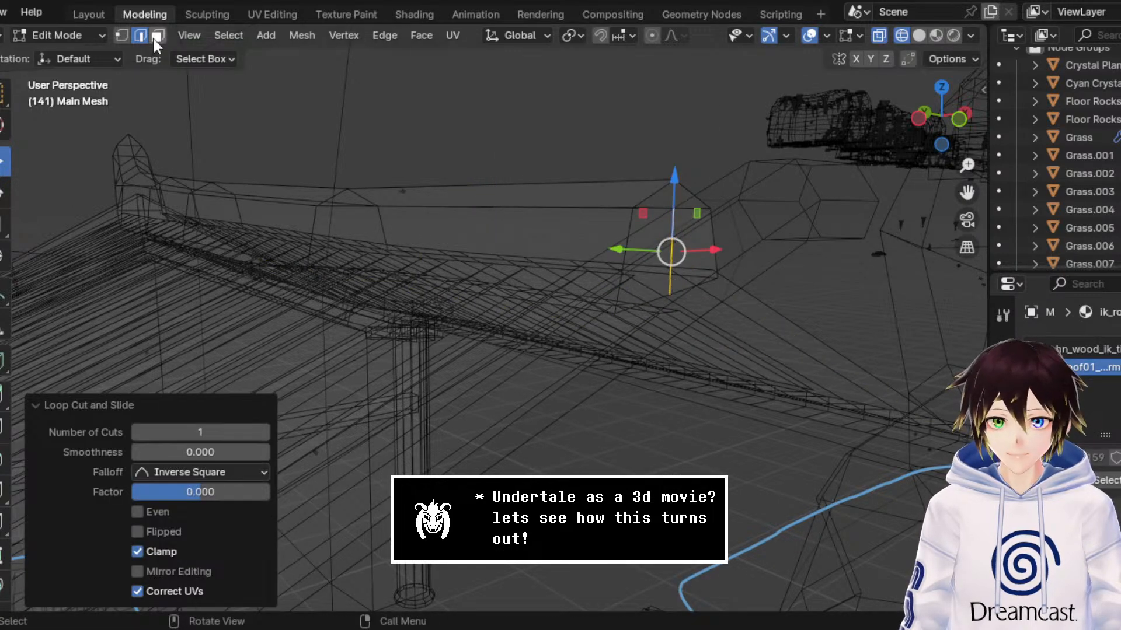
Step: Merge the new end face's top centre vertex with the ridge's peak vertex using Merge At Last, and return to Material Preview shading
key(1)
drag(671, 216, 674, 175)
right_click(674, 176)
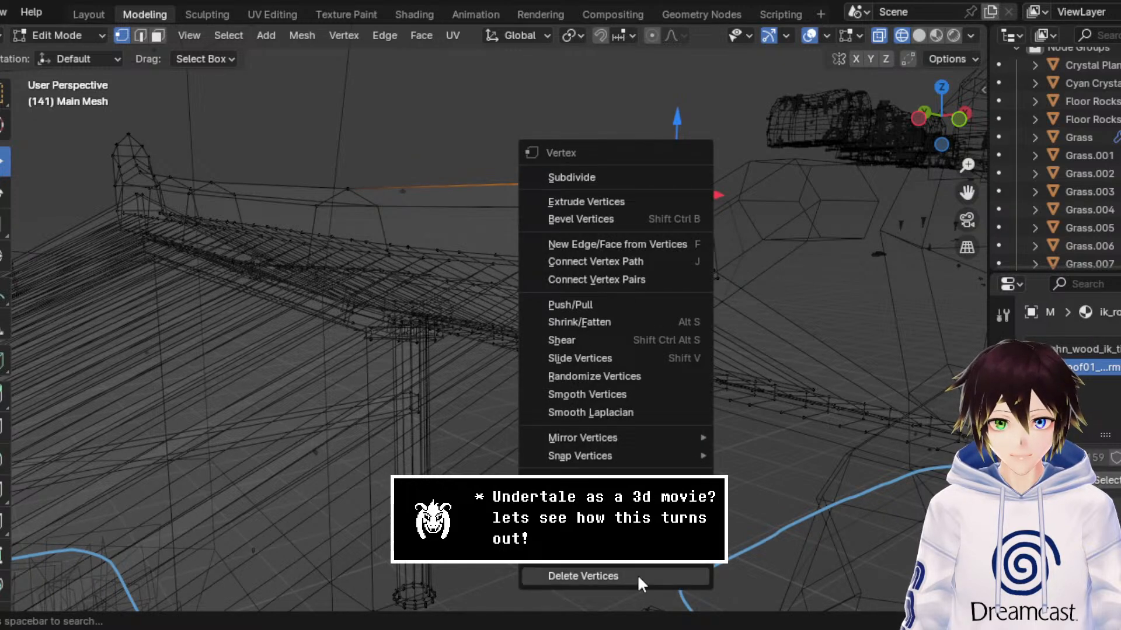
mouse_move(642, 478)
click(760, 478)
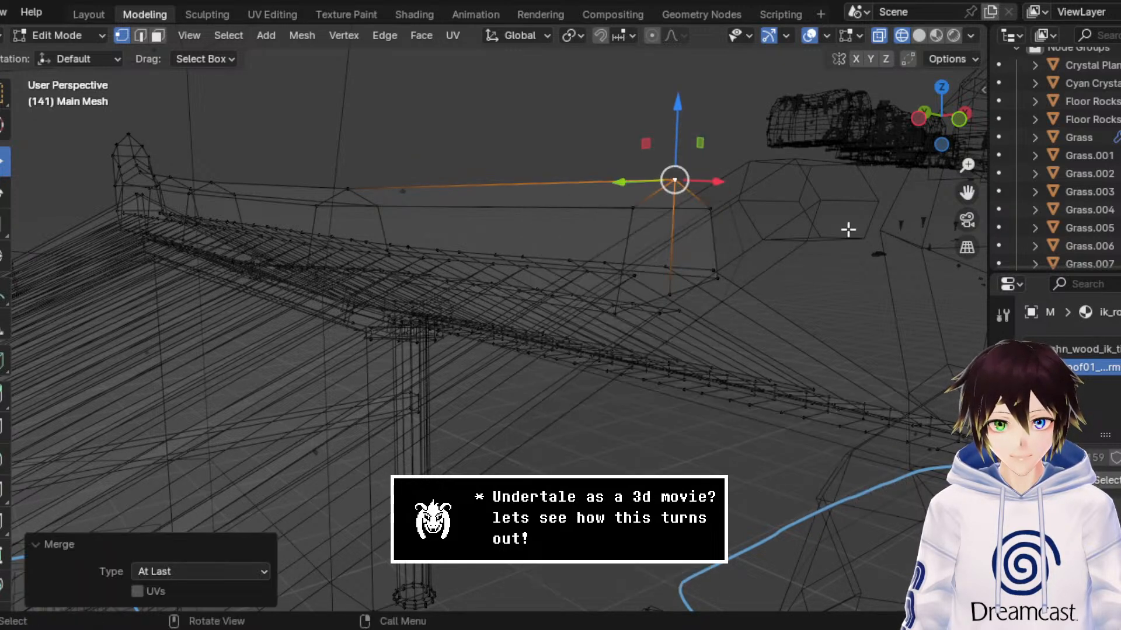
click(936, 36)
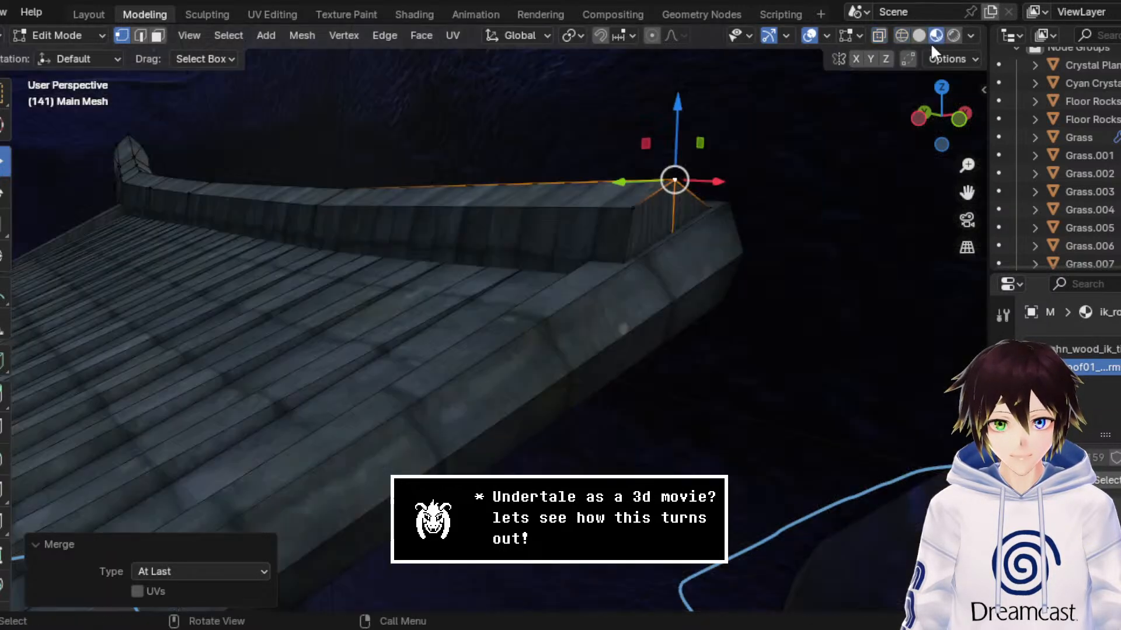
Step: Select the two faces closing the ridge's end, unwrap them with the Angle Based method, and hide the overlays
click(158, 35)
click(647, 228)
shift+click(688, 207)
middle_drag(690, 205, 625, 208)
drag(967, 193, 752, 210)
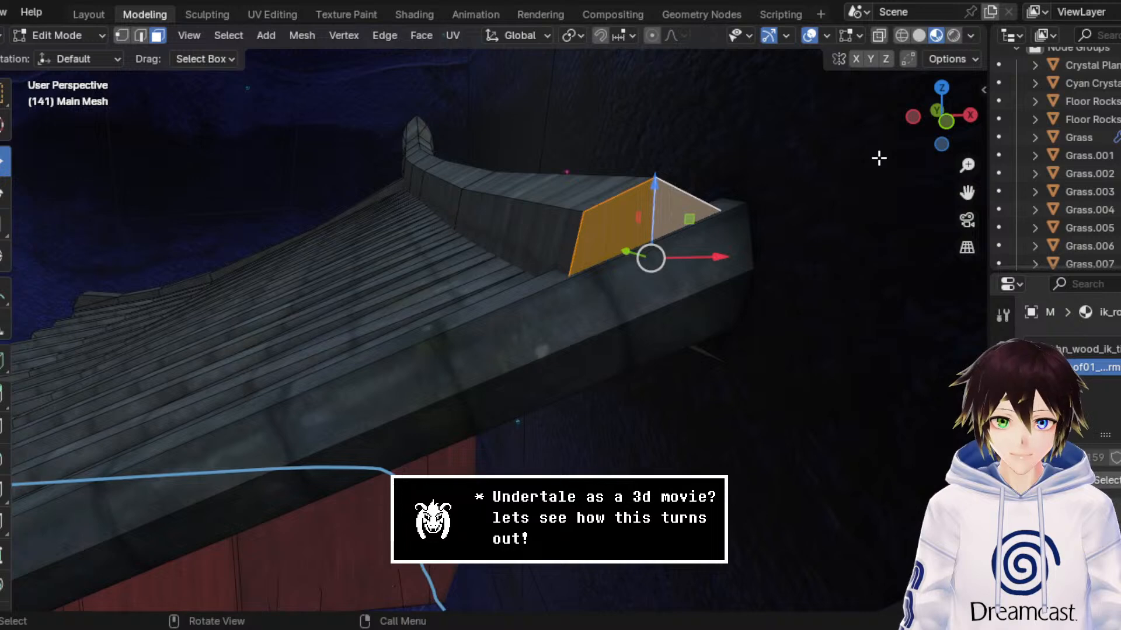
click(941, 124)
click(453, 35)
click(520, 57)
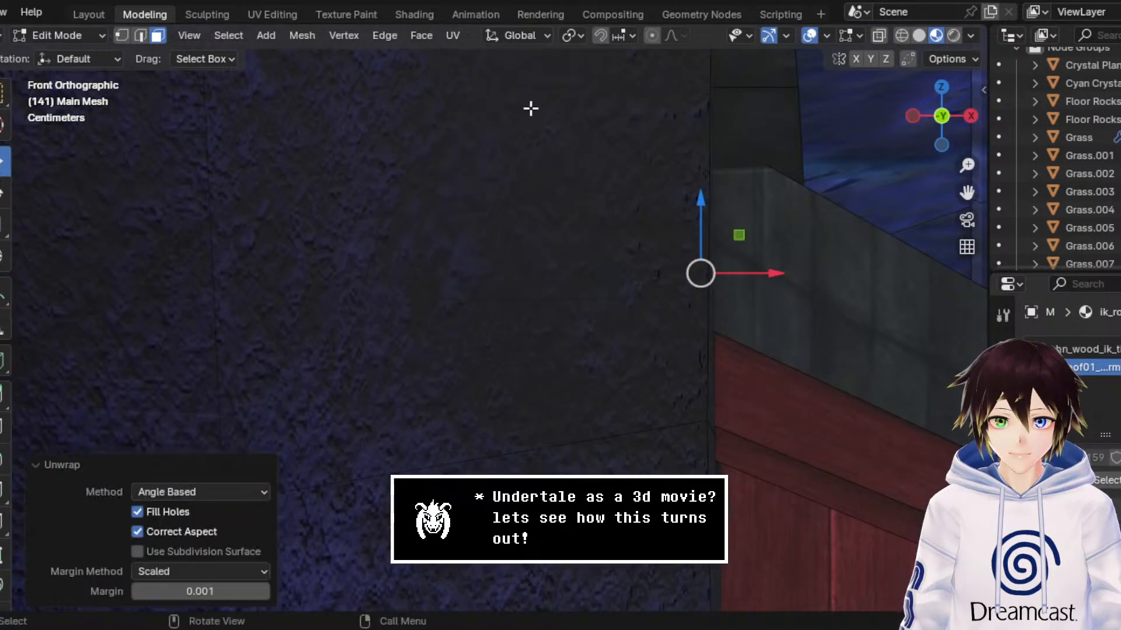
middle_drag(532, 111, 697, 215)
scroll(697, 214, up, 1)
click(810, 36)
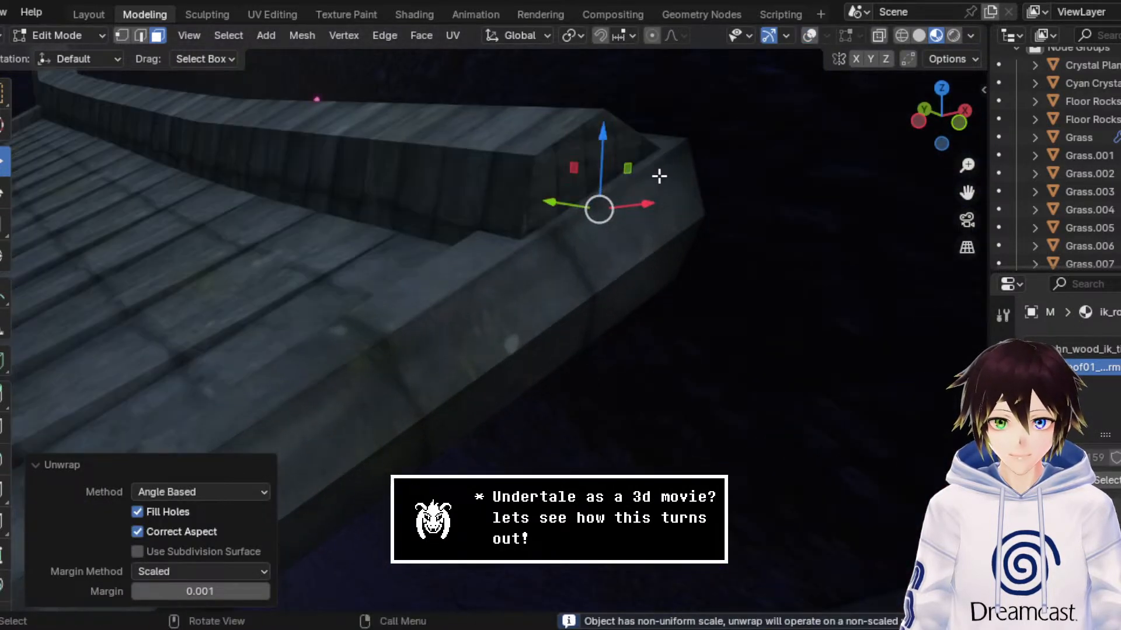
Step: In the UV Editing workspace, move the outer vertex of the end faces' shared UV edge along Y until that edge is horizontal
click(279, 15)
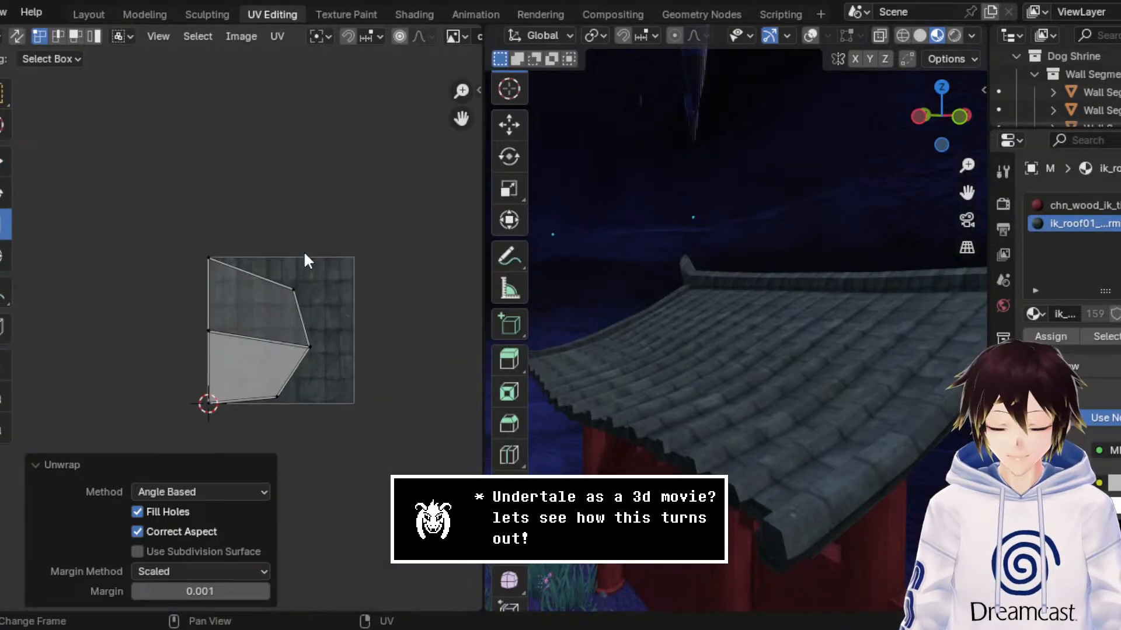
drag(458, 418, 61, 170)
scroll(175, 270, up, 5)
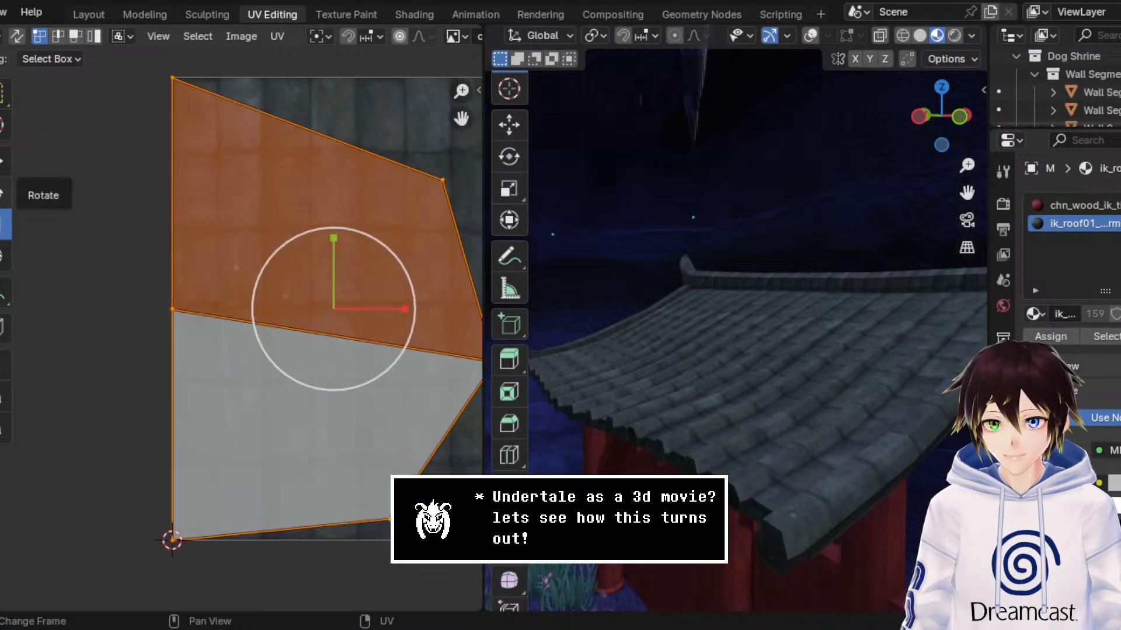
scroll(165, 185, down, 1)
drag(464, 373, 386, 280)
key(g)
key(y)
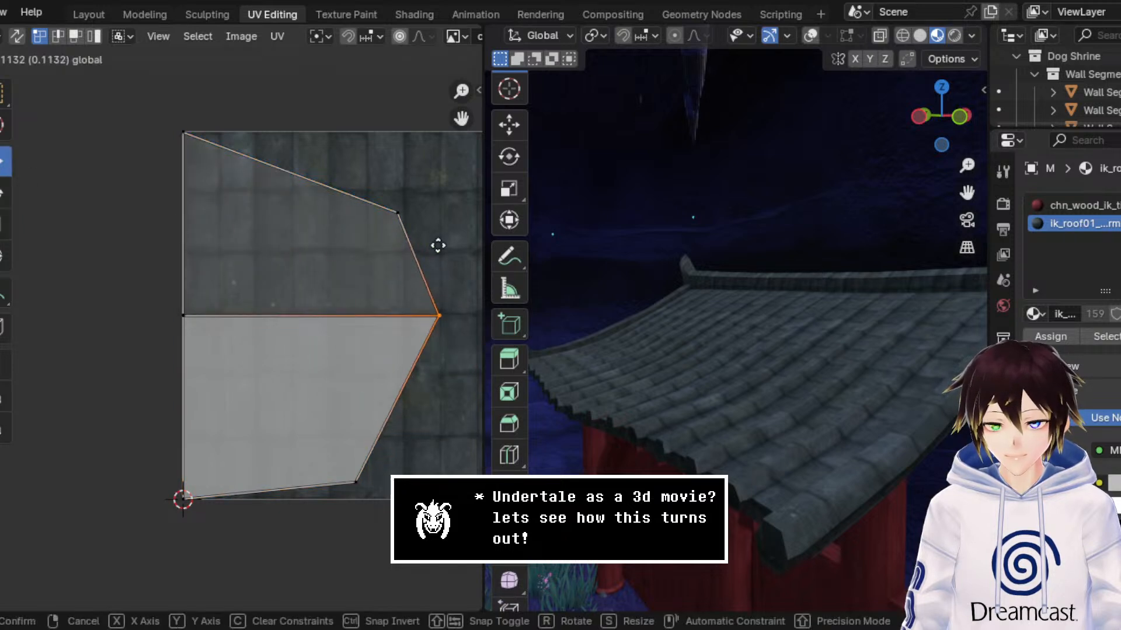
click(438, 247)
Step: Select all UVs of the ridge's end faces and scale them uniformly to 0.208
scroll(436, 314, down, 2)
drag(429, 467, 60, 167)
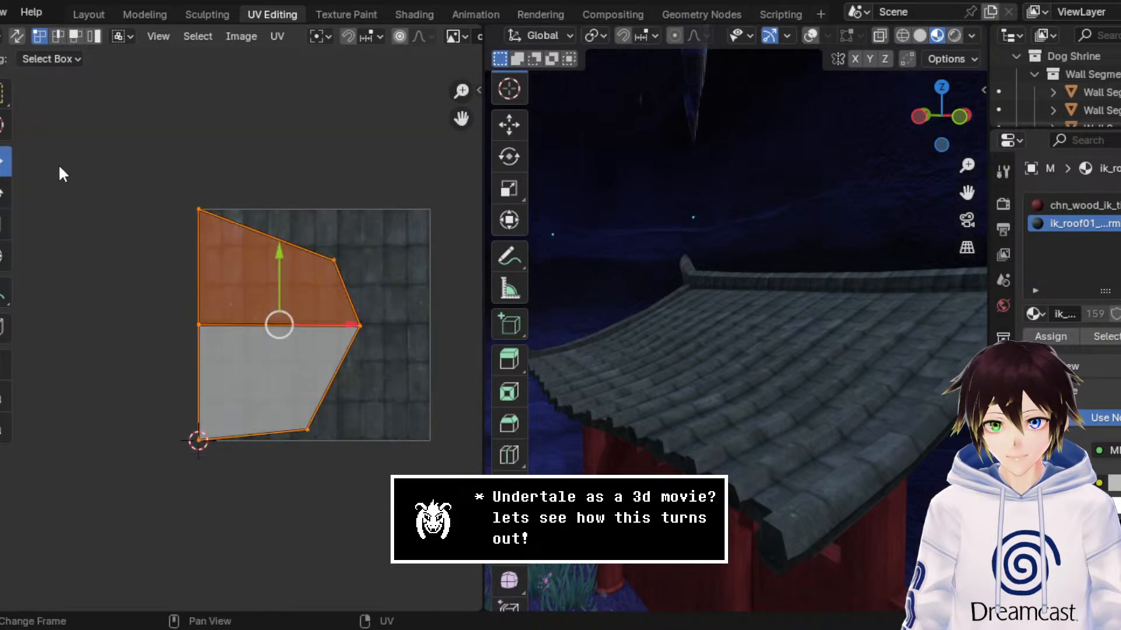
click(5, 225)
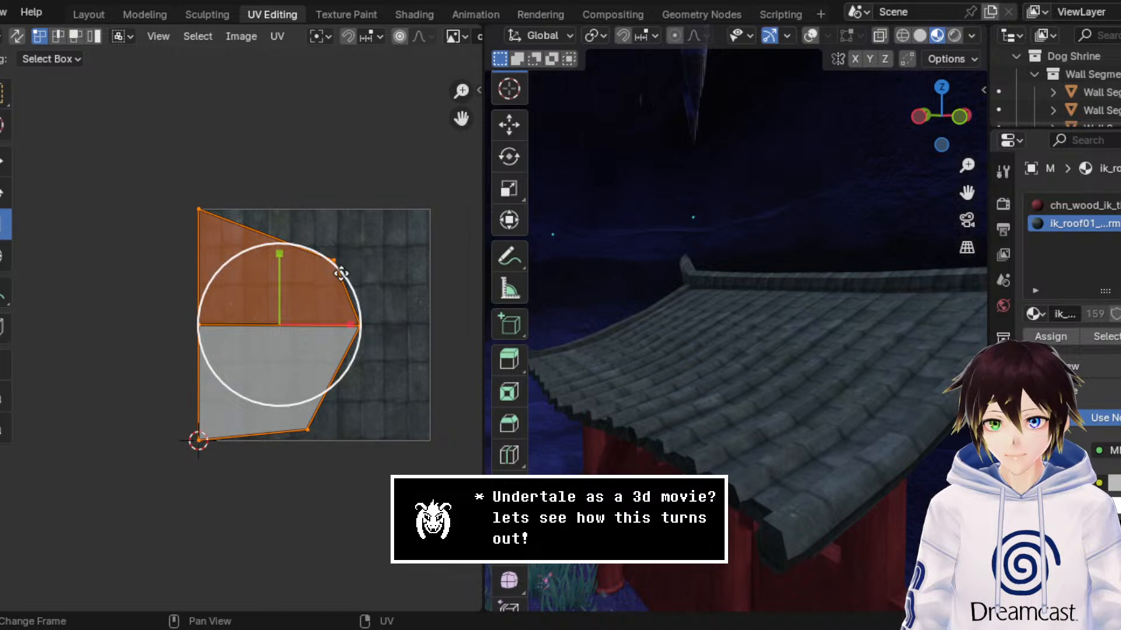
drag(341, 273, 293, 314)
scroll(350, 309, up, 5)
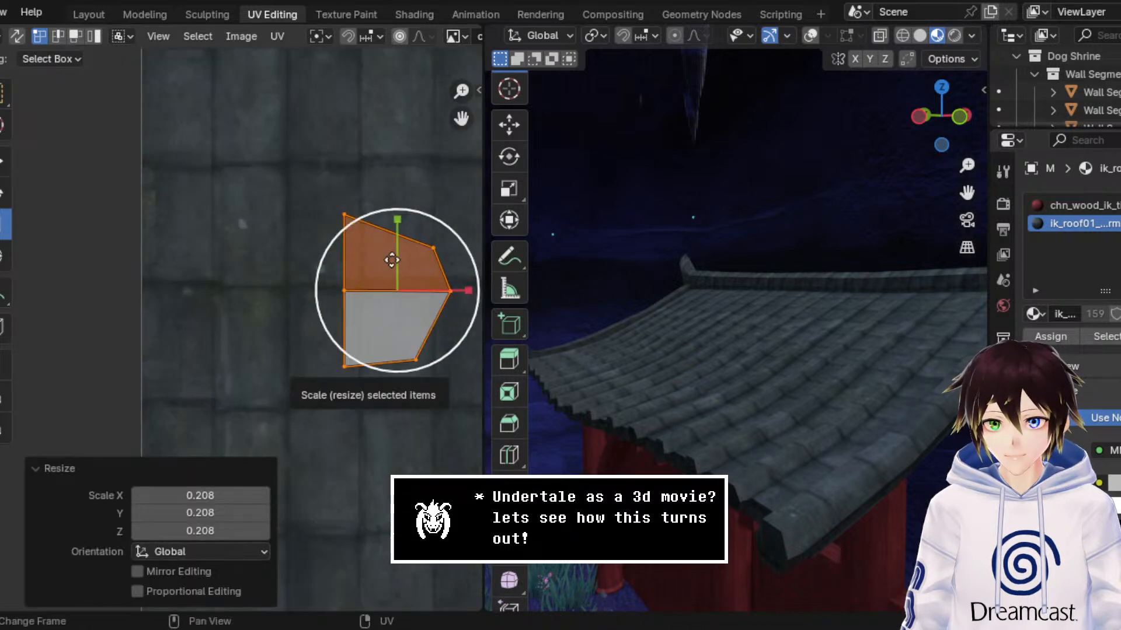
Step: Move the end-face UVs onto the roof tile texture by about -0.096 m in X and 0.087 m in Y, and narrow them to 0.894 along X
drag(450, 225, 326, 213)
click(5, 162)
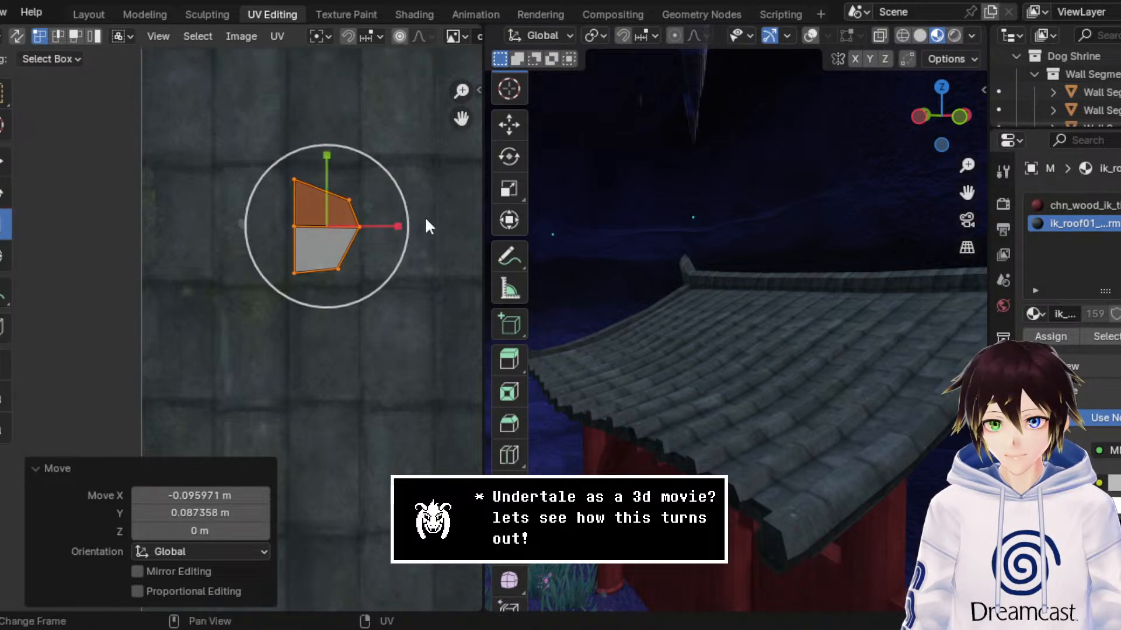
mouse_move(400, 227)
mouse_down()
mouse_move(375, 233)
mouse_move(392, 231)
mouse_up()
middle_drag(791, 270, 753, 273)
scroll(753, 276, up, 2)
drag(968, 193, 934, 209)
middle_drag(740, 255, 828, 265)
scroll(827, 265, down, 4)
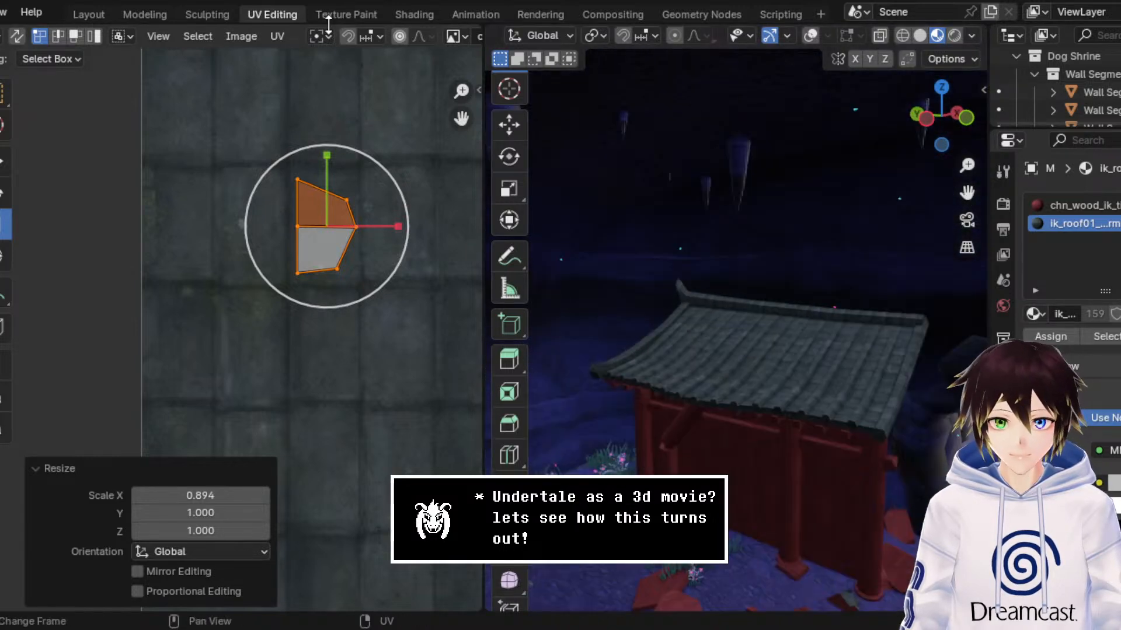
Step: Back in the Modeling workspace, leave Edit Mode and inspect the closed ridge end and both shrine halves
click(145, 14)
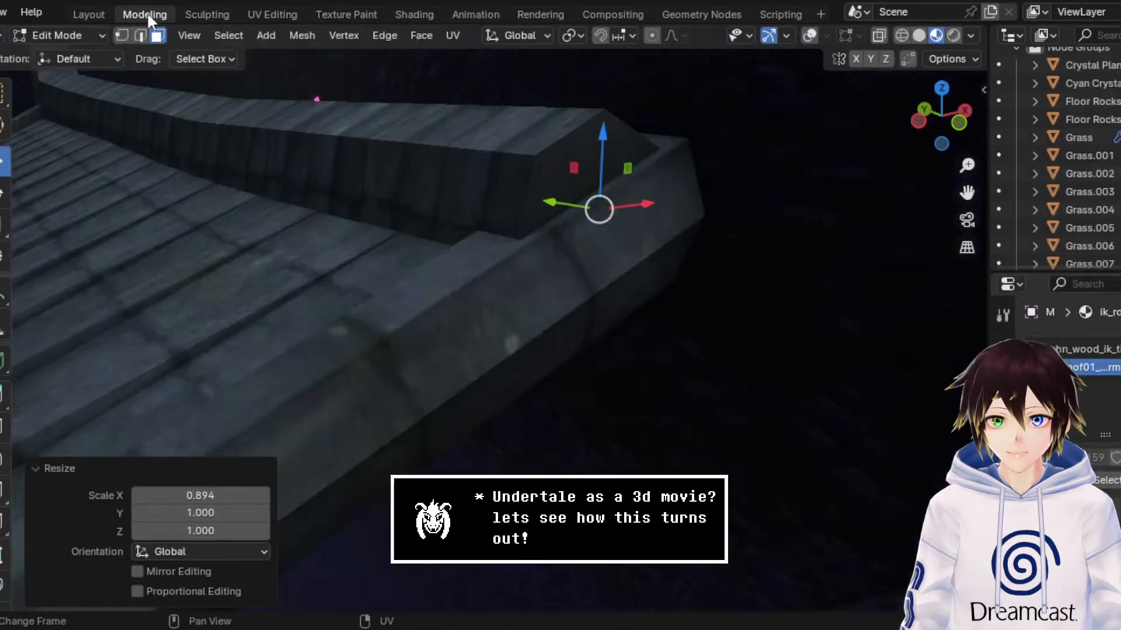
click(75, 37)
click(83, 51)
middle_drag(555, 250, 571, 240)
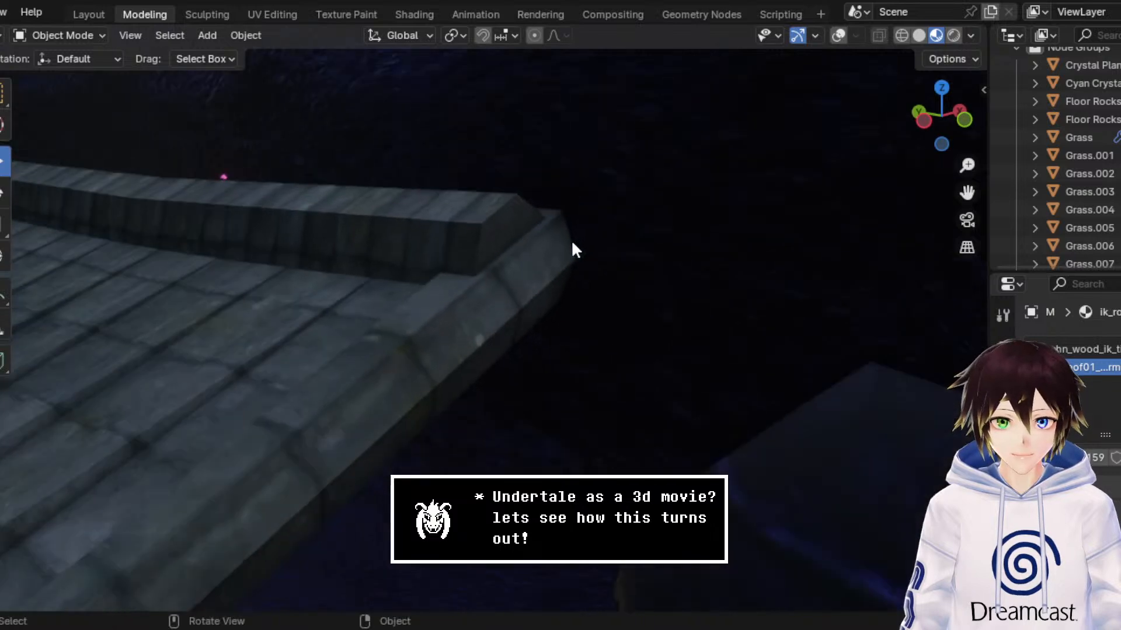
scroll(572, 242, down, 5)
middle_drag(507, 313, 516, 308)
scroll(516, 309, down, 3)
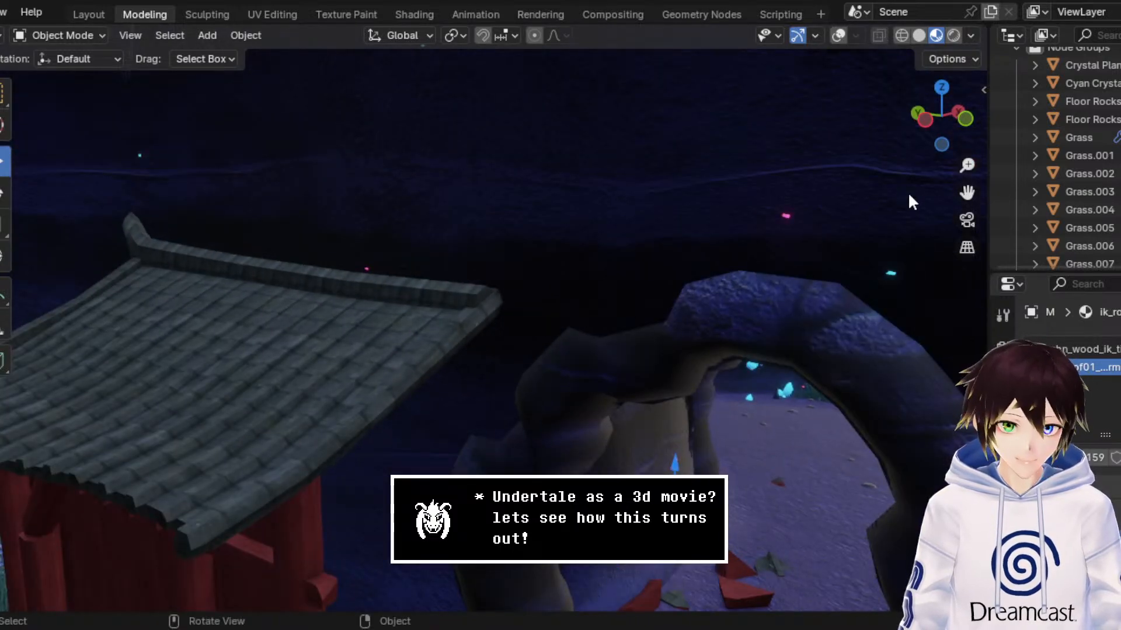
drag(963, 193, 1022, 114)
middle_drag(544, 332, 333, 281)
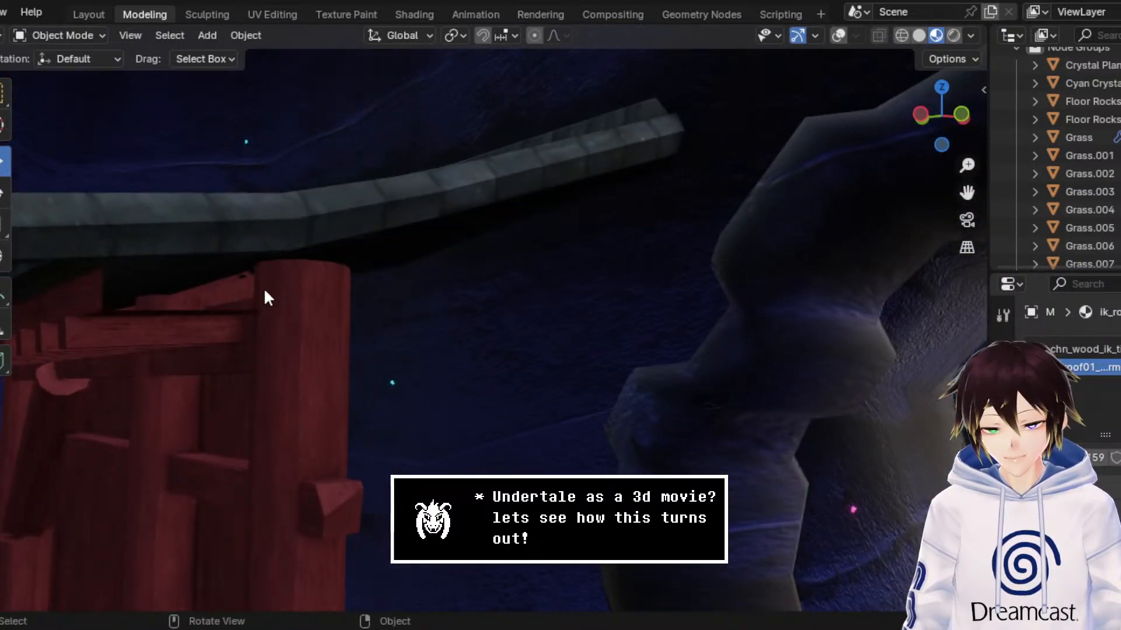
middle_drag(114, 296, 570, 322)
scroll(570, 323, down, 3)
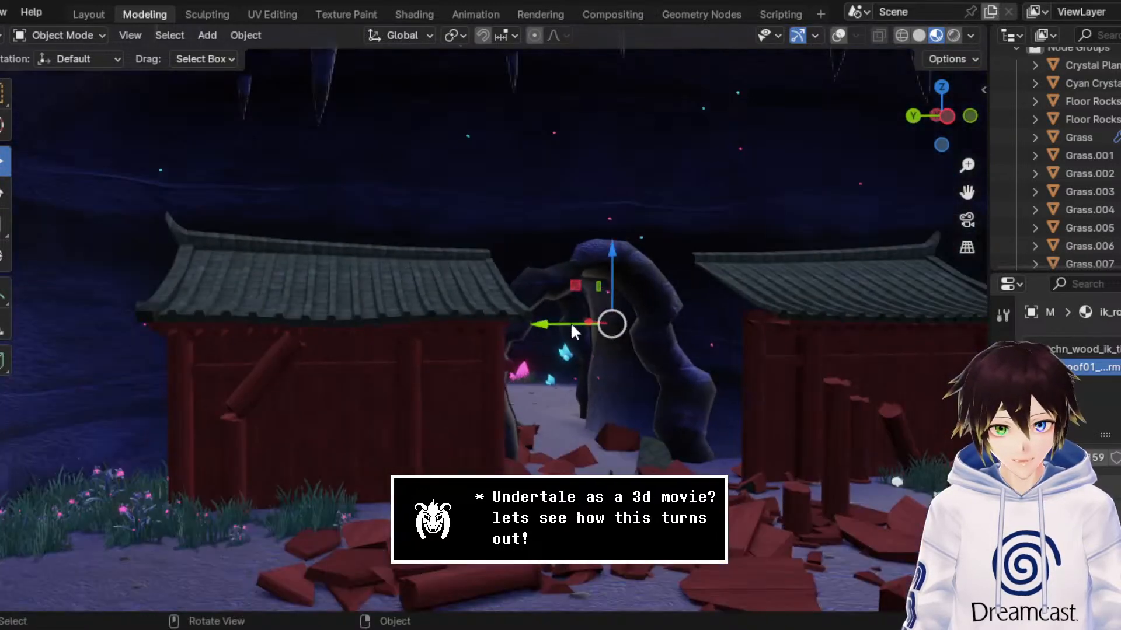
drag(967, 193, 877, 179)
middle_drag(745, 315, 724, 322)
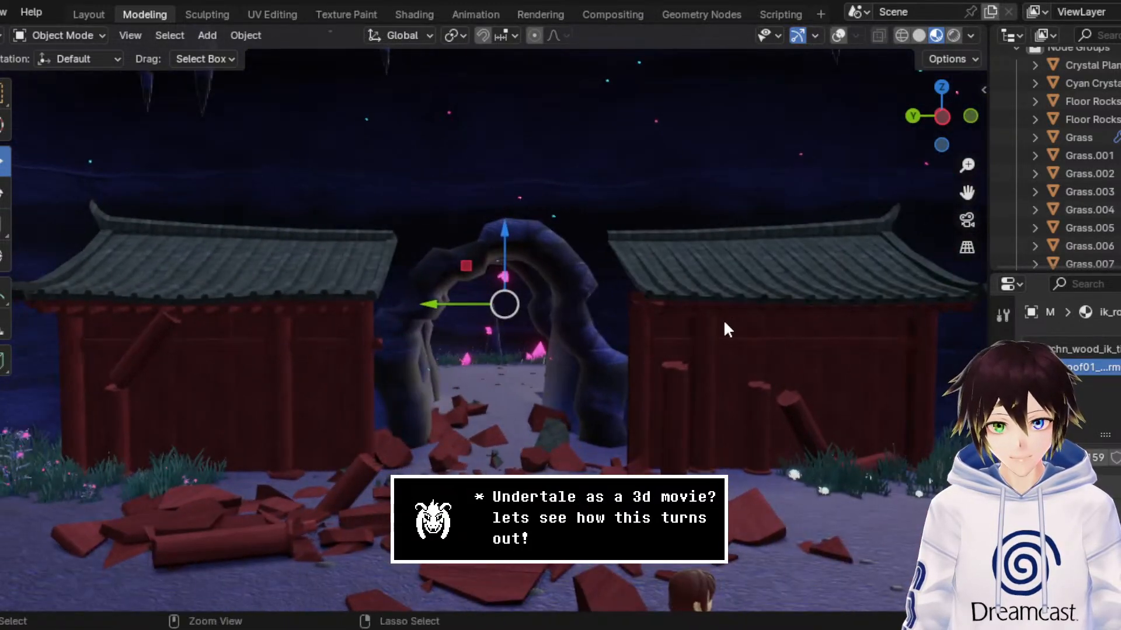
Step: Save the shrine scene in DogShrineBase3.blend with both halves and the rock arch viewed from the front
key(ctrl+s)
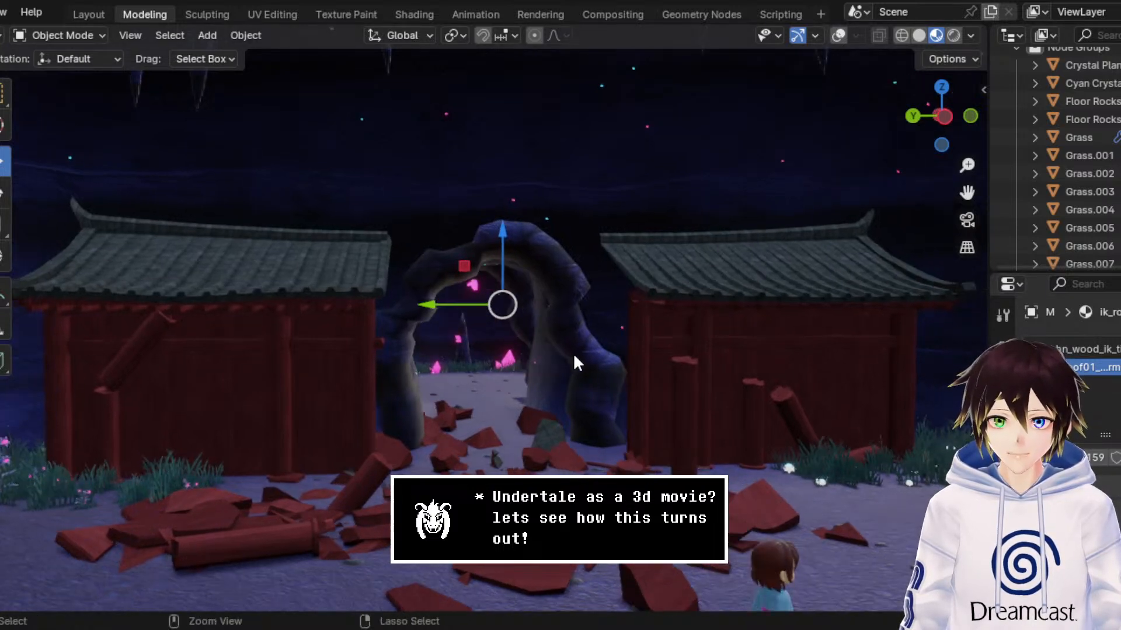
key(ctrl+s)
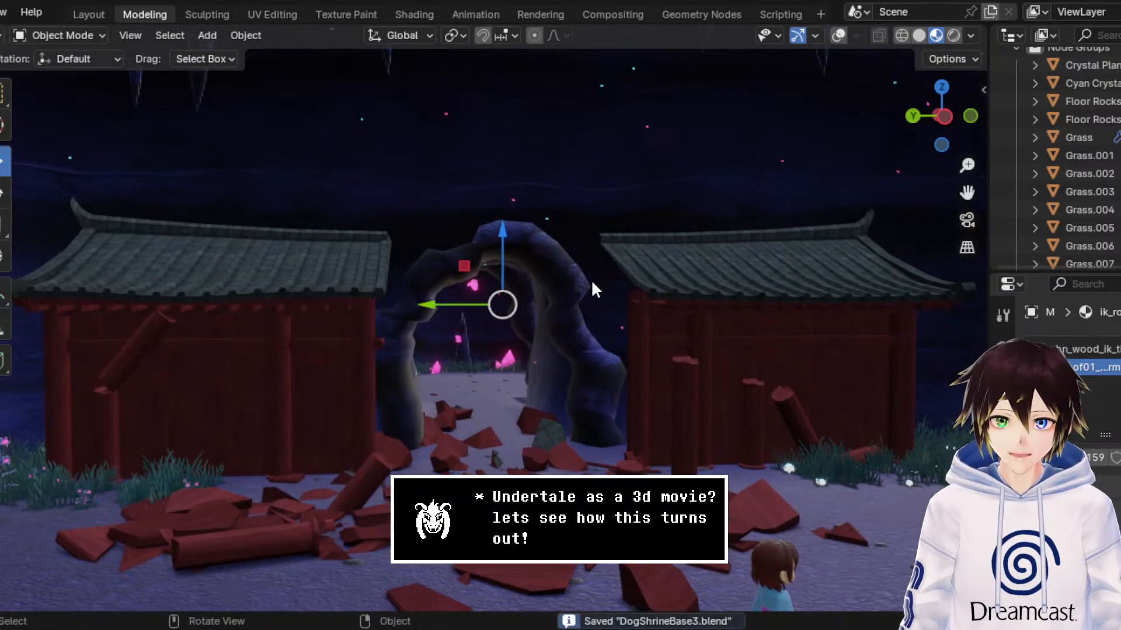
scroll(592, 284, up, 2)
middle_drag(591, 284, 574, 257)
scroll(566, 273, down, 2)
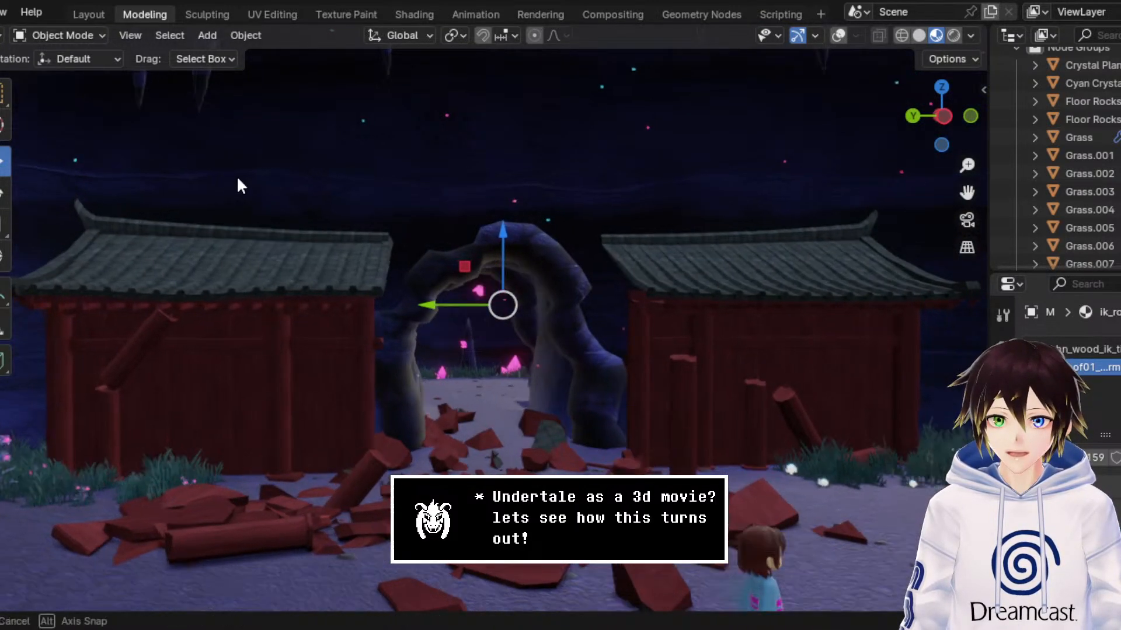
key(ctrl+s)
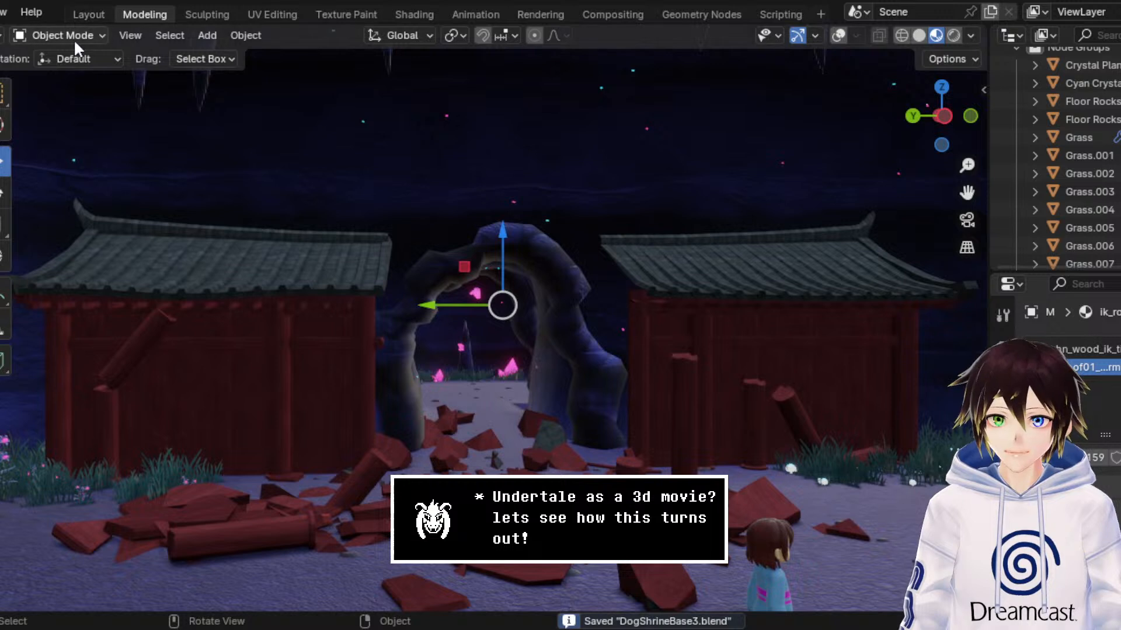
Step: Open xmaslightss.blend and view the single Christmas light model
middle_drag(86, 15, 223, 15)
click(9, 12)
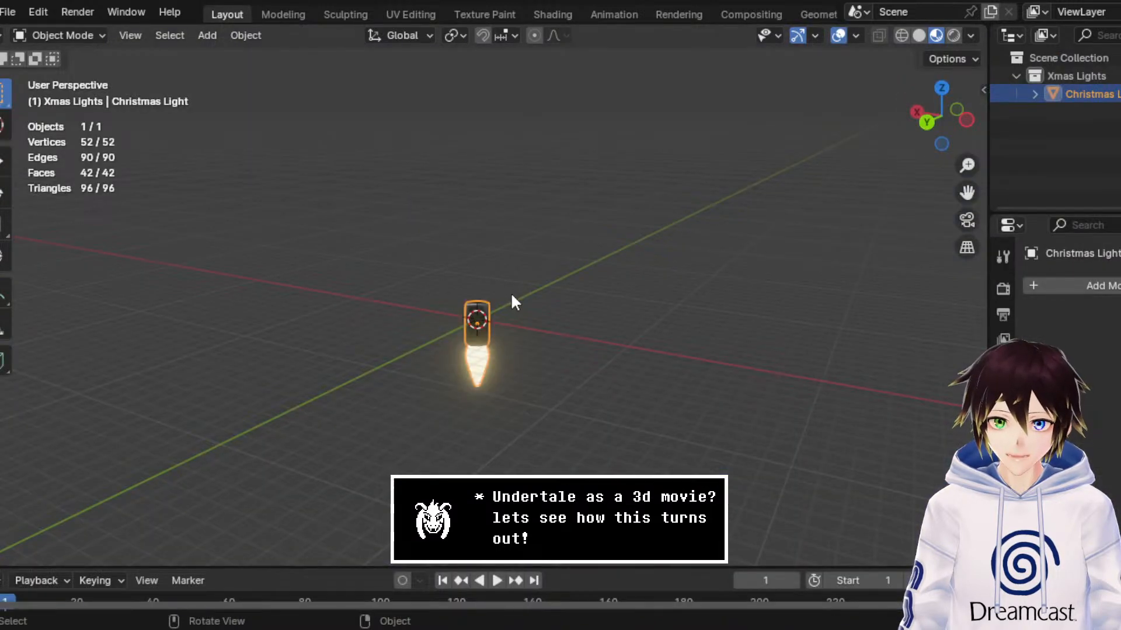
middle_drag(513, 292, 611, 282)
Step: Open the Christmas lights file that contains the Xmas Lights Curve, without saving the changes to xmaslightss.blend
click(8, 13)
click(29, 44)
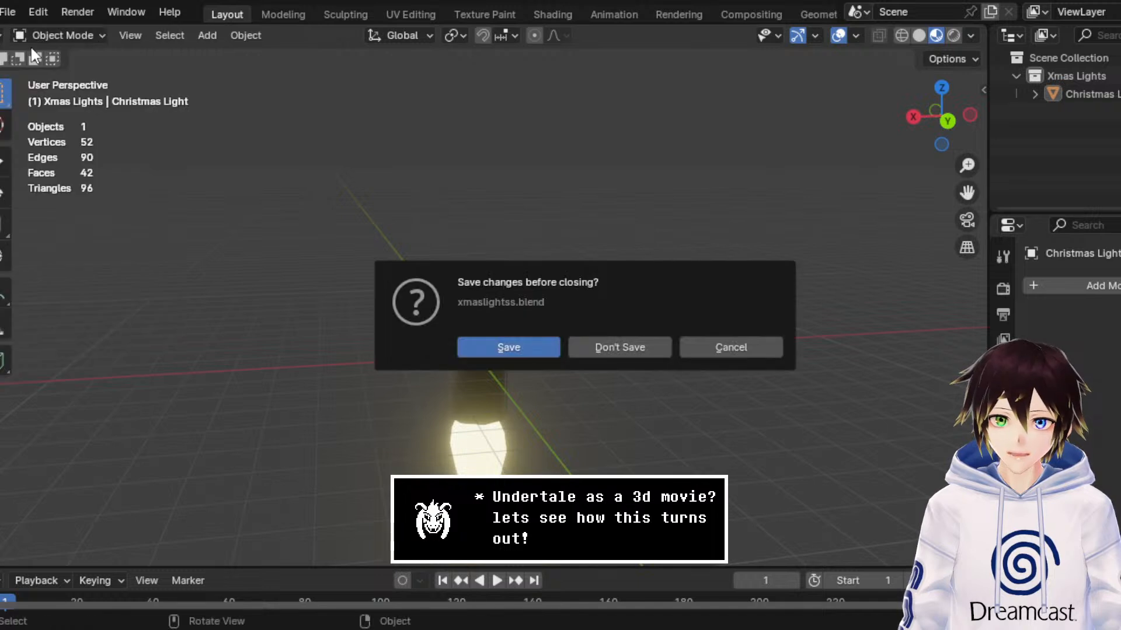
click(626, 349)
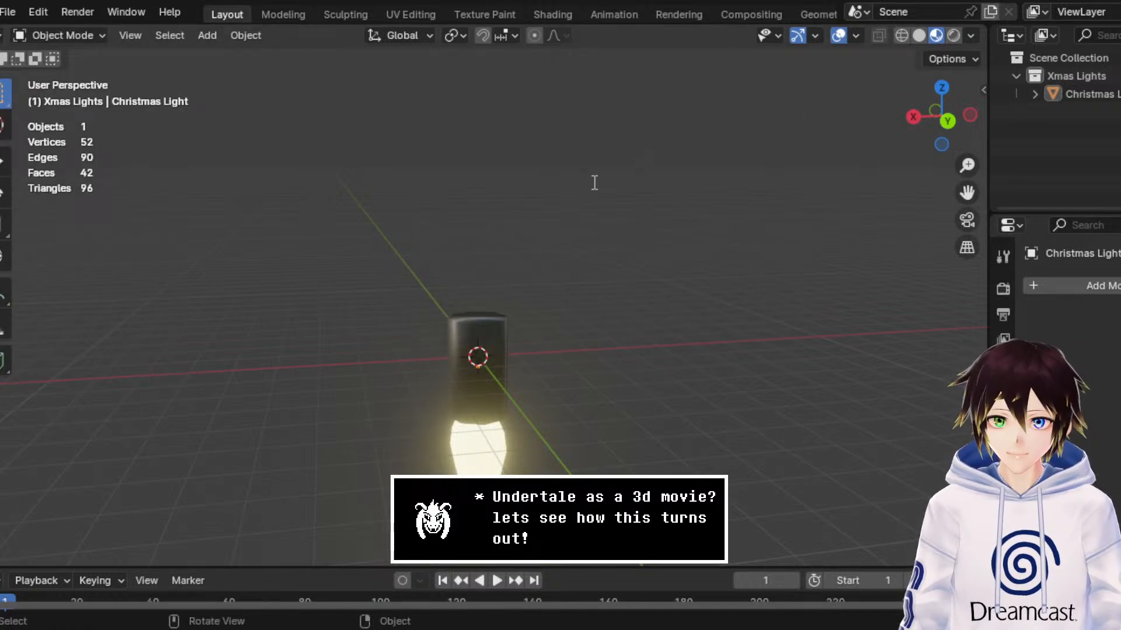
scroll(543, 226, up, 4)
click(583, 257)
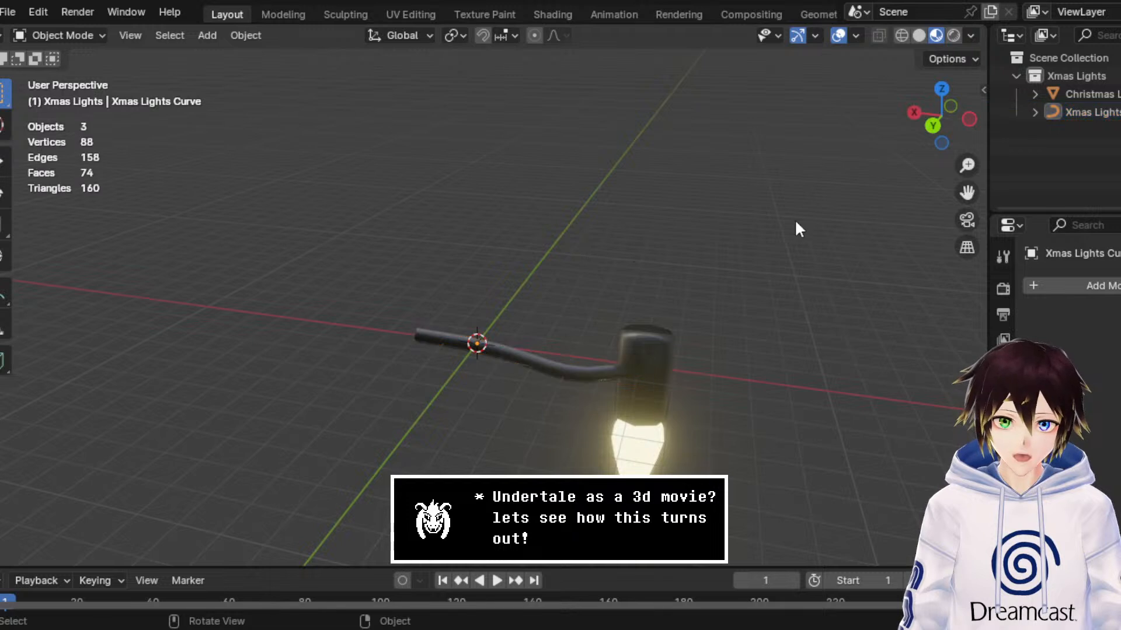
drag(971, 188, 939, 134)
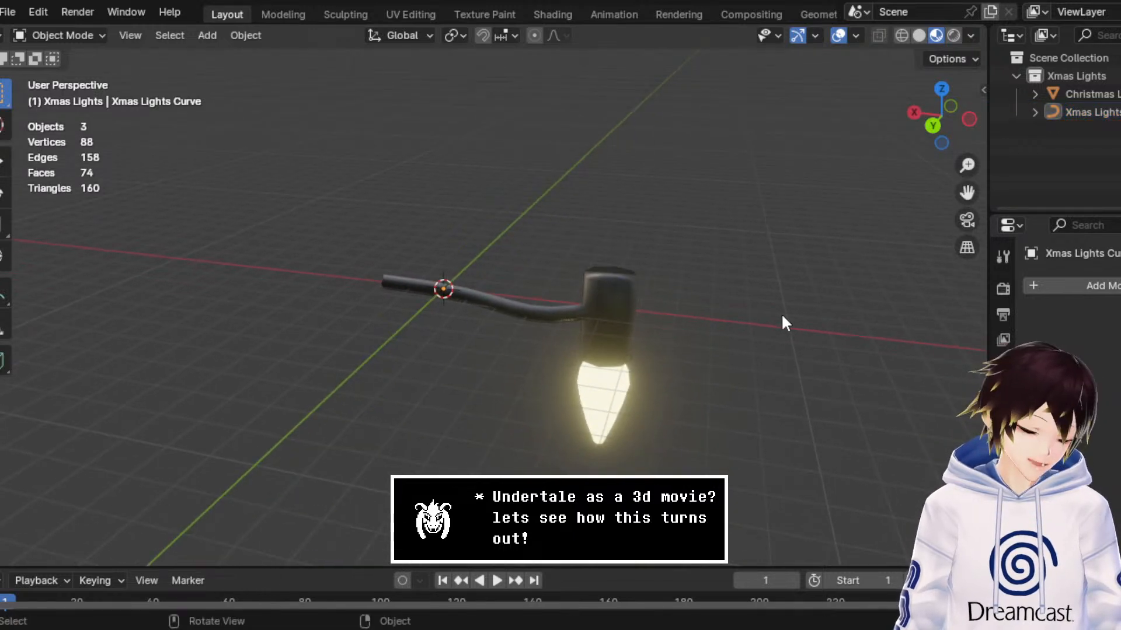
Step: Put the Xmas Lights Curve in Edit Mode and lengthen it by moving its end point 14.327 m and another 11.165 m along X
click(547, 317)
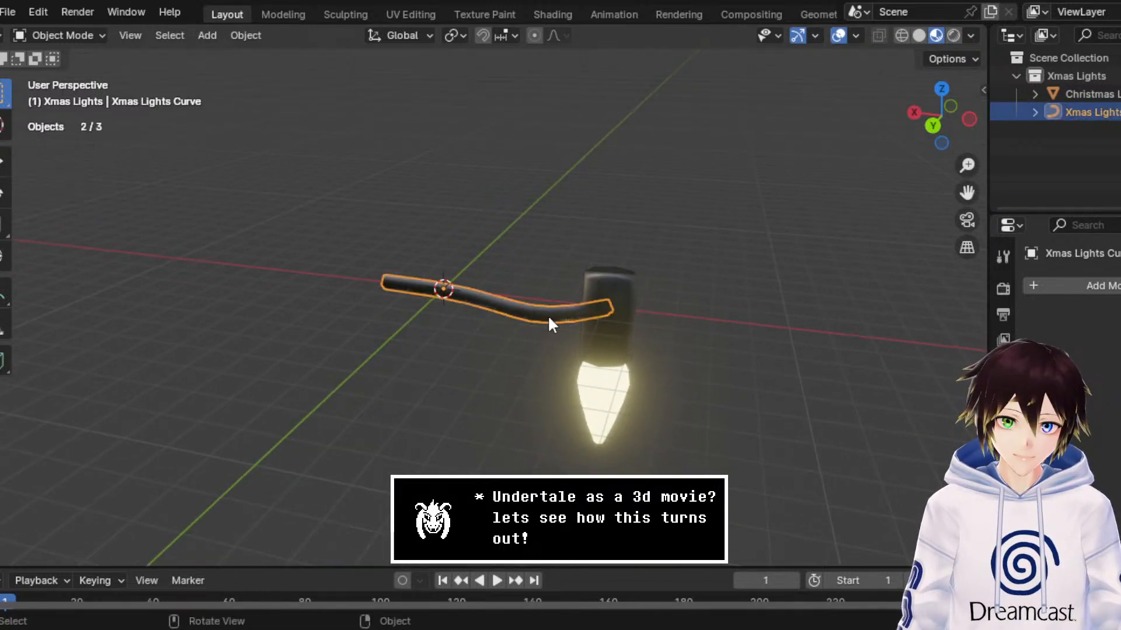
click(63, 35)
click(95, 71)
drag(447, 334, 63, 222)
scroll(206, 237, down, 2)
key(g)
key(x)
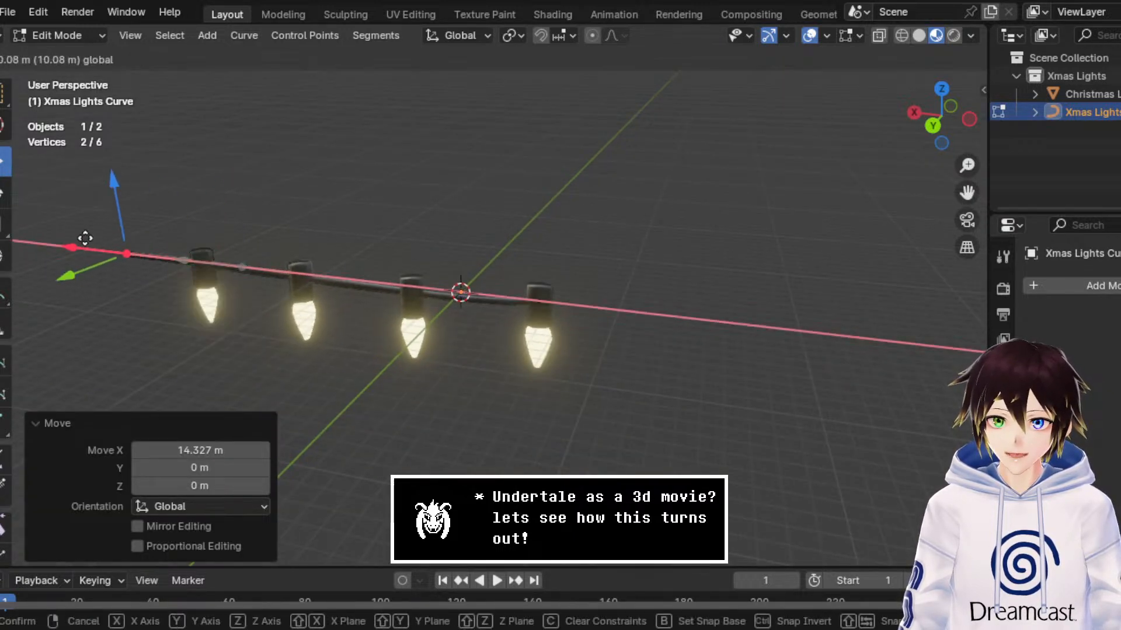
drag(747, 197, 73, 252)
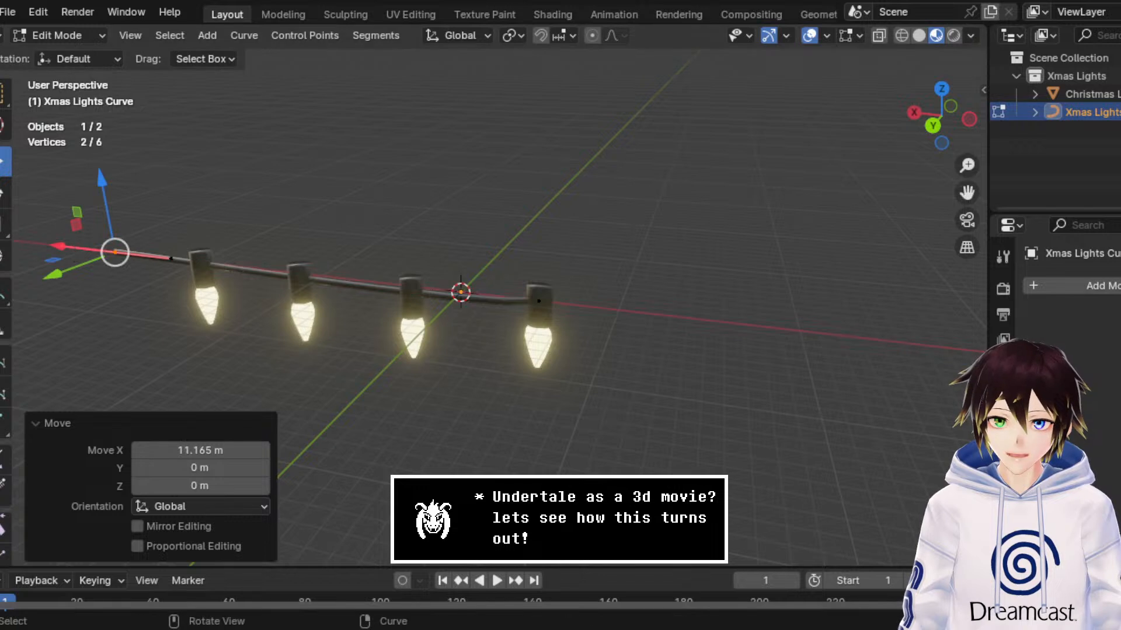
Step: Extend the light string by moving the curve's end point a further 41.044 m along X, and return to Object Mode
scroll(380, 218, down, 3)
drag(968, 193, 1120, 163)
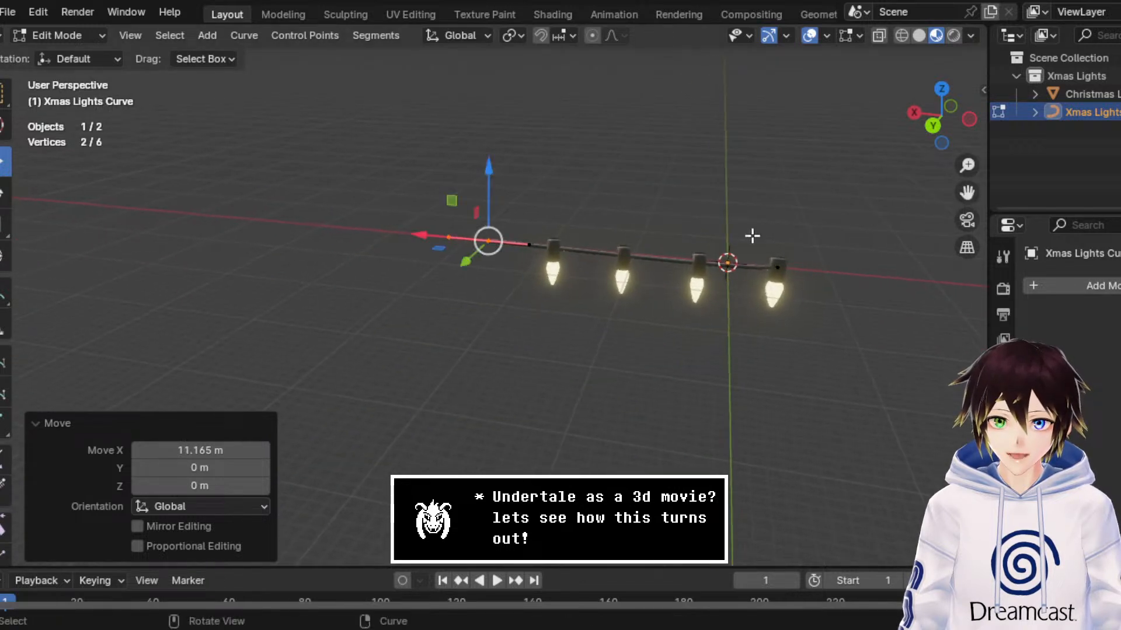
drag(439, 241, 147, 205)
click(58, 35)
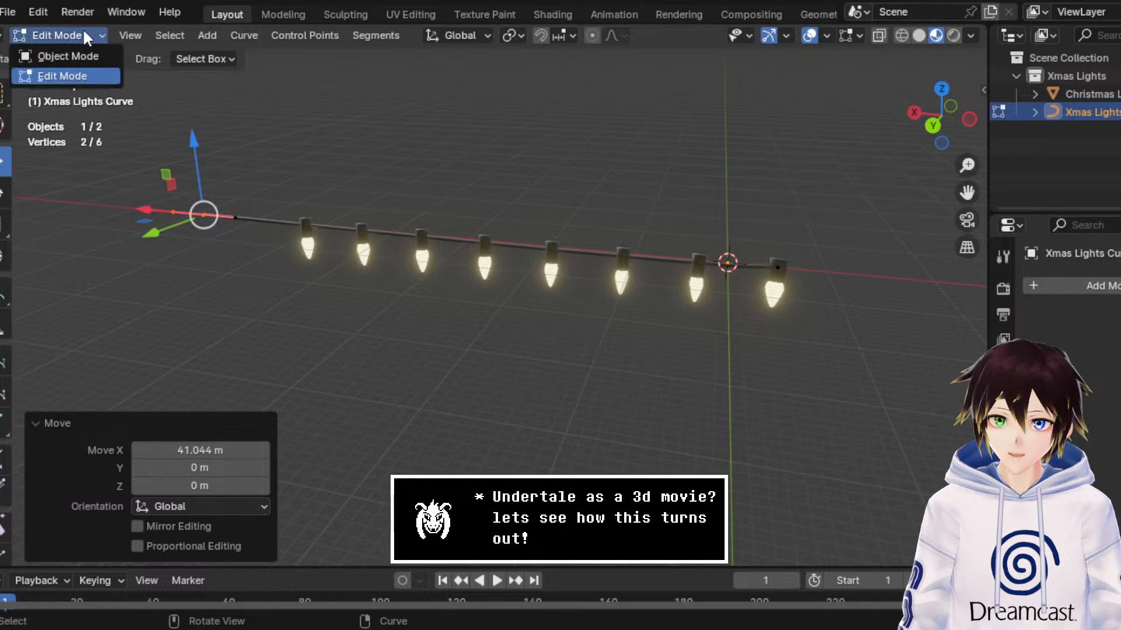
click(56, 55)
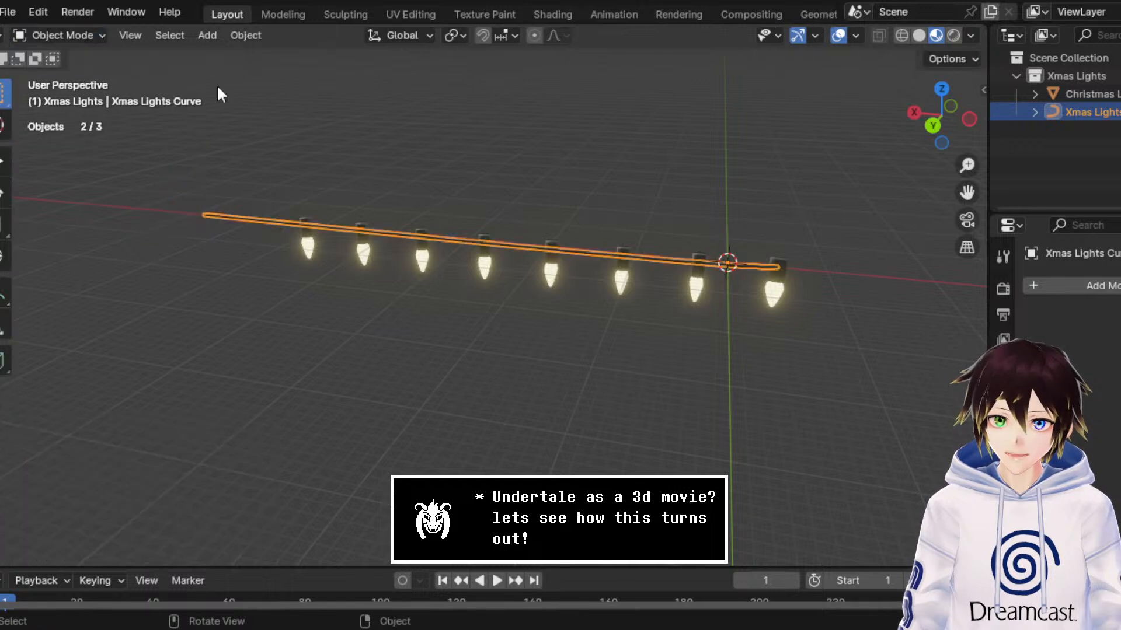
Step: Examine the Xmas Lights Curve's property categories and its setup in the Geometry Nodes workspace
click(1004, 315)
click(1003, 339)
click(1002, 390)
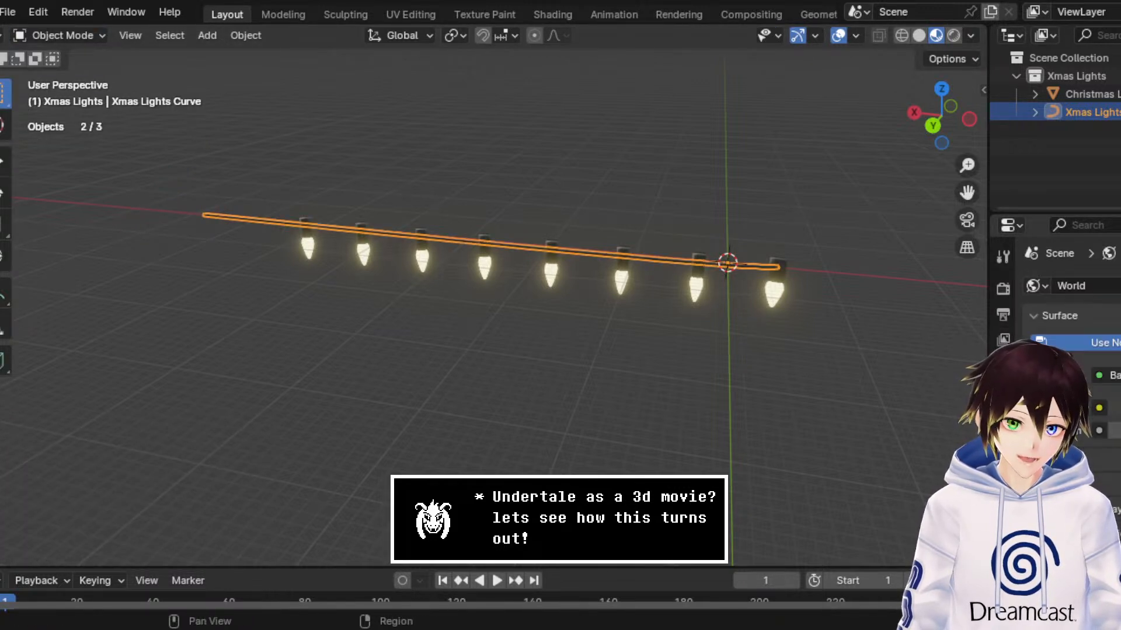
click(1003, 365)
click(1003, 454)
click(1003, 480)
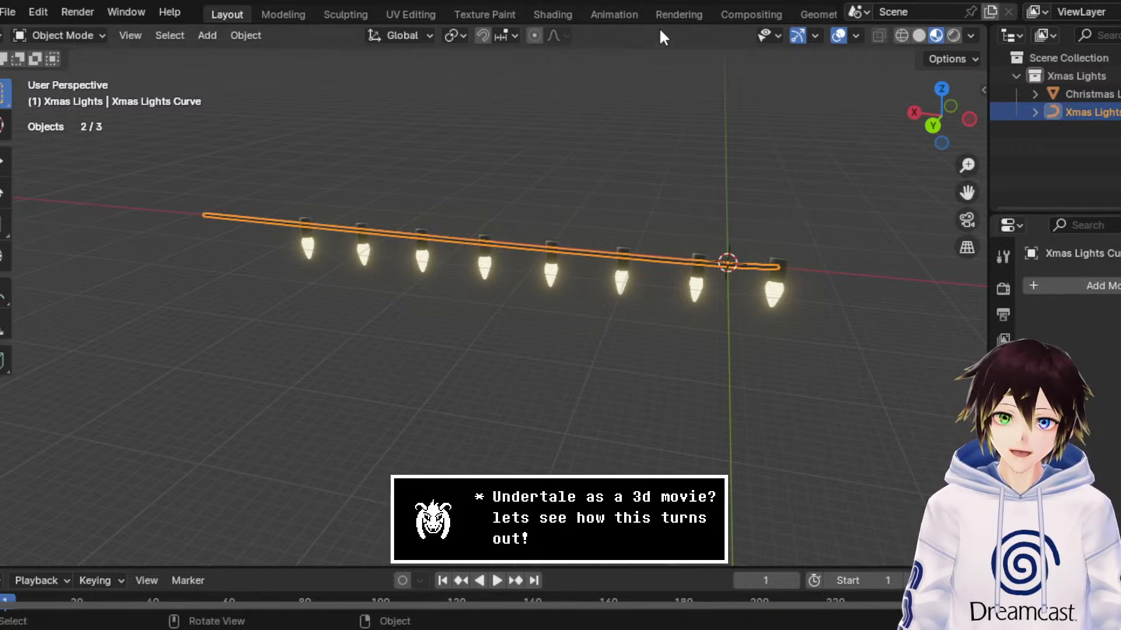
click(813, 14)
middle_drag(653, 189, 730, 243)
key(KP_Decimal)
scroll(695, 233, up, 4)
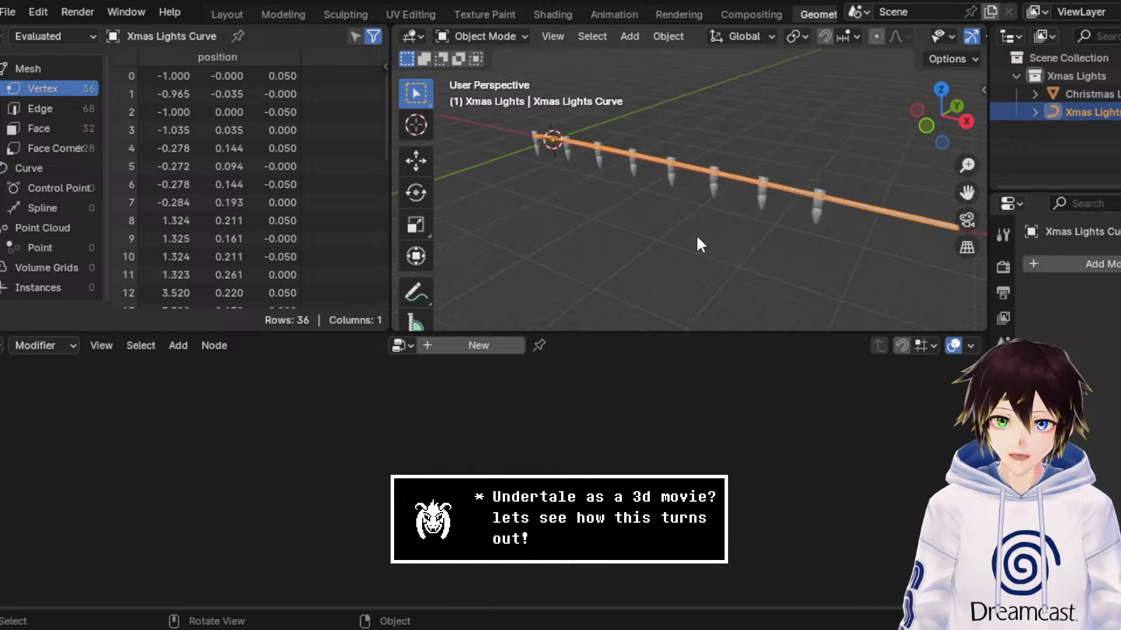
Step: Select the Christmas Light and examine its Array modifier's fit and offset settings
click(707, 187)
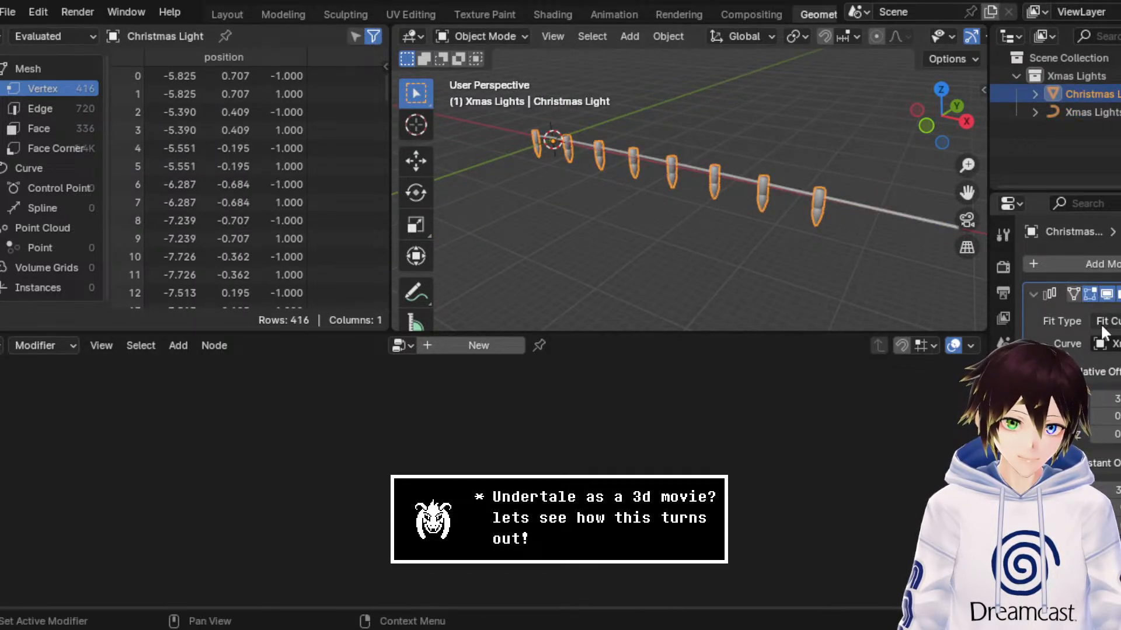
scroll(1115, 426, down, 5)
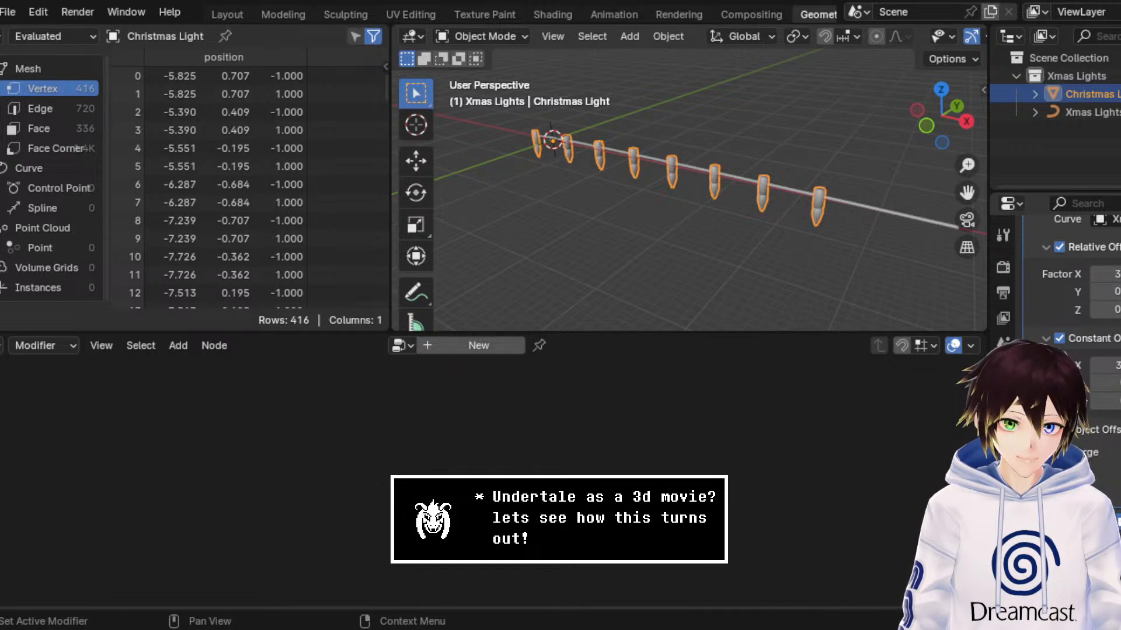
scroll(1087, 370, up, 5)
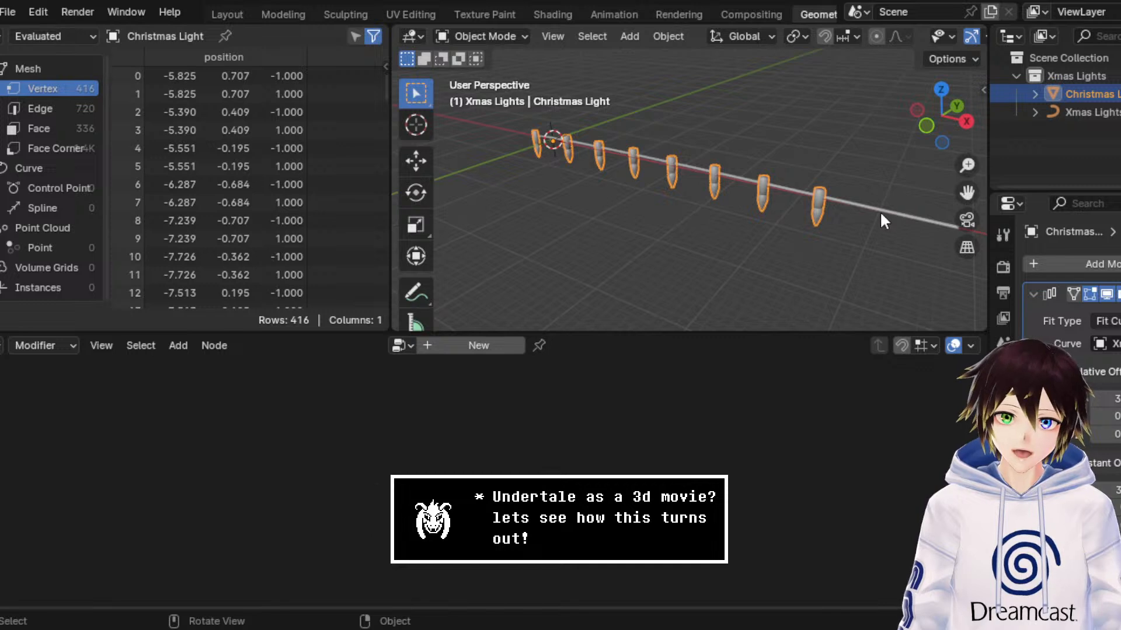
scroll(782, 202, up, 2)
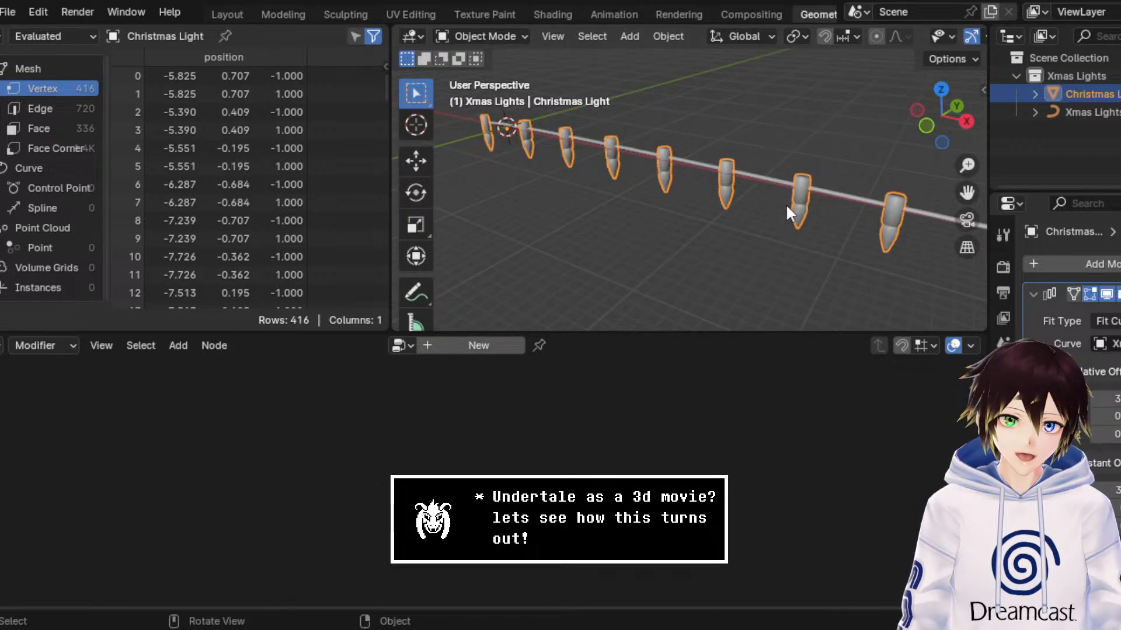
middle_drag(820, 209, 802, 208)
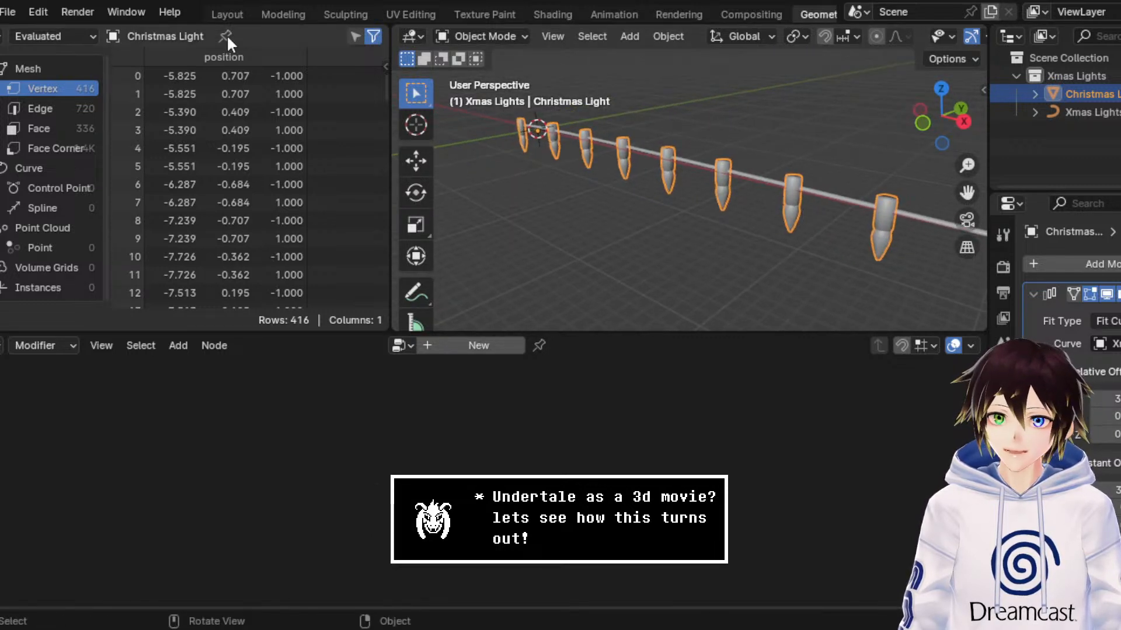
Step: In the Modeling workspace's Object Mode, try another relative Y offset on the Christmas Light's array and reset it to 0
click(271, 12)
click(67, 36)
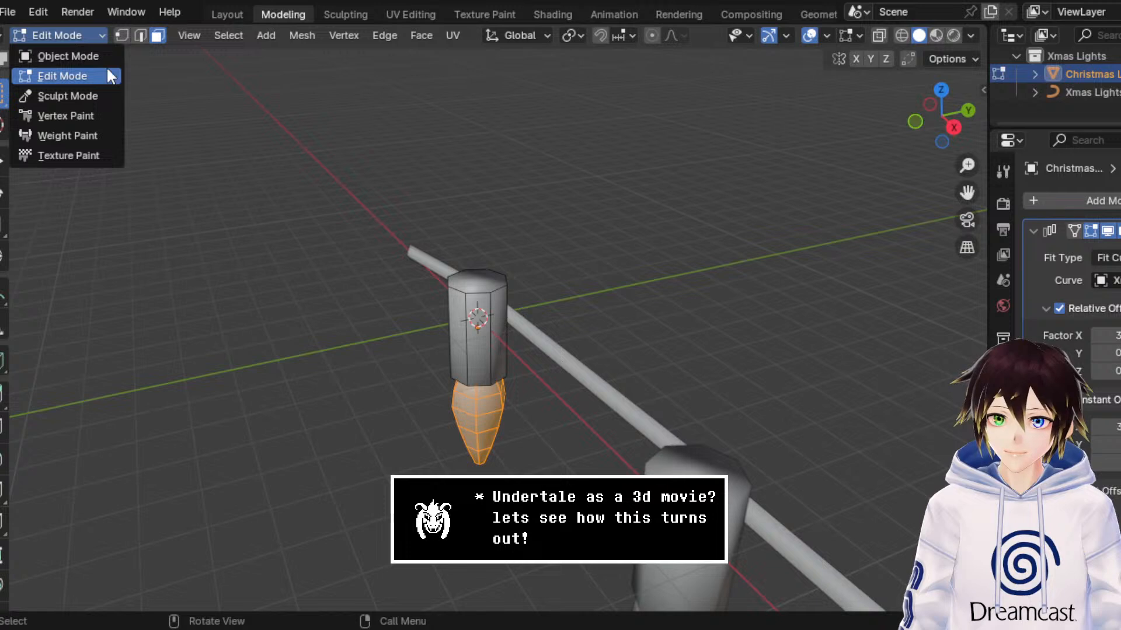
click(80, 51)
middle_drag(502, 234, 619, 263)
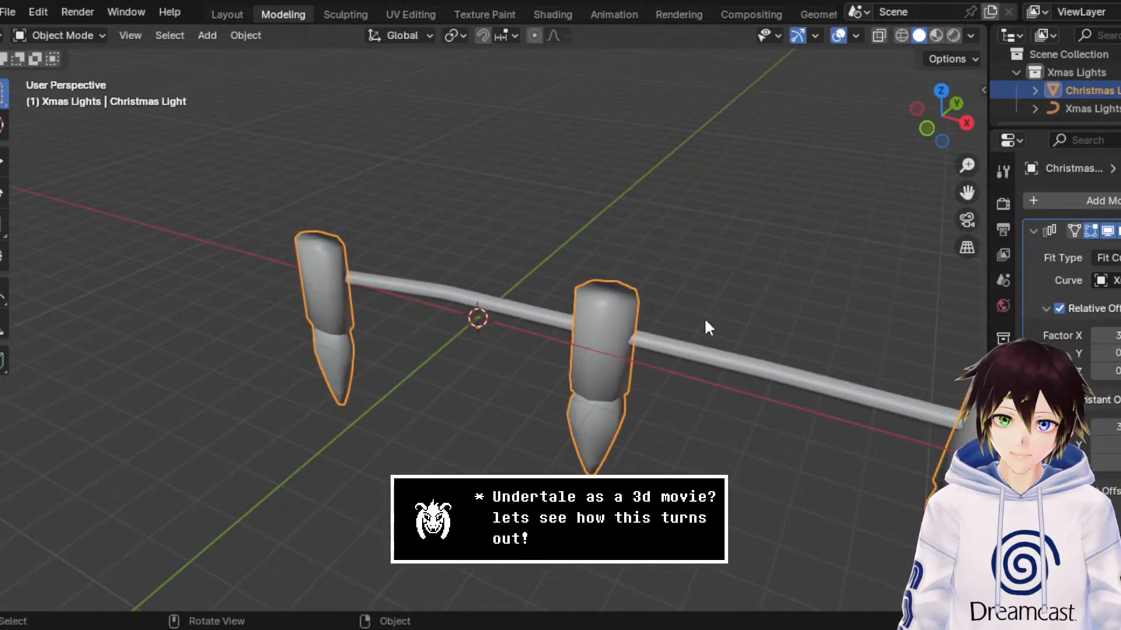
drag(1108, 353, 1112, 353)
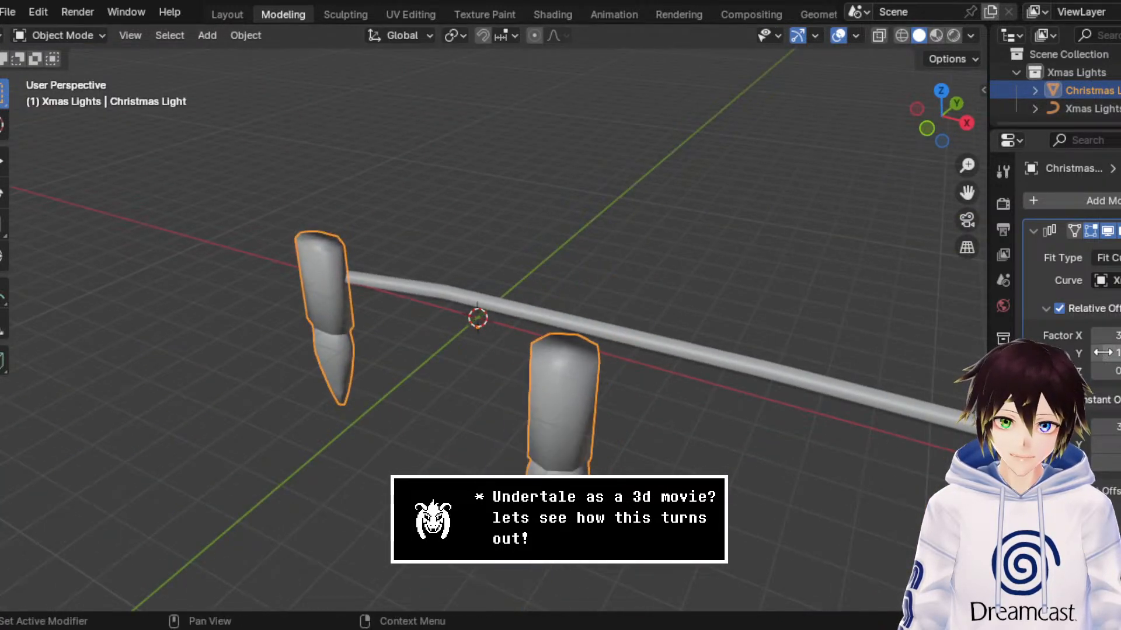
click(1116, 353)
text(0)
key(Return)
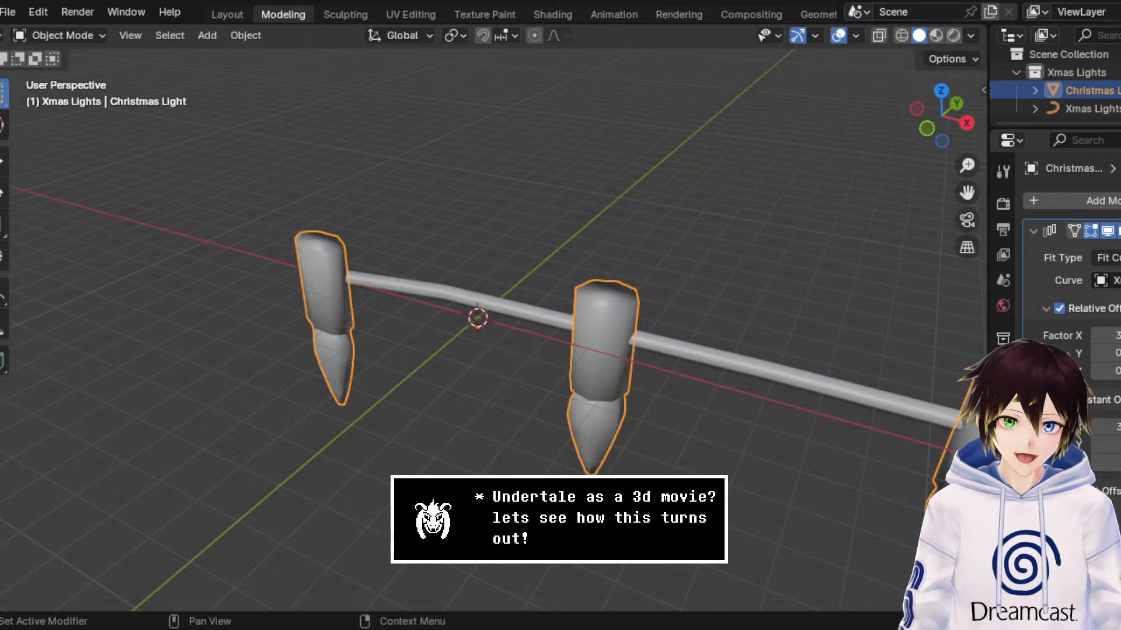
Step: Try adjusting the array's constant Z offset to see how the lights line up with the string
scroll(1071, 263, down, 4)
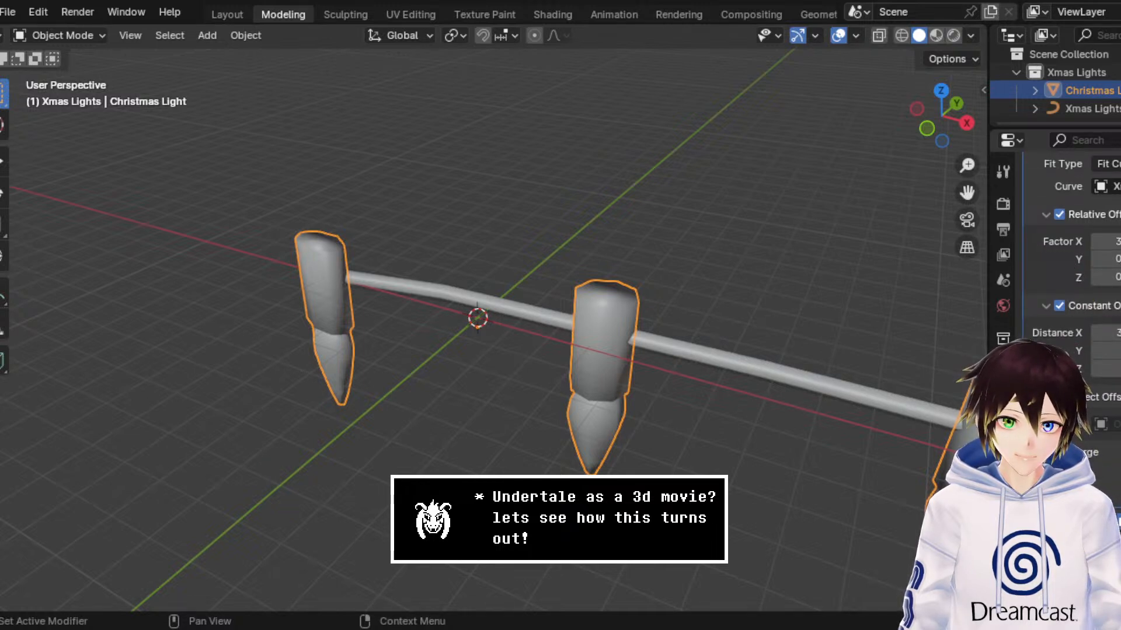
scroll(1081, 426, up, 2)
scroll(811, 337, down, 8)
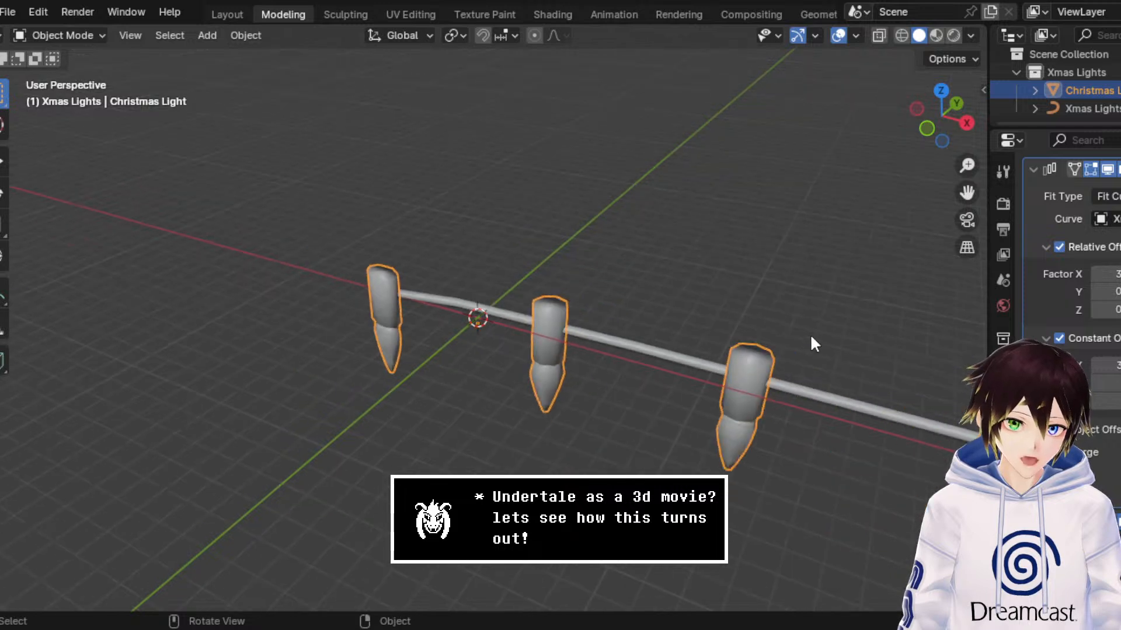
drag(964, 194, 881, 182)
click(1120, 401)
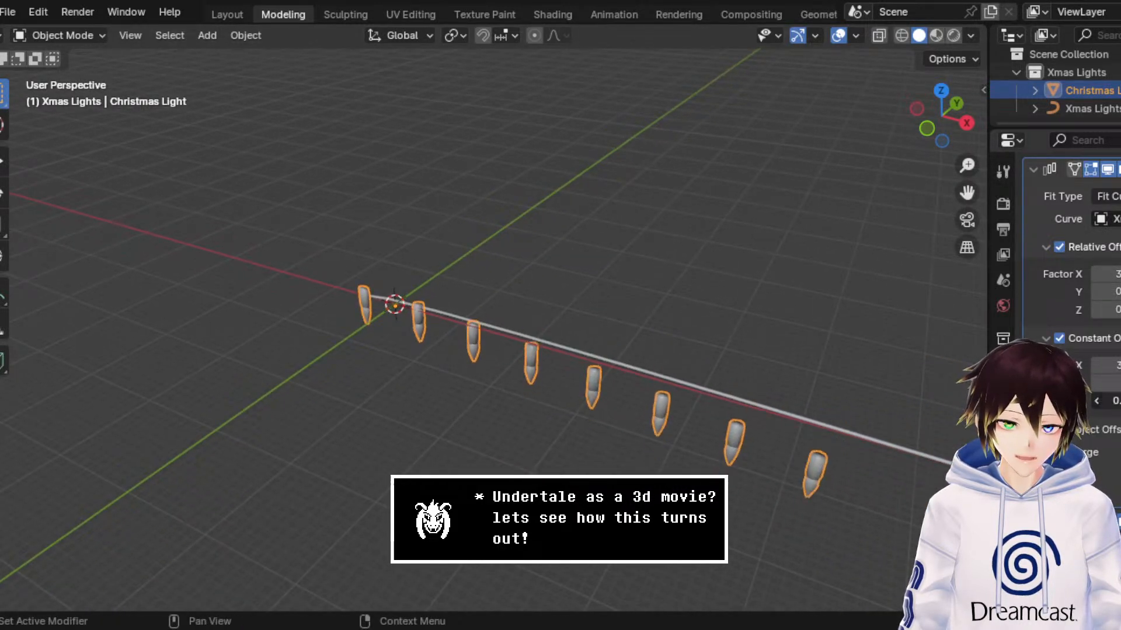
click(1120, 401)
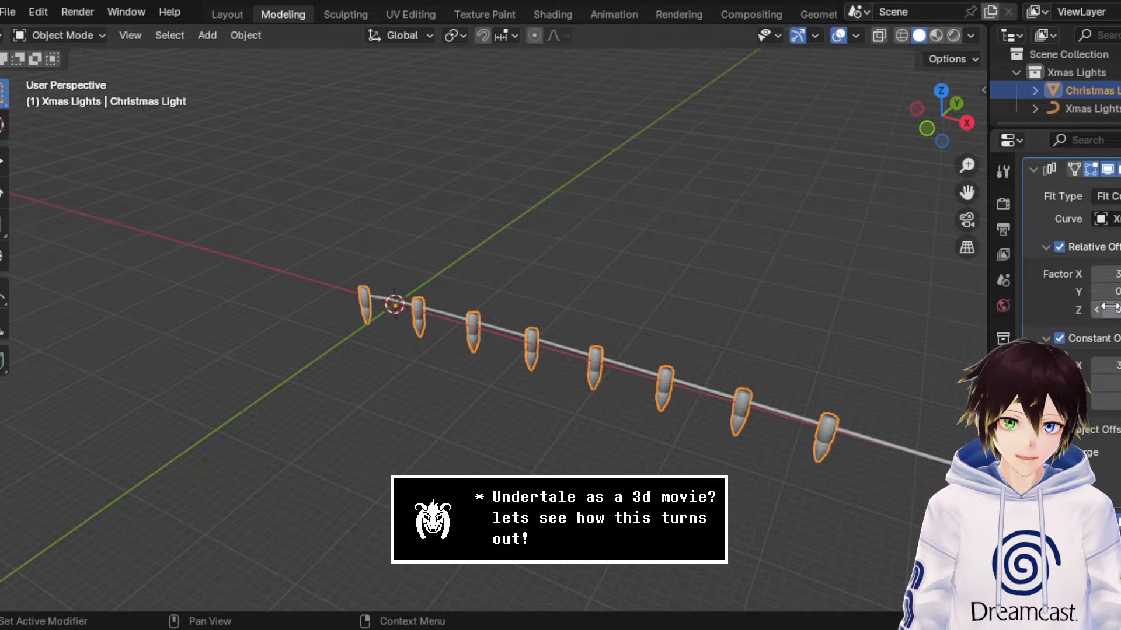
middle_drag(818, 338, 822, 304)
scroll(776, 306, up, 2)
middle_drag(572, 332, 545, 339)
scroll(545, 339, up, 1)
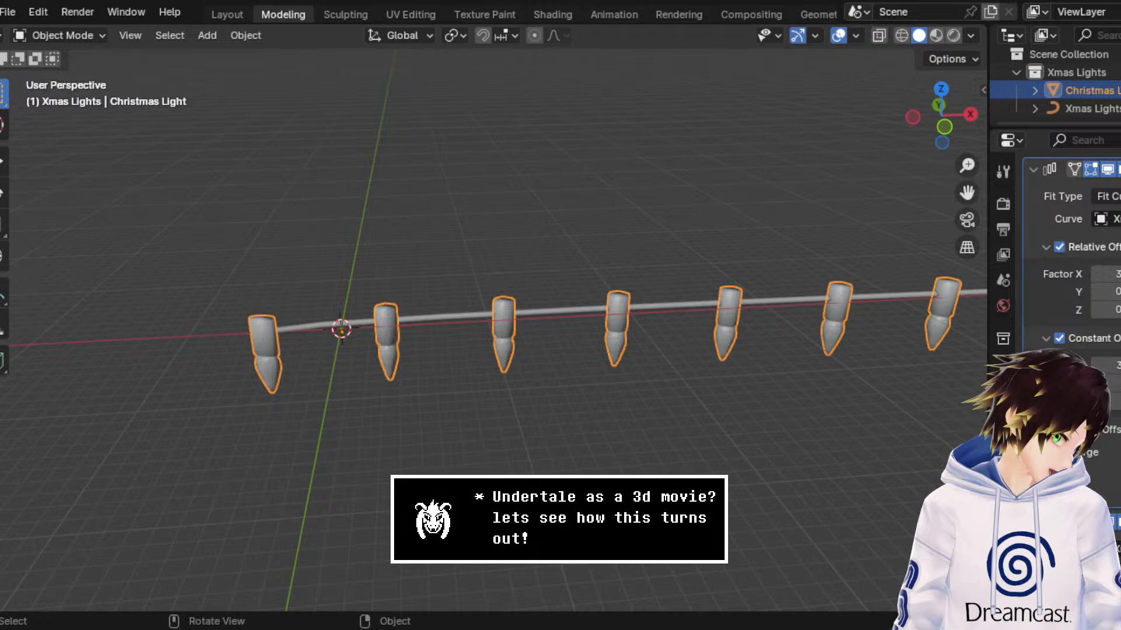
Step: Compare the Xmas Lights Curve with the Christmas Light, and check the array's Fit Type options, keeping Fit Curve
click(1087, 108)
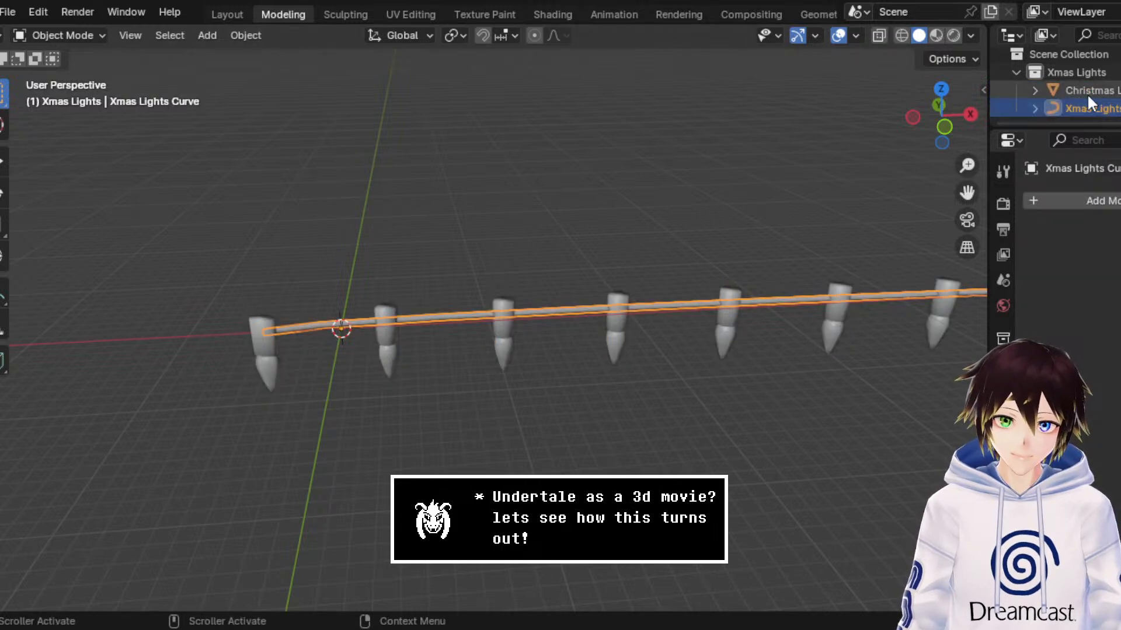
click(1088, 92)
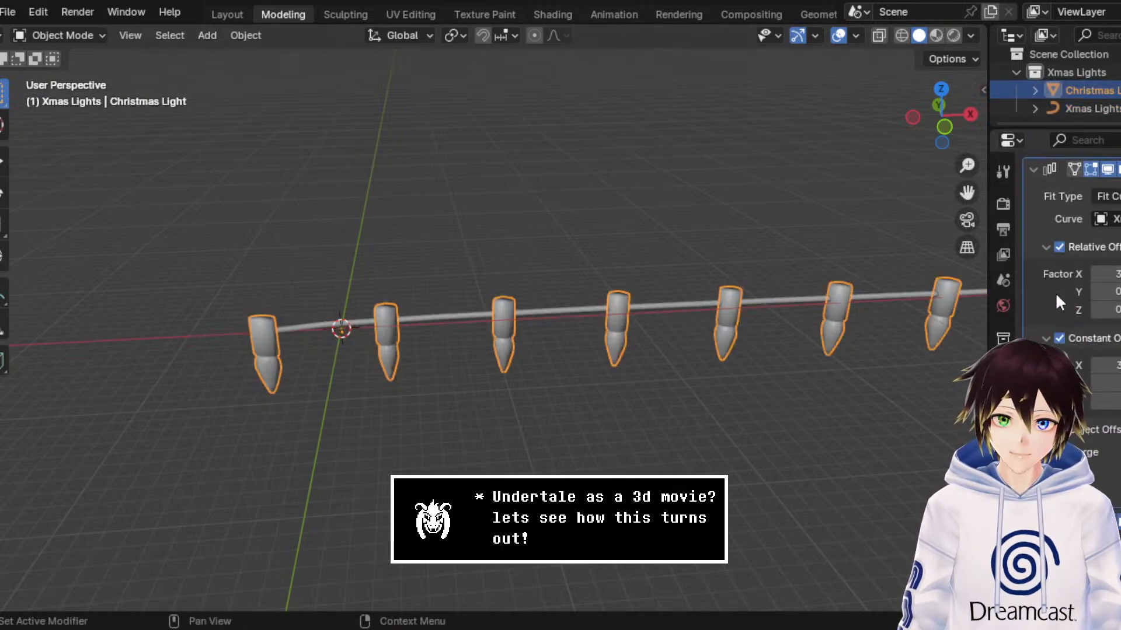
scroll(1055, 292, up, 2)
click(1106, 232)
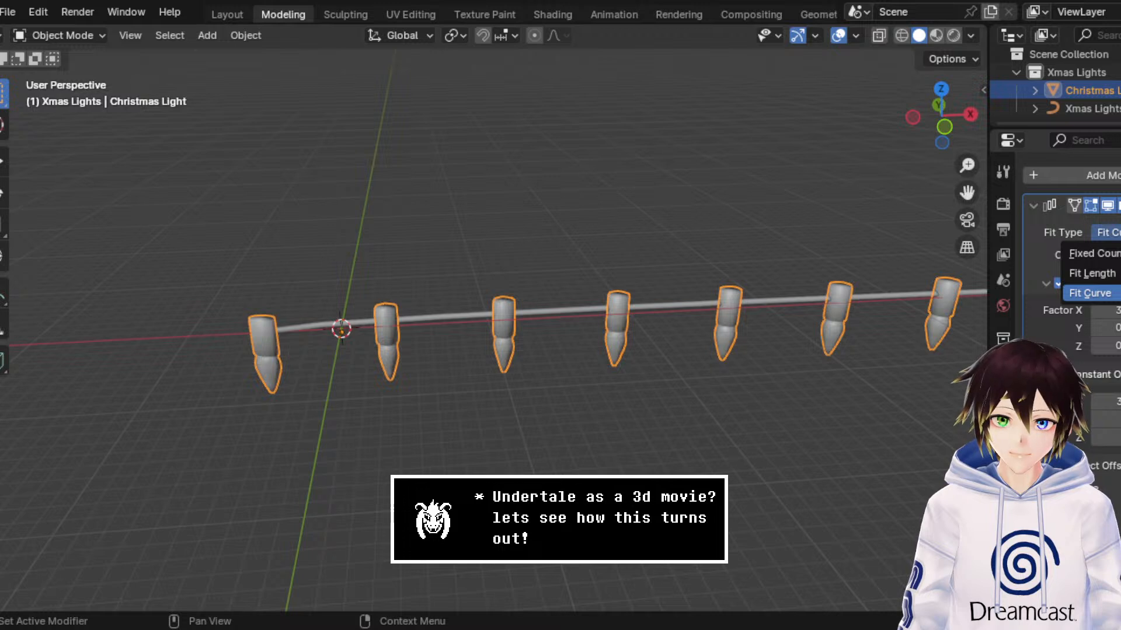
click(1089, 293)
scroll(1119, 236, down, 2)
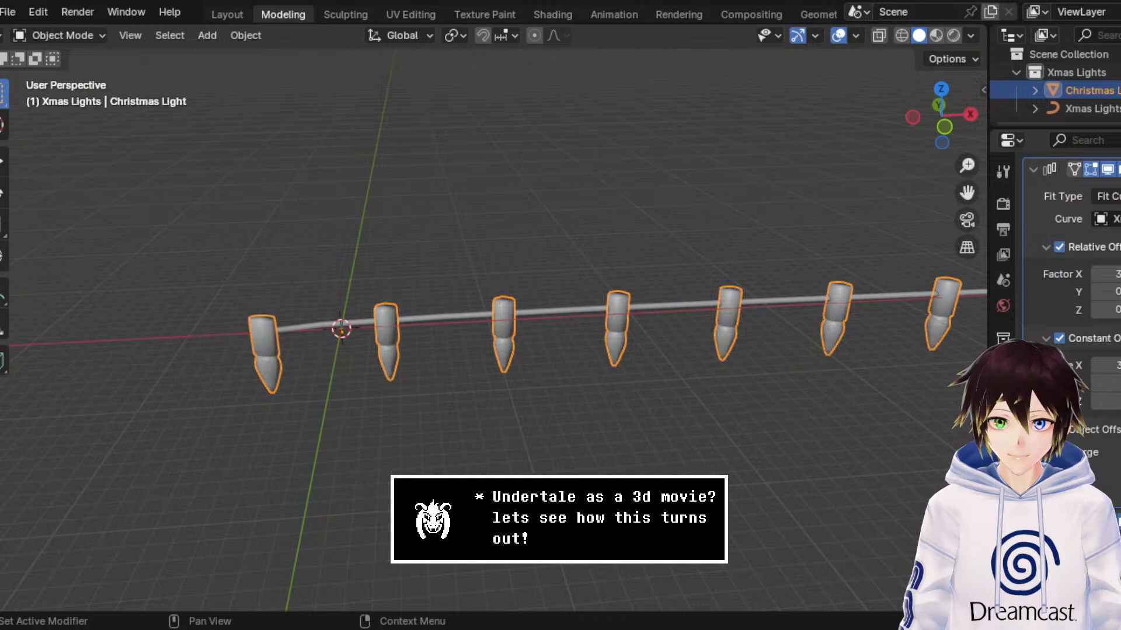
Step: Try Randomize Transform on the Christmas Light with random seed 114 and a 1.2 m location X, and reset location X to 0
click(204, 35)
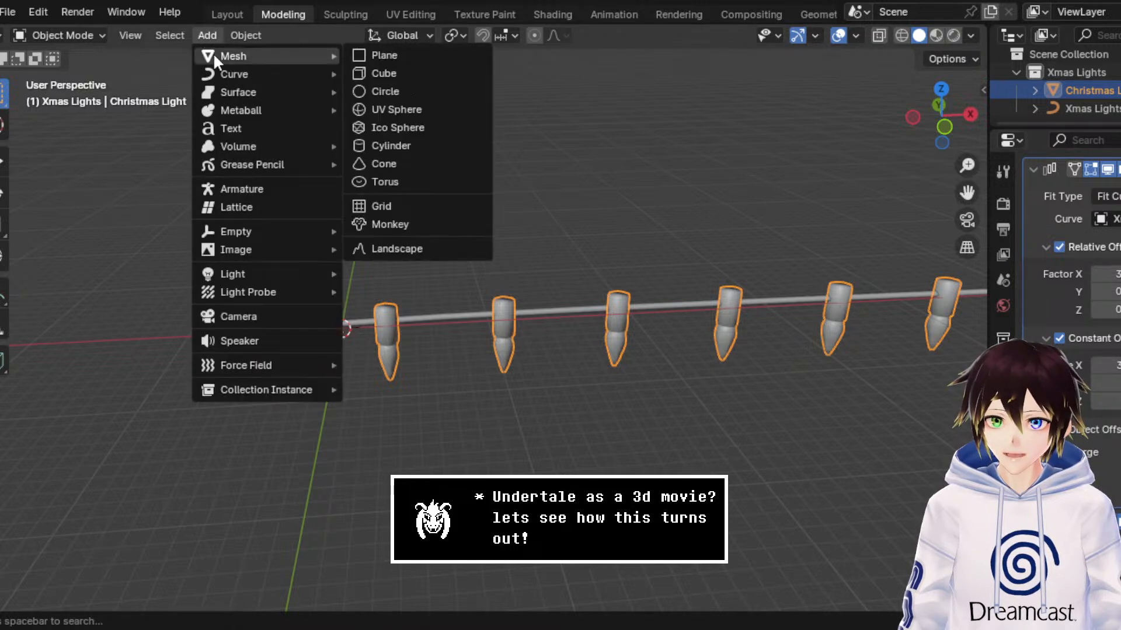
mouse_move(182, 29)
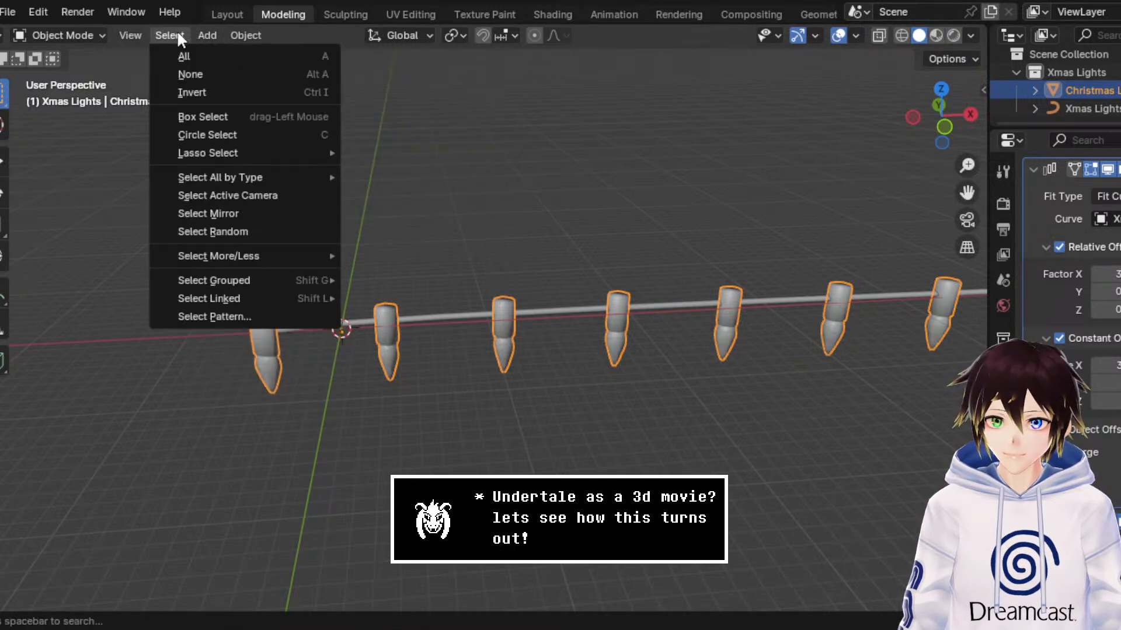
mouse_move(247, 33)
mouse_move(275, 51)
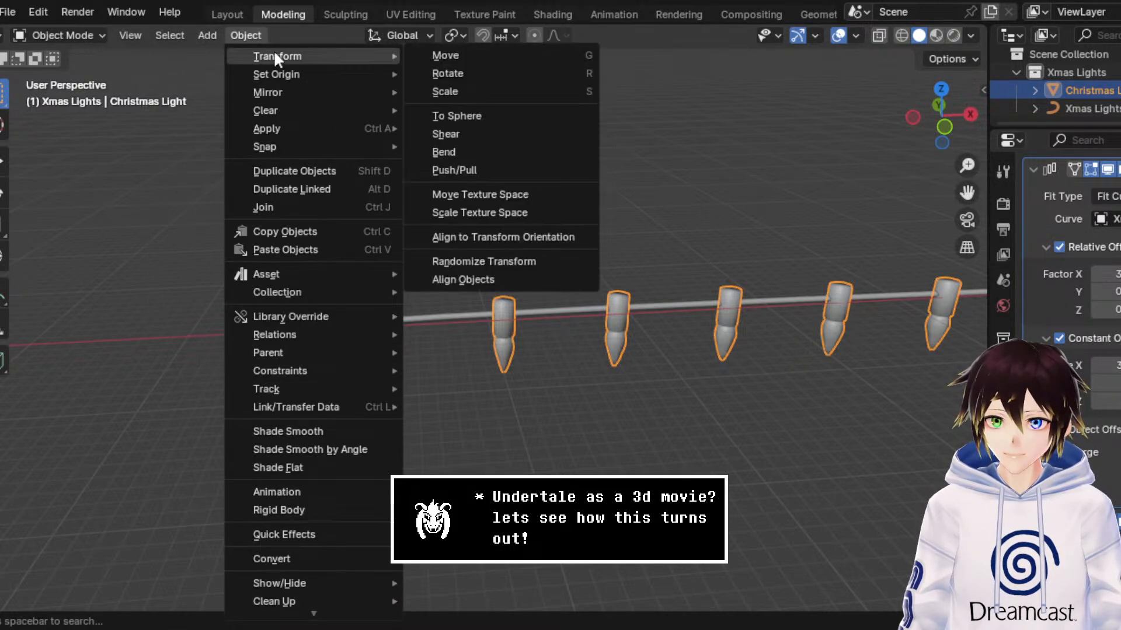
click(485, 263)
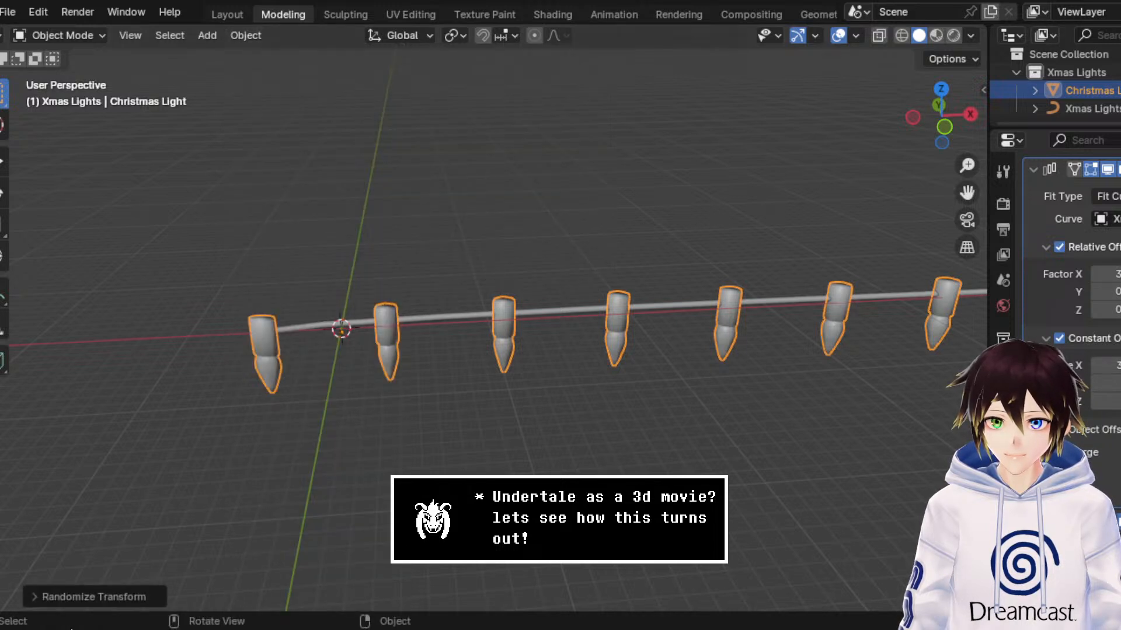
click(75, 595)
drag(190, 325, 256, 325)
drag(195, 383, 265, 383)
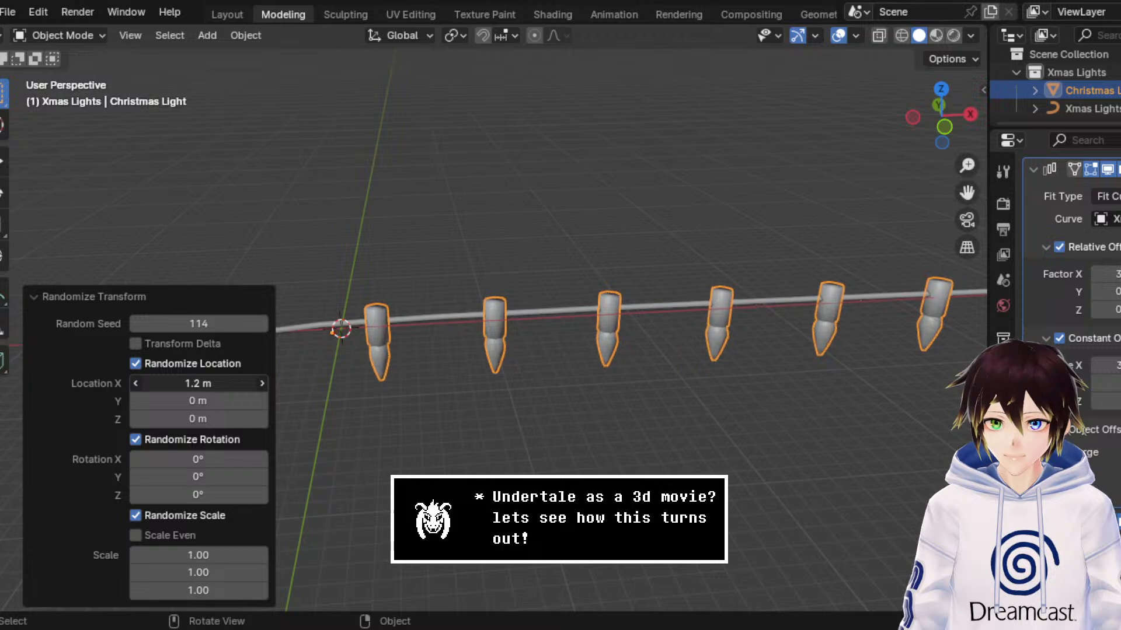
click(193, 383)
text(0)
Step: Try randomizing the Christmas Light's rotation, including 123° on X and 19.17° on Z, and reset all three axes to 0
drag(199, 459, 279, 460)
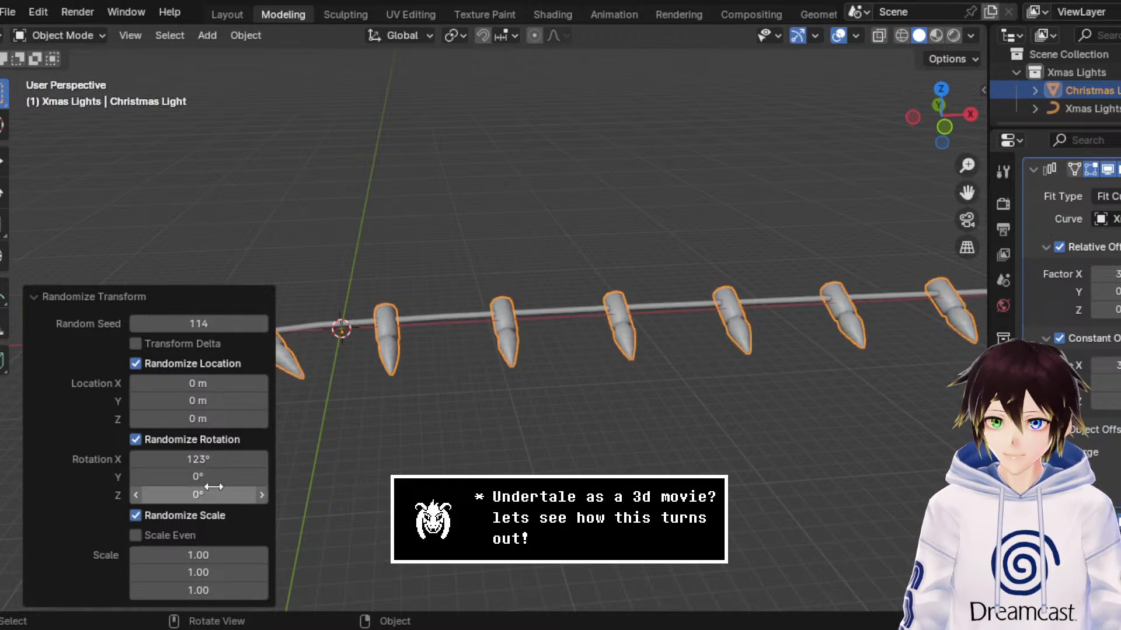
drag(211, 477, 234, 495)
click(210, 478)
text(0)
key(Return)
click(209, 458)
text(0)
key(Return)
click(212, 497)
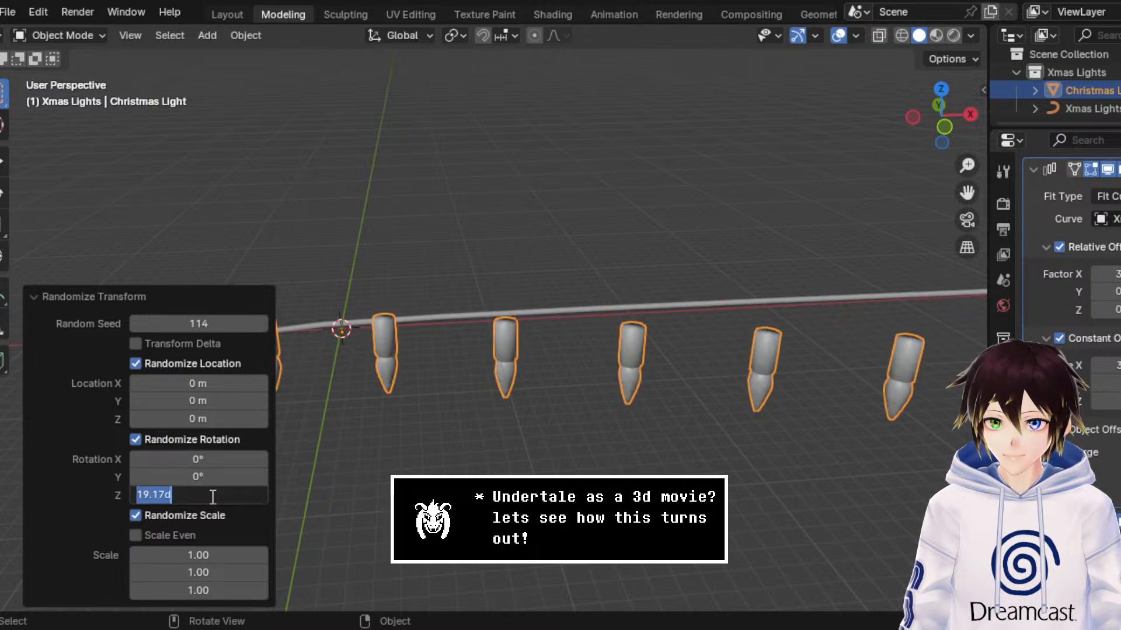
text(0)
key(Return)
Step: Undo the Randomize Transform operation and the latest array offset adjustments on the Christmas Light
key(ctrl+z)
key(ctrl+z)
key(ctrl+z)
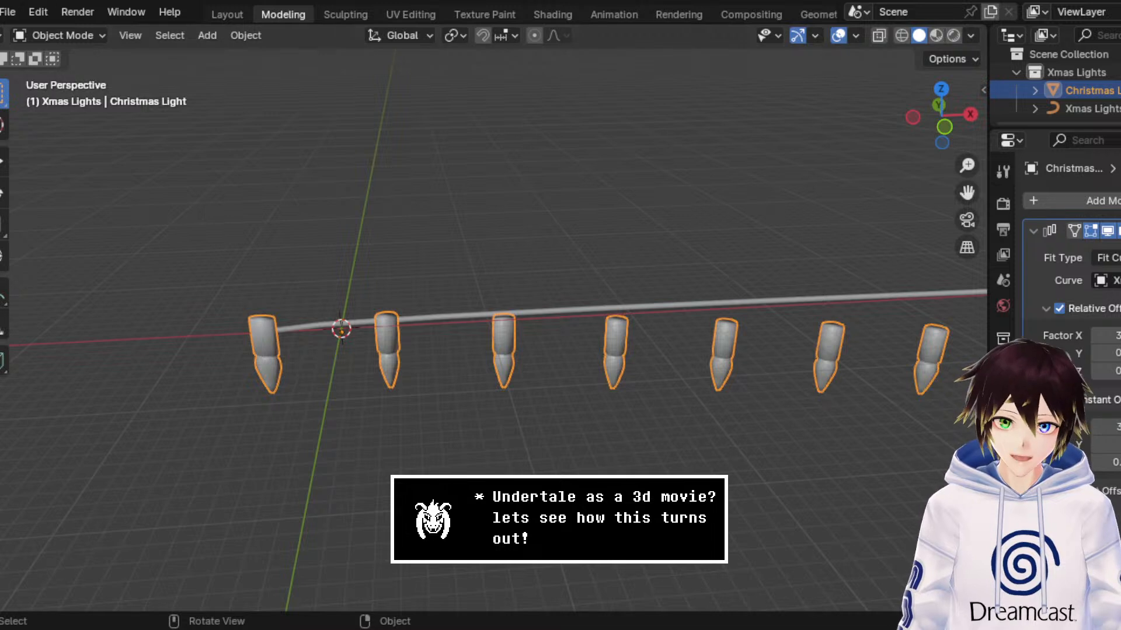
Step: Reopen xmaslights.blend without saving the changes, and view its short curve with the hanging light
click(7, 12)
mouse_move(53, 68)
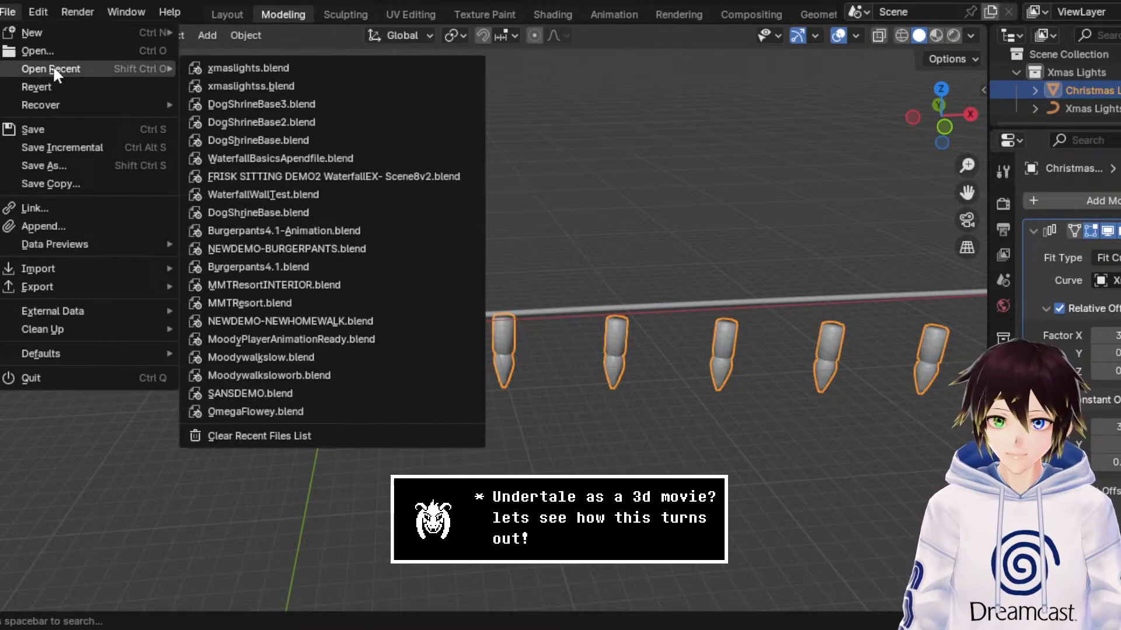
click(306, 68)
click(618, 347)
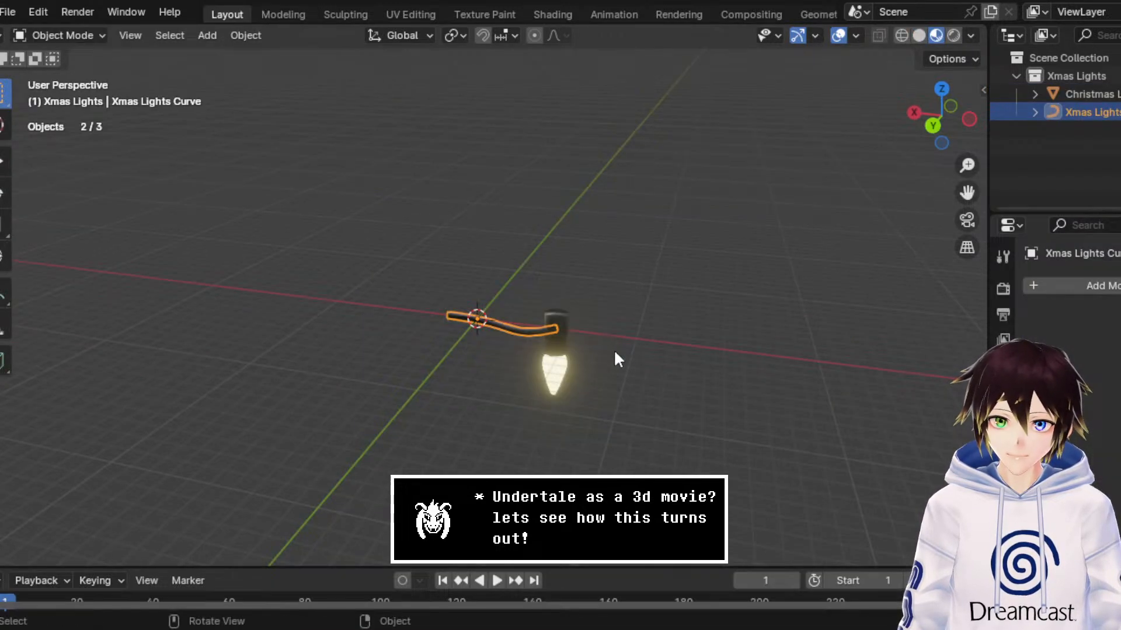
middle_drag(557, 355, 575, 339)
scroll(574, 340, up, 2)
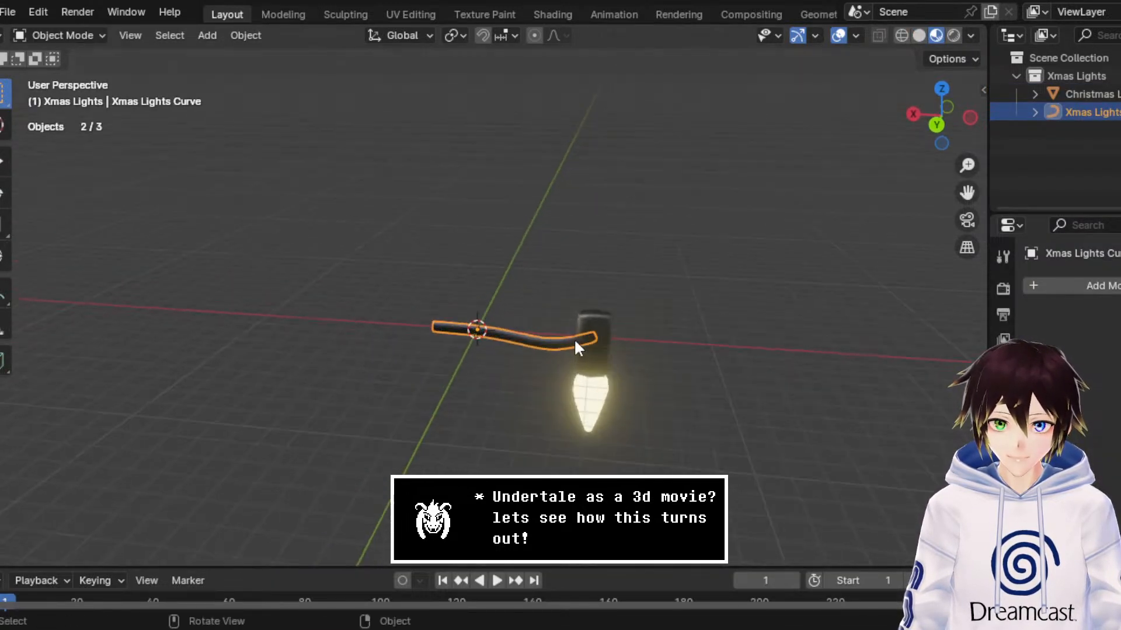
Step: Open xmaslightss.blend from the recent files, and view the single Christmas light up close, deselected
click(8, 13)
mouse_move(60, 67)
click(361, 90)
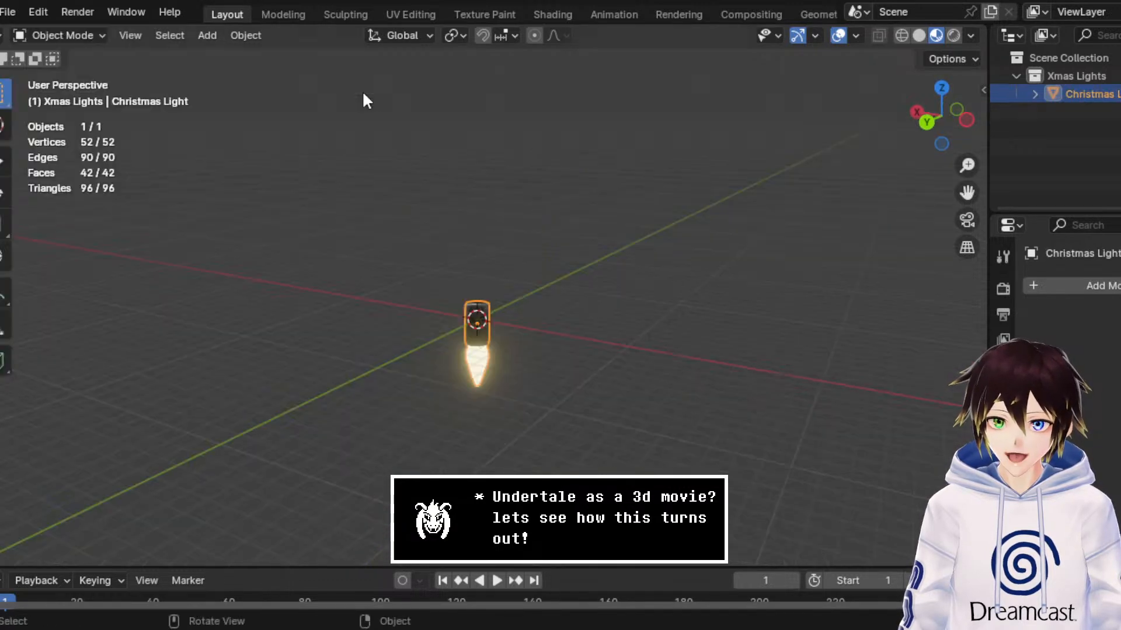
scroll(528, 369, up, 3)
click(545, 353)
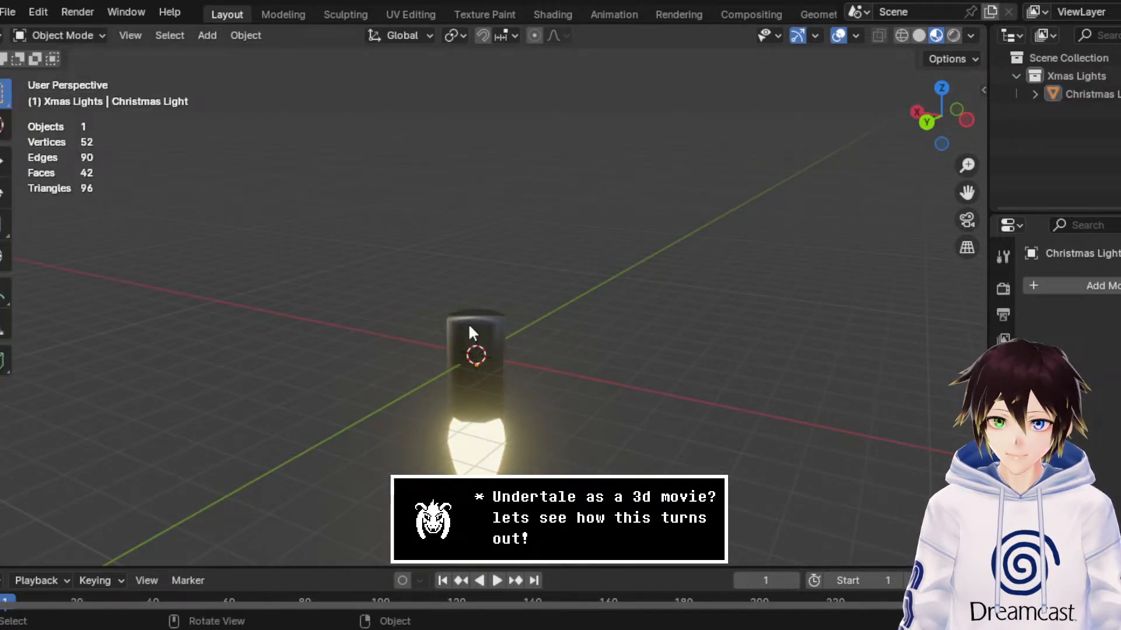
Step: Bring up the list of recently opened Blender files
click(9, 13)
mouse_move(40, 68)
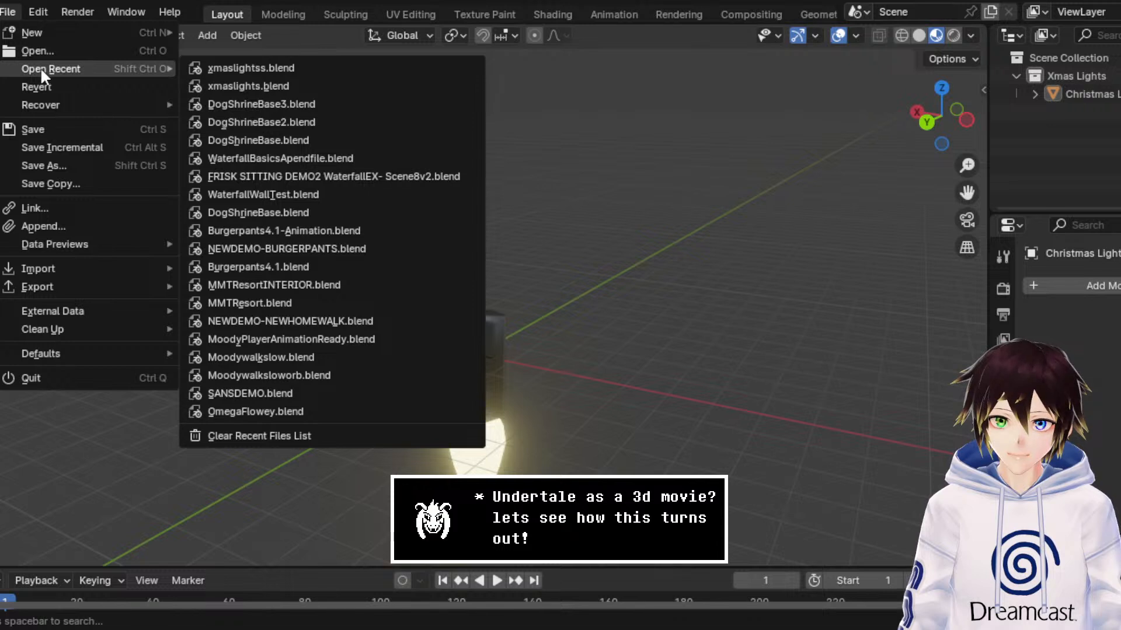
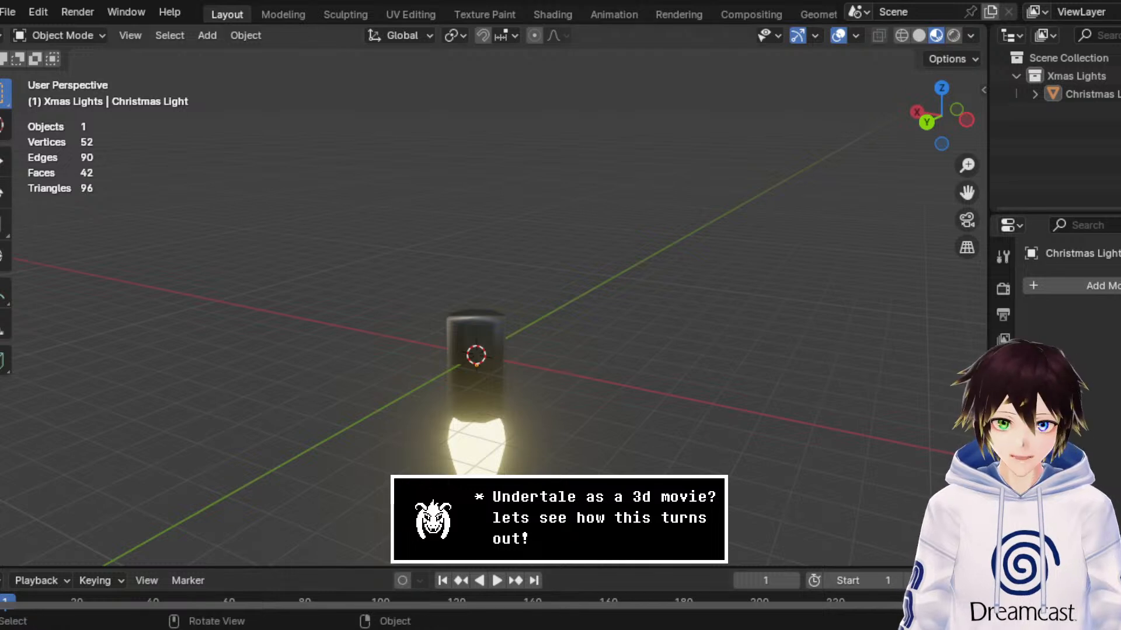
Step: Open DogShrineBase3.blend from the recent files, discarding the changes to xmaslightss.blend
click(8, 11)
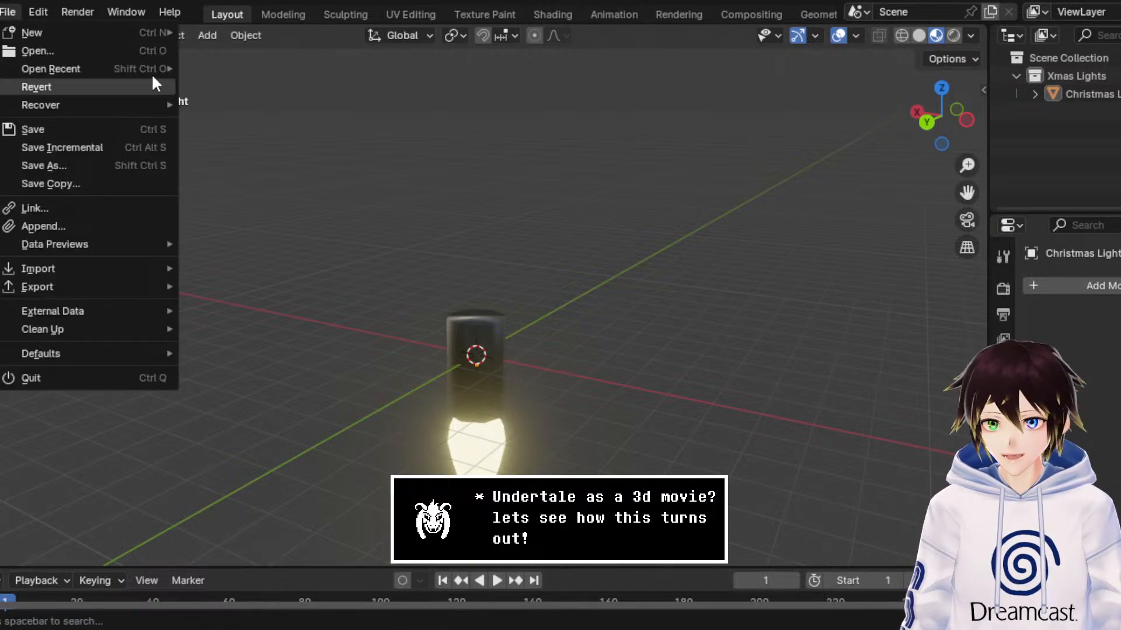
mouse_move(134, 66)
click(279, 104)
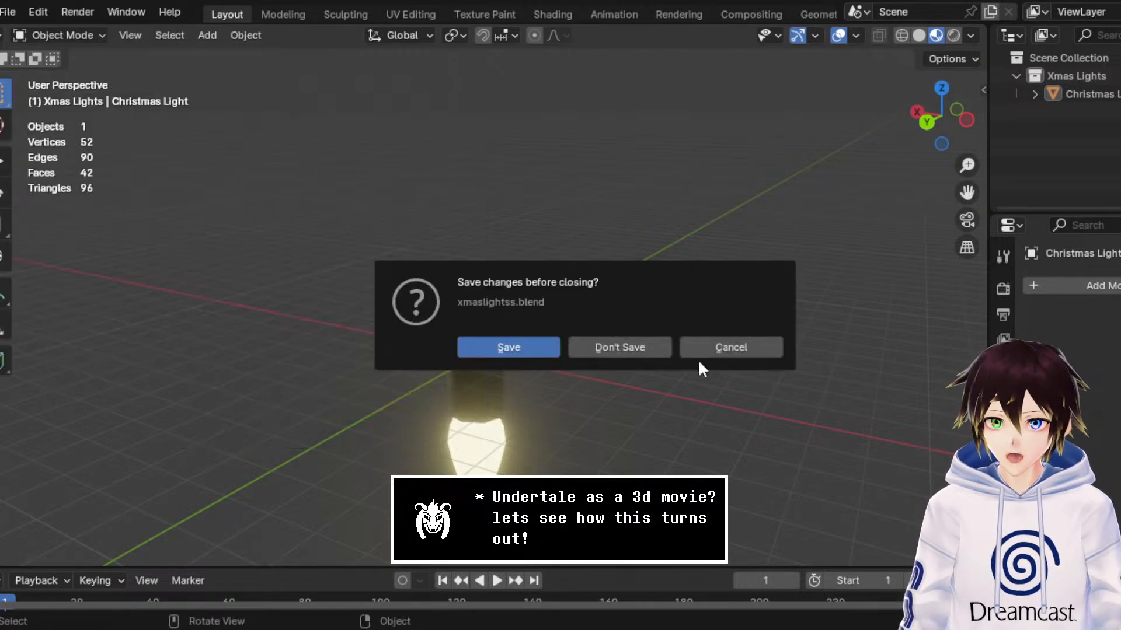
click(636, 345)
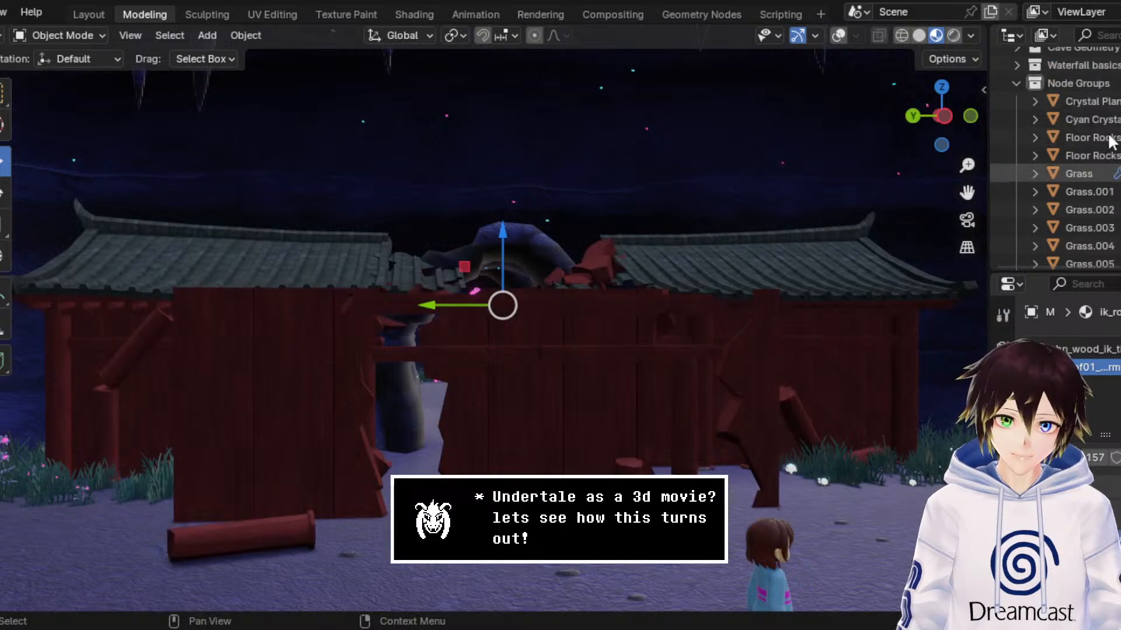
Step: Collapse the Node Groups collection and add a new collection directly under the Scene Collection
scroll(1062, 146, up, 5)
click(1015, 166)
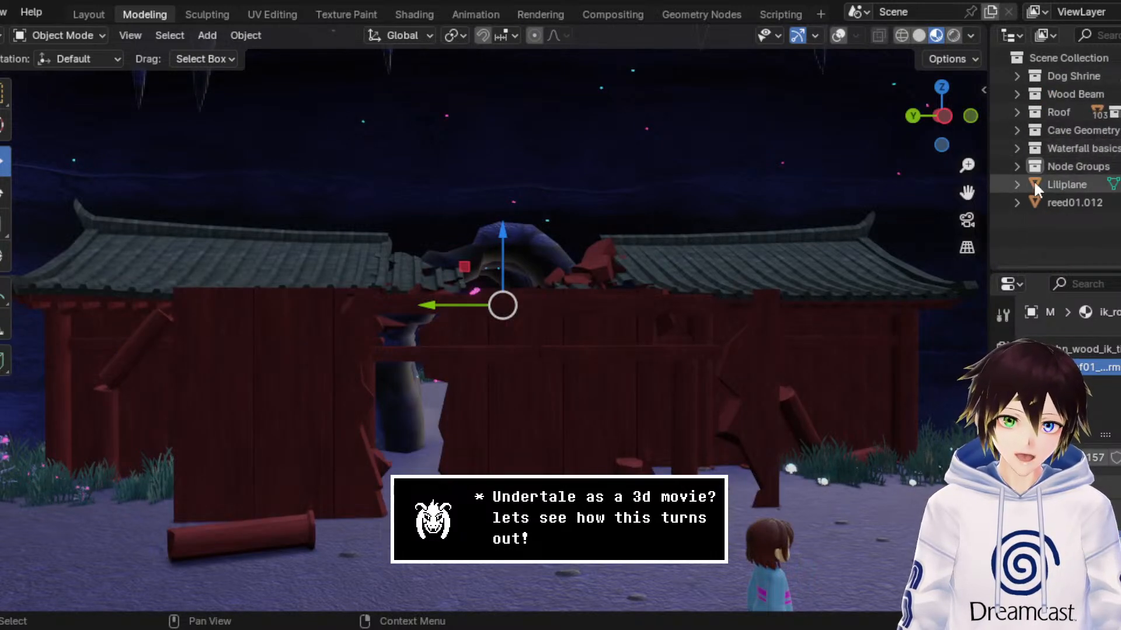
click(1057, 201)
click(1059, 185)
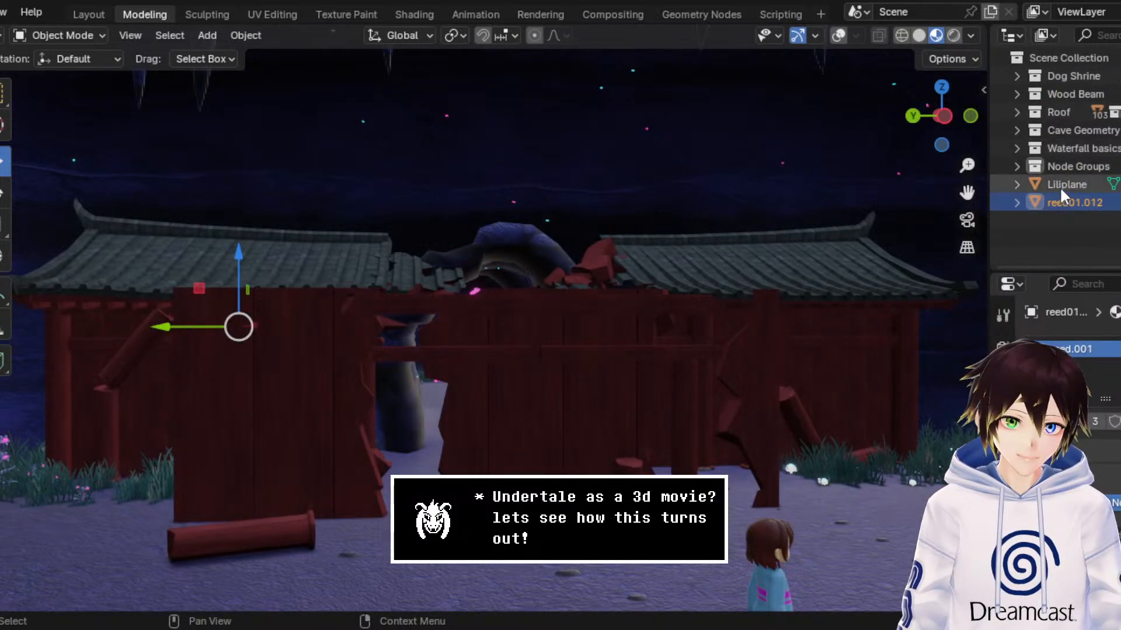
click(1057, 58)
right_click(1058, 57)
click(1057, 57)
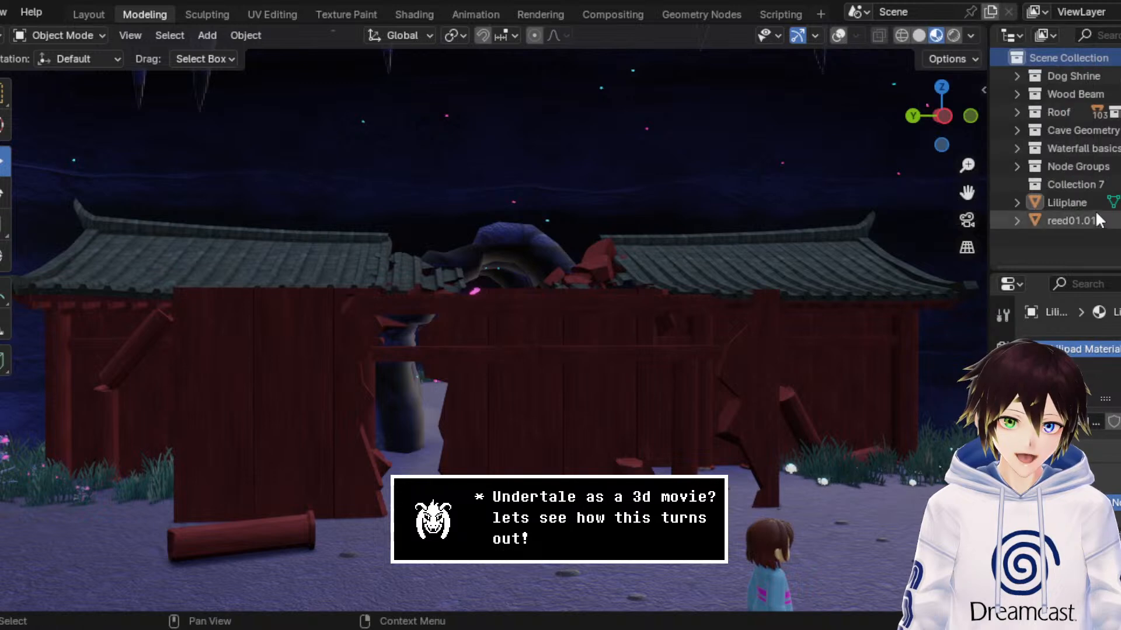
Step: Rename the new collection "Fairy Lights" and save the file
double_click(1077, 185)
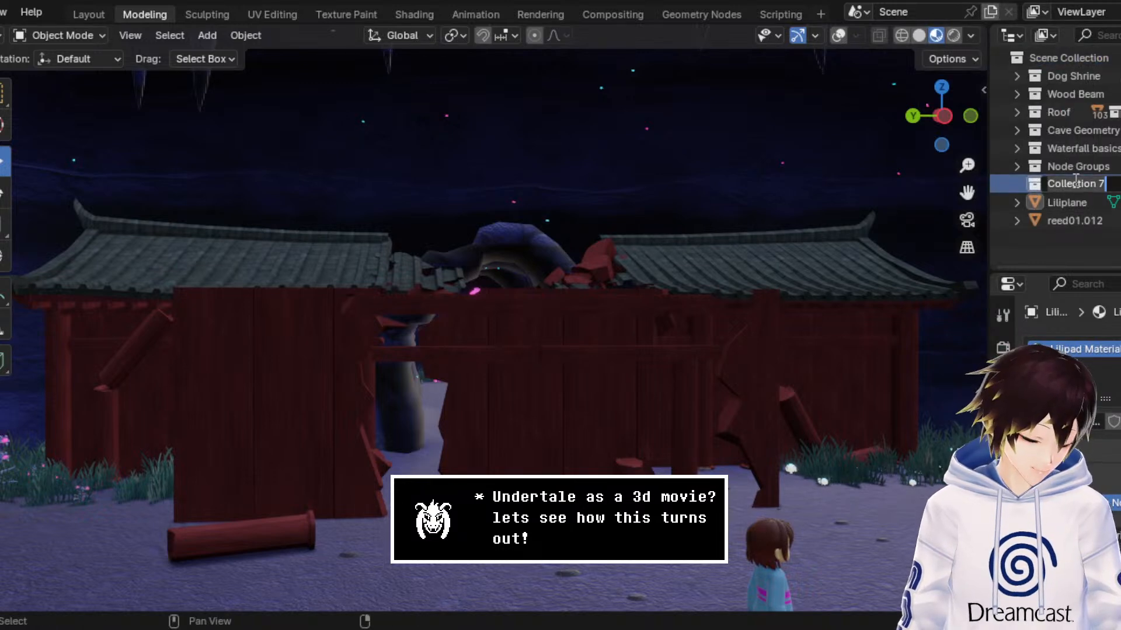
text(Fairy Light)
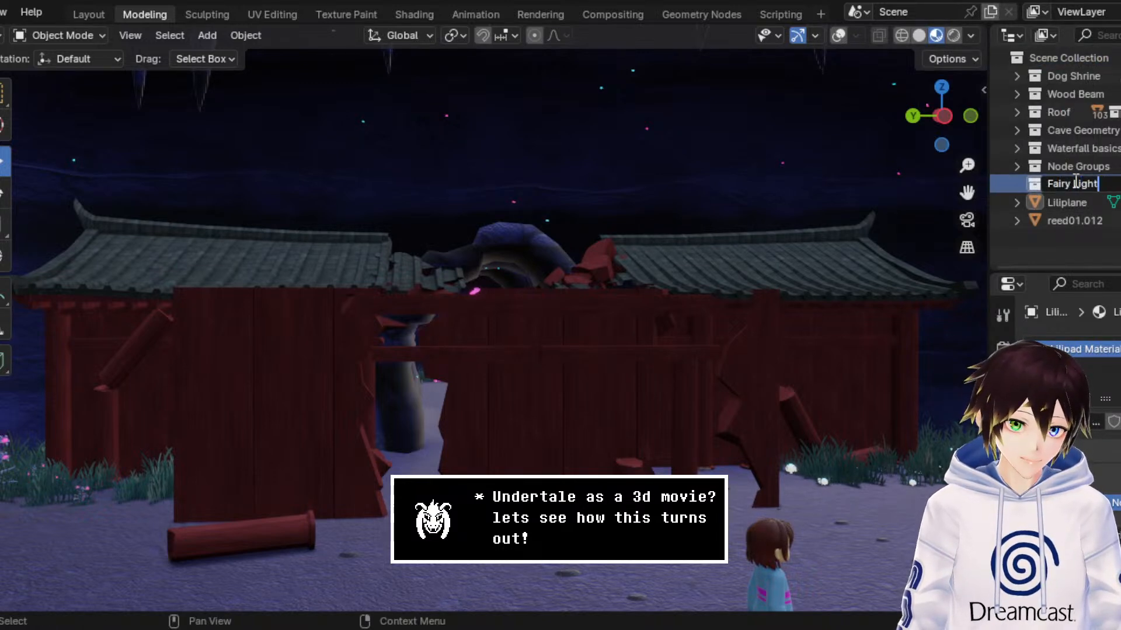
text(s)
key(Return)
key(ctrl+s)
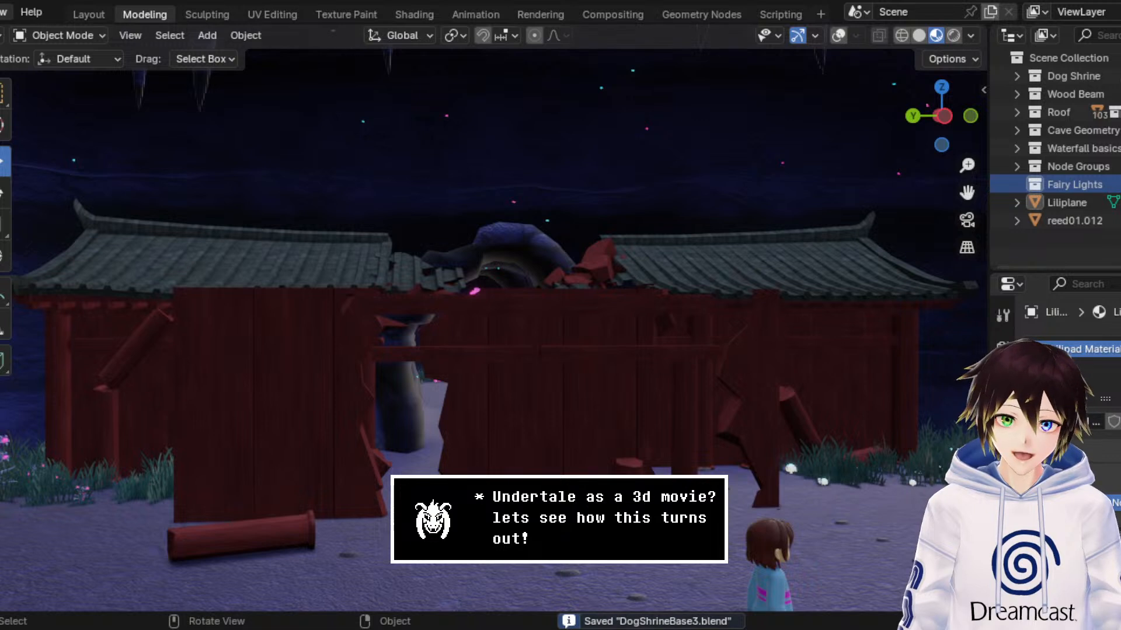
Step: Open the existing Blender animation file containing the Tem Shop cave scene
scroll(3, 15, left, 5)
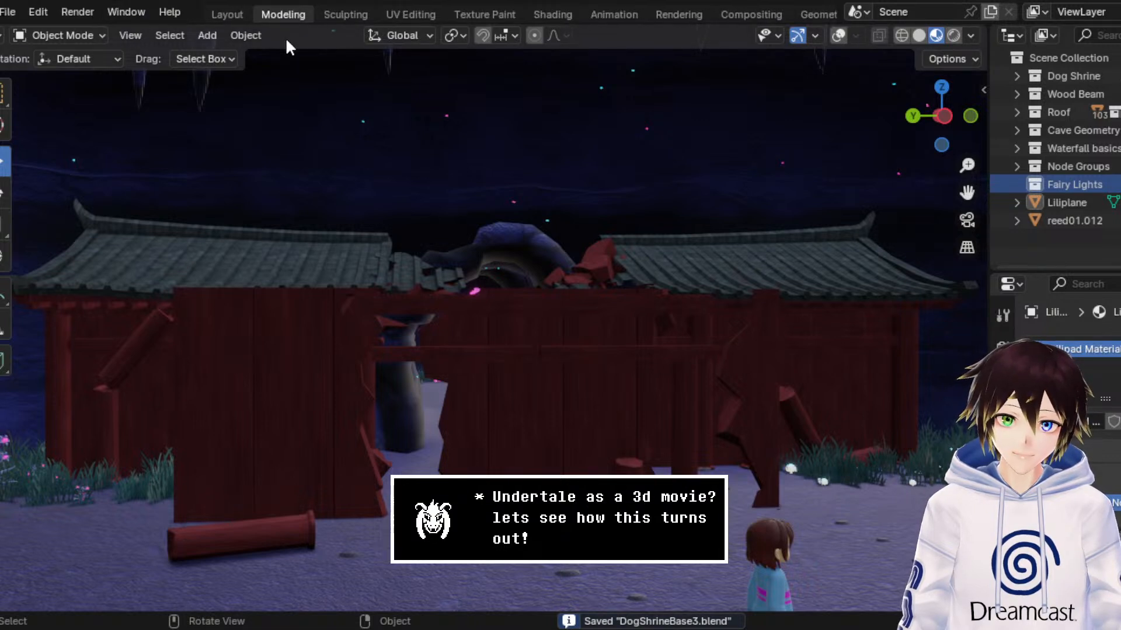
click(7, 12)
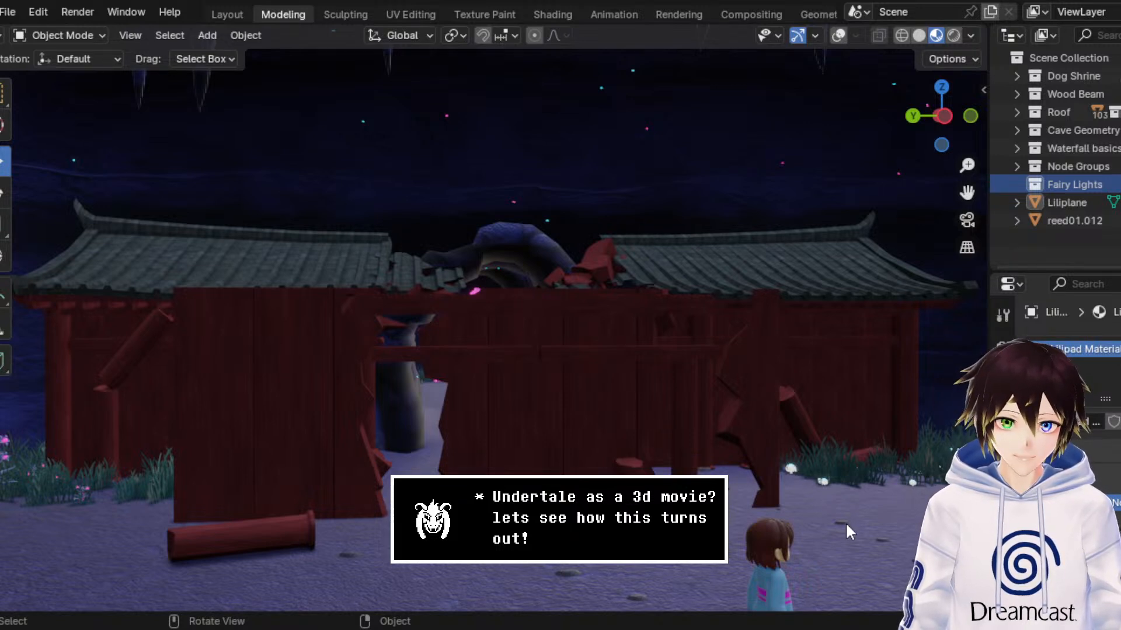
click(839, 470)
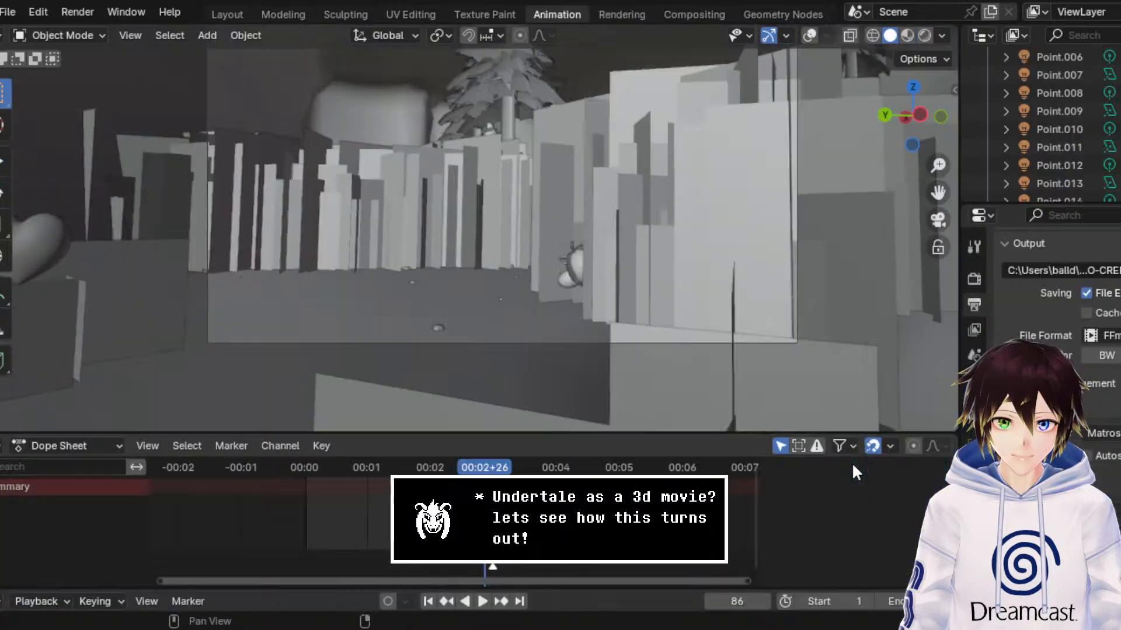
Step: Find the Tem Shop in the cave, show the overlays, and display the modifiers of the light bulbs strung over its curtains
middle_drag(702, 271, 663, 249)
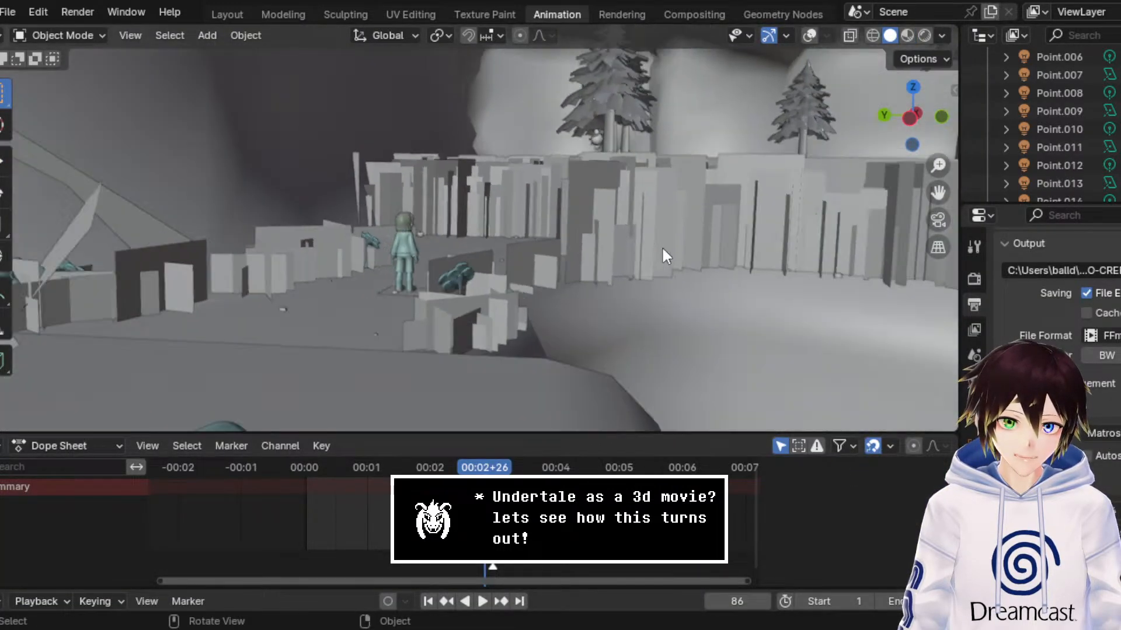
drag(922, 191, 830, 219)
middle_drag(830, 220, 574, 238)
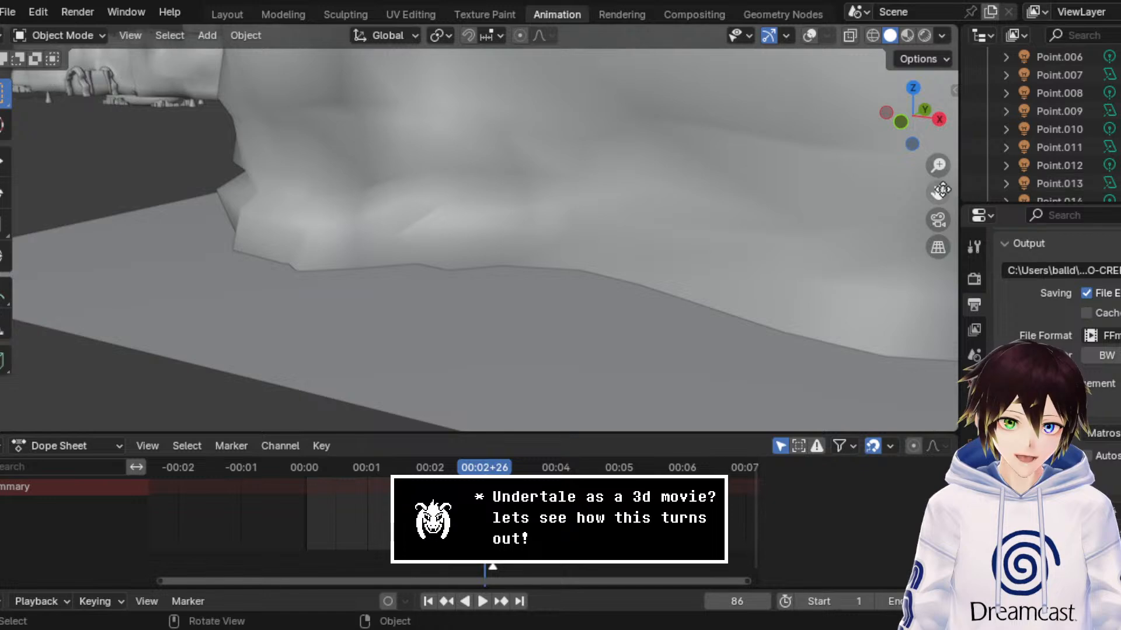
drag(938, 192, 835, 197)
middle_drag(683, 253, 901, 224)
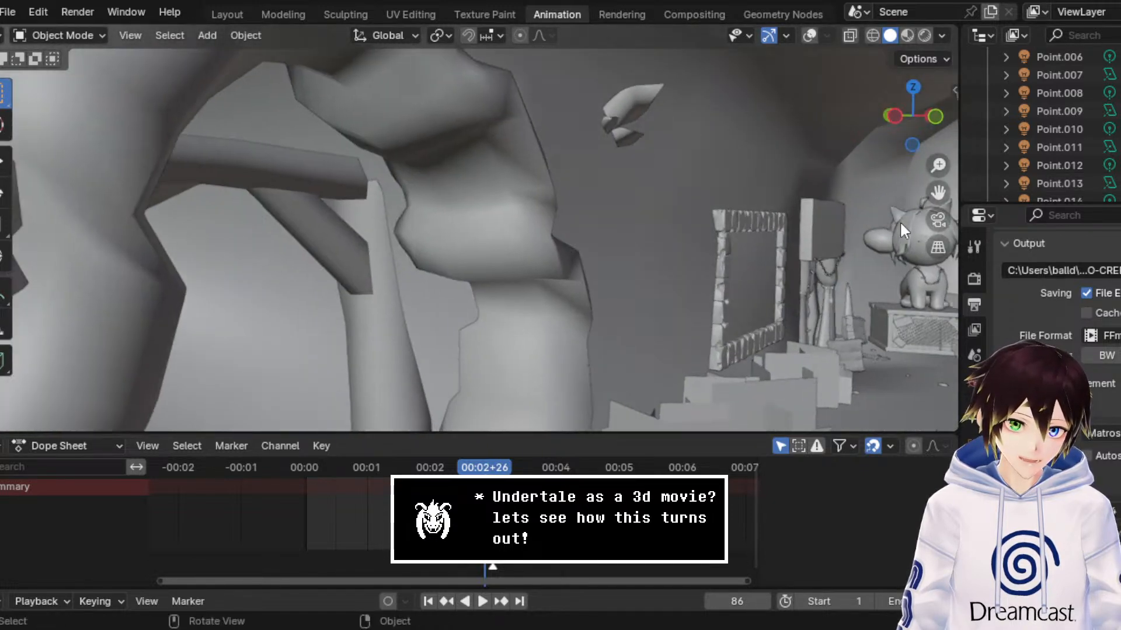
drag(938, 193, 586, 153)
scroll(590, 304, up, 4)
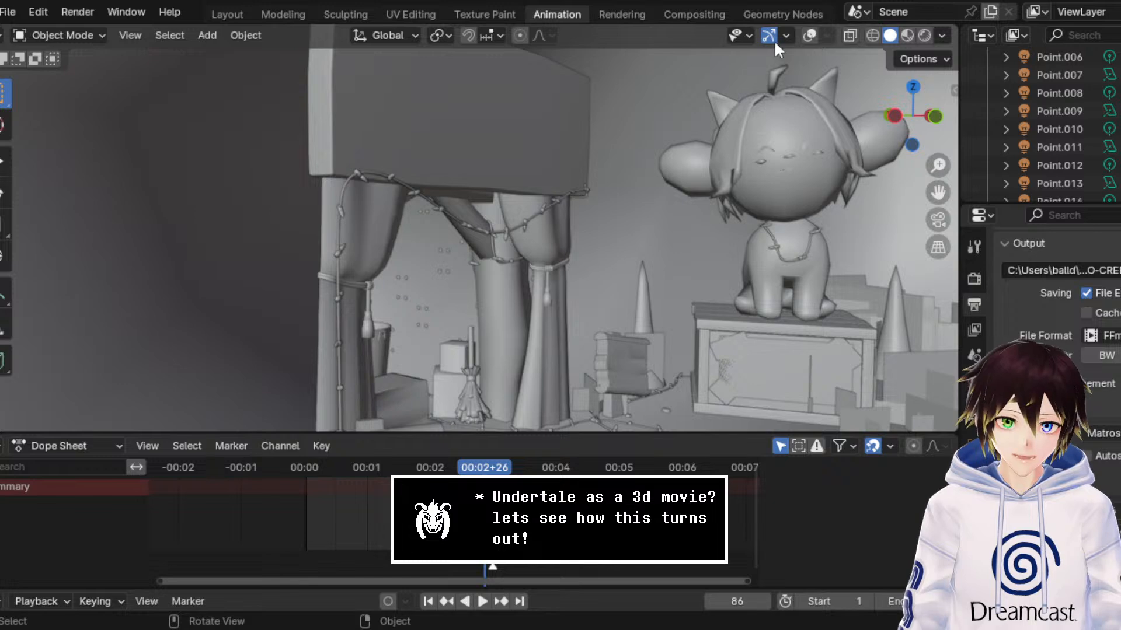
click(812, 35)
mouse_move(435, 251)
middle_down()
mouse_move(443, 233)
mouse_move(441, 246)
middle_up()
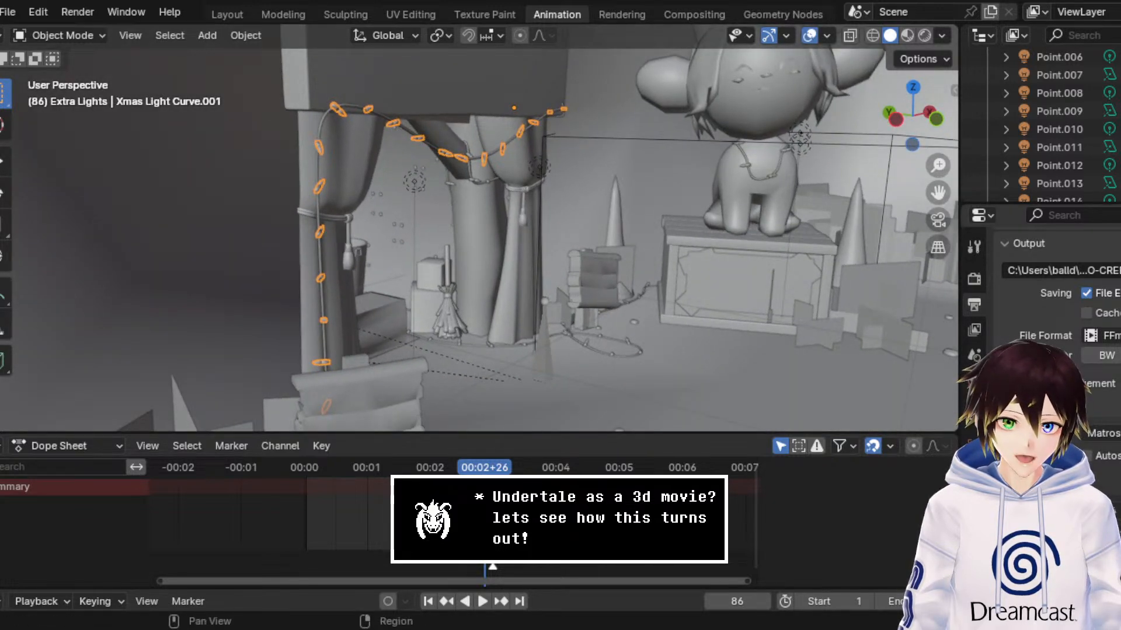
click(974, 469)
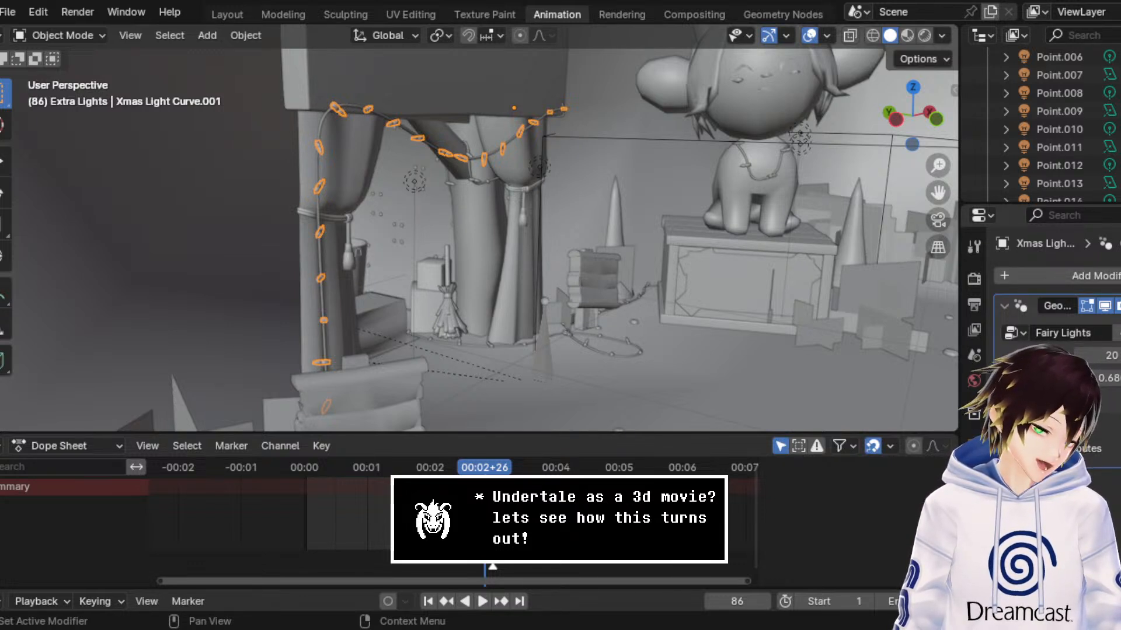
Step: Switch the viewport to rendered shading and view the lit Tem Shop light string without overlays
click(903, 35)
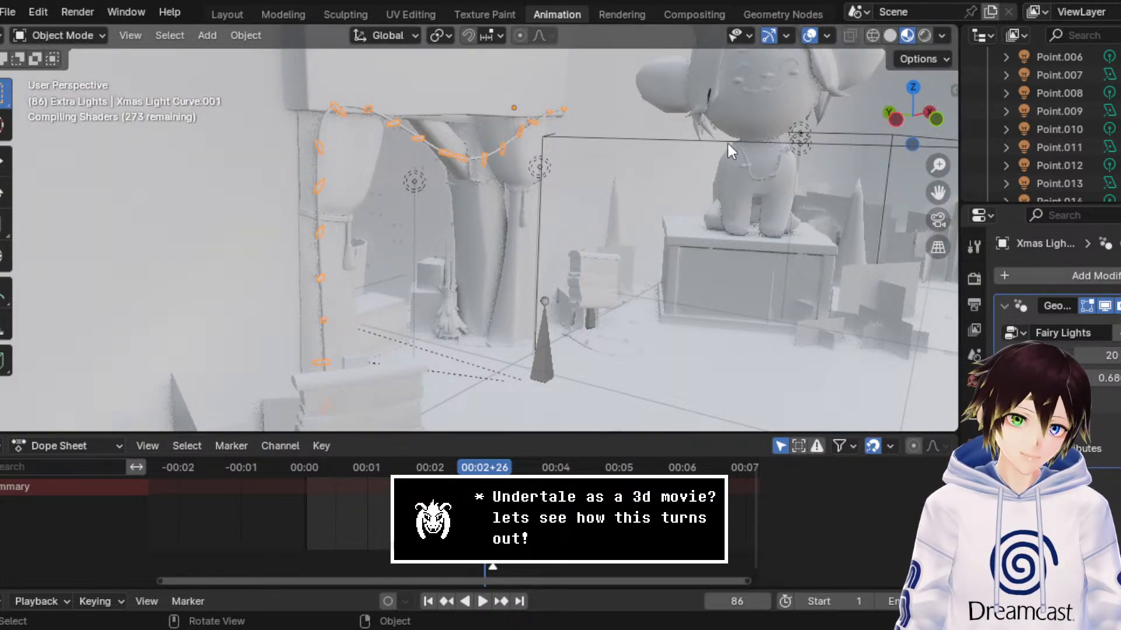
click(924, 36)
scroll(837, 109, up, 2)
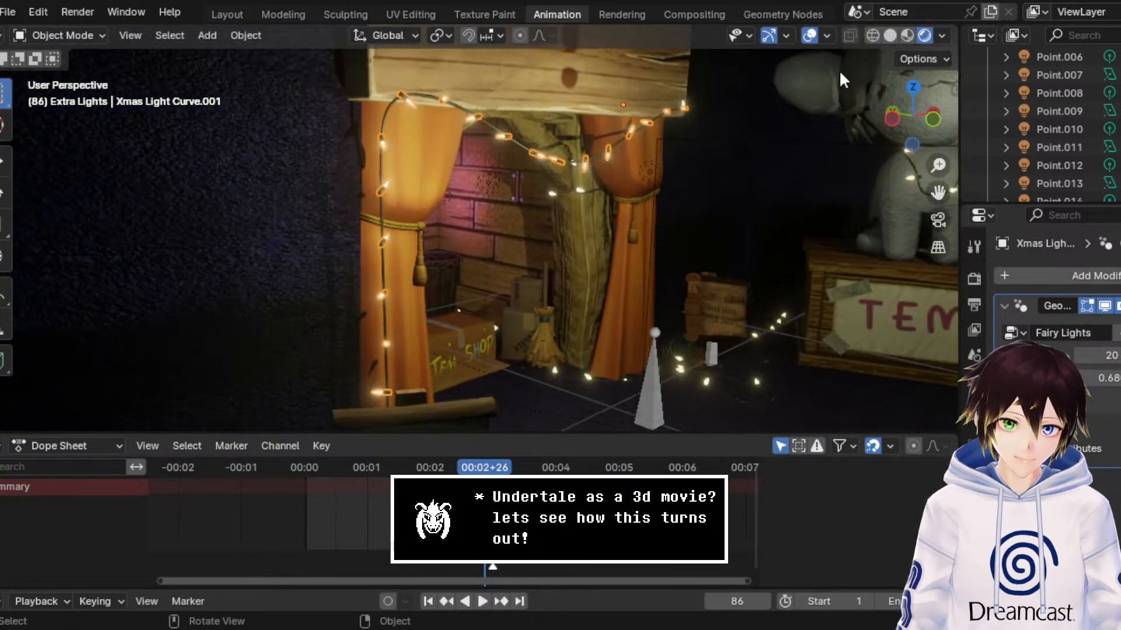
click(810, 36)
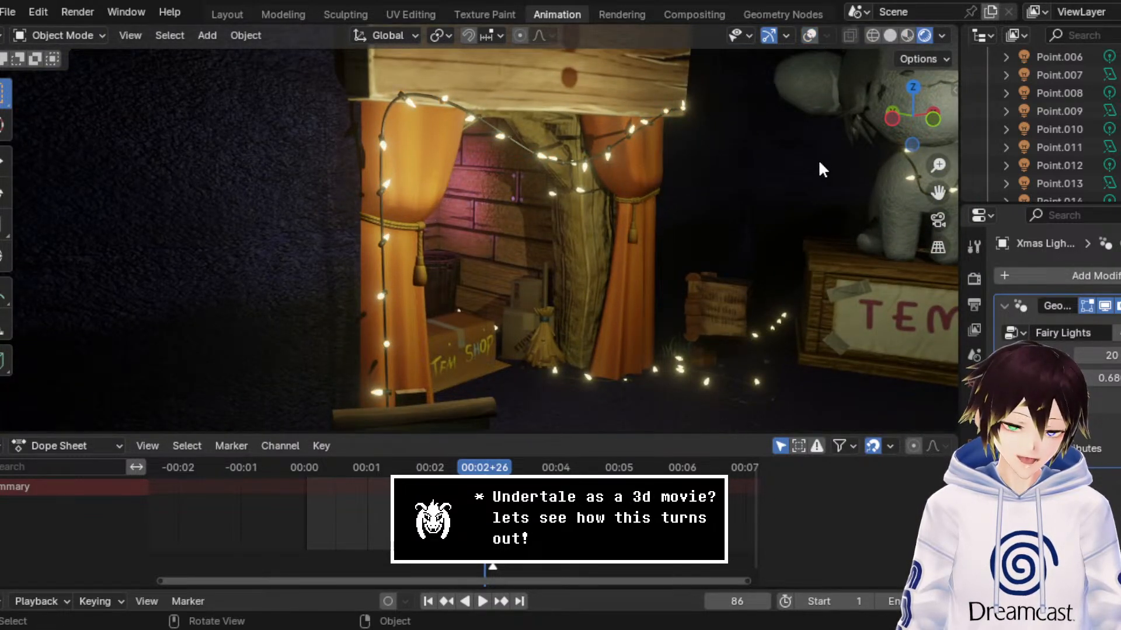
Step: Show the overlays again and check the string's separate wire and bulb objects, ending with Xmas Light Curve.001 selected
click(520, 145)
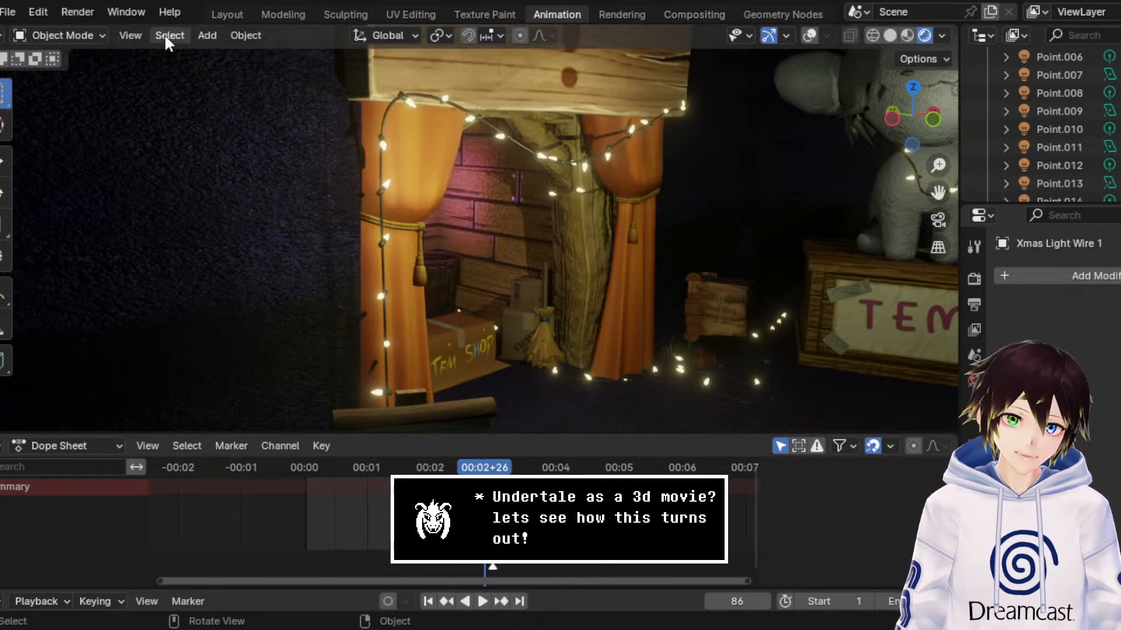
click(811, 36)
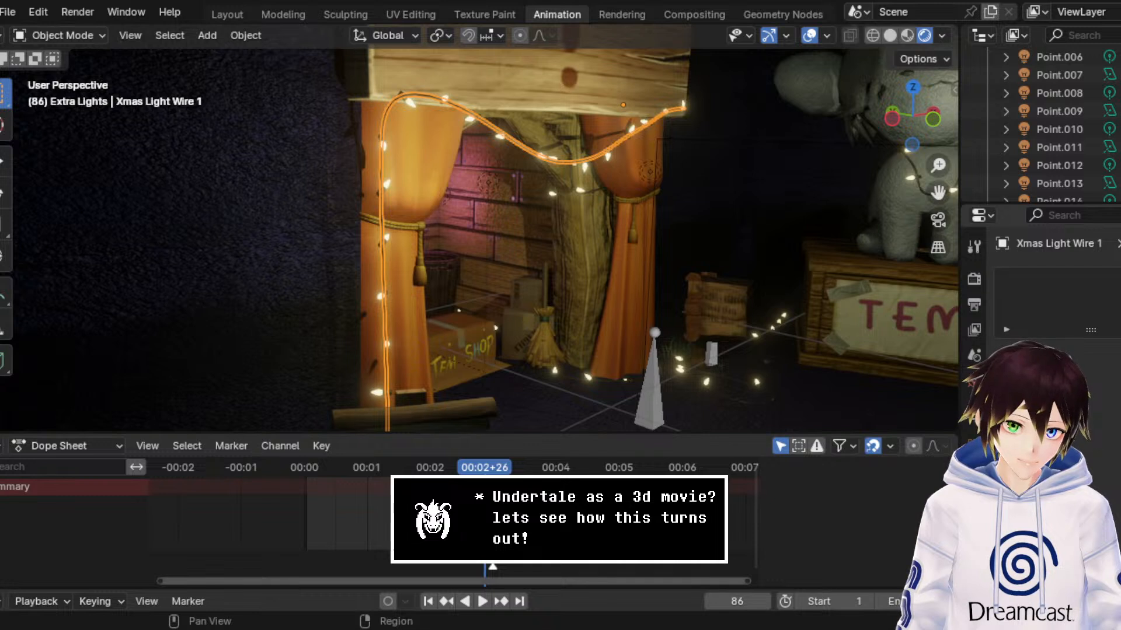
click(498, 138)
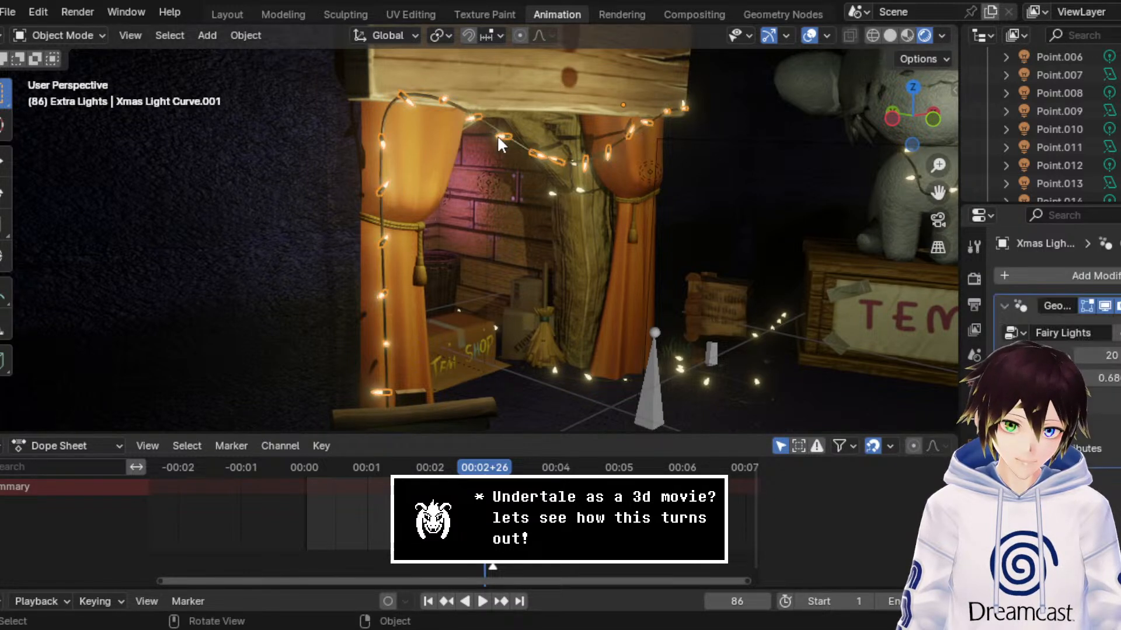
click(498, 138)
click(498, 139)
click(498, 138)
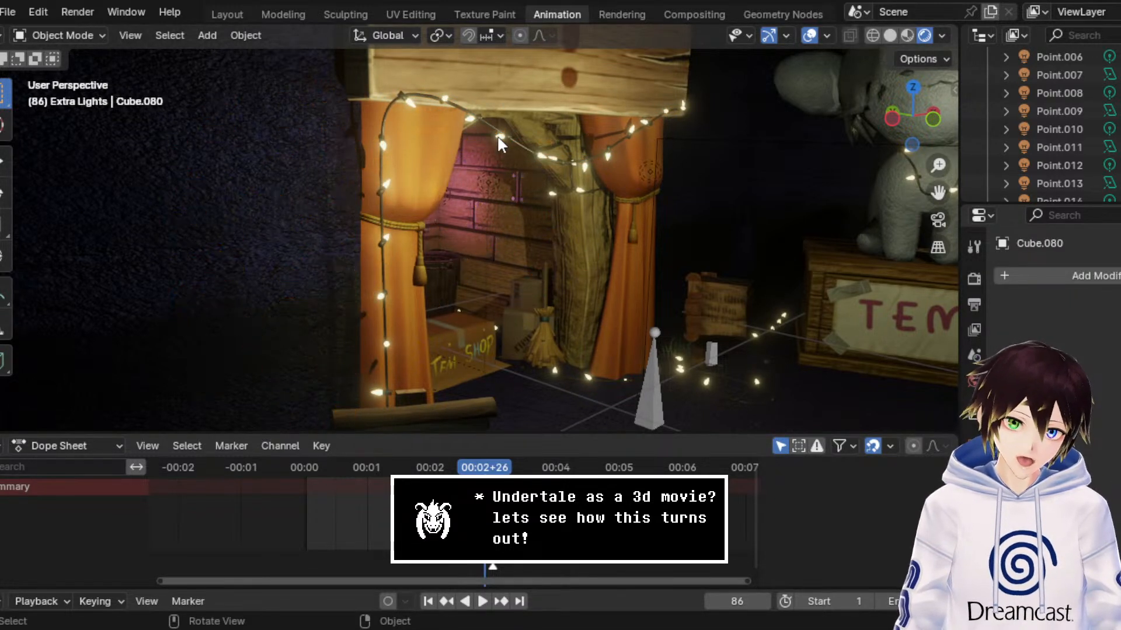
click(498, 138)
click(498, 138)
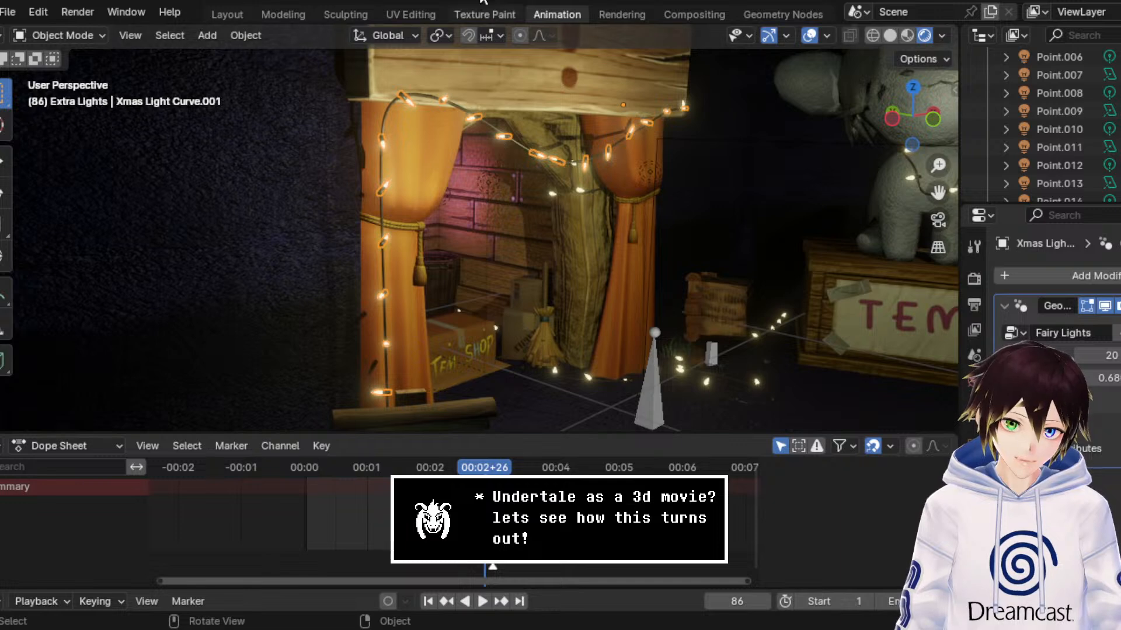
Step: Examine the Fairy Lights geometry node tree of Xmas Light Curve.001 from the group input through to the output
click(767, 13)
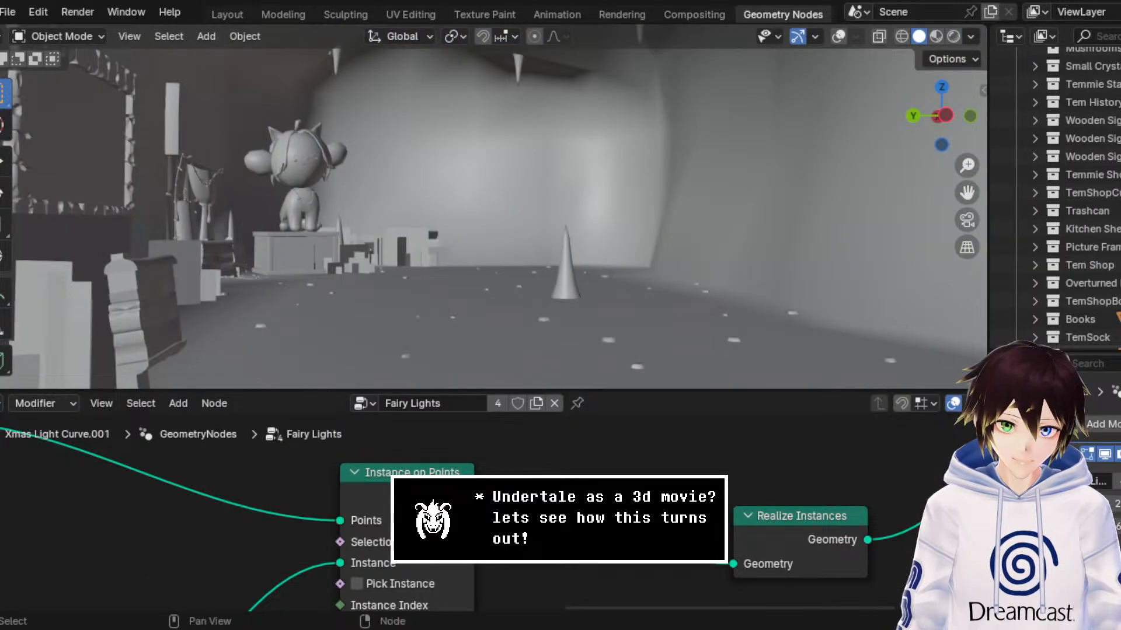
scroll(345, 533, down, 8)
scroll(477, 514, down, 3)
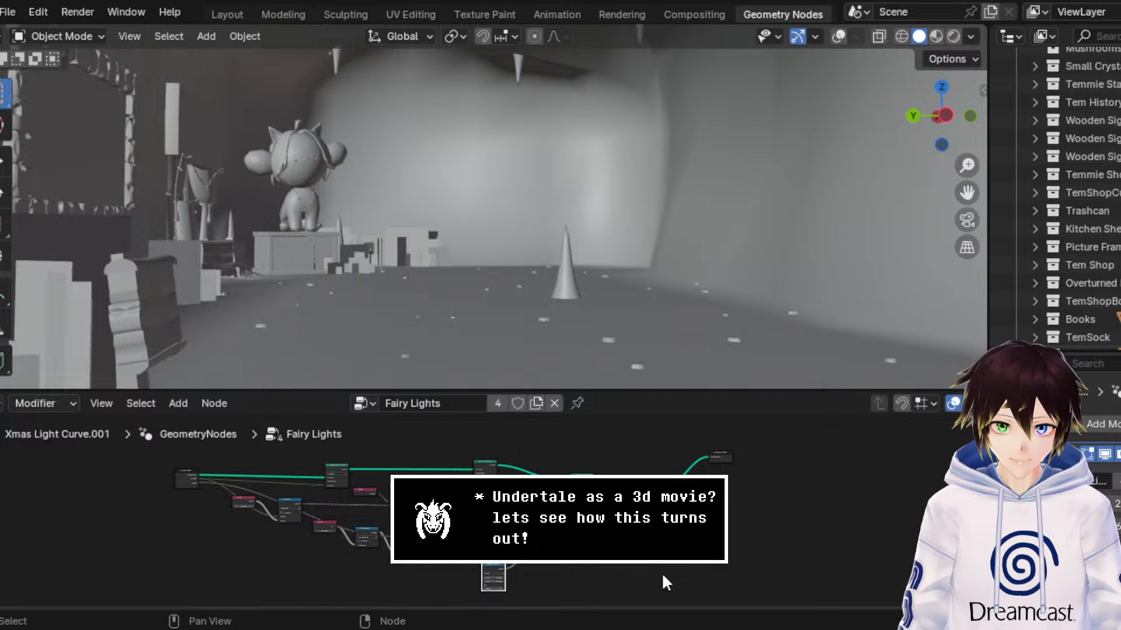
scroll(665, 575, up, 6)
scroll(415, 436, up, 5)
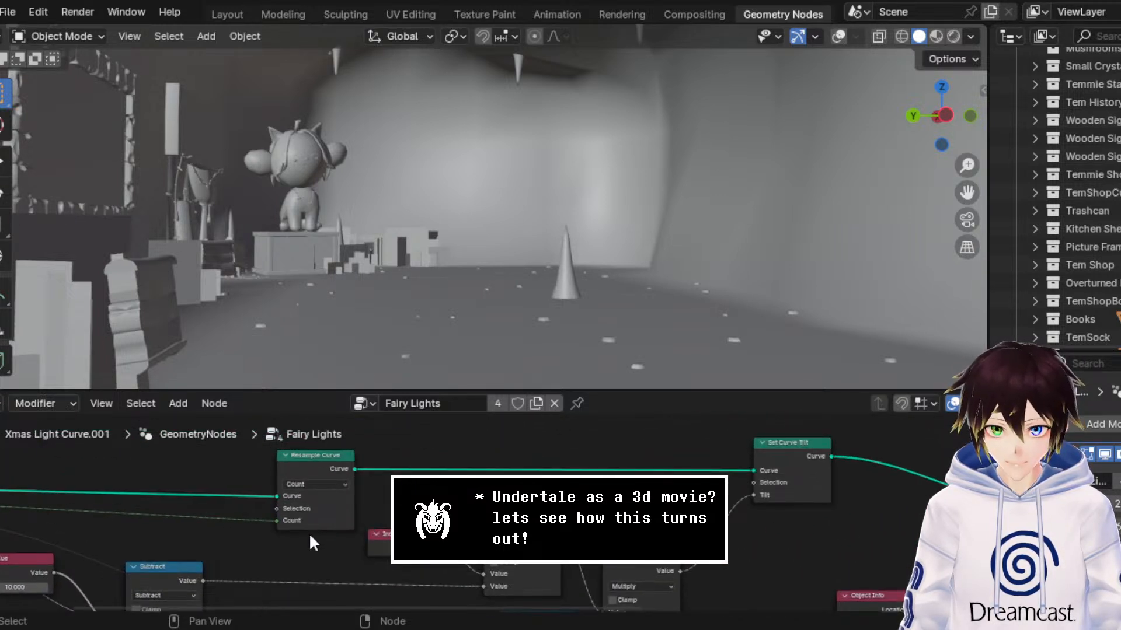
scroll(310, 536, down, 5)
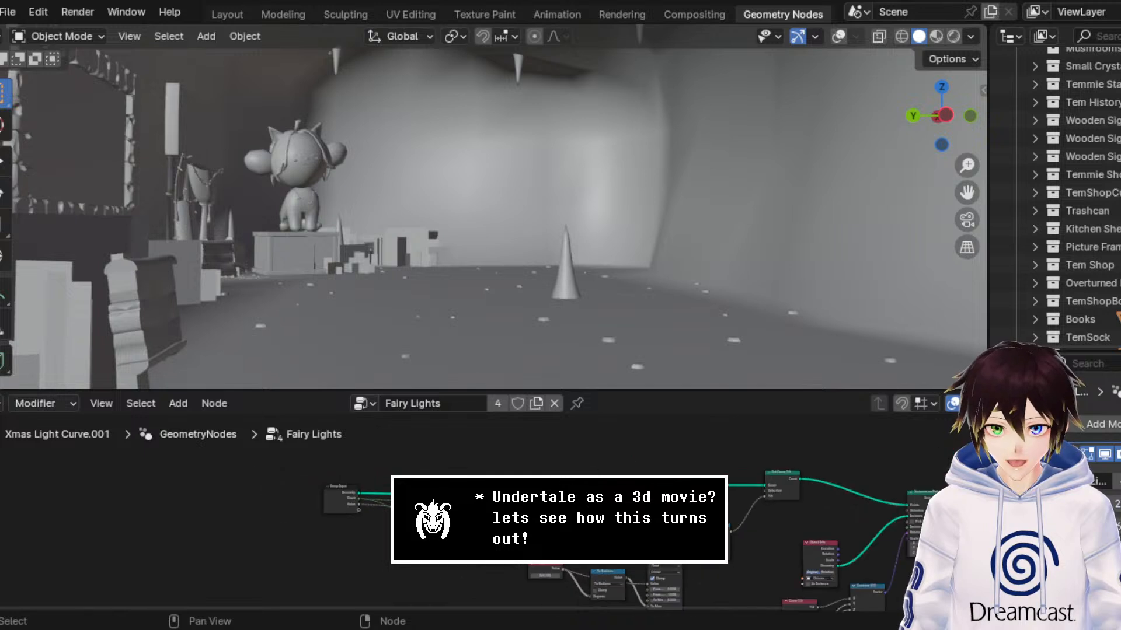
scroll(677, 502, up, 4)
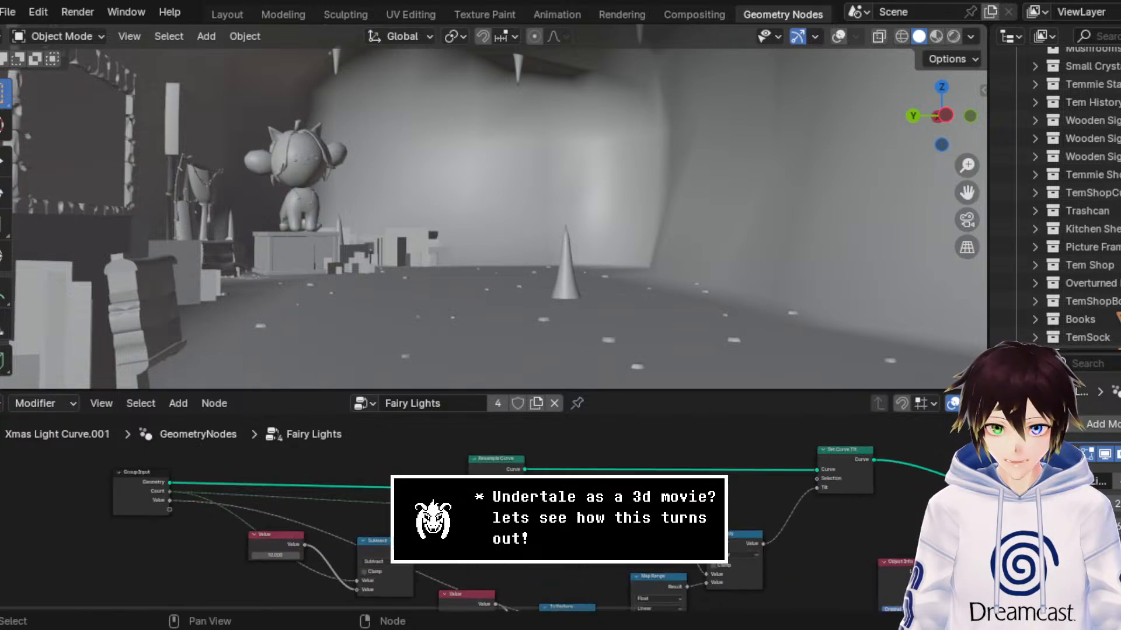
scroll(755, 534, down, 6)
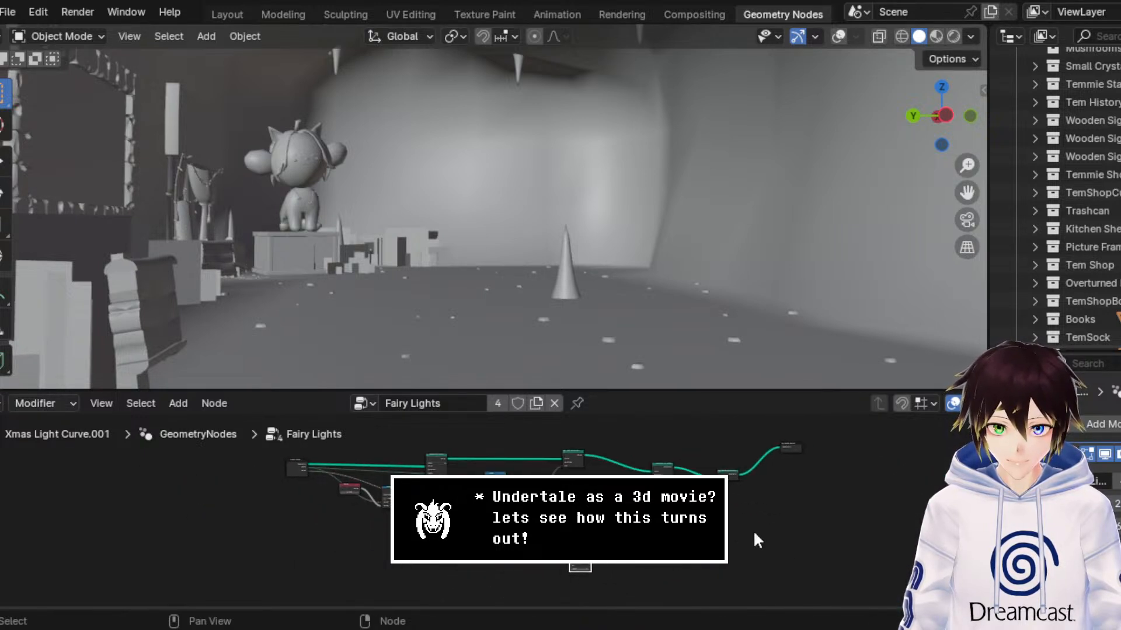
Step: Select all nodes in the Fairy Lights node tree and copy them
drag(838, 575, 297, 424)
scroll(475, 454, up, 4)
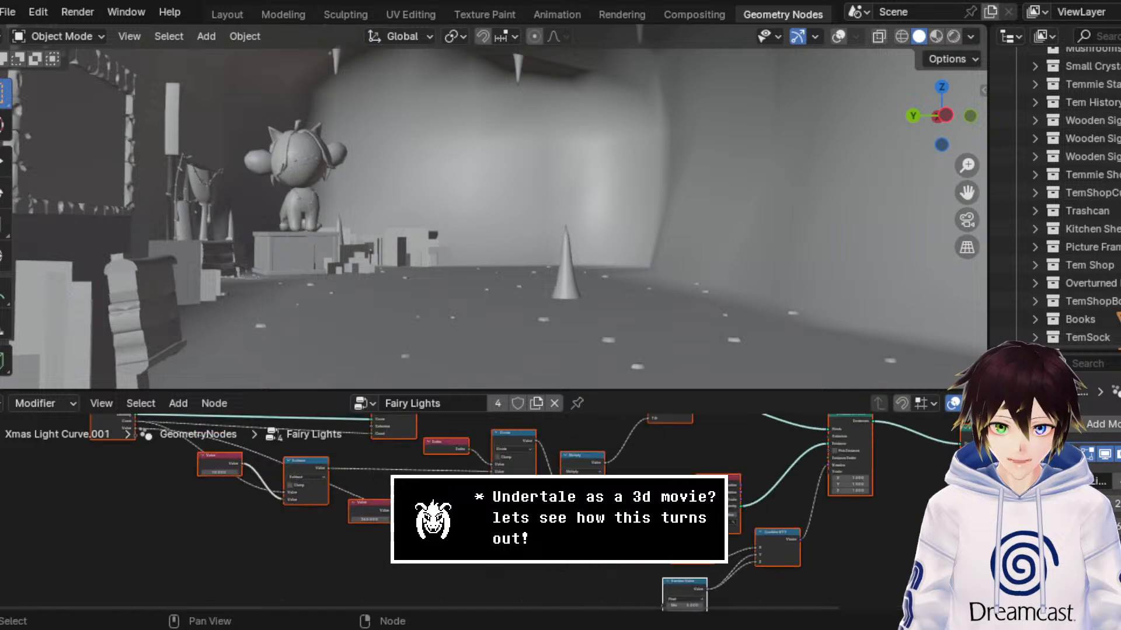
scroll(483, 514, up, 6)
right_click(483, 514)
click(464, 294)
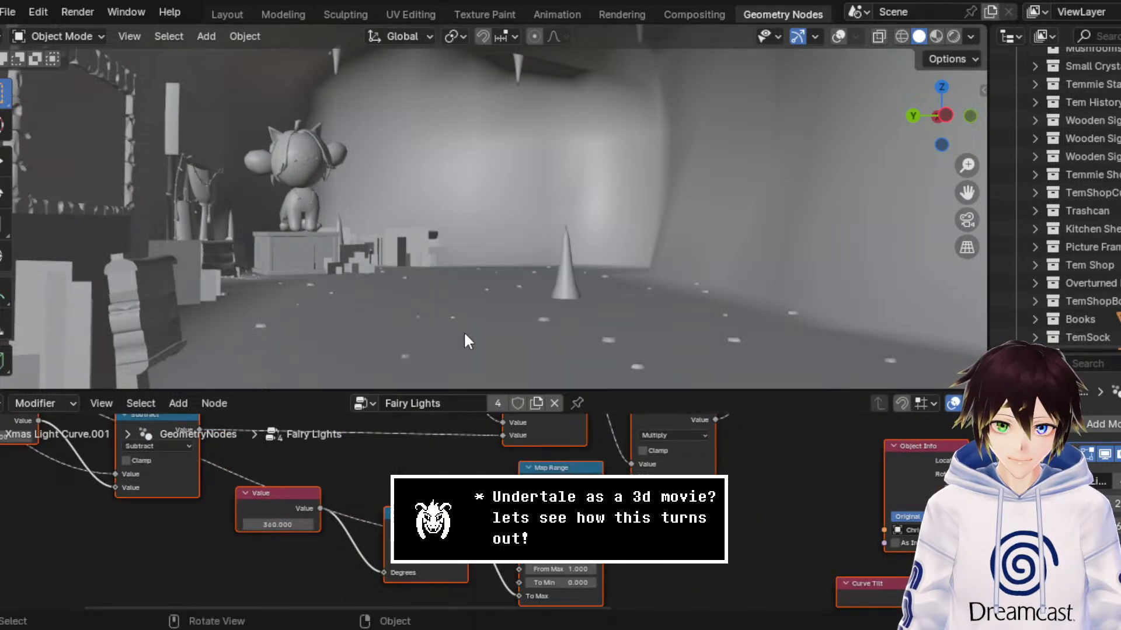
Step: Collapse the Xmas Lights collection in the scene's collection list
click(8, 12)
mouse_move(35, 69)
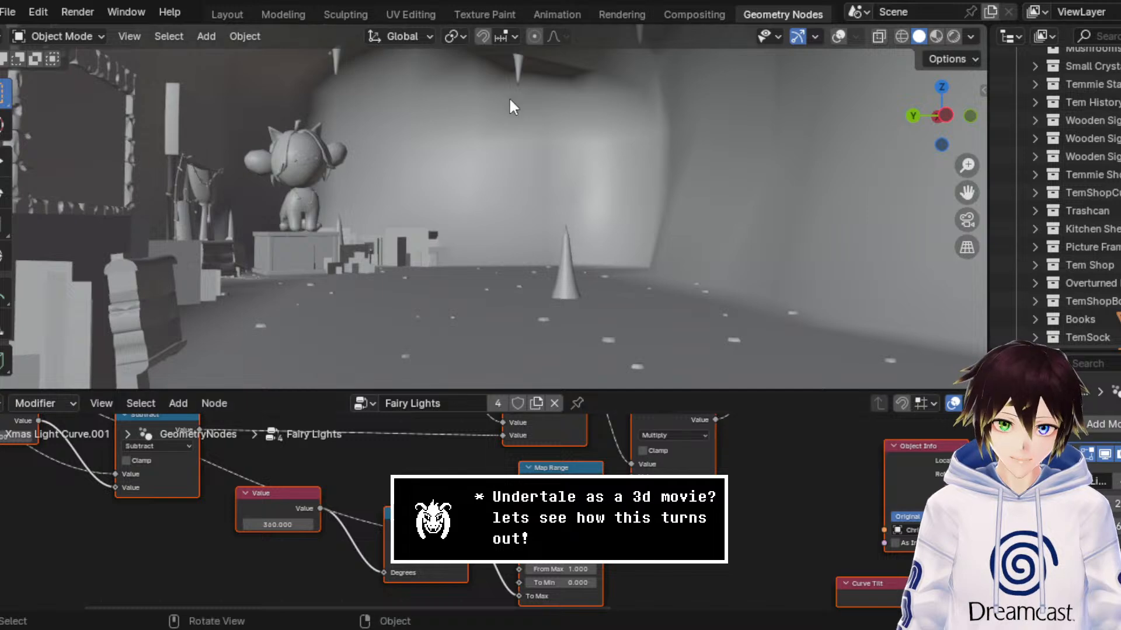
middle_drag(509, 97, 467, 112)
scroll(1059, 244, down, 10)
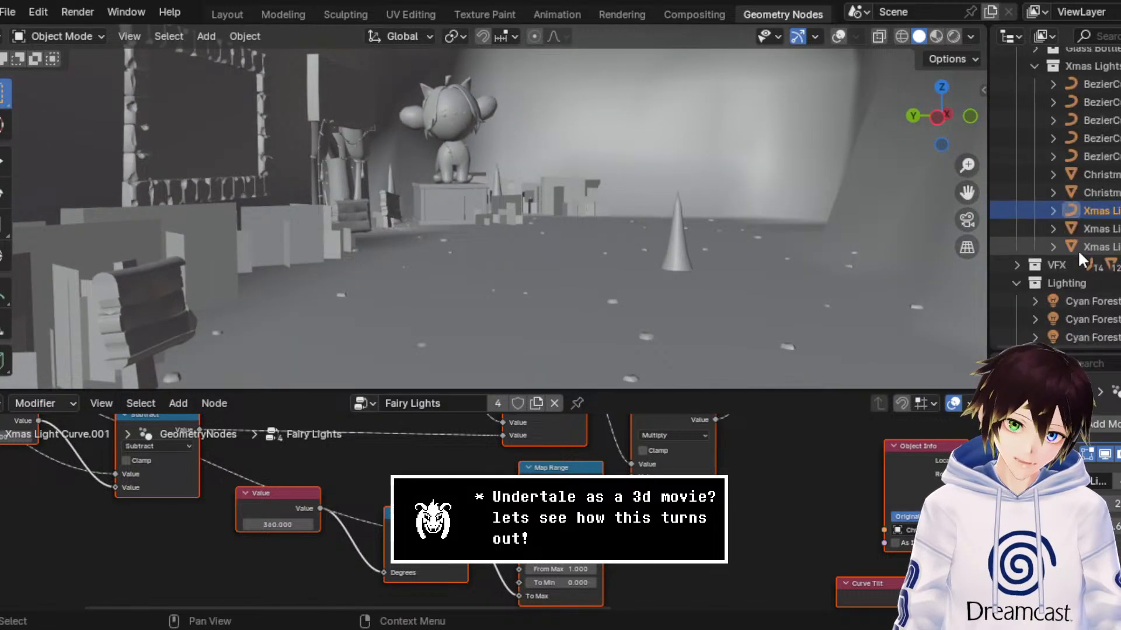
scroll(1068, 204, up, 3)
click(1034, 175)
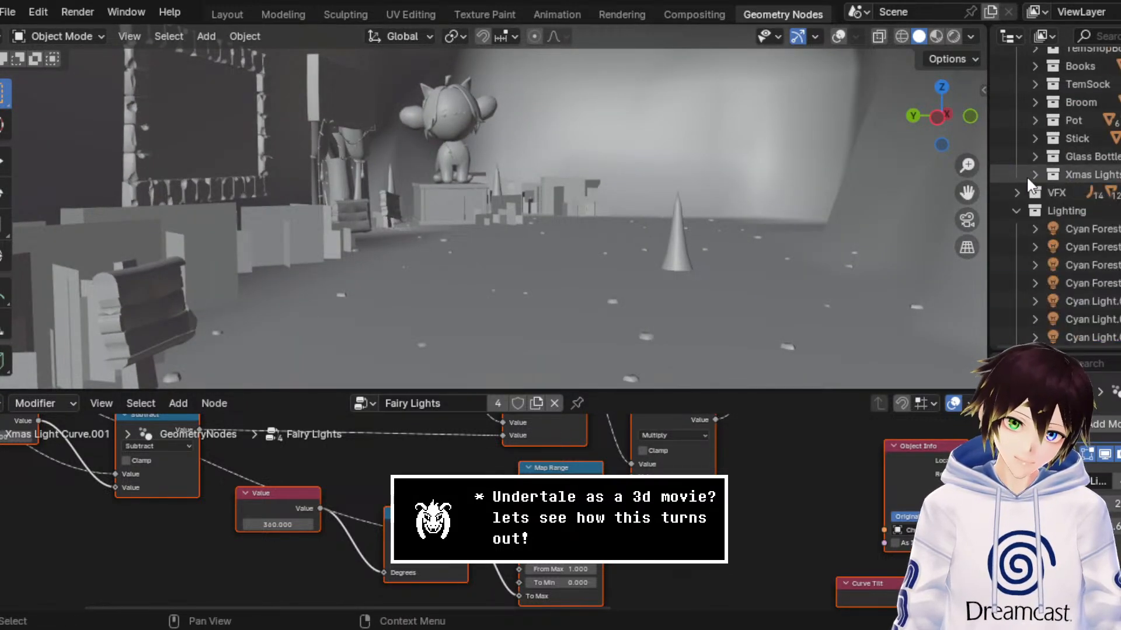
click(1100, 158)
scroll(1097, 175, up, 5)
scroll(1094, 178, down, 20)
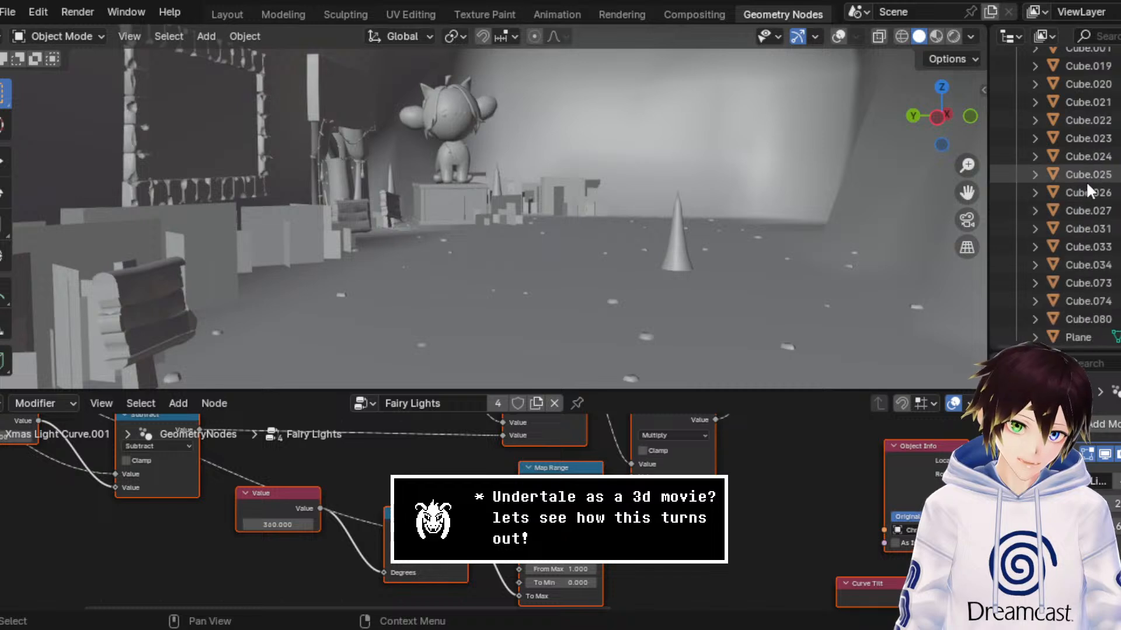
scroll(1081, 176, up, 20)
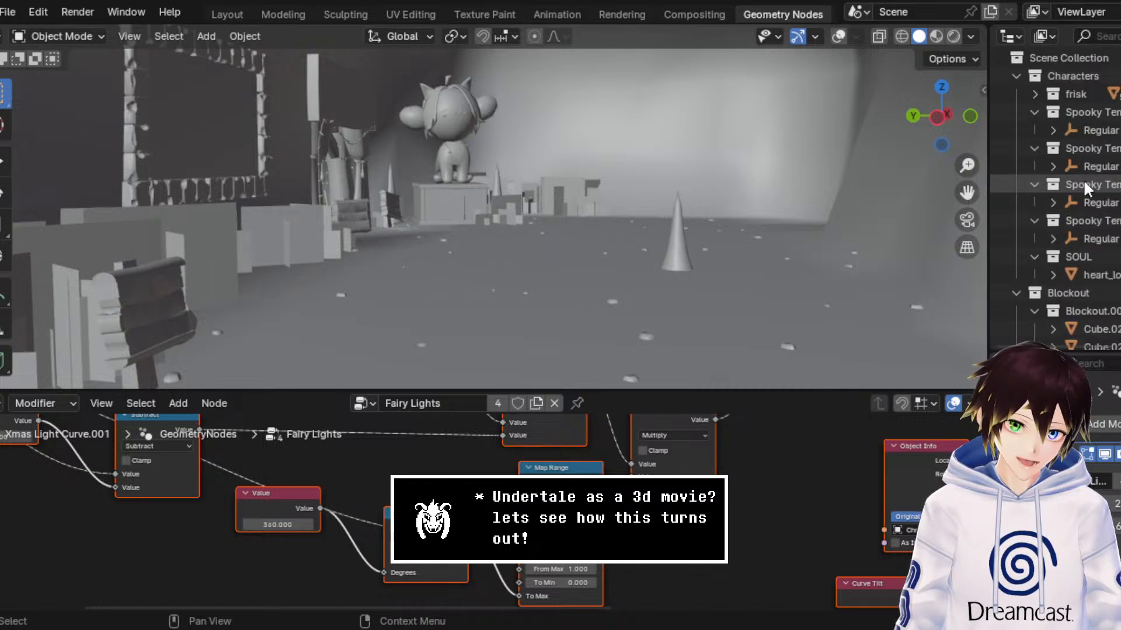
Step: Try to delete the Characters collection with its whole hierarchy and undo the deletion
click(1071, 76)
right_click(1067, 74)
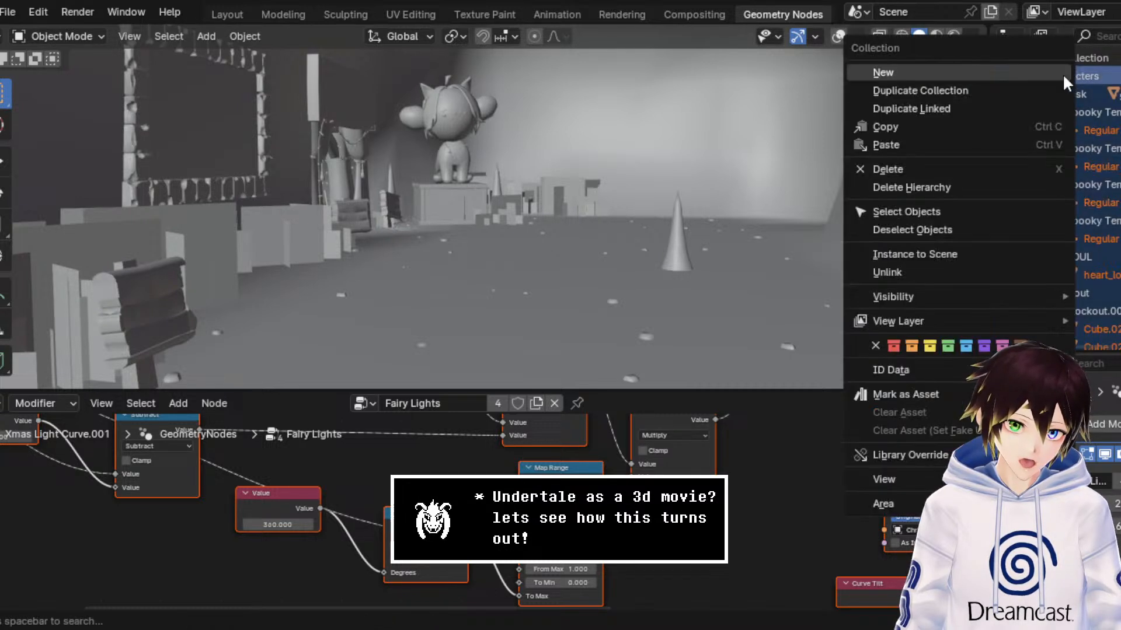
click(971, 187)
middle_drag(972, 185, 541, 193)
key(ctrl+z)
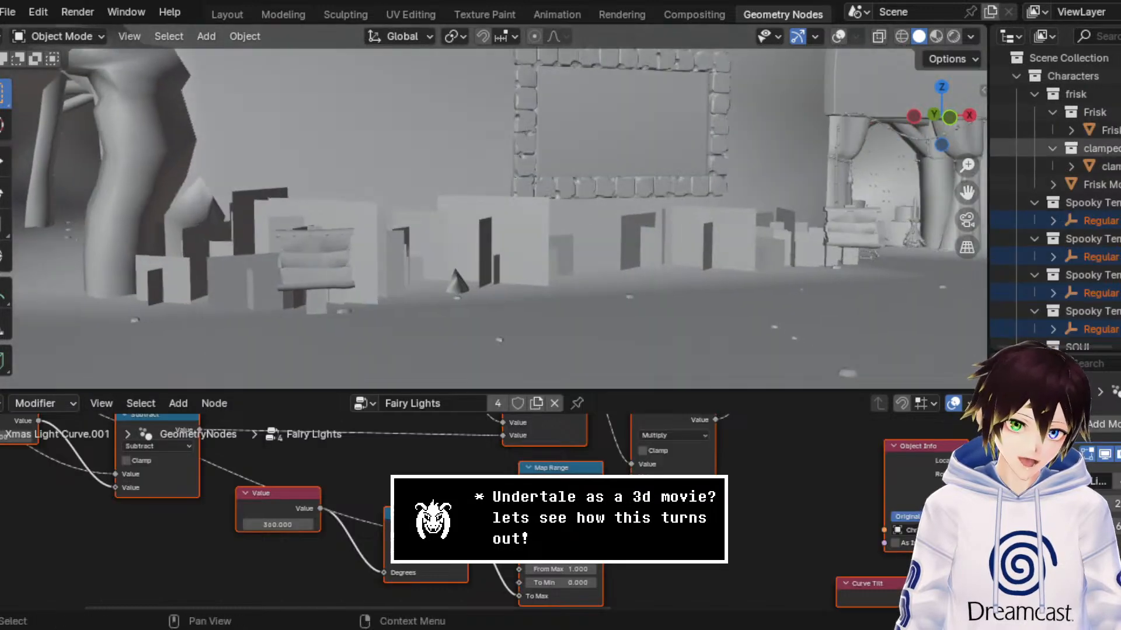
Step: Delete the Characters, Blockout and Geometry collections together with everything inside them
click(1016, 76)
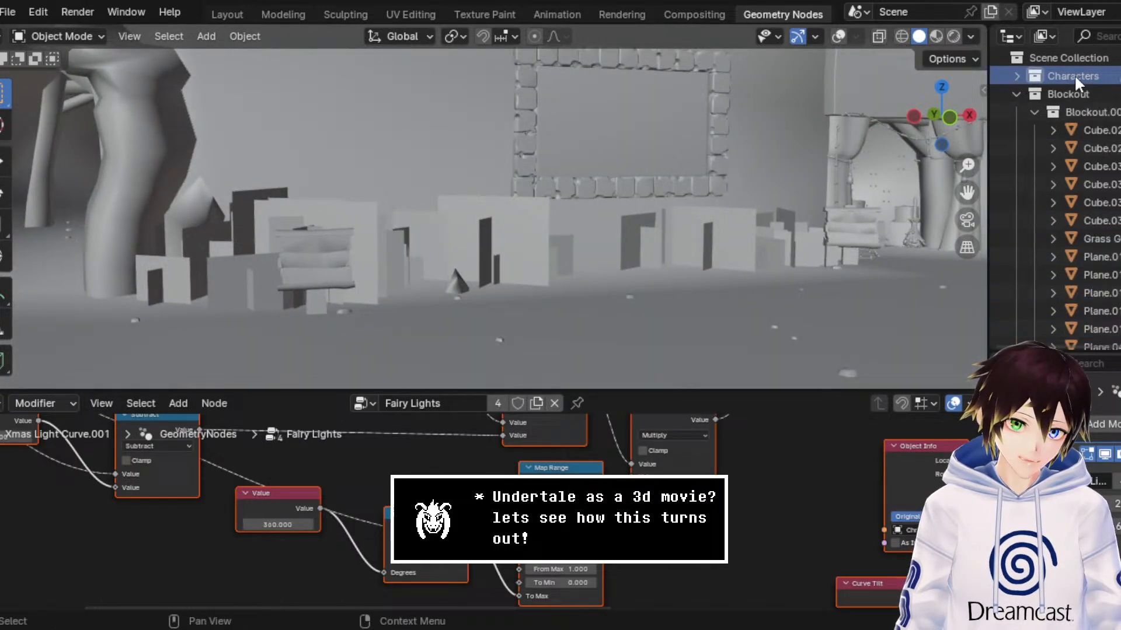
right_click(1074, 75)
click(1019, 160)
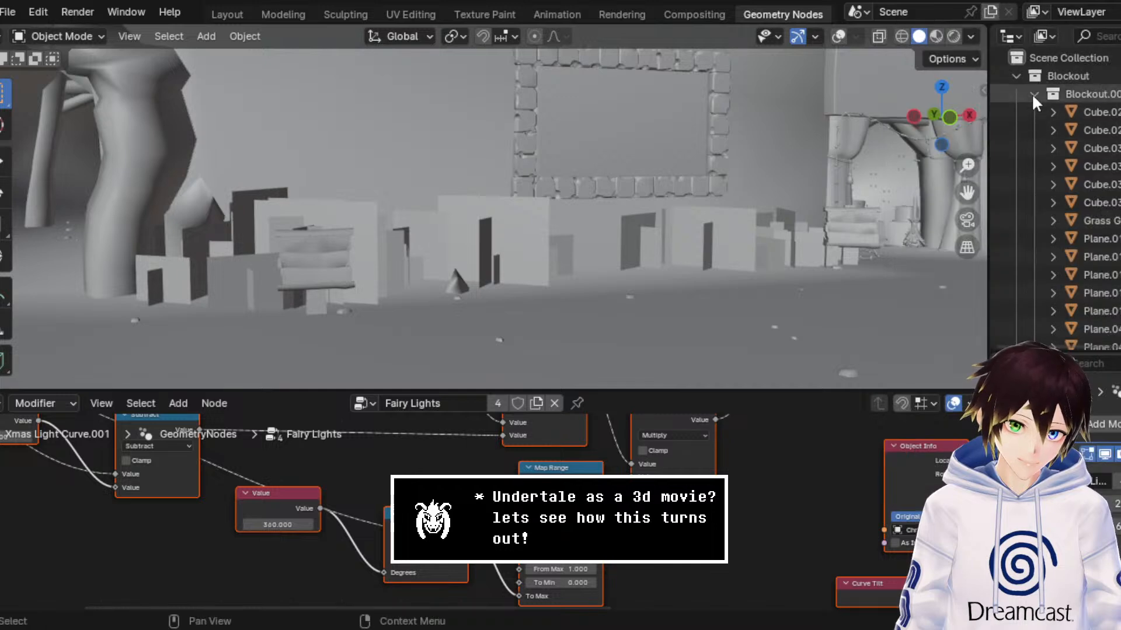
right_click(1056, 75)
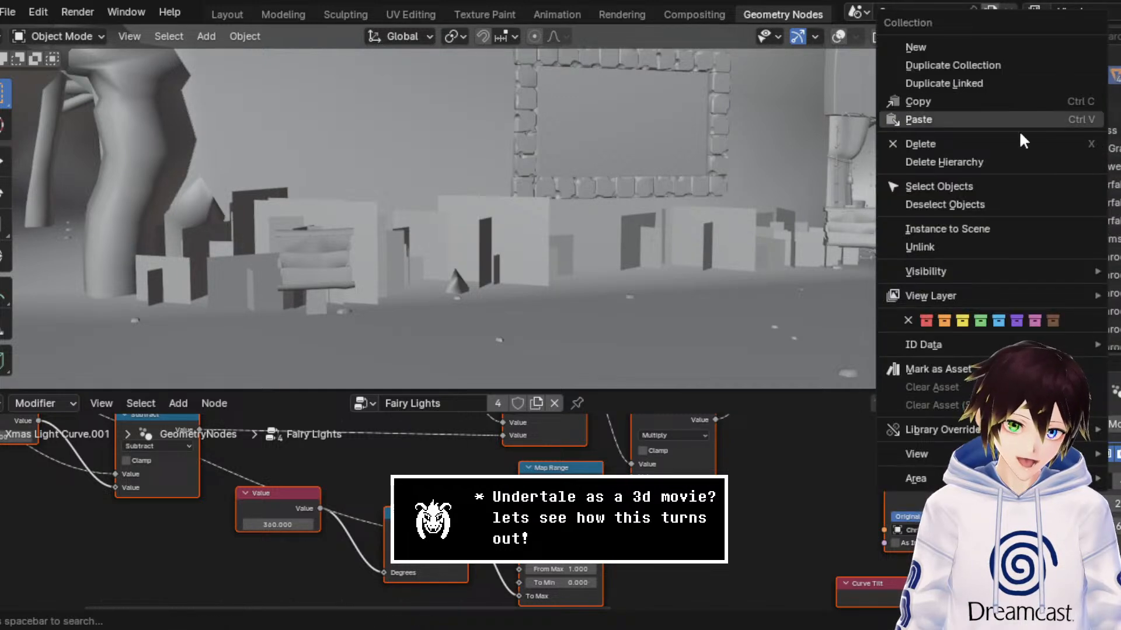
click(1010, 160)
click(1053, 75)
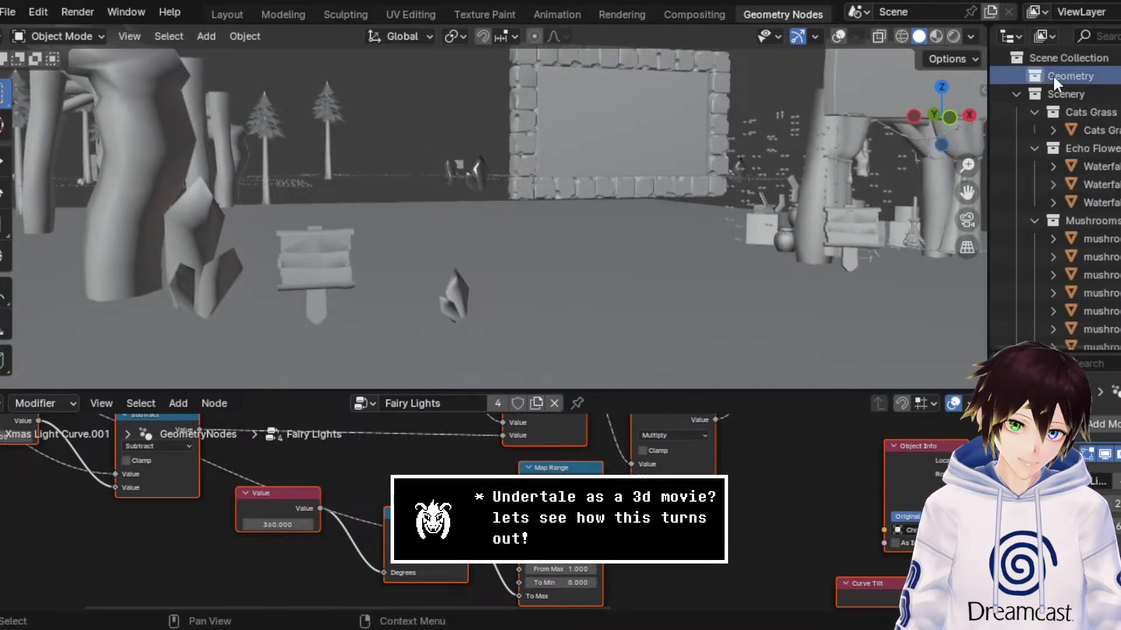
right_click(1052, 75)
click(972, 162)
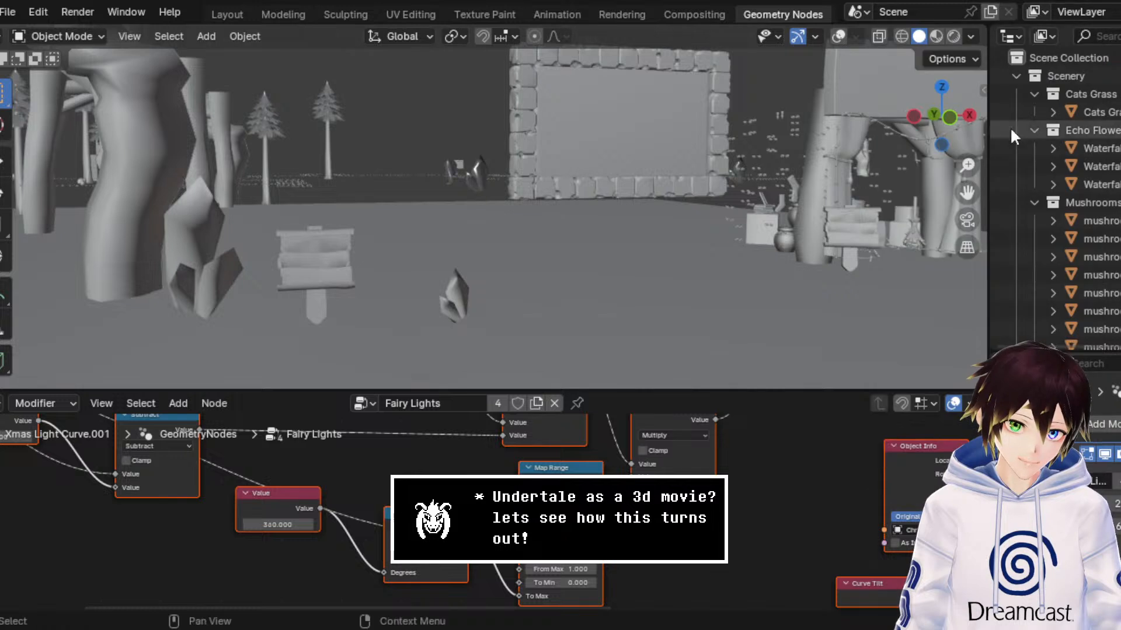
Step: Collapse the Scenery collection and delete the Lighting, Extra Lights and Camera collections with their hierarchies
click(1015, 76)
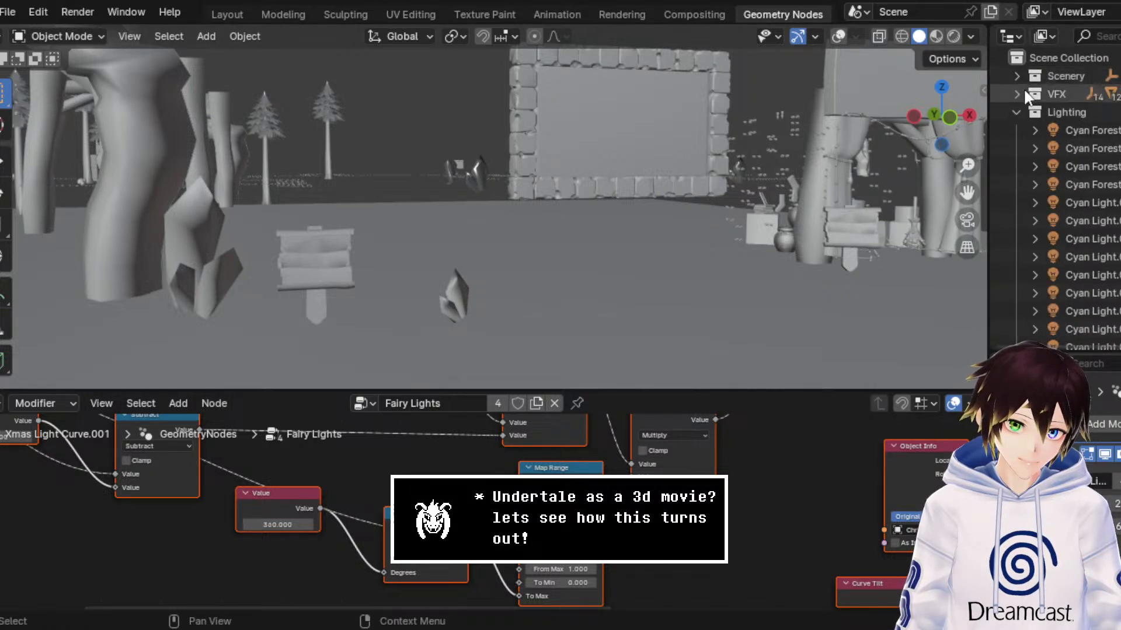
right_click(1035, 112)
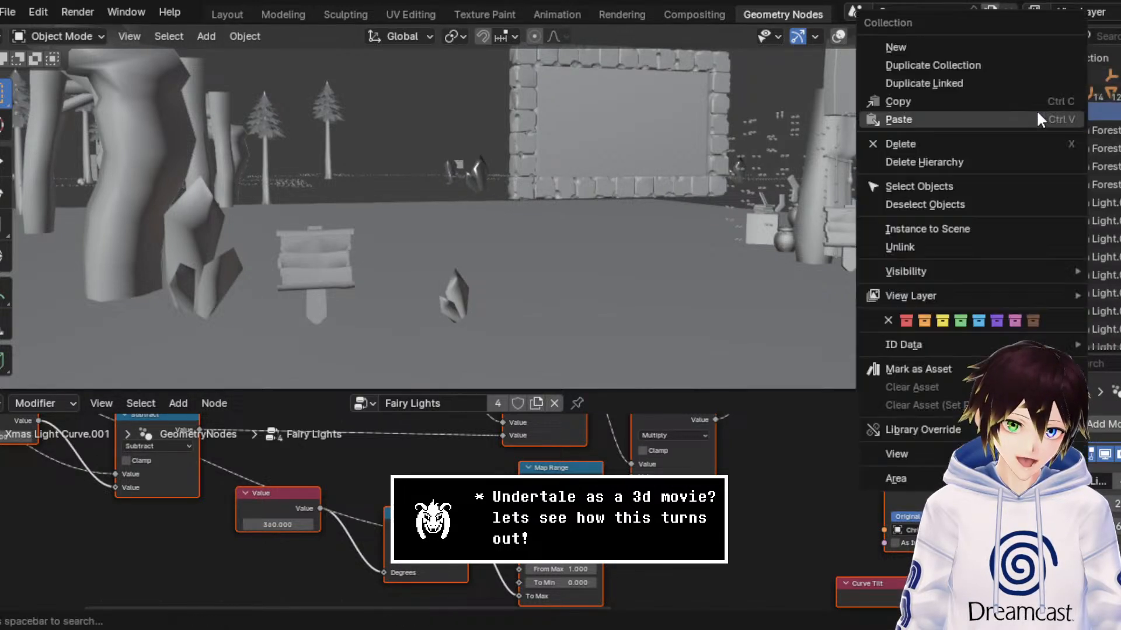
click(1013, 161)
scroll(664, 212, down, 3)
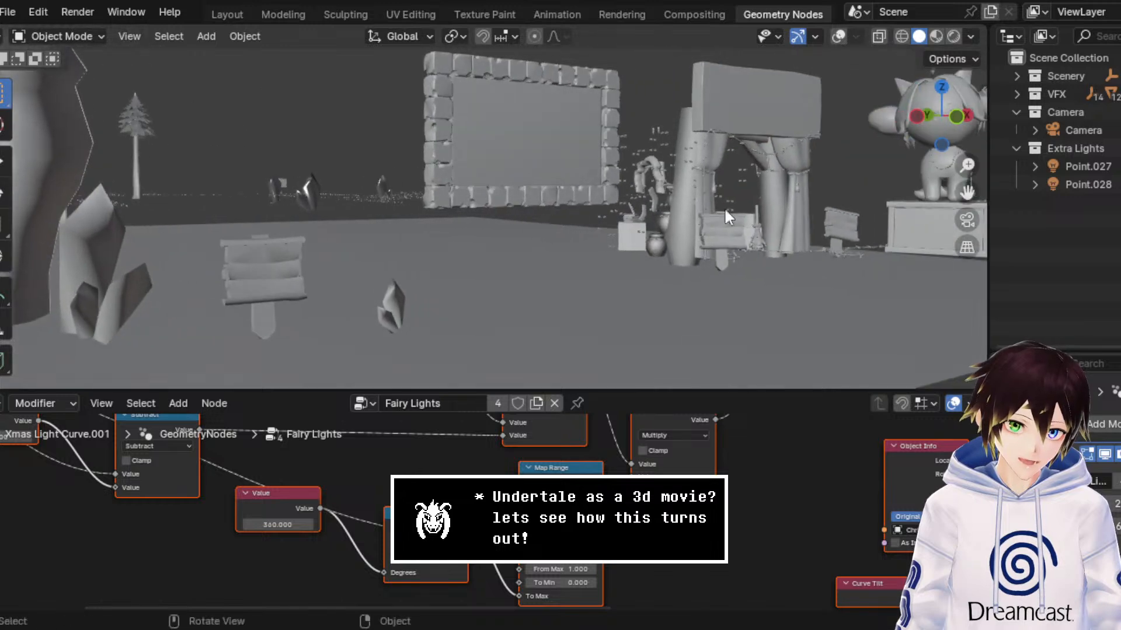
click(1067, 145)
right_click(1067, 145)
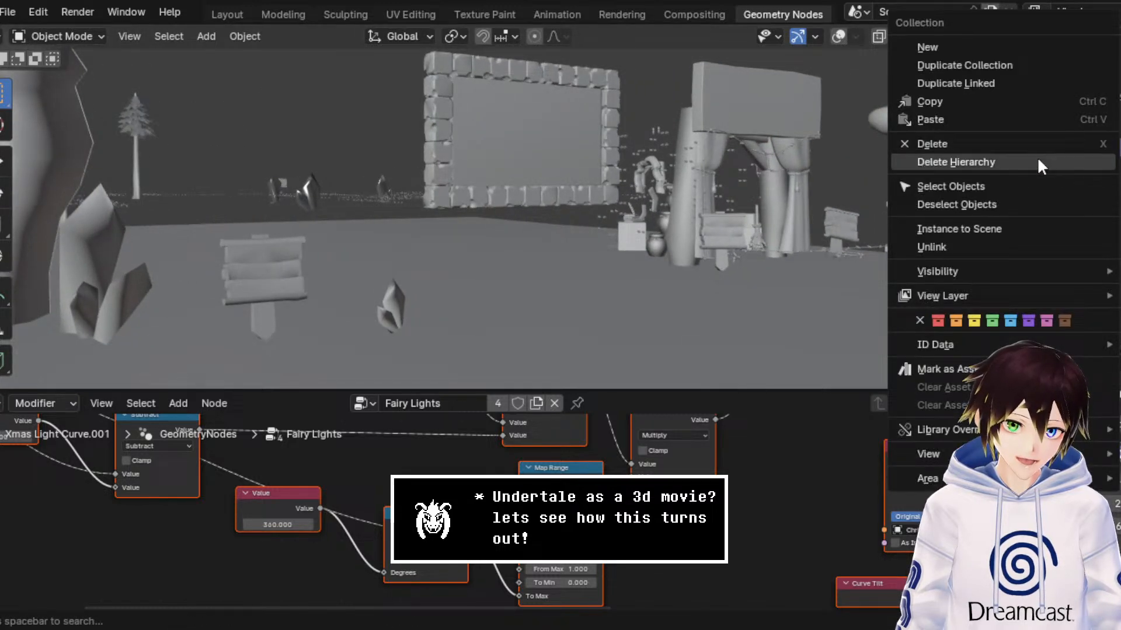
click(1038, 157)
click(1028, 112)
right_click(1022, 113)
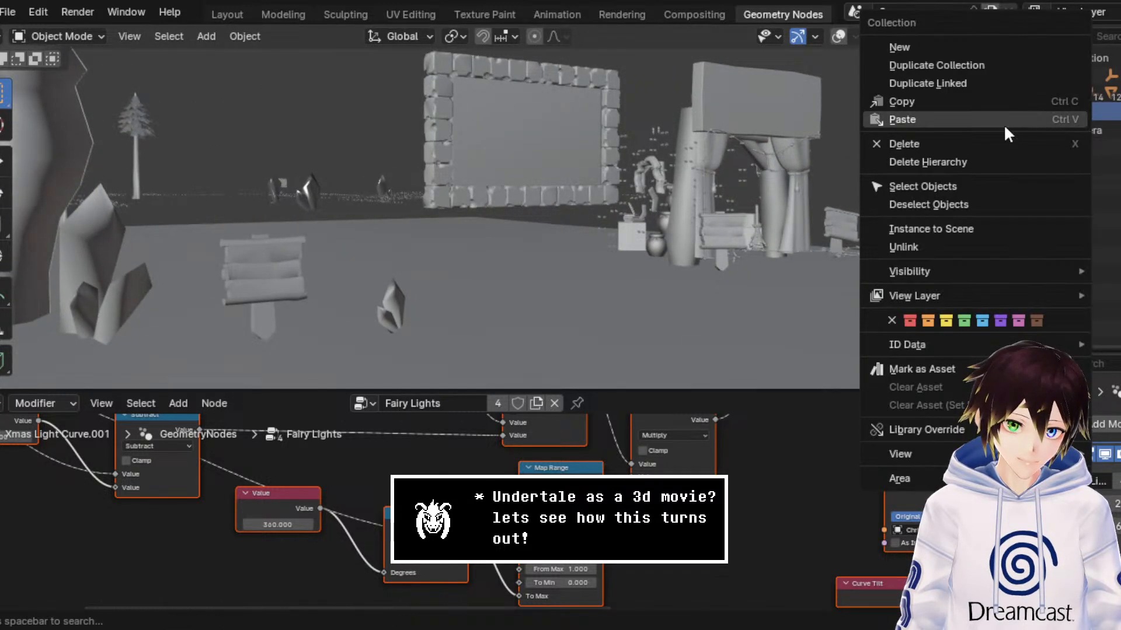
click(983, 161)
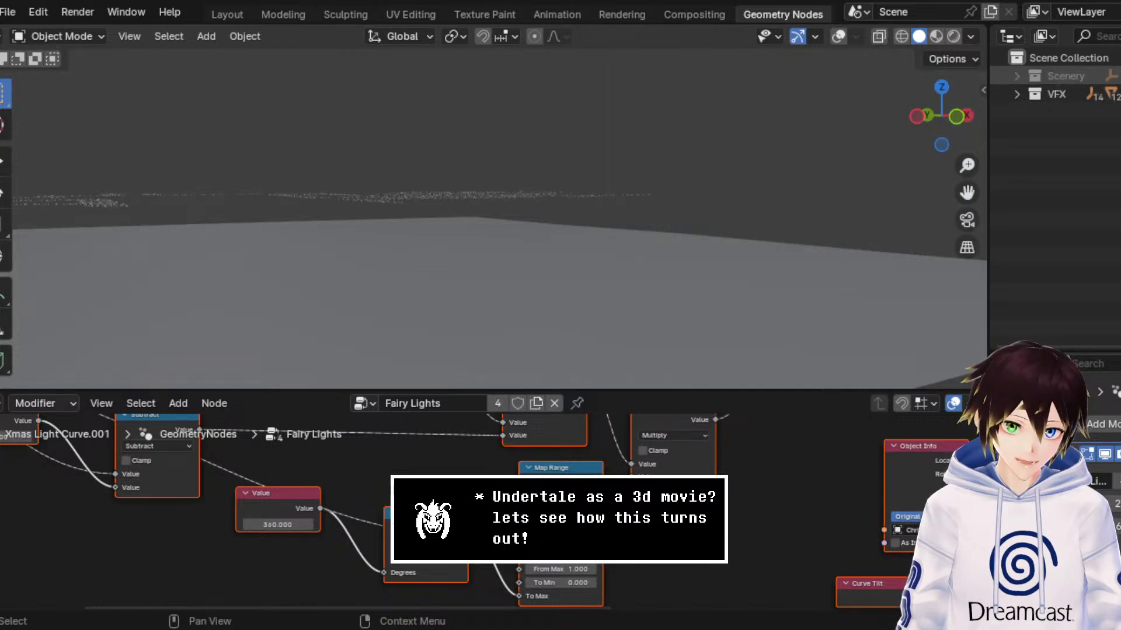
Step: Check the contents of the VFX collection and delete it with its whole hierarchy
click(1016, 94)
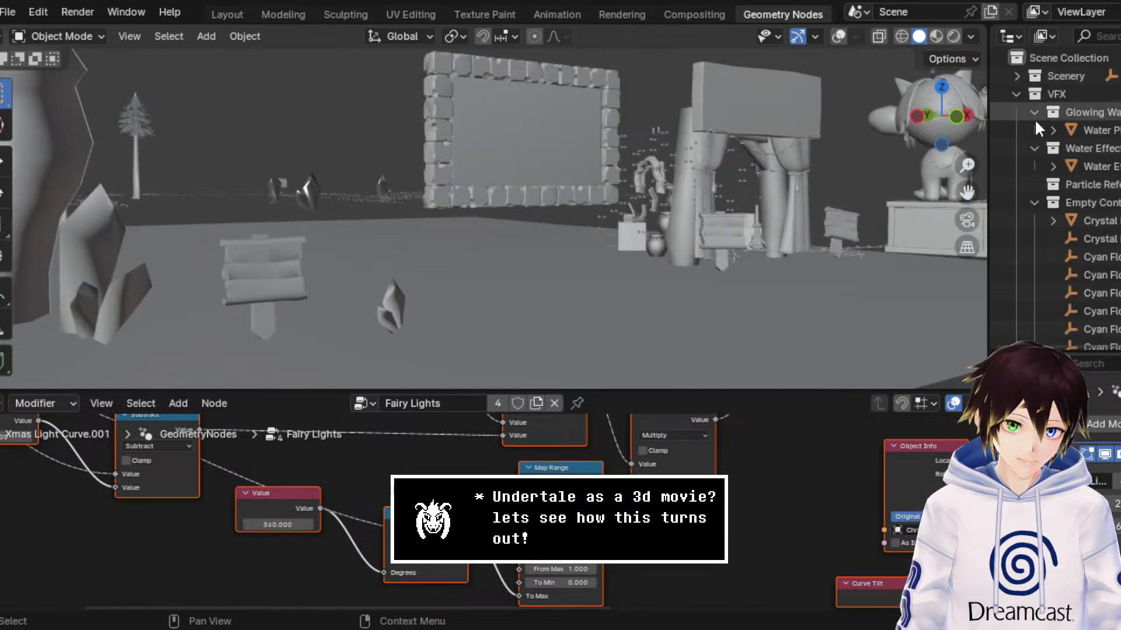
scroll(1042, 214, down, 5)
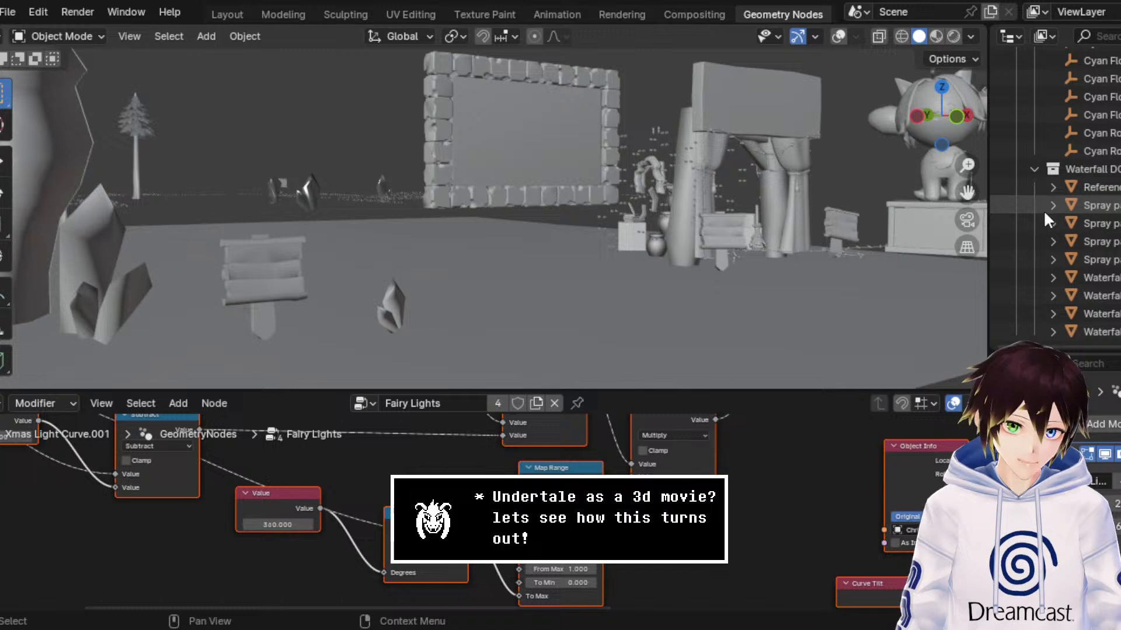
scroll(1045, 213, up, 6)
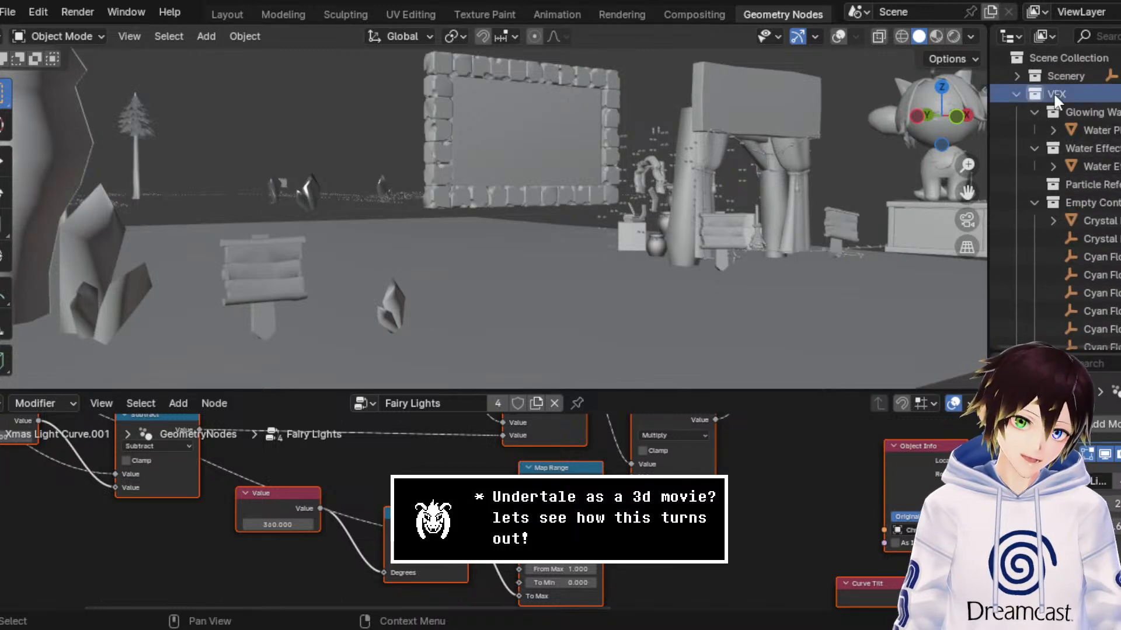
right_click(1053, 92)
click(1023, 162)
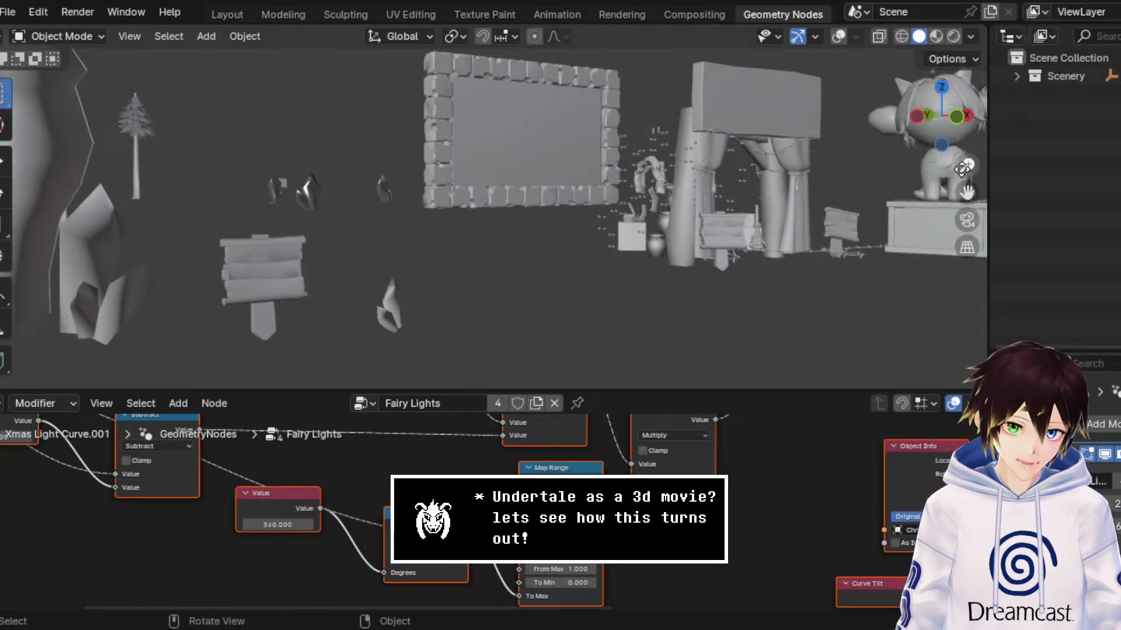
Step: Expand the Scenery collection and delete its Cats Grass and Echo Flowers collections with their hierarchies
drag(967, 192, 841, 196)
scroll(803, 191, up, 4)
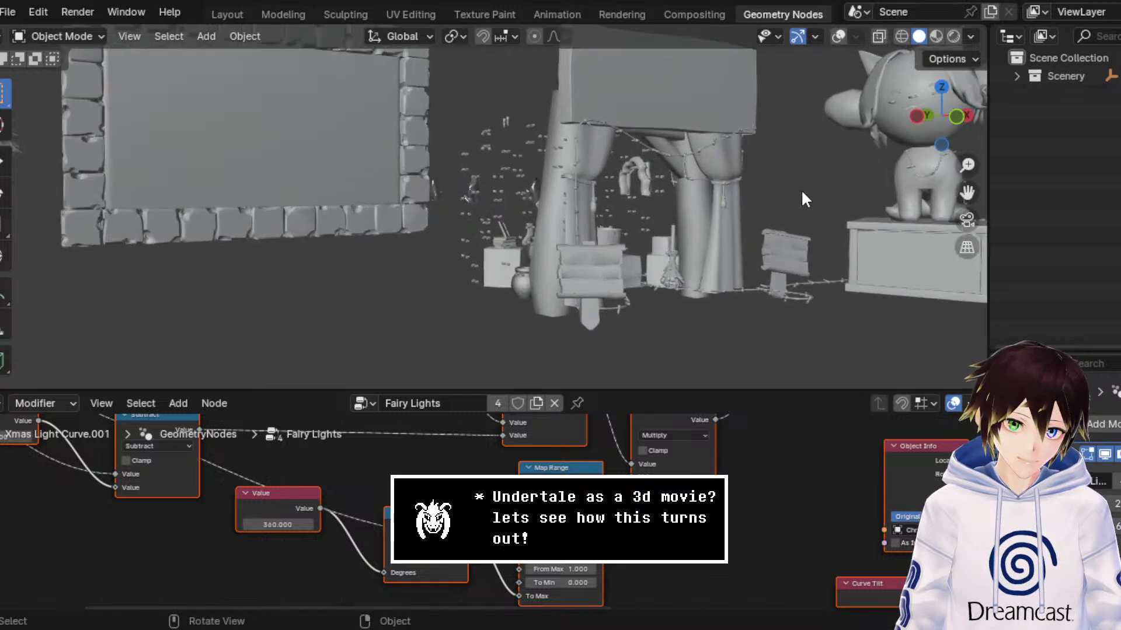
scroll(597, 172, down, 3)
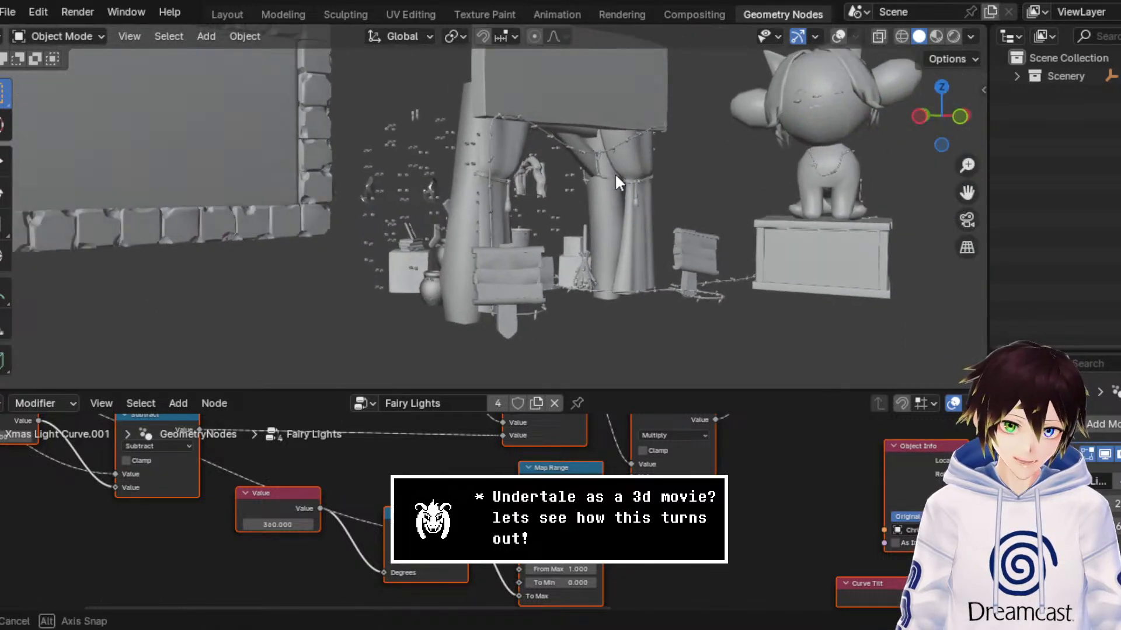
click(1034, 78)
click(1020, 76)
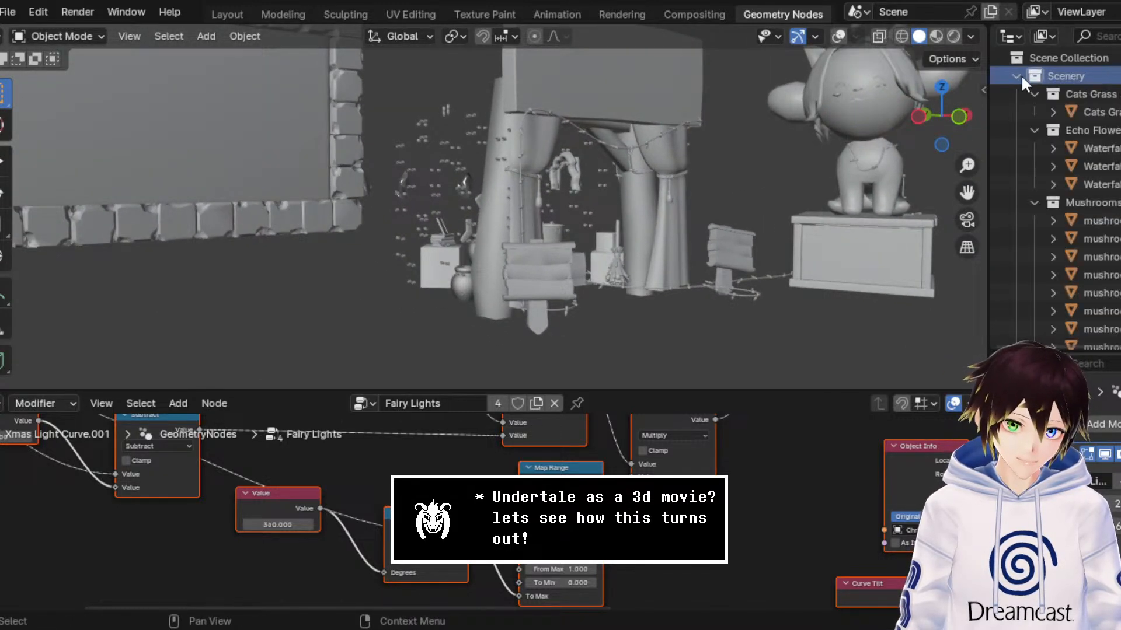
click(1088, 94)
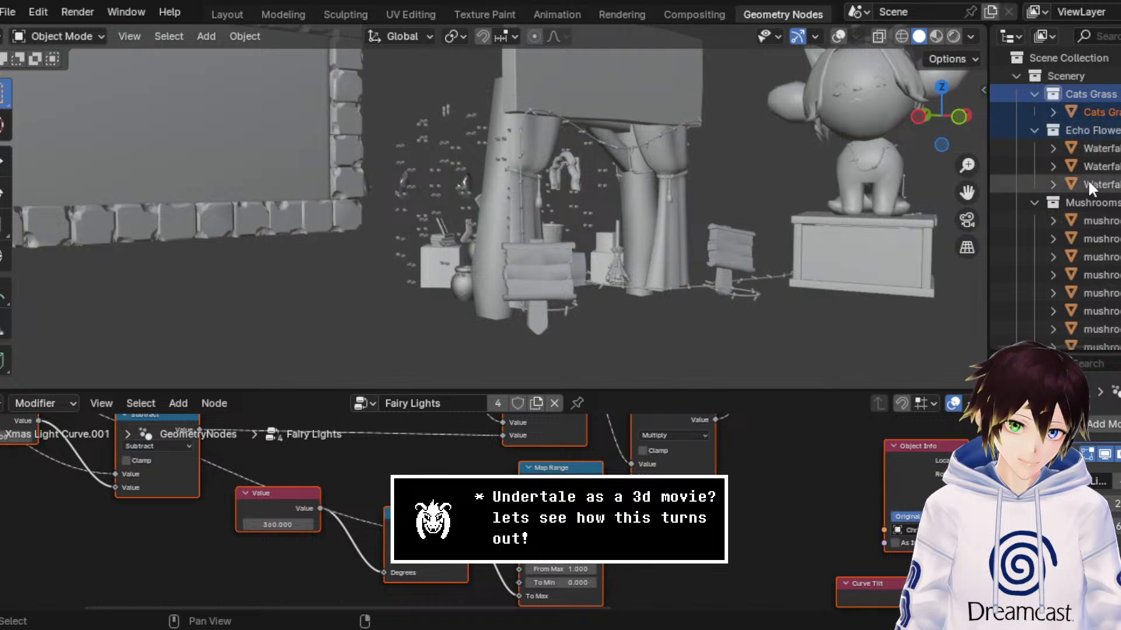
right_click(1106, 138)
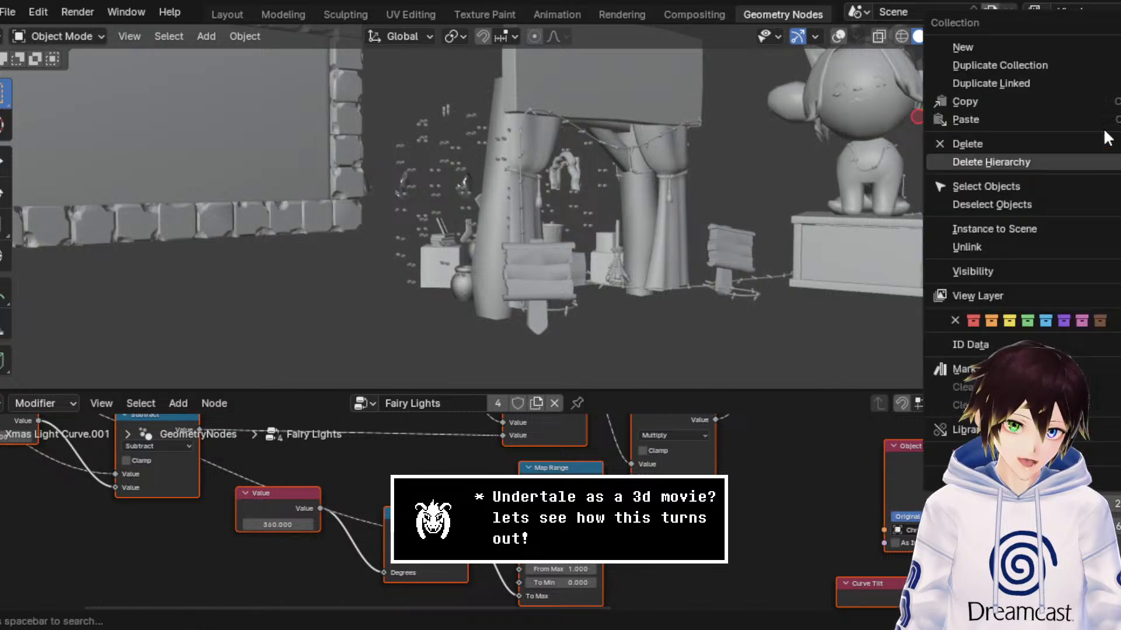
click(1060, 157)
Step: Delete the Mushrooms collection and the remaining Scenery collections listed before Reeds, including their hierarchies
click(1112, 110)
right_click(1113, 114)
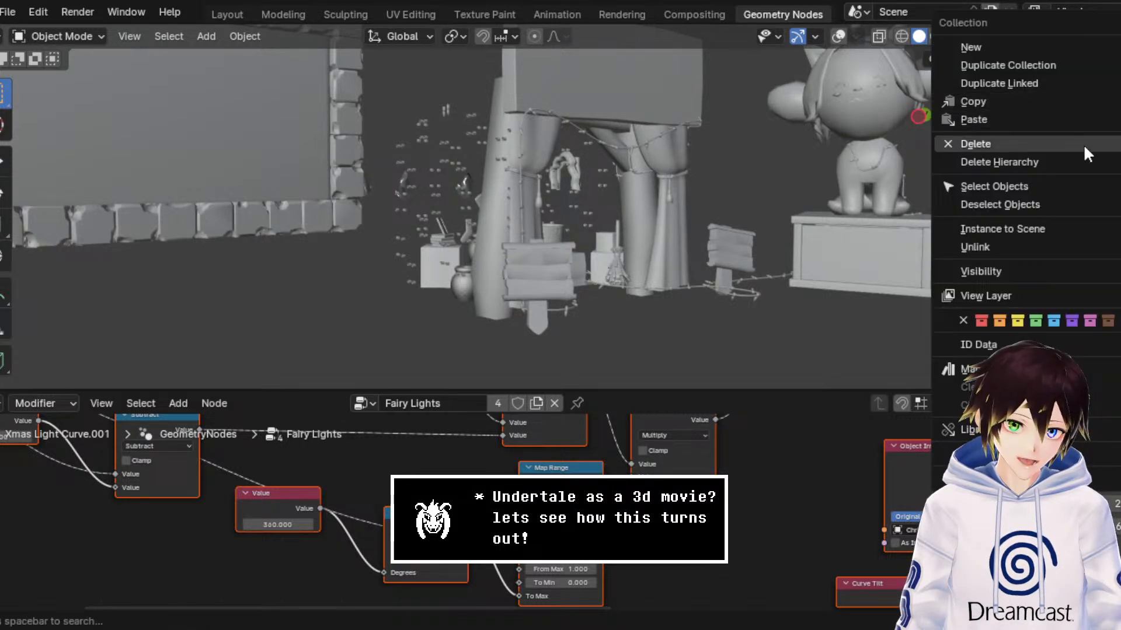
click(1076, 162)
click(1101, 110)
right_click(1101, 109)
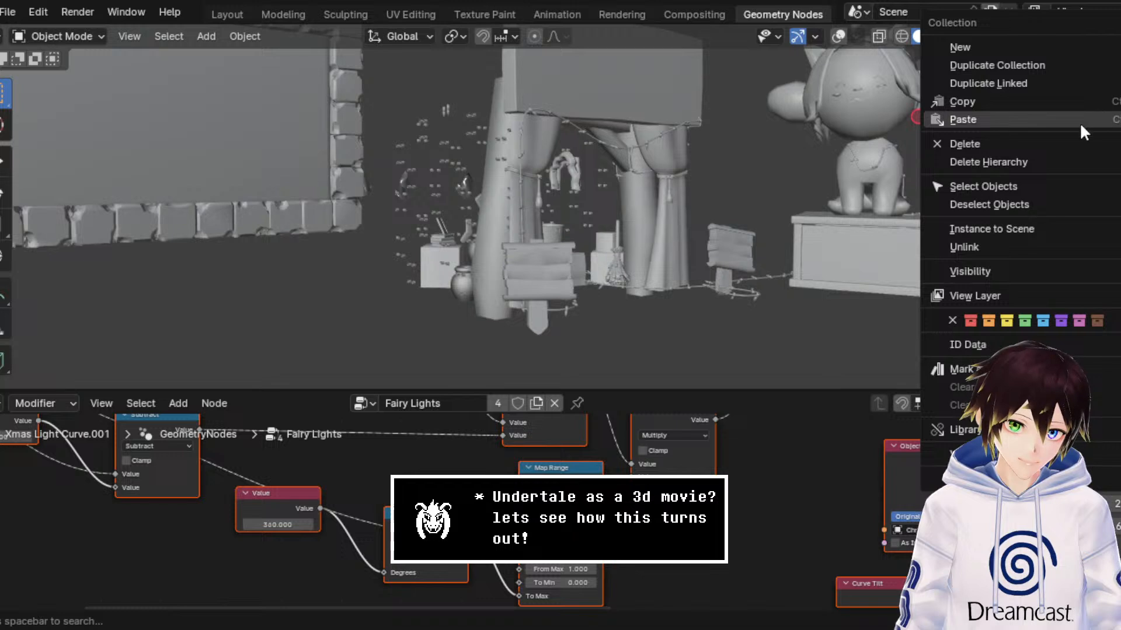
click(1062, 155)
Step: Delete the Reeds, Test Geometry and Crystals collections from Scenery with their hierarchies
click(1081, 93)
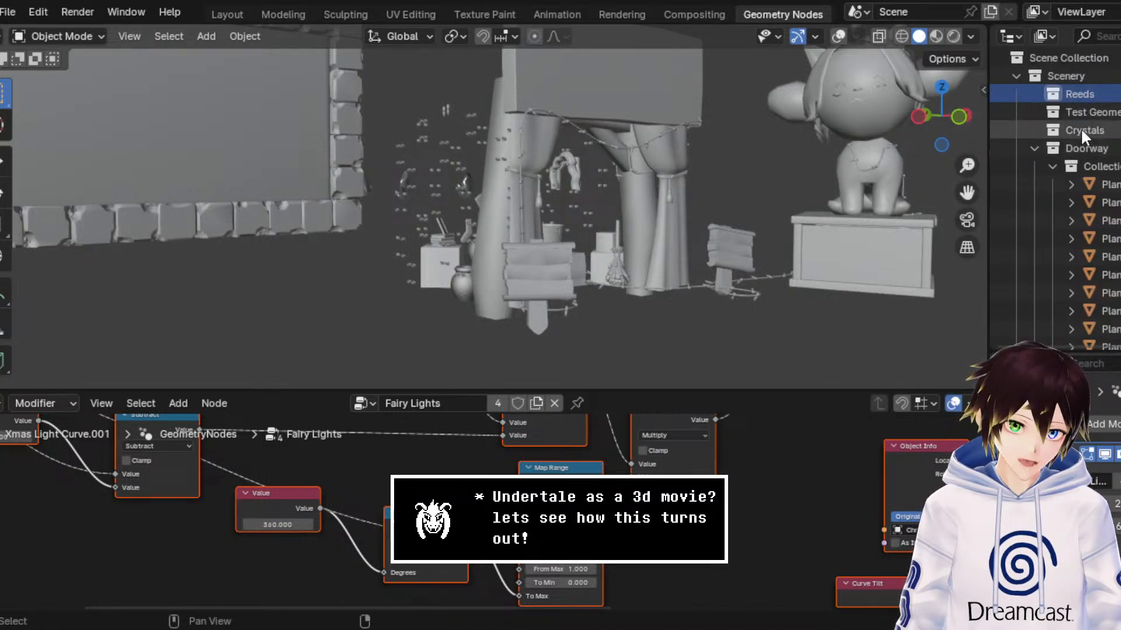
right_click(1082, 130)
click(1041, 155)
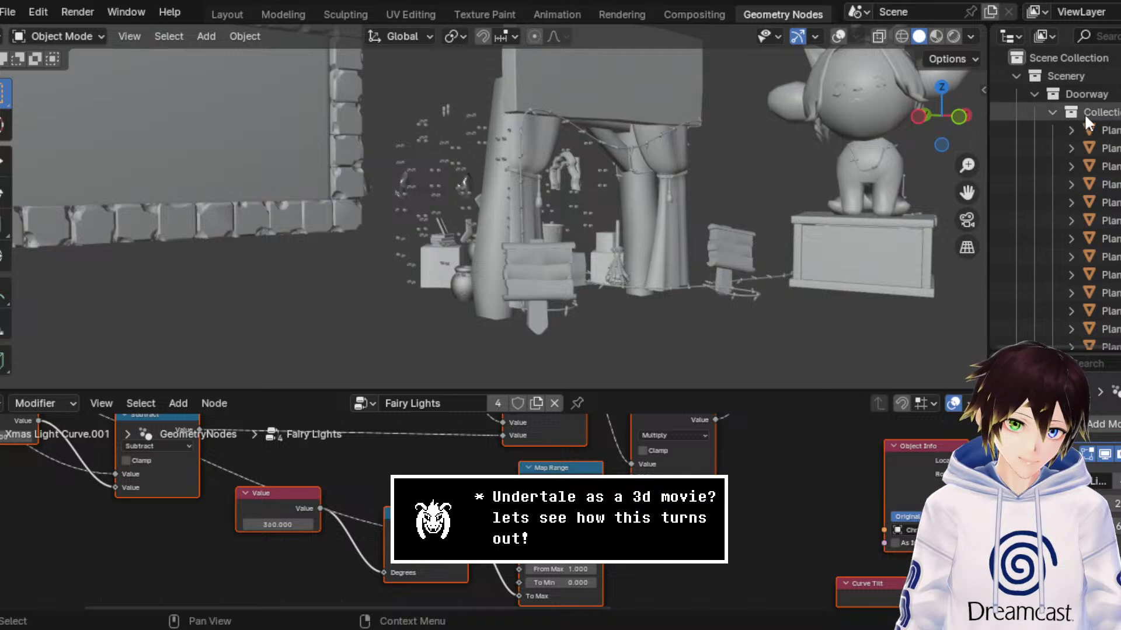
Step: Collapse Doorway's sub-collection and the expanded Scenery collections from Crystals through the waterfall collection after Rocks
click(1064, 111)
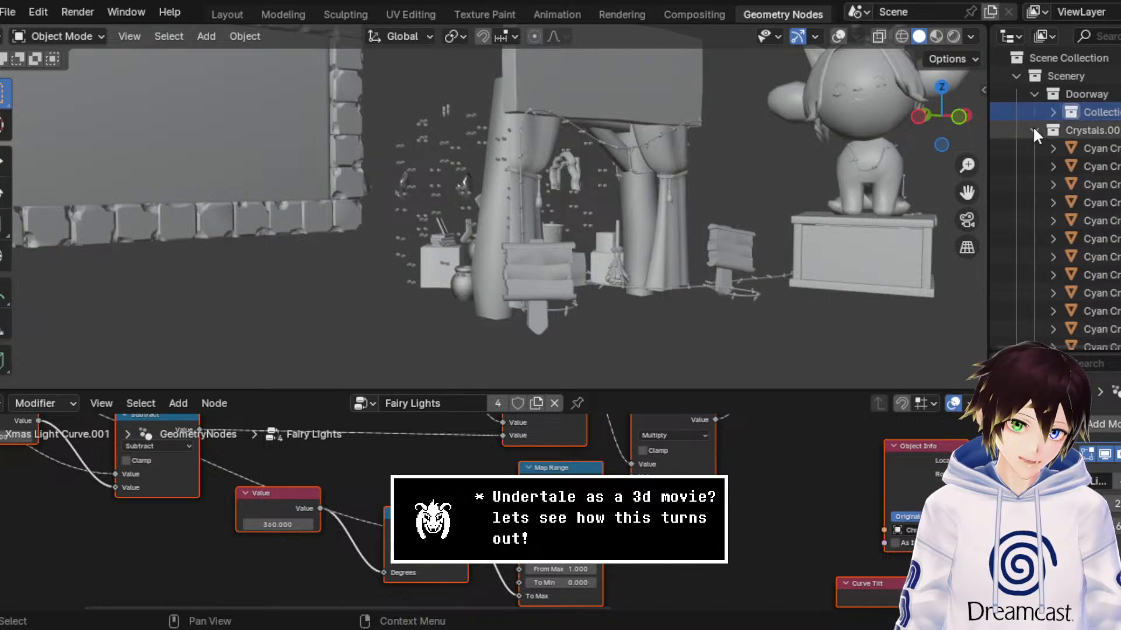
click(1034, 130)
click(1034, 148)
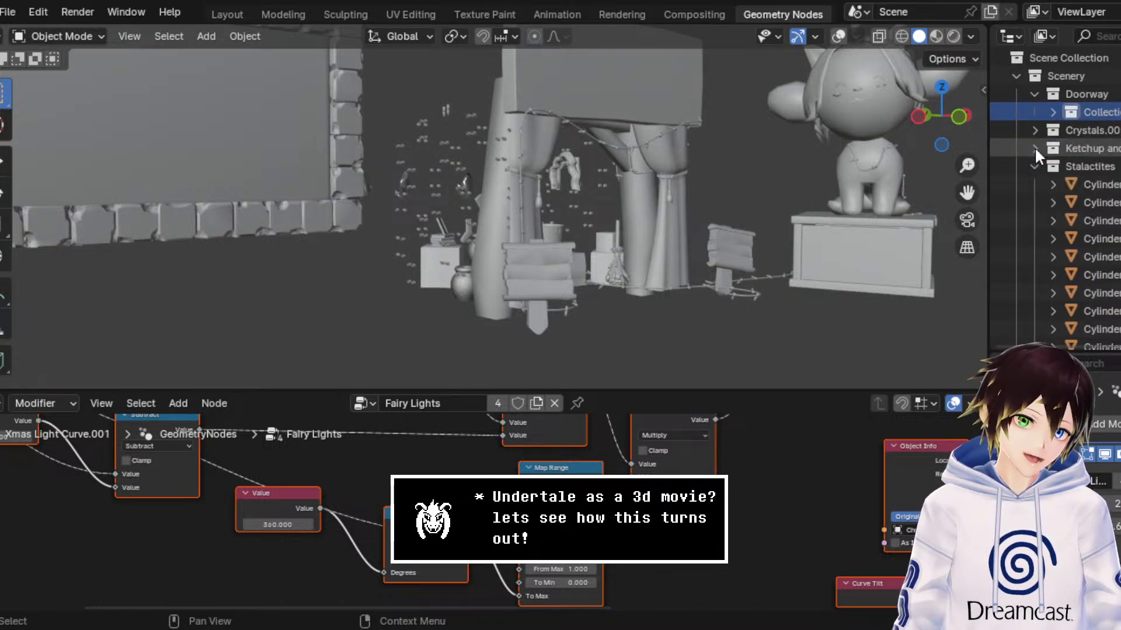
click(1032, 167)
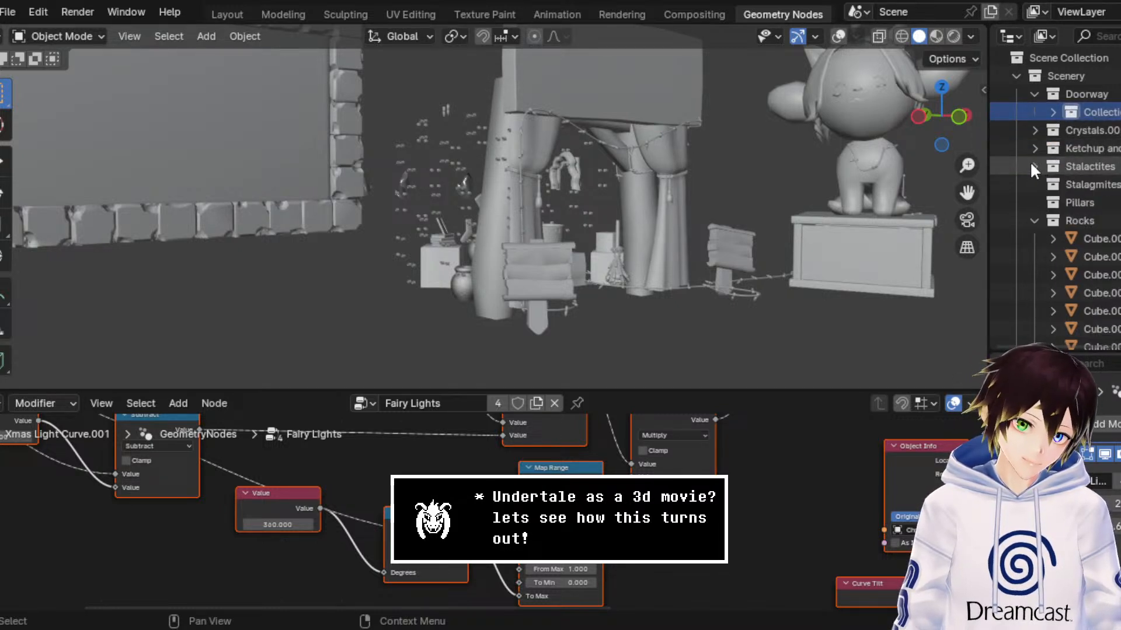
click(1034, 221)
click(1034, 255)
Step: Collapse the expanded Scenery collections from Mine Pillars through the Lowpoly collection
scroll(1033, 249, down, 3)
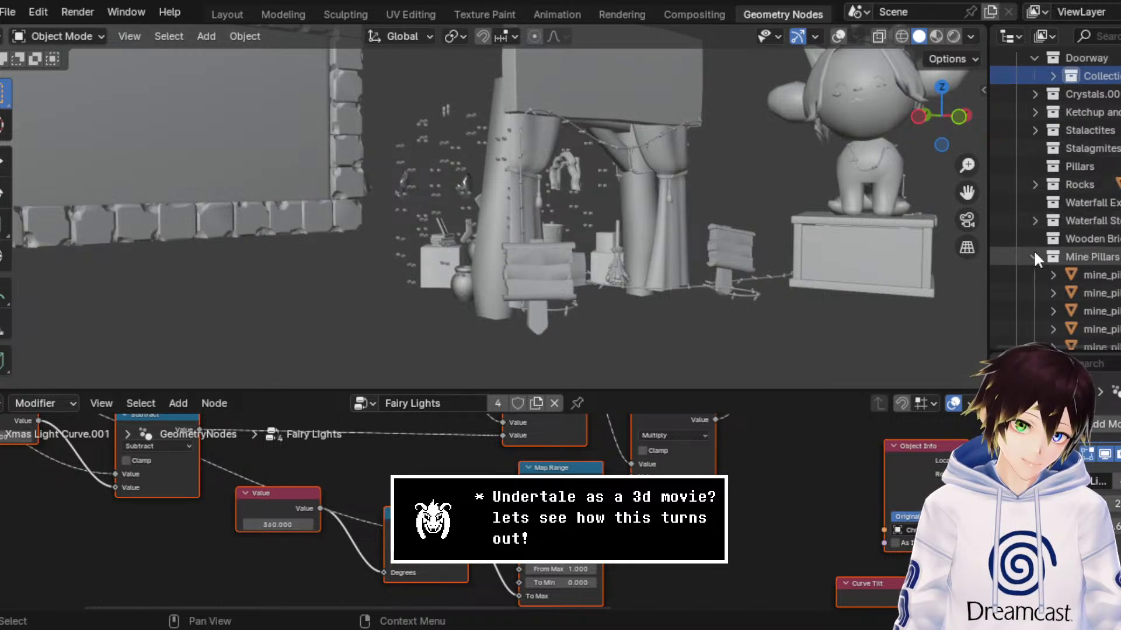
click(1034, 220)
click(1035, 238)
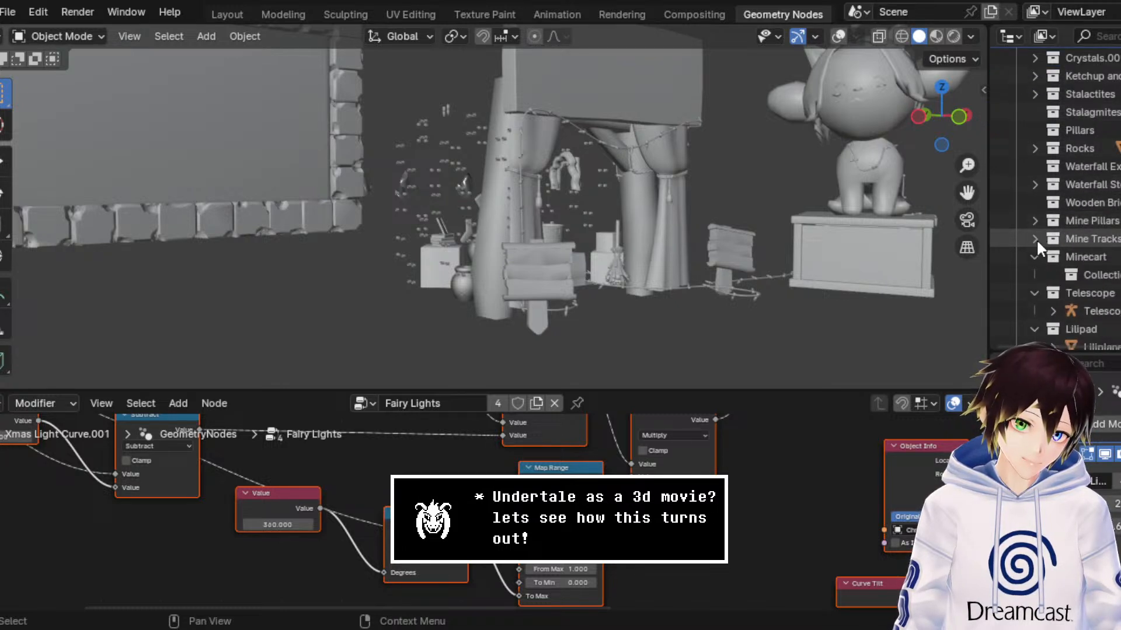
click(1036, 255)
click(1032, 274)
click(1032, 292)
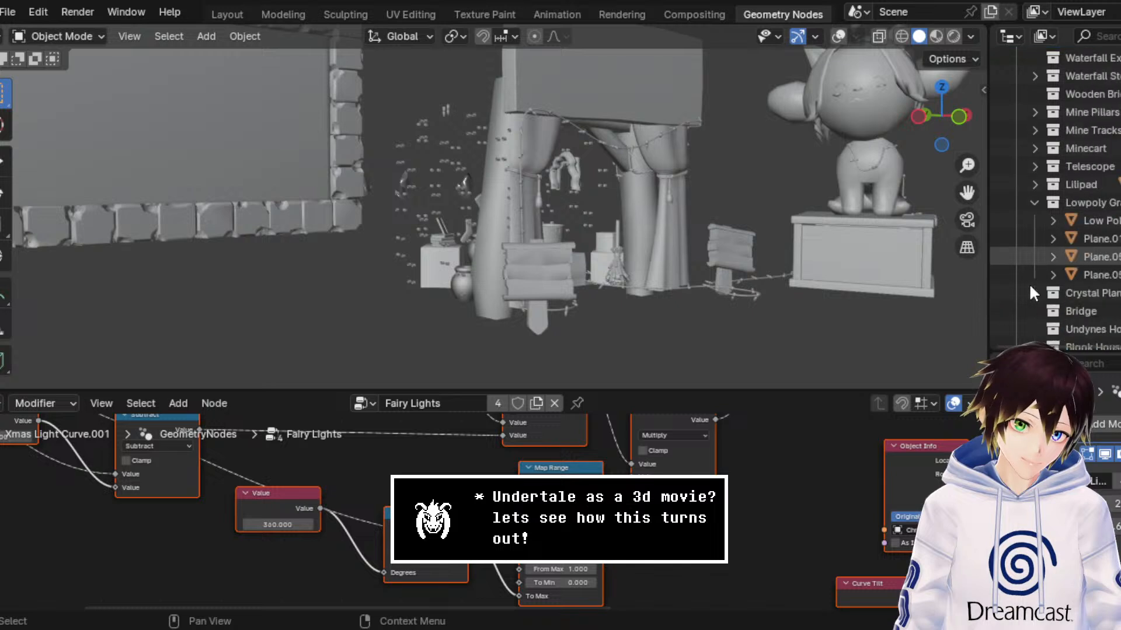
scroll(1033, 251, down, 4)
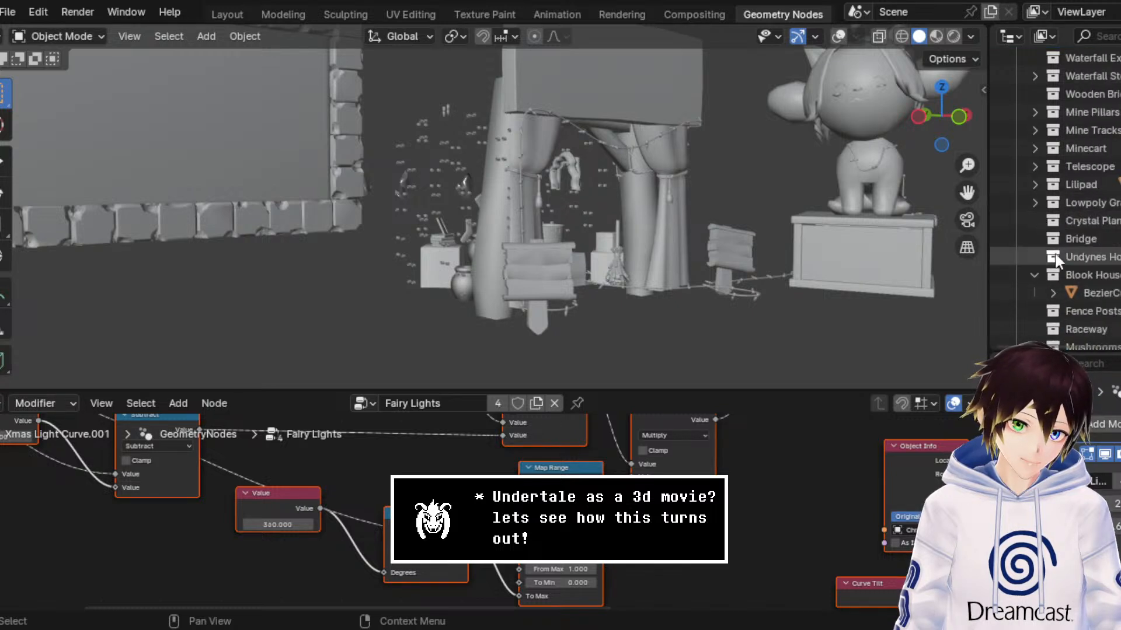
Step: Delete all Scenery collections from Doorway through Undyne's house together with their hierarchies
scroll(1072, 224, up, 7)
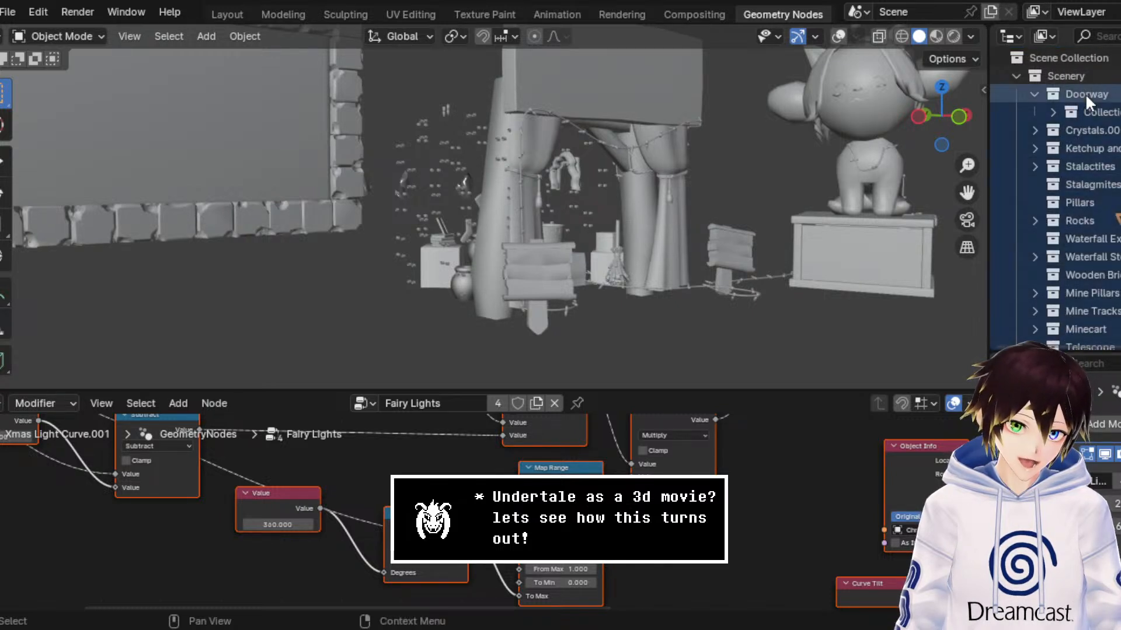
right_click(1084, 94)
click(1028, 158)
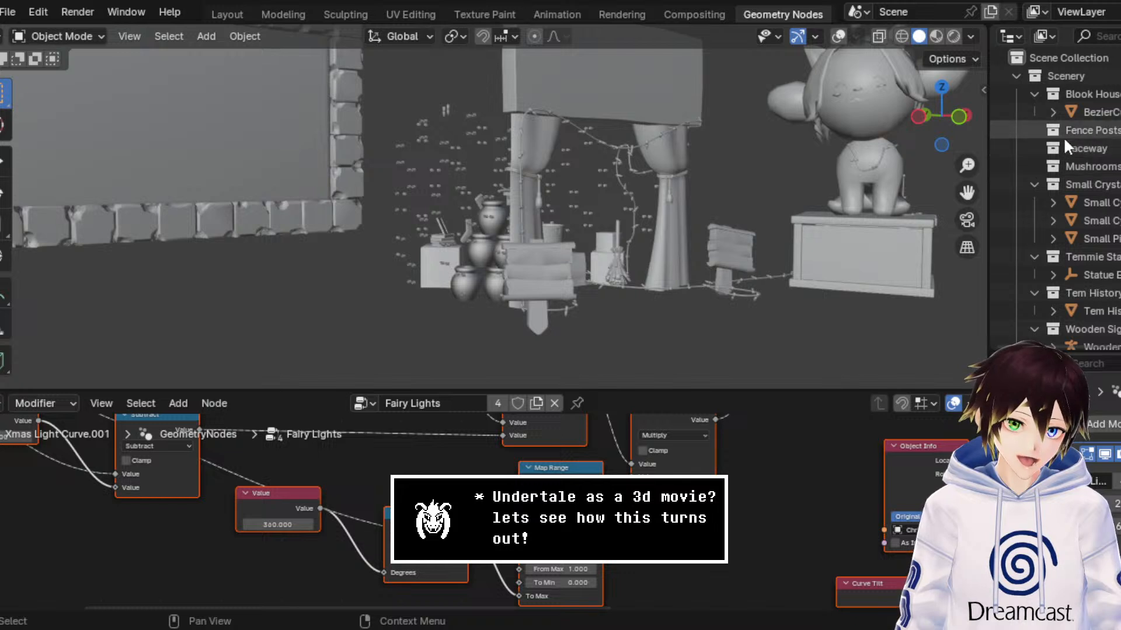
Step: Collapse the small crystals, Temmie statue, Tem History and three wooden sign collections in Scenery
click(1087, 93)
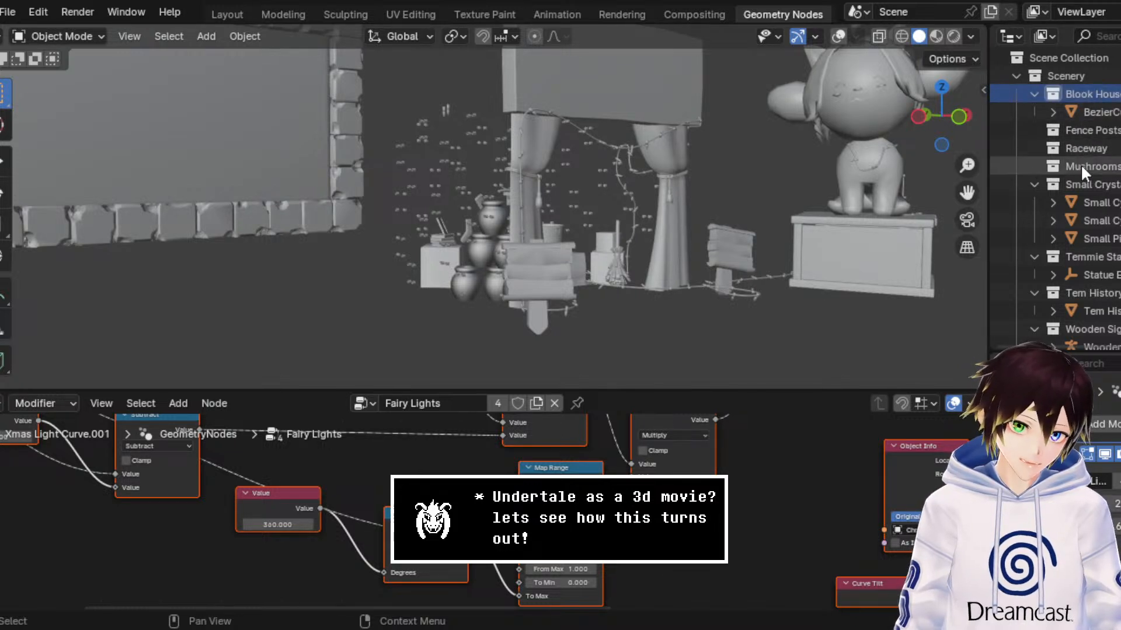
click(1035, 184)
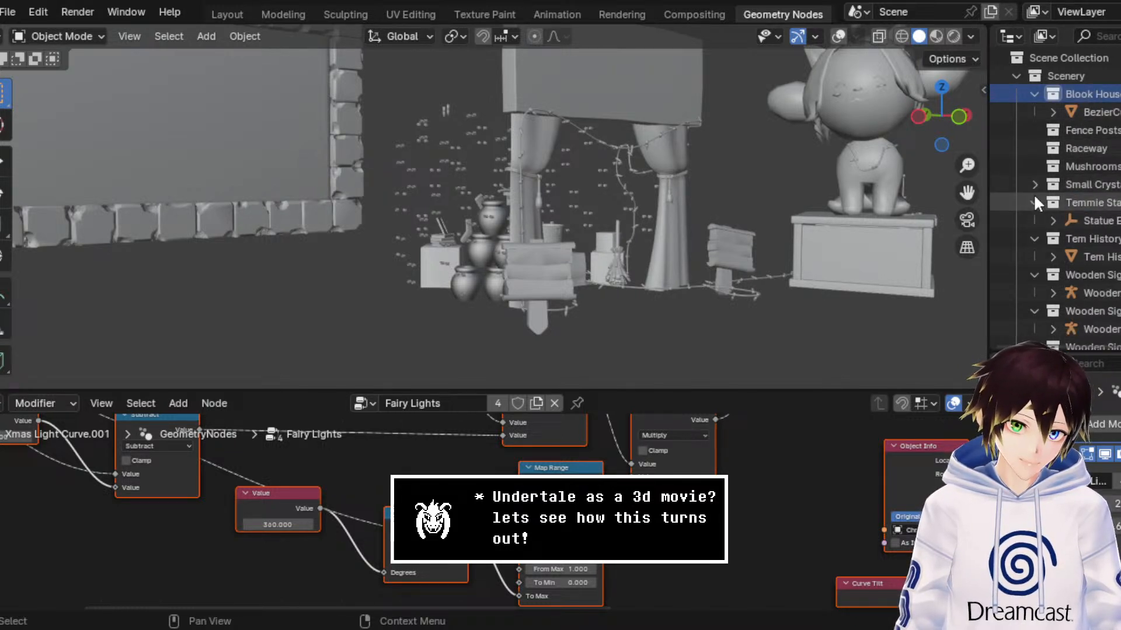
click(1035, 202)
click(1035, 220)
click(1035, 238)
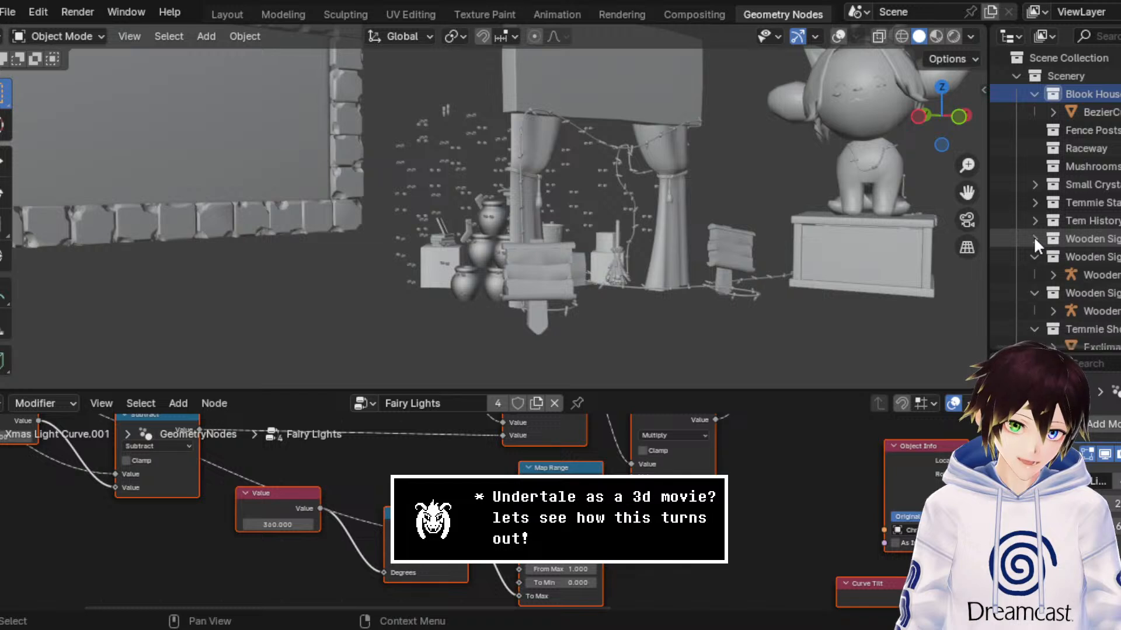
click(1032, 255)
click(1033, 272)
scroll(1033, 268, down, 2)
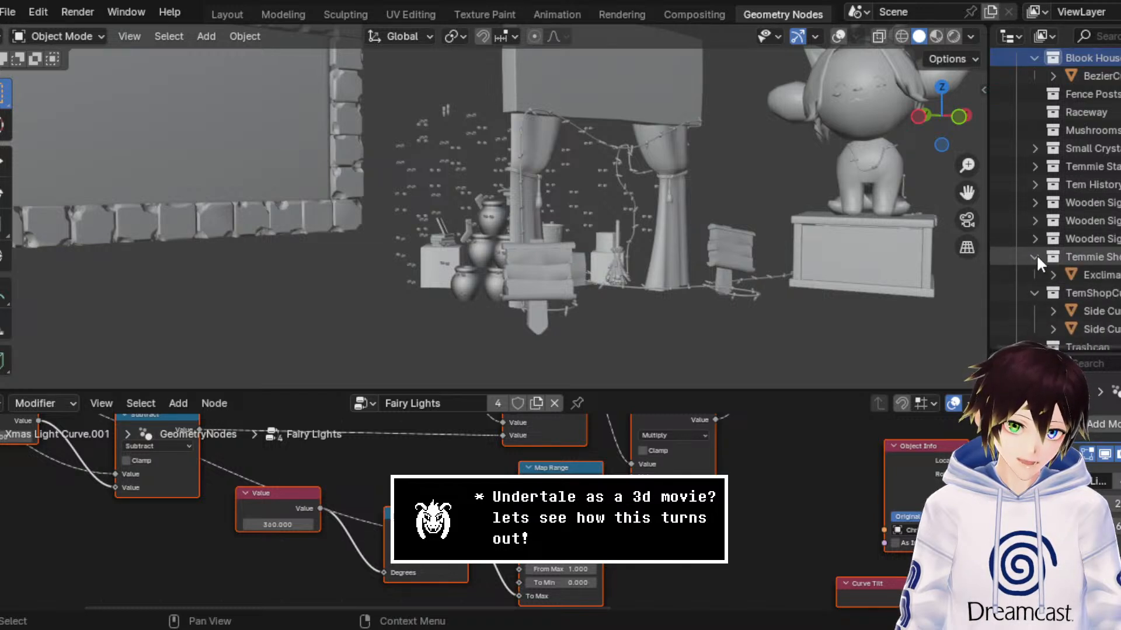
Step: Collapse the Scenery collections from the Temmie shop sign through Tem Shop, including Trashcan, the kitchen shelf and the picture frame
scroll(1038, 171, up, 2)
scroll(1045, 193, down, 4)
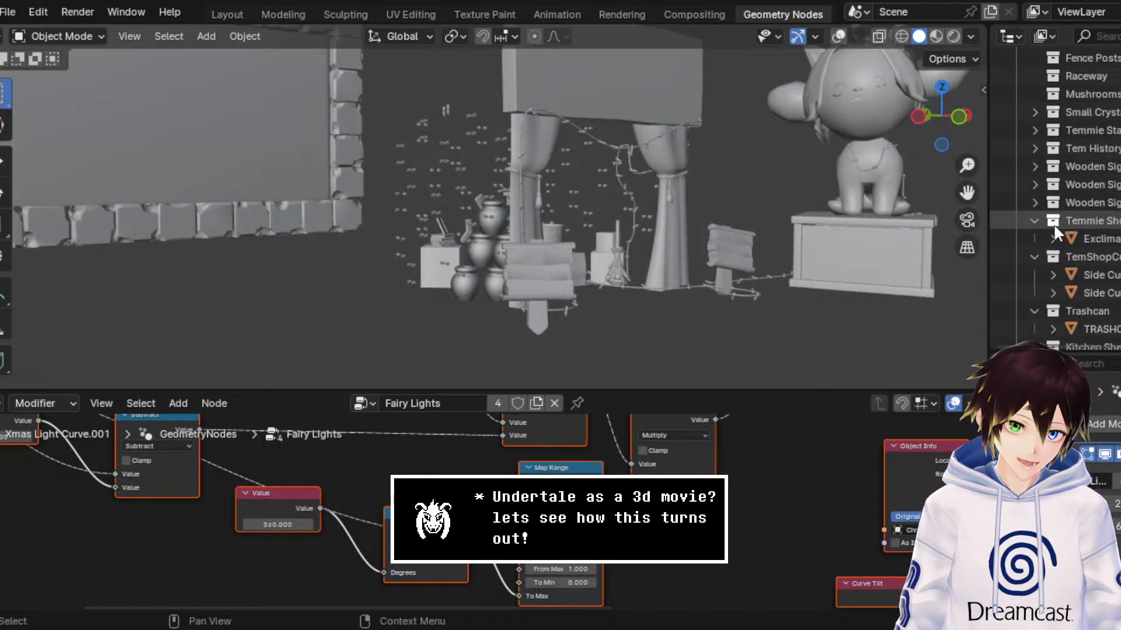
click(1035, 221)
click(1033, 238)
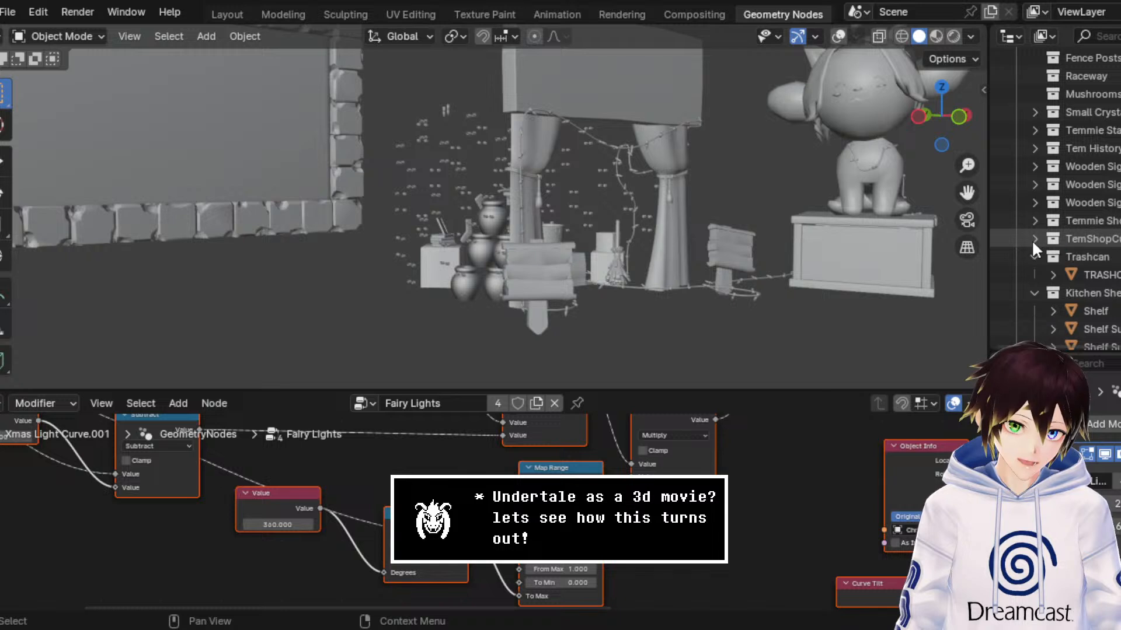
click(1031, 256)
click(1032, 274)
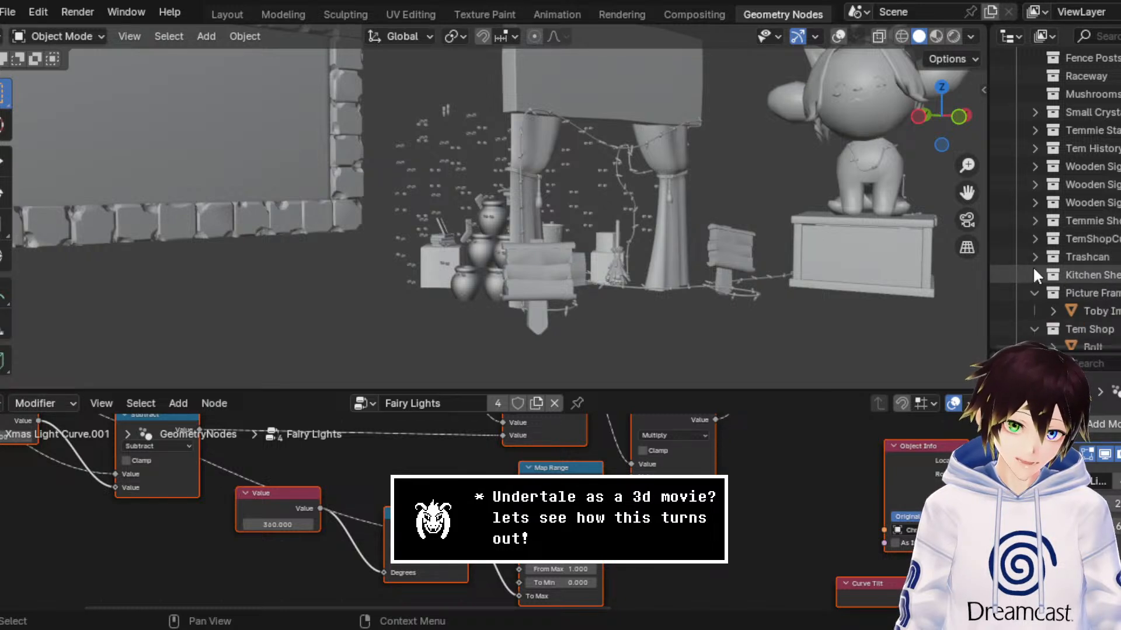
scroll(1032, 266, down, 2)
click(1034, 256)
click(1035, 274)
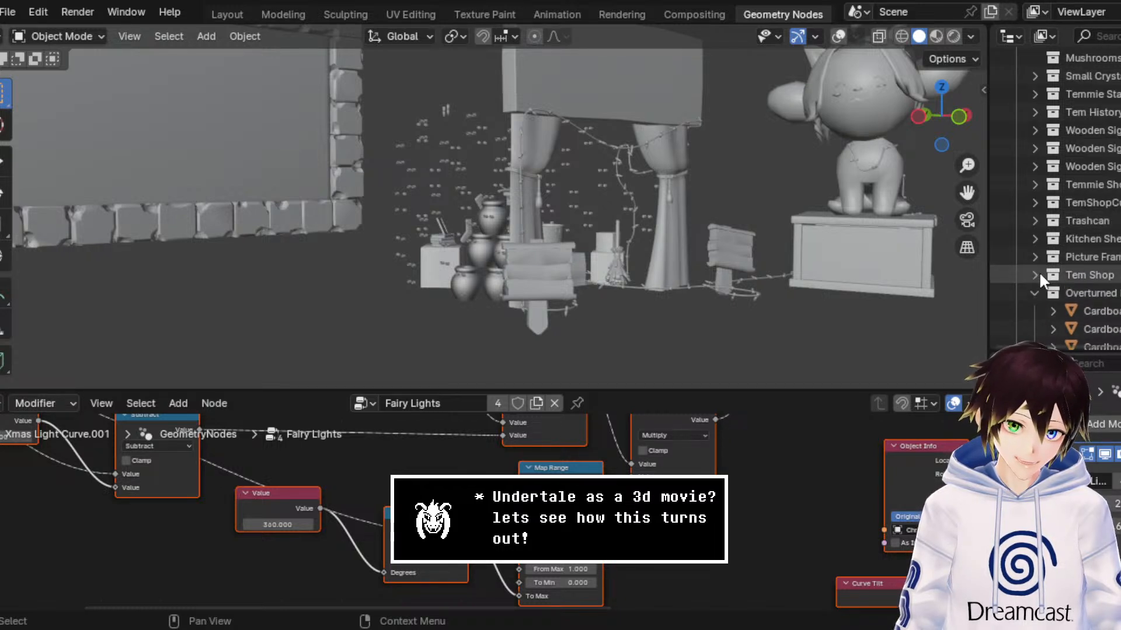
Step: Collapse the overturned cardboard, Tem Shop box, Books and TemSock collections in Scenery
scroll(1039, 271, down, 2)
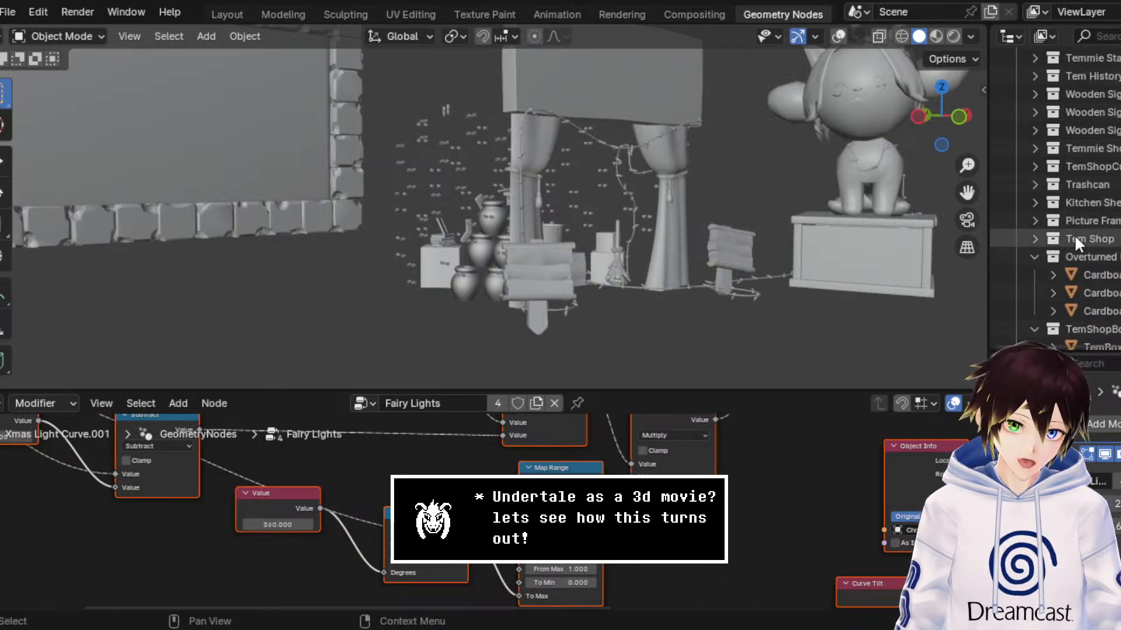
click(1035, 257)
click(1035, 274)
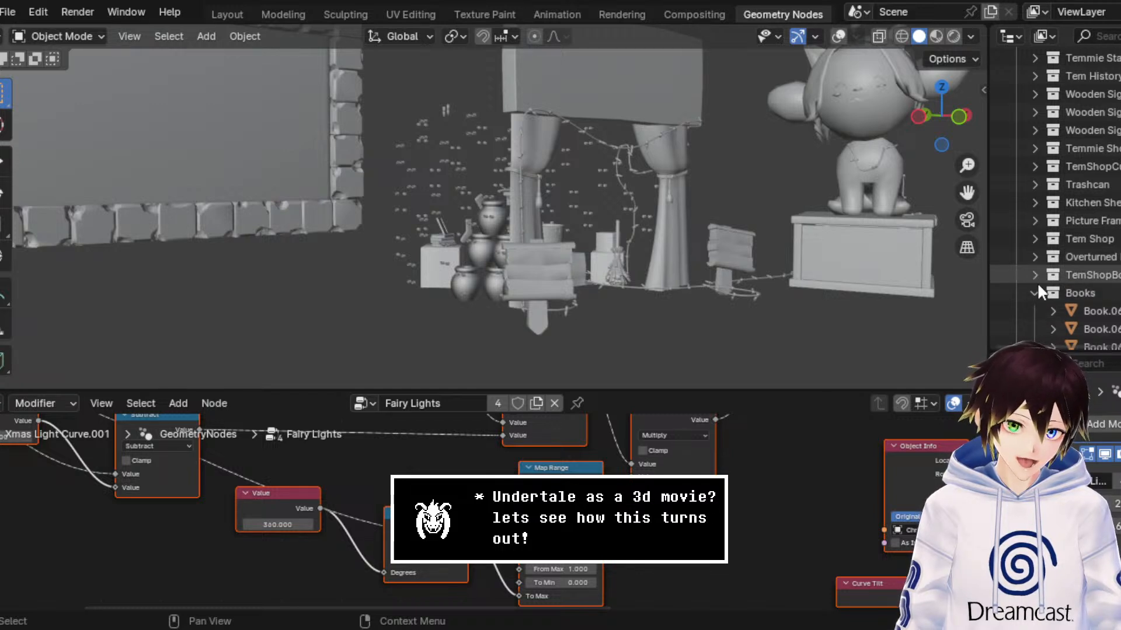
click(1037, 289)
scroll(1039, 285, down, 2)
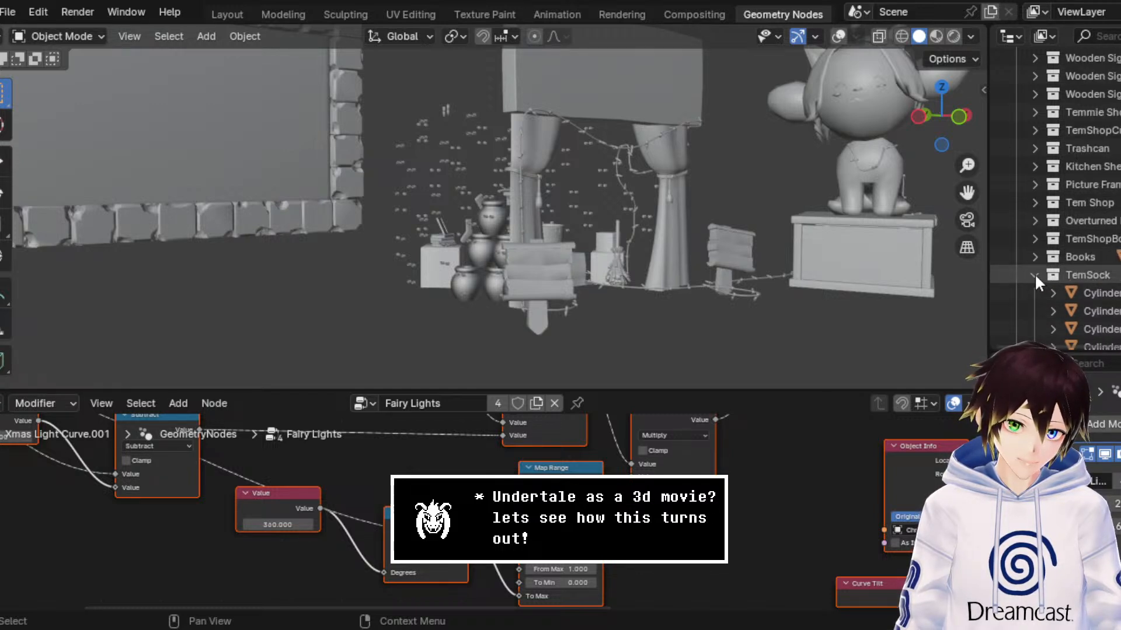
click(1034, 273)
Step: Collapse the Broom, Pot, Stick and glass bottle collections that precede Xmas Lights
click(1037, 286)
click(1038, 305)
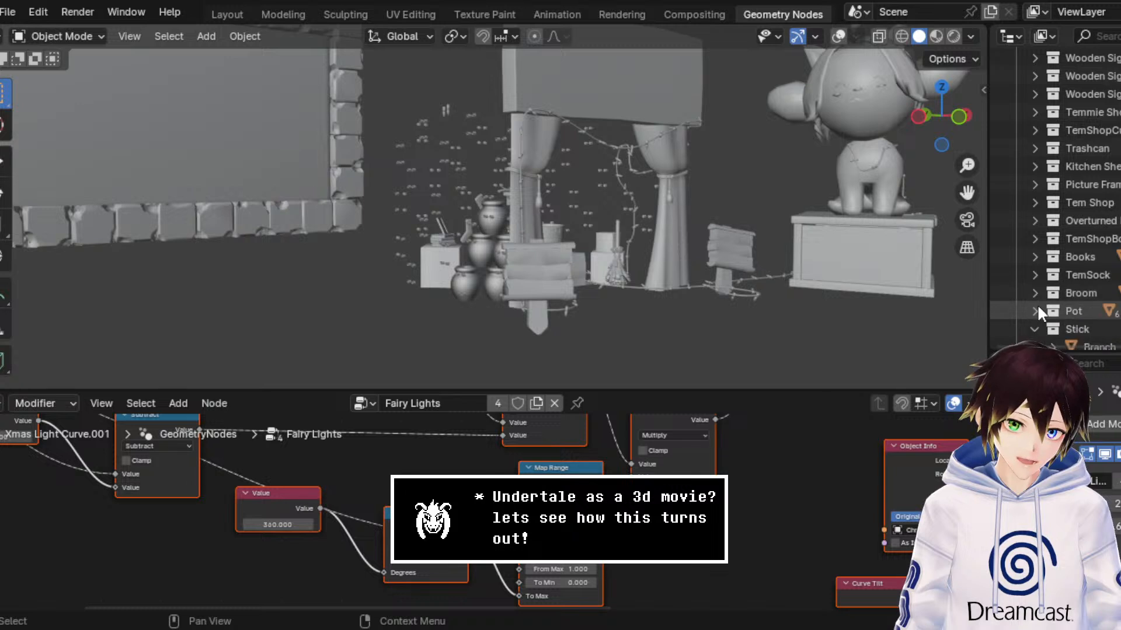
scroll(1038, 304, down, 1)
click(1037, 297)
scroll(1037, 291, down, 1)
click(1037, 275)
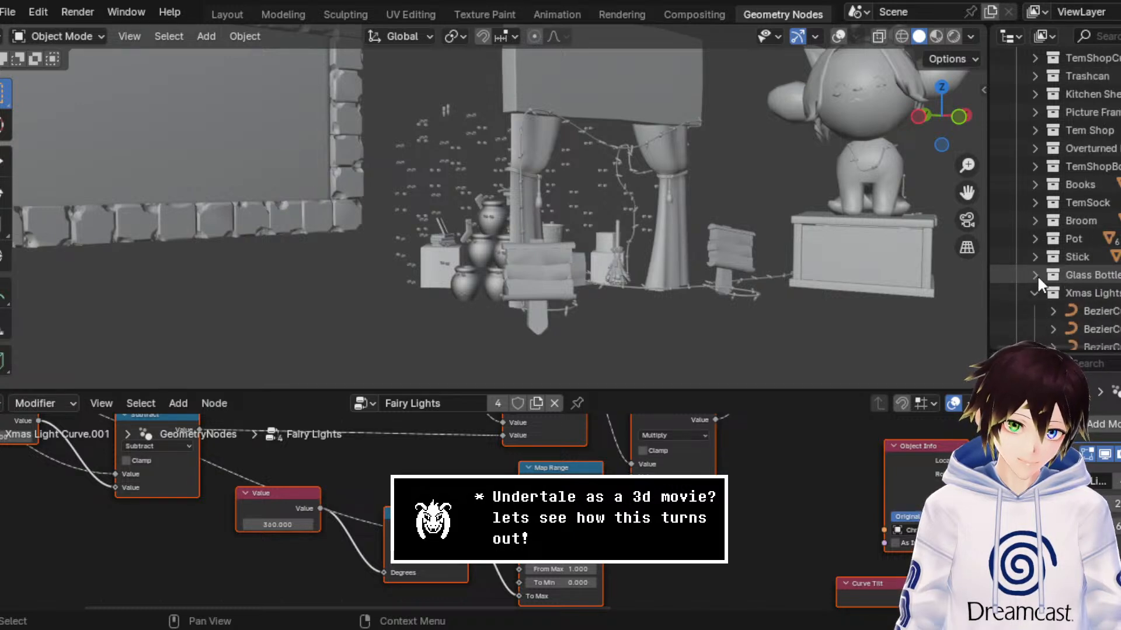
Step: Delete all Scenery collections from Blook House through the glass bottles with their hierarchies, keeping only Xmas Lights
scroll(1077, 271, up, 7)
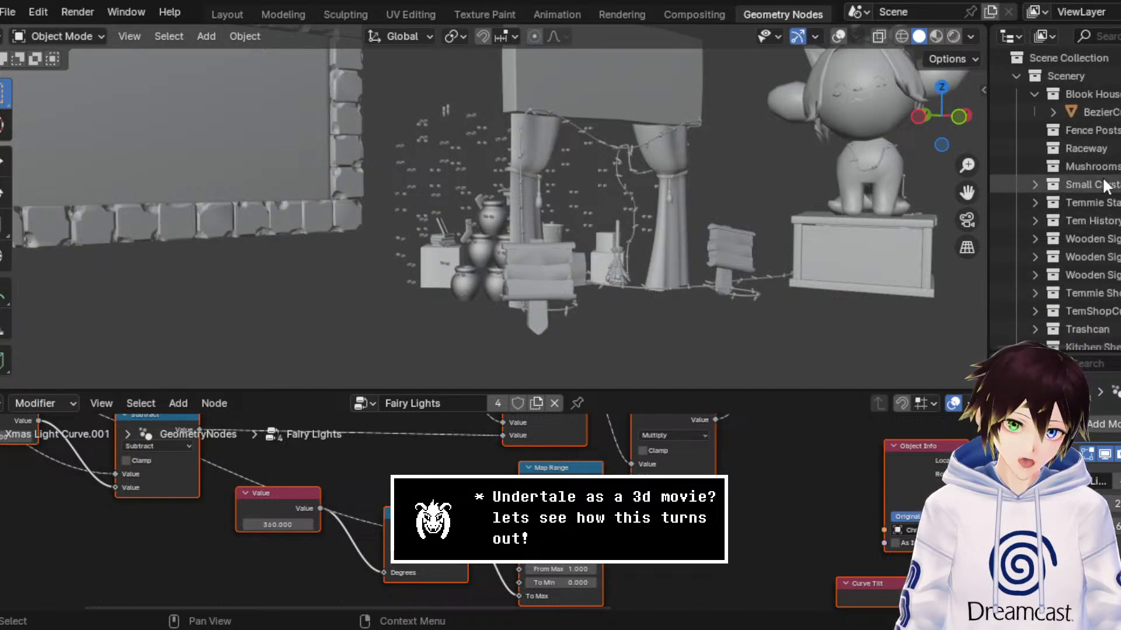
right_click(1102, 93)
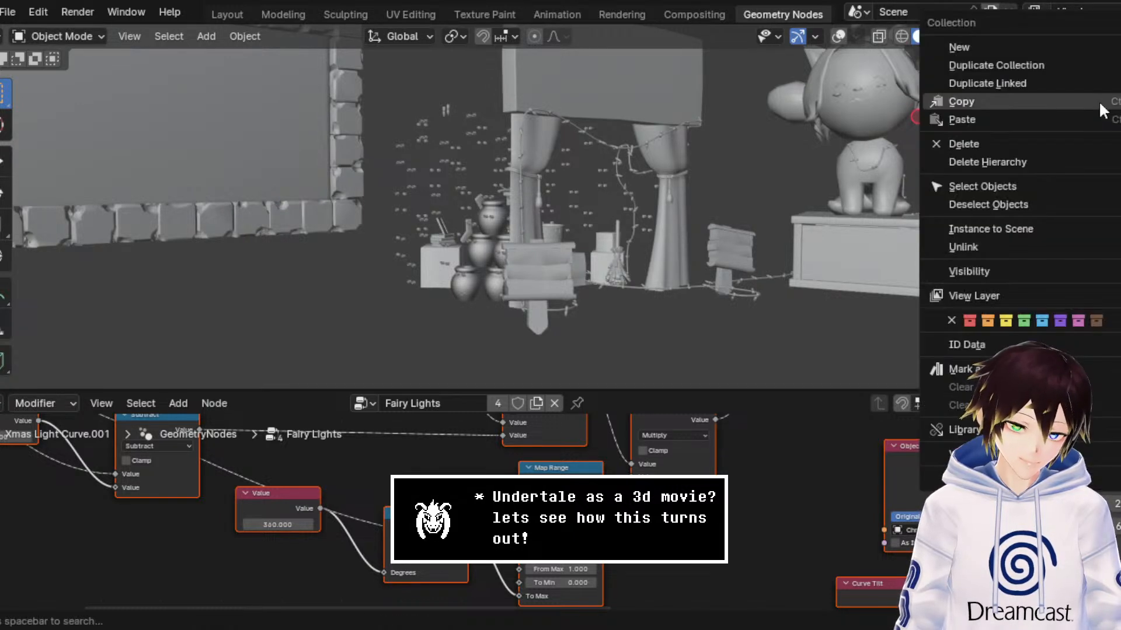
click(1059, 160)
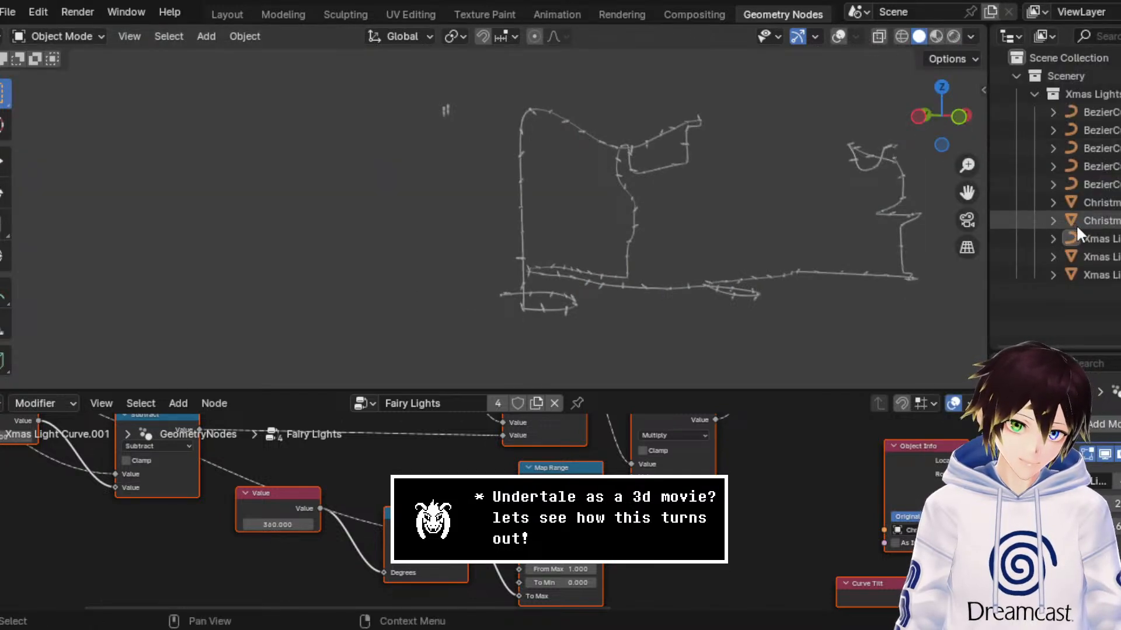
Step: Rename the Scenery collection to Xmas Fairy Lights
double_click(1074, 78)
text(Xmas)
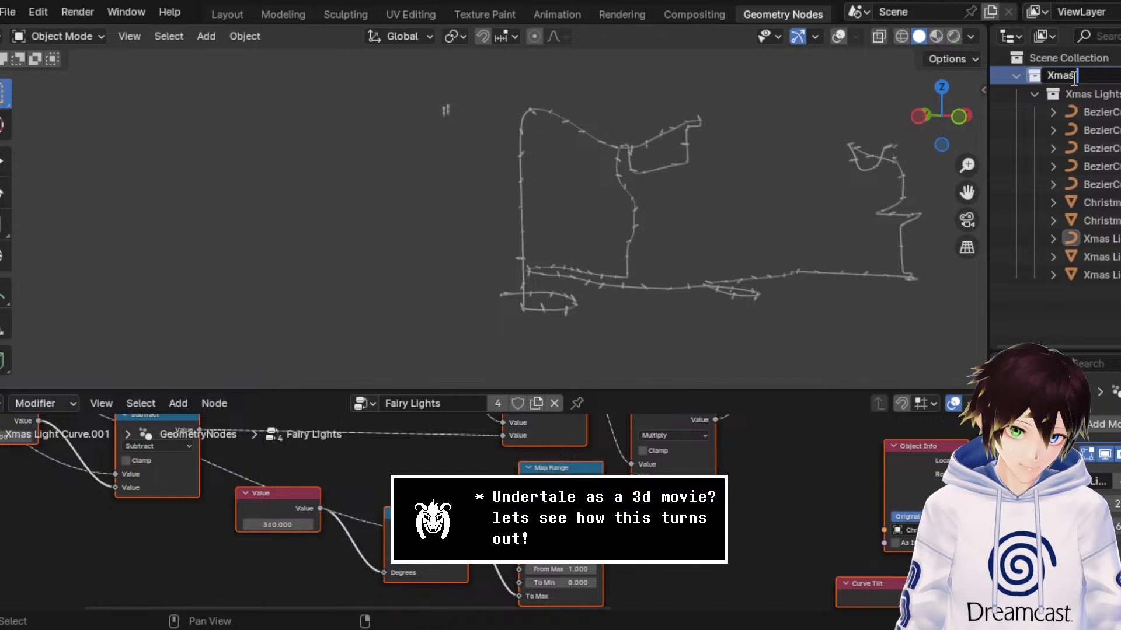
text( Fairy Lights)
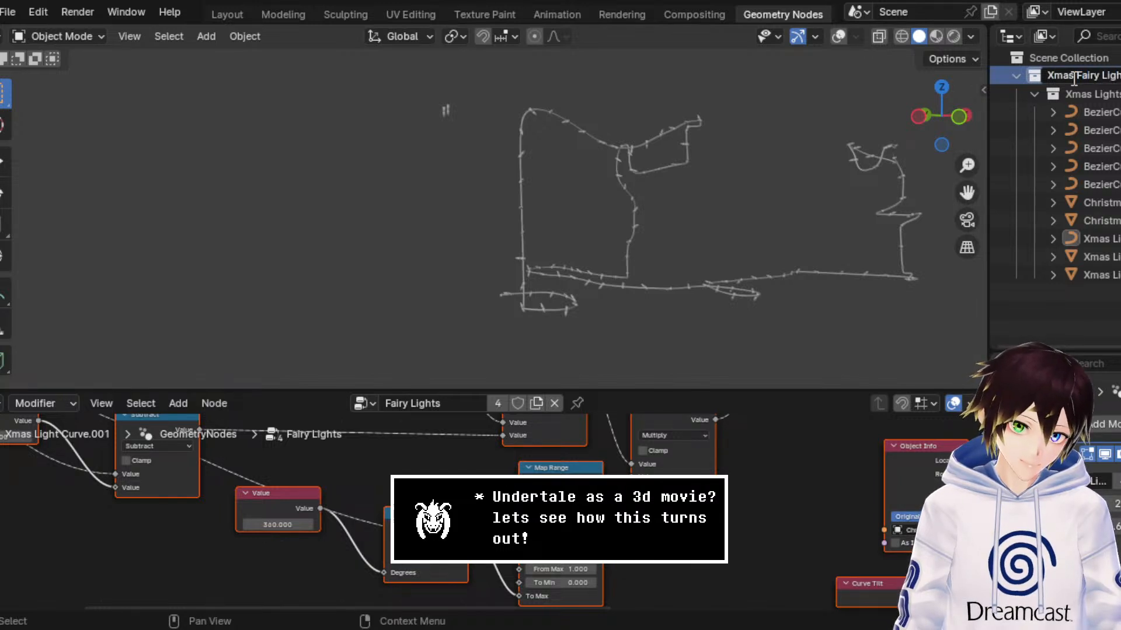
key(Return)
Step: Examine the curves and meshes in the Xmas Lights collection one by one, turning on the viewport overlays to locate them
click(1075, 108)
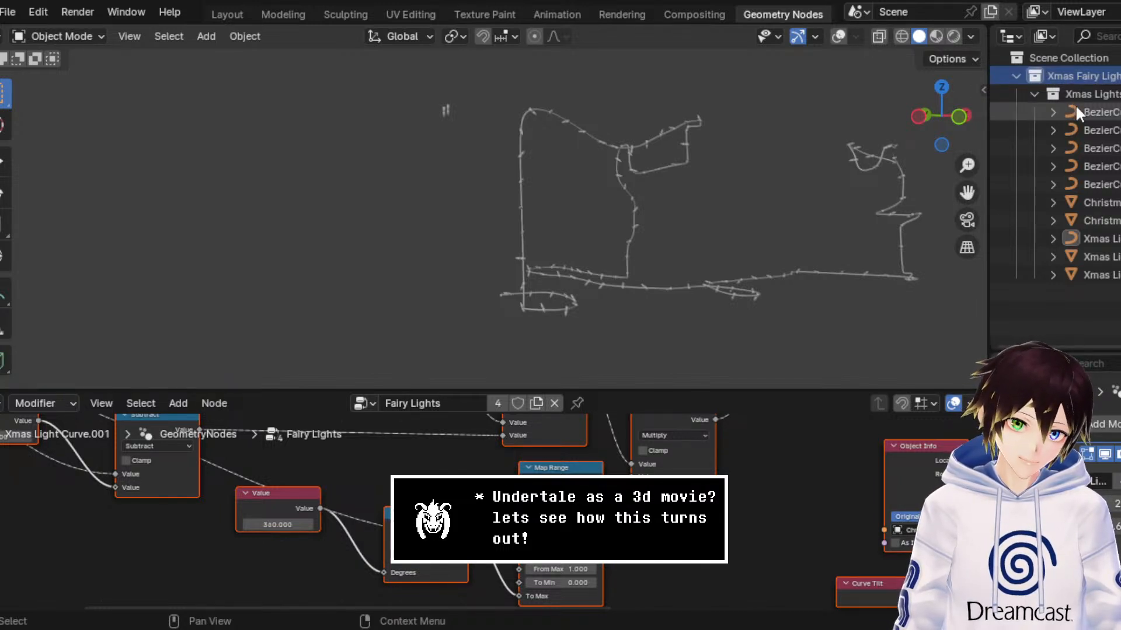
click(1109, 184)
click(1114, 276)
click(1106, 257)
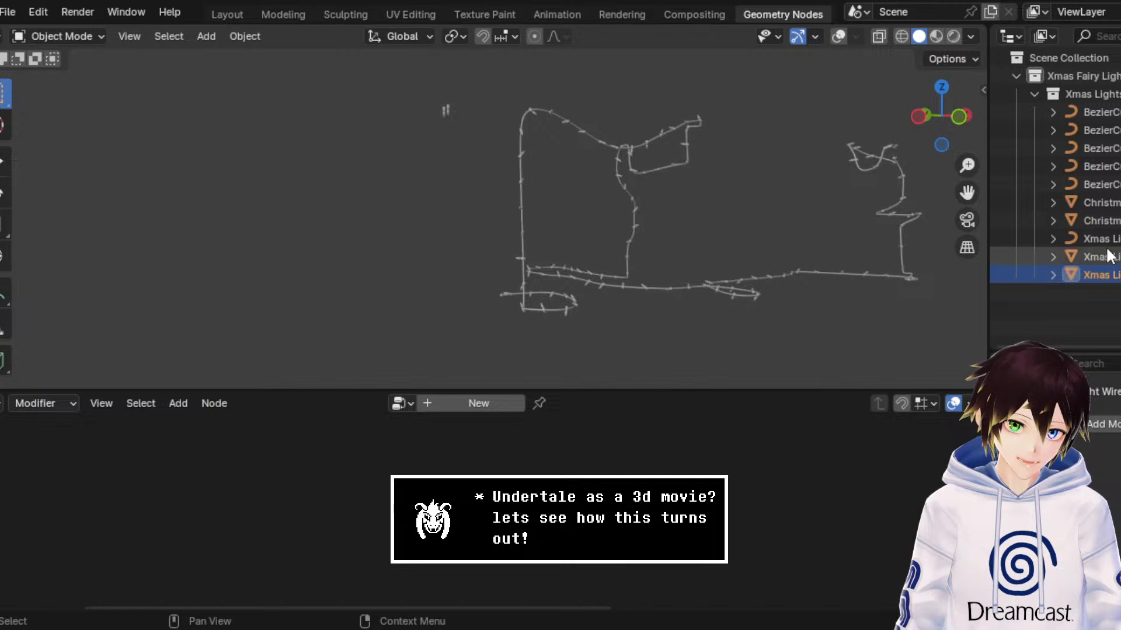
click(1077, 241)
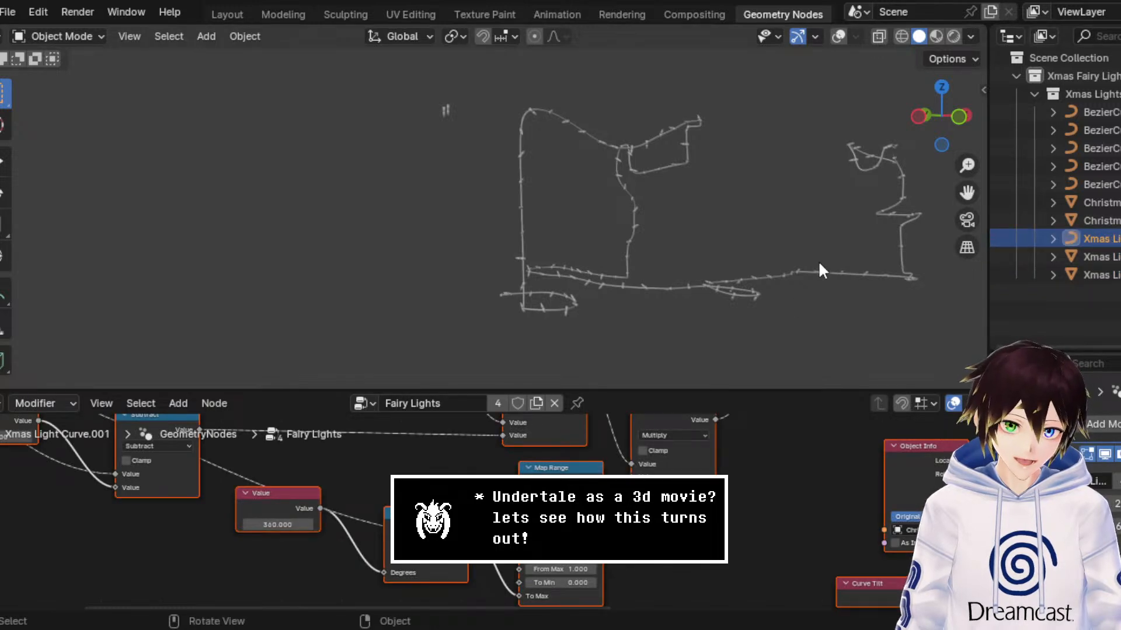
click(1089, 221)
click(1092, 202)
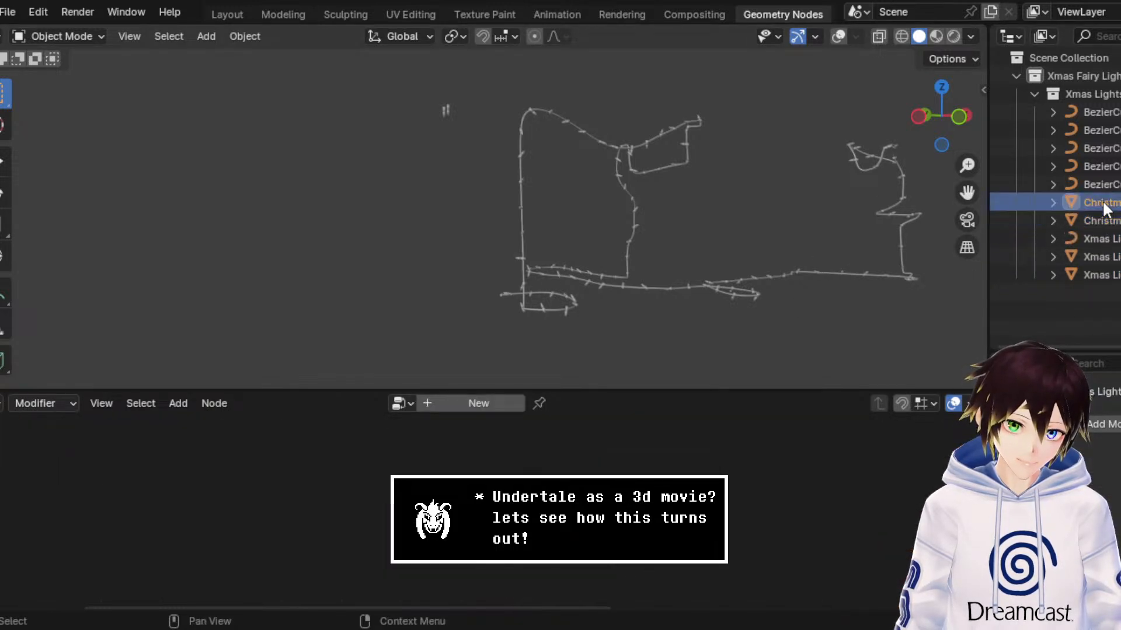
click(837, 36)
middle_drag(817, 105, 798, 160)
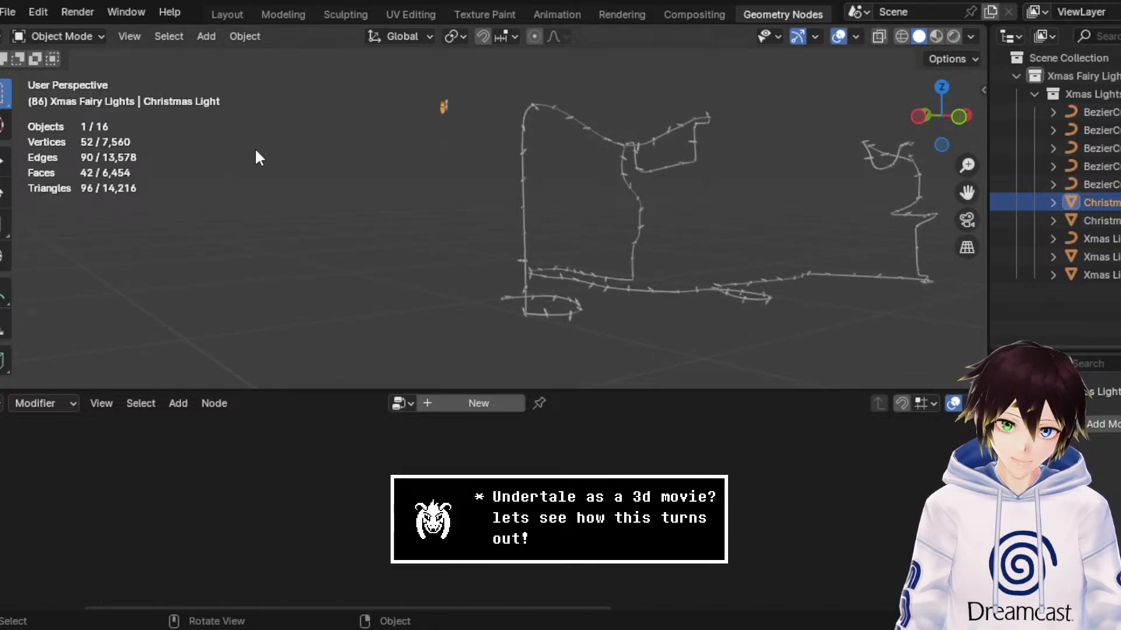
Step: Delete the surplus light strands and their wires, keeping only the tall strand, the small ring and the Christmas light meshes
ctrl+click(1100, 183)
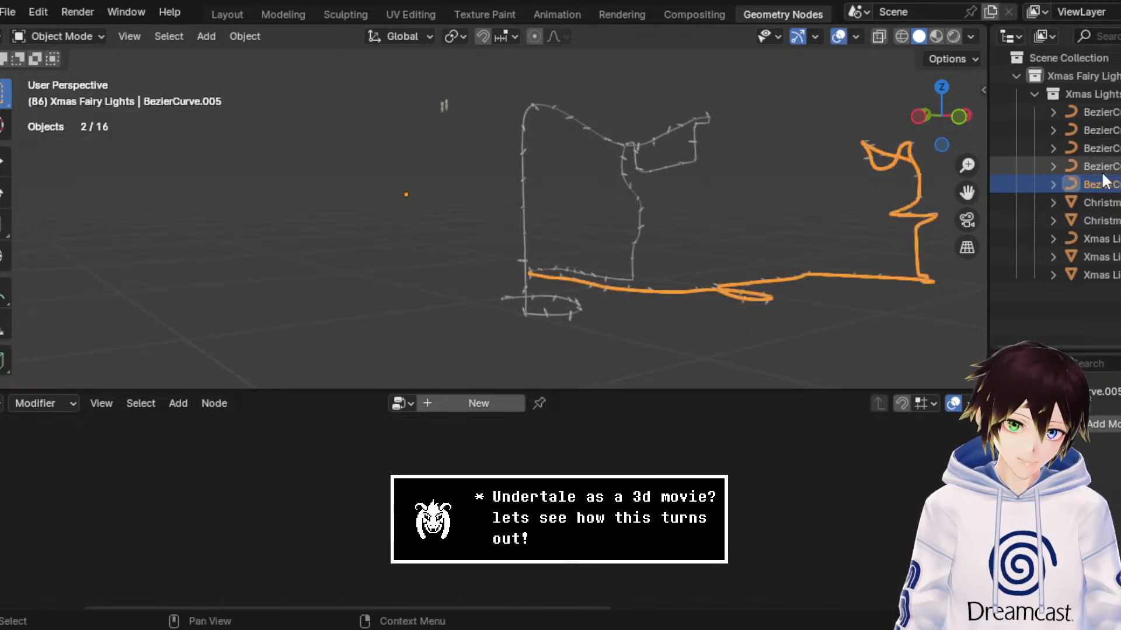
key(Delete)
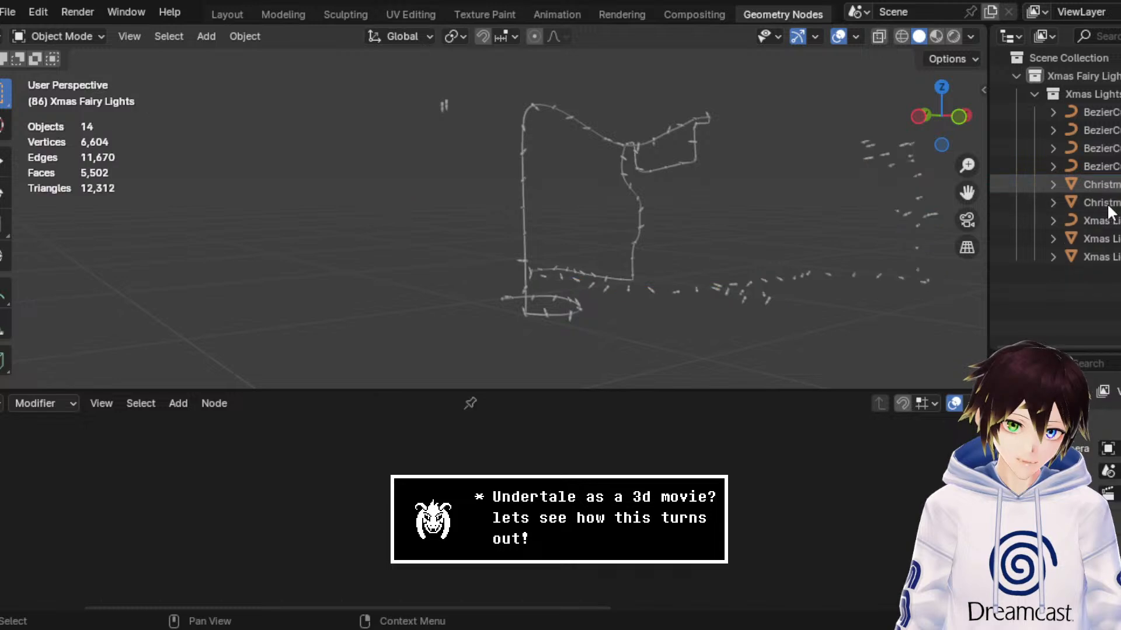
click(858, 147)
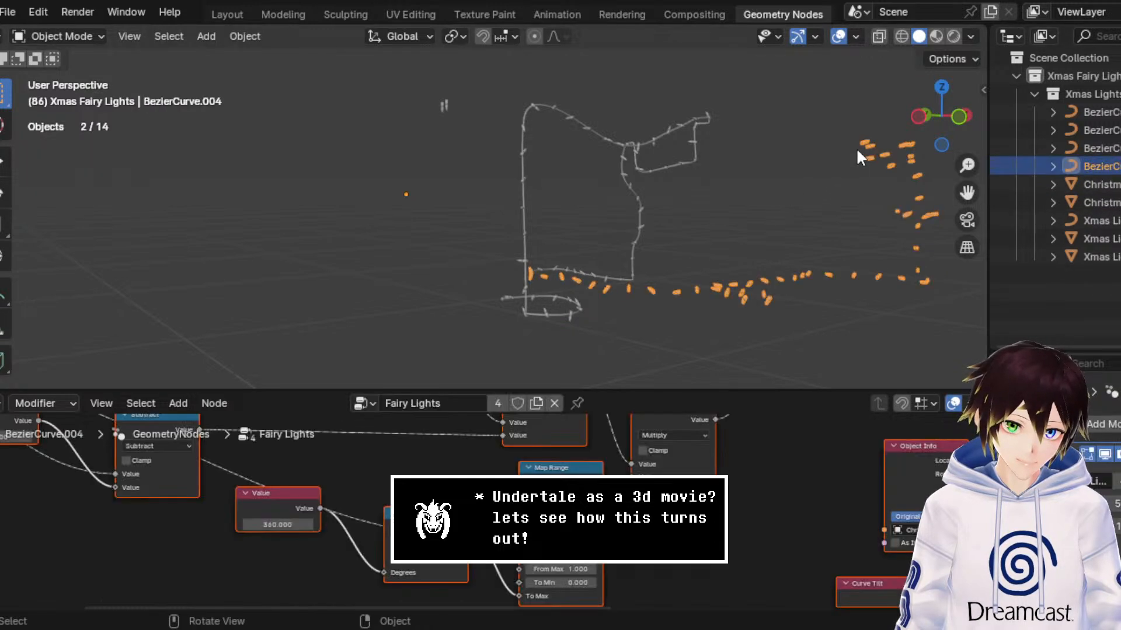
click(669, 121)
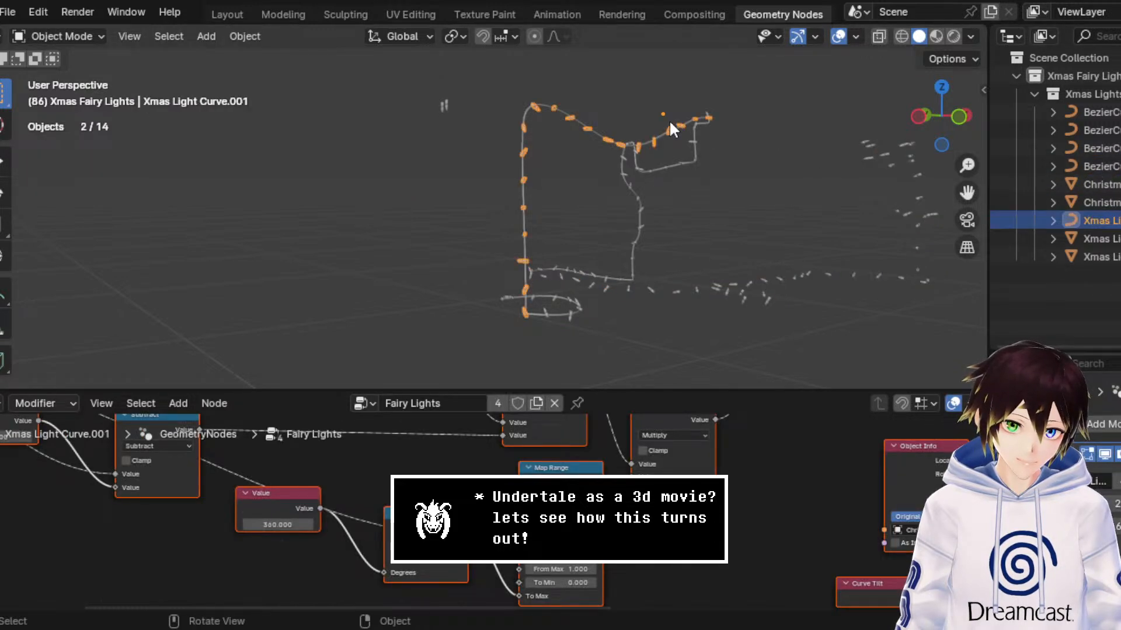
key(Delete)
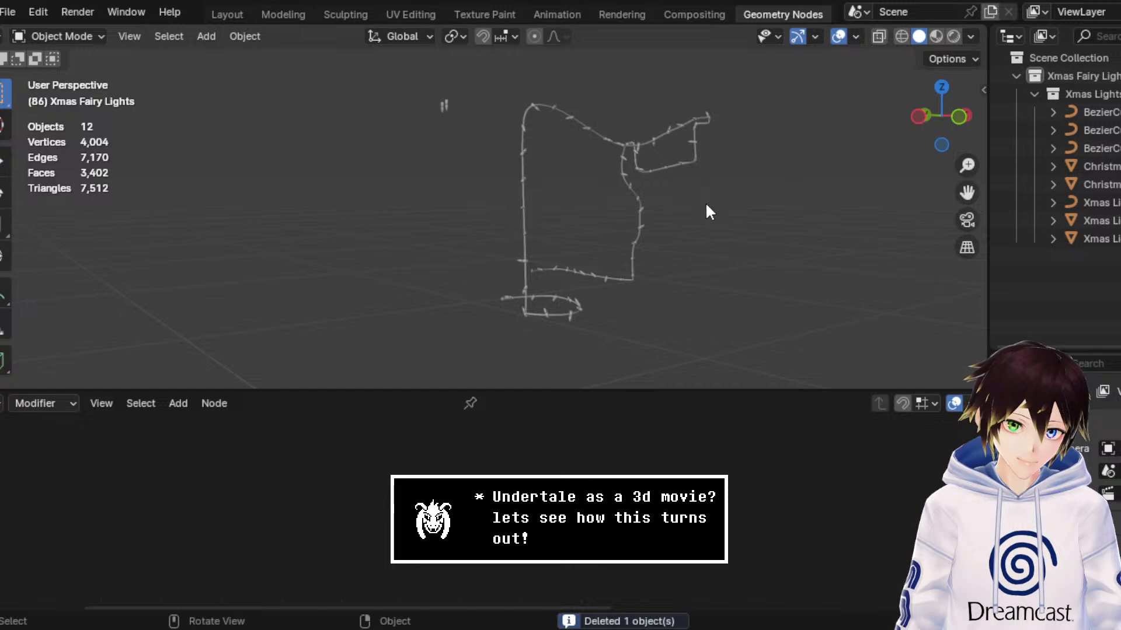
click(643, 164)
key(Delete)
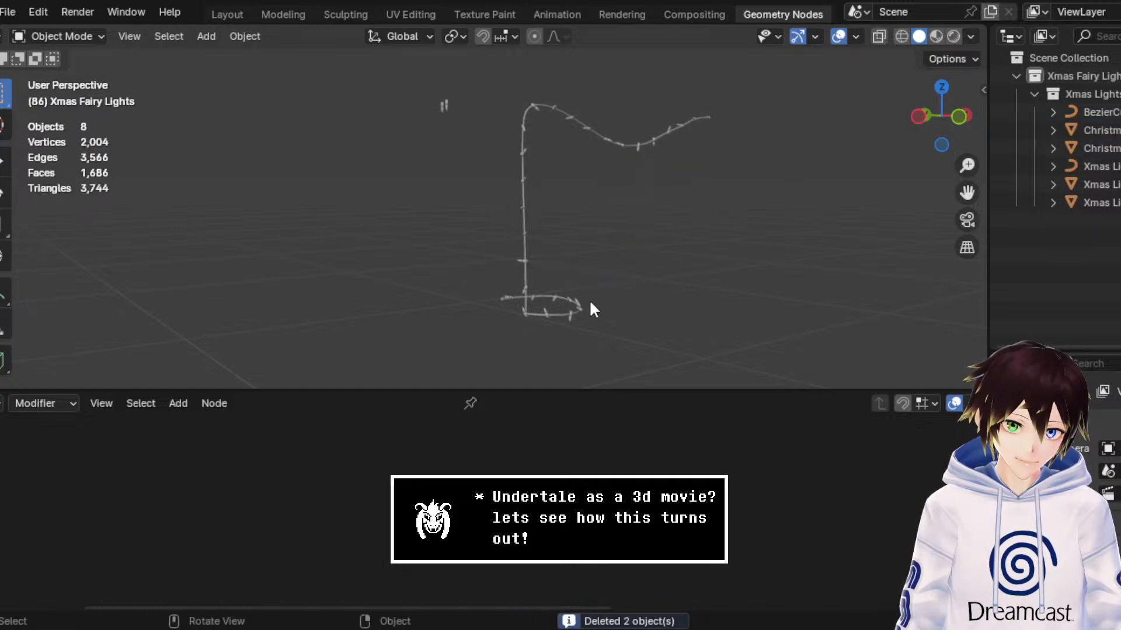
Step: Try to delete the tall light strand with its wires, keeping the small ring, and check the ring's lights and wire
click(574, 315)
drag(645, 200, 508, 96)
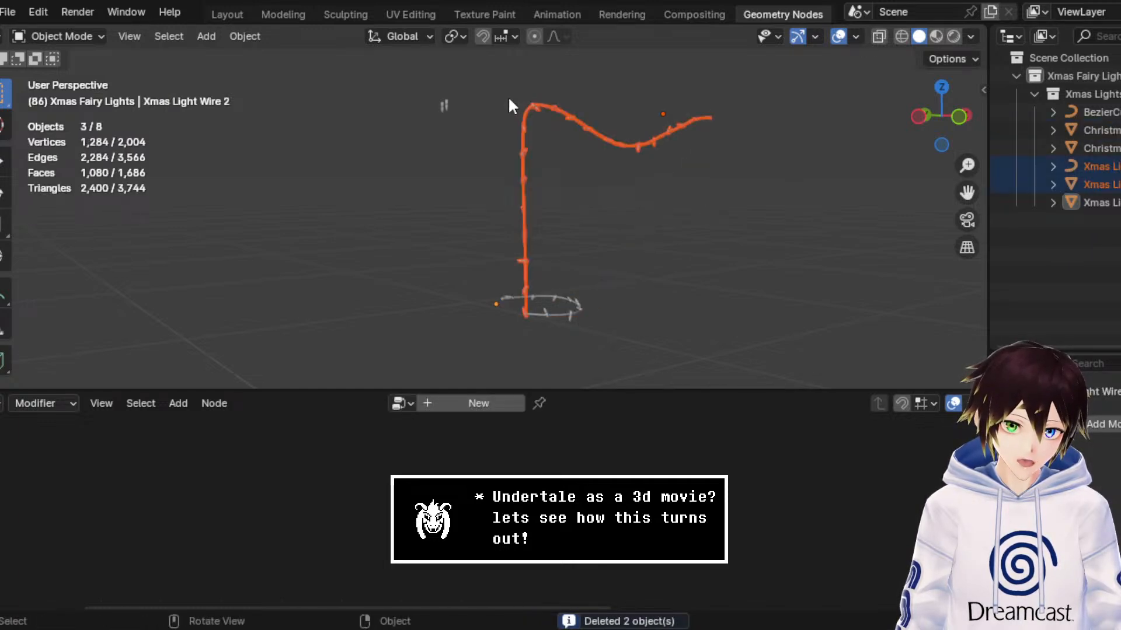
key(Delete)
click(565, 304)
shift+click(565, 303)
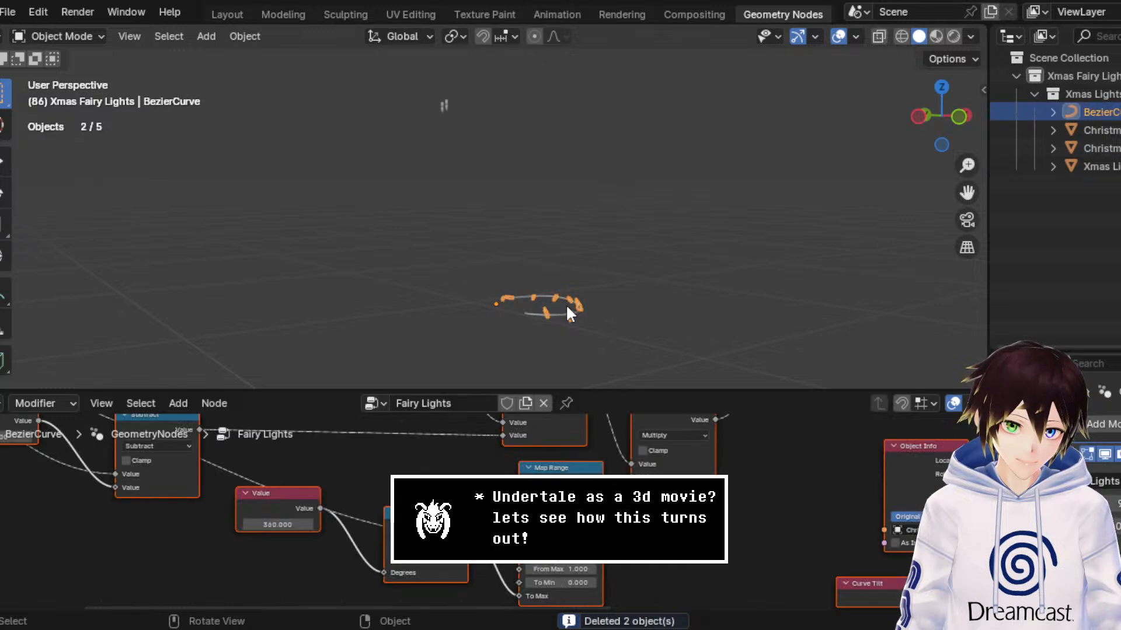
click(557, 317)
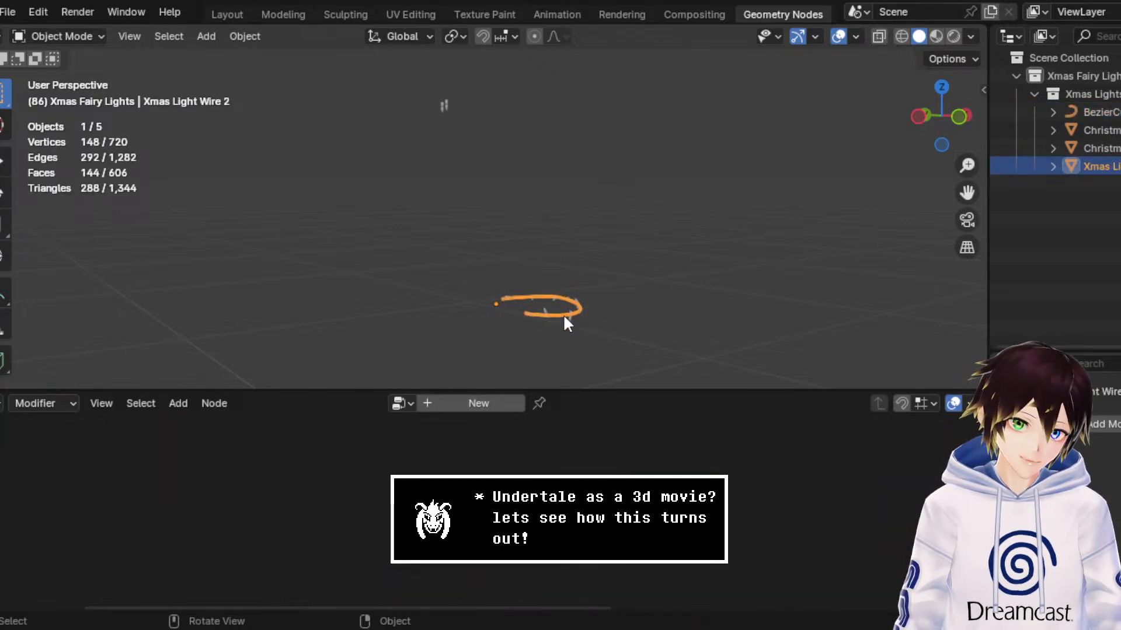
Step: Undo the deletion of the tall light strand and its wires
click(649, 230)
key(ctrl+z)
key(ctrl+z)
key(ctrl+shift+z)
key(ctrl+shift+z)
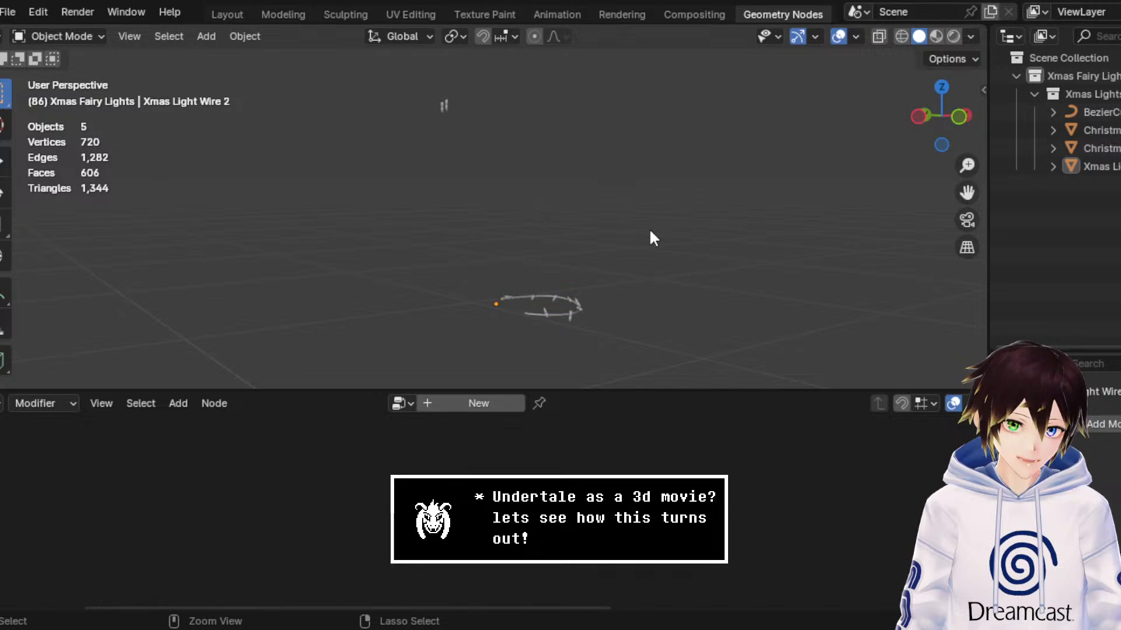
key(ctrl+z)
key(ctrl+z)
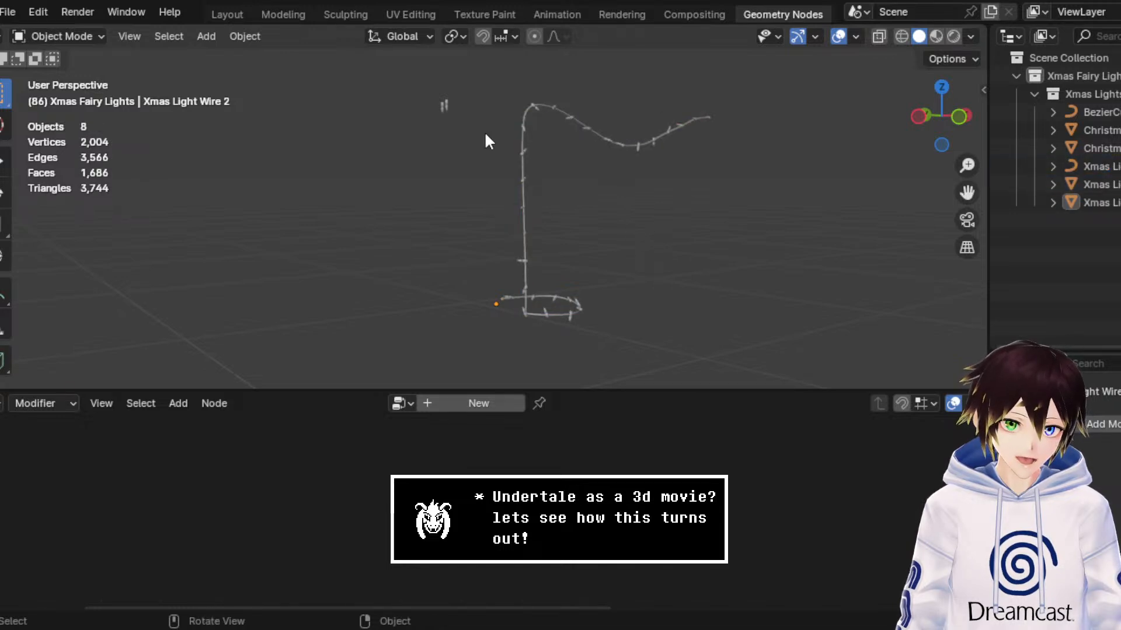
Step: Save the stripped-down fairy lights scene as a new file named WaterfallFairyLightsGeometryNodes.blend
drag(486, 136, 380, 78)
click(607, 220)
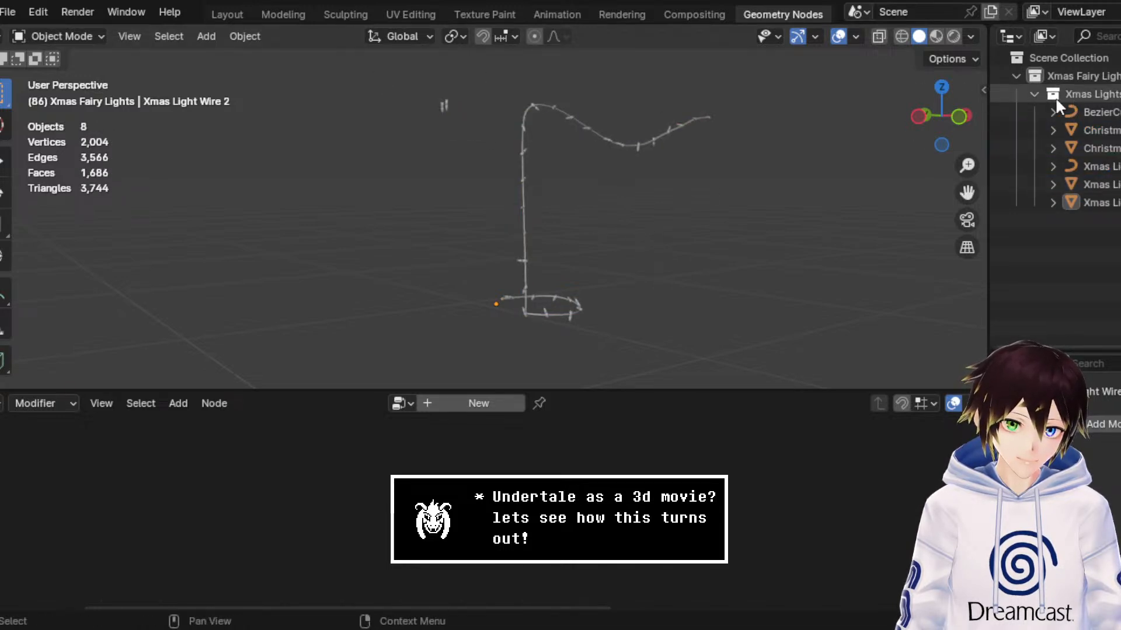
click(8, 11)
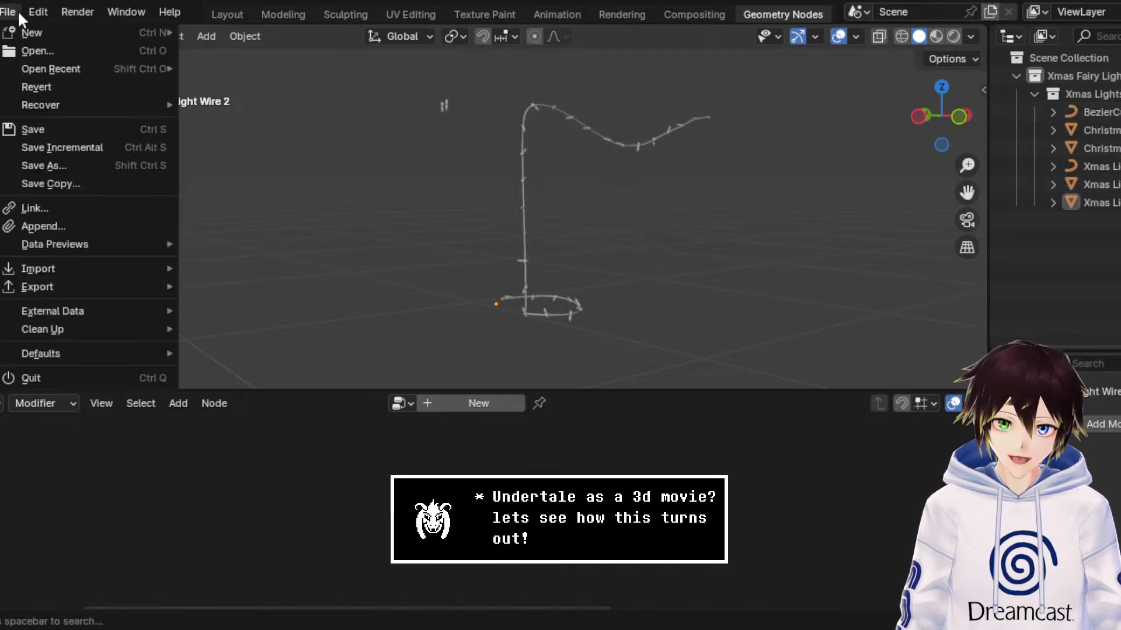
click(60, 167)
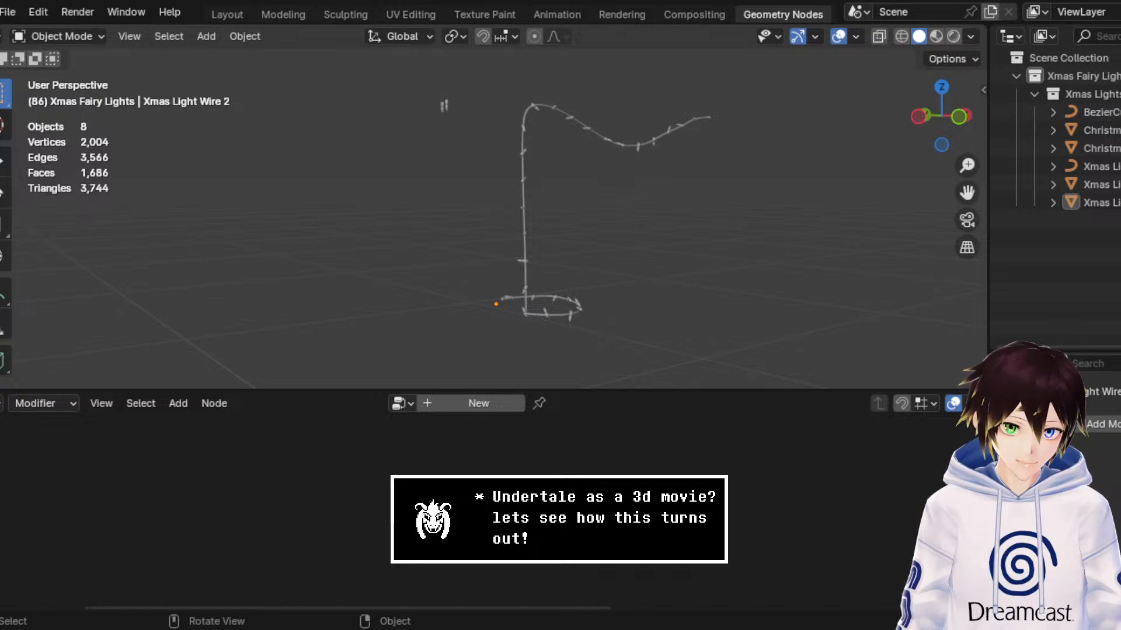
key(ctrl+s)
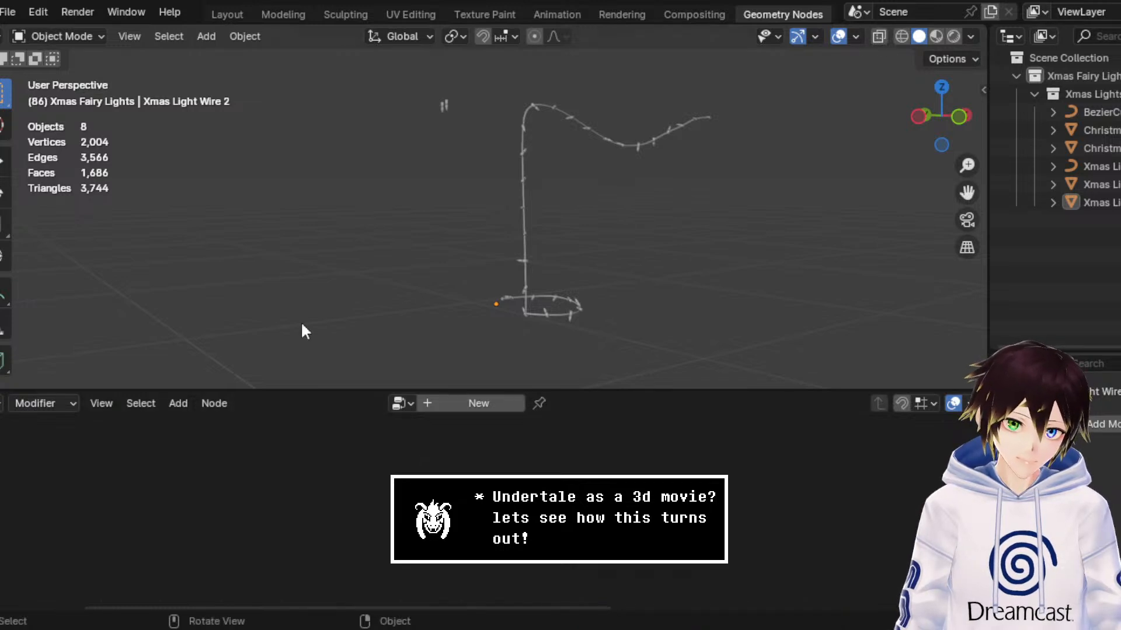
Step: Open the recent file DogShrineBase3.blend
click(8, 11)
mouse_move(138, 70)
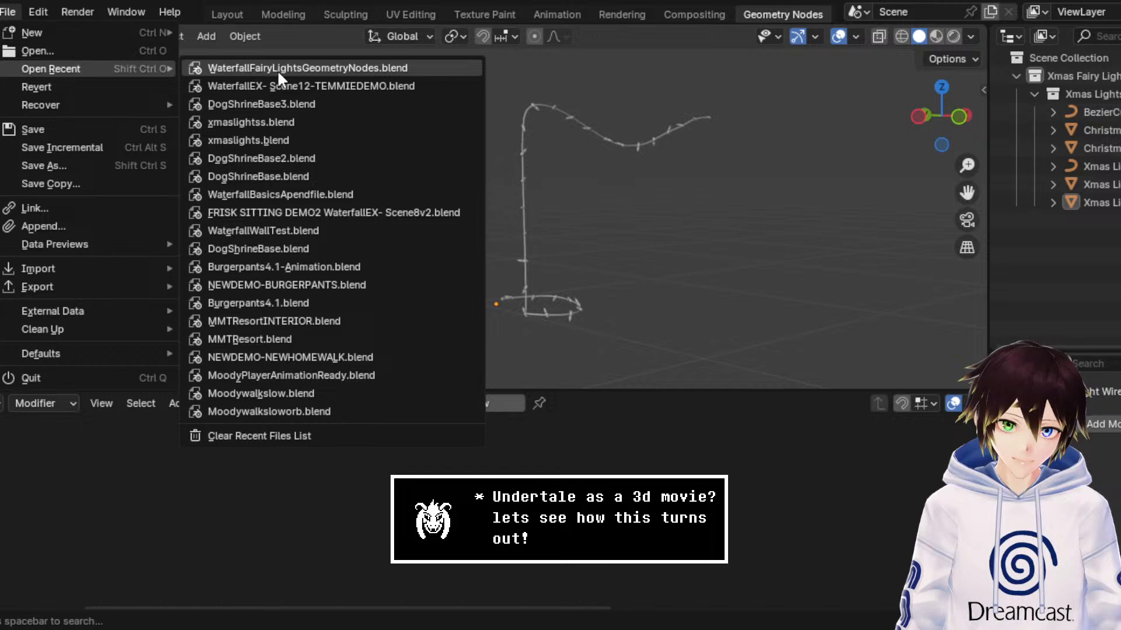
click(335, 100)
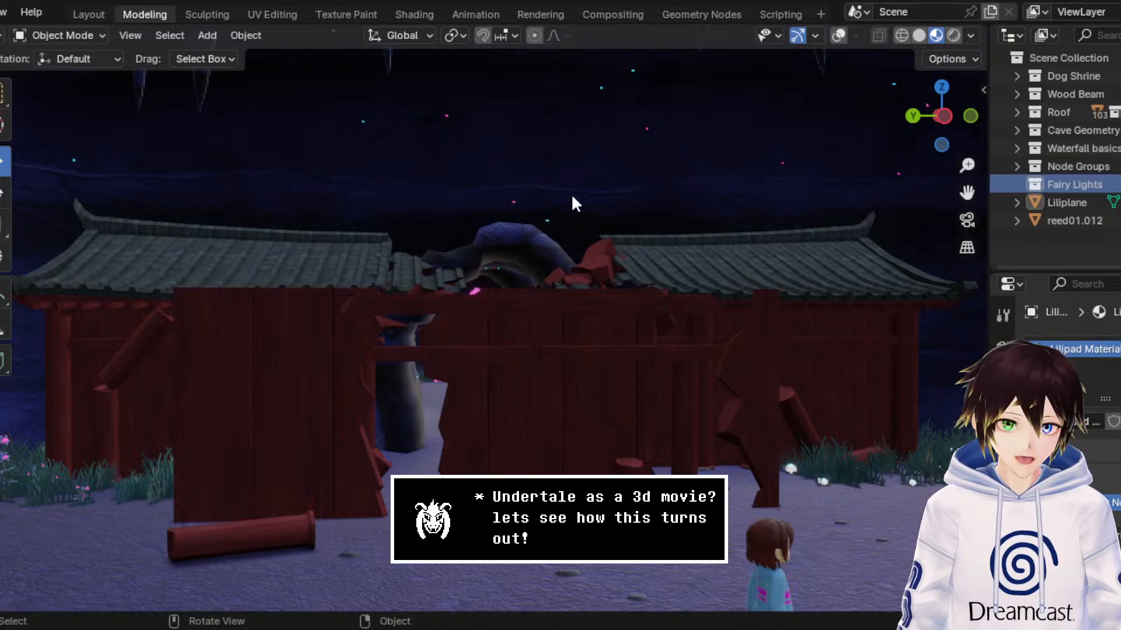
Step: Switch to the Animation workspace and play the shrine collapse from the start, examining the debris around the character
click(494, 13)
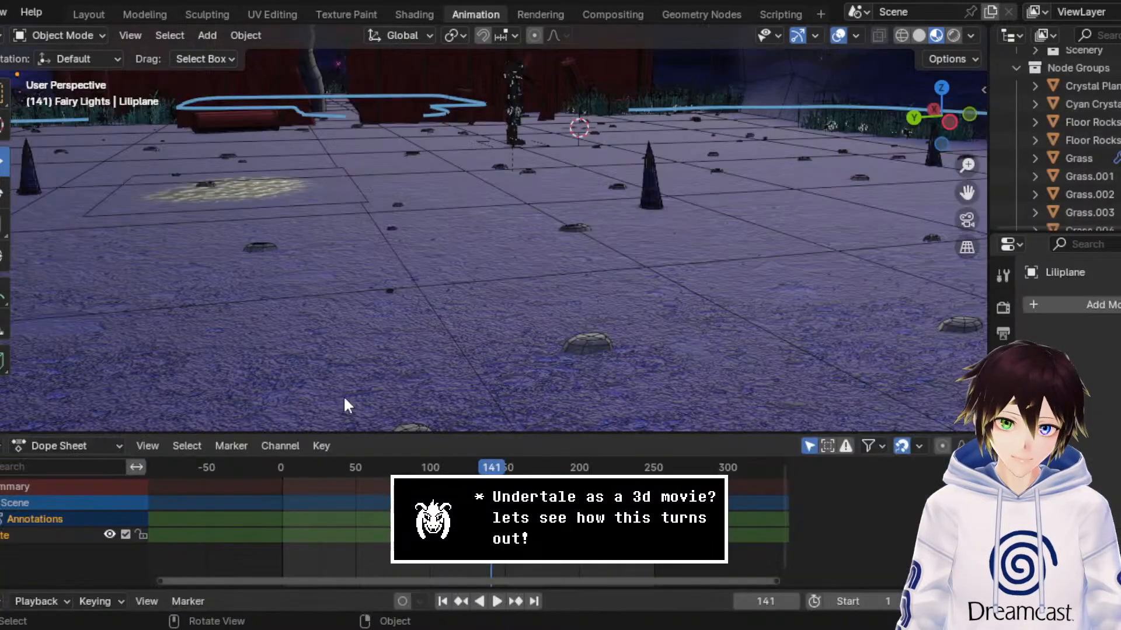
drag(332, 470, 236, 486)
key(space)
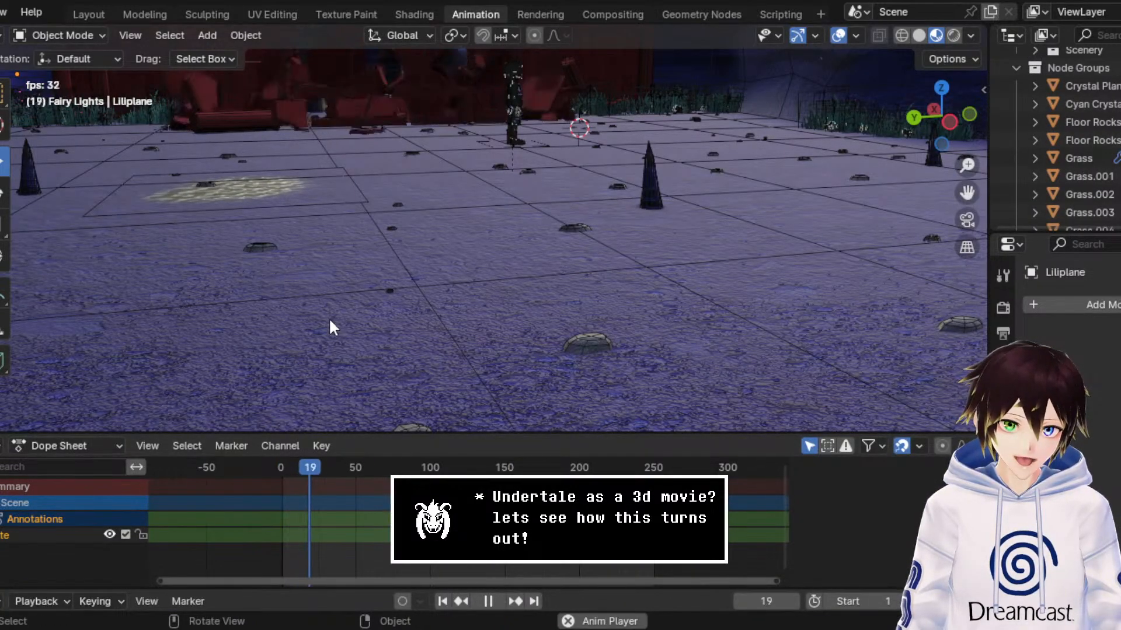
key(space)
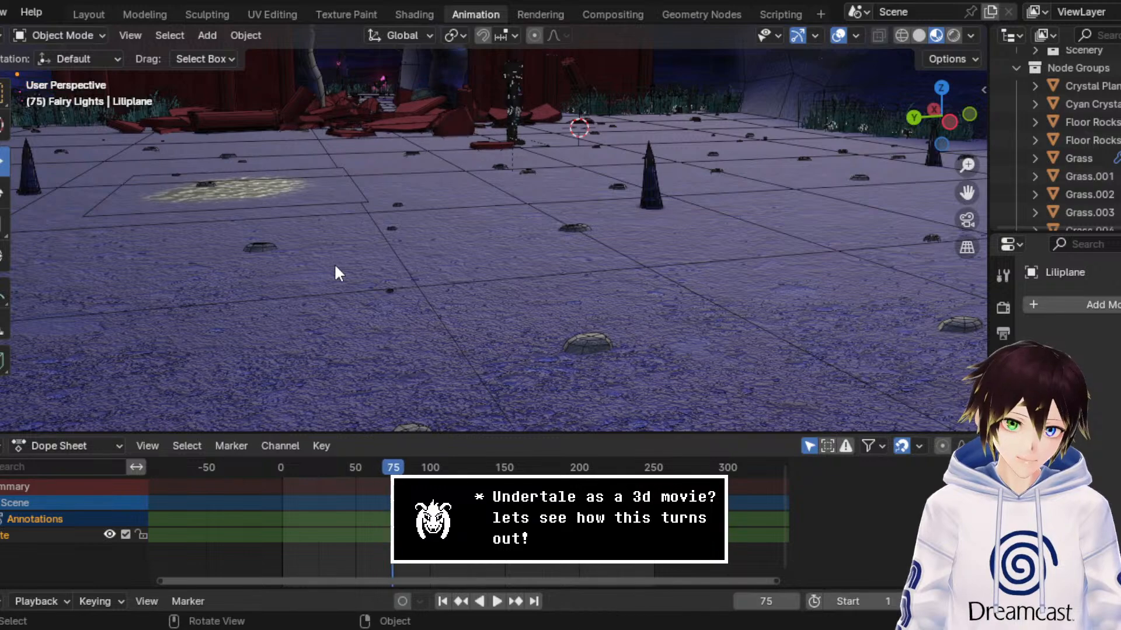
middle_drag(565, 174, 548, 173)
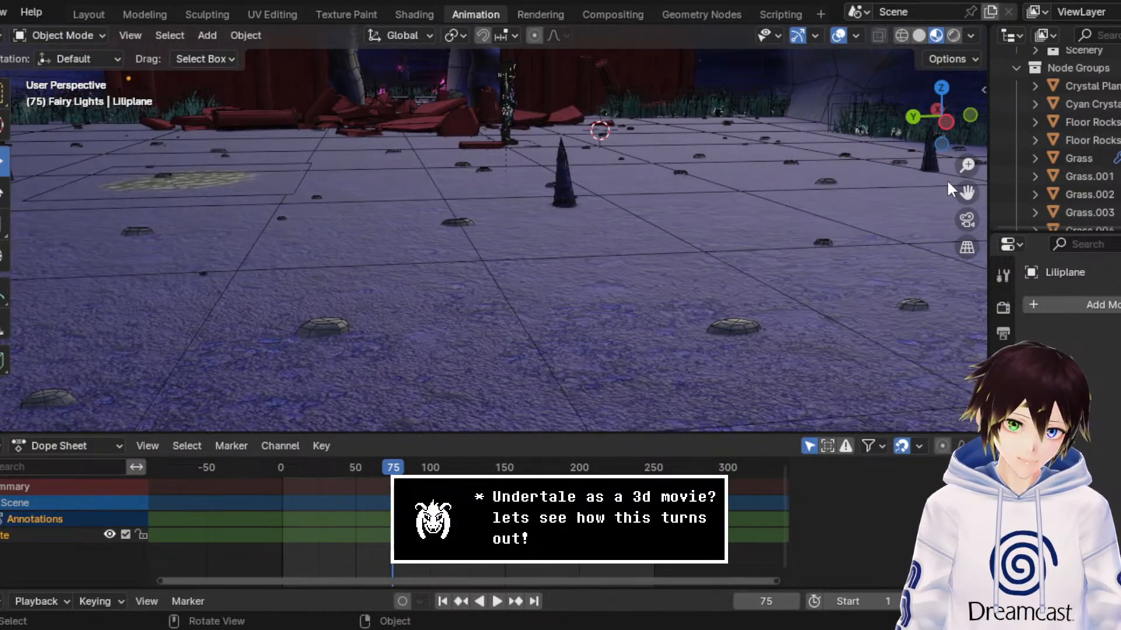
drag(966, 192, 992, 277)
scroll(914, 185, up, 4)
key(space)
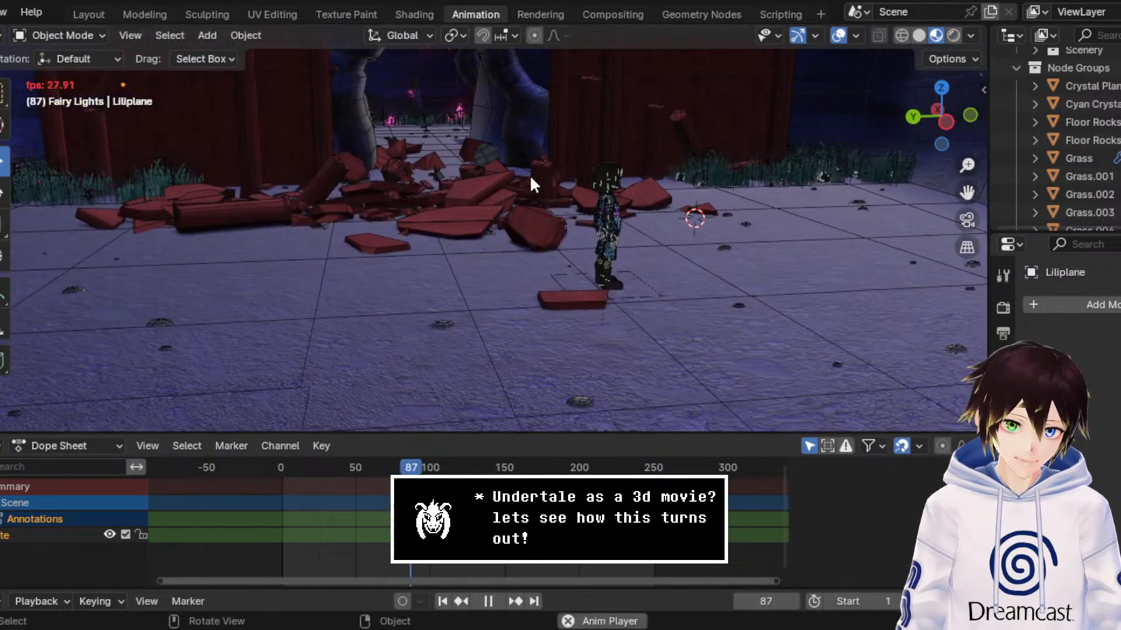
key(space)
middle_drag(625, 194, 551, 190)
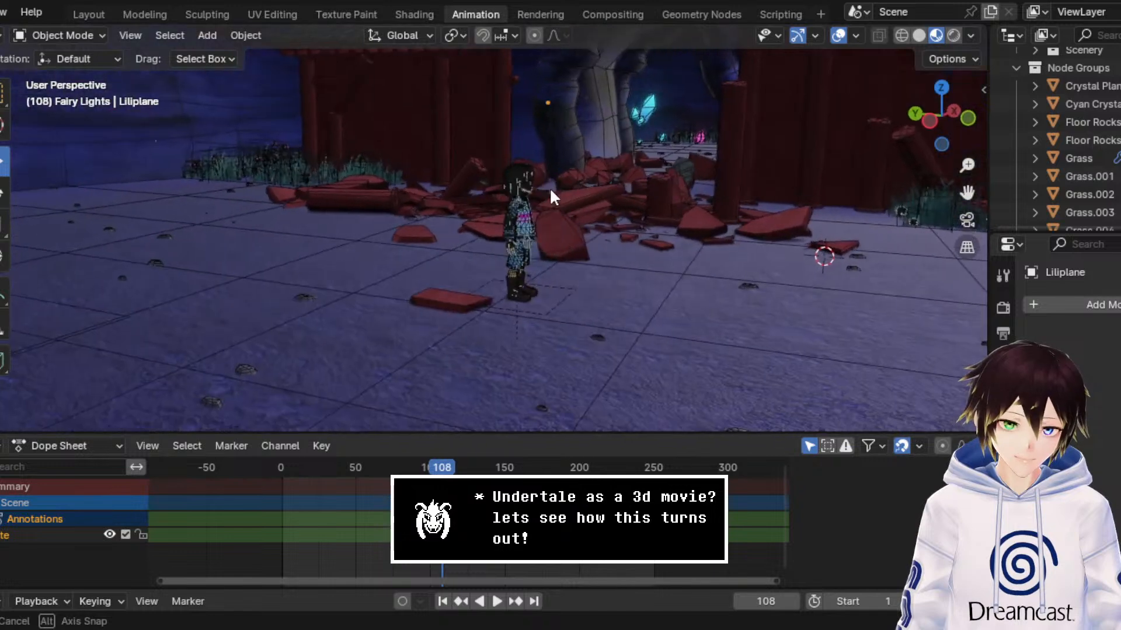
middle_drag(488, 237, 567, 237)
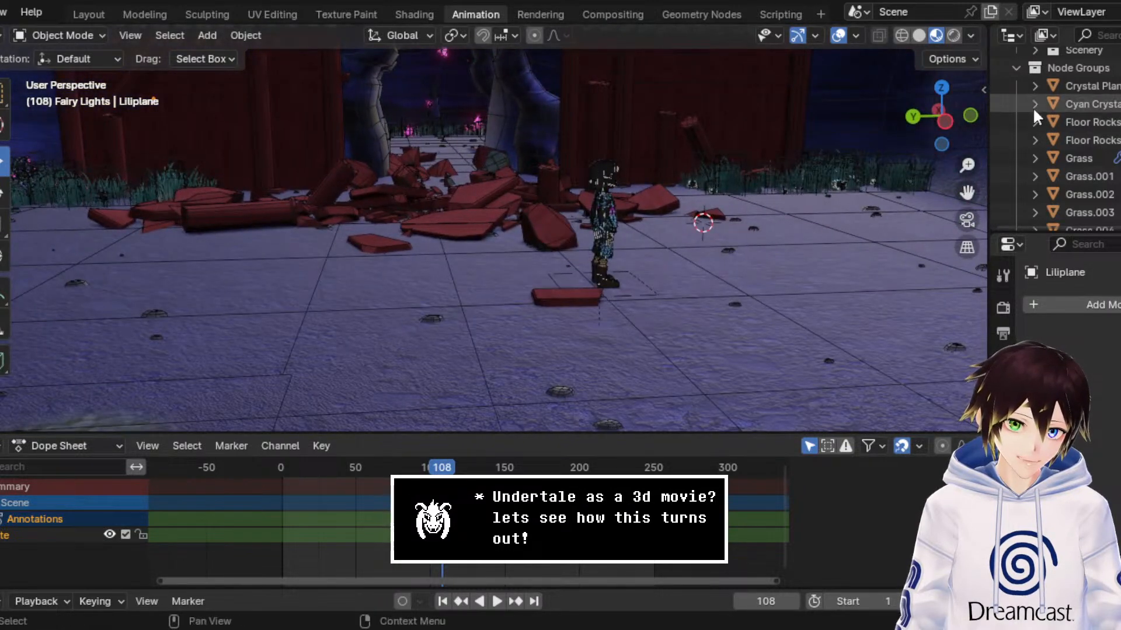
Step: Collapse the Node Groups collection and make the Fairy Lights collection active
click(1018, 66)
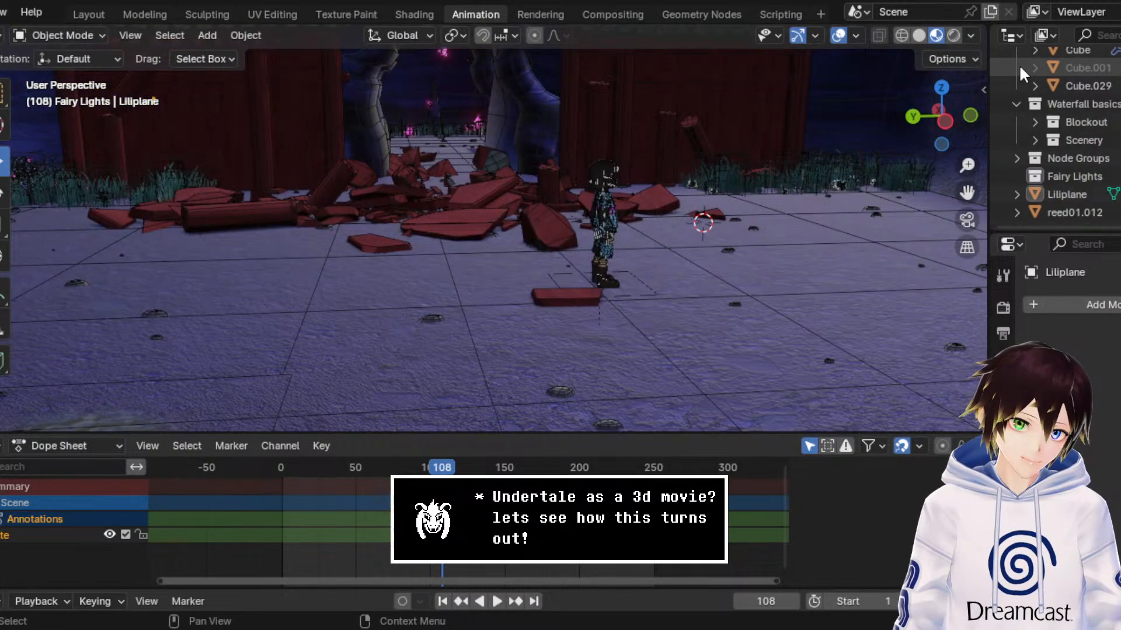
click(1027, 177)
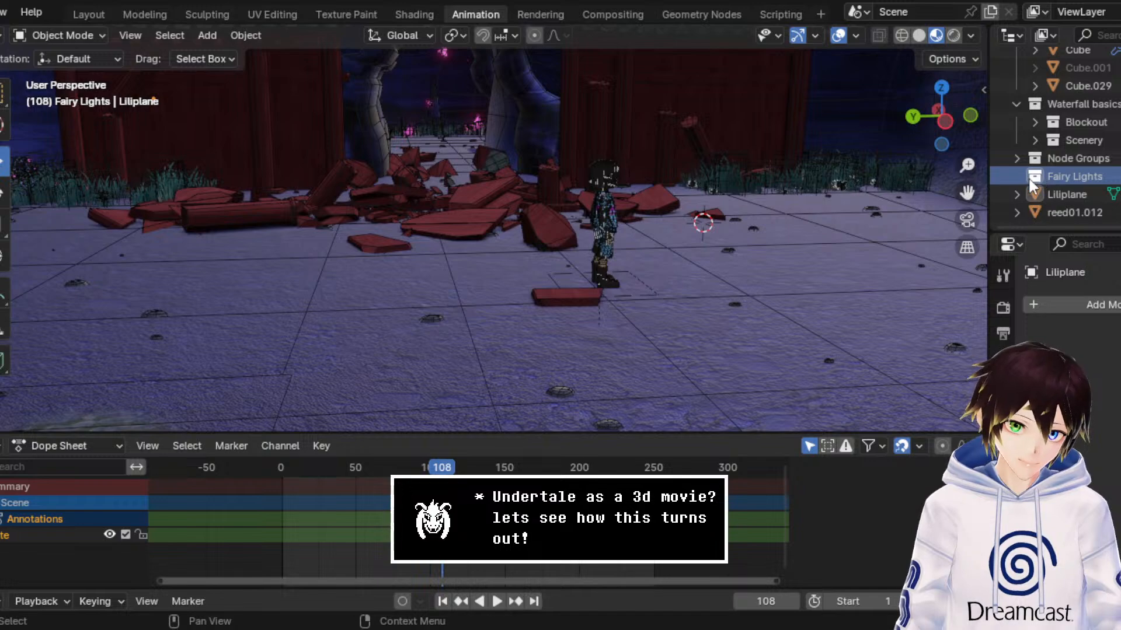
key(KP_Decimal)
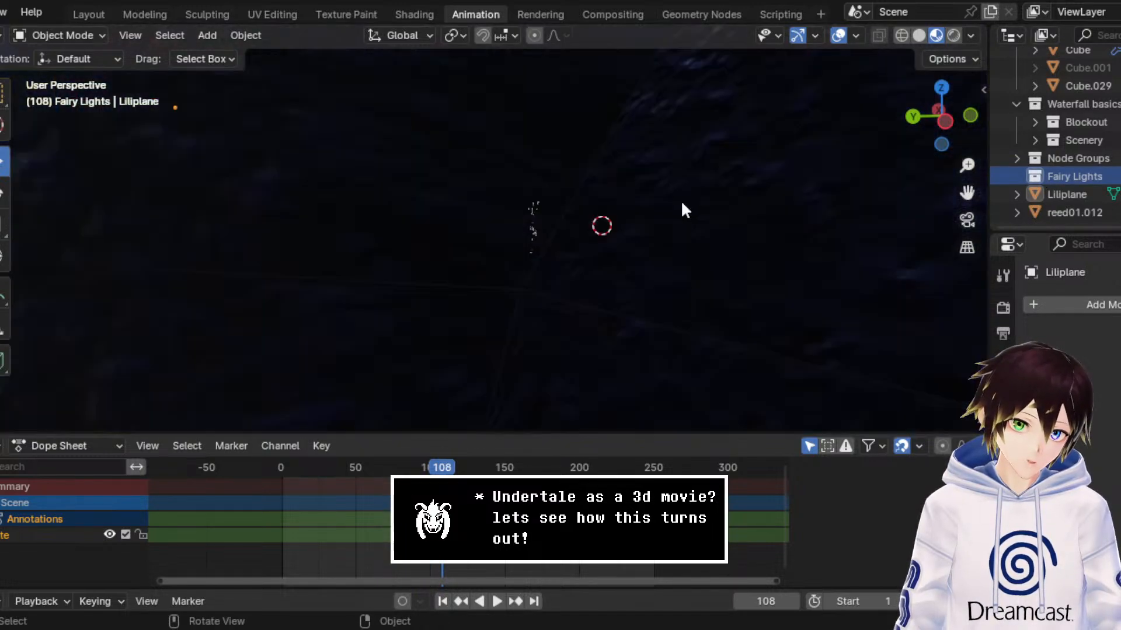
middle_drag(683, 205, 563, 209)
scroll(529, 24, up, 3)
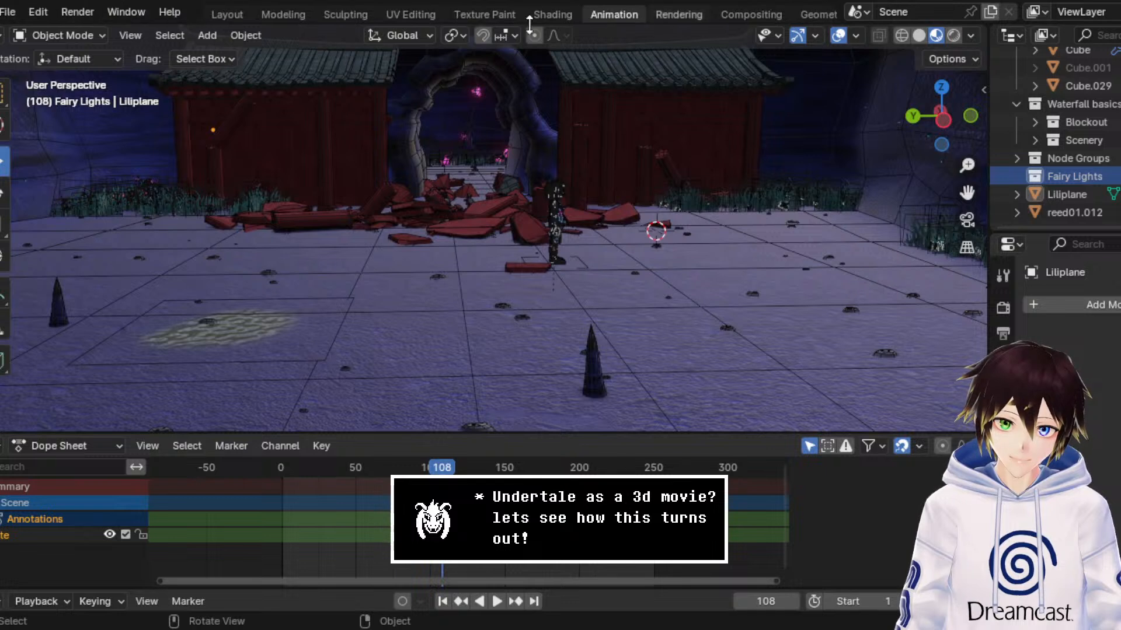
Step: Append the Xmas Fairy Lights collection from the saved fairy lights file into the Fairy Lights collection
click(9, 12)
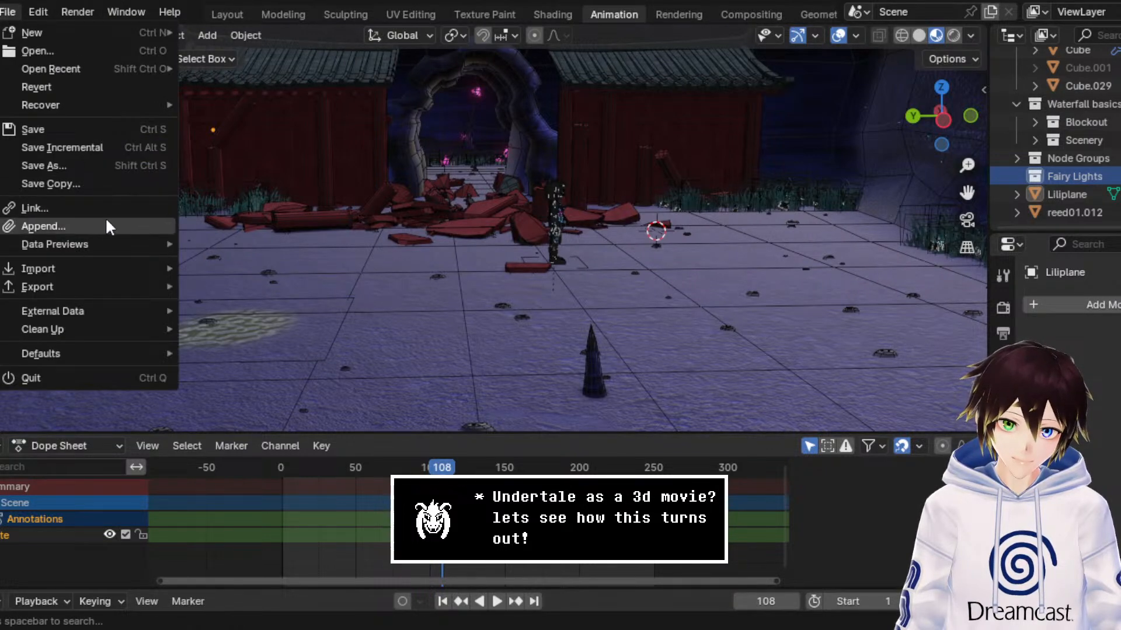
key(Escape)
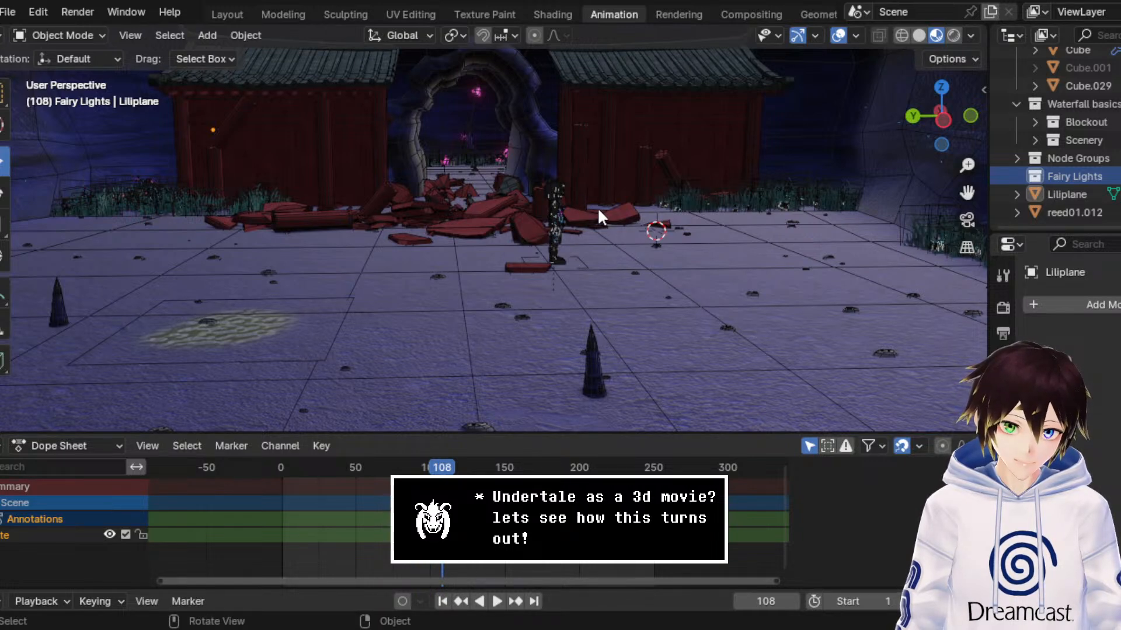
click(860, 527)
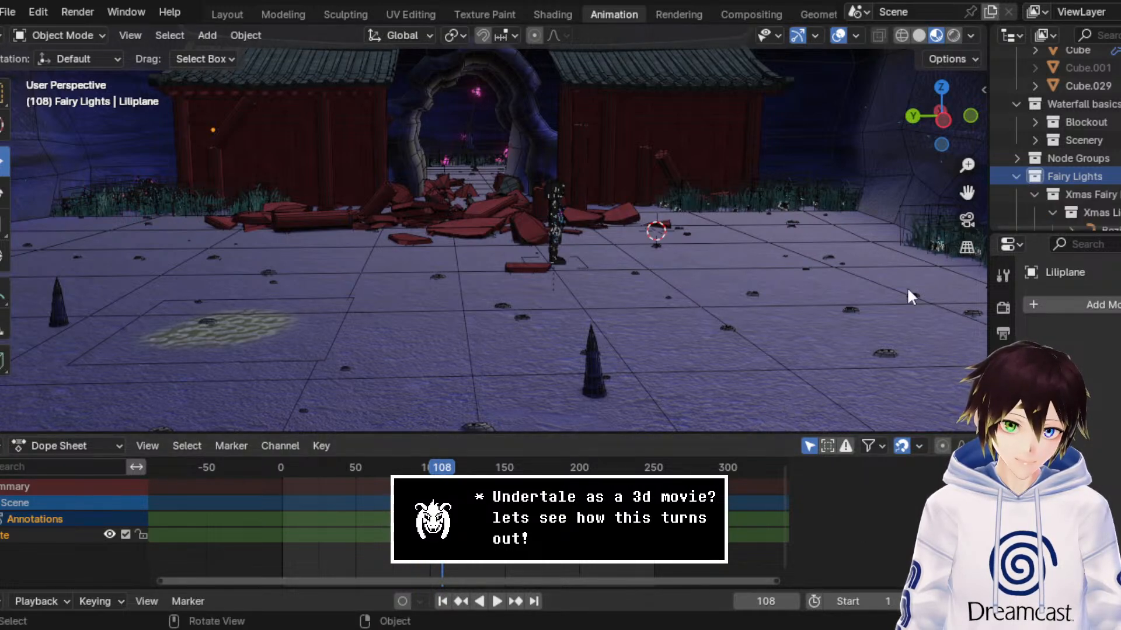
Step: Select the appended BezierCurve in the Xmas Lights collection, locate it relative to the shrine cave, and save the file
scroll(585, 236, down, 5)
scroll(581, 229, down, 10)
middle_drag(579, 235, 514, 199)
middle_drag(632, 211, 590, 215)
scroll(1034, 181, down, 5)
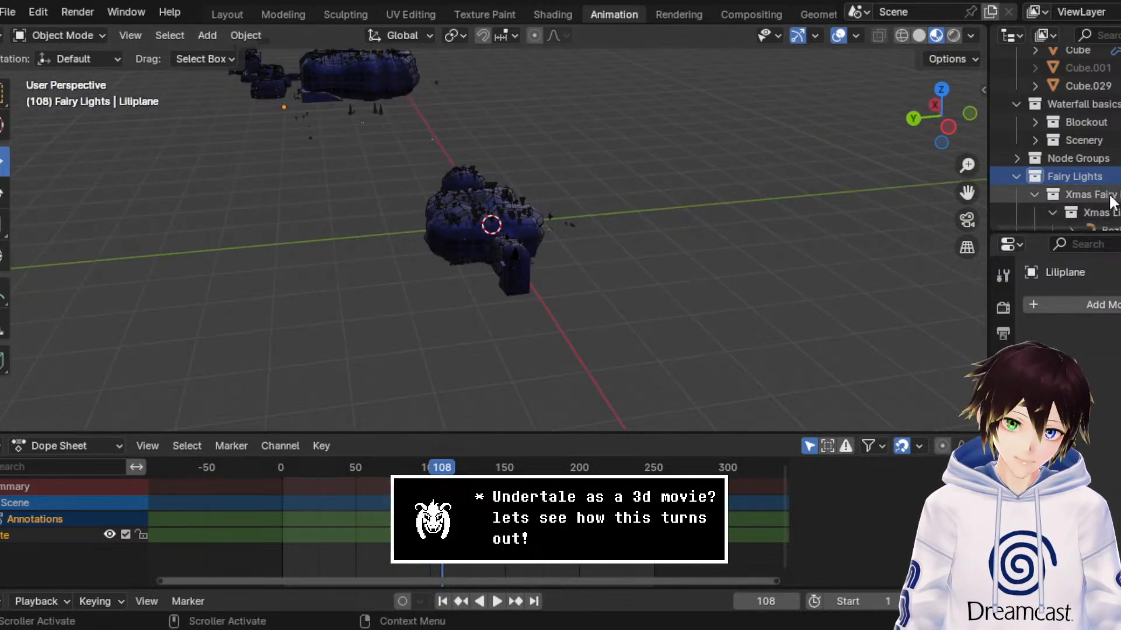
click(1101, 122)
scroll(565, 233, up, 10)
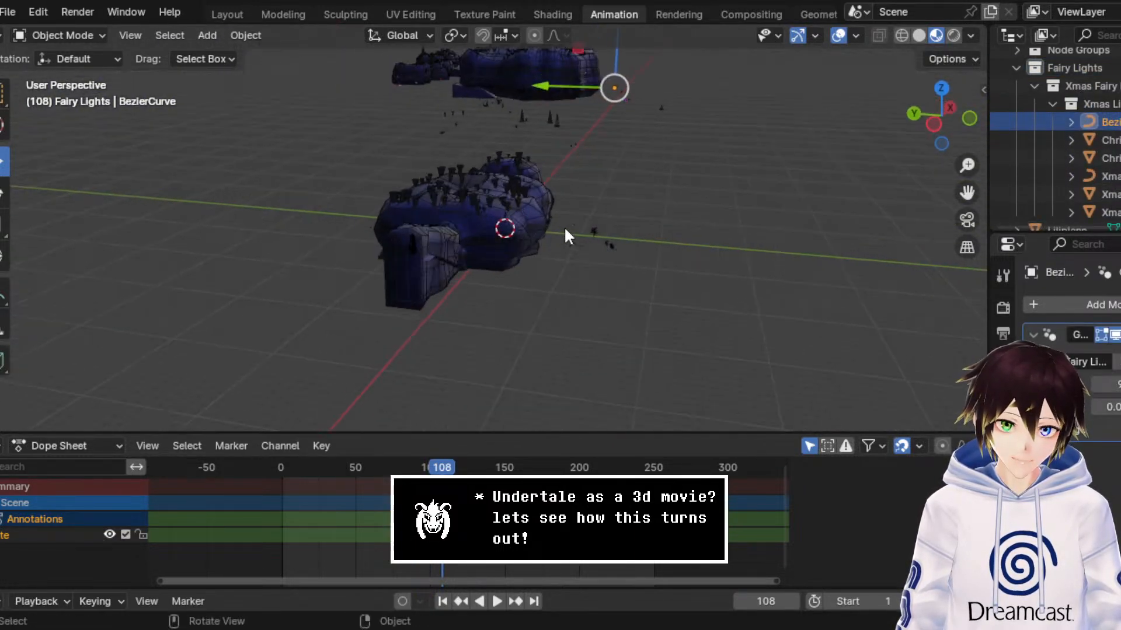
scroll(622, 233, up, 2)
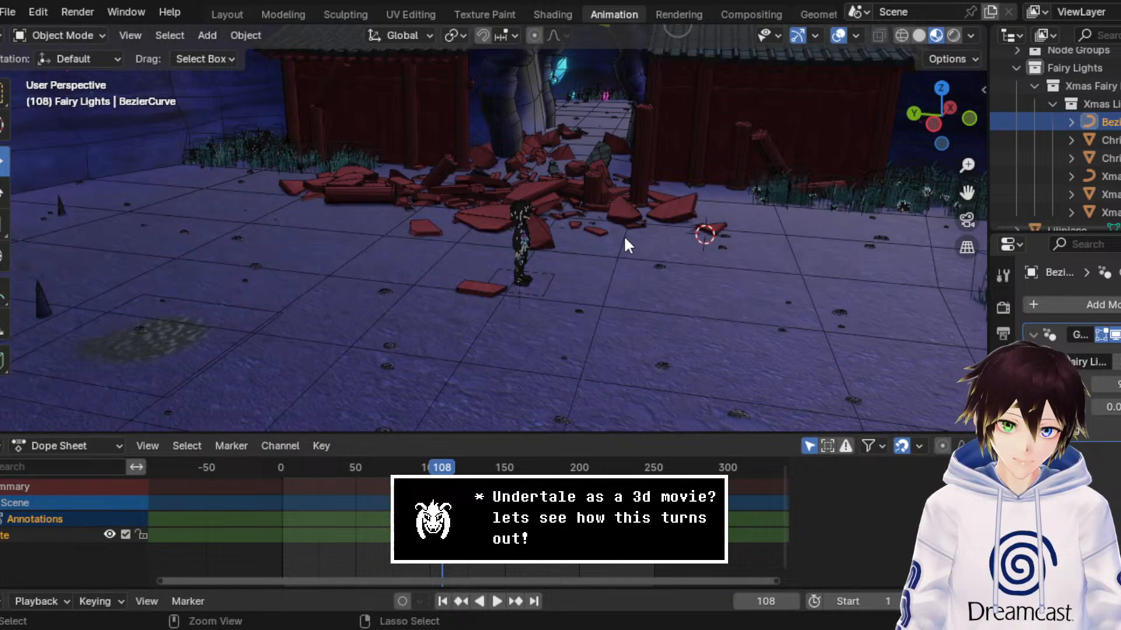
key(ctrl+s)
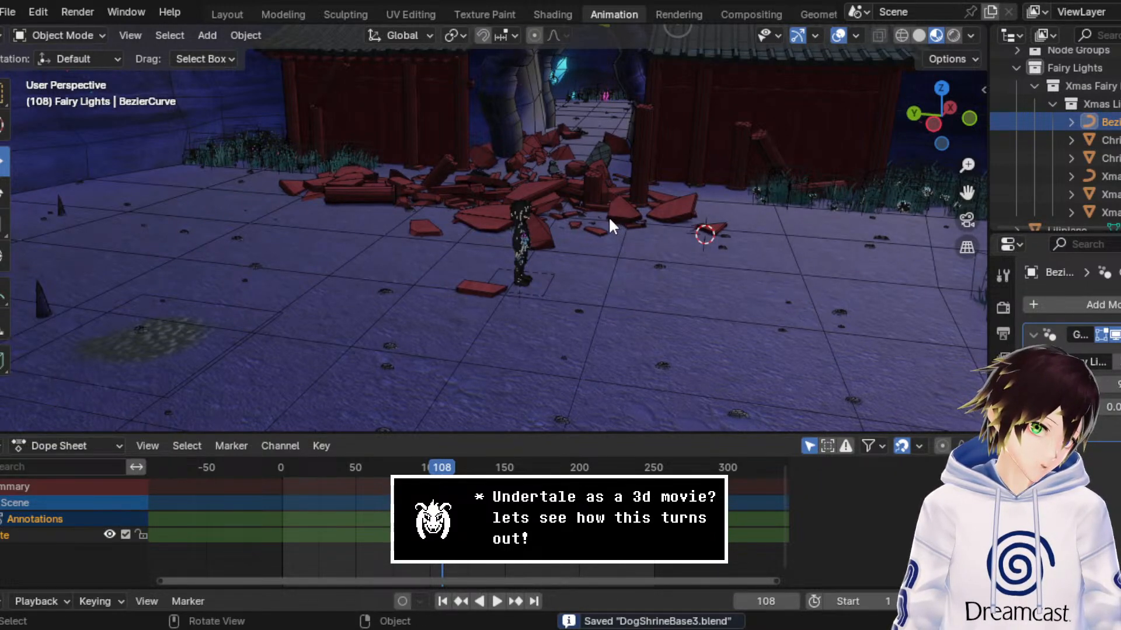
Step: Select Xmas Light Curve.001 in the Xmas Lights collection and locate it relative to the shrine cave
middle_drag(611, 213, 736, 210)
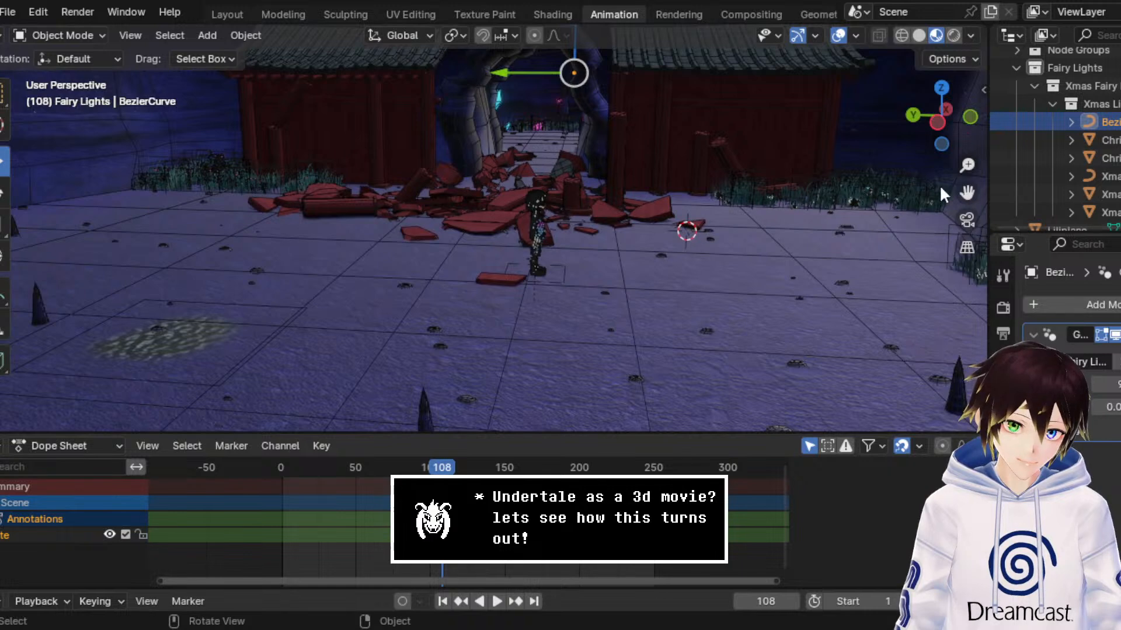
scroll(817, 205, down, 4)
middle_drag(817, 200, 609, 217)
scroll(631, 176, down, 14)
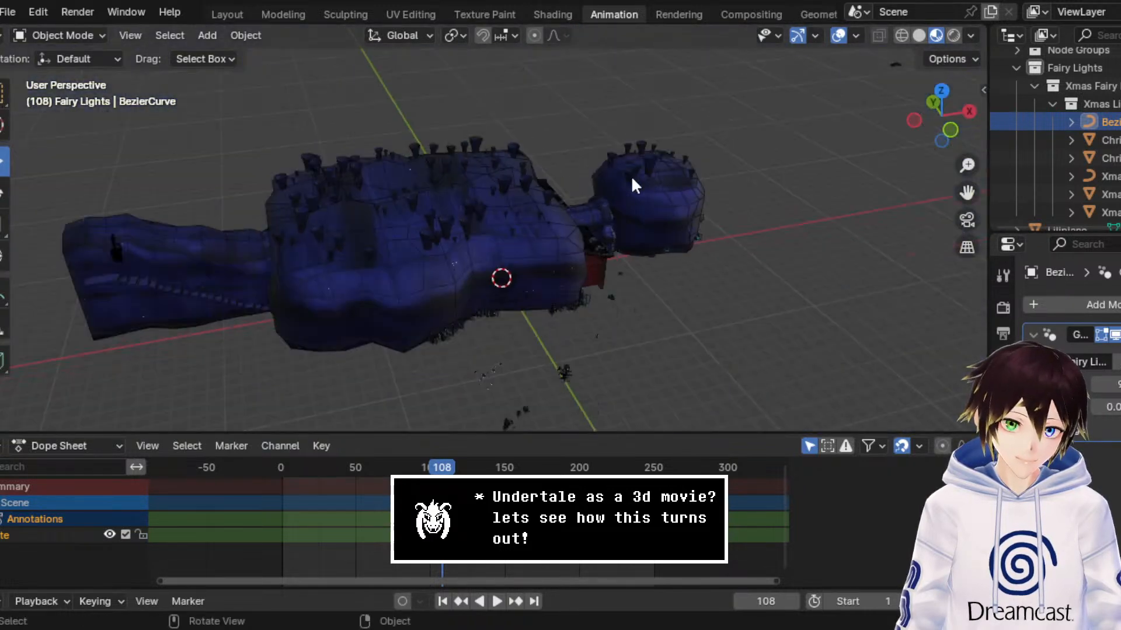
middle_drag(764, 163, 852, 177)
click(1106, 176)
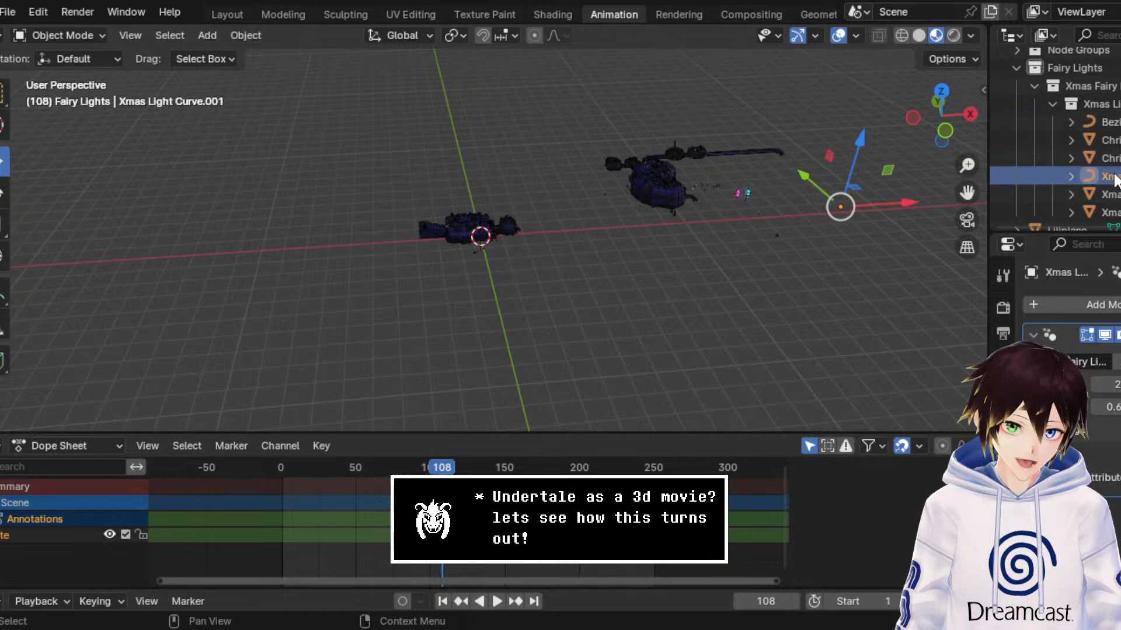
drag(967, 193, 678, 204)
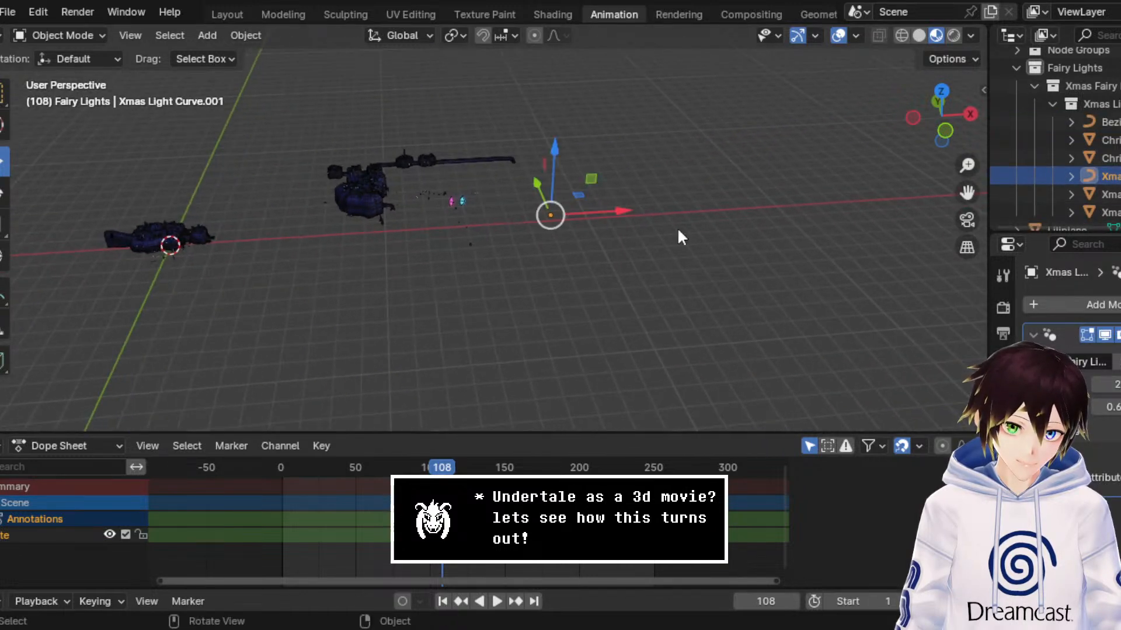
scroll(639, 223, up, 5)
middle_drag(698, 204, 673, 197)
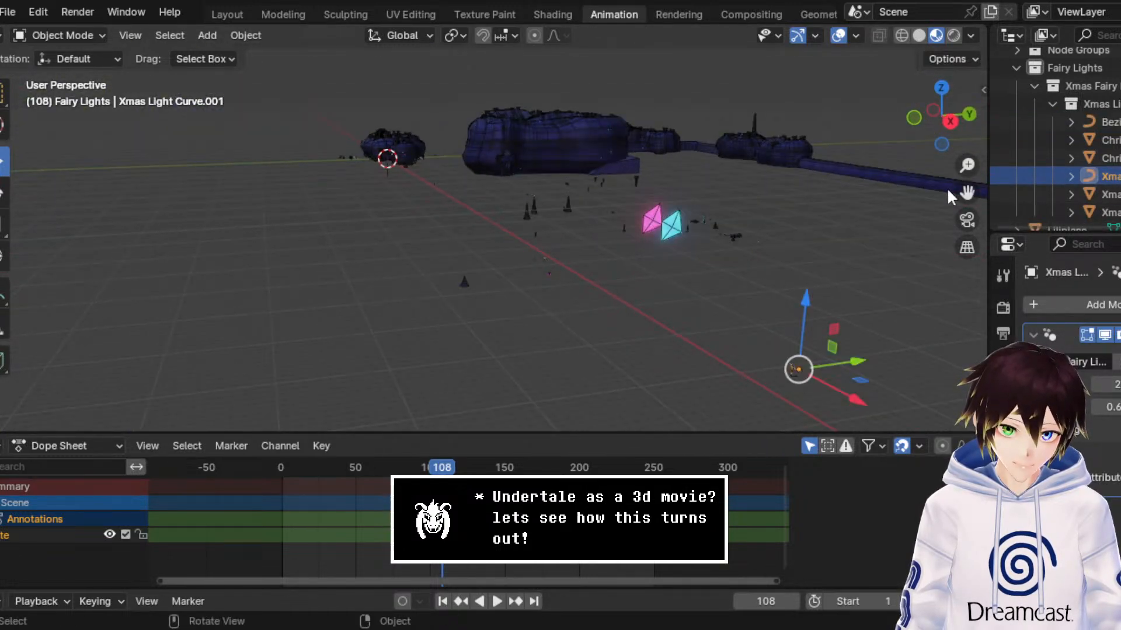
middle_drag(948, 190, 849, 204)
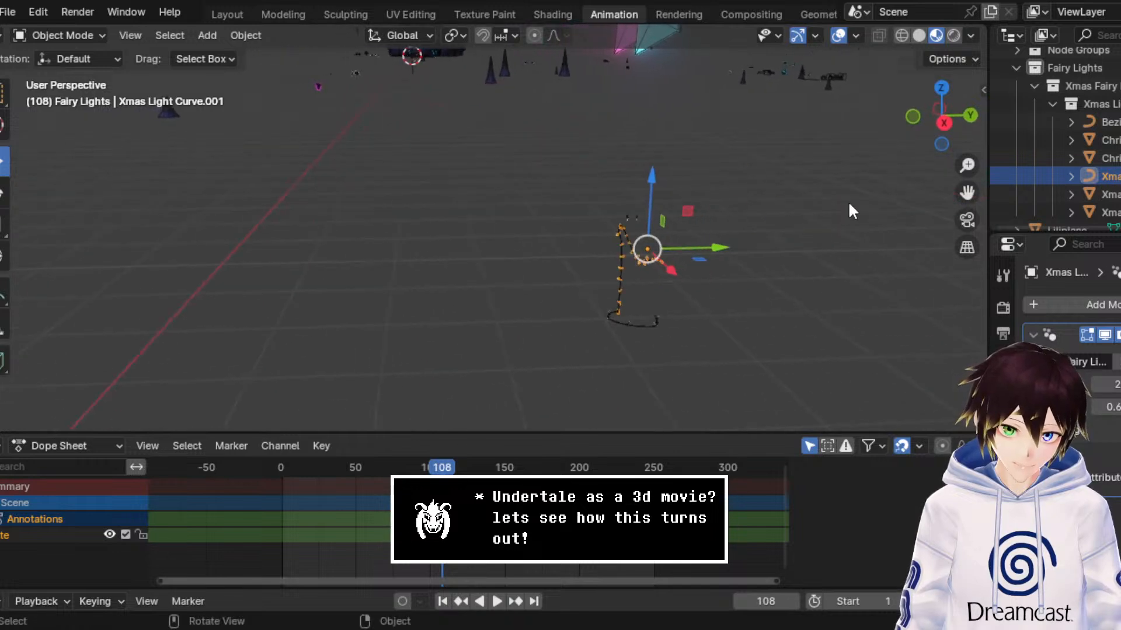
Step: Select the black Xmas Light Wire 1 object among the appended lights
click(620, 266)
mouse_move(618, 260)
middle_down()
mouse_move(648, 285)
mouse_move(624, 266)
middle_up()
click(603, 255)
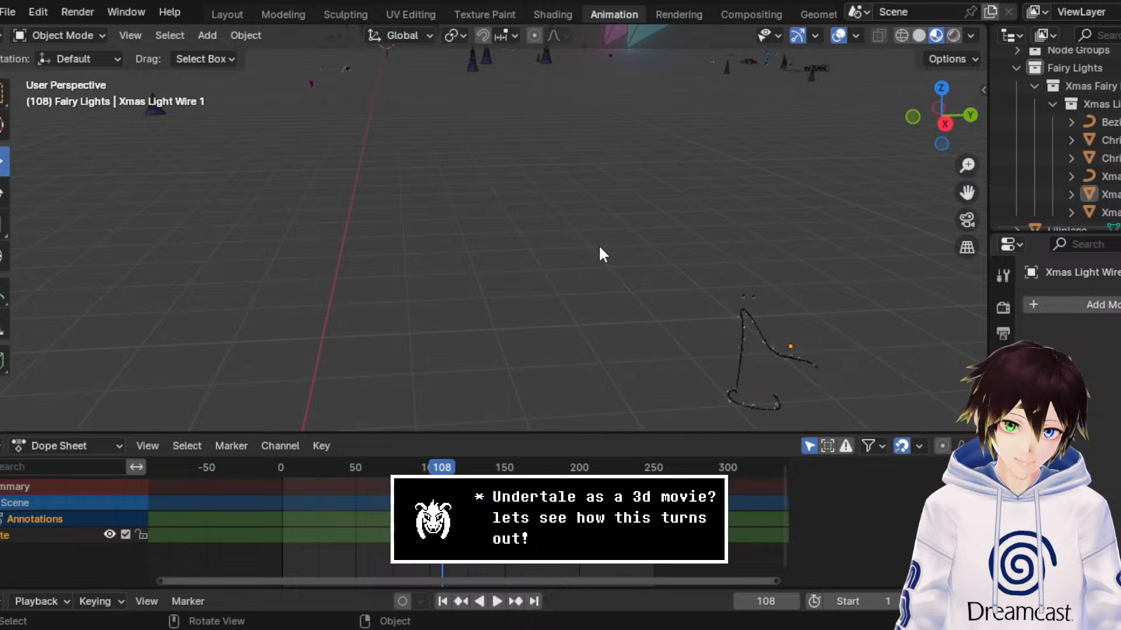
click(762, 338)
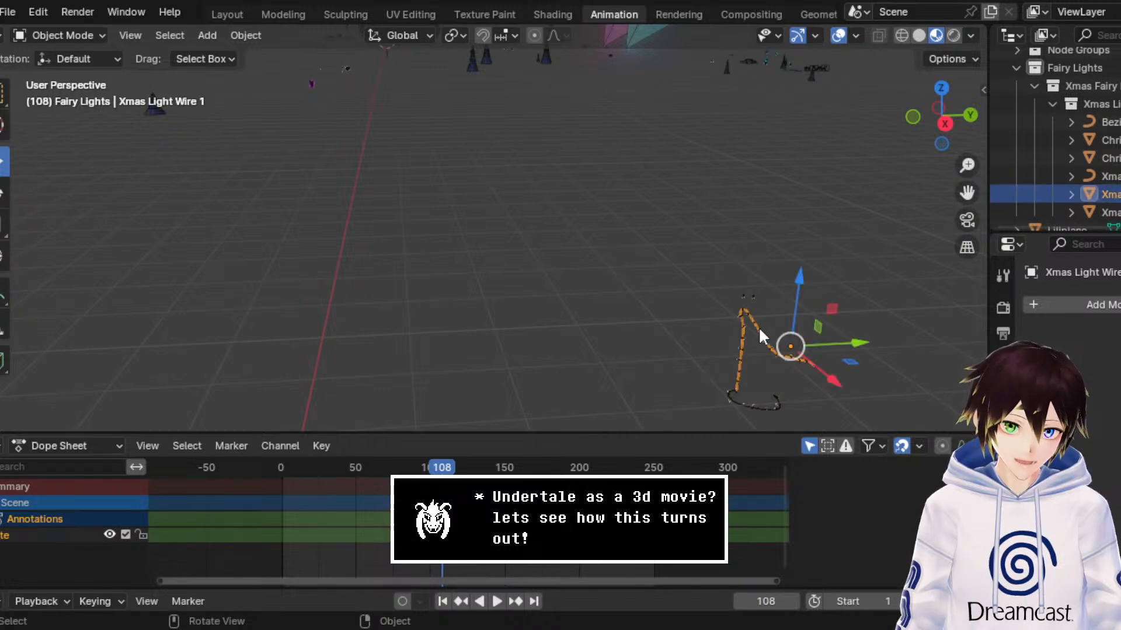
Step: Move Xmas Light Wire 1 along the X axis until it is near the shrine cave
middle_drag(762, 339, 711, 317)
drag(730, 337, 336, 169)
middle_drag(336, 170, 550, 180)
scroll(500, 208, down, 2)
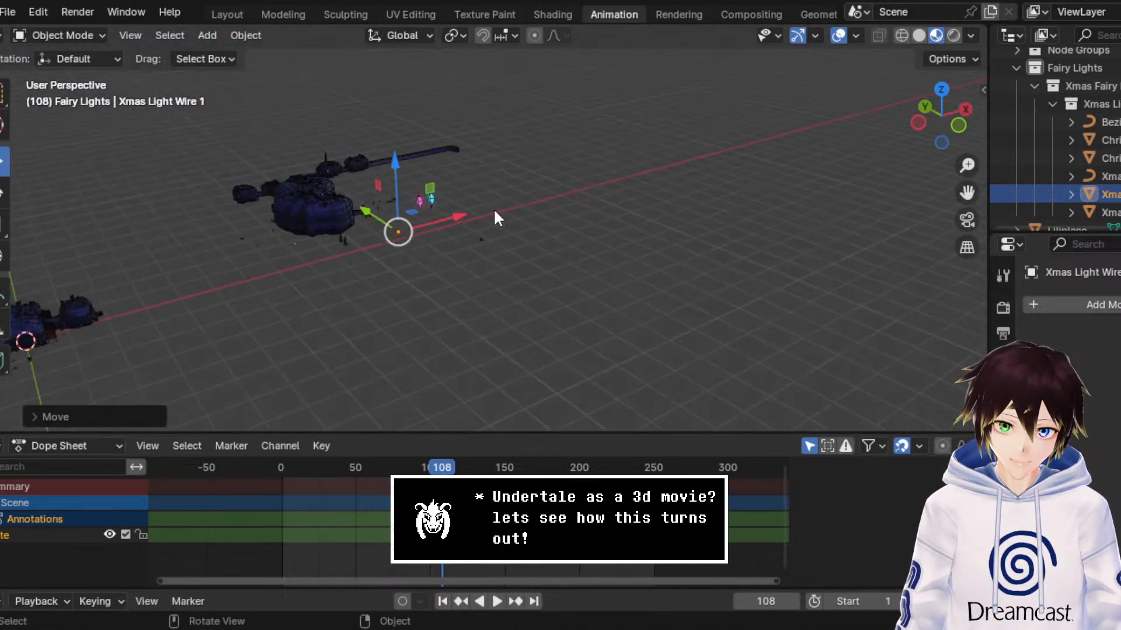
key(g)
key(x)
click(423, 211)
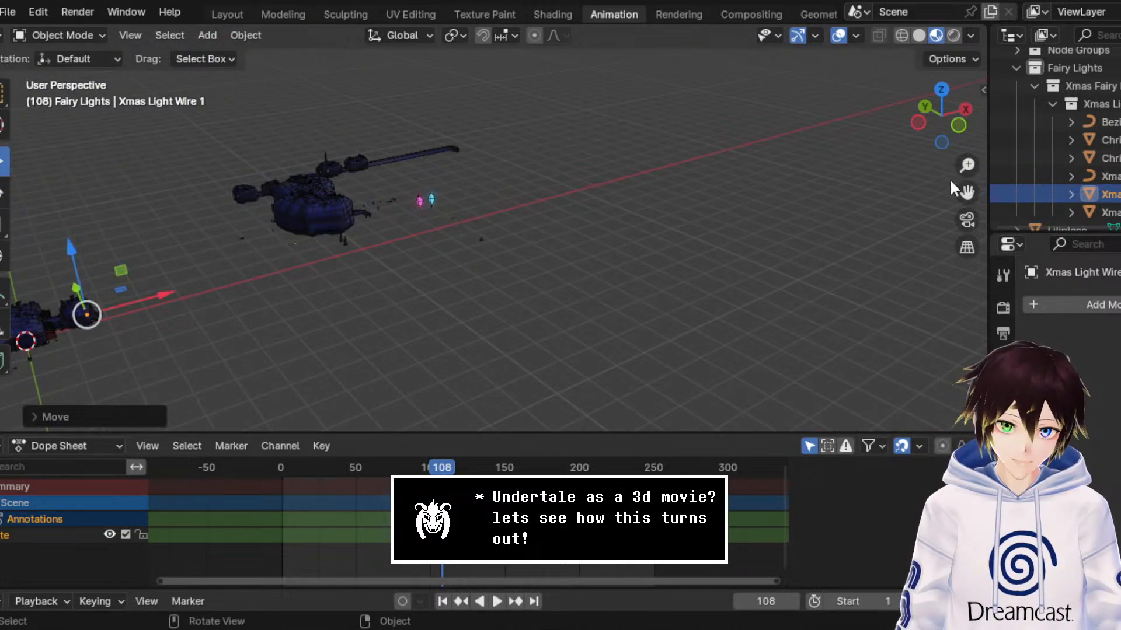
Step: Position Xmas Light Wire 1 over the collapsed red debris in front of the shrine
drag(966, 191, 1118, 75)
scroll(733, 205, up, 8)
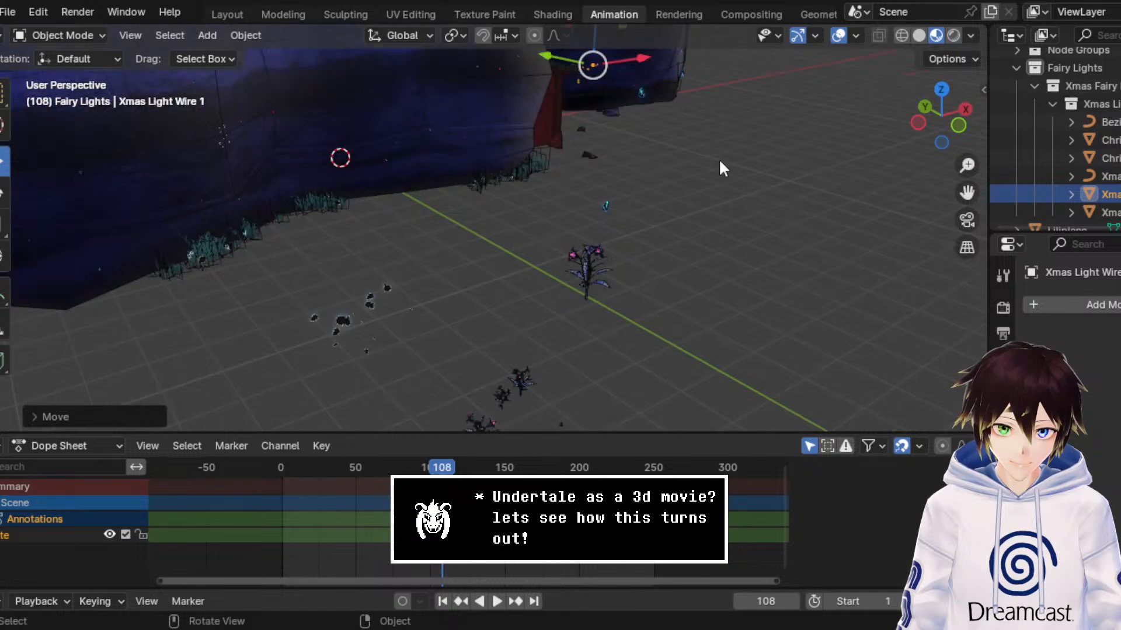
key(KP_Decimal)
drag(541, 250, 295, 318)
scroll(216, 334, up, 4)
middle_drag(204, 337, 237, 331)
scroll(238, 331, up, 4)
drag(966, 193, 916, 207)
middle_drag(558, 271, 546, 275)
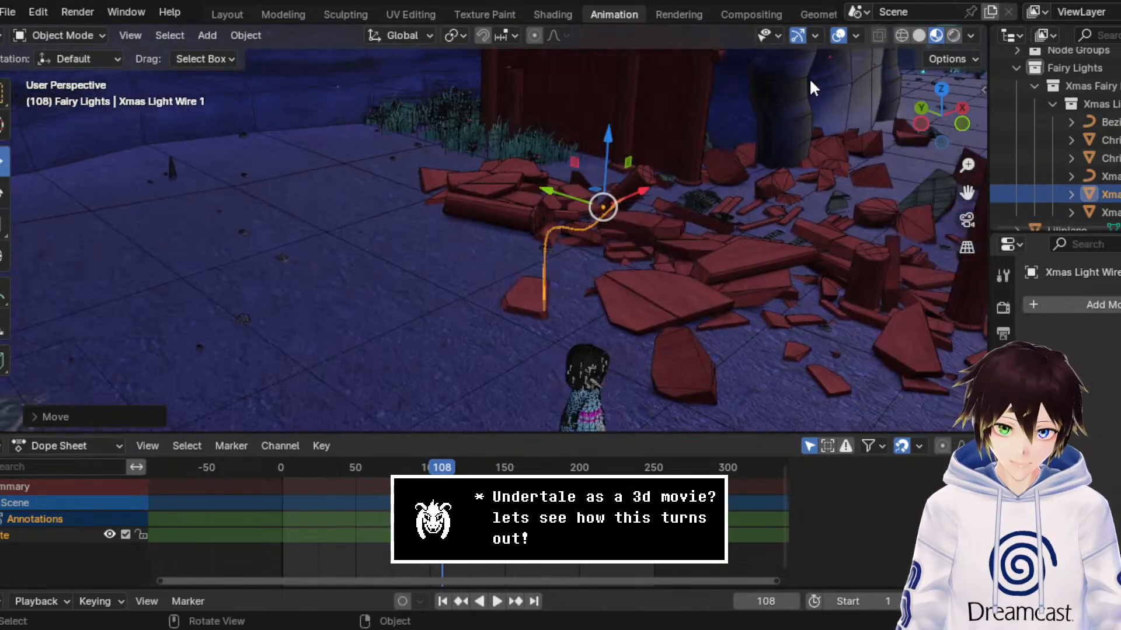
Step: Hide the viewport overlays to examine the wire against the shrine debris, and show them again
click(839, 36)
drag(967, 168, 966, 120)
drag(968, 192, 802, 158)
drag(967, 167, 966, 262)
click(838, 37)
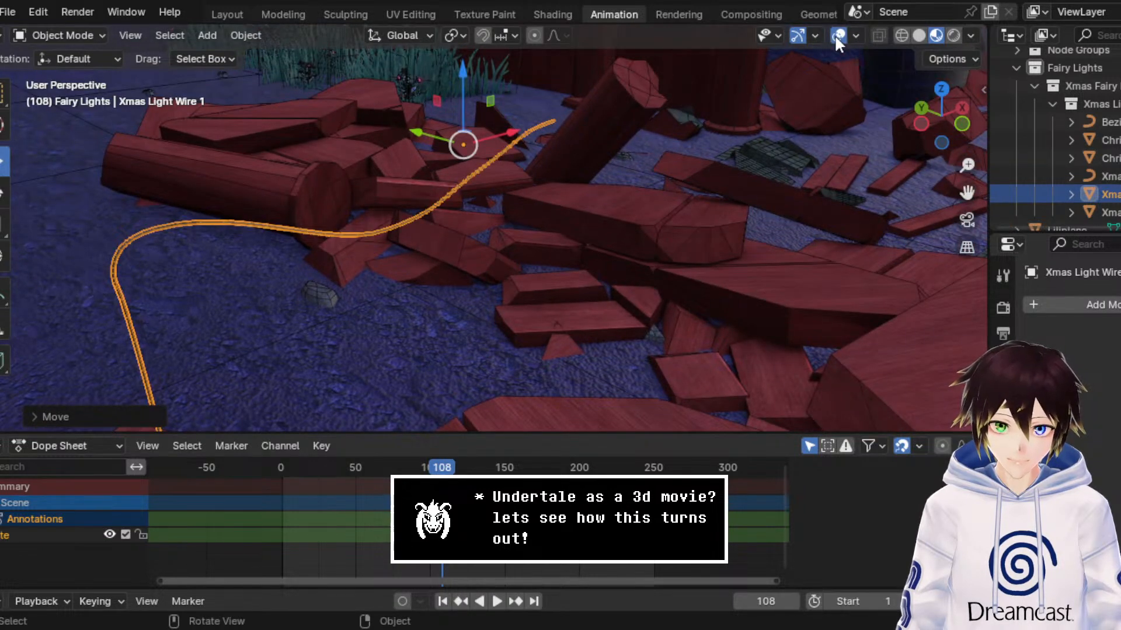
click(836, 35)
click(836, 35)
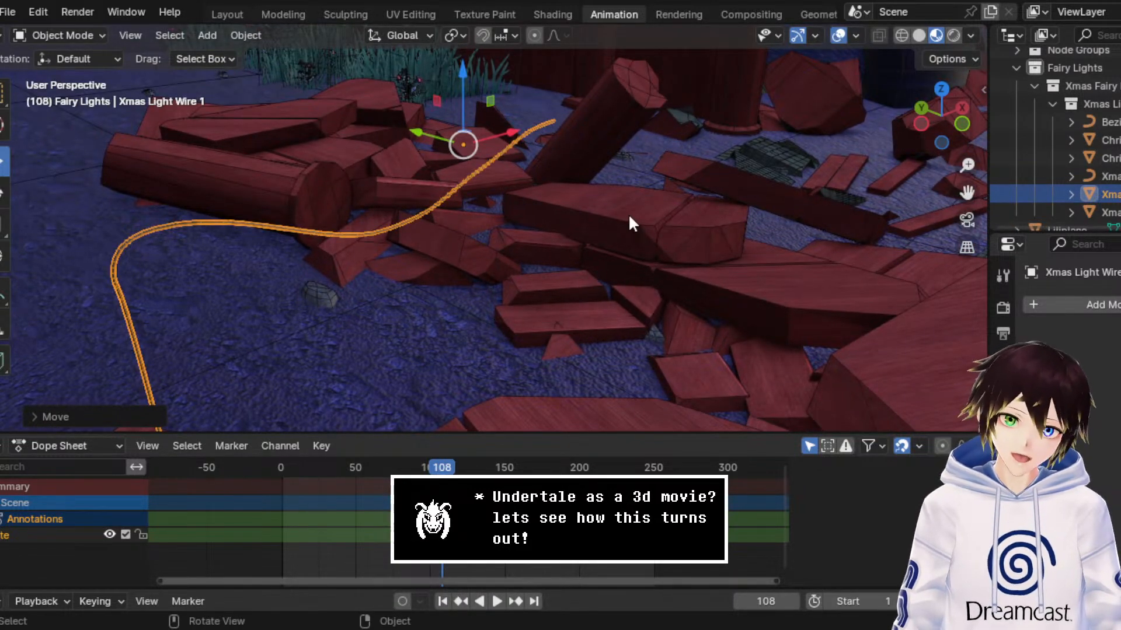
Step: Switch to the Modeling workspace and return Xmas Light Wire 1 to Object Mode
middle_drag(640, 178, 651, 178)
click(286, 13)
click(94, 34)
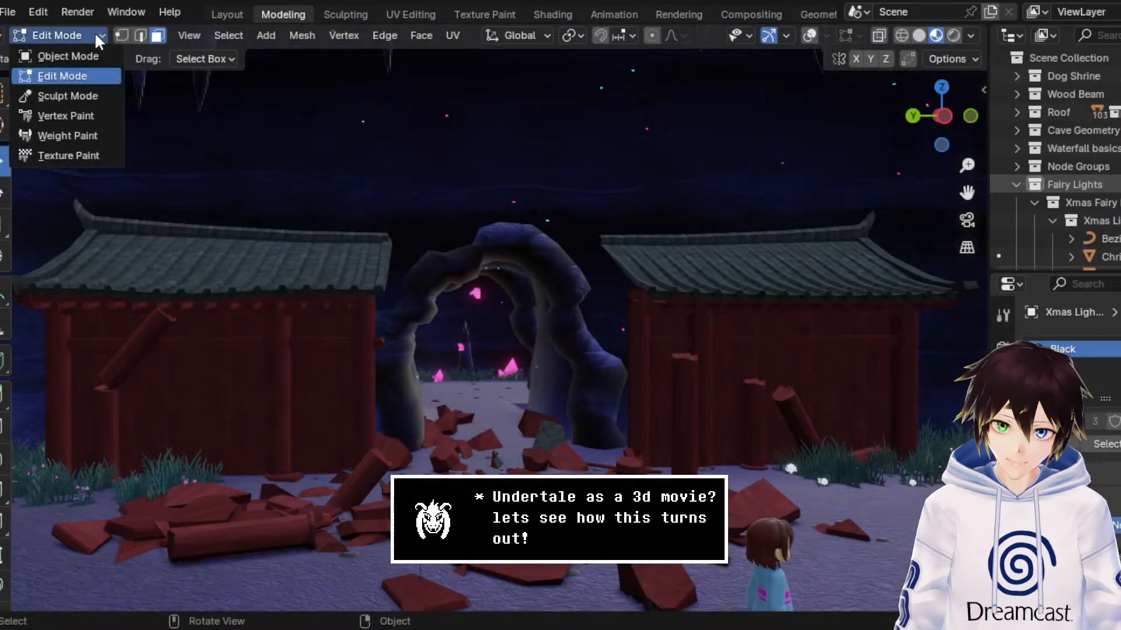
click(95, 49)
middle_drag(667, 335, 664, 338)
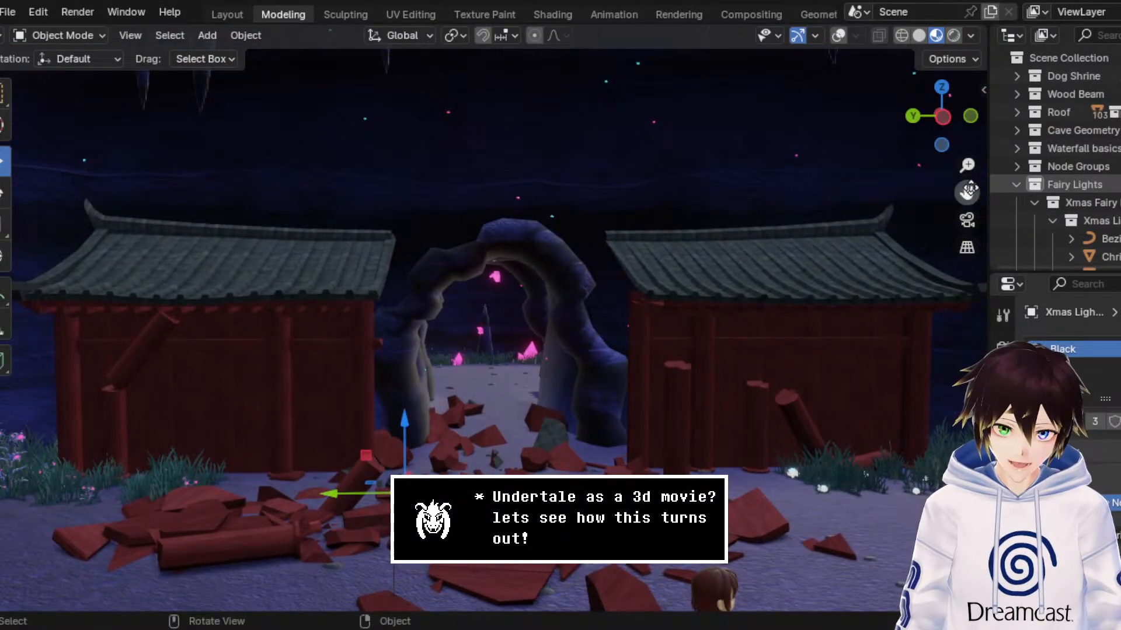
Step: Rotate Xmas Light Wire 1 by -90° about the global Z axis
drag(967, 192, 985, 96)
scroll(400, 281, up, 2)
middle_drag(448, 289, 433, 295)
click(1, 202)
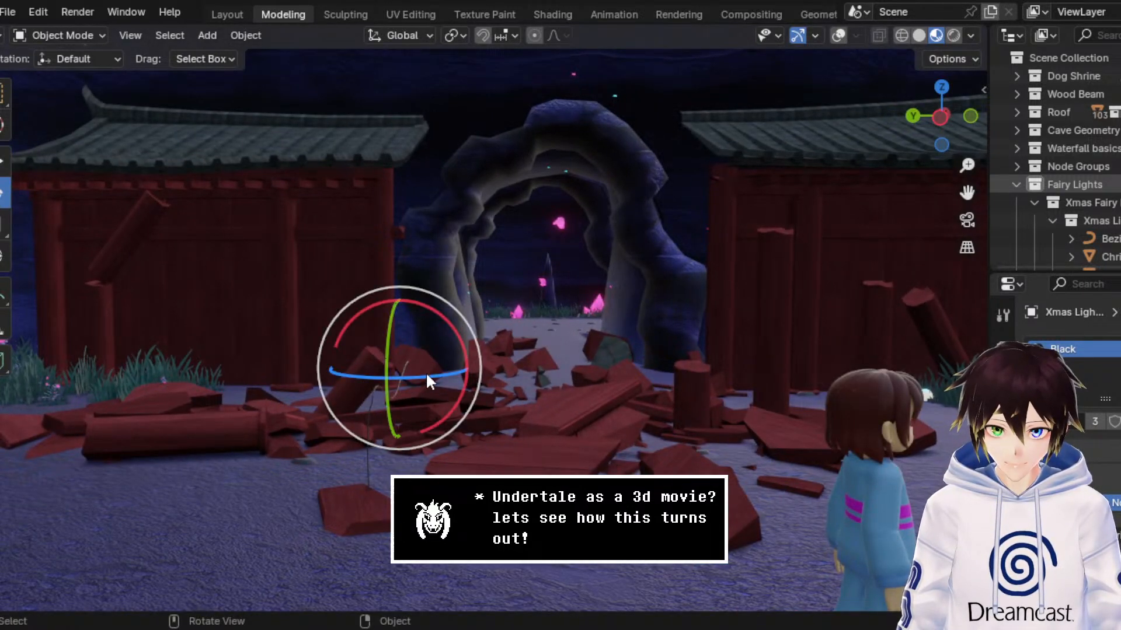
drag(426, 372, 330, 462)
click(206, 510)
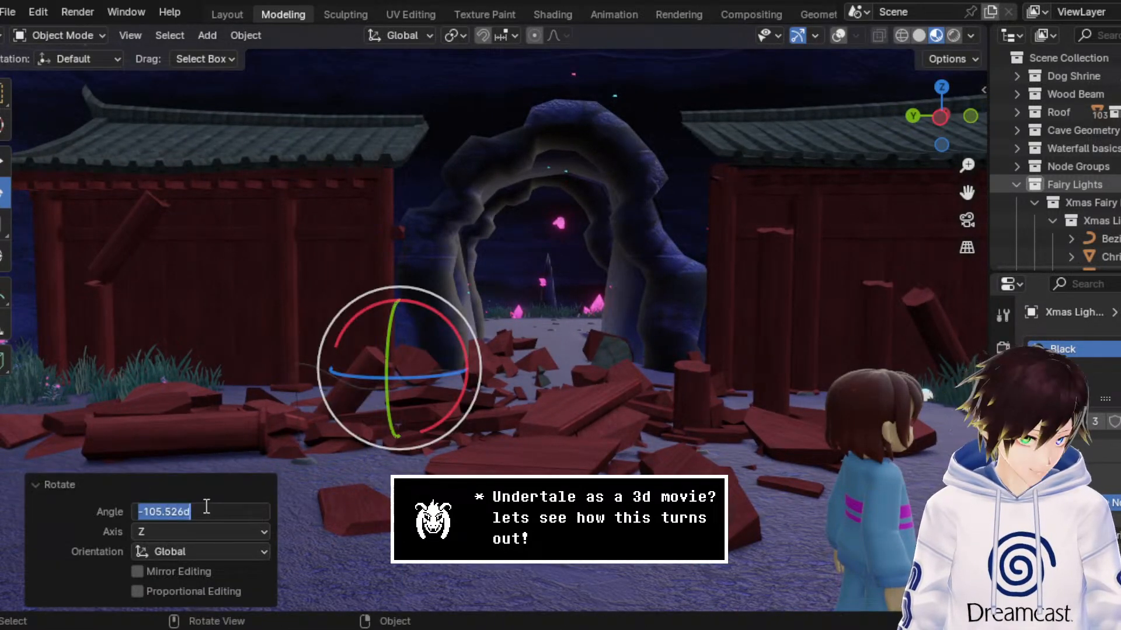
text(-90)
key(Return)
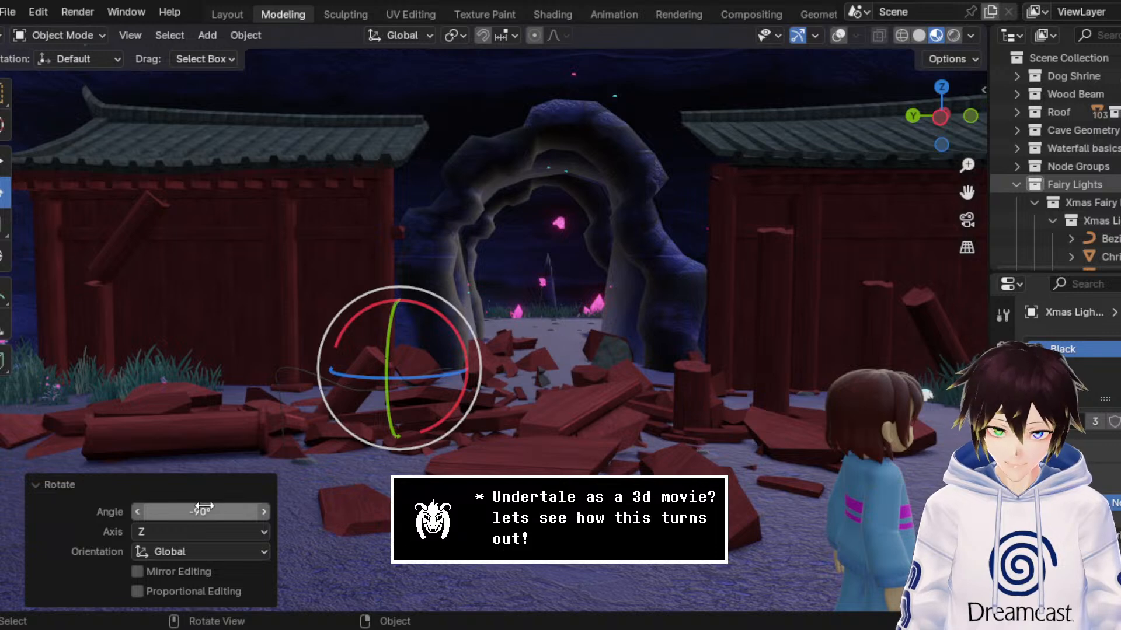
Step: Switch to the Move tool with Solid viewport shading, and save the file
click(5, 164)
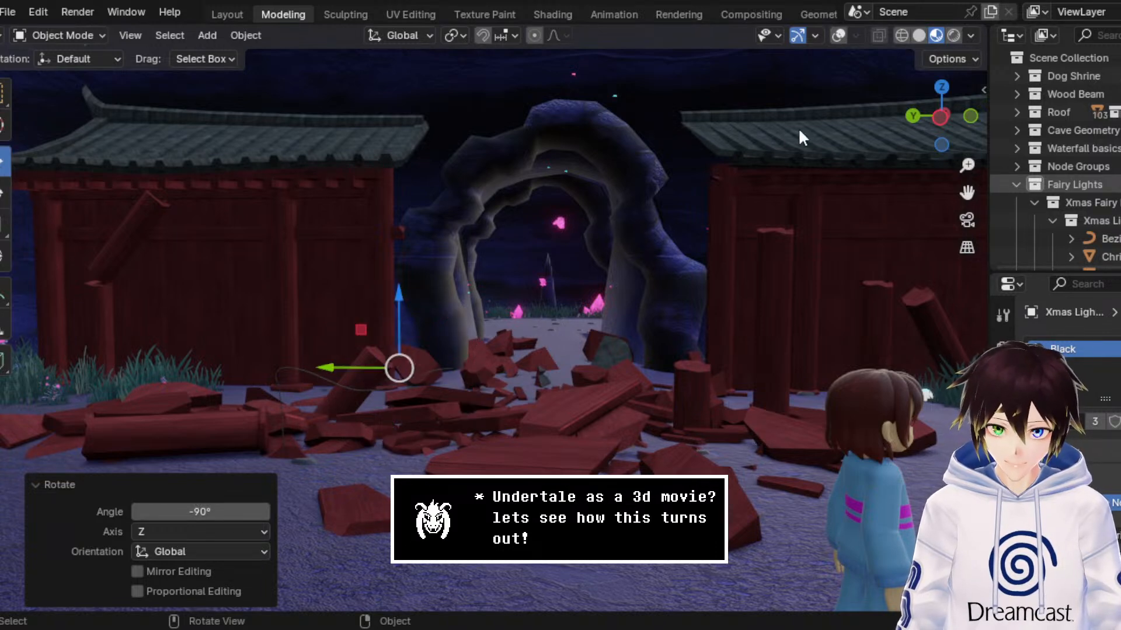
click(919, 36)
drag(966, 192, 967, 137)
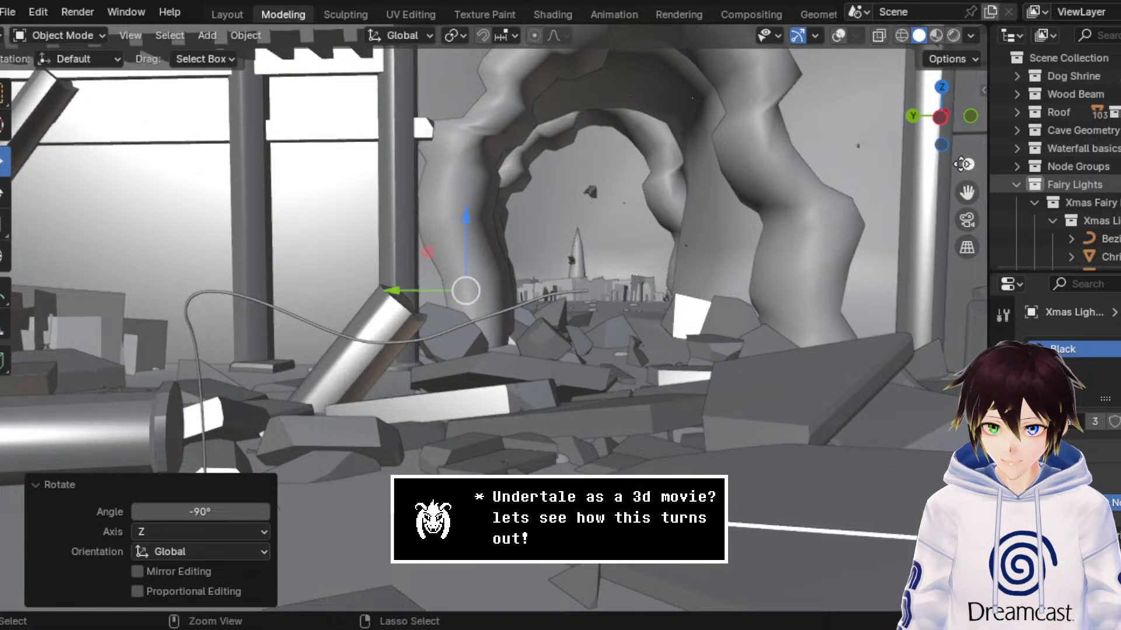
key(ctrl+s)
drag(968, 192, 993, 175)
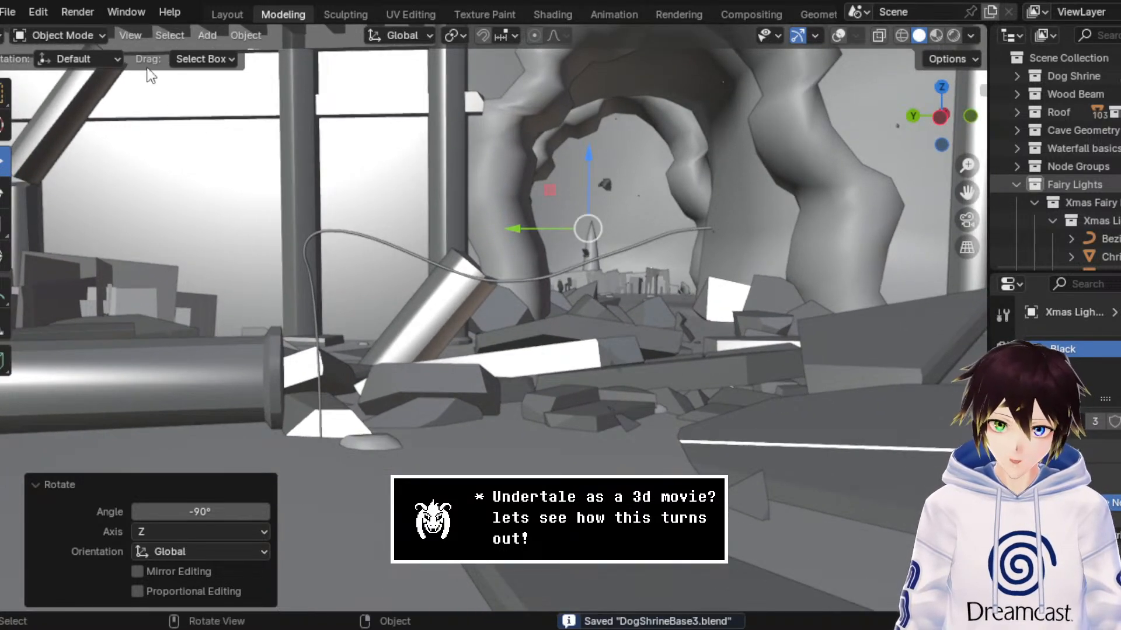
Step: Examine sections of the wire's mesh in Edit Mode with the overlays shown, and return to Object Mode
click(86, 35)
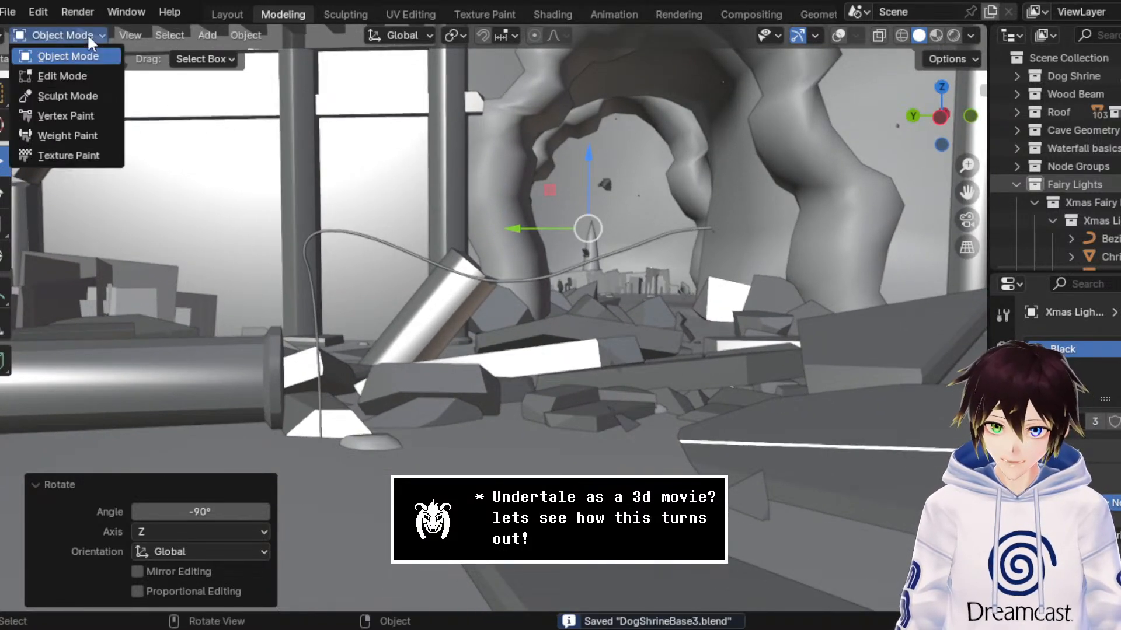
click(82, 77)
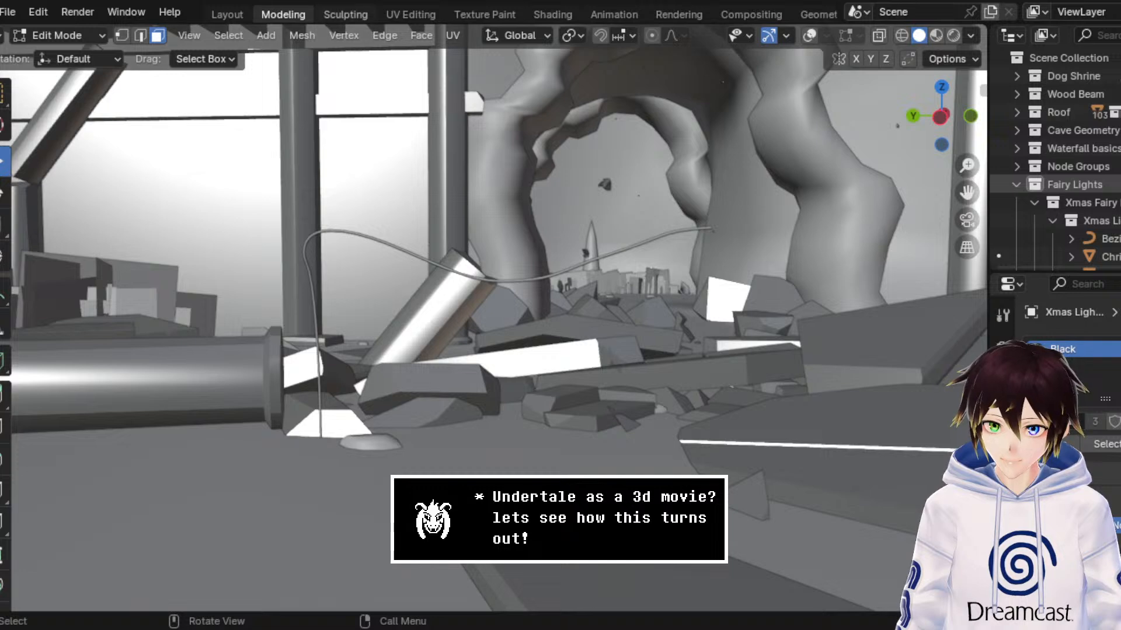
click(811, 37)
drag(780, 262, 565, 119)
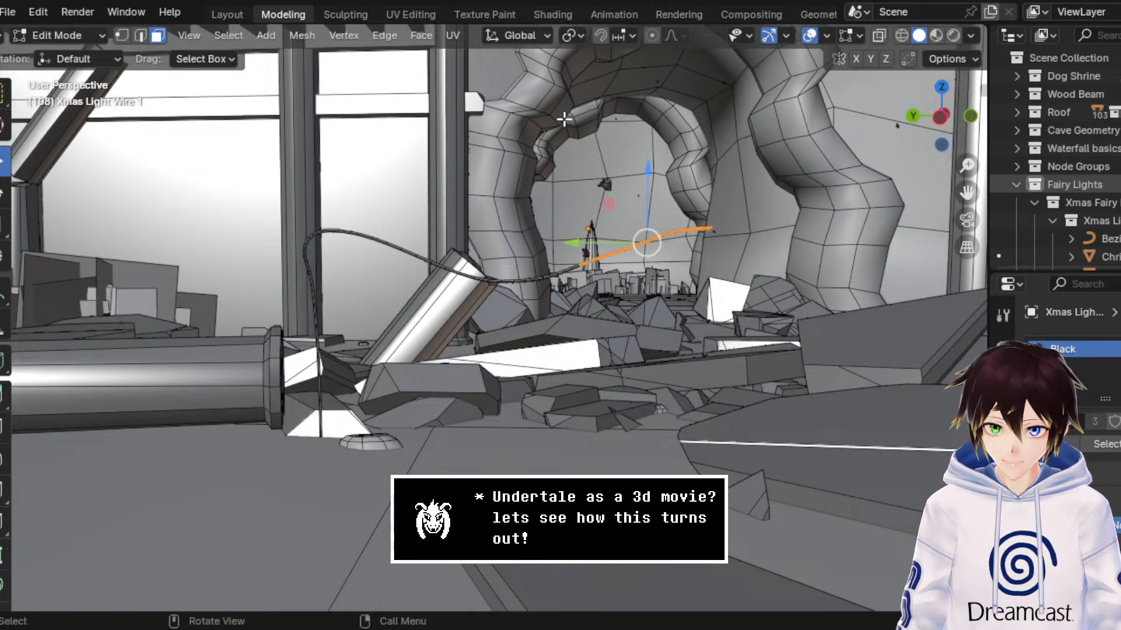
drag(649, 331, 310, 224)
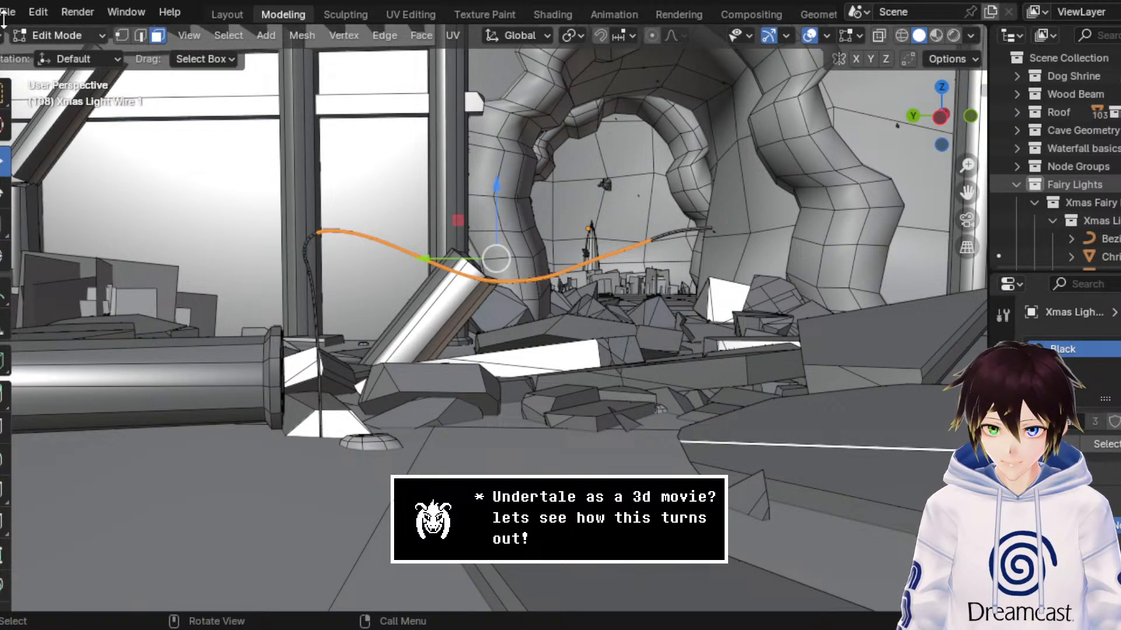
click(61, 35)
click(71, 47)
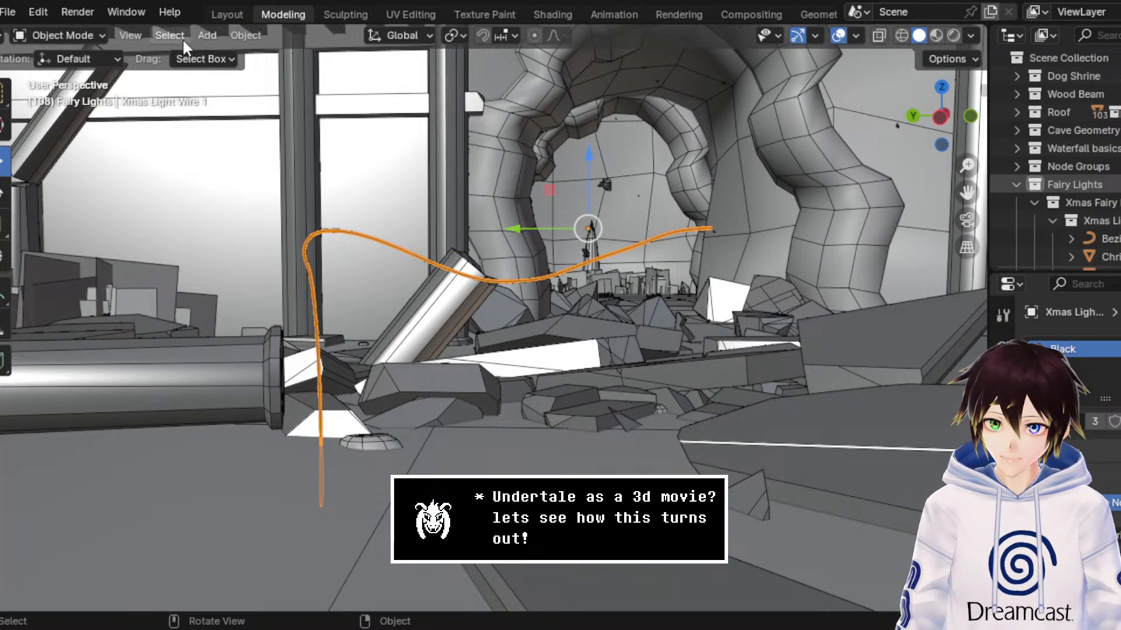
Step: Add a new Bézier curve to the Fairy Lights collection
click(206, 35)
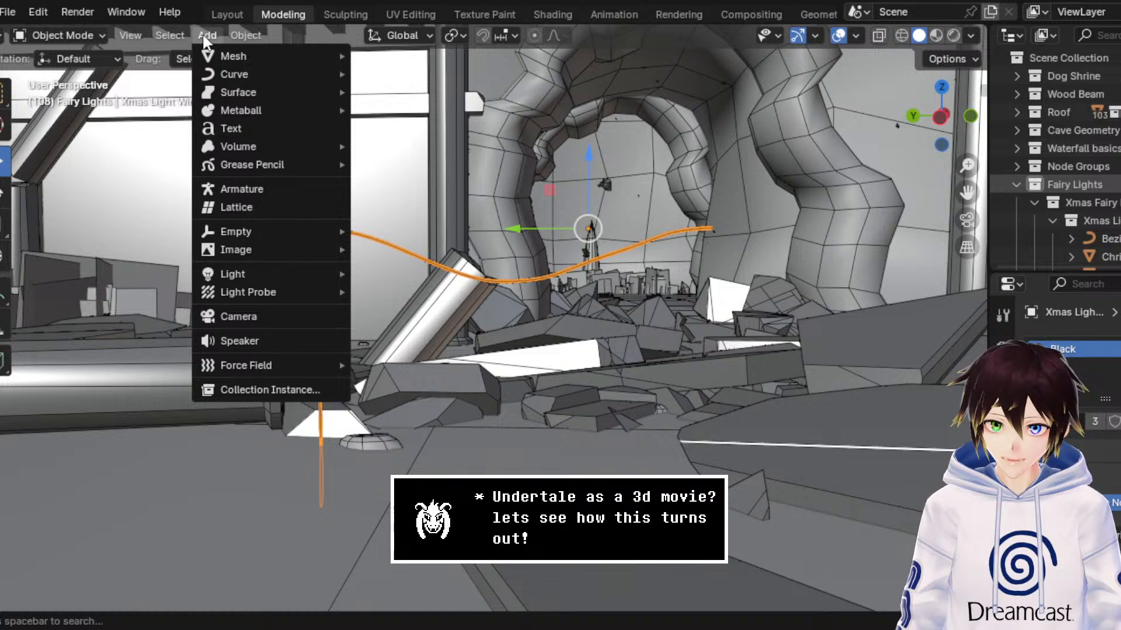
click(205, 36)
click(206, 36)
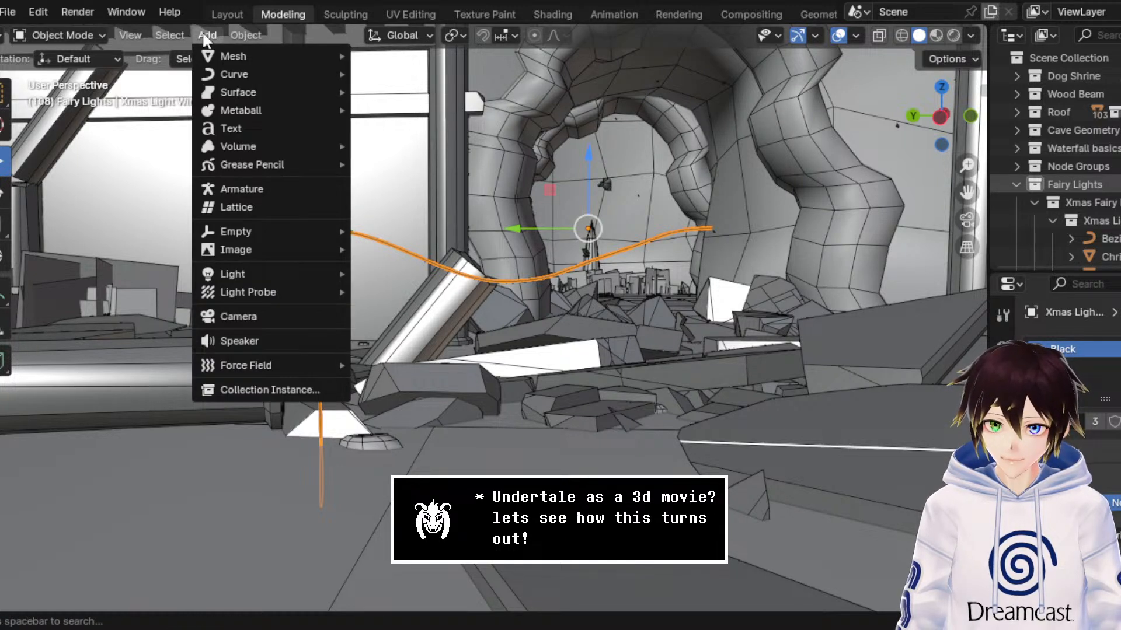
mouse_move(271, 233)
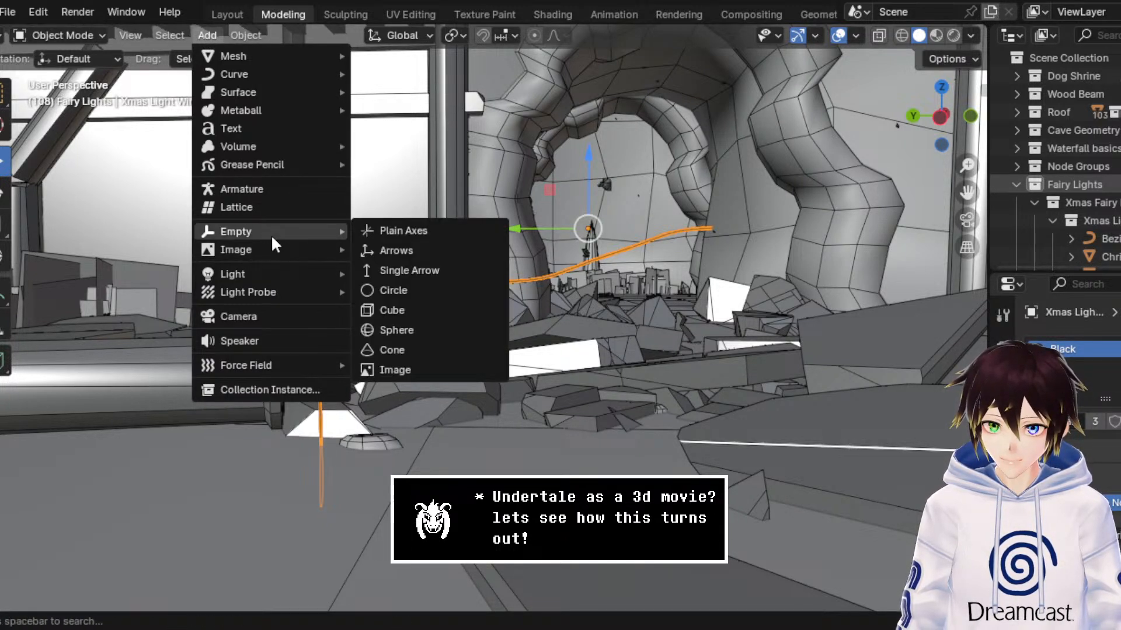
mouse_move(290, 71)
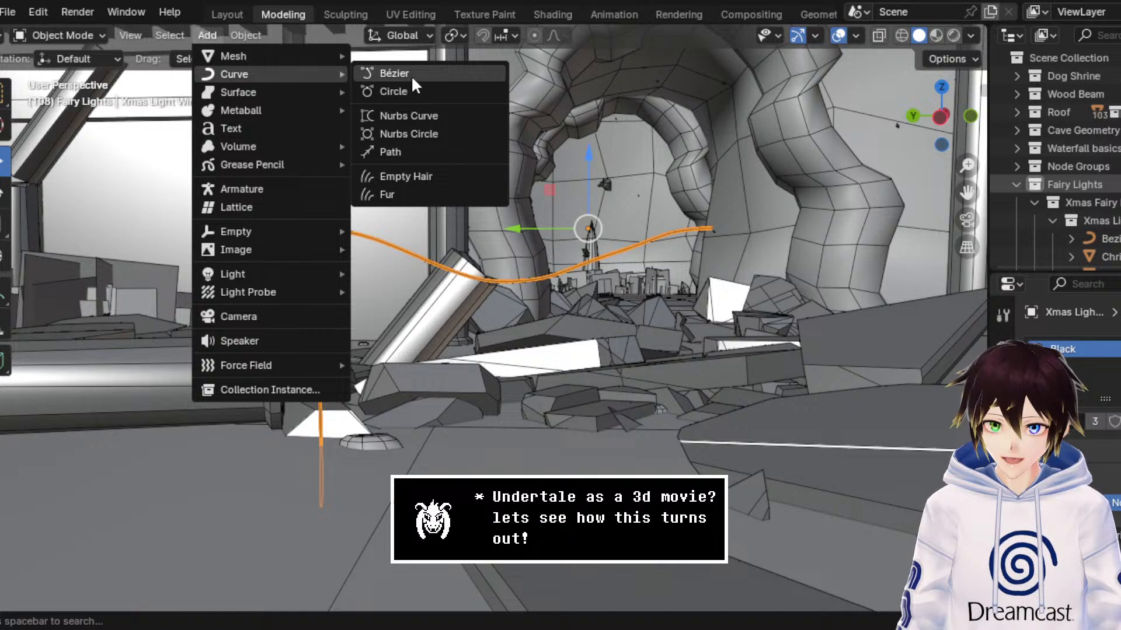
click(395, 74)
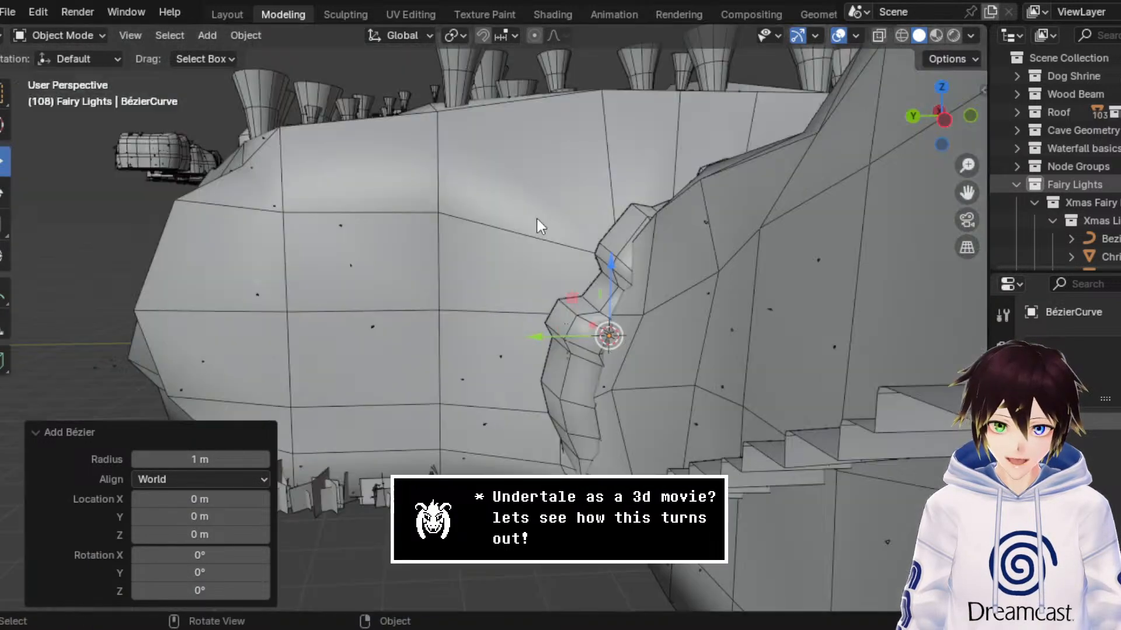
Step: Move the new Bézier curve along Y to the shrine building beside the cave arch, and raise it about 3.59 m
middle_drag(537, 218, 507, 229)
scroll(508, 229, up, 3)
drag(639, 370, 352, 368)
drag(420, 306, 423, 128)
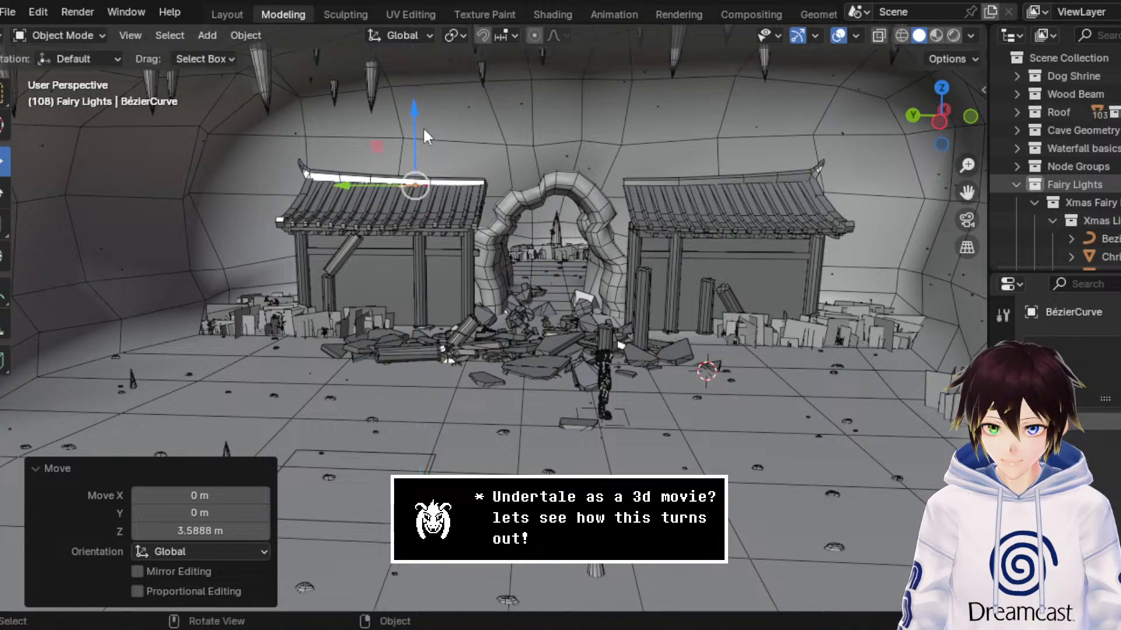
Step: Enter Edit Mode on the new Bézier curve near the shrine roof
scroll(423, 128, up, 4)
middle_drag(423, 128, 444, 178)
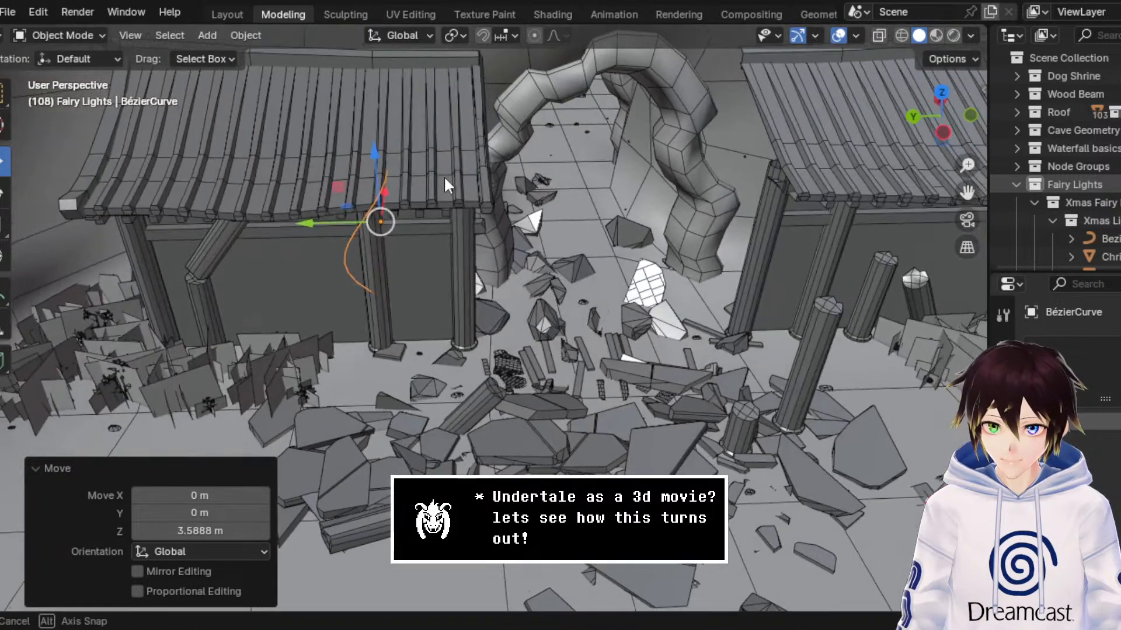
click(65, 35)
click(59, 73)
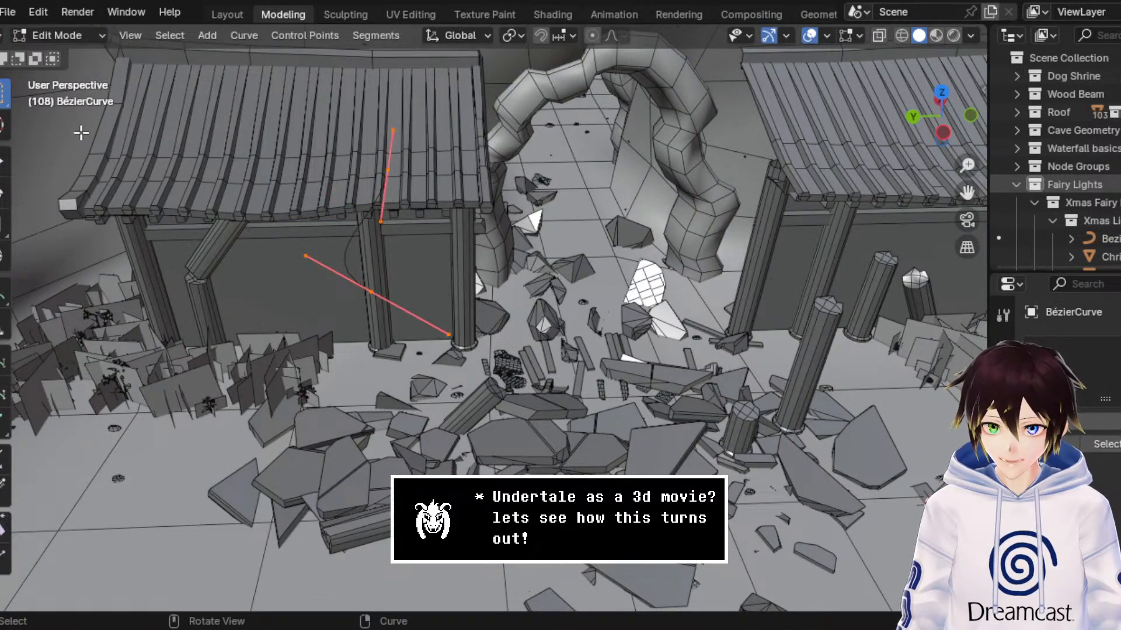
Step: Activate the Draw tool for the Bézier curve and set its stroke depth to Surface
click(2, 396)
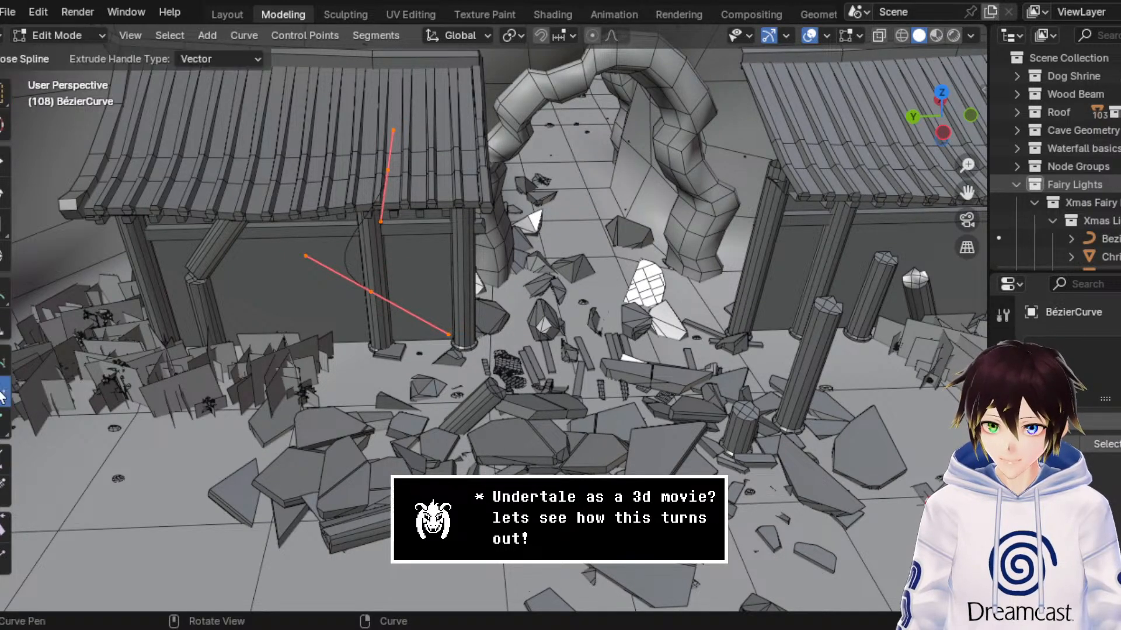
click(3, 362)
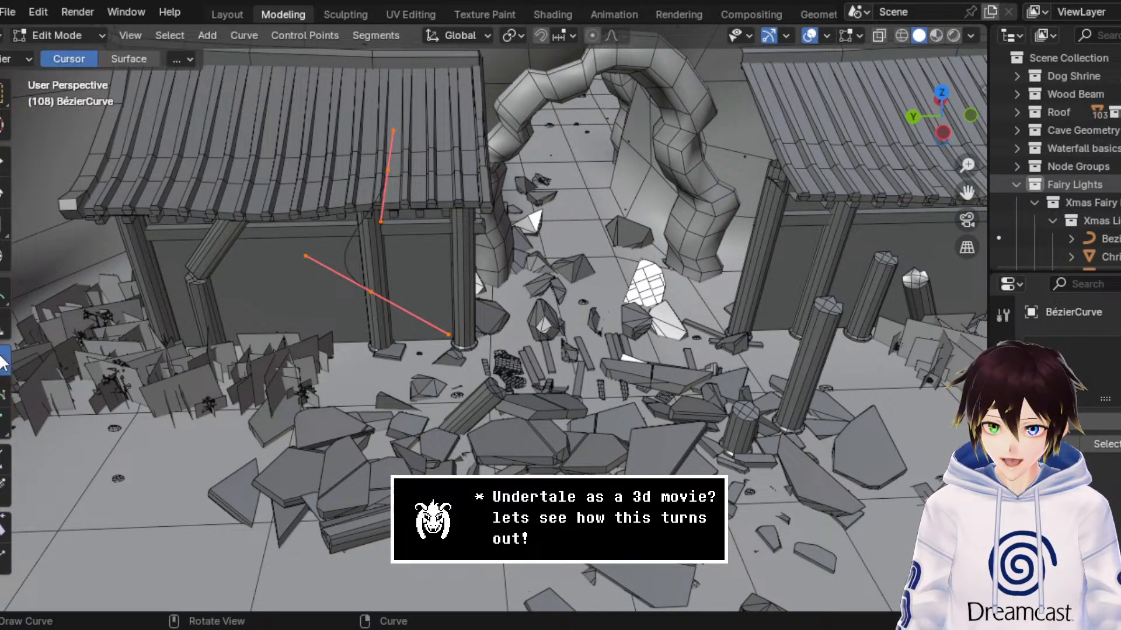
click(128, 58)
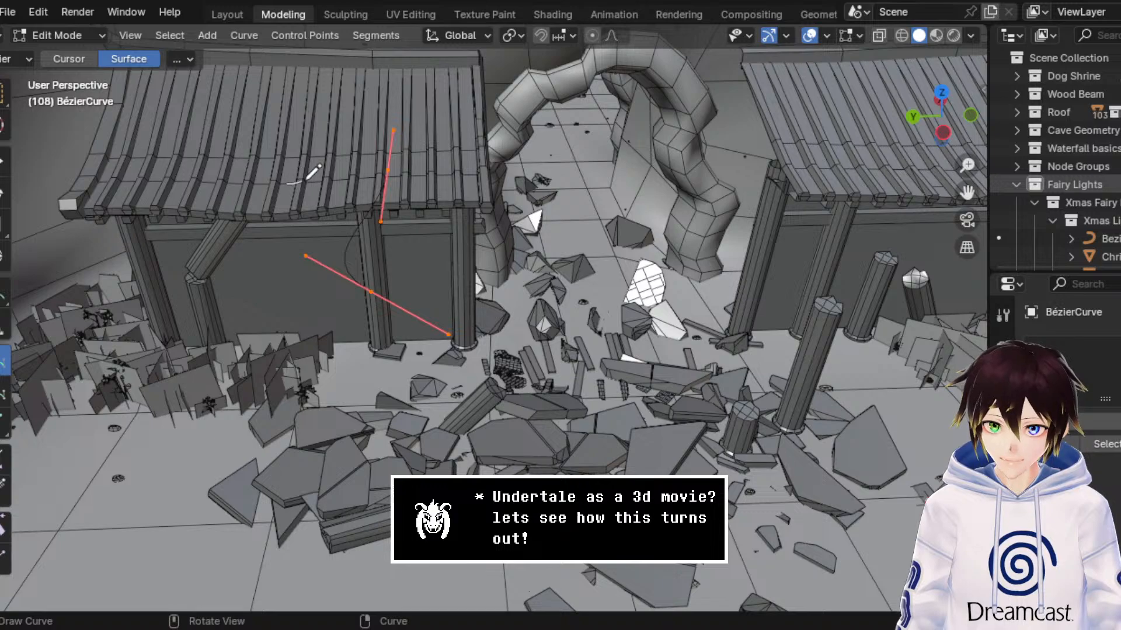
Step: Try drawing a surface stroke across the shrine roof tiles, and undo it
drag(307, 178, 376, 114)
mouse_move(375, 114)
middle_down()
mouse_move(378, 153)
mouse_move(402, 141)
middle_up()
key(ctrl+z)
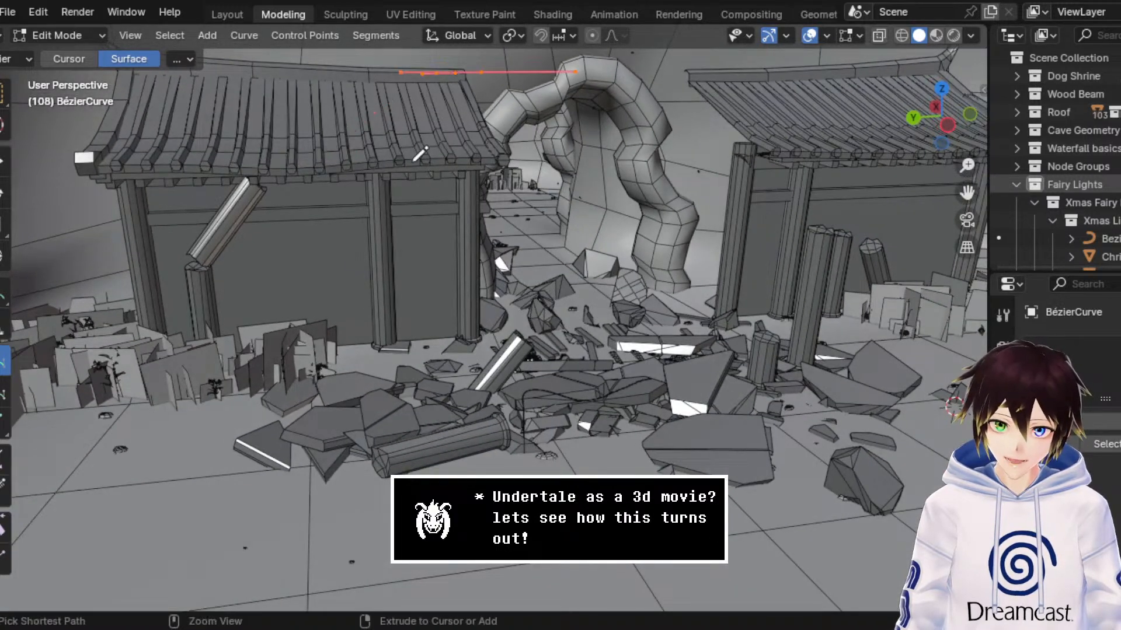
Step: Draw a short curve stroke around the back corner of the roof's gable end, on the building's side away from the cave arch
drag(967, 192, 972, 200)
shift+middle_drag(589, 100, 645, 204)
middle_drag(645, 204, 650, 236)
middle_drag(403, 253, 389, 208)
scroll(389, 209, down, 1)
middle_drag(535, 227, 524, 227)
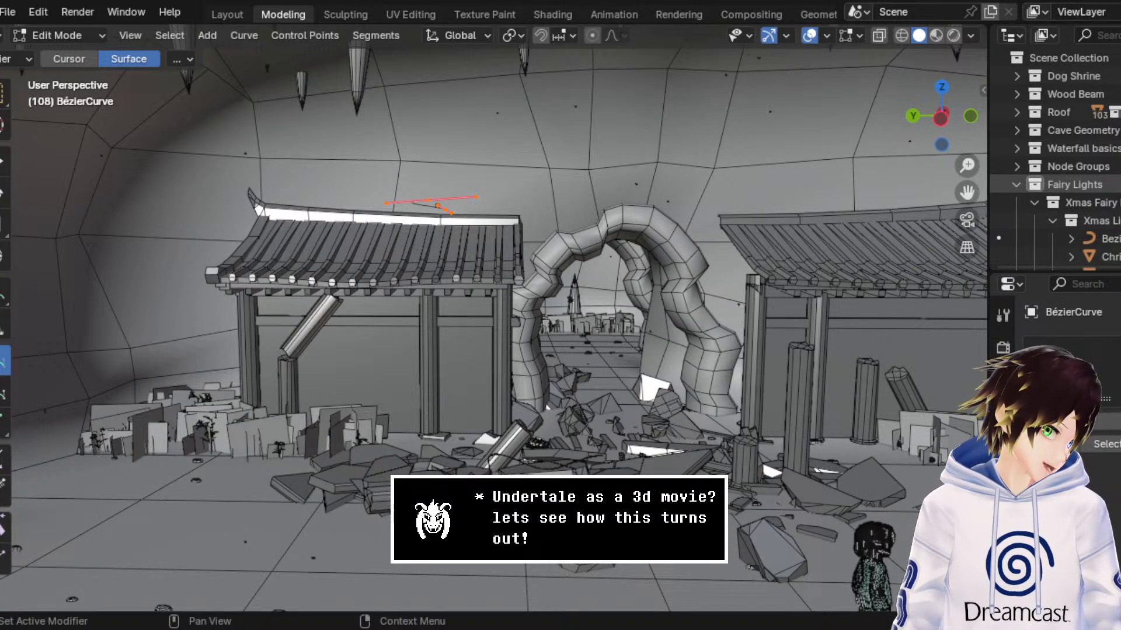
mouse_move(587, 185)
middle_down()
mouse_move(638, 210)
mouse_move(649, 201)
middle_up()
scroll(620, 191, up, 3)
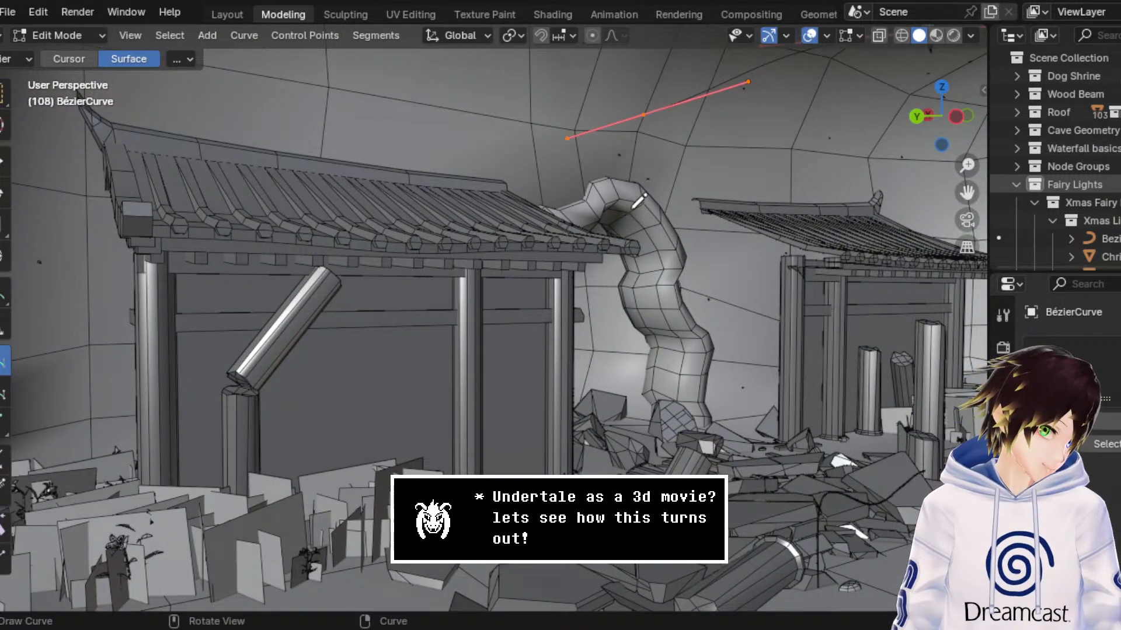
drag(968, 192, 85, 159)
middle_drag(296, 210, 310, 188)
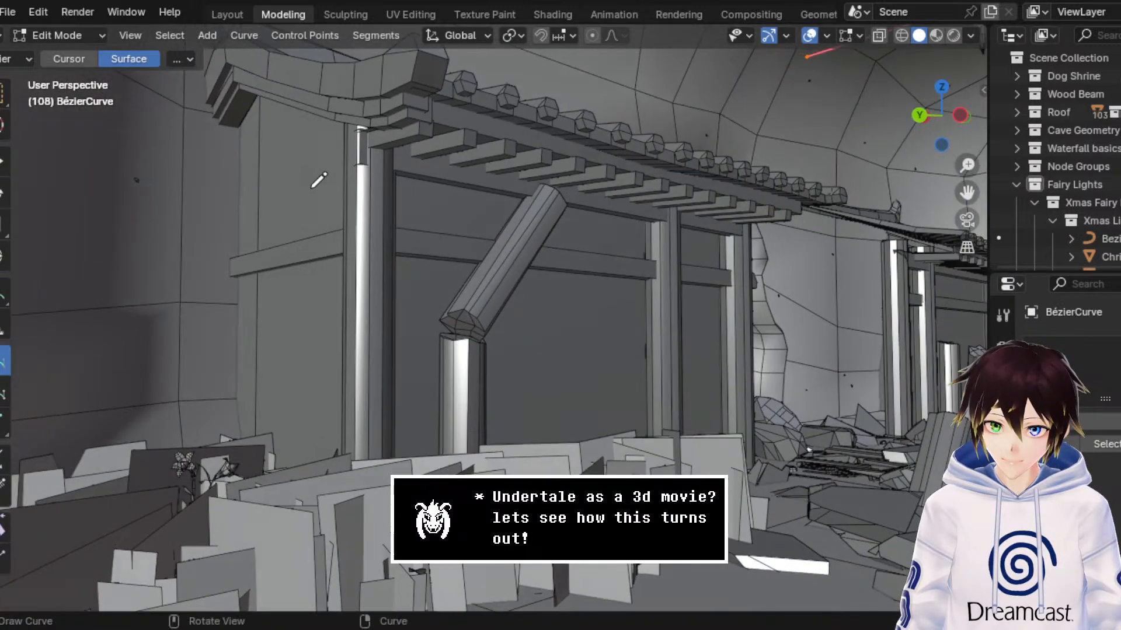
middle_drag(302, 147, 298, 140)
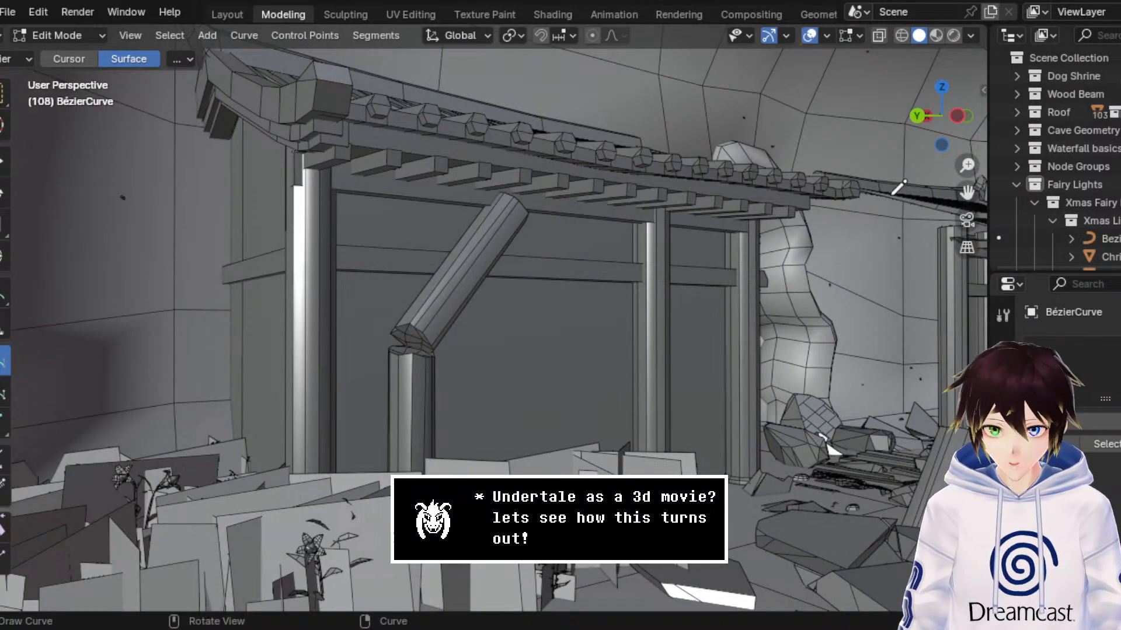
drag(967, 191, 1113, 222)
middle_drag(657, 187, 434, 170)
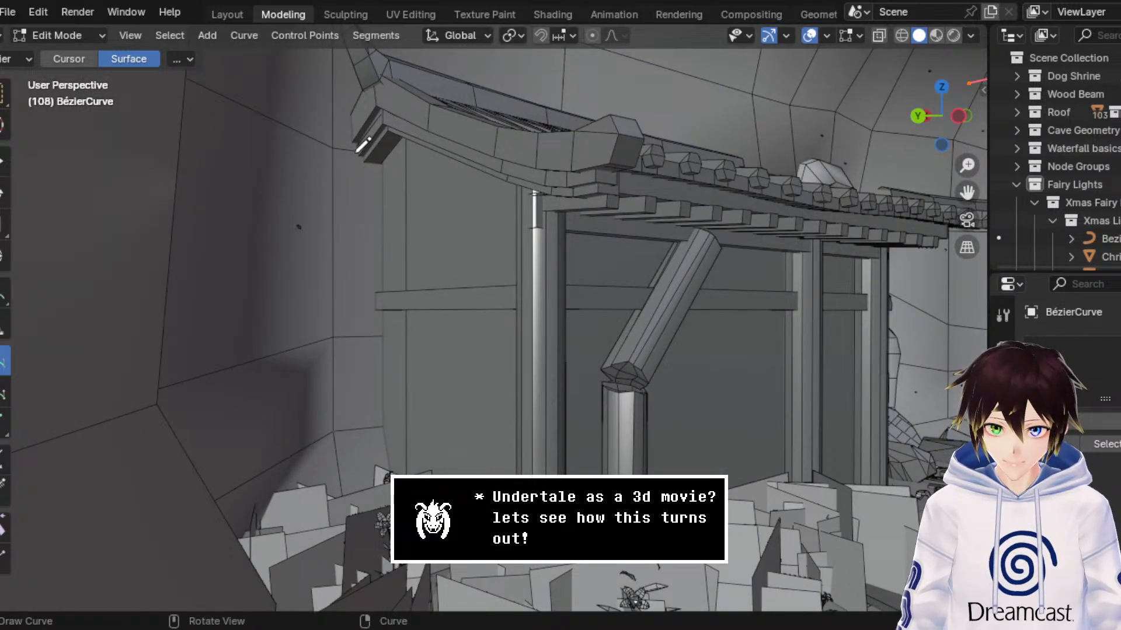
drag(382, 119, 348, 166)
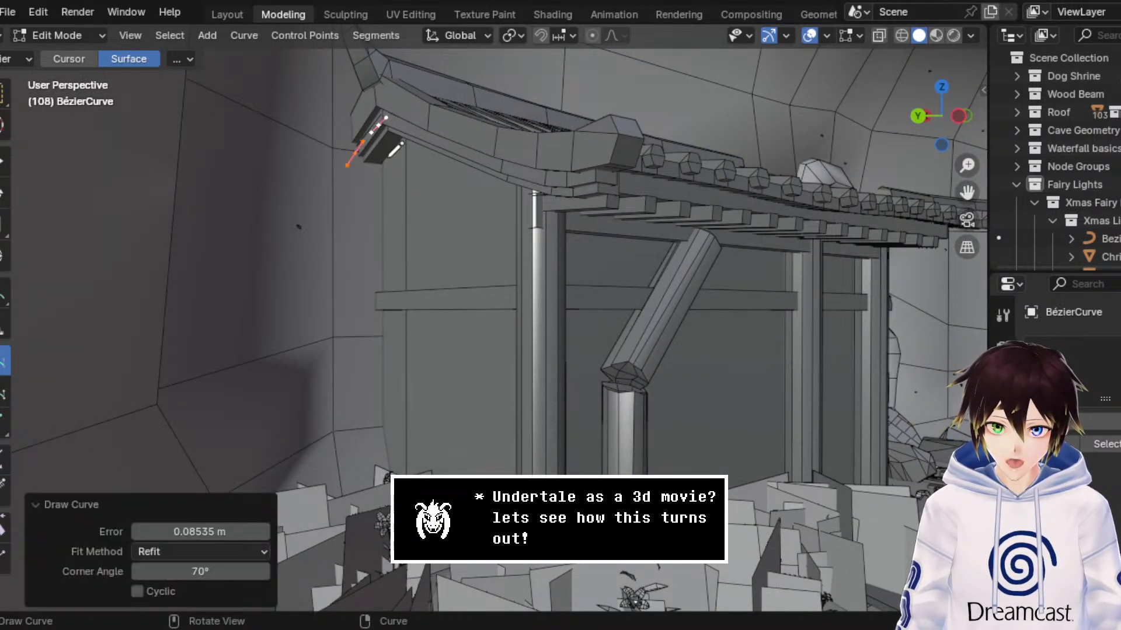
key(ctrl+z)
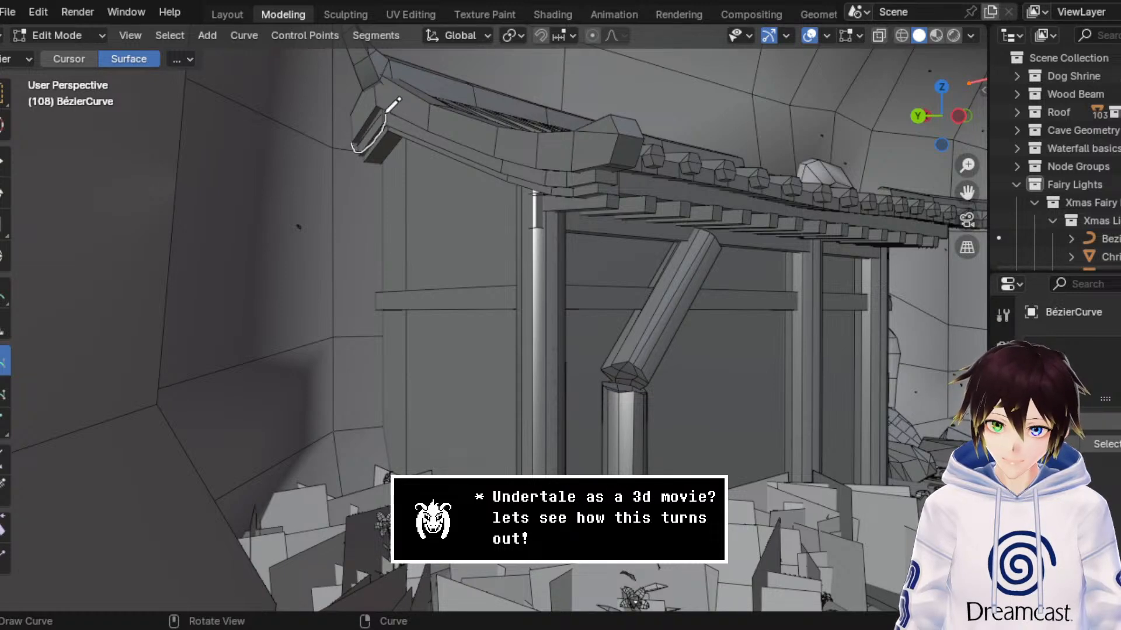
drag(394, 103, 396, 104)
scroll(396, 105, up, 3)
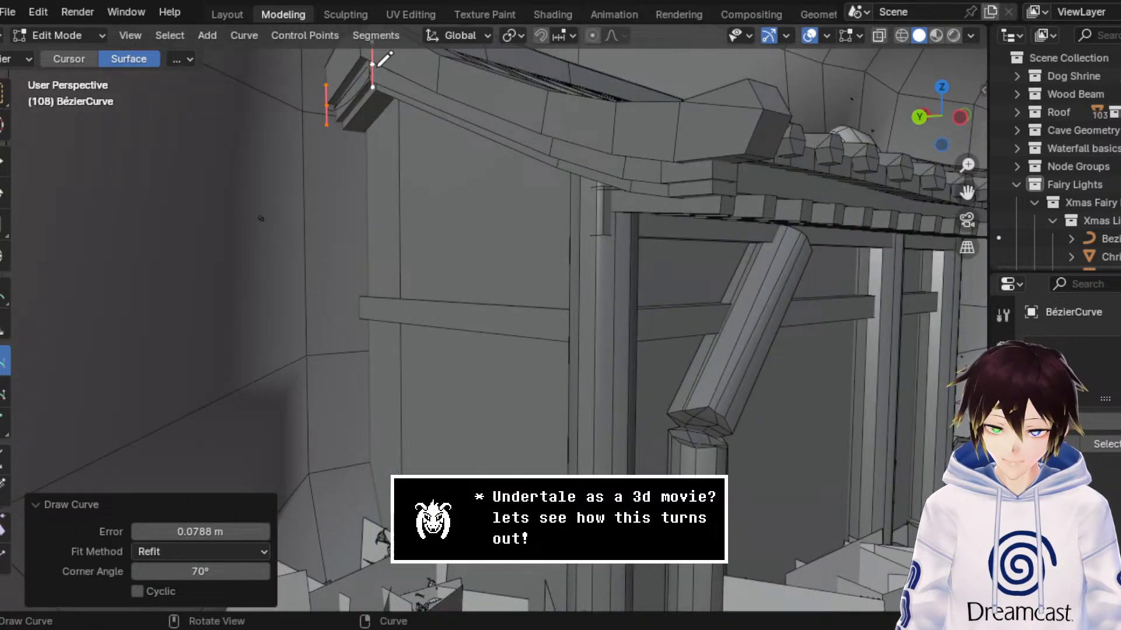
Step: Try a single long stroke along the roof's gable edge toward the front corner, and undo it
mouse_move(380, 63)
mouse_down()
mouse_move(391, 105)
mouse_move(528, 210)
mouse_move(659, 197)
mouse_move(686, 162)
mouse_up()
middle_drag(569, 146, 578, 155)
key(ctrl+z)
Step: Draw consecutive sagging strokes along the roof's gable edge, from the back corner to the front corner
mouse_move(384, 78)
mouse_down()
mouse_move(418, 114)
mouse_move(508, 142)
mouse_up()
middle_drag(508, 143, 500, 117)
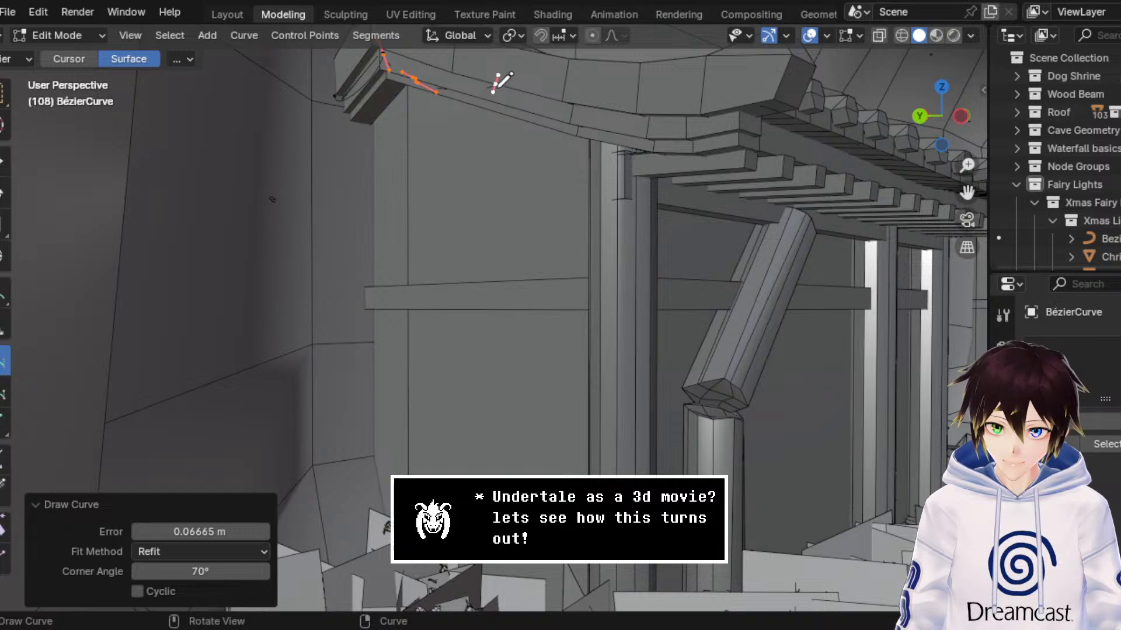
mouse_move(498, 76)
mouse_down()
mouse_move(559, 134)
mouse_move(662, 150)
mouse_up()
drag(722, 120, 731, 110)
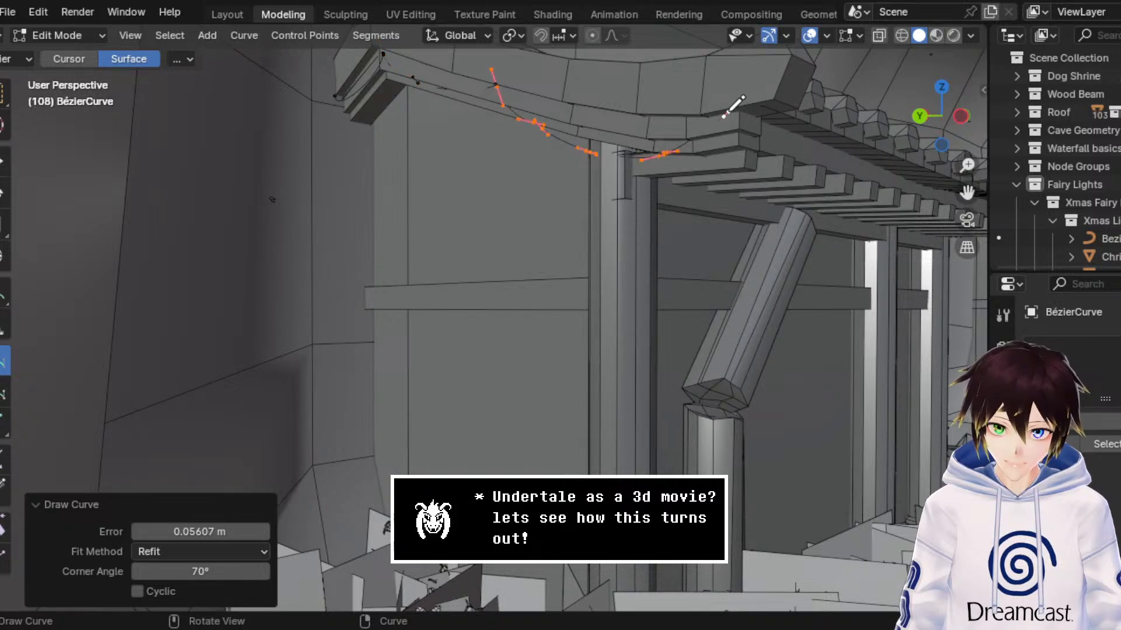
Step: Continue the curve strokes around the roof's front corner and onto the start of the front eave
mouse_move(731, 110)
middle_down()
mouse_move(580, 106)
mouse_move(694, 100)
middle_up()
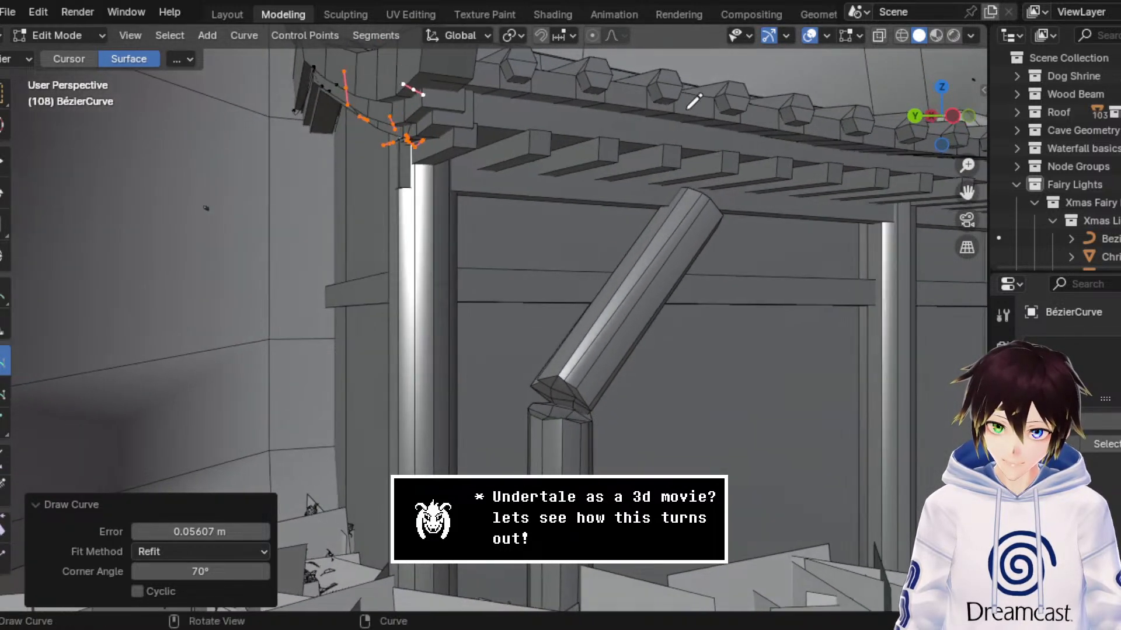
middle_drag(454, 88, 370, 102)
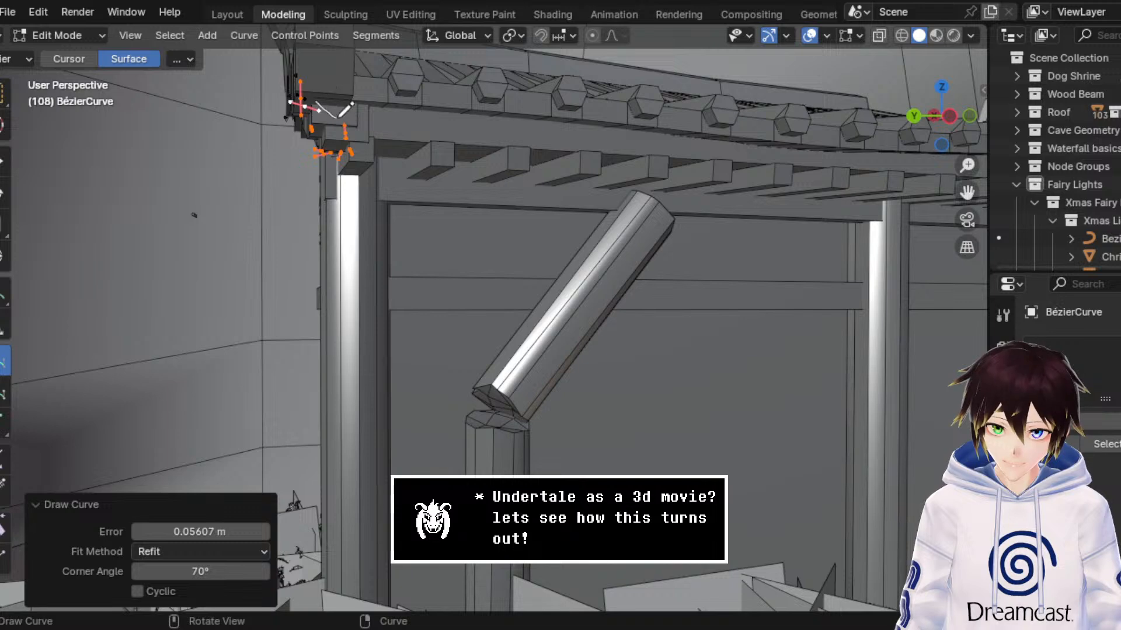
mouse_move(449, 120)
middle_down()
mouse_move(461, 117)
mouse_move(358, 128)
middle_up()
mouse_move(313, 118)
mouse_down()
mouse_move(411, 153)
mouse_move(476, 149)
mouse_move(521, 129)
mouse_up()
middle_drag(524, 126, 487, 123)
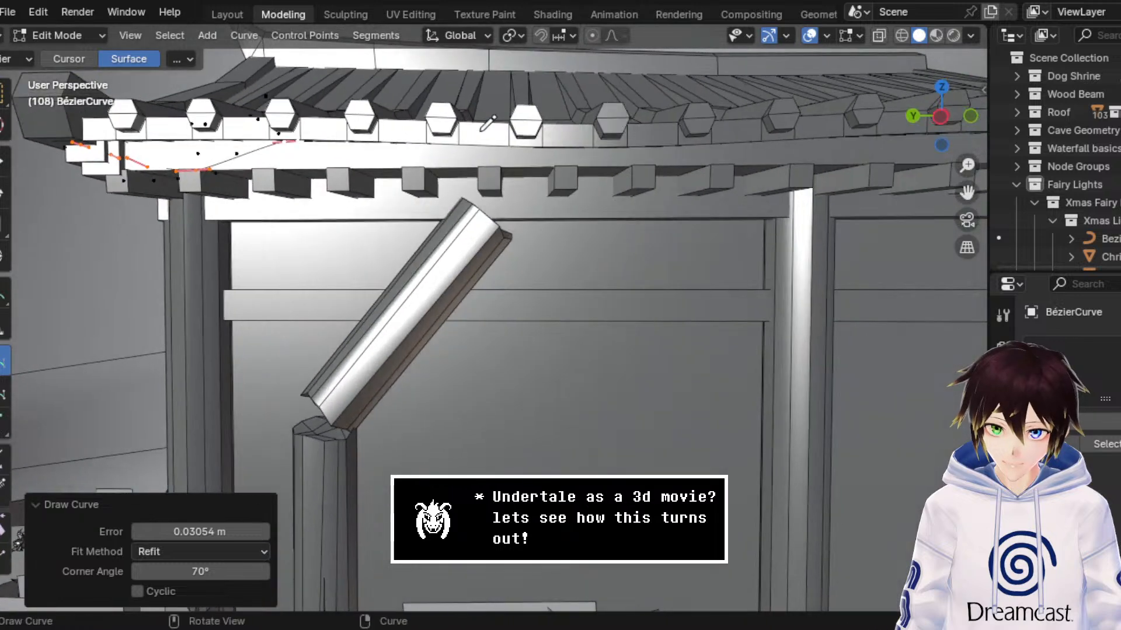
Step: Draw a row of sagging strokes along the front eave above the broken pillar, redrawing the one that went wrong
mouse_move(281, 140)
mouse_down()
mouse_move(403, 165)
mouse_move(462, 147)
mouse_move(565, 168)
mouse_move(626, 150)
mouse_up()
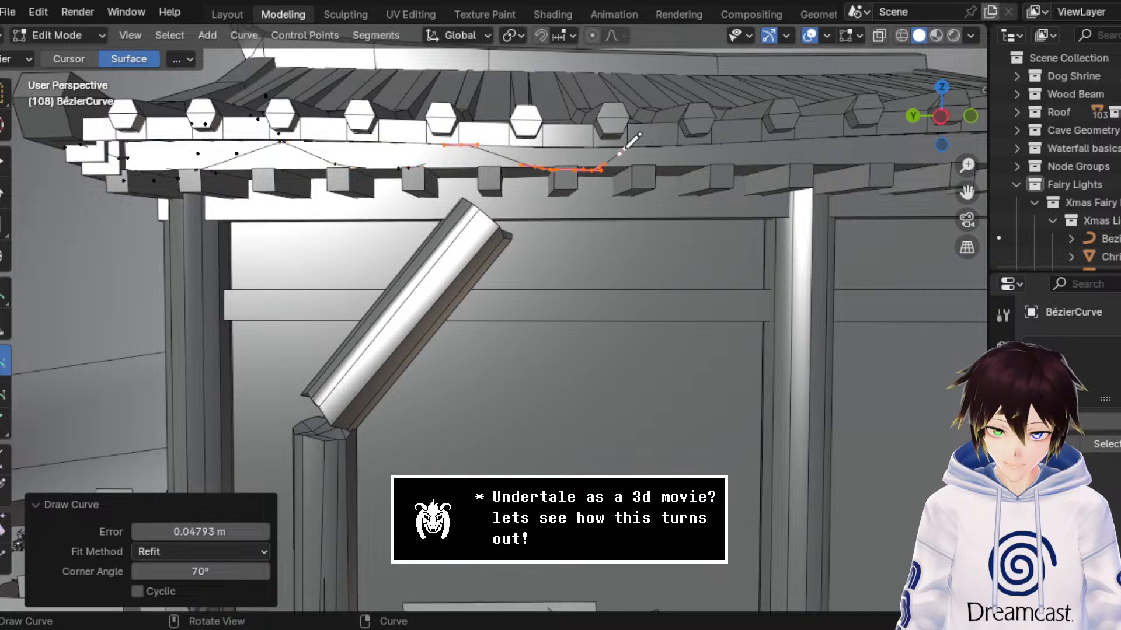
key(ctrl+z)
mouse_move(470, 146)
mouse_down()
mouse_move(543, 165)
mouse_move(616, 142)
mouse_up()
mouse_move(613, 144)
middle_down()
mouse_move(582, 146)
mouse_move(595, 134)
middle_up()
mouse_move(572, 129)
mouse_down()
mouse_move(592, 148)
mouse_move(702, 147)
mouse_up()
drag(740, 113, 736, 118)
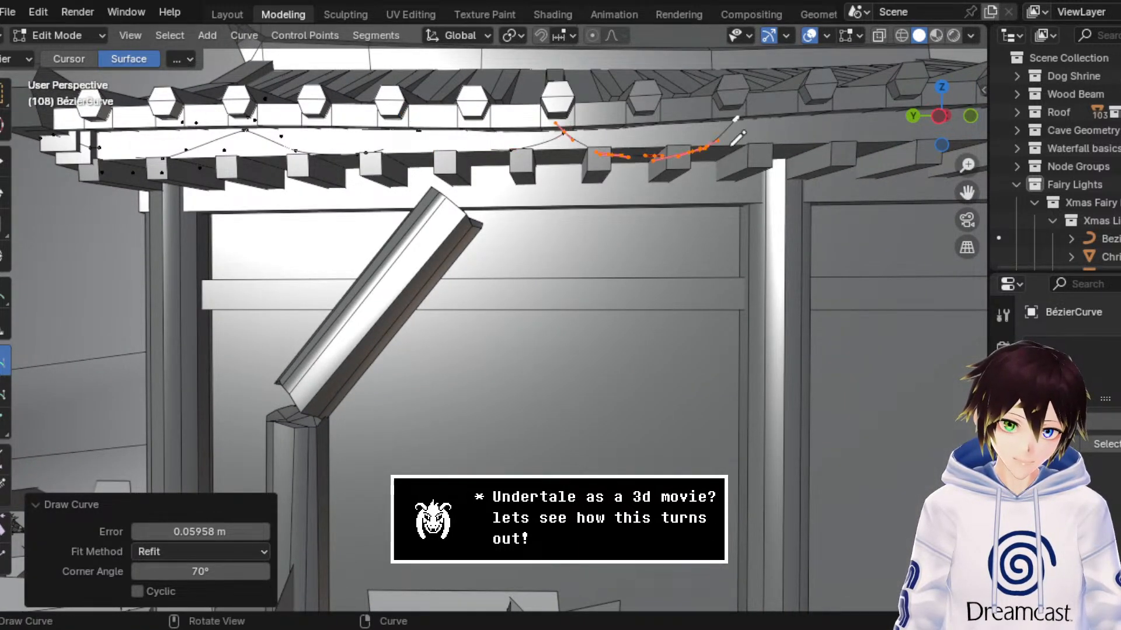
Step: Draw the next sagging stroke along the front eave, across the top of the middle pillar
drag(967, 193, 823, 213)
scroll(564, 241, down, 3)
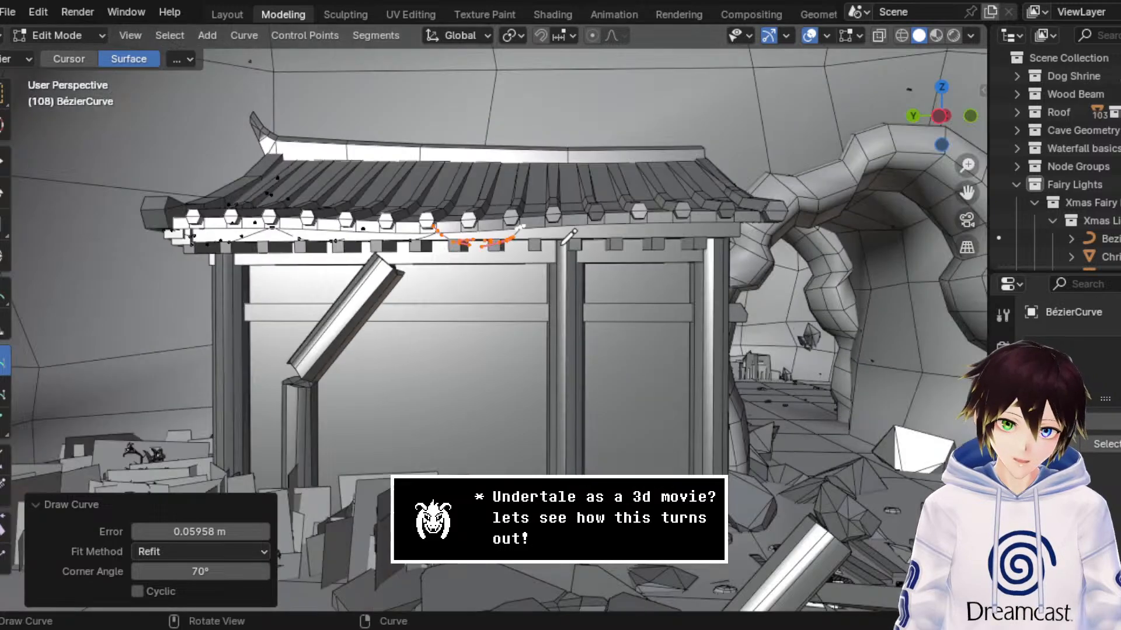
middle_drag(569, 234, 592, 228)
scroll(592, 228, up, 2)
scroll(597, 222, up, 4)
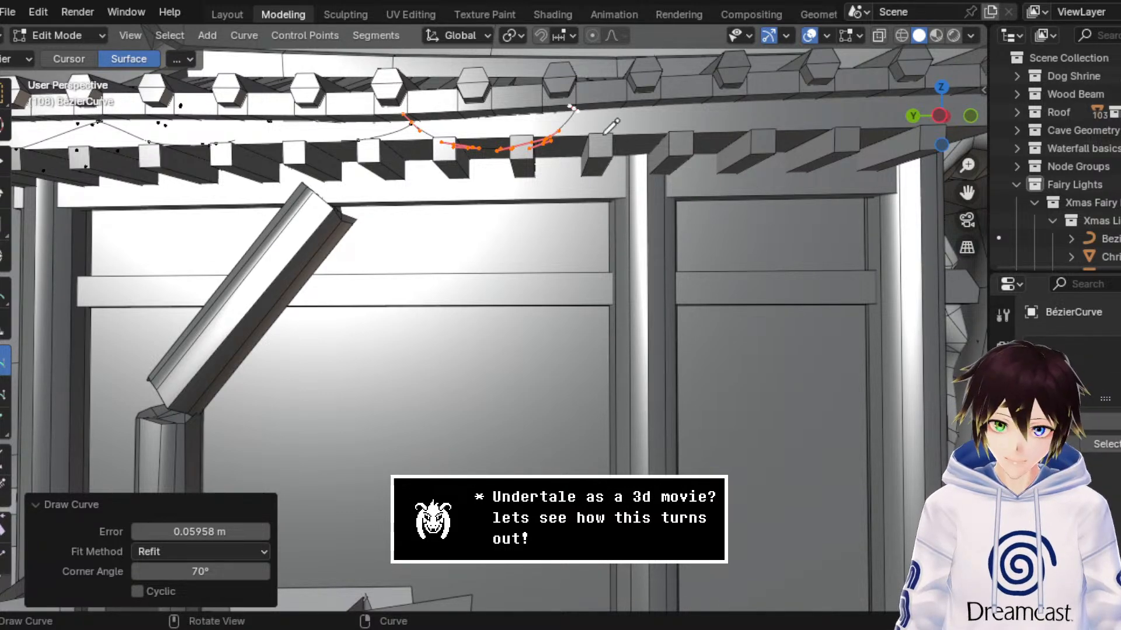
scroll(611, 126, down, 3)
drag(551, 170, 597, 197)
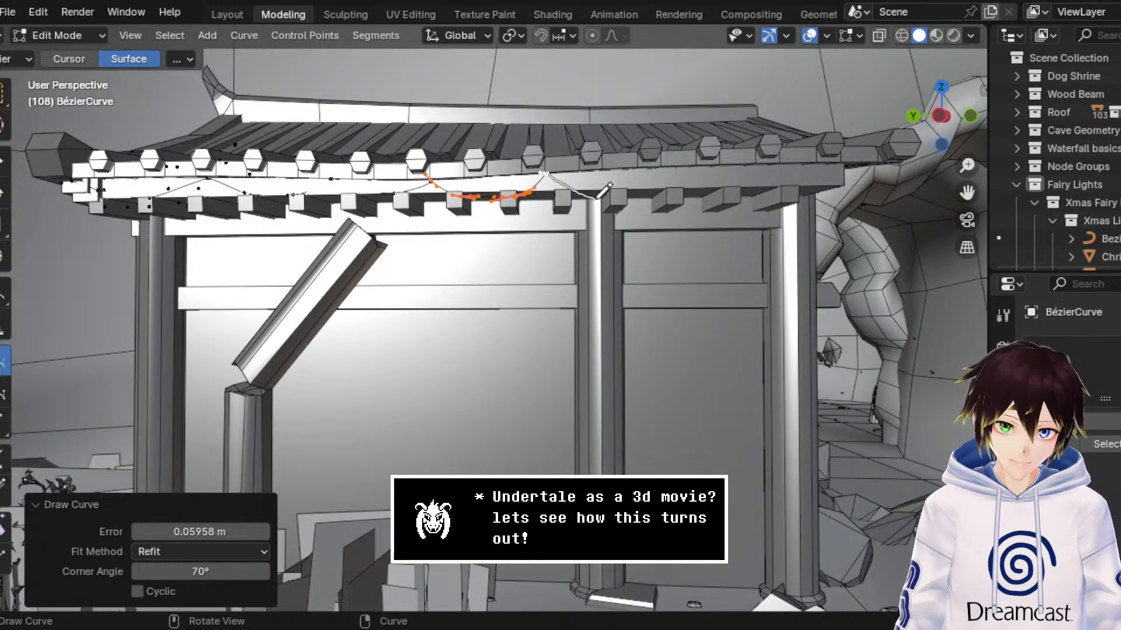
Step: Try a stroke from the front eave down to the top of the arch-side pillar, and undo it
drag(698, 155, 793, 193)
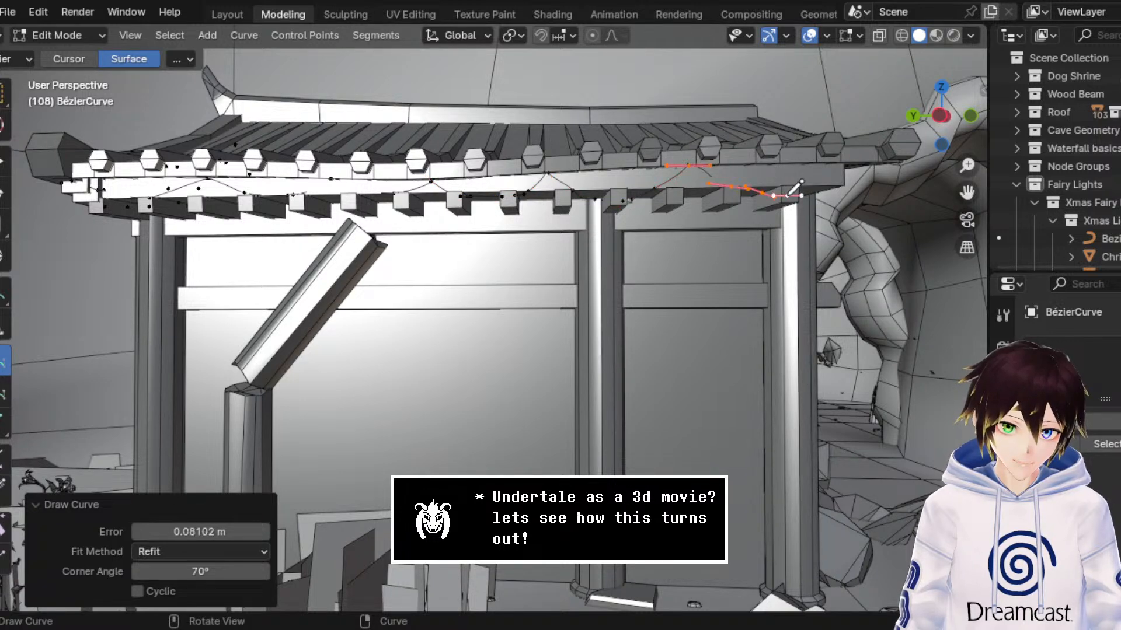
middle_drag(788, 189, 655, 164)
key(ctrl+z)
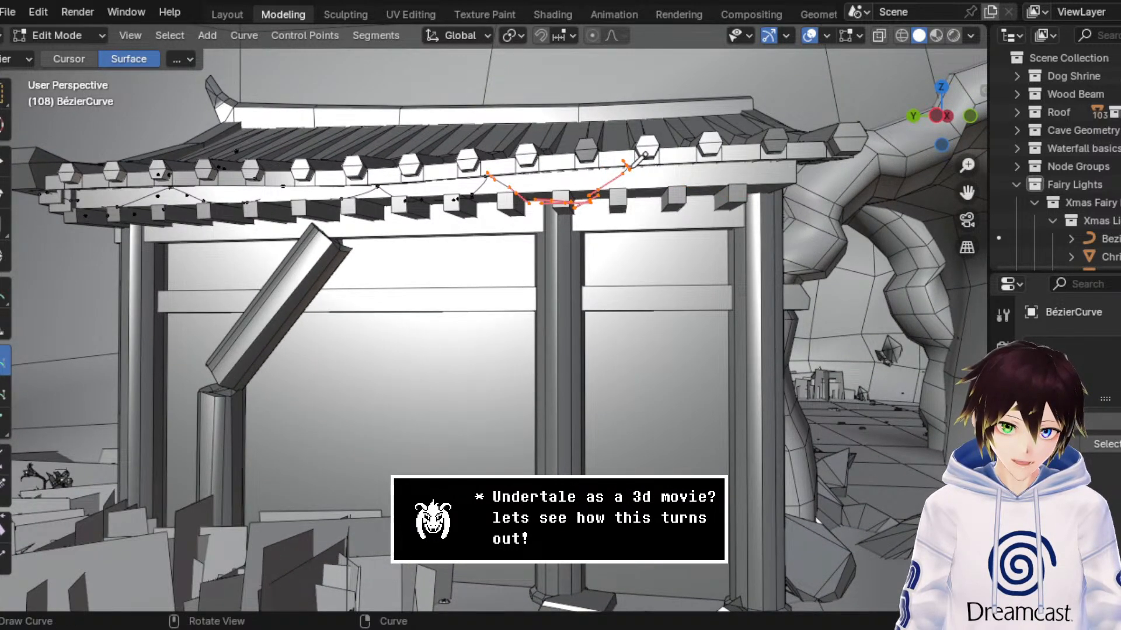
Step: Draw the last sagging stroke to the arch-side end of the front eave, and continue the curve down the corner pillar
mouse_move(623, 159)
mouse_down()
mouse_move(694, 188)
mouse_move(755, 157)
mouse_up()
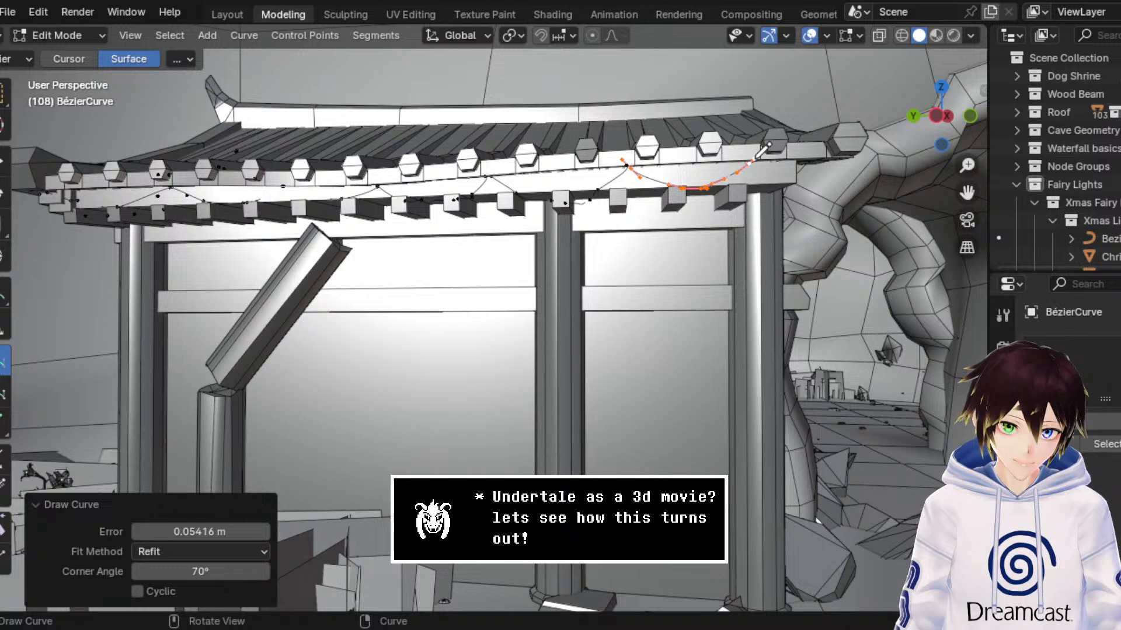
drag(770, 292, 765, 420)
mouse_move(765, 421)
middle_down()
mouse_move(706, 339)
mouse_move(755, 339)
middle_up()
scroll(754, 340, down, 4)
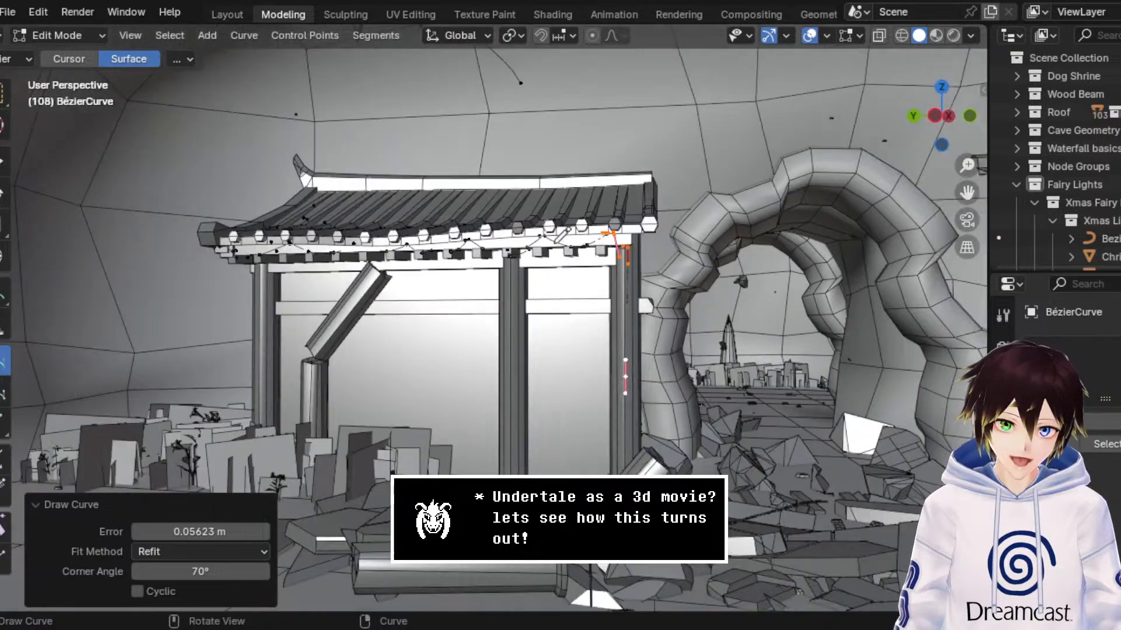
mouse_move(553, 236)
middle_down()
mouse_move(597, 243)
mouse_move(706, 230)
mouse_move(621, 220)
middle_up()
scroll(597, 243, up, 1)
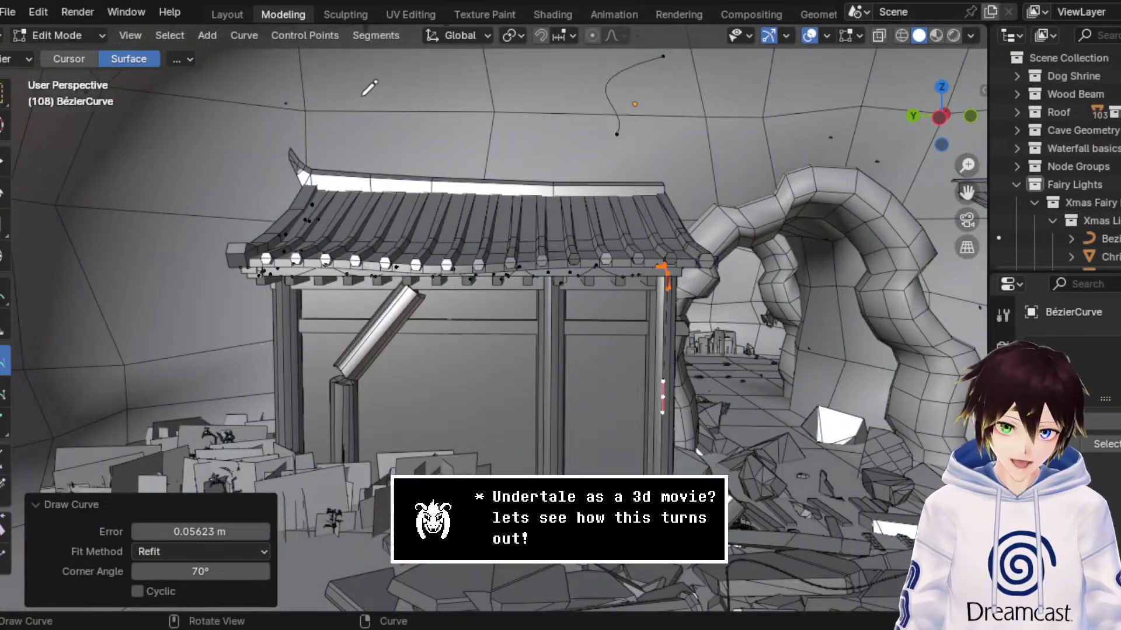
Step: Draw a curve stroke up the arch-side pillar of the shrine building across the cave arch, ending at its eave
drag(967, 191, 563, 146)
scroll(469, 223, down, 2)
middle_drag(591, 206, 583, 202)
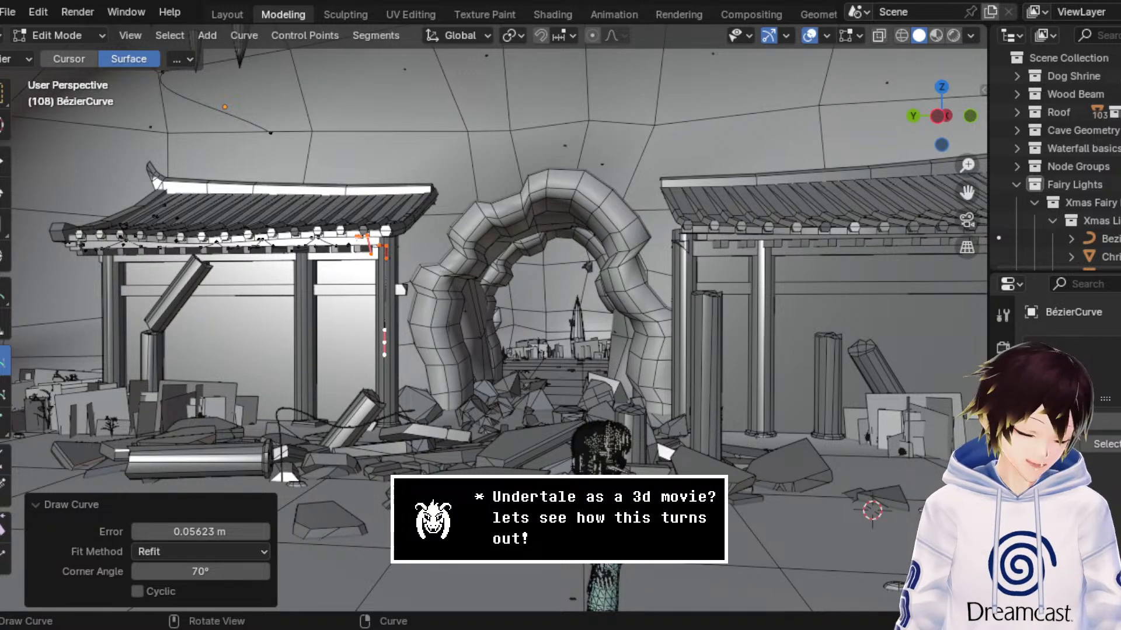
middle_drag(642, 280, 669, 280)
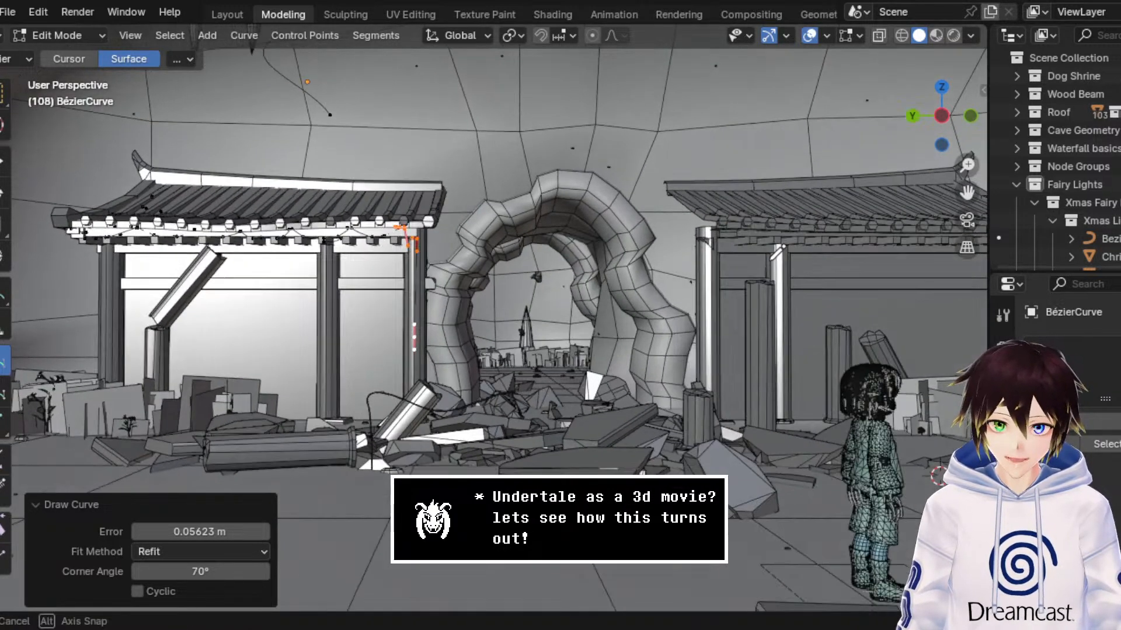
drag(967, 192, 759, 225)
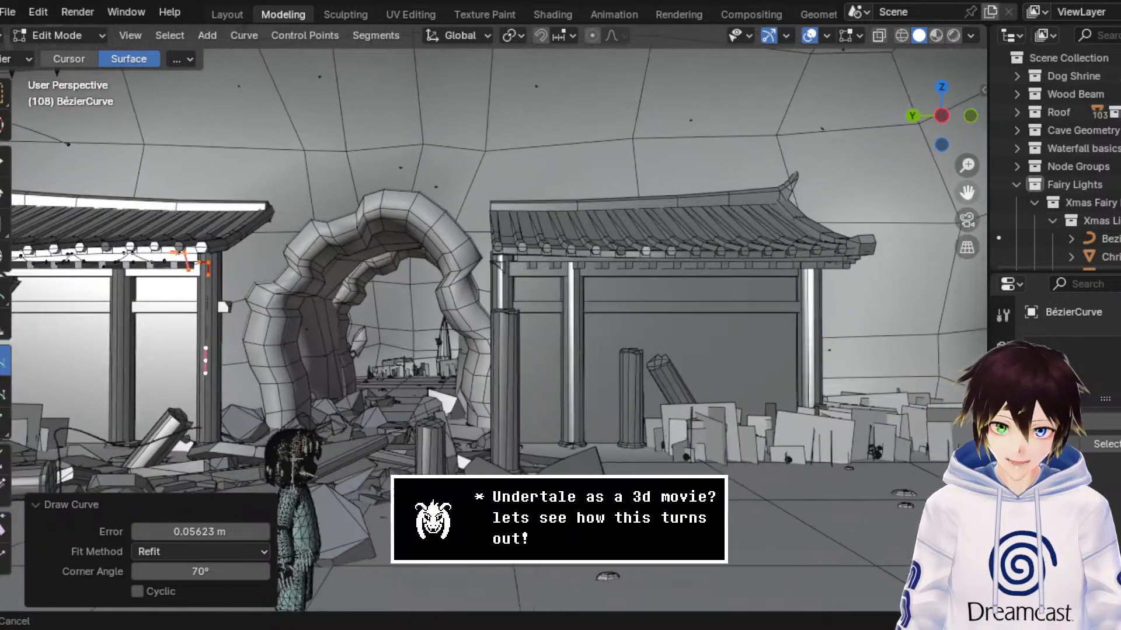
scroll(751, 258, up, 5)
middle_drag(584, 280, 599, 290)
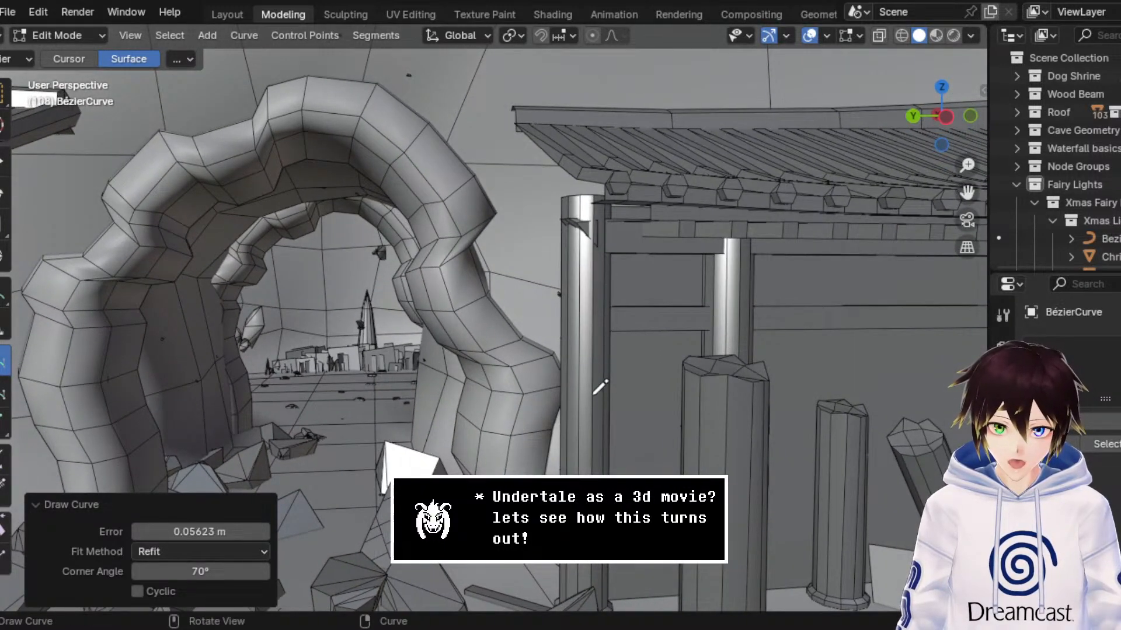
mouse_move(595, 430)
mouse_down()
mouse_move(600, 222)
mouse_move(629, 187)
mouse_up()
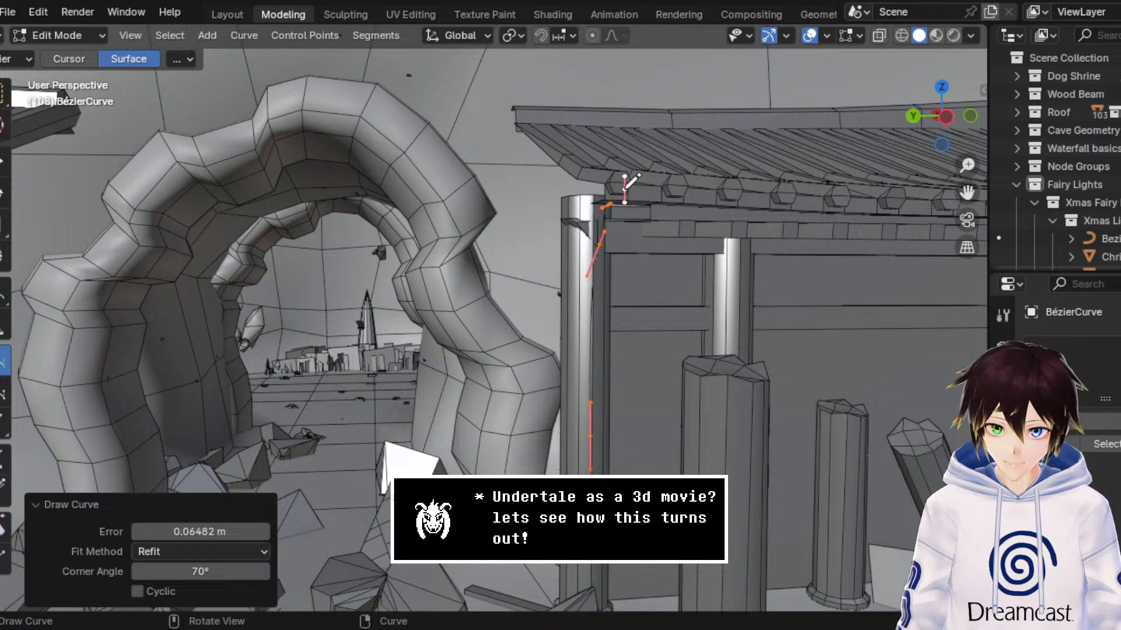
mouse_move(629, 186)
middle_down()
mouse_move(623, 175)
mouse_move(598, 183)
middle_up()
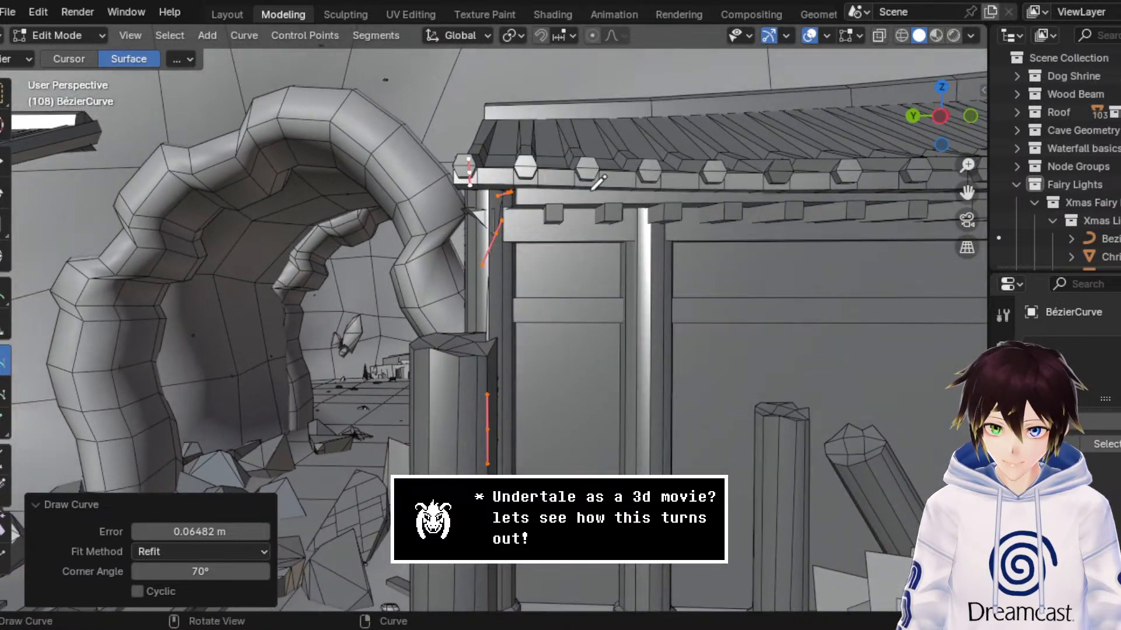
Step: Draw sagging strokes along the second building's front eave, starting from its arch-side corner
mouse_move(476, 178)
mouse_down()
mouse_move(563, 233)
mouse_move(635, 211)
mouse_move(676, 173)
mouse_move(727, 216)
mouse_move(809, 229)
mouse_move(879, 178)
mouse_up()
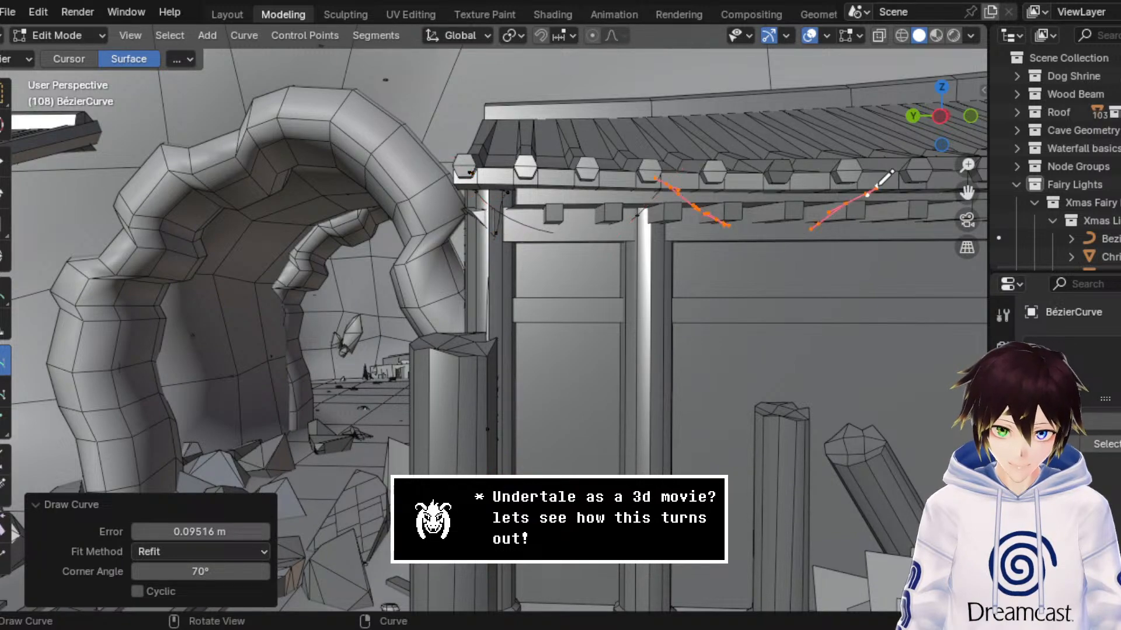
middle_drag(880, 176, 913, 166)
middle_drag(957, 195, 855, 200)
middle_drag(524, 269, 571, 247)
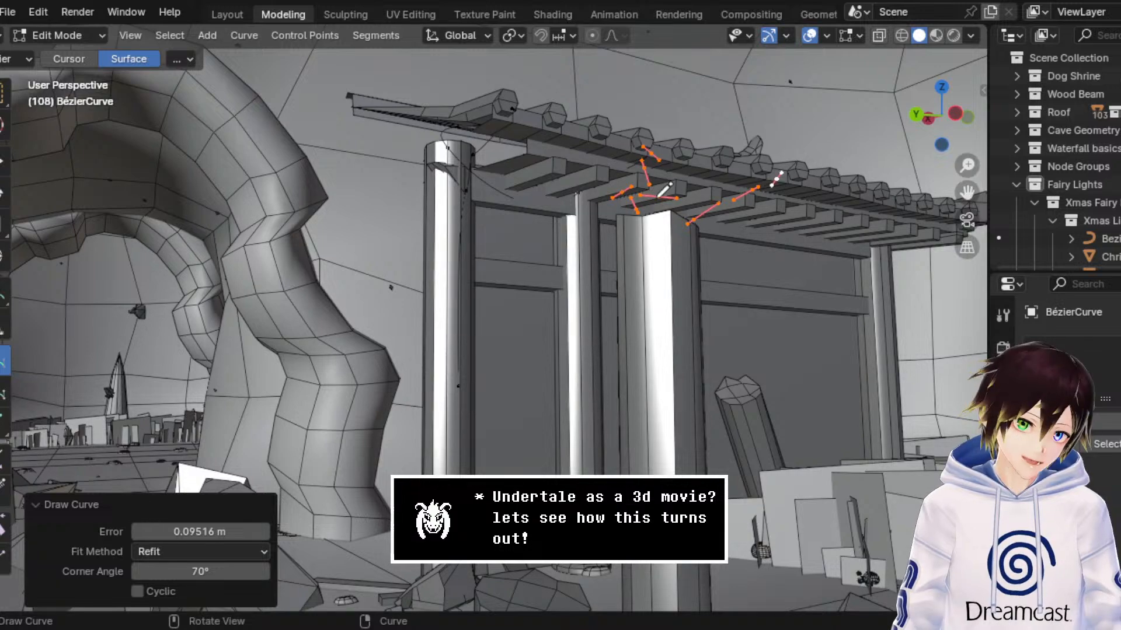
Step: Draw more sagging curve strokes along the second building's front eave, continuing toward the corner opposite the arch
middle_drag(664, 188, 593, 204)
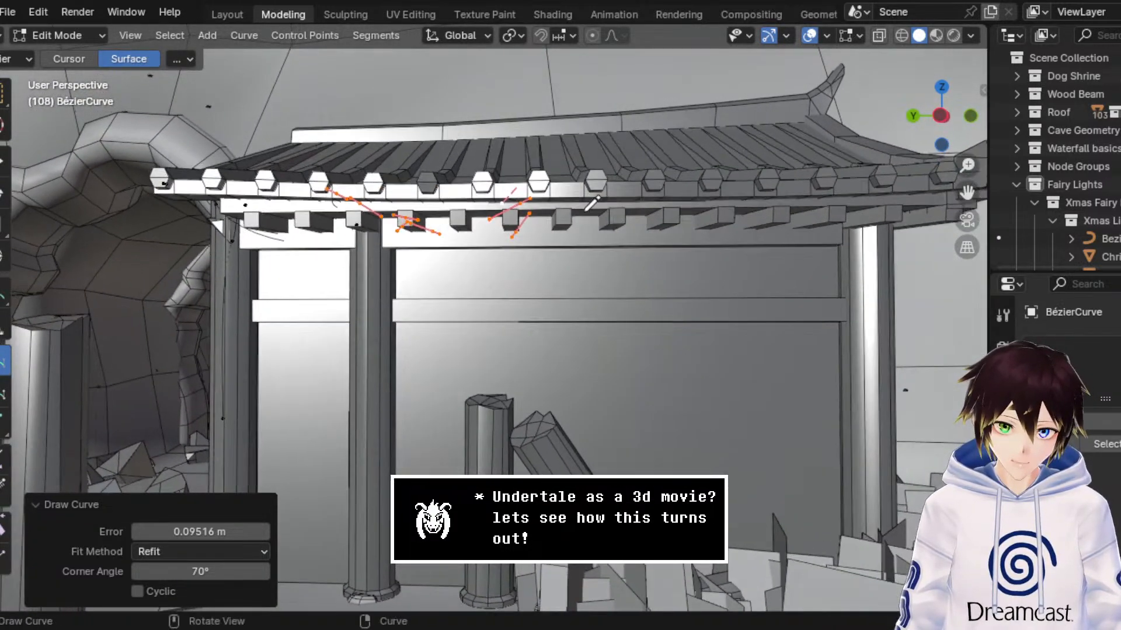
mouse_move(532, 190)
mouse_down()
mouse_move(642, 214)
mouse_move(717, 183)
mouse_move(726, 202)
mouse_move(788, 216)
mouse_move(842, 186)
mouse_up()
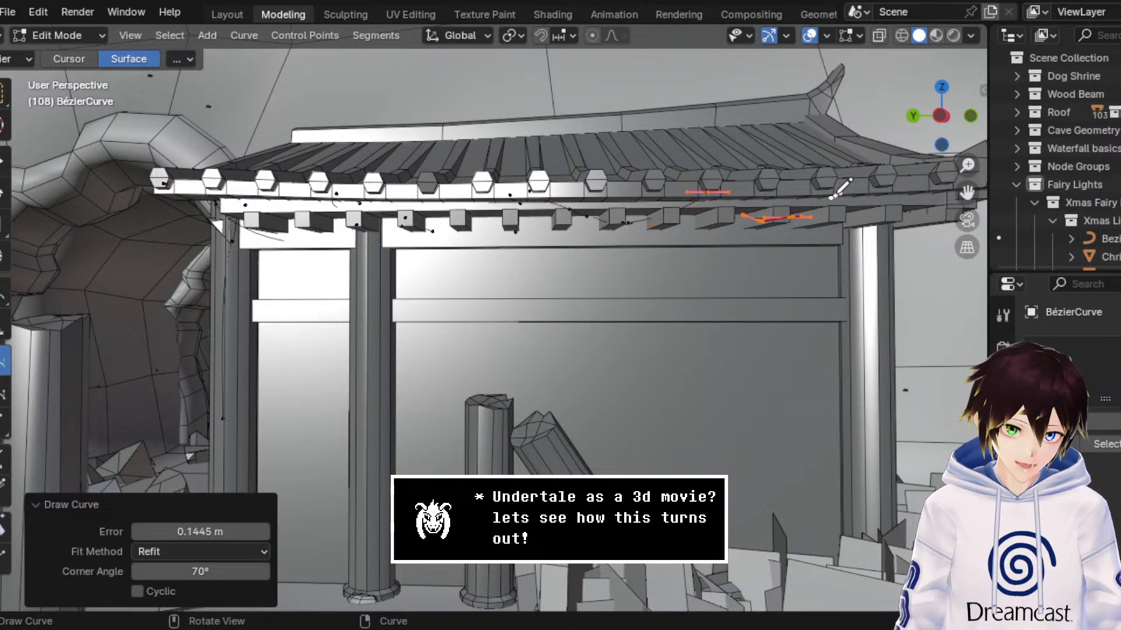
mouse_move(842, 185)
middle_down()
mouse_move(798, 184)
mouse_move(817, 172)
middle_up()
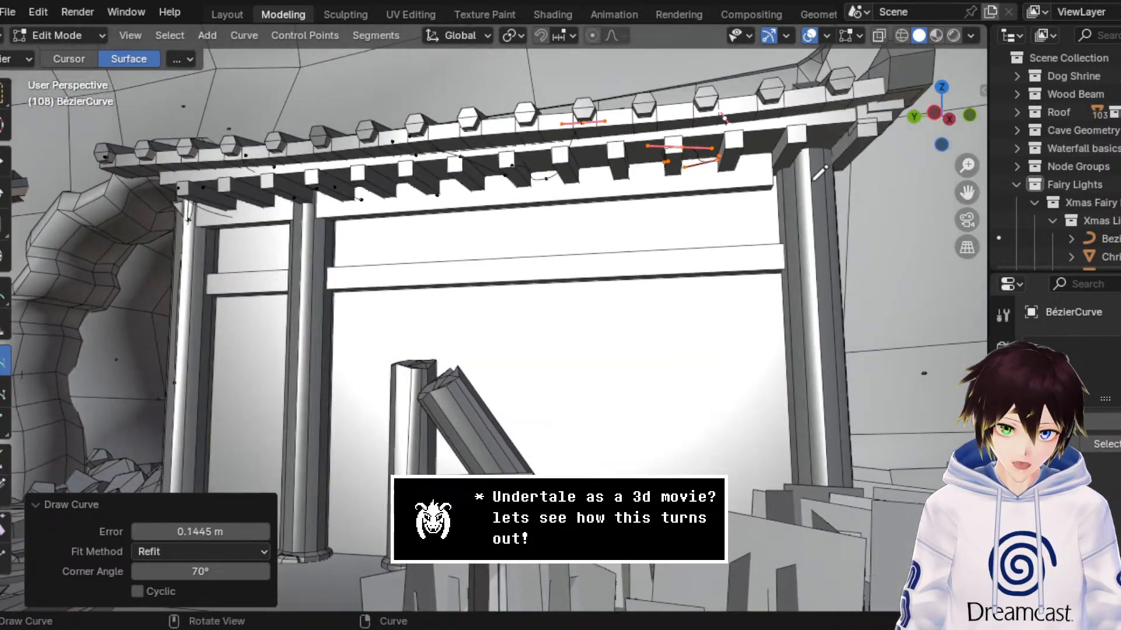
Step: Try a sagging stroke across the last part of the front eave to the far corner, and undo it
mouse_move(725, 117)
mouse_down()
mouse_move(794, 133)
mouse_move(840, 113)
mouse_move(835, 122)
mouse_up()
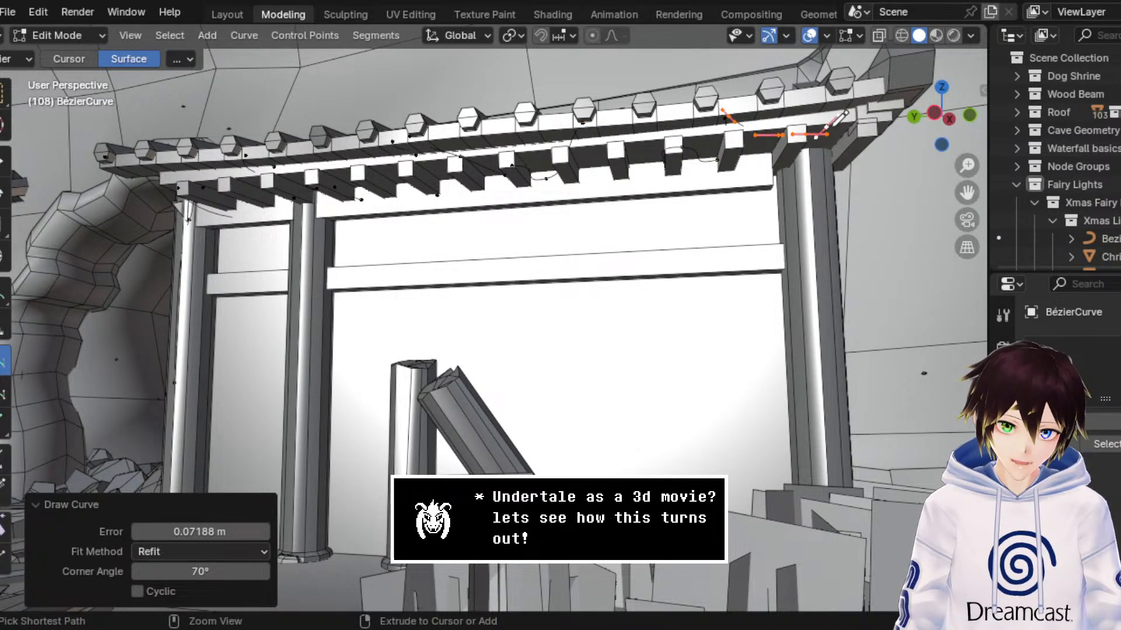
drag(967, 193, 905, 217)
key(ctrl+z)
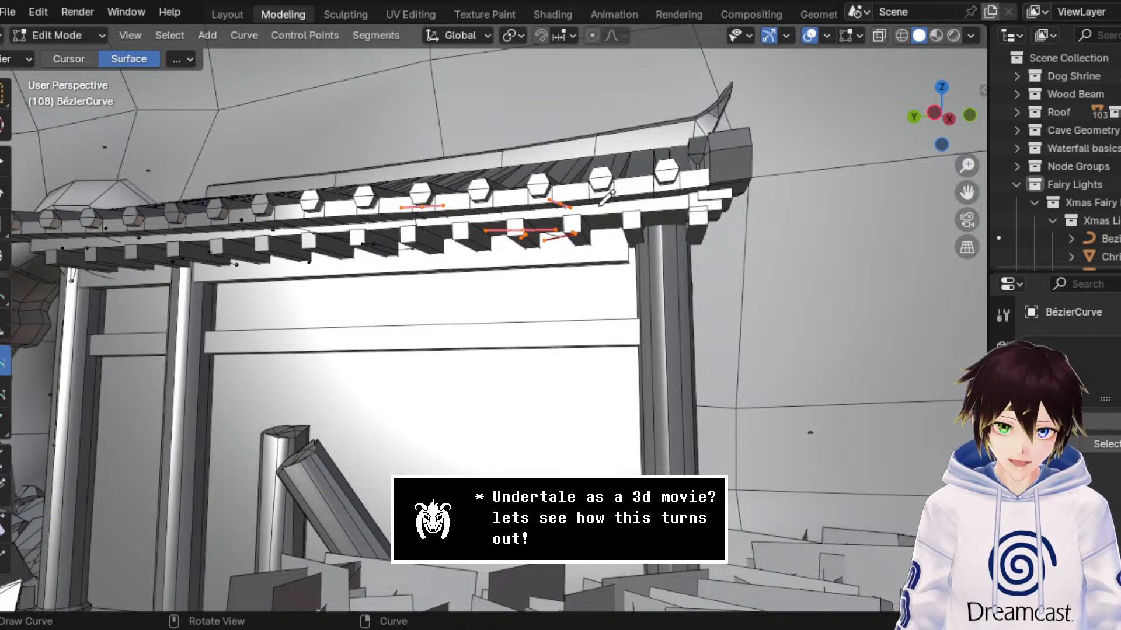
Step: Draw the last sagging stroke along the second building's front eave, ending at the corner opposite the arch
mouse_move(572, 197)
mouse_down()
mouse_move(592, 227)
mouse_move(648, 248)
mouse_move(702, 190)
mouse_up()
middle_drag(704, 187, 646, 213)
scroll(642, 217, up, 2)
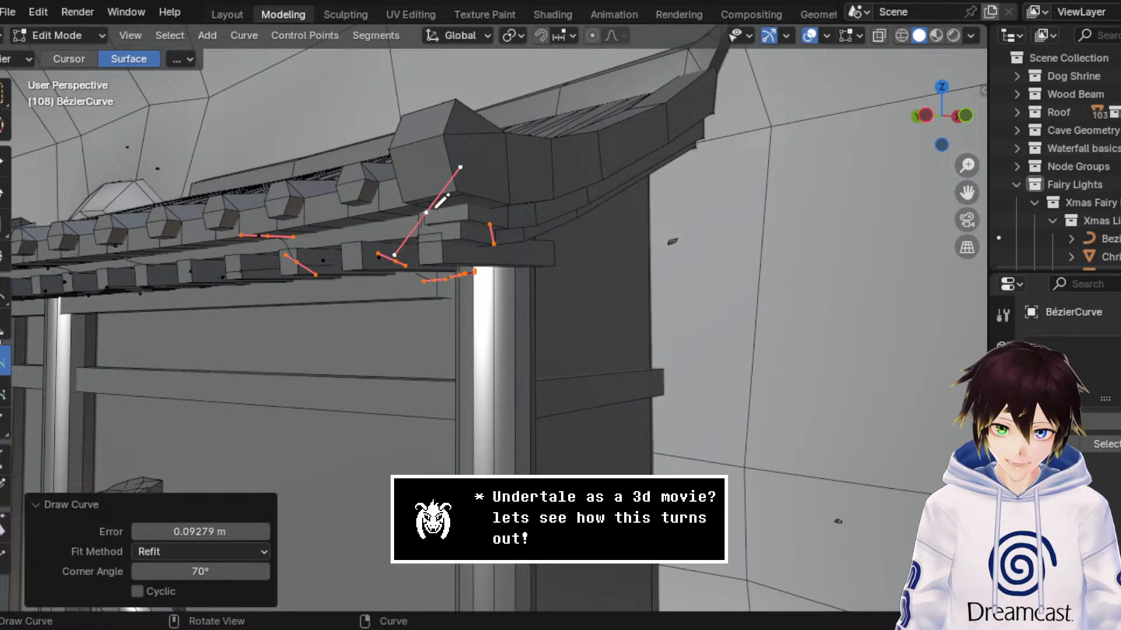
Step: Try a stroke from the front eave corner around onto the side roof edge, and undo it
mouse_move(427, 212)
mouse_down()
mouse_move(497, 241)
mouse_move(552, 231)
mouse_move(583, 184)
mouse_up()
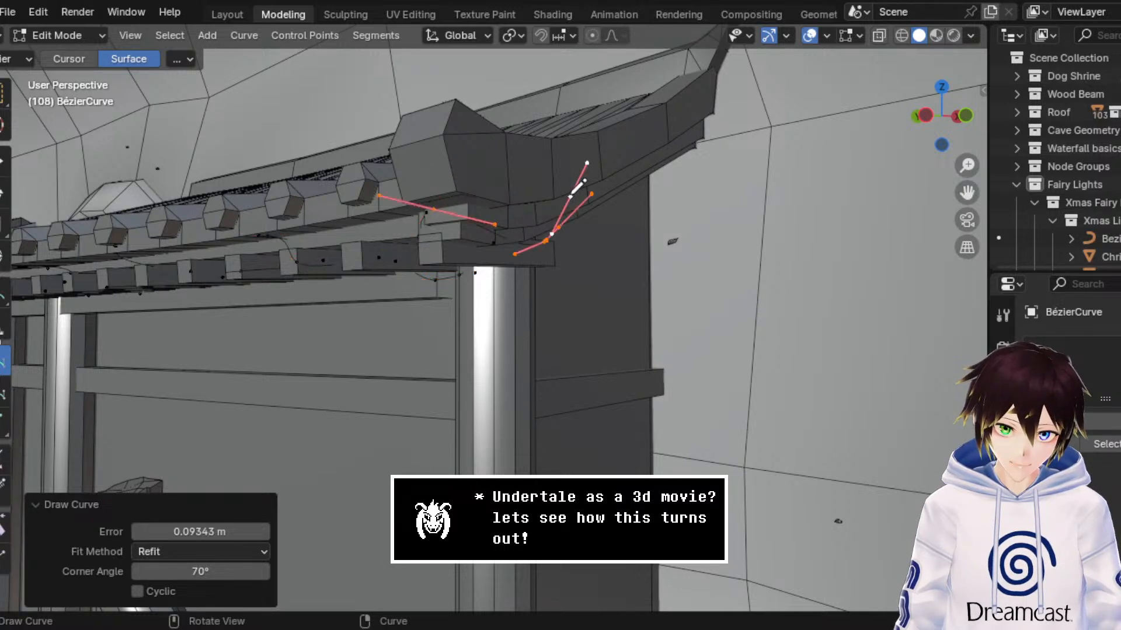
middle_drag(583, 184, 555, 191)
scroll(549, 199, up, 2)
key(ctrl+z)
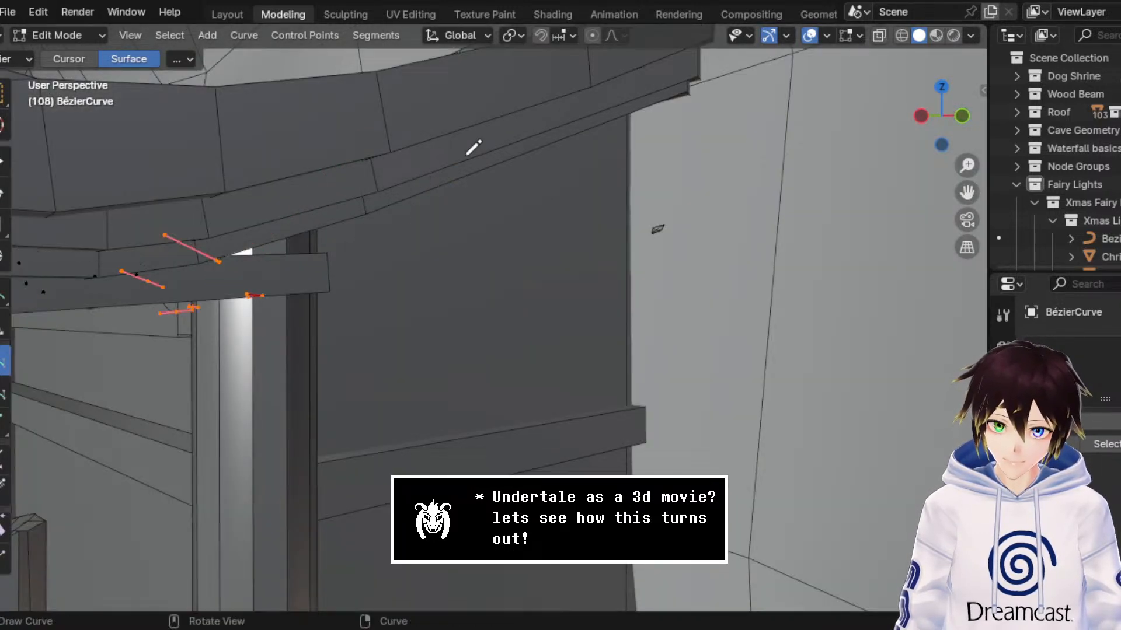
Step: Draw sagging strokes down the second building's side roof edge, from the ridge end to the front eave corner
middle_drag(500, 147, 486, 168)
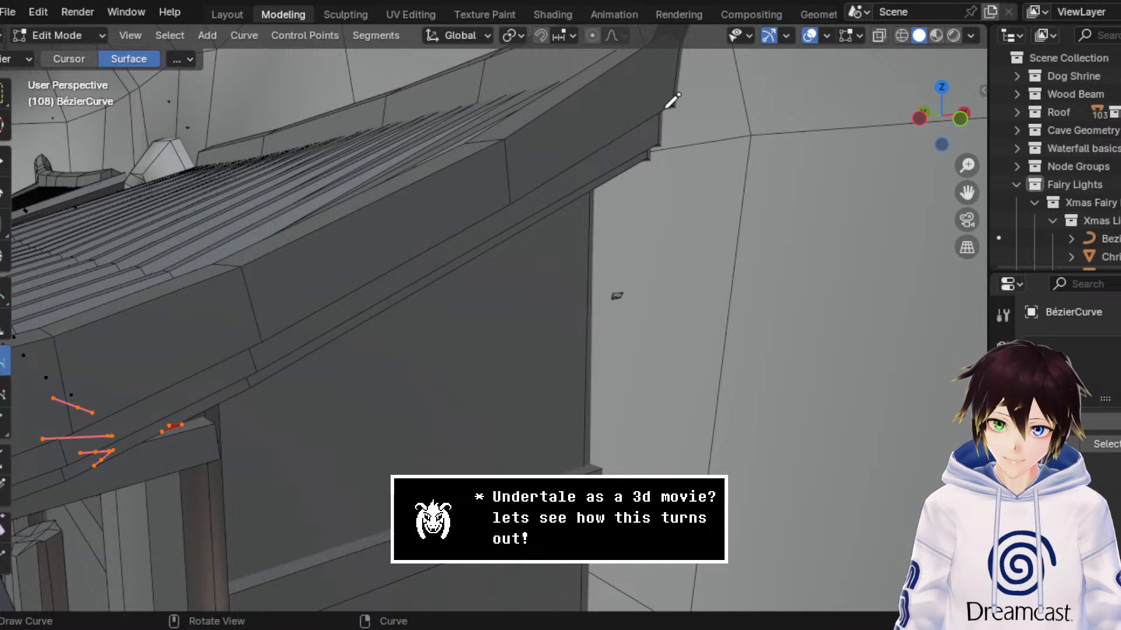
mouse_move(664, 109)
mouse_down()
mouse_move(608, 212)
mouse_move(520, 213)
mouse_move(495, 200)
mouse_up()
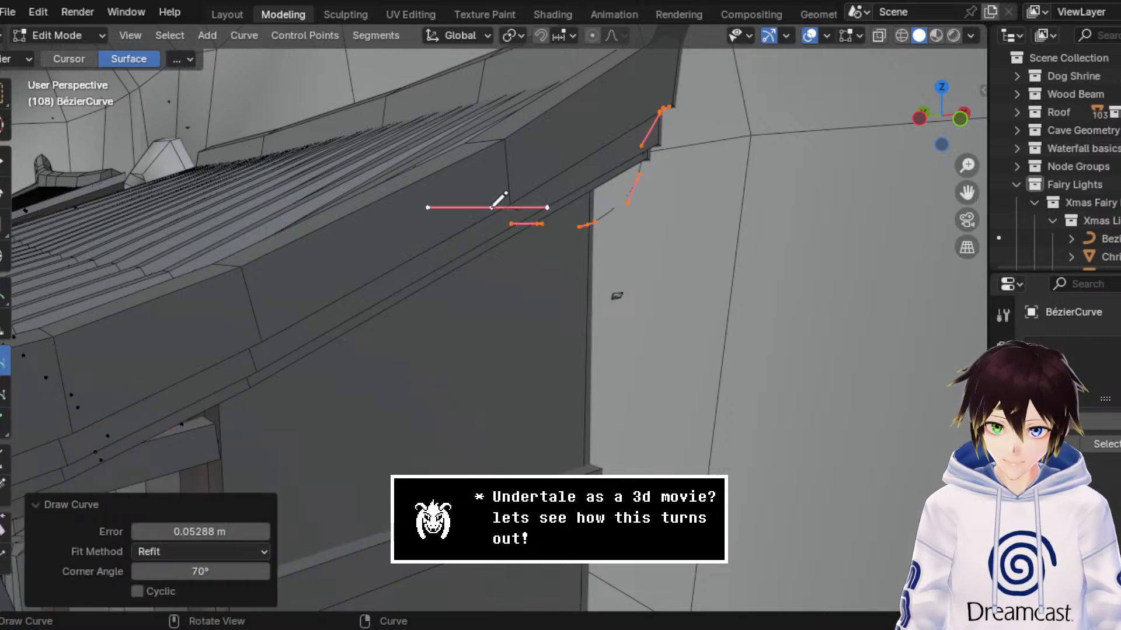
middle_drag(496, 201, 520, 177)
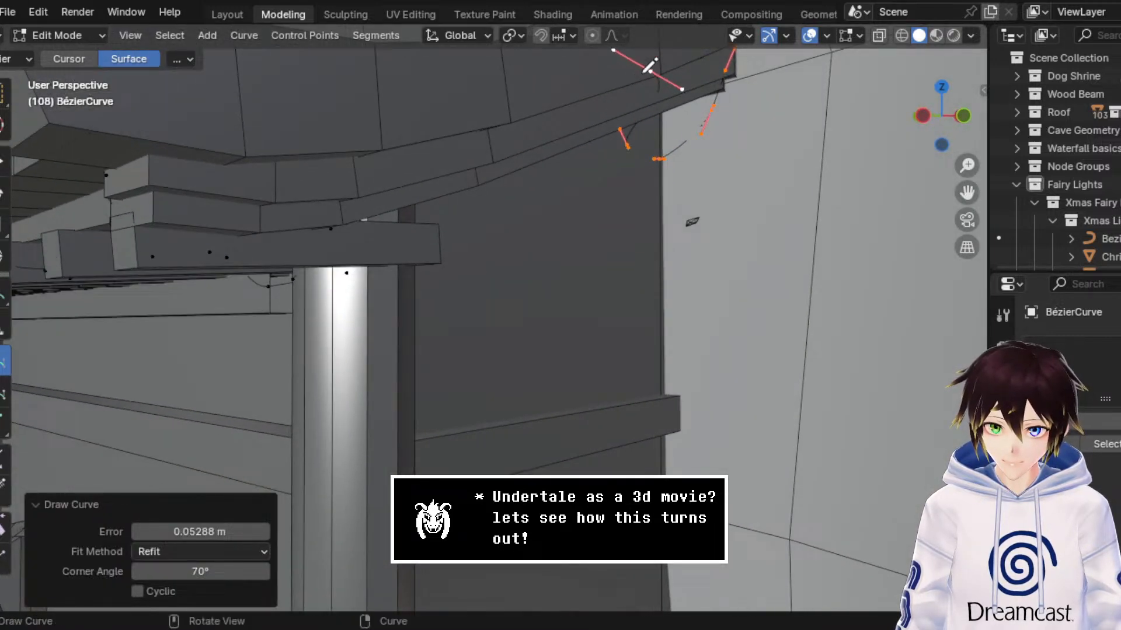
mouse_move(645, 76)
mouse_down()
mouse_move(607, 155)
mouse_move(554, 198)
mouse_move(355, 184)
mouse_up()
middle_drag(355, 183, 377, 183)
Step: Switch to box selection and select the curve point on the side roof edge just below the ridge end
middle_drag(555, 177, 529, 254)
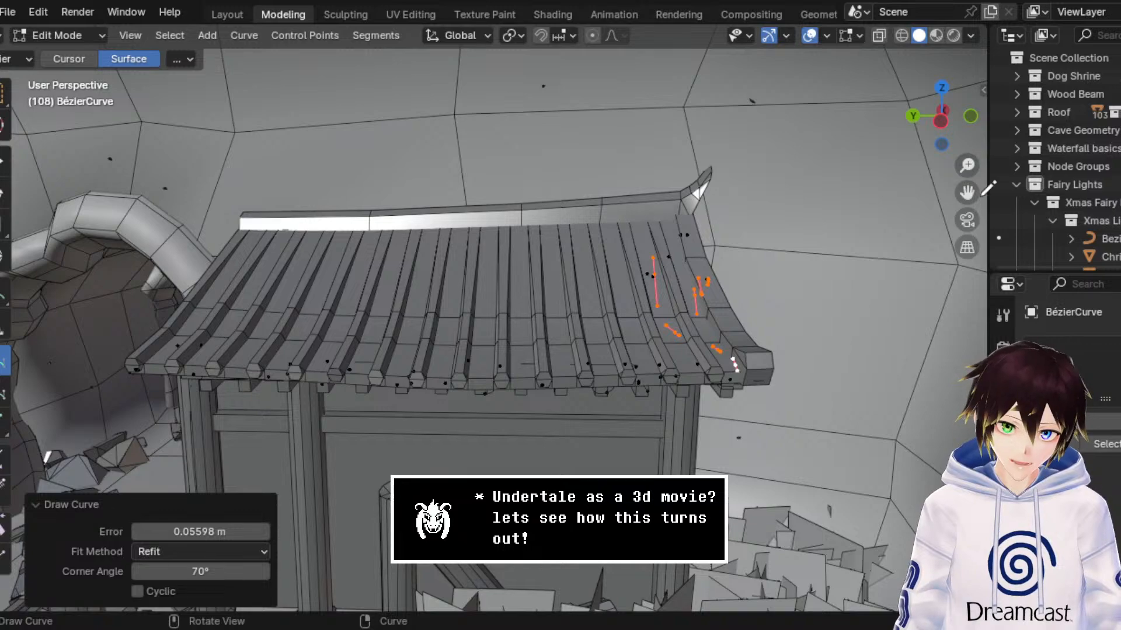
drag(966, 193, 1120, 187)
middle_drag(556, 287, 569, 286)
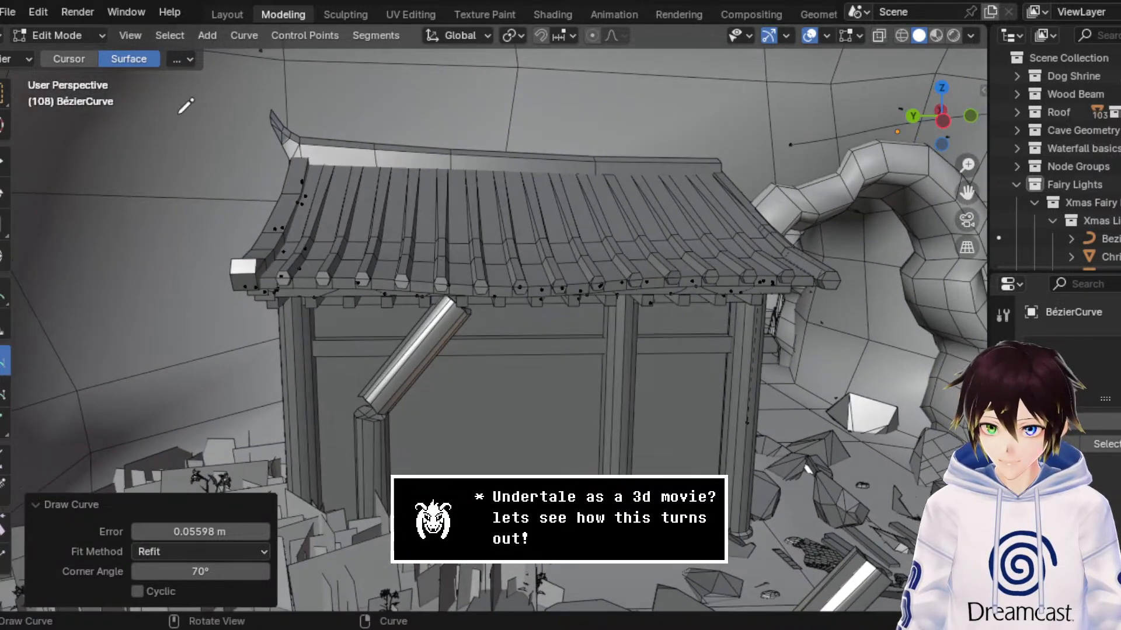
click(3, 93)
middle_drag(282, 247, 351, 248)
scroll(351, 249, up, 3)
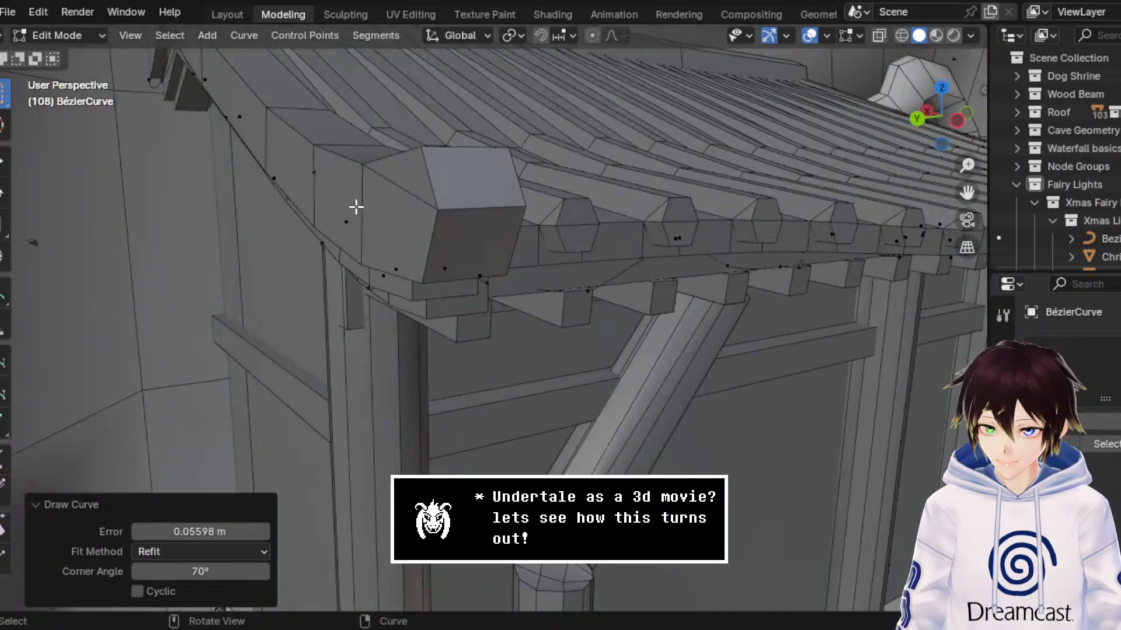
middle_drag(356, 207, 430, 220)
drag(447, 201, 393, 132)
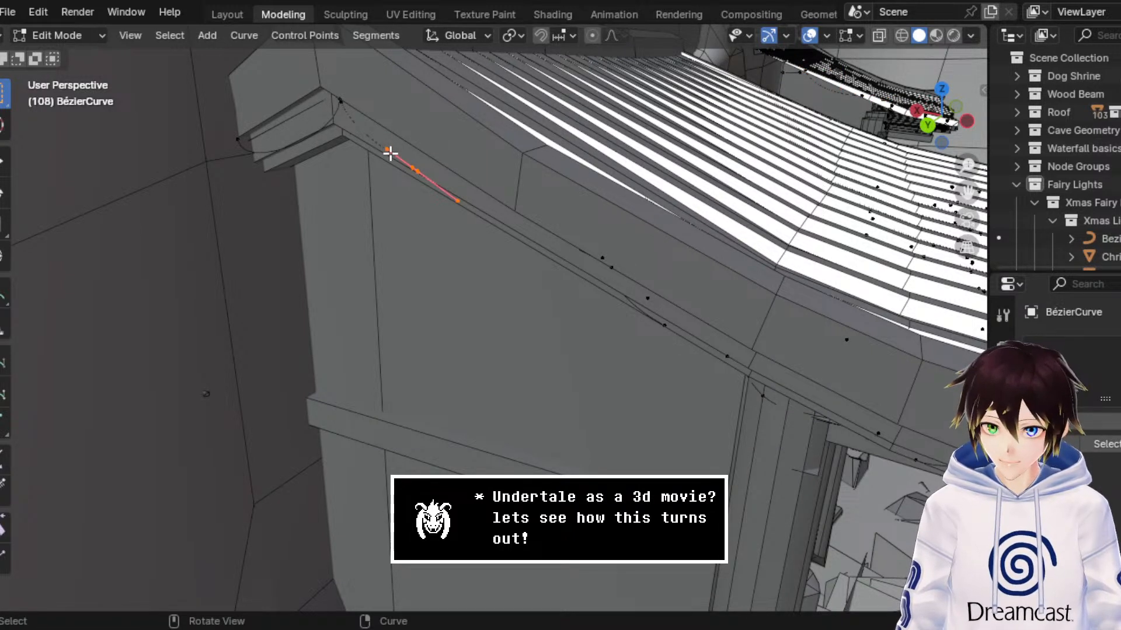
click(248, 35)
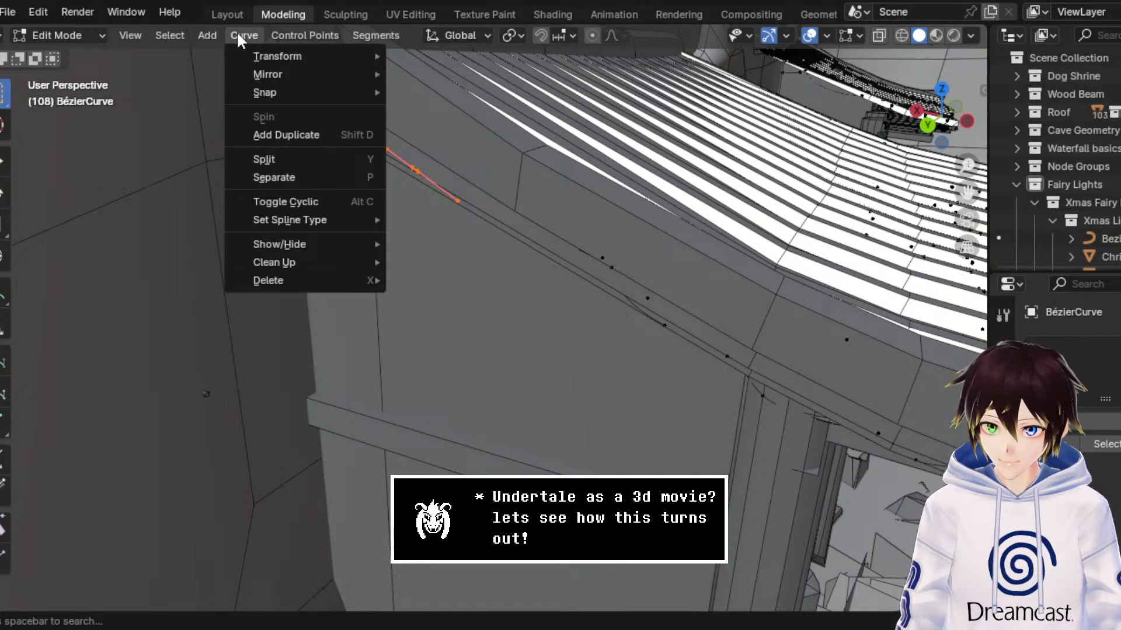
mouse_move(204, 36)
mouse_move(311, 36)
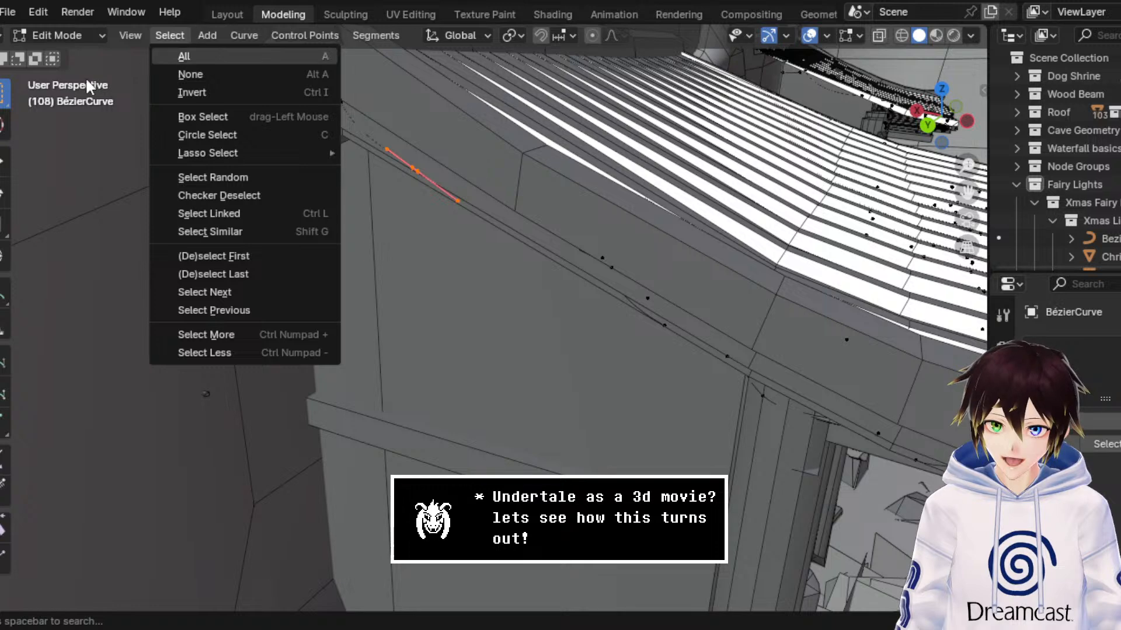
Step: Box-select the overlapping stroke endpoints at the ridge end and try to join them with a segment
middle_drag(337, 181, 347, 181)
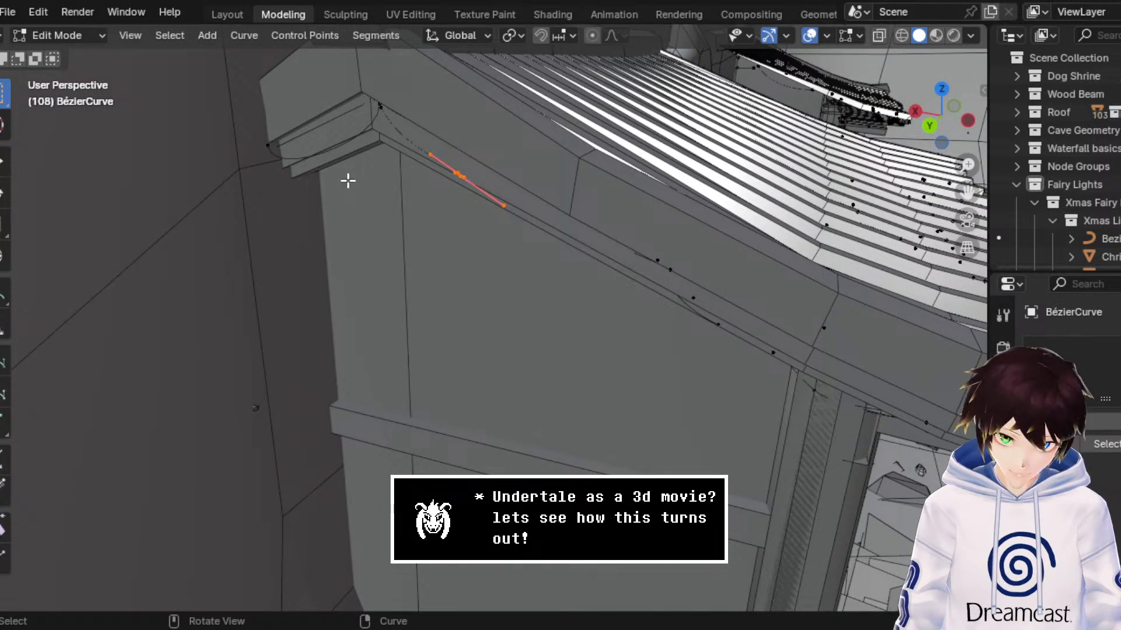
drag(412, 143, 363, 78)
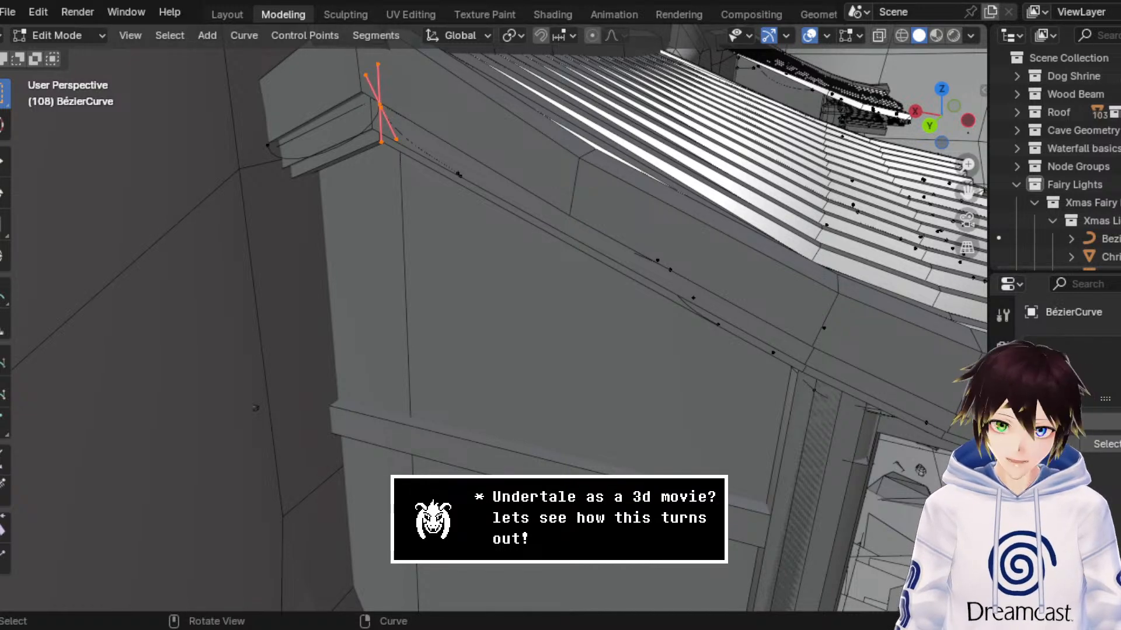
middle_drag(432, 180, 425, 180)
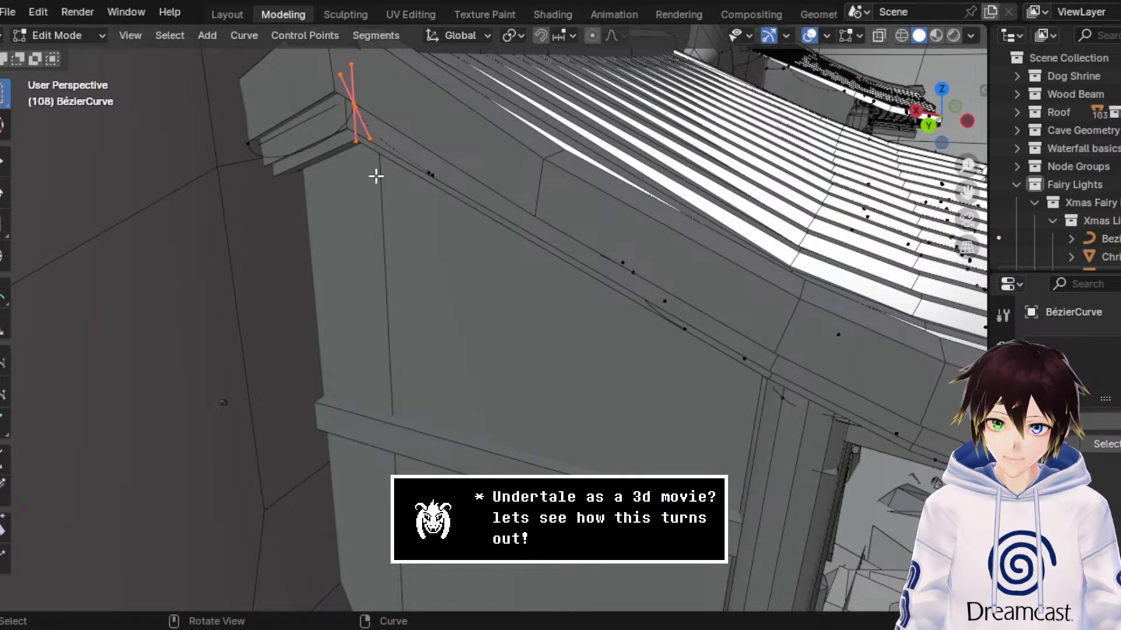
scroll(380, 175, down, 1)
key(f)
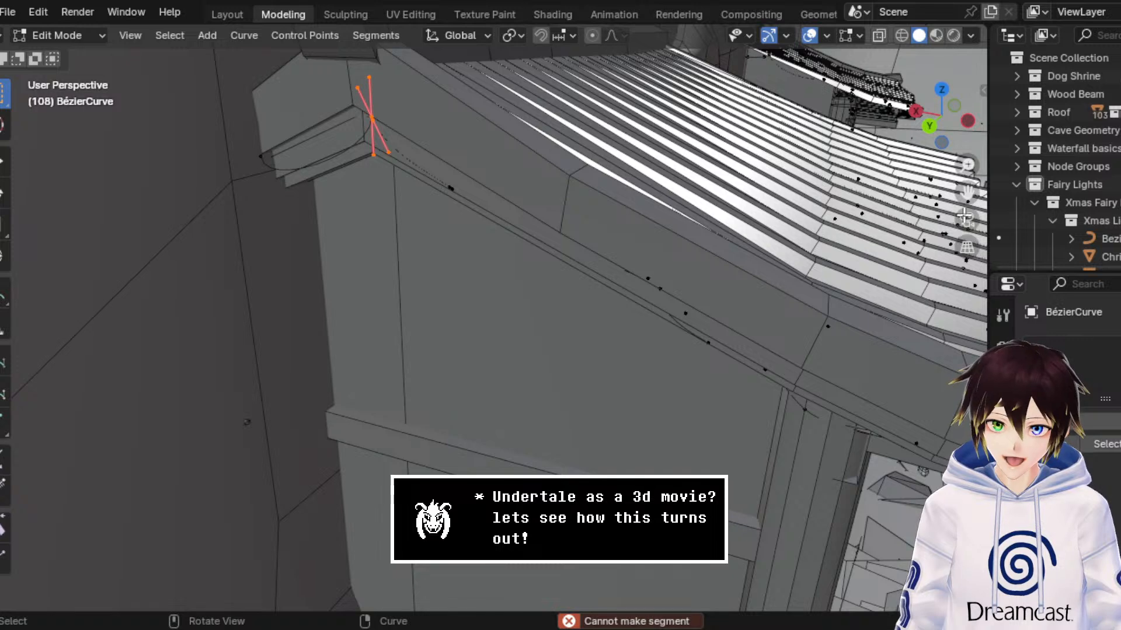
Step: Try moving one ridge-end endpoint aside and making a segment to the other endpoint, and undo the move
drag(967, 191, 1078, 301)
scroll(529, 229, up, 2)
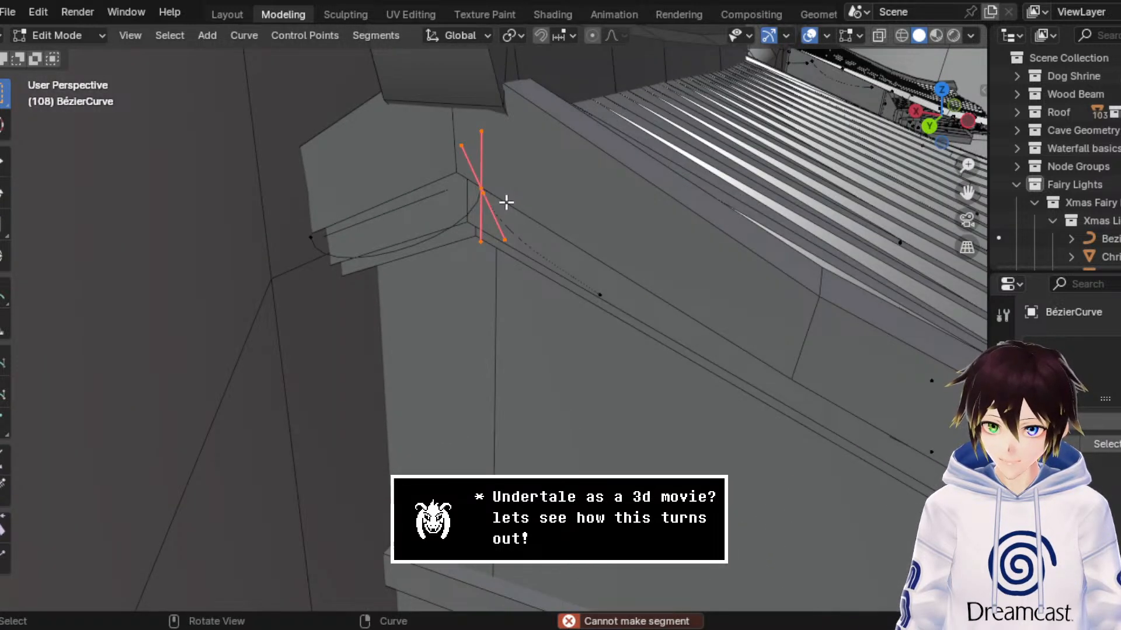
click(489, 194)
click(4, 162)
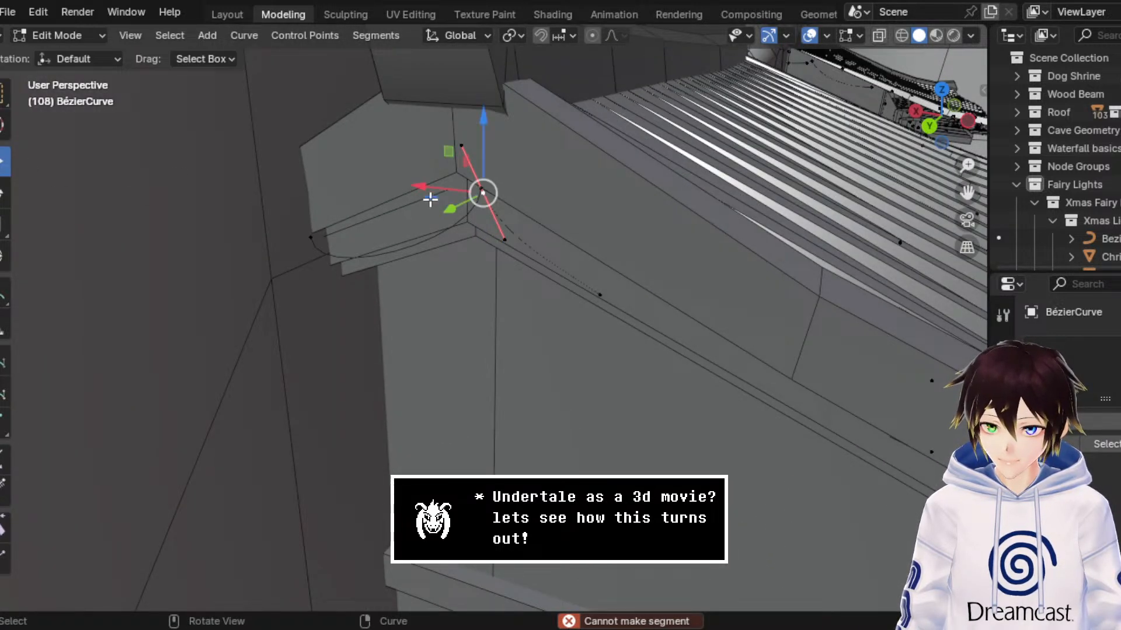
drag(431, 191, 477, 208)
shift+click(482, 191)
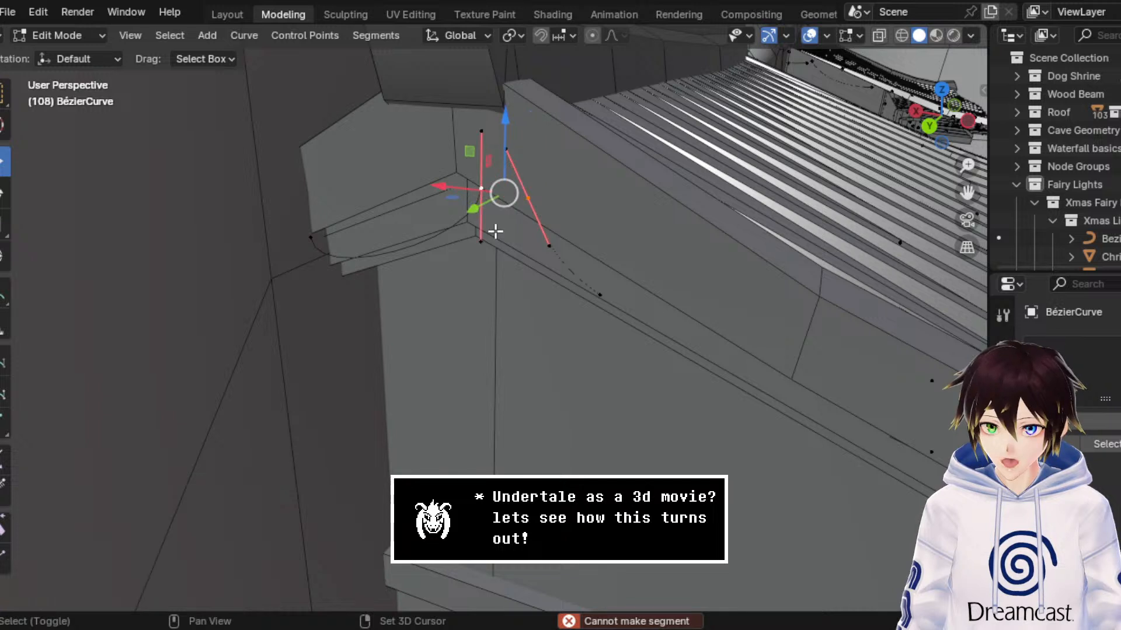
key(f)
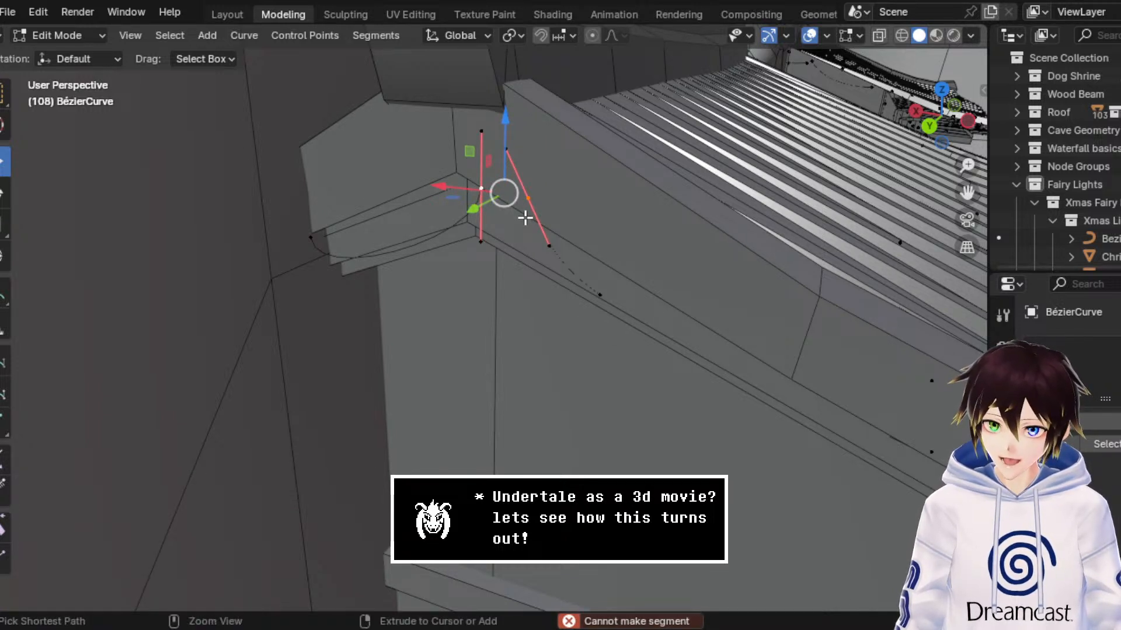
key(ctrl+z)
key(ctrl+z)
Step: Select both ridge-end endpoints together and try Make Segment on them again
click(93, 37)
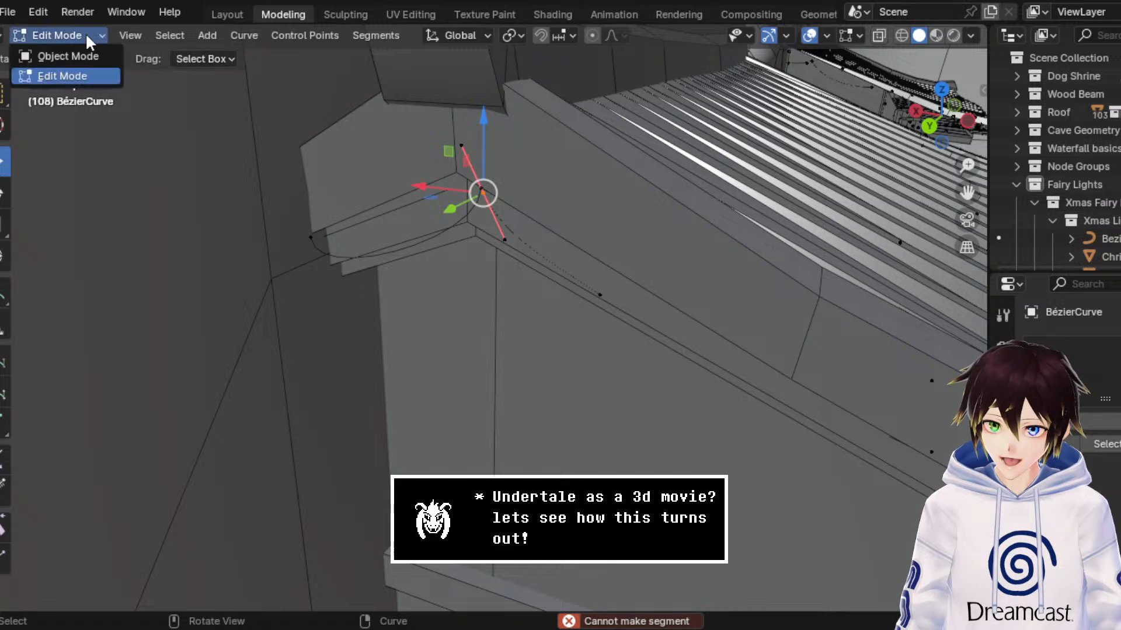
drag(536, 226, 412, 163)
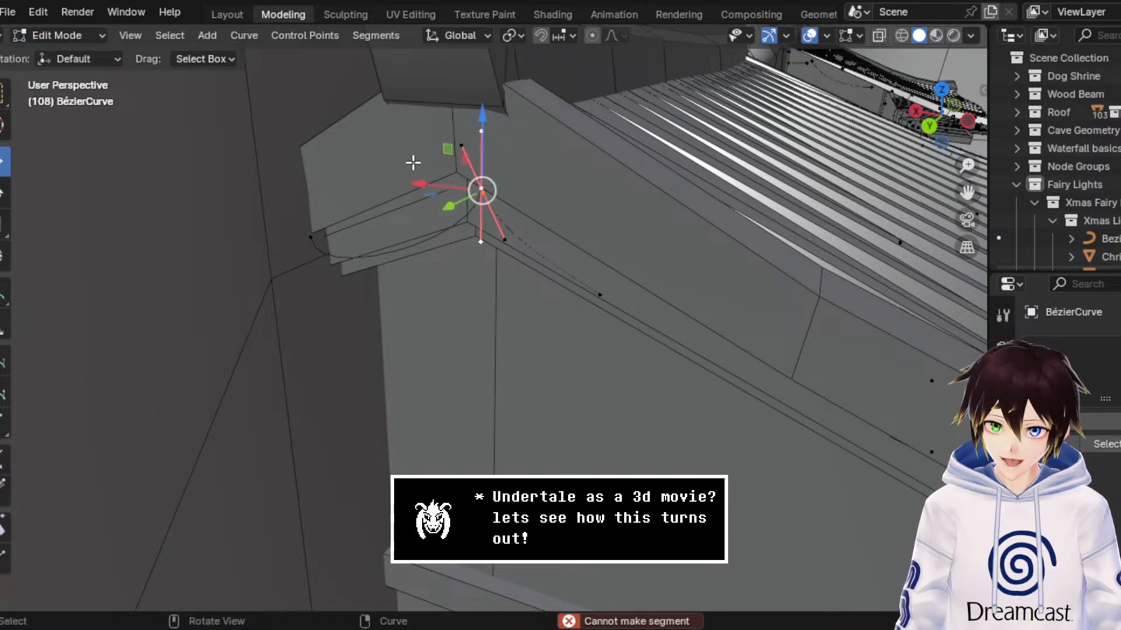
key(f)
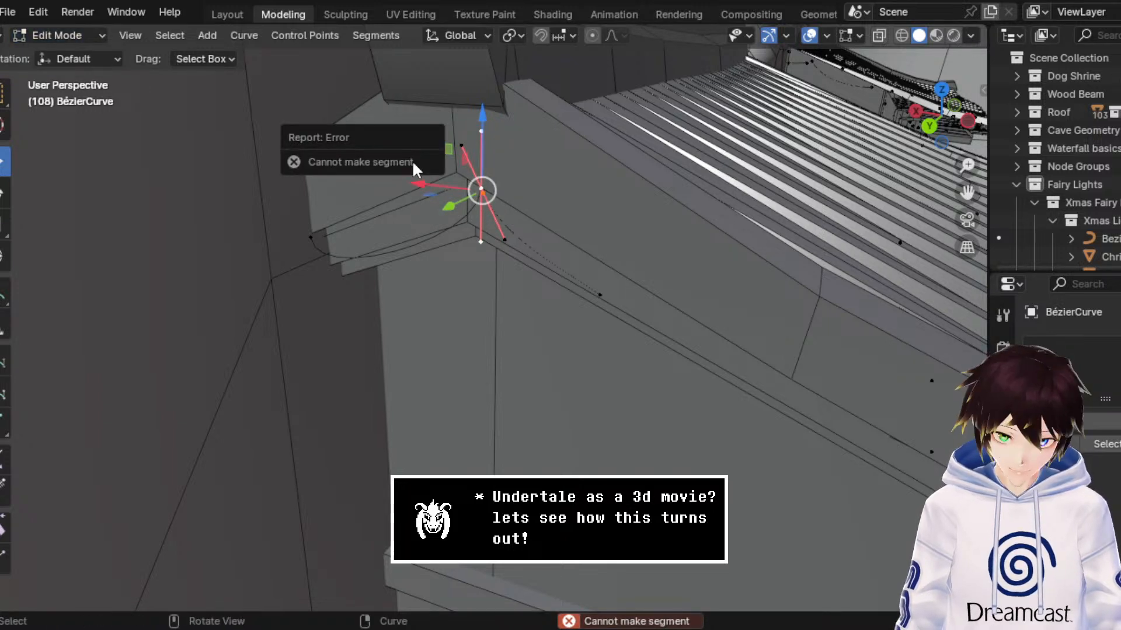
click(340, 35)
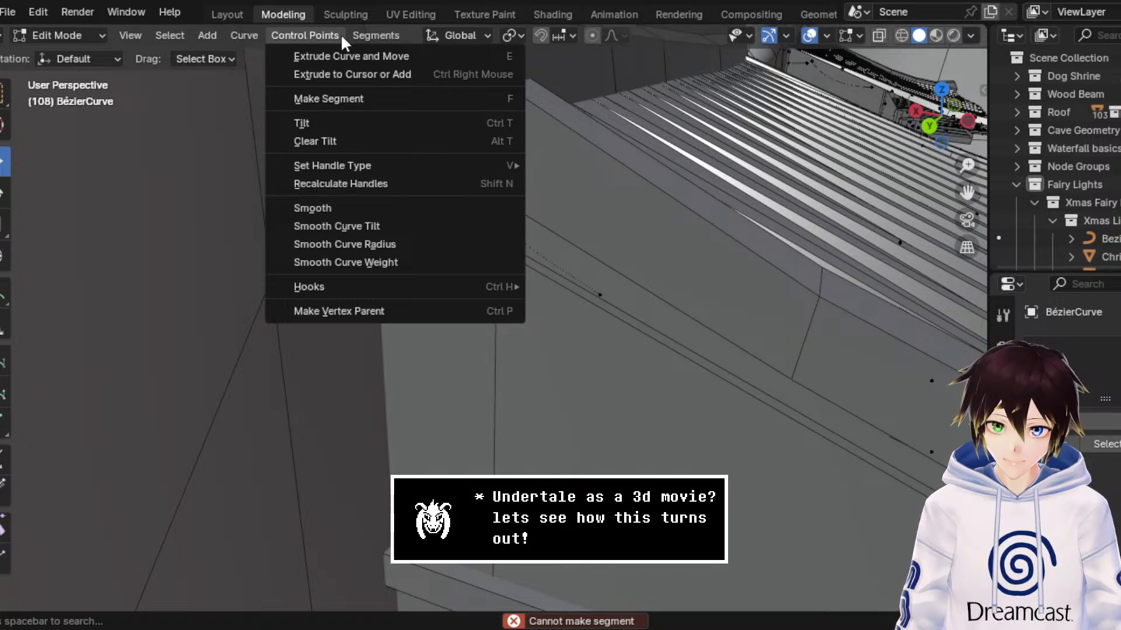
mouse_move(238, 34)
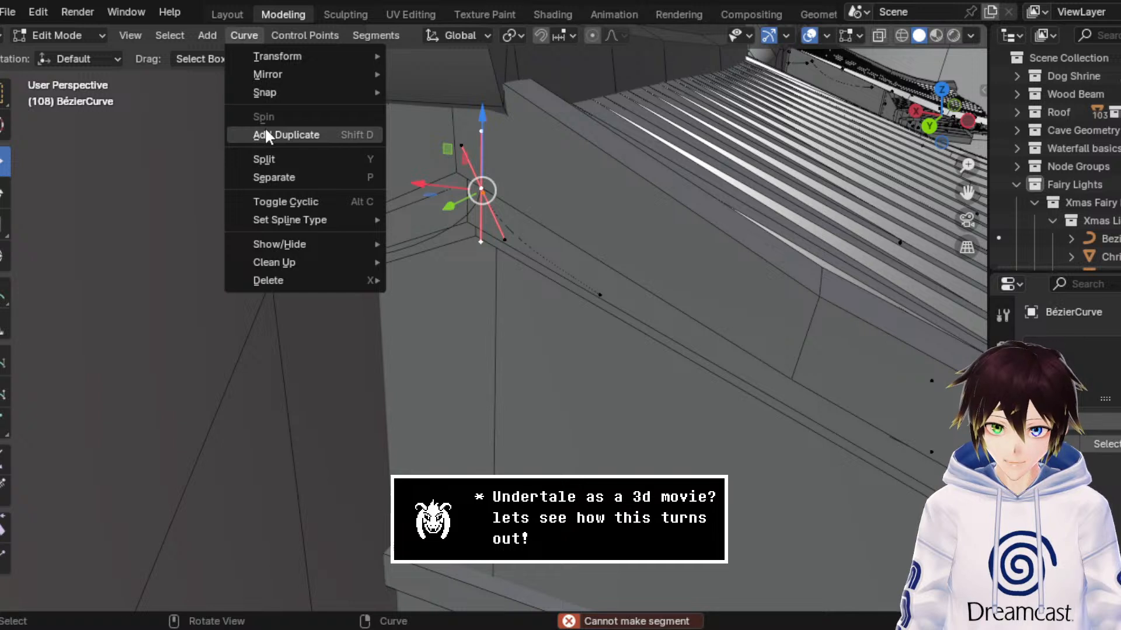
mouse_move(304, 260)
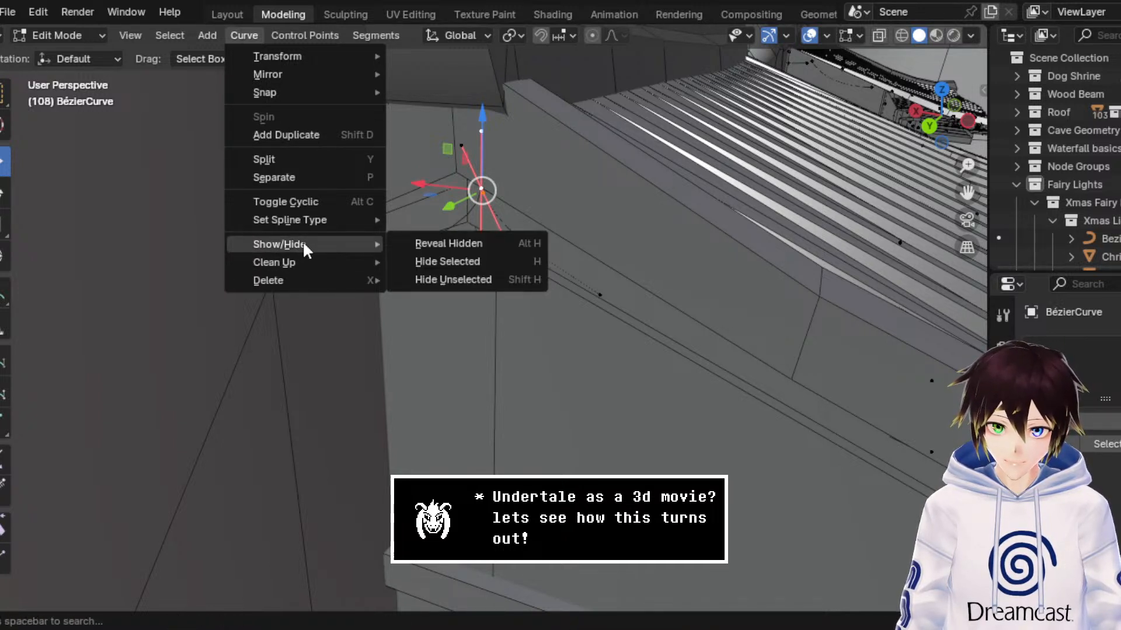
mouse_move(302, 220)
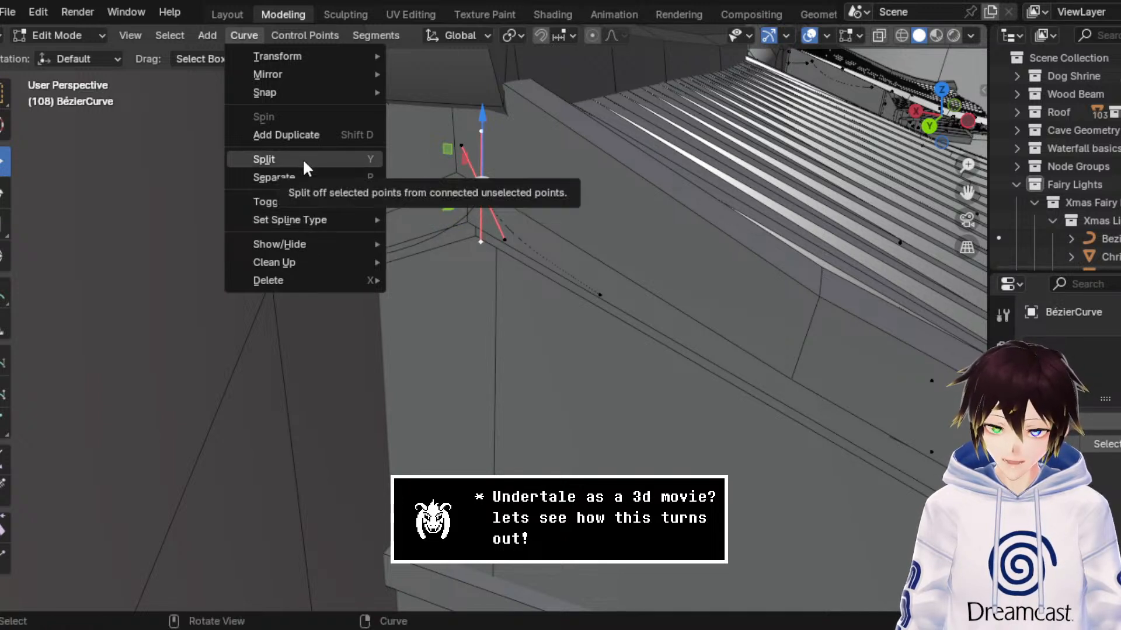
mouse_move(214, 34)
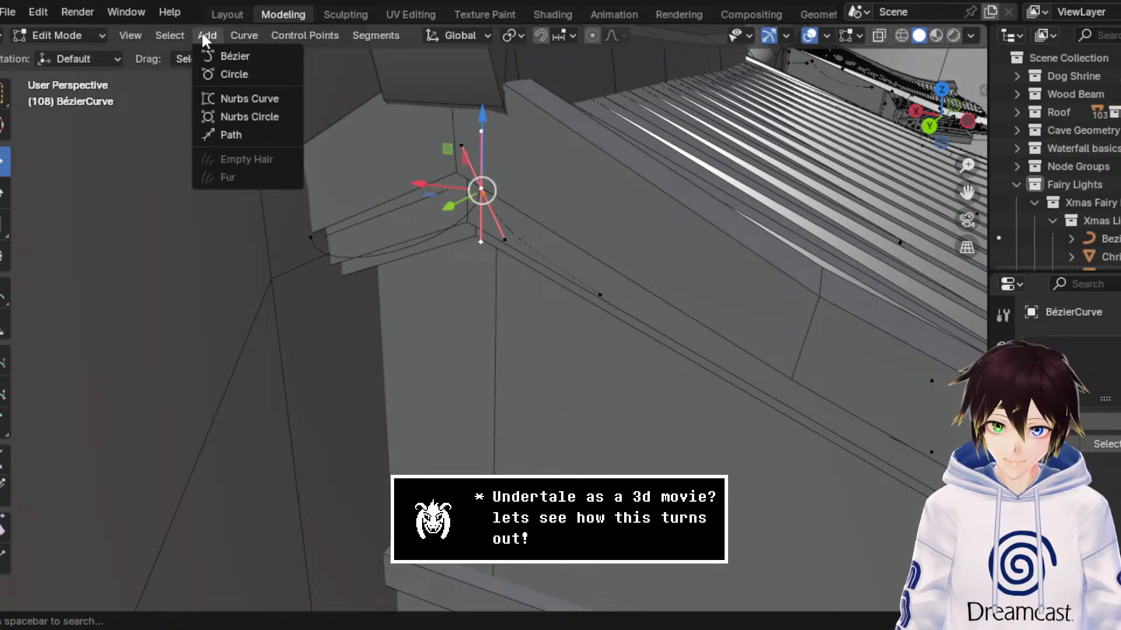
mouse_move(164, 38)
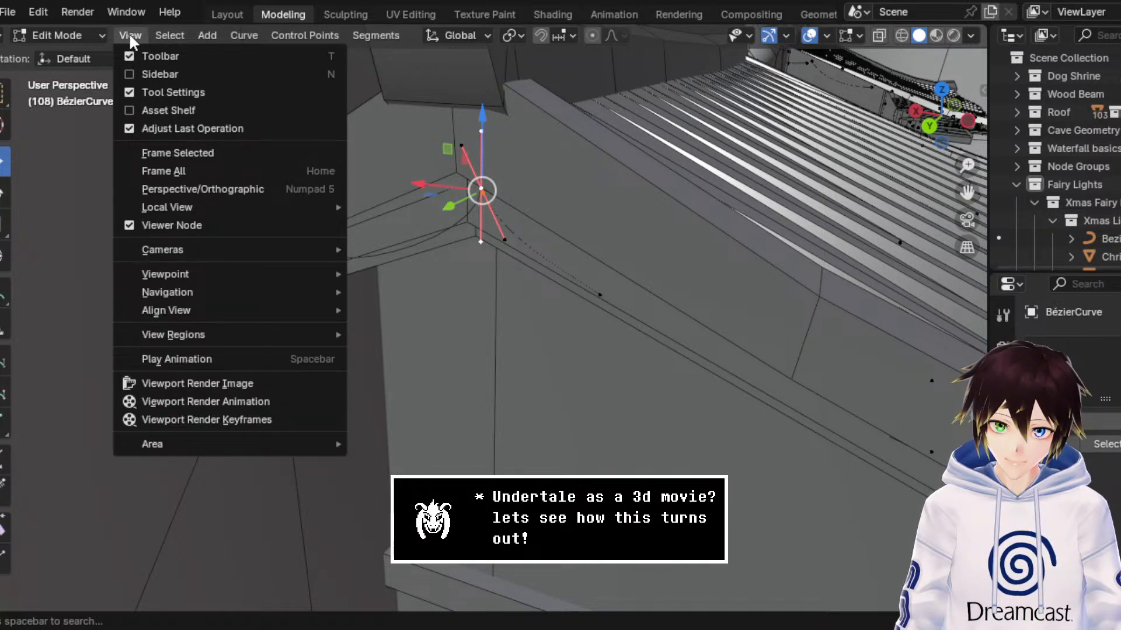
middle_drag(698, 353, 665, 357)
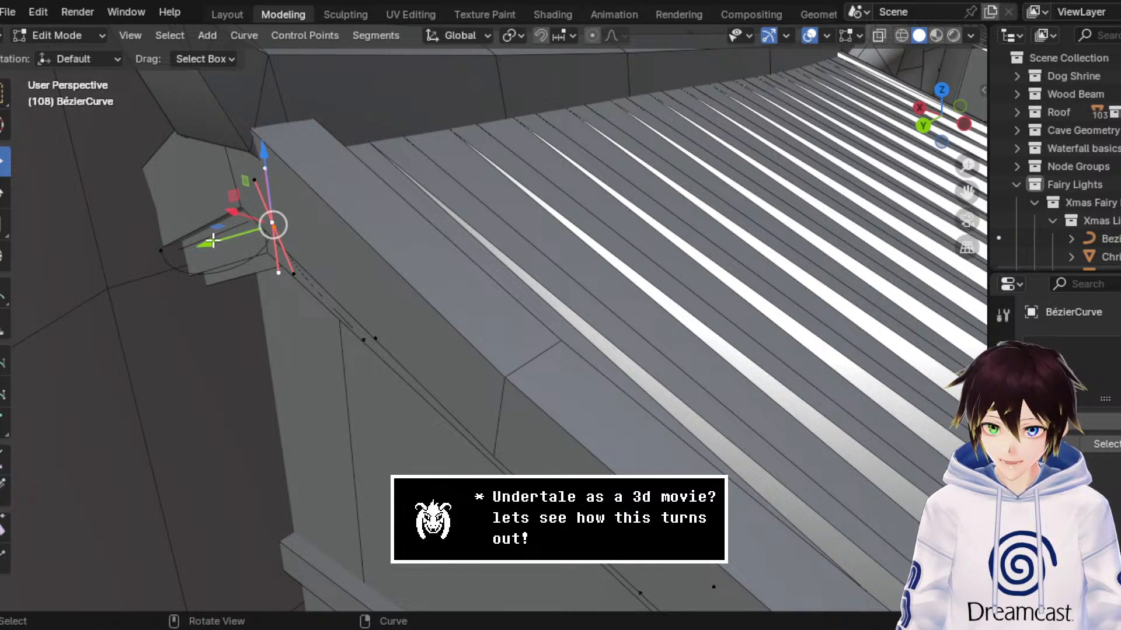
Step: Try moving the ridge-end curve points about 0.15 m along Y and pulling one endpoint aside, and undo the moves
drag(213, 241, 151, 259)
middle_drag(298, 313, 340, 307)
scroll(340, 308, up, 3)
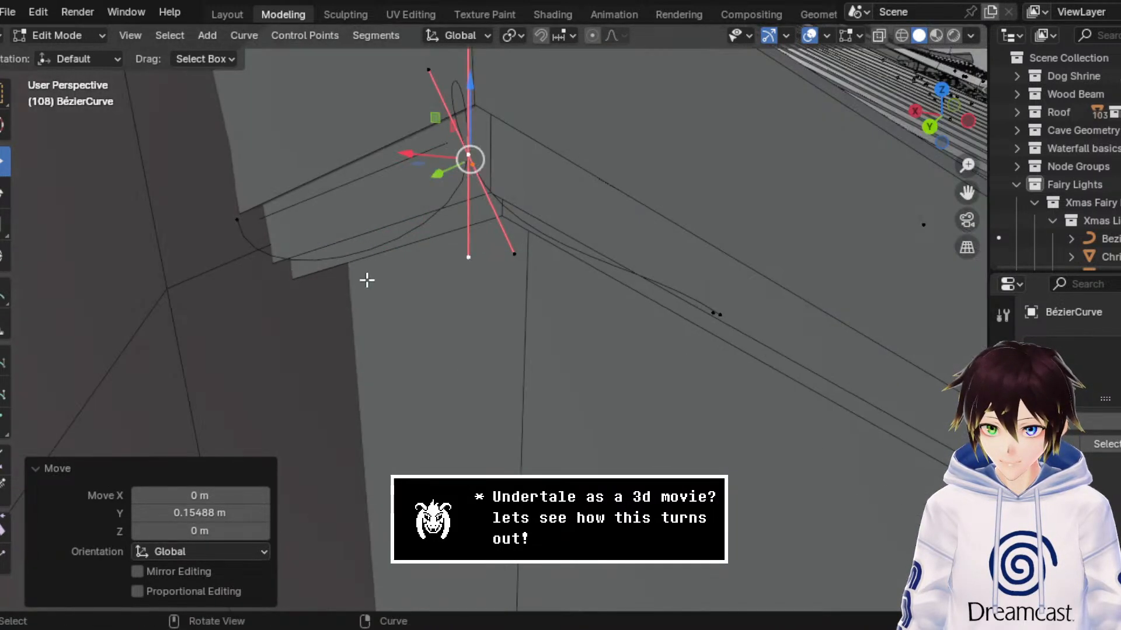
click(469, 163)
drag(420, 156, 491, 168)
key(ctrl+z)
key(ctrl+z)
key(ctrl+z)
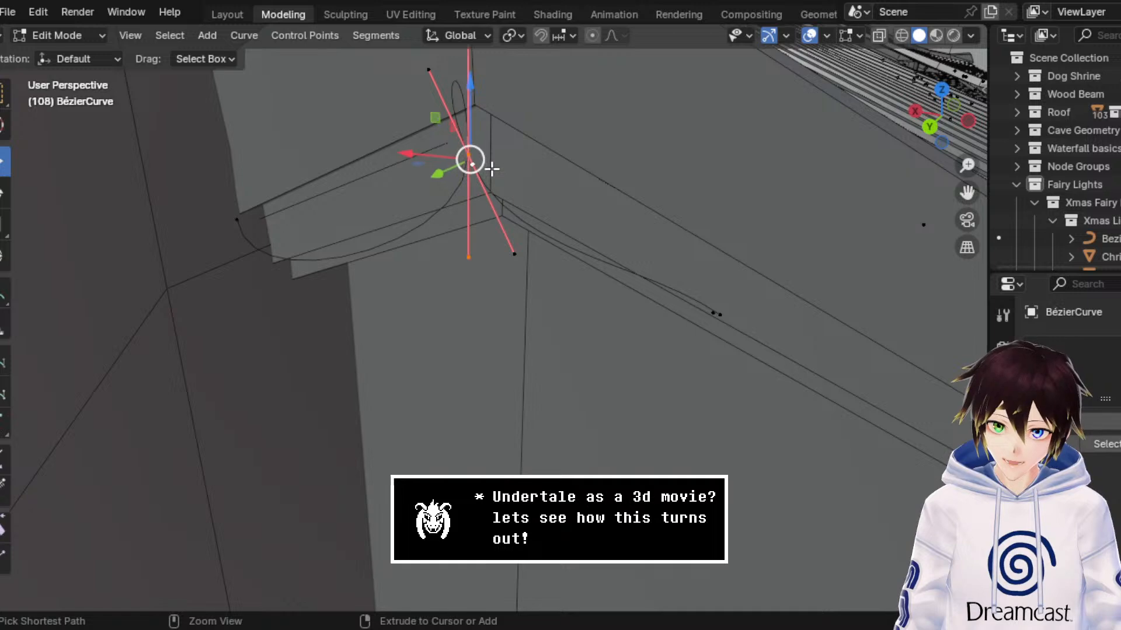
Step: Box-select the overlapping endpoints partway down the side roof edge and try Make Segment on them
drag(747, 348, 663, 274)
middle_drag(722, 287, 711, 287)
key(f)
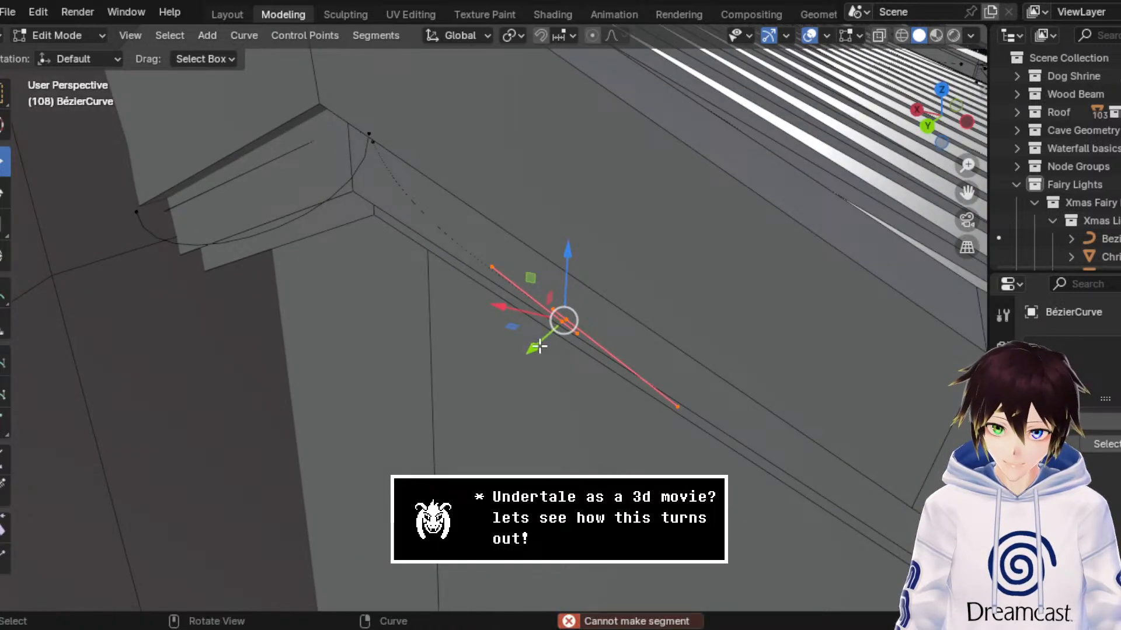
Step: Try pulling the selected side-edge points outward along Y, and undo the move
drag(532, 347, 490, 378)
click(521, 420)
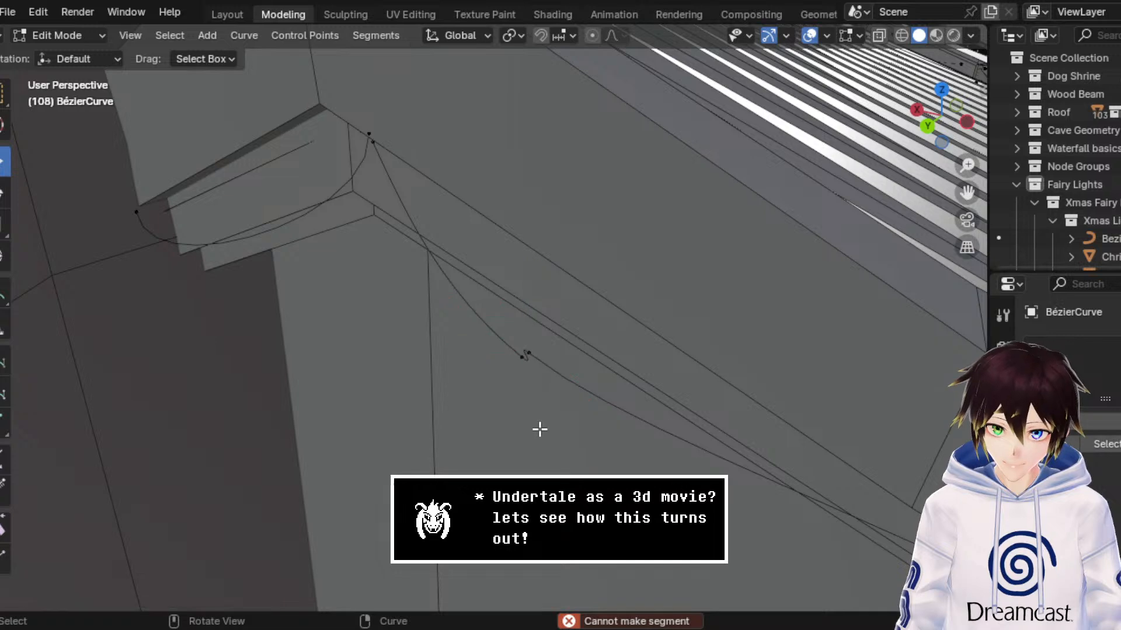
key(ctrl+z)
key(ctrl+z)
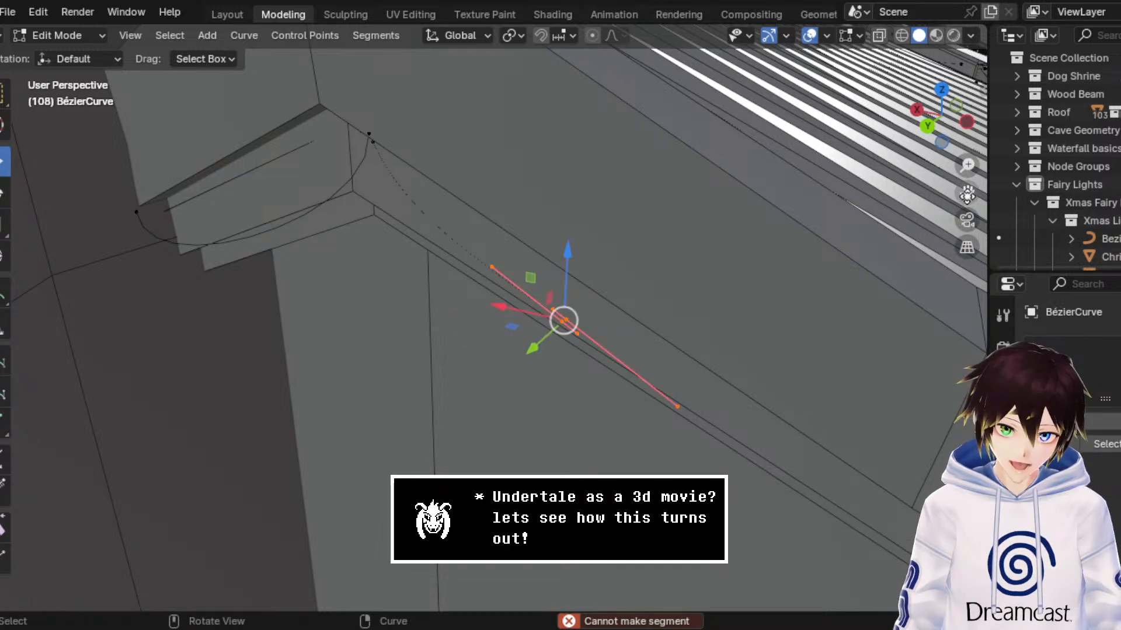
Step: Return to Object Mode and delete the whole hand-drawn BézierCurve object from both buildings
drag(967, 193, 551, 3)
scroll(682, 407, down, 3)
middle_drag(683, 407, 711, 367)
drag(964, 203, 782, 338)
middle_drag(678, 338, 528, 269)
scroll(552, 292, down, 2)
scroll(527, 271, up, 2)
middle_drag(529, 219, 523, 223)
click(81, 39)
click(83, 56)
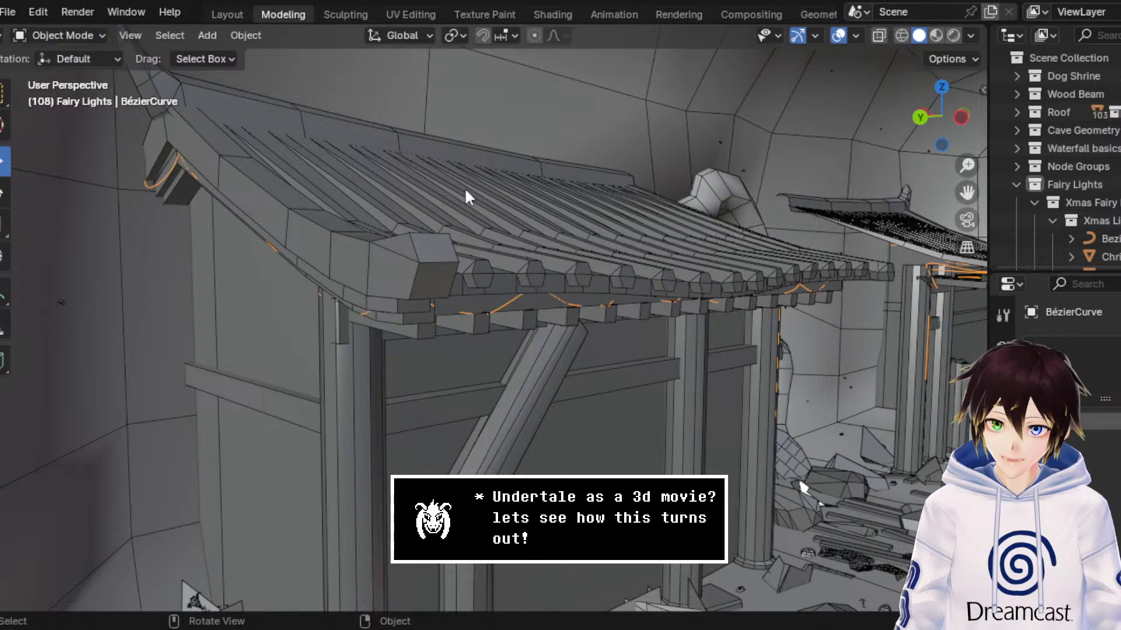
key(Delete)
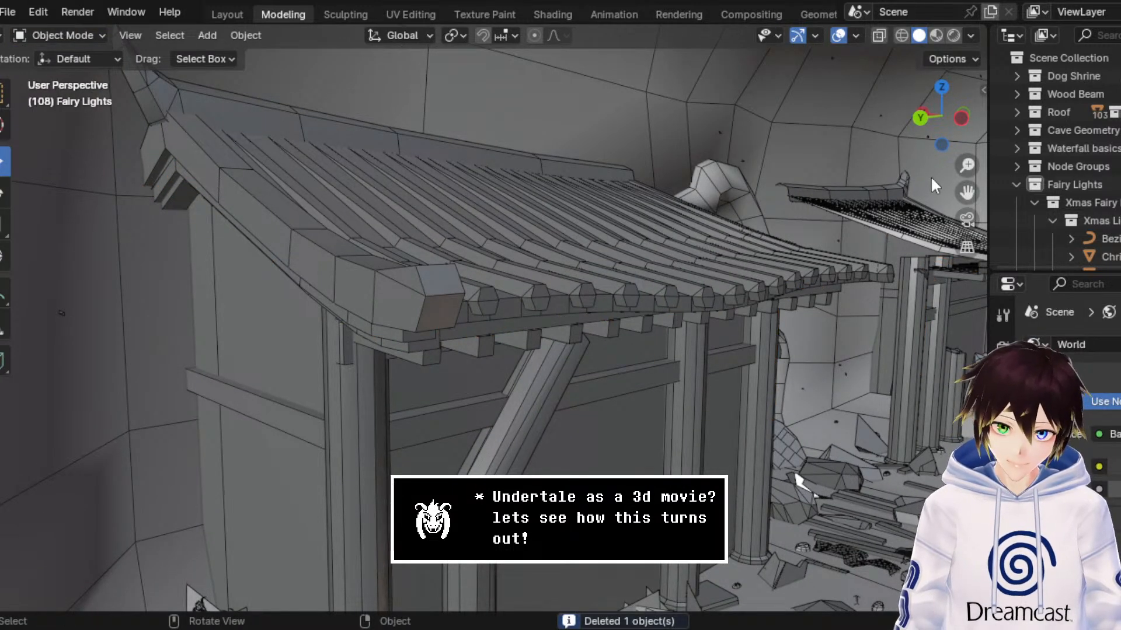
Step: Make the Xmas Lights collection active and add a Bézier curve to it
drag(964, 192, 1109, 200)
scroll(875, 201, up, 2)
scroll(874, 201, down, 1)
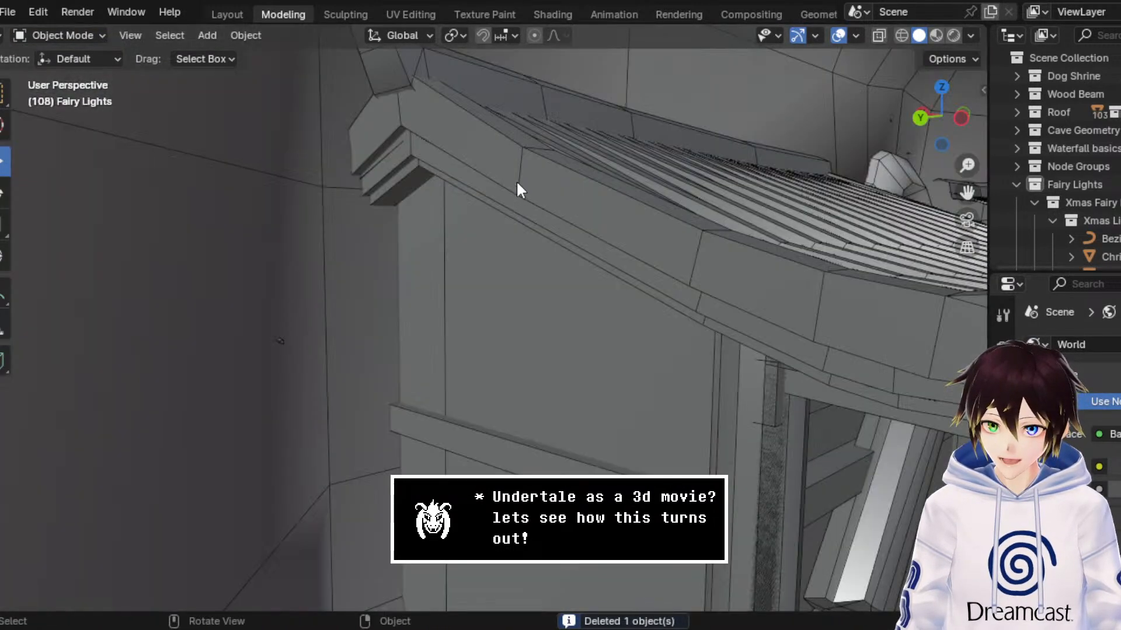
middle_drag(516, 179, 504, 180)
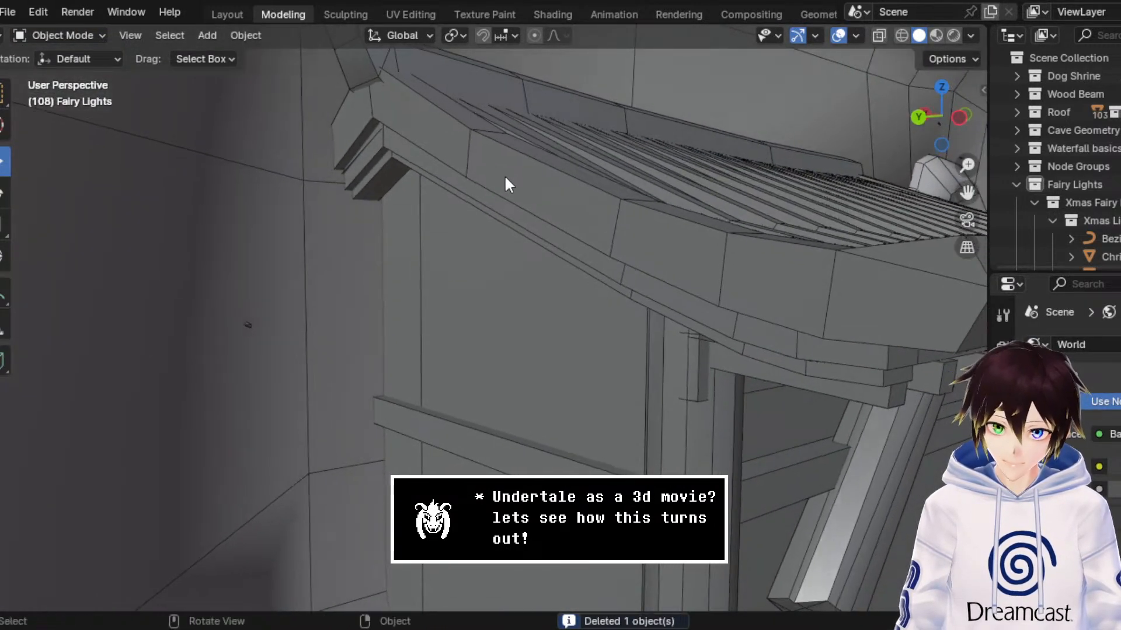
click(1096, 222)
click(213, 35)
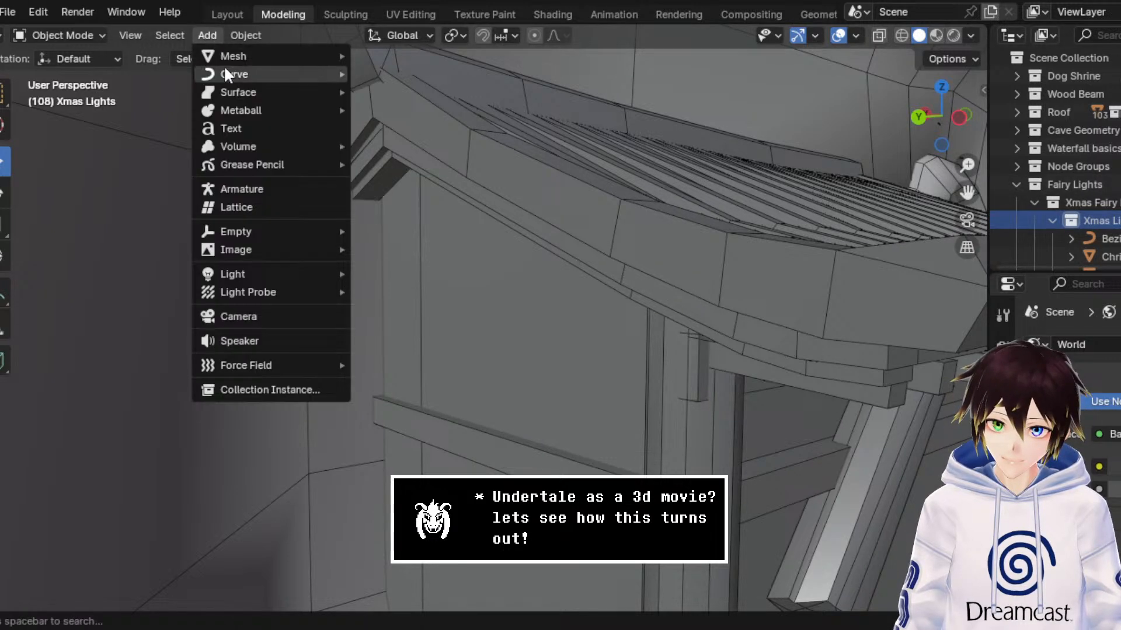
mouse_move(229, 70)
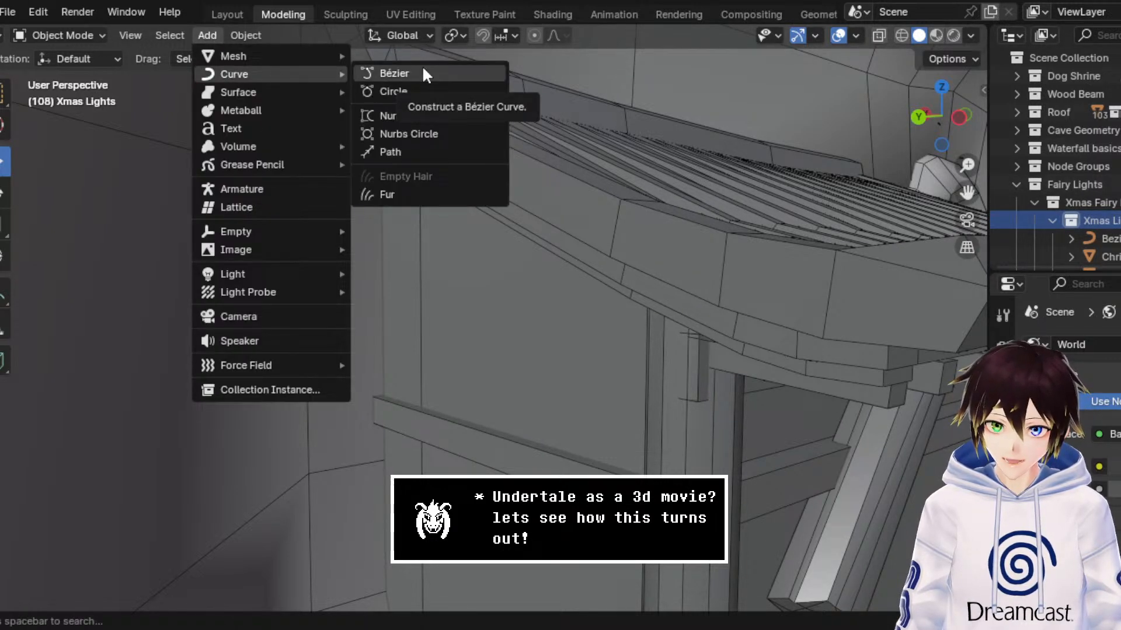
click(403, 73)
Step: In Edit Mode, draw a surface-projected stroke down the side roof edge from the ridge end to the front corner, and return to Object Mode
middle_drag(461, 257, 262, 156)
click(90, 34)
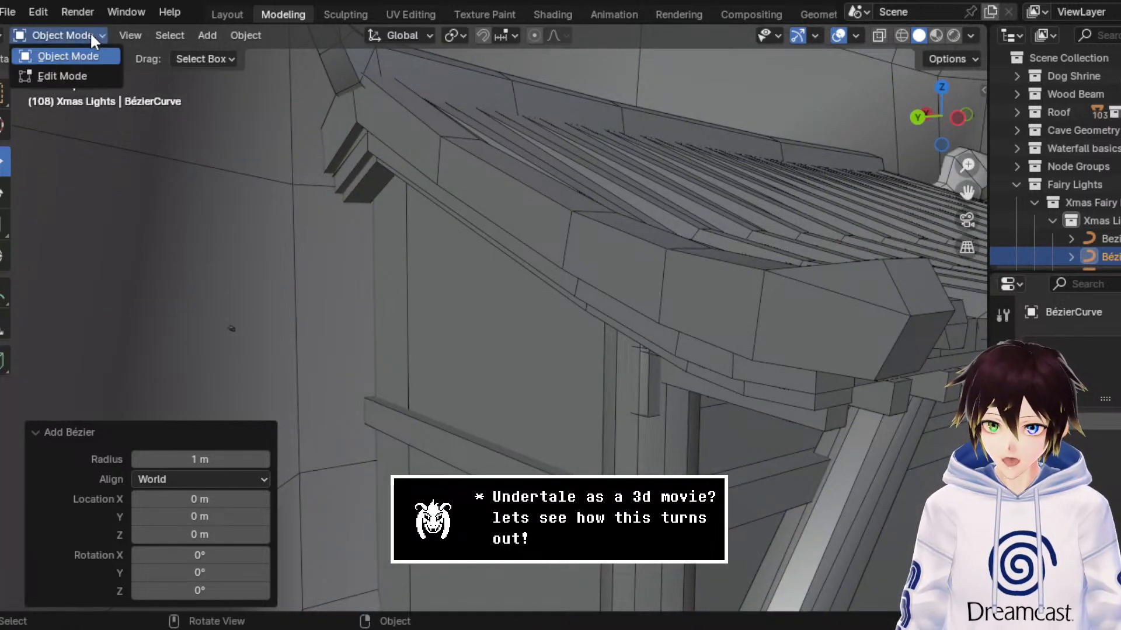
click(90, 68)
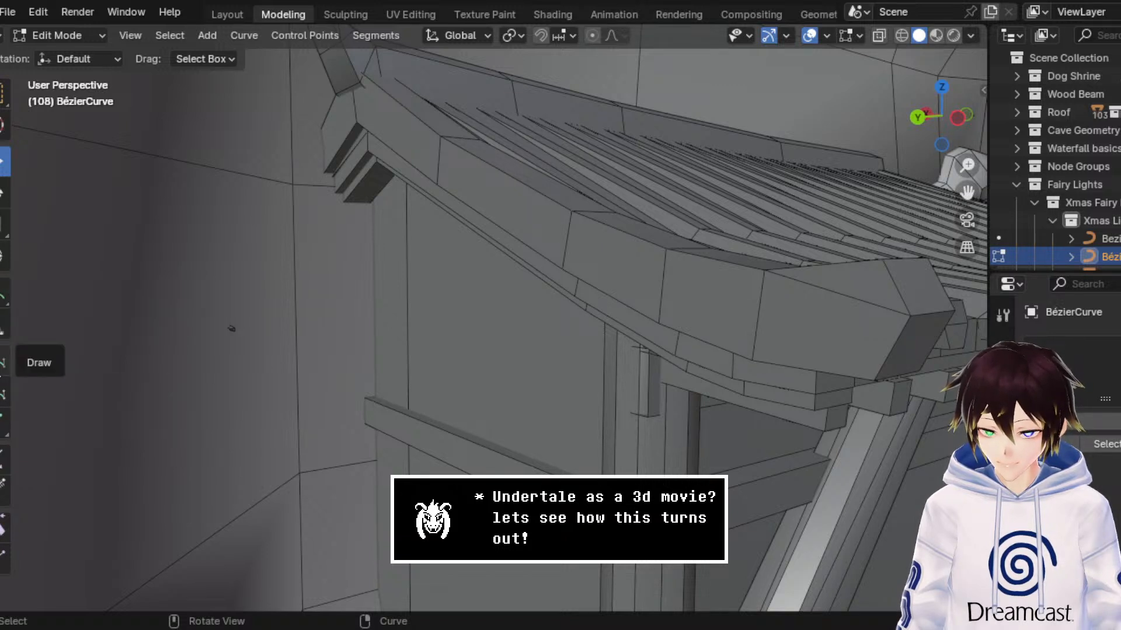
click(3, 361)
mouse_move(325, 147)
mouse_down()
mouse_move(362, 103)
mouse_move(426, 156)
mouse_move(583, 236)
mouse_move(868, 349)
mouse_up()
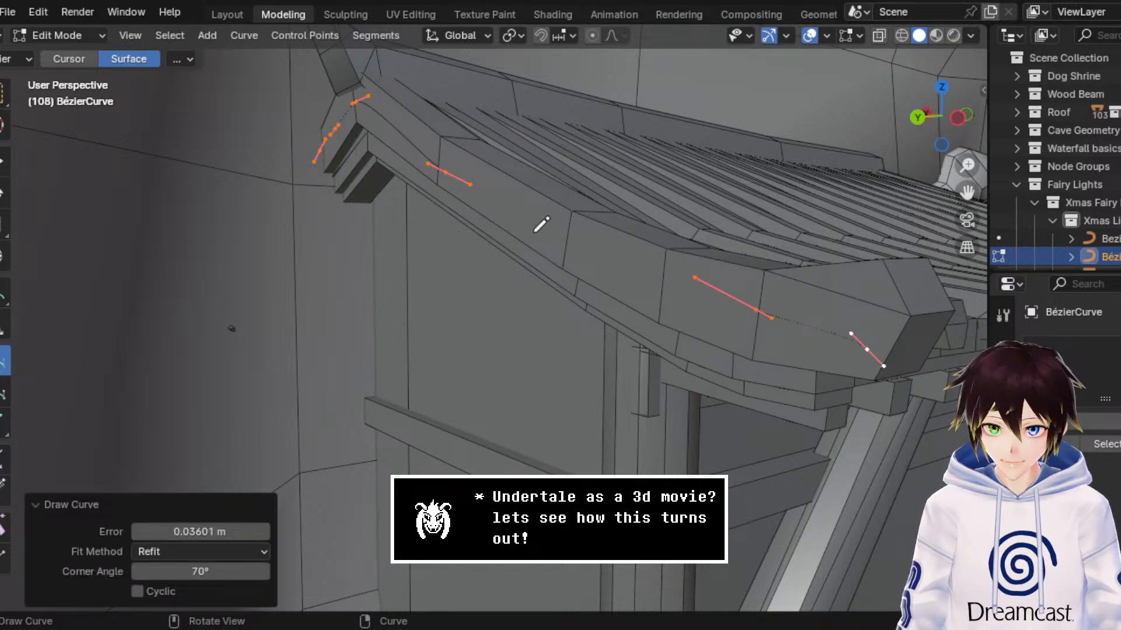
middle_drag(450, 198, 408, 190)
click(58, 35)
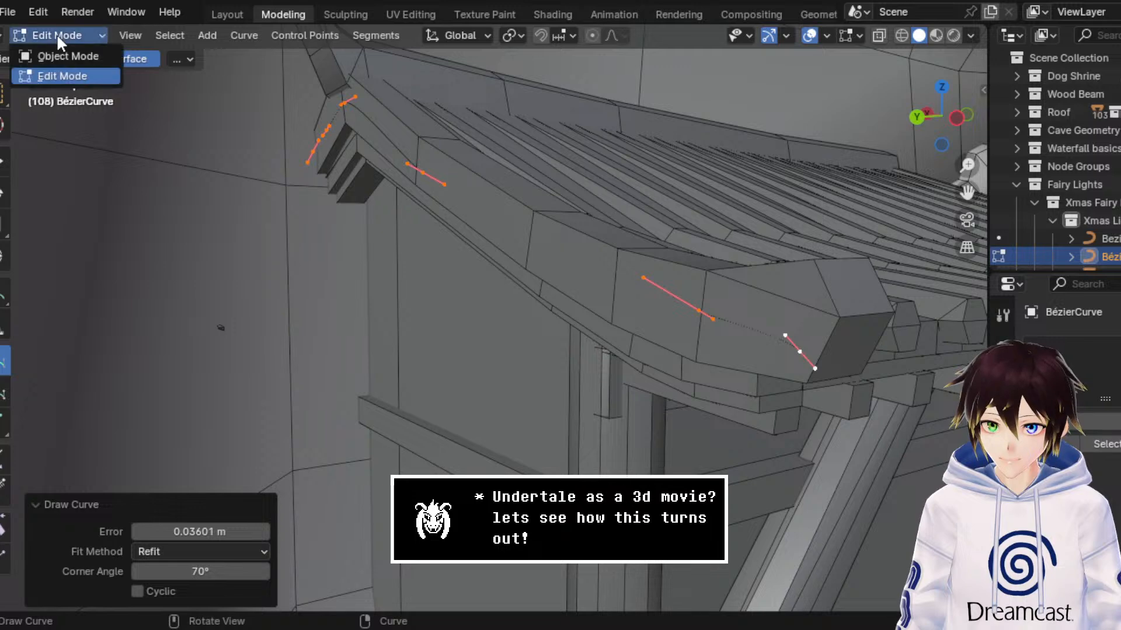
click(59, 51)
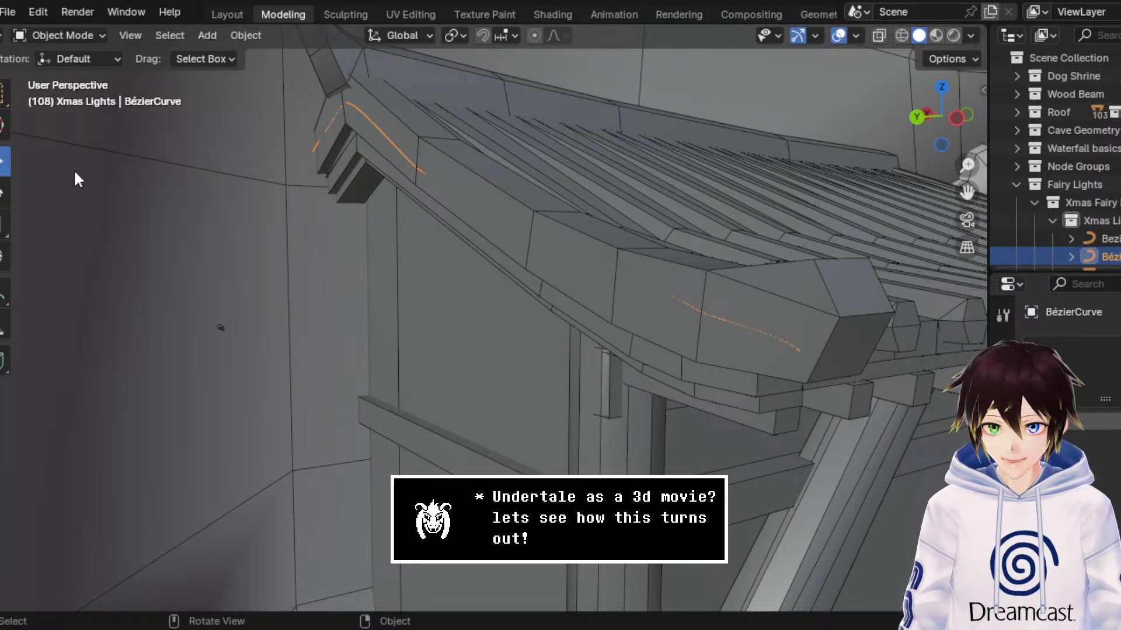
Step: In Edit Mode, box-select the default Bézier segment at the 3D cursor on the cave floor and delete its vertices
scroll(498, 210, down, 5)
scroll(478, 212, down, 2)
middle_drag(499, 216, 473, 244)
click(82, 42)
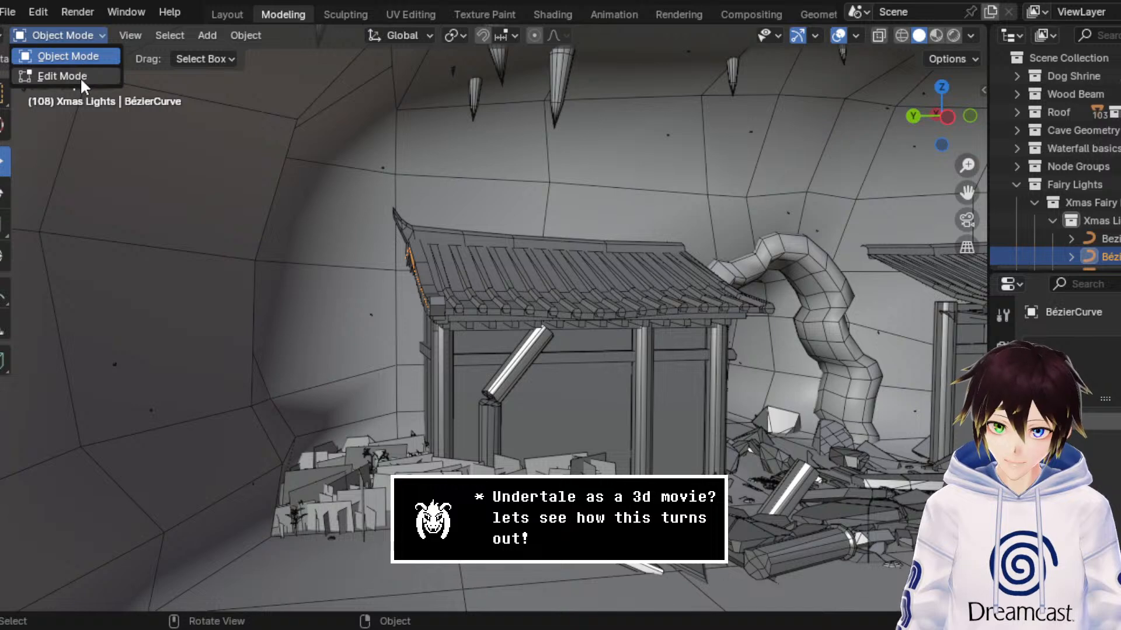
click(79, 77)
scroll(609, 387, down, 3)
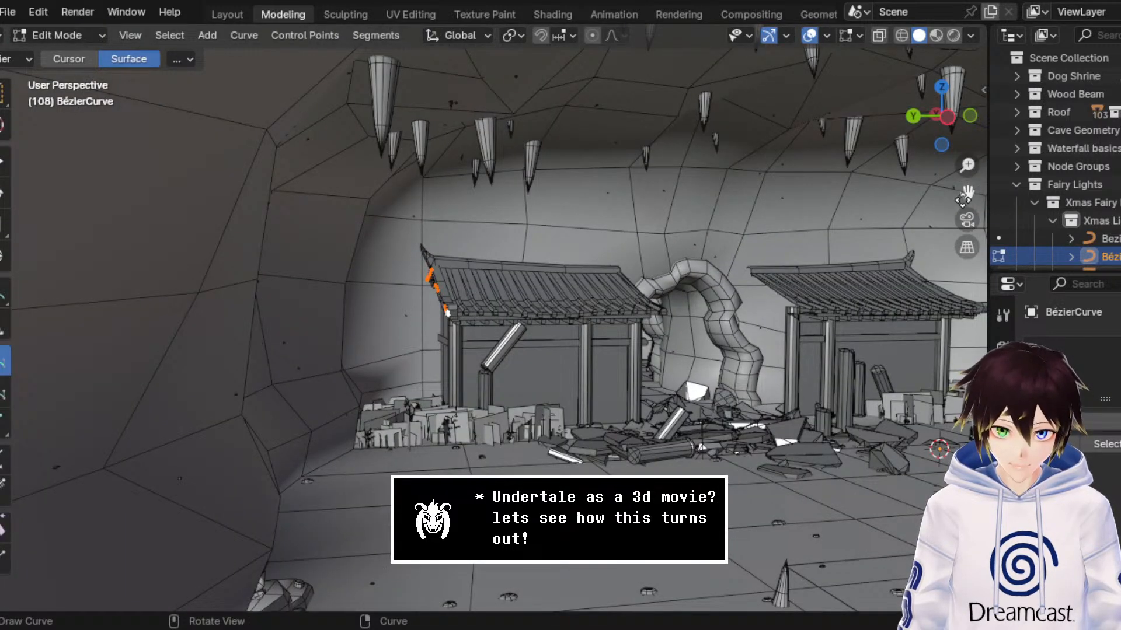
drag(967, 193, 791, 175)
click(2, 158)
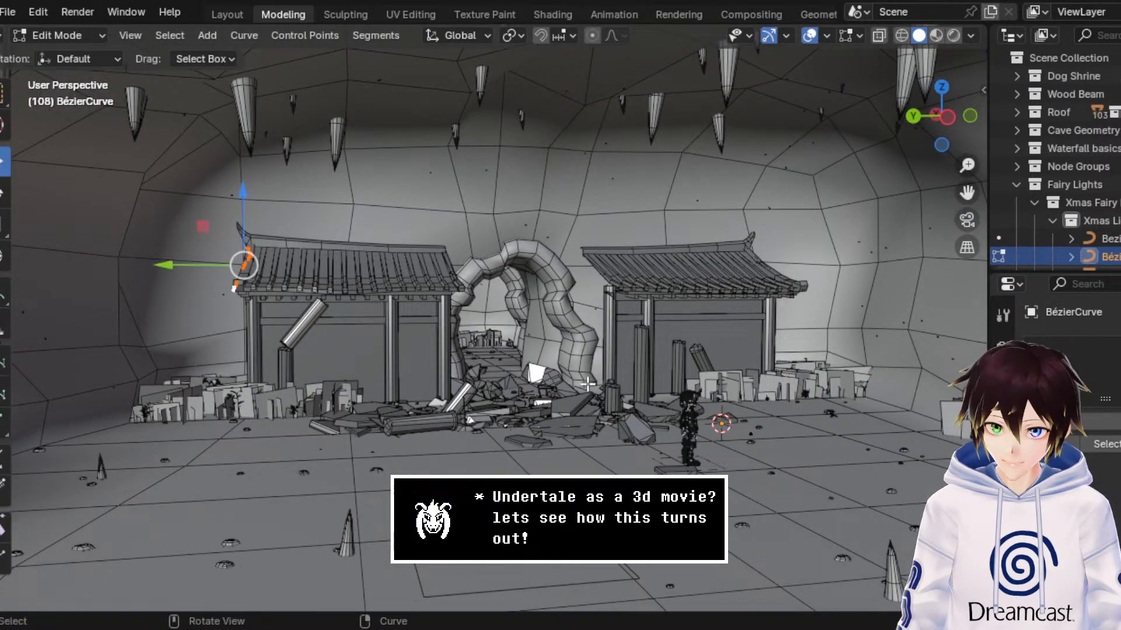
drag(729, 464, 447, 370)
key(x)
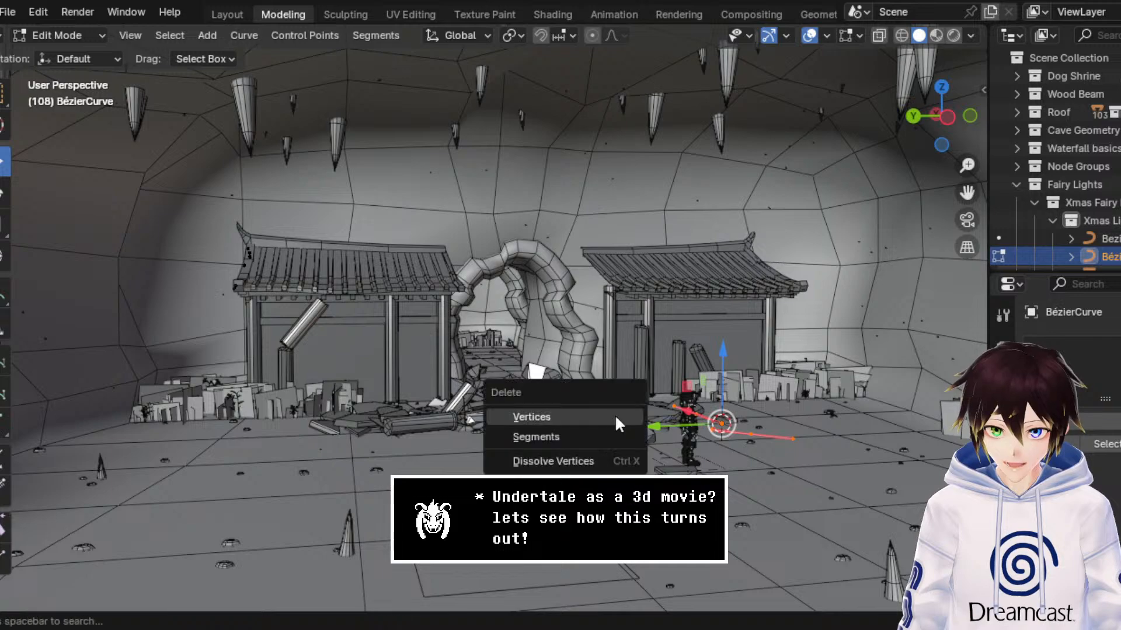
click(615, 415)
Step: Return to Object Mode and set the side roof edge curve's origin to its geometry
middle_drag(588, 408, 489, 337)
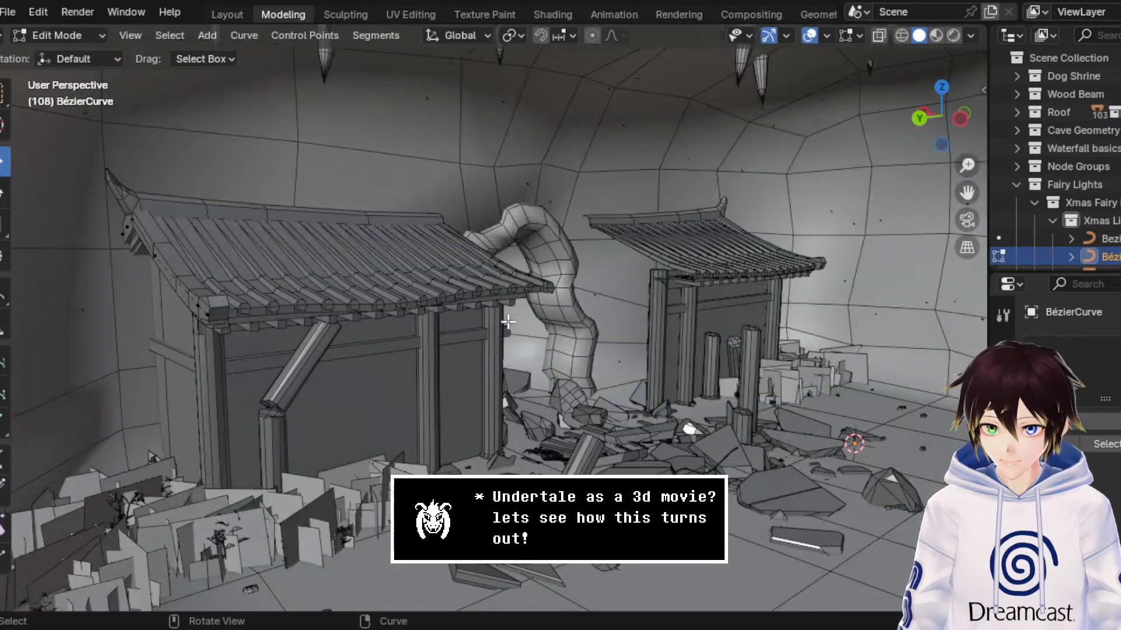
drag(962, 198, 957, 206)
scroll(766, 281, up, 6)
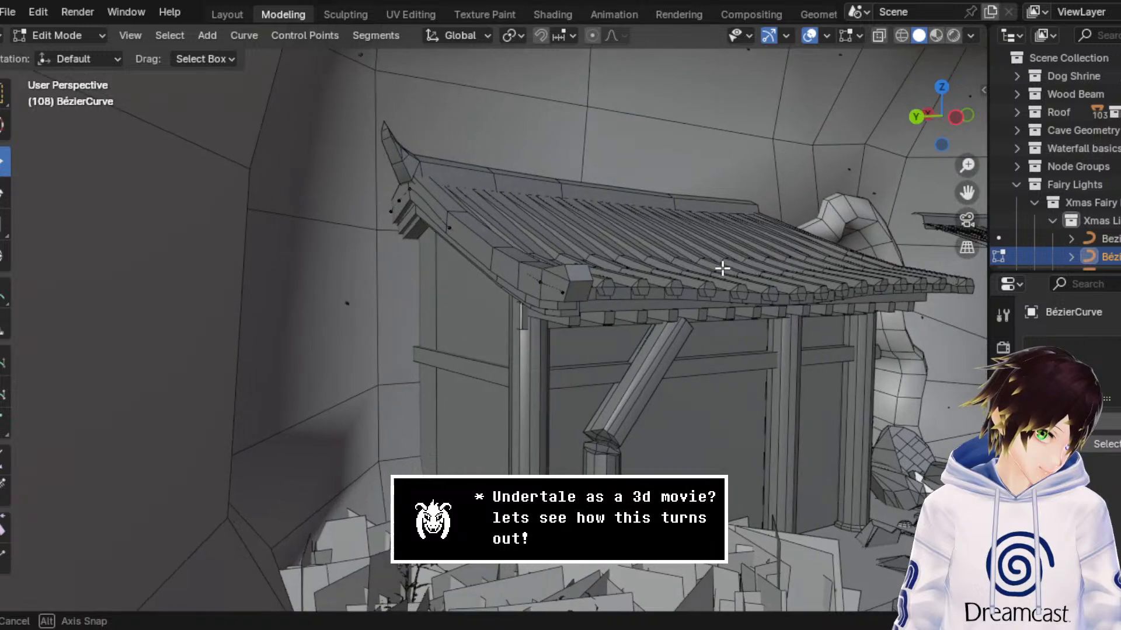
scroll(667, 258, up, 2)
click(77, 36)
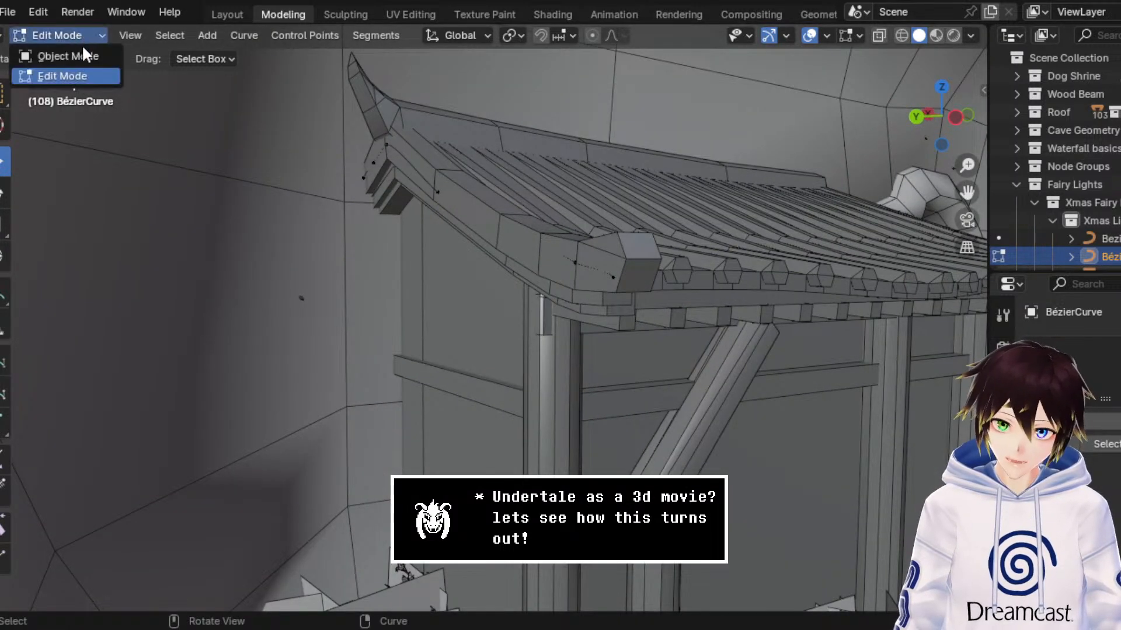
click(83, 49)
middle_drag(2, 202, 318, 193)
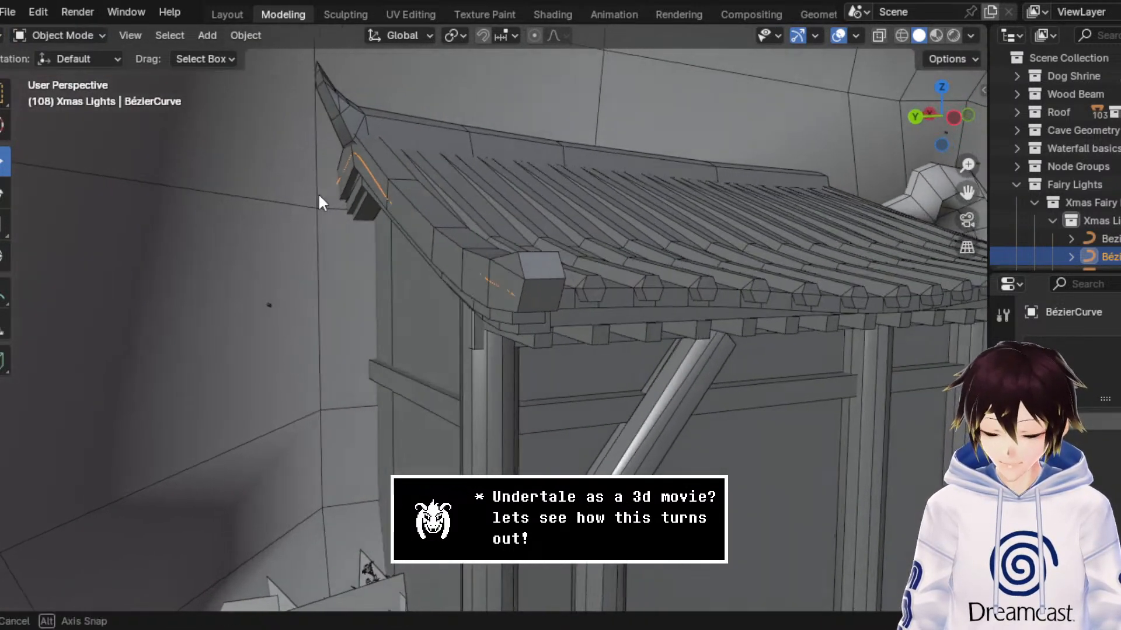
right_click(324, 181)
mouse_move(324, 180)
click(443, 201)
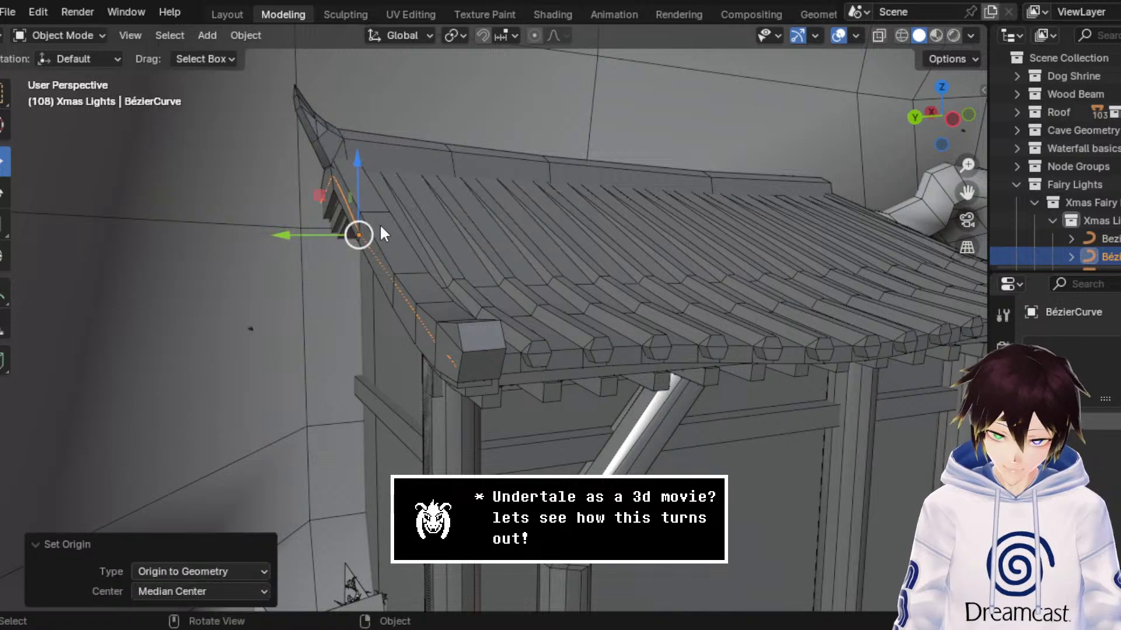
Step: Move the side roof edge curve about 0.164 m along Y, and select the original BezierCurve in the Xmas Lights collection
drag(323, 236, 294, 234)
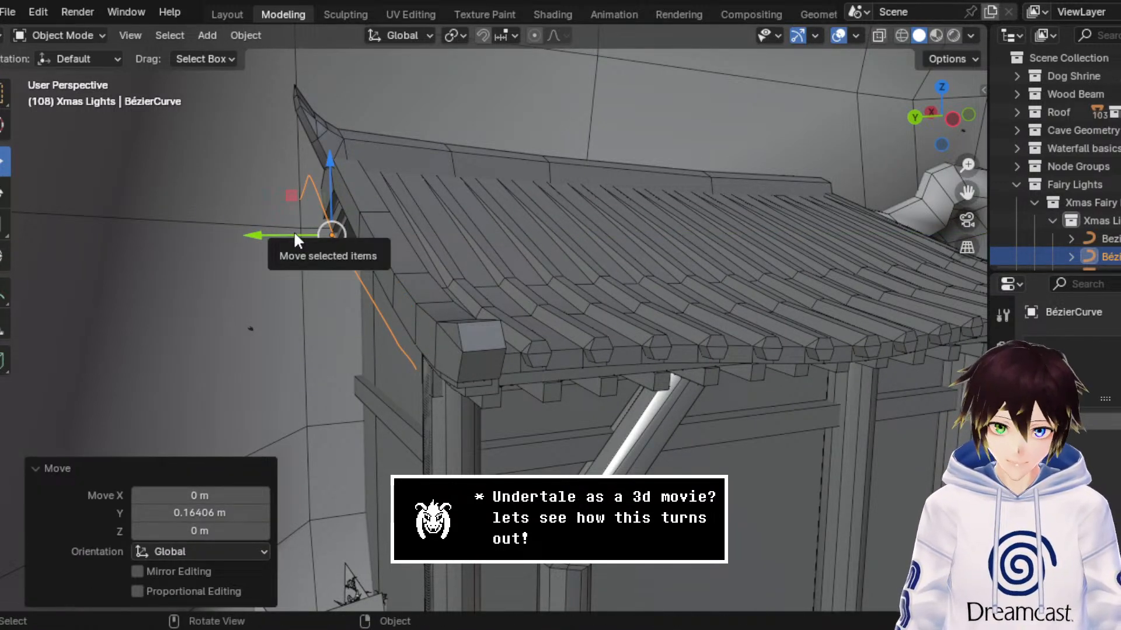
click(1109, 238)
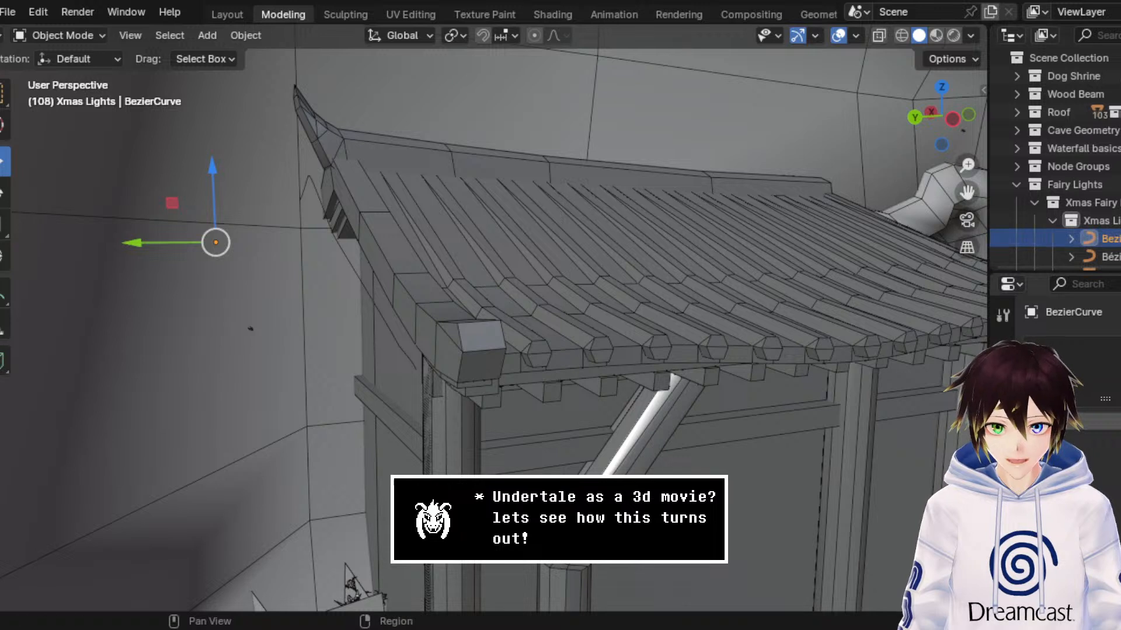
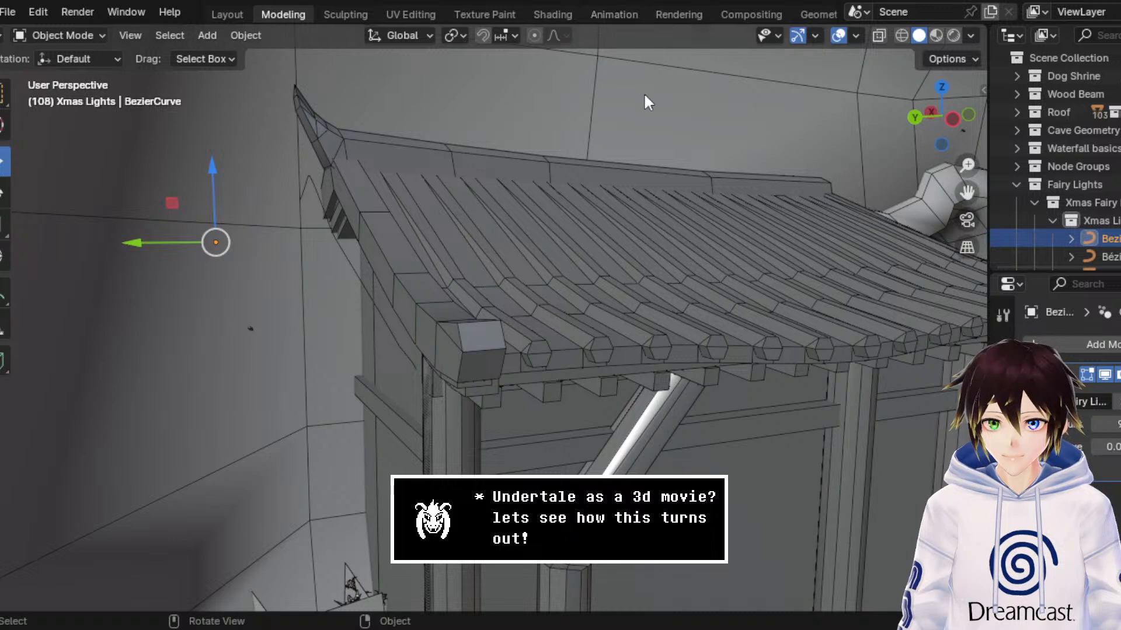
Step: Select the side roof edge curve, add a Geometry Nodes modifier to it, and assign the Fairy Lights node group
click(344, 257)
click(1104, 348)
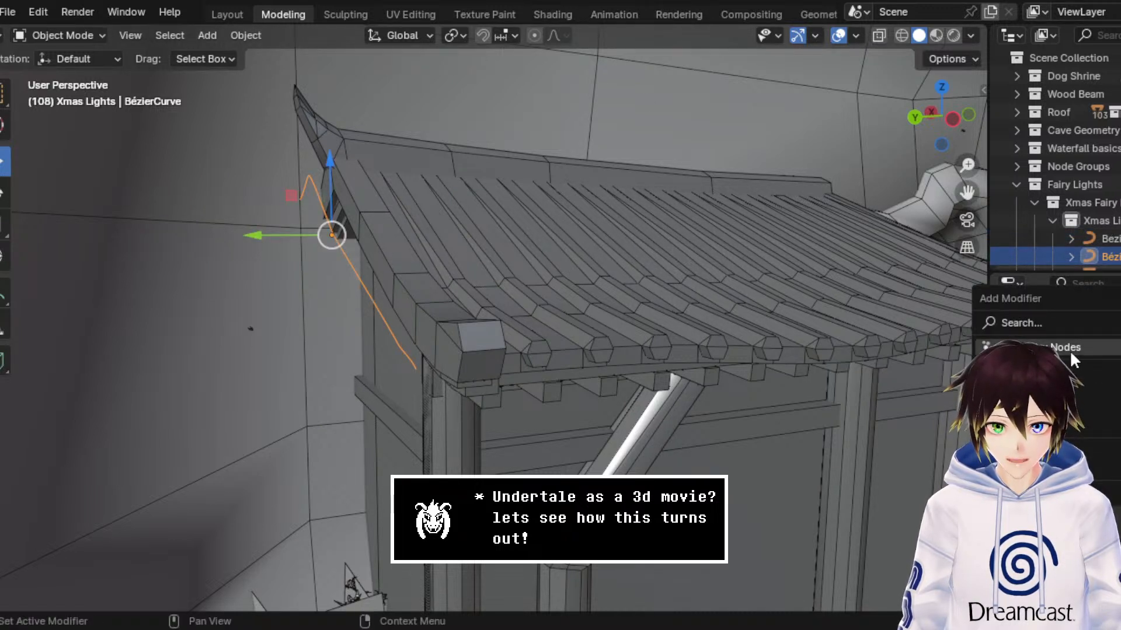
click(1070, 353)
click(1043, 402)
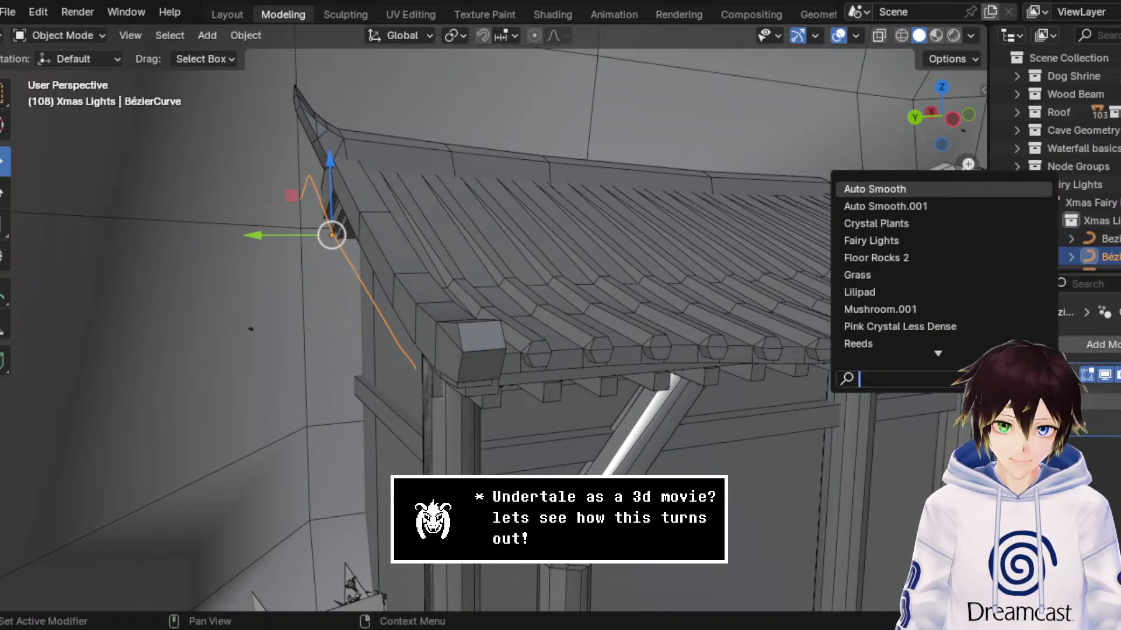
click(917, 240)
middle_drag(735, 246, 724, 238)
scroll(723, 238, up, 2)
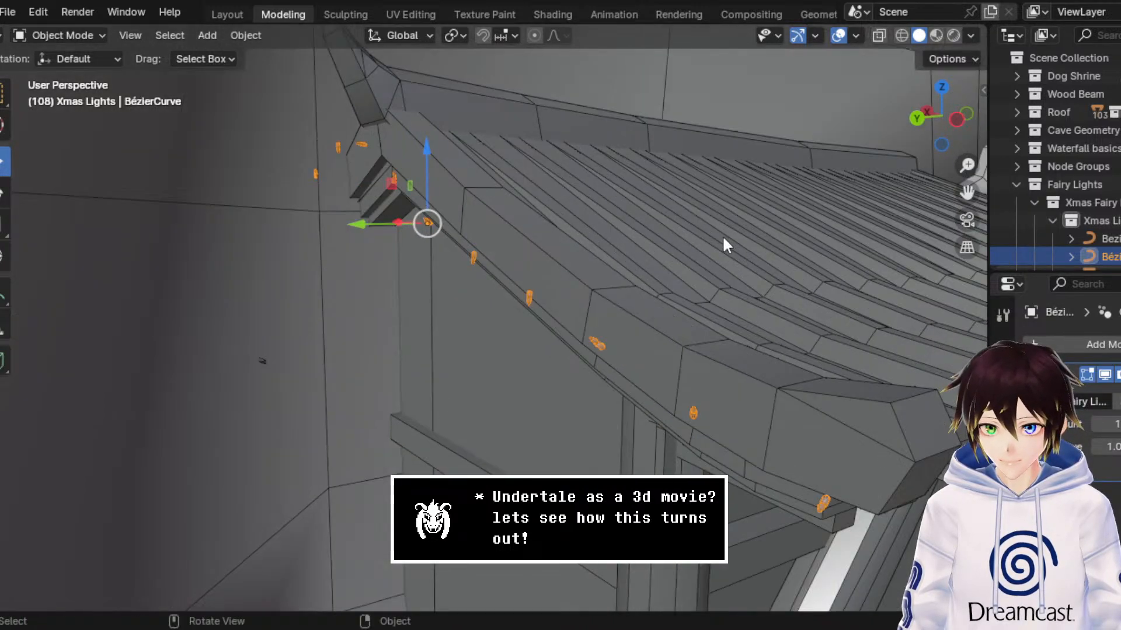
Step: Preview the fairy lights along the roof edge in Rendered and Material Preview shading with the viewport overlays hidden
click(947, 36)
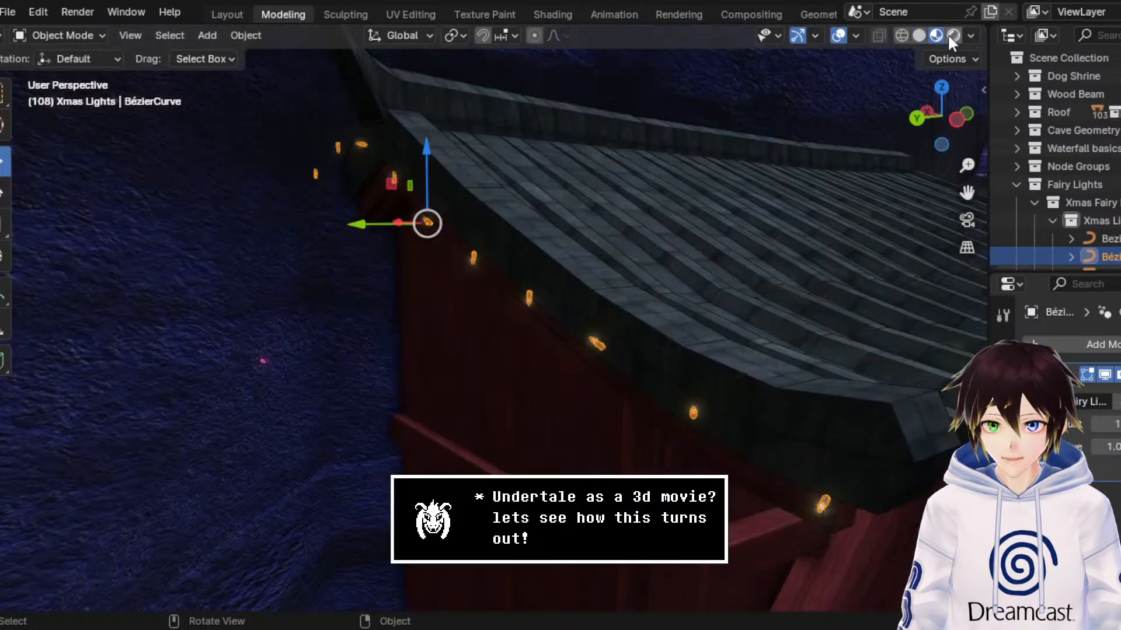
click(838, 35)
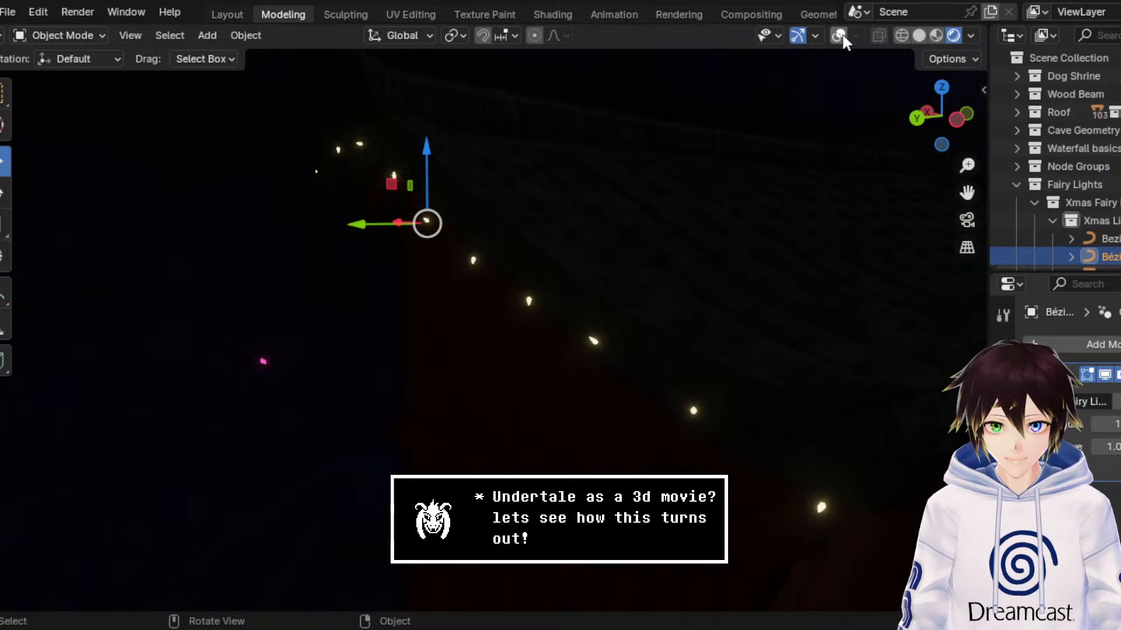
click(937, 35)
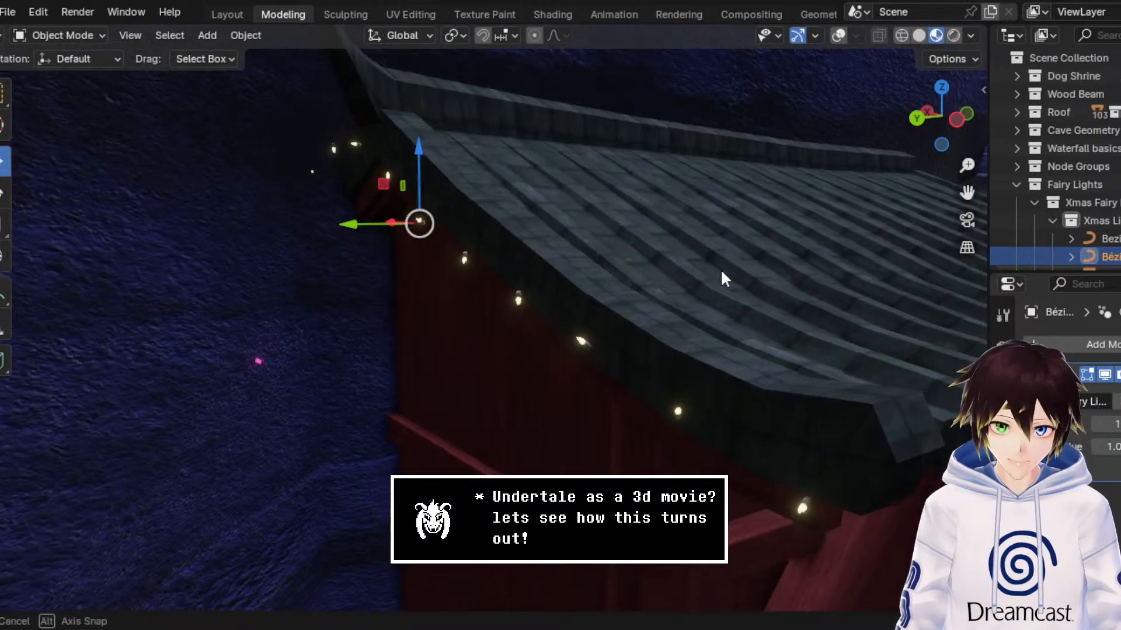
middle_drag(721, 269, 716, 269)
Step: Select the original BezierCurve in the Xmas Lights collection and examine its Shape, Geometry and Bevel curve data settings
scroll(1085, 222, down, 2)
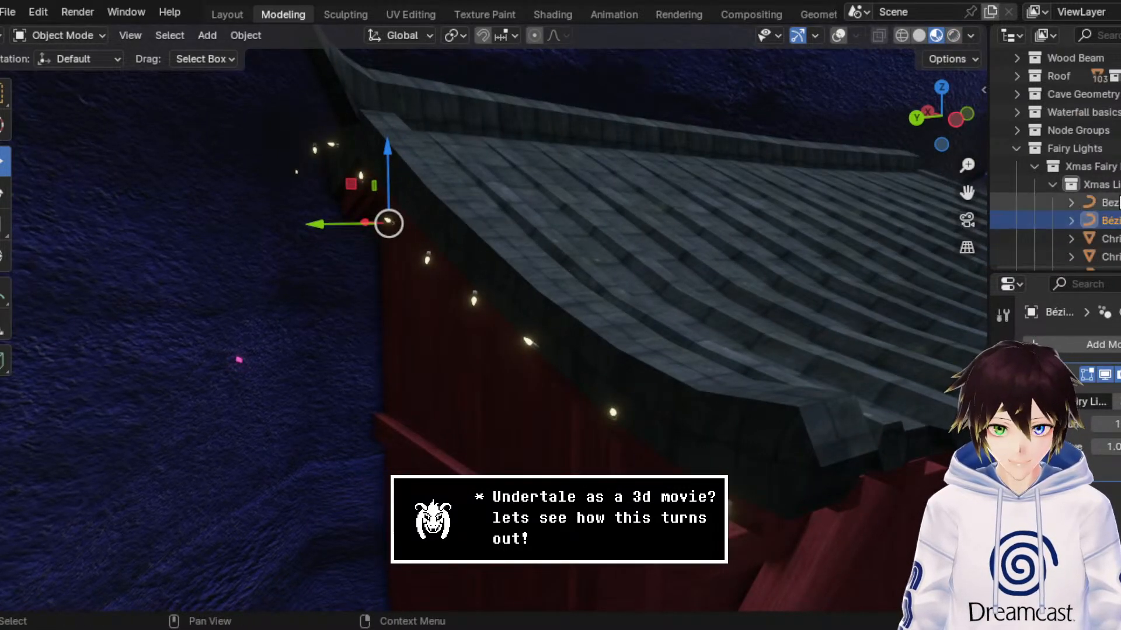
click(1100, 202)
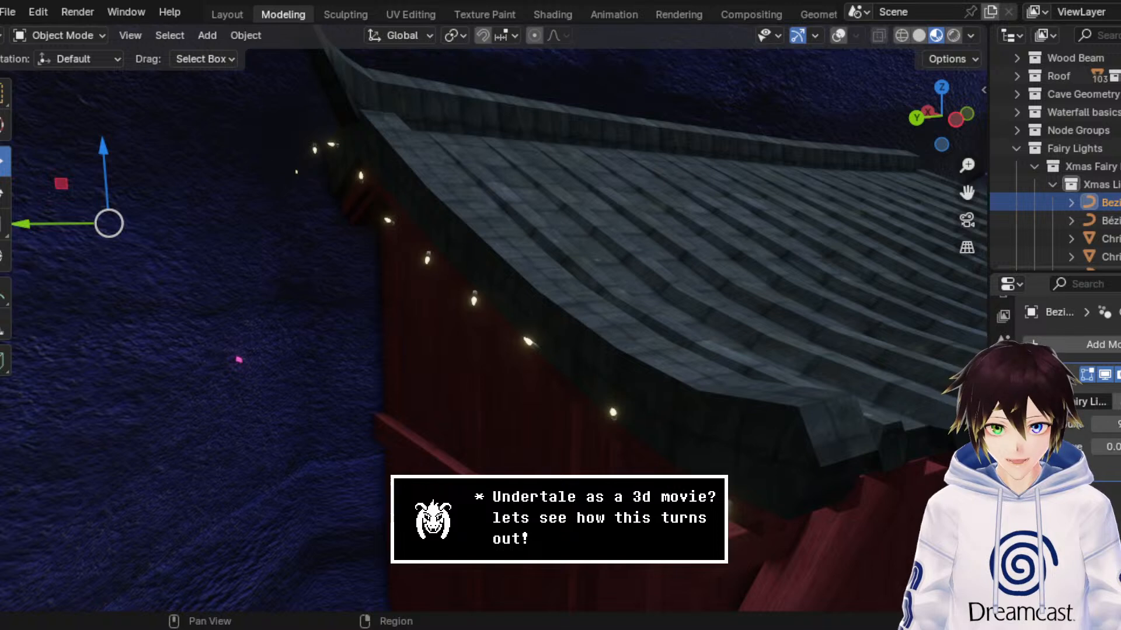
click(1004, 513)
scroll(1074, 379, down, 3)
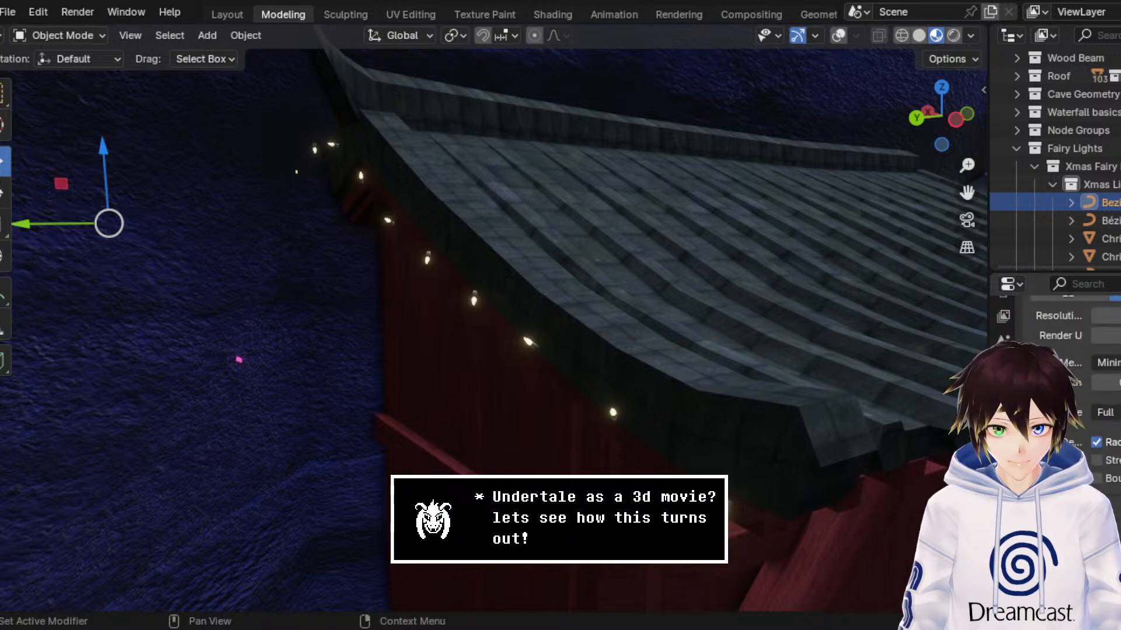
scroll(1074, 379, down, 3)
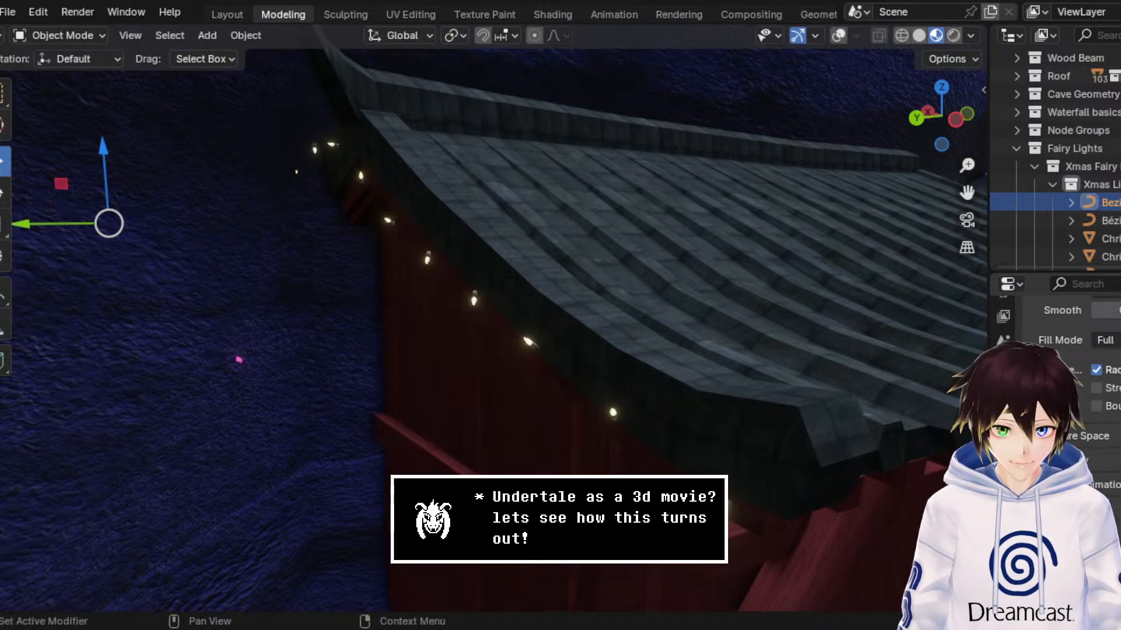
scroll(1079, 448, up, 4)
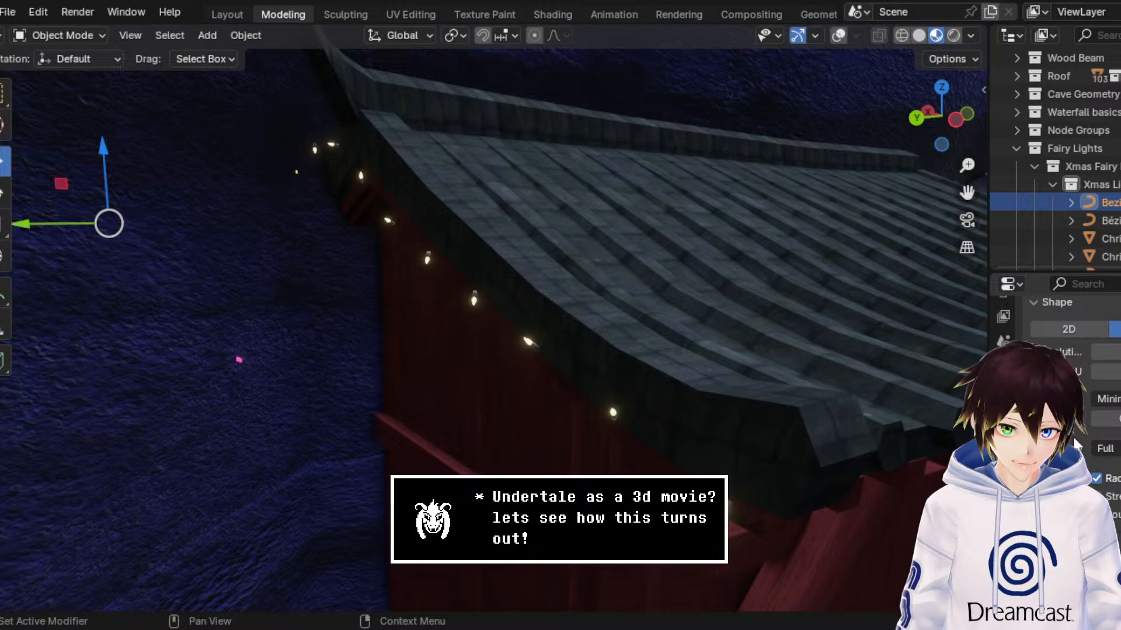
scroll(1075, 445, down, 3)
scroll(1076, 409, down, 6)
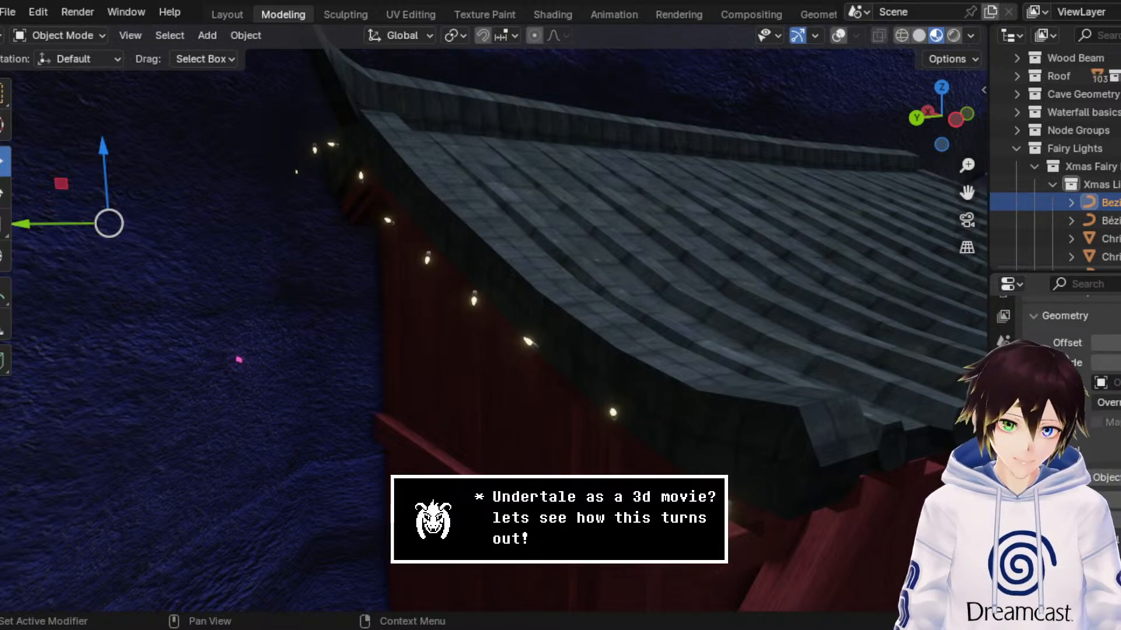
scroll(1075, 408, down, 3)
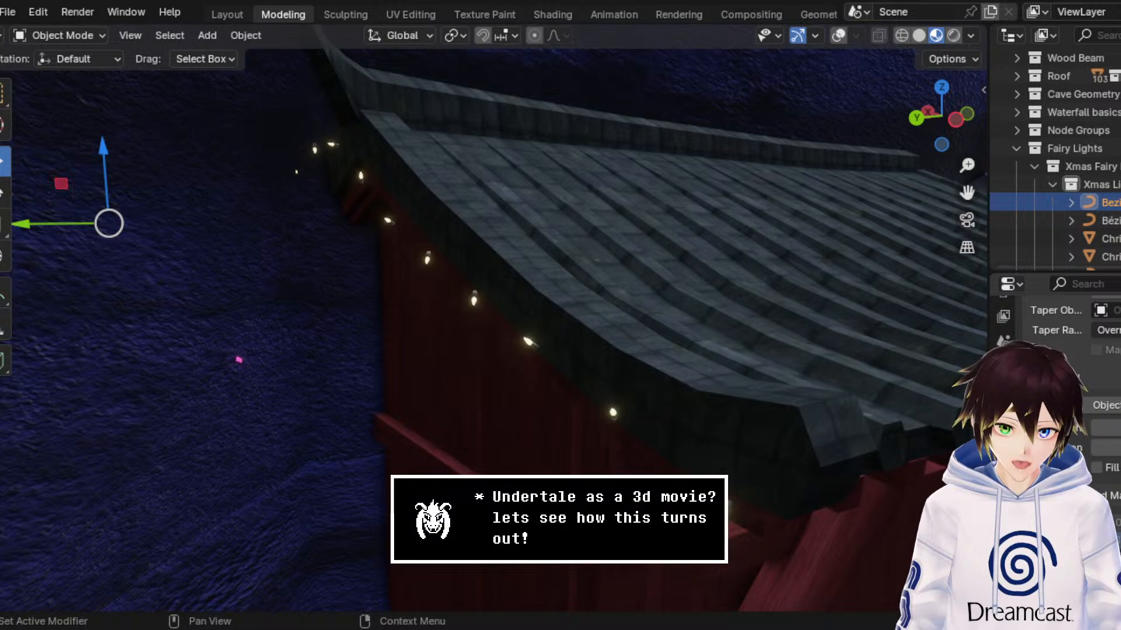
Step: Alternate between the side roof edge curve and the original BezierCurve to compare their Shape, Geometry and Bevel settings
click(1102, 221)
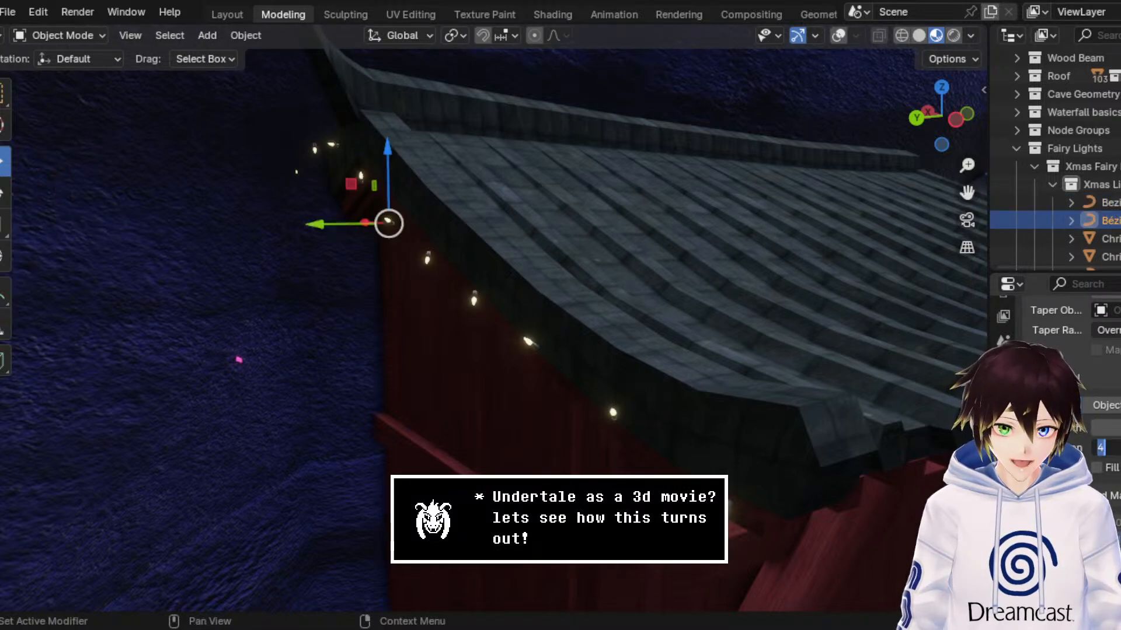
click(1103, 203)
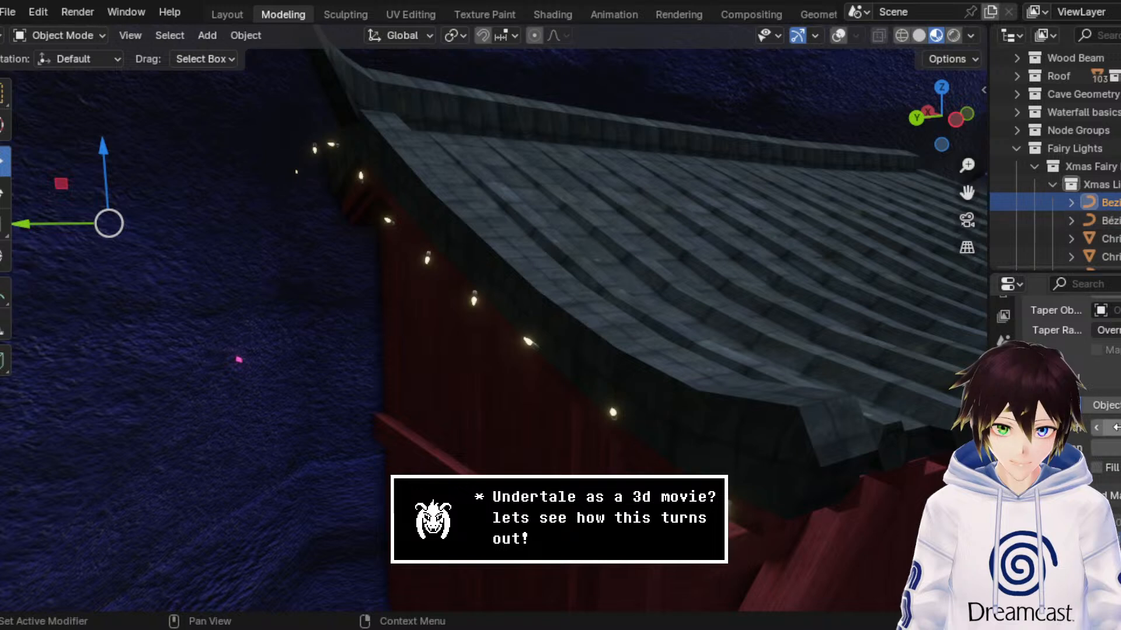
scroll(1103, 350, up, 2)
click(1113, 222)
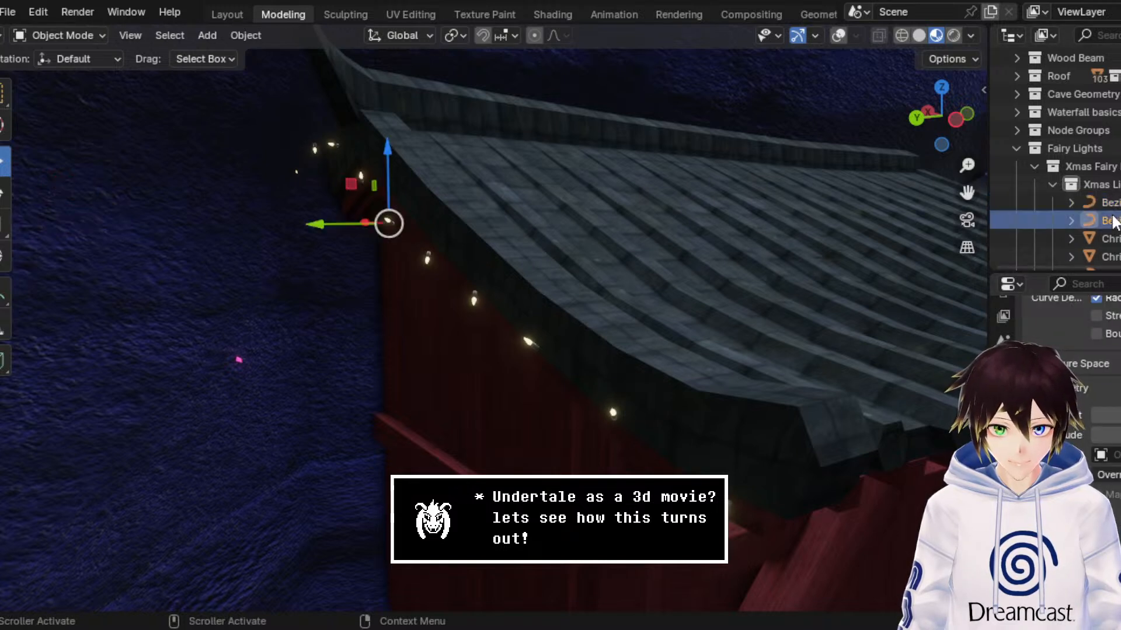
click(1109, 203)
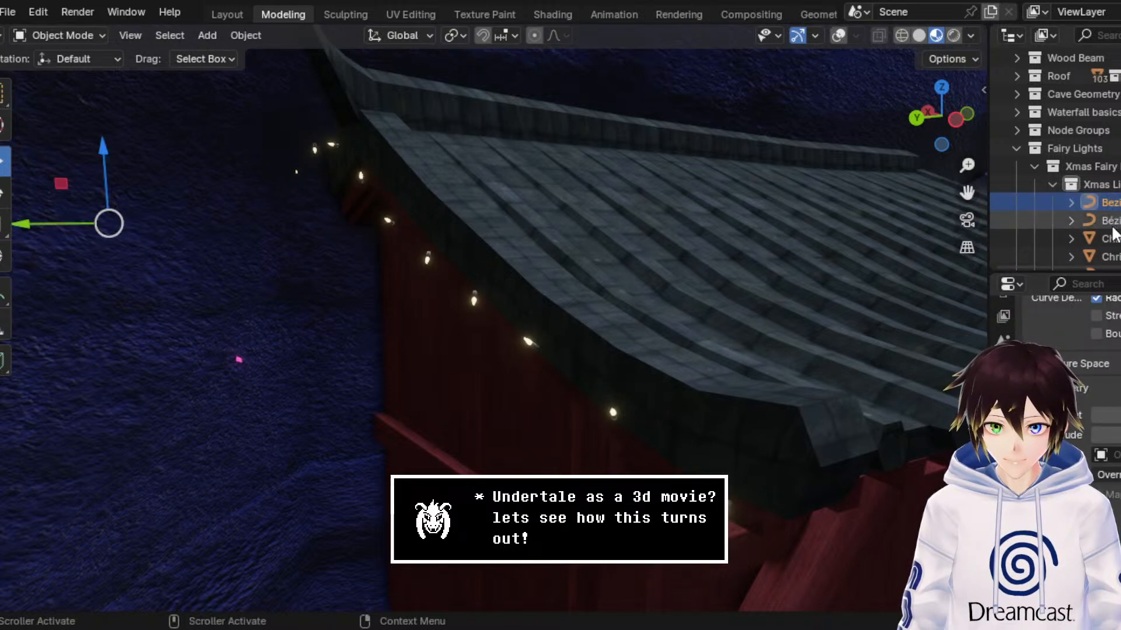
click(1112, 222)
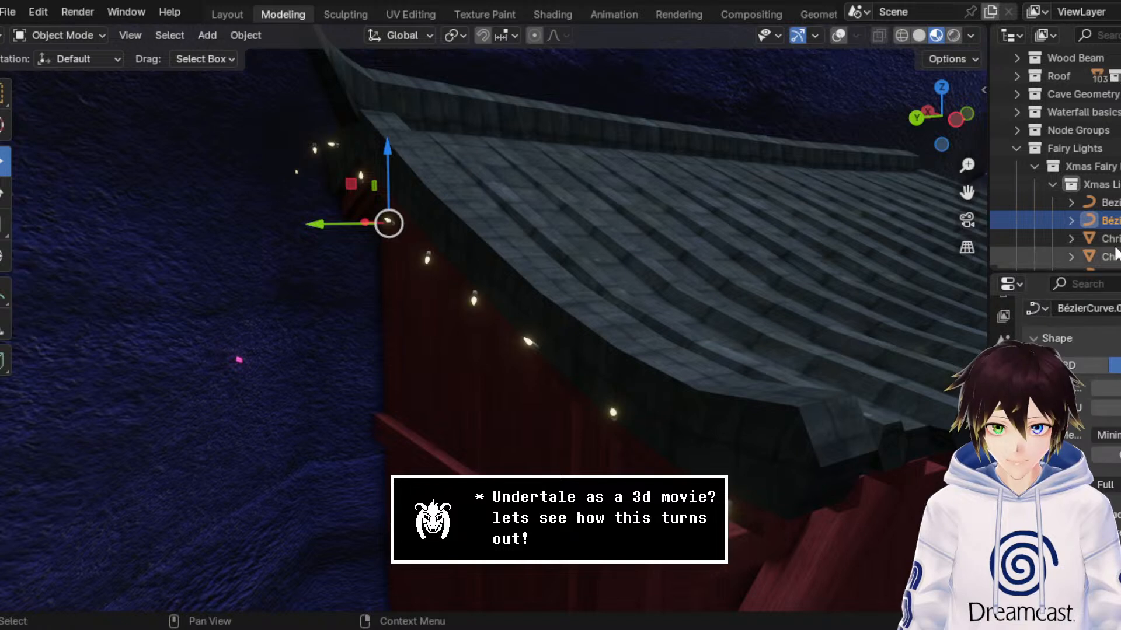
click(1115, 204)
click(1112, 221)
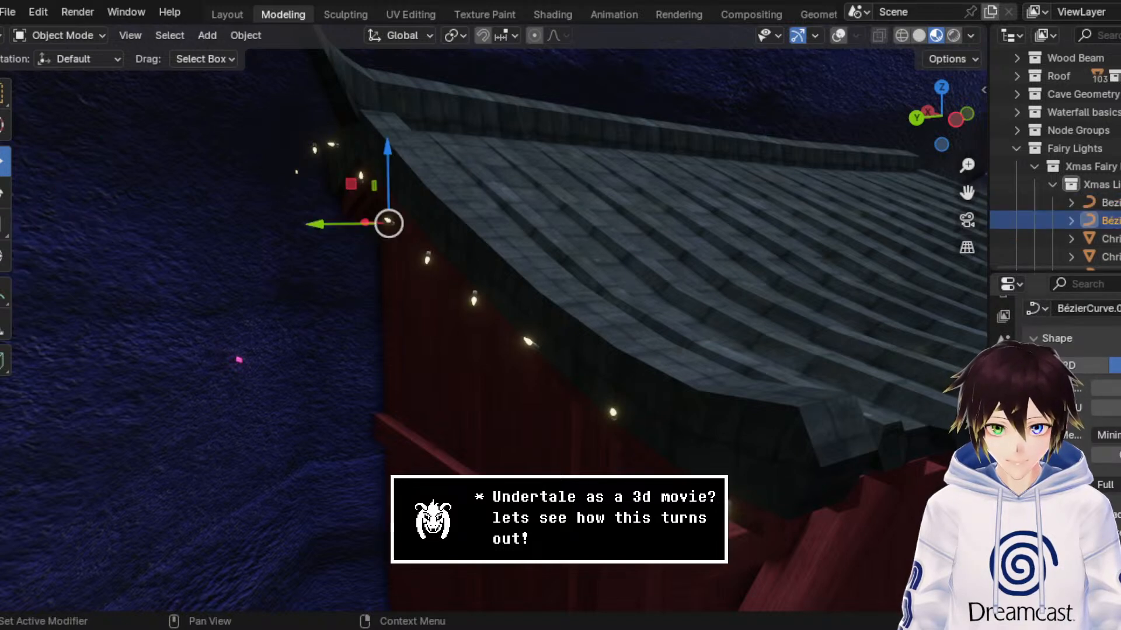
Step: Check the side roof edge curve's Geometry and Bevel values against the original BezierCurve, and enable Fill Caps on the new curve
scroll(1068, 409, down, 5)
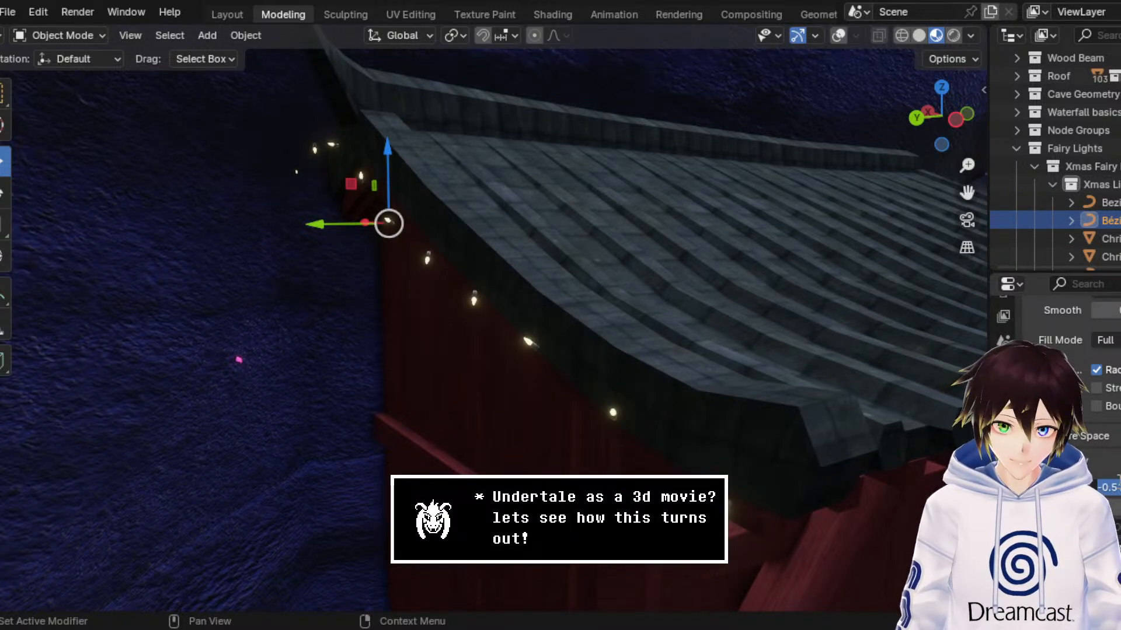
scroll(1109, 380, down, 6)
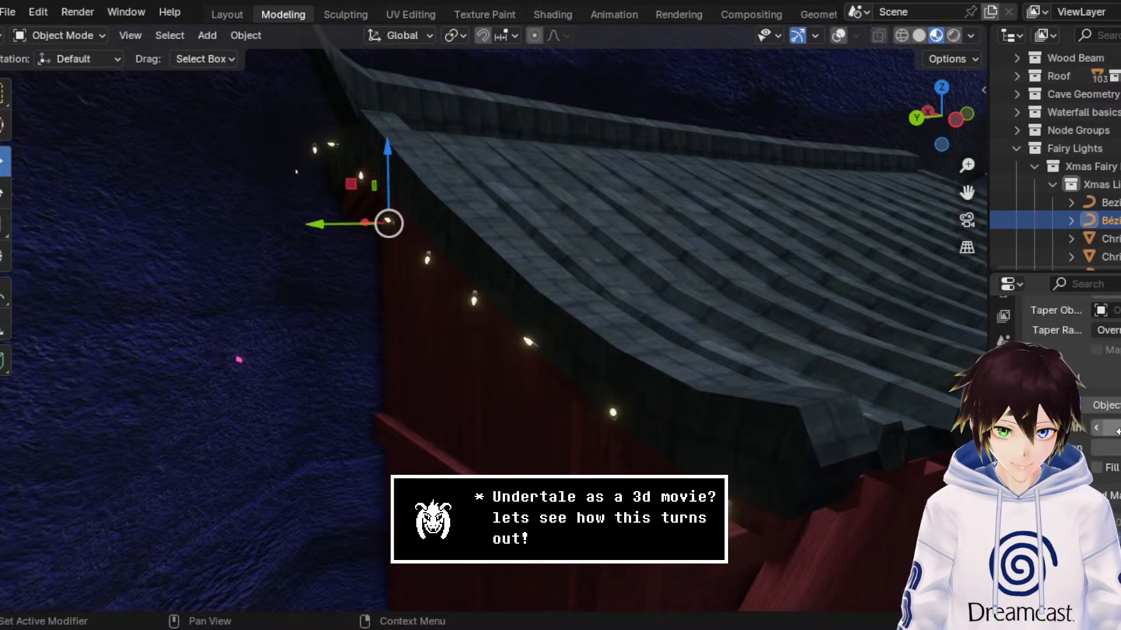
click(1109, 203)
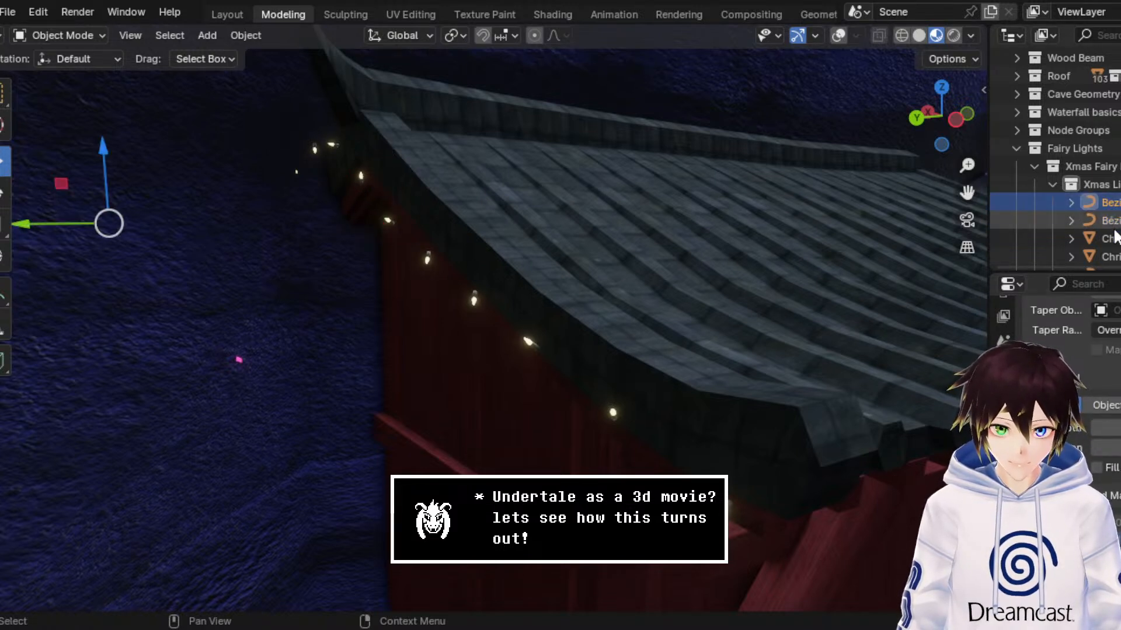
click(1113, 225)
scroll(1103, 476, down, 5)
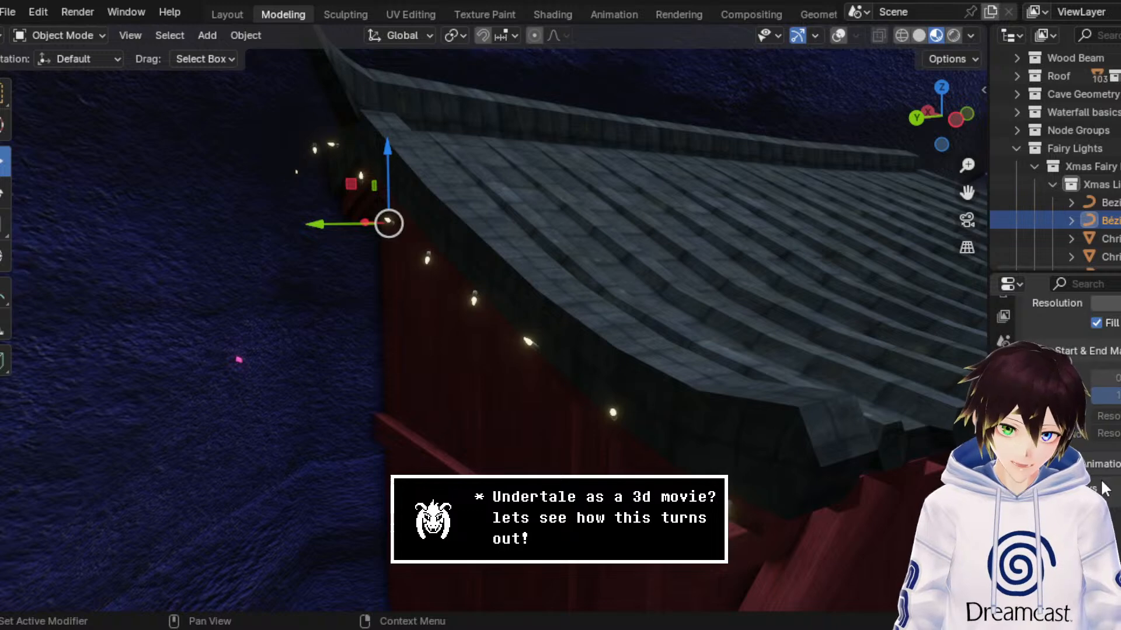
scroll(1103, 489, down, 1)
Step: Select the Xmas Lights curve further down the collection and examine its curve data settings from Bevel up to Shape
middle_drag(763, 305, 734, 307)
scroll(720, 296, down, 6)
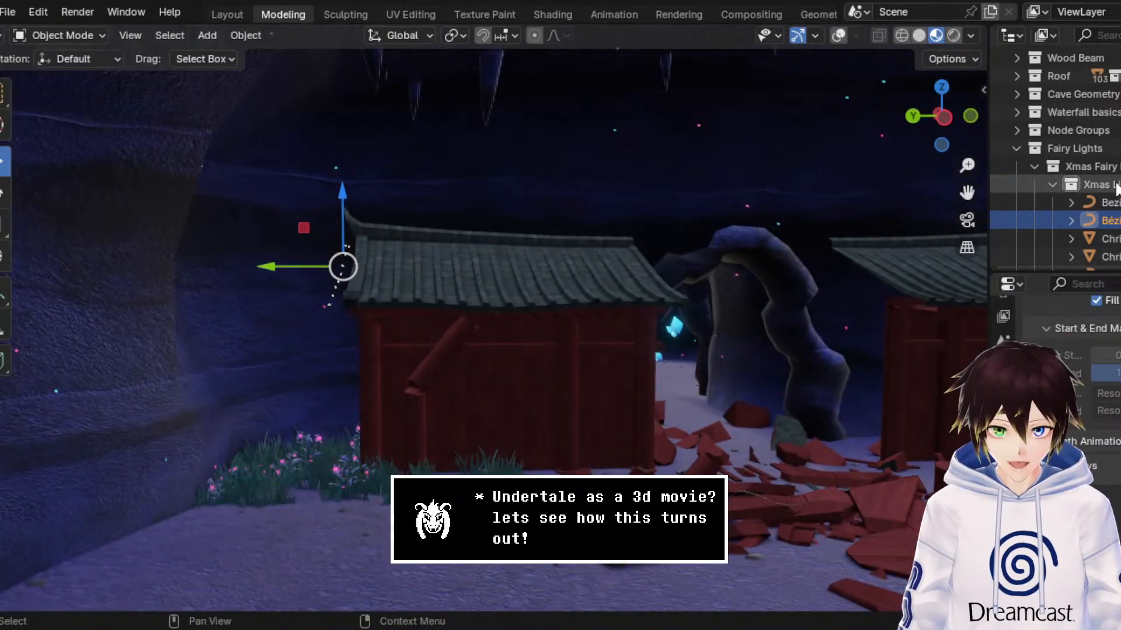
scroll(1116, 190, down, 5)
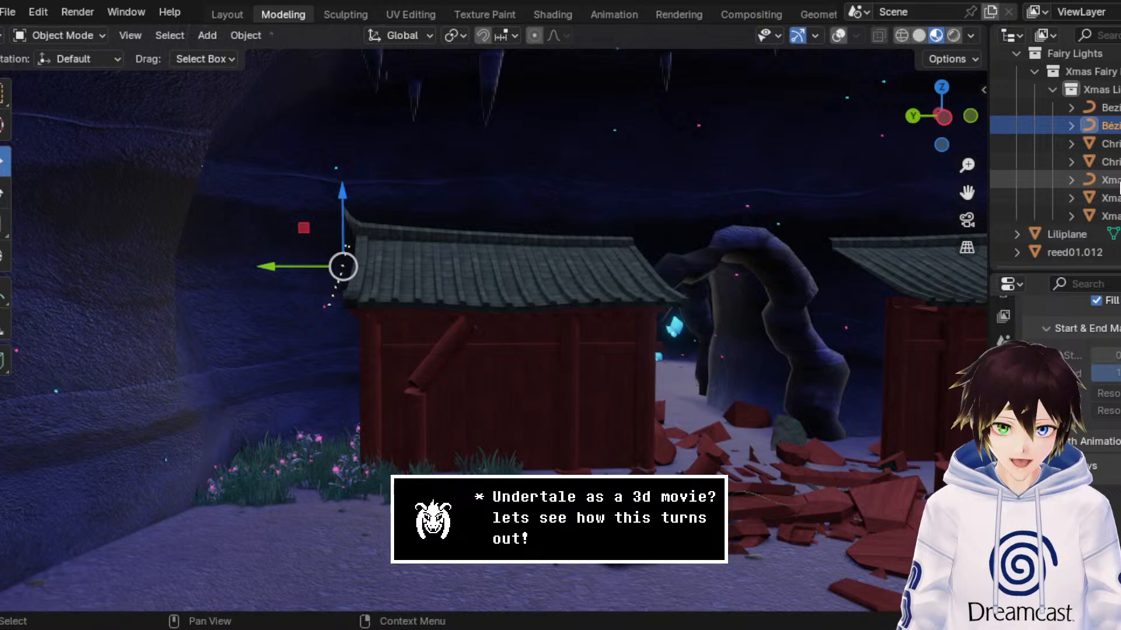
click(1116, 181)
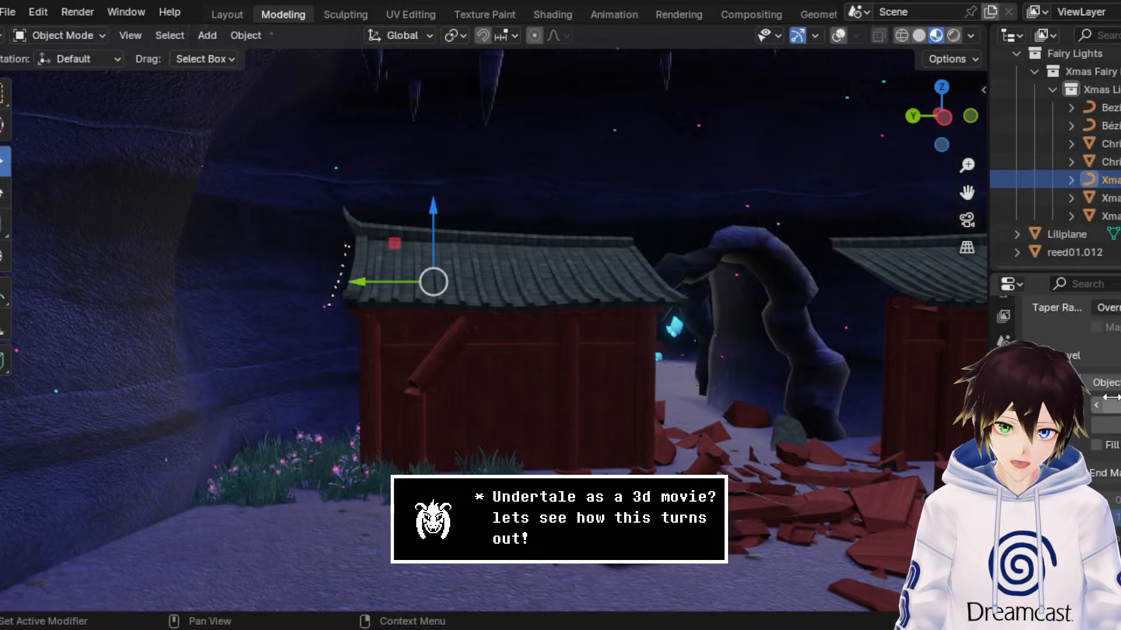
scroll(1111, 397, up, 10)
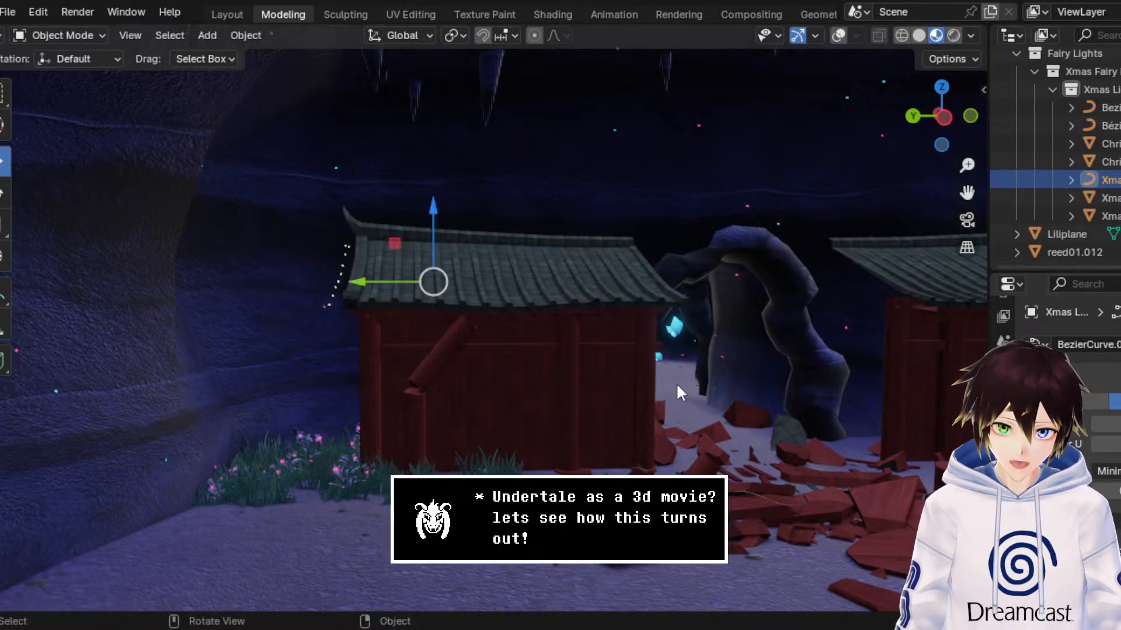
Step: Reselect the side roof edge curve by one of its bulbs in the viewport and review its Shape and Geometry settings
middle_drag(676, 383, 534, 315)
scroll(535, 314, up, 4)
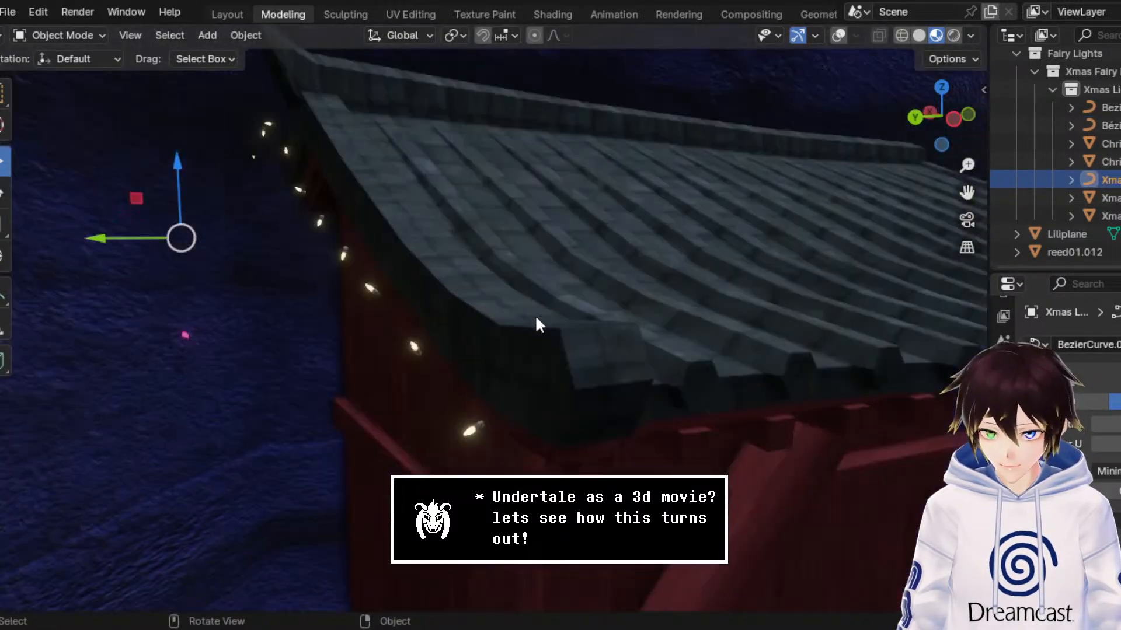
click(415, 345)
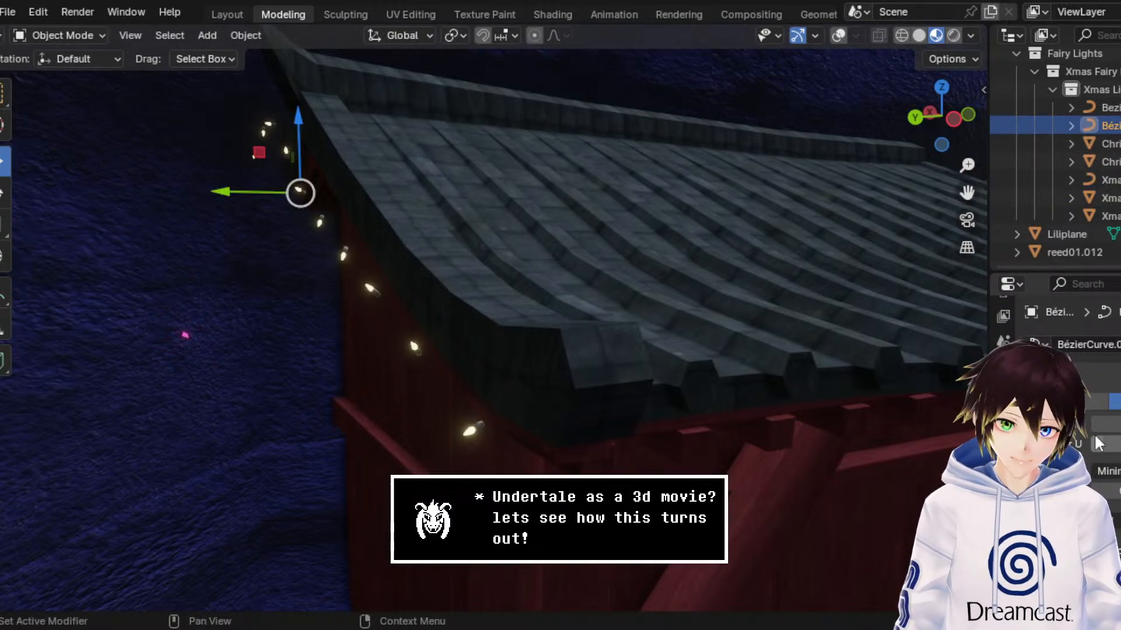
scroll(1097, 449, down, 8)
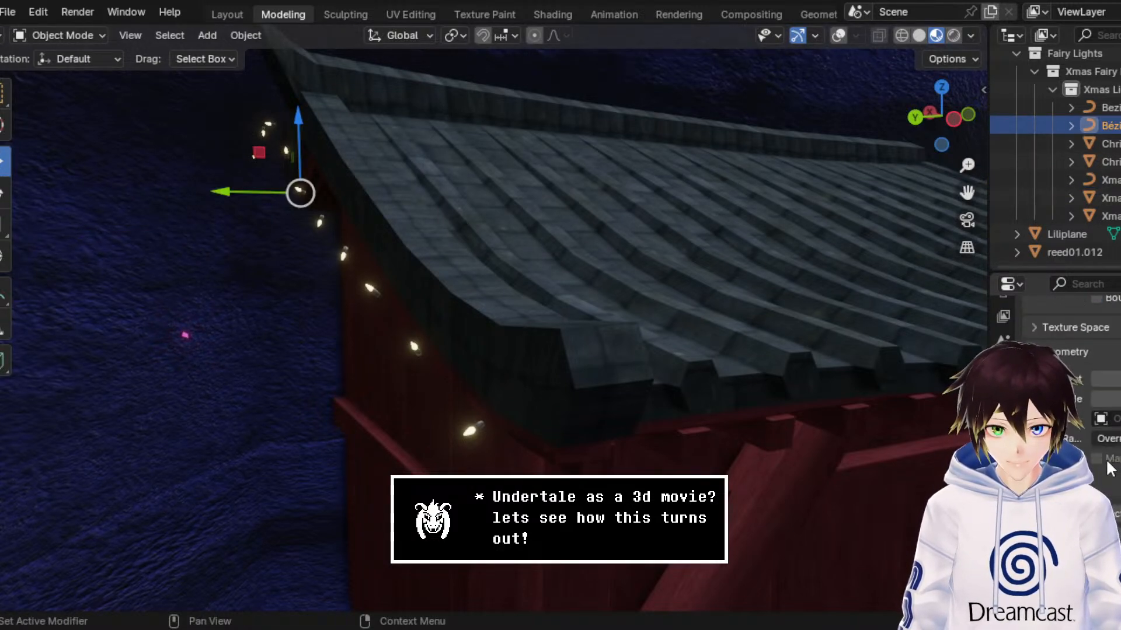
drag(1111, 537, 1111, 537)
scroll(1116, 360, up, 5)
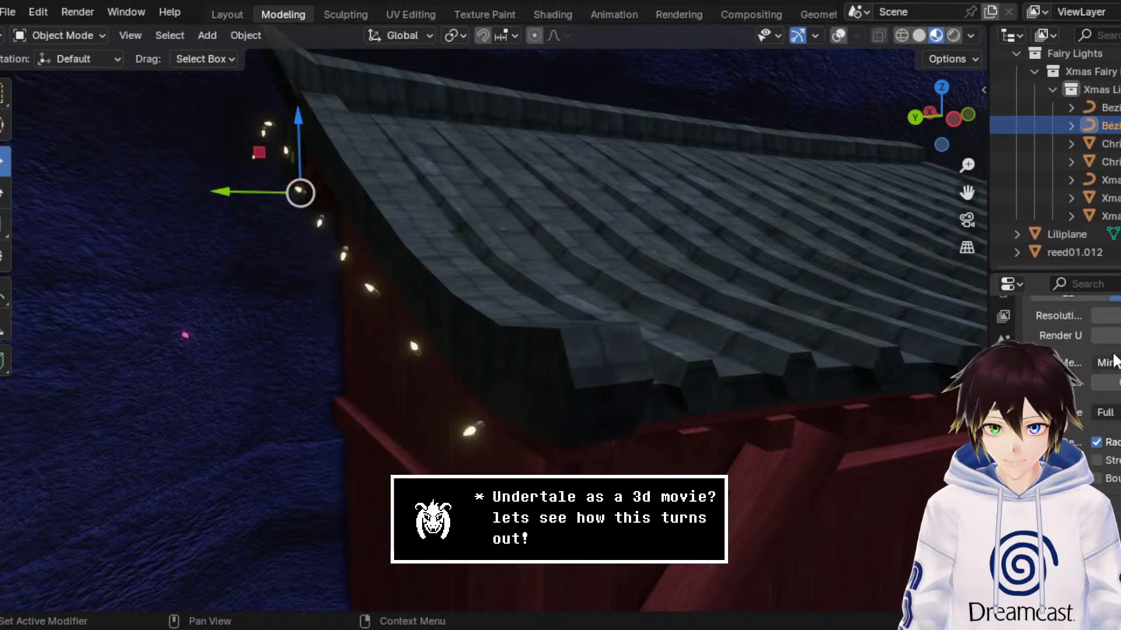
Step: Remove the Fairy Lights Geometry Nodes modifier from the side roof edge curve
scroll(1116, 361, up, 3)
click(1003, 439)
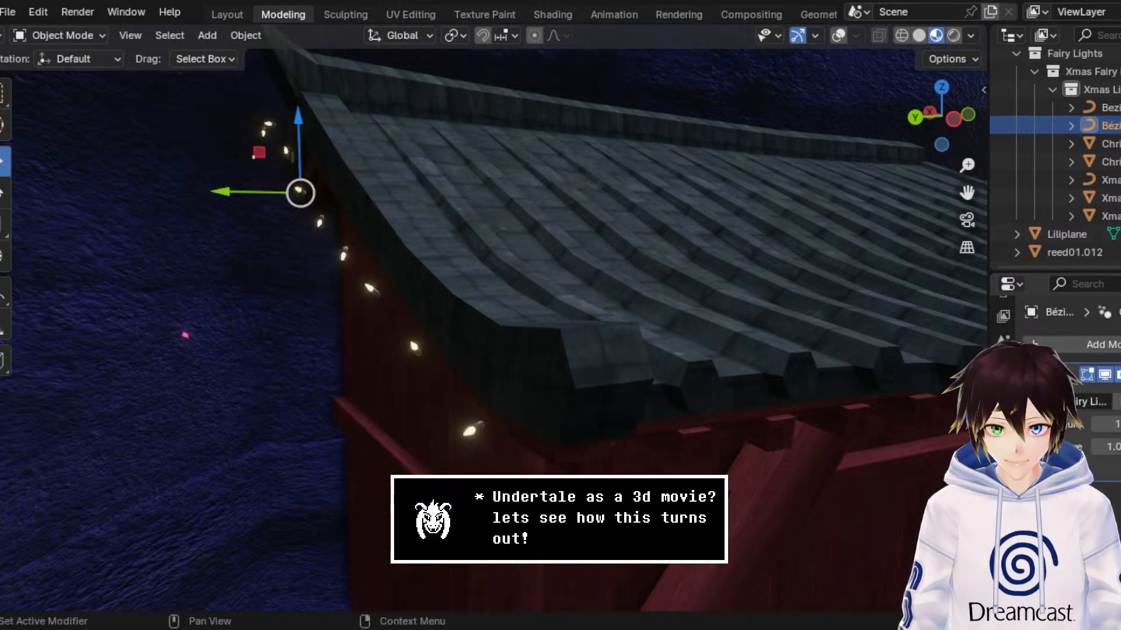
key(x)
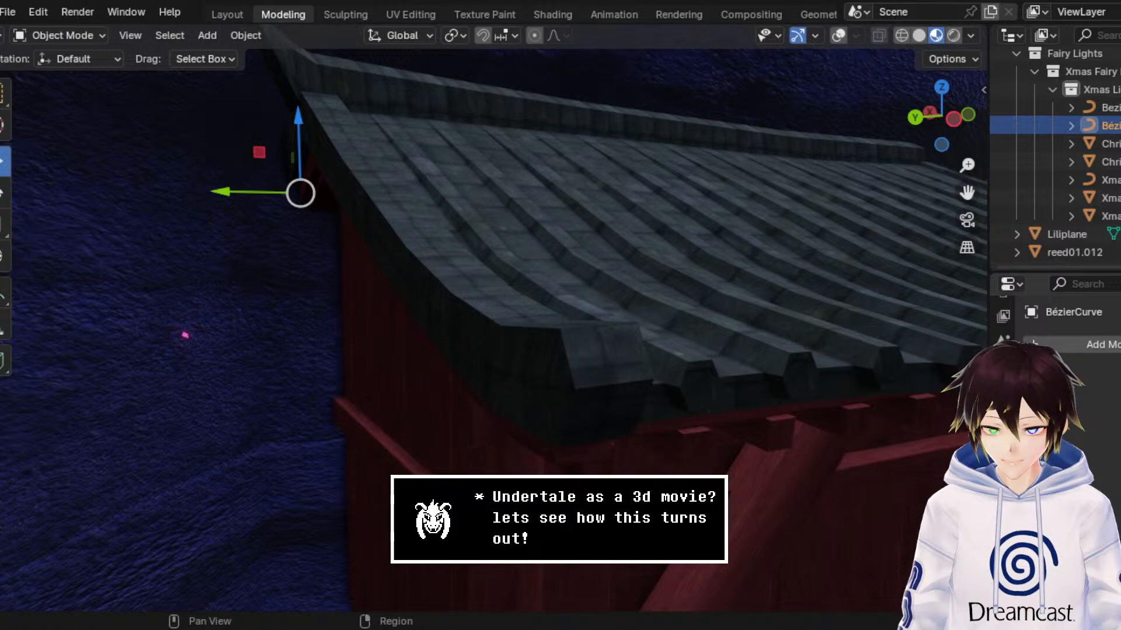
Step: Show the side roof edge curve's data settings, turn the viewport overlays on, and use Solid shading
click(1002, 512)
scroll(1077, 387, down, 1)
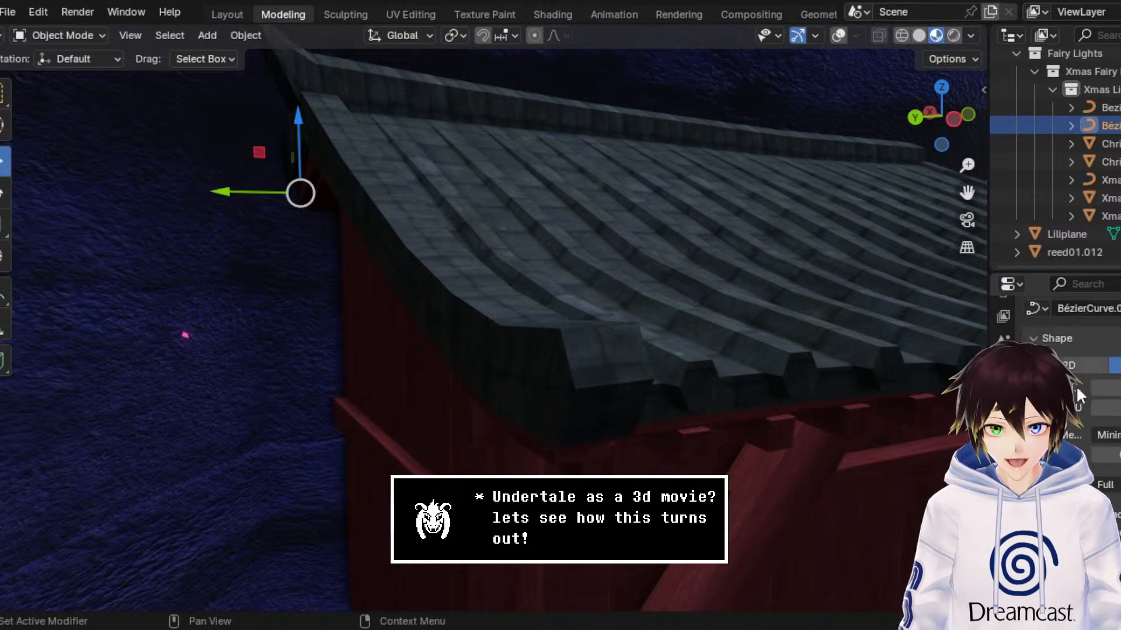
click(839, 35)
click(919, 37)
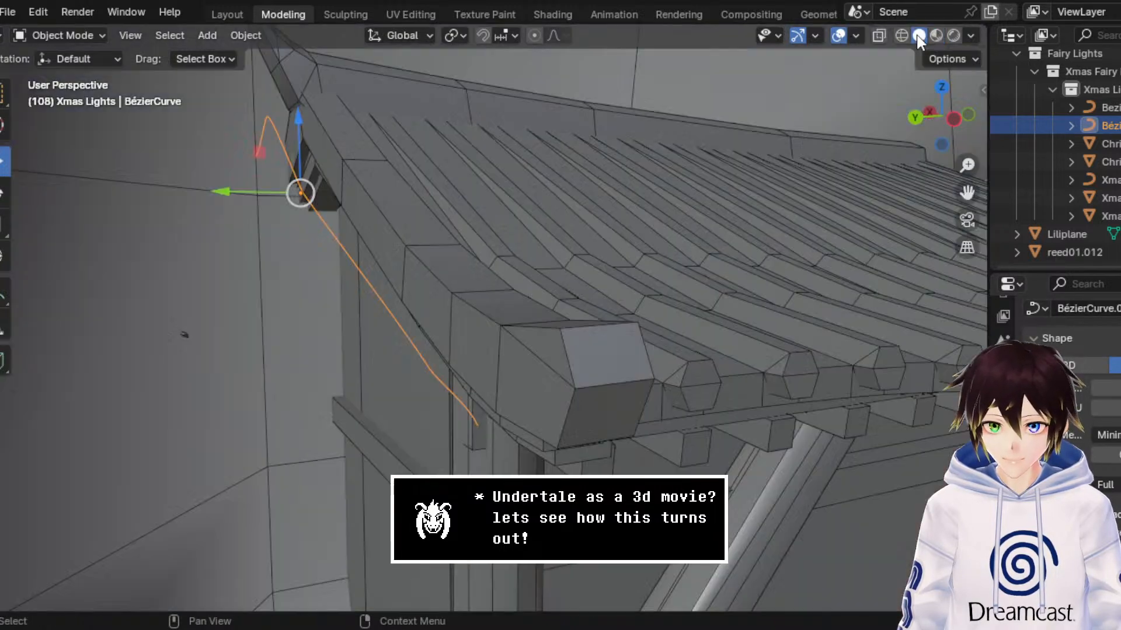
Step: Give the side roof edge curve a small bevel depth to form a thin cable, and use Material Preview shading
drag(967, 192, 1117, 174)
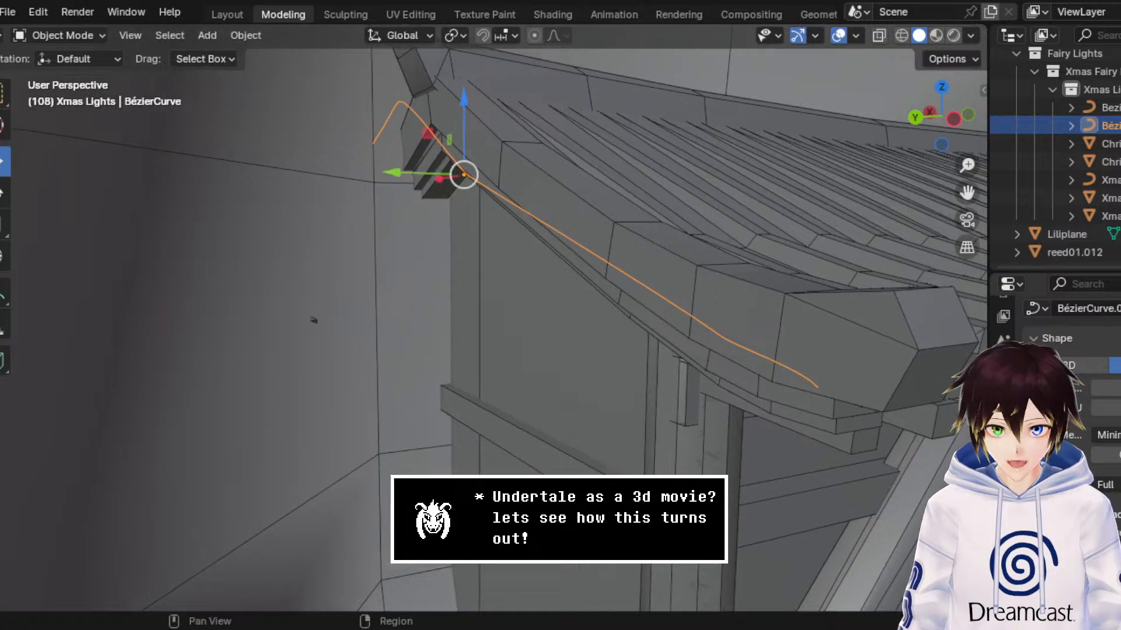
scroll(1109, 483, down, 5)
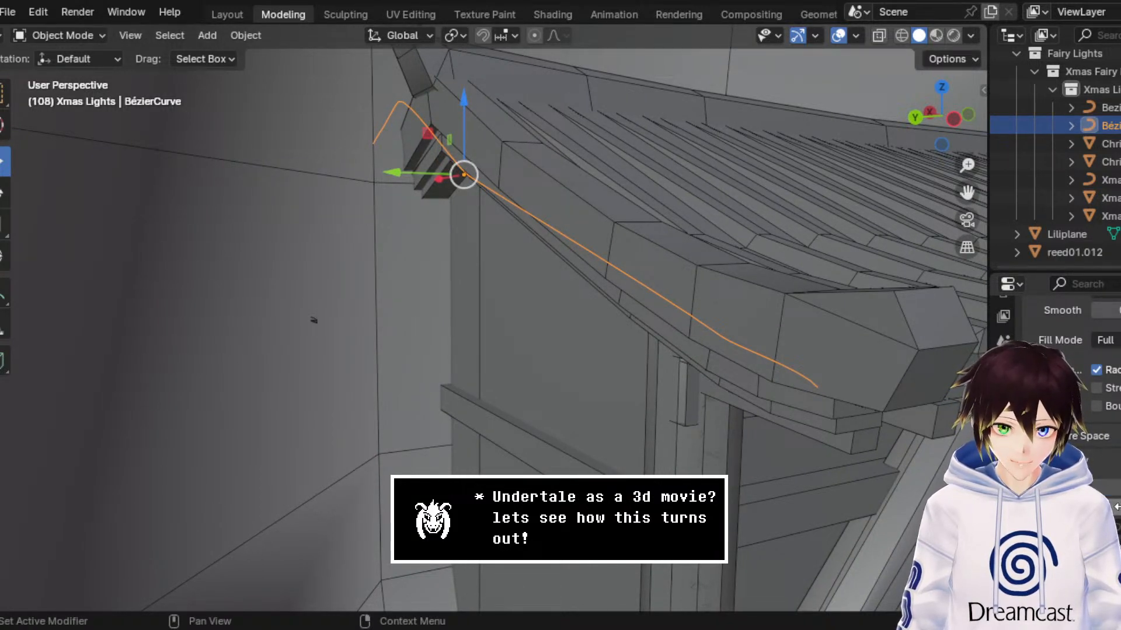
drag(1117, 507, 1109, 507)
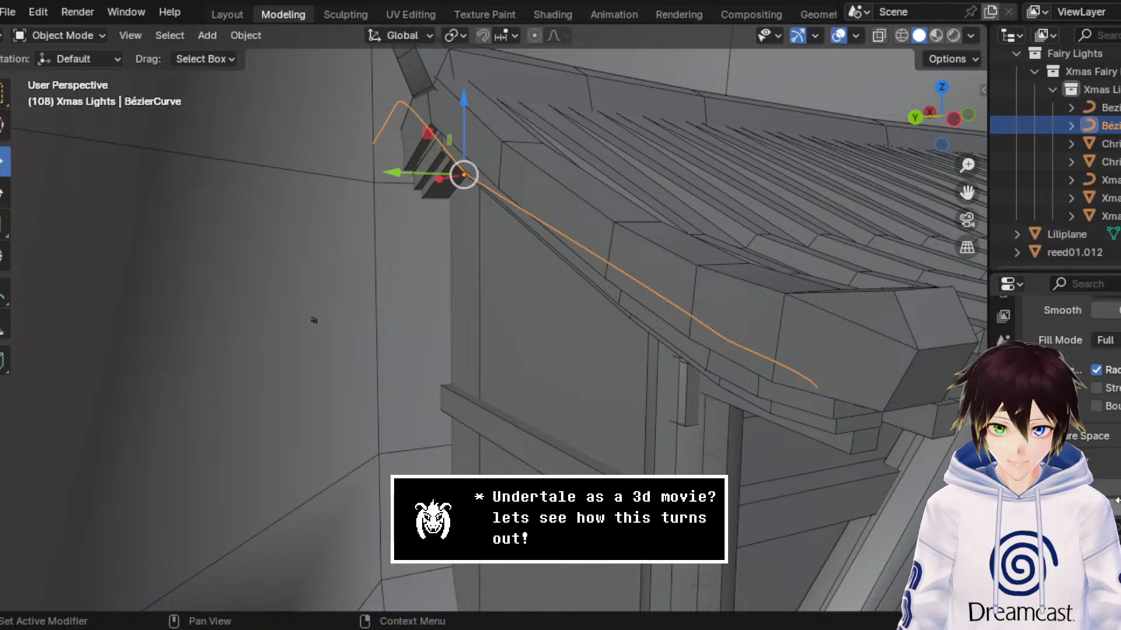
scroll(1109, 502, down, 4)
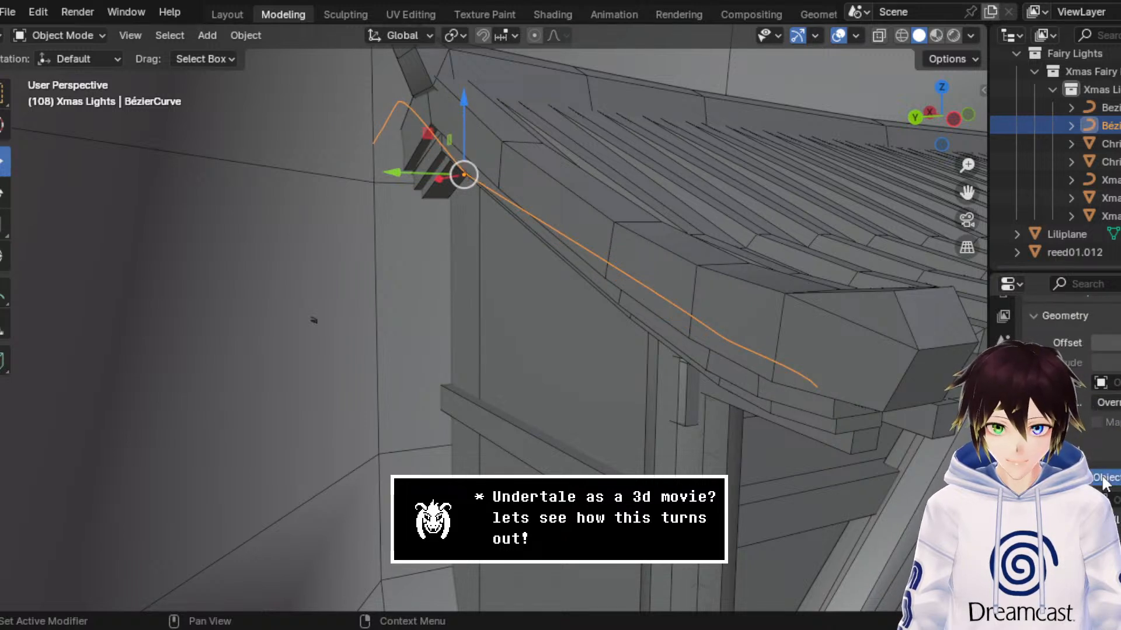
drag(1111, 500, 1113, 500)
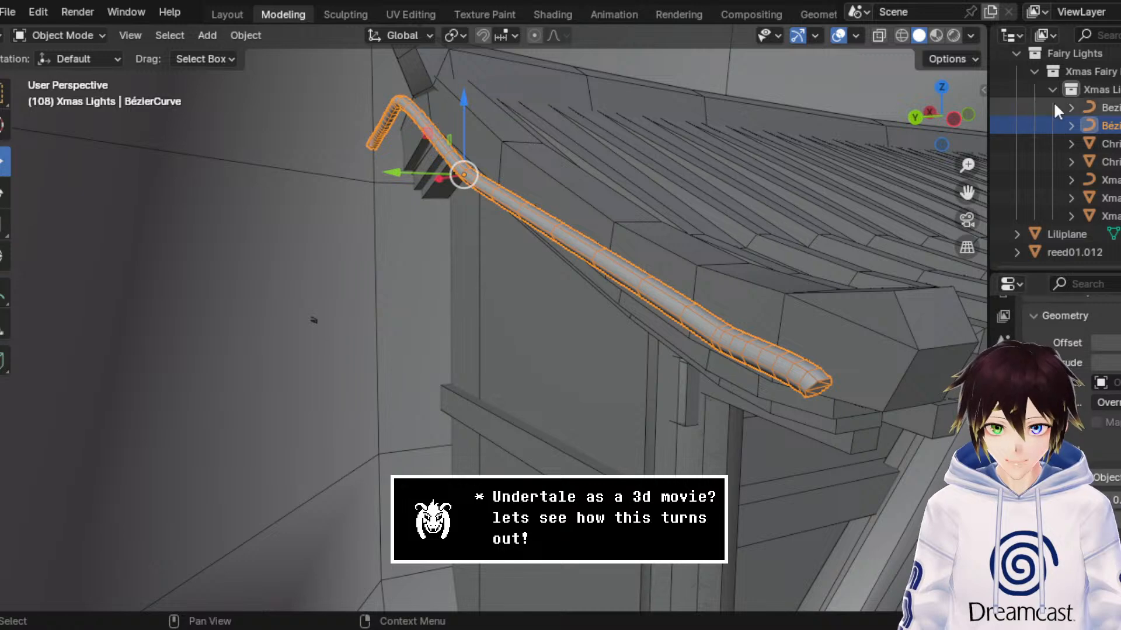
click(936, 36)
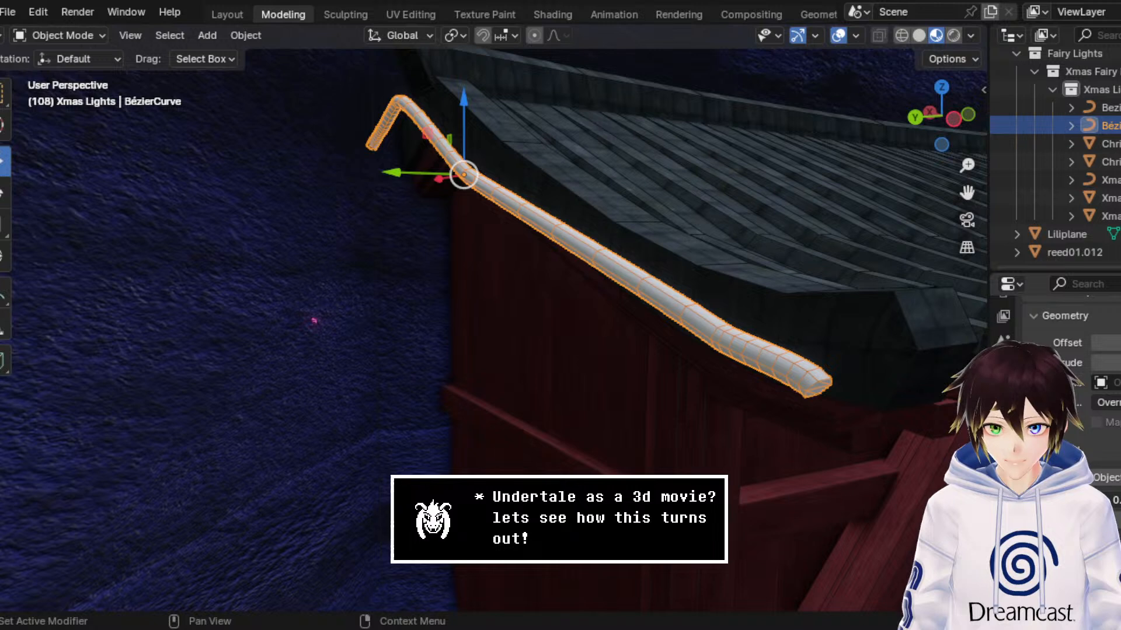
drag(1116, 500, 1103, 500)
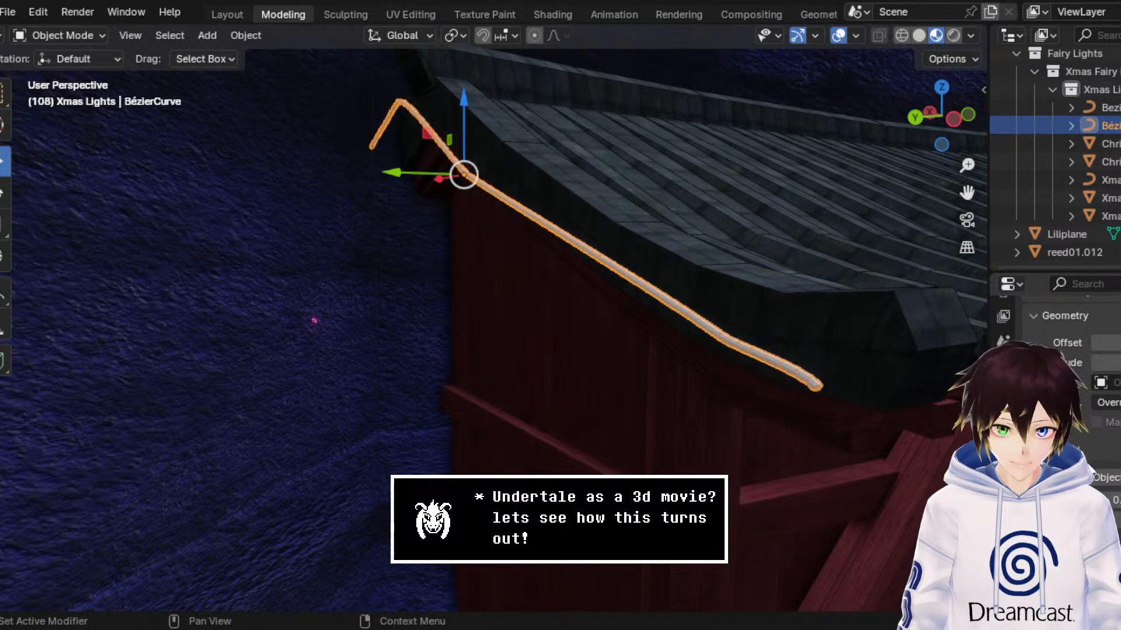
Step: Assign the existing Black material to the side roof edge cable and check it without viewport overlays
scroll(1056, 374, up, 5)
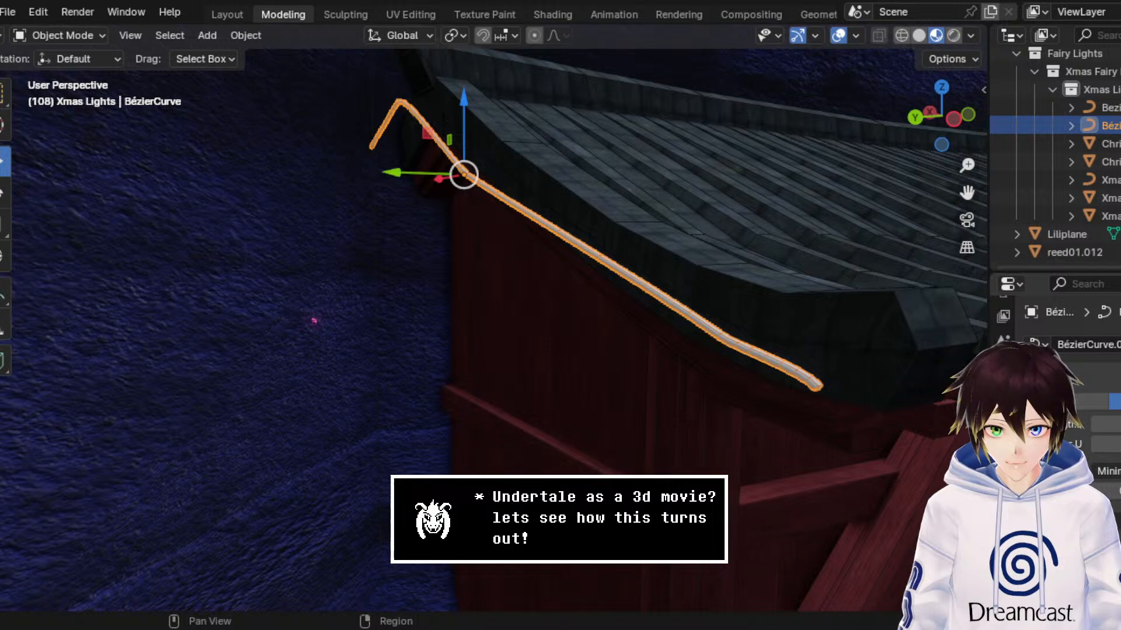
click(1003, 540)
click(1038, 421)
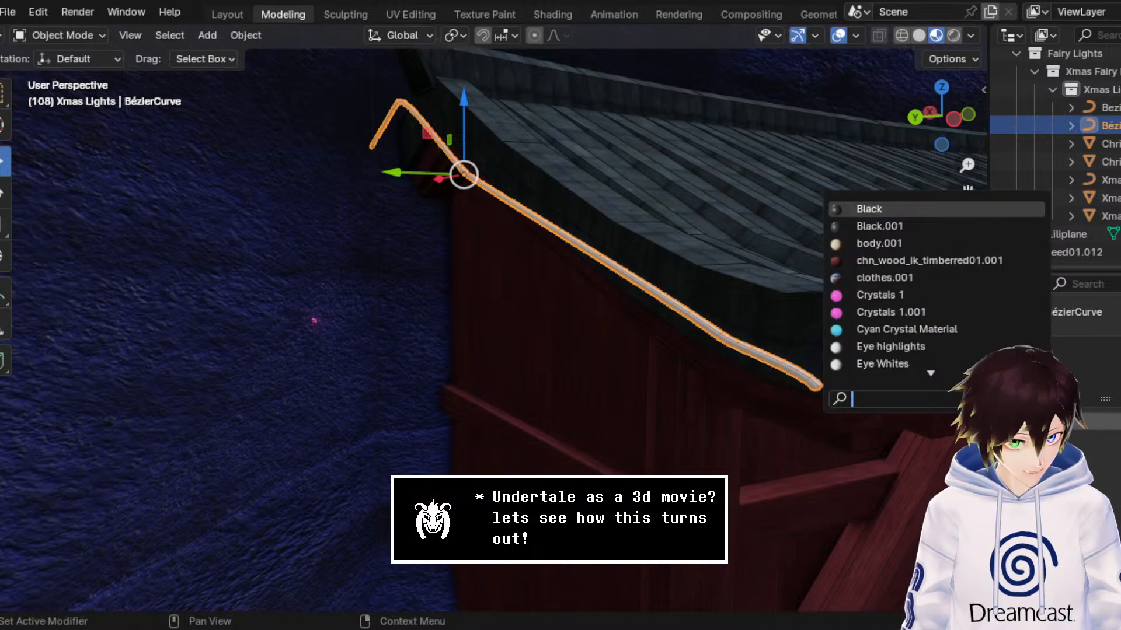
text(black)
key(Return)
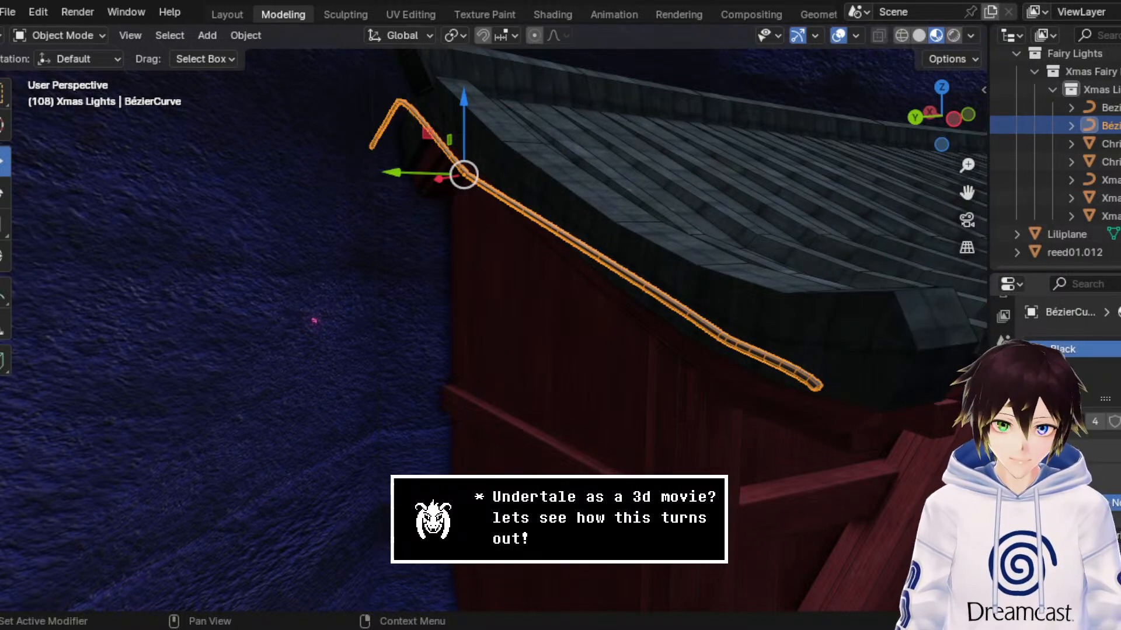
click(838, 36)
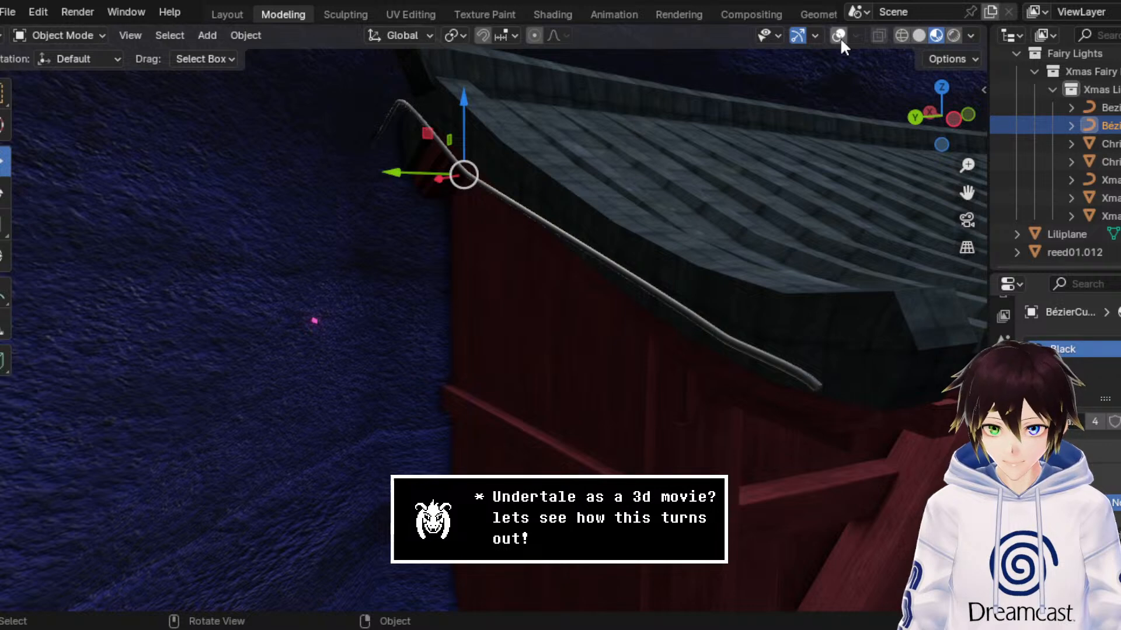
click(839, 37)
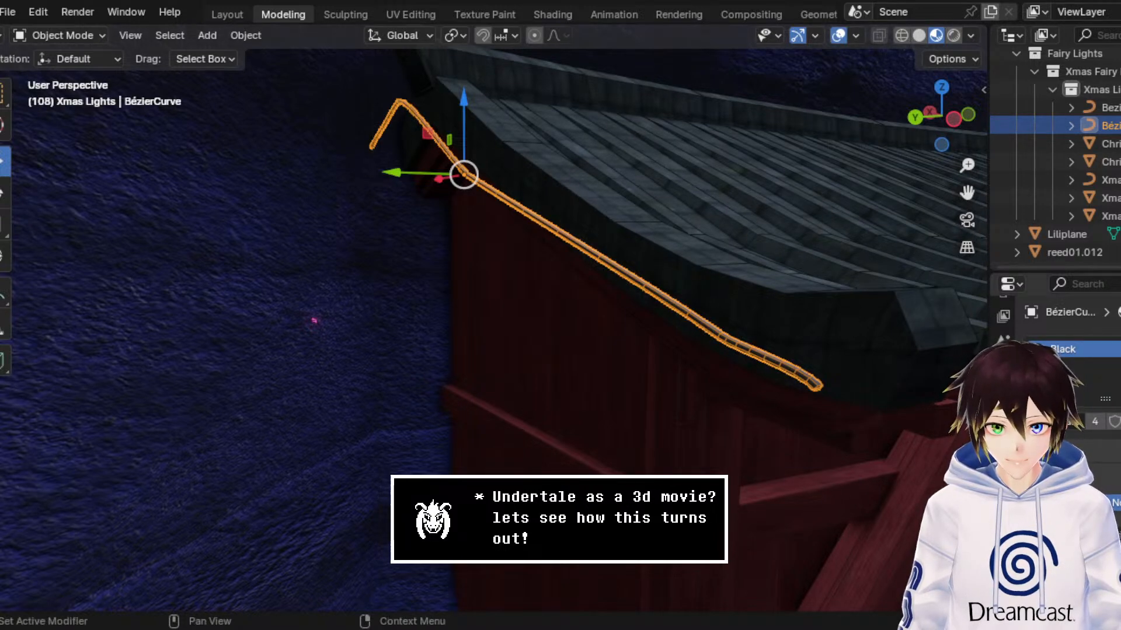
Step: Add a Geometry Nodes modifier to the side roof edge cable and assign the Fairy Lights node group
click(1002, 435)
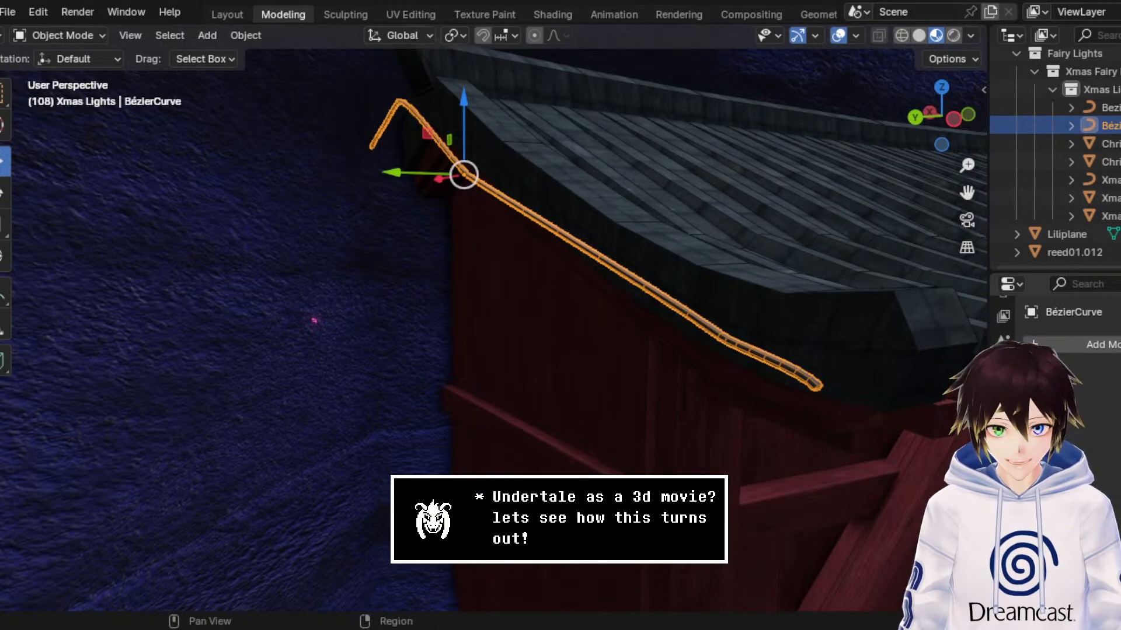
click(1069, 346)
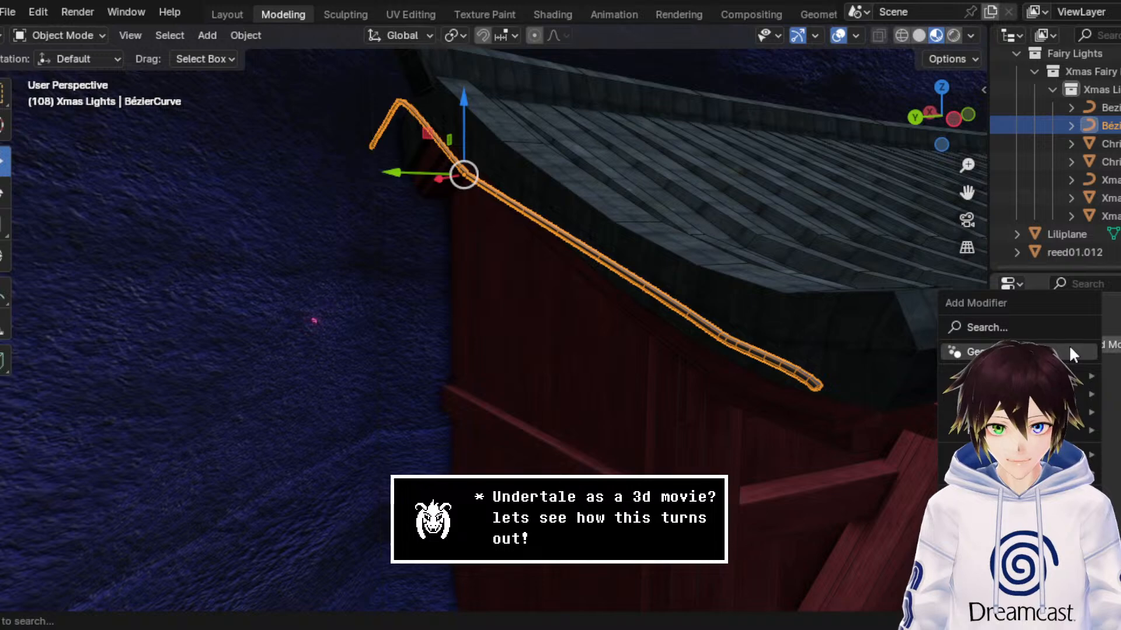
click(1070, 353)
click(1044, 402)
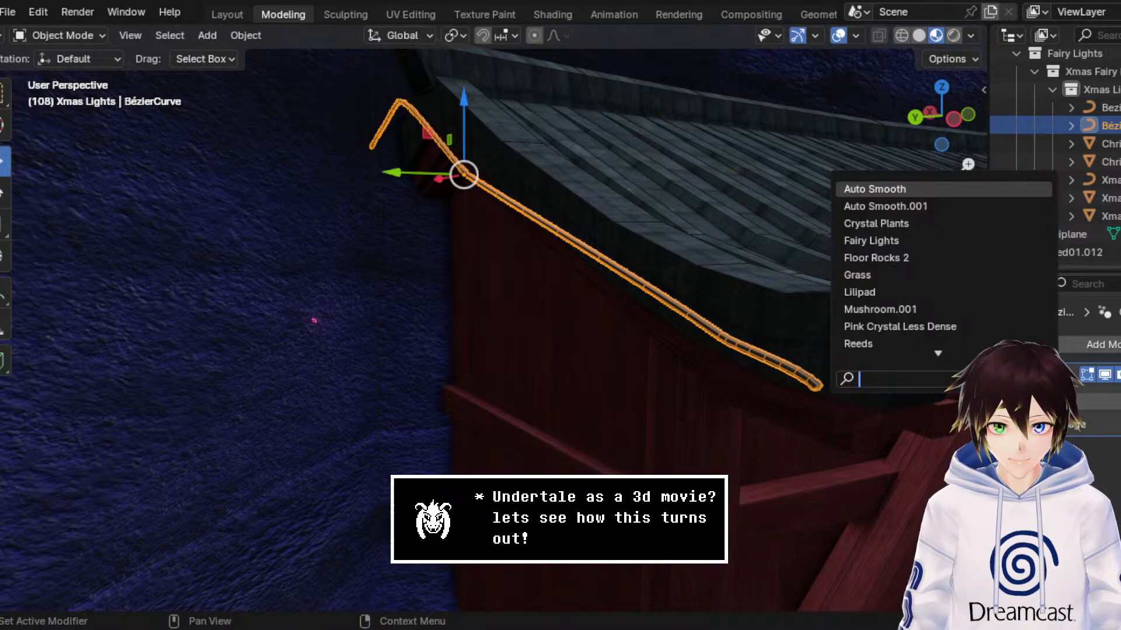
click(853, 241)
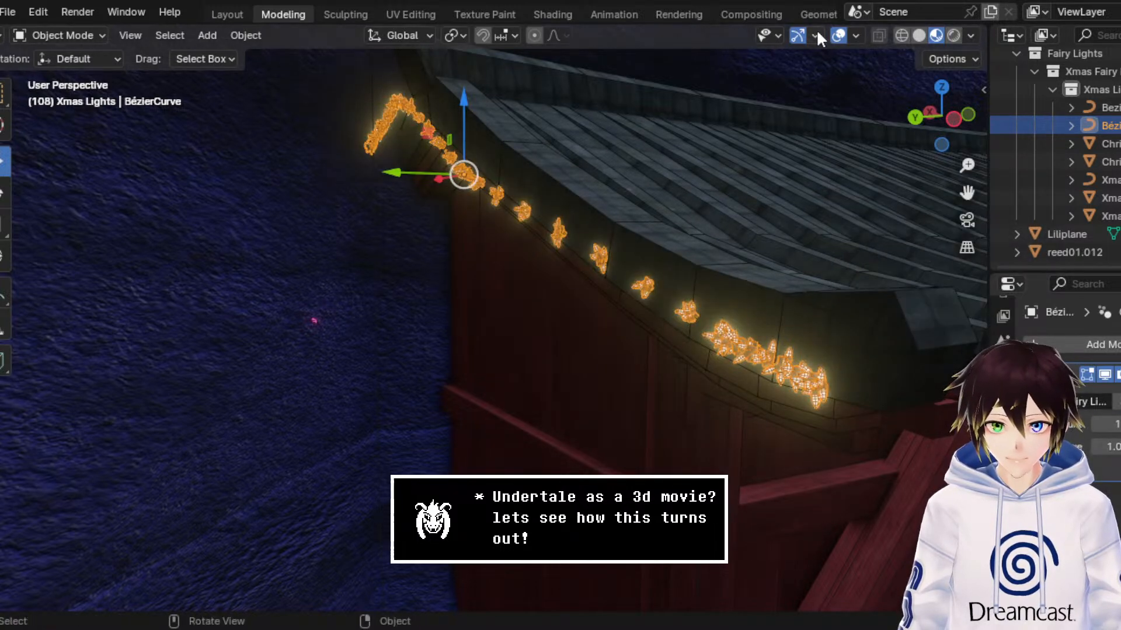
Step: Try out the Fairy Lights modifier values, setting the second one to 1, and undo back to the plain cable
scroll(754, 183, up, 3)
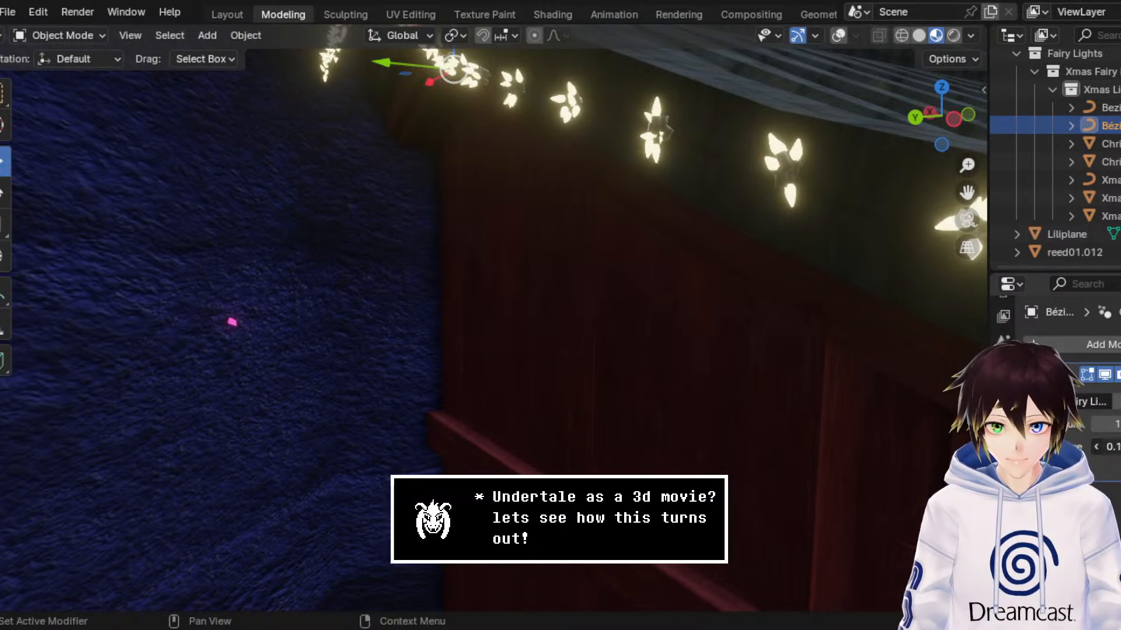
double_click(1114, 447)
text(1)
key(Return)
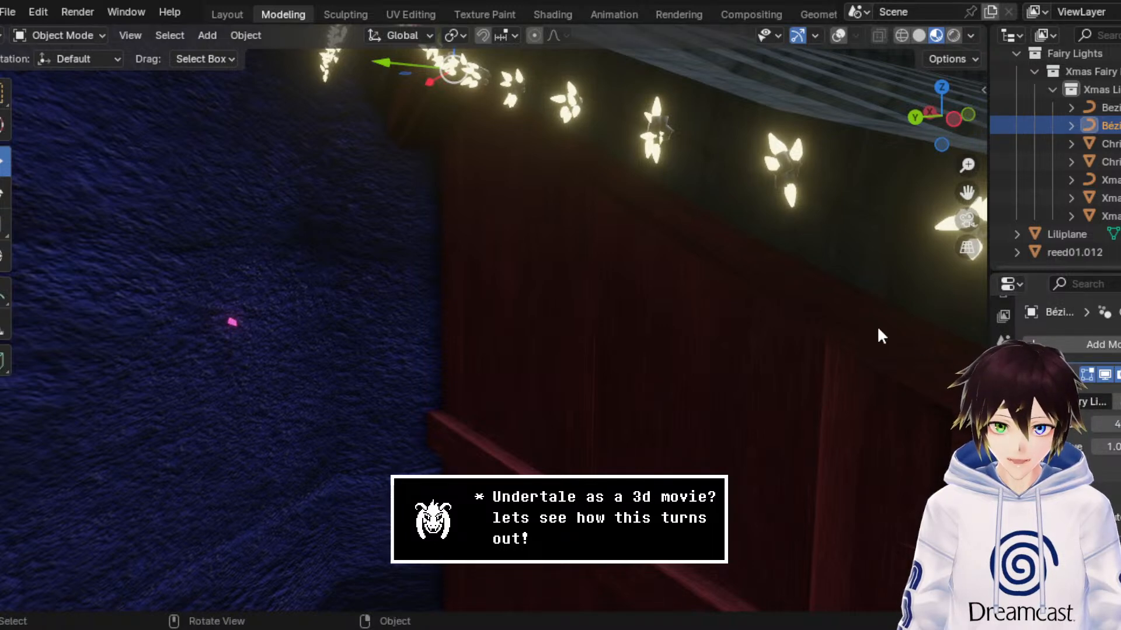
scroll(880, 335, down, 3)
key(ctrl+z)
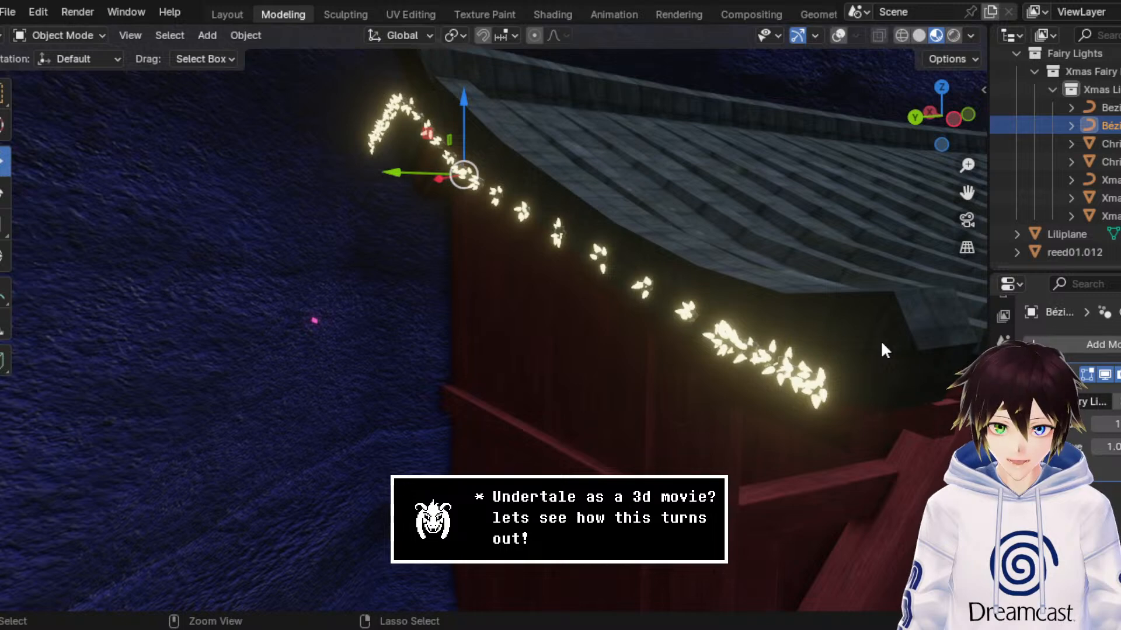
key(ctrl+z)
Step: Turn viewport overlays on, duplicate the side roof edge cable, and raise the copy about 0.084 m along Z
click(838, 35)
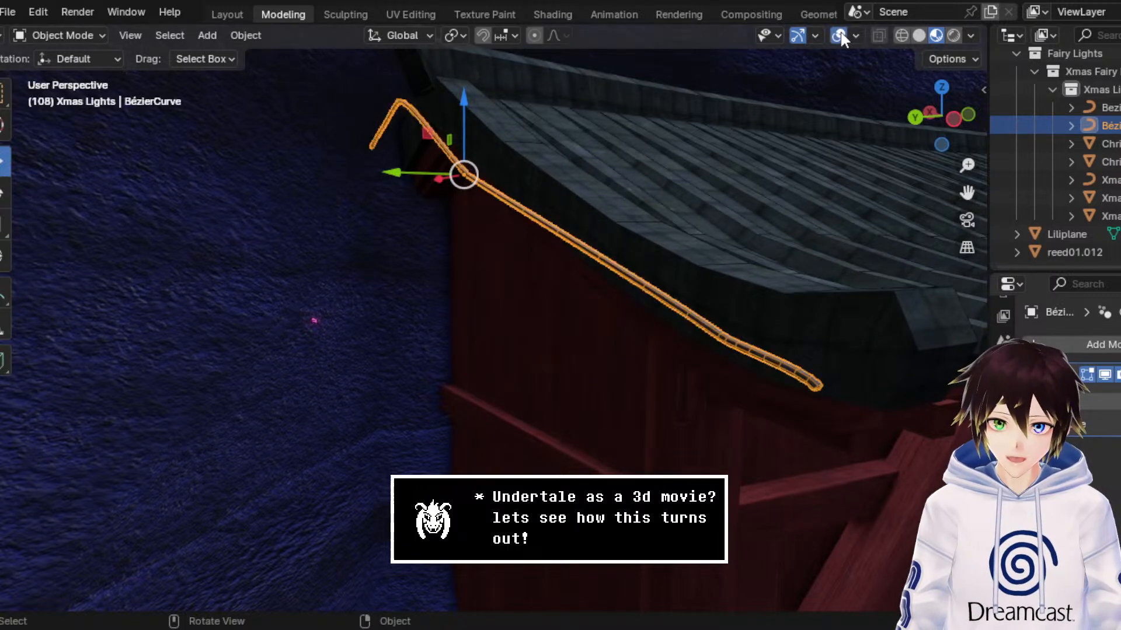
right_click(708, 251)
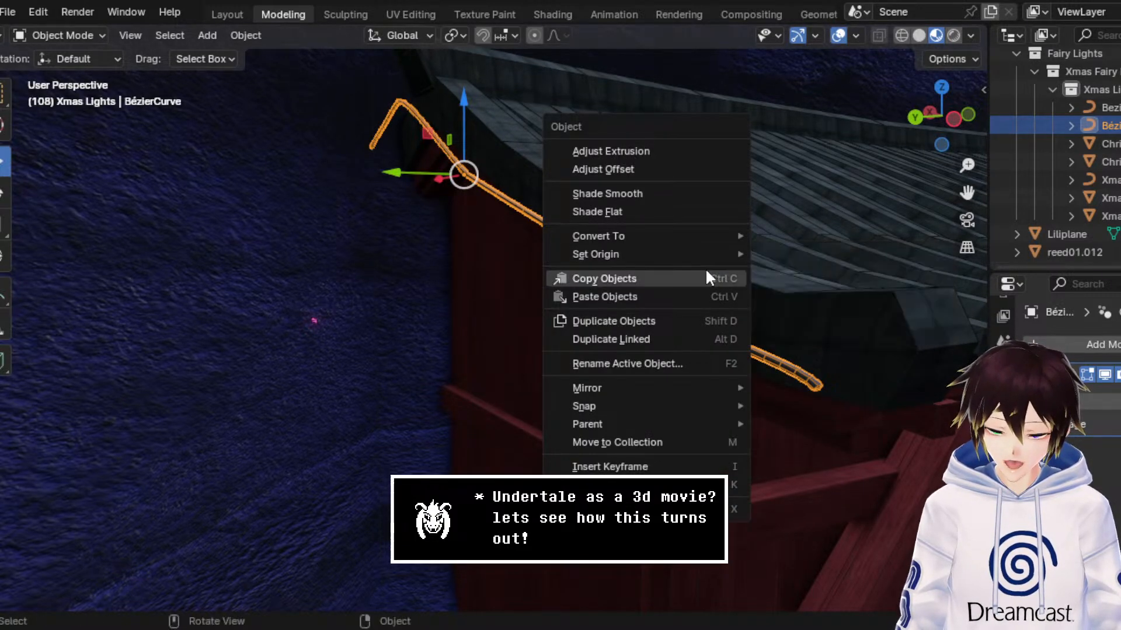
click(685, 321)
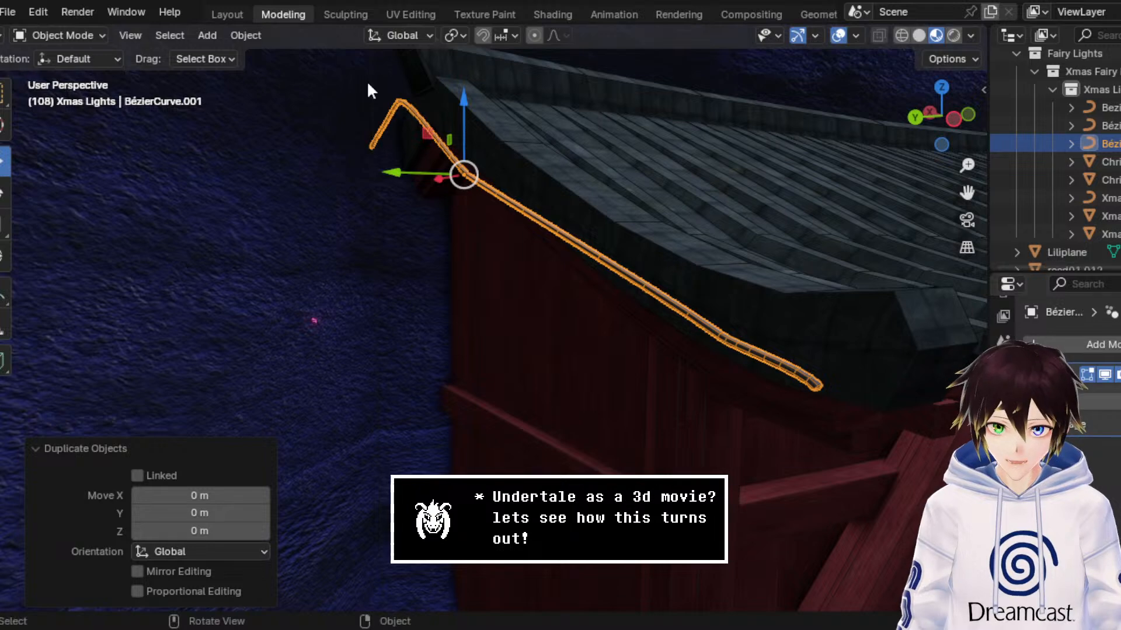
drag(469, 114, 469, 92)
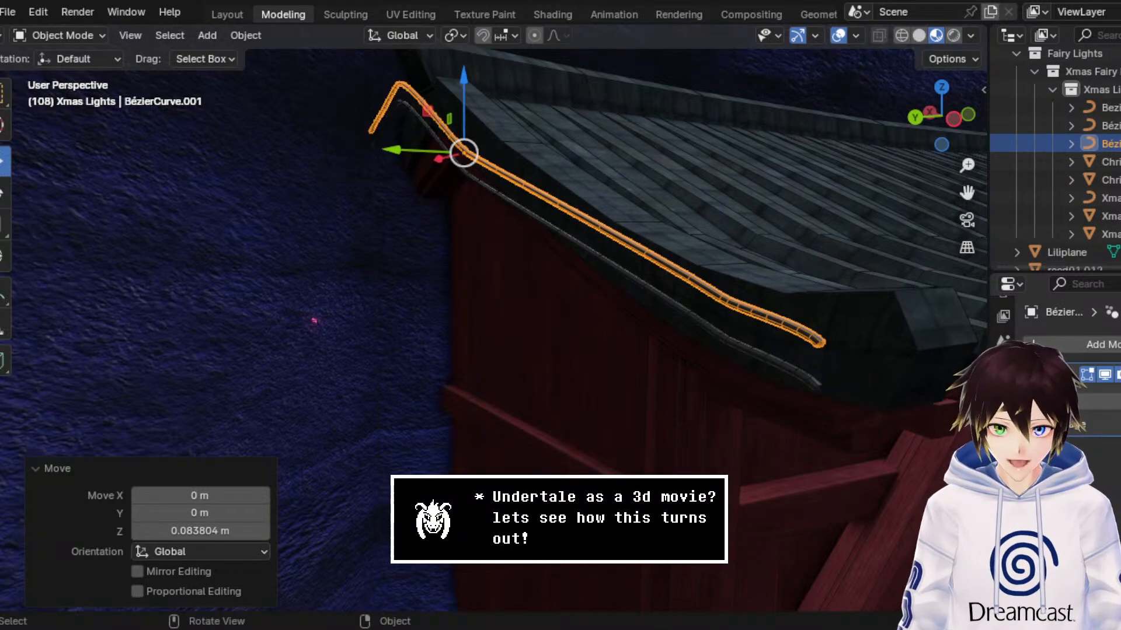
Step: Remove the bevel thickness from the raised duplicate curve
click(1002, 503)
scroll(1104, 444, down, 5)
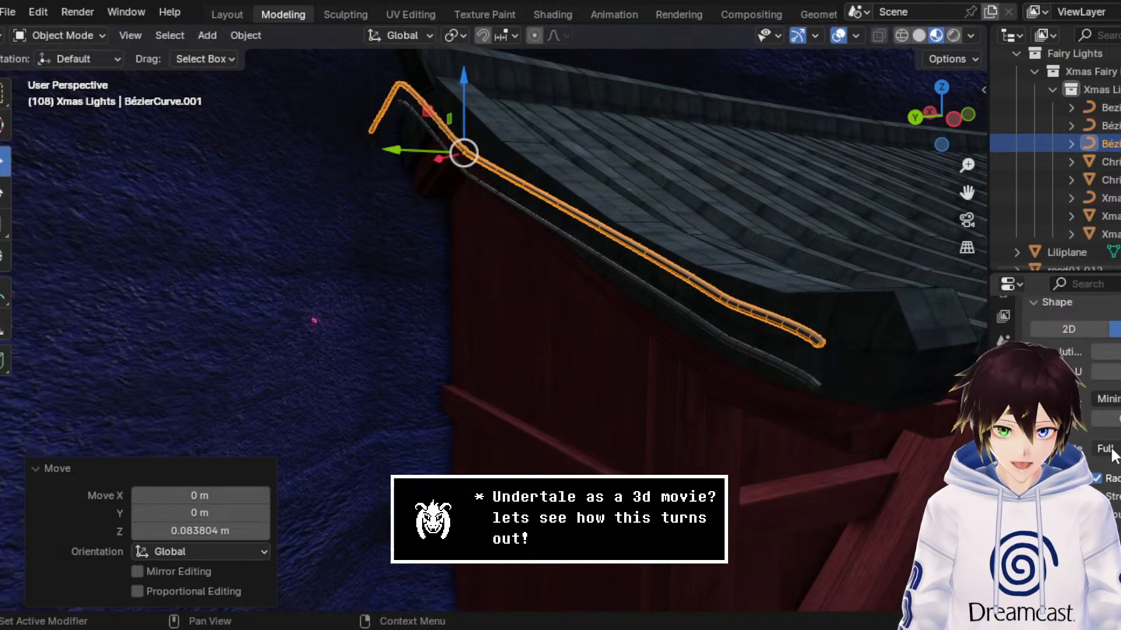
scroll(1106, 450, down, 3)
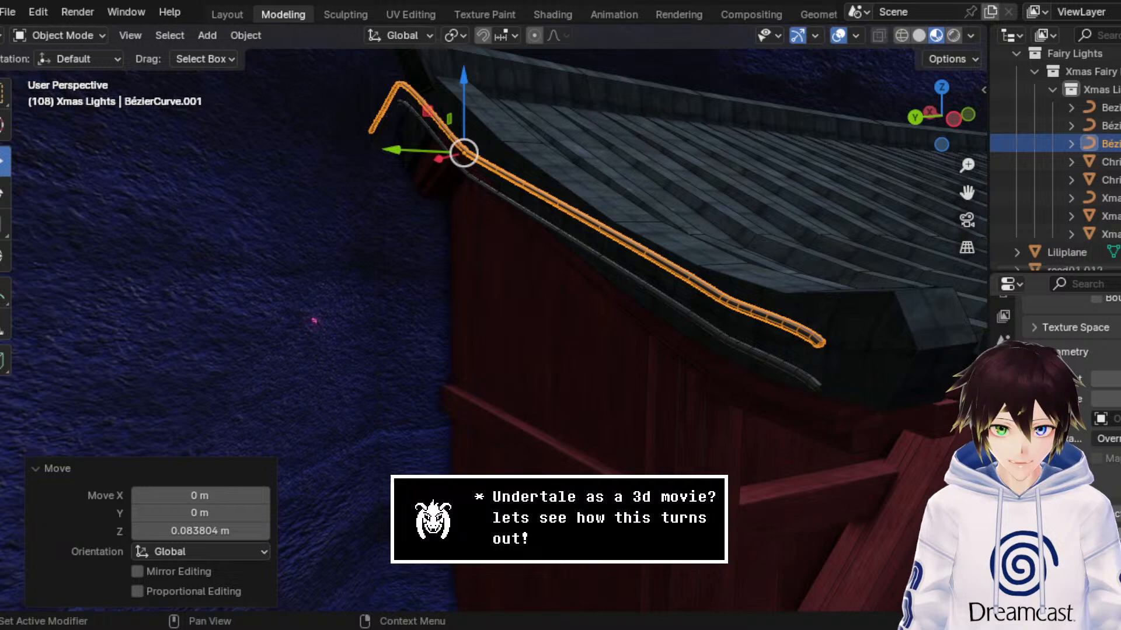
click(1103, 513)
scroll(1103, 443, up, 4)
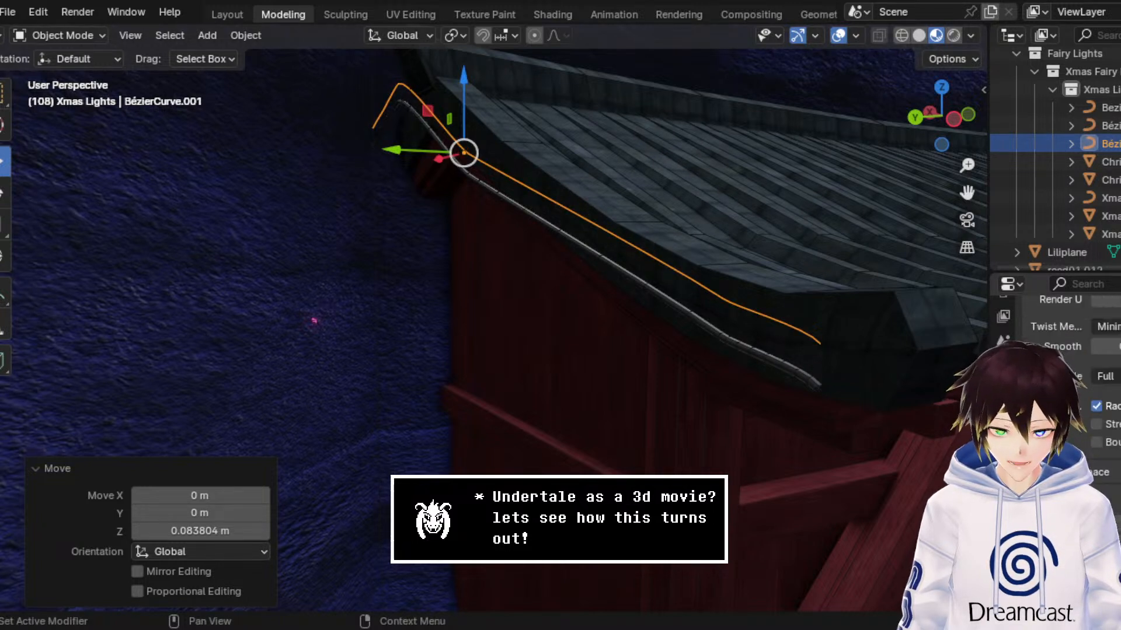
Step: Assign the Fairy Lights node group to the duplicate curve's modifier and inspect the bulbs beside the cable with overlays off
click(1004, 447)
click(1043, 402)
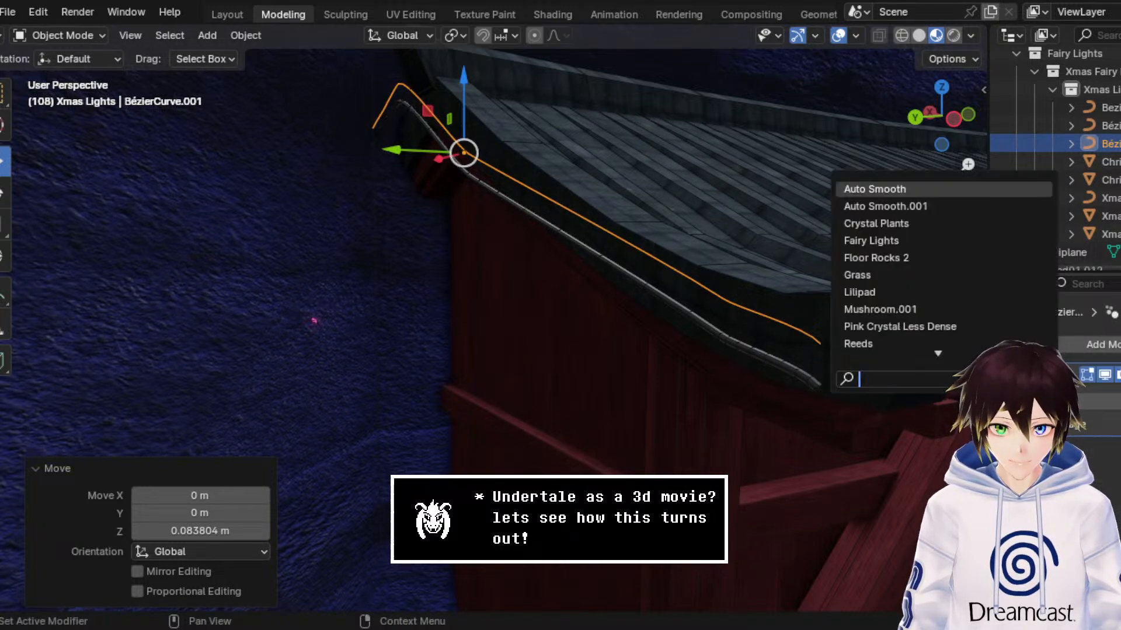
click(886, 242)
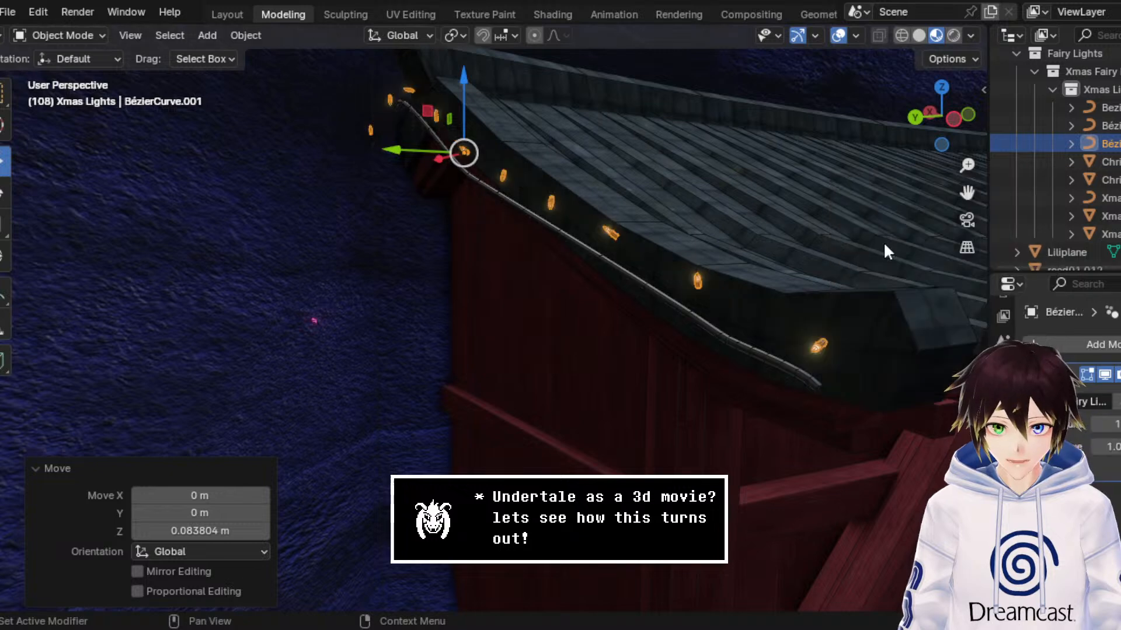
click(841, 37)
scroll(729, 183, up, 4)
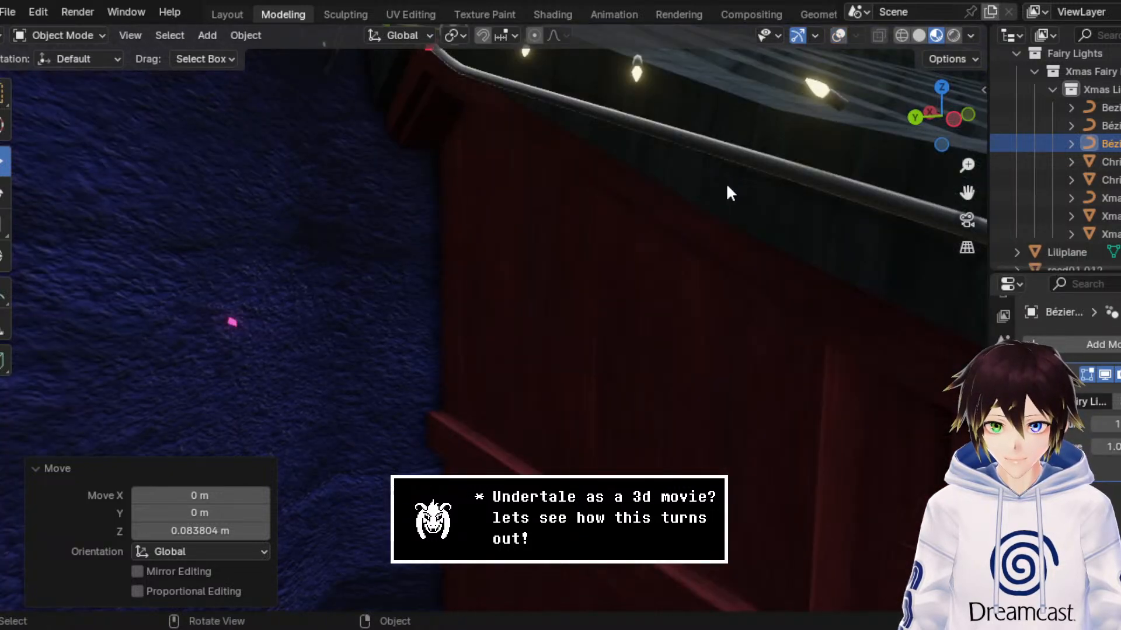
middle_drag(944, 197, 677, 231)
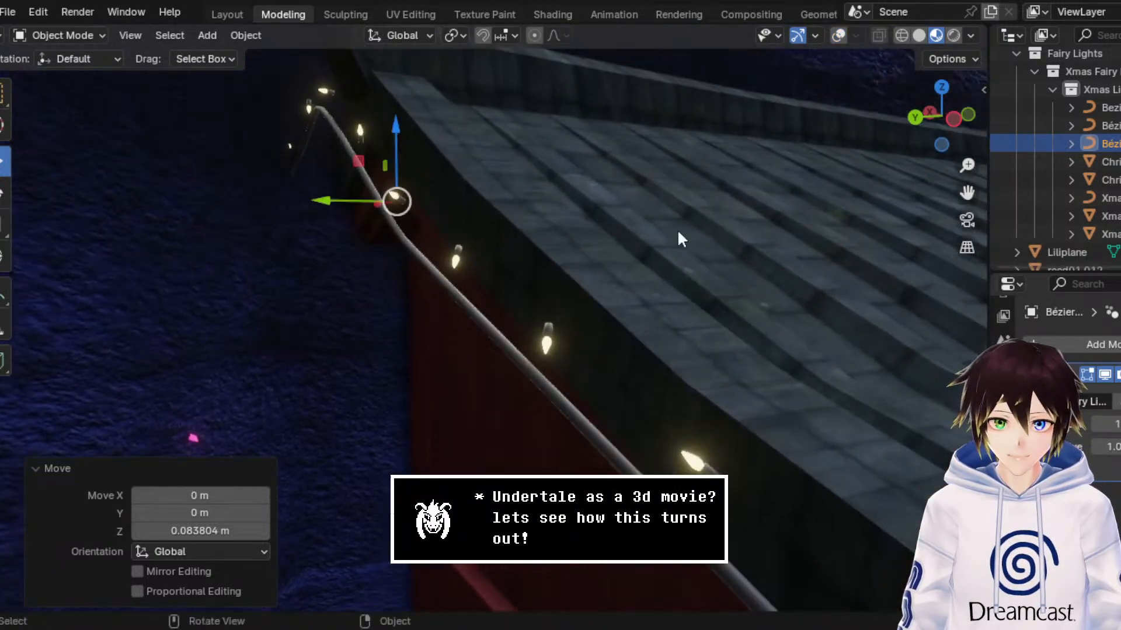
Step: Delete the duplicate light curve, select the remaining side roof edge cable, and save DogShrineBase3.blend
key(Delete)
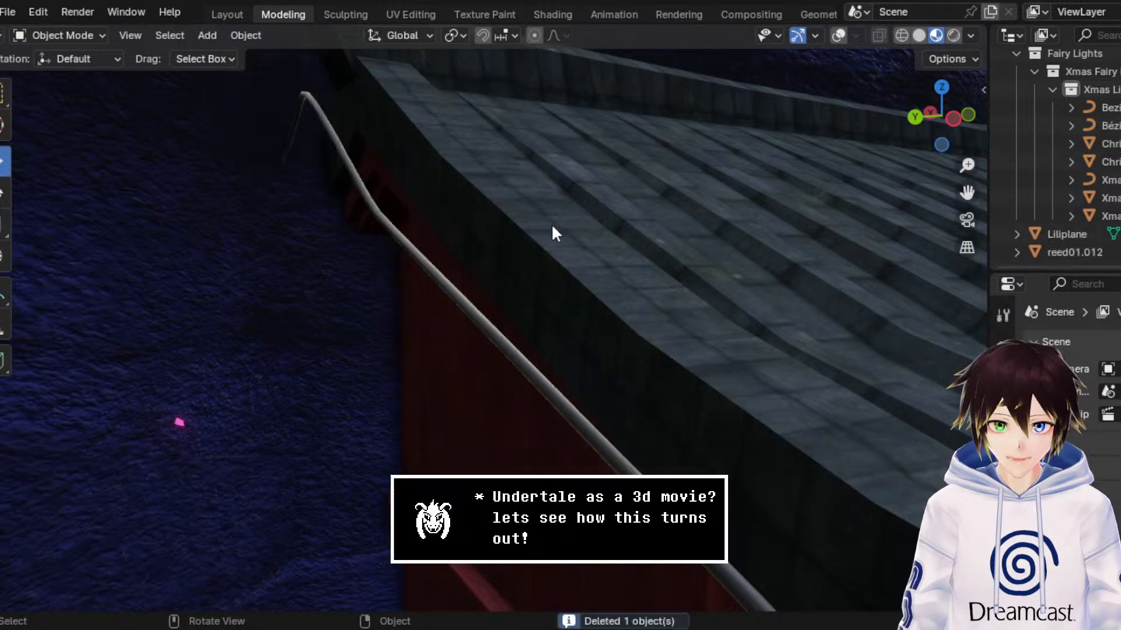
click(422, 257)
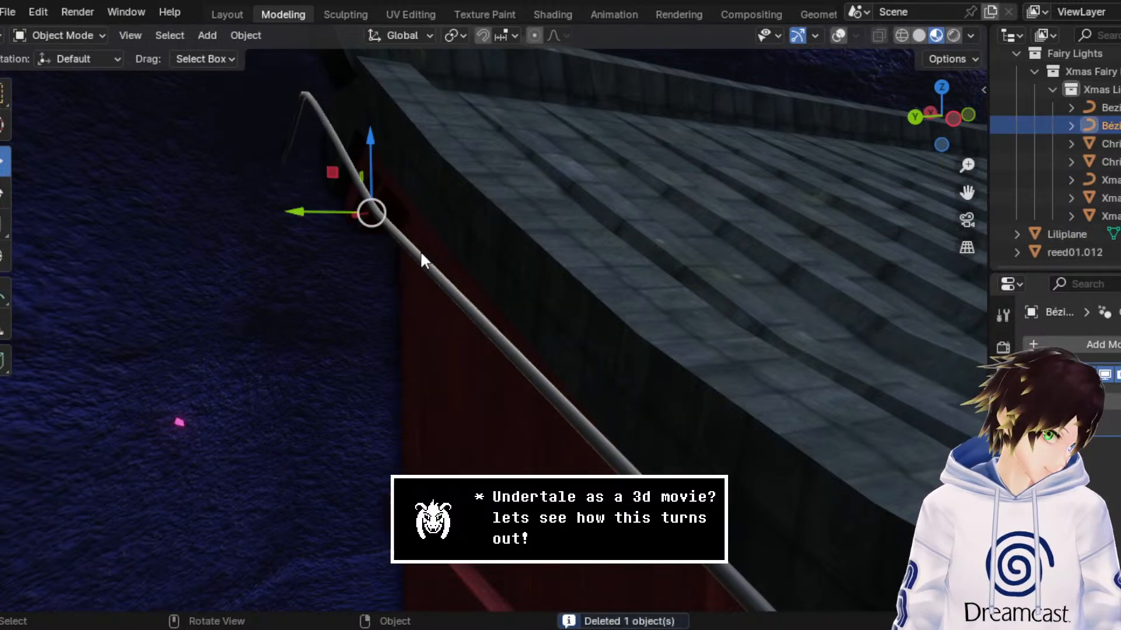
middle_drag(421, 252, 412, 248)
scroll(412, 248, down, 2)
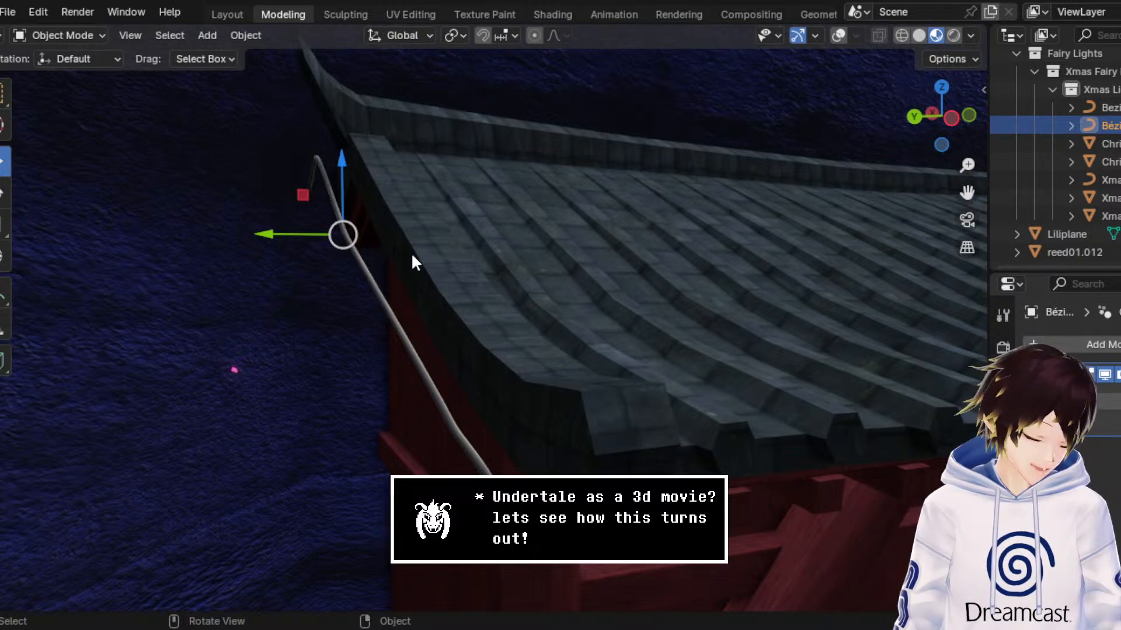
key(ctrl+s)
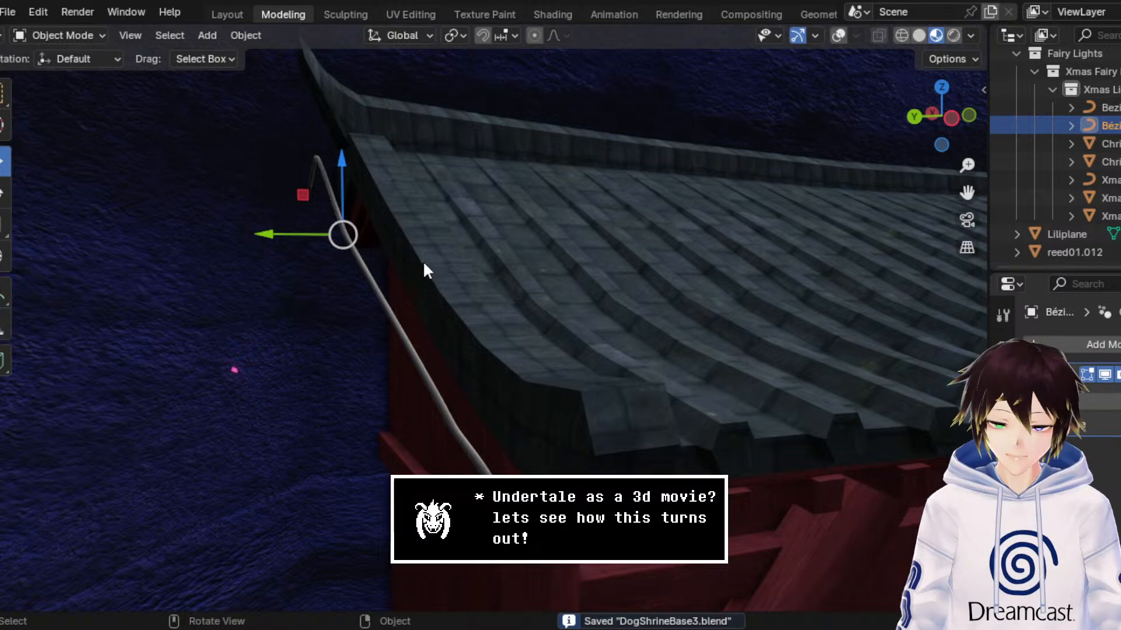
middle_drag(424, 264, 451, 252)
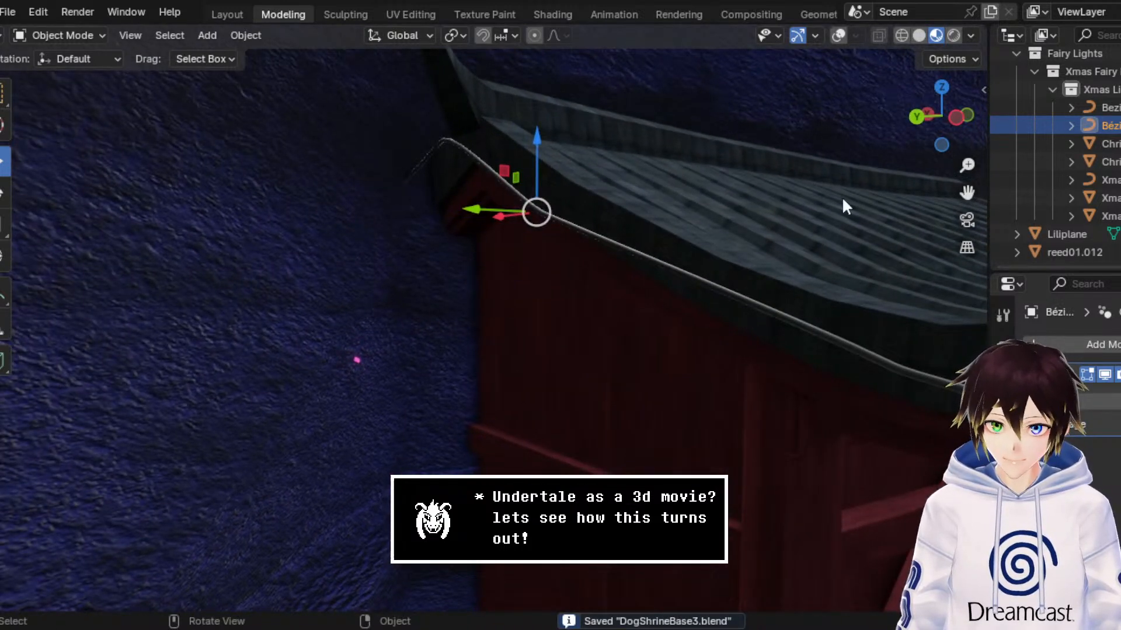
shift+middle_drag(411, 146, 282, 140)
click(64, 38)
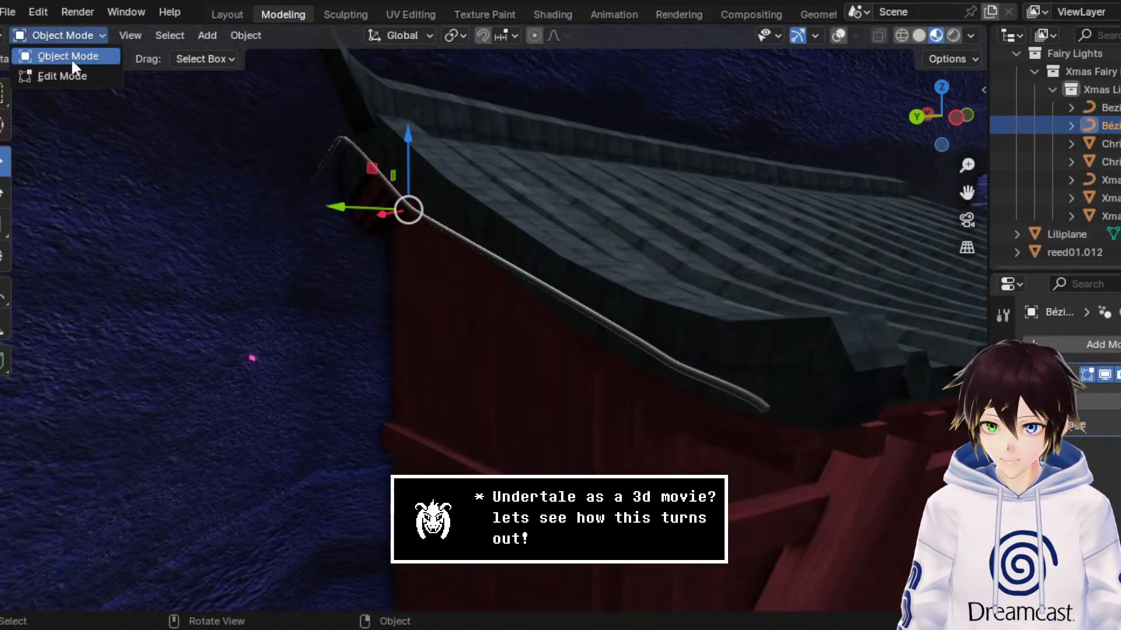
click(75, 72)
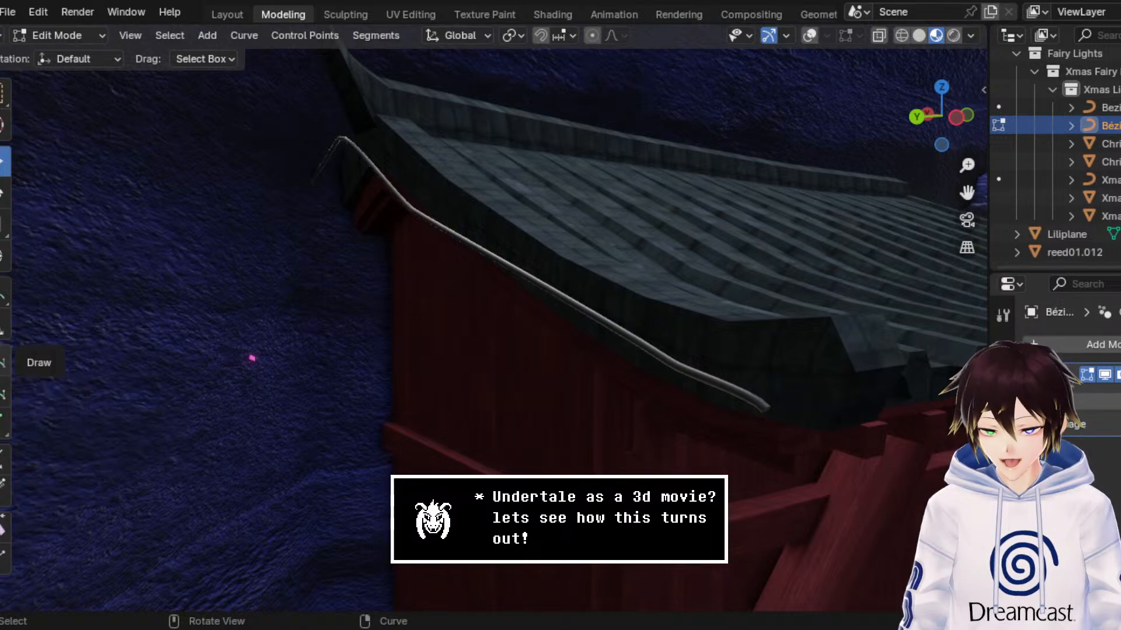
click(4, 360)
middle_drag(577, 297, 586, 294)
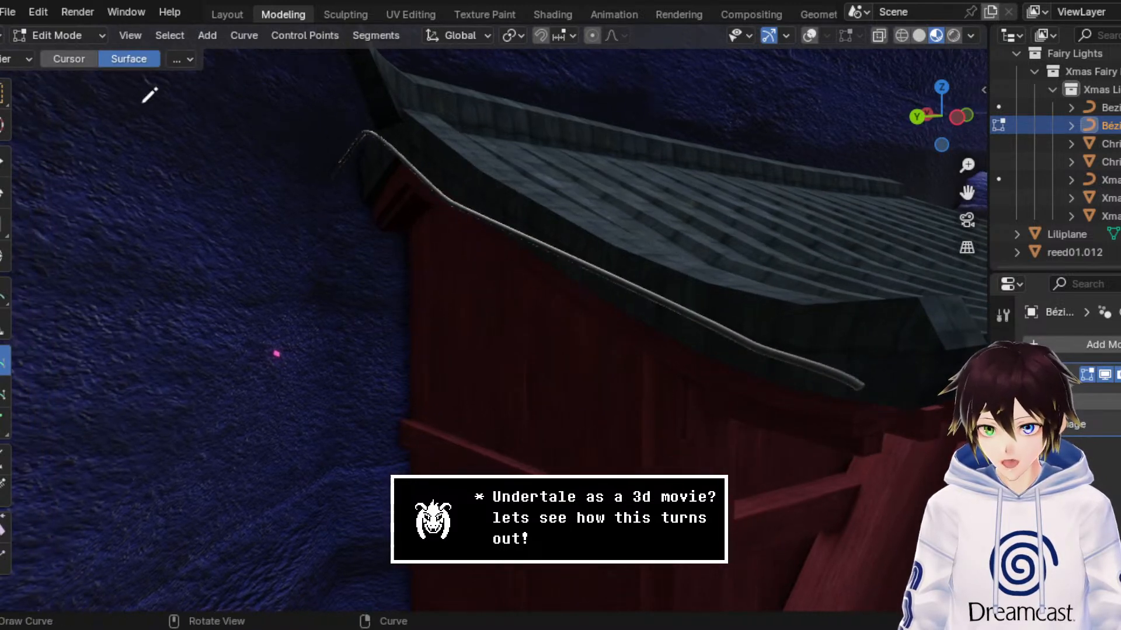
click(3, 96)
click(2, 166)
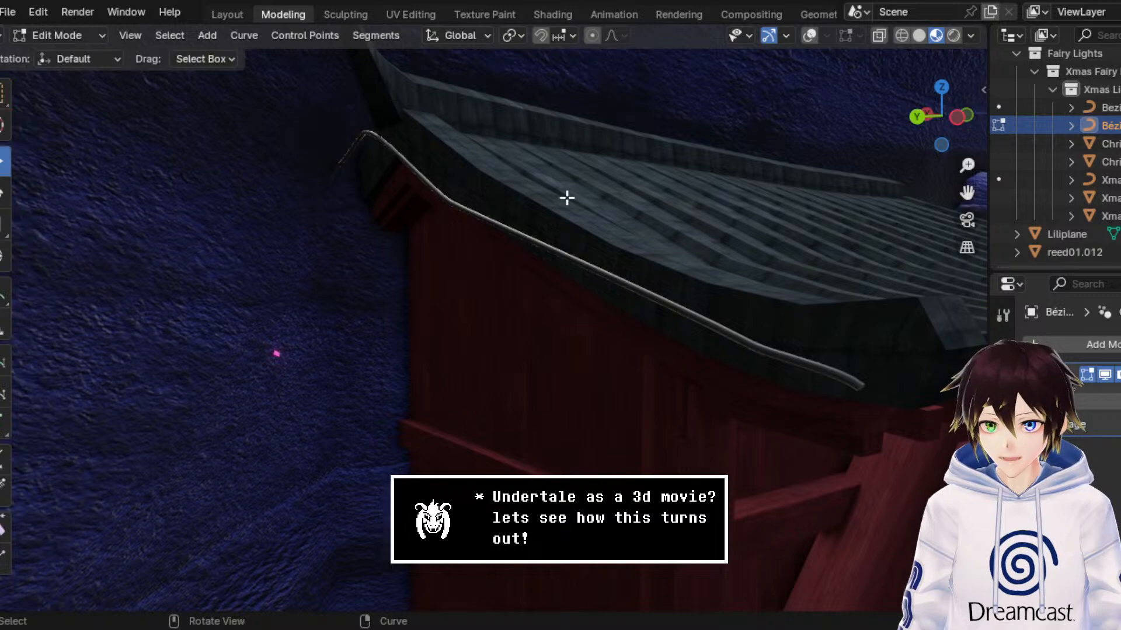
Step: Turn viewport overlays on and return the side roof edge cable to Object Mode
scroll(567, 198, down, 3)
click(808, 39)
scroll(638, 164, up, 1)
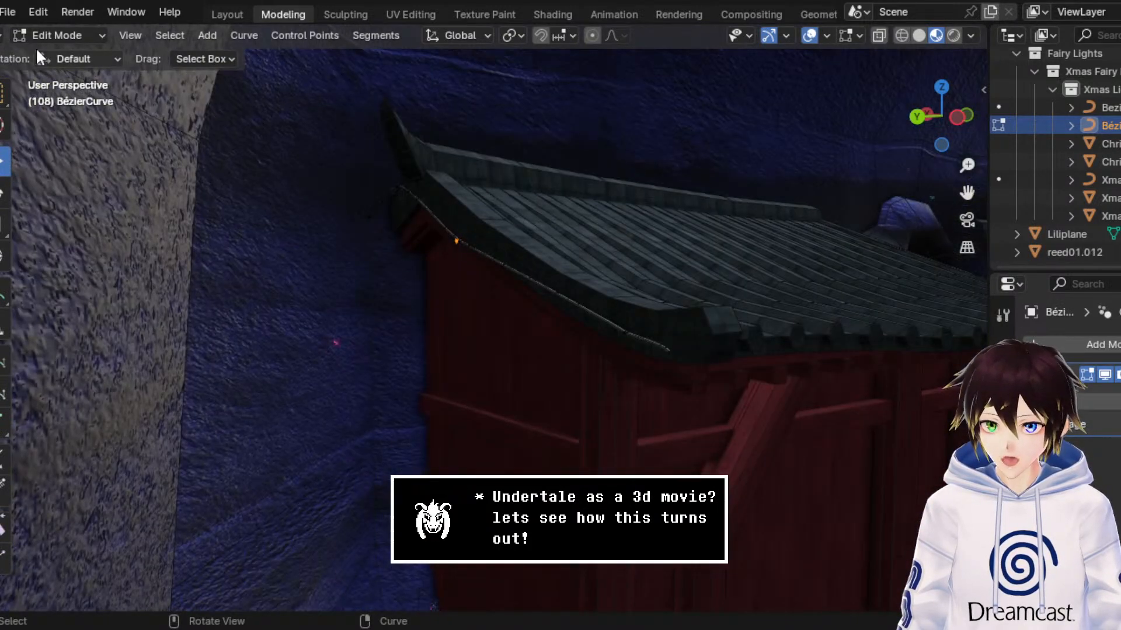
click(58, 36)
click(66, 51)
Step: Reposition the whole cable beneath the side roof edge, lowering it about 0.087 m and shifting it about -0.205 m along Y
drag(457, 193, 473, 92)
click(86, 35)
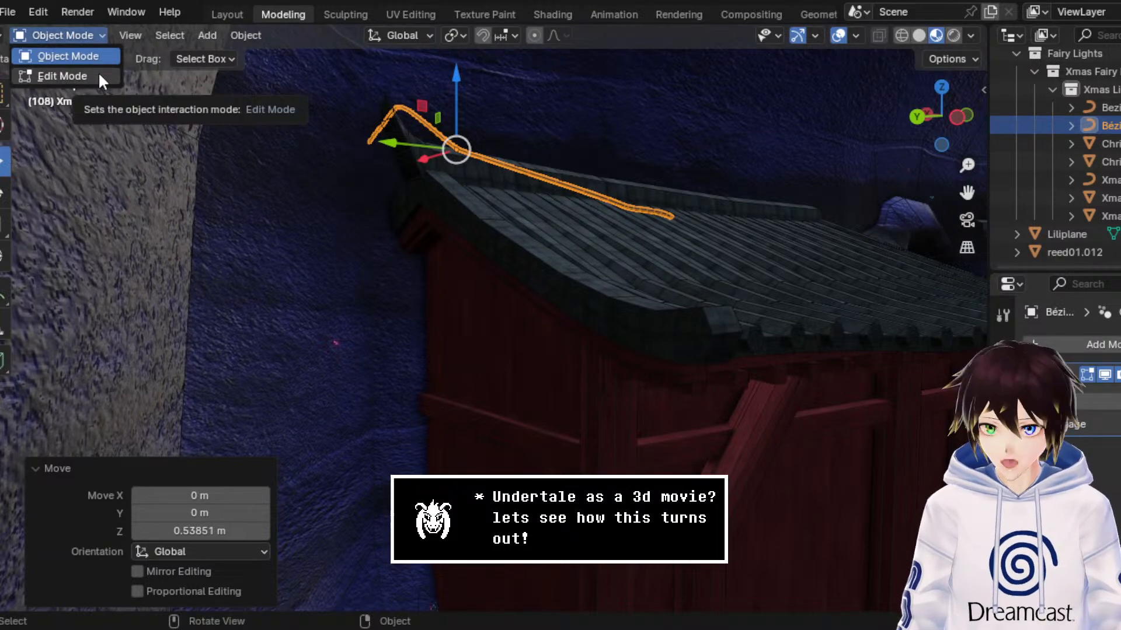
drag(453, 74, 453, 173)
scroll(468, 176, up, 3)
middle_drag(468, 177, 493, 181)
scroll(493, 181, up, 2)
drag(682, 130, 680, 168)
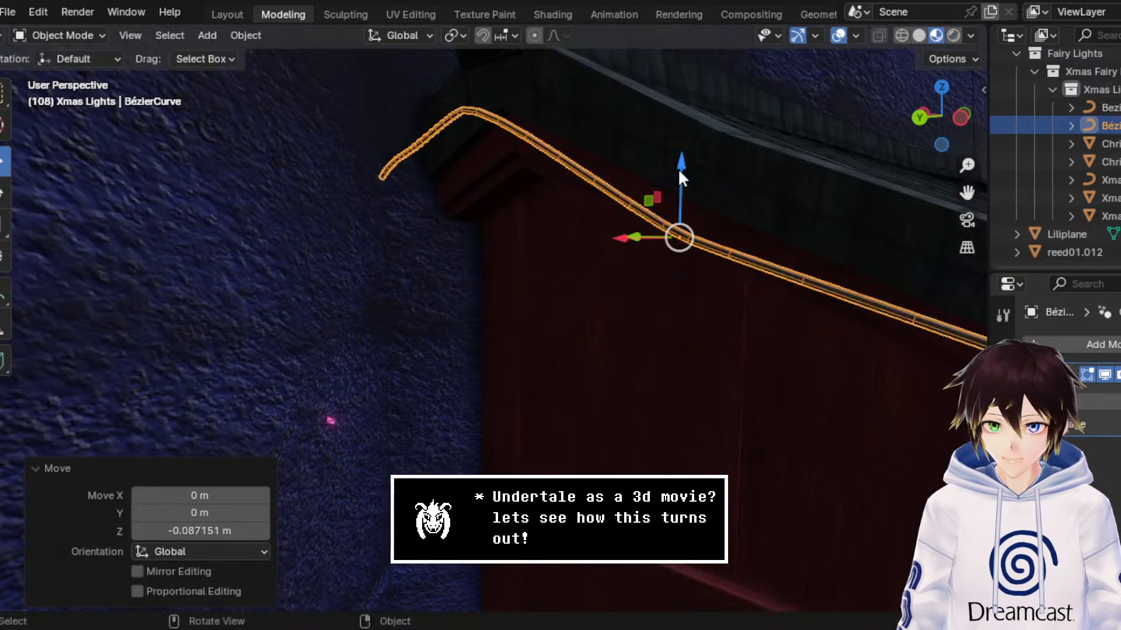
middle_drag(678, 168, 657, 165)
drag(407, 297, 482, 287)
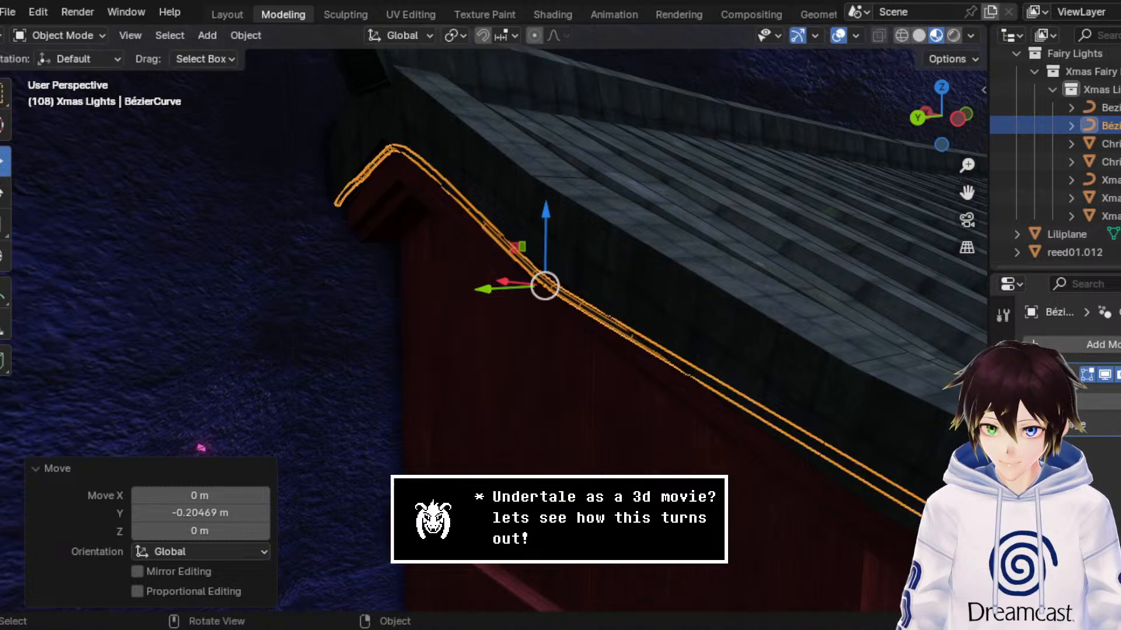
Step: Enter Edit Mode on the cable and rotate the control point at its front end, by the roof corner
click(89, 36)
click(98, 69)
middle_drag(341, 165, 378, 170)
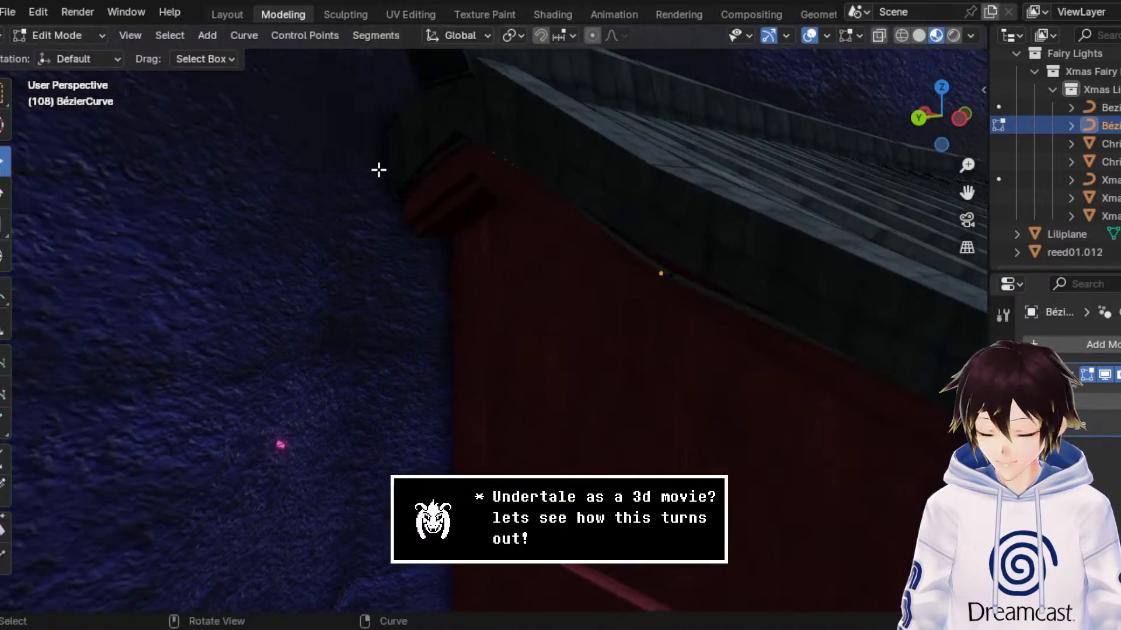
drag(514, 188, 438, 130)
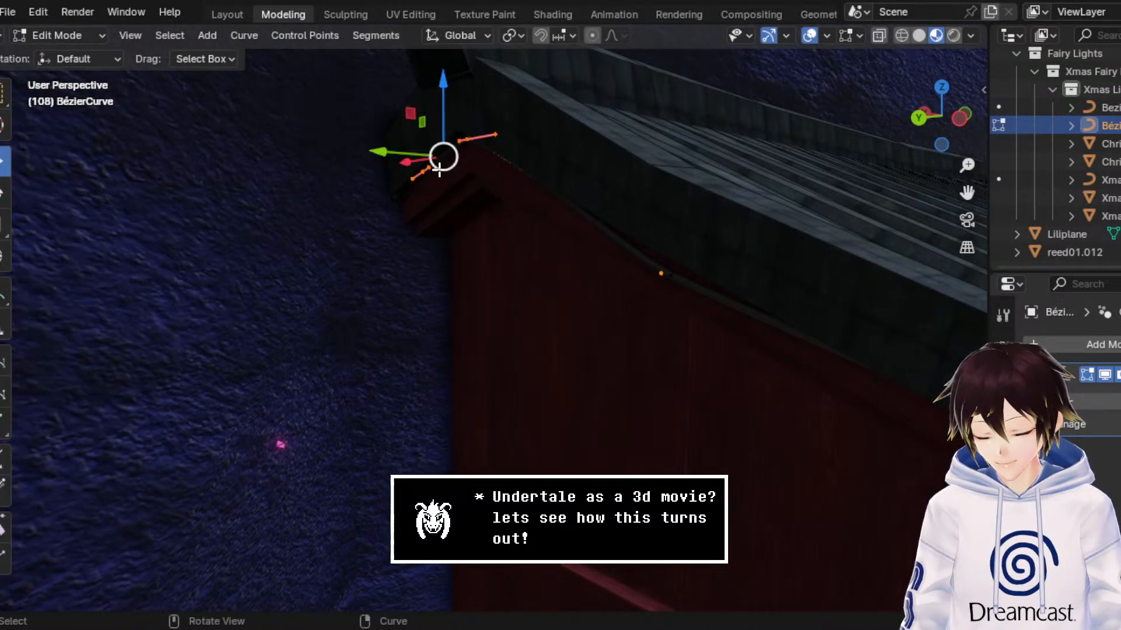
middle_drag(887, 191, 790, 271)
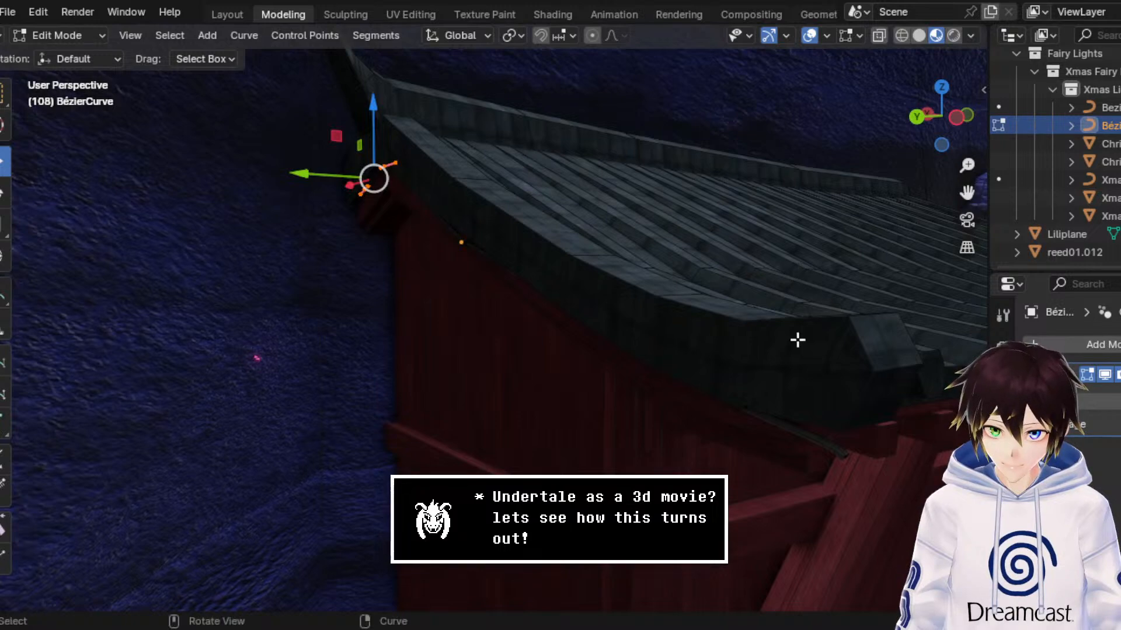
mouse_move(796, 338)
middle_down()
mouse_move(800, 406)
mouse_move(853, 391)
mouse_move(808, 352)
middle_up()
drag(807, 352, 639, 208)
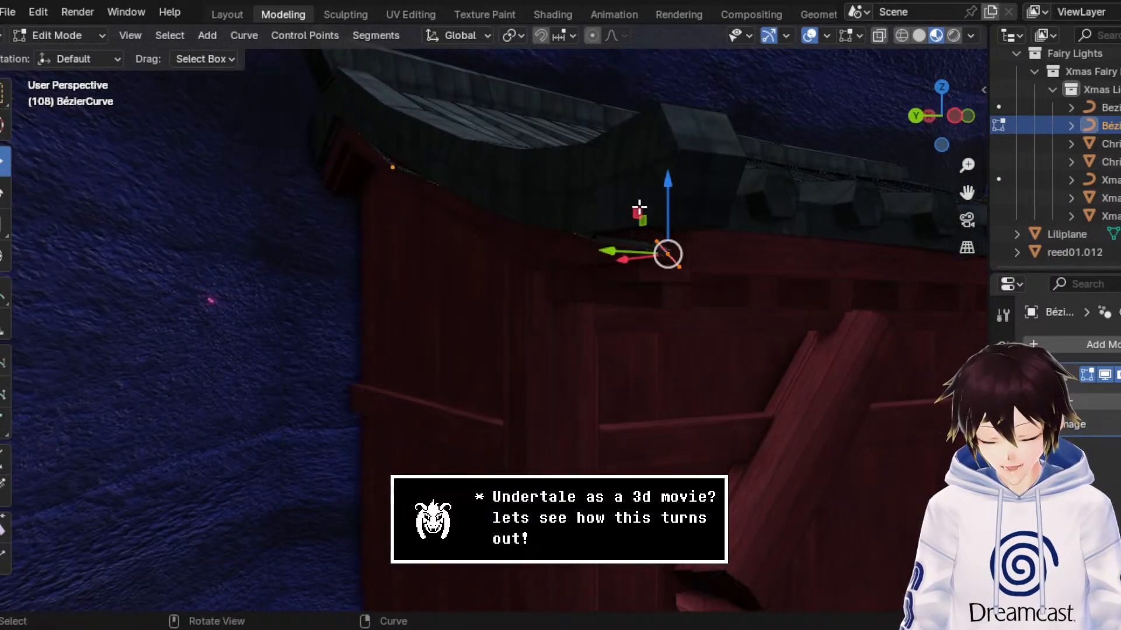
click(5, 199)
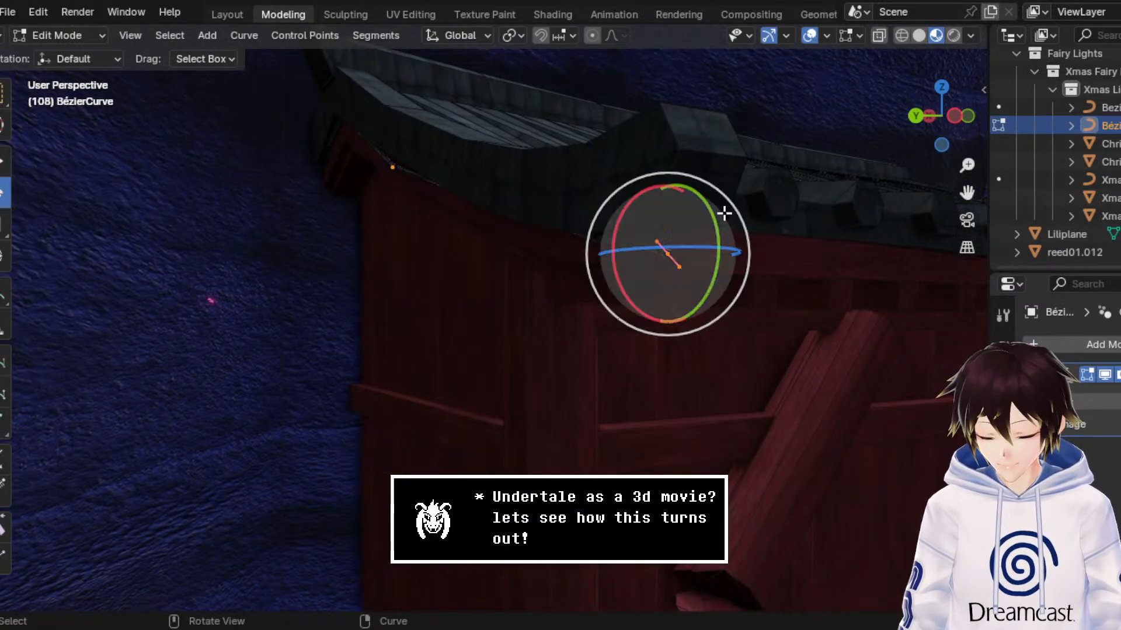
drag(706, 210, 673, 190)
Step: Lower the control point next to the cable's front end about 0.078 m and the one below the gable slope about 0.125 m
click(5, 162)
click(593, 238)
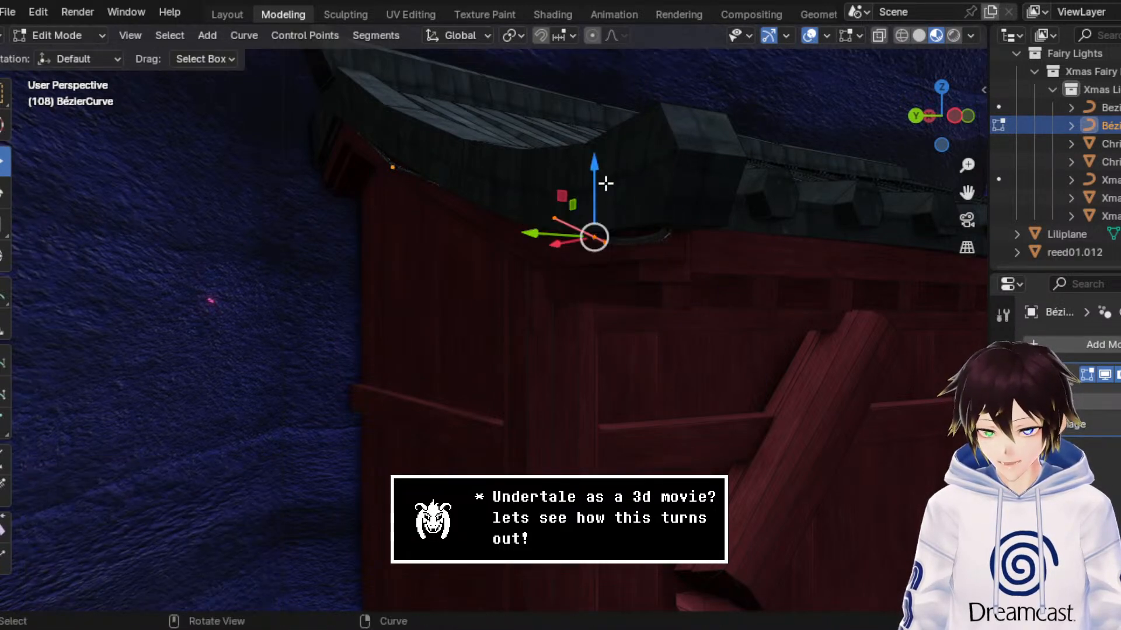
drag(605, 184, 604, 221)
middle_drag(604, 221, 636, 218)
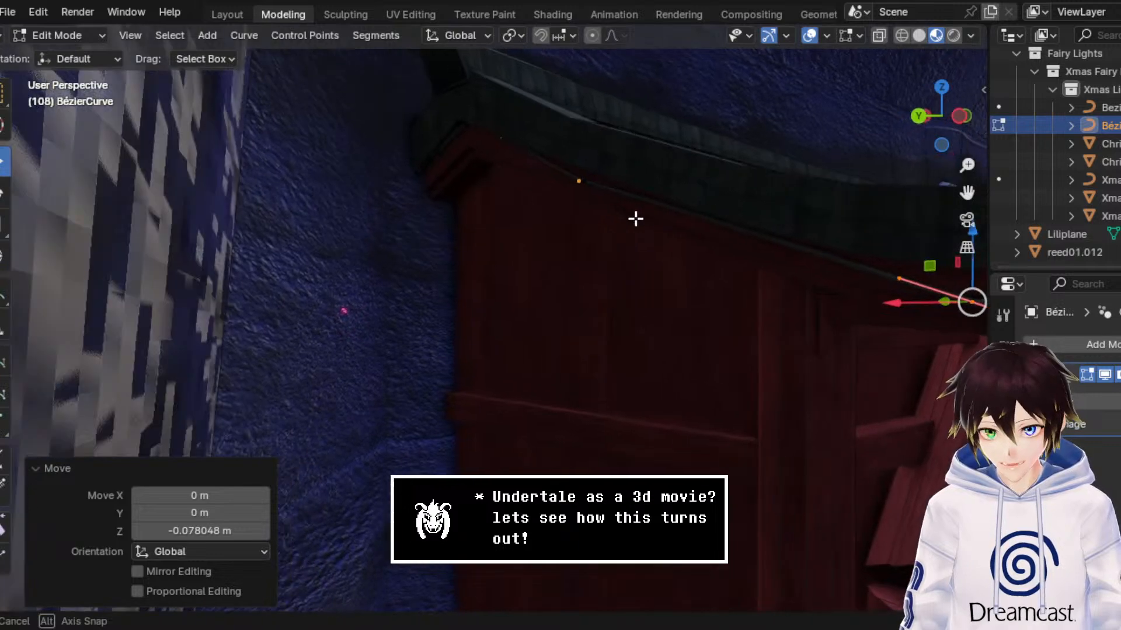
click(578, 181)
drag(586, 146, 585, 178)
Step: Lower the cable's gable peak control point about 0.076 m and the two points at its rear end about 0.029 m along Z
drag(966, 193, 738, 211)
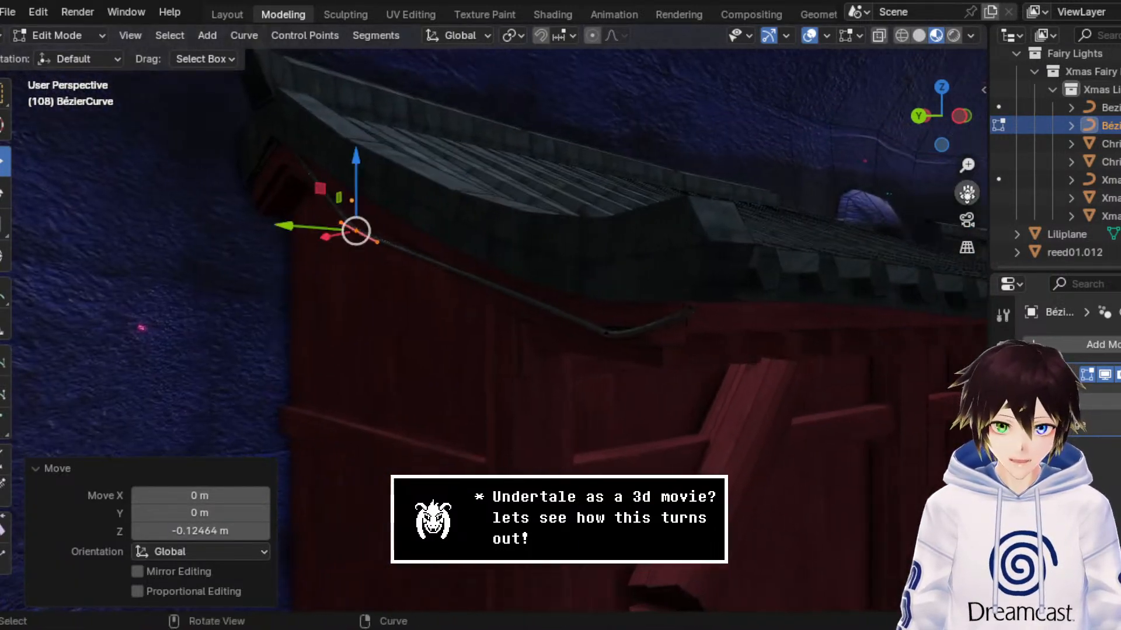
middle_drag(664, 272, 686, 280)
middle_drag(639, 223, 647, 226)
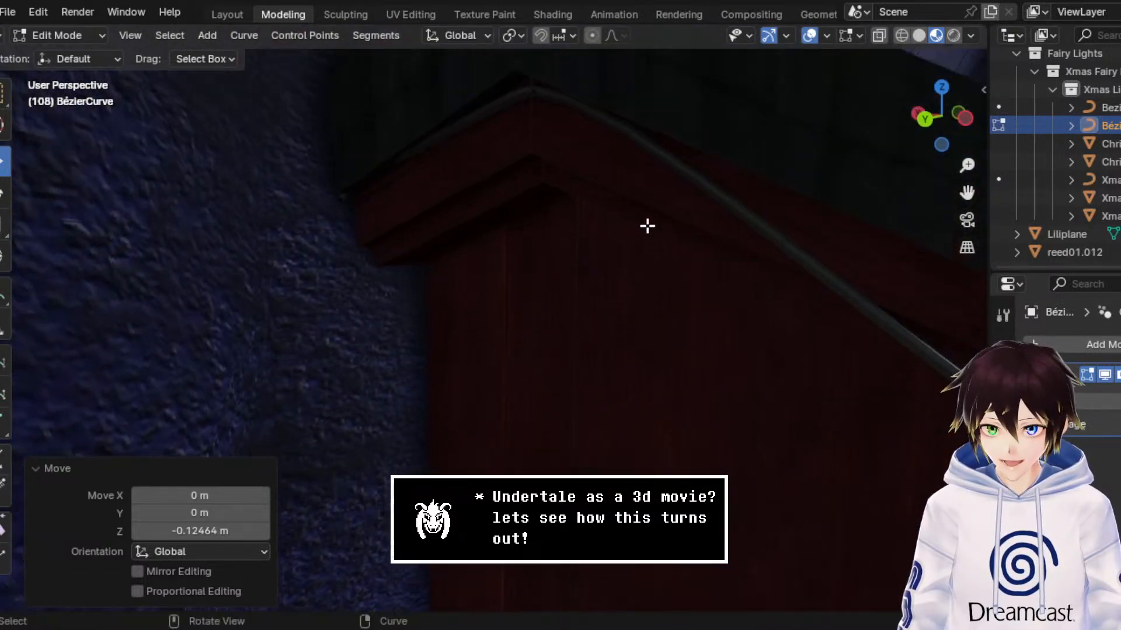
click(531, 94)
key(g)
key(z)
click(496, 161)
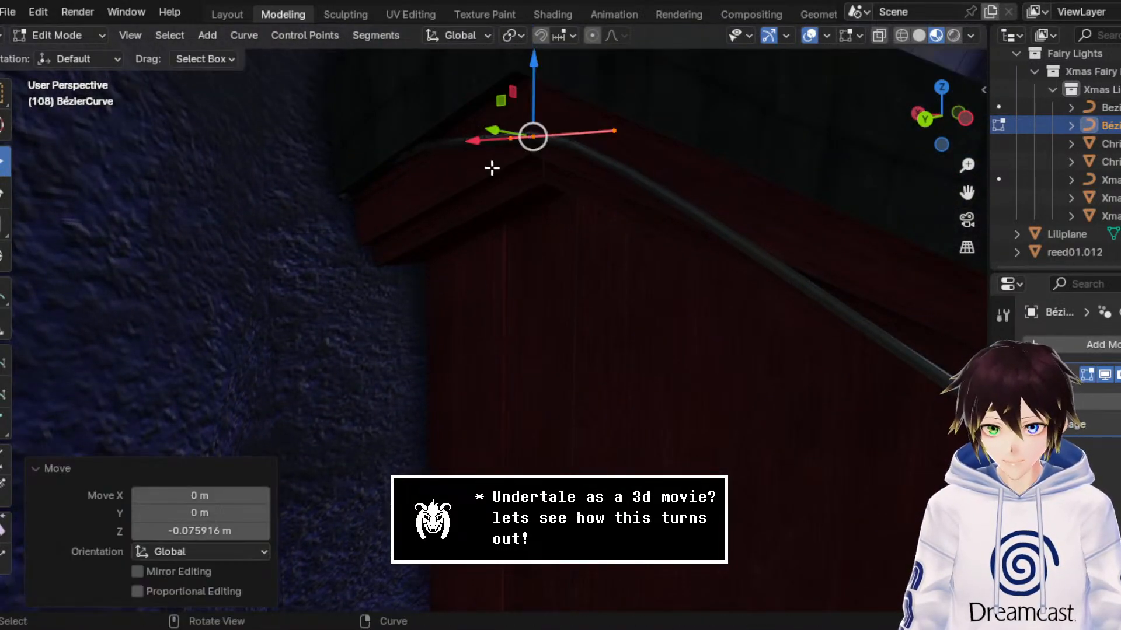
drag(453, 233, 338, 170)
key(g)
key(z)
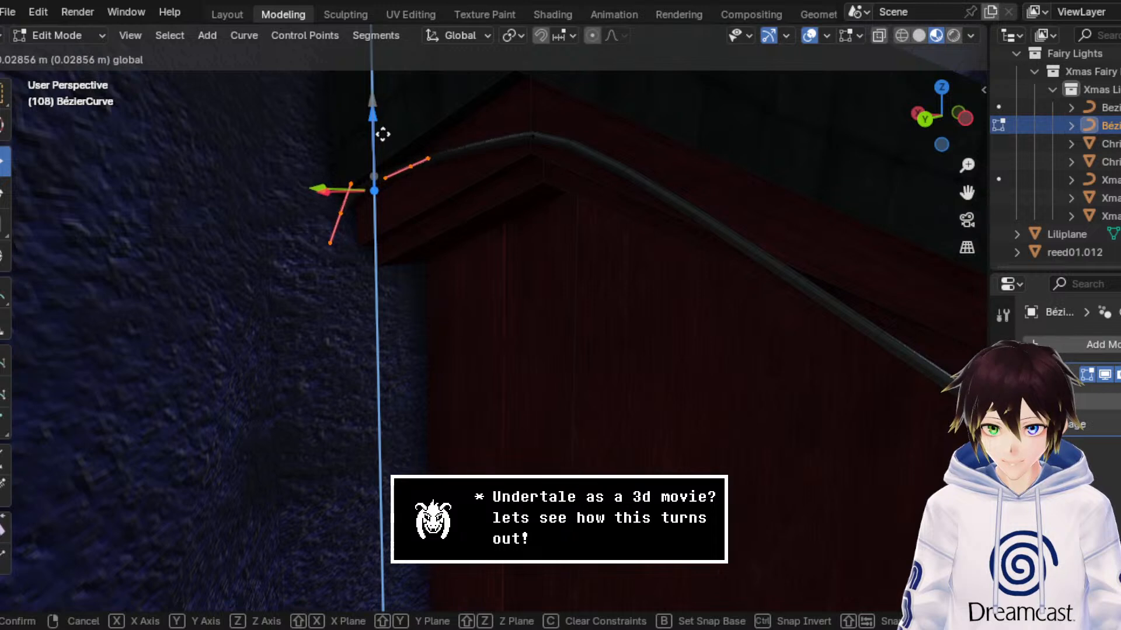
click(382, 145)
Step: Rotate the cable's rear end control point -153° about Y and raise it about 0.034 m along Z
drag(380, 255, 299, 228)
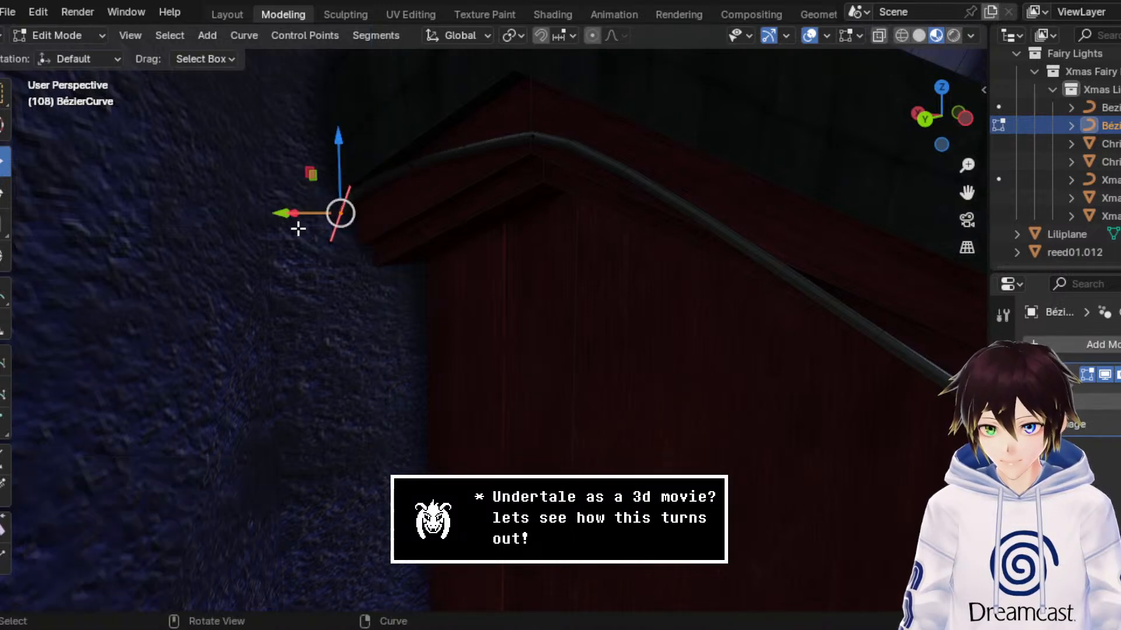
click(5, 193)
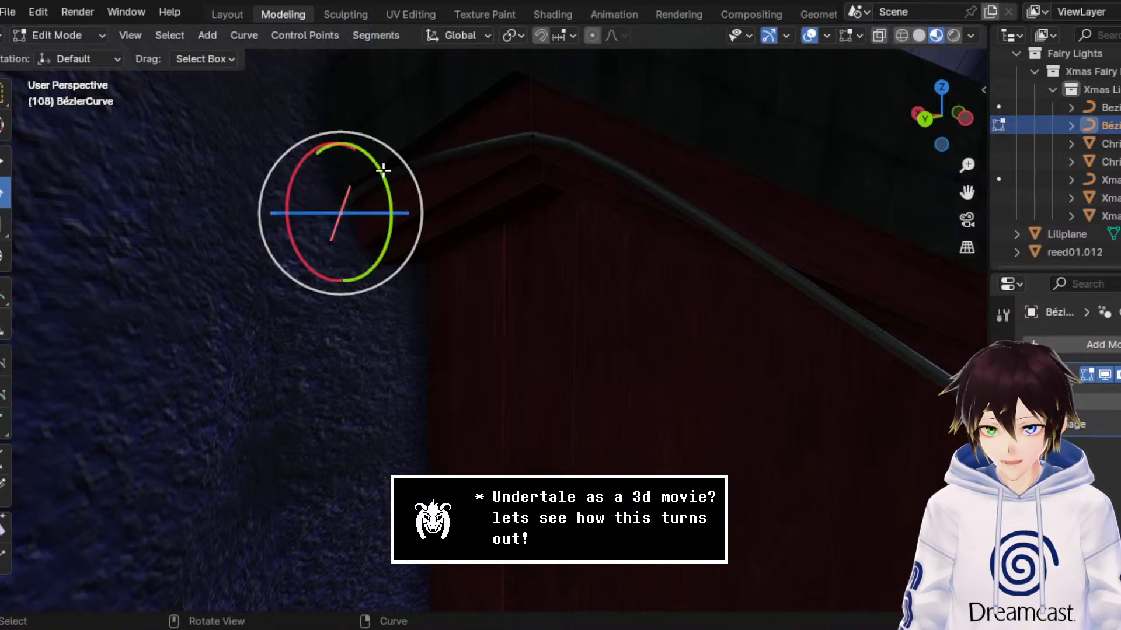
drag(380, 169, 327, 274)
click(5, 161)
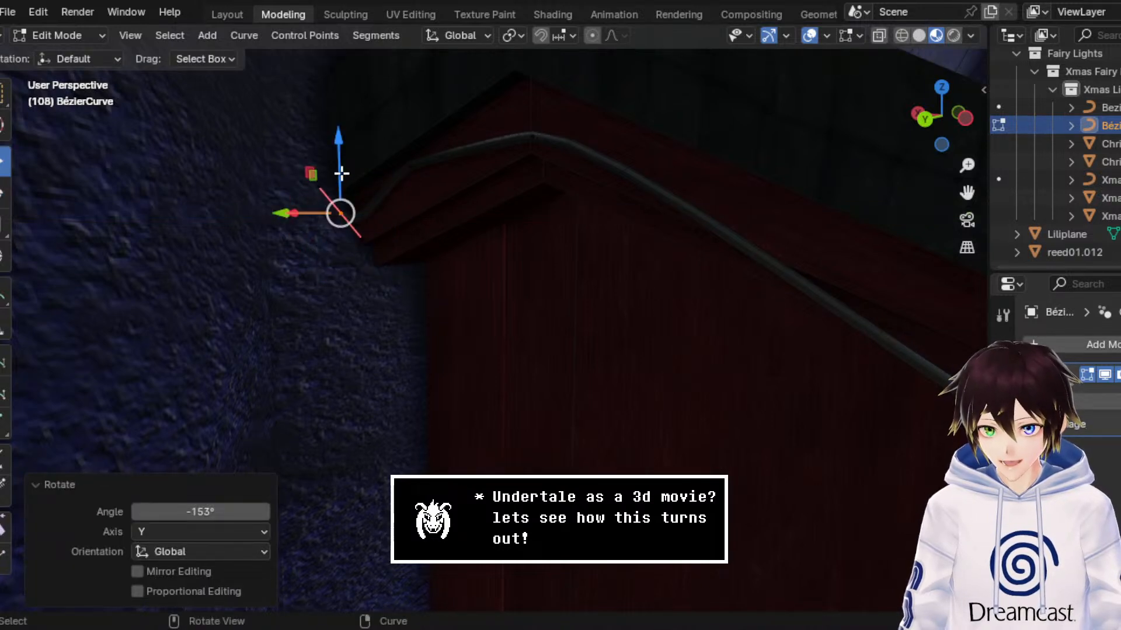
drag(341, 173, 345, 155)
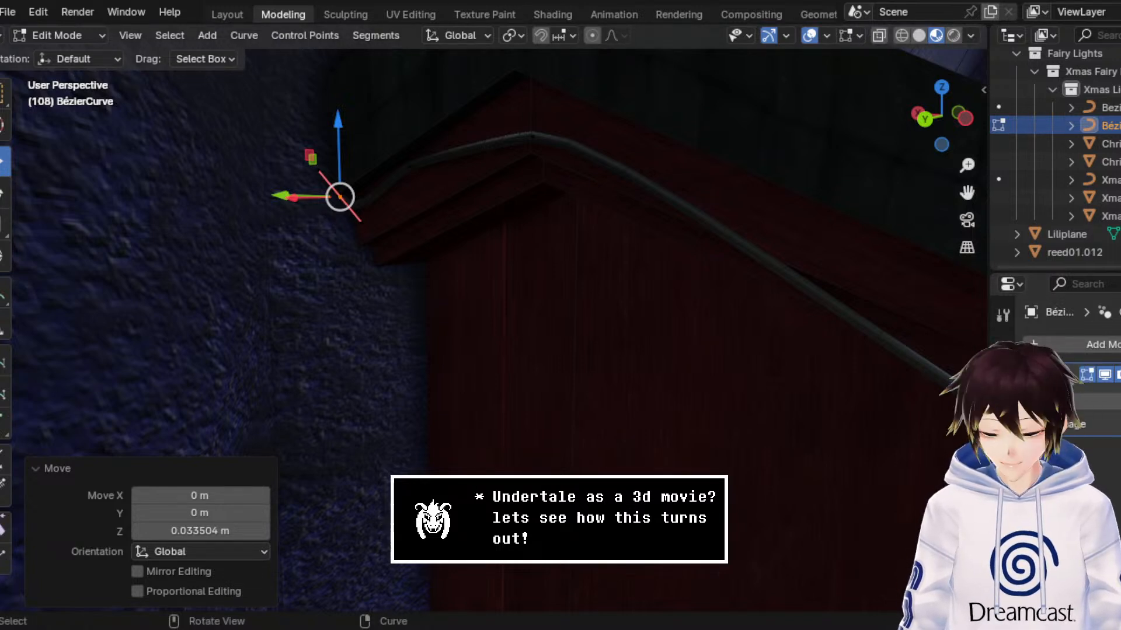
Step: Lower the control point next to the rear end about 0.156 m and scale the gable peak point by 1.85 along X
click(411, 167)
drag(420, 124, 427, 206)
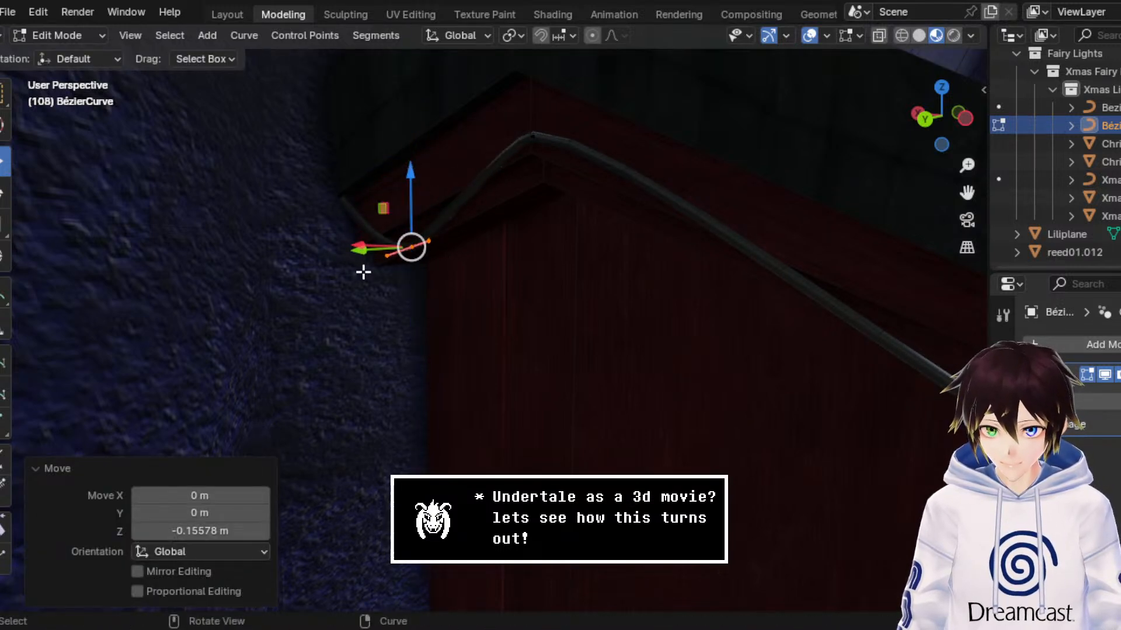
click(513, 128)
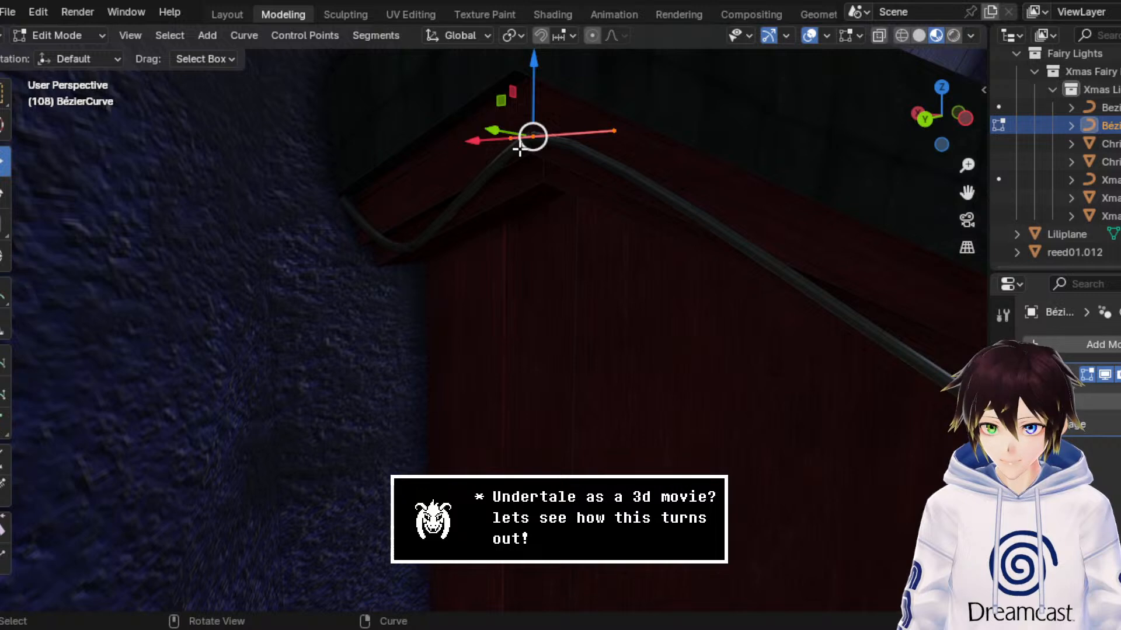
drag(480, 145, 403, 141)
scroll(654, 223, down, 1)
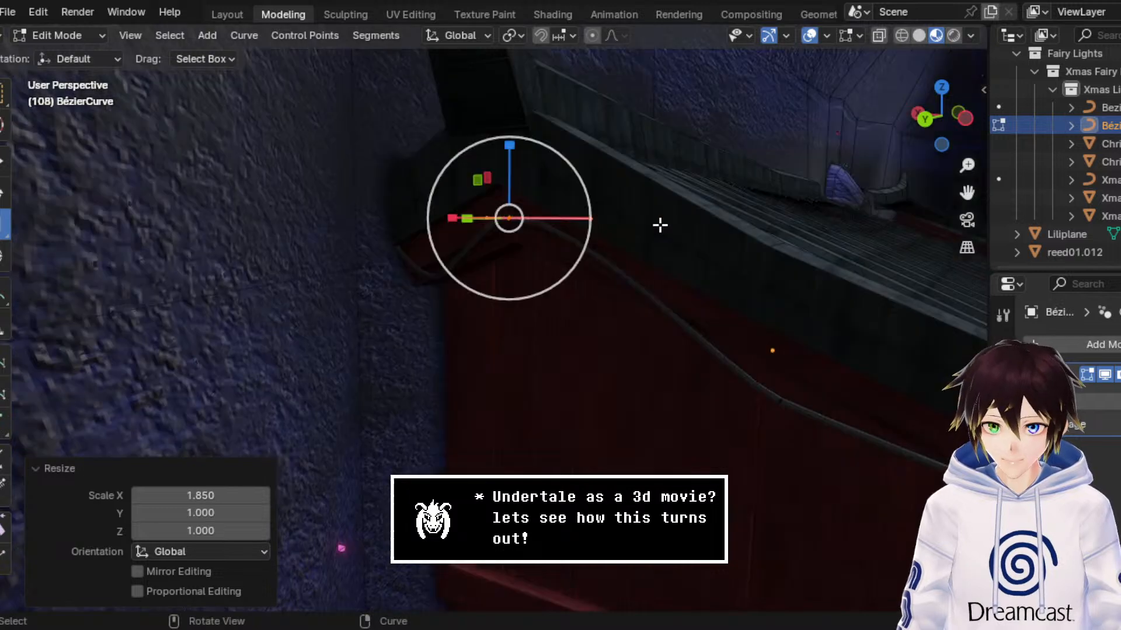
middle_drag(660, 225, 656, 216)
scroll(655, 216, up, 3)
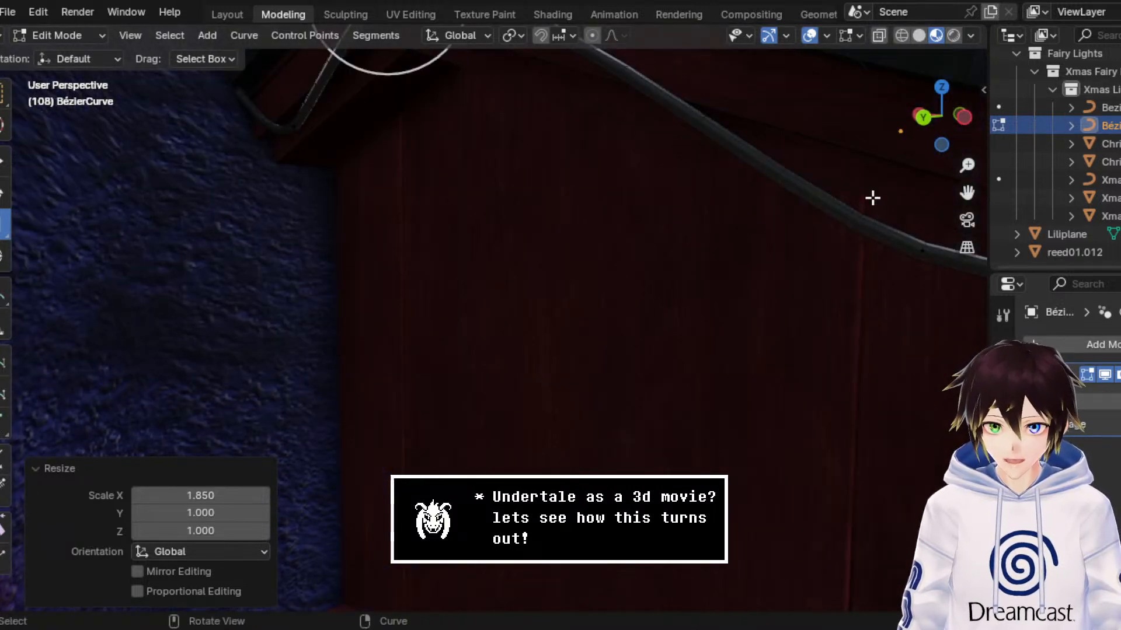
drag(967, 192, 963, 368)
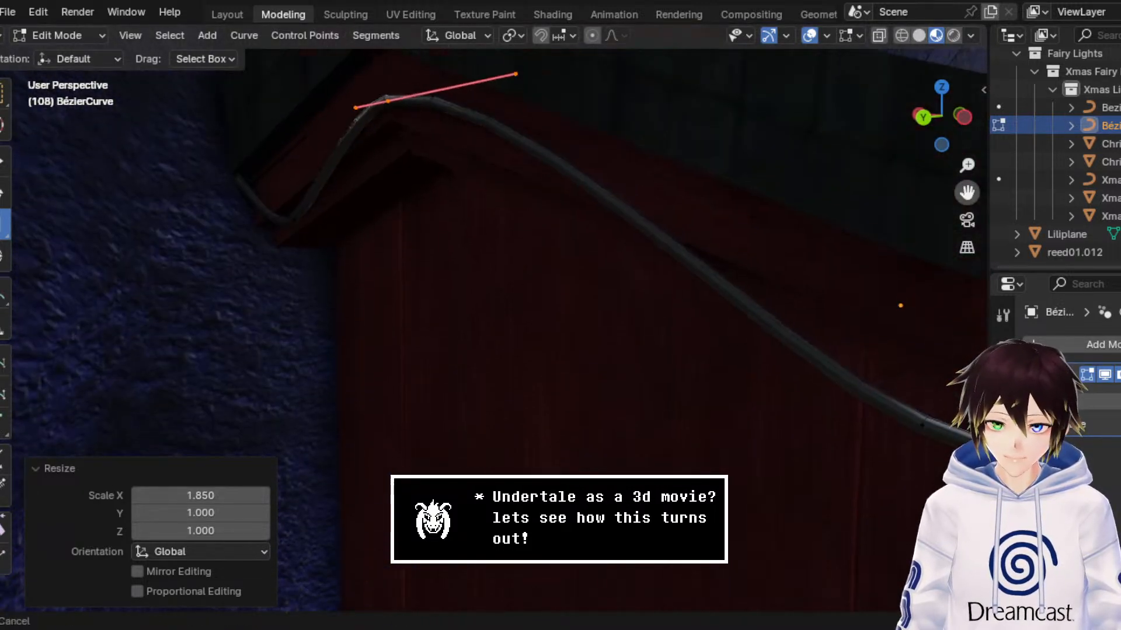
click(5, 158)
Step: Try adding a duplicate of the gable peak control point, moved about -0.164 m along X
click(236, 34)
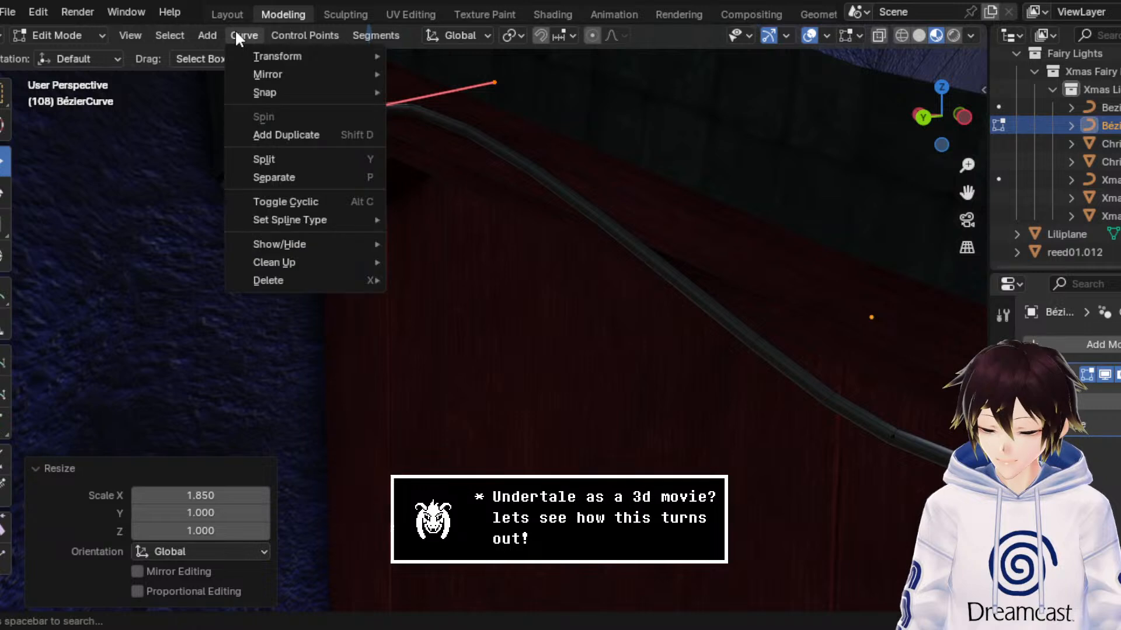
mouse_move(305, 38)
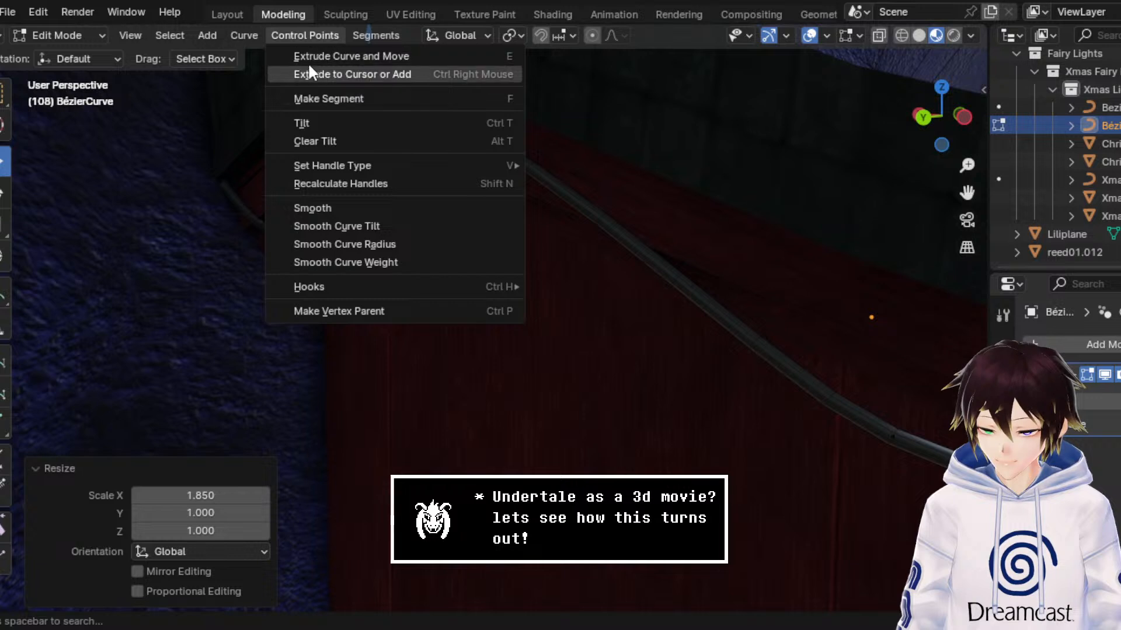
key(Escape)
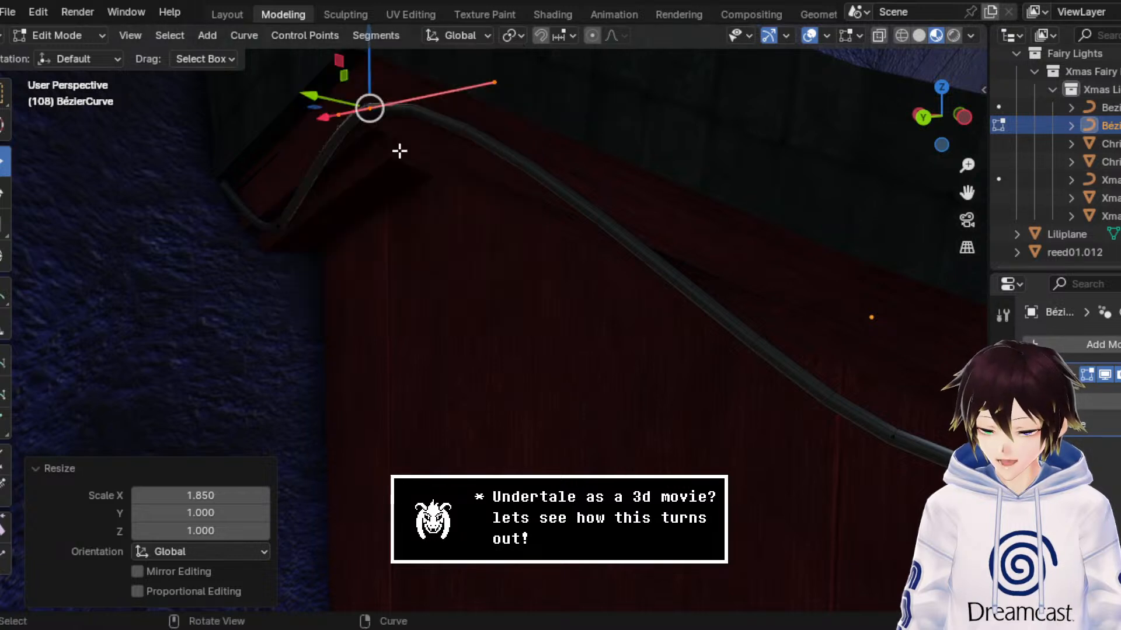
right_click(494, 147)
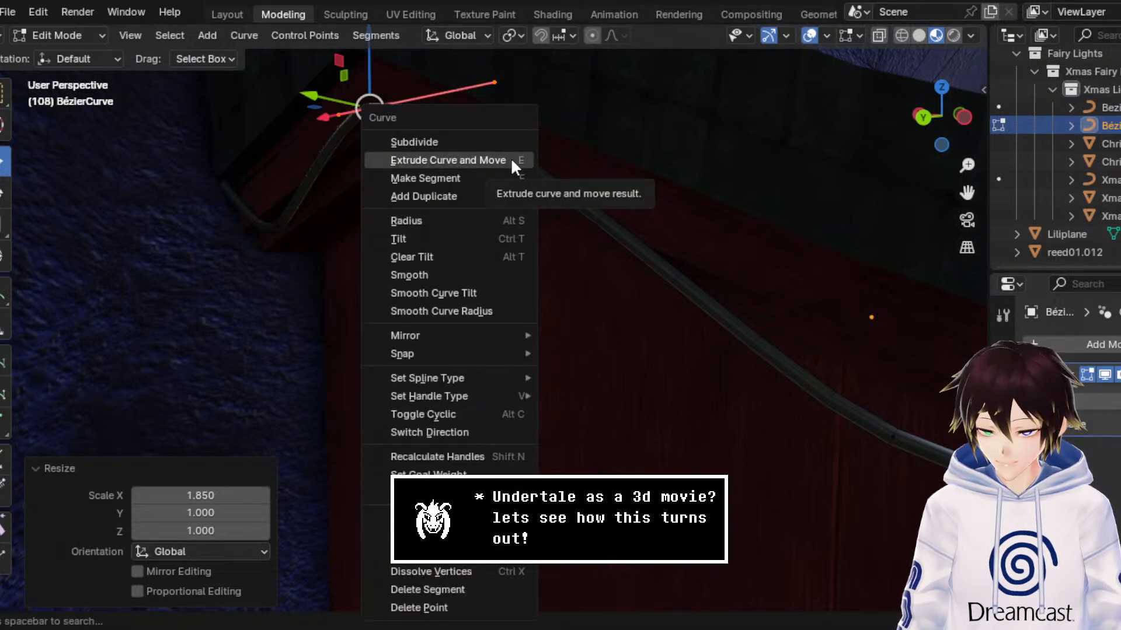
click(467, 196)
drag(320, 121, 403, 137)
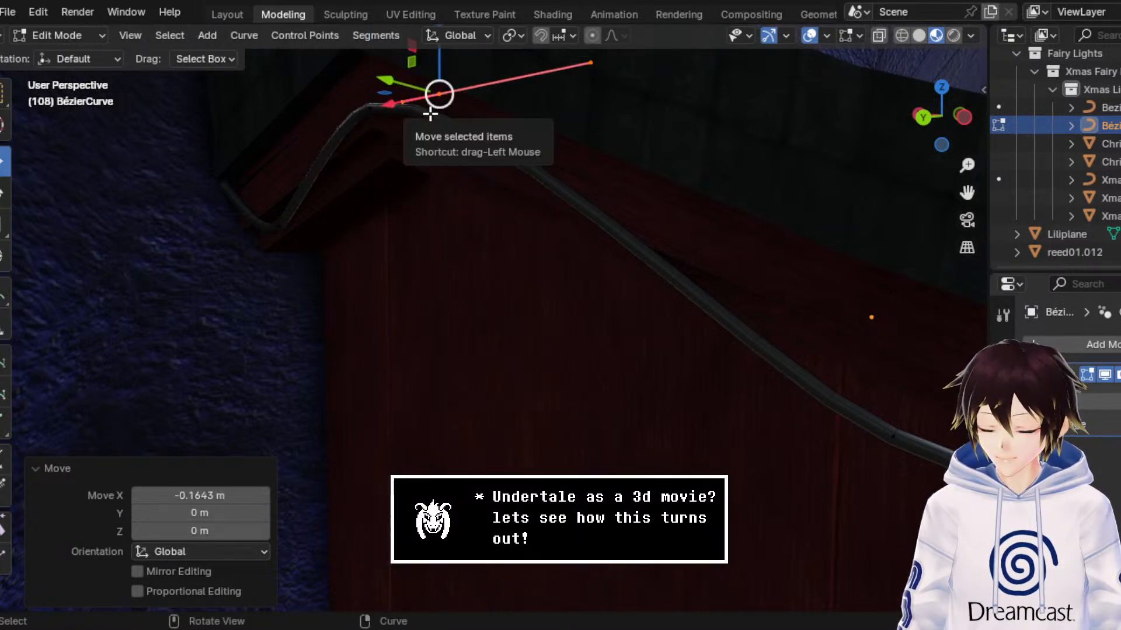
key(x)
click(413, 114)
Step: Try extruding a branch from the gable peak control point, moved about -0.19 m along X and -0.21 m along Z
key(b)
right_click(404, 120)
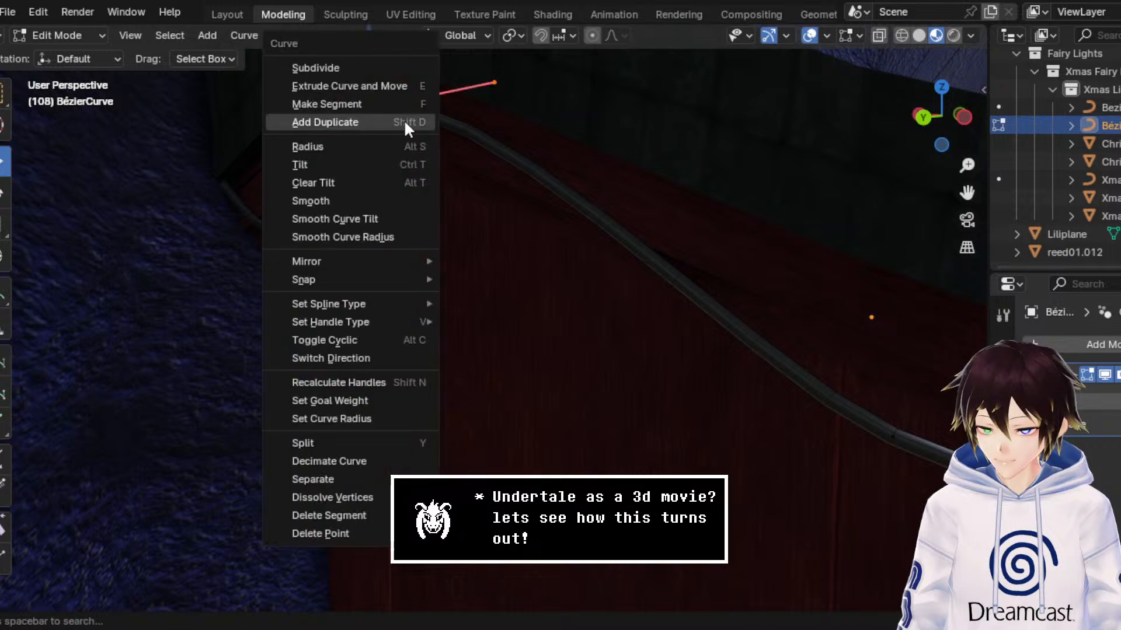
click(380, 91)
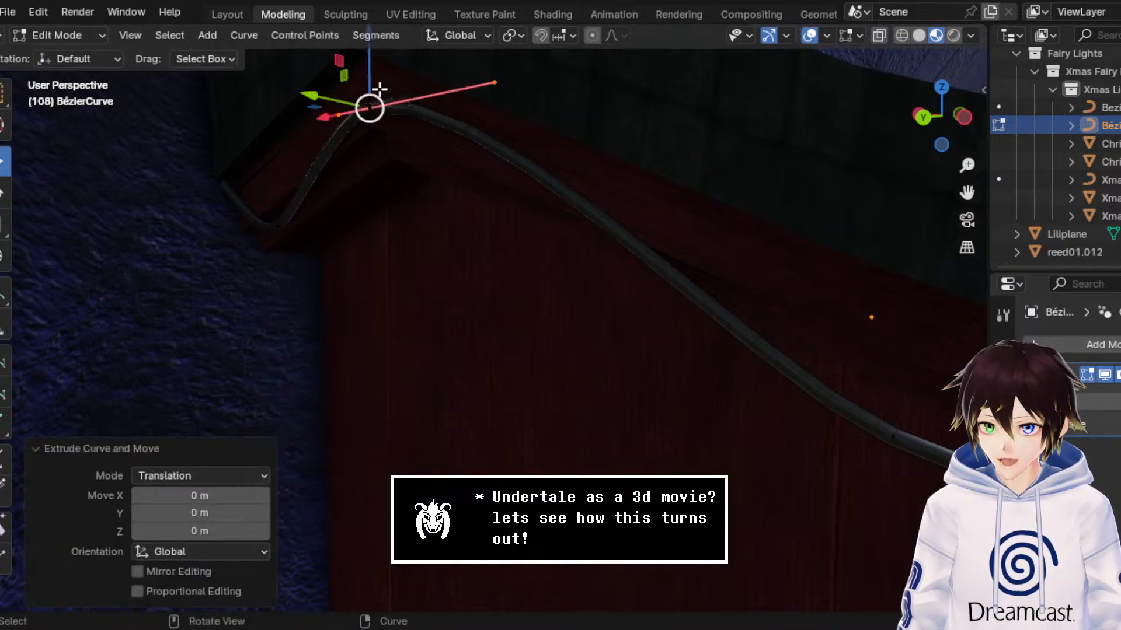
key(g)
key(x)
click(425, 113)
key(g)
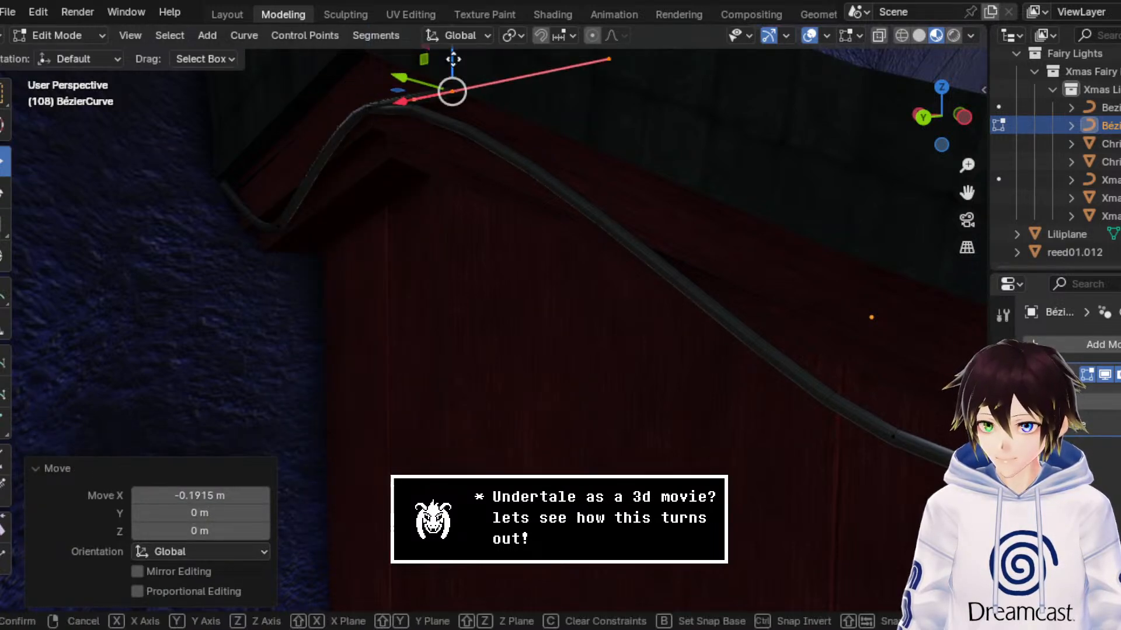
key(z)
click(439, 187)
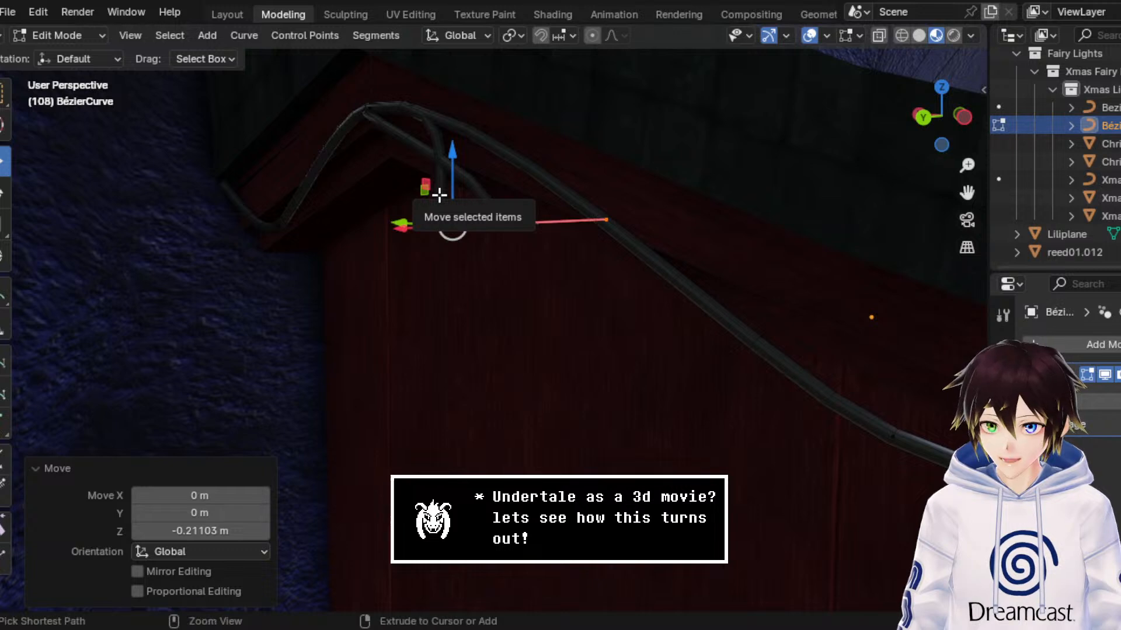
key(ctrl+z)
key(ctrl+z)
key(ctrl+z)
click(439, 196)
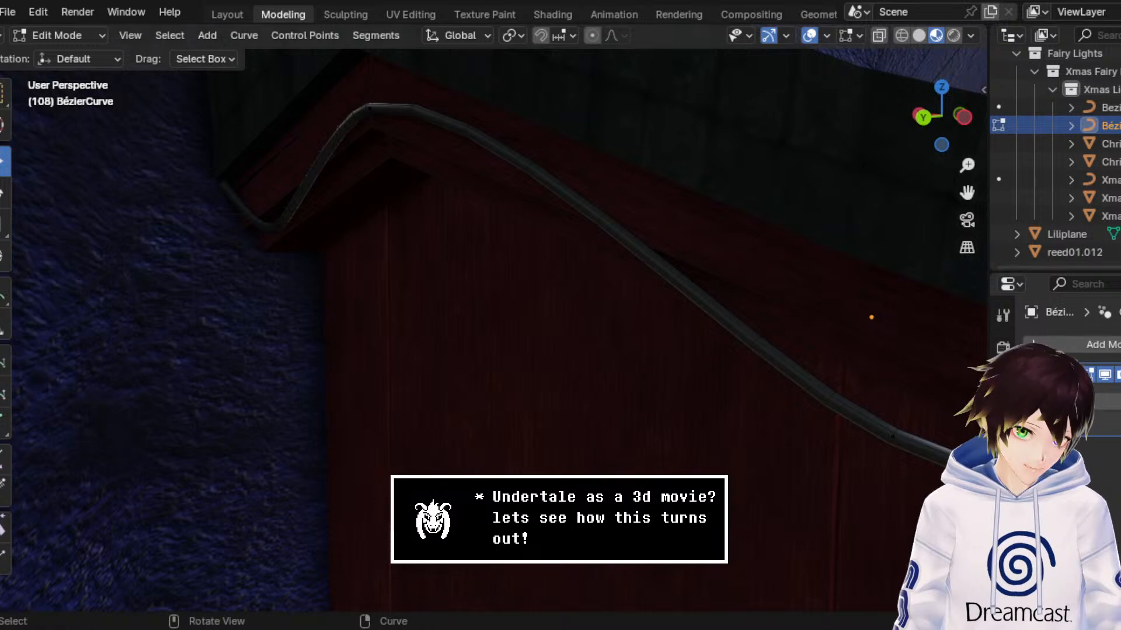
Step: Move the first control point forward of the gable peak about 0.388 m along X and raise it about 0.122 m
middle_drag(558, 251, 552, 243)
scroll(551, 242, down, 2)
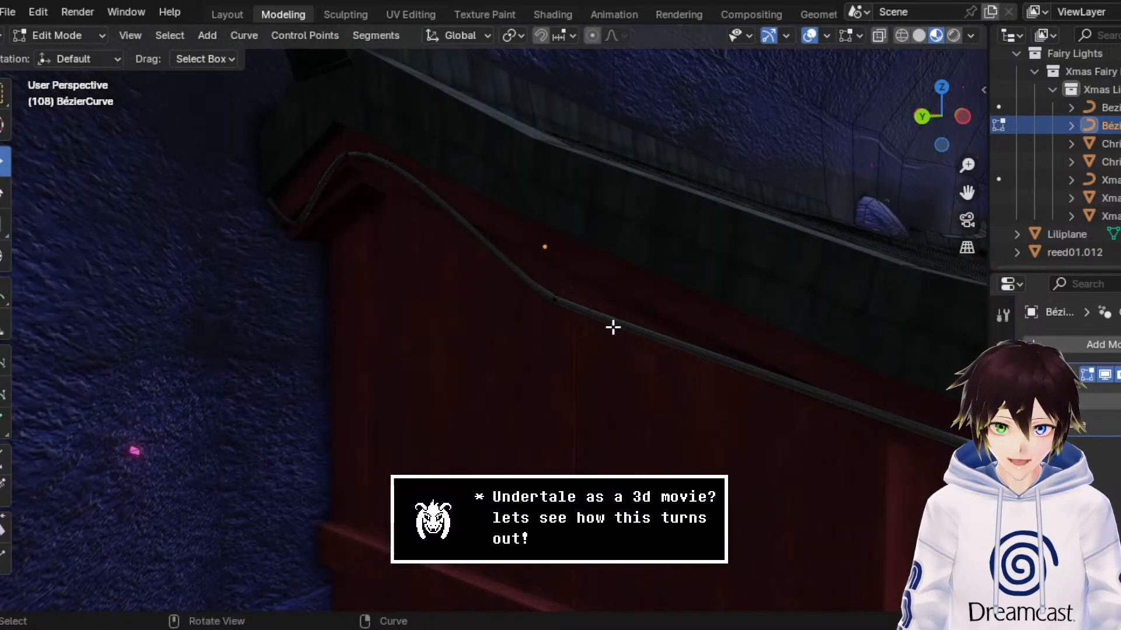
click(556, 299)
scroll(521, 252, up, 5)
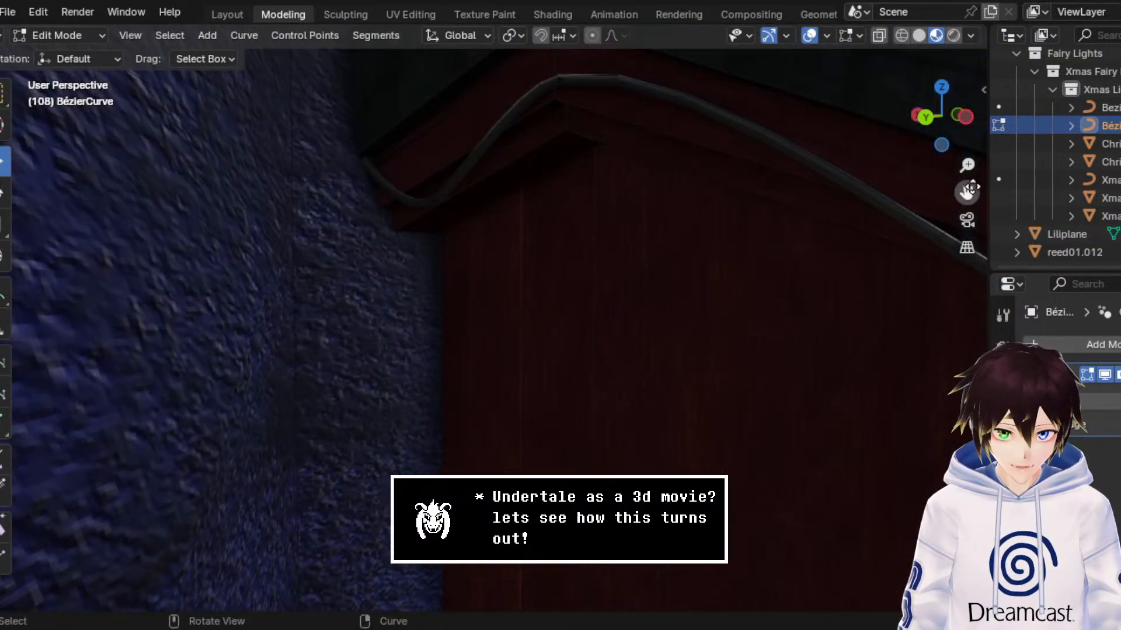
drag(967, 192, 764, 242)
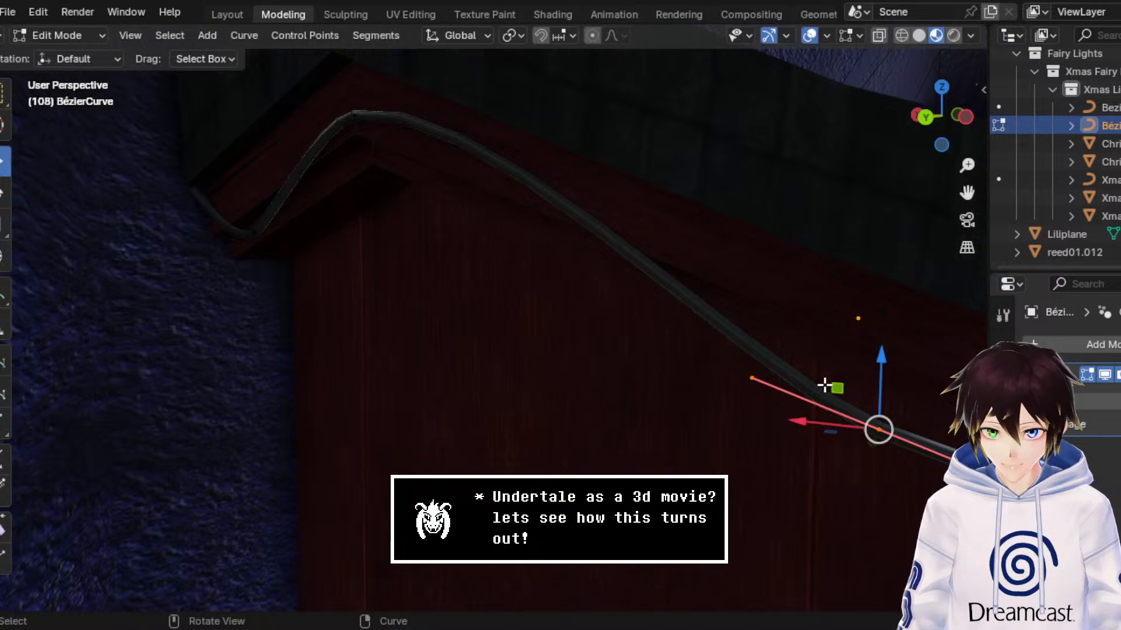
drag(813, 425, 506, 418)
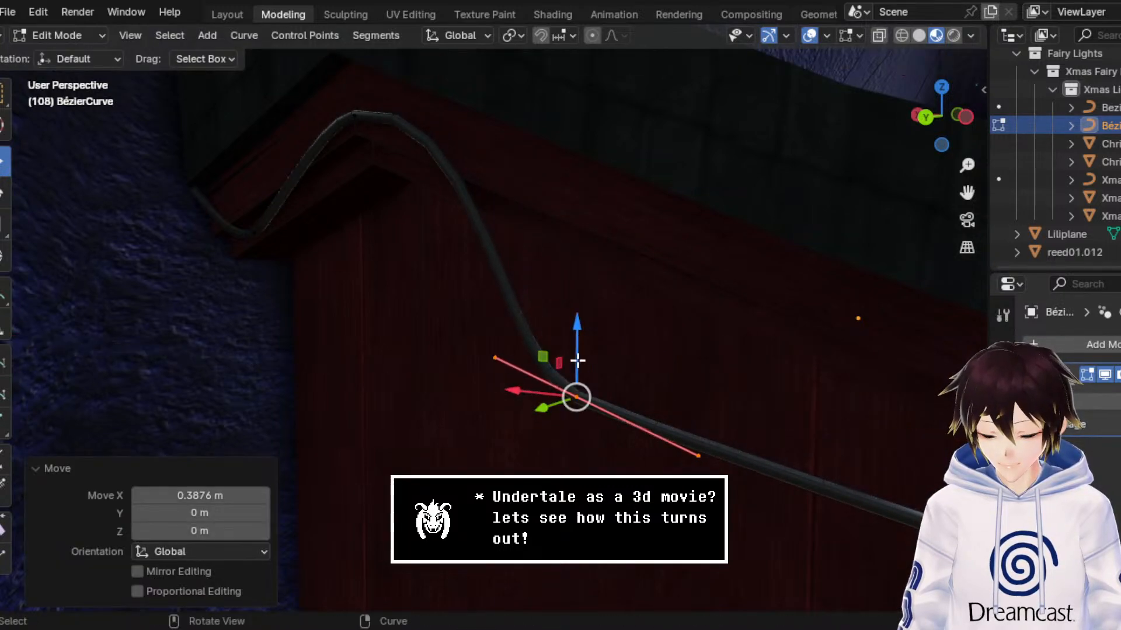
drag(575, 348, 571, 263)
Step: Move the cable's two front-end control points about 1.07 m and then further along X, and raise them about 0.437 m
scroll(571, 262, down, 4)
middle_drag(649, 295, 710, 306)
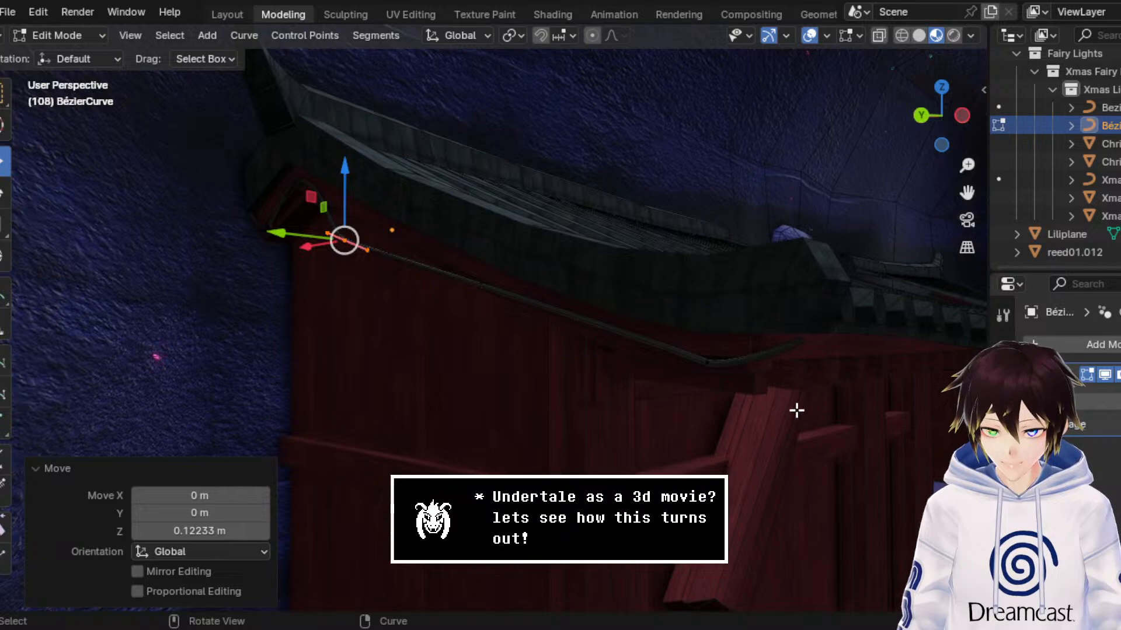
click(752, 352)
drag(683, 349, 413, 308)
middle_drag(412, 308, 829, 250)
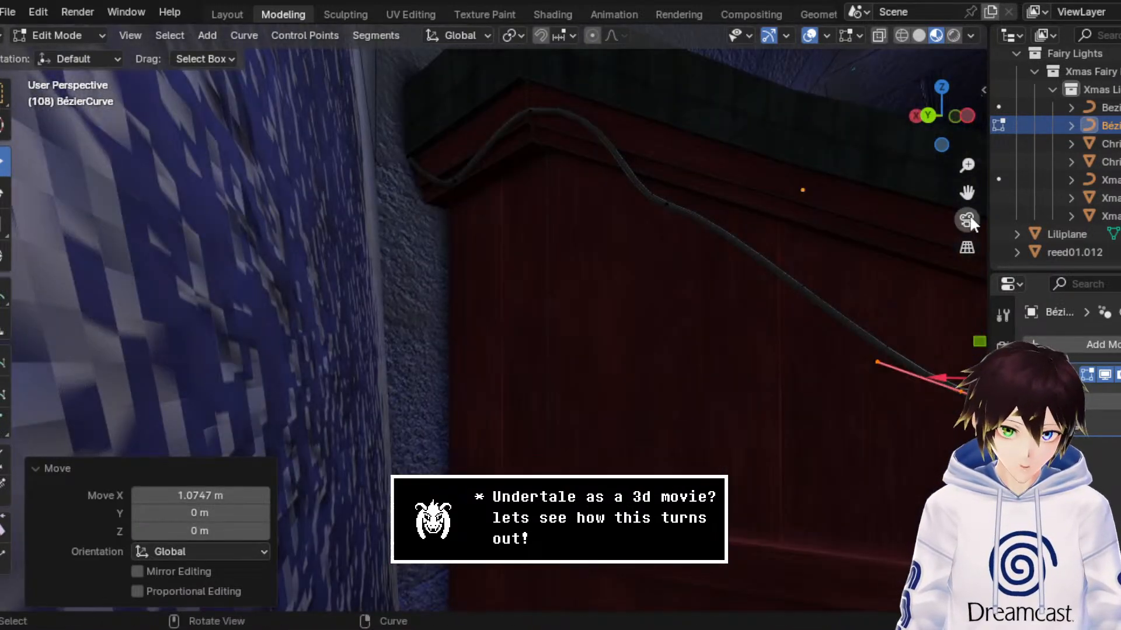
drag(968, 194, 738, 214)
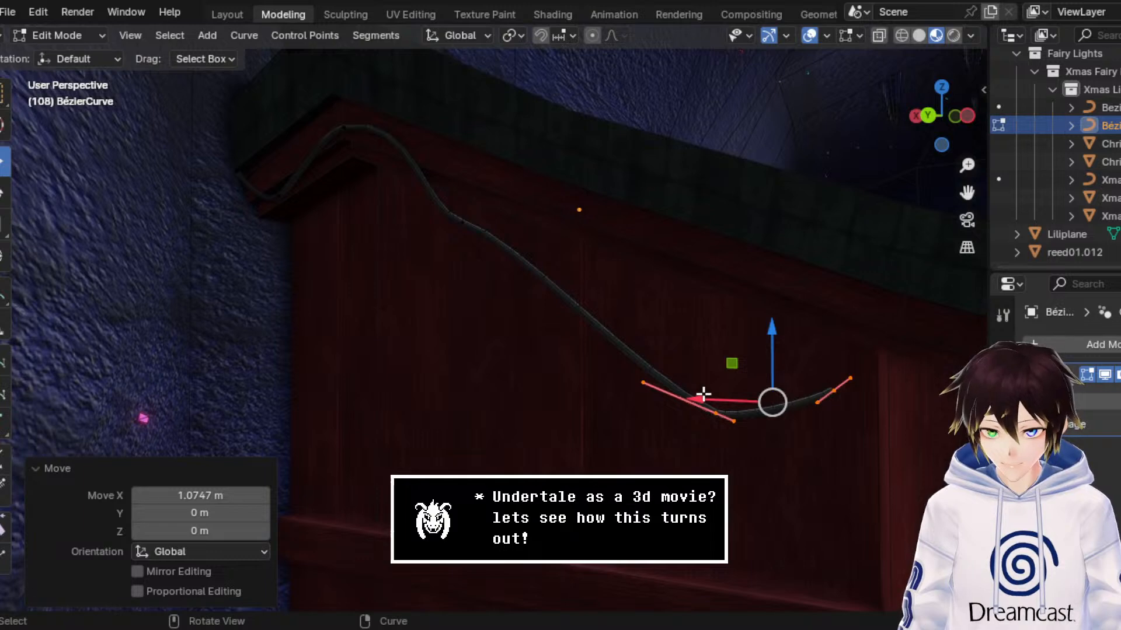
drag(703, 395, 570, 377)
drag(588, 333, 587, 168)
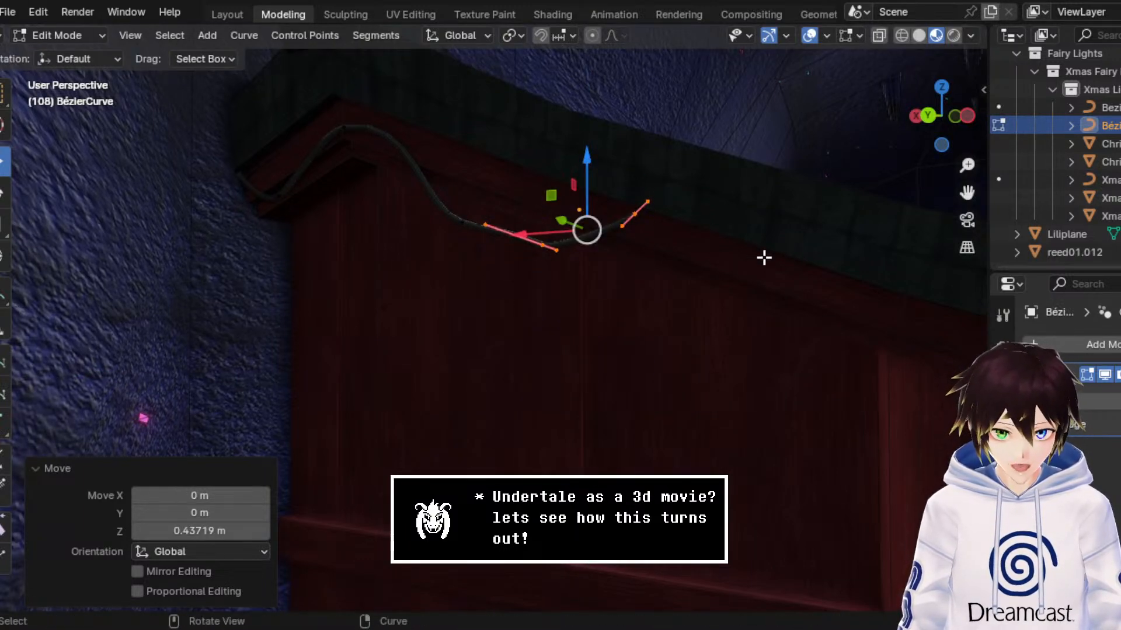
Step: Shift the first droop control point about 0.056 m along X and lower the neighbouring low point of the cable
drag(967, 193, 1059, 236)
scroll(807, 237, up, 4)
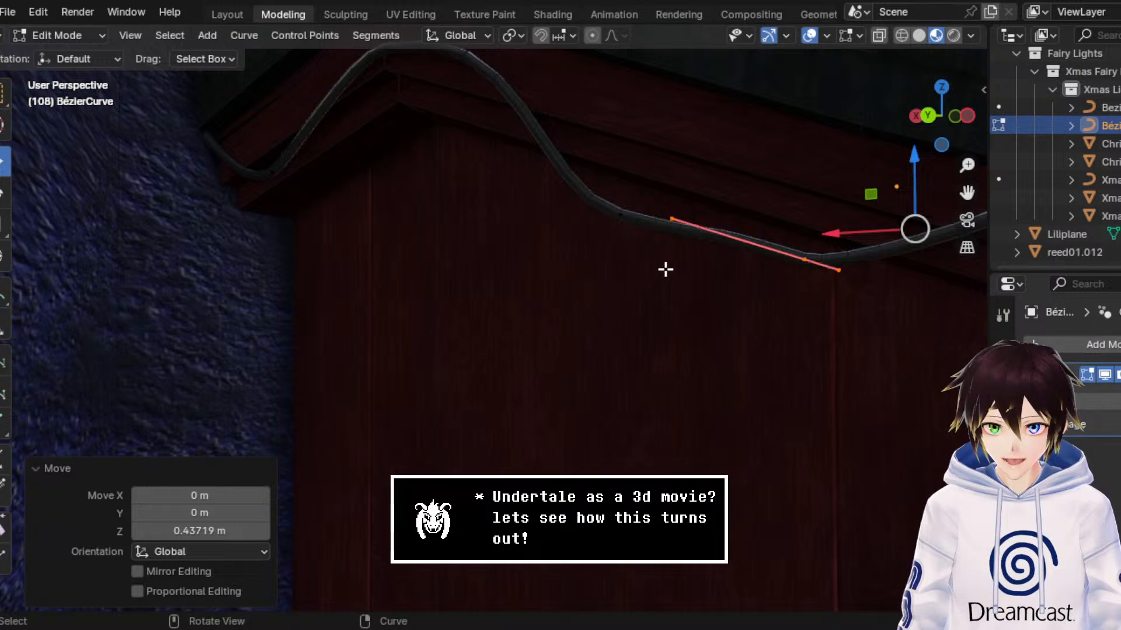
click(619, 216)
drag(538, 222, 503, 223)
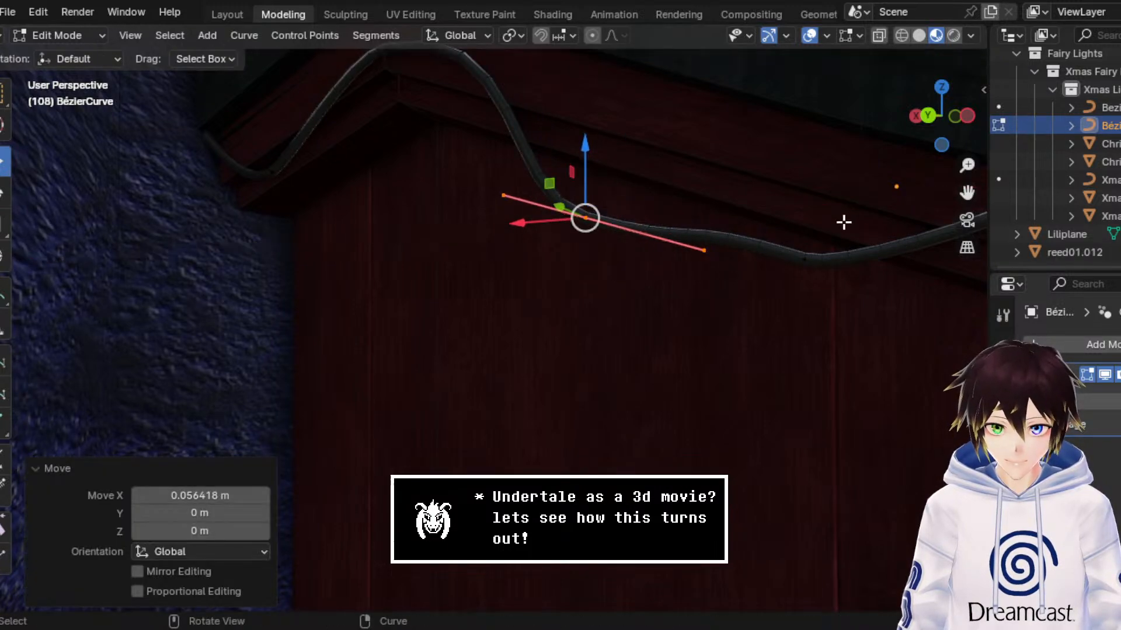
drag(963, 194, 676, 227)
drag(519, 351, 415, 281)
drag(464, 239, 473, 276)
Step: Extrude a new front end point from the cable, placed about -0.189 m along X and -0.047 m along Z
drag(702, 288, 756, 262)
key(e)
right_click(581, 232)
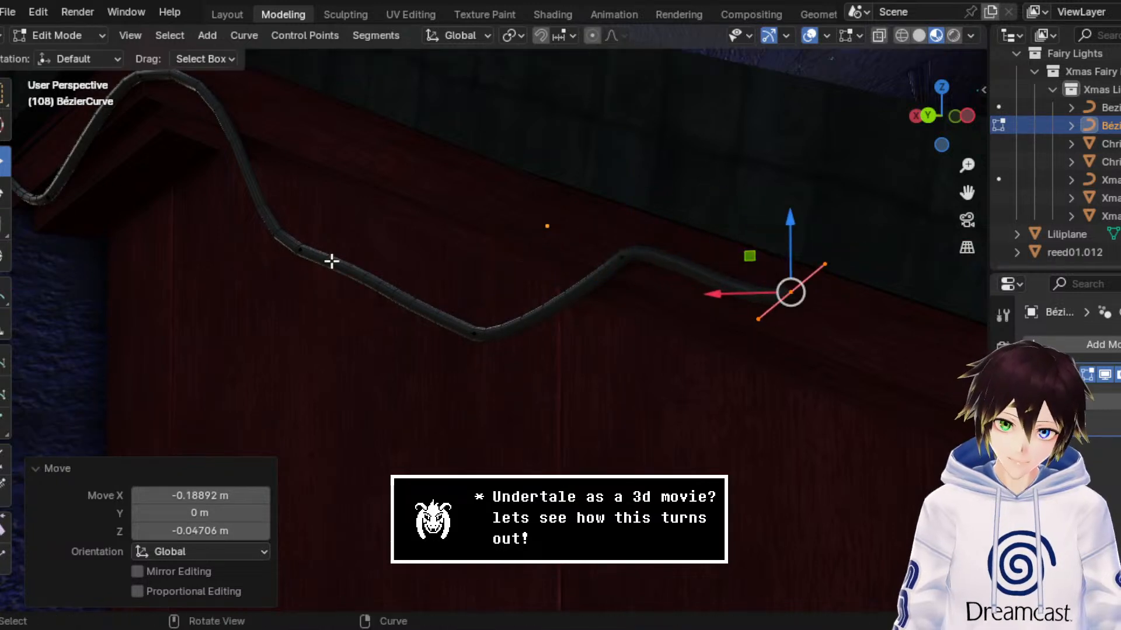
Step: Rotate the front end point -120° about Y and move it about 0.036 m along X and 0.051 m along Z
click(5, 196)
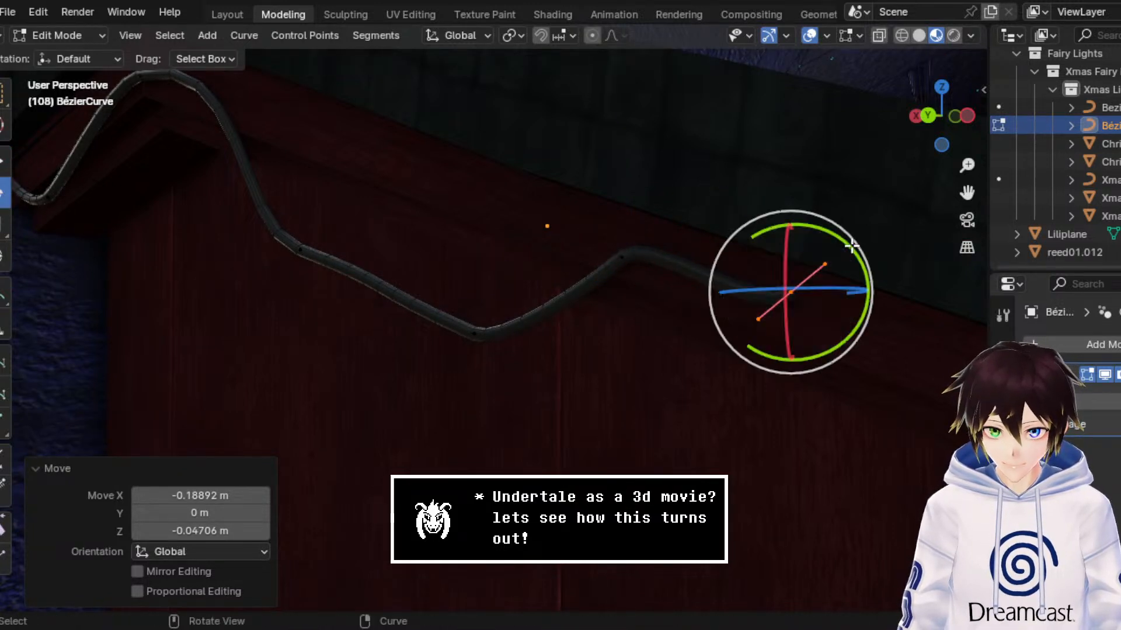
drag(846, 275, 669, 219)
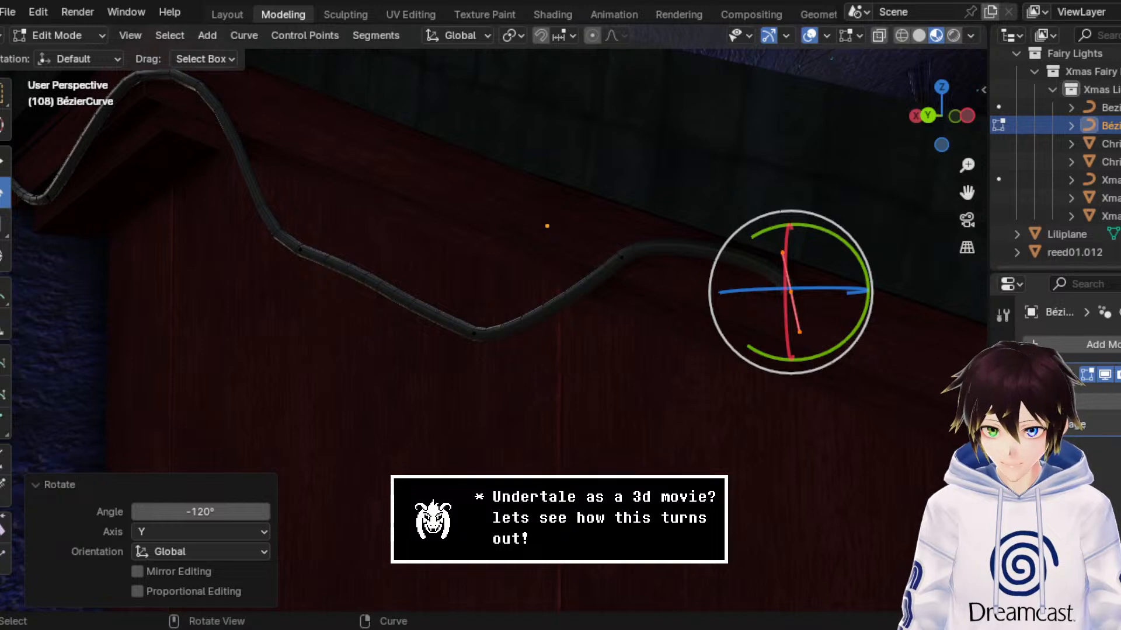
click(4, 163)
drag(789, 232, 713, 262)
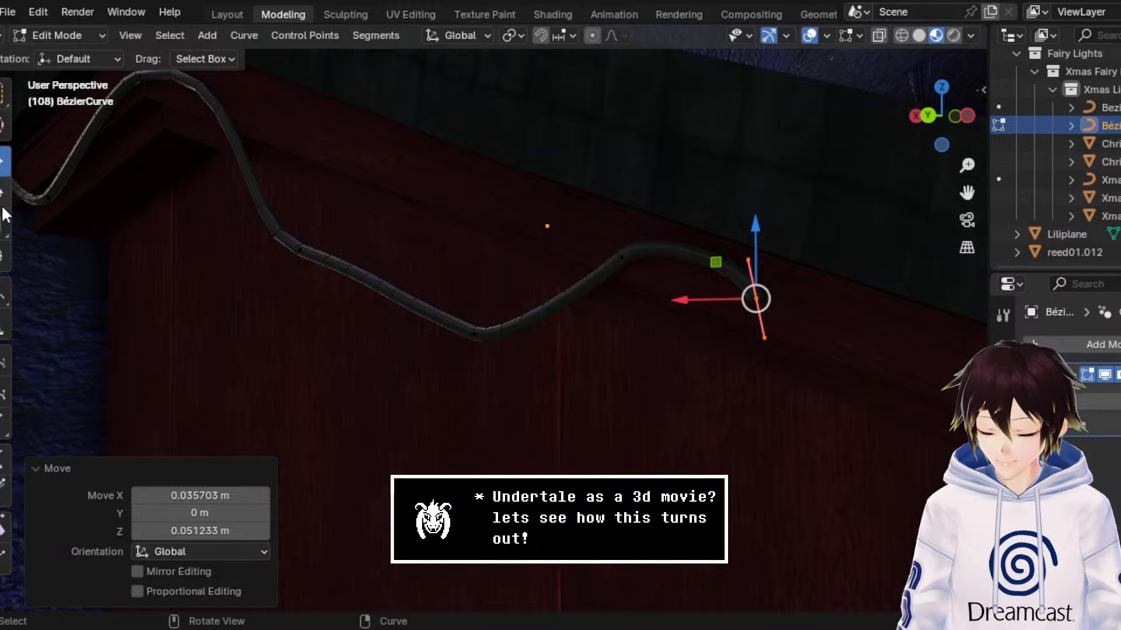
key(s)
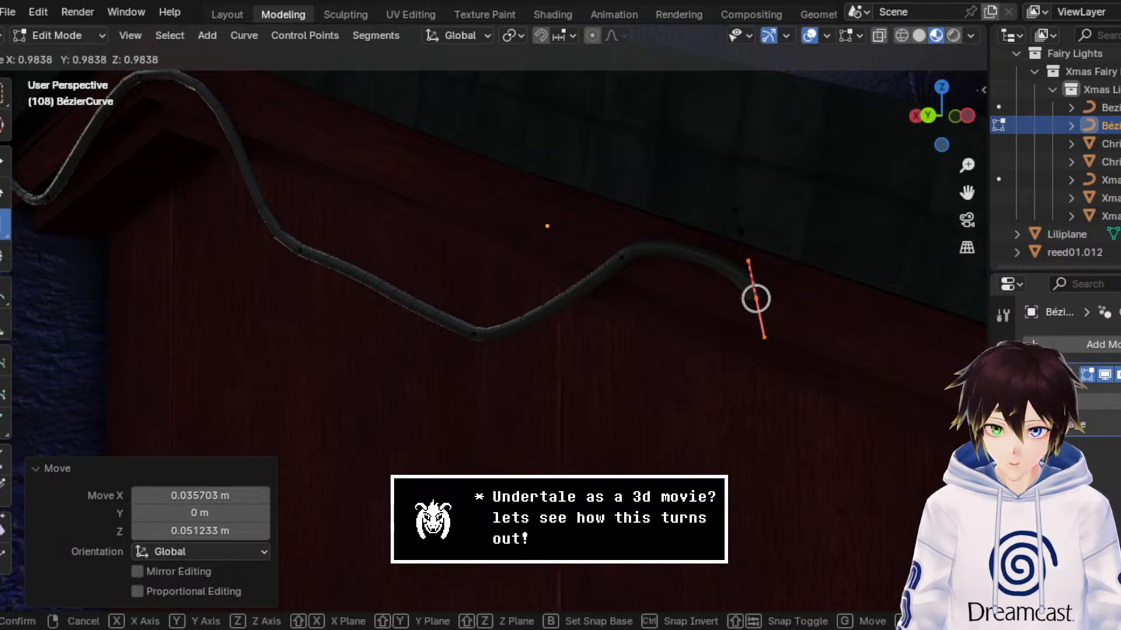
drag(739, 221, 739, 221)
key(ctrl+z)
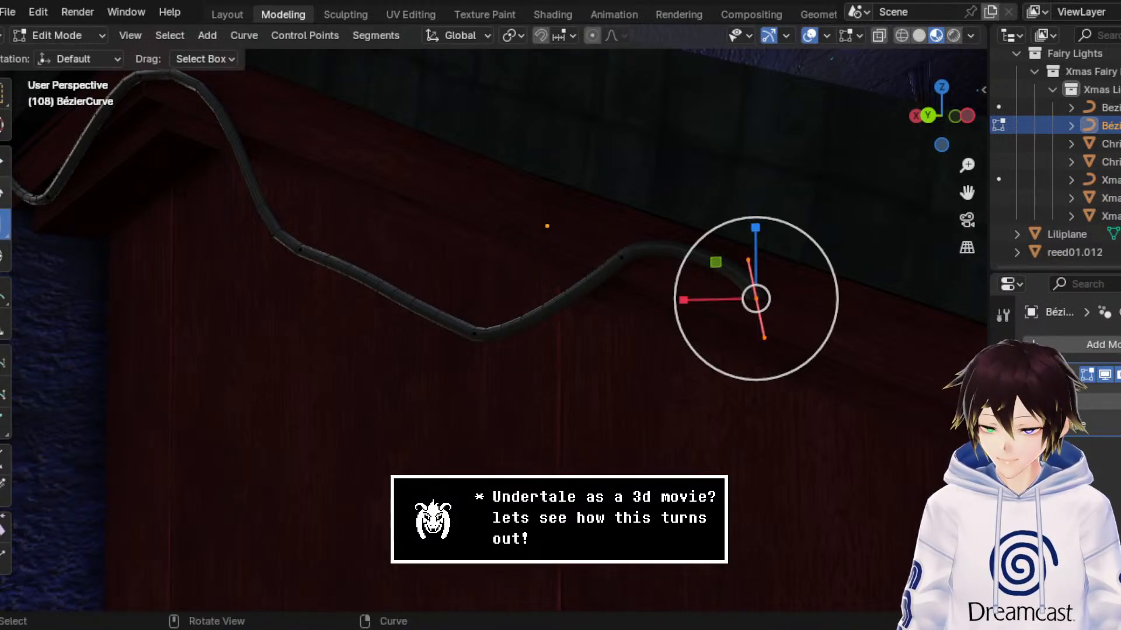
Step: Rotate the front end point and the two droop control points about Y, turning the one nearest the peak by -12.3°
click(3, 192)
drag(781, 236, 804, 249)
click(476, 334)
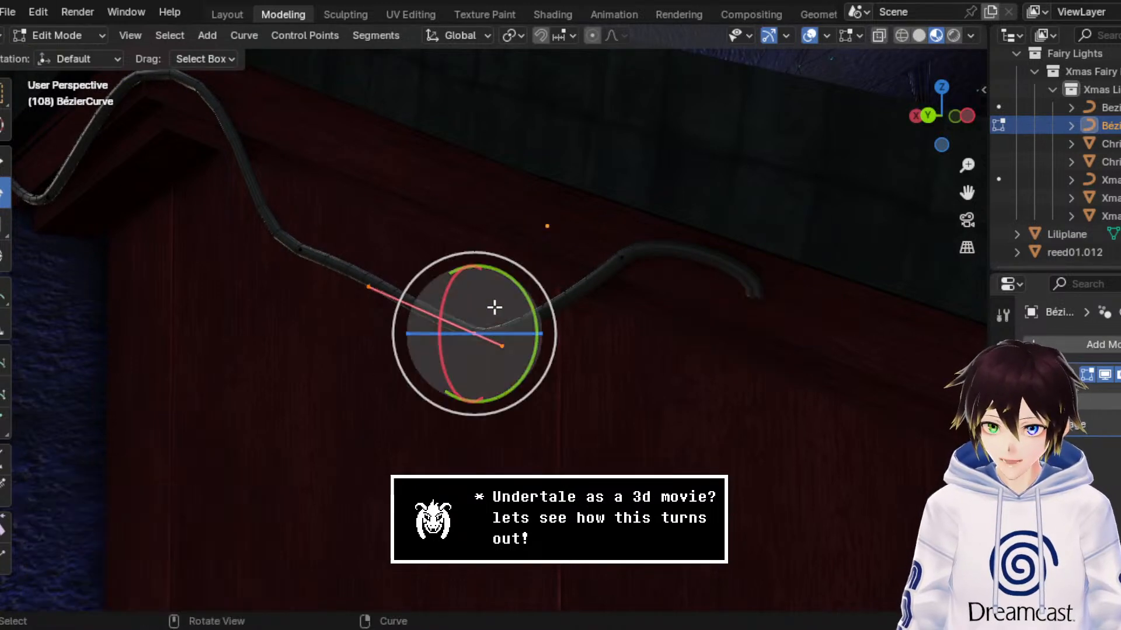
drag(522, 285, 497, 274)
click(301, 251)
drag(344, 212, 353, 228)
scroll(400, 218, down, 3)
middle_drag(401, 218, 398, 214)
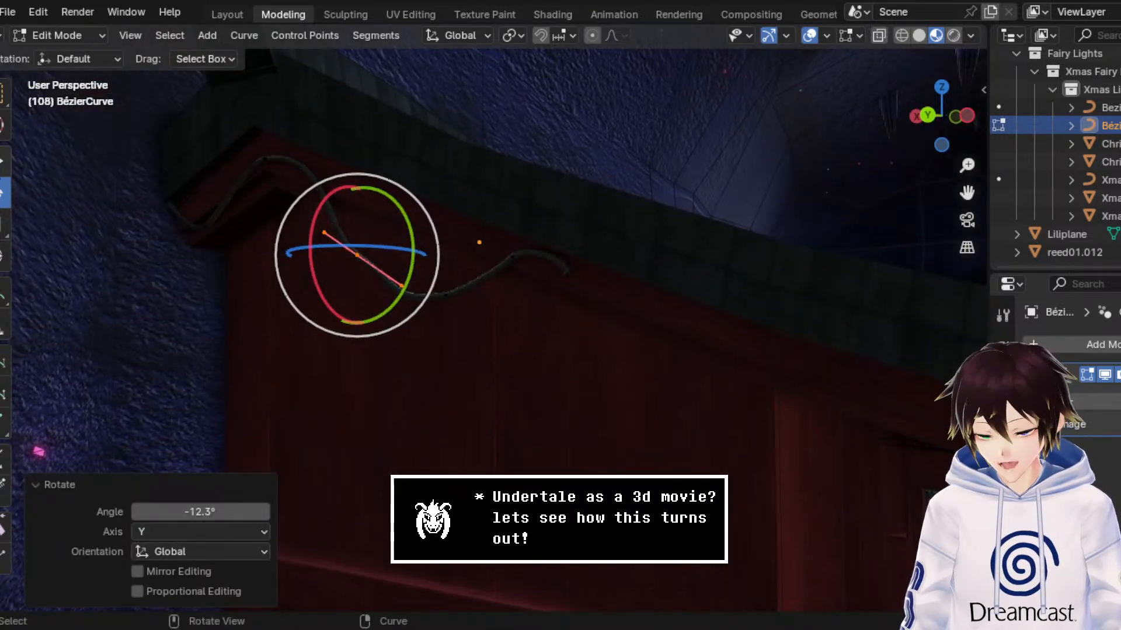
Step: Extrude another front end point about -0.07 m along X and -0.143 m along Z, then move it further forward and down
click(2, 161)
scroll(619, 328, up, 3)
click(678, 220)
scroll(641, 222, down, 4)
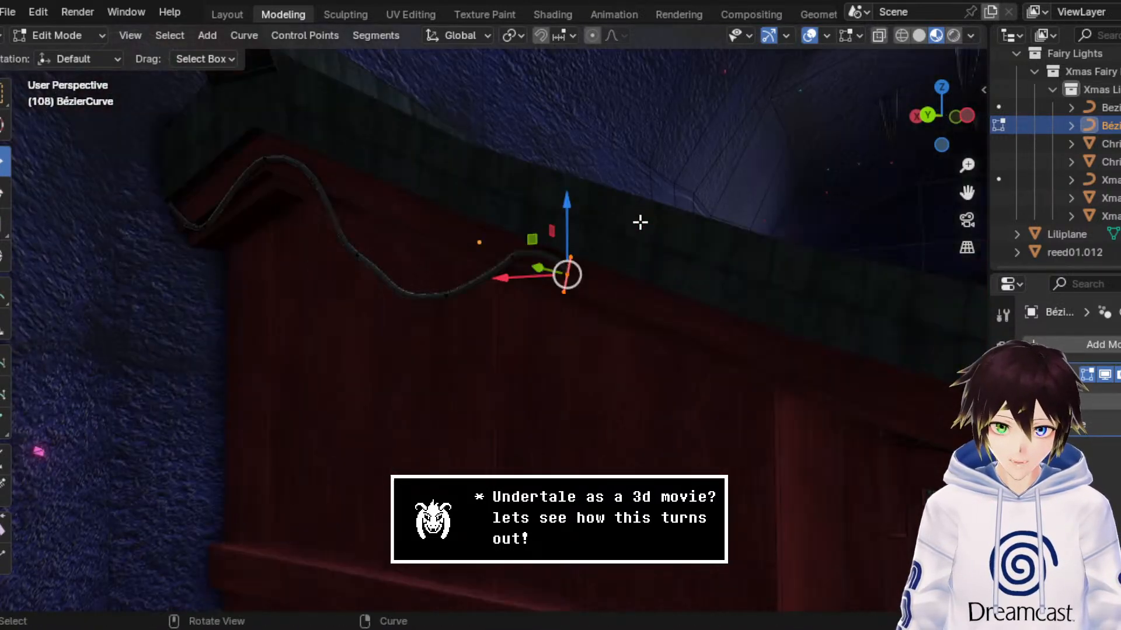
key(e)
right_click(638, 227)
drag(543, 240, 564, 302)
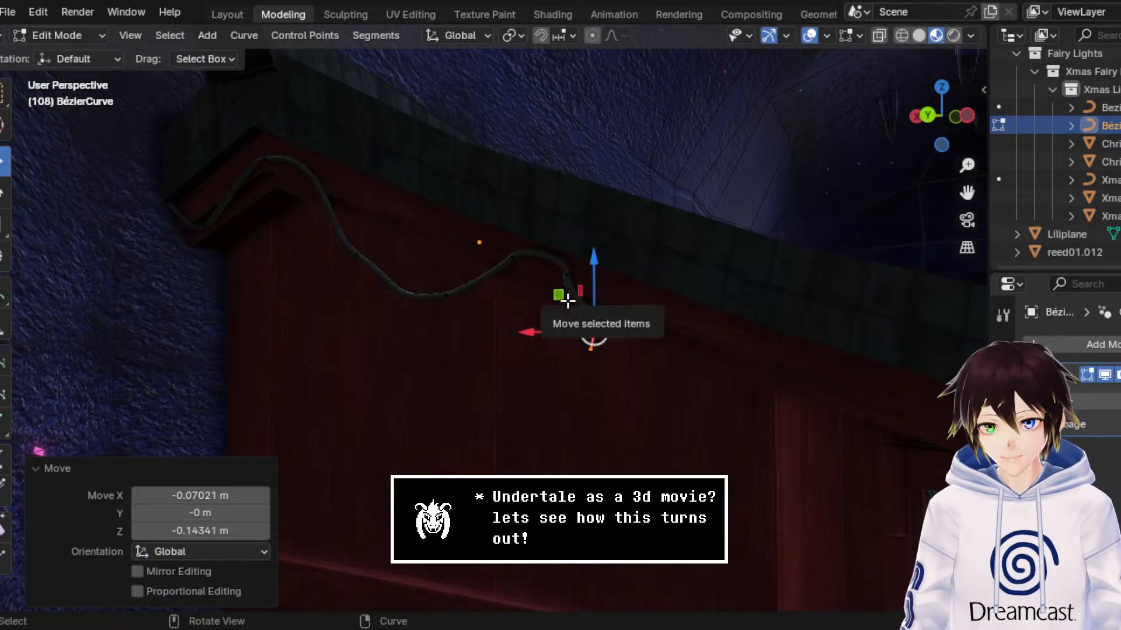
scroll(575, 299, up, 5)
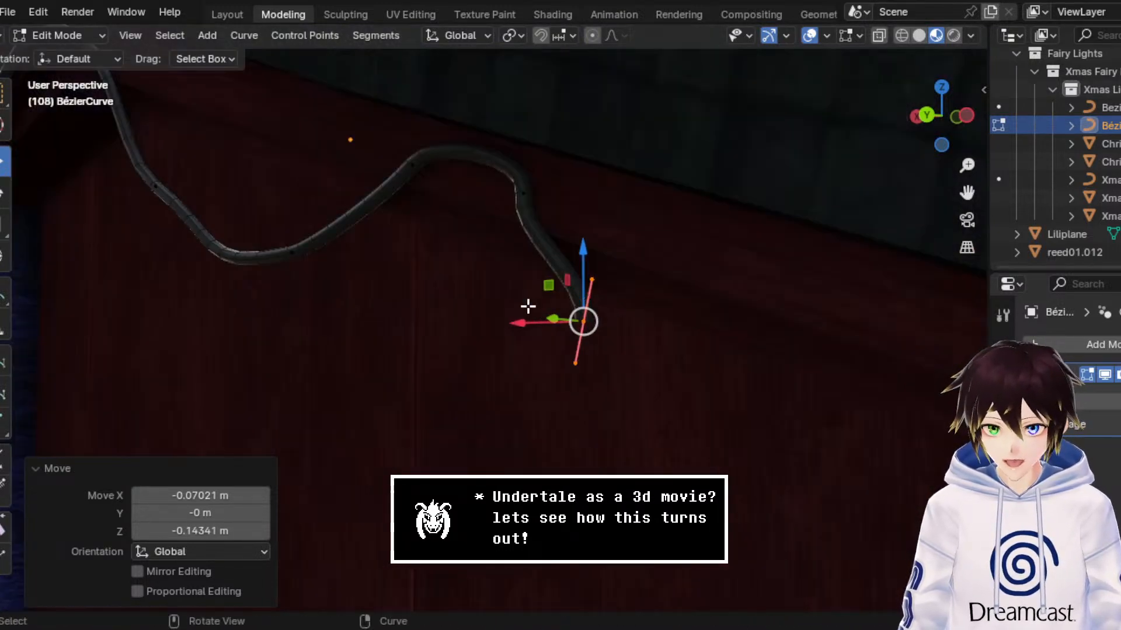
drag(553, 289, 651, 365)
Step: Move the bend point before the front end about -0.038 m along X and -0.012 m along Z and rotate it about Y
click(523, 195)
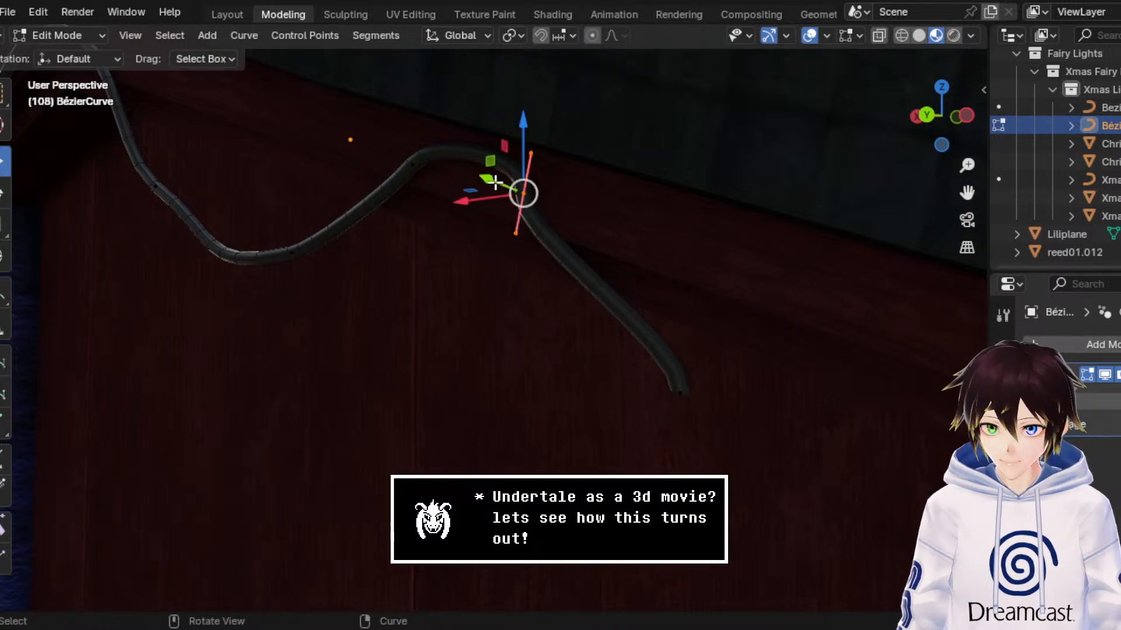
drag(495, 182, 526, 189)
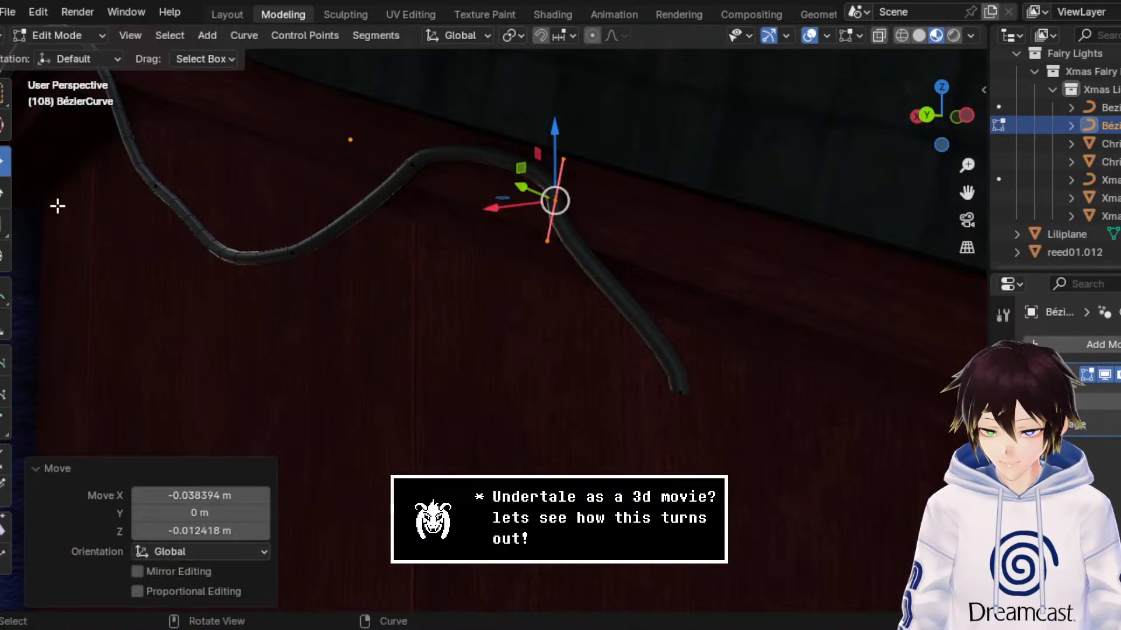
click(2, 197)
drag(616, 168, 580, 154)
Step: Rotate the cable's front end control point 69.9° about Y
middle_drag(713, 418, 624, 311)
drag(623, 311, 566, 270)
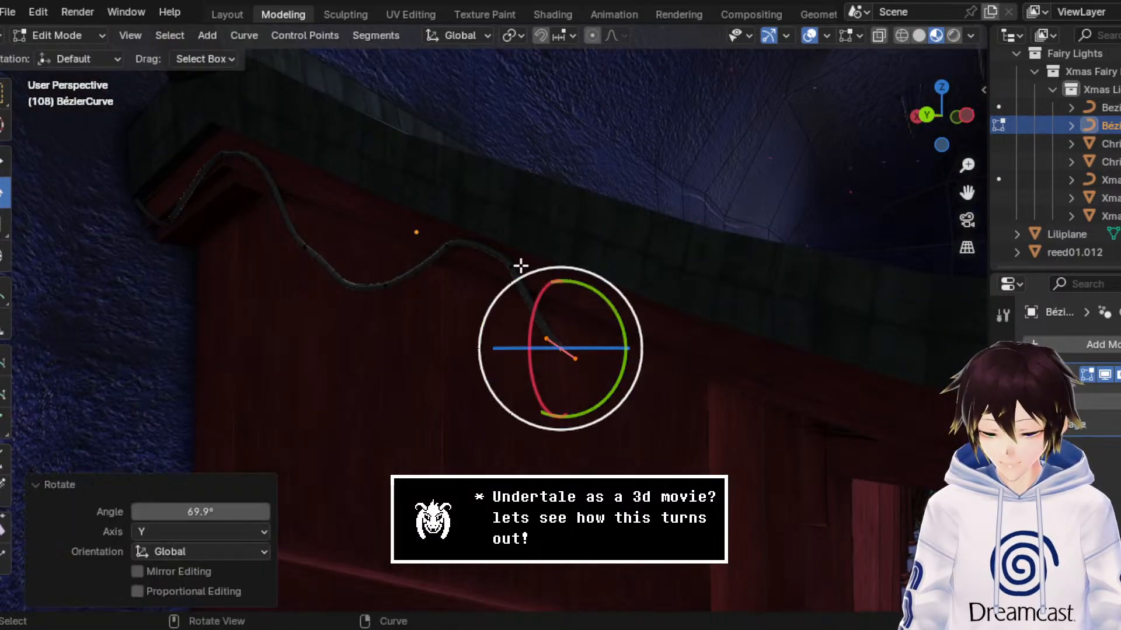
click(2, 169)
Step: In the back wireframe view, extrude a new front end point about -0.331 m along X and 0.018 m along Z
middle_drag(605, 328, 594, 321)
scroll(594, 321, down, 3)
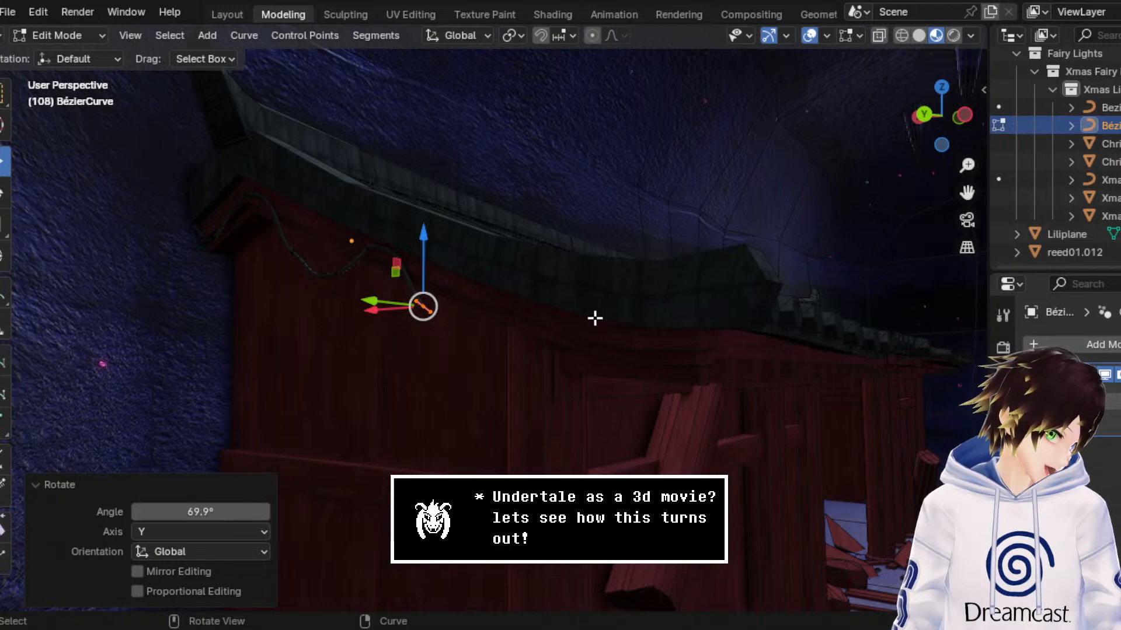
middle_drag(566, 277, 598, 295)
click(933, 115)
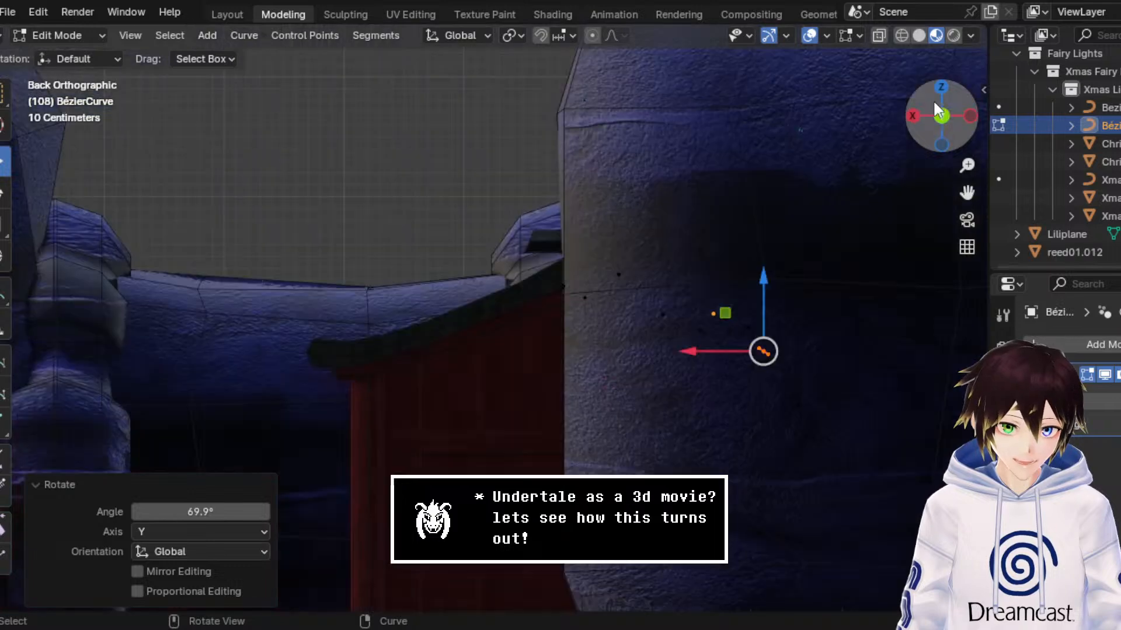
click(902, 35)
drag(975, 192, 745, 122)
scroll(663, 290, up, 5)
key(g)
right_click(663, 290)
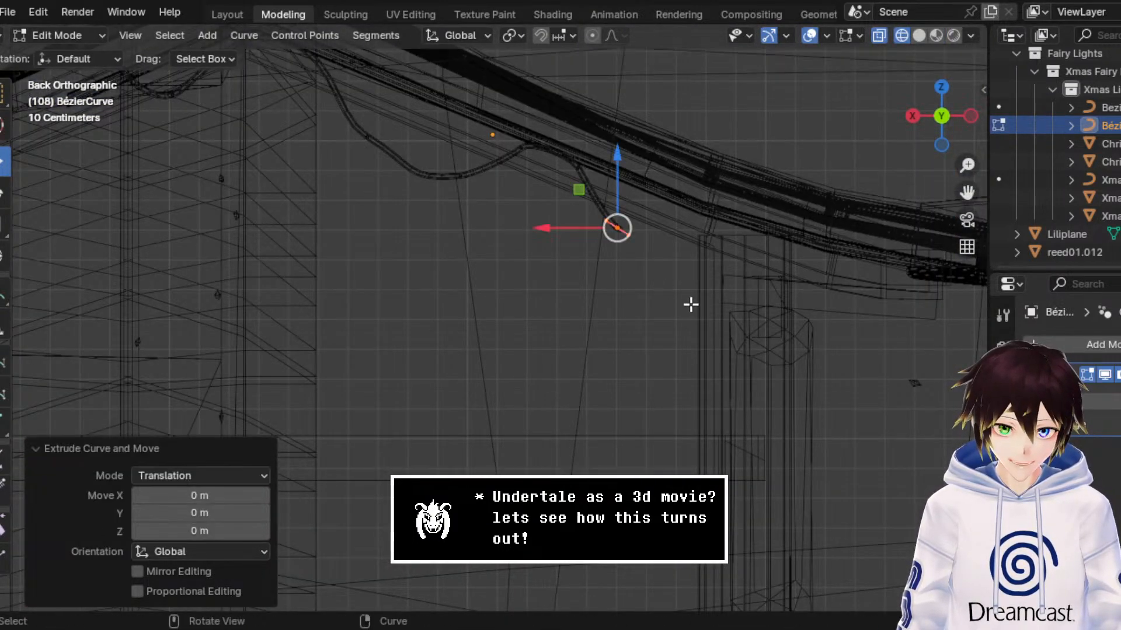
drag(591, 194, 689, 188)
Step: Frame the cable's front end, select the bottom point of its newest droop, and show the viewport in Material Preview shading
middle_drag(711, 209, 628, 207)
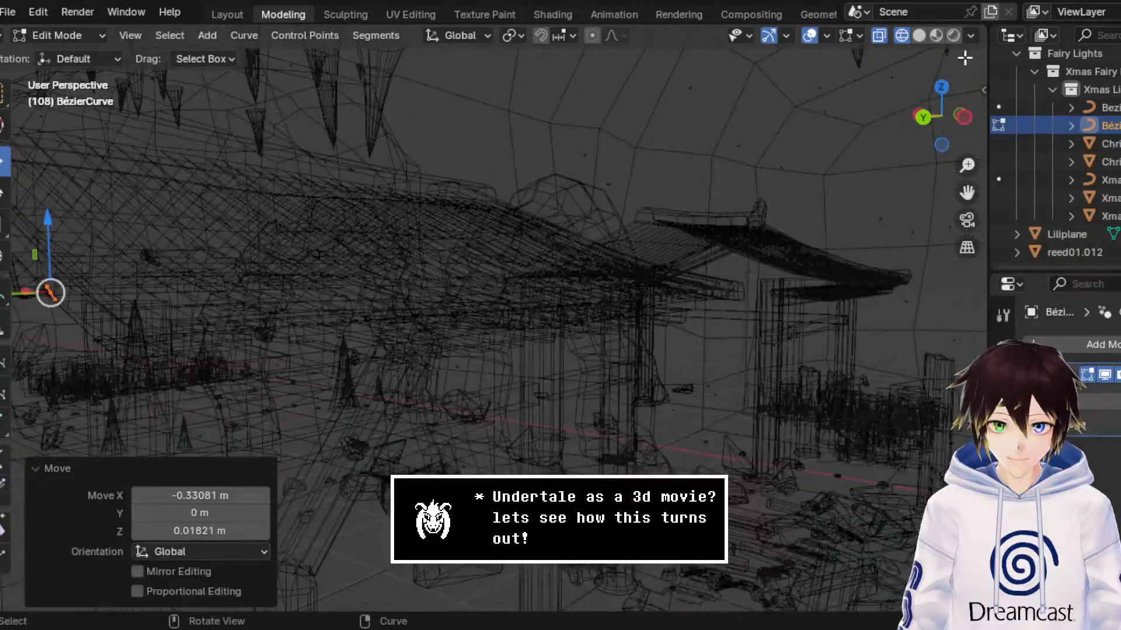
click(919, 35)
key(KP_Decimal)
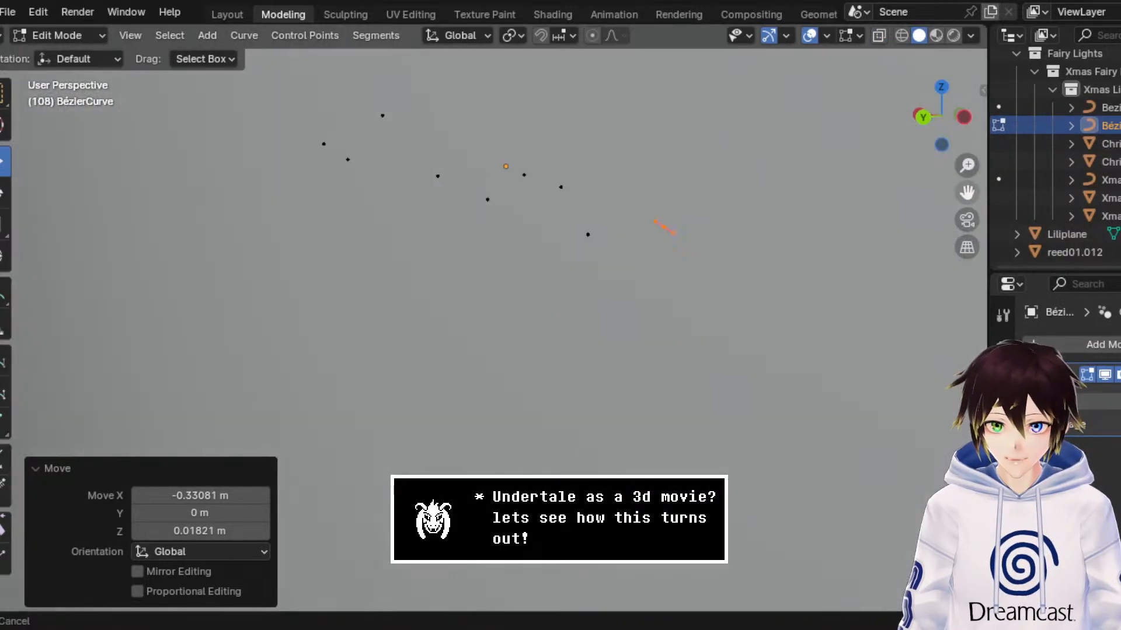
scroll(840, 214, up, 2)
drag(681, 271, 614, 197)
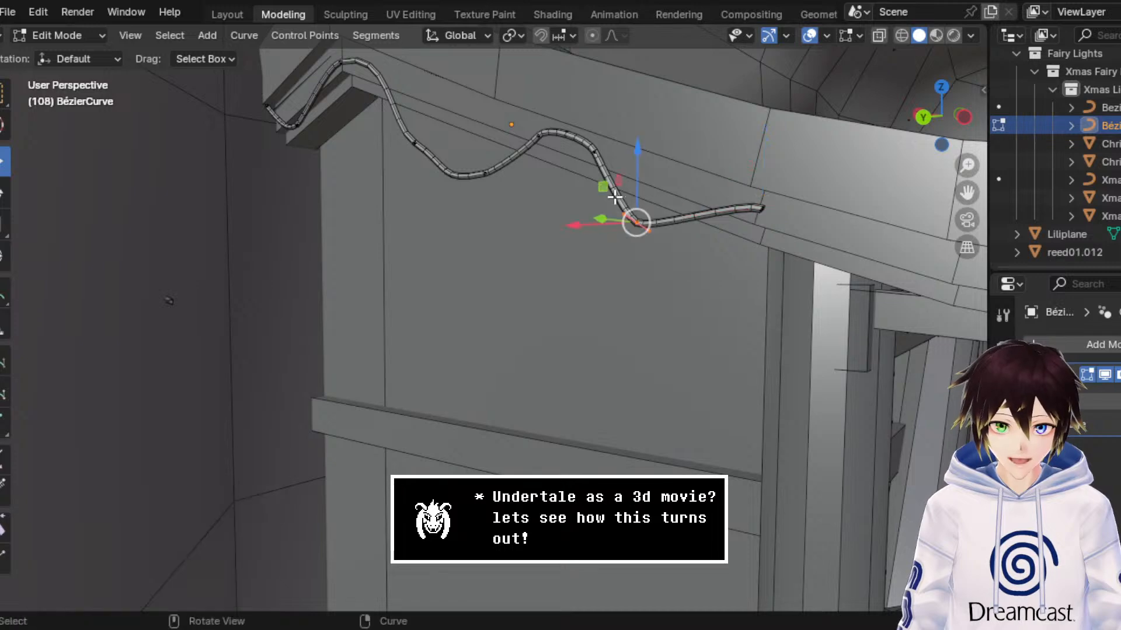
click(935, 36)
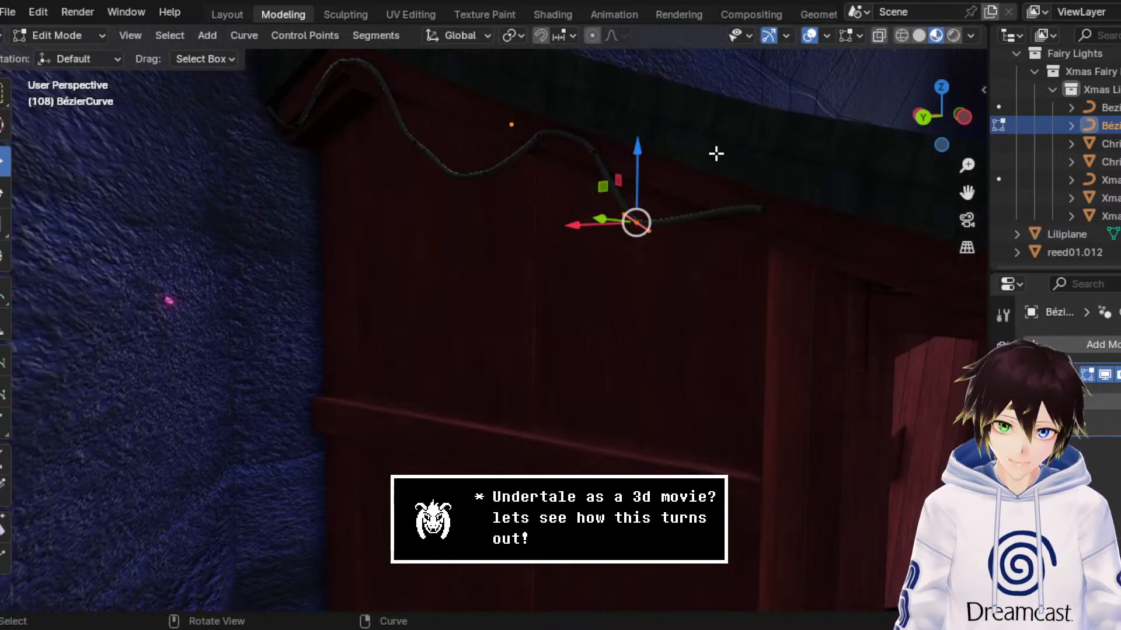
Step: Scale the droop's bottom point about 2.225 along X, then scale the front end point about 3.455 along X
middle_drag(715, 154, 767, 162)
drag(966, 192, 695, 217)
scroll(815, 214, up, 2)
shift+middle_drag(753, 226, 23, 279)
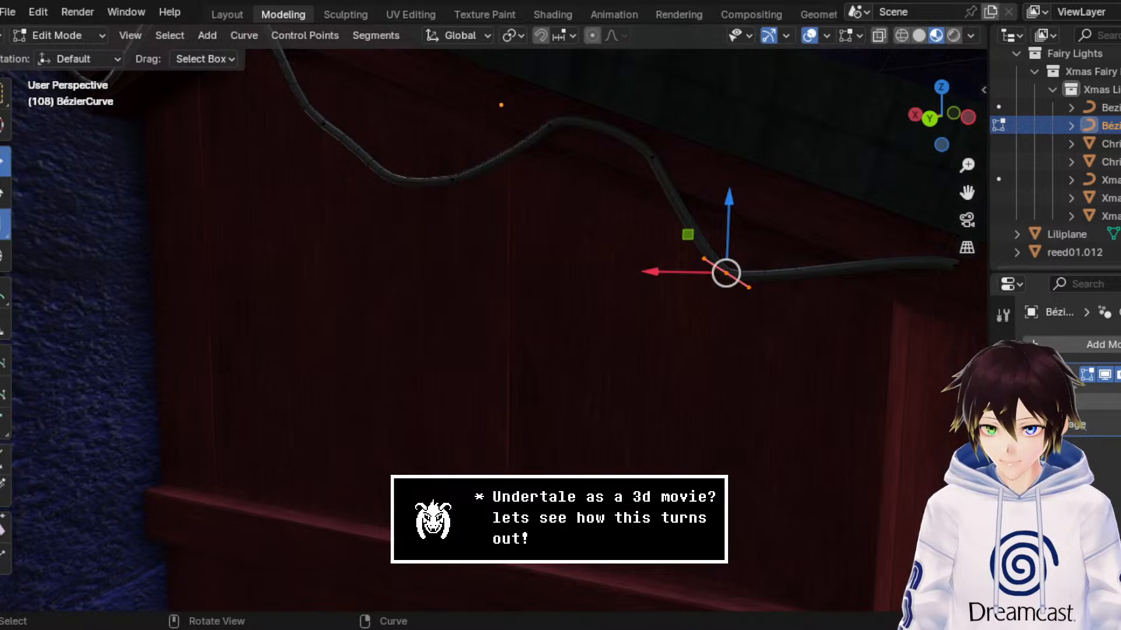
drag(671, 268, 538, 270)
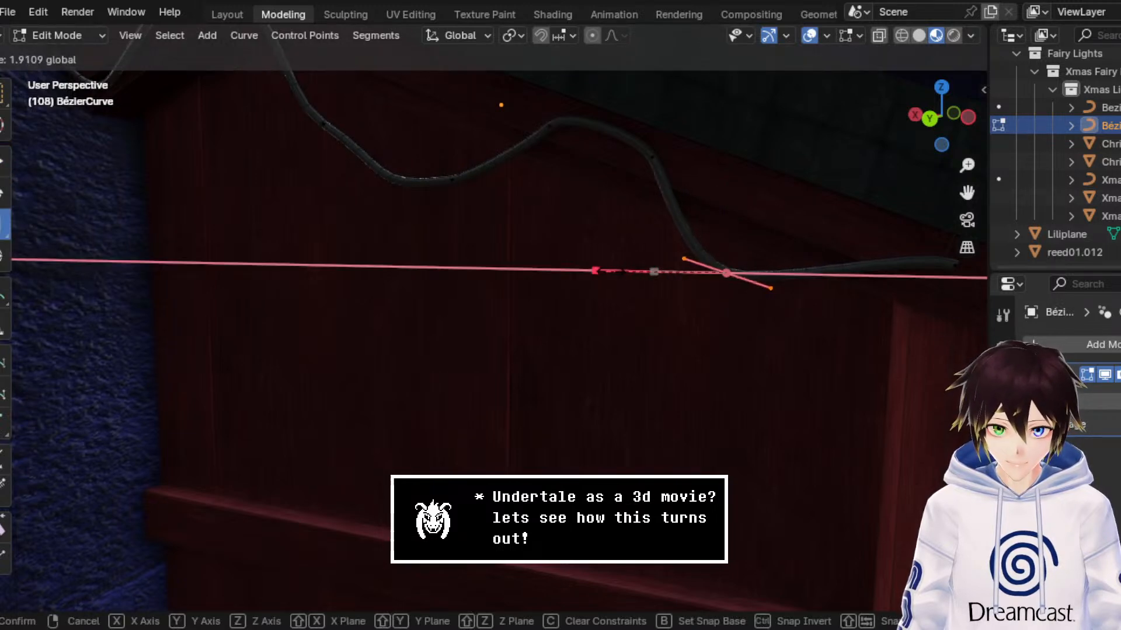
drag(619, 272, 608, 271)
click(593, 274)
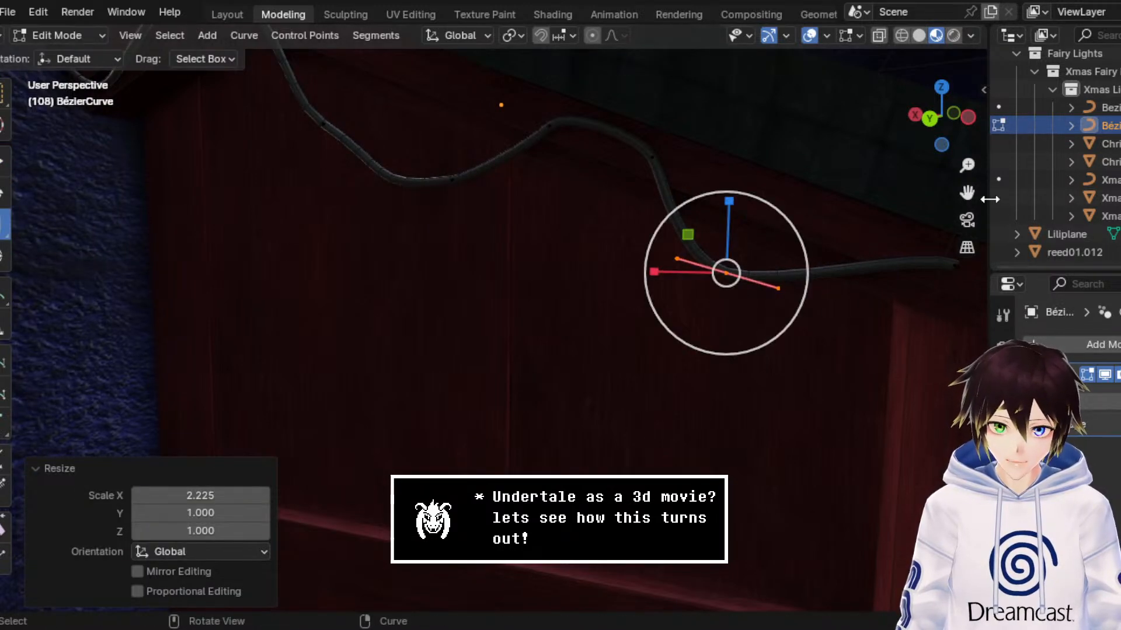
drag(967, 192, 729, 175)
drag(748, 296, 476, 232)
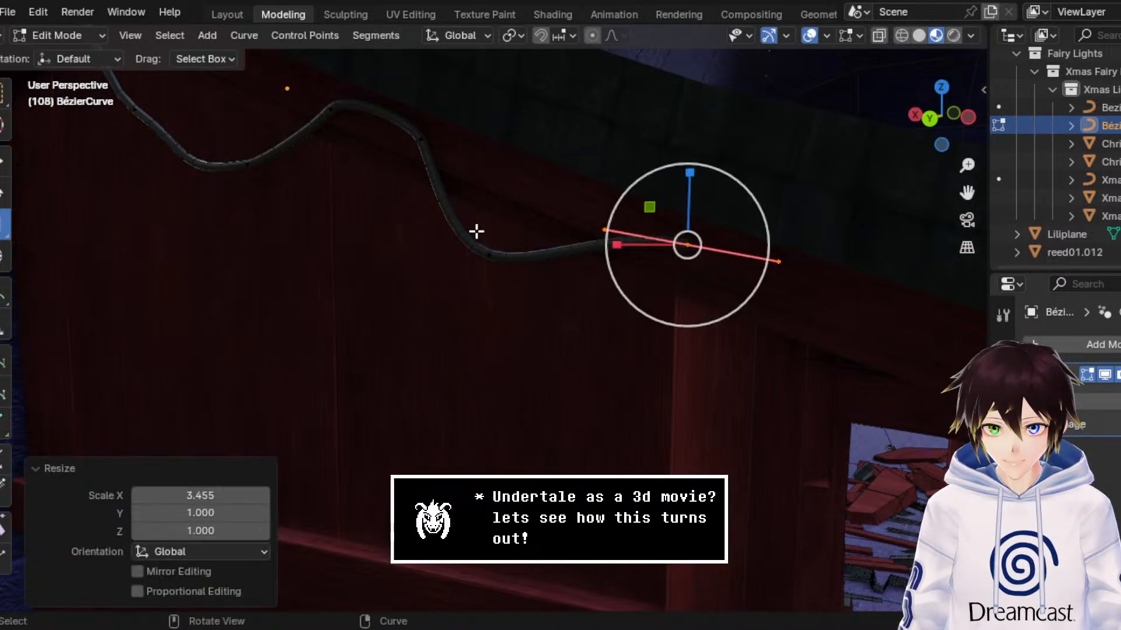
Step: Extrude a new front end point about -0.192 m along X and -0.255 m along Z, then lower it another 0.033 m
click(2, 161)
drag(648, 206, 613, 185)
drag(656, 226, 755, 258)
right_click(766, 263)
drag(618, 188, 747, 366)
middle_drag(747, 365, 726, 330)
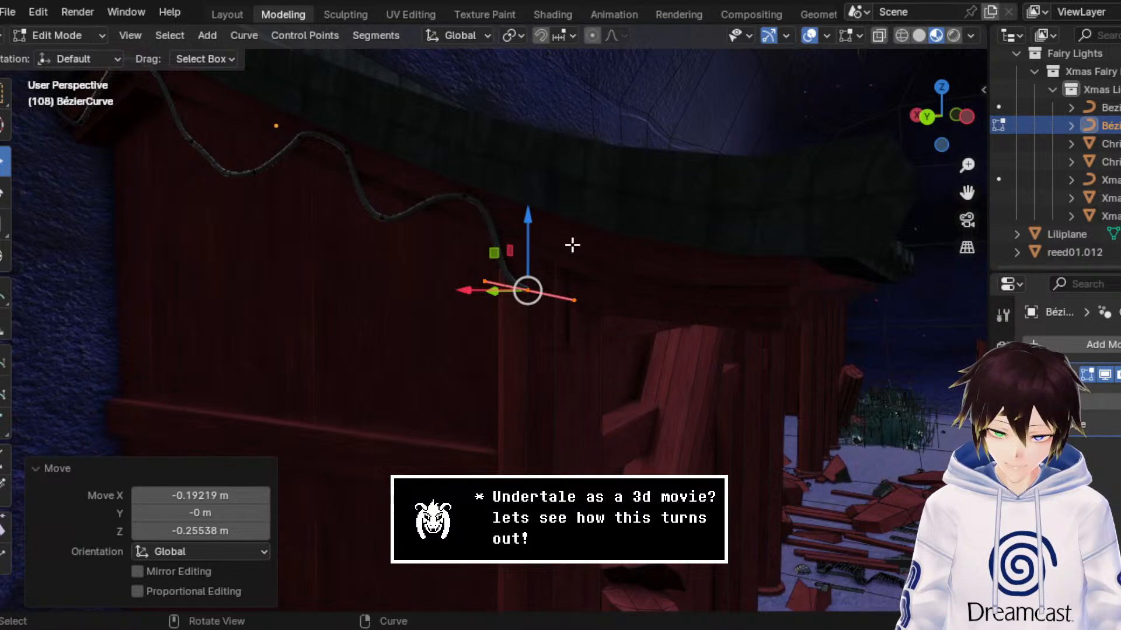
drag(533, 235, 536, 248)
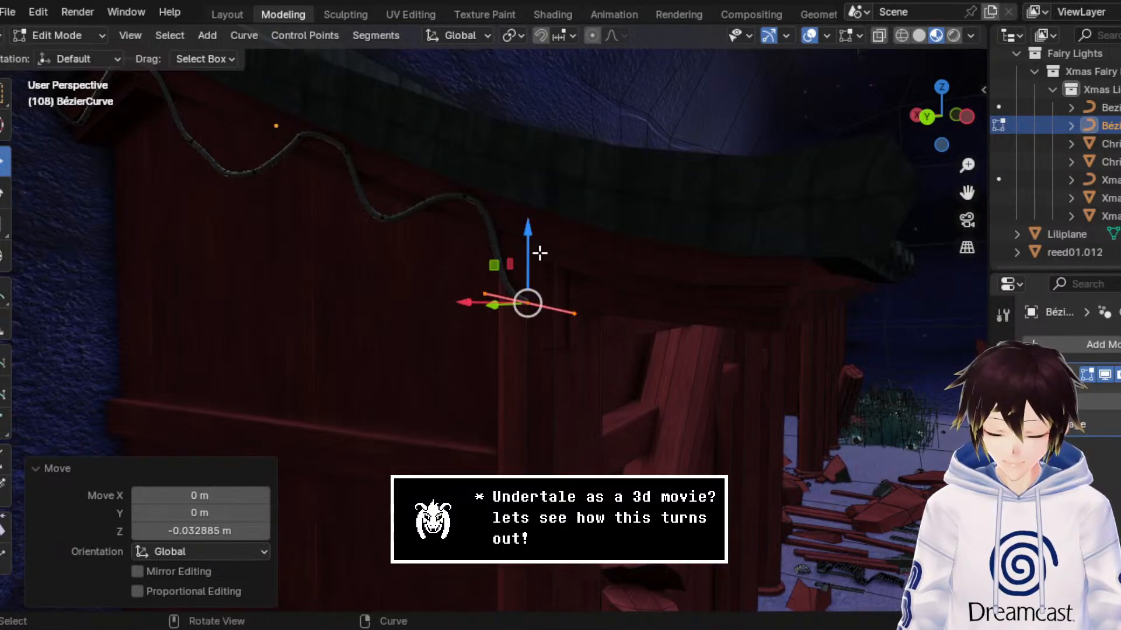
Step: Extrude another front end point forward along X and raise it to the roof edge, finishing with about 0.155 m along Z
key(e)
click(540, 253)
middle_drag(461, 305, 478, 295)
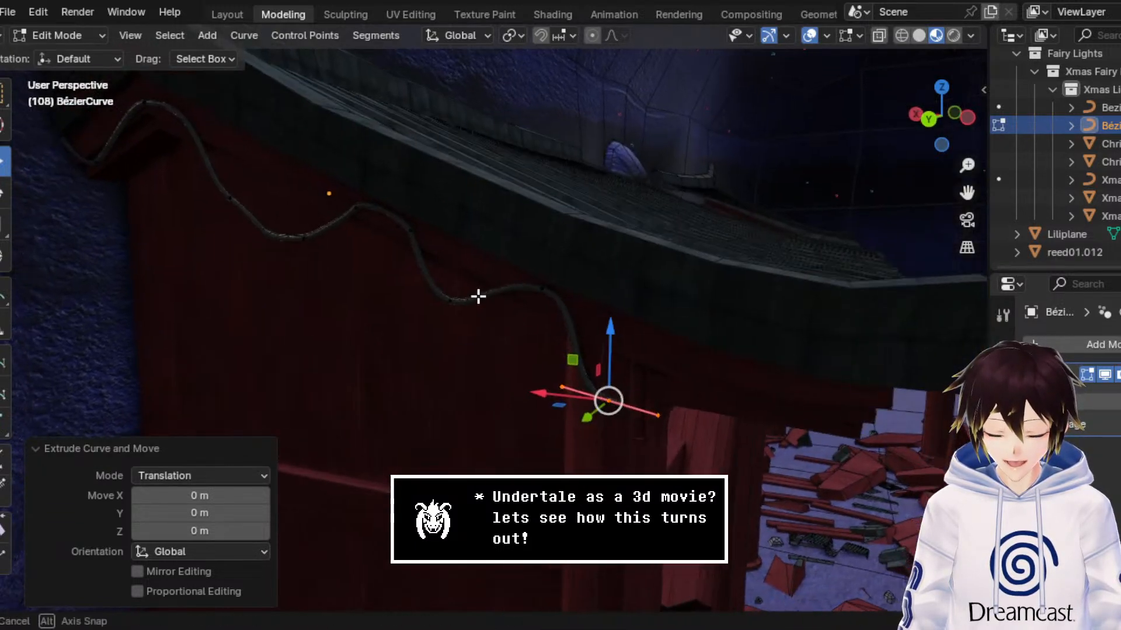
drag(533, 396, 645, 404)
drag(696, 344, 693, 288)
middle_drag(693, 288, 668, 275)
scroll(670, 275, up, 6)
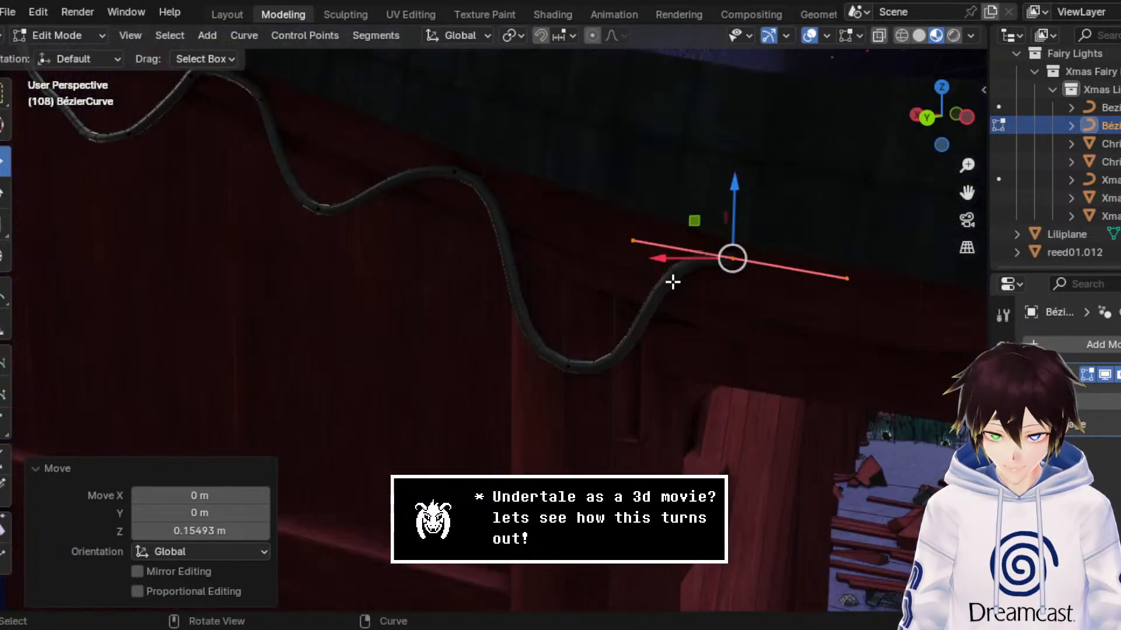
Step: Extrude a new front end point forward and down from the roof edge to start the next droop near the corner
middle_drag(698, 233, 553, 267)
key(e)
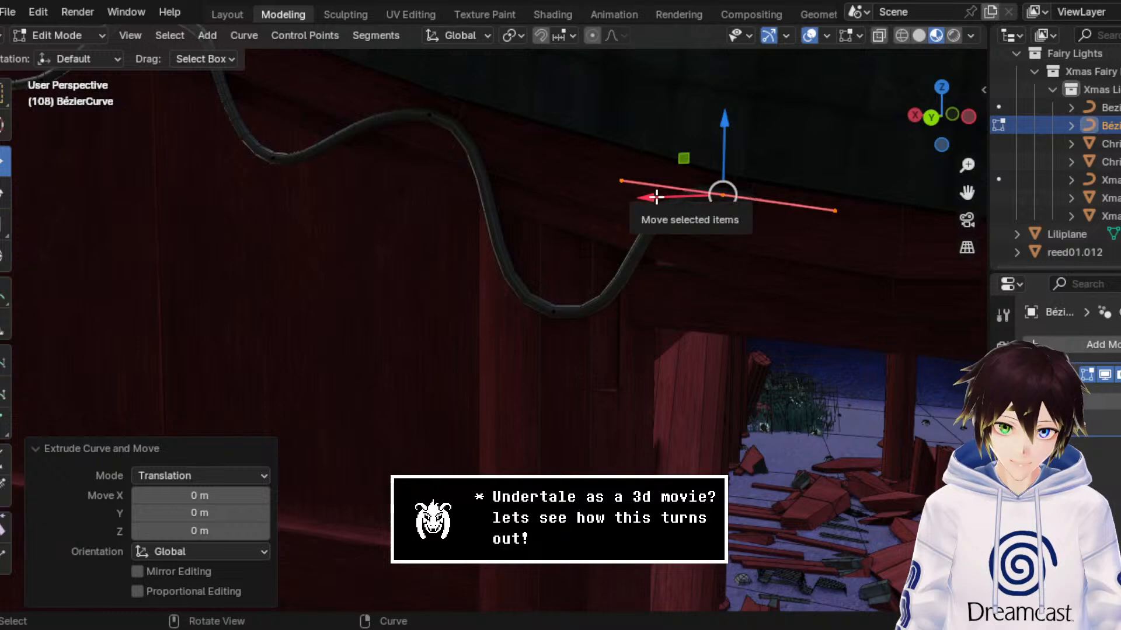
drag(658, 197, 888, 483)
scroll(732, 343, down, 3)
middle_drag(732, 344, 695, 338)
Step: Extrude the next end point about -0.215 m along X, raise it to the roof edge, and shift it back about 0.018 m along X
key(e)
right_click(664, 348)
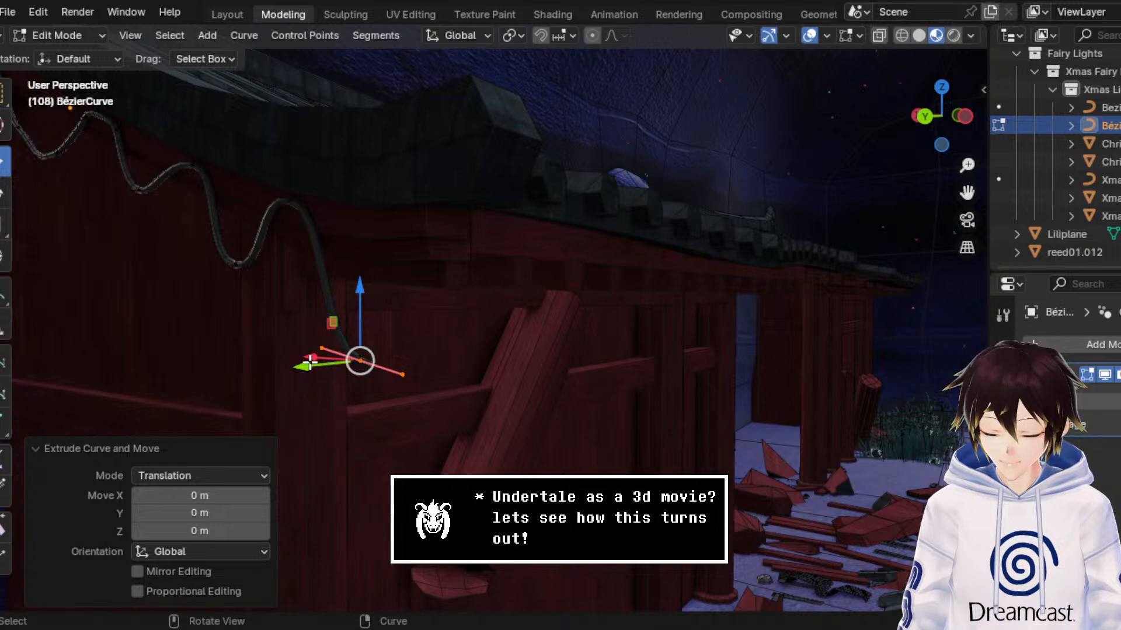
key(g)
key(x)
click(379, 373)
key(g)
key(z)
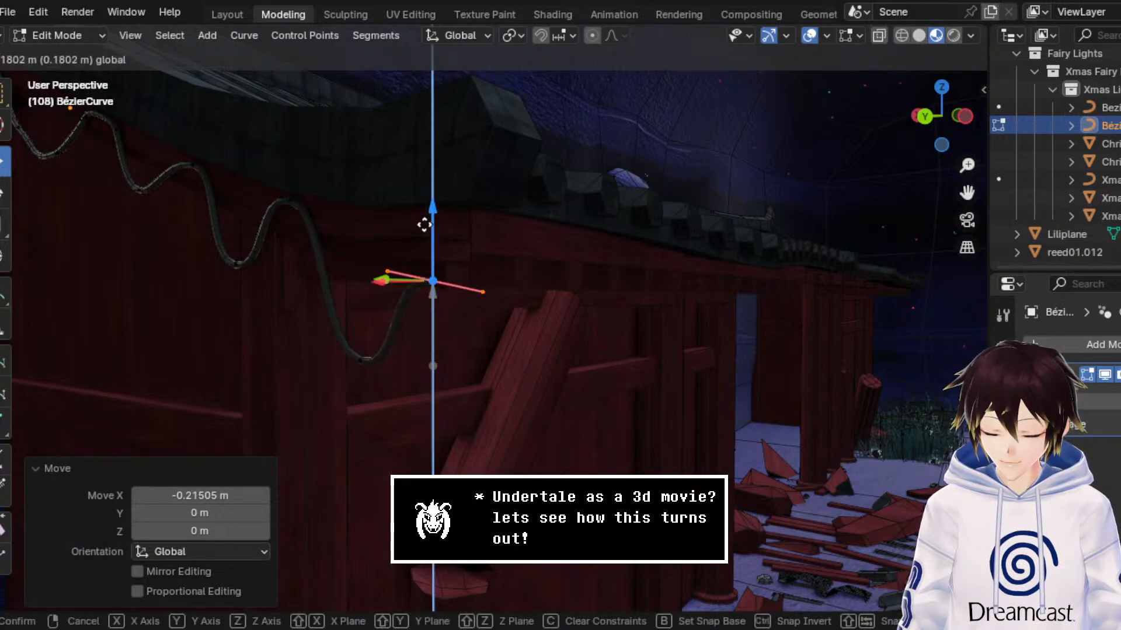
click(430, 193)
middle_drag(430, 192, 648, 301)
key(g)
key(x)
click(730, 310)
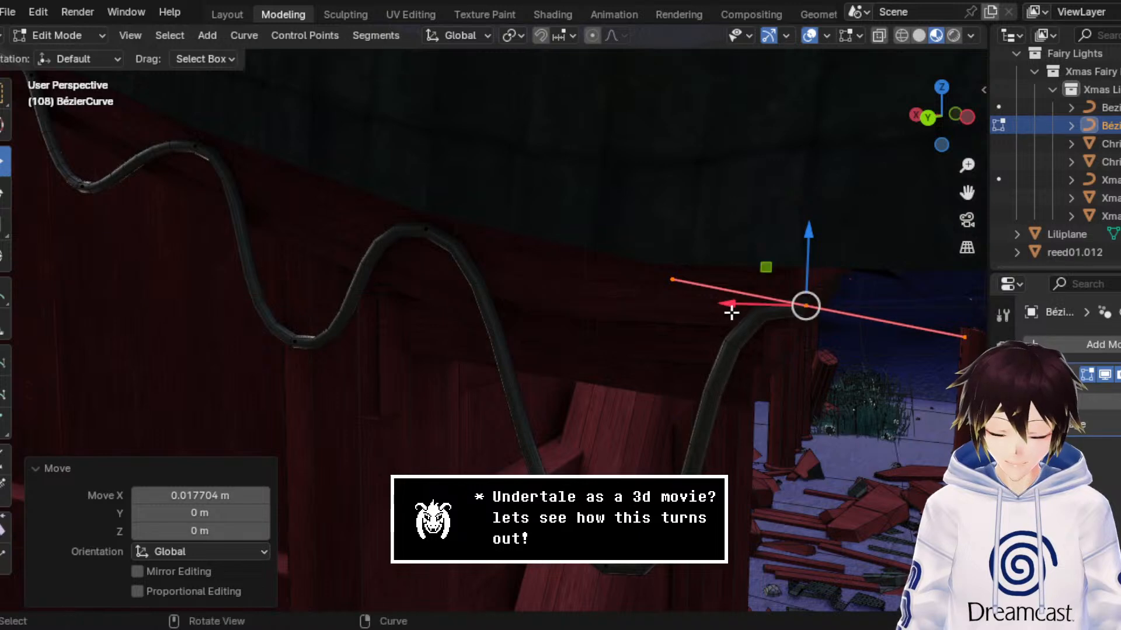
Step: Extrude a short new end point about -0.05 m along X at the corner of the roof
key(e)
right_click(724, 317)
key(g)
key(x)
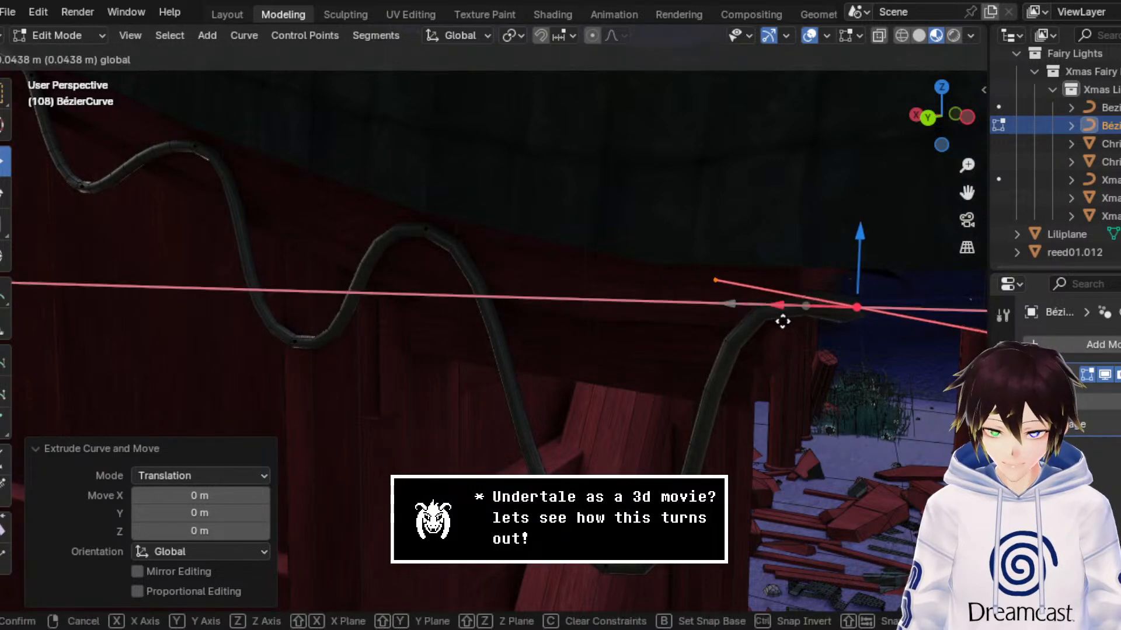
click(783, 321)
Step: Rotate the corner end point 90° about Z so the cable turns along the front wall
click(5, 192)
middle_drag(645, 298, 535, 310)
drag(967, 193, 433, 190)
scroll(735, 270, up, 5)
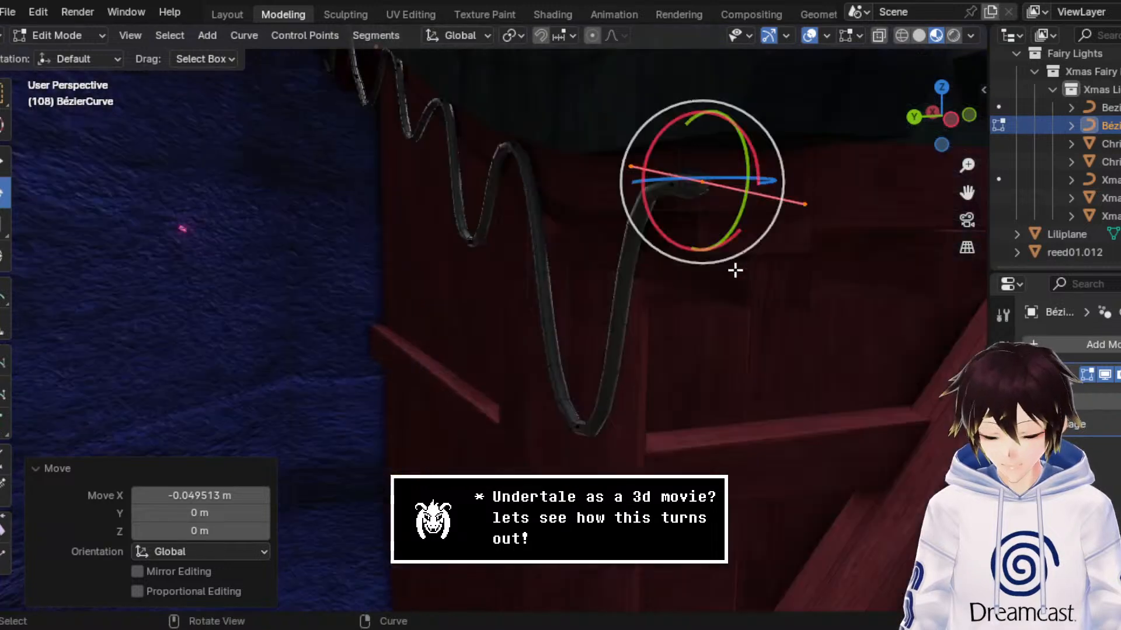
middle_drag(726, 264, 700, 266)
drag(520, 293, 274, 393)
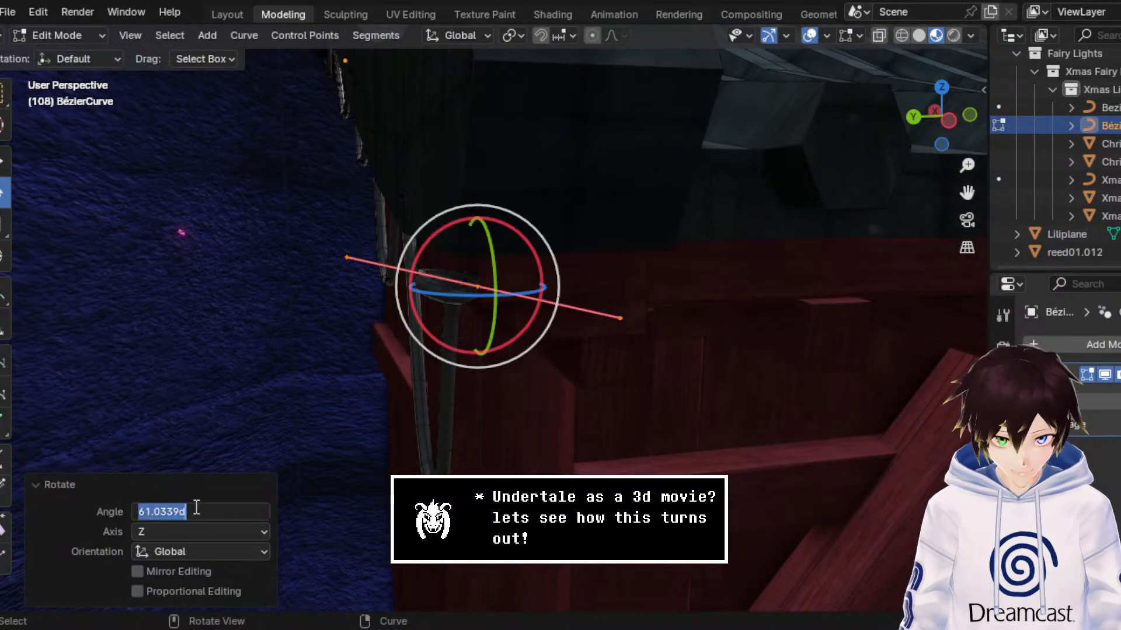
text(90)
key(Return)
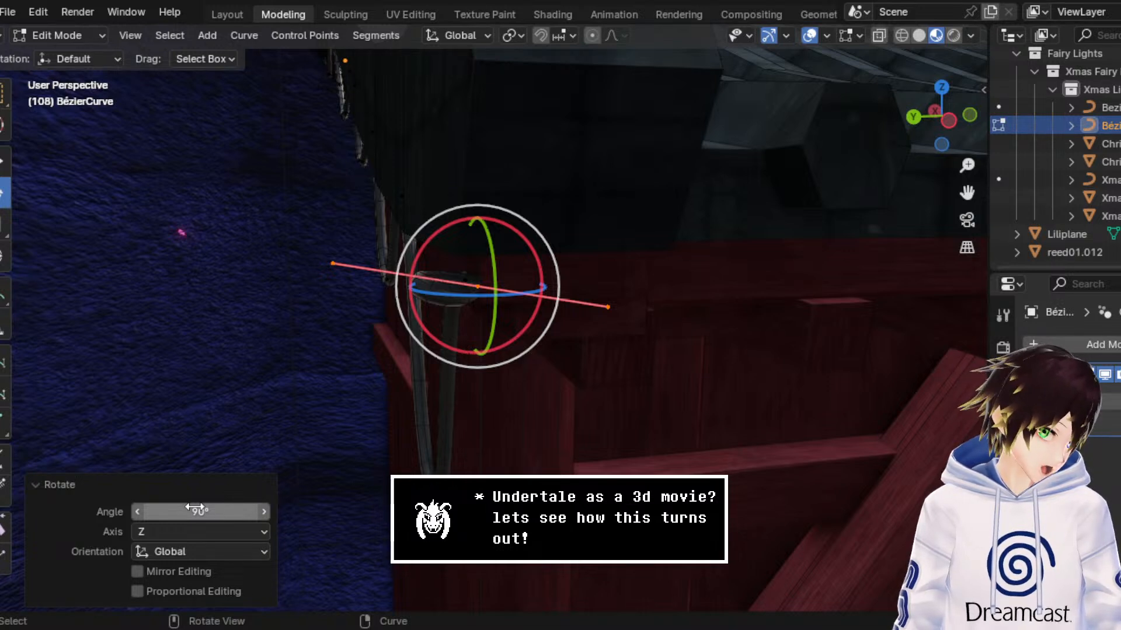
Step: Move the cable's end point along Y, away from the corner and along the front wall
click(3, 166)
drag(404, 290, 588, 295)
mouse_move(588, 295)
middle_down()
mouse_move(621, 288)
mouse_move(588, 291)
middle_up()
middle_drag(571, 353, 564, 344)
Step: Select the cable's last control points at the roof corner and move them along X toward the wall
drag(381, 202, 488, 228)
middle_drag(487, 228, 425, 208)
scroll(963, 193, down, 4)
shift+middle_drag(309, 260, 546, 196)
scroll(569, 276, up, 4)
drag(460, 197, 320, 75)
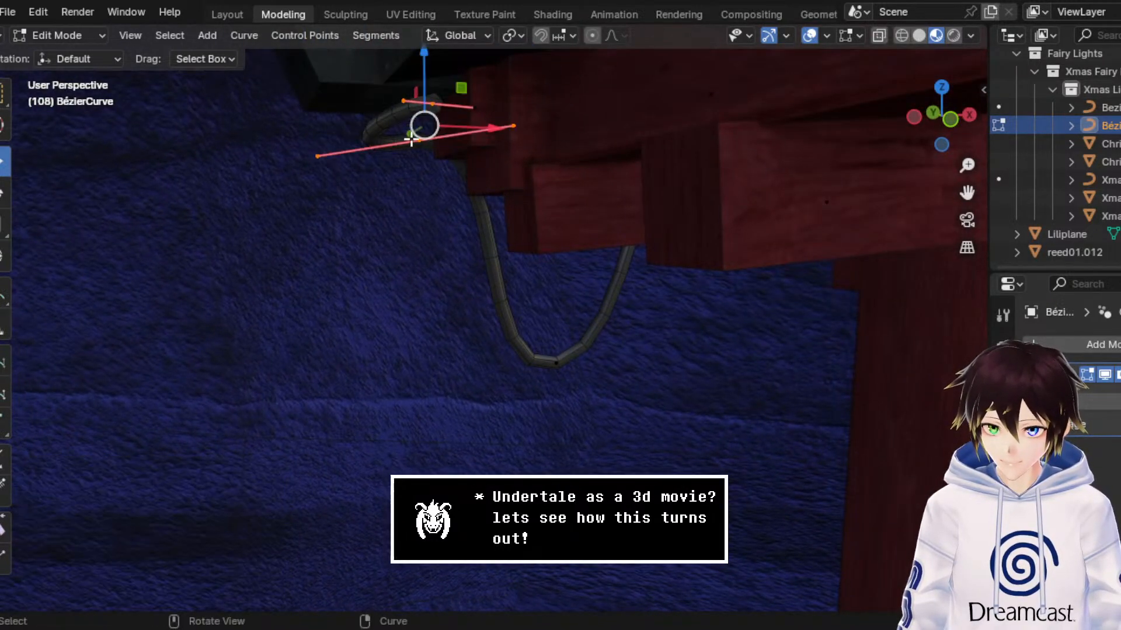
drag(465, 127, 523, 129)
Step: Extrude a new point from the front wall end about -0.204 m along Y and -0.308 m along Z
middle_drag(543, 118, 855, 170)
drag(967, 193, 768, 202)
drag(727, 263, 610, 164)
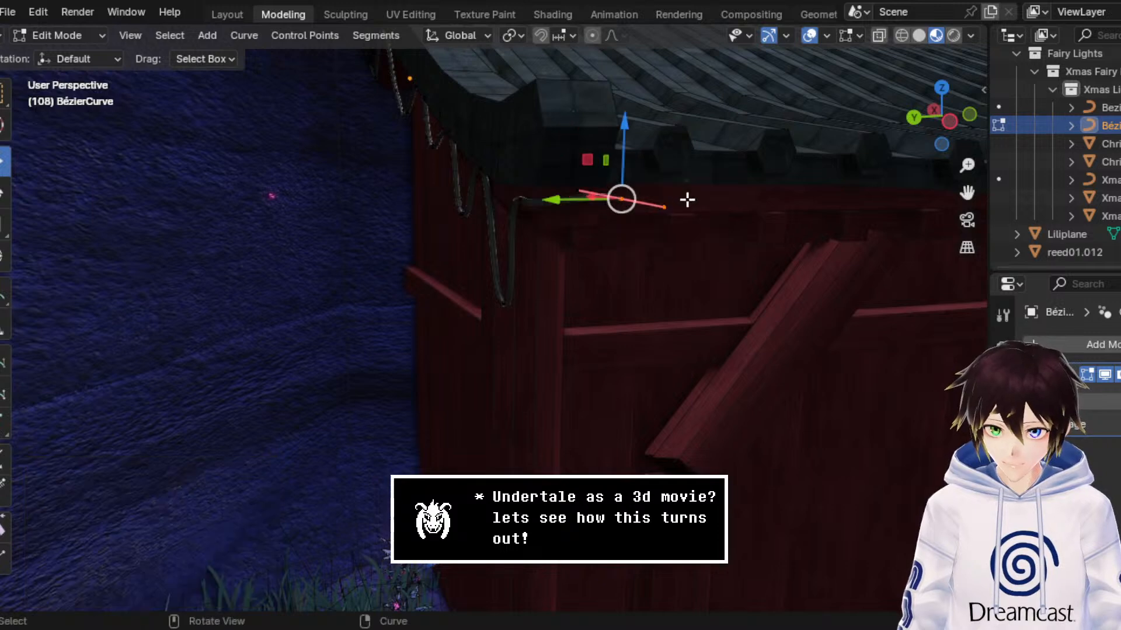
middle_drag(685, 201, 655, 185)
scroll(655, 185, up, 2)
key(e)
right_click(680, 199)
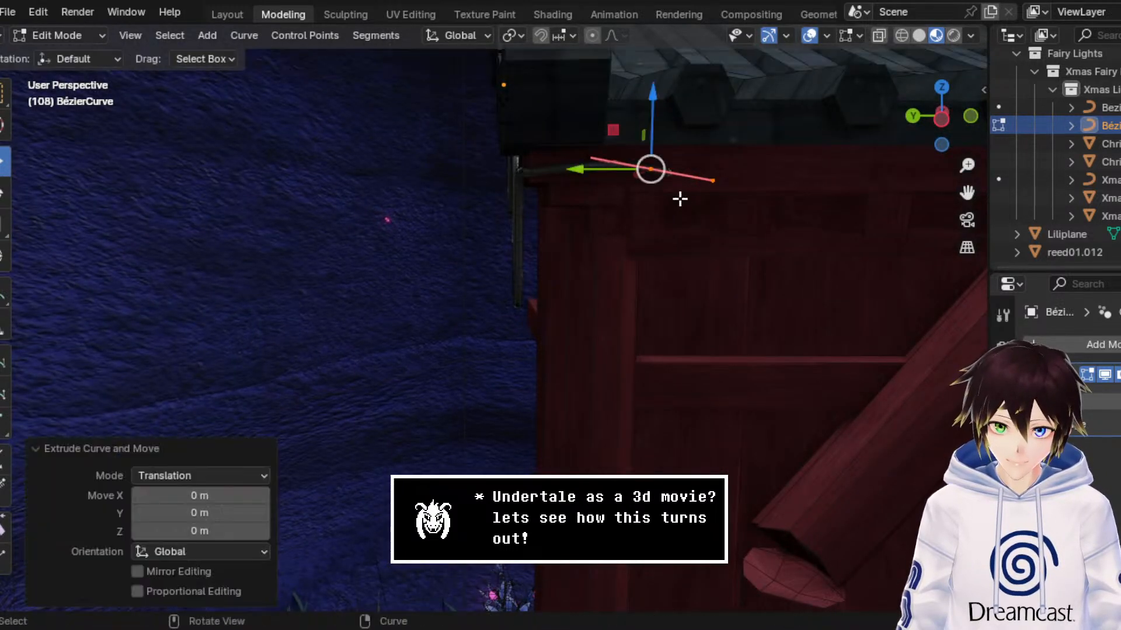
key(g)
key(shift+x)
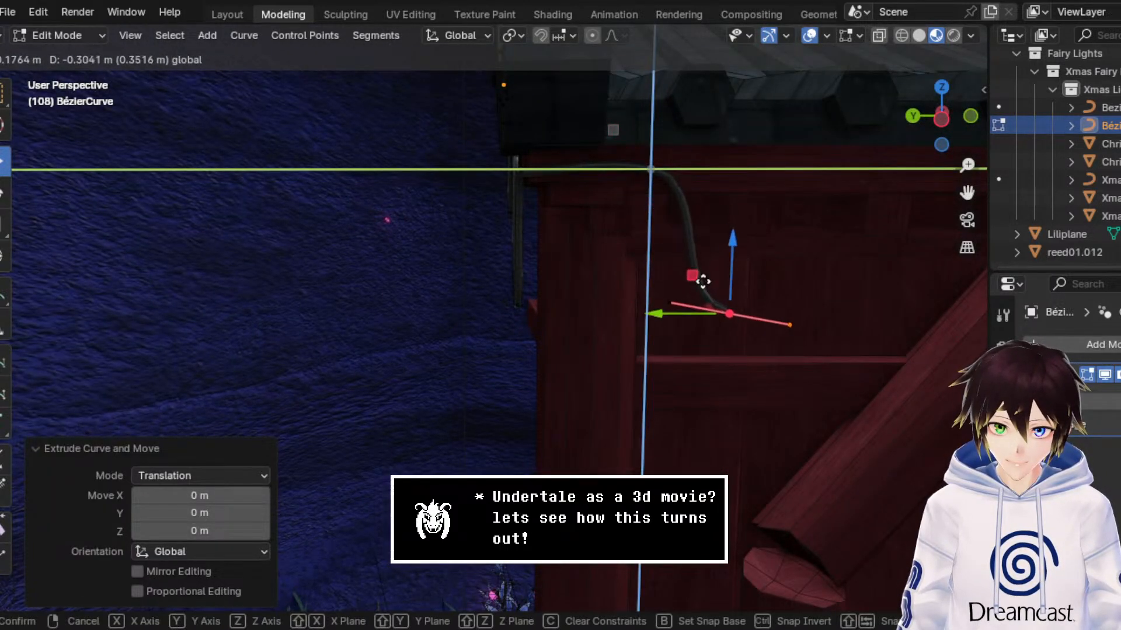
click(715, 286)
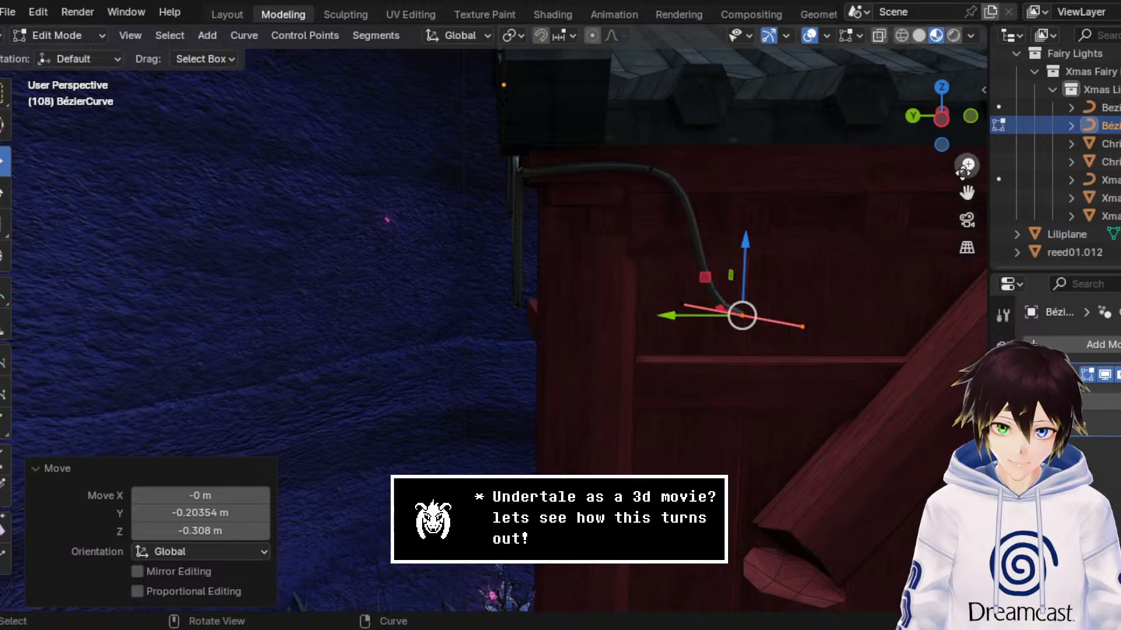
Step: Extrude the next end point about -0.325 m along Y and 0.309 m along Z, back up to the roof edge
drag(968, 192, 683, 153)
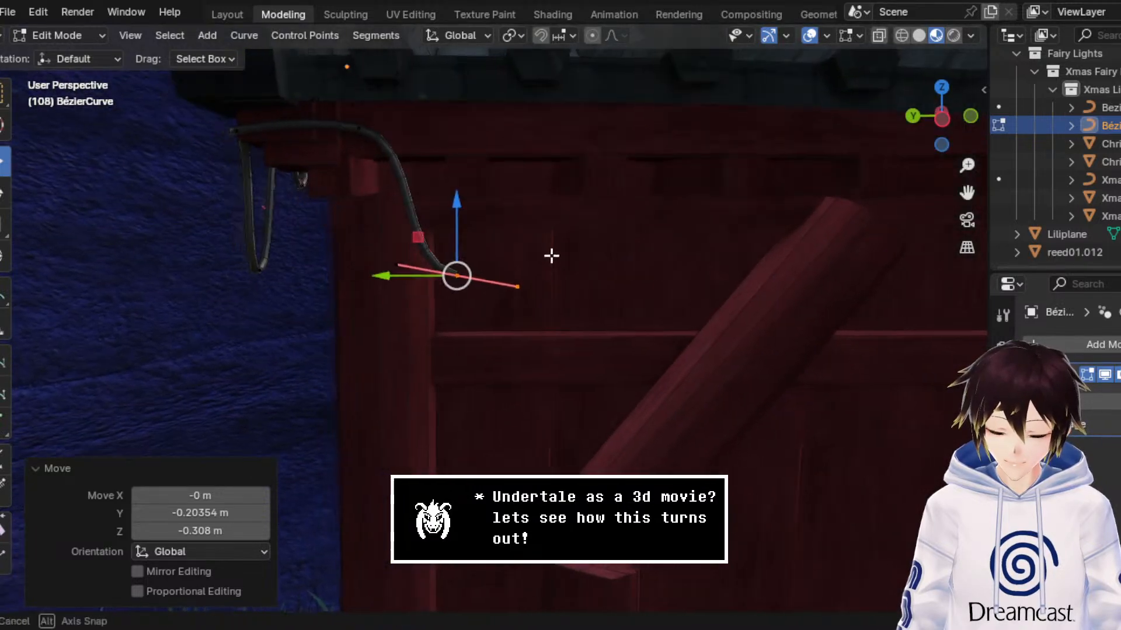
middle_drag(551, 255, 558, 247)
scroll(558, 247, down, 4)
scroll(533, 283, up, 1)
drag(409, 295, 417, 295)
key(e)
key(g)
key(shift+x)
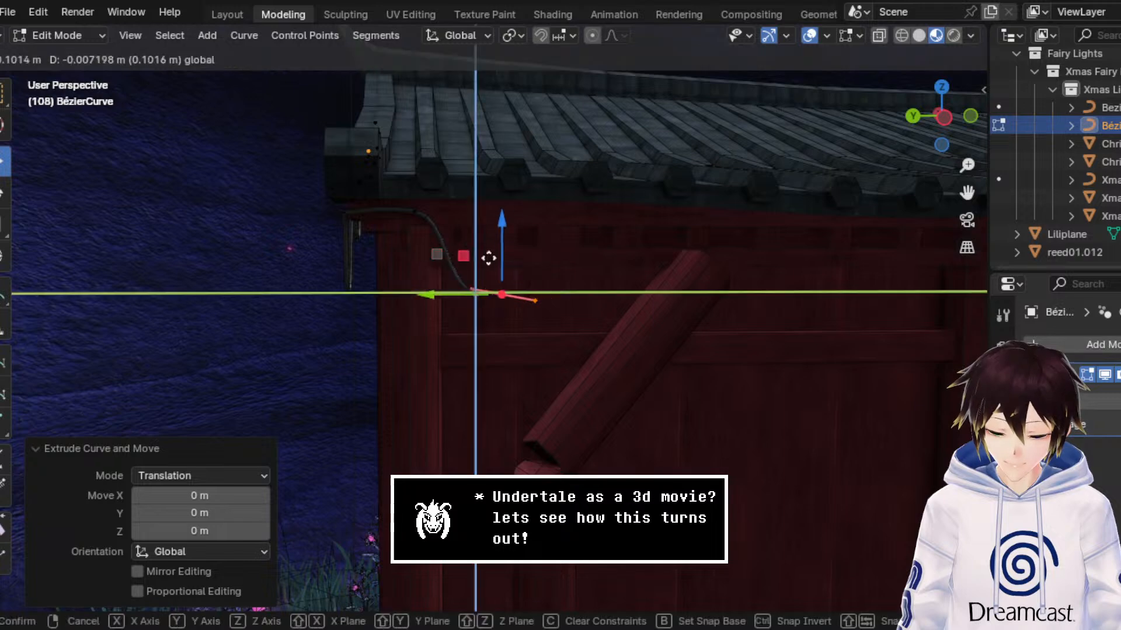
click(540, 176)
scroll(544, 200, up, 2)
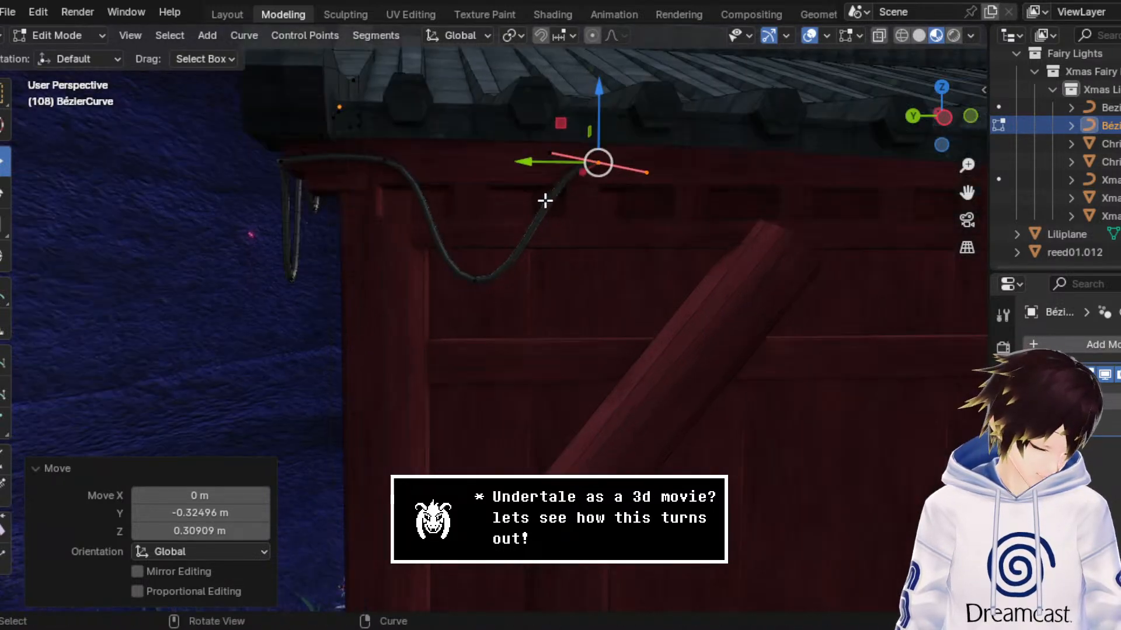
Step: Select the front wall droop's control points and move them about 0.025 m along X toward the wall
middle_drag(545, 200, 611, 270)
drag(582, 320, 511, 123)
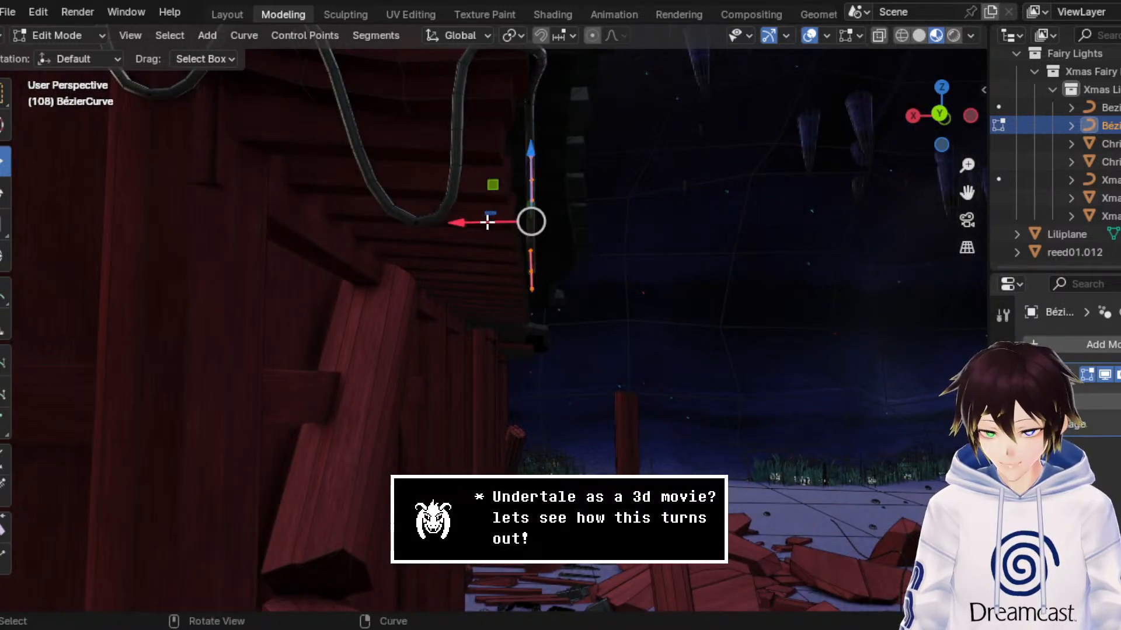
drag(488, 222, 476, 226)
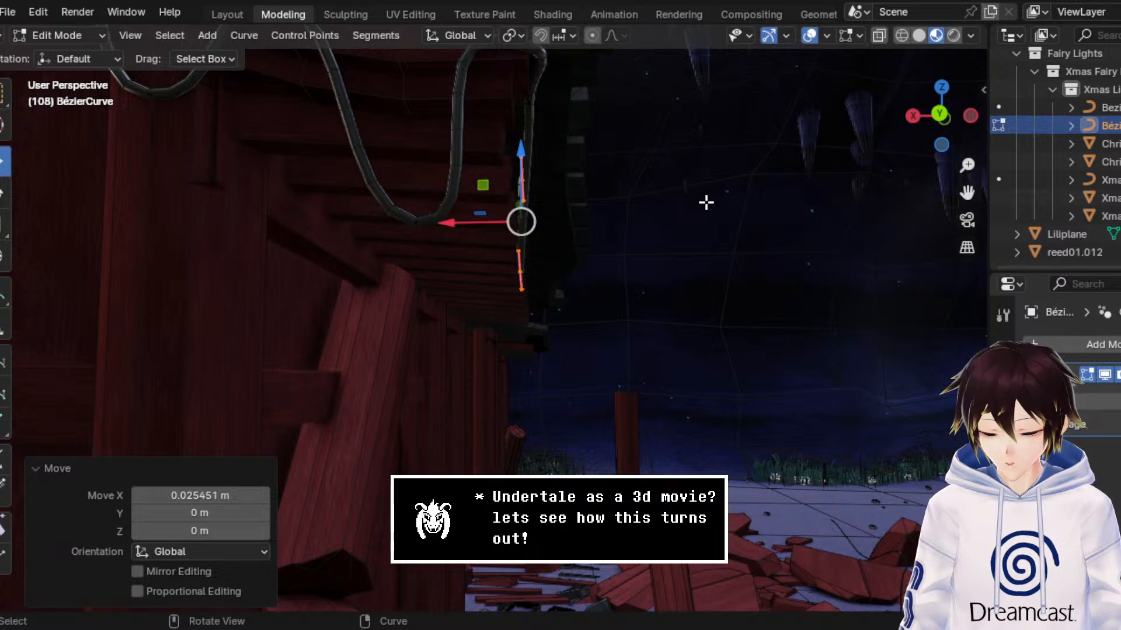
Step: Select the cable's end point on the front wall and raise it along Z to the underside of the roof edge
middle_drag(715, 215, 615, 255)
drag(680, 217, 578, 115)
middle_drag(578, 115, 645, 178)
drag(976, 193, 875, 263)
scroll(706, 202, up, 1)
scroll(705, 202, up, 1)
middle_drag(706, 202, 683, 179)
scroll(621, 134, down, 1)
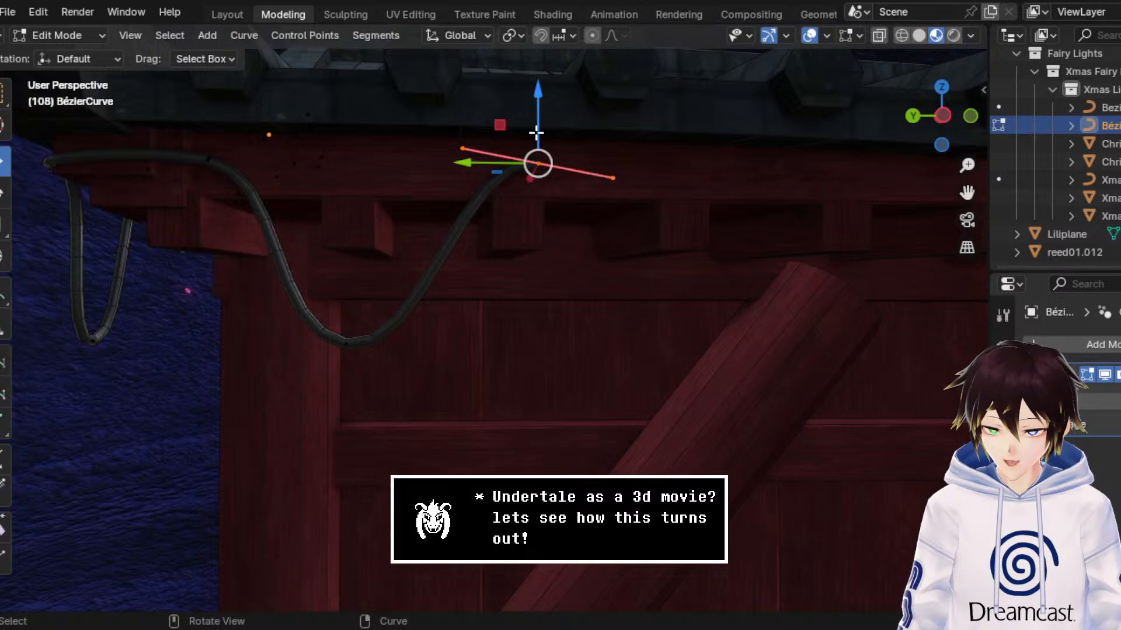
drag(536, 133, 558, 96)
Step: Raise the control point at the start of the front wall droop about 0.042 m along Z
middle_drag(558, 96, 403, 138)
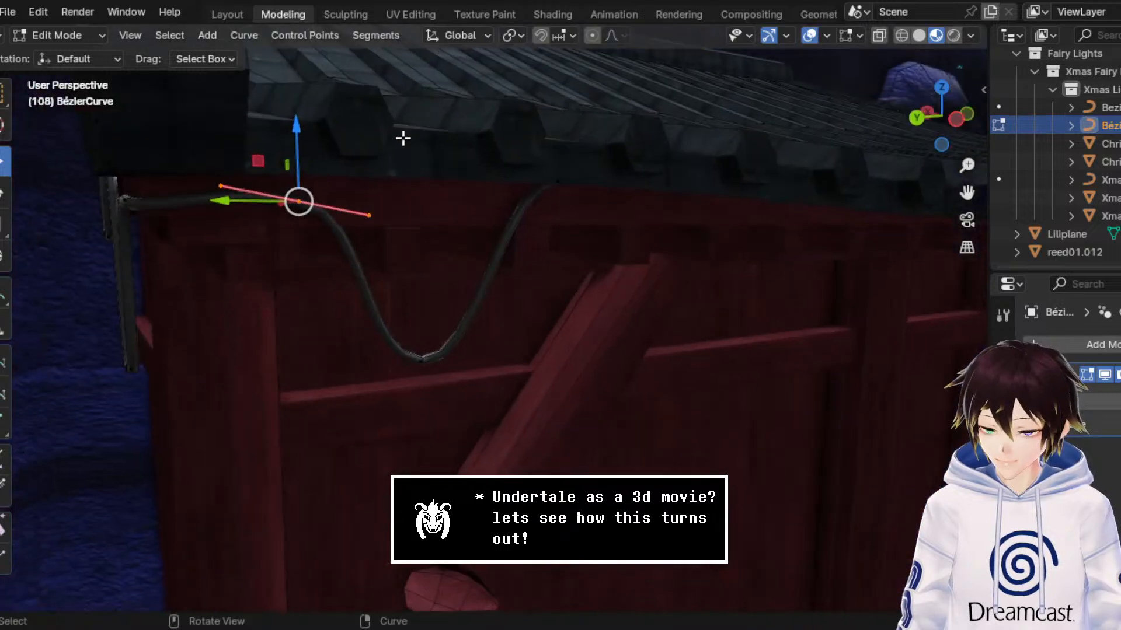
drag(305, 146, 313, 121)
middle_drag(492, 314, 488, 292)
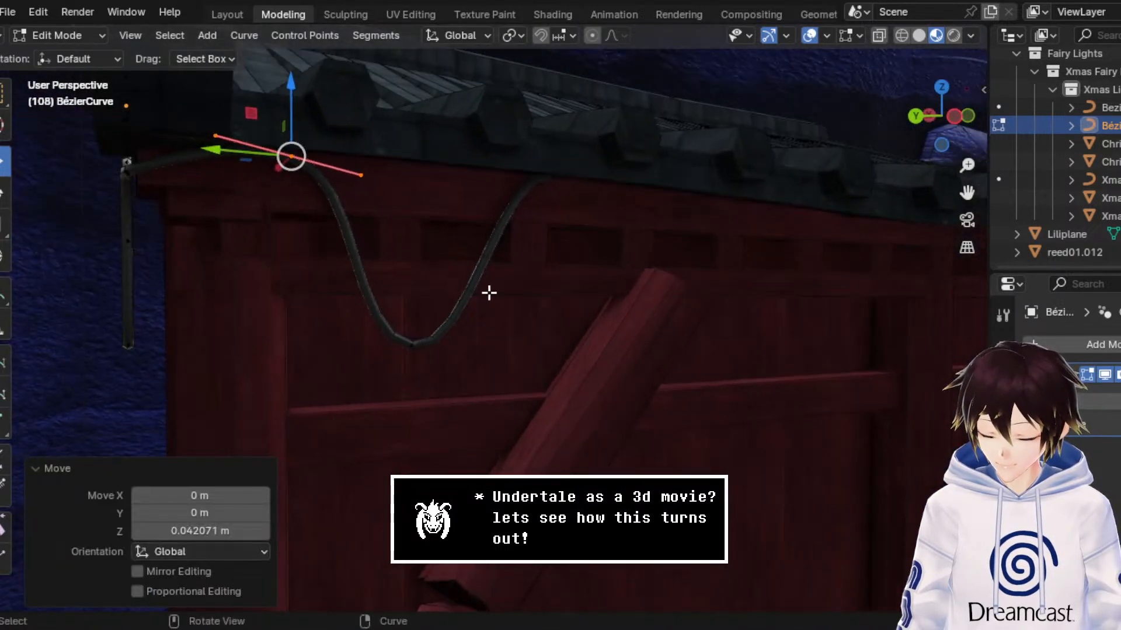
Step: Select the cable's end point under the front roof edge and save the file
click(653, 316)
middle_drag(656, 304, 586, 297)
drag(599, 199, 509, 130)
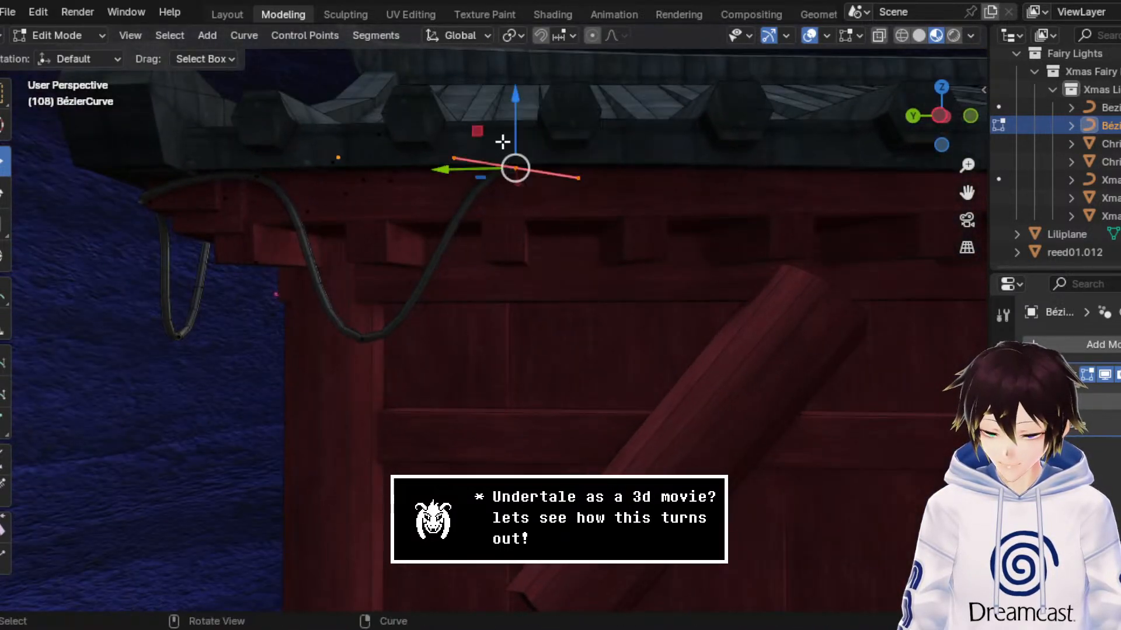
middle_drag(502, 143, 518, 171)
click(947, 119)
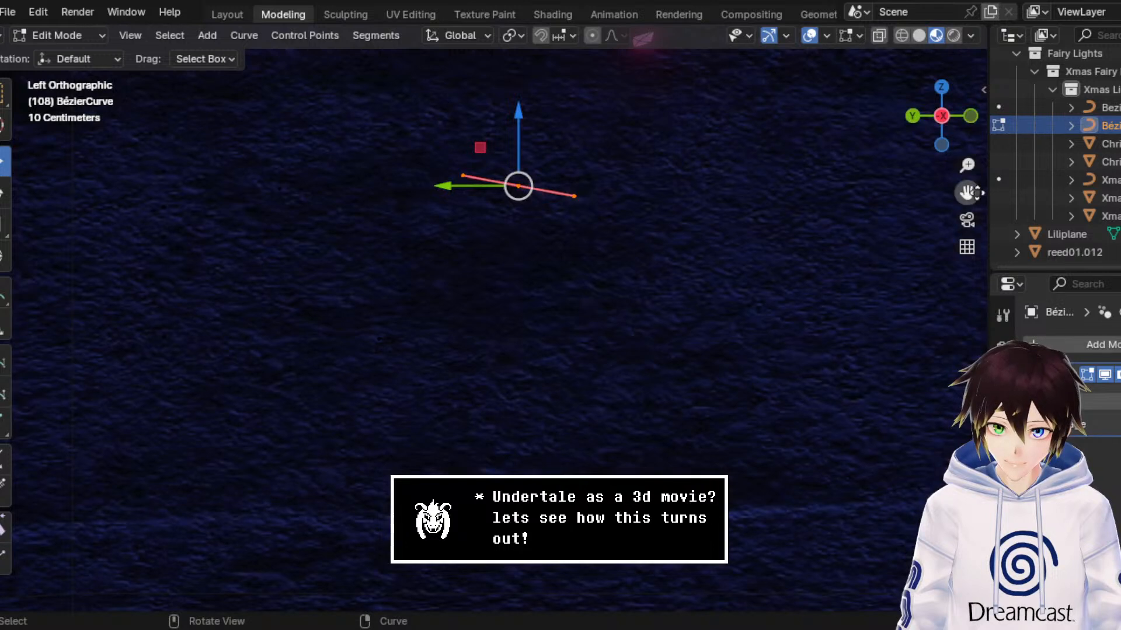
middle_drag(677, 192, 688, 221)
drag(968, 193, 873, 163)
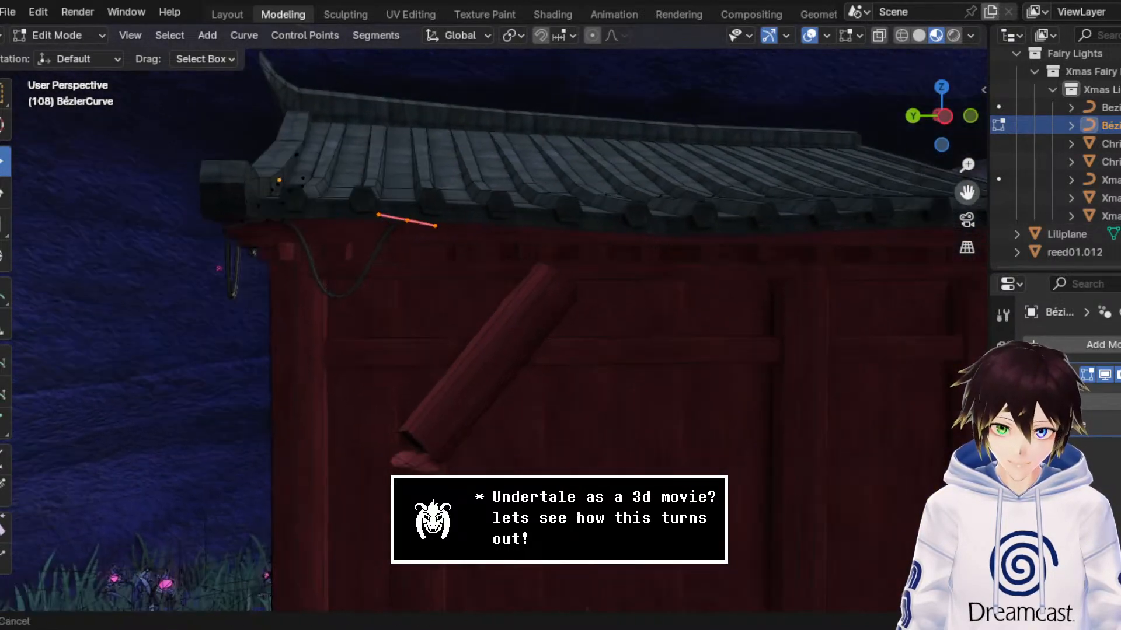
key(ctrl+s)
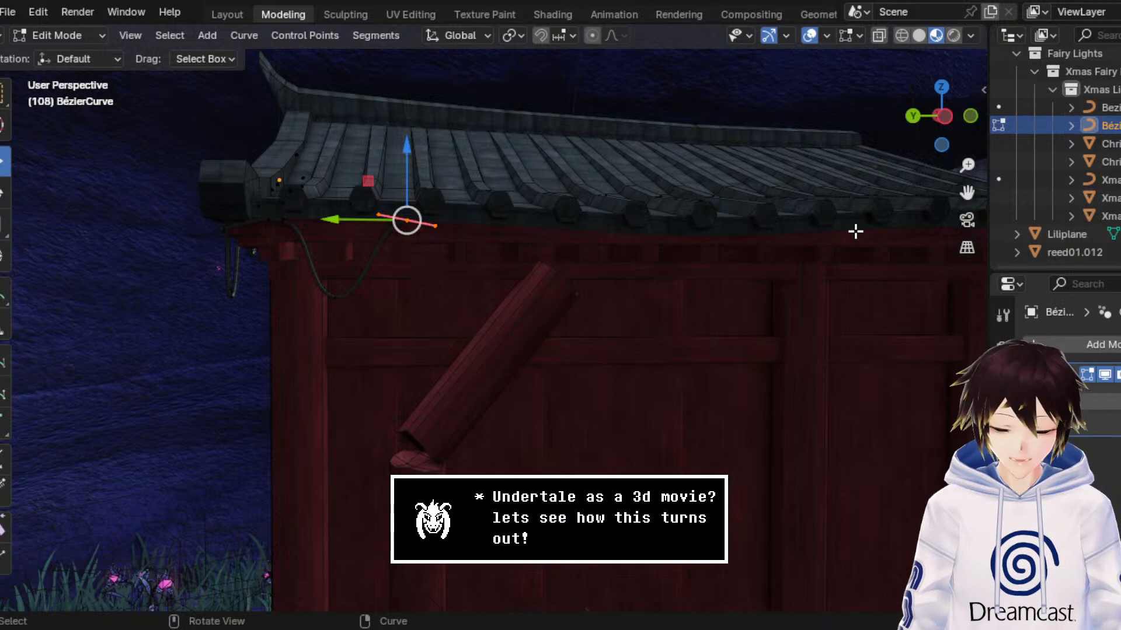
Step: Extrude a new end point from the cable about -0.338 m along Y and lower it along Z
middle_drag(769, 209, 757, 216)
key(e)
right_click(758, 217)
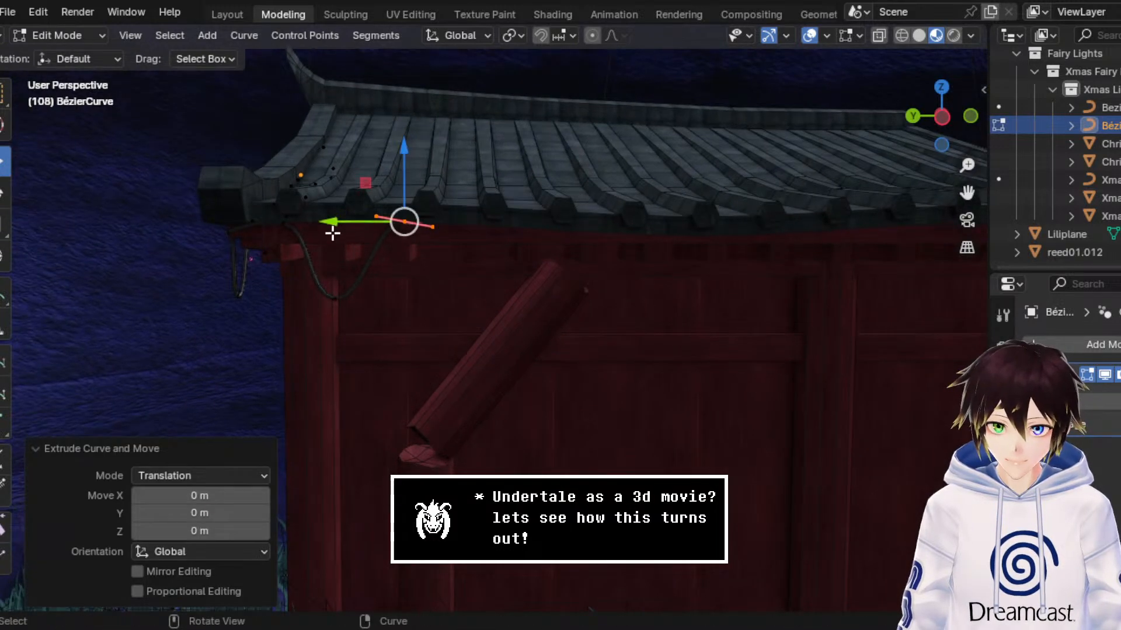
key(g)
key(y)
click(412, 244)
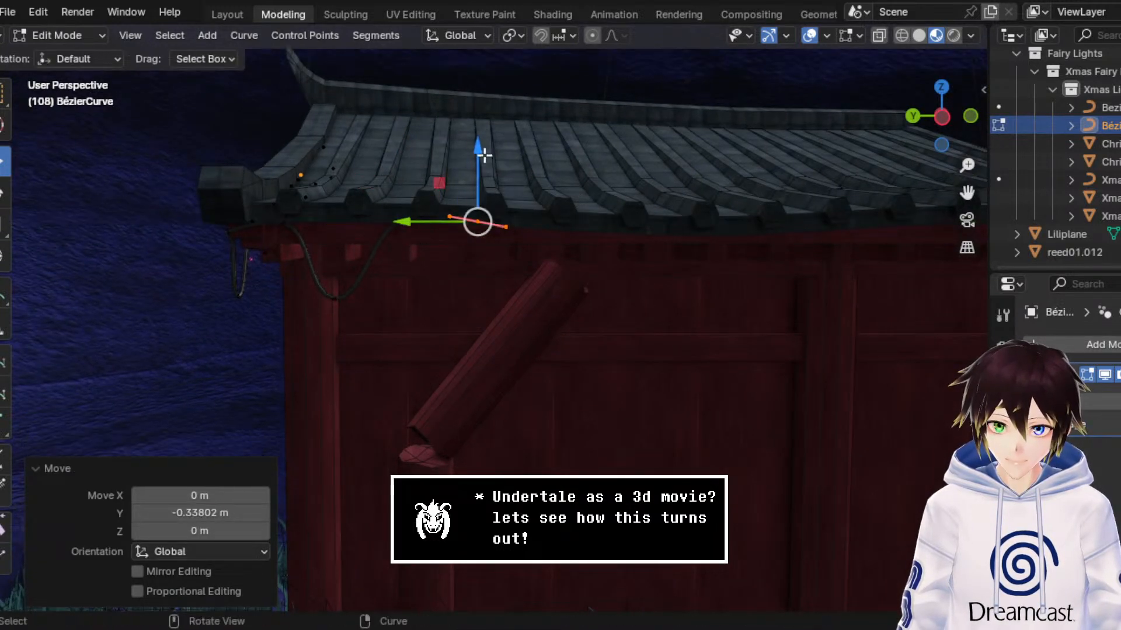
drag(483, 154, 469, 248)
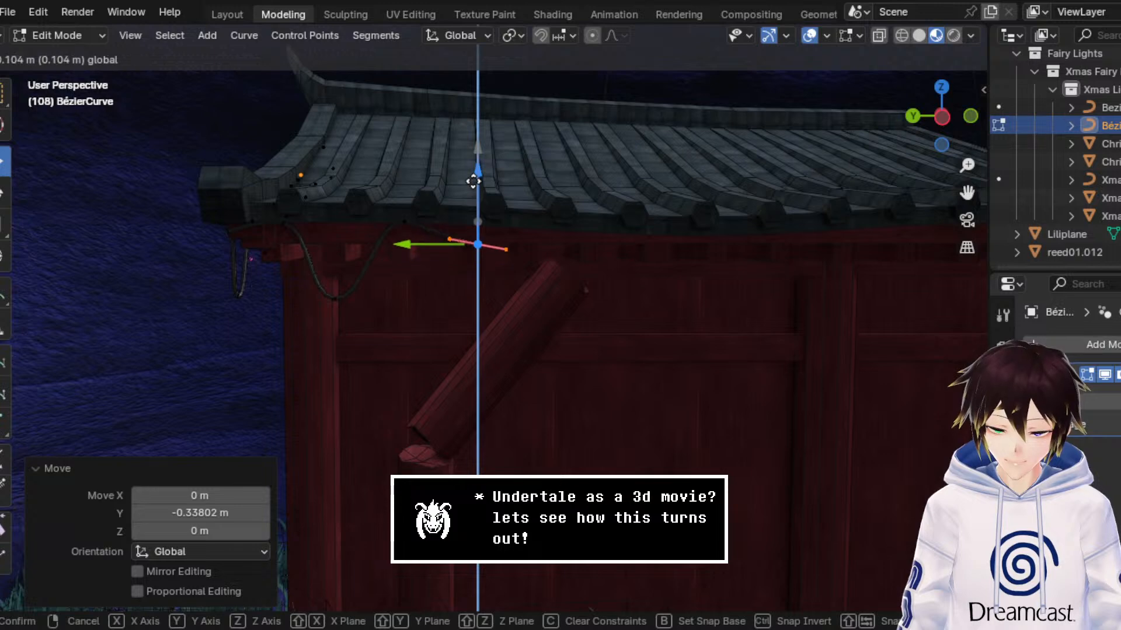
click(473, 181)
Step: Shift the new low point about 0.149 m along Y, followed by -0.048 m along Y and -0.134 m along Z
scroll(467, 194, up, 1)
drag(409, 227, 387, 234)
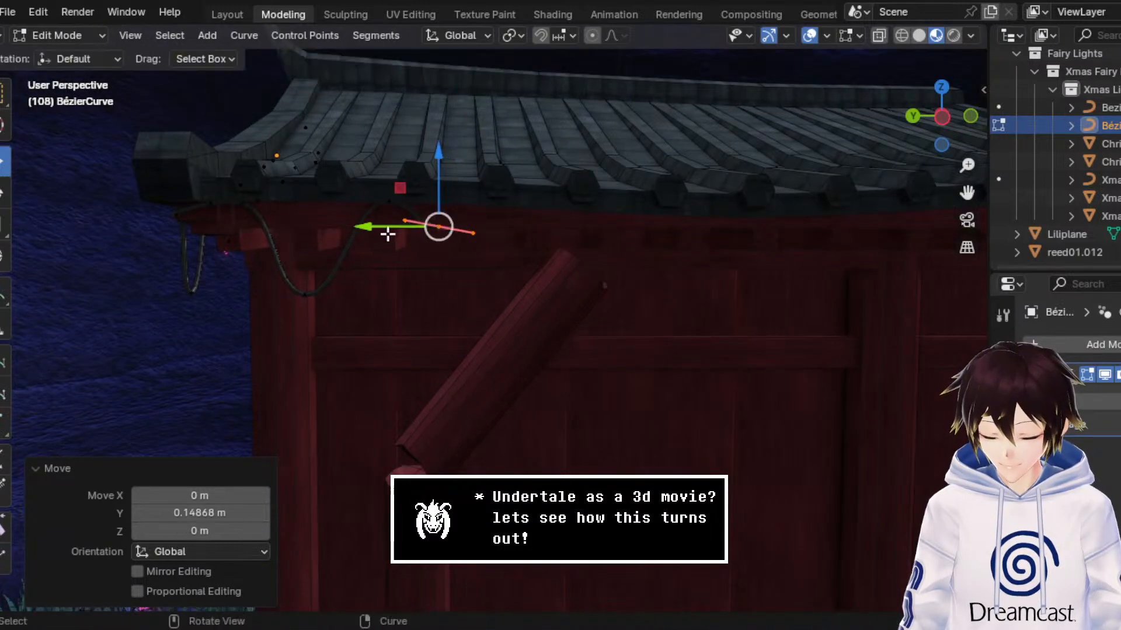
drag(412, 188, 418, 214)
scroll(418, 213, up, 2)
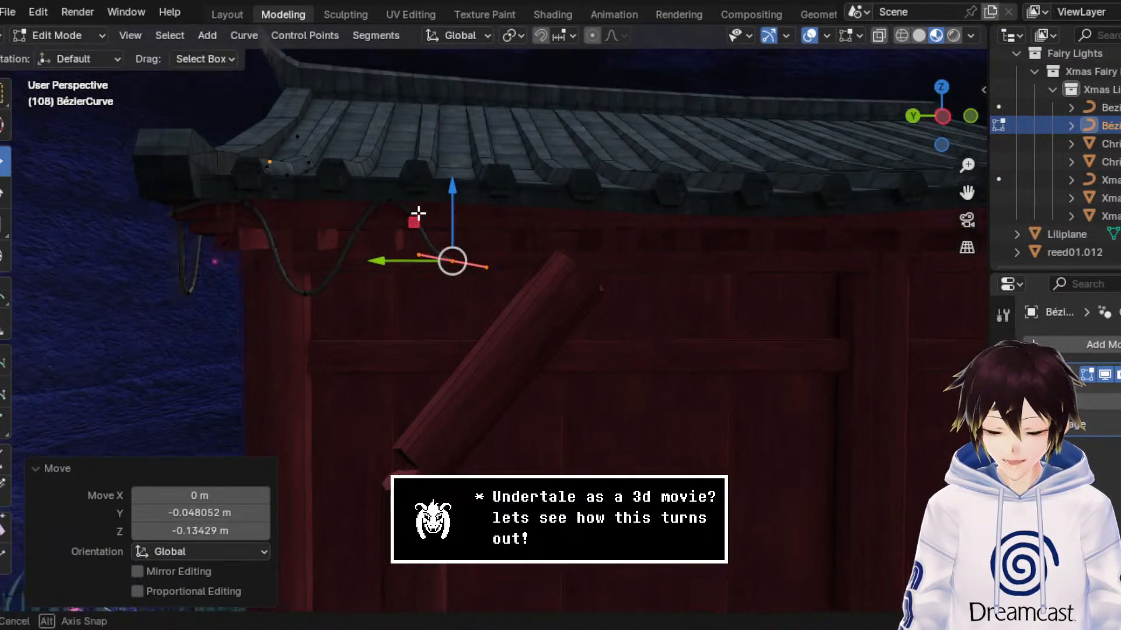
scroll(430, 209, up, 2)
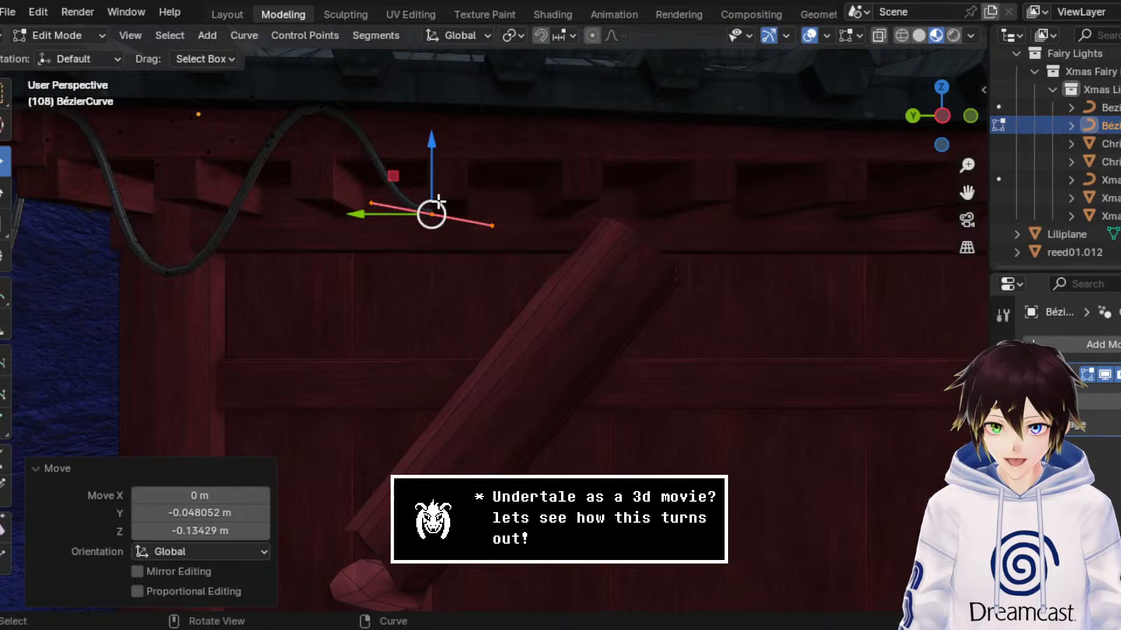
Step: Extrude the next end point about -0.299 m along Y and 0.21 m along Z, back up to the roof edge
key(e)
right_click(437, 201)
drag(403, 175, 537, 80)
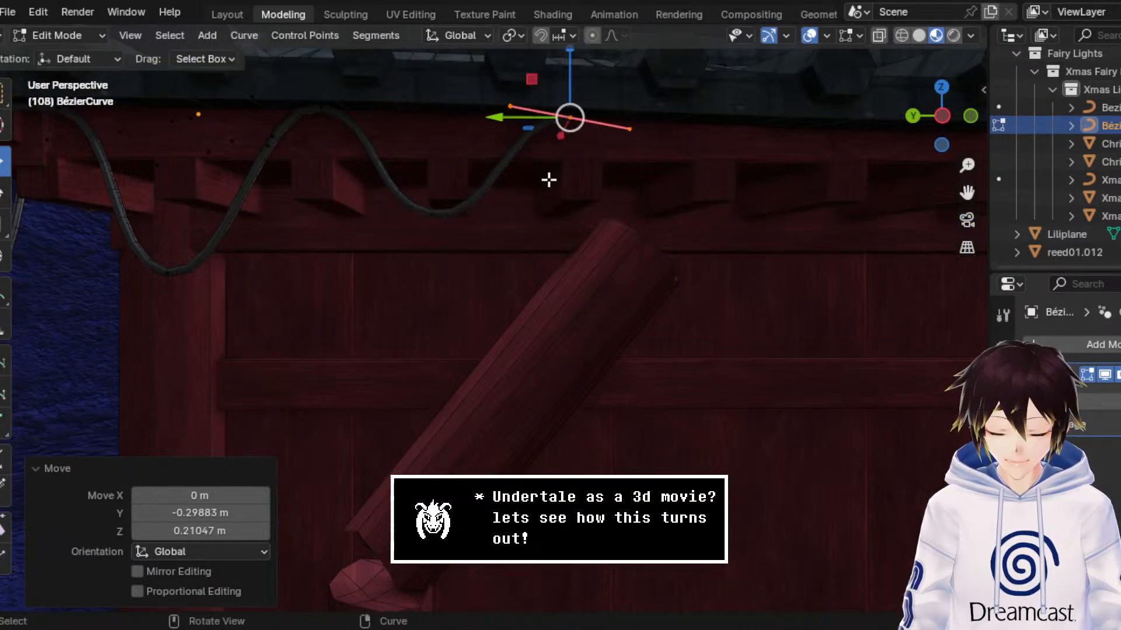
middle_drag(548, 177, 803, 141)
click(969, 115)
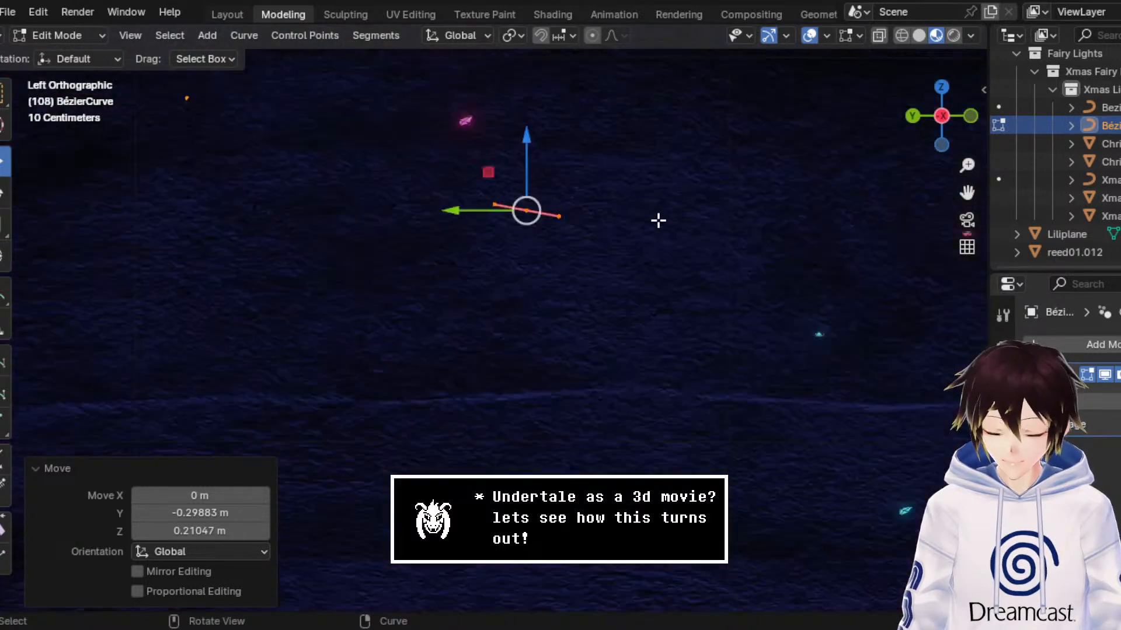
middle_drag(659, 220, 642, 206)
scroll(645, 208, down, 3)
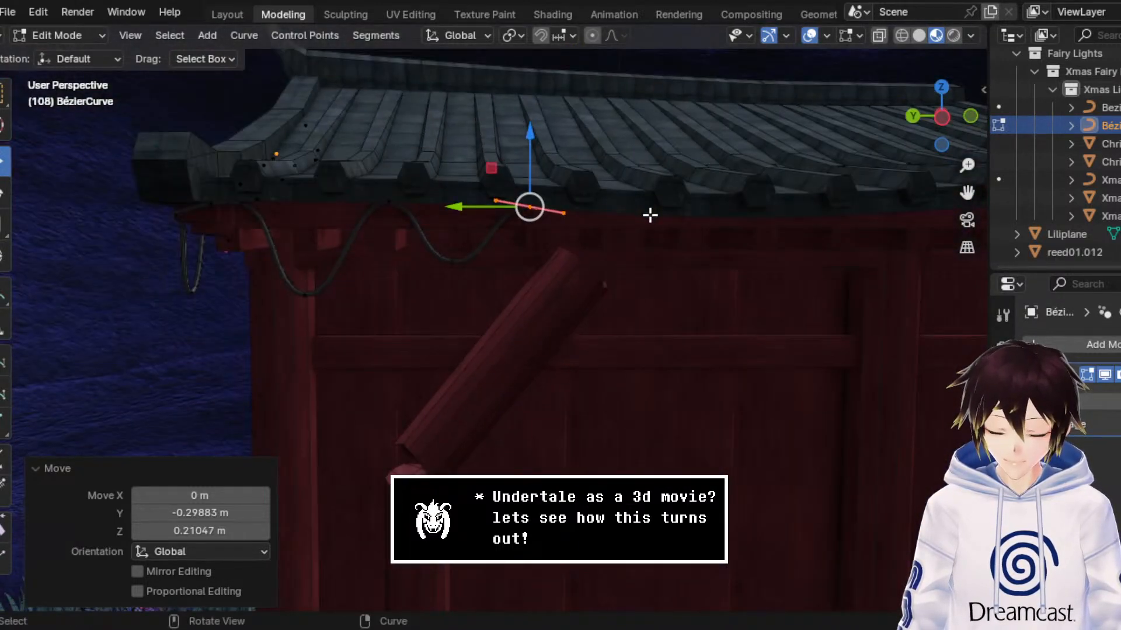
Step: Extrude another end point farther along the wall in negative Y and lower it about 0.128 m along Z
key(e)
key(Escape)
drag(467, 204, 600, 217)
drag(658, 161, 668, 197)
drag(965, 195, 854, 229)
scroll(818, 235, up, 5)
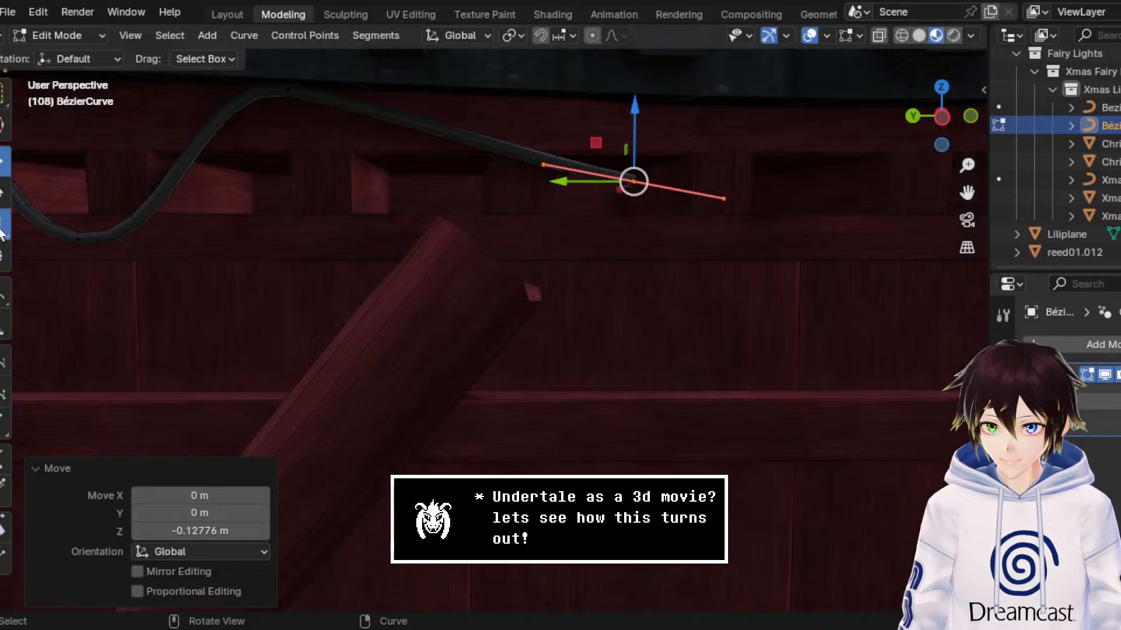
Step: Stretch the end point's handles along Y by a factor of about 3.337
drag(570, 182, 425, 159)
click(4, 163)
middle_drag(288, 150, 477, 192)
drag(965, 201, 844, 194)
scroll(581, 223, down, 3)
middle_drag(479, 234, 527, 260)
scroll(528, 264, up, 3)
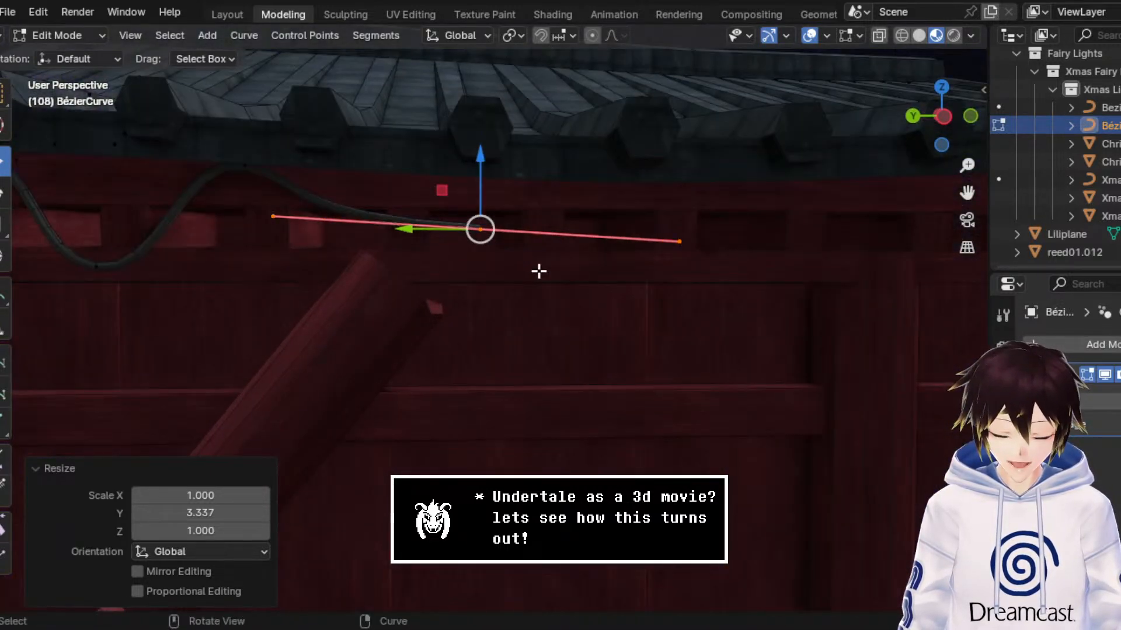
Step: Extrude the next end point about -0.612 m along Y and raise it about 0.065 m along Z
key(e)
right_click(536, 270)
key(g)
key(y)
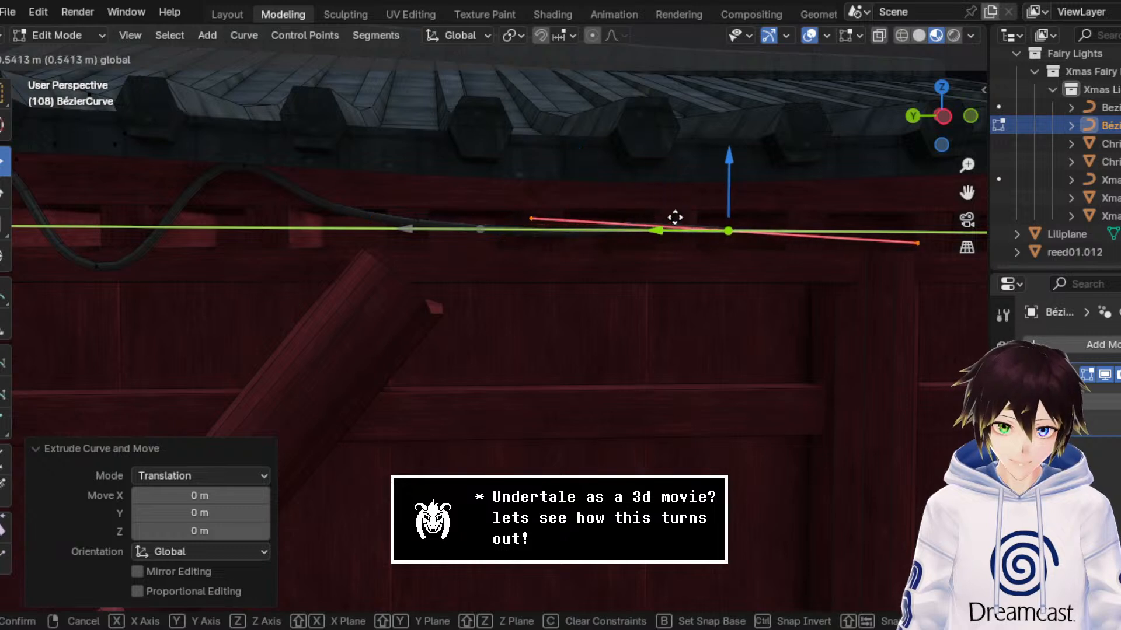
click(735, 202)
key(g)
key(z)
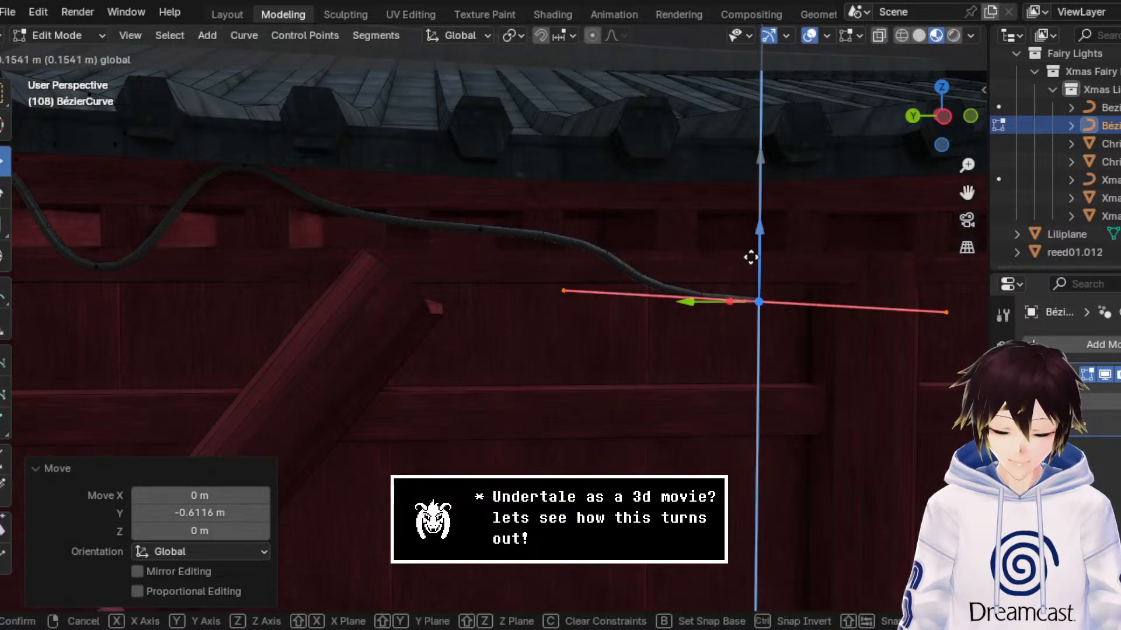
click(766, 154)
Step: Rotate the end point's handles -51.4° about X and shrink them along Y by about 0.355 and along Z
click(3, 195)
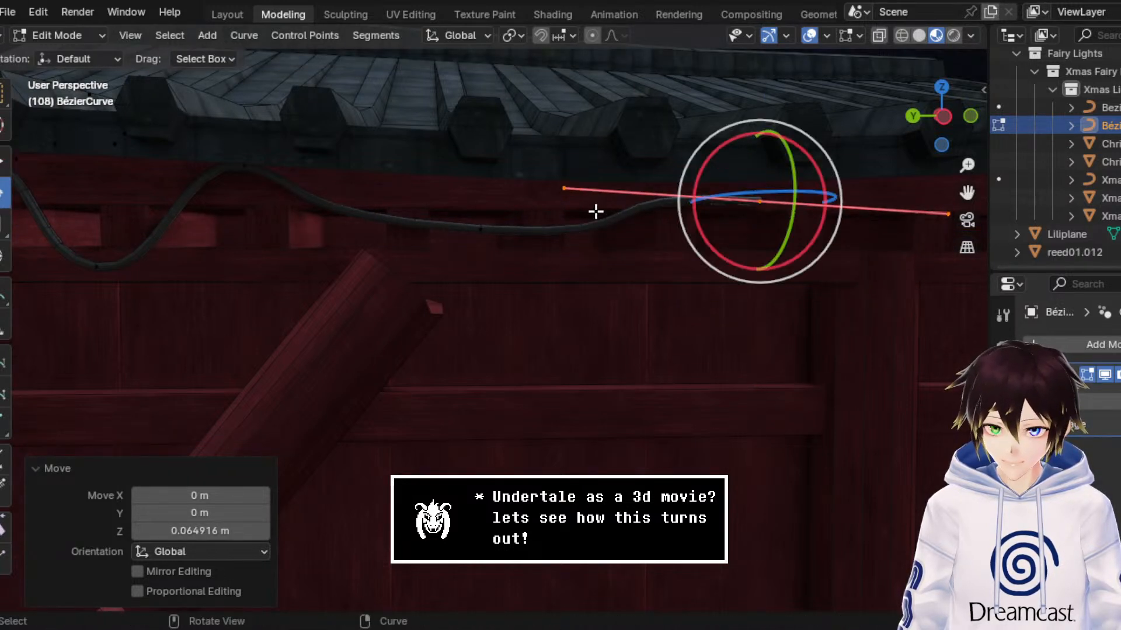
drag(705, 167, 699, 229)
click(3, 227)
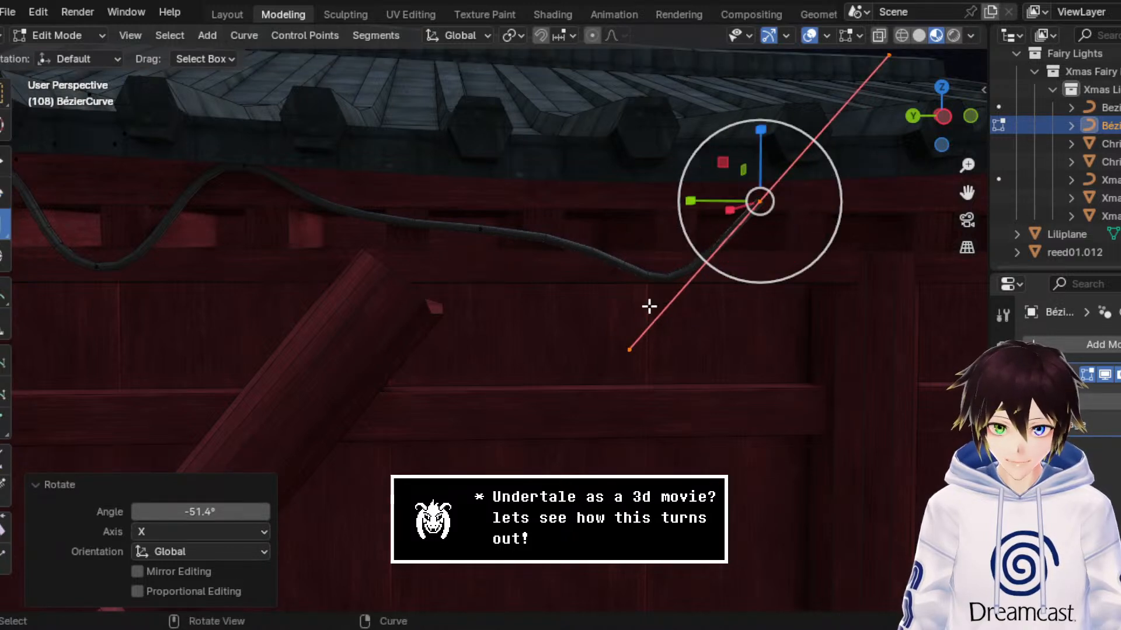
drag(635, 347, 722, 283)
drag(806, 249, 739, 200)
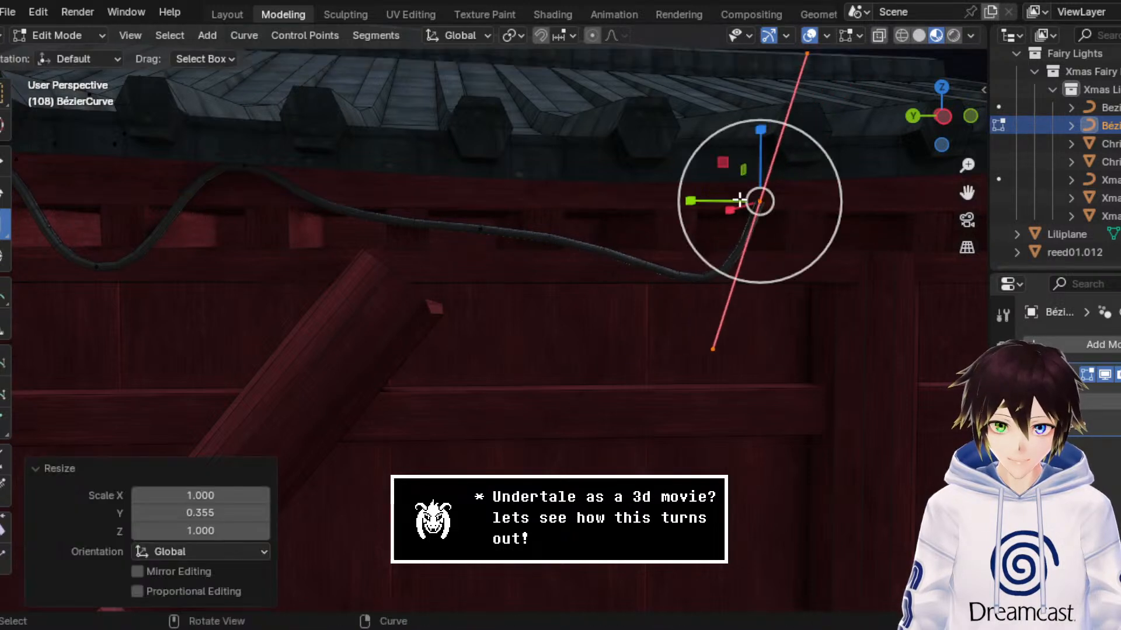
drag(759, 141, 760, 167)
Step: Move the end point back in positive Y and raise it about 0.046 m along Z to the roof edge
click(5, 160)
drag(686, 201, 610, 199)
mouse_move(678, 169)
mouse_down()
mouse_move(688, 130)
mouse_move(675, 147)
mouse_up()
middle_drag(675, 147, 641, 150)
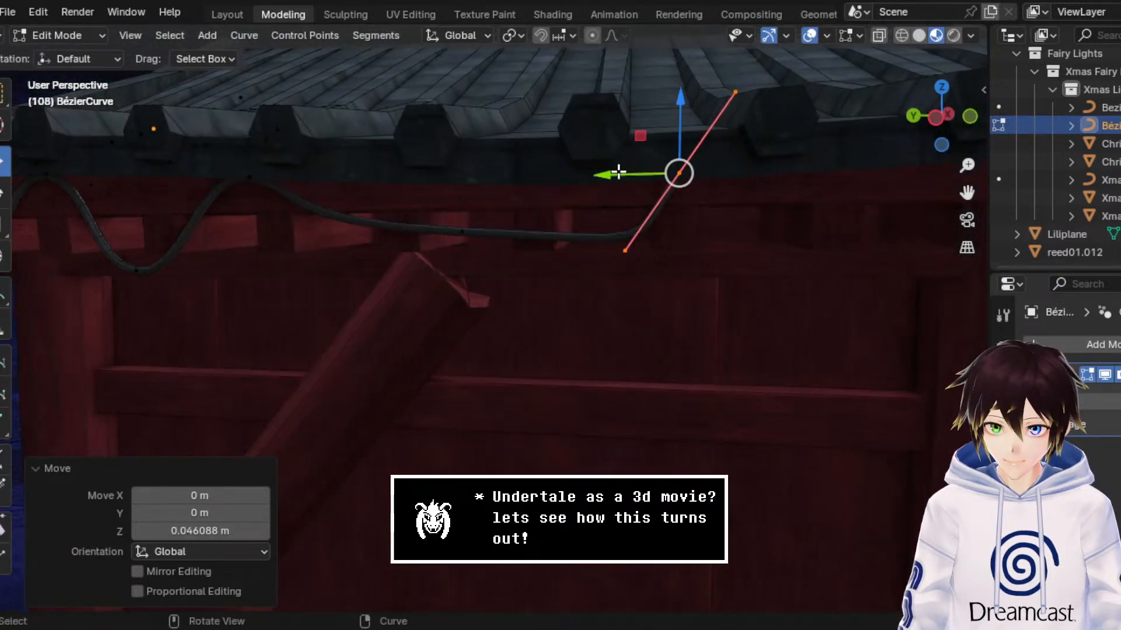
Step: Select the lowest point of the long droop and scale its handles along Y by about 0.573
scroll(613, 177, down, 1)
click(469, 252)
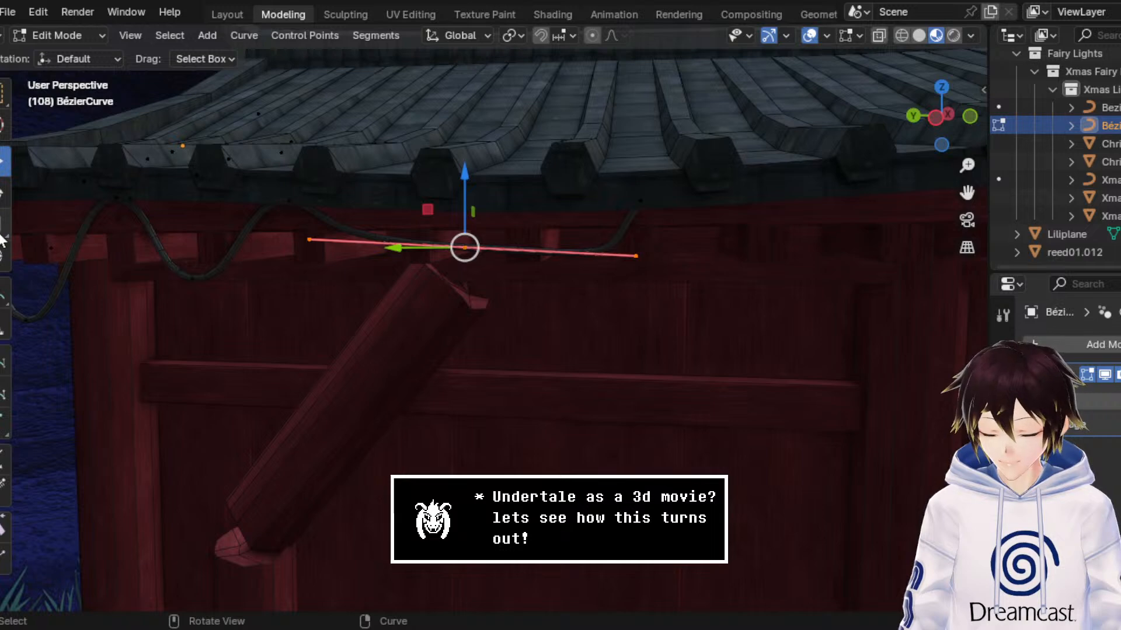
scroll(477, 234, up, 3)
key(s)
key(y)
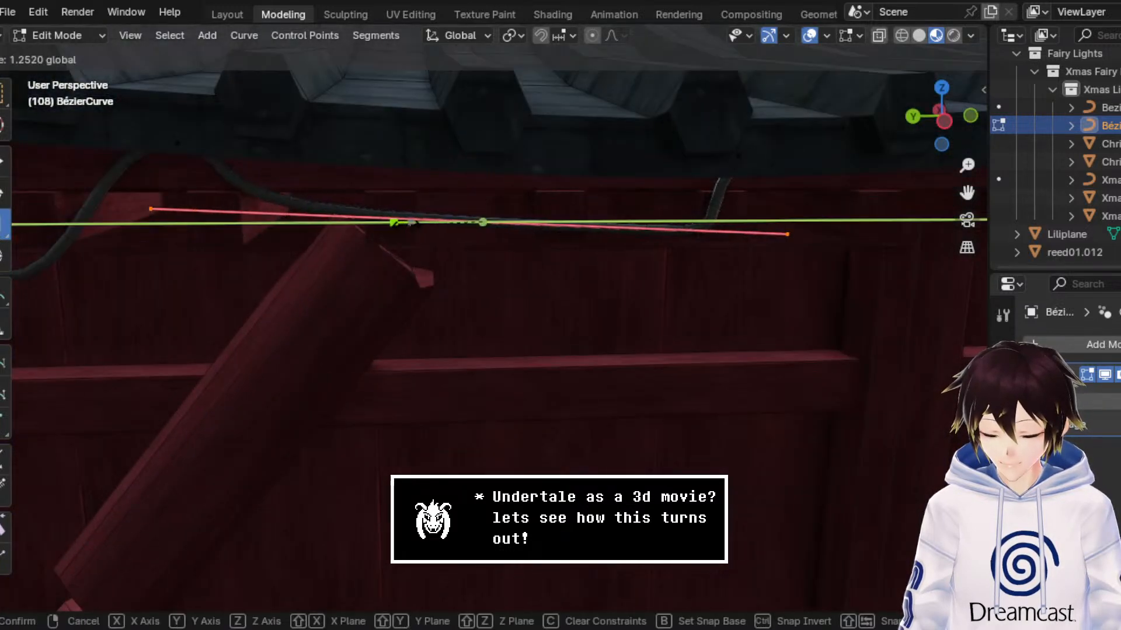
click(415, 211)
Step: Lower the long droop's bottom point about 0.071 m along Z
click(5, 170)
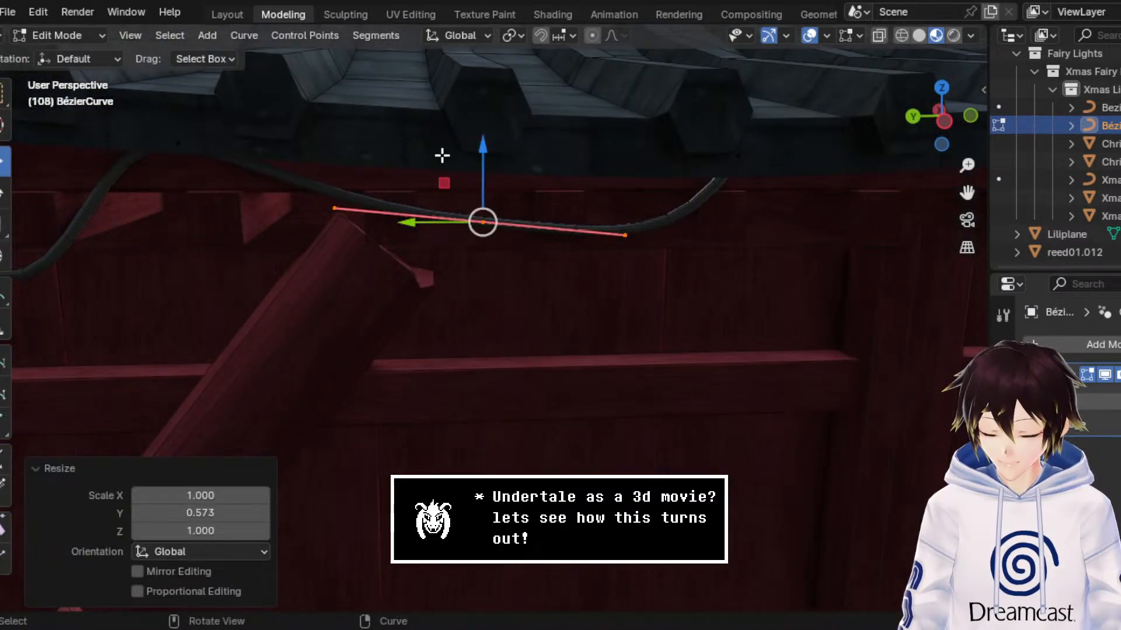
drag(483, 150, 483, 196)
middle_drag(568, 232, 570, 280)
scroll(571, 280, up, 3)
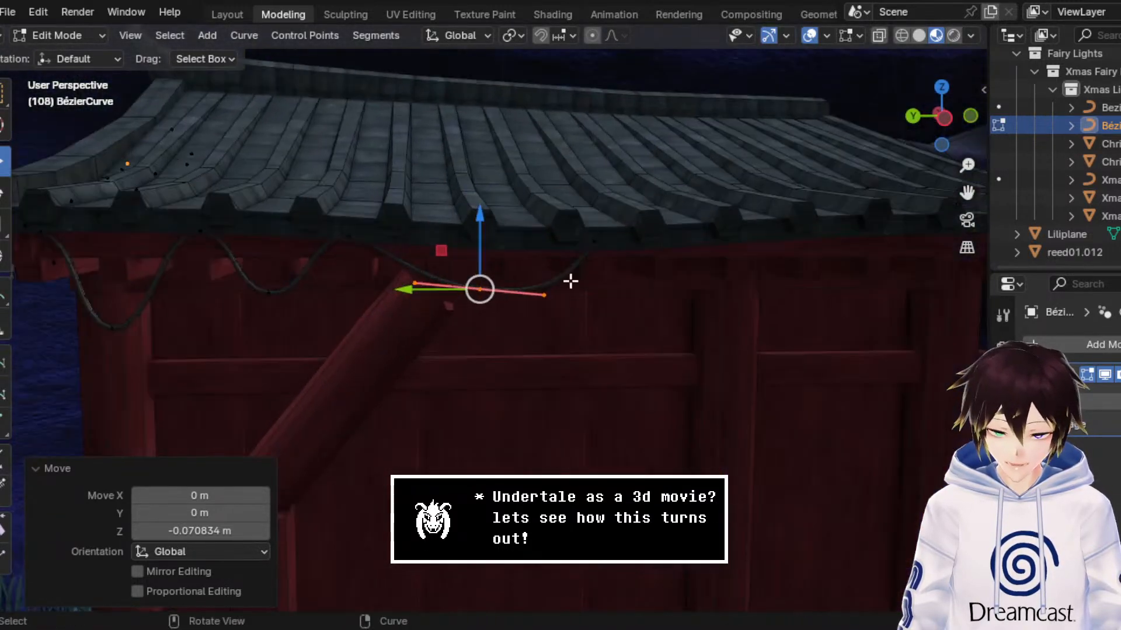
Step: Select the cable's end point at the roof edge and shift it slightly down and toward positive Y
drag(650, 295, 576, 195)
scroll(576, 194, up, 3)
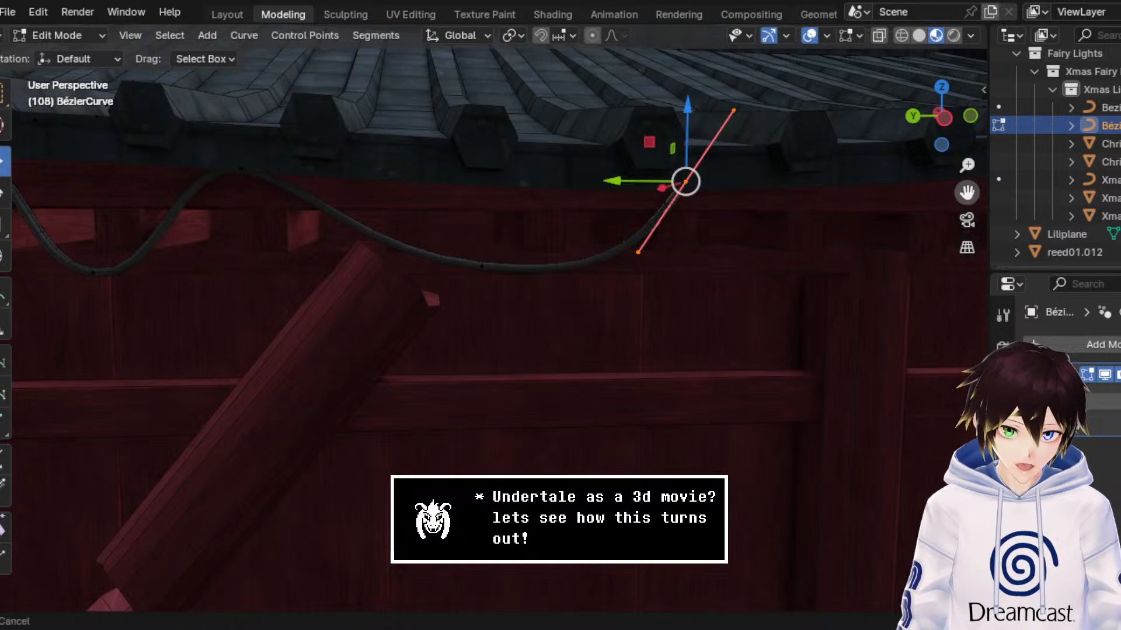
drag(966, 193, 769, 246)
scroll(711, 253, up, 3)
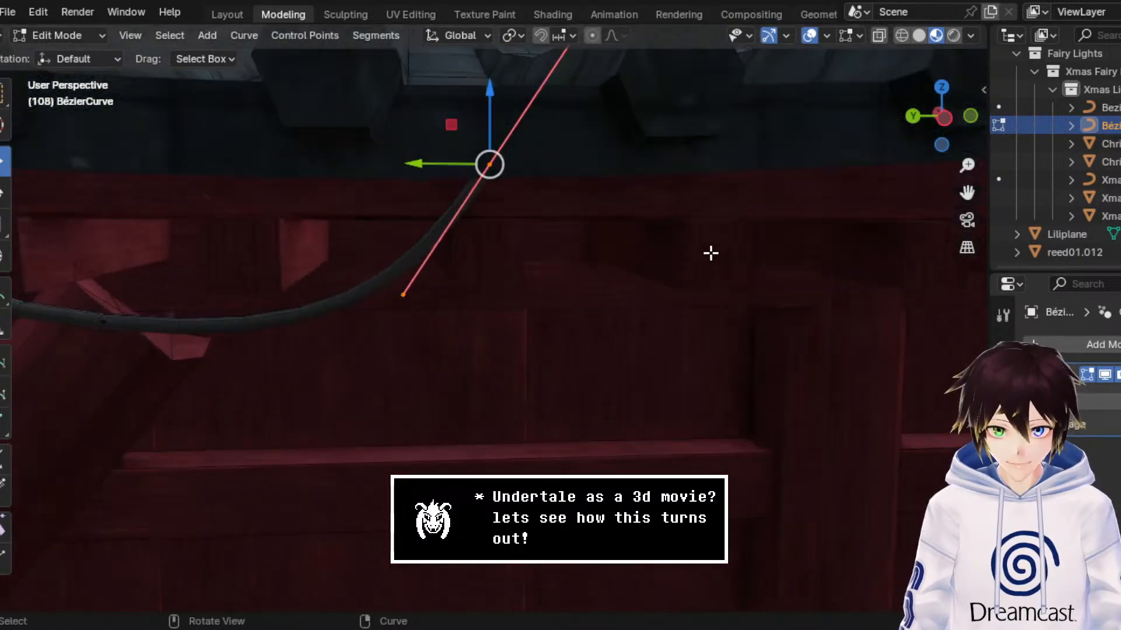
drag(458, 130, 447, 154)
middle_drag(465, 140, 466, 125)
Step: Extrude a new end point down the wall, finishing with a move of about -0.187 m along Y and 0.011 m along Z
key(e)
right_click(461, 130)
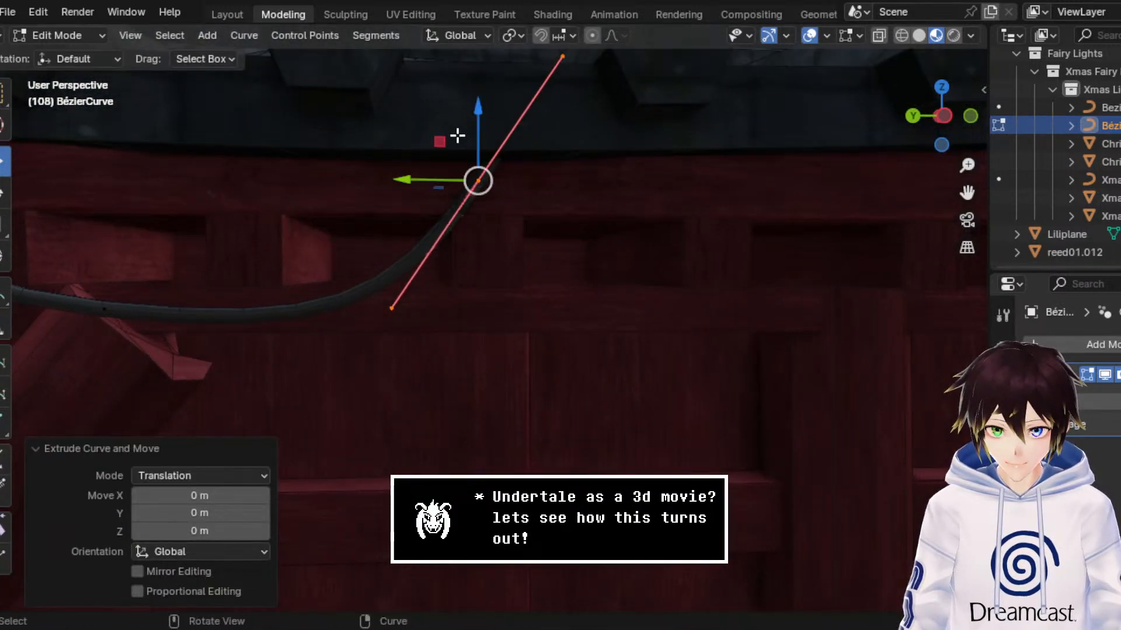
drag(458, 135, 733, 265)
scroll(648, 260, down, 1)
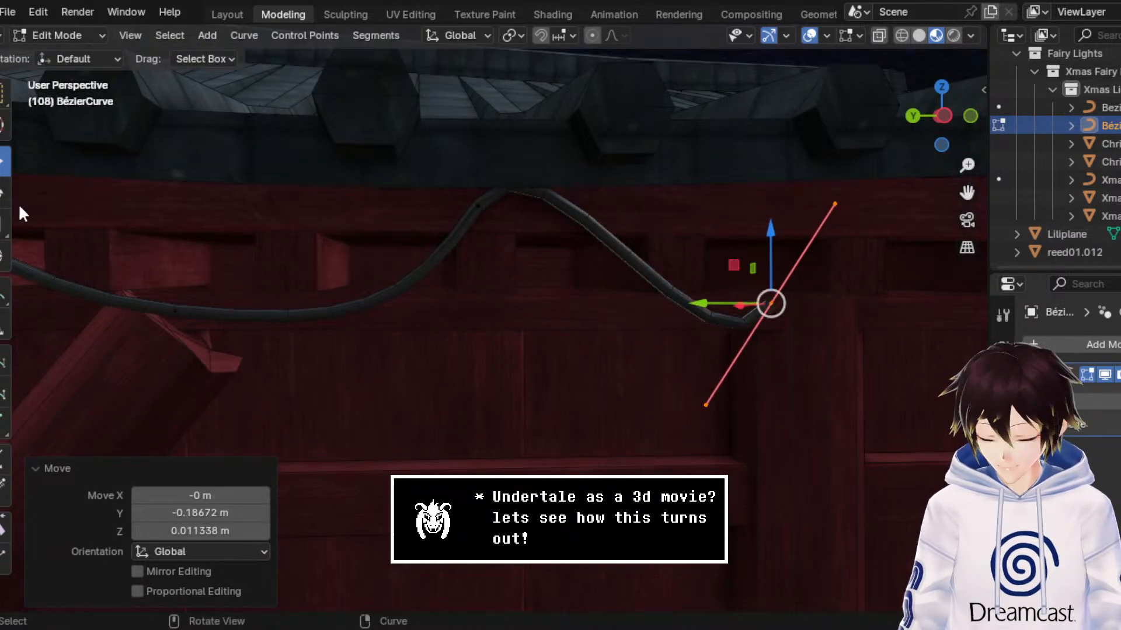
Step: Select the control point at the roof edge, lower it about 0.015 m along Z and rotate it 16.3° about X
click(478, 206)
drag(478, 137, 478, 147)
click(3, 193)
key(r)
key(x)
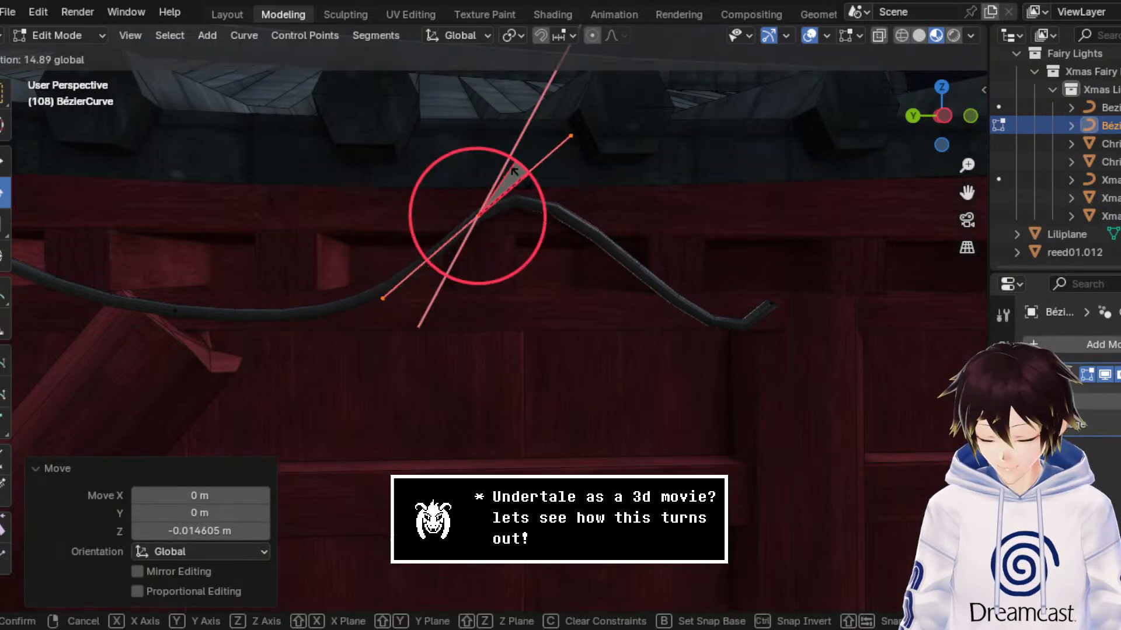
click(528, 168)
Step: Select the cable's low end point, move it about 0.118 m along Y and rotate its handles about X until nearly horizontal
click(3, 161)
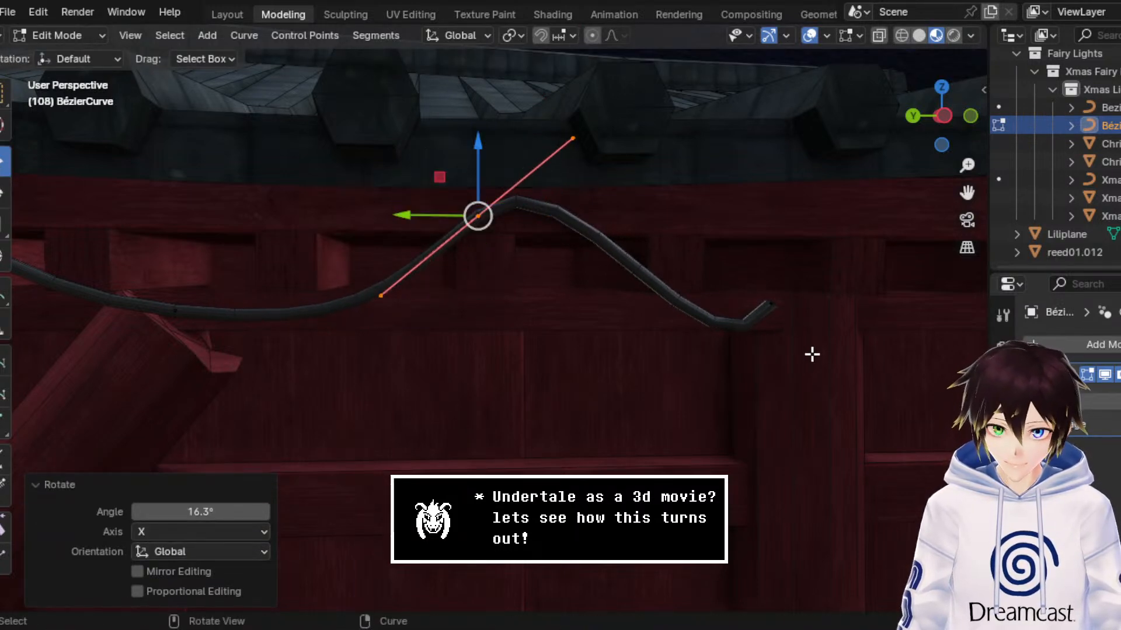
drag(812, 355, 729, 270)
drag(717, 310, 640, 310)
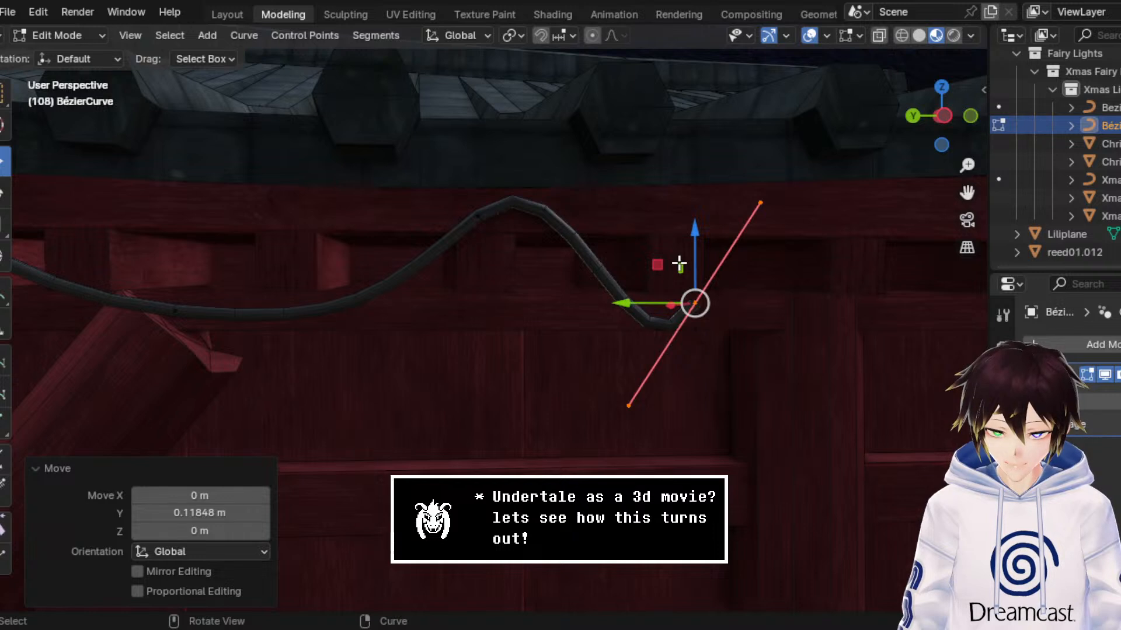
click(5, 193)
drag(656, 245, 755, 400)
Step: Move the low end point about -0.182 m along Y and -0.113 m along Z to deepen the droop
click(2, 161)
scroll(700, 318, down, 7)
scroll(691, 328, up, 6)
middle_drag(755, 401, 701, 320)
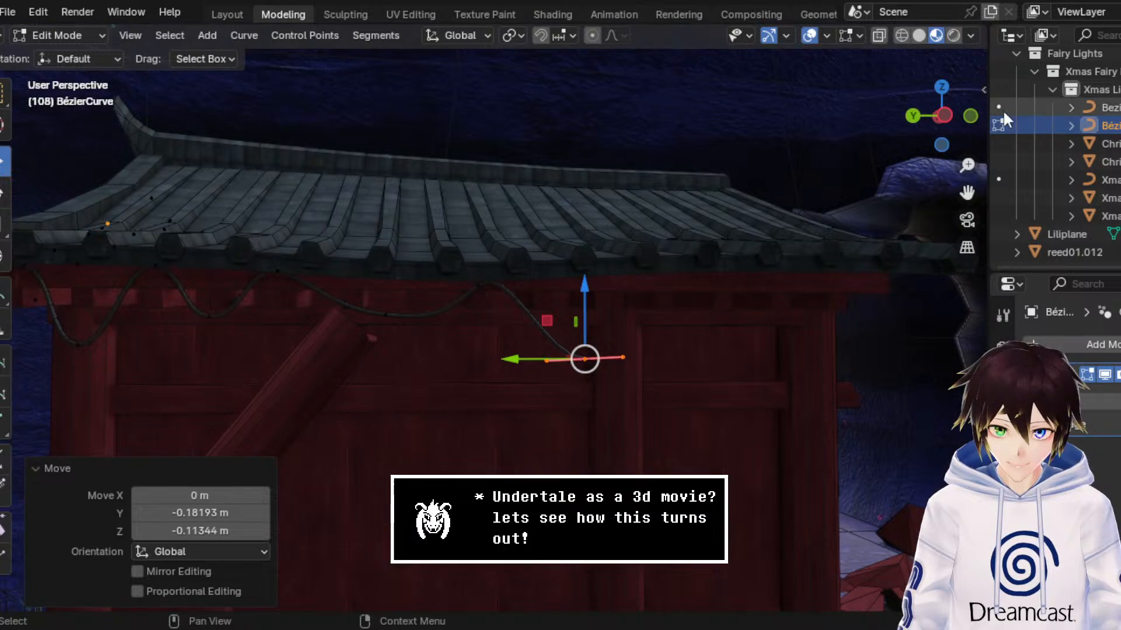
Step: Extrude the next end point about -0.442 m along Y and 0.421 m along Z, up to the roof edge, and save the file
click(947, 112)
drag(969, 194, 820, 182)
mouse_move(611, 274)
middle_down()
mouse_move(623, 268)
mouse_move(603, 288)
mouse_move(632, 282)
middle_up()
scroll(603, 287, up, 2)
key(e)
right_click(629, 284)
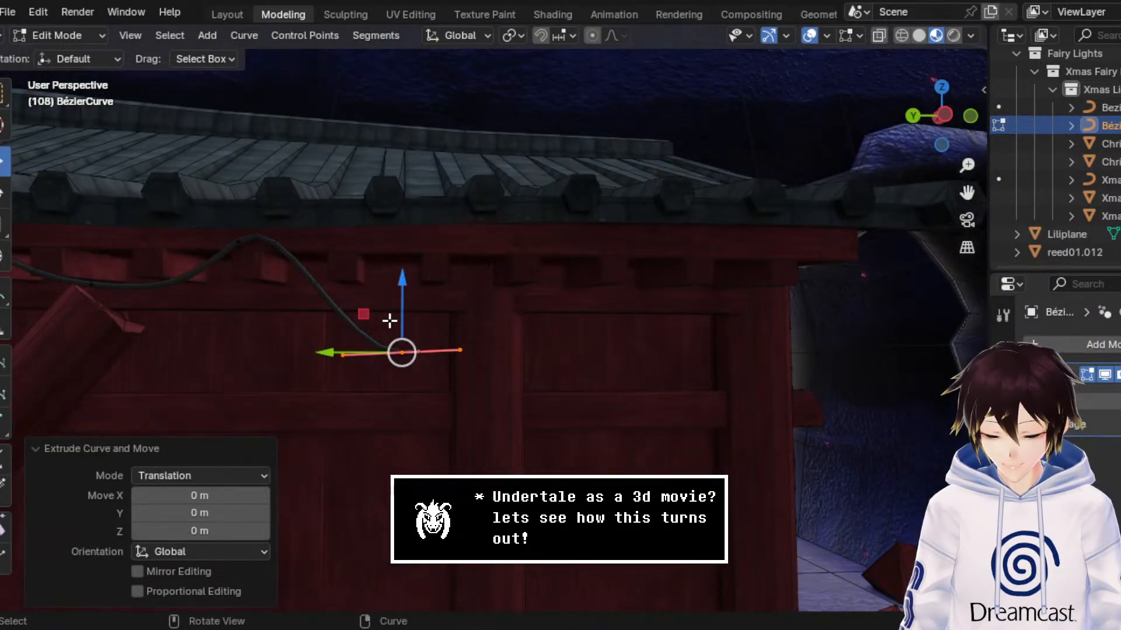
drag(366, 315, 520, 188)
middle_drag(519, 187, 470, 232)
key(ctrl+s)
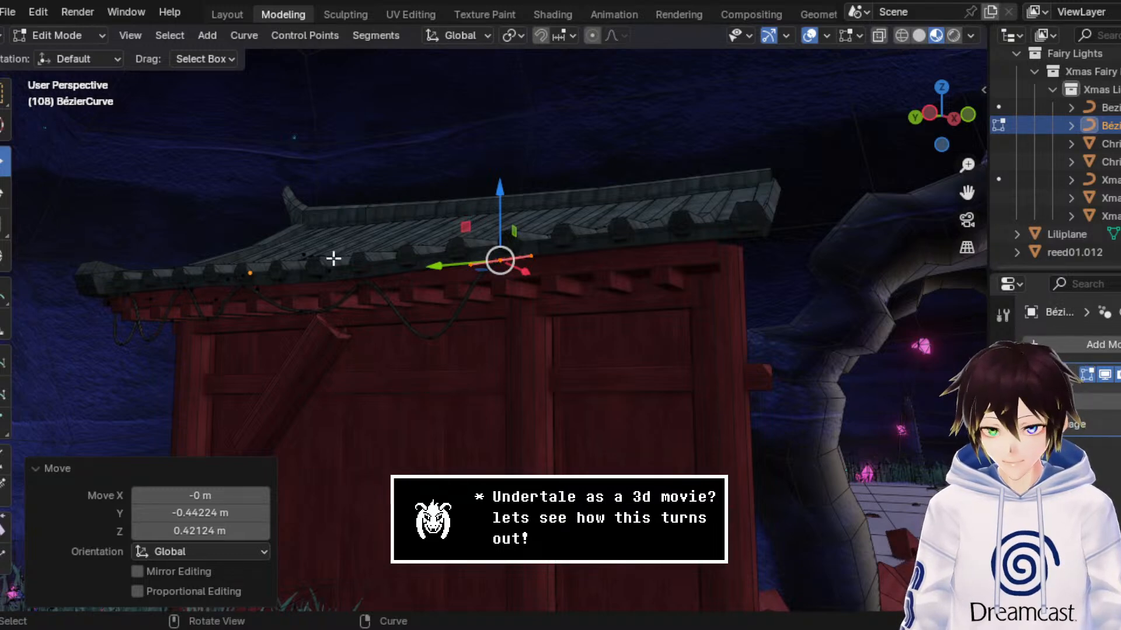
Step: Extrude a new point from the cable's end at the roof edge and move it about -0.218 m along Y
middle_drag(333, 257, 525, 249)
scroll(508, 251, down, 2)
middle_drag(527, 298, 433, 267)
scroll(476, 291, up, 1)
scroll(476, 290, up, 3)
middle_drag(820, 248, 737, 271)
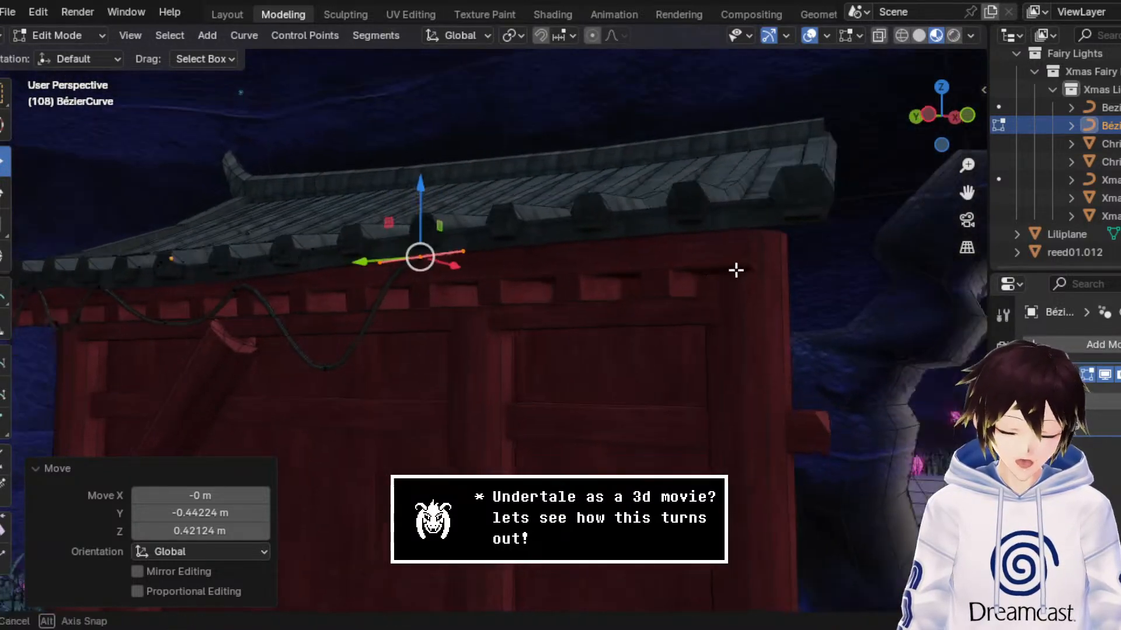
scroll(740, 270, up, 2)
mouse_move(617, 325)
middle_down()
mouse_move(643, 310)
mouse_move(605, 319)
middle_up()
key(e)
key(Escape)
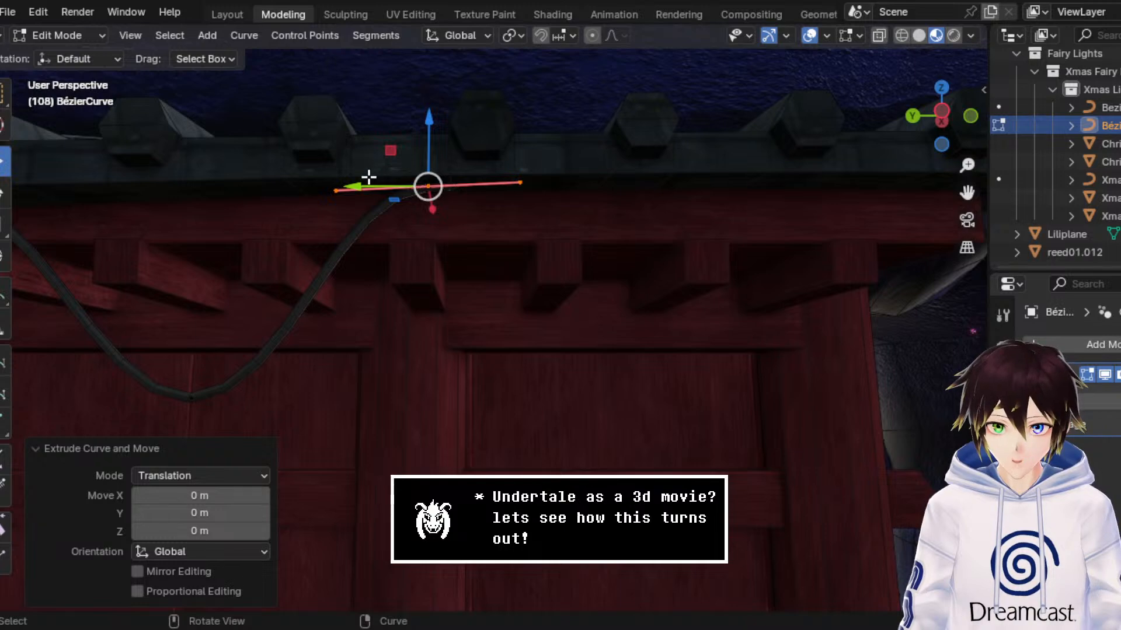
key(g)
key(y)
click(472, 216)
Step: Lower the new end point about 0.173 m along Z and move it about -0.101 m further along Y
key(g)
key(z)
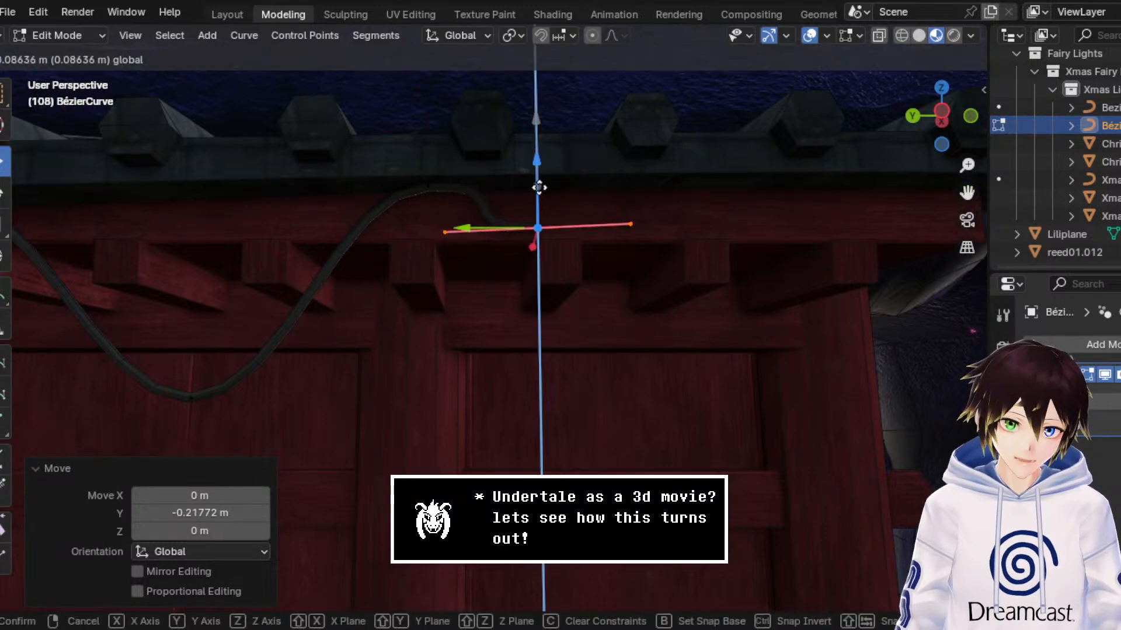
click(538, 239)
key(g)
key(y)
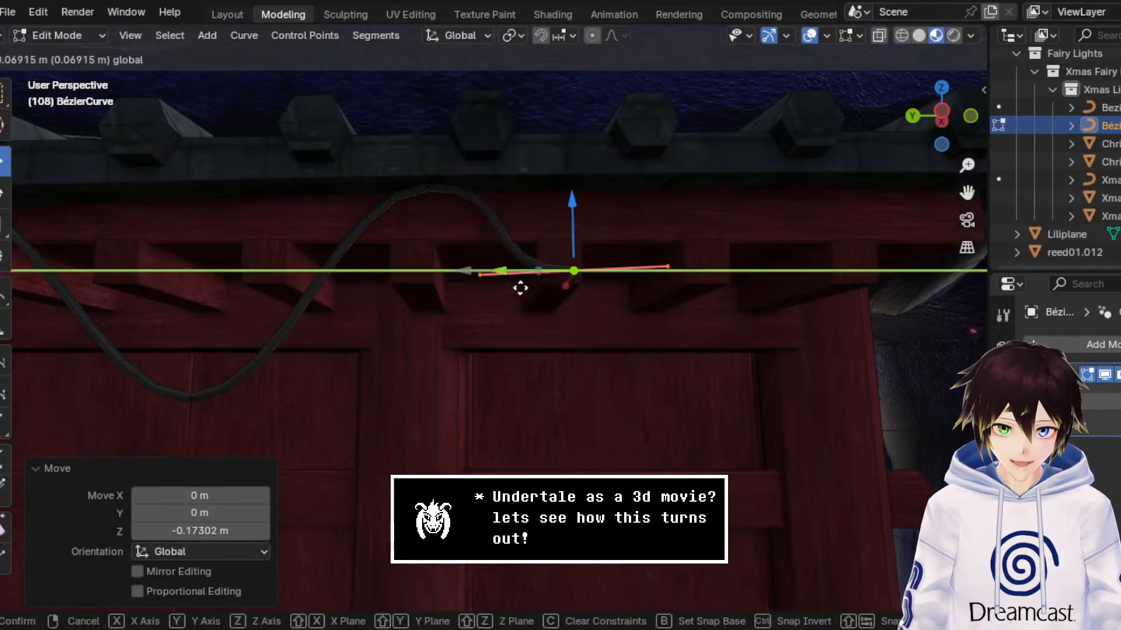
click(532, 286)
Step: Extrude the next end point up to the roof edge, nudge it about 0.004 m along Z and save the file
middle_drag(533, 286, 548, 238)
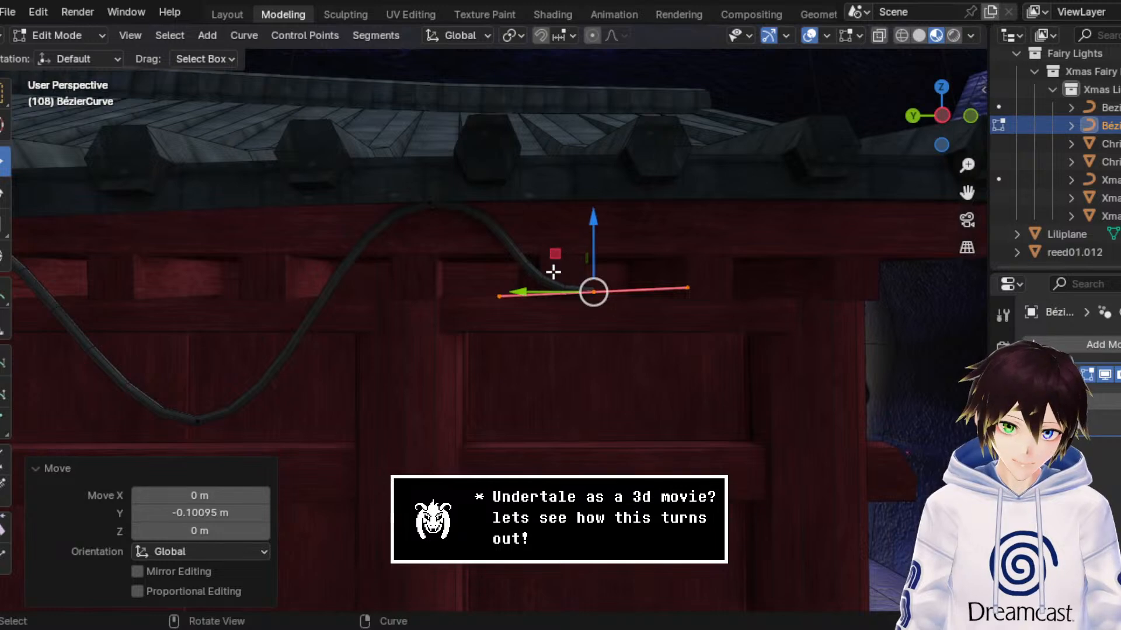
drag(556, 263, 770, 188)
key(e)
click(588, 289)
middle_drag(771, 189, 741, 141)
mouse_move(741, 142)
mouse_down()
mouse_move(745, 130)
mouse_move(742, 143)
mouse_up()
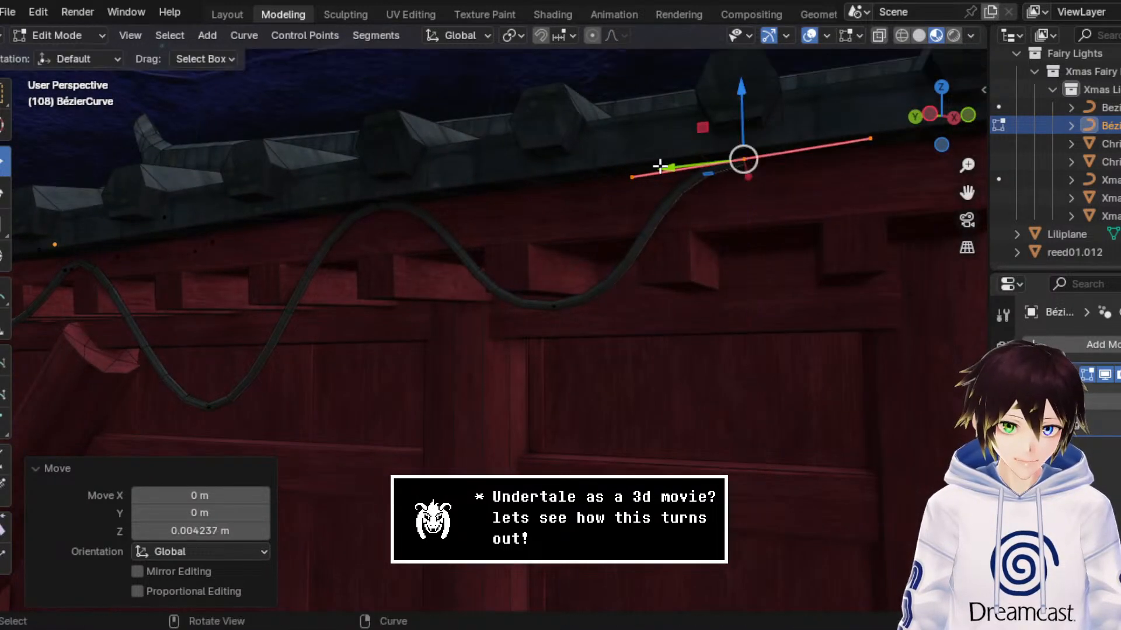
middle_drag(741, 143, 698, 195)
key(ctrl+s)
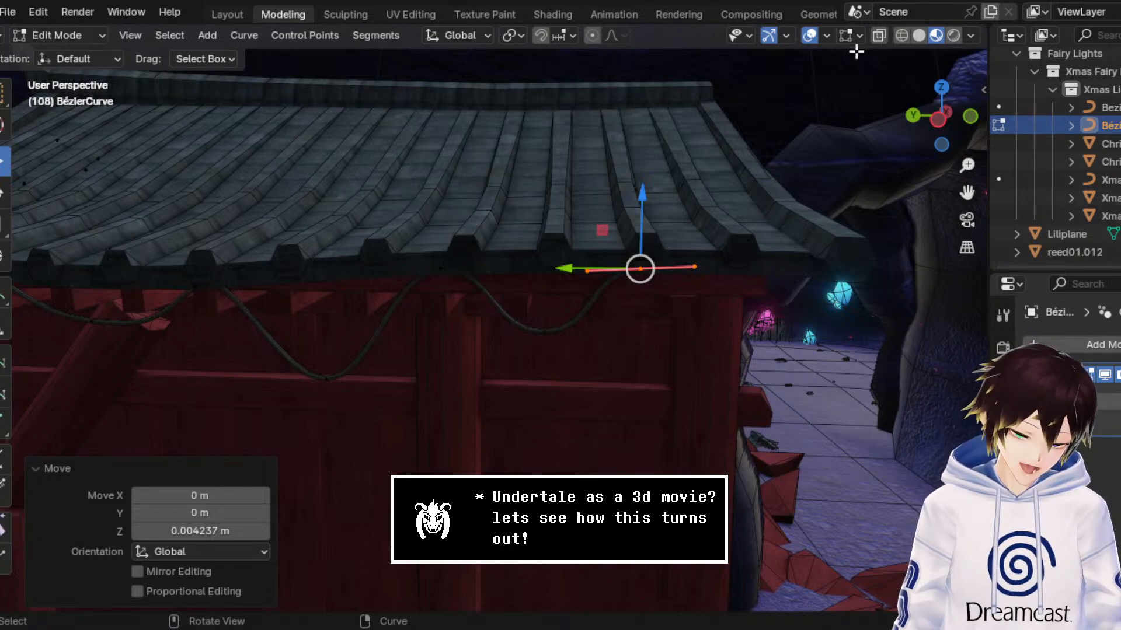
Step: Return to Object Mode, select the roof's end ridge piece and raise it about 0.008 m along Z
click(97, 38)
click(88, 56)
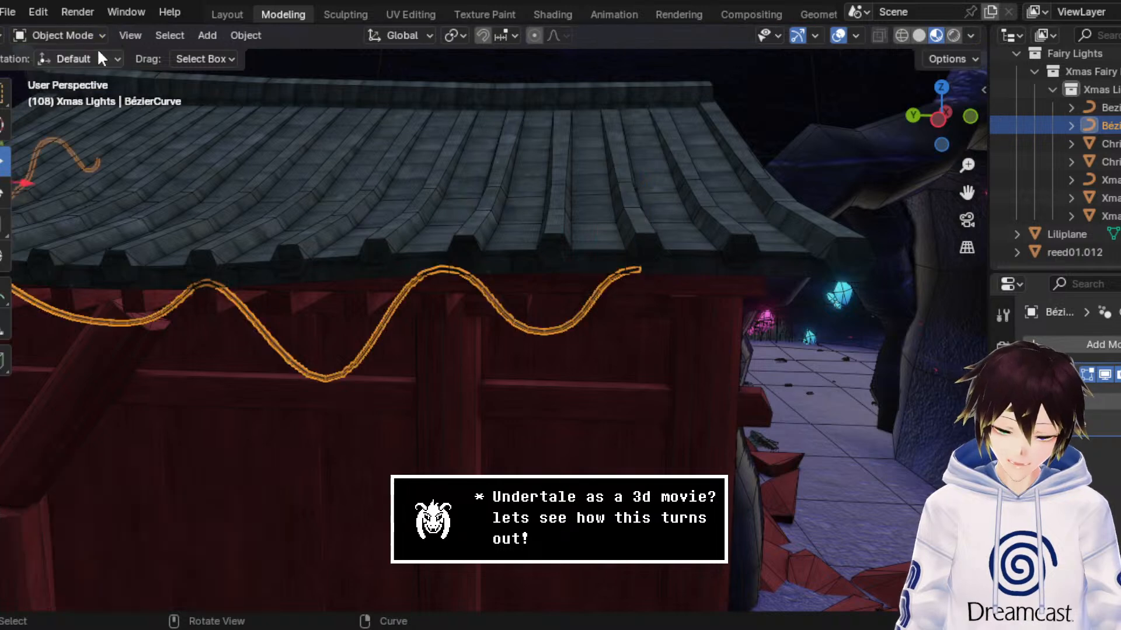
click(787, 218)
mouse_move(787, 219)
middle_down()
mouse_move(791, 233)
mouse_move(785, 225)
middle_up()
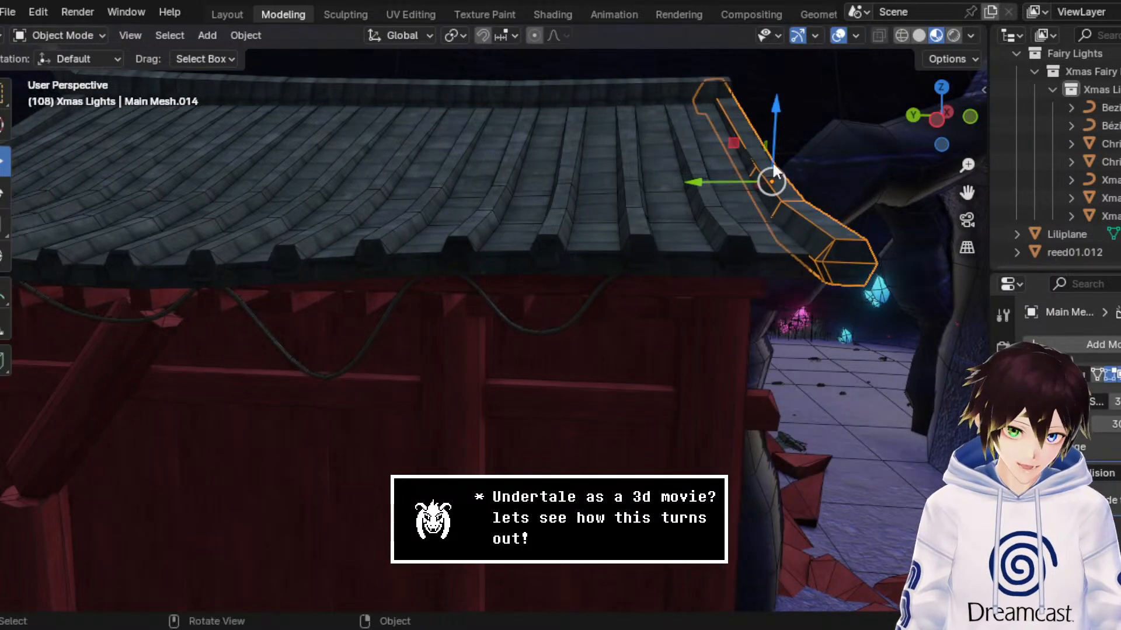
drag(769, 120, 772, 116)
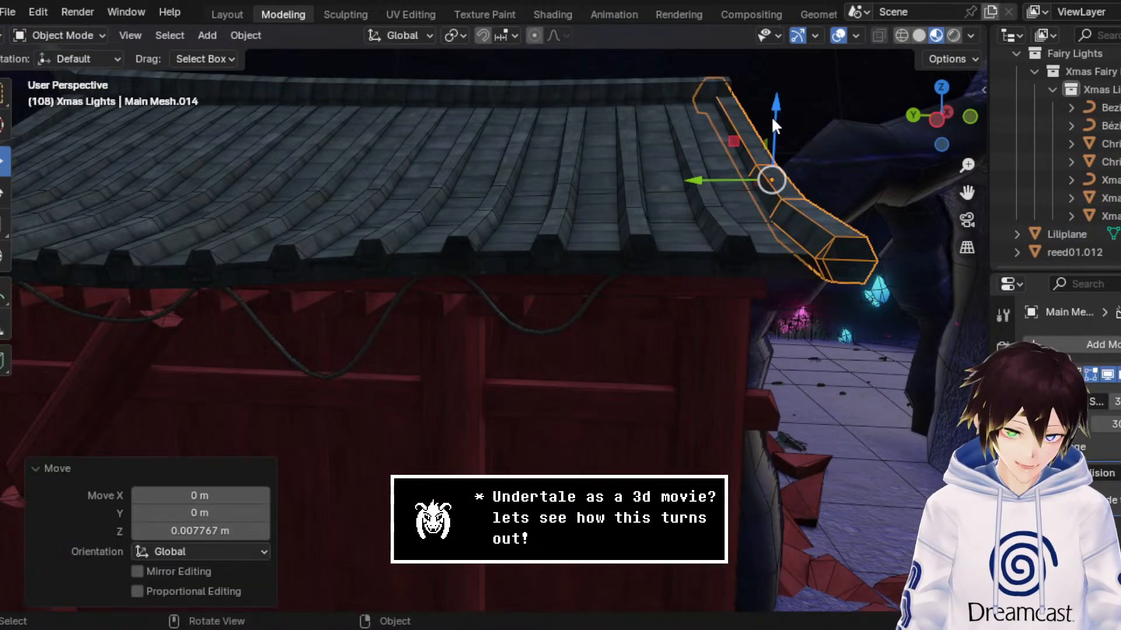
Step: Inspect the cable along the roof edge with overlays hidden, select it, restore the overlays and save the file
click(839, 35)
middle_drag(843, 156, 642, 300)
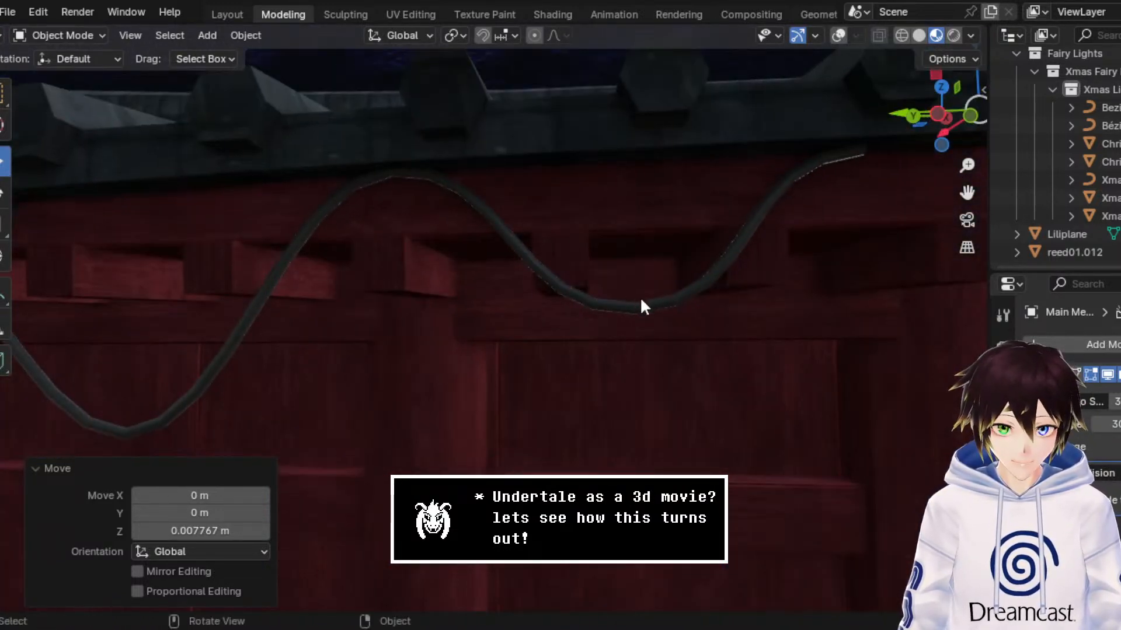
click(645, 315)
click(838, 35)
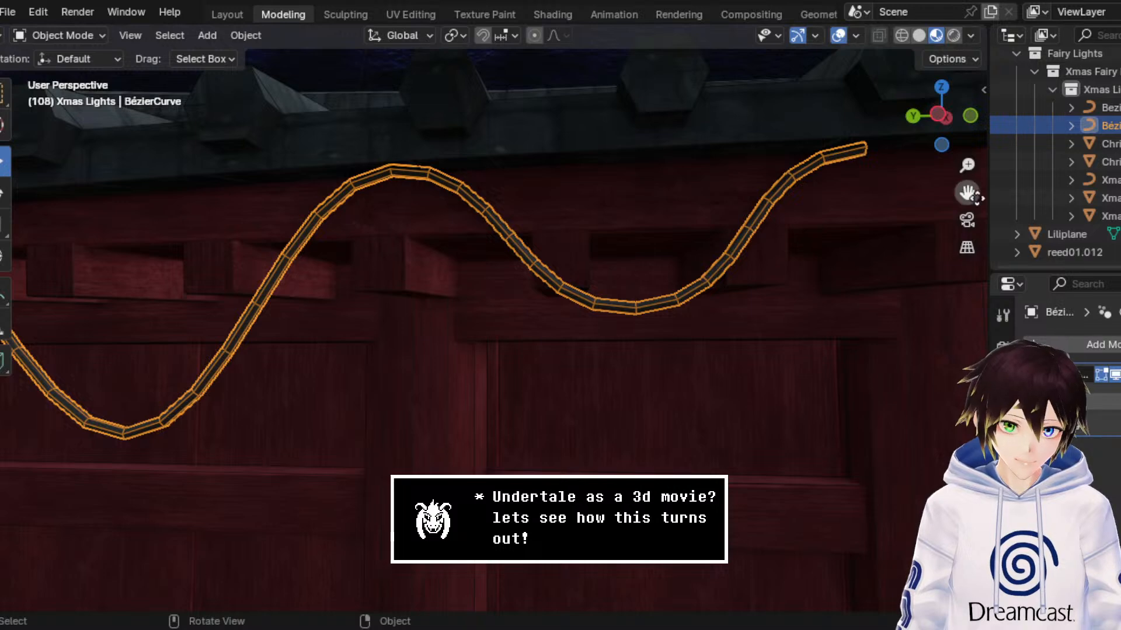
drag(967, 193, 738, 220)
key(ctrl+s)
Step: In Edit Mode, extrude a new cable end point about -0.361 m along Y and -0.263 m along Z, toward the wall's corner
middle_drag(738, 220, 691, 208)
scroll(719, 216, down, 4)
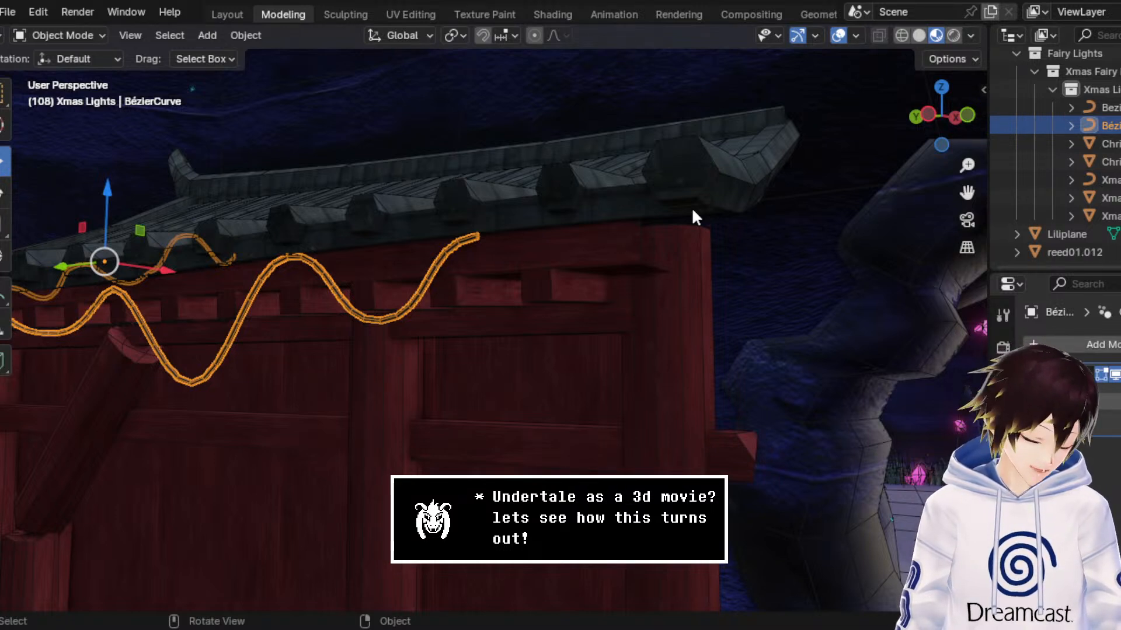
middle_drag(691, 207, 745, 244)
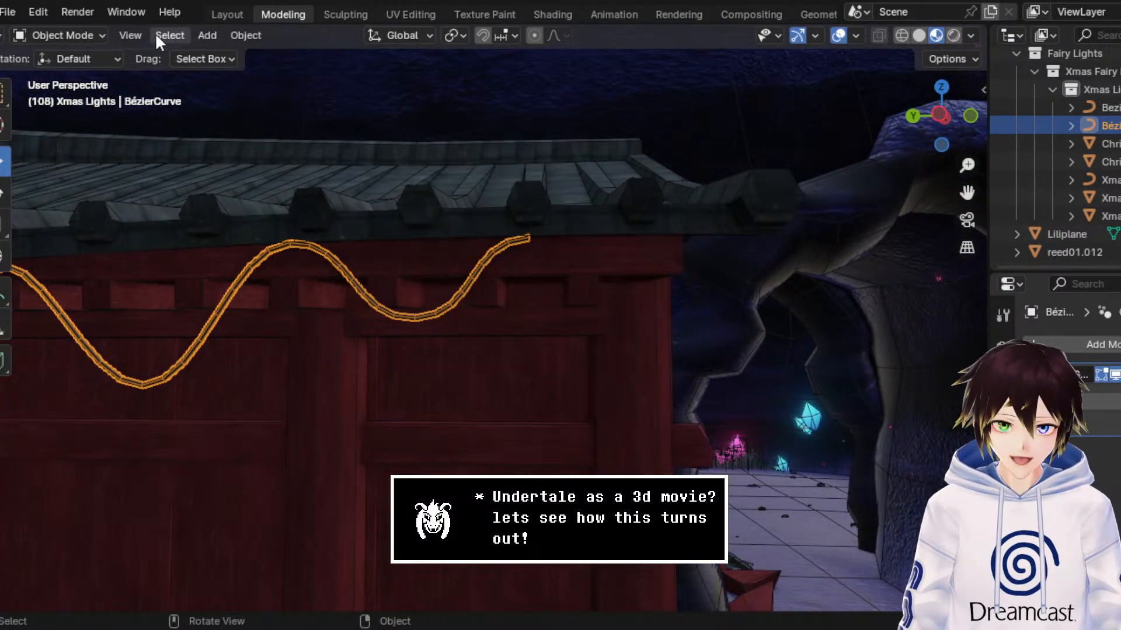
click(88, 32)
click(76, 70)
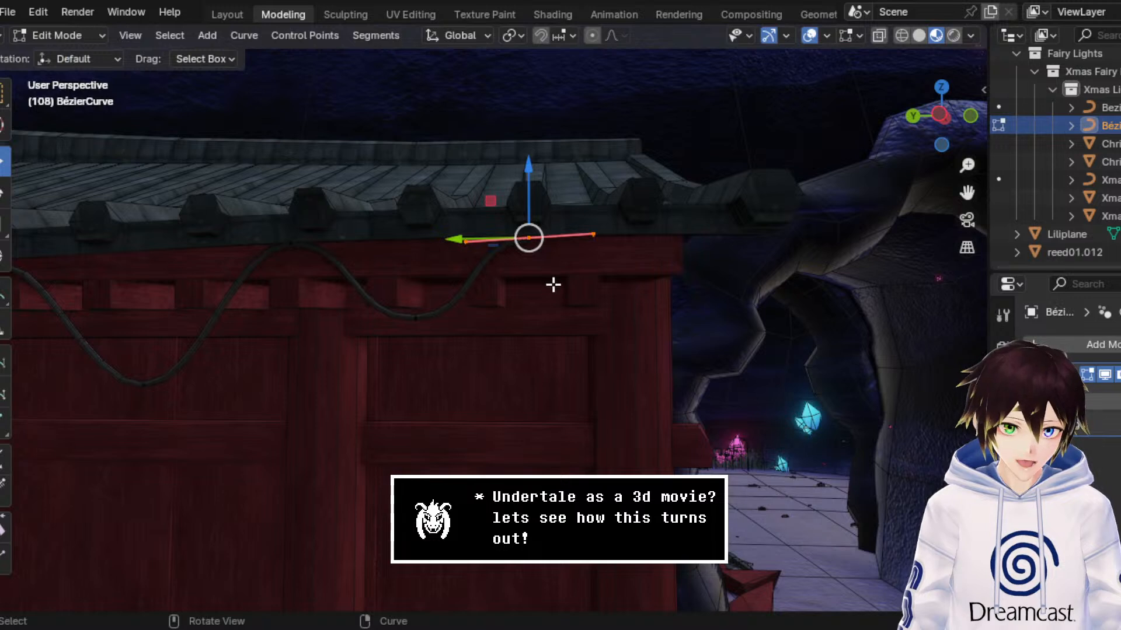
scroll(581, 288, up, 2)
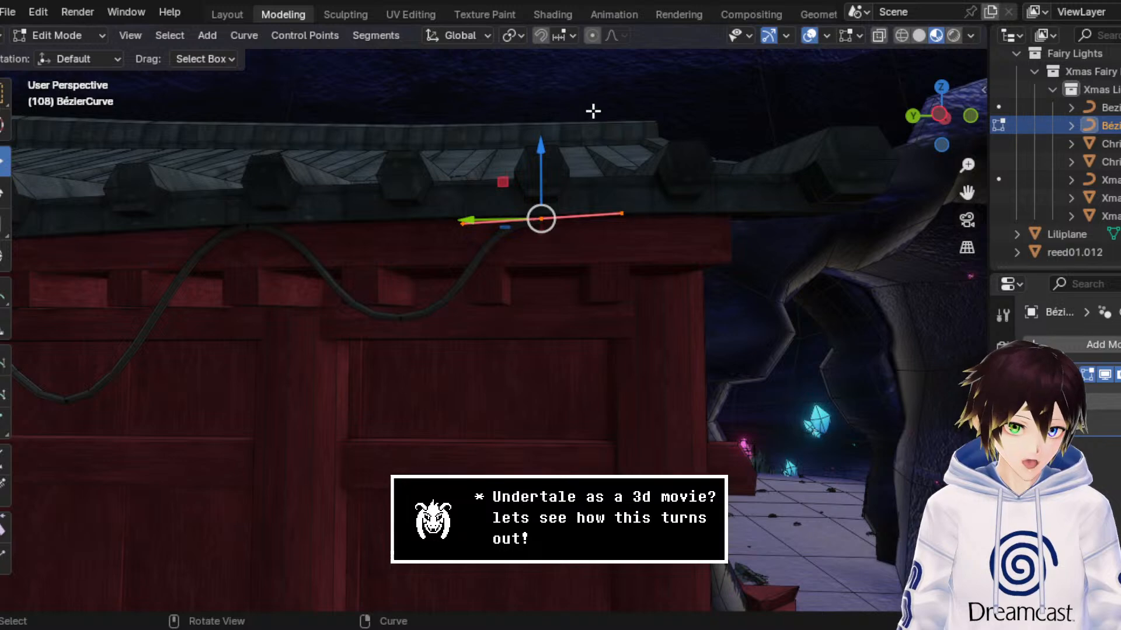
drag(966, 192, 966, 194)
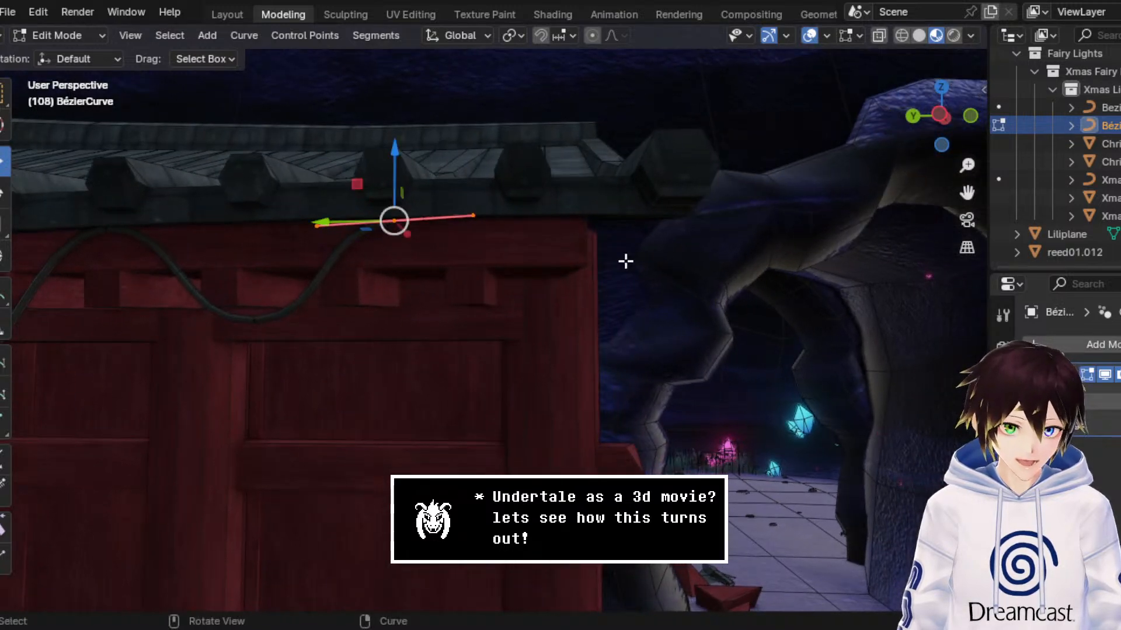
key(e)
key(Escape)
key(g)
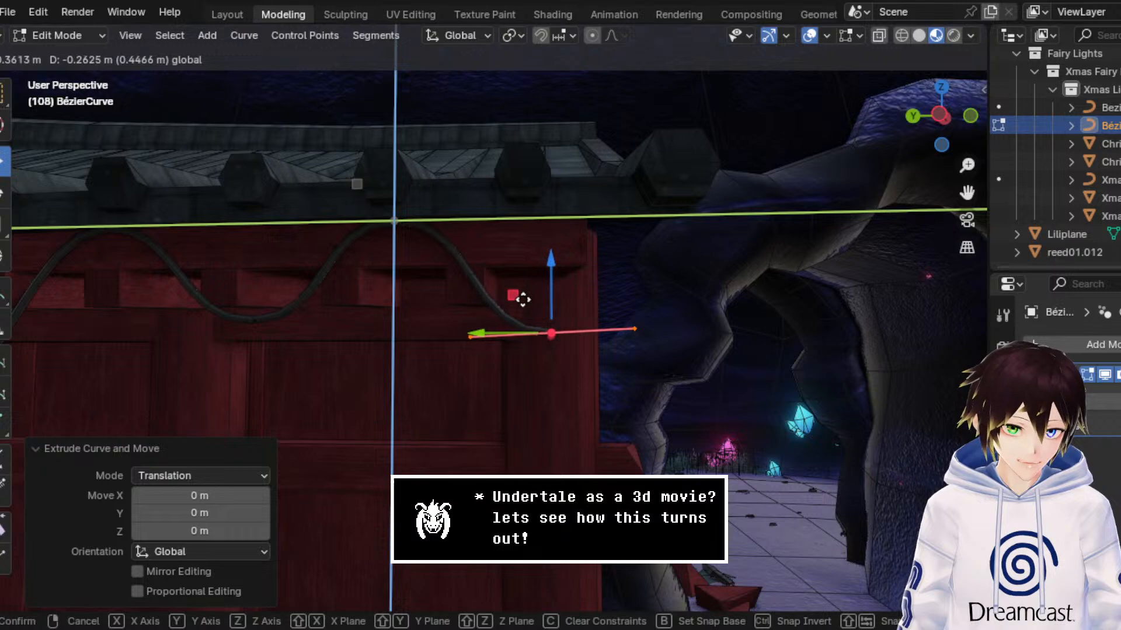
click(523, 299)
Step: Rotate the new end point's handles 92.7° about X until they are vertical
middle_drag(513, 295, 295, 297)
middle_drag(29, 277, 328, 307)
click(947, 112)
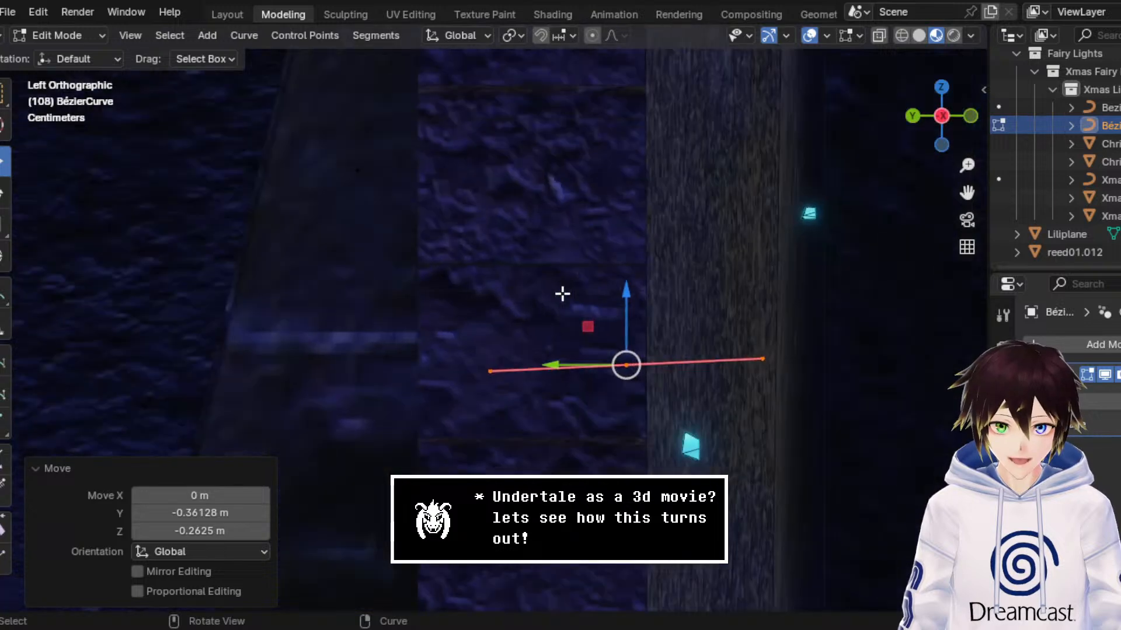
middle_drag(563, 295, 553, 284)
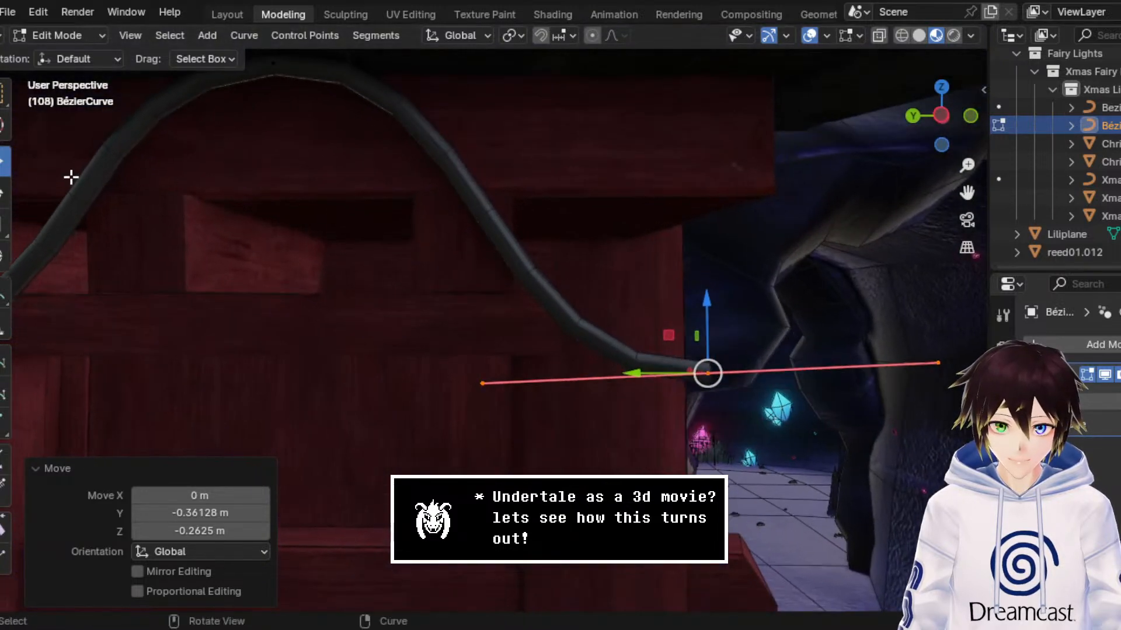
click(6, 194)
scroll(316, 213, down, 2)
scroll(316, 213, down, 2)
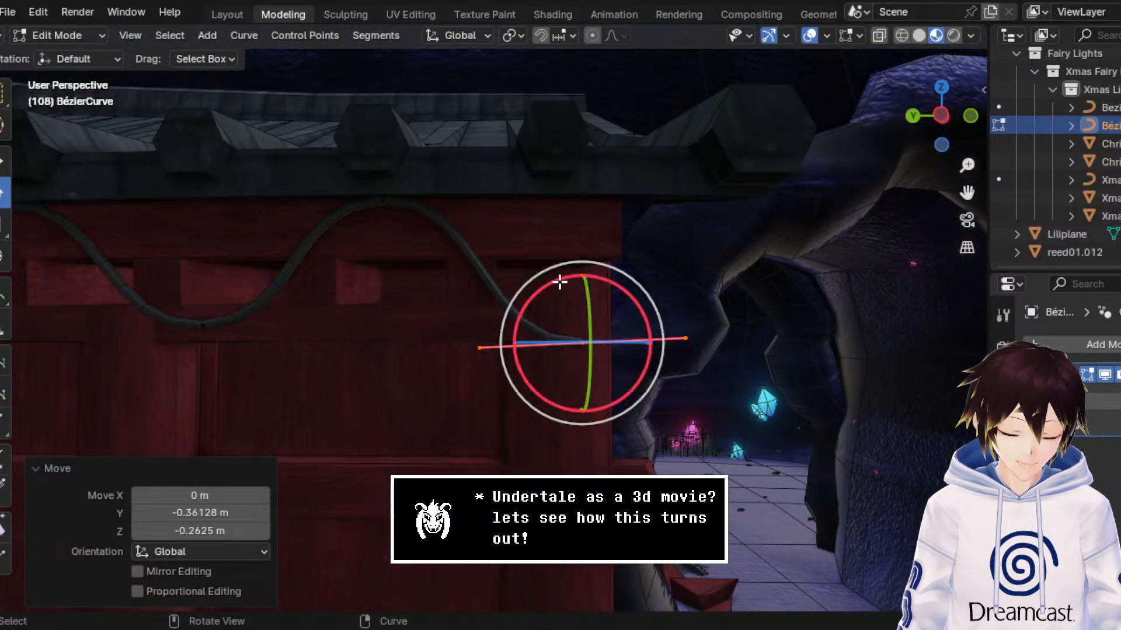
drag(558, 282, 627, 318)
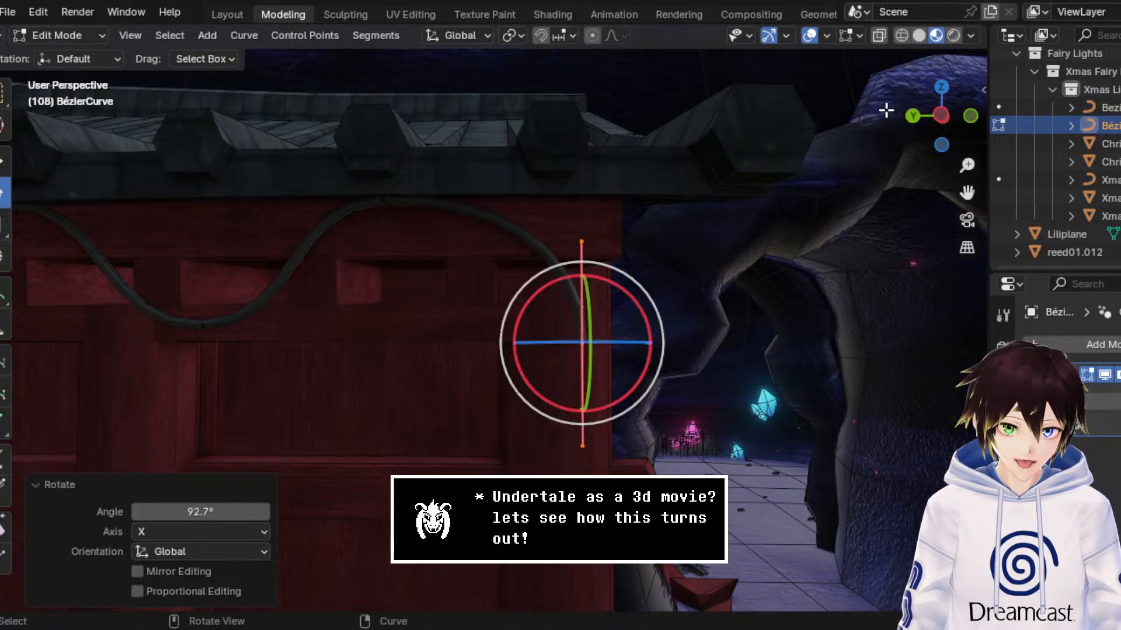
Step: Raise the vertical end point about 0.104 m along Z to tighten the bend at the wall's corner
click(936, 116)
scroll(716, 255, up, 3)
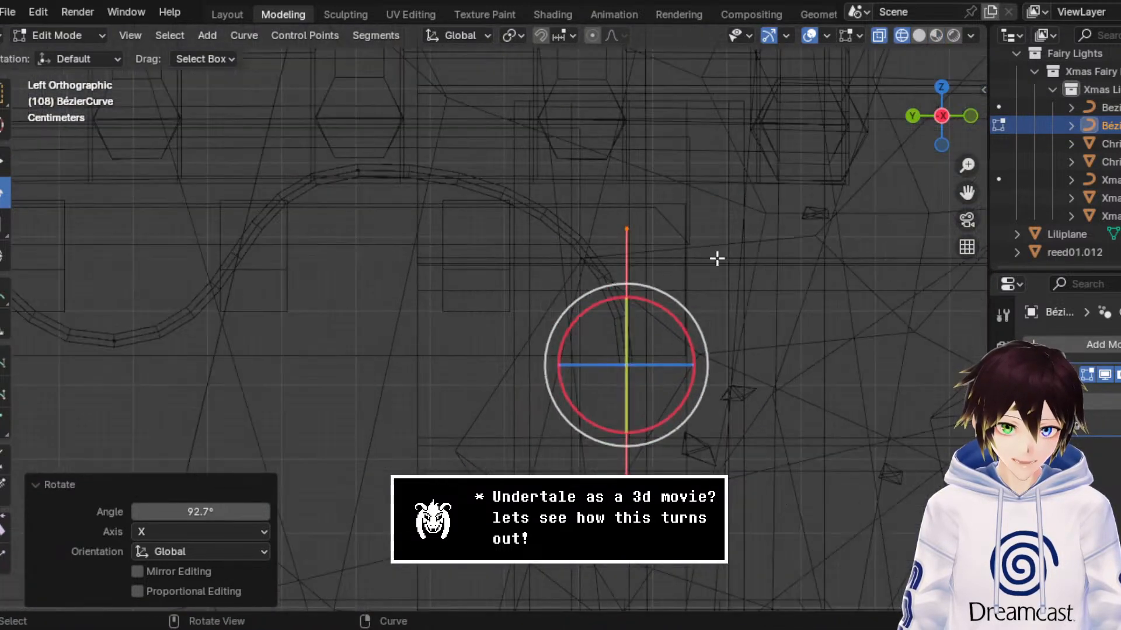
click(679, 294)
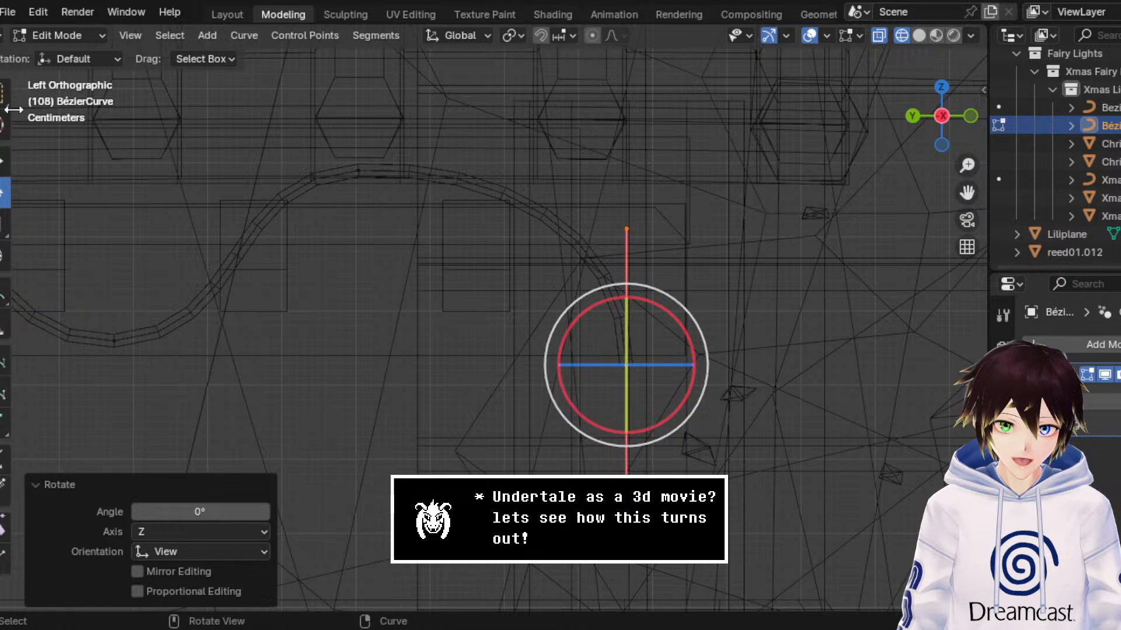
click(7, 161)
click(936, 37)
middle_drag(496, 169, 548, 177)
scroll(513, 184, up, 3)
scroll(549, 185, down, 4)
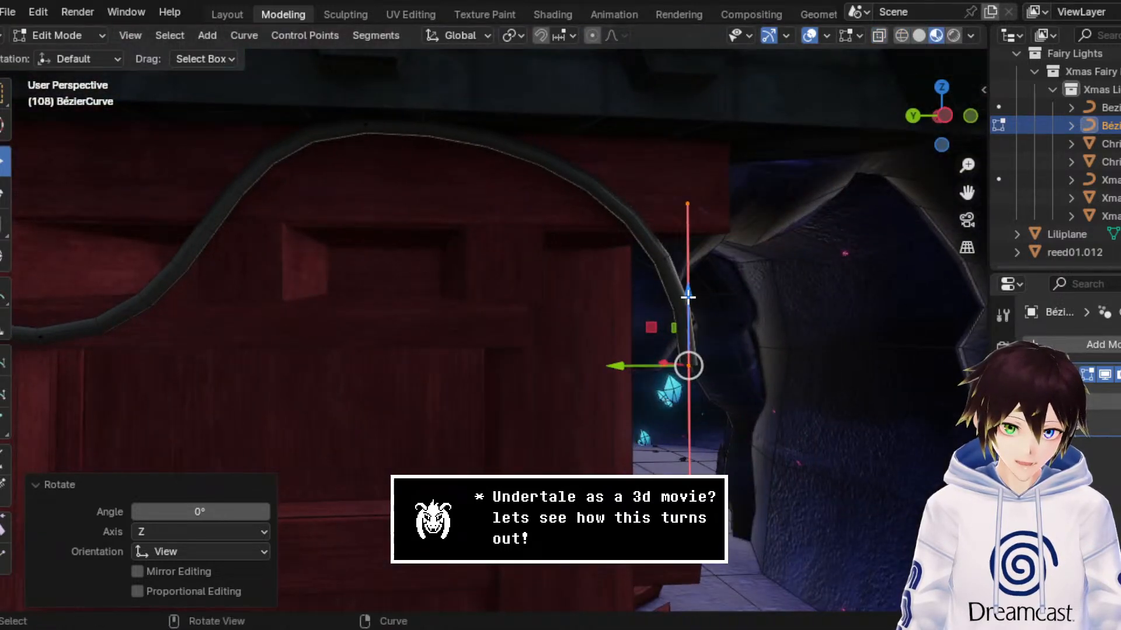
drag(688, 296, 680, 203)
middle_drag(681, 203, 650, 181)
scroll(662, 188, down, 4)
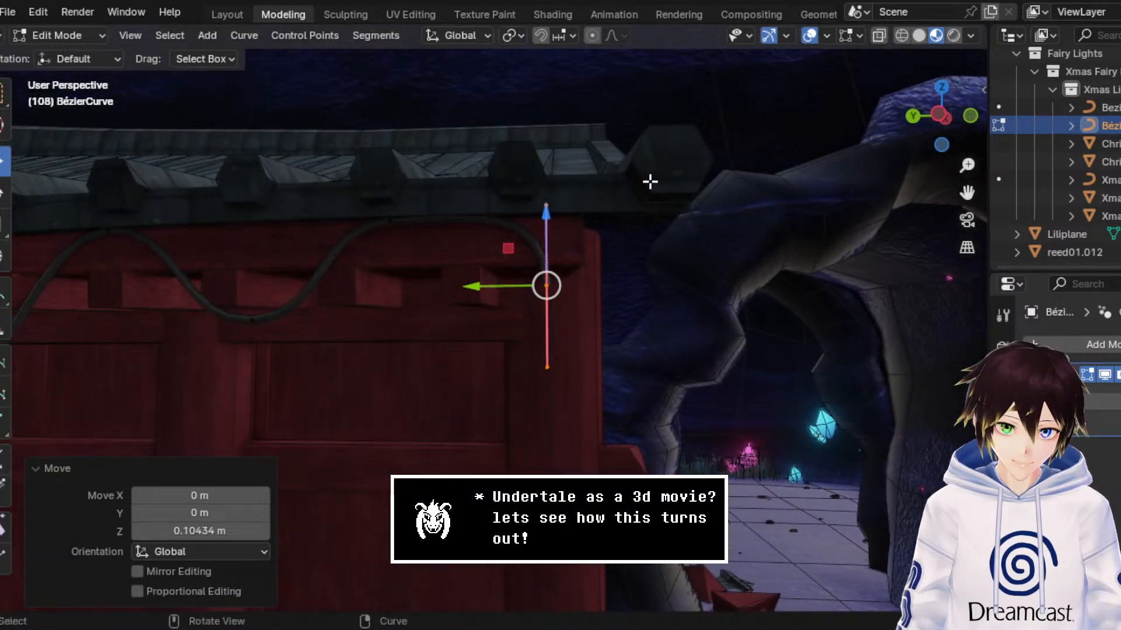
Step: Extrude another end point straight down the corner, lowering it about 0.658 m and a further 0.375 m along Z
key(e)
right_click(642, 185)
drag(547, 217, 549, 523)
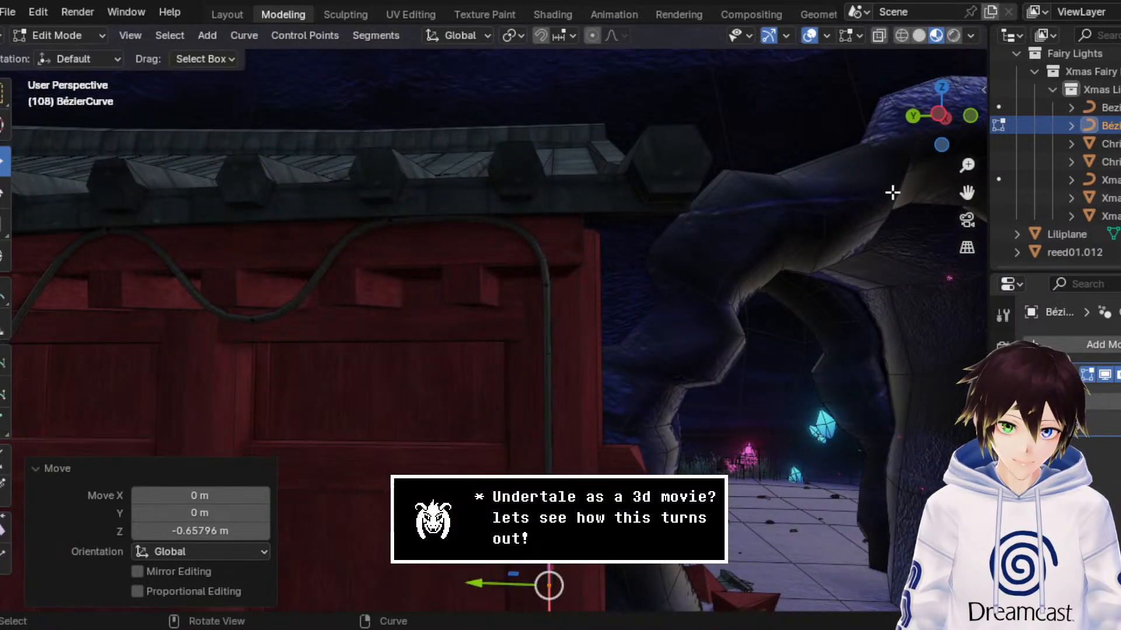
drag(967, 190, 932, 30)
scroll(515, 233, down, 3)
middle_drag(516, 233, 543, 260)
scroll(543, 260, down, 2)
key(g)
key(z)
click(500, 333)
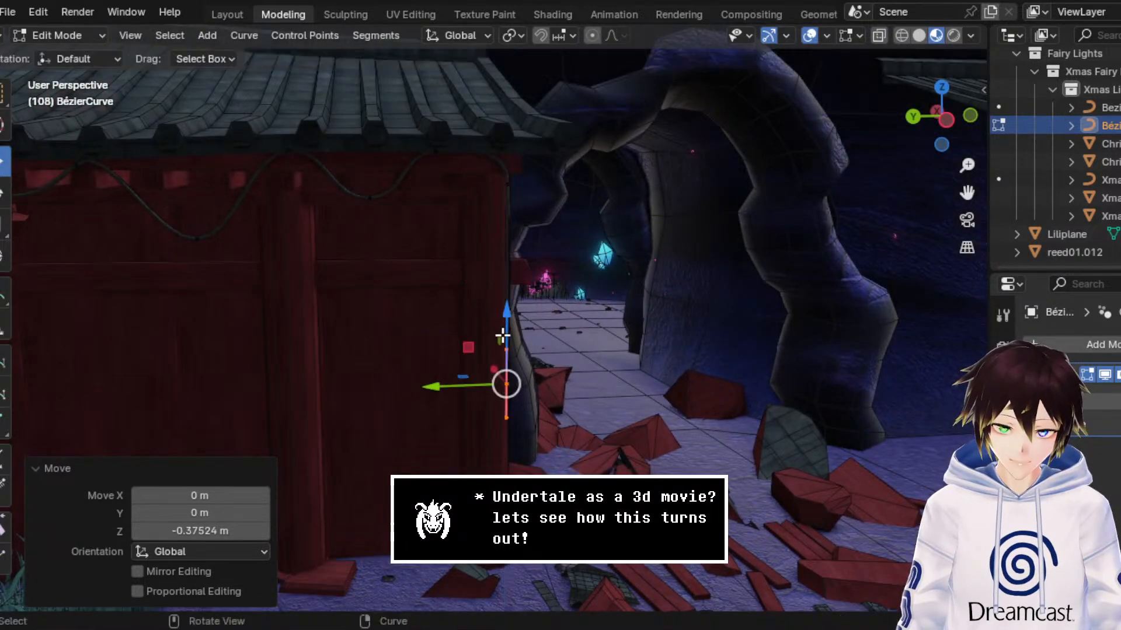
Step: Return to Object Mode and hide the viewport overlays to check the hanging cable end
middle_drag(500, 333, 507, 290)
click(82, 33)
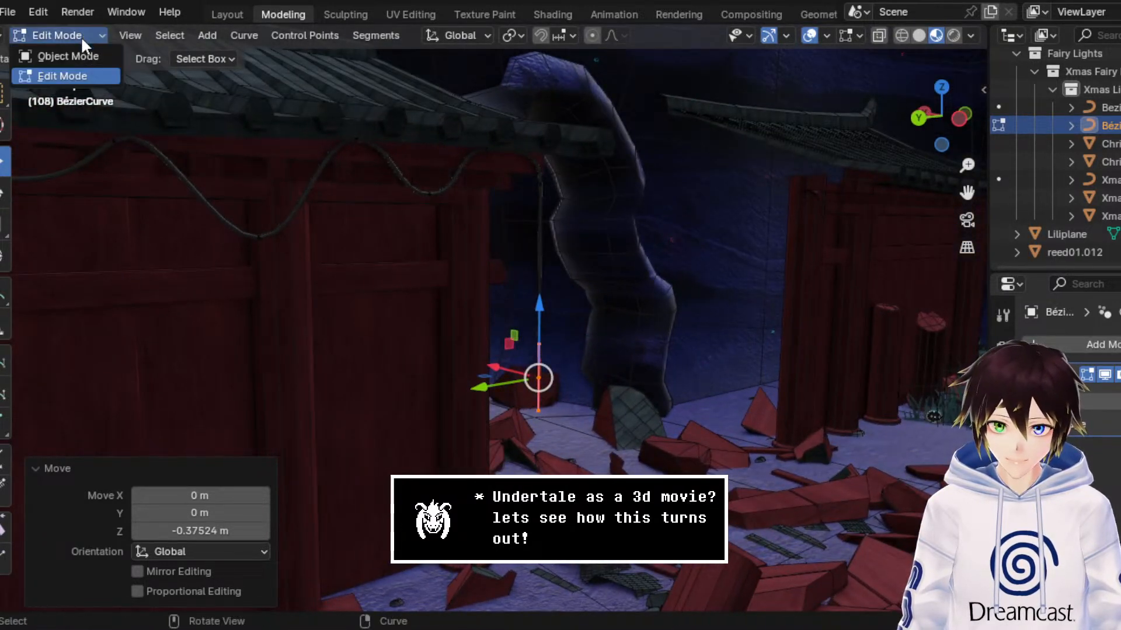
click(79, 51)
click(838, 35)
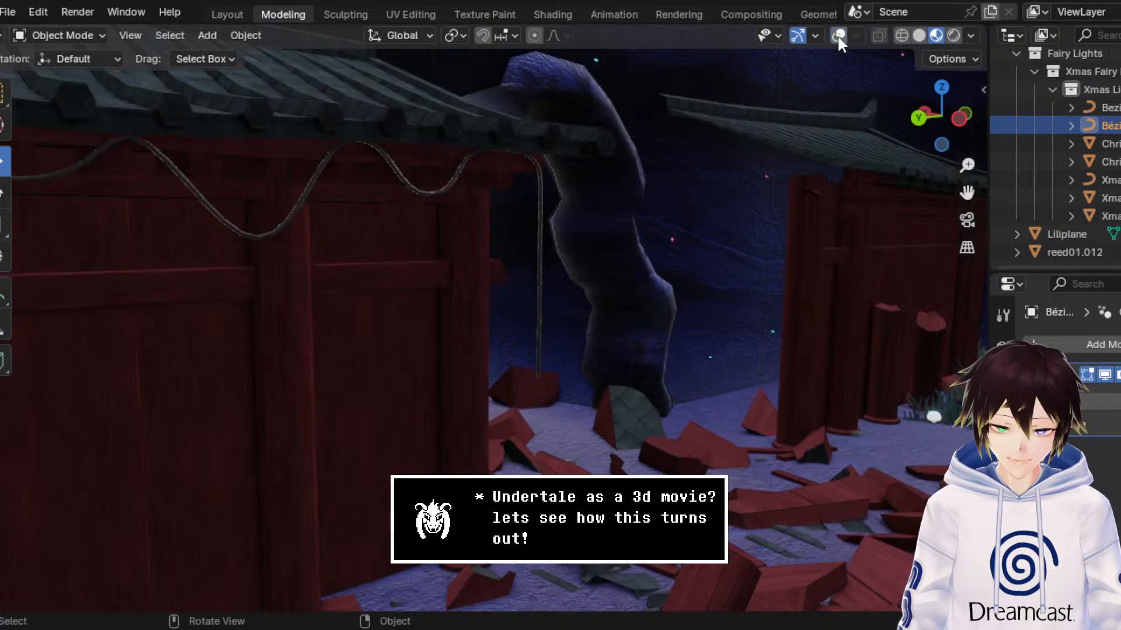
middle_drag(537, 175, 514, 174)
Step: Copy the cable curve and rename it with a name beginning "Left Sid"
right_click(513, 173)
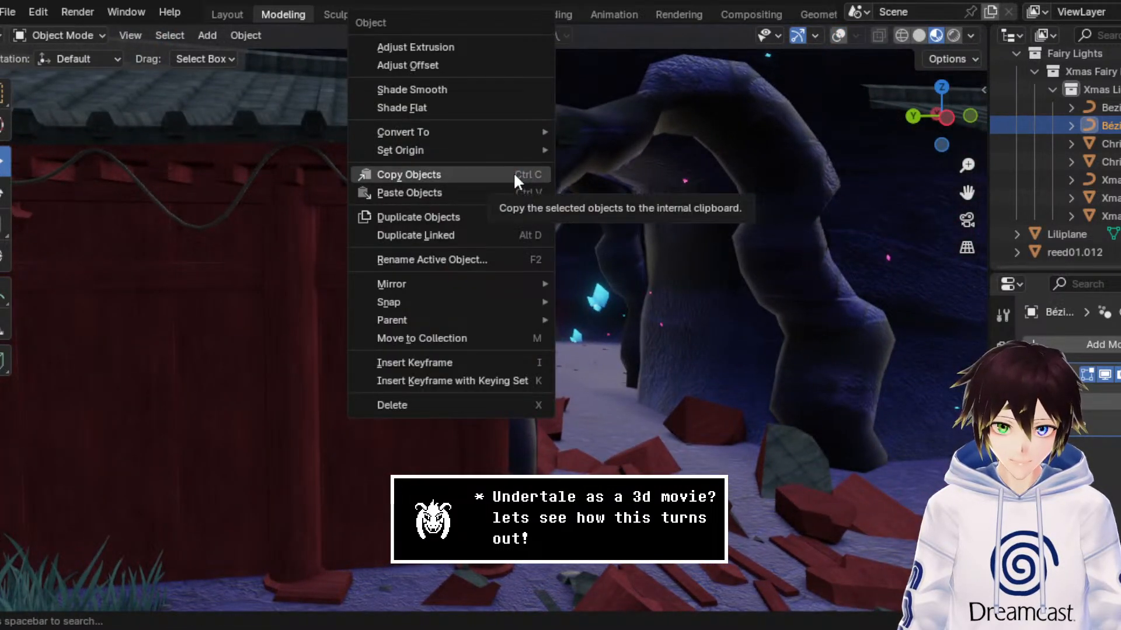
click(513, 174)
scroll(1098, 124, up, 1)
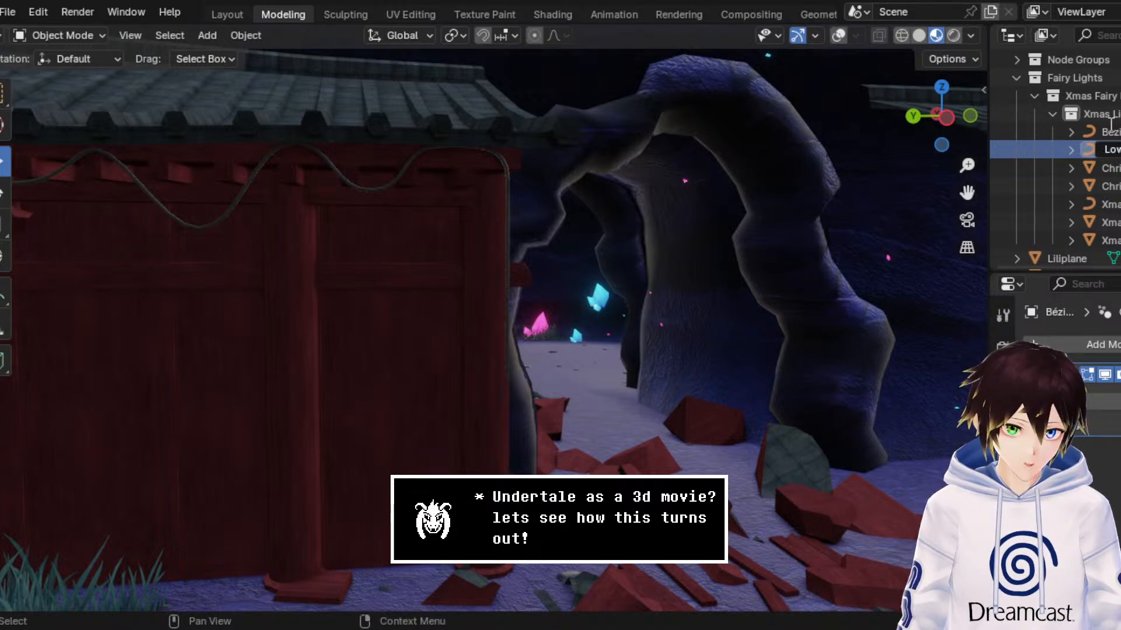
key(Return)
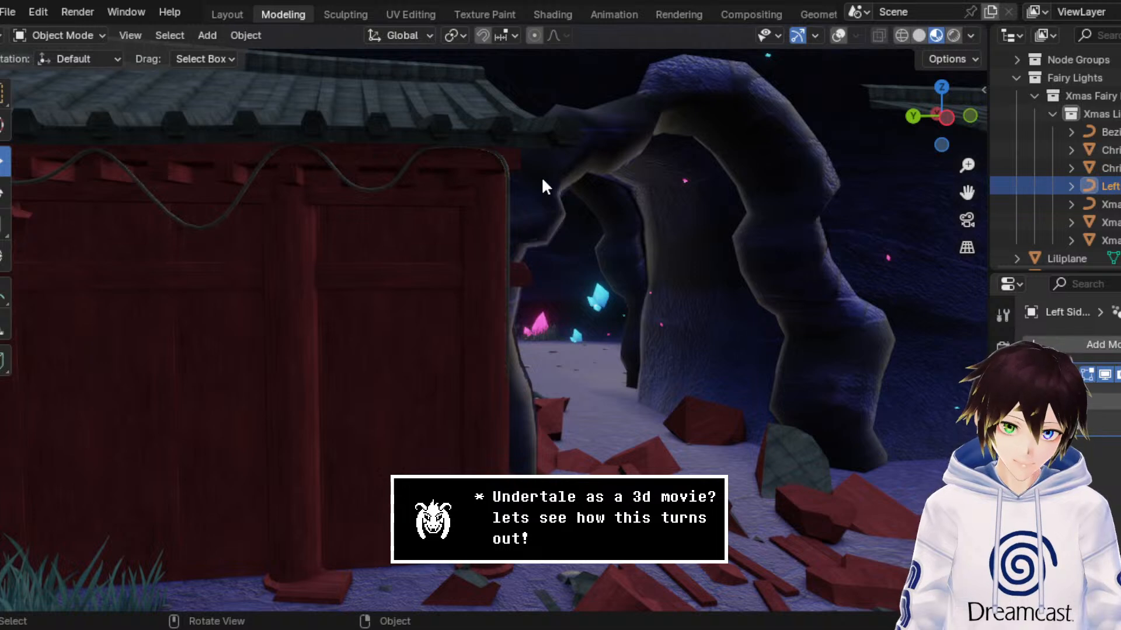
Step: Duplicate the renamed cable curve in place
right_click(571, 175)
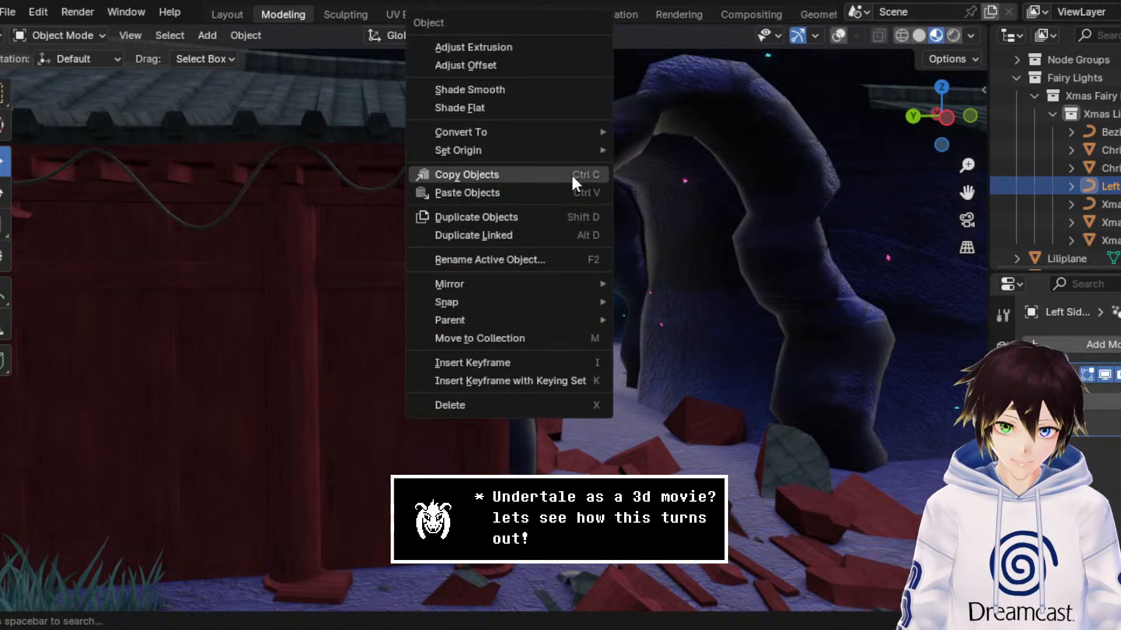
click(558, 216)
right_click(558, 212)
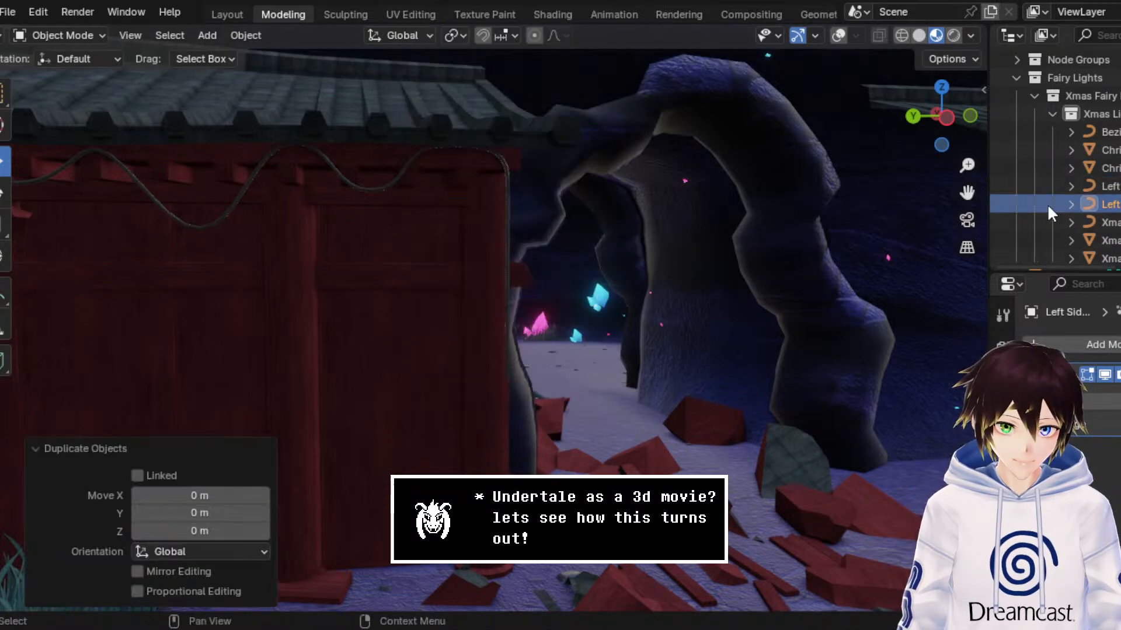
Step: Assign the Fairy Lights node group to the duplicated left side cable curve
double_click(1112, 208)
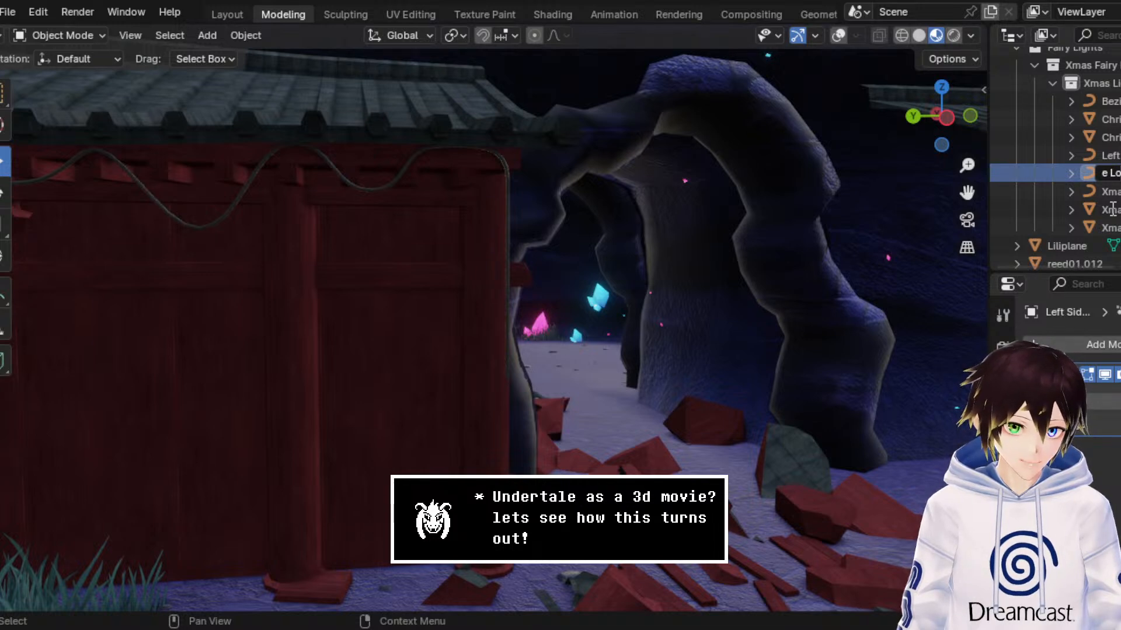
key(Escape)
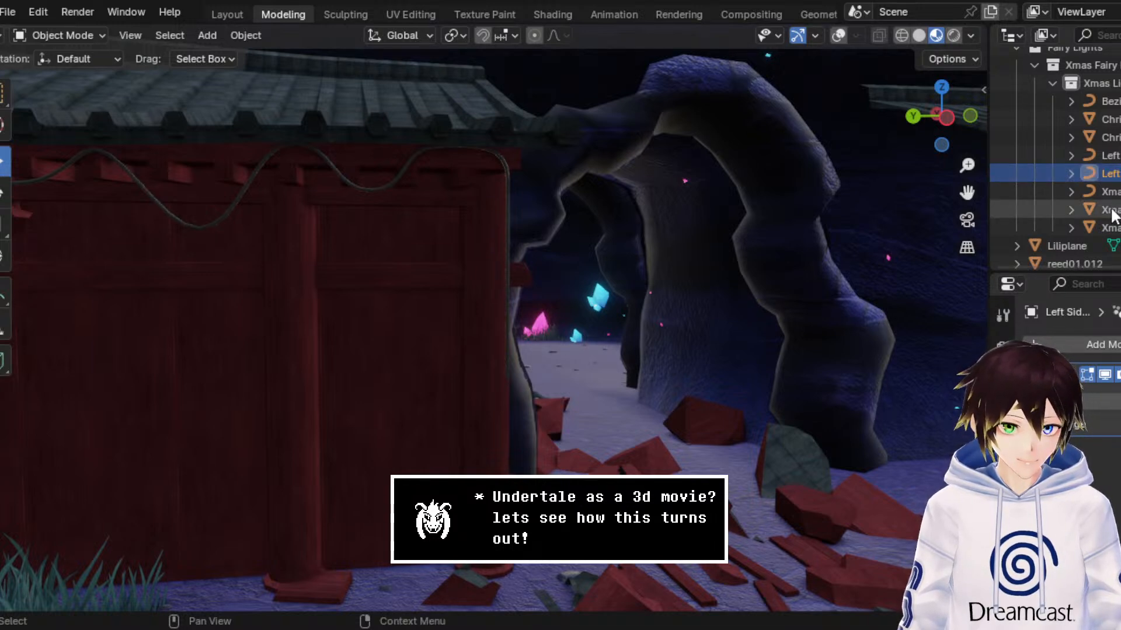
click(1043, 402)
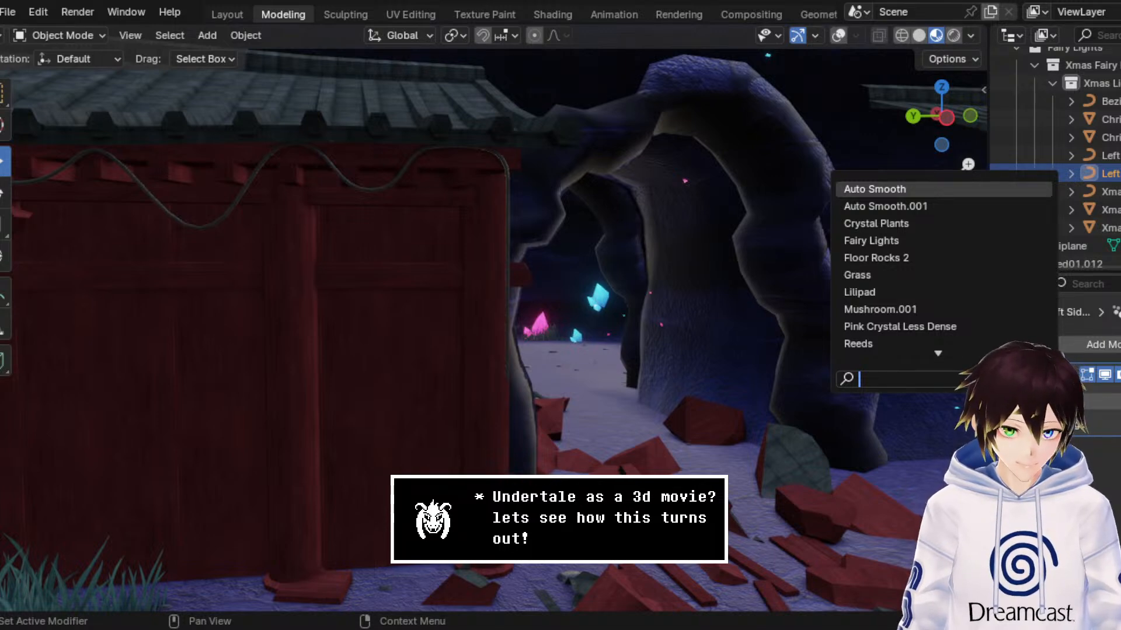
click(928, 241)
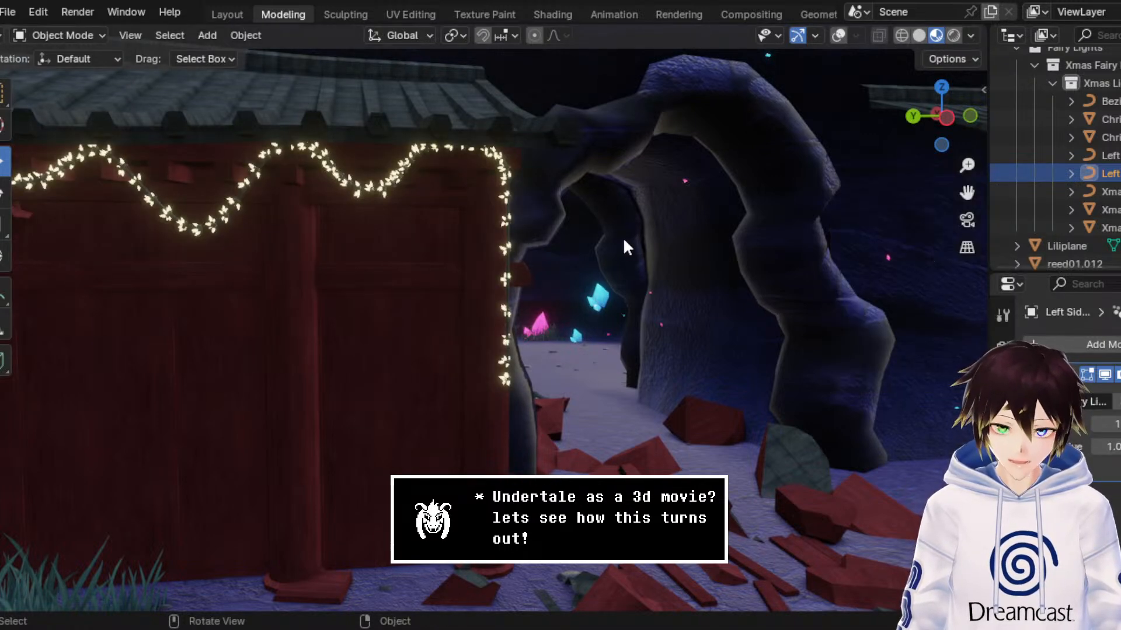
Step: Remove the bevel thickness from the duplicated curve so the fairy lights spawn along its bare line
middle_drag(624, 239, 622, 239)
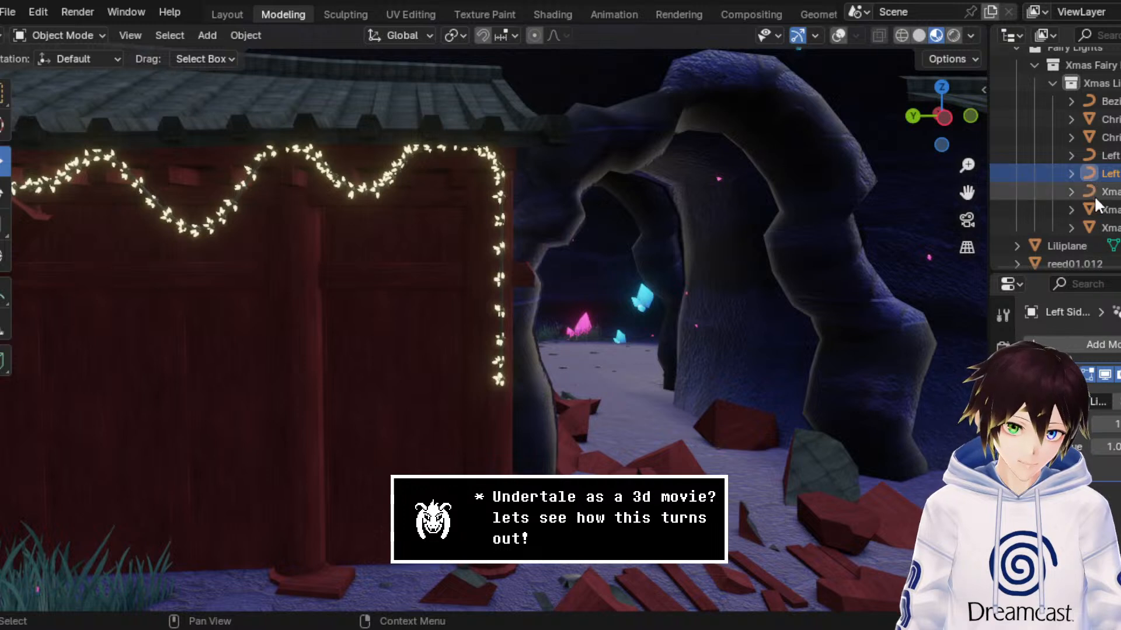
scroll(1056, 380, down, 6)
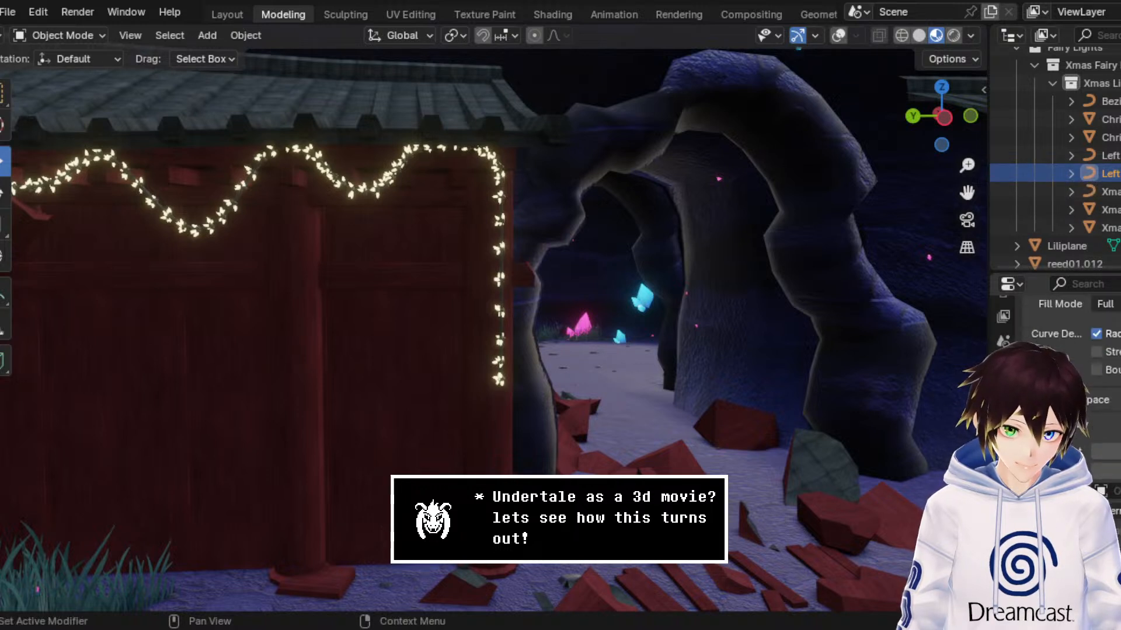
scroll(1057, 379, down, 3)
key(BackSpace)
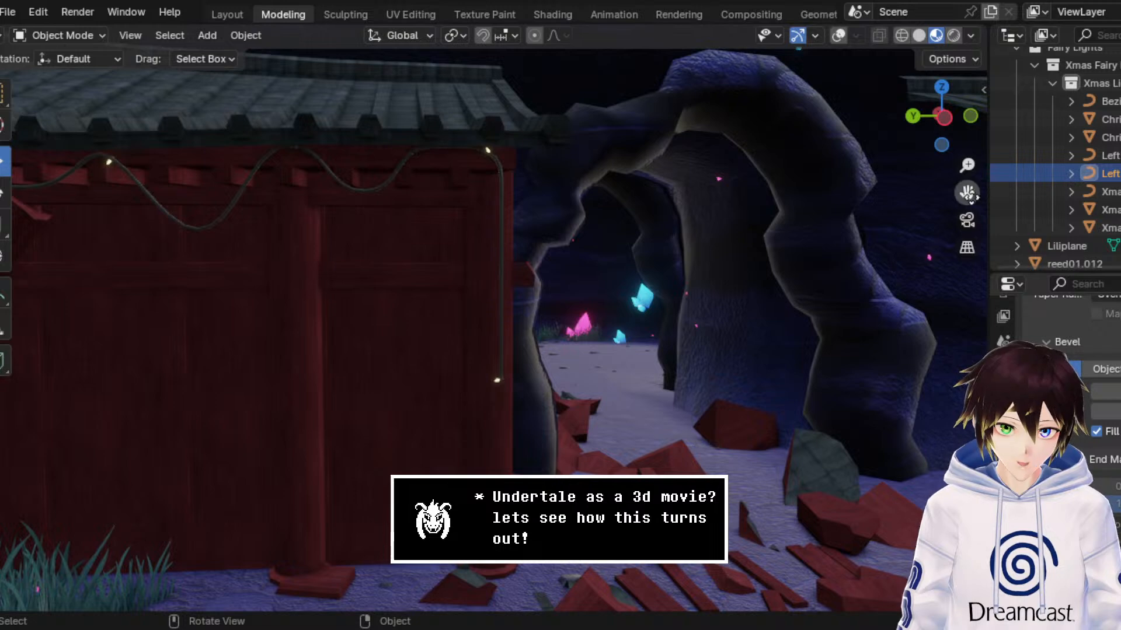
Step: Return to the duplicated curve's modifier settings and raise the number of fairy lights along the cable
middle_drag(889, 247, 726, 227)
scroll(720, 239, up, 5)
scroll(713, 242, down, 5)
scroll(727, 229, down, 1)
scroll(1042, 427, up, 3)
scroll(1042, 426, up, 3)
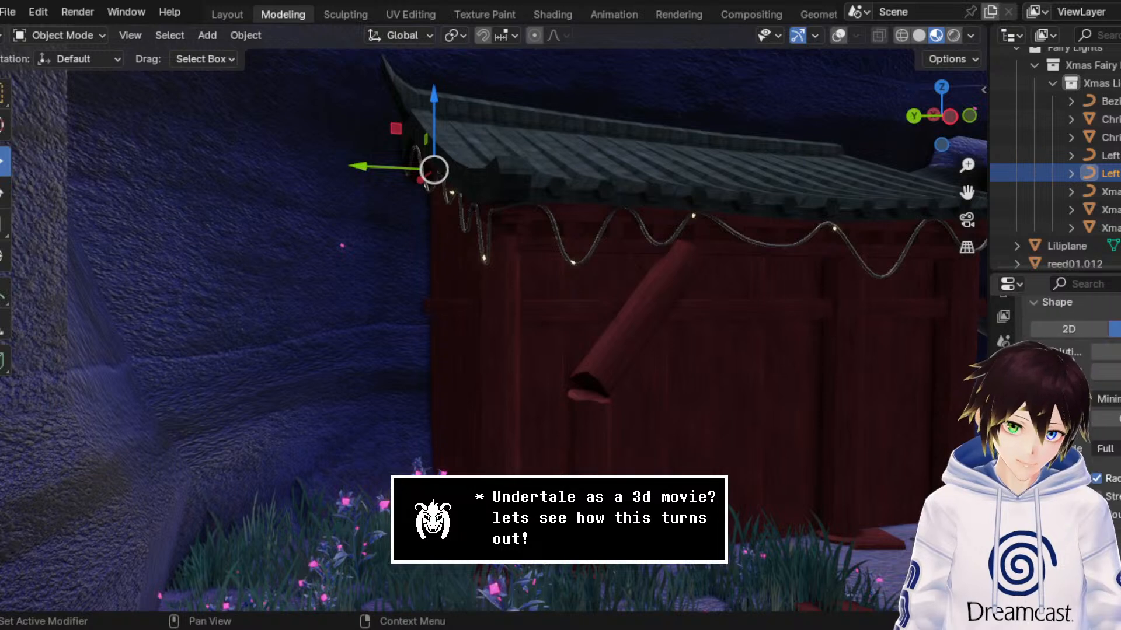
click(1003, 455)
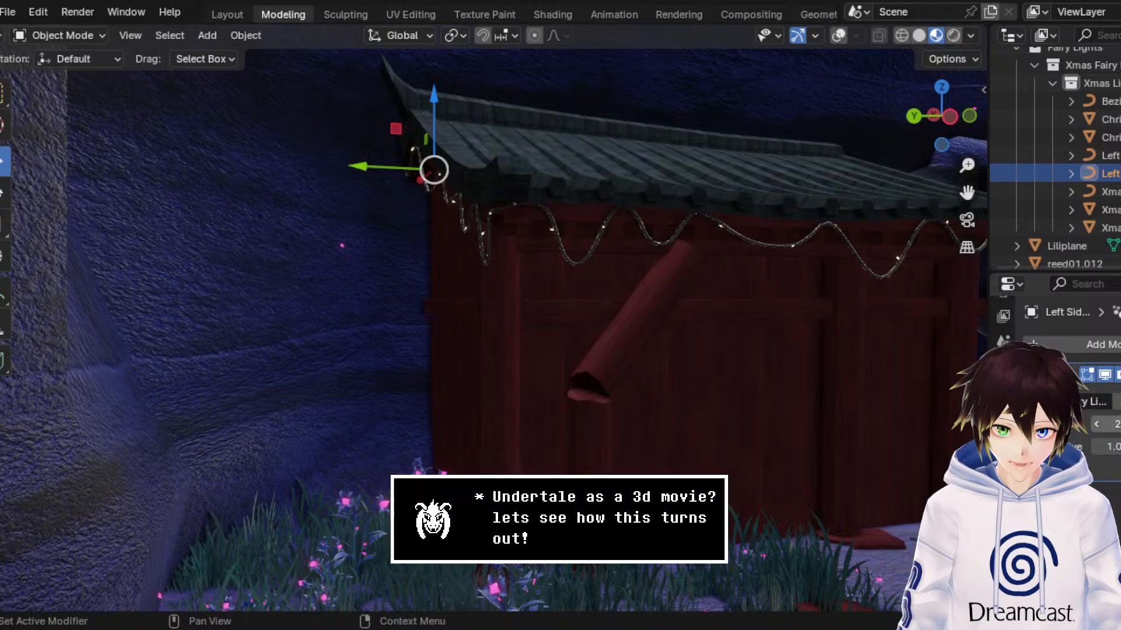
drag(1109, 424, 1118, 424)
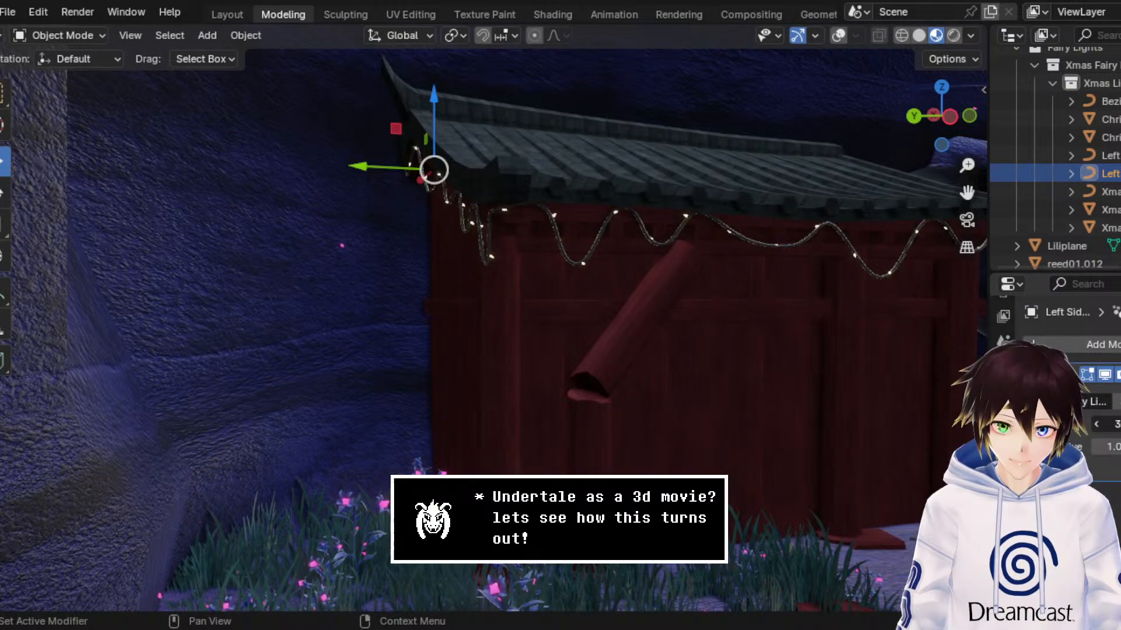
Step: Increase the number of fairy lights further so the bulbs sit closer together along the roof edge
middle_drag(876, 222, 852, 209)
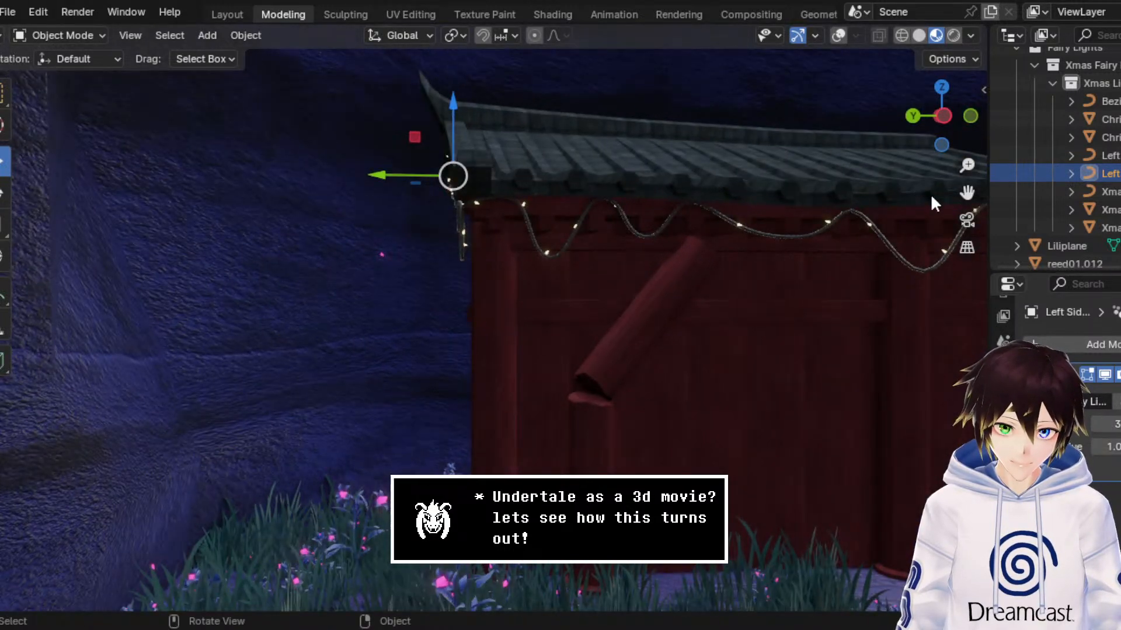
drag(968, 193, 724, 198)
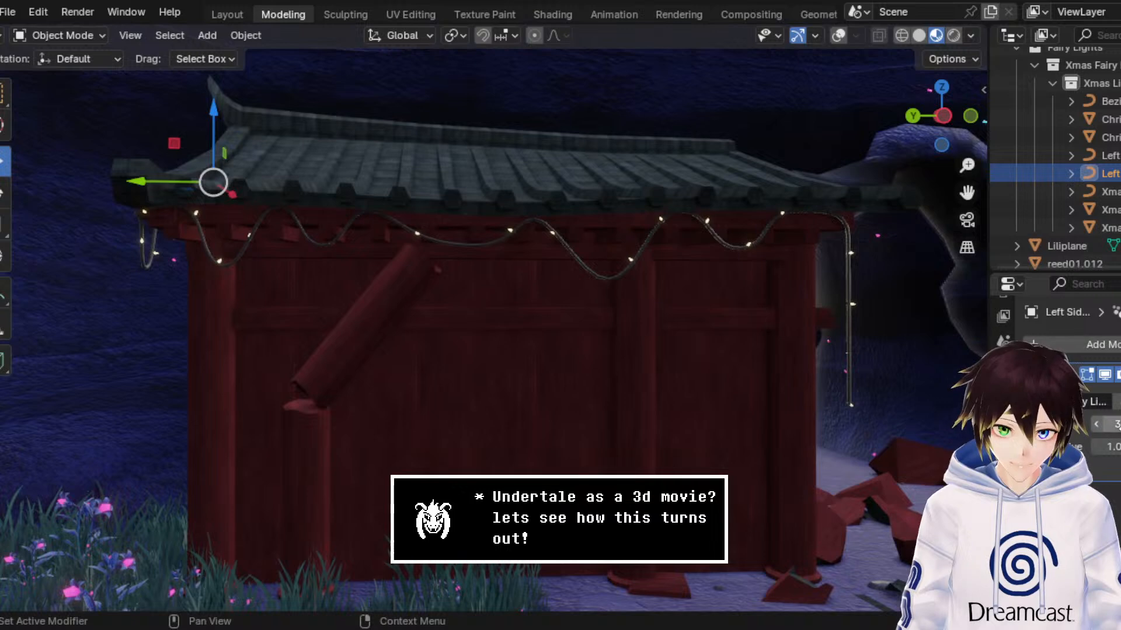
drag(1109, 425, 1120, 424)
middle_drag(727, 216, 620, 182)
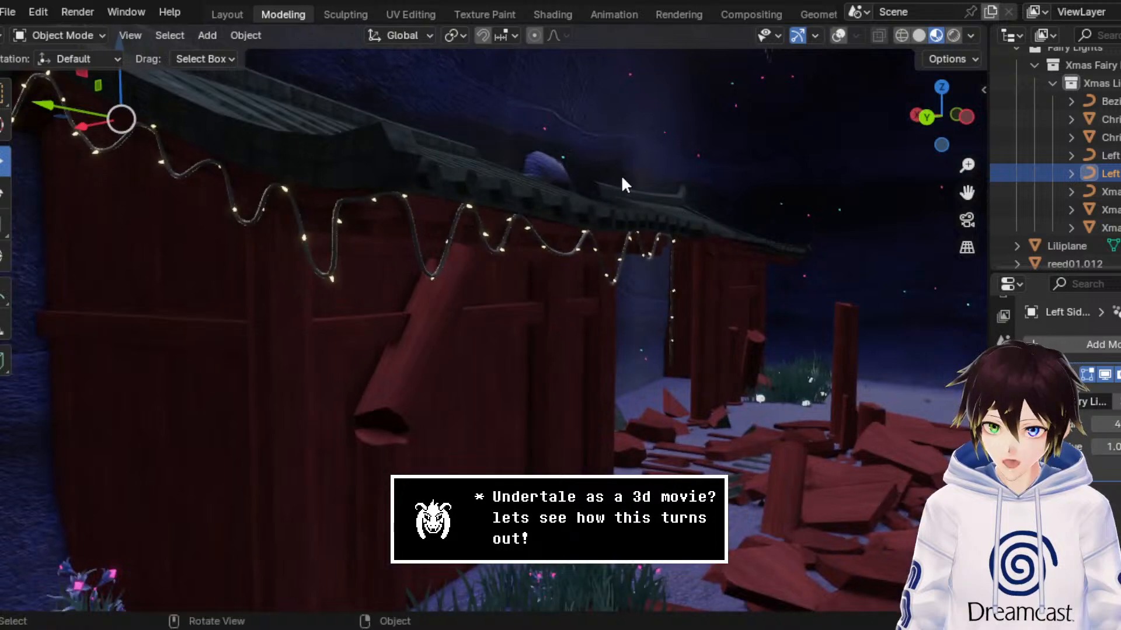
Step: Check the glowing fairy lights in rendered shading, and return the viewport to material preview
click(953, 35)
mouse_move(695, 161)
middle_down()
mouse_move(650, 162)
mouse_move(660, 181)
mouse_move(628, 180)
mouse_move(648, 178)
middle_up()
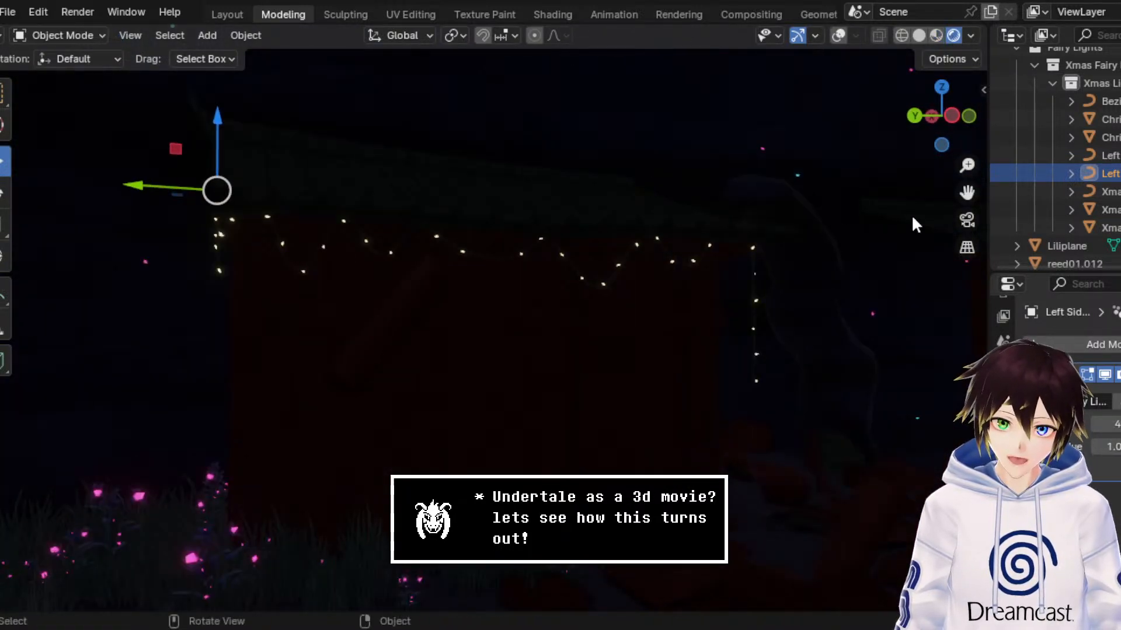
drag(969, 192, 1105, 212)
mouse_move(483, 204)
middle_down()
mouse_move(499, 233)
mouse_move(486, 206)
middle_up()
click(936, 35)
scroll(755, 205, down, 3)
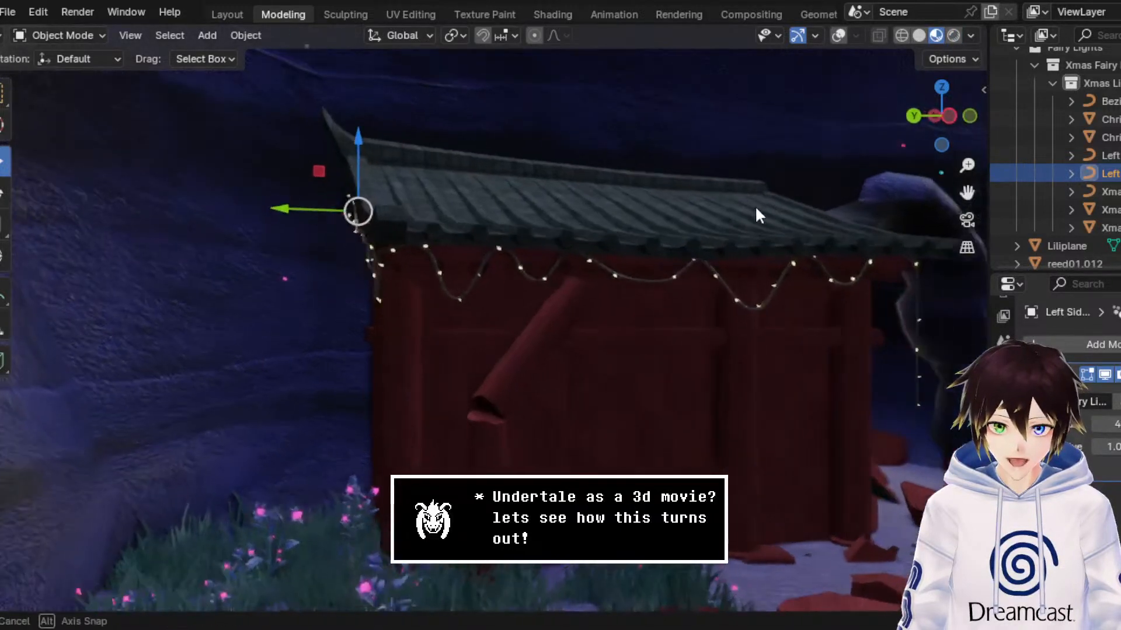
Step: Inspect the bulb spacing along the cable from afar and up close, and raise the number of lights once more
drag(967, 192, 803, 224)
scroll(711, 277, down, 1)
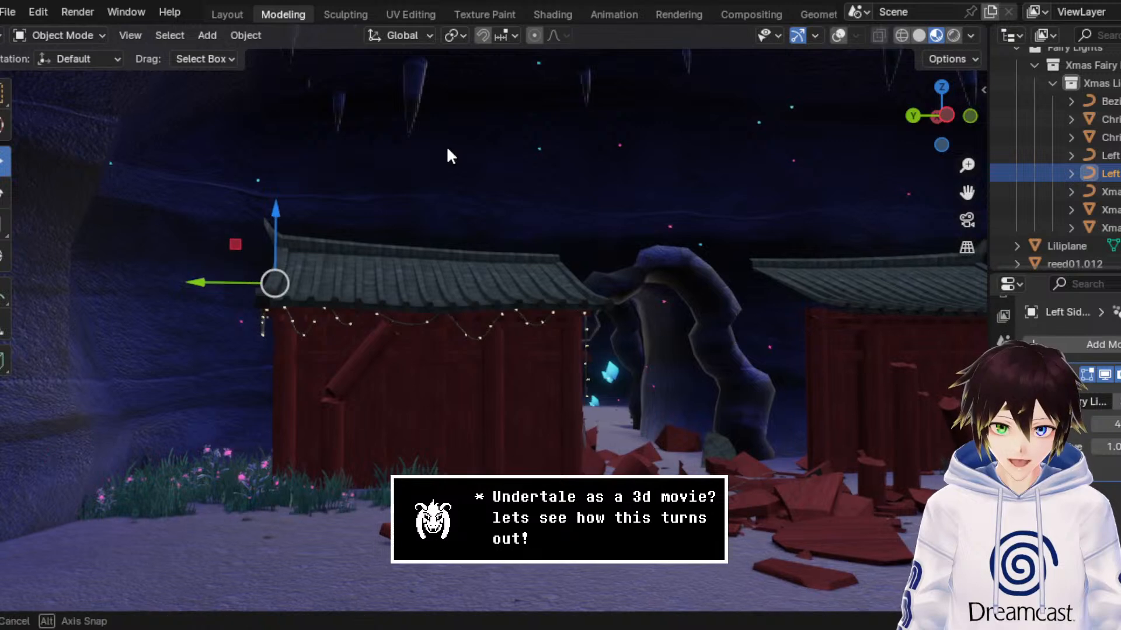
scroll(437, 149, down, 2)
scroll(657, 239, up, 6)
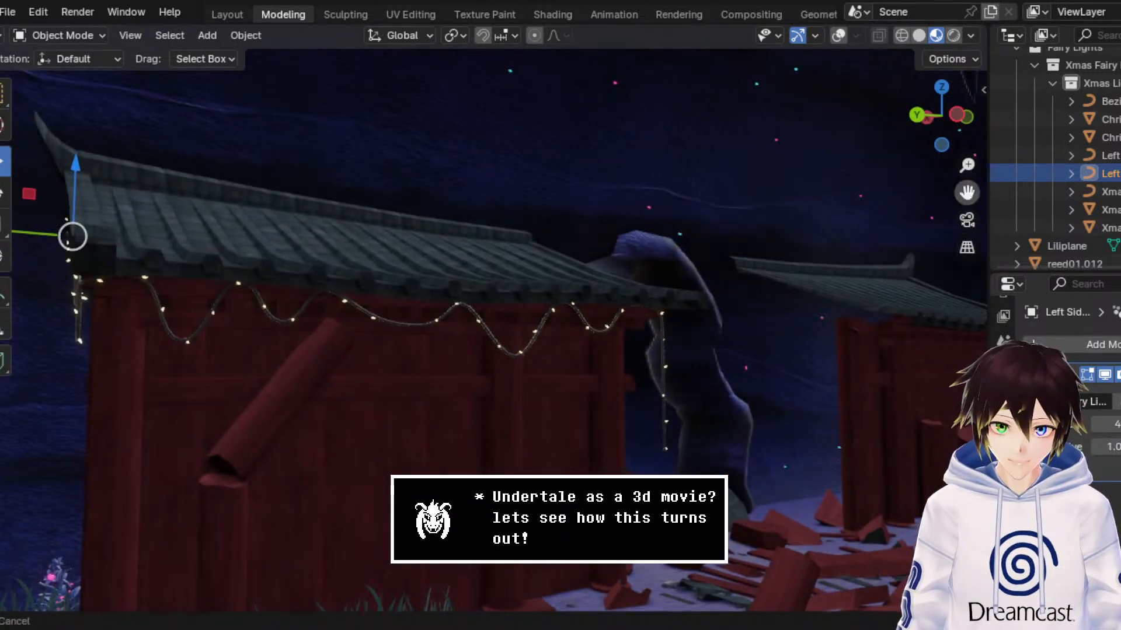
middle_drag(526, 309, 566, 291)
scroll(548, 302, up, 1)
scroll(520, 301, up, 6)
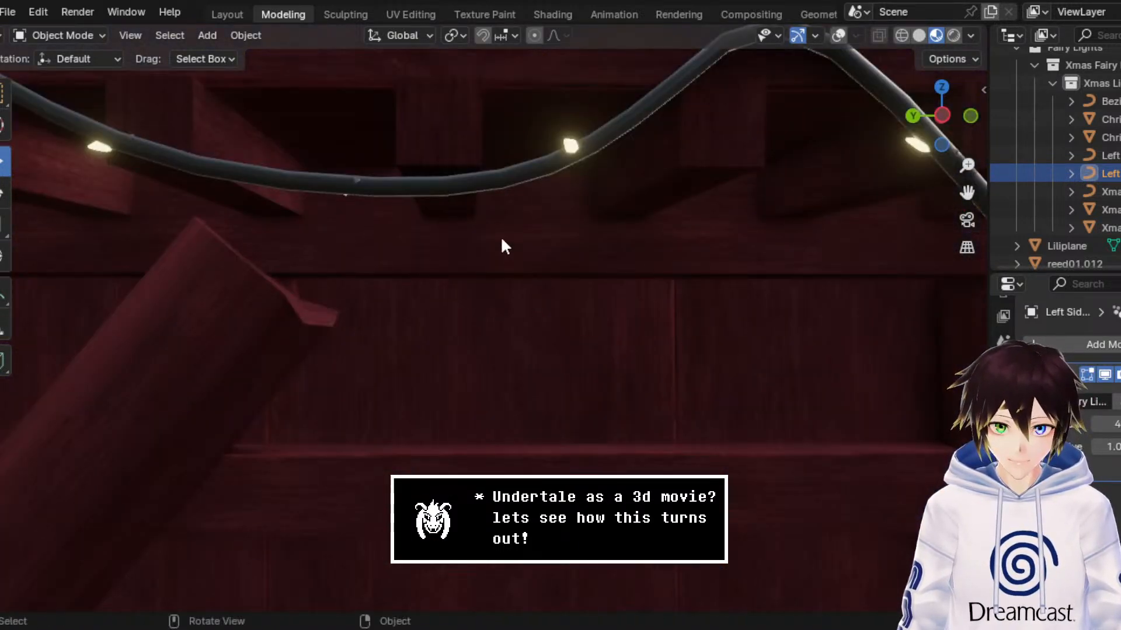
scroll(501, 239, down, 6)
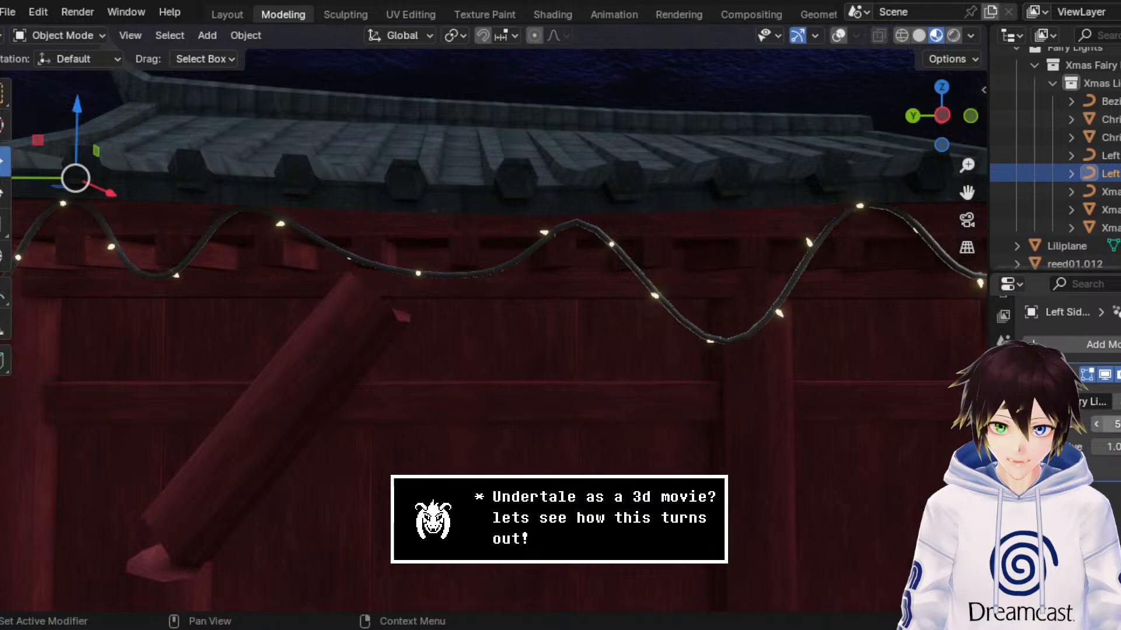
Step: Review the lit left building beside the archway and save the file
scroll(508, 273, down, 6)
mouse_move(508, 273)
middle_down()
mouse_move(527, 282)
mouse_move(578, 262)
mouse_move(489, 276)
middle_up()
key(ctrl+s)
scroll(489, 276, down, 2)
middle_drag(746, 266, 741, 269)
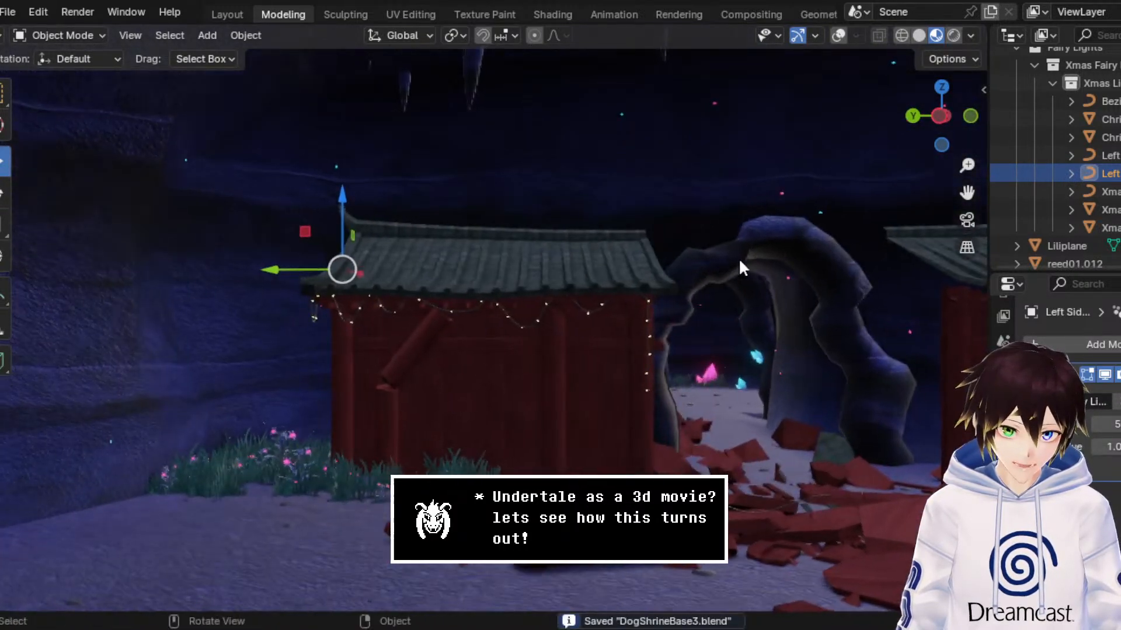
shift+middle_drag(823, 338, 612, 333)
key(ctrl+s)
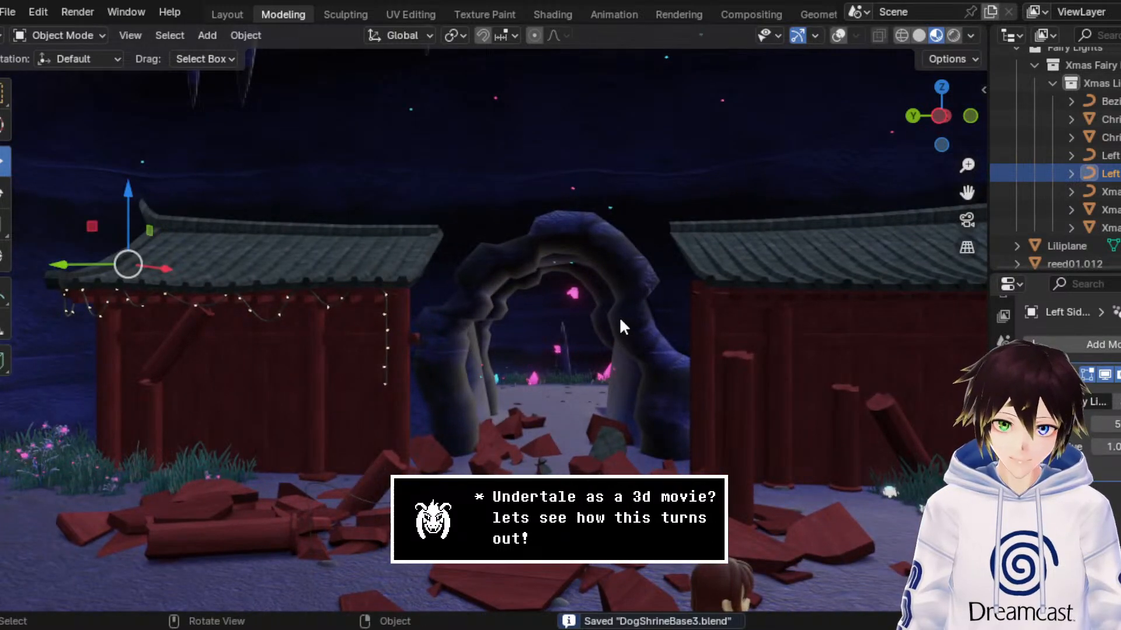
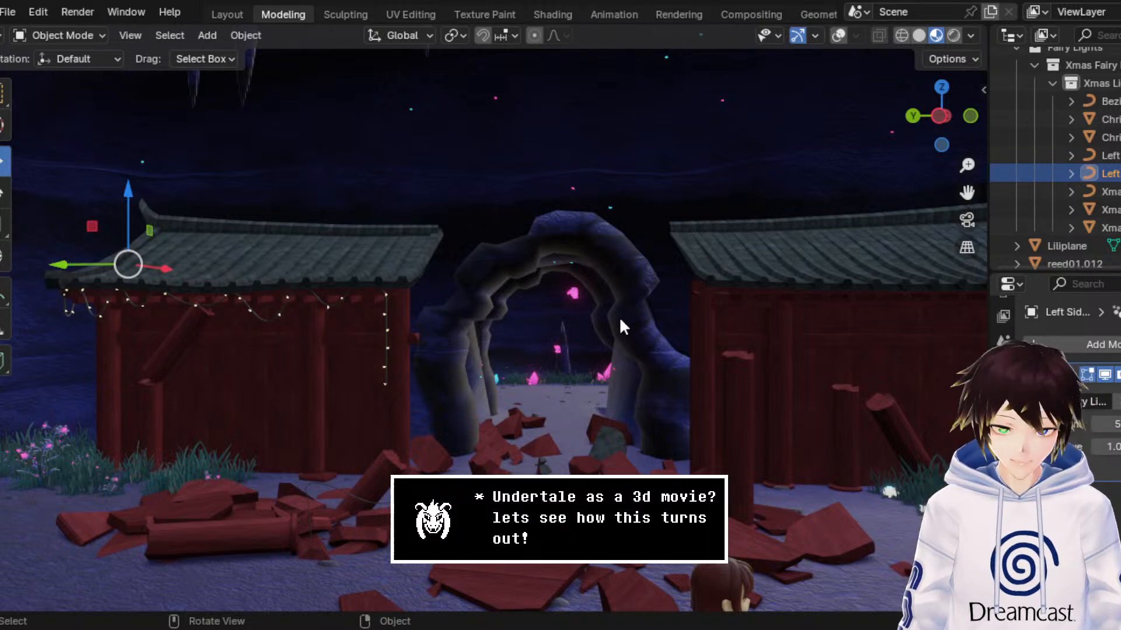
Step: Show the viewport overlays and duplicate the left building's lower fairy-light curve together with its light nodes
click(839, 35)
middle_drag(593, 191, 671, 198)
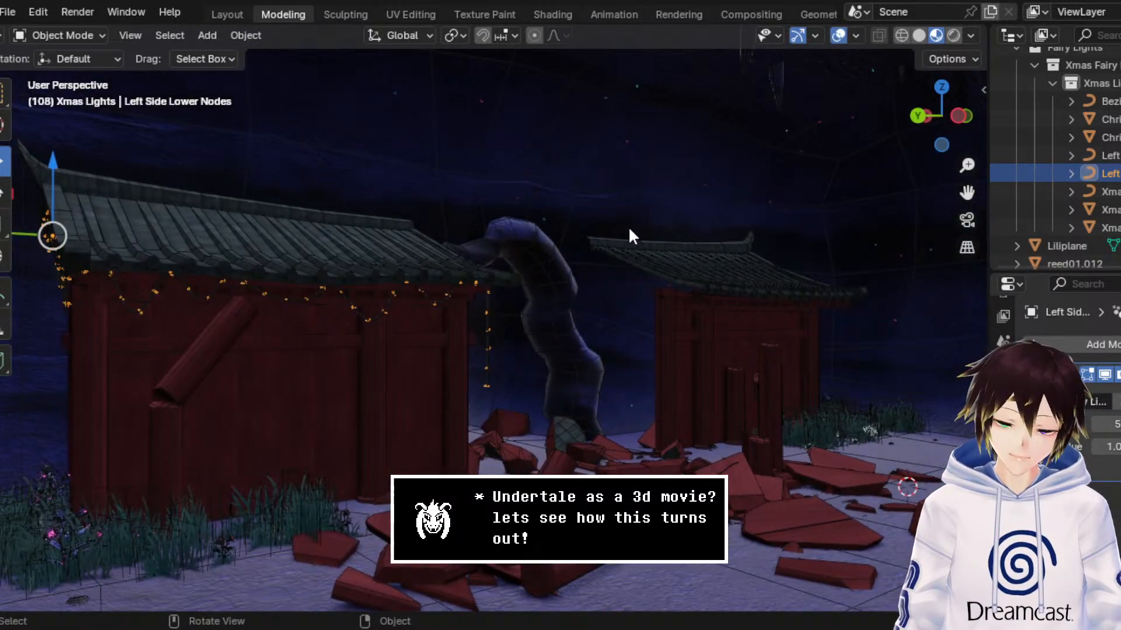
drag(967, 193, 1114, 198)
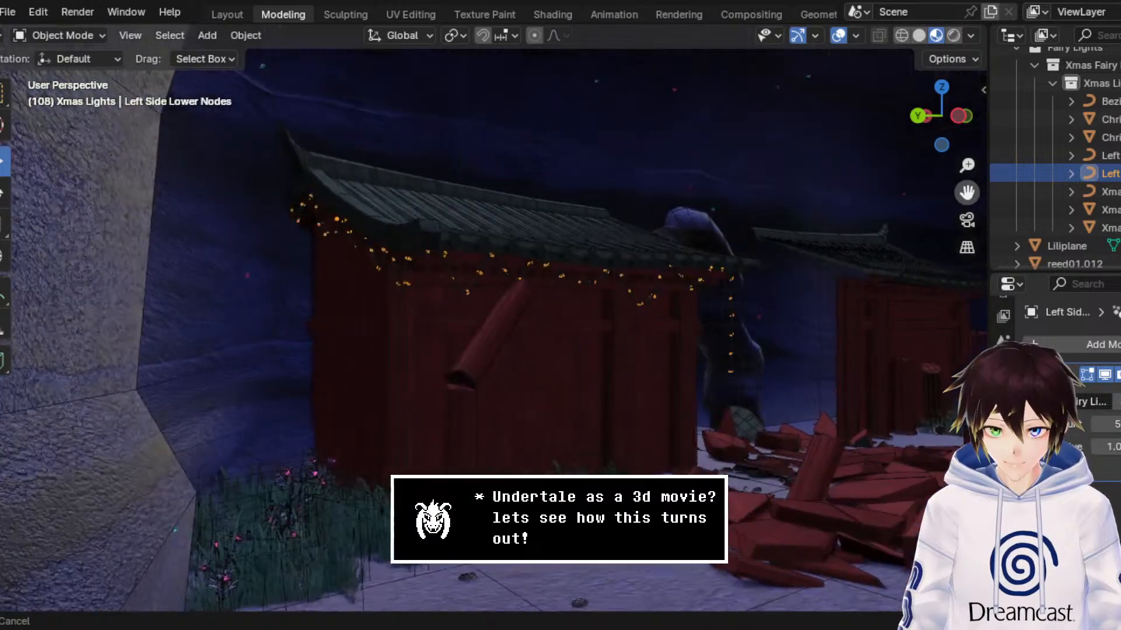
scroll(656, 242, up, 3)
middle_drag(682, 232, 615, 232)
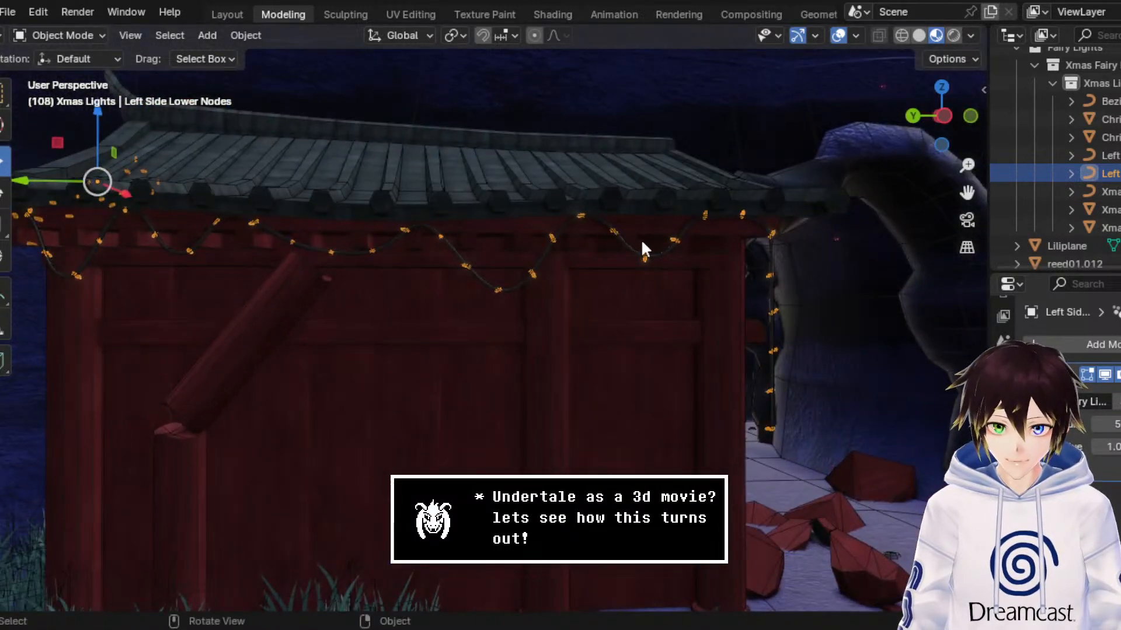
click(663, 250)
middle_drag(689, 247, 679, 246)
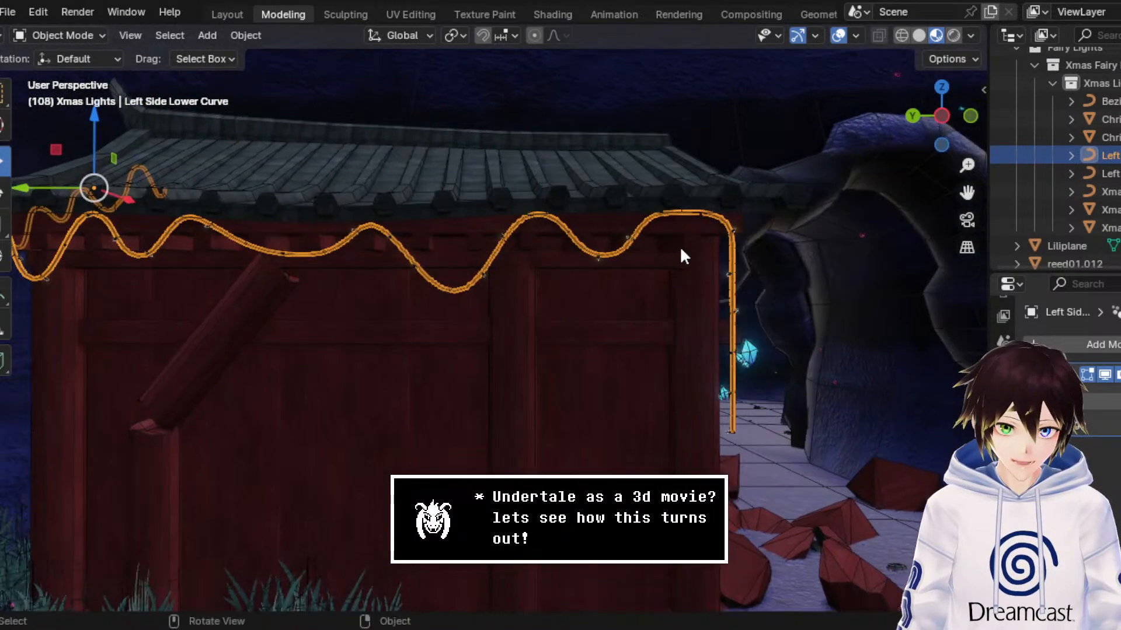
drag(967, 194, 874, 219)
scroll(650, 258, up, 3)
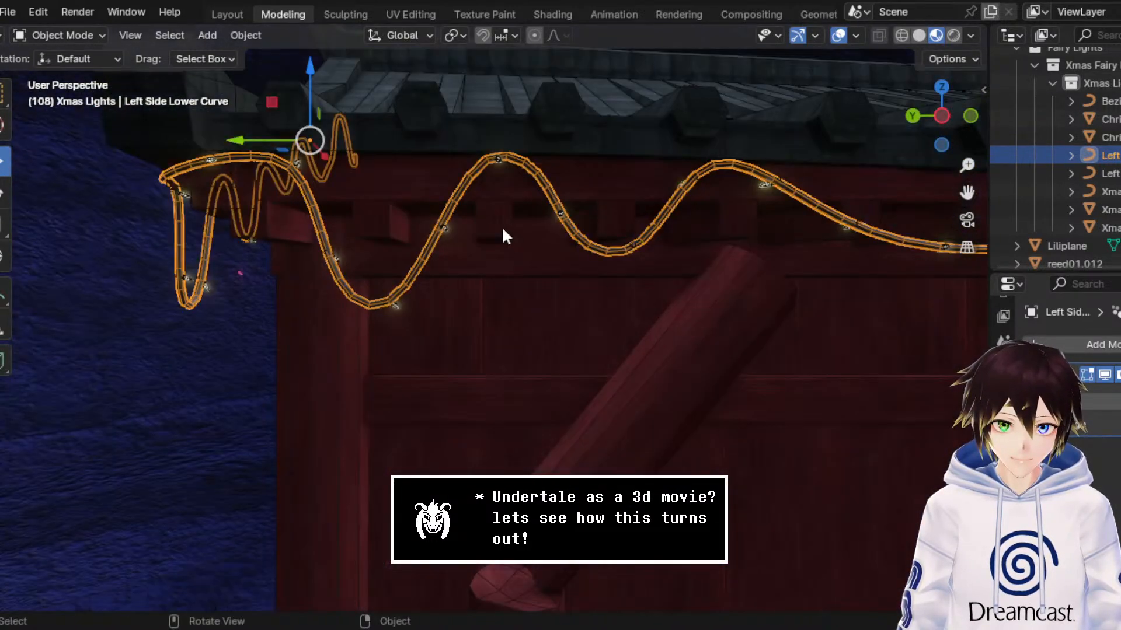
middle_drag(502, 225, 531, 221)
shift+click(485, 230)
middle_drag(610, 174, 561, 195)
scroll(561, 195, down, 3)
right_click(577, 199)
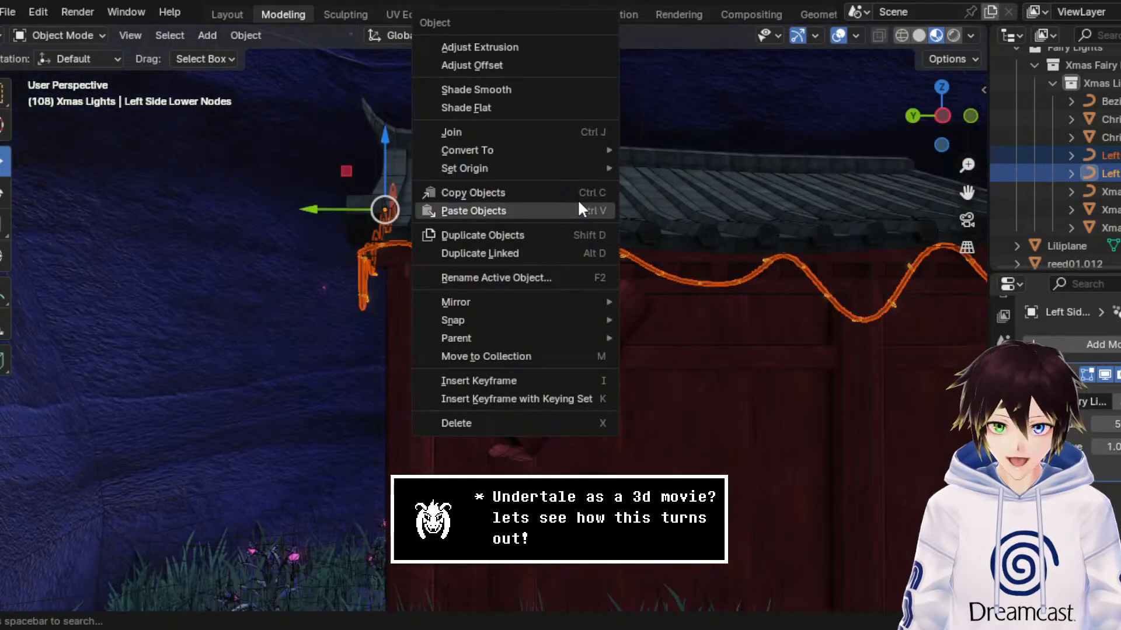
click(482, 234)
Step: Mirror the duplicated light curve and nodes along the global Y axis
right_click(569, 234)
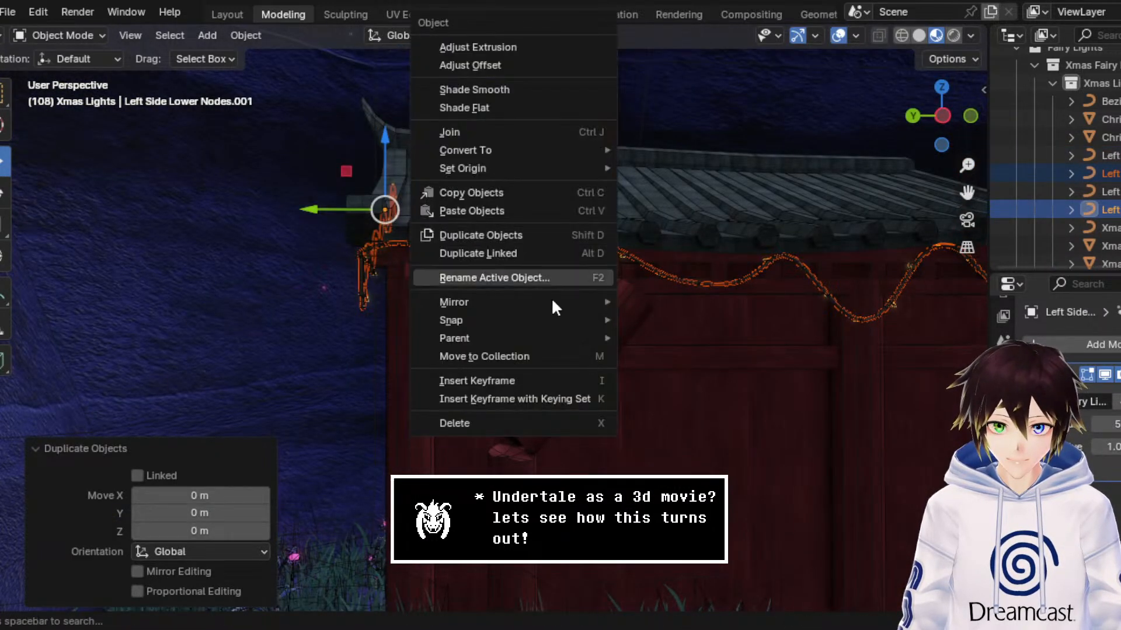
mouse_move(534, 294)
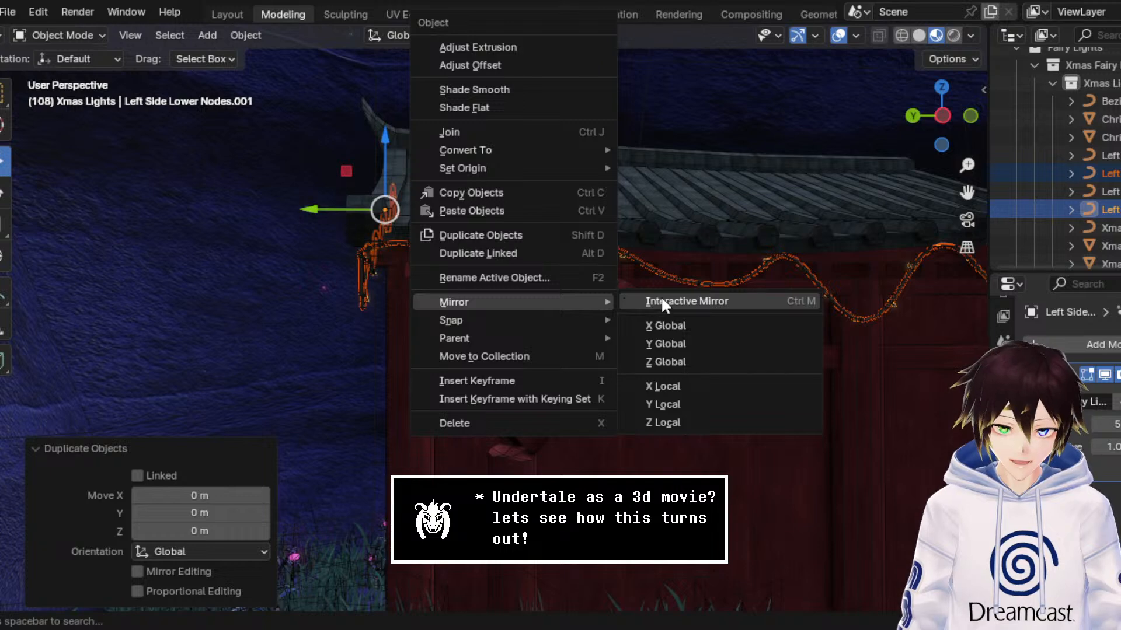
click(698, 343)
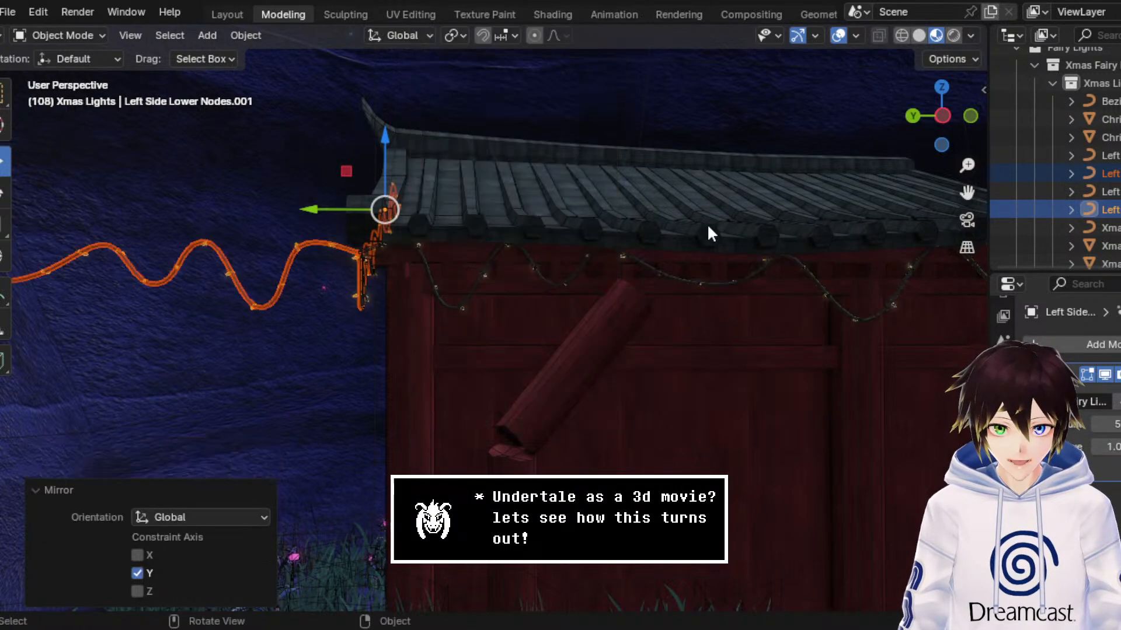
Step: Move the mirrored lights along Y to the right building in two moves, -6.7922 m and -5.7845 m
middle_drag(706, 223, 688, 219)
drag(360, 250, 949, 252)
drag(967, 196, 204, 161)
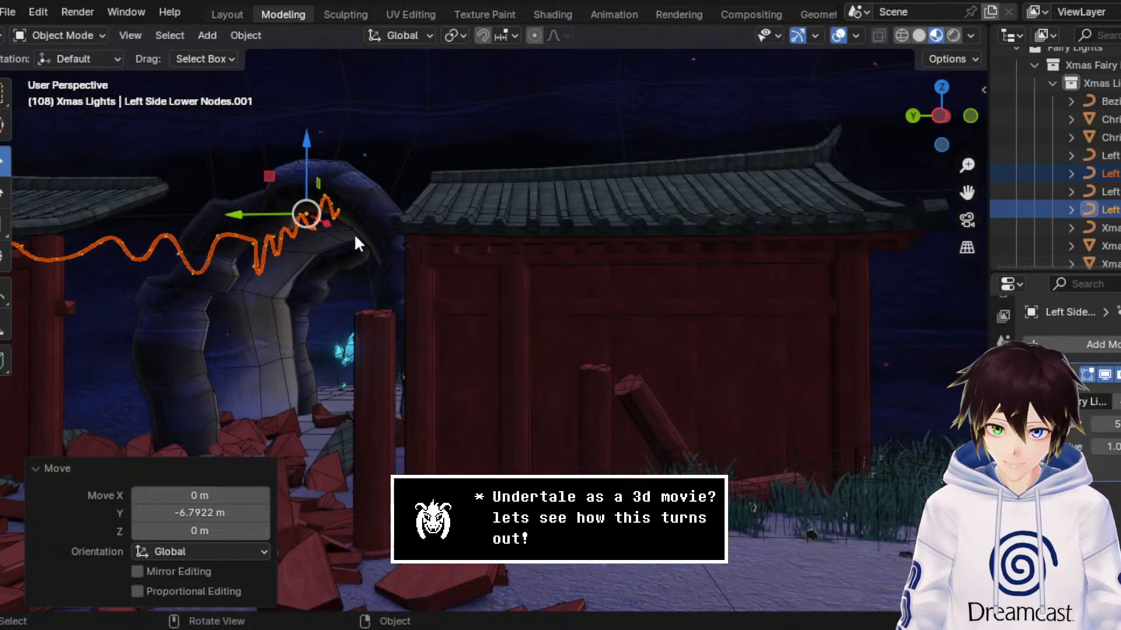
drag(240, 221, 668, 273)
Step: Shift the mirrored lights another -0.12122 m along Y to fit the outer corner of the right building
mouse_move(665, 267)
middle_down()
mouse_move(800, 272)
mouse_move(773, 264)
mouse_move(807, 239)
mouse_move(829, 244)
mouse_move(625, 249)
mouse_move(678, 257)
middle_up()
scroll(625, 249, down, 4)
scroll(624, 251, up, 6)
scroll(625, 253, down, 5)
scroll(678, 256, down, 2)
drag(967, 193, 379, 263)
scroll(747, 271, up, 4)
mouse_move(747, 272)
middle_down()
mouse_move(758, 260)
mouse_move(748, 265)
middle_up()
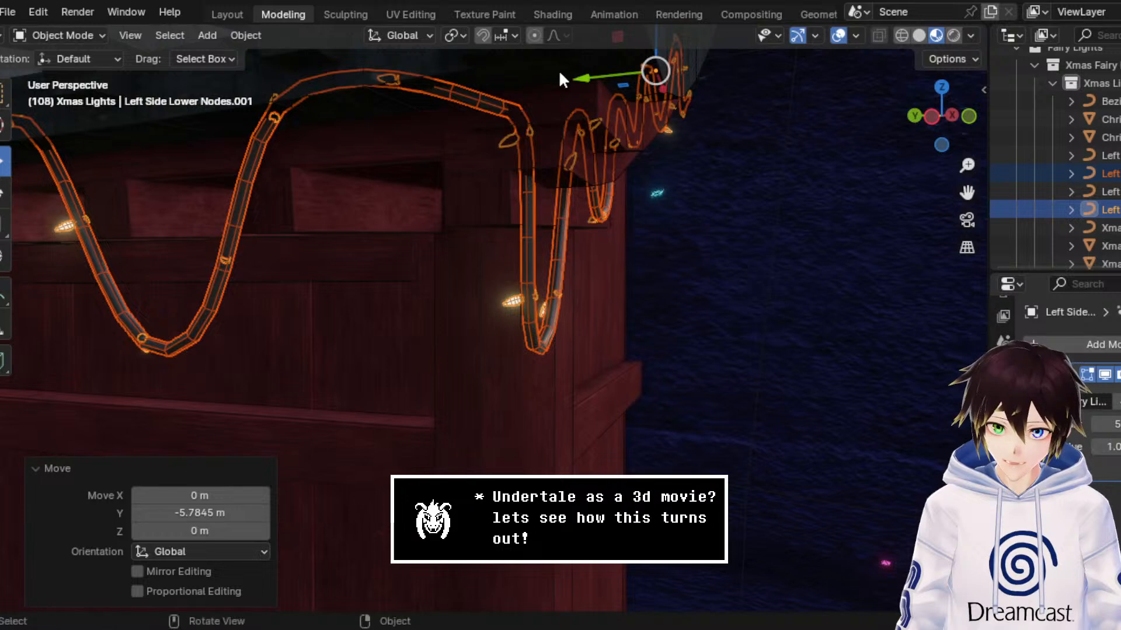
drag(620, 73, 661, 76)
middle_drag(661, 76, 620, 145)
Step: Hide the viewport overlays to check the lights on the right building and save the file
scroll(645, 136, down, 4)
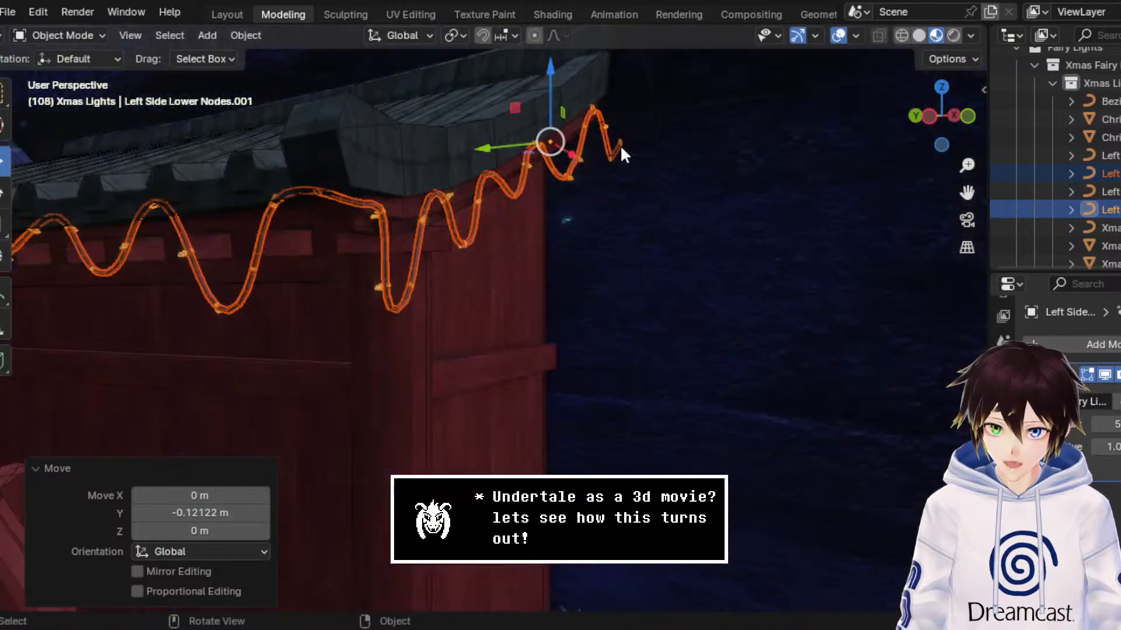
scroll(617, 152, down, 2)
click(840, 36)
middle_drag(521, 207, 590, 222)
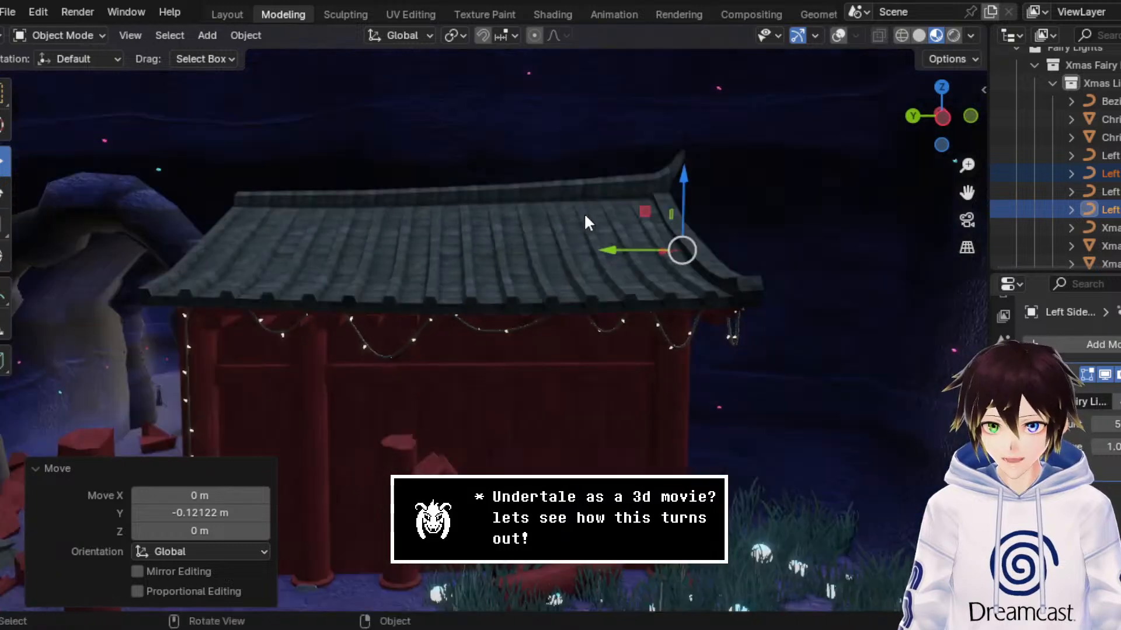
drag(966, 192, 610, 192)
key(ctrl+s)
Step: With overlays shown, extend the hanging end of the right building's light strand further down the post in Edit Mode, then return to Object Mode
scroll(745, 241, down, 5)
scroll(670, 225, up, 6)
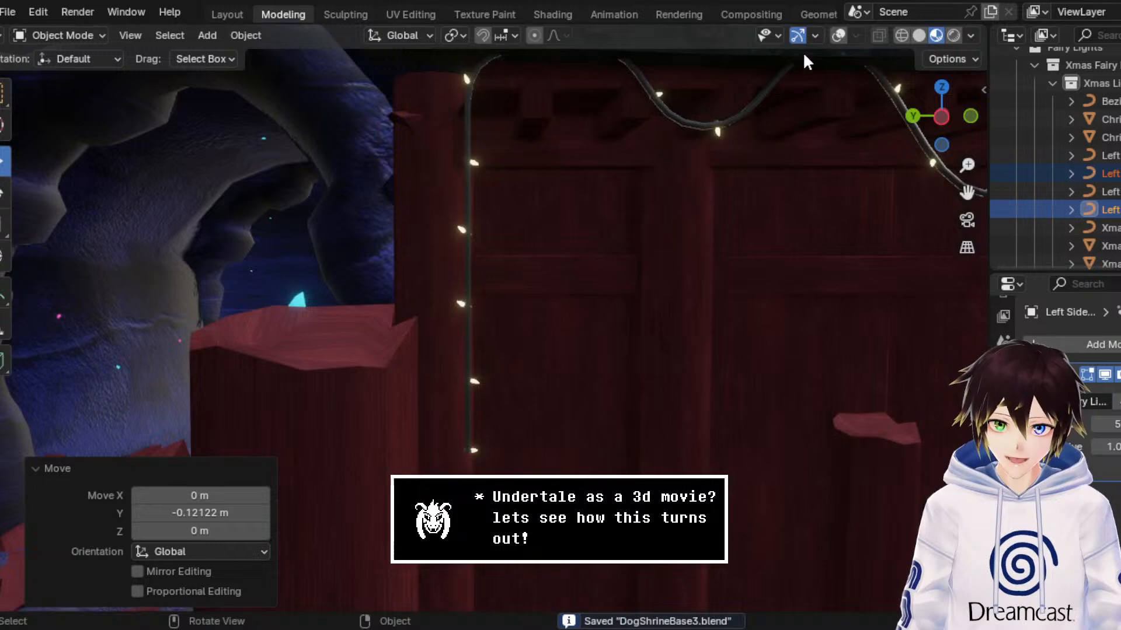
click(854, 36)
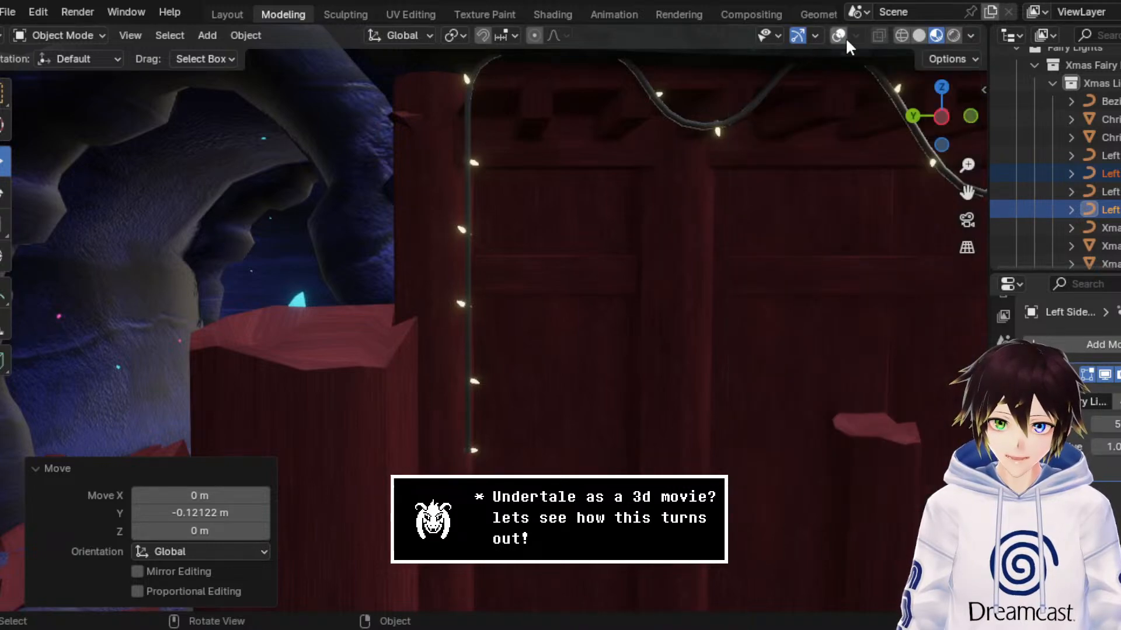
click(840, 36)
scroll(398, 286, down, 8)
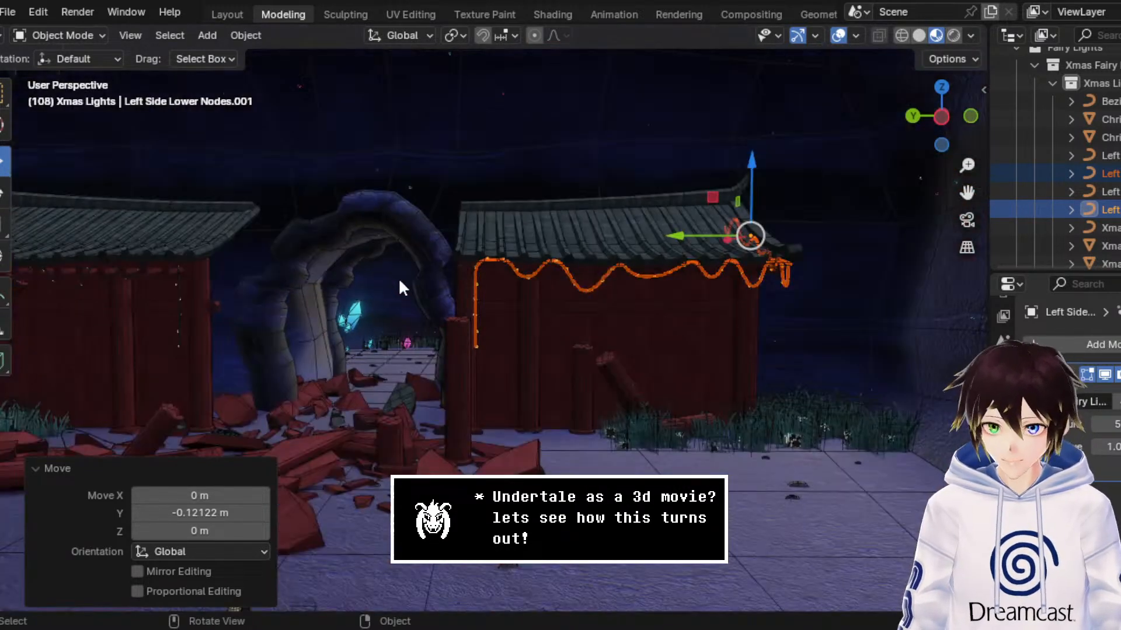
scroll(399, 279, up, 6)
click(49, 36)
click(75, 68)
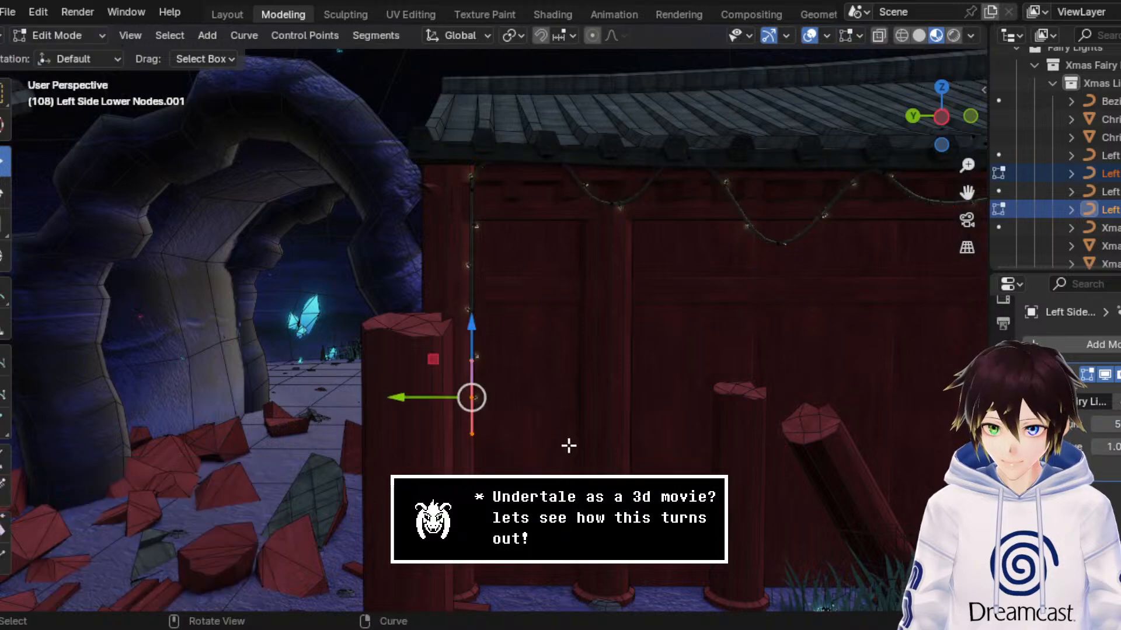
drag(523, 478, 474, 488)
click(59, 36)
click(64, 61)
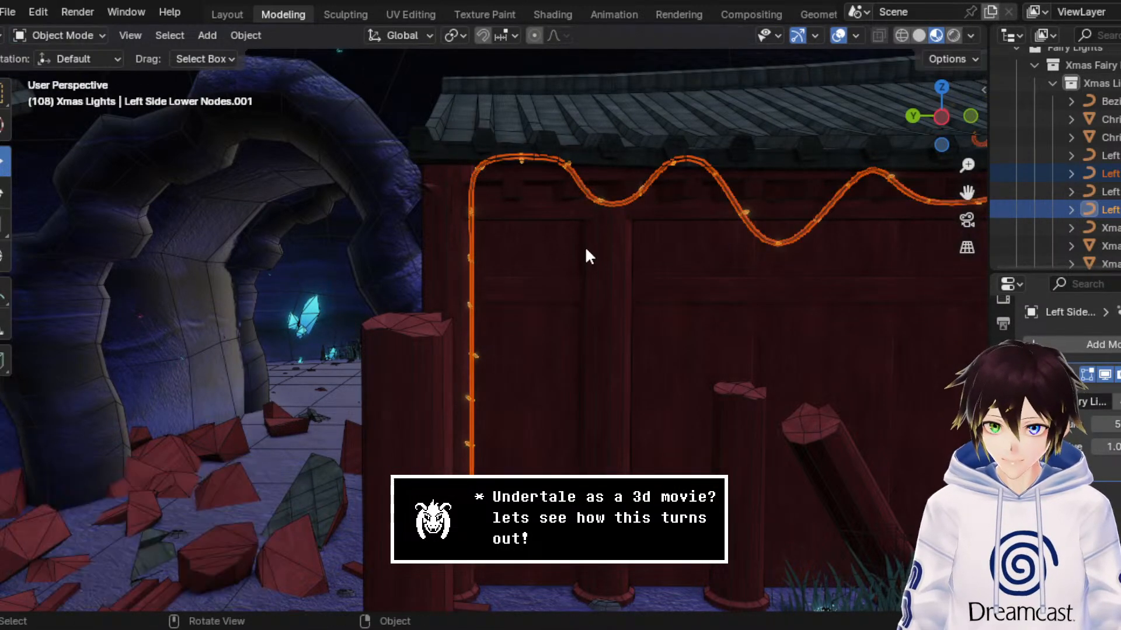
Step: Hide the overlays, review the extended light strand and save the file
scroll(580, 241, up, 4)
scroll(727, 204, down, 4)
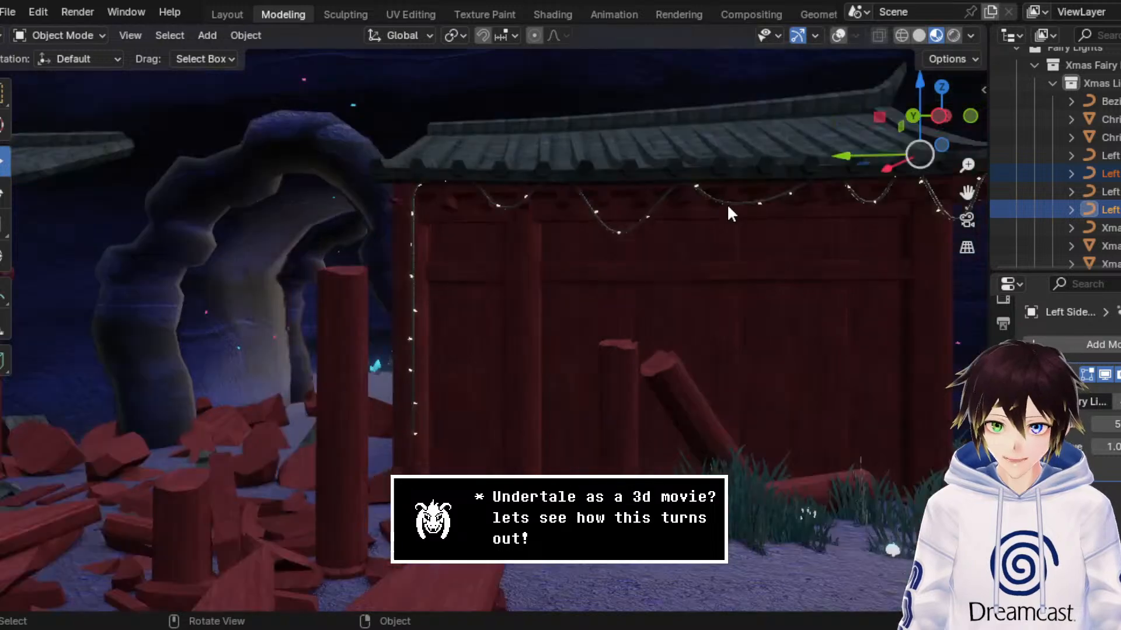
middle_drag(583, 226, 644, 250)
key(ctrl+s)
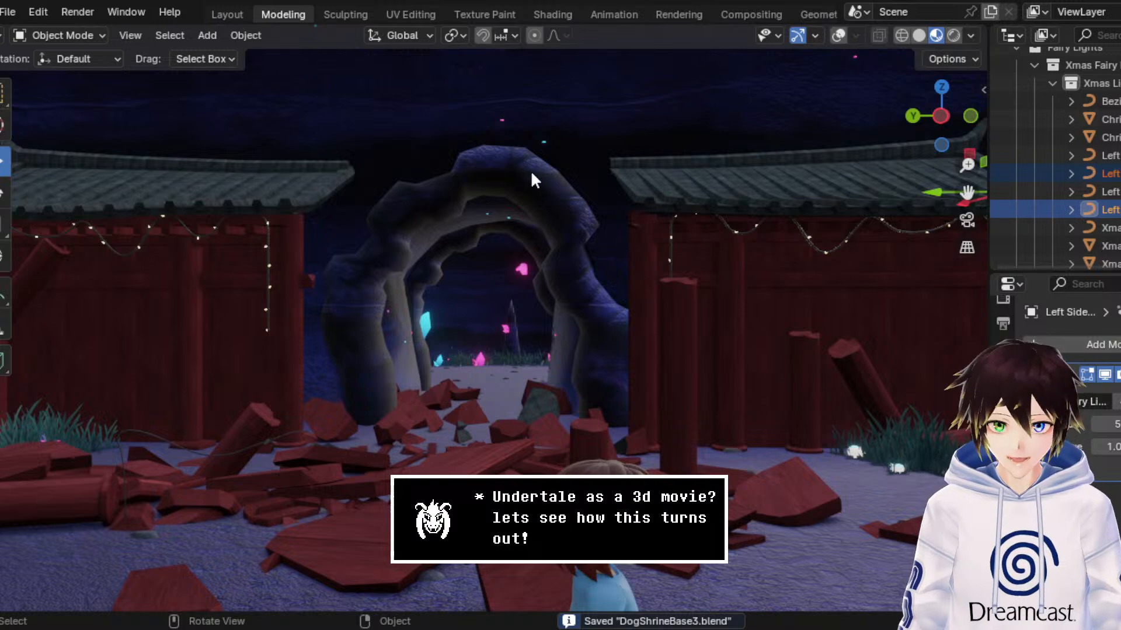
Step: Examine the light strings on both buildings and the roof meshes beside the rock arch with the overlays shown
middle_drag(532, 173, 585, 191)
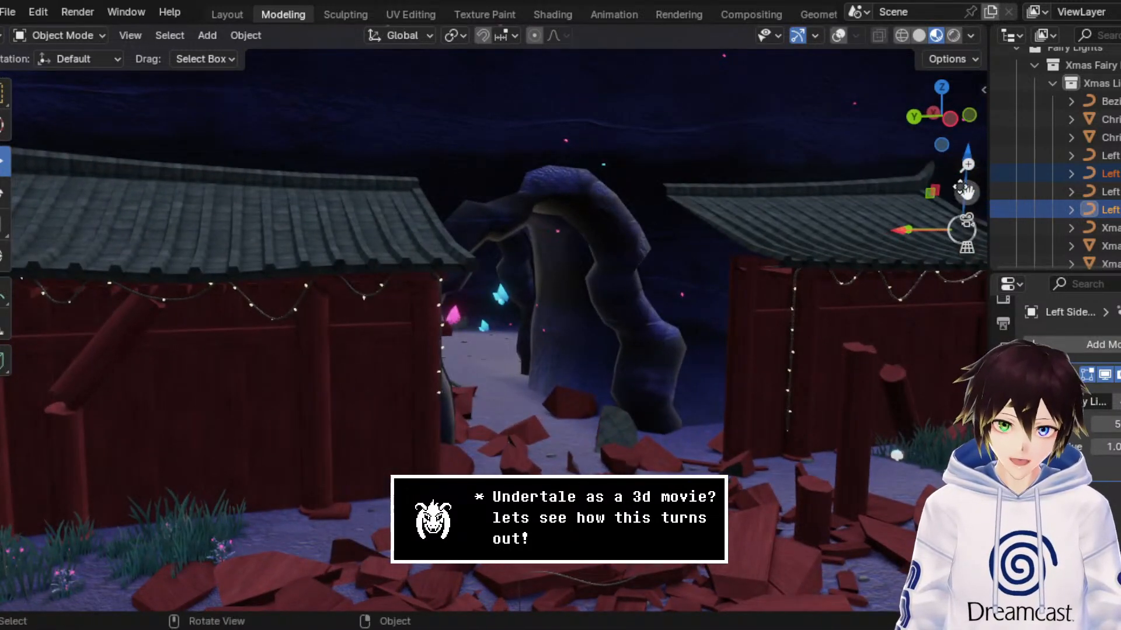
mouse_move(966, 191)
mouse_down()
mouse_move(951, 194)
mouse_move(966, 191)
mouse_up()
middle_drag(635, 226, 564, 217)
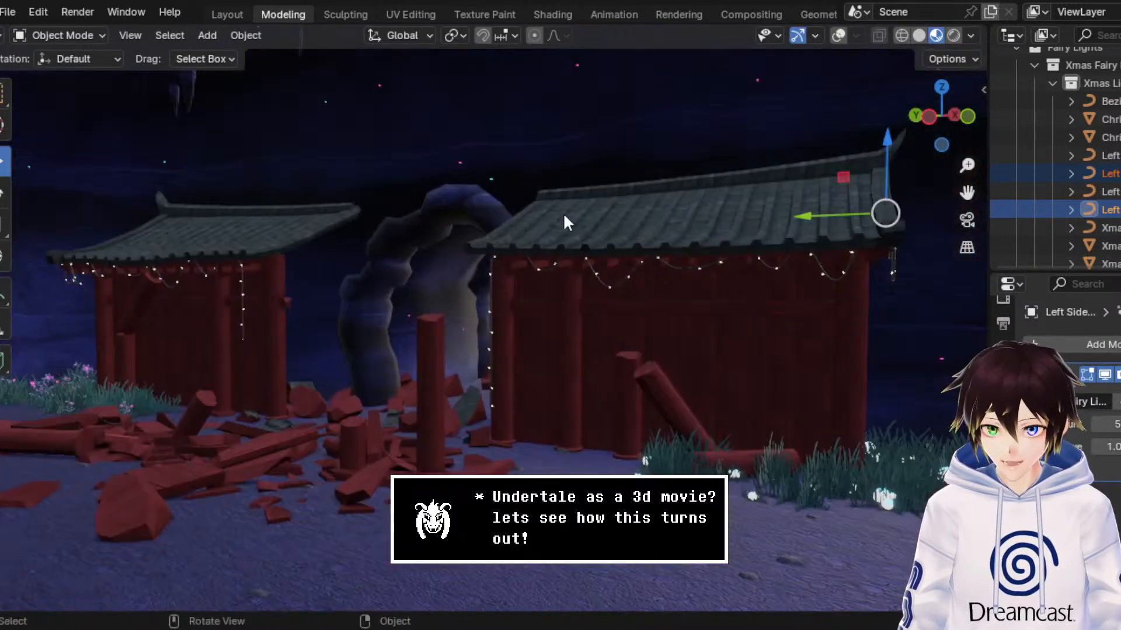
click(839, 36)
click(722, 189)
middle_drag(722, 189, 376, 201)
click(270, 207)
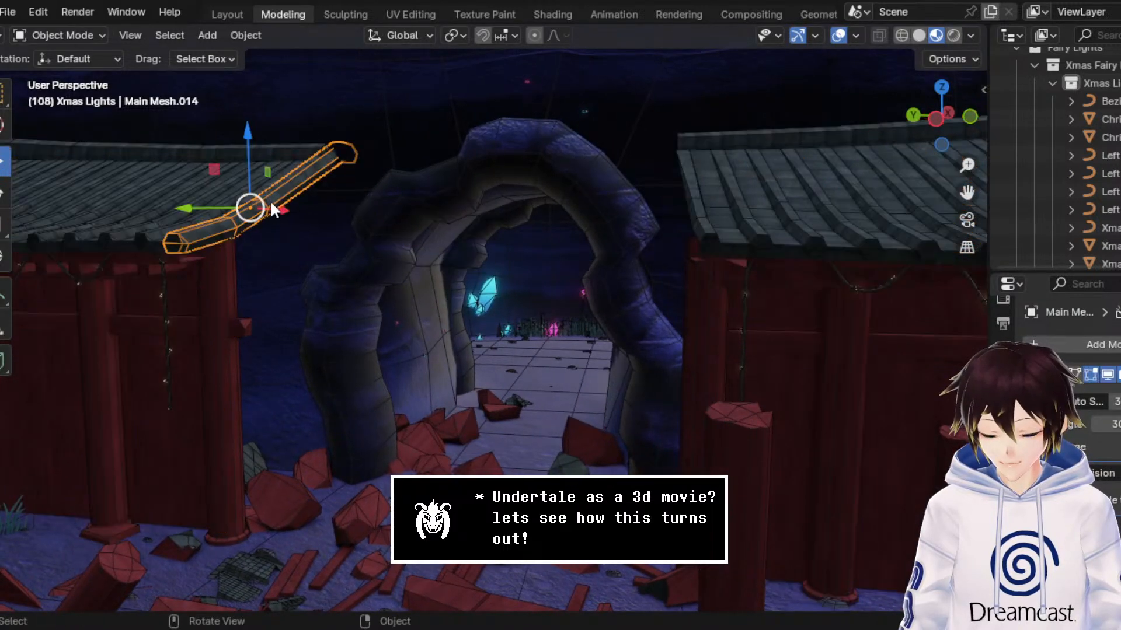
click(187, 193)
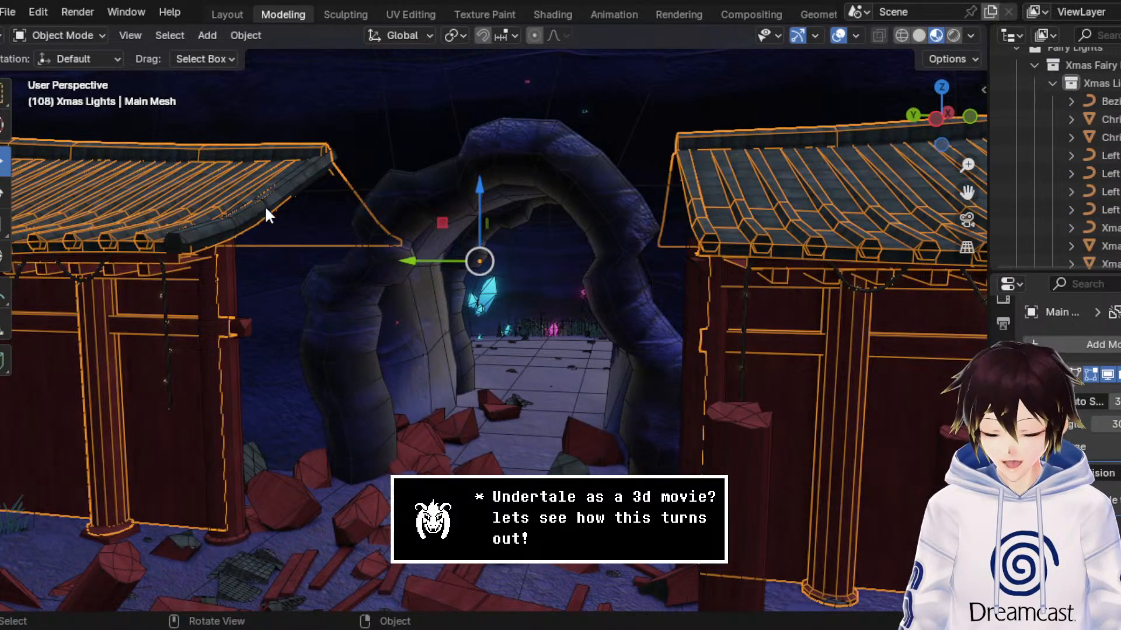
scroll(274, 213, down, 3)
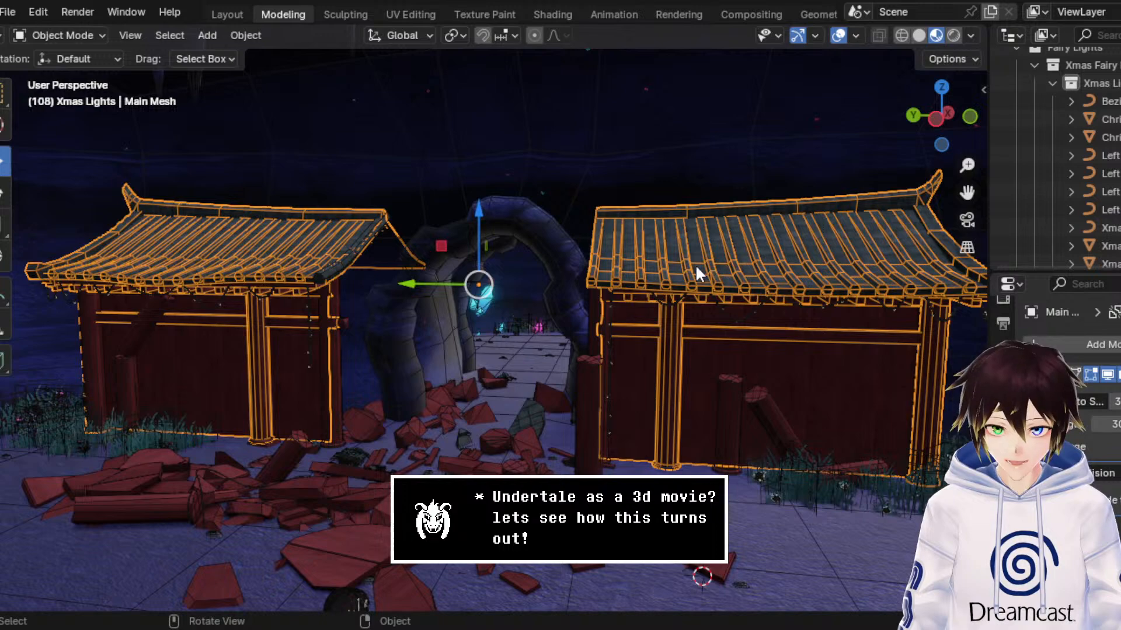
middle_drag(212, 261, 293, 257)
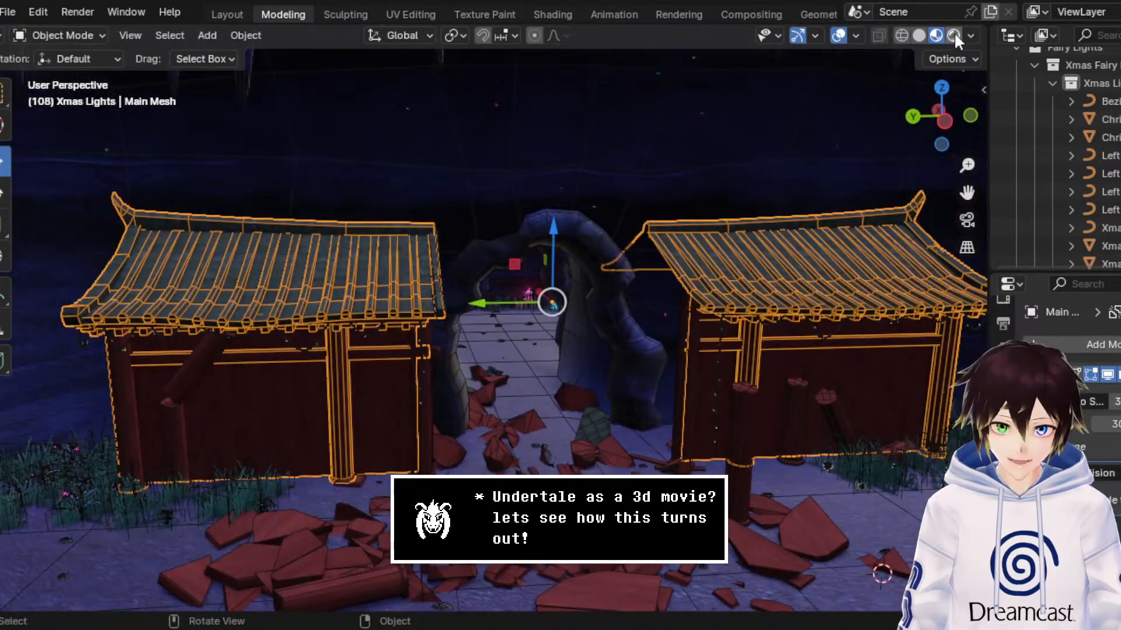
Step: Hide the viewport overlays and save the file
click(838, 35)
middle_drag(809, 135, 845, 196)
key(ctrl+s)
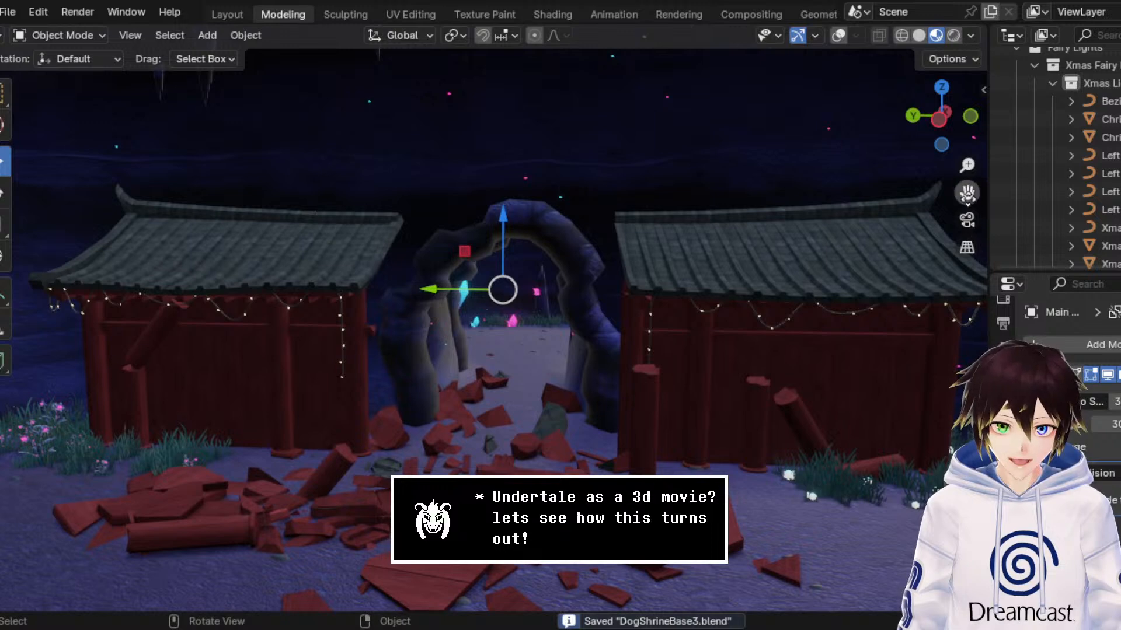
Step: Select the right building's fairy-light curve together with its light nodes
drag(967, 193, 910, 194)
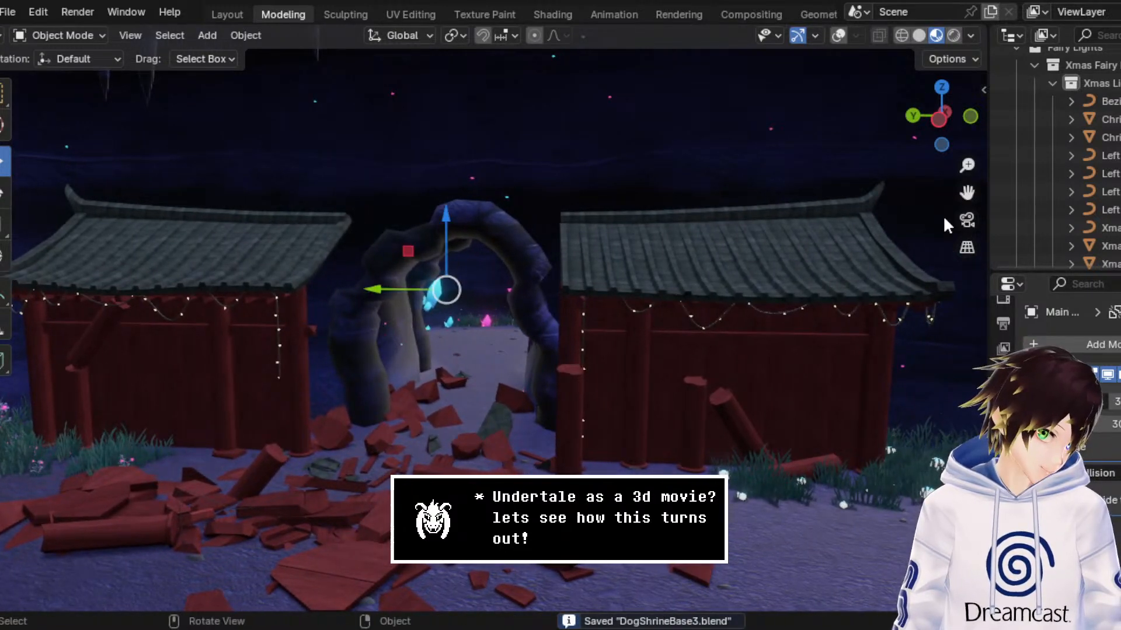
middle_drag(866, 248, 809, 233)
scroll(809, 233, up, 3)
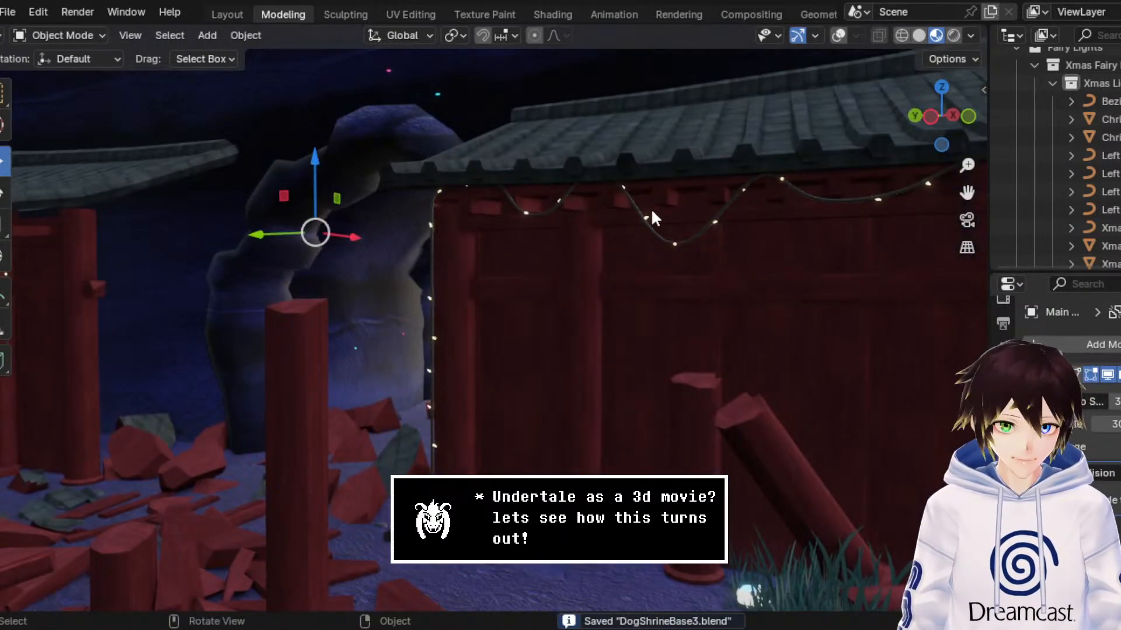
scroll(549, 266, up, 4)
click(330, 249)
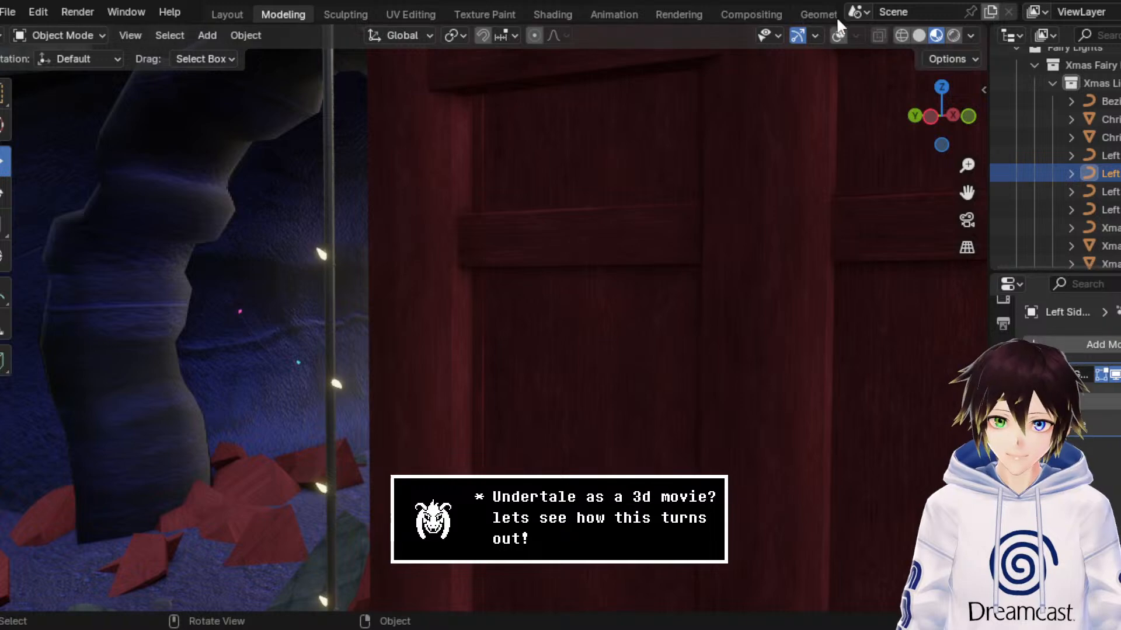
click(838, 35)
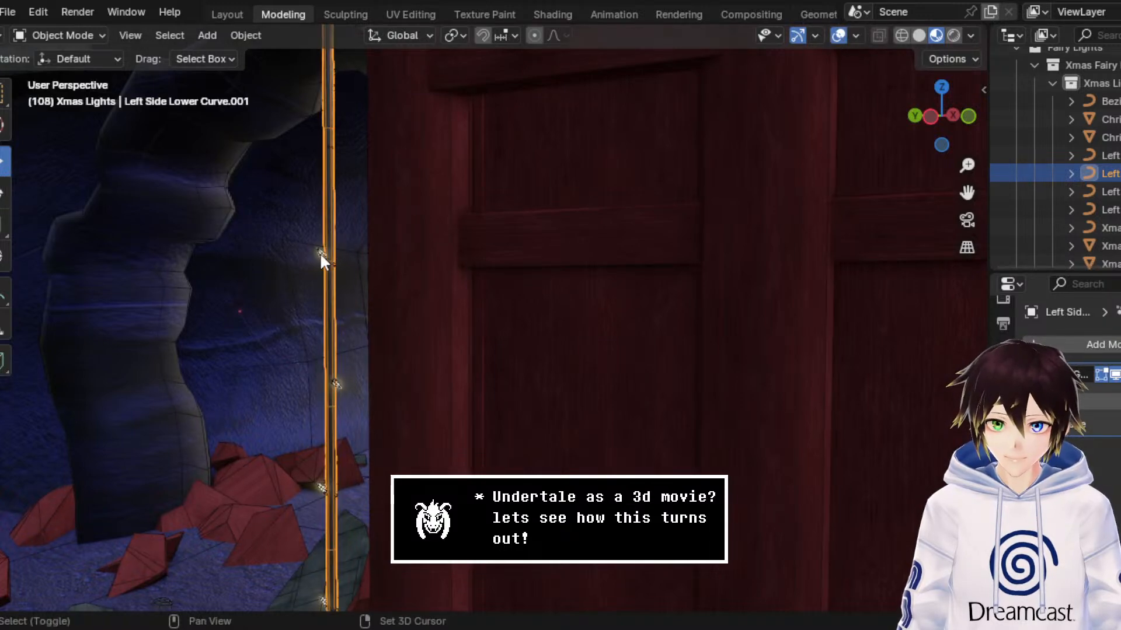
shift+click(320, 255)
click(839, 35)
middle_drag(840, 70, 980, 231)
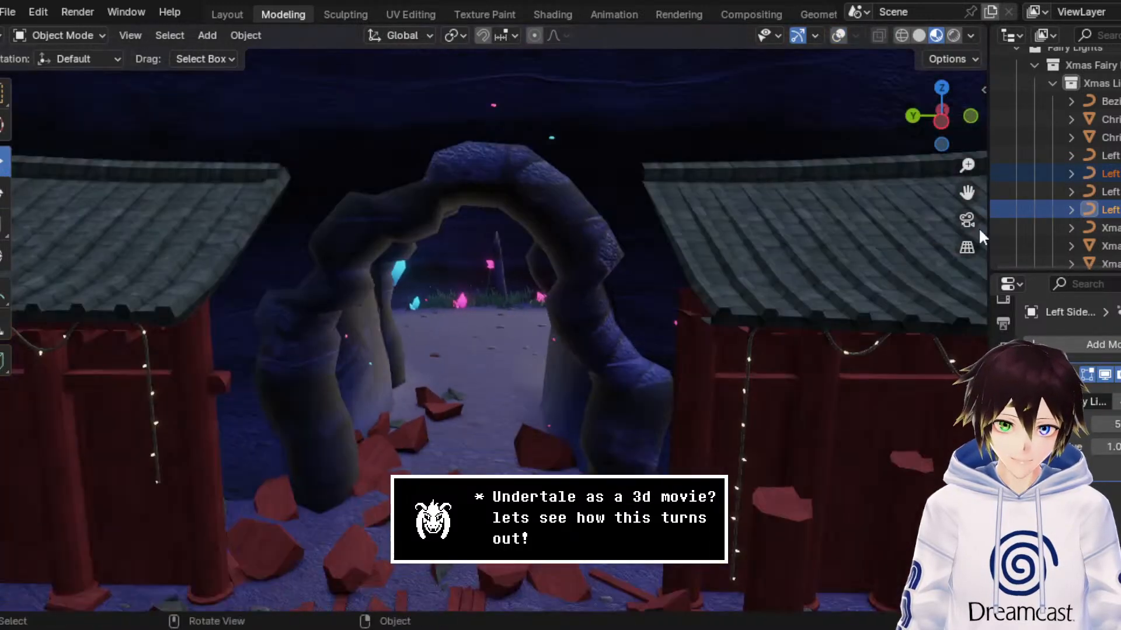
Step: Put the right building's light curve and nodes into Edit Mode with the viewport overlays shown
drag(969, 195, 408, 170)
middle_drag(631, 327, 636, 289)
click(76, 35)
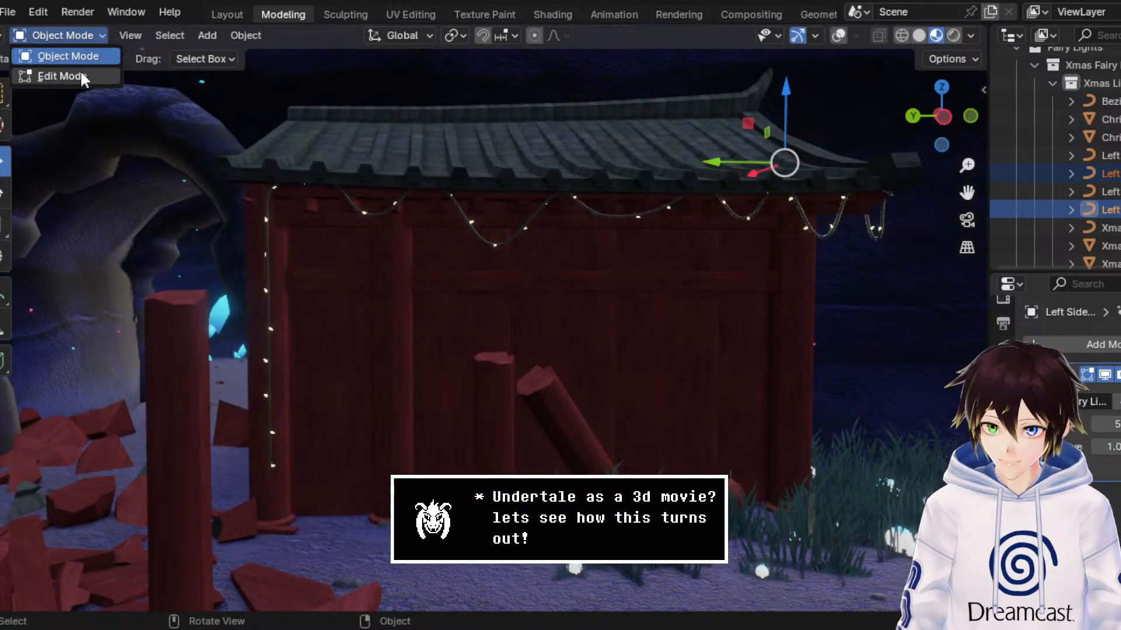
click(61, 76)
drag(967, 192, 985, 251)
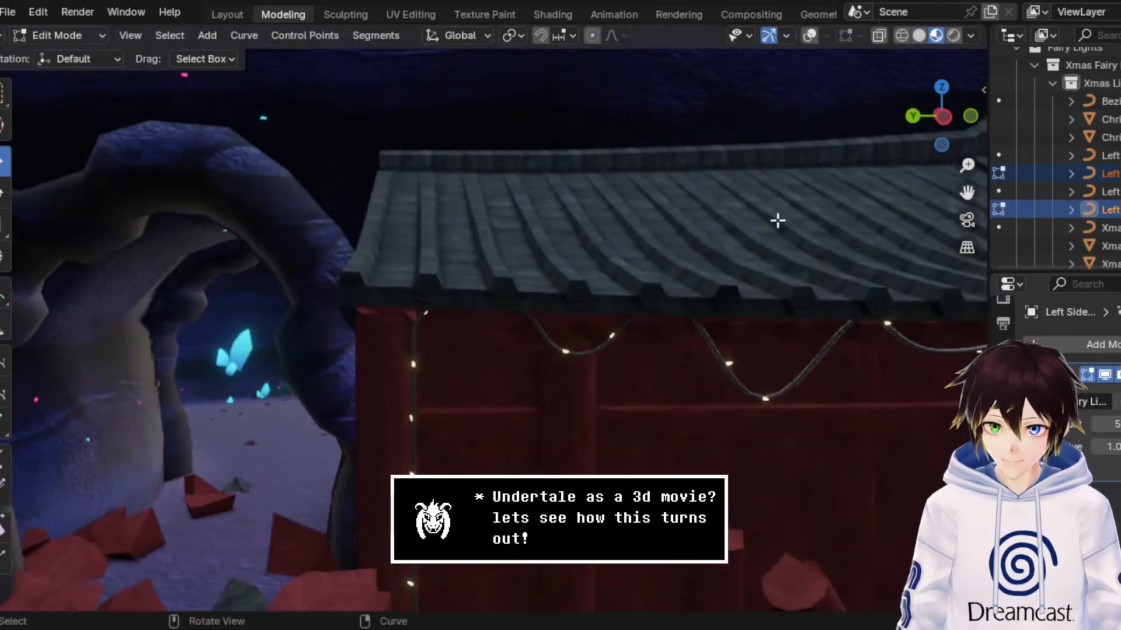
scroll(776, 222, up, 2)
middle_drag(765, 237, 761, 226)
click(809, 36)
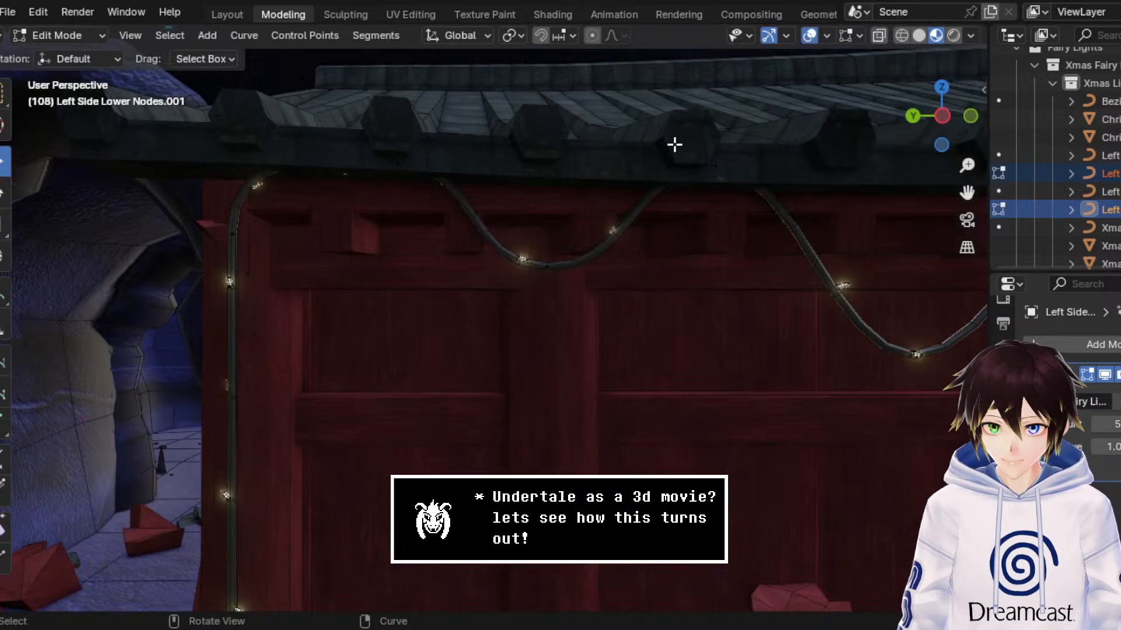
Step: Lower the control point of the first dip beside the arch-side corner by about 0.26 m
click(398, 163)
drag(386, 106, 399, 130)
drag(607, 307, 511, 235)
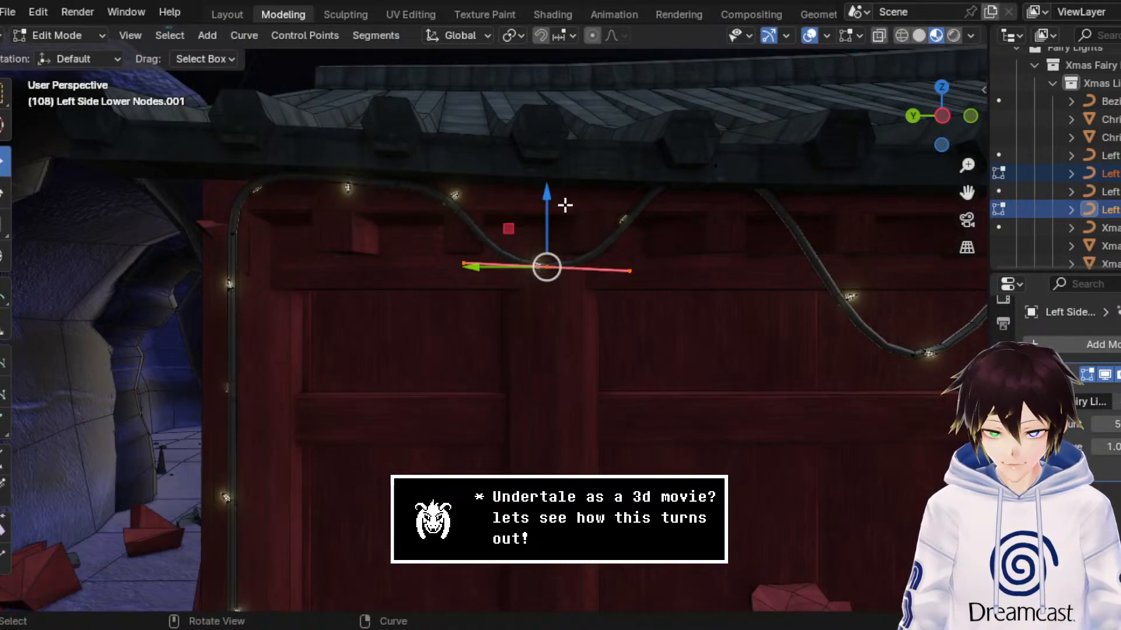
key(g)
key(z)
click(558, 328)
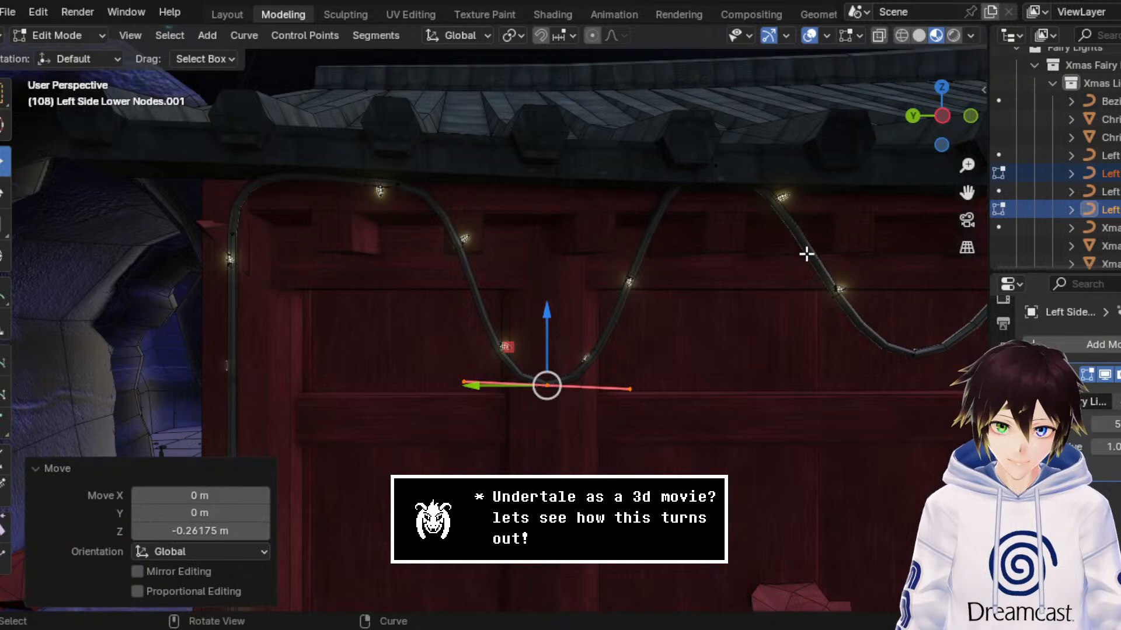
Step: Lower the peak after the first dip by about 0.07 m and shift it along Y toward the arch
drag(825, 238, 700, 152)
key(g)
key(z)
click(725, 158)
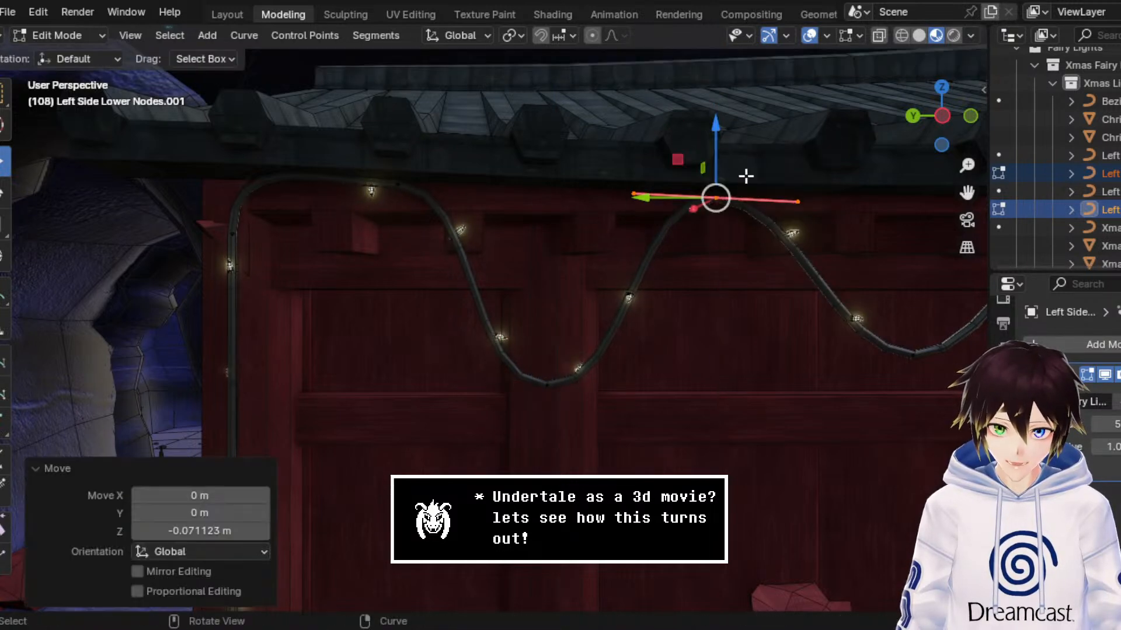
drag(967, 193, 579, 205)
key(g)
key(y)
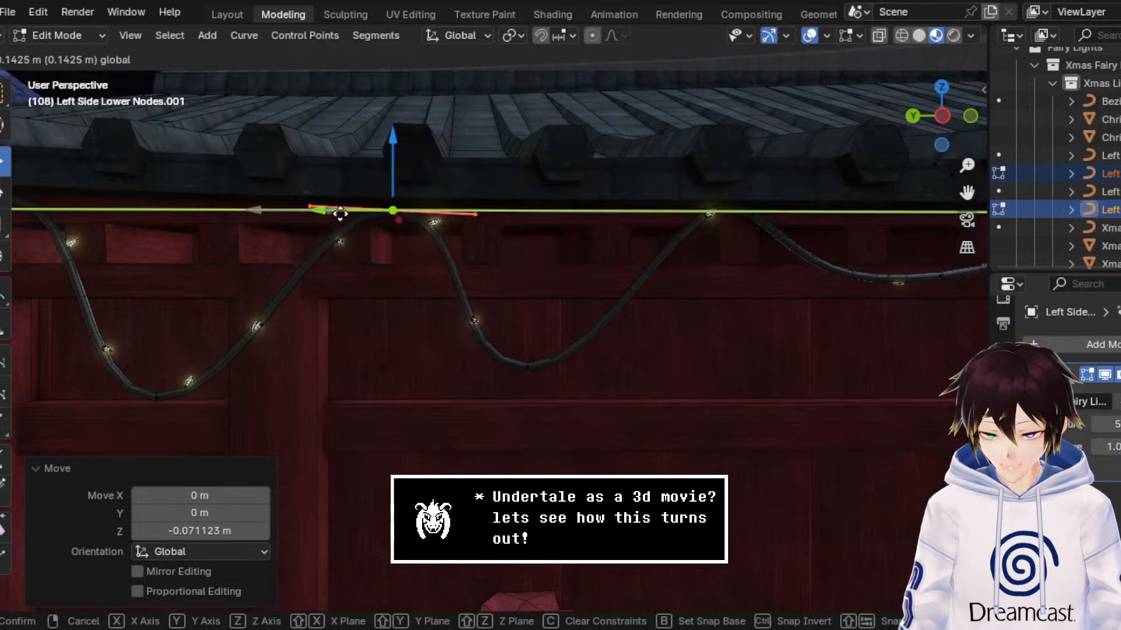
click(374, 213)
Step: Raise the second dip of the light strand about 0.13 m and move it about -0.11 m along Y
click(527, 367)
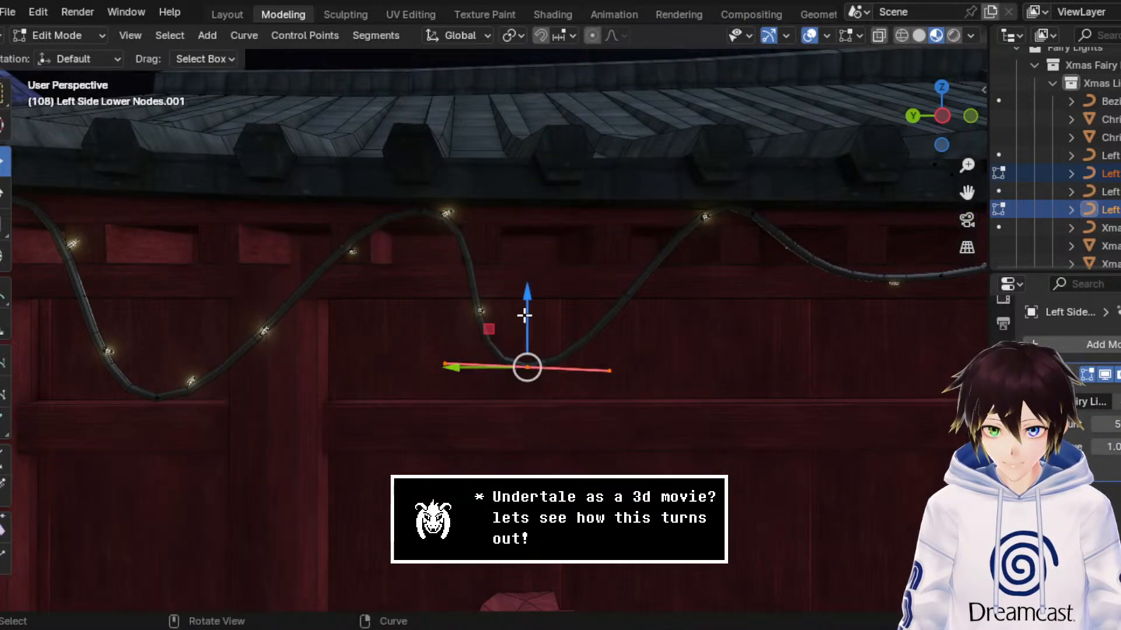
key(g)
key(z)
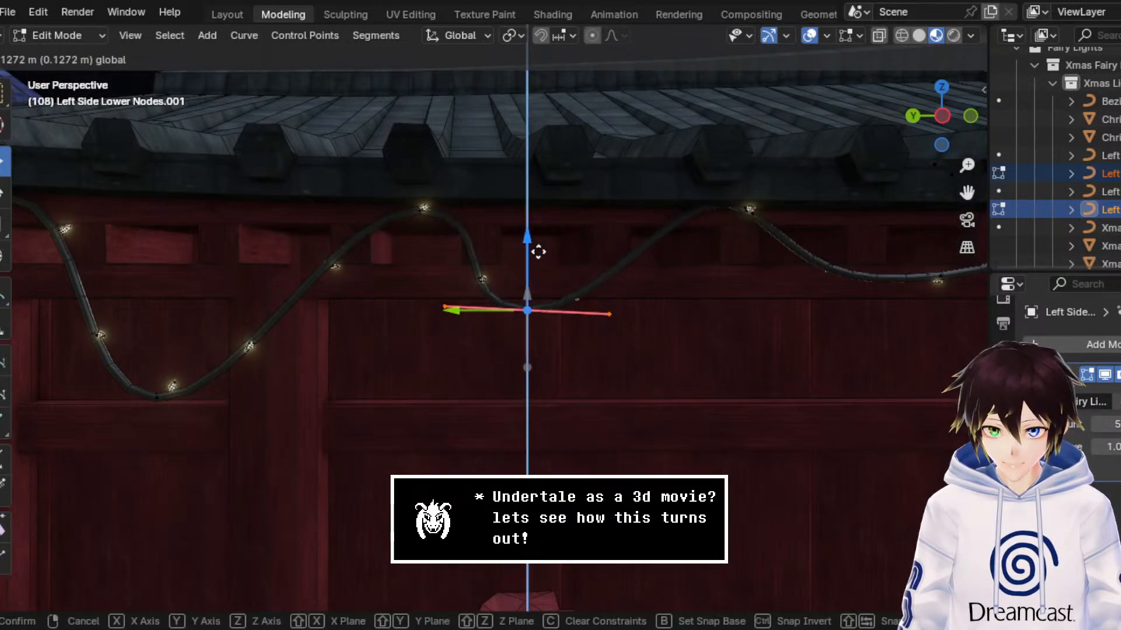
click(538, 252)
key(g)
key(y)
click(544, 323)
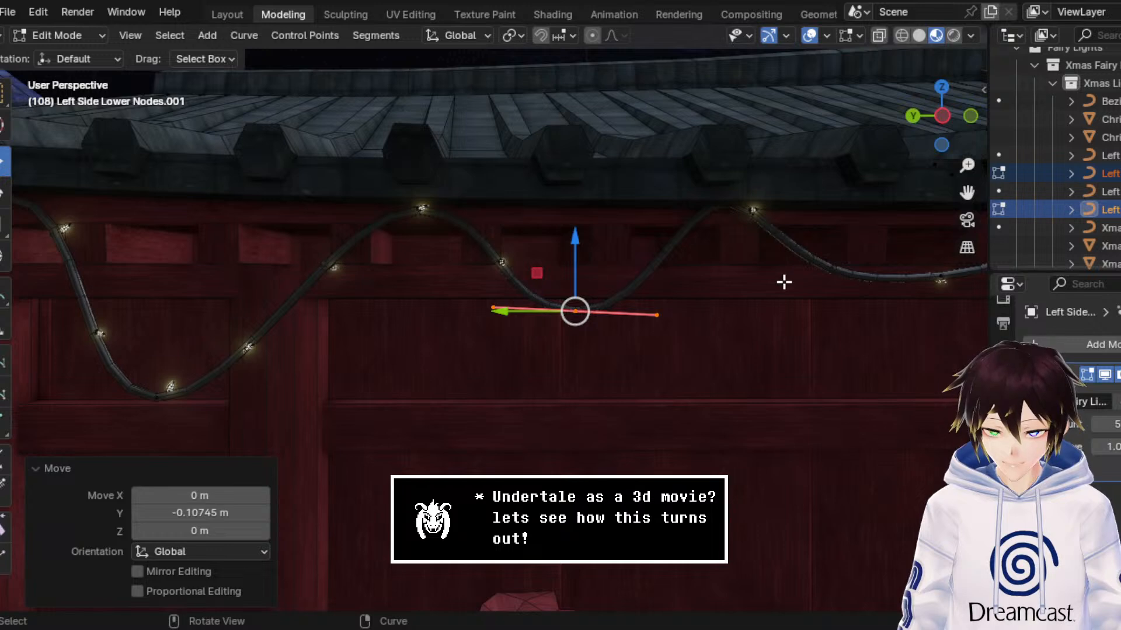
Step: Lower the next two peaks under the eave by about 0.03 m and 0.05 m respectively
click(753, 210)
key(g)
key(z)
click(808, 195)
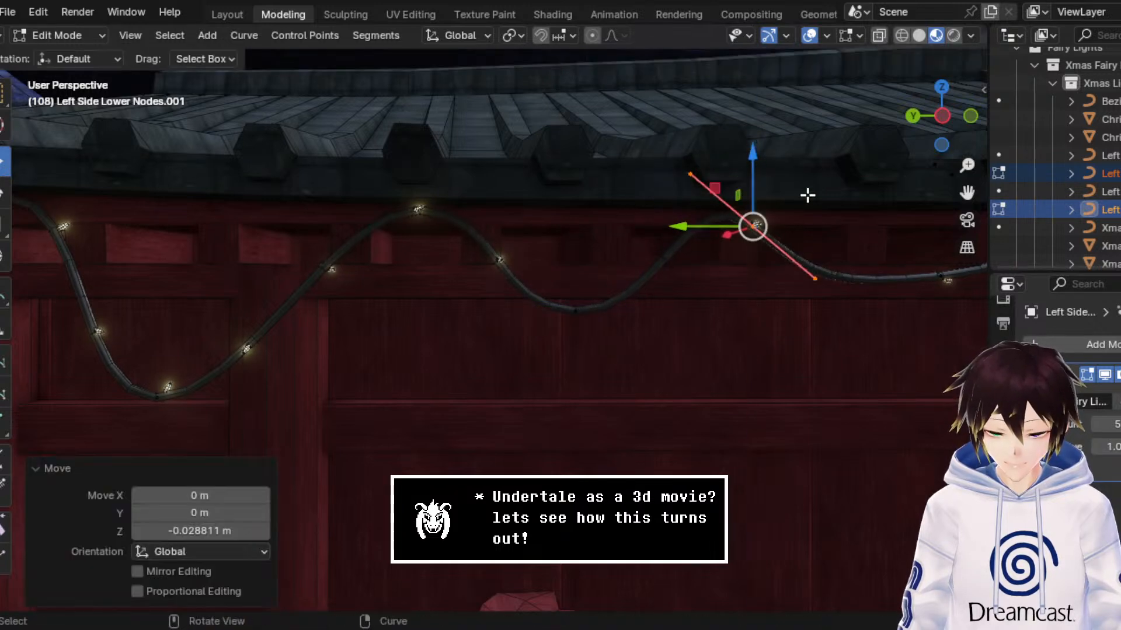
drag(965, 194, 479, 202)
click(591, 383)
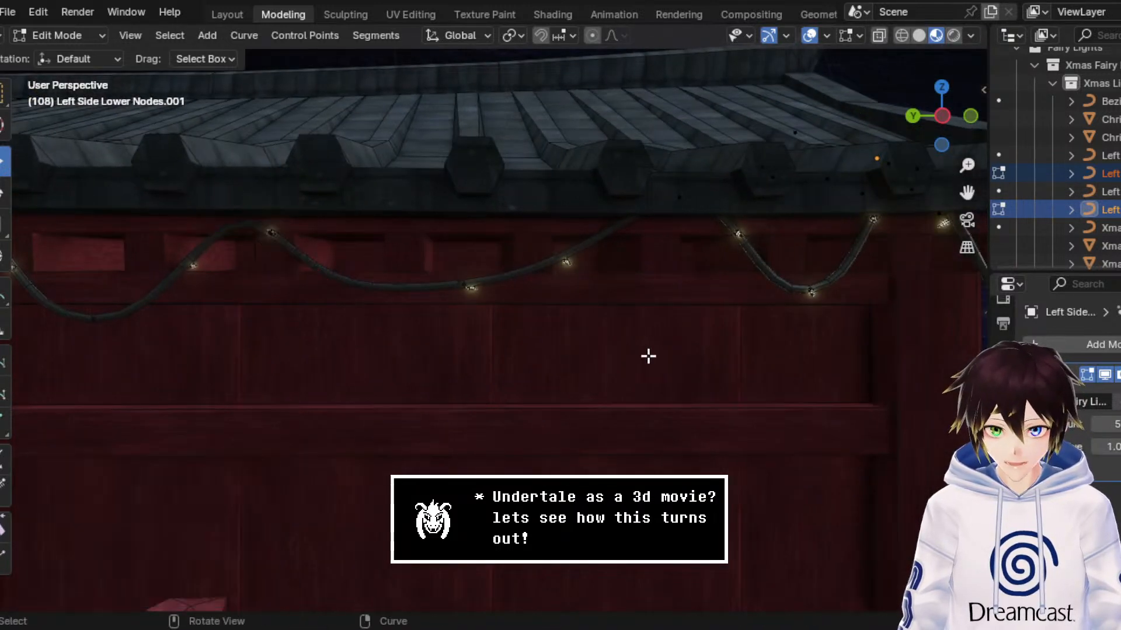
click(677, 201)
key(g)
key(z)
click(613, 280)
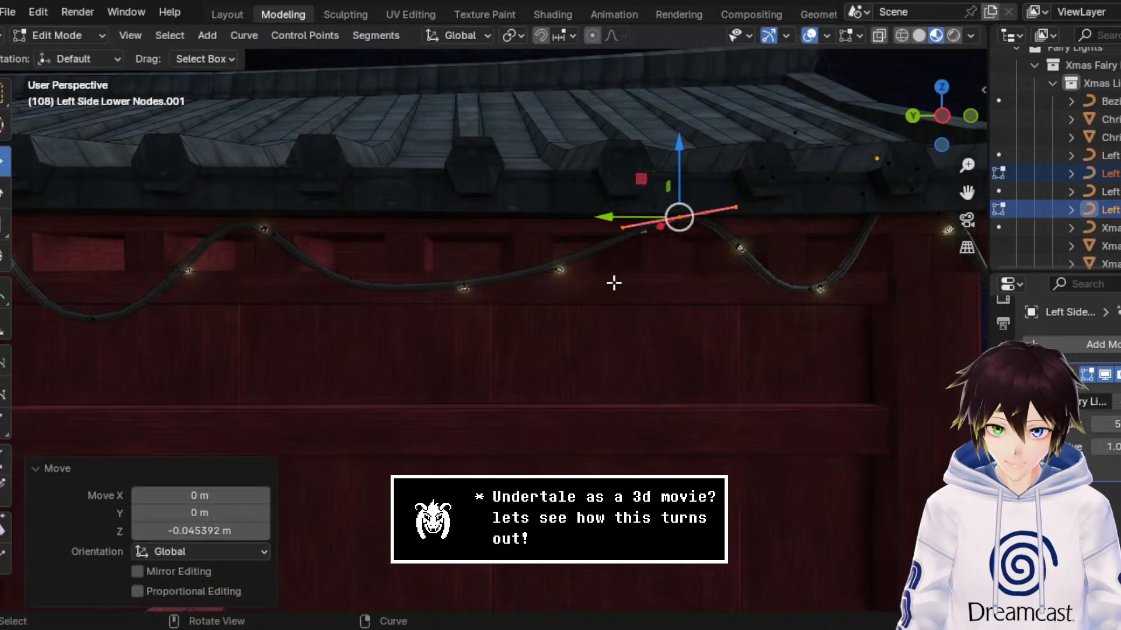
Step: Lower the third dip, between those two peaks, by about 0.44 m and then about 0.07 m more
click(464, 285)
key(g)
key(z)
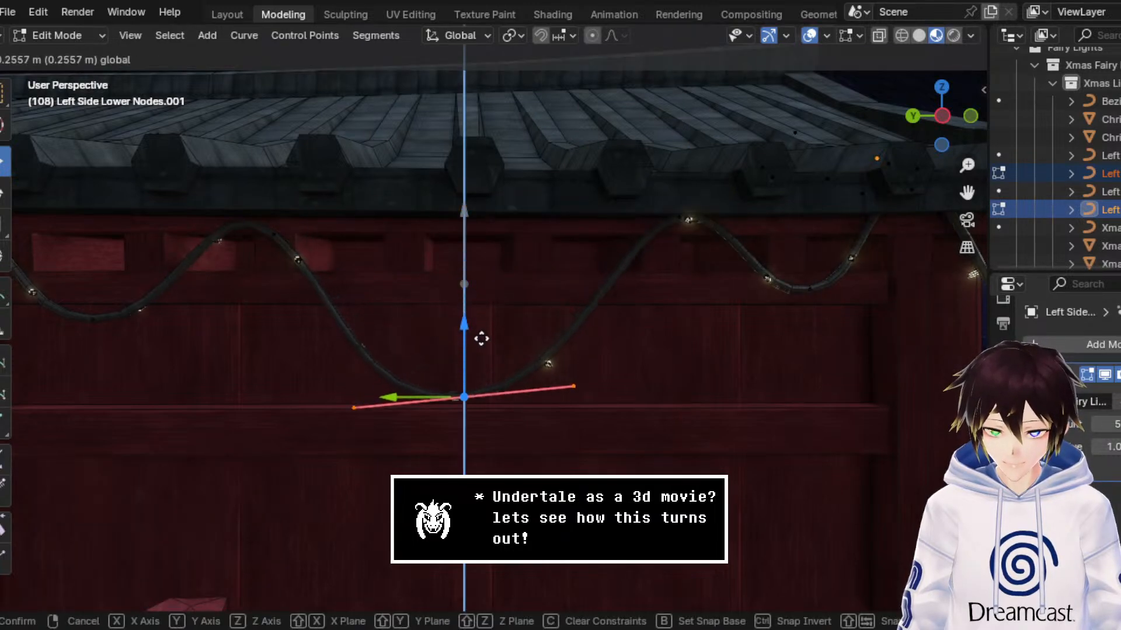
click(473, 408)
scroll(475, 370, down, 4)
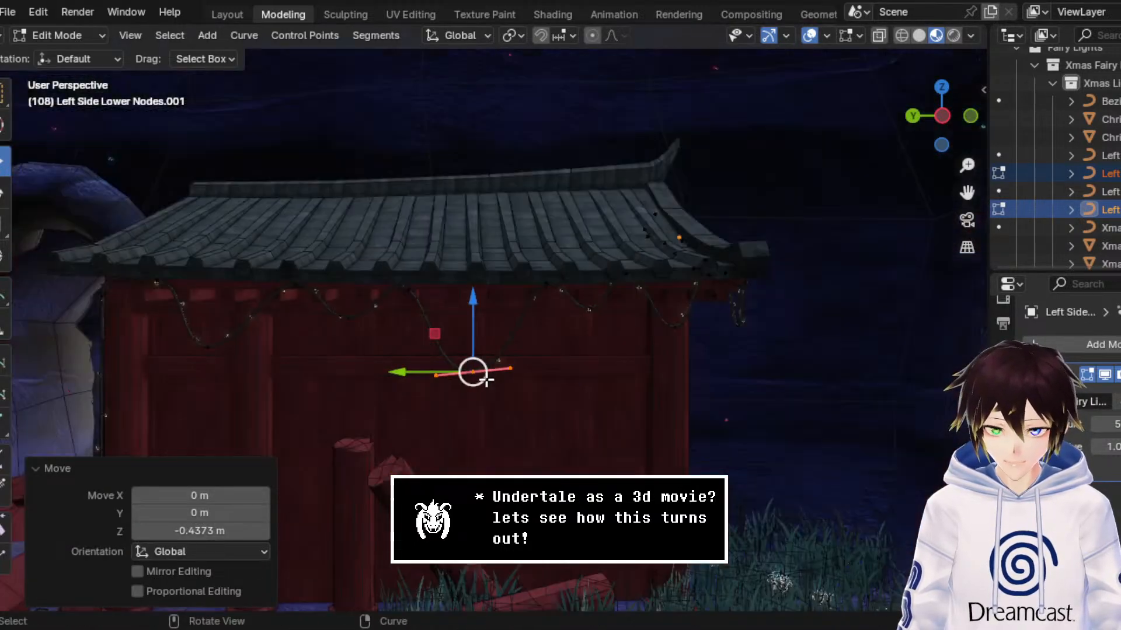
scroll(484, 365, up, 2)
key(g)
key(z)
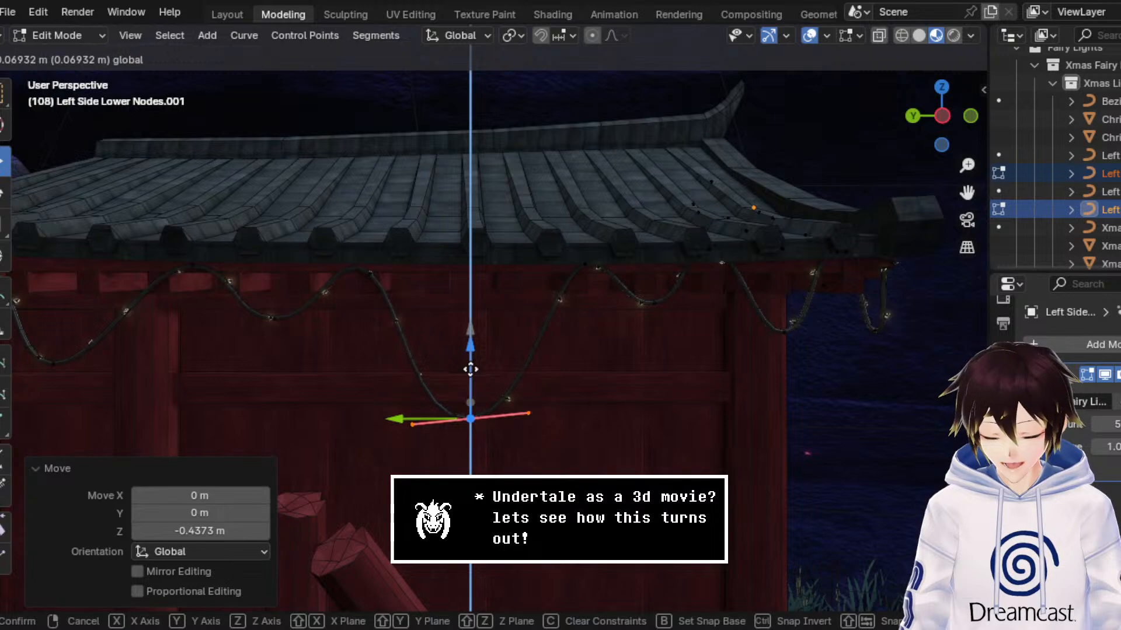
click(484, 383)
Step: Lower the peak just before the far corner post by about 0.06 m so it sits below the roof edge
drag(700, 335, 613, 289)
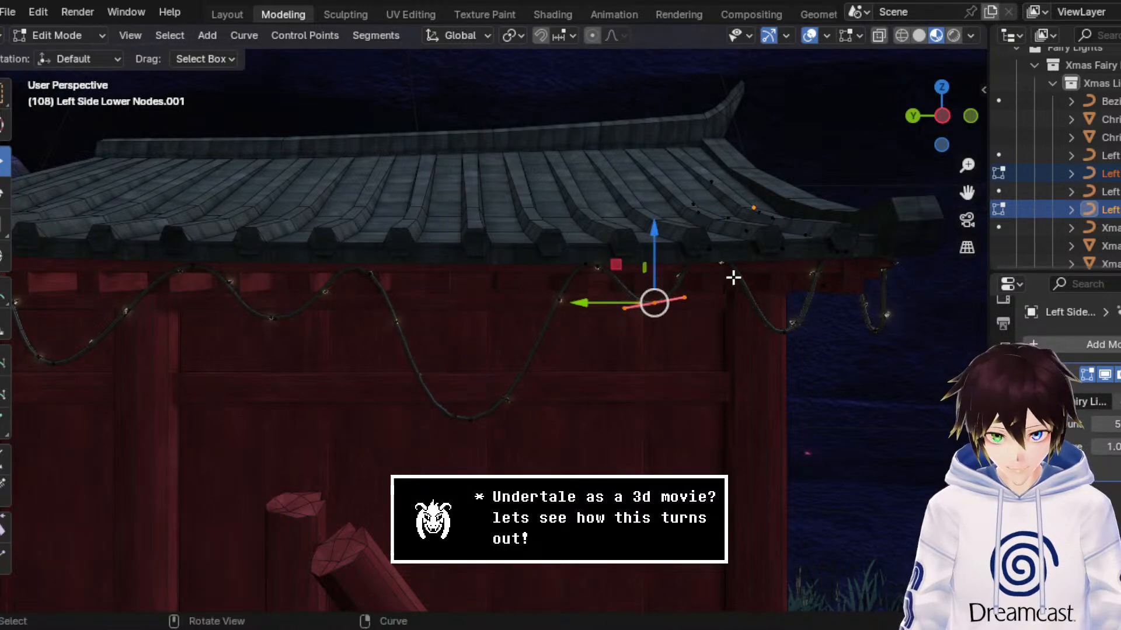
key(g)
key(z)
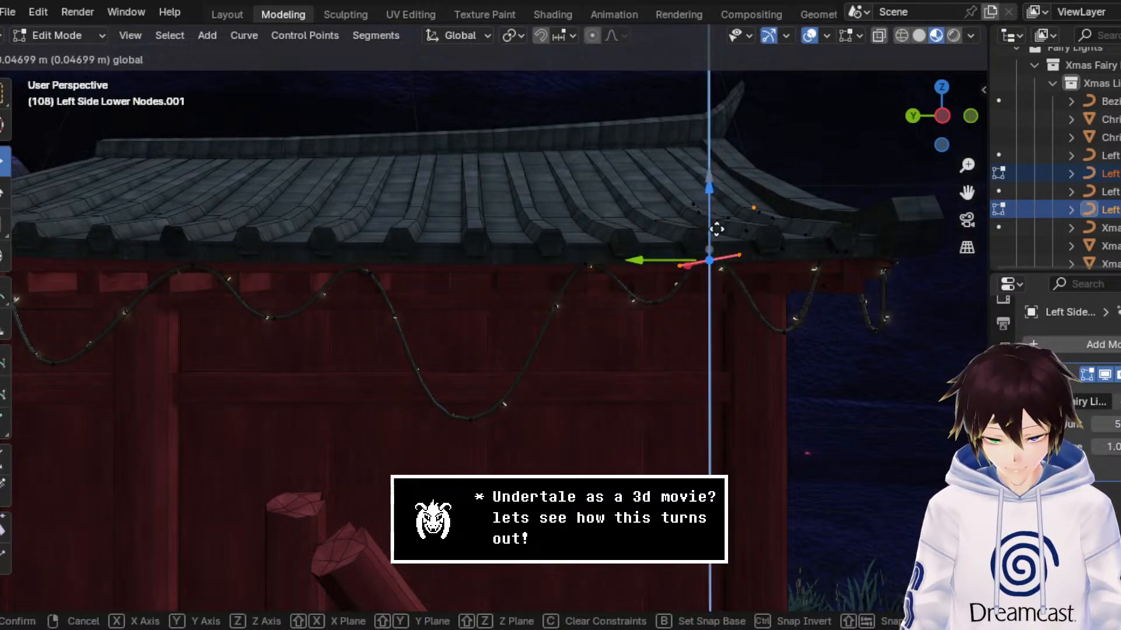
click(719, 233)
drag(967, 199, 802, 199)
scroll(942, 210, up, 3)
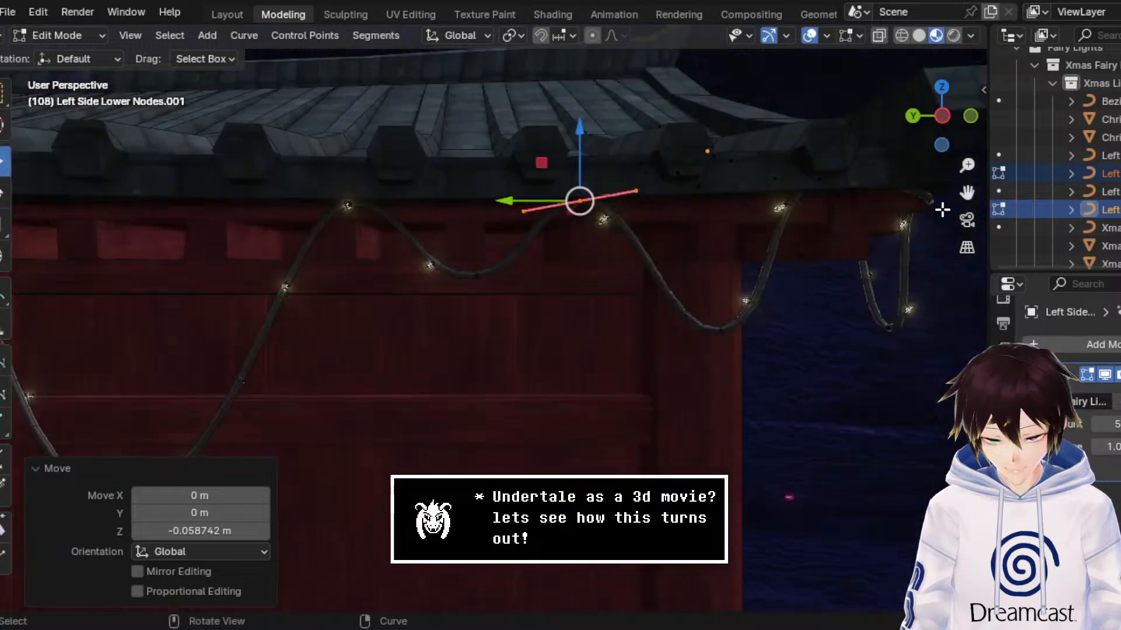
Step: Raise the dip in front of the far corner post by about 0.12 m
drag(782, 376, 675, 303)
key(g)
key(z)
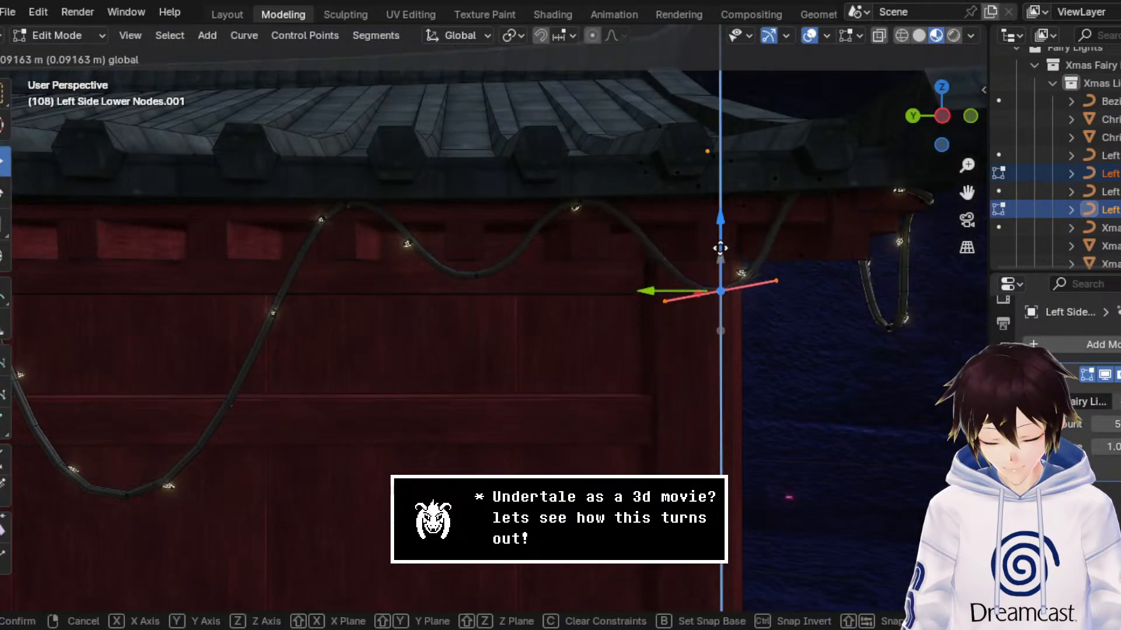
drag(721, 246, 721, 234)
Step: Lower the strand's peak at the far roof corner, just past the post, by about 0.05 m
middle_drag(906, 211, 891, 213)
scroll(757, 221, up, 4)
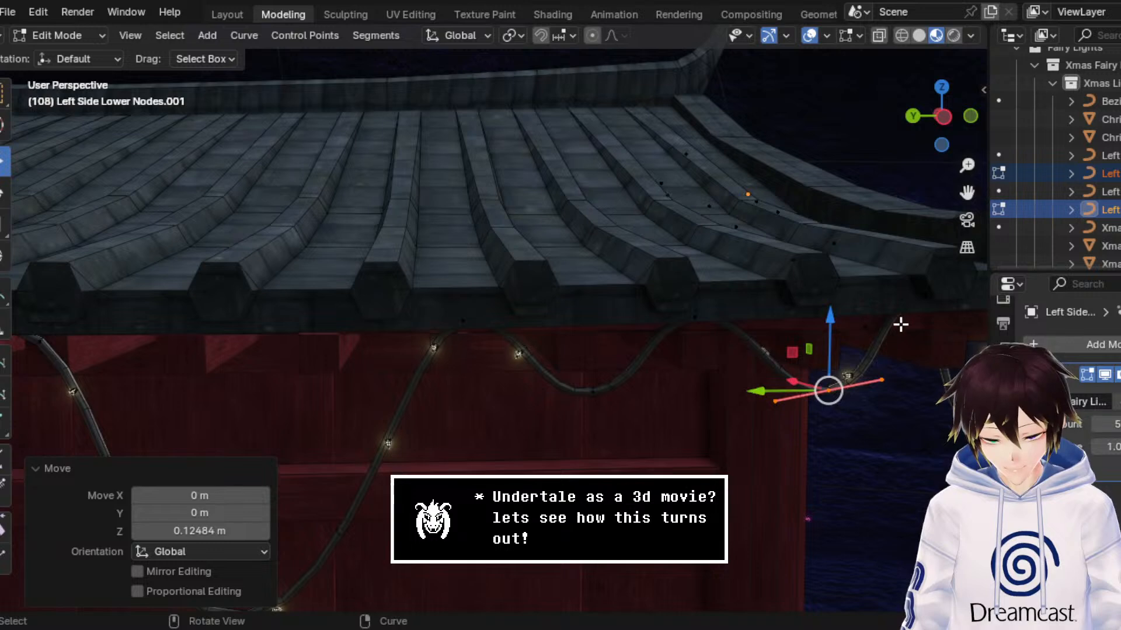
drag(946, 318, 909, 287)
middle_drag(909, 286, 899, 288)
mouse_move(746, 206)
mouse_down()
mouse_move(751, 228)
mouse_move(745, 220)
mouse_up()
scroll(745, 220, down, 3)
middle_drag(788, 273, 506, 311)
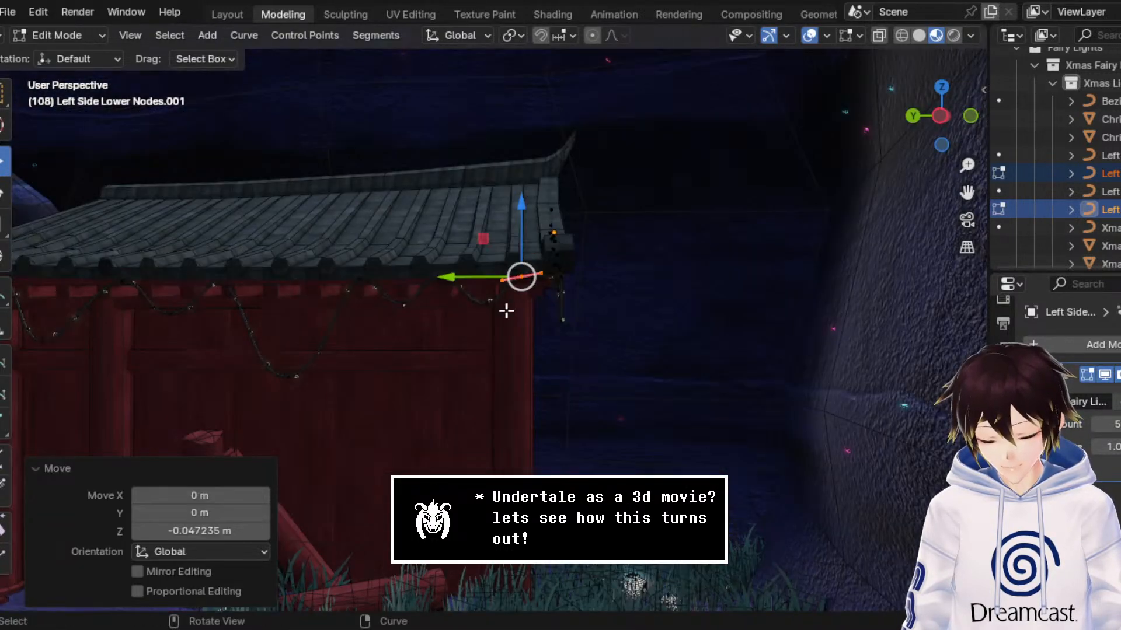
Step: Raise the second dip a further 0.16 m or so, making it a shallow sag under the eave
scroll(506, 311, down, 5)
drag(965, 192, 1087, 190)
scroll(640, 297, up, 8)
scroll(640, 298, down, 3)
middle_drag(640, 298, 626, 299)
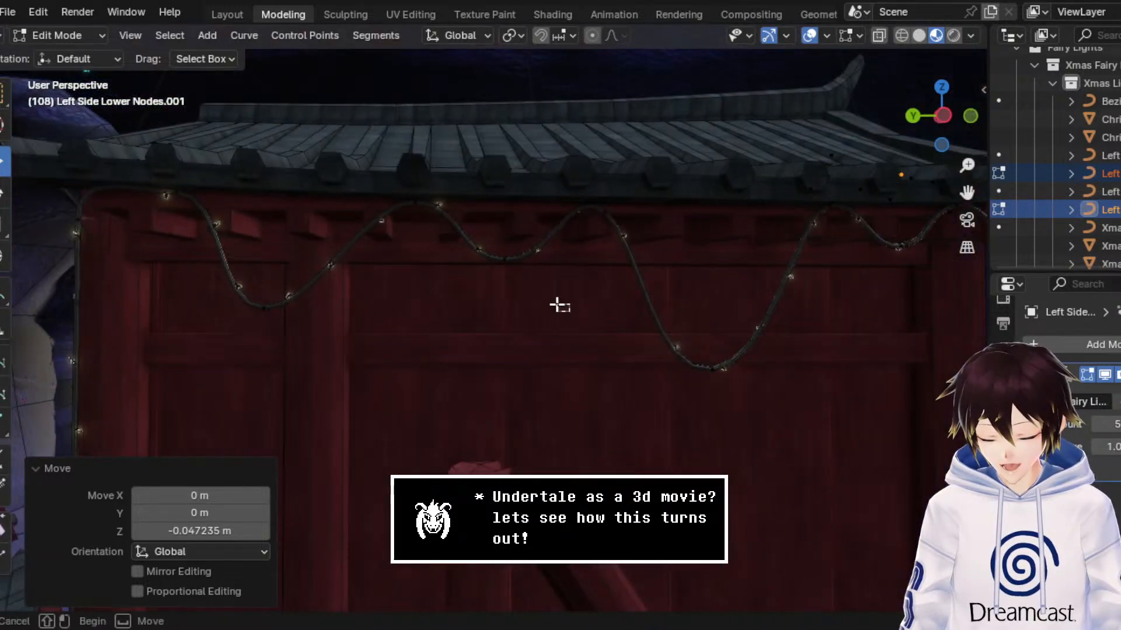
click(503, 257)
drag(503, 226, 510, 186)
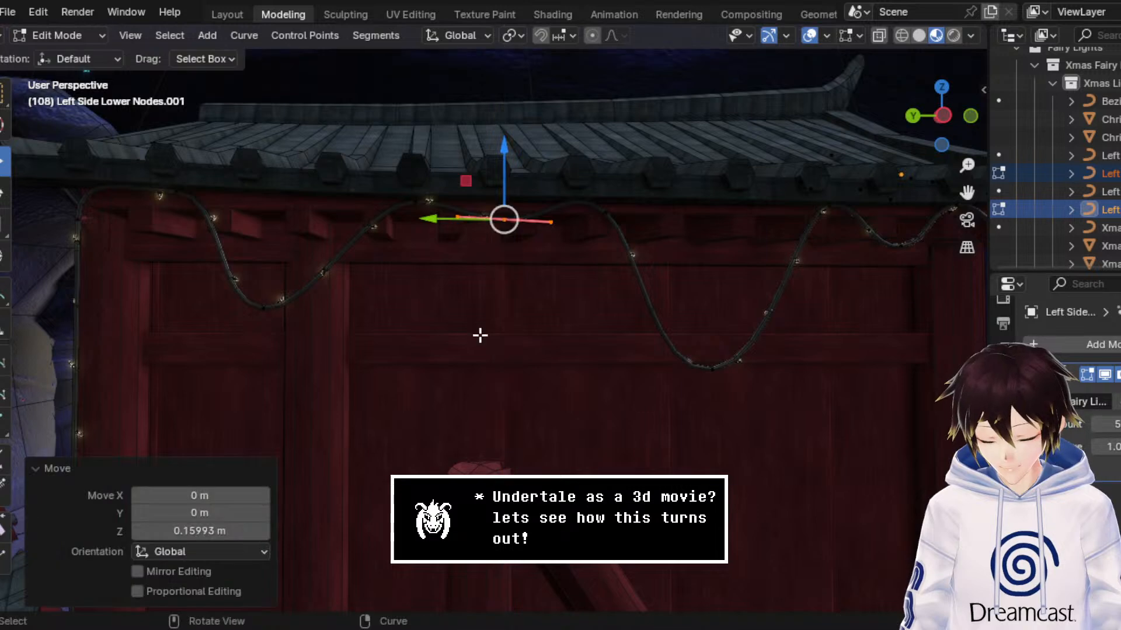
Step: Move the first dip about -0.14 m along Y and reposition the neighbouring peak beside the arch-side corner
click(472, 336)
drag(387, 352, 243, 298)
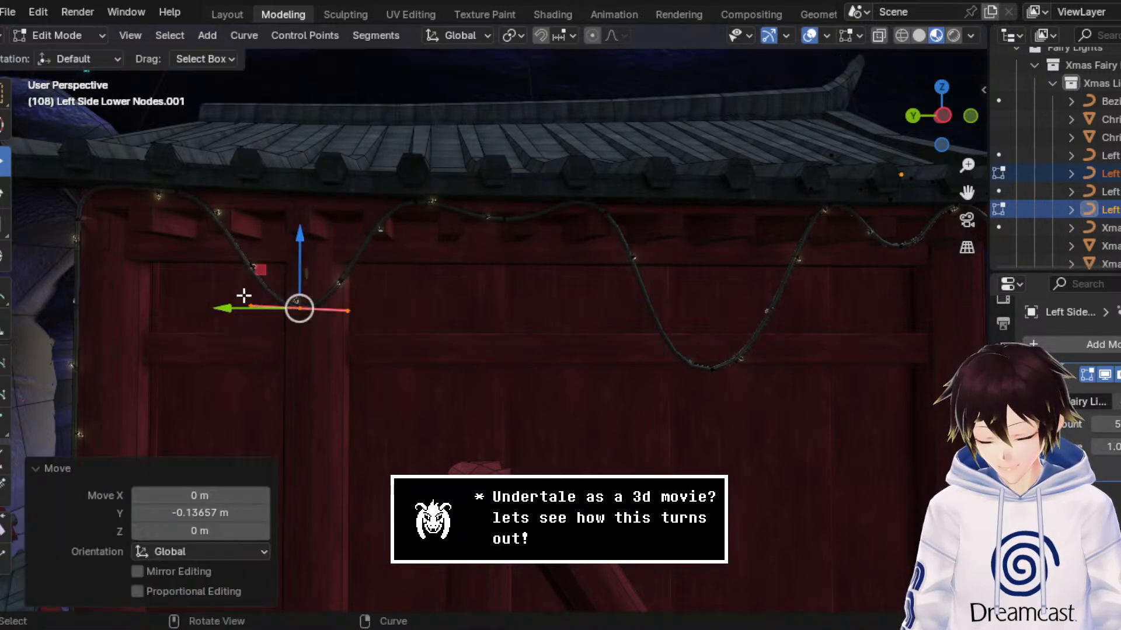
middle_drag(243, 298, 308, 233)
drag(362, 218, 267, 203)
drag(309, 159, 310, 162)
Step: Return to Object Mode and increase the light count on the right building's light nodes
click(39, 37)
click(55, 29)
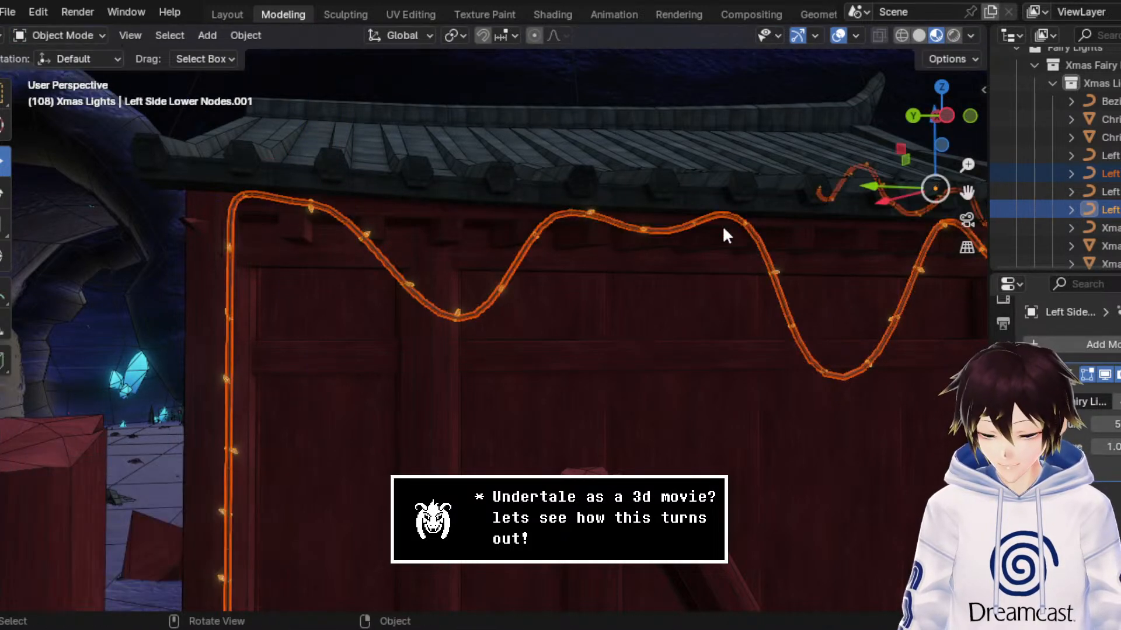
click(783, 293)
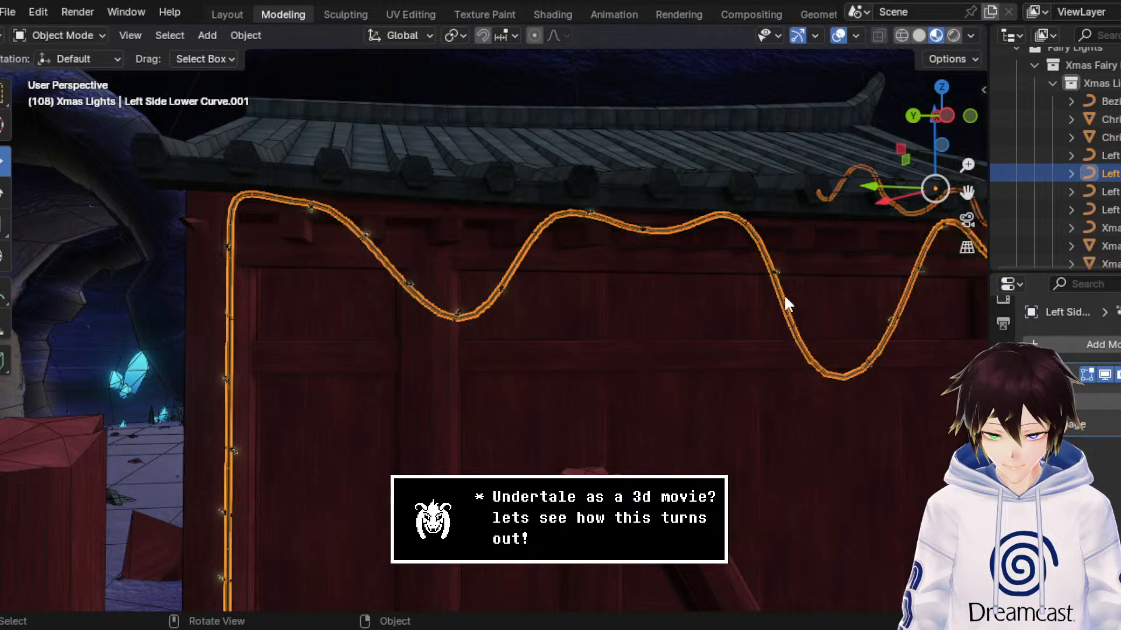
click(779, 271)
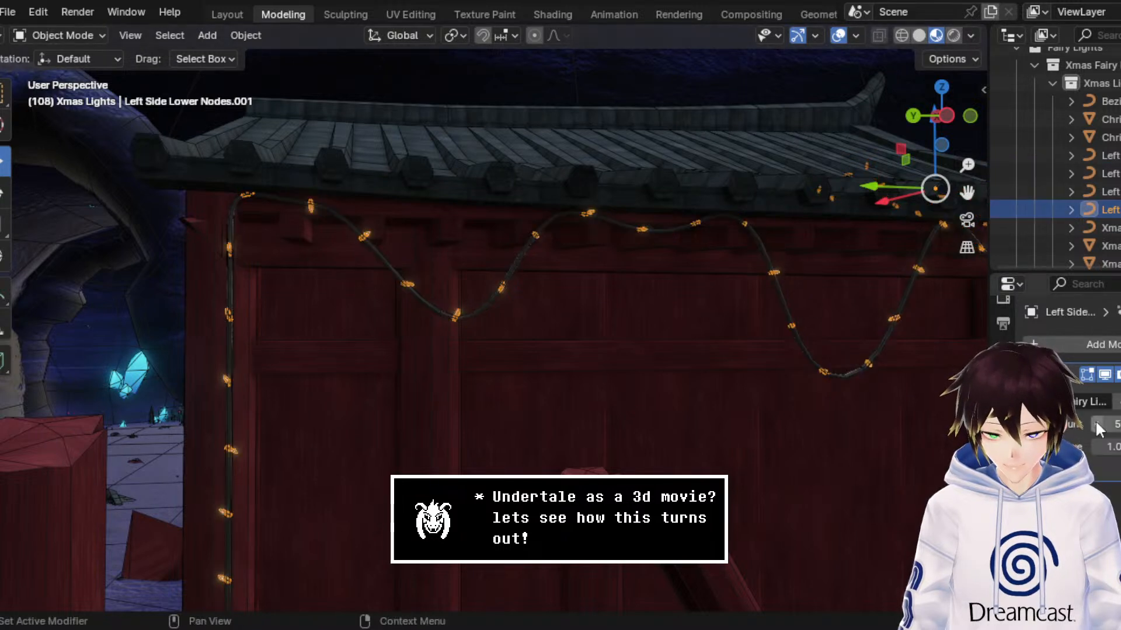
click(1119, 425)
click(1118, 425)
click(1118, 424)
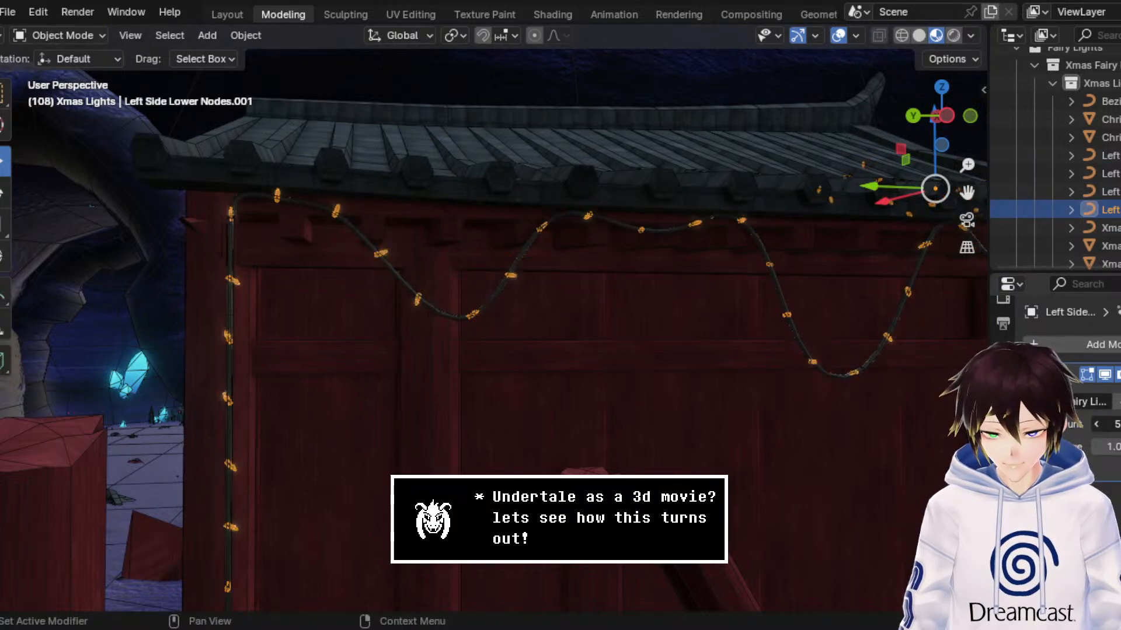
click(1118, 424)
Step: Hide the viewport overlays, review the light strands on both buildings and save the file
click(838, 35)
scroll(664, 242, down, 5)
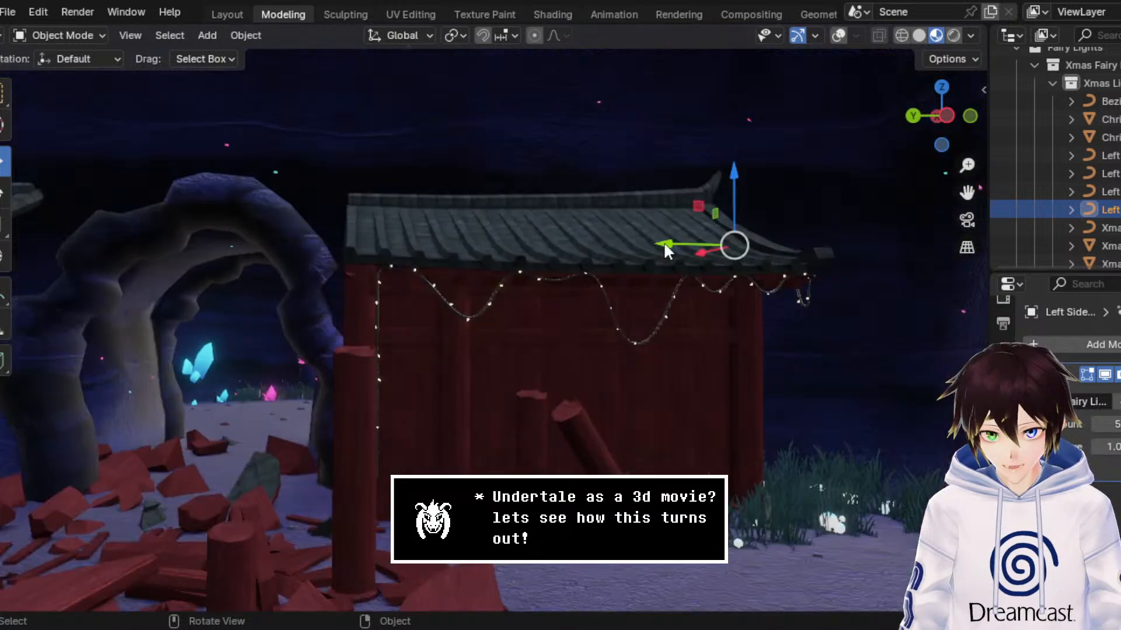
middle_drag(661, 240, 715, 251)
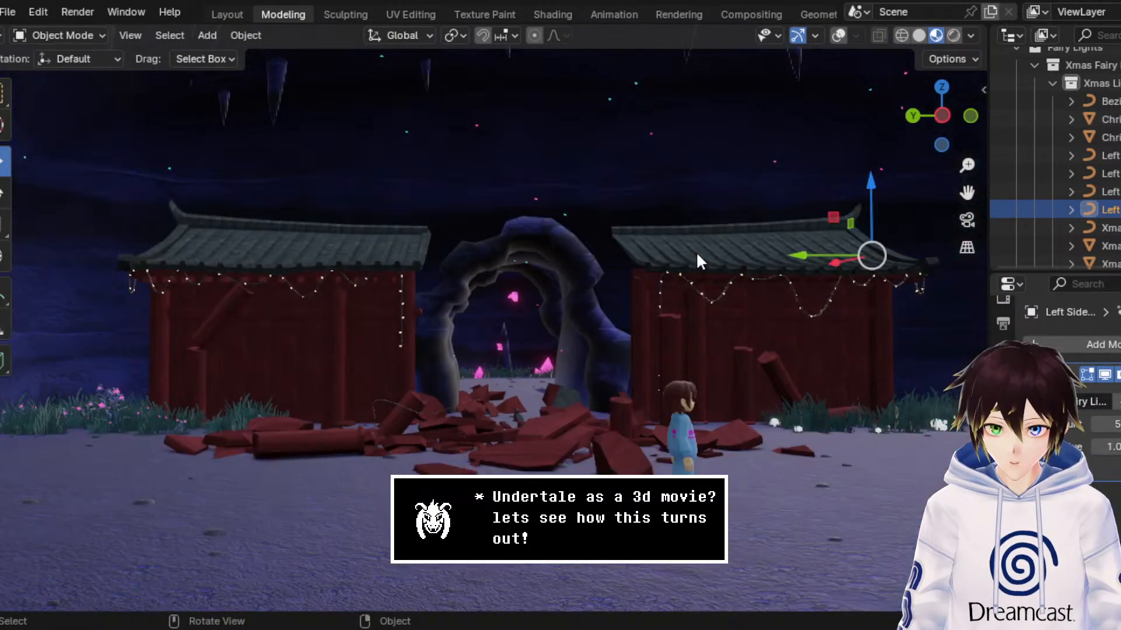
key(ctrl+s)
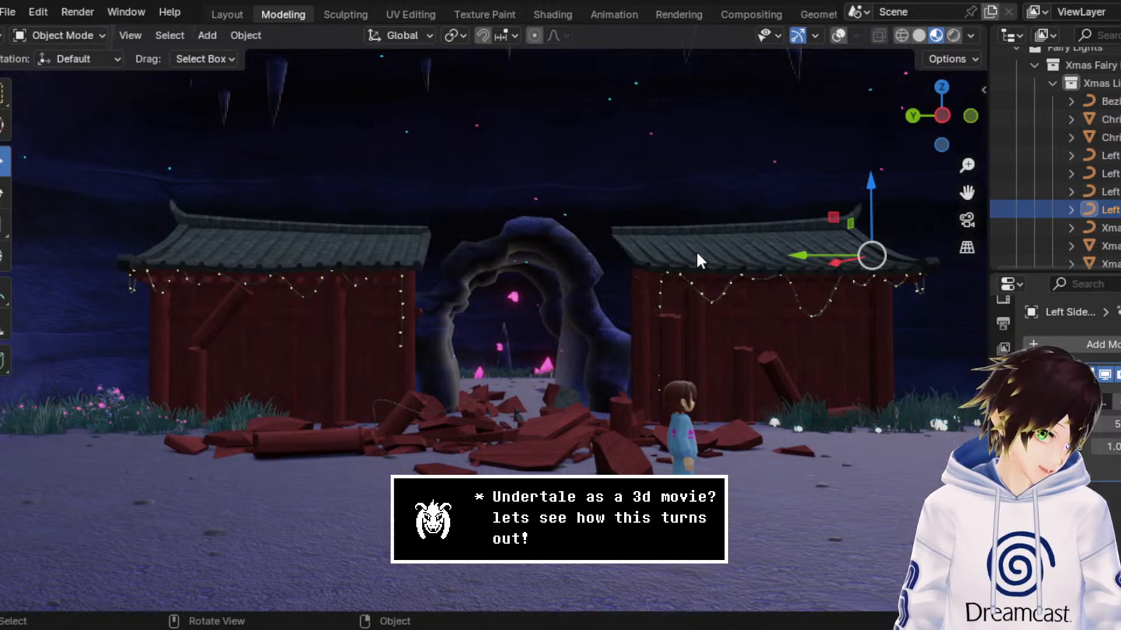
Step: Switch the viewport to rendered shading and examine the fairy lights glowing on both buildings
scroll(696, 251, up, 4)
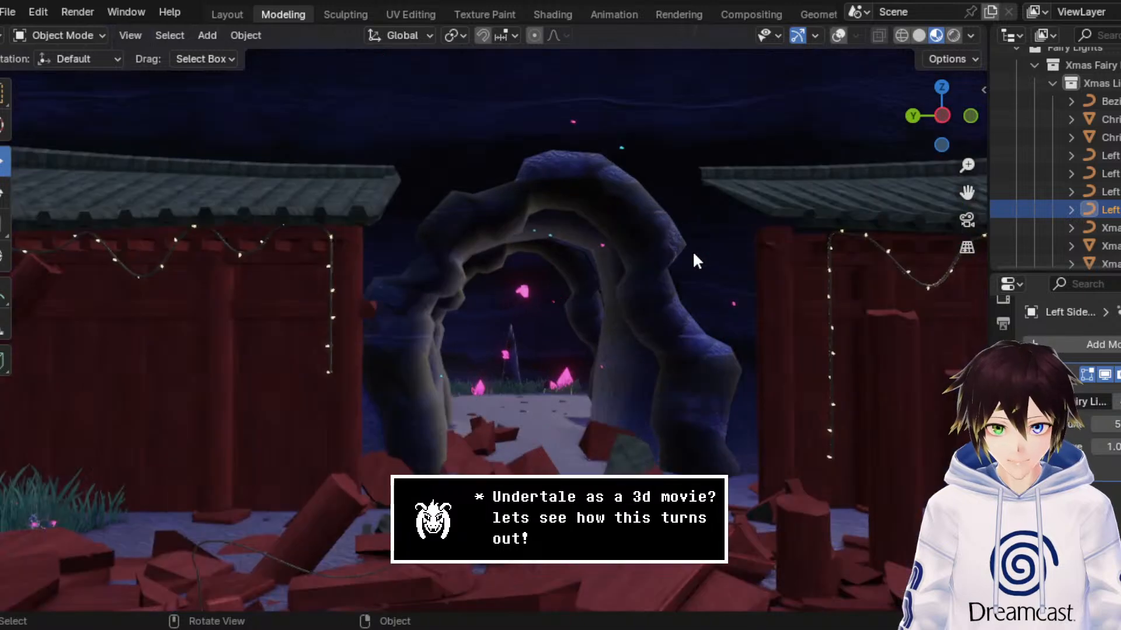
mouse_move(692, 250)
middle_down()
mouse_move(625, 215)
mouse_move(653, 216)
middle_up()
click(953, 35)
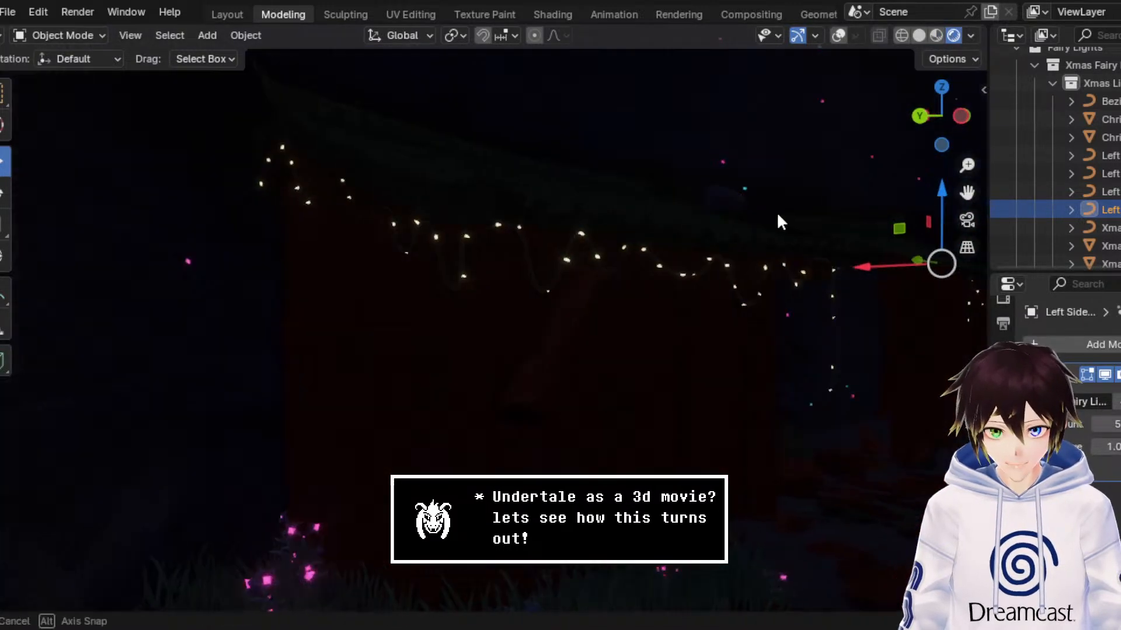
scroll(726, 210, down, 2)
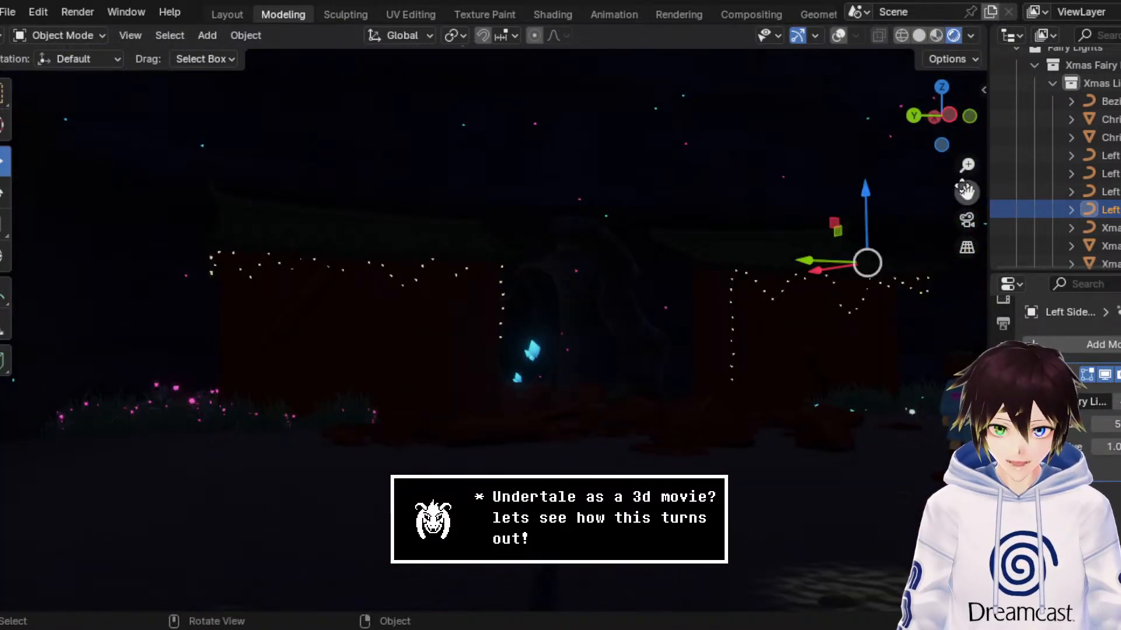
Step: Switch the viewport from rendered shading back to Material Preview and save the file
drag(964, 188, 800, 248)
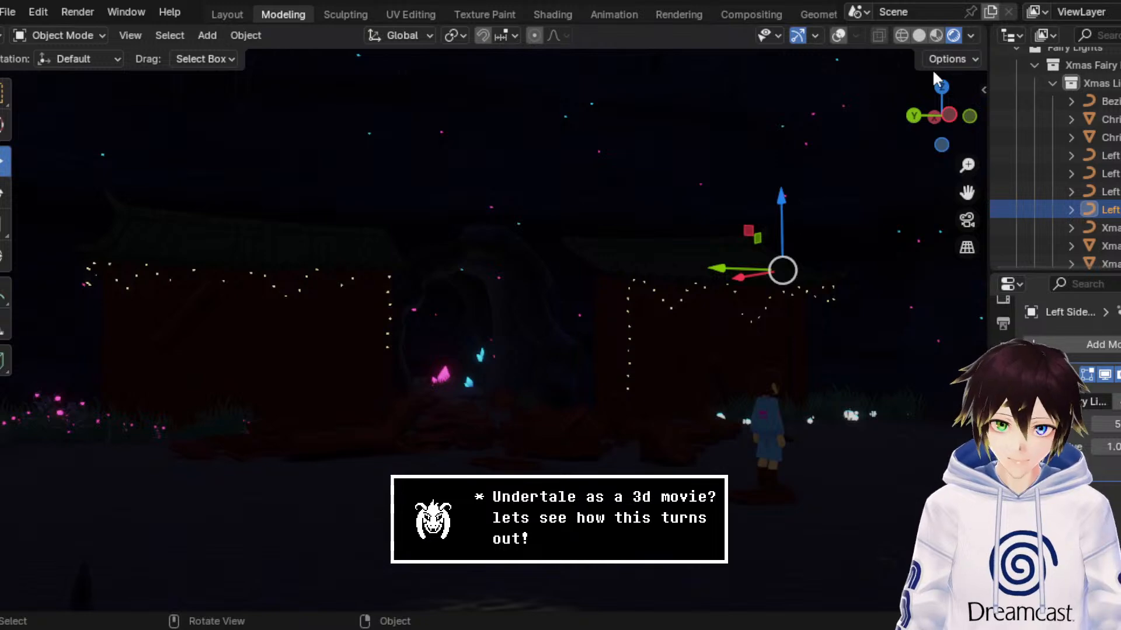
click(934, 36)
scroll(694, 140, down, 2)
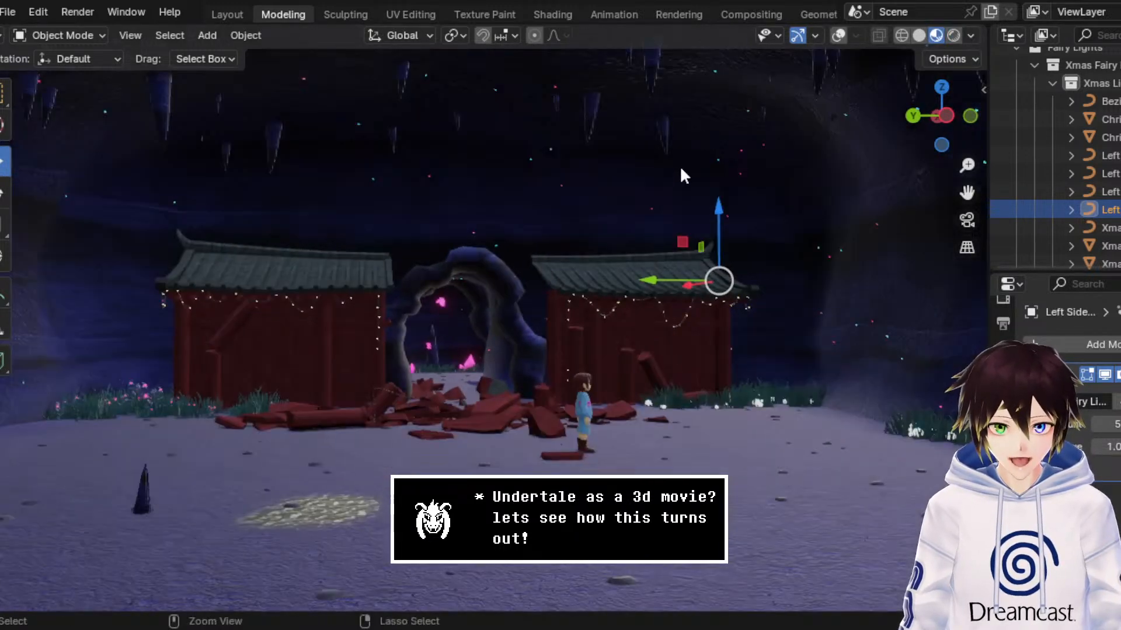
key(ctrl+s)
scroll(613, 283, down, 1)
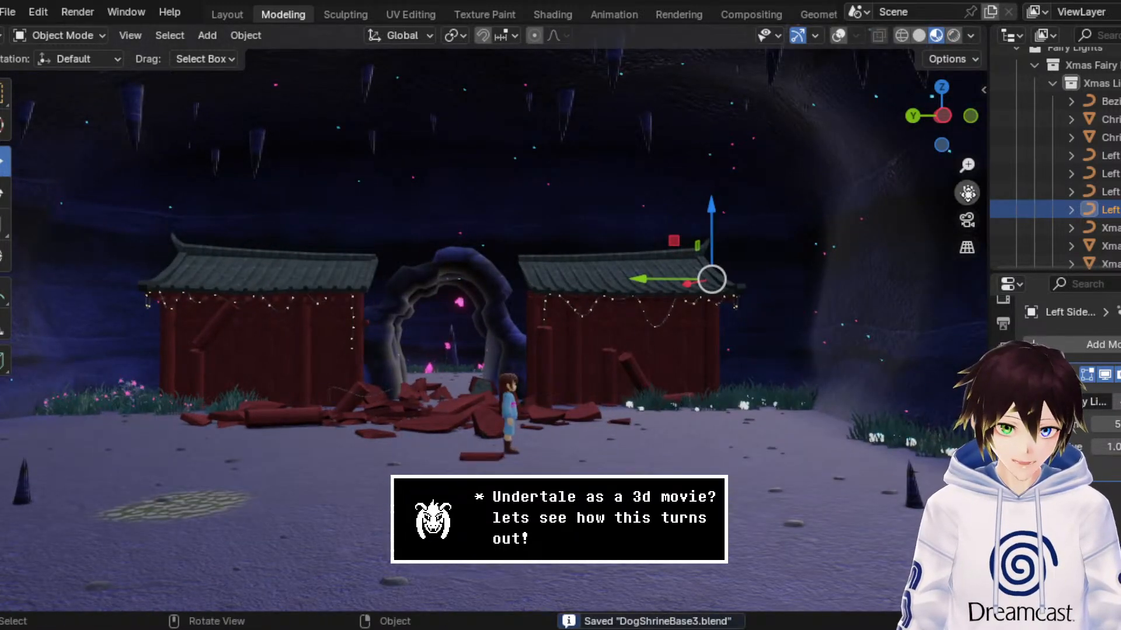
drag(967, 193, 1115, 156)
scroll(680, 243, up, 1)
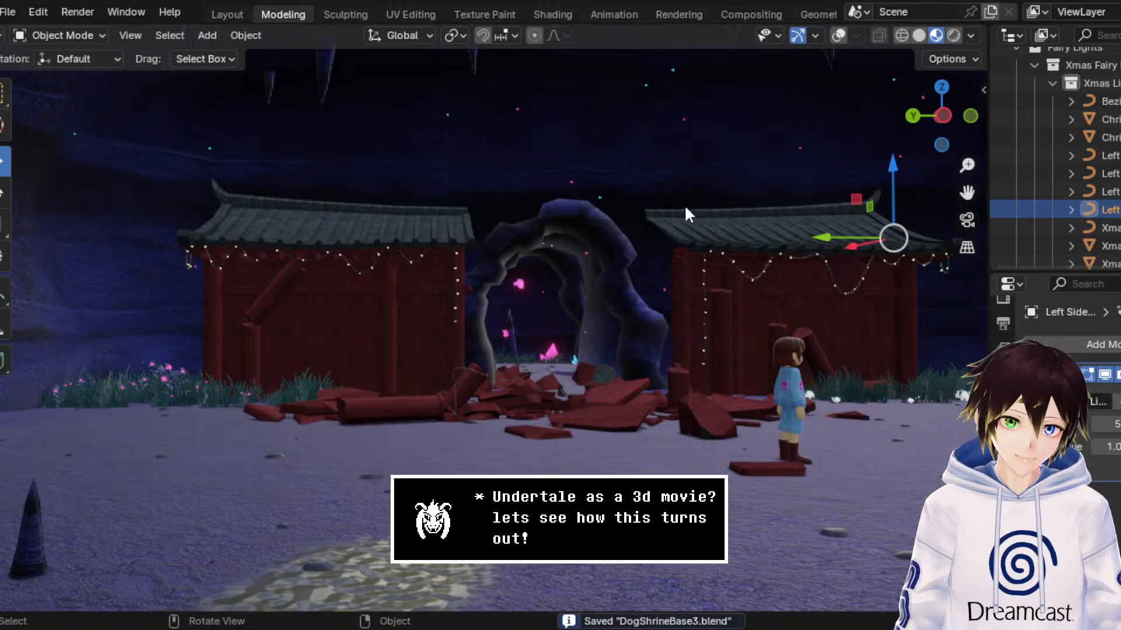
Step: Delete the stray light strand hanging over the rubble in front of the arch and save the file
scroll(630, 222, up, 1)
scroll(626, 220, up, 1)
scroll(542, 314, up, 2)
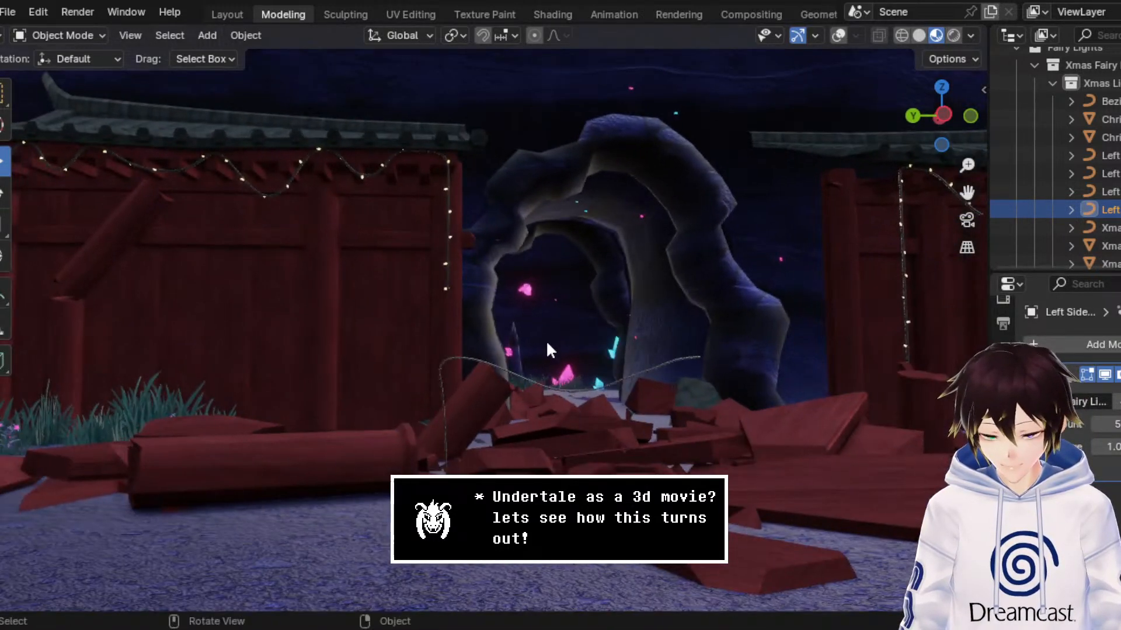
click(492, 367)
key(Delete)
scroll(566, 275, down, 4)
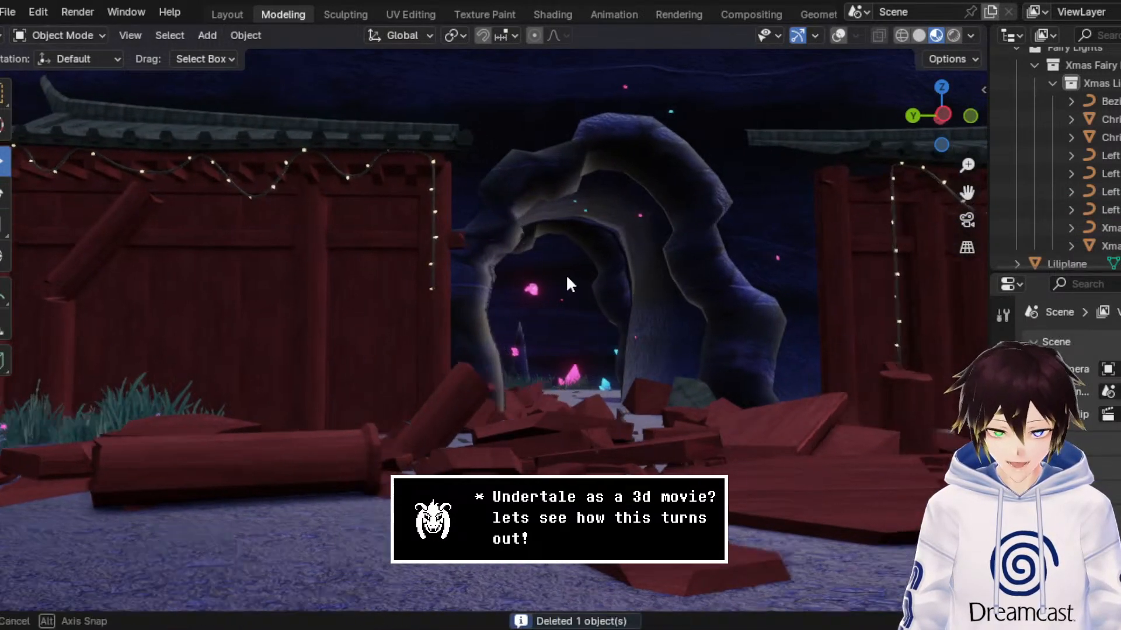
key(ctrl+s)
scroll(567, 268, up, 5)
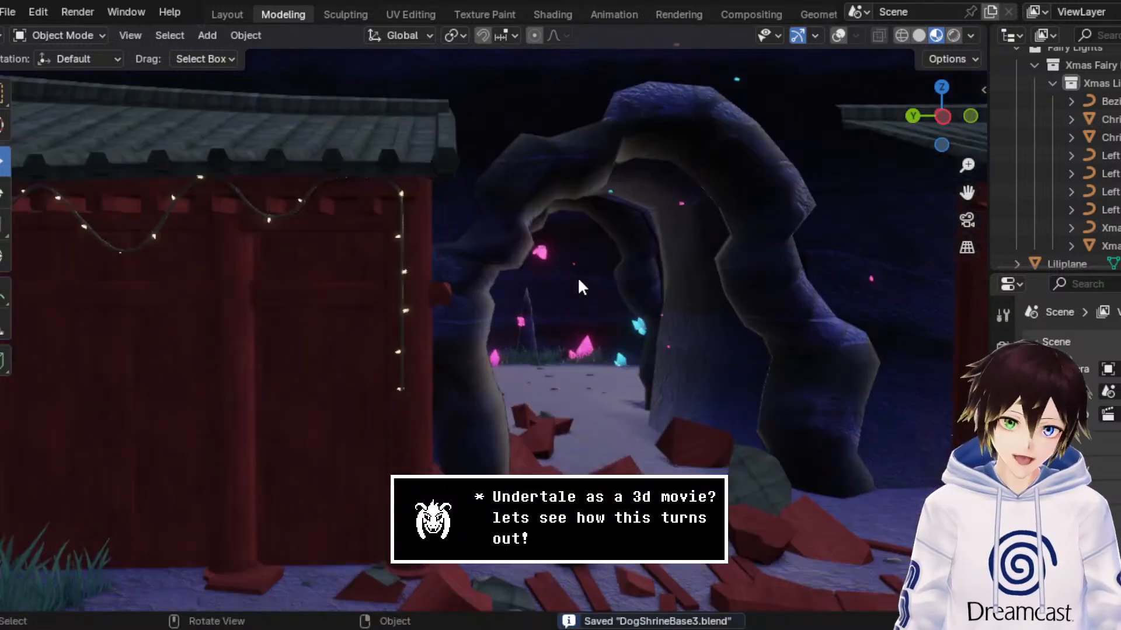
Step: Try deleting the rock arch between the buildings, then undo the deletion
middle_drag(604, 277, 593, 274)
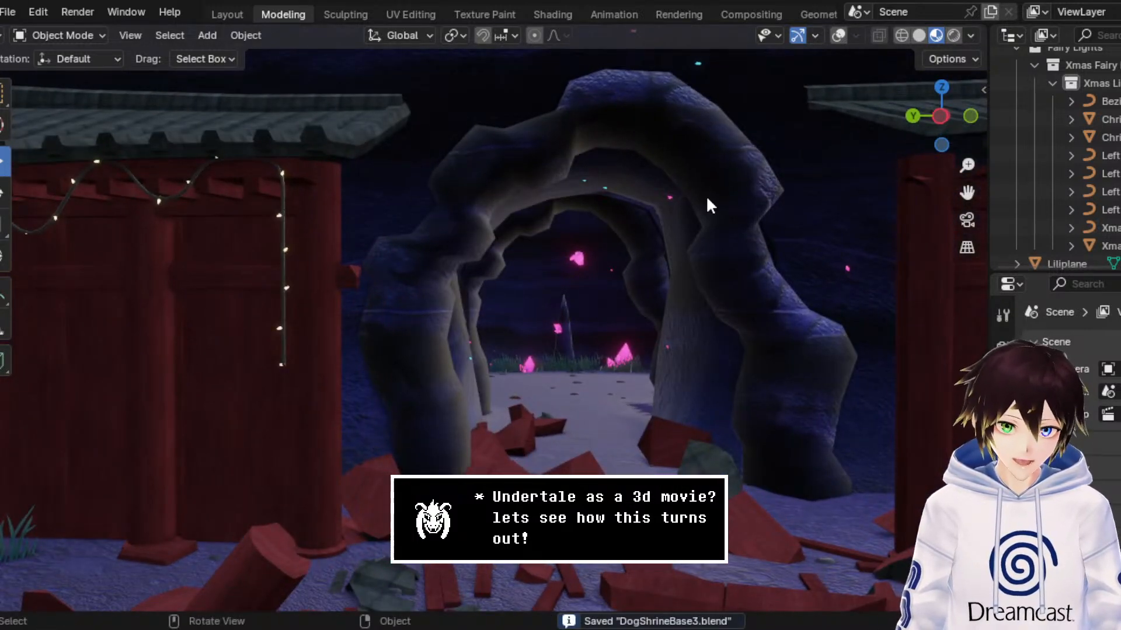
middle_drag(707, 197, 720, 193)
scroll(719, 193, down, 4)
click(652, 231)
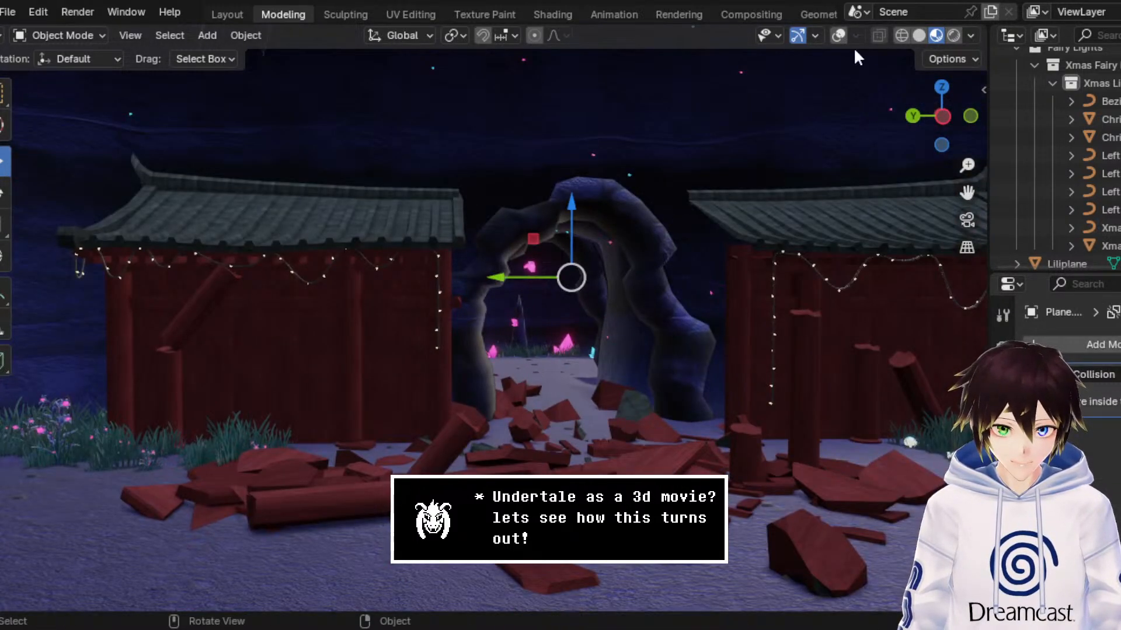
click(839, 36)
scroll(726, 176, up, 2)
middle_drag(727, 177, 732, 176)
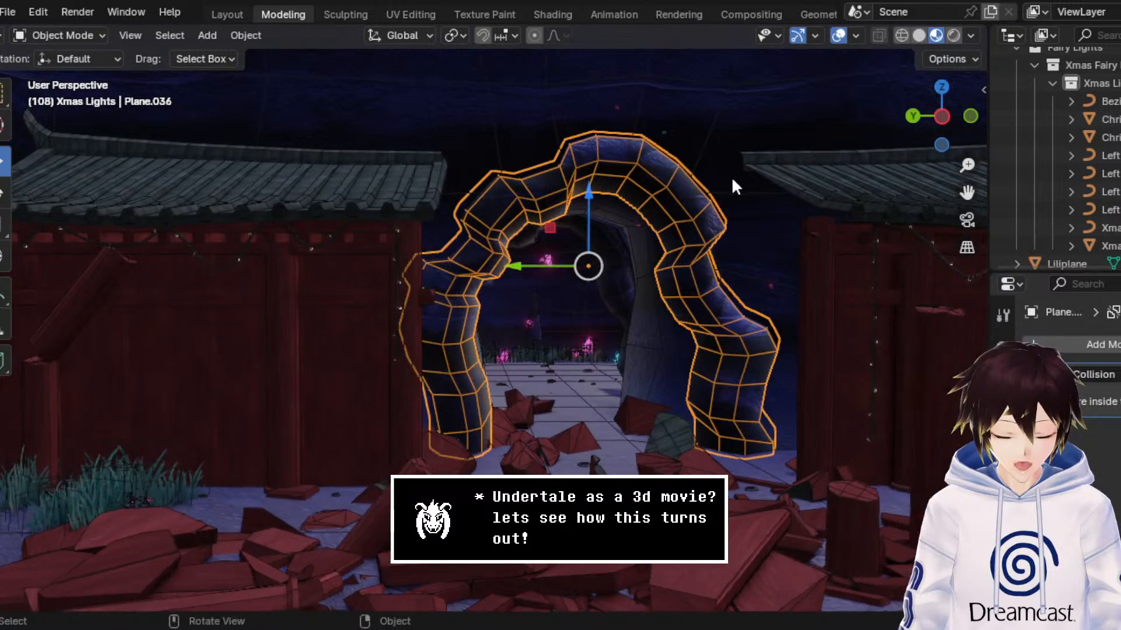
key(Delete)
click(842, 36)
middle_drag(791, 217, 713, 200)
key(ctrl+z)
Step: Save the file and review the light strands, looking closely at the right building's eaves
key(ctrl+s)
scroll(740, 286, down, 3)
middle_drag(743, 291, 744, 290)
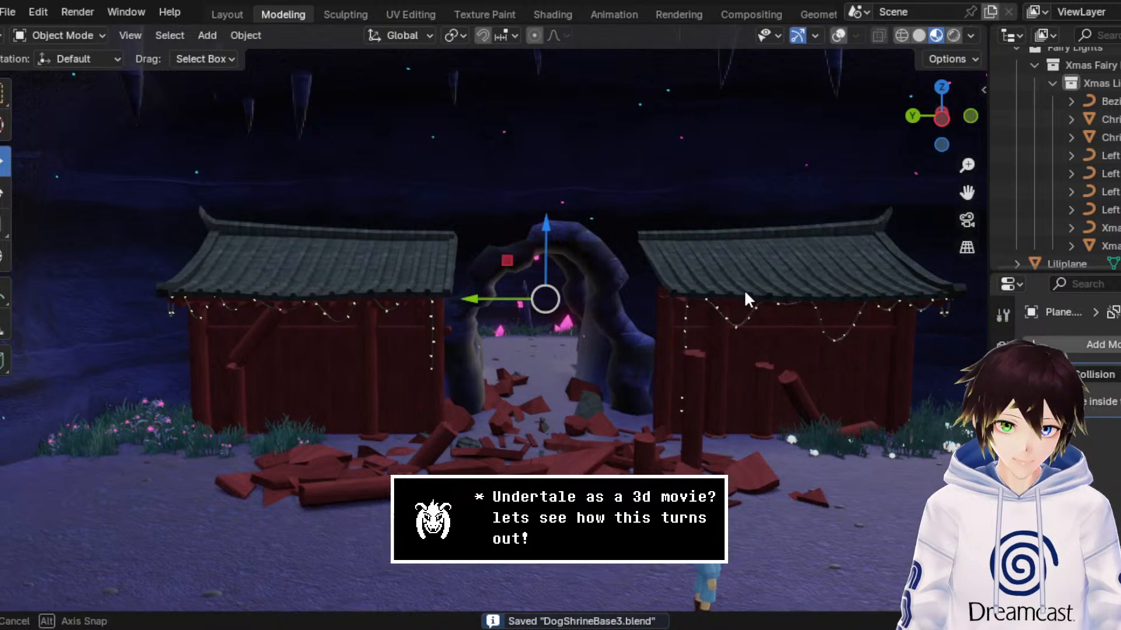
scroll(743, 292, up, 2)
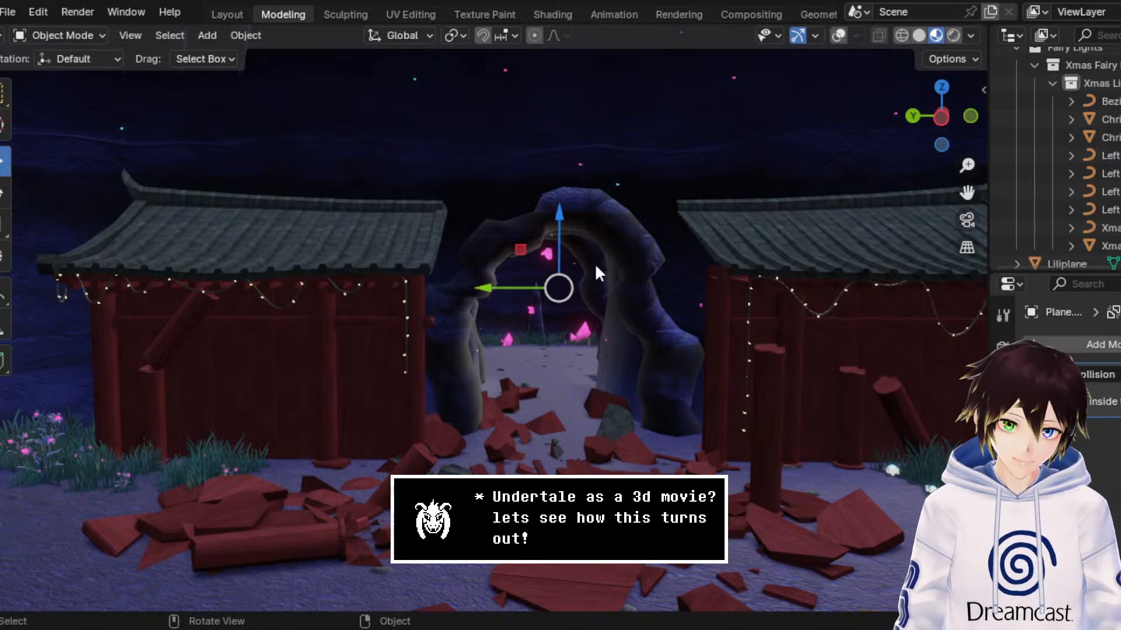
middle_drag(617, 346, 471, 428)
scroll(646, 351, up, 3)
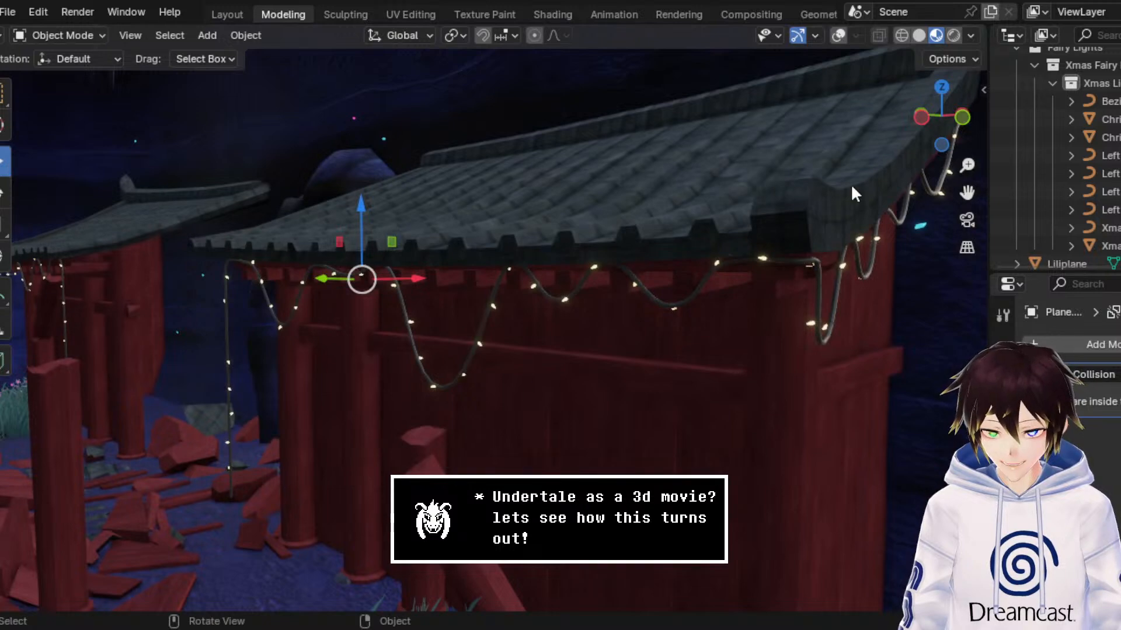
Step: Select the left building's tall arch-side corner pillar, show the viewport overlays and enter Edit Mode on it
scroll(302, 238, down, 3)
shift+middle_drag(302, 239, 515, 211)
scroll(530, 207, up, 5)
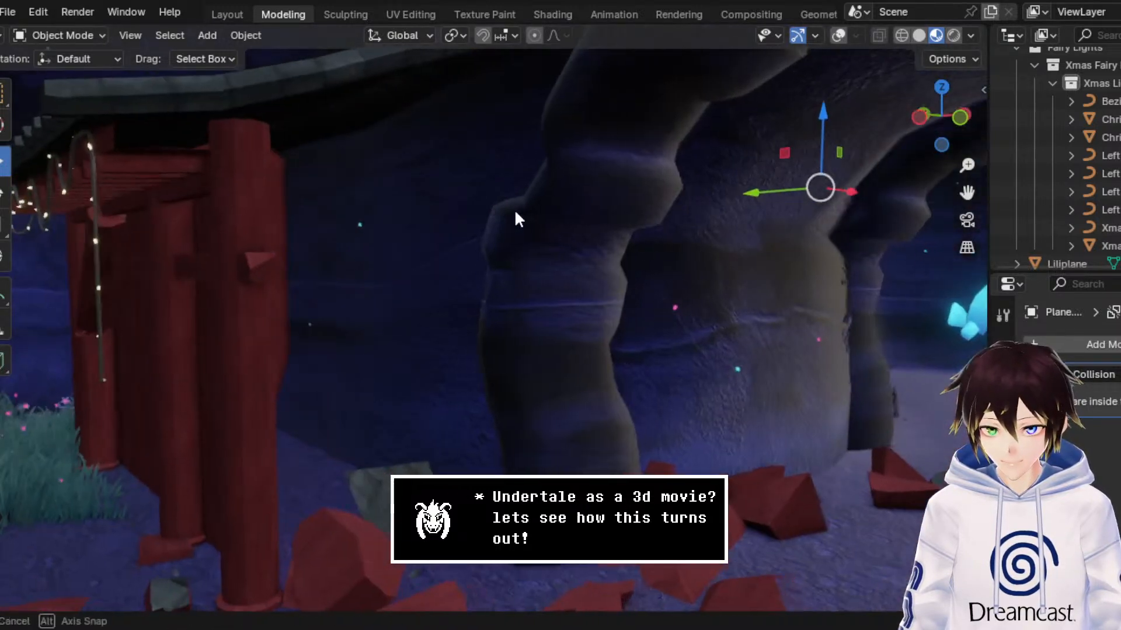
click(261, 166)
click(838, 35)
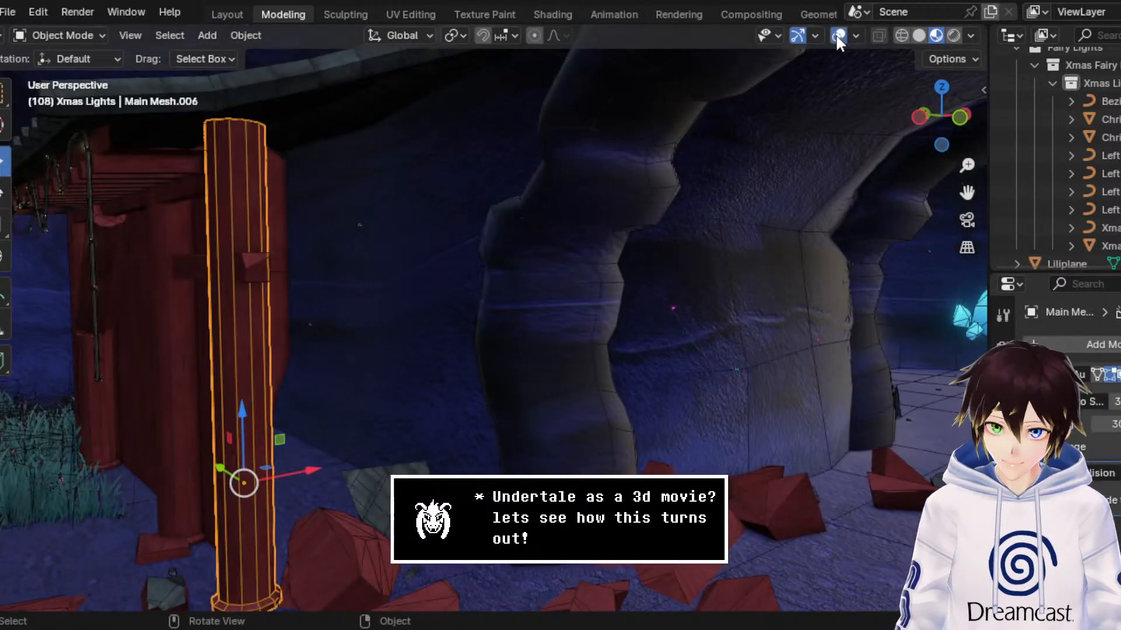
middle_drag(485, 175, 526, 181)
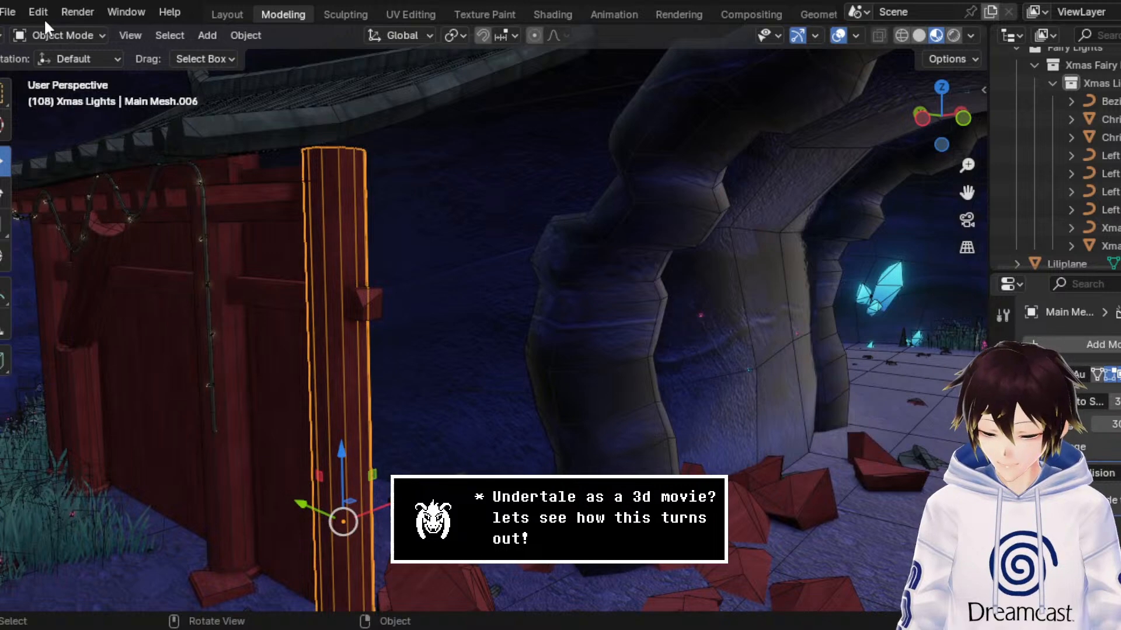
click(61, 33)
click(86, 77)
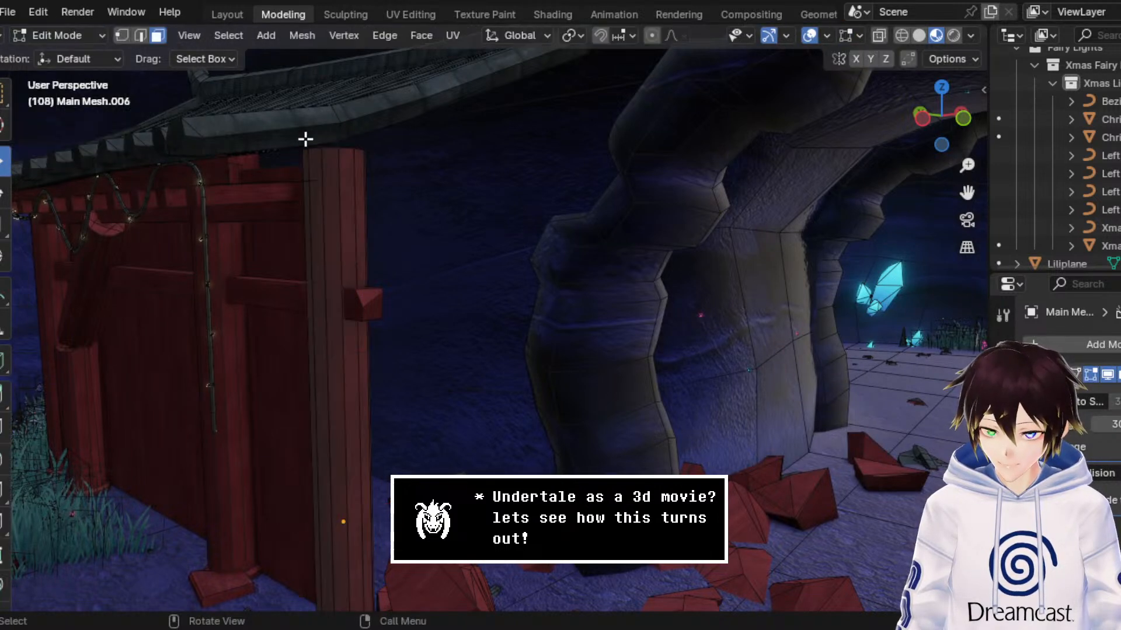
Step: Select the pillar's top vertices through wireframe, raise them about 0.106 m along Z to the roof and return to Object Mode
click(902, 34)
drag(428, 182, 188, 71)
click(123, 34)
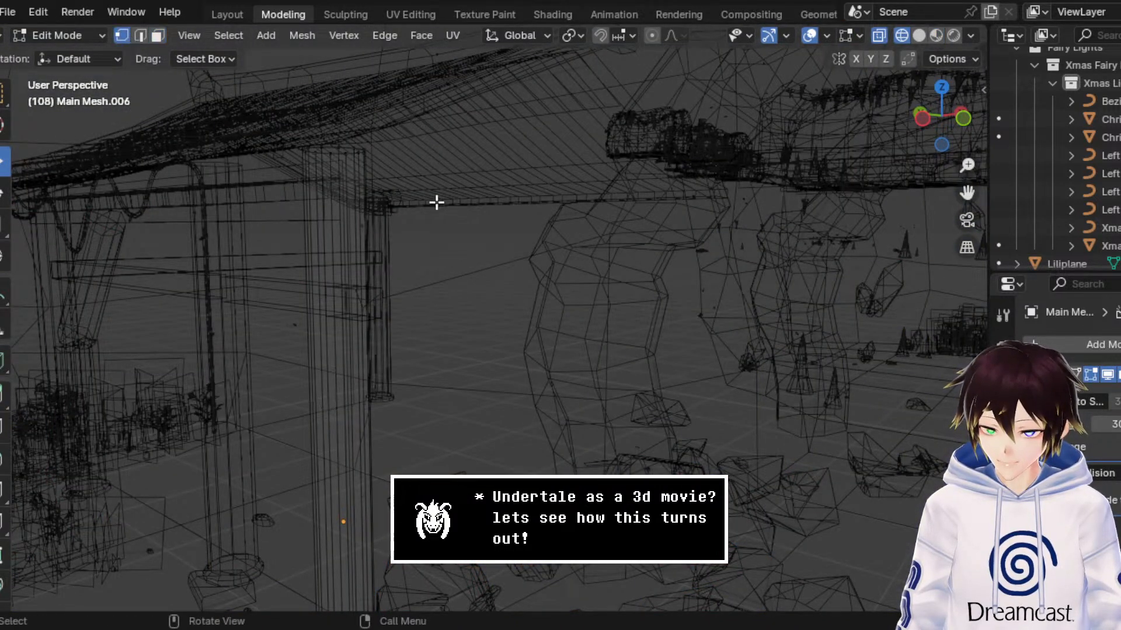
drag(437, 203, 377, 115)
click(935, 35)
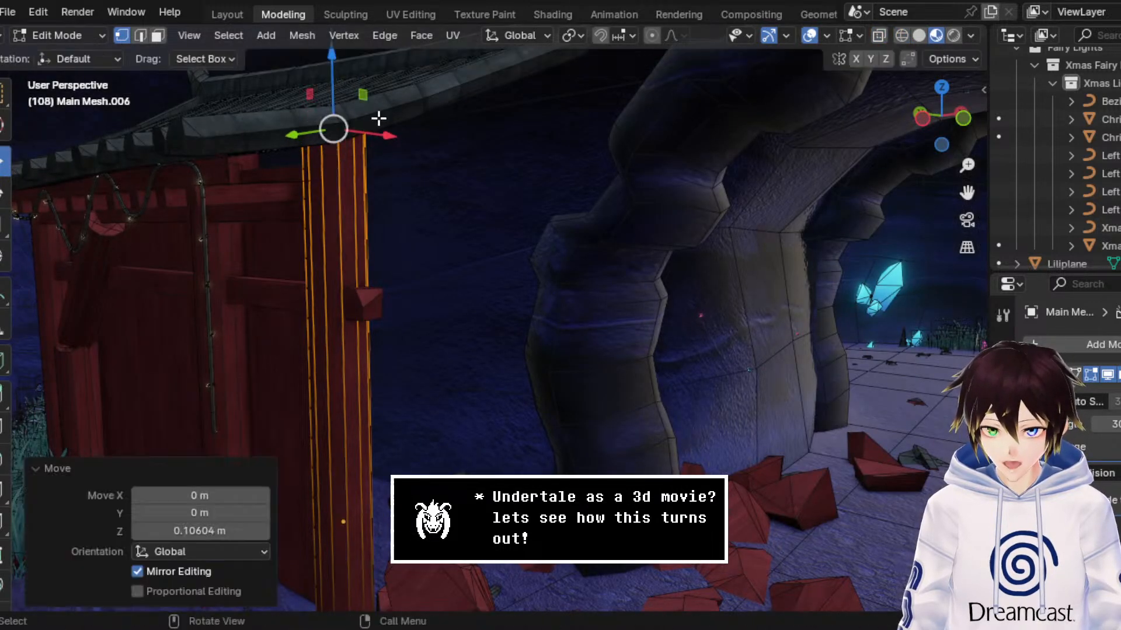
middle_drag(377, 115, 350, 112)
click(30, 39)
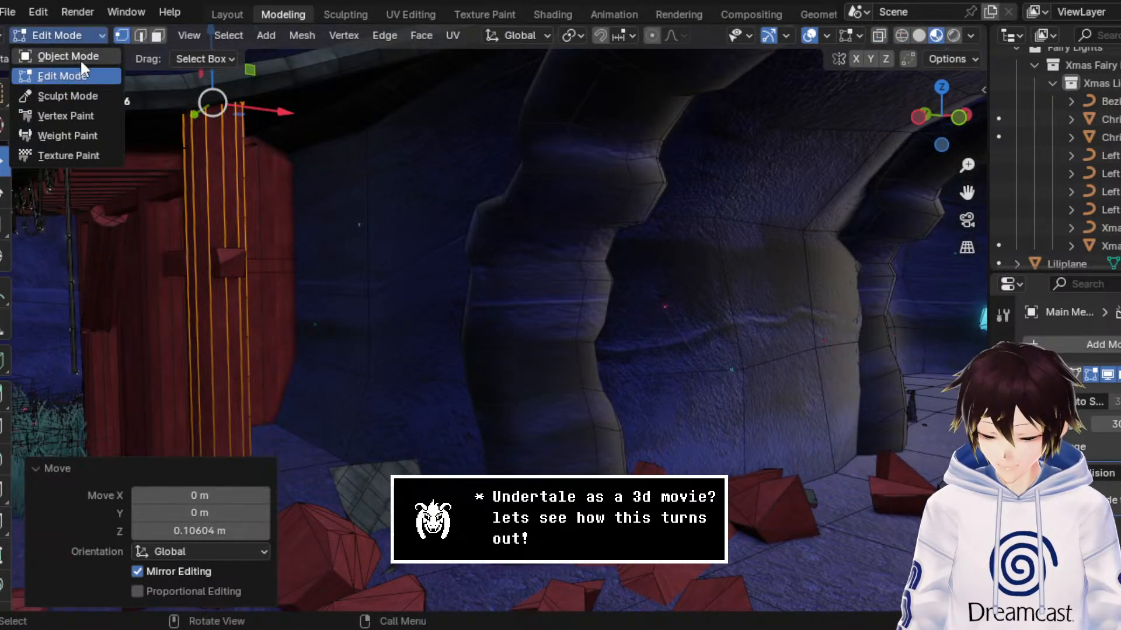
click(79, 58)
Step: Examine from several sides how the extended corner pillar meets the left building's roof
middle_drag(322, 147, 377, 181)
middle_drag(559, 283, 454, 217)
scroll(396, 155, down, 4)
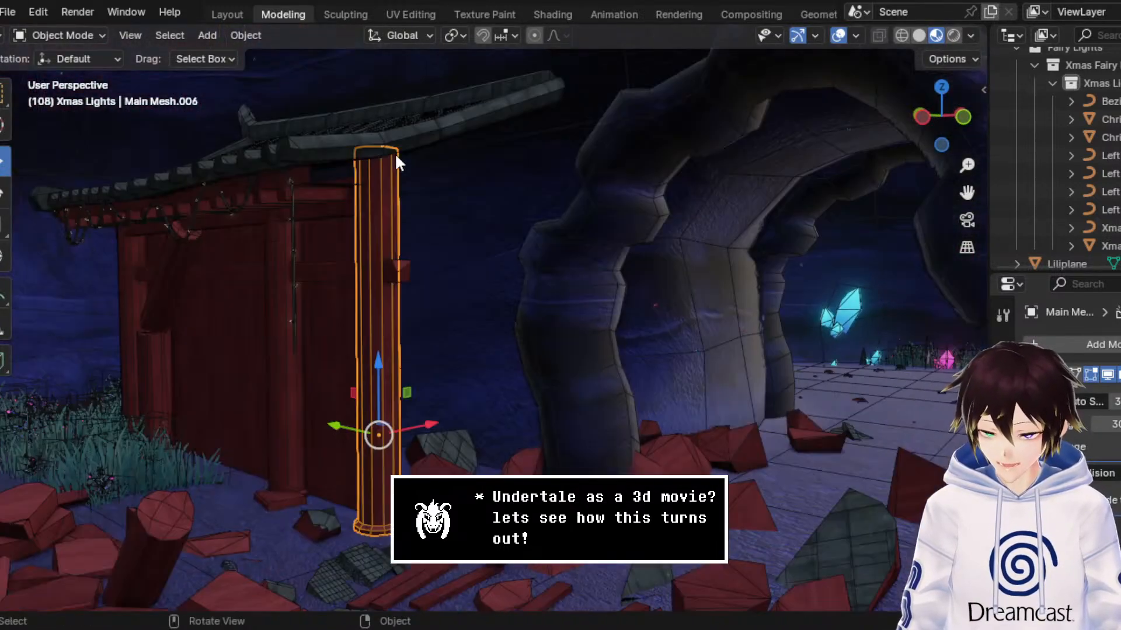
scroll(394, 155, up, 2)
middle_drag(237, 114, 331, 158)
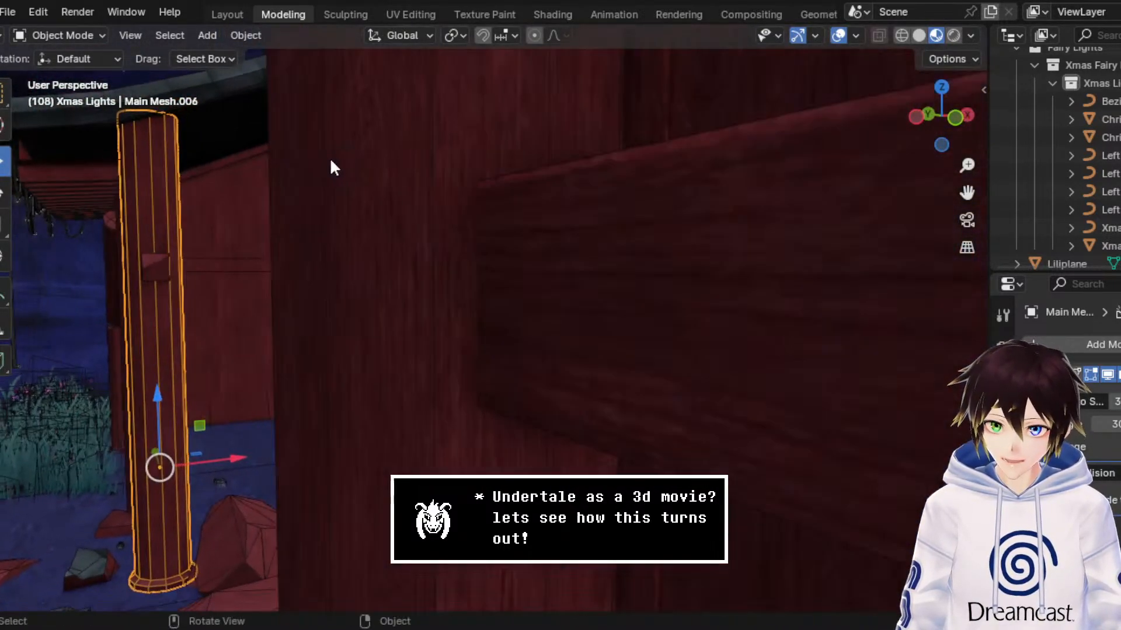
drag(967, 191, 479, 283)
middle_drag(586, 235, 551, 209)
scroll(396, 240, down, 4)
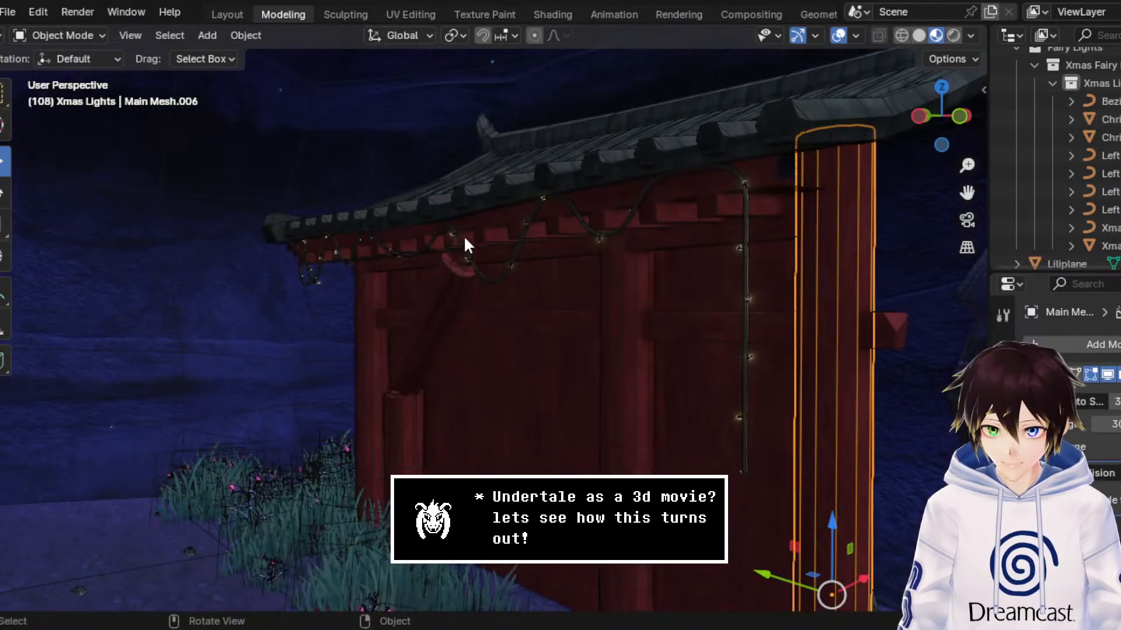
Step: Rotate the broken slanted pillar piece on the left building and move it below the hanging lights, resting on its stump
middle_drag(465, 243, 460, 268)
scroll(460, 268, up, 5)
click(460, 267)
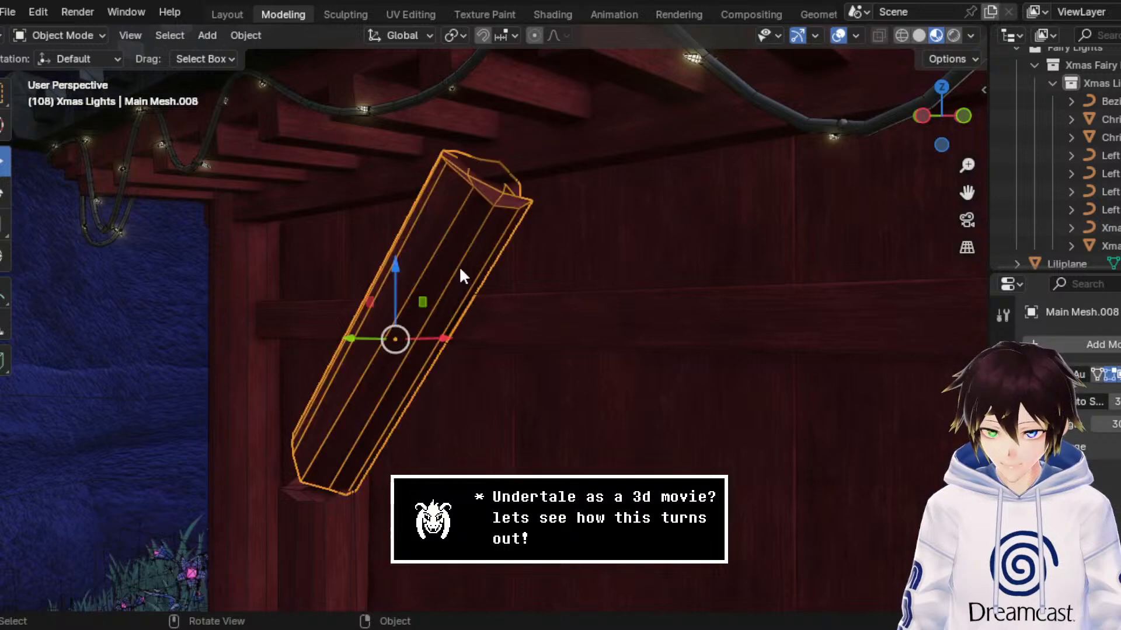
click(5, 196)
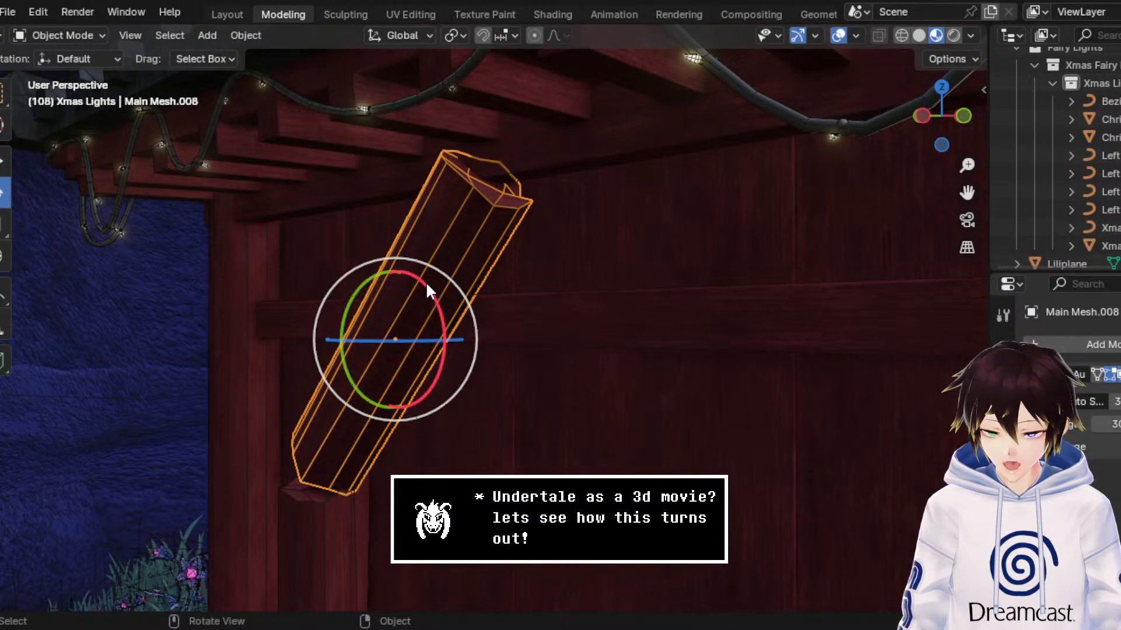
drag(428, 285, 375, 286)
click(5, 162)
middle_drag(375, 286, 576, 350)
drag(587, 354, 616, 345)
middle_drag(615, 345, 351, 338)
middle_drag(293, 313, 695, 117)
Step: Hide the viewport overlays and examine the slanted pillar piece against the left building's light strand
click(857, 34)
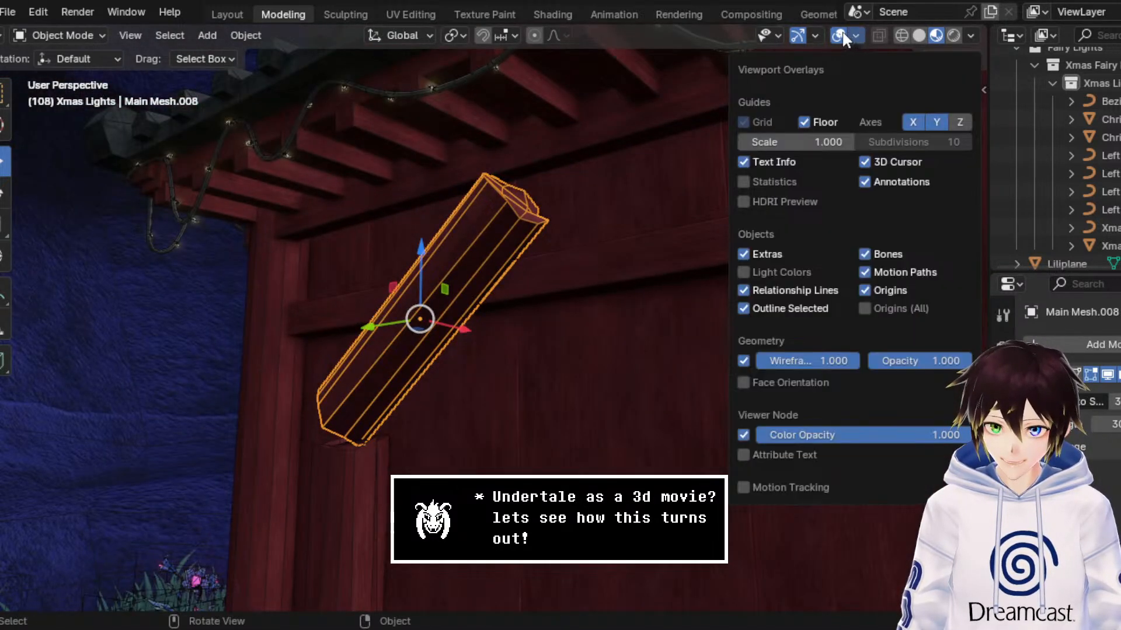
click(838, 35)
middle_drag(608, 192, 647, 205)
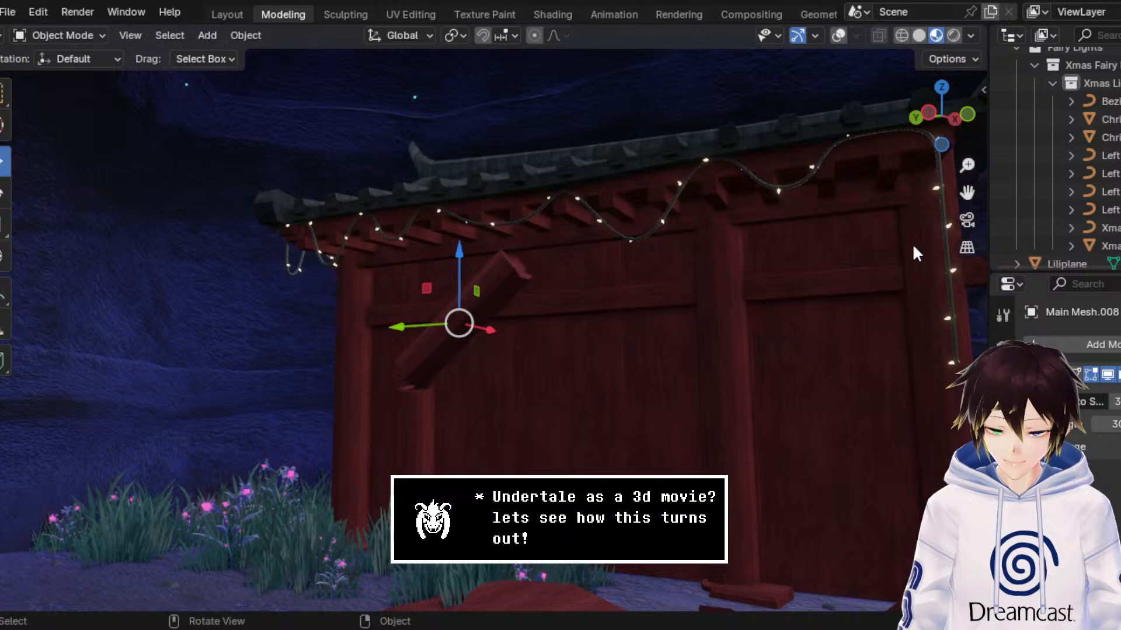
drag(967, 192, 375, 153)
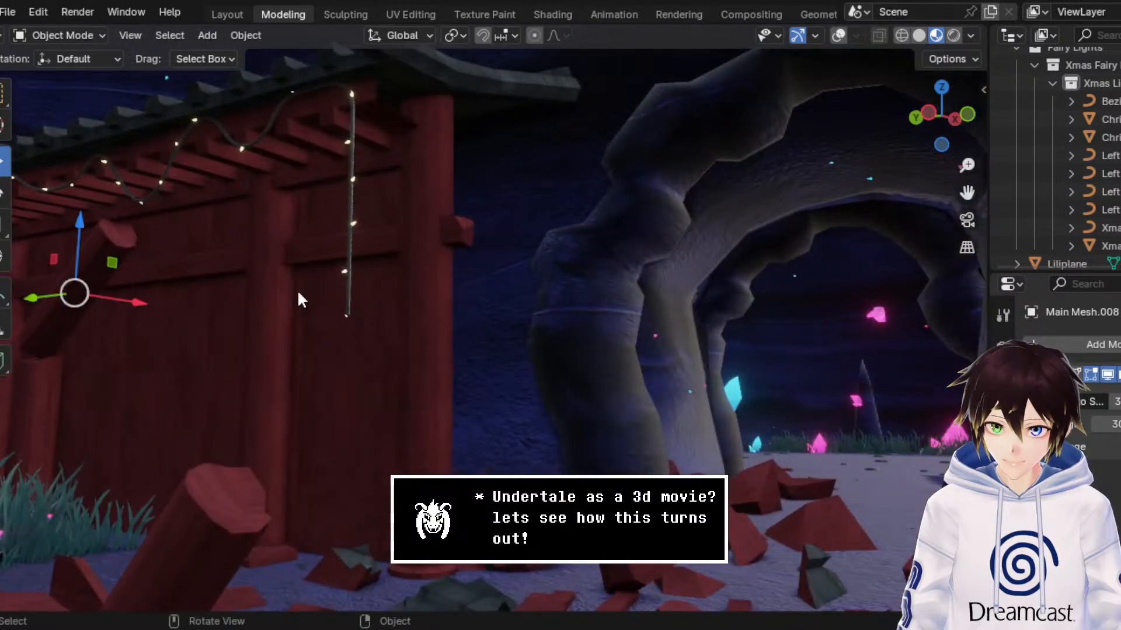
scroll(298, 289, down, 5)
middle_drag(300, 285, 431, 289)
scroll(338, 337, up, 2)
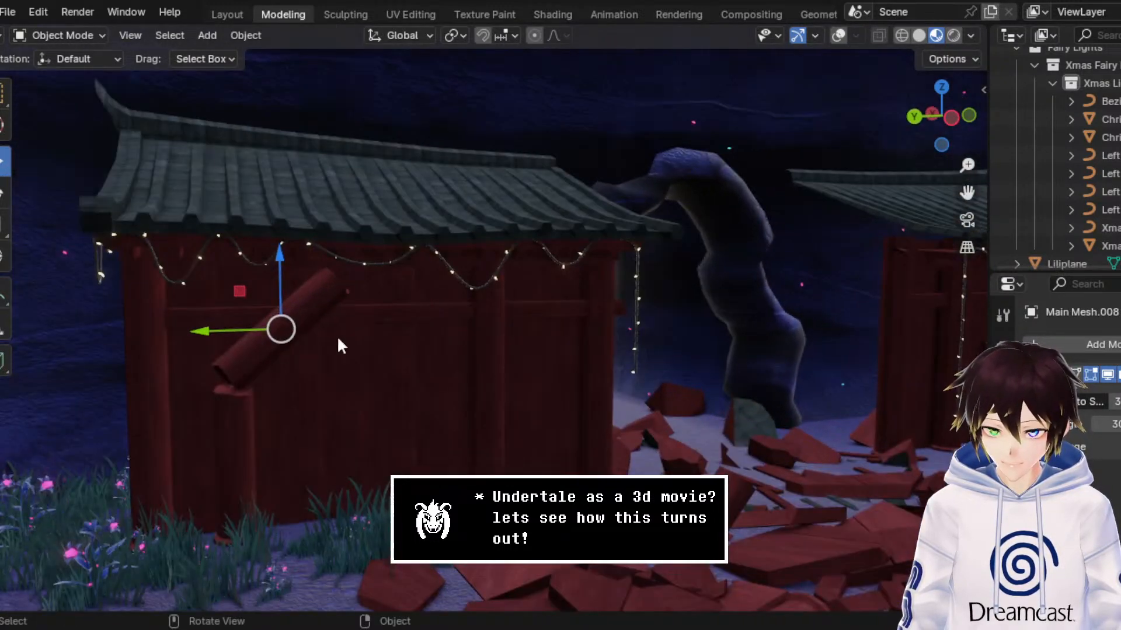
middle_drag(260, 362, 379, 334)
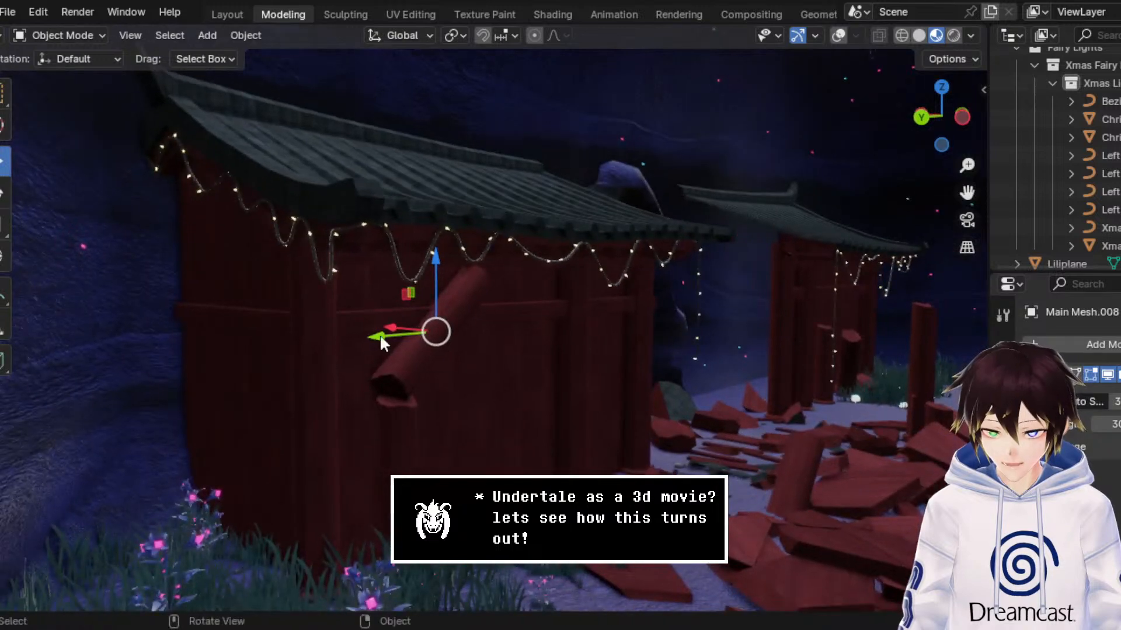
Step: Move the broken pillar piece about -0.60 m along X off its stump and lower it about 1.37 m to the ground
key(g)
key(x)
click(467, 346)
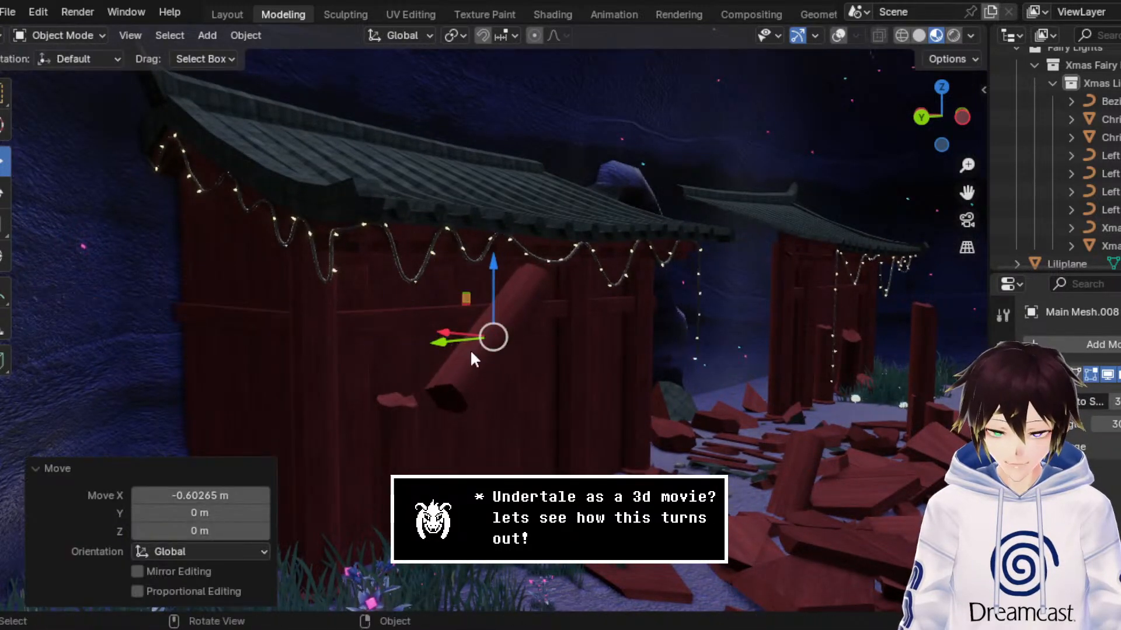
middle_drag(471, 349, 445, 356)
key(g)
key(z)
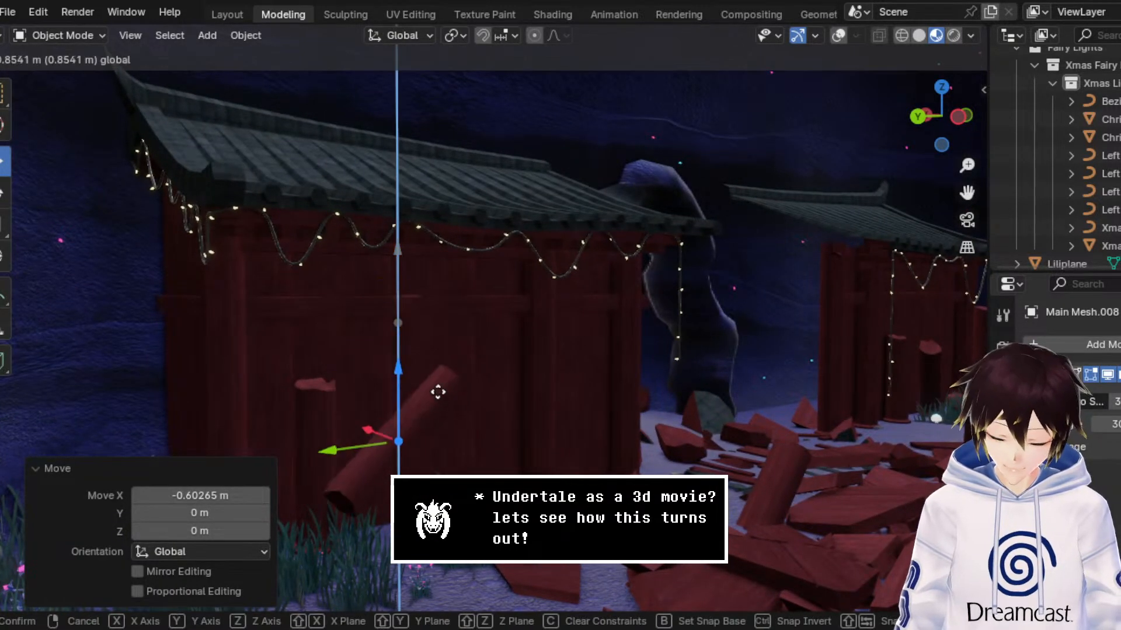
click(443, 466)
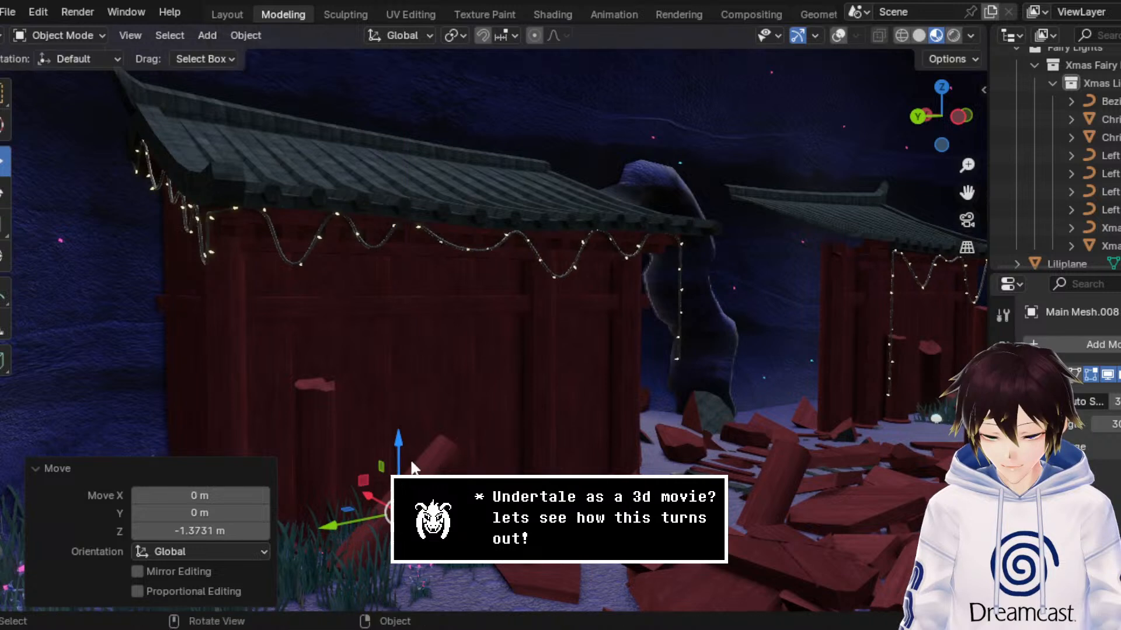
Step: Rotate the lowered pillar piece on the ground and shift it about -0.02 m along Z
click(5, 193)
drag(464, 476, 398, 481)
click(4, 165)
click(1, 202)
click(4, 163)
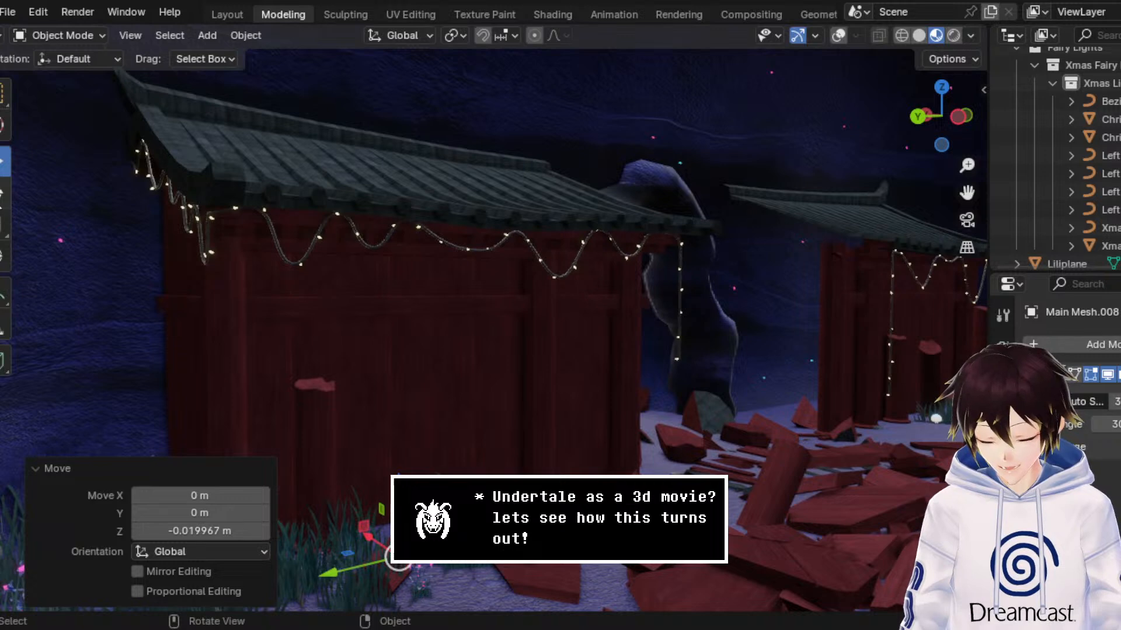
Step: Adjust the fallen pillar piece's rotation at the base of the left building and move it about 0.58 m along X
click(3, 193)
mouse_move(378, 353)
middle_down()
mouse_move(412, 366)
mouse_move(376, 370)
middle_up()
scroll(412, 365, down, 2)
drag(439, 566, 441, 529)
click(8, 166)
drag(444, 482, 414, 471)
key(ctrl+z)
middle_drag(414, 472, 332, 459)
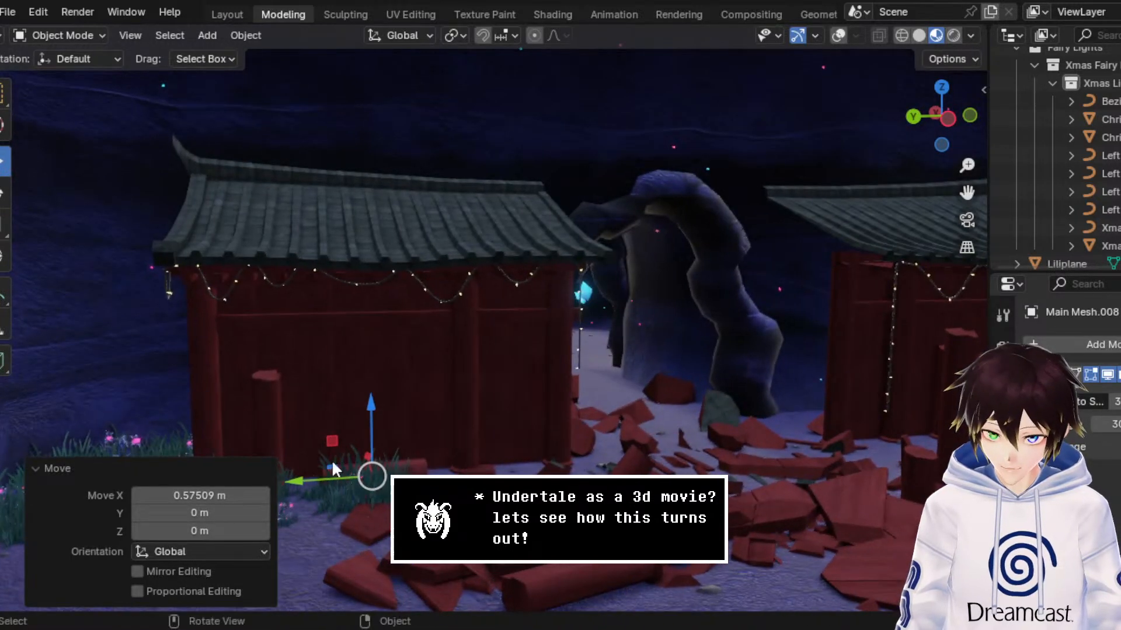
Step: Move the fallen pillar piece about -0.28 m along Y at the base of the left building and return to the selection tool
drag(323, 478, 347, 479)
middle_drag(347, 478, 319, 454)
scroll(319, 453, down, 3)
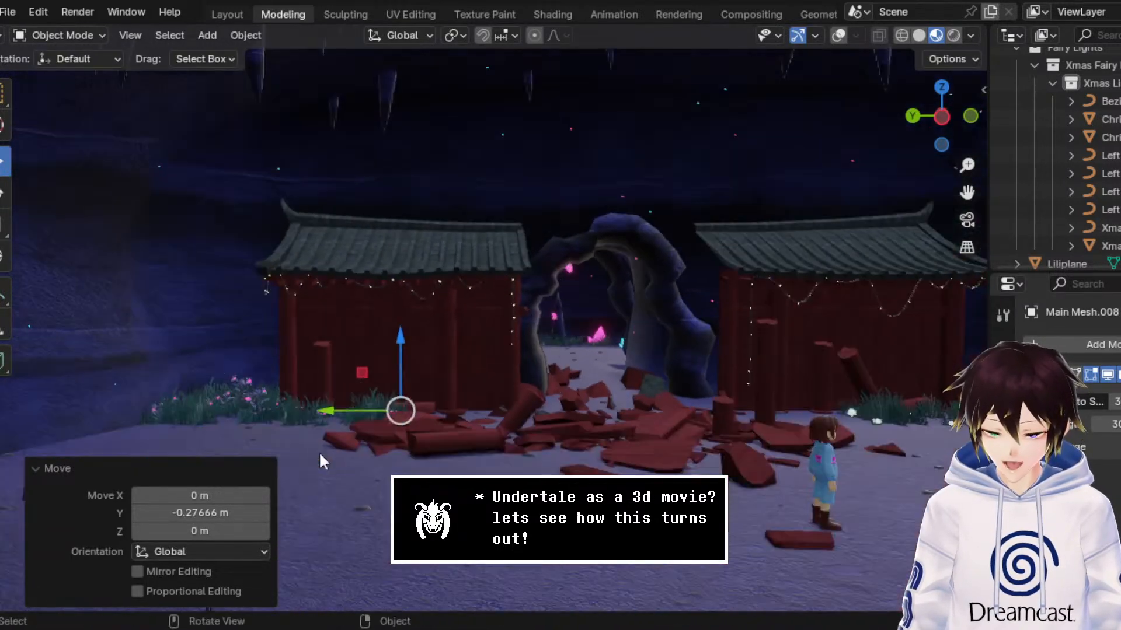
scroll(485, 337, up, 1)
click(5, 95)
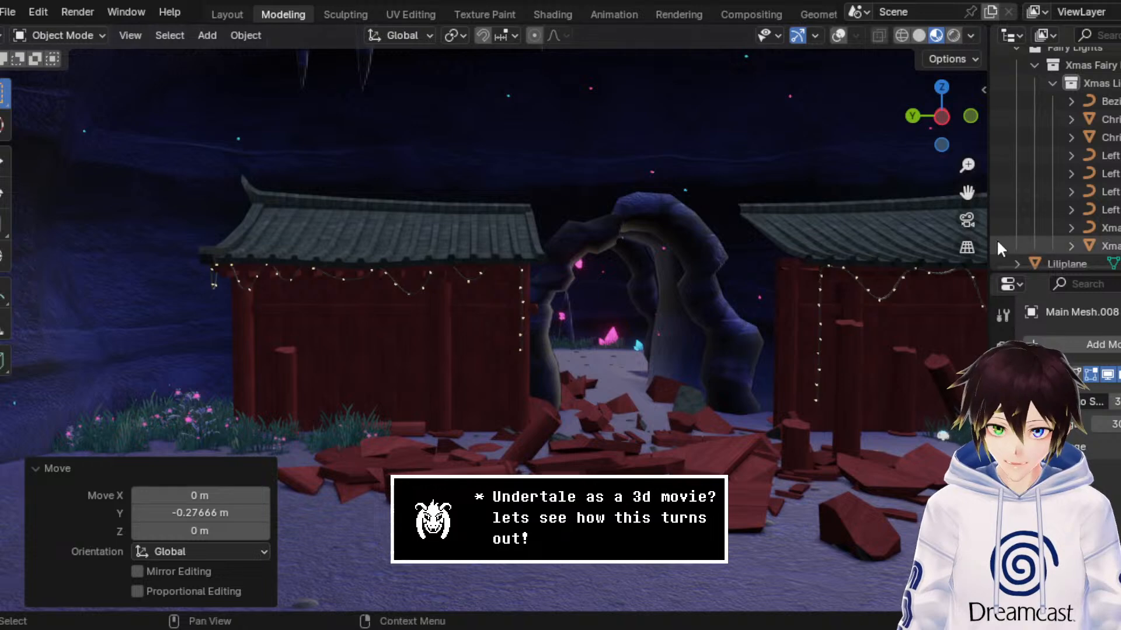
Step: Review both light-strung buildings and the stone arch from near and far, and save the file
drag(968, 195, 820, 273)
key(ctrl+s)
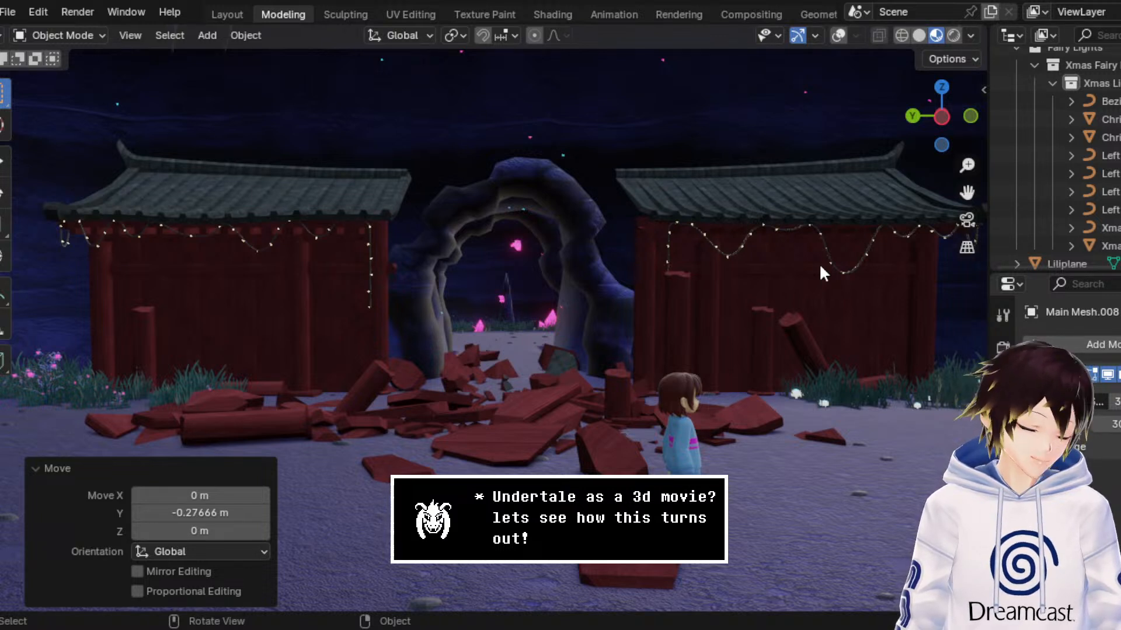
scroll(563, 307, up, 3)
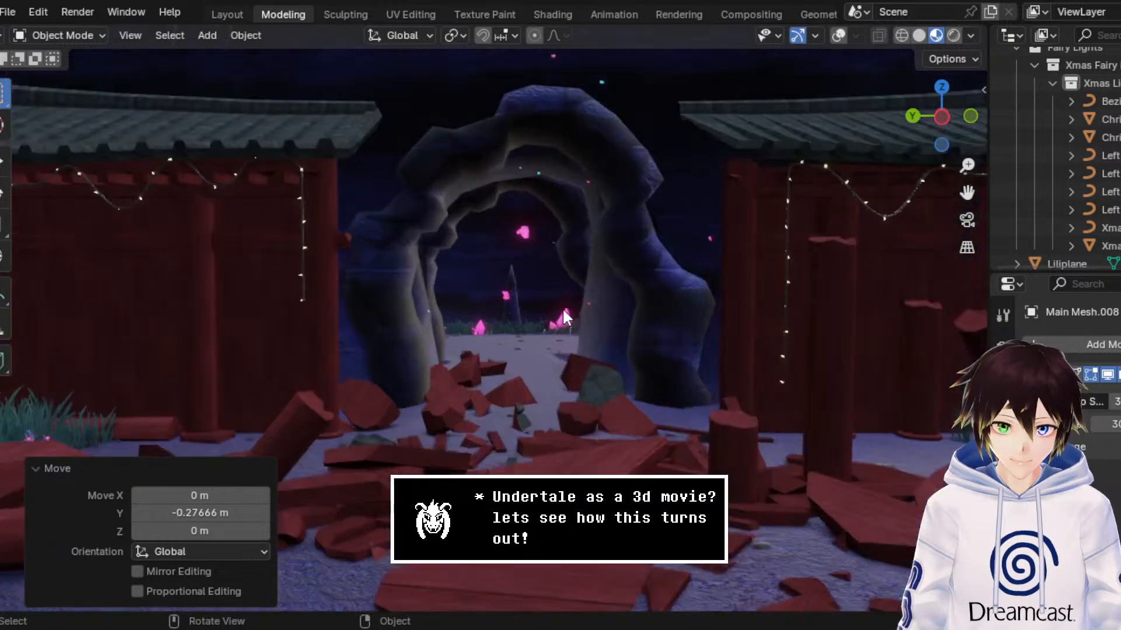
scroll(590, 288, down, 3)
key(ctrl+s)
scroll(581, 272, down, 4)
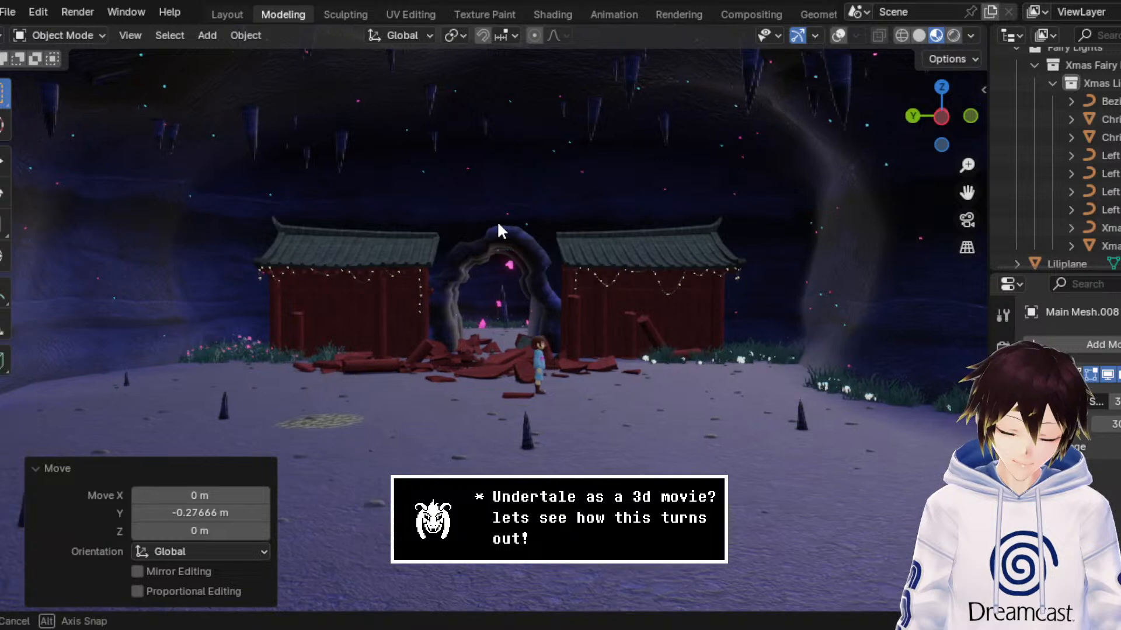
scroll(498, 221, down, 2)
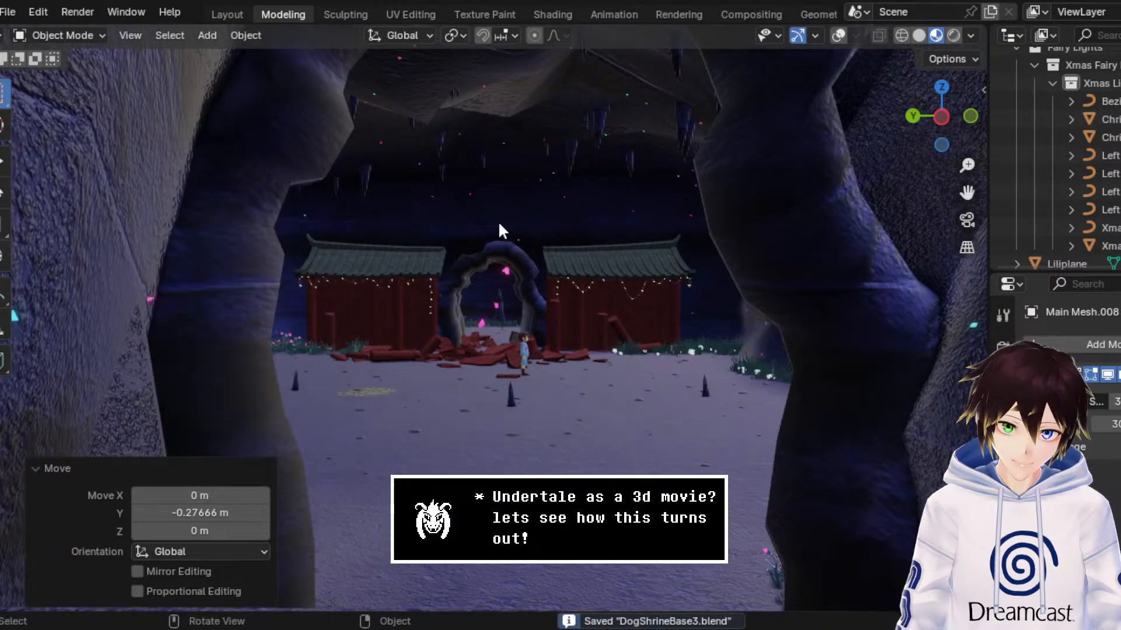
scroll(498, 221, up, 2)
scroll(499, 221, up, 1)
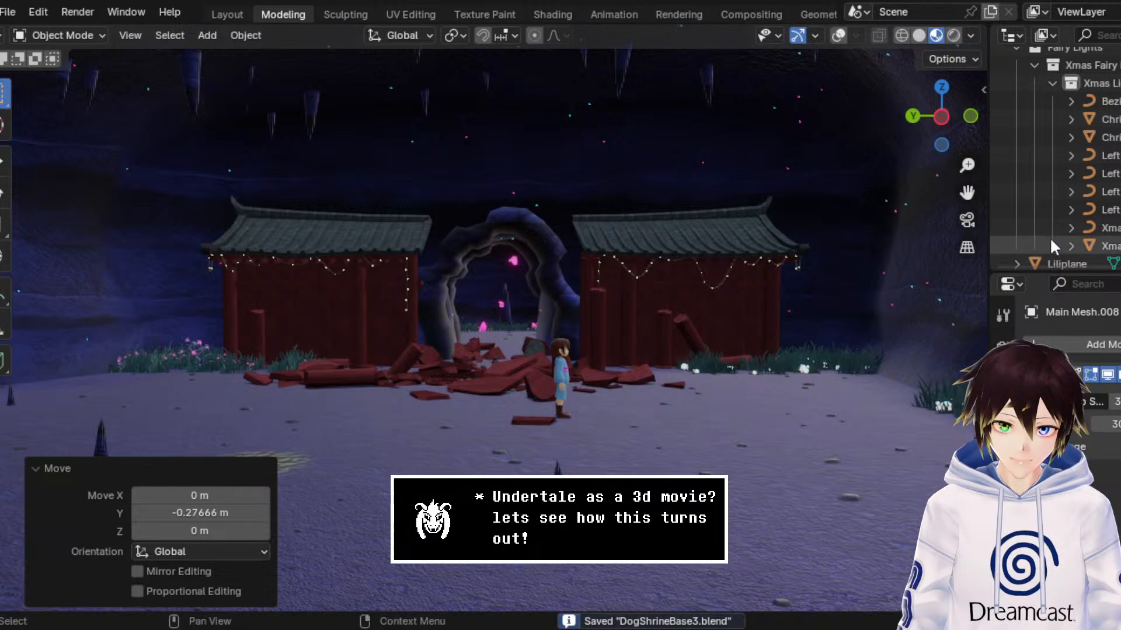
drag(967, 192, 983, 160)
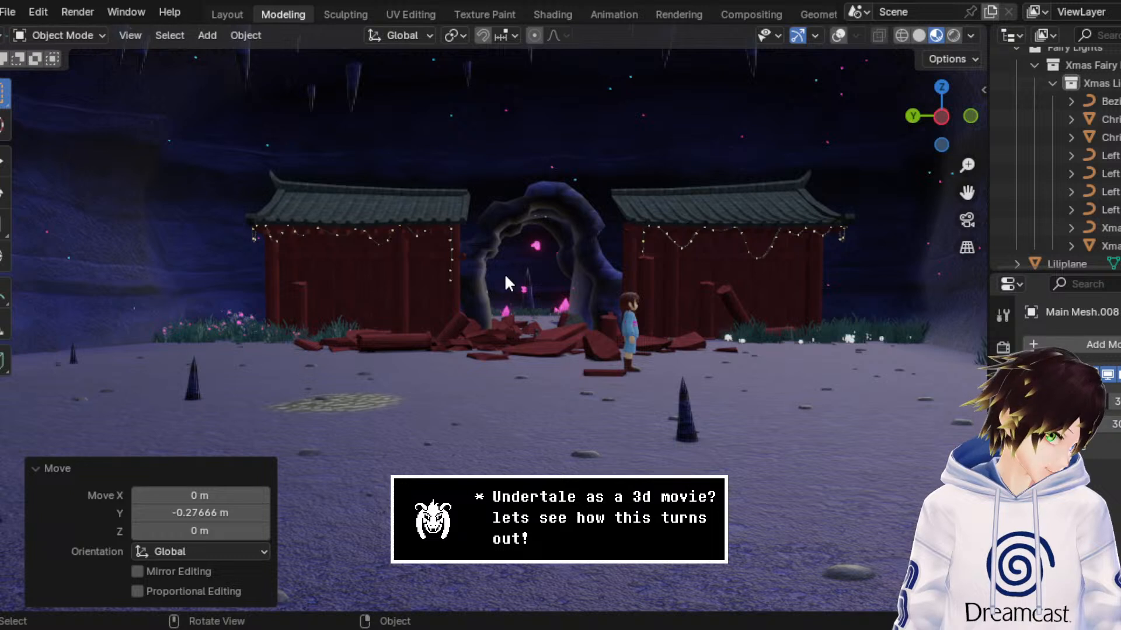
click(7, 12)
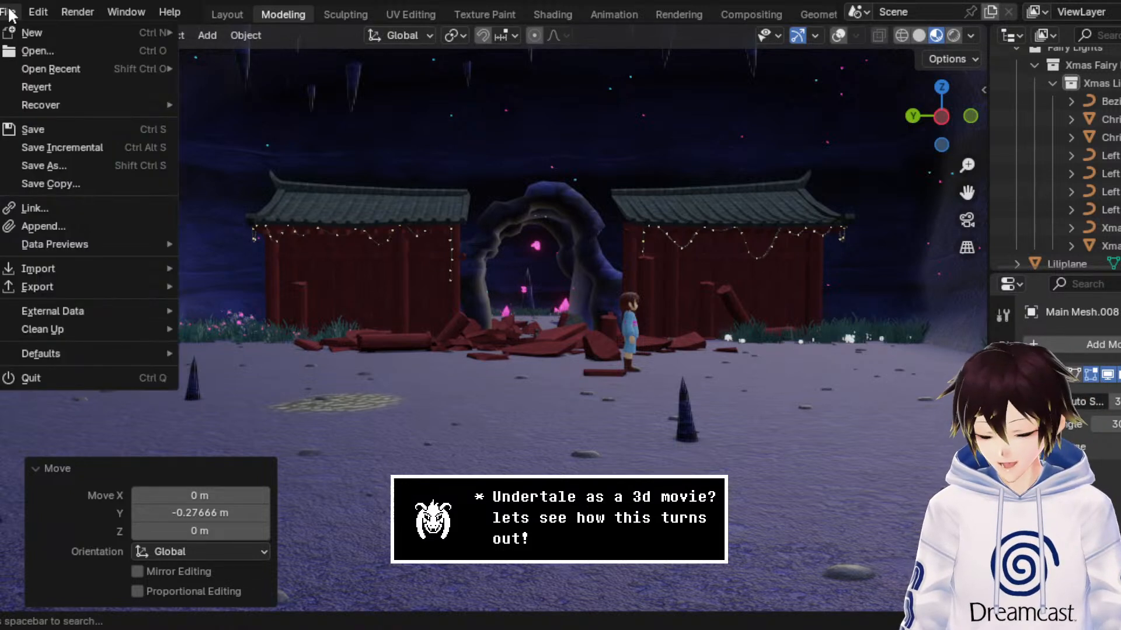
click(66, 137)
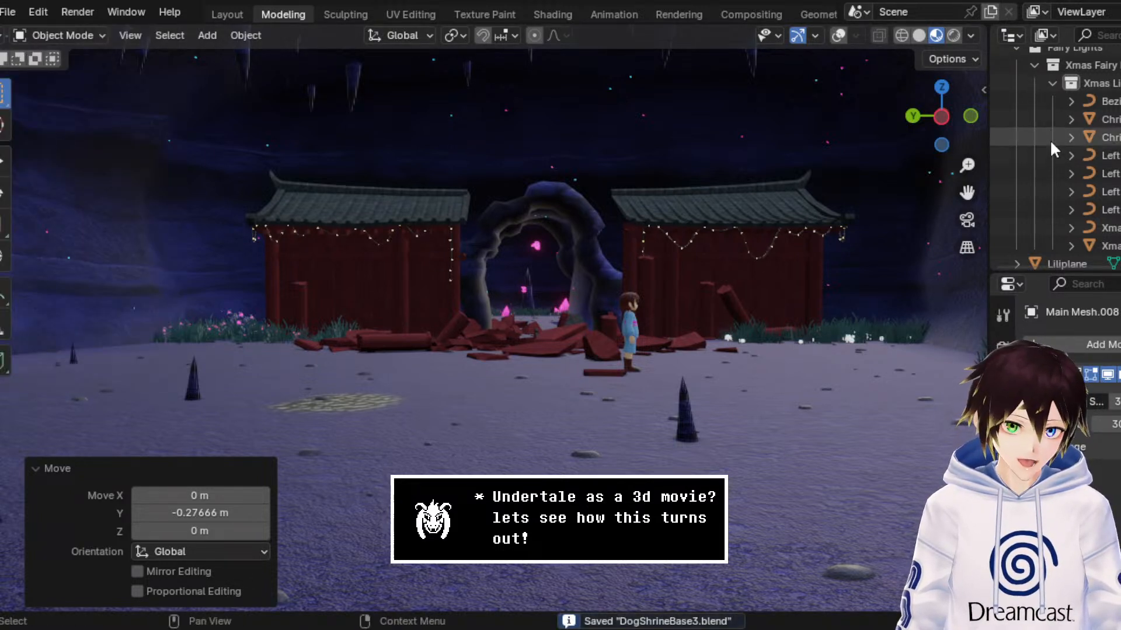
Step: Collapse the Fairy Lights collection and expand the Dog Shrine collection in the scene hierarchy
scroll(1044, 135, up, 5)
click(1016, 184)
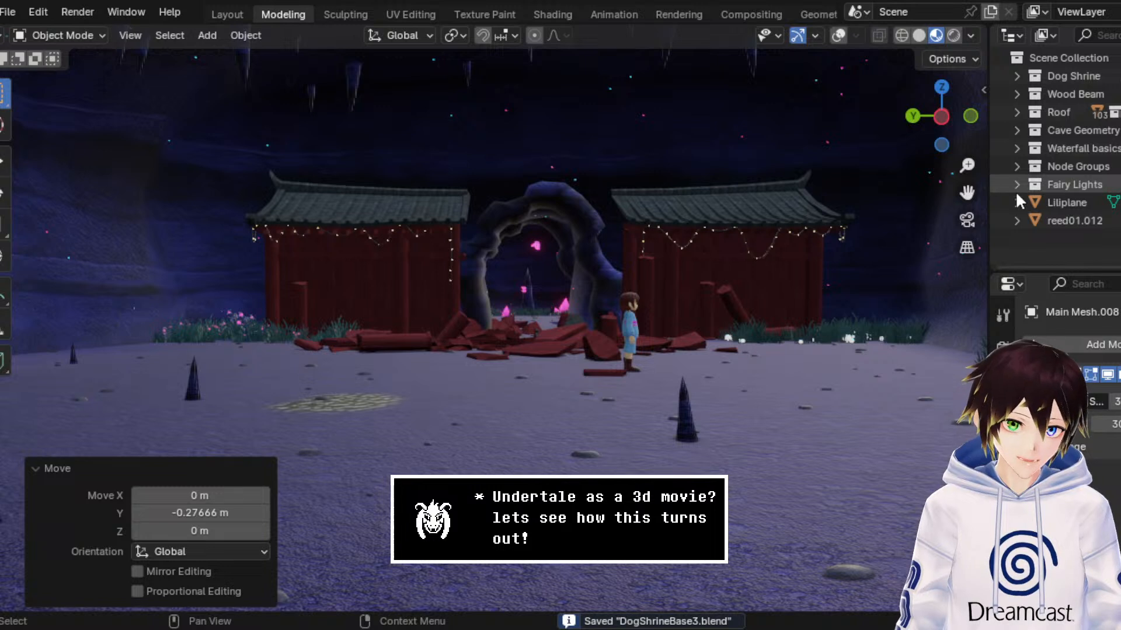
click(1016, 129)
click(1017, 129)
click(1018, 76)
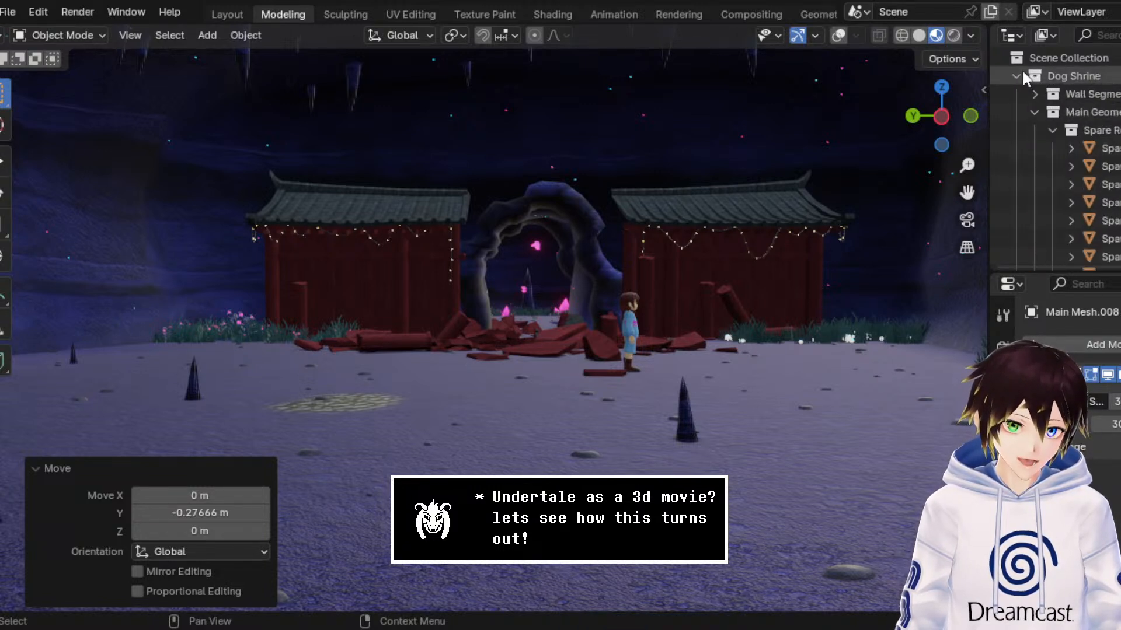
Step: Collapse the two Main Geometry, the Physics Sim and the Wood Beam collections inside Dog Shrine
click(1029, 111)
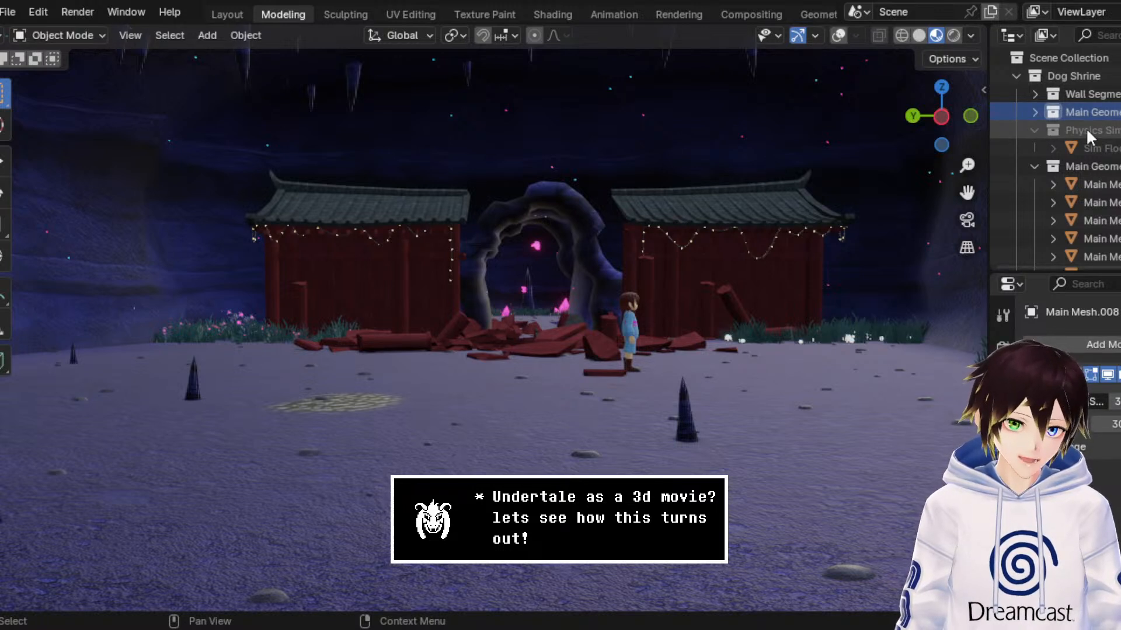
click(1086, 127)
click(1034, 129)
click(1038, 146)
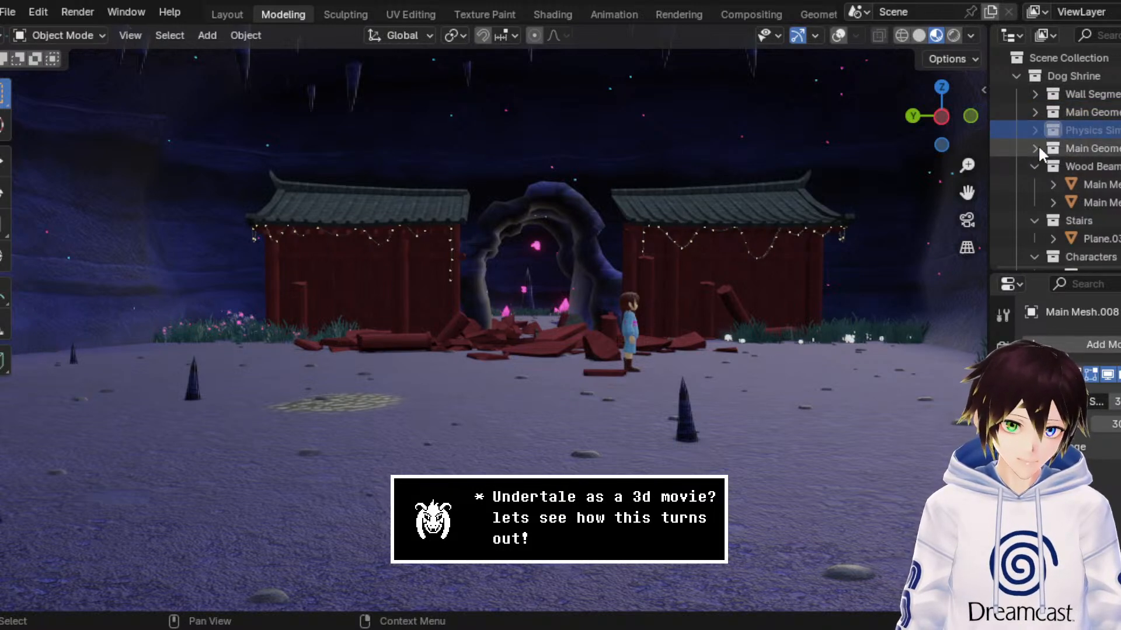
click(1045, 165)
click(1037, 166)
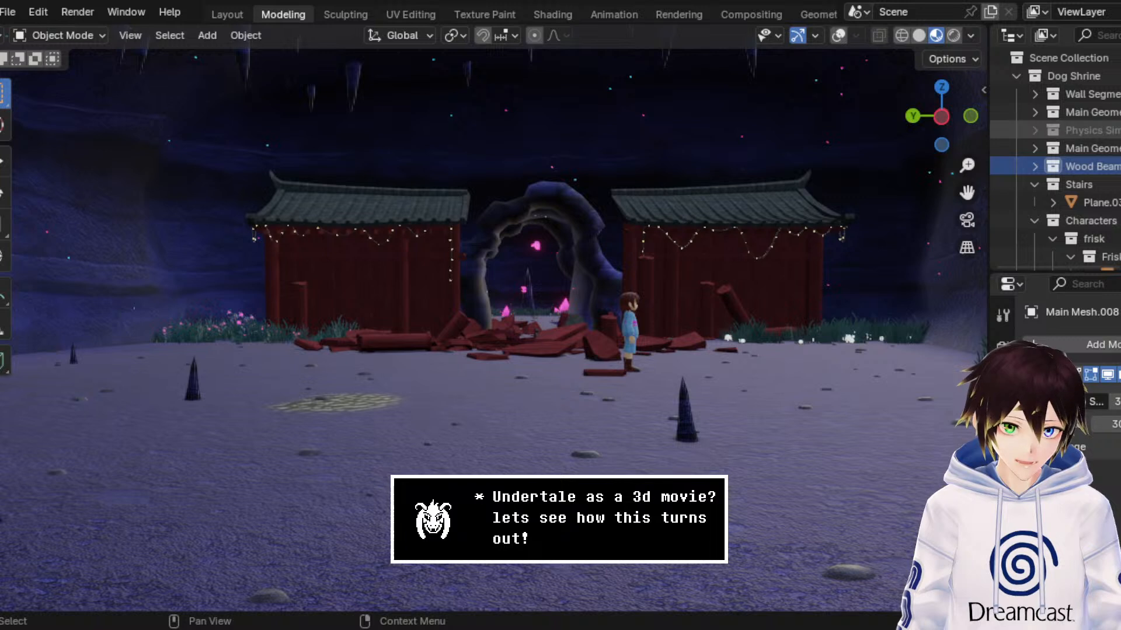
click(1035, 129)
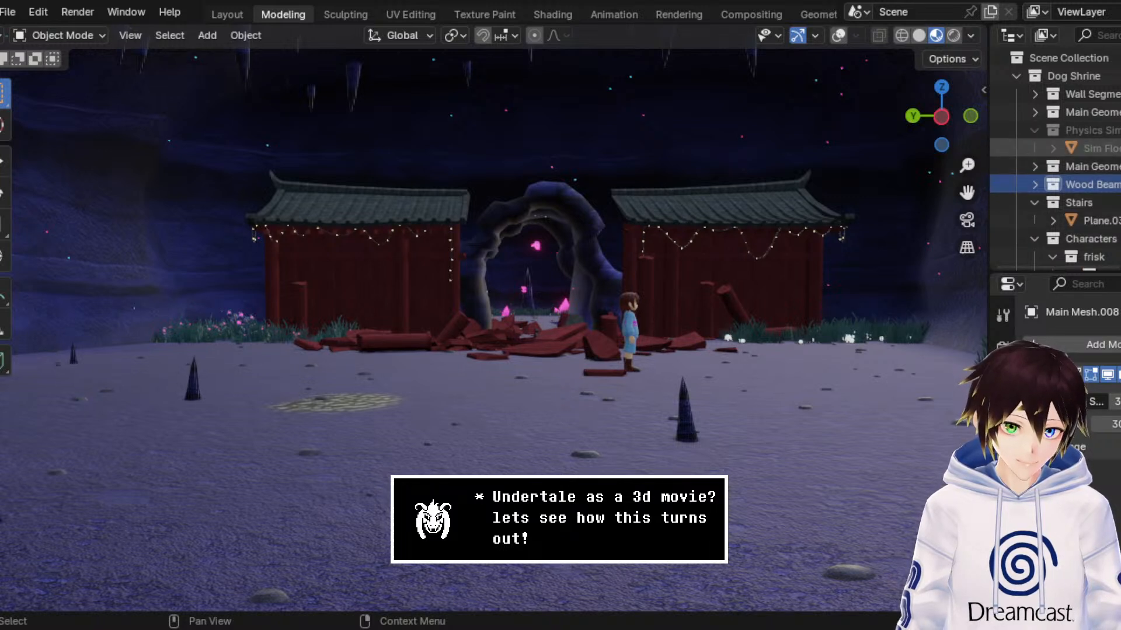
click(1033, 129)
Step: Collapse the Stairs collection and select the Characters collection inside Dog Shrine
scroll(1051, 158, down, 3)
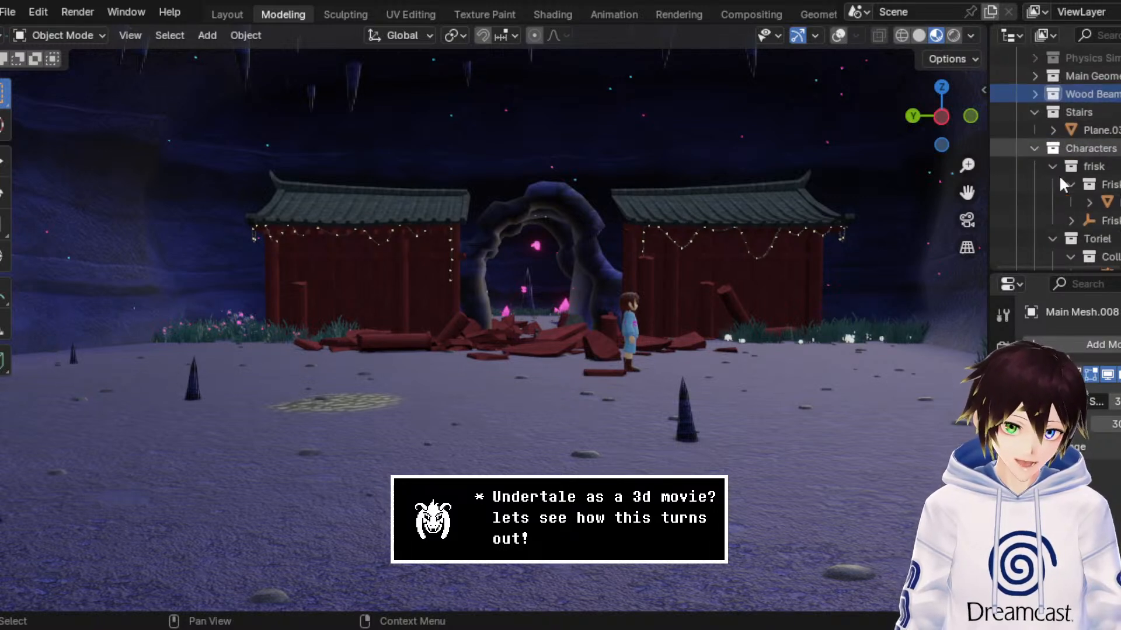
click(1033, 111)
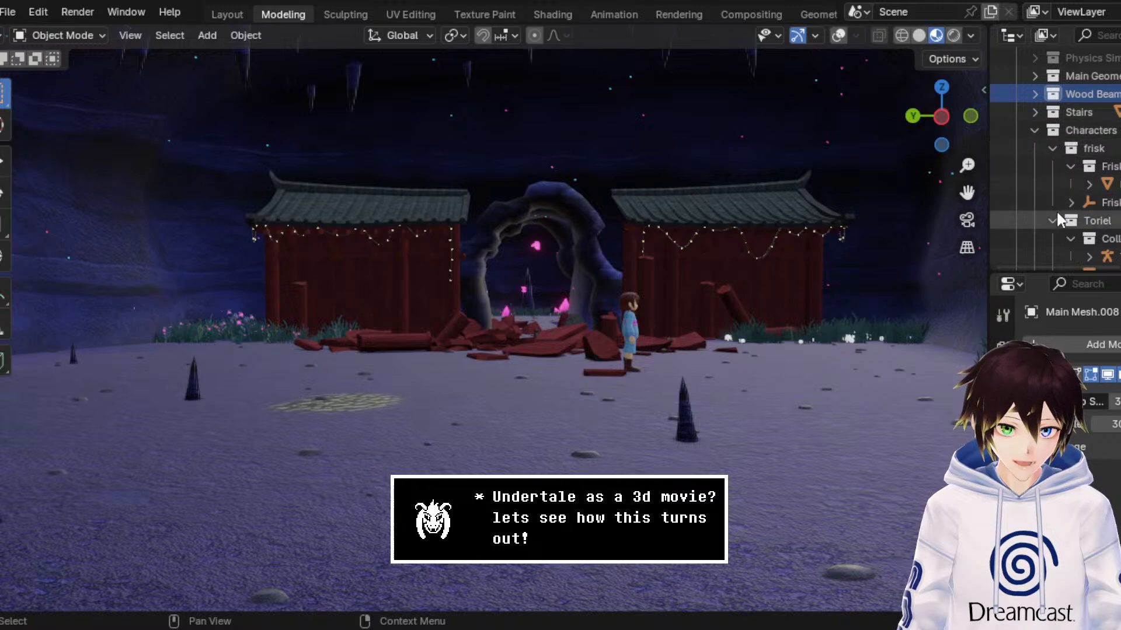
scroll(1056, 210, down, 3)
scroll(1056, 211, up, 3)
click(1076, 124)
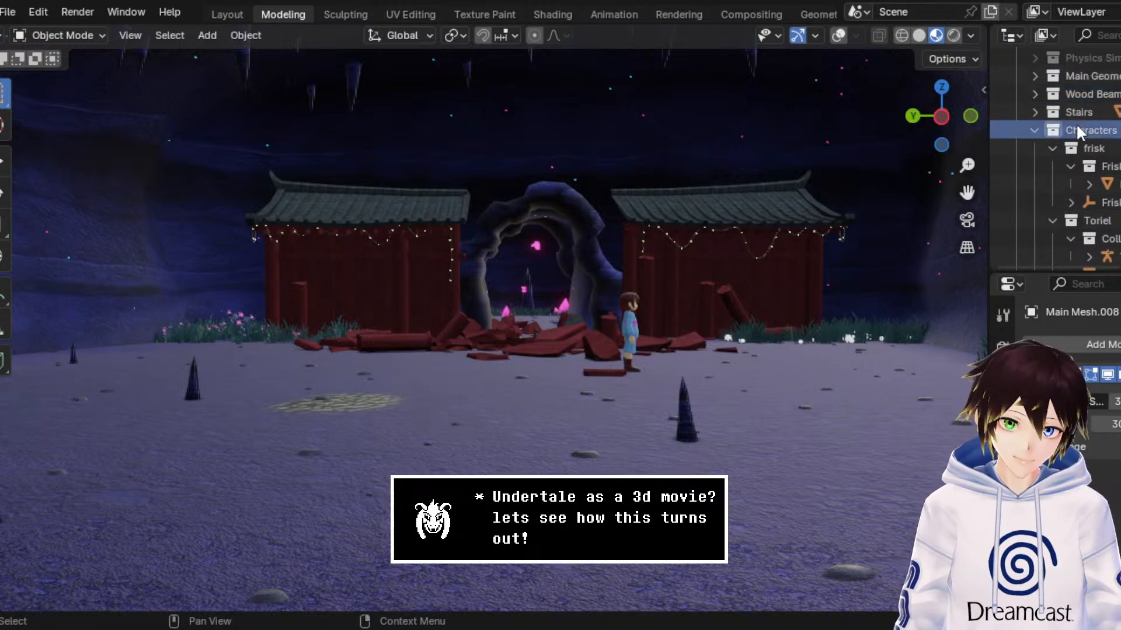
Step: Save the shrine scene and open the file with the pink-haired cat-girl character and her staff
mouse_move(664, 257)
middle_down()
mouse_move(668, 219)
mouse_move(663, 256)
middle_up()
key(ctrl+s)
click(8, 12)
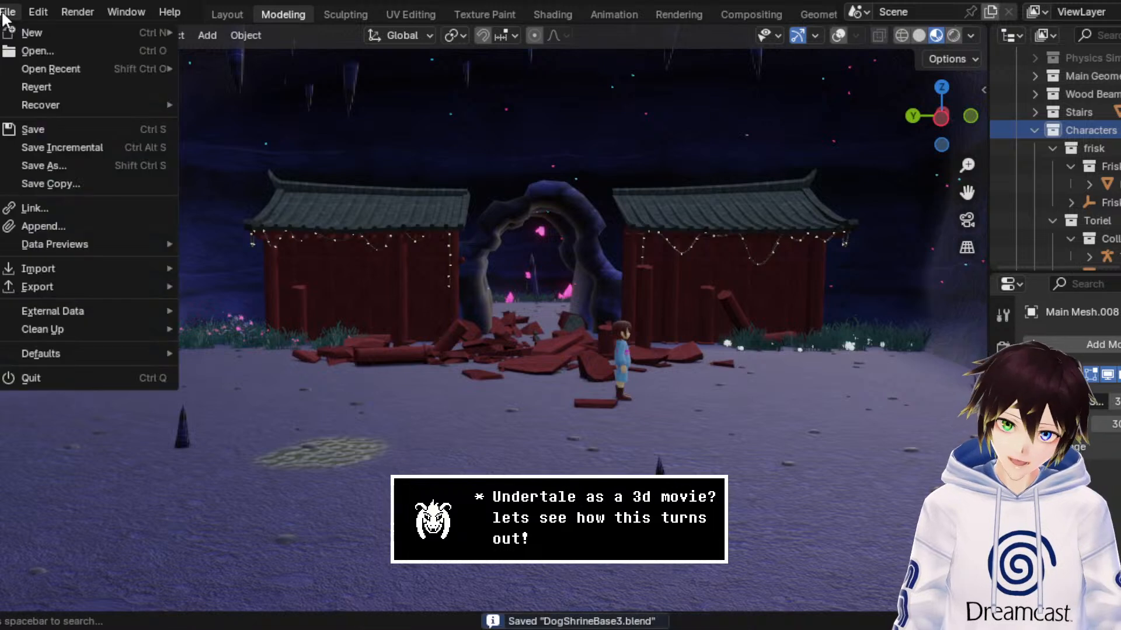
key(Escape)
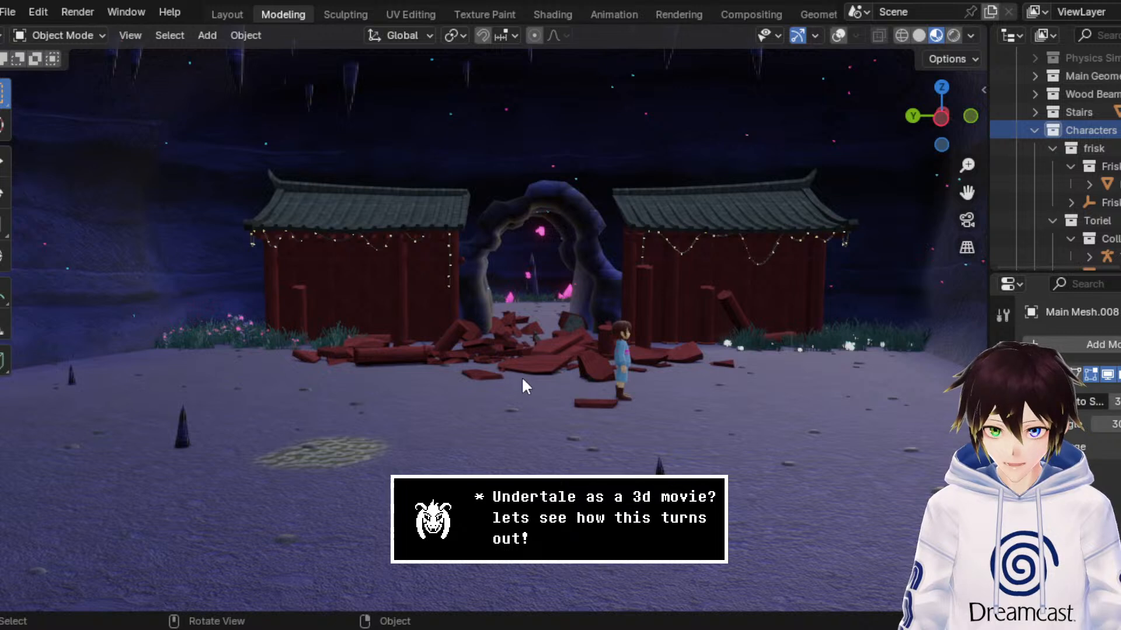
click(14, 11)
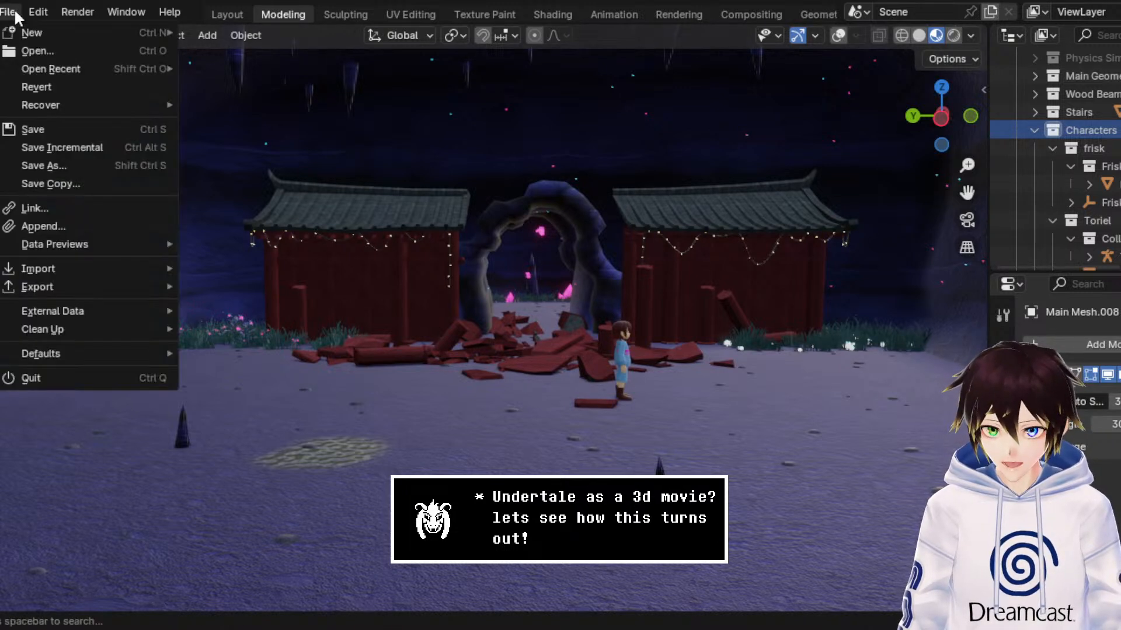
click(38, 128)
click(10, 11)
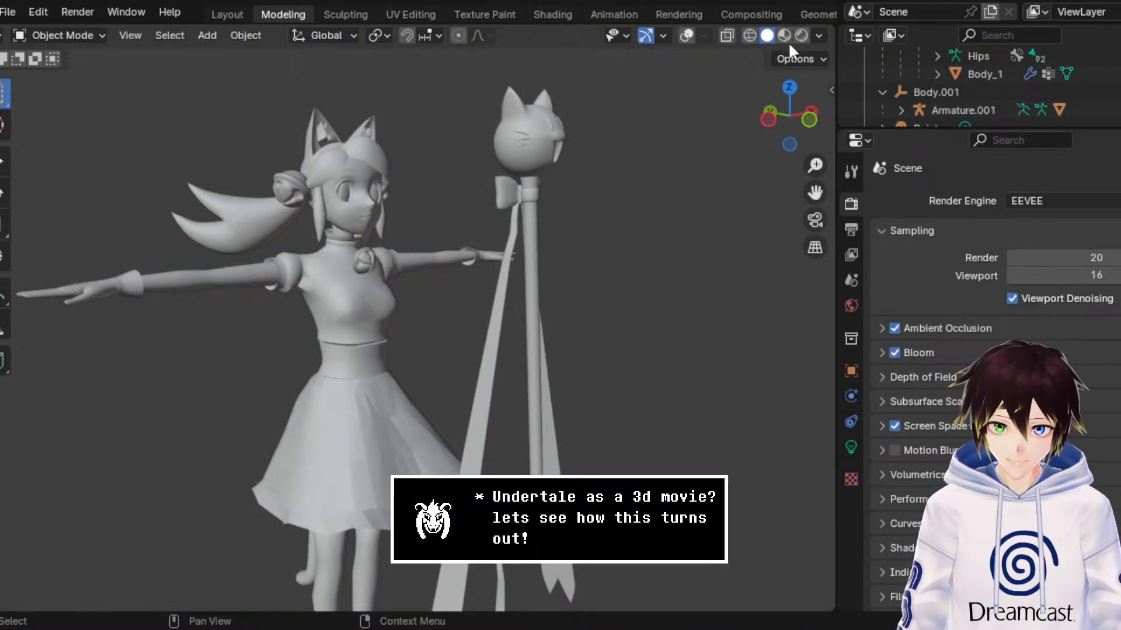
Step: Examine the cat-girl character and her staff in Material Preview and then in Rendered shading
click(785, 35)
middle_drag(713, 127, 682, 137)
mouse_move(788, 144)
mouse_down()
mouse_move(492, 300)
mouse_move(561, 300)
mouse_up()
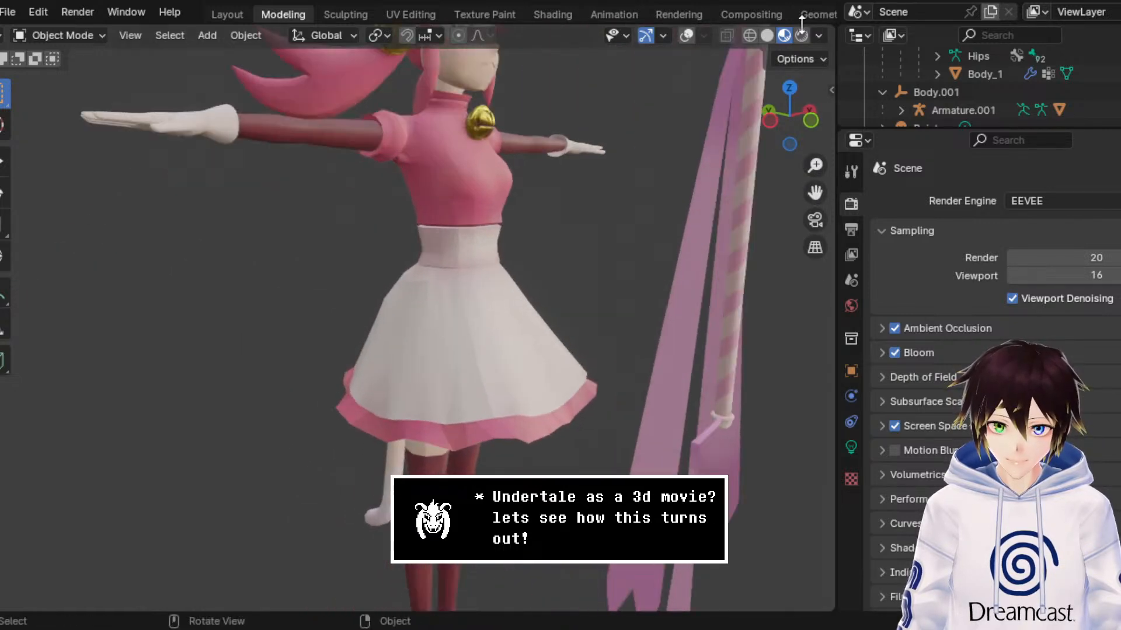
click(801, 32)
drag(502, 227, 578, 209)
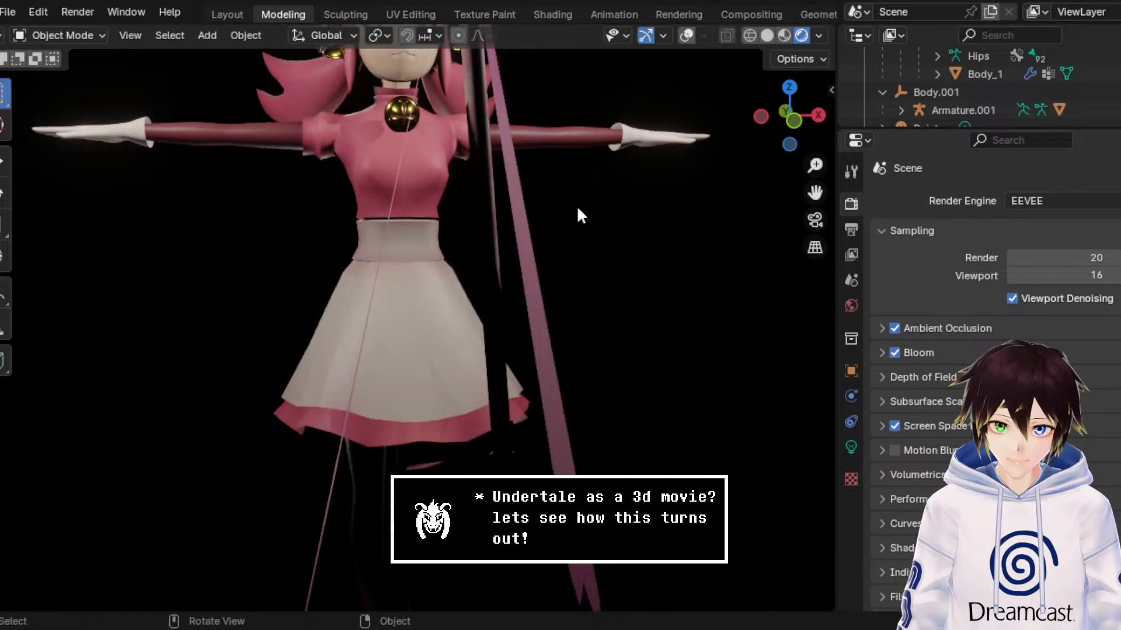
drag(812, 190, 842, 414)
scroll(766, 180, up, 1)
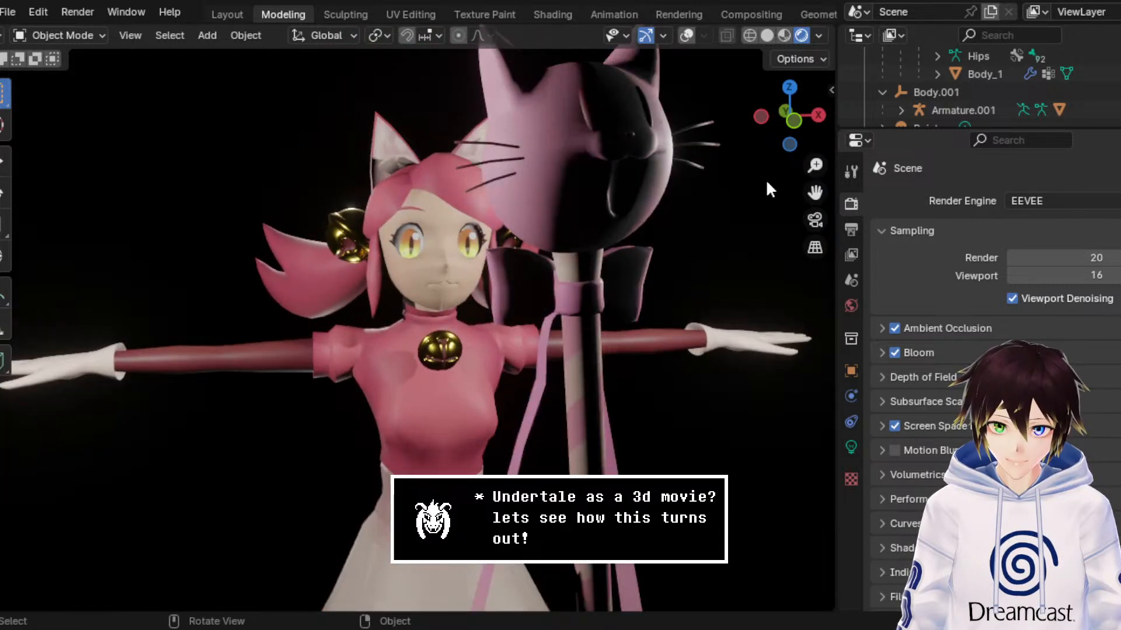
Step: Compare the character's head and upper body in Material Preview against Rendered shading
click(784, 35)
middle_drag(701, 140, 672, 142)
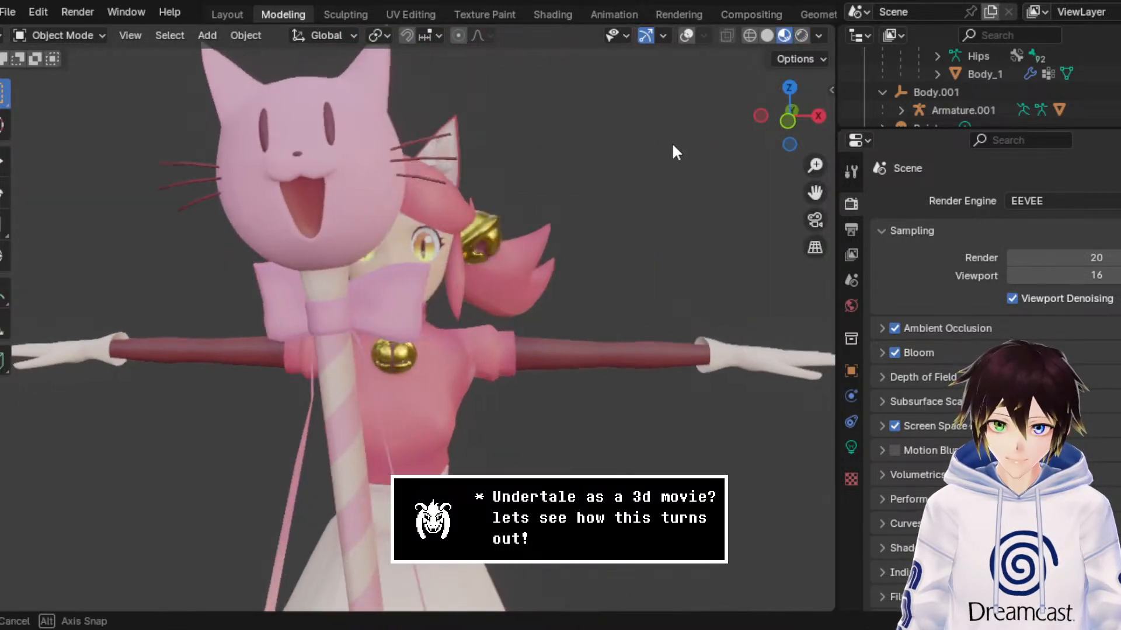
mouse_move(516, 217)
middle_down()
mouse_move(568, 249)
mouse_move(558, 210)
middle_up()
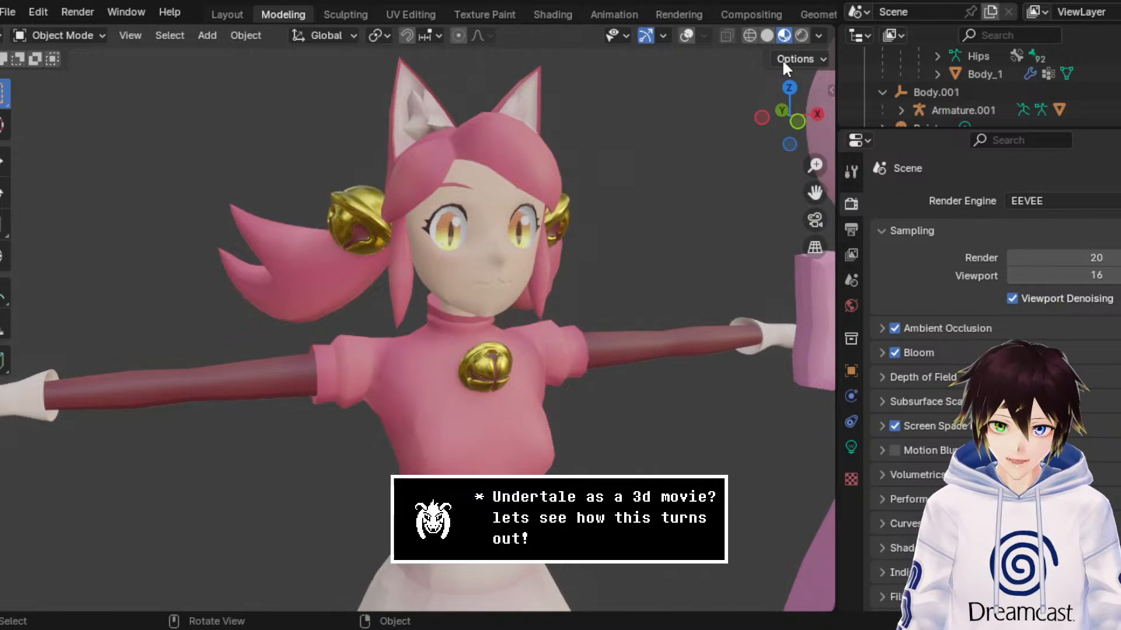
click(801, 35)
scroll(686, 190, up, 3)
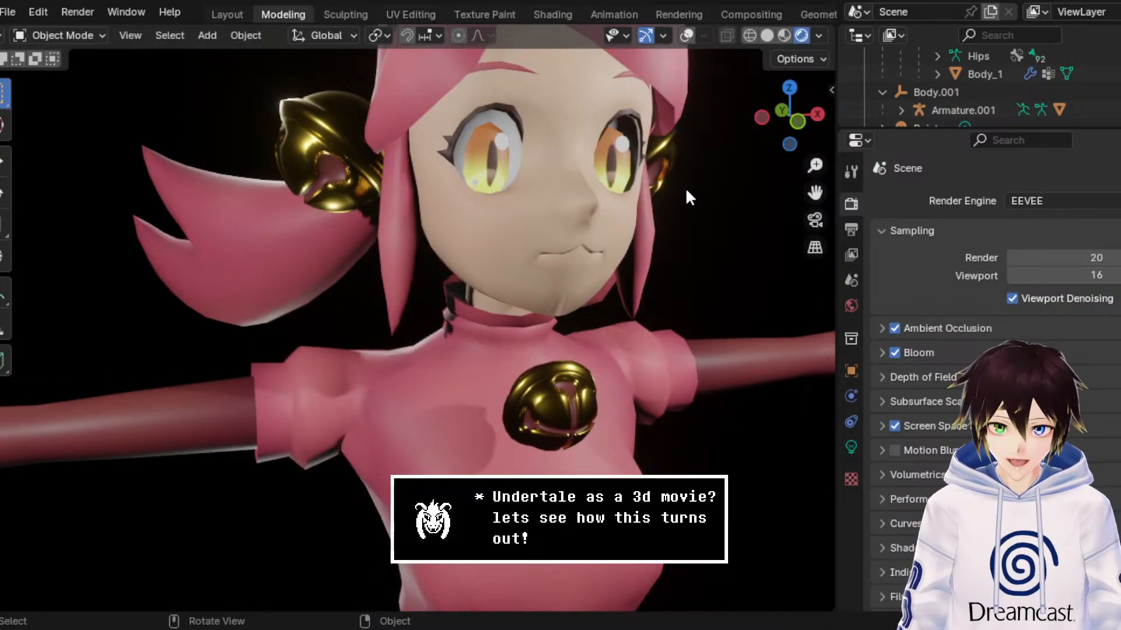
Step: Examine the character's mouth, chin and eyes up close in Rendered shading
drag(814, 195, 765, 219)
scroll(676, 260, up, 4)
middle_drag(675, 260, 699, 239)
drag(815, 194, 607, 272)
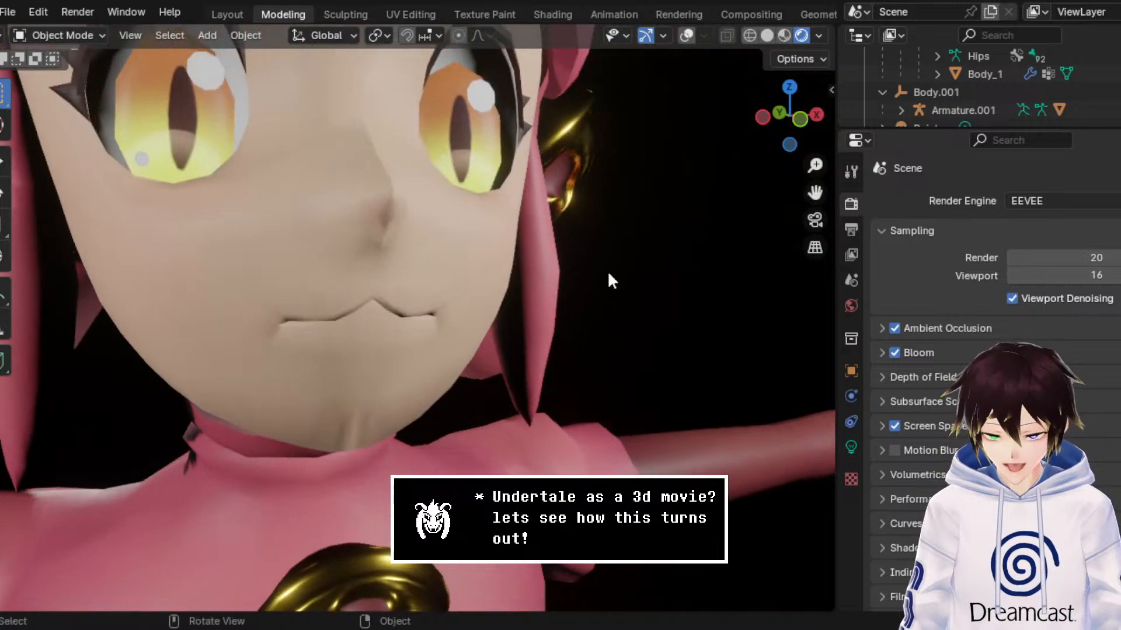
middle_drag(610, 269, 628, 263)
scroll(628, 263, down, 3)
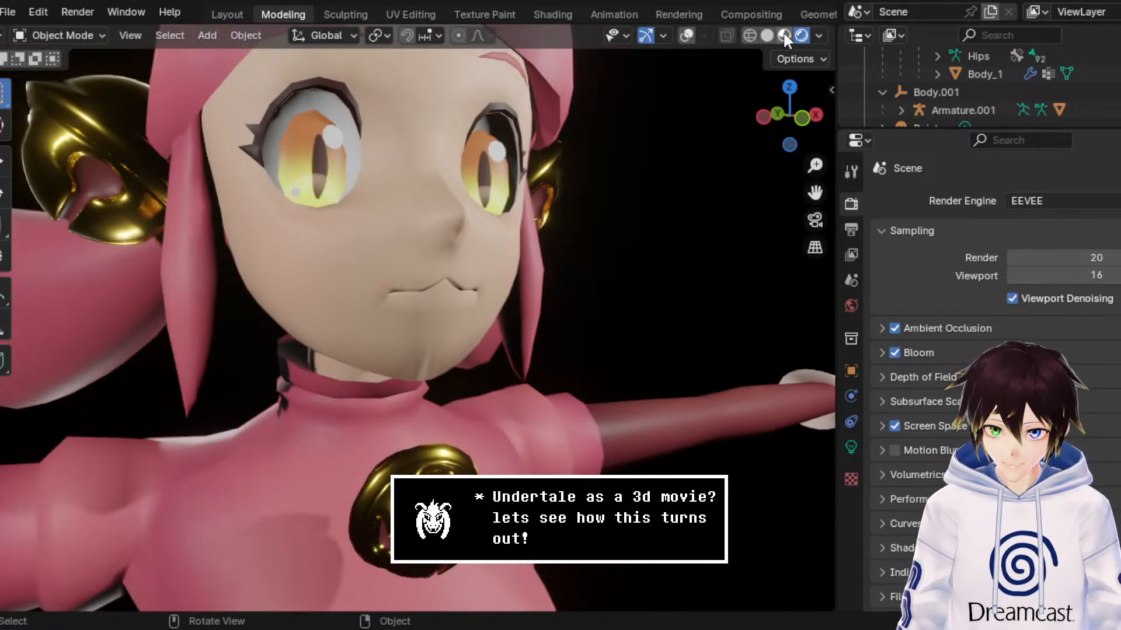
Step: Return to Material Preview, select the Body_1 mesh and show viewport overlays with the wireframe enabled
click(784, 35)
click(508, 333)
click(687, 35)
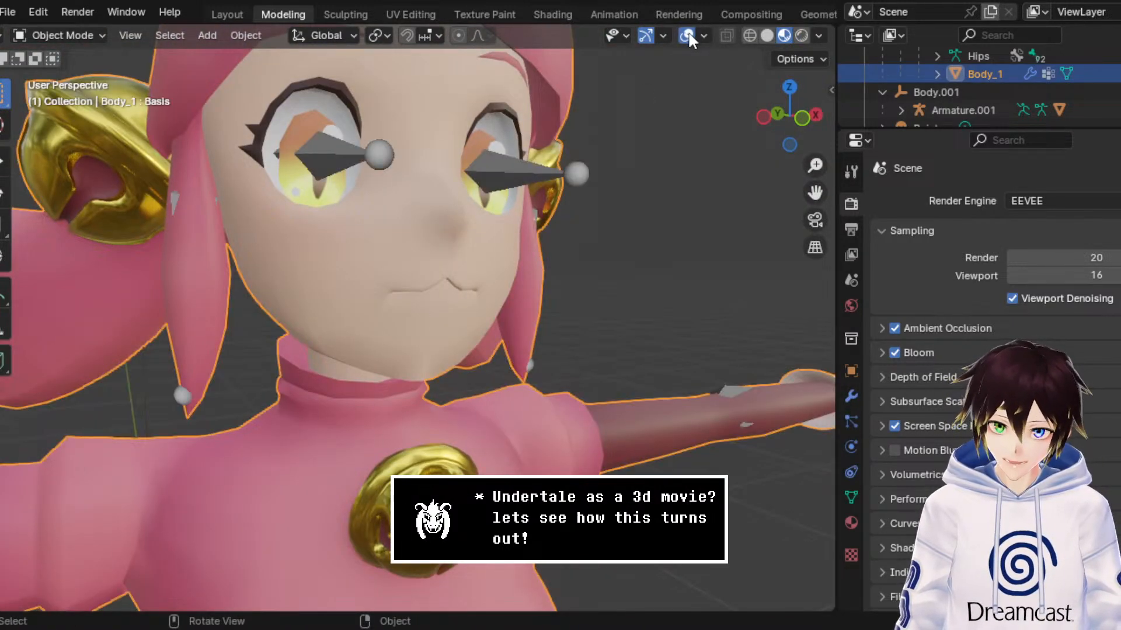
click(704, 35)
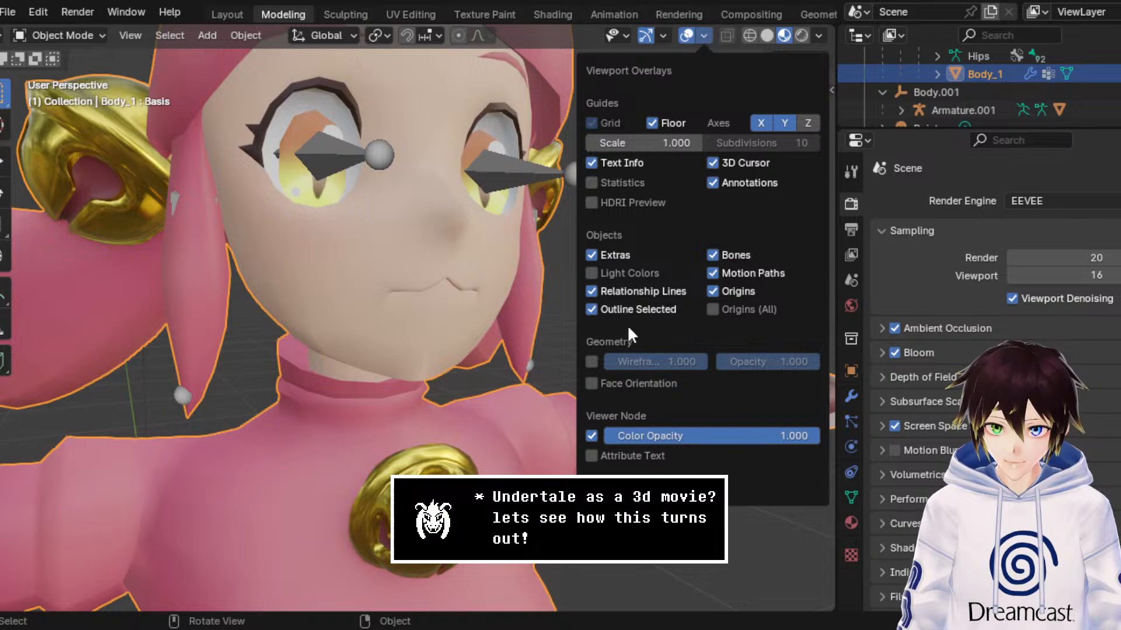
click(592, 361)
Step: Examine the wireframe topology around the character's mouth and chin, and hide the viewport overlays
scroll(515, 285, up, 5)
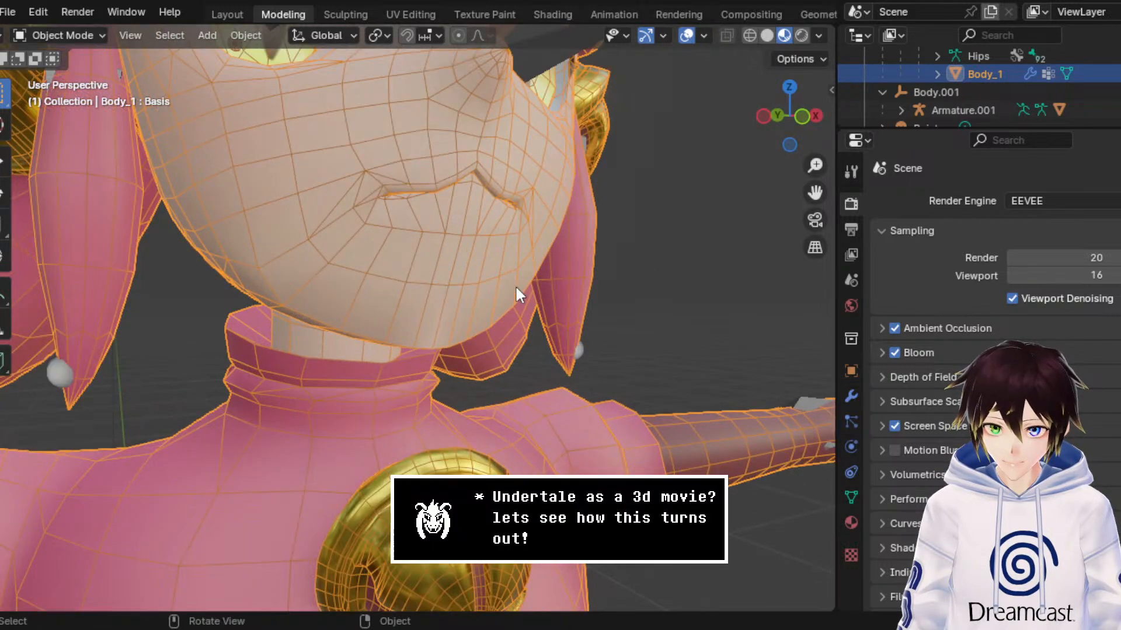
mouse_move(515, 285)
middle_down()
mouse_move(552, 279)
mouse_move(498, 285)
middle_up()
click(688, 38)
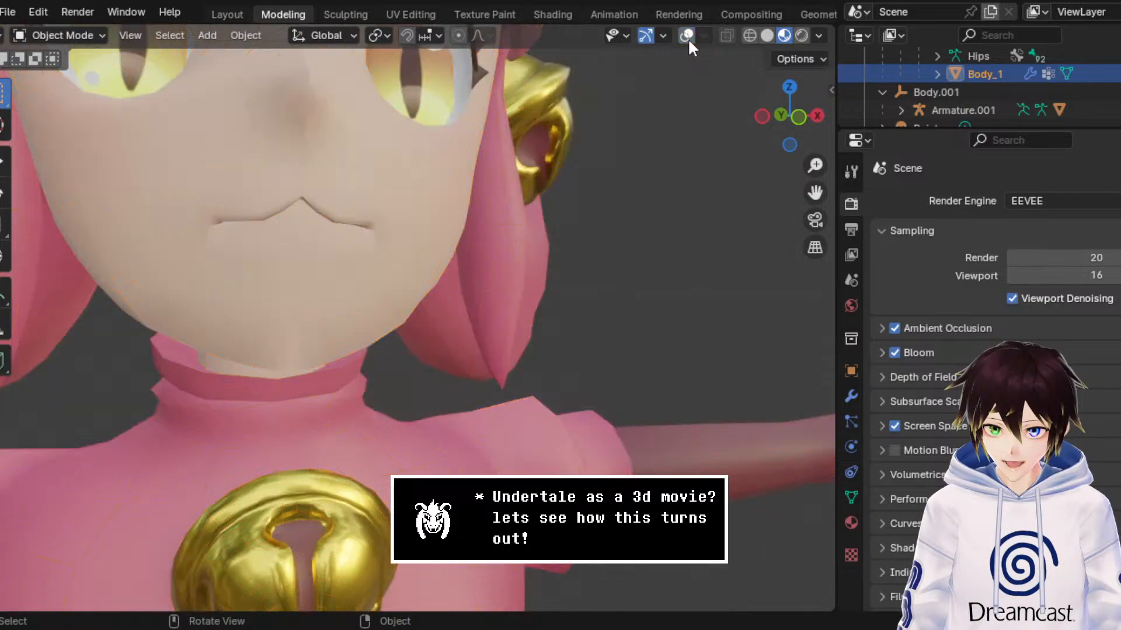
Step: Switch the viewport to Rendered shading and select the vrc.v_e shape key of Body_1
click(802, 36)
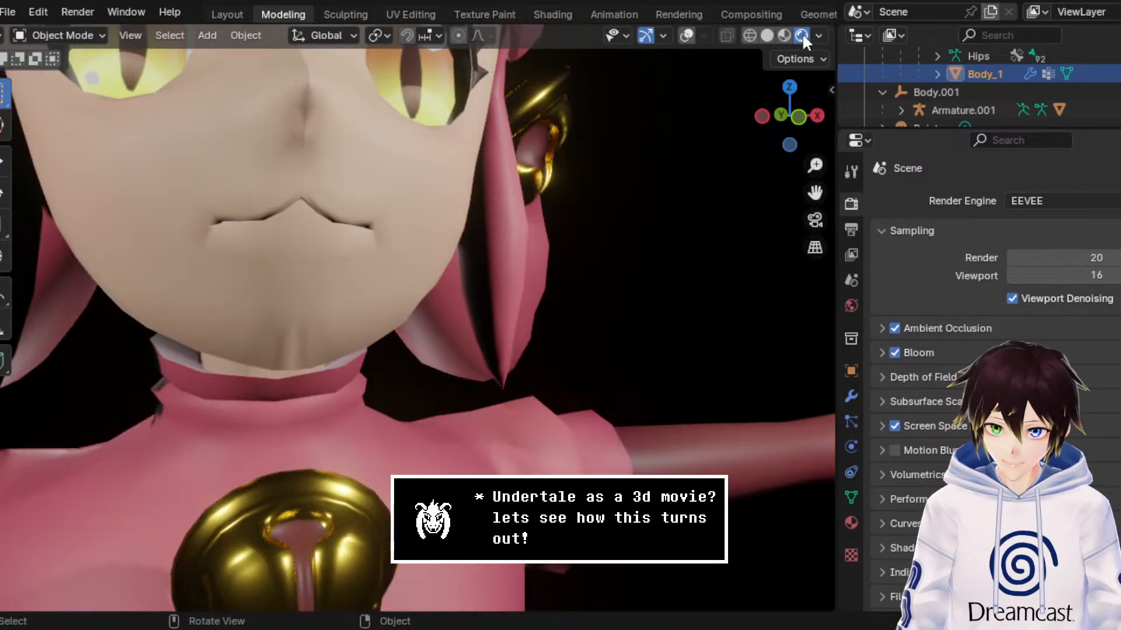
click(852, 500)
click(852, 519)
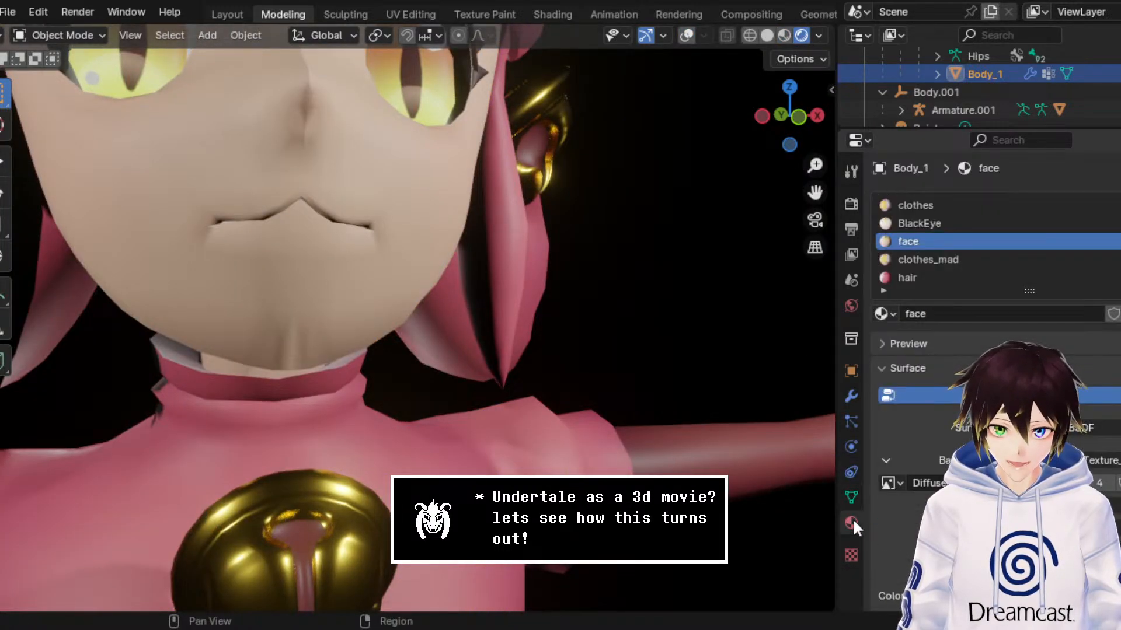
click(851, 498)
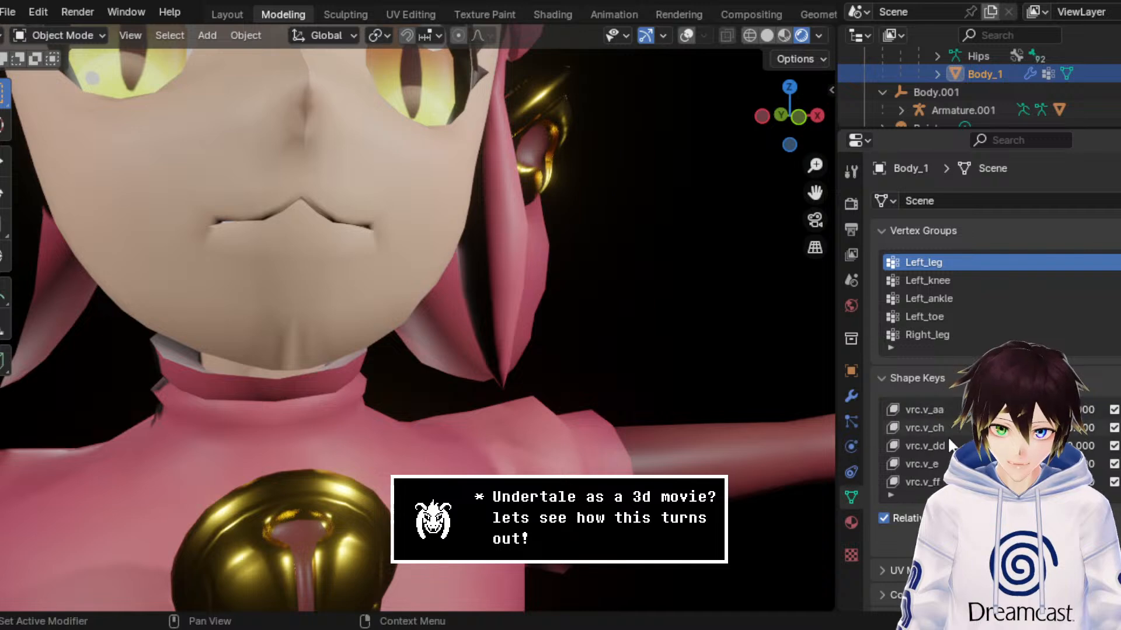
click(922, 464)
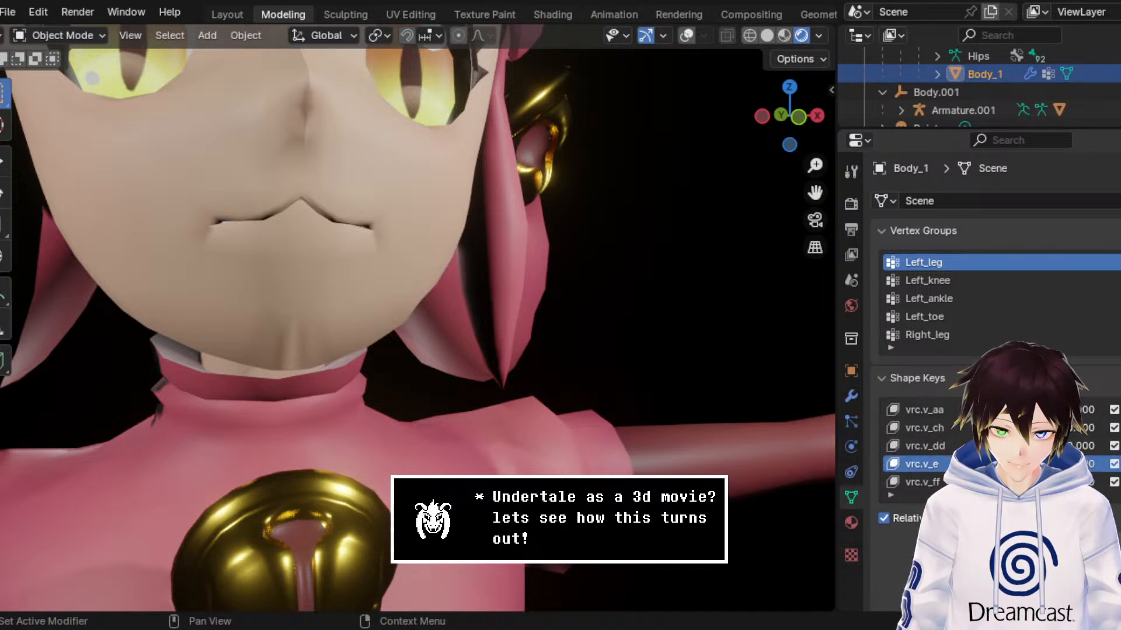
drag(1080, 464, 1054, 464)
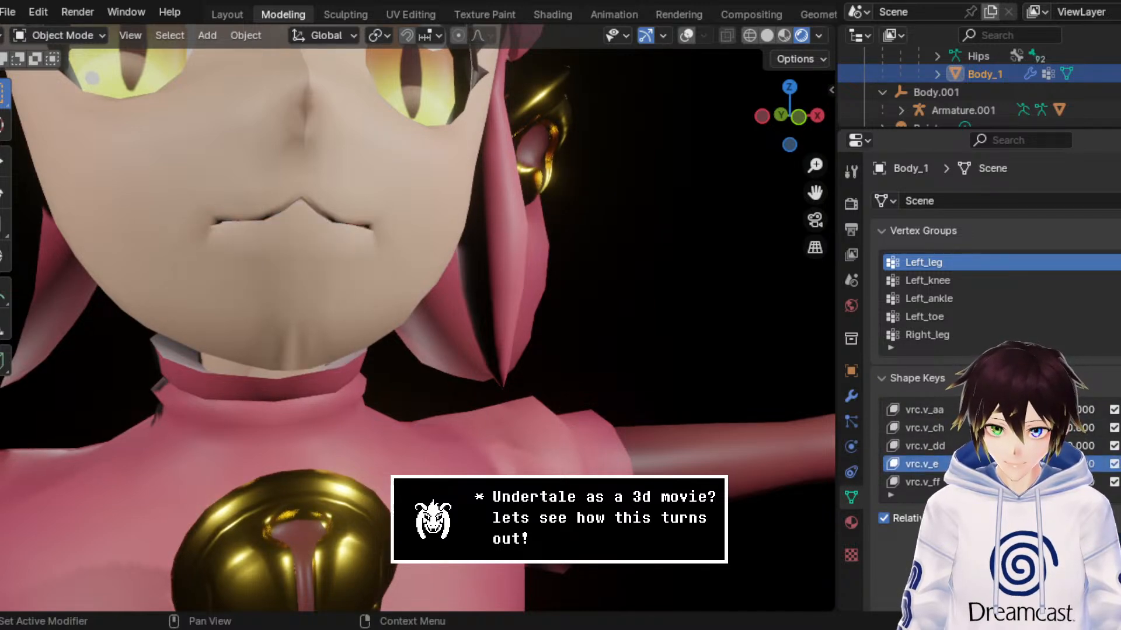
Step: Examine the underside of the chin and the neck with viewport overlays on and off, leaving the overlays shown
middle_drag(519, 310, 540, 308)
click(691, 34)
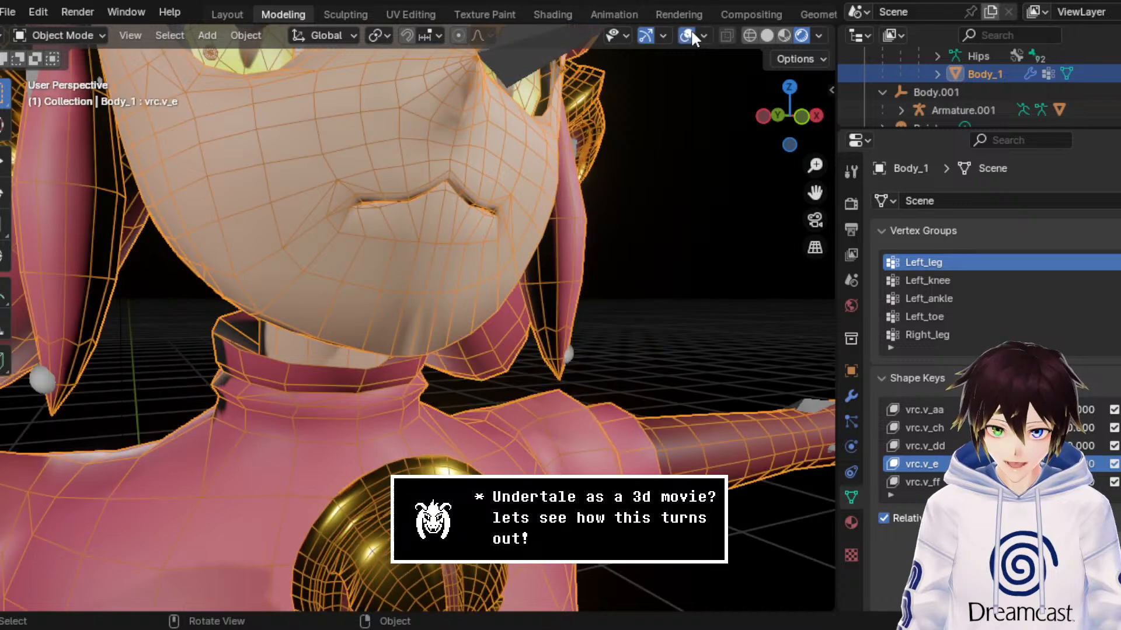
click(687, 35)
middle_drag(671, 111, 680, 133)
click(688, 35)
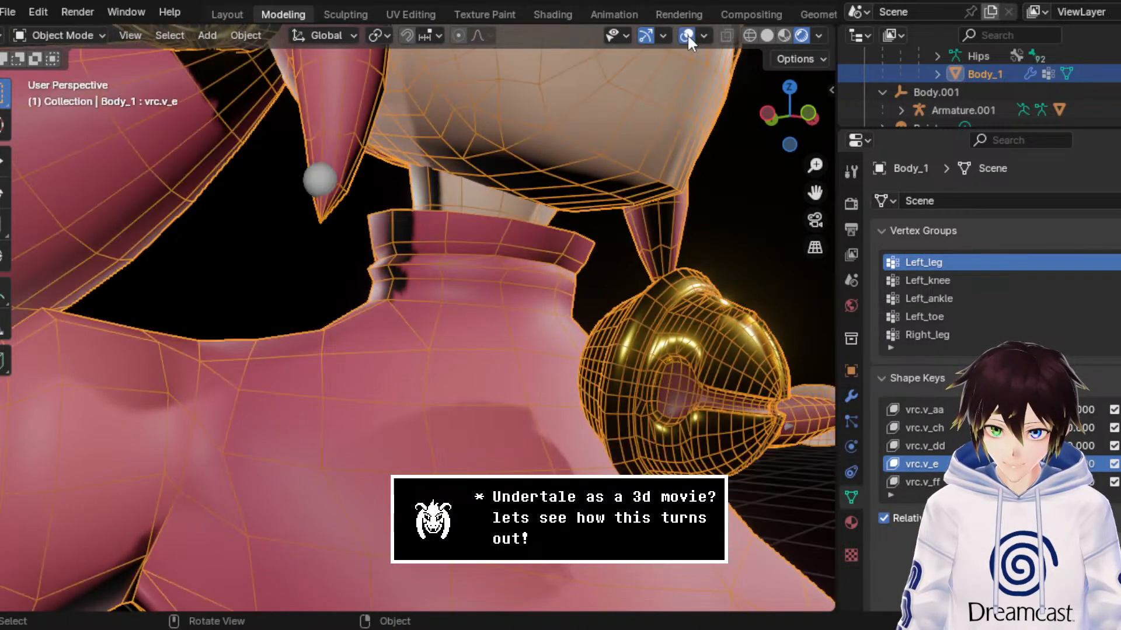
Step: Put Body_1 in Edit Mode and select the three vertices along the sharp edge beneath the chin in vertex selection mode
click(52, 33)
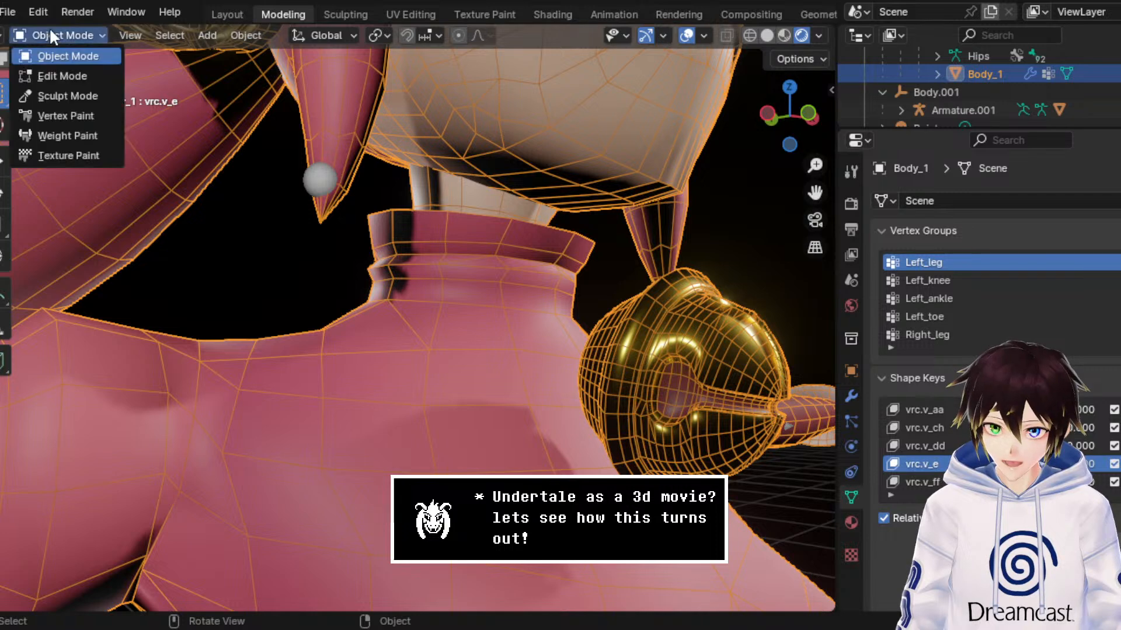
click(88, 76)
middle_drag(675, 181, 645, 185)
scroll(642, 183, up, 3)
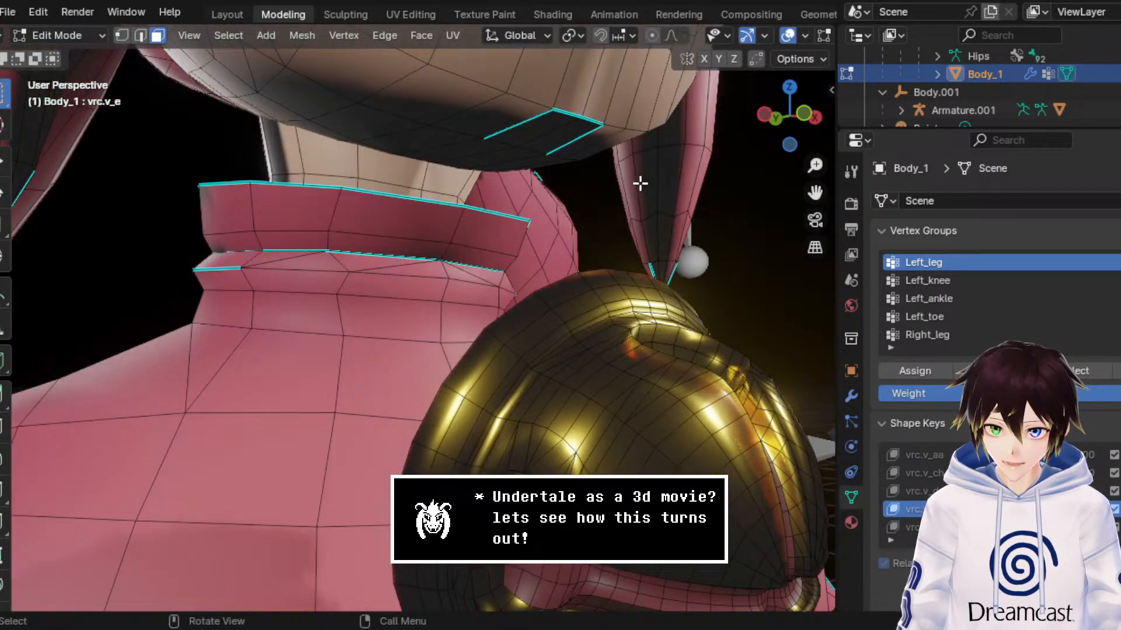
click(121, 35)
click(553, 109)
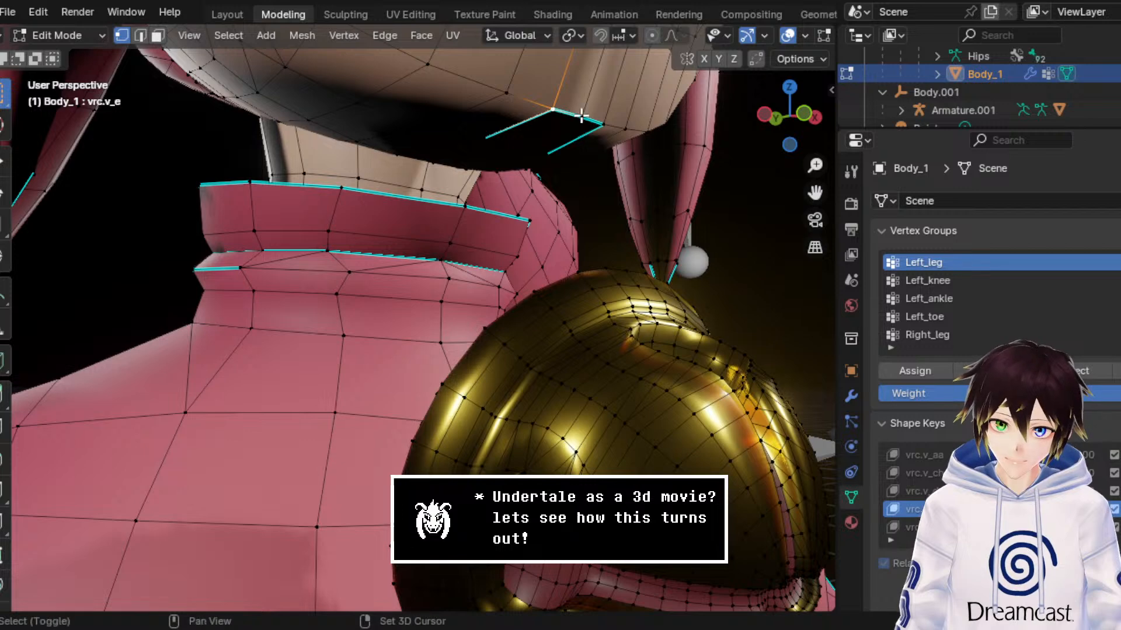
shift+click(582, 118)
shift+click(603, 120)
mouse_move(601, 113)
middle_down()
mouse_move(583, 109)
mouse_move(589, 103)
middle_up()
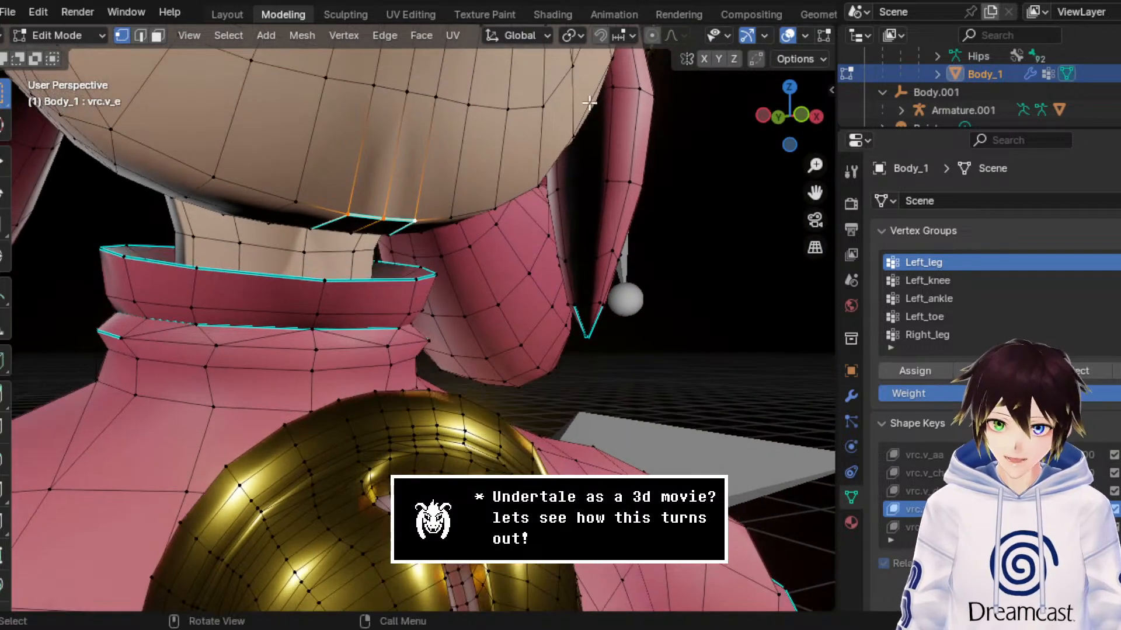
Step: Check the chin's sharp edges in edge selection mode, return to vertex selection and reselect the three front vertices under the chin
click(140, 35)
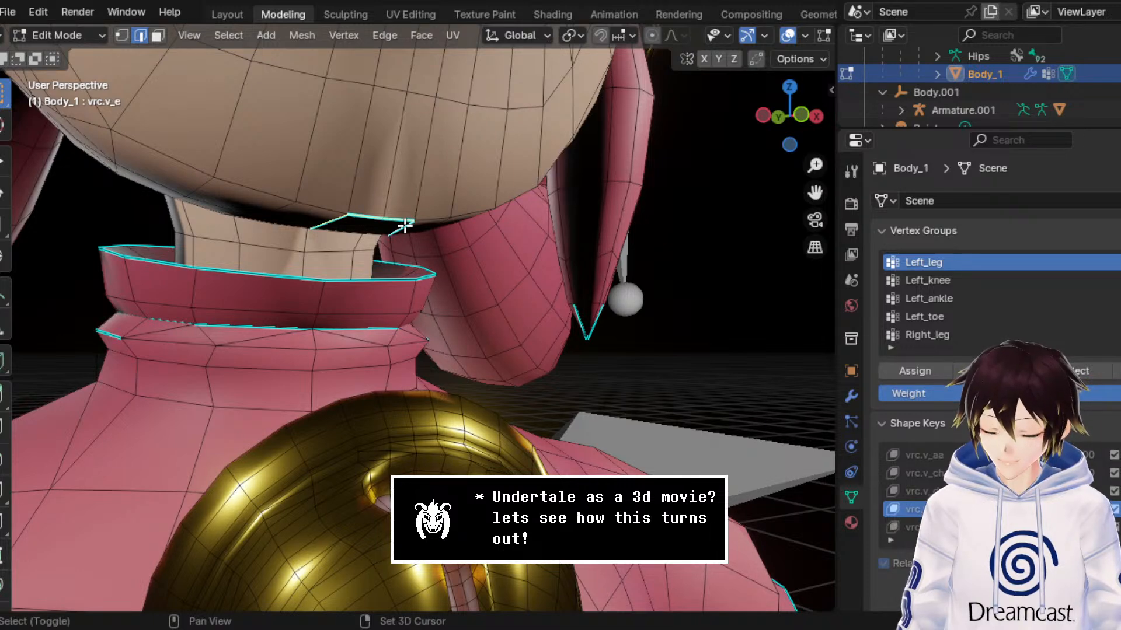
click(122, 35)
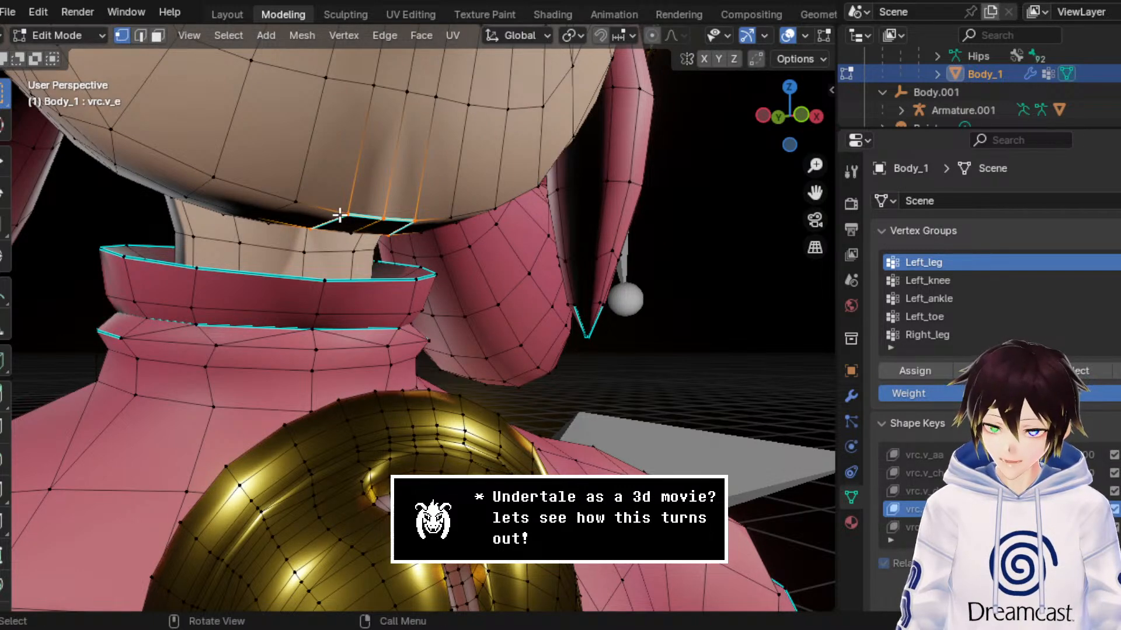
click(345, 215)
shift+click(385, 219)
shift+click(414, 222)
middle_drag(416, 187, 418, 194)
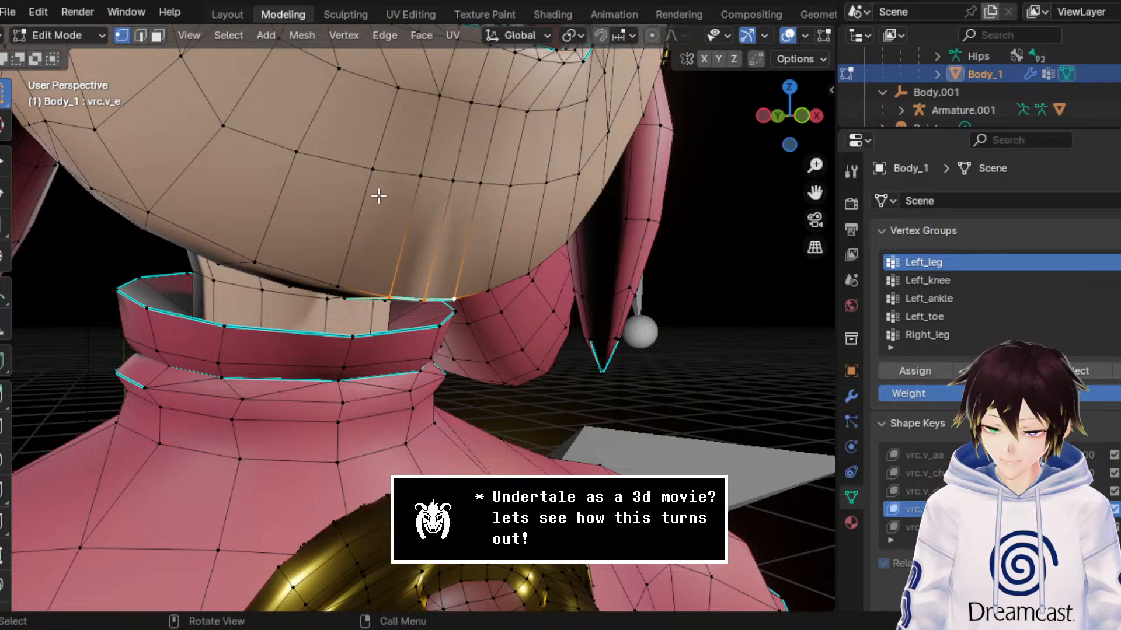
Step: Try moving the selected chin vertices along Y and Z with the Move tool and overlays hidden, undoing both moves
click(4, 161)
middle_drag(461, 321, 484, 323)
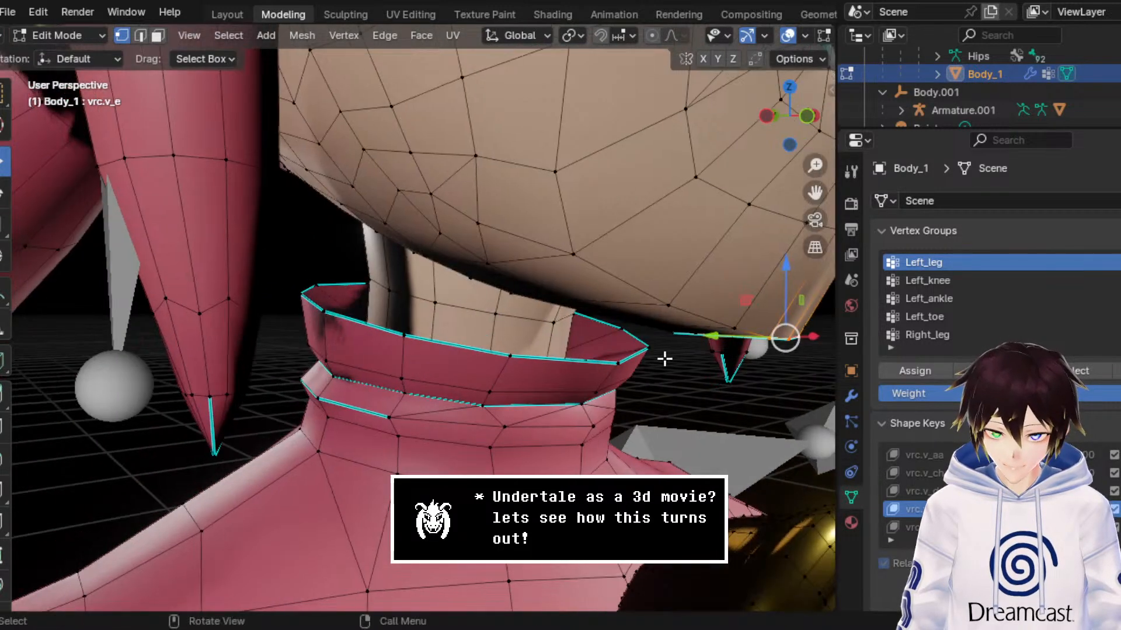
middle_drag(677, 343, 675, 343)
drag(704, 336, 715, 337)
click(788, 37)
middle_drag(725, 251, 683, 262)
key(ctrl+z)
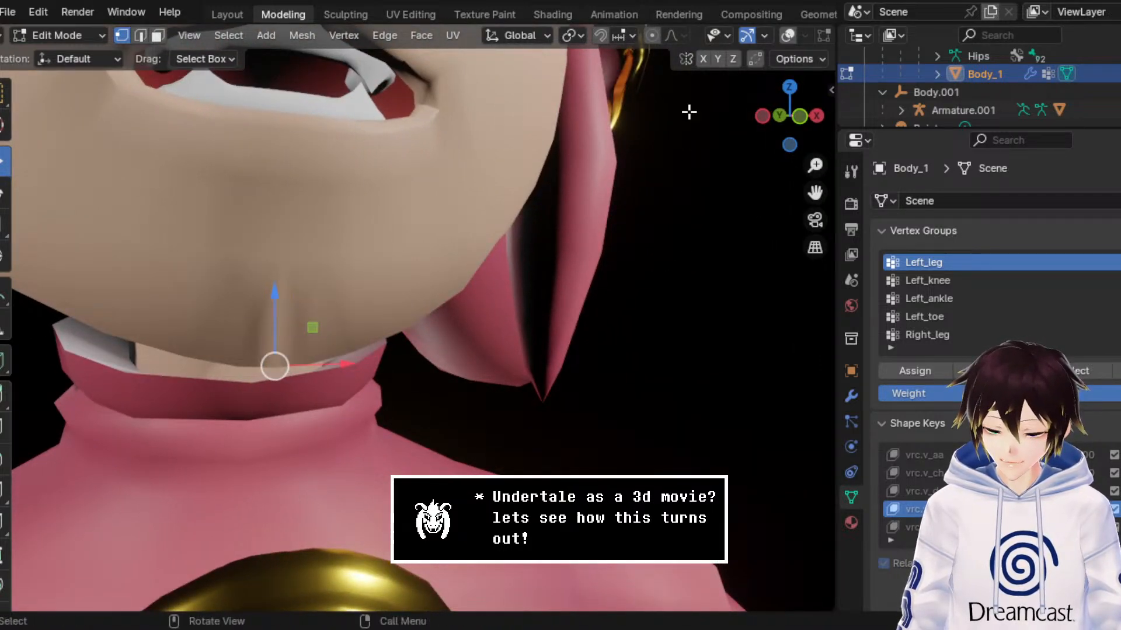
drag(273, 312, 281, 259)
key(ctrl+z)
Step: Try repositioning the chin vertices along Y from a low side angle, and undo the changes
middle_drag(284, 341, 304, 352)
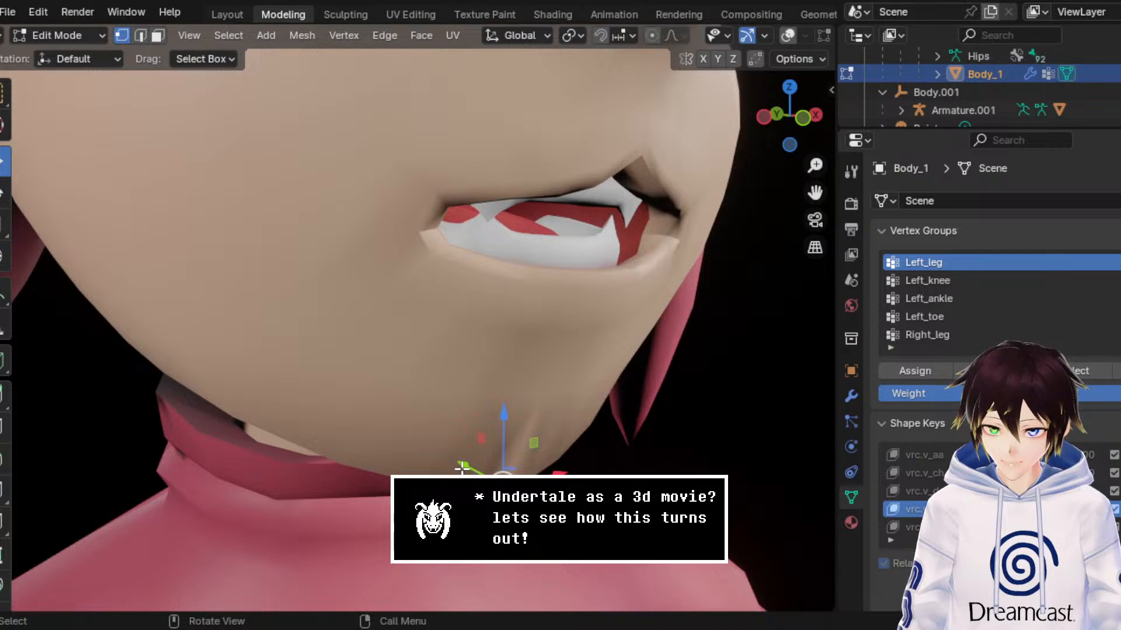
drag(462, 467, 421, 422)
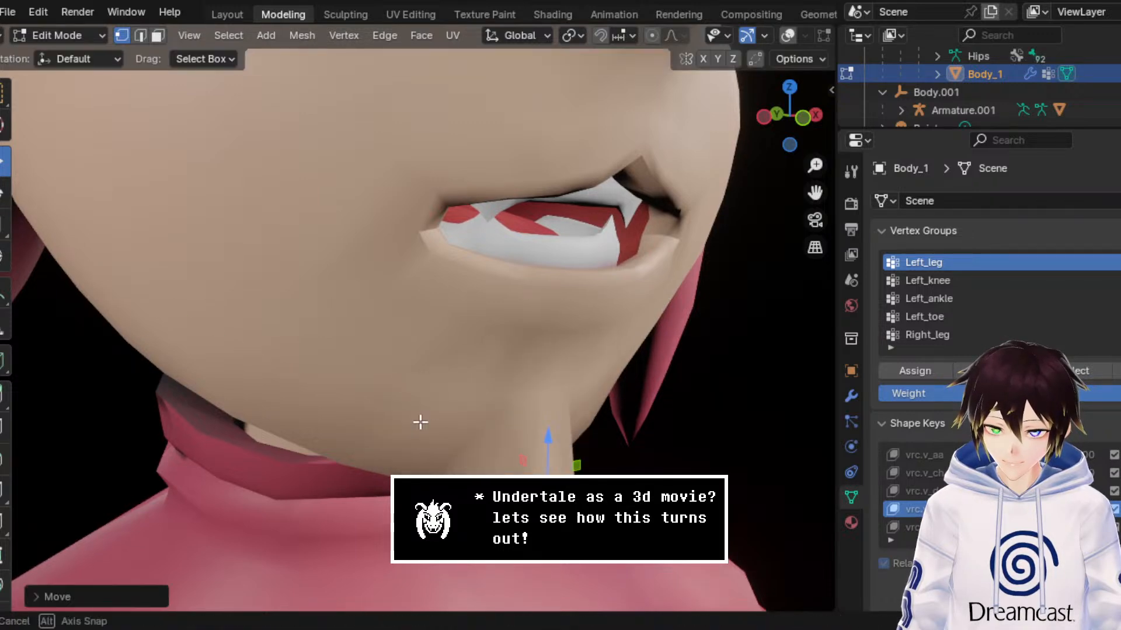
middle_drag(420, 422, 407, 415)
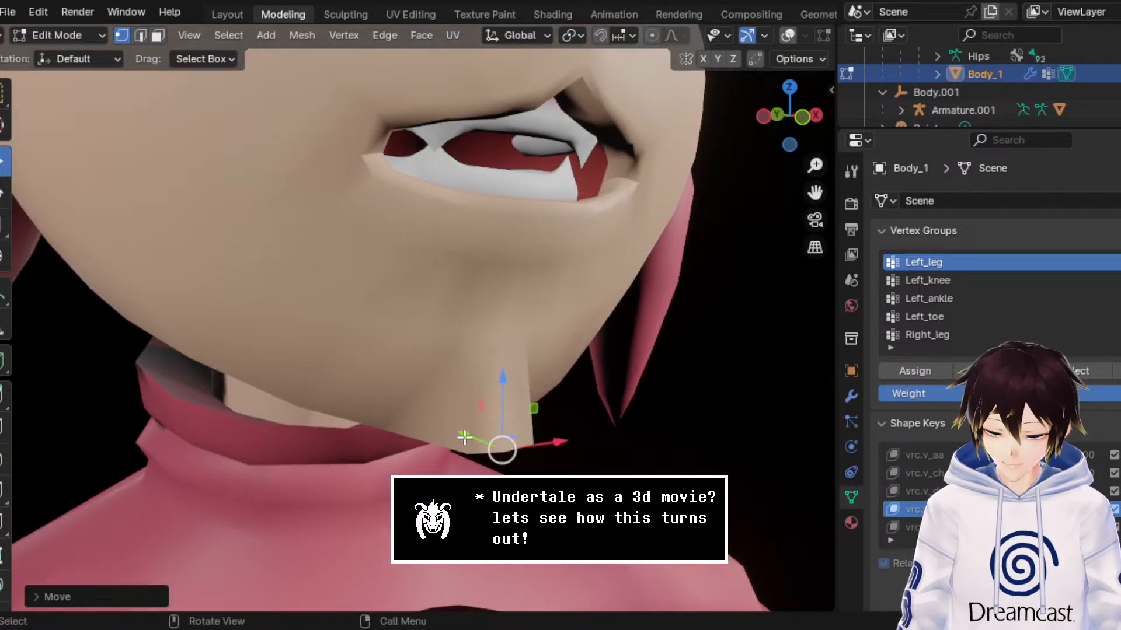
drag(465, 436, 437, 425)
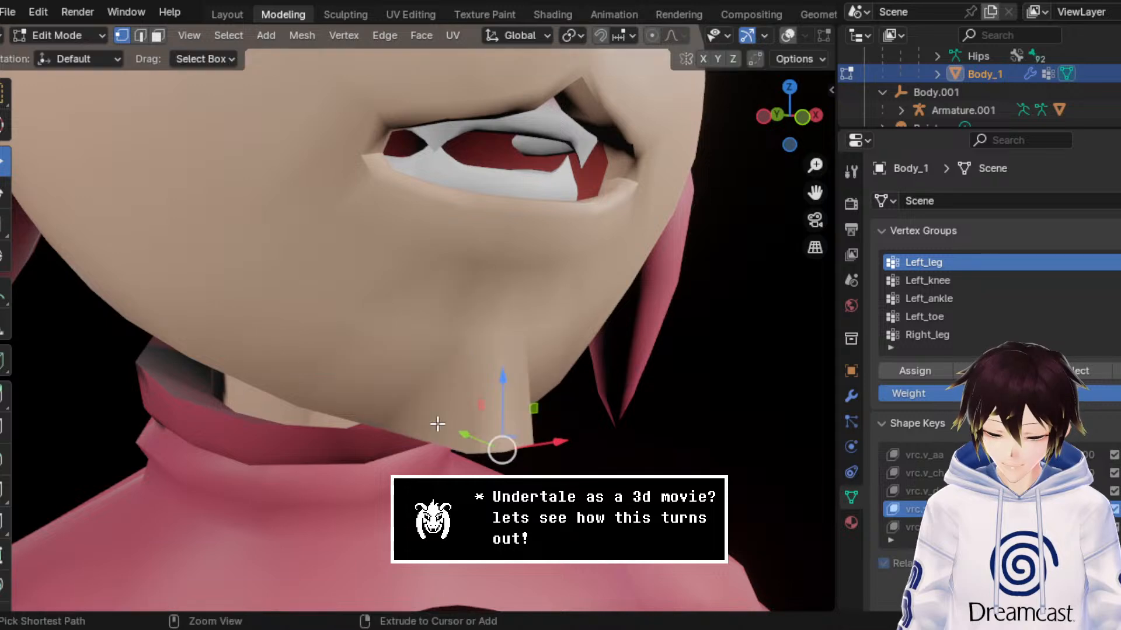
key(ctrl+z)
scroll(475, 330, down, 3)
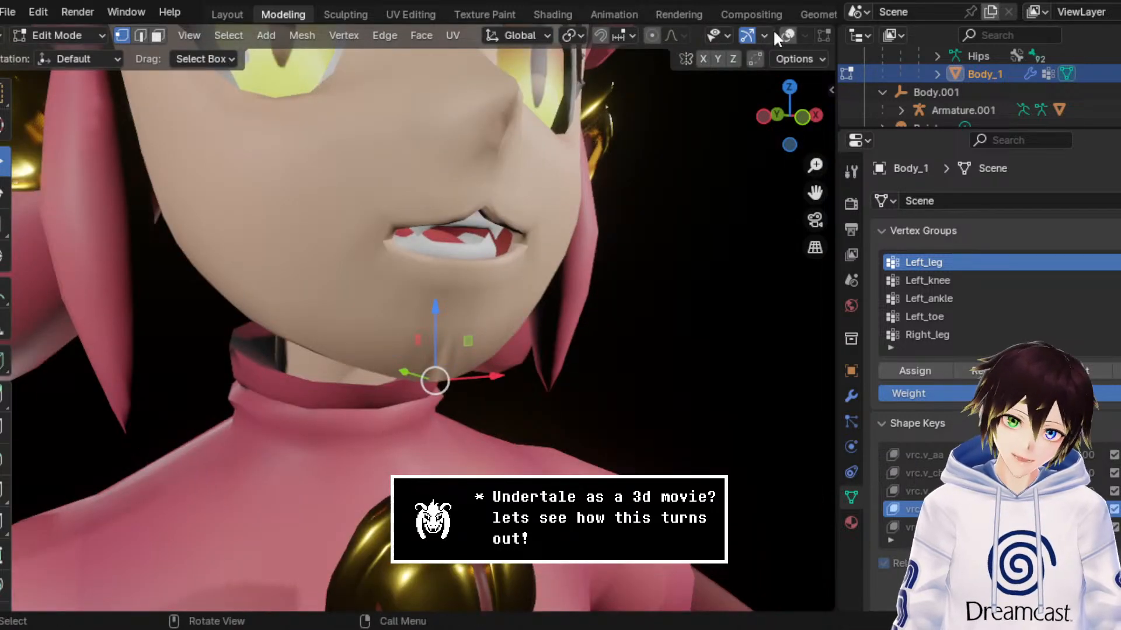
Step: Show the viewport overlays again and return Body_1 to Object Mode
click(788, 34)
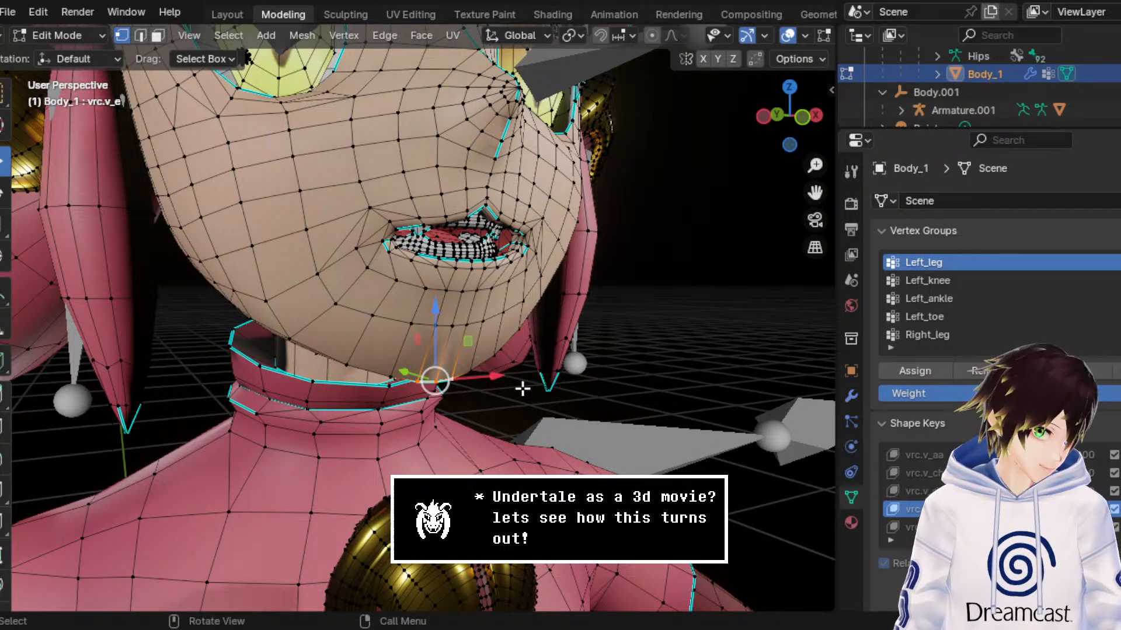
click(70, 33)
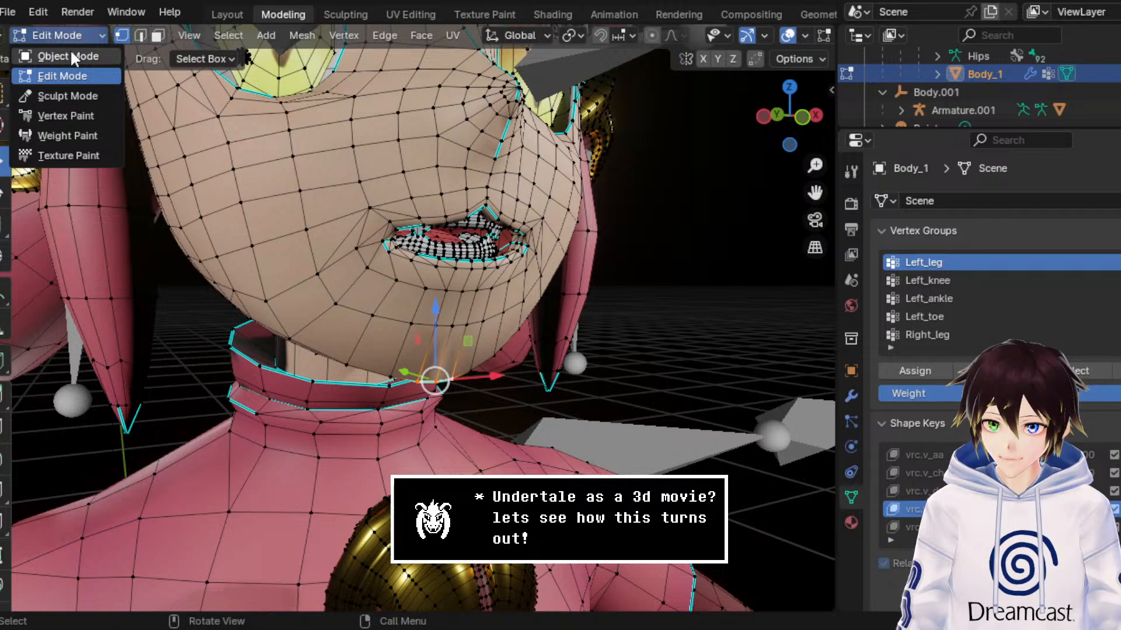
click(70, 49)
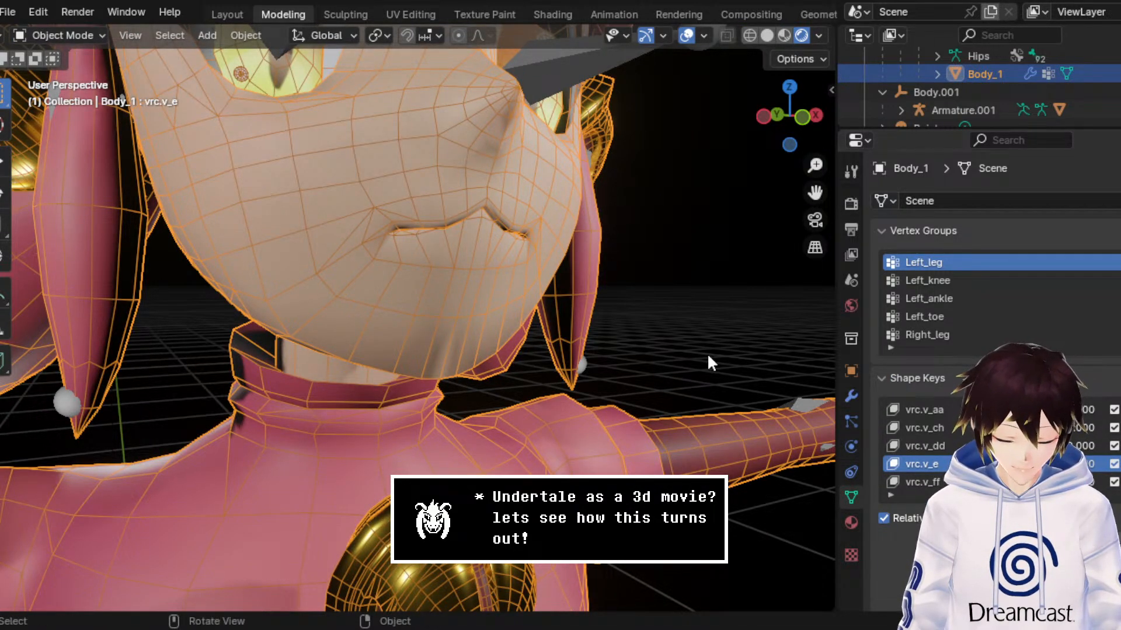
Step: Look through the shape key list of Body_1 for its mouth, blink and eyelid keys
scroll(922, 446, down, 2)
scroll(922, 447, down, 4)
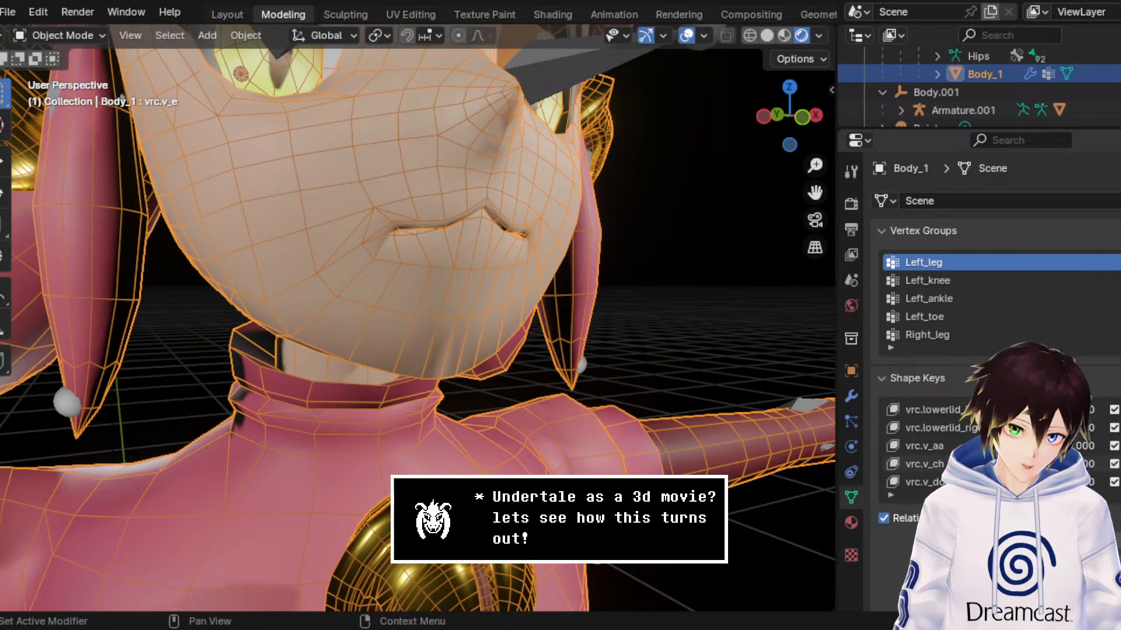
scroll(922, 446, down, 9)
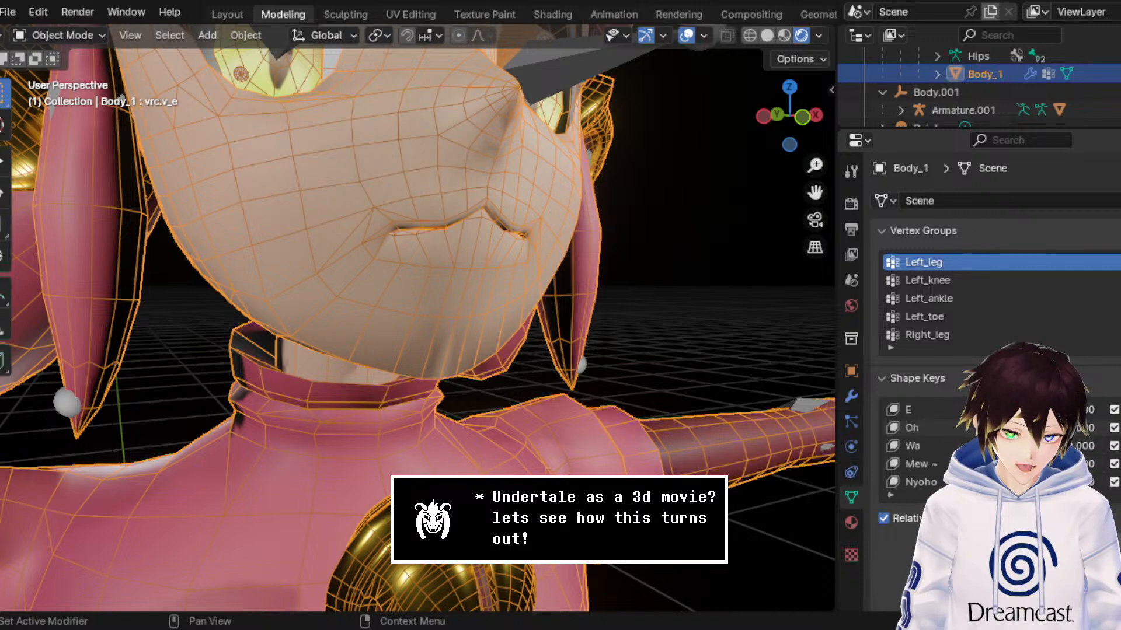
scroll(922, 446, down, 5)
scroll(922, 446, up, 20)
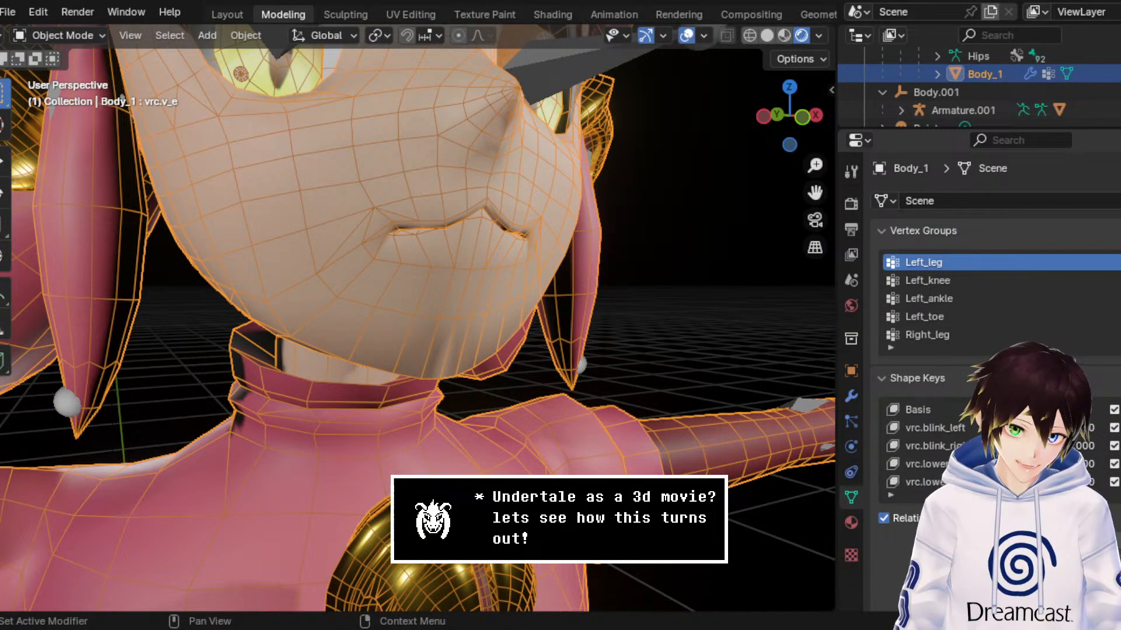
scroll(922, 447, down, 1)
Step: Hide the viewport overlays and examine the character's head and upper body in Rendered shading
scroll(338, 258, down, 6)
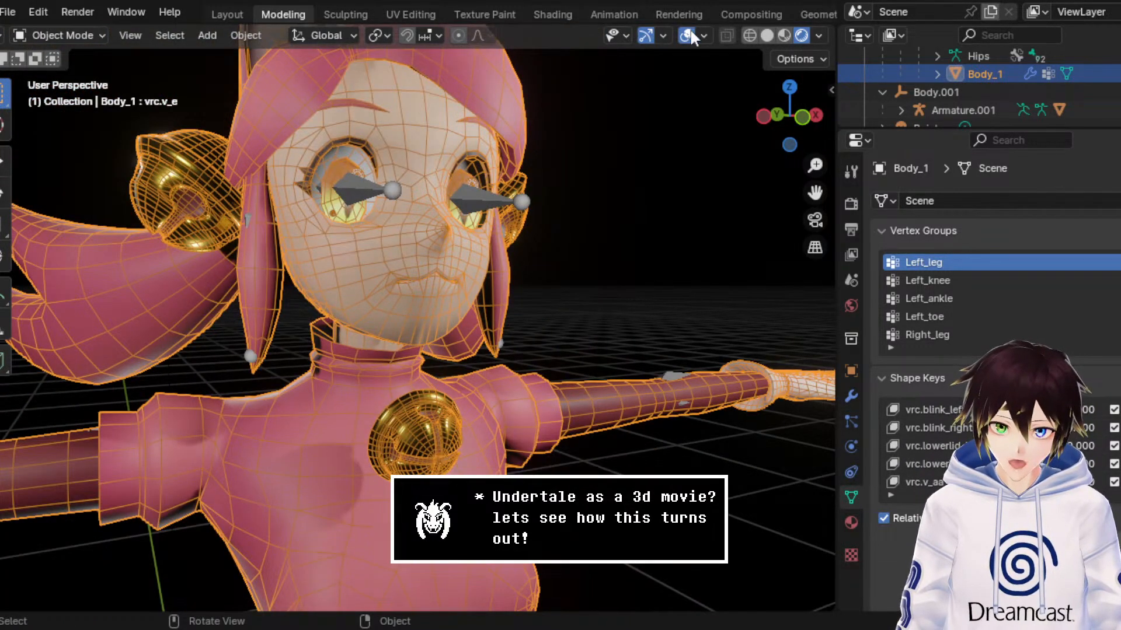
click(687, 35)
scroll(552, 228, down, 4)
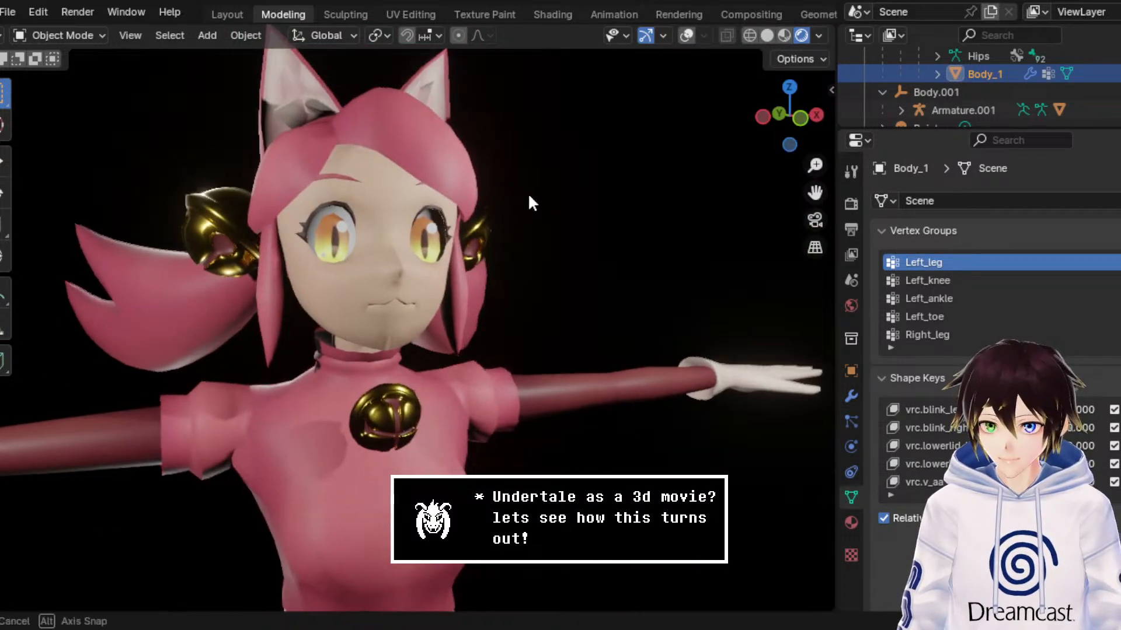
middle_drag(527, 192, 558, 369)
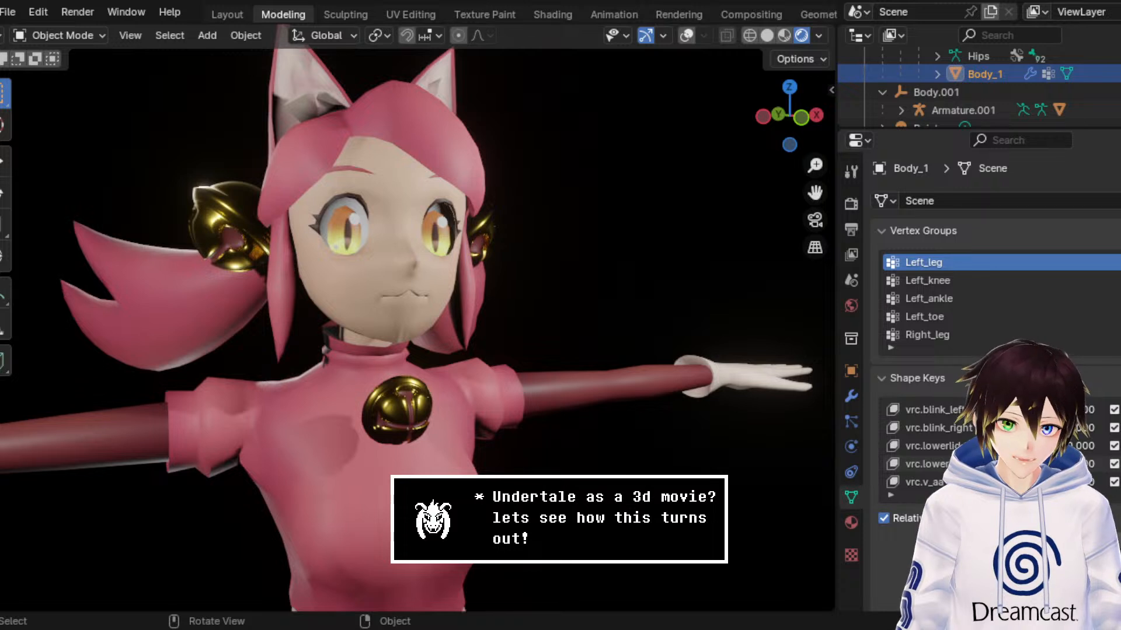
Step: Display the material slots of Body_1 and select the BlackEye material
click(851, 523)
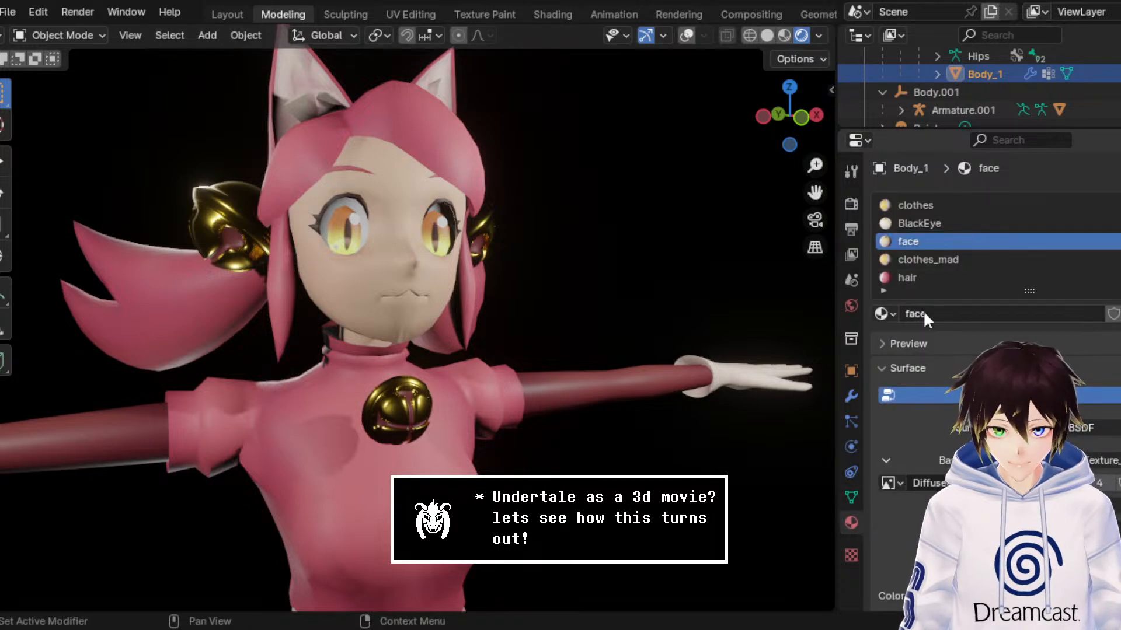
click(936, 222)
scroll(933, 228, down, 1)
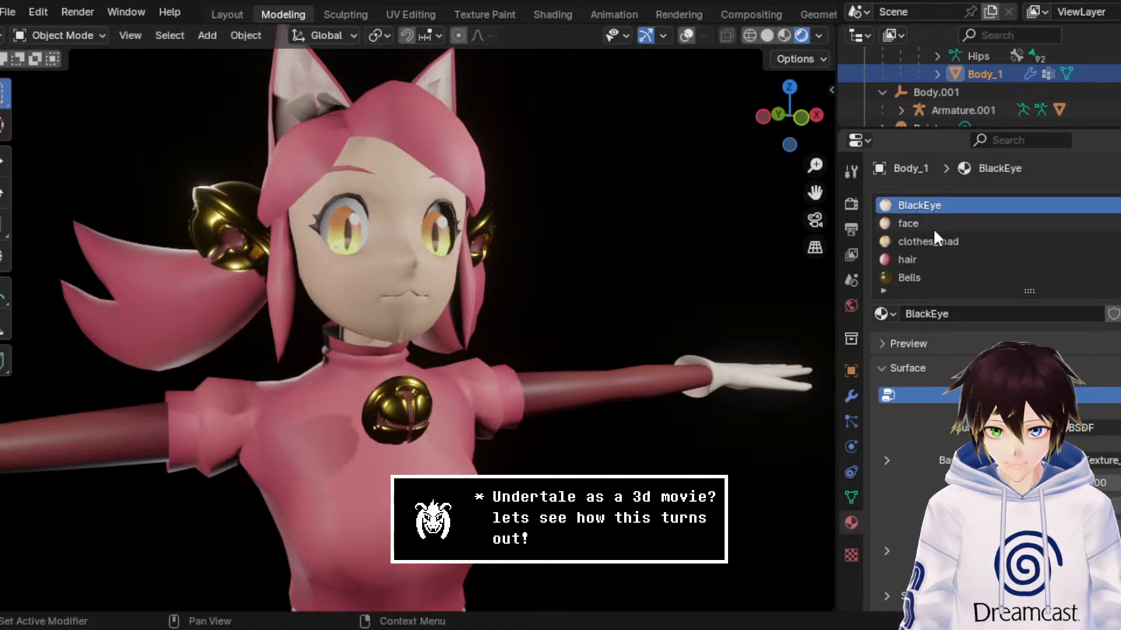
scroll(929, 245, up, 1)
Step: Show the viewport overlays, put Body_1 in Edit Mode and frame the selected chin vertices
click(687, 35)
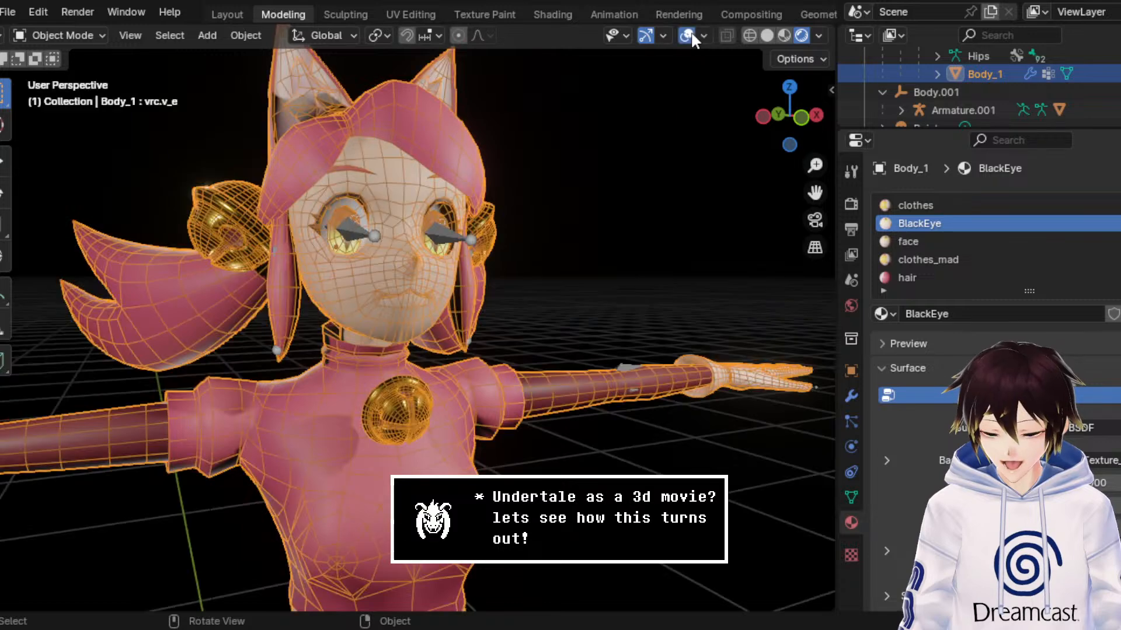
click(88, 35)
click(93, 76)
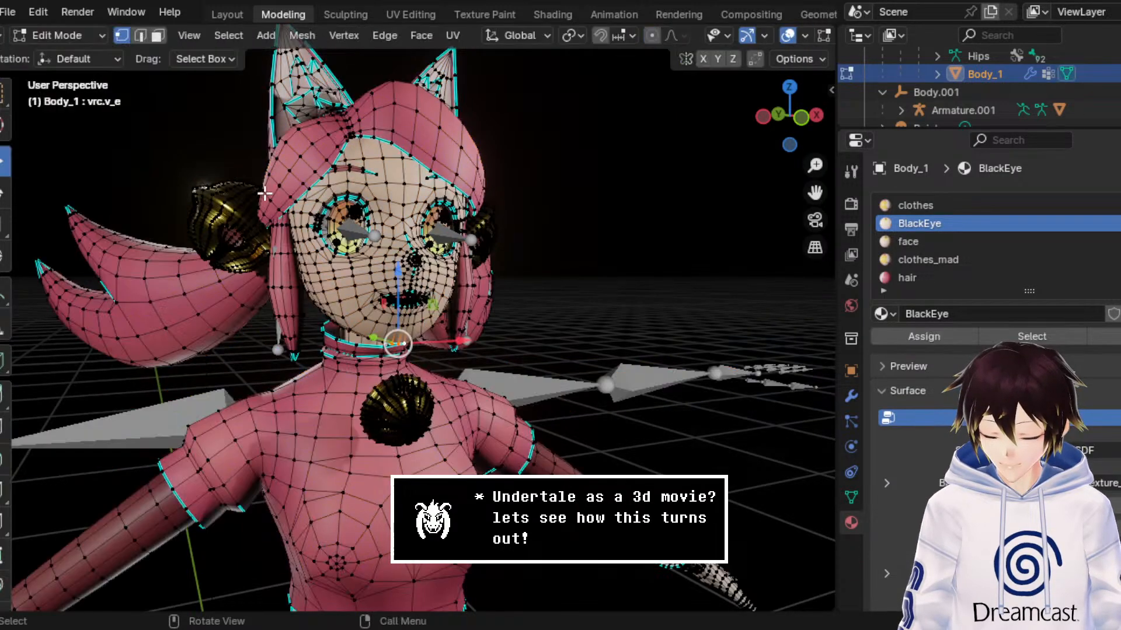
key(KP_Decimal)
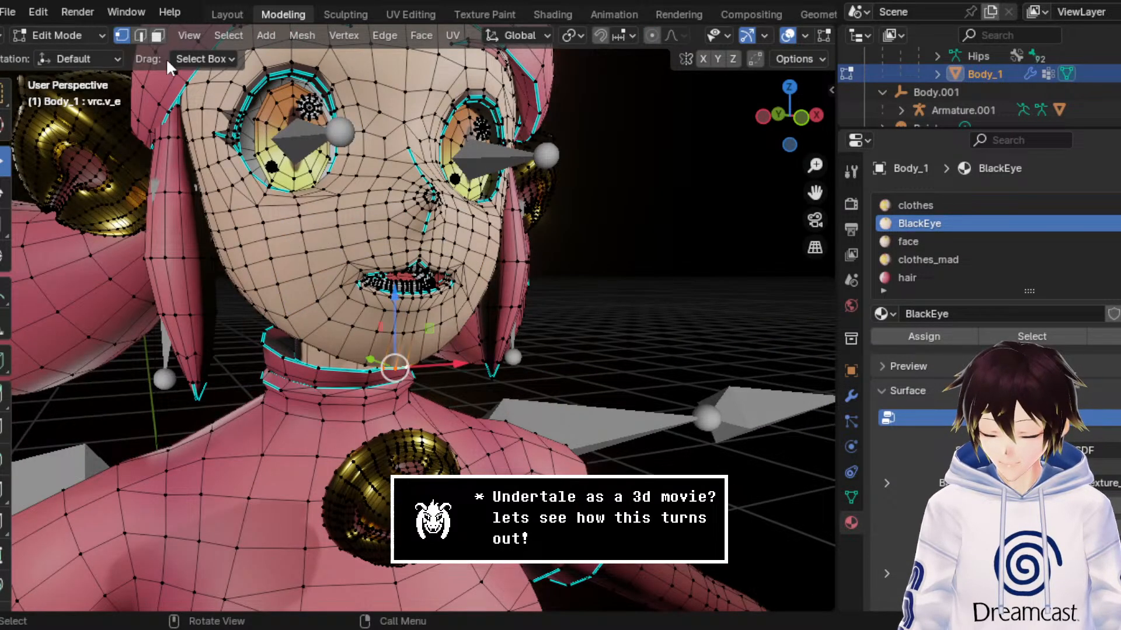
Step: Switch to face selection and make the Basis shape key of Body_1 active
click(157, 35)
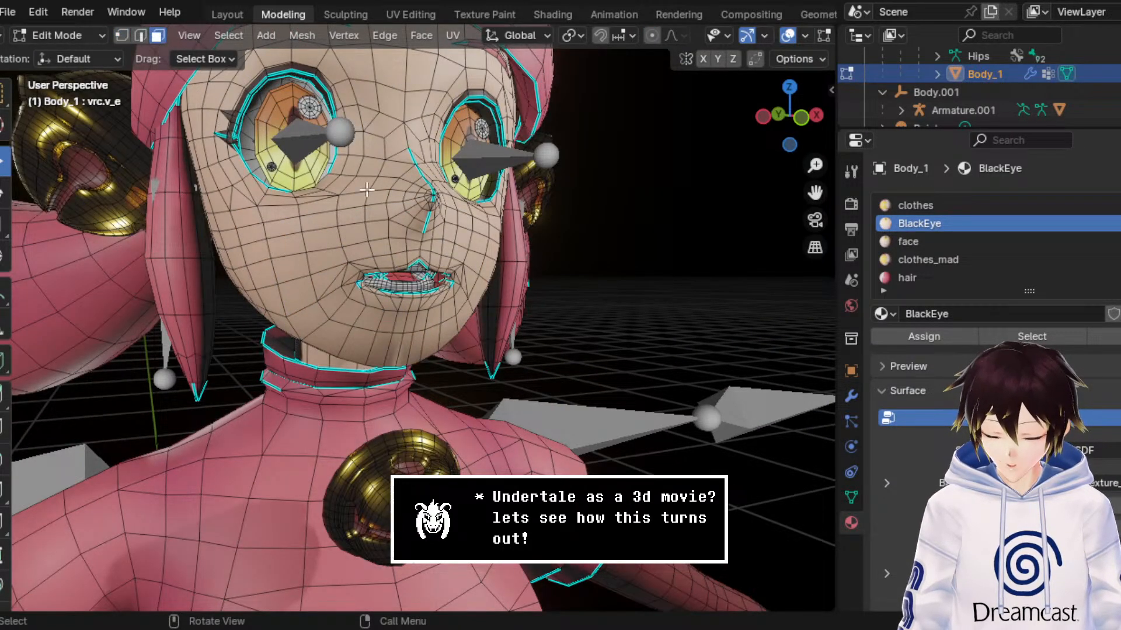
click(851, 497)
scroll(911, 505, up, 1)
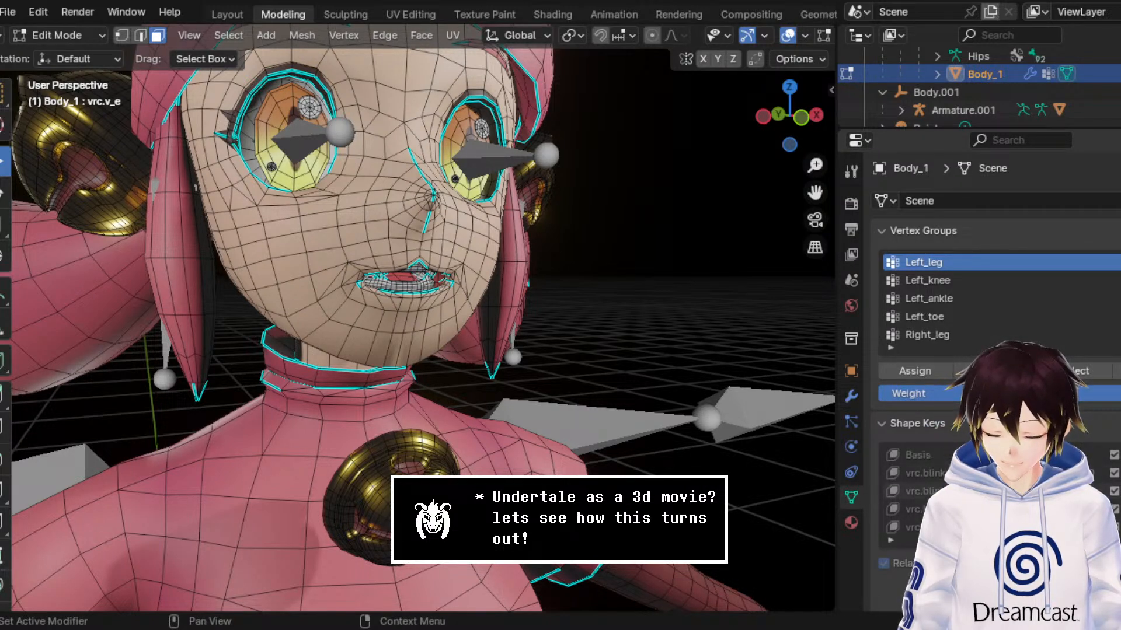
click(934, 455)
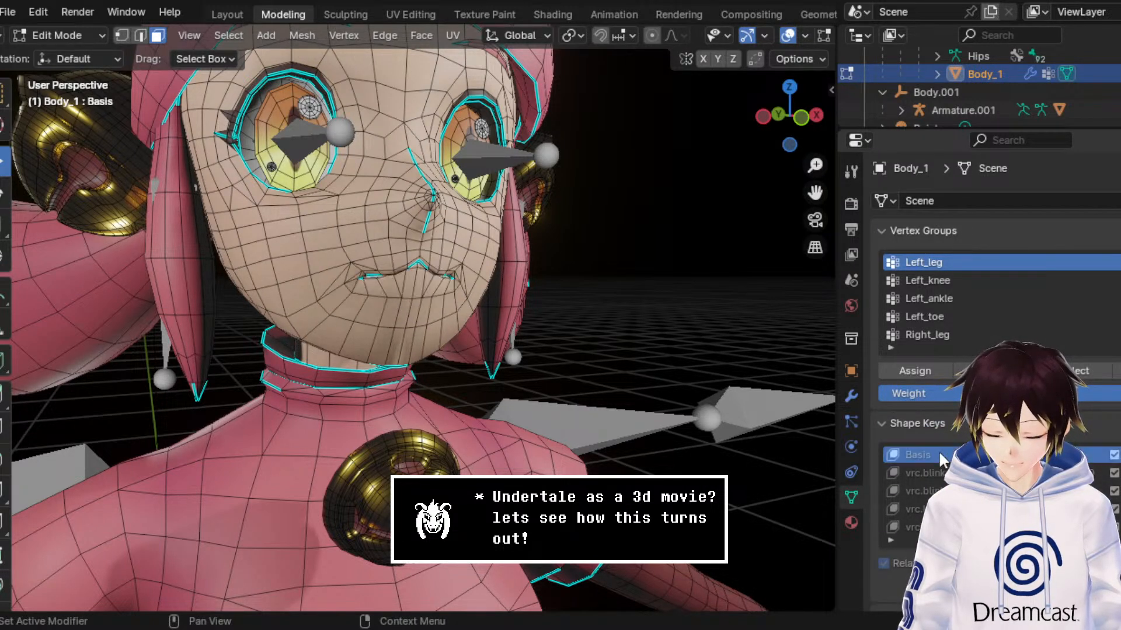
Step: Select the iris faces of both eyes, growing the selection three times from one face in each eye
click(318, 167)
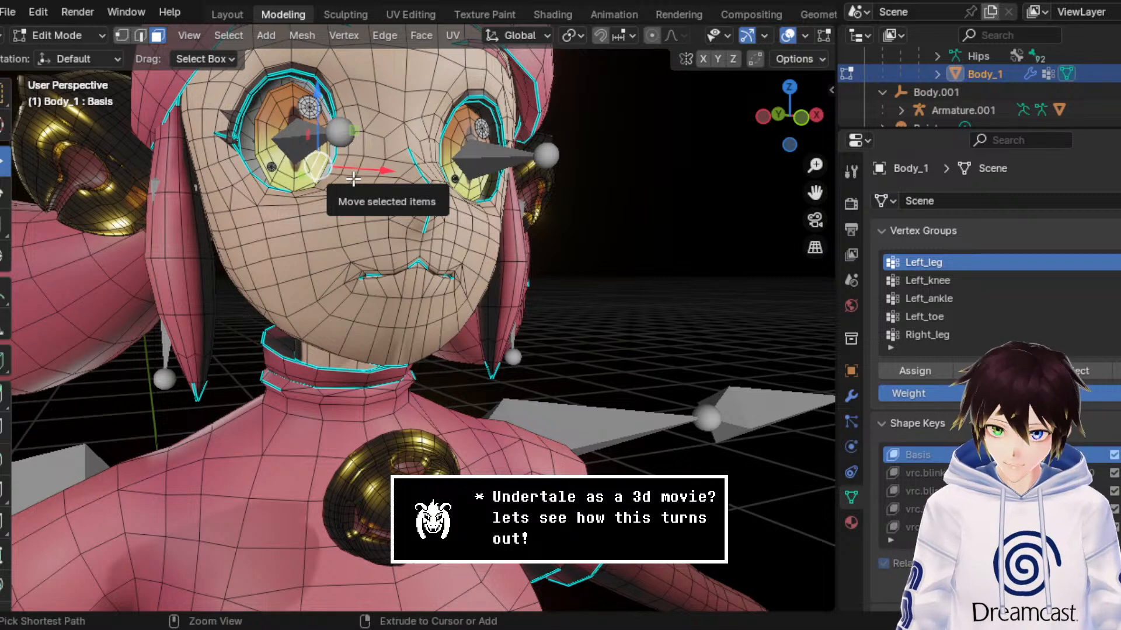
key(ctrl+KP_Add)
key(ctrl+KP_Add)
key(ctrl+KP_Add)
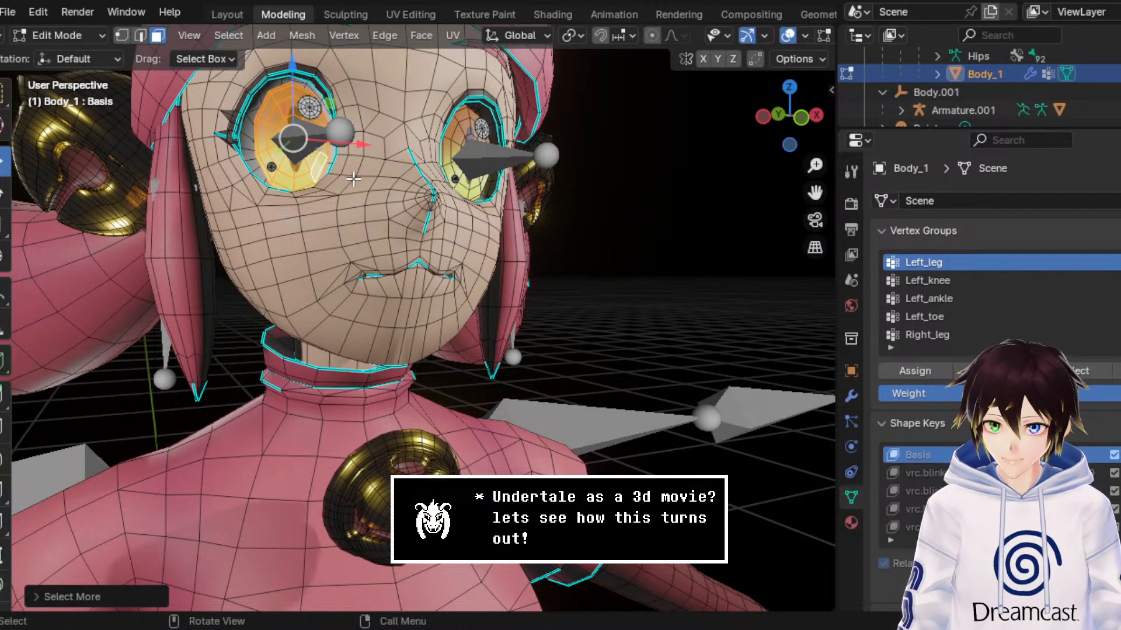
shift+click(452, 140)
key(ctrl+KP_Add)
key(ctrl+KP_Add)
key(ctrl+KP_Add)
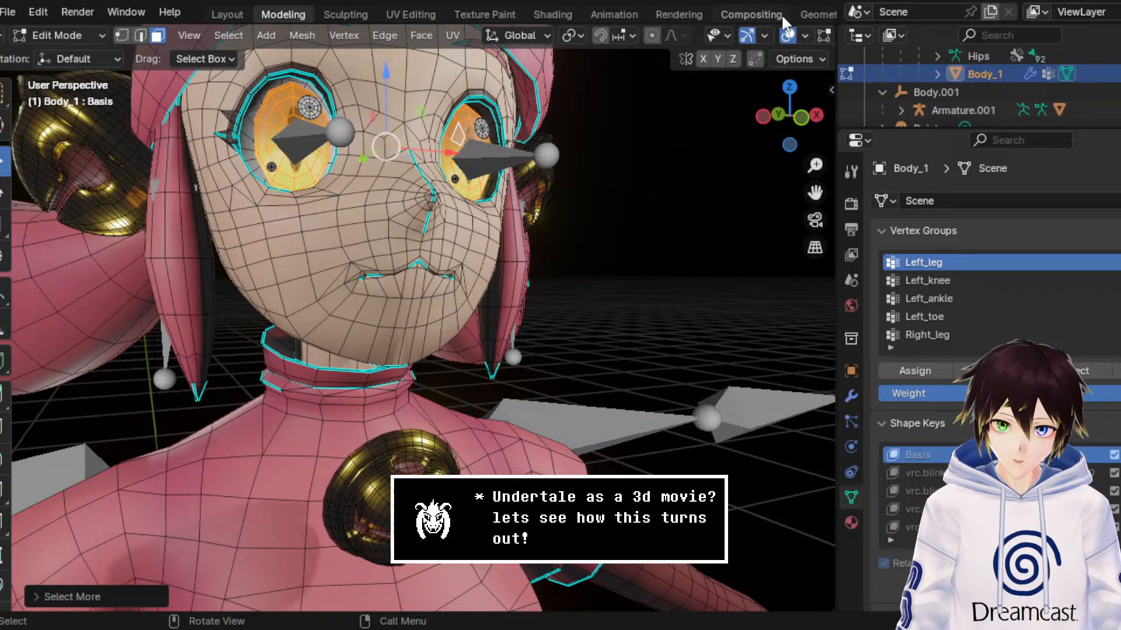
Step: Check the eyes with the overlays hidden, display the material slots, and return Body_1 to Object Mode with overlays shown
click(787, 35)
click(851, 521)
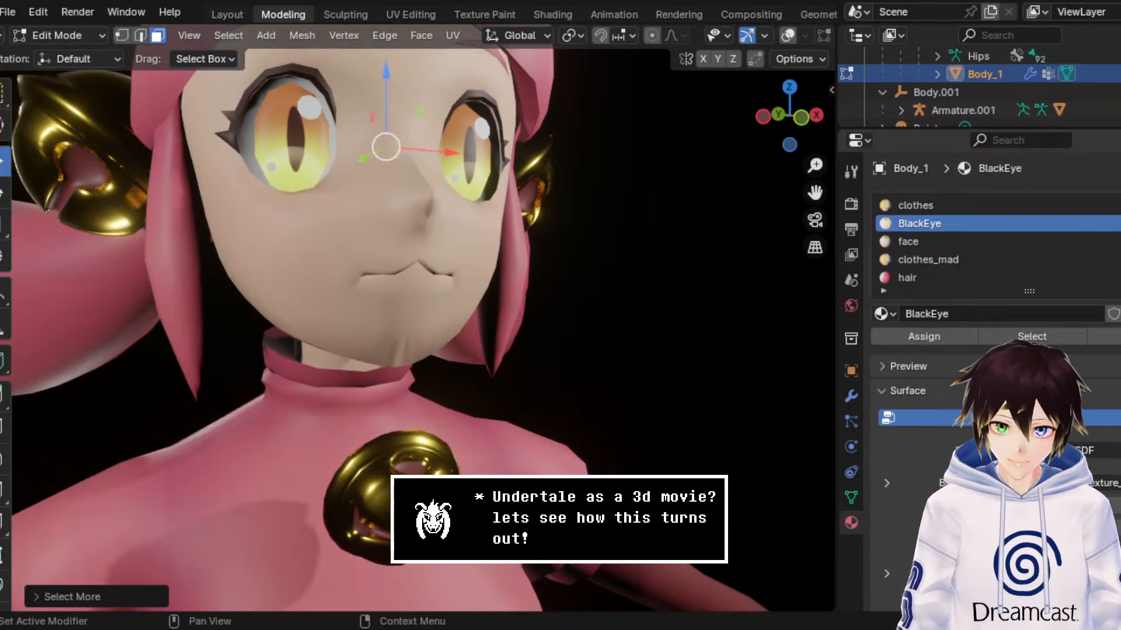
click(787, 35)
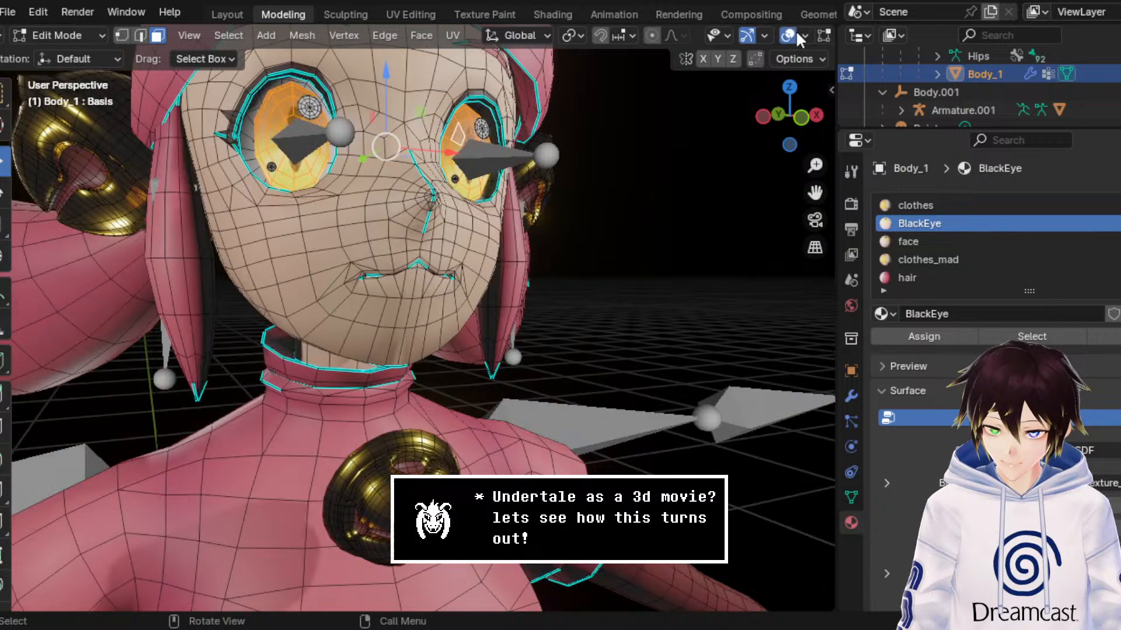
click(61, 36)
click(65, 56)
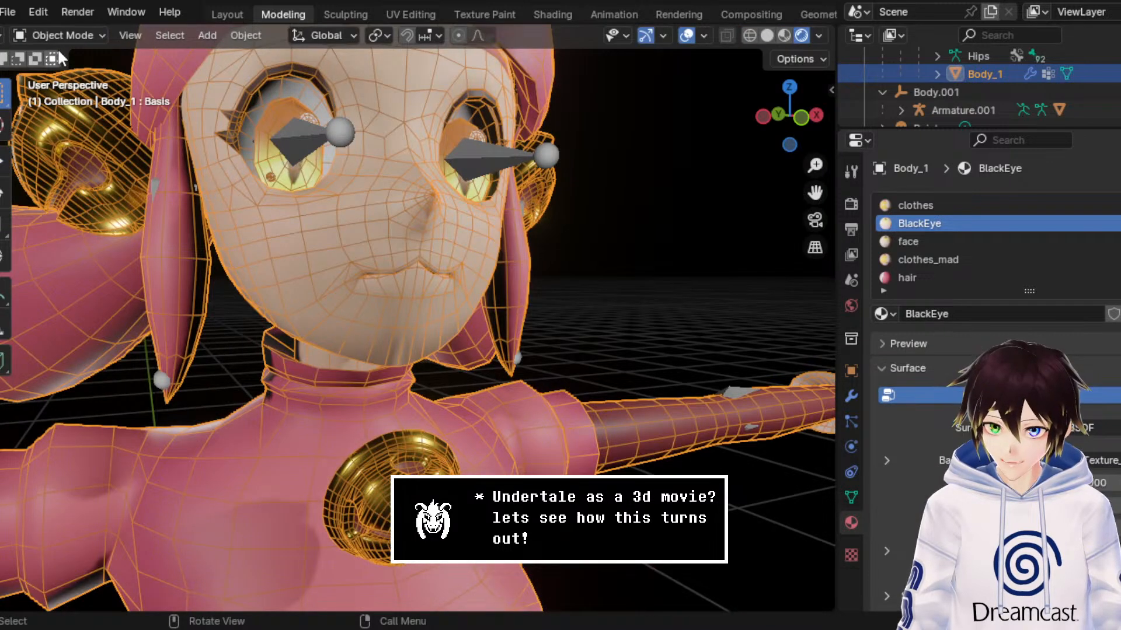
Step: Switch to the UV Editing workspace and display the whole DiffuseColor_Texture.001 image
click(411, 14)
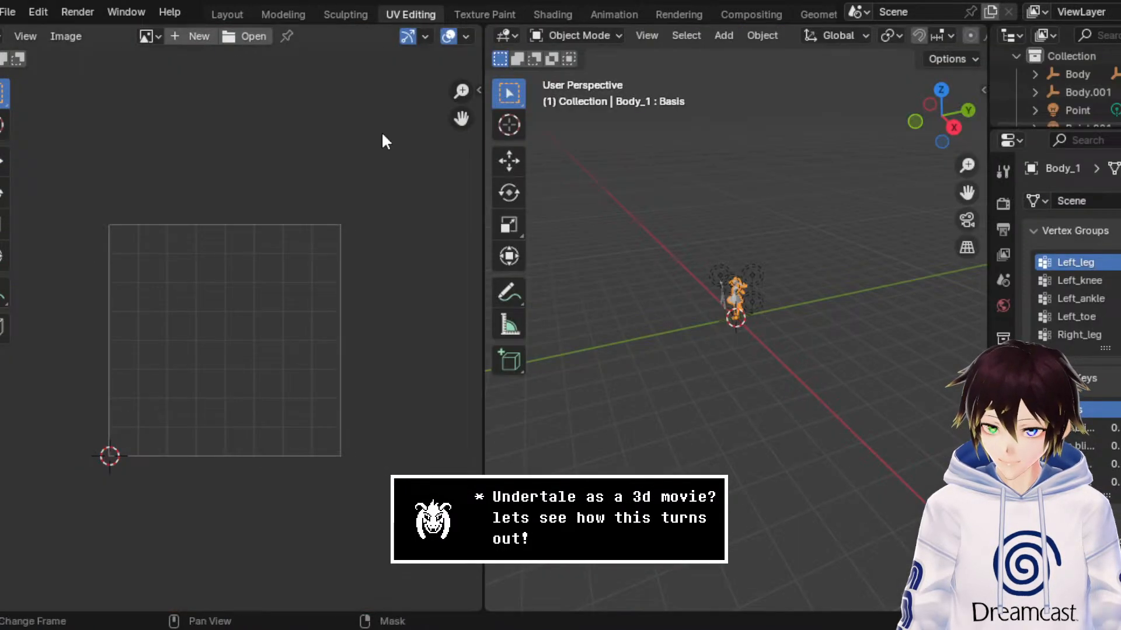
click(153, 37)
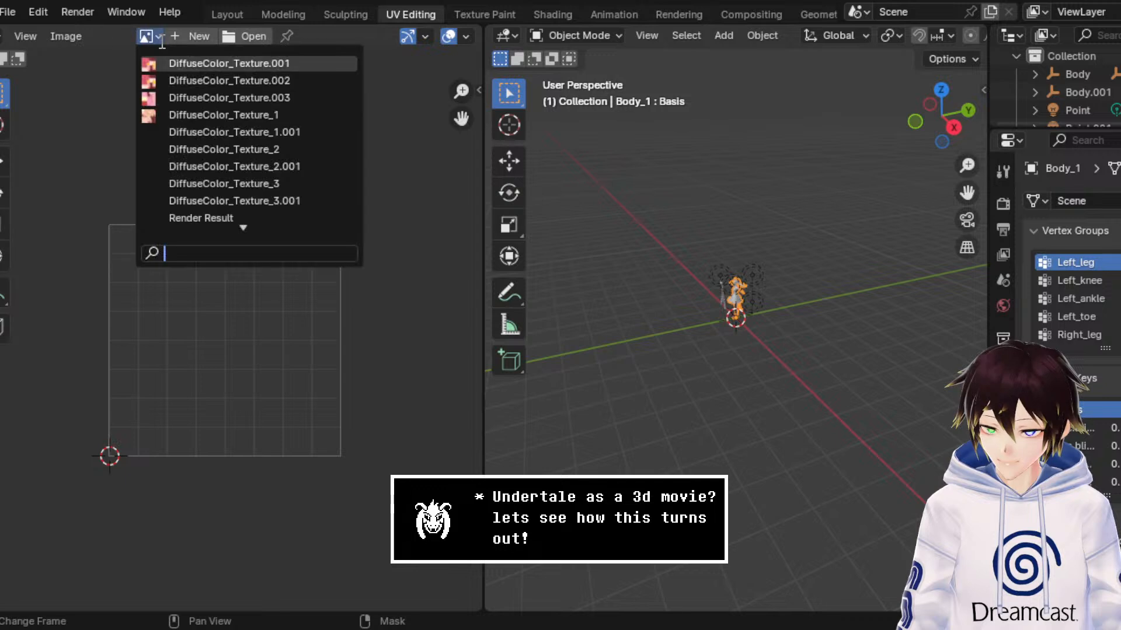
click(165, 63)
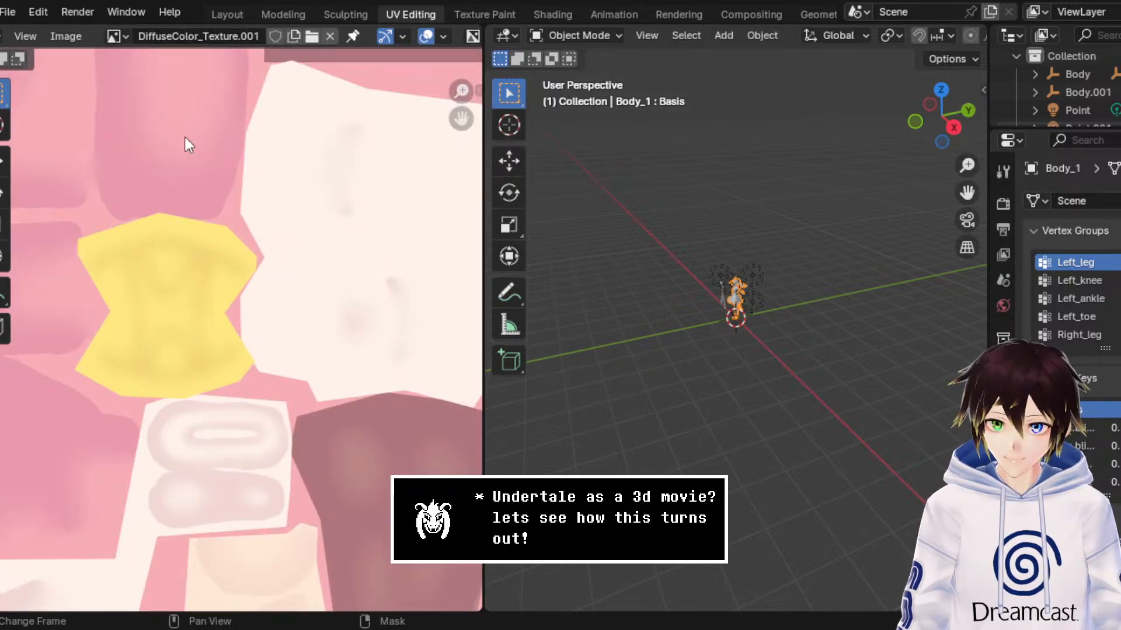
key(Home)
Step: Display the DiffuseColor_Texture_1.001 image in the image editor and examine its painted eyes up close
click(115, 36)
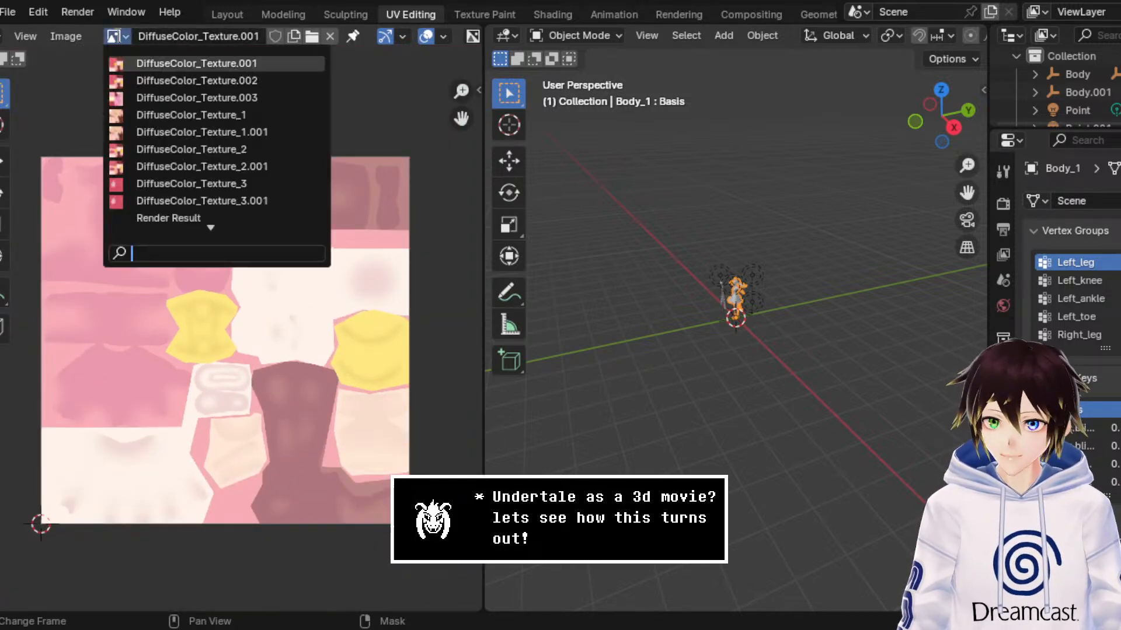
scroll(143, 175, down, 3)
scroll(149, 182, up, 10)
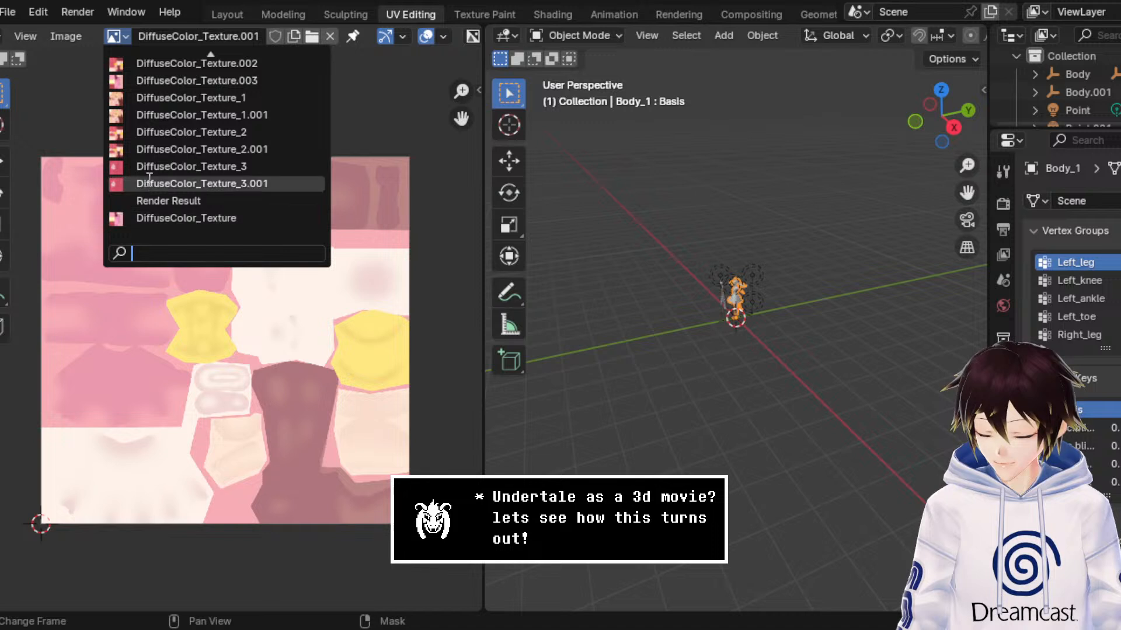
click(155, 130)
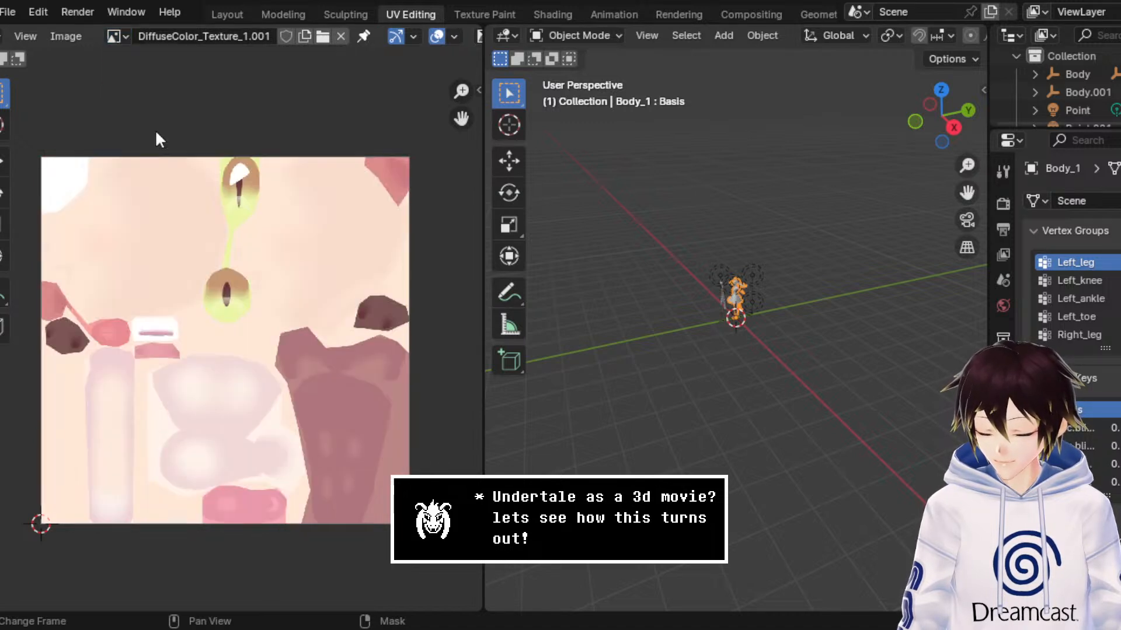
scroll(212, 211, up, 5)
scroll(213, 212, down, 3)
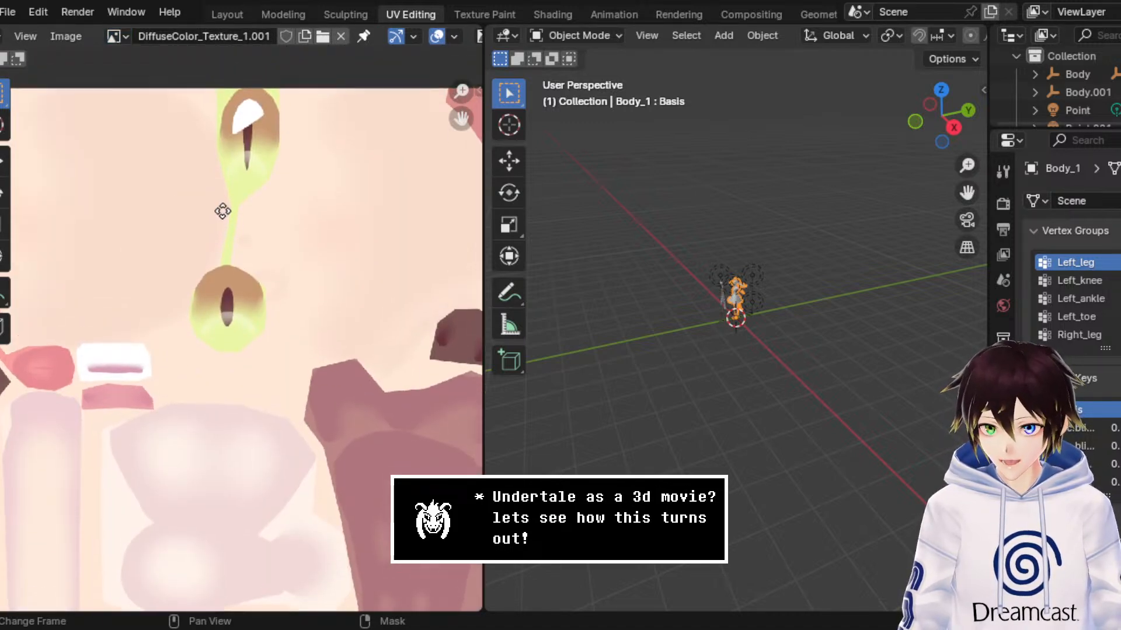
middle_drag(234, 267, 239, 261)
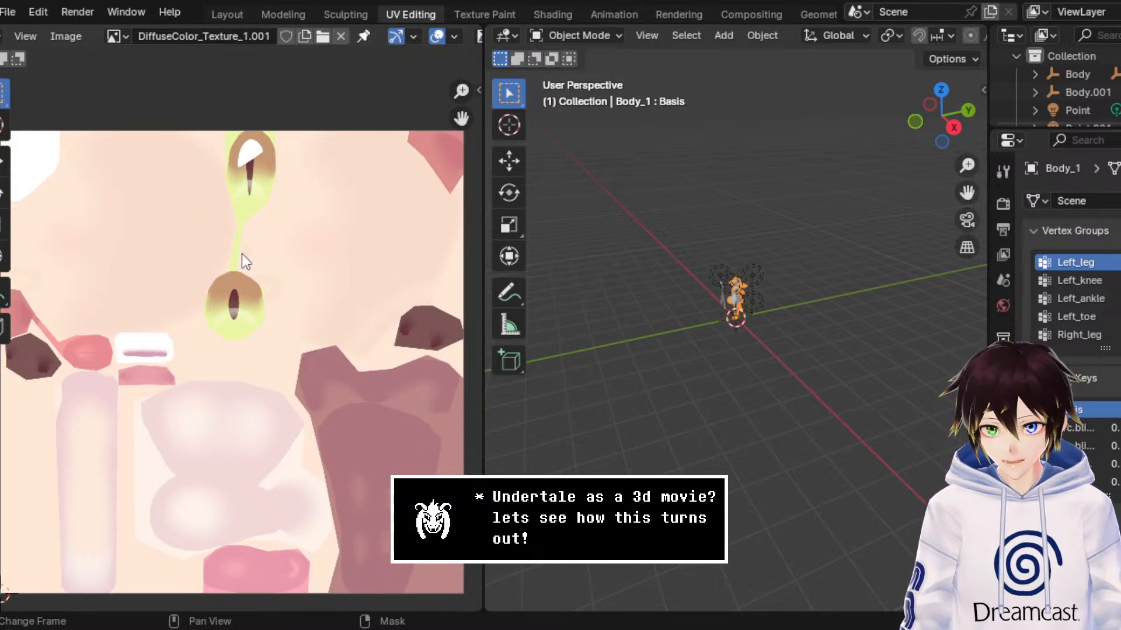
scroll(242, 254, up, 1)
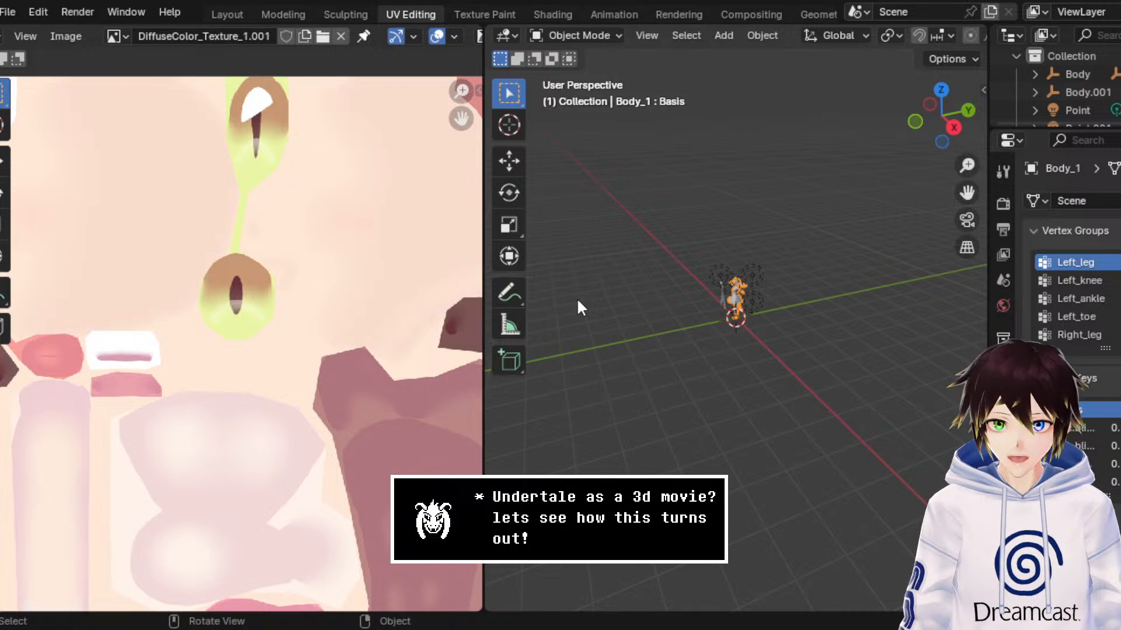
Step: Display Body_1's material slots and frame the character's head and upper body in Material Preview shading without overlays
click(1003, 524)
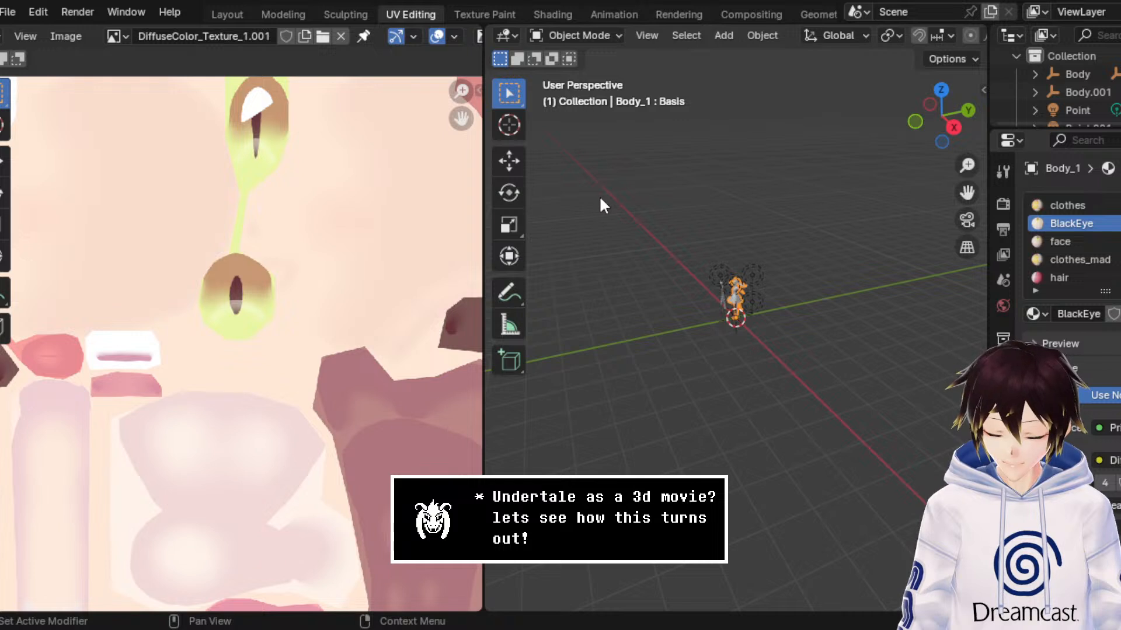
middle_drag(601, 204, 814, 263)
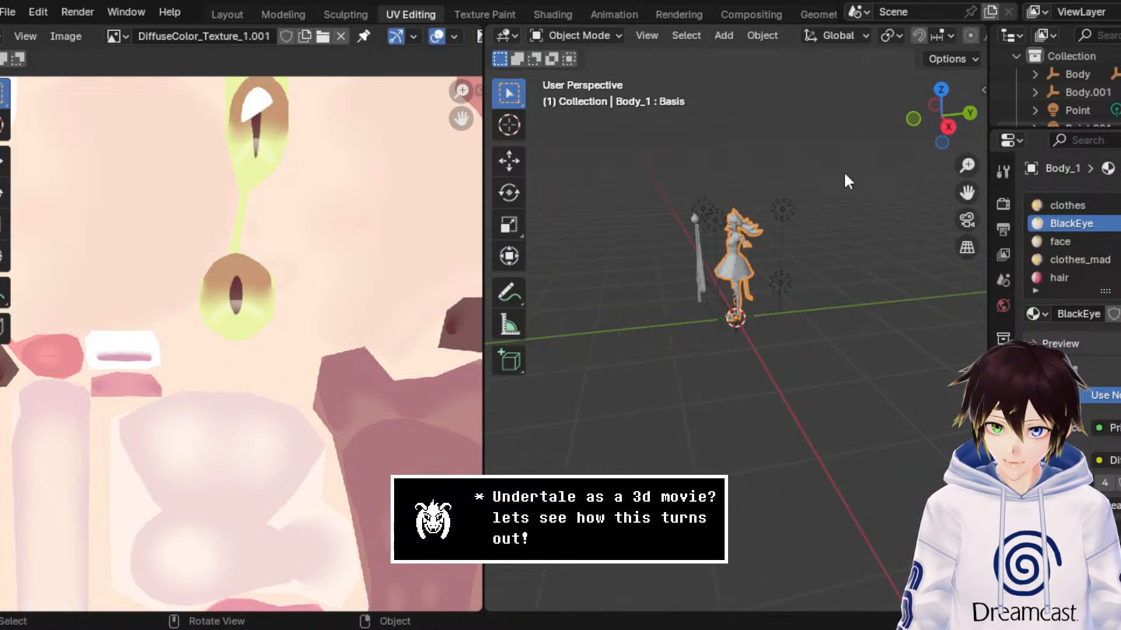
scroll(842, 38, down, 5)
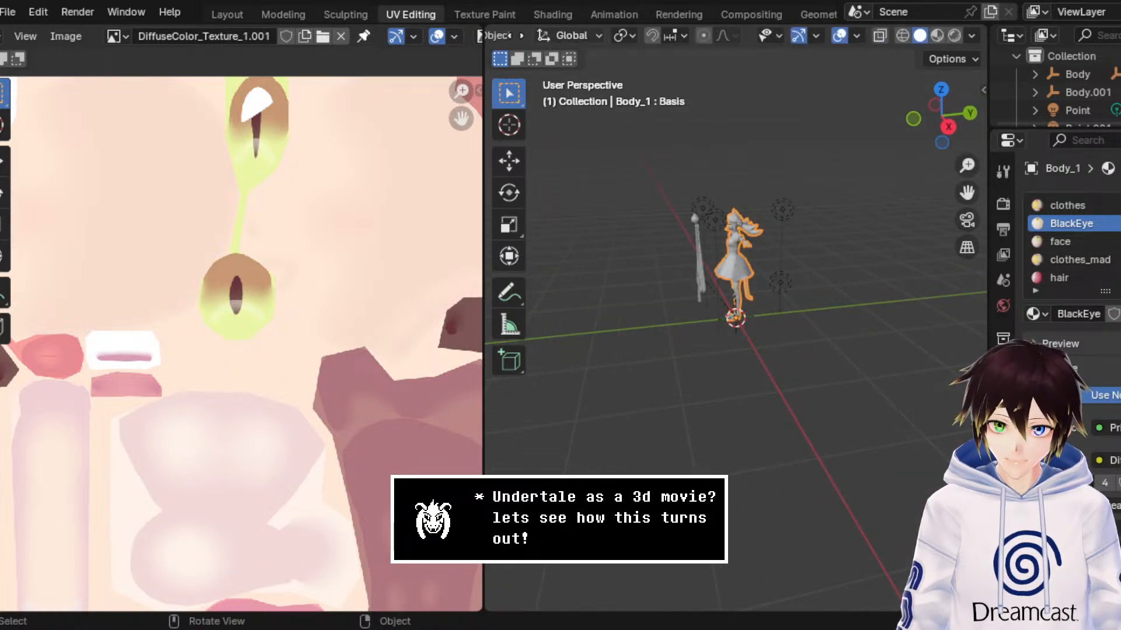
click(936, 36)
scroll(736, 186, up, 1)
middle_drag(737, 187, 861, 187)
scroll(864, 188, up, 1)
drag(970, 194, 971, 417)
scroll(702, 288, up, 7)
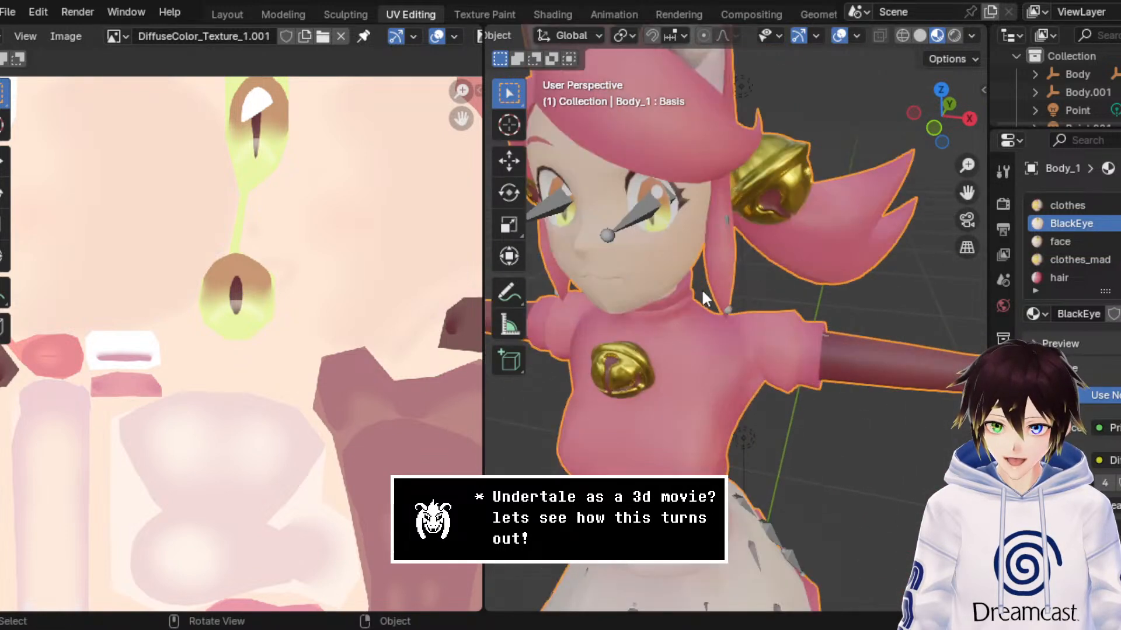
middle_drag(701, 289, 755, 258)
click(843, 34)
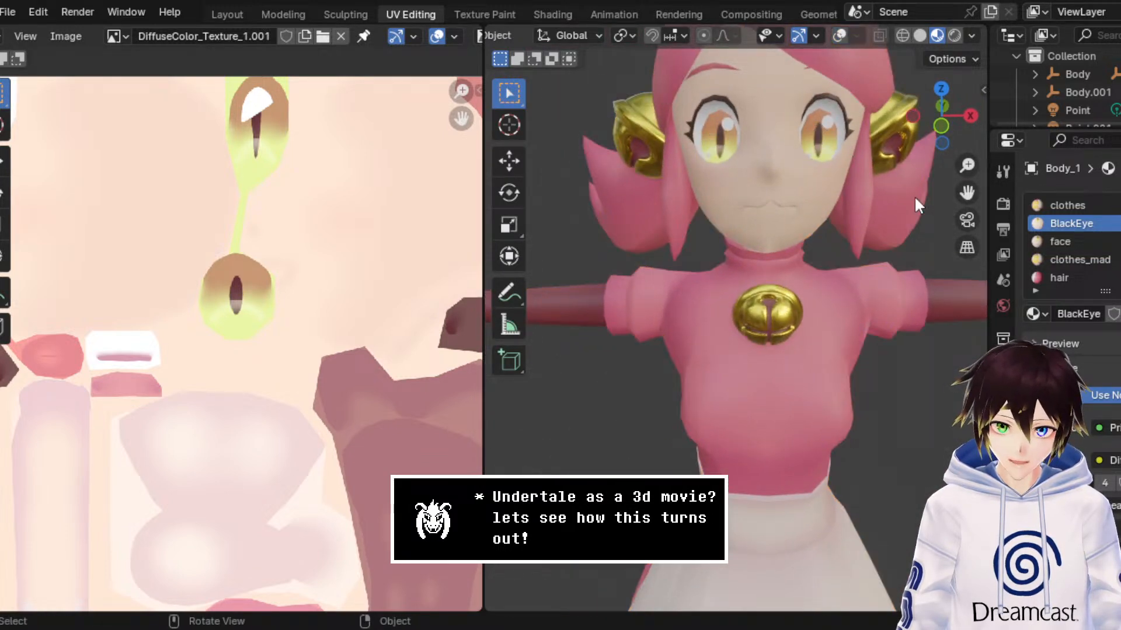
Step: Check Body_1's face material and use the recoloured face texture as the Base Color image of the BlackEye material
click(1081, 241)
scroll(1068, 241, down, 1)
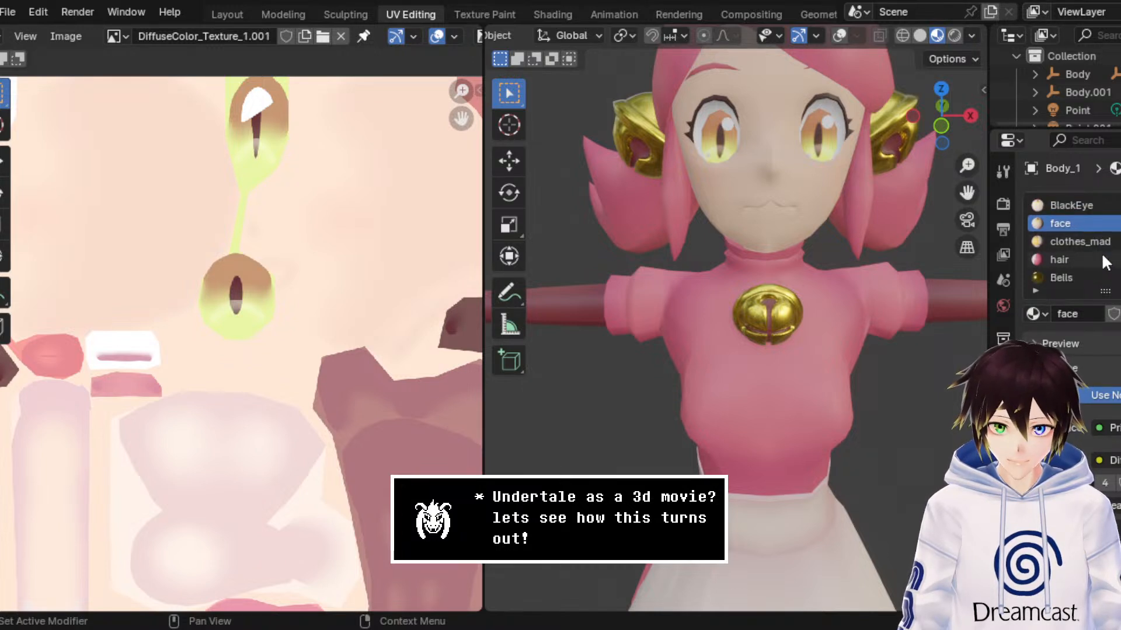
scroll(1068, 241, up, 1)
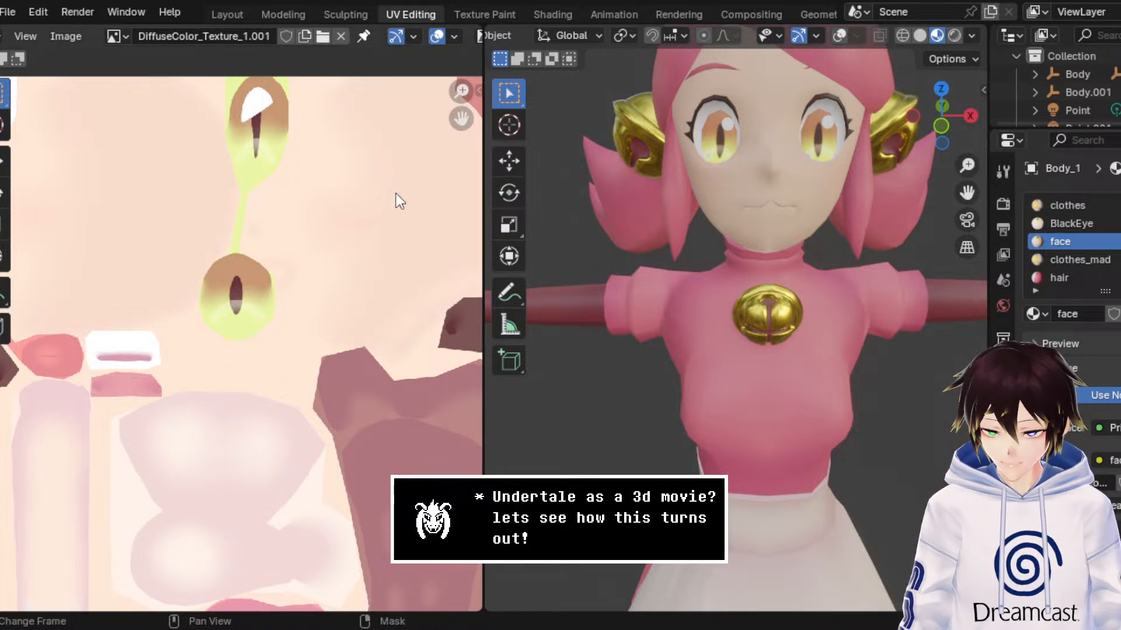
click(1069, 223)
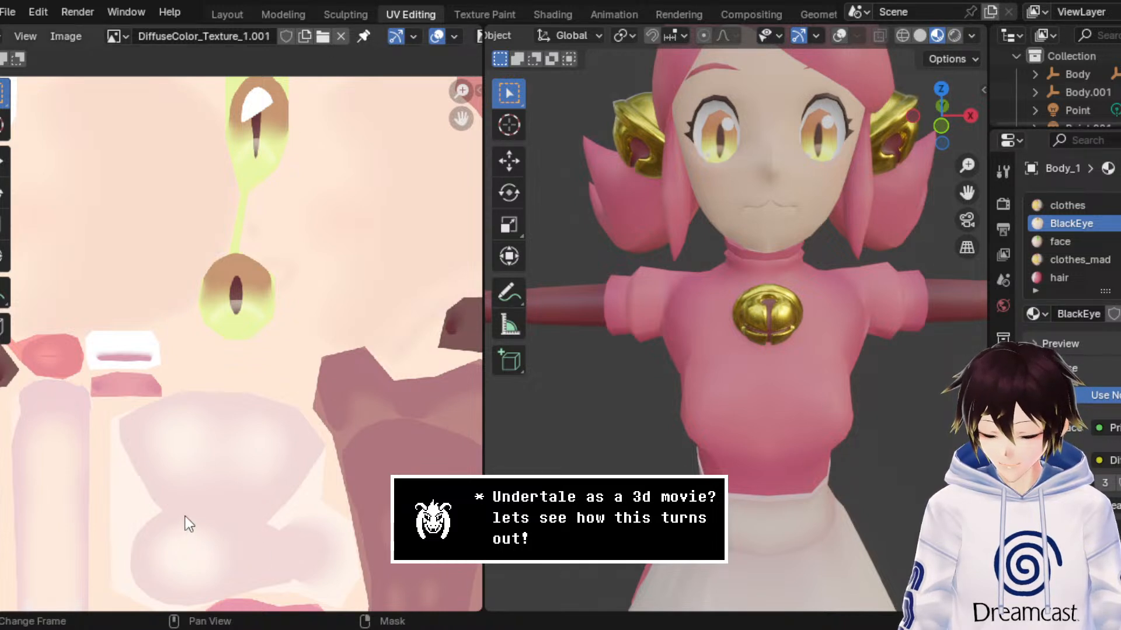
key(ctrl+z)
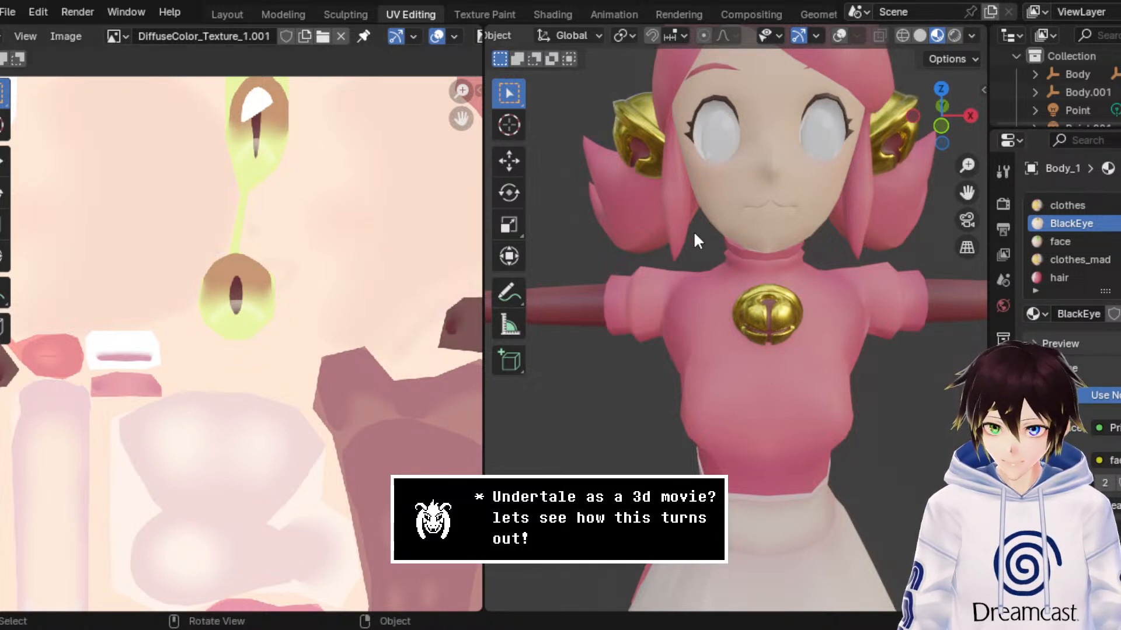
key(ctrl+shift+z)
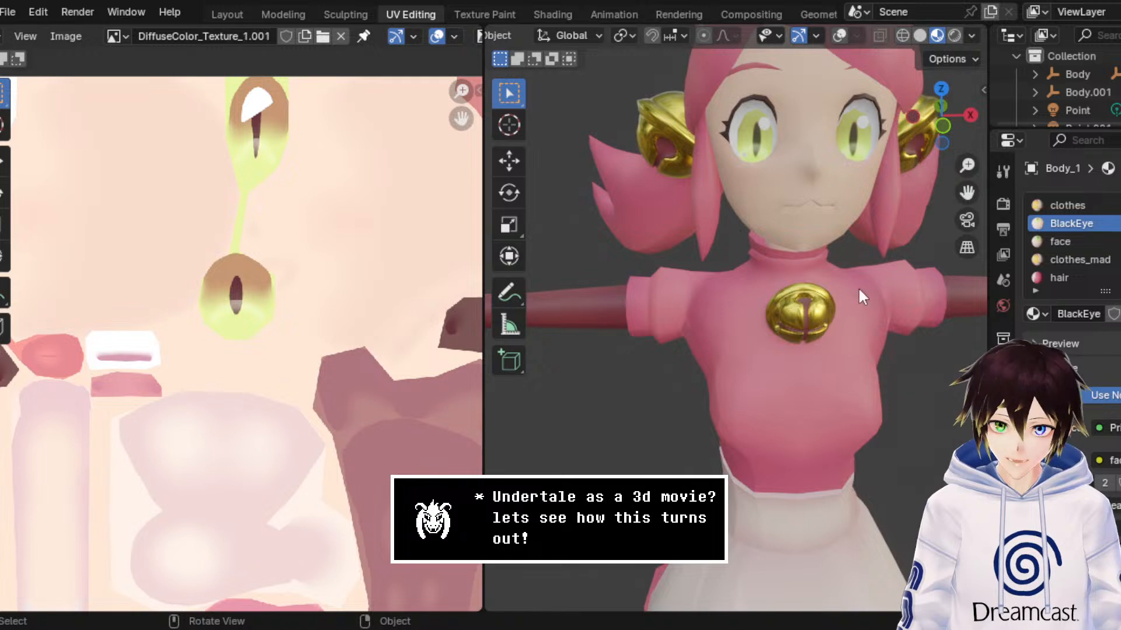
Step: Check the recoloured eyes in Rendered shading and return to Material Preview
scroll(1083, 422, down, 7)
scroll(1083, 420, down, 5)
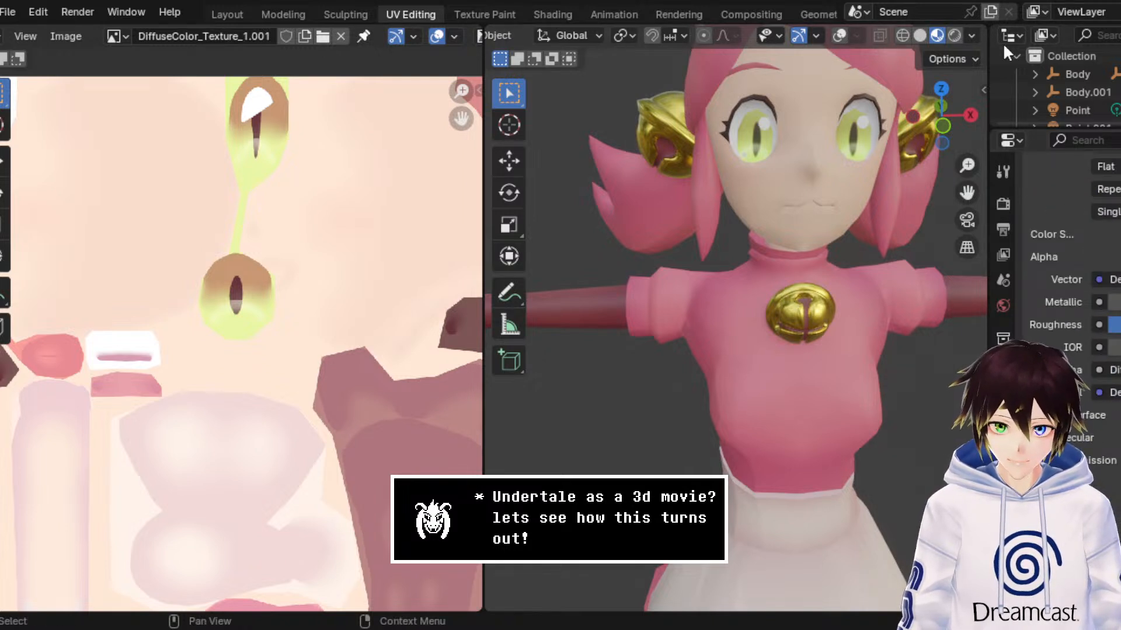
click(955, 36)
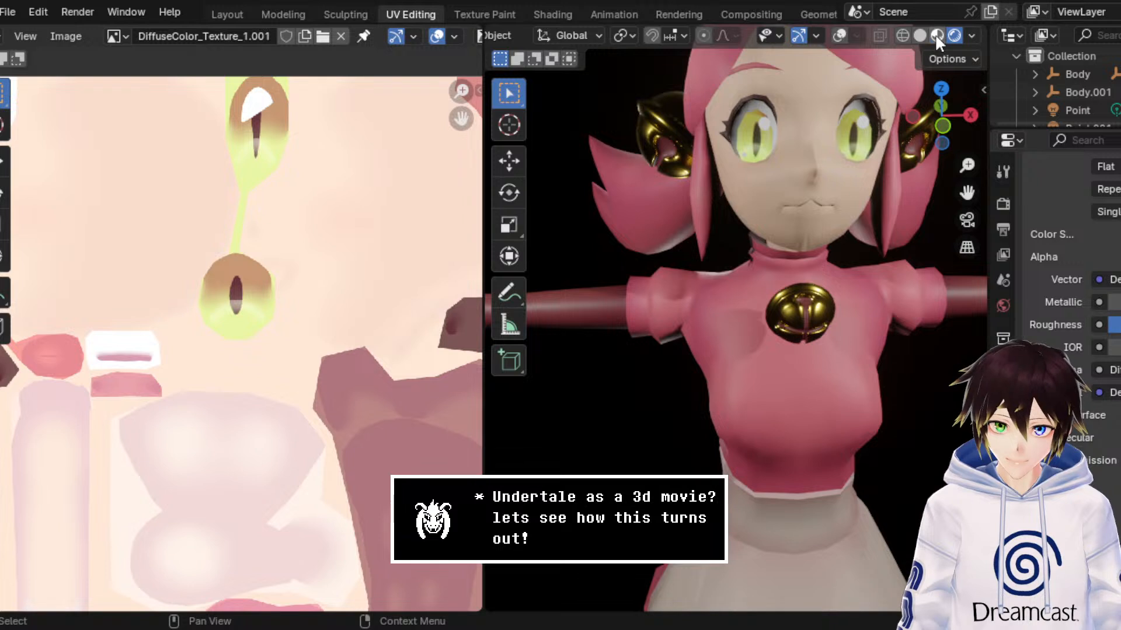
click(936, 36)
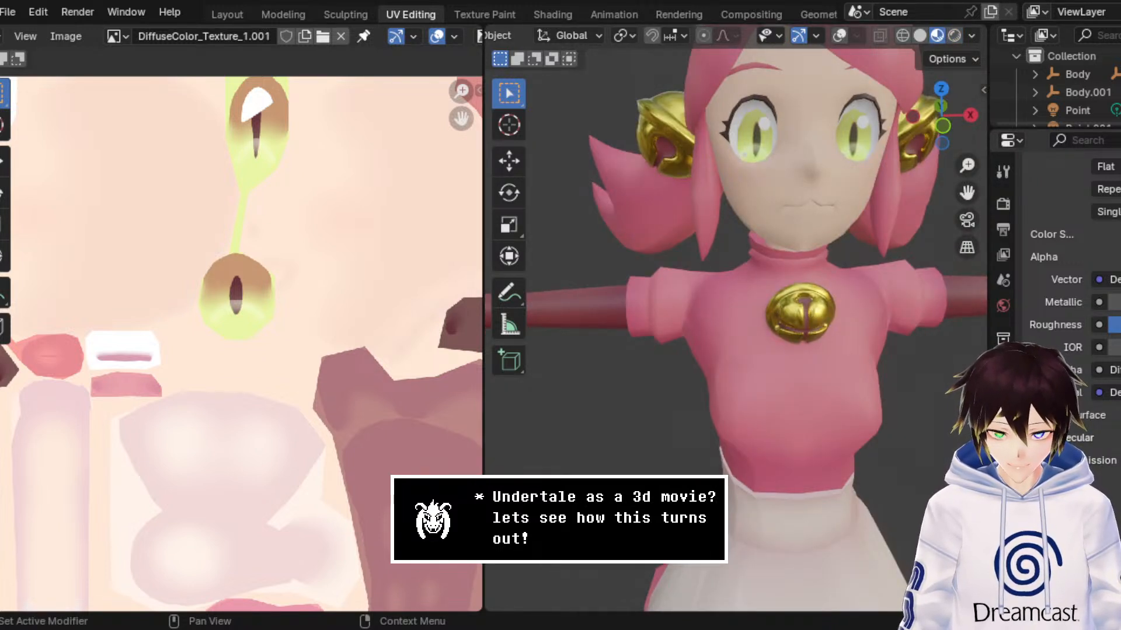
Step: Replace the BlackEye material's Emission color image with the recoloured face texture and view the character in Rendered shading
scroll(1068, 292, down, 5)
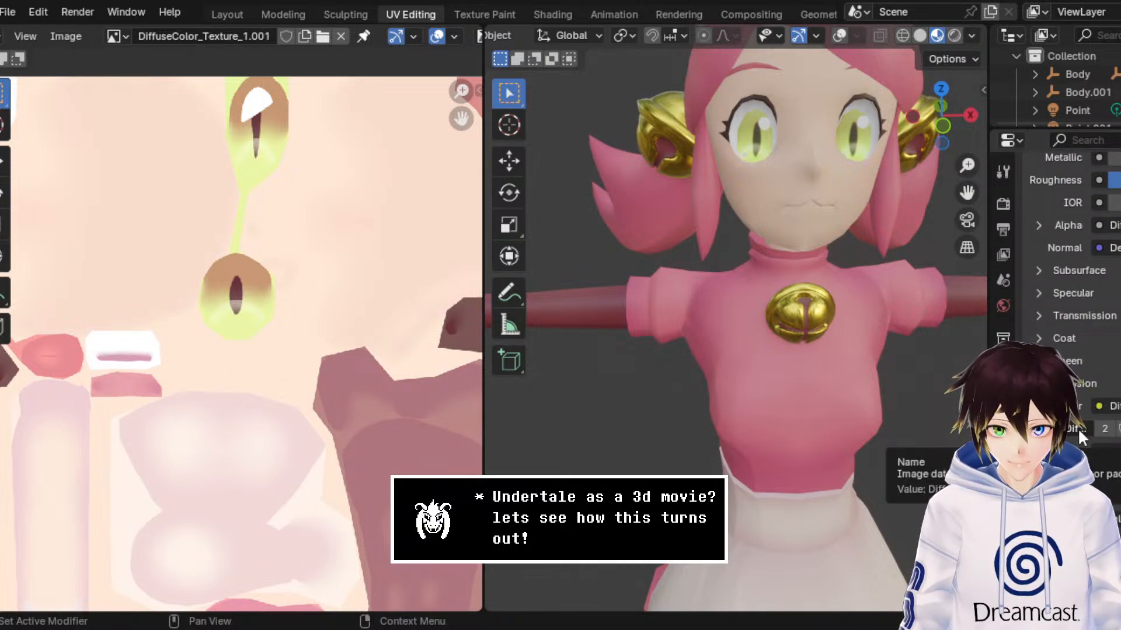
click(1120, 429)
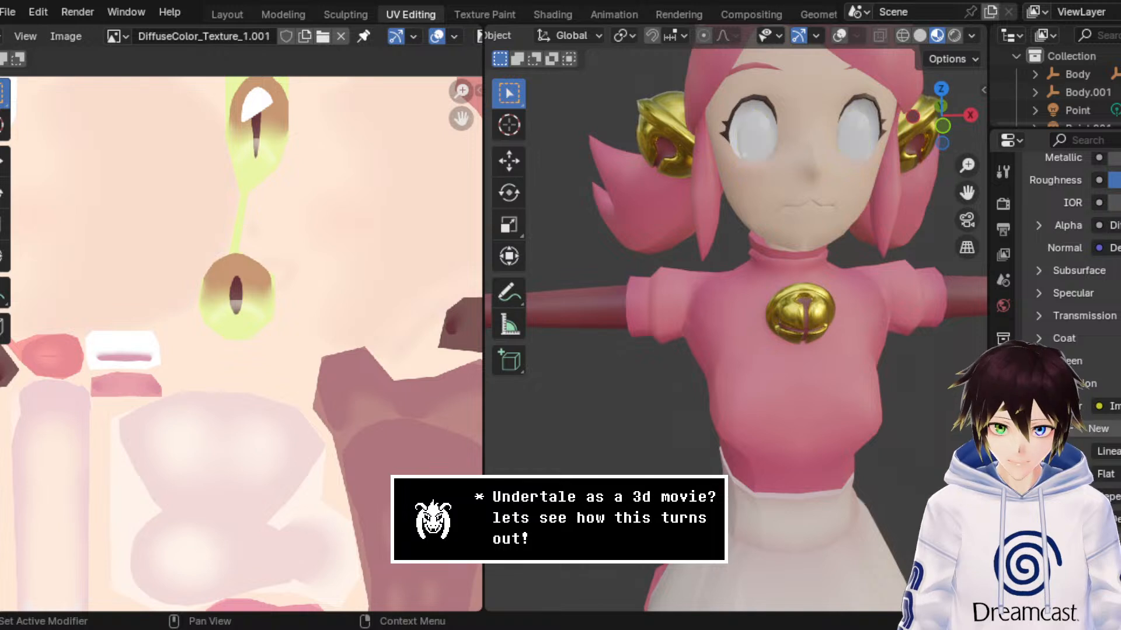
double_click(371, 146)
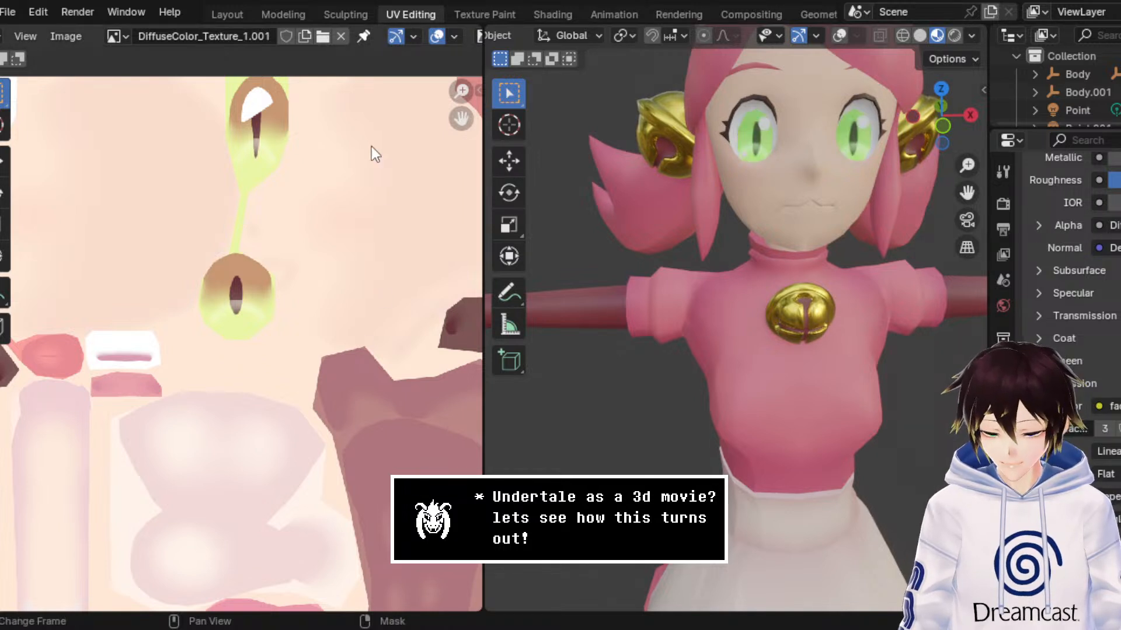
middle_drag(852, 213, 859, 211)
click(958, 34)
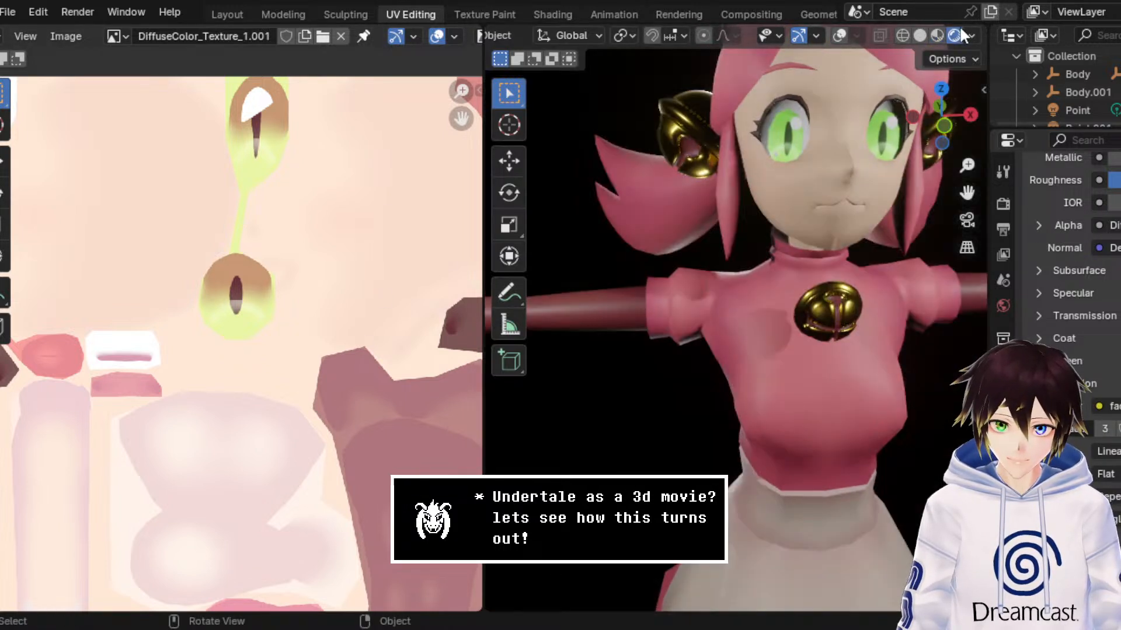
Step: Adjust the BlackEye material's emission strength, then expand the Bloom settings in the render properties
drag(967, 192, 849, 229)
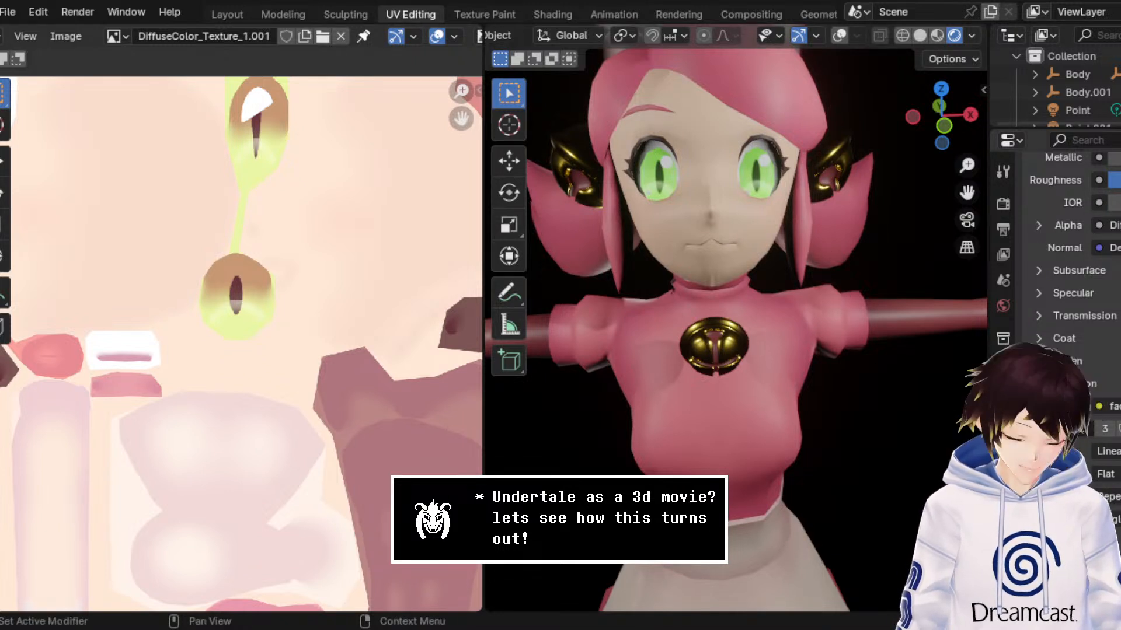
scroll(1068, 263, down, 8)
click(1120, 429)
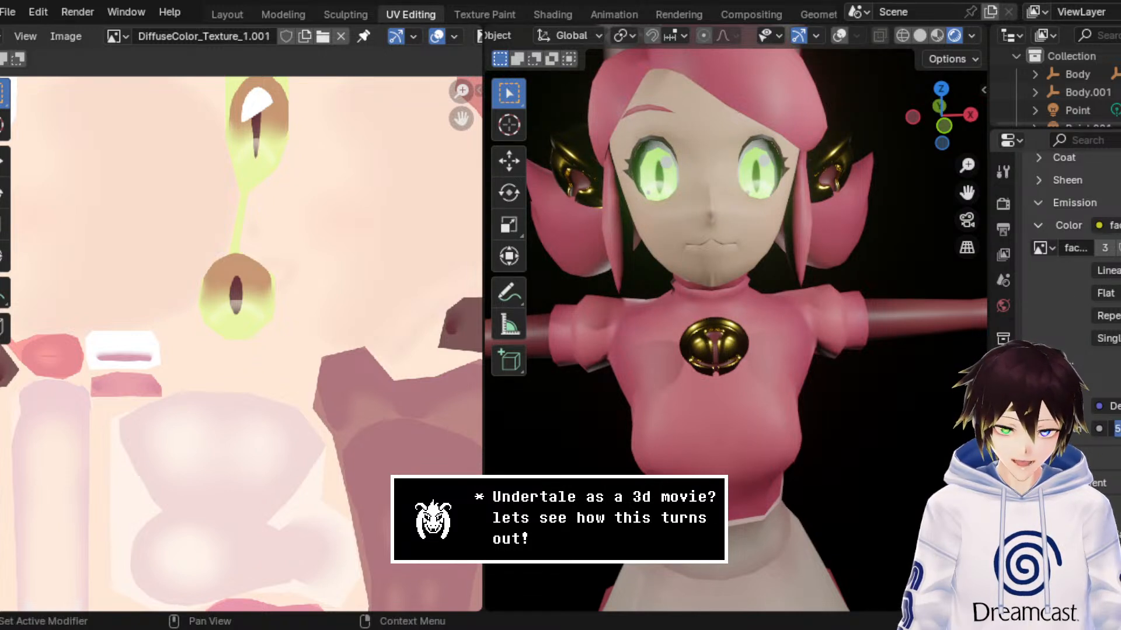
click(1004, 204)
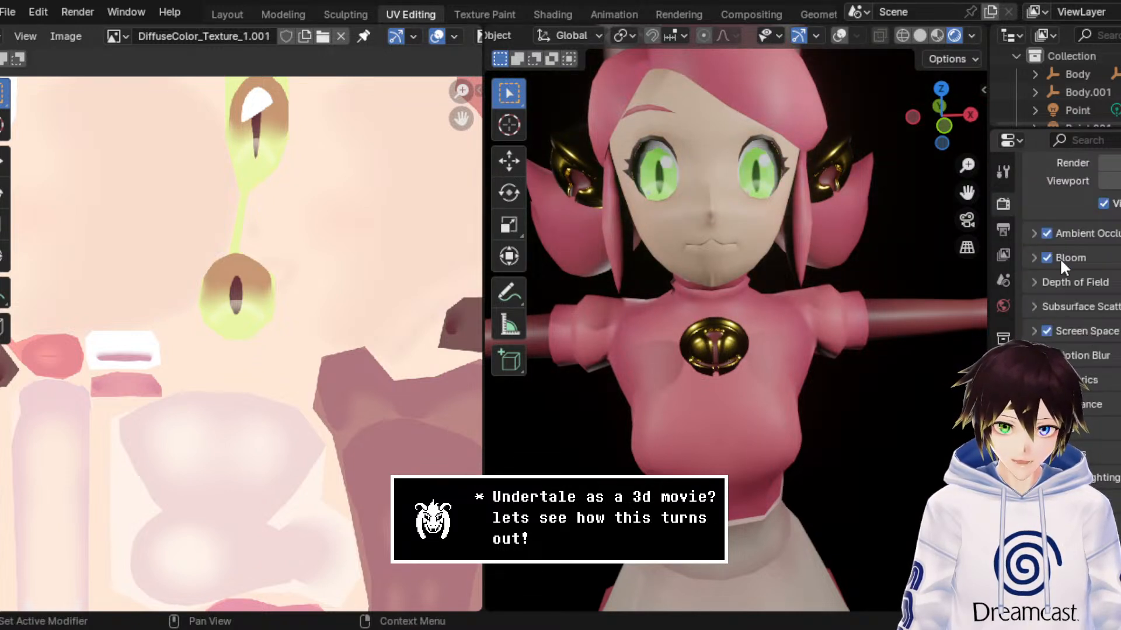
click(1032, 258)
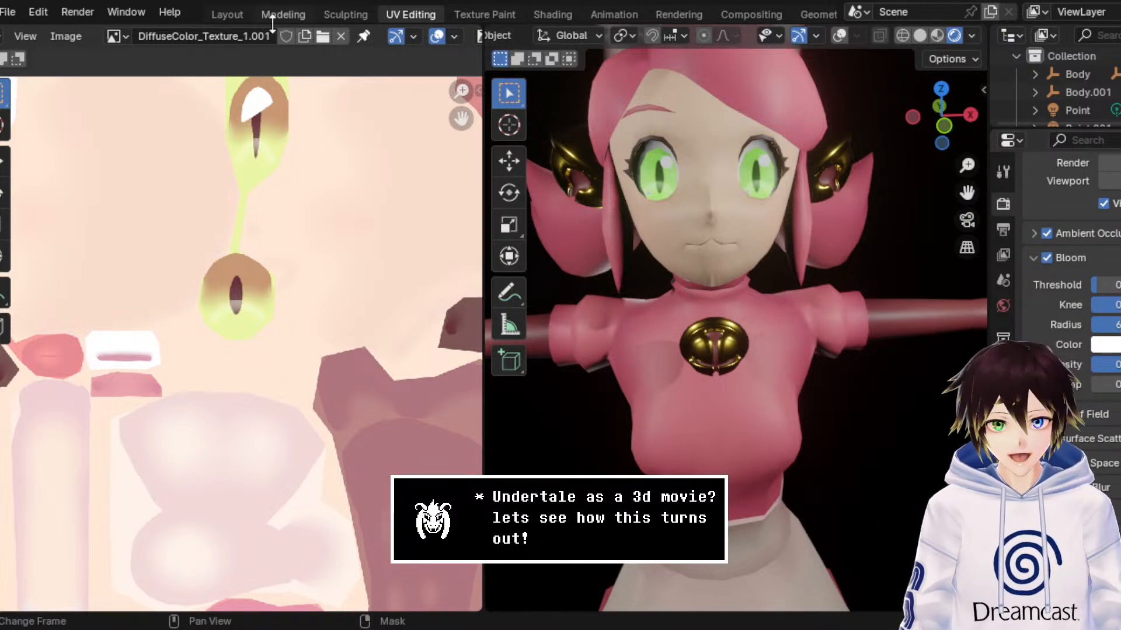
Step: Switch to the Modeling workspace, hide the viewport overlays and frame the rendered character's head and upper body
click(293, 13)
click(98, 34)
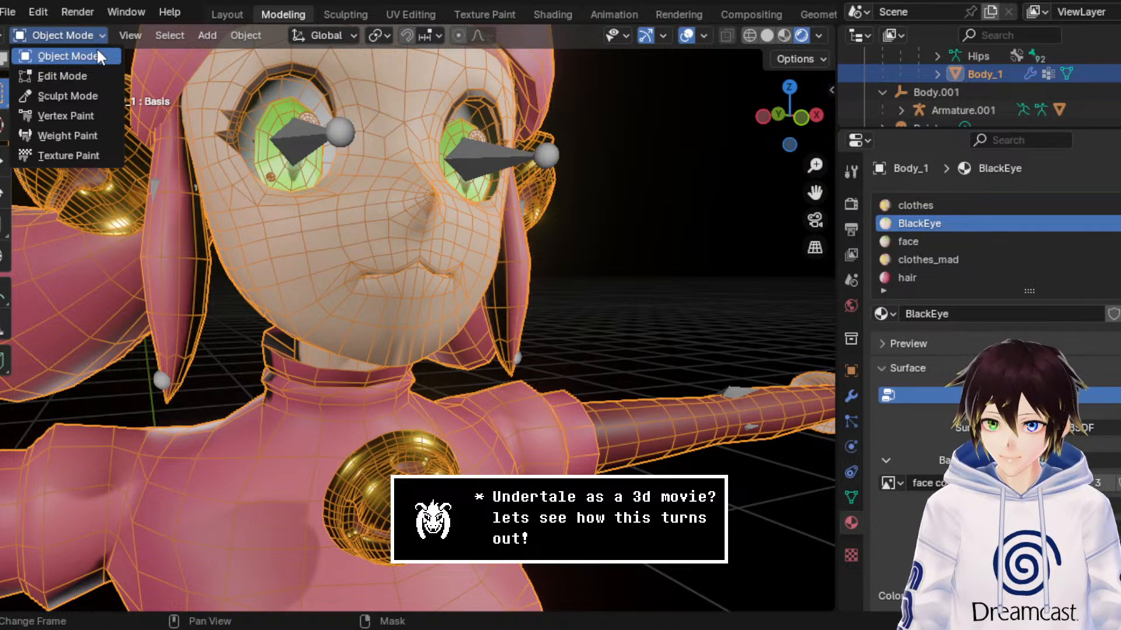
click(687, 36)
scroll(630, 140, down, 5)
mouse_move(630, 140)
middle_down()
mouse_move(602, 146)
mouse_move(628, 153)
middle_up()
scroll(613, 150, up, 3)
scroll(605, 144, down, 3)
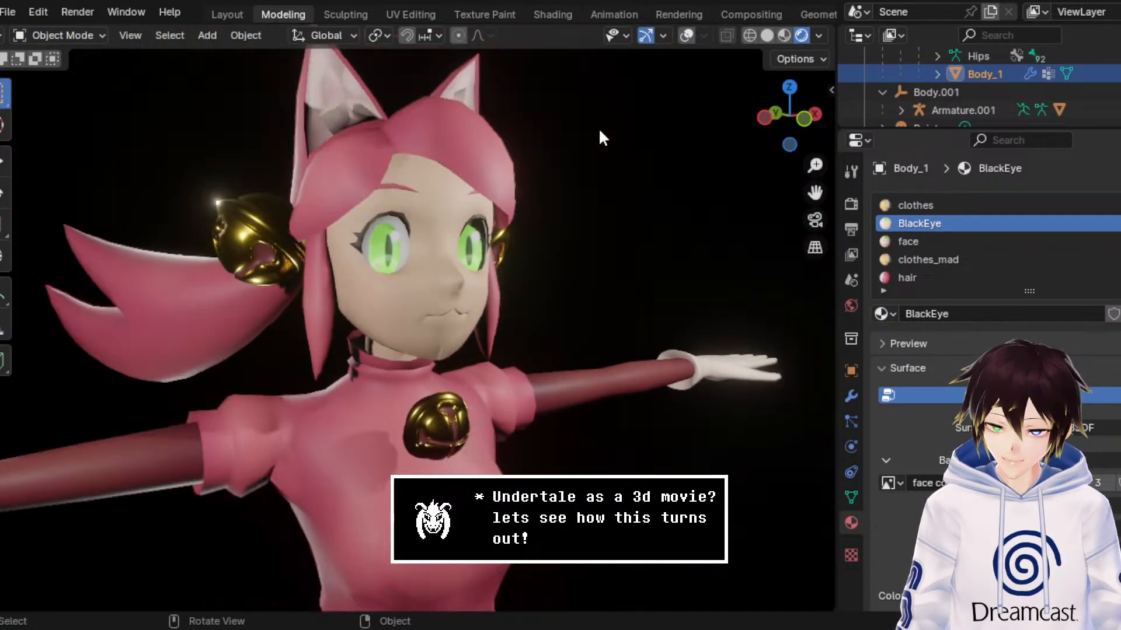
middle_drag(603, 220, 528, 229)
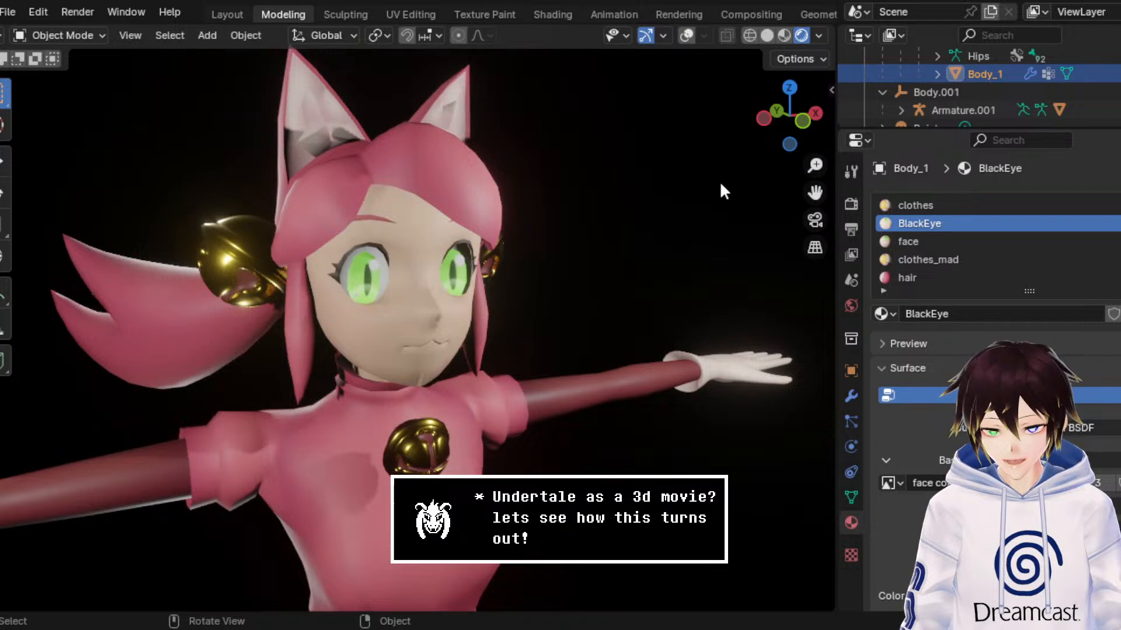
Step: Delete the four point lights, Point through Point.003, and view the whole character in Material Preview shading
drag(934, 128, 938, 460)
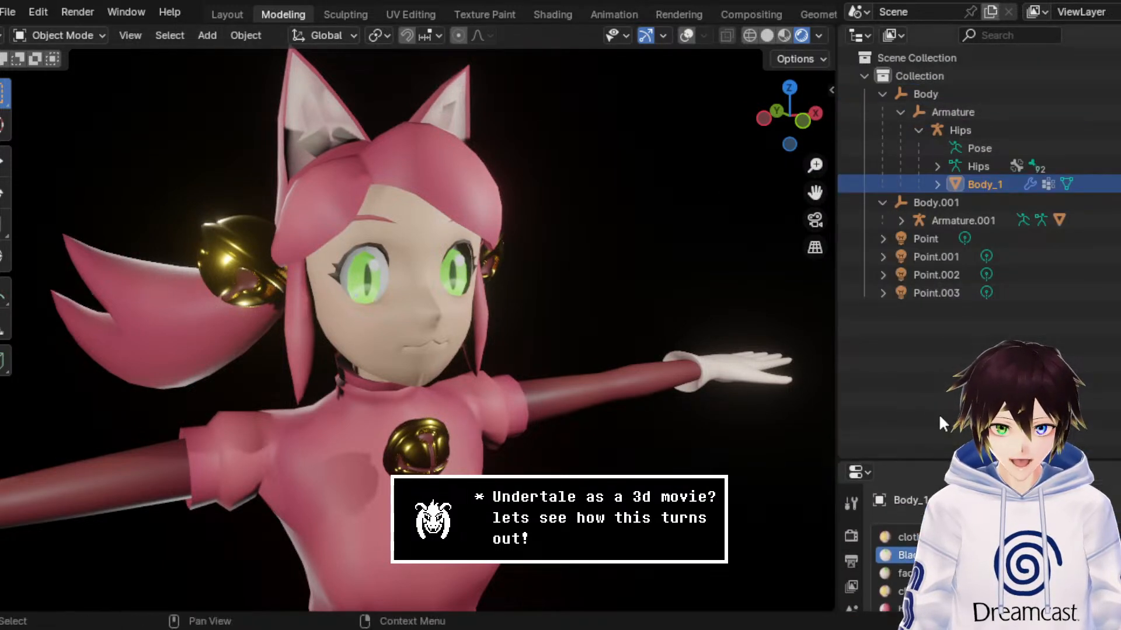
click(939, 292)
shift+click(932, 239)
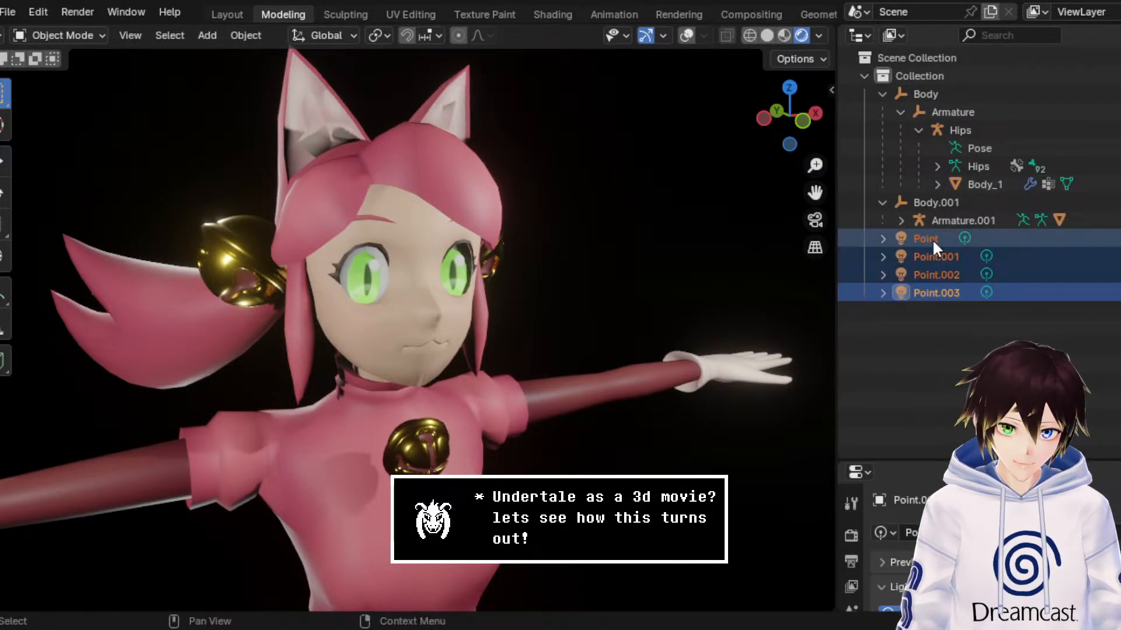
right_click(933, 239)
click(919, 281)
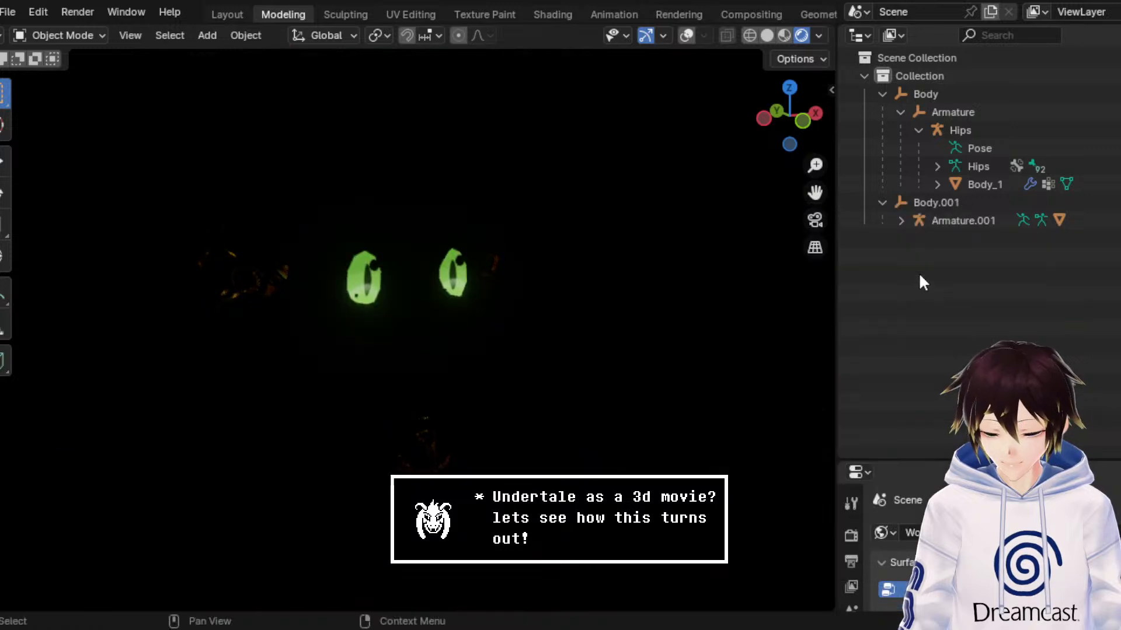
click(784, 35)
scroll(628, 242, down, 4)
scroll(625, 243, down, 2)
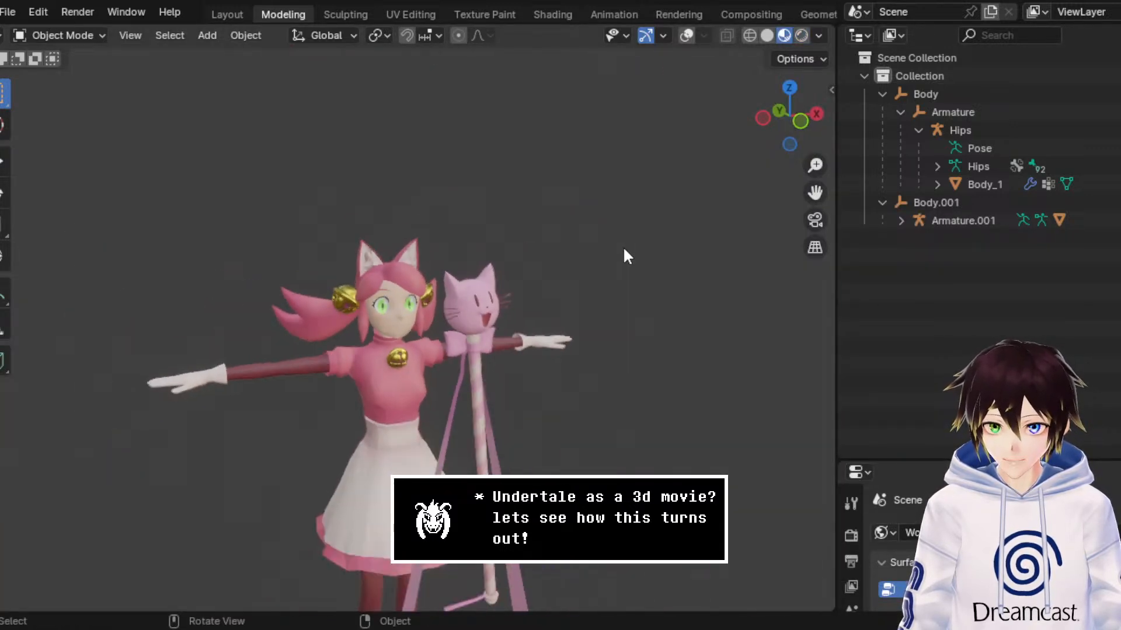
Step: Collapse the main collection, rename it Mad Mew Mew and save the project as MewMew3.blend
click(931, 203)
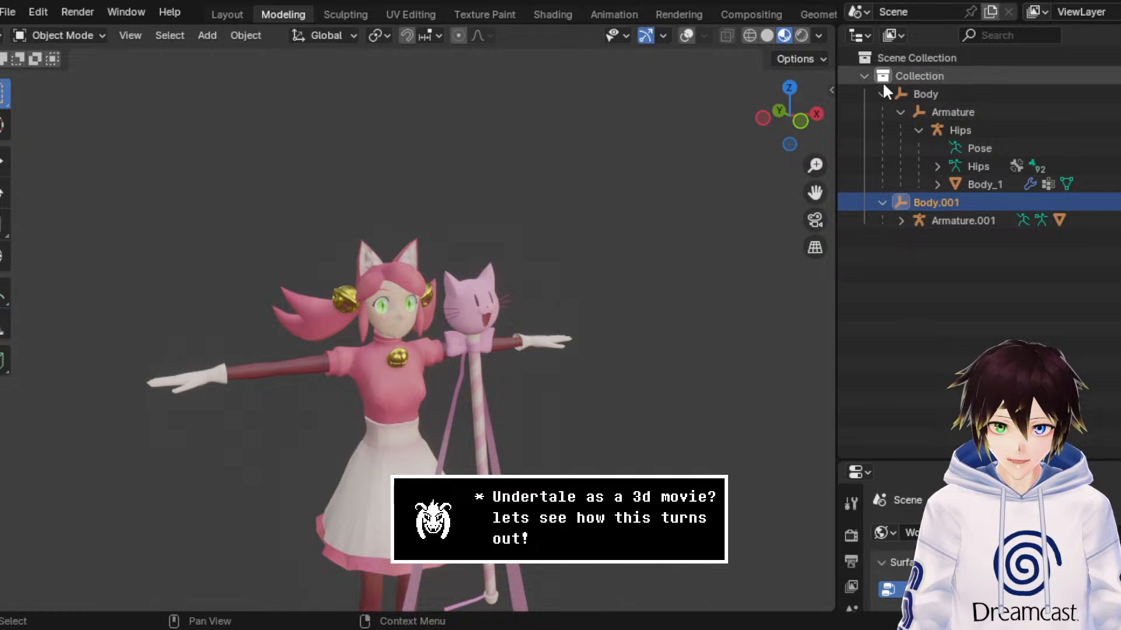
click(864, 76)
click(899, 79)
double_click(899, 76)
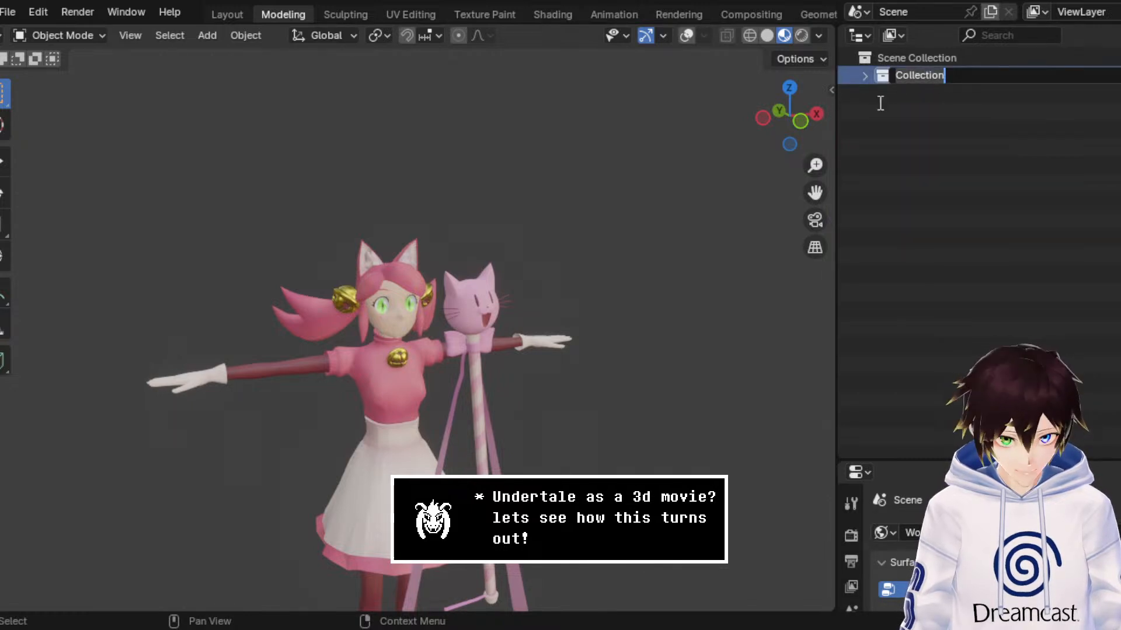
text(Mad Mew Mew)
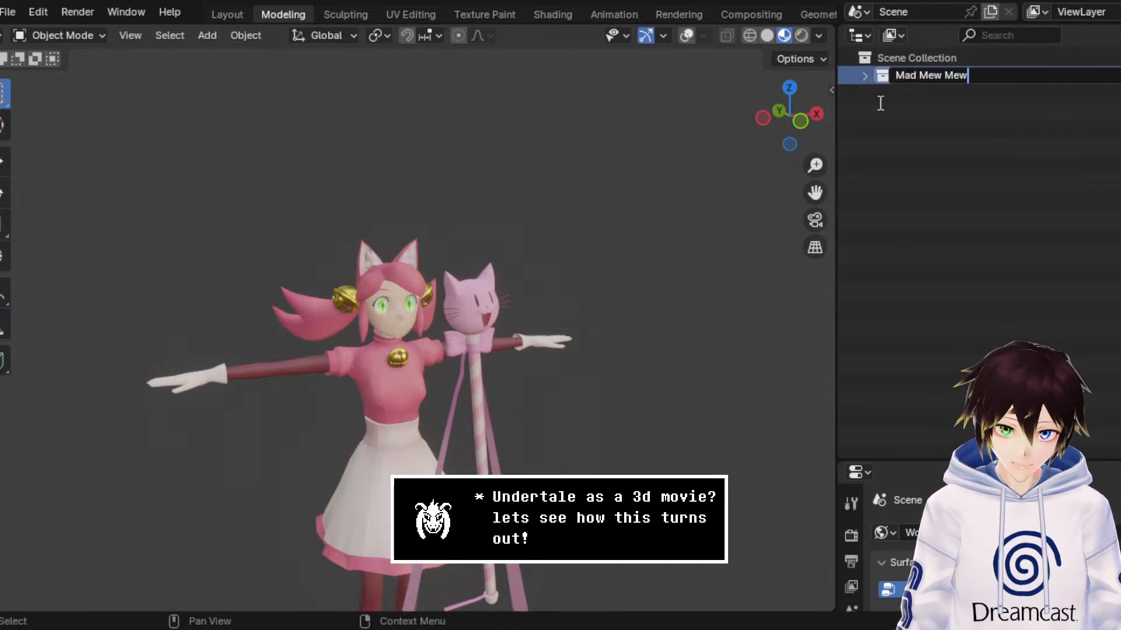
key(Return)
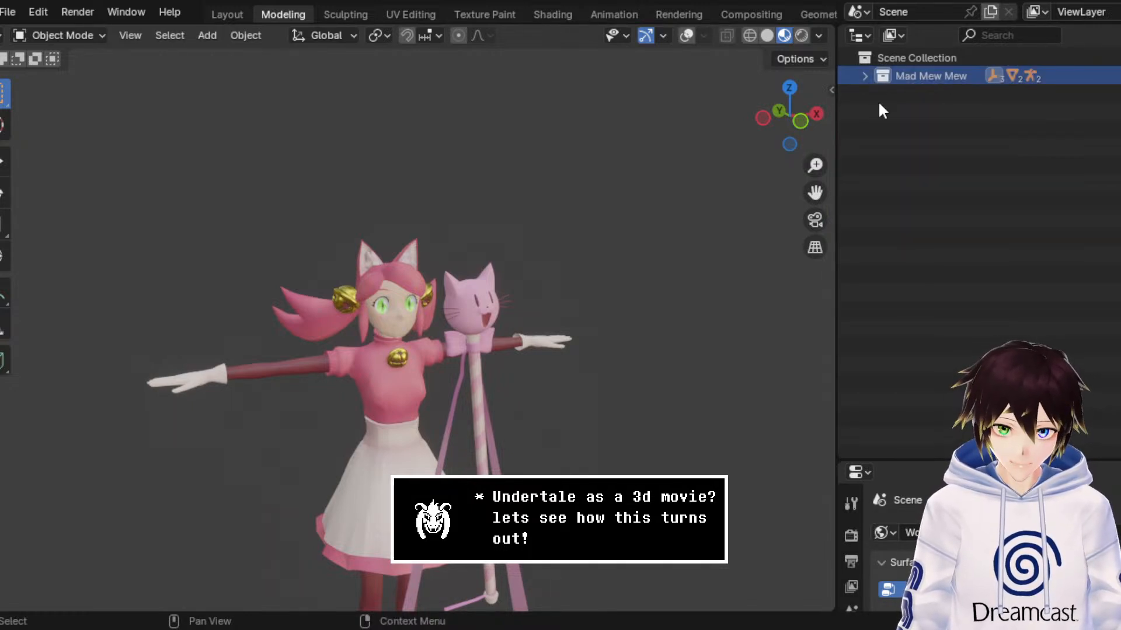
click(12, 12)
click(49, 164)
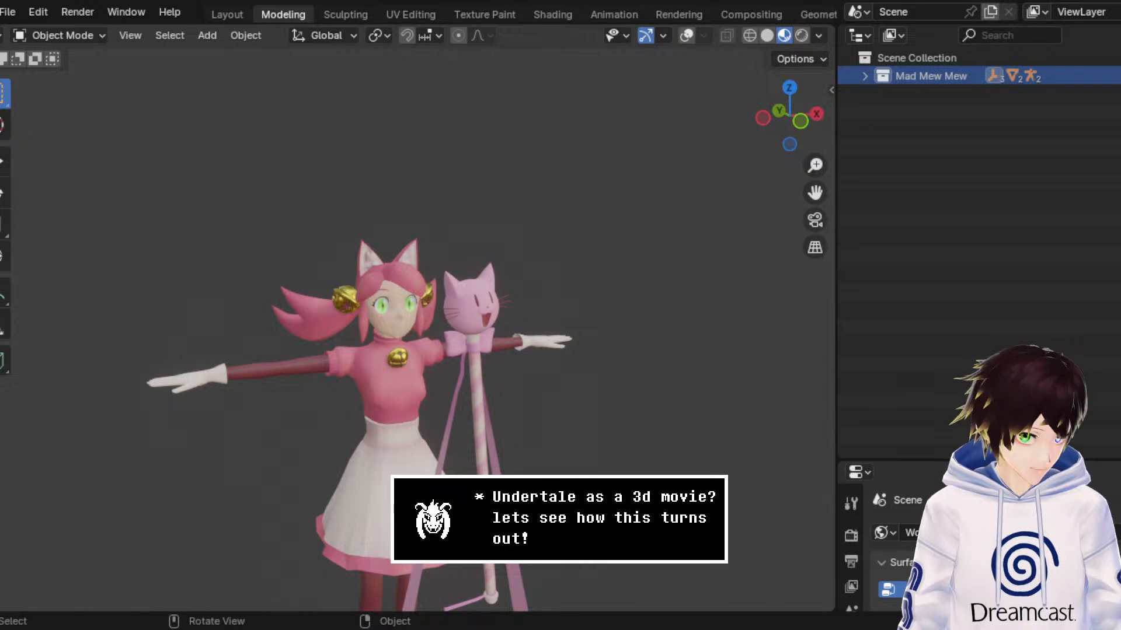
Step: Select the cat-headed wand mesh beside the character and enter Edit Mode on it
scroll(442, 389, up, 4)
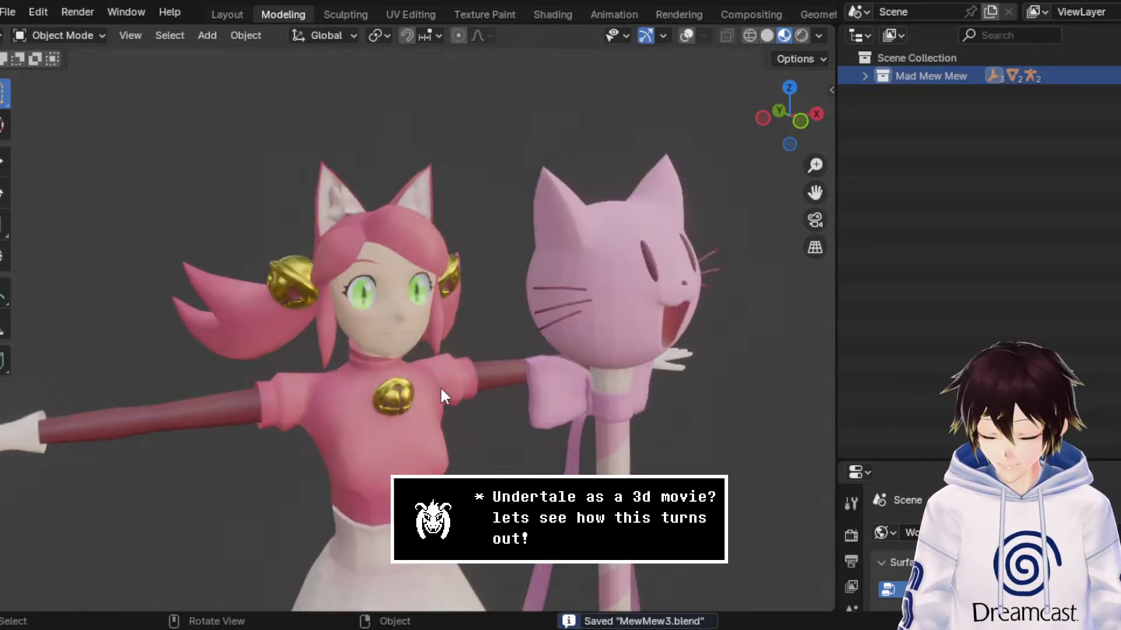
drag(814, 194, 834, 156)
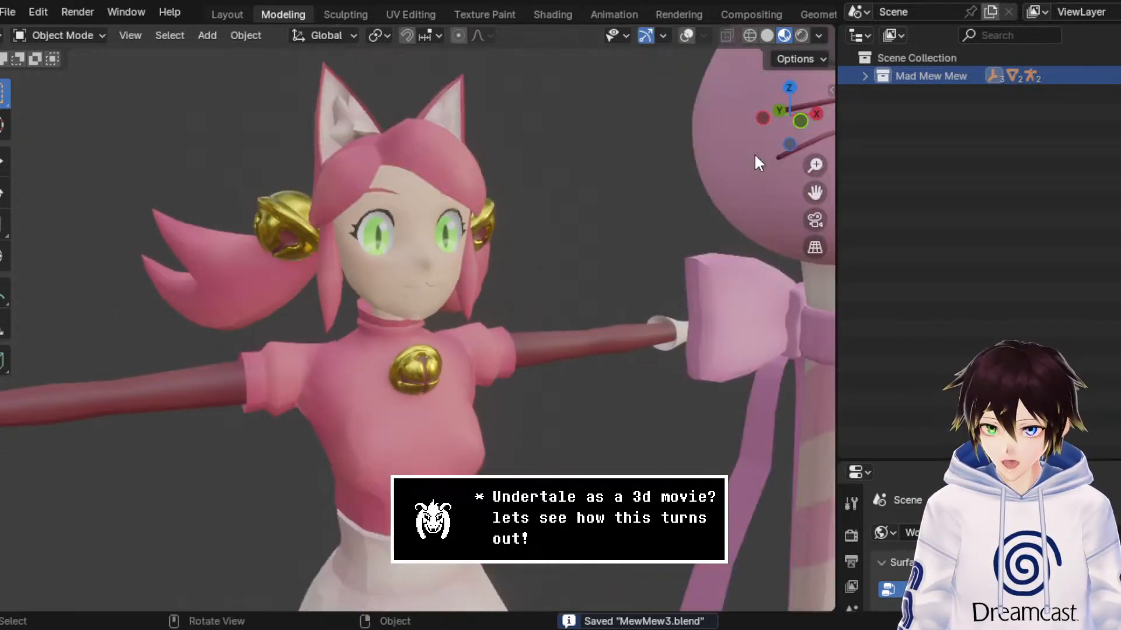
click(665, 35)
click(687, 35)
scroll(652, 138, up, 3)
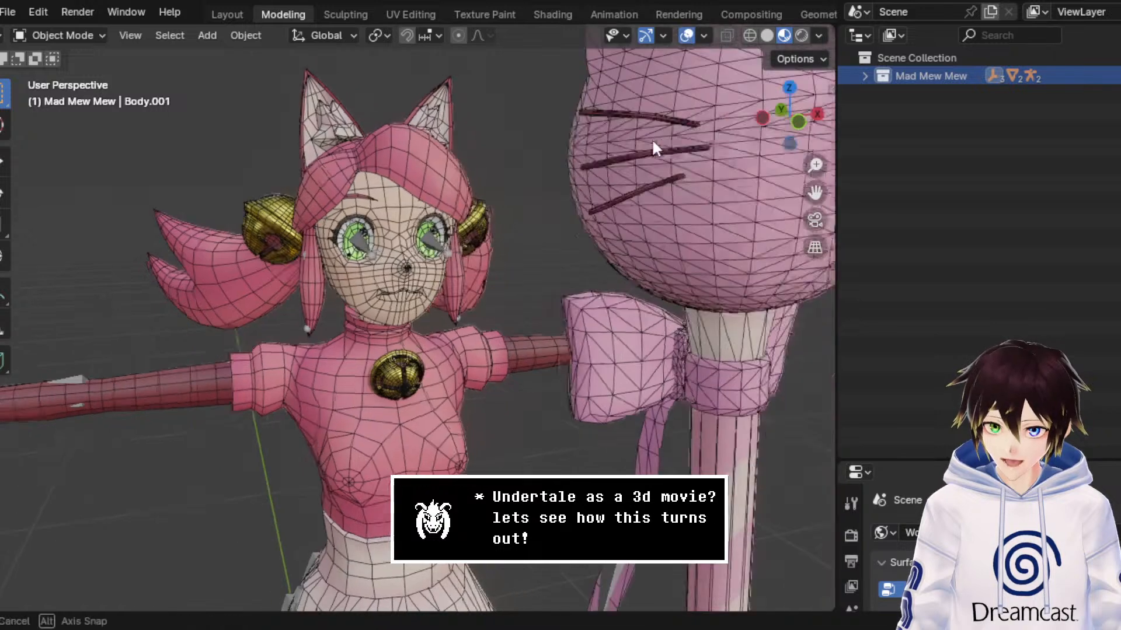
click(663, 135)
click(686, 36)
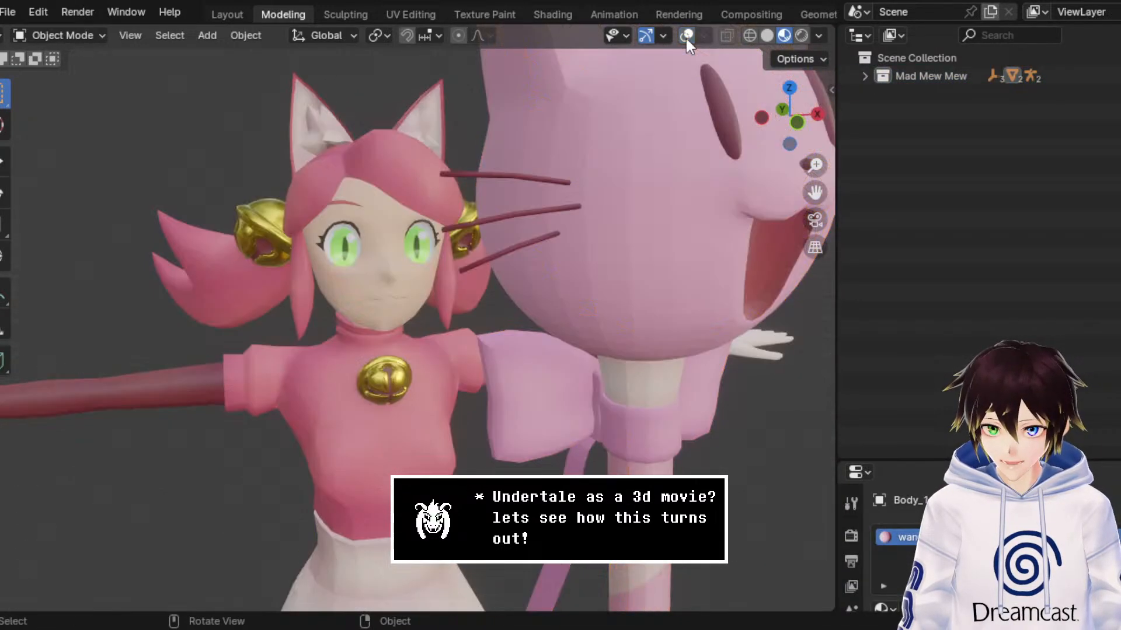
click(81, 34)
click(58, 73)
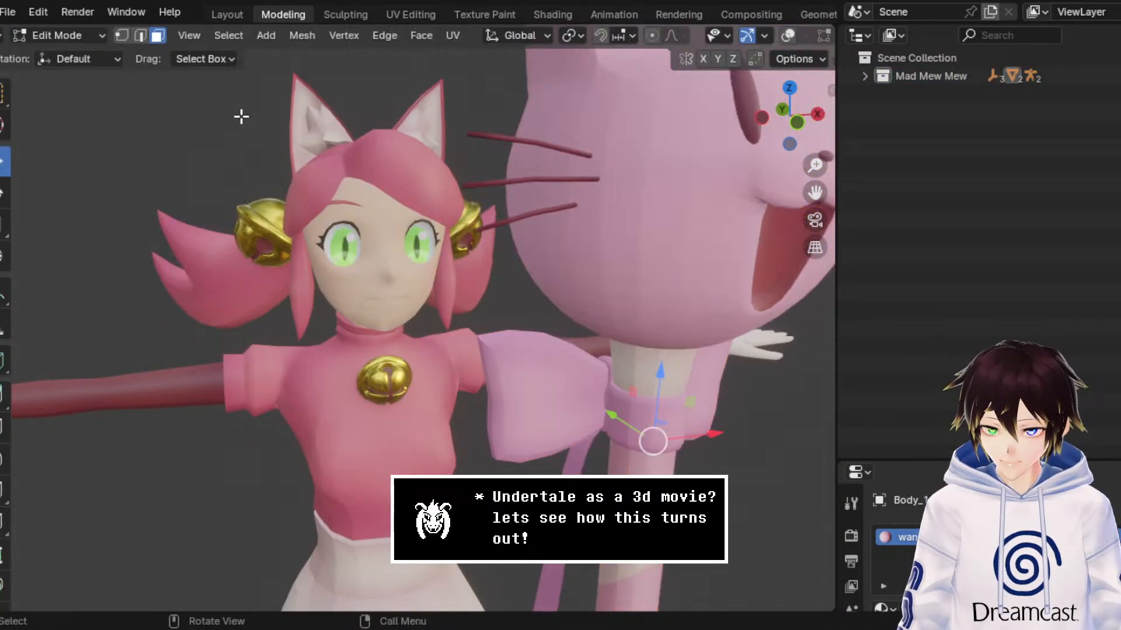
Step: Convert the wand mesh's selected triangles into quads with Tris to Quads in face select mode, and hide the overlays
click(122, 35)
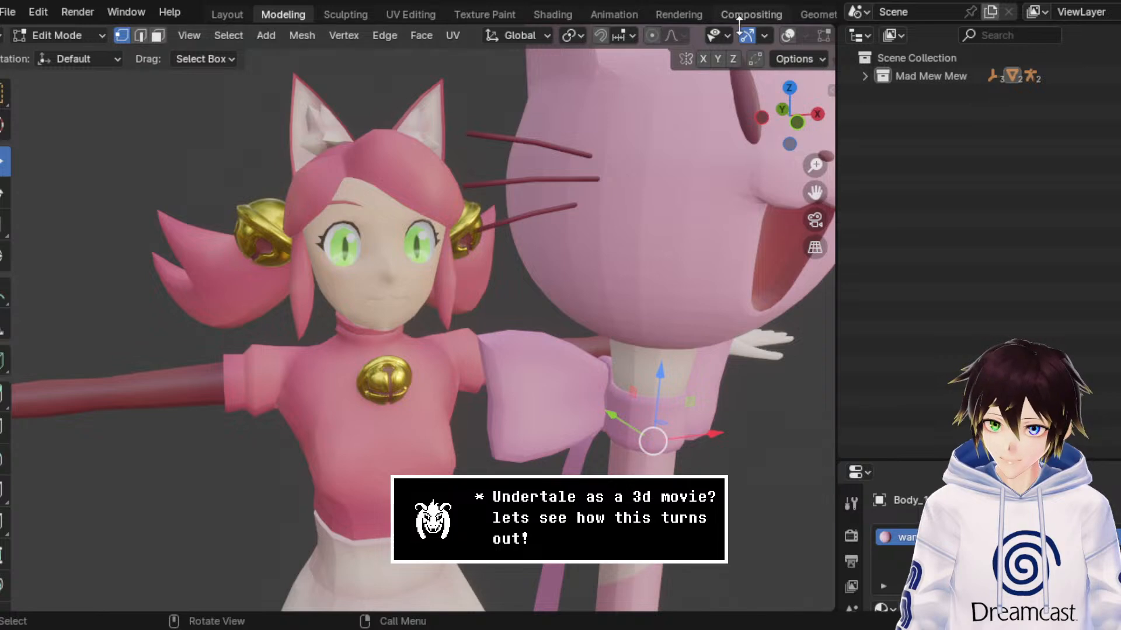
click(788, 36)
key(ctrl+v)
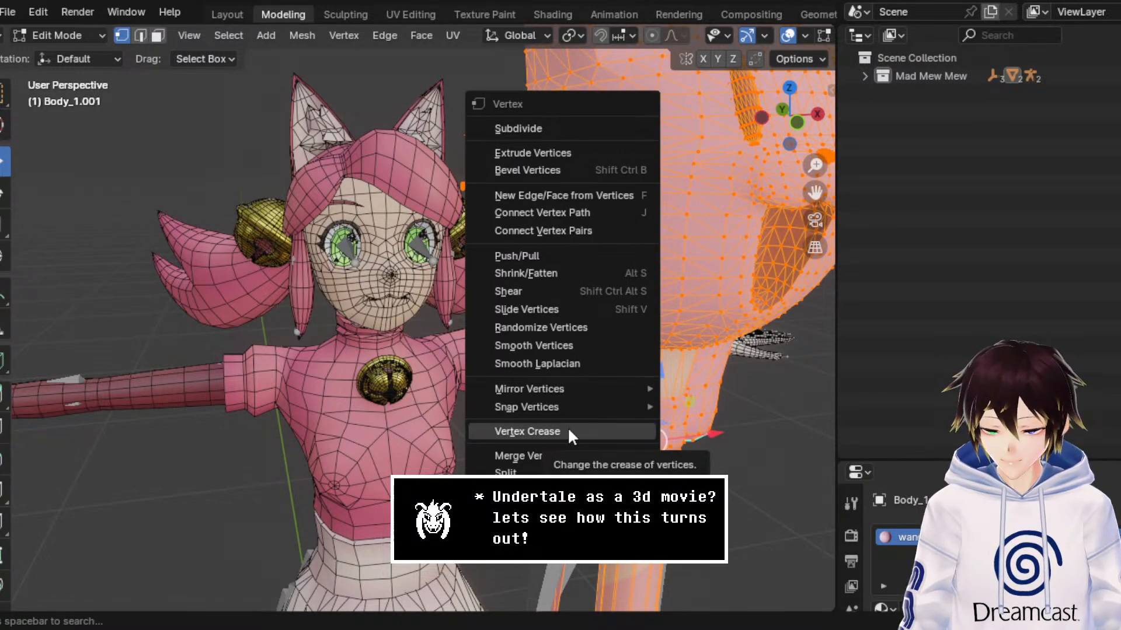
mouse_move(540, 455)
click(157, 35)
key(ctrl+f)
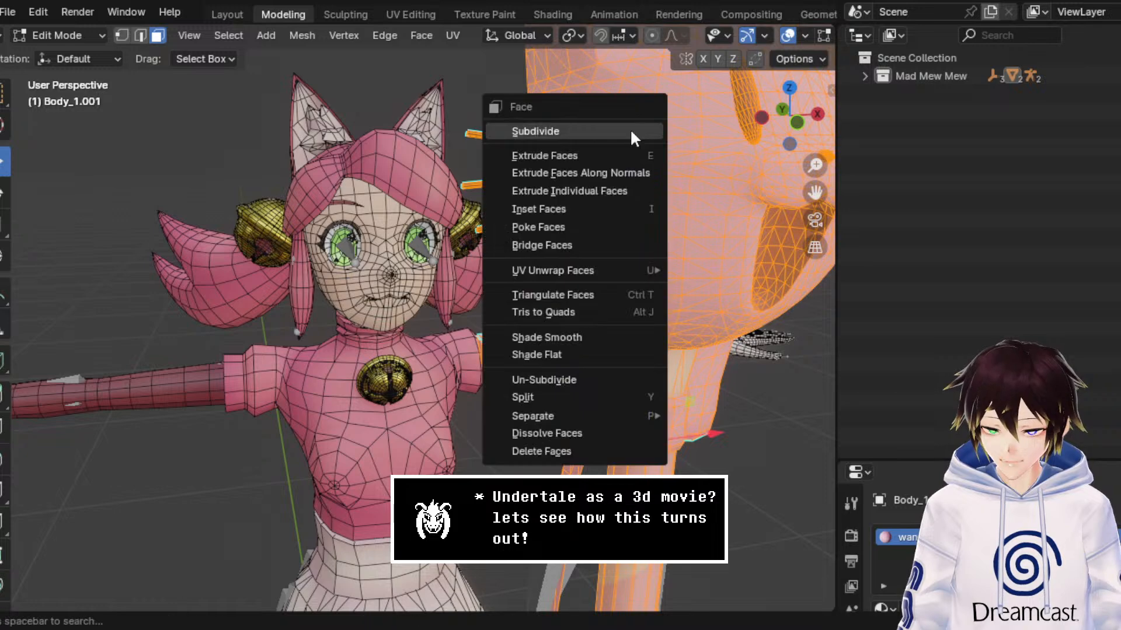
mouse_move(595, 275)
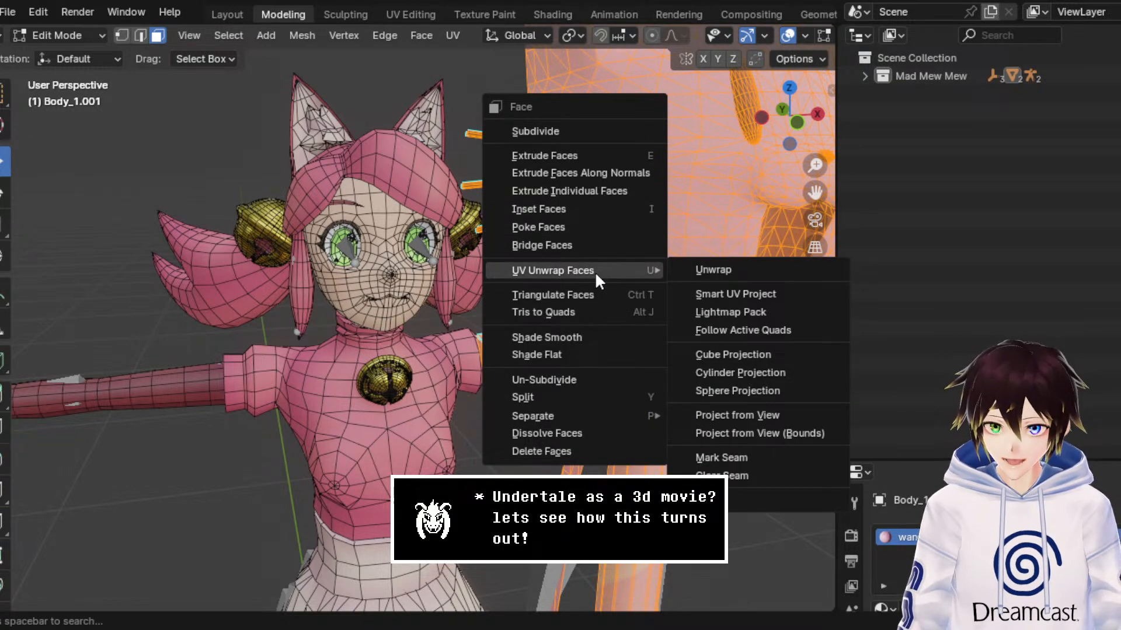
click(595, 311)
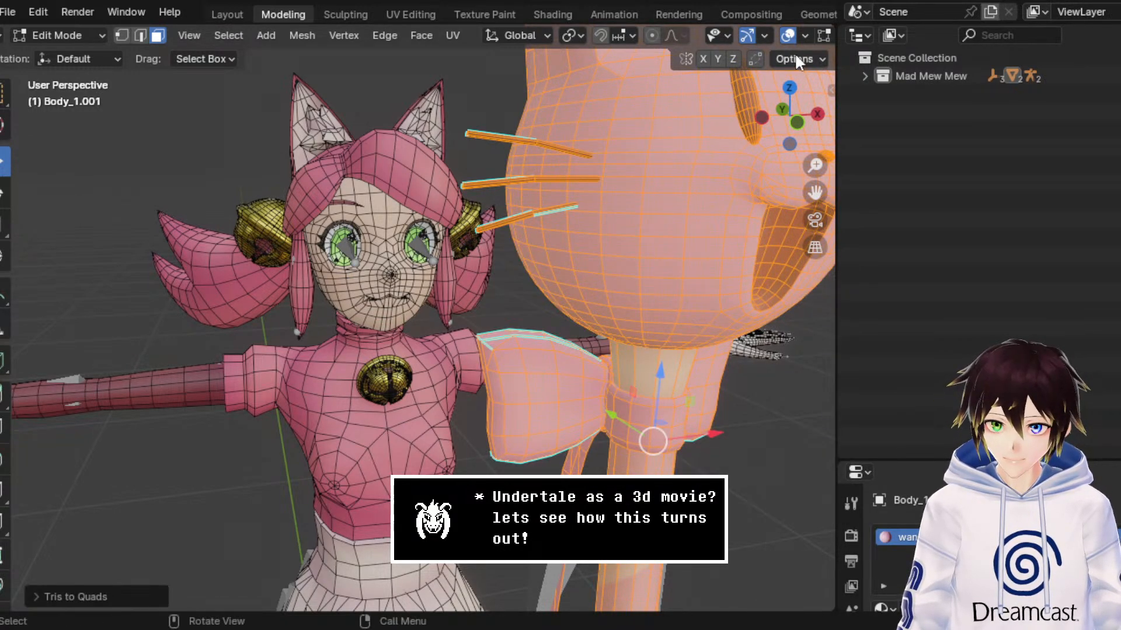
click(786, 35)
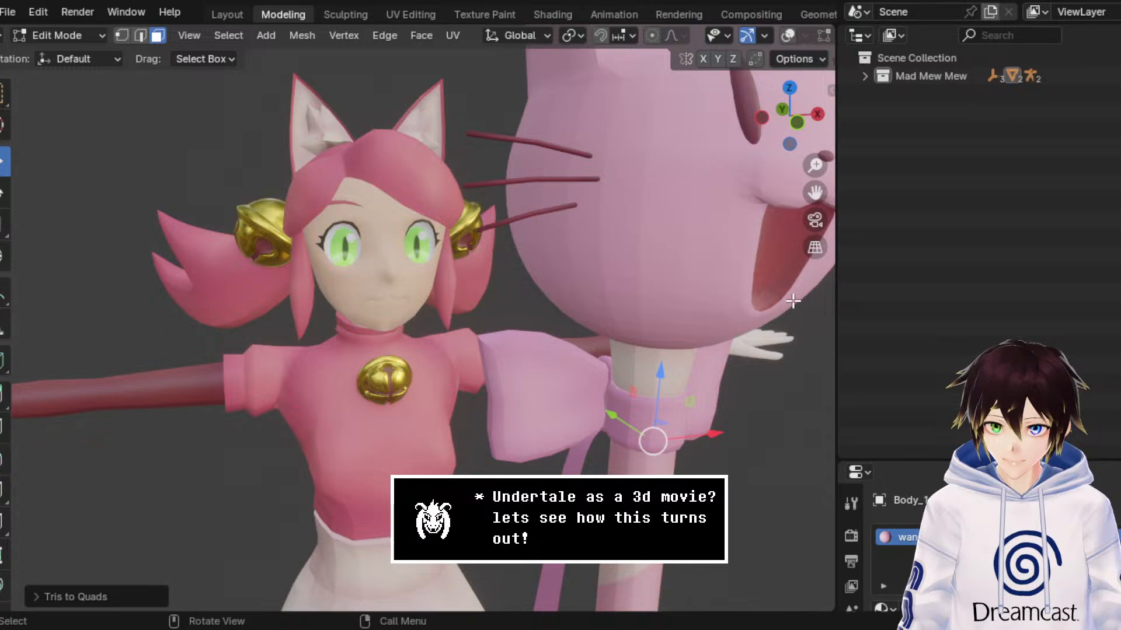
Step: Look through the wand mesh's modifier, particle, physics and constraint properties and return to its modifiers
scroll(851, 546, down, 4)
click(850, 548)
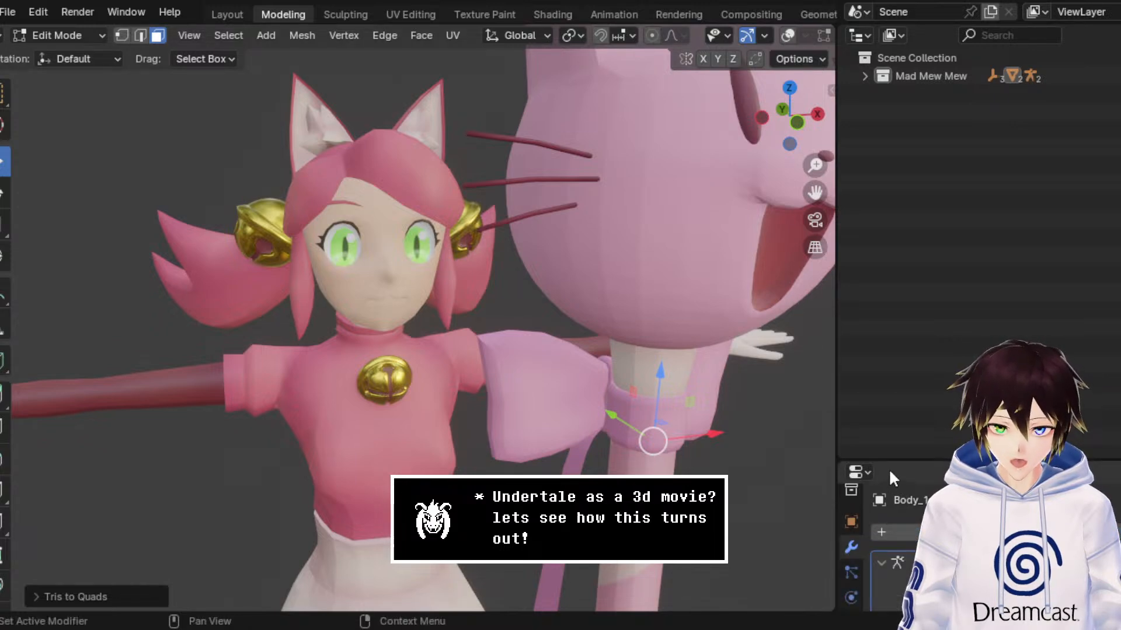
drag(893, 461, 913, 220)
middle_drag(753, 205, 759, 280)
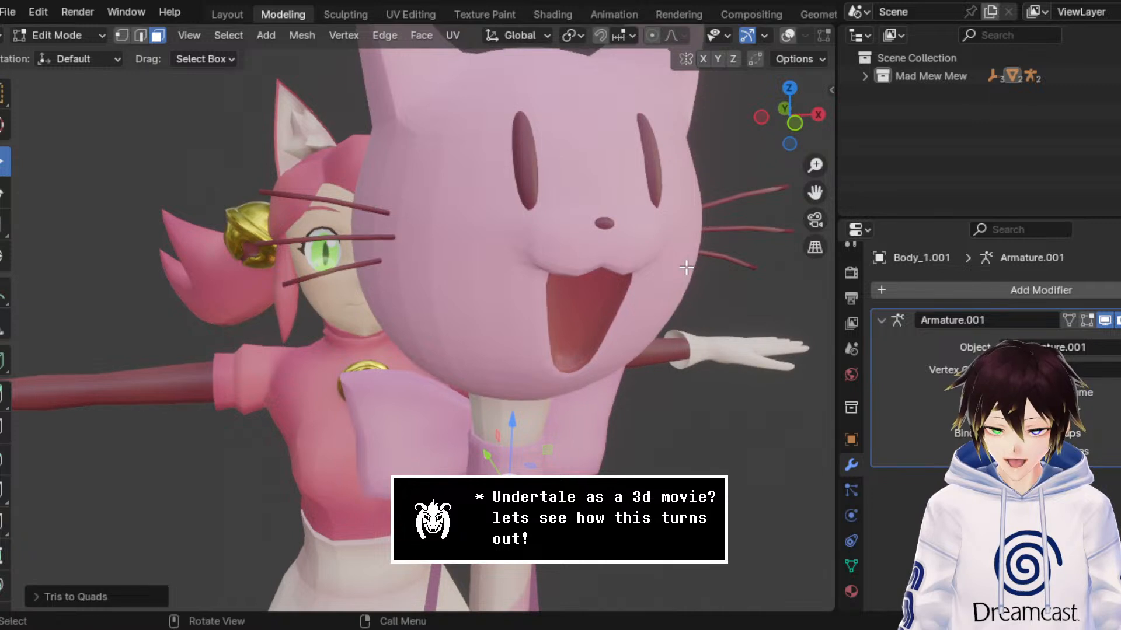
click(854, 491)
click(851, 516)
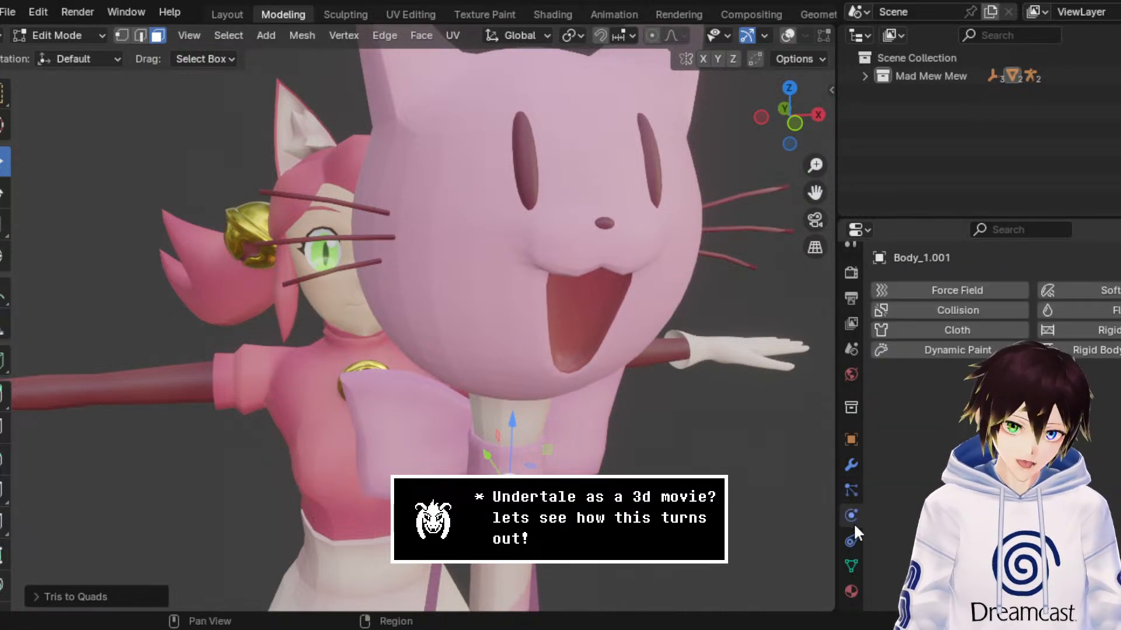
click(854, 540)
click(849, 467)
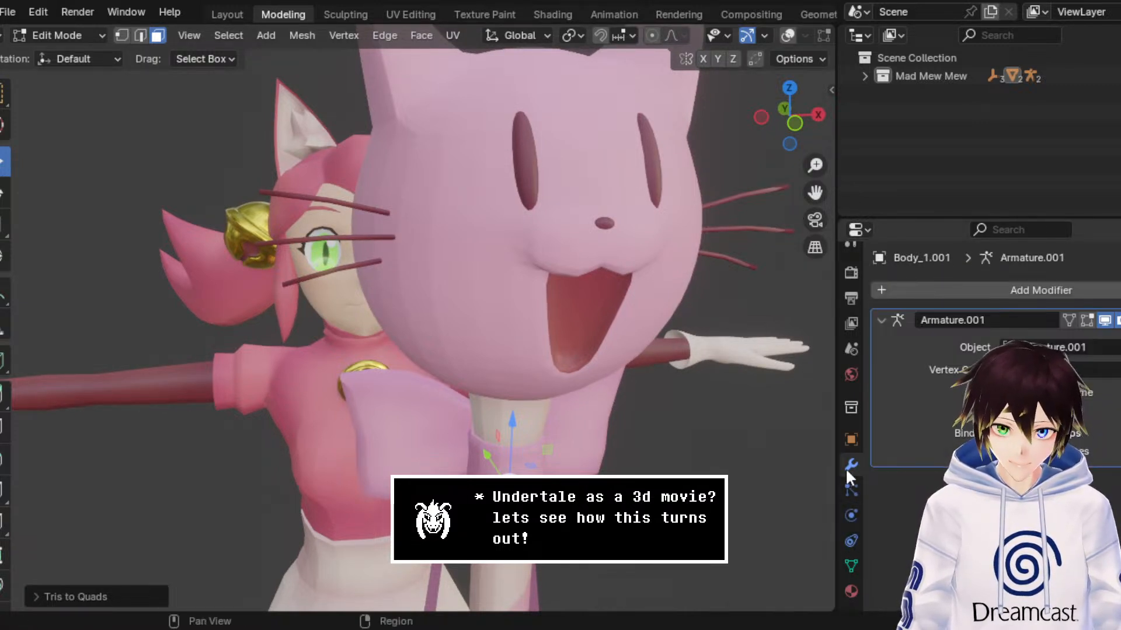
click(891, 287)
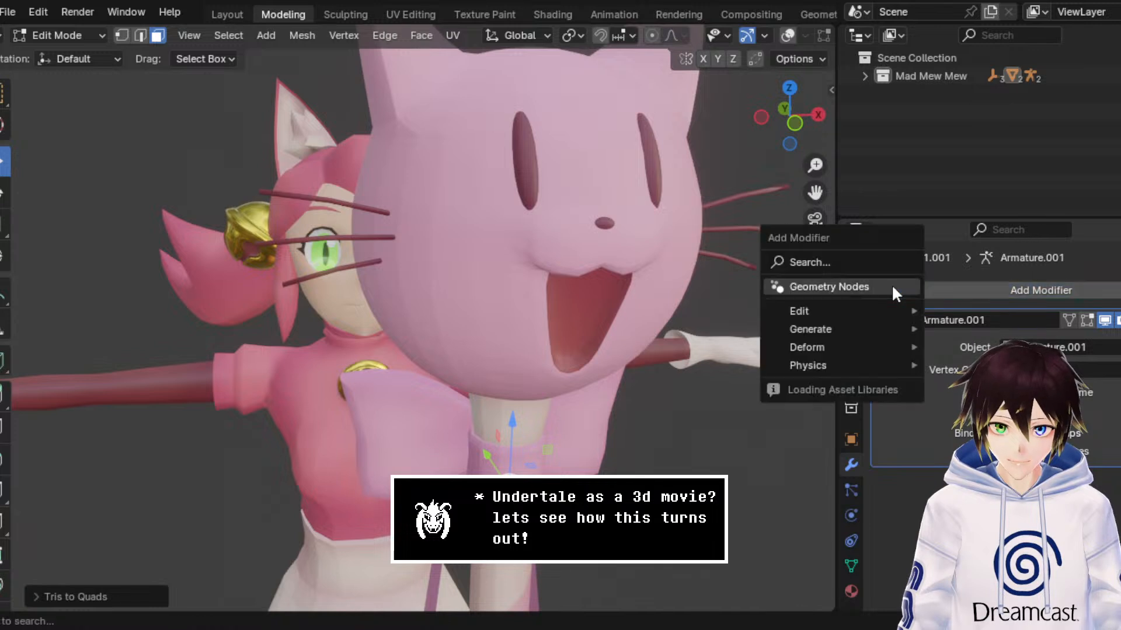
text(auto)
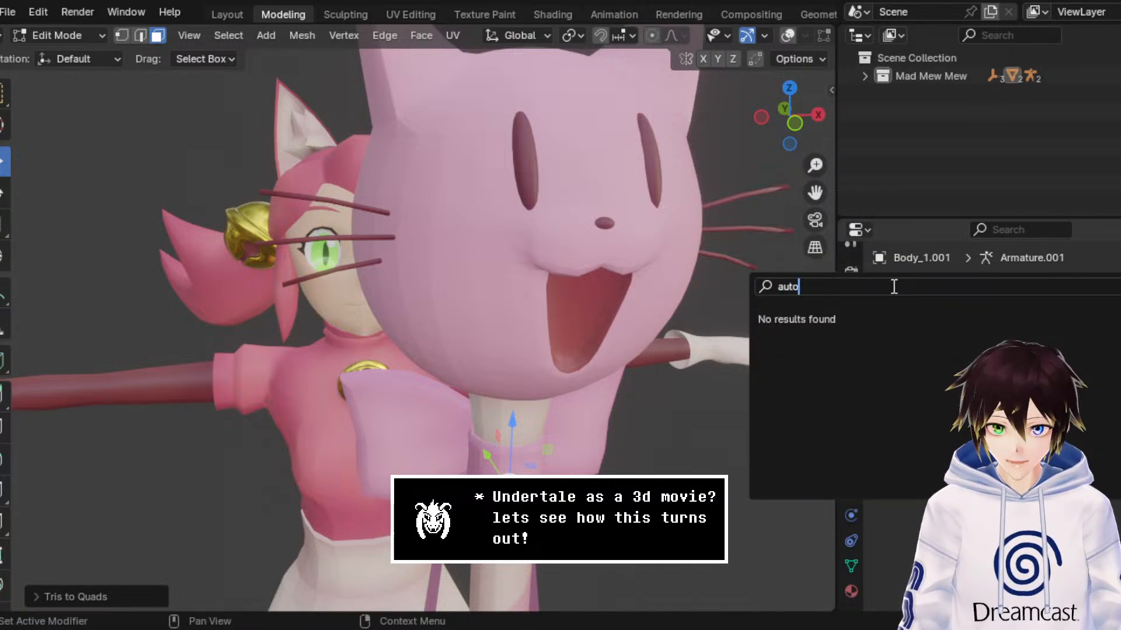
key(BackSpace)
key(BackSpace)
text(smooth)
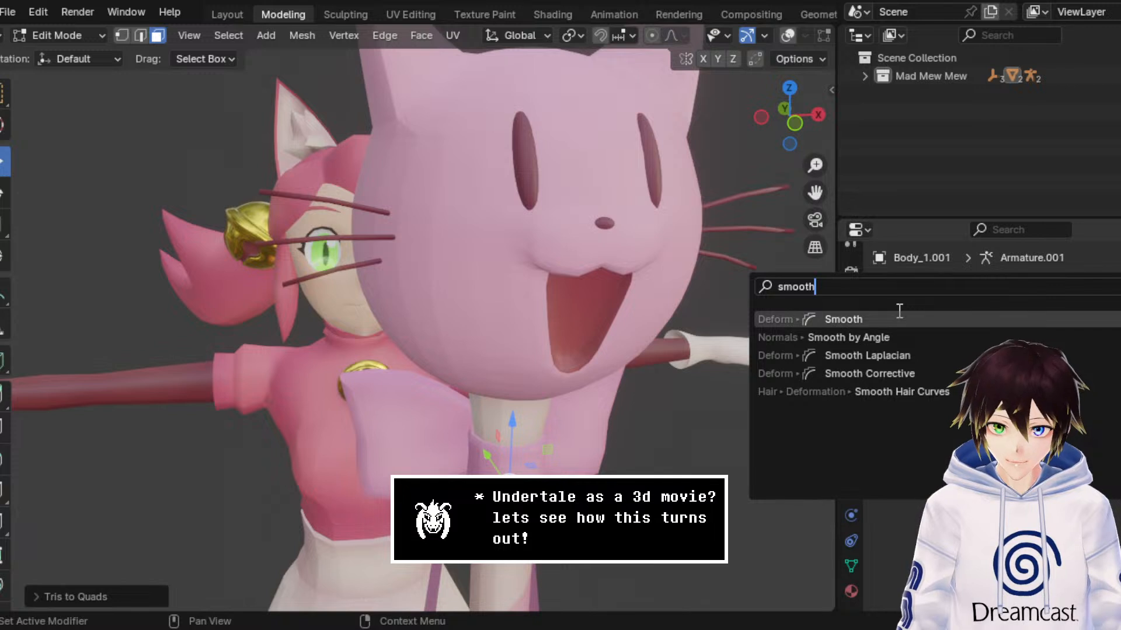
click(938, 167)
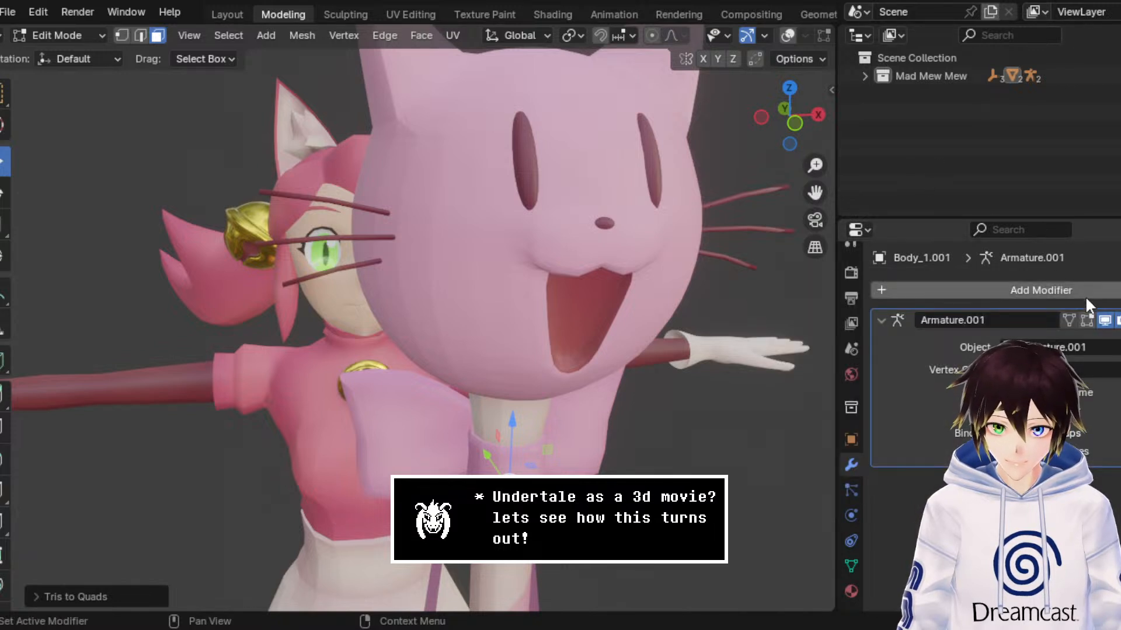
click(851, 439)
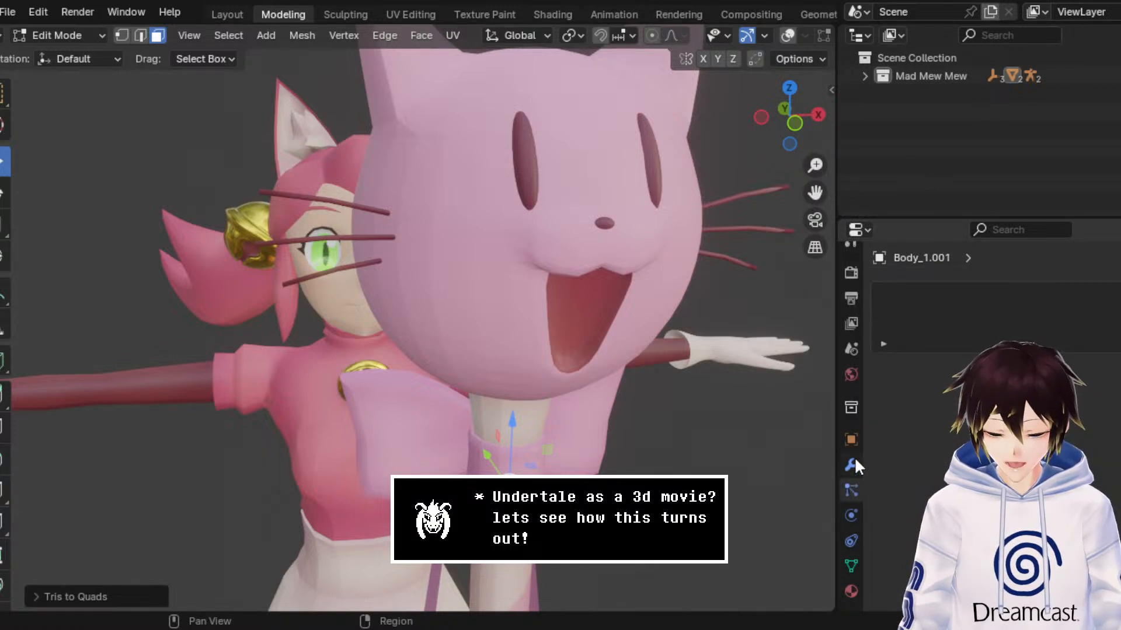
click(851, 516)
click(850, 489)
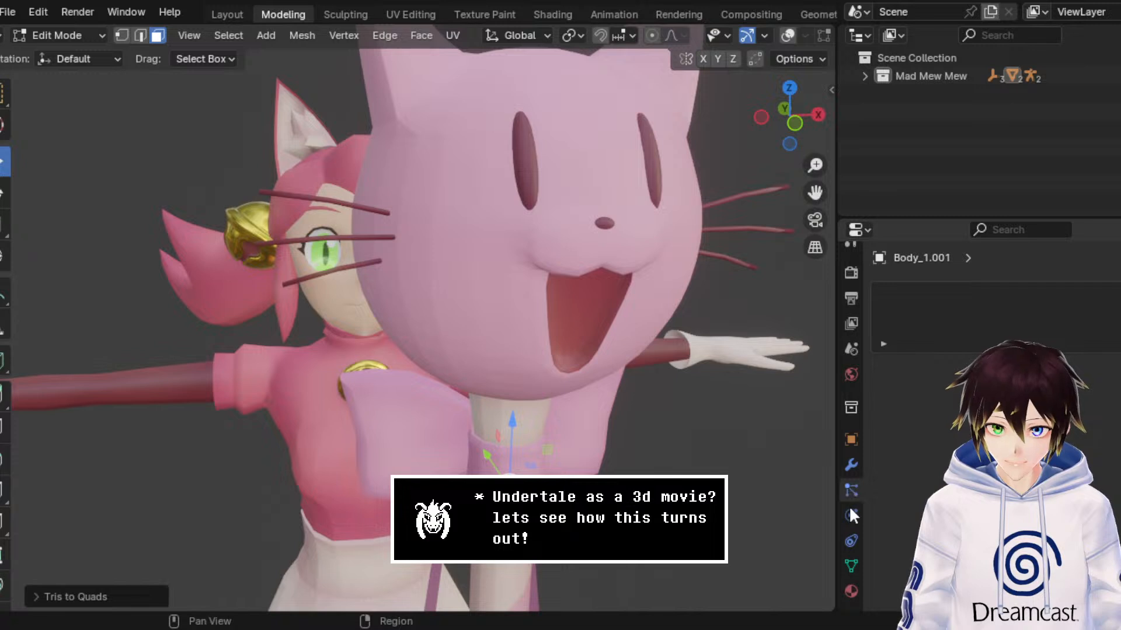
click(851, 541)
click(852, 563)
Step: Return the cat-headed wand mesh to Object Mode and add a Smooth by Angle modifier to it
click(88, 35)
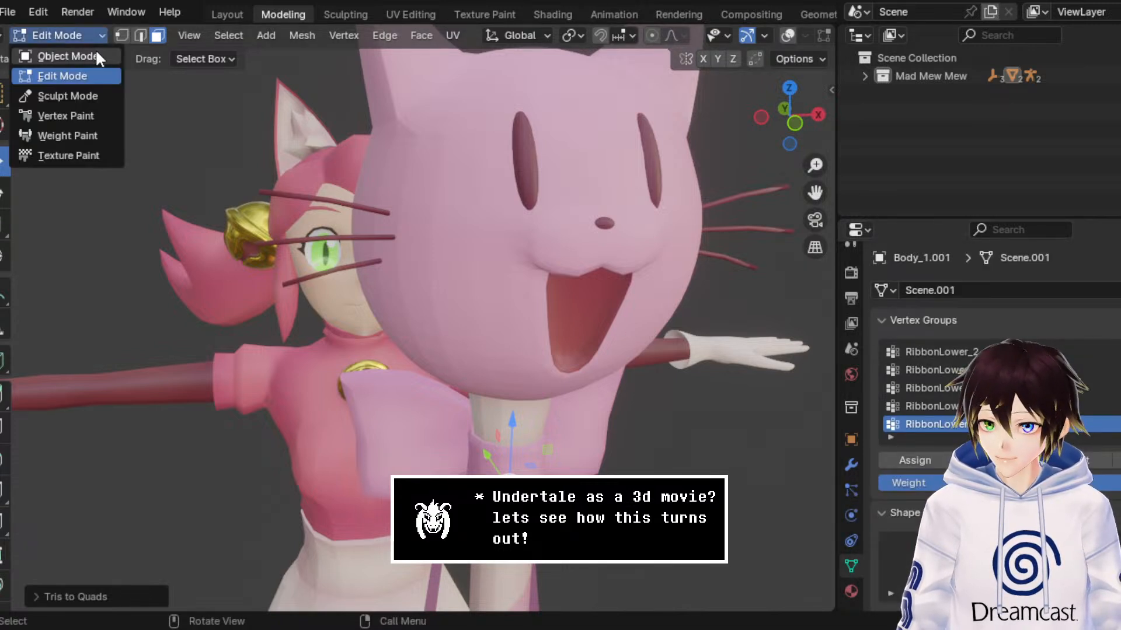
click(93, 53)
click(851, 439)
click(851, 465)
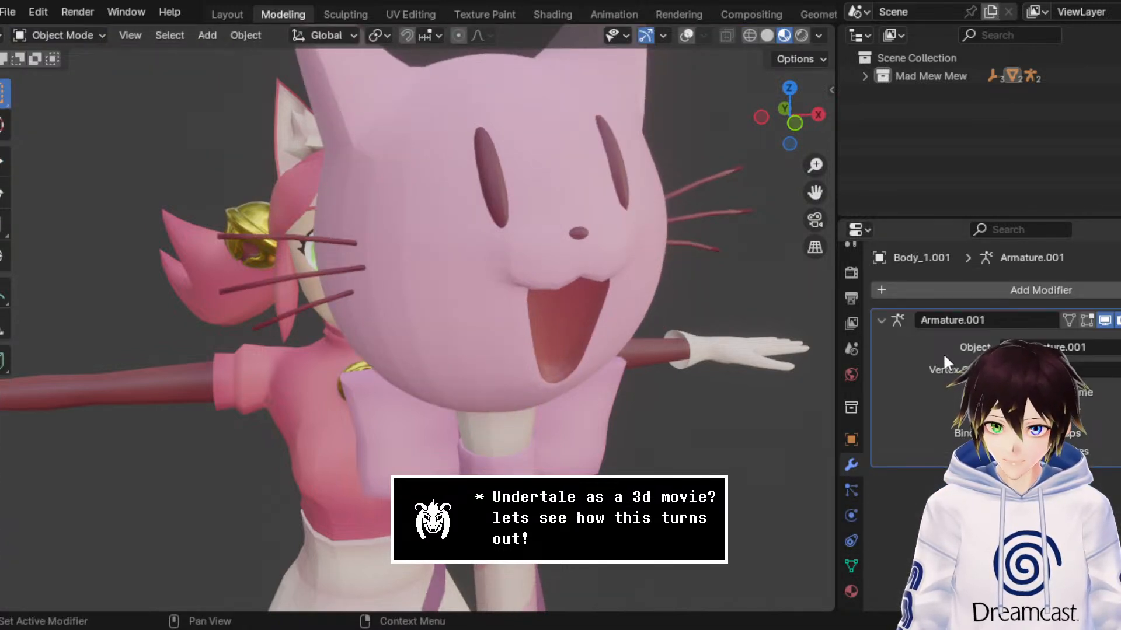
click(1056, 288)
click(1032, 264)
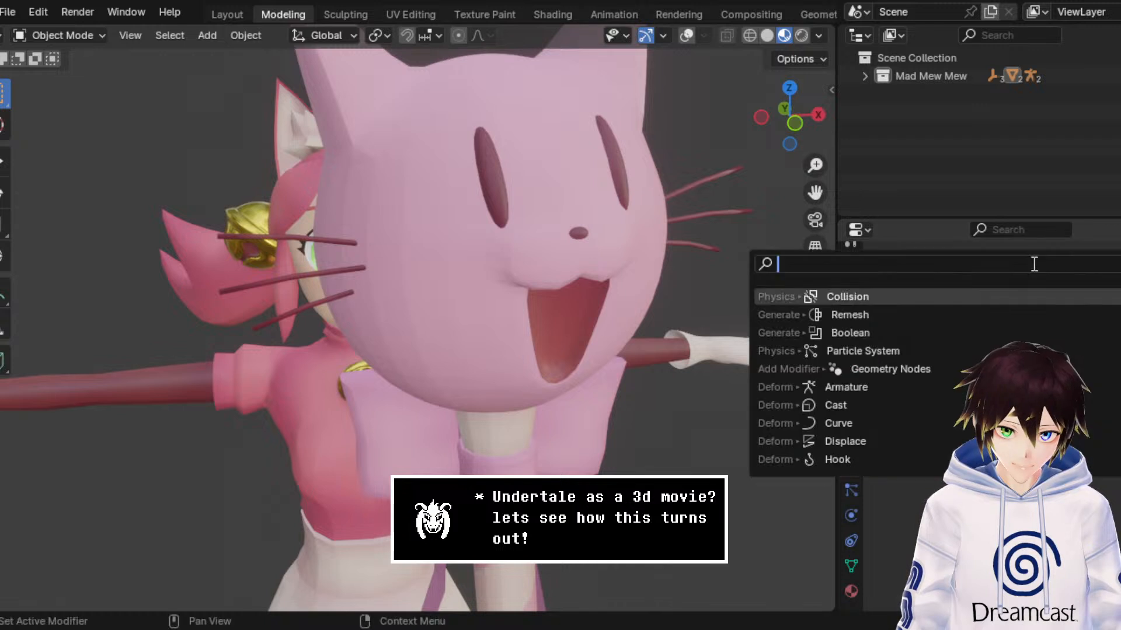
text(smooth)
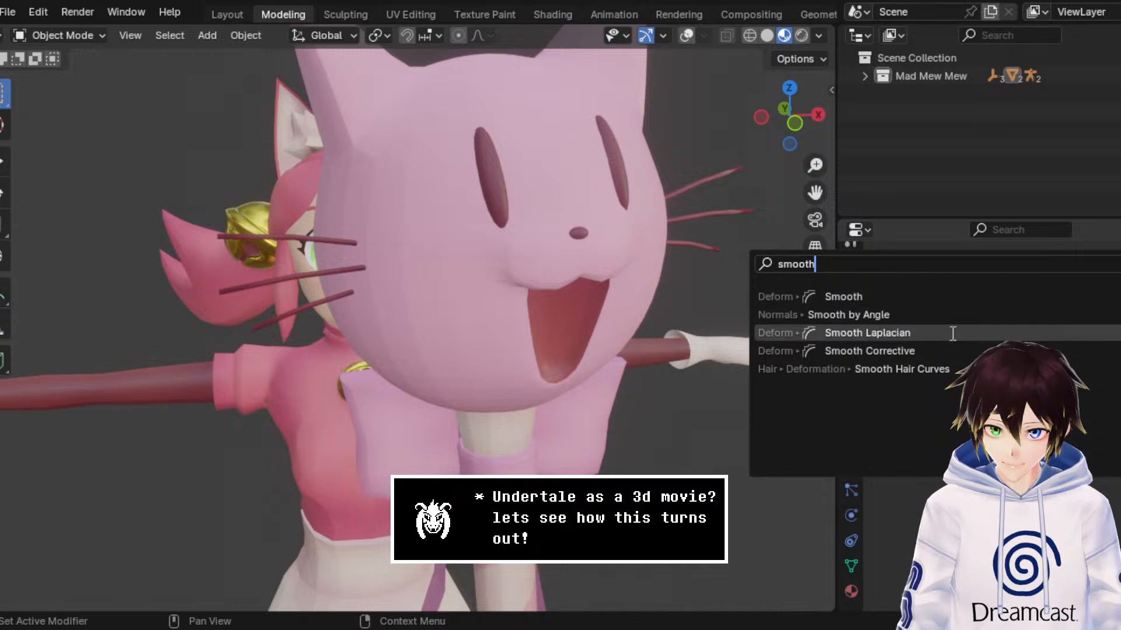
click(950, 322)
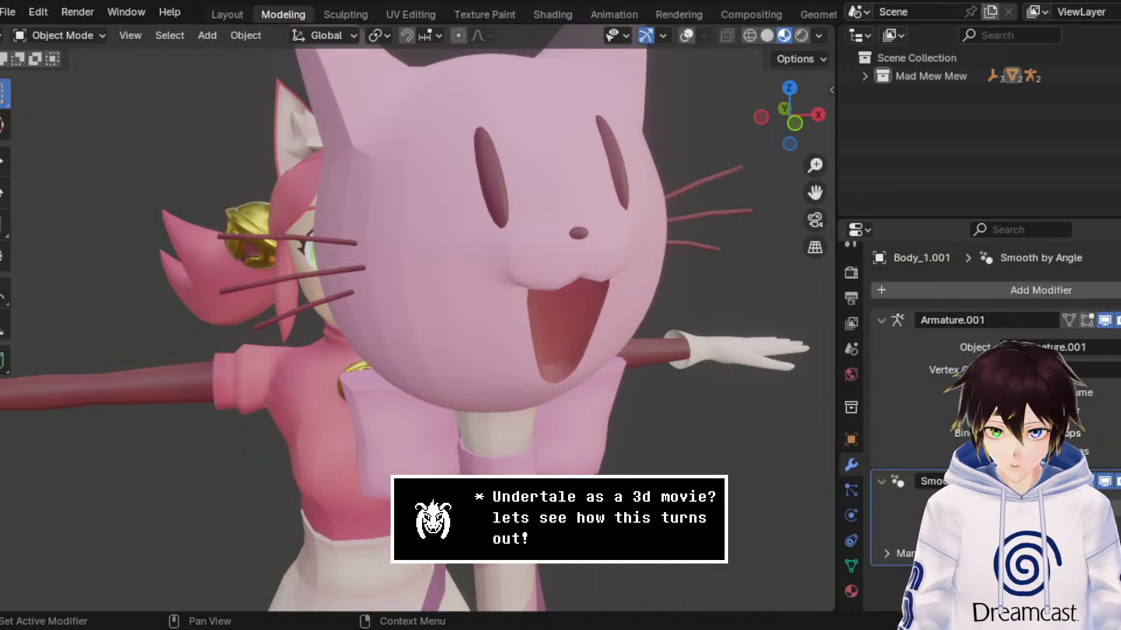
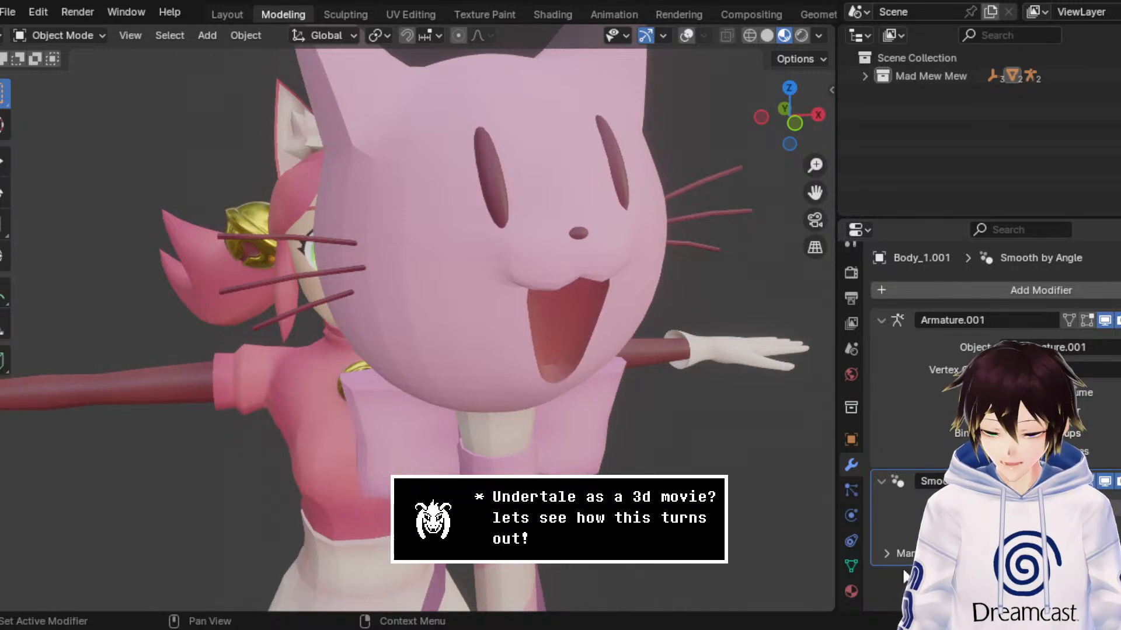
Step: Remove the Smooth by Angle modifier from the cat-headed wand mesh, and shade its selected faces smooth in Edit Mode with overlays shown
click(910, 553)
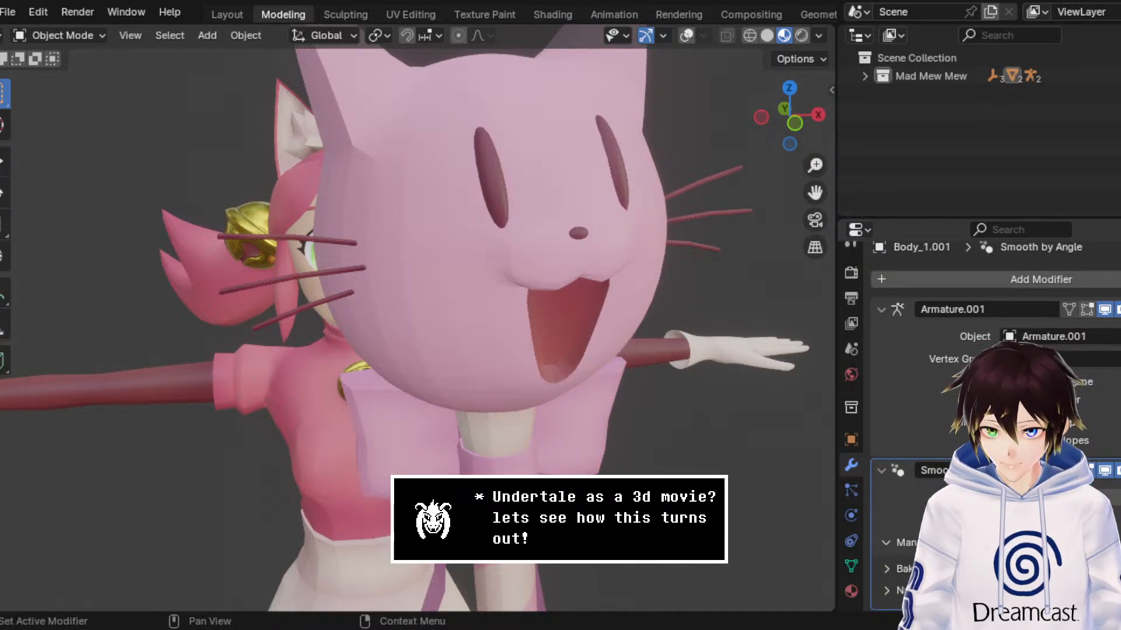
key(ctrl+x)
click(85, 35)
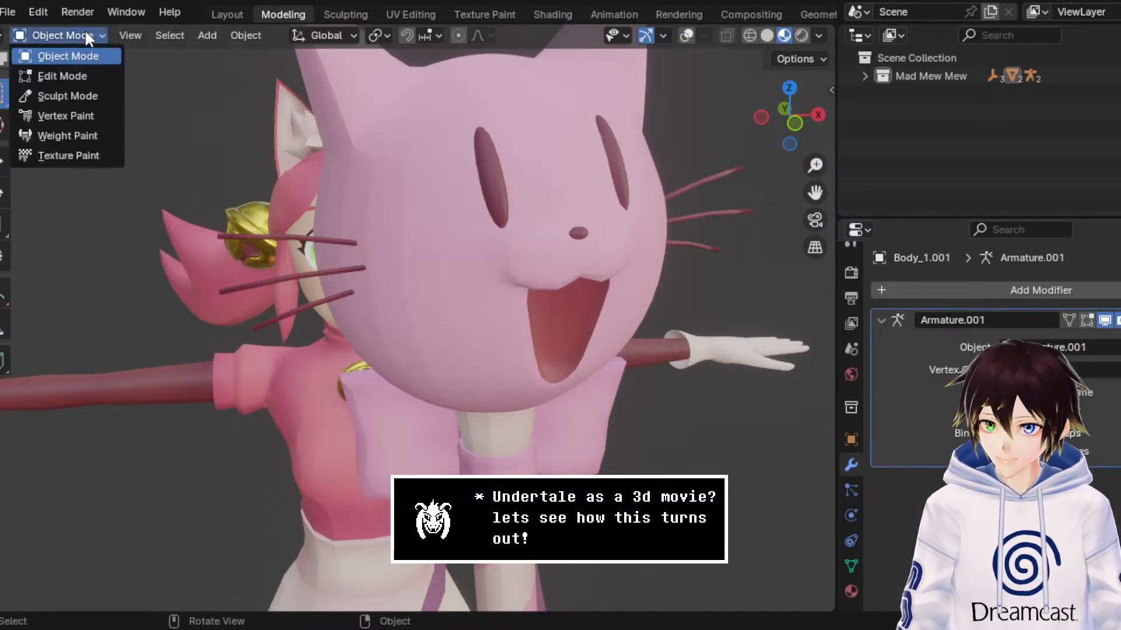
click(86, 75)
click(794, 35)
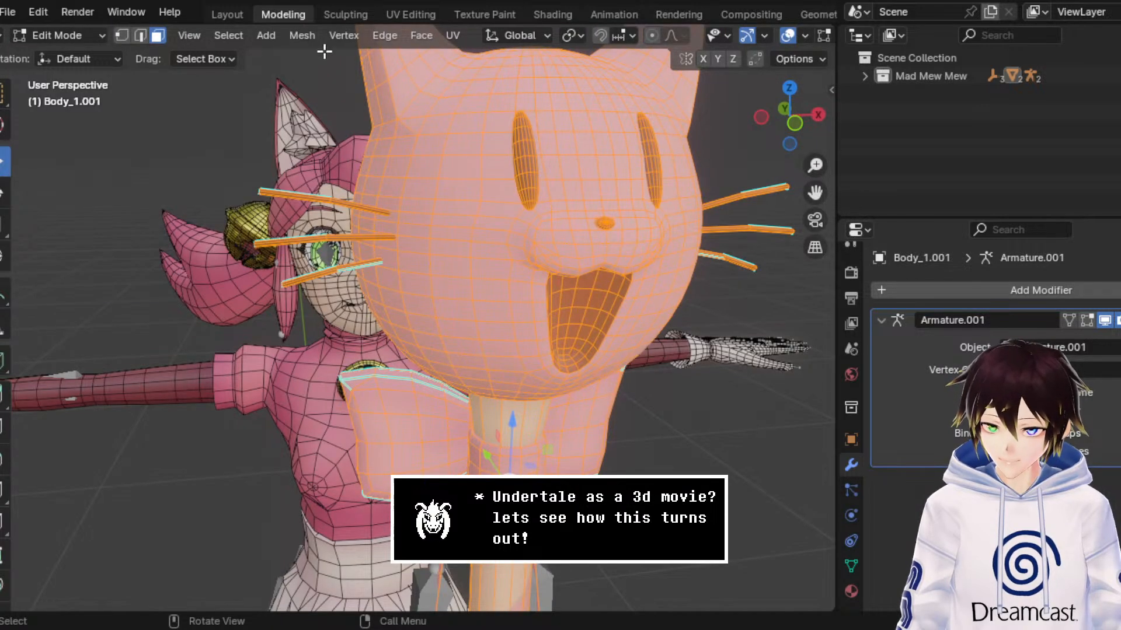
click(421, 35)
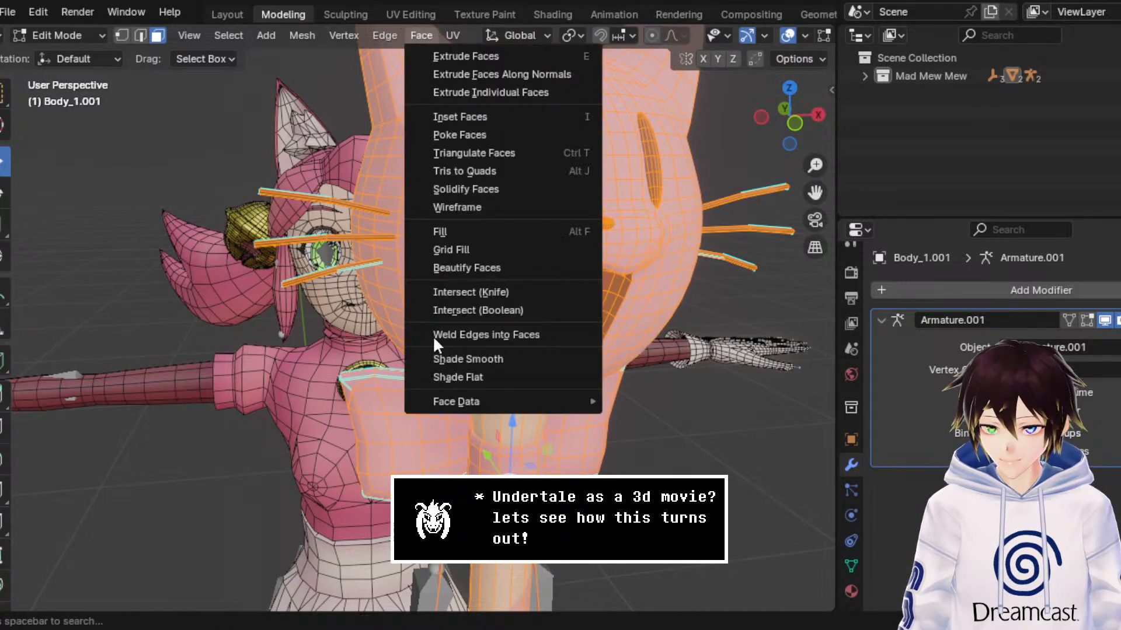
click(450, 359)
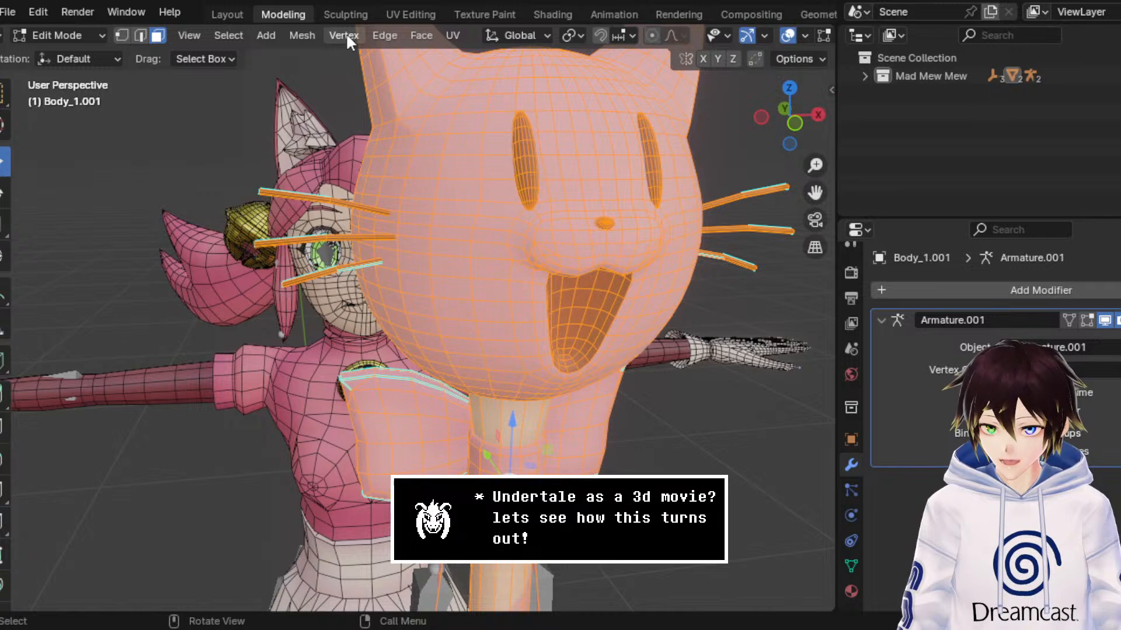
Step: Apply Smooth Faces shading to the selected wand faces and check the surface with the overlays briefly hidden
click(418, 36)
click(418, 35)
click(300, 35)
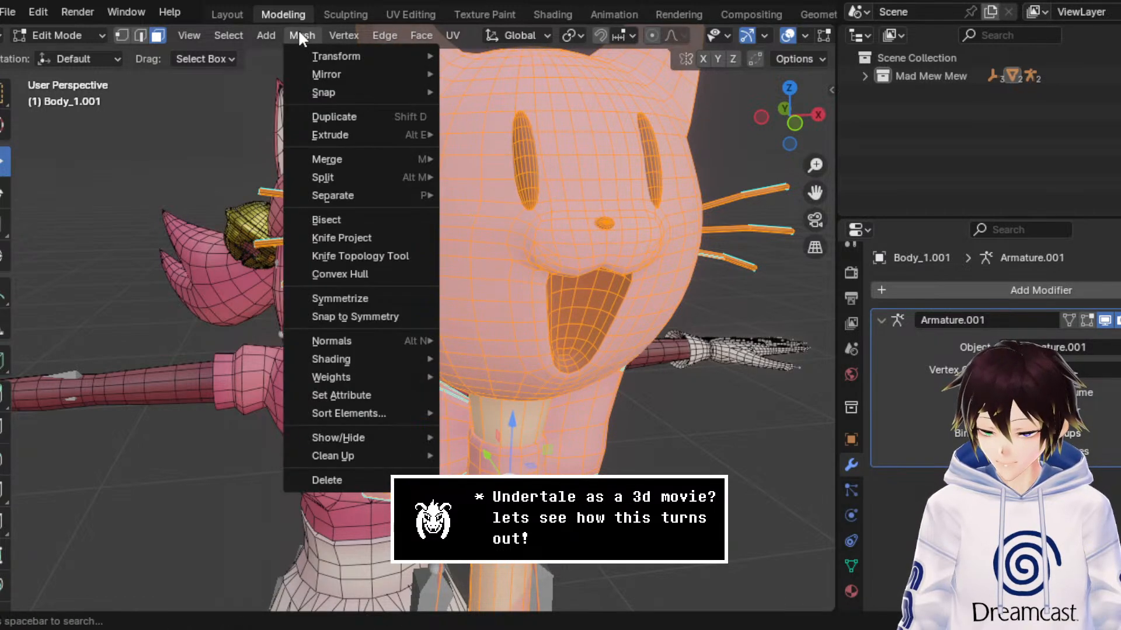
mouse_move(373, 373)
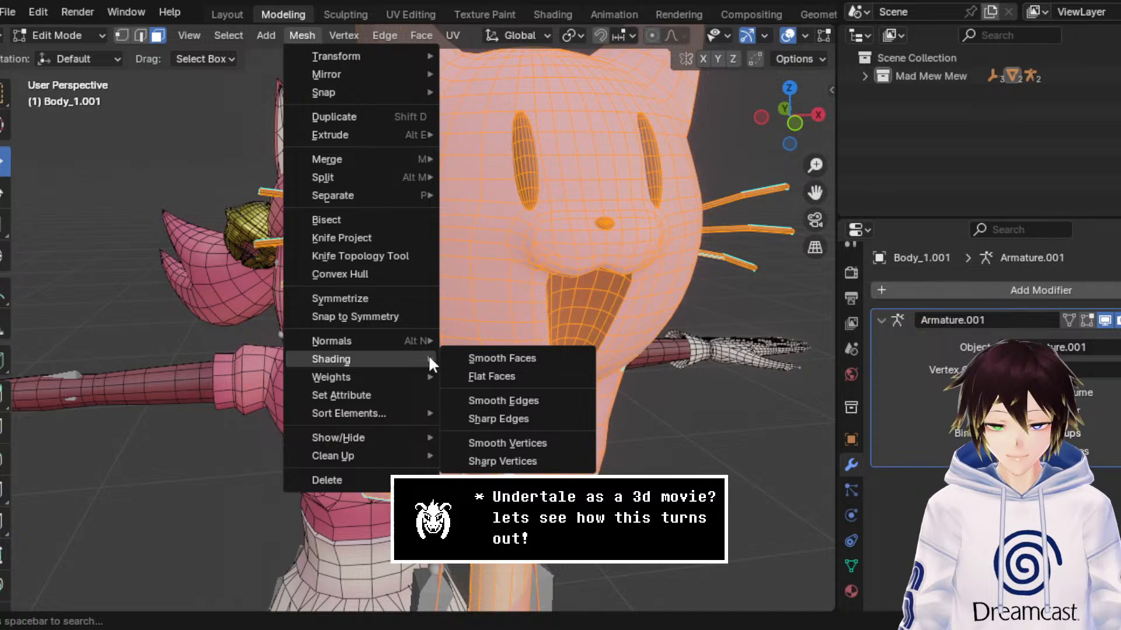
click(459, 358)
click(787, 35)
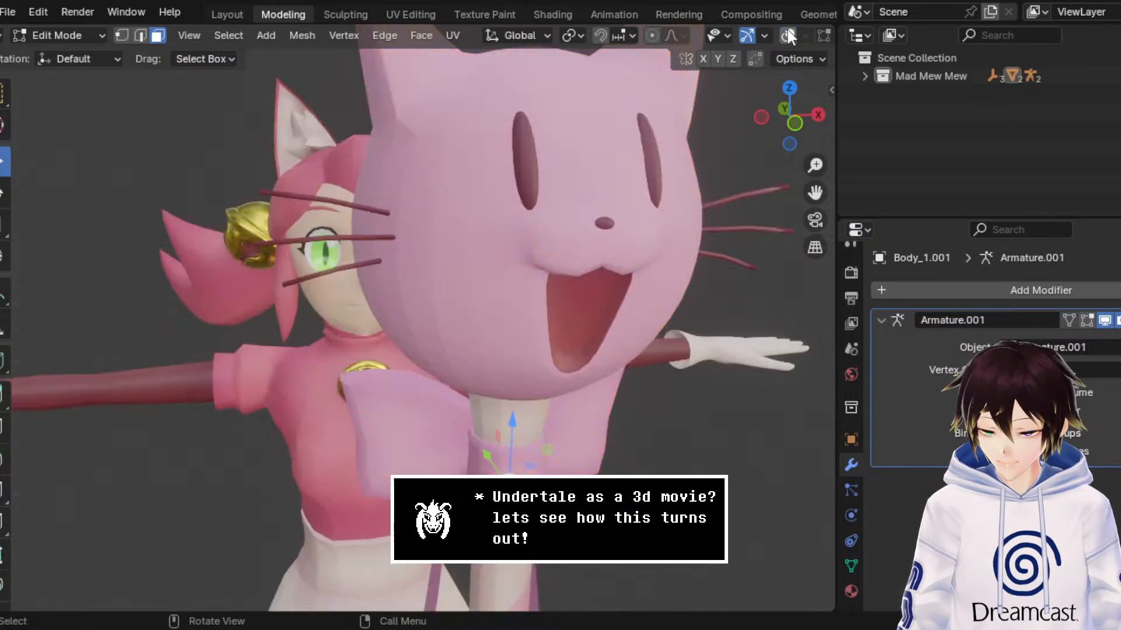
click(787, 35)
Step: Apply Shade Smooth to the wand faces once more, return to Object Mode and hide the overlays
click(421, 35)
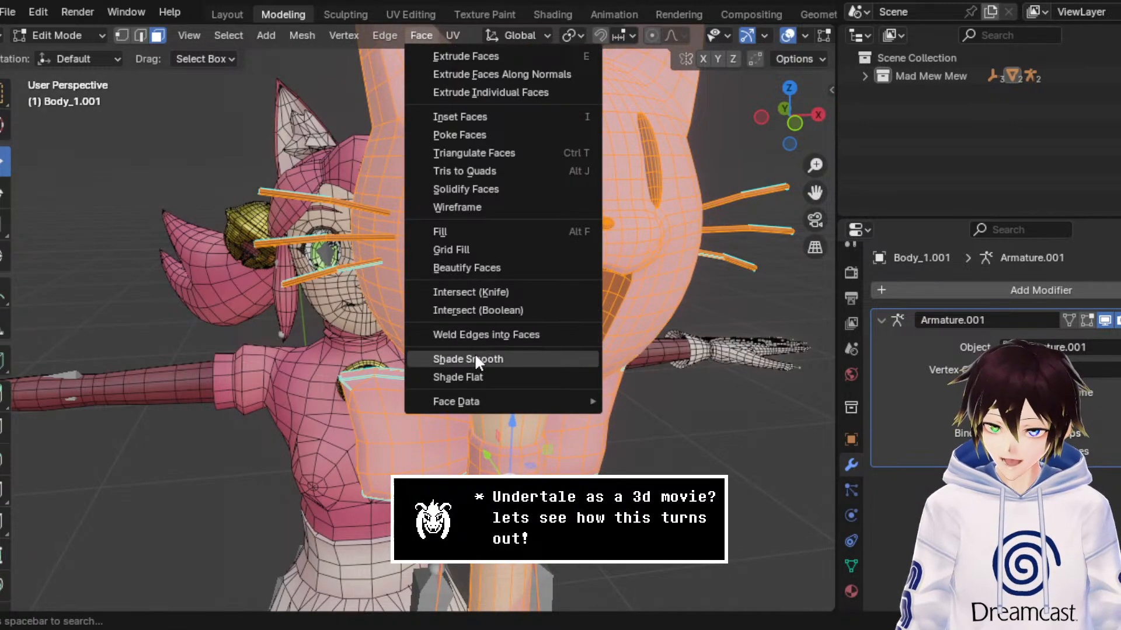
click(474, 357)
click(64, 36)
click(68, 56)
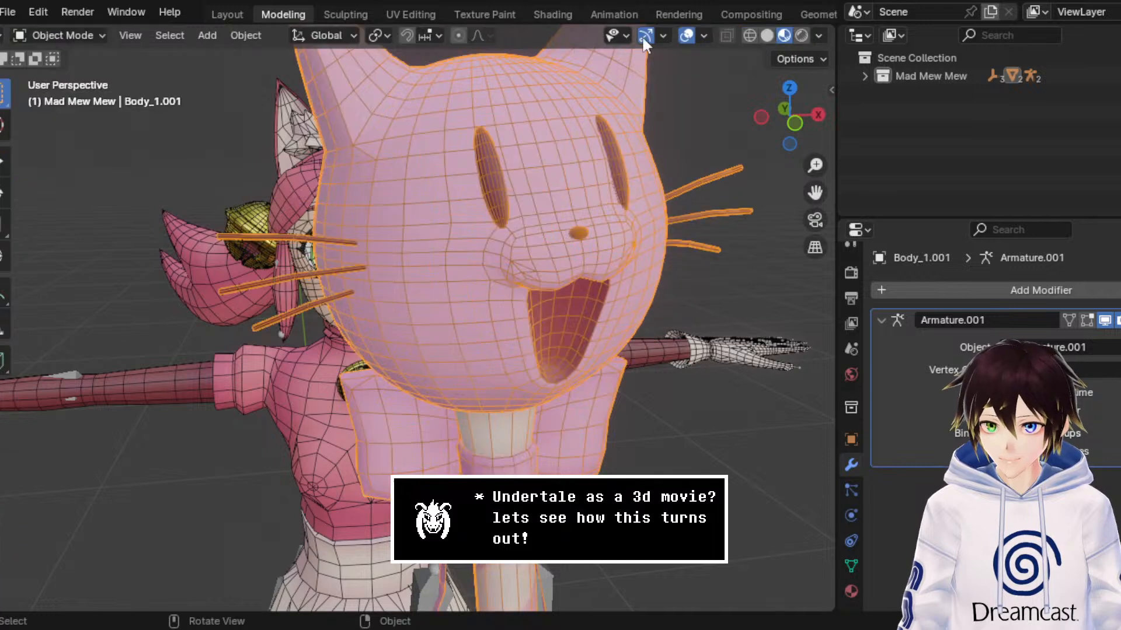
click(686, 35)
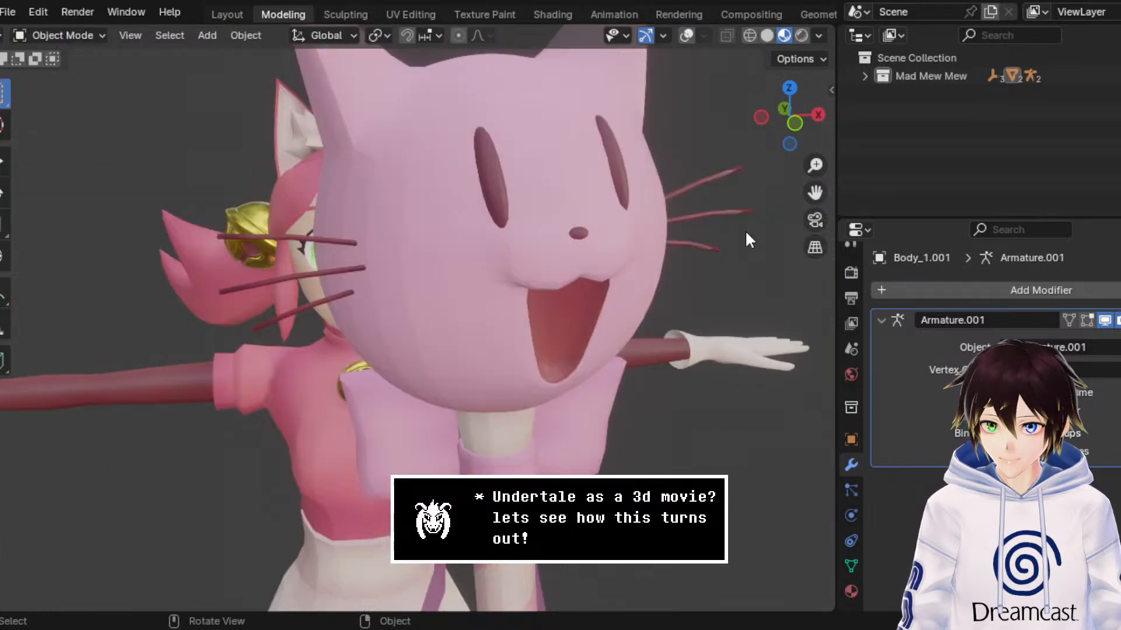
Step: Try a Smooth modifier with an adjusted factor on the wand mesh, and delete the modifier
click(851, 490)
click(851, 515)
click(851, 465)
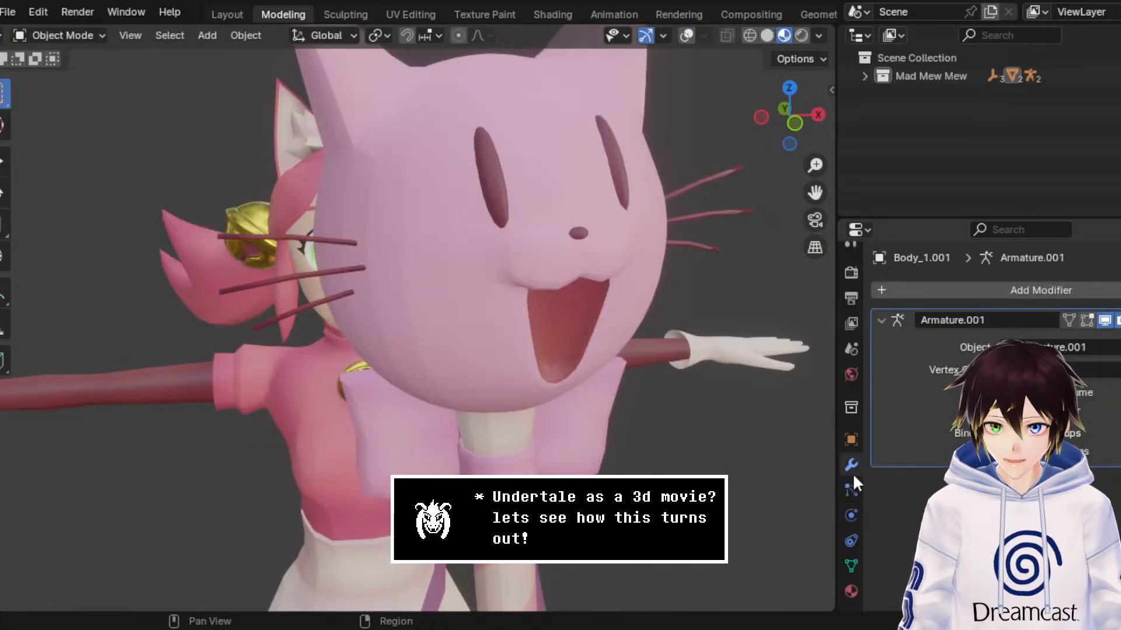
click(1025, 290)
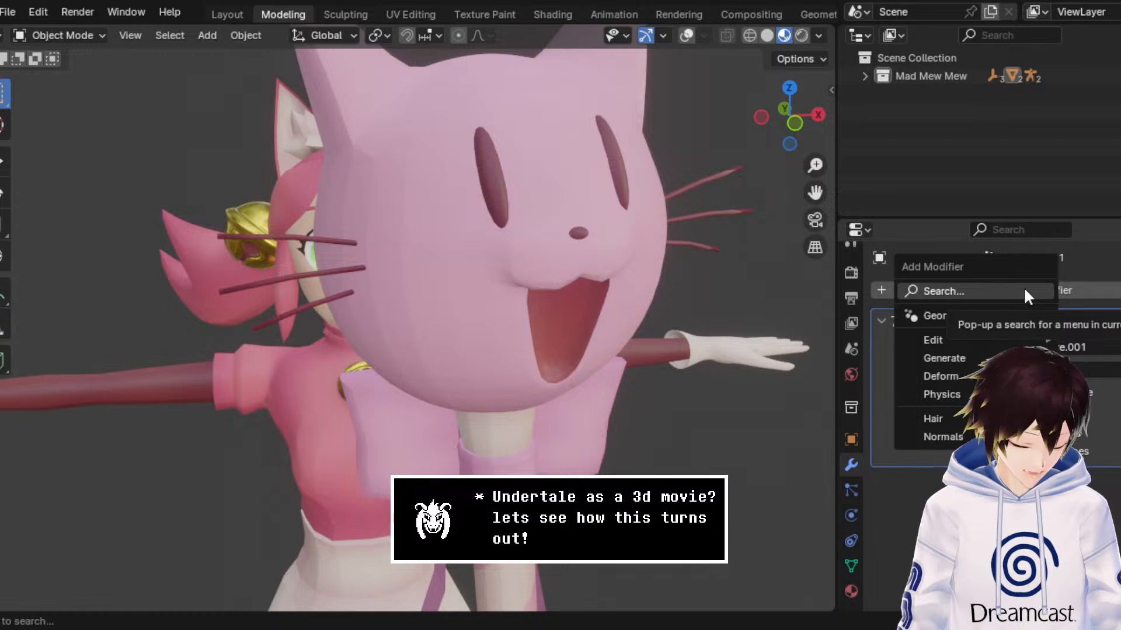
text(auto)
key(BackSpace)
key(BackSpace)
key(BackSpace)
key(BackSpace)
text(sm)
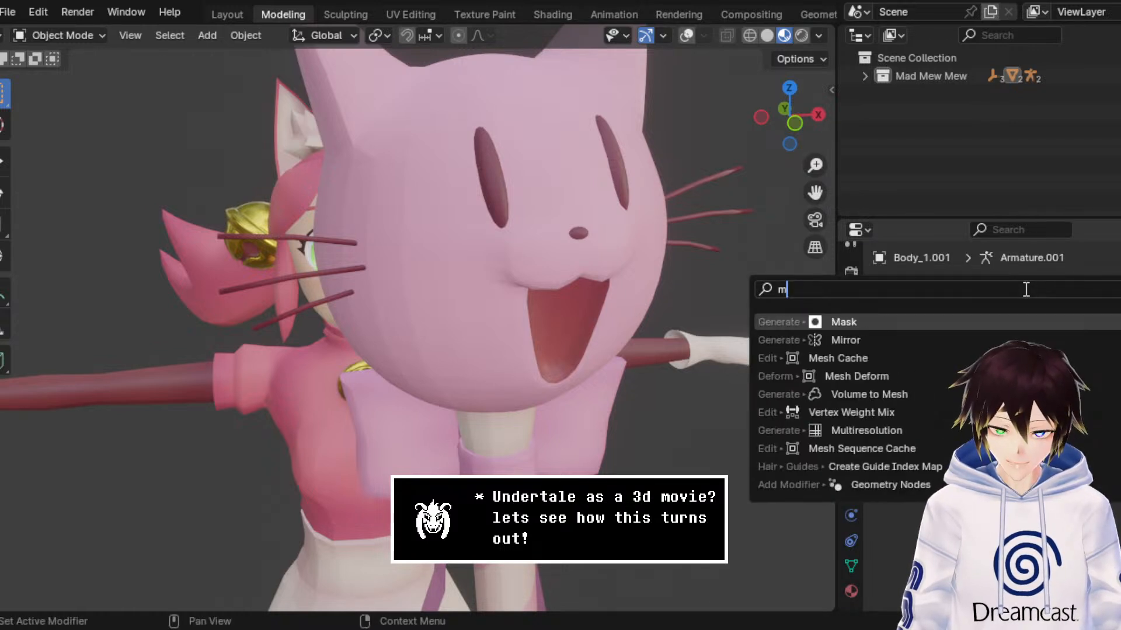
text(ooth)
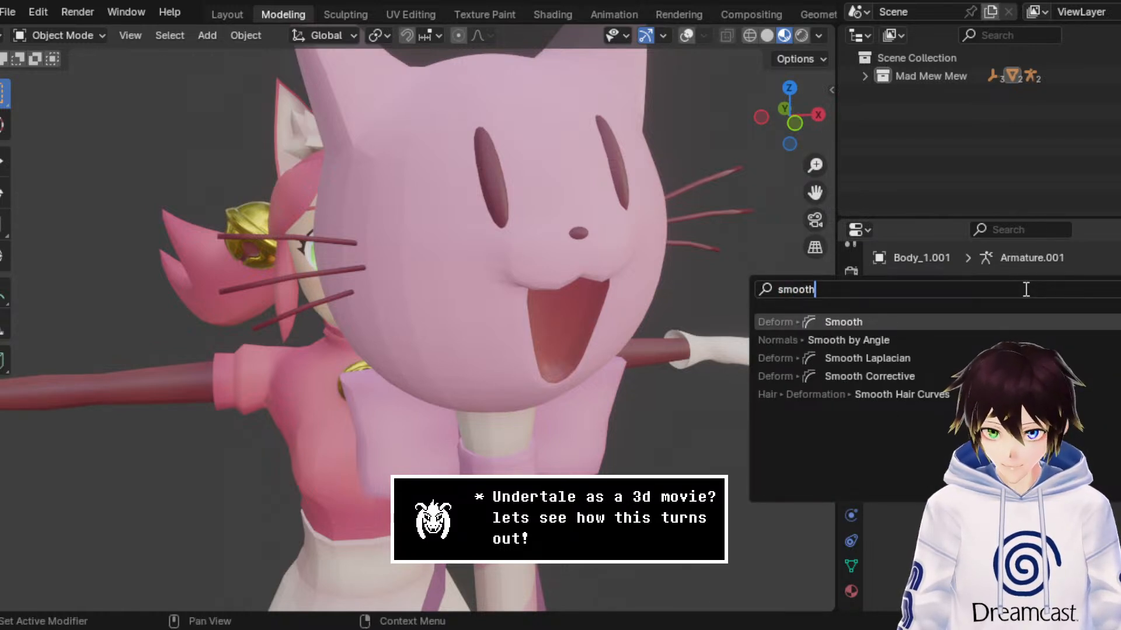
click(898, 323)
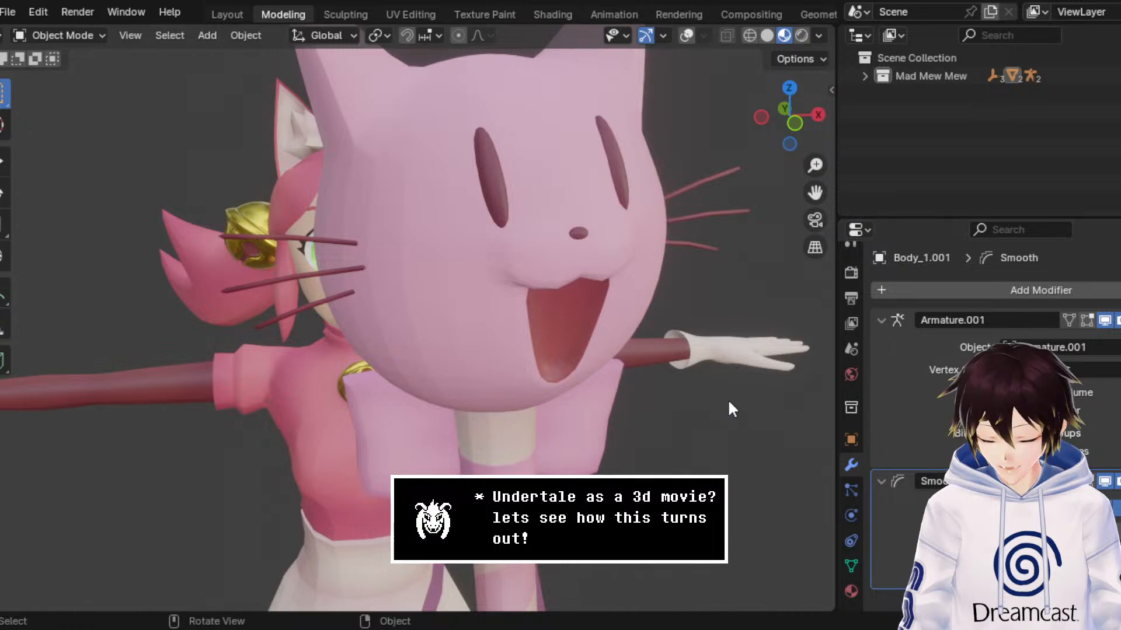
drag(1080, 531, 1056, 530)
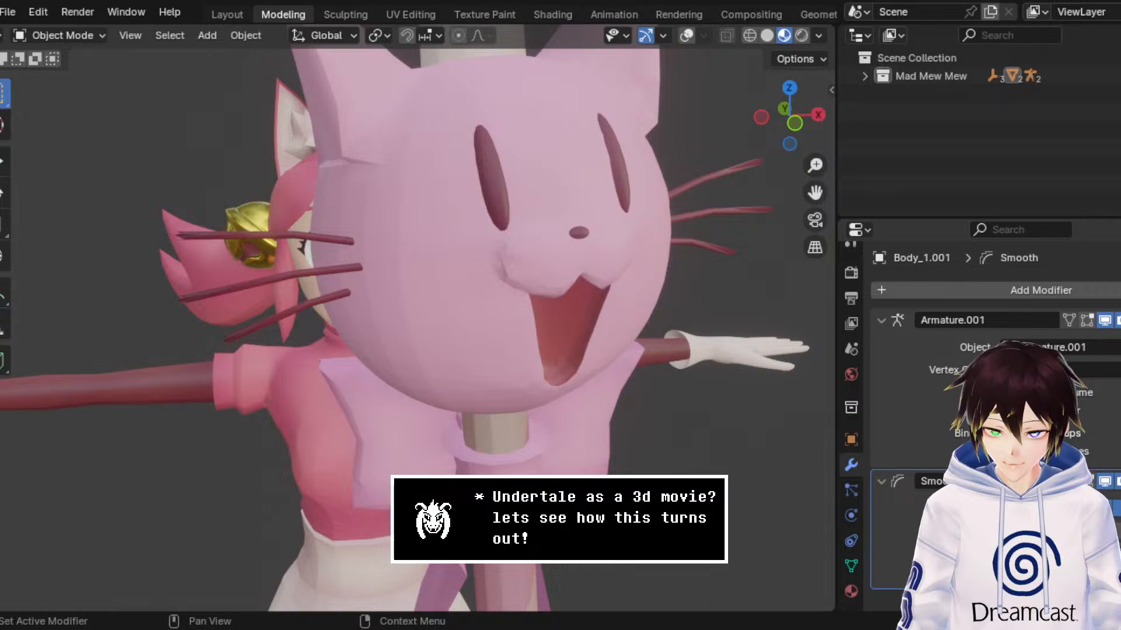
key(x)
Step: Inspect the shading of the character and the wand from several angles and distances
scroll(419, 257, down, 4)
middle_drag(418, 294, 442, 282)
scroll(442, 282, up, 5)
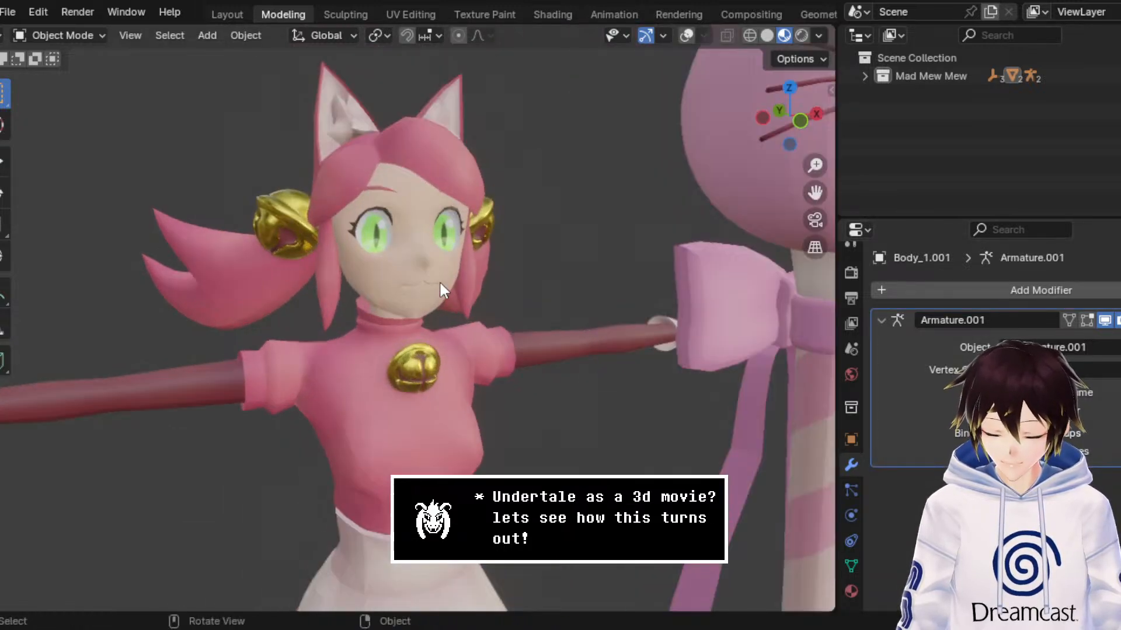
scroll(439, 280, down, 4)
scroll(447, 278, up, 2)
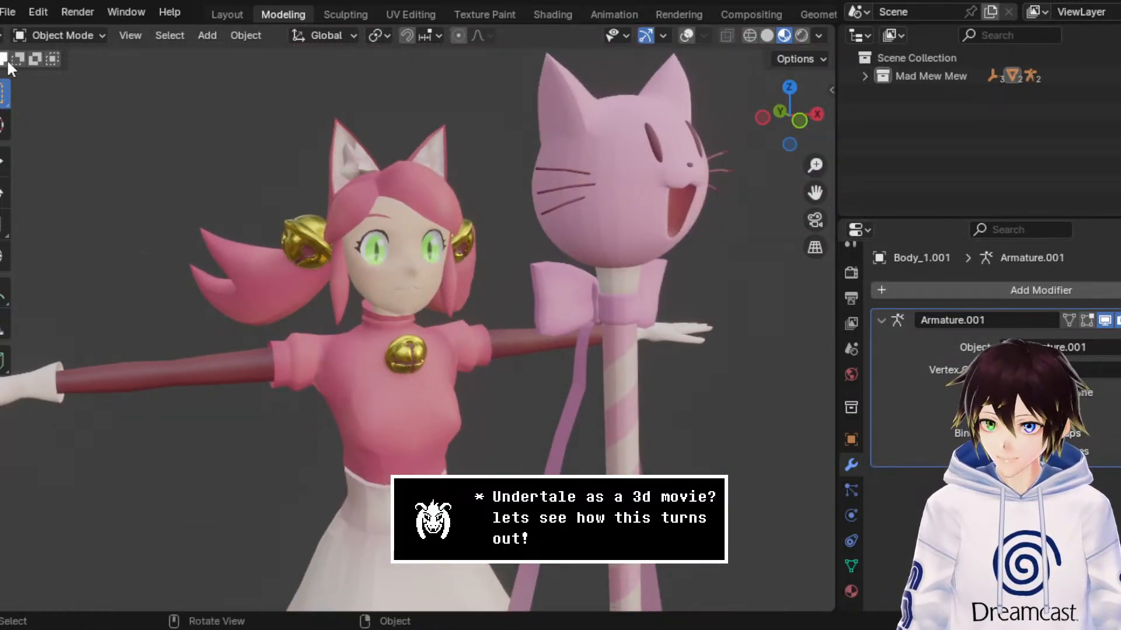
click(58, 37)
middle_drag(338, 184, 495, 237)
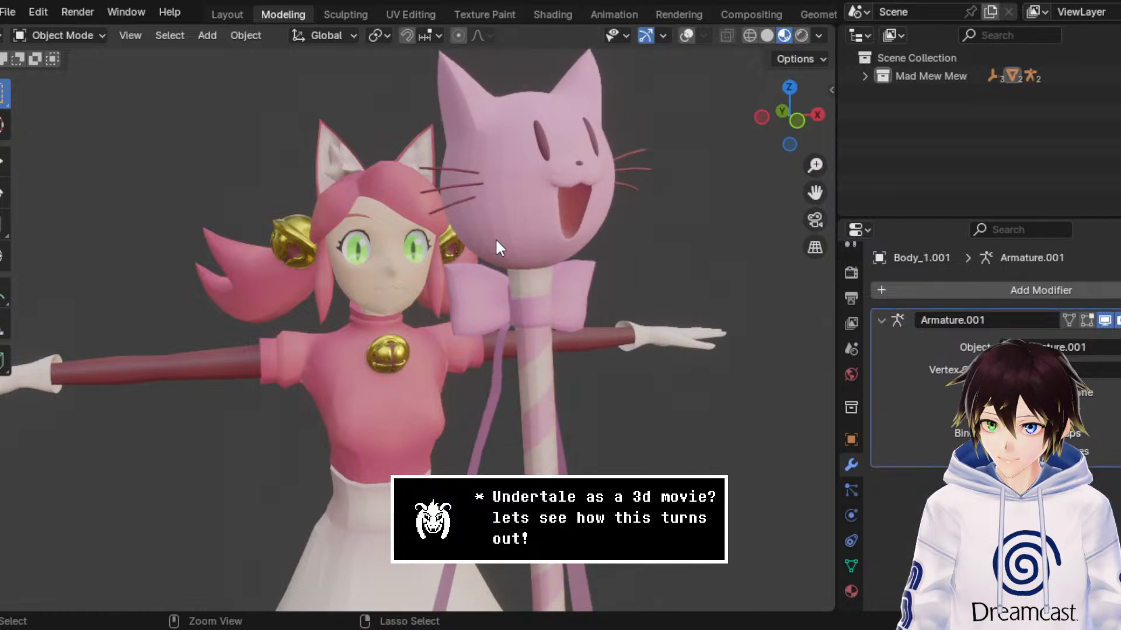
Step: Compare the wand mesh in Edit Mode and Object Mode with the overlays shown and hidden
key(Tab)
click(783, 34)
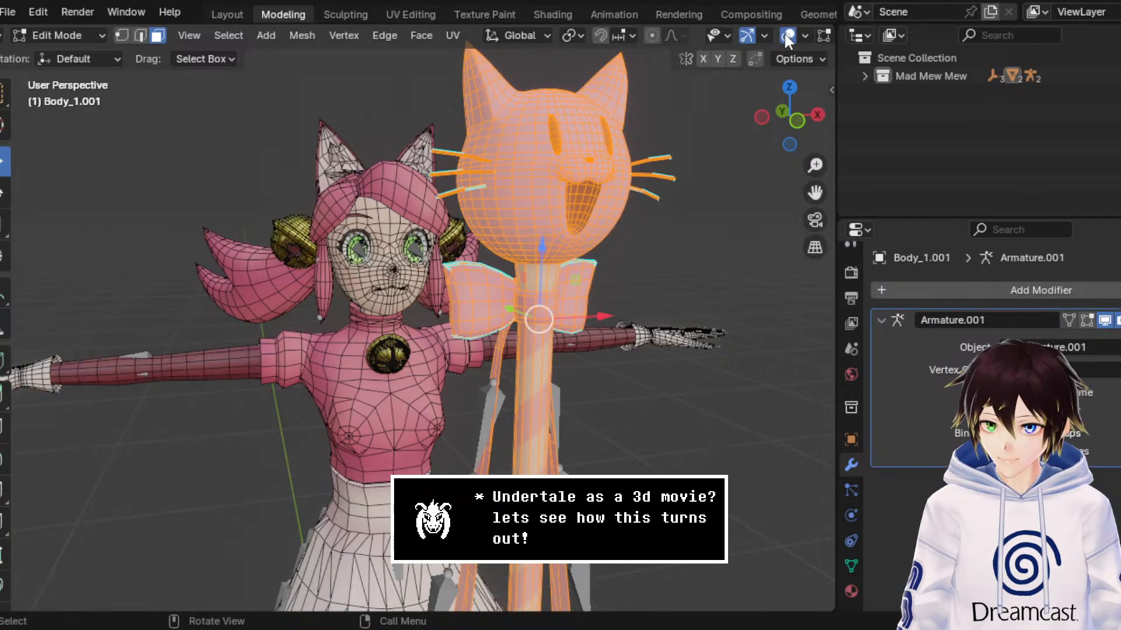
click(784, 34)
key(Tab)
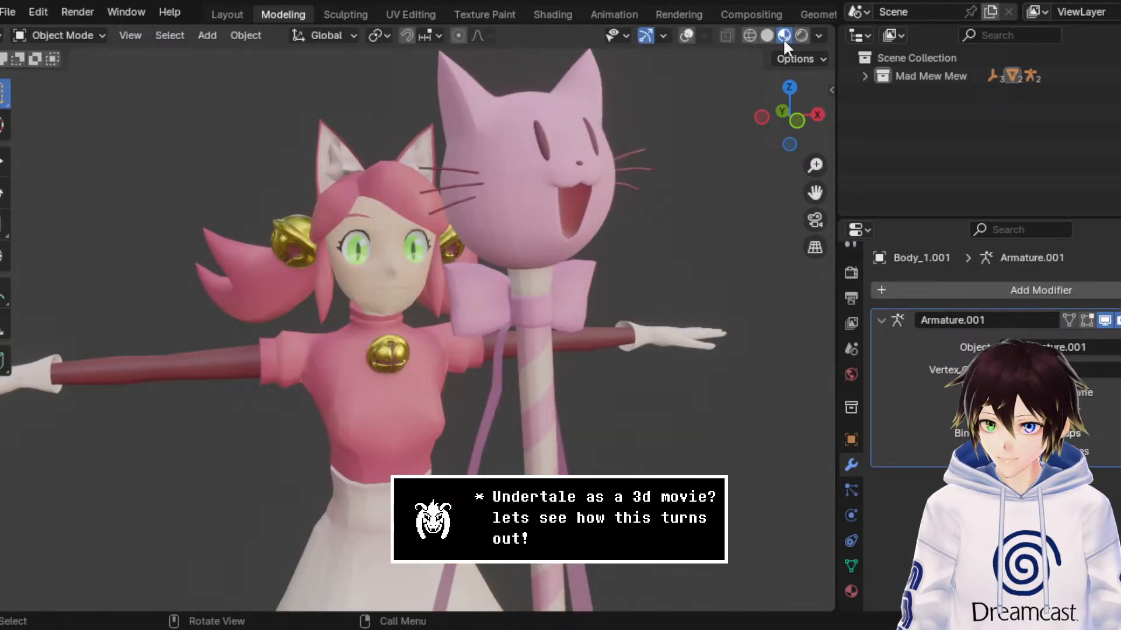
click(687, 36)
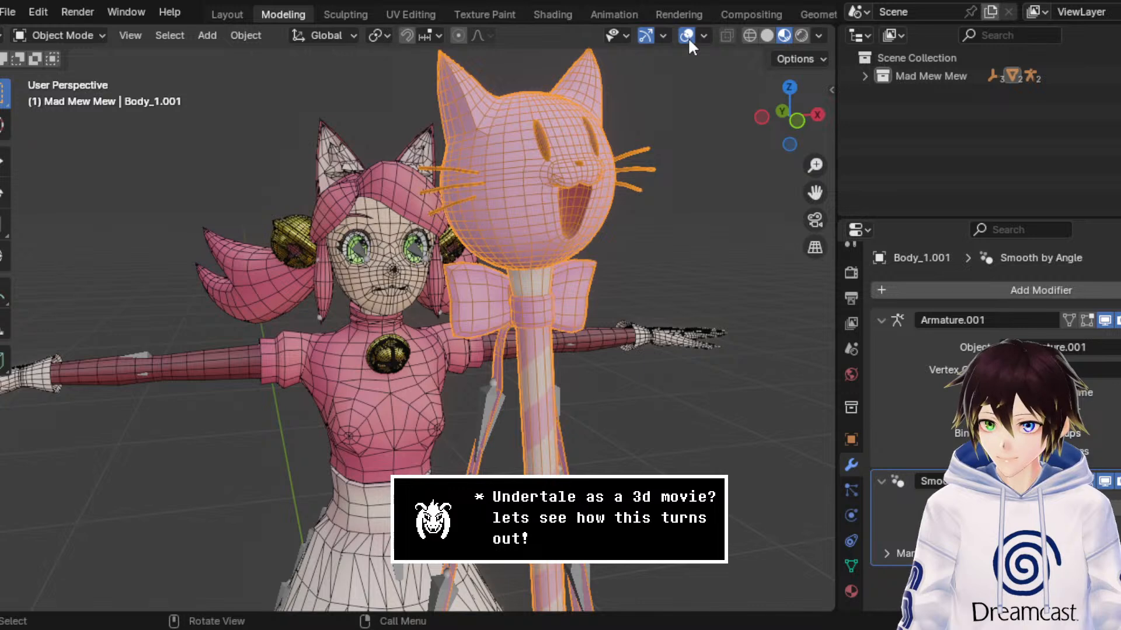
key(Tab)
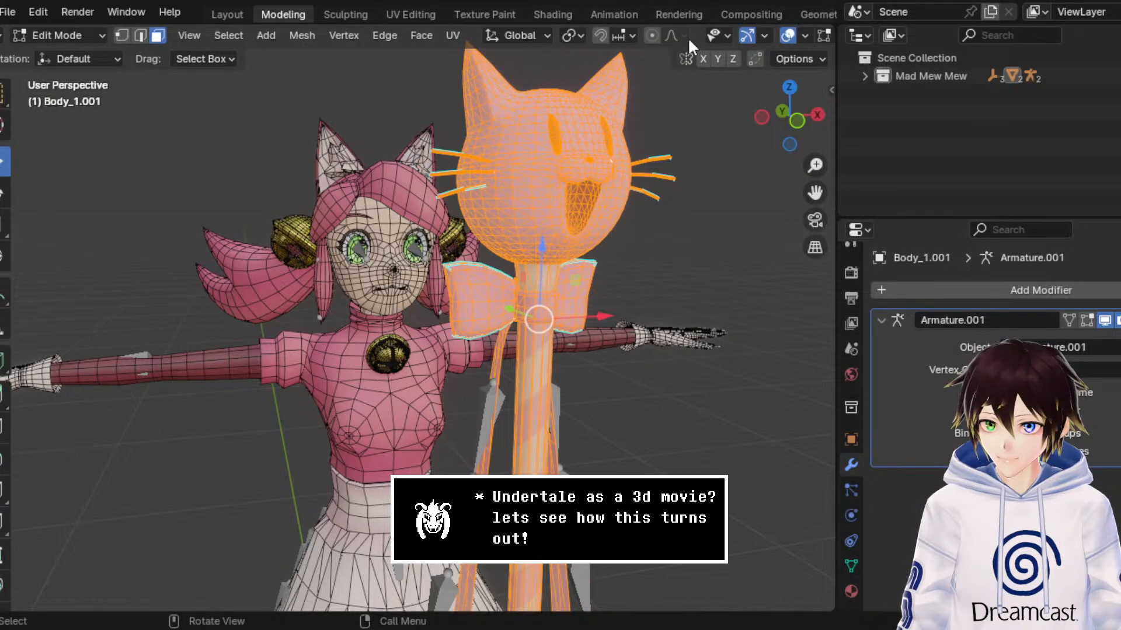
click(787, 36)
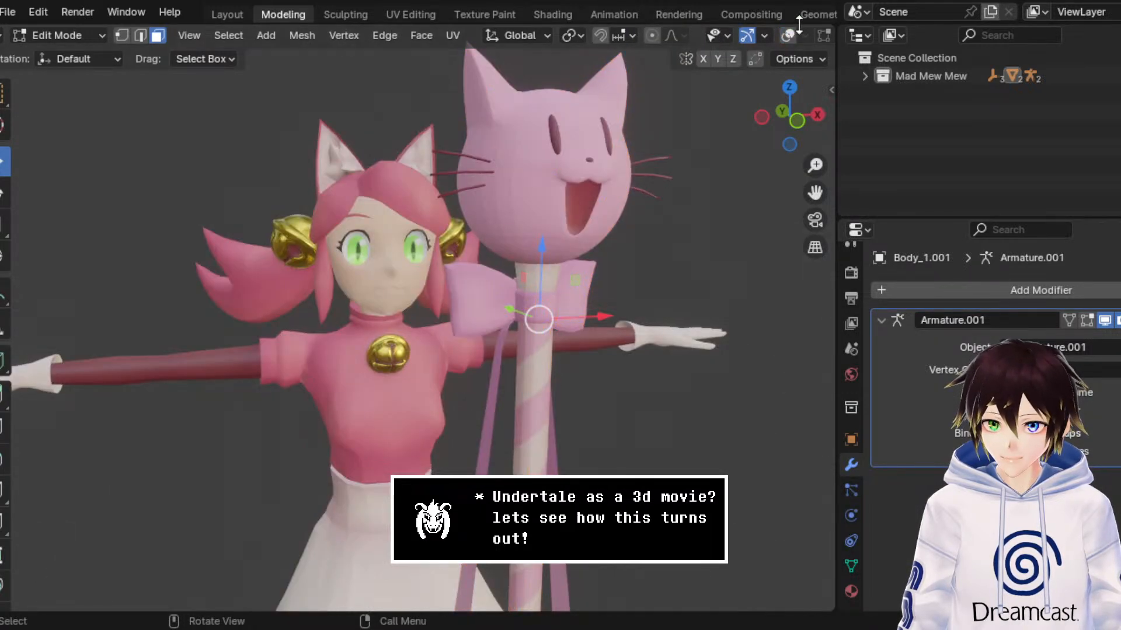
Step: Preview the character and wand in Rendered viewport shading, and return to Material Preview with the whole figure in view
scroll(747, 35, down, 5)
click(803, 36)
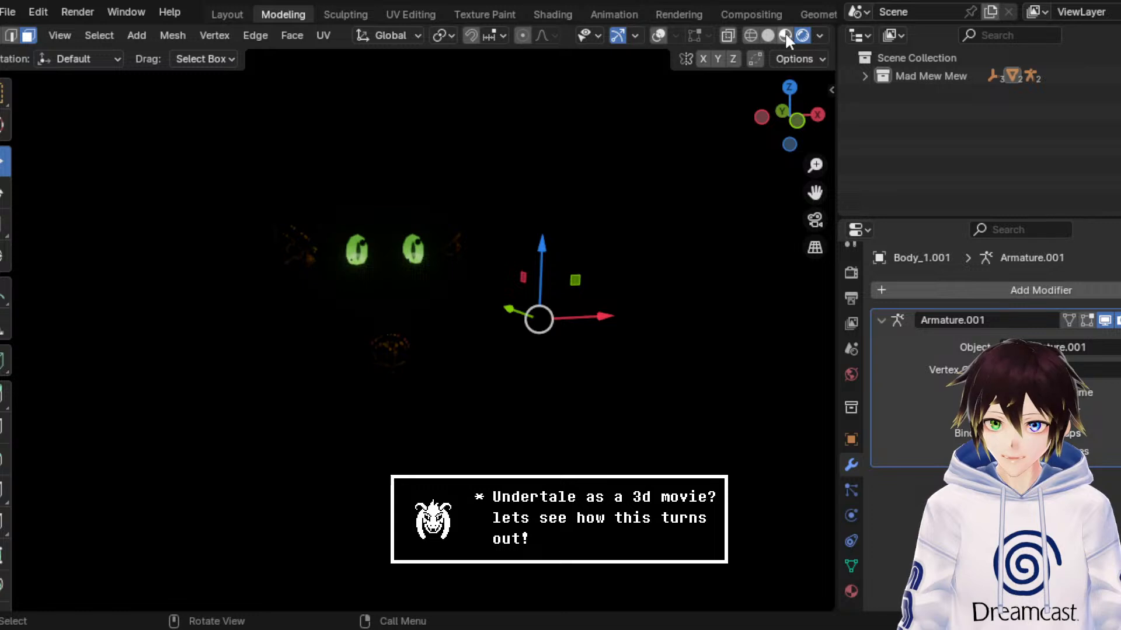
click(785, 36)
scroll(471, 213, down, 3)
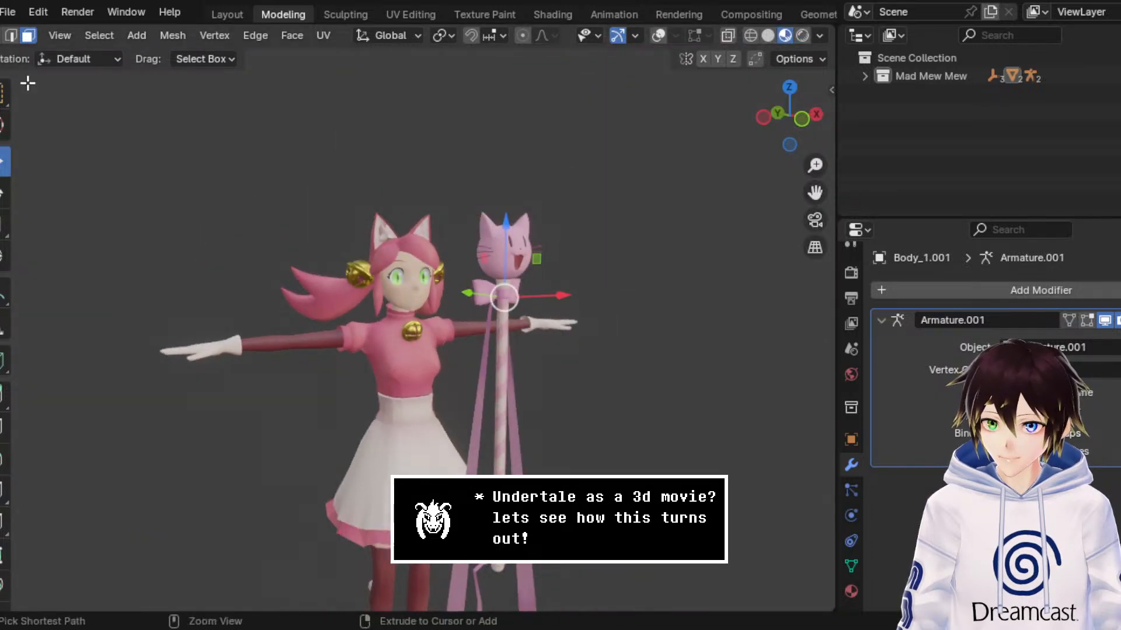
Step: Save the current scene and open the recent file DogShrineBase3.blend
key(ctrl+s)
click(8, 12)
mouse_move(63, 71)
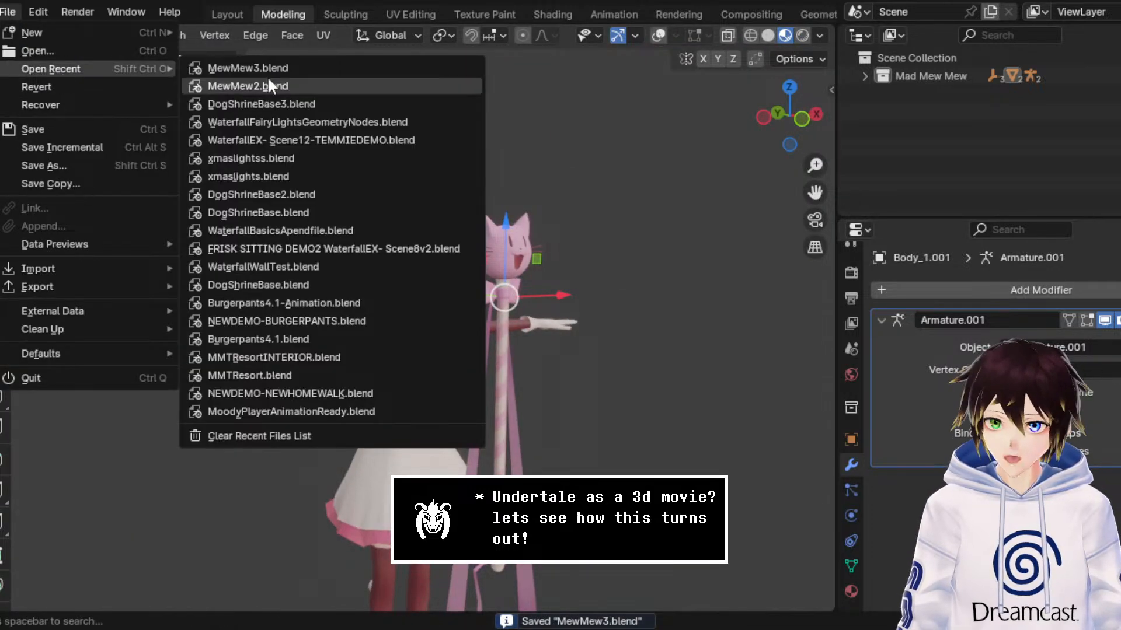
click(262, 100)
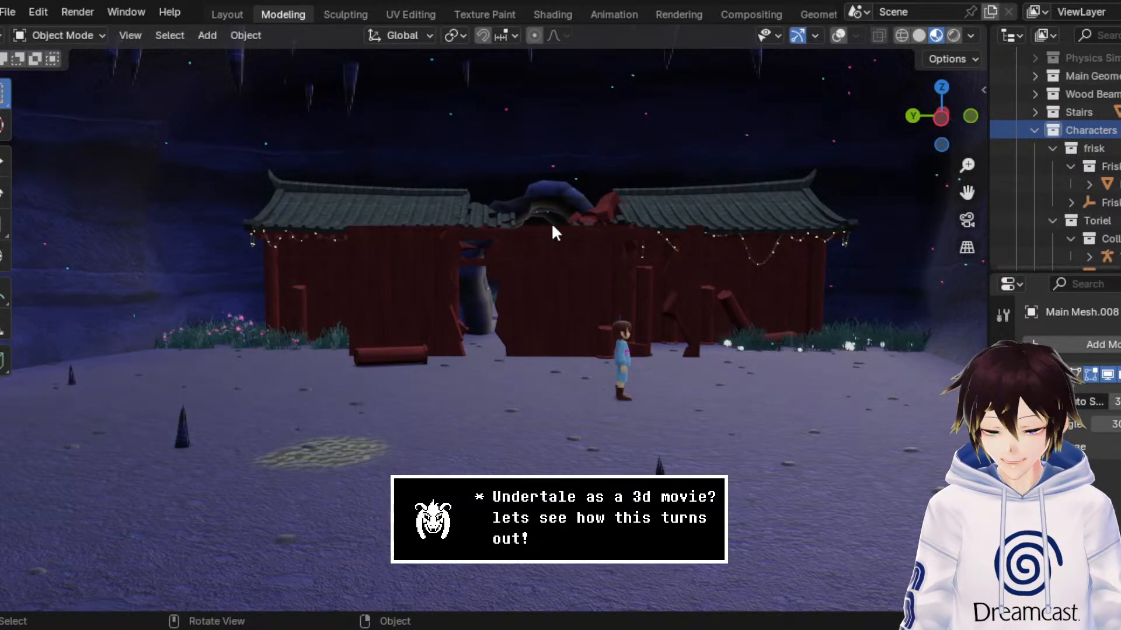
Step: Switch to the Animation workspace, frame the red shrine wall and play its collapse animation, stopping at frame 103
click(595, 17)
drag(322, 469, 191, 474)
scroll(569, 155, down, 10)
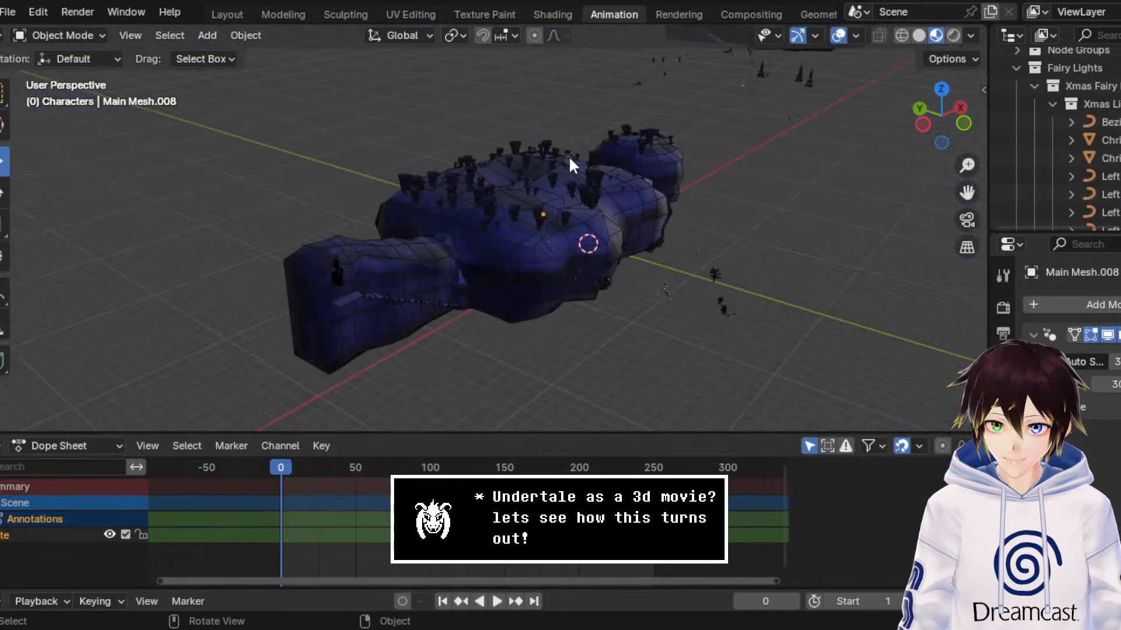
middle_drag(569, 161, 792, 184)
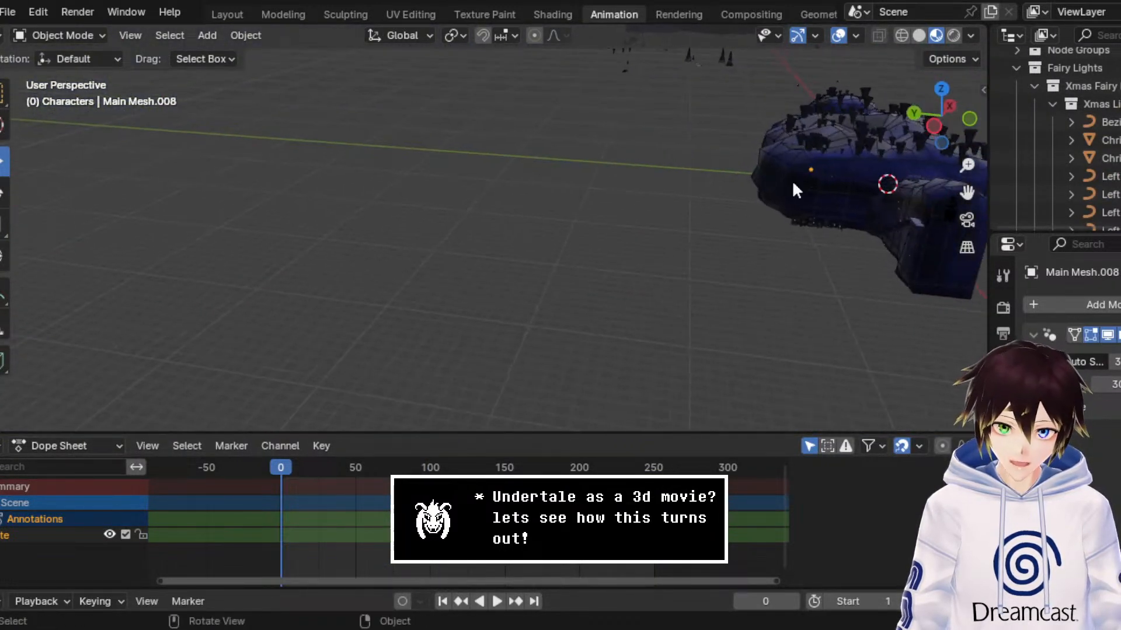
drag(967, 193, 566, 251)
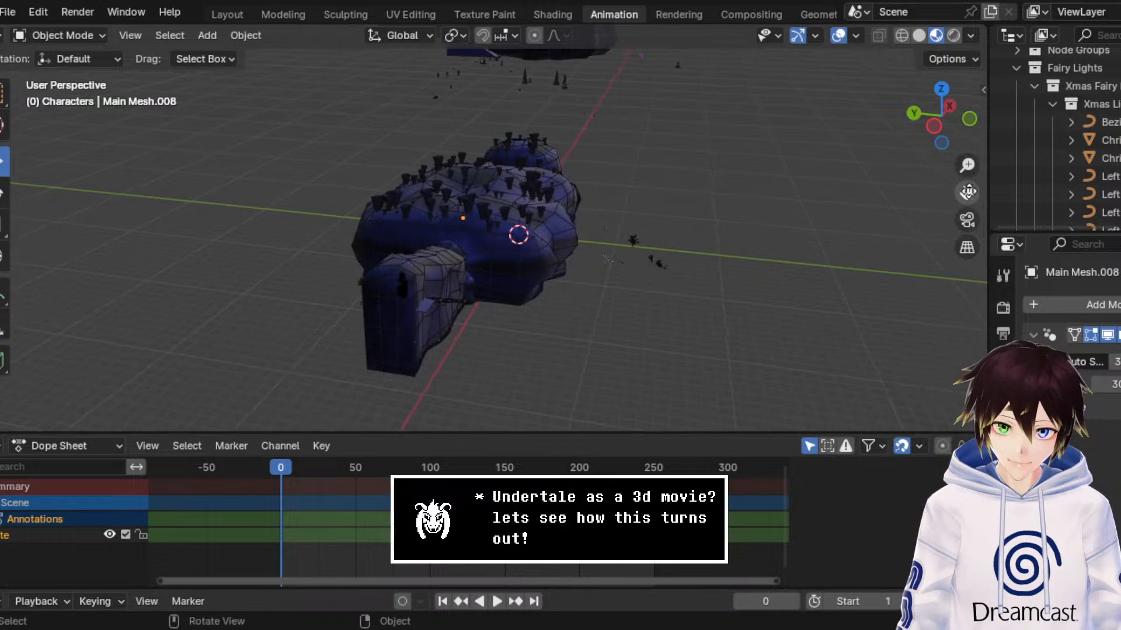
scroll(968, 191, up, 13)
key(space)
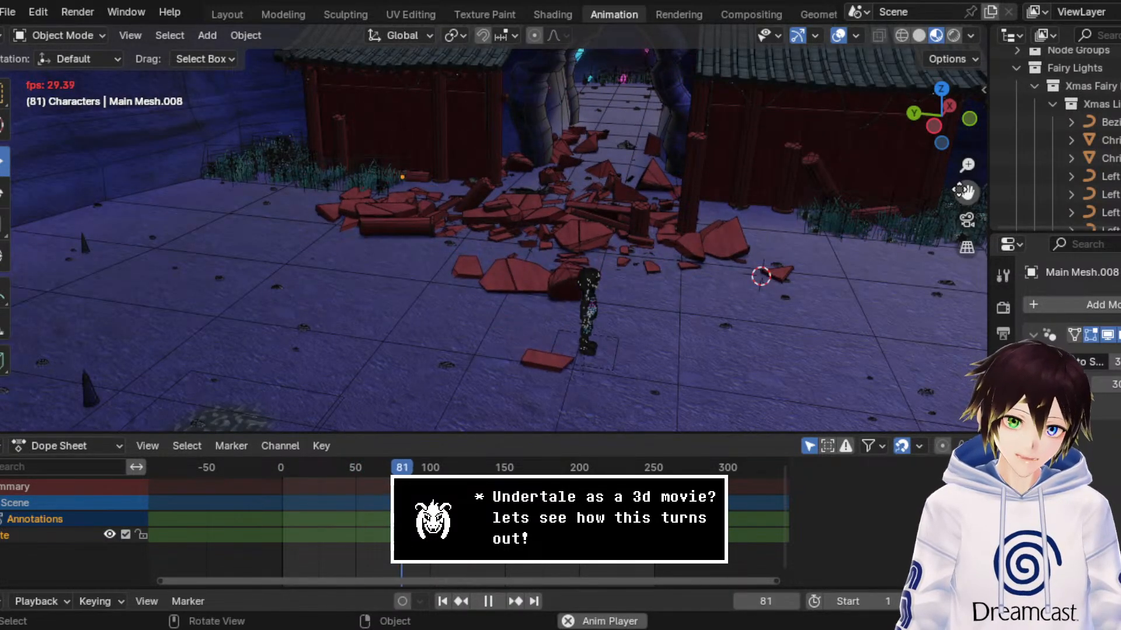
key(space)
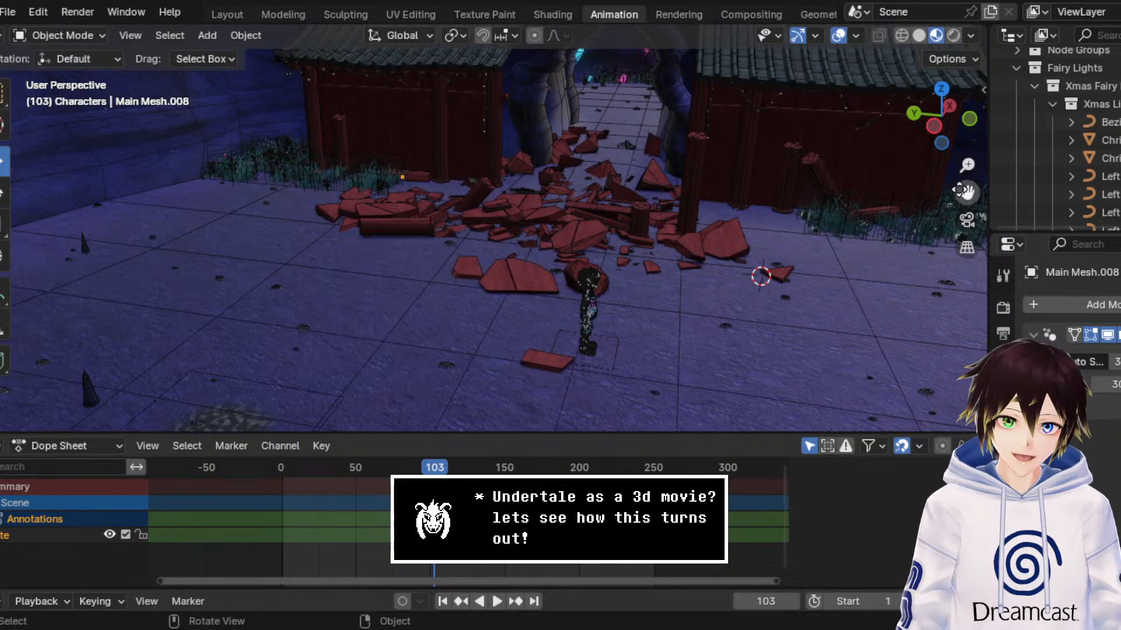
Step: Collapse the Fairy Lights and Main Geometry collections and make the Characters collection active
click(1016, 68)
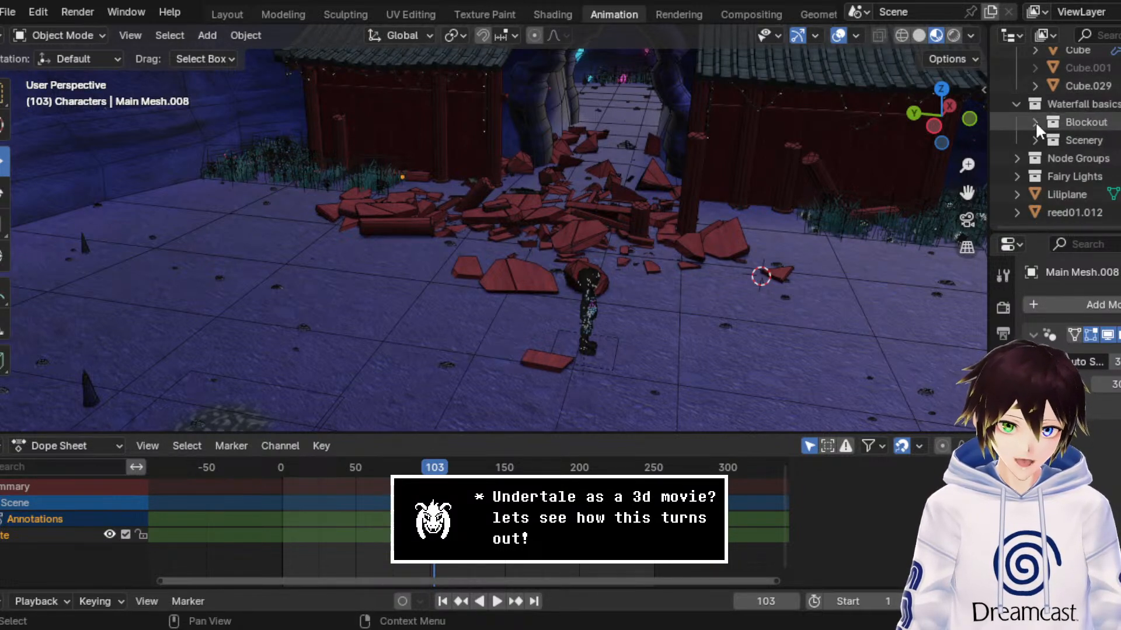
scroll(1029, 137, up, 10)
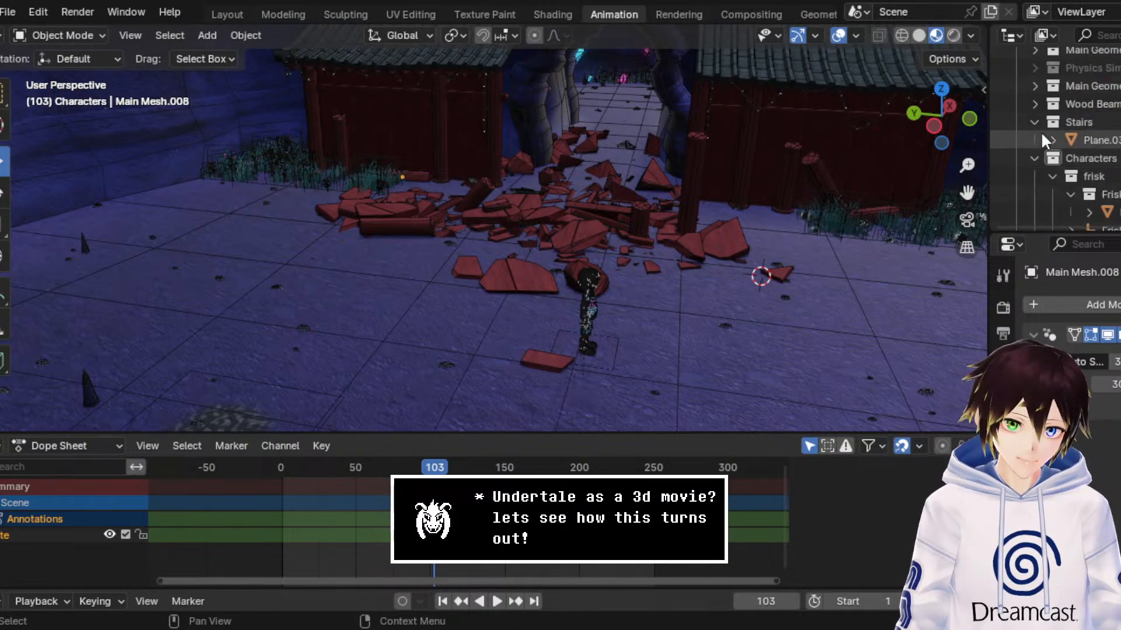
click(1038, 112)
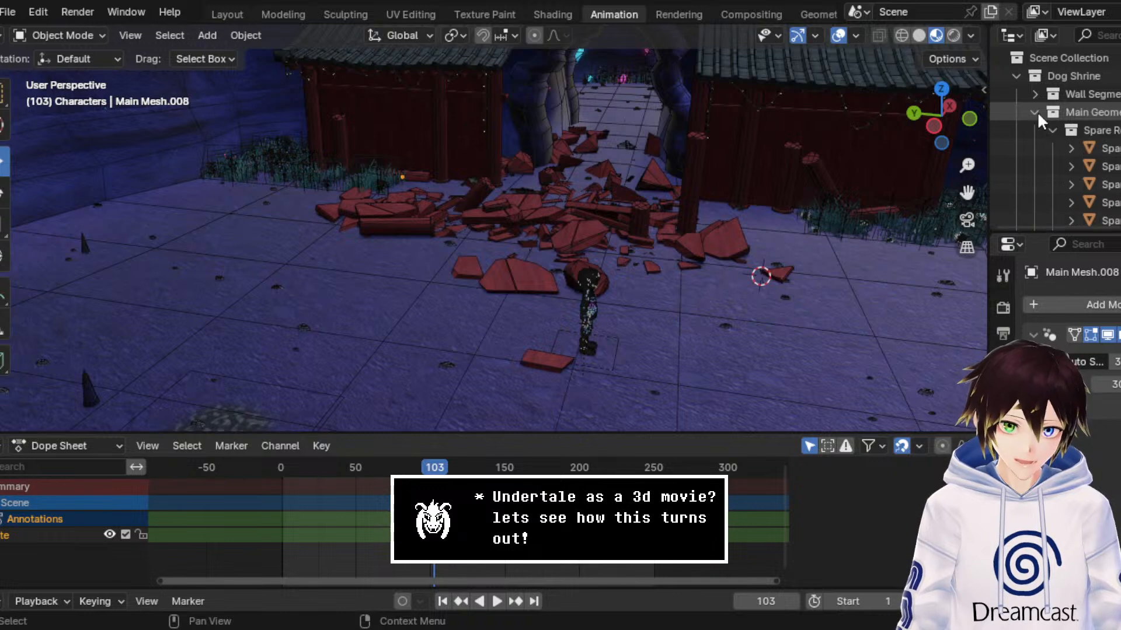
click(1038, 111)
scroll(1035, 131, down, 5)
scroll(1035, 130, down, 2)
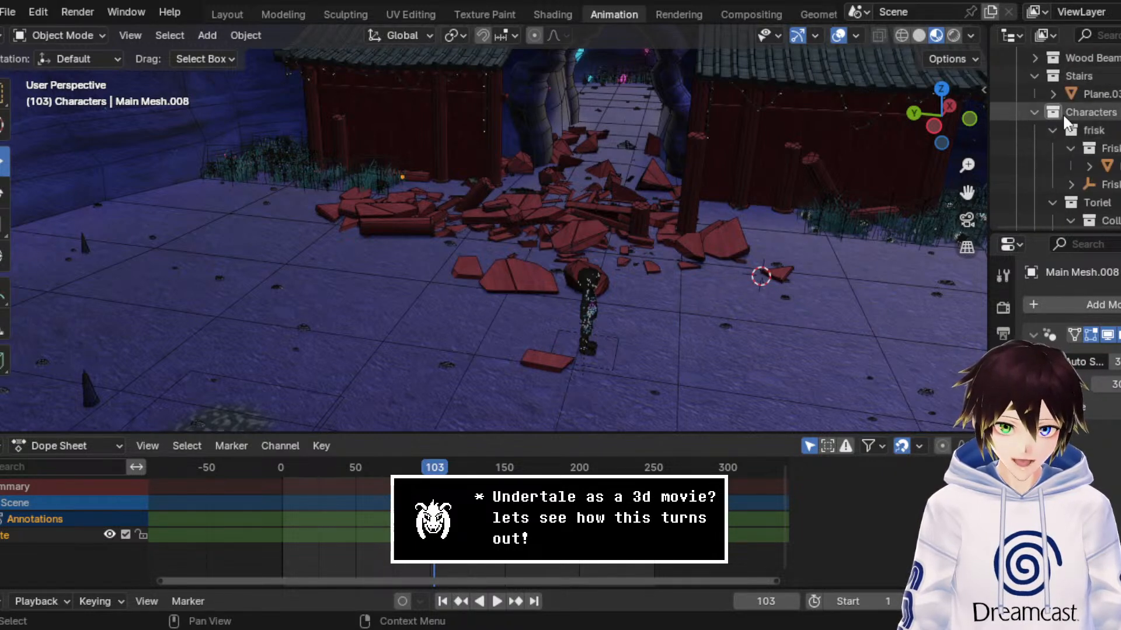
scroll(1062, 114, up, 4)
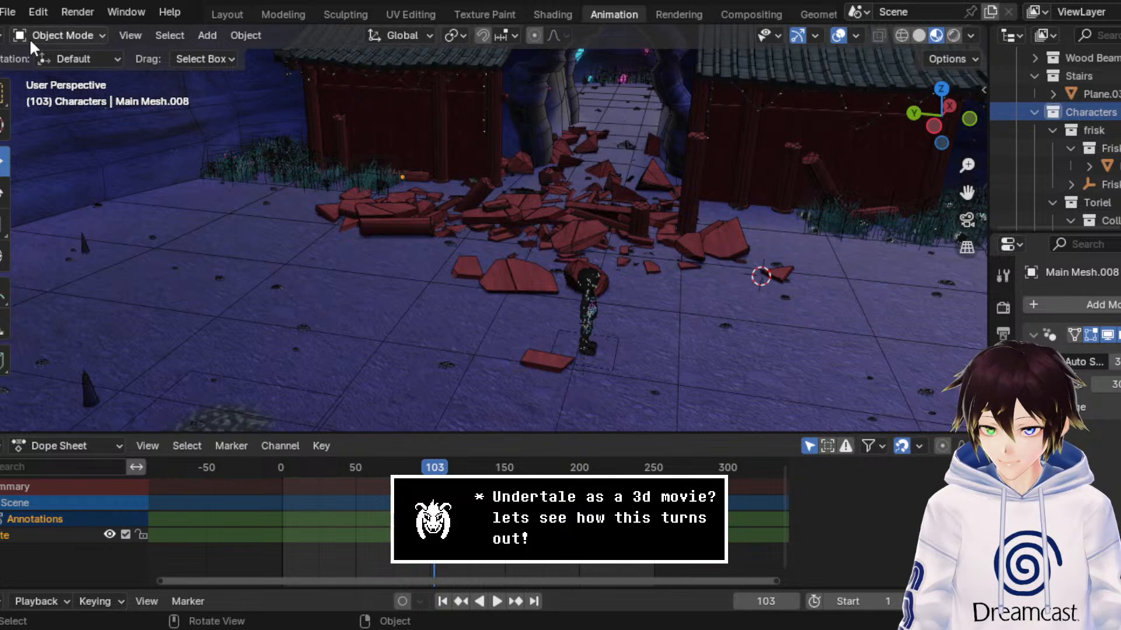
Step: In the Modeling workspace and Object Mode, append the Mad Mew Mew model into the Characters collection and frame her in front of the shrine wall
click(284, 15)
click(58, 36)
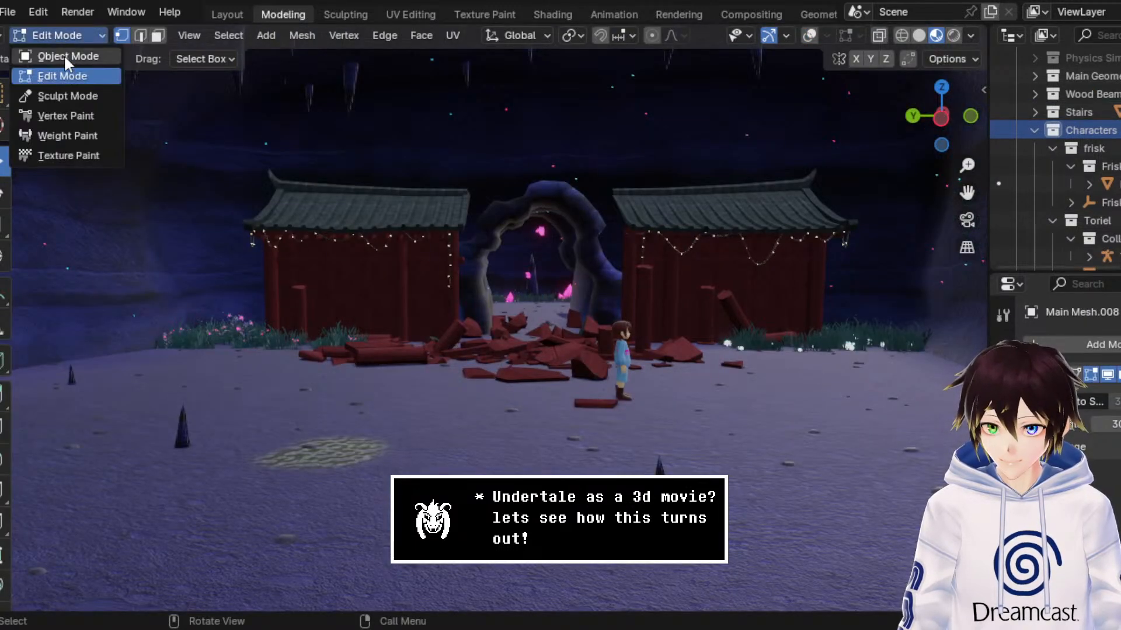
click(64, 55)
click(8, 12)
mouse_move(48, 250)
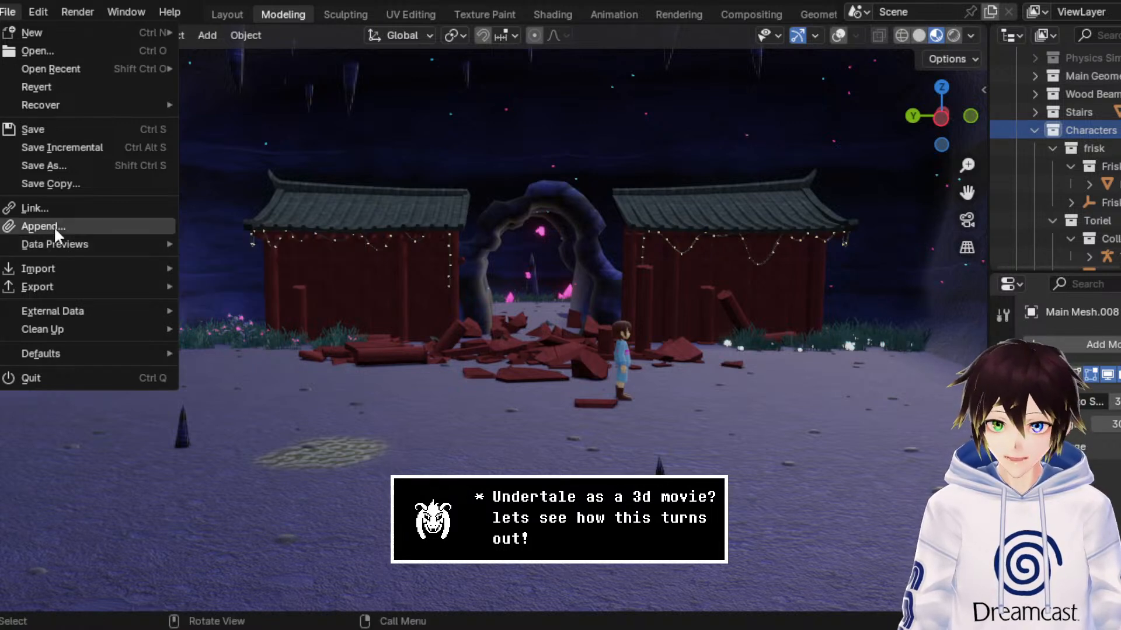
click(57, 227)
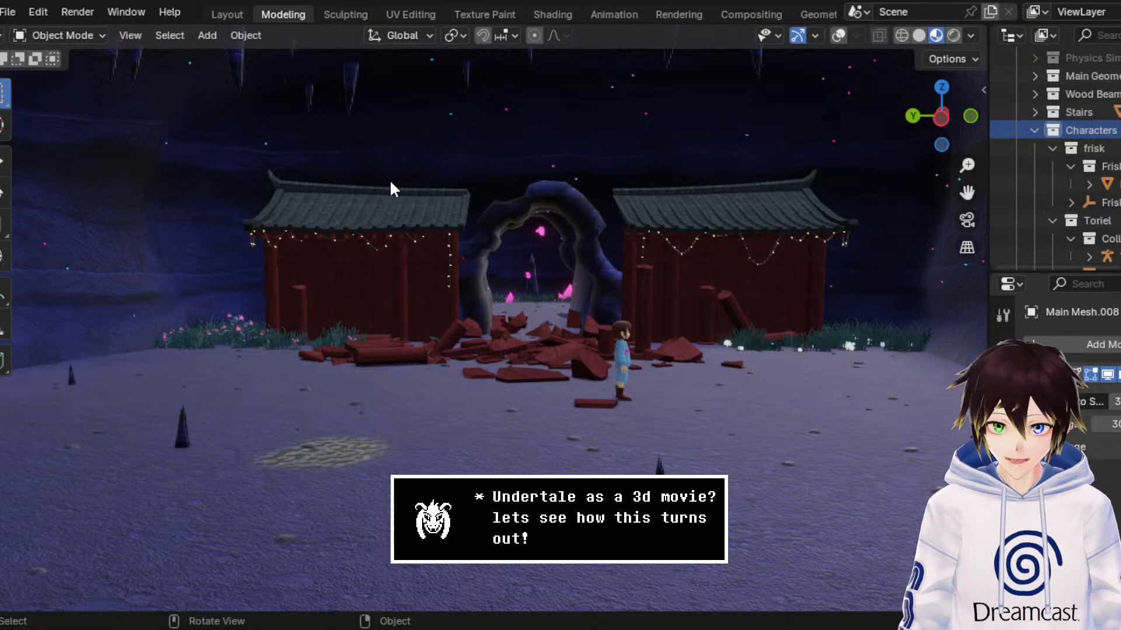
middle_drag(805, 273, 713, 274)
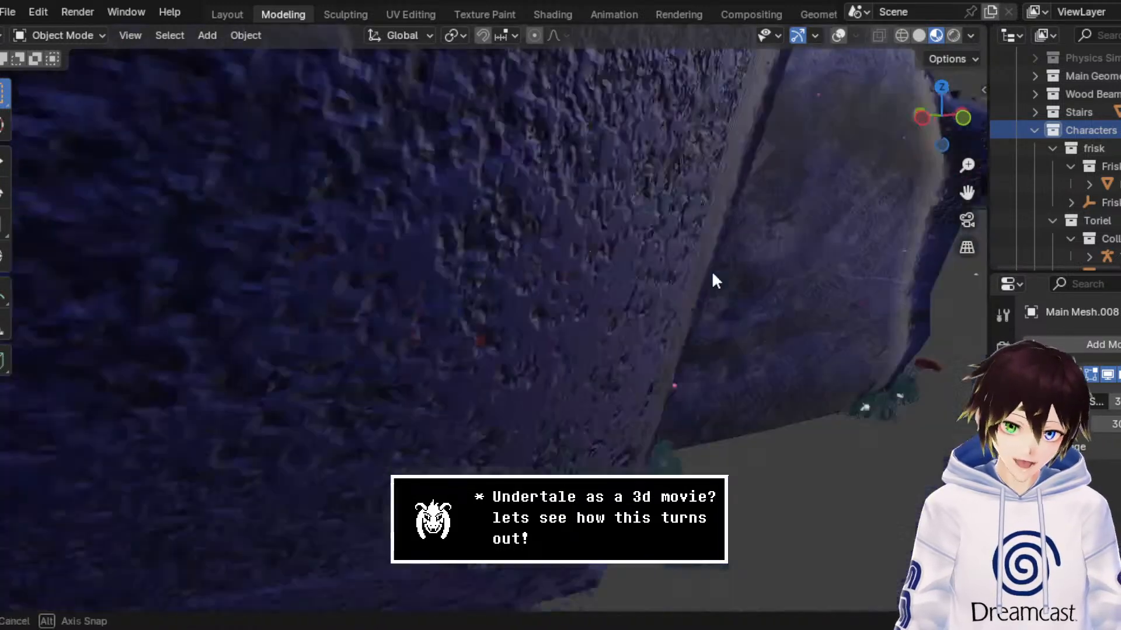
scroll(707, 278, up, 5)
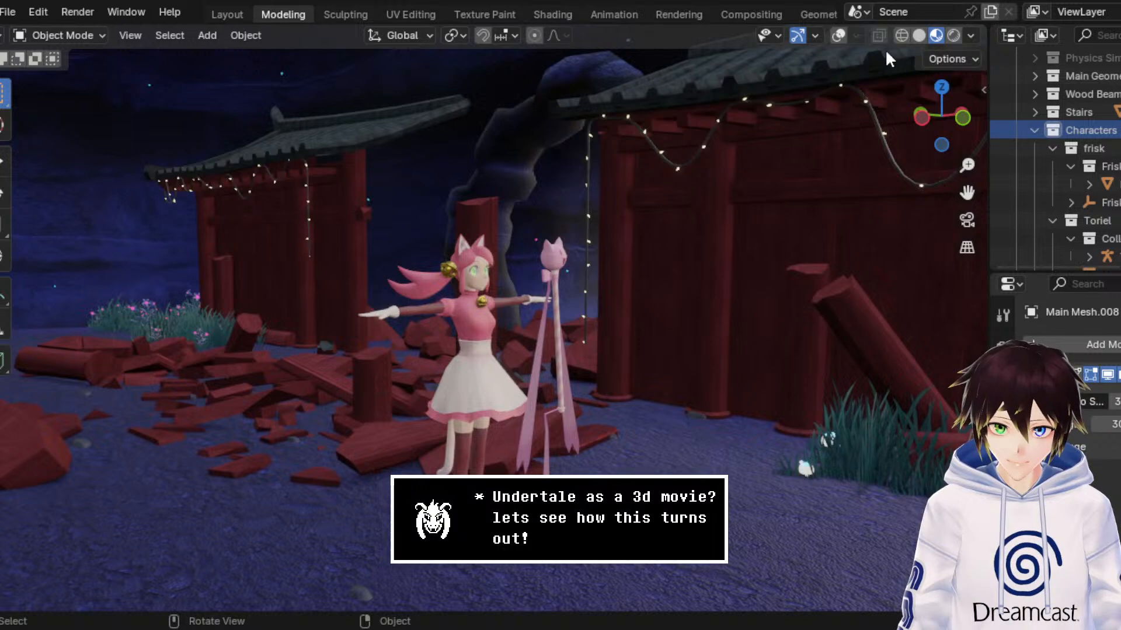
Step: Show the viewport overlays and add a cube empty with a 1 m radius to the Mad Mew Mew collection
click(838, 35)
scroll(1085, 188, down, 3)
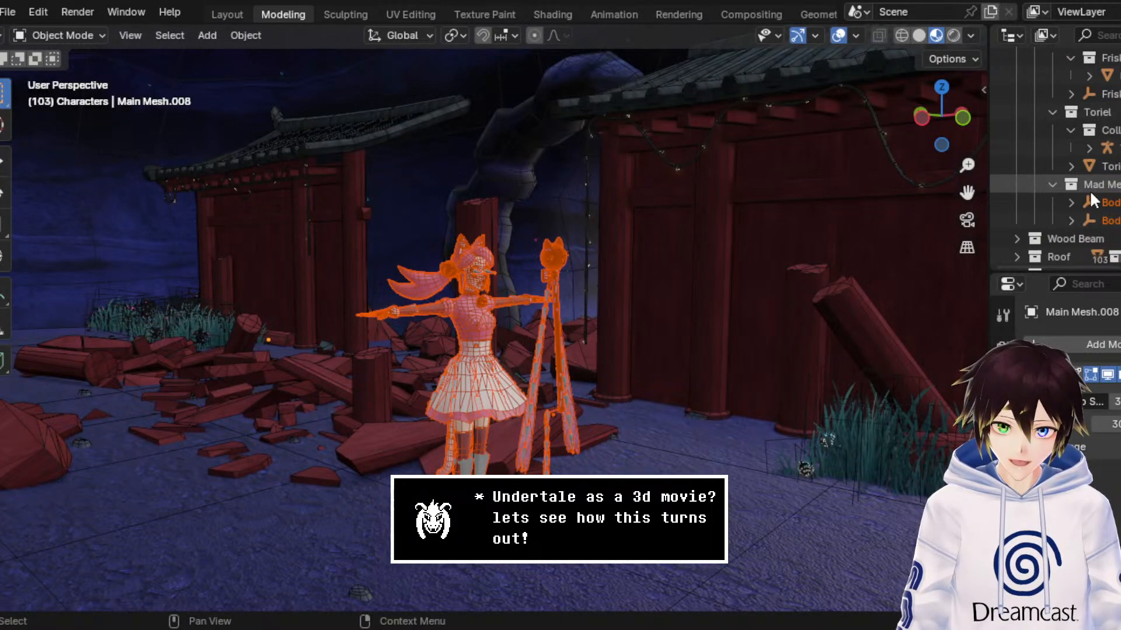
click(1111, 186)
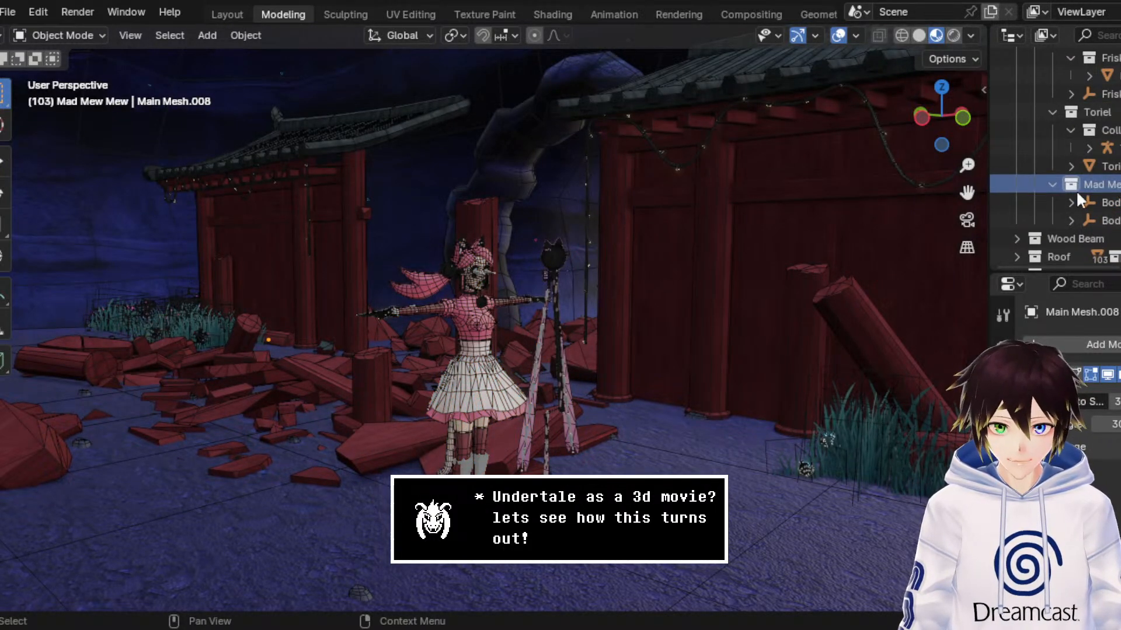
click(201, 34)
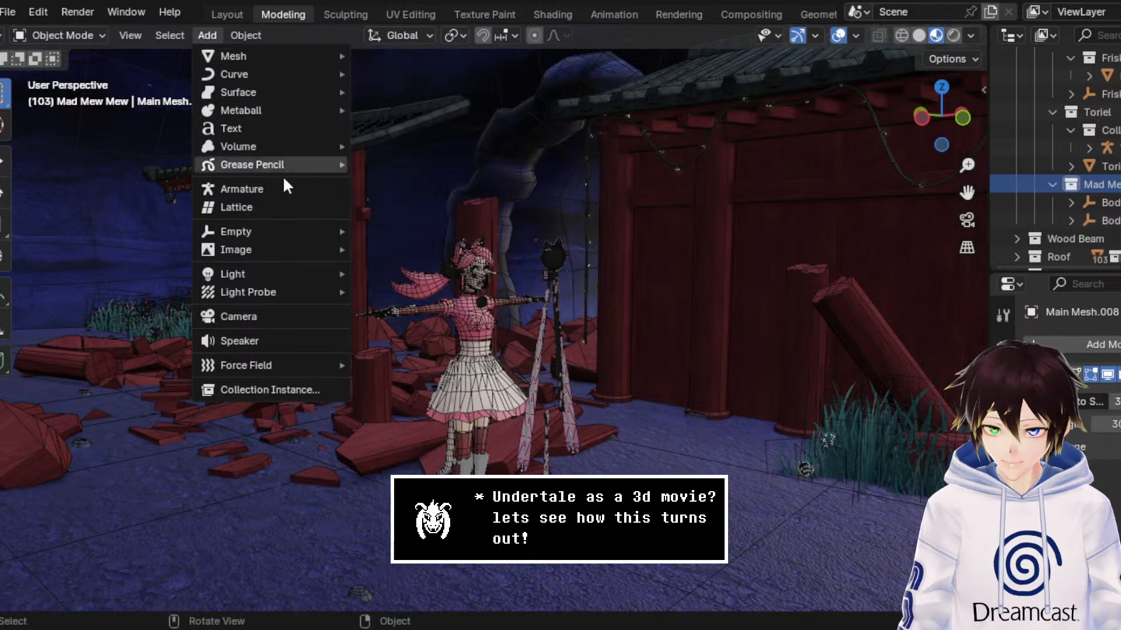
mouse_move(276, 232)
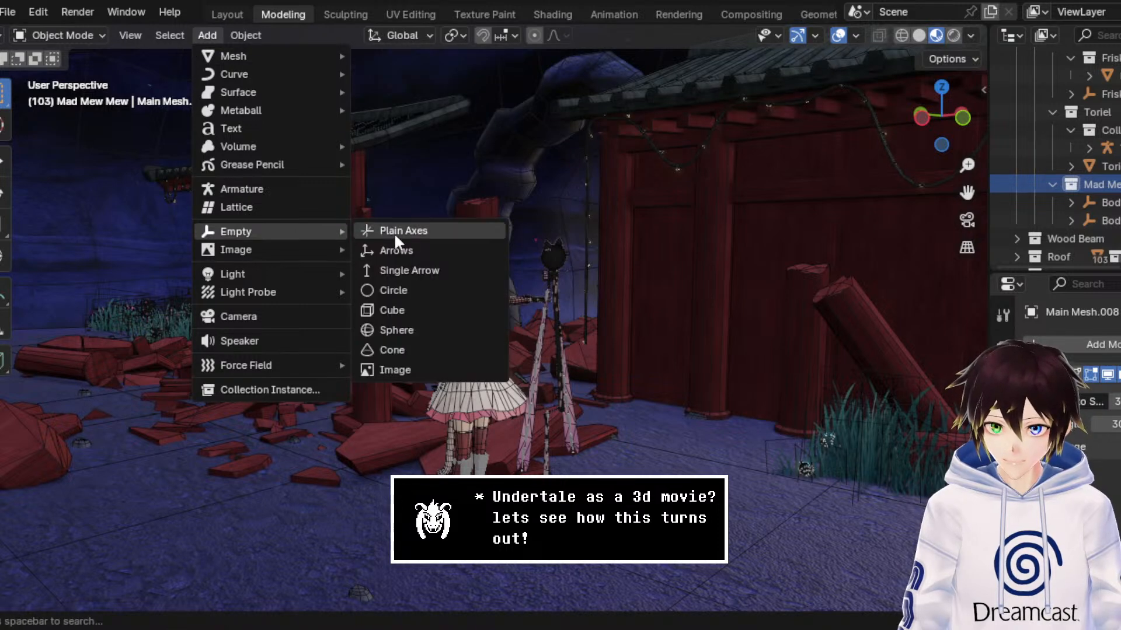
click(420, 311)
middle_drag(420, 311, 536, 282)
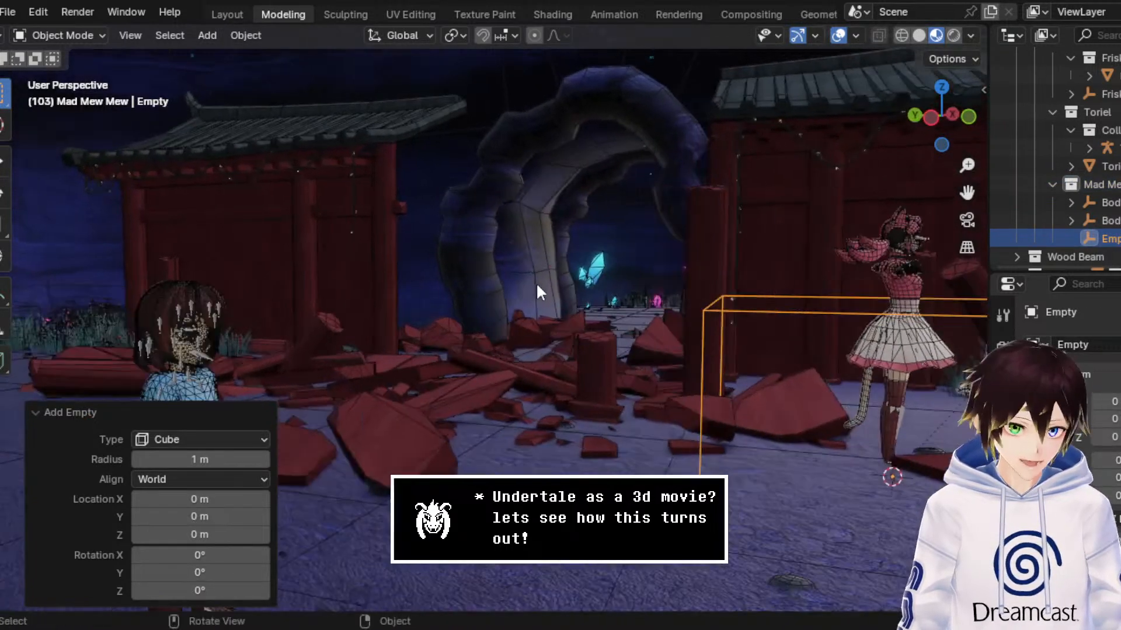
drag(967, 193, 568, 195)
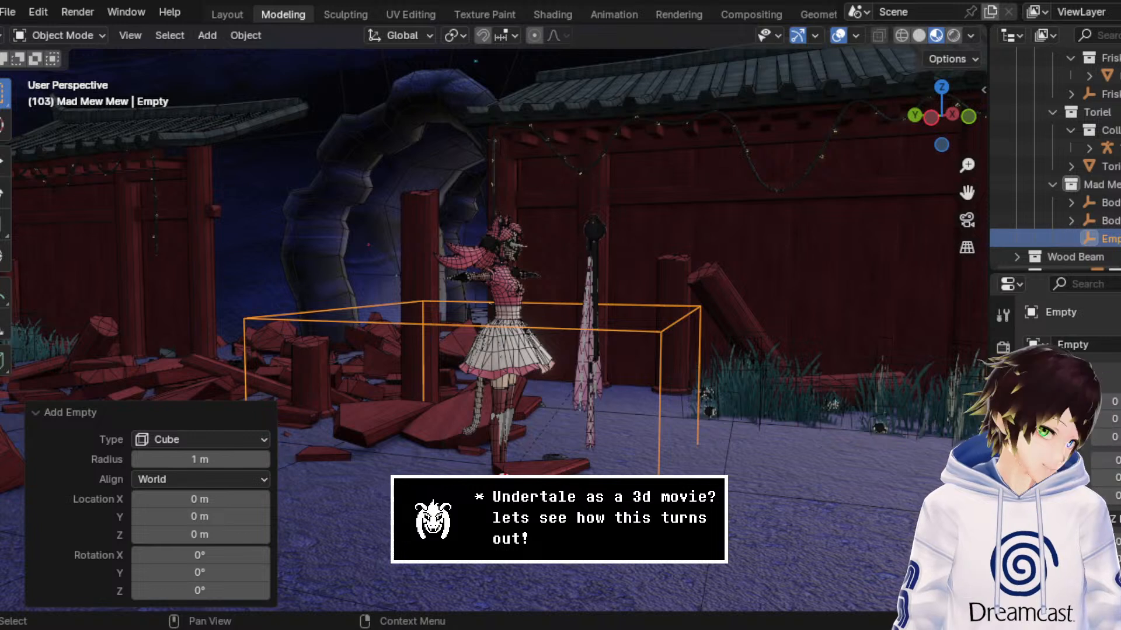
Step: Delete the cube empty from the Mad Mew Mew collection
double_click(1111, 239)
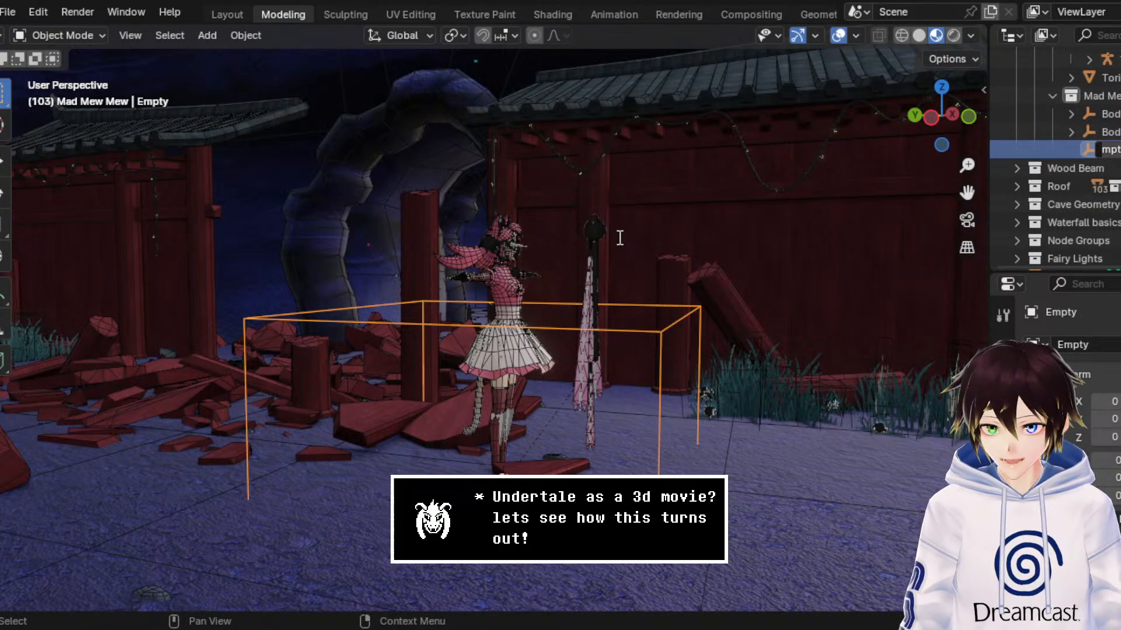
scroll(617, 236, up, 4)
scroll(598, 241, up, 4)
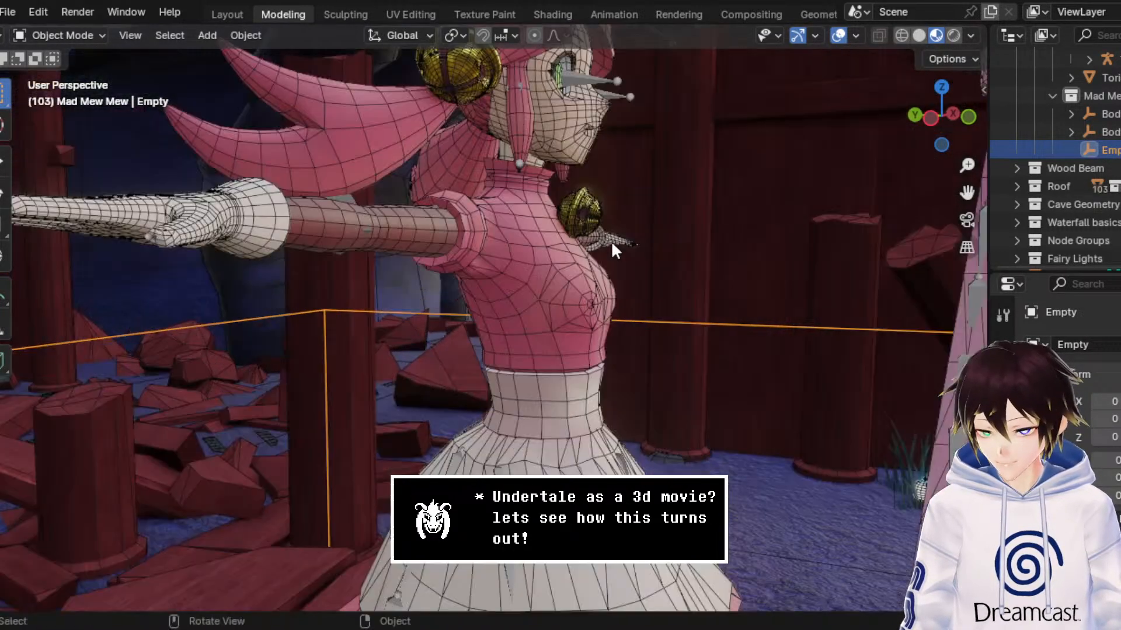
middle_drag(609, 241, 605, 243)
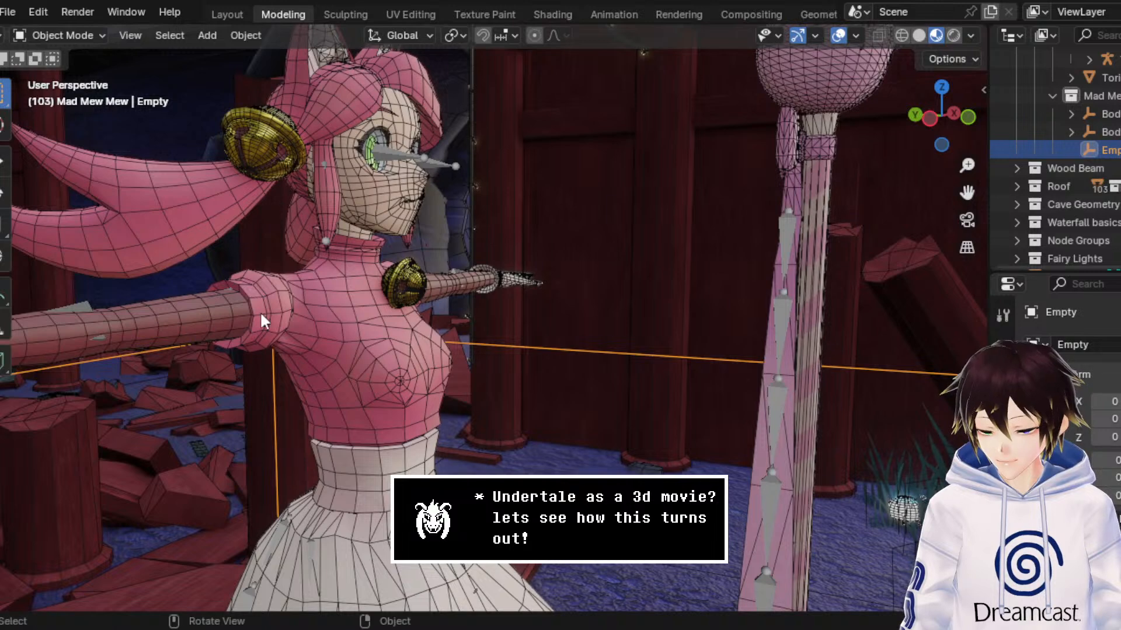
scroll(401, 244, down, 6)
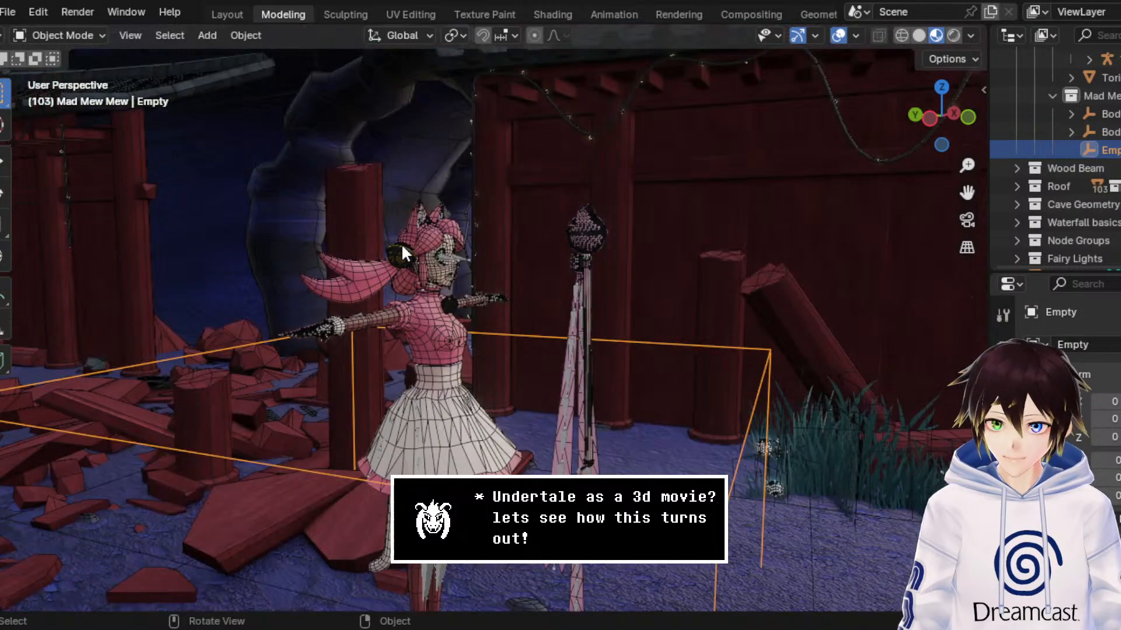
key(Delete)
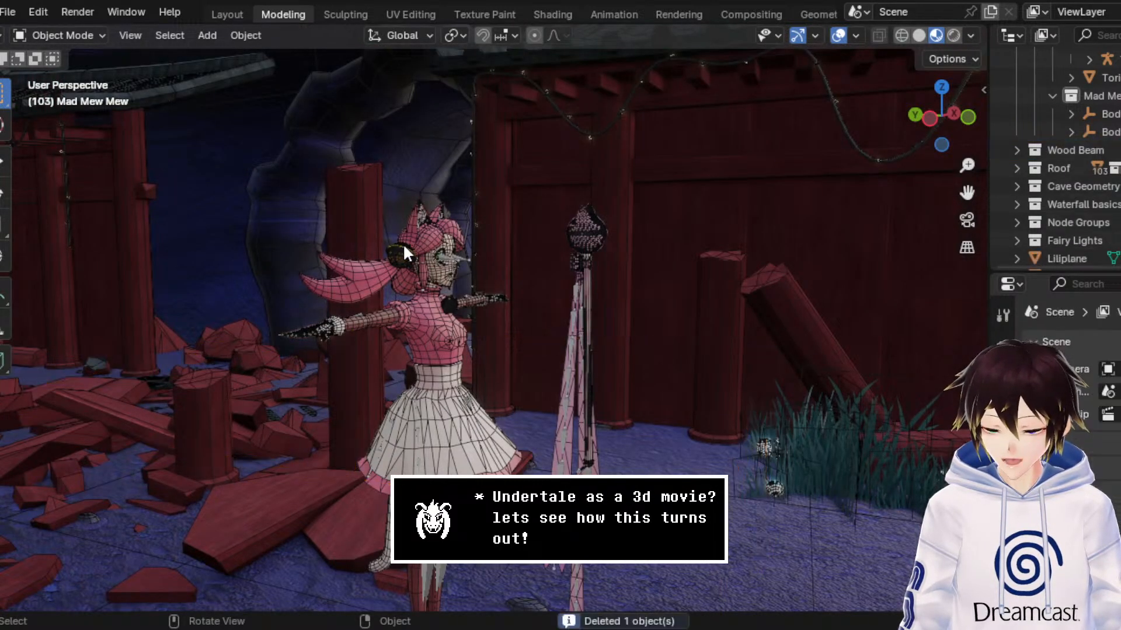
Step: Hide the overlays and check the character and wand up close in Solid, Material Preview and Rendered shading
click(918, 35)
click(937, 35)
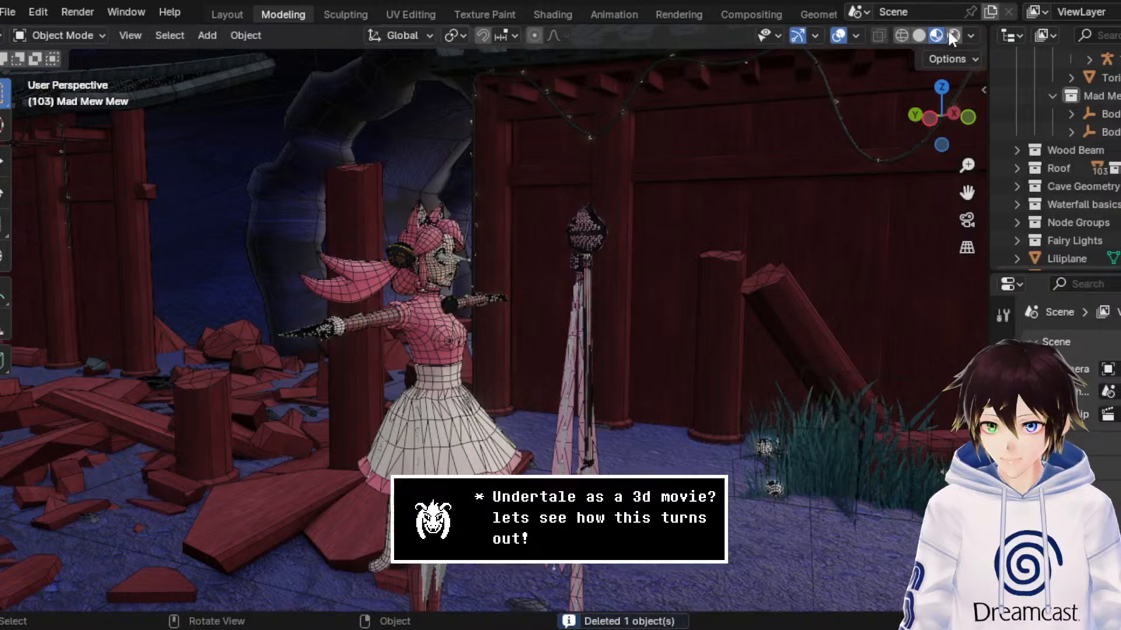
click(838, 35)
scroll(713, 211, up, 5)
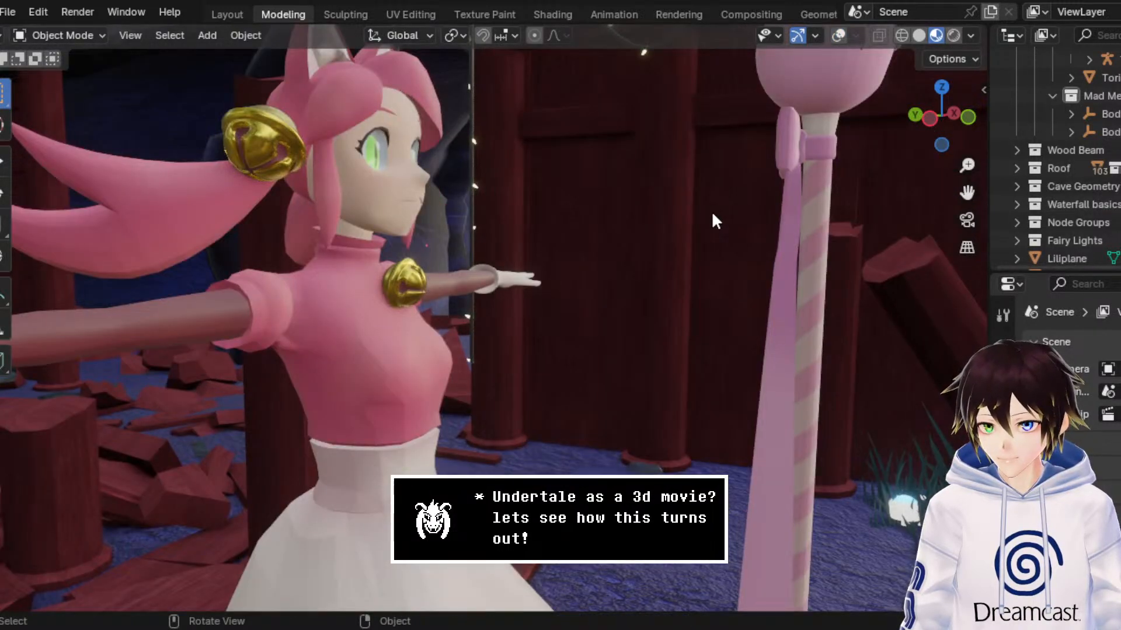
click(954, 35)
click(936, 35)
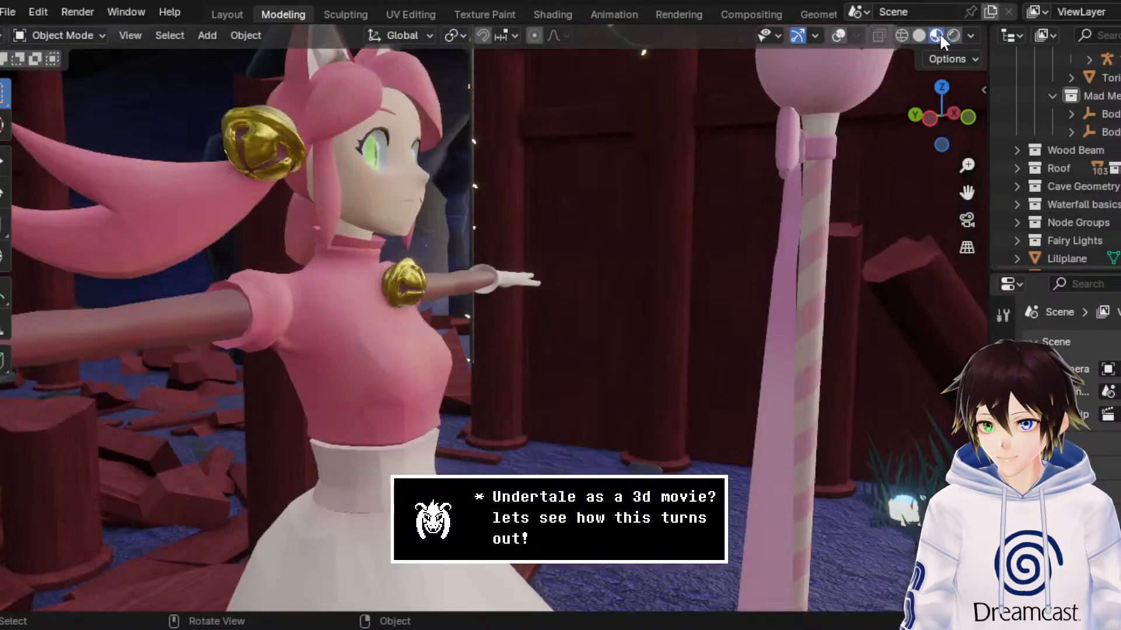
Step: Show the overlays and add an Auto Smooth modifier to the character's body mesh
click(838, 35)
click(369, 295)
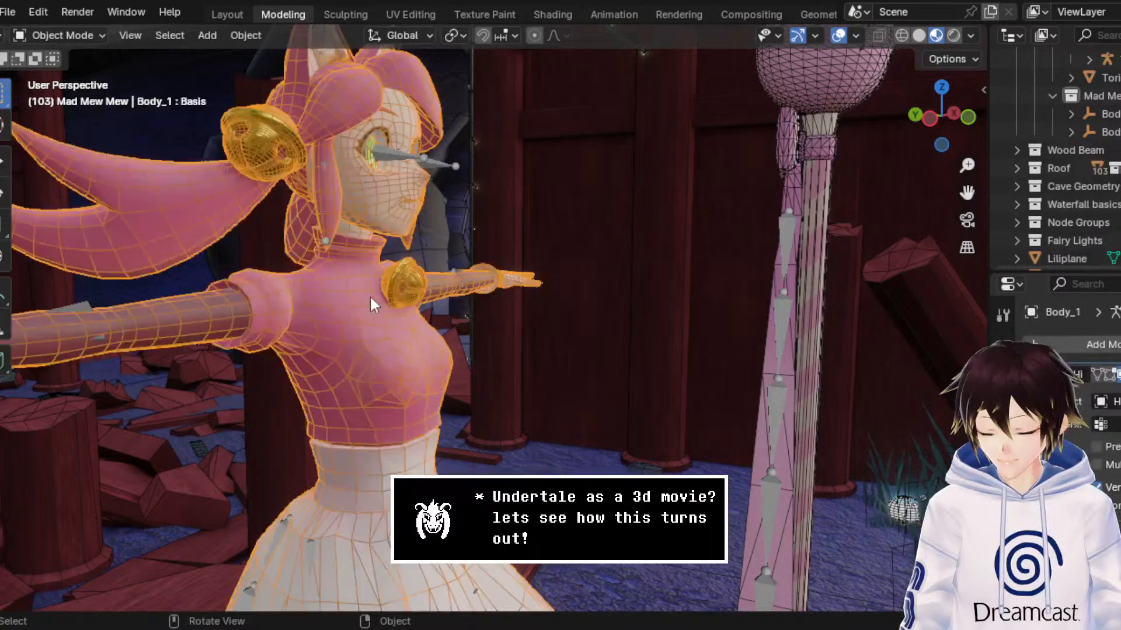
click(1056, 342)
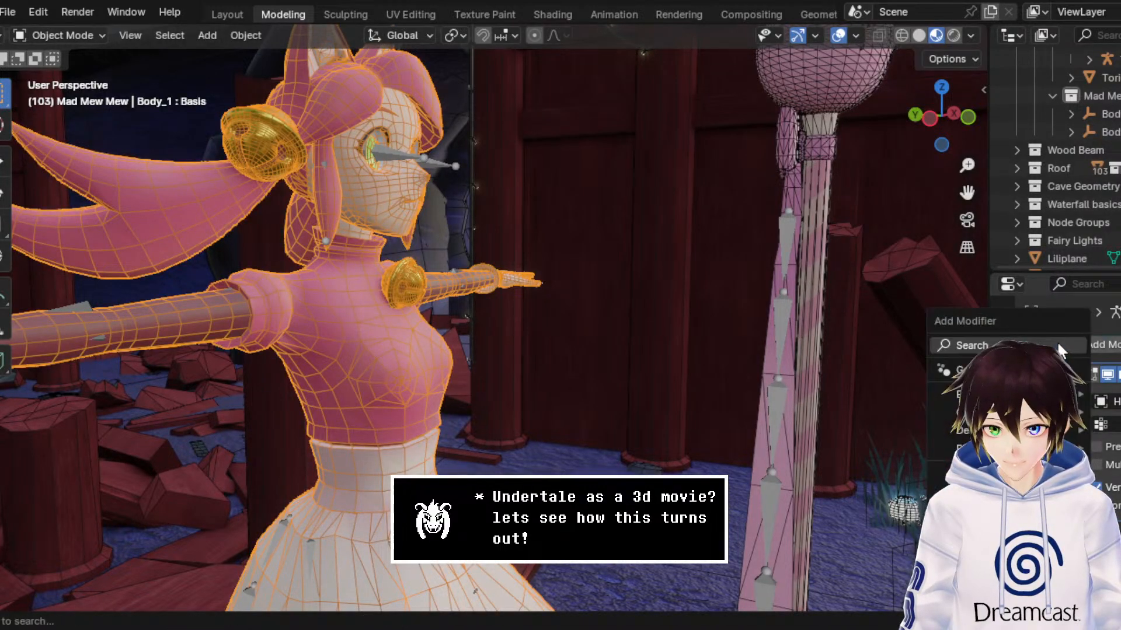
text(A)
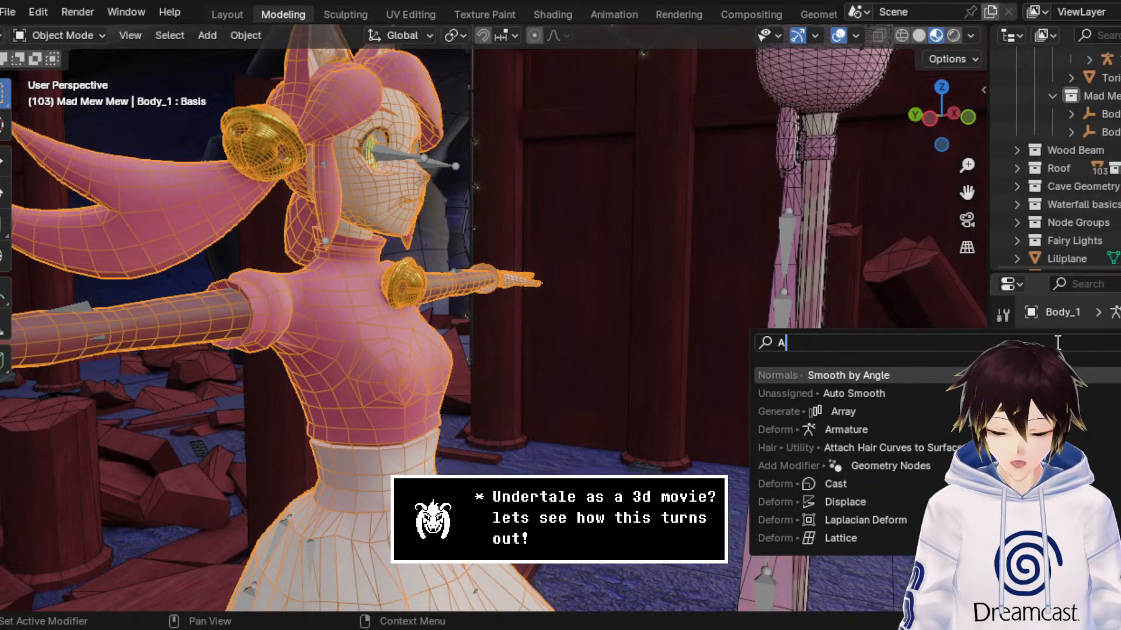
text(U)
key(Return)
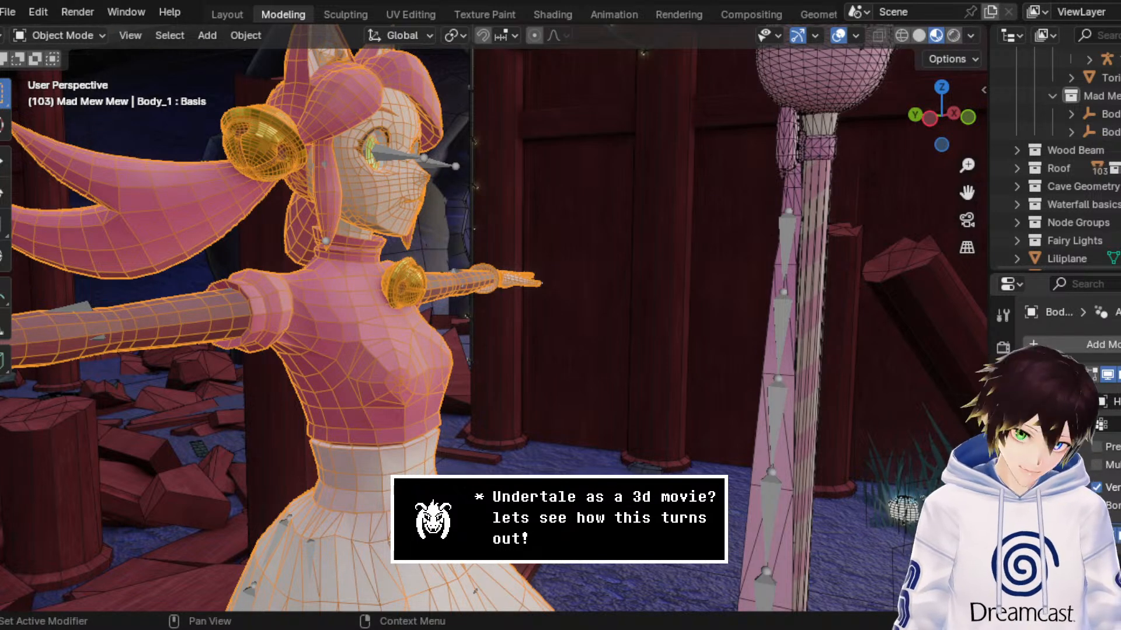
Step: Compare the smoothed body mesh with the overlays hidden and shown
click(838, 36)
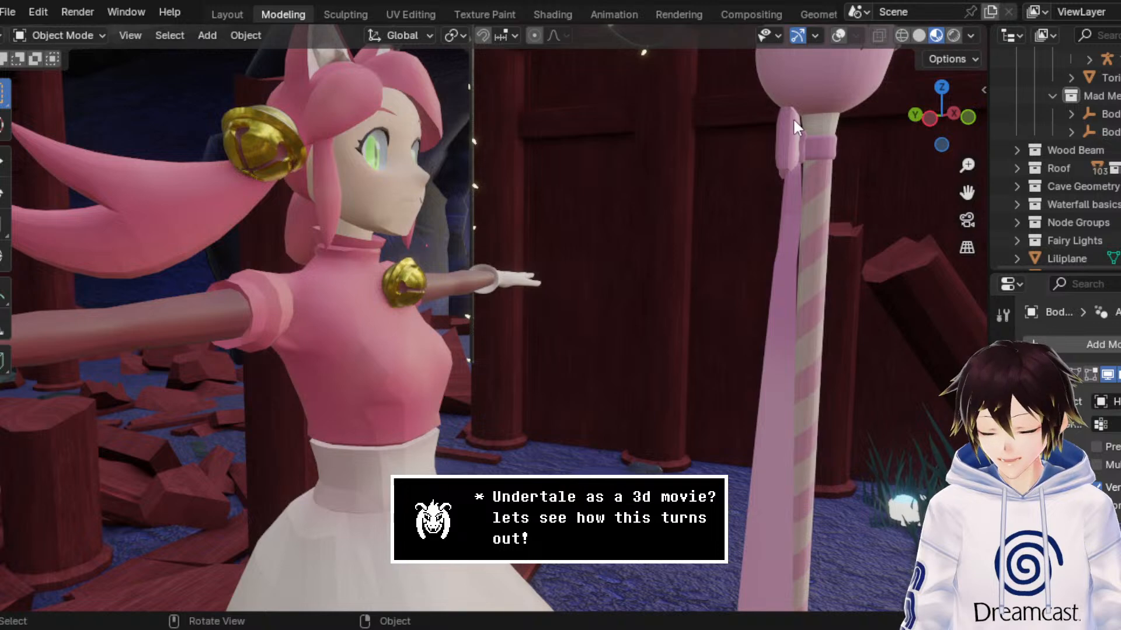
click(839, 36)
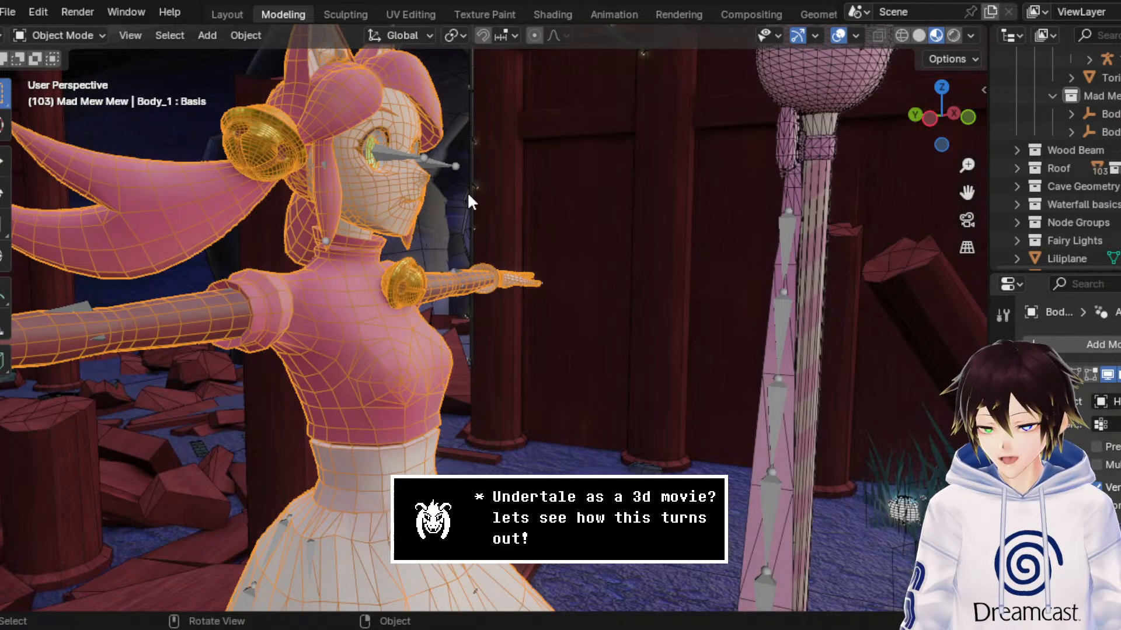
scroll(468, 195, down, 6)
scroll(471, 199, up, 6)
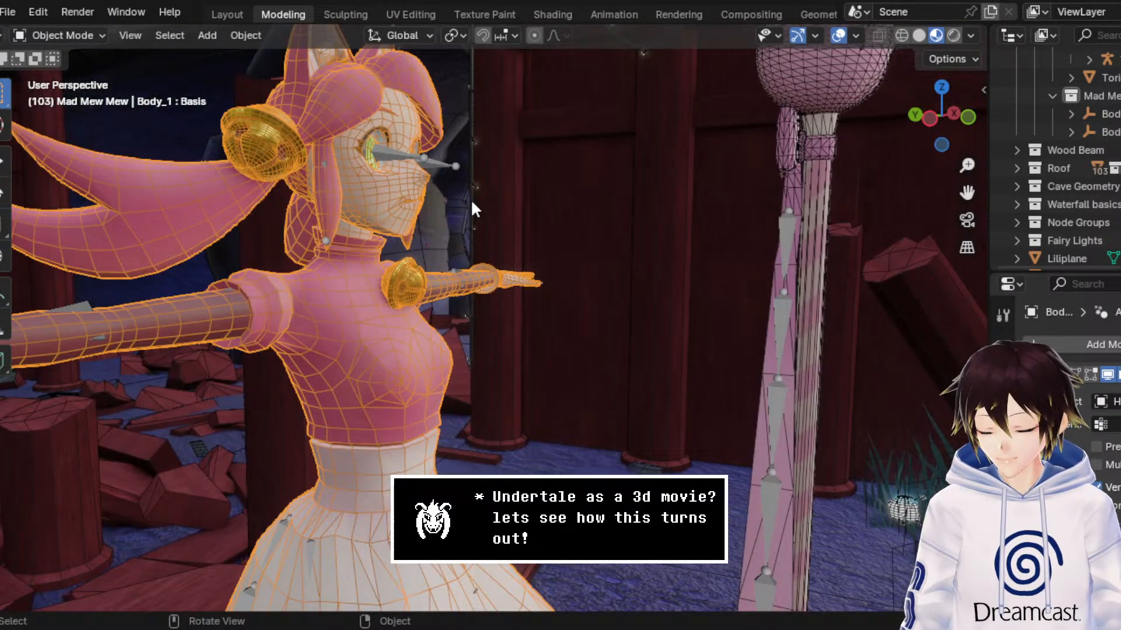
middle_drag(498, 274, 604, 278)
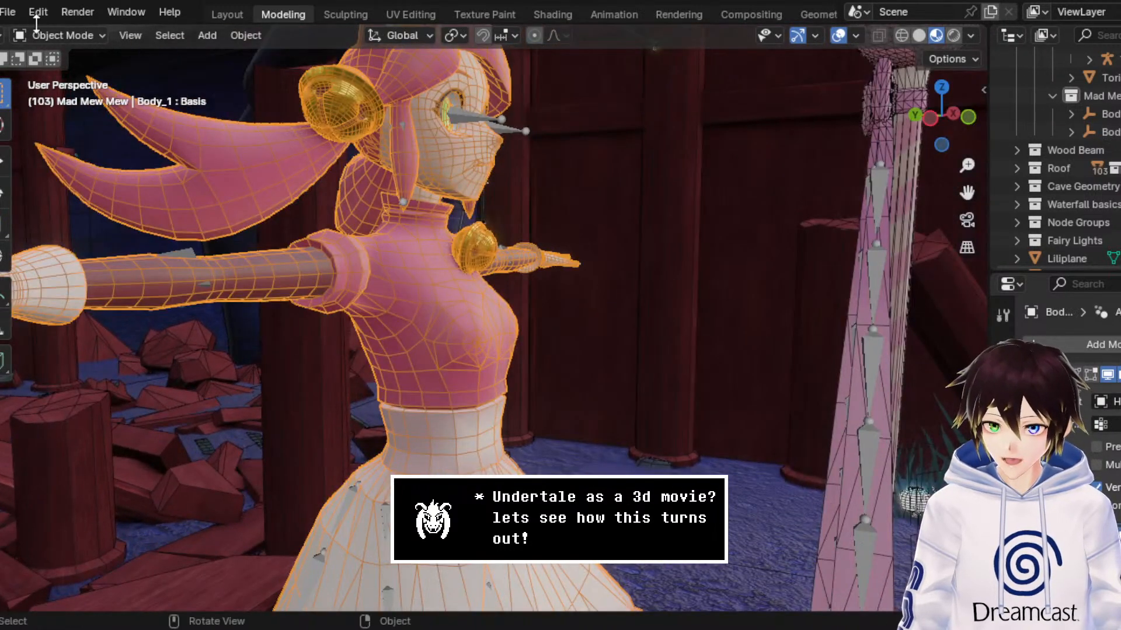
Step: Open the recent file MewMew3.blend and frame the character's upper body and the cat-headed wand
click(11, 12)
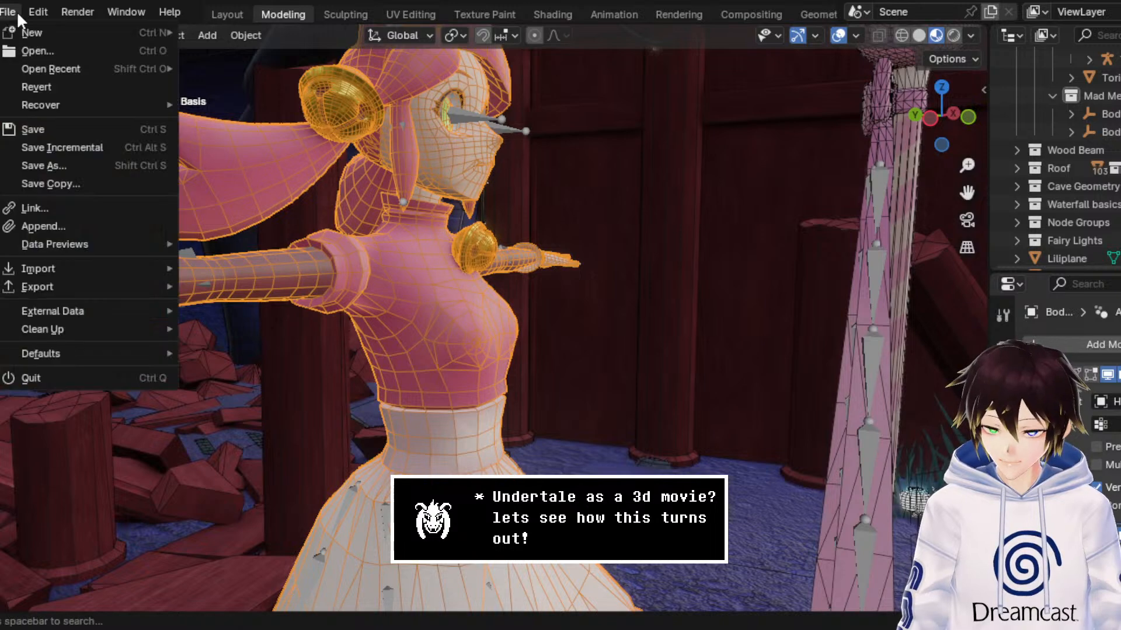
mouse_move(48, 68)
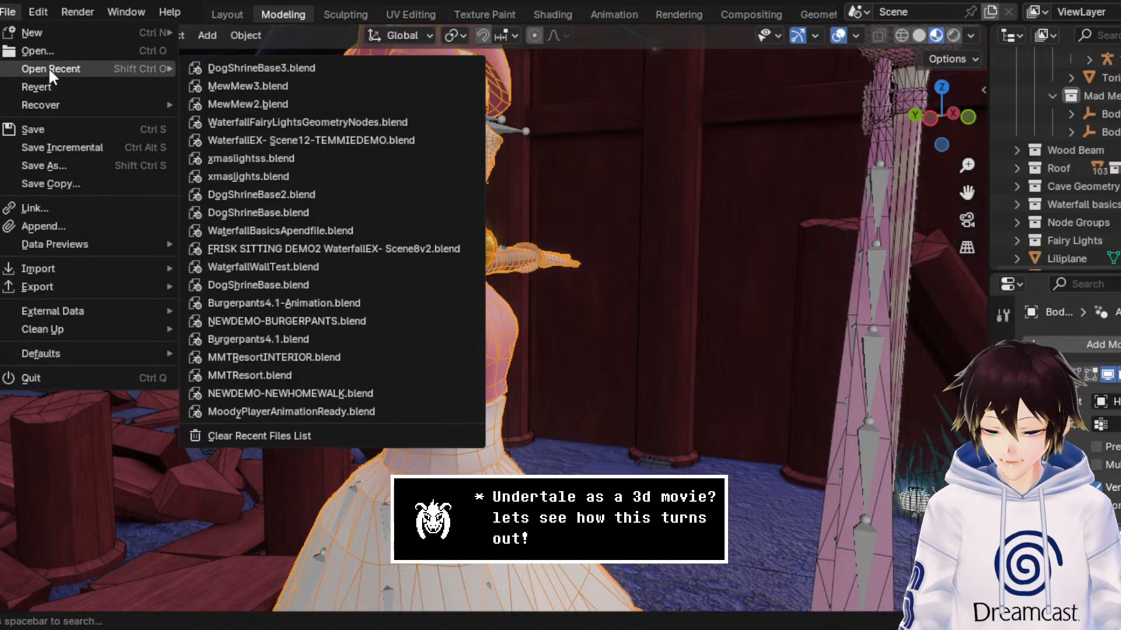
click(354, 85)
click(641, 346)
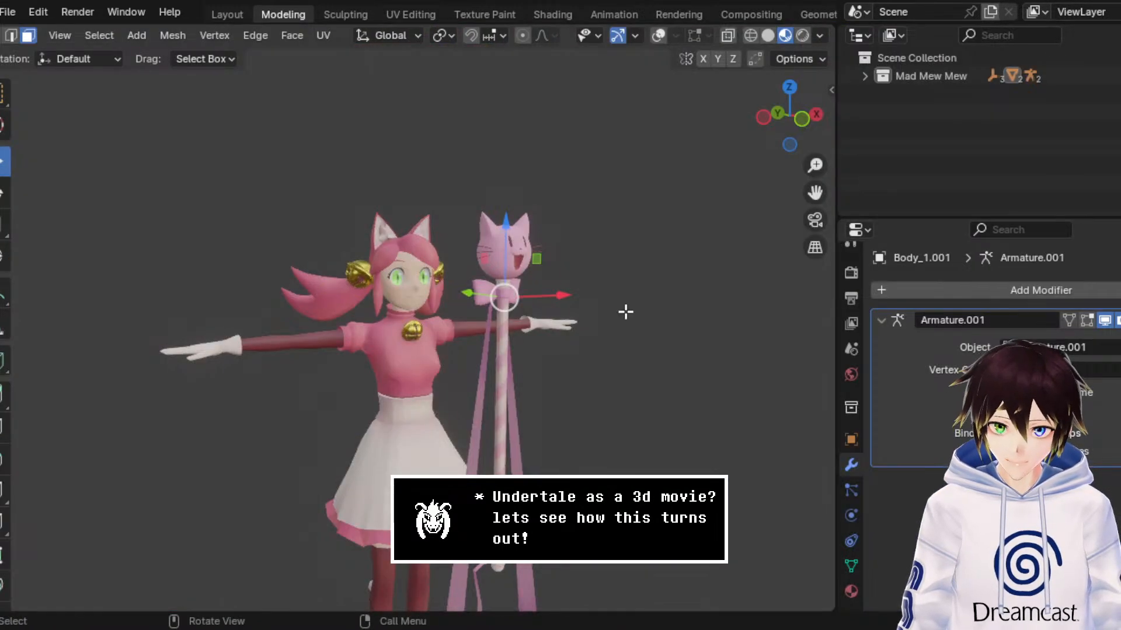
scroll(623, 310, up, 3)
middle_drag(620, 306, 635, 318)
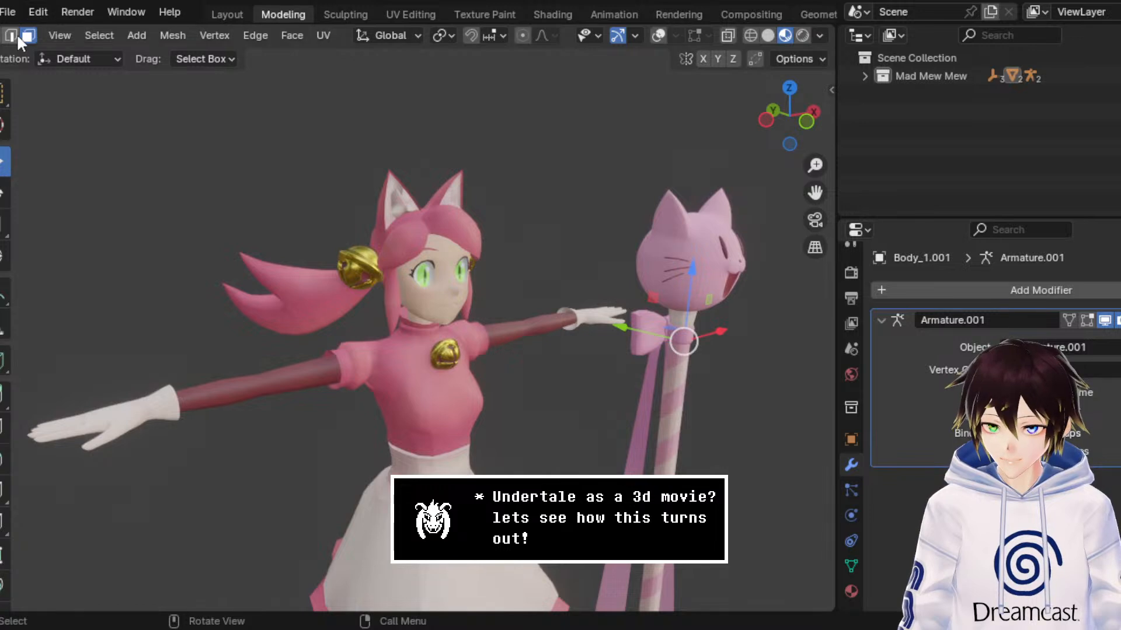
Step: Return the wand mesh to Object Mode and show the viewport overlays
scroll(16, 33, up, 3)
click(53, 36)
click(72, 56)
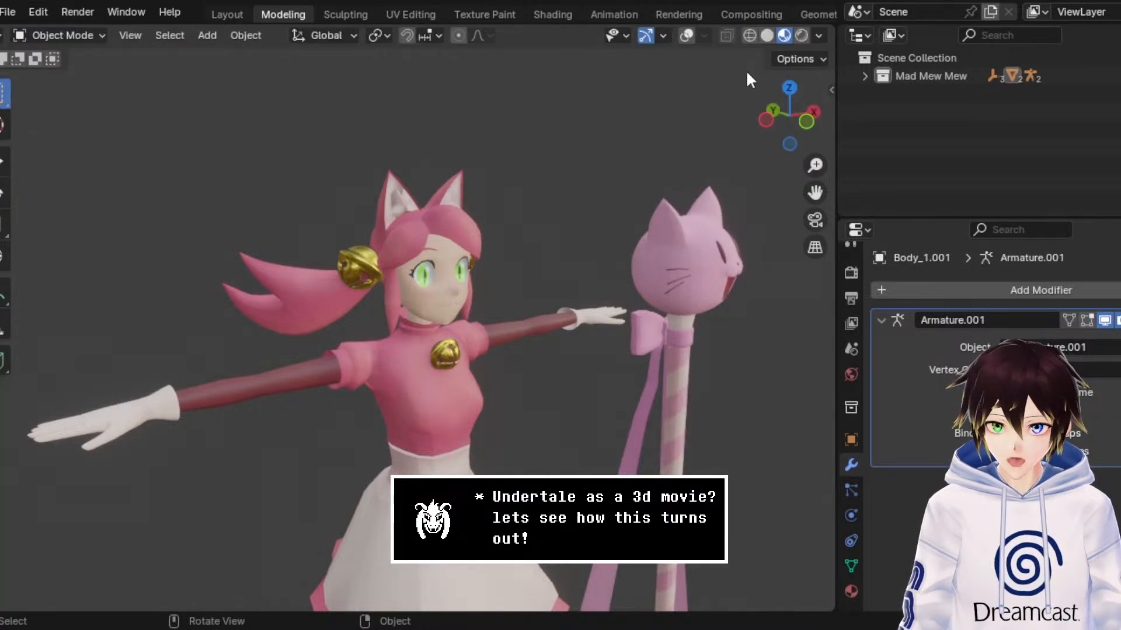
click(687, 36)
scroll(706, 189, up, 2)
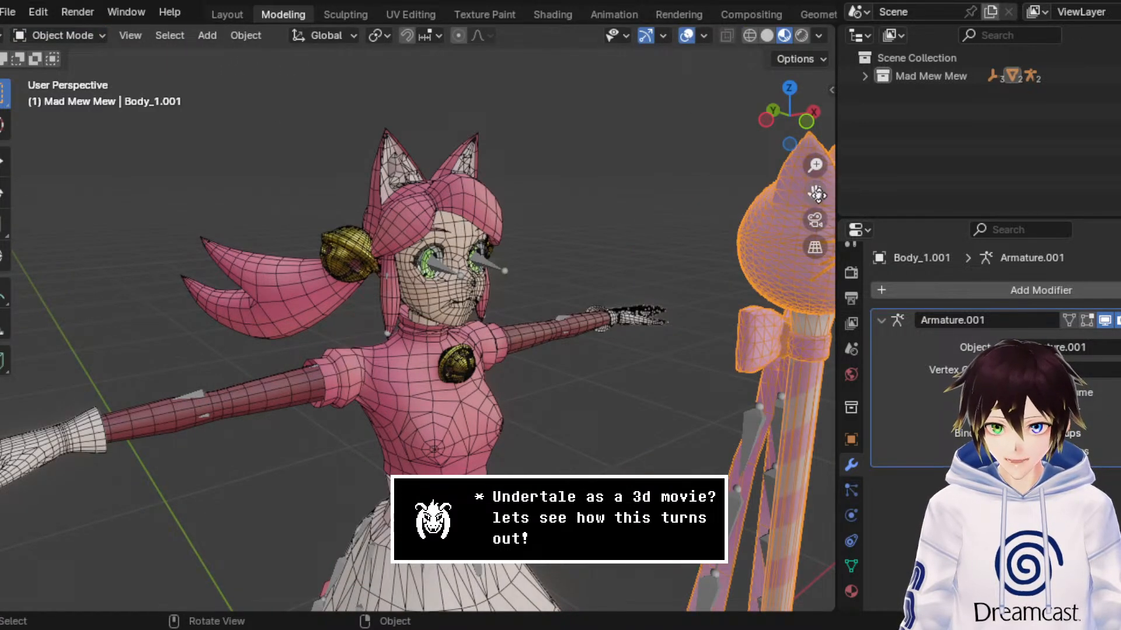
Step: Select the armature of the wand's ribbons and view its bone chains up close
drag(815, 193, 590, 273)
scroll(590, 276, down, 4)
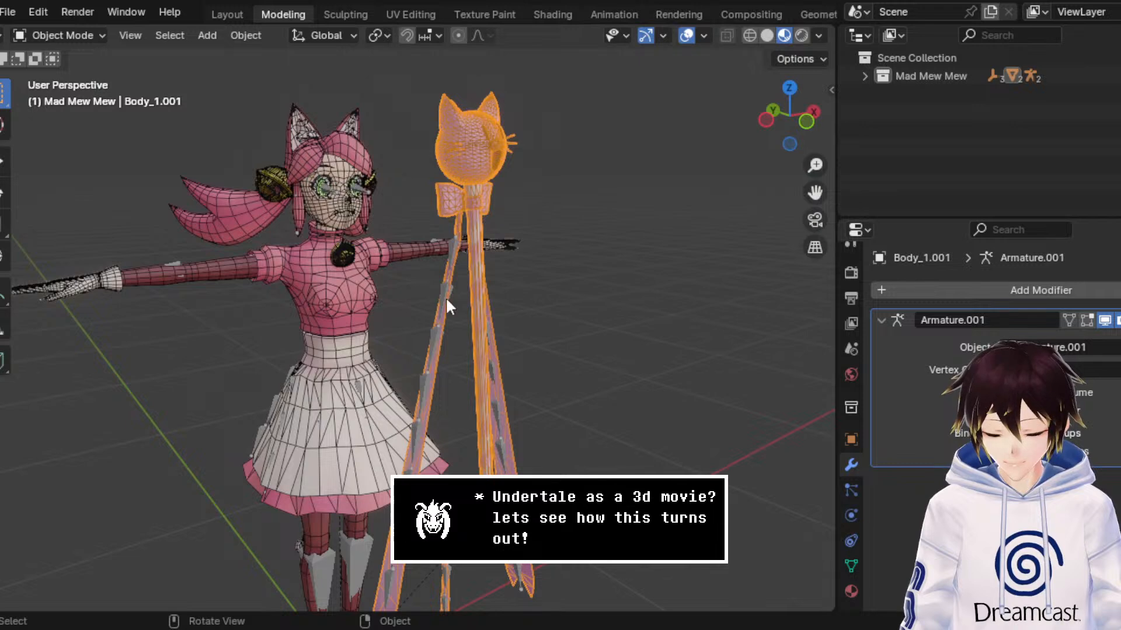
click(456, 247)
click(453, 245)
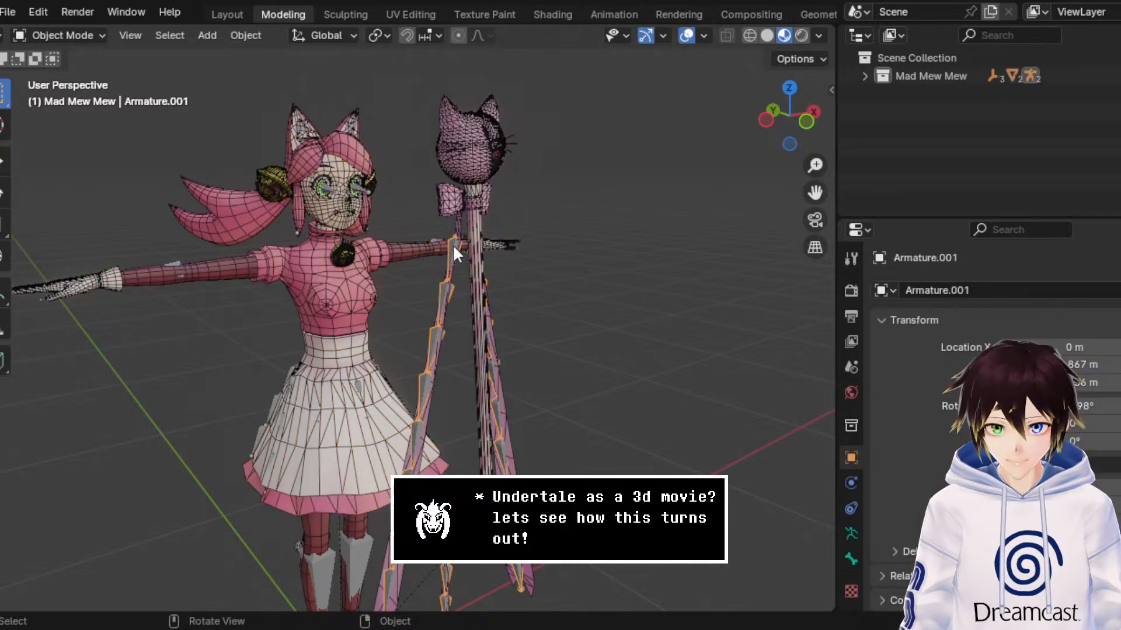
middle_drag(477, 298, 513, 272)
scroll(490, 270, up, 3)
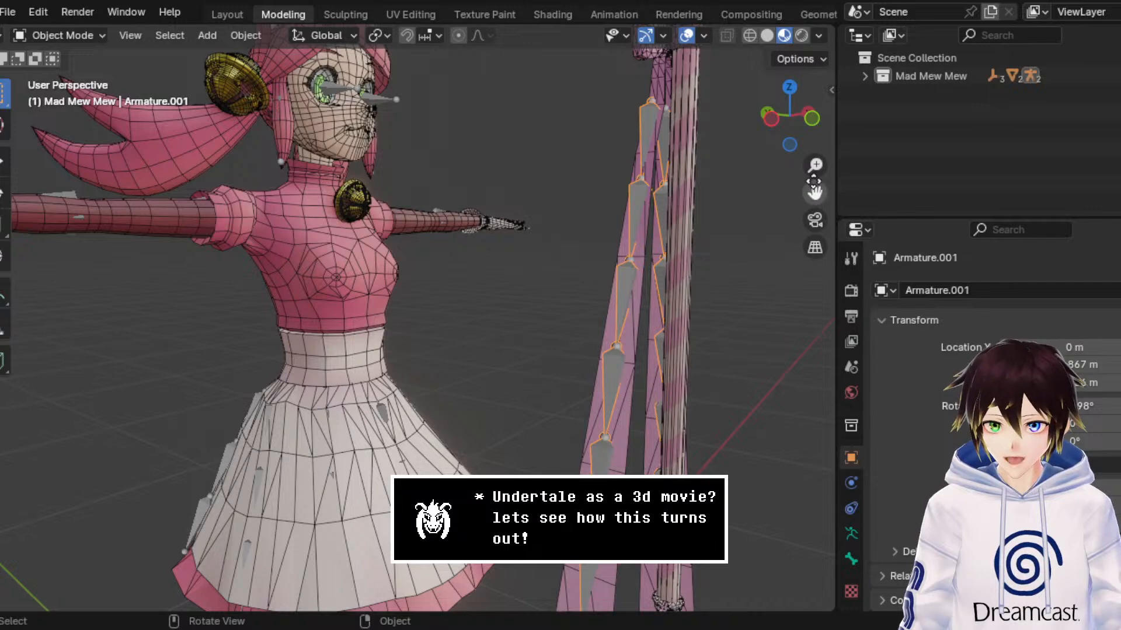
Step: Examine the back and side of the character's head and hair in Wireframe and Material Preview shading
drag(813, 188, 945, 382)
scroll(349, 249, up, 4)
mouse_move(349, 249)
middle_down()
mouse_move(483, 257)
mouse_move(746, 38)
middle_up()
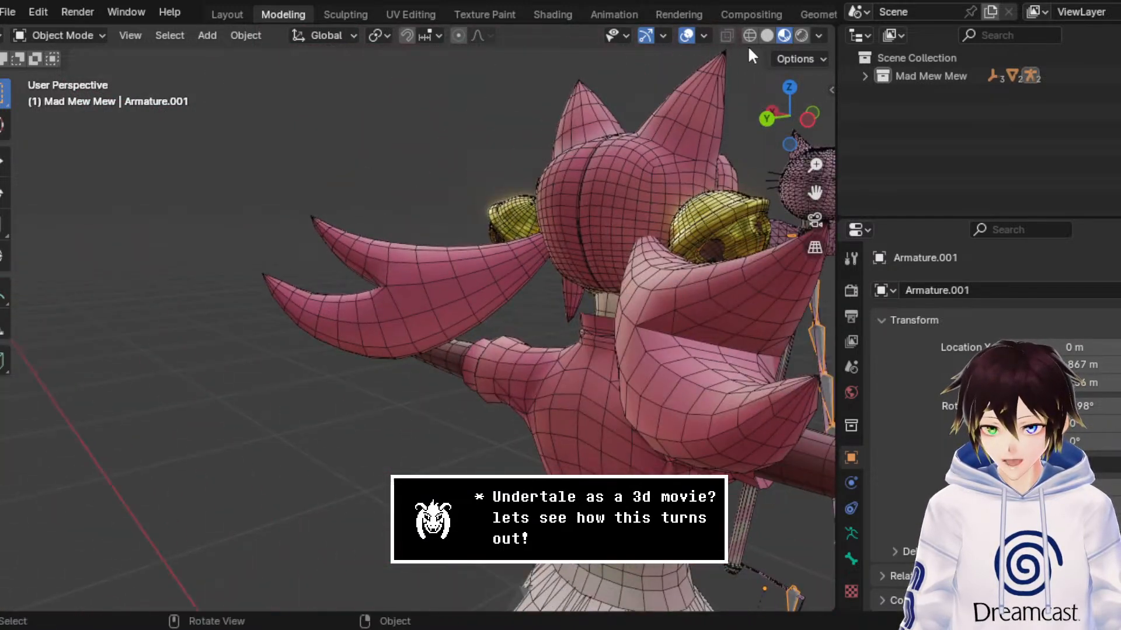
click(749, 36)
mouse_move(578, 245)
middle_down()
mouse_move(467, 288)
mouse_move(513, 263)
middle_up()
click(784, 36)
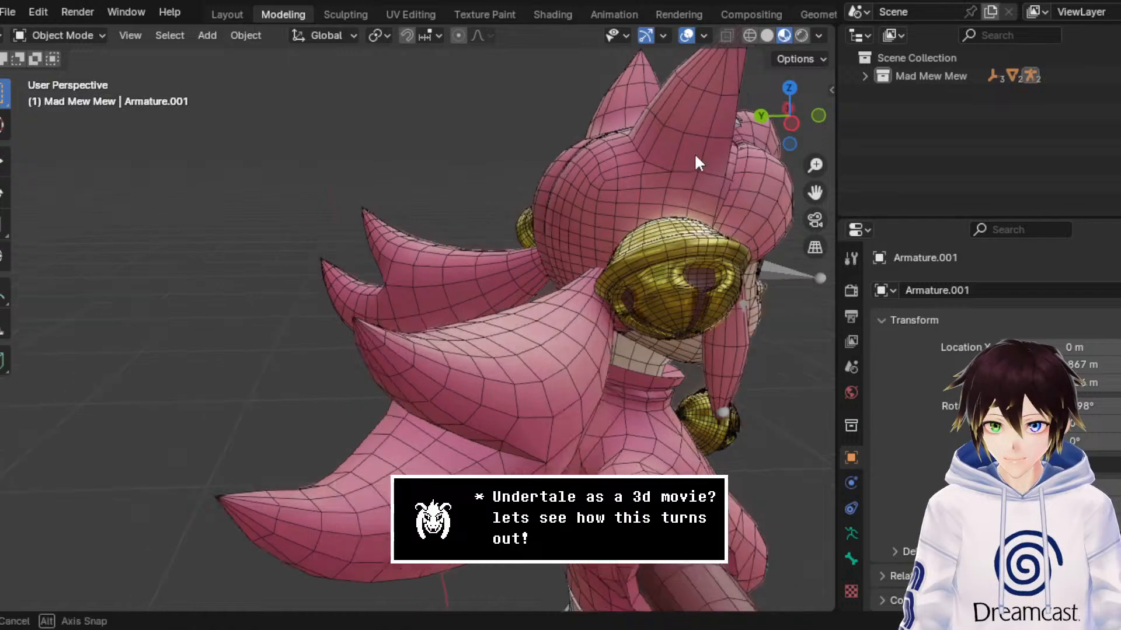
mouse_move(695, 153)
middle_down()
mouse_move(590, 155)
mouse_move(581, 196)
mouse_move(520, 187)
middle_up()
scroll(519, 188, down, 3)
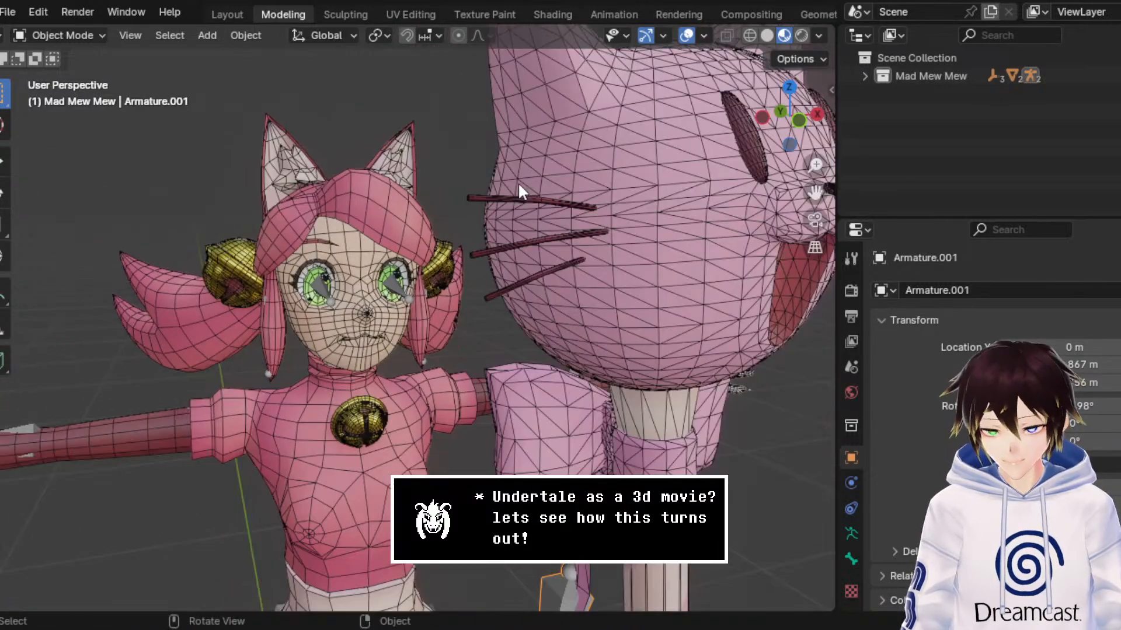
Step: Select the character's Hips armature and compare the skirt with the overlays hidden and shown
drag(815, 193, 1103, 5)
middle_drag(566, 346, 659, 341)
click(502, 319)
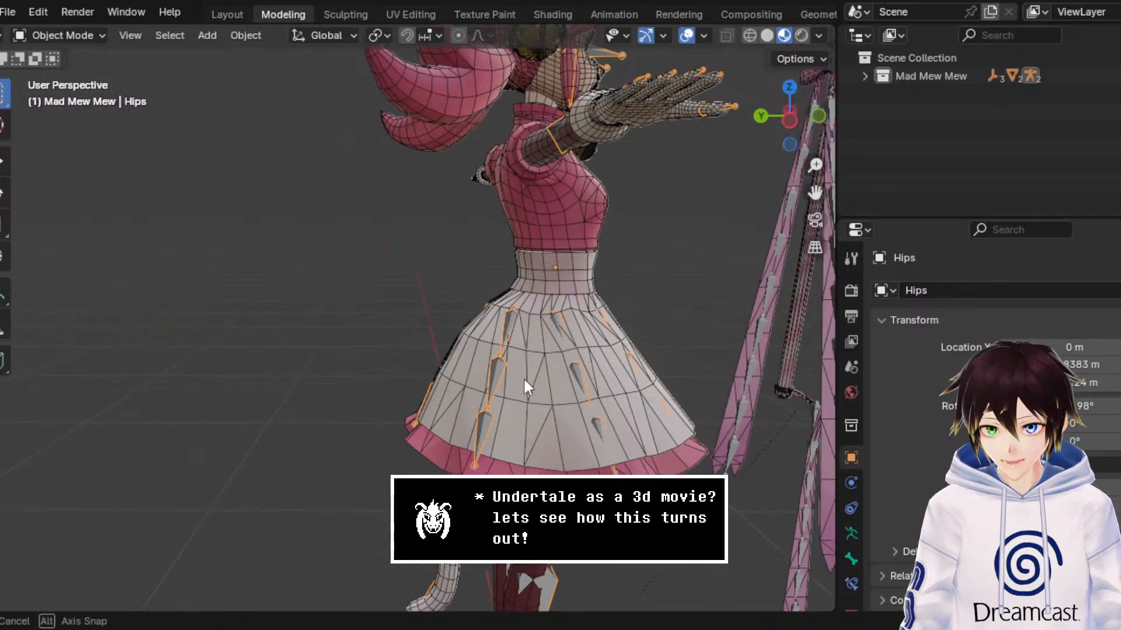
click(688, 36)
drag(815, 193, 716, 66)
middle_drag(567, 325, 490, 233)
click(687, 35)
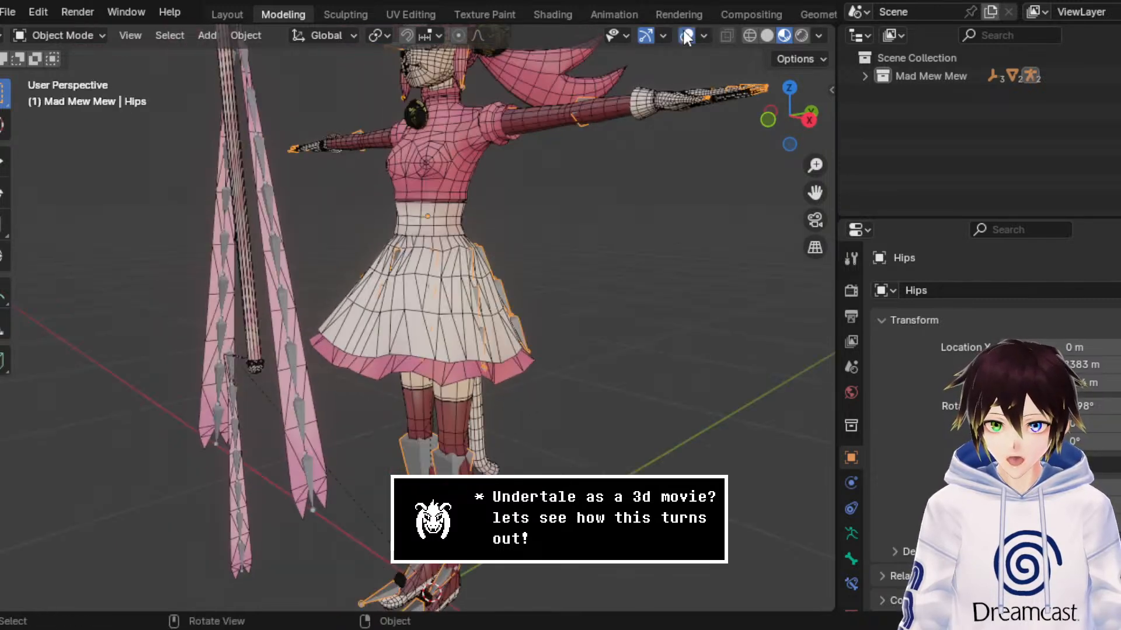
Step: Examine the bone chains inside the skirt in Wireframe shading
scroll(444, 261, up, 2)
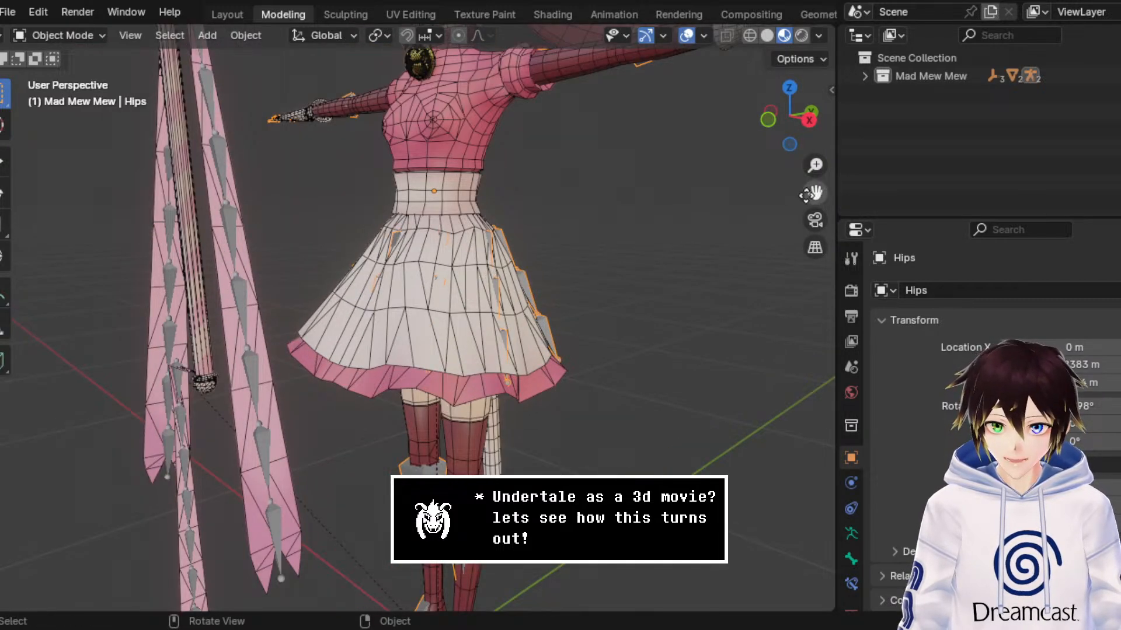
drag(815, 193, 783, 233)
scroll(719, 251, up, 1)
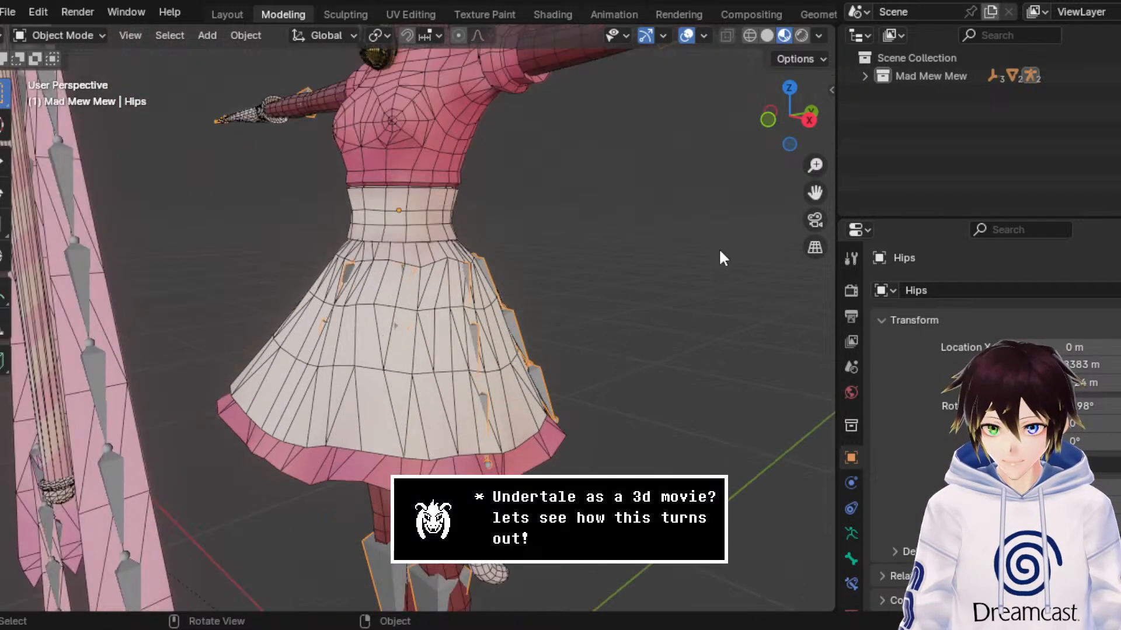
click(753, 34)
mouse_move(419, 383)
middle_down()
mouse_move(349, 311)
mouse_move(332, 313)
mouse_move(373, 303)
middle_up()
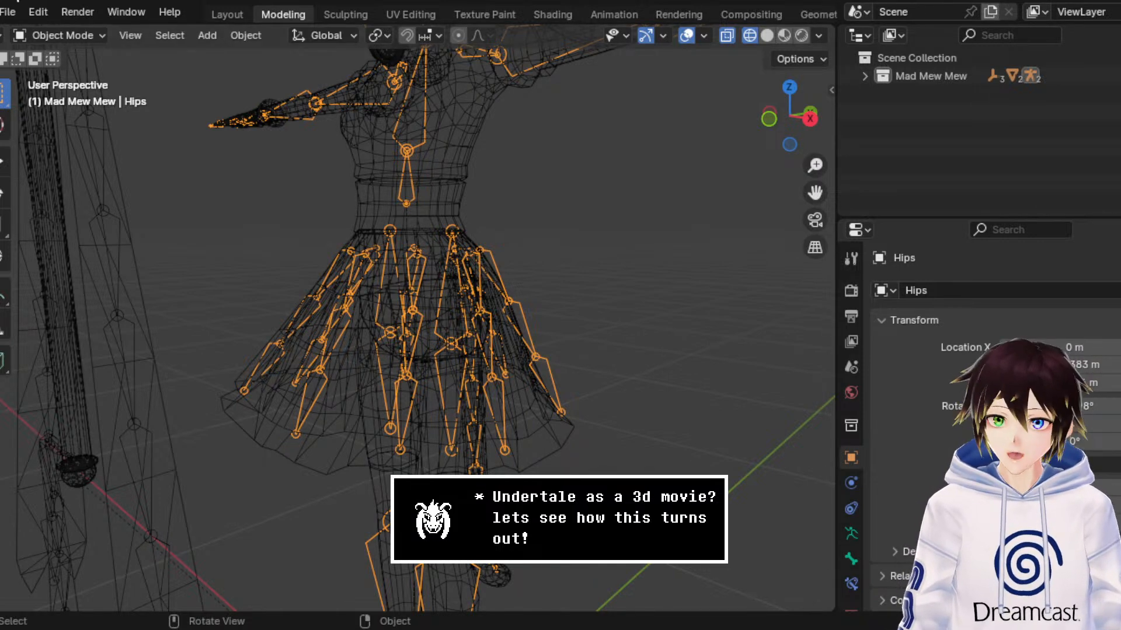
Step: Open the Toriel character's file, discarding the changes to MewMew3.blend
click(8, 12)
mouse_move(33, 68)
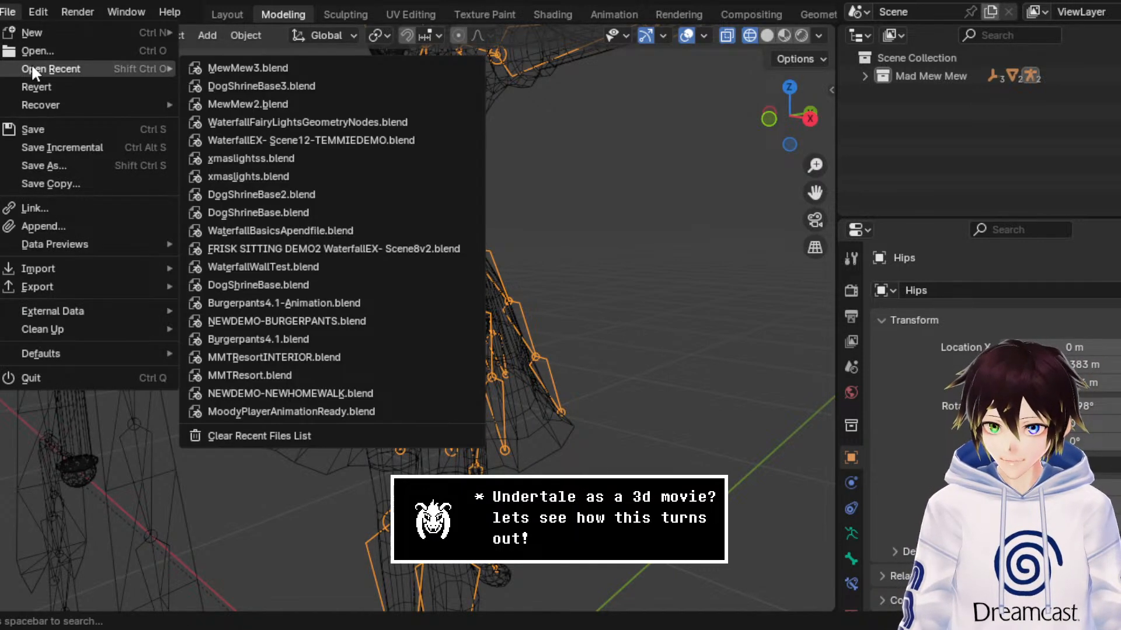
click(33, 54)
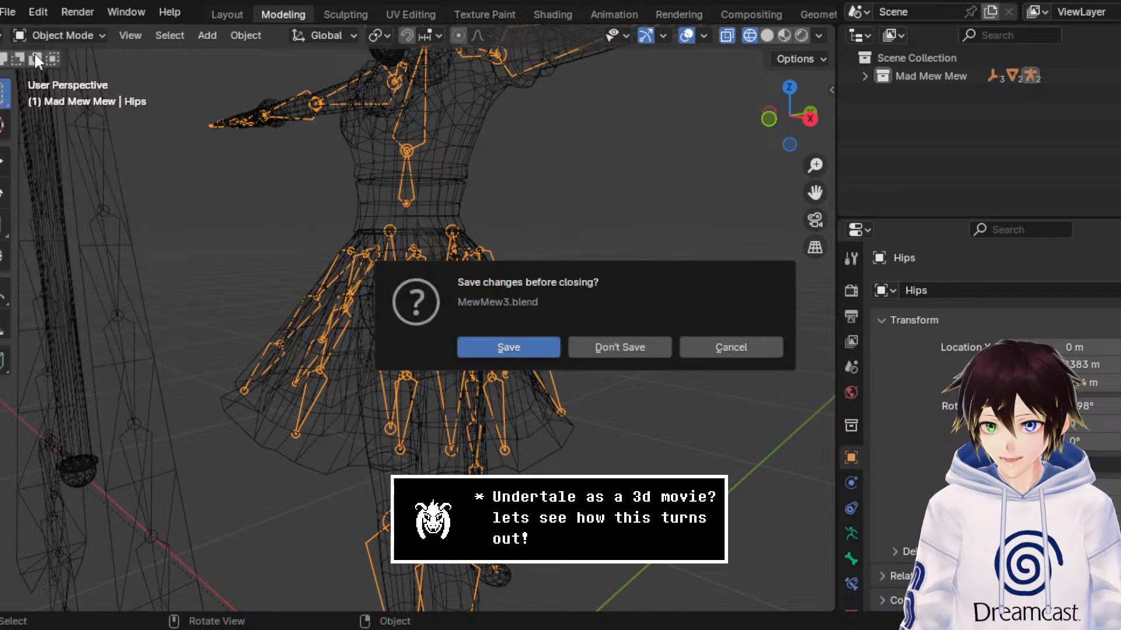
click(608, 347)
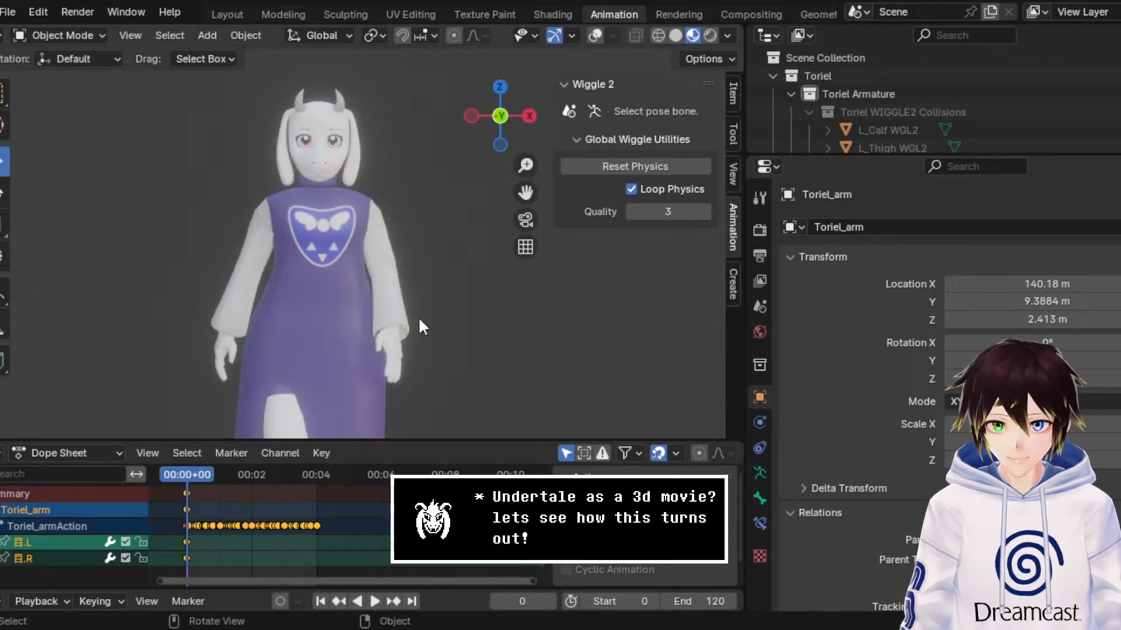
Step: Play Toriel's animation and enlarge the 3D viewport in both width and height
middle_drag(418, 316, 504, 289)
key(space)
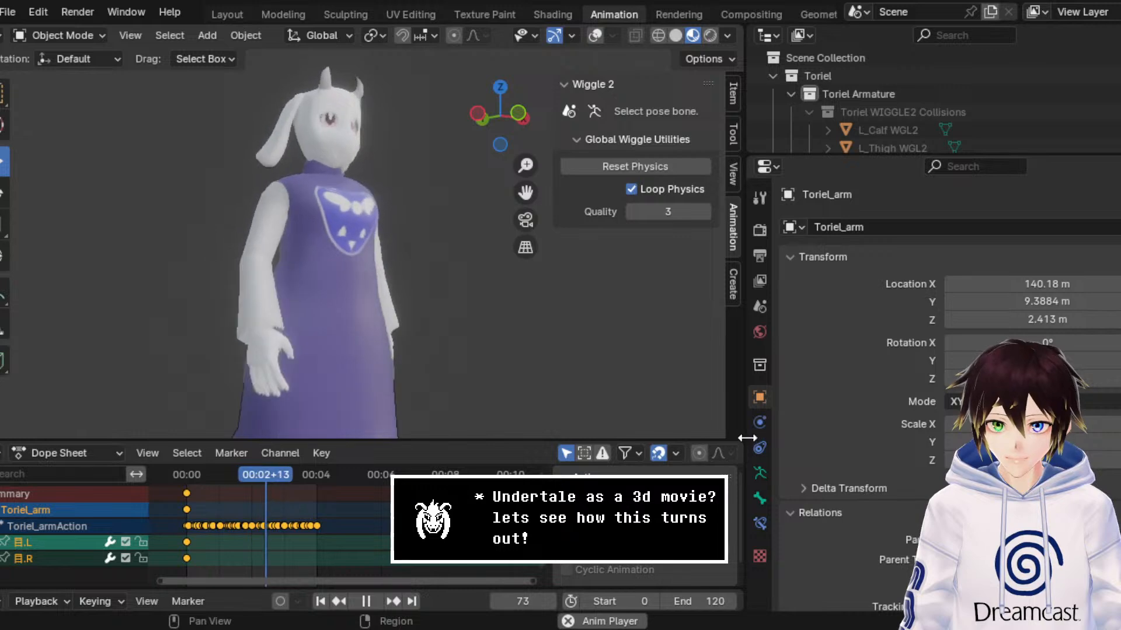
drag(743, 443, 987, 443)
drag(917, 441, 917, 552)
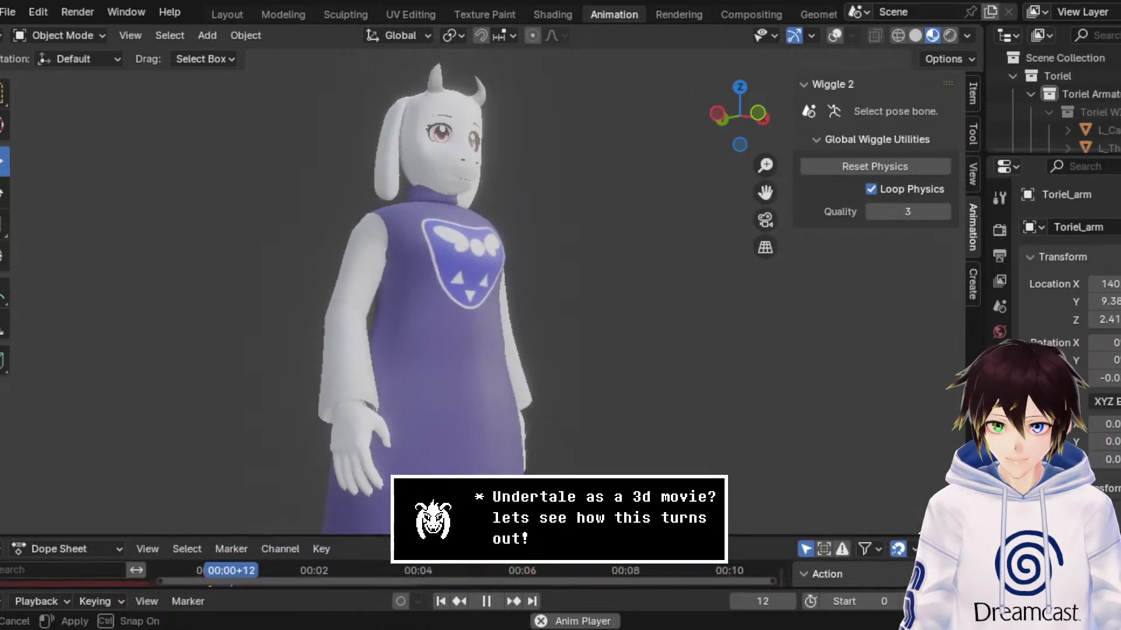
Step: Frame Toriel's whole body, show the overlays and stop the playback to reveal the dress bones
drag(768, 192, 793, 70)
scroll(663, 233, down, 1)
middle_drag(662, 233, 646, 327)
click(835, 35)
key(space)
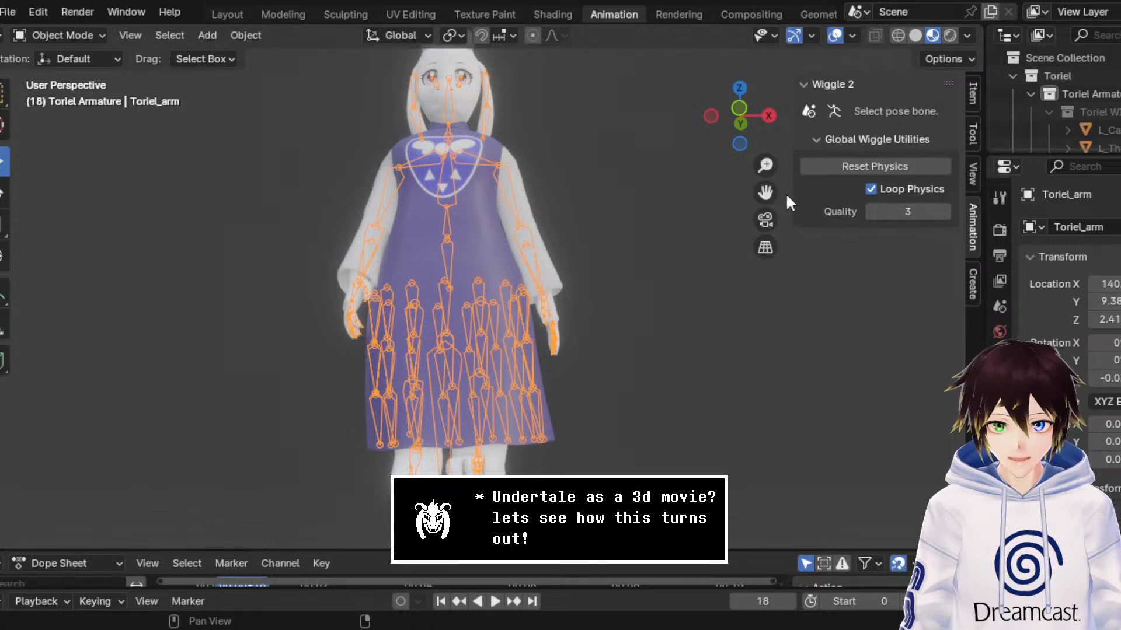
Step: Hide the overlays and examine Toriel's dress and legs from the side, behind and below
middle_drag(620, 228, 760, 193)
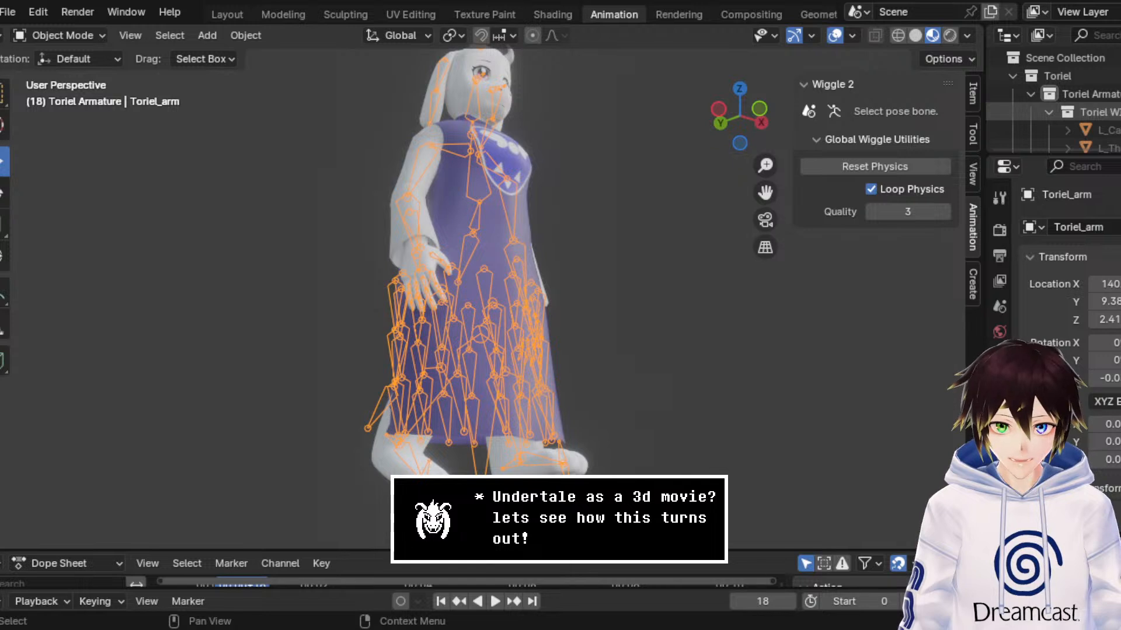
scroll(1051, 105, down, 3)
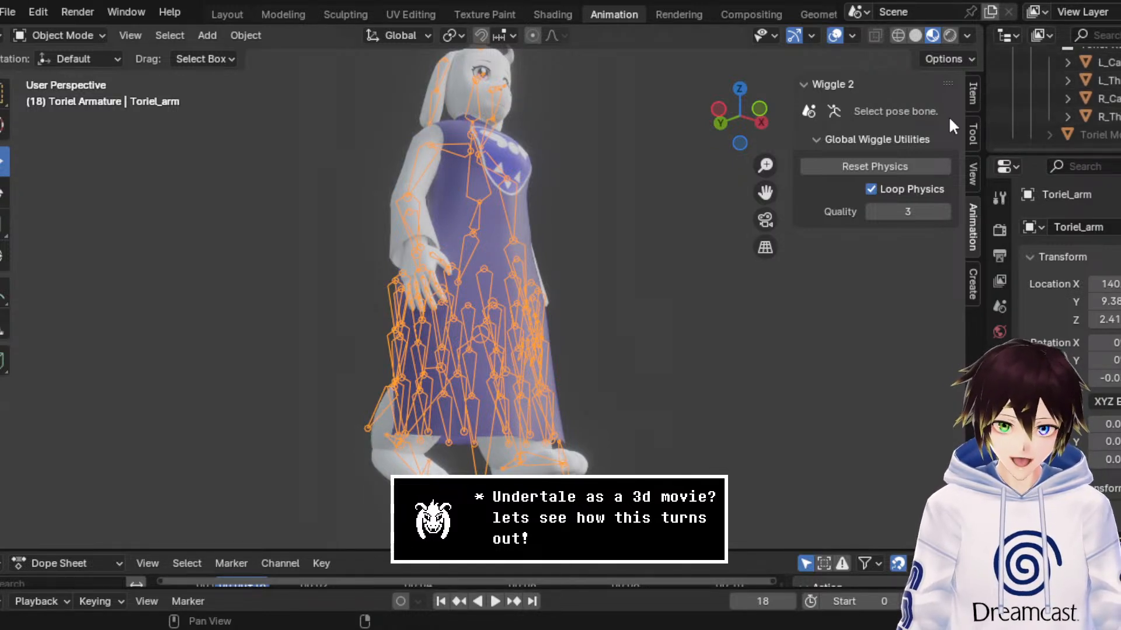
click(834, 35)
middle_drag(649, 299, 778, 313)
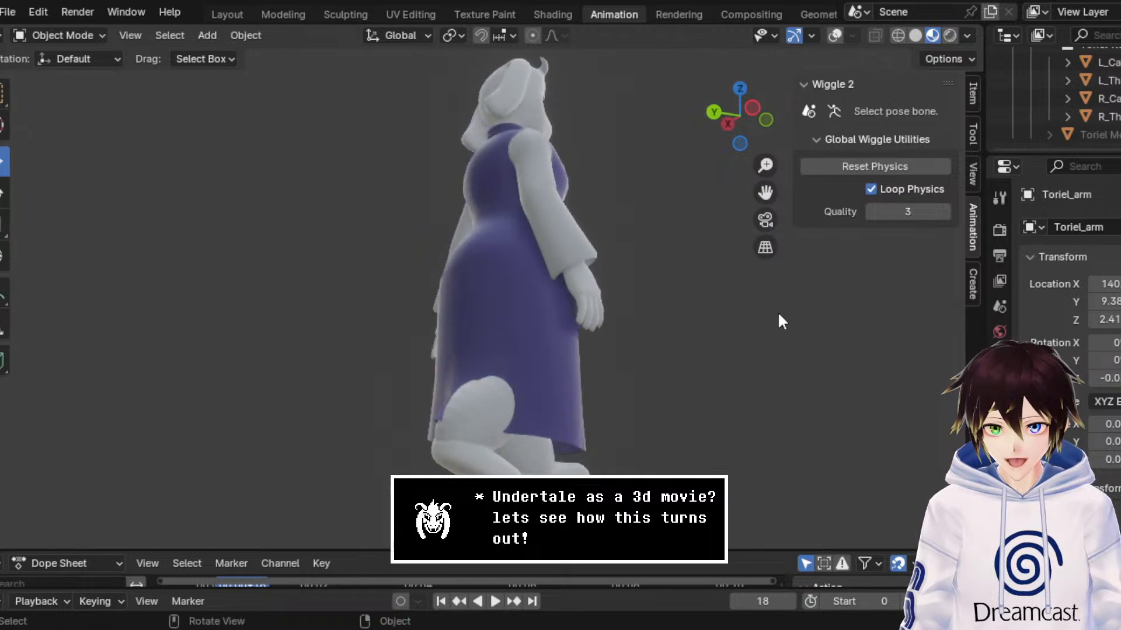
scroll(779, 312, up, 2)
middle_drag(787, 213, 525, 308)
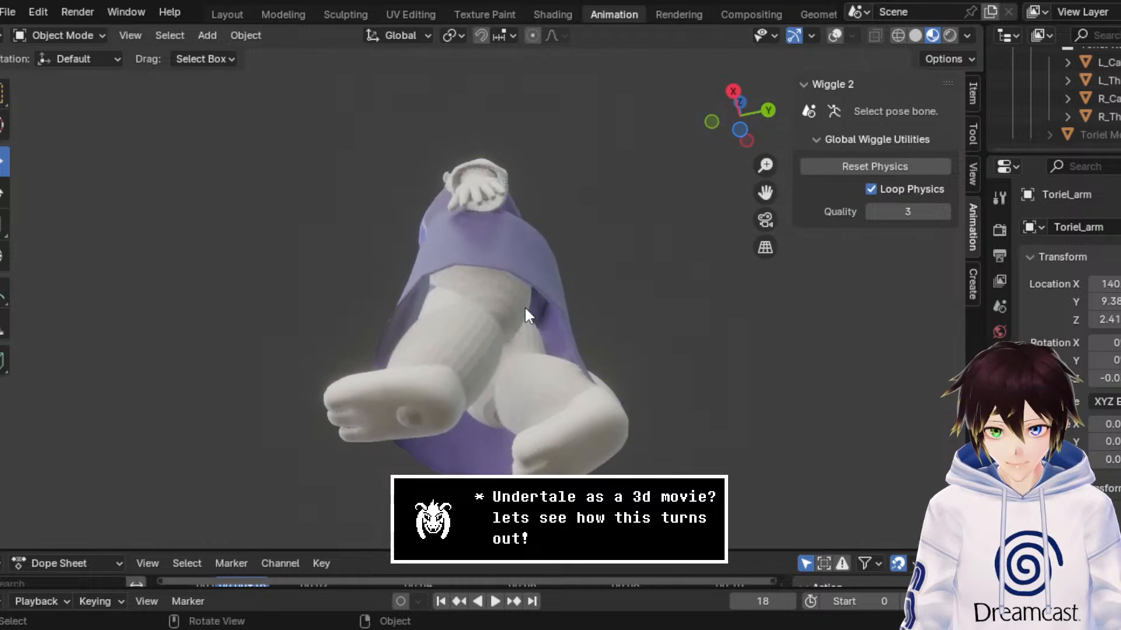
mouse_move(470, 345)
middle_down()
mouse_move(552, 295)
mouse_move(479, 289)
mouse_move(480, 330)
mouse_move(446, 359)
mouse_move(461, 344)
middle_up()
scroll(1080, 98, up, 2)
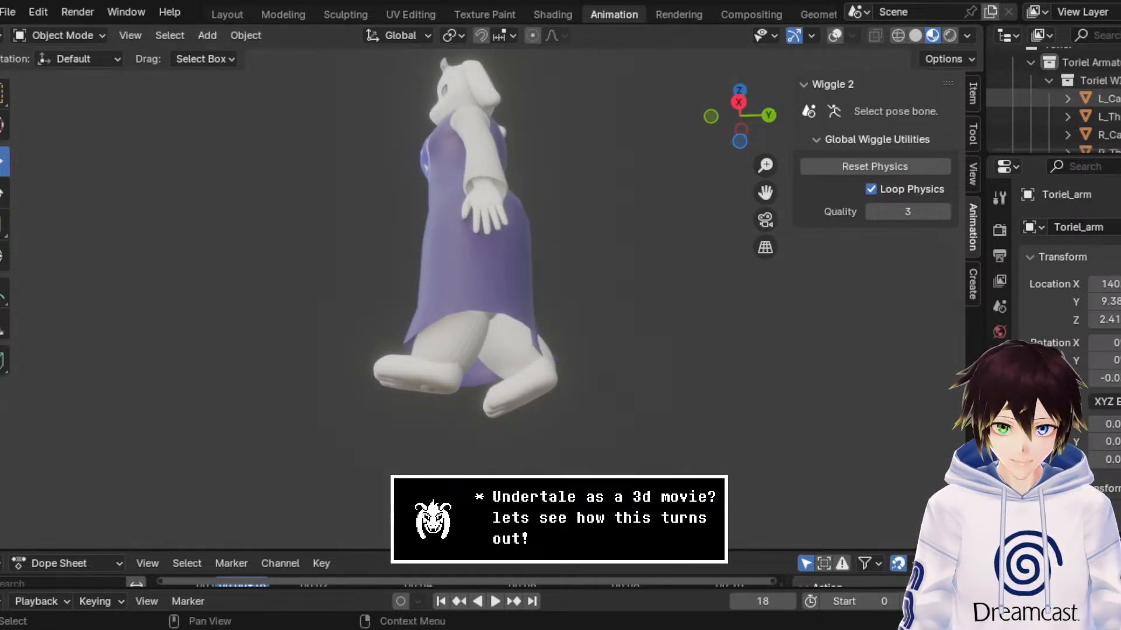
Step: Exclude the Toriel WIGGLE2 Collisions collection from the scene and collapse it in the outliner
ctrl+scroll(1051, 111, right, 3)
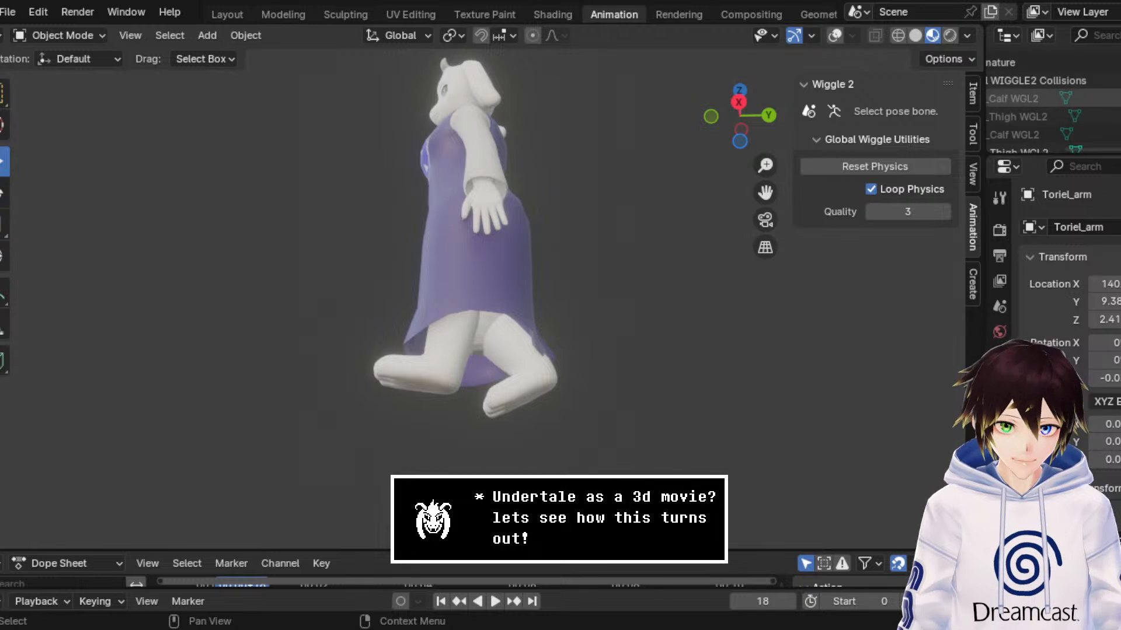
scroll(1068, 129, down, 2)
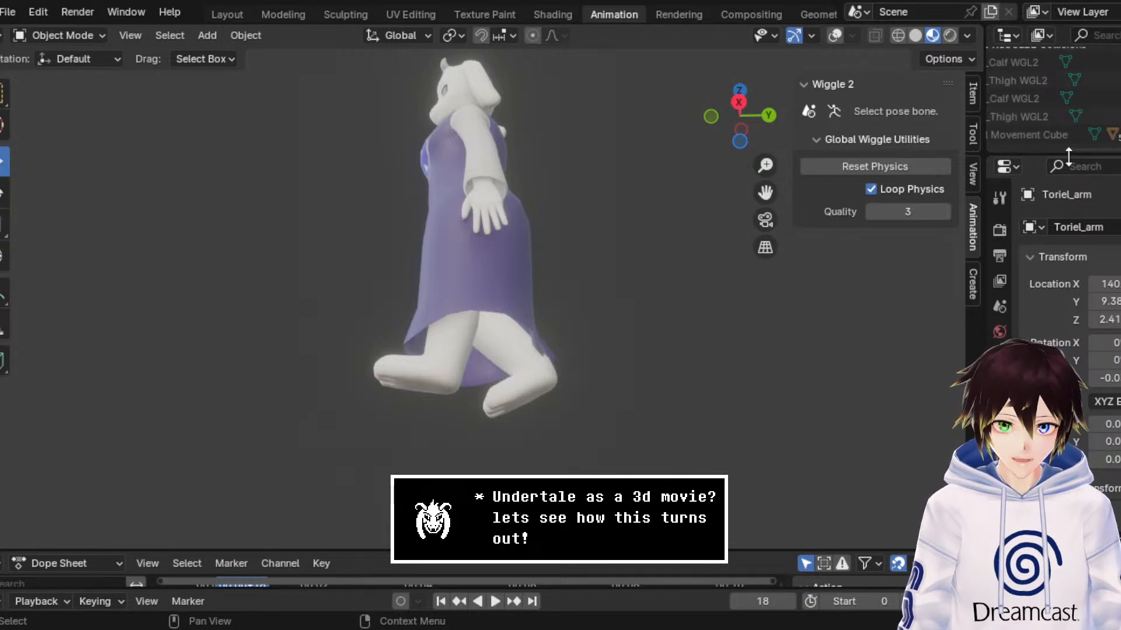
drag(1086, 150, 984, 150)
scroll(1065, 129, up, 2)
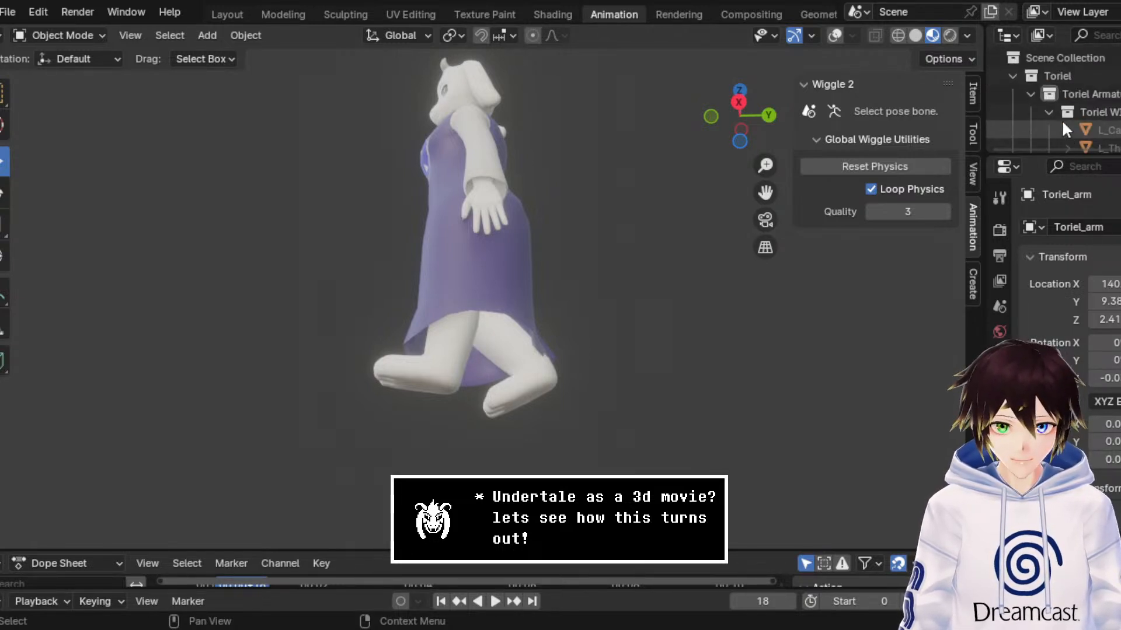
click(1120, 112)
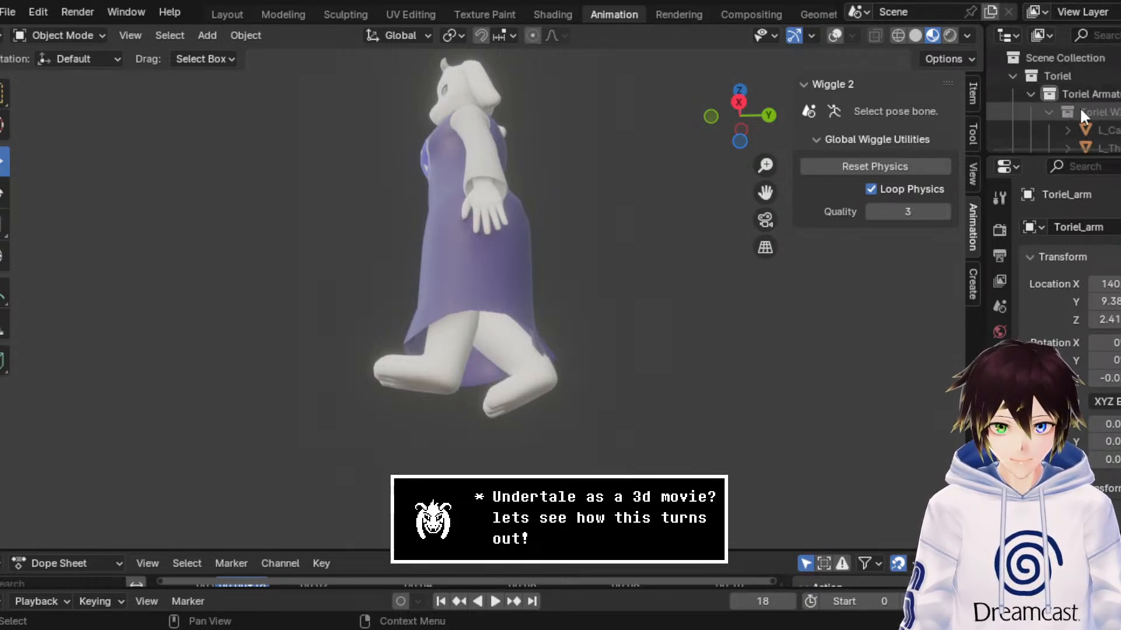
click(1050, 112)
Step: Show the overlays and examine the bone chains around Toriel's dress from several angles
click(834, 38)
middle_drag(695, 195, 762, 247)
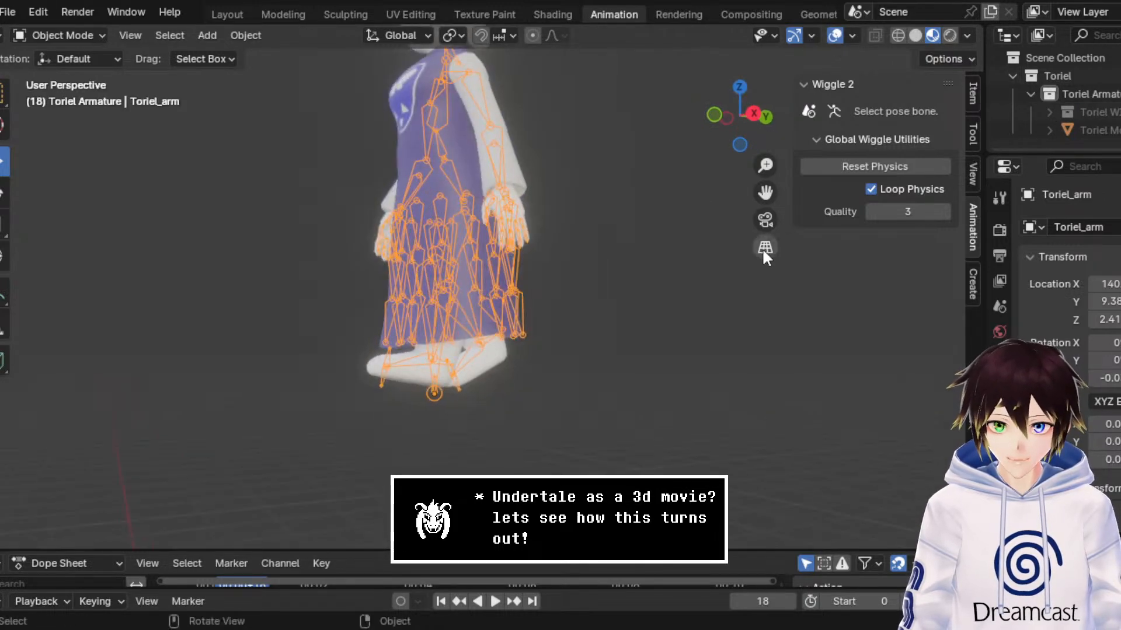
middle_drag(460, 232, 584, 236)
drag(766, 192, 790, 267)
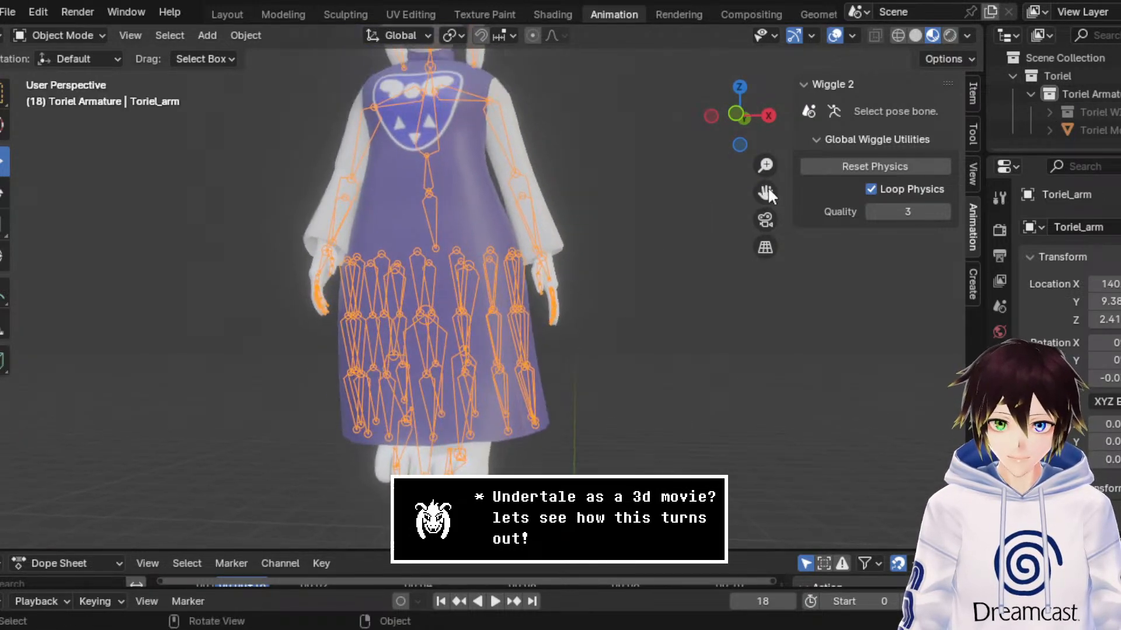
middle_drag(447, 257, 503, 262)
Step: Play Toriel's animation with the overlays hidden to check how the dress moves with the legs
key(space)
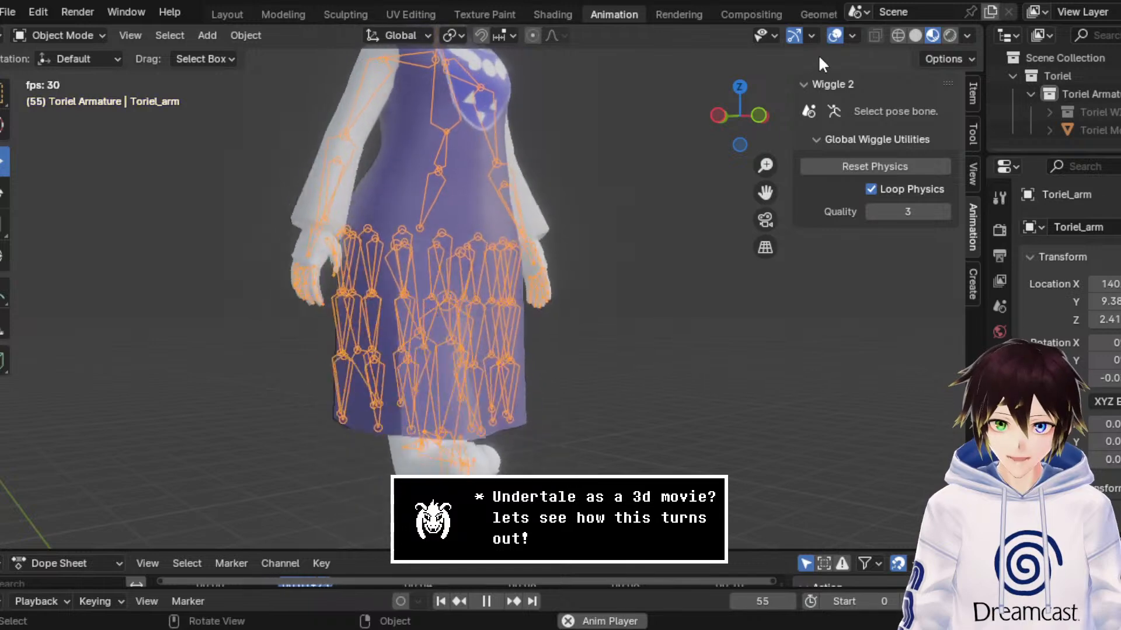
click(834, 36)
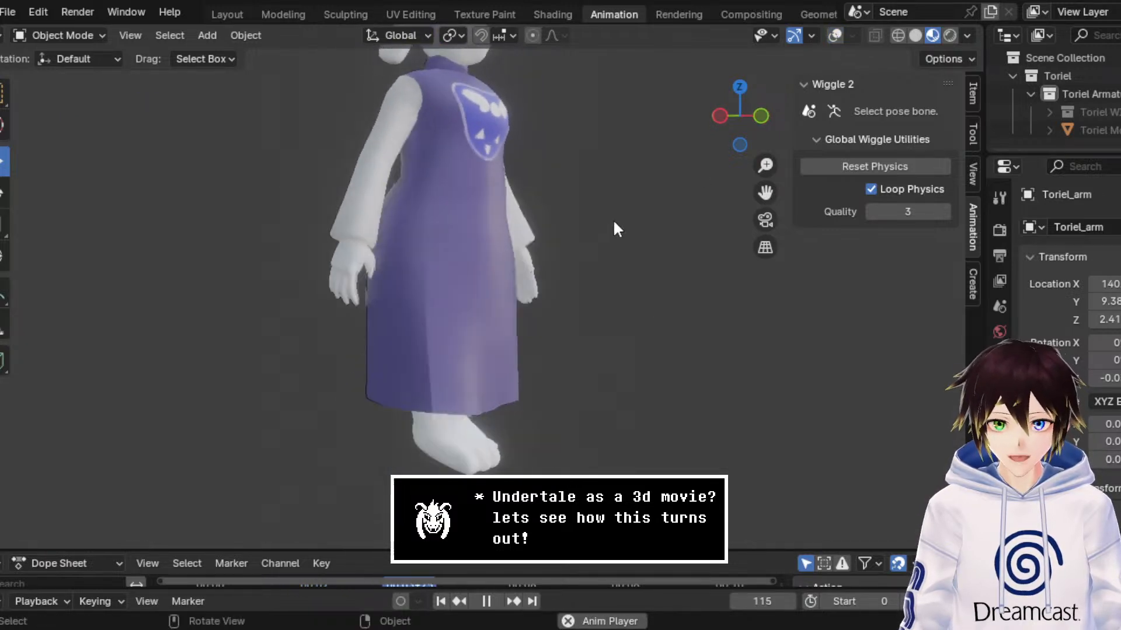
key(space)
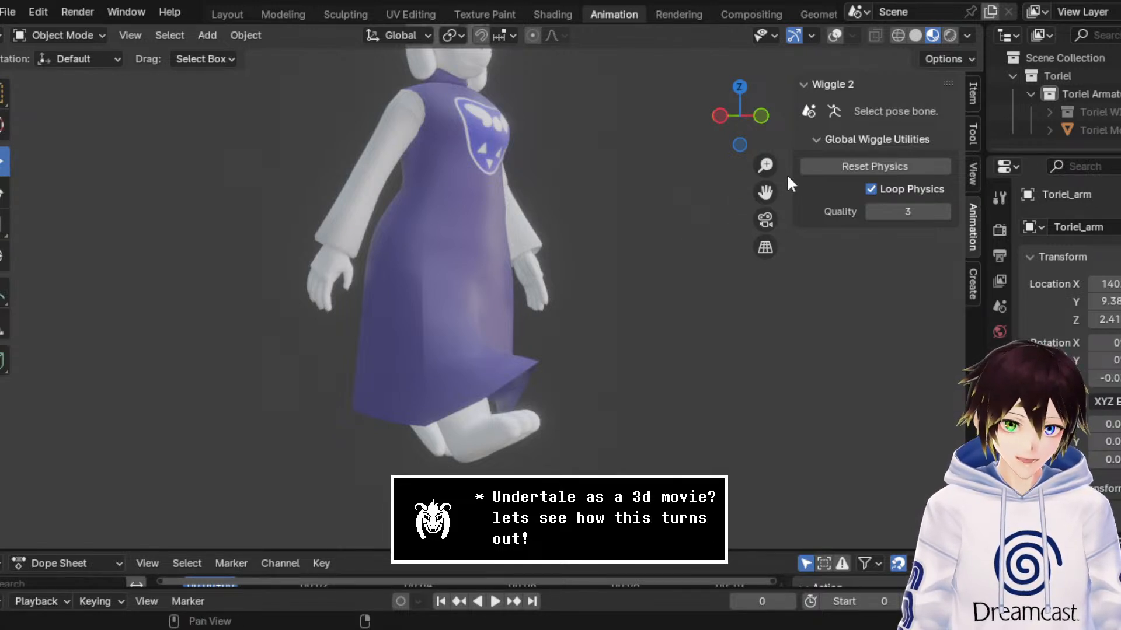
drag(766, 193, 761, 263)
middle_drag(625, 297, 565, 319)
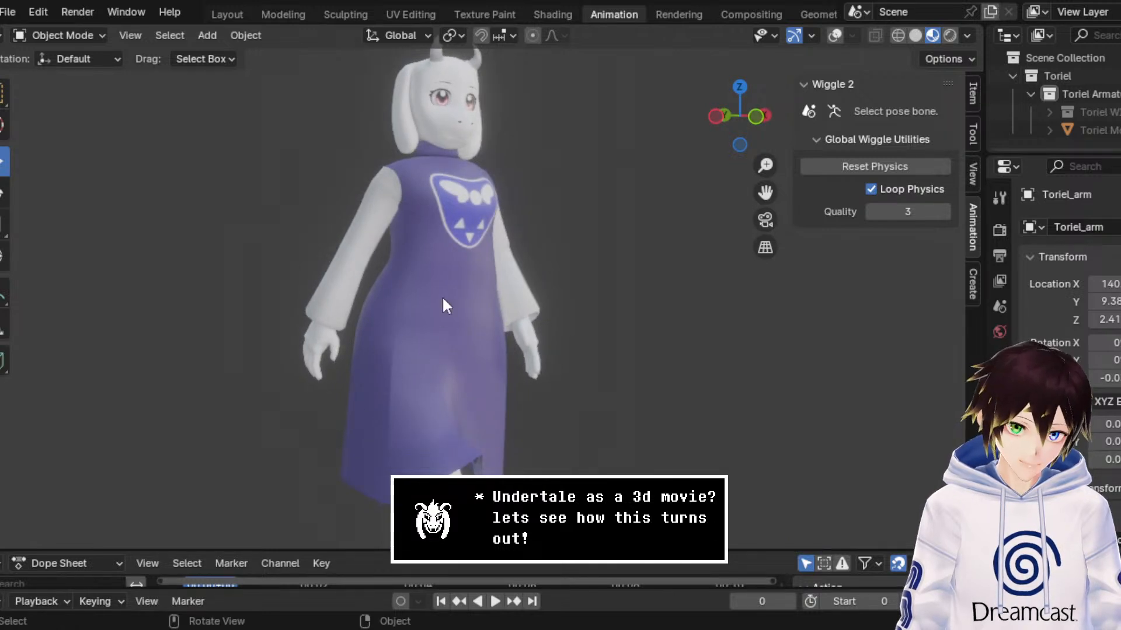
key(space)
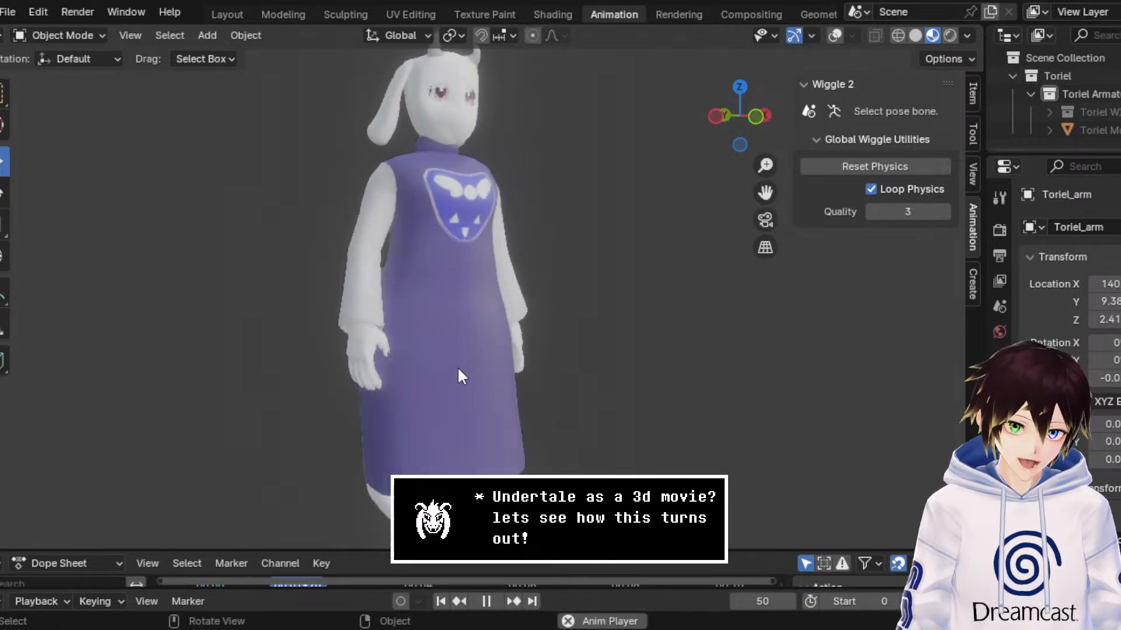
Step: Raise the global Wiggle 2 physics quality to 5 while Toriel's animation plays, checking the dress from both sides
middle_drag(458, 370, 380, 394)
click(945, 212)
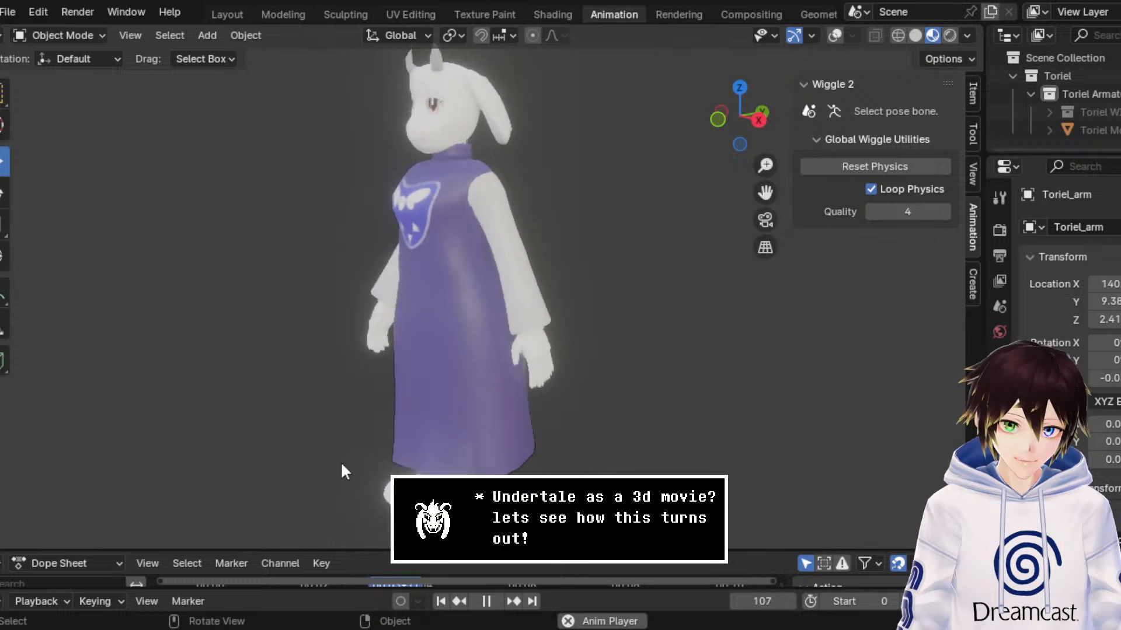
middle_drag(495, 436, 563, 426)
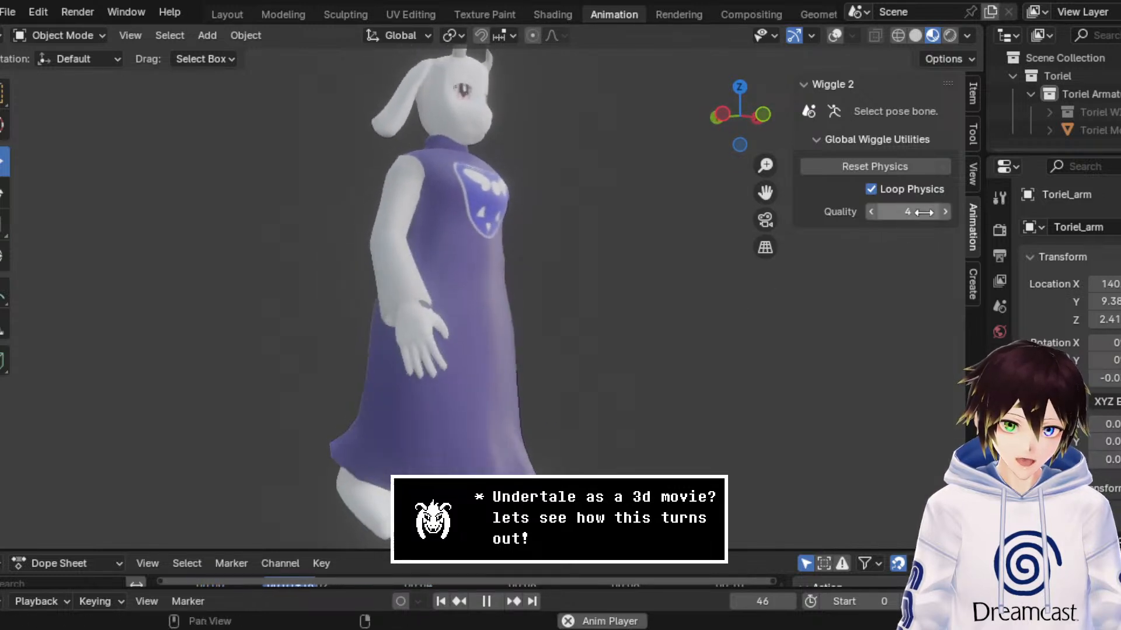
click(945, 211)
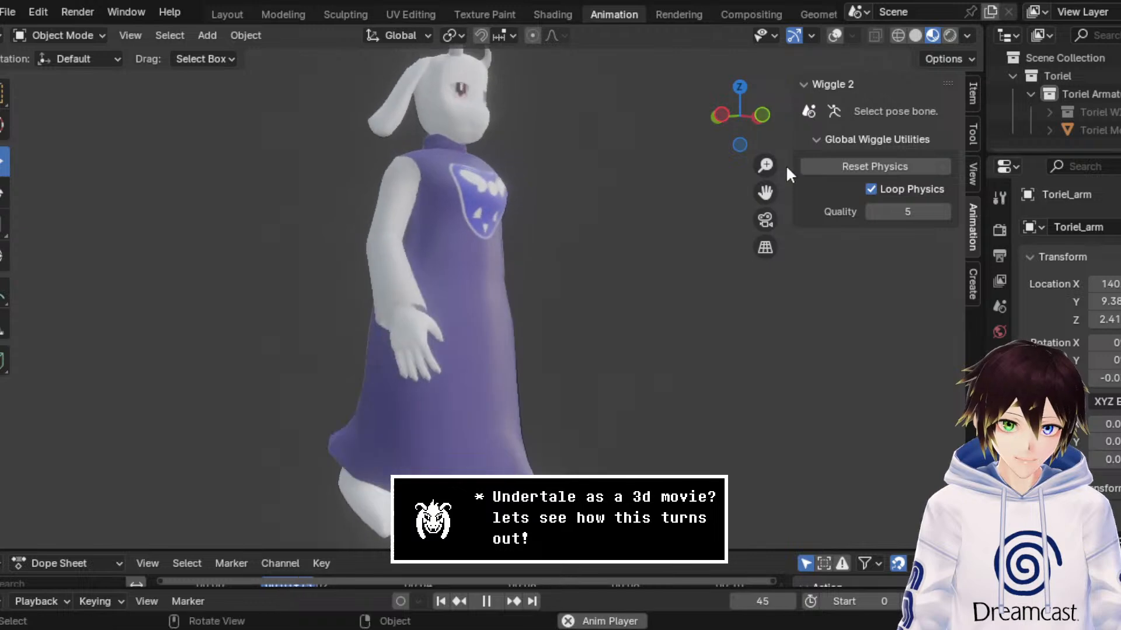
Step: Show the overlays, view Toriel's dress bones from the front and stop the animation playback
click(835, 35)
middle_drag(537, 311, 398, 339)
key(space)
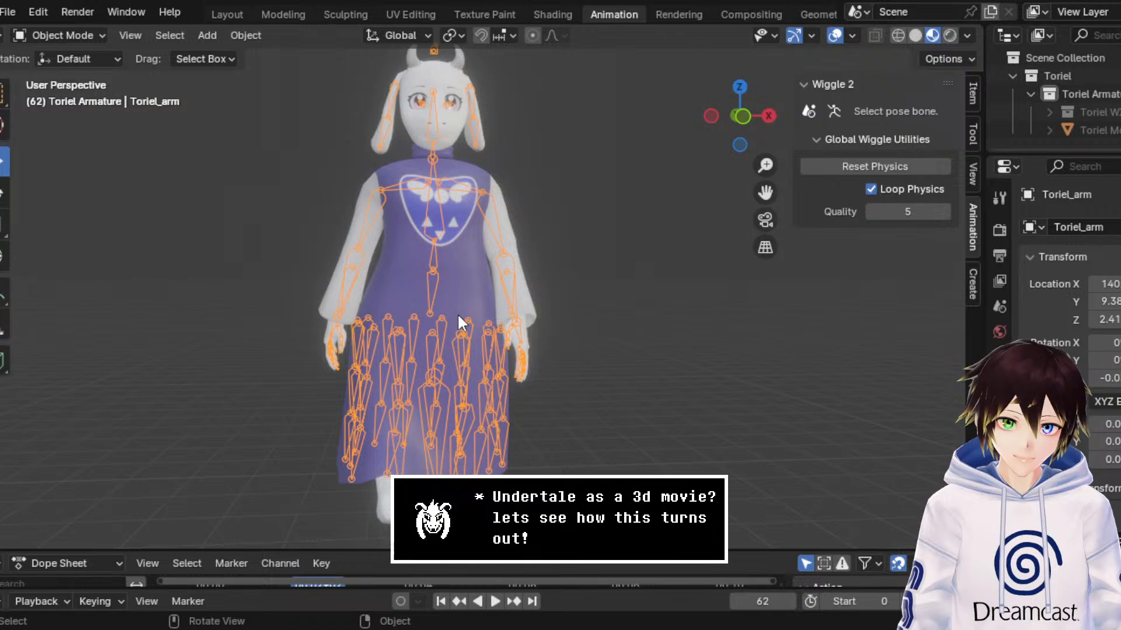
Step: Open the recent file MewMew3.blend without saving the Toriel file and switch the model to Object Mode
click(8, 12)
mouse_move(108, 64)
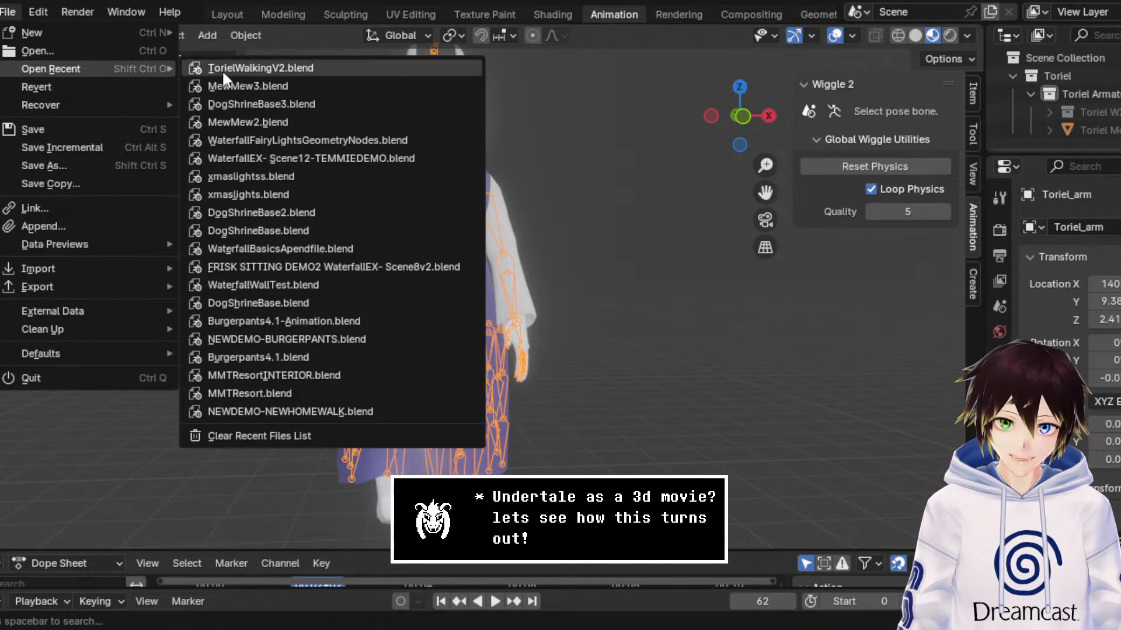
click(264, 85)
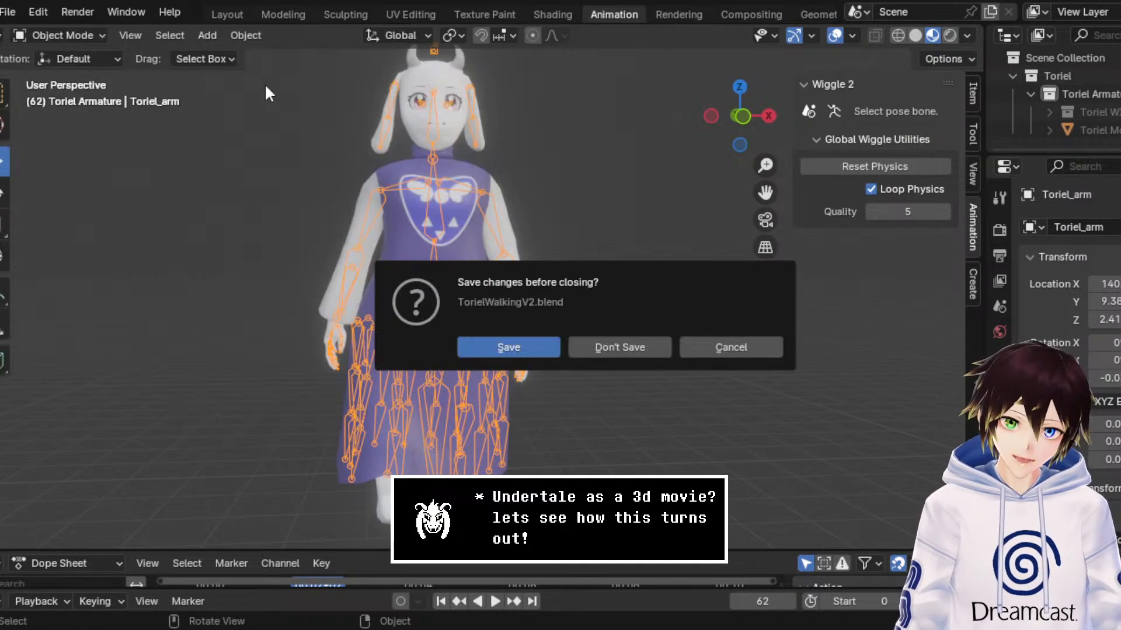
click(601, 347)
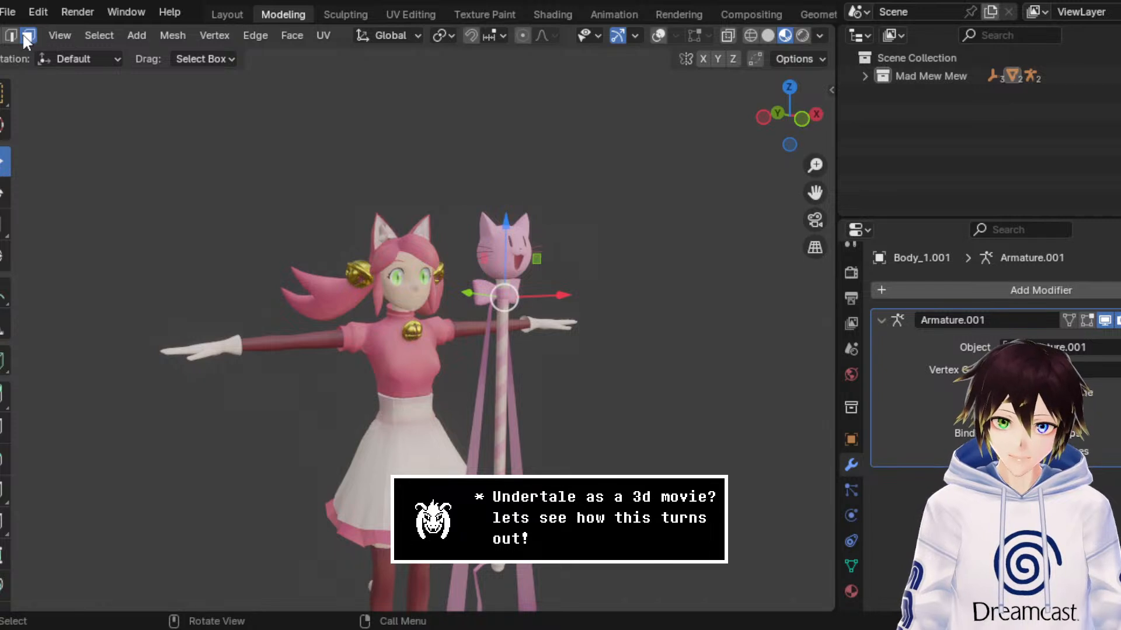
click(92, 35)
click(35, 55)
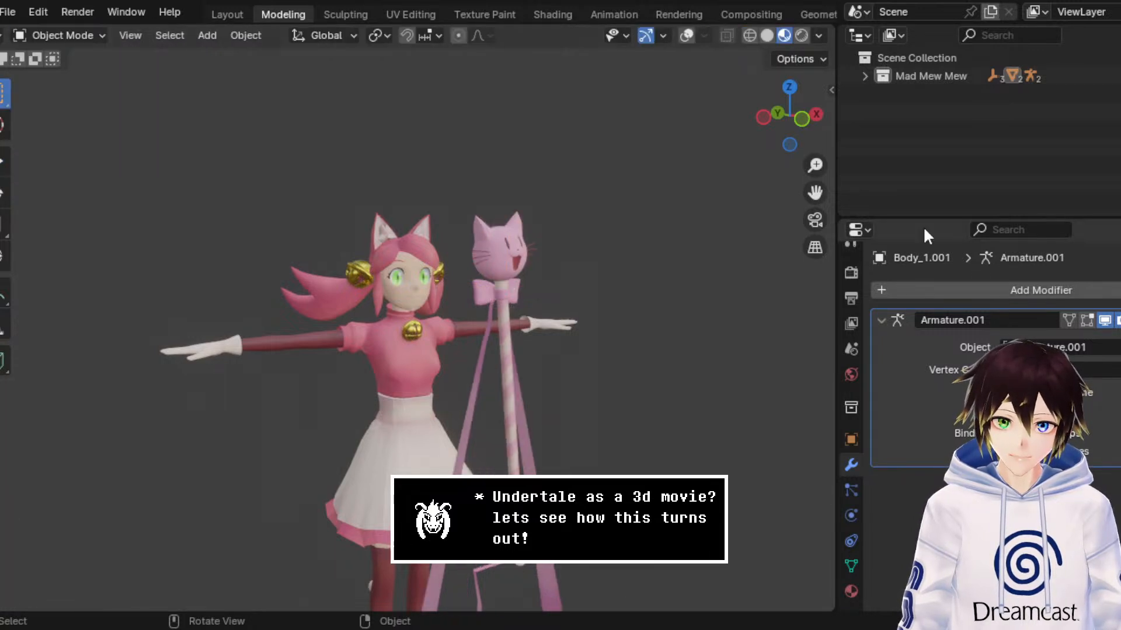
Step: Examine Mad Mew Mew's upper body and the cat-headed wand up close, with the overlays hidden and shown
drag(815, 193, 788, 118)
scroll(628, 268, up, 3)
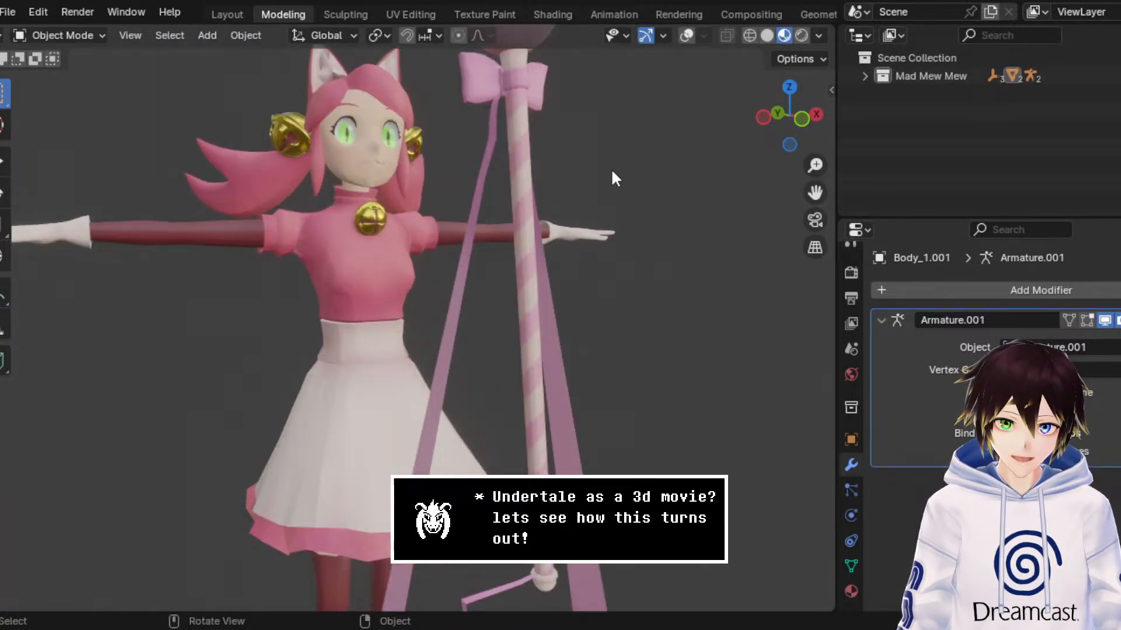
scroll(621, 188, up, 2)
drag(815, 193, 770, 324)
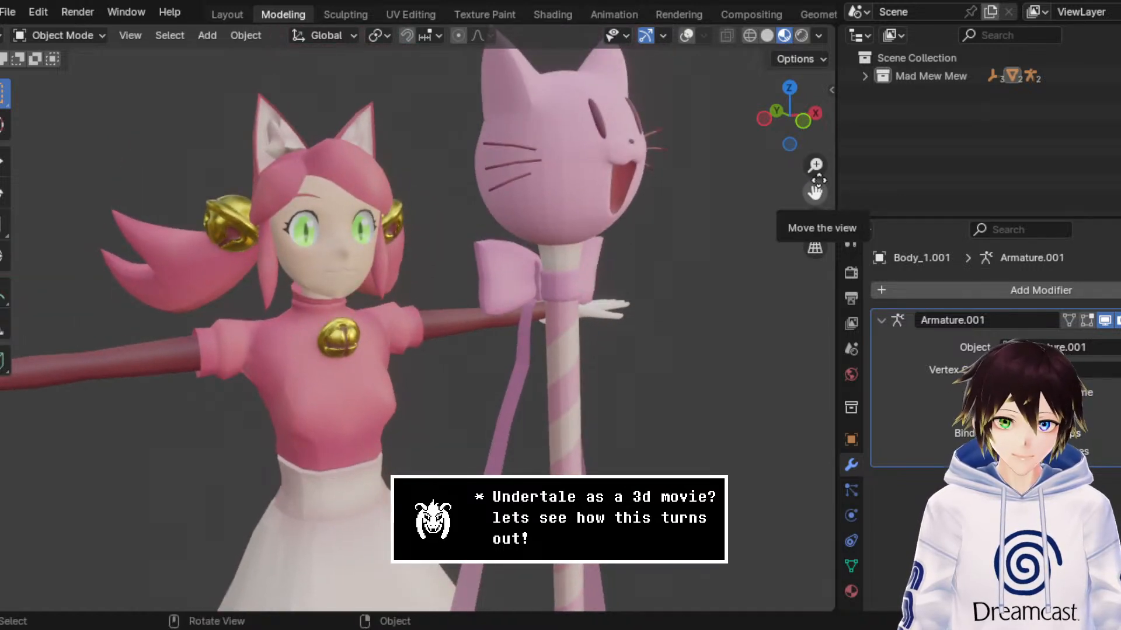
click(688, 37)
click(687, 36)
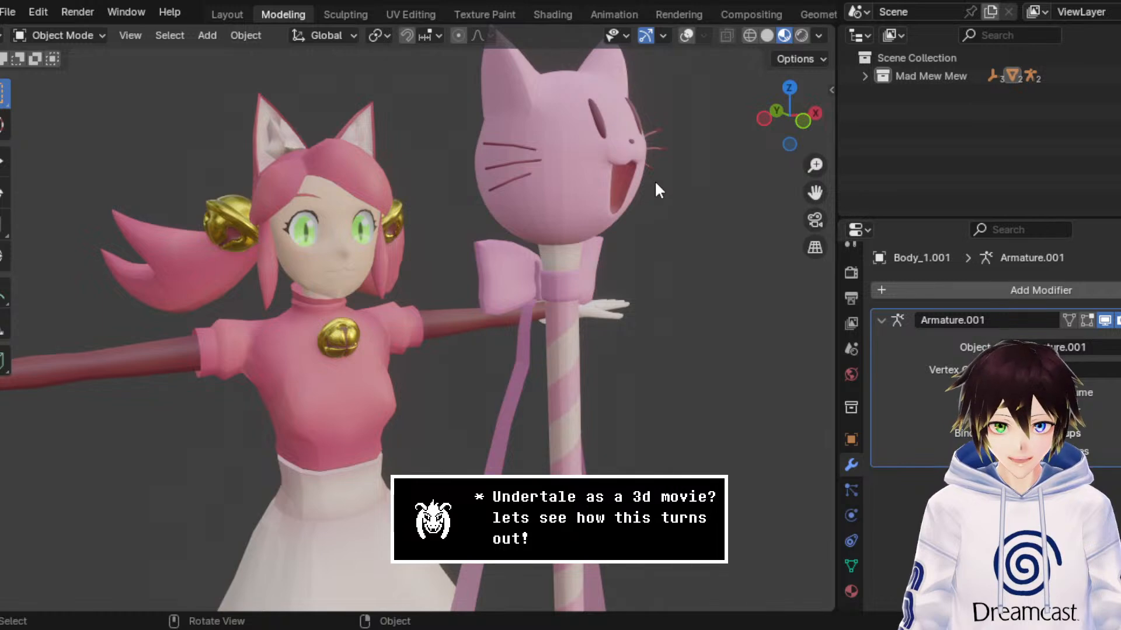
click(687, 36)
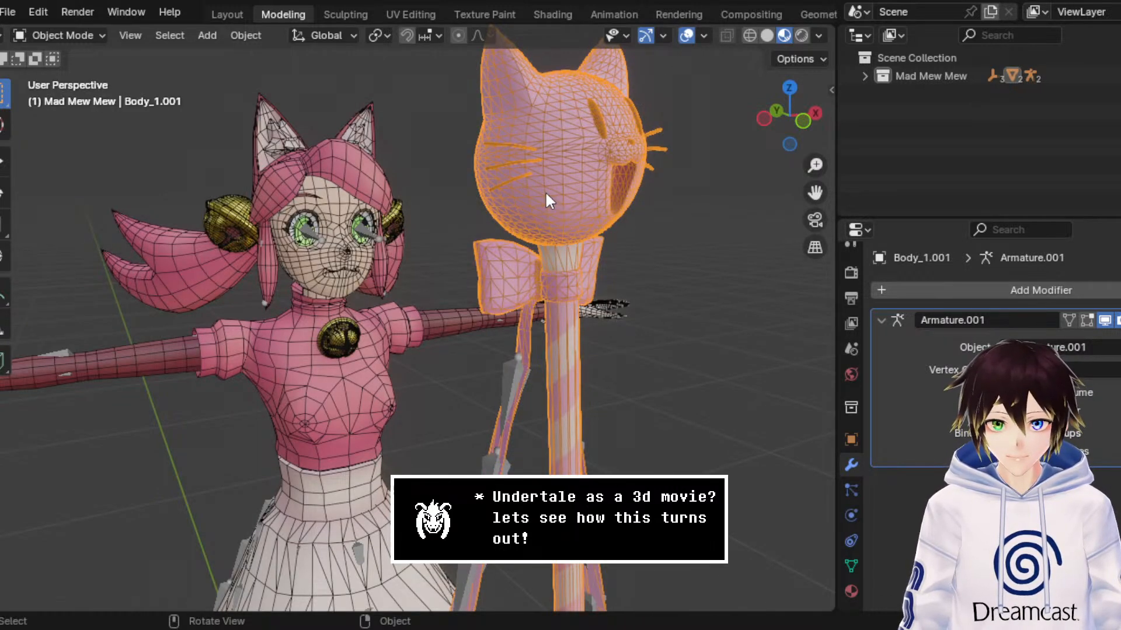
Step: Examine the wireframe and bones of Mad Mew Mew's body, skirt and wand ribbons from several angles
middle_drag(546, 191, 445, 247)
middle_drag(530, 254, 376, 176)
middle_drag(446, 228, 397, 200)
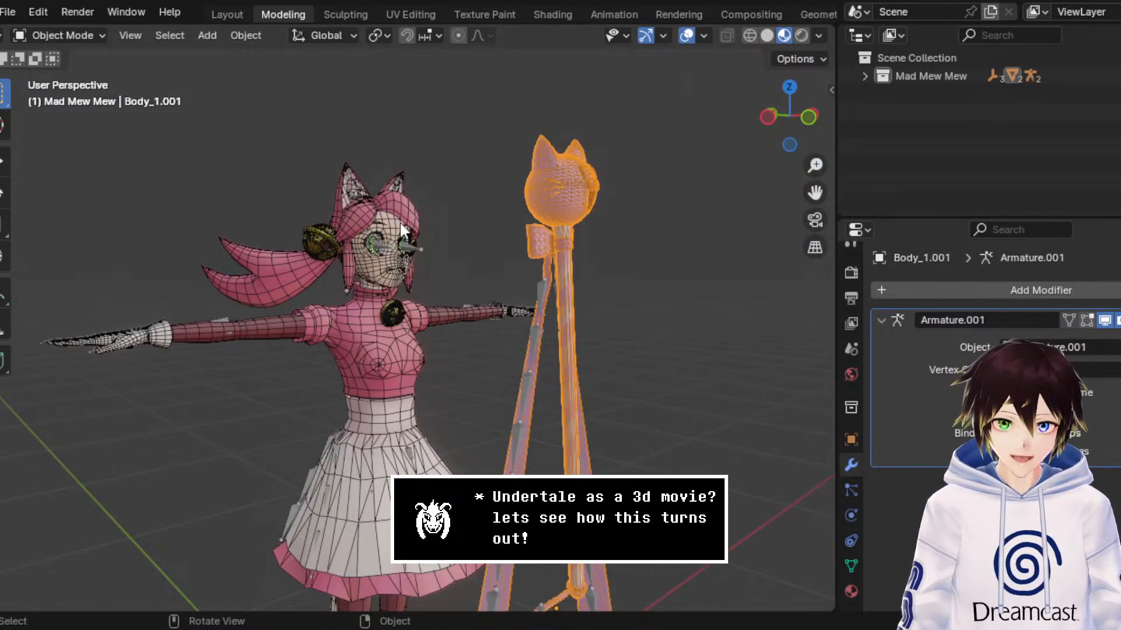
drag(813, 199, 395, 317)
scroll(395, 311, down, 3)
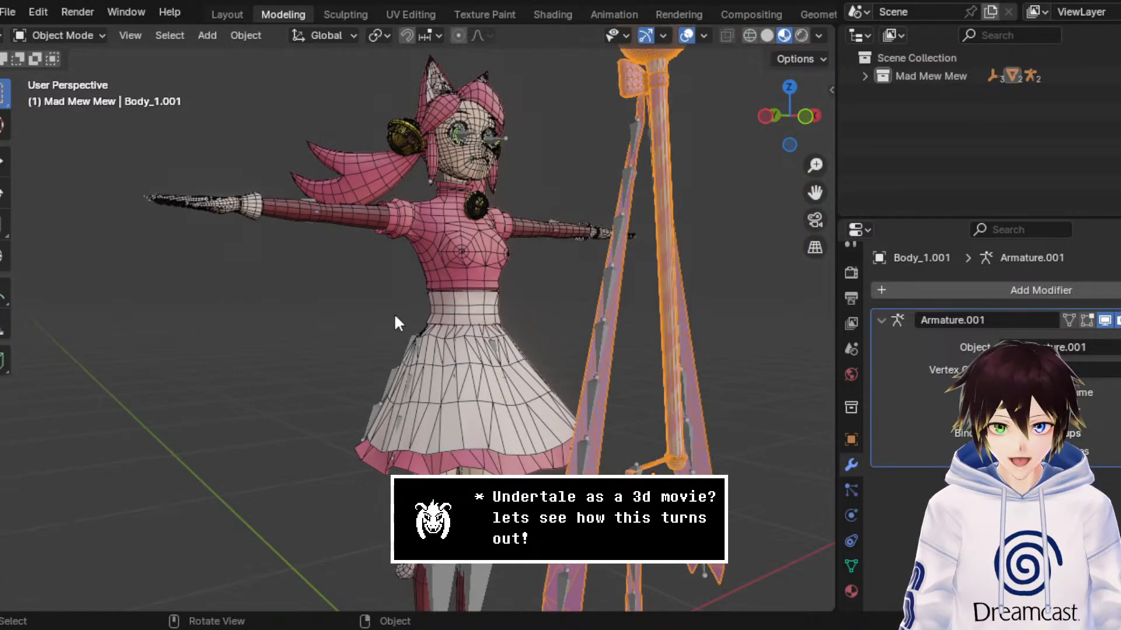
mouse_move(395, 316)
middle_down()
mouse_move(614, 273)
mouse_move(389, 306)
middle_up()
scroll(388, 306, up, 2)
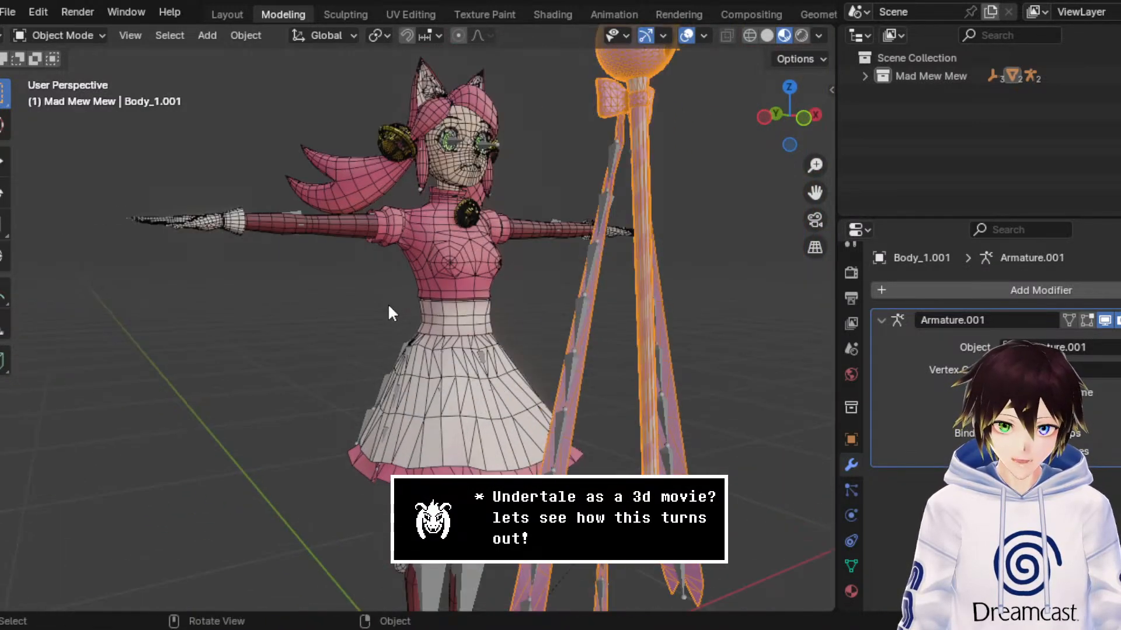
drag(815, 193, 541, 277)
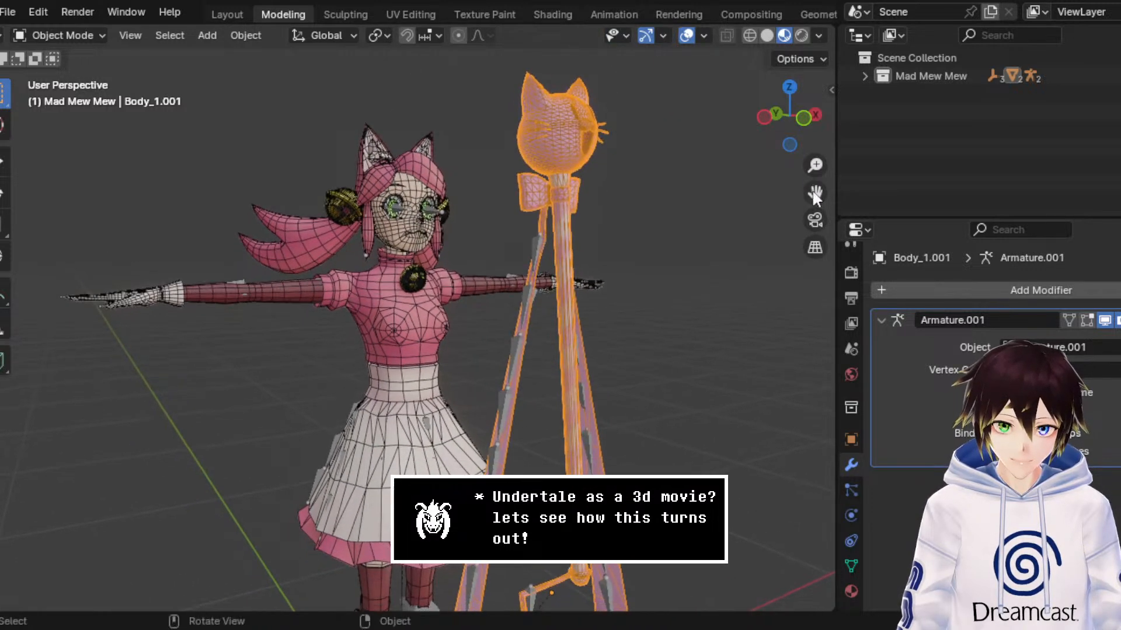
mouse_move(541, 278)
middle_down()
mouse_move(531, 278)
mouse_move(558, 272)
middle_up()
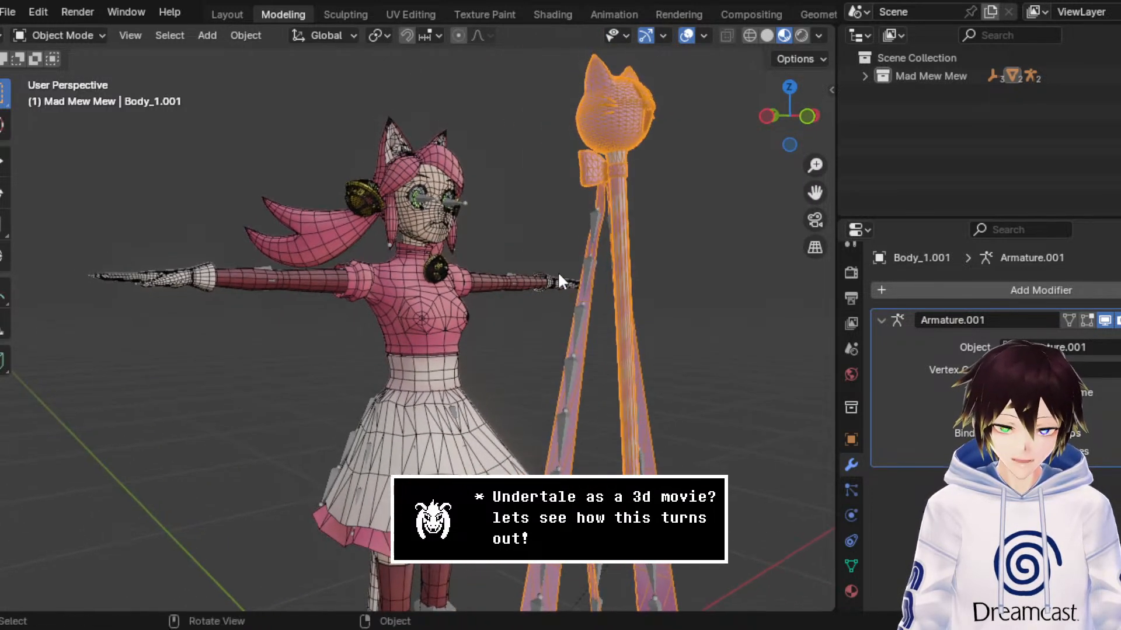
drag(815, 193, 804, 97)
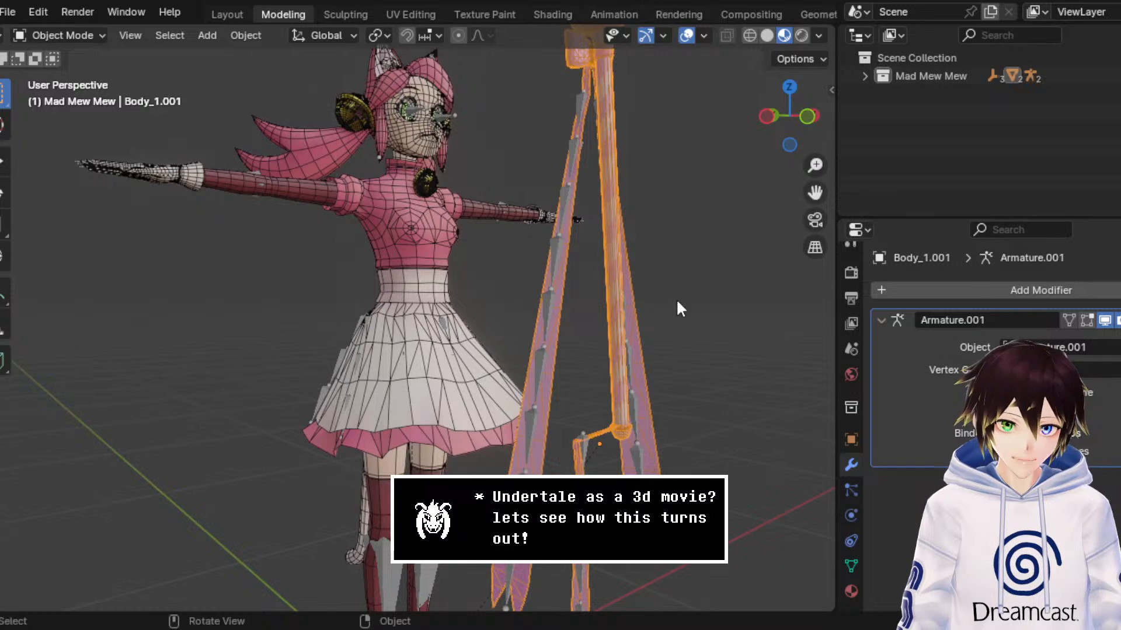
Step: Deselect the wand, hide the overlays and examine the whole Mad Mew Mew model with its wand
click(677, 302)
scroll(676, 299, down, 2)
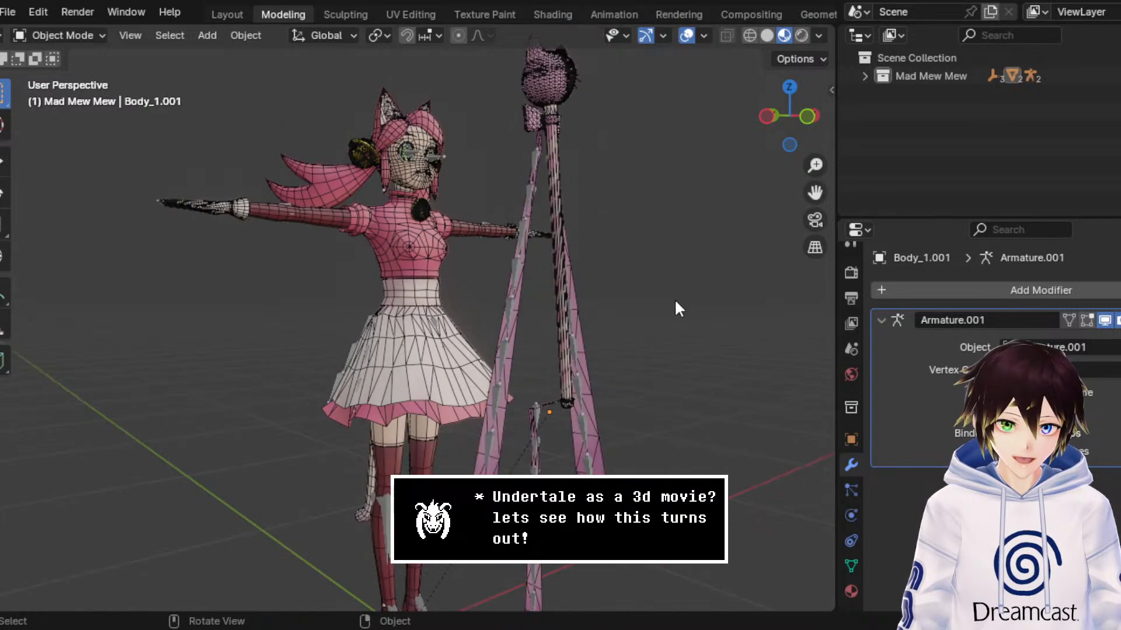
click(687, 39)
scroll(619, 193, down, 3)
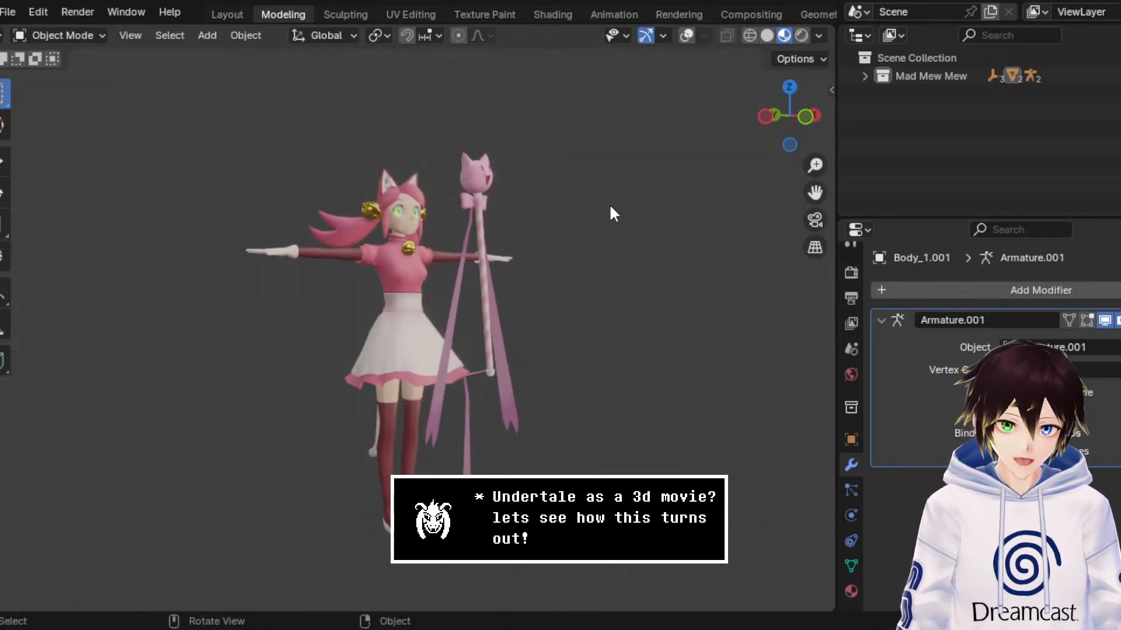
scroll(520, 313, up, 3)
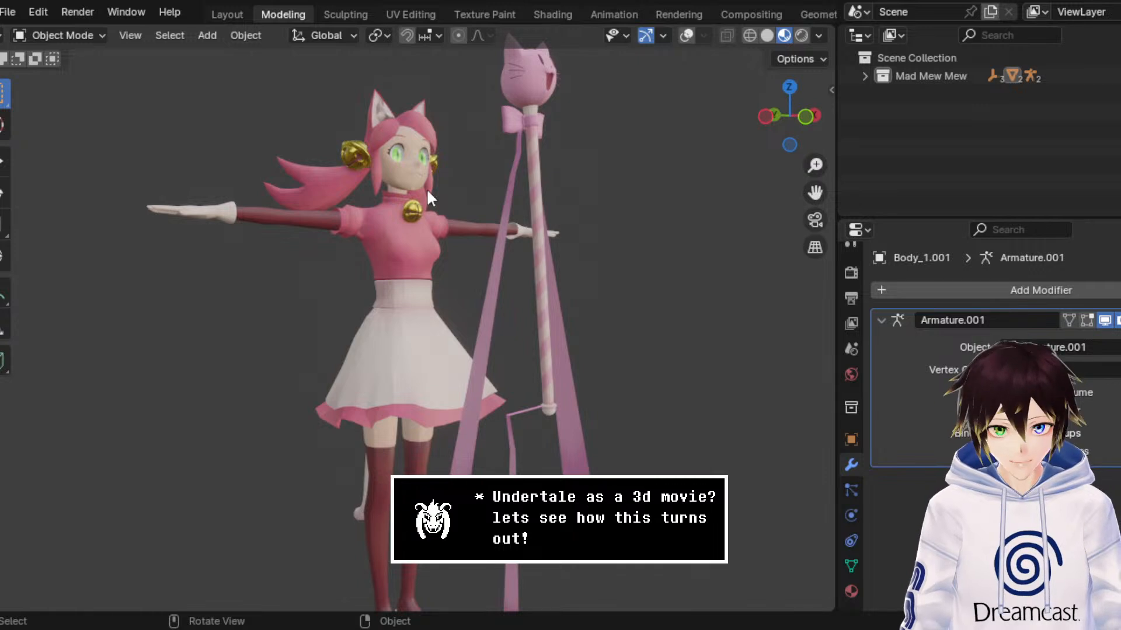
middle_drag(518, 263, 536, 271)
drag(815, 193, 711, 269)
scroll(599, 310, up, 2)
middle_drag(620, 273, 589, 268)
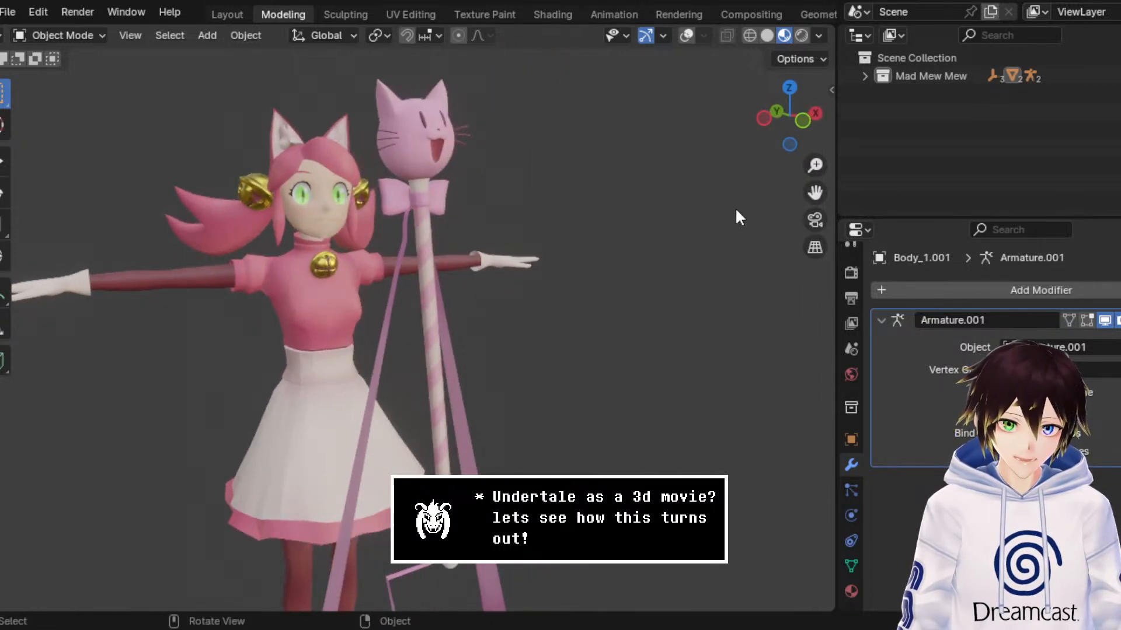
drag(815, 192, 812, 199)
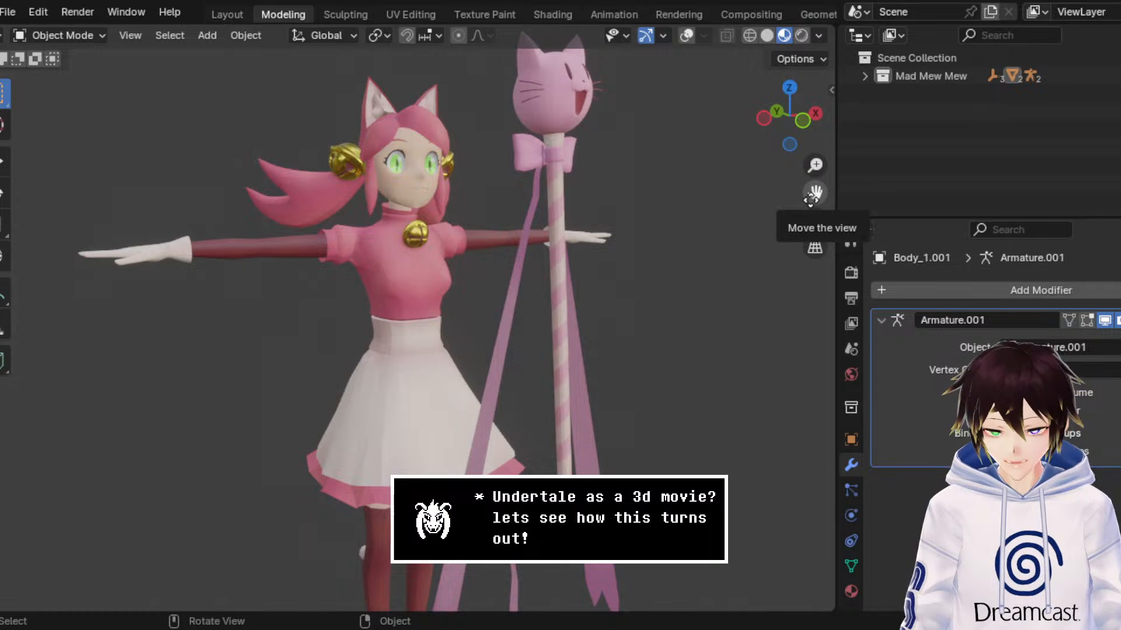
Step: Open the recent file DogShrineBase3.blend without saving the changes to MewMew3.blend
click(18, 7)
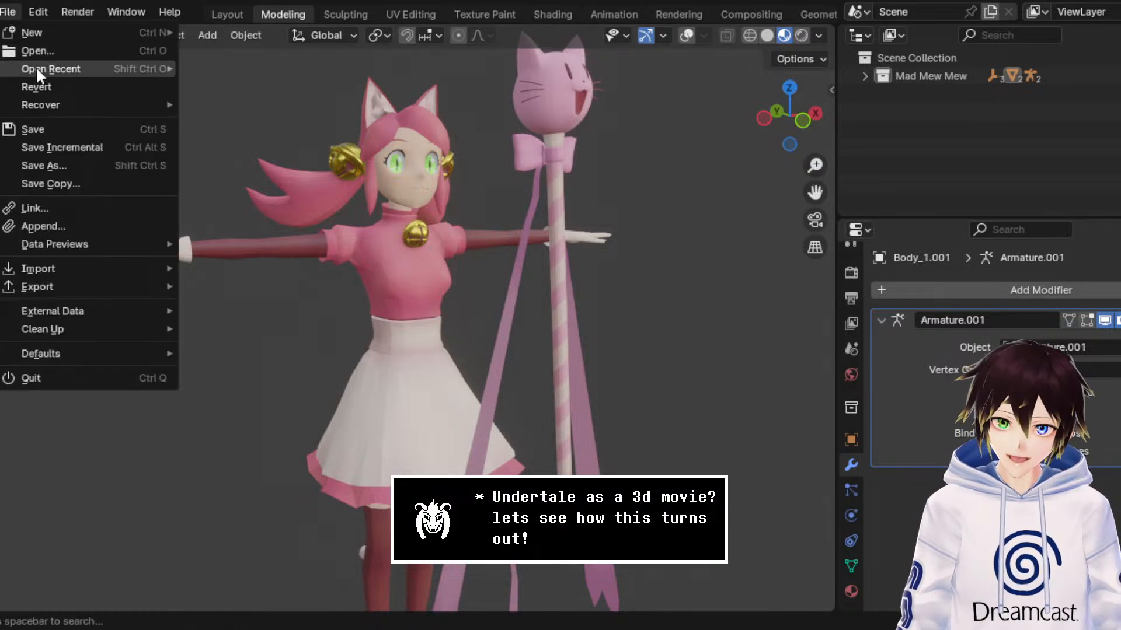
mouse_move(36, 67)
click(240, 103)
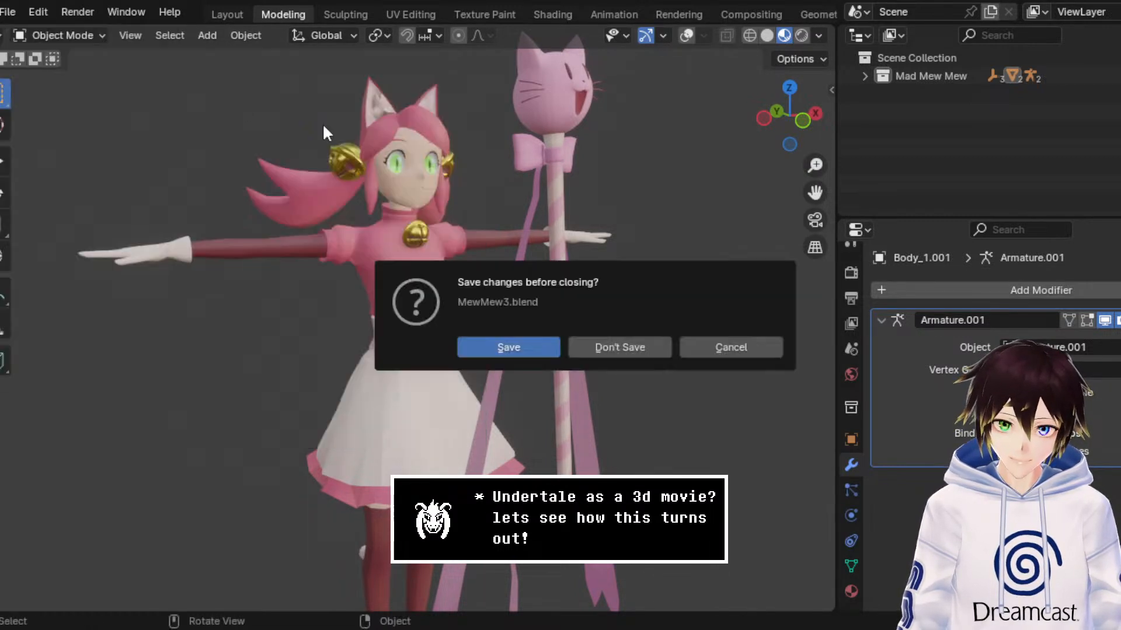
click(618, 344)
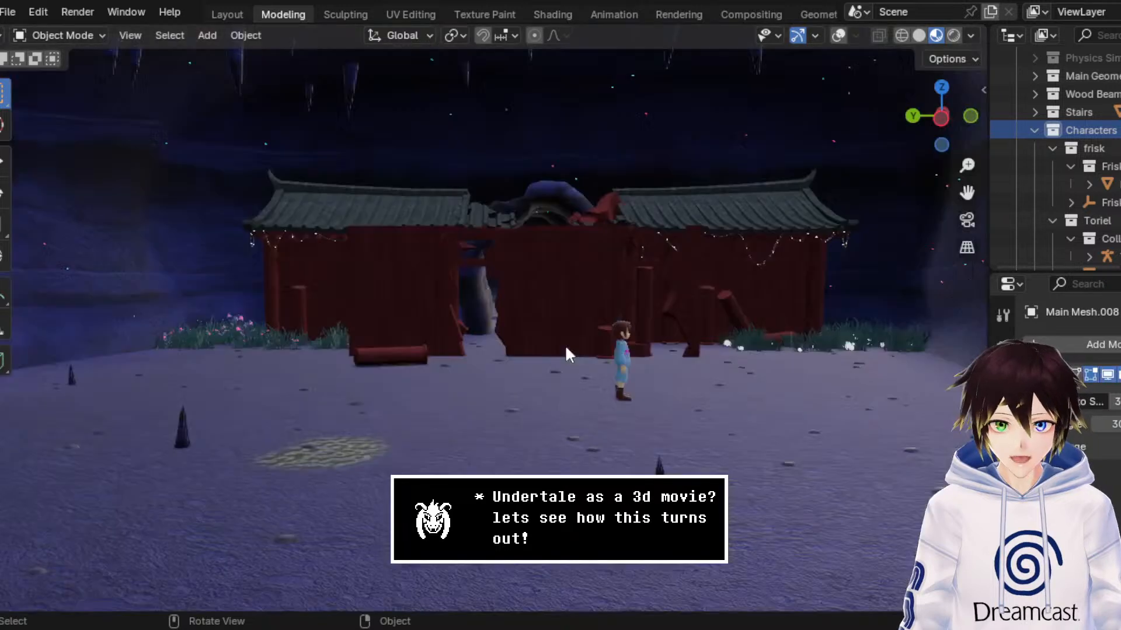
Step: Move the playhead to an earlier frame in the Animation workspace, play the shrine scene and stop at the wall's collapse
scroll(552, 298, up, 2)
click(609, 14)
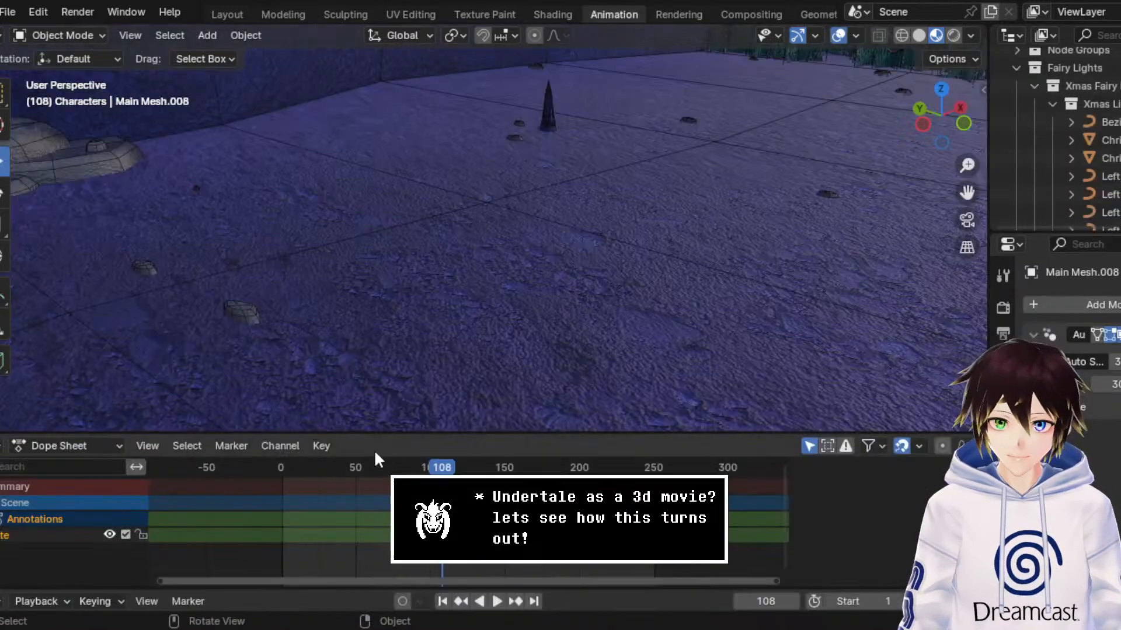
drag(341, 468, 316, 471)
key(space)
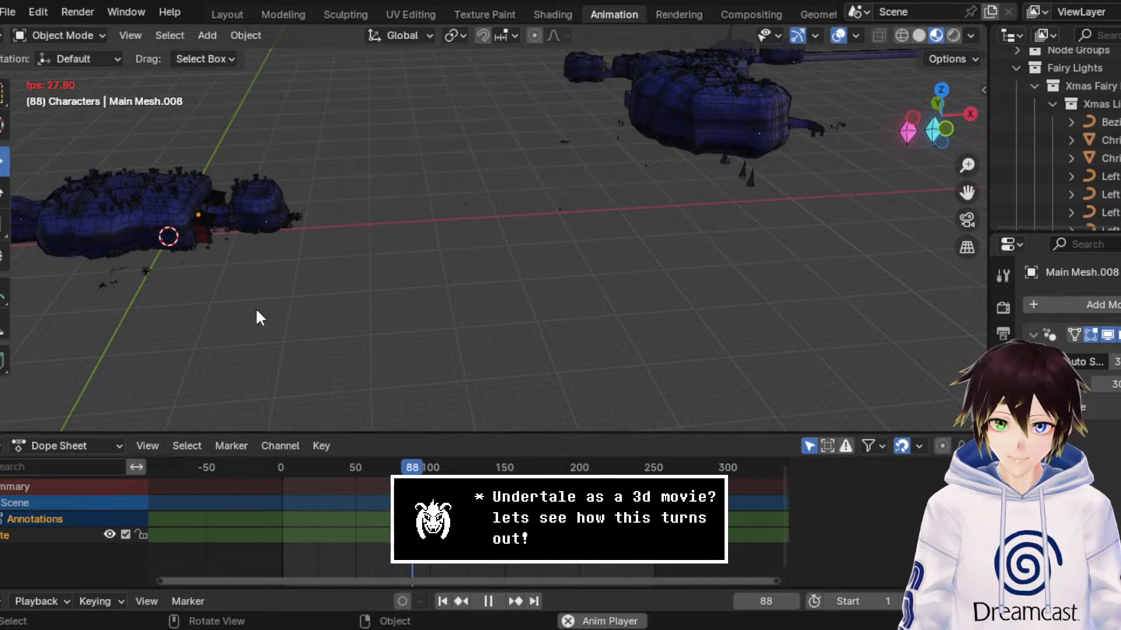
key(space)
Step: Return to the Modeling workspace in Object Mode and frame the collapsed shrine wall with Frisk in front
click(283, 14)
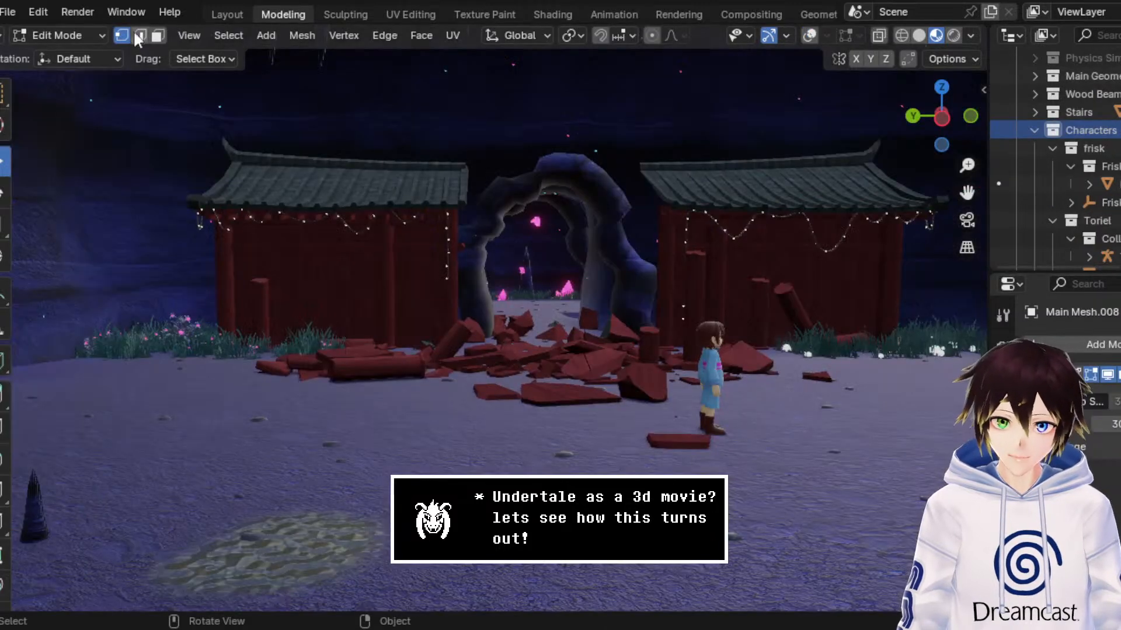
click(91, 35)
click(87, 55)
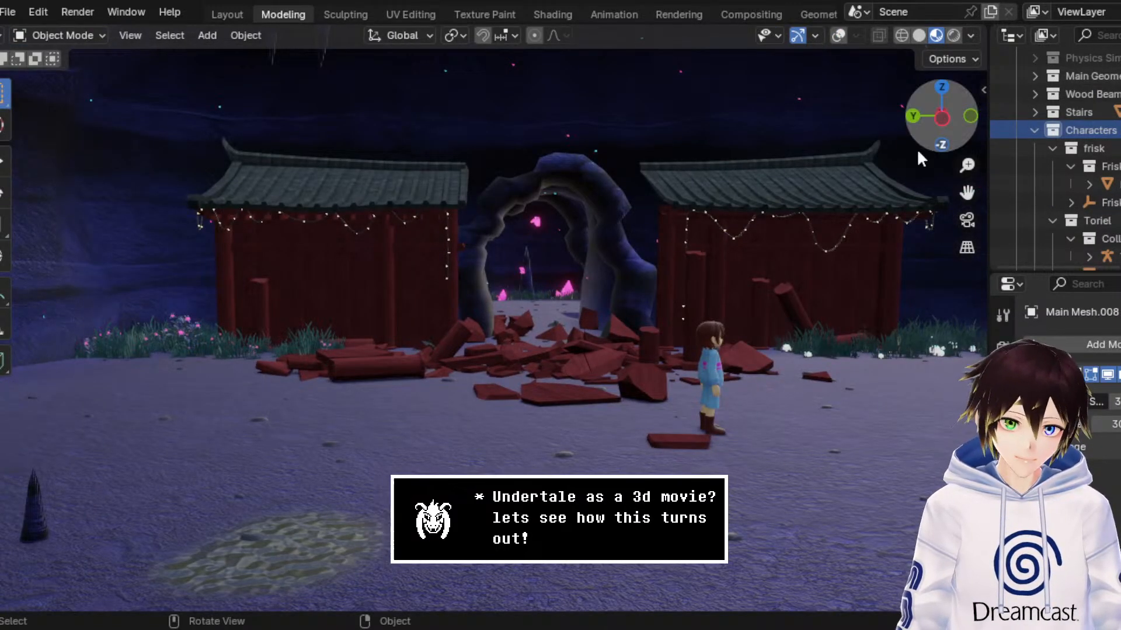
scroll(864, 232, down, 2)
drag(966, 193, 903, 195)
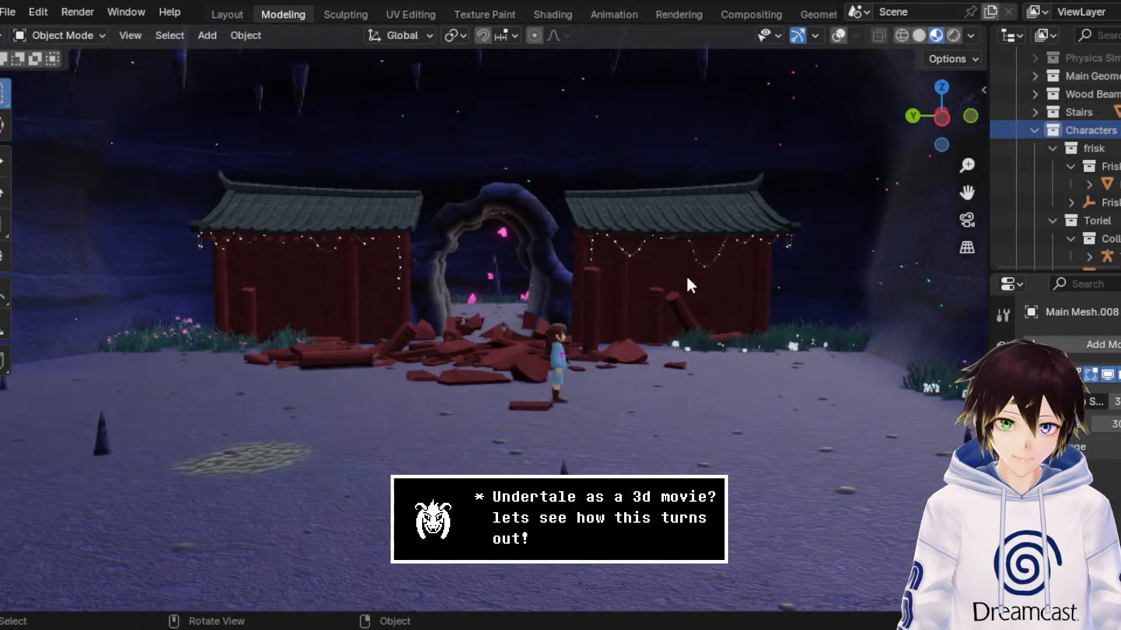
middle_drag(686, 275, 695, 269)
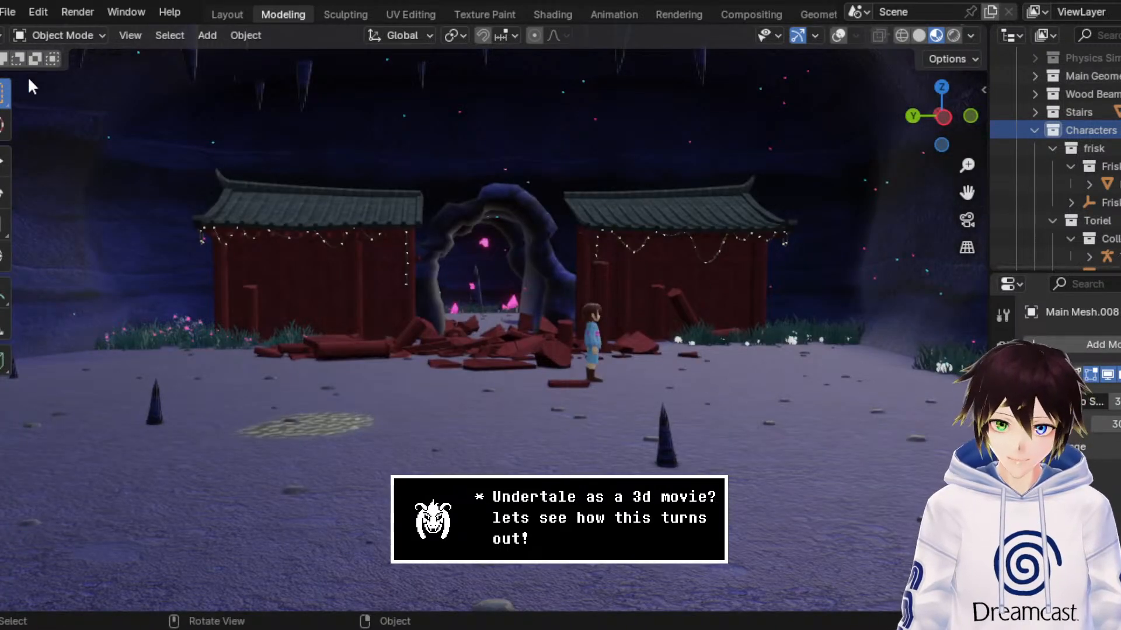
Step: Preview the shrine scene in Rendered shading, return to Material Preview and examine the rubble and fairy lights
click(953, 36)
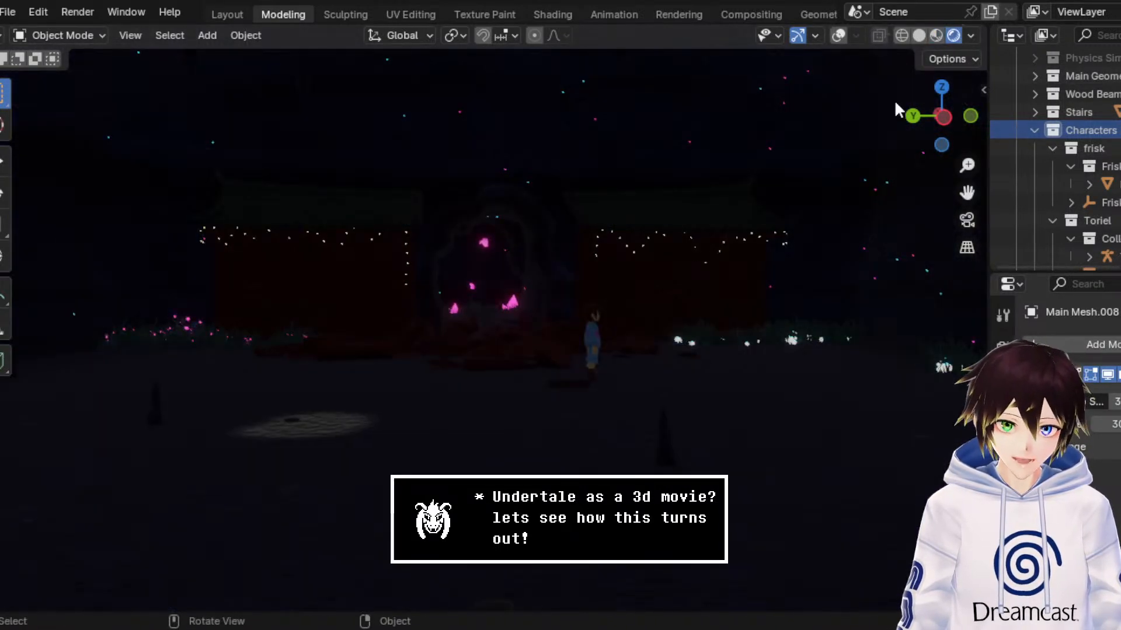
drag(967, 193, 902, 87)
click(937, 37)
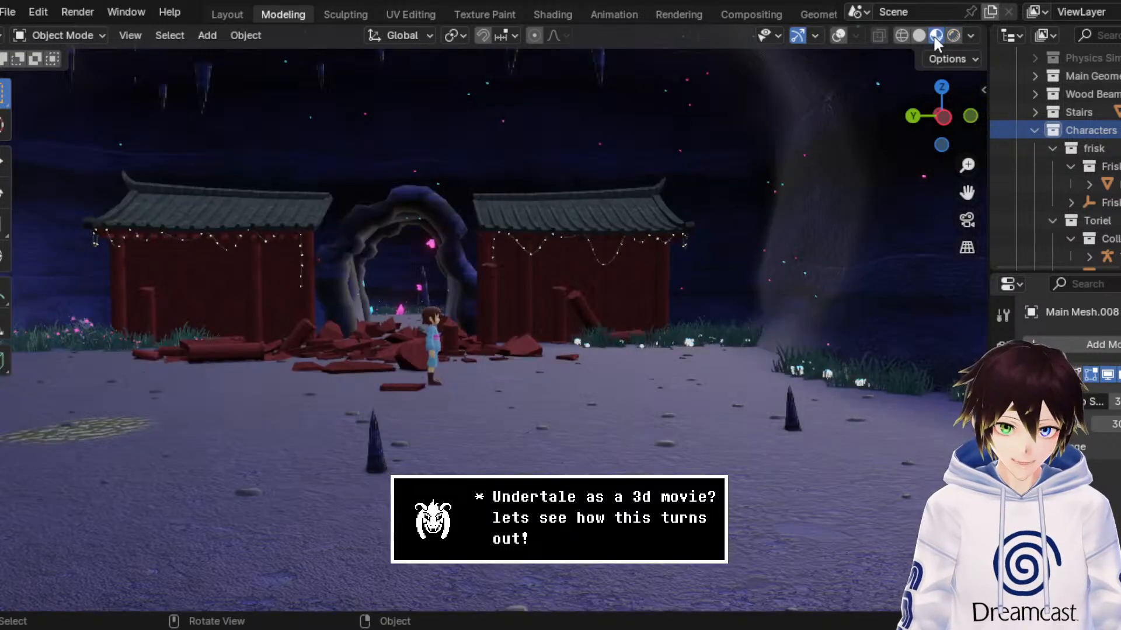
middle_drag(544, 223, 548, 229)
scroll(548, 228, up, 2)
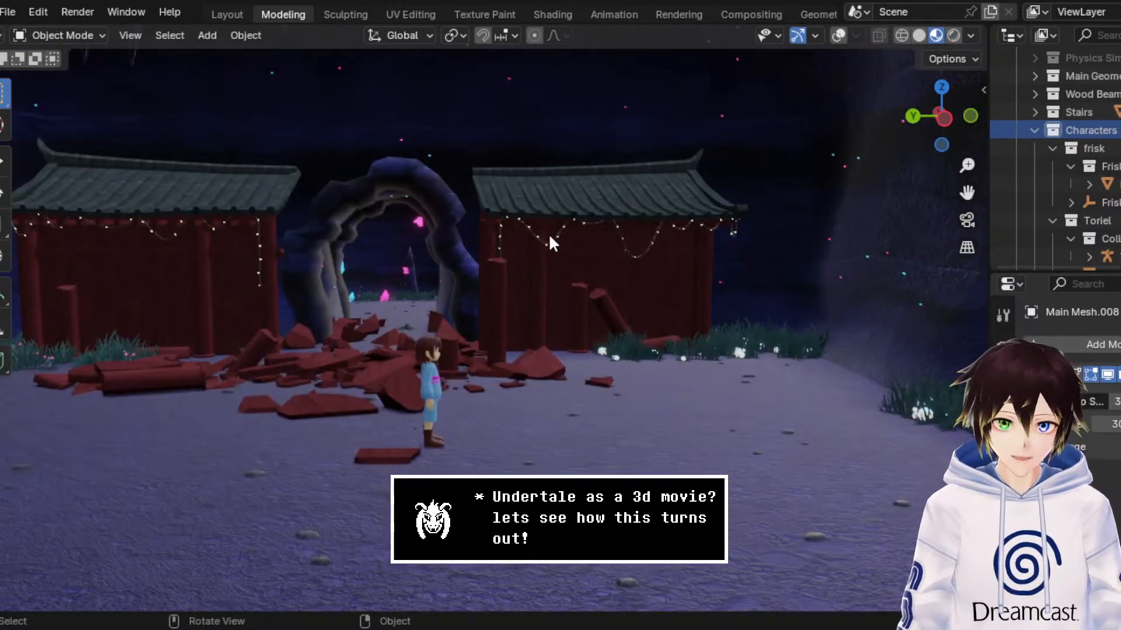
Step: Save the scene file and turn the view in Walk Navigation towards the stone arch with the staircase
key(ctrl+s)
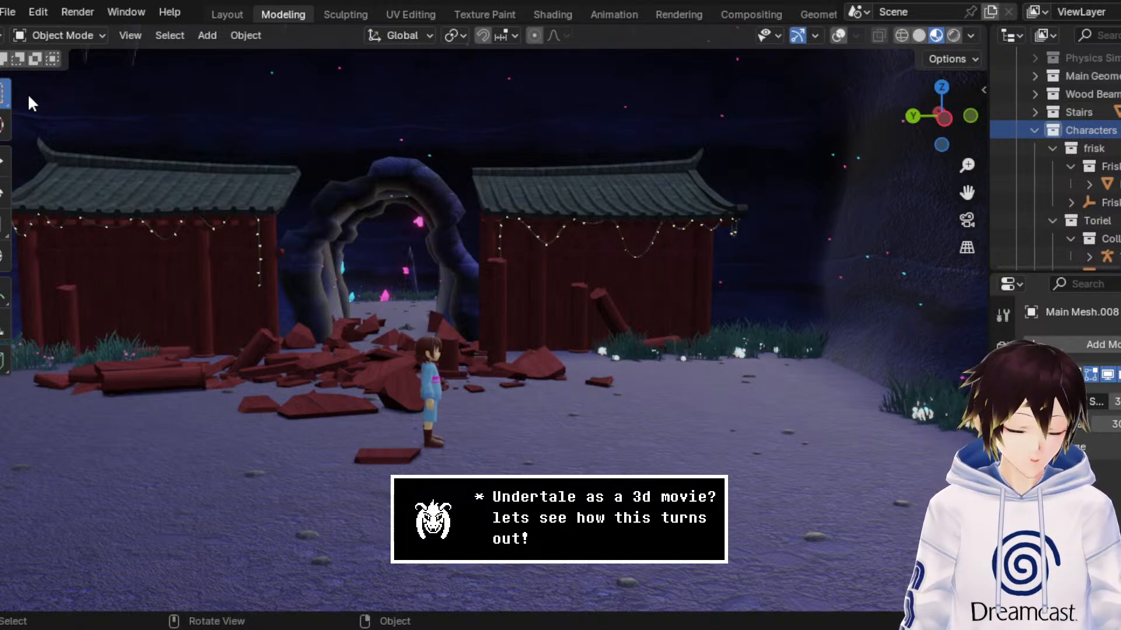
middle_drag(214, 225, 332, 217)
drag(967, 193, 840, 264)
key(shift+grave)
key(w)
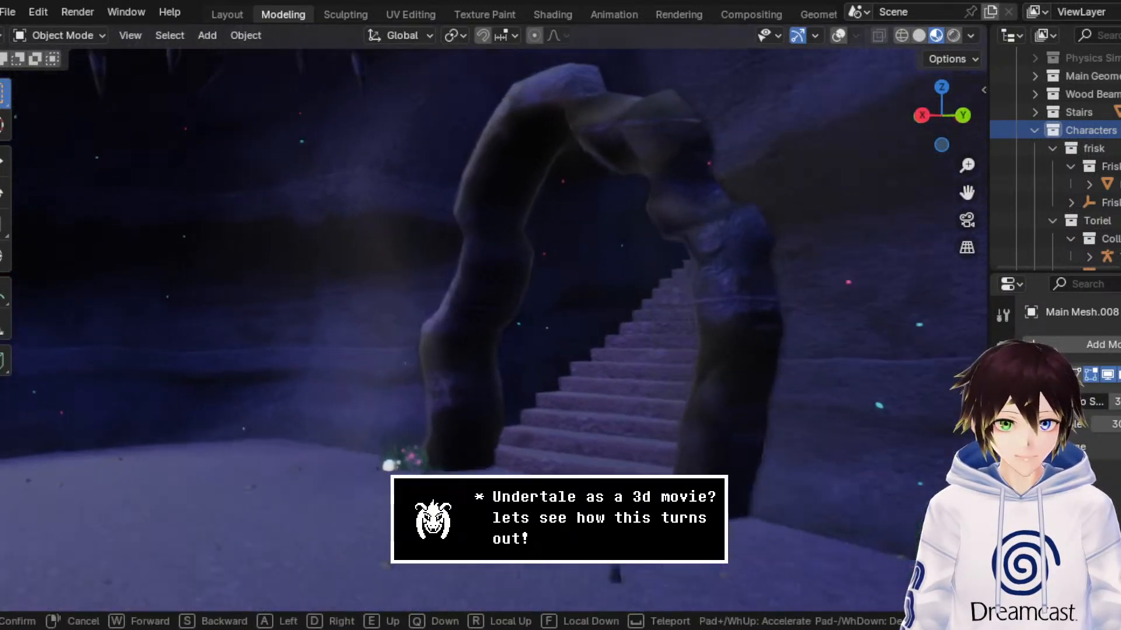
Step: Walk up the staircase to examine Toriel from the front and from behind, and return down the steps
key(w)
key(s)
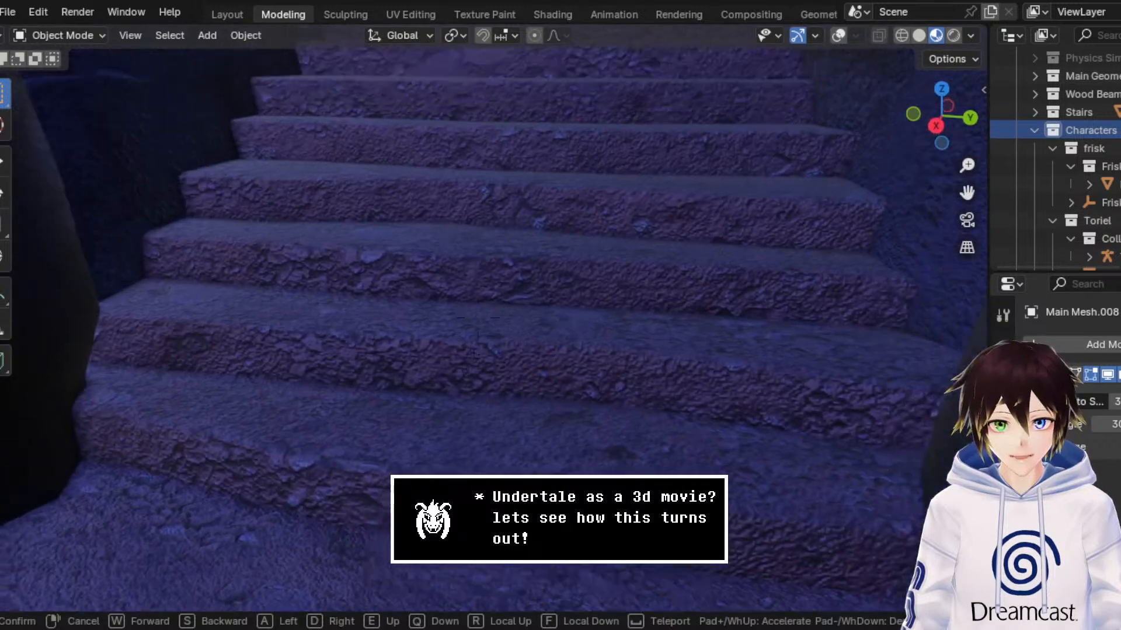
key(w)
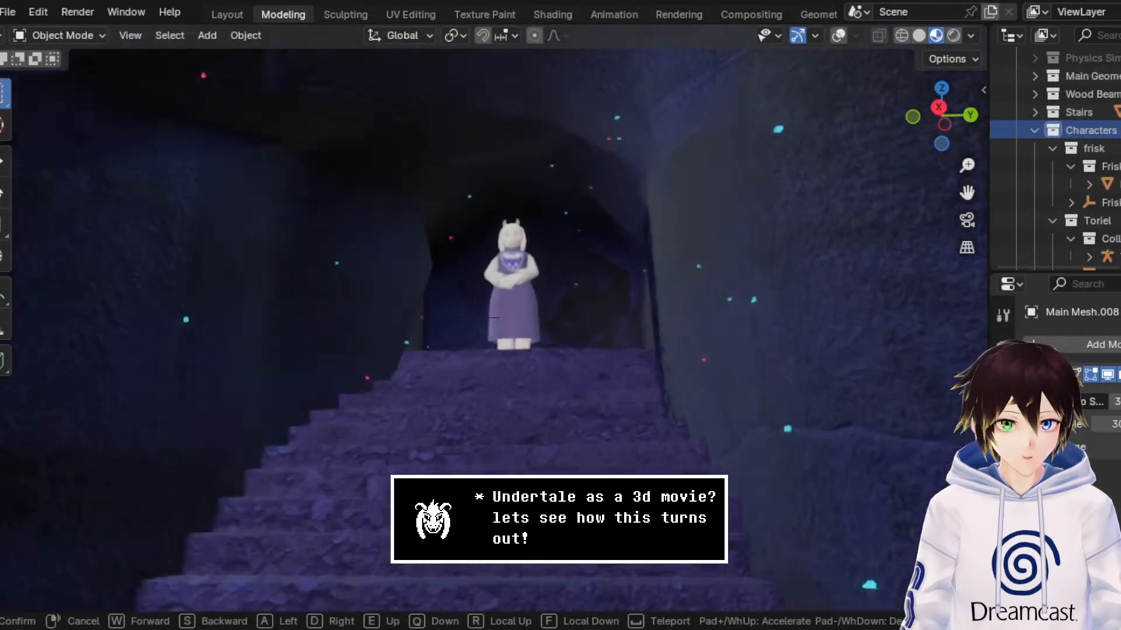
key(s)
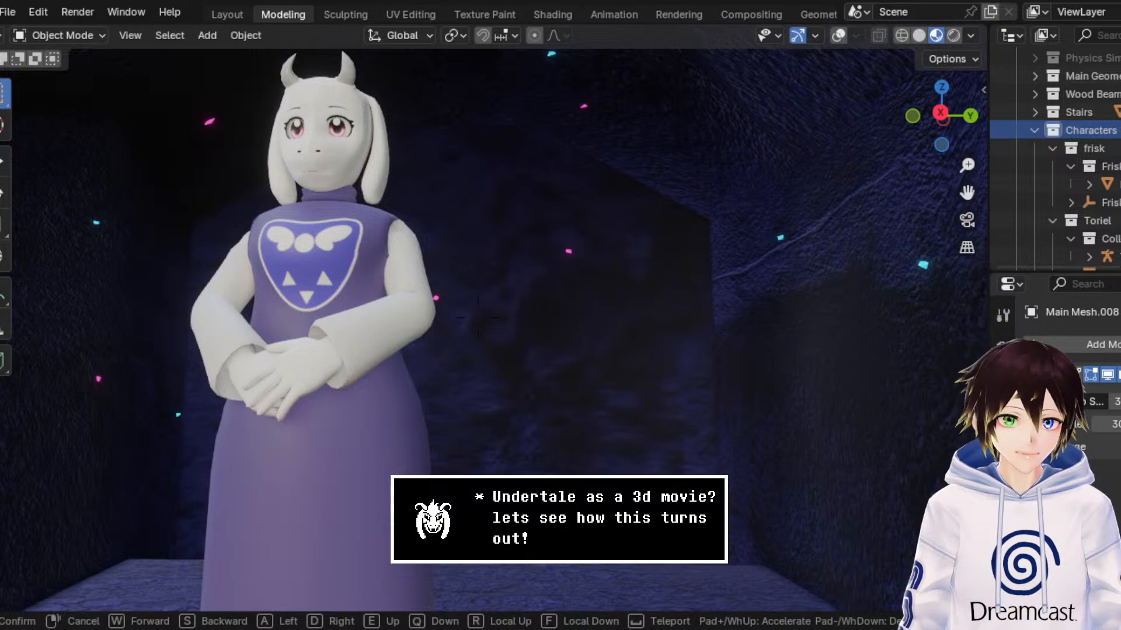
key(w)
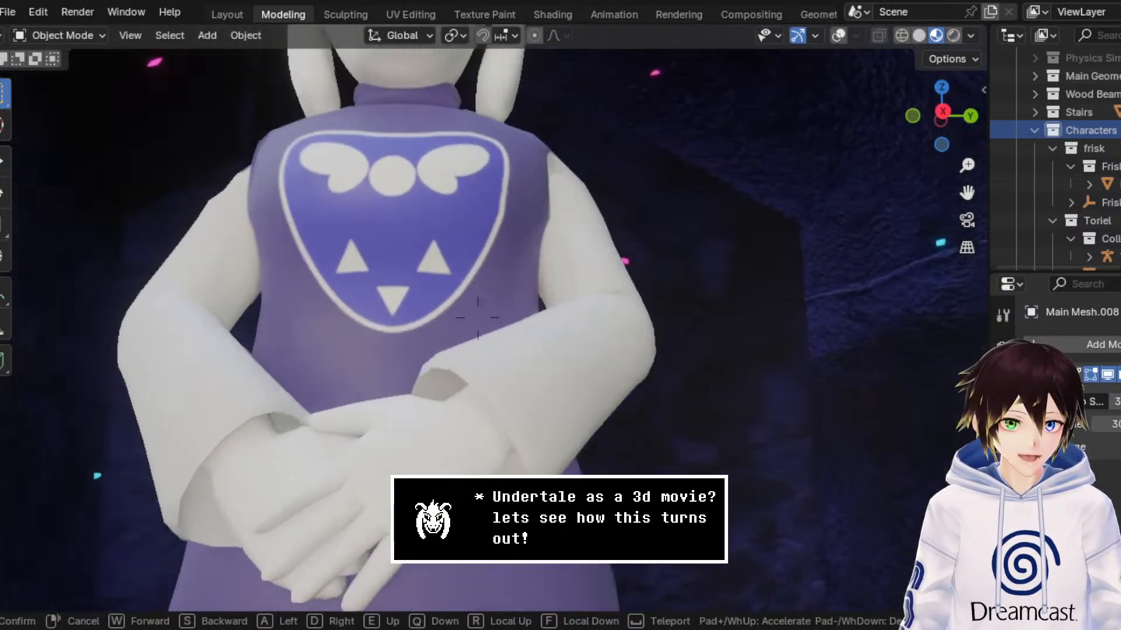
key(w)
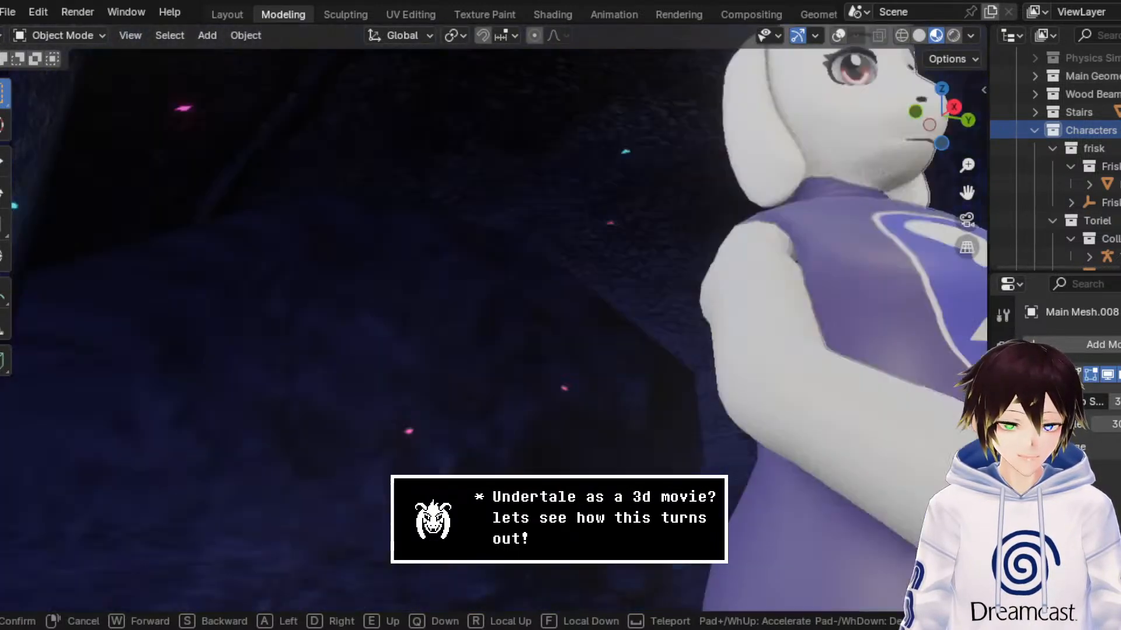
key(w)
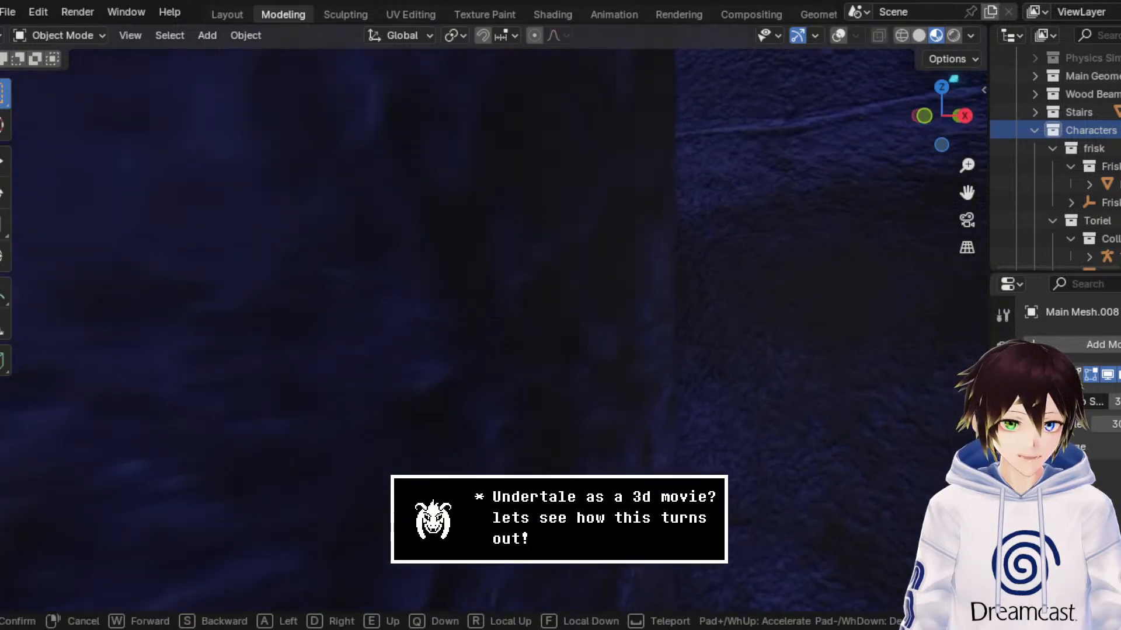
key(w)
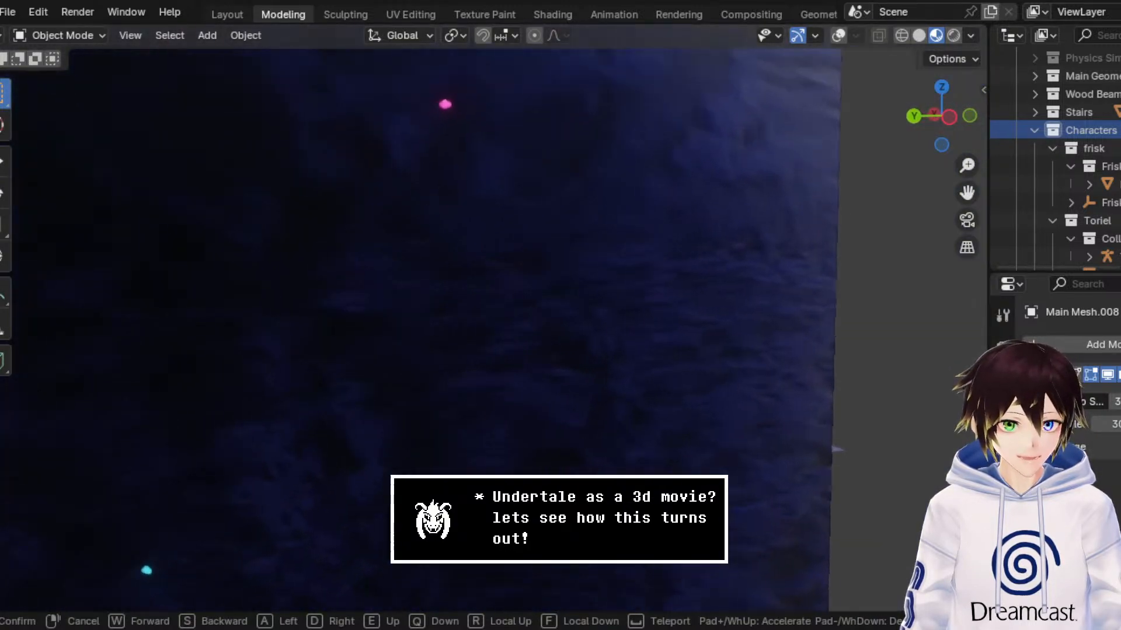
key(w)
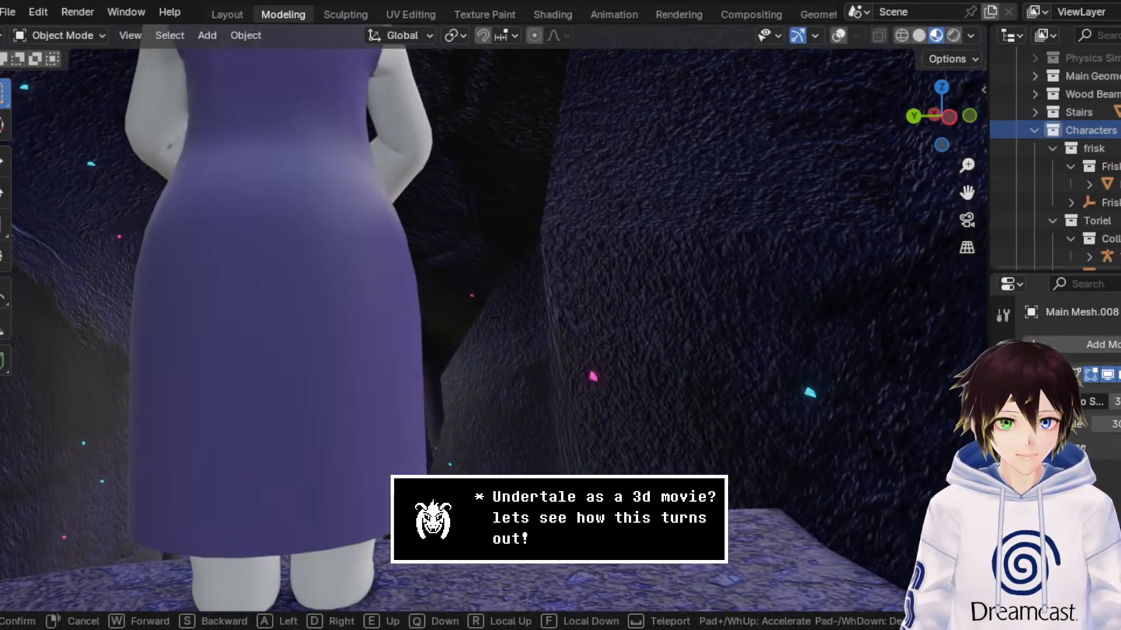
key(w)
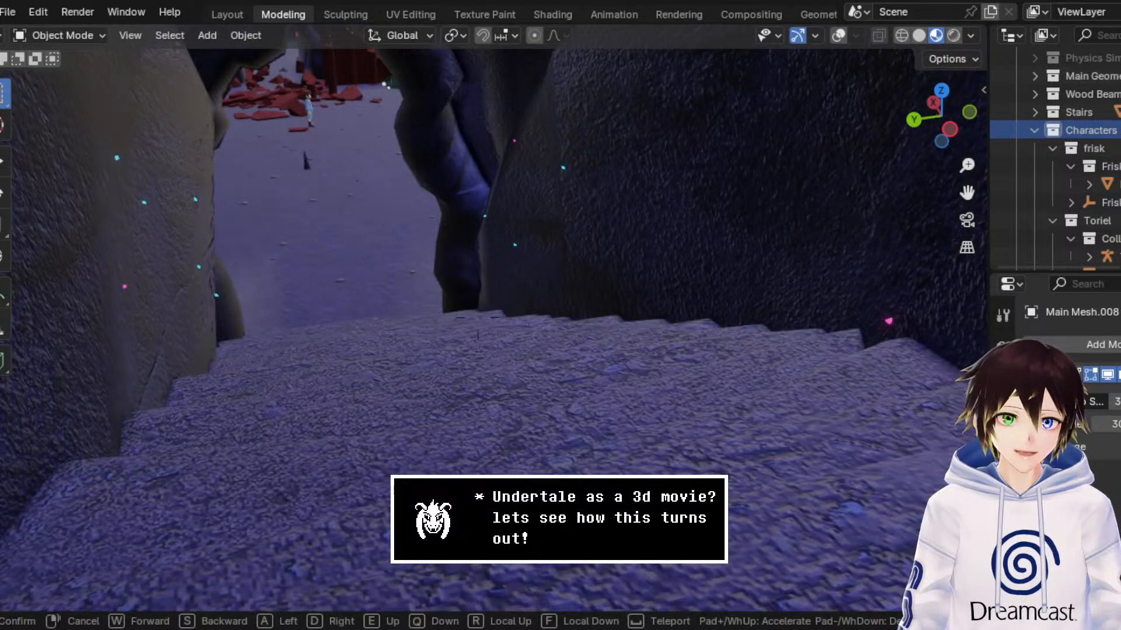
key(w)
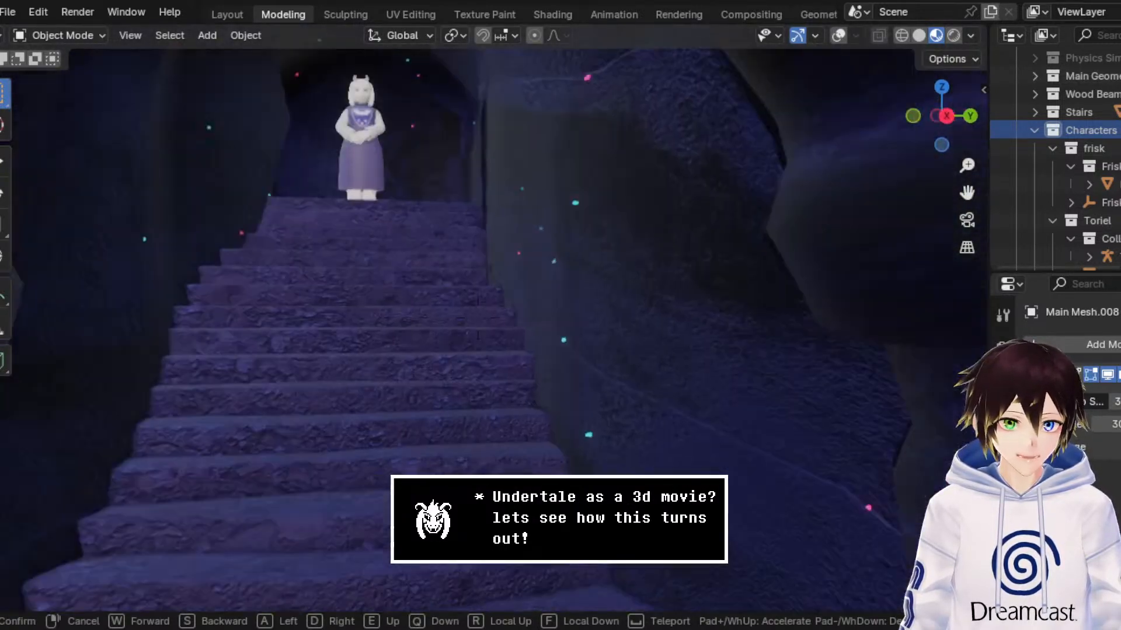
Step: Back out of the staircase arch and examine the cyan crystals by the cave wall and the light patch on the ground
key(w)
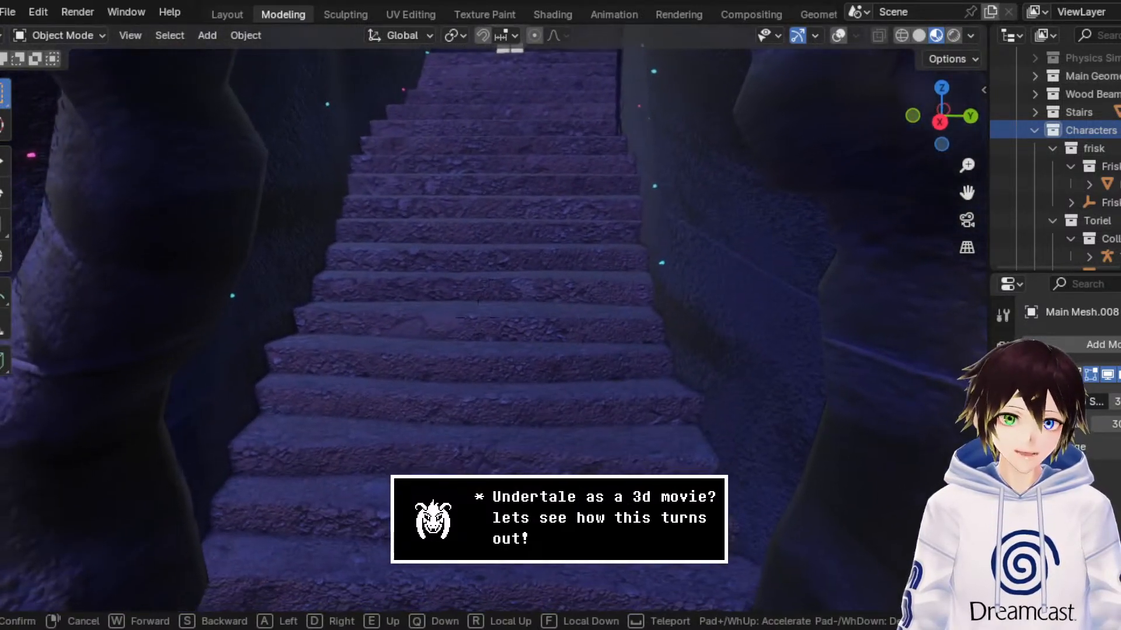
key(s)
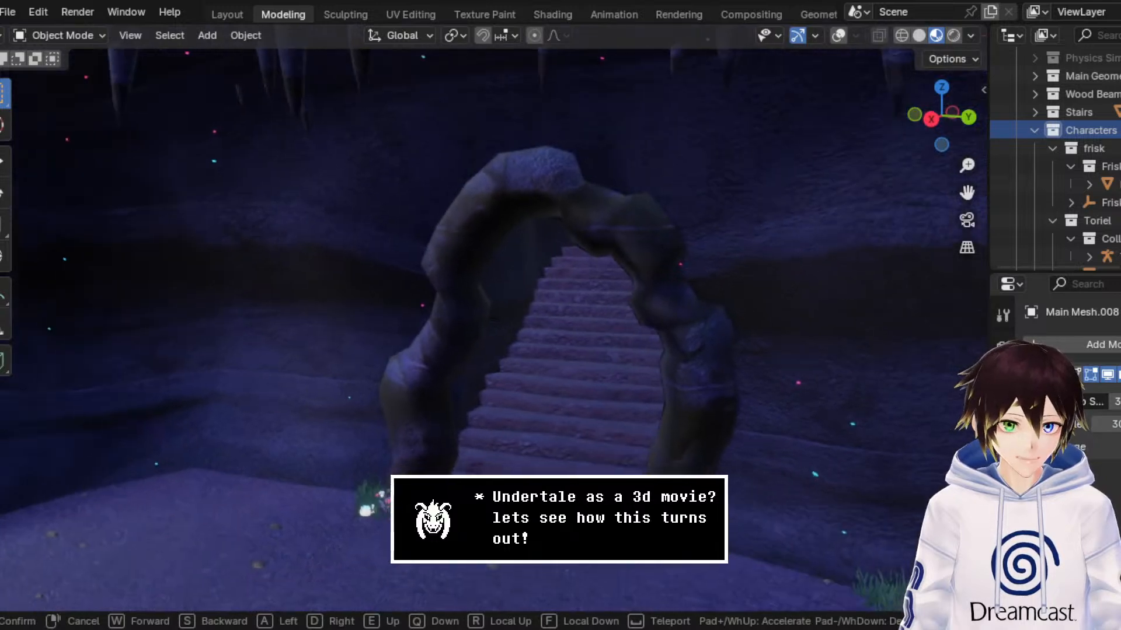
key(w)
key(d)
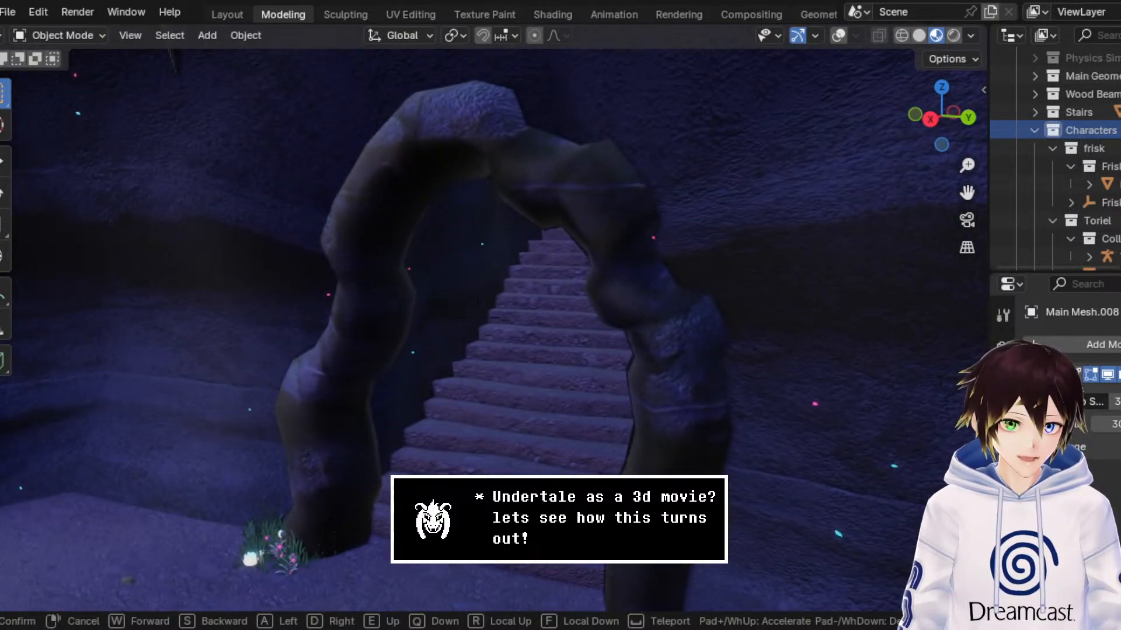
key(s)
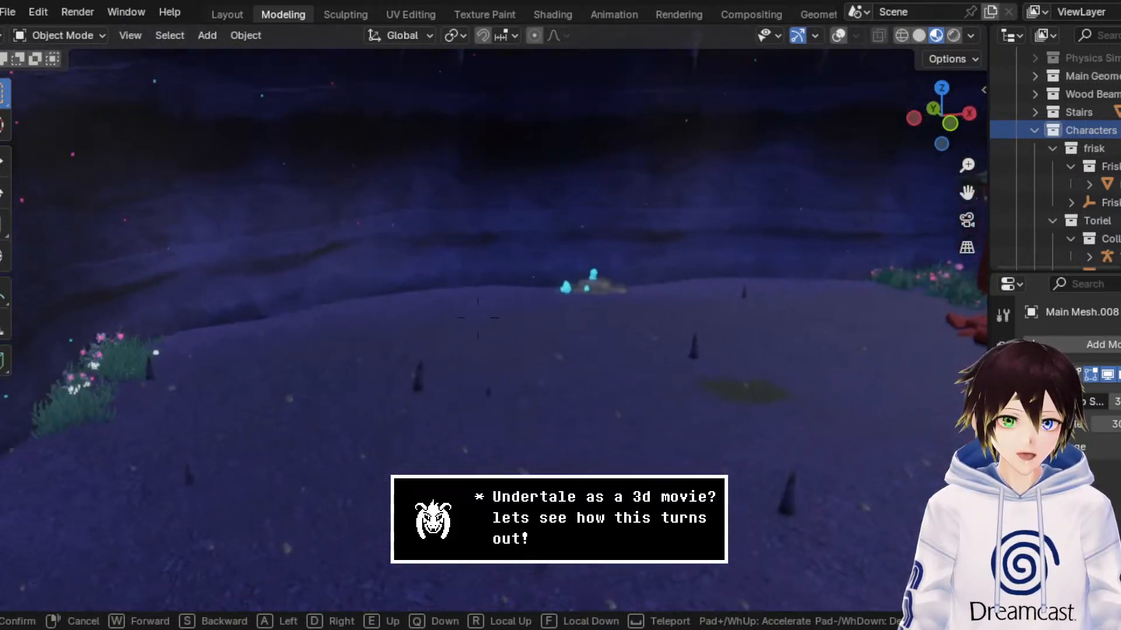
key(w)
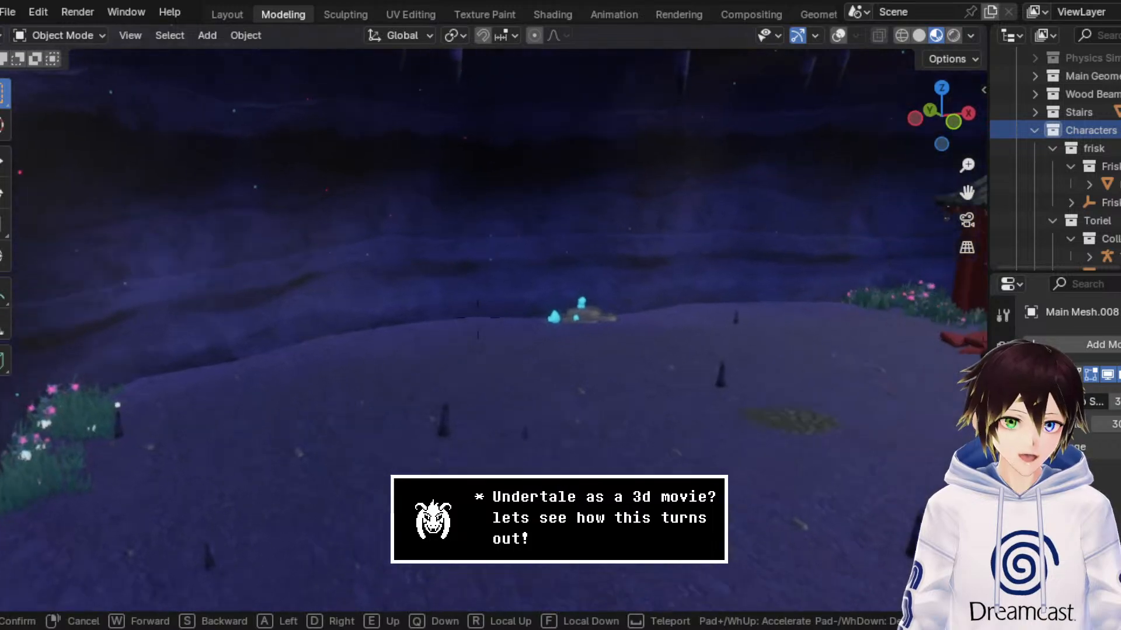
key(w)
key(a)
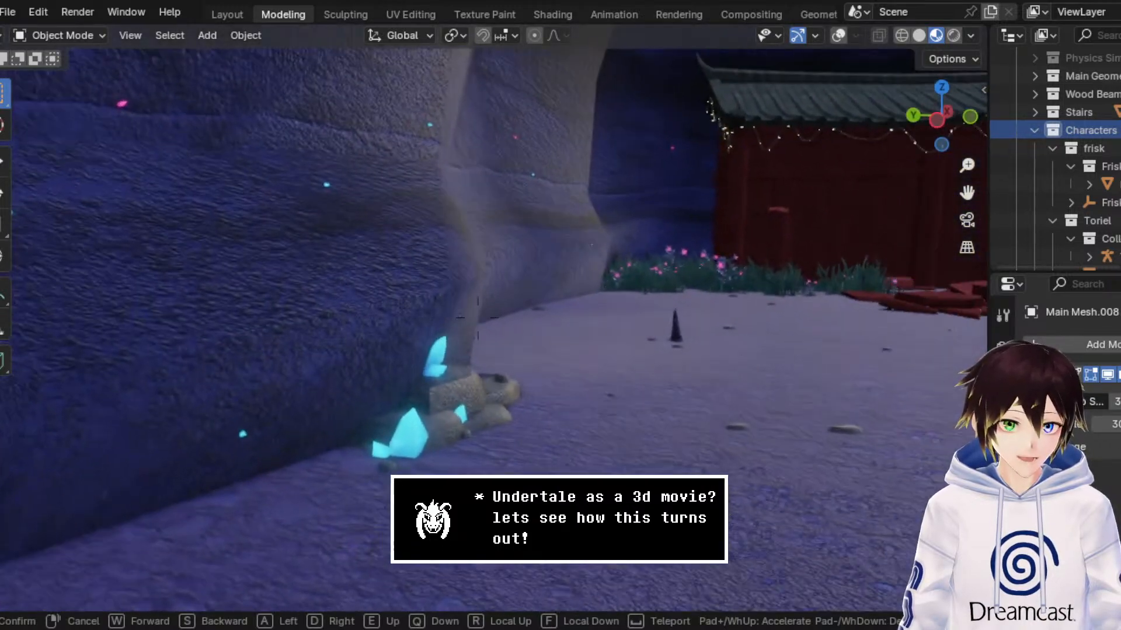
key(d)
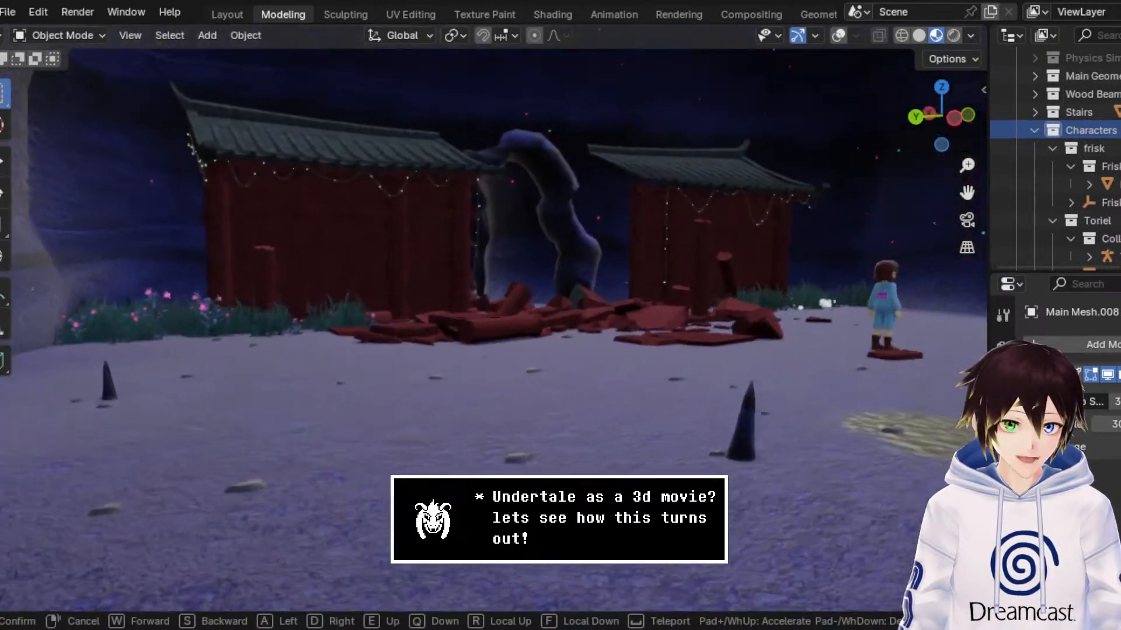
key(w)
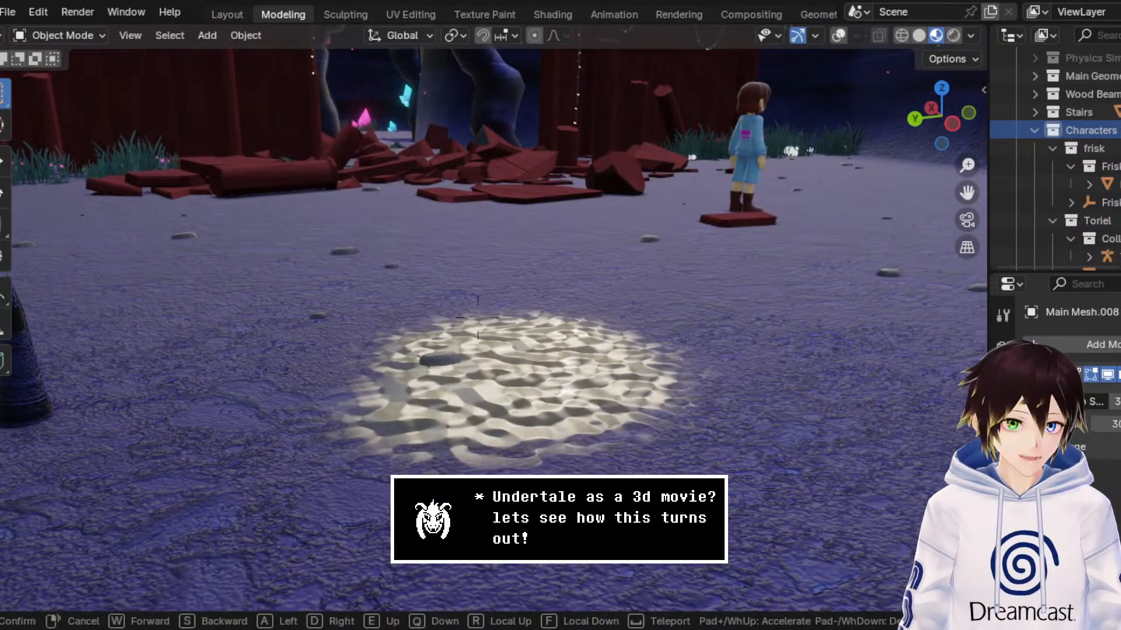
key(s)
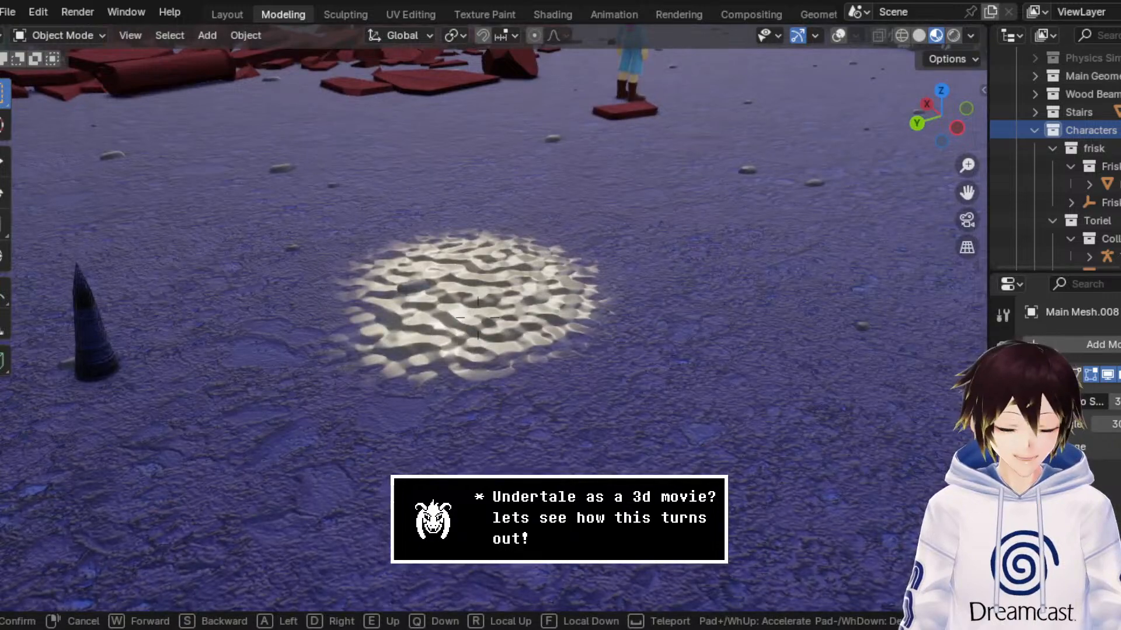
Step: Move along the broken shrine wall to examine its fairy lights, roof tiles and wooden beams from several sides
key(w)
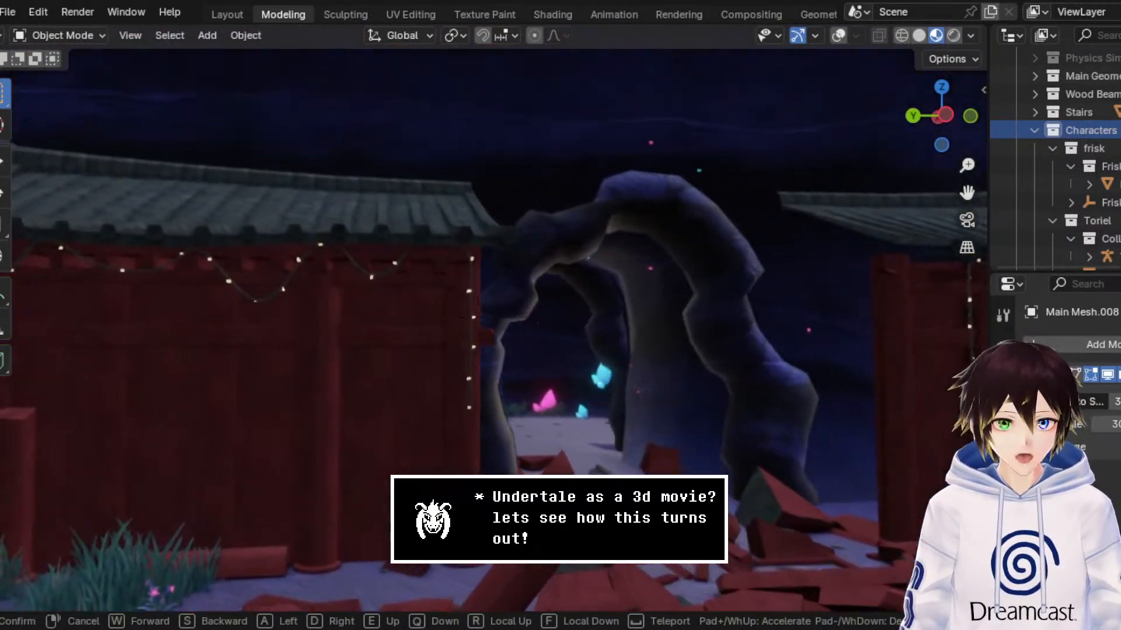
key(a)
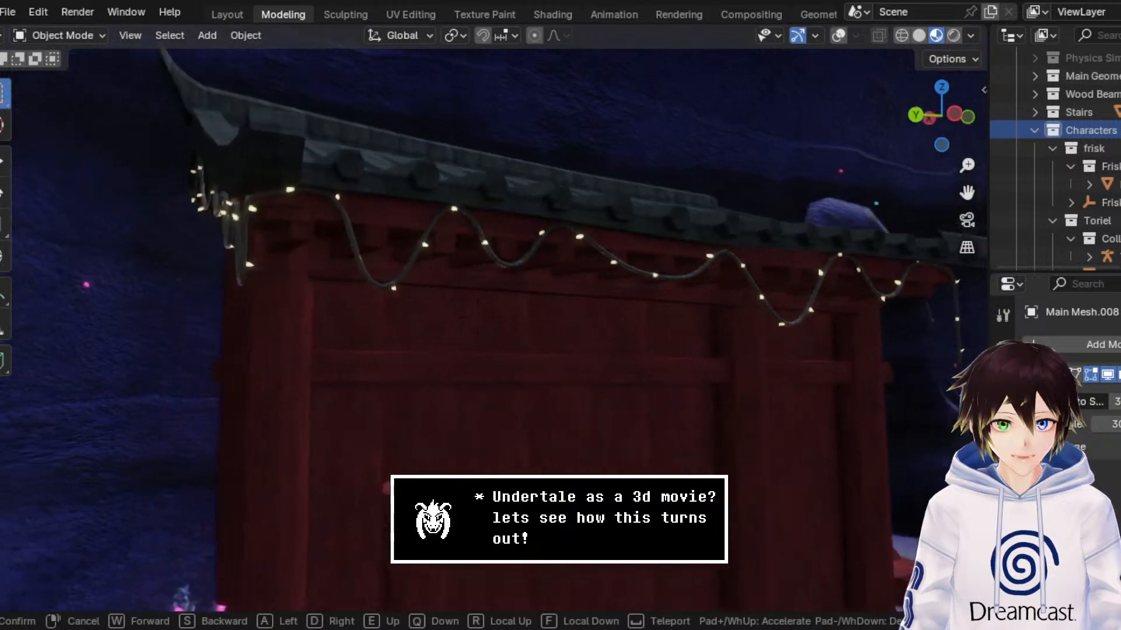
key(a)
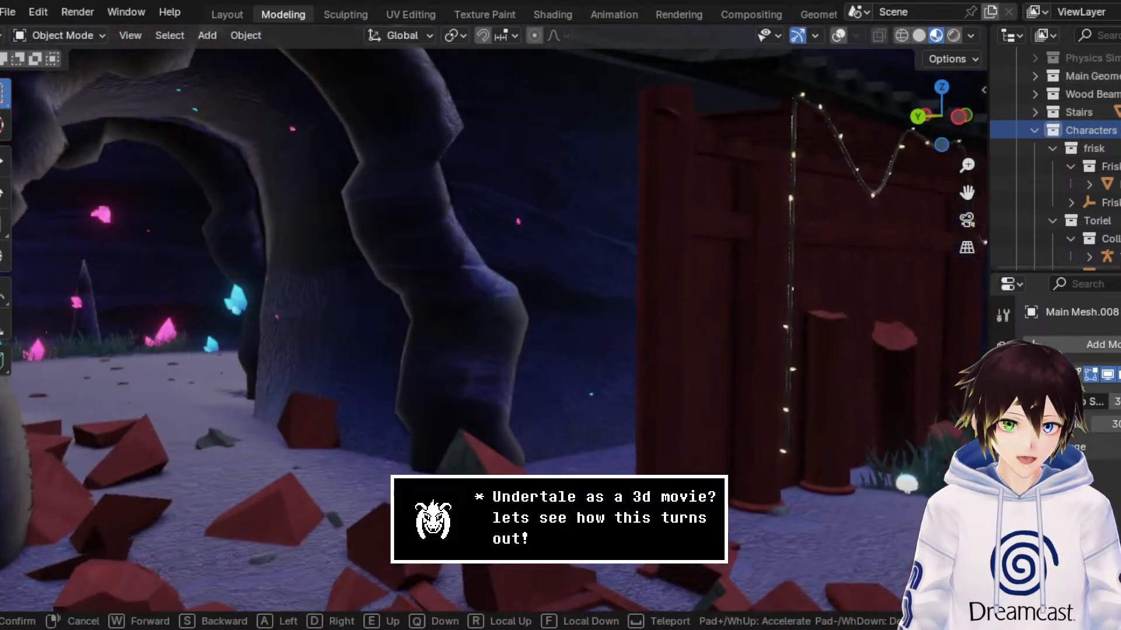
key(a)
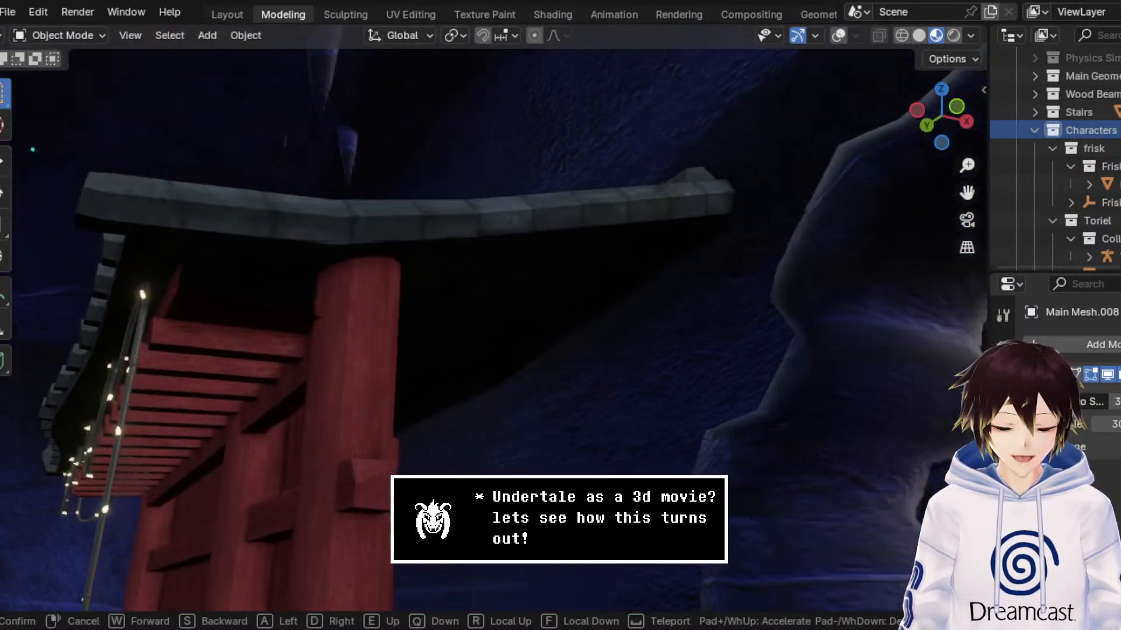
key(w)
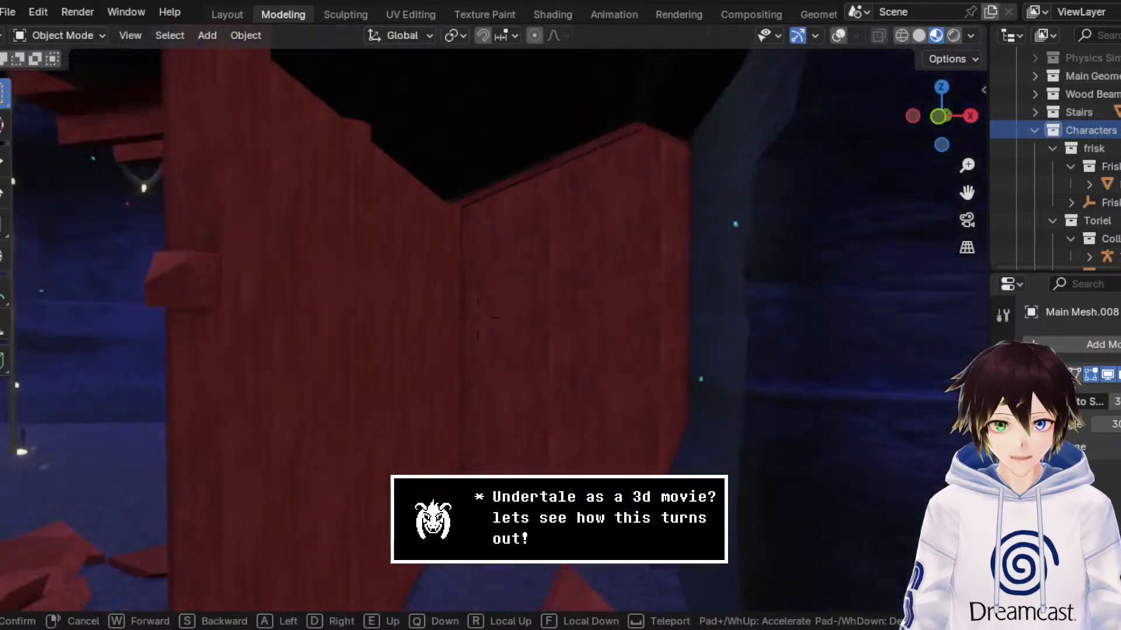
key(w)
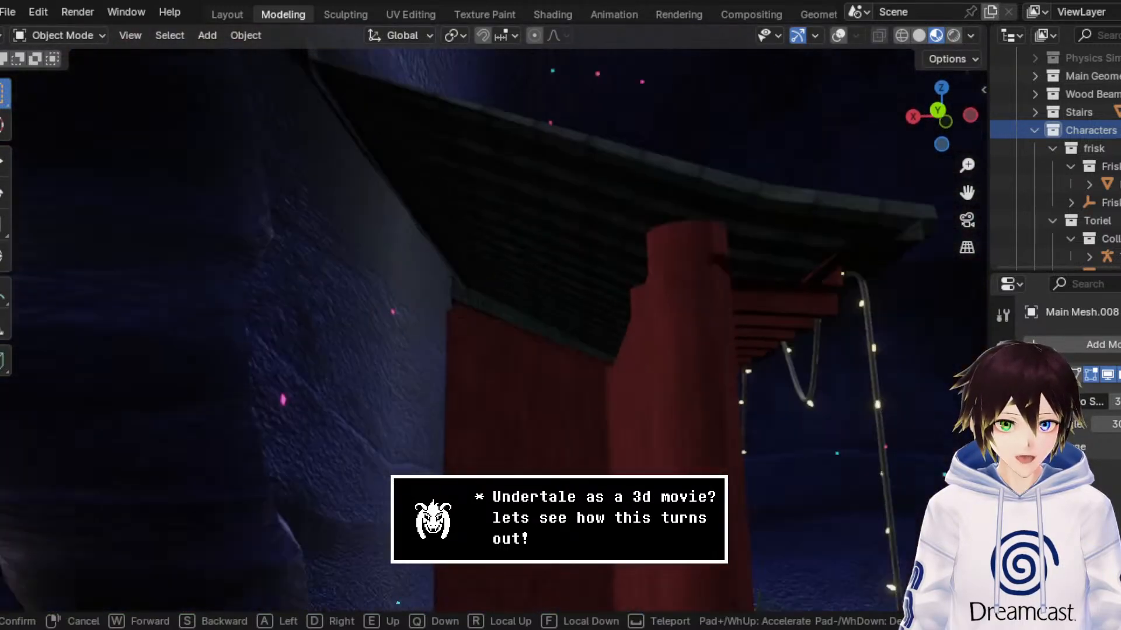
key(d)
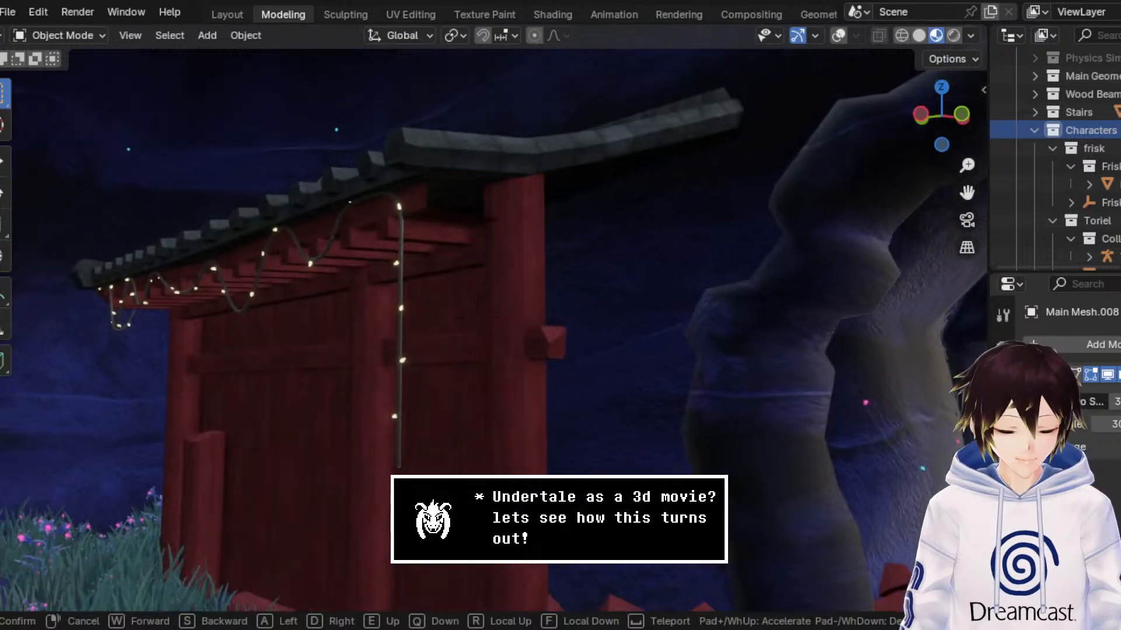
key(s)
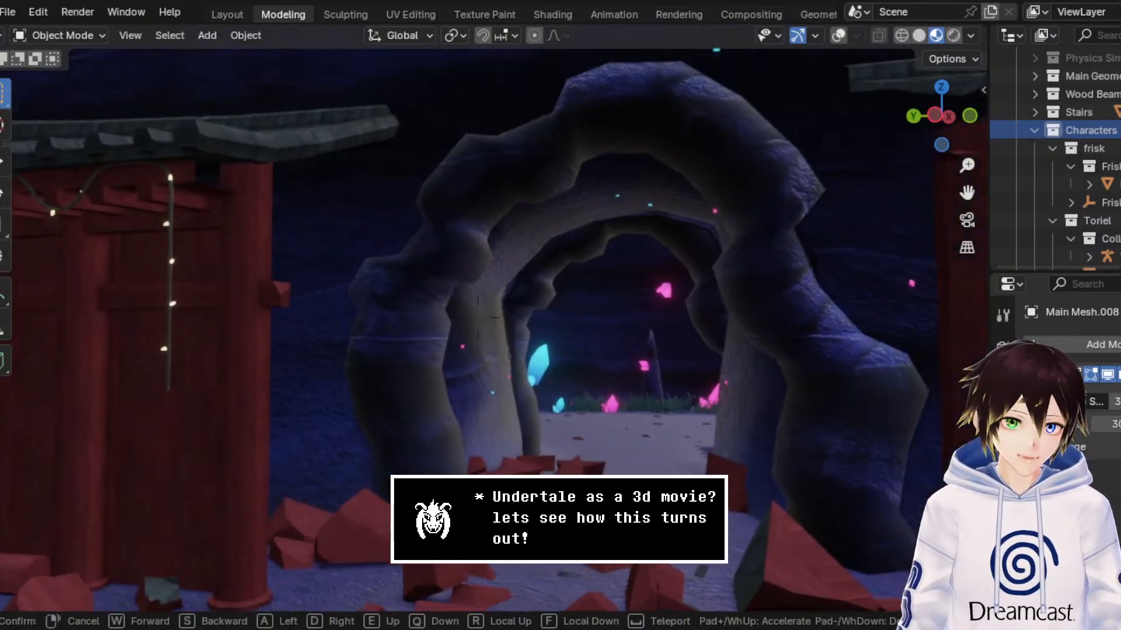
Step: Pass through the arch behind the shrine to examine the glowing crystals, stalagmites and stalactites, and look back towards Frisk
key(w)
key(w)
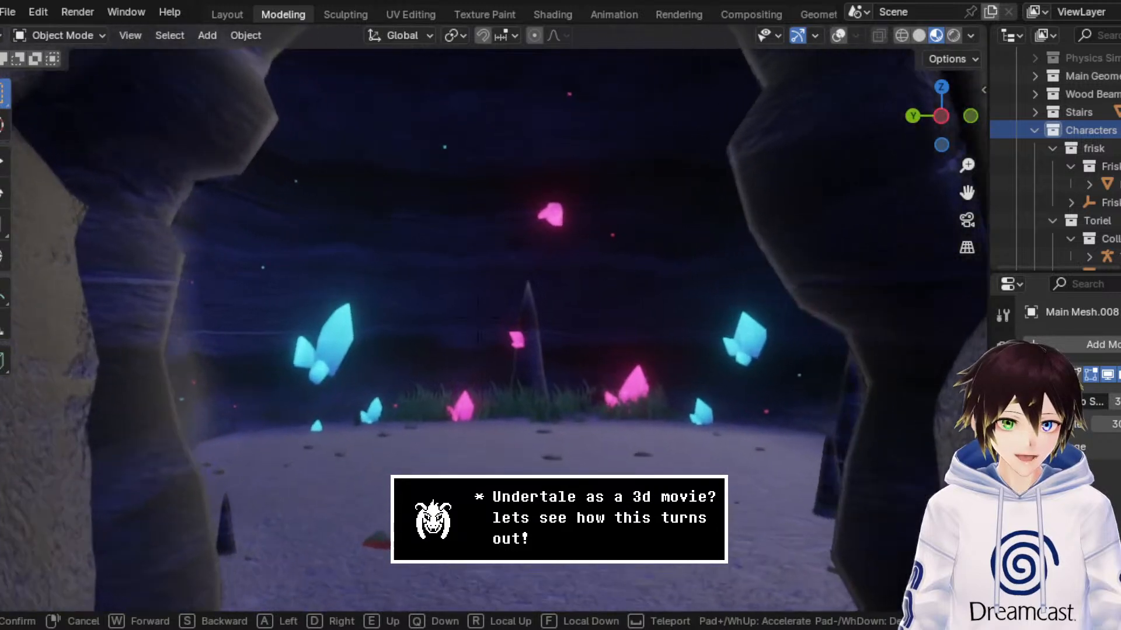
key(w)
key(d)
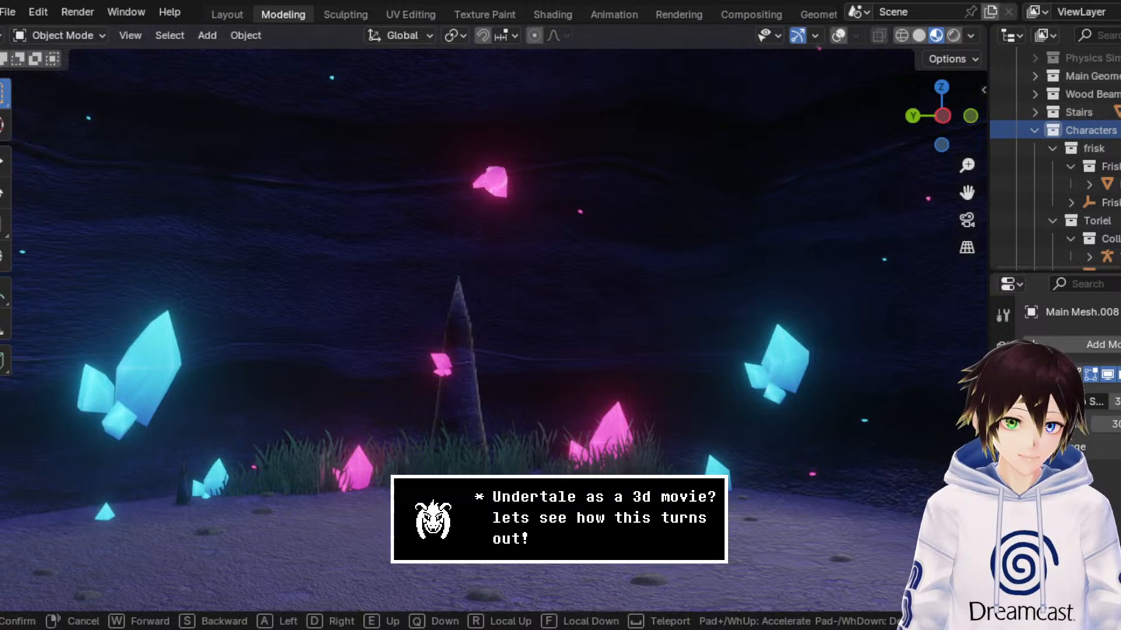
key(w)
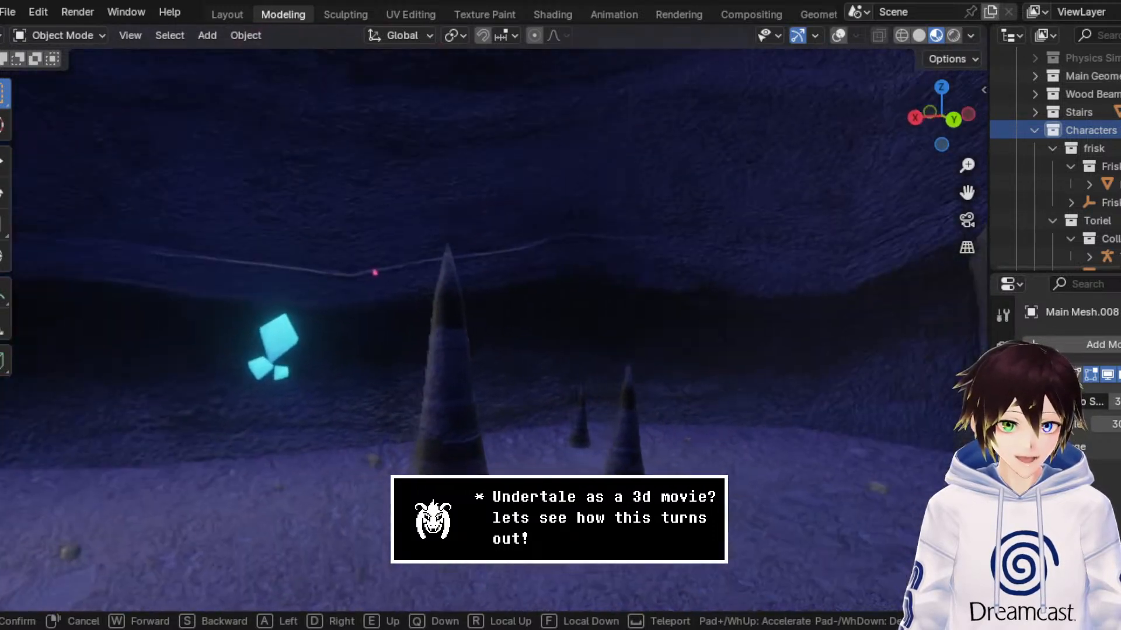
key(w)
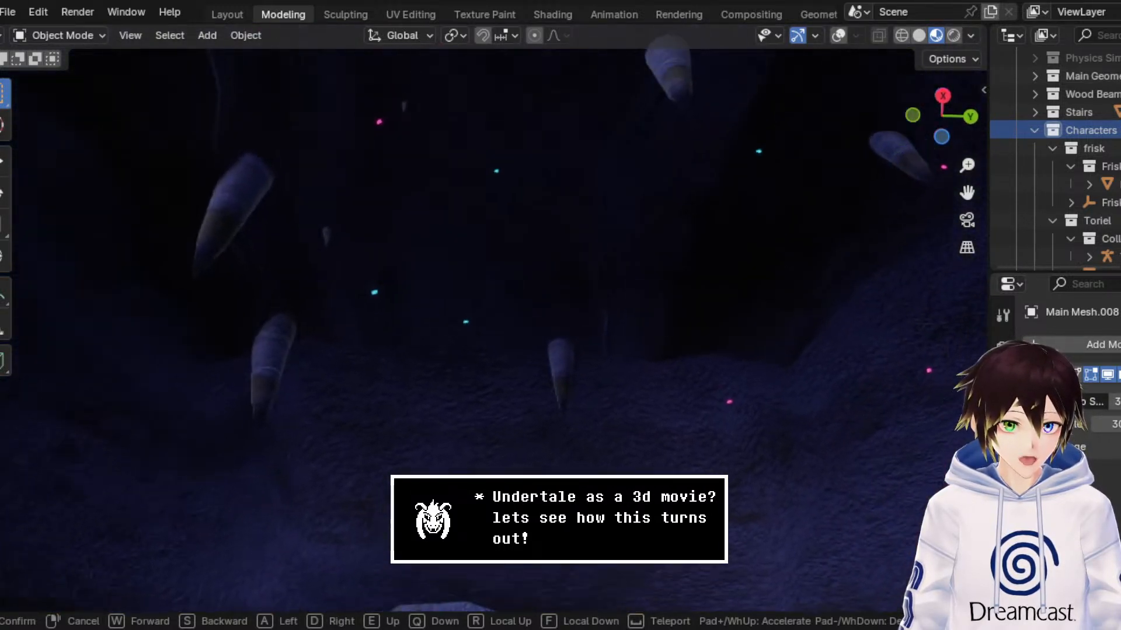
key(s)
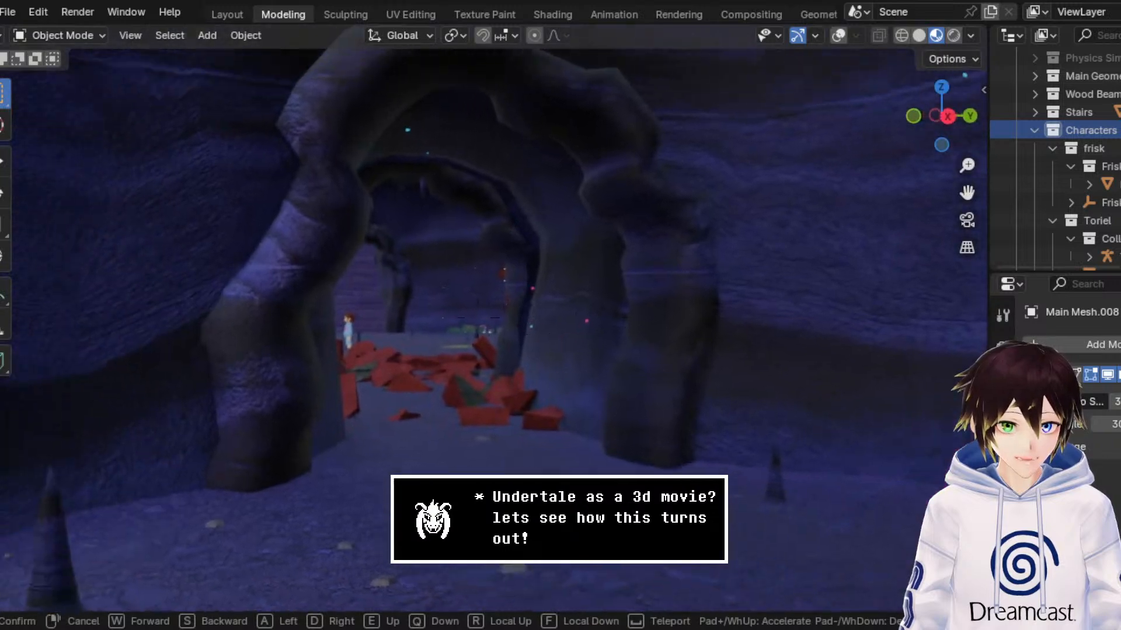
key(w)
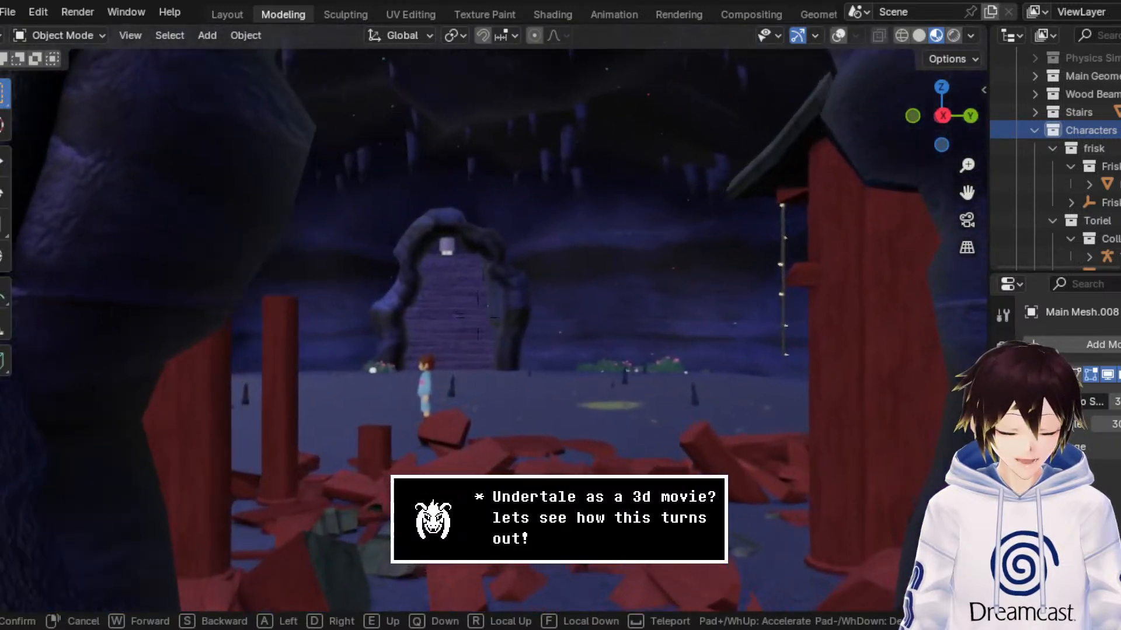
Step: Walk back through the arch past Frisk to examine the shrine's front, the flowering grass by the cave wall and Frisk up close
key(w)
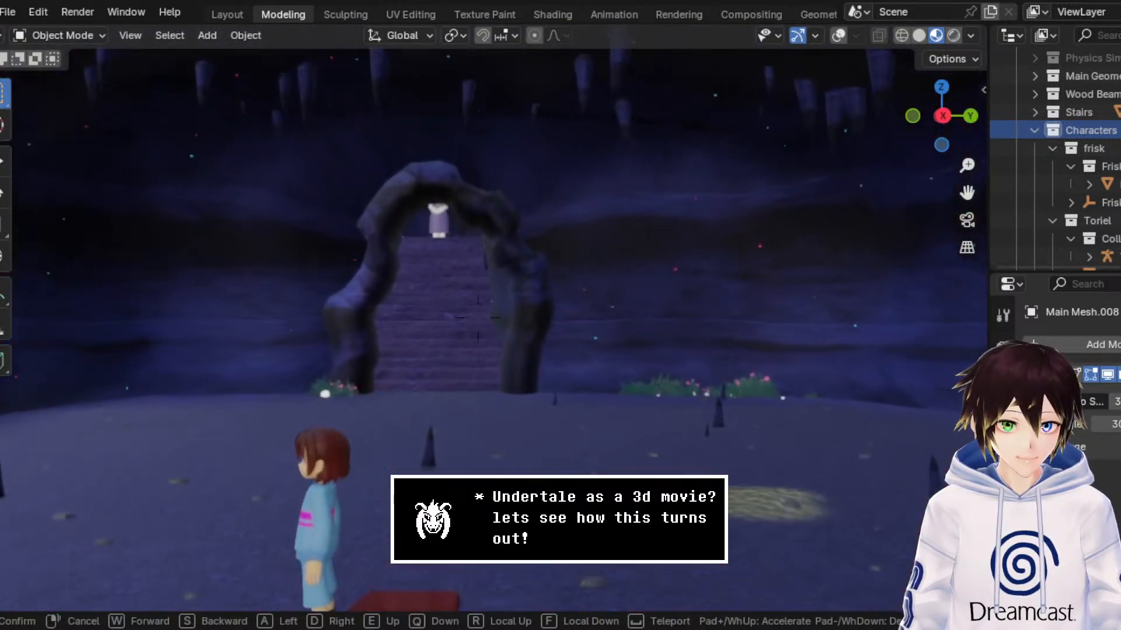
key(w)
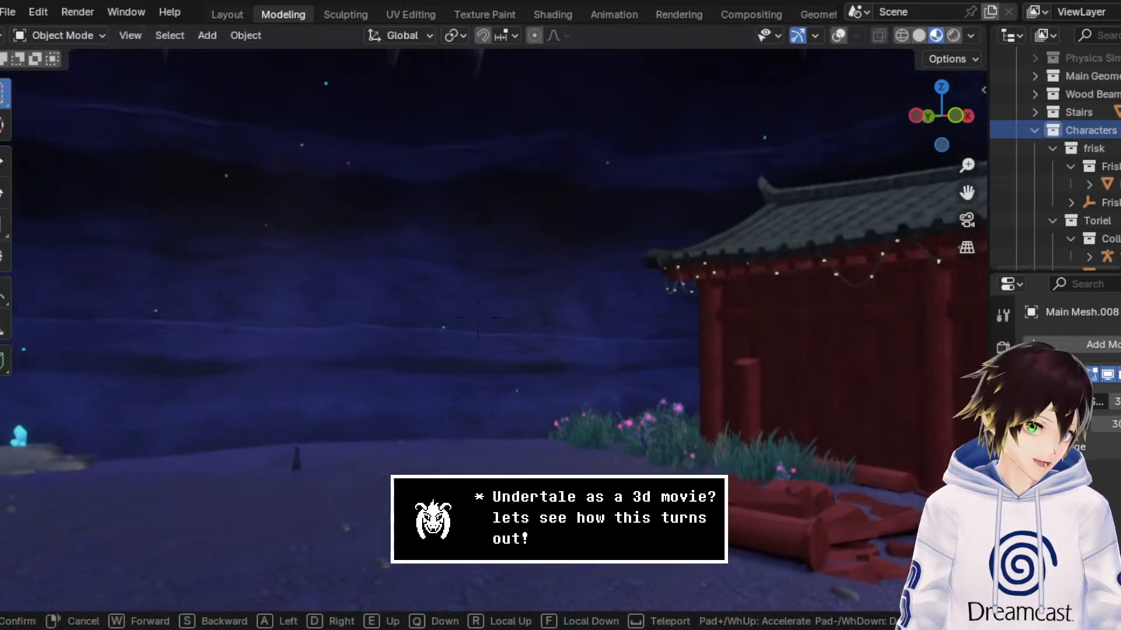
key(s)
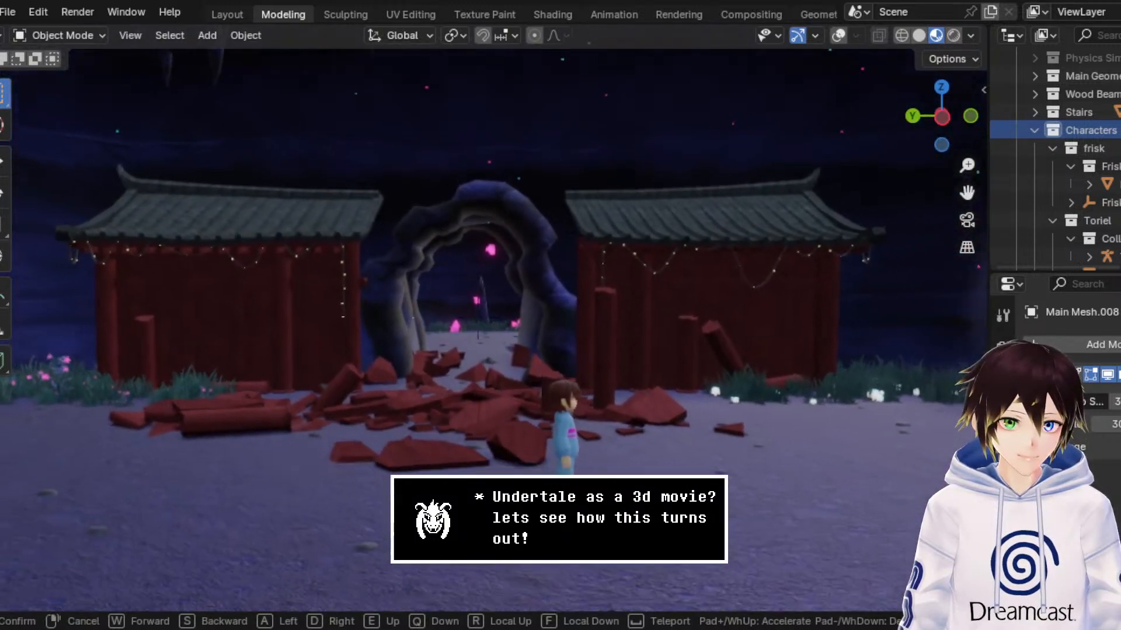
key(s)
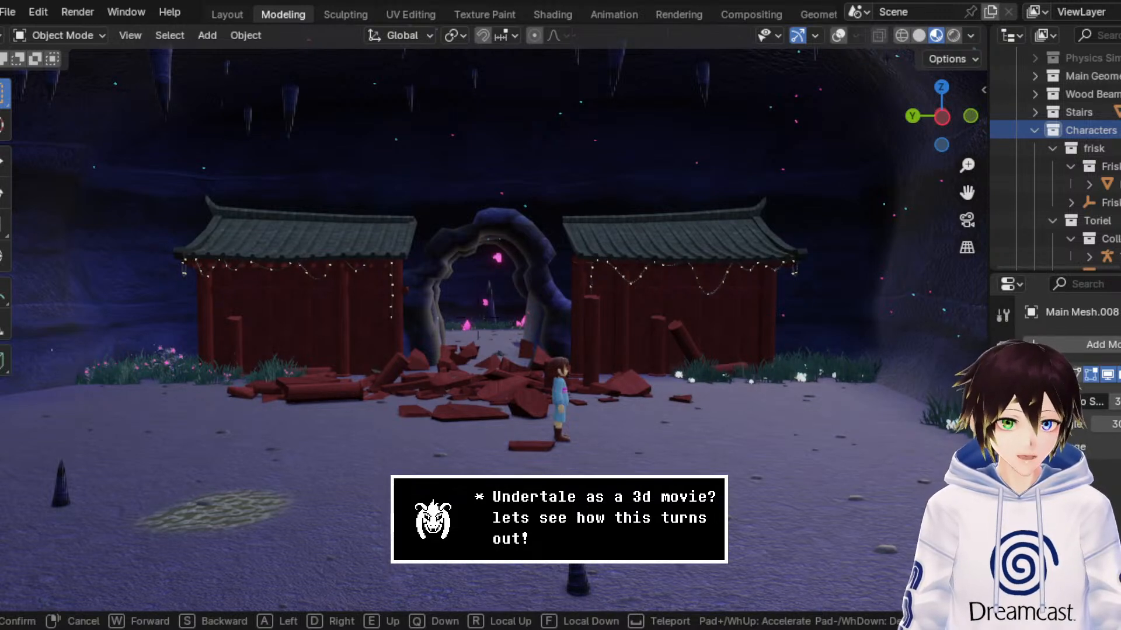
key(d)
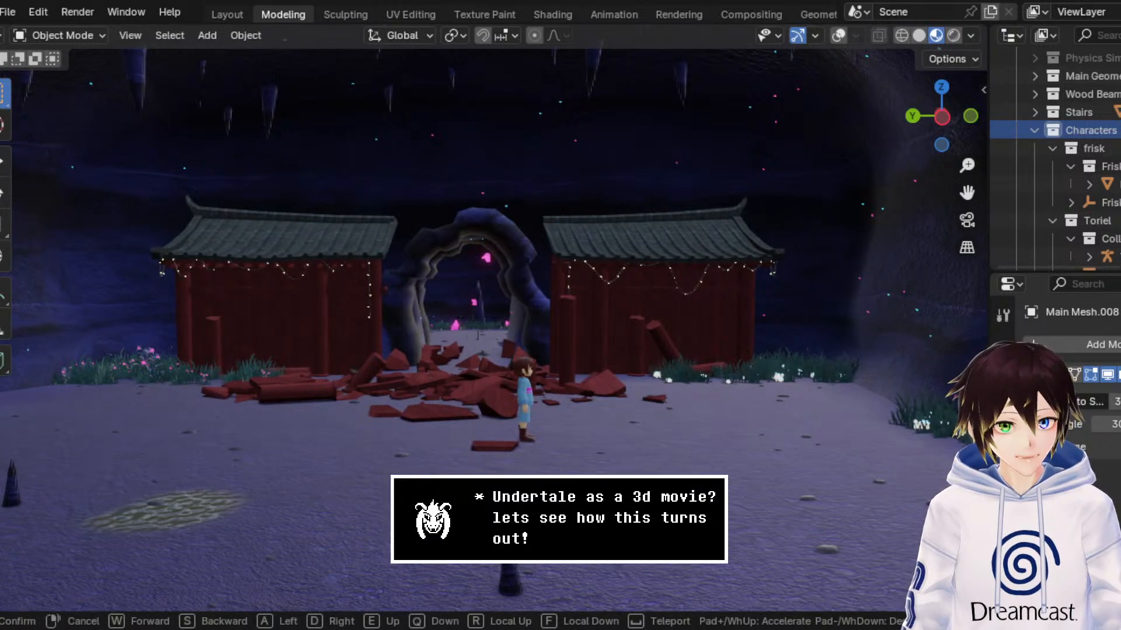
key(w)
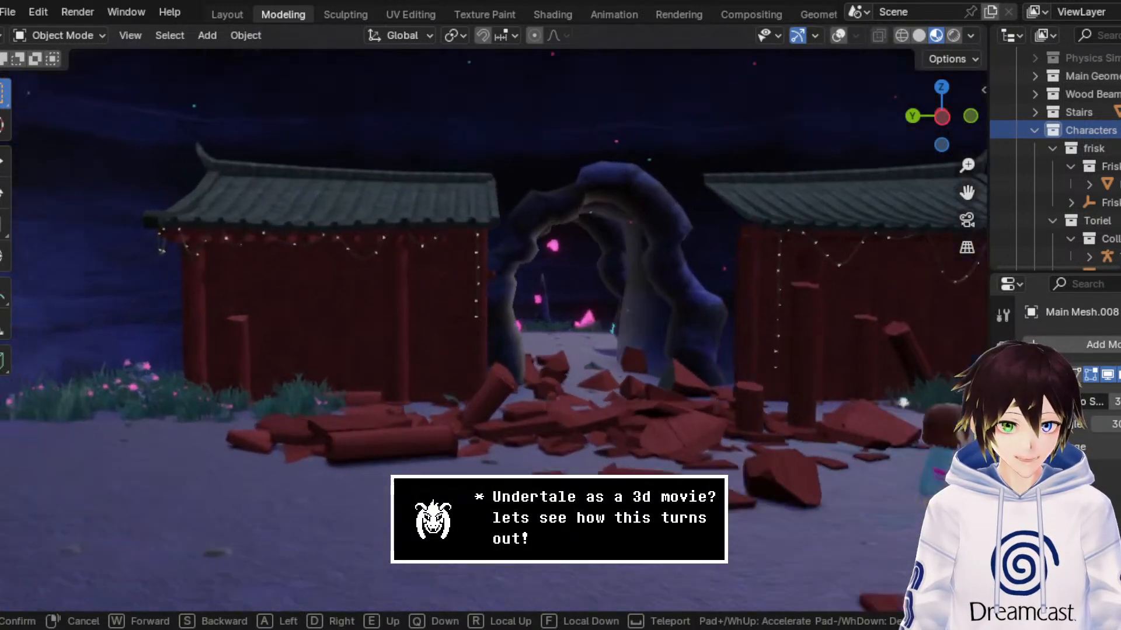
key(a)
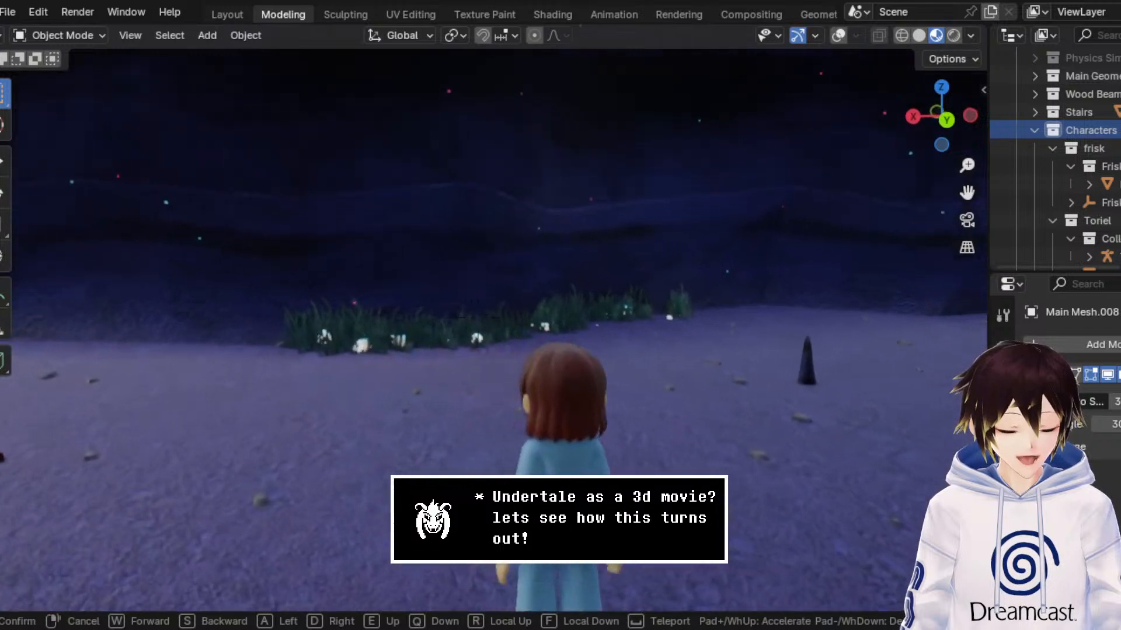
key(a)
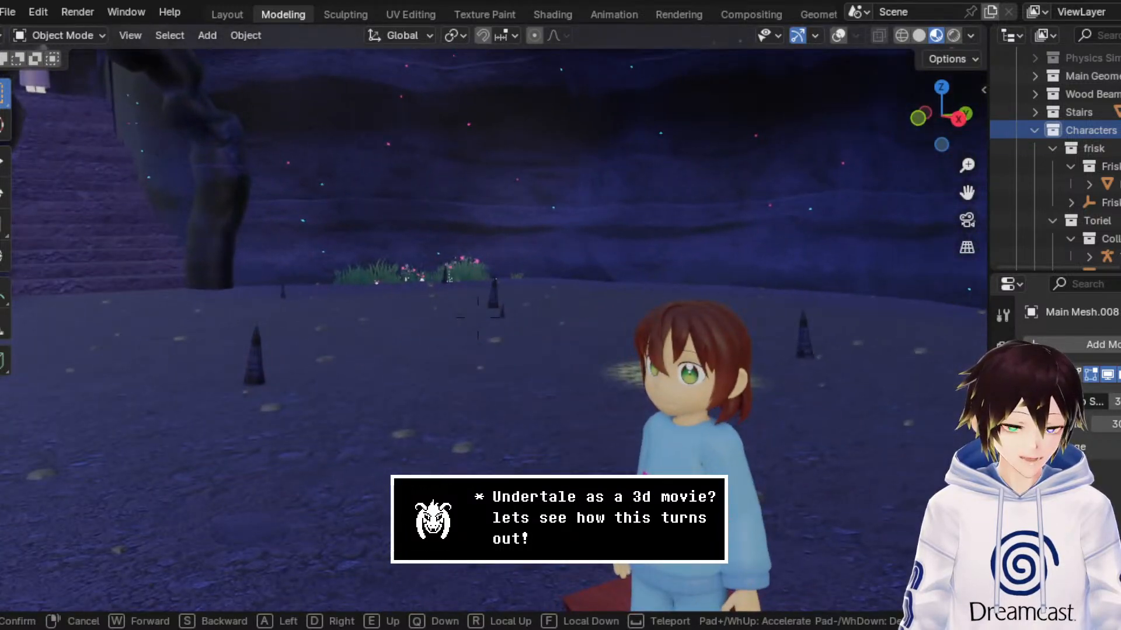
Step: Walk up the staircase to examine Toriel's face, dress and folded hands from the front
key(w)
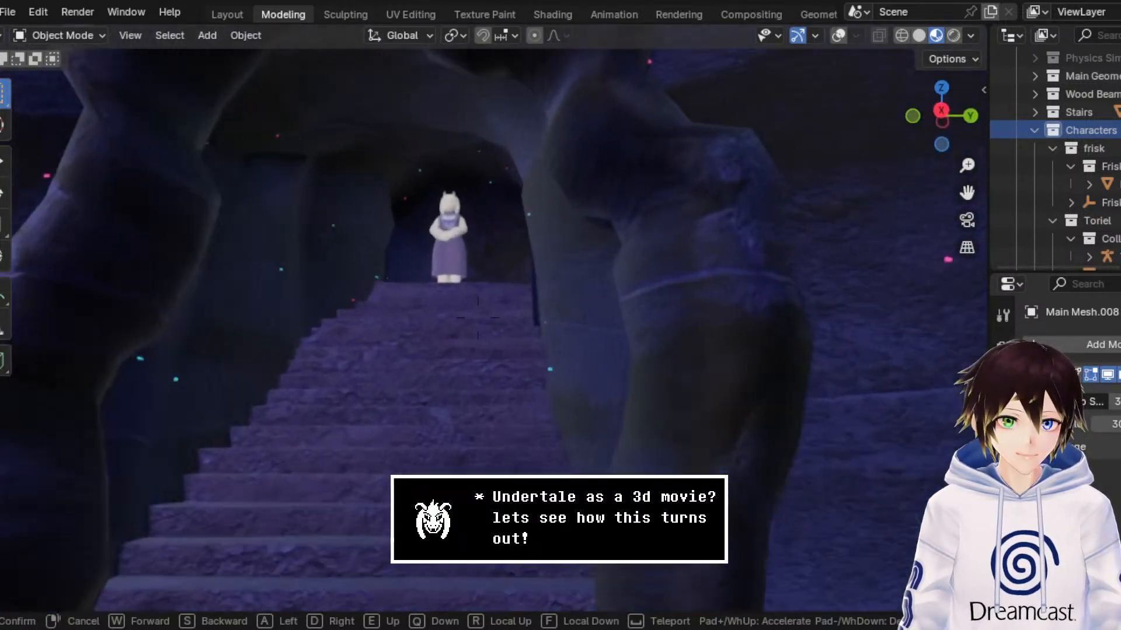
key(w)
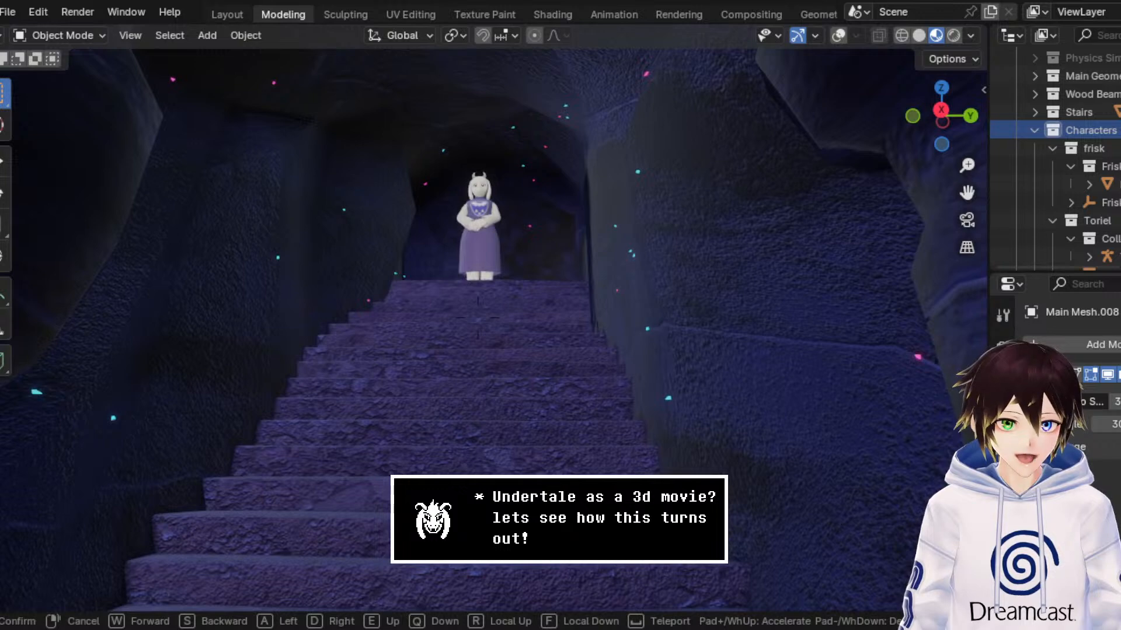
key(w)
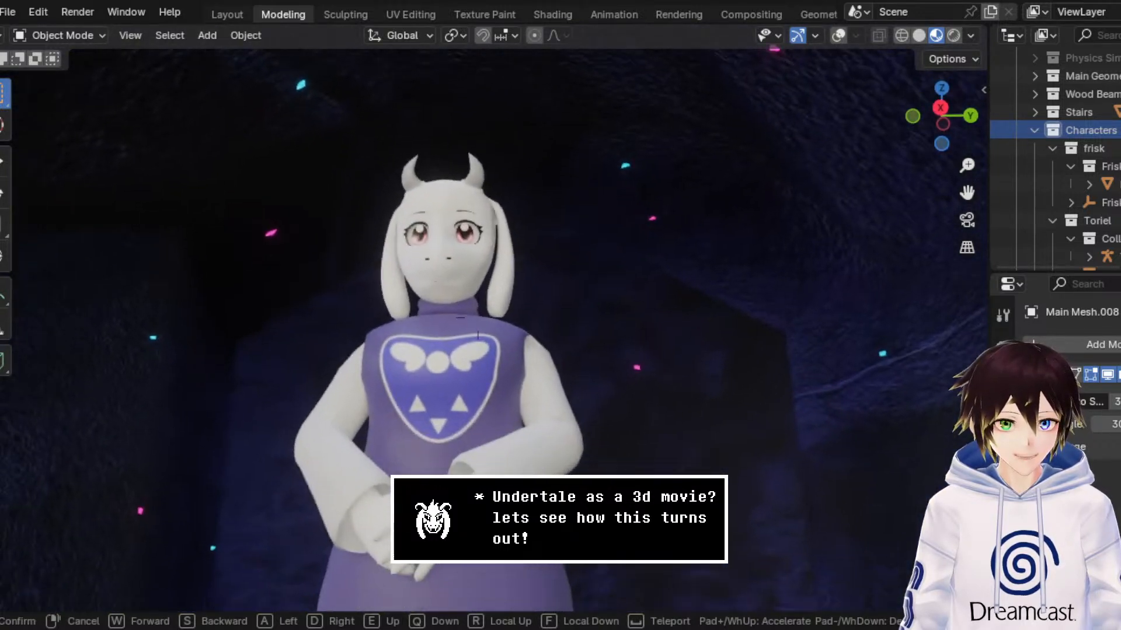
key(s)
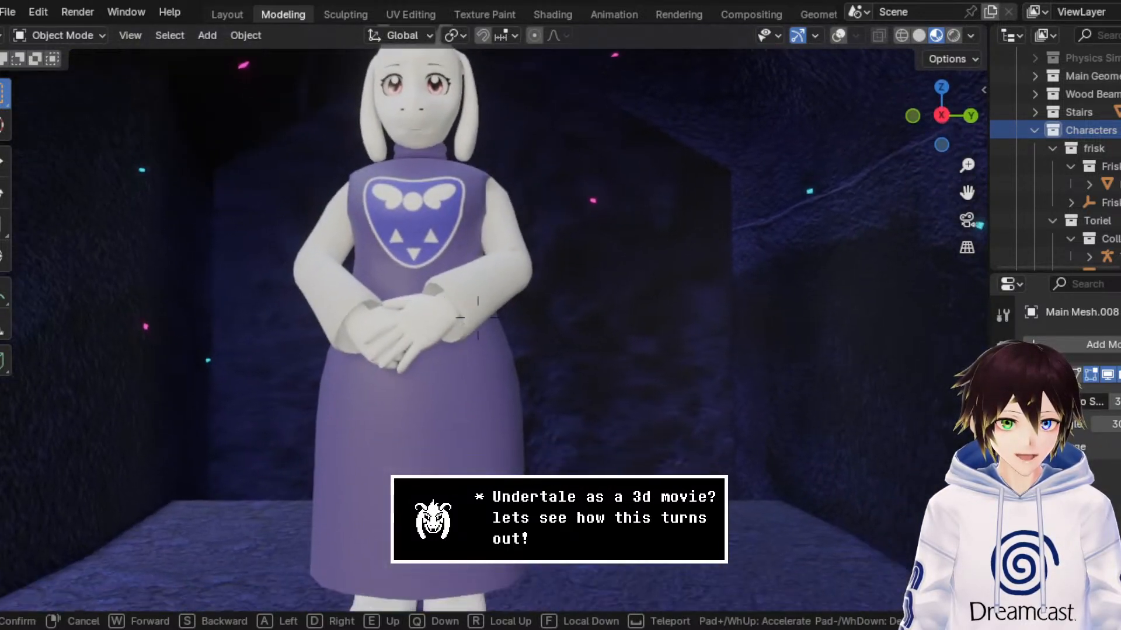
key(s)
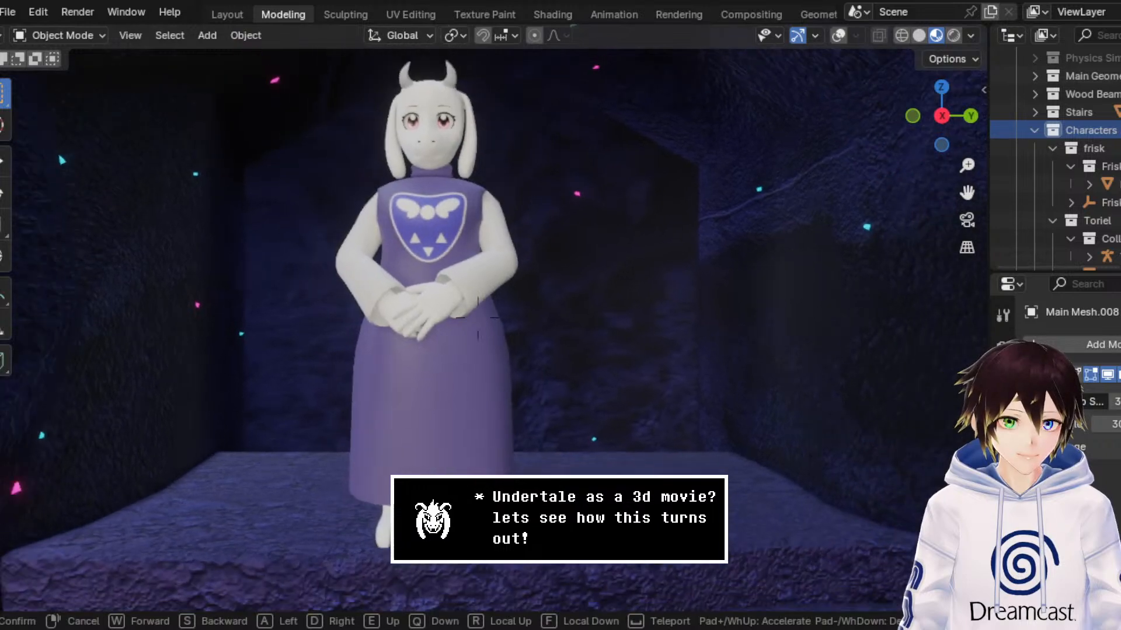
key(s)
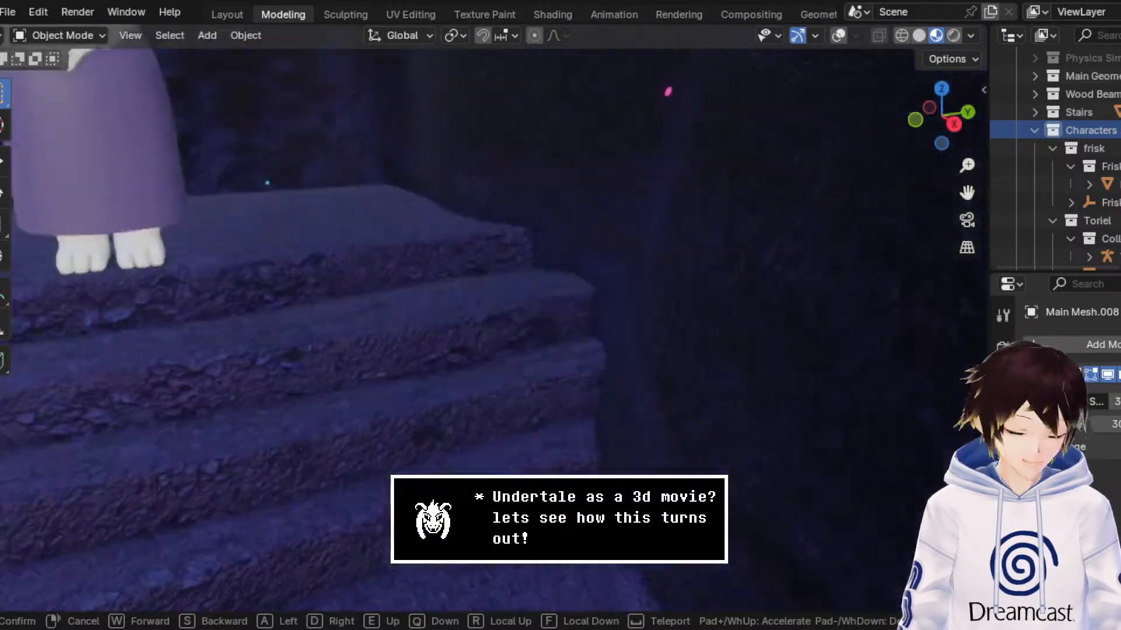
Step: Return down the steps to Frisk and examine the shrine's front, the glowing white flowers and the cave wall beside it
key(w)
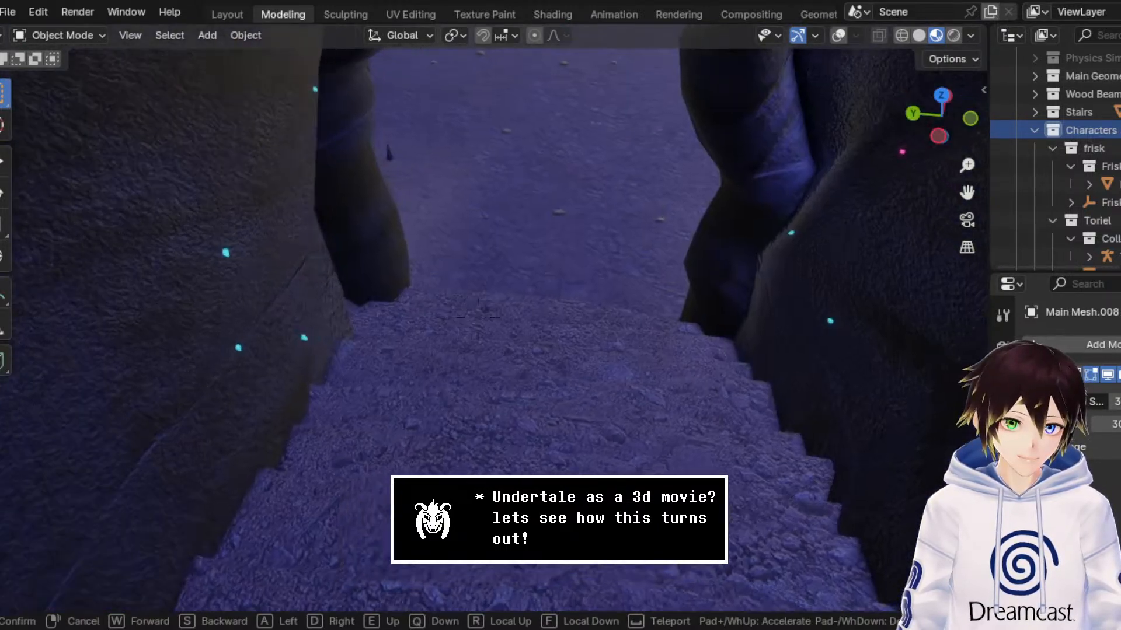
key(w)
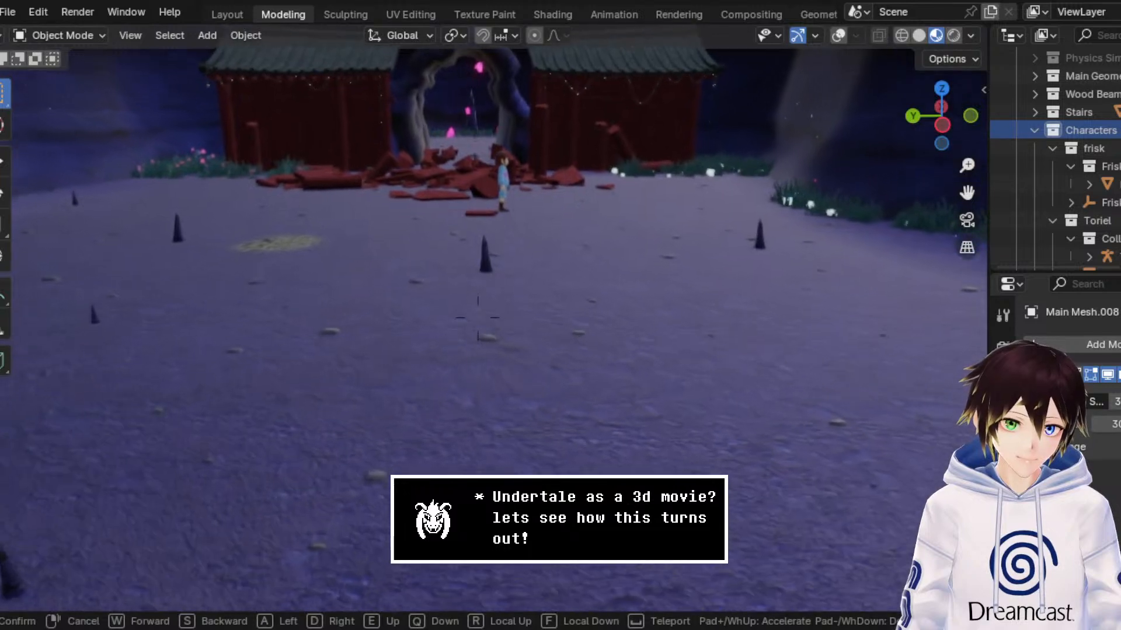
key(w)
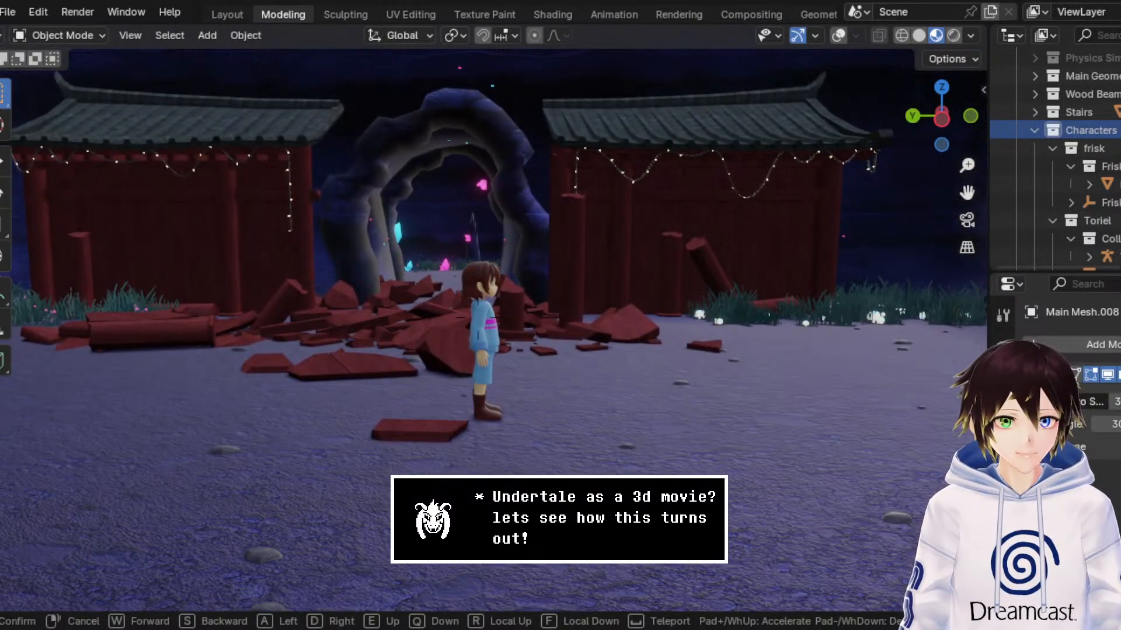
key(w)
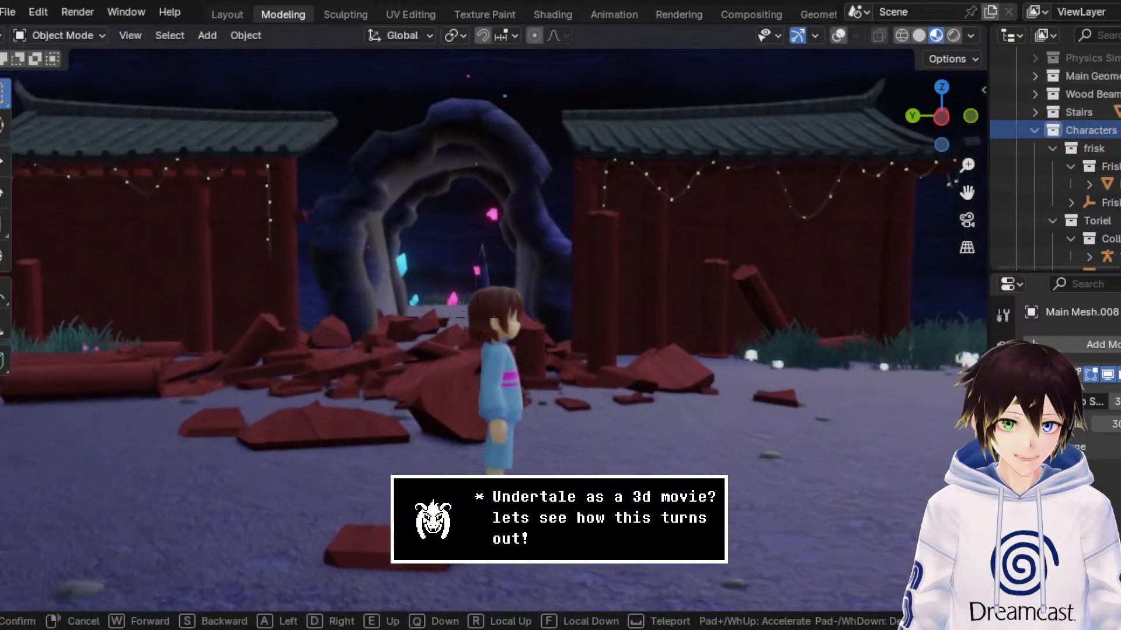
key(w)
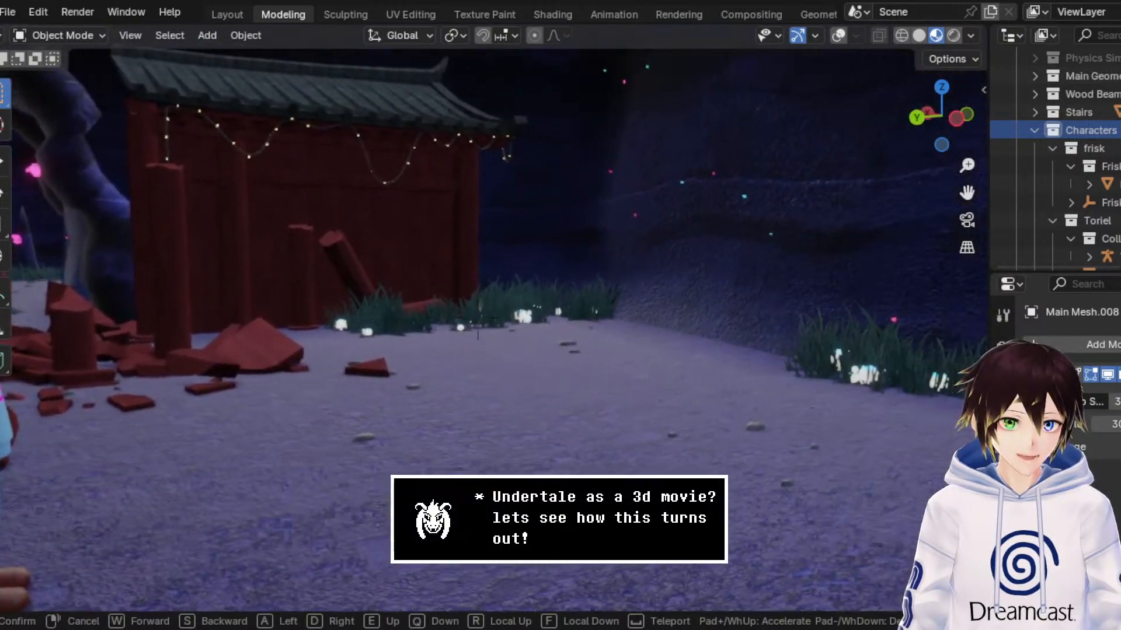
key(w)
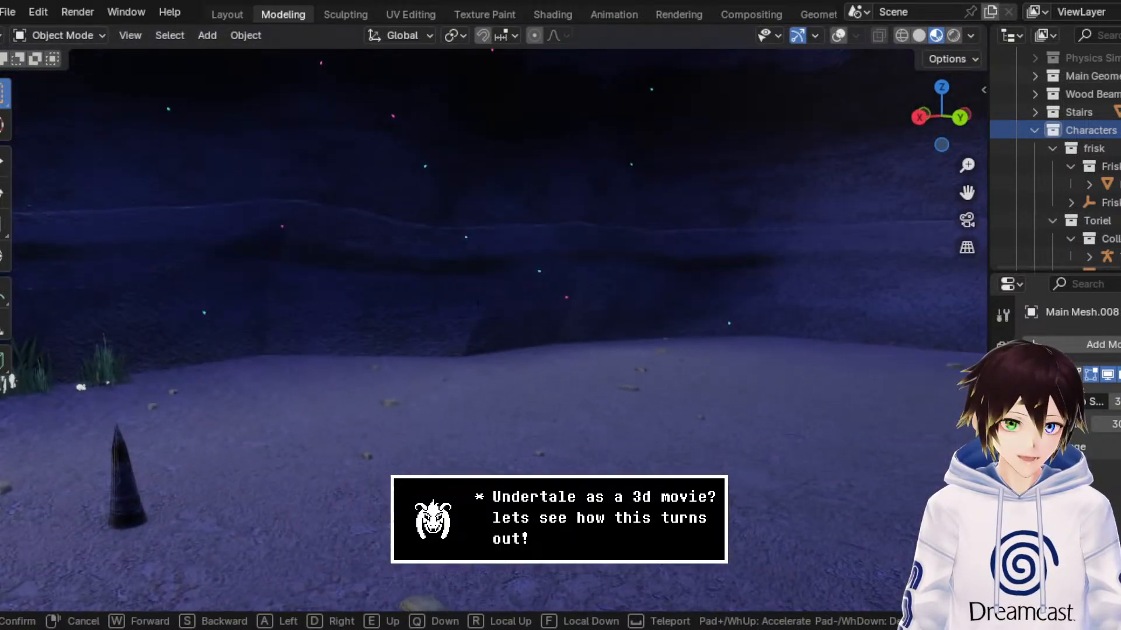
key(s)
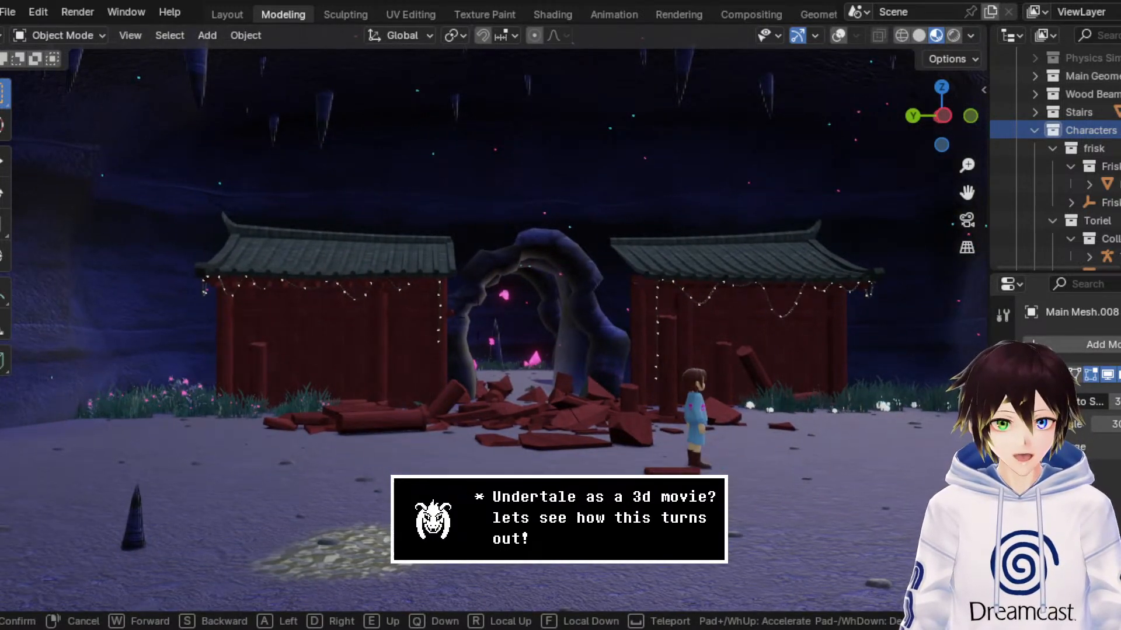
Step: Move around the collapsed wall to examine its broken planks, standing beams and hanging fairy lights
key(w)
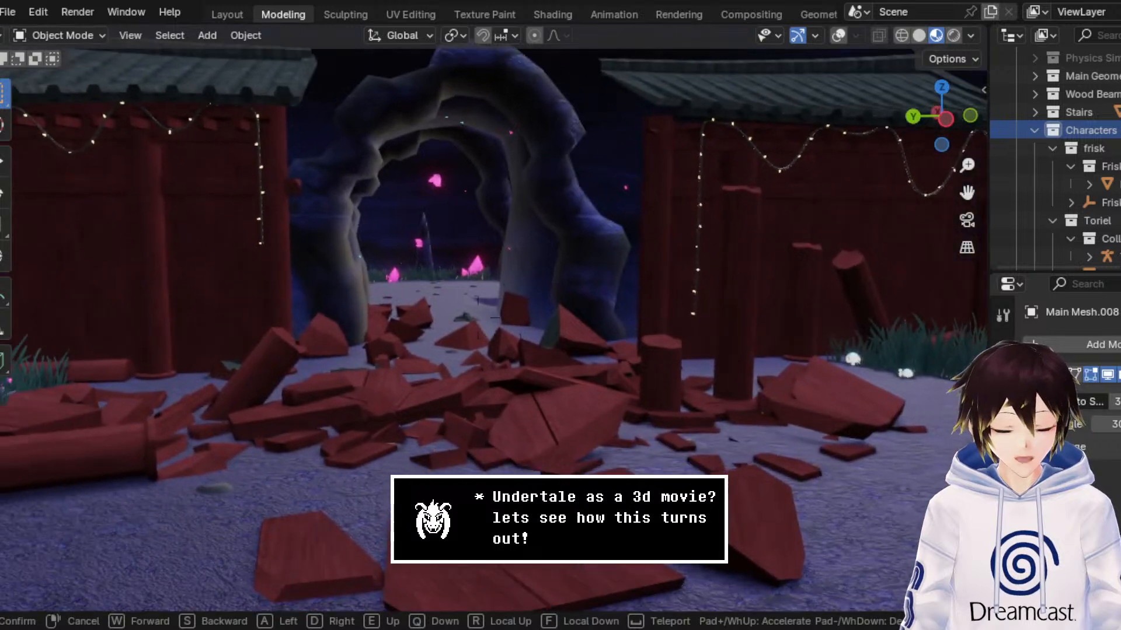
key(s)
key(w)
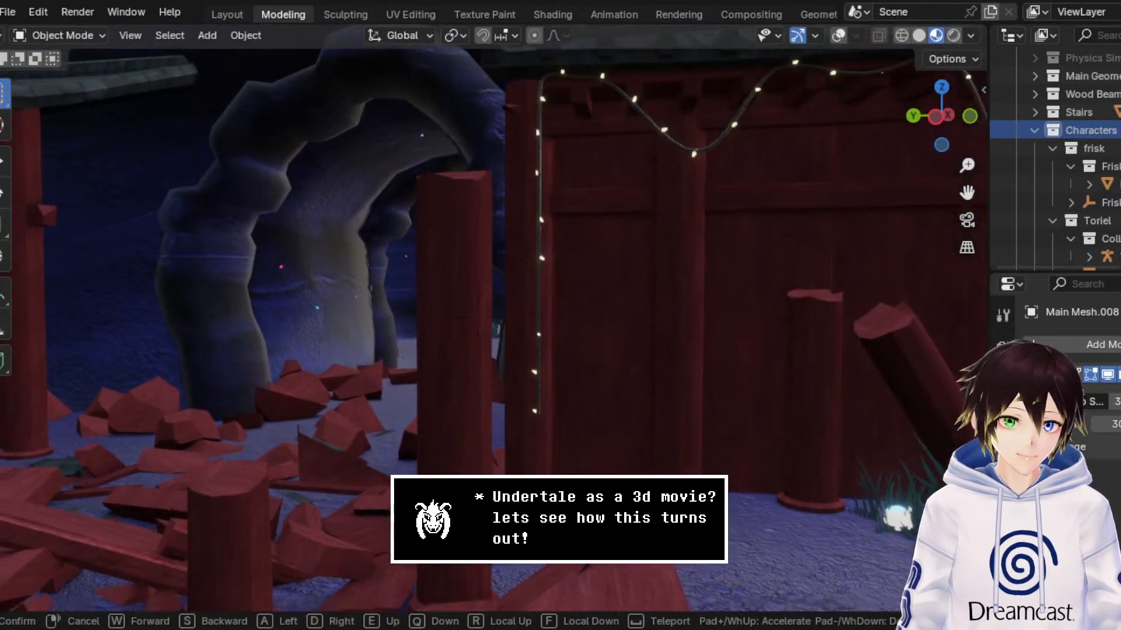
key(s)
key(s)
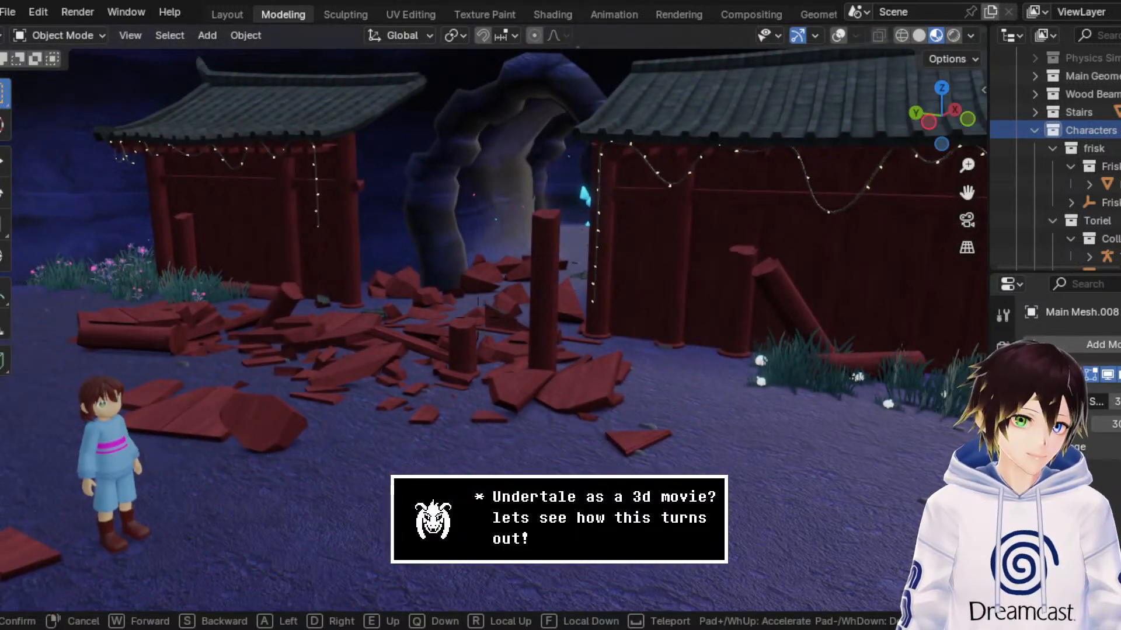
key(w)
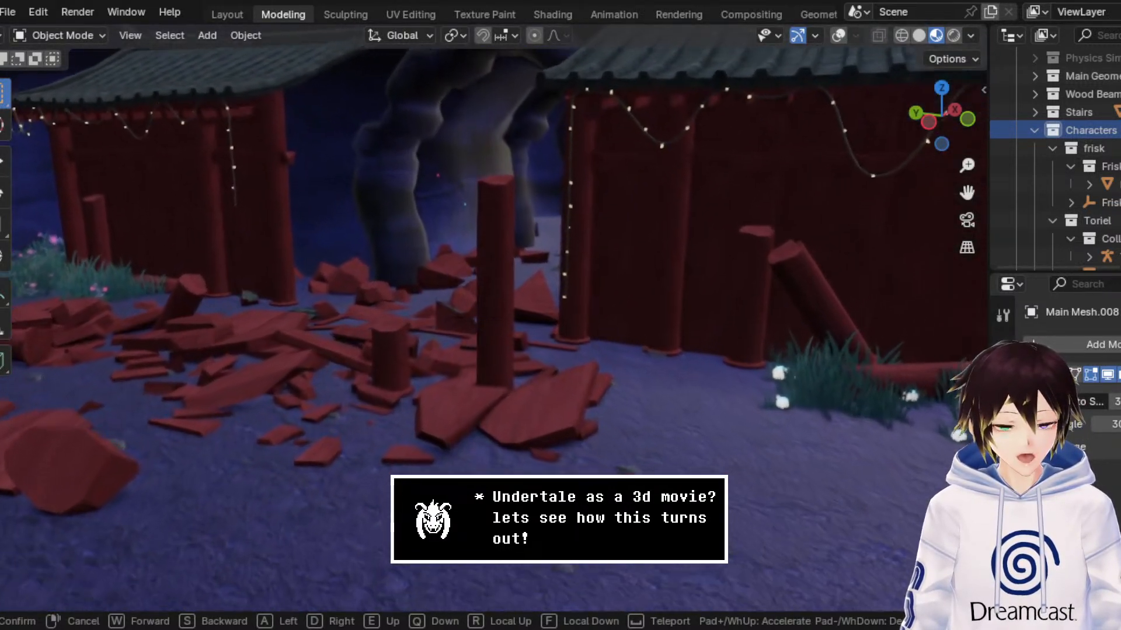
key(s)
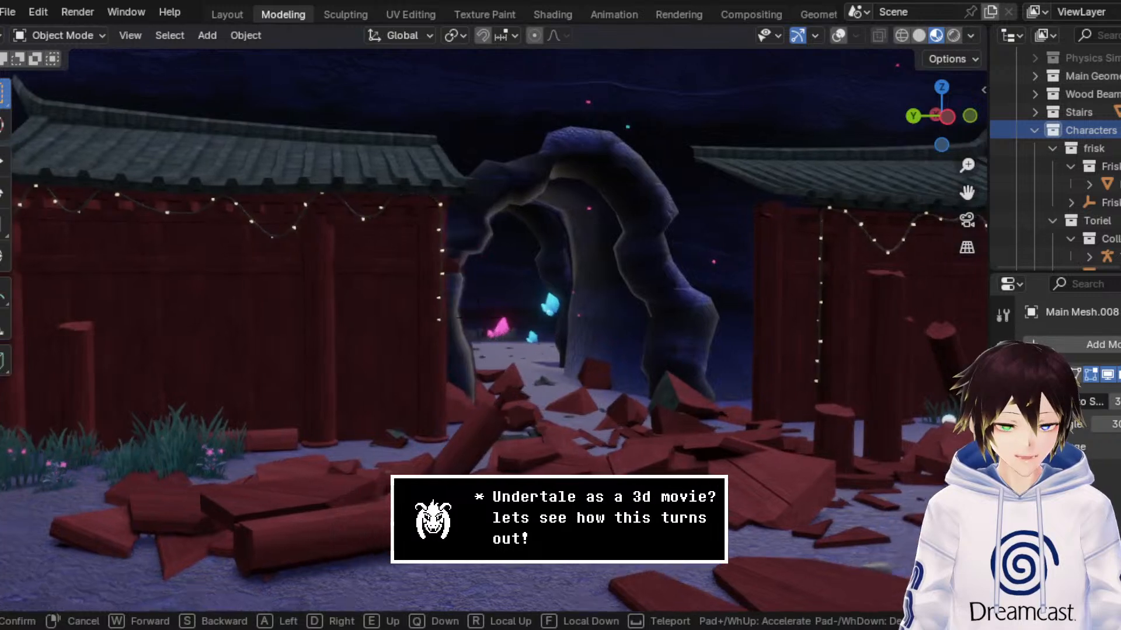
Step: Approach the rock arch to examine the crystals behind it, and back away over the debris to the cyan crystals by the cave wall
key(w)
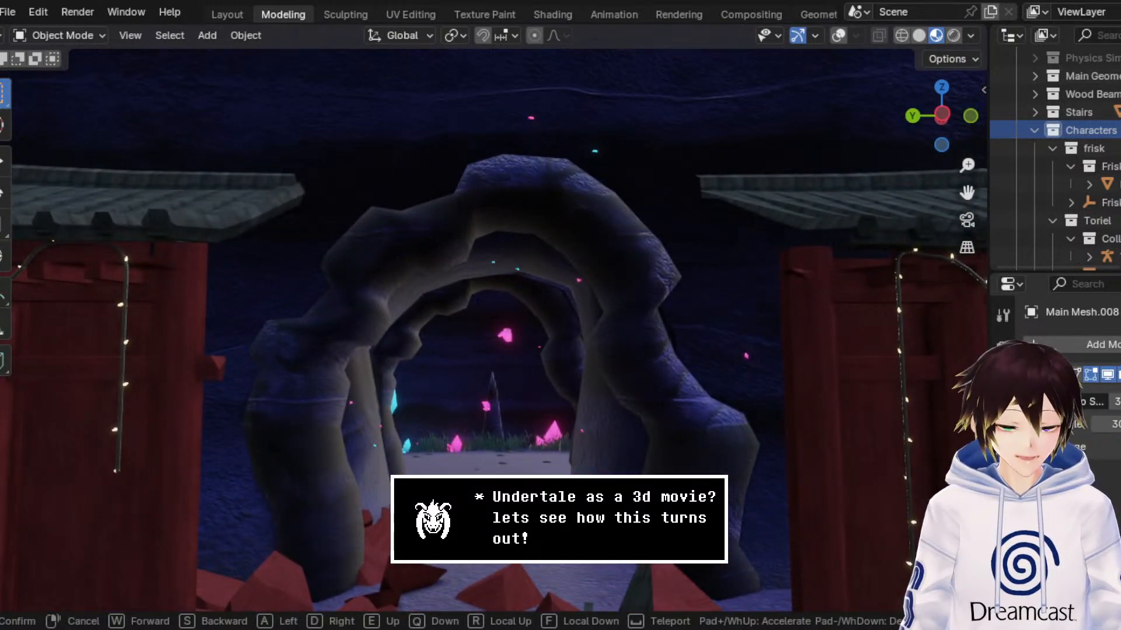
key(w)
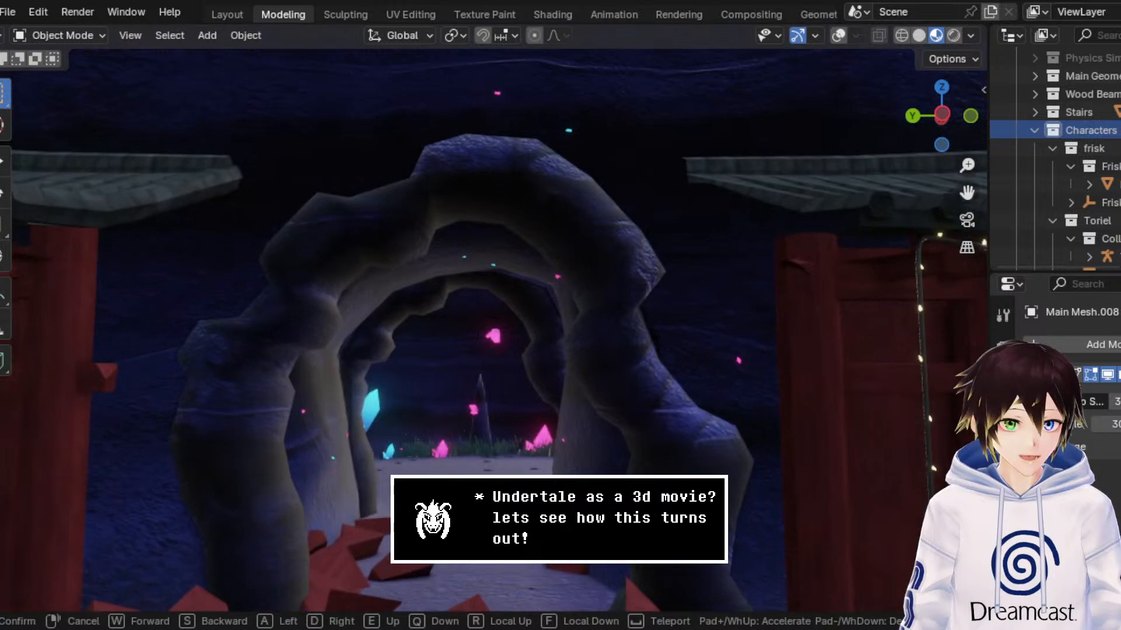
key(s)
key(s)
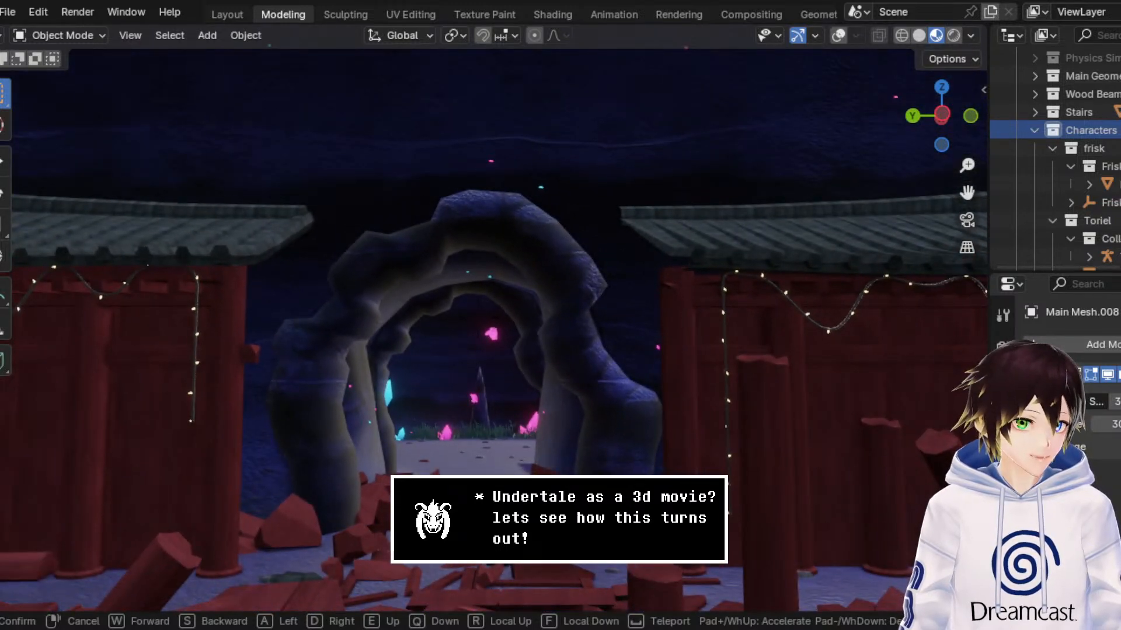
key(s)
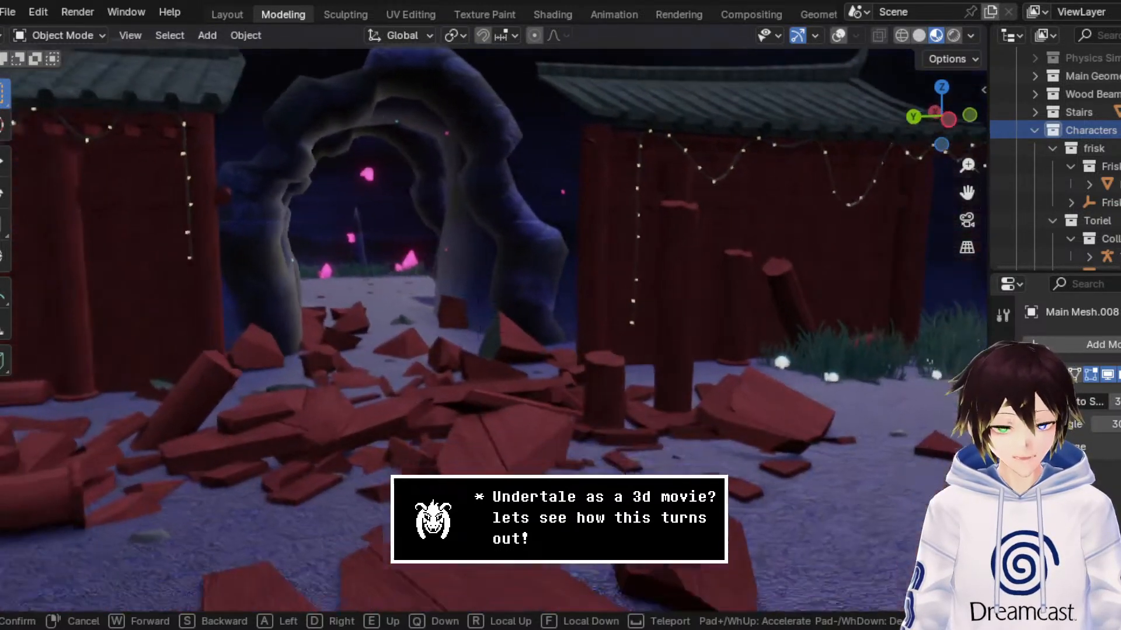
key(s)
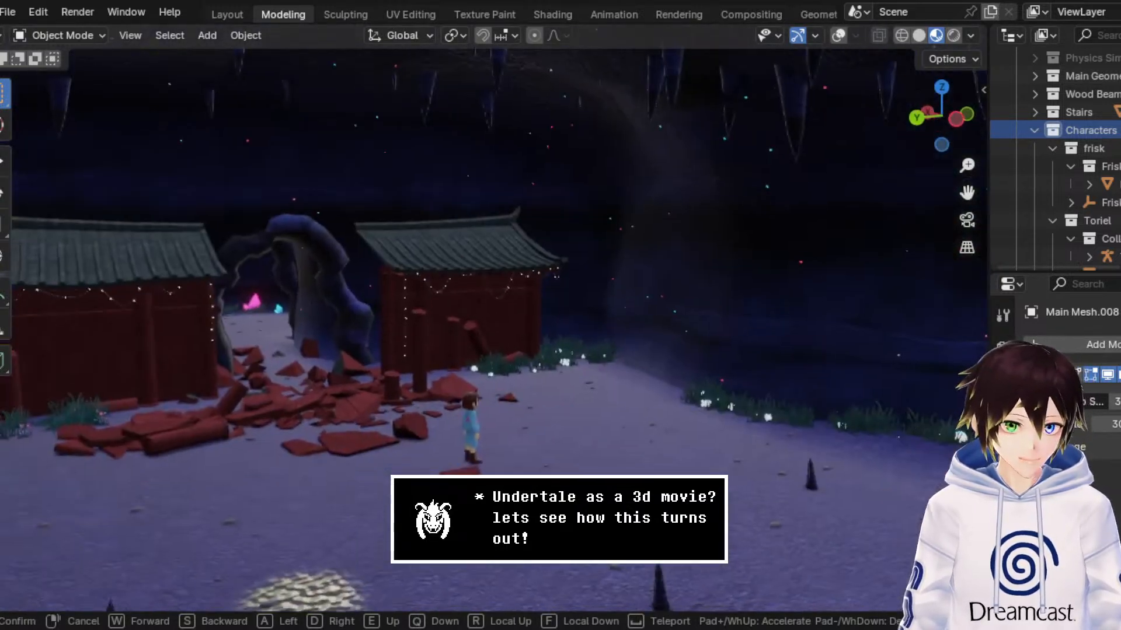
Step: Leave walk navigation, frame the shrine's front with Frisk before the arch, and save the DogShrineBase3.blend file
click(643, 627)
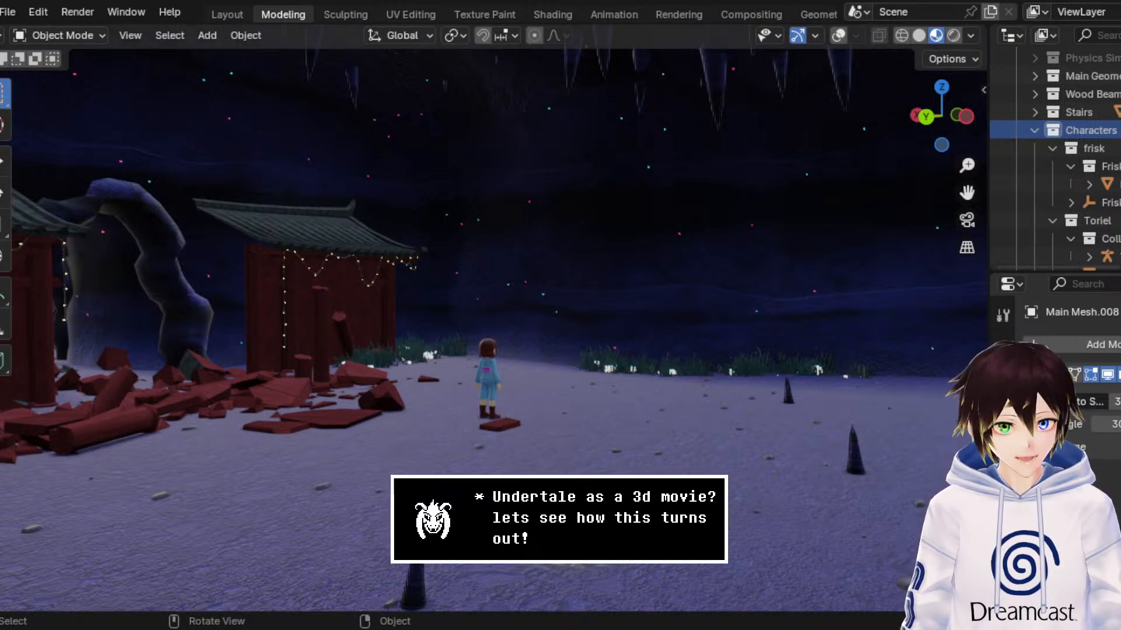
middle_drag(736, 246, 637, 244)
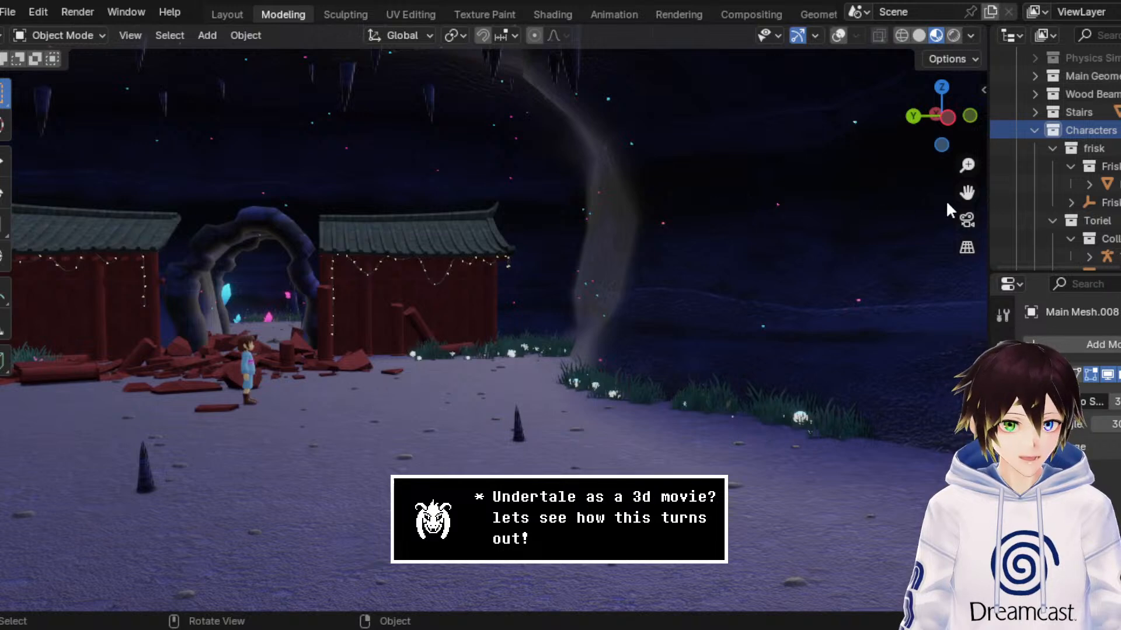
drag(966, 193, 1112, 204)
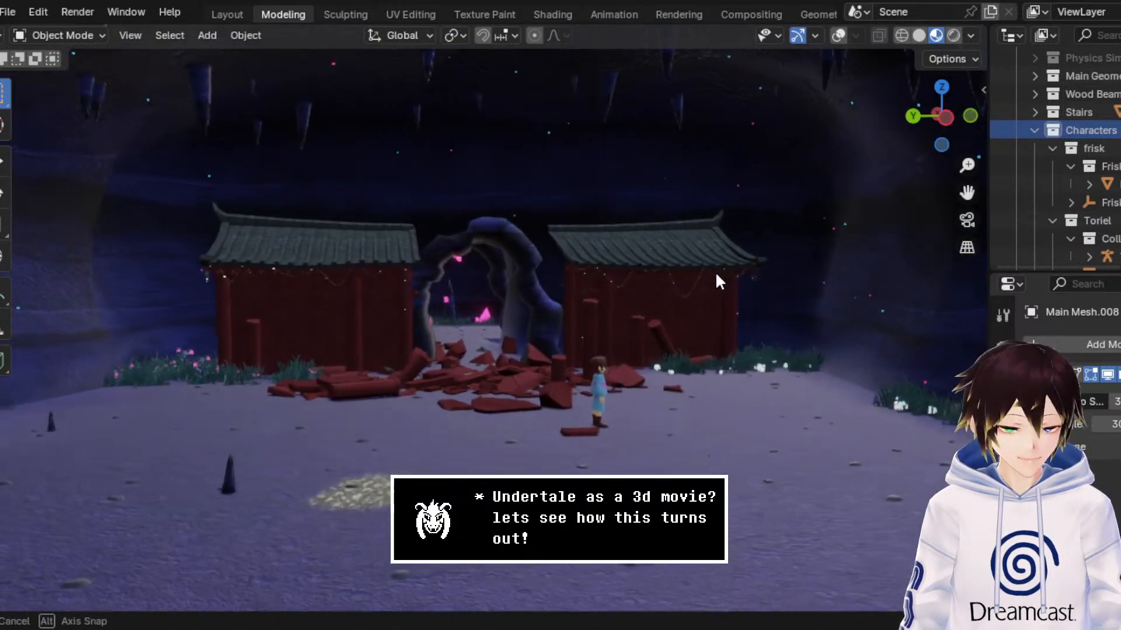
scroll(710, 273, up, 2)
scroll(709, 270, up, 3)
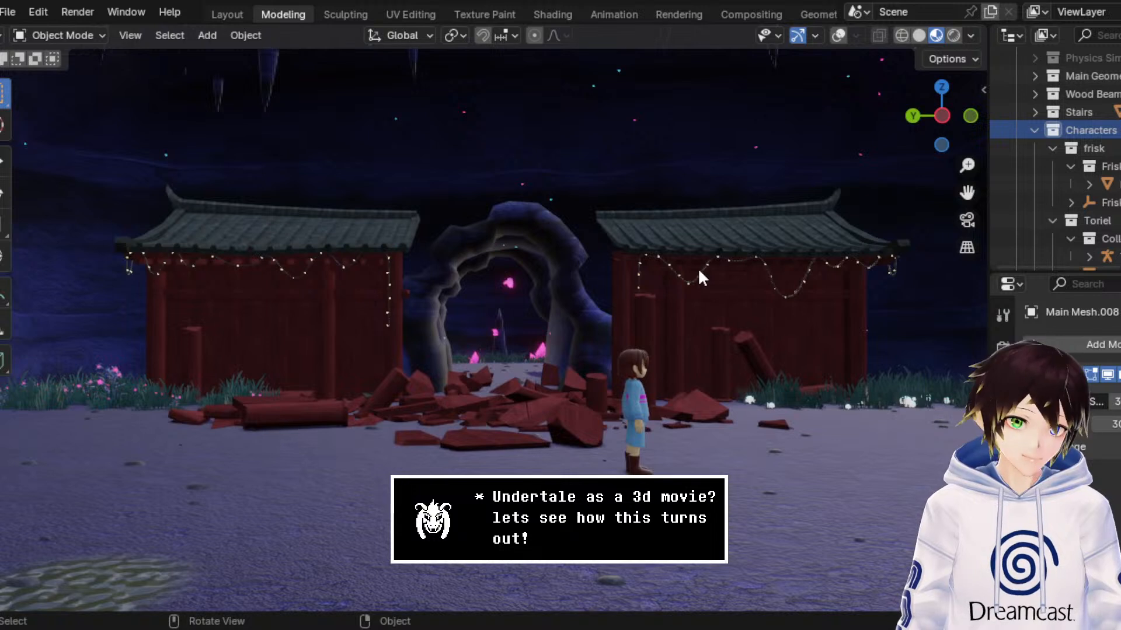
middle_drag(694, 264, 703, 265)
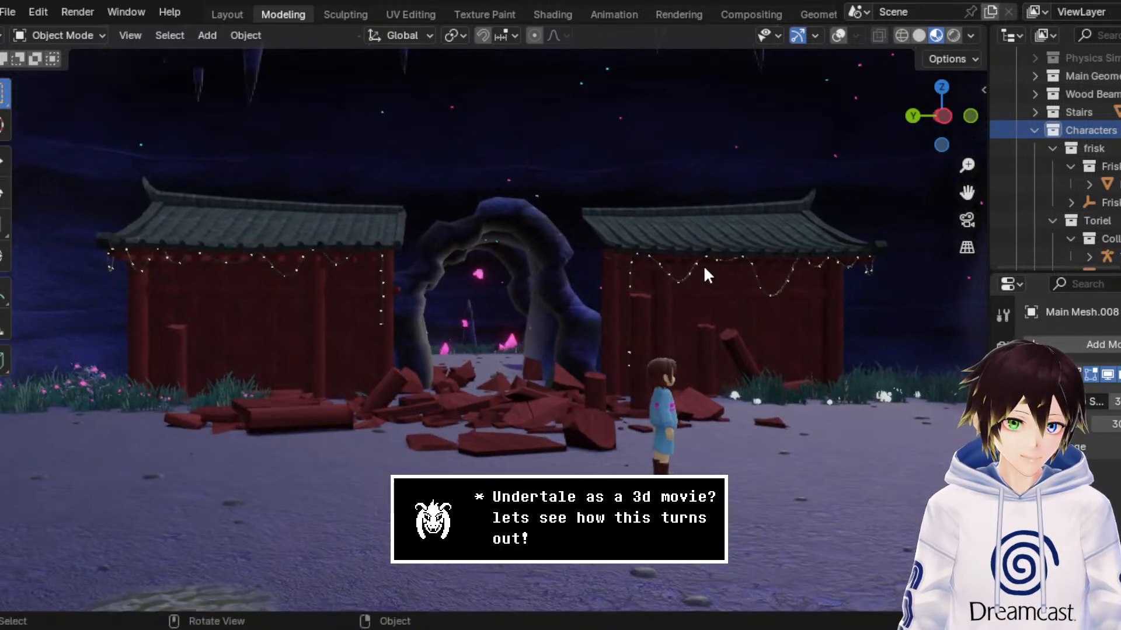
key(ctrl+s)
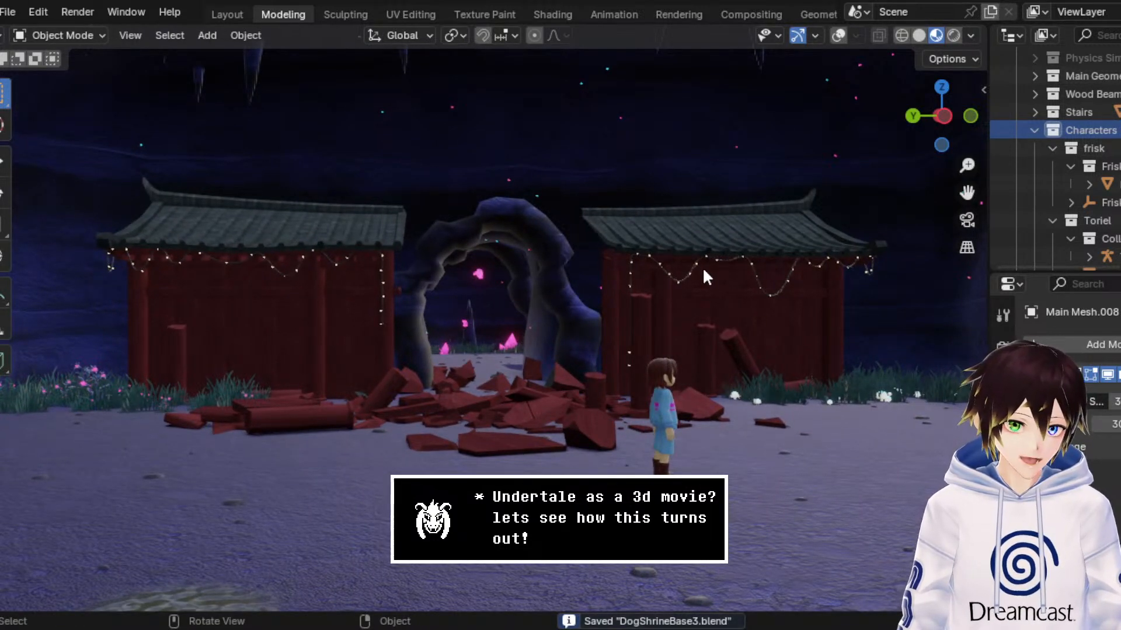